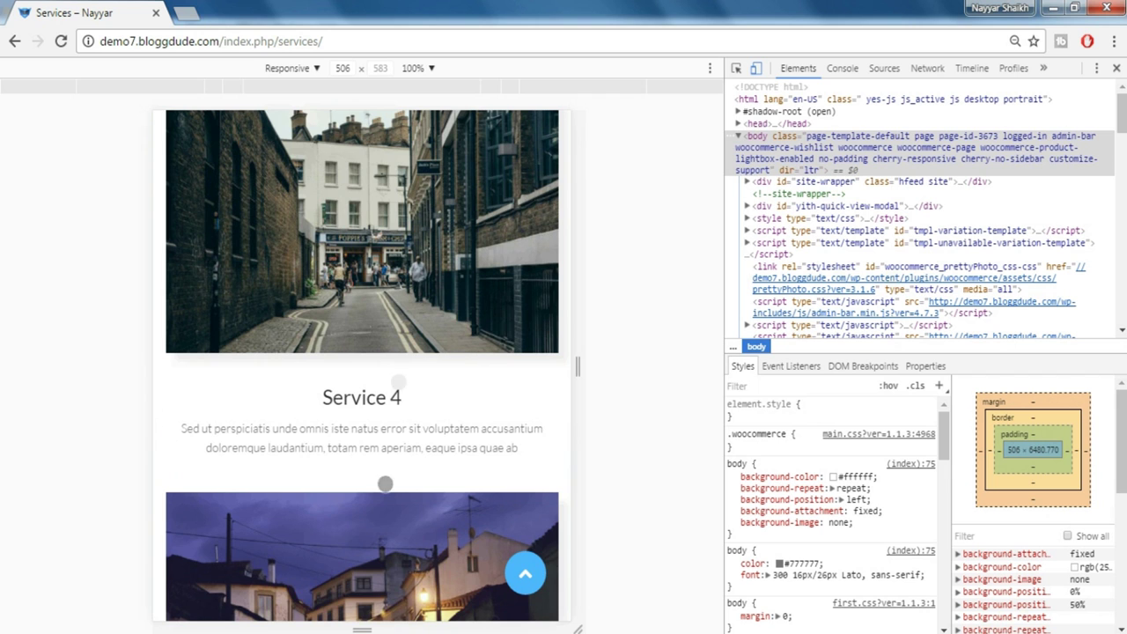
Scroll through the Services page device preview, then return it to the top
scroll(383, 235, down, 3)
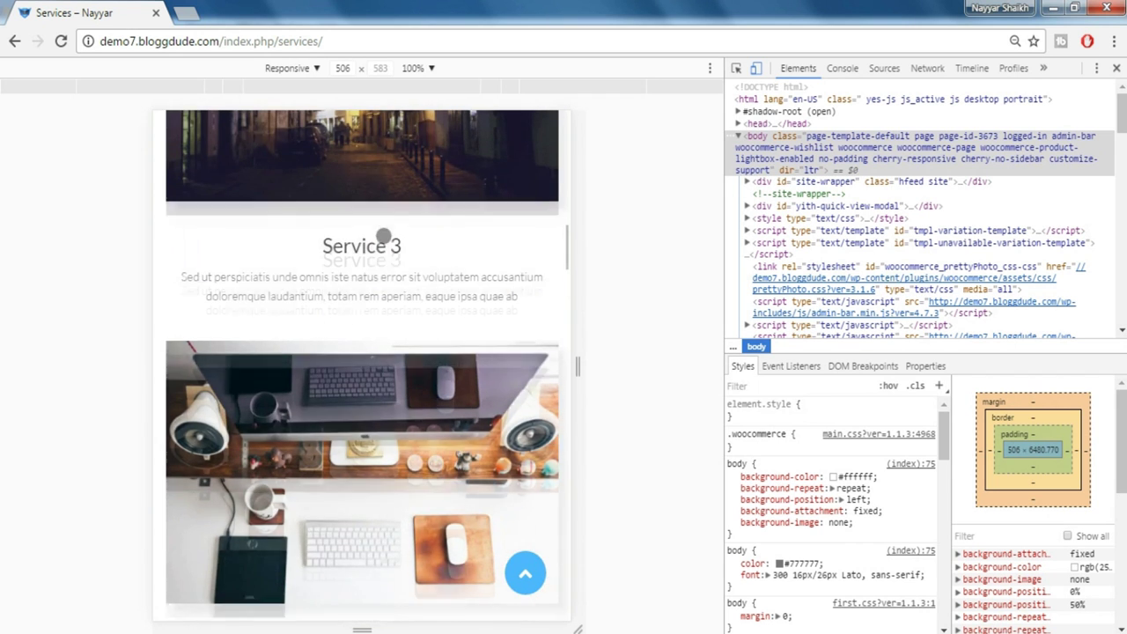
scroll(426, 383, down, 3)
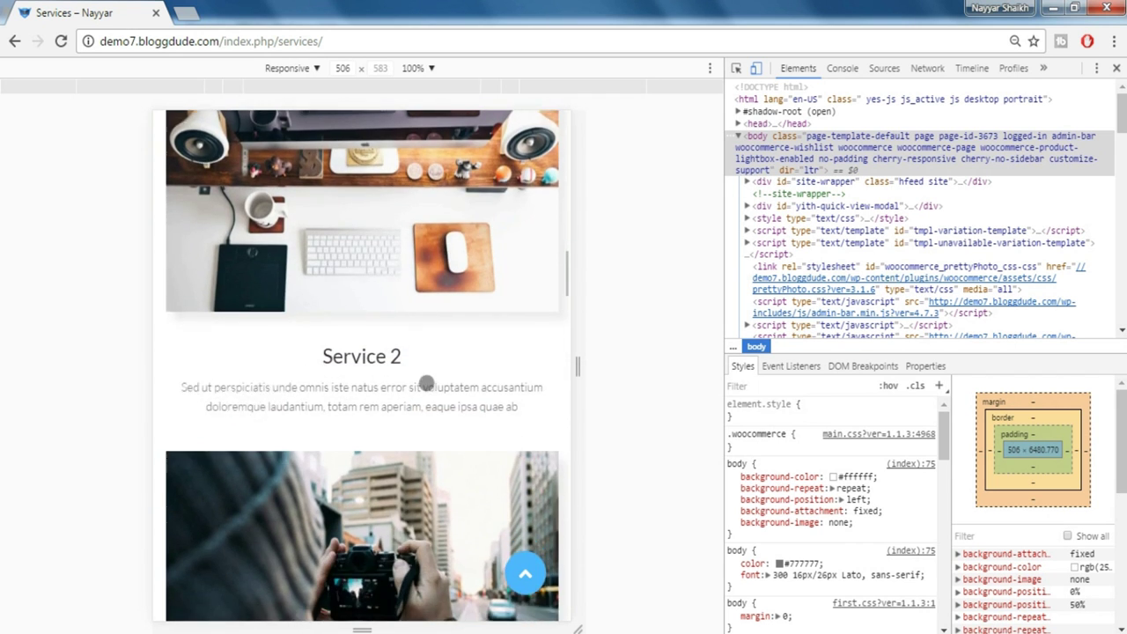
scroll(426, 383, down, 8)
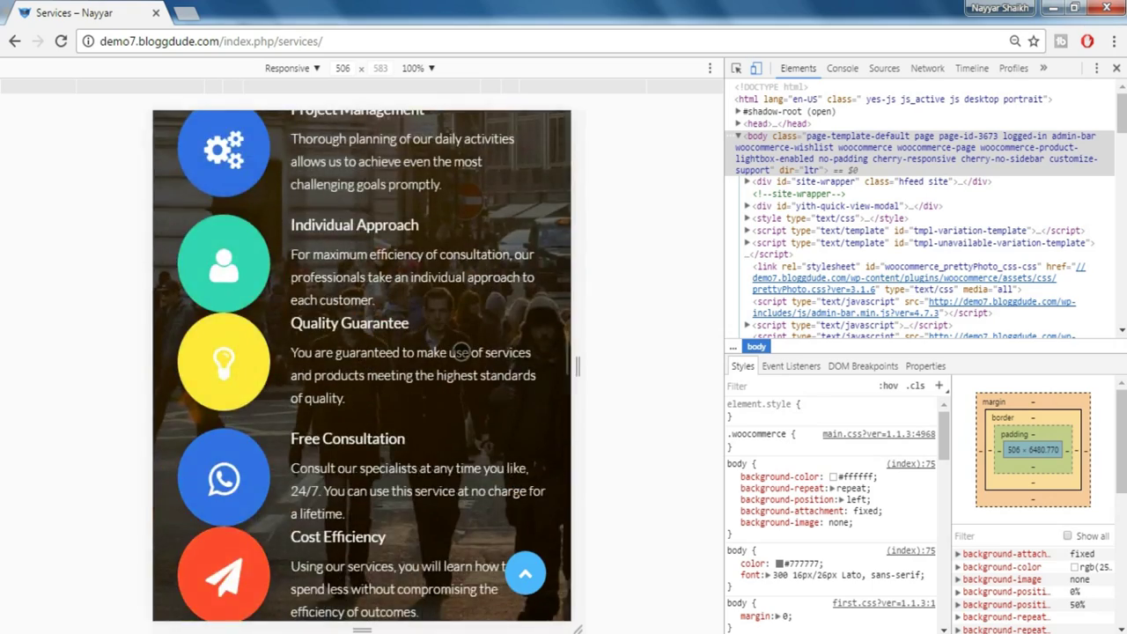
scroll(460, 353, up, 2)
scroll(460, 352, down, 10)
scroll(461, 353, down, 15)
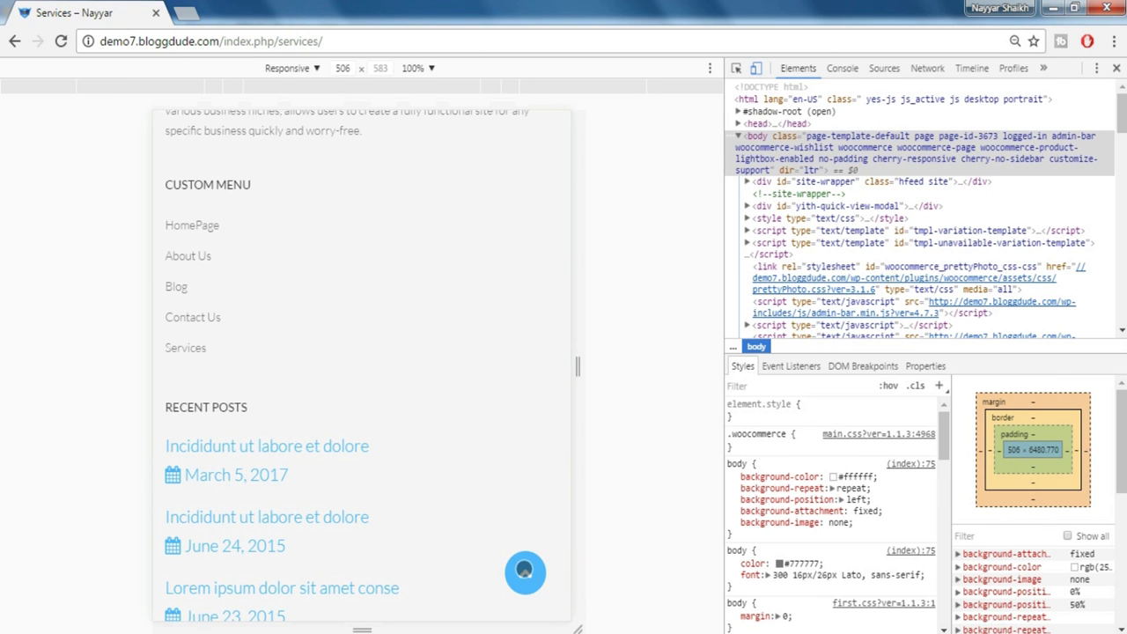
click(525, 572)
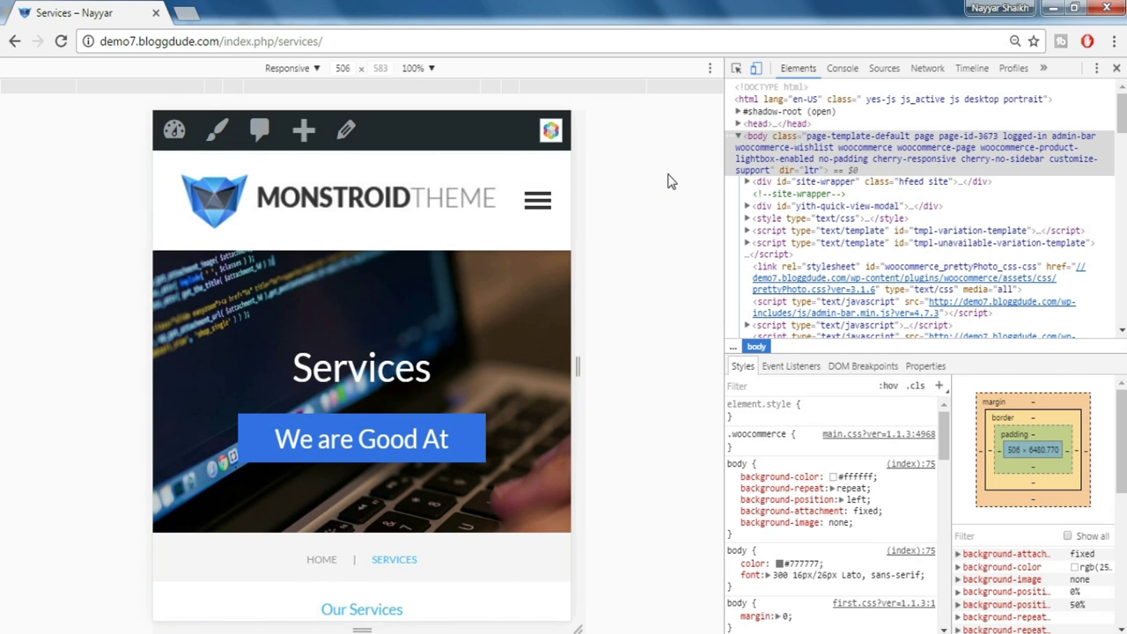
Close the developer tools and leave a fresh blank tab open
click(1116, 67)
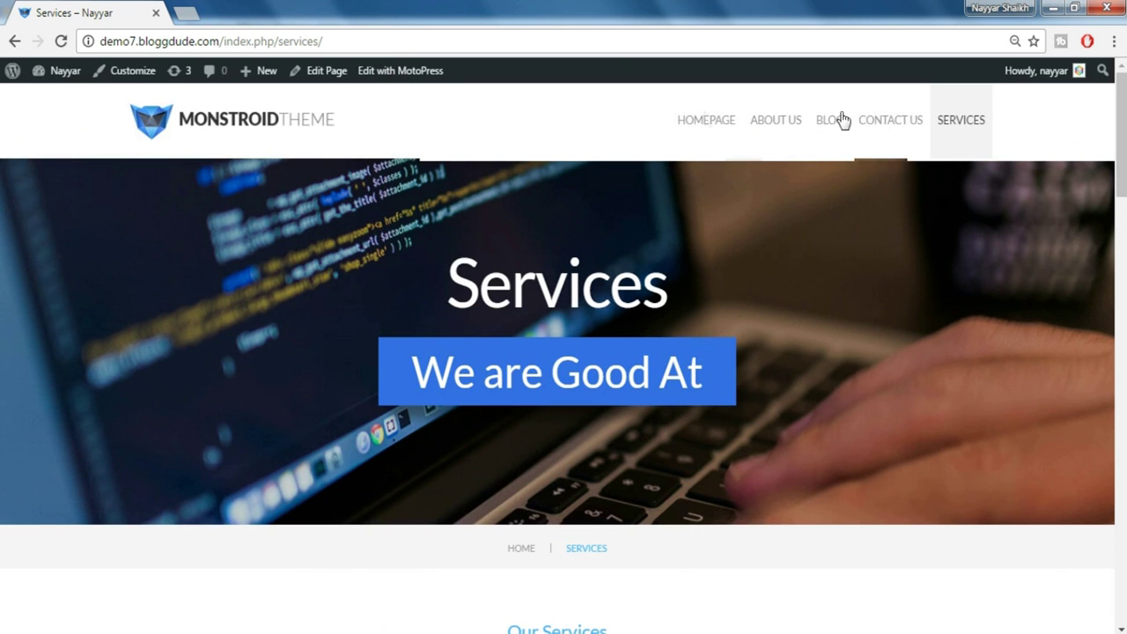
key(ctrl+t)
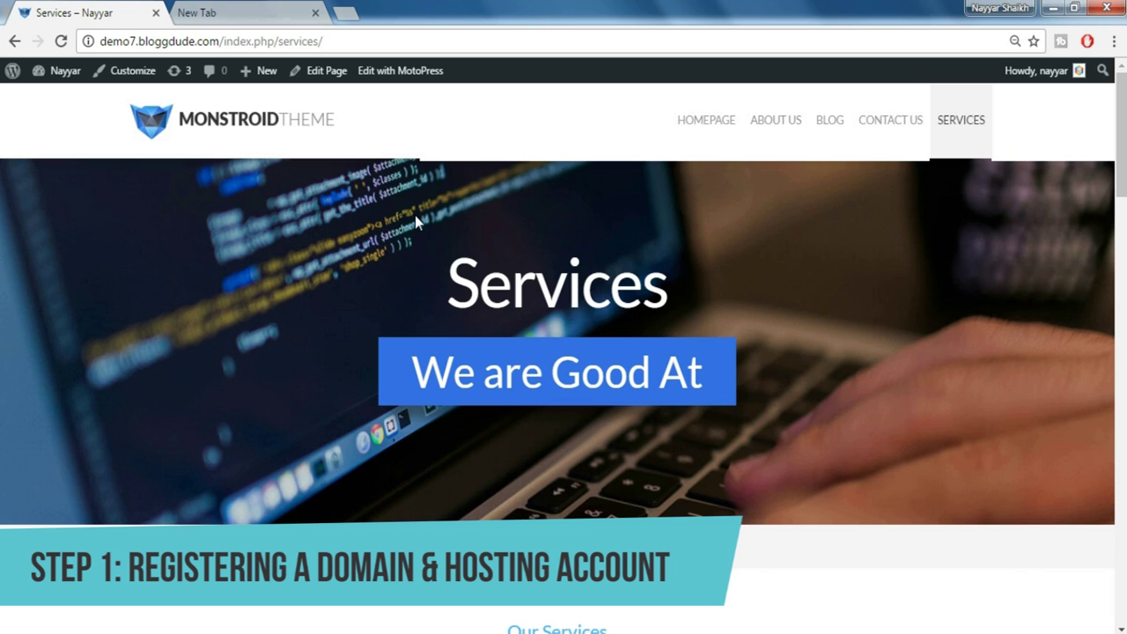
click(315, 13)
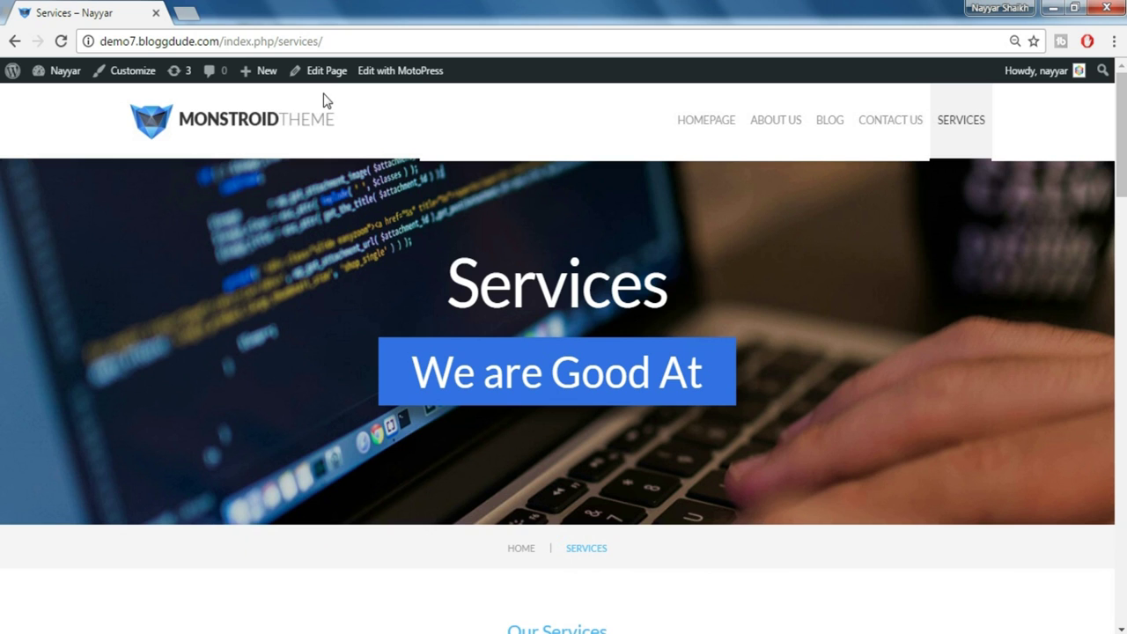
click(186, 13)
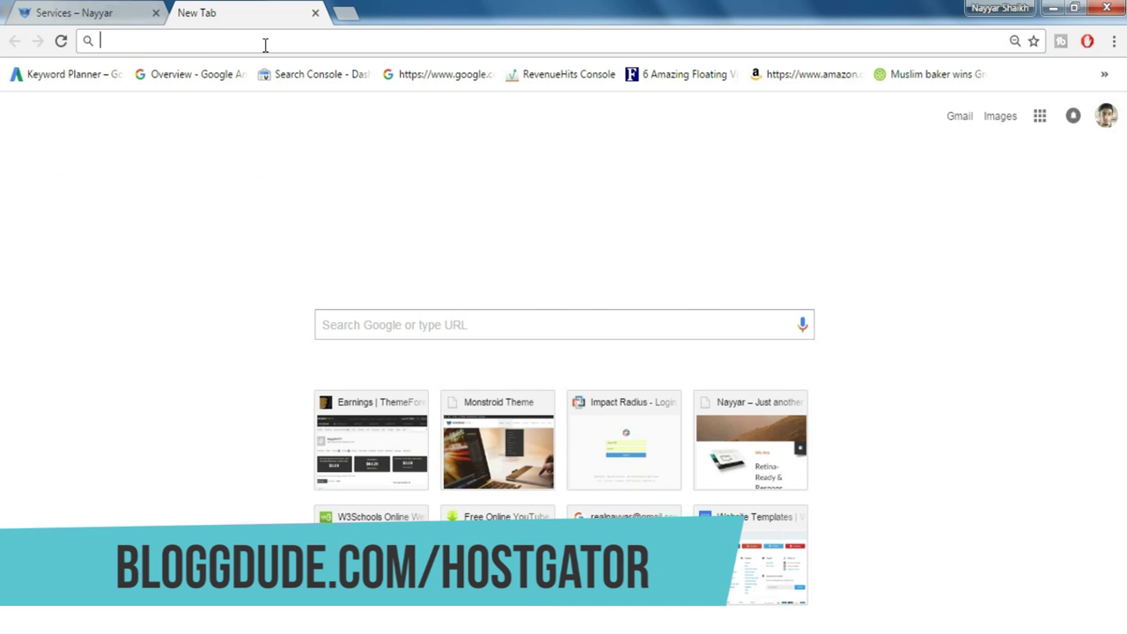
Load bloggdude.com/hostgator and sign up for the HostGator Baby plan
text(bloggdude.com/)
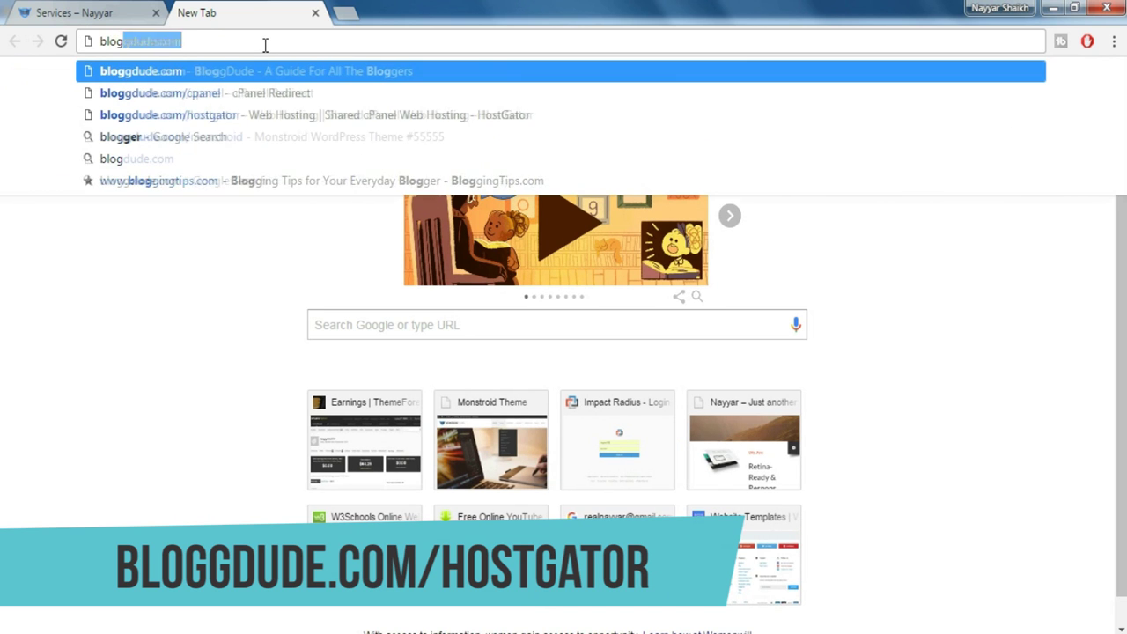
key(Down)
key(Down)
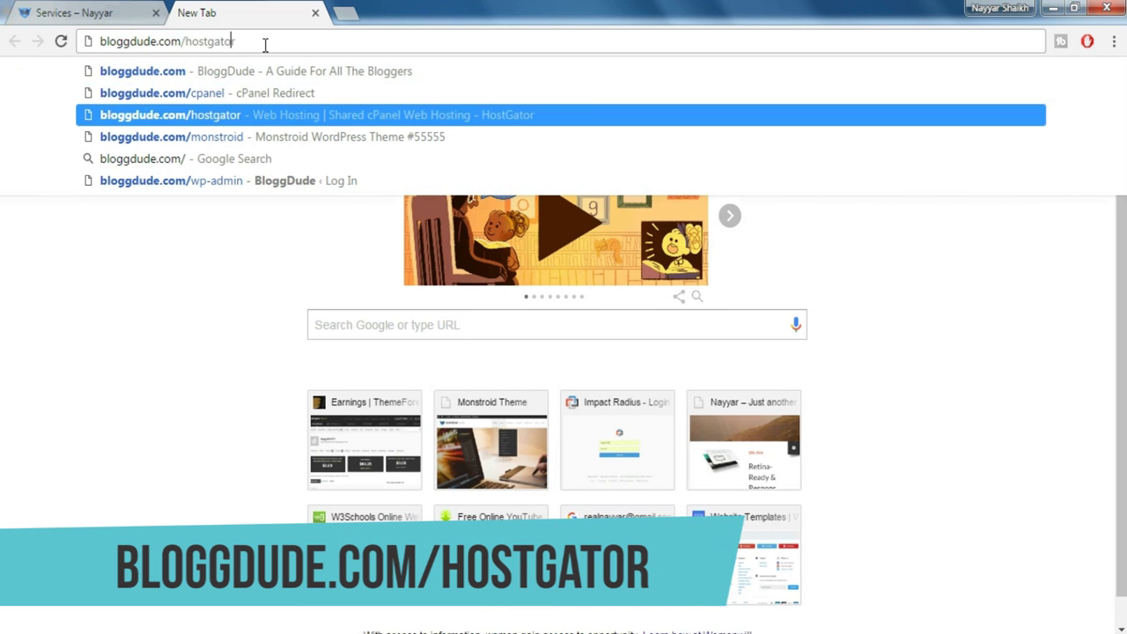
key(Return)
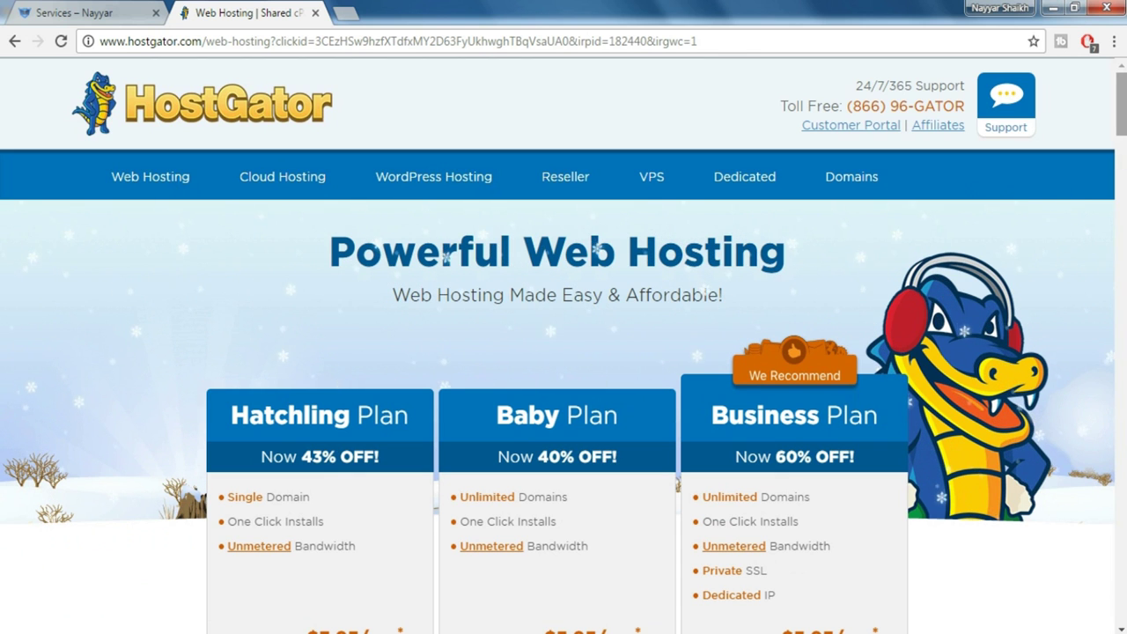
scroll(564, 353, down, 3)
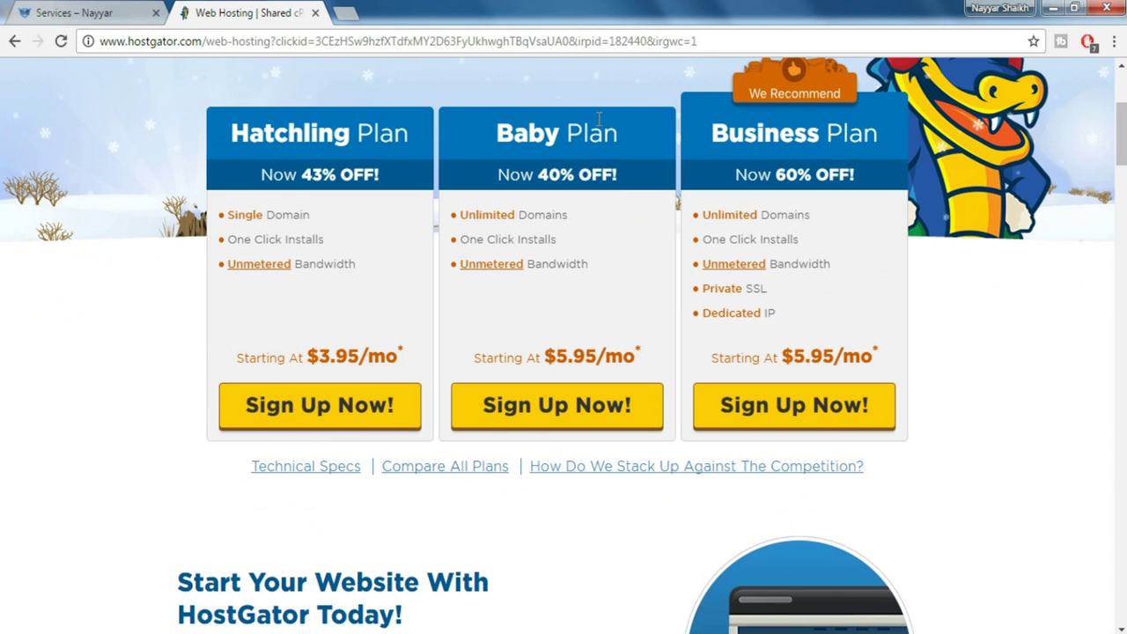
click(557, 405)
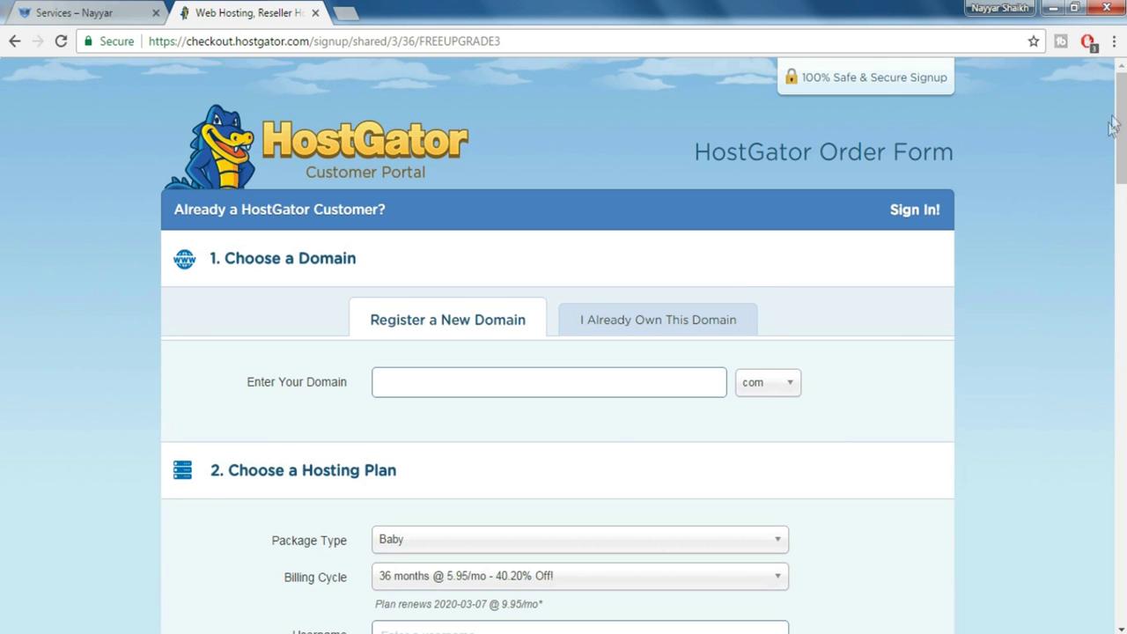
Choose 'I Already Own This Domain' and a 12-month billing cycle
scroll(1117, 132, down, 2)
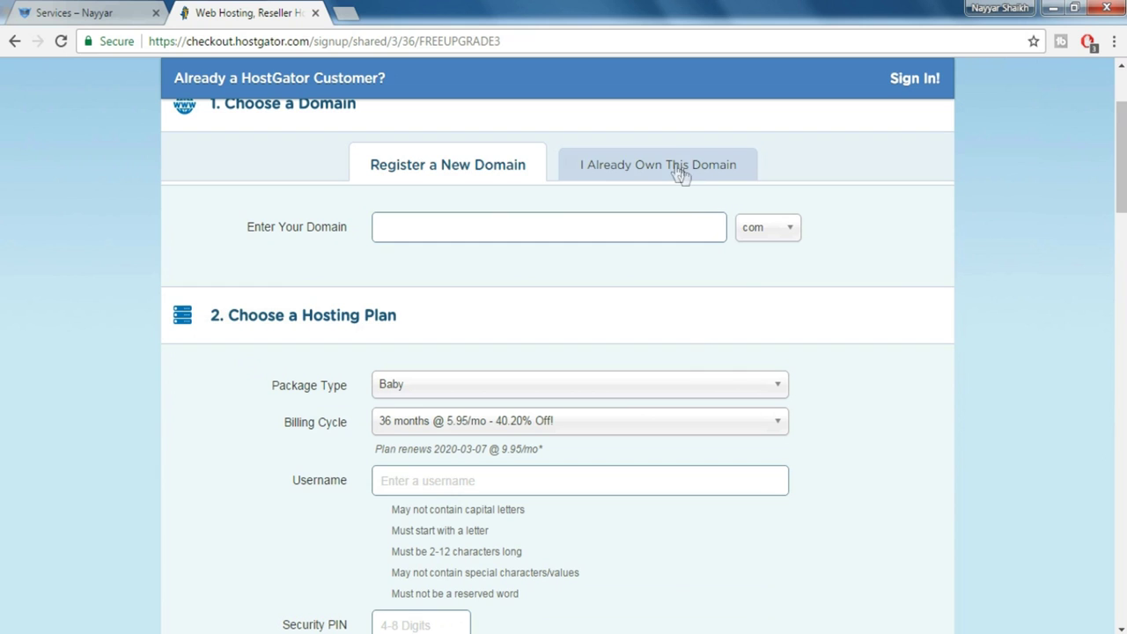
click(631, 178)
click(596, 224)
scroll(898, 276, down, 2)
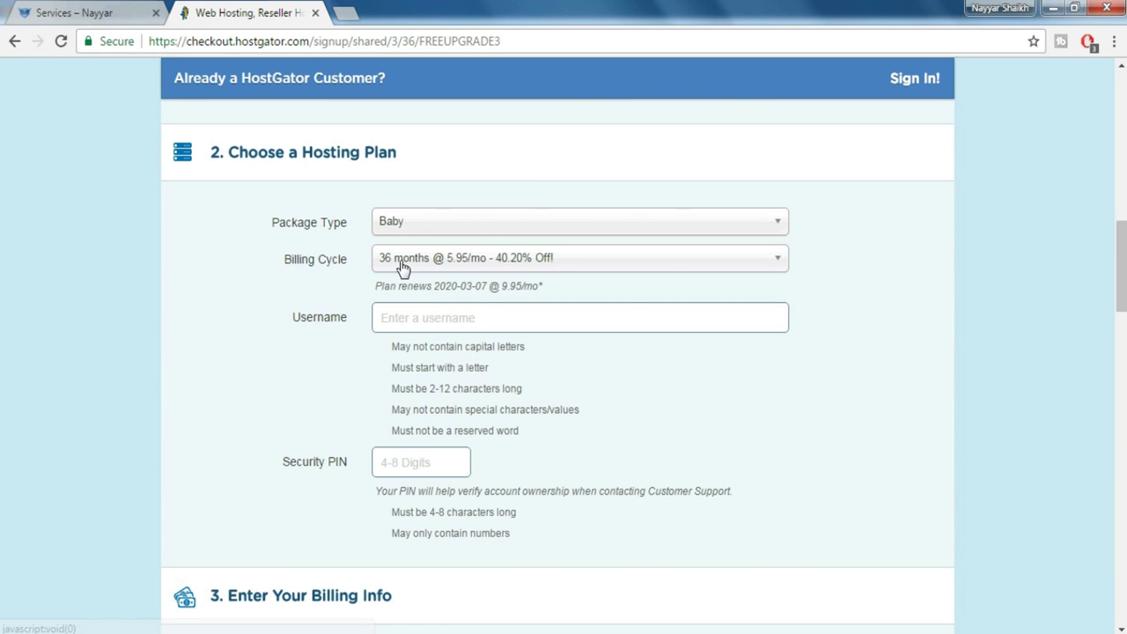
click(442, 268)
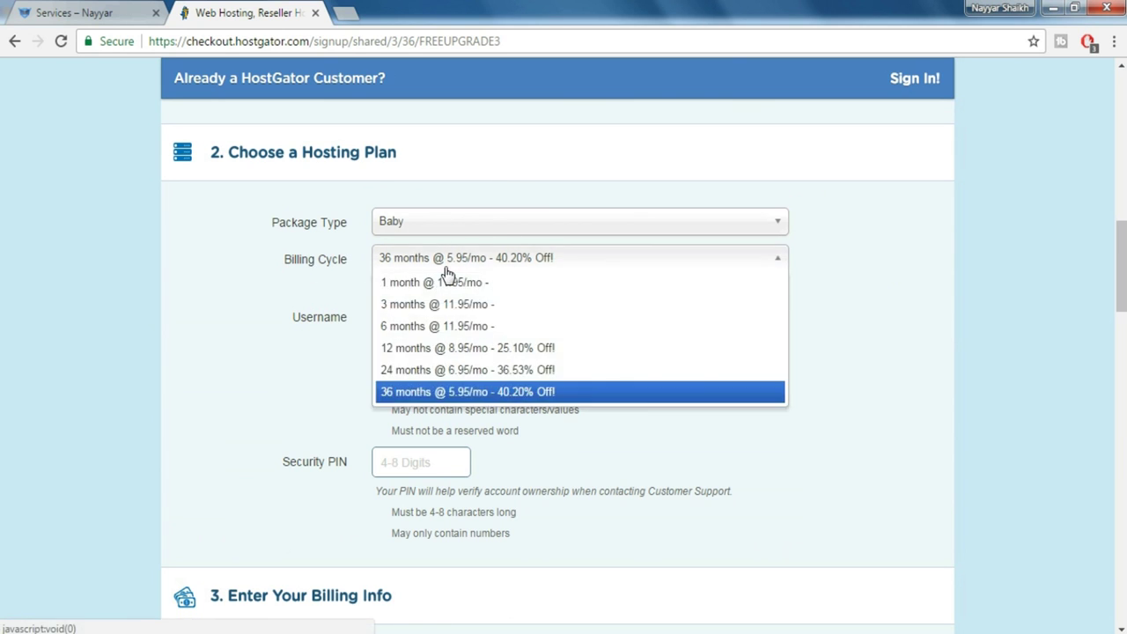
click(453, 349)
click(489, 319)
text(username)
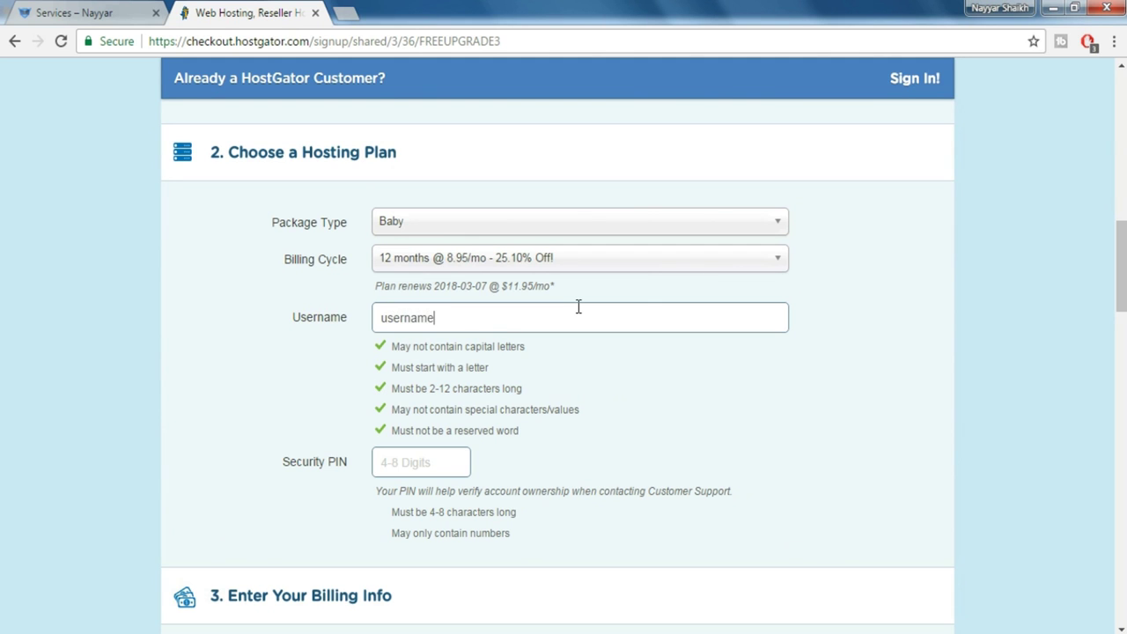
key(Tab)
scroll(808, 385, down, 2)
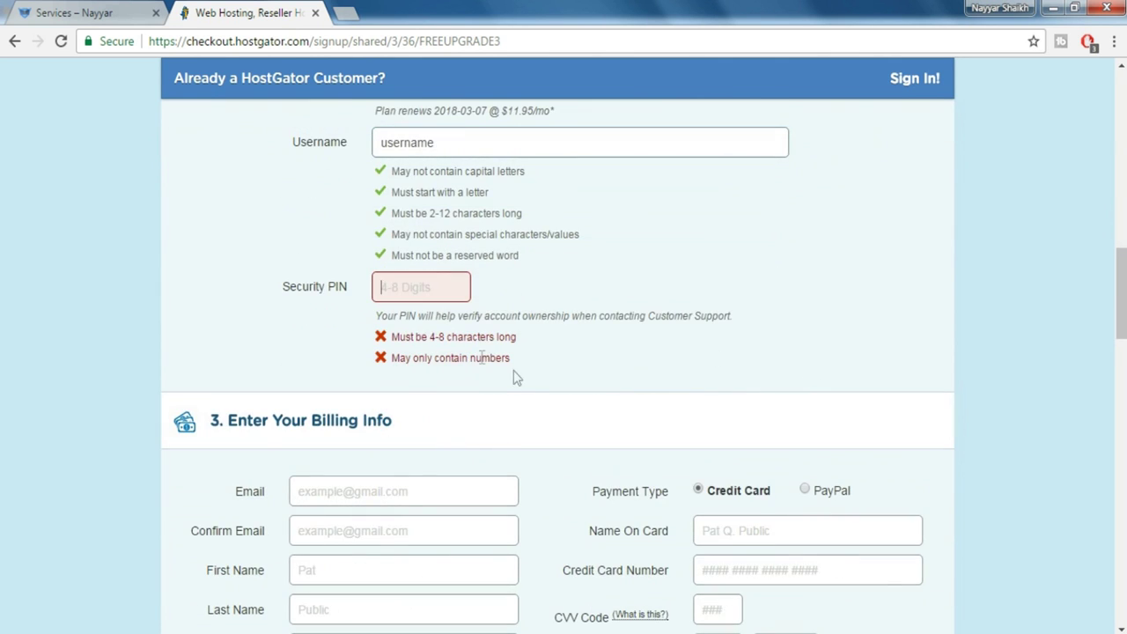
text(123)
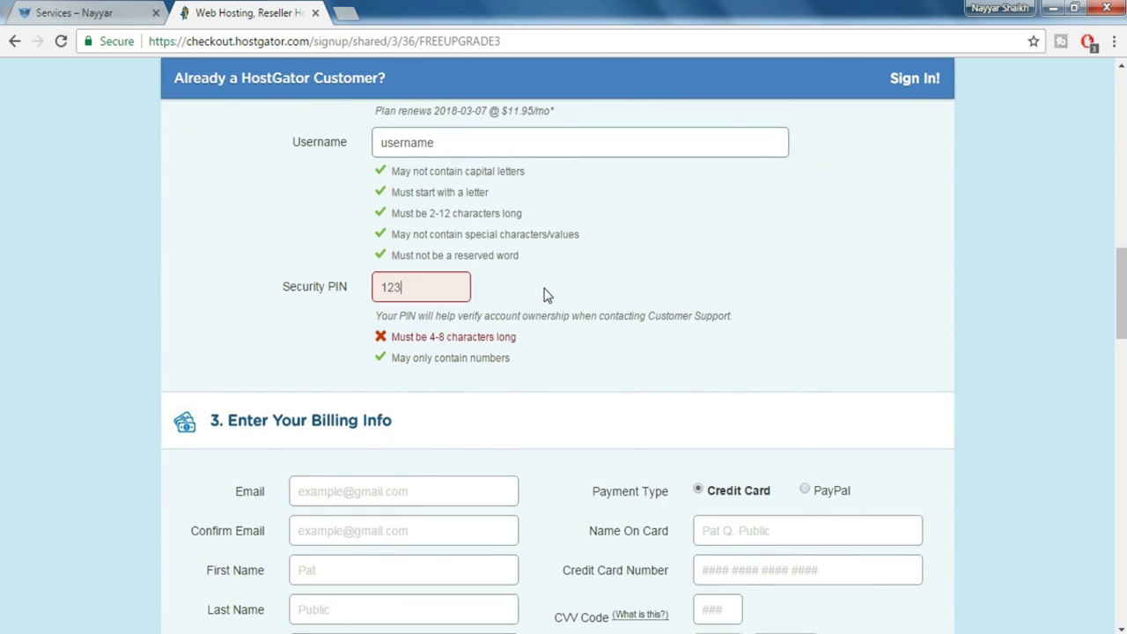
text(54)
scroll(546, 293, down, 3)
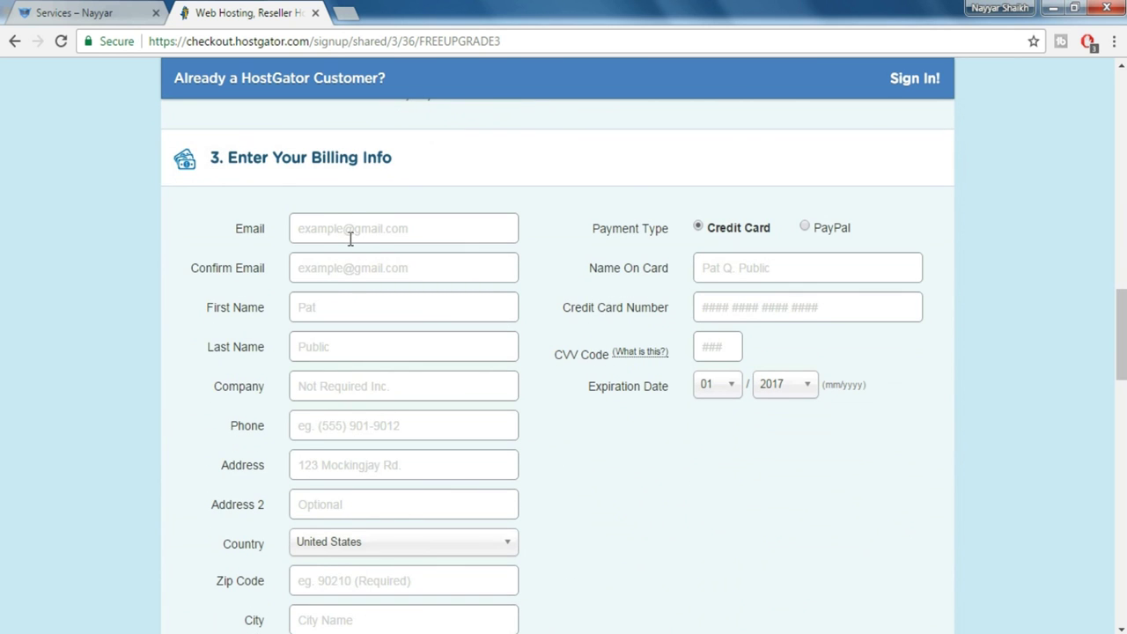
scroll(368, 401, down, 1)
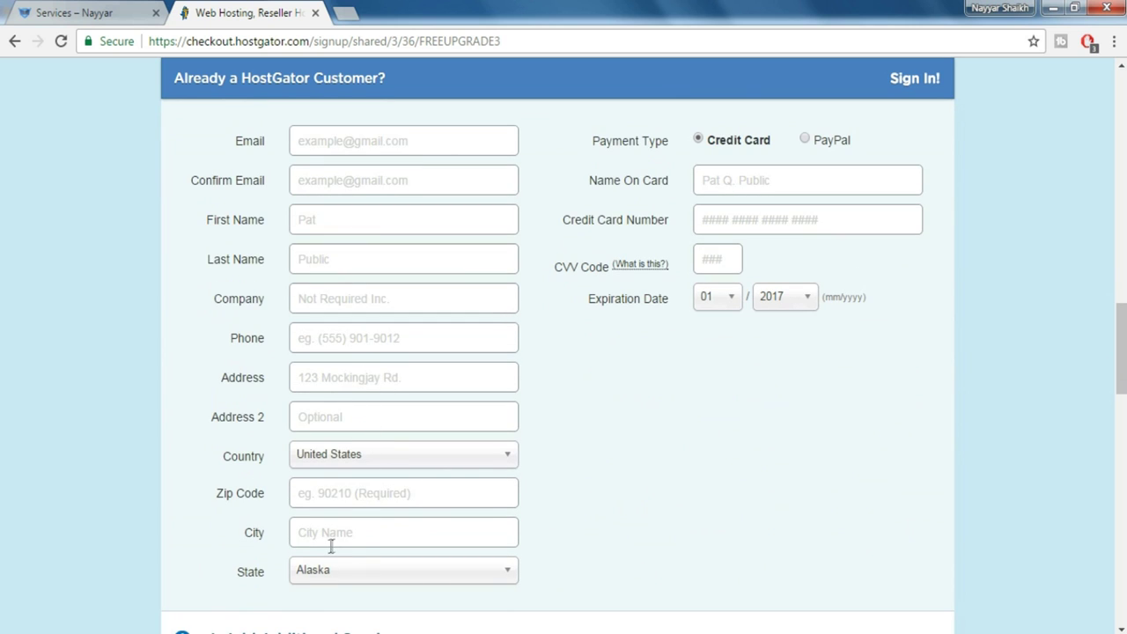
scroll(731, 500, up, 1)
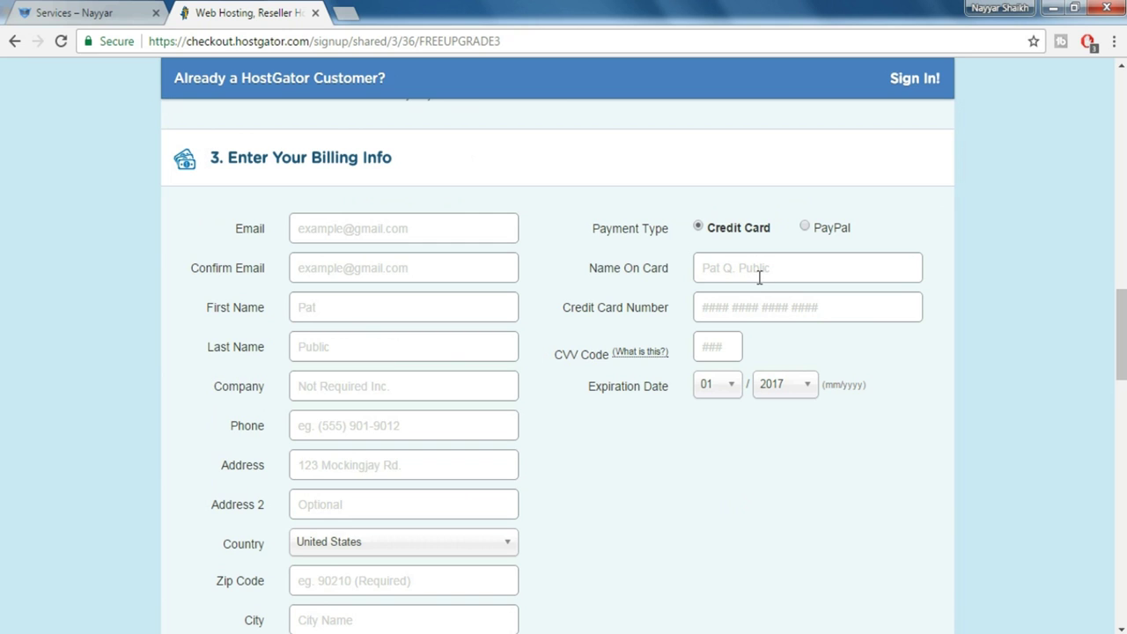
Try PayPal as the payment type, then switch back to credit card
click(805, 229)
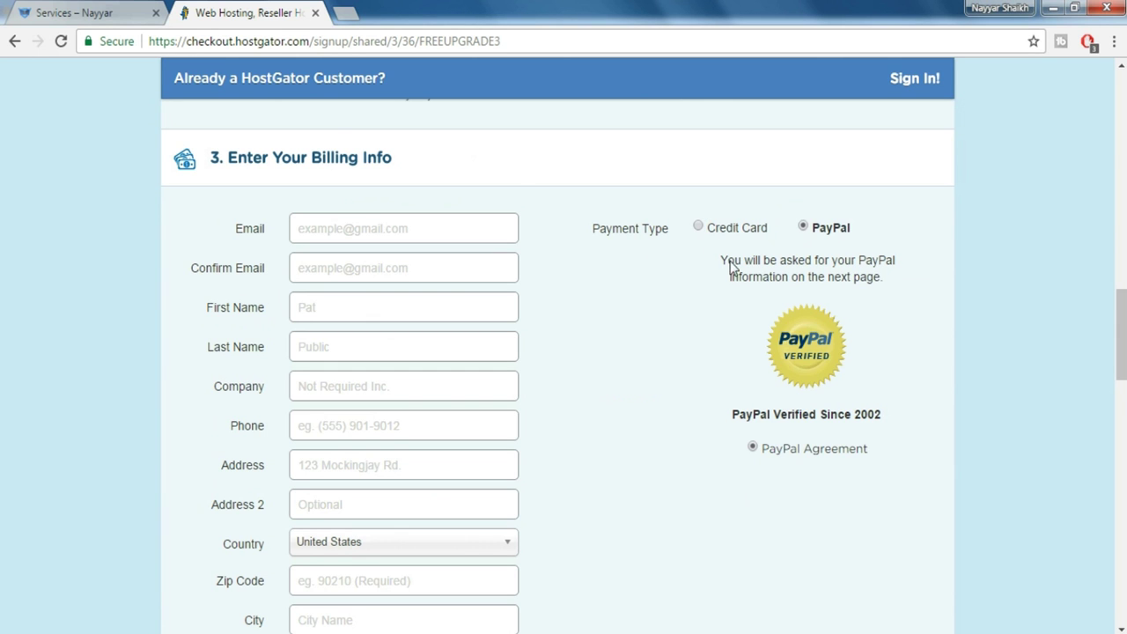
click(735, 228)
scroll(831, 315, down, 6)
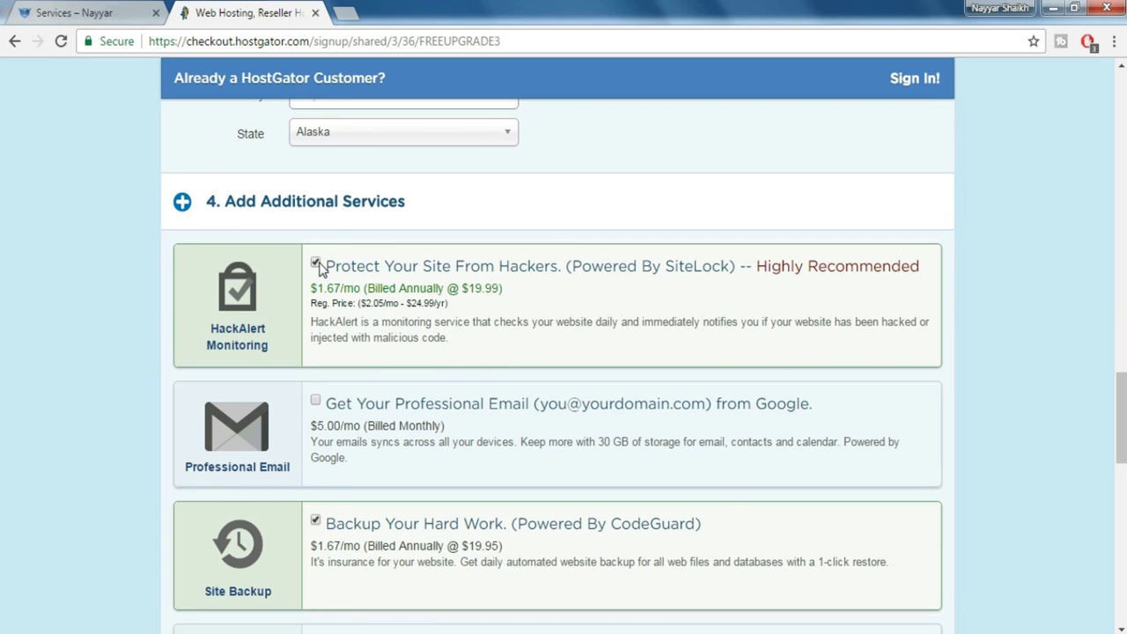
Untick the HackAlert monitoring and site backup add-ons
click(315, 265)
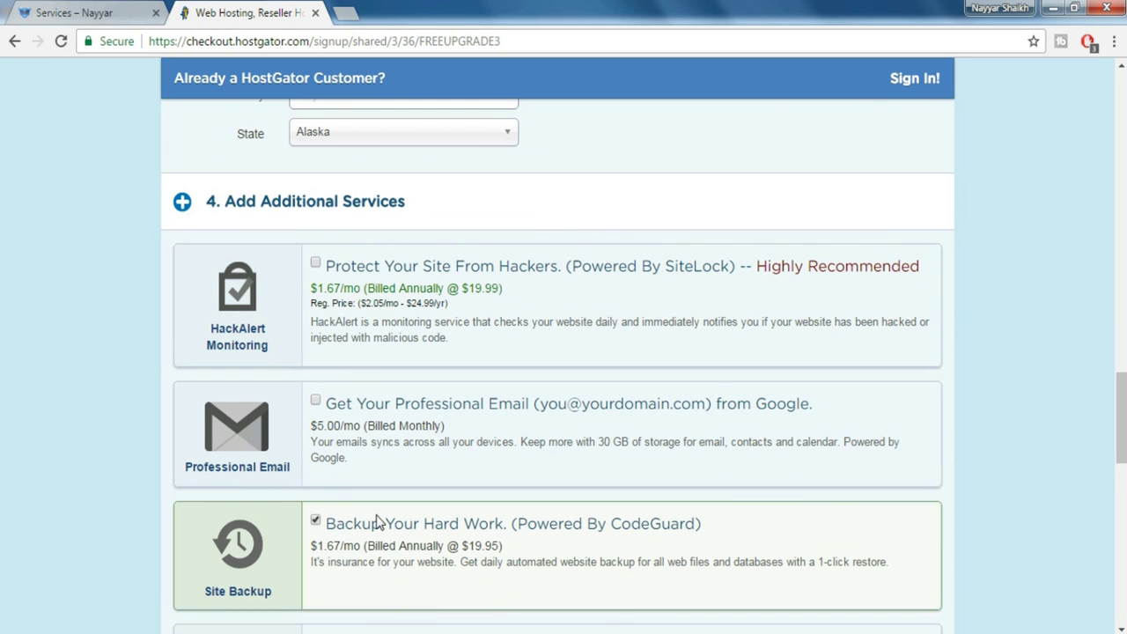
click(315, 522)
scroll(709, 390, down, 3)
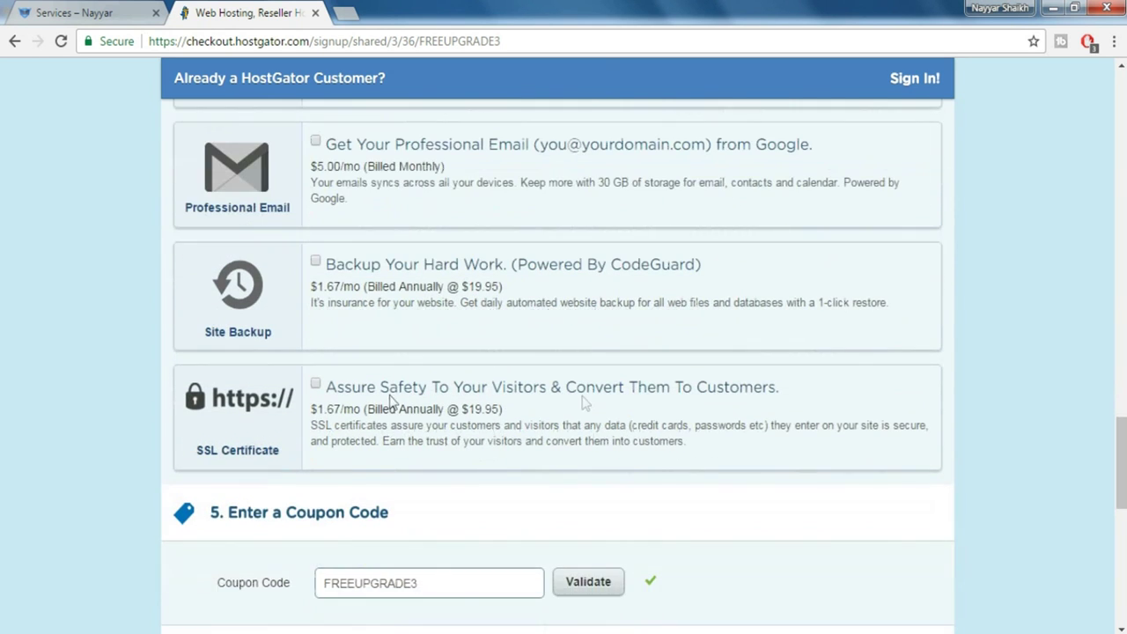
scroll(709, 390, down, 3)
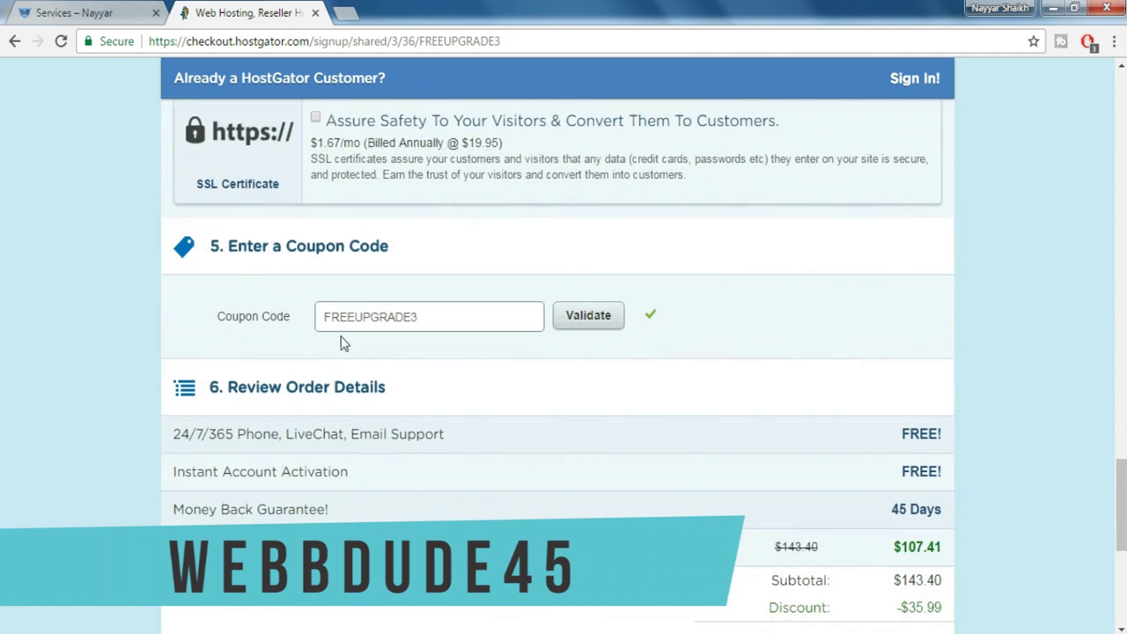
Remove the FREEUPGRADE3 coupon code and tick the terms and policies agreement
double_click(432, 315)
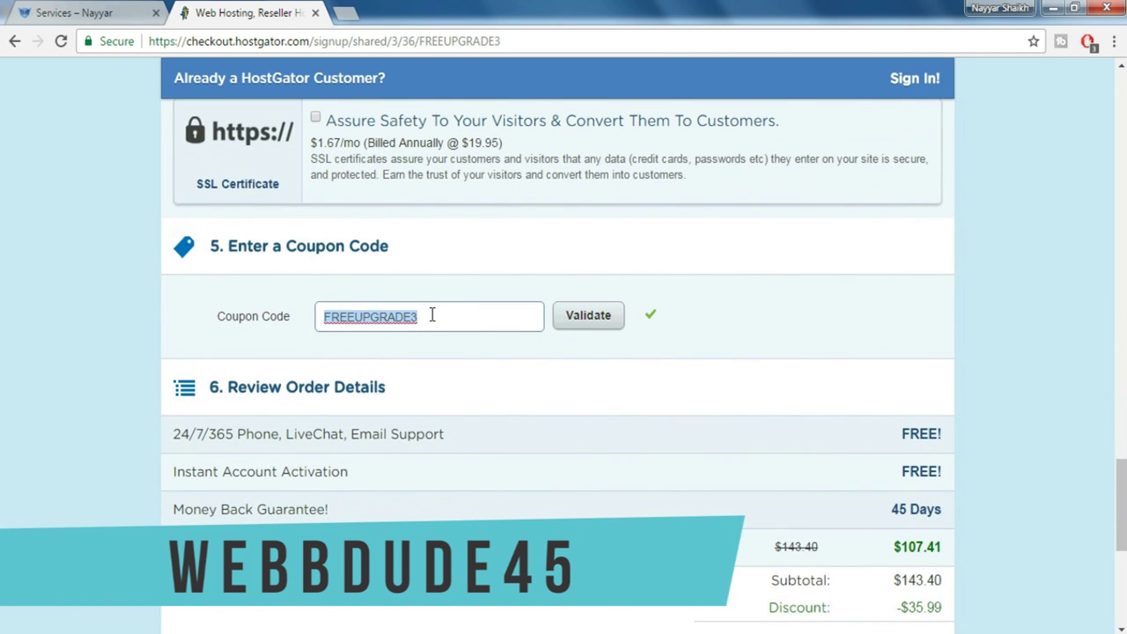
key(BackSpace)
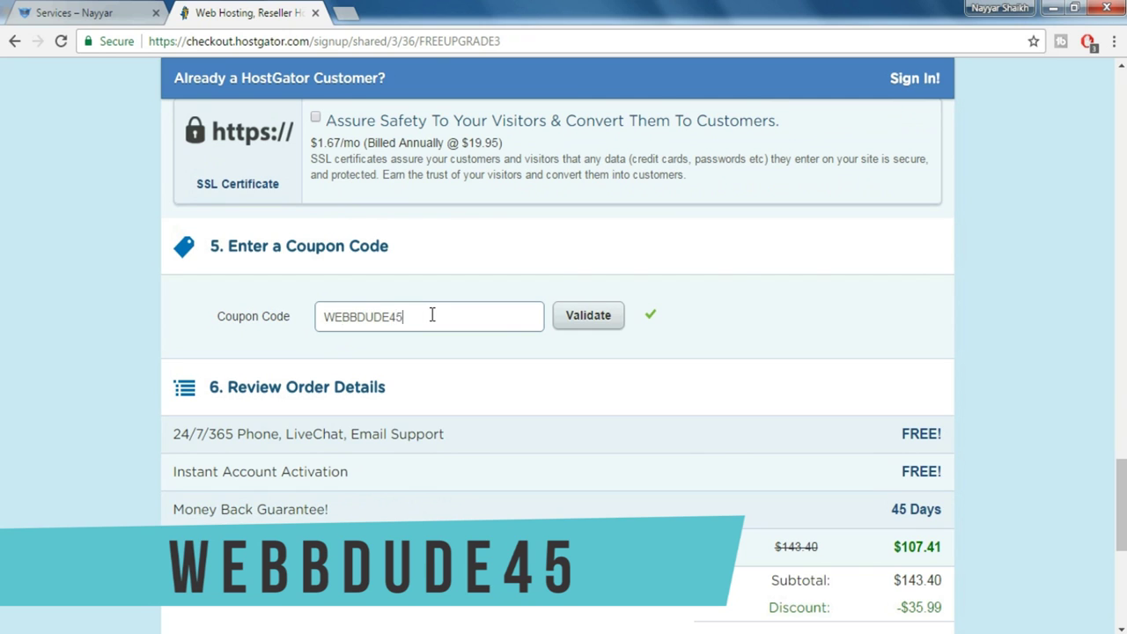
scroll(833, 397, down, 1)
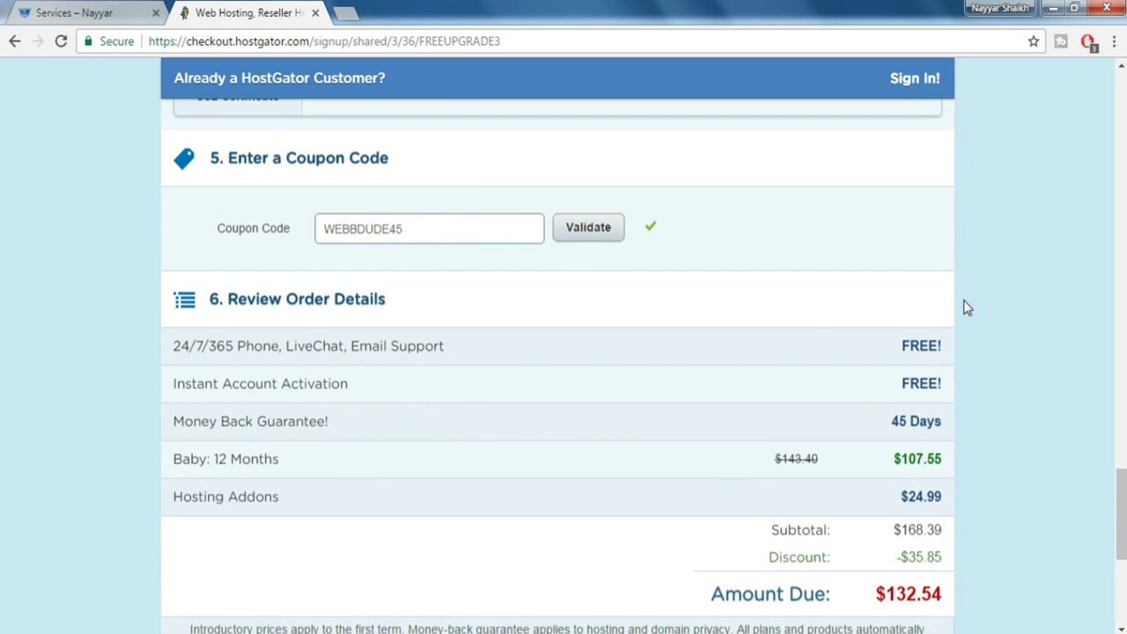
scroll(963, 307, down, 4)
click(337, 354)
click(338, 354)
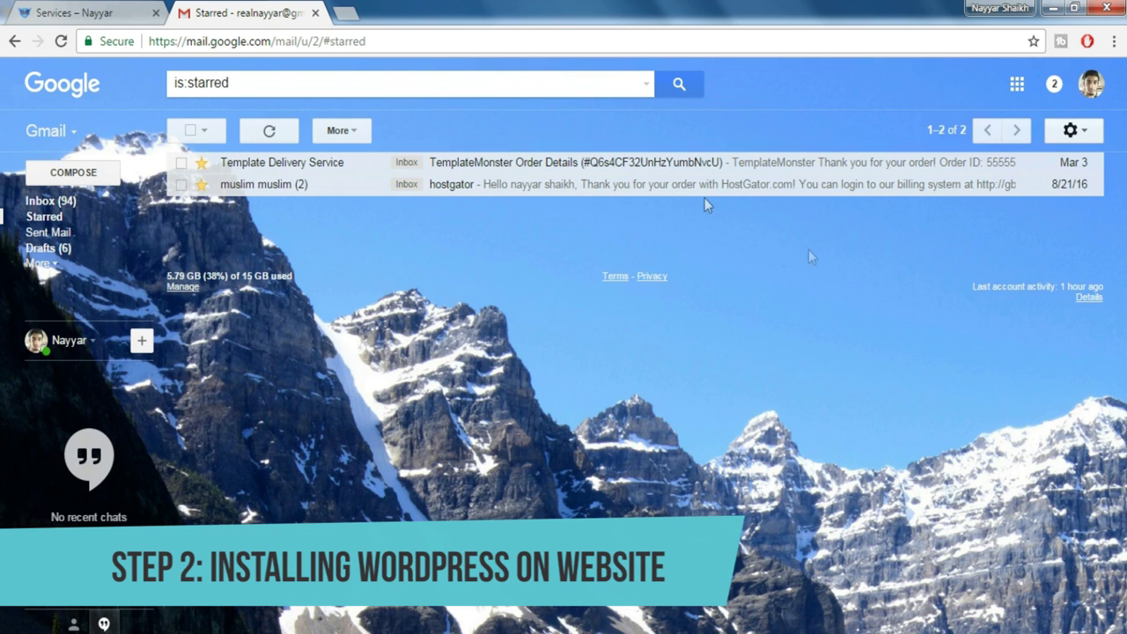
Open the HostGator order email and its control panel login link in a new tab
click(532, 195)
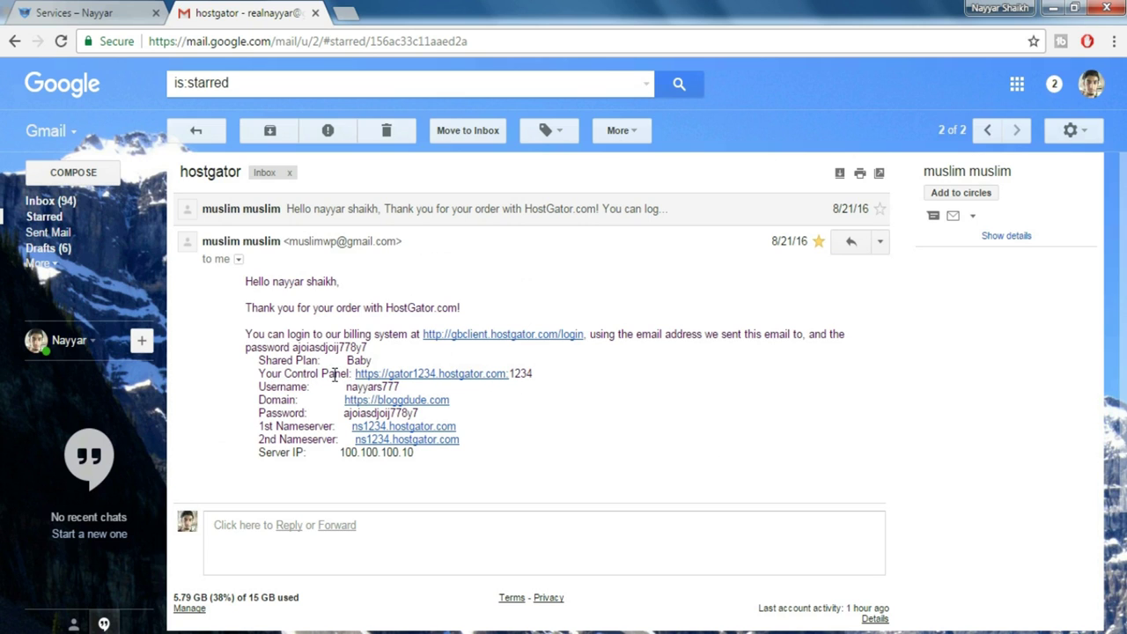
click(470, 381)
click(260, 6)
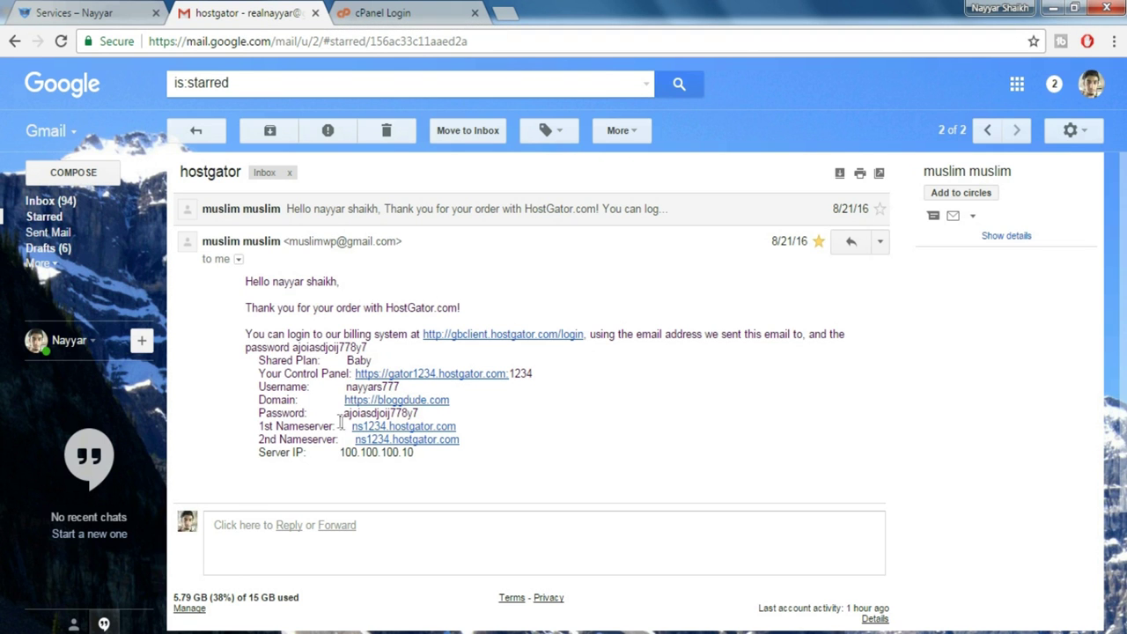
click(397, 14)
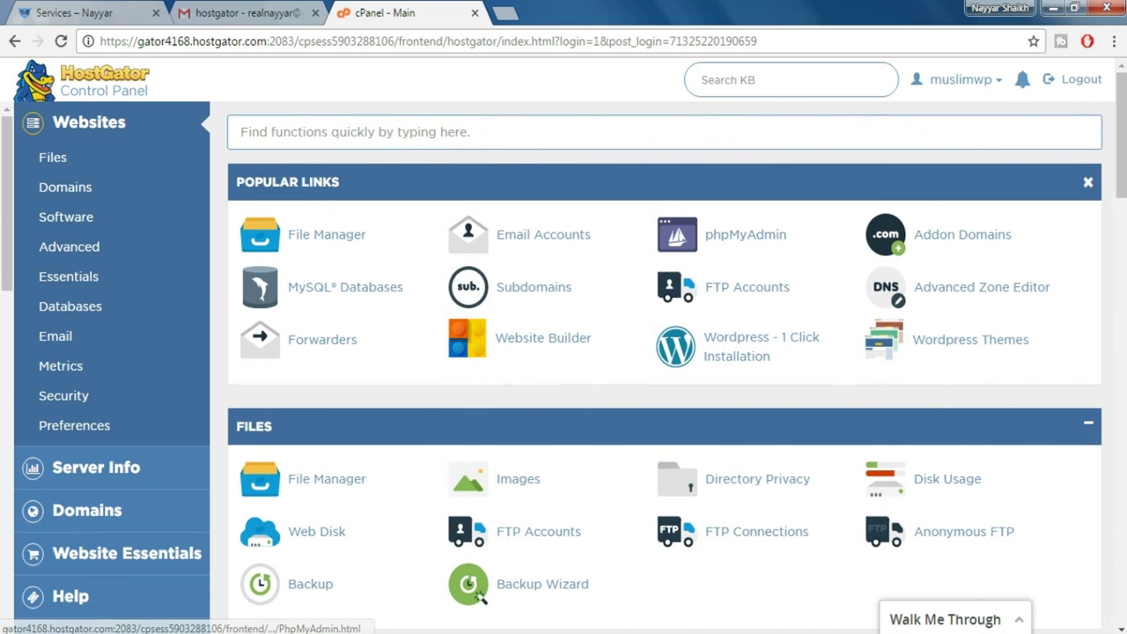
Start the one-click WordPress installer for parallax.bloggdude.com
drag(1125, 123, 1124, 235)
scroll(480, 597, up, 6)
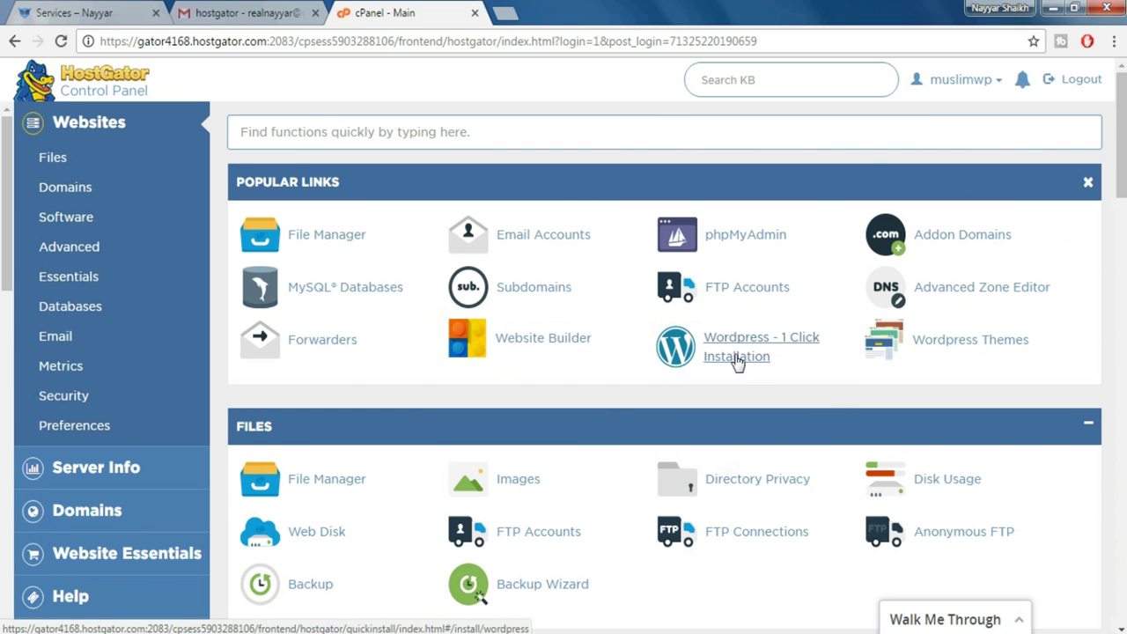
click(739, 361)
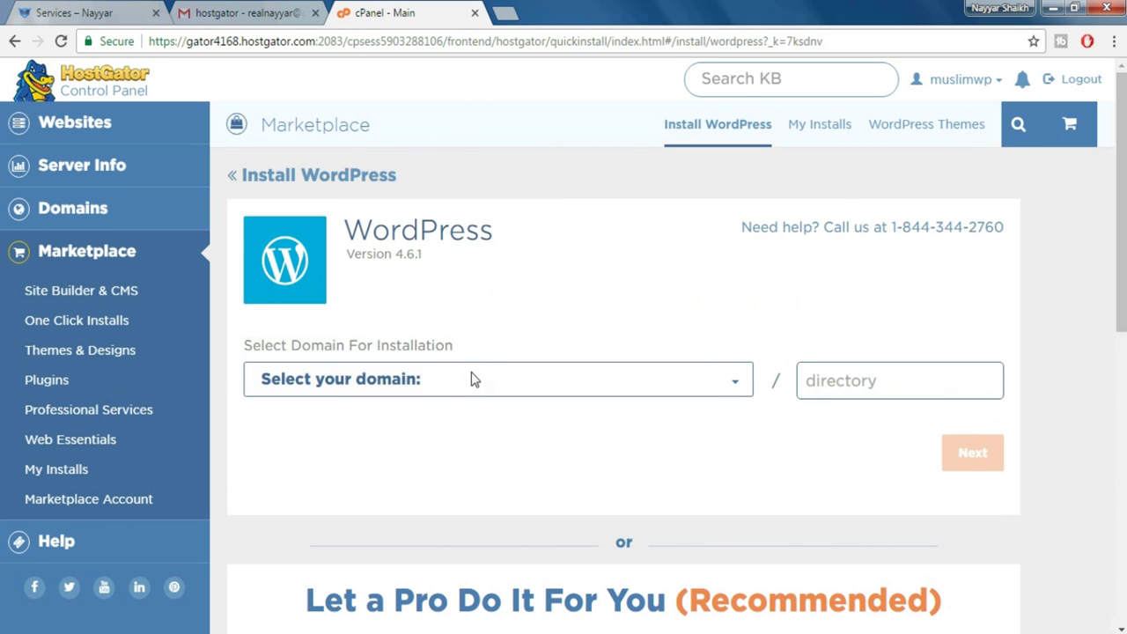
click(431, 388)
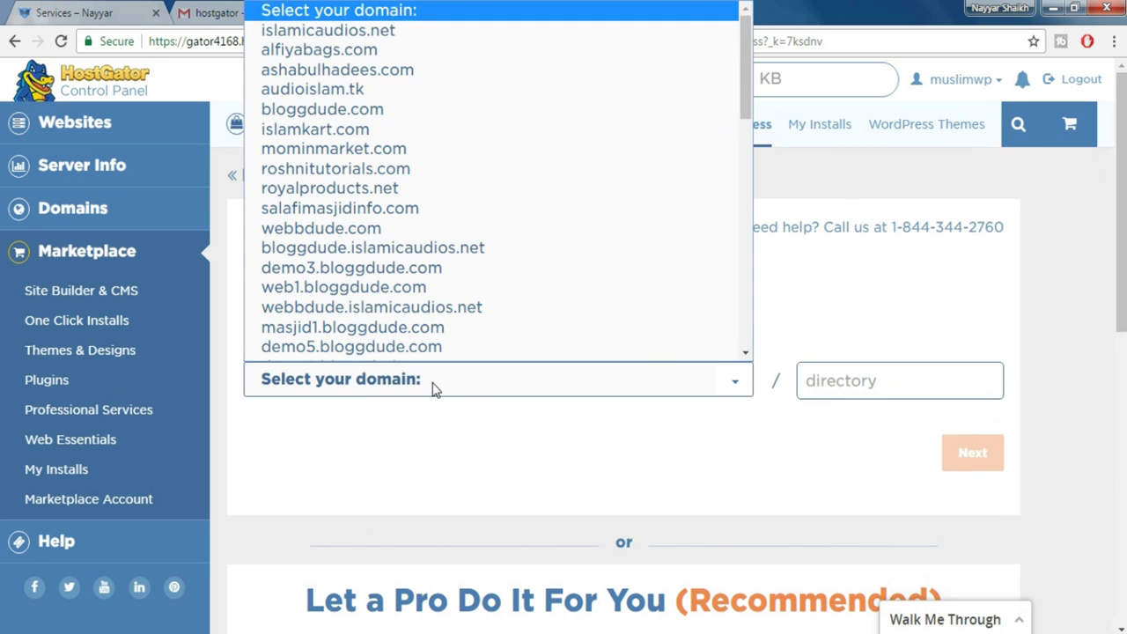
key(End)
click(432, 387)
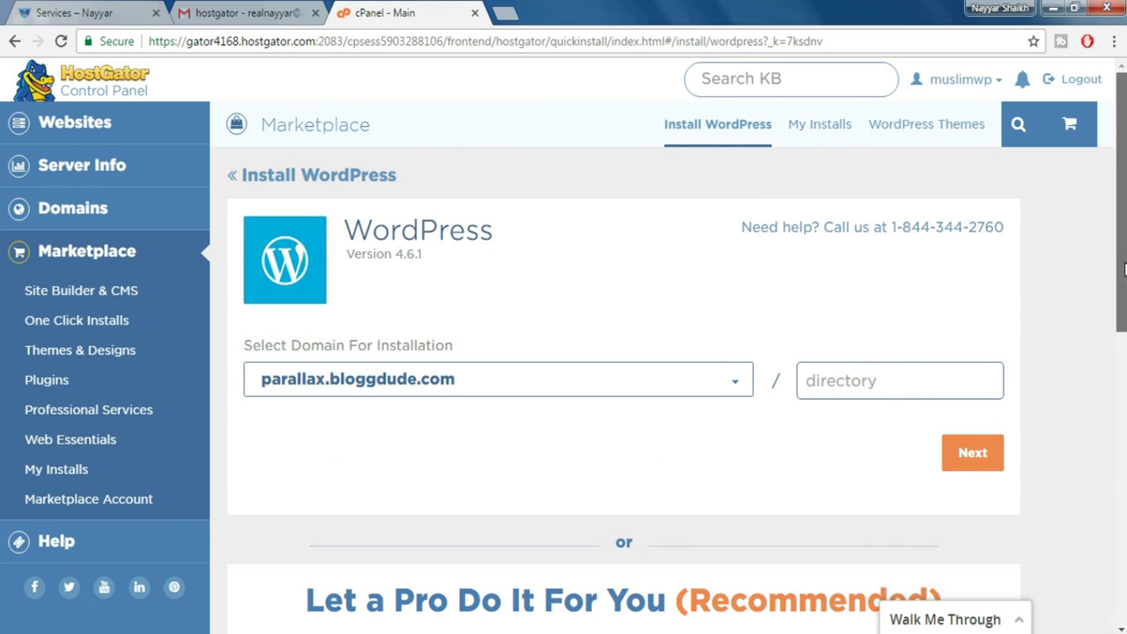
scroll(1013, 387, down, 1)
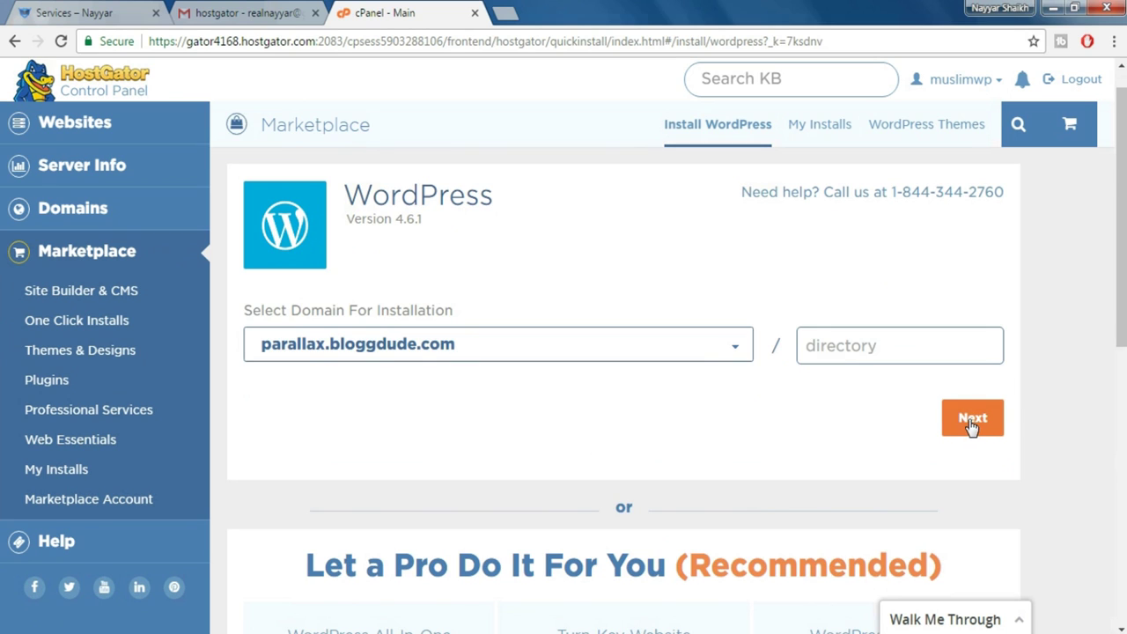
click(972, 425)
Enter blog title 'Parallax Website' plus the admin username, first and last name, and e-mail
scroll(939, 423, down, 2)
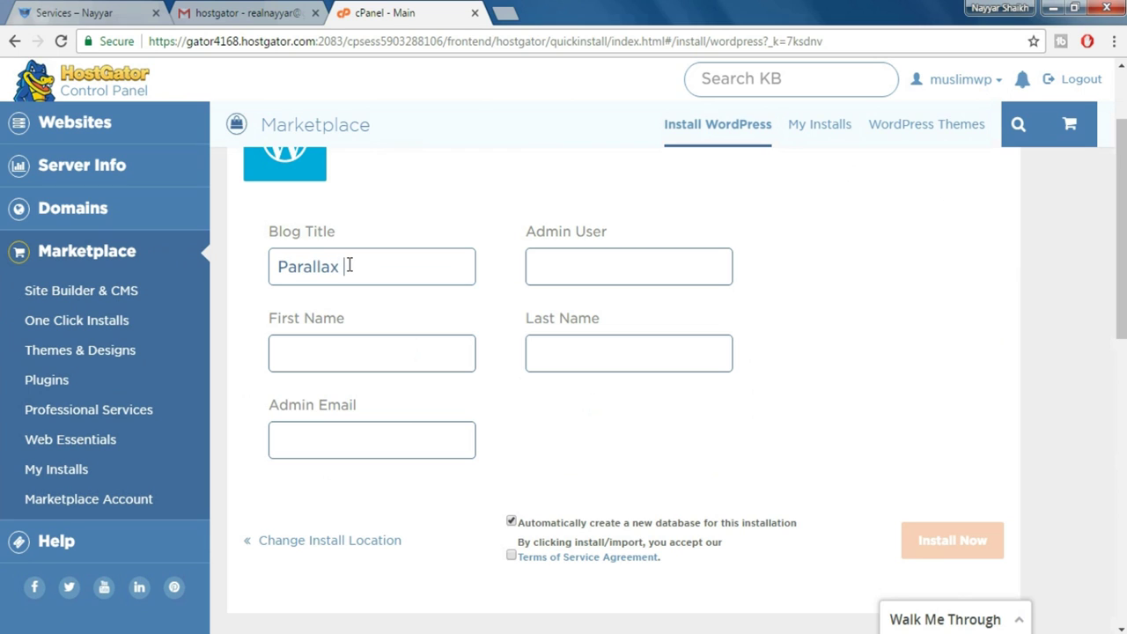
text(Website)
key(Tab)
text(nayyar)
key(Tab)
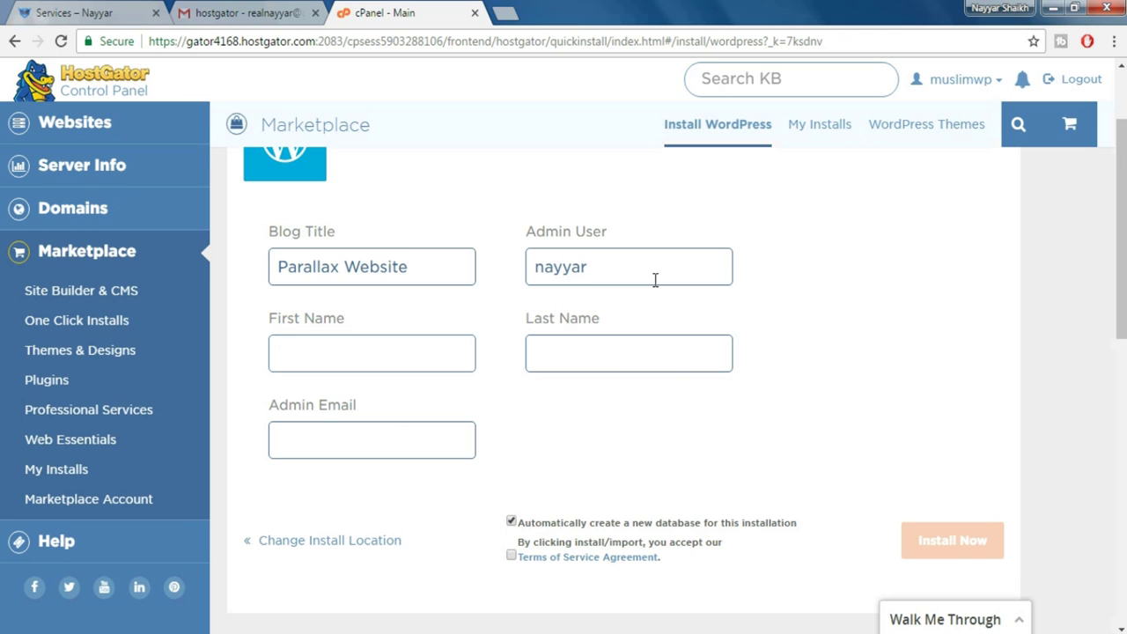
text(Nayyar)
key(Tab)
text(Shaikh)
key(Tab)
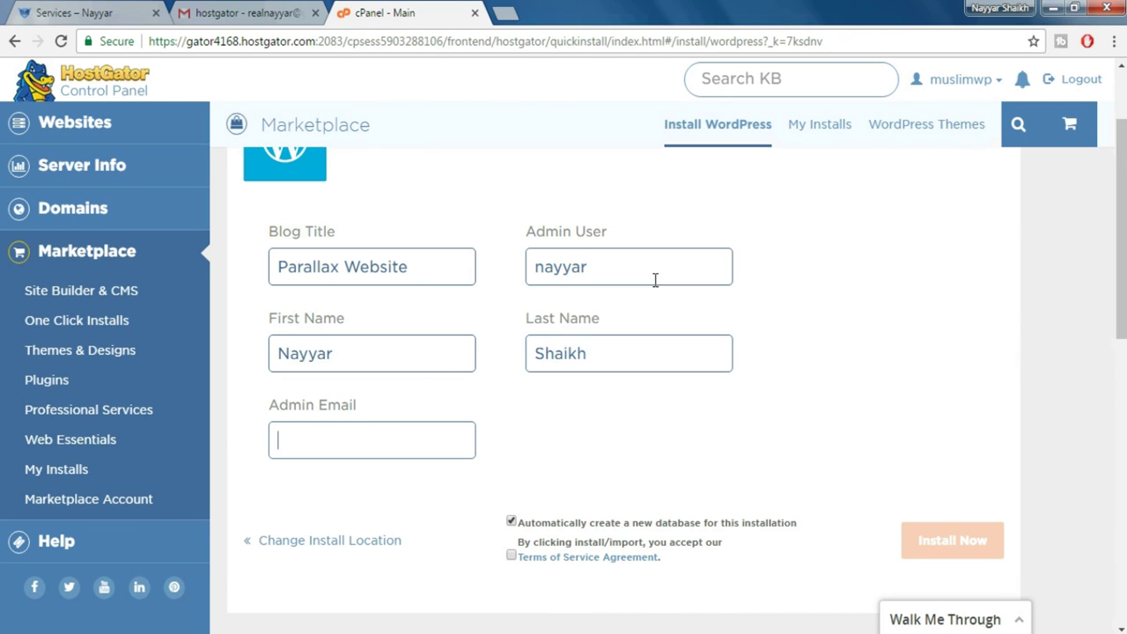
text(r)
click(315, 468)
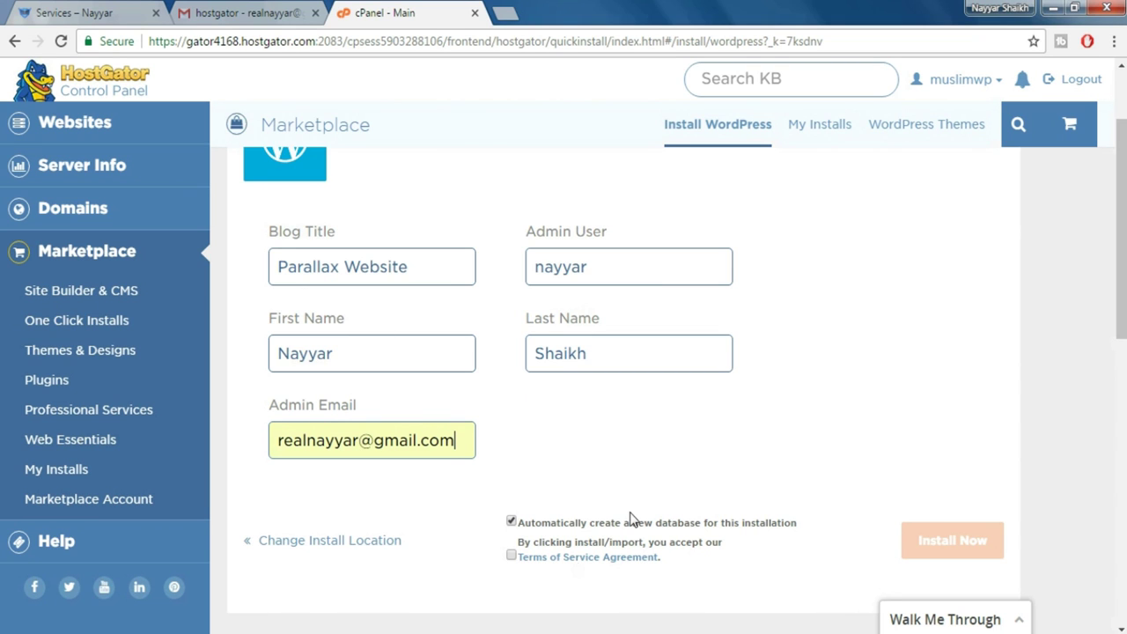
Accept the terms of service and run the installation
scroll(525, 509, down, 1)
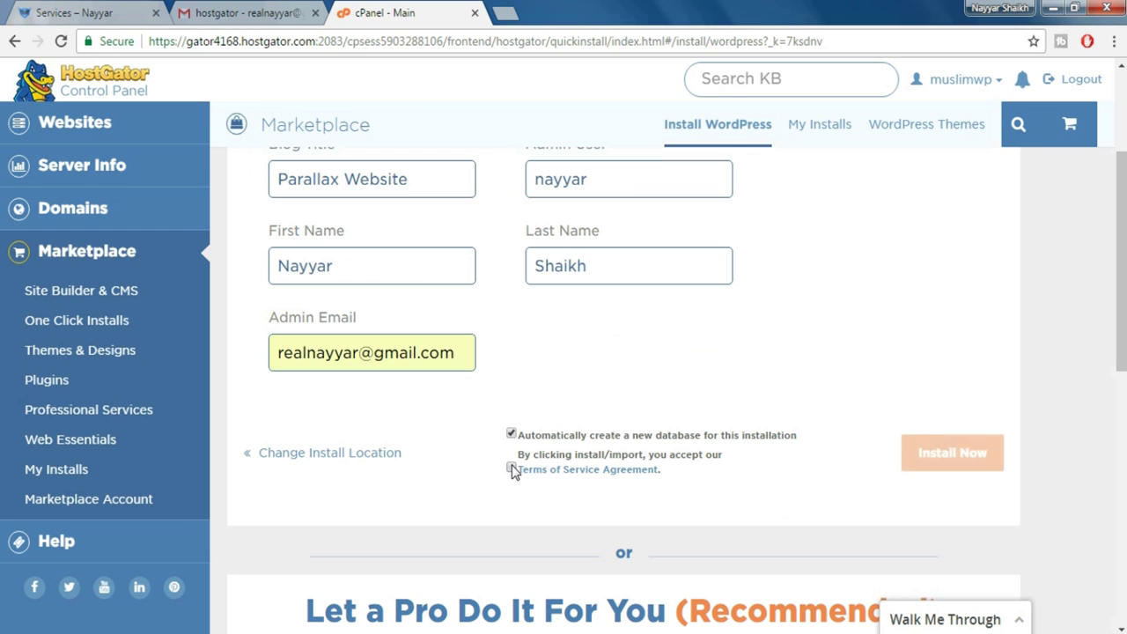
click(514, 470)
click(974, 457)
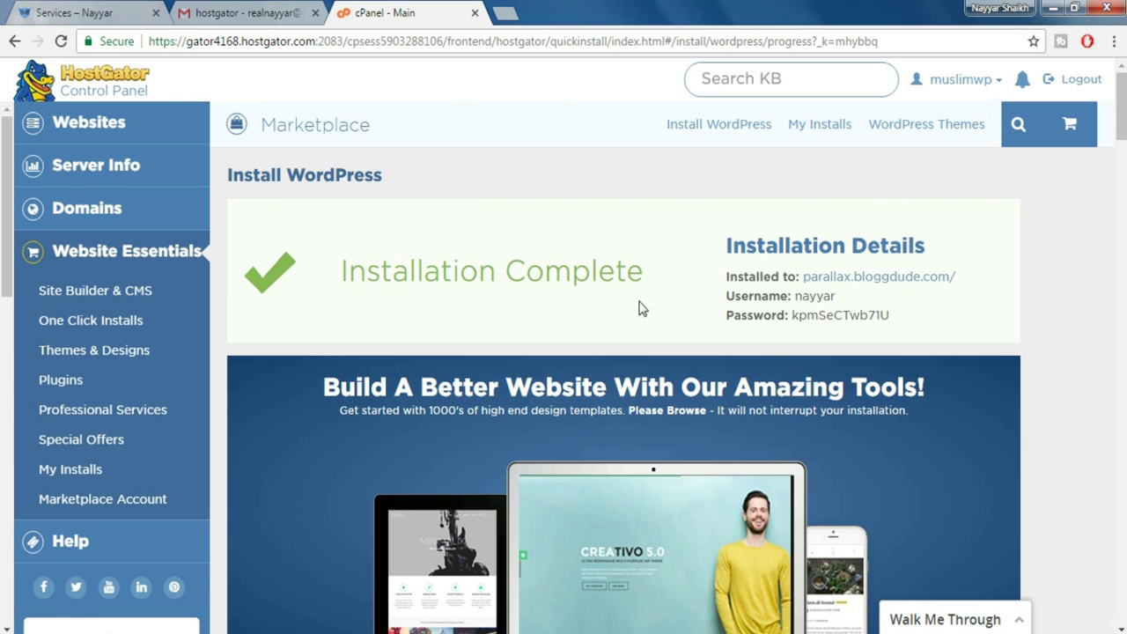
Open the new site and load its /wp-admin login page
click(873, 280)
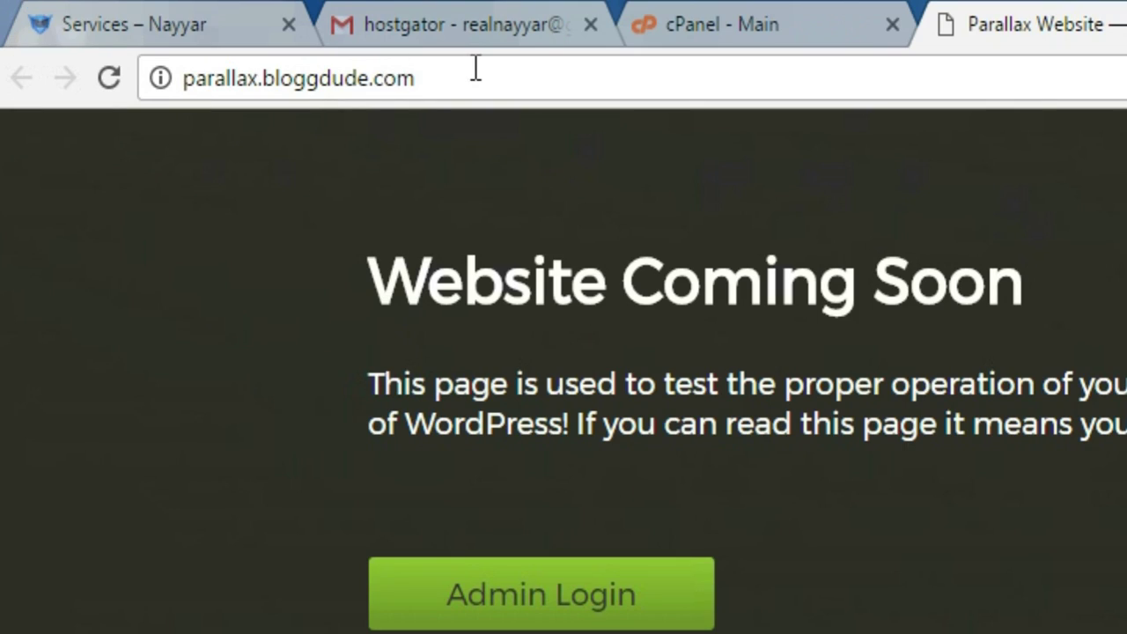
click(227, 40)
click(258, 36)
text(/)
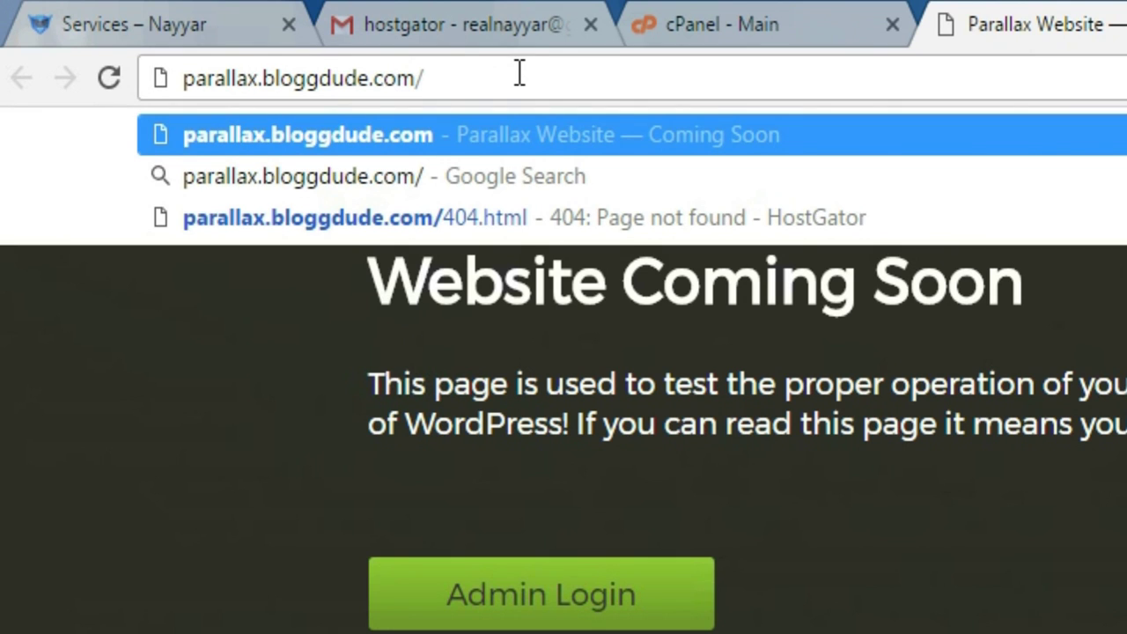
text(wp-)
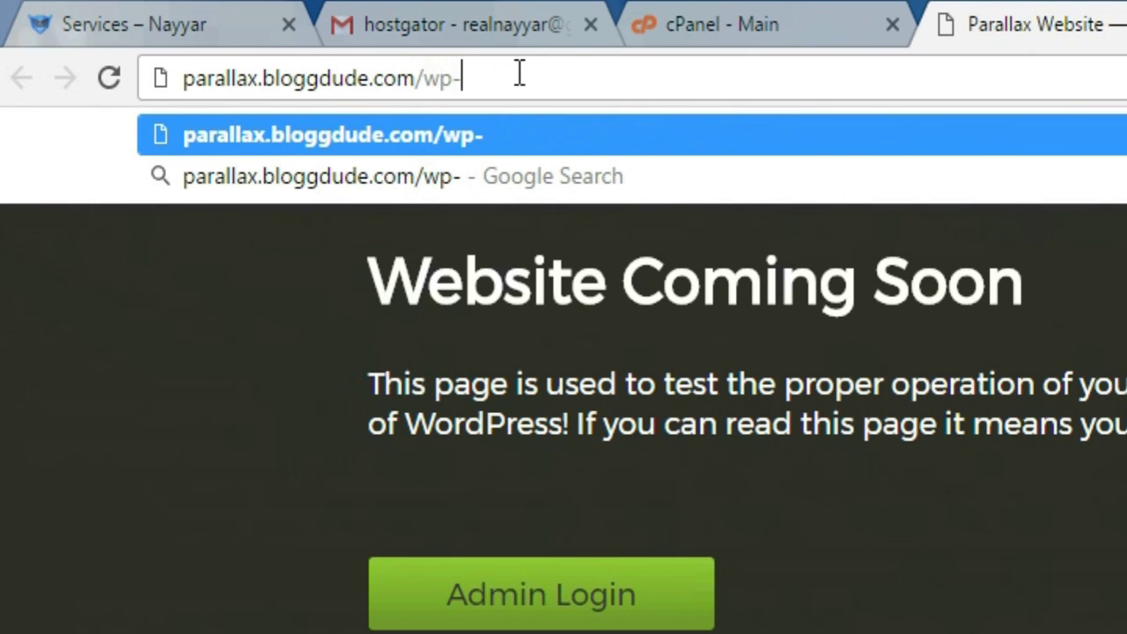
text(admin)
key(Return)
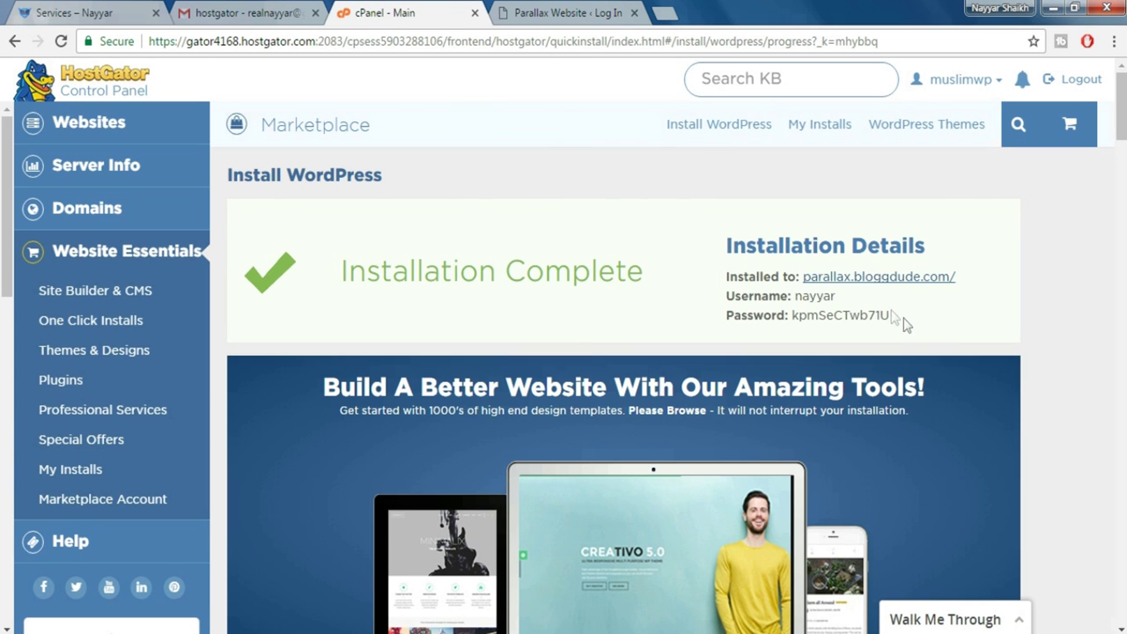
Log in with the admin username and the password copied from cPanel
drag(891, 315, 793, 319)
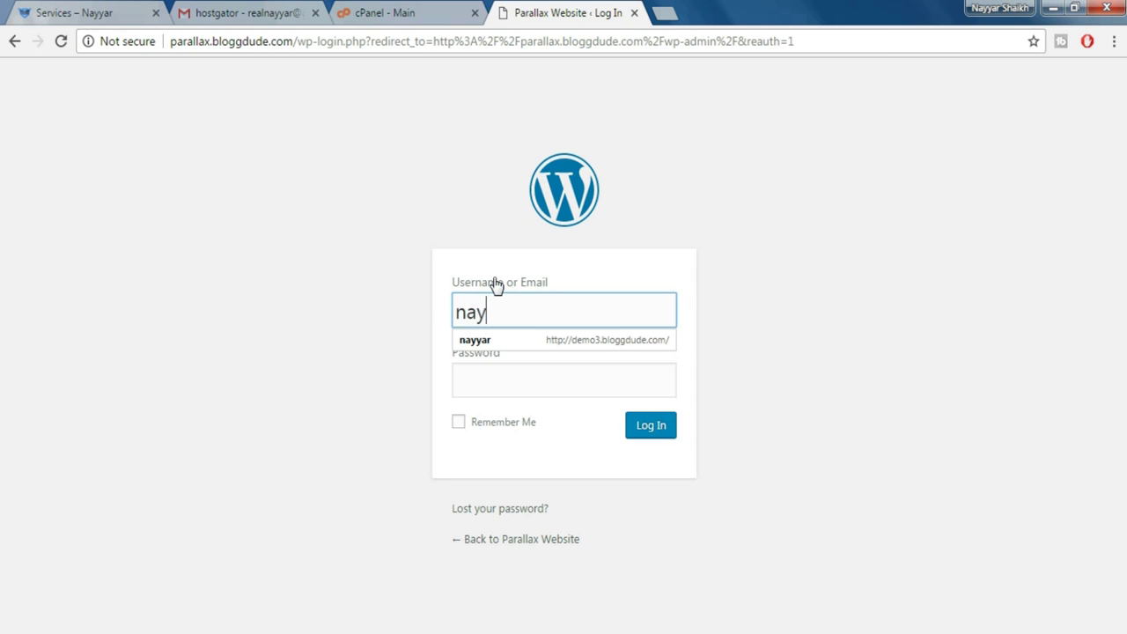
text(yar)
key(Tab)
key(ctrl+v)
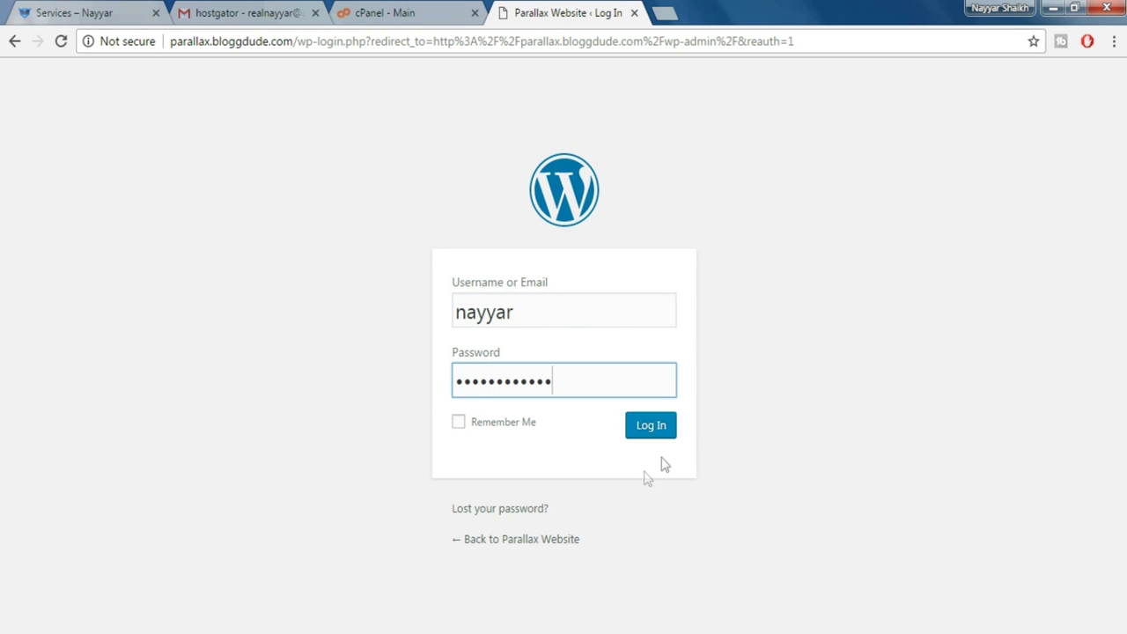
click(651, 426)
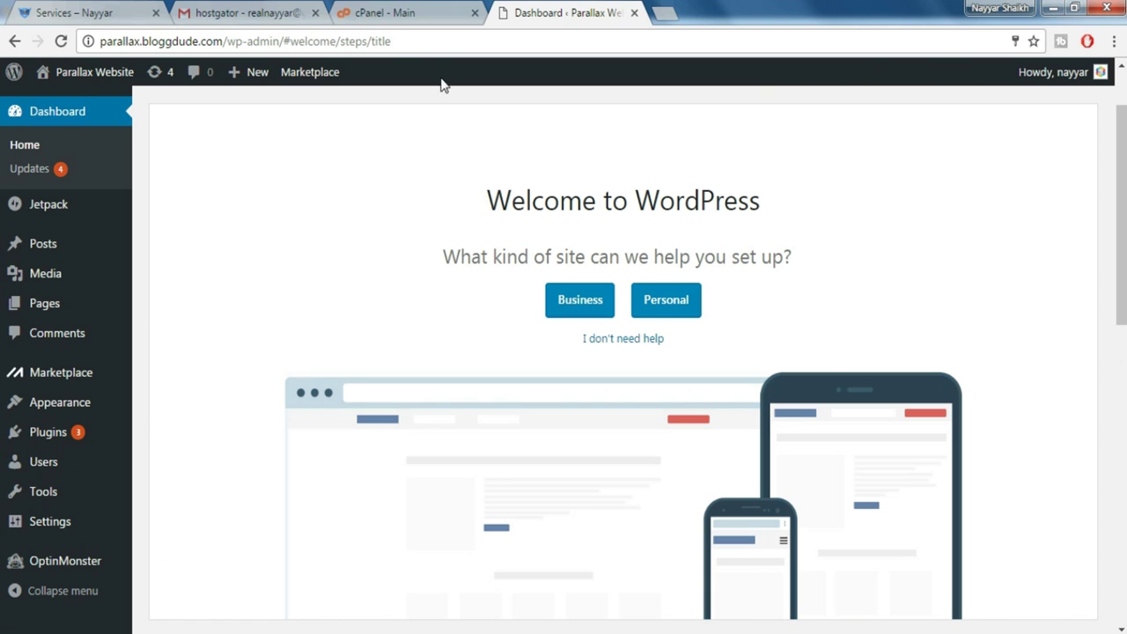
click(396, 13)
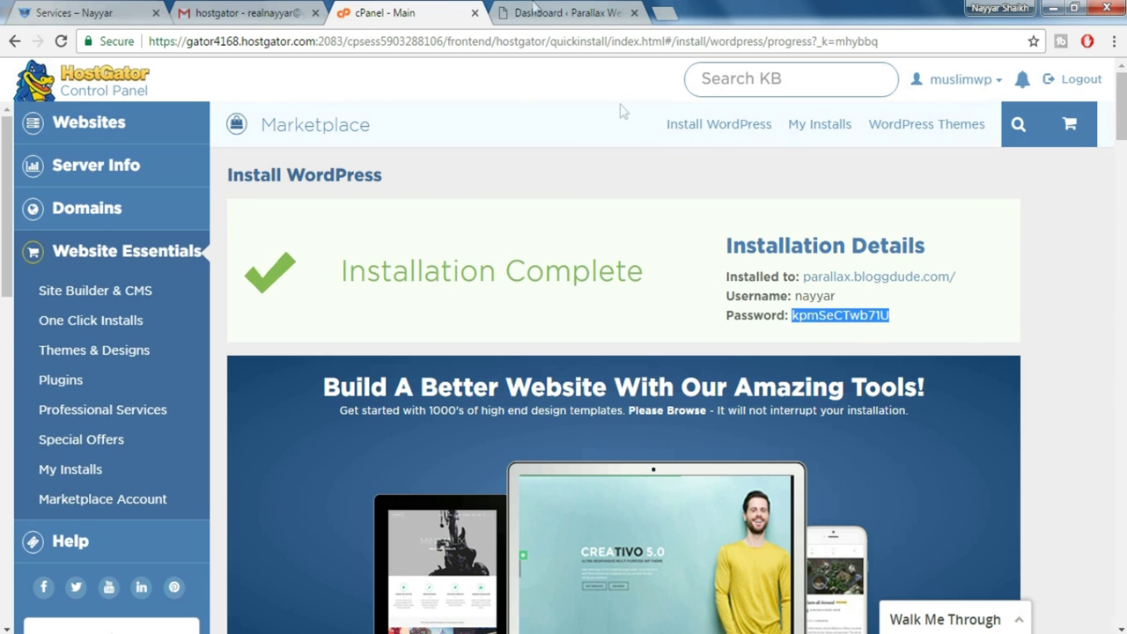
Open the admin account's Edit My Profile page from the dashboard
click(534, 12)
mouse_move(1089, 82)
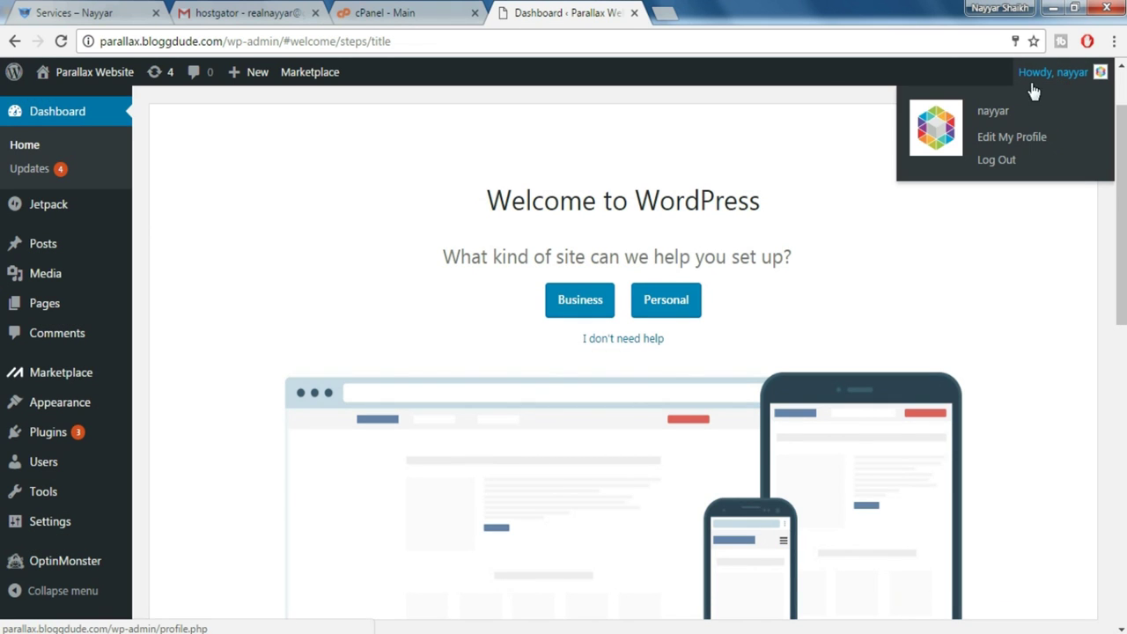
click(1017, 139)
scroll(917, 313, down, 6)
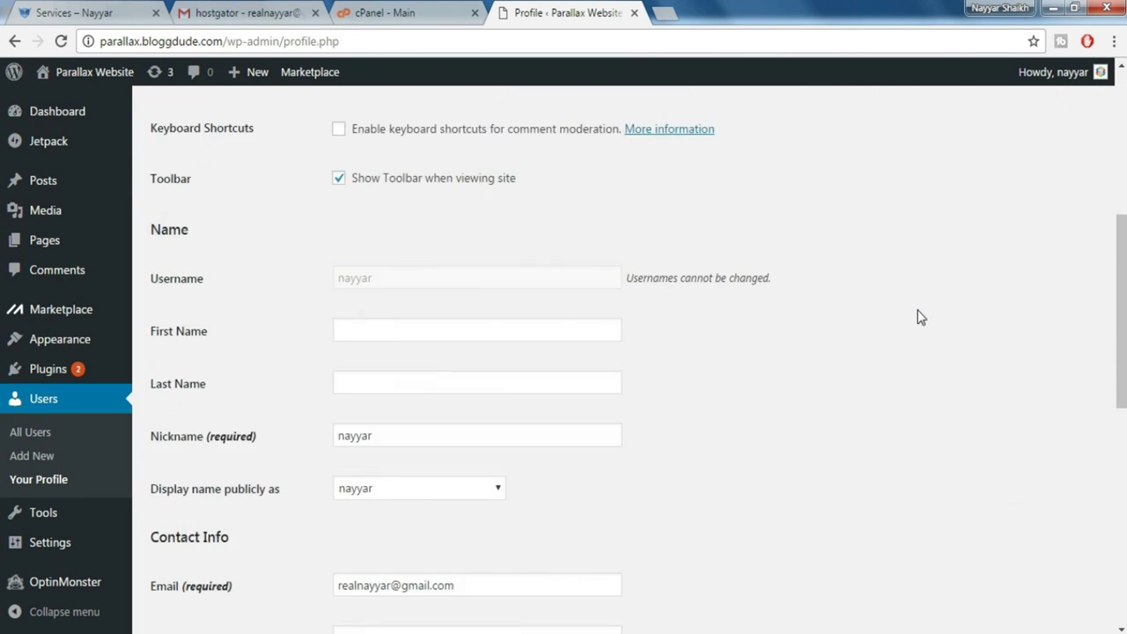
scroll(917, 317, down, 7)
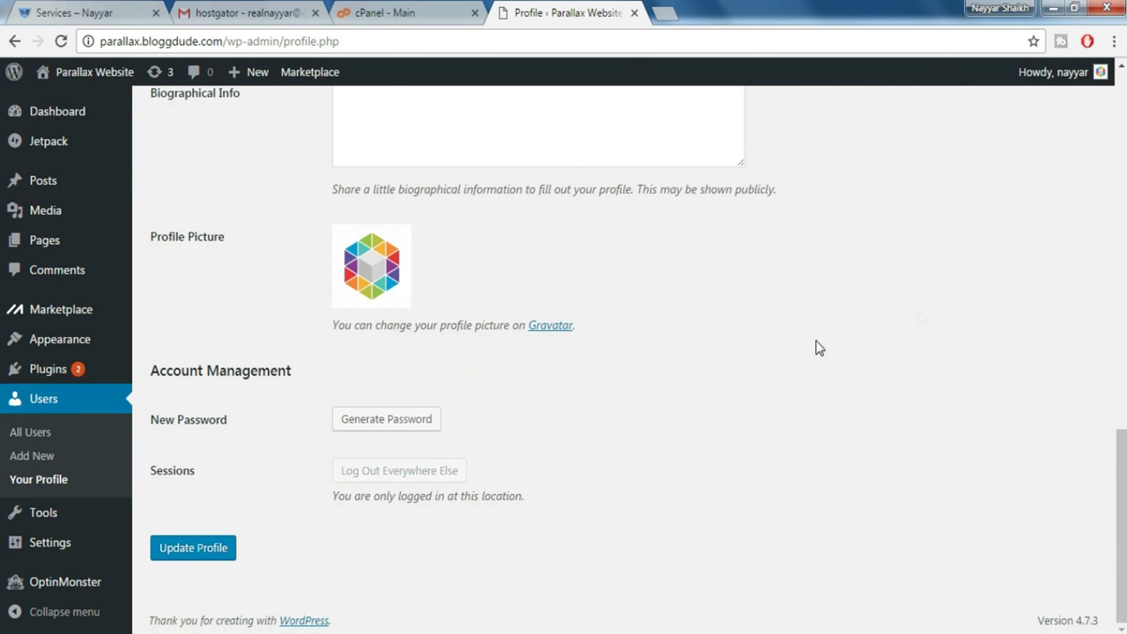
Replace the generated password with a new weak one, confirm it, and update the profile
click(352, 425)
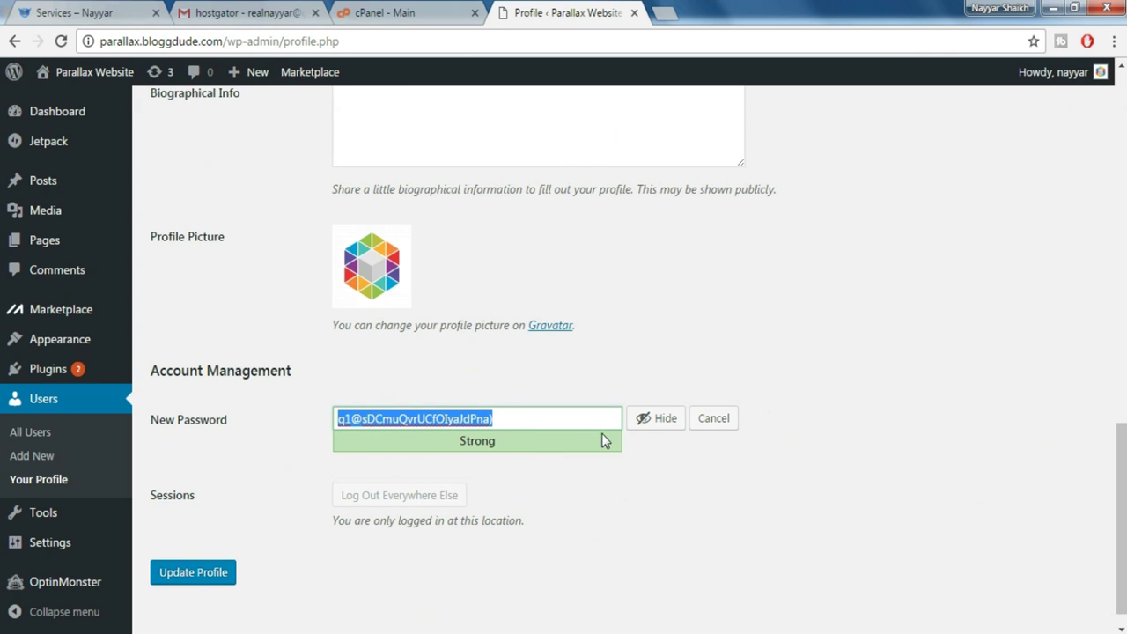
key(BackSpace)
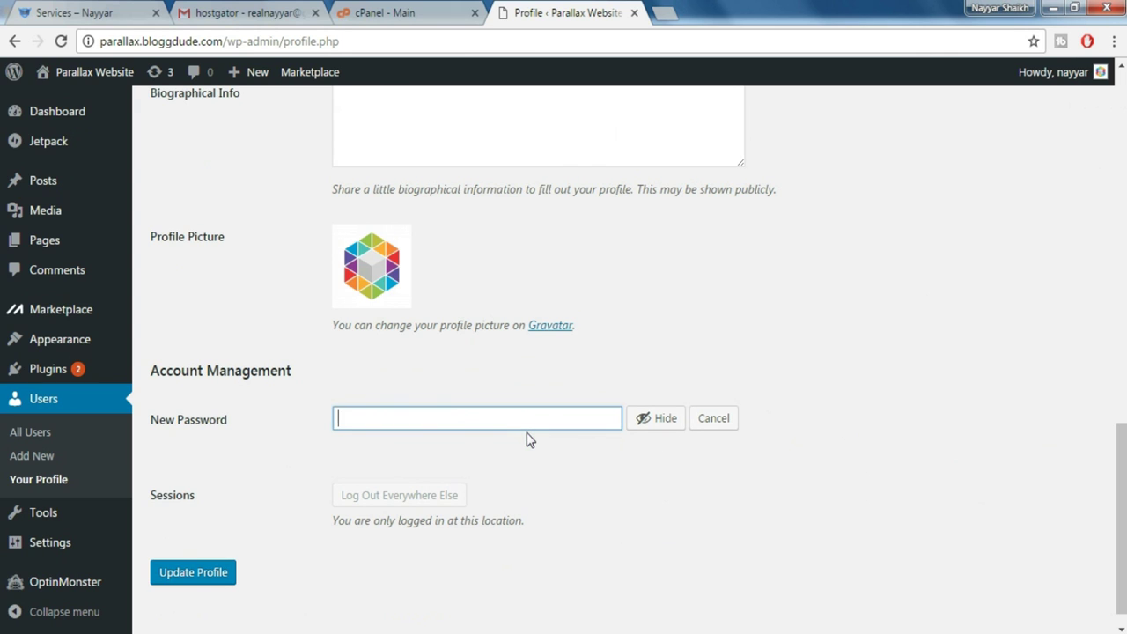
text(123456789)
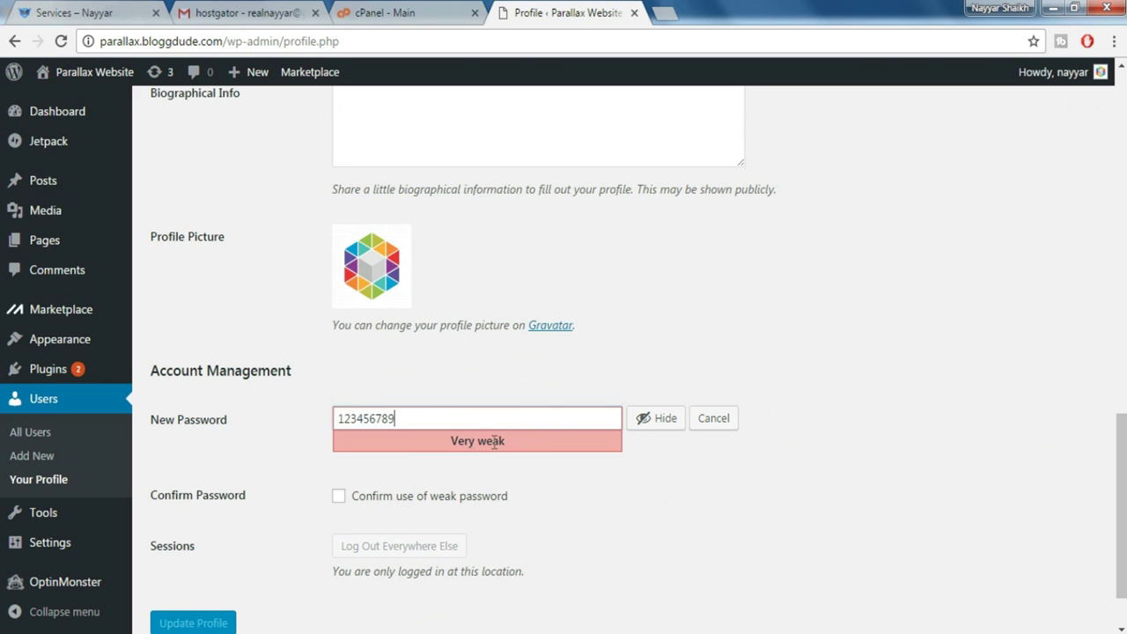
click(372, 502)
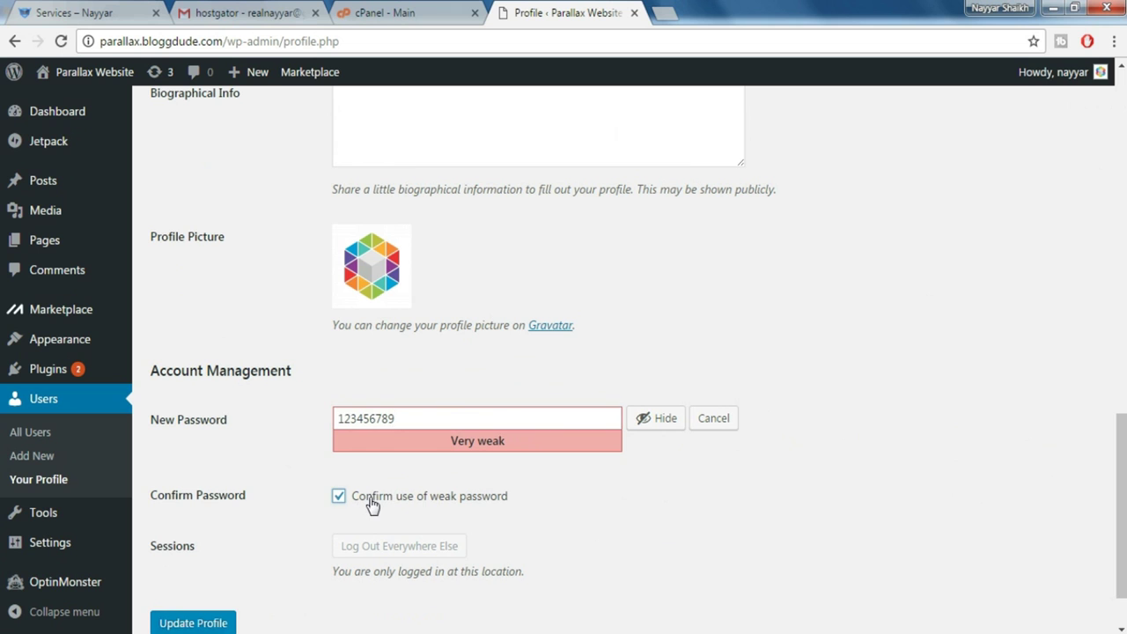
scroll(607, 493, down, 2)
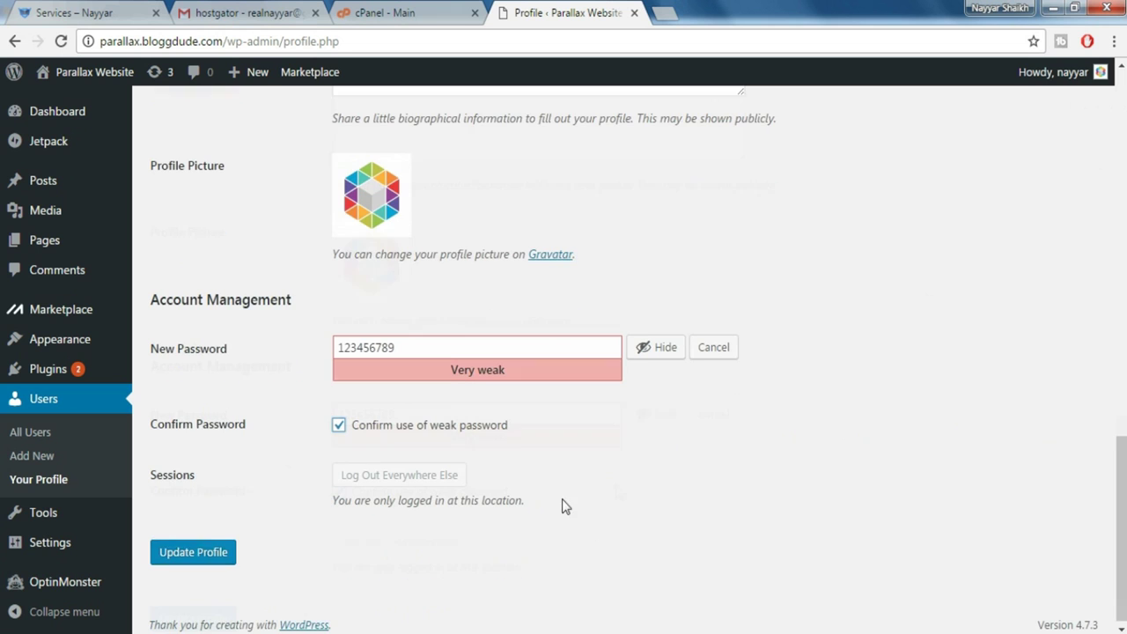
click(202, 554)
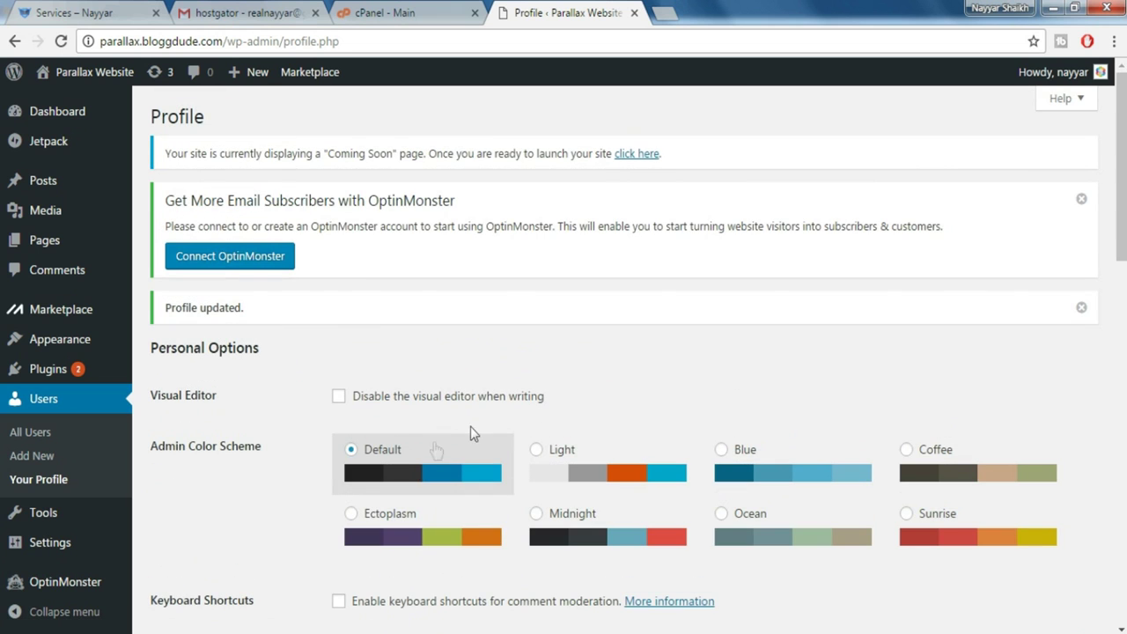
Launch the site out of coming-soon mode and dismiss the OptinMonster and Profile updated notices
click(631, 155)
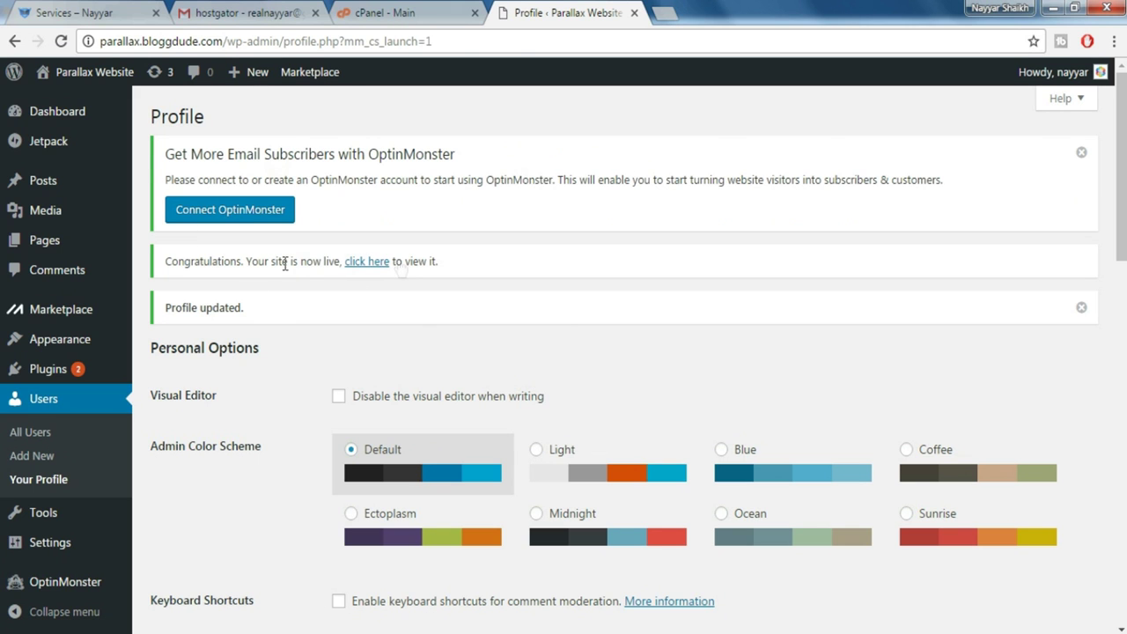
click(1081, 153)
click(1081, 204)
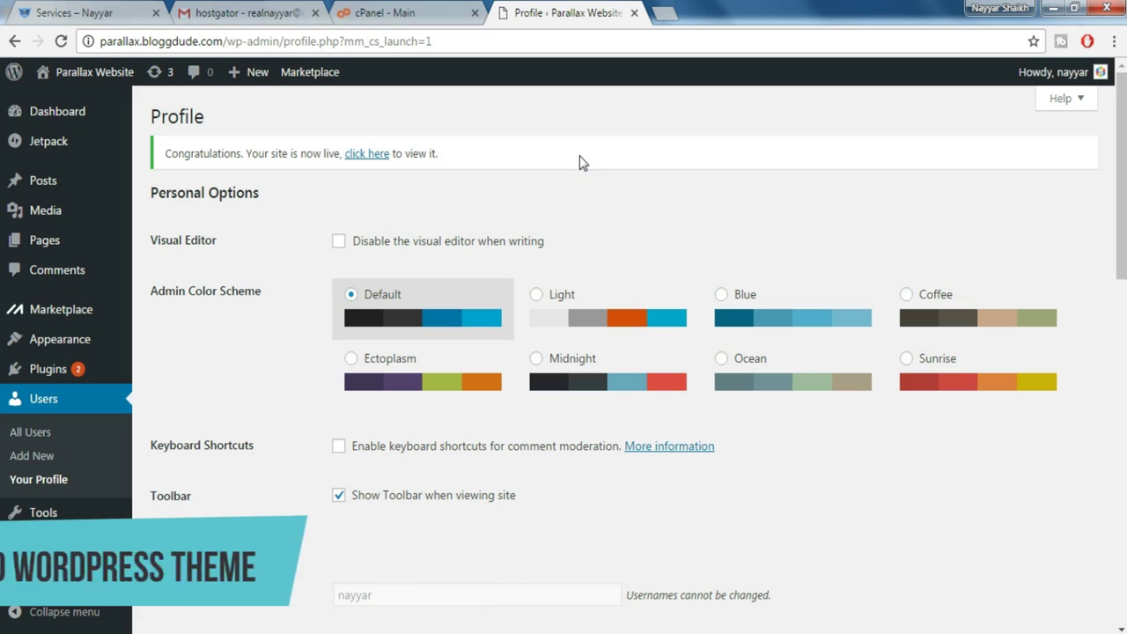
mouse_move(92, 76)
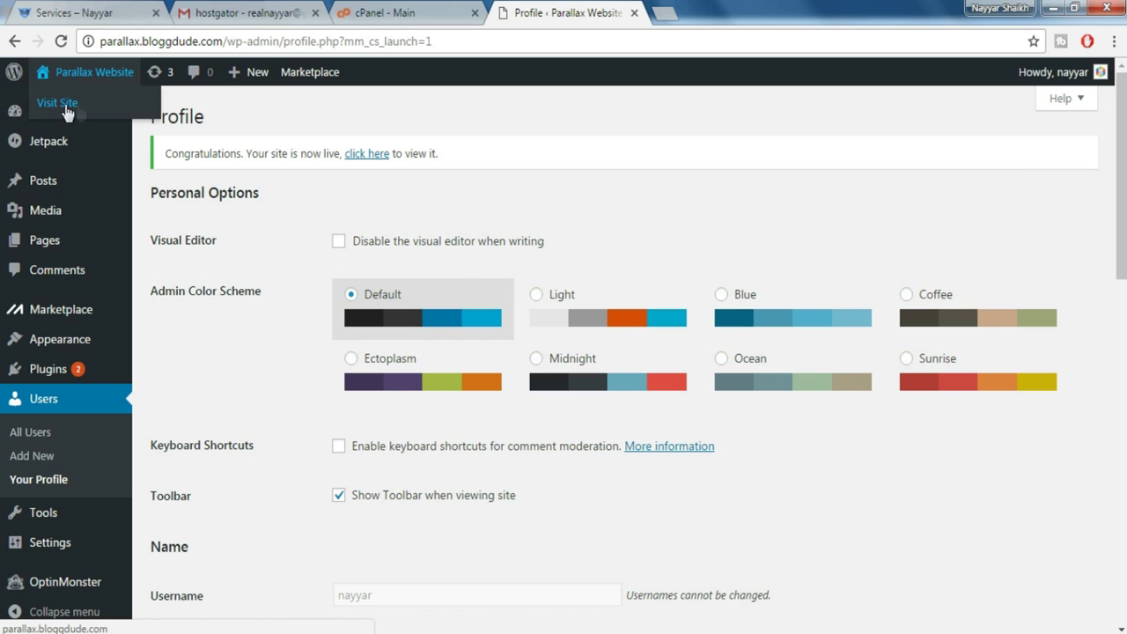
Open parallax.bloggdude.com in a new tab, check the Monstroid demo tab, then return
right_click(77, 110)
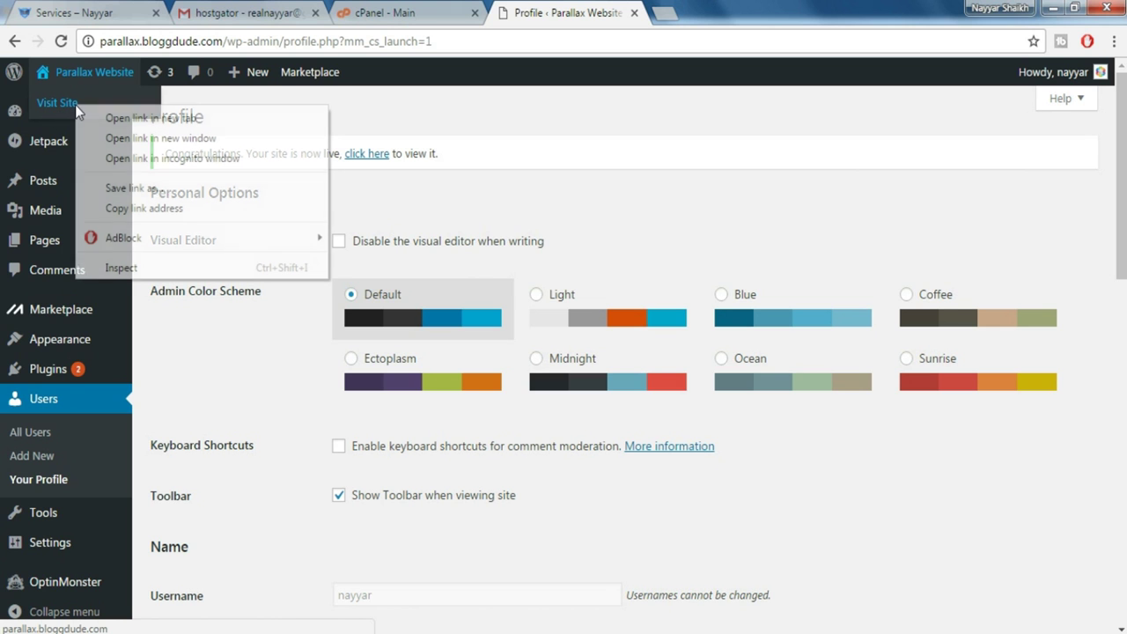
click(120, 118)
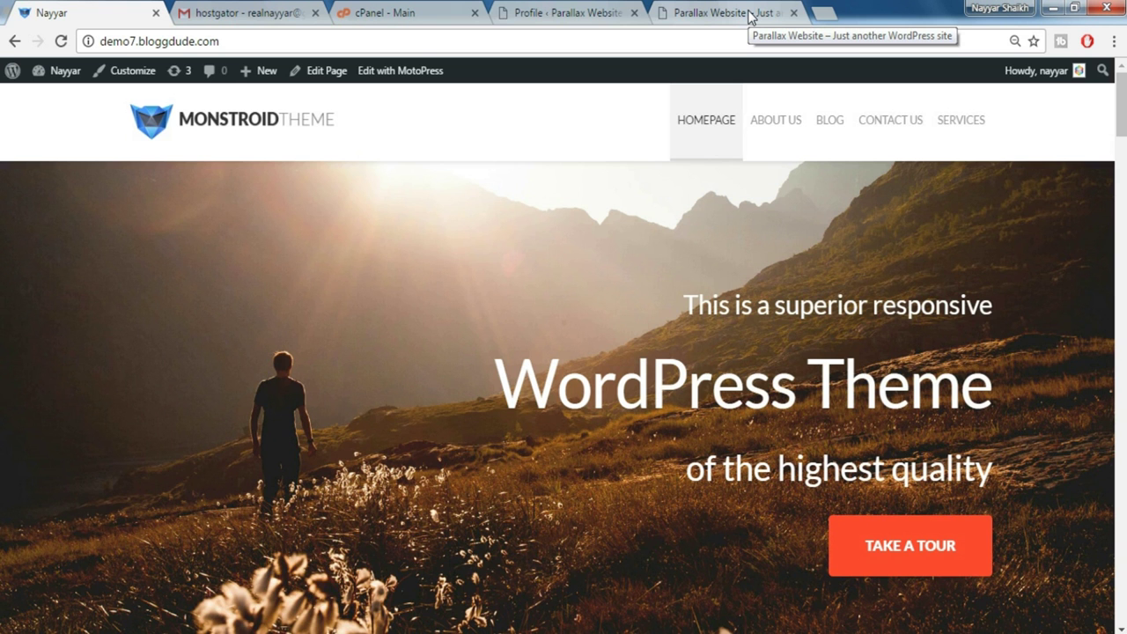
click(750, 16)
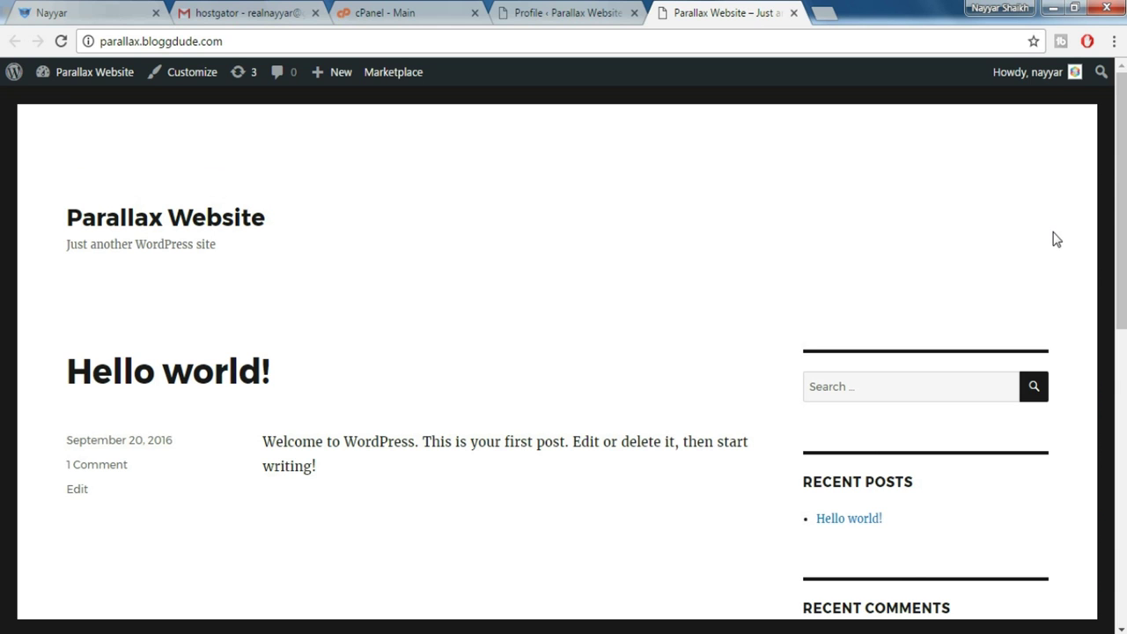
mouse_move(1120, 204)
mouse_down()
mouse_move(1120, 518)
mouse_move(1121, 225)
mouse_up()
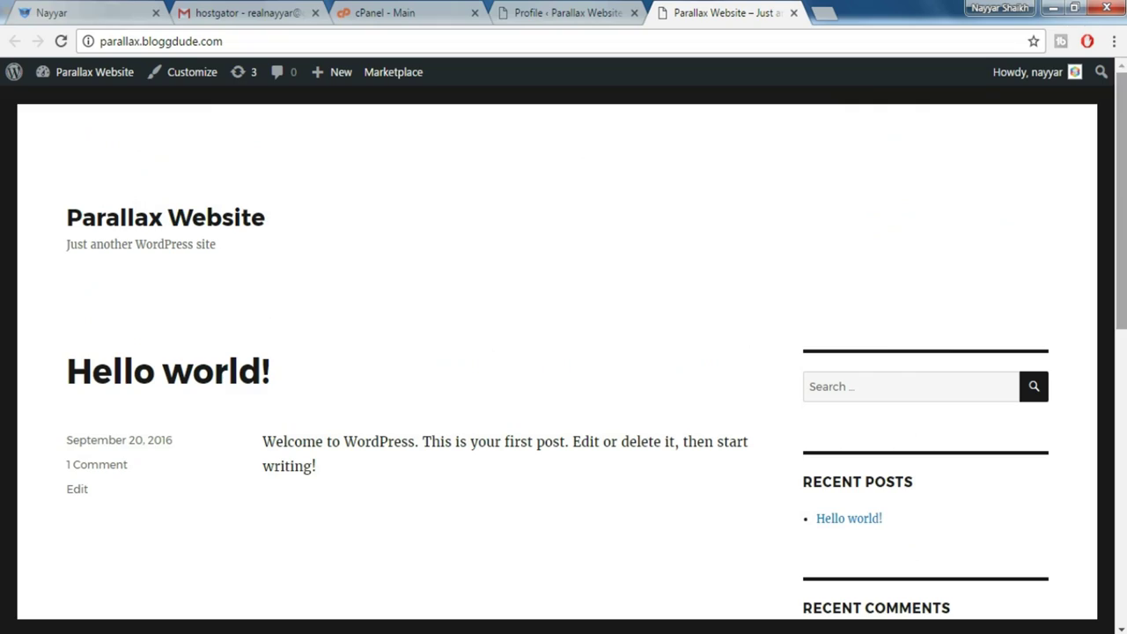
click(37, 11)
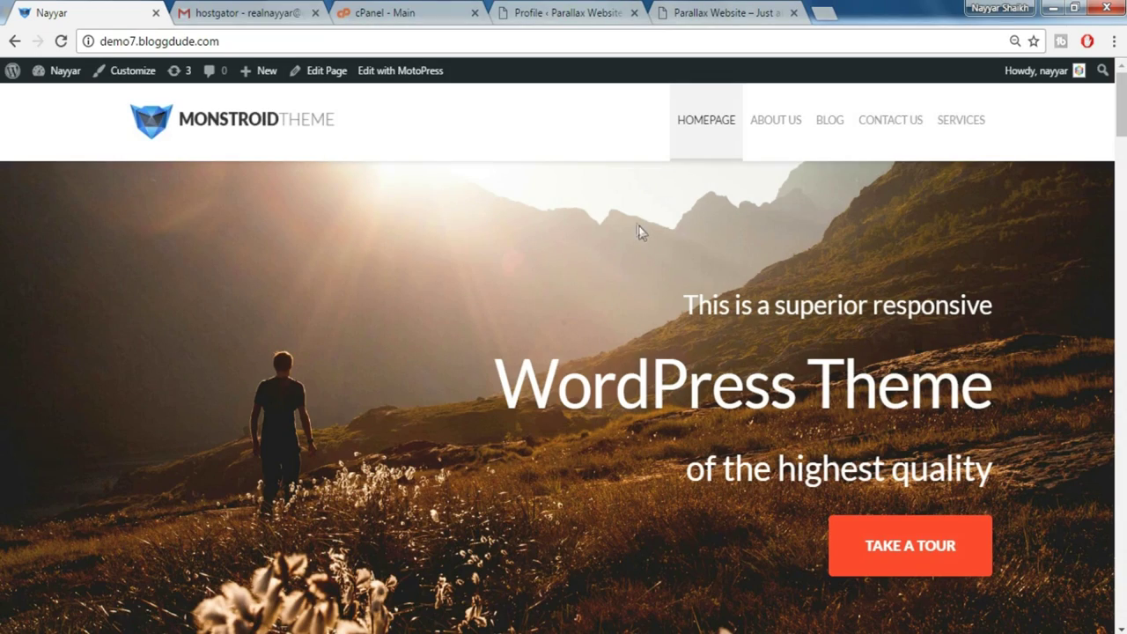
drag(1121, 105, 1077, 76)
click(707, 12)
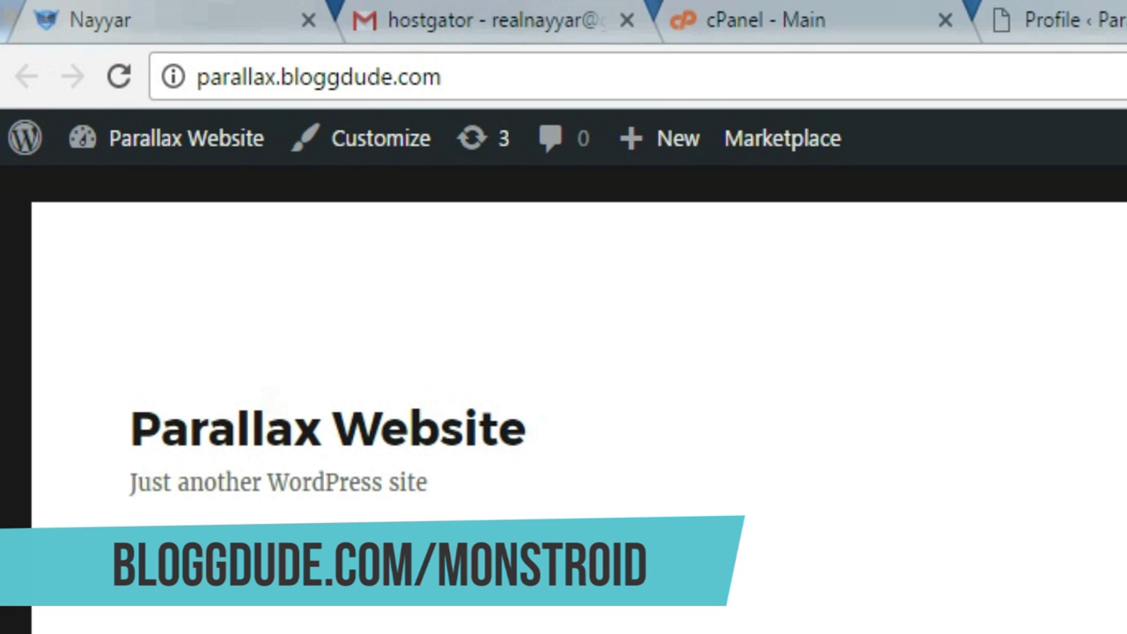
Go to bloggdude.com/monstroid and add the Monstroid WordPress Theme to the cart
key(ctrl+t)
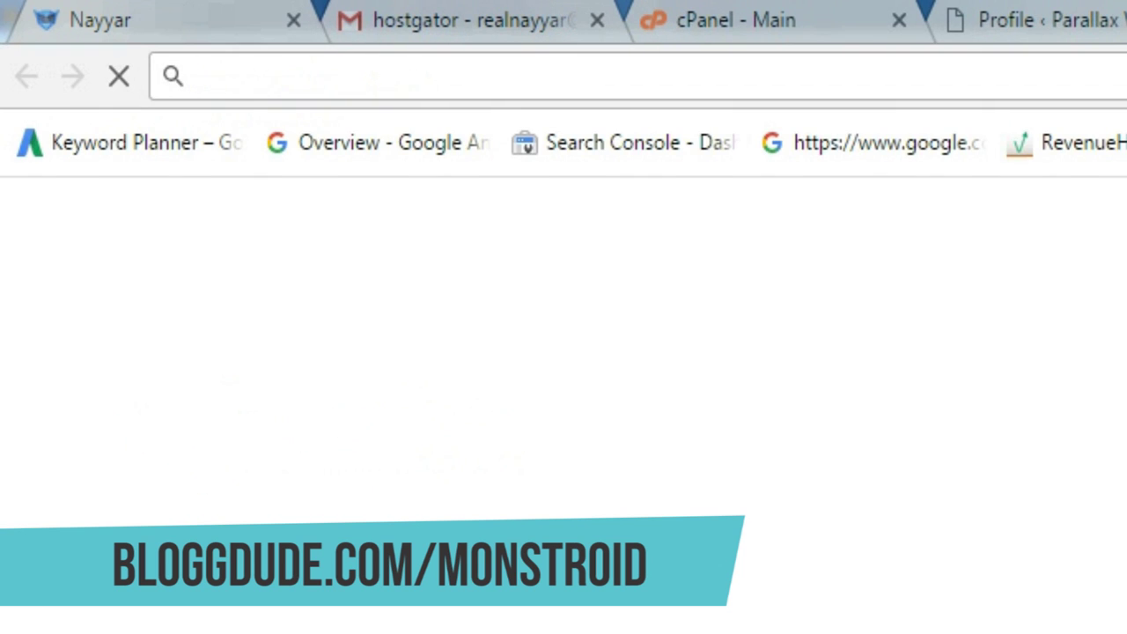
text(bloggdude.com)
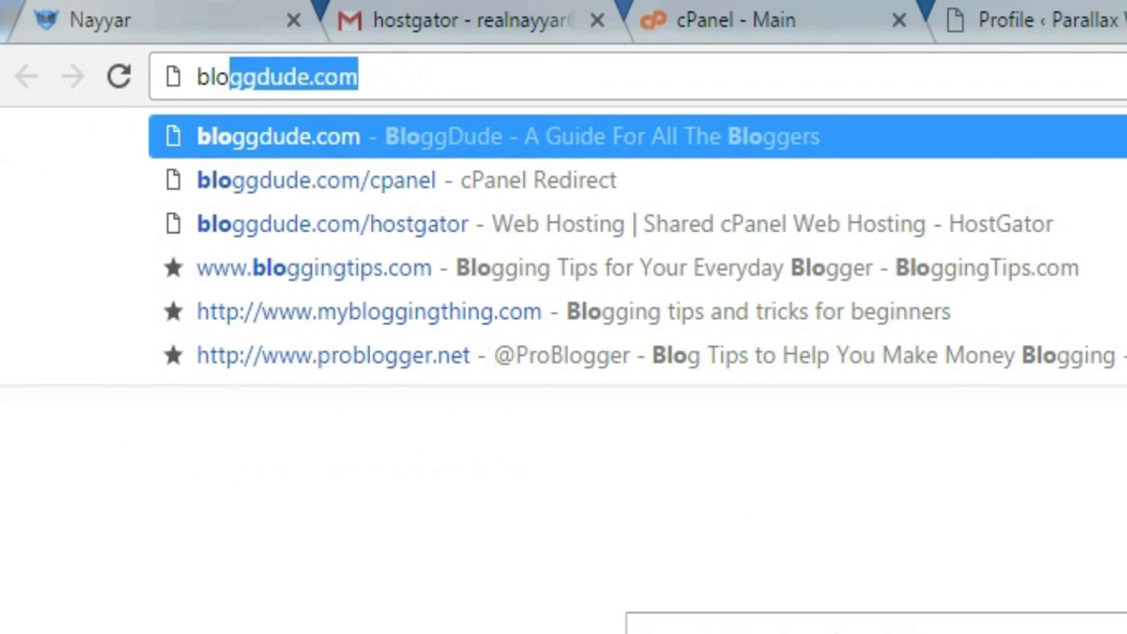
text(/mo)
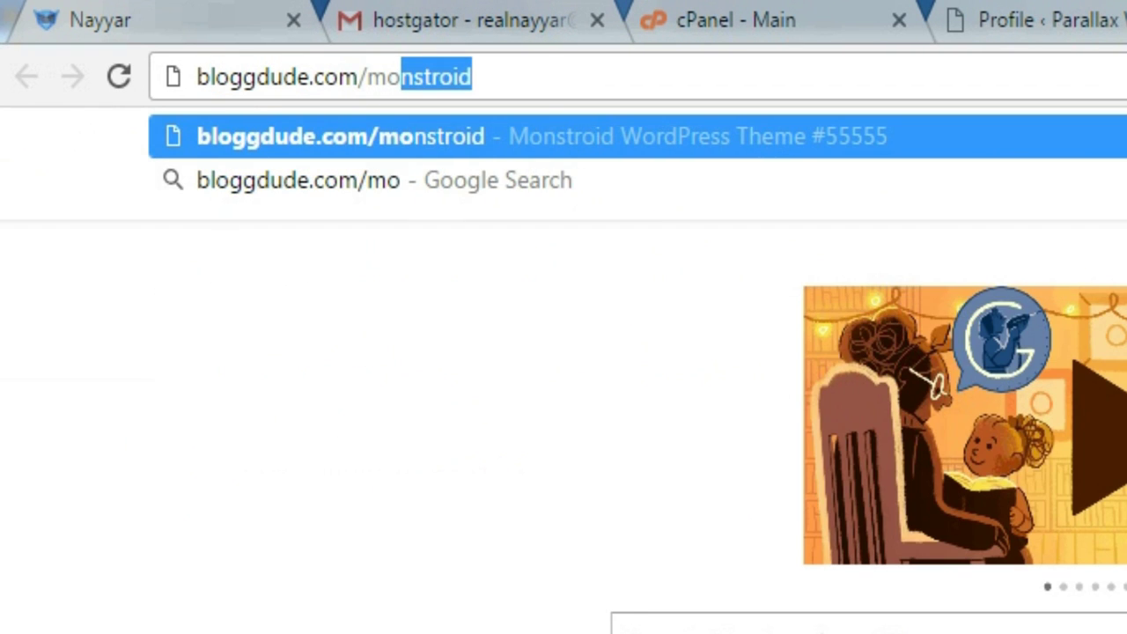
key(Return)
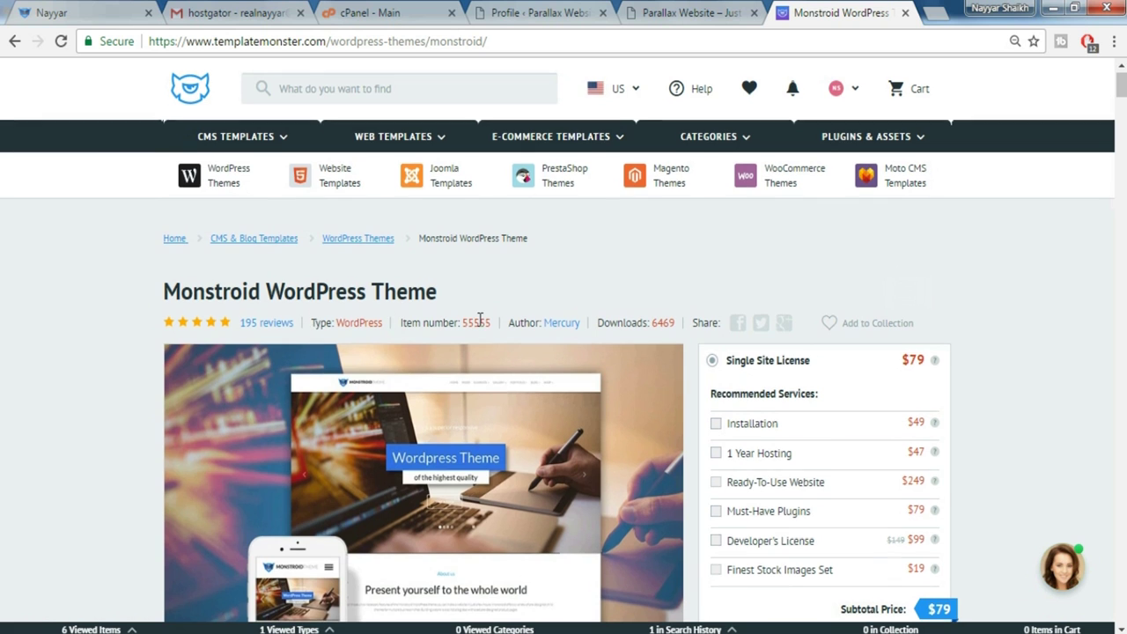
scroll(209, 152, down, 2)
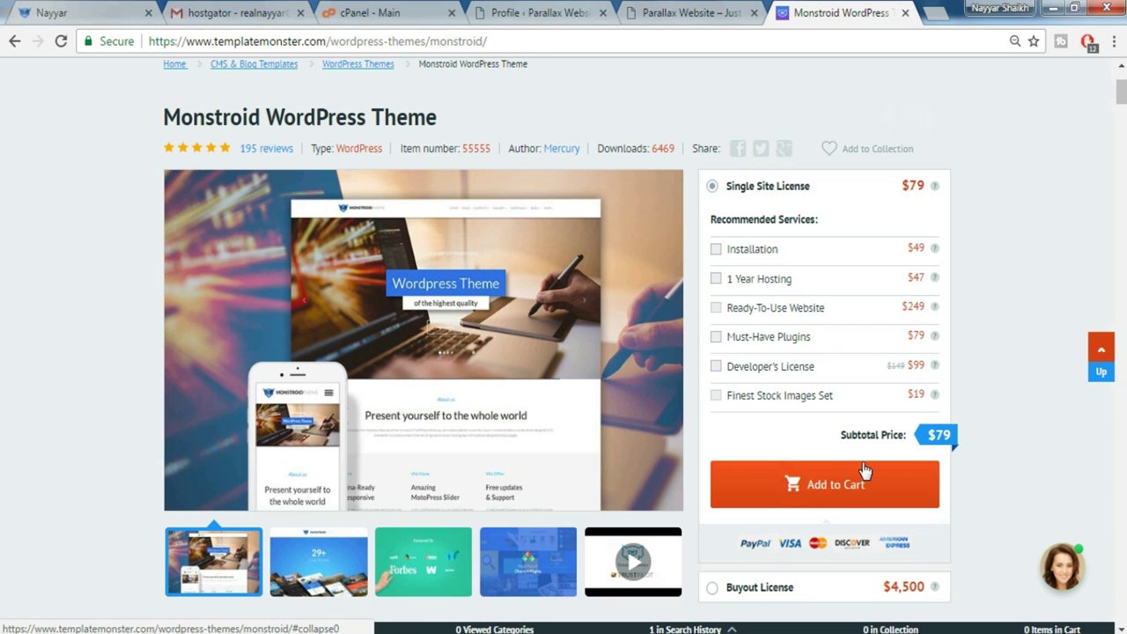
click(843, 496)
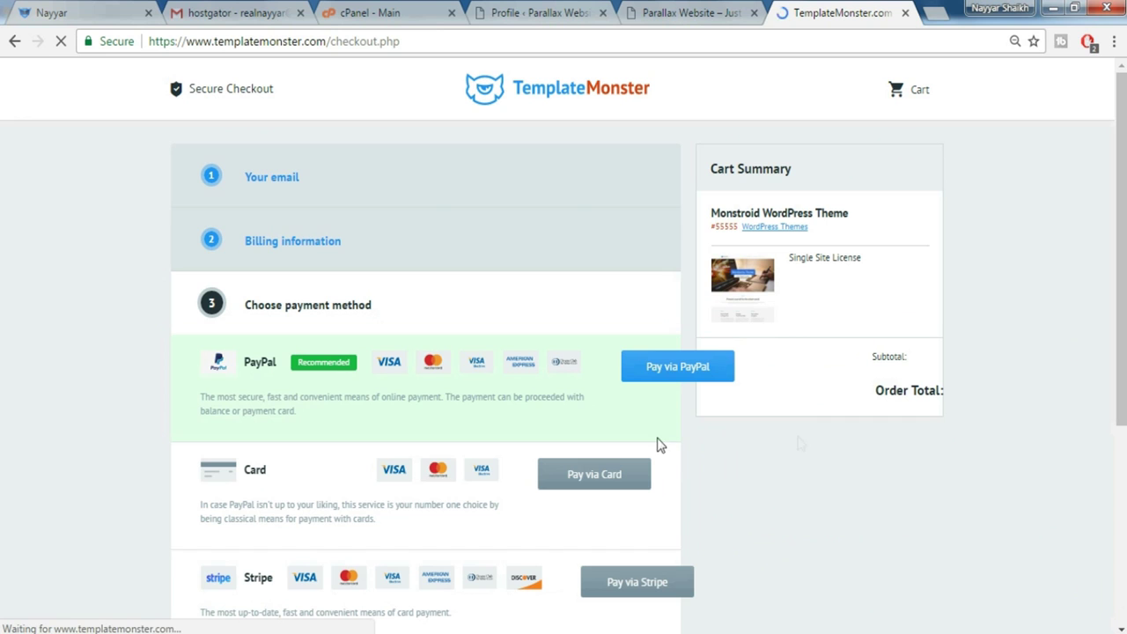
Review the $79 Monstroid checkout, then close its tab
scroll(760, 417, down, 2)
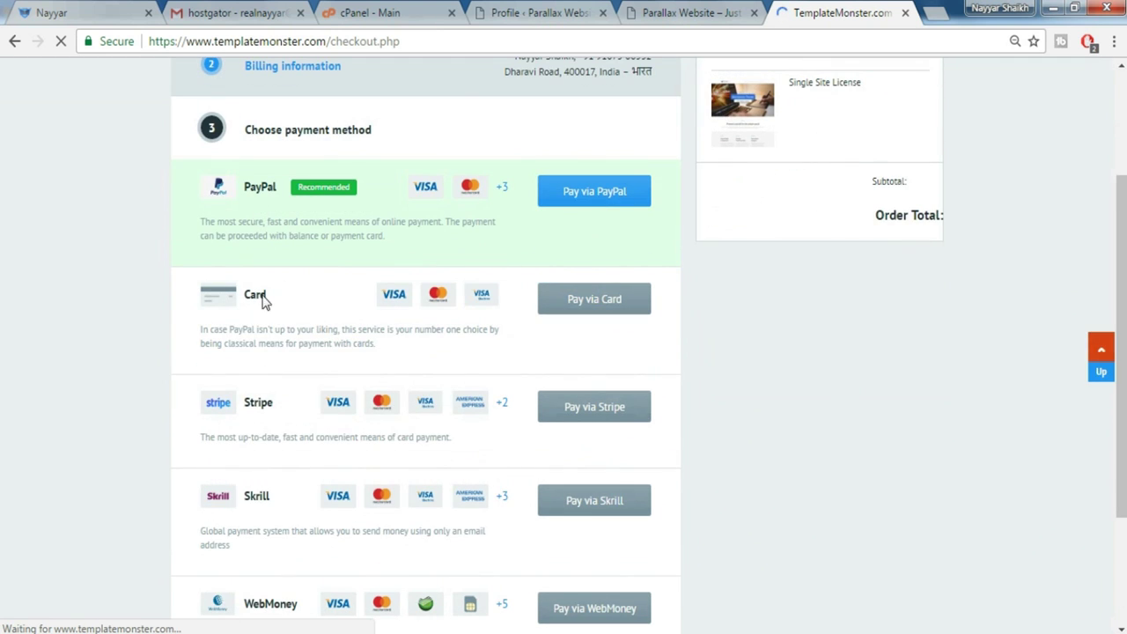
scroll(280, 418, down, 1)
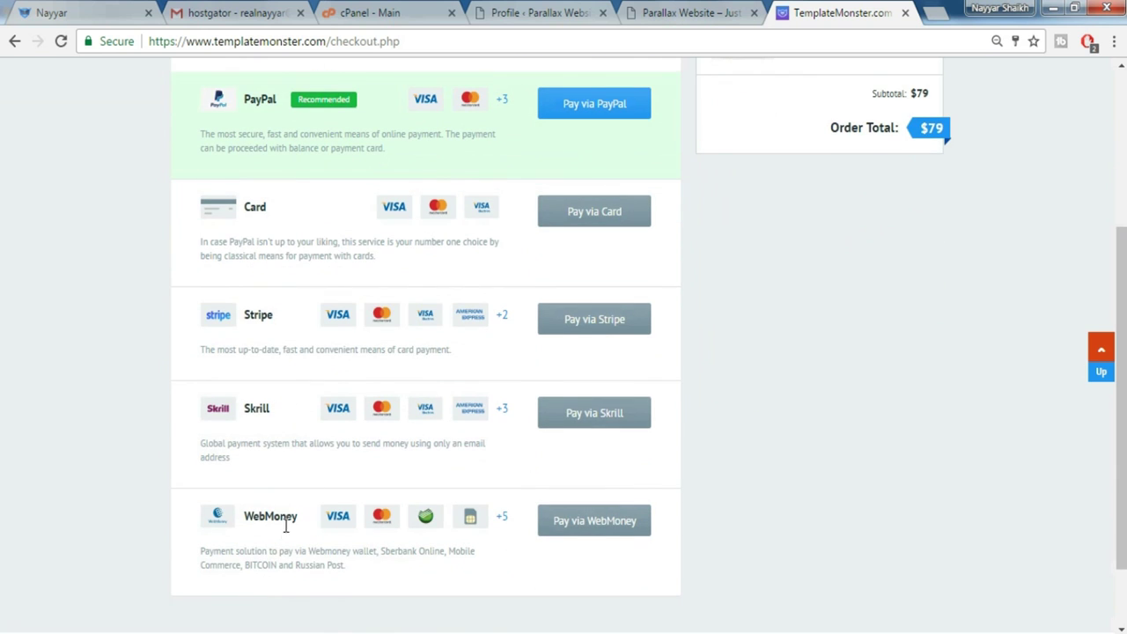
scroll(939, 412, up, 3)
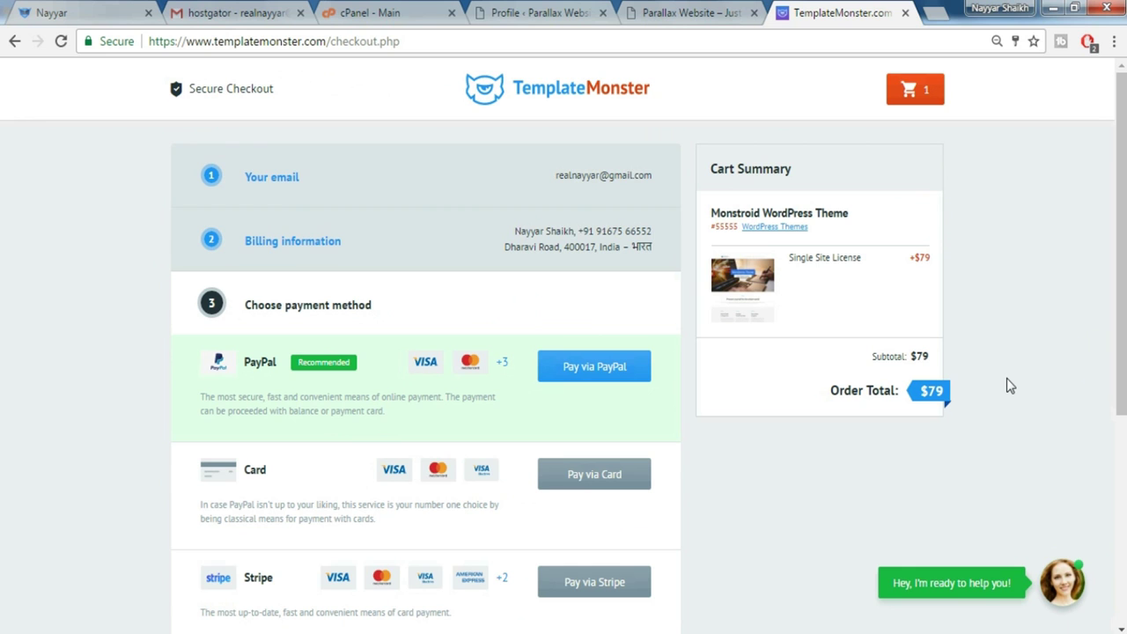
key(ctrl+w)
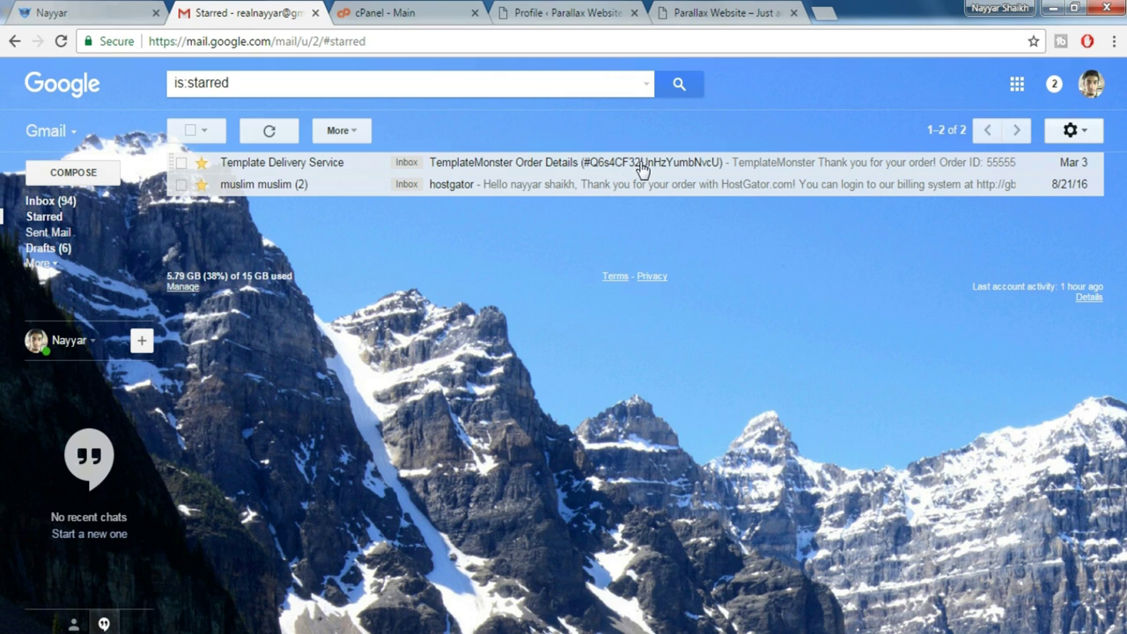
Open the TemplateMonster Order Details email and proceed to the order's download page
click(601, 166)
scroll(41, 271, down, 5)
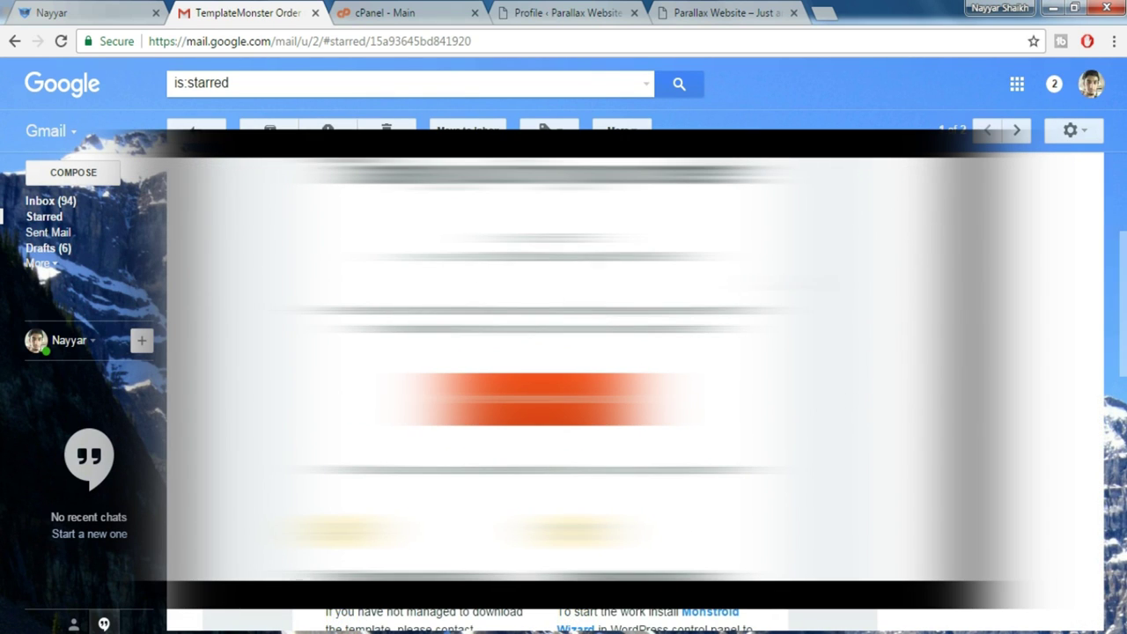
scroll(42, 271, down, 2)
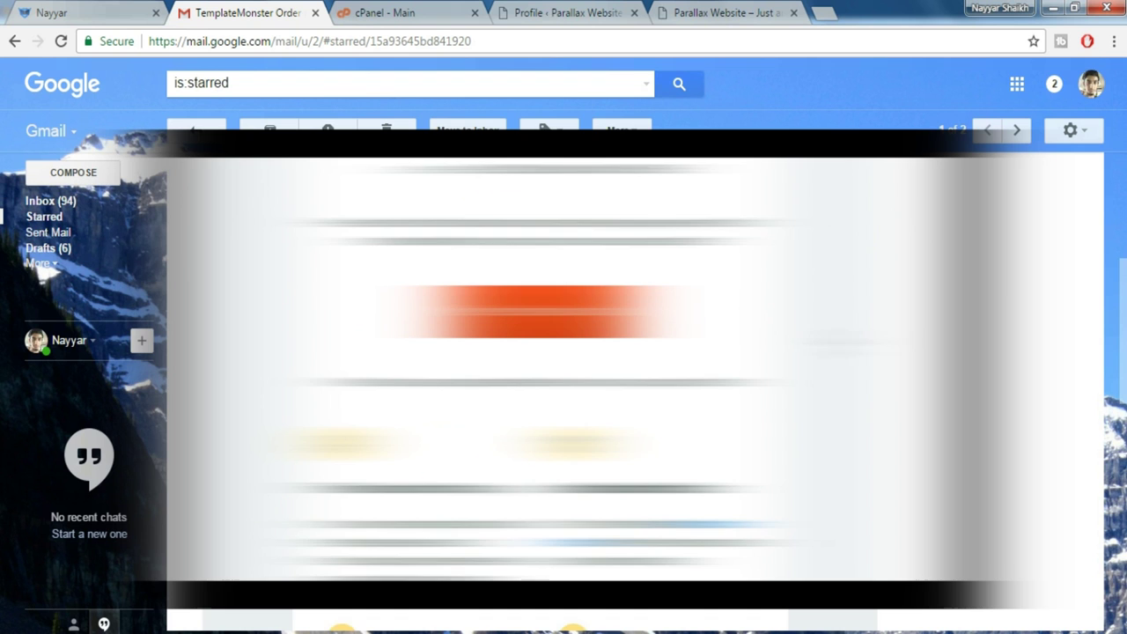
scroll(42, 271, down, 2)
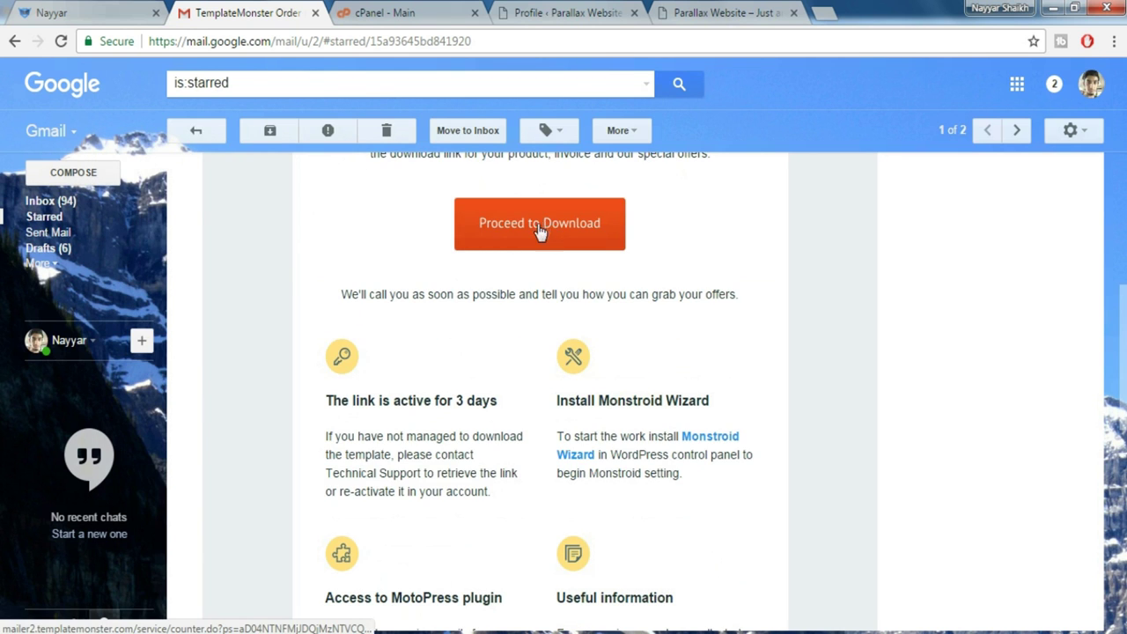
click(541, 229)
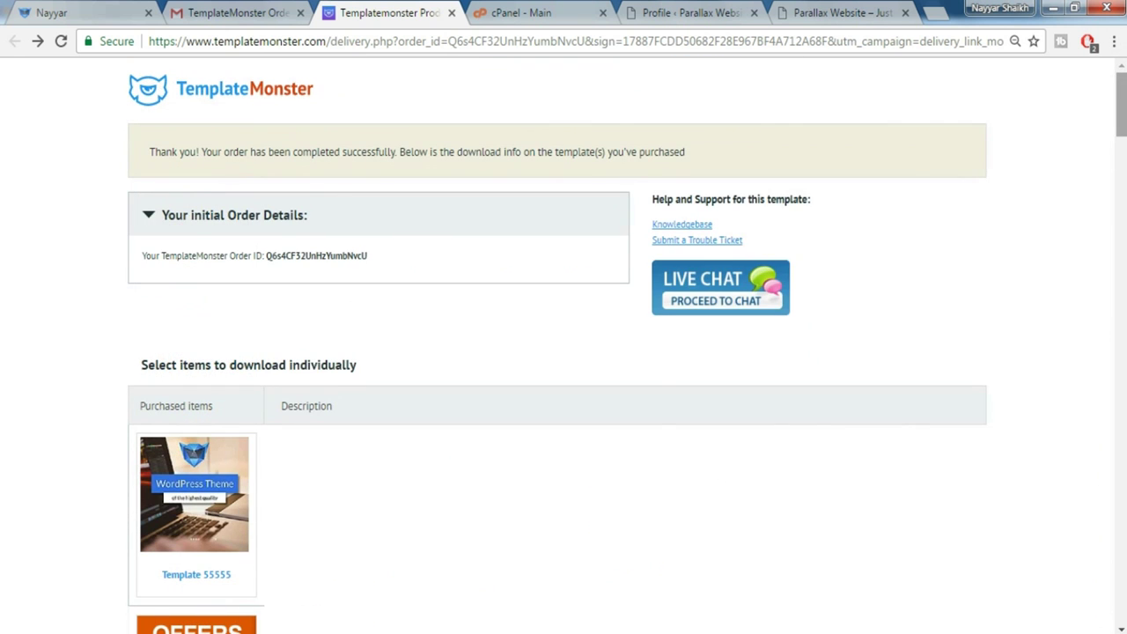
Download the purchased Template 55555 files and the Monstroid Wizard plugin
scroll(939, 208, down, 7)
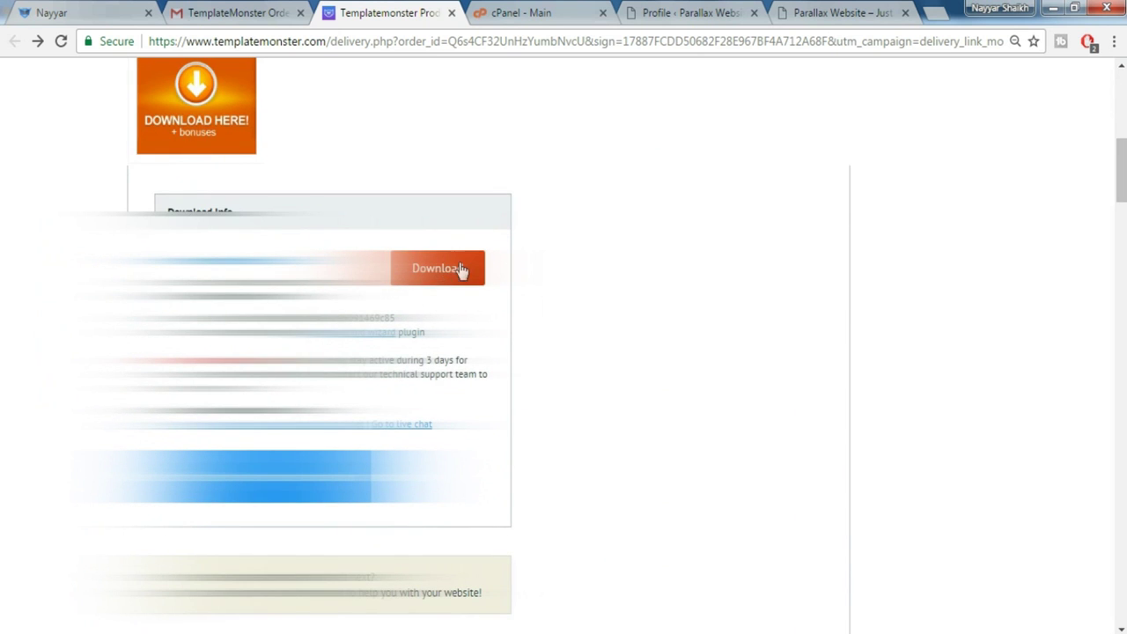
click(421, 280)
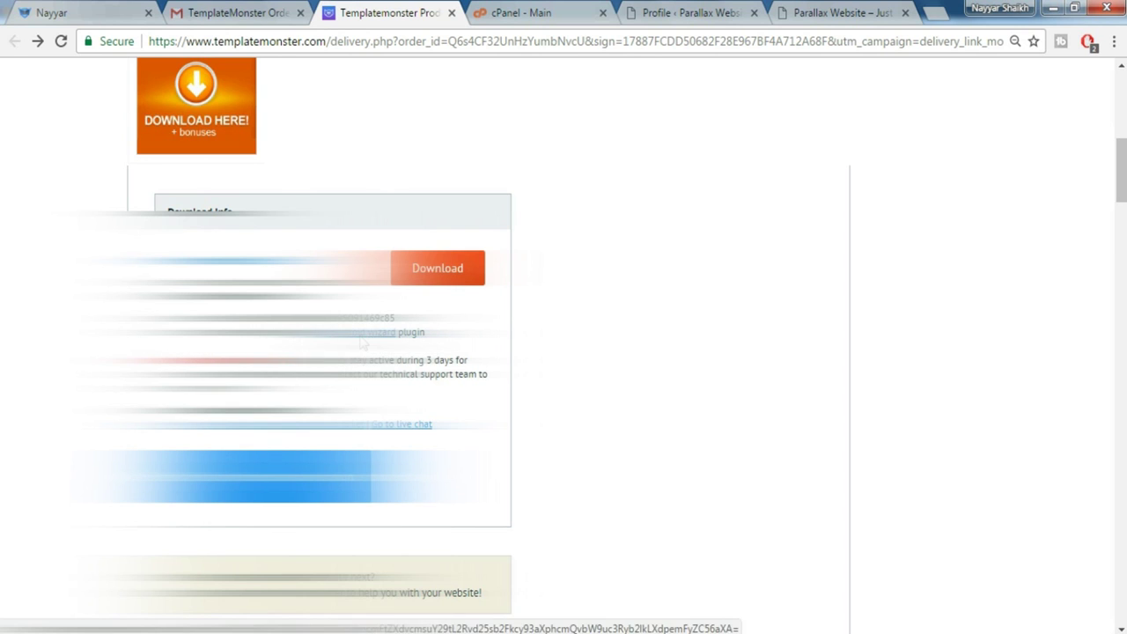
click(362, 343)
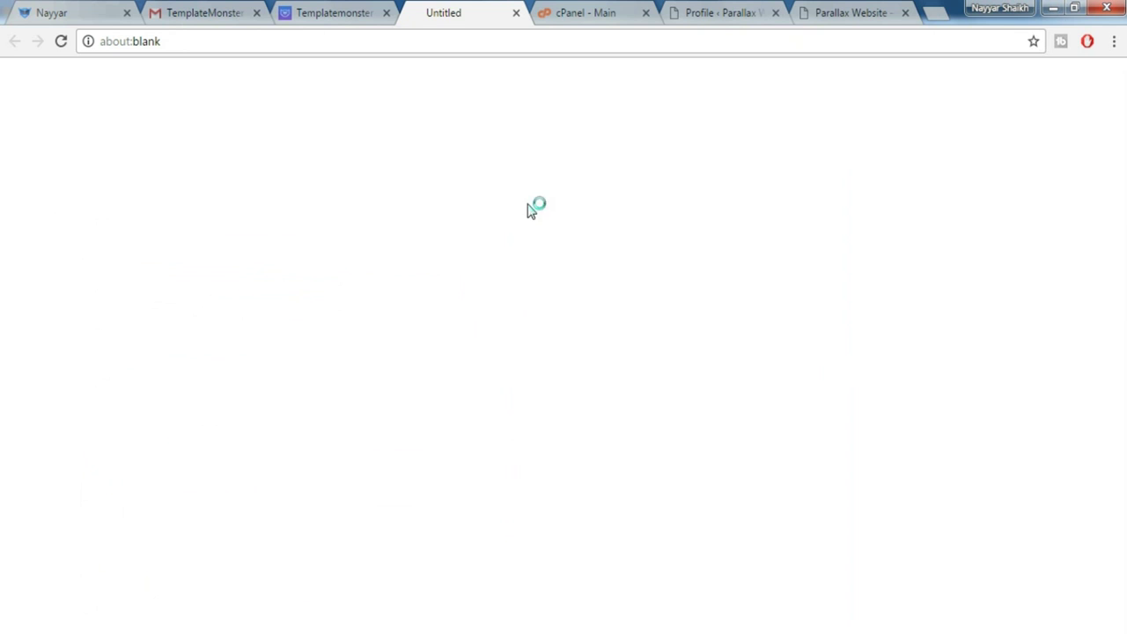
Confirm the template_55555 and monstroid-wizard archives are on the Windows Desktop
click(517, 12)
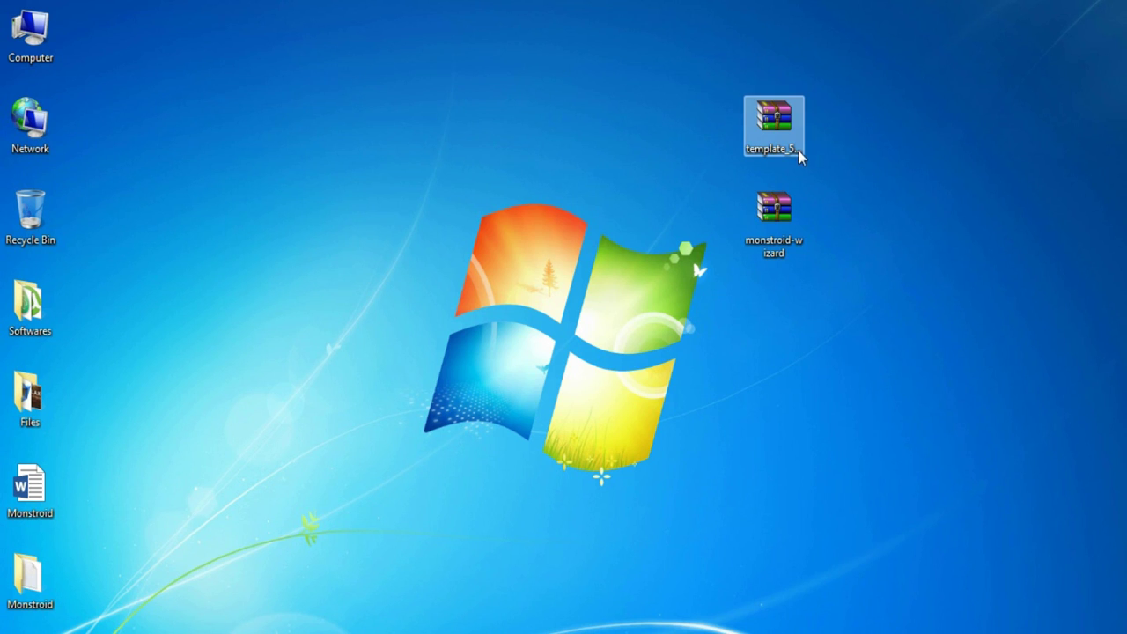
click(797, 151)
click(876, 188)
click(775, 154)
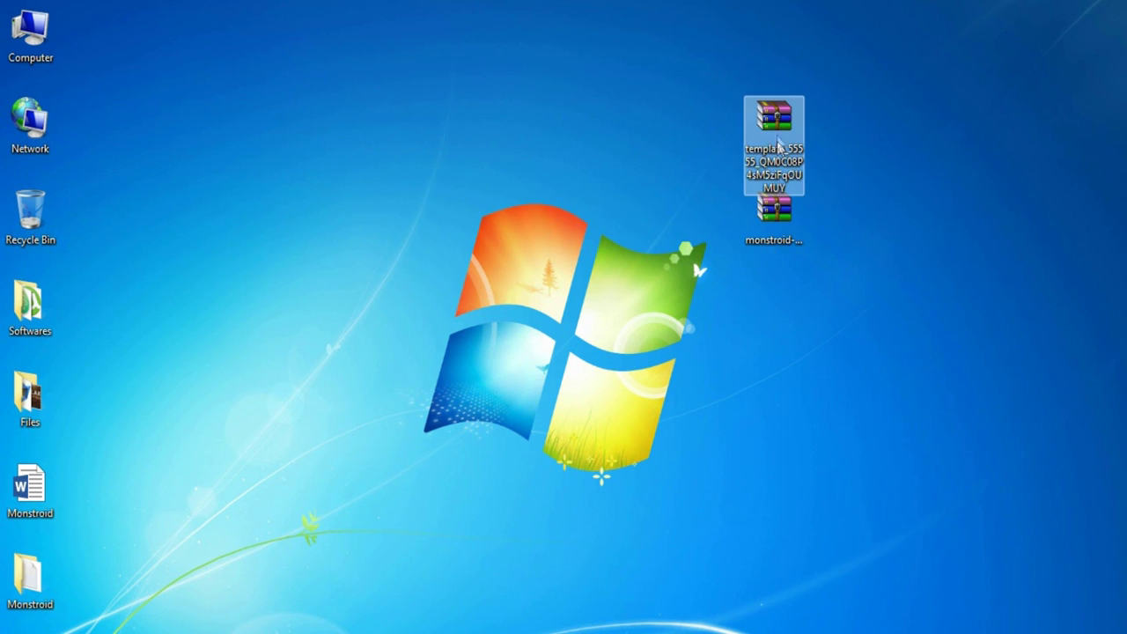
click(793, 233)
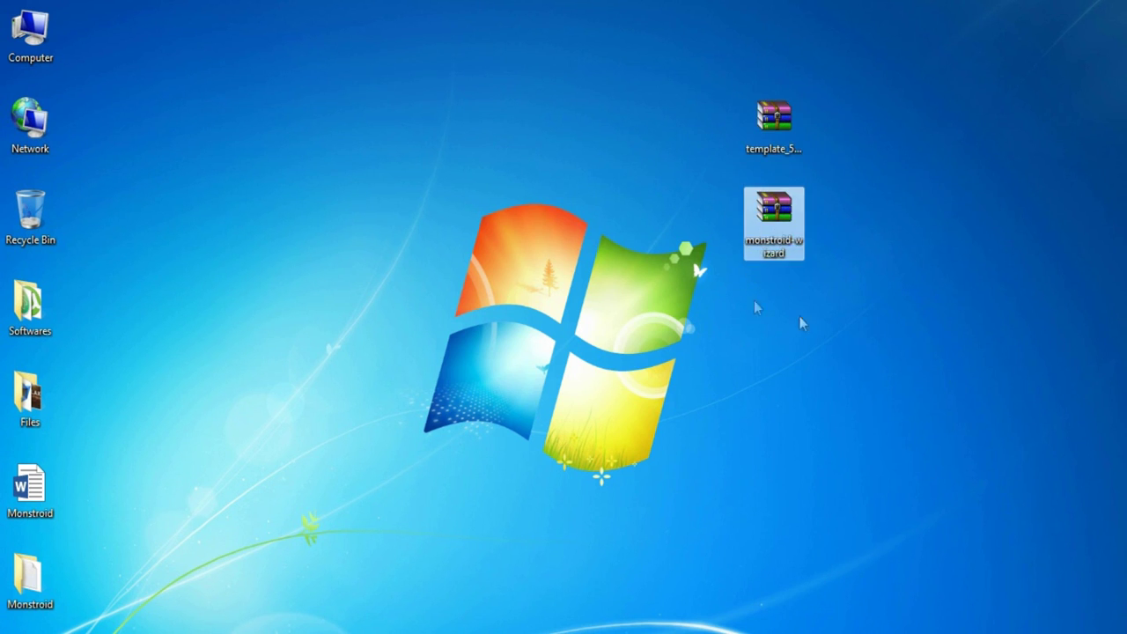
click(859, 220)
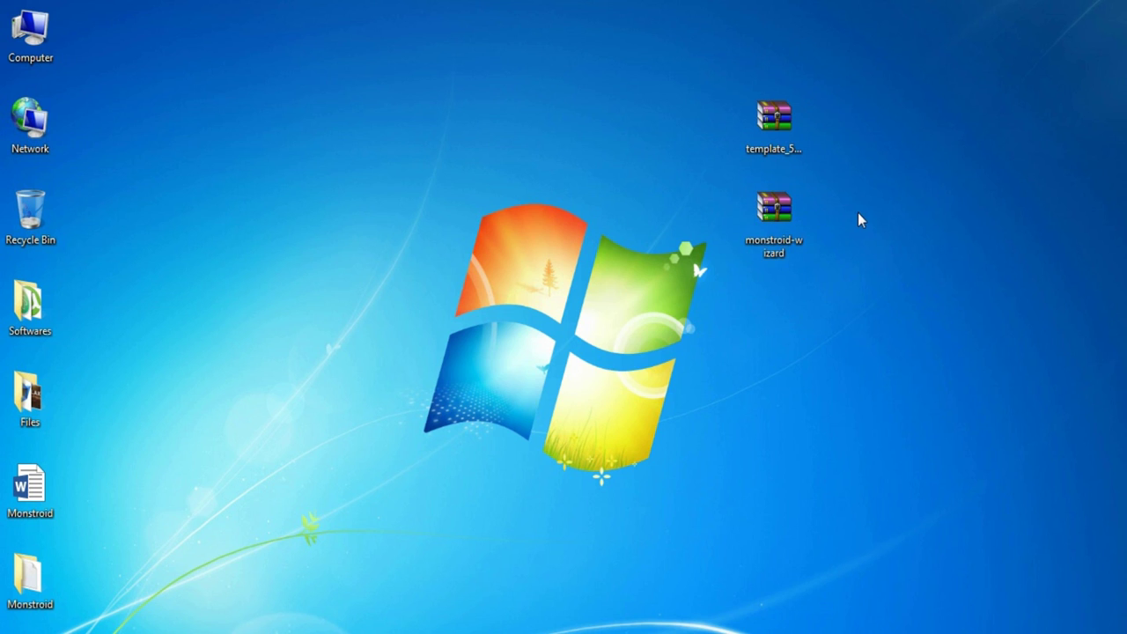
click(797, 148)
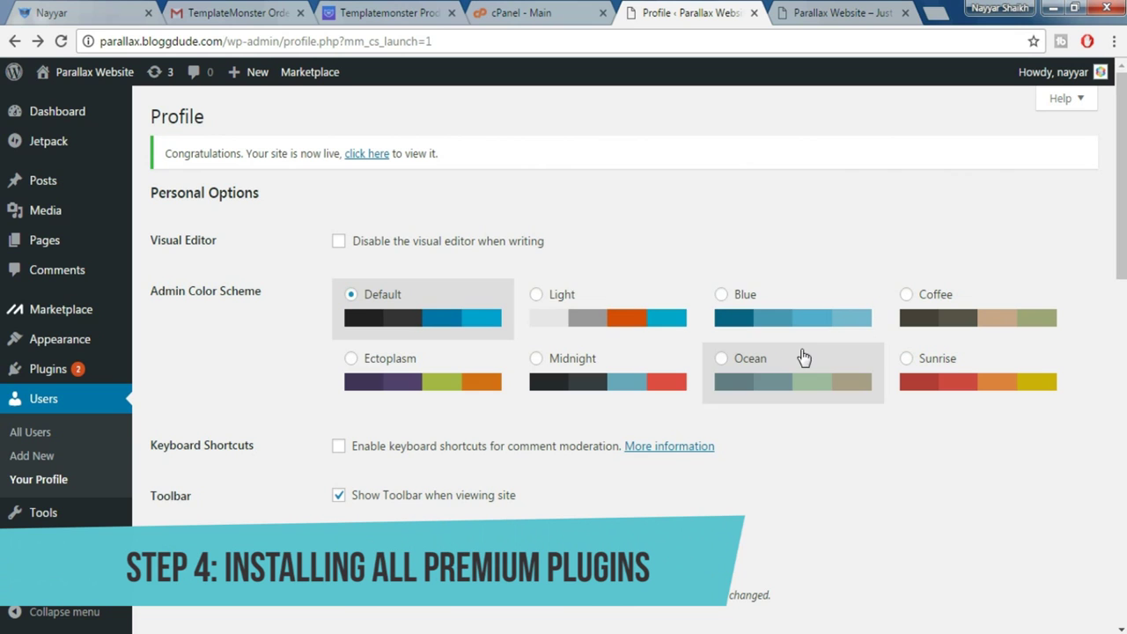
Upload monstroid-wizard.zip through Plugins > Add New > Upload Plugin and install it
mouse_move(75, 314)
scroll(78, 324, down, 1)
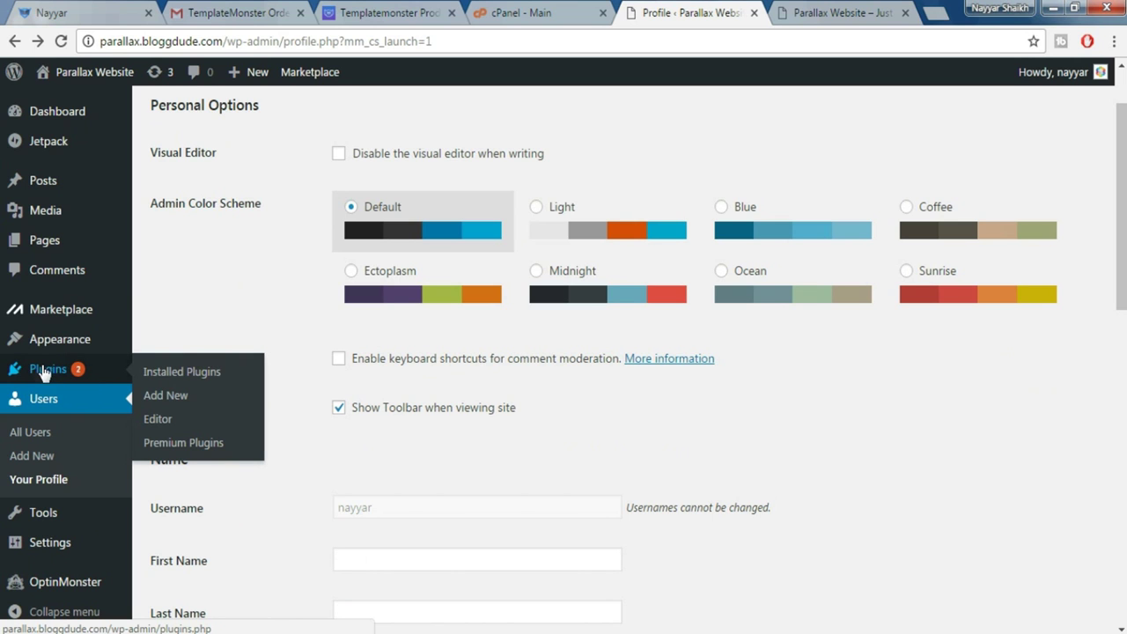
click(147, 397)
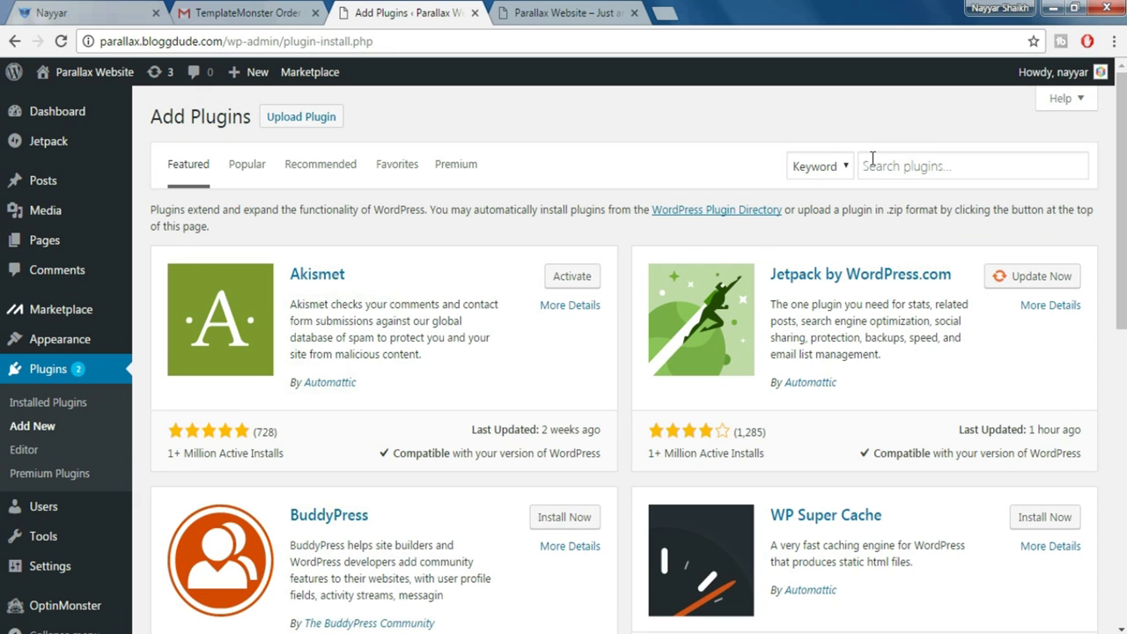
click(335, 123)
click(507, 274)
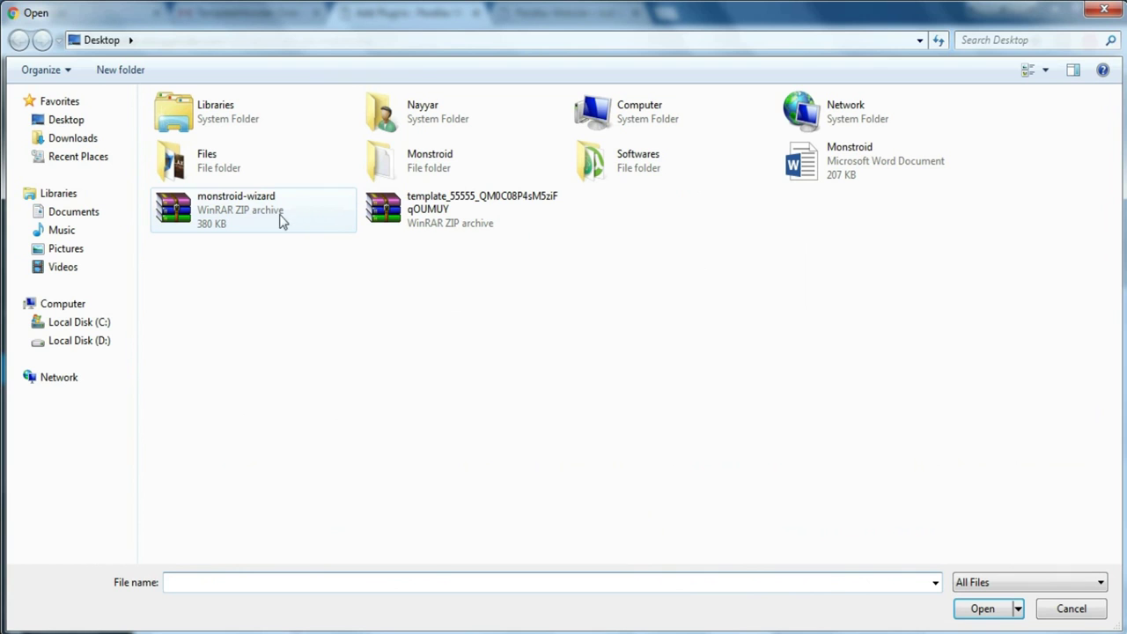
click(250, 220)
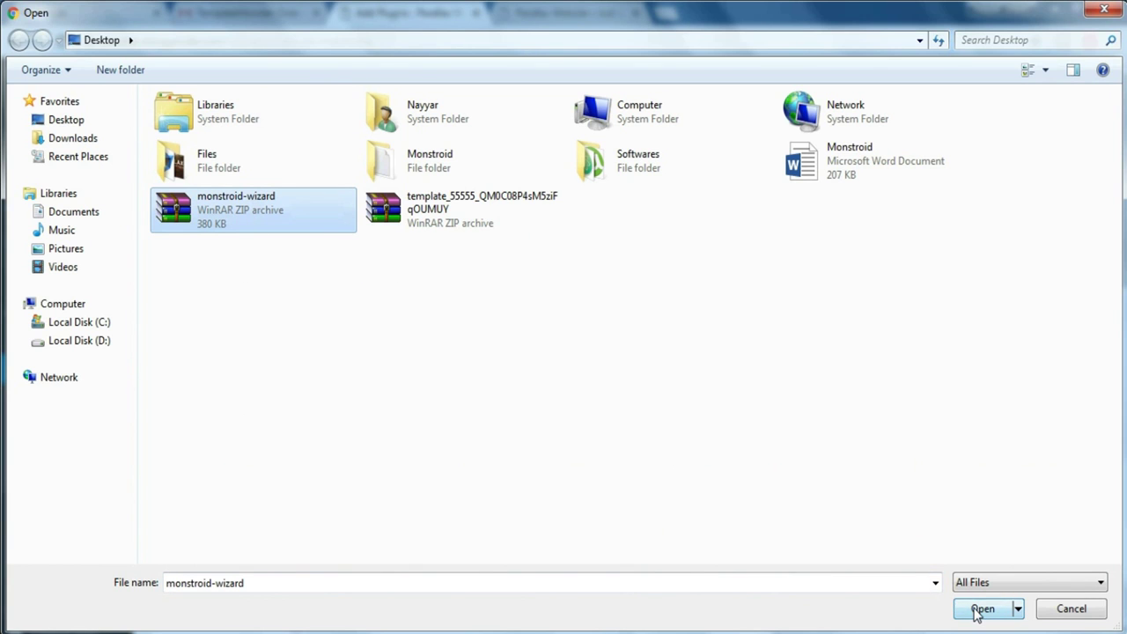
click(980, 609)
click(719, 278)
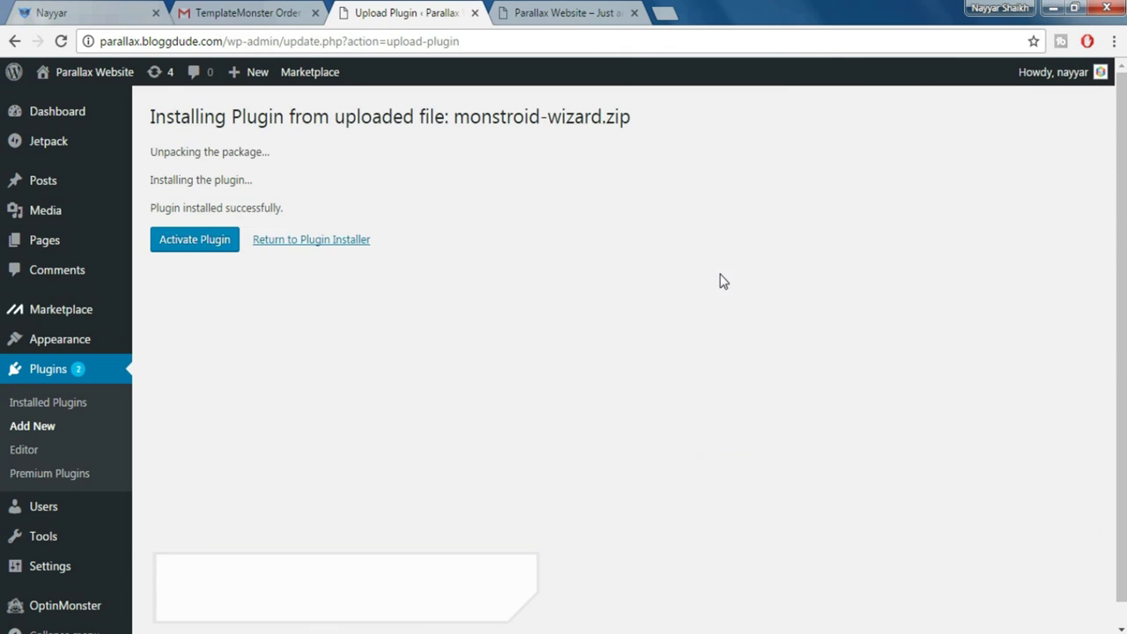
Activate the Monstroid Wizard plugin and open Tools > Monstroid Wizard
click(195, 239)
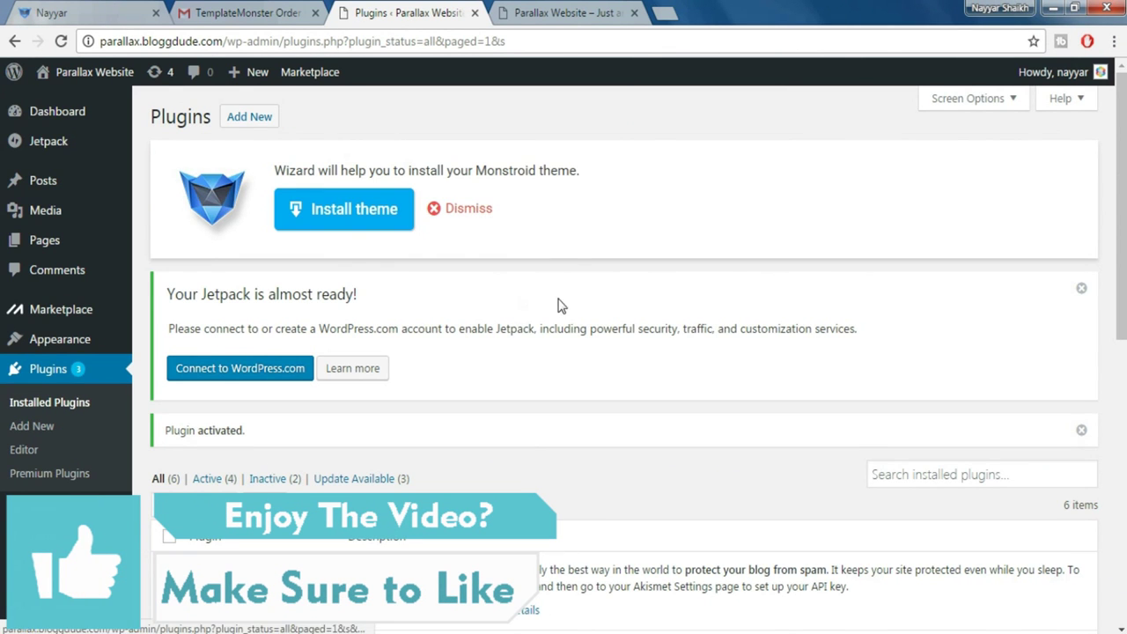
mouse_move(52, 516)
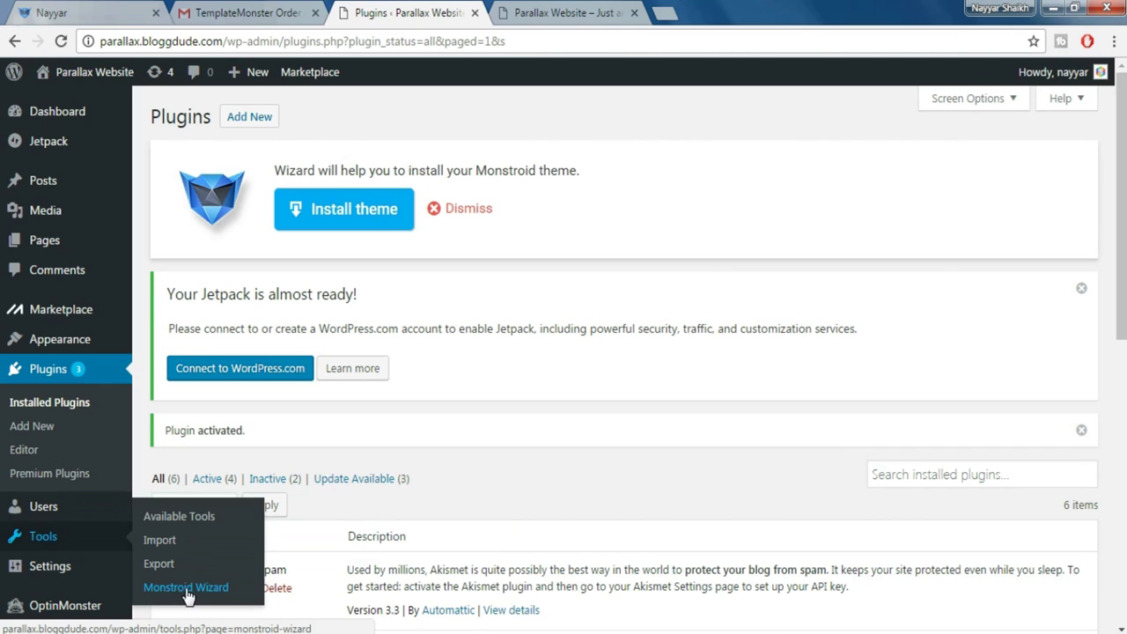
click(200, 590)
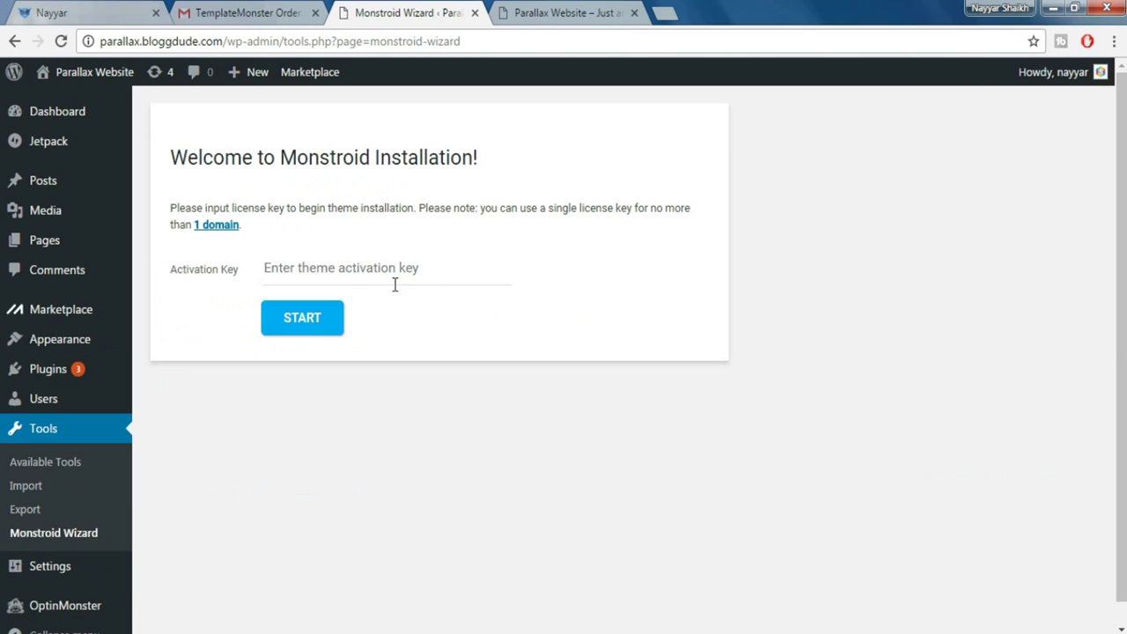
Copy the licence key from the Gmail order e-mail into the Activation Key field
click(327, 274)
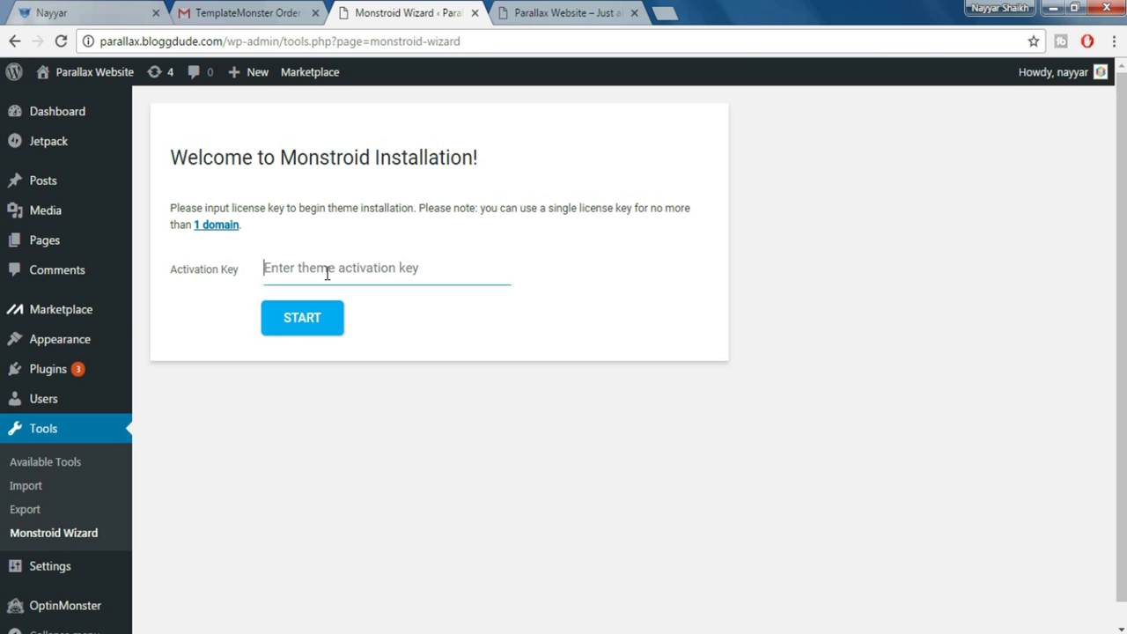
click(251, 13)
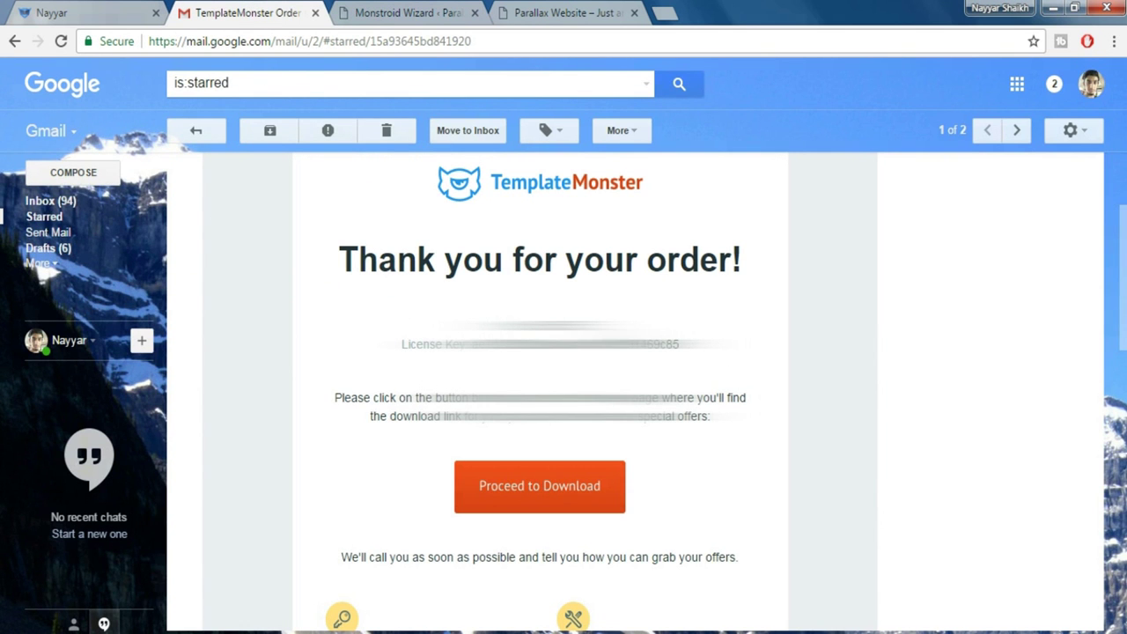
drag(700, 351, 475, 352)
key(ctrl+c)
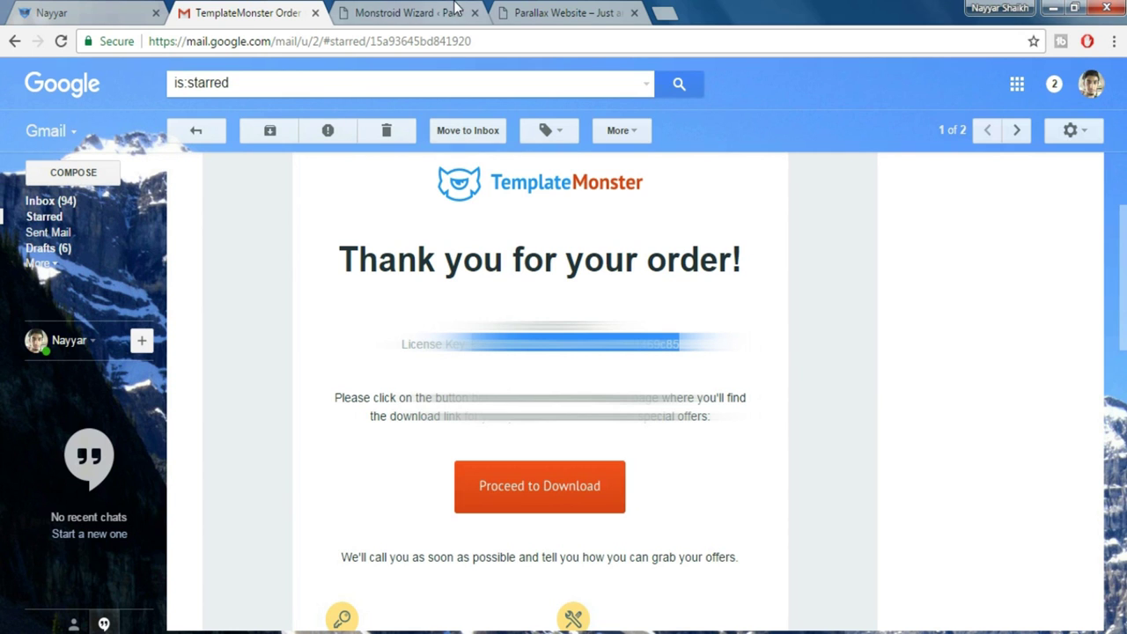
click(449, 12)
key(ctrl+v)
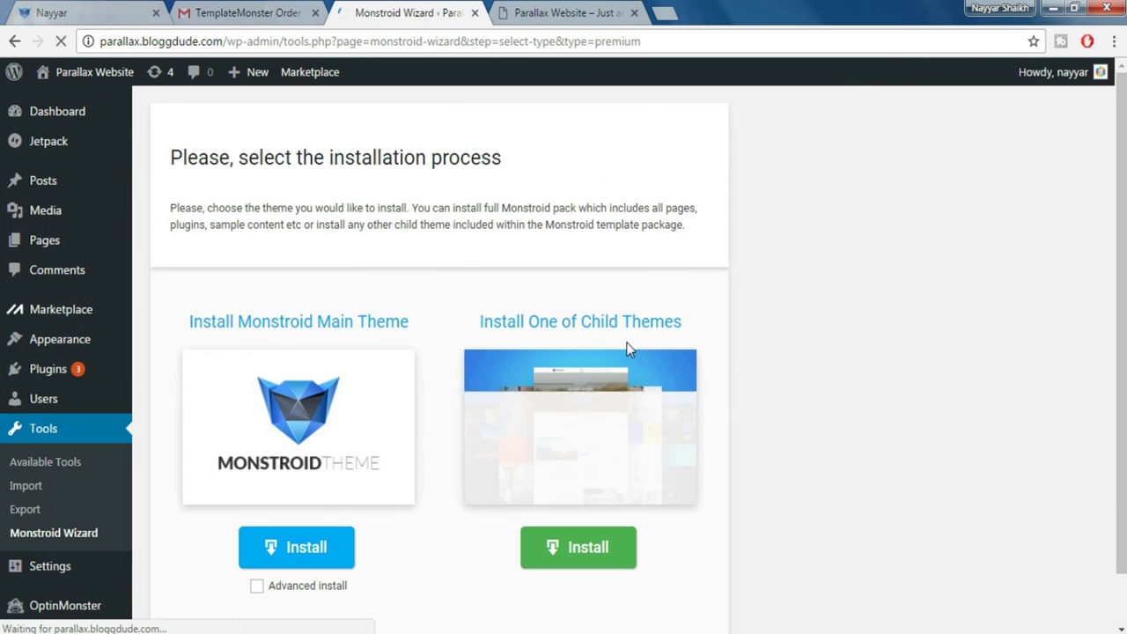
Install the Monstroid main theme with sample data and open the resulting site in a new tab
scroll(1009, 357, down, 1)
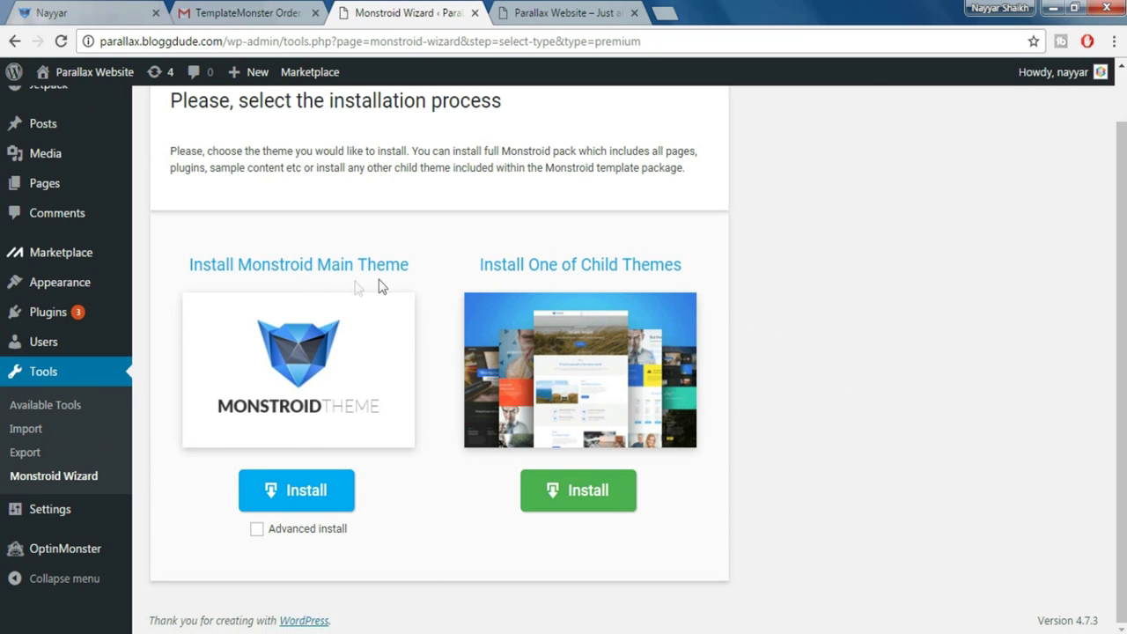
click(302, 500)
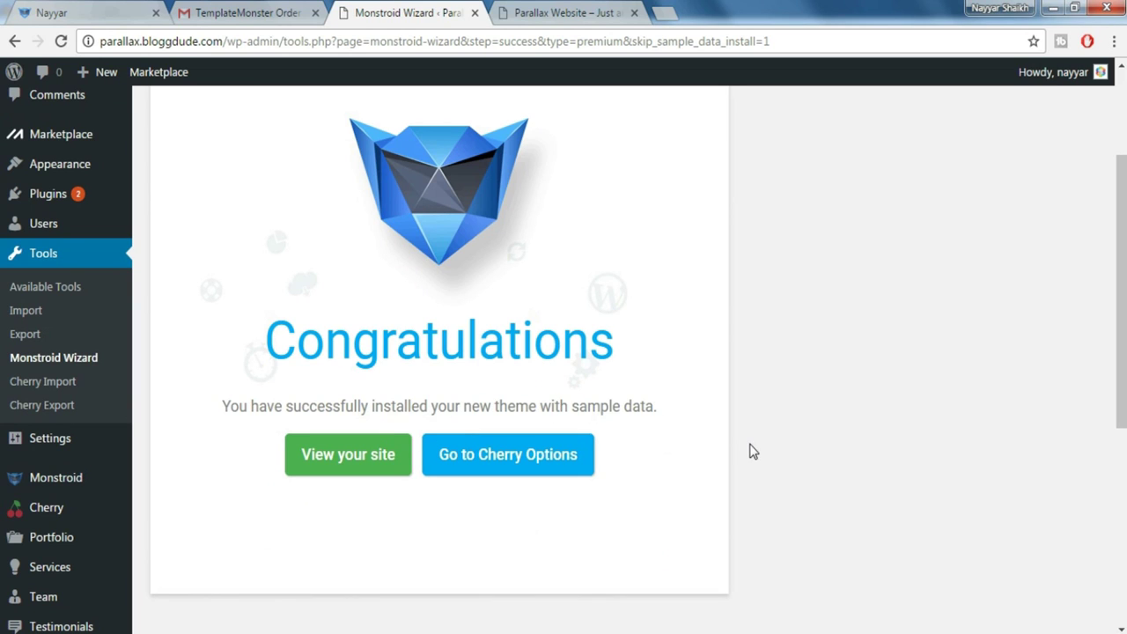
click(381, 461)
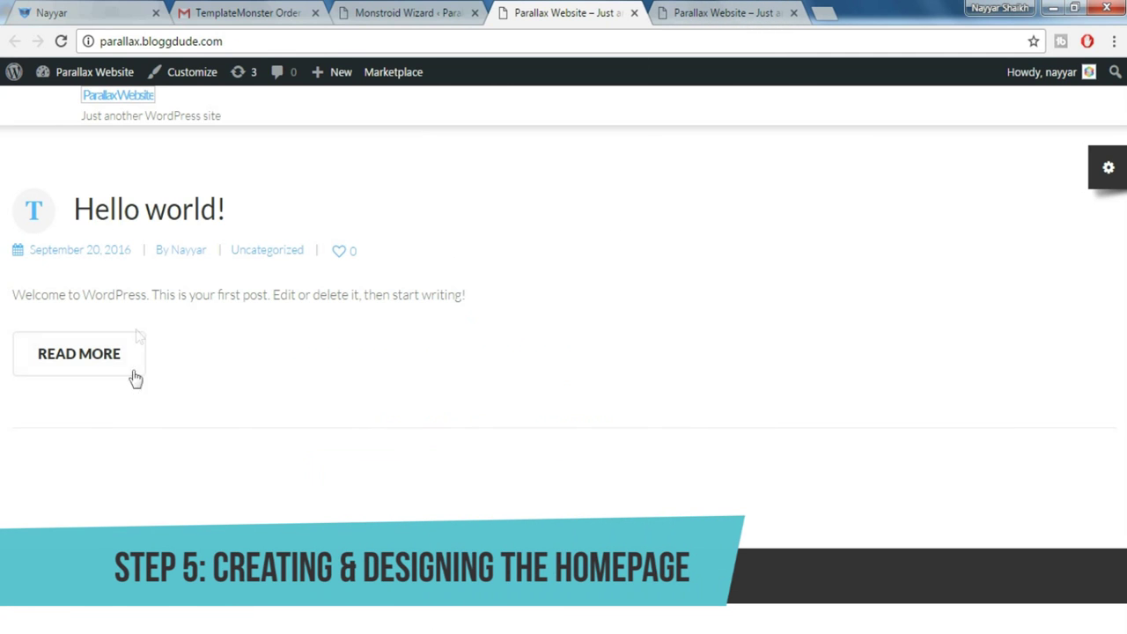
click(696, 10)
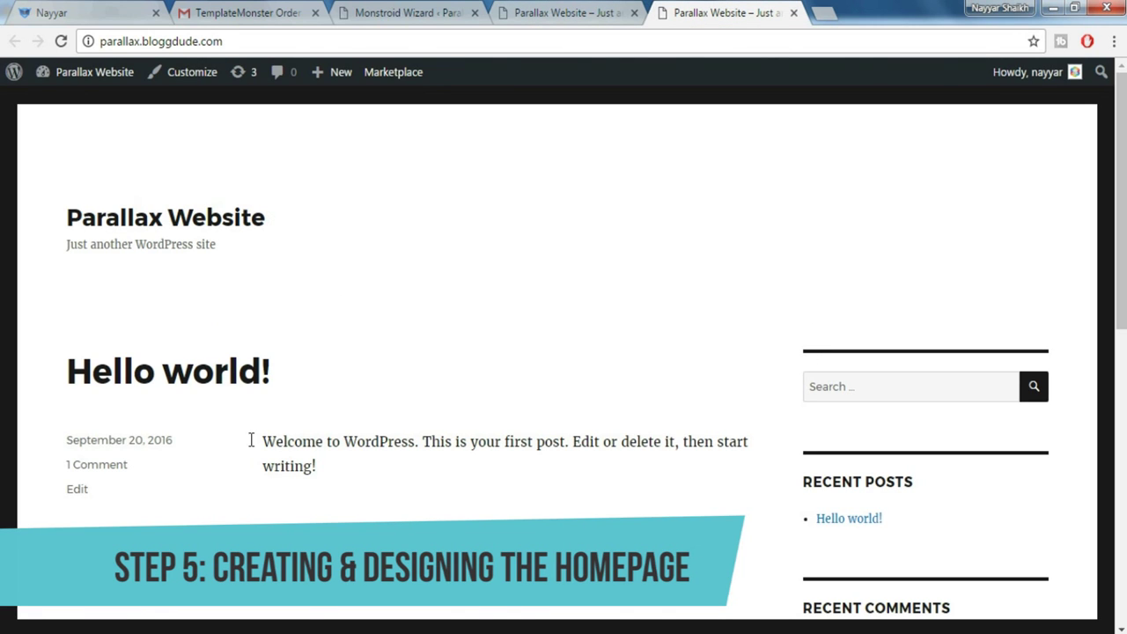
click(537, 11)
click(685, 8)
click(518, 9)
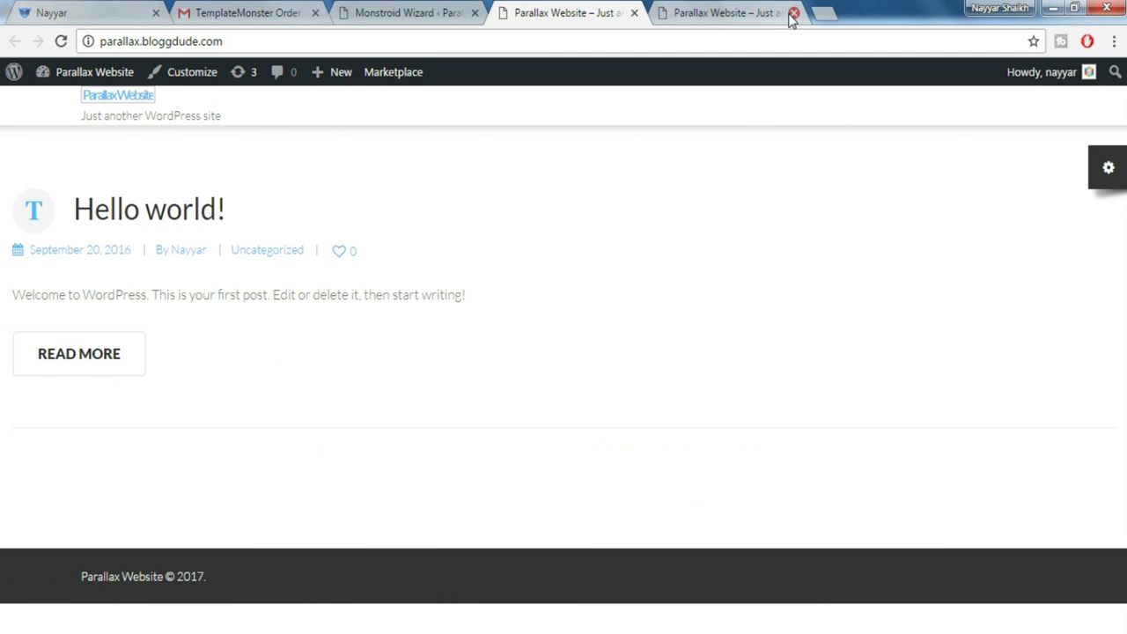
click(728, 10)
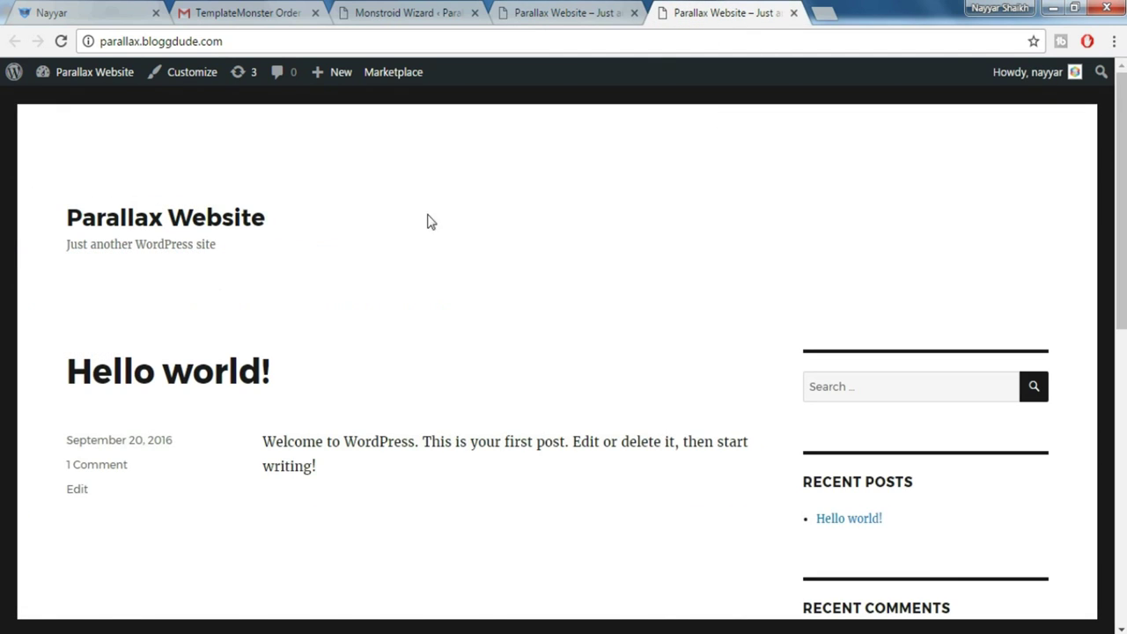
click(791, 14)
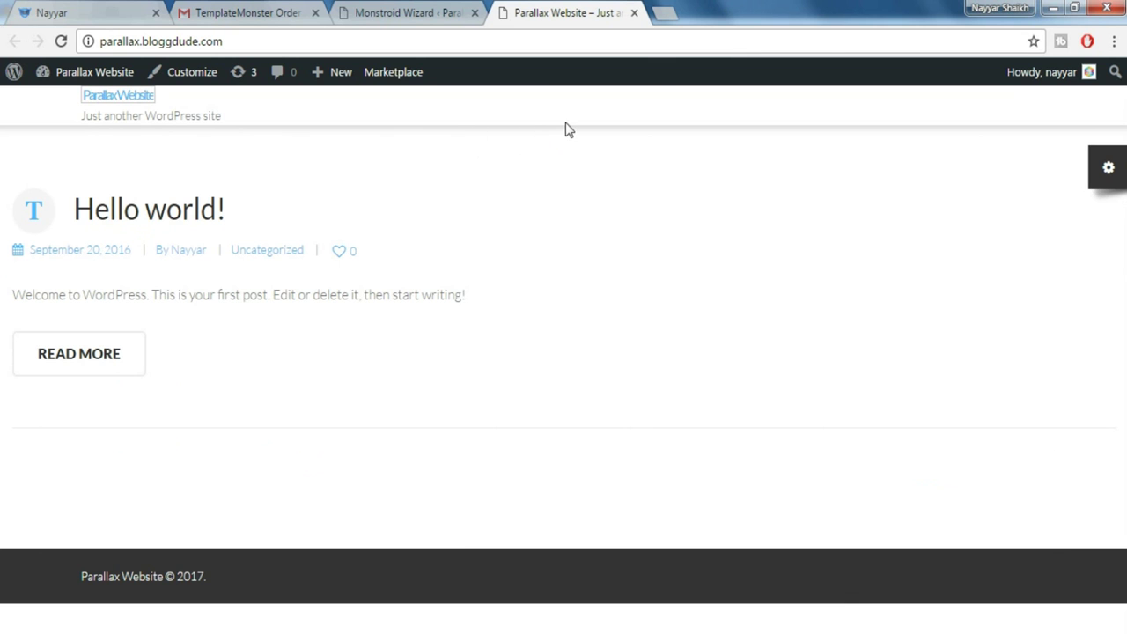
click(100, 26)
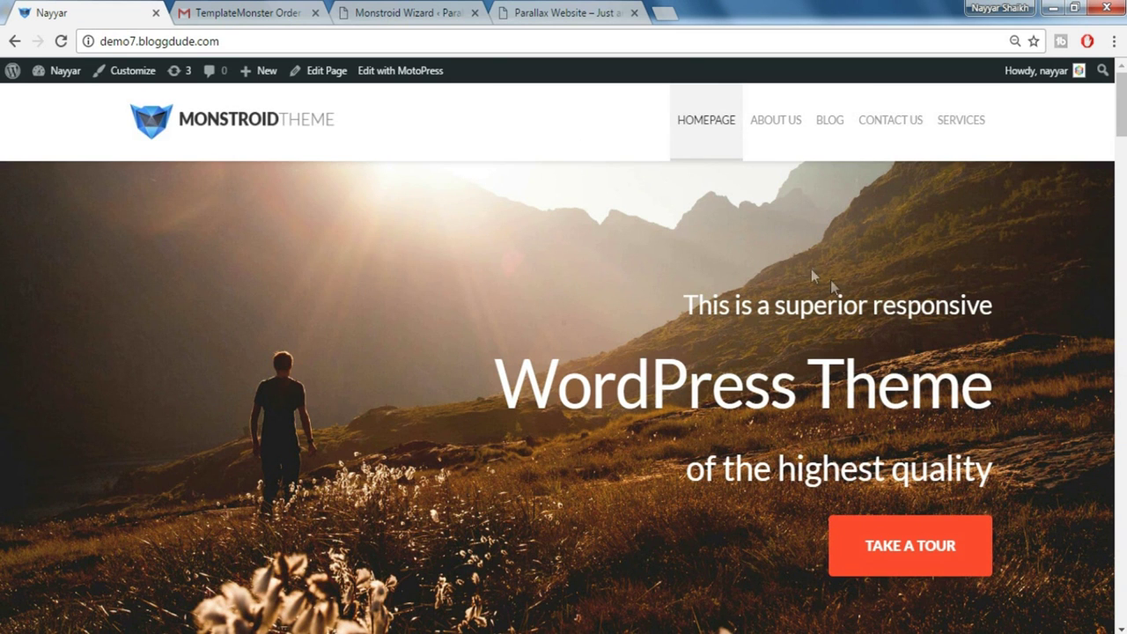
click(575, 12)
click(438, 12)
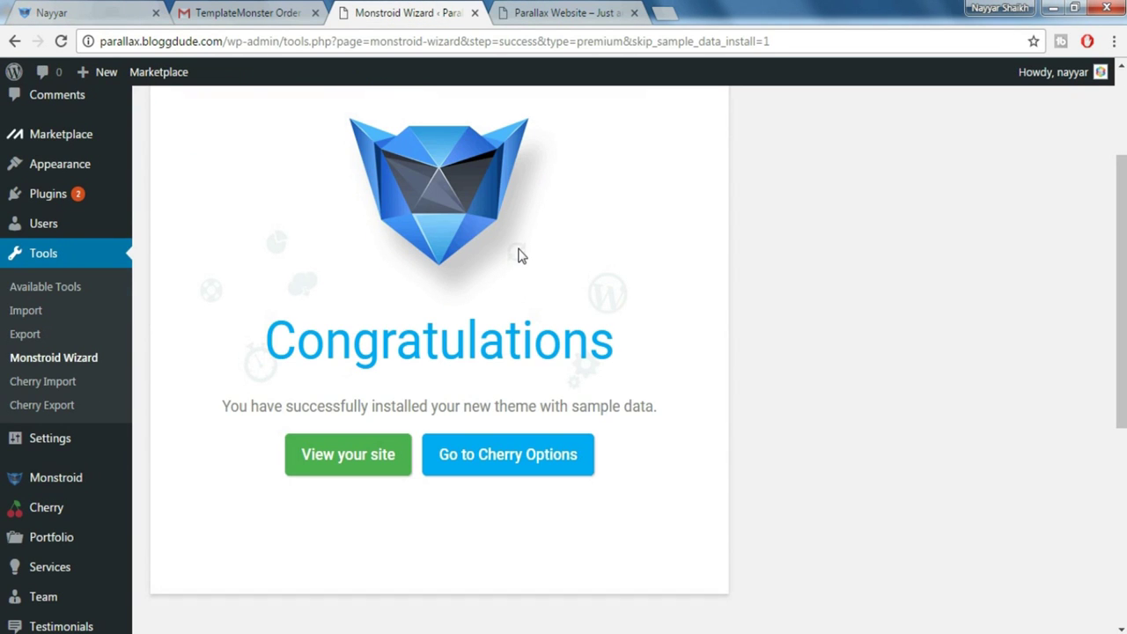
scroll(519, 255, up, 2)
mouse_move(51, 252)
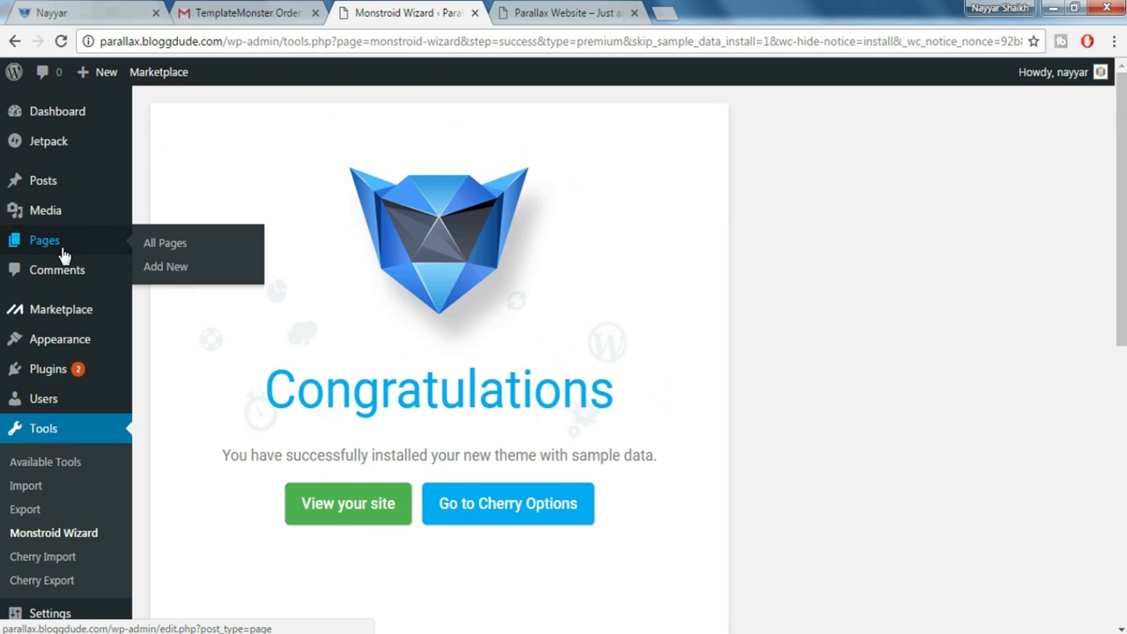
Publish a new page titled 'HomePage' and open it in the MotoPress Content Editor
click(180, 278)
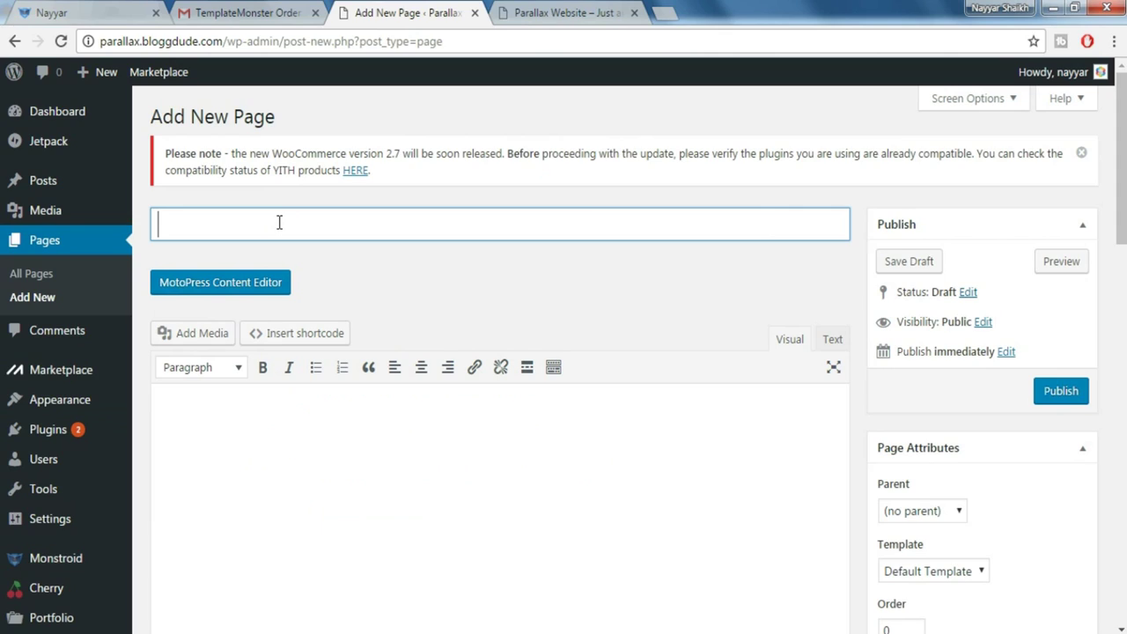
text(HomePage)
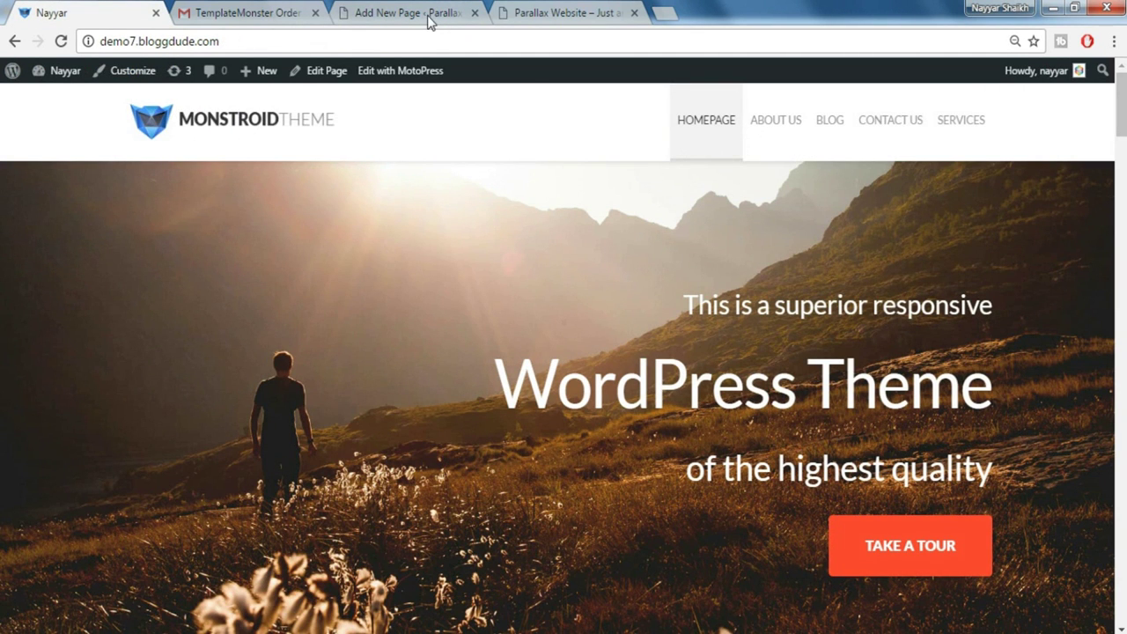
click(427, 15)
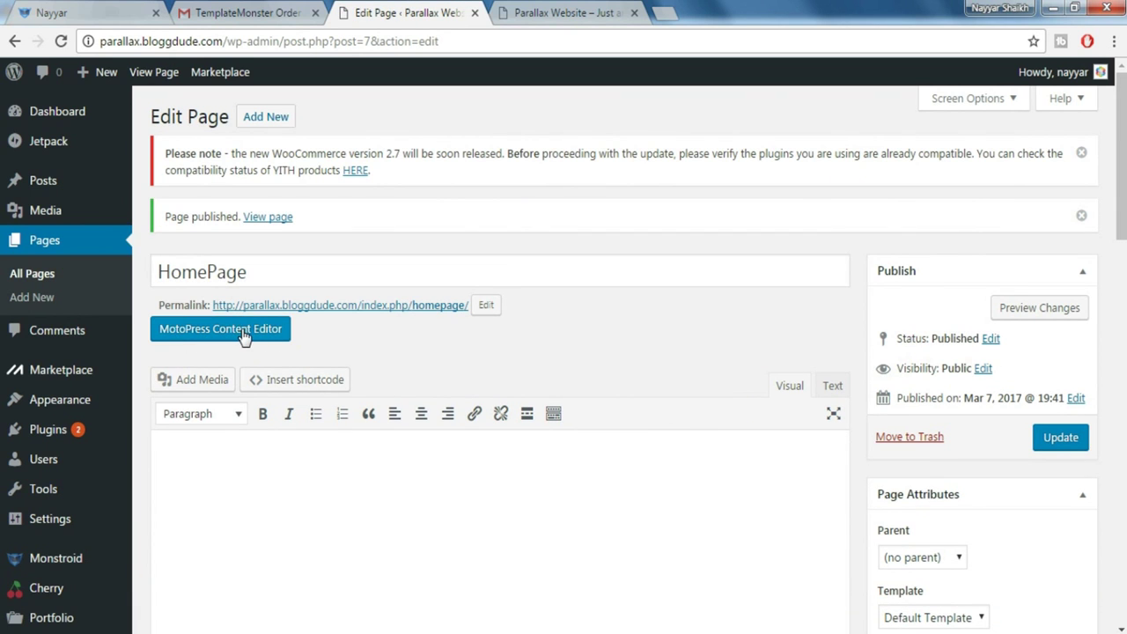
click(243, 339)
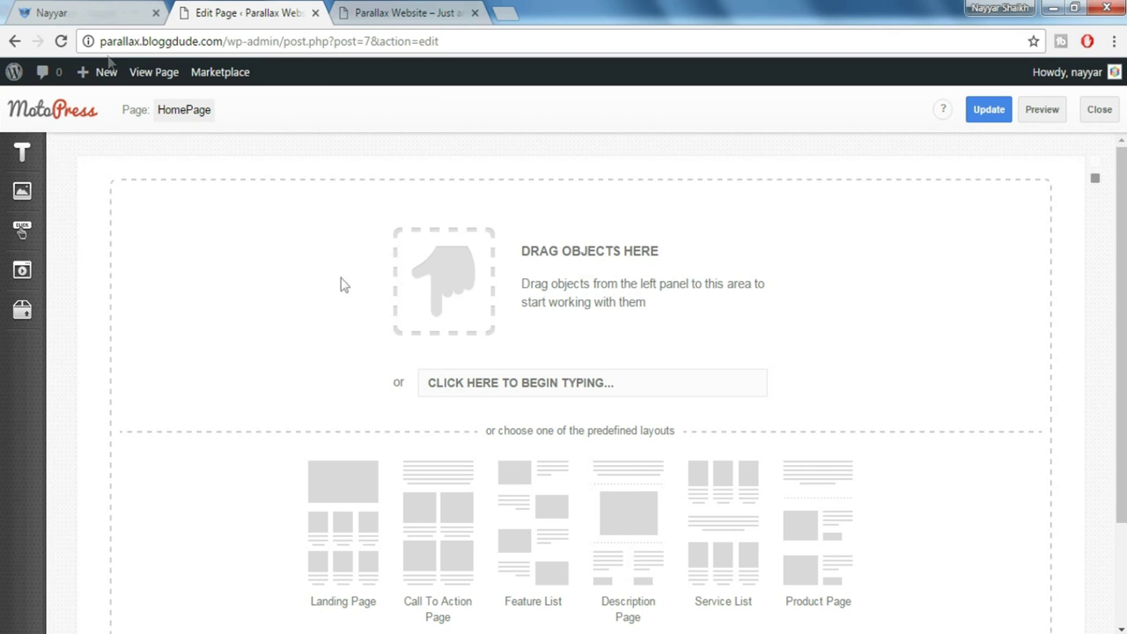
Add a paragraph block and paste the demo's three-line hero heading into it
click(78, 10)
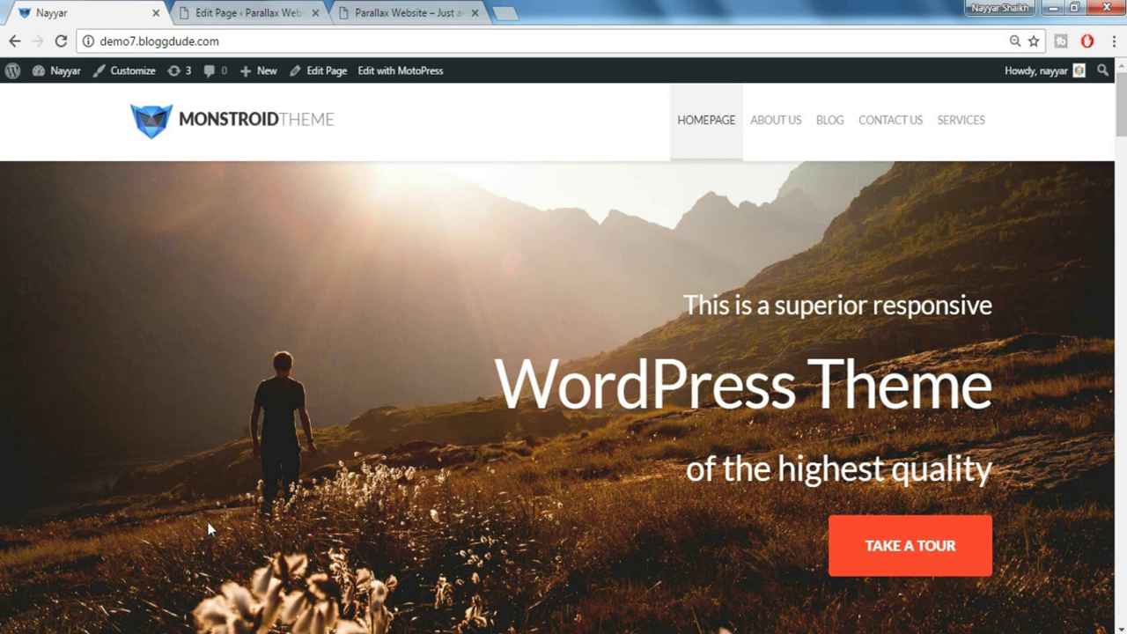
click(224, 20)
click(21, 157)
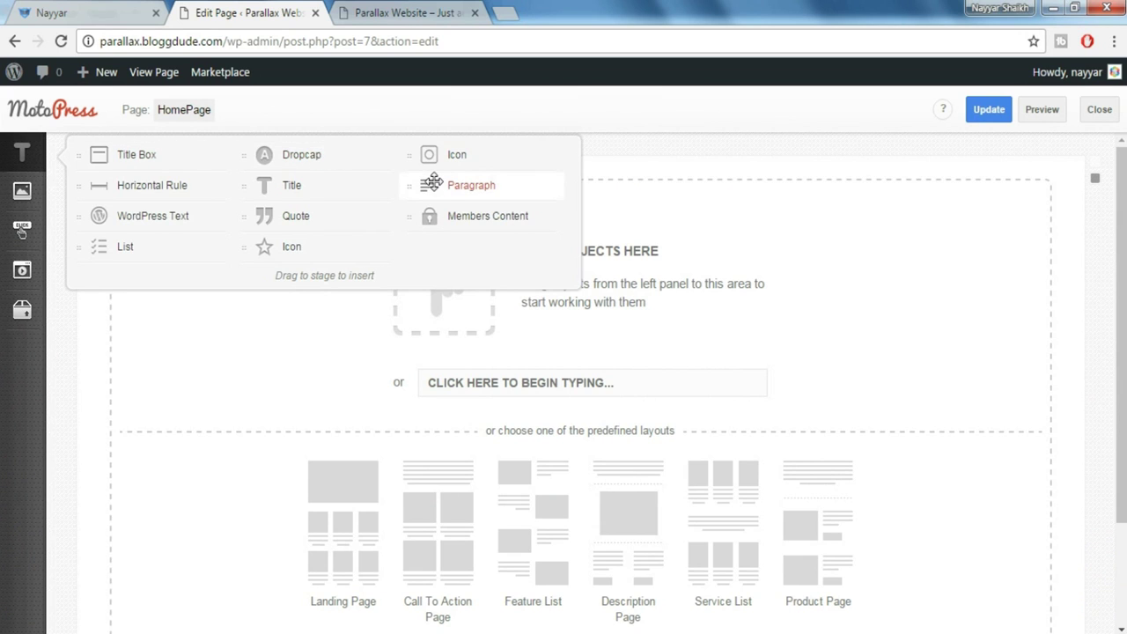
drag(433, 182, 533, 262)
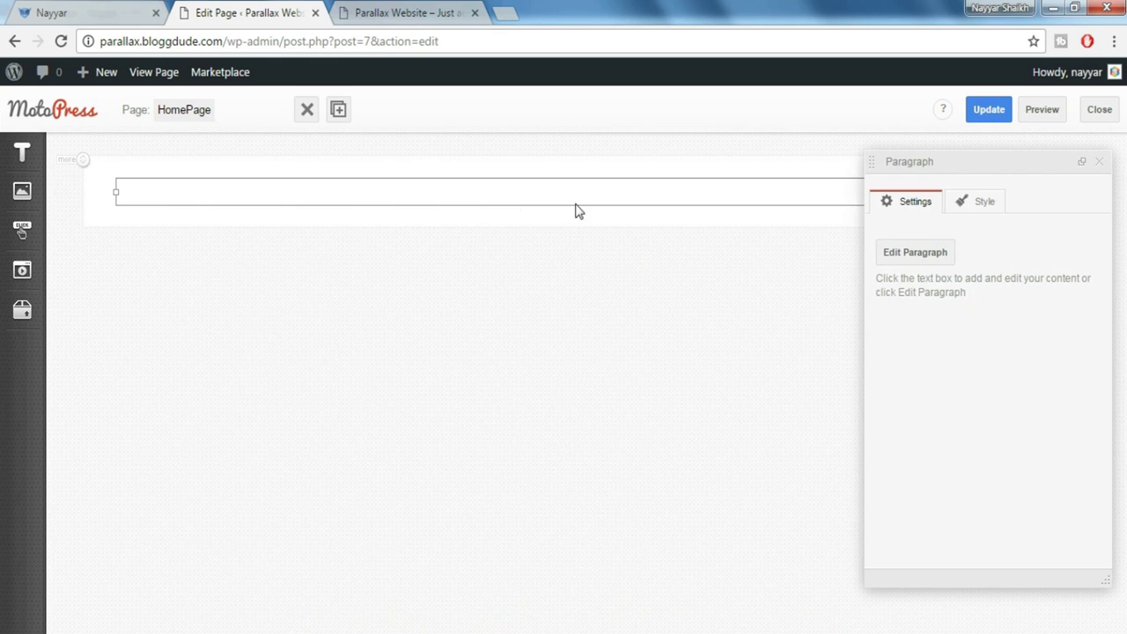
click(94, 16)
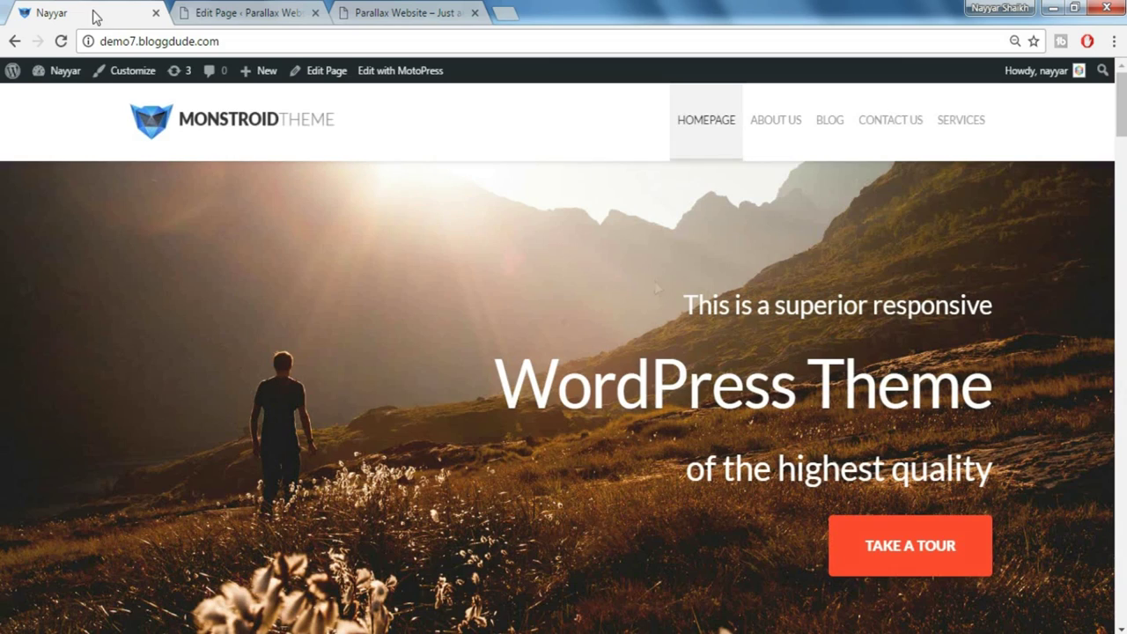
drag(686, 304, 1017, 449)
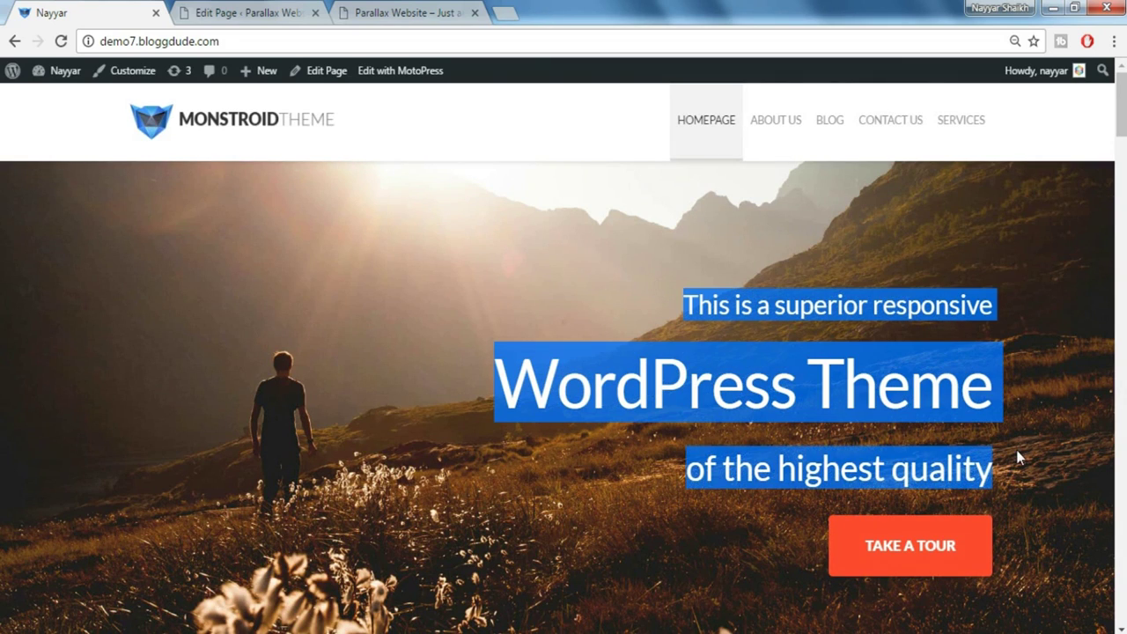
click(374, 10)
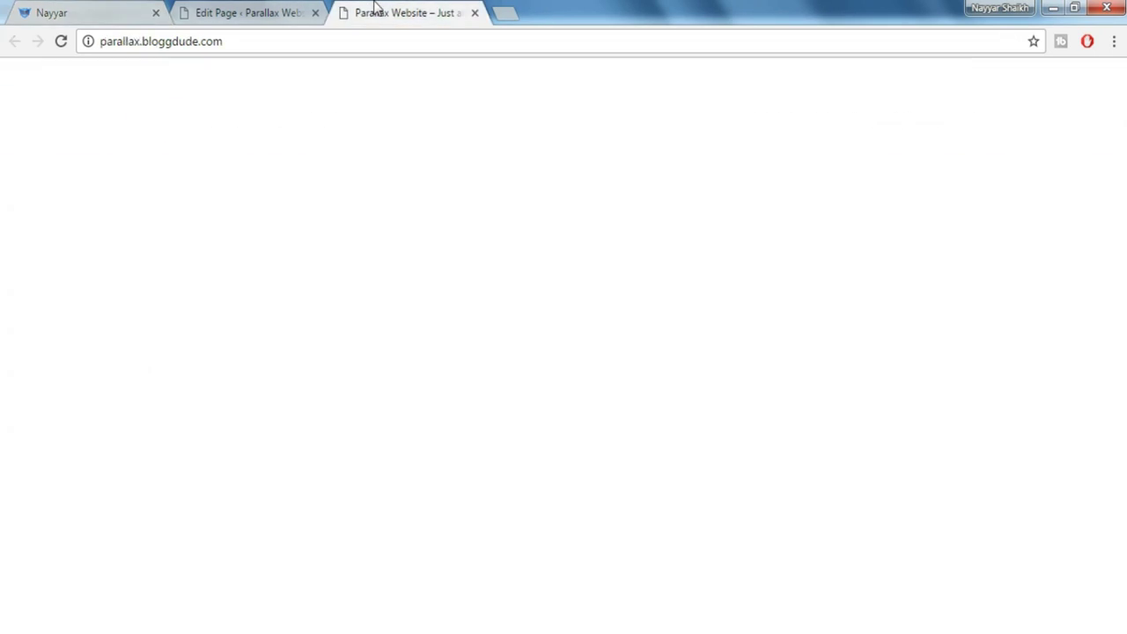
click(221, 12)
key(ctrl+v)
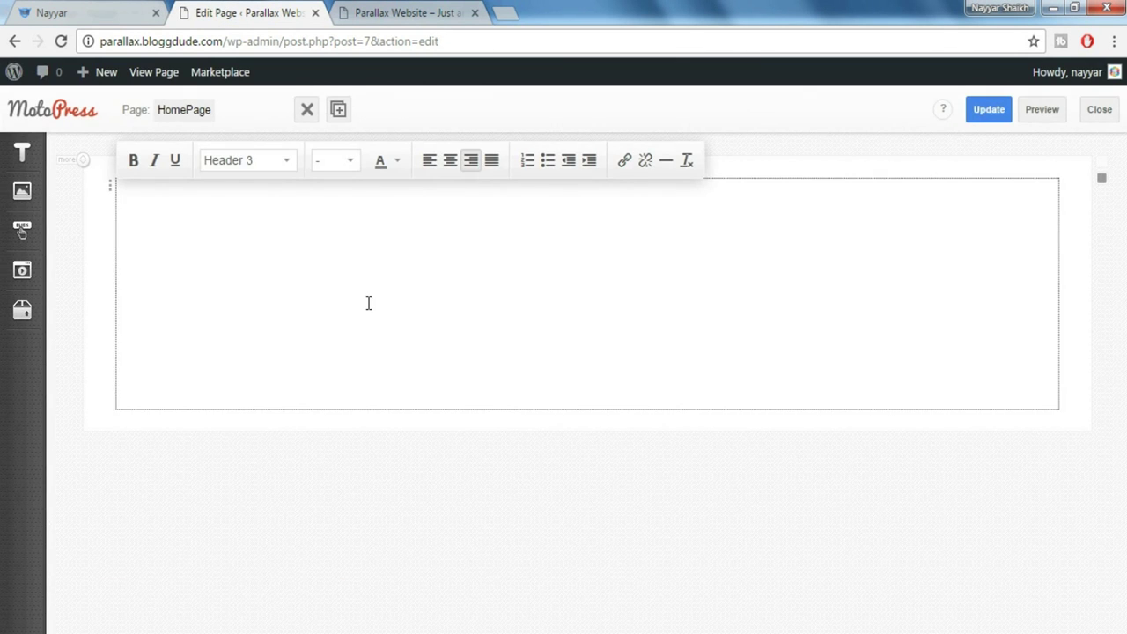
Make the whole pasted hero text black
key(ctrl+a)
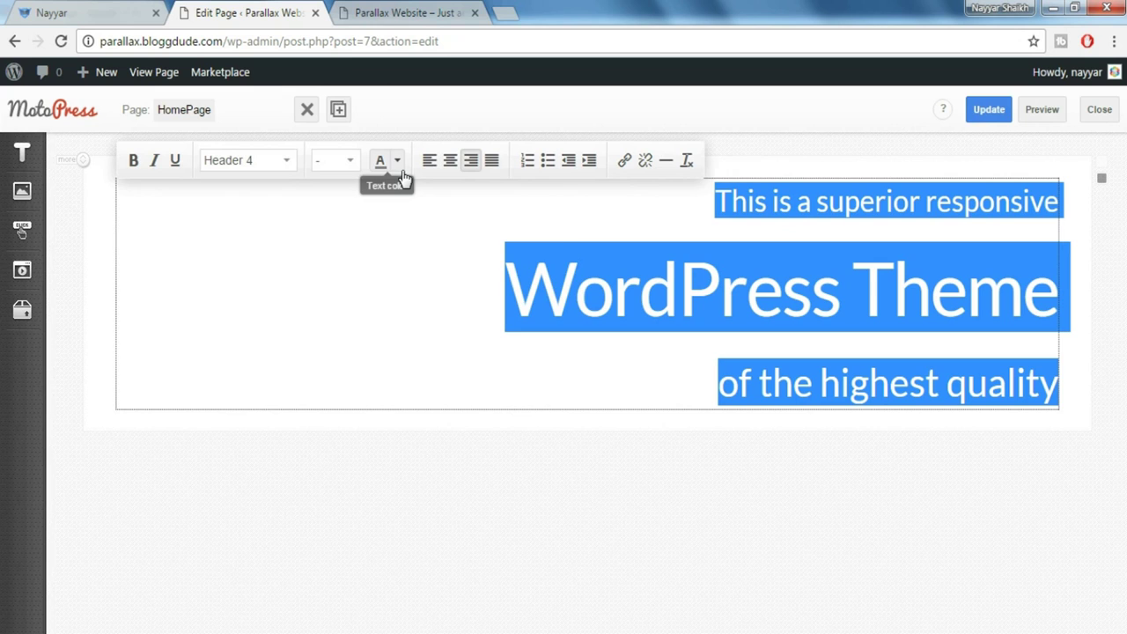
click(395, 160)
click(382, 194)
click(889, 434)
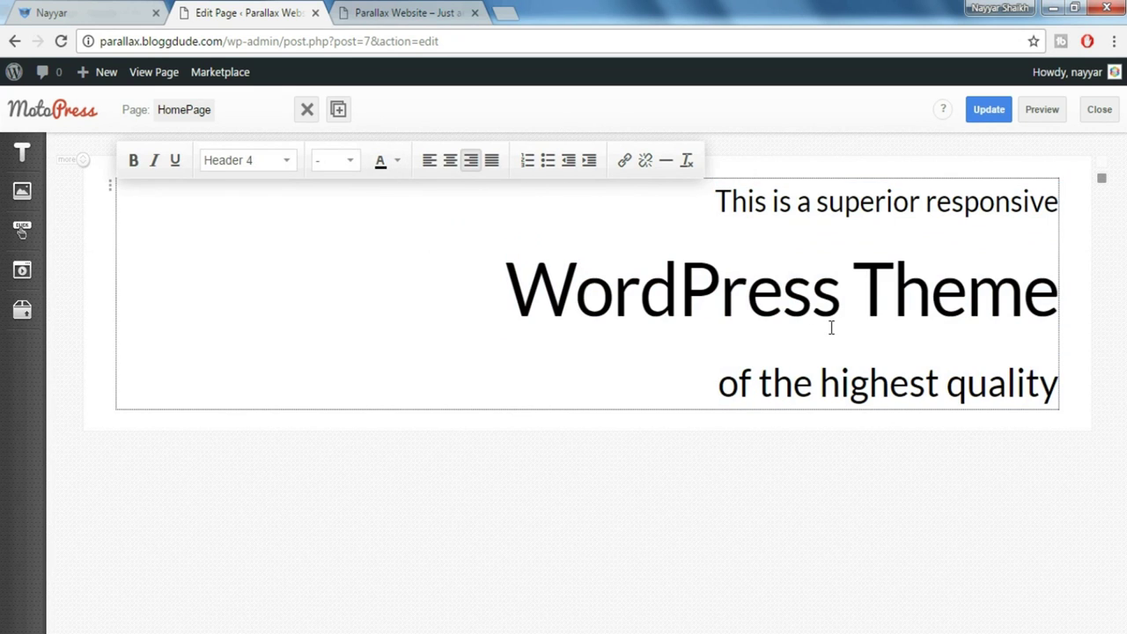
click(136, 8)
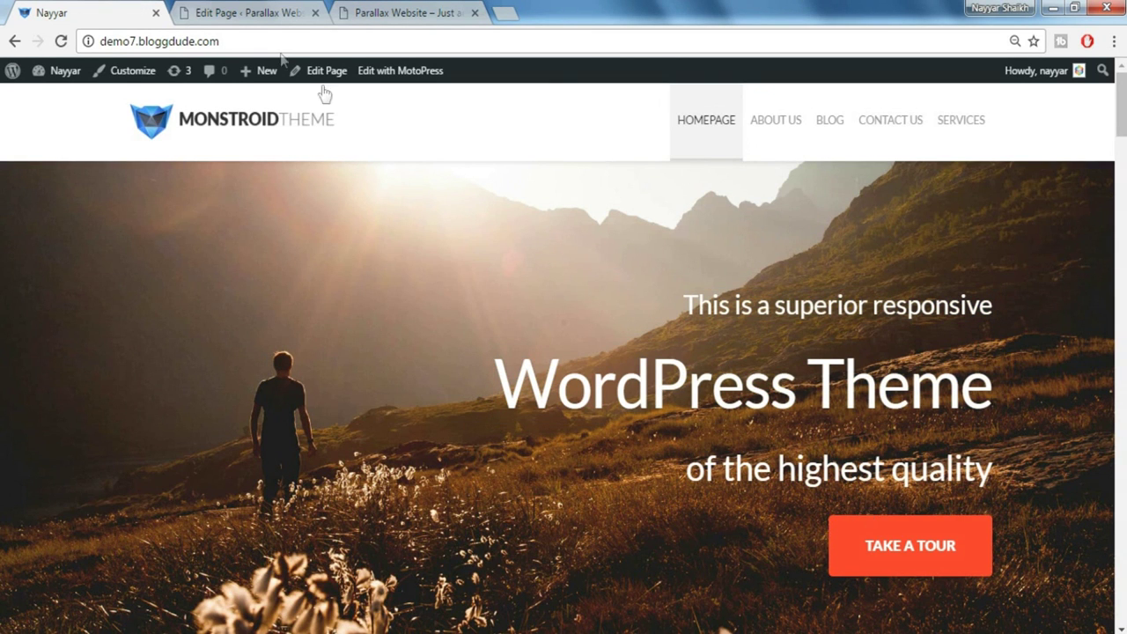
Place a size-30 Spacer widget directly beneath the hero heading
click(227, 13)
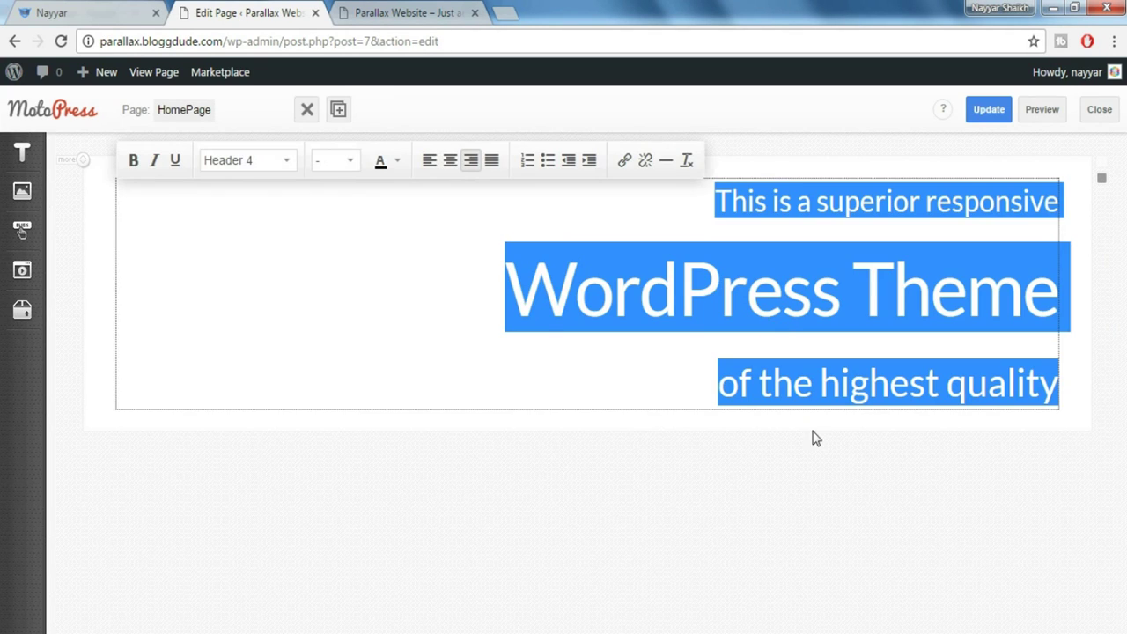
click(815, 437)
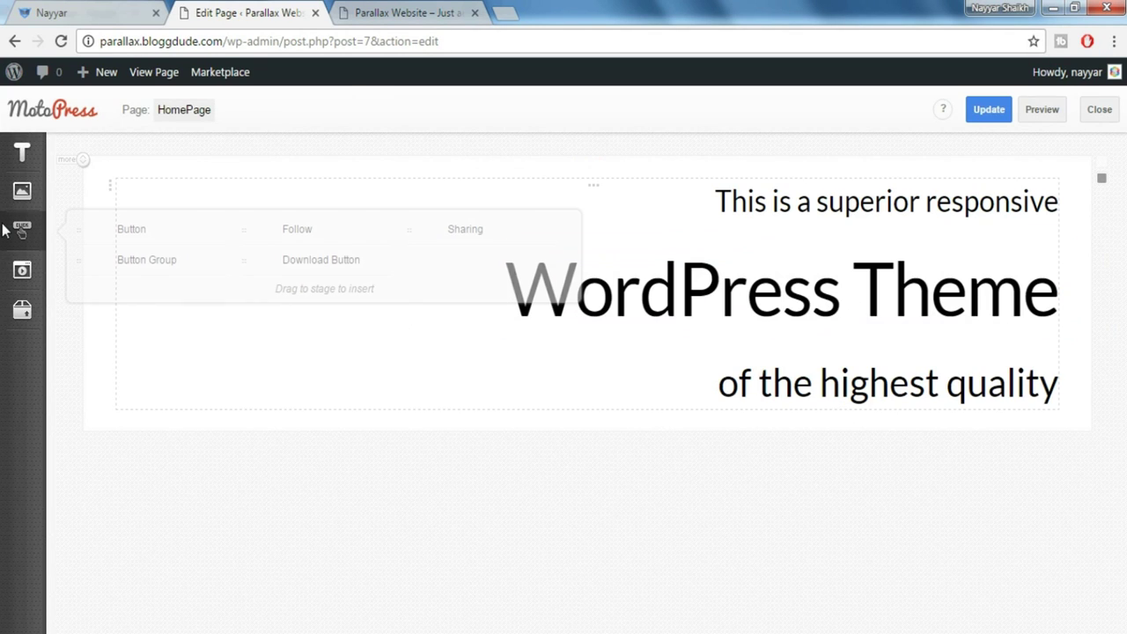
mouse_move(25, 312)
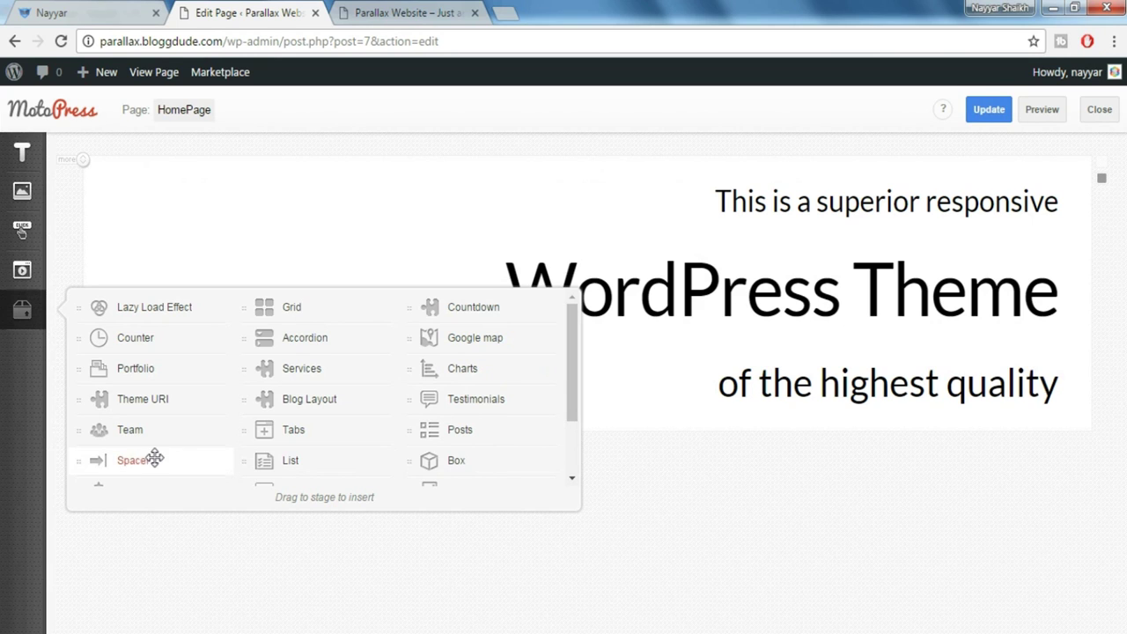
mouse_move(162, 459)
mouse_down()
mouse_move(487, 349)
mouse_move(491, 416)
mouse_up()
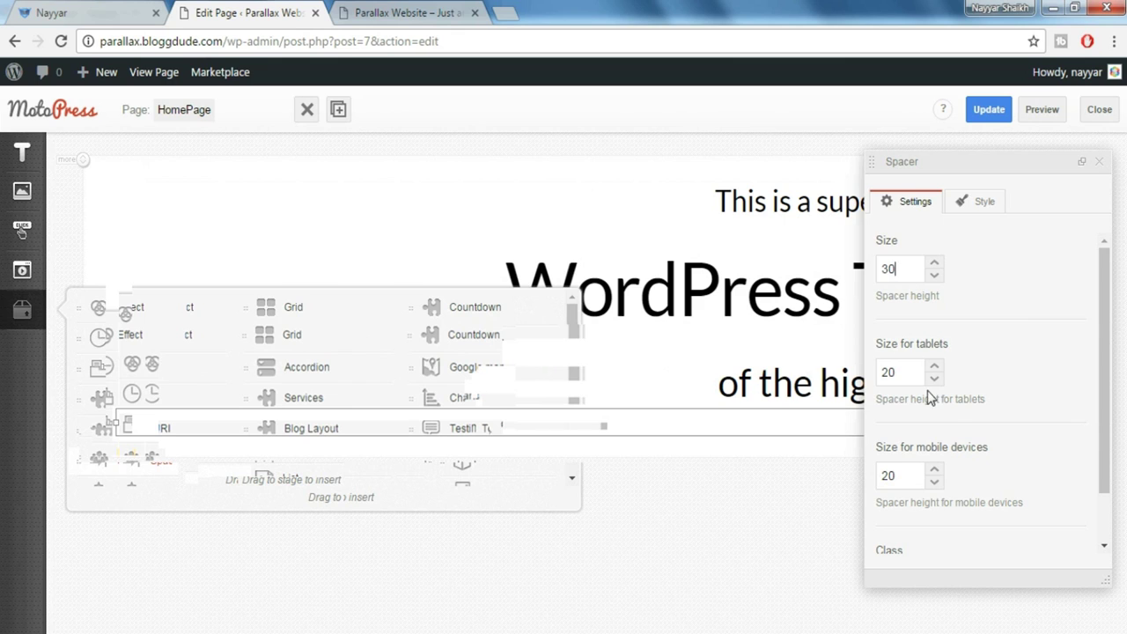
click(1100, 163)
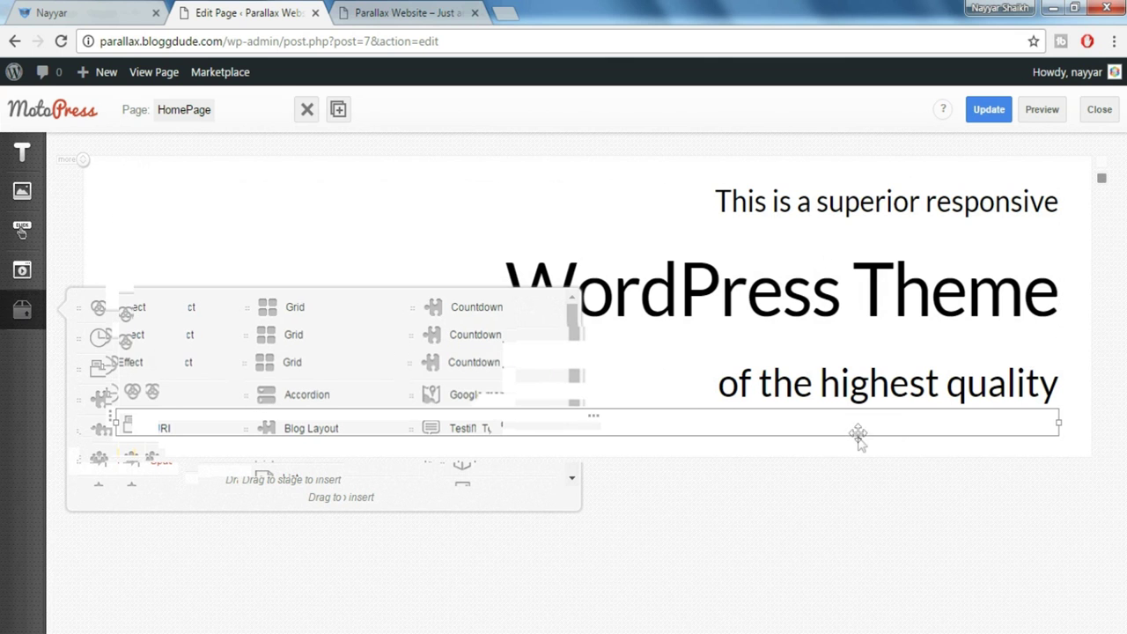
click(81, 10)
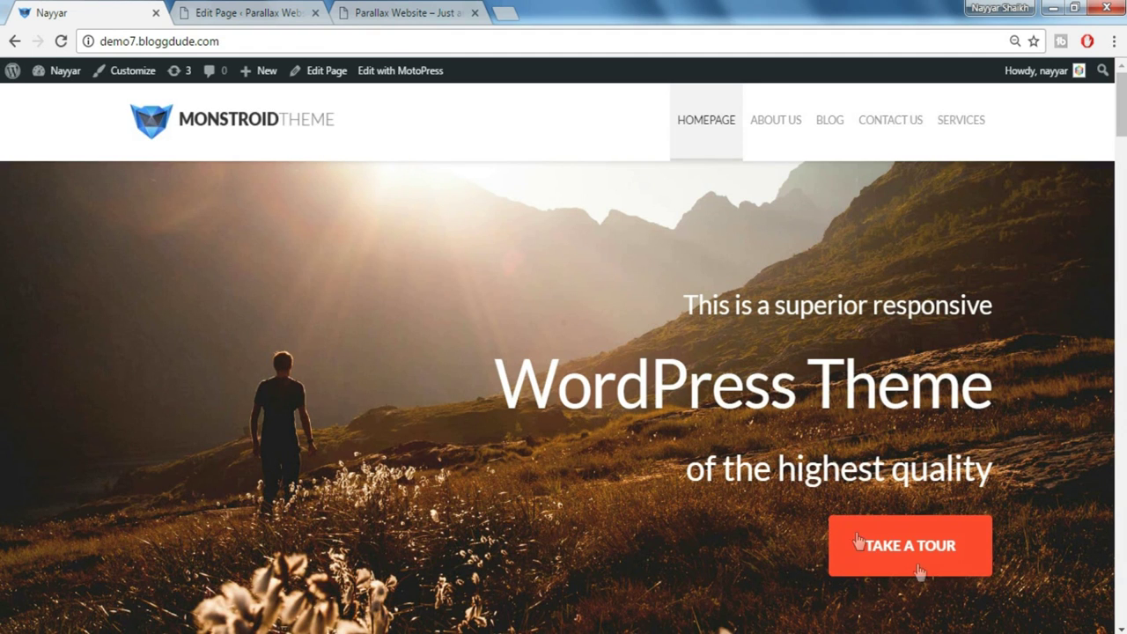
Drop a Button widget onto the page below the hero heading
click(243, 14)
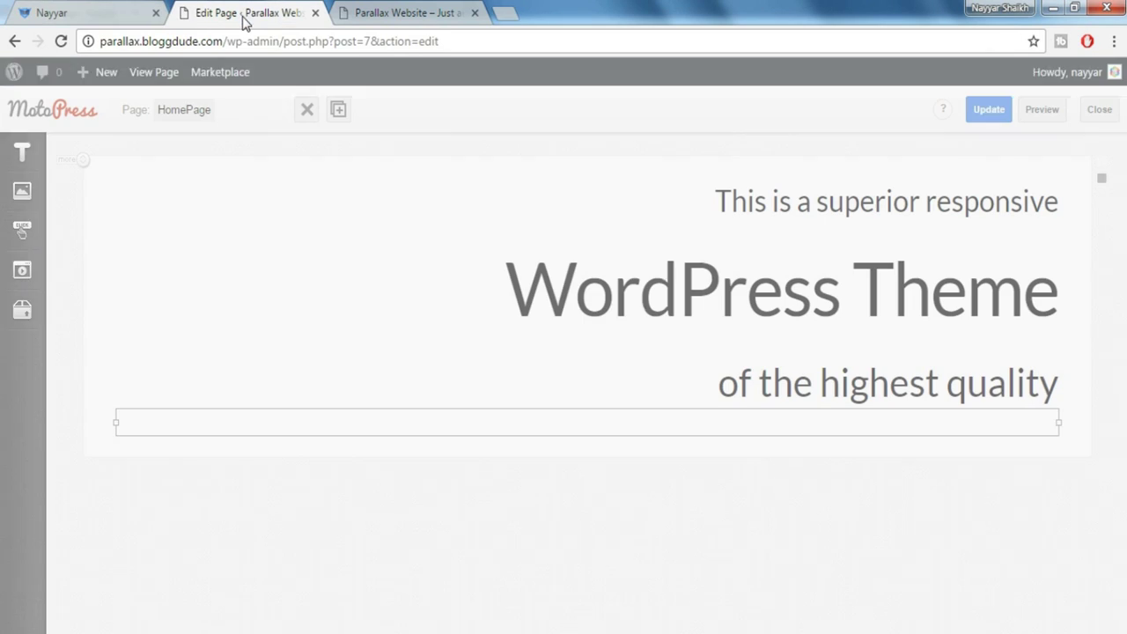
mouse_move(22, 231)
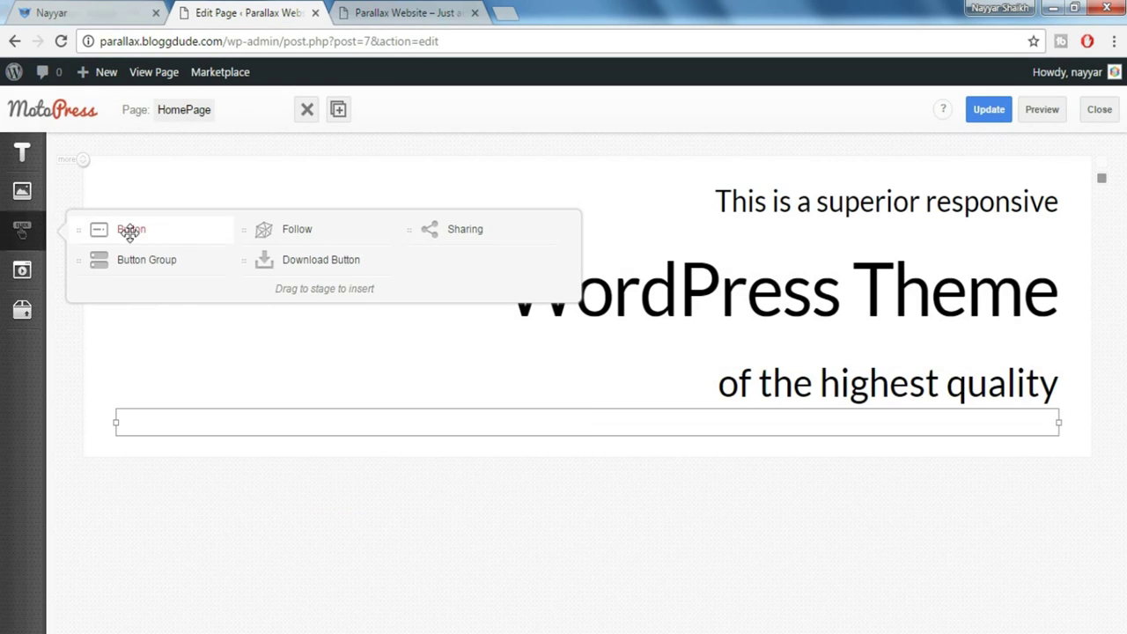
drag(129, 229, 387, 440)
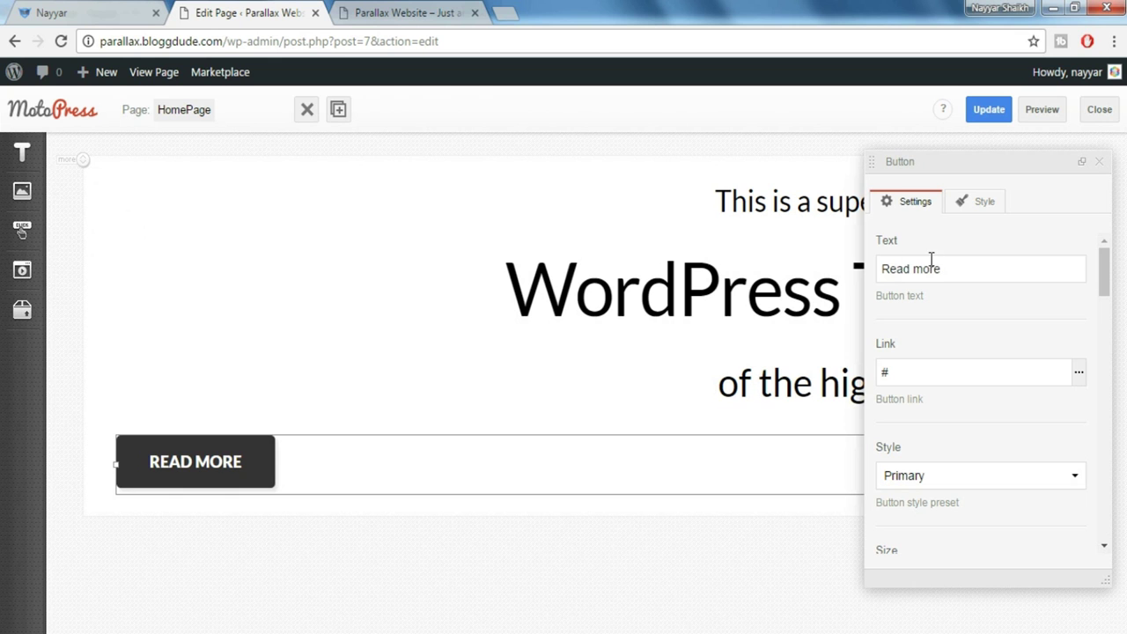
Change the button label from 'Read more' to 'Take a Tour'
click(86, 9)
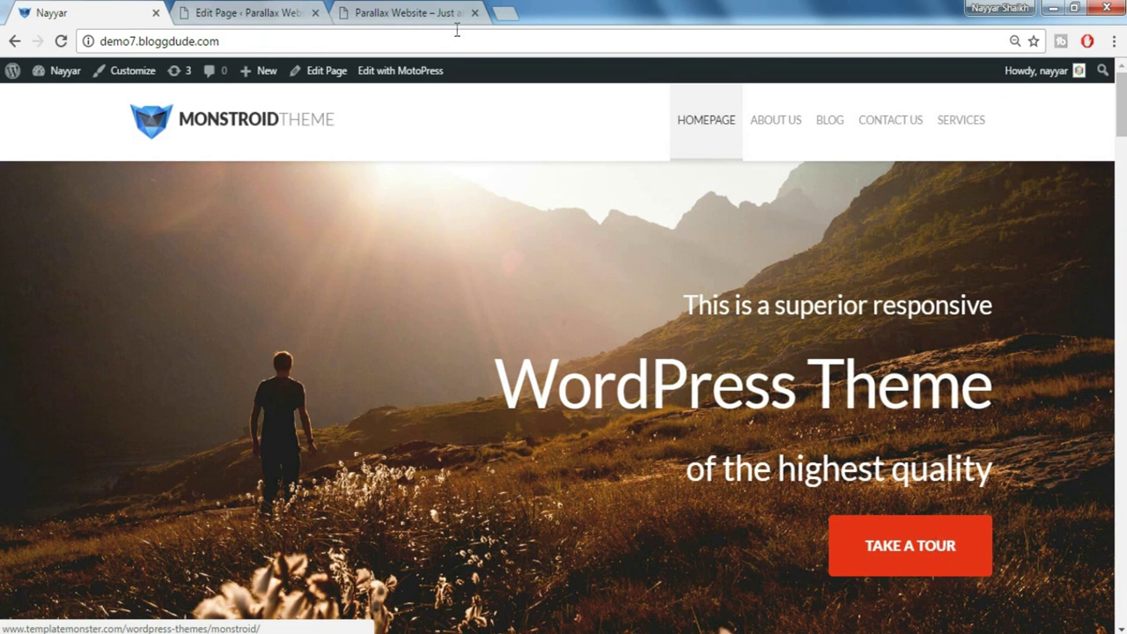
click(298, 11)
triple_click(942, 271)
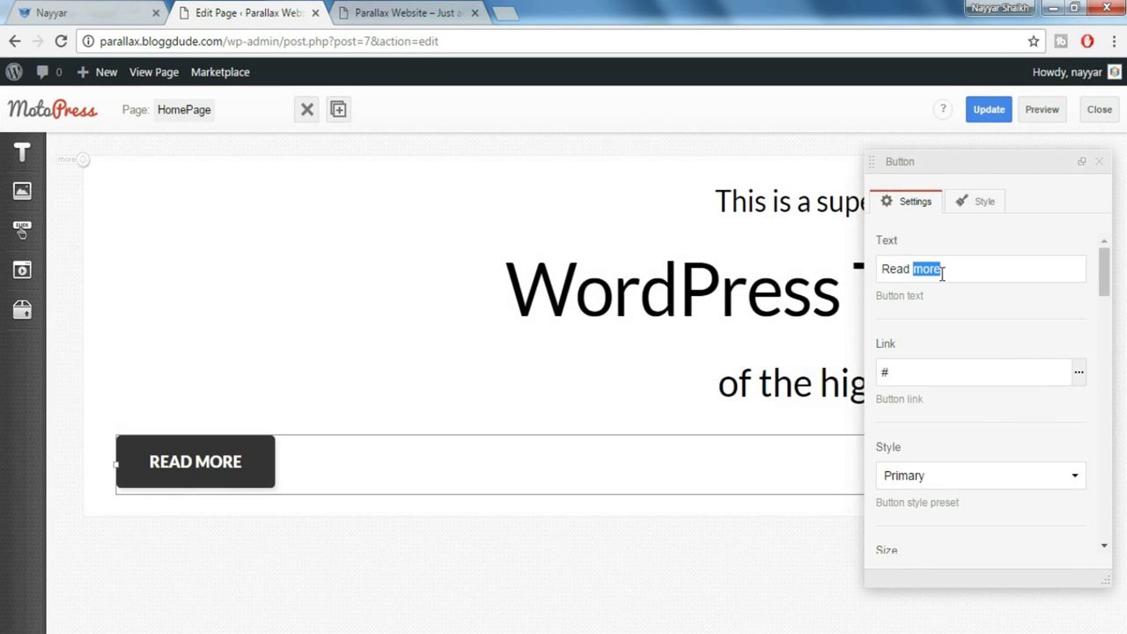
text(Take)
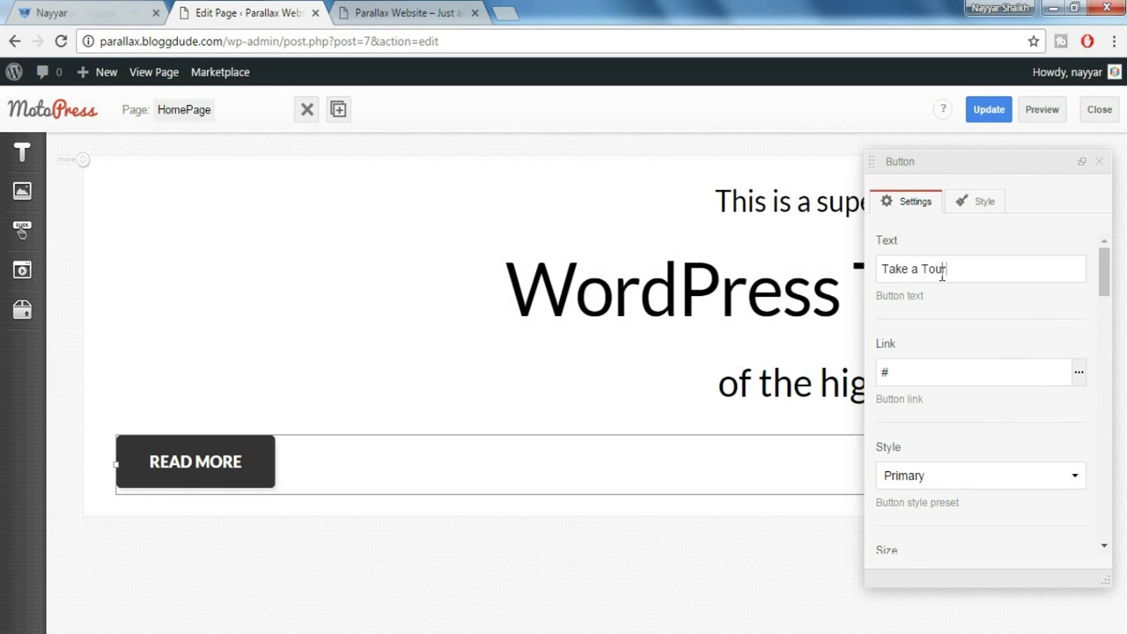
scroll(975, 377, down, 1)
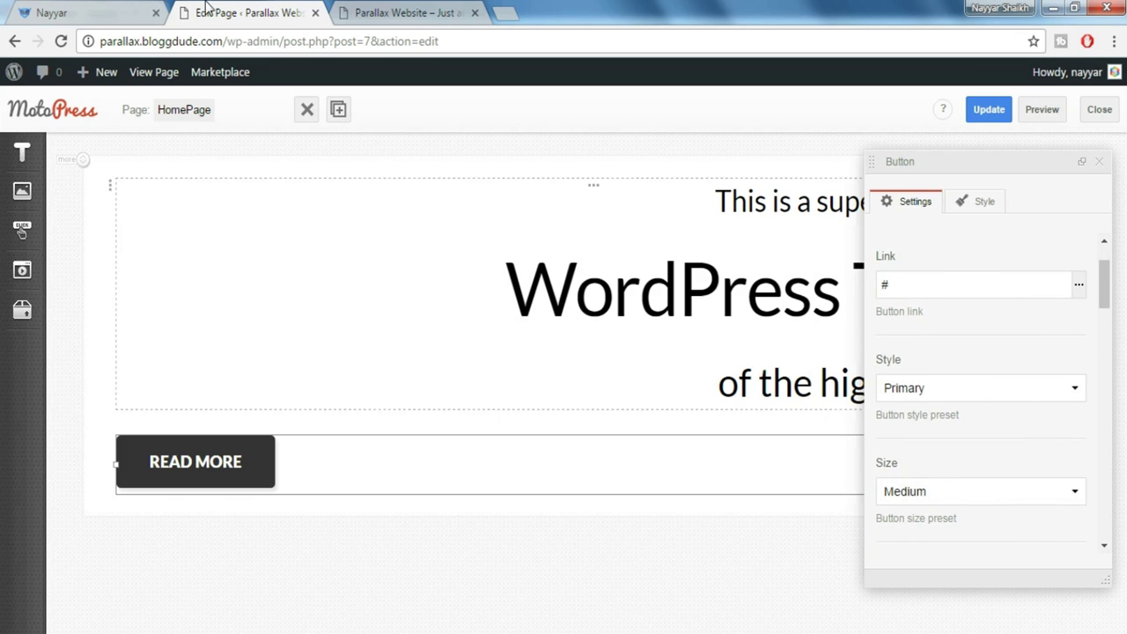
Give the Take a Tour button the orange-red Danger style and Large size
click(981, 388)
scroll(937, 514, down, 2)
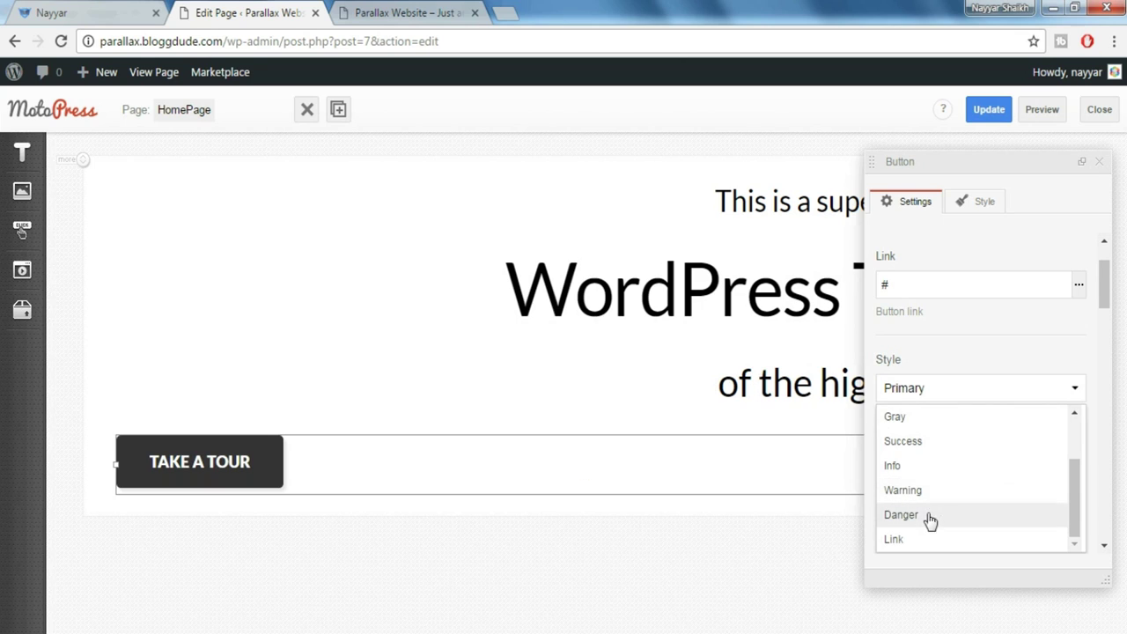
click(940, 522)
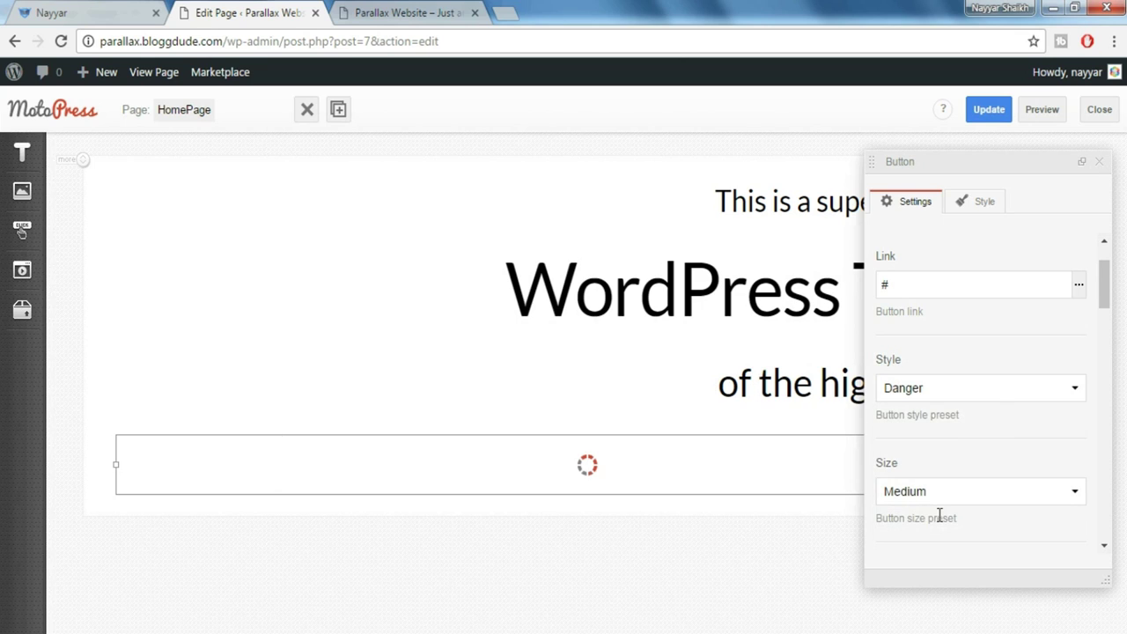
scroll(978, 388, down, 1)
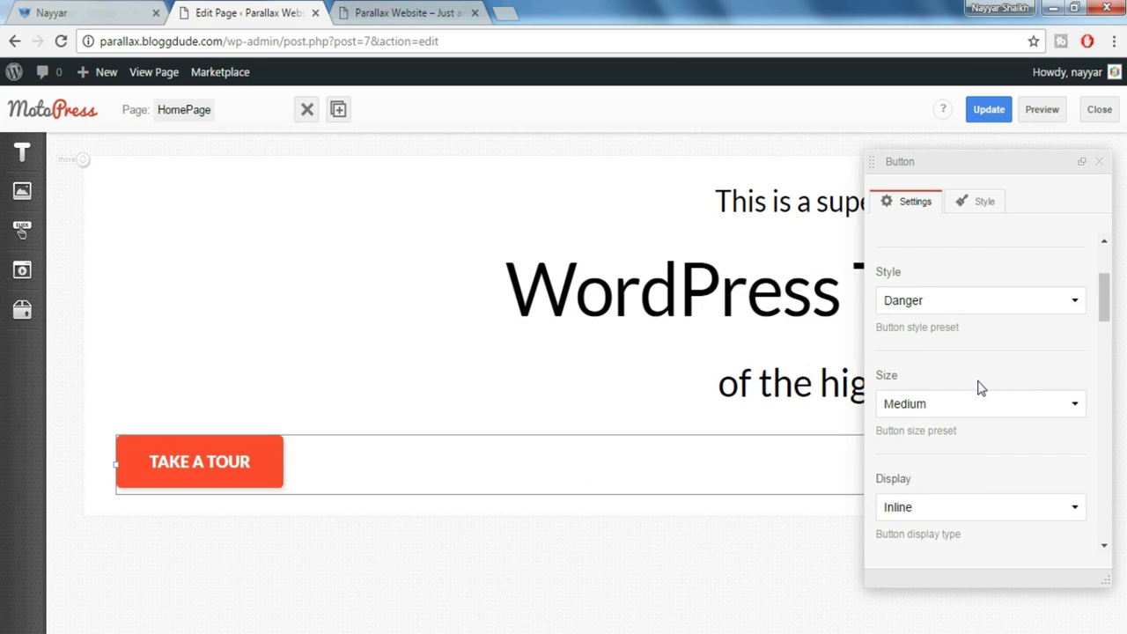
click(963, 412)
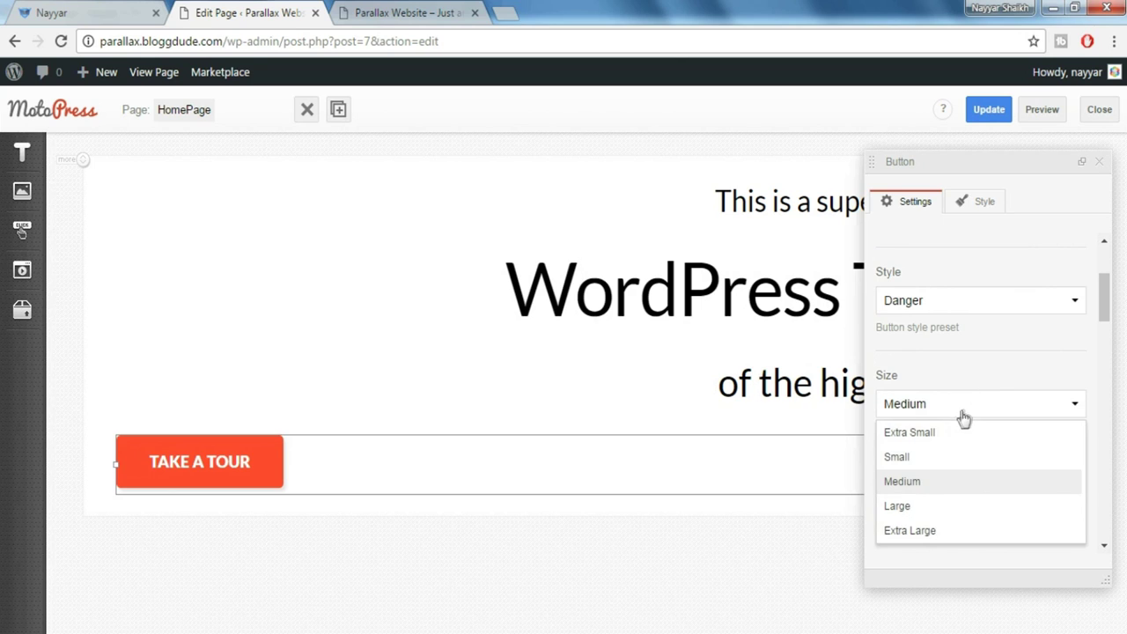
click(936, 511)
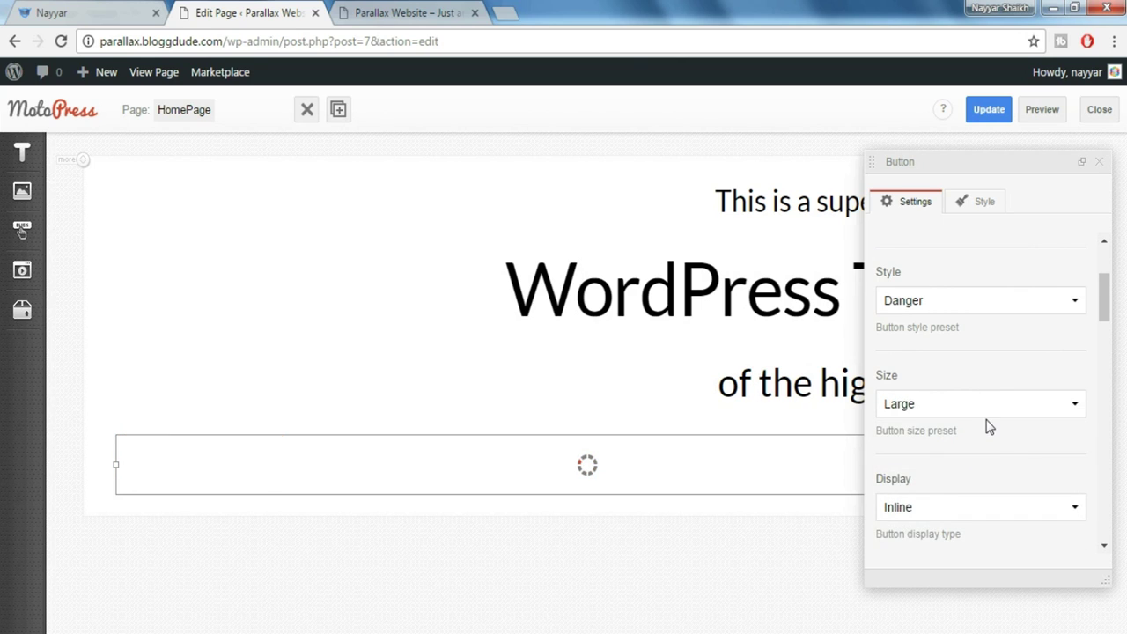
Make the button fluid with Fluid Position Right, checking placement against the Monstroid demo
scroll(989, 427, down, 1)
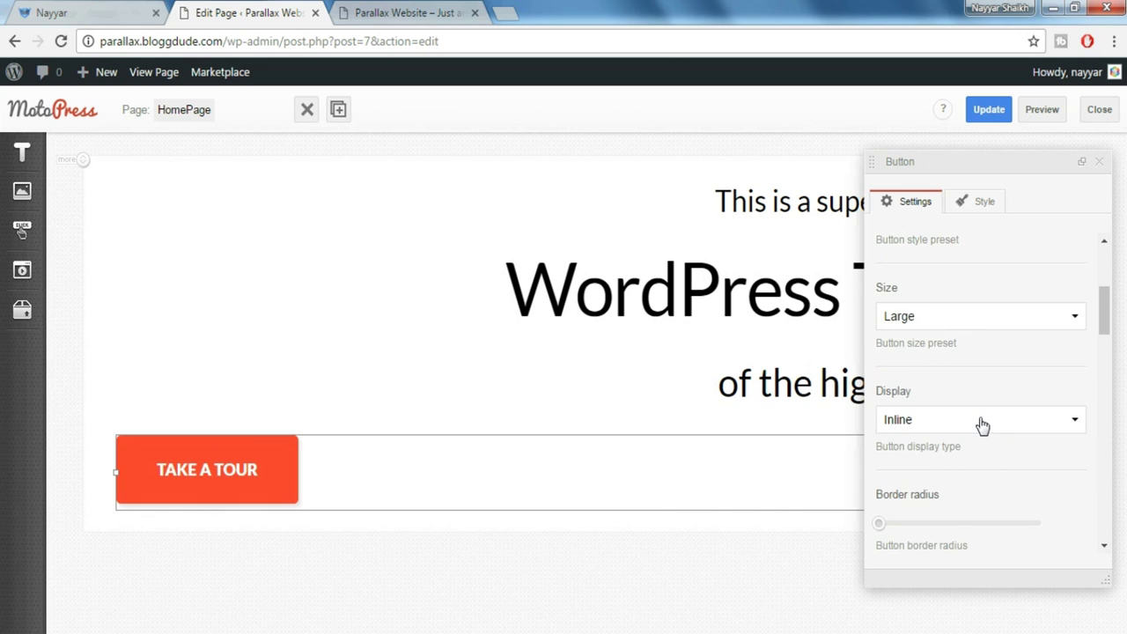
scroll(980, 417, down, 2)
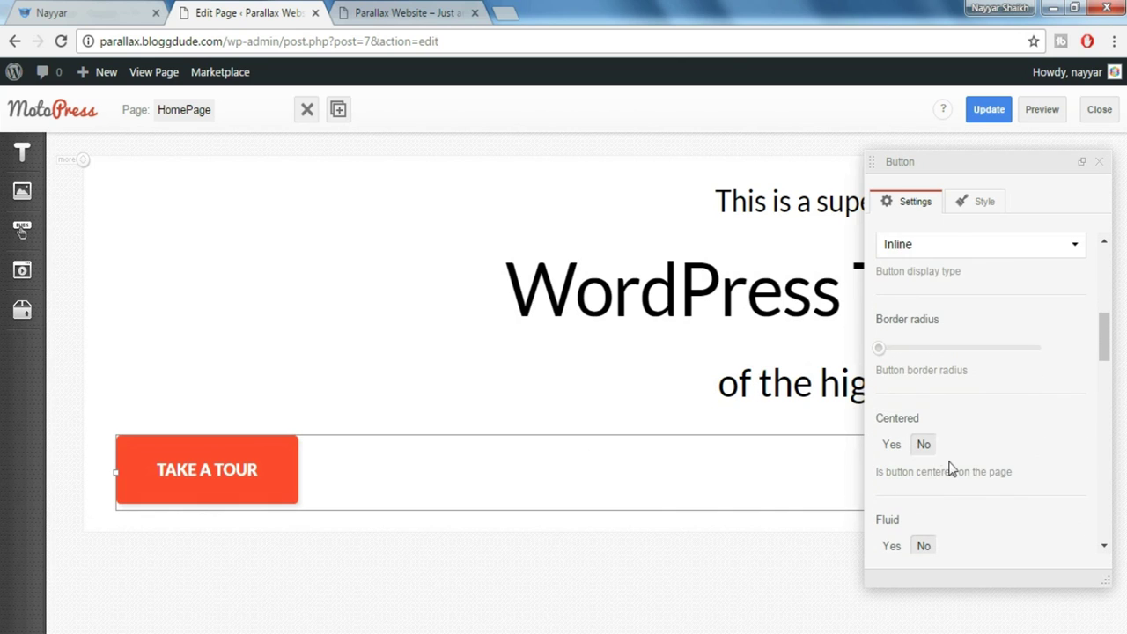
scroll(1022, 443, down, 2)
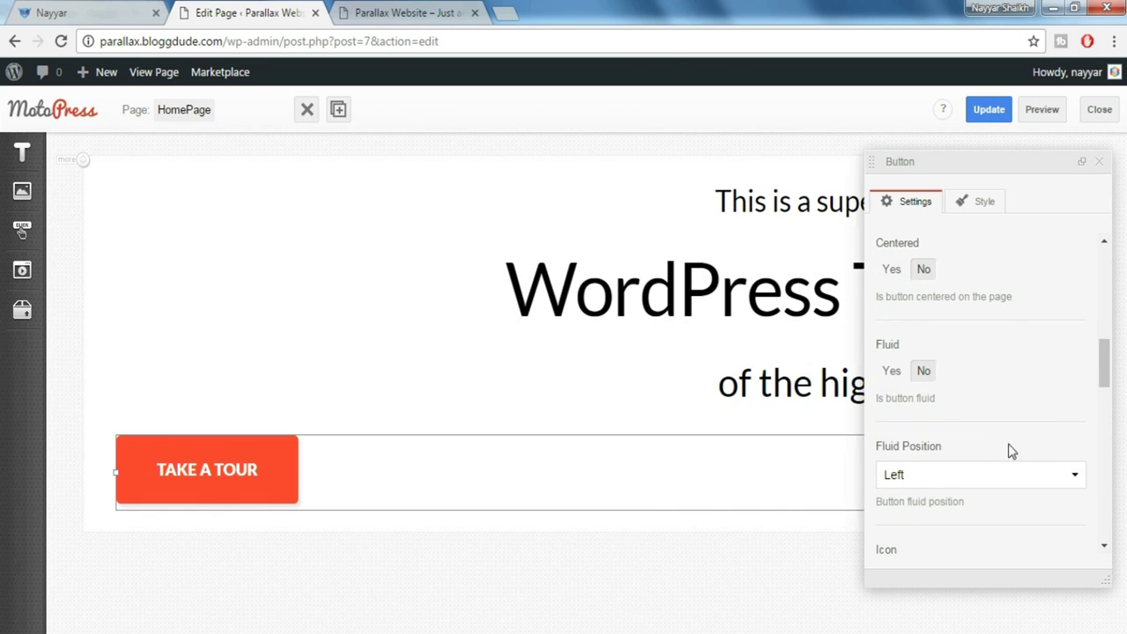
click(892, 371)
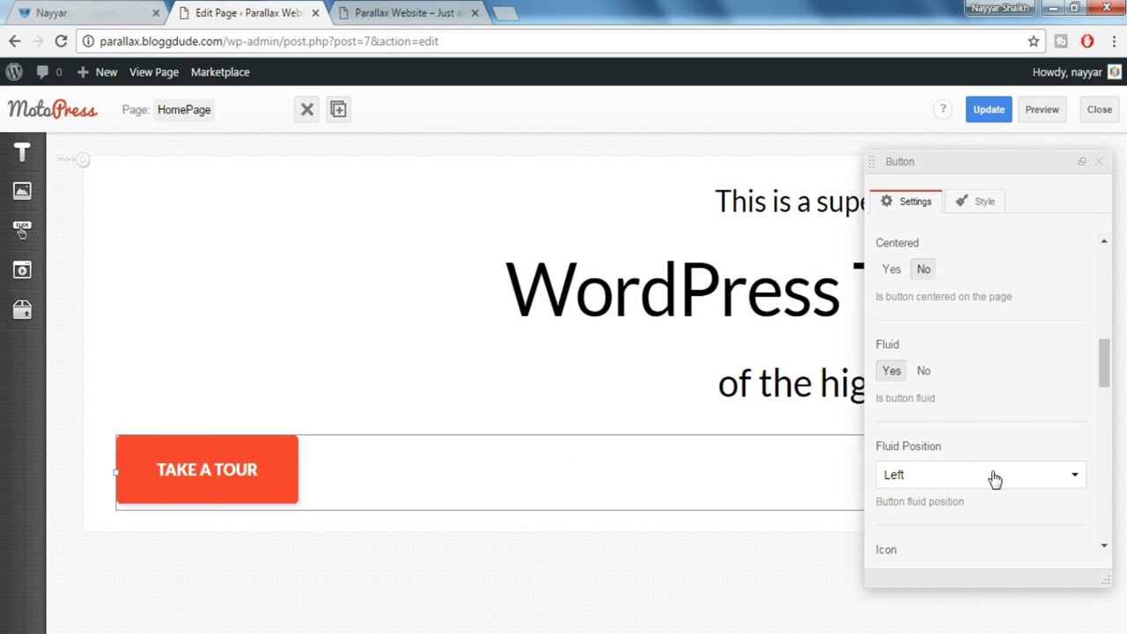
click(101, 11)
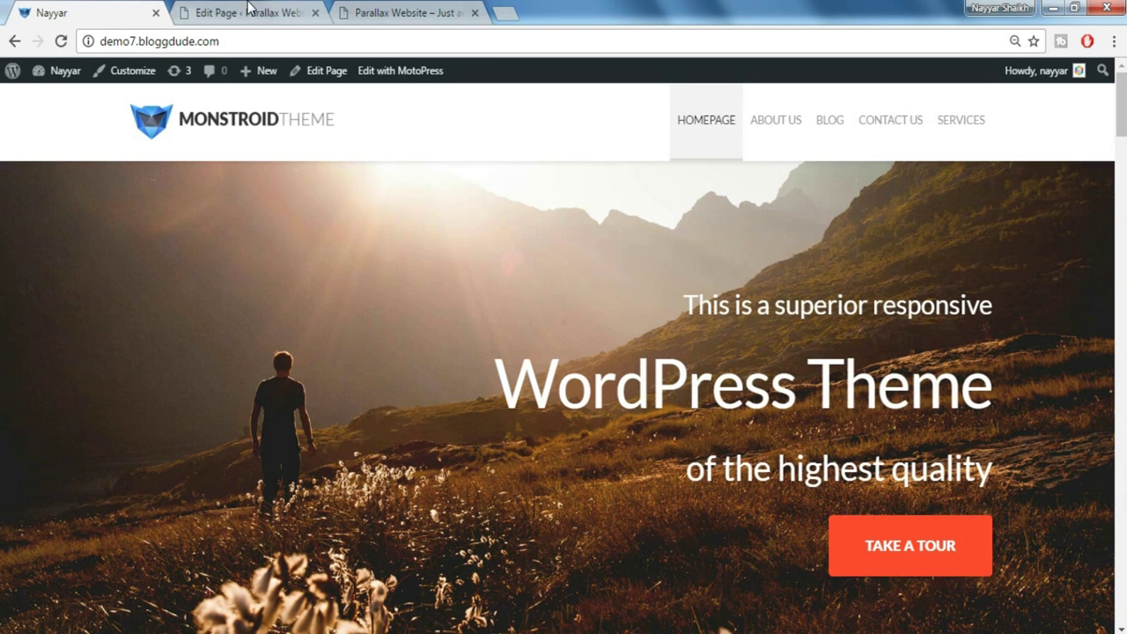
click(248, 13)
scroll(975, 466, down, 1)
click(937, 396)
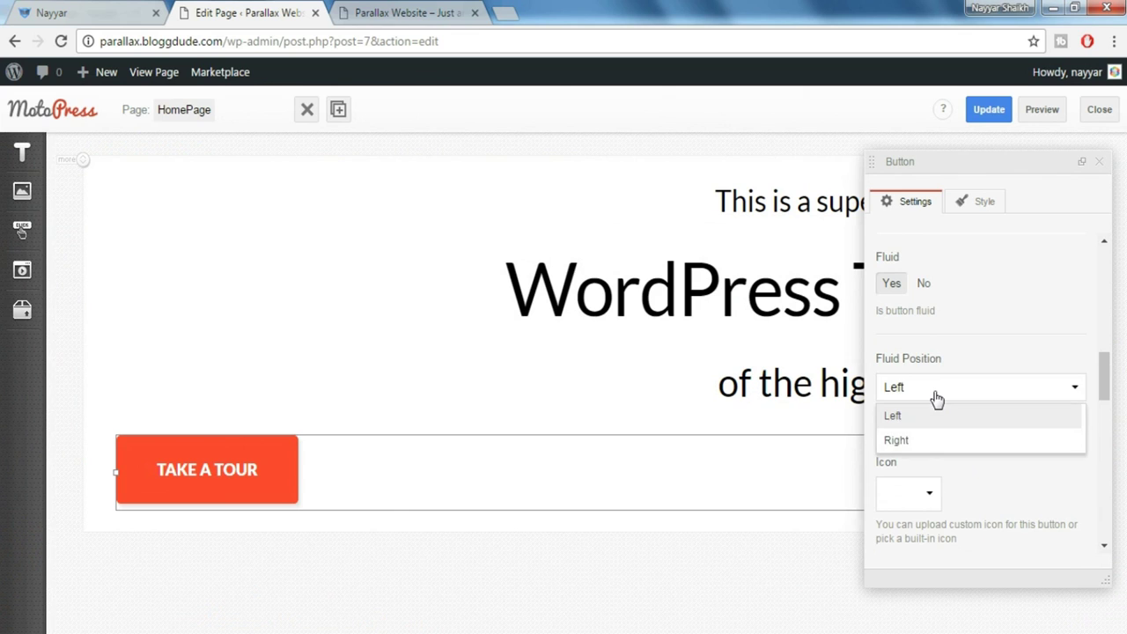
click(930, 441)
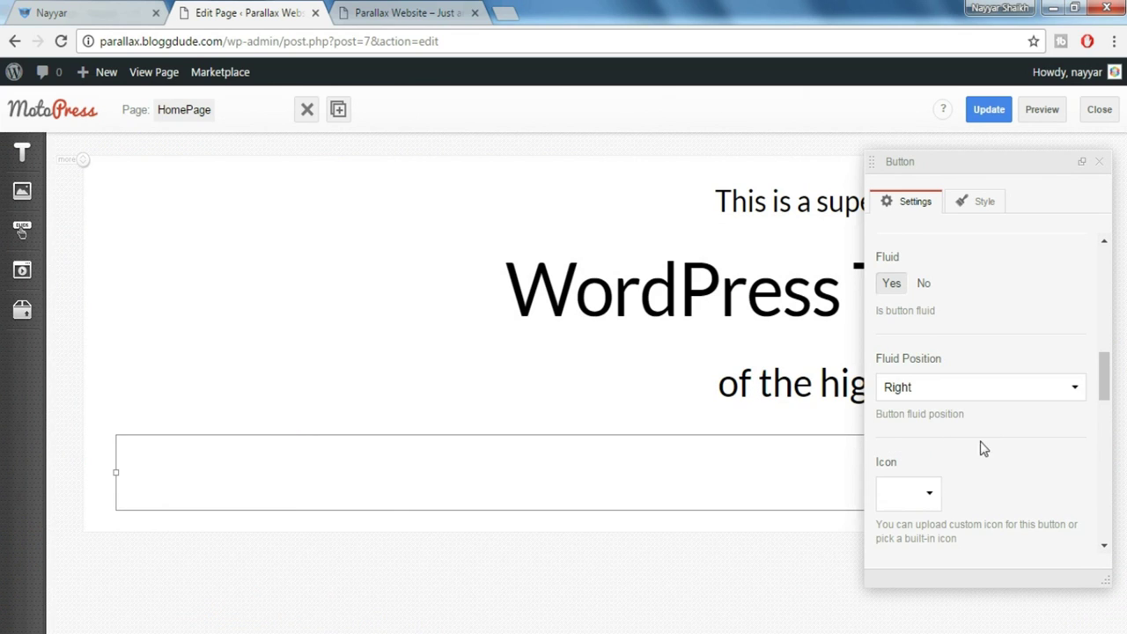
click(1102, 163)
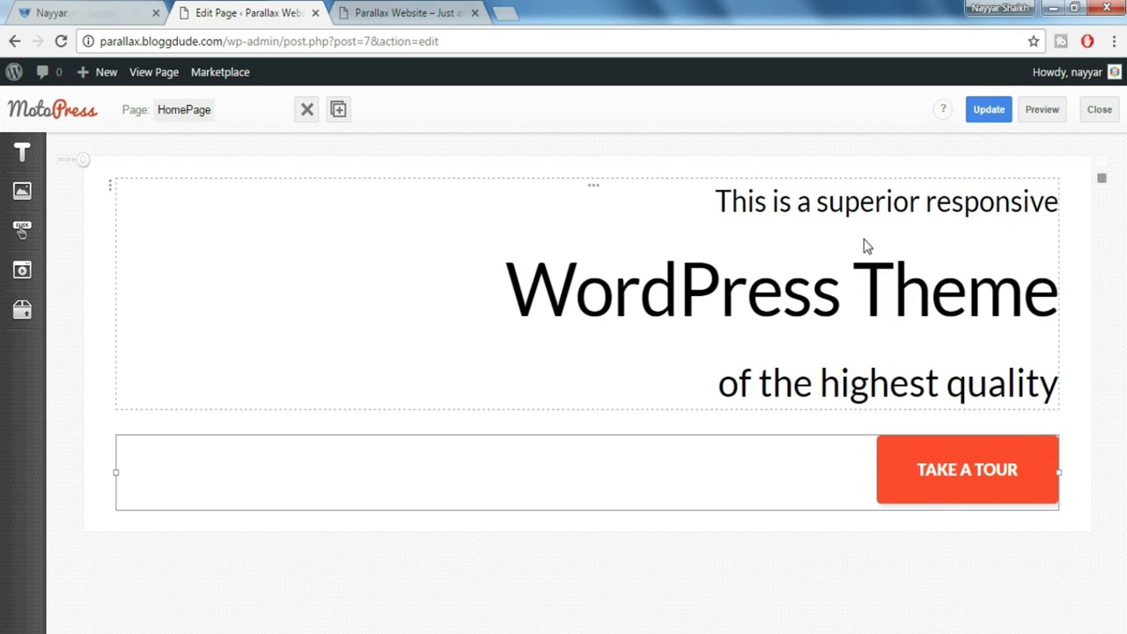
click(101, 10)
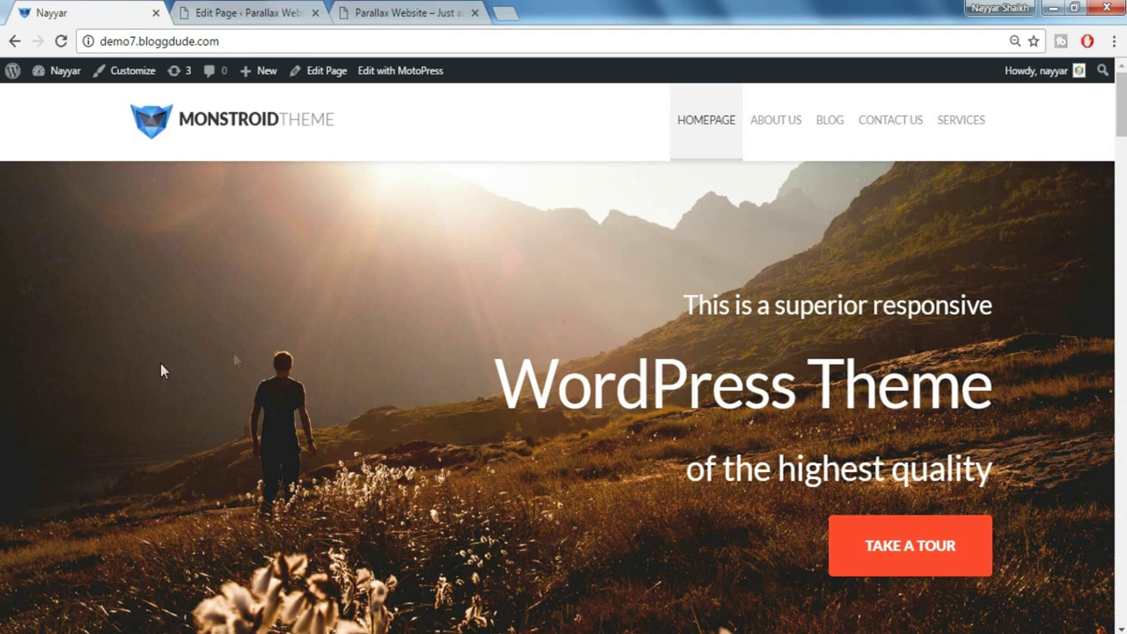
Set the heading row's Width Type to Fixed Width and Background Type to Parallax Image
click(238, 10)
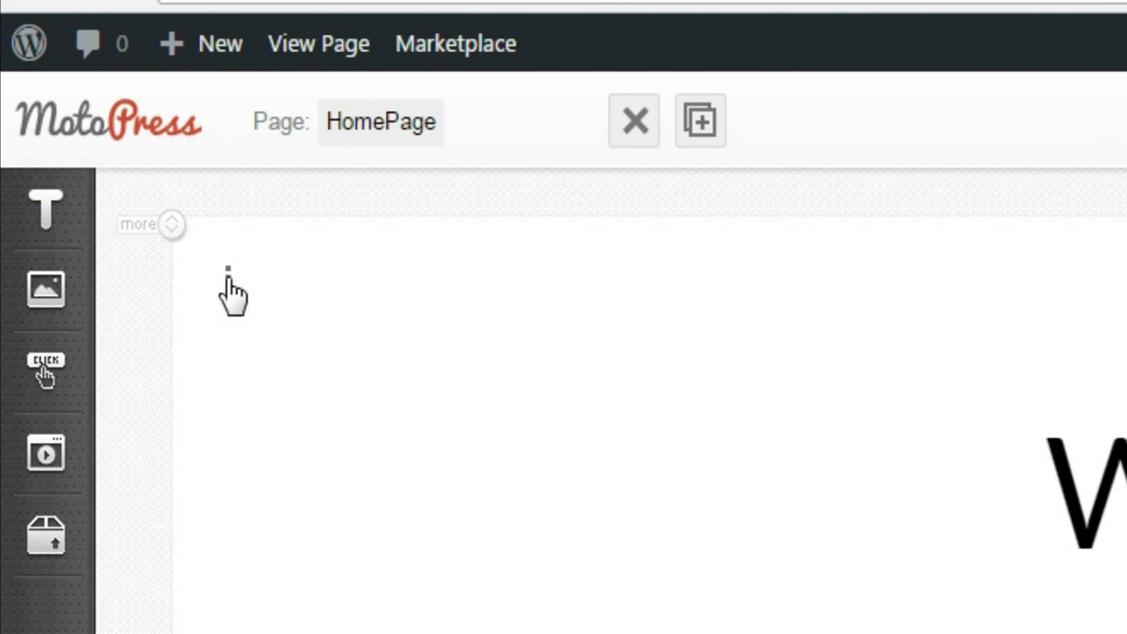
click(227, 276)
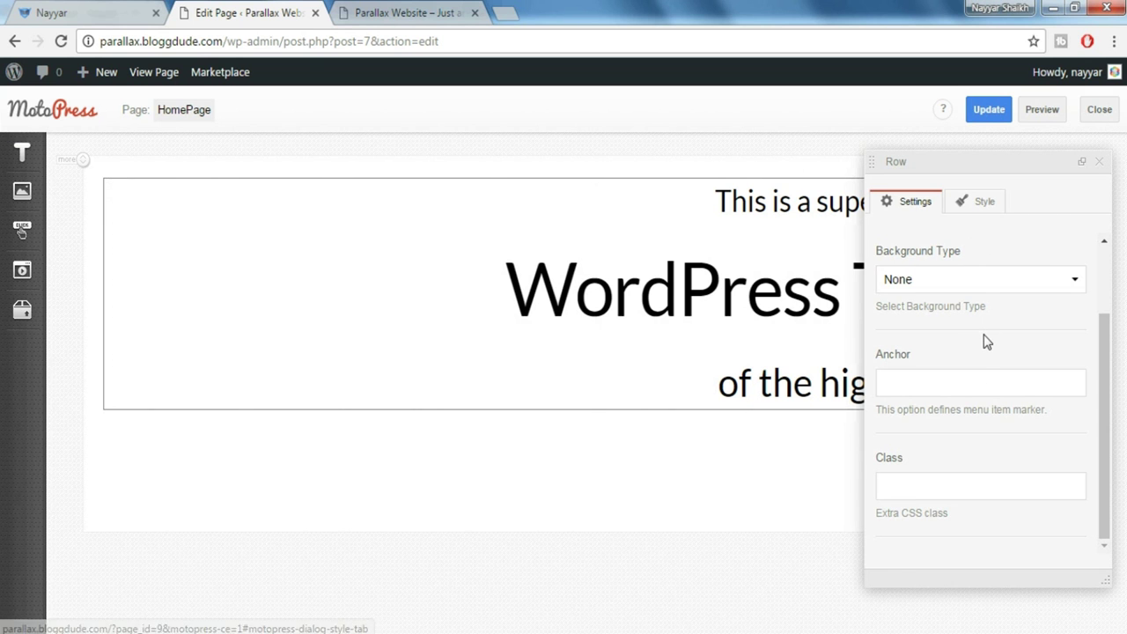
scroll(987, 341, up, 2)
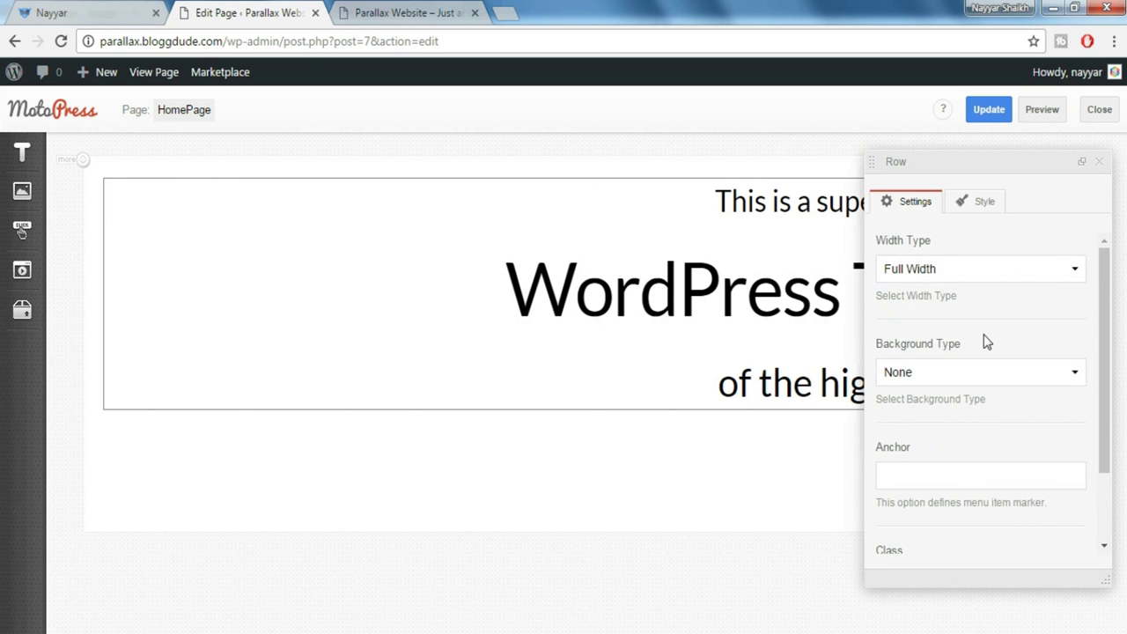
click(959, 287)
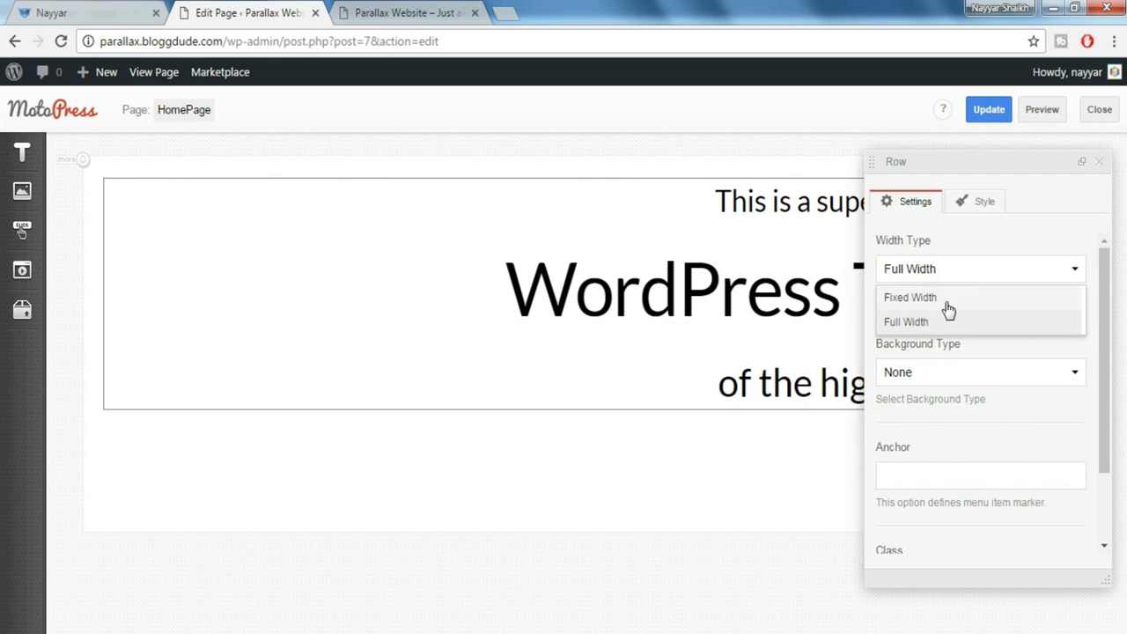
click(941, 301)
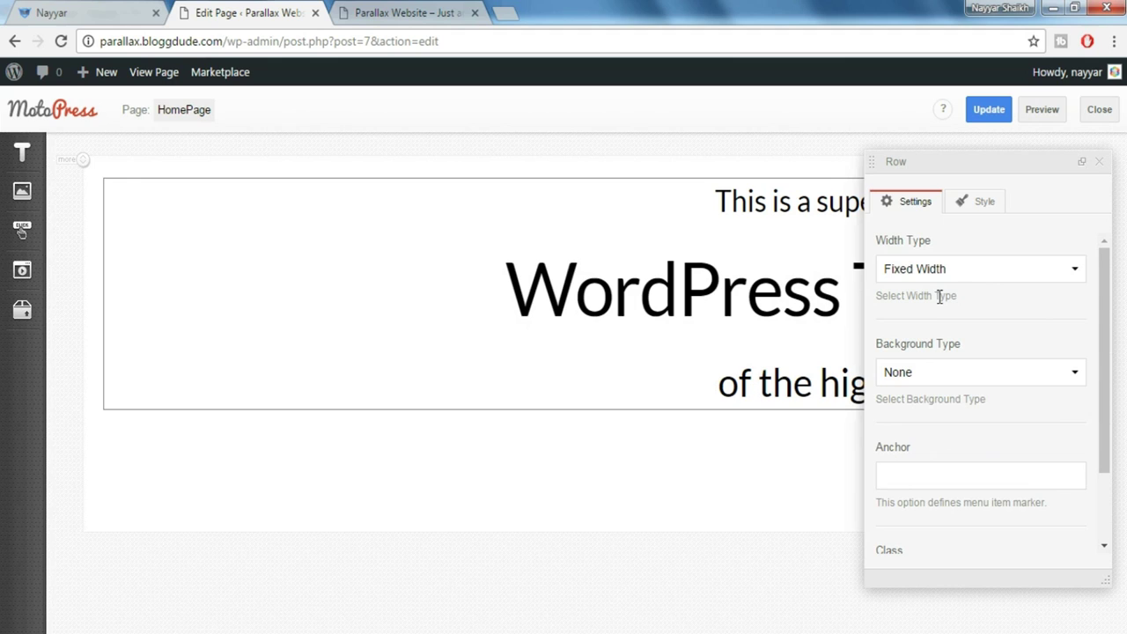
click(979, 378)
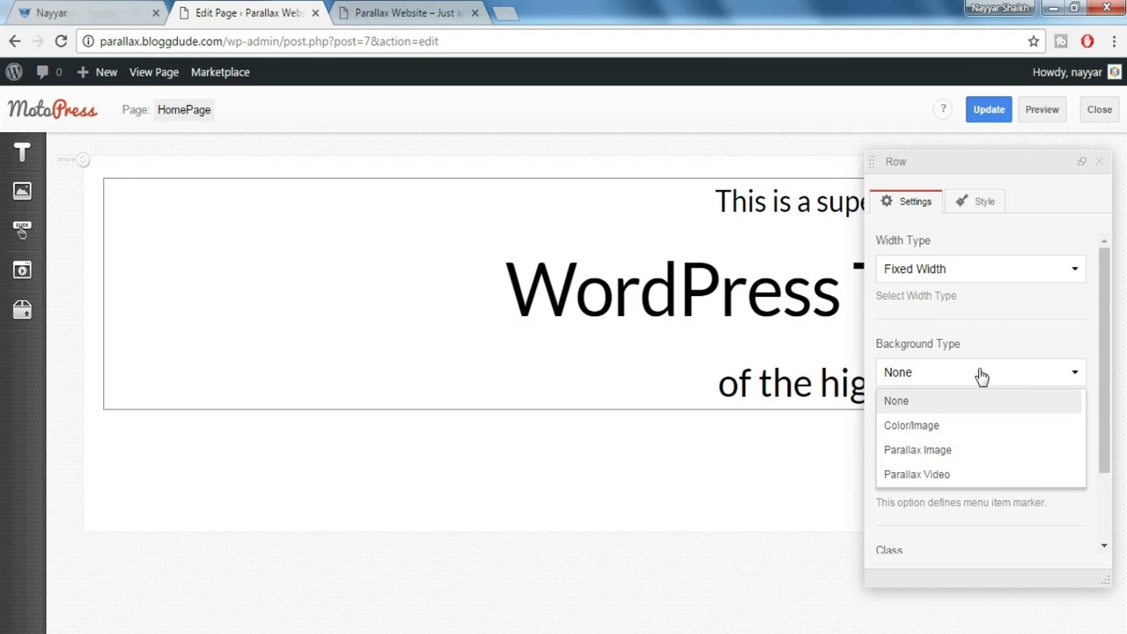
click(947, 459)
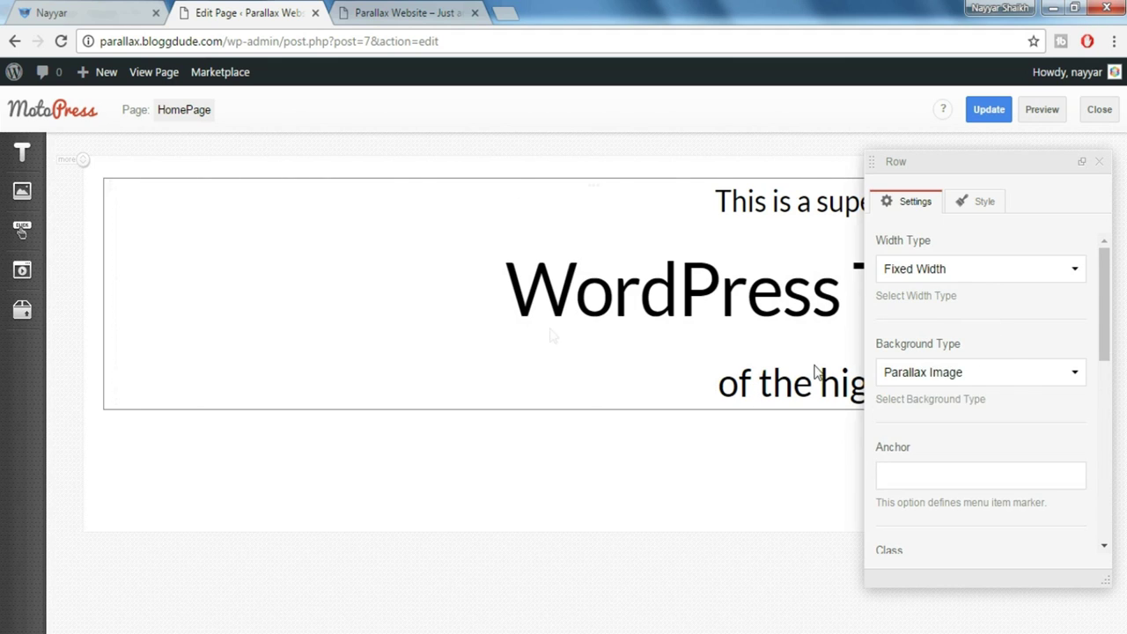
scroll(1010, 353, down, 5)
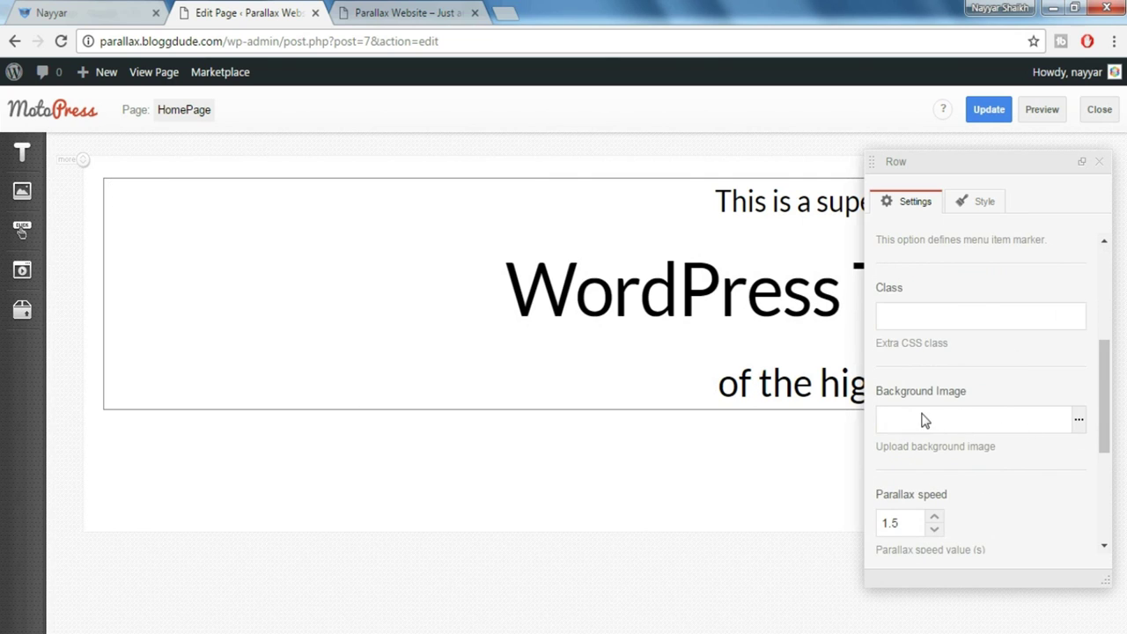
Open the row's Background Image picker on Upload Files, then view the Monstroid demo for reference
click(1080, 420)
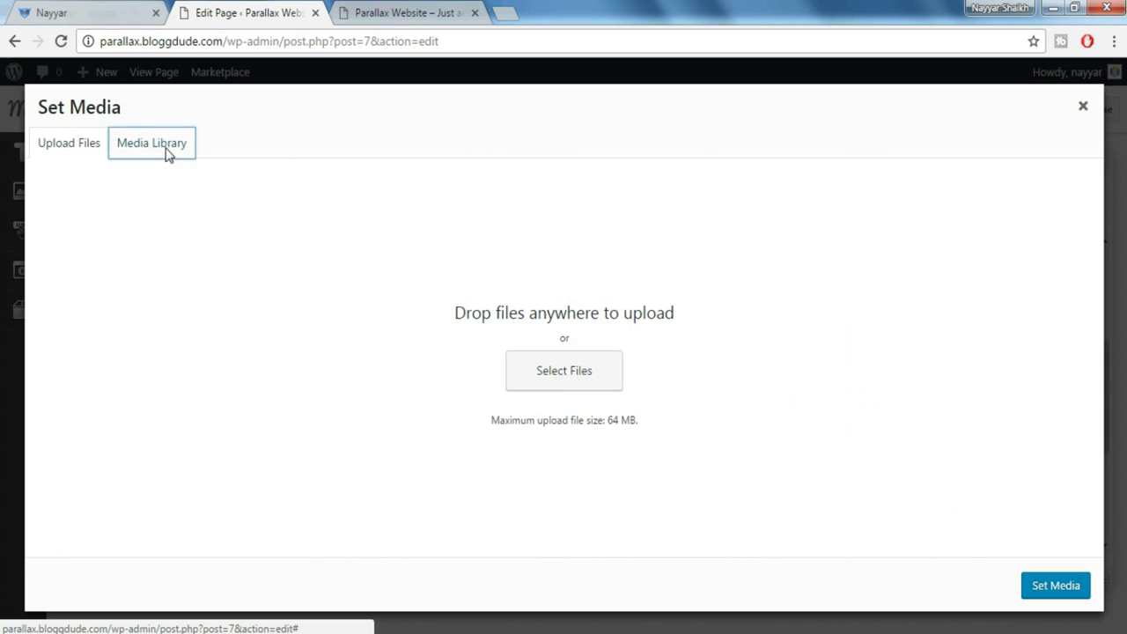
click(167, 151)
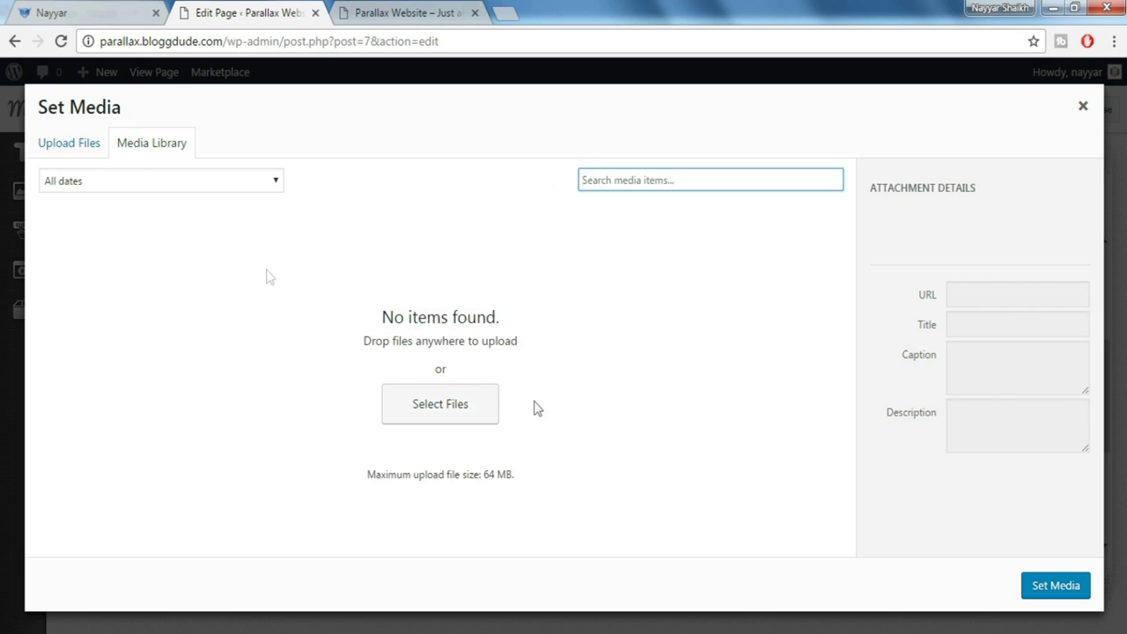
click(39, 157)
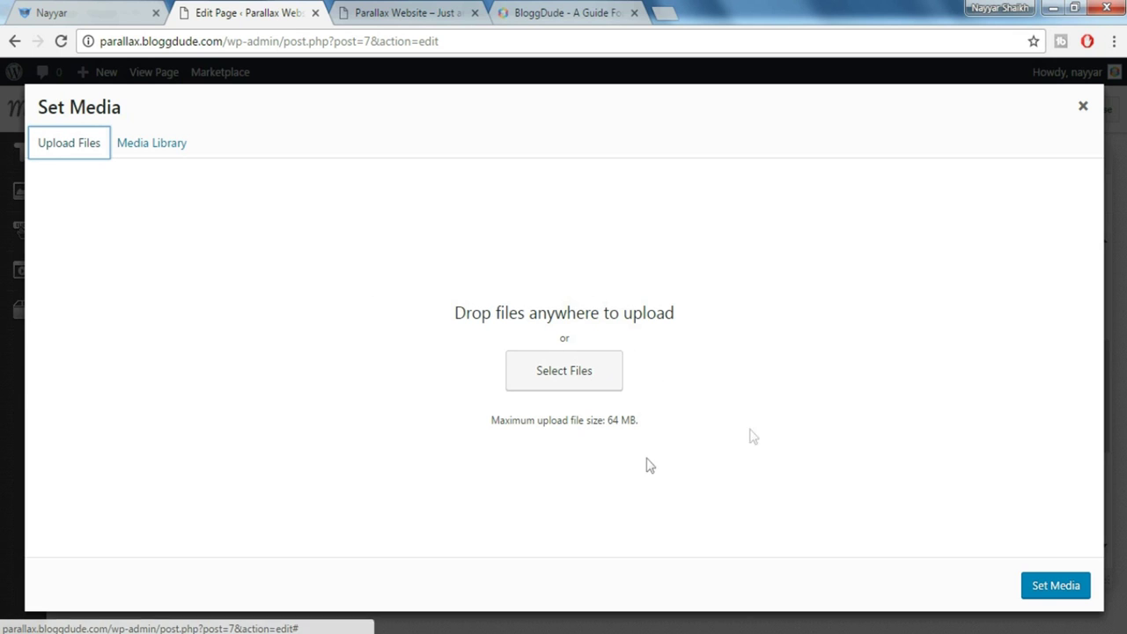
click(74, 7)
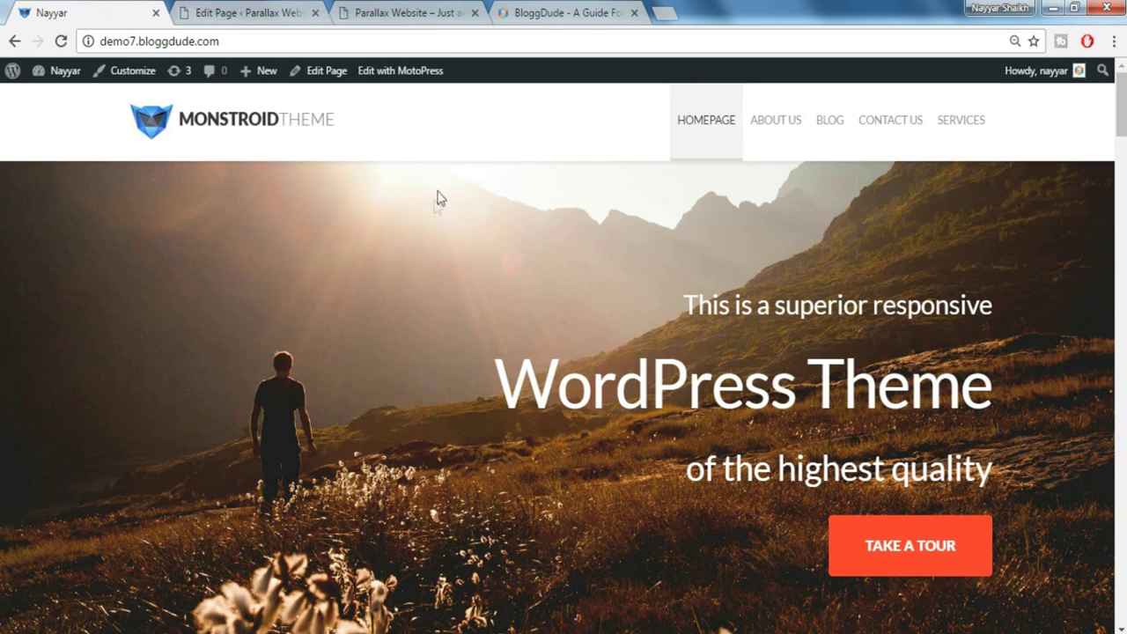
Open BloggDude's 'How to Make a Parallax WordPress Website 2017' post, then return to the upload window
click(547, 17)
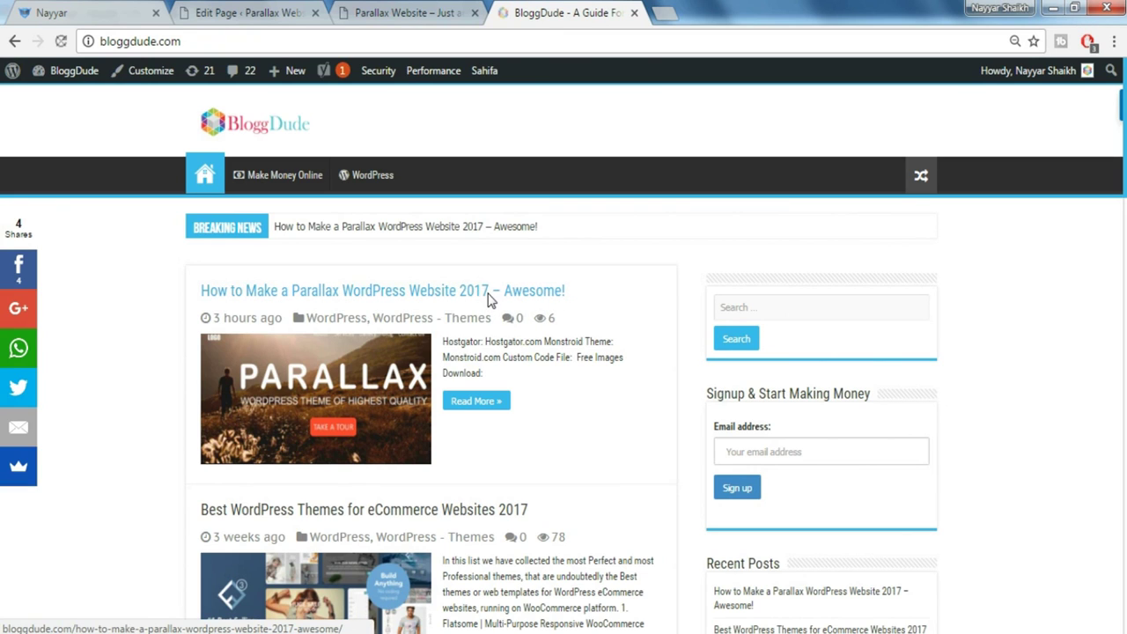
click(490, 299)
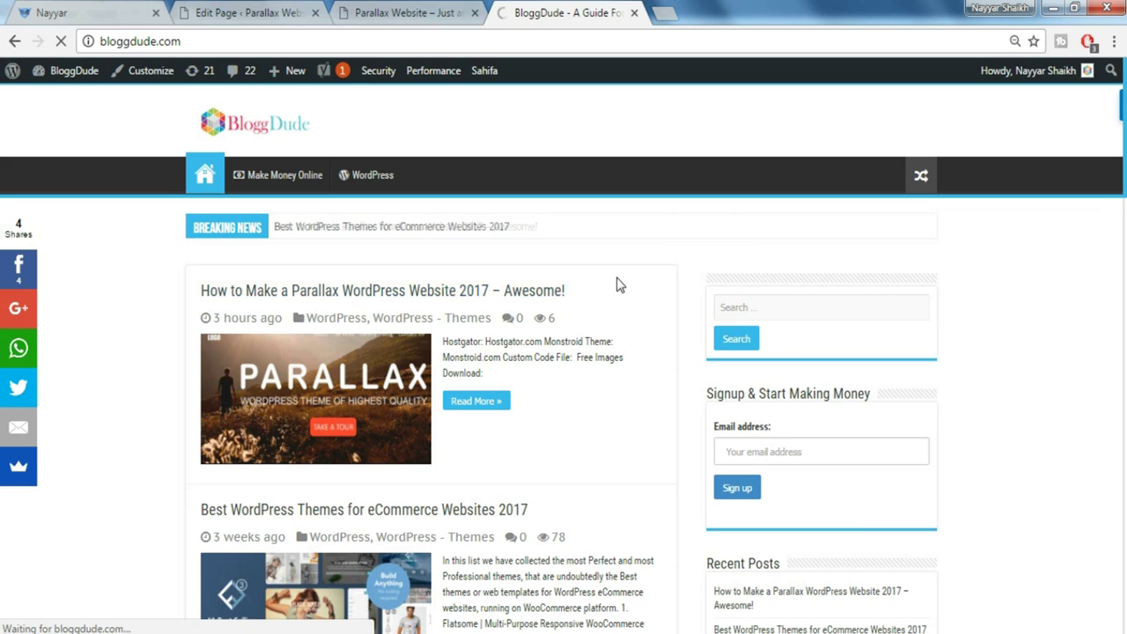
scroll(528, 335, down, 1)
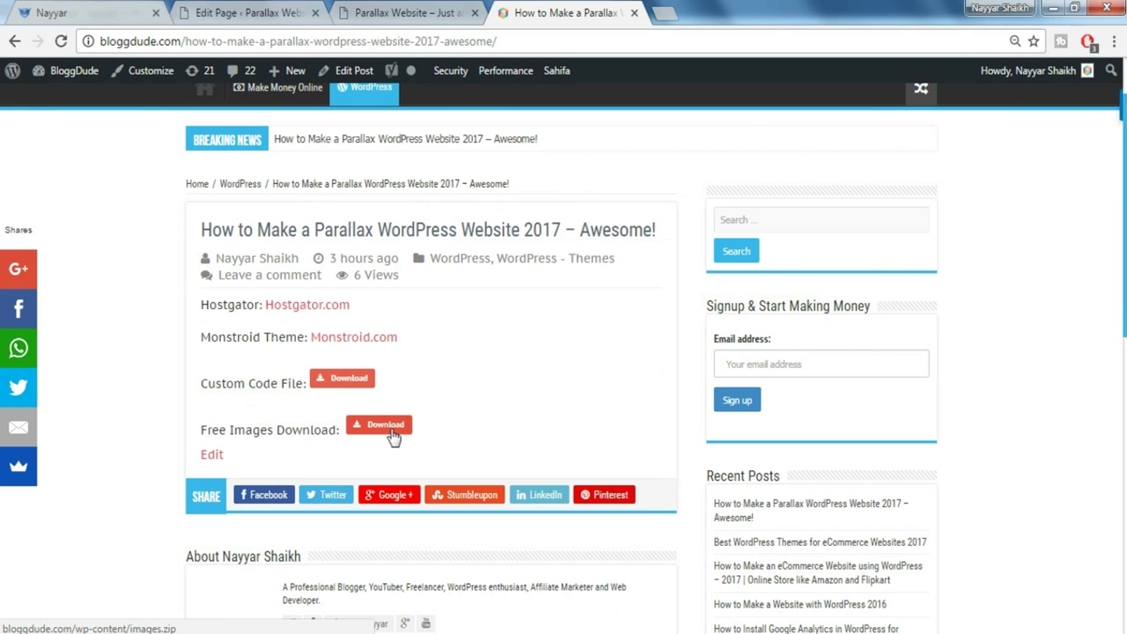
click(284, 10)
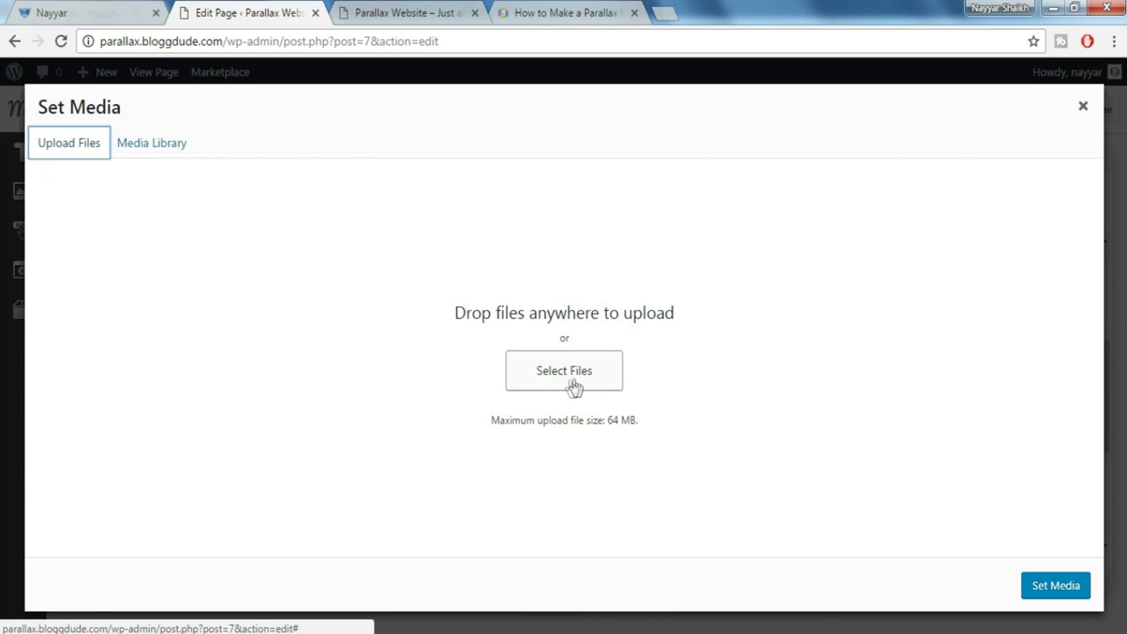
Upload parallax-image-1-1024x493 from Desktop > Monstroid > Images and set it as the row background
click(575, 387)
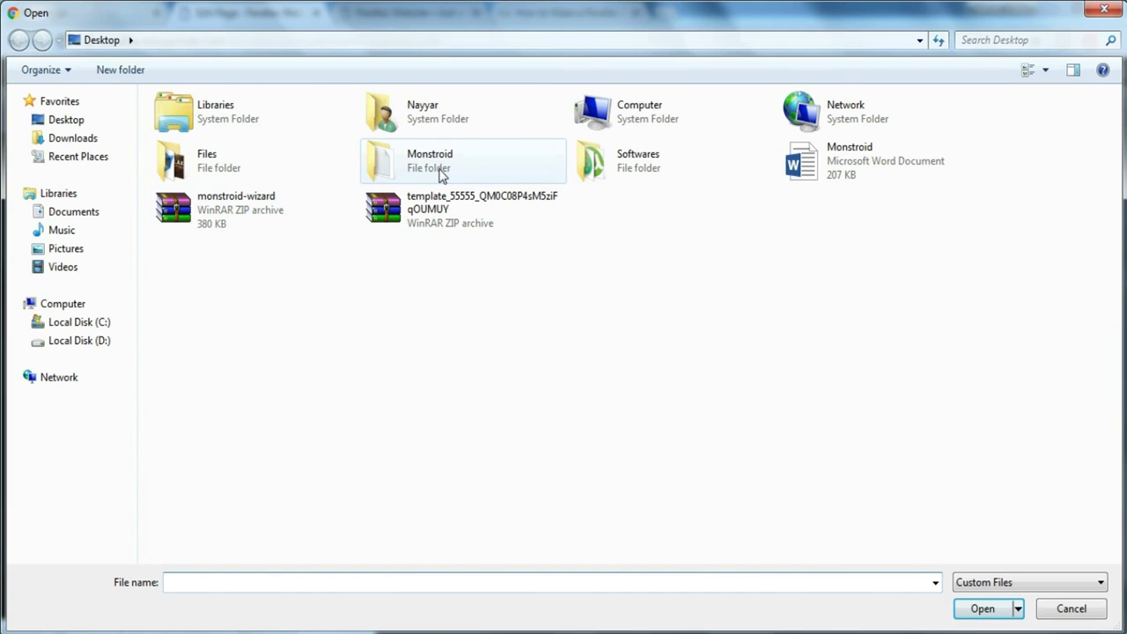
double_click(442, 174)
click(222, 147)
double_click(222, 148)
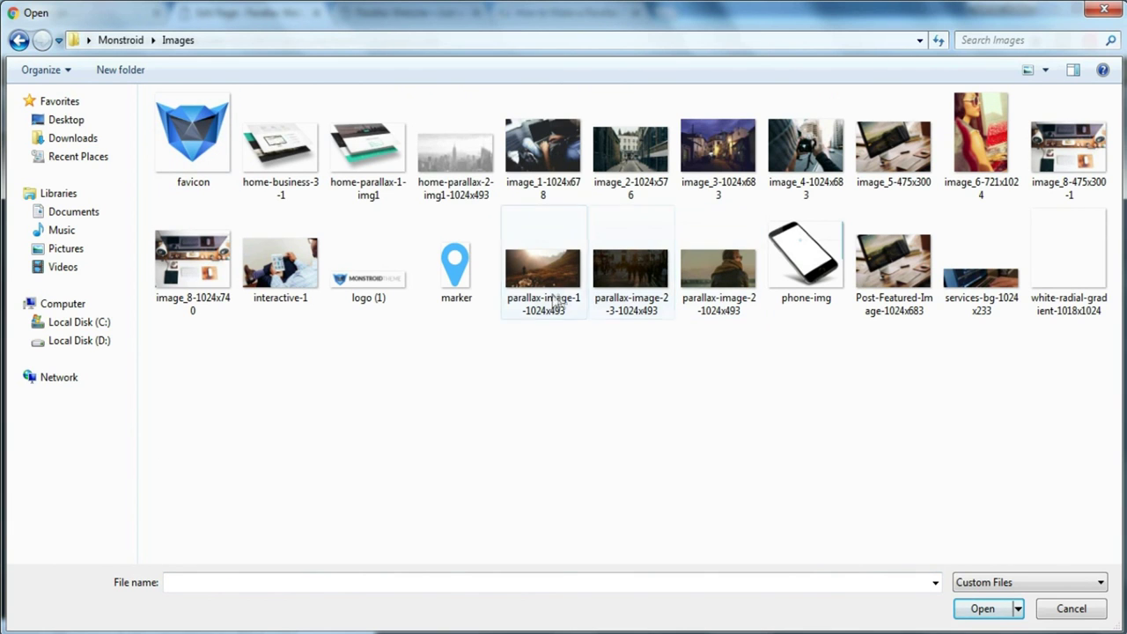
click(553, 302)
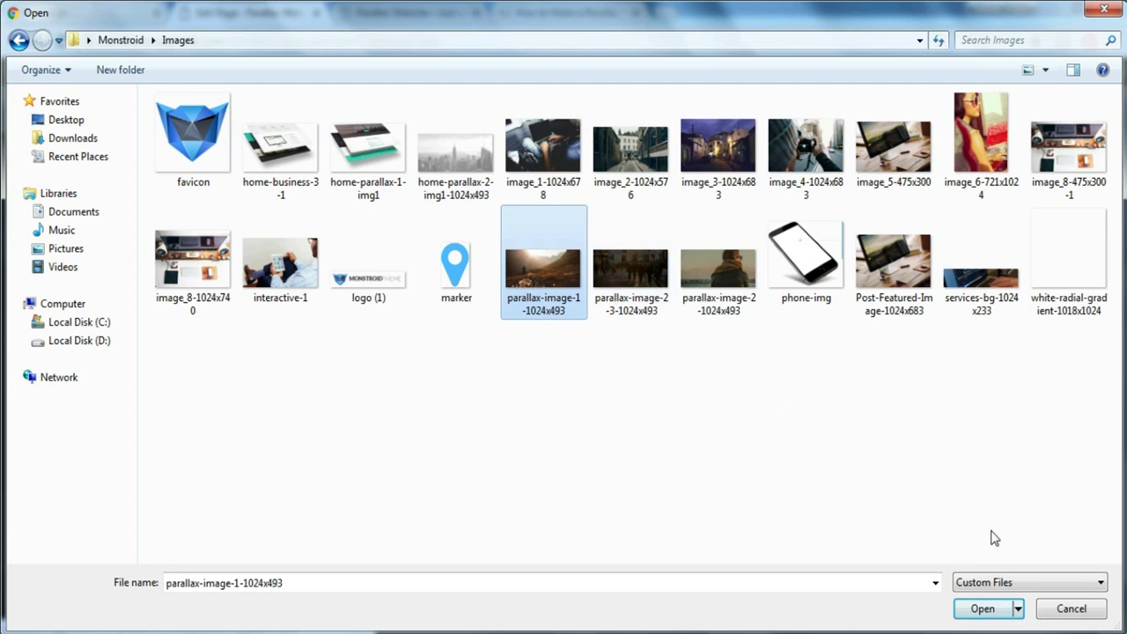
click(983, 610)
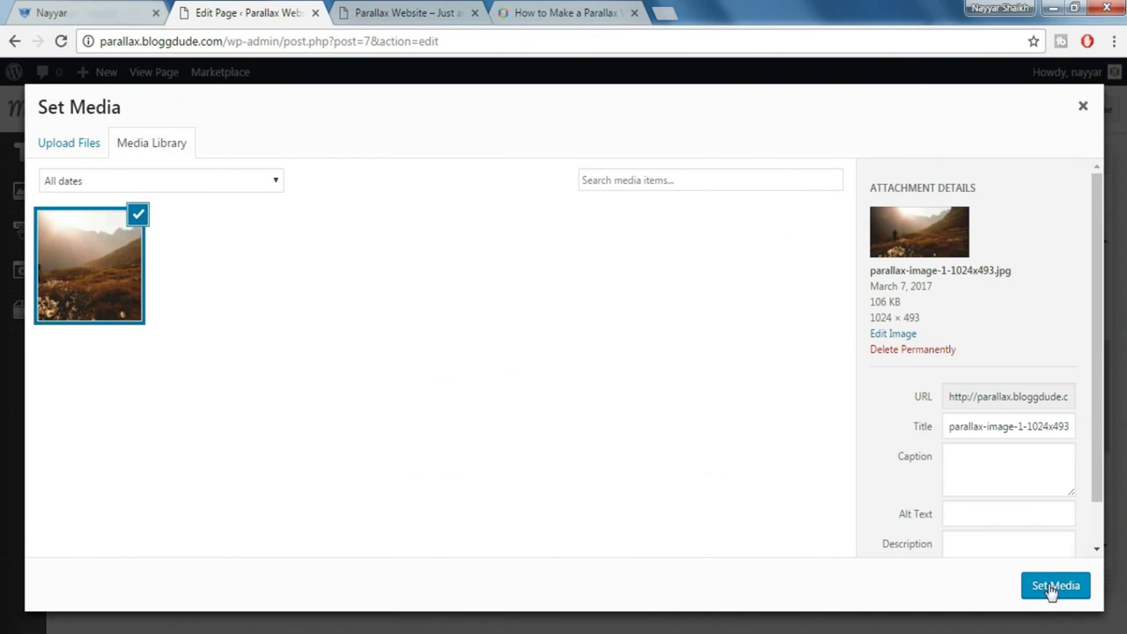
click(1056, 587)
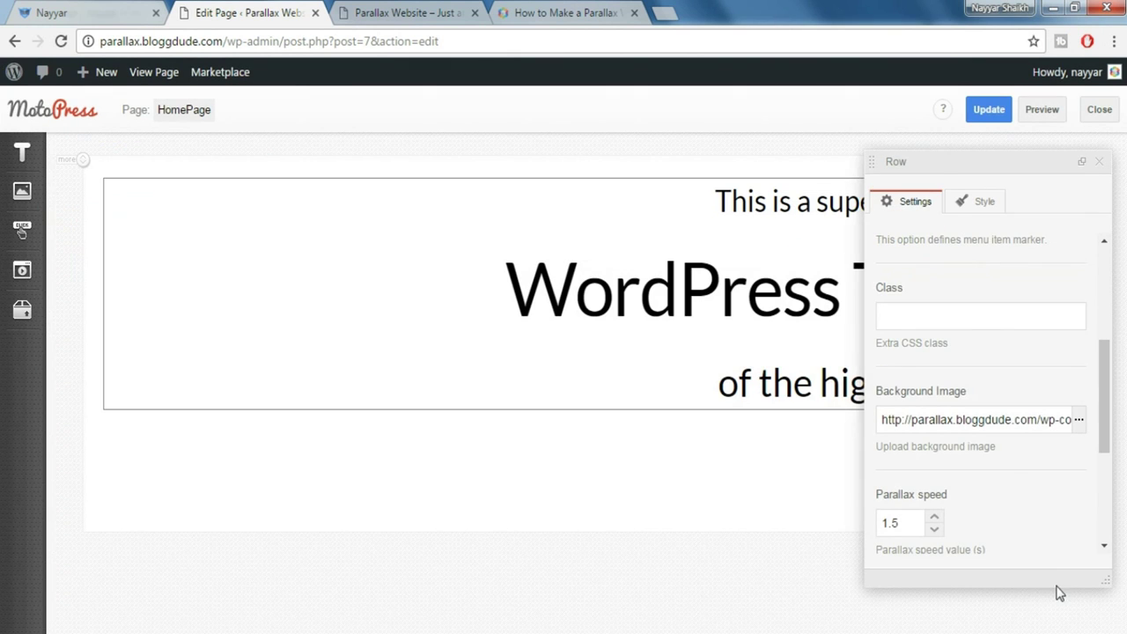
Close the Row panel and review the live demo's mountain hero before returning to the editor
click(1099, 164)
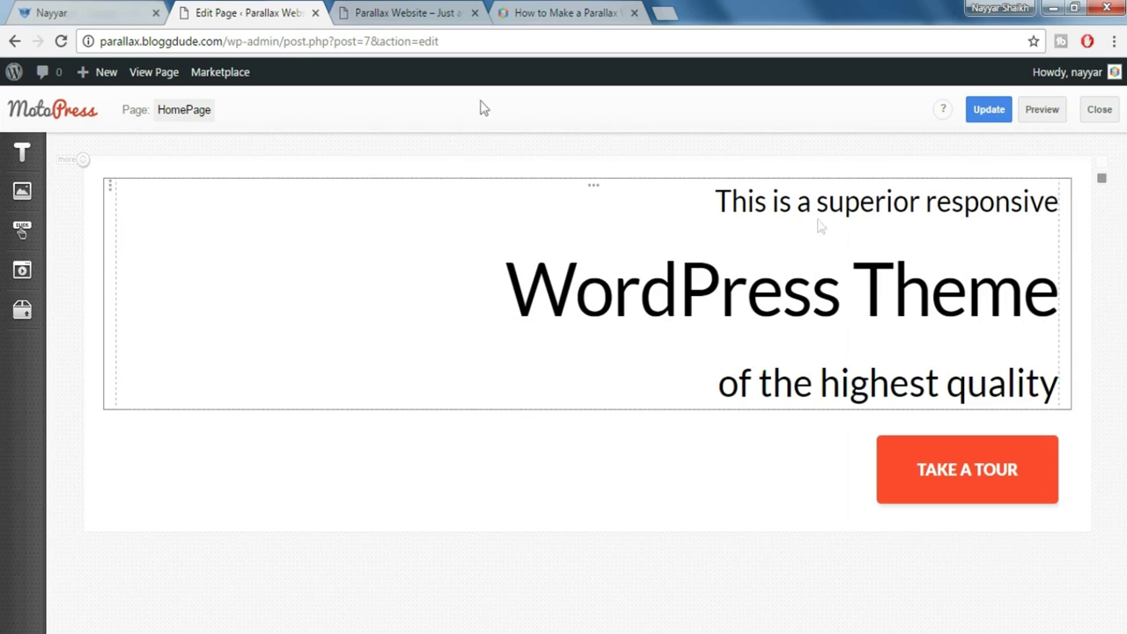
click(161, 79)
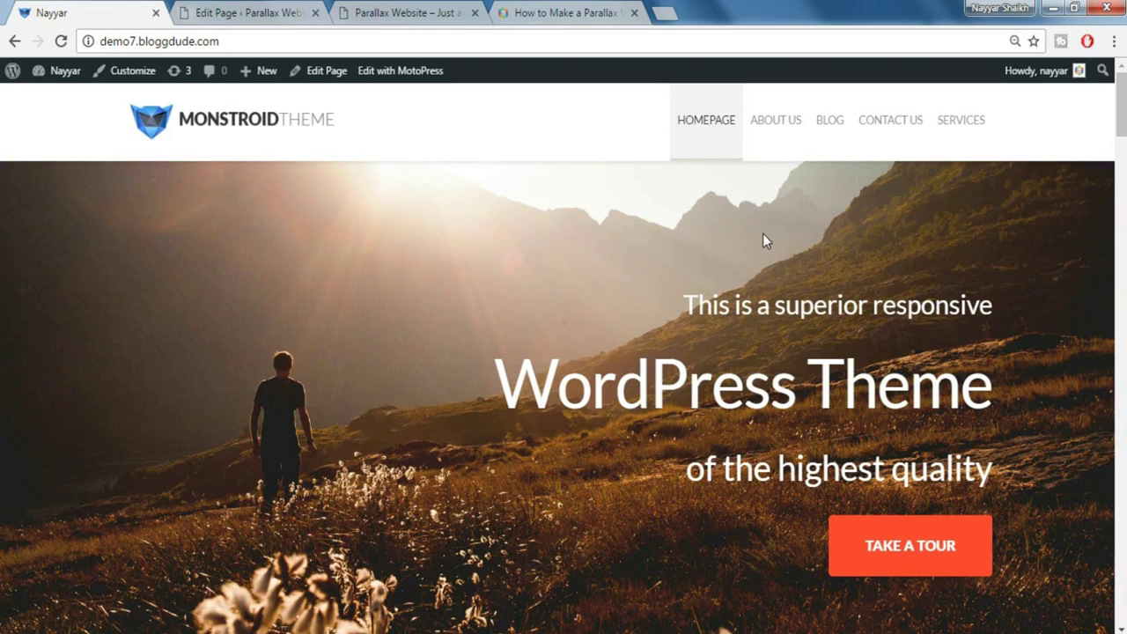
scroll(762, 238, down, 3)
scroll(785, 393, up, 2)
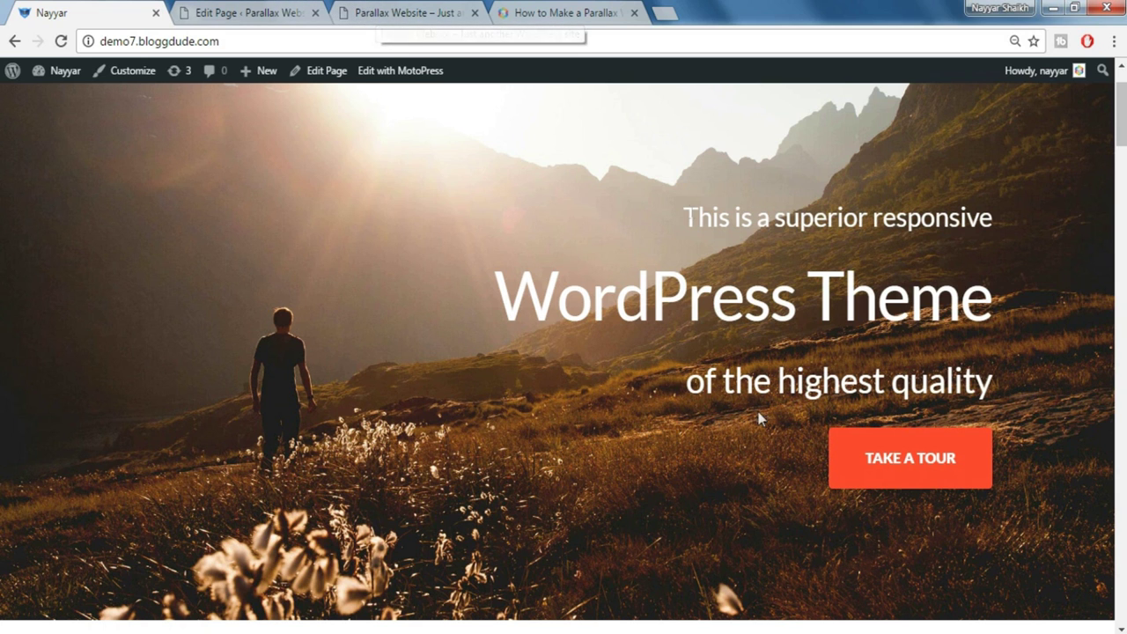
click(225, 10)
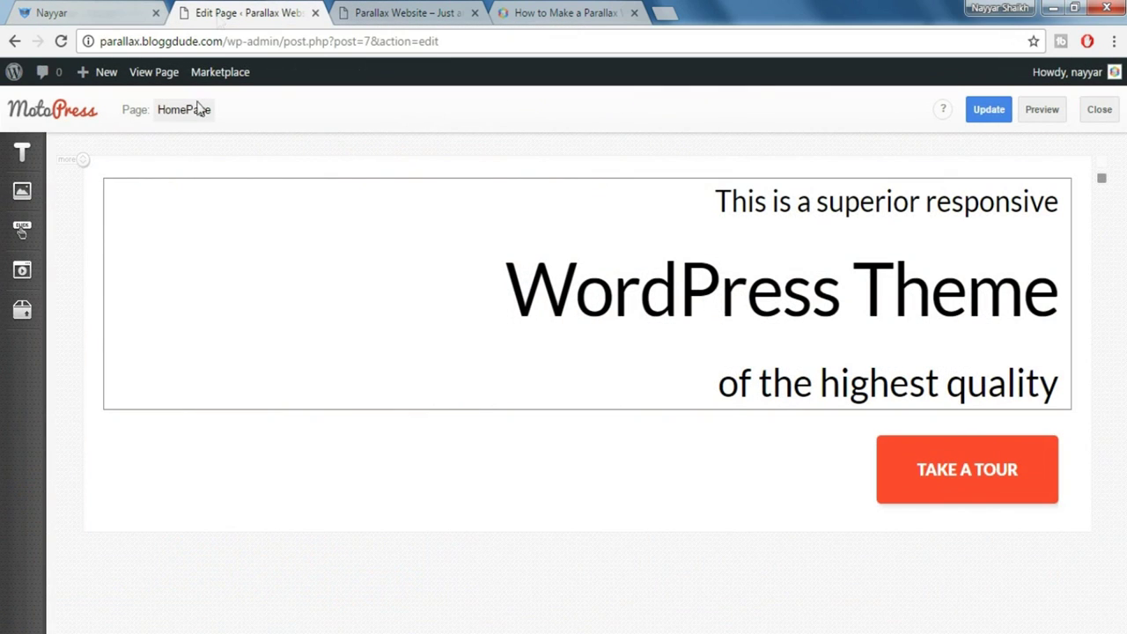
Add Padding top 160px and Padding bottom 140px styles to the hero row
click(112, 191)
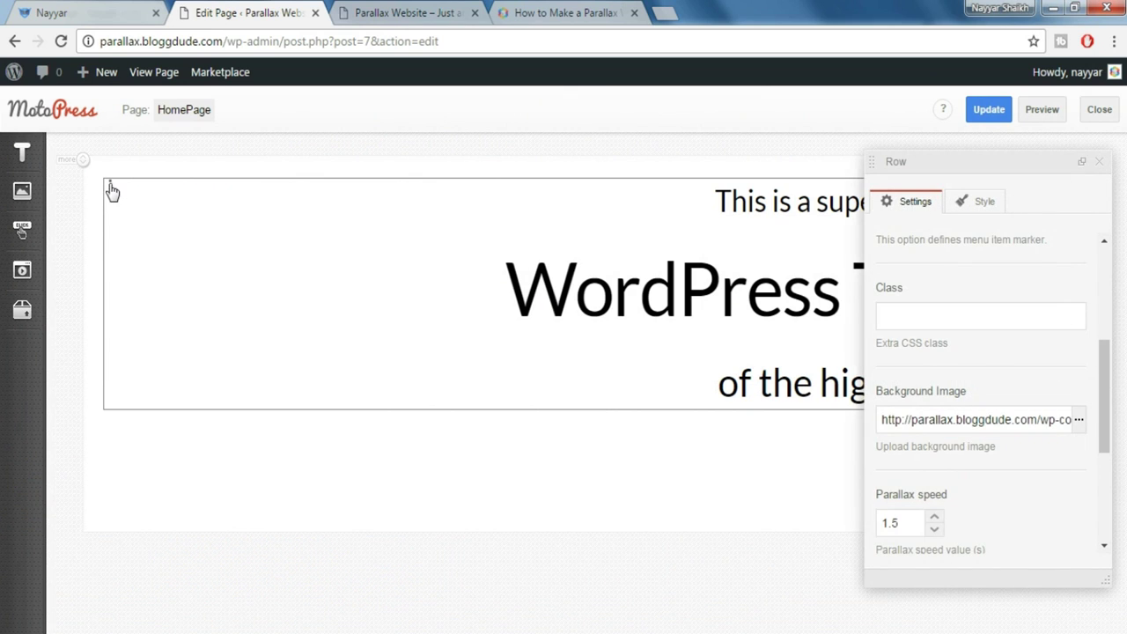
click(985, 204)
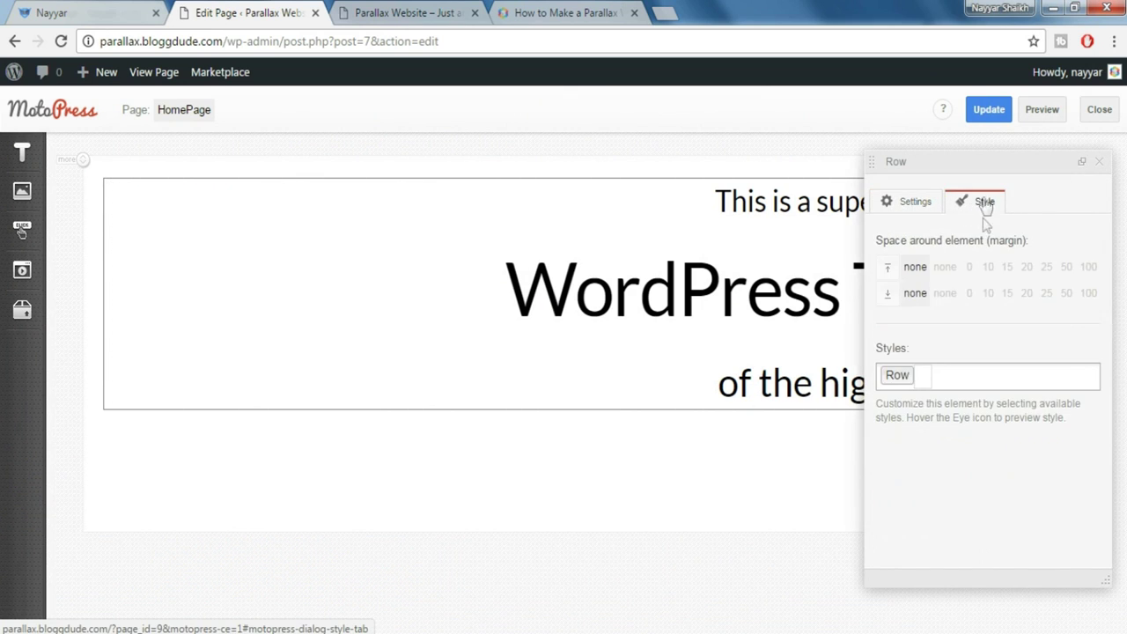
click(980, 378)
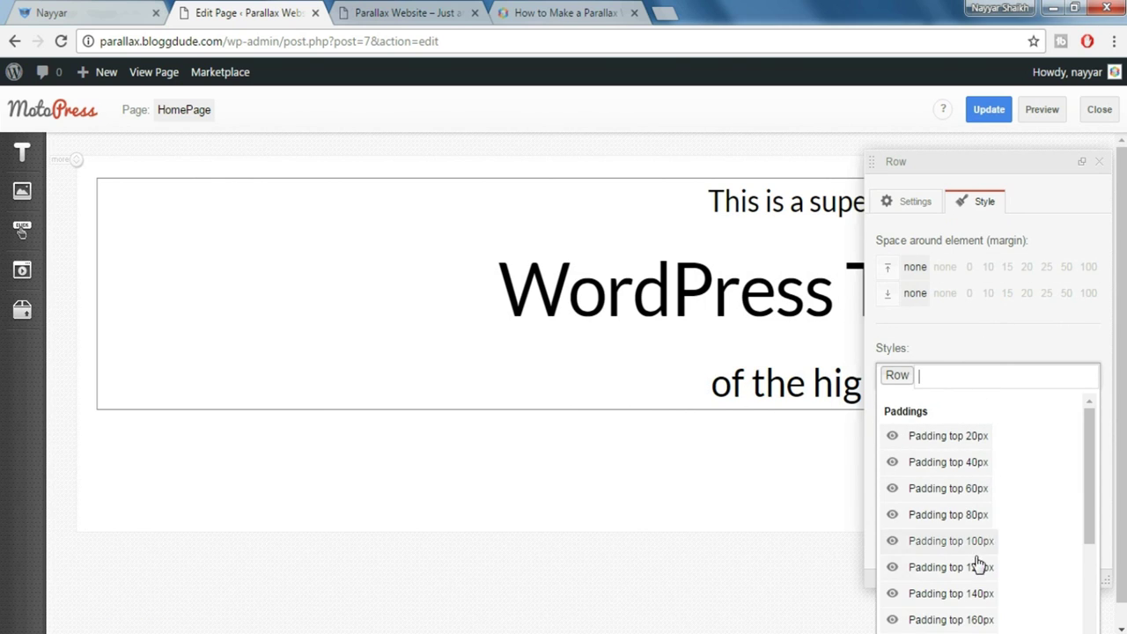
scroll(988, 484, down, 2)
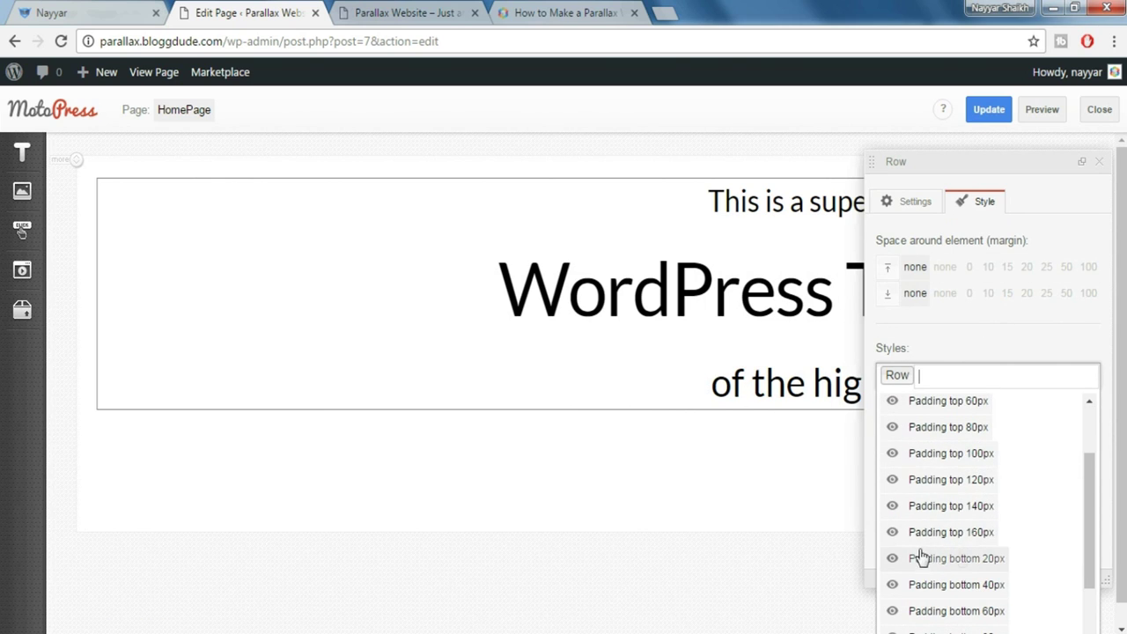
click(967, 539)
scroll(1012, 478, down, 4)
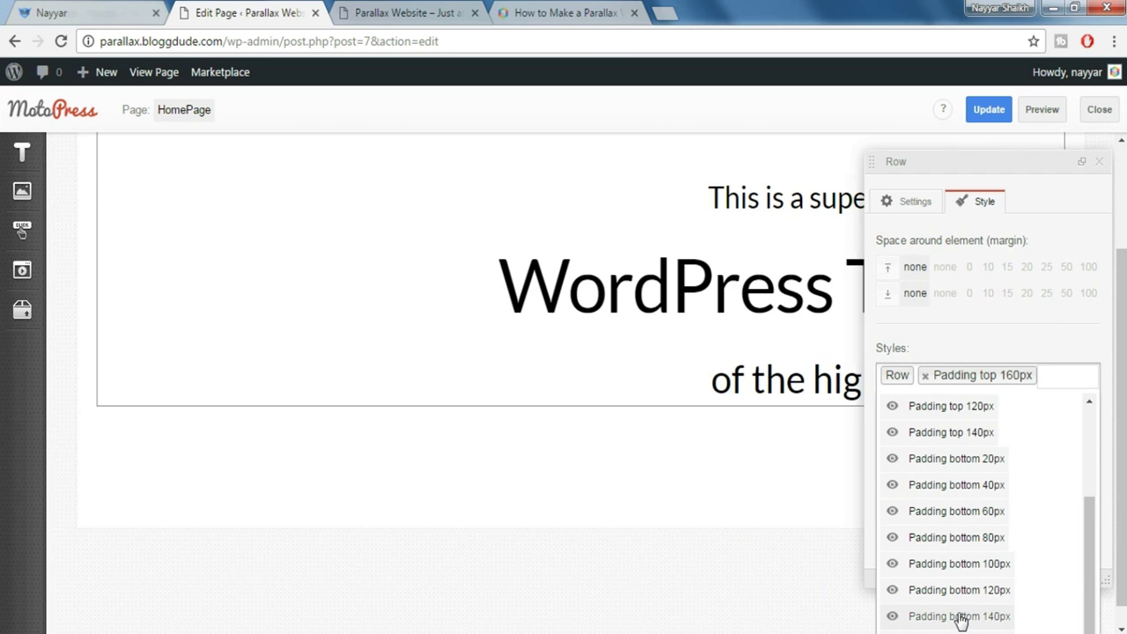
click(960, 619)
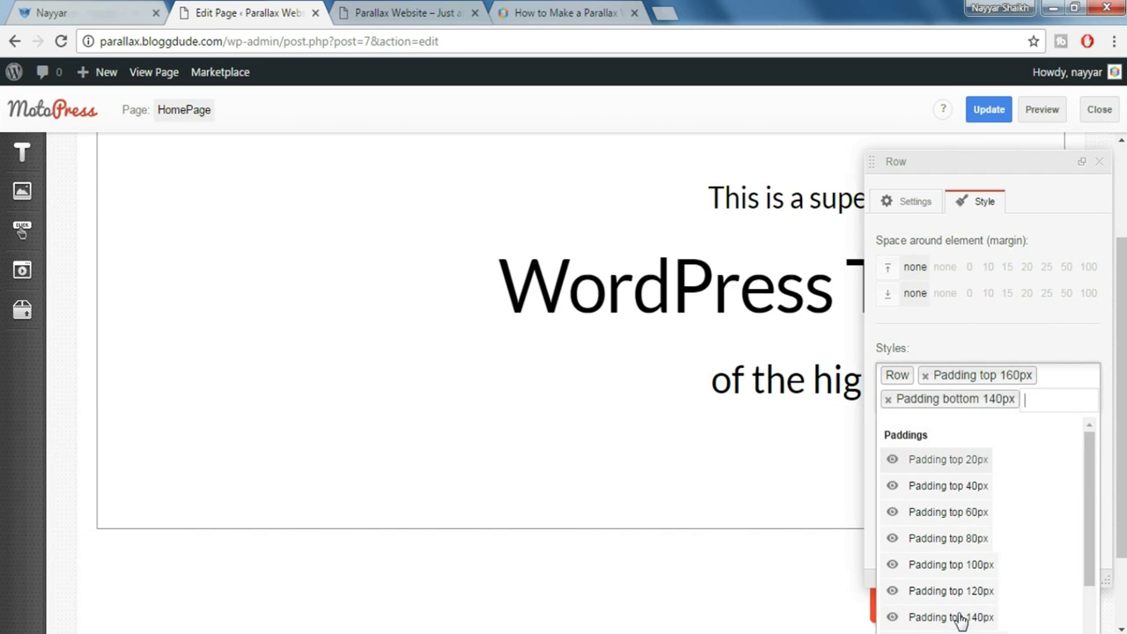
click(1104, 167)
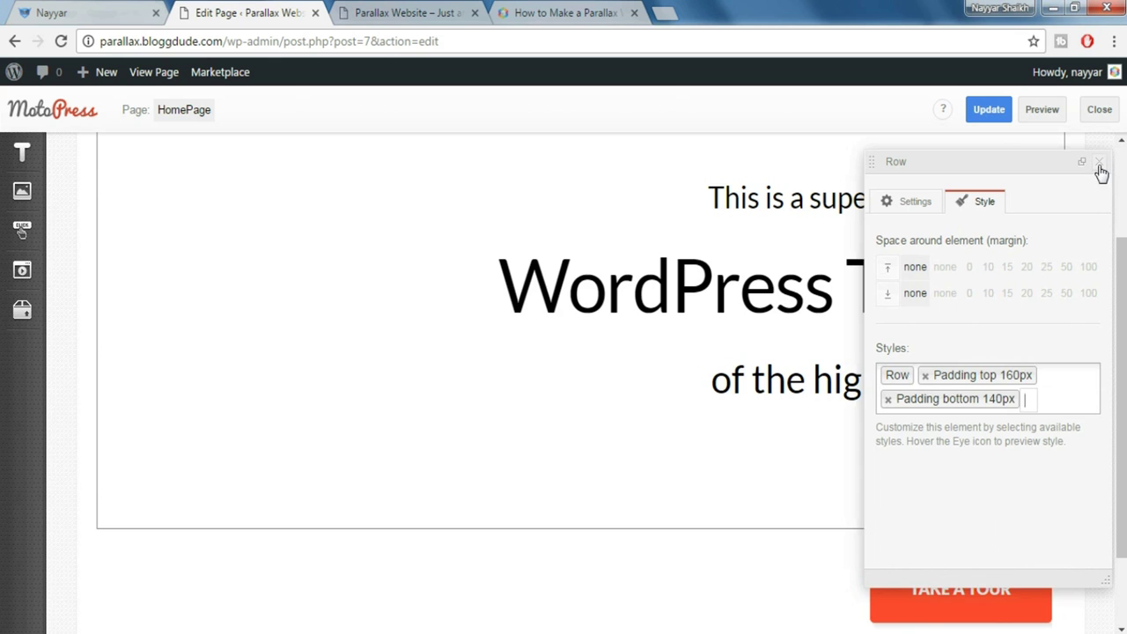
click(1102, 169)
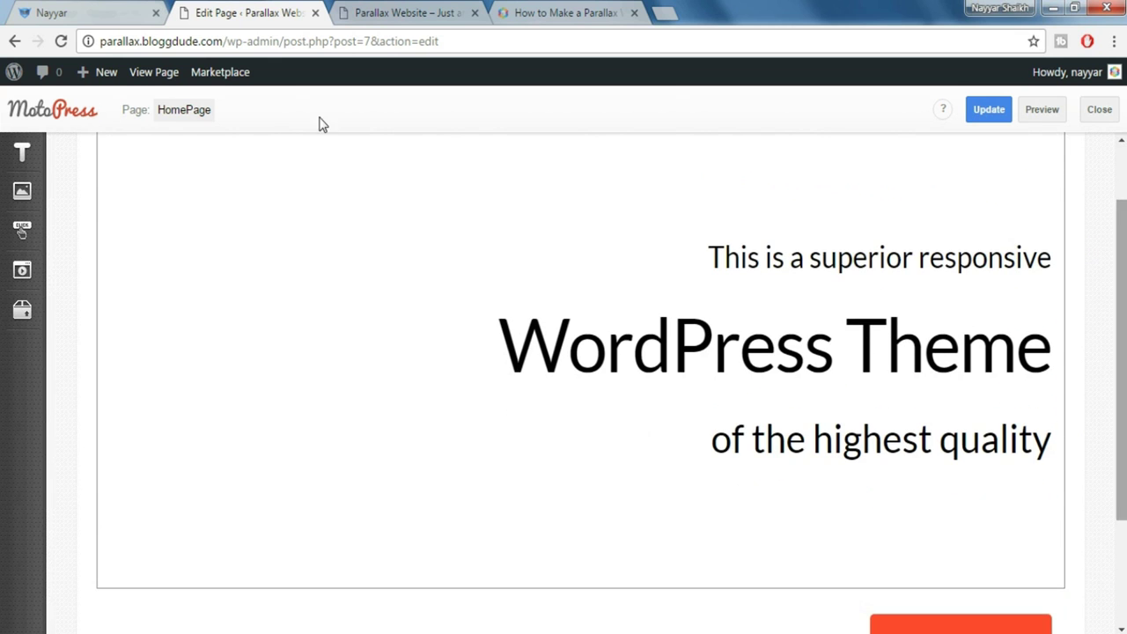
click(73, 9)
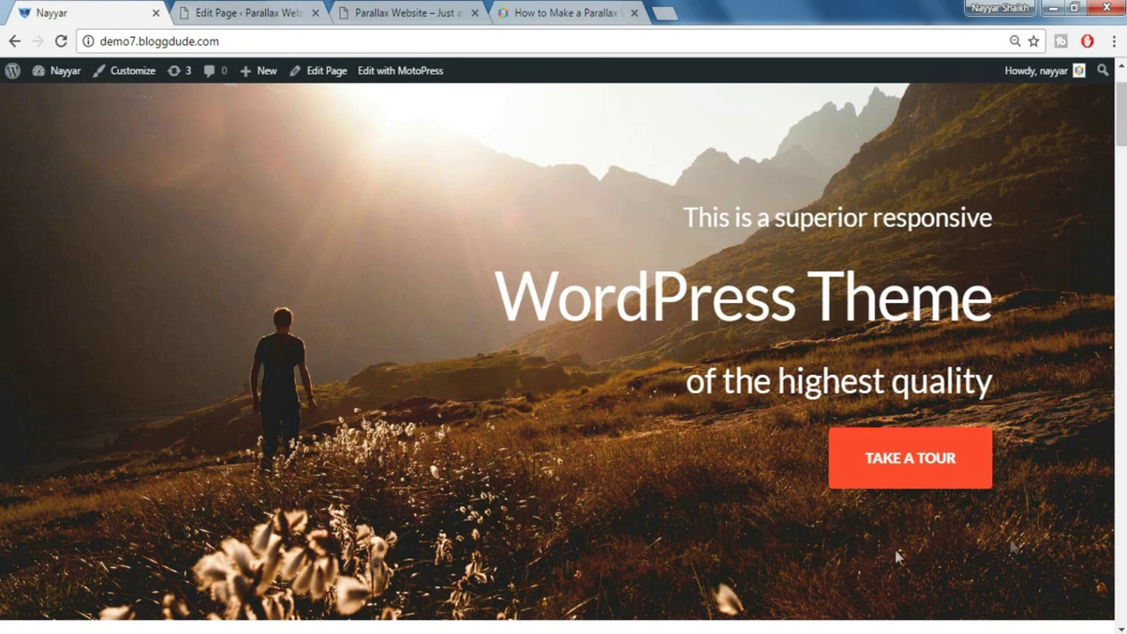
Preview HomePage to inspect the black hero heading, then open the demo's white heading for comparison
click(234, 9)
mouse_move(22, 229)
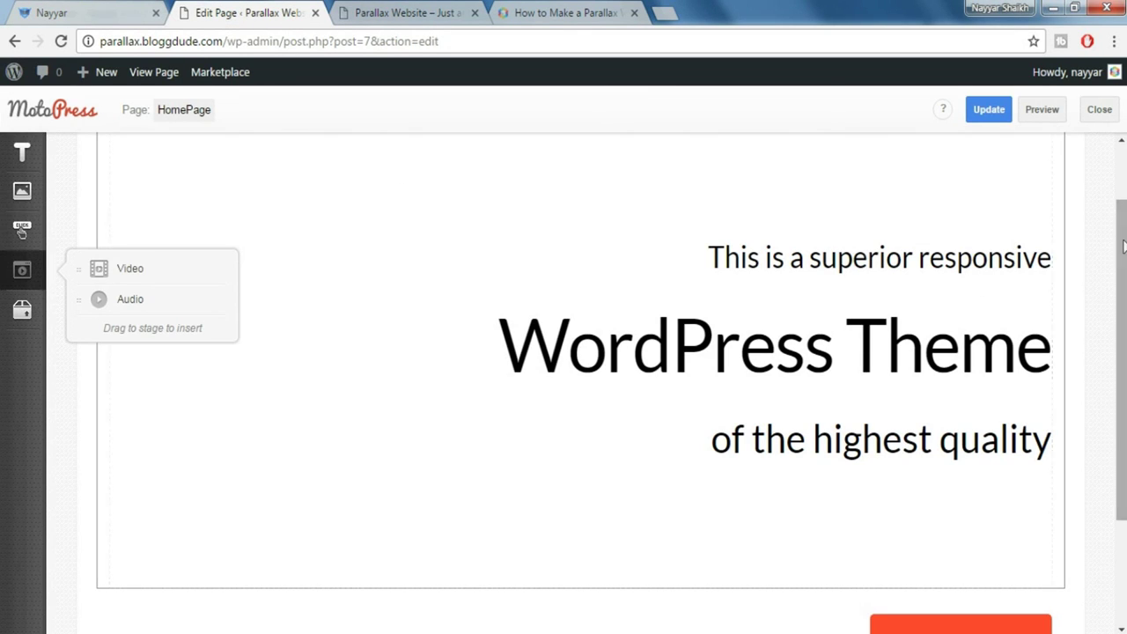
click(1042, 111)
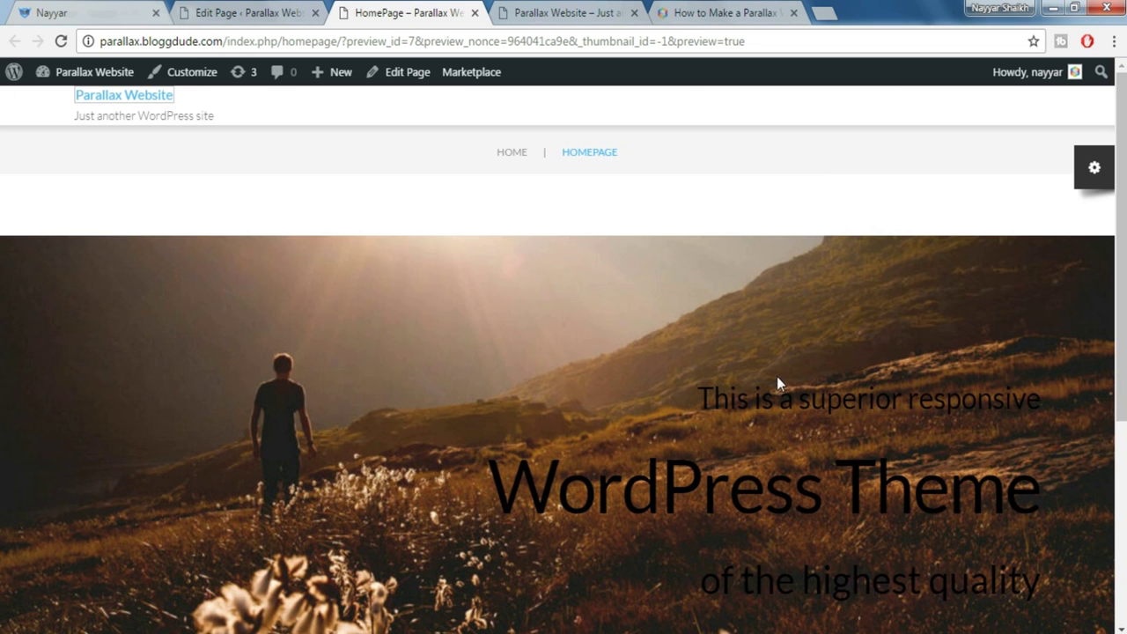
scroll(776, 377, down, 1)
scroll(1006, 396, down, 3)
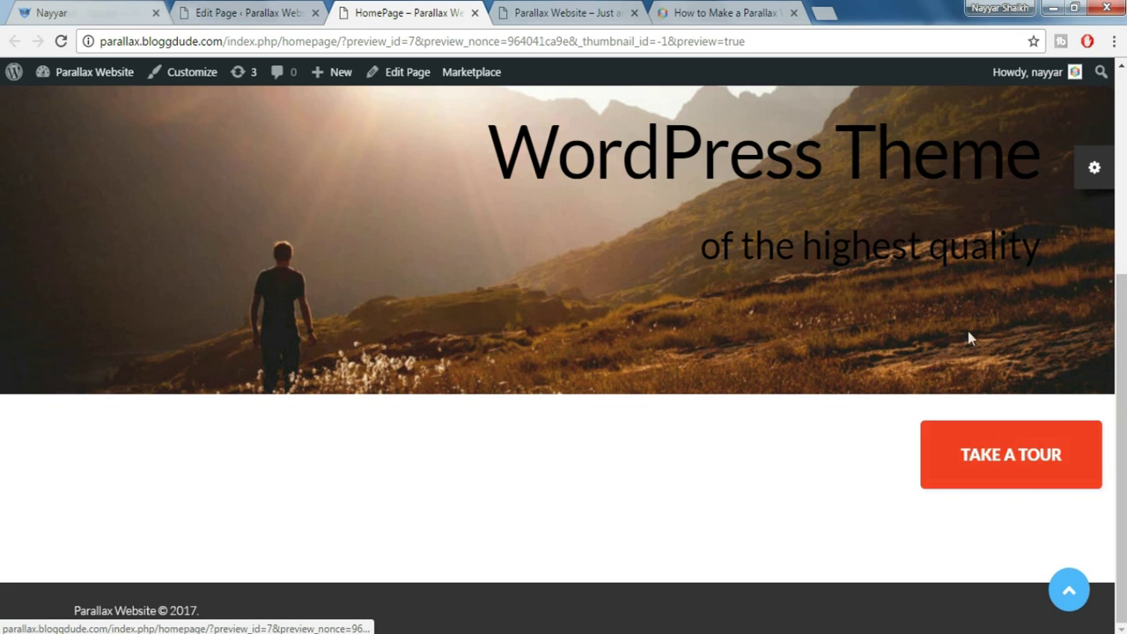
scroll(1001, 502, up, 2)
drag(688, 238, 1021, 430)
click(1020, 437)
right_click(4, 7)
click(51, 13)
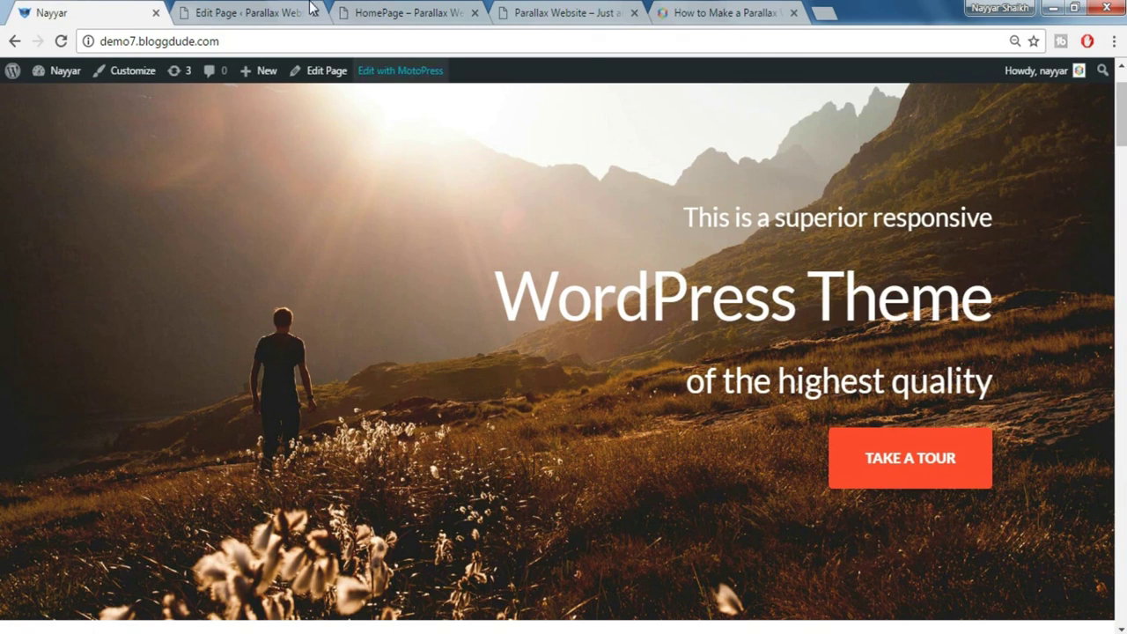
Drag the TAKE A TOUR button into a new row directly beneath the hero heading
click(261, 11)
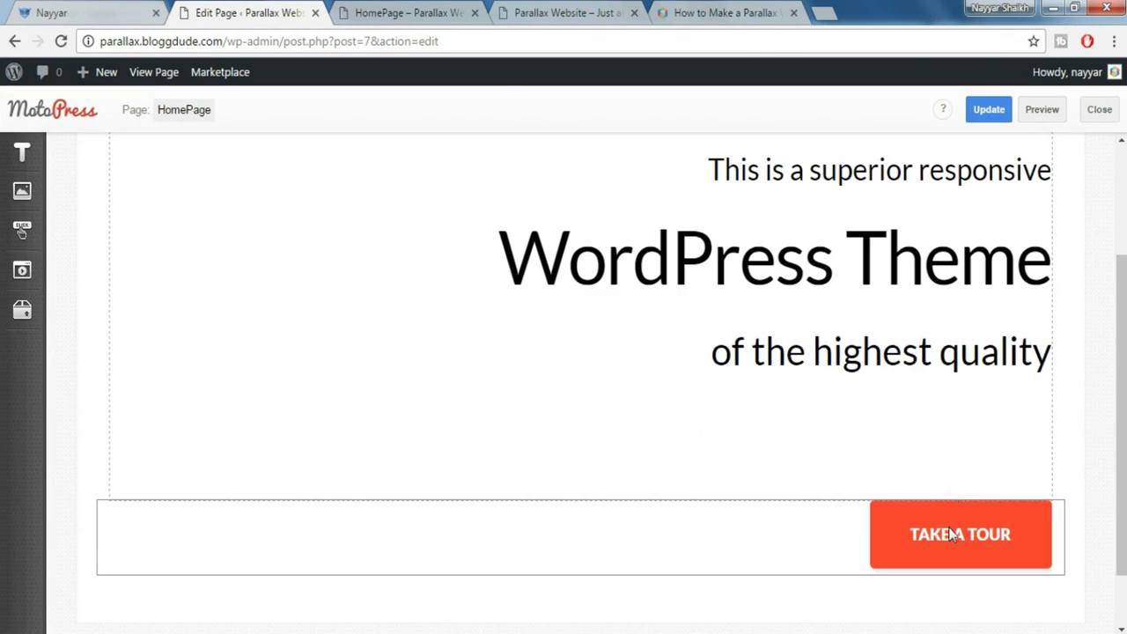
scroll(962, 538, up, 1)
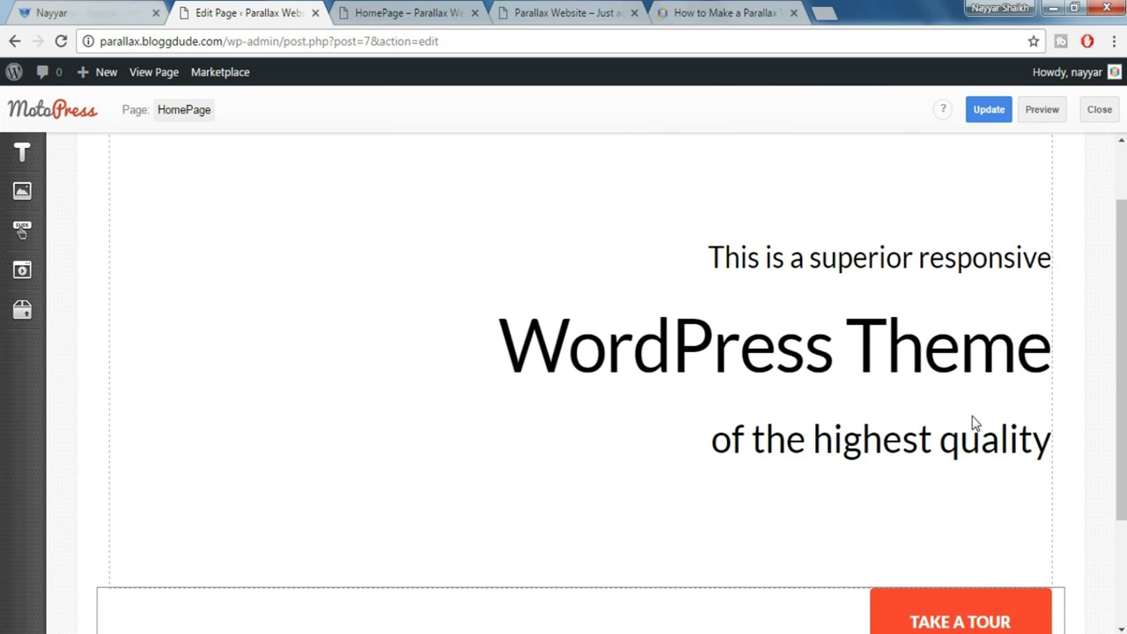
scroll(960, 578, down, 1)
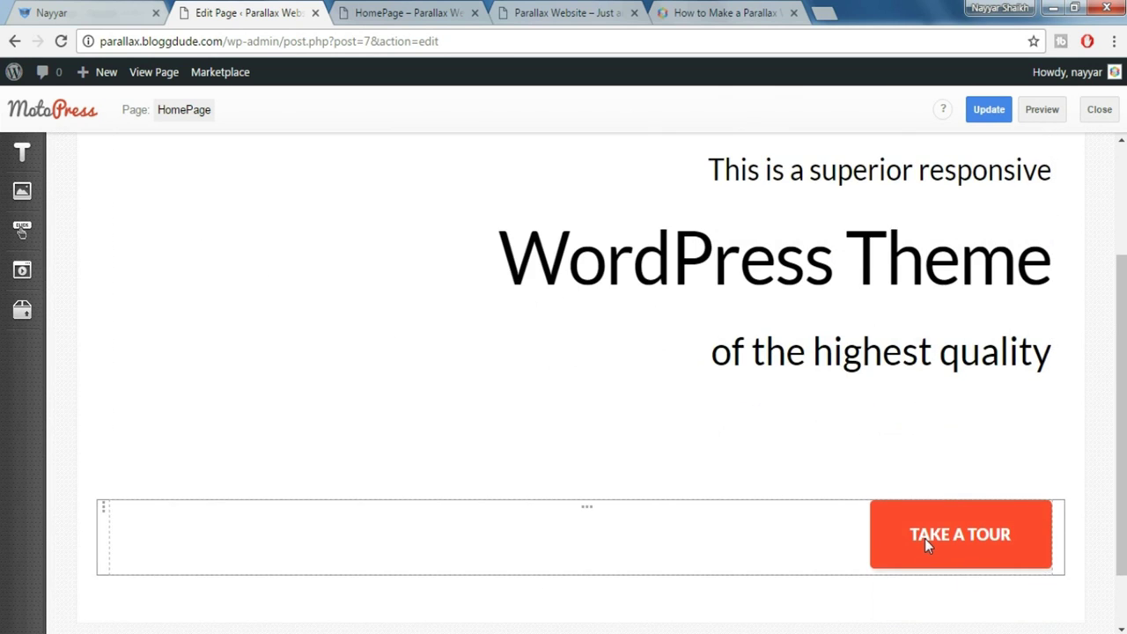
drag(925, 538, 614, 544)
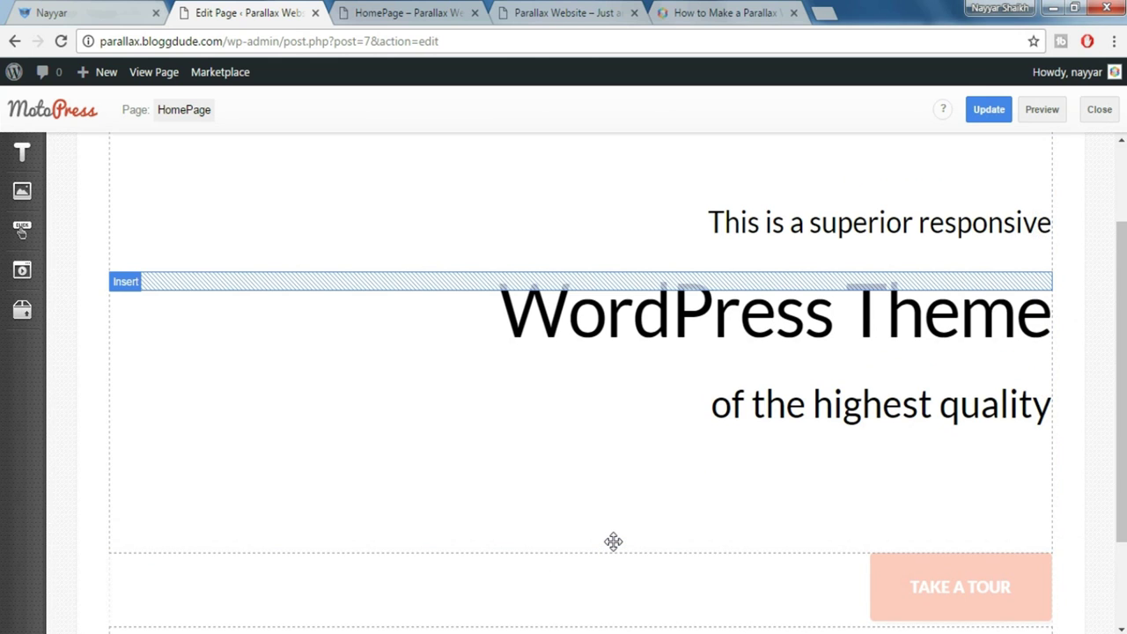
drag(614, 542, 614, 543)
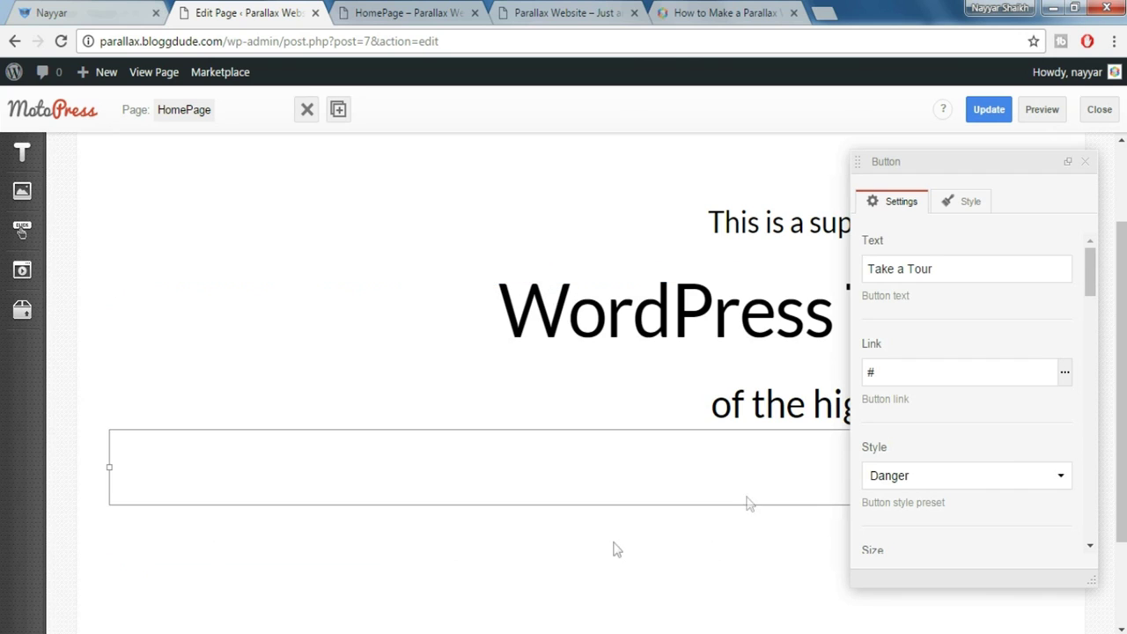
click(1085, 162)
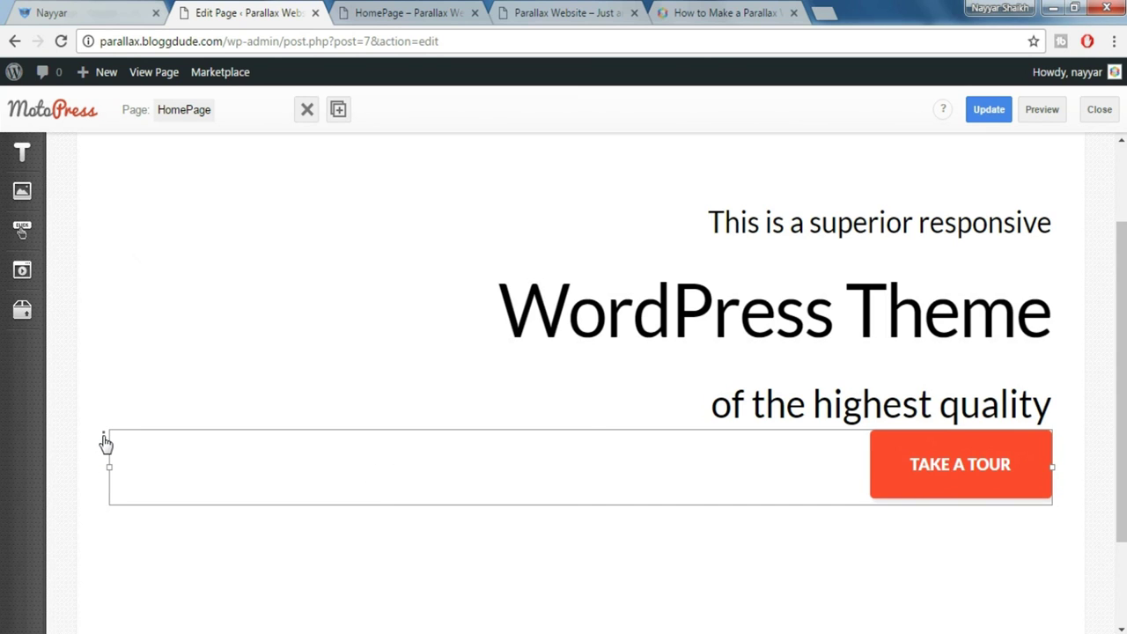
Check the Row Inner and hero Row settings, then compare against the demo's hero layout
click(105, 444)
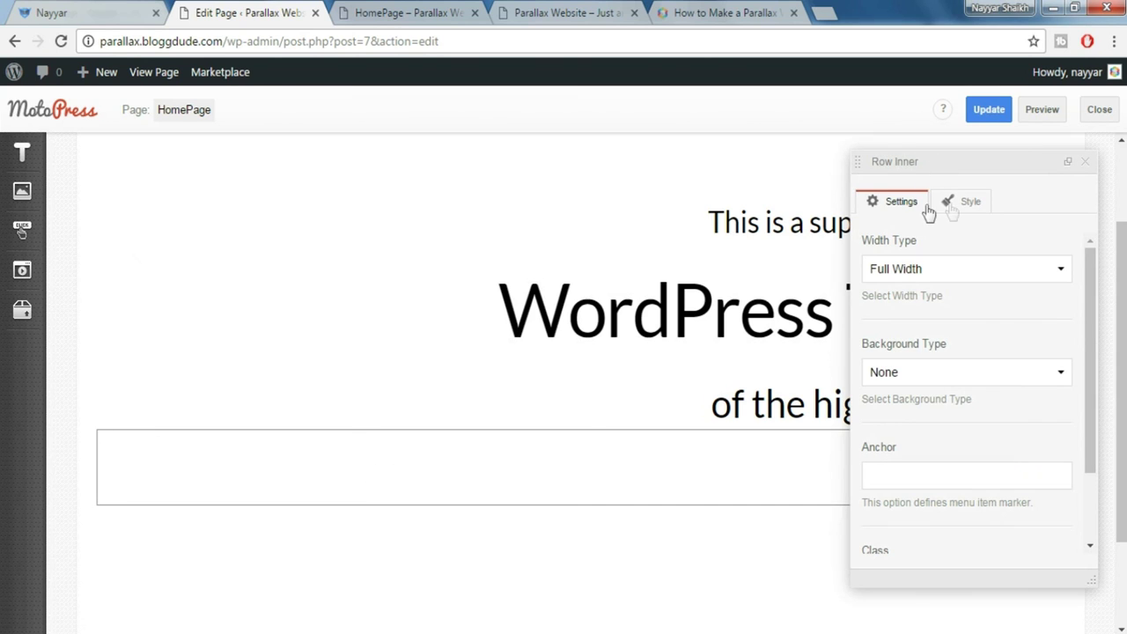
click(1085, 161)
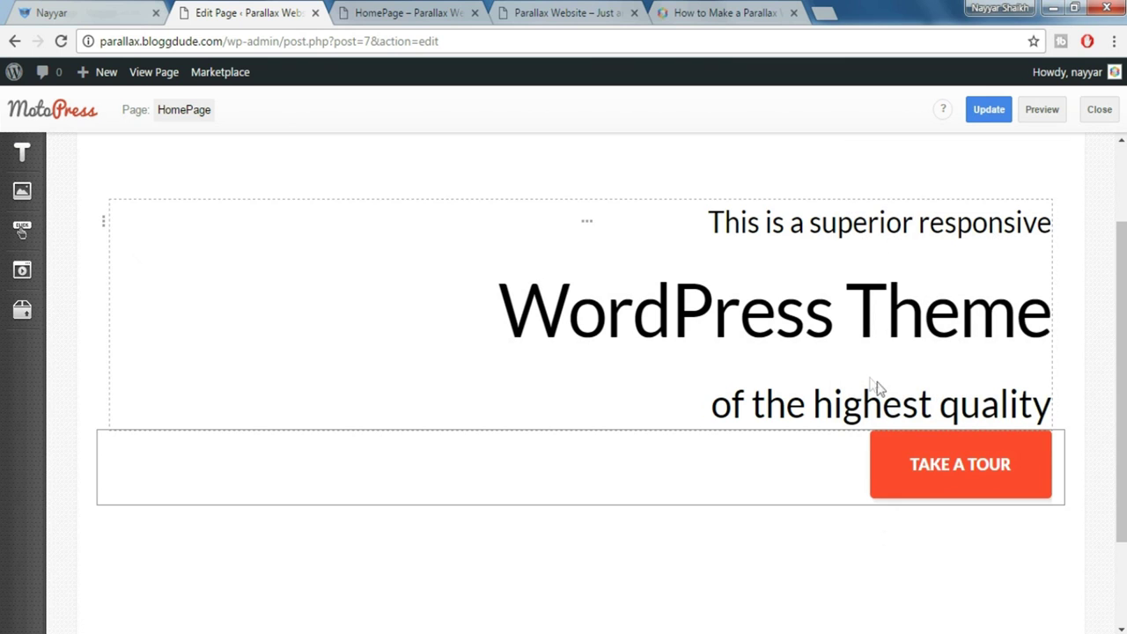
scroll(97, 197, up, 1)
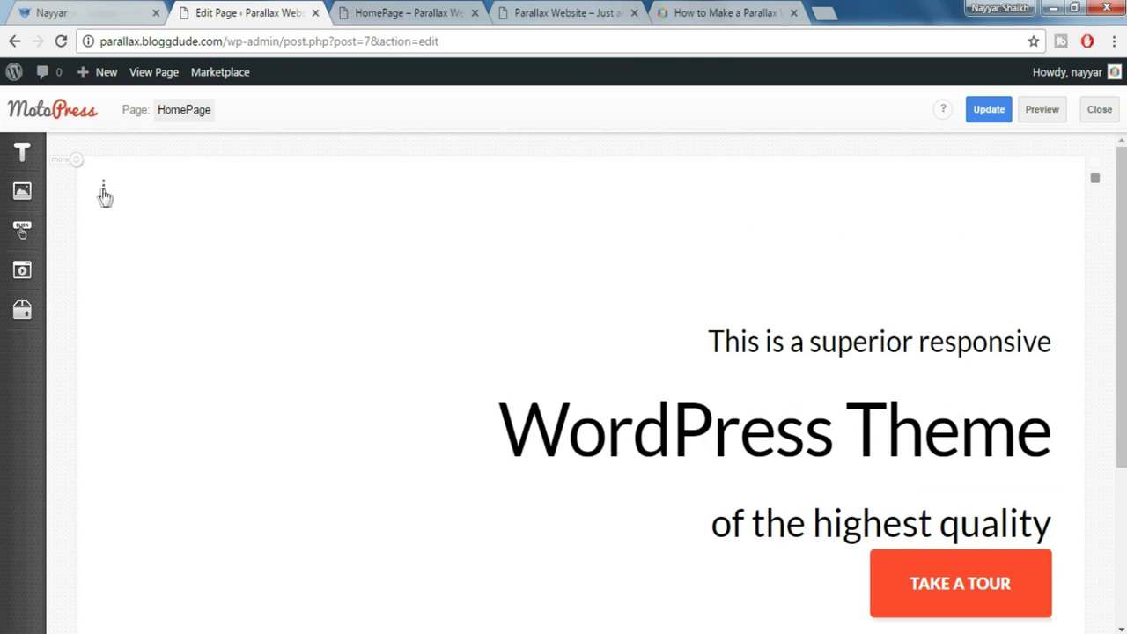
click(104, 189)
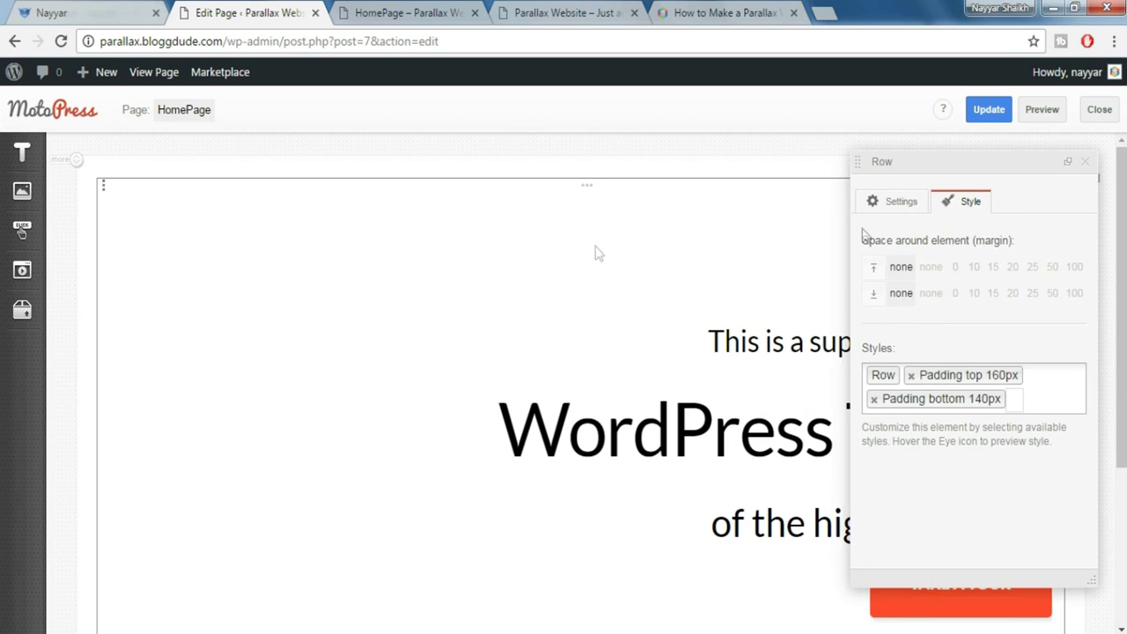
click(1087, 164)
scroll(1045, 360, down, 2)
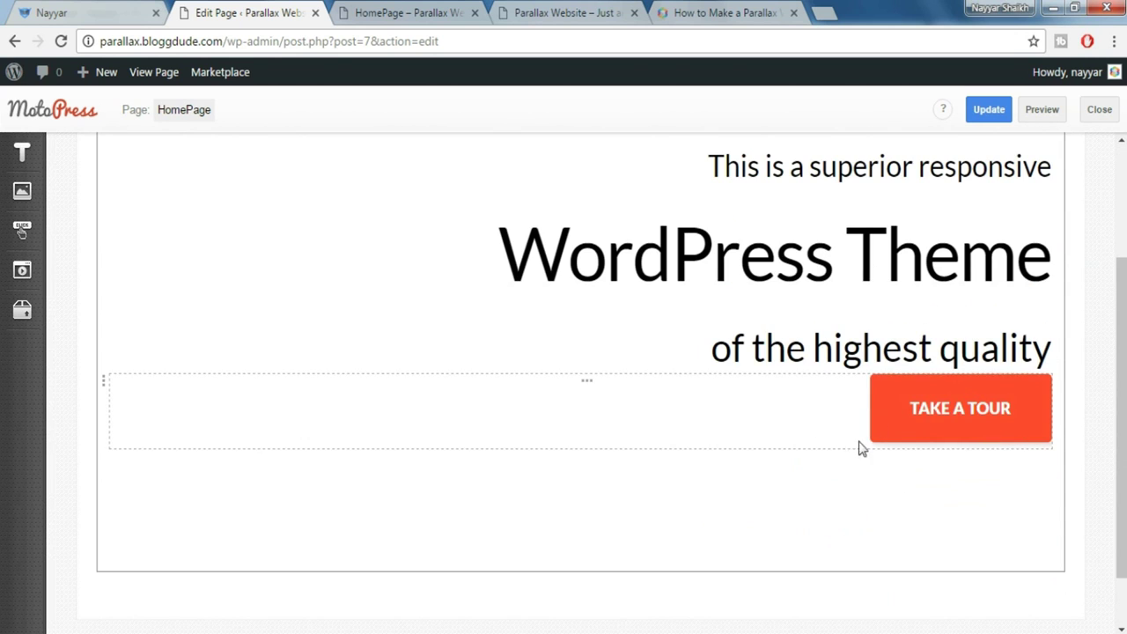
click(128, 25)
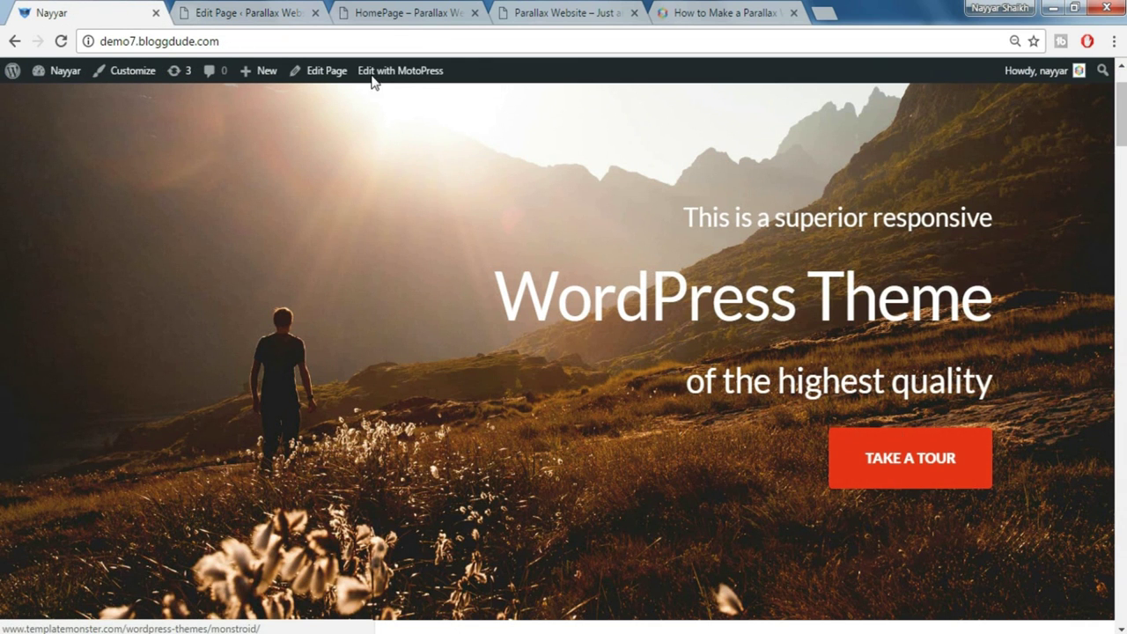
click(235, 10)
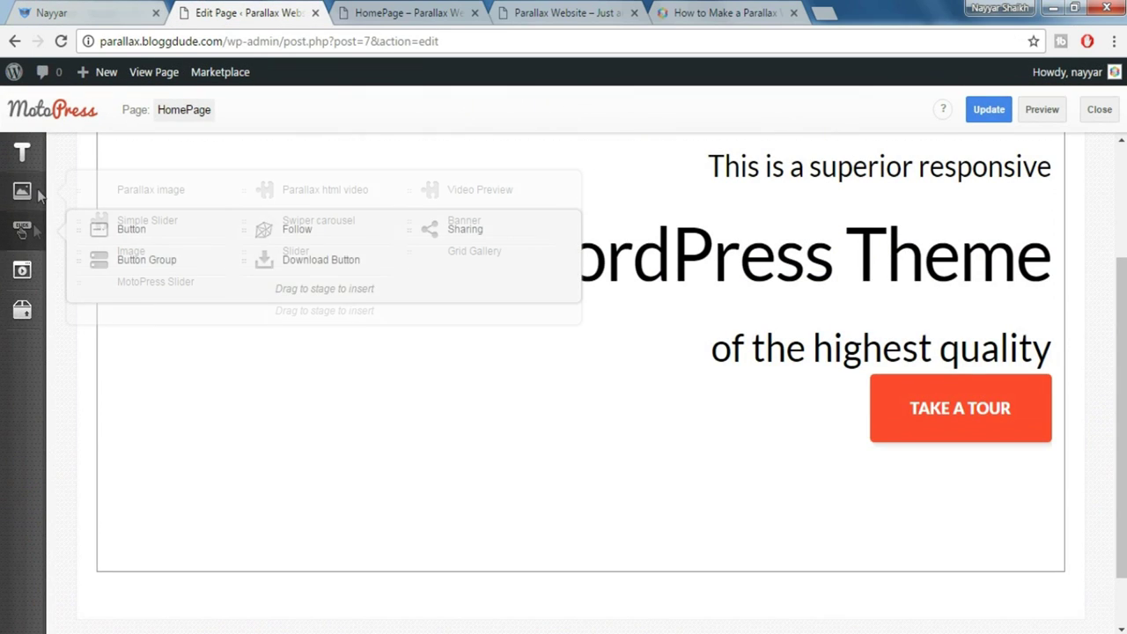
Place a Spacer between the hero heading and TAKE A TOUR button and set its size to 30
mouse_move(22, 315)
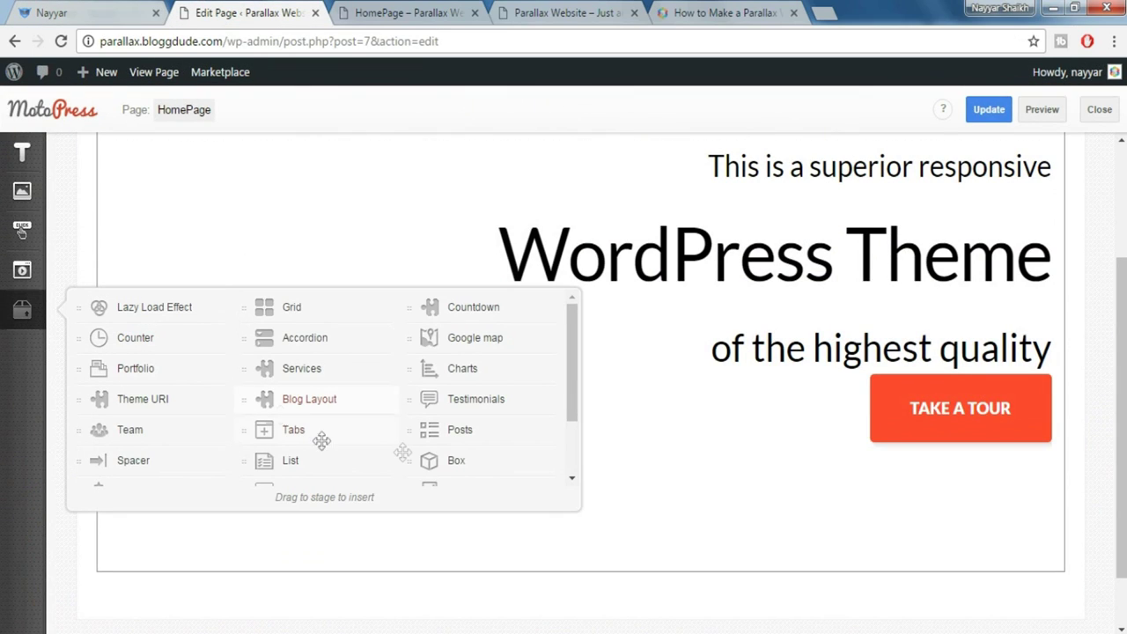
drag(123, 460, 846, 377)
double_click(903, 270)
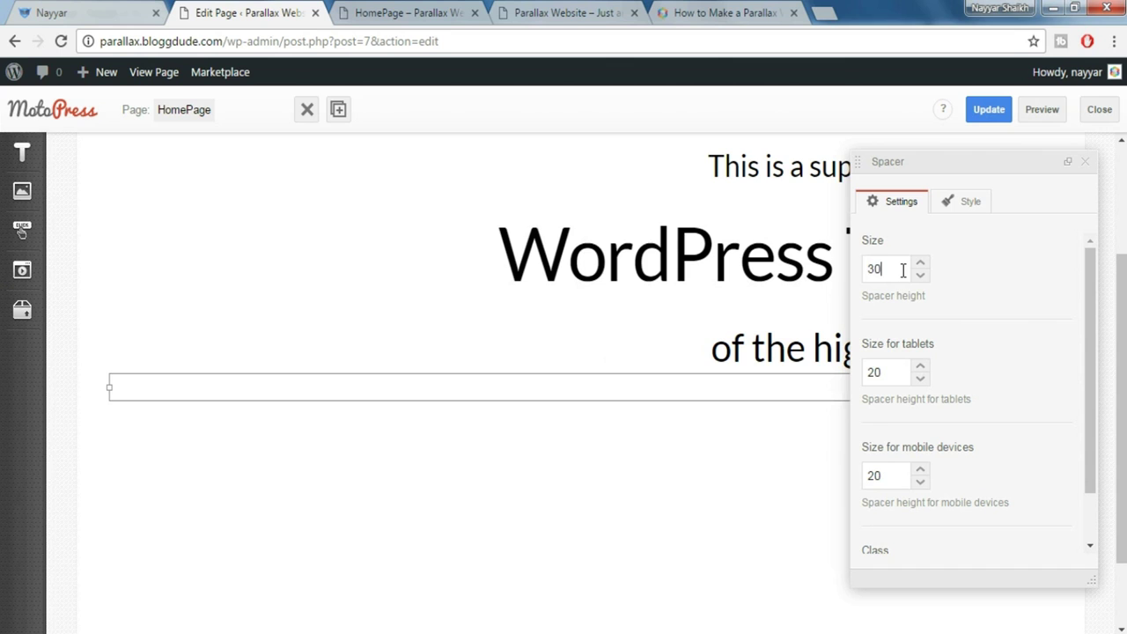
click(1092, 165)
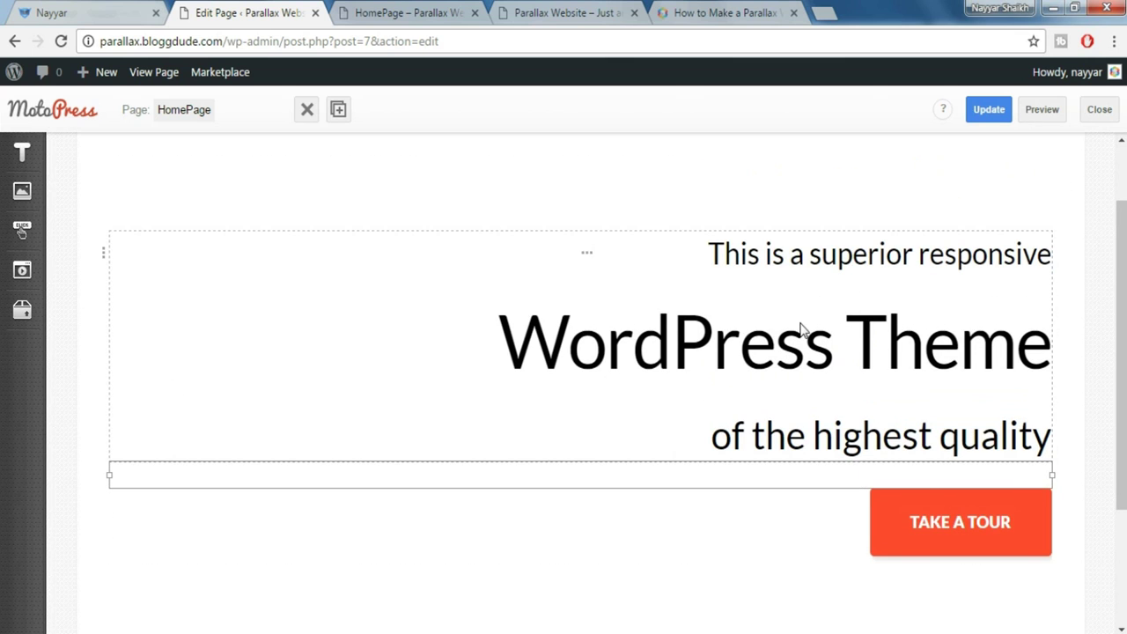
Select all three hero heading lines and give them the white text colour
click(859, 342)
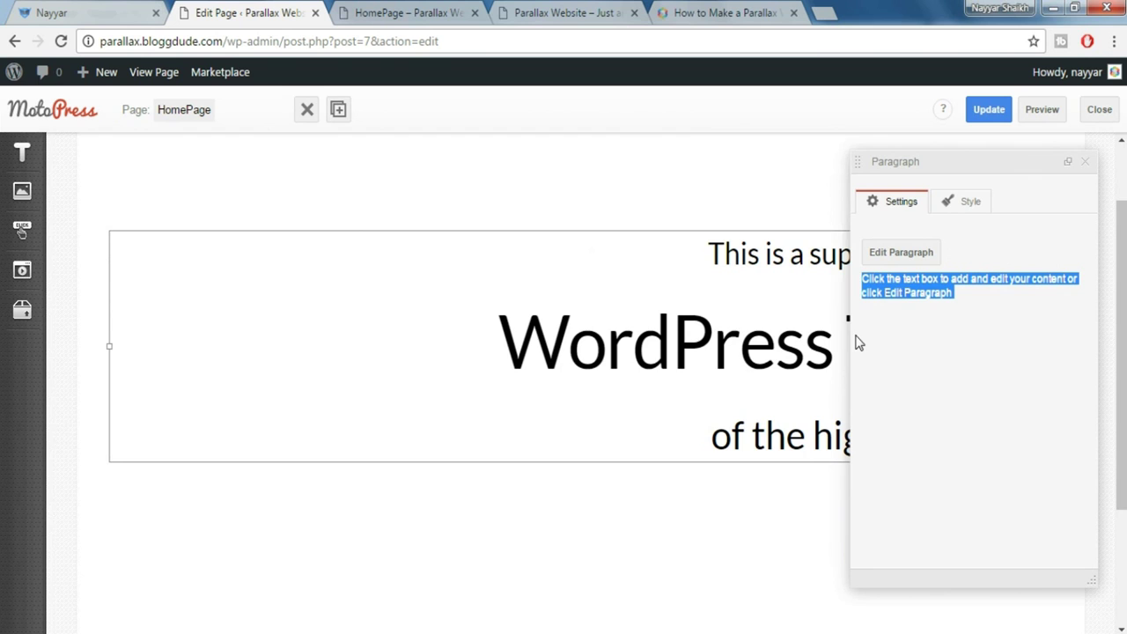
double_click(718, 326)
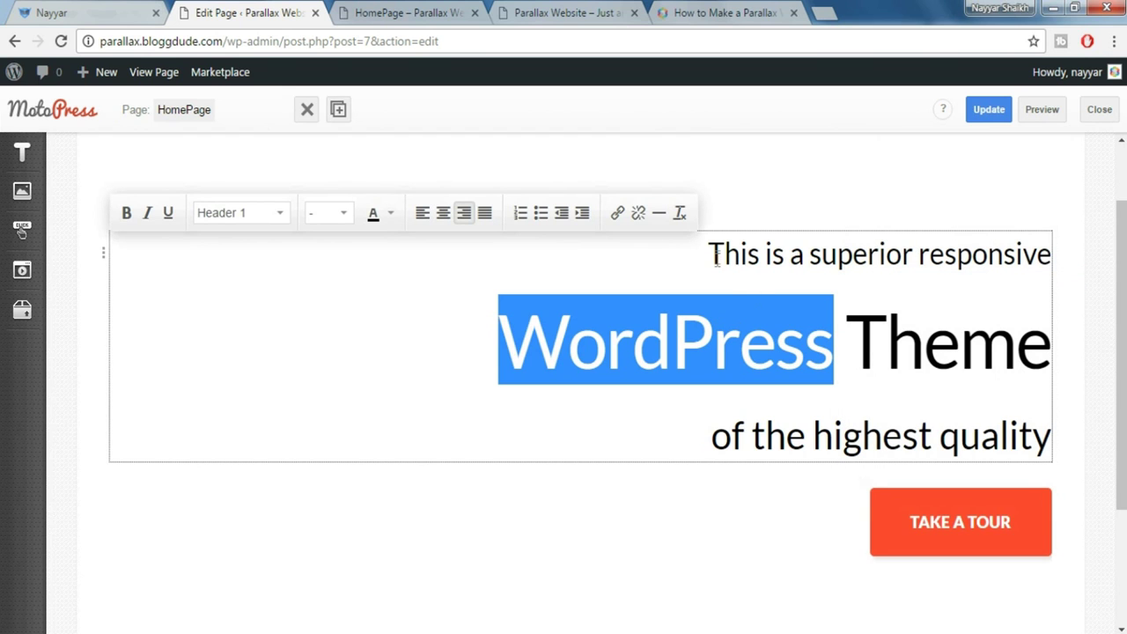
drag(716, 255, 1076, 453)
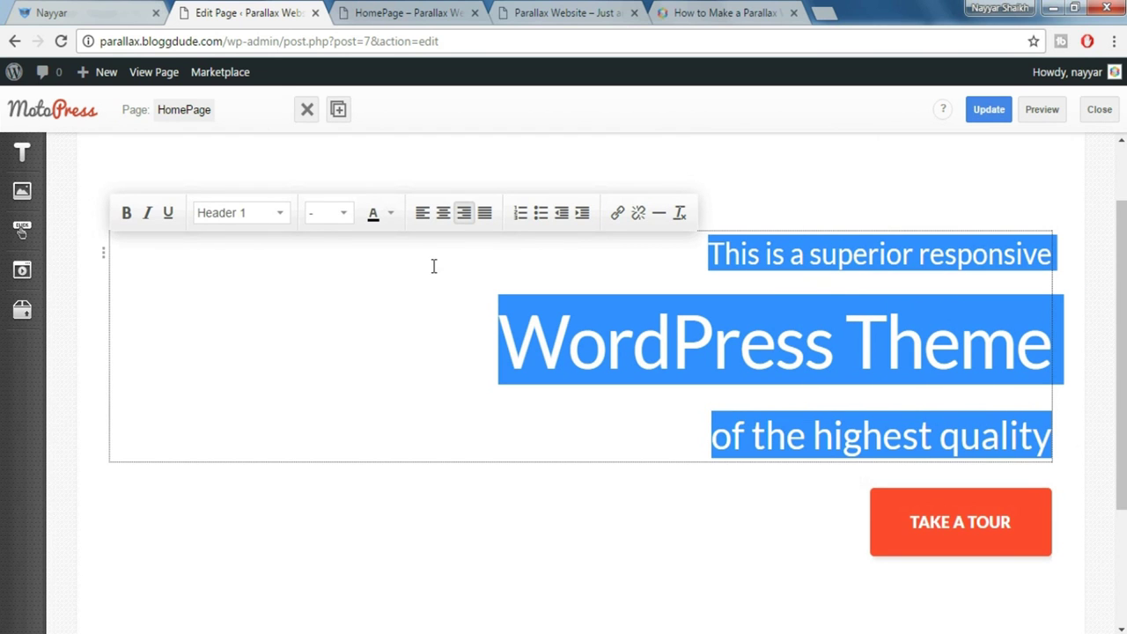
click(392, 216)
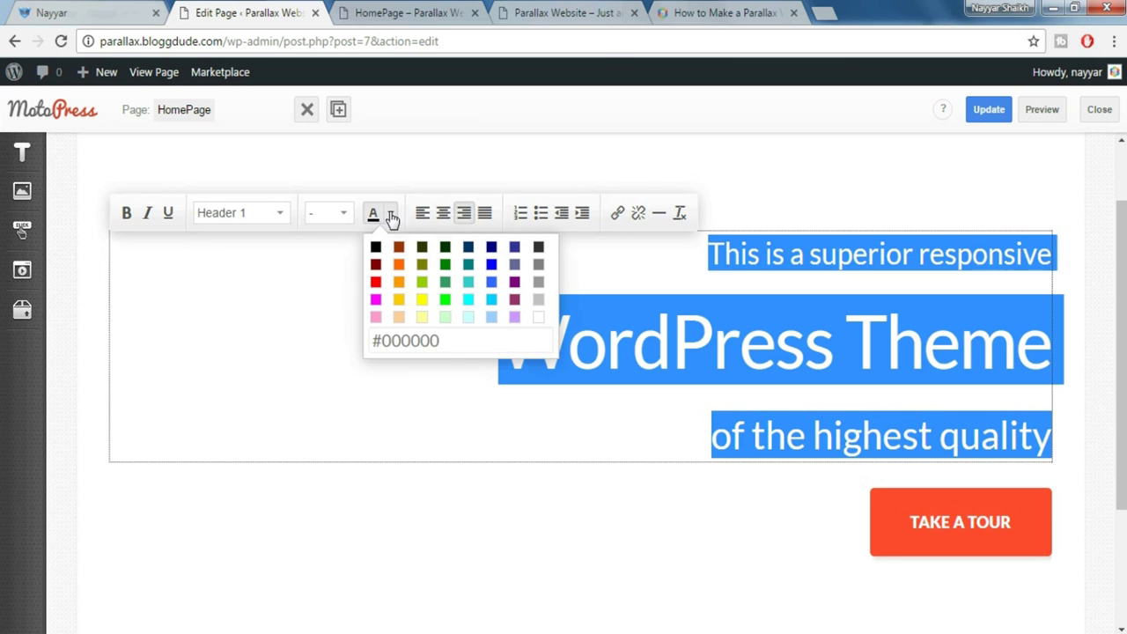
click(539, 319)
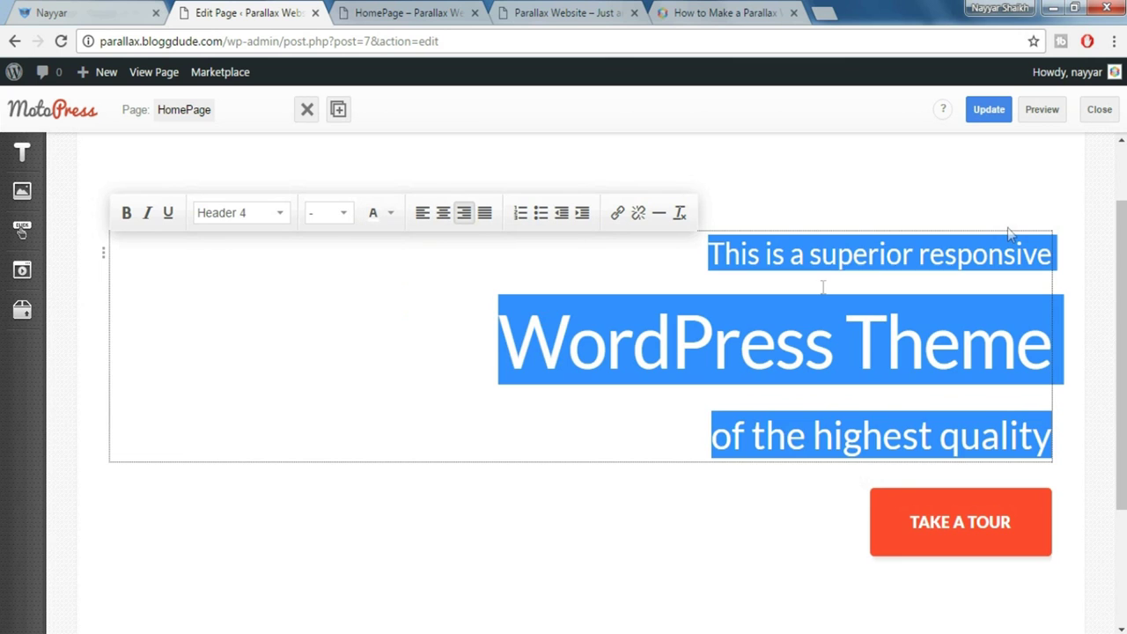
Preview HomePage and compare its hero with the Monstroid demo tab
click(1041, 112)
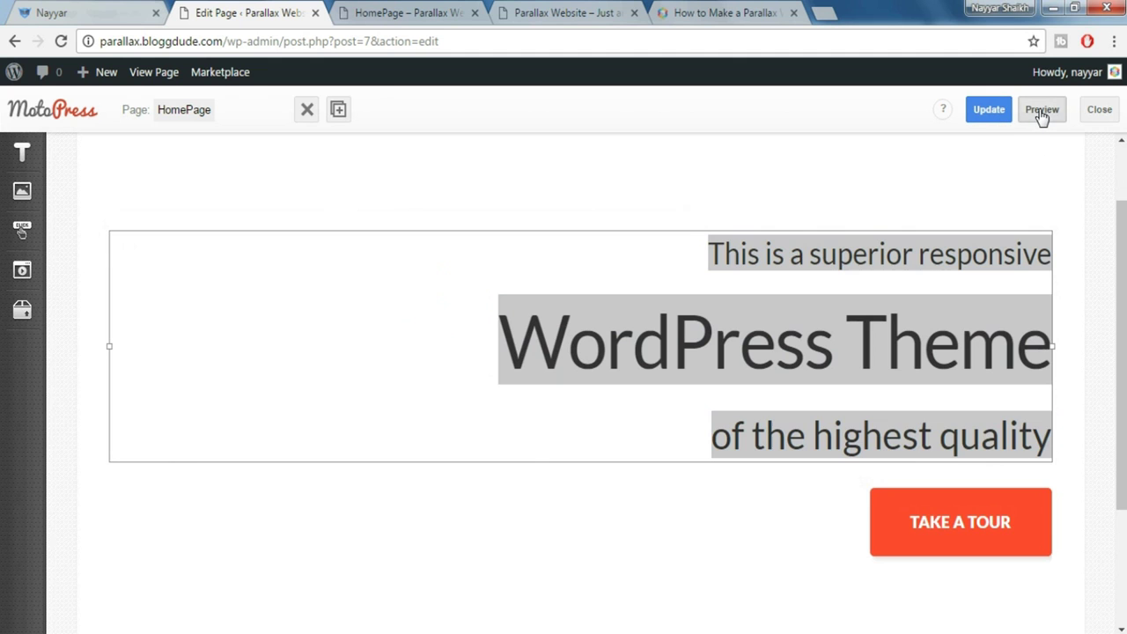
click(402, 12)
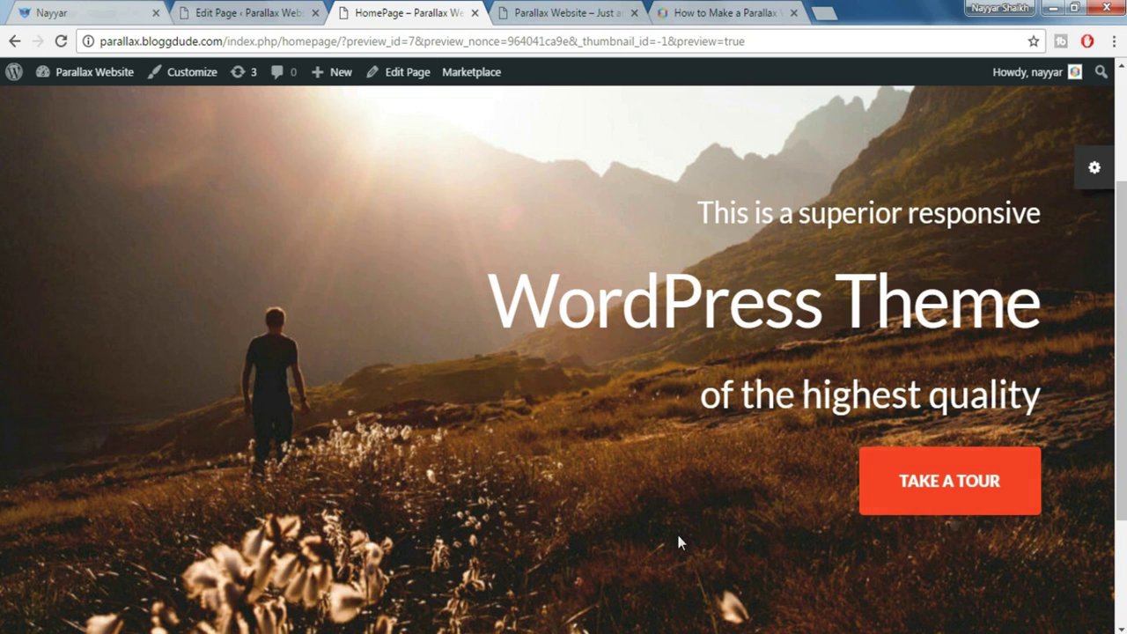
scroll(617, 352, up, 3)
click(124, 83)
scroll(443, 307, down, 5)
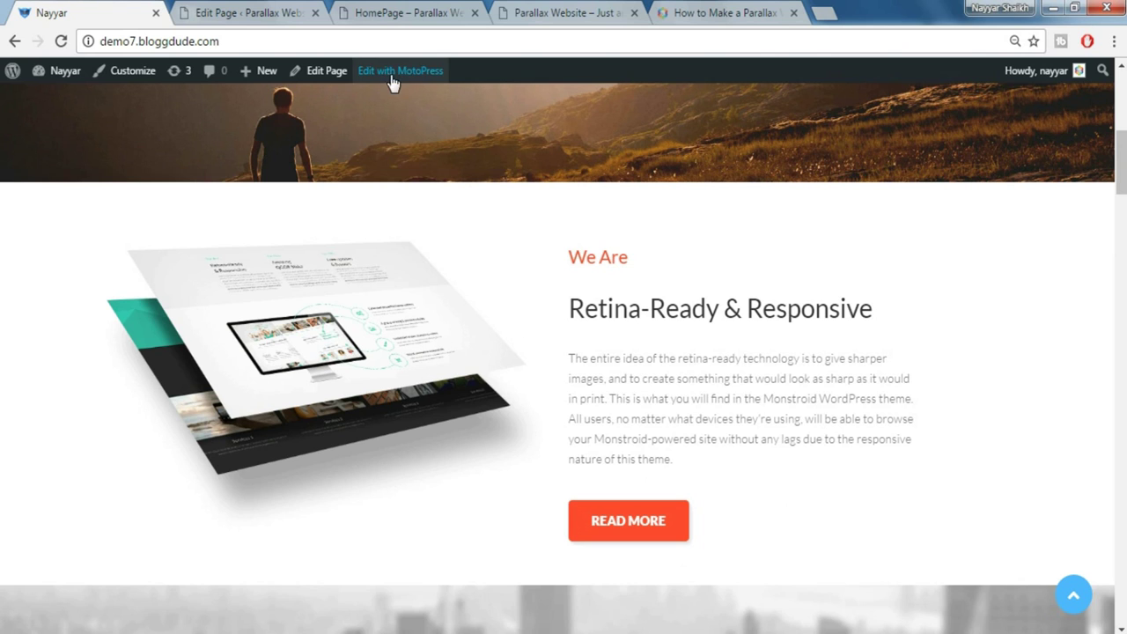
click(245, 15)
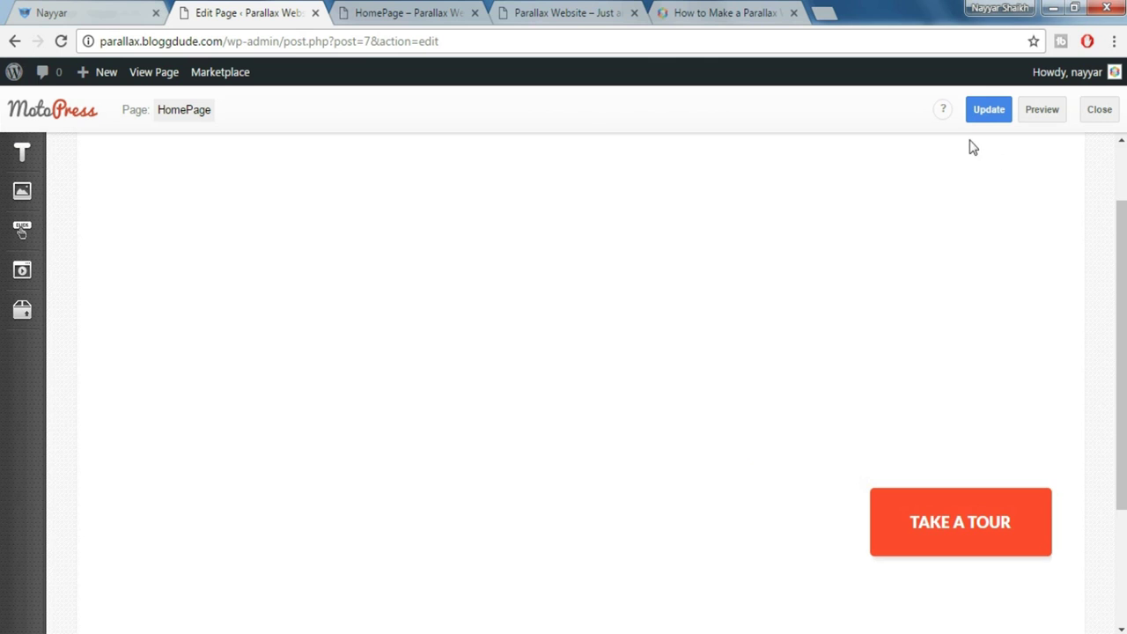
Update HomePage to save the white heading, then reload the Edit Page screen
click(1001, 277)
click(1089, 164)
click(982, 109)
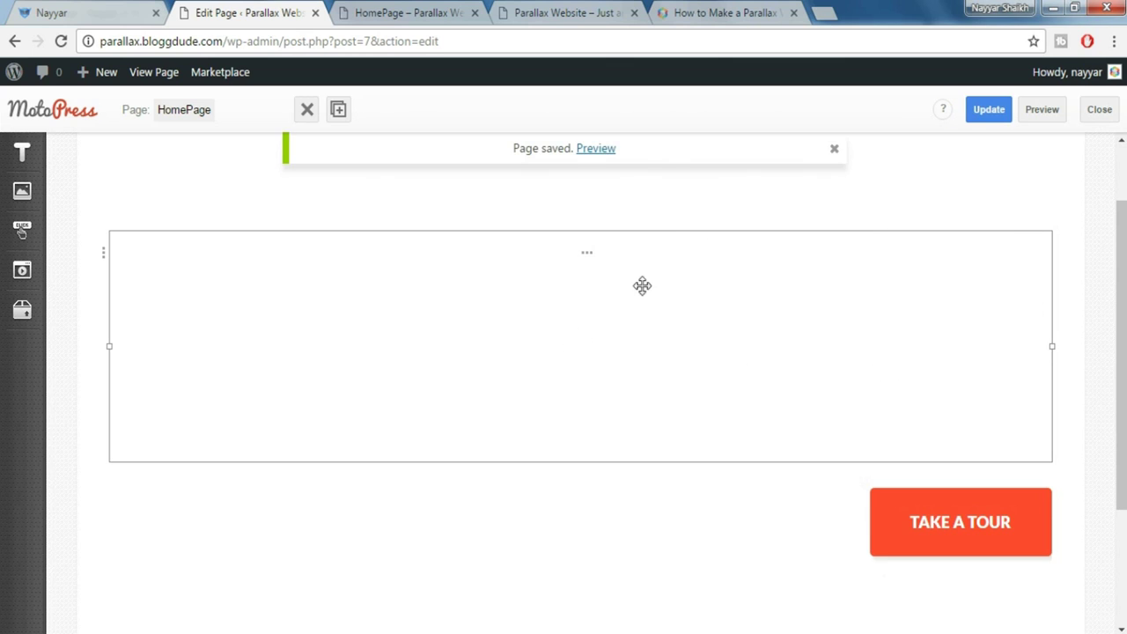
click(62, 42)
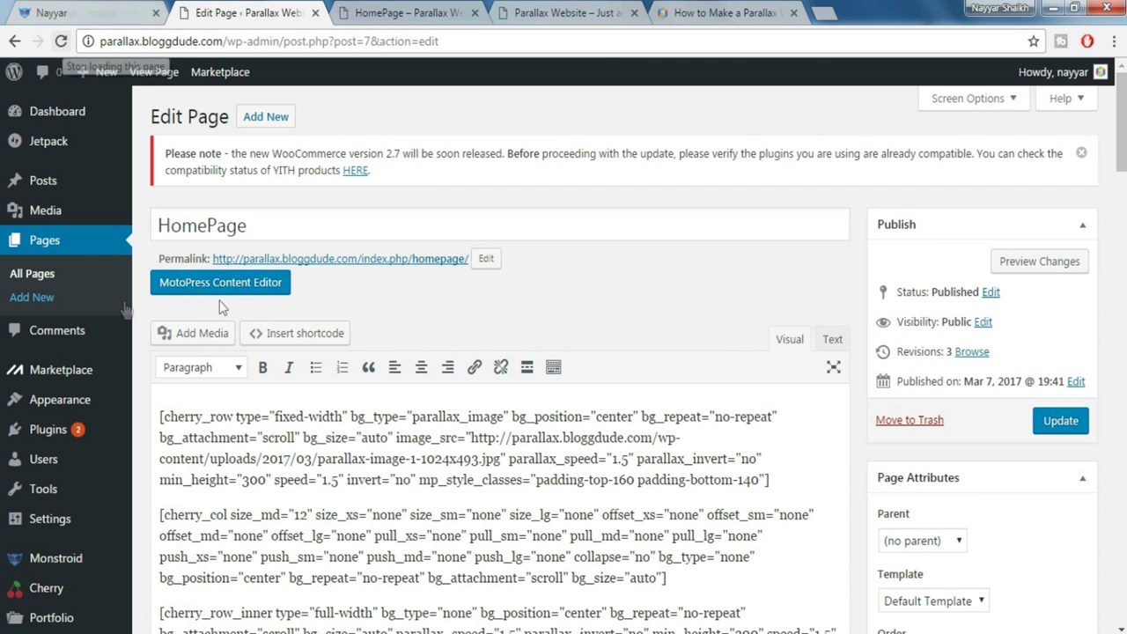
Reopen HomePage in the MotoPress visual builder and scroll through the hero section
click(221, 282)
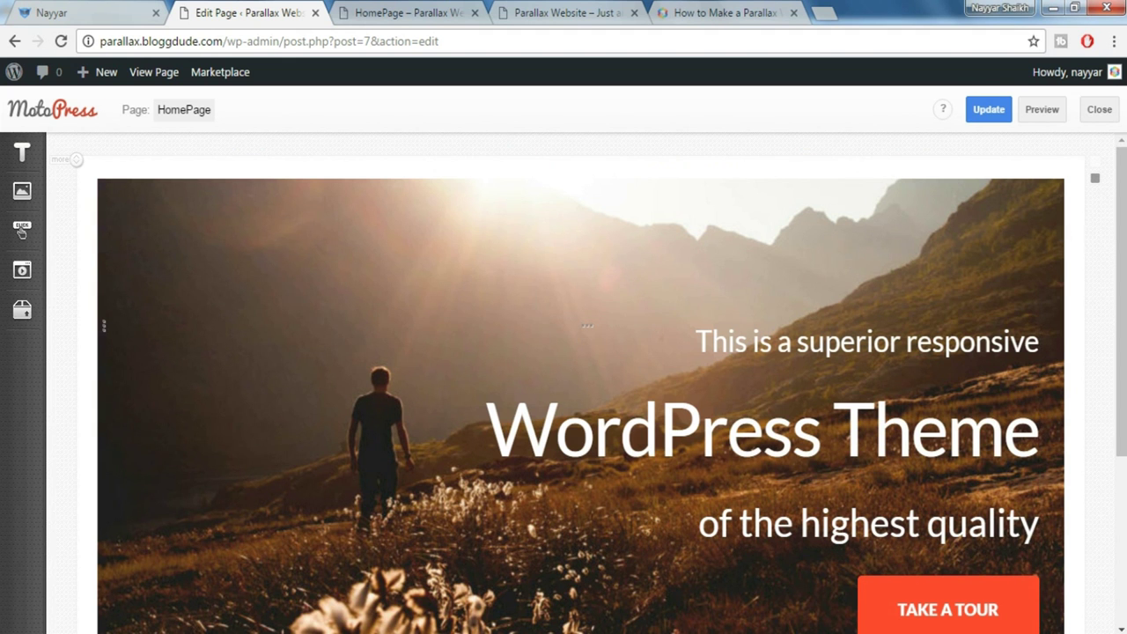
drag(1121, 264, 1121, 373)
scroll(581, 384, down, 1)
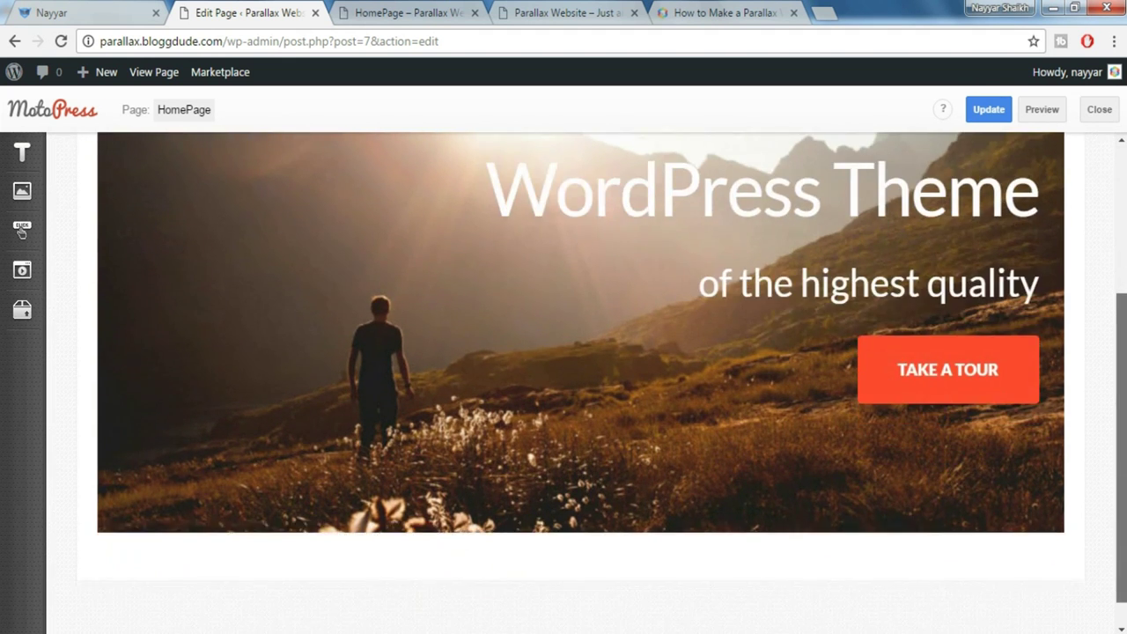
scroll(581, 384, up, 3)
scroll(22, 230, down, 3)
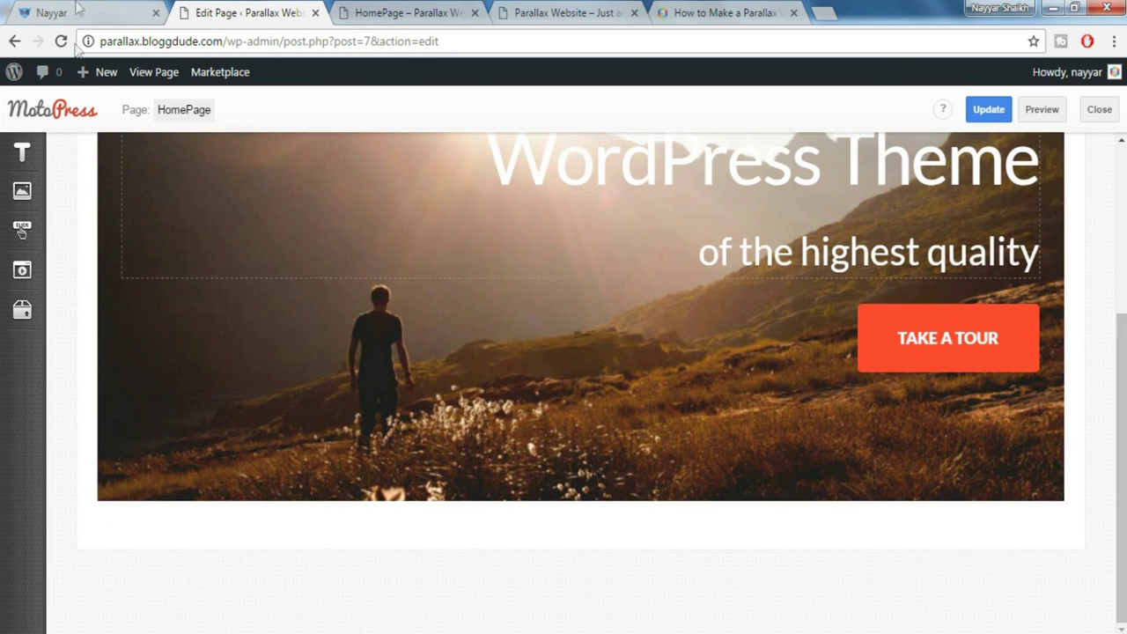
Compare the hero against the live Monstroid demo, ending in the MotoPress text widgets
click(78, 11)
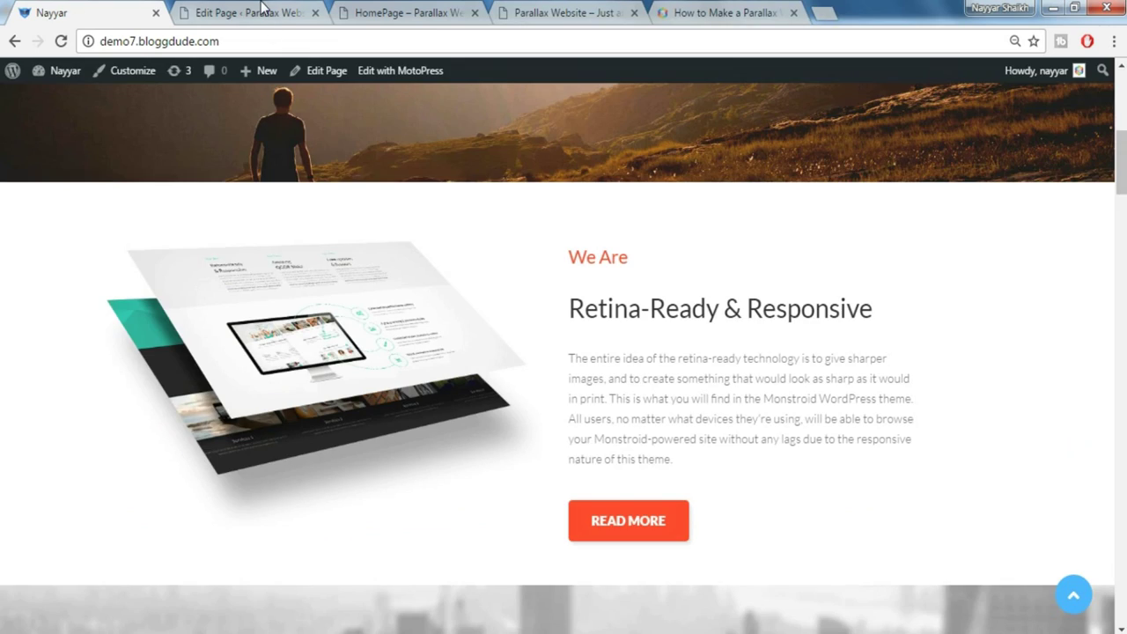
click(260, 10)
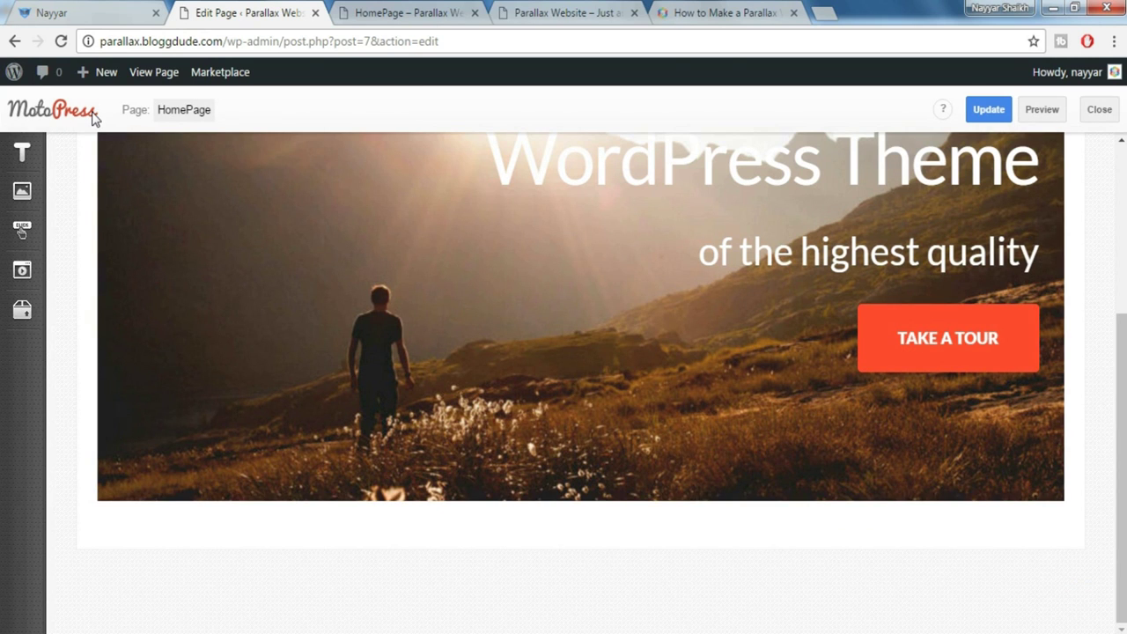
click(78, 11)
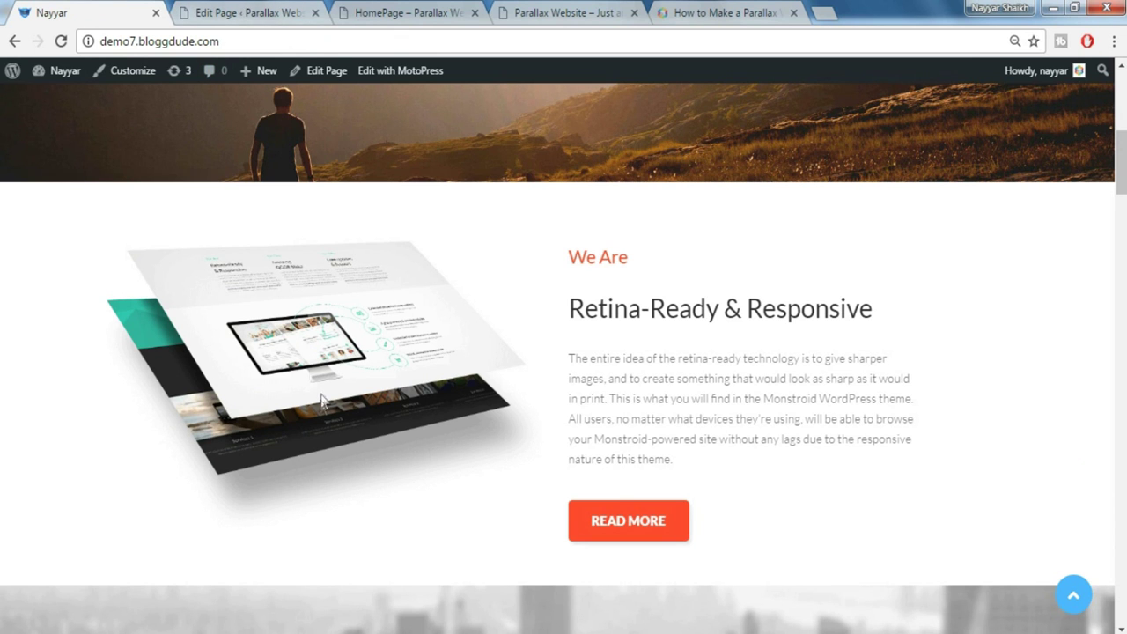
click(264, 7)
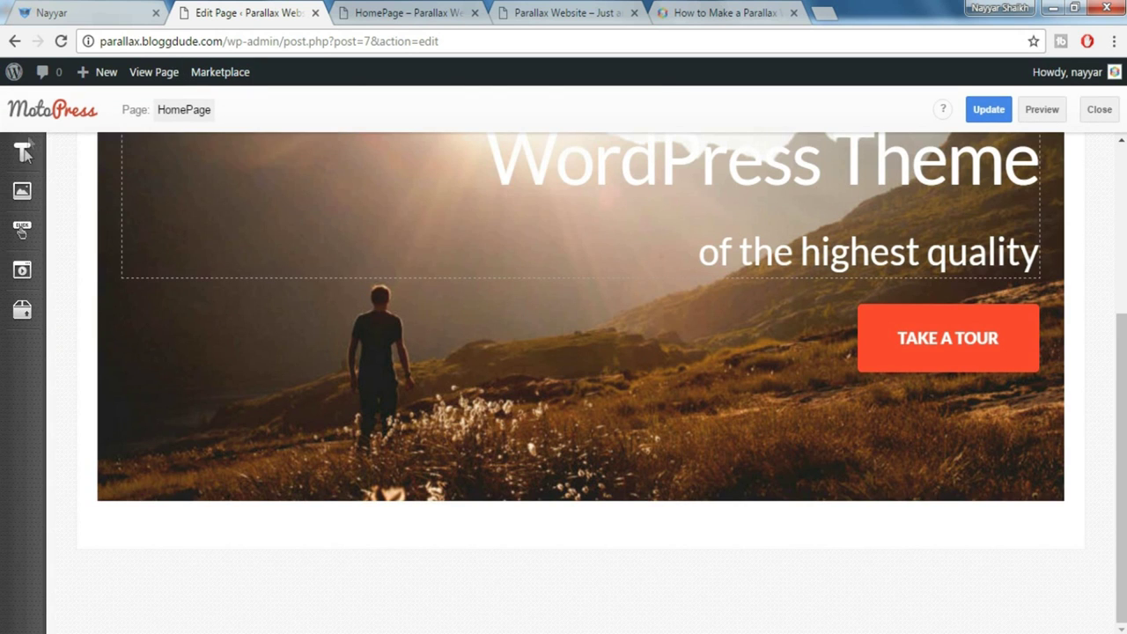
mouse_move(24, 151)
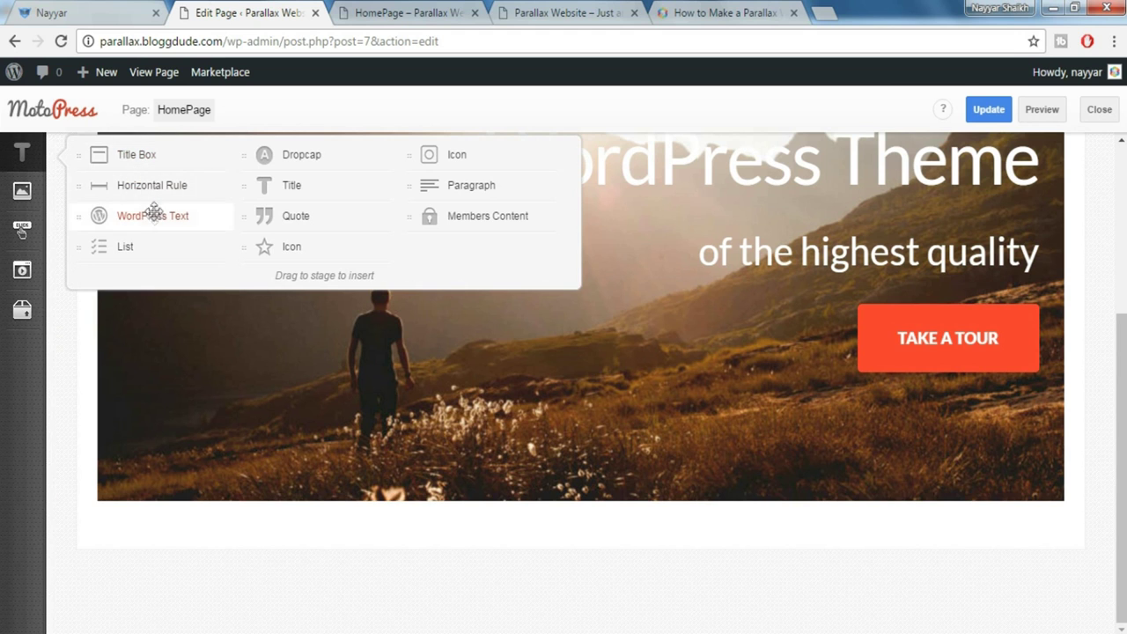
Place a WordPress Text block below the hero and upload all Monstroid Images
drag(154, 218, 290, 581)
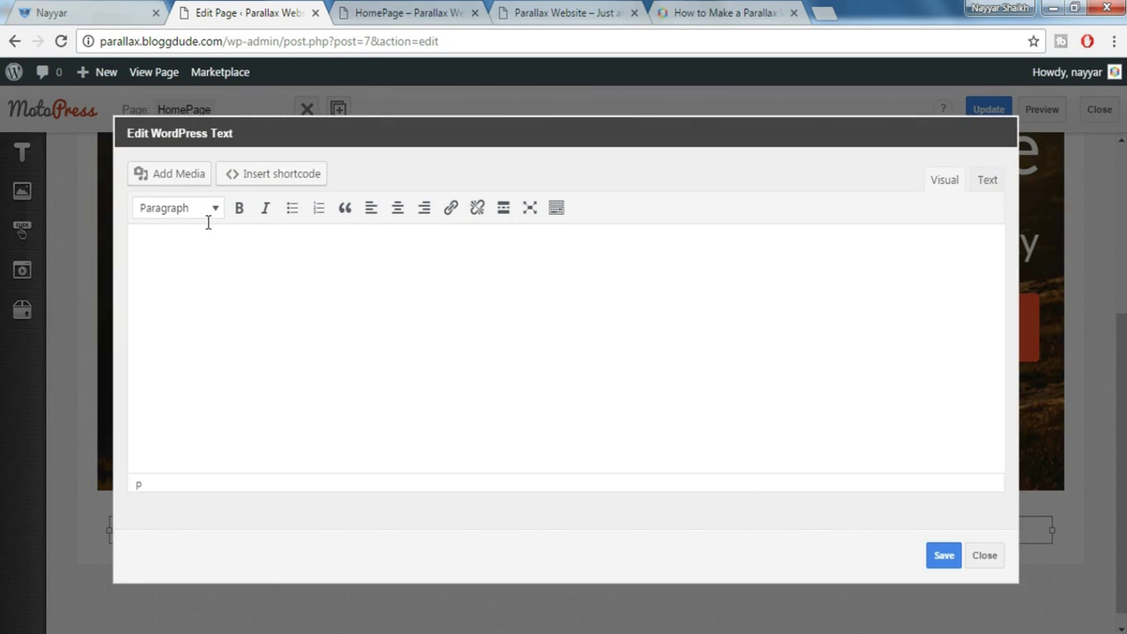
click(163, 180)
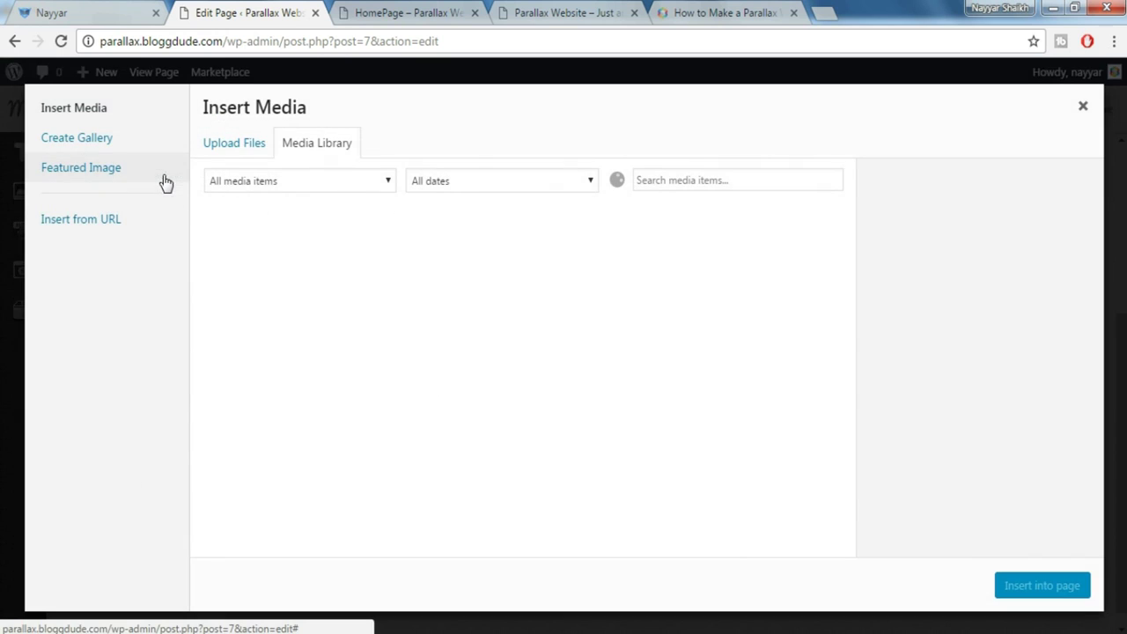
click(235, 152)
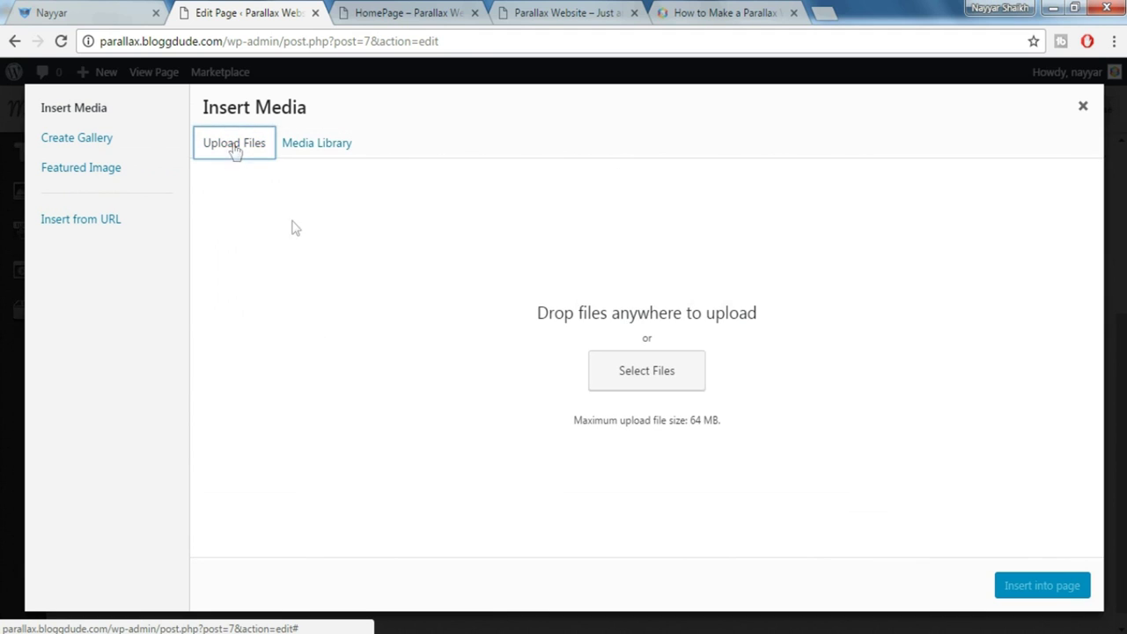
click(633, 377)
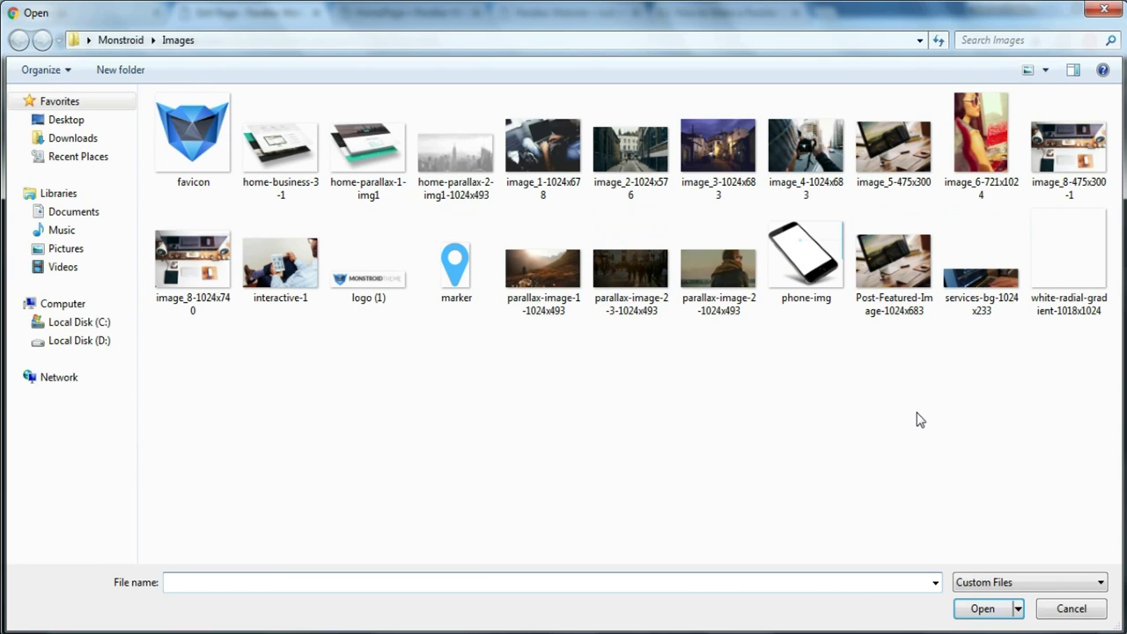
click(725, 276)
key(ctrl+a)
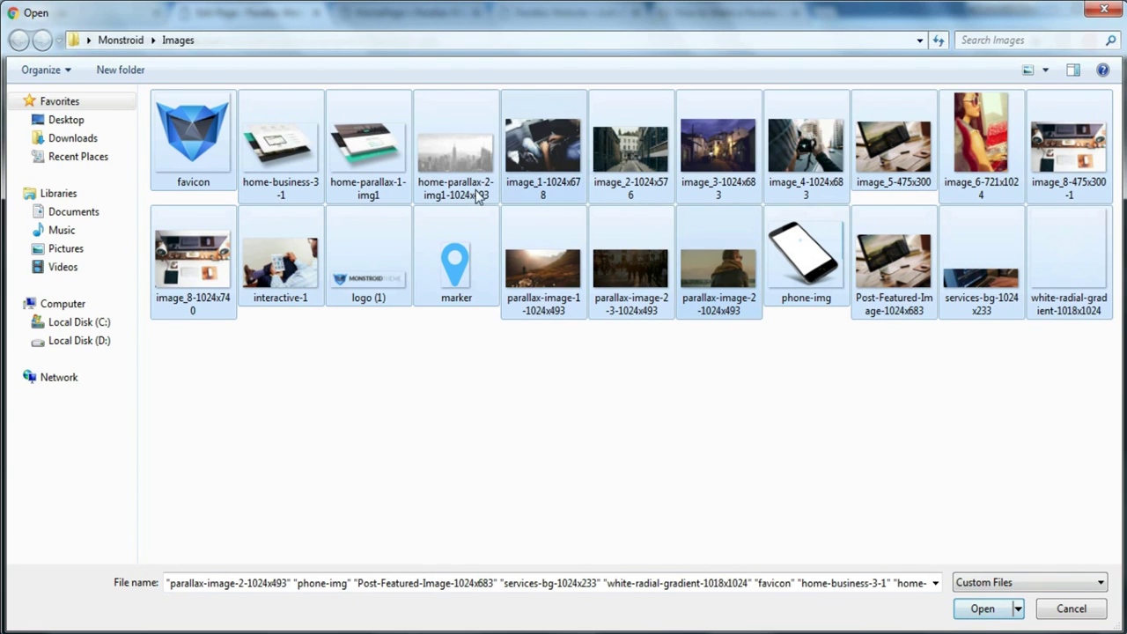
click(981, 609)
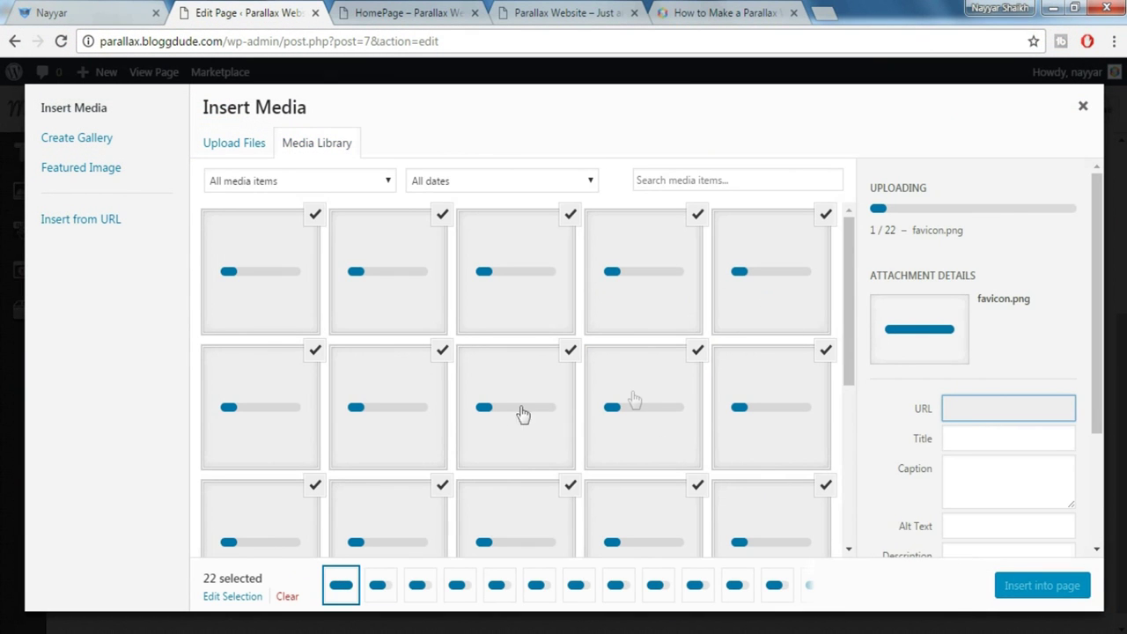
scroll(713, 440, down, 1)
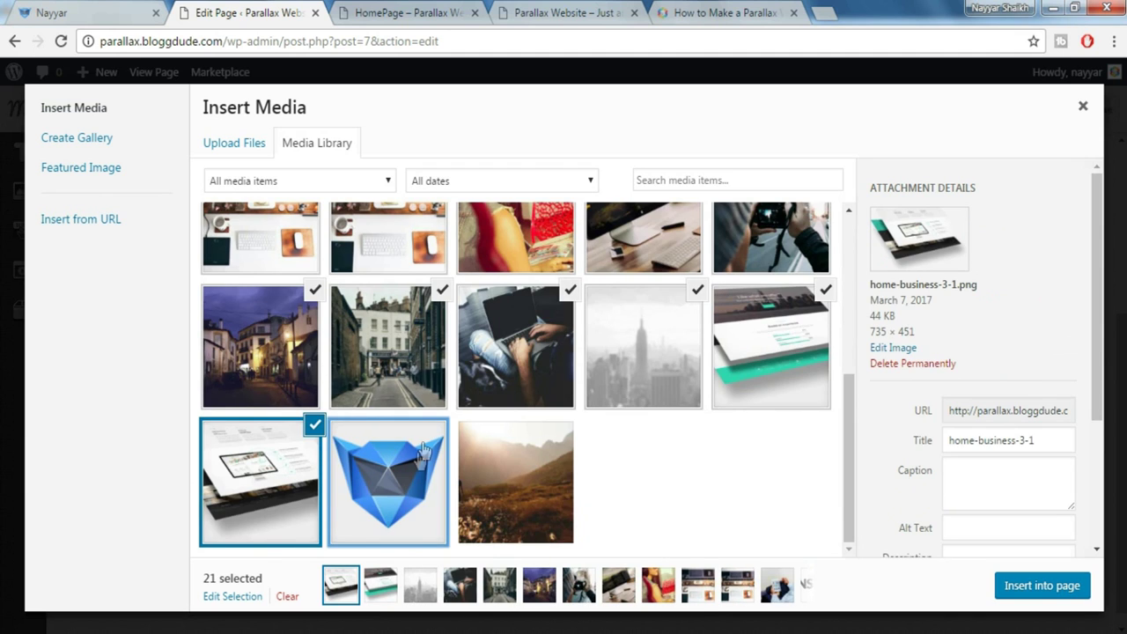
Keep only home-business-3-1 selected and insert it into the text block
click(312, 292)
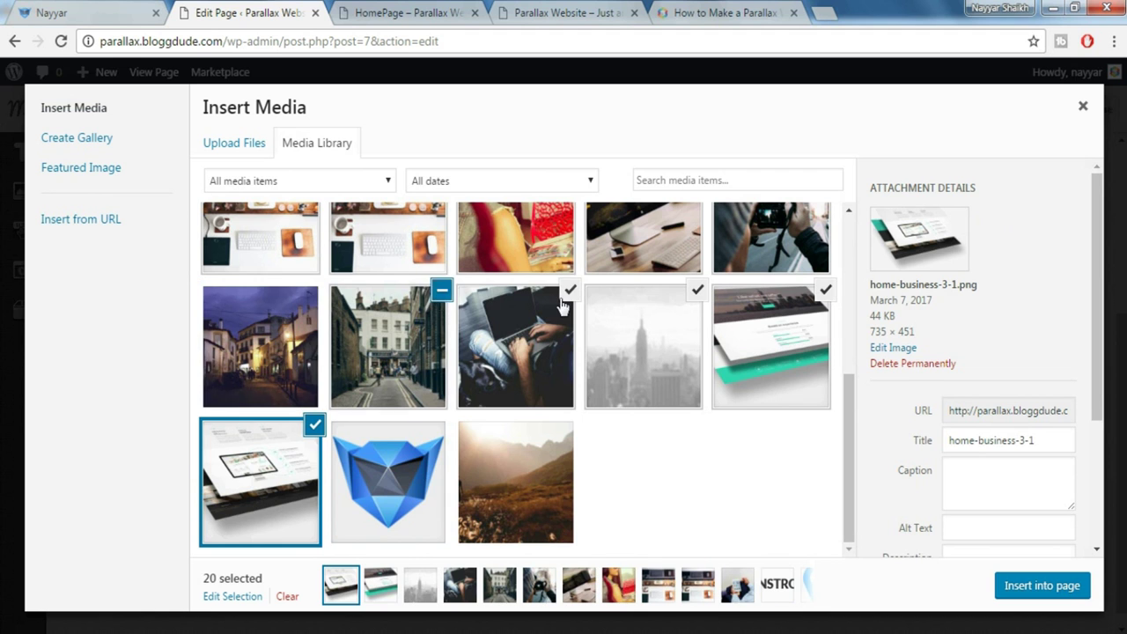
click(442, 289)
click(570, 290)
click(667, 317)
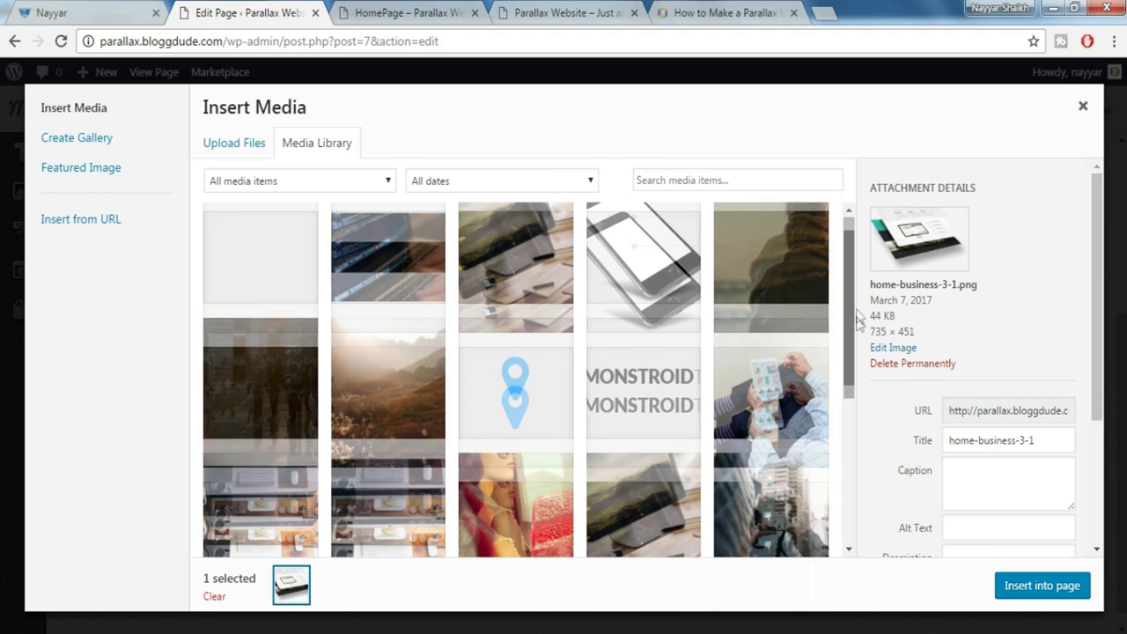
scroll(856, 352, down, 5)
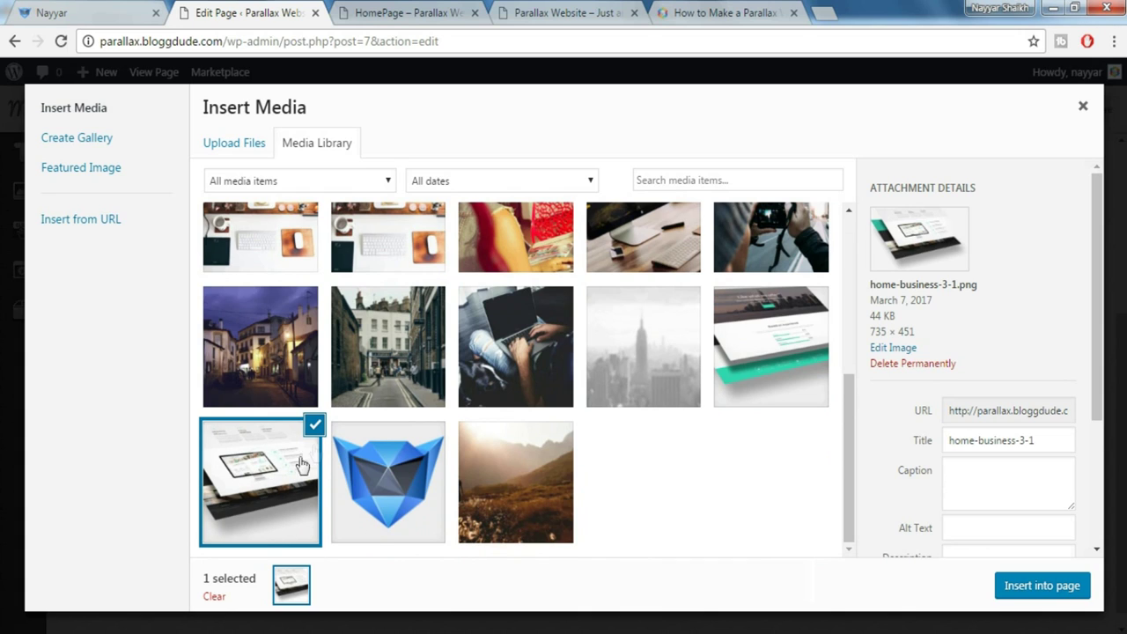
click(1048, 590)
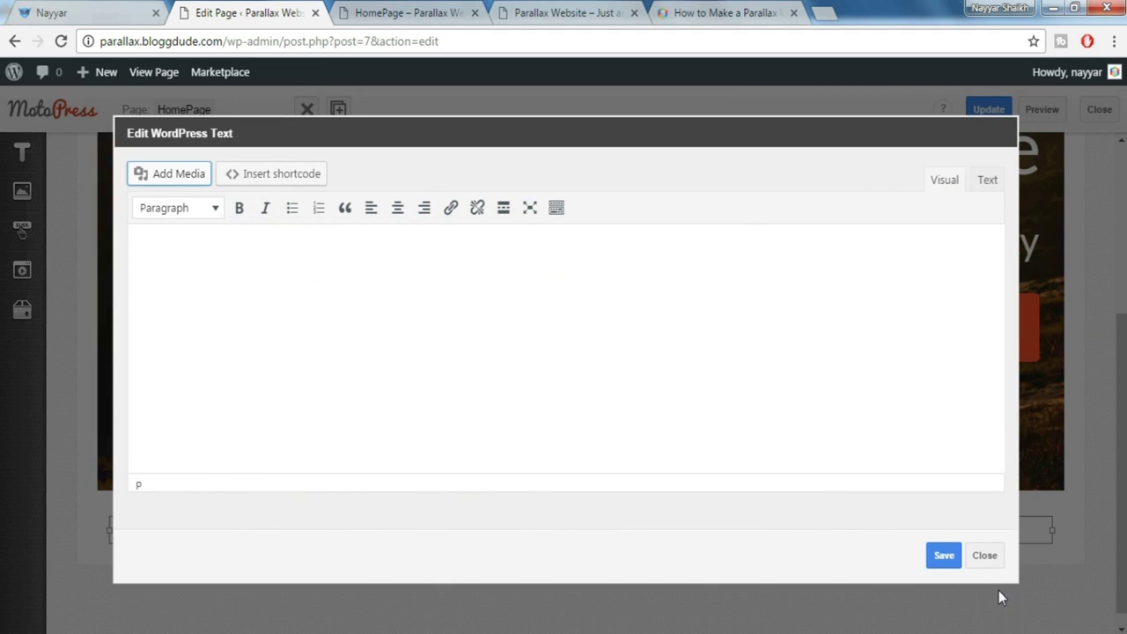
Resize the inserted layered-screens image to Full Size 735 × 451 and save the text block
click(284, 299)
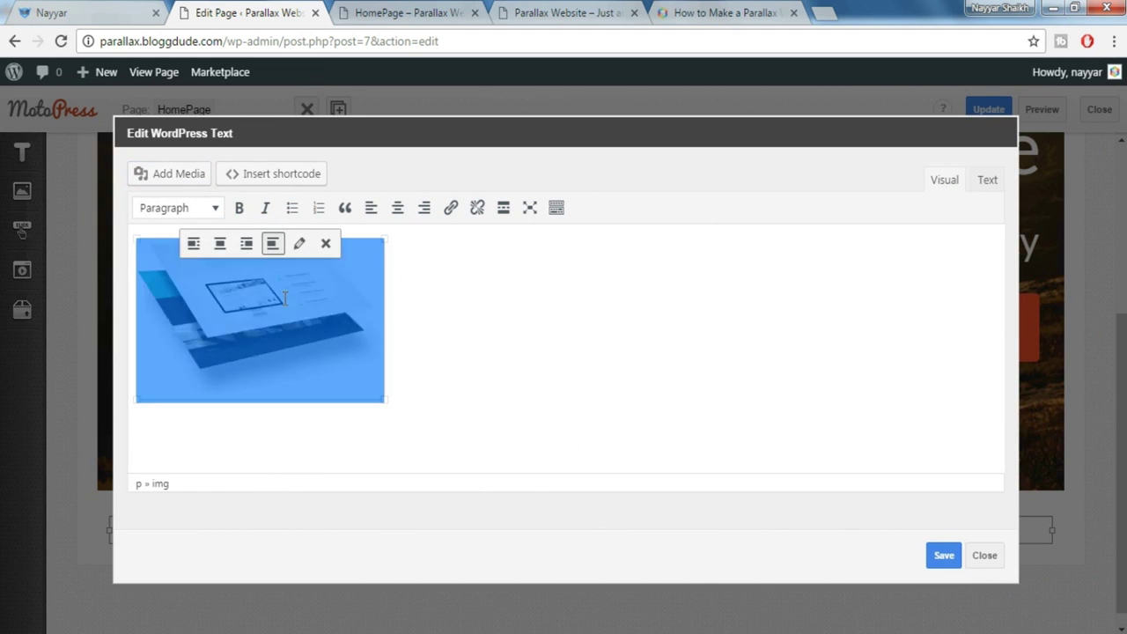
click(300, 247)
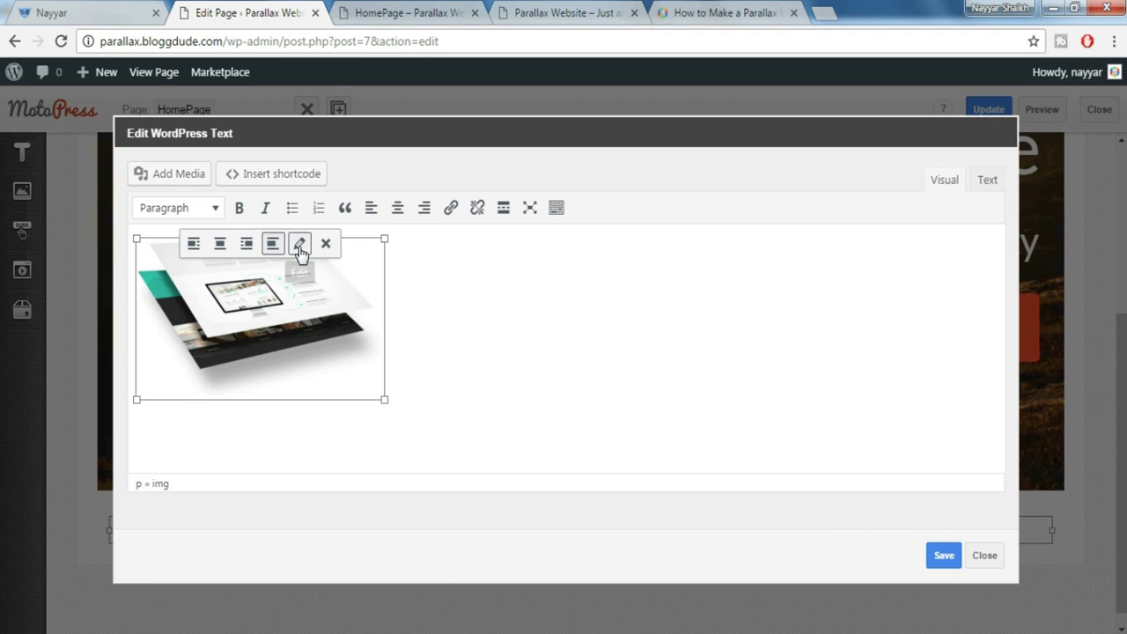
click(310, 338)
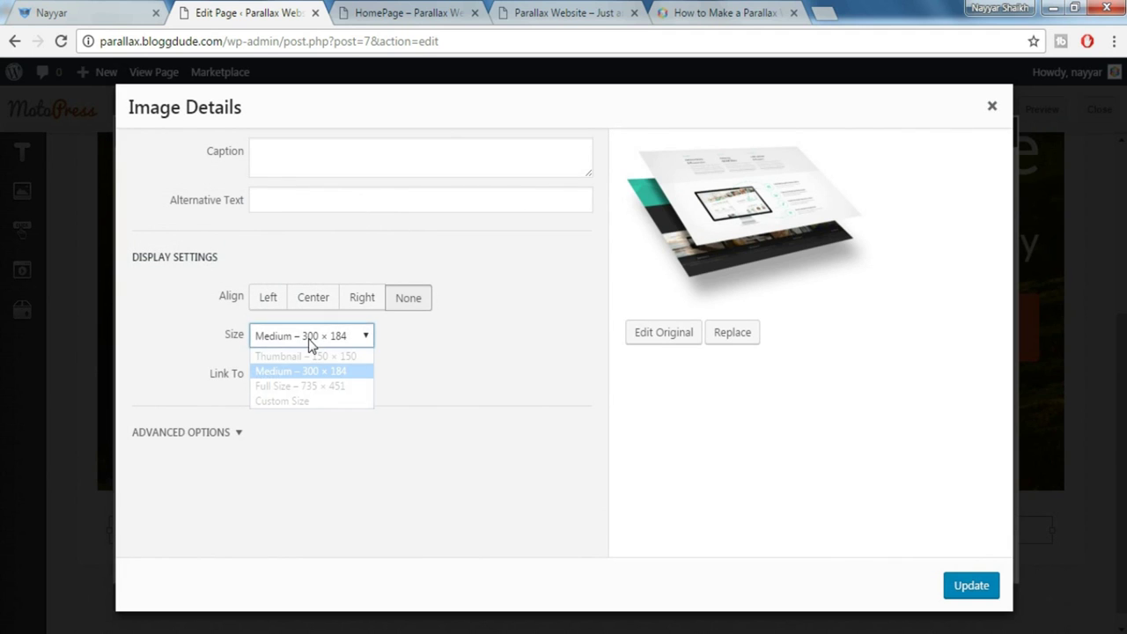
click(293, 385)
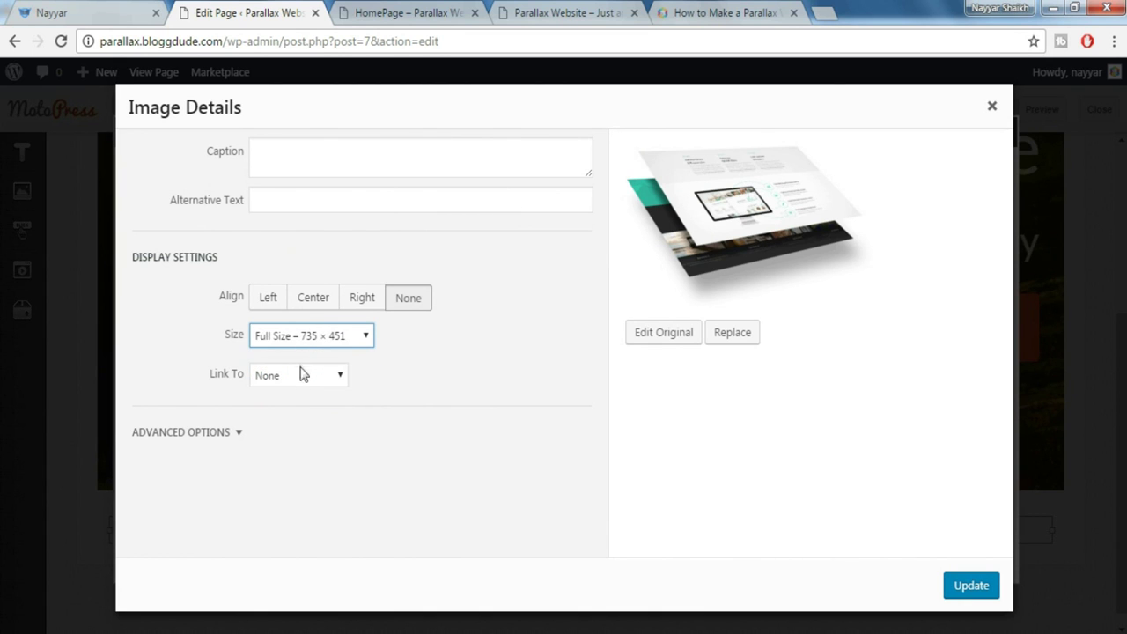
click(973, 586)
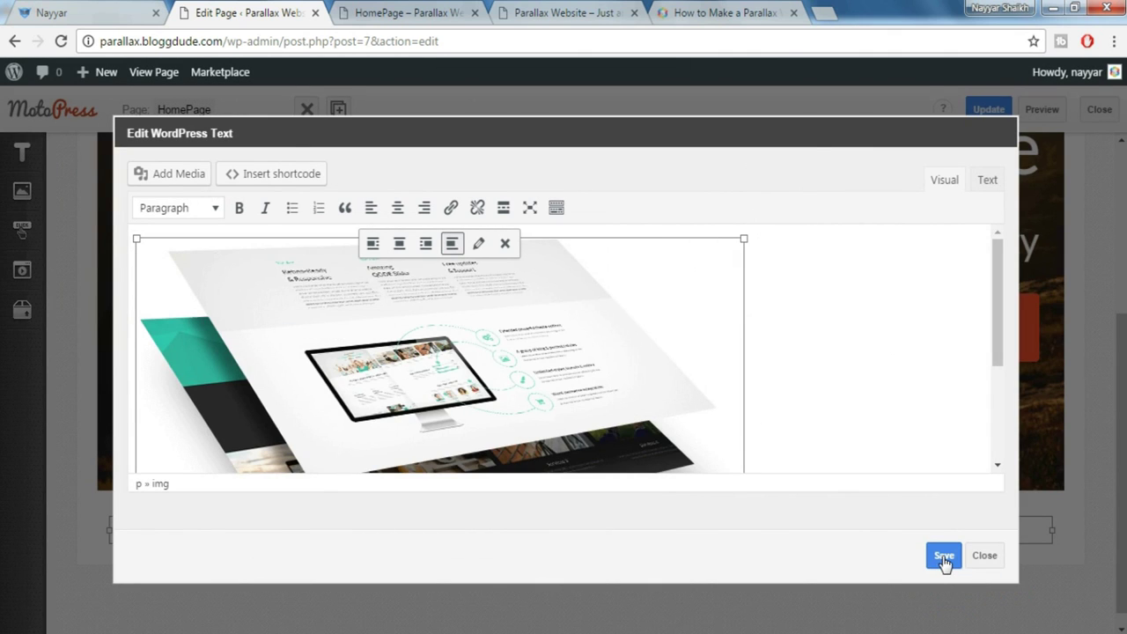
click(943, 559)
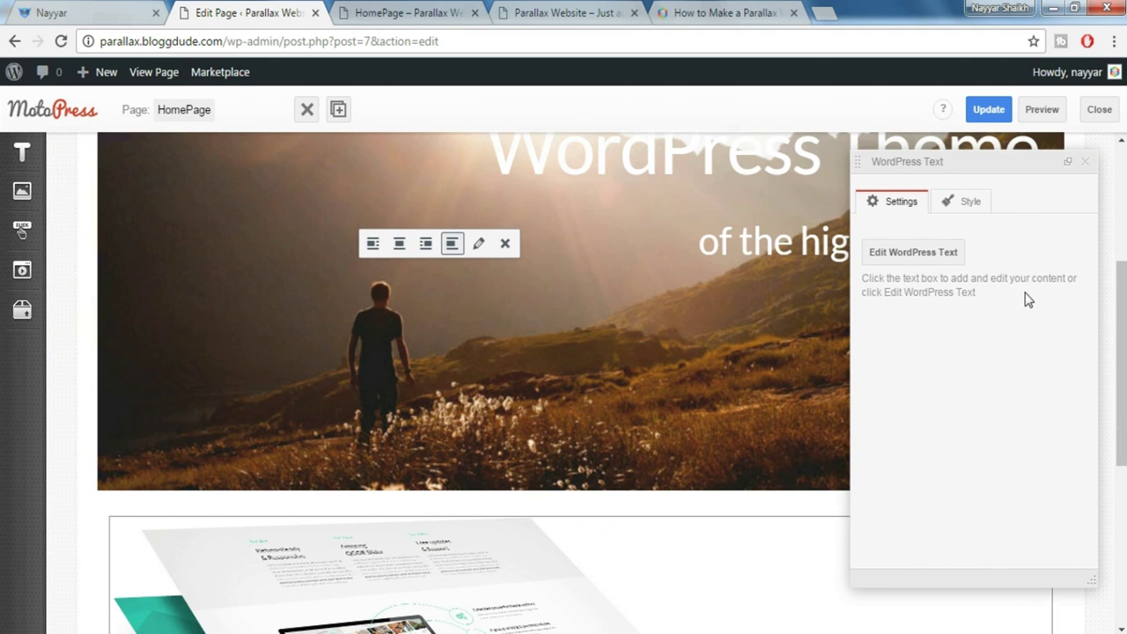
Close the text block settings and compare the image with the live Monstroid demo
scroll(1025, 297, down, 2)
click(1083, 160)
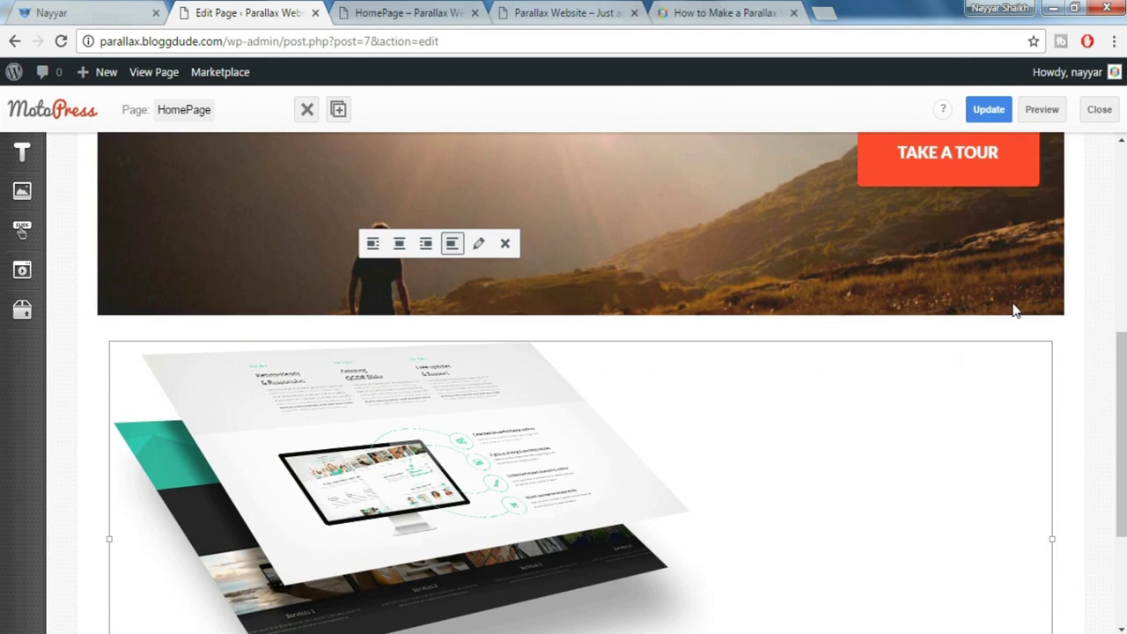
scroll(712, 418, down, 1)
click(80, 12)
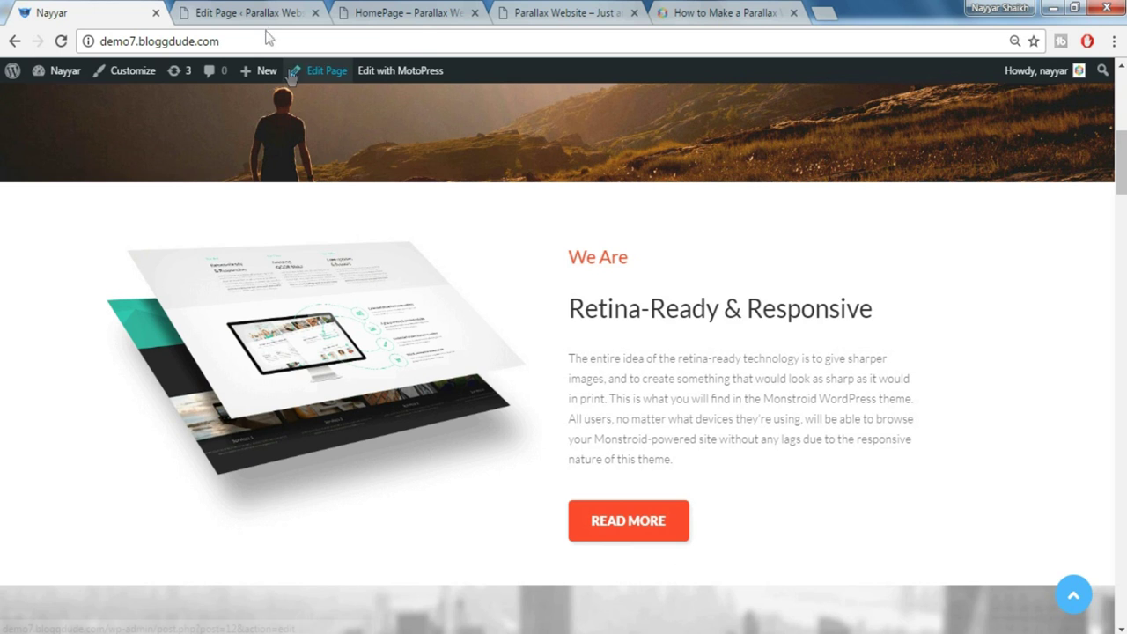
click(252, 12)
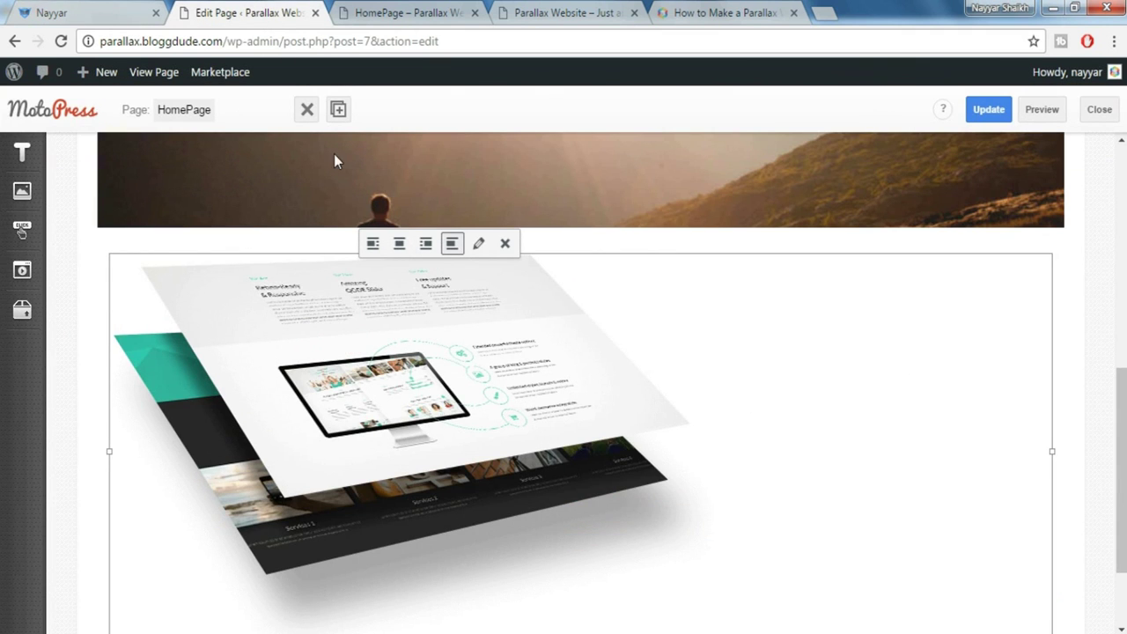
Recheck the demo, then drag a Title Box element onto the page
click(110, 11)
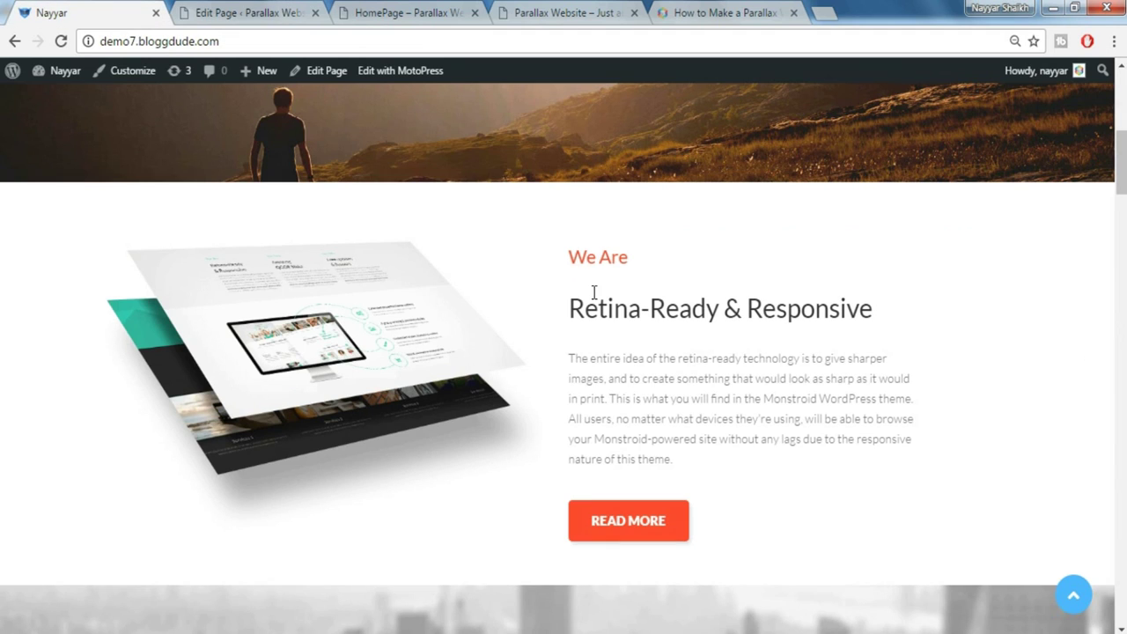
click(267, 8)
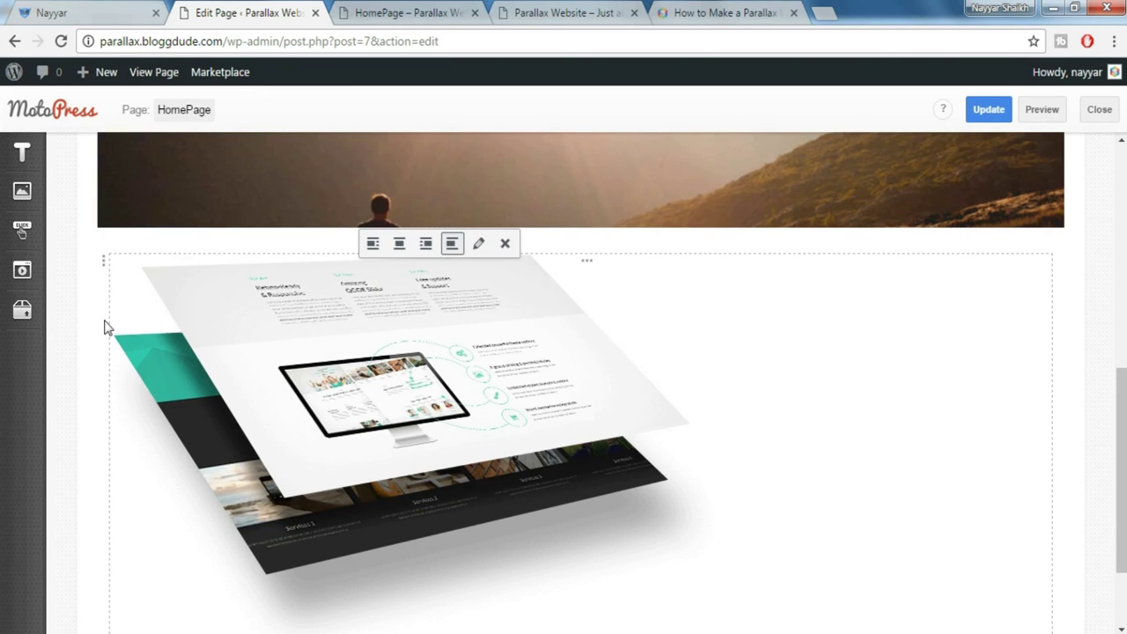
mouse_move(24, 155)
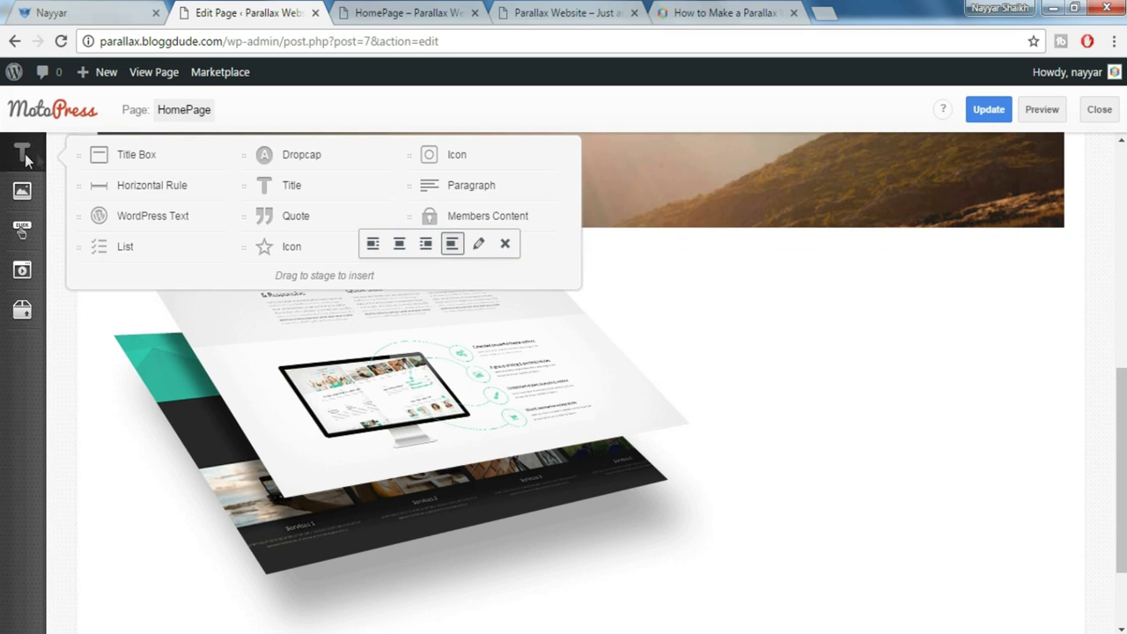
mouse_move(124, 156)
mouse_down()
mouse_move(446, 176)
mouse_move(723, 271)
mouse_move(943, 322)
mouse_move(1003, 327)
mouse_move(1069, 311)
mouse_move(1069, 322)
mouse_move(1069, 299)
mouse_move(1070, 339)
mouse_up()
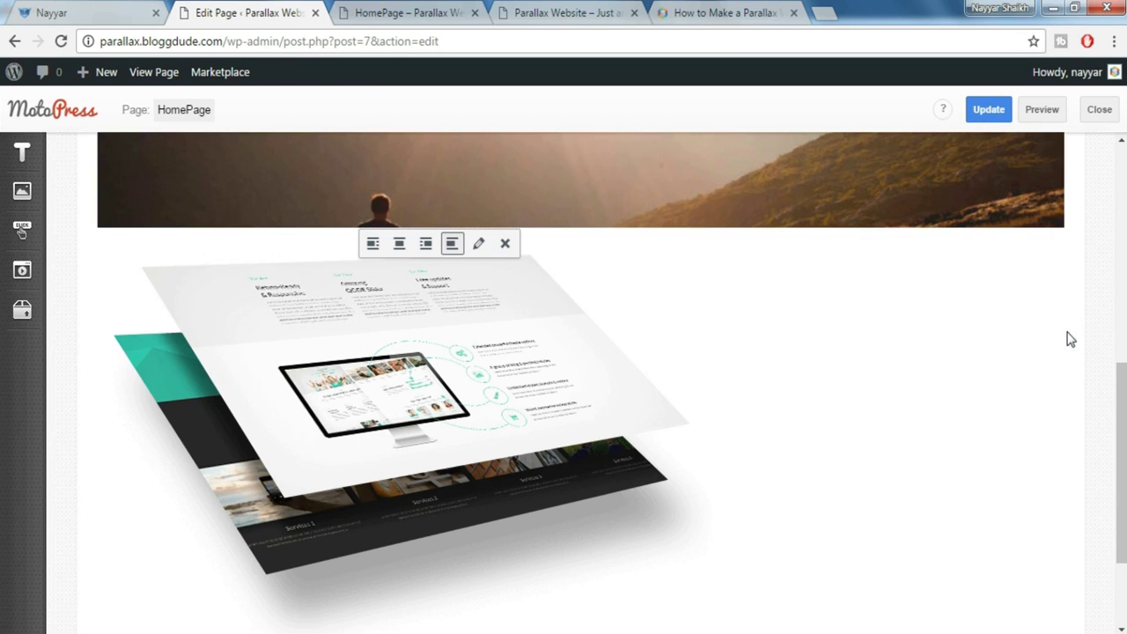
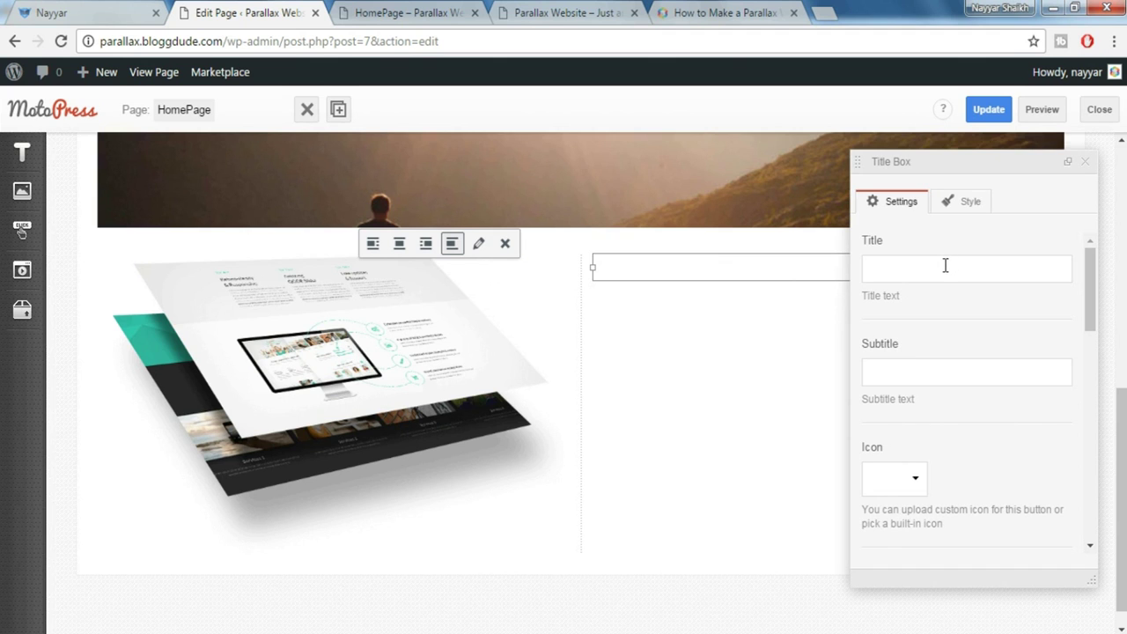
Copy 'Retina-Ready & Responsive' from the demo site as the title and 'We Are' as the subtitle
click(44, 8)
drag(573, 307, 880, 301)
key(ctrl+c)
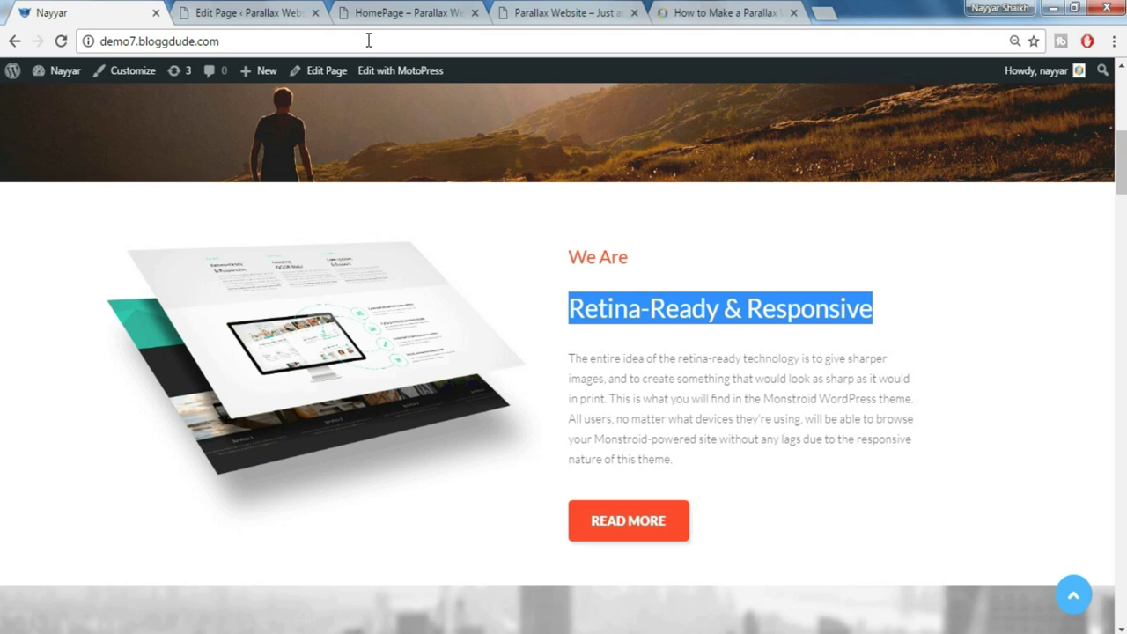
click(269, 9)
key(ctrl+v)
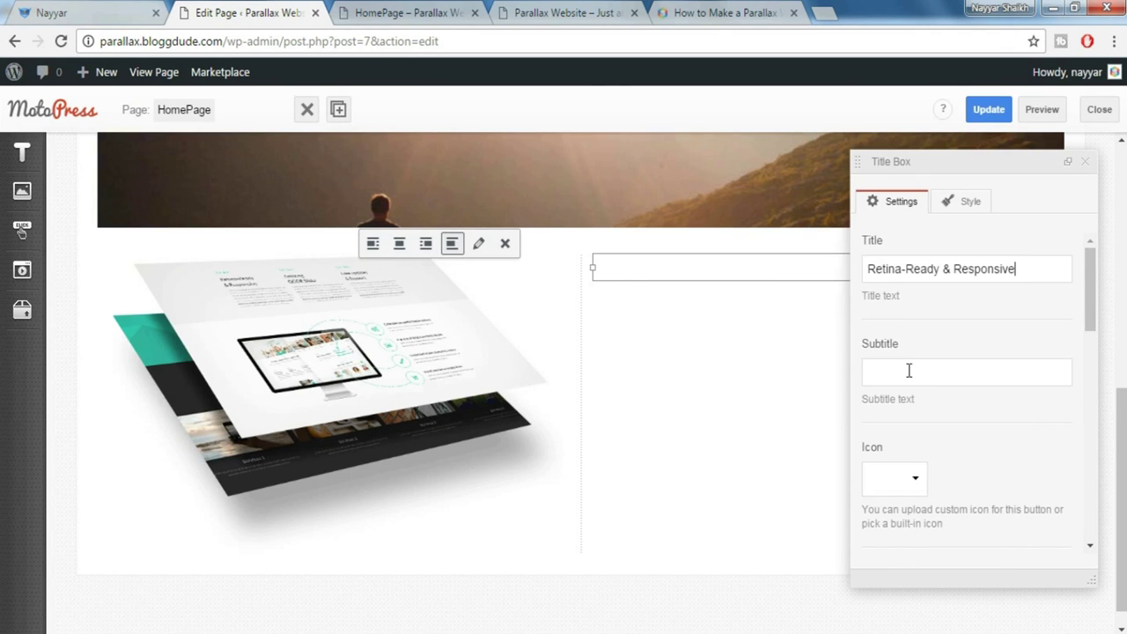
click(36, 8)
drag(568, 256, 636, 264)
key(ctrl+c)
click(271, 10)
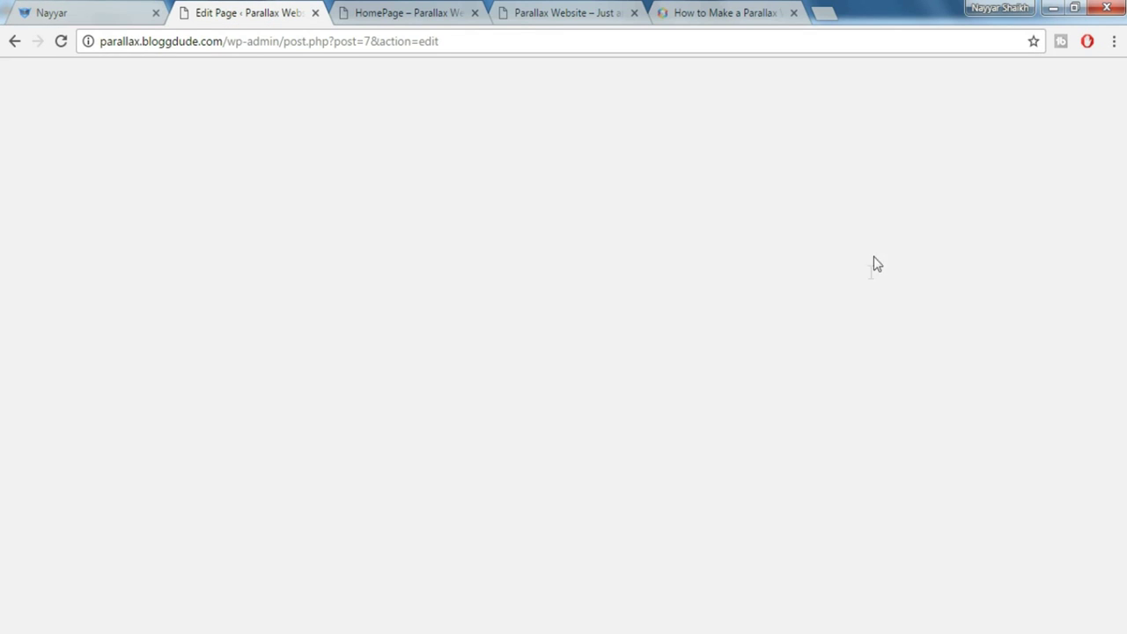
key(ctrl+v)
Compare the Title Box with the live demo site and clear the demo page's text selection
scroll(1000, 428, down, 2)
scroll(1000, 432, down, 3)
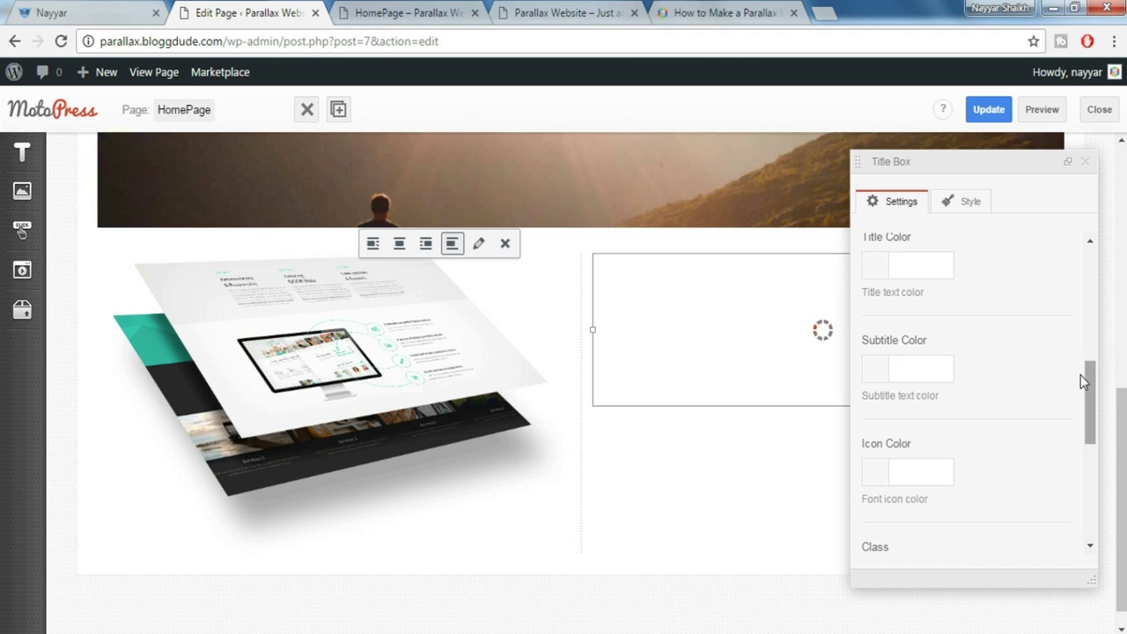
scroll(1089, 374, up, 1)
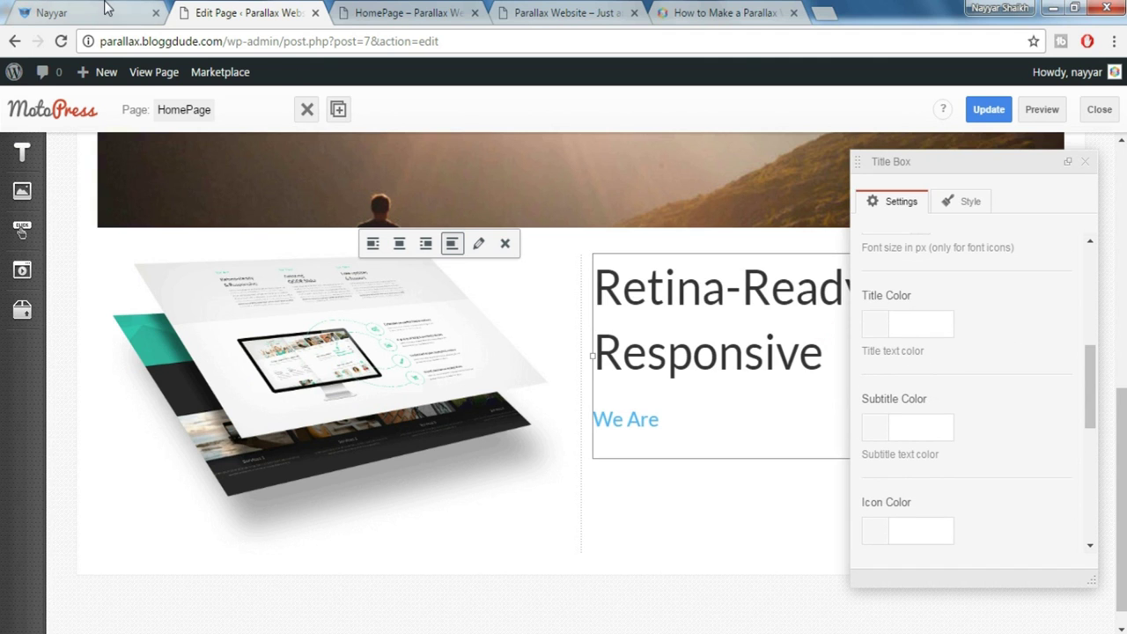
click(105, 11)
click(710, 321)
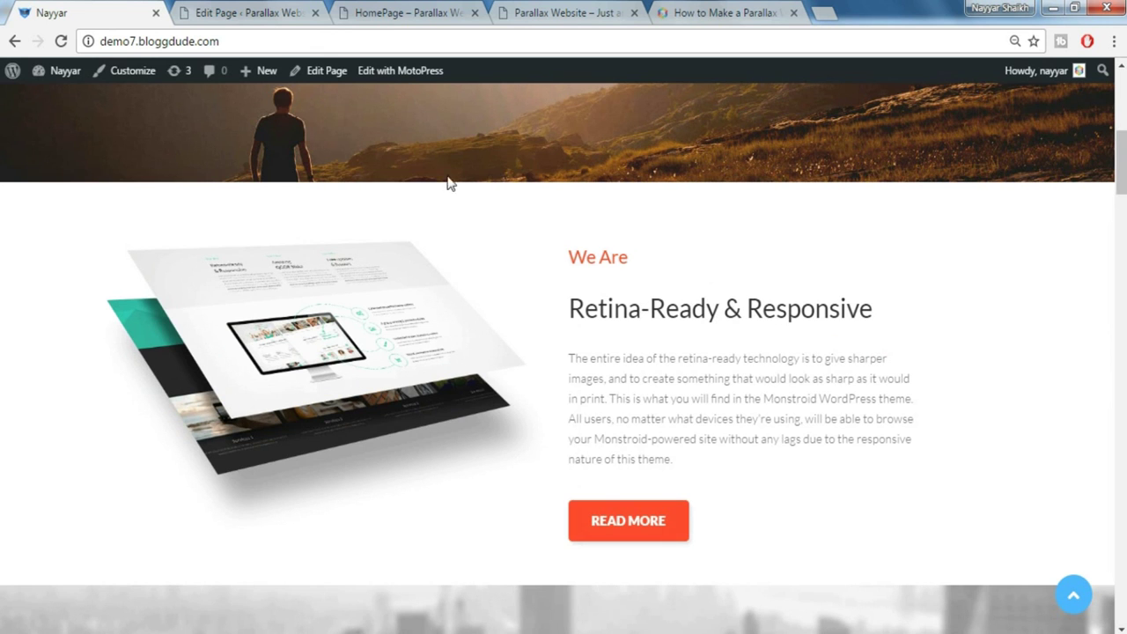
click(227, 11)
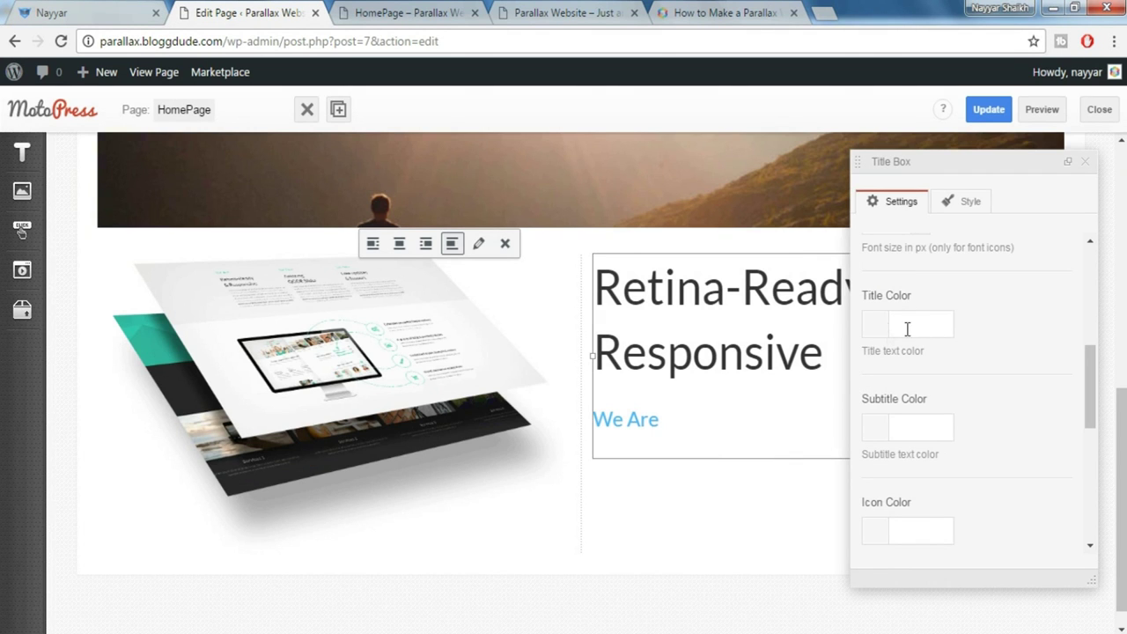
Set the order to 'Subtitle > Title' and the title size to Style 2, then close the panel
scroll(992, 411, down, 3)
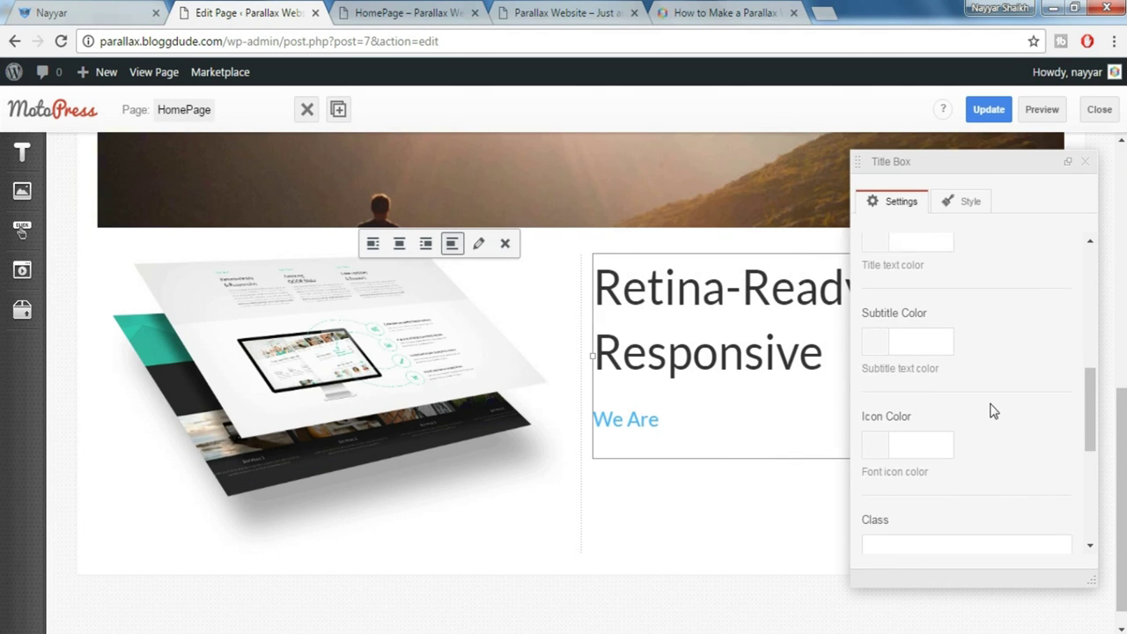
scroll(992, 410, down, 1)
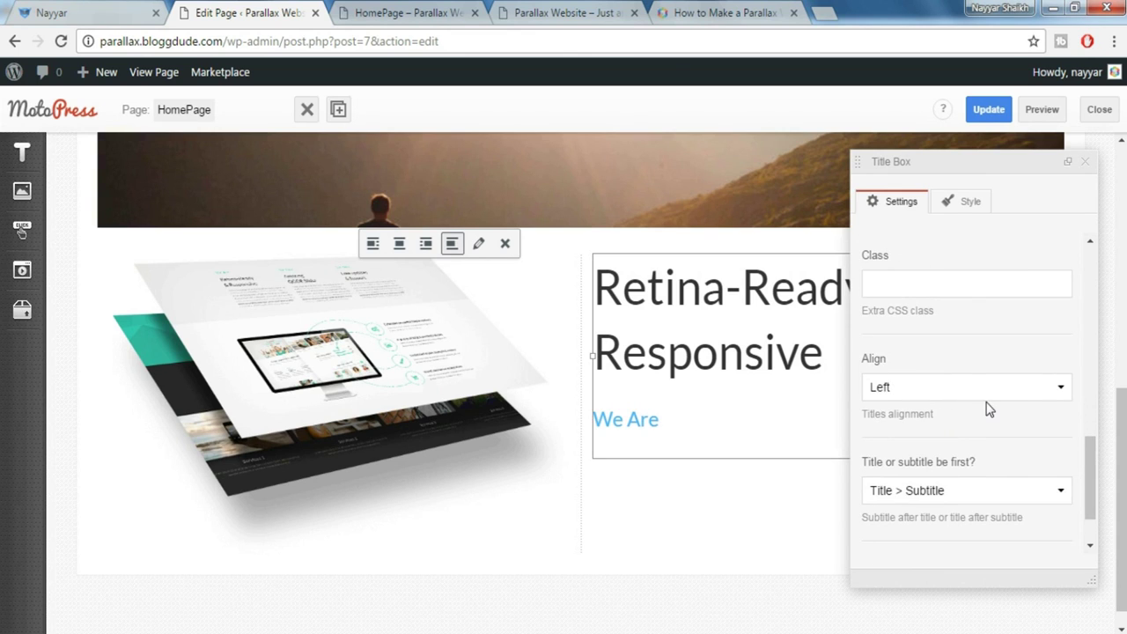
scroll(990, 409, down, 1)
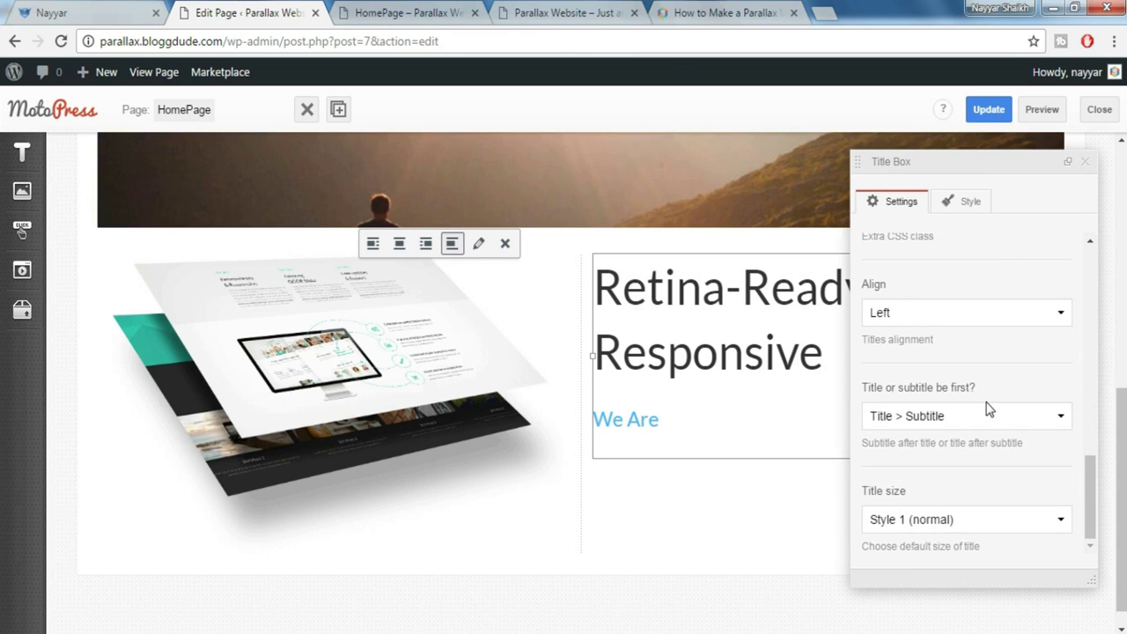
click(936, 426)
click(904, 472)
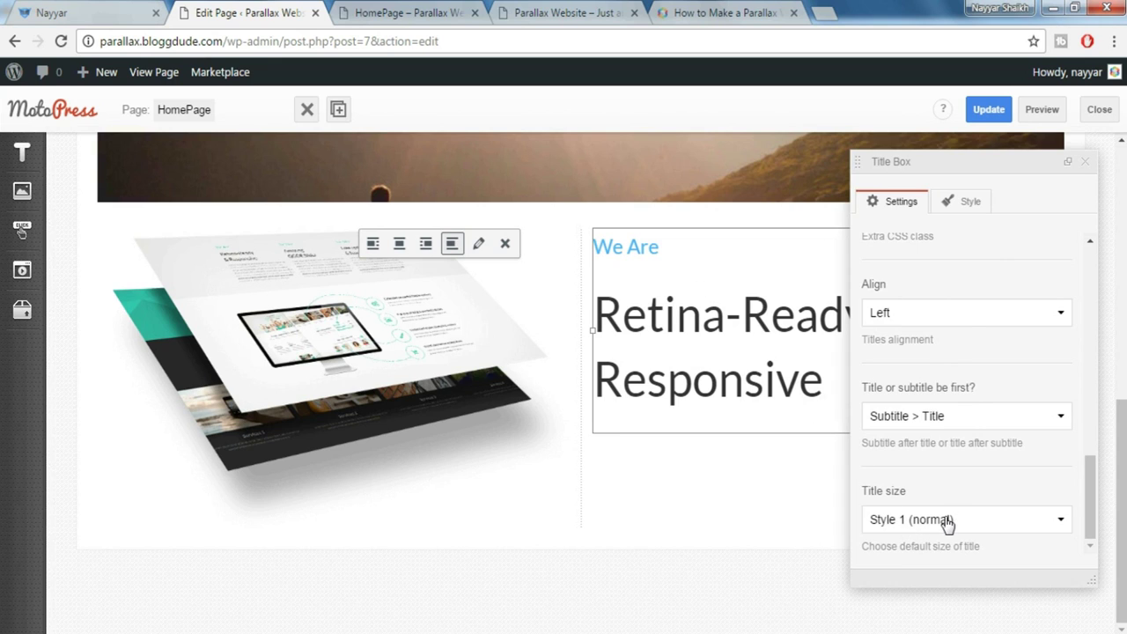
click(947, 521)
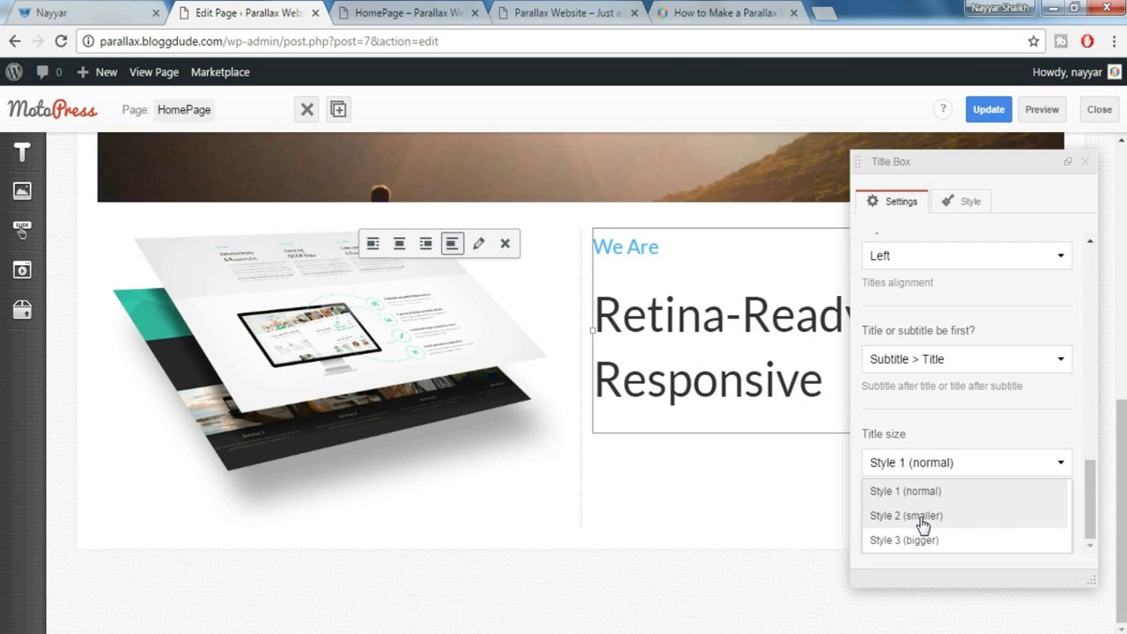
click(922, 520)
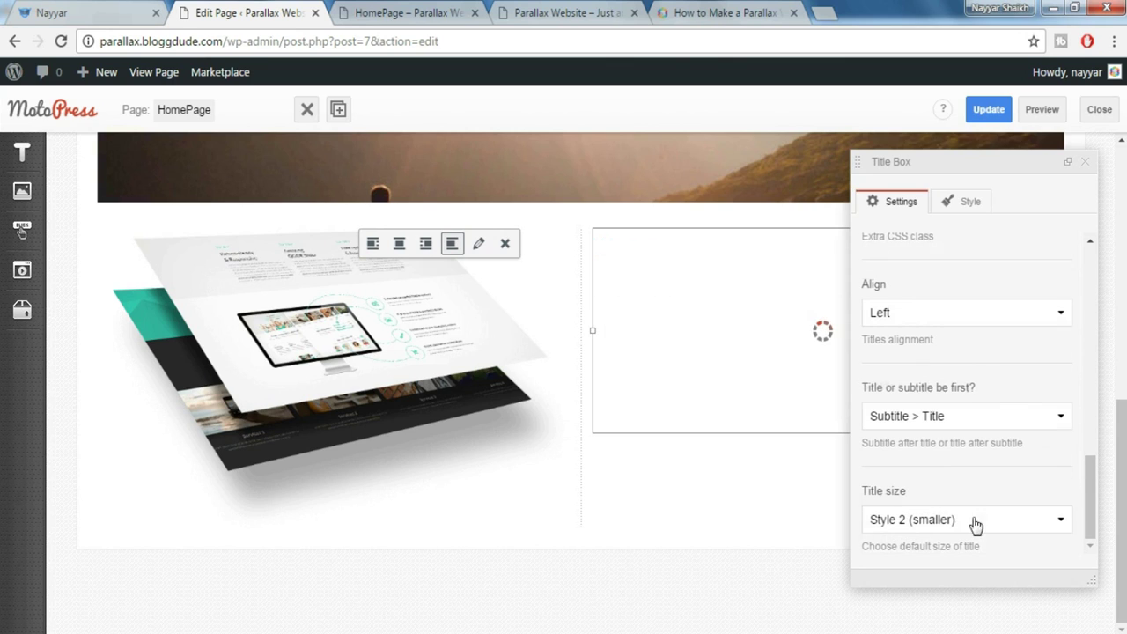
click(1087, 165)
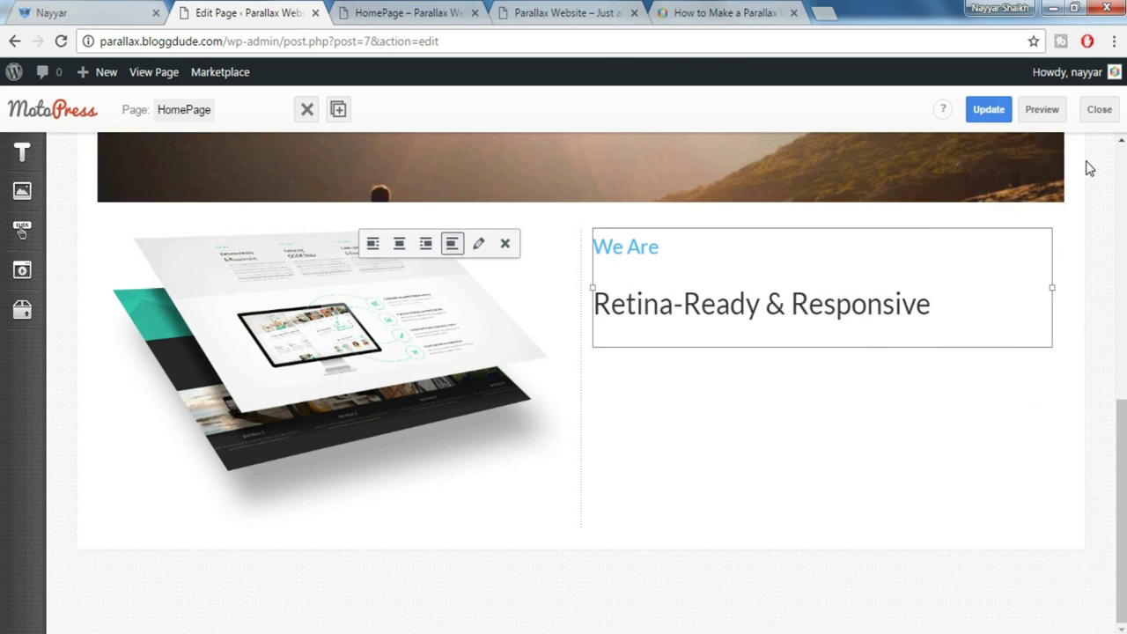
Add a spacer beneath the Title Box from the Other widgets
click(88, 9)
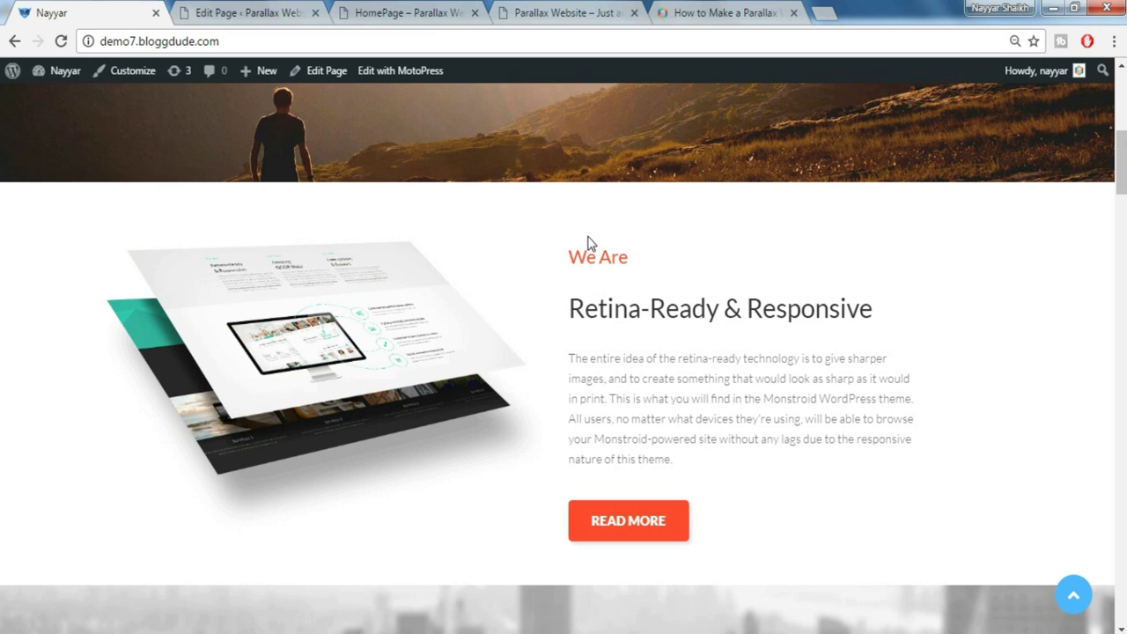
click(235, 7)
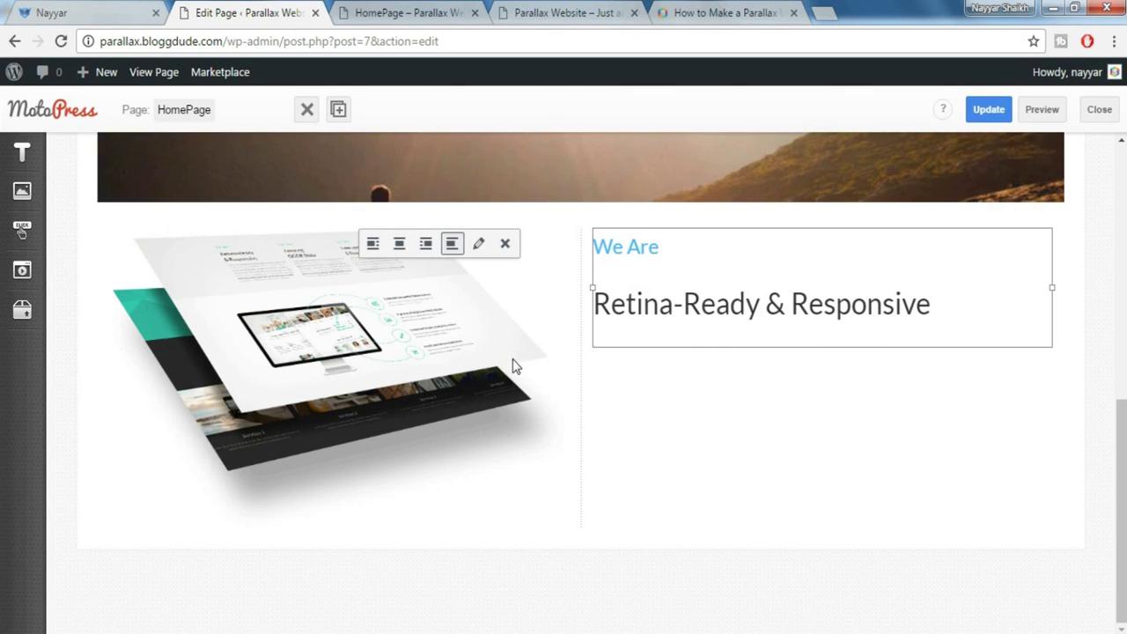
click(23, 310)
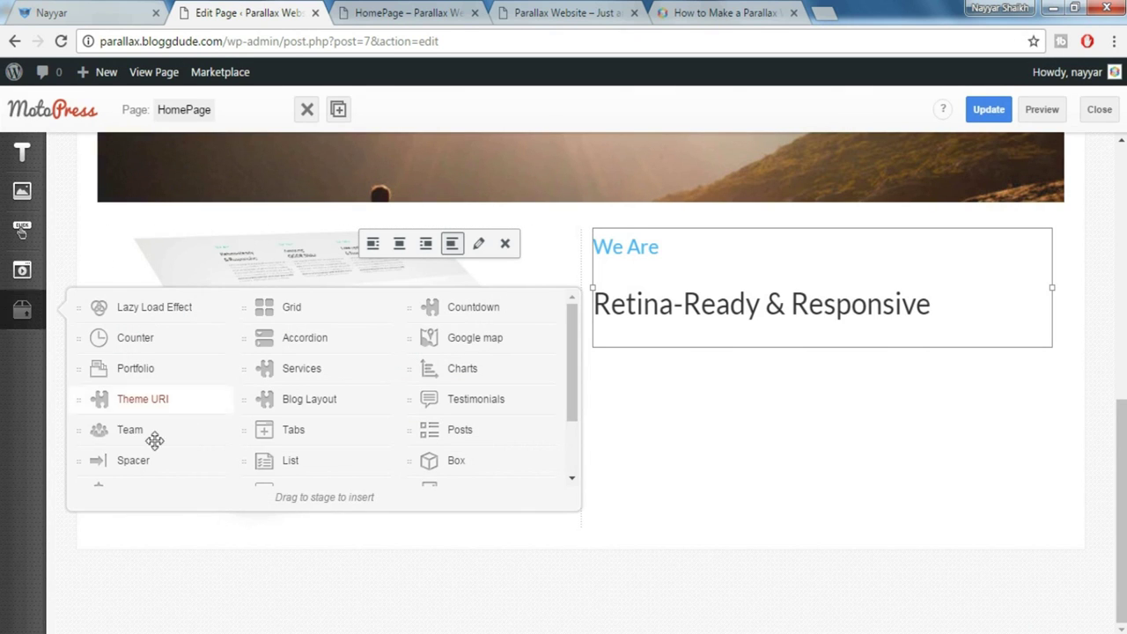
drag(132, 459, 653, 343)
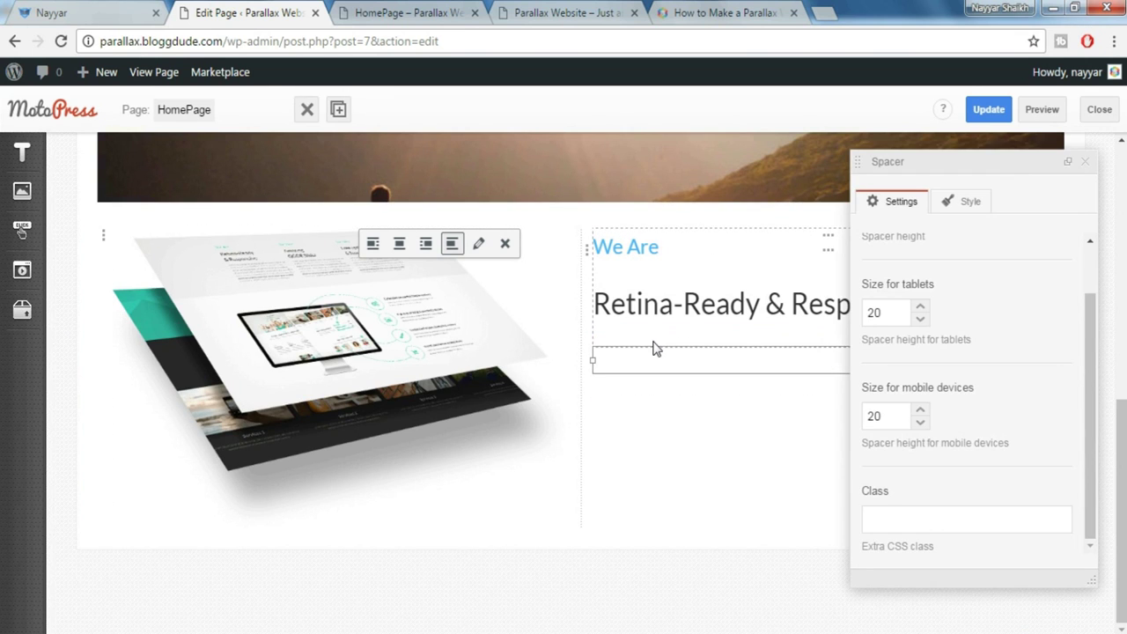
click(654, 348)
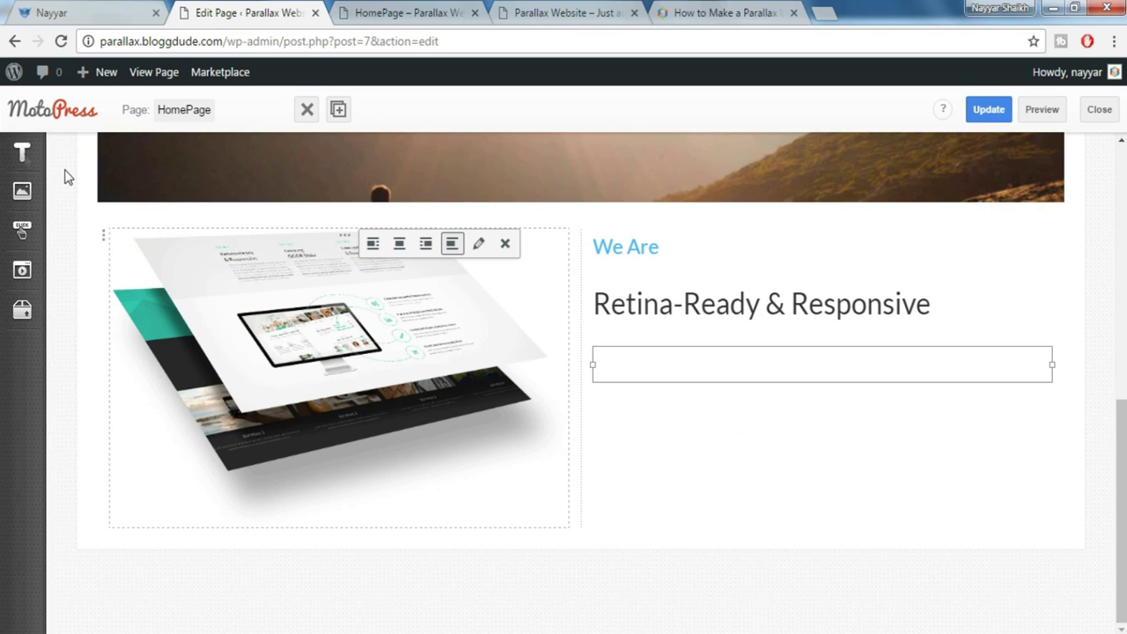
Place a paragraph below the spacer and copy the demo site's retina-ready description for it
mouse_move(24, 158)
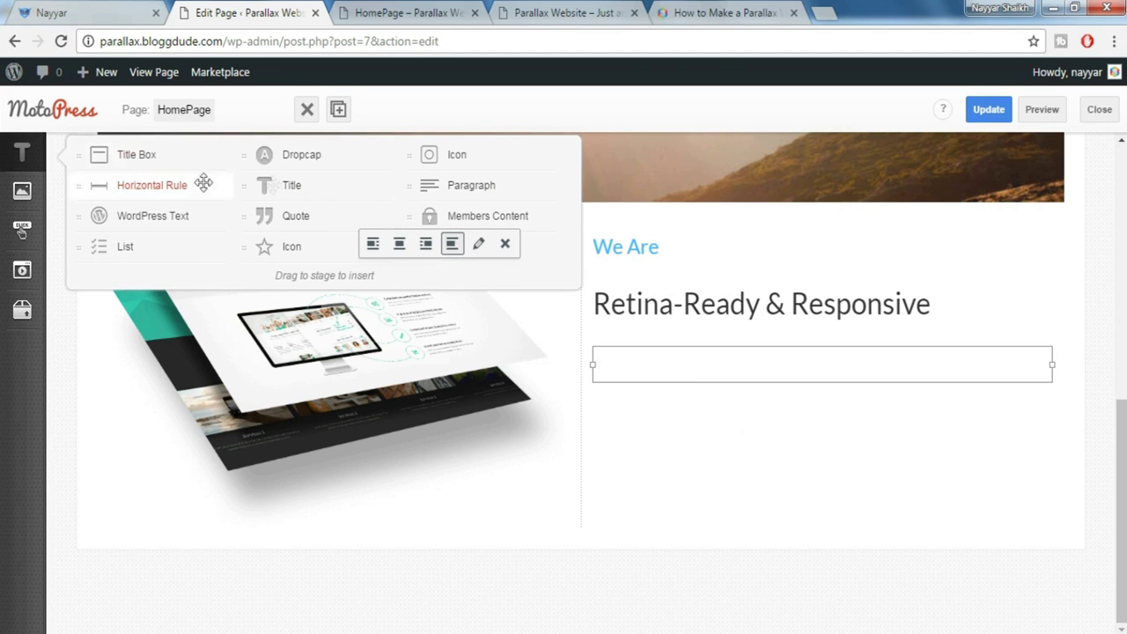
drag(433, 184, 656, 388)
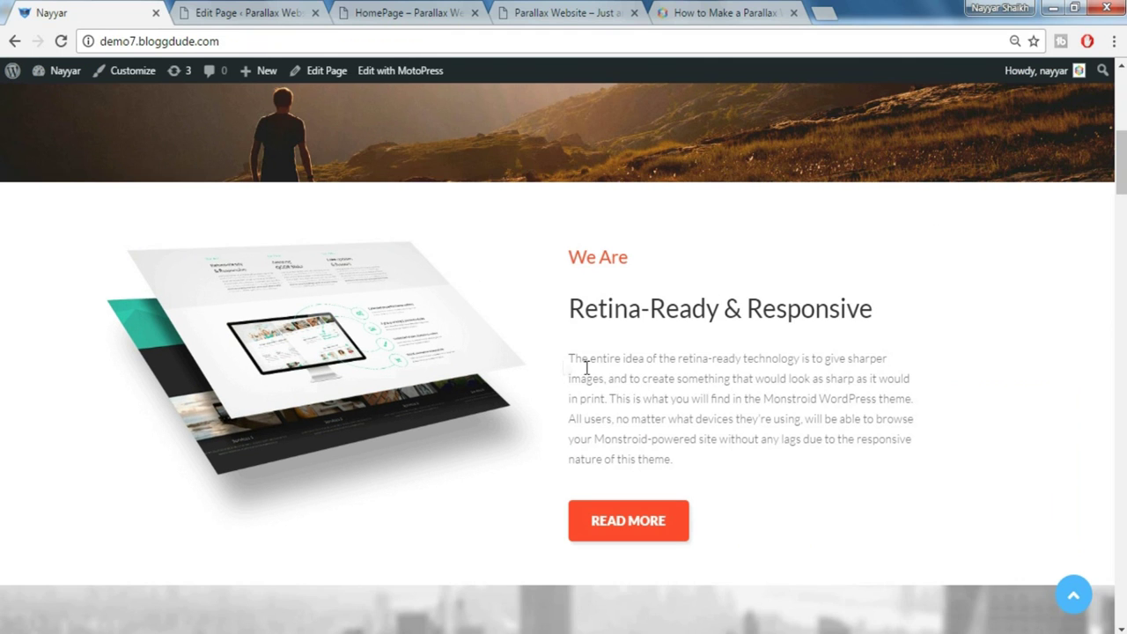
drag(586, 368, 707, 455)
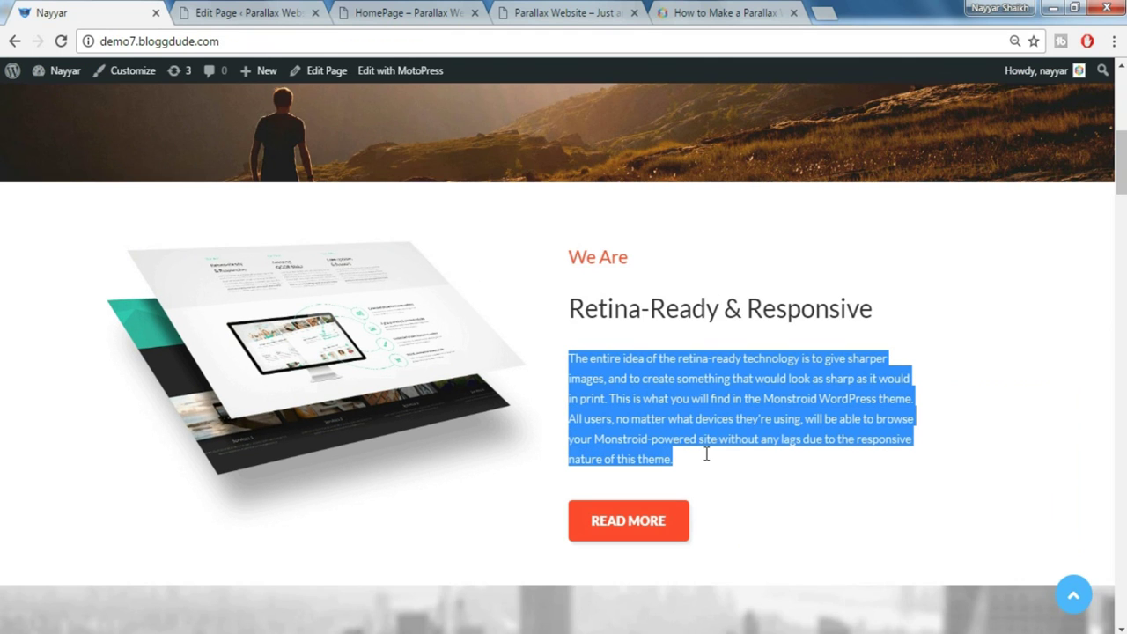
click(255, 12)
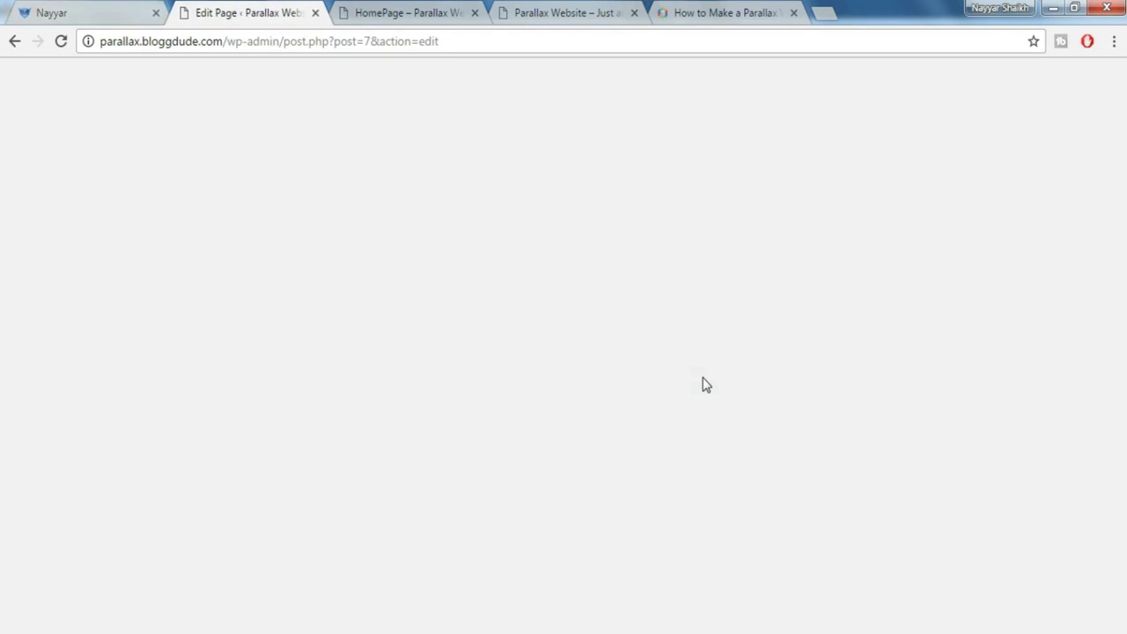
click(83, 12)
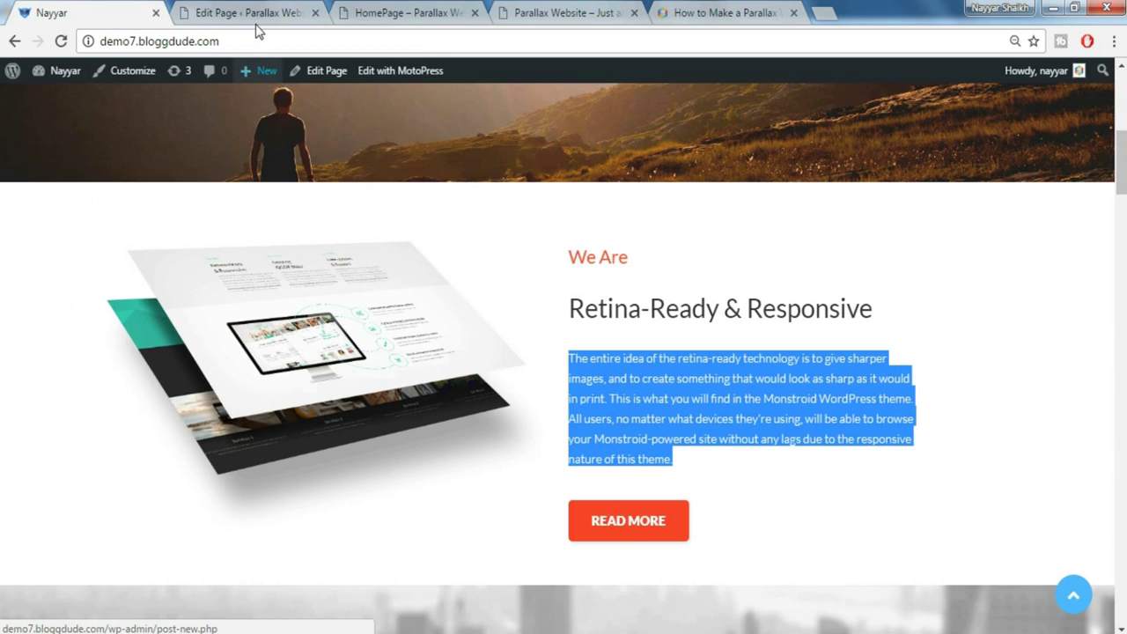
click(257, 12)
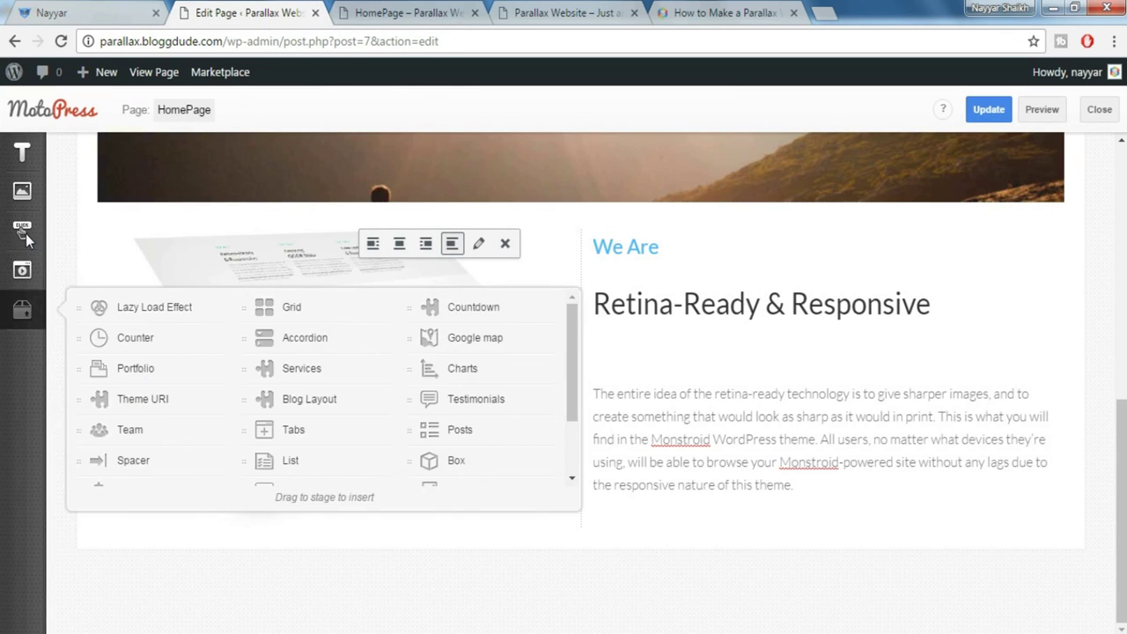
Add a READ MORE button under the paragraph with the red Danger style
mouse_move(25, 233)
drag(142, 222, 671, 506)
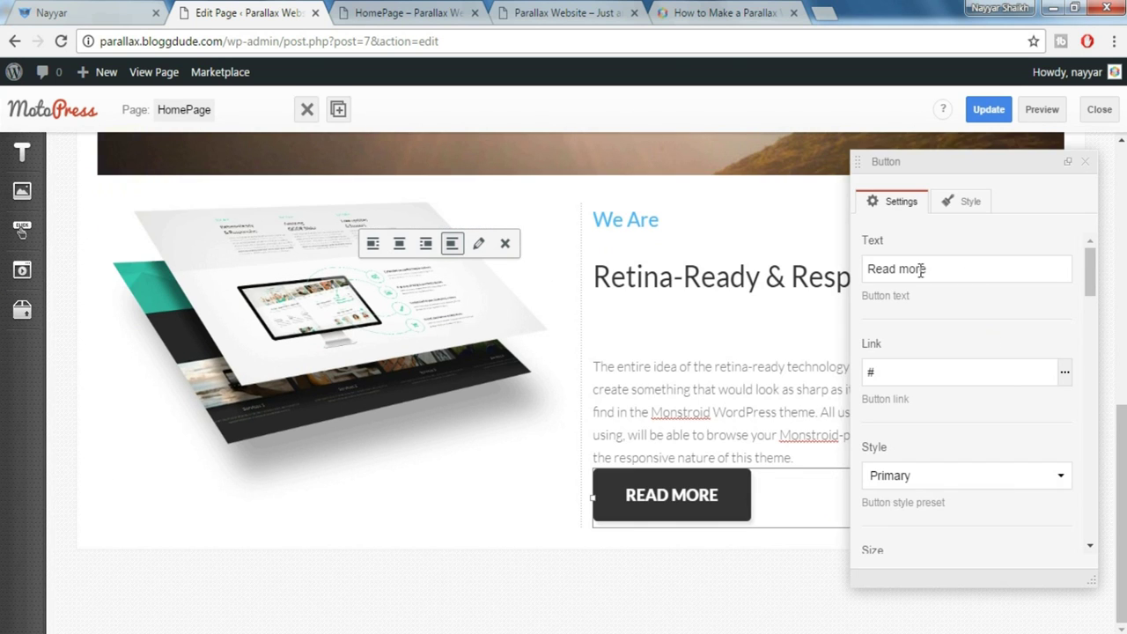
scroll(1012, 403, down, 2)
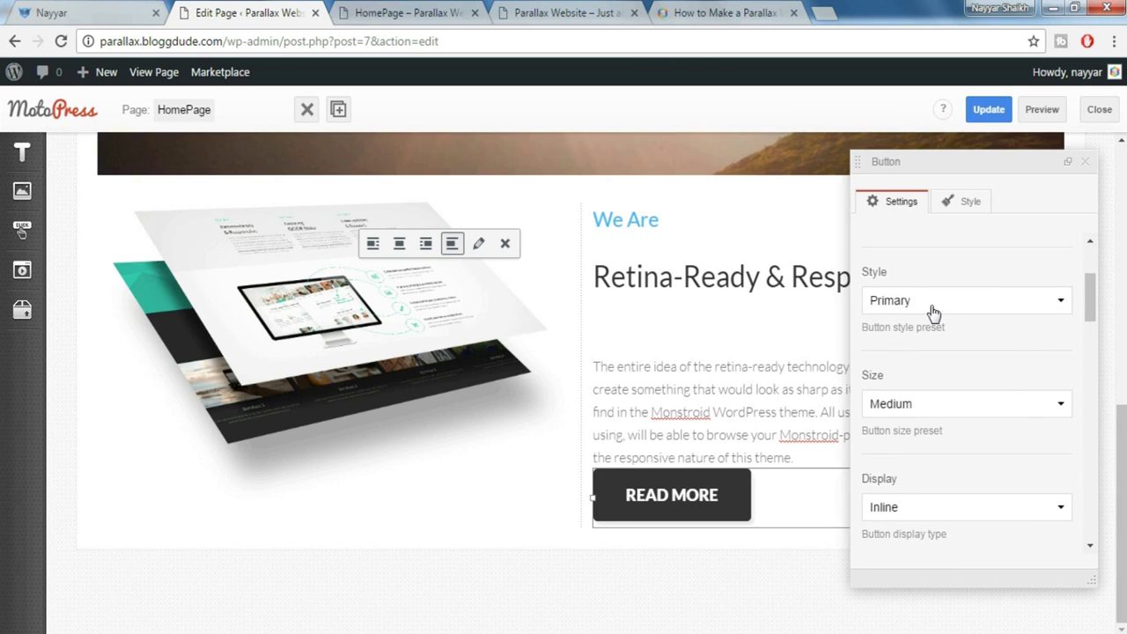
click(933, 309)
scroll(931, 428, down, 2)
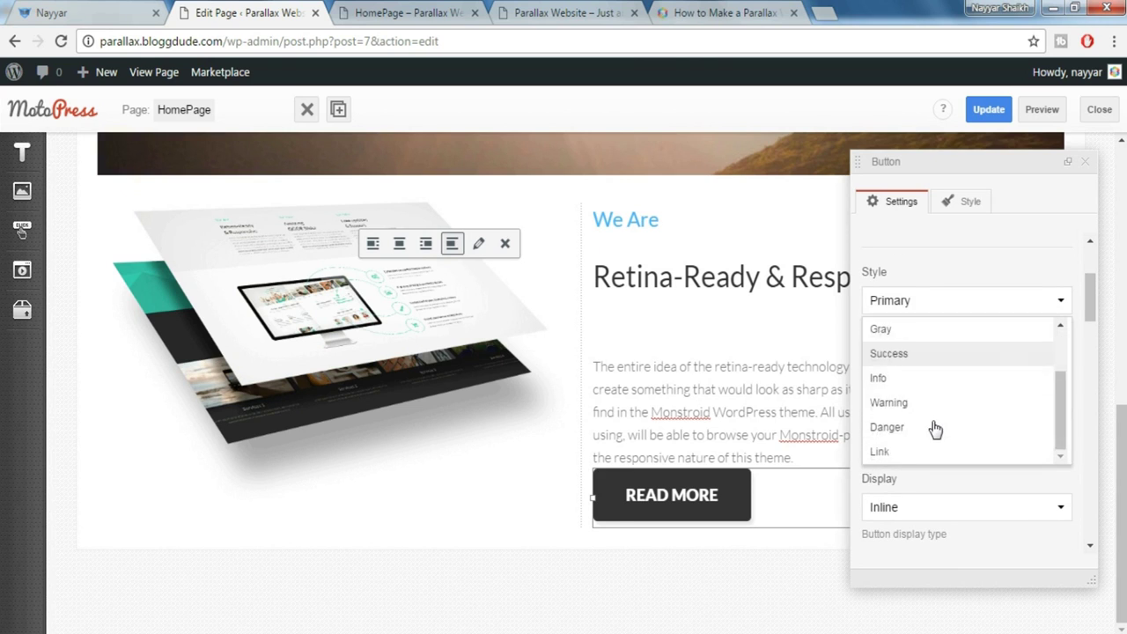
click(917, 426)
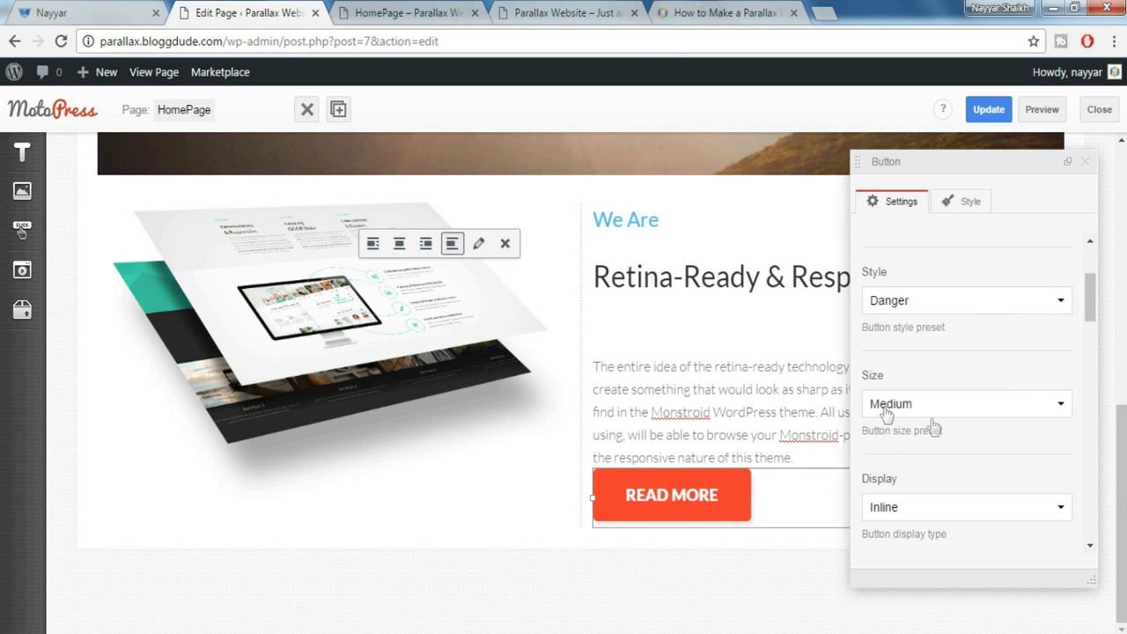
Switch the button to the Small size and close its settings
scroll(933, 426, down, 1)
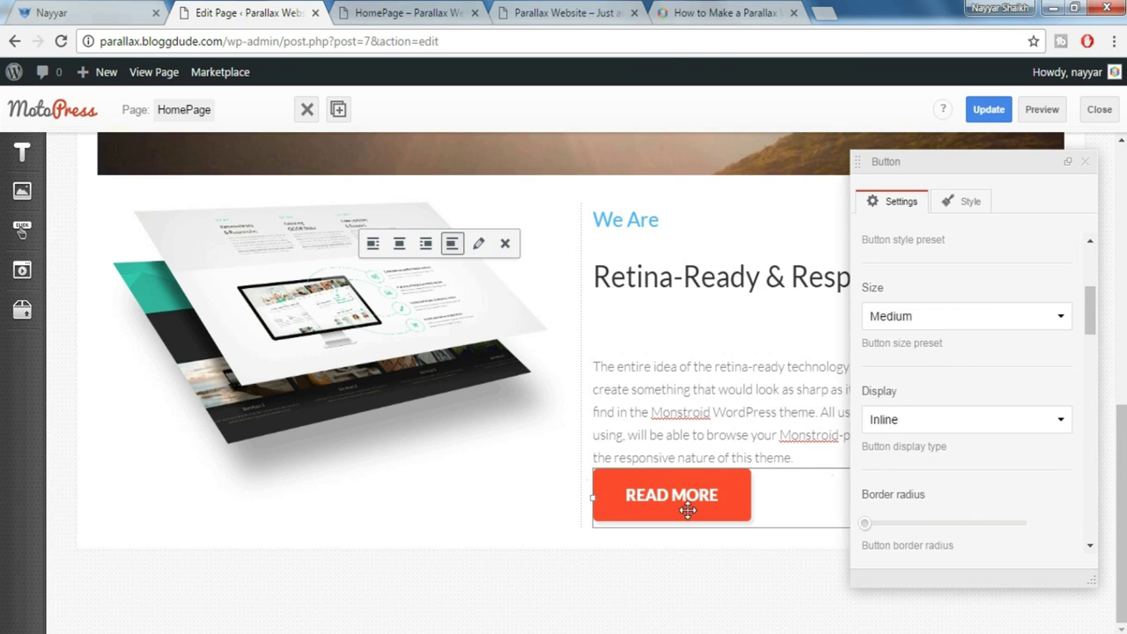
click(931, 320)
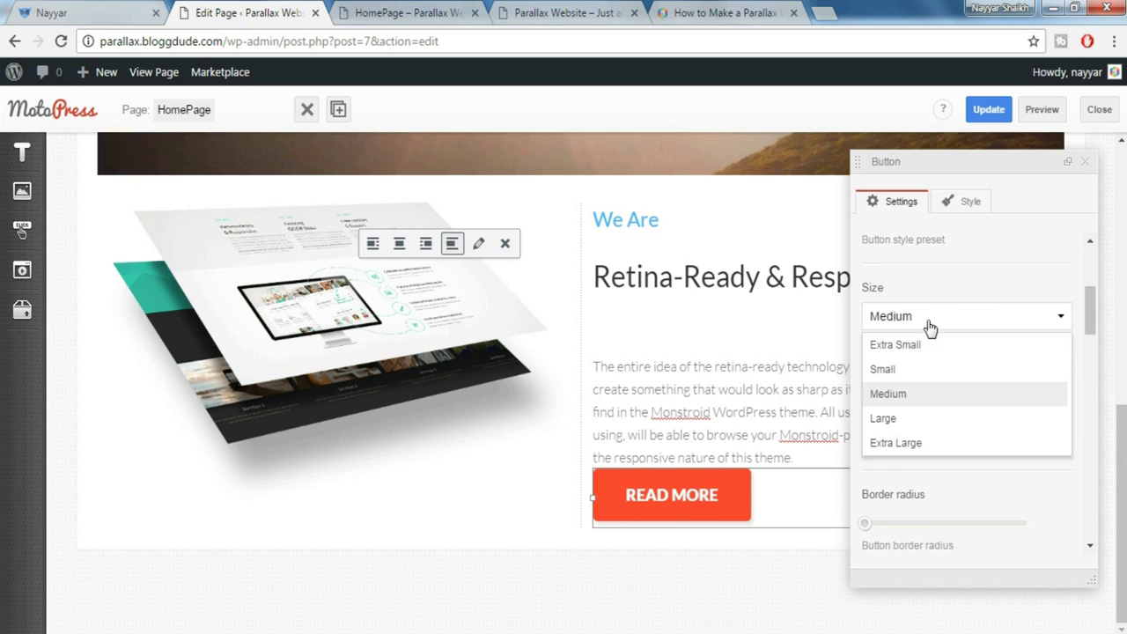
click(910, 370)
scroll(951, 379, down, 5)
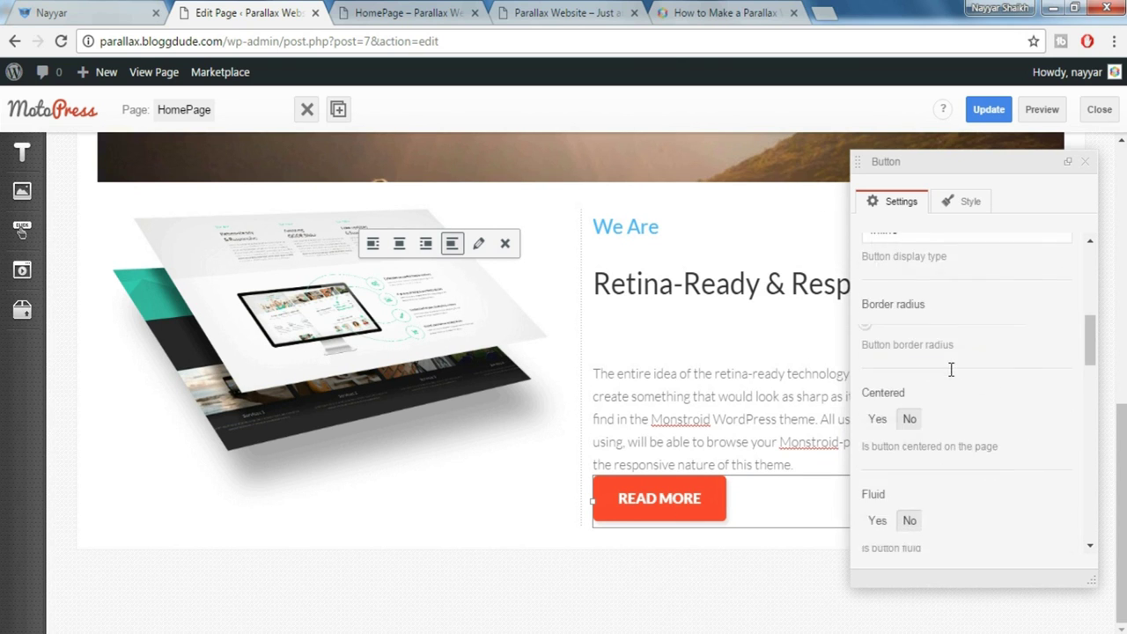
click(1086, 164)
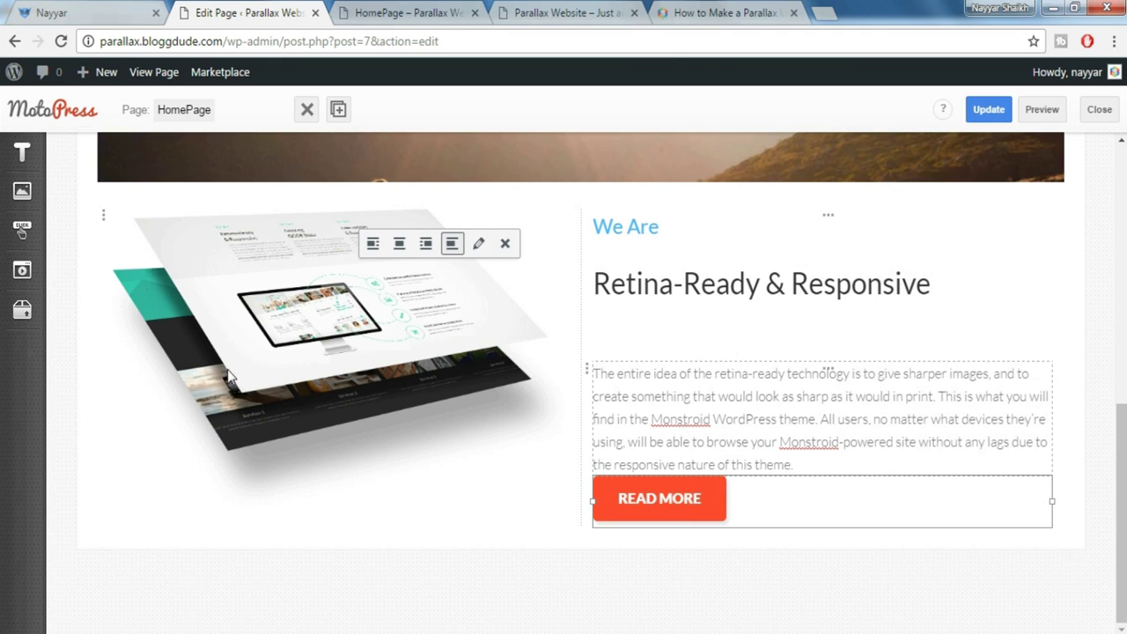
click(22, 309)
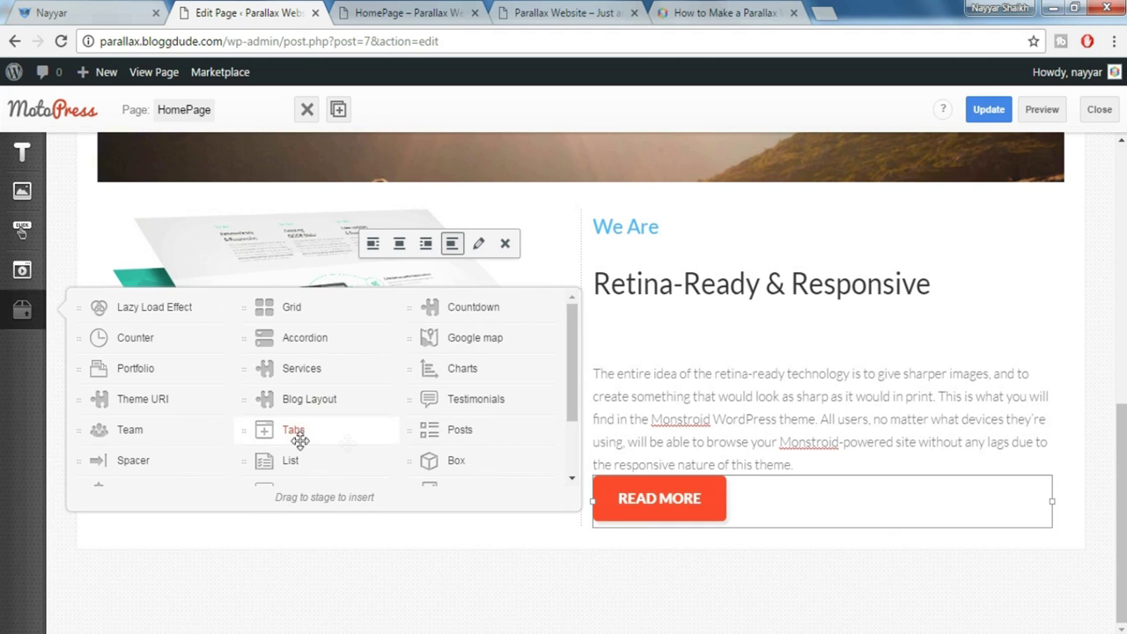
Add a spacer of height 40 beneath the READ MORE button, then compare with the demo site
drag(211, 452, 708, 480)
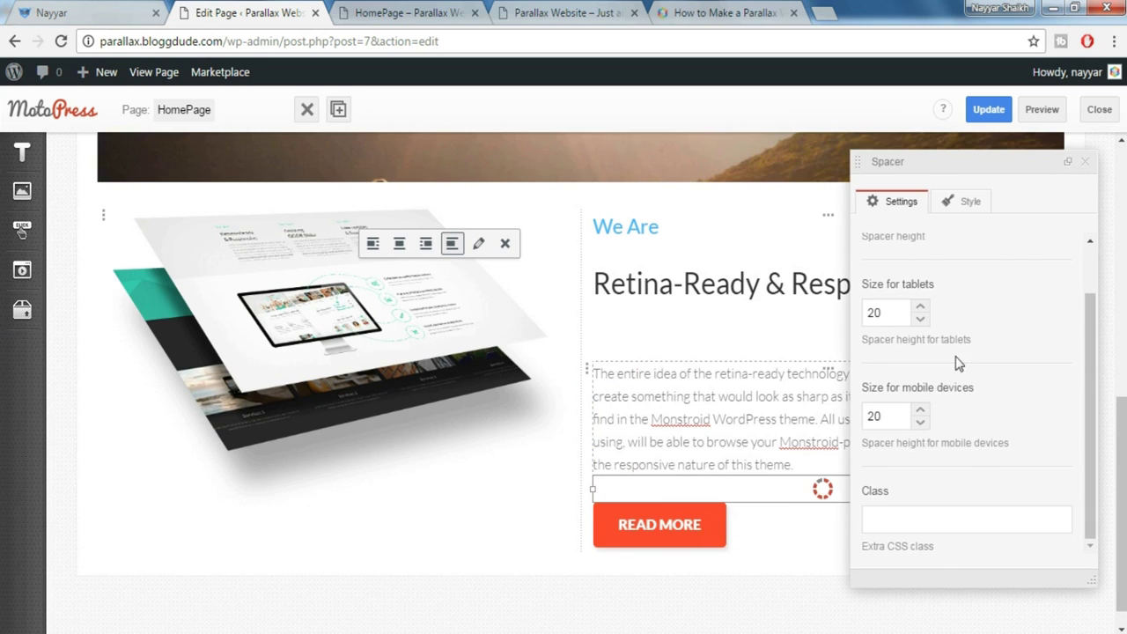
scroll(951, 337, up, 1)
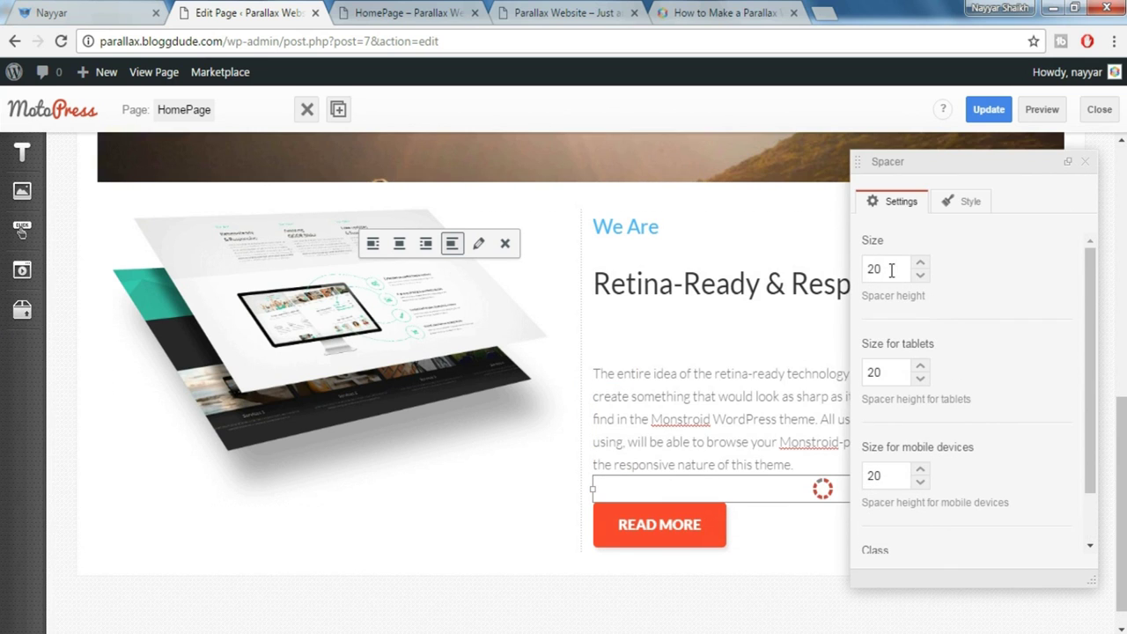
click(1086, 165)
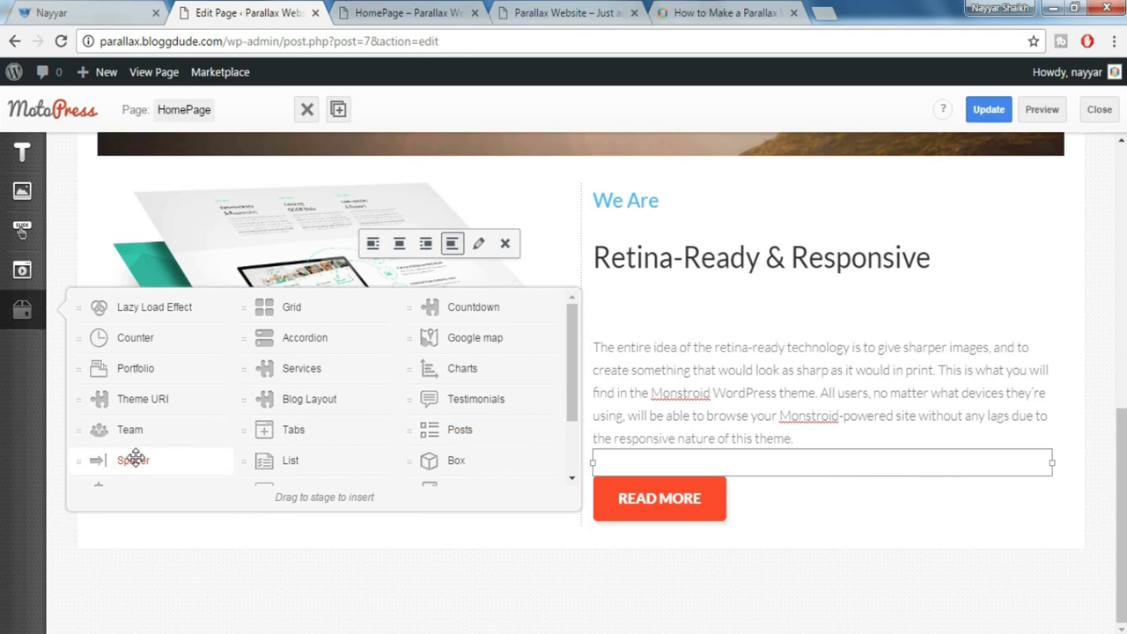
drag(282, 463, 707, 527)
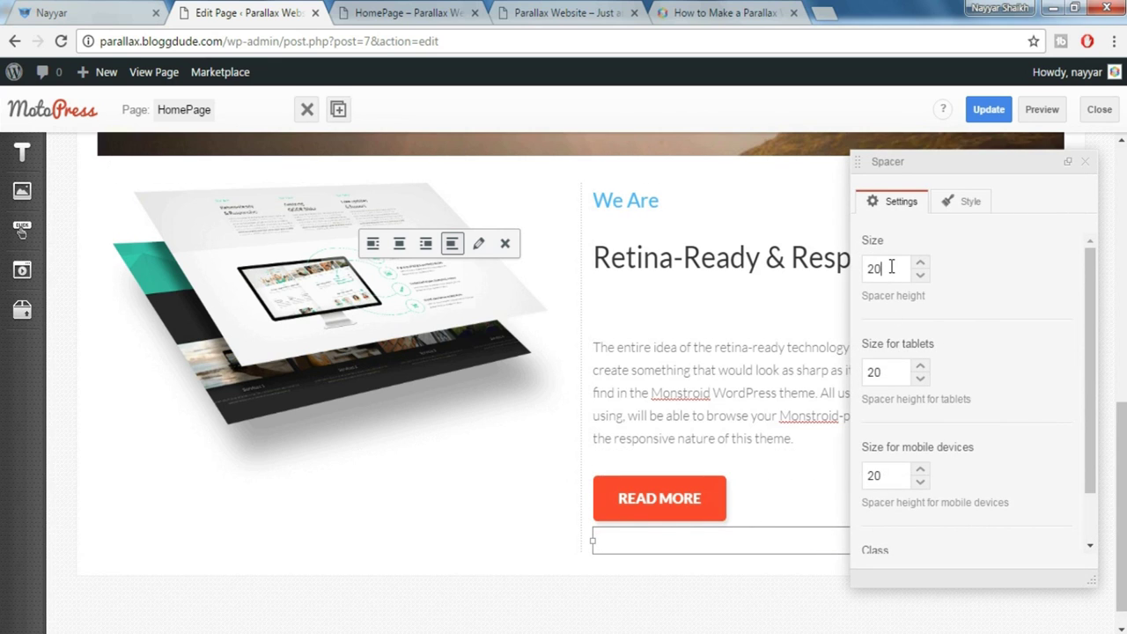
drag(877, 270, 854, 278)
click(1085, 161)
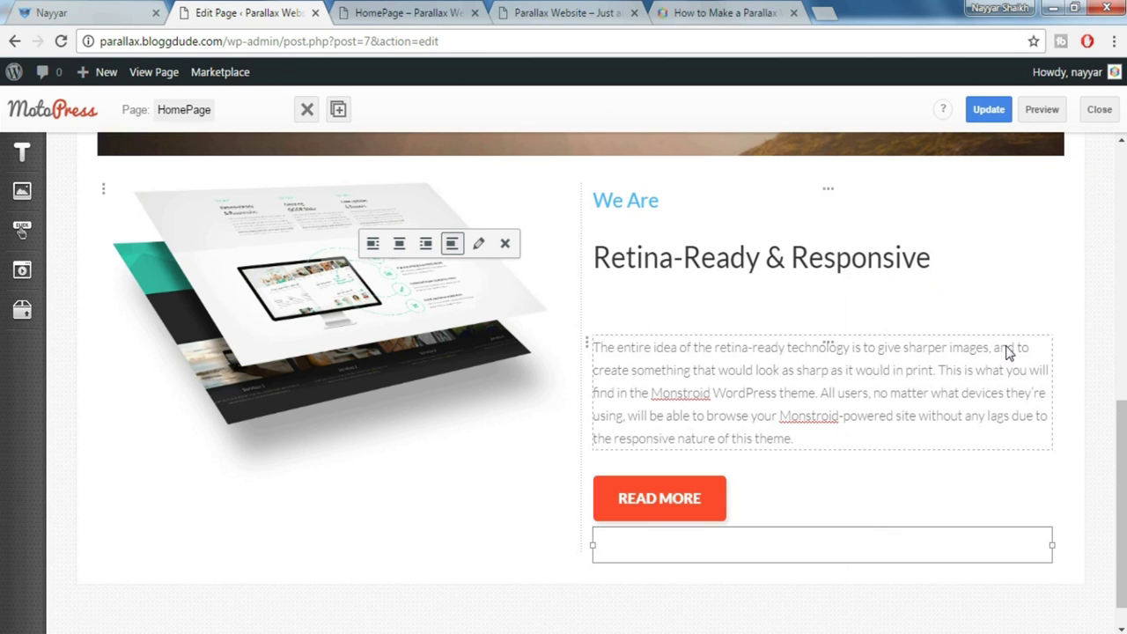
key(ctrl+shift+Tab)
scroll(558, 264, up, 1)
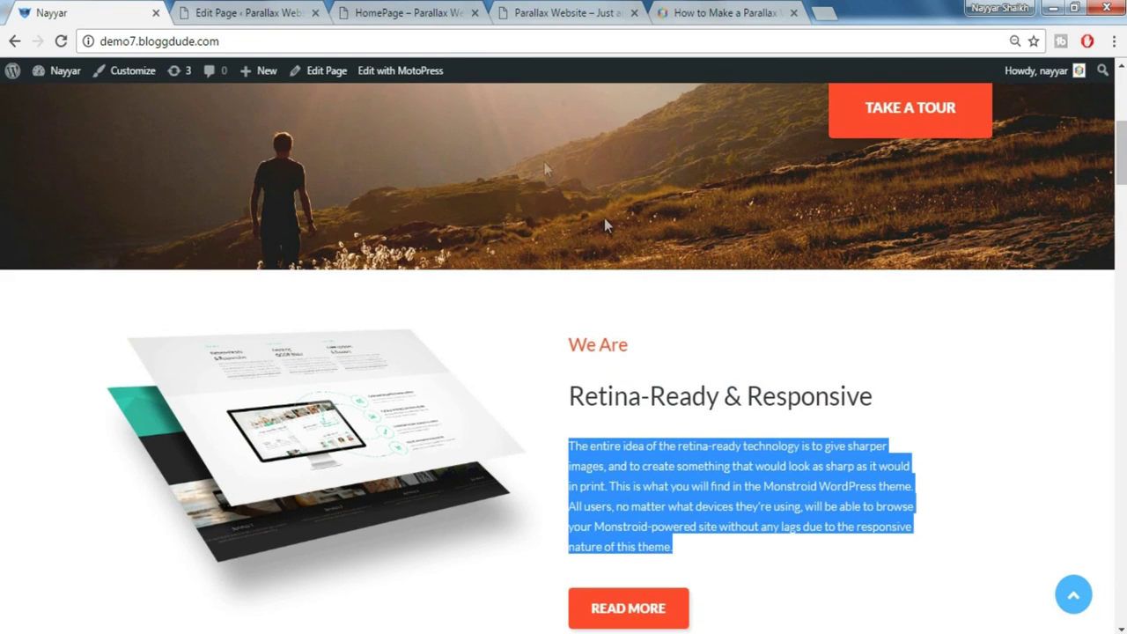
scroll(605, 218, up, 1)
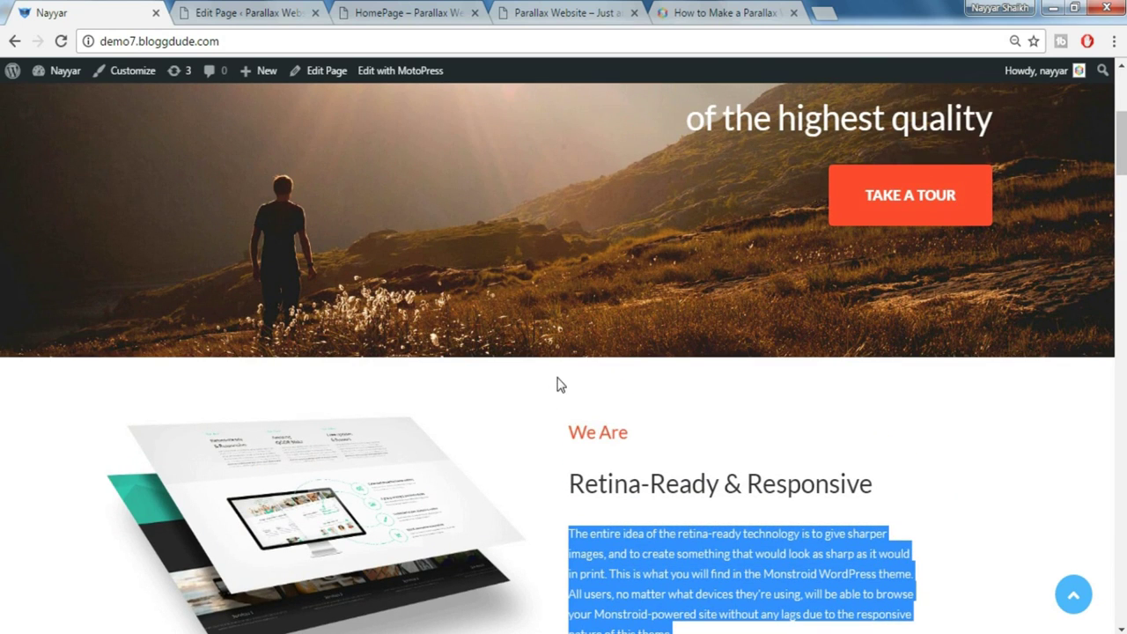
scroll(605, 391, down, 4)
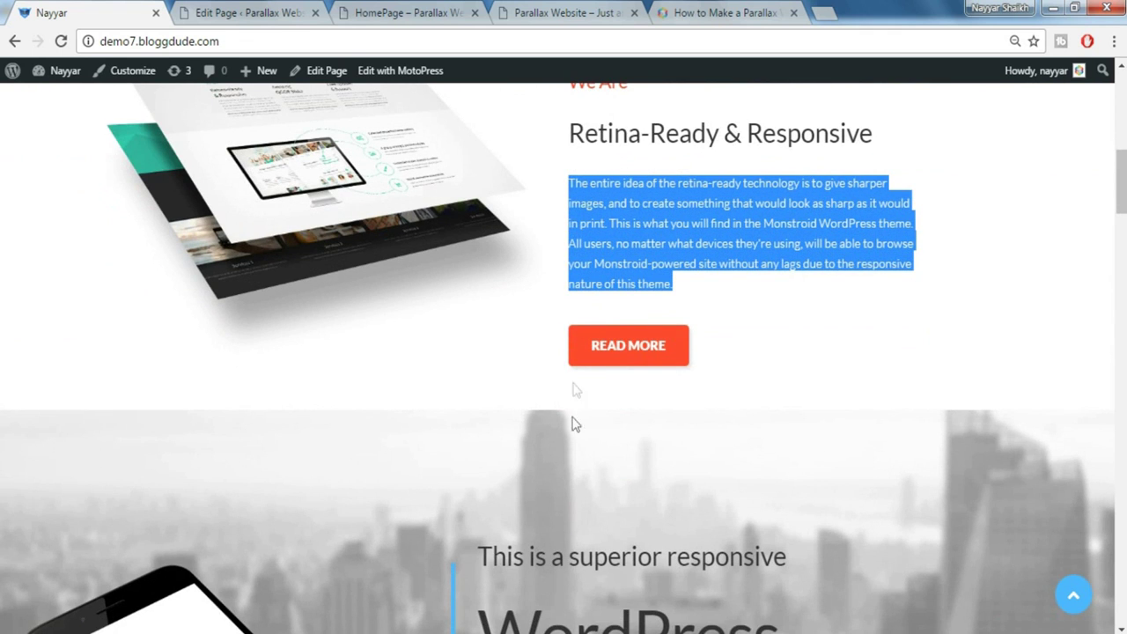
scroll(577, 425, up, 1)
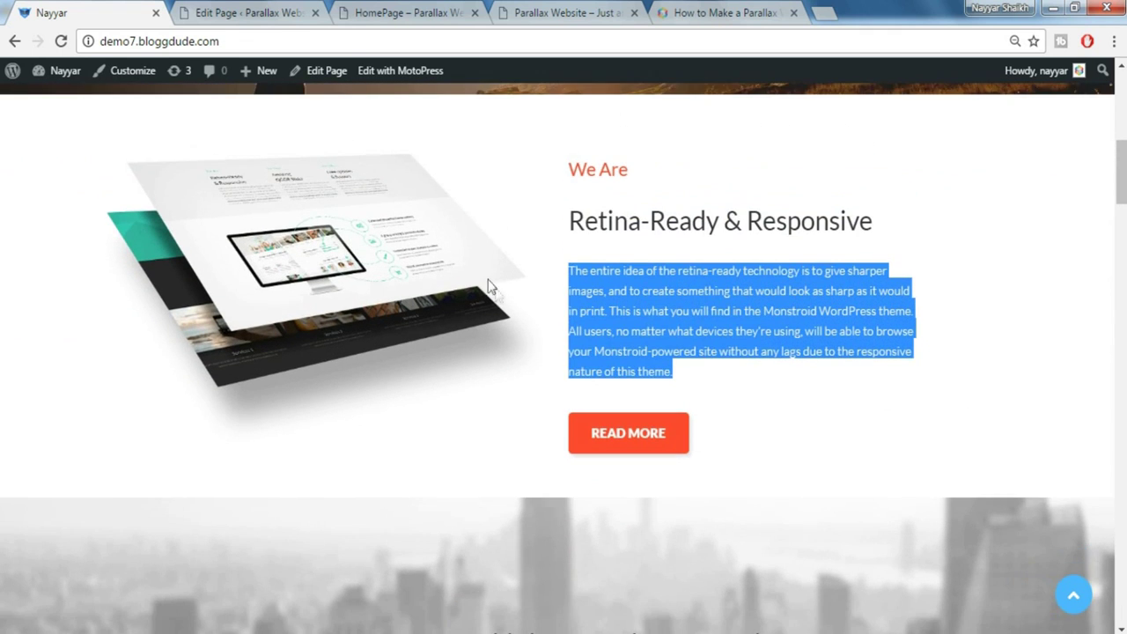
click(280, 9)
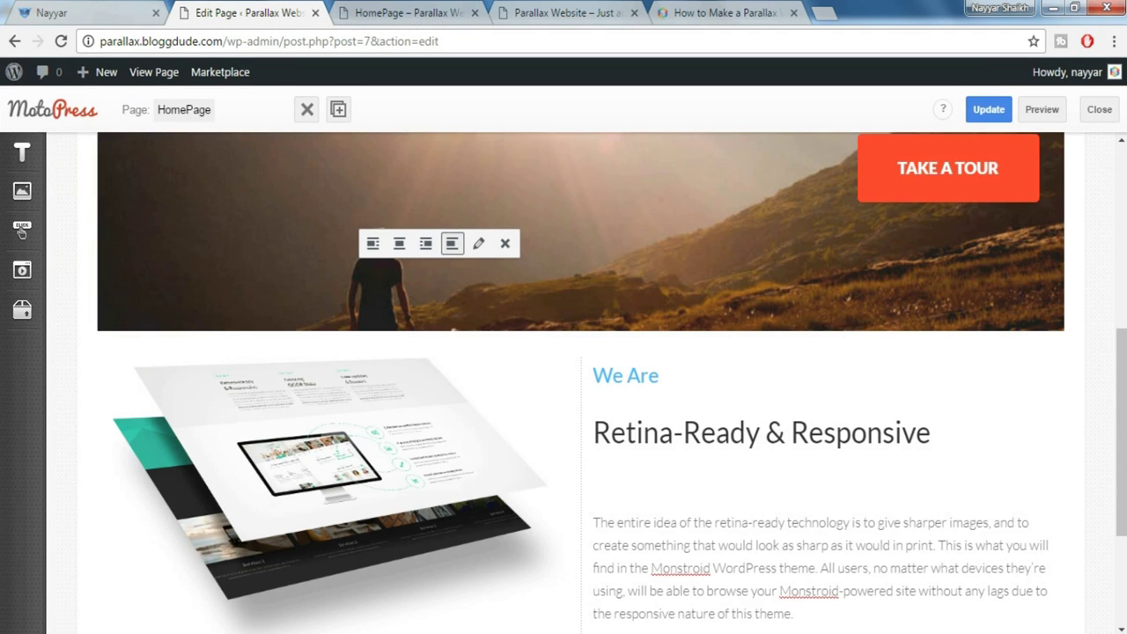
click(21, 312)
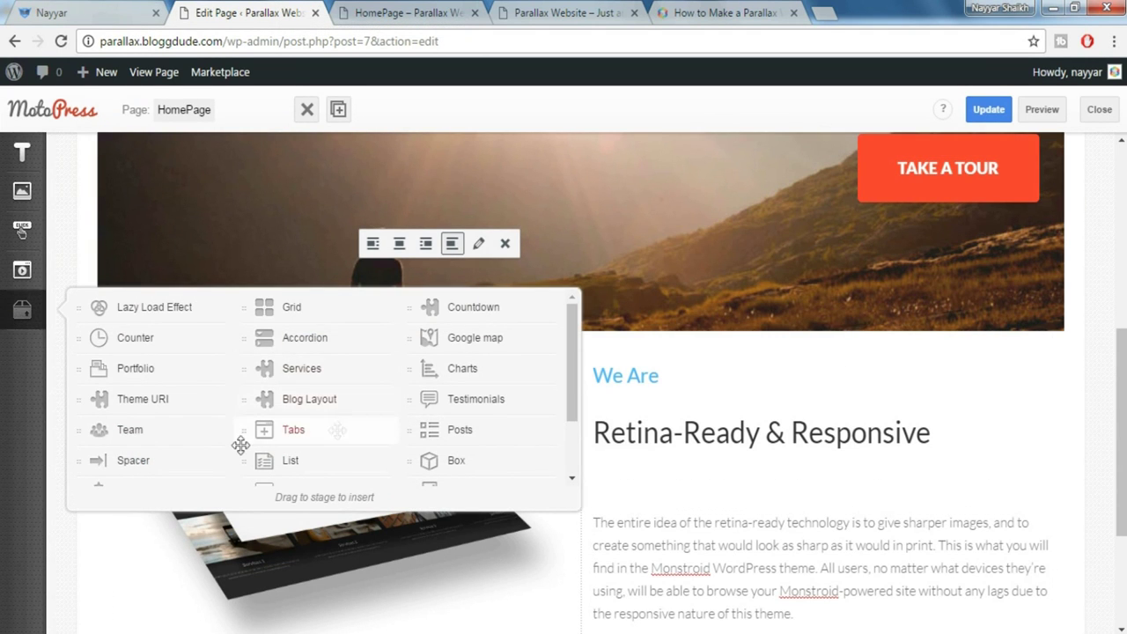
Add a spacer under the hero image sized 75, with 45 for tablets and 30 for mobile
drag(133, 460, 538, 342)
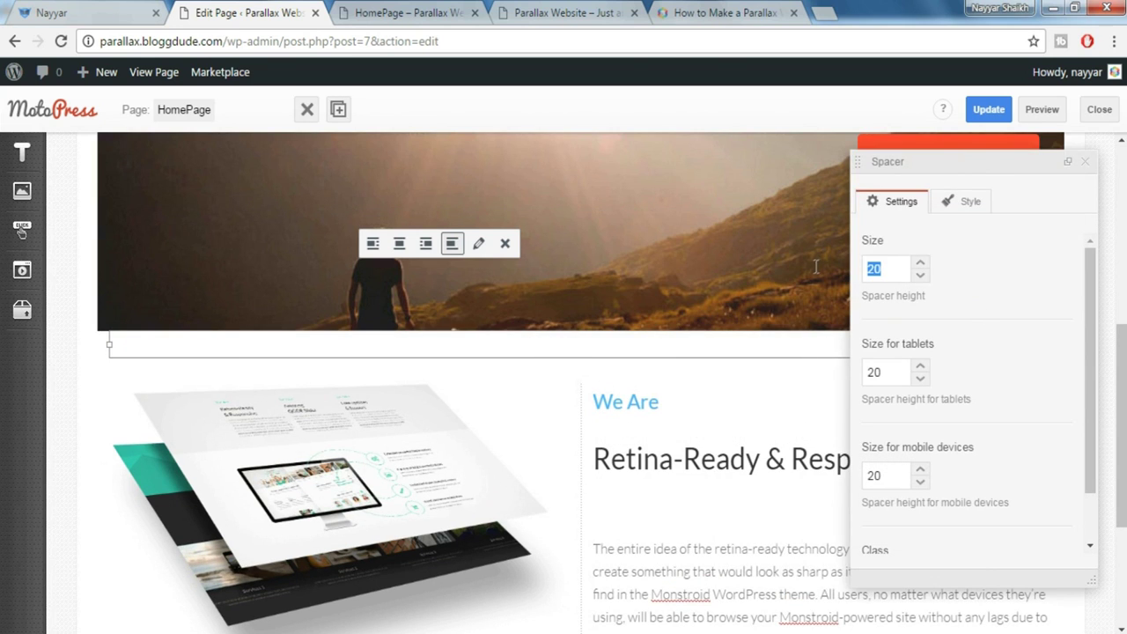
text(75)
click(876, 377)
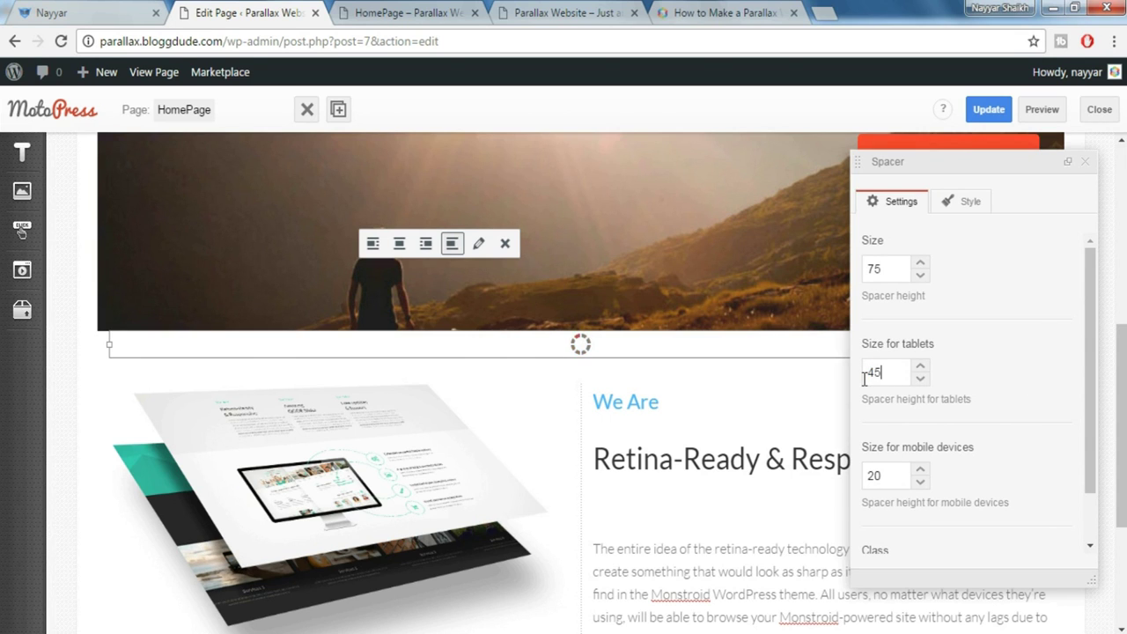
key(Tab)
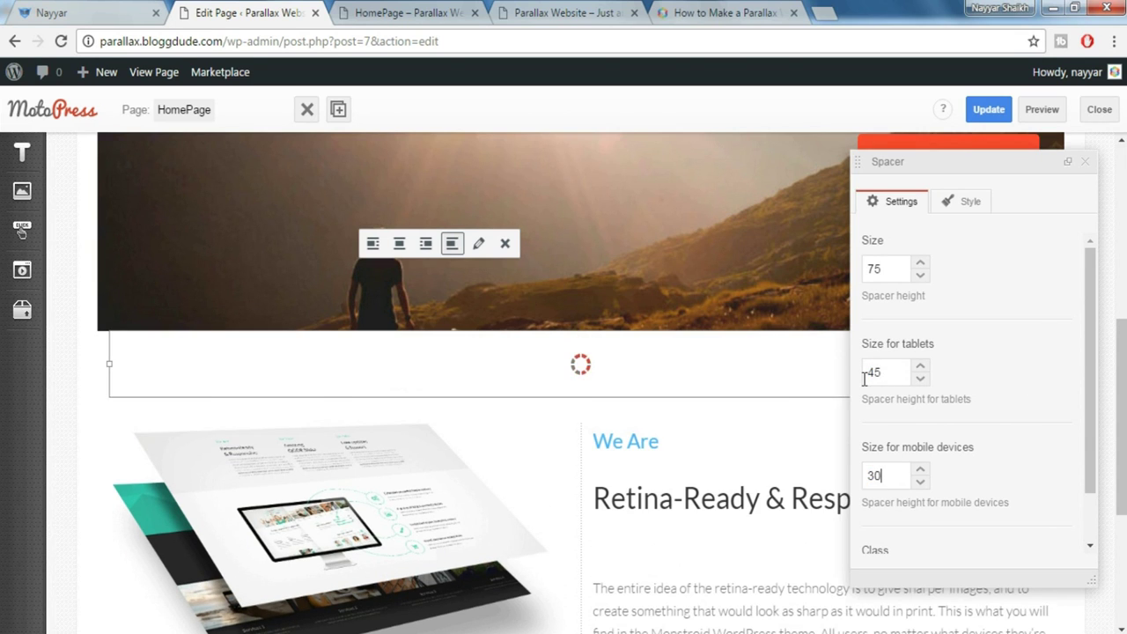
text(30)
click(1085, 162)
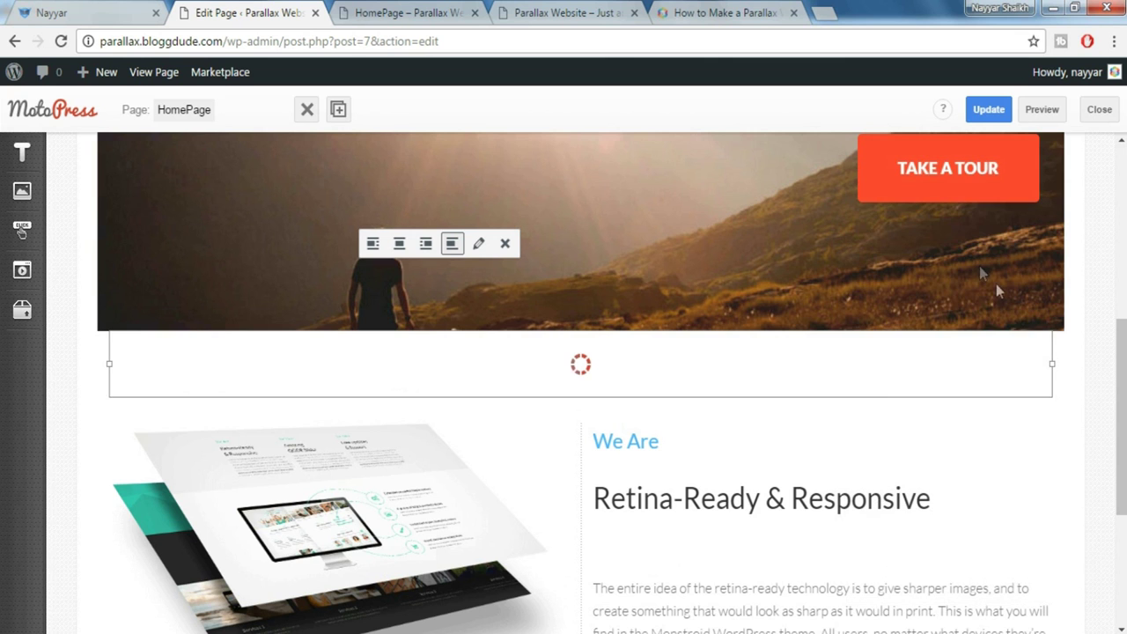
Add a full-width spacer row of height 40 below the We Are section
scroll(998, 291, down, 3)
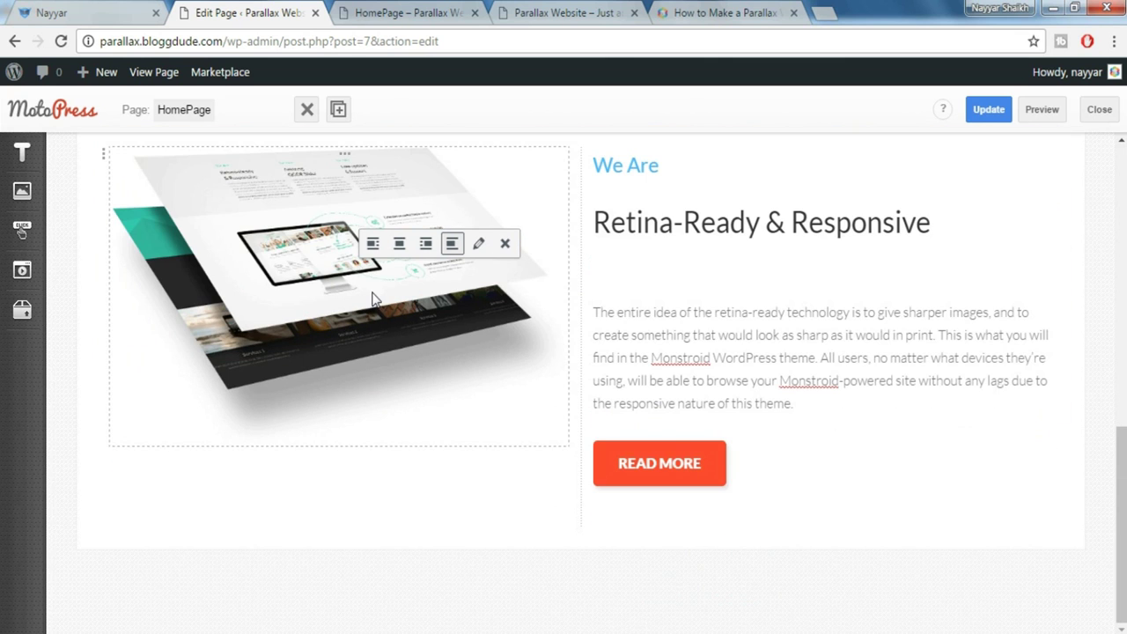
click(23, 310)
drag(140, 470, 490, 536)
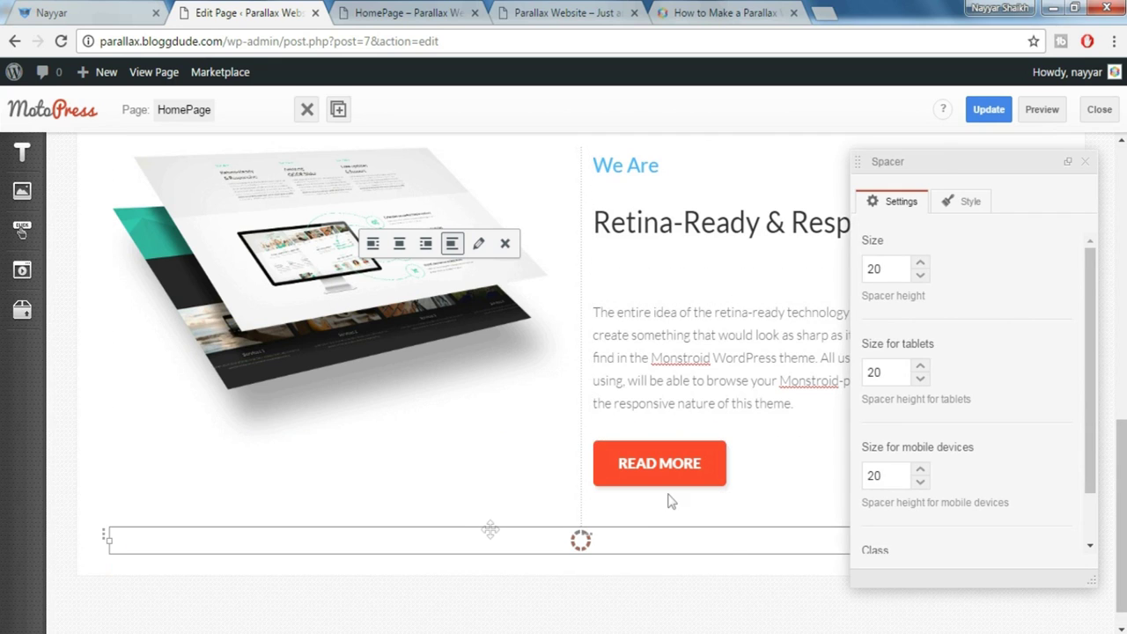
drag(886, 267, 823, 266)
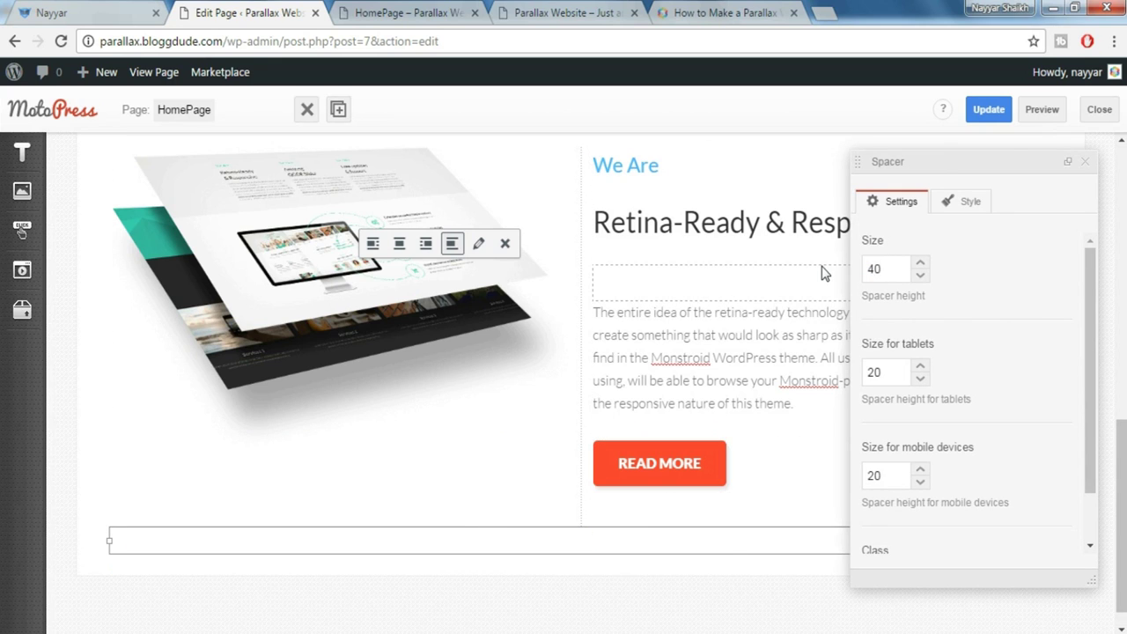
click(1086, 165)
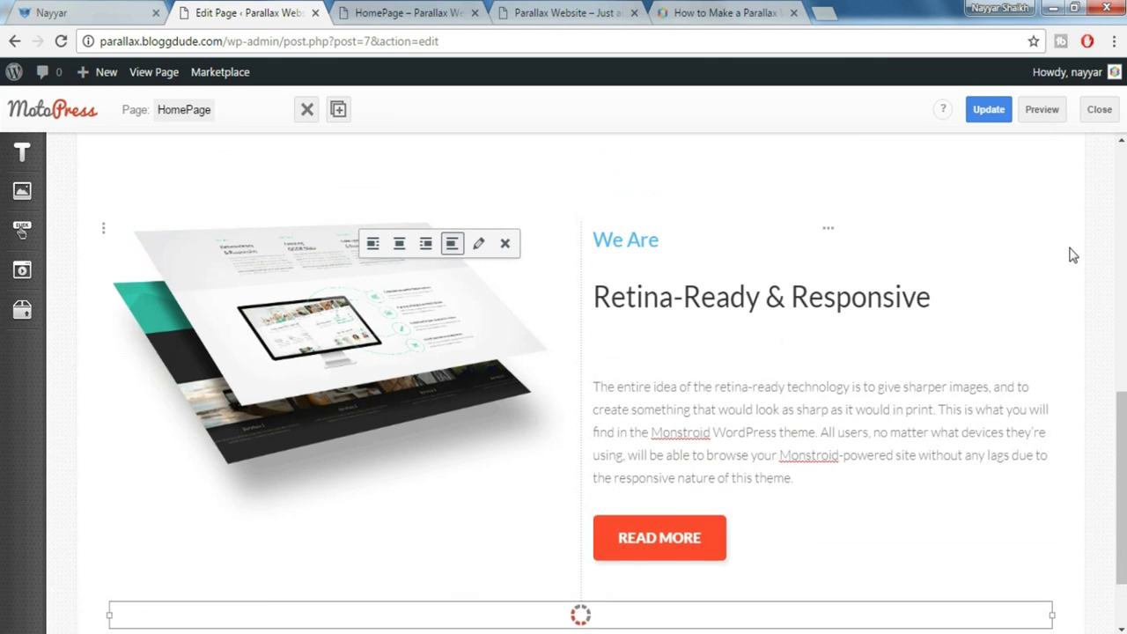
click(1043, 113)
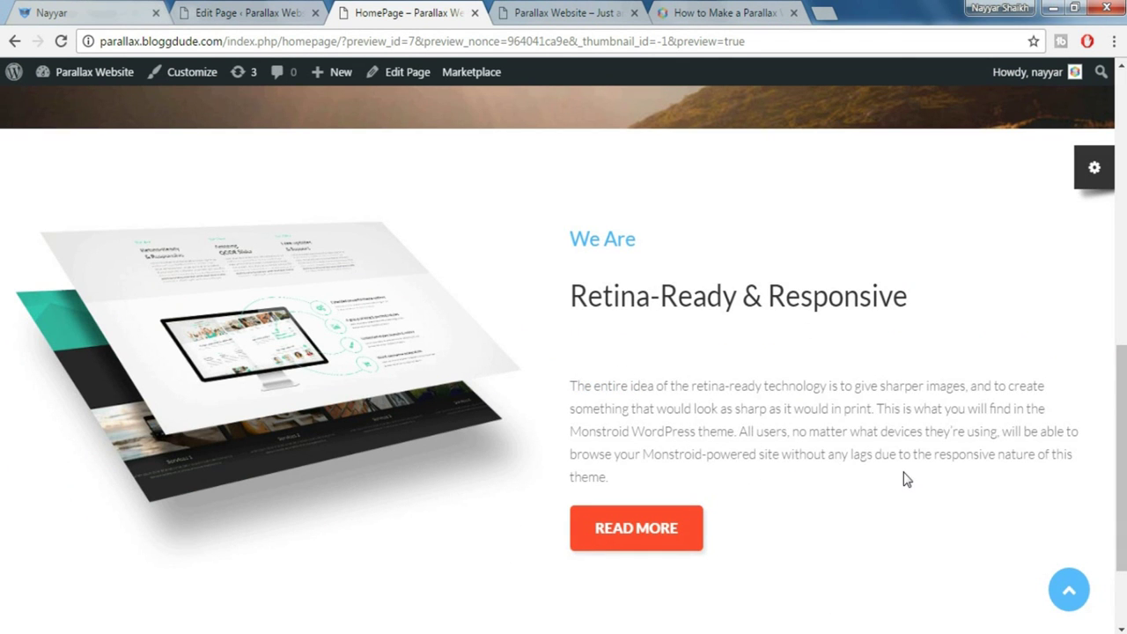
scroll(903, 476, down, 2)
scroll(799, 238, up, 1)
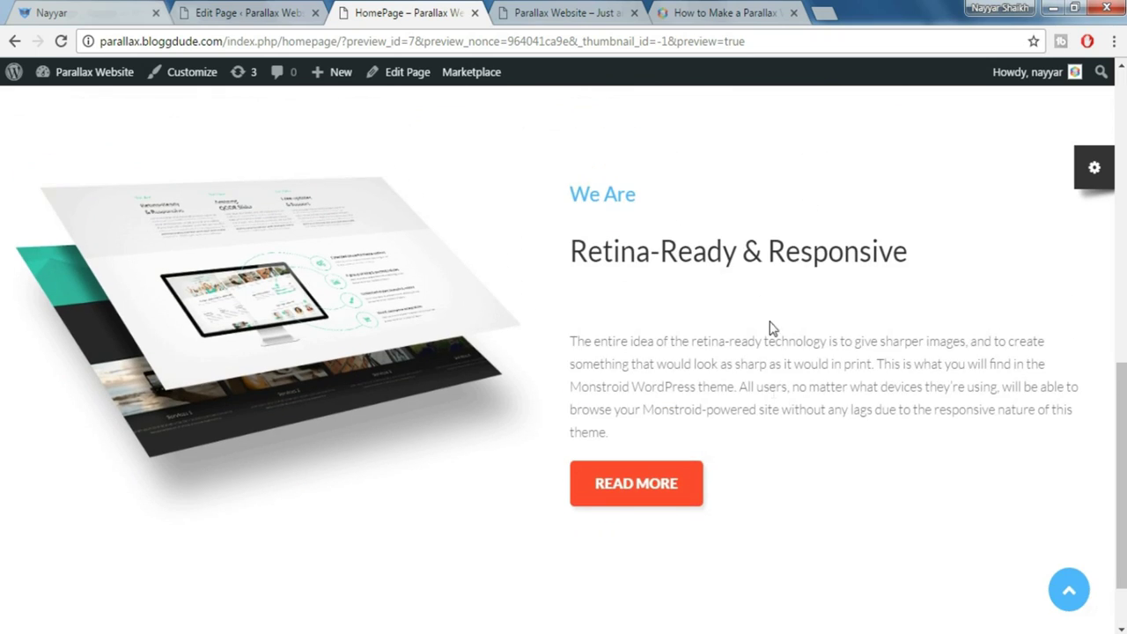
scroll(774, 391, up, 10)
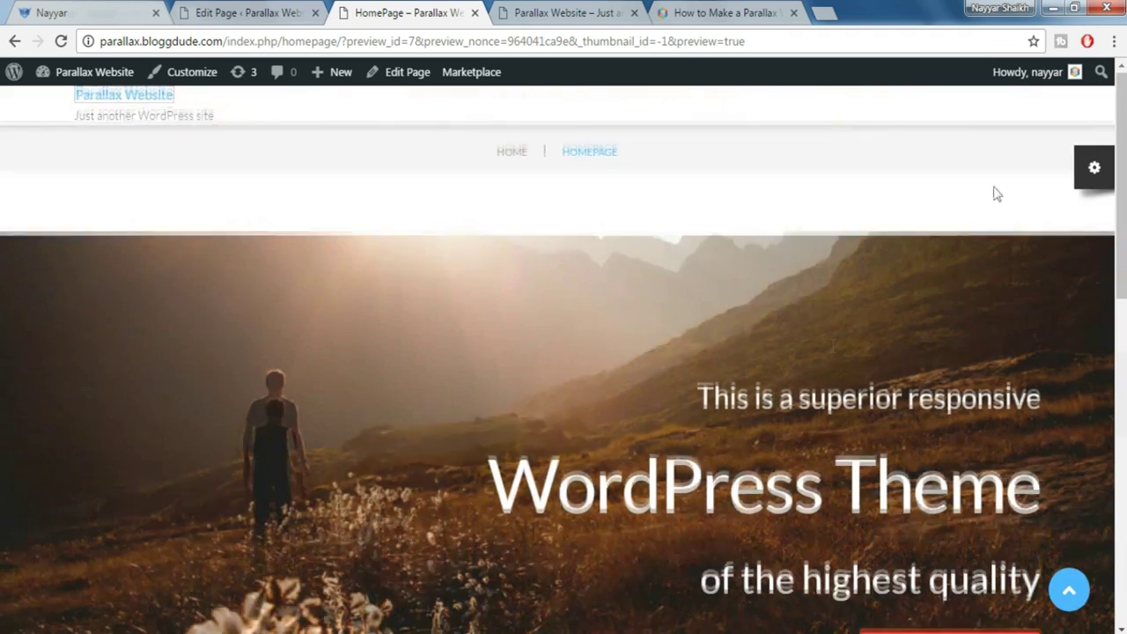
click(1076, 11)
drag(694, 172, 694, 348)
scroll(695, 387, down, 2)
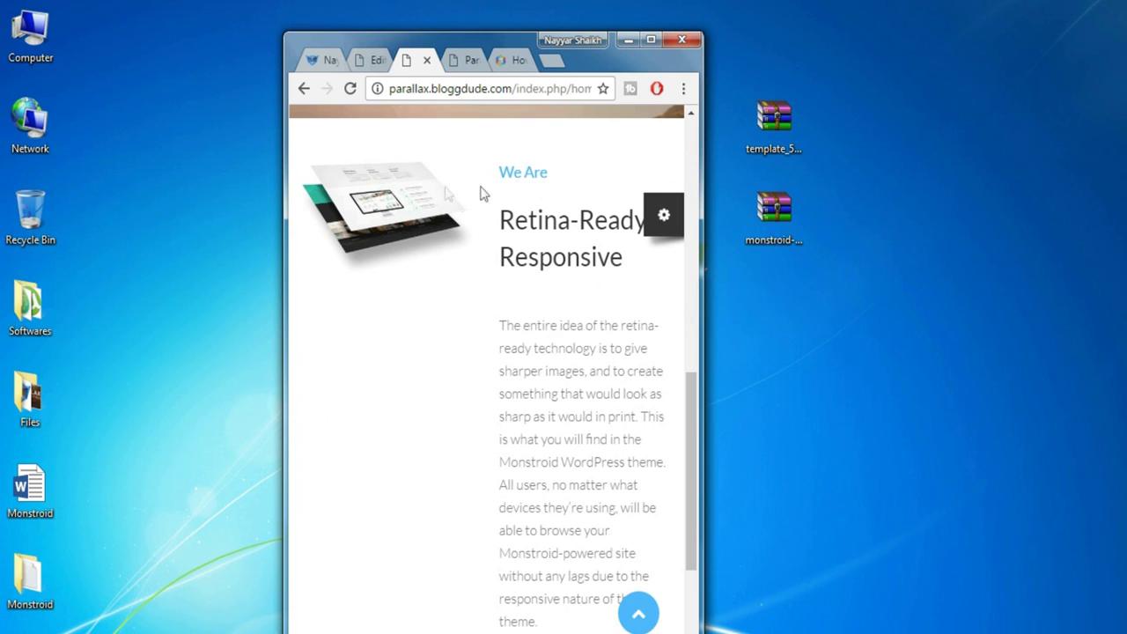
click(319, 61)
drag(690, 183, 675, 244)
click(675, 245)
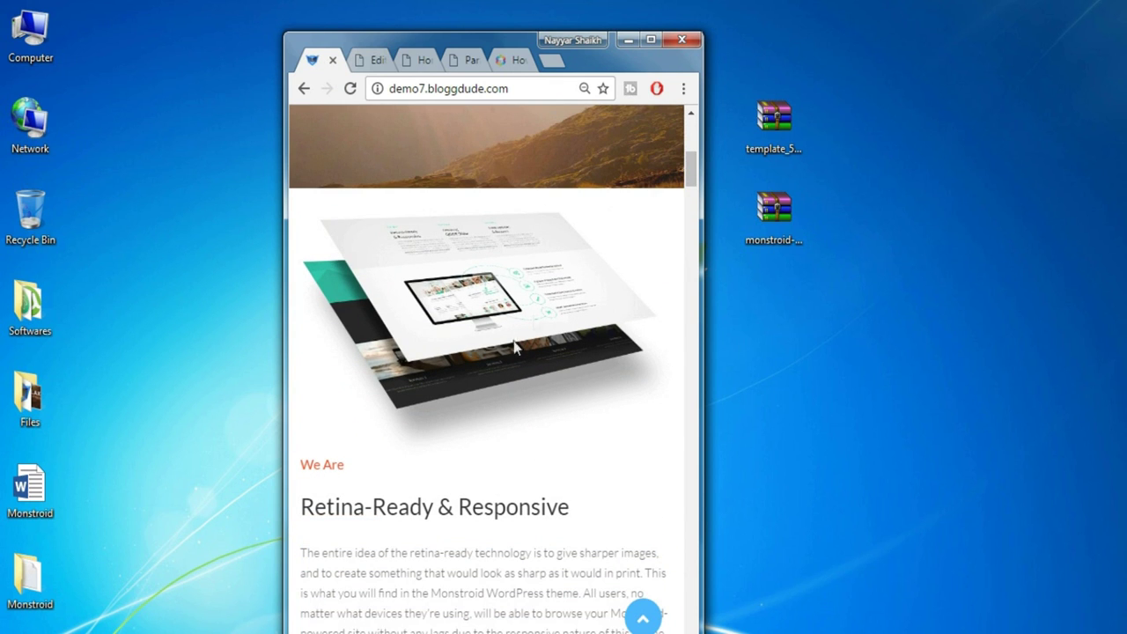
scroll(381, 325, down, 2)
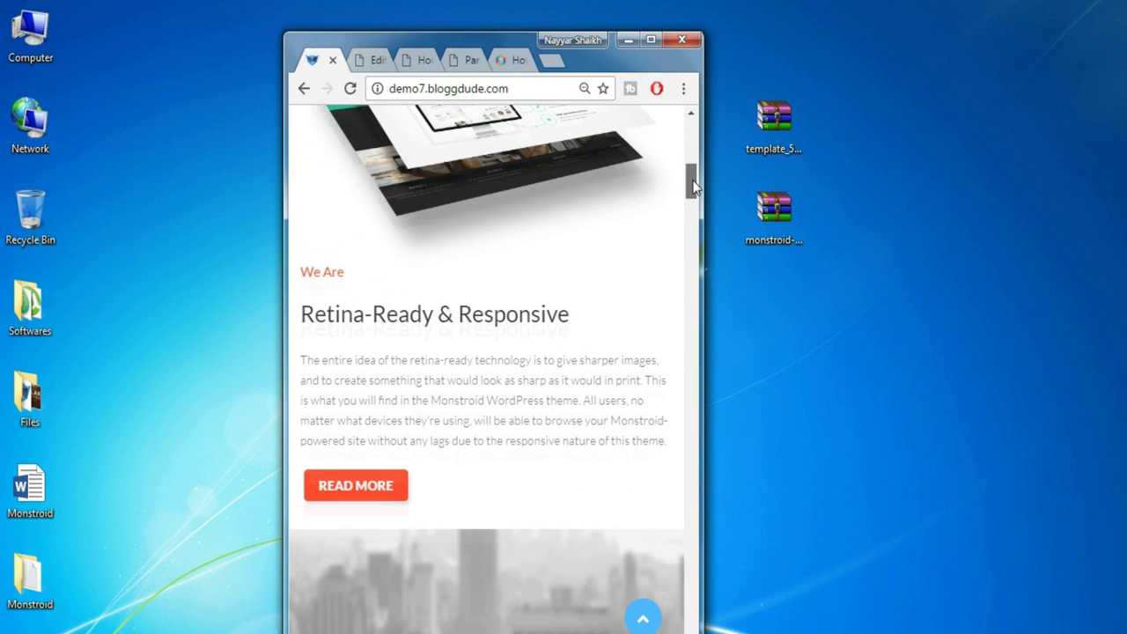
drag(693, 181, 693, 144)
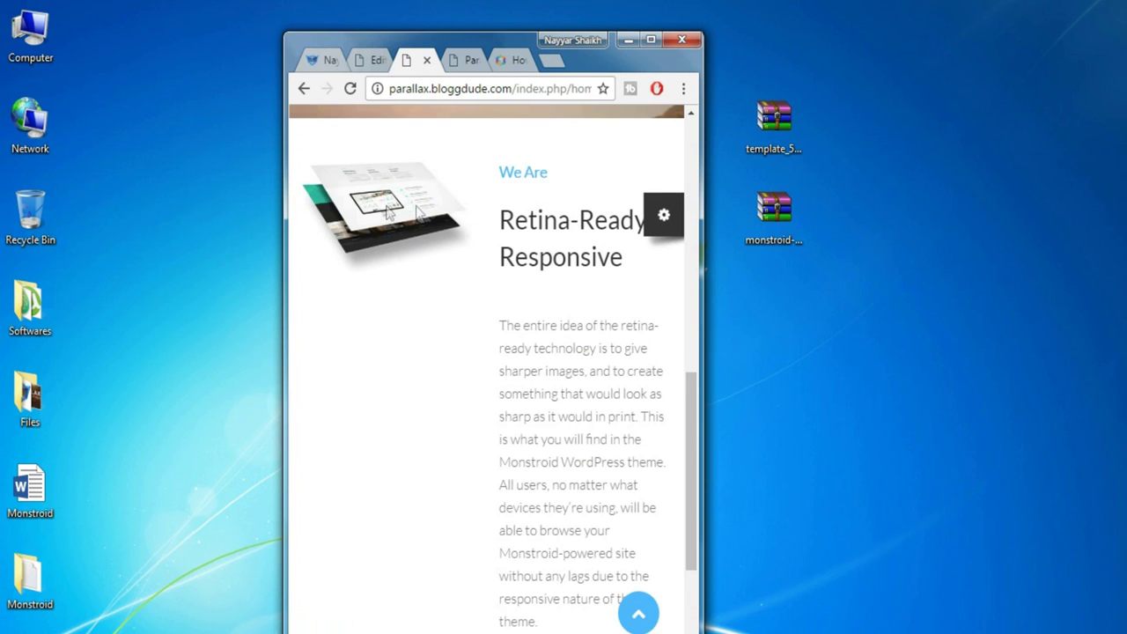
drag(693, 412, 694, 391)
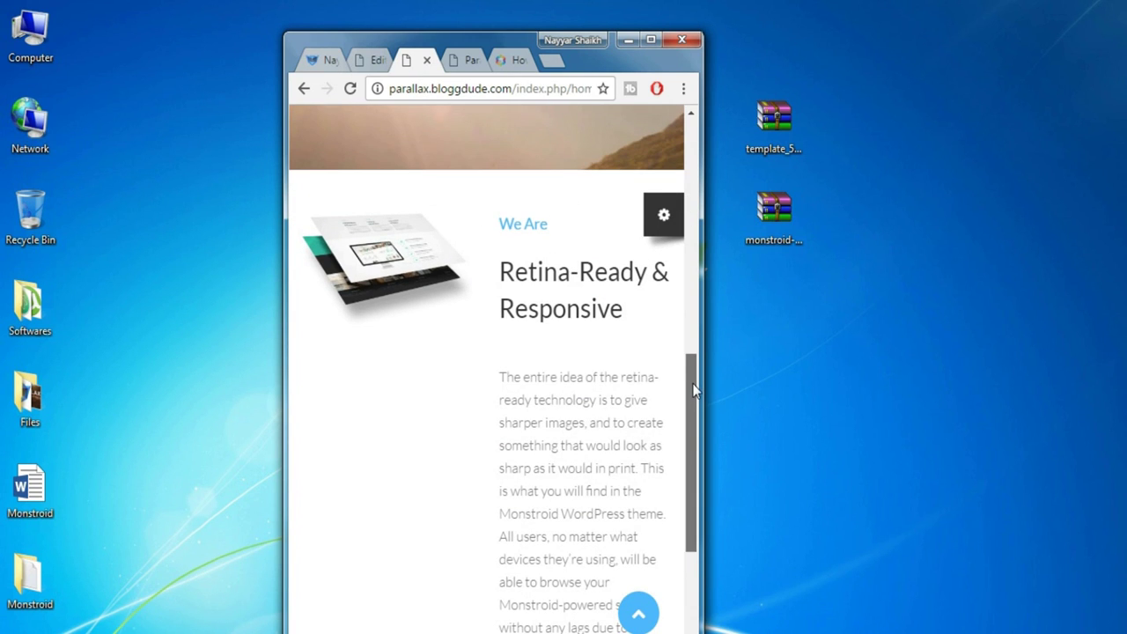
click(651, 40)
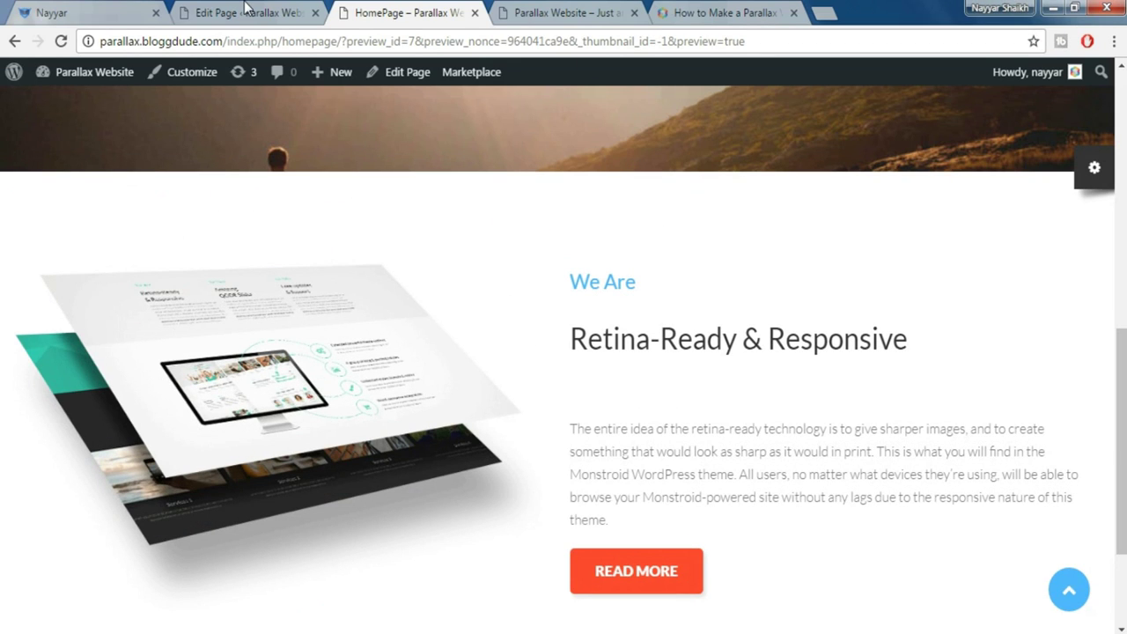
click(247, 11)
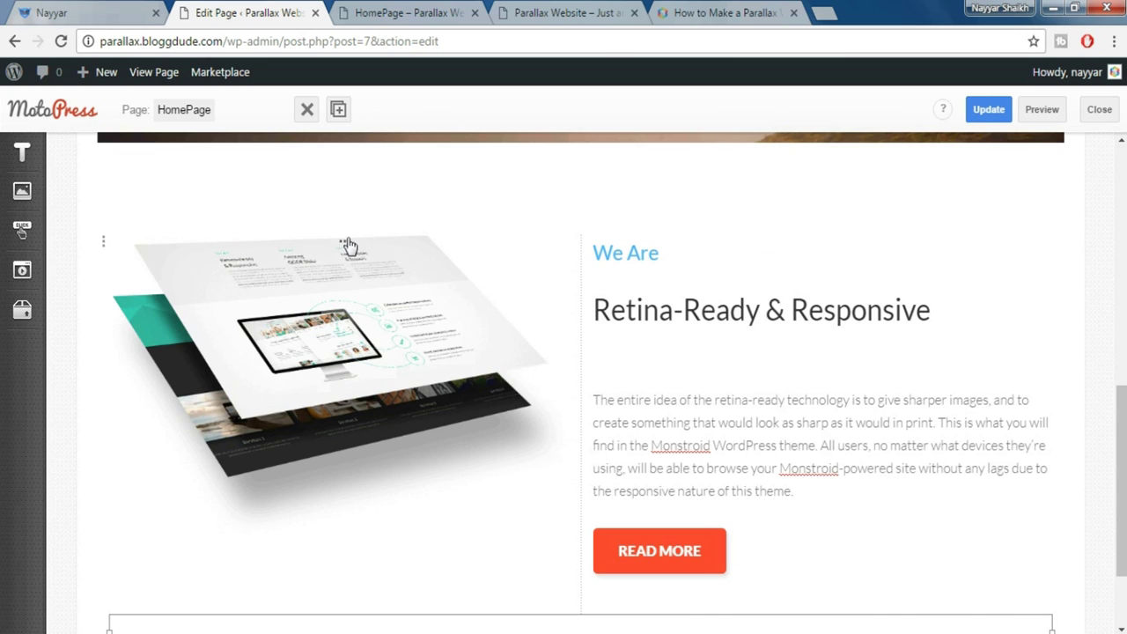
Give the image column sizes xs 12, sm 6, lg 5 and clear its large-desktop offset
click(347, 248)
drag(913, 270, 845, 261)
text(12)
key(Tab)
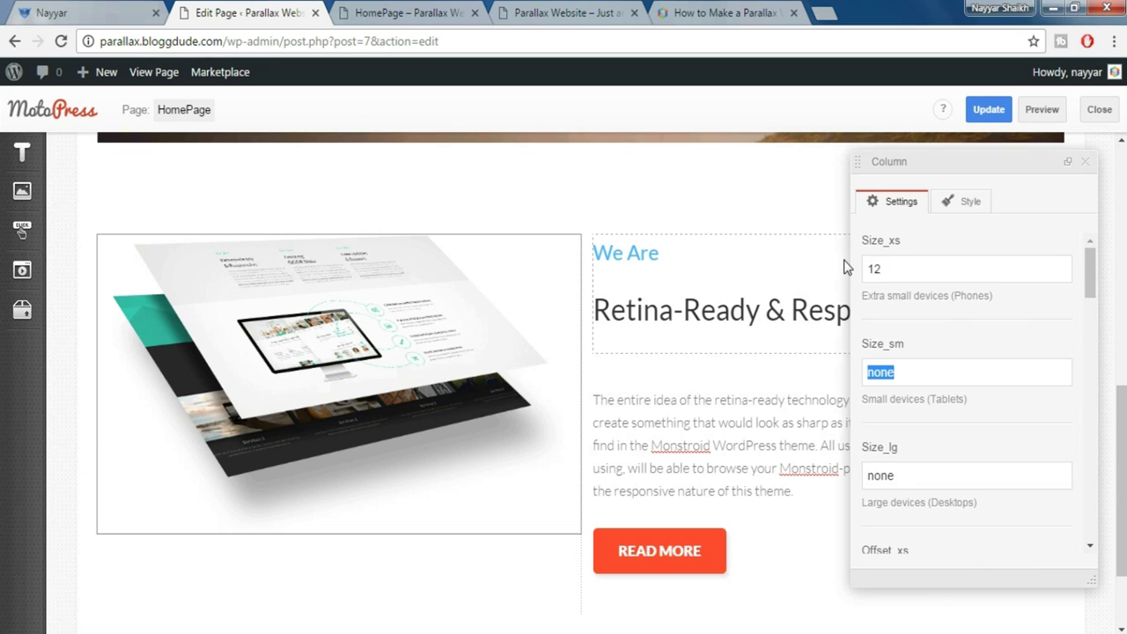
text(6)
key(Tab)
text(5)
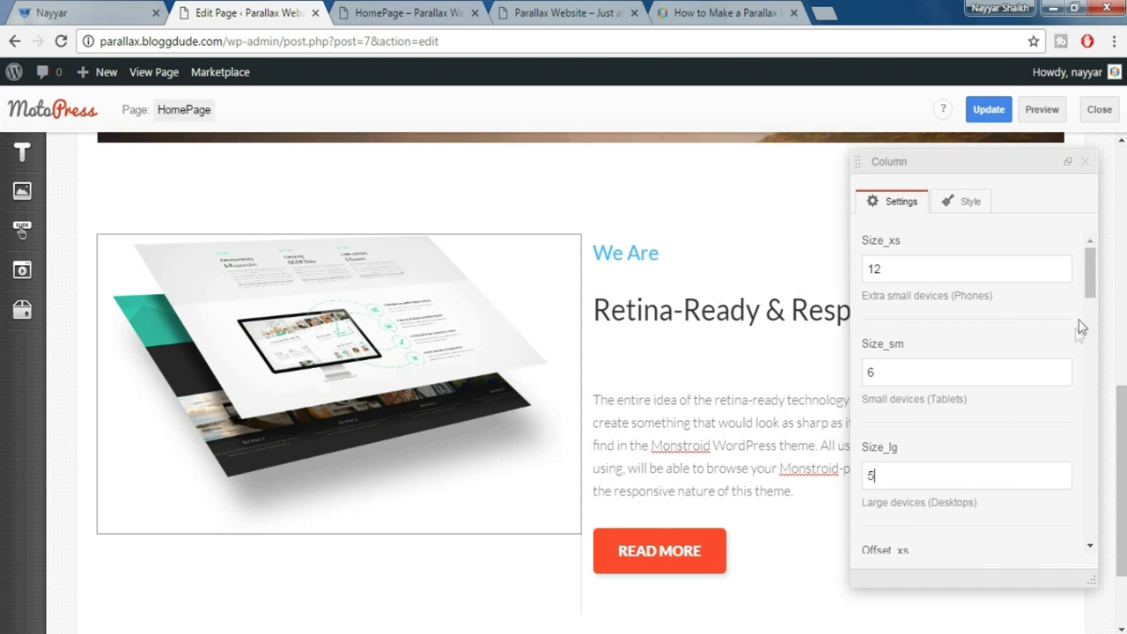
drag(1090, 283, 1090, 344)
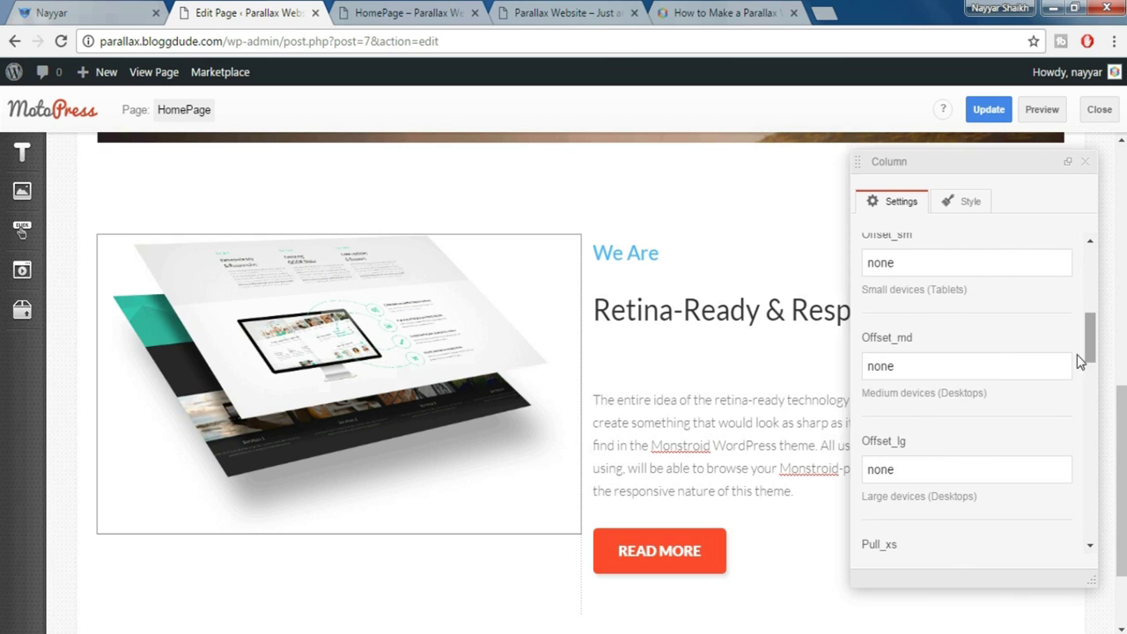
double_click(892, 464)
key(BackSpace)
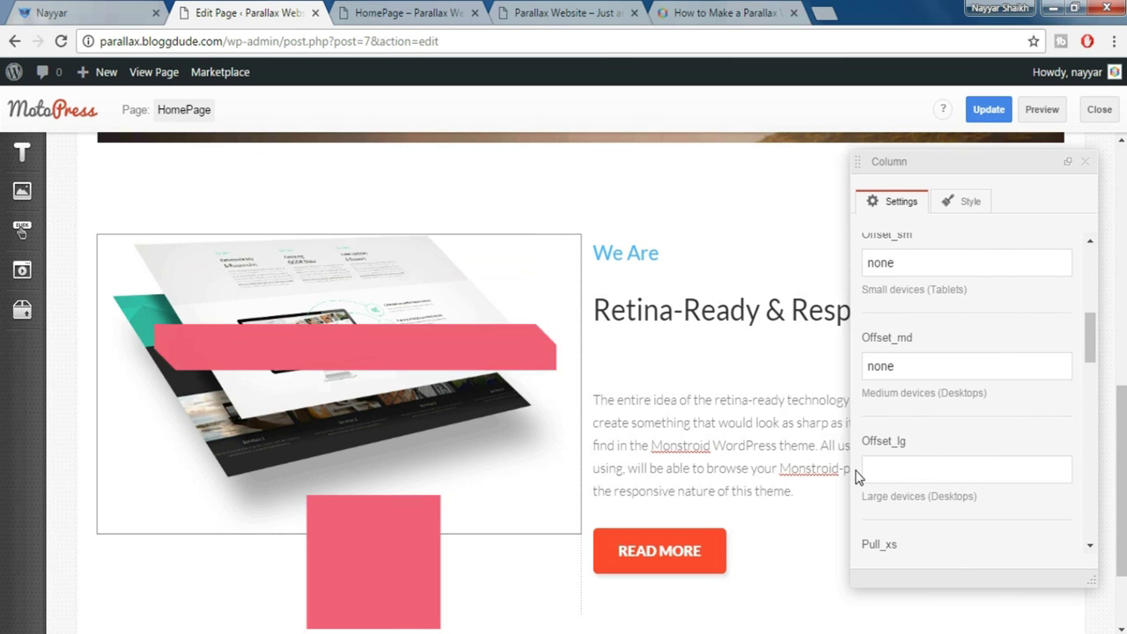
click(1088, 164)
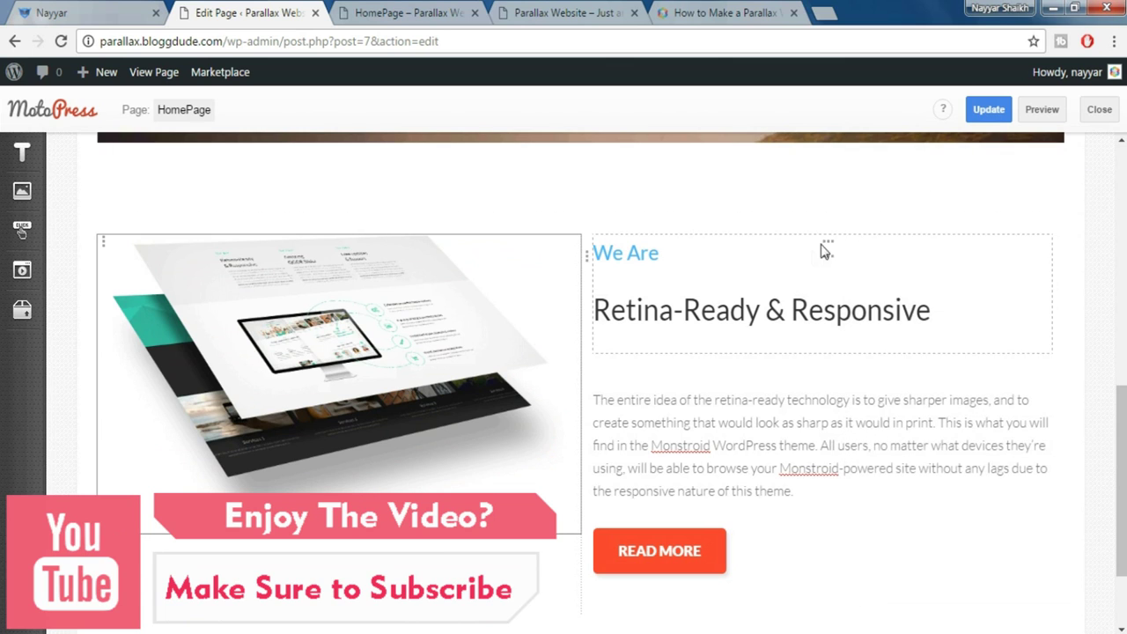
Give the text column widths of 12 on phones, 6 on tablets and 4 on desktops
click(830, 247)
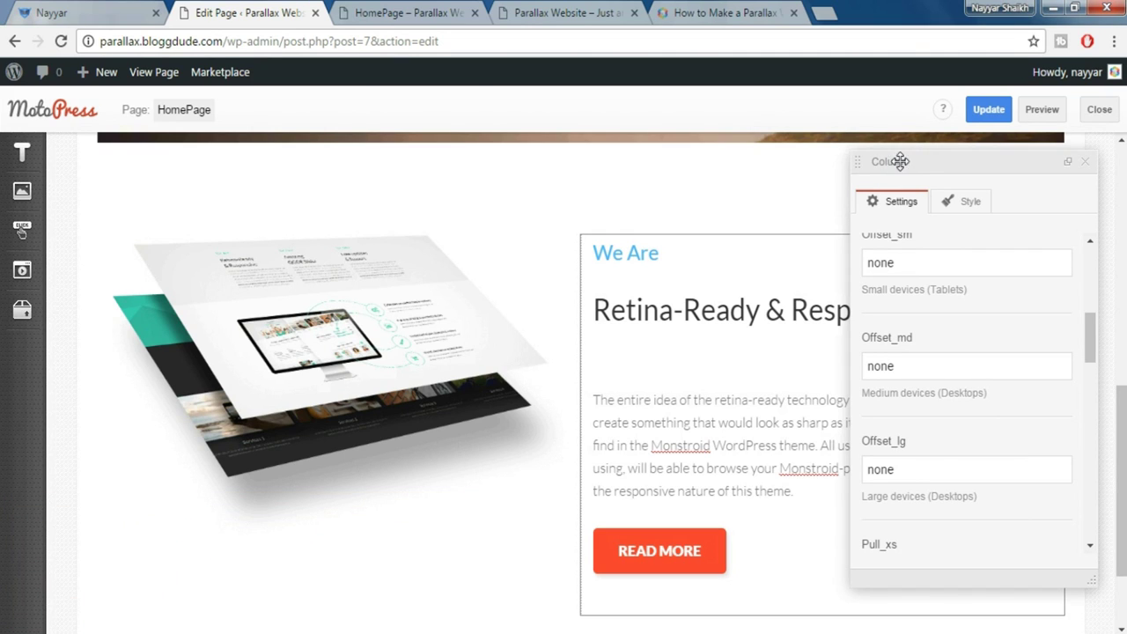
drag(1095, 339, 1092, 249)
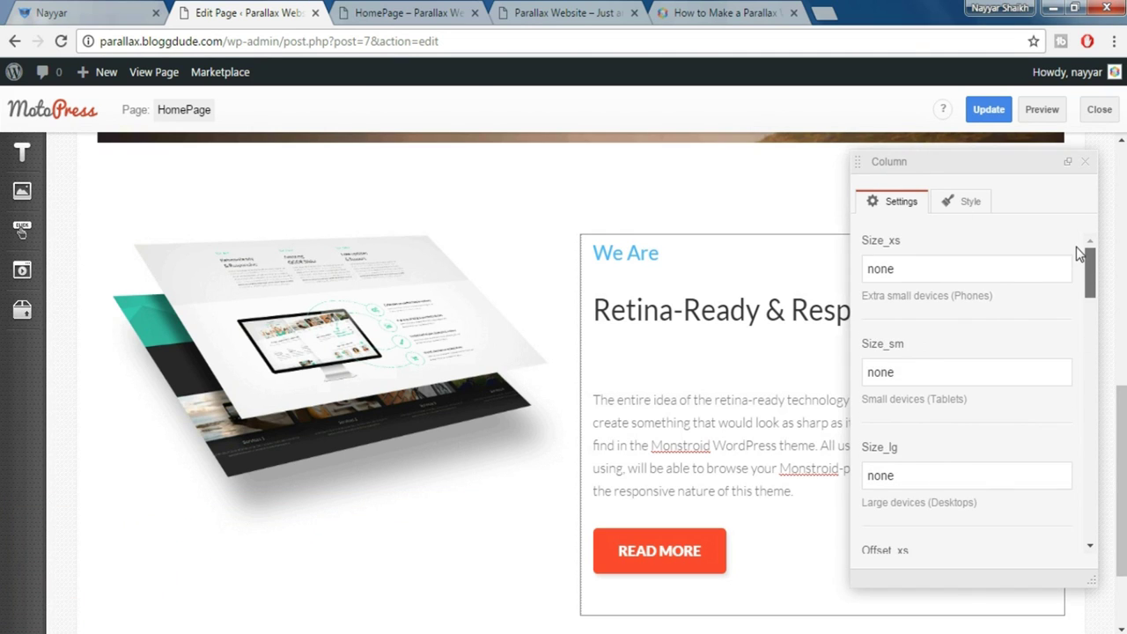
drag(931, 268, 840, 268)
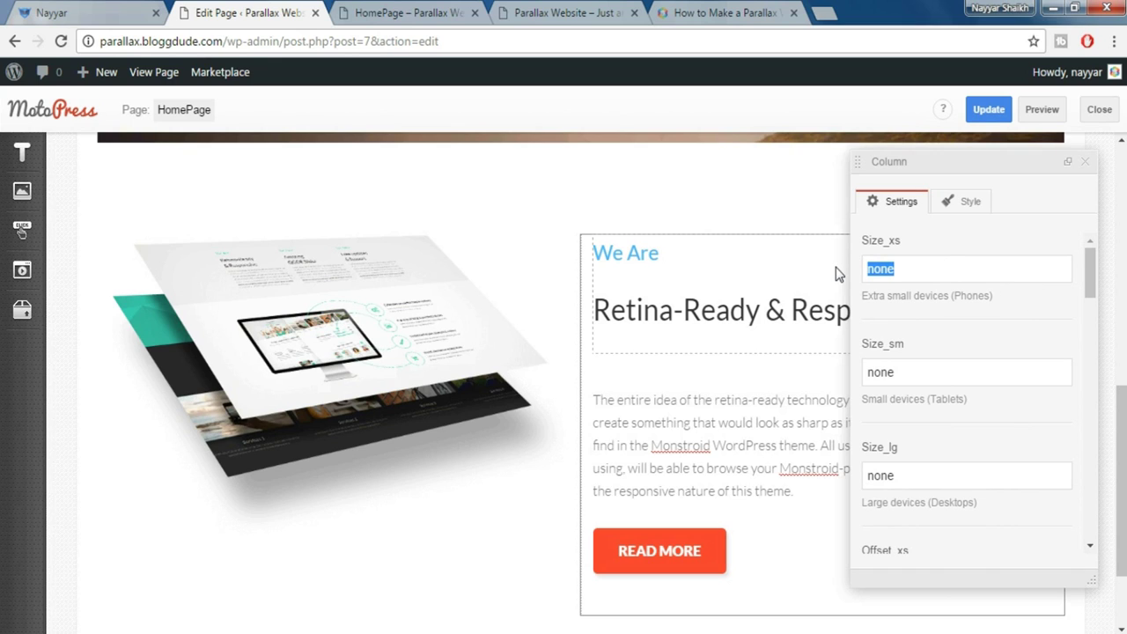
text(12)
key(Tab)
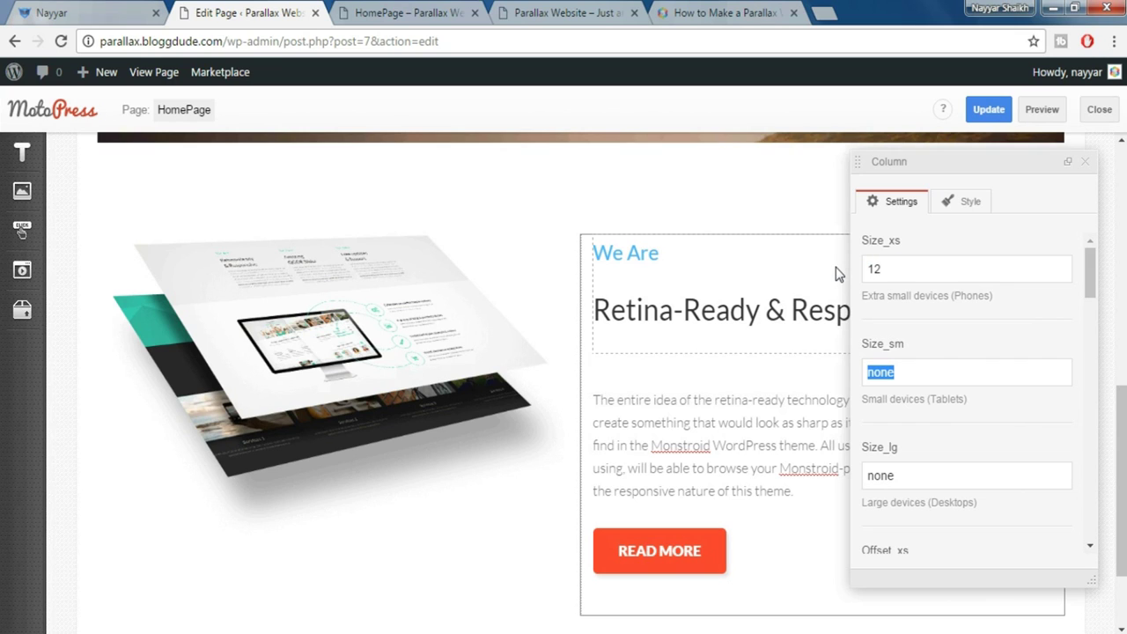
text(6)
key(Tab)
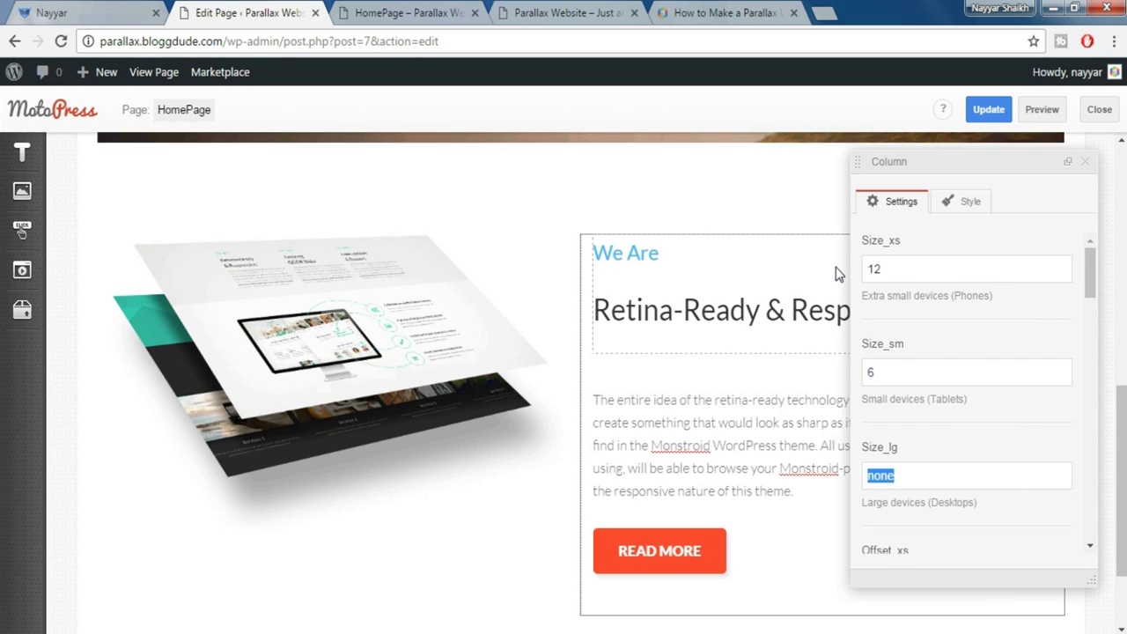
text(4)
click(1087, 164)
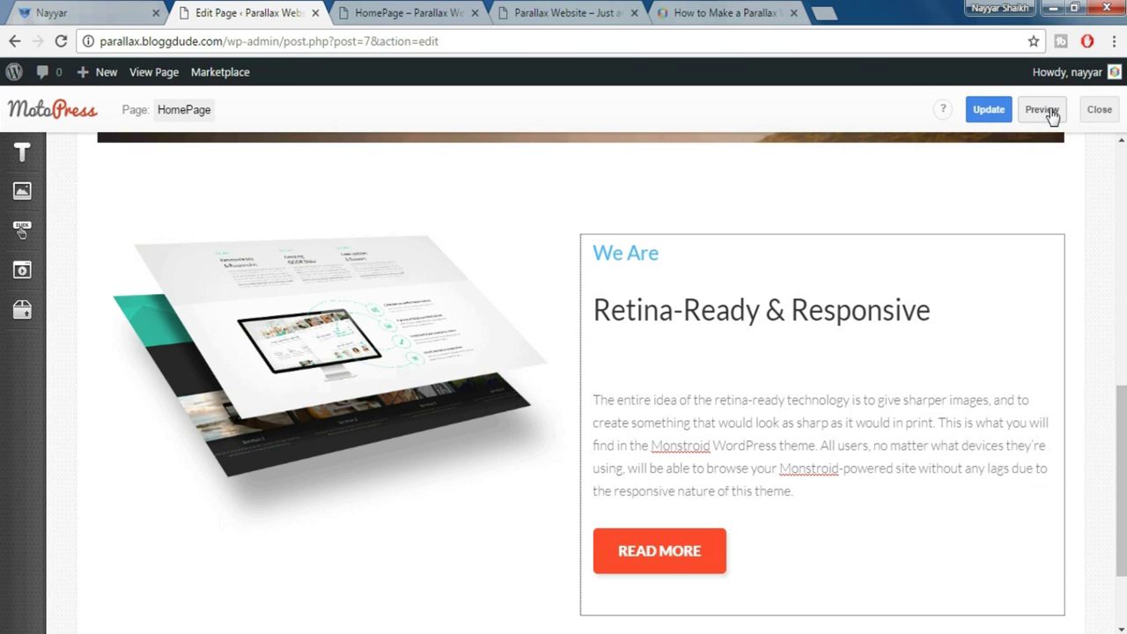
click(1048, 112)
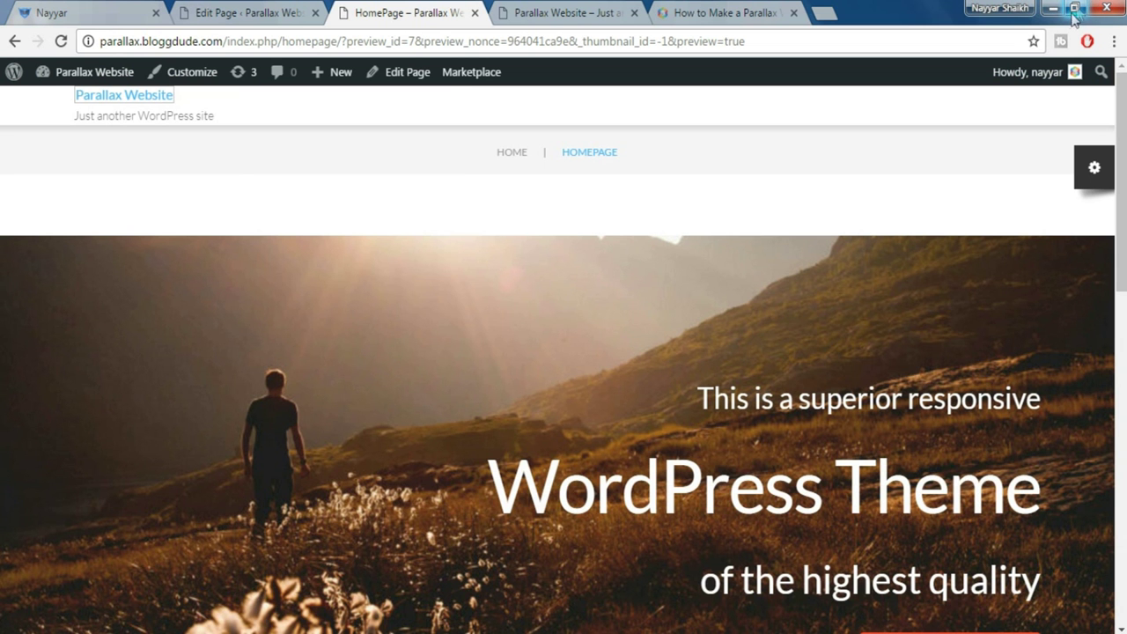
click(1075, 9)
drag(692, 164, 698, 460)
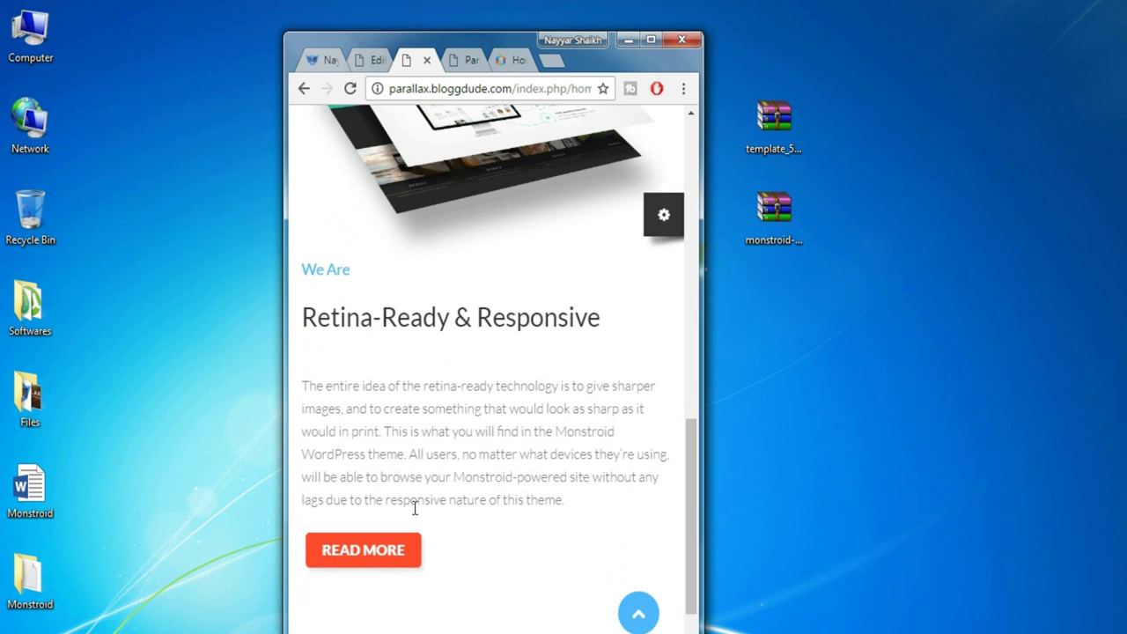
click(651, 39)
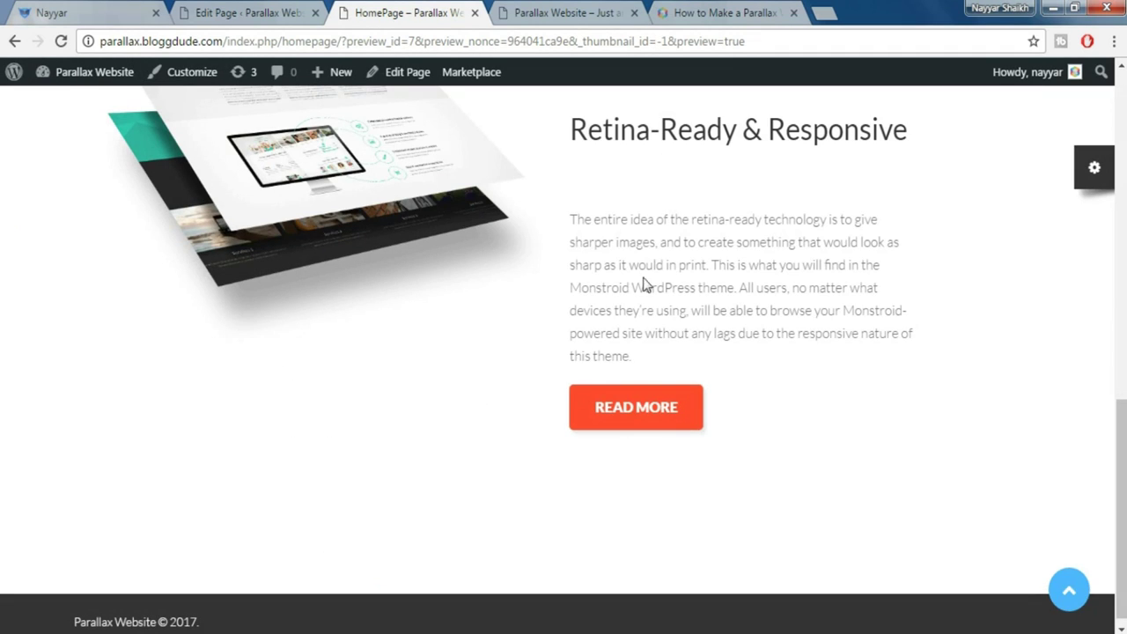
scroll(800, 302, up, 2)
scroll(801, 302, down, 2)
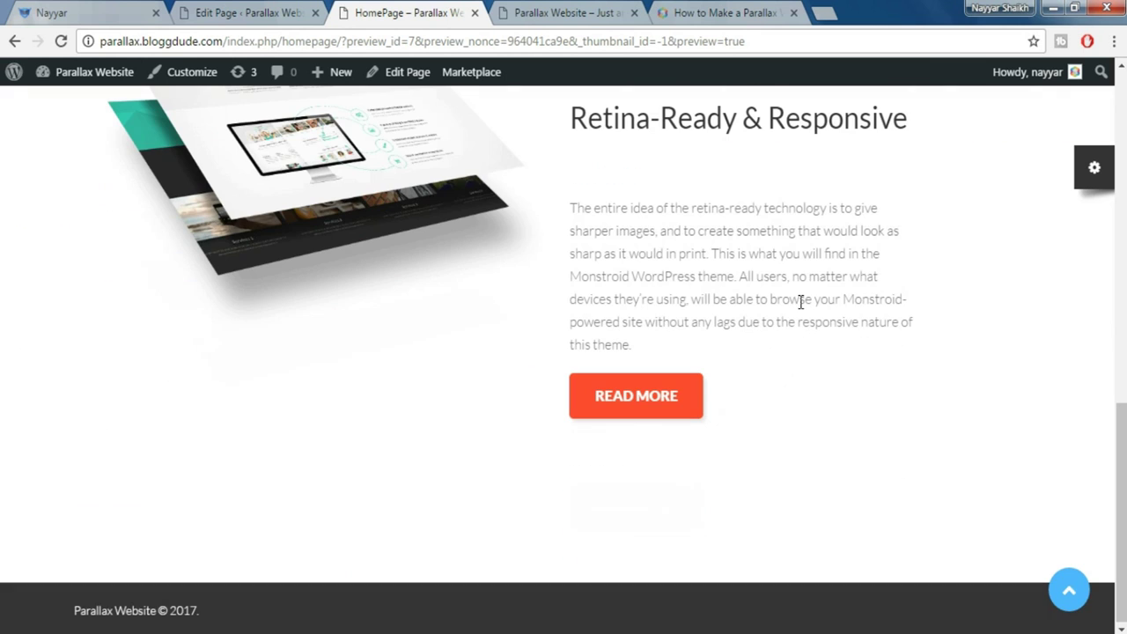
click(129, 9)
scroll(554, 334, down, 4)
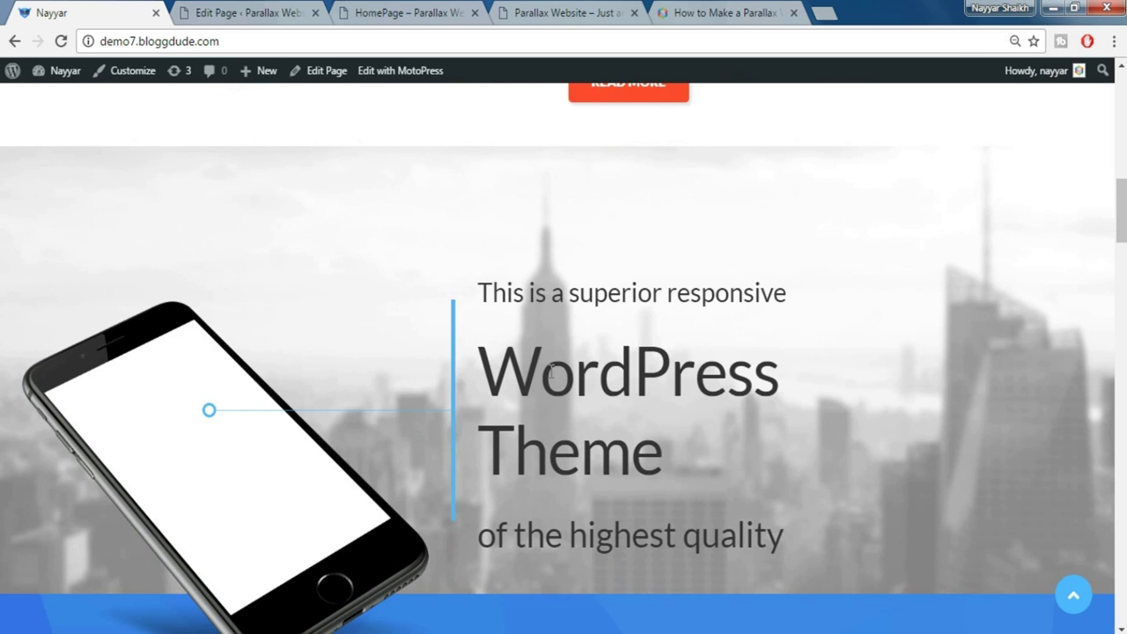
click(254, 12)
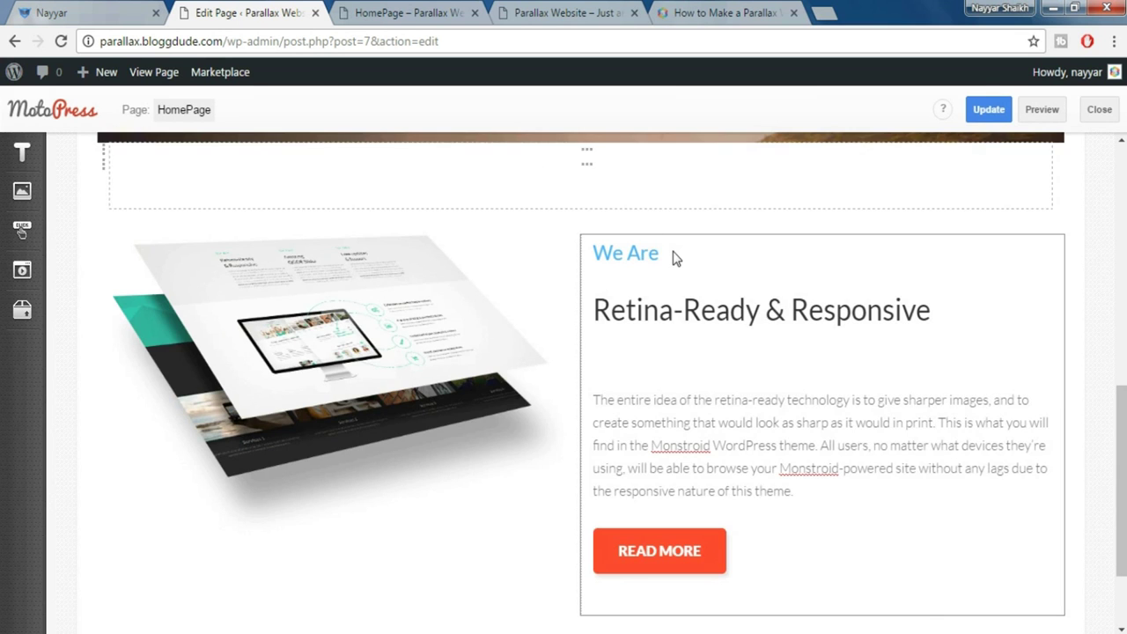
Check the demo site, then drop a WordPress Text block onto the page
scroll(674, 257, down, 2)
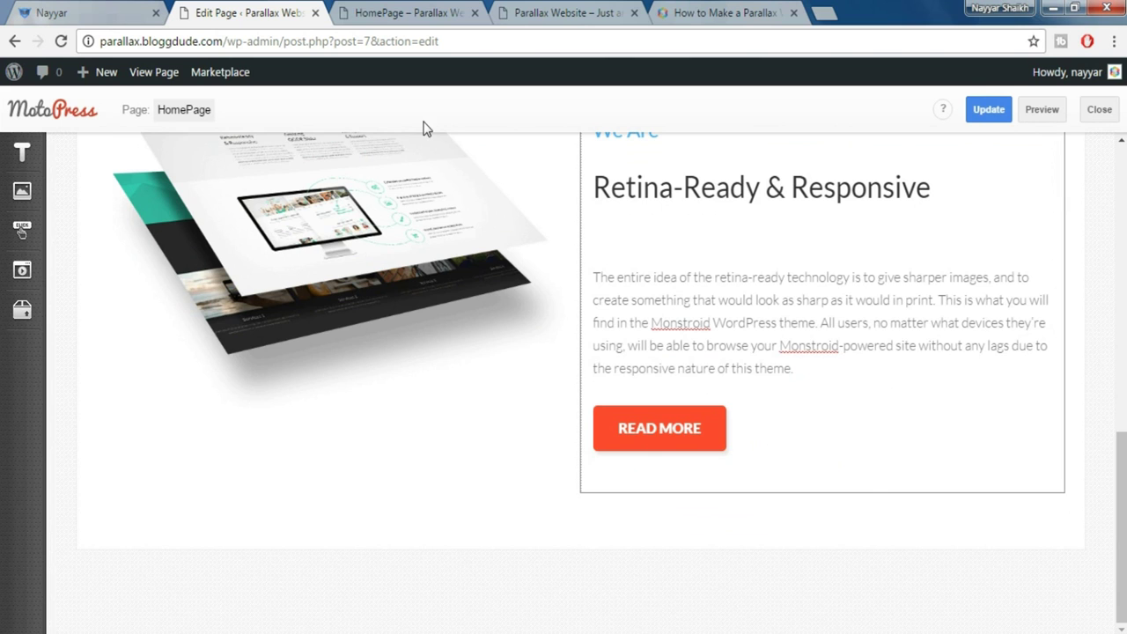
click(75, 13)
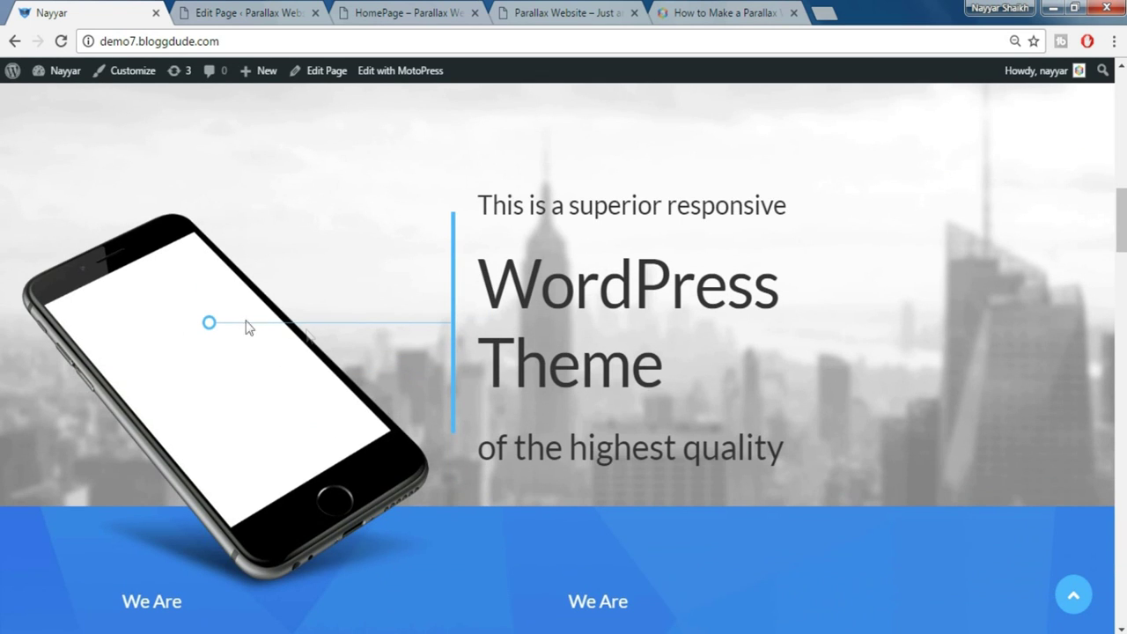
click(267, 11)
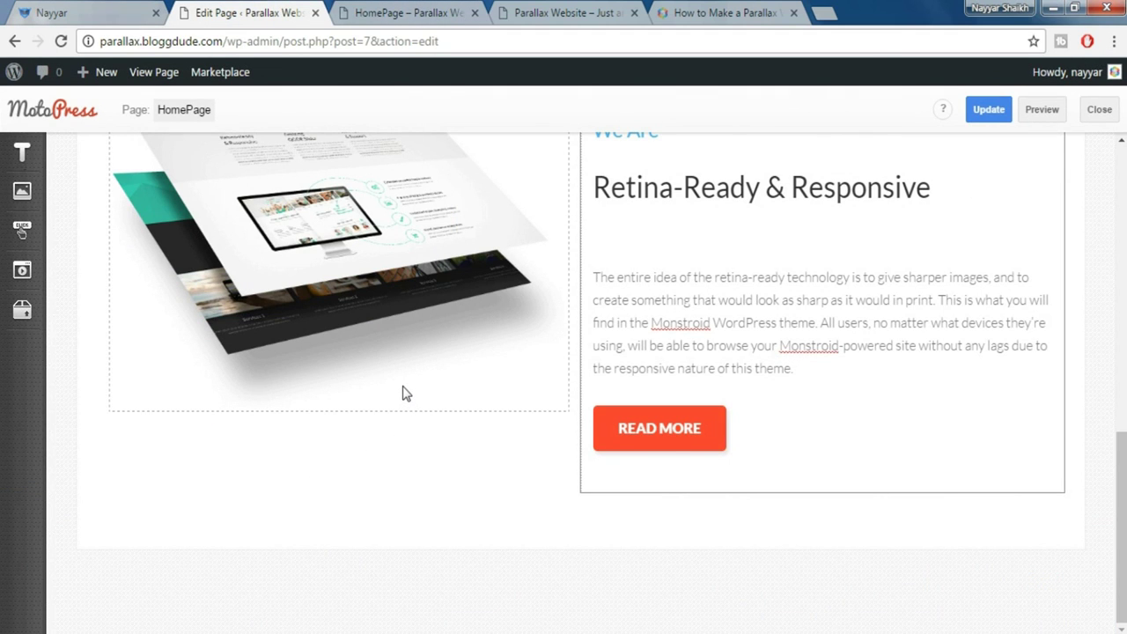
click(22, 152)
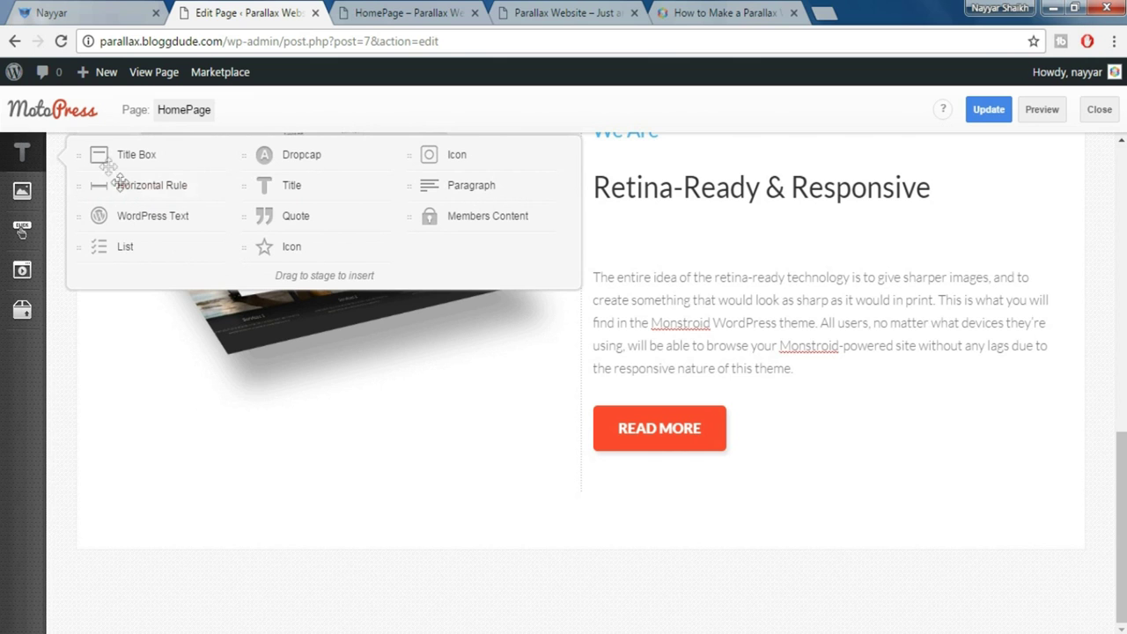
drag(130, 216, 253, 529)
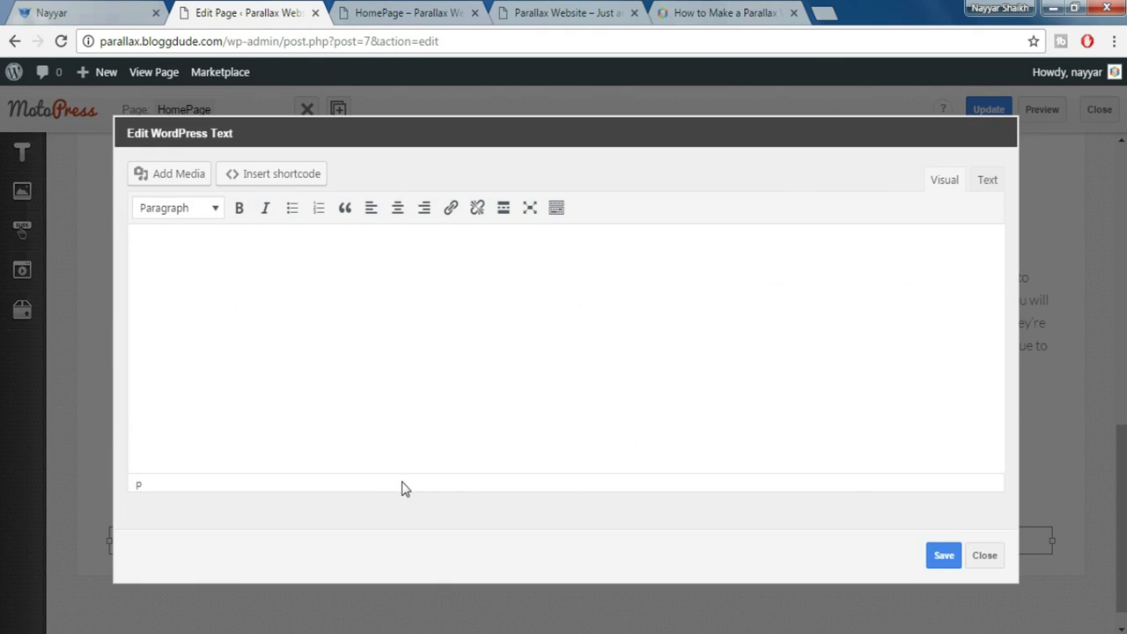
Insert phone-img from the Media Library into the WordPress Text block
click(171, 173)
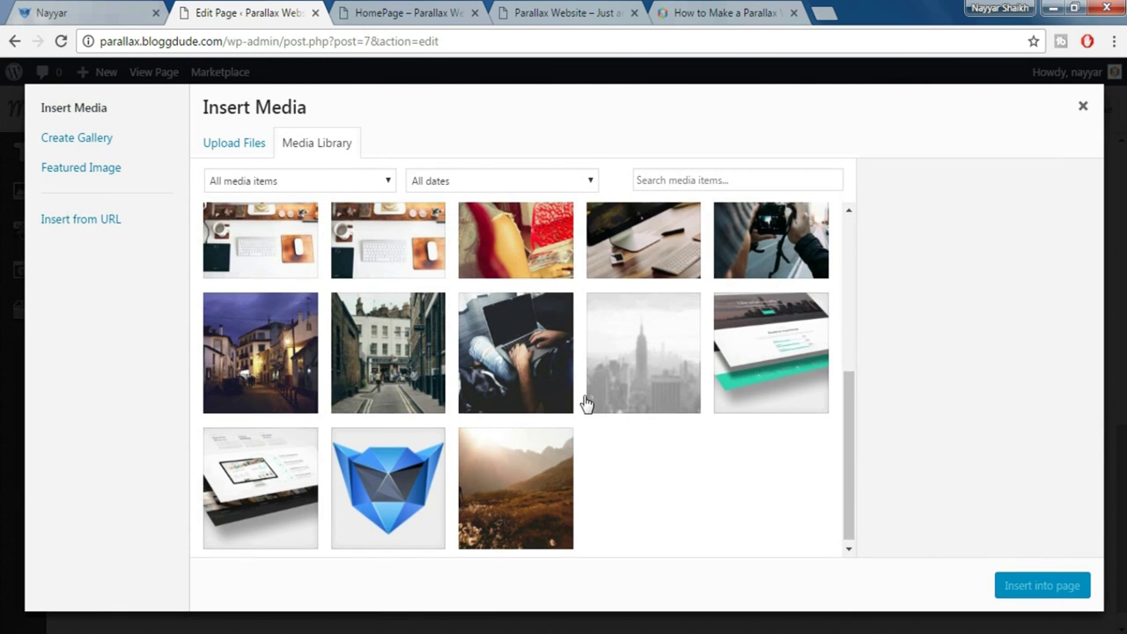
scroll(587, 403, up, 10)
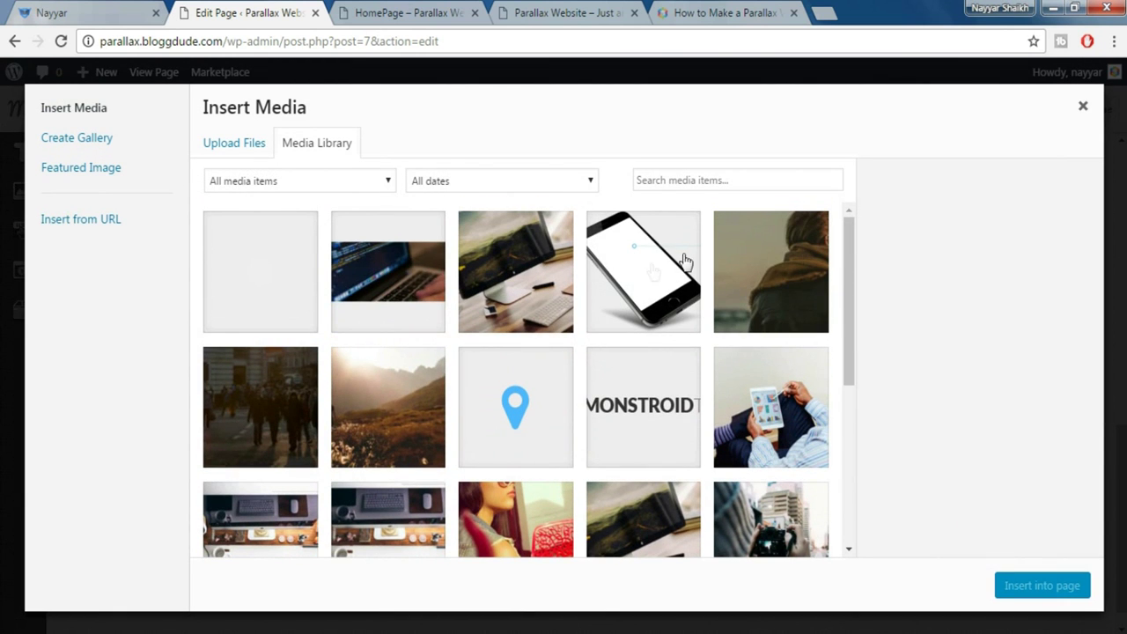
click(650, 269)
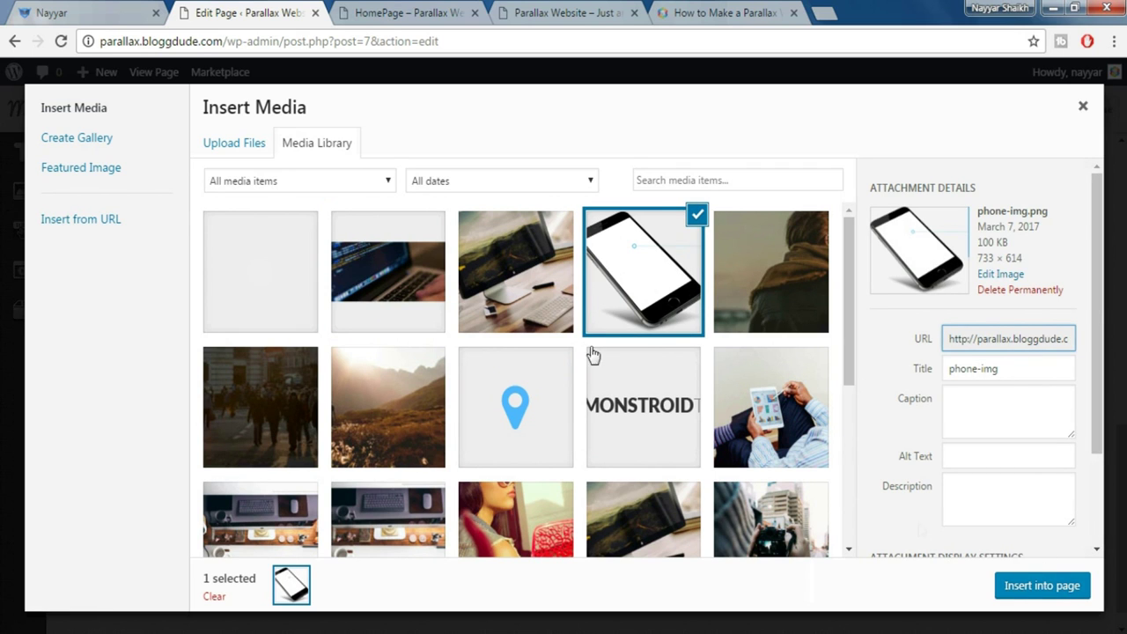
click(1039, 587)
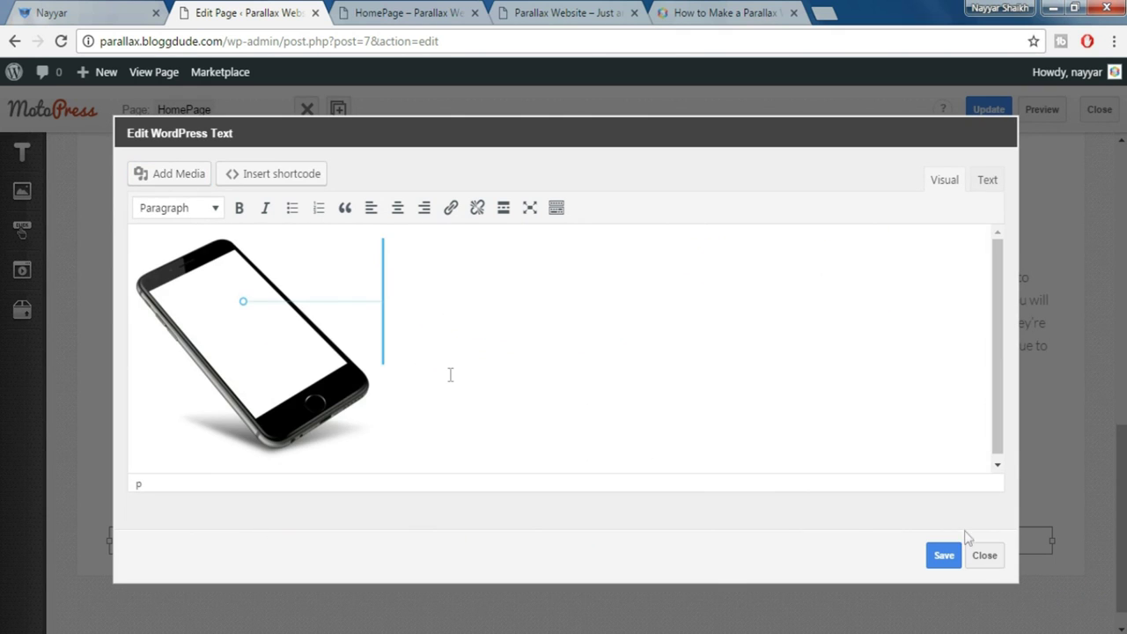
Set the phone image to Full Size 733 × 614 with CSS class custom-image-phone, then save the block
click(276, 314)
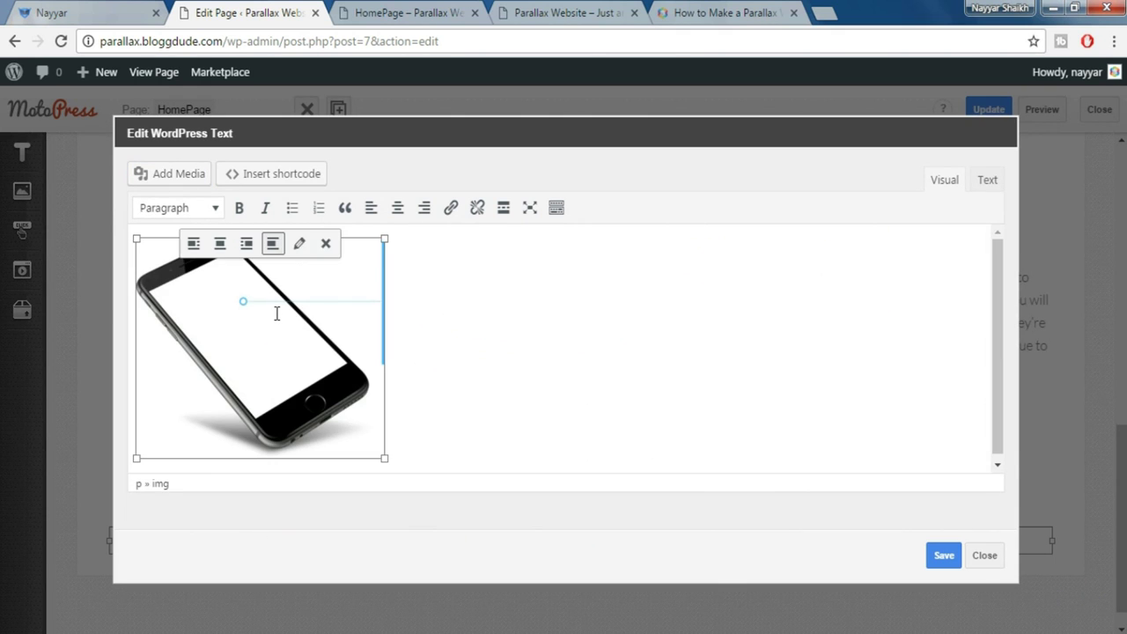
click(300, 245)
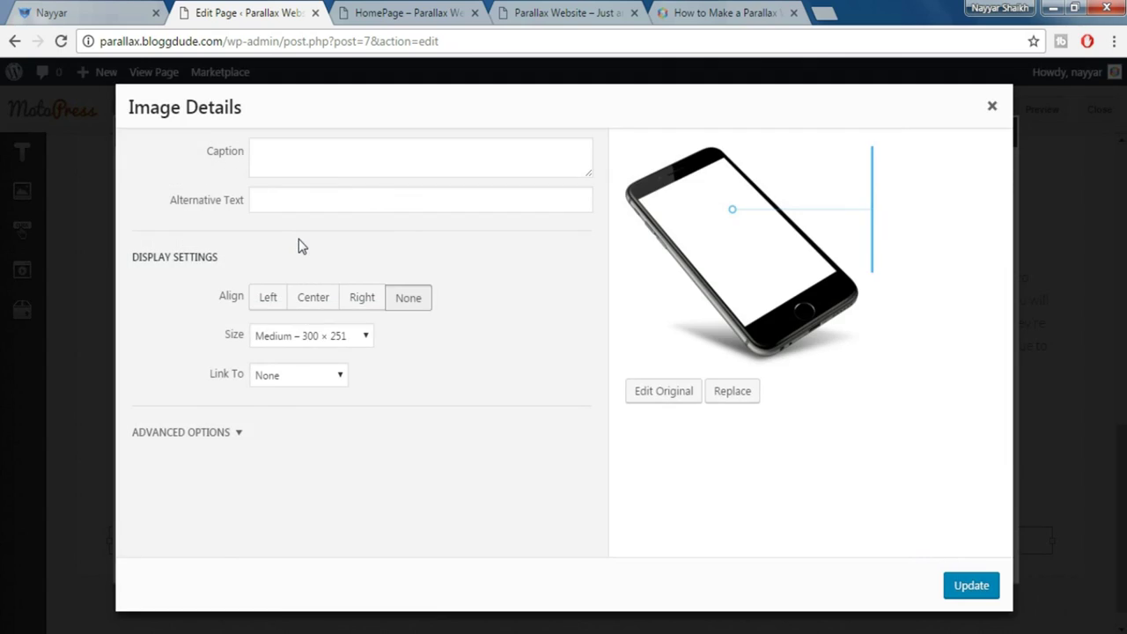
click(310, 338)
click(302, 388)
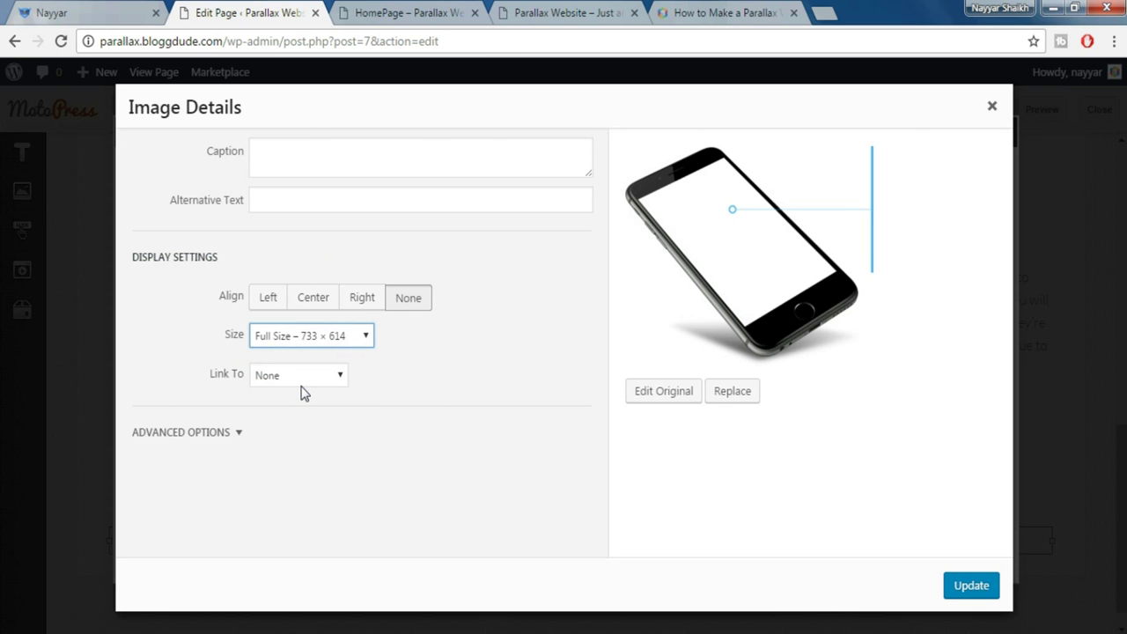
click(239, 433)
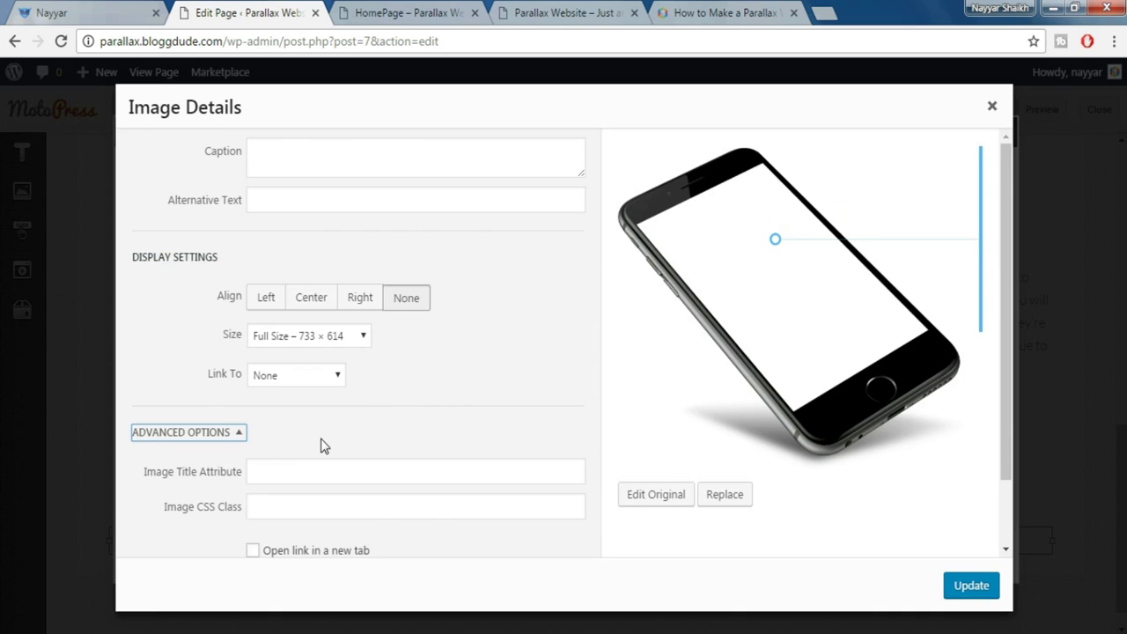
scroll(323, 438, down, 1)
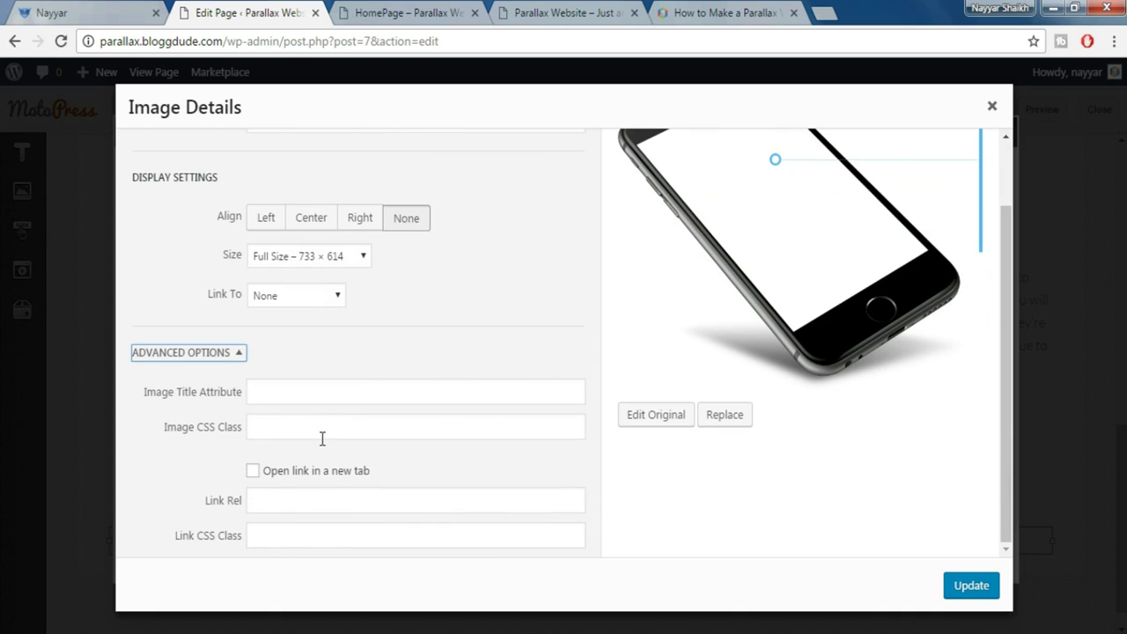
click(273, 430)
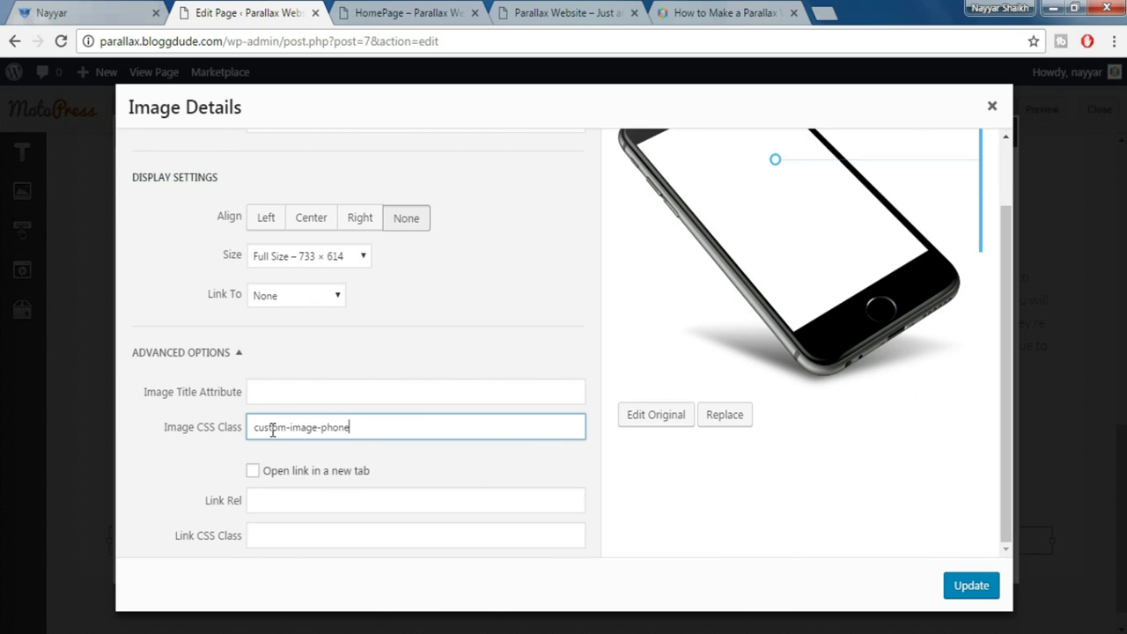
click(962, 588)
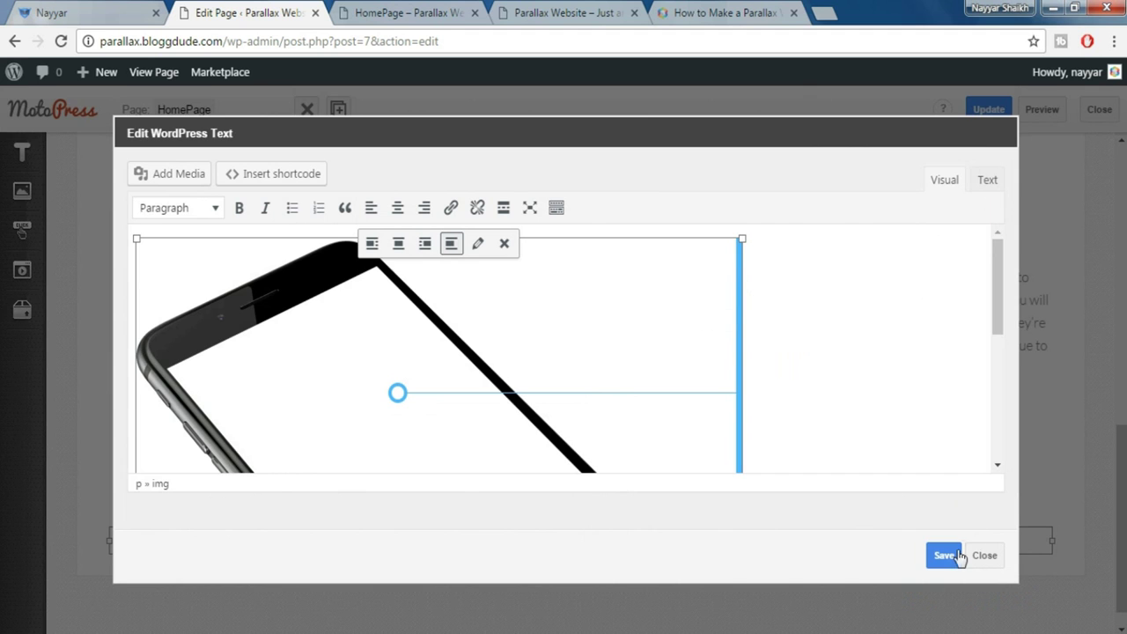
click(946, 555)
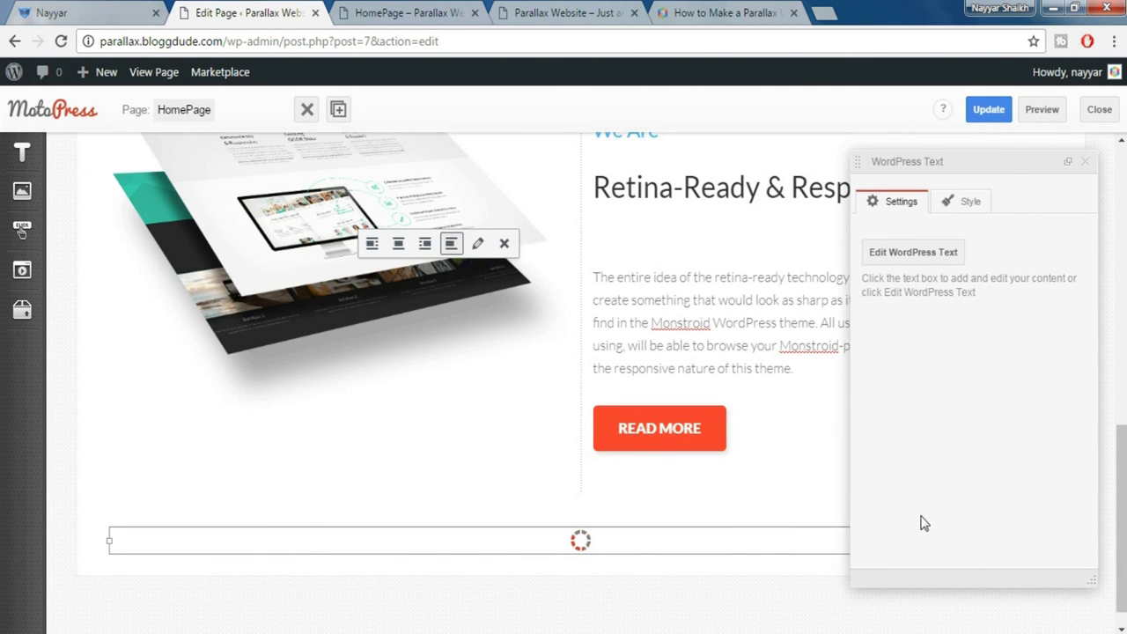
Close the text block settings and review the live site's hero section
click(1088, 164)
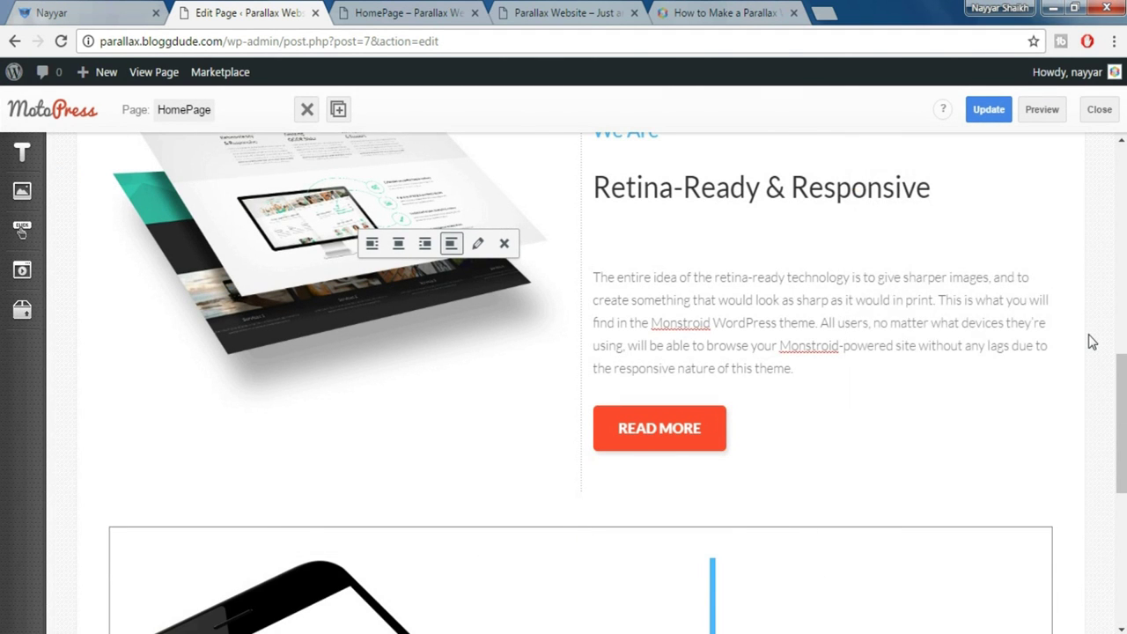
scroll(1092, 342, down, 4)
scroll(1092, 342, down, 1)
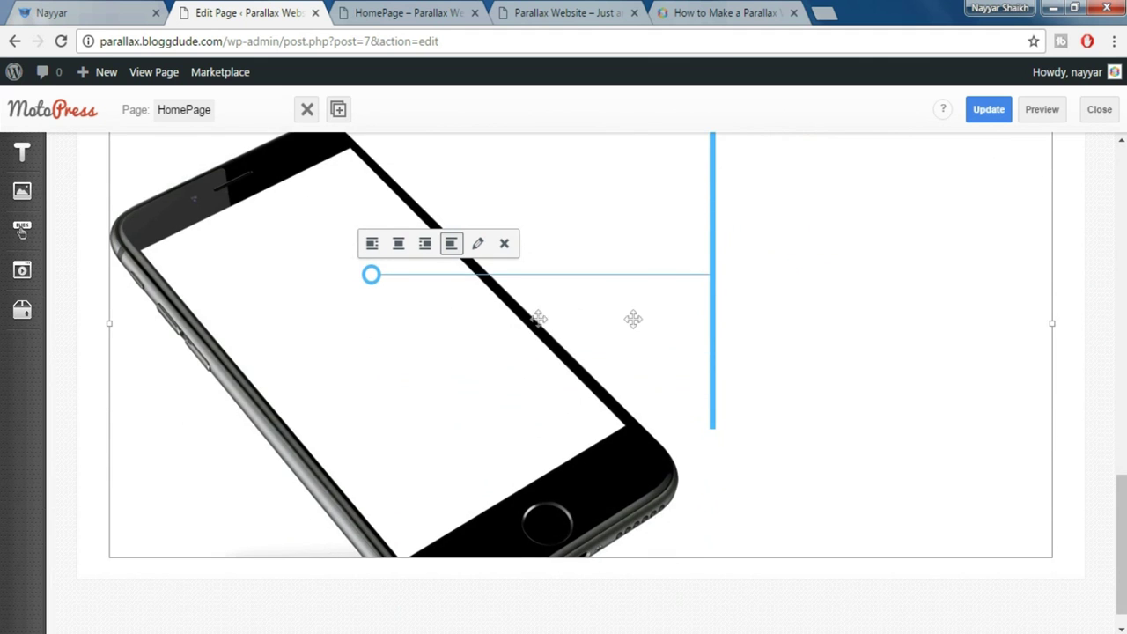
scroll(722, 330, up, 1)
click(142, 20)
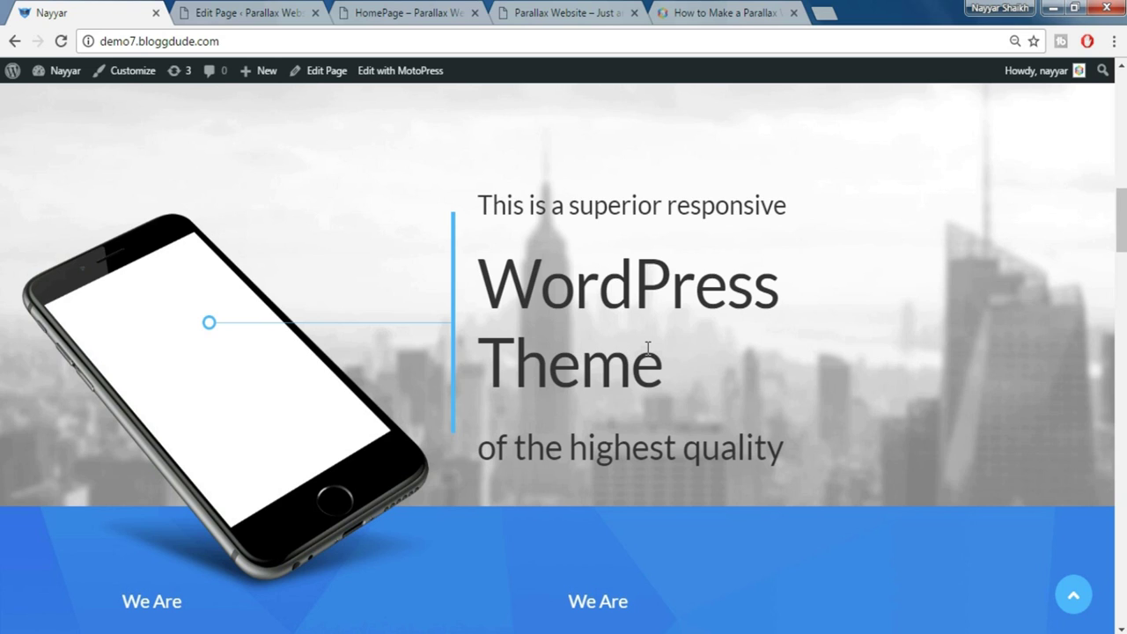
click(244, 13)
Add a paragraph beside the phone with the live site's 'superior responsive WordPress Theme' hero text
mouse_move(18, 156)
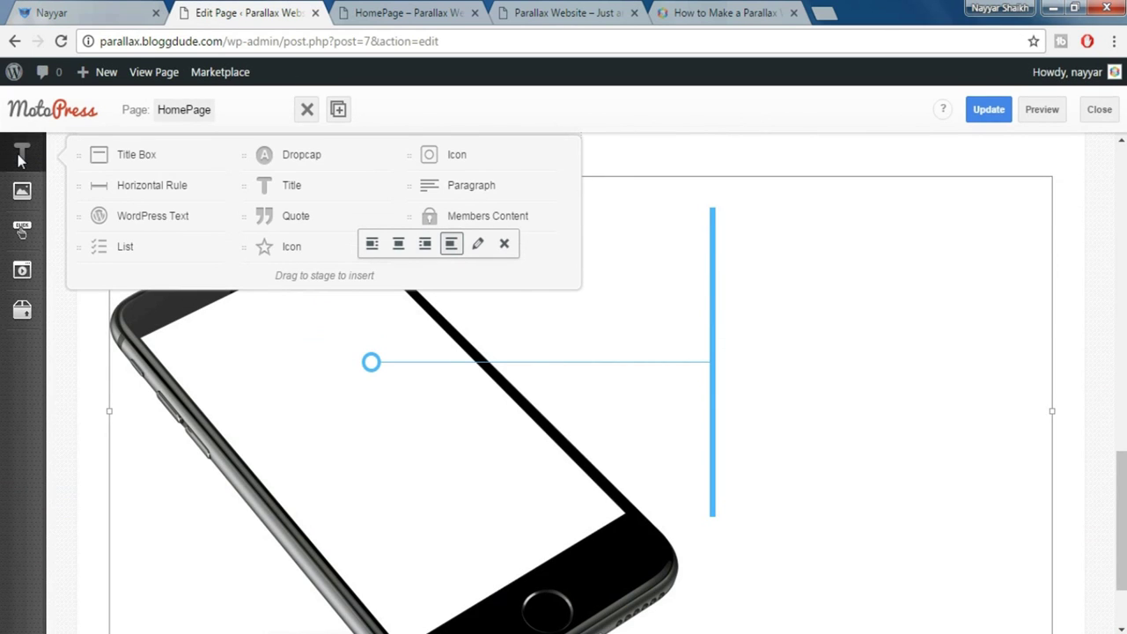
drag(450, 192, 1067, 243)
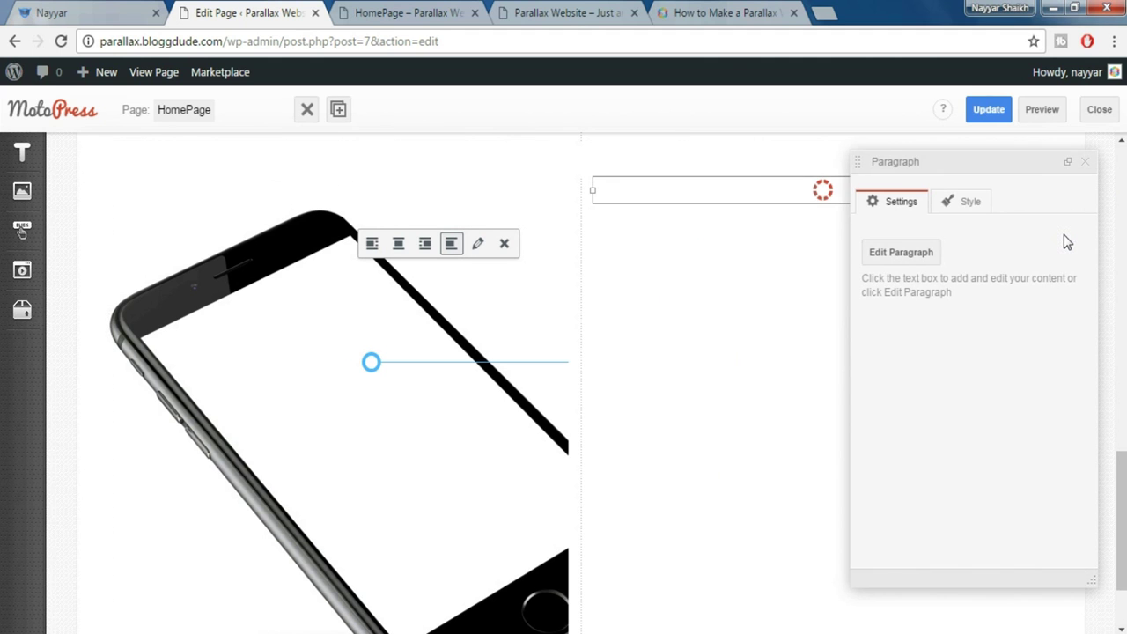
key(ctrl+1)
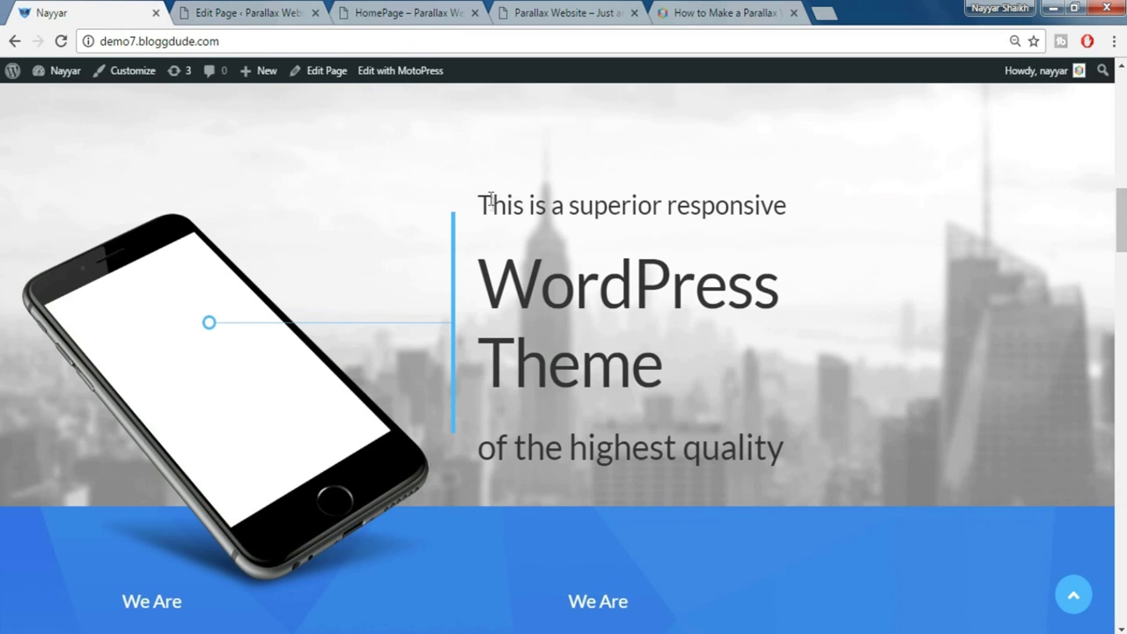
drag(470, 203, 820, 424)
key(ctrl+c)
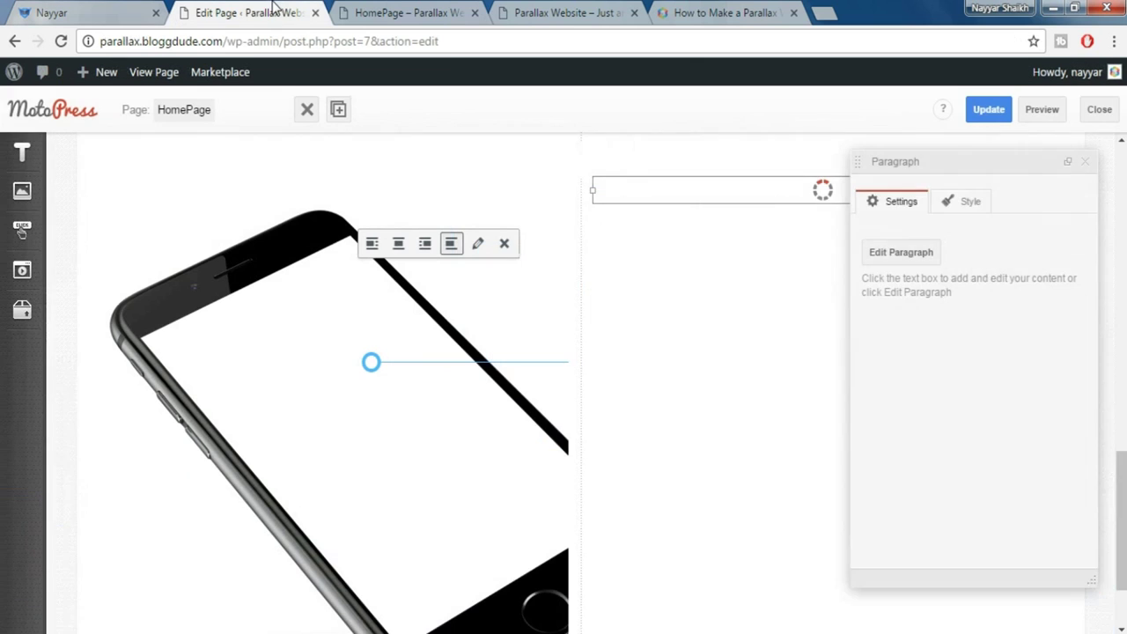
click(268, 10)
key(ctrl+v)
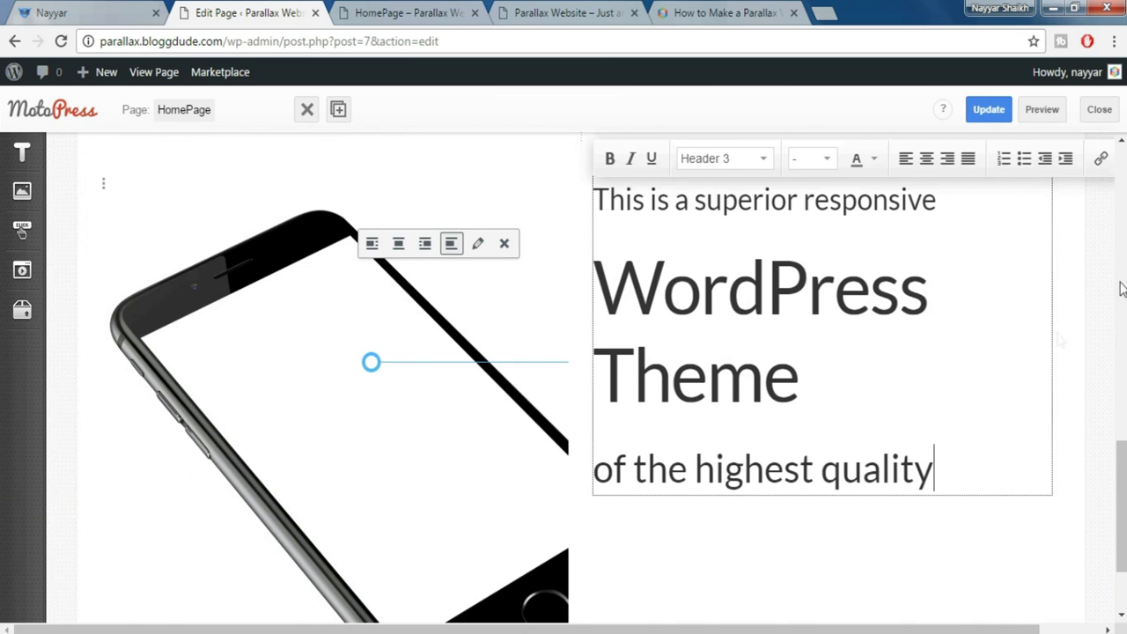
click(1108, 255)
Compare the hero section with the live site and clear its text selection
scroll(1064, 317, up, 1)
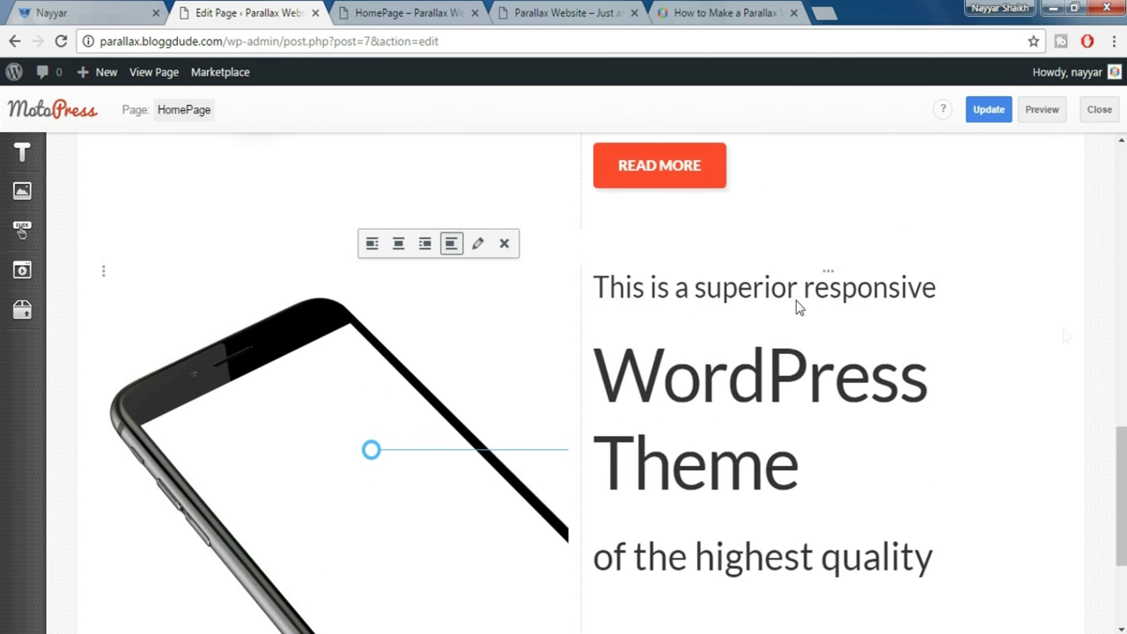
scroll(532, 330, up, 1)
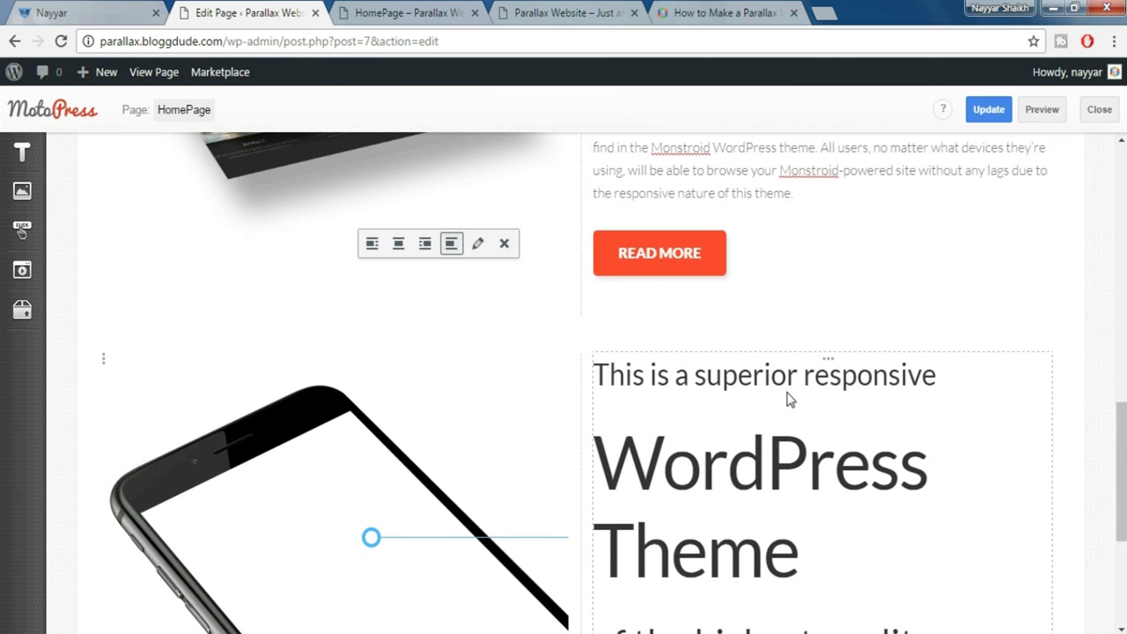
scroll(742, 392, down, 2)
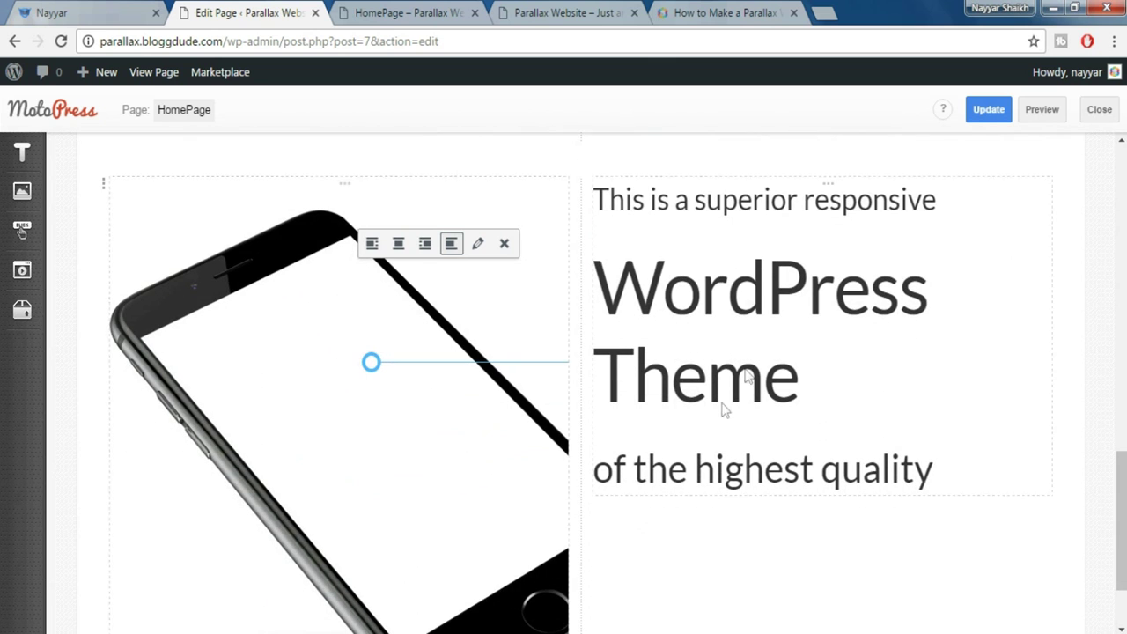
scroll(847, 388, down, 2)
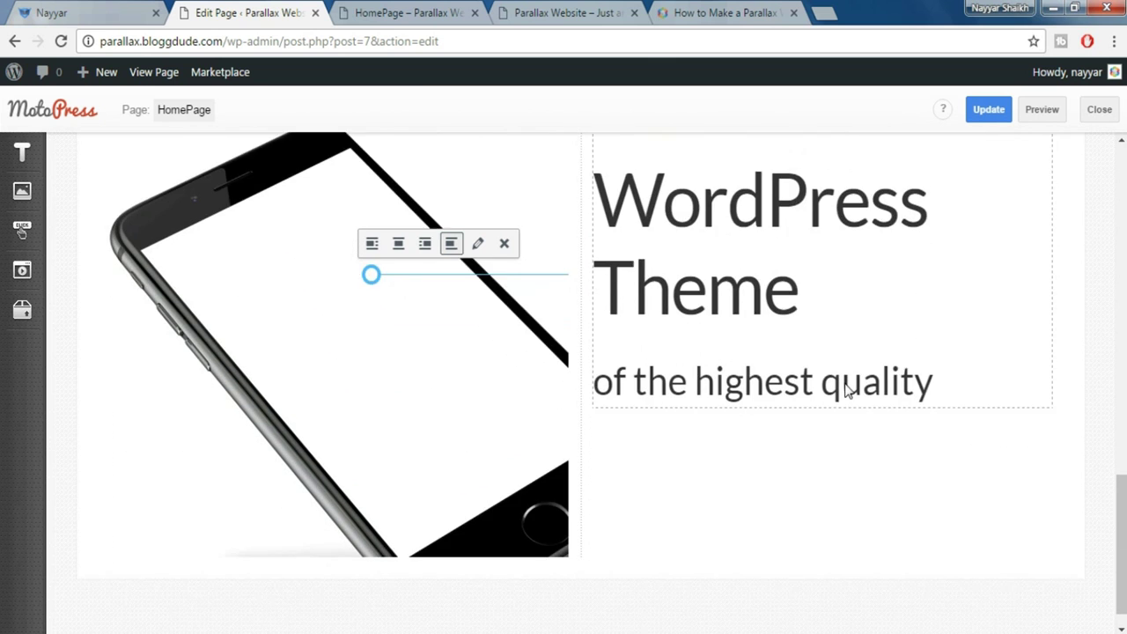
scroll(848, 390, up, 2)
key(ctrl+shift+Tab)
click(659, 326)
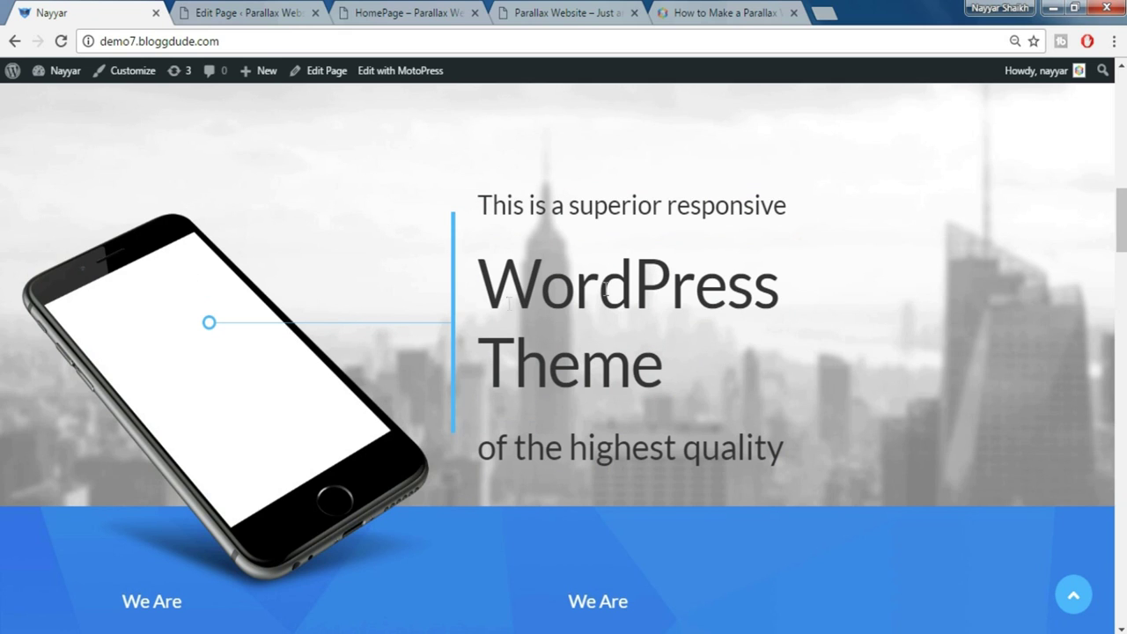
click(244, 14)
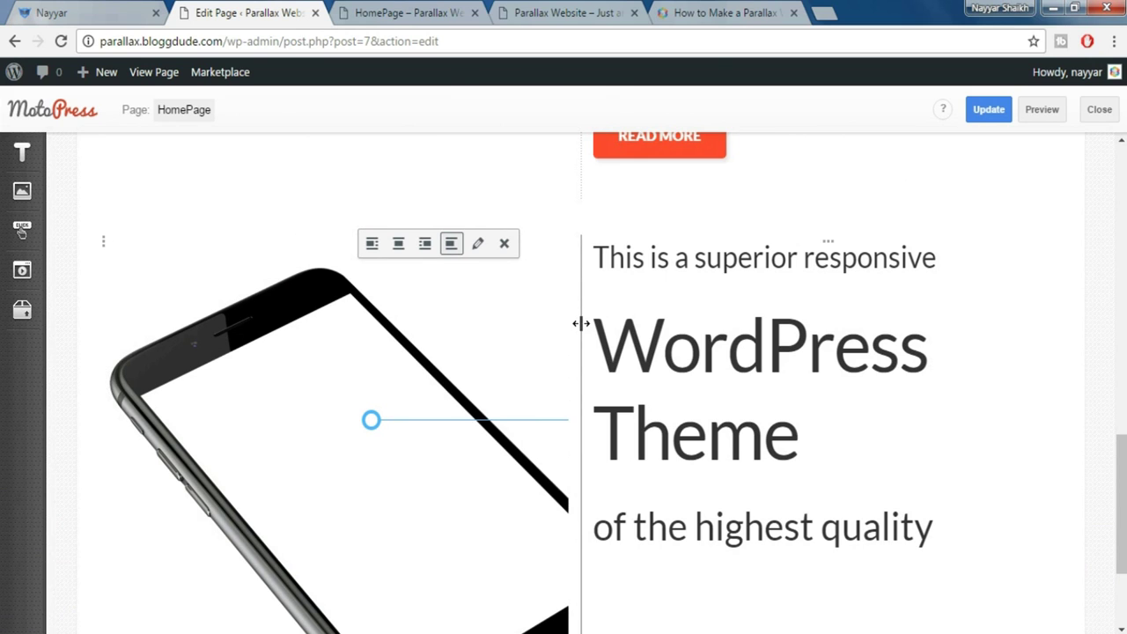
Widen the hero text column by narrowing the phone column
drag(581, 324, 516, 324)
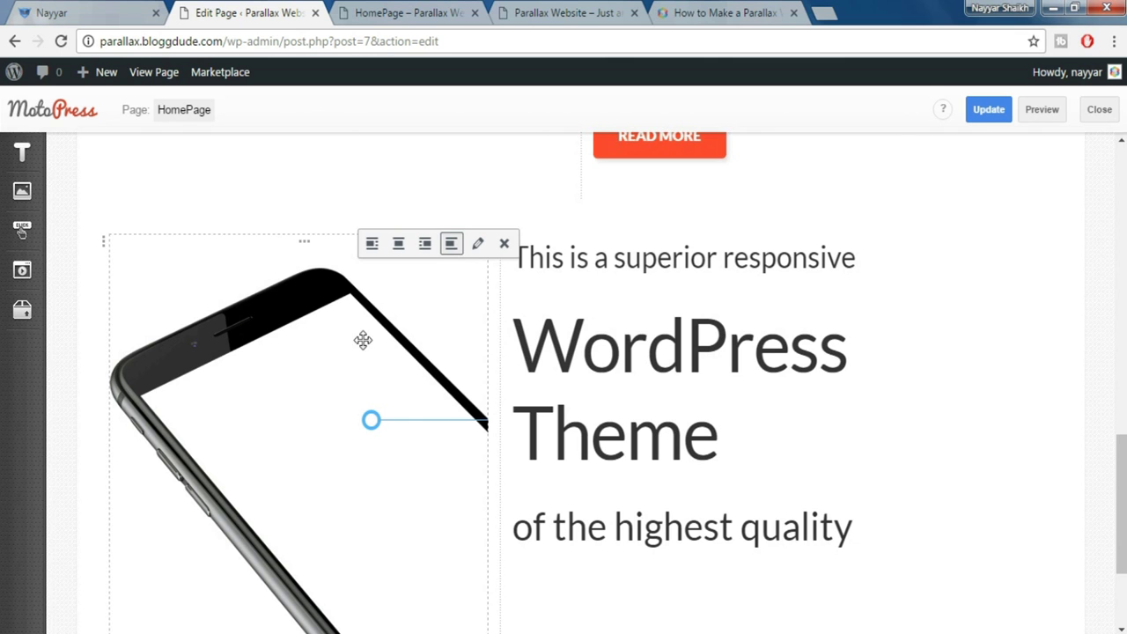
scroll(501, 379, down, 2)
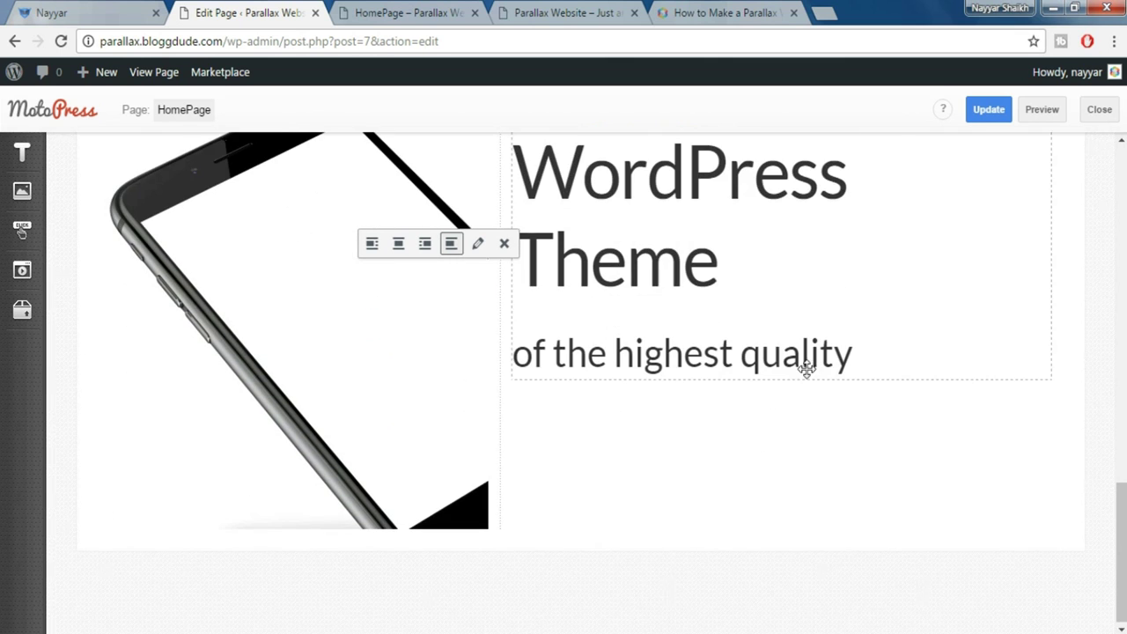
scroll(805, 365, up, 2)
scroll(805, 368, down, 2)
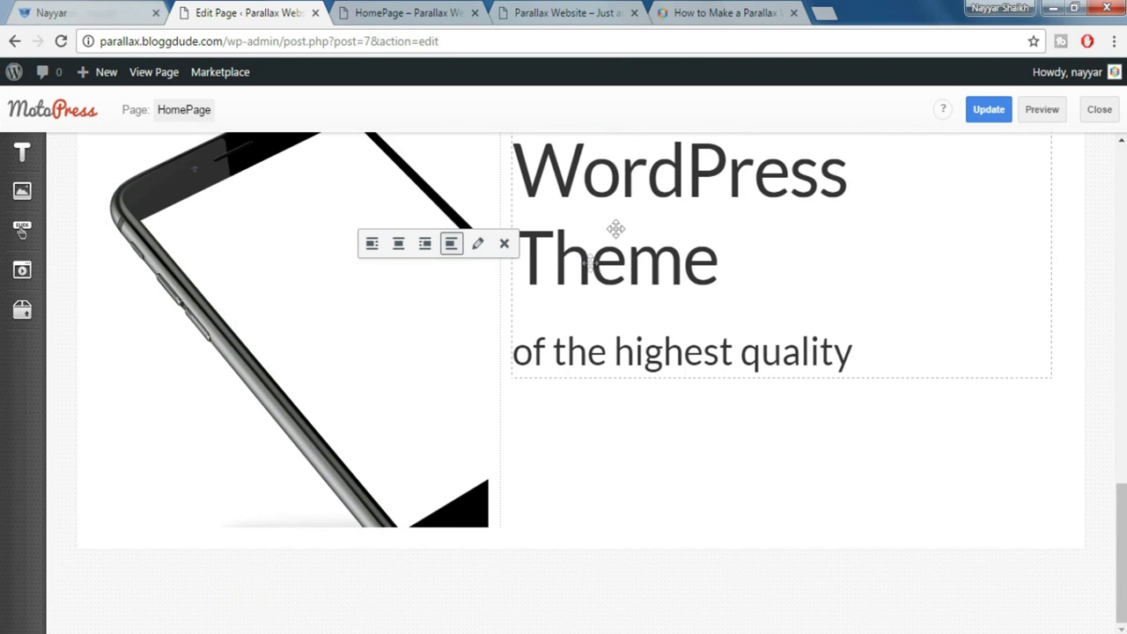
Add a spacer sized 60, with 20 for tablets and mobile, beneath the hero text
mouse_move(22, 308)
drag(153, 460, 616, 447)
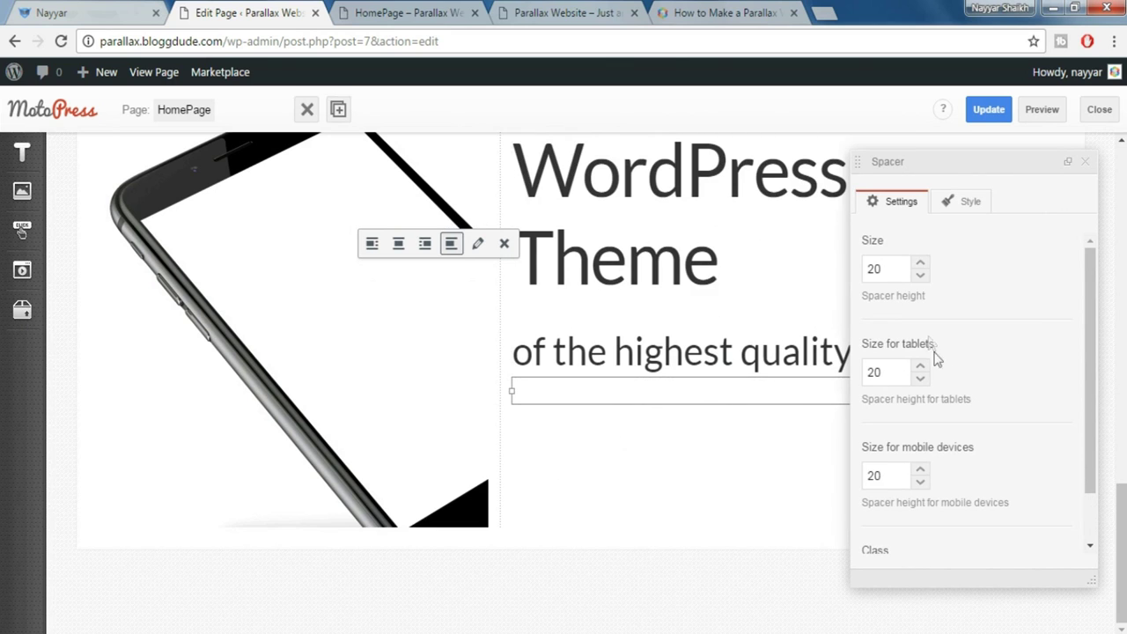
drag(894, 268, 845, 268)
click(1085, 161)
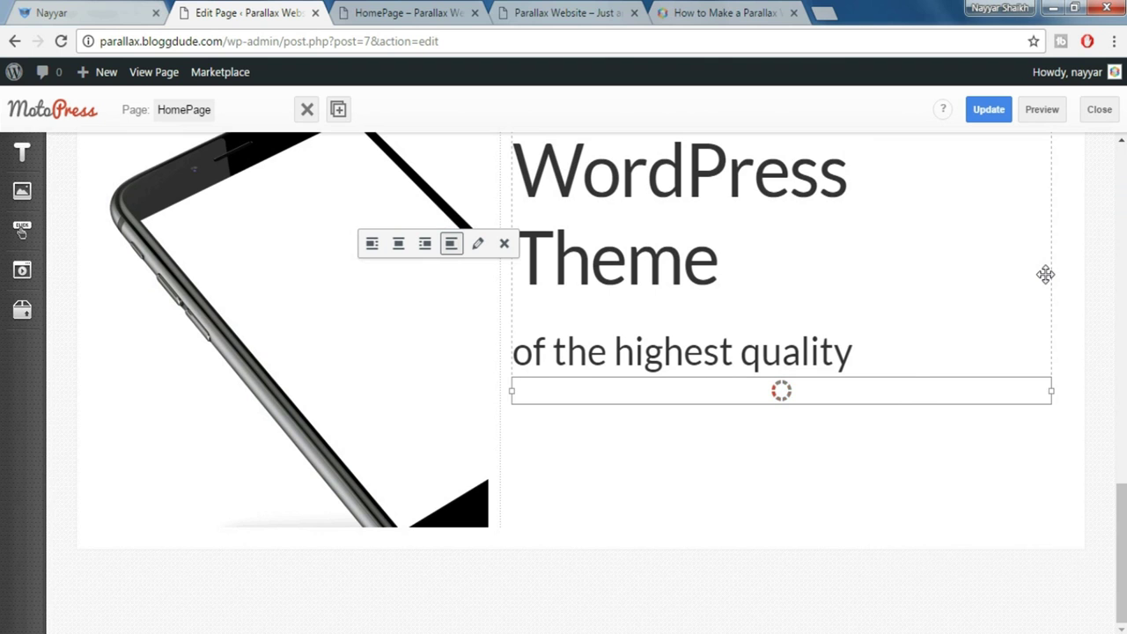
scroll(815, 357, up, 1)
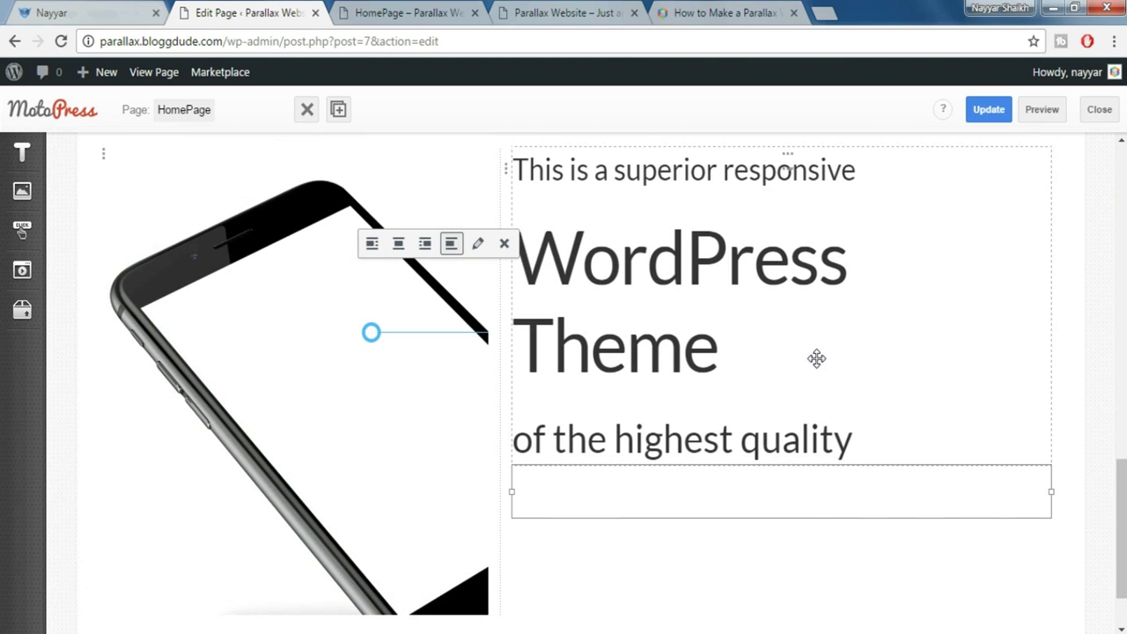
scroll(817, 358, up, 1)
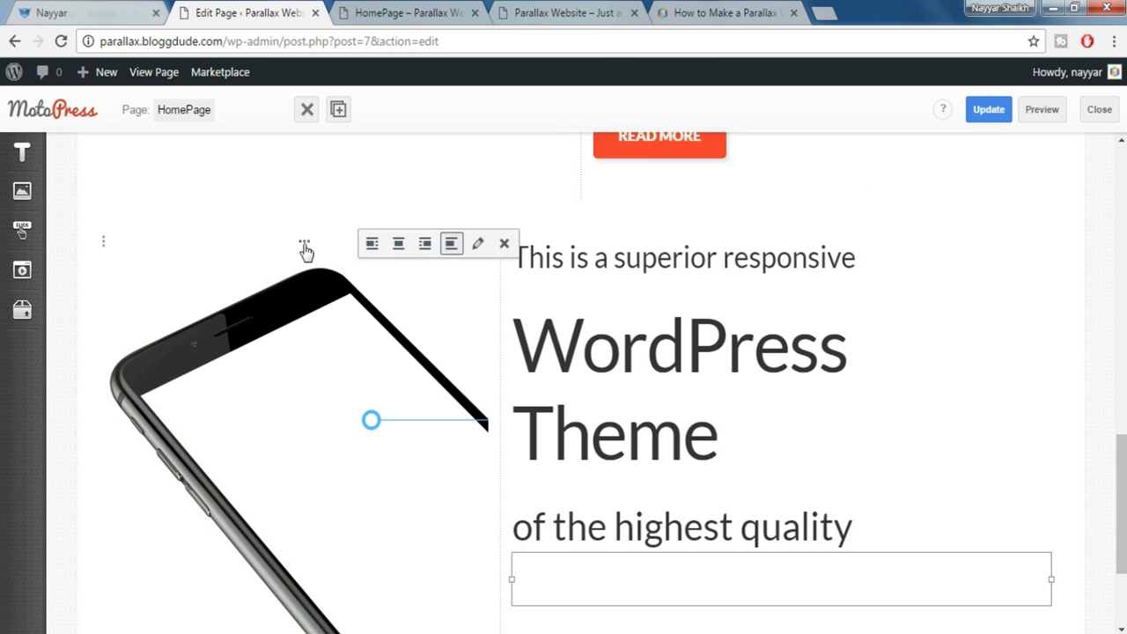
Set the phone column's widths to 12 on phones, 12 on tablets and 5 on desktops
click(305, 247)
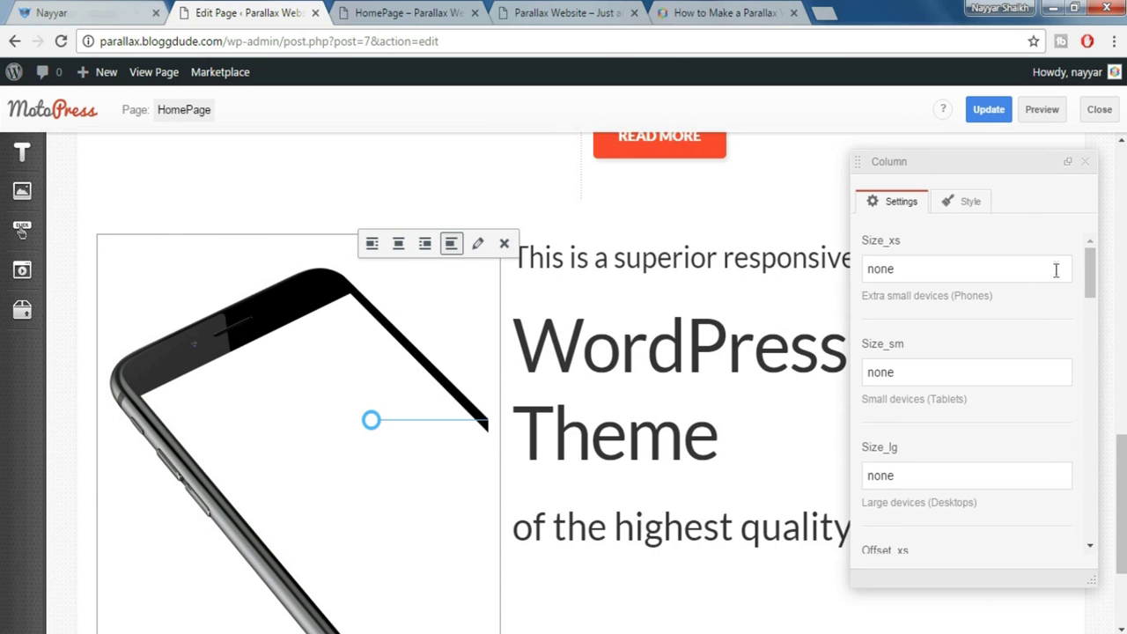
drag(931, 270, 815, 270)
text(12)
key(Tab)
text(12)
key(Tab)
text(5)
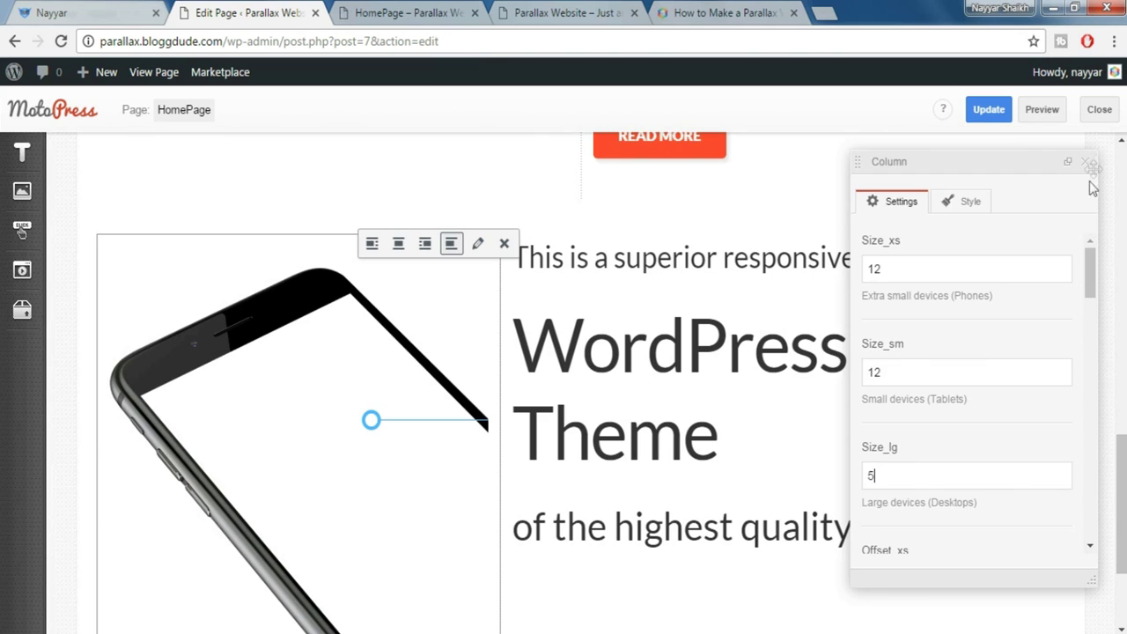
click(1084, 162)
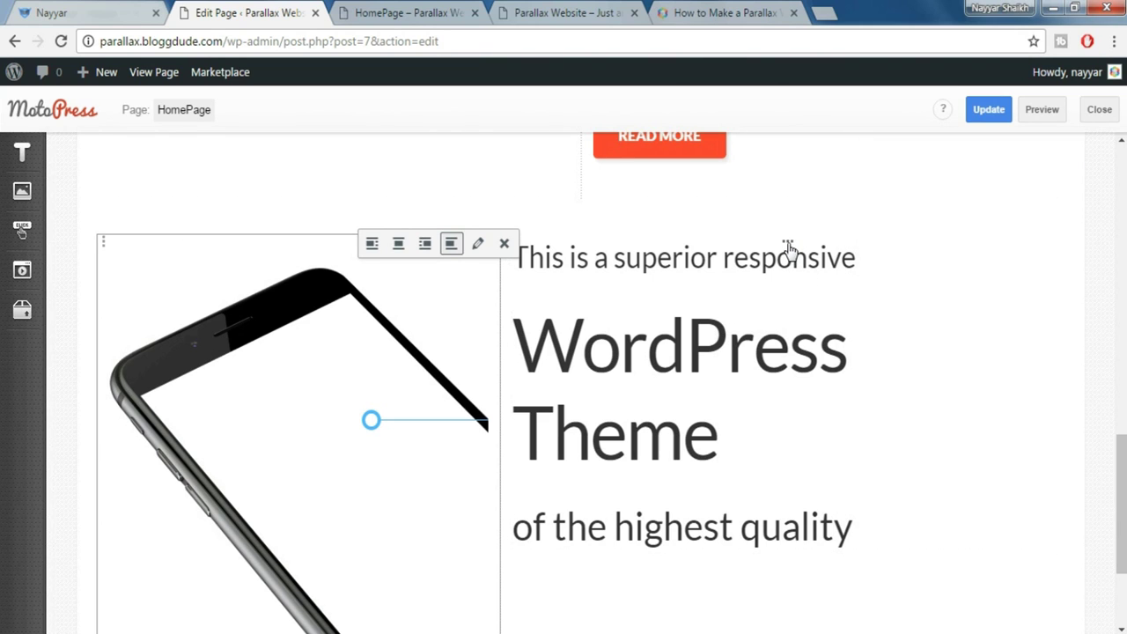
Set the text column's widths to 12 on phones, 12 on tablets and 7 on desktops
click(788, 250)
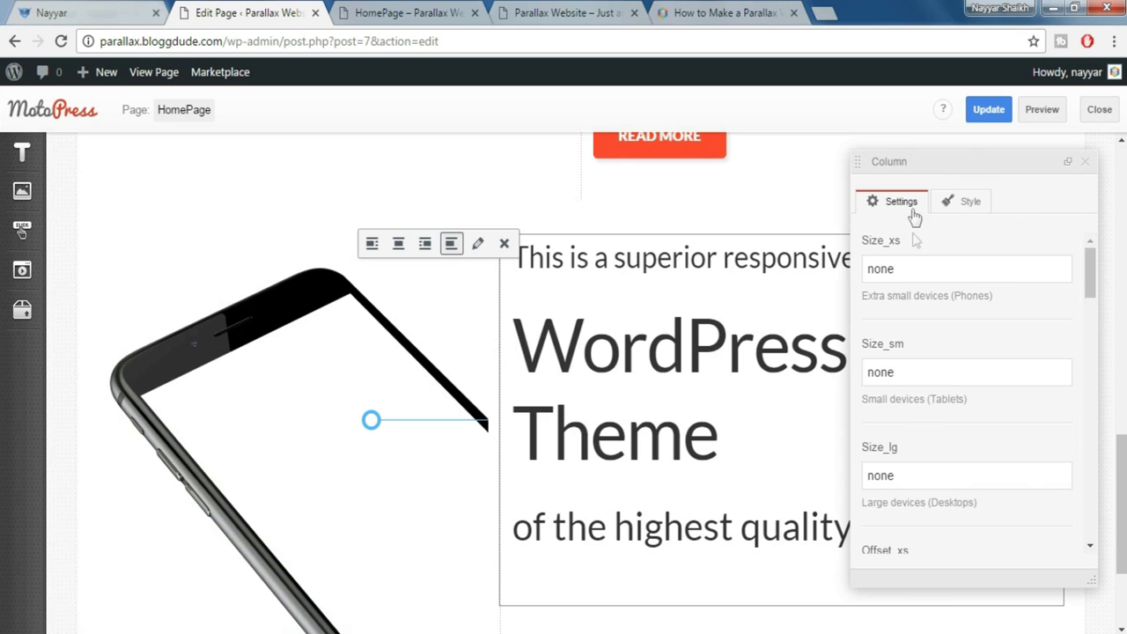
drag(915, 269, 845, 268)
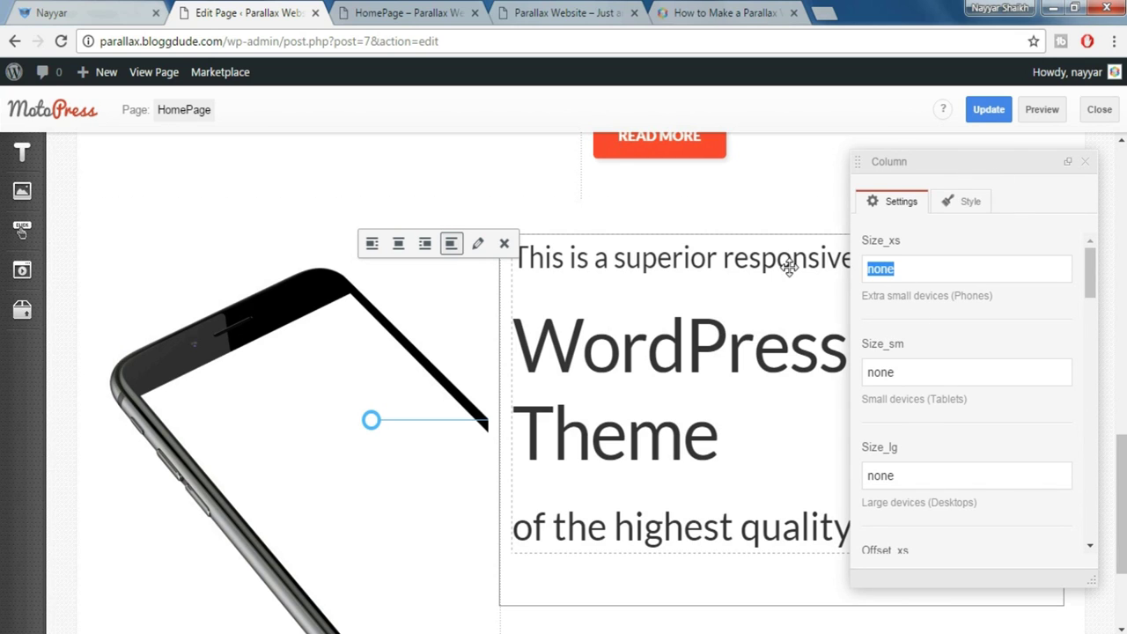
text(12)
key(Tab)
text(12)
key(Tab)
text(7)
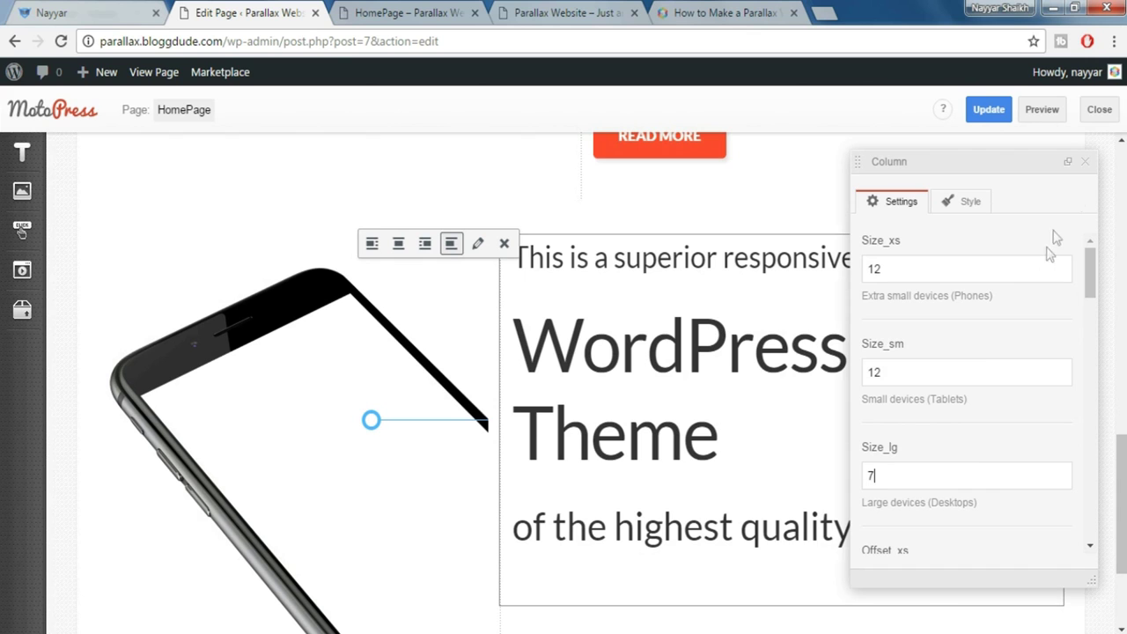
click(1087, 164)
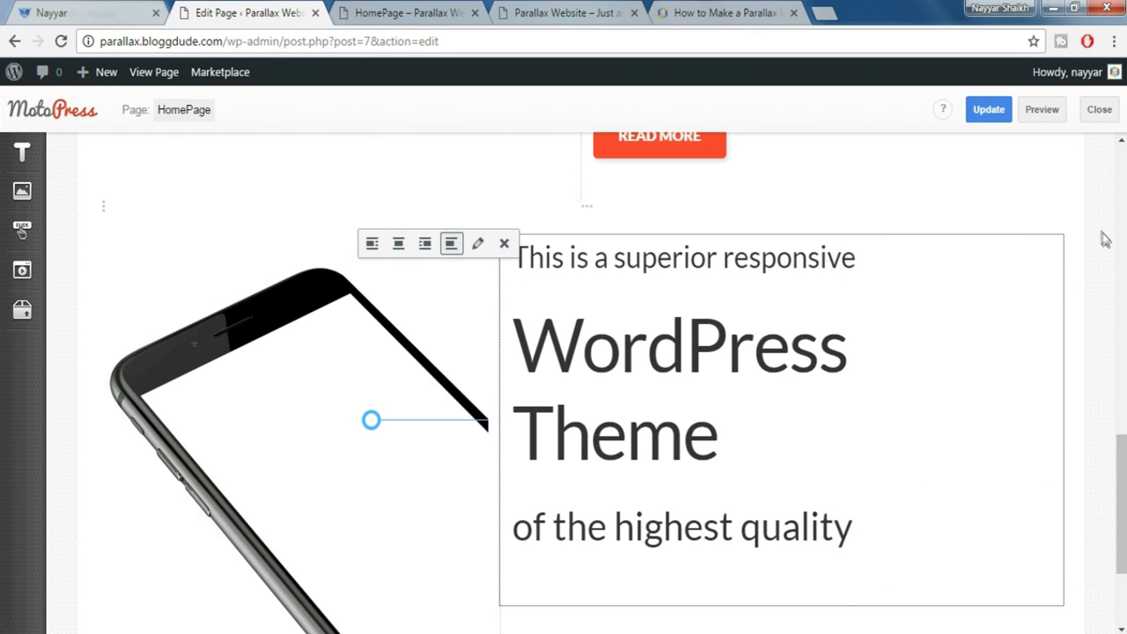
Add a Spacer of size 20 beneath the 'of the highest quality' text
scroll(1105, 240, down, 2)
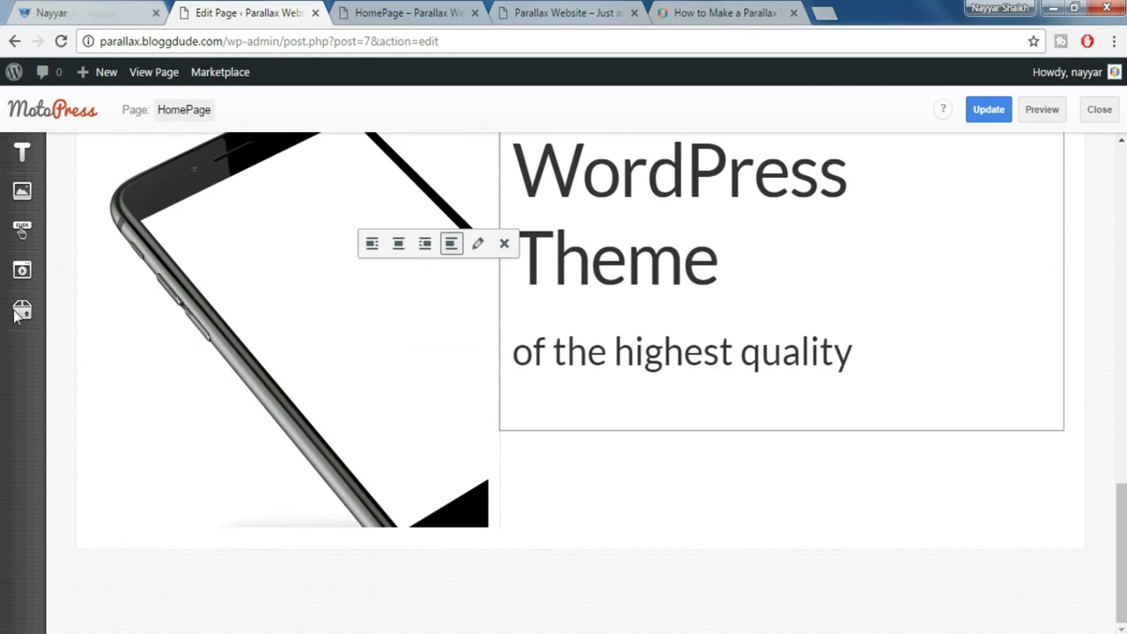
mouse_move(16, 317)
drag(144, 461, 642, 435)
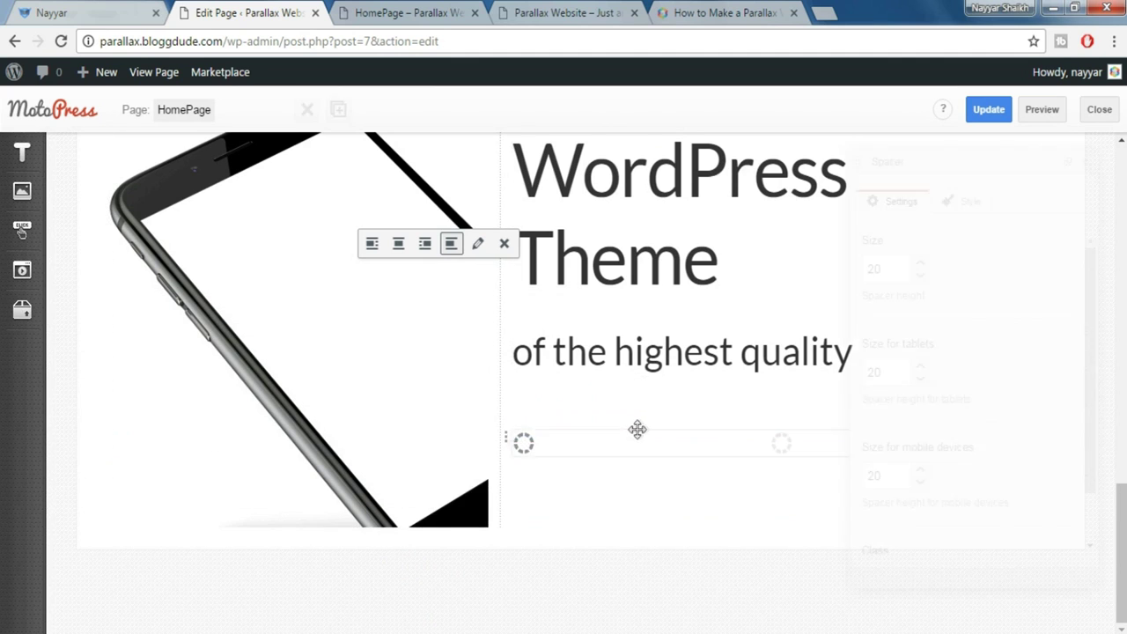
click(656, 518)
scroll(650, 475, up, 2)
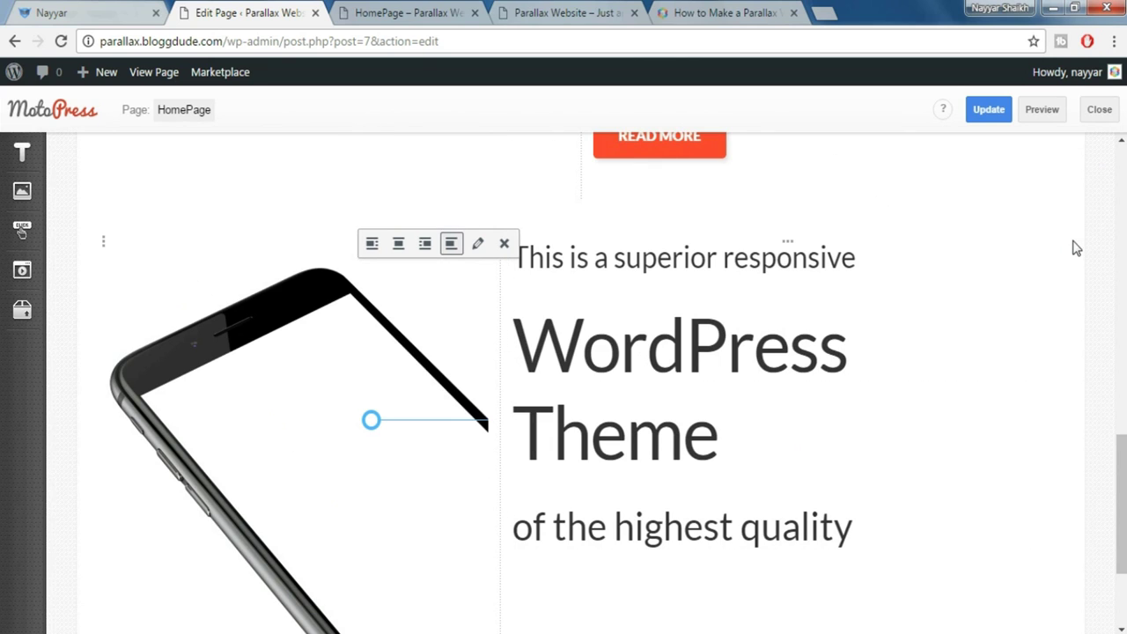
click(1044, 112)
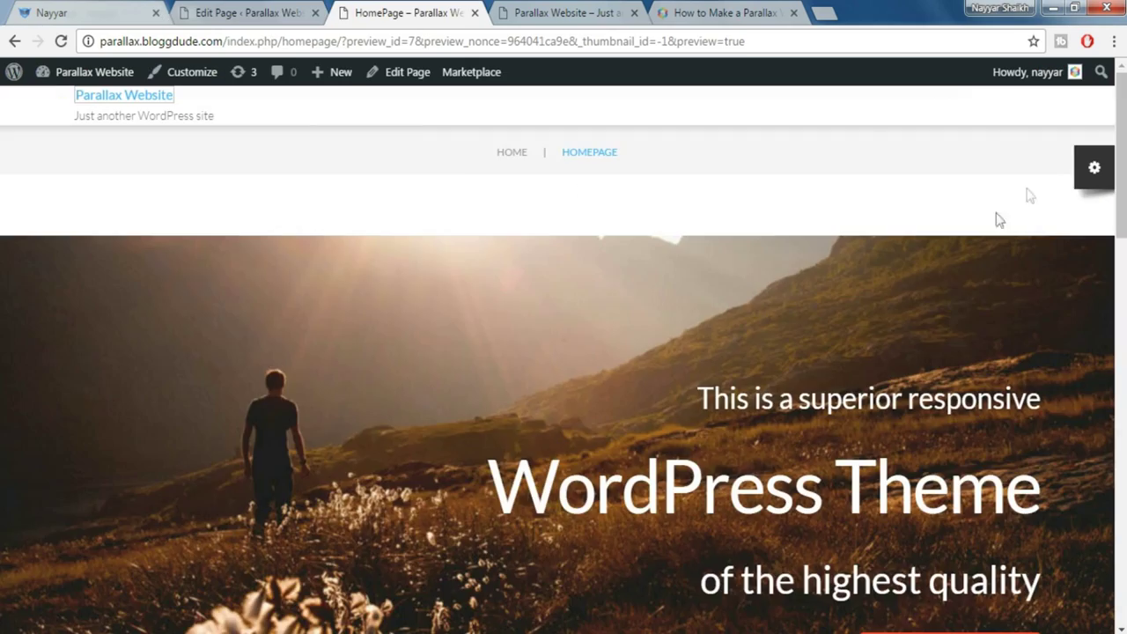
scroll(563, 352, down, 5)
scroll(564, 352, down, 8)
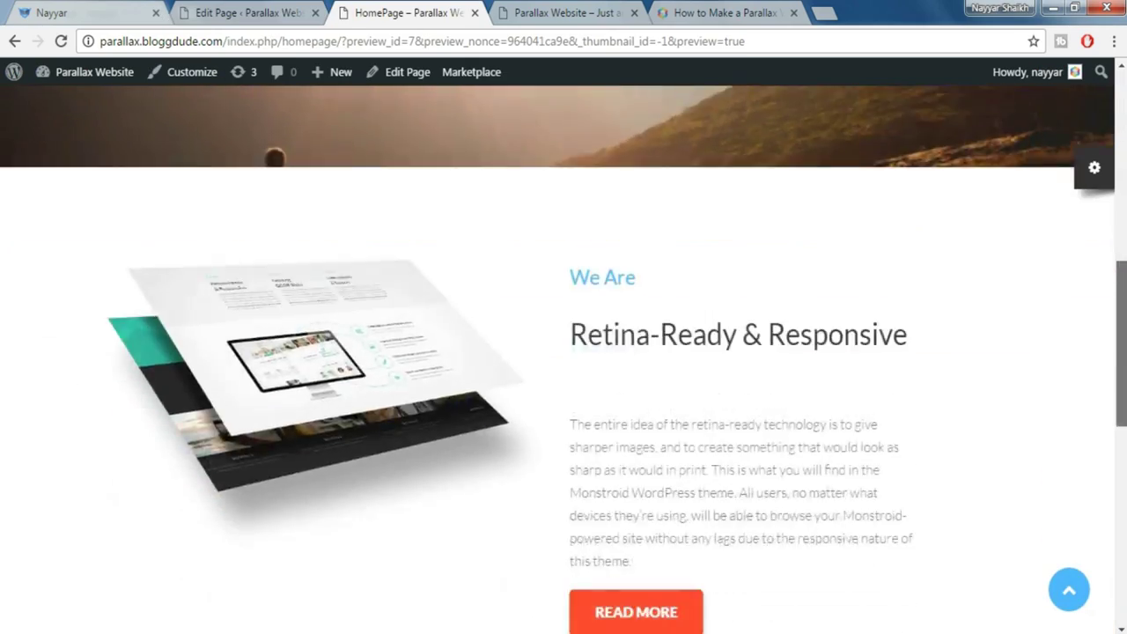
scroll(563, 352, down, 3)
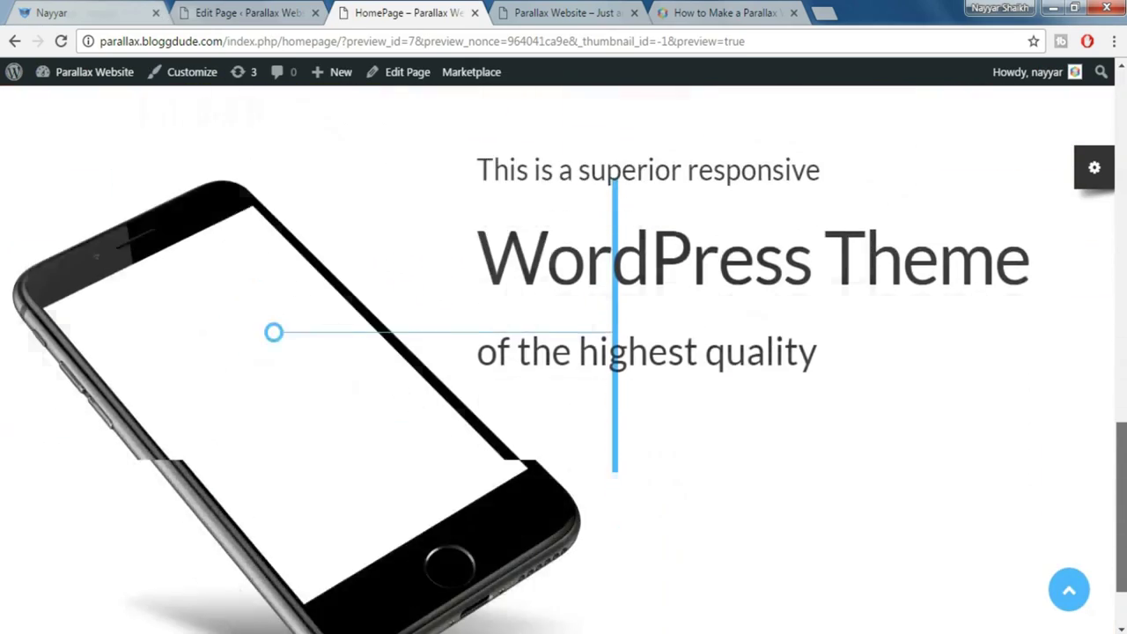
scroll(869, 305, up, 2)
scroll(422, 344, down, 1)
scroll(422, 344, down, 2)
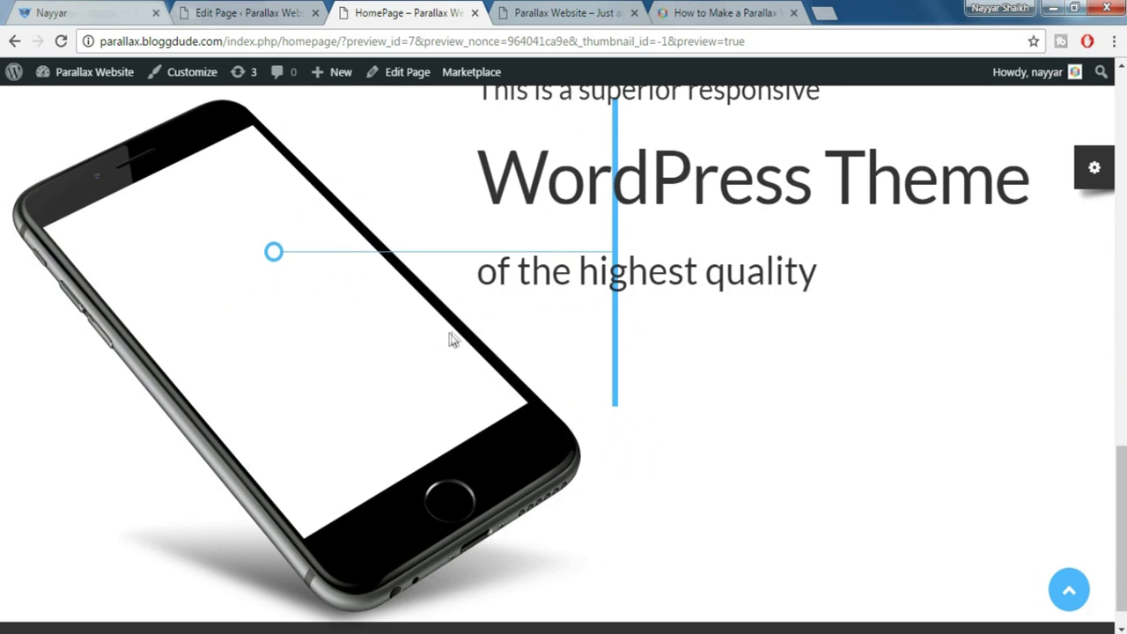
scroll(453, 334, up, 1)
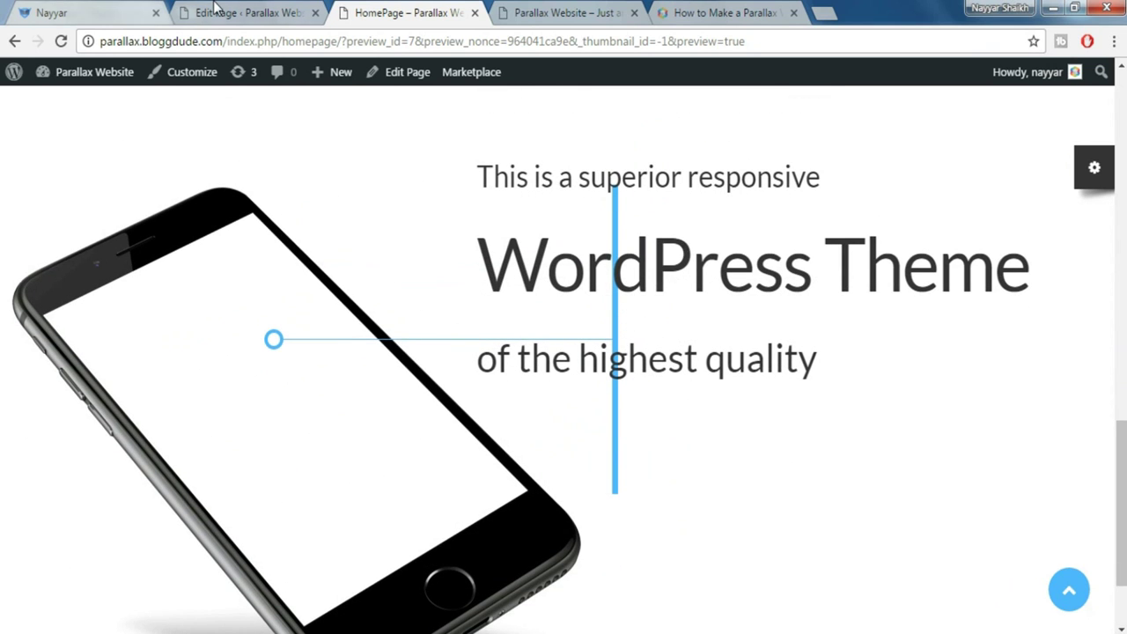
click(188, 10)
click(101, 11)
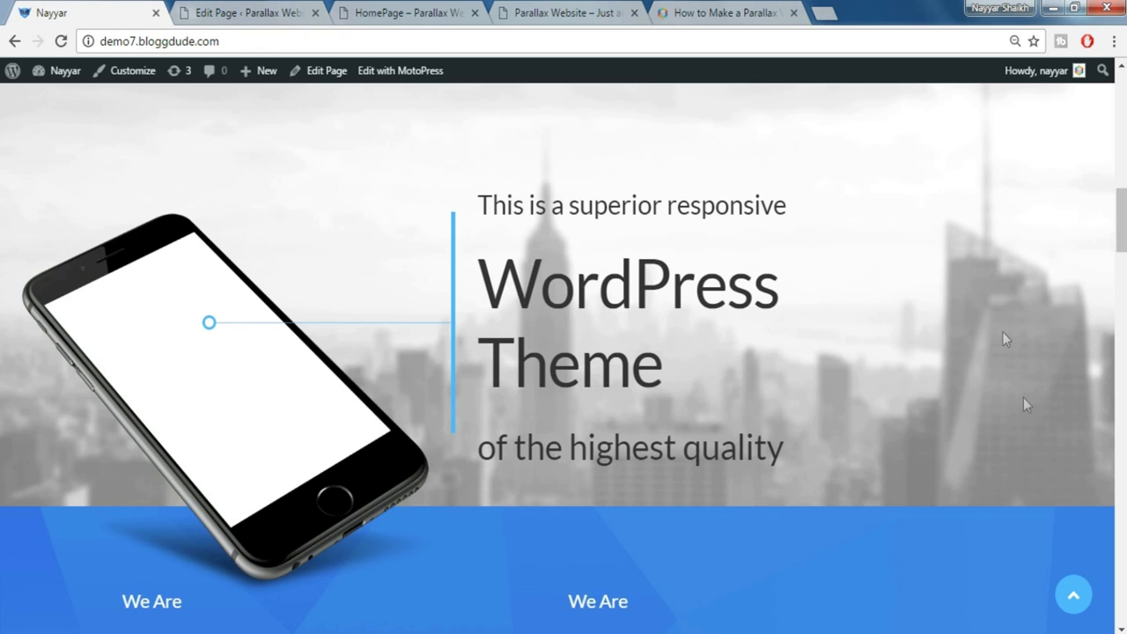
scroll(1017, 330, up, 2)
scroll(1016, 333, down, 1)
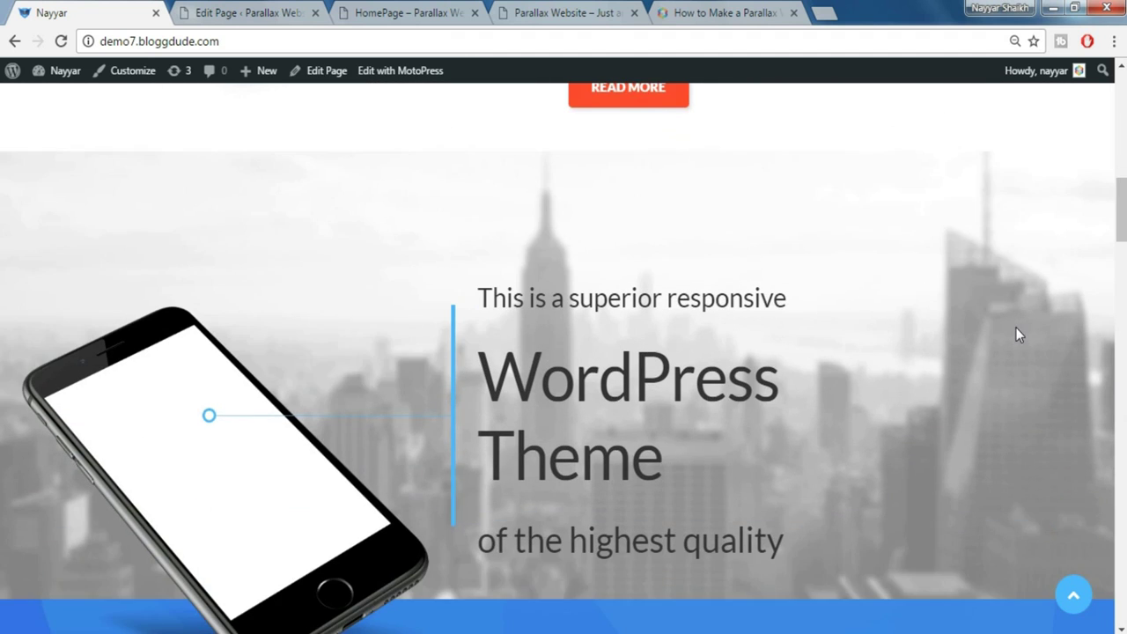
click(254, 10)
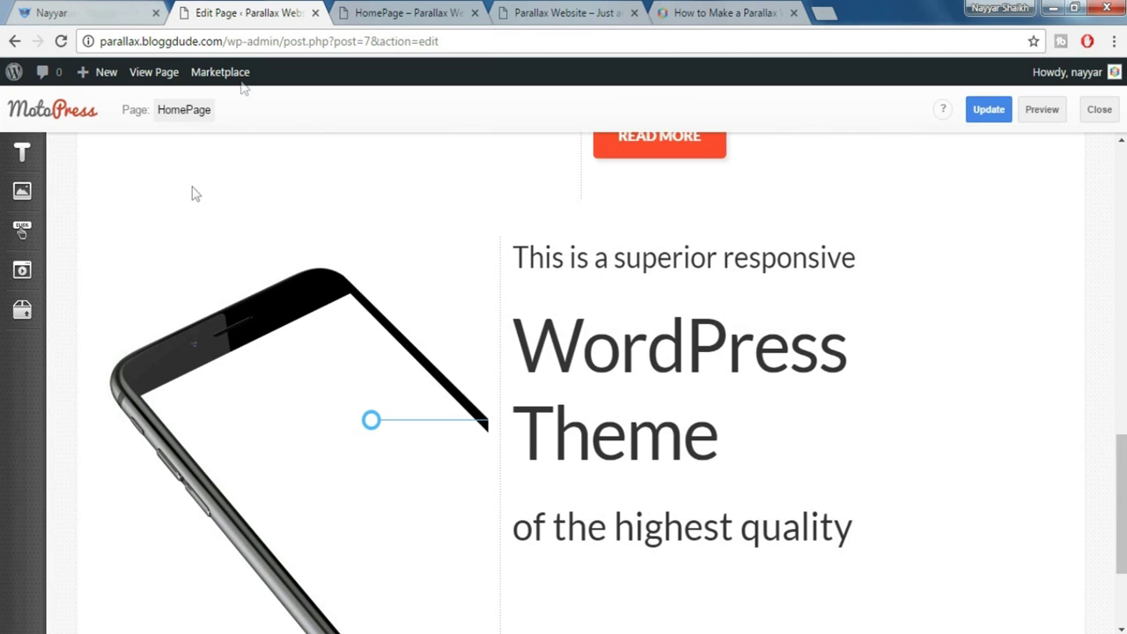
Set the empty row's Background Type to Parallax Image
click(22, 310)
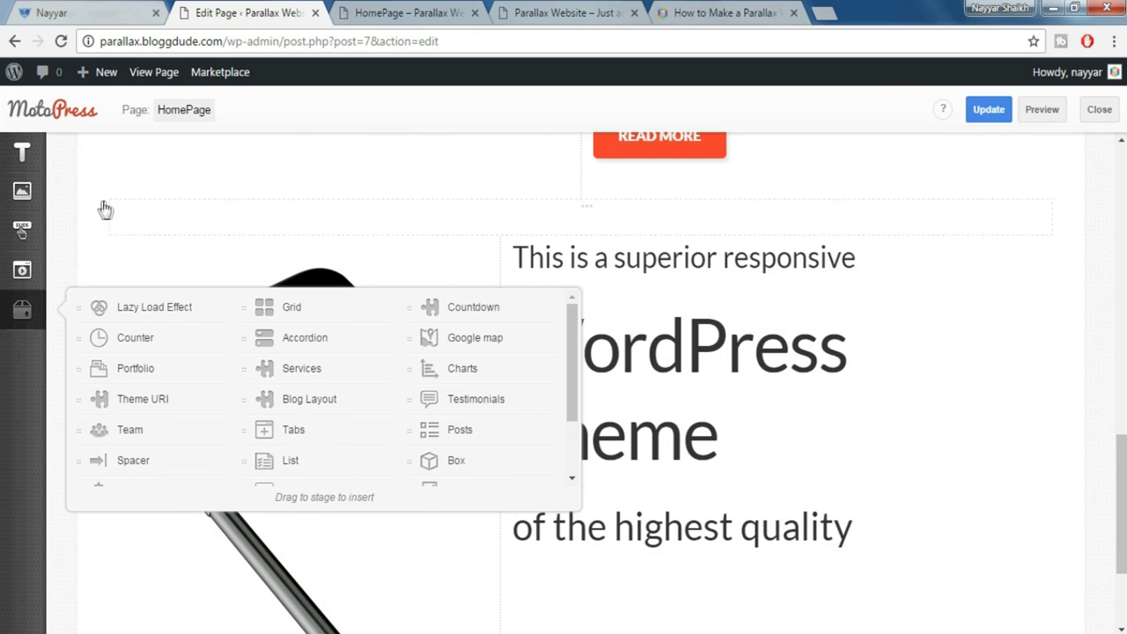
click(106, 211)
click(106, 211)
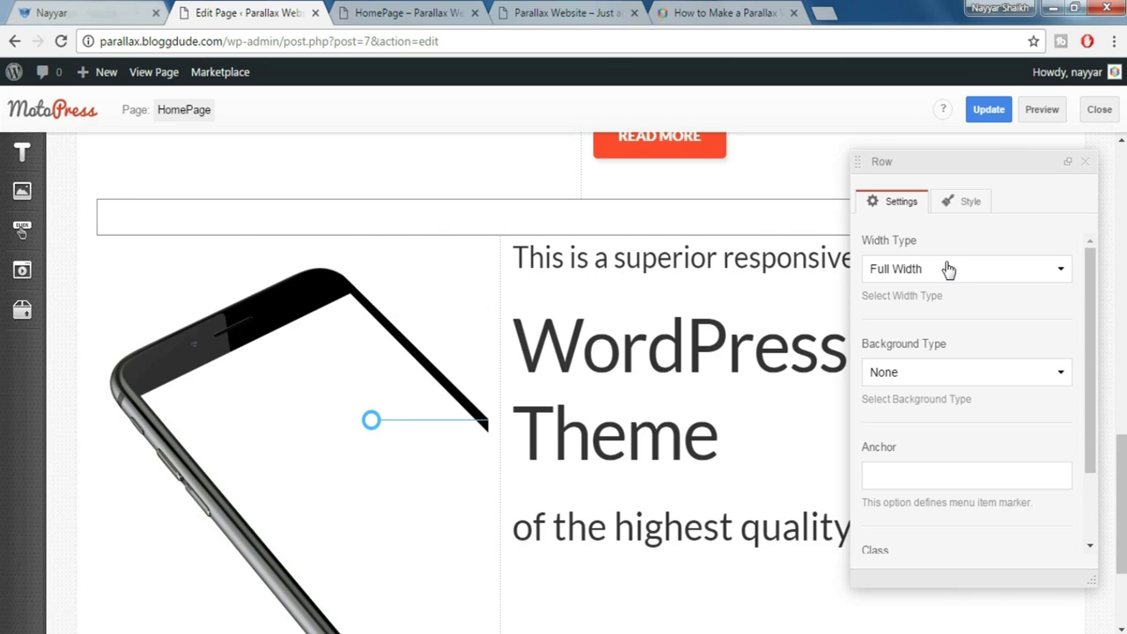
click(945, 380)
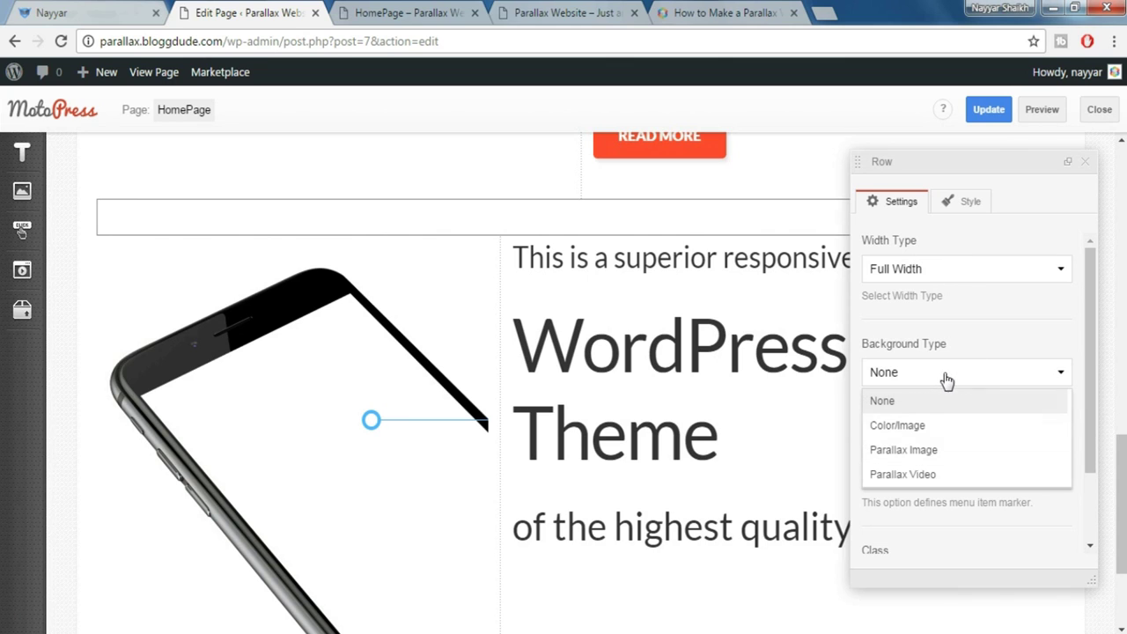
click(949, 450)
Use the grey city skyline image from the media library as the row's parallax background
scroll(986, 431, down, 2)
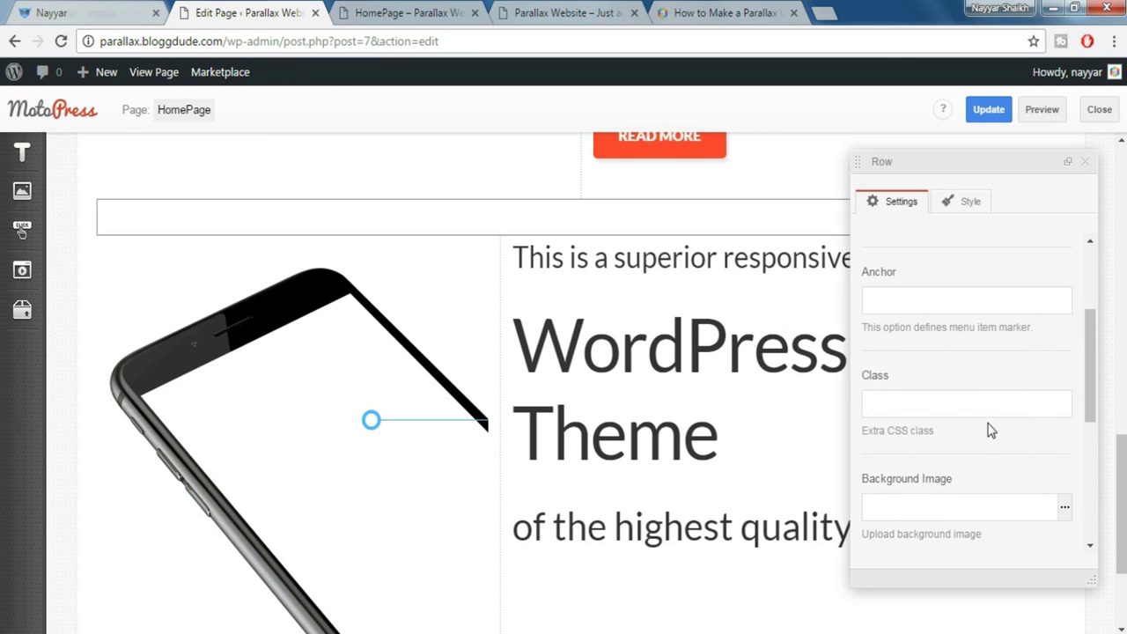
scroll(990, 429, down, 1)
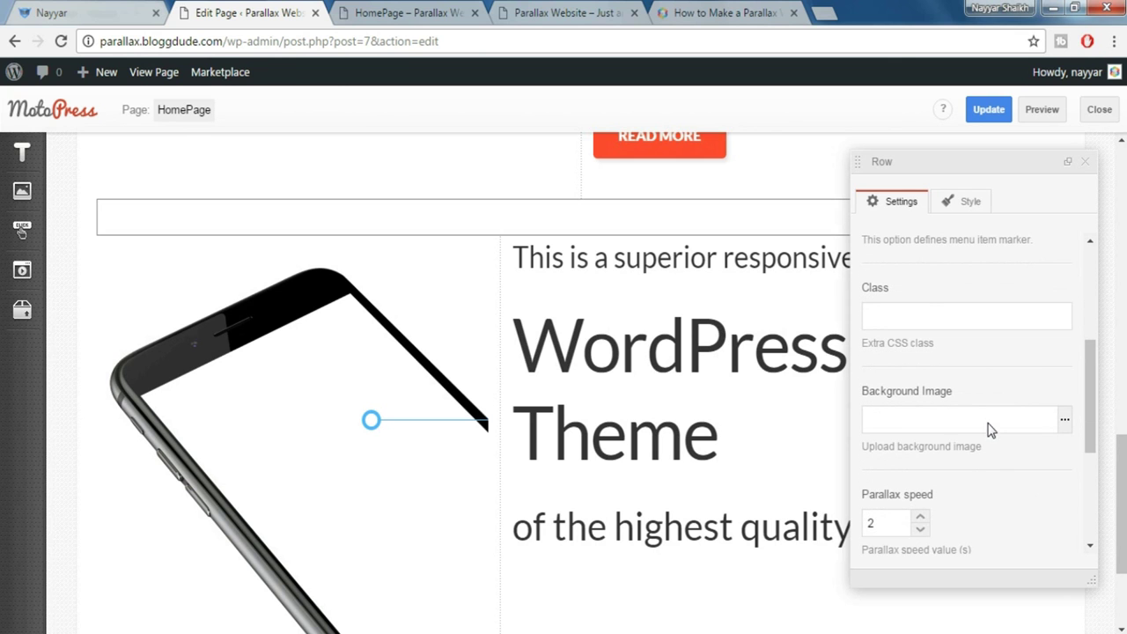
click(1066, 424)
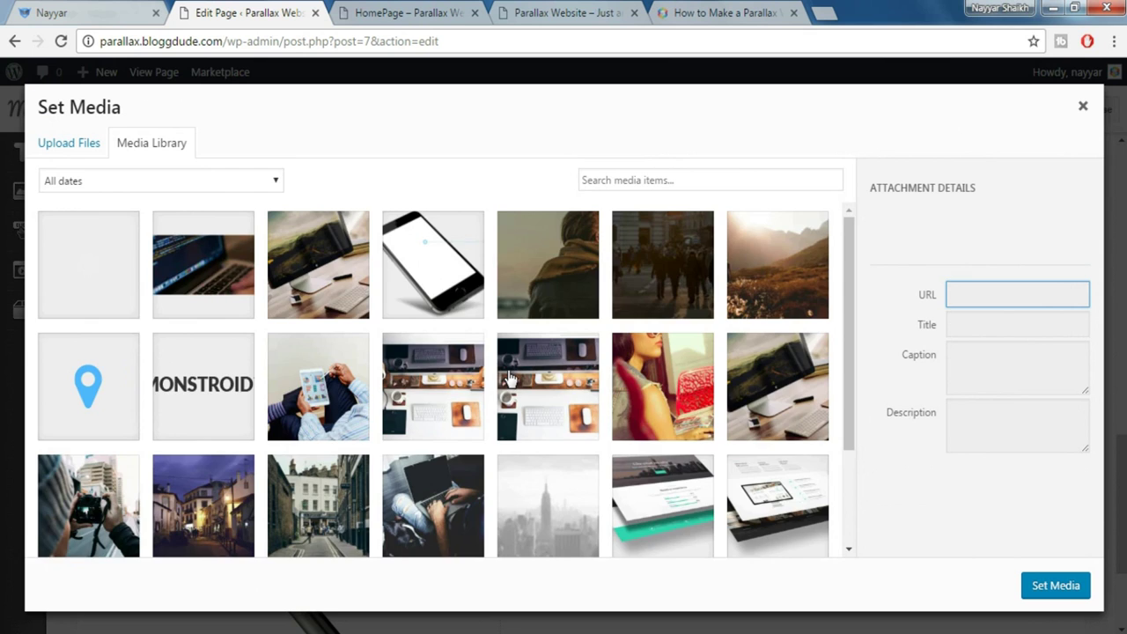
scroll(509, 377, down, 1)
scroll(509, 377, down, 1)
click(510, 374)
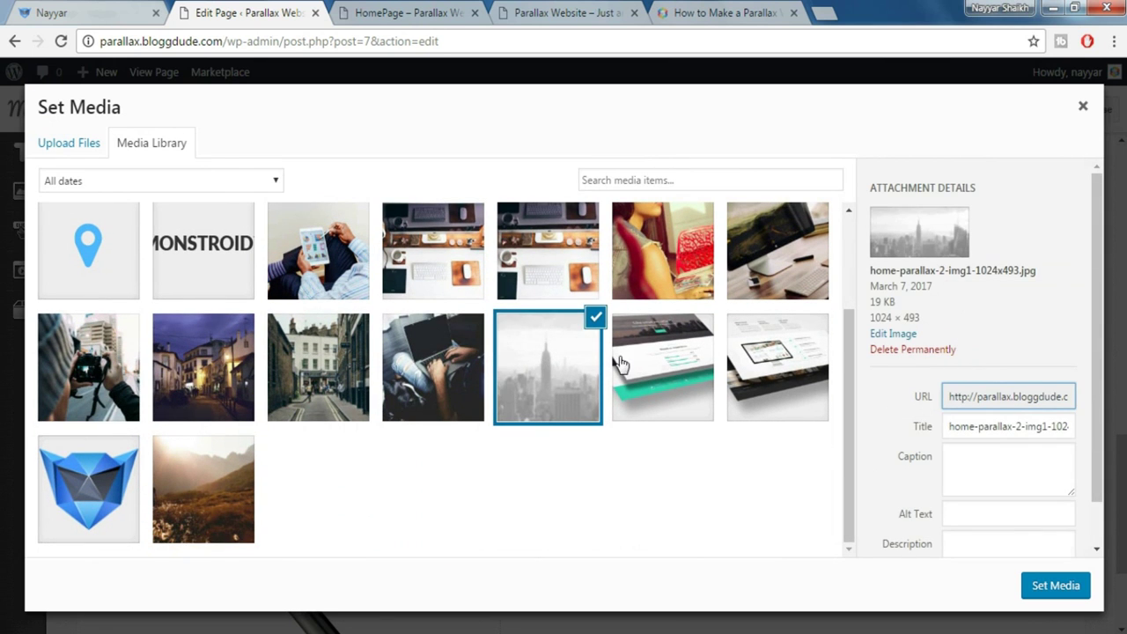
click(1057, 589)
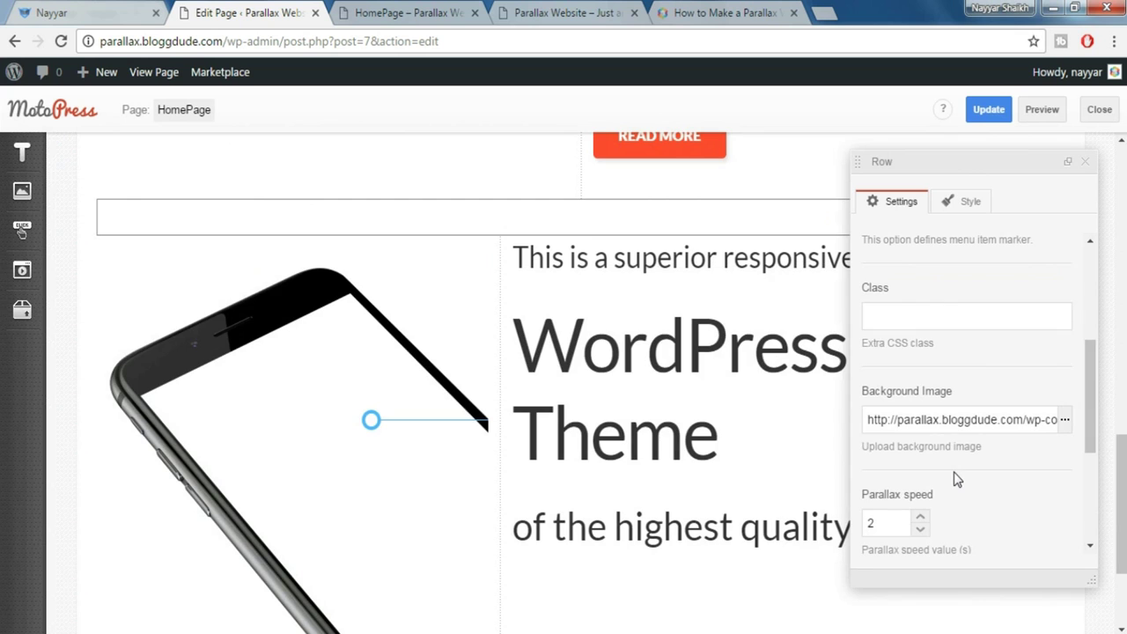
scroll(958, 479, down, 2)
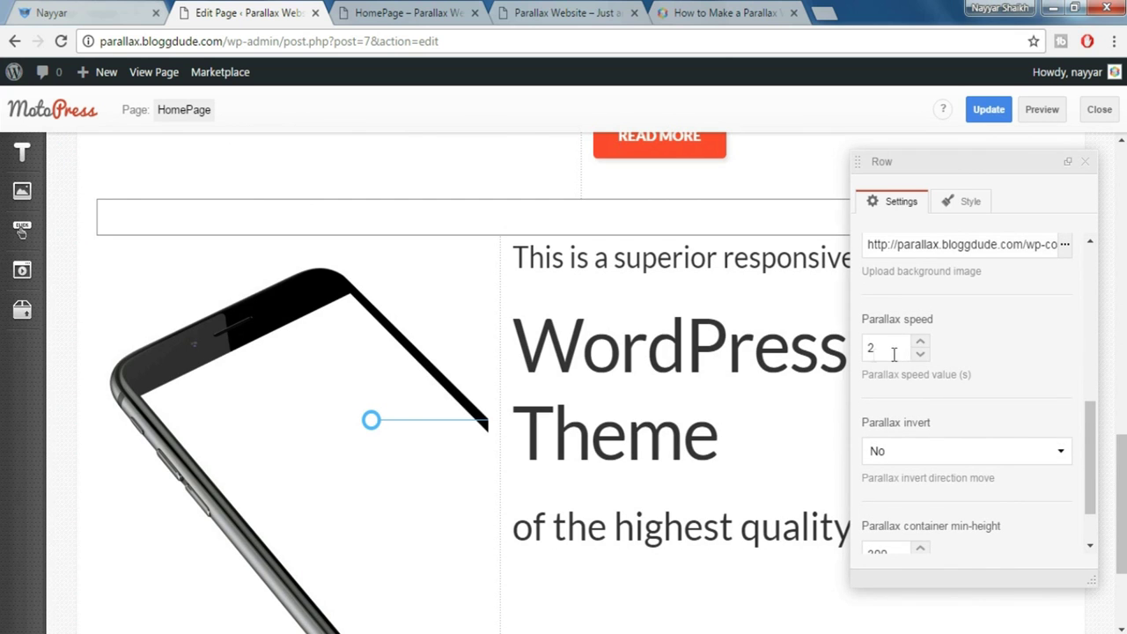
scroll(962, 407, down, 1)
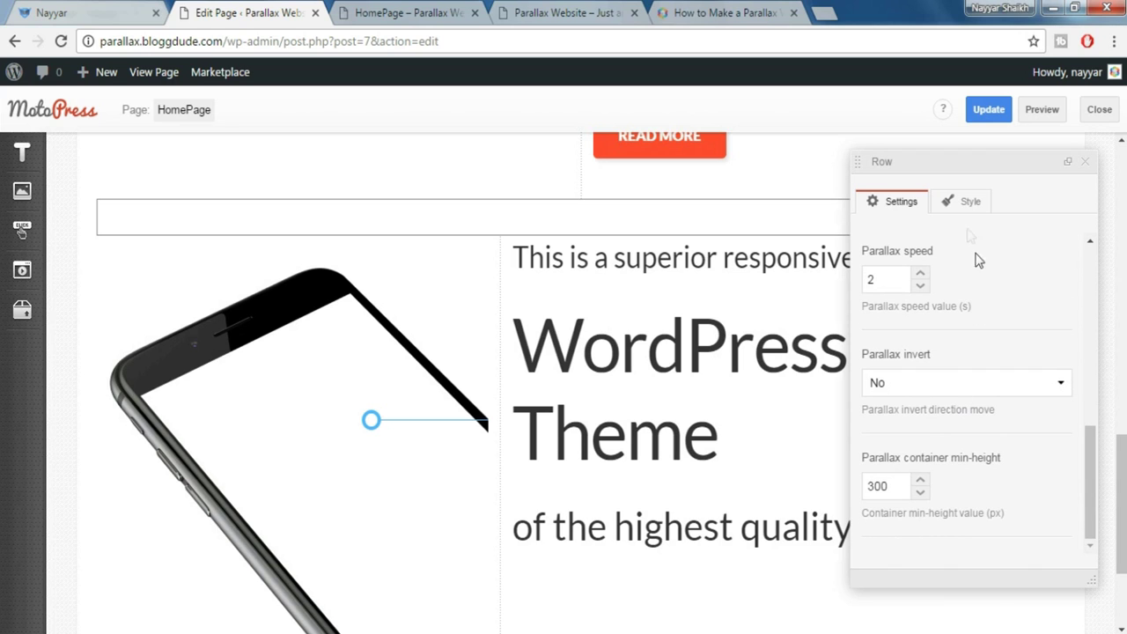
click(968, 209)
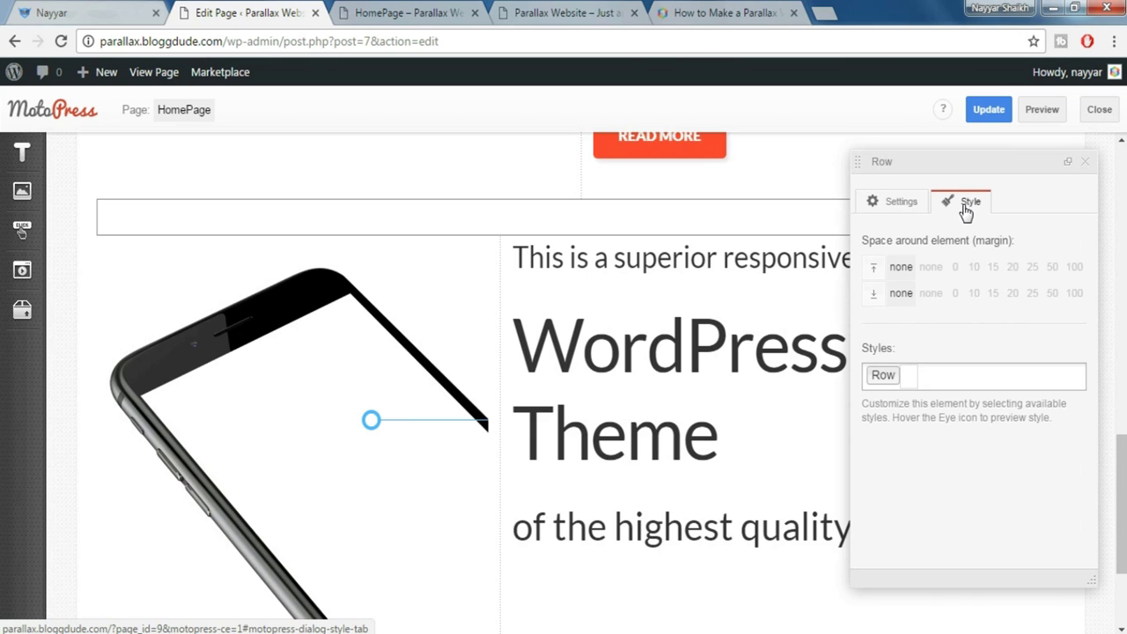
Add the 'Padding top 140px' style to the city-background row
click(974, 374)
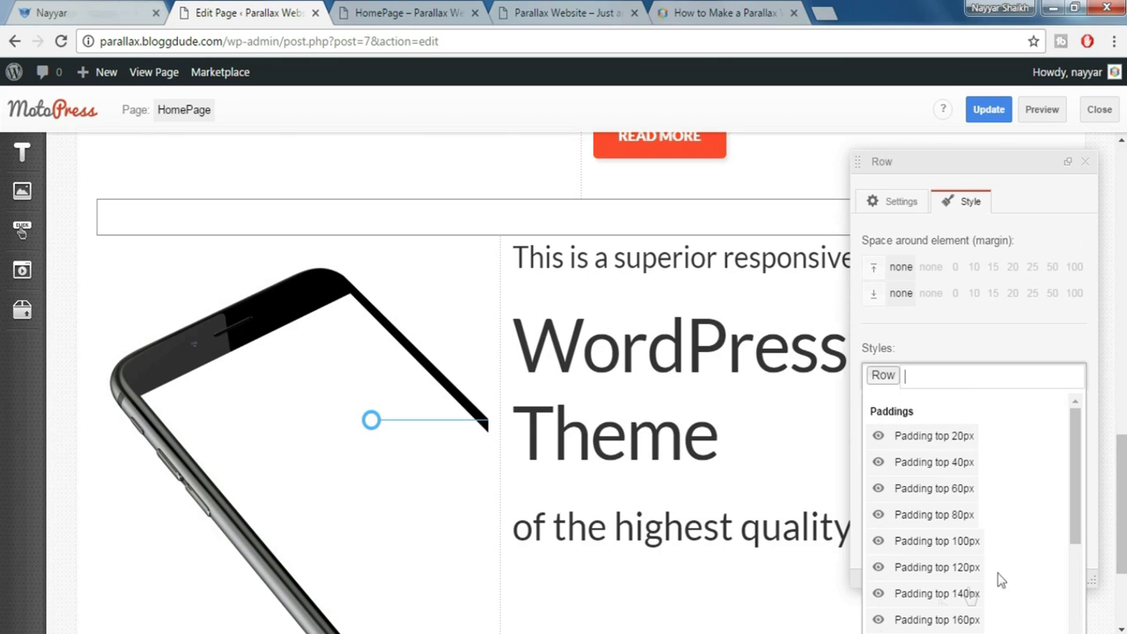
click(953, 595)
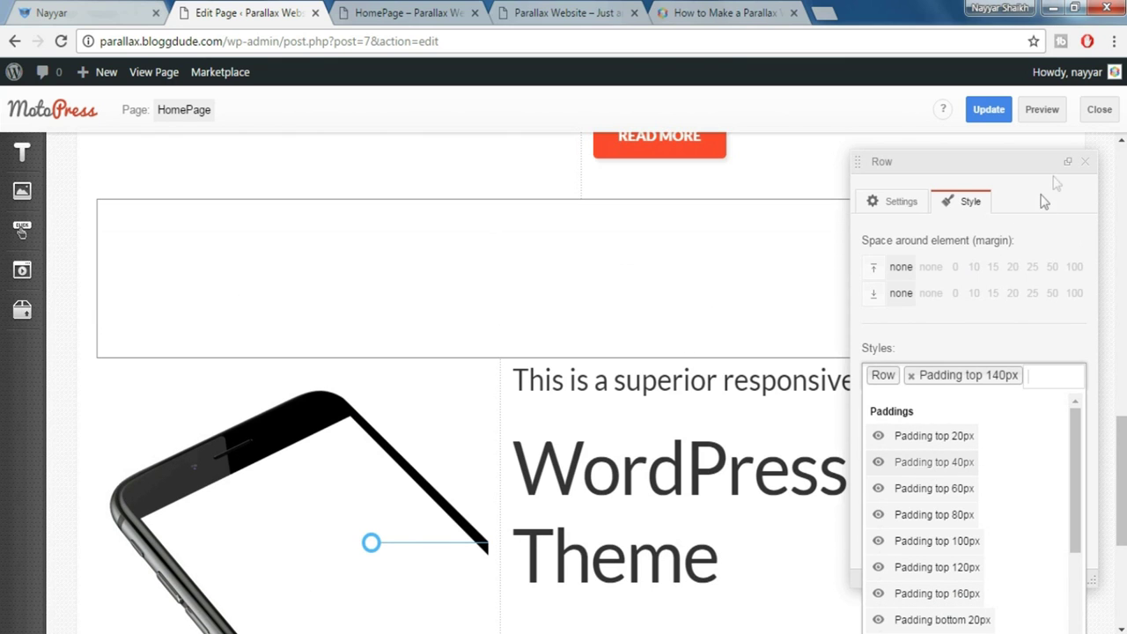
click(1088, 170)
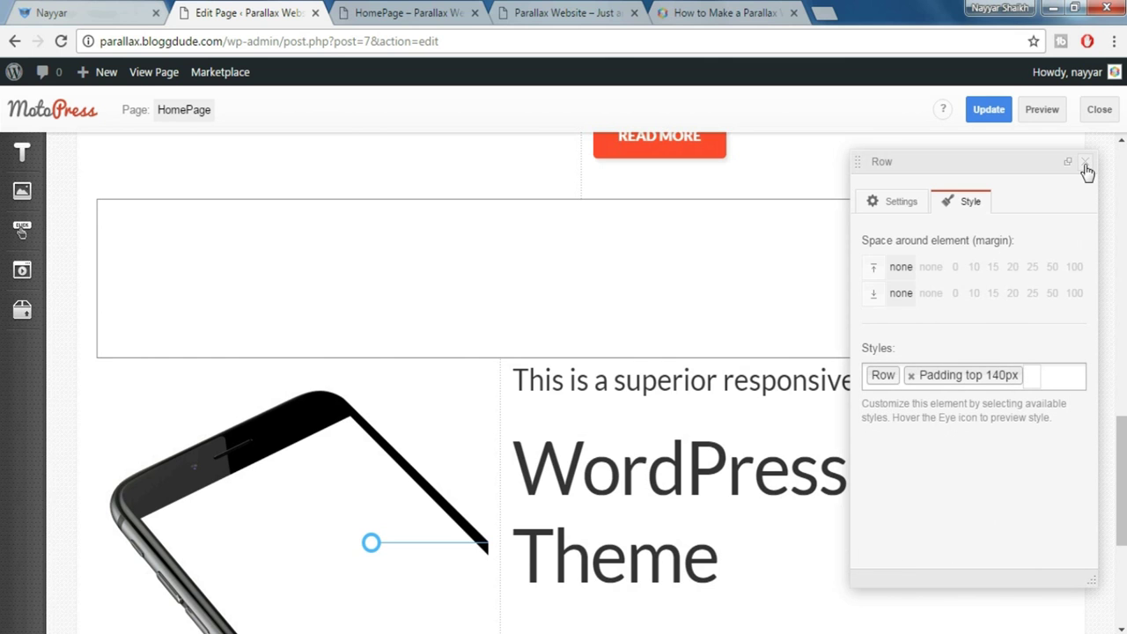
click(1086, 166)
Preview the homepage to check the padded city skyline band
click(1042, 110)
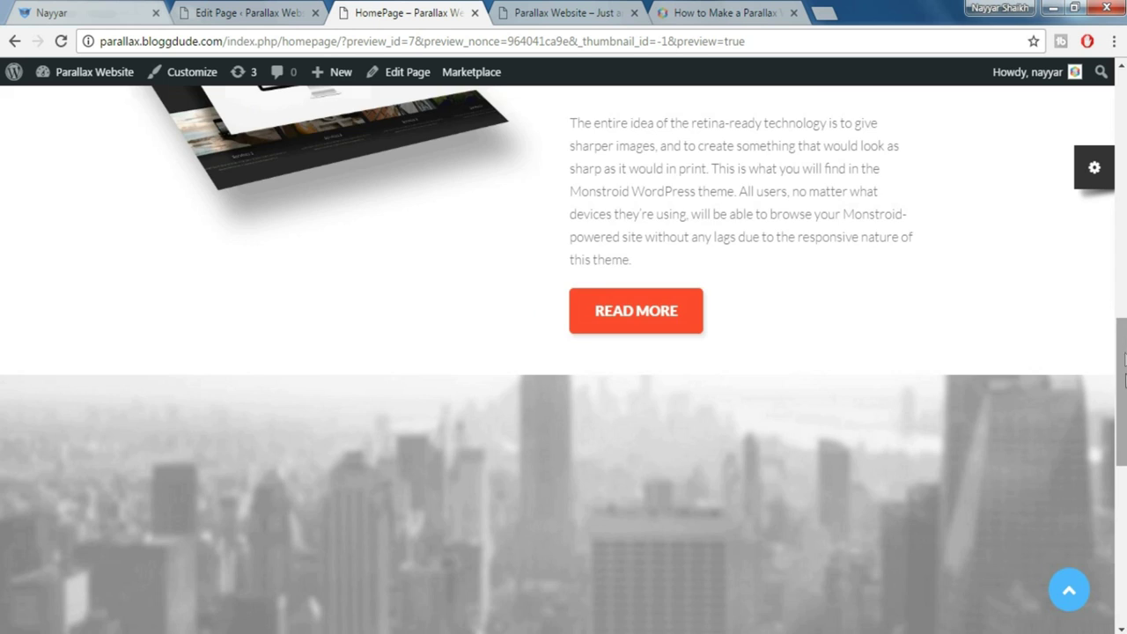
mouse_move(1125, 361)
mouse_down()
mouse_move(1125, 419)
mouse_move(1124, 375)
mouse_up()
click(220, 11)
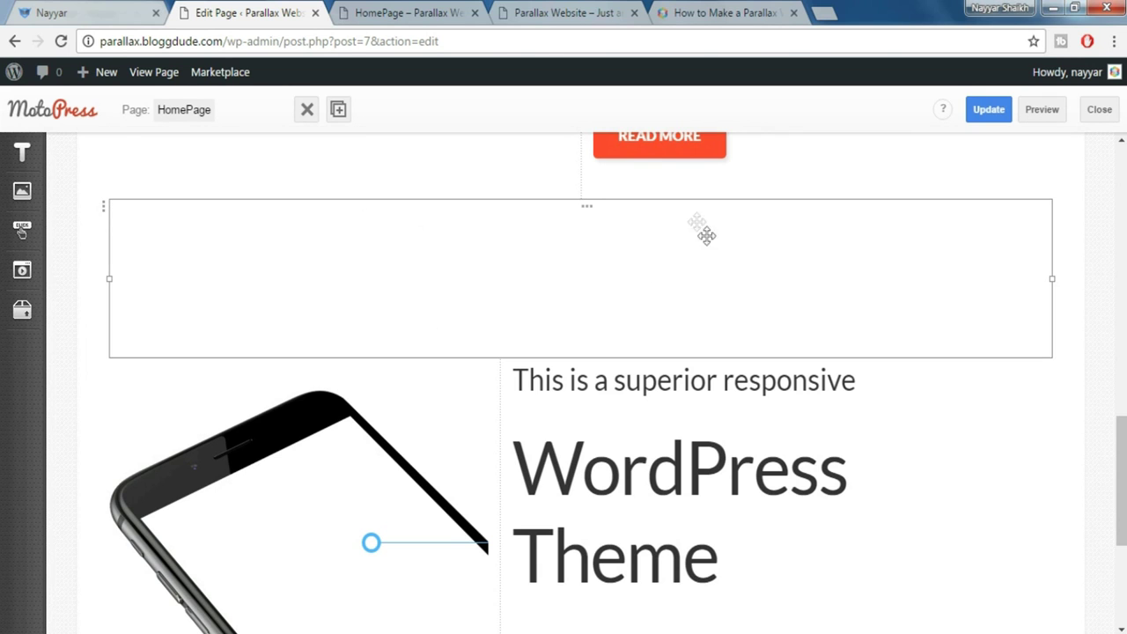
click(408, 13)
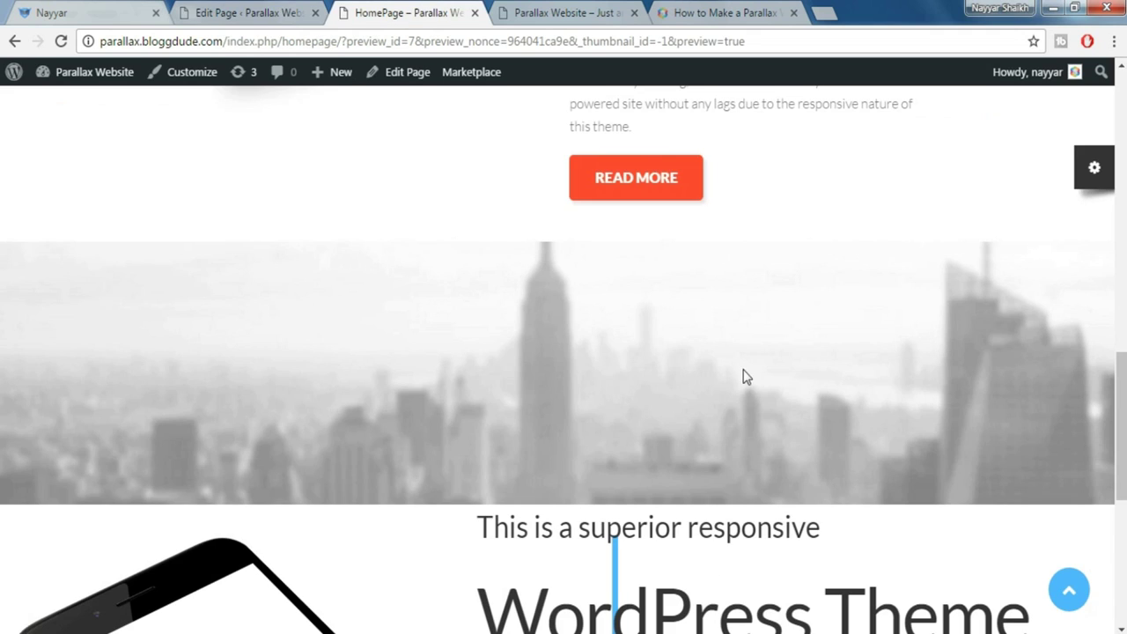
scroll(797, 412, down, 2)
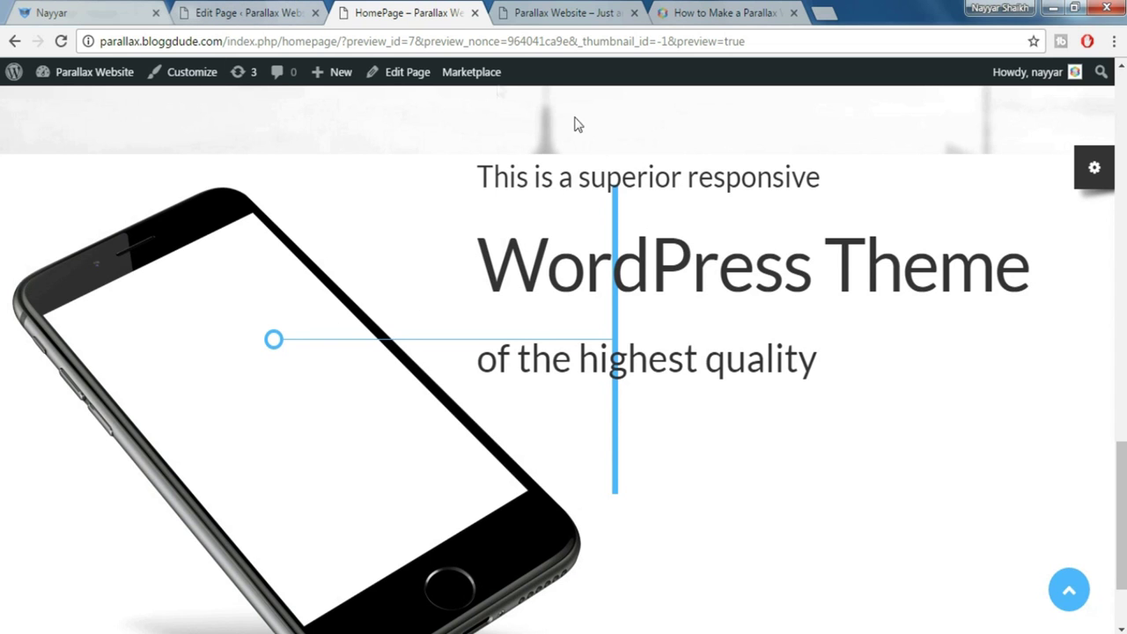
scroll(629, 229, up, 2)
click(278, 10)
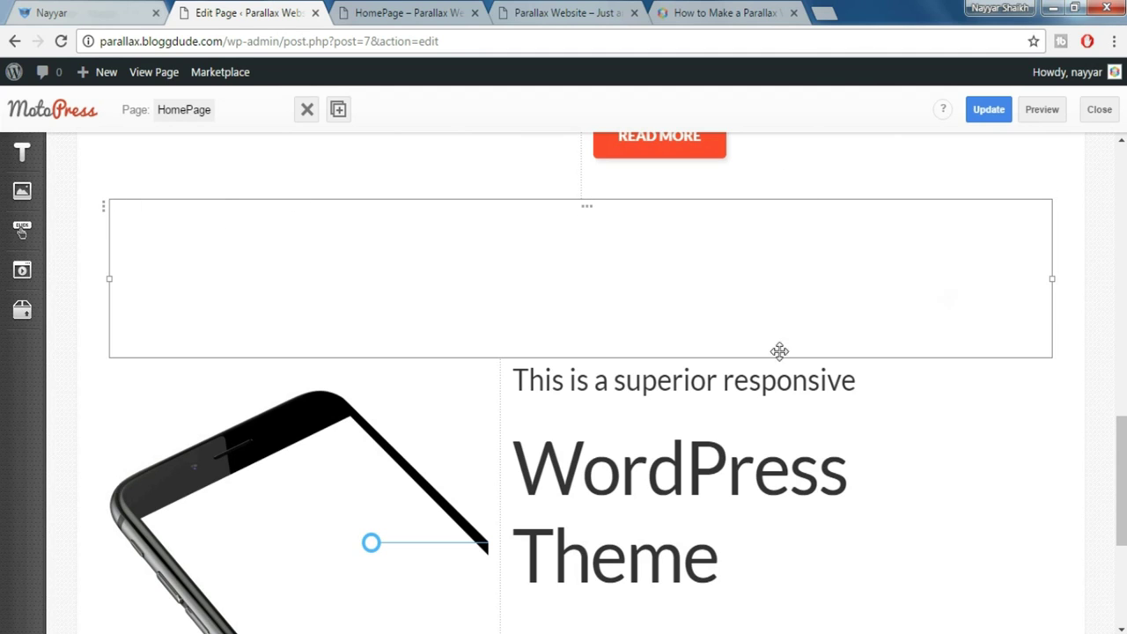
Remove the 140px top padding style from the empty row above the phone section
click(755, 210)
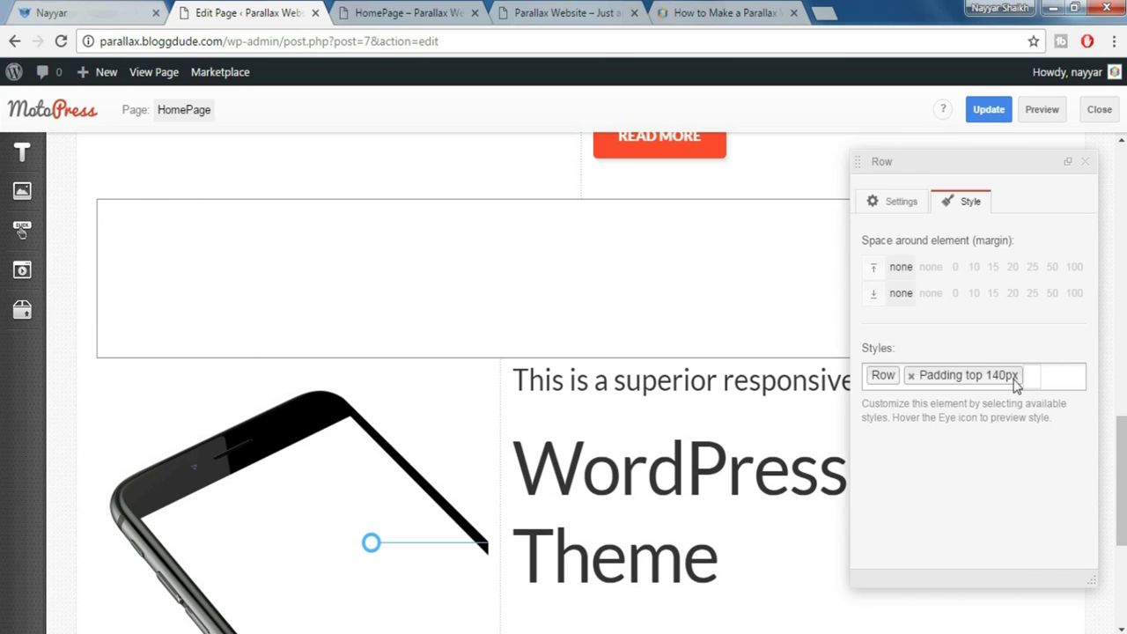
click(912, 375)
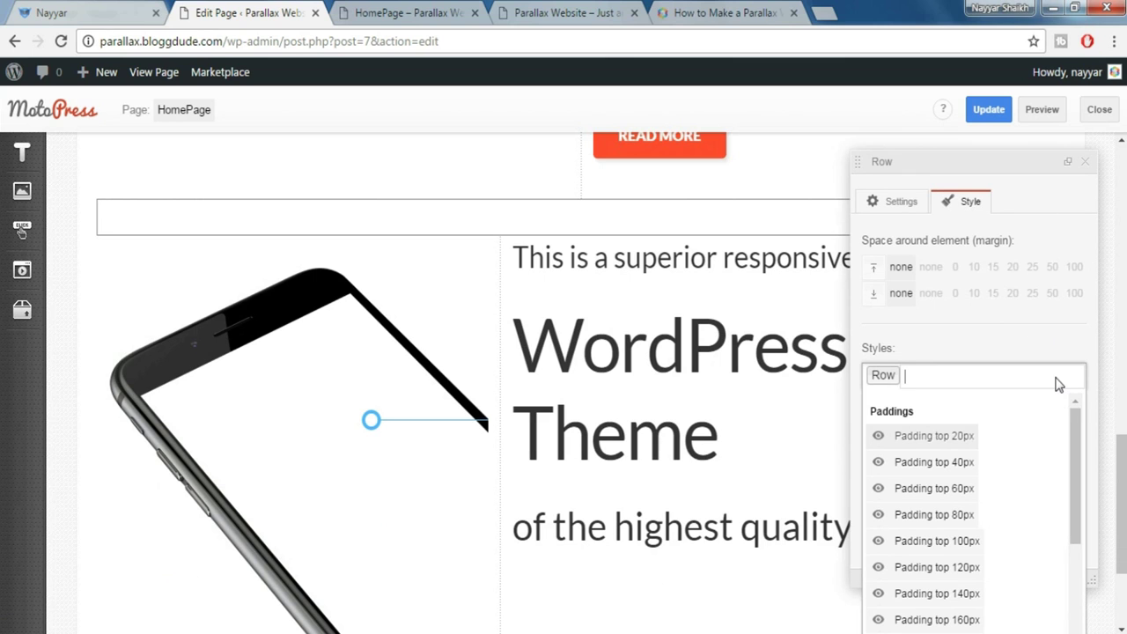
click(881, 211)
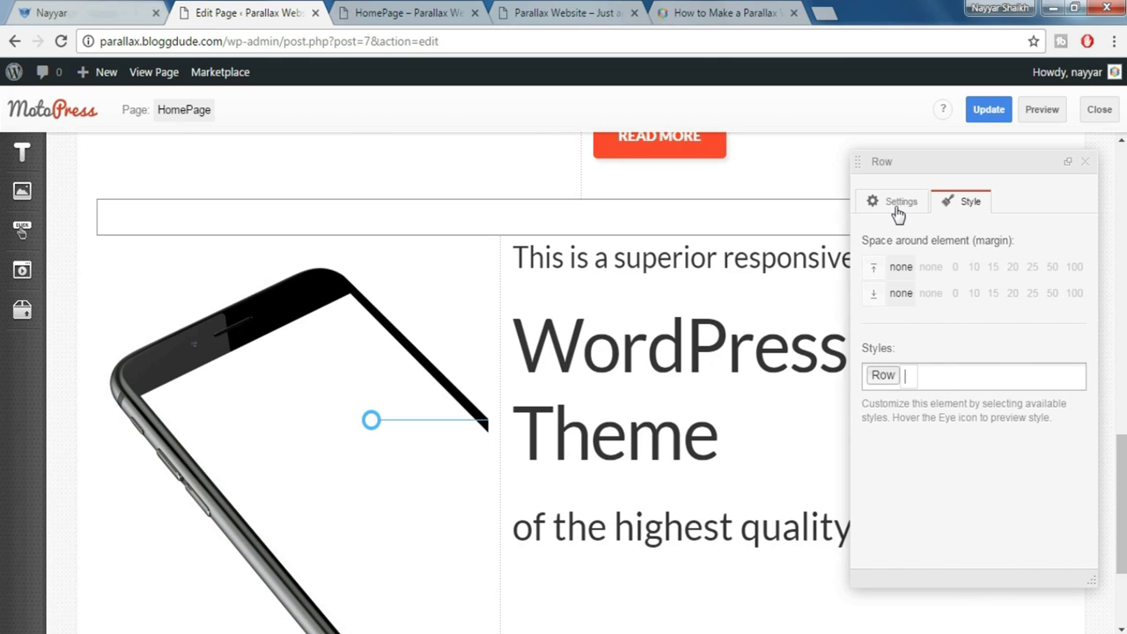
click(899, 218)
Reset the empty row's Background Type to None and select the phone row instead
scroll(999, 331, up, 1)
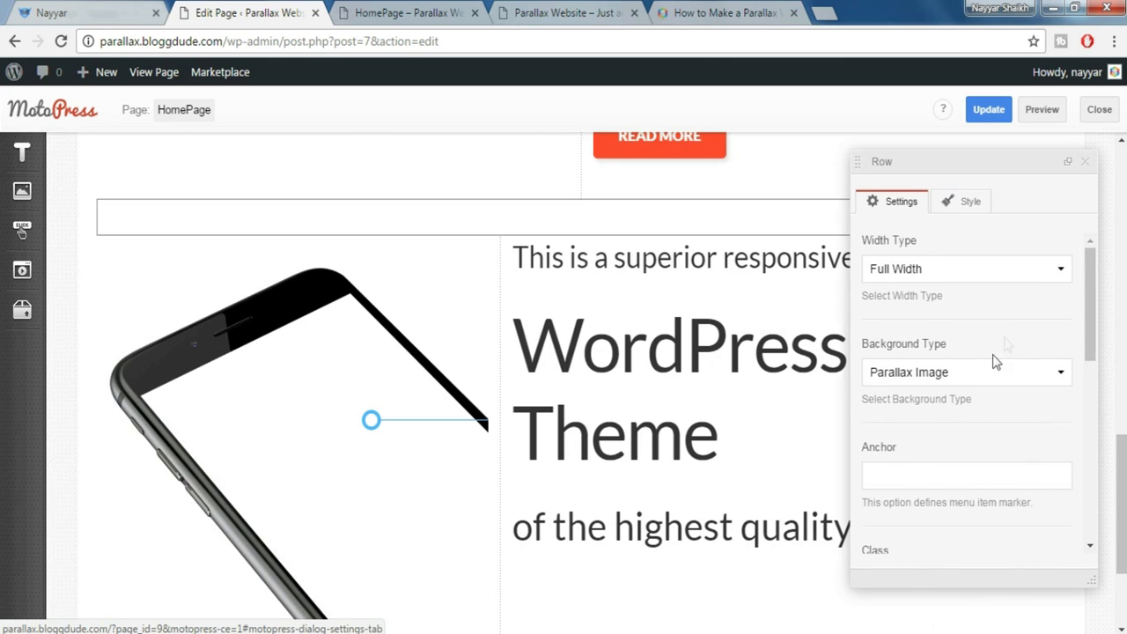
click(974, 375)
click(946, 403)
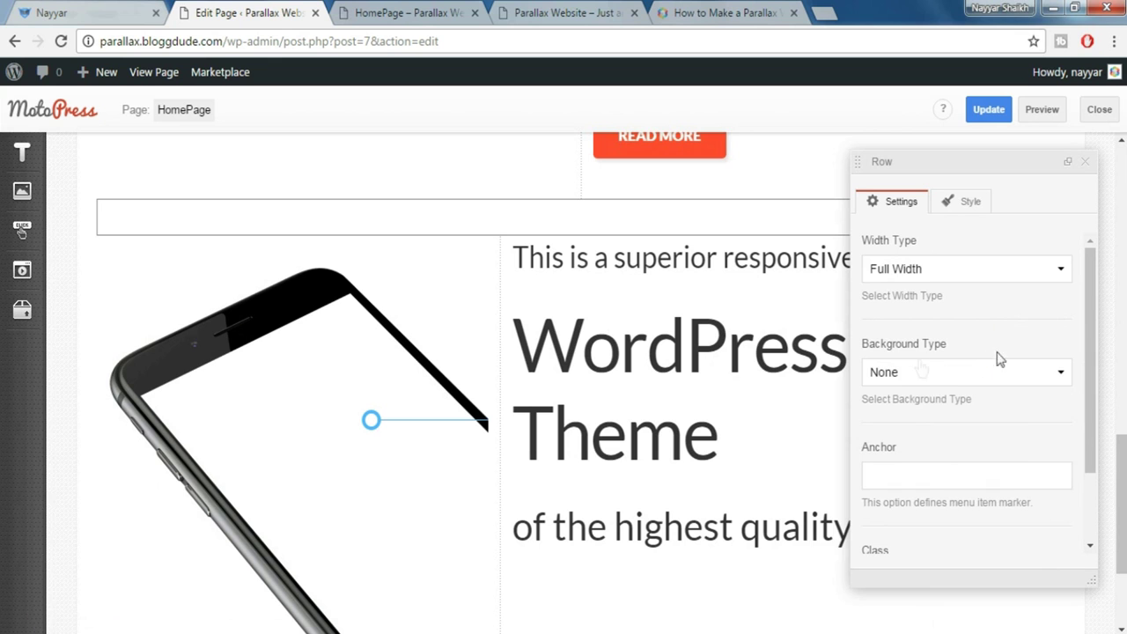
scroll(1040, 463, down, 5)
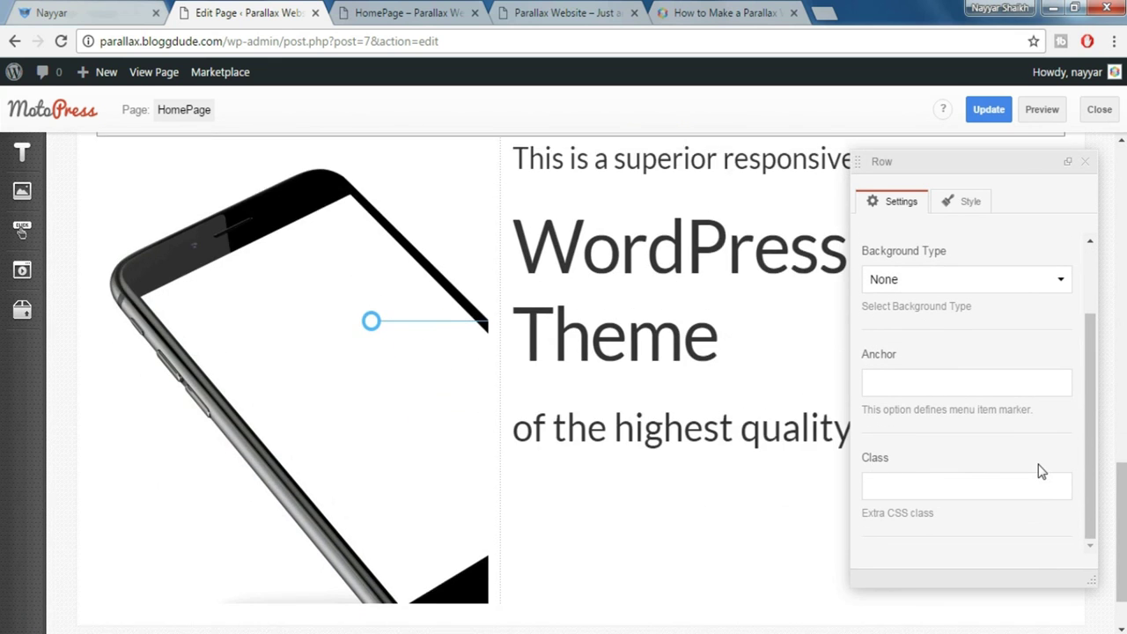
click(1095, 172)
scroll(730, 264, up, 2)
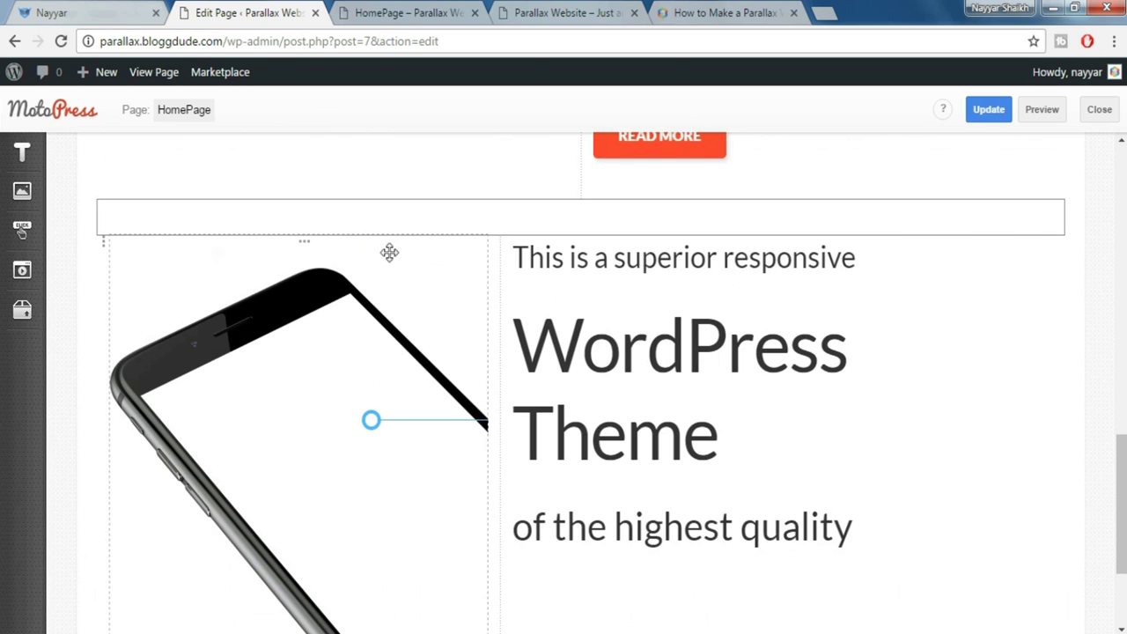
click(103, 251)
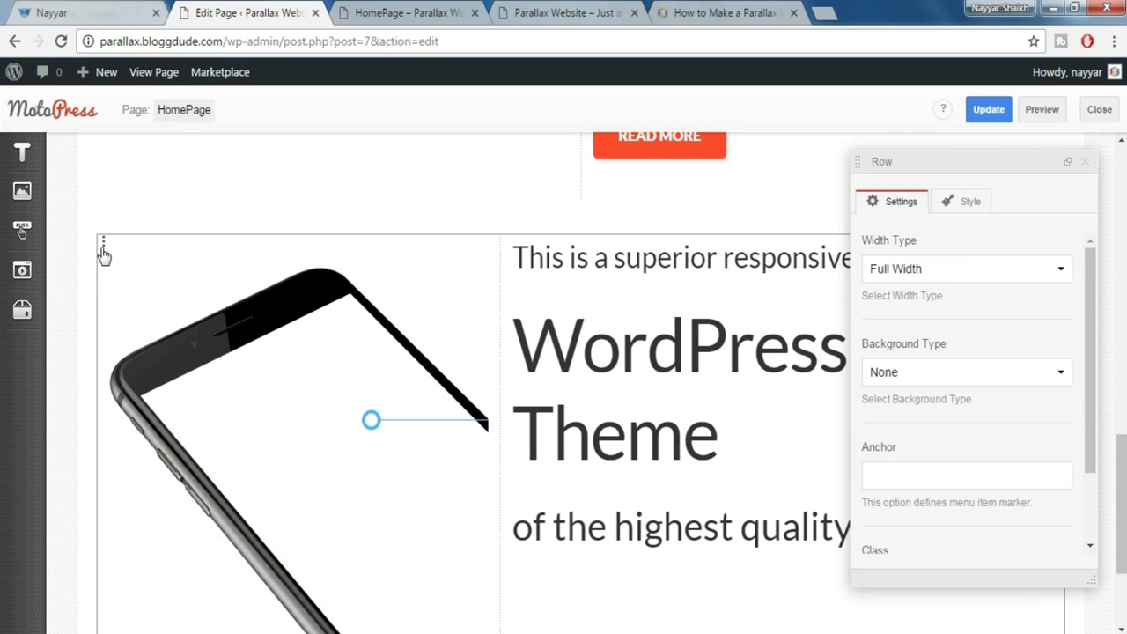
Move the empty block into the text column
click(1068, 165)
scroll(1027, 206, down, 1)
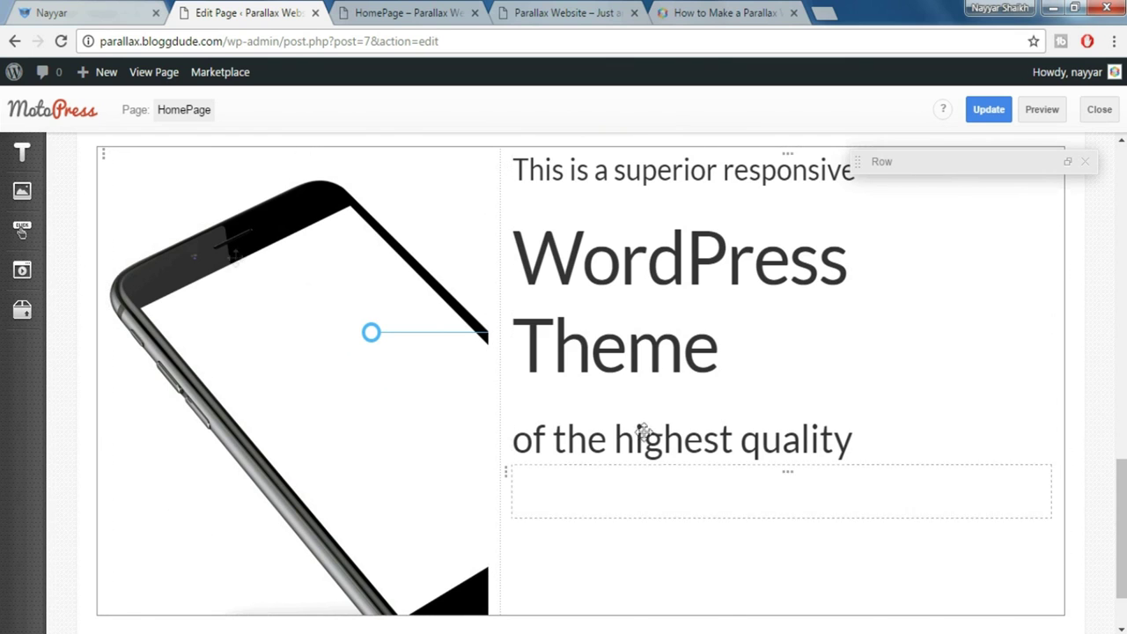
drag(506, 473, 105, 165)
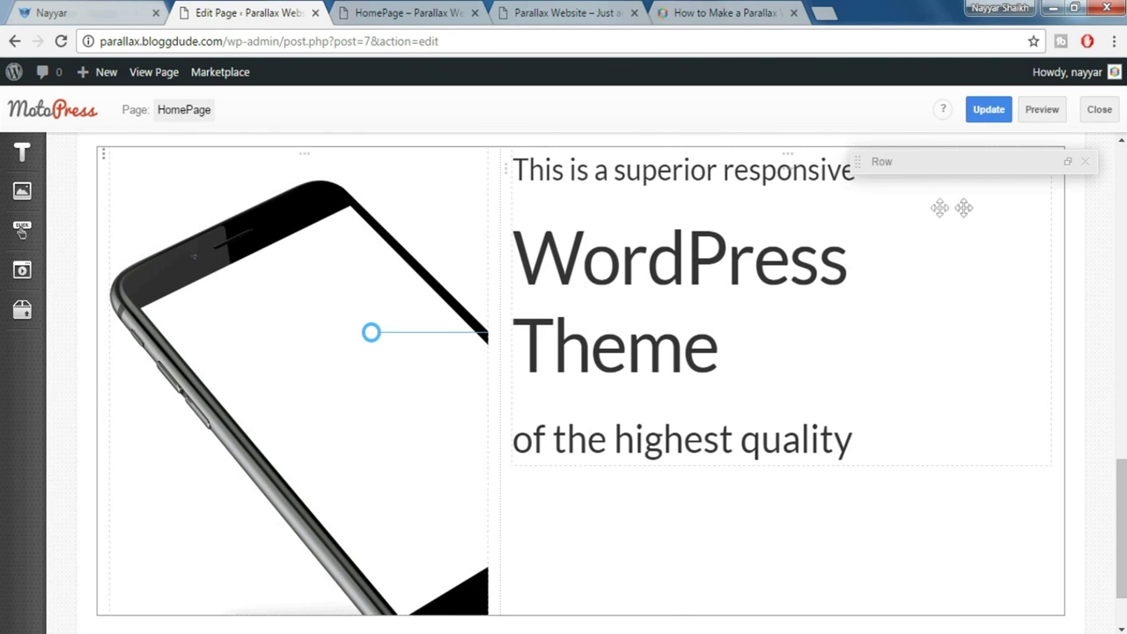
Give the phone row a Parallax Image background using the grey city skyline image
click(1069, 170)
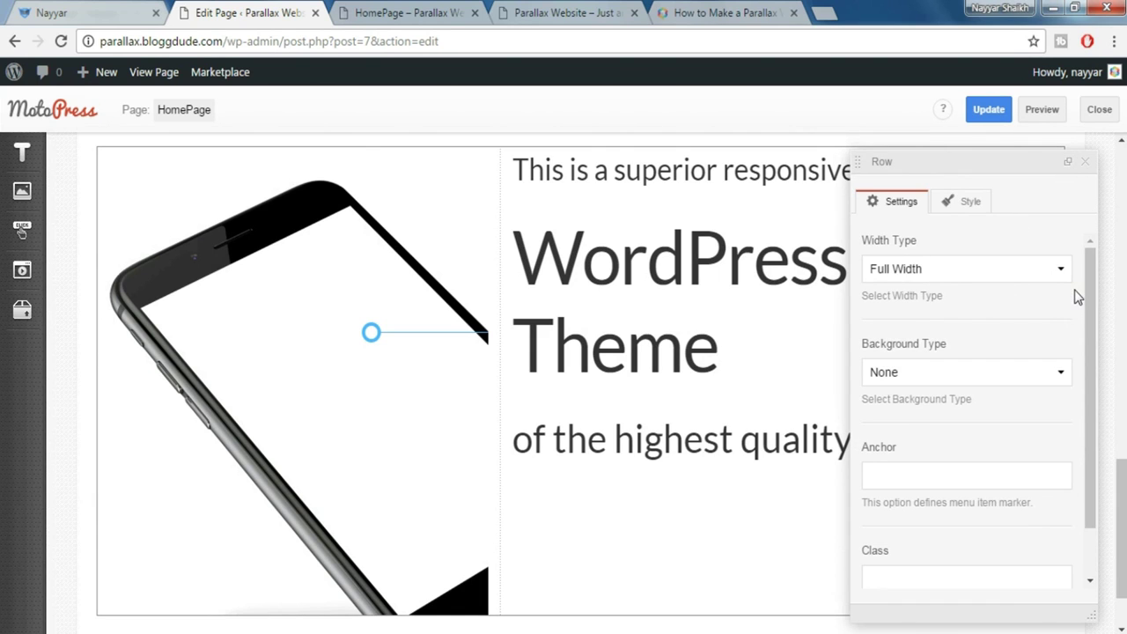
scroll(1061, 338, down, 1)
click(955, 315)
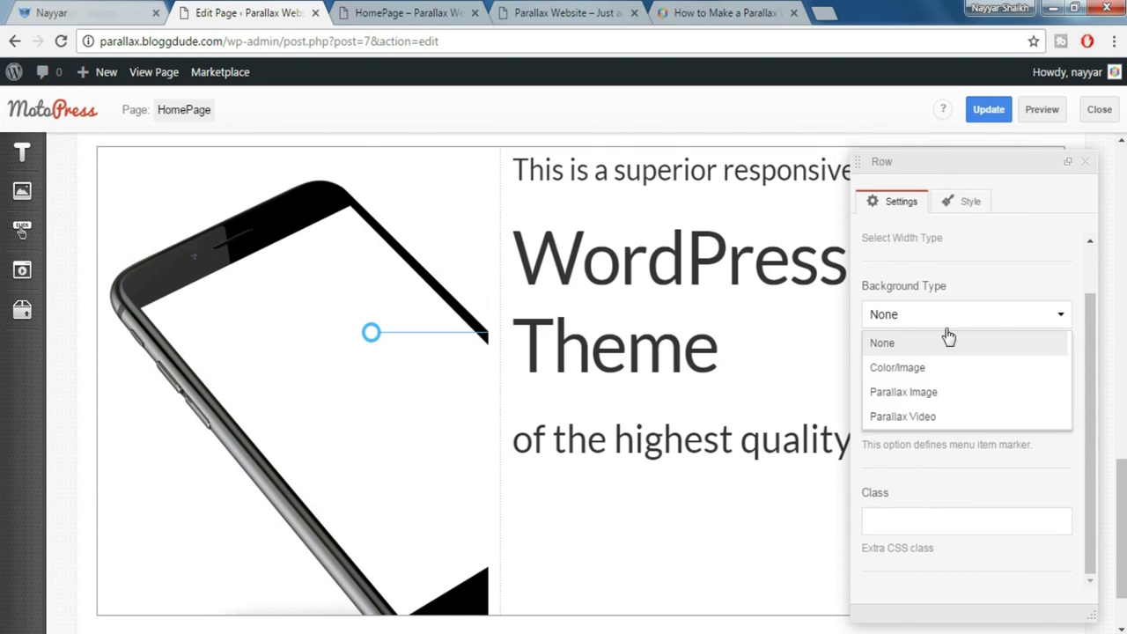
click(947, 393)
scroll(1000, 377, down, 5)
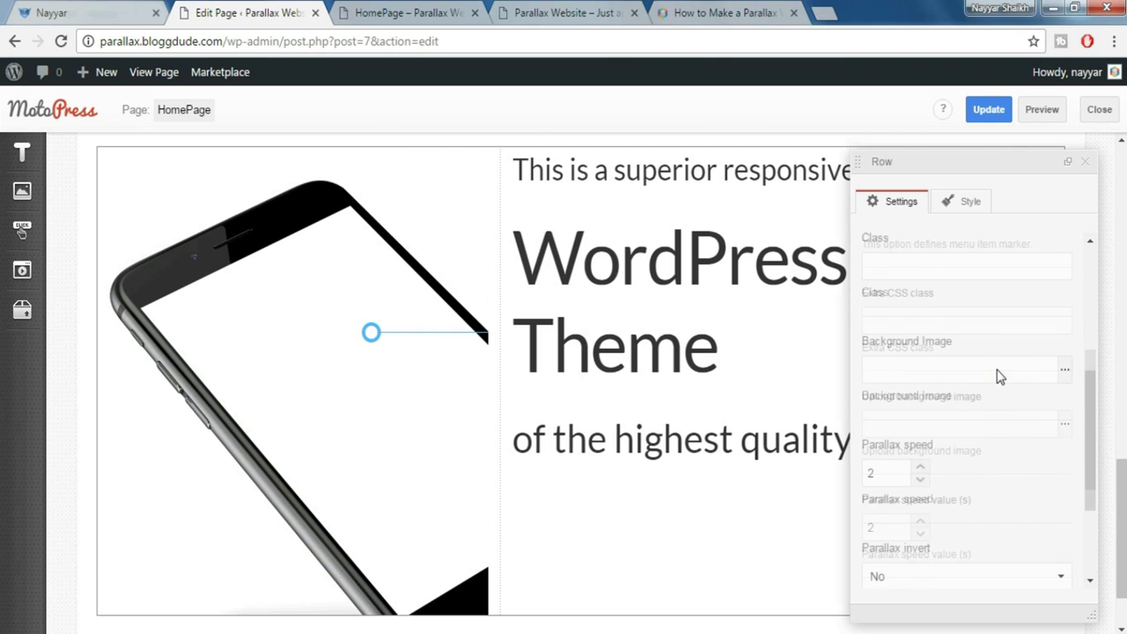
click(1064, 367)
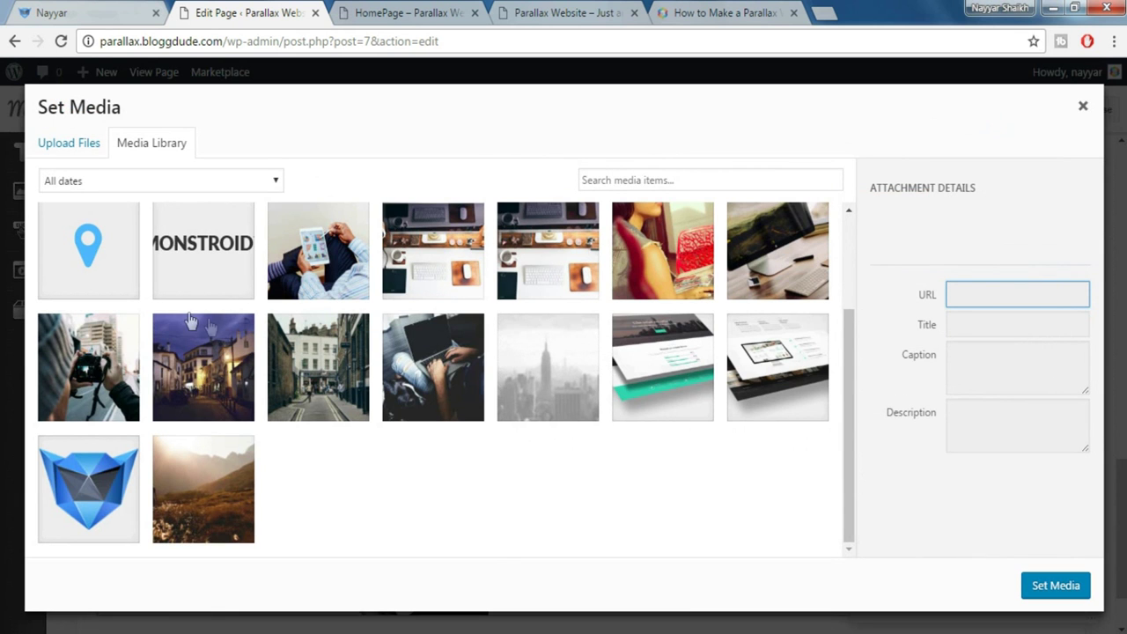
click(544, 379)
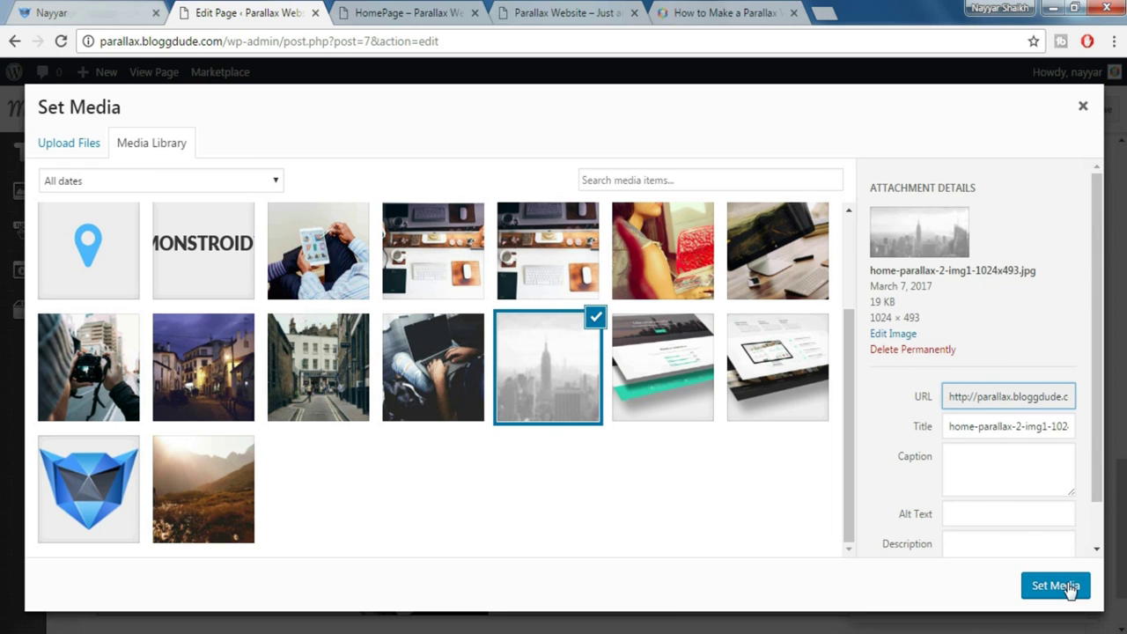
click(1057, 586)
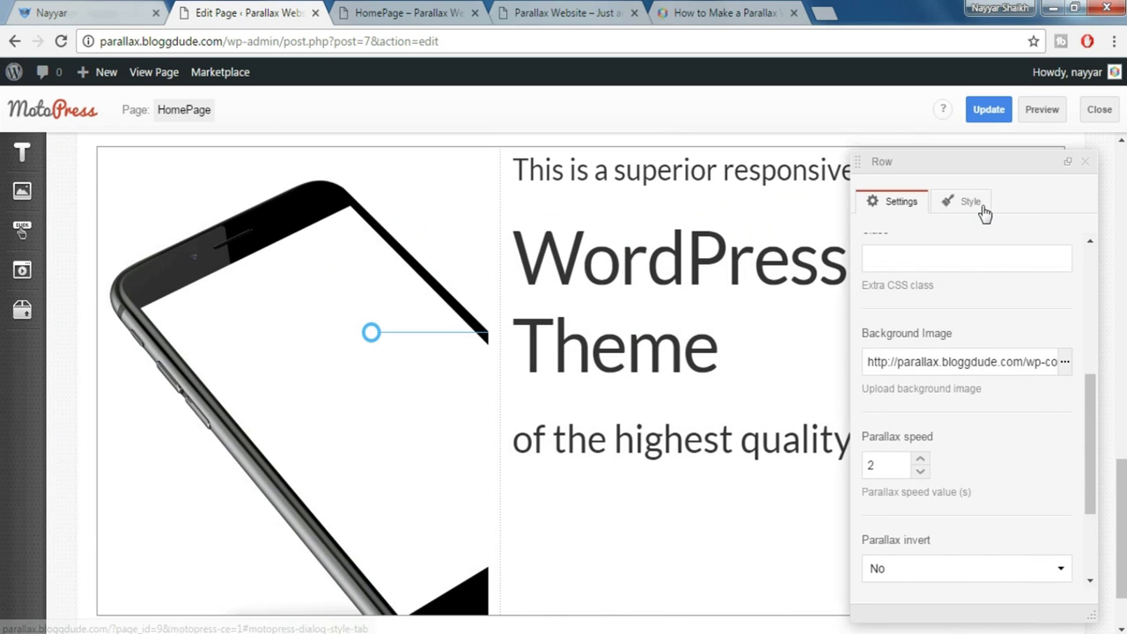
Add the 'Padding top 140px' style to the phone row
click(969, 202)
click(972, 368)
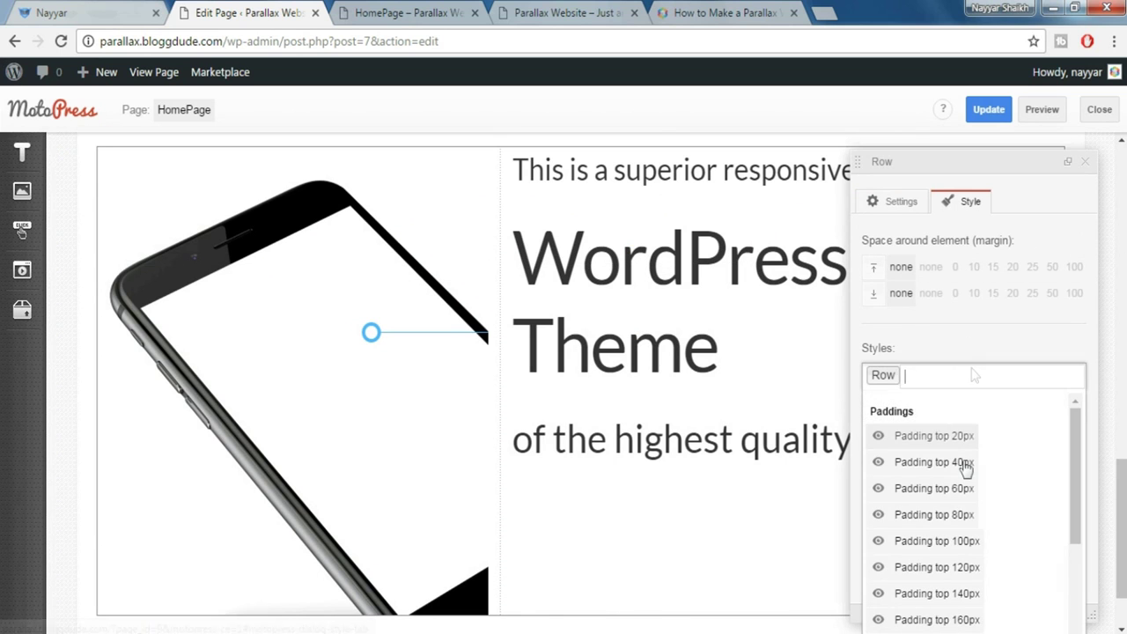
click(984, 595)
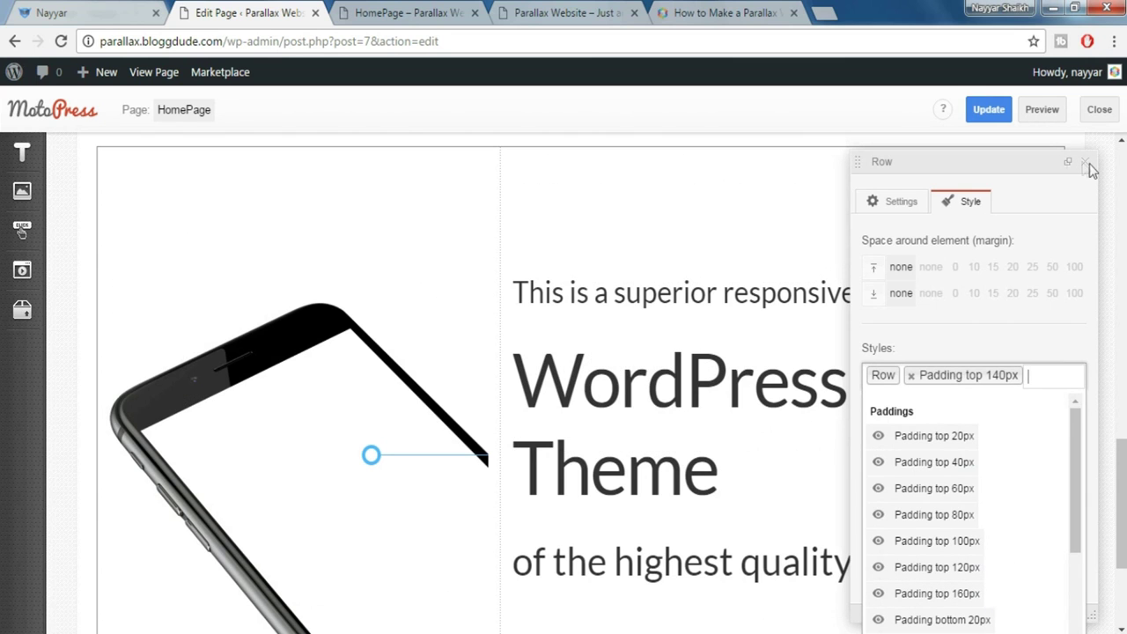
click(1088, 170)
click(1087, 164)
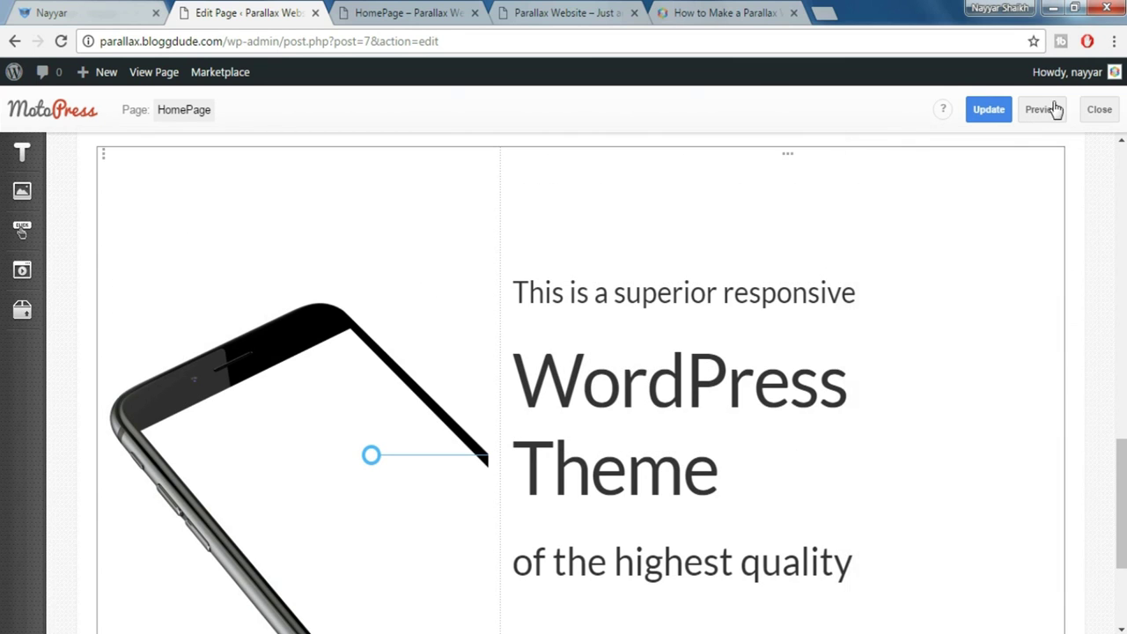
Preview the homepage and scroll to the phone section over the city skyline parallax
click(444, 12)
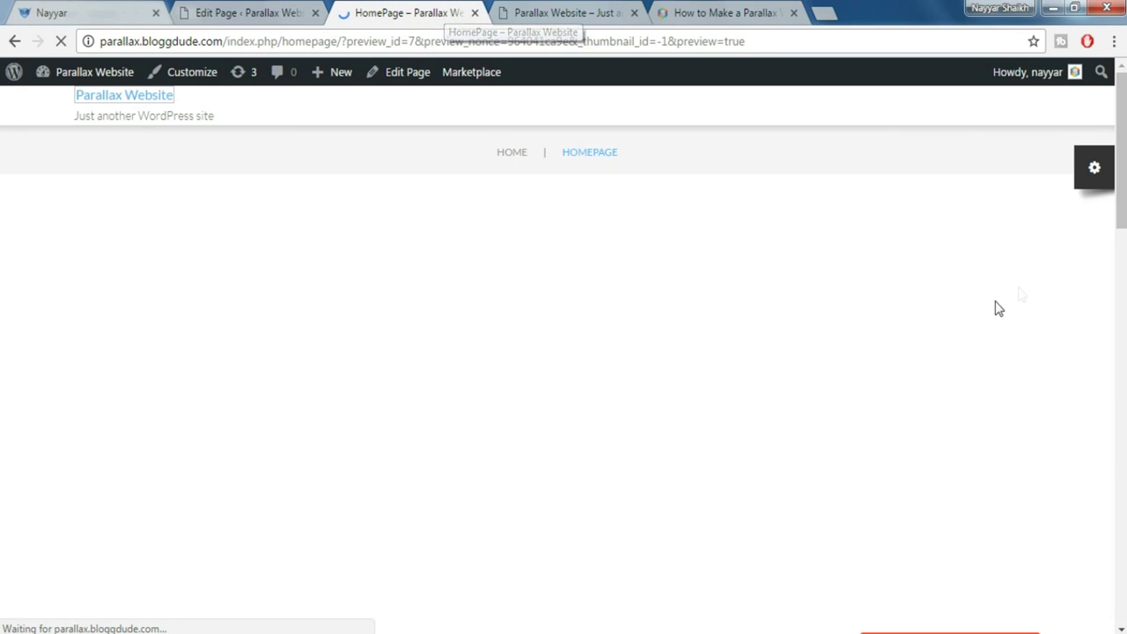
scroll(997, 308, down, 5)
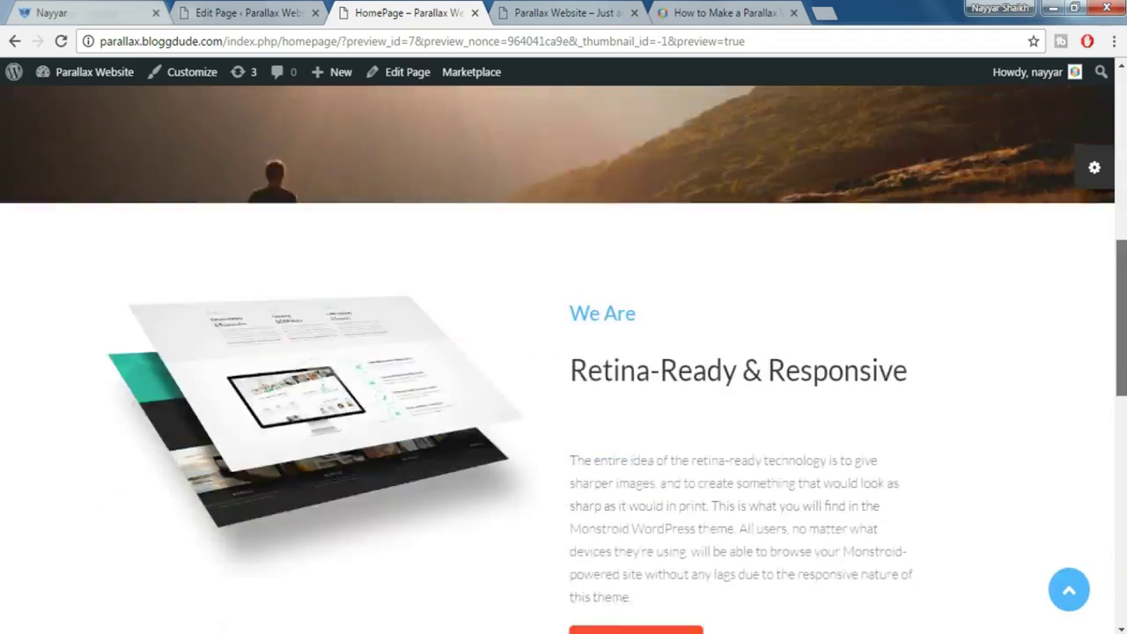
scroll(998, 308, down, 10)
scroll(564, 360, down, 1)
scroll(563, 360, up, 3)
scroll(563, 359, down, 1)
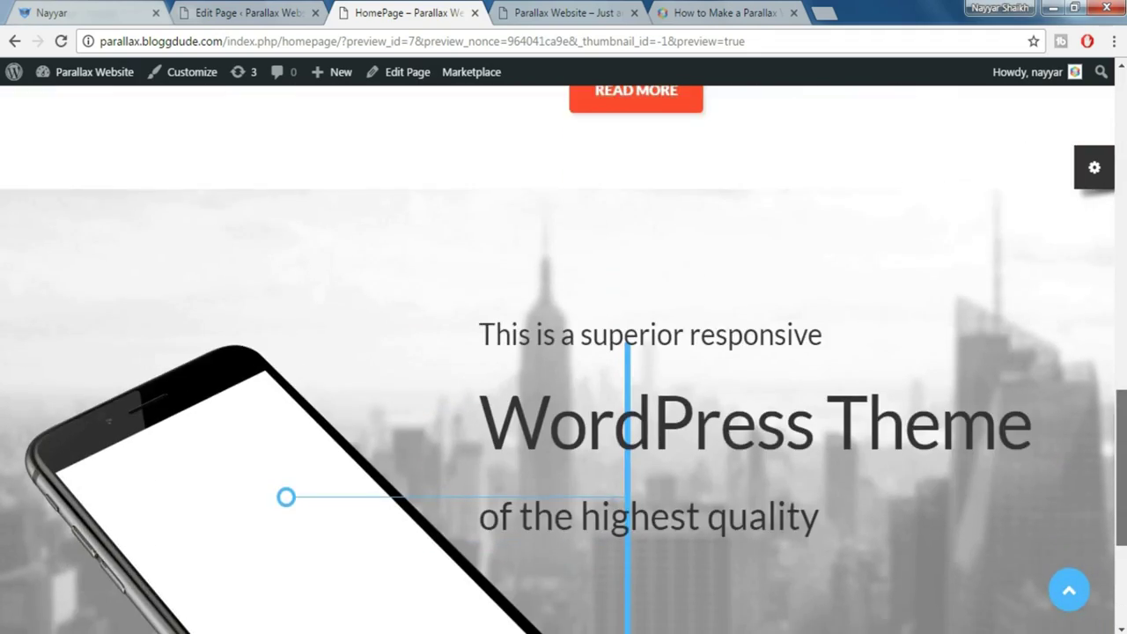
scroll(446, 170, down, 1)
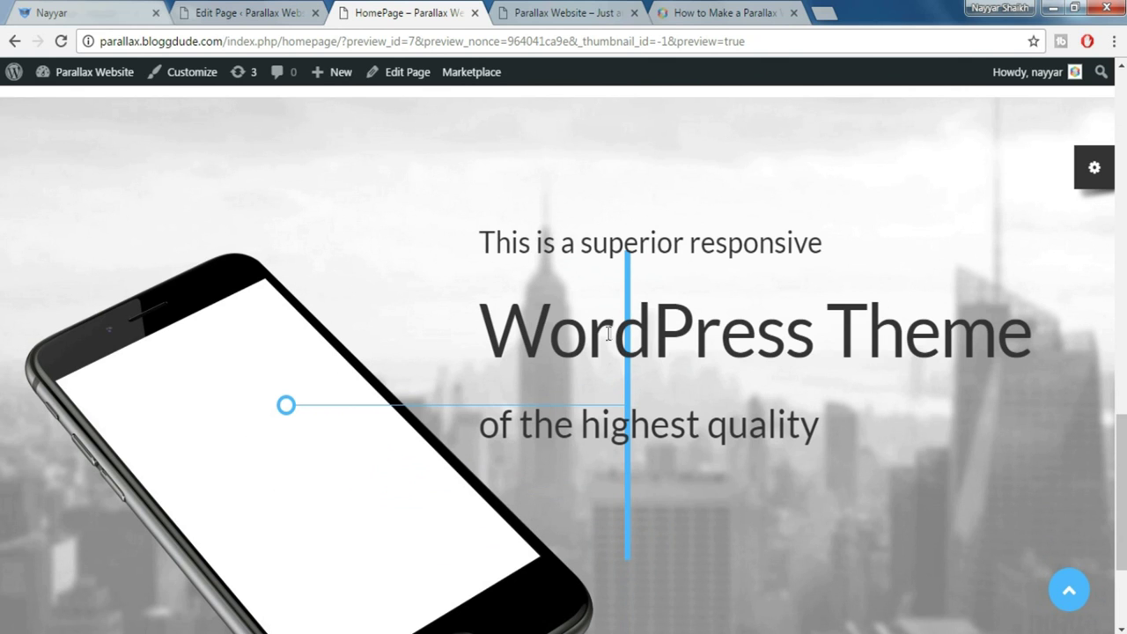
scroll(687, 388, down, 1)
scroll(644, 372, up, 4)
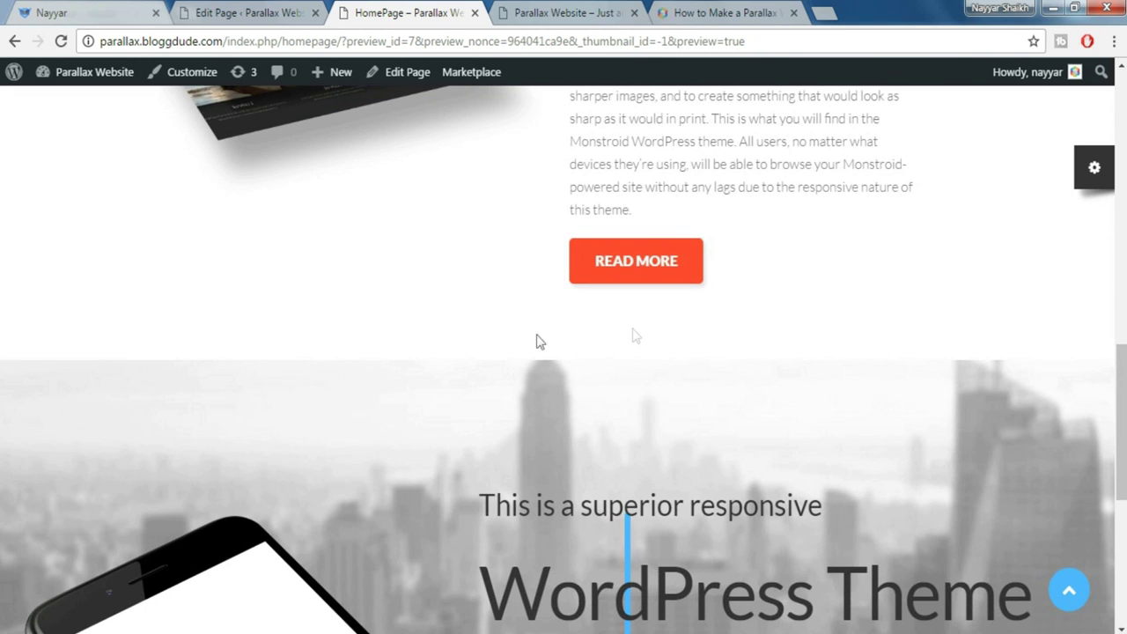
scroll(822, 334, down, 5)
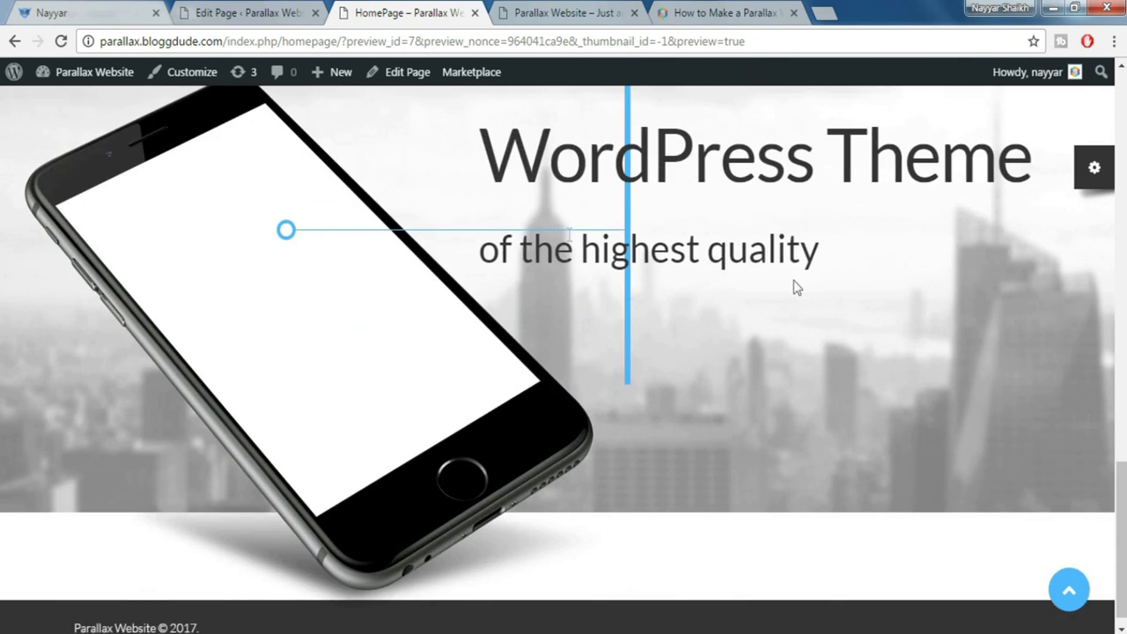
scroll(730, 256, up, 10)
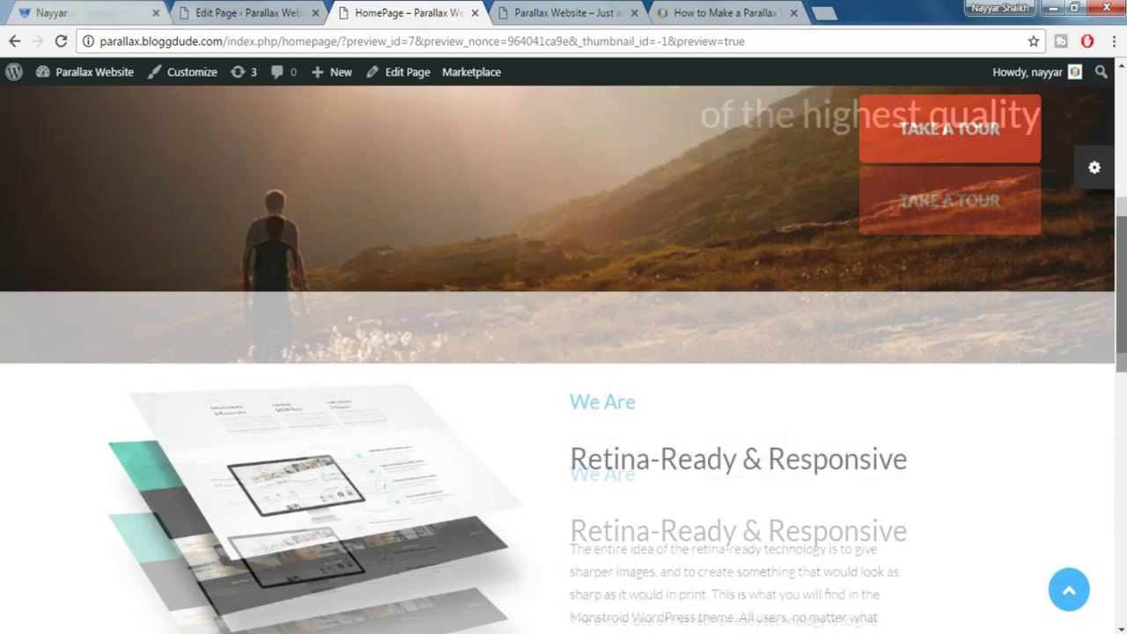
scroll(564, 360, down, 8)
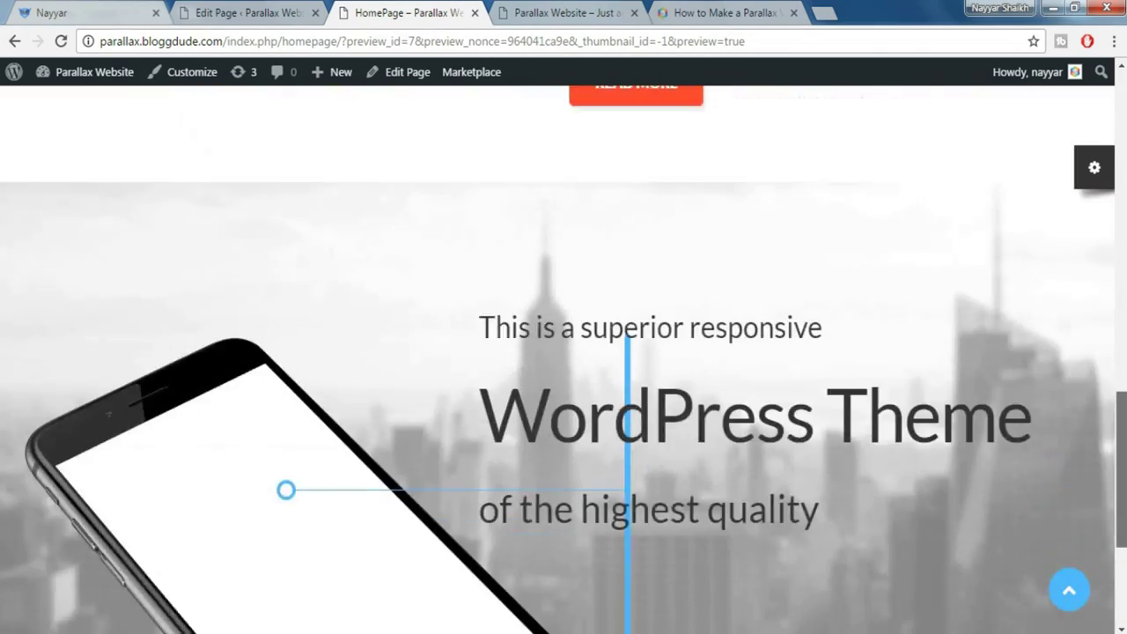
scroll(564, 359, down, 3)
click(67, 10)
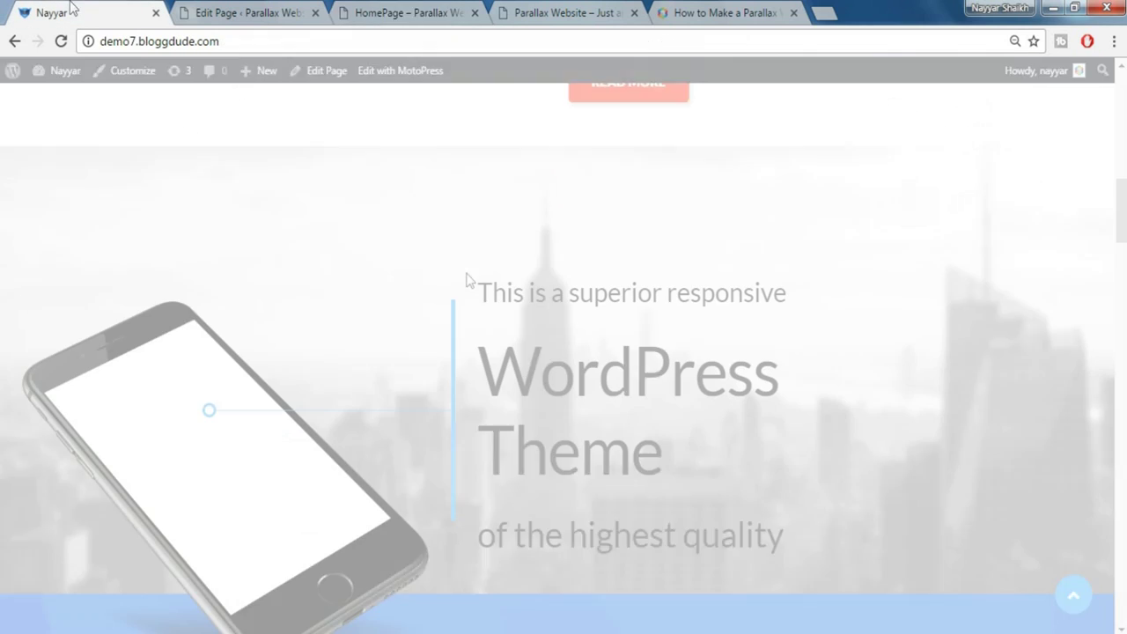
Scroll the demo site to the blue 'We Are' section, then go back to the HomePage editor
scroll(640, 302, down, 3)
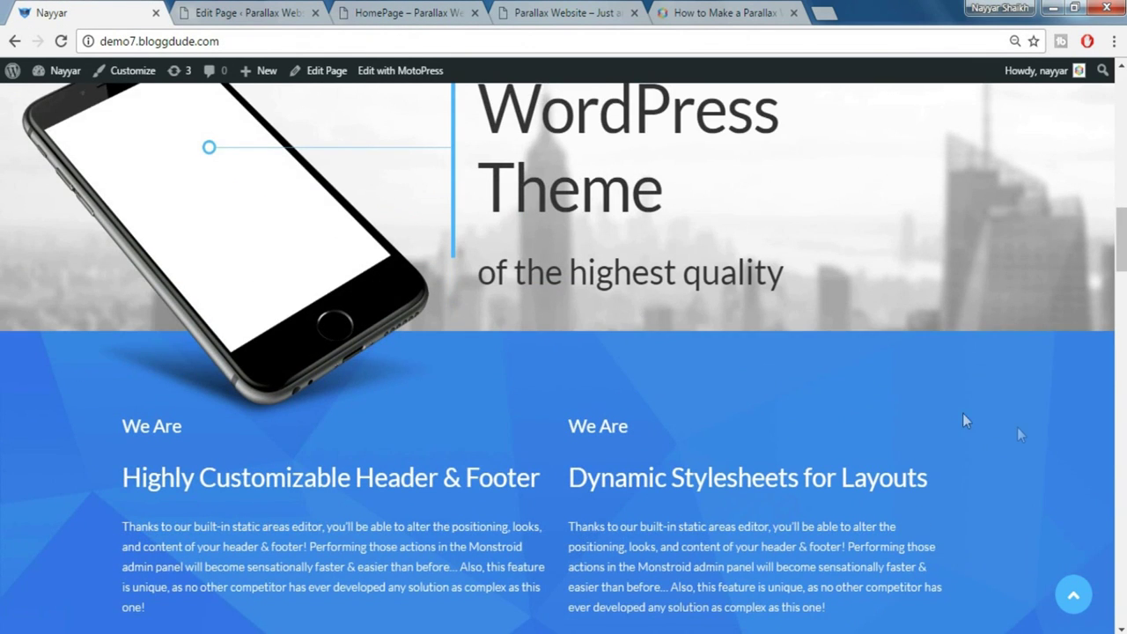
scroll(963, 420, down, 2)
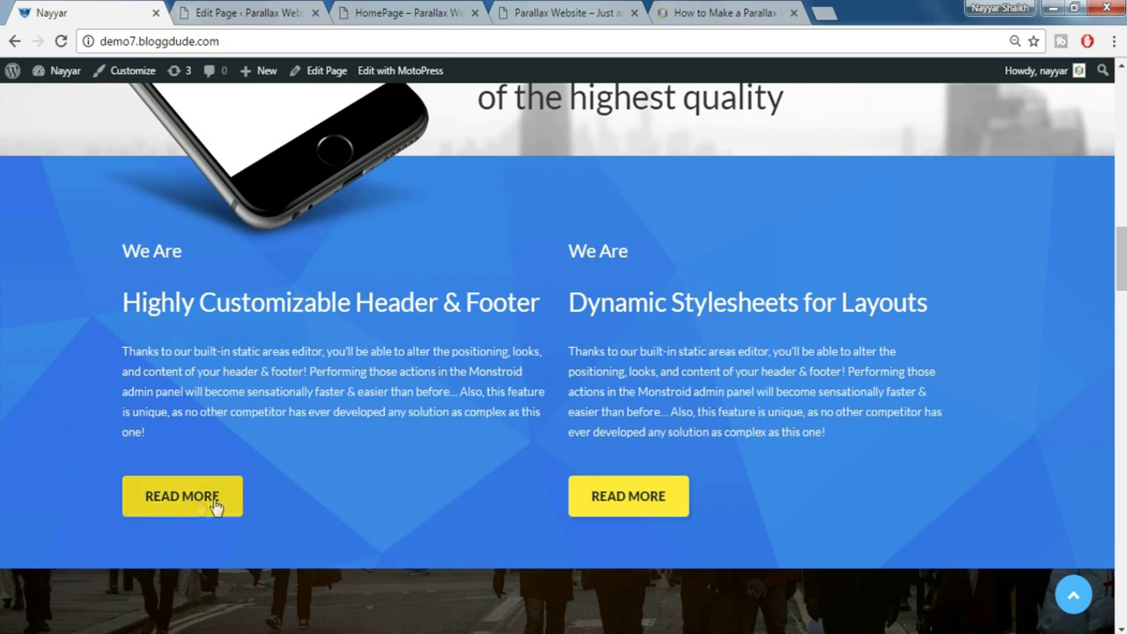
click(266, 10)
scroll(779, 291, down, 2)
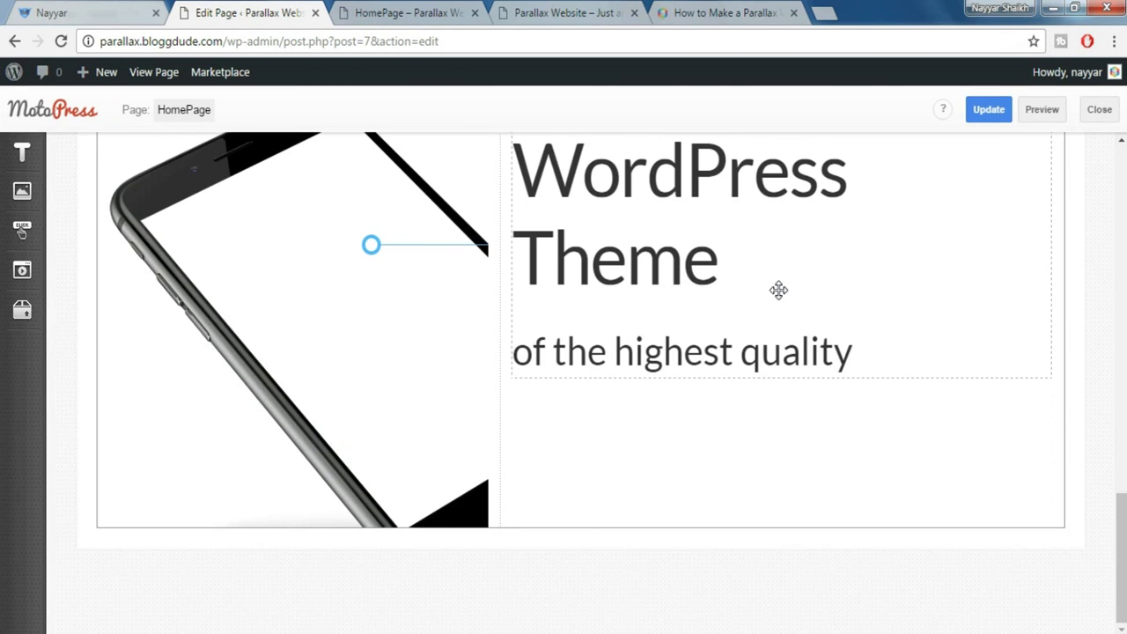
Insert a Title Box widget below the phone row
click(17, 152)
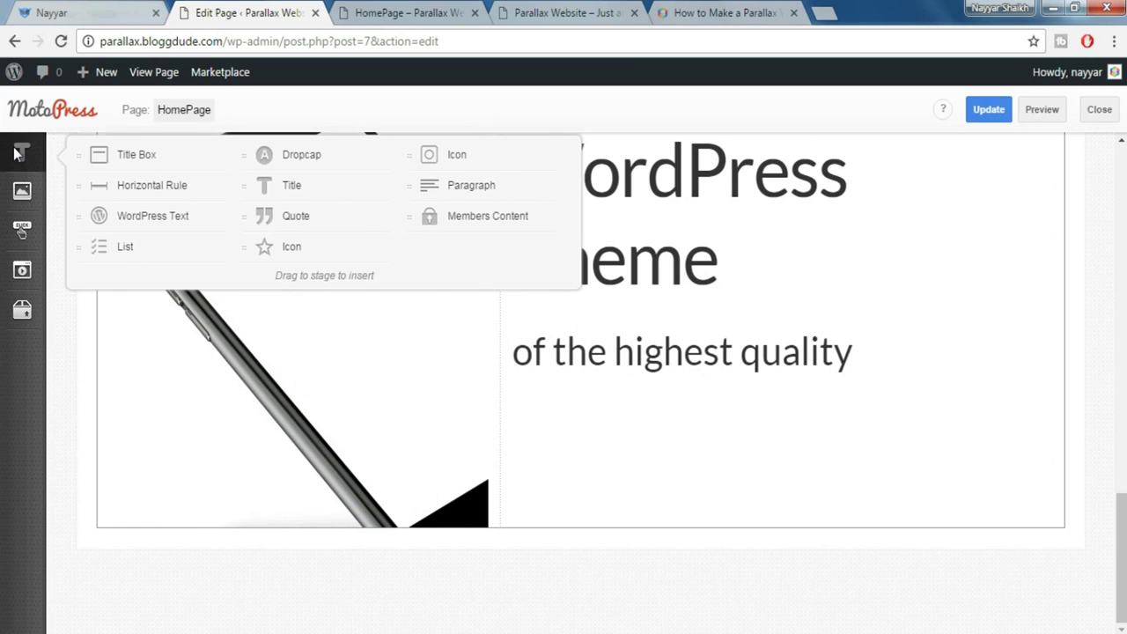
drag(123, 153, 299, 555)
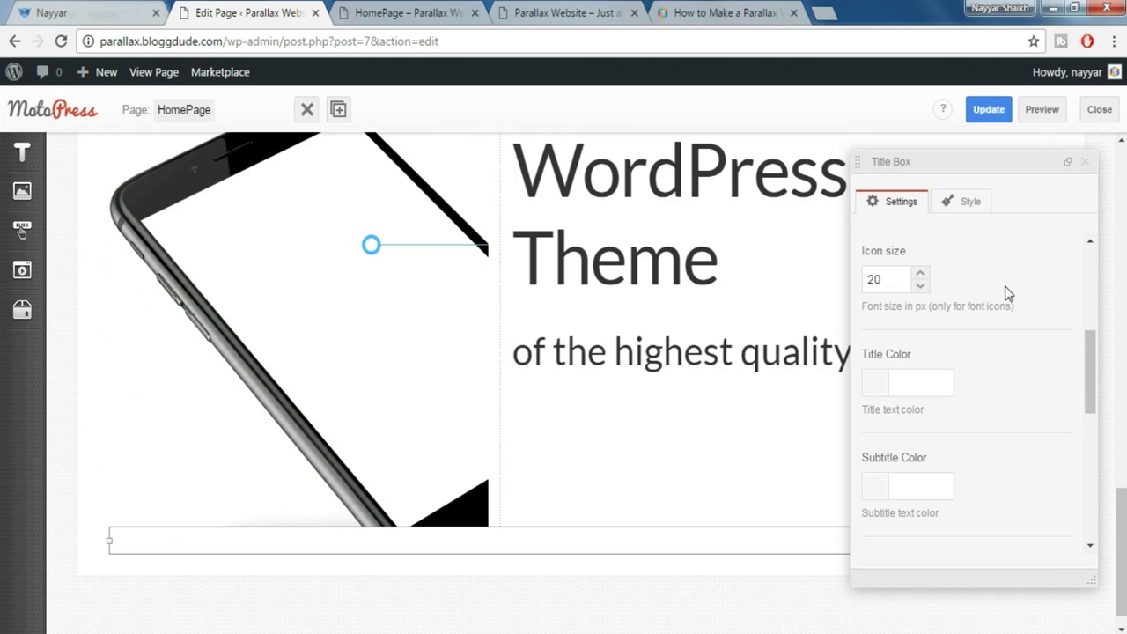
drag(1090, 370, 1090, 286)
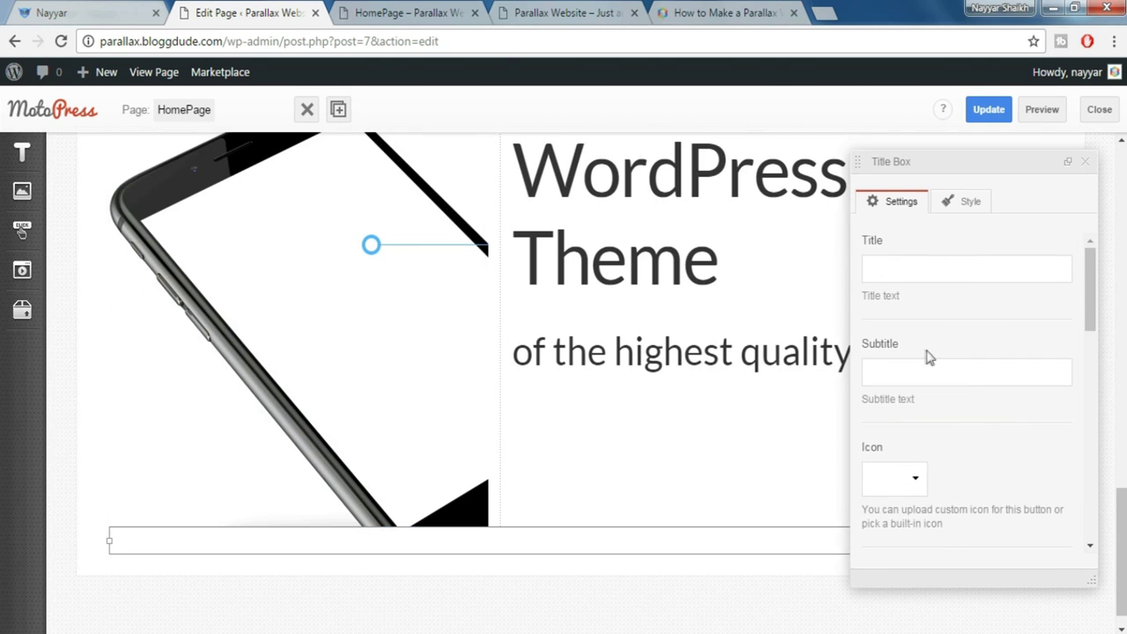
Copy the demo's 'Highly Customizable Header & Footer' heading into the Title field
click(93, 9)
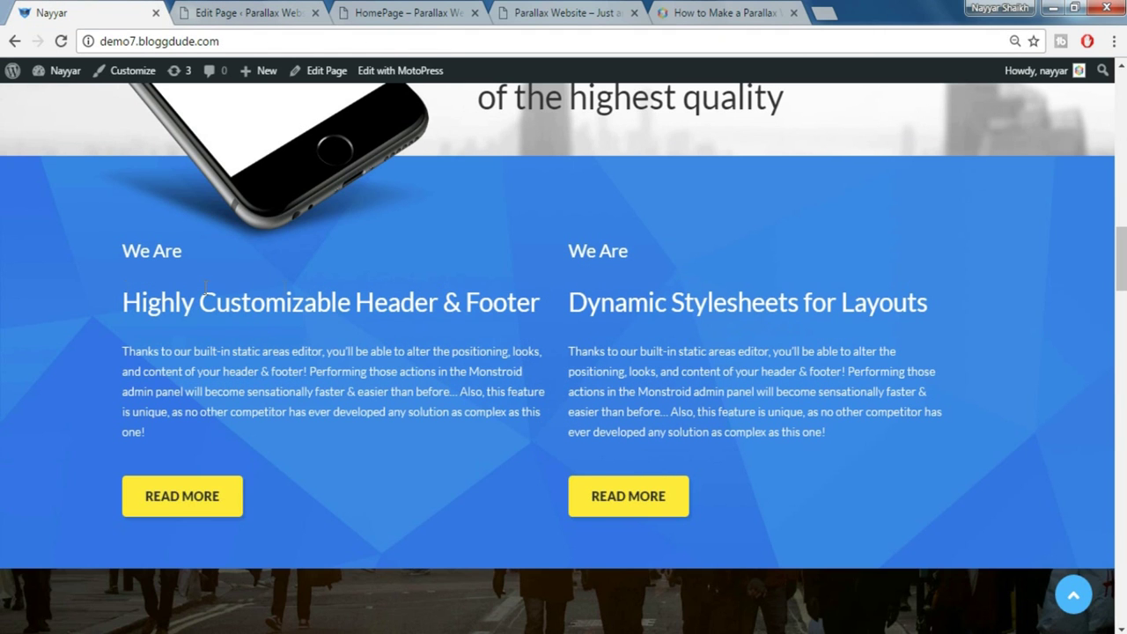
drag(206, 283, 546, 283)
key(ctrl+c)
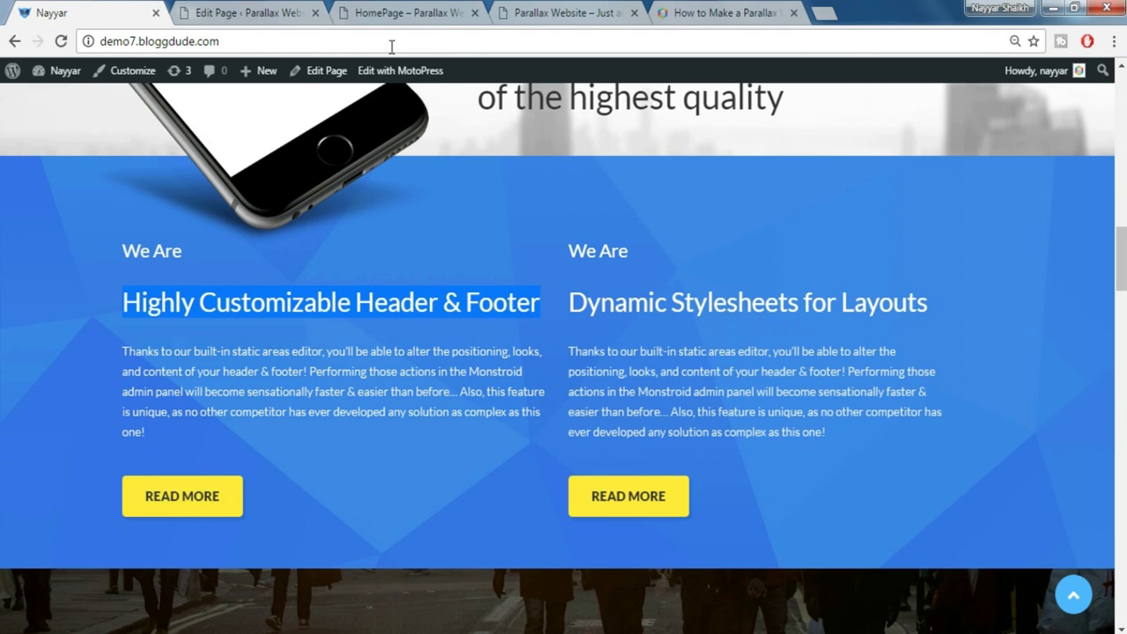
click(278, 10)
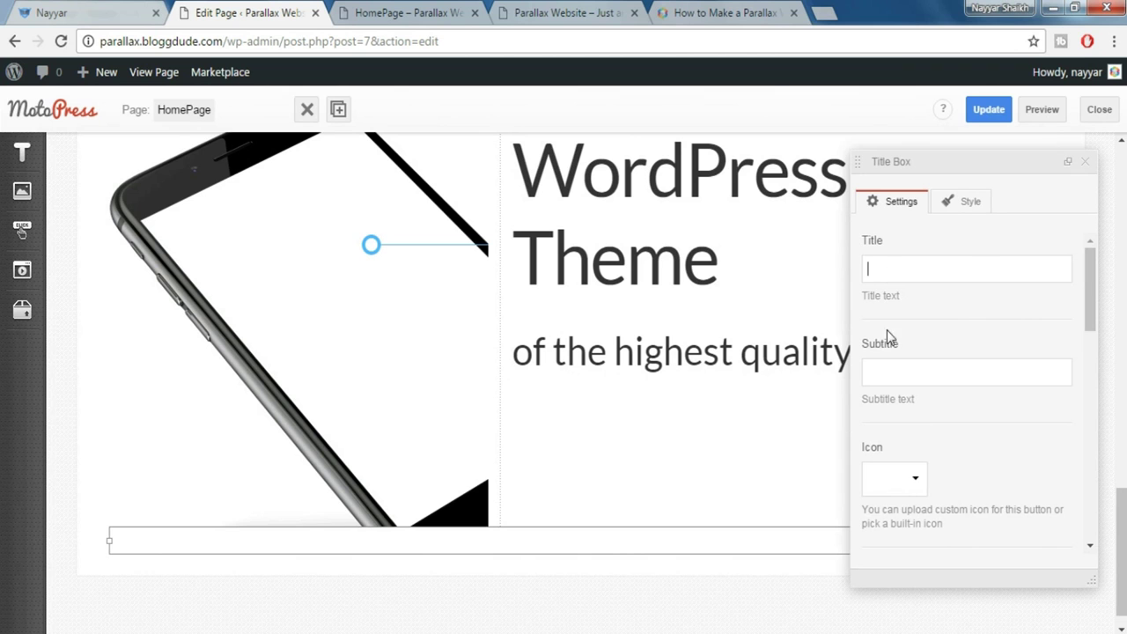
key(ctrl+v)
Copy 'We Are' from the demo site into the Subtitle field
click(85, 11)
drag(222, 254, 124, 255)
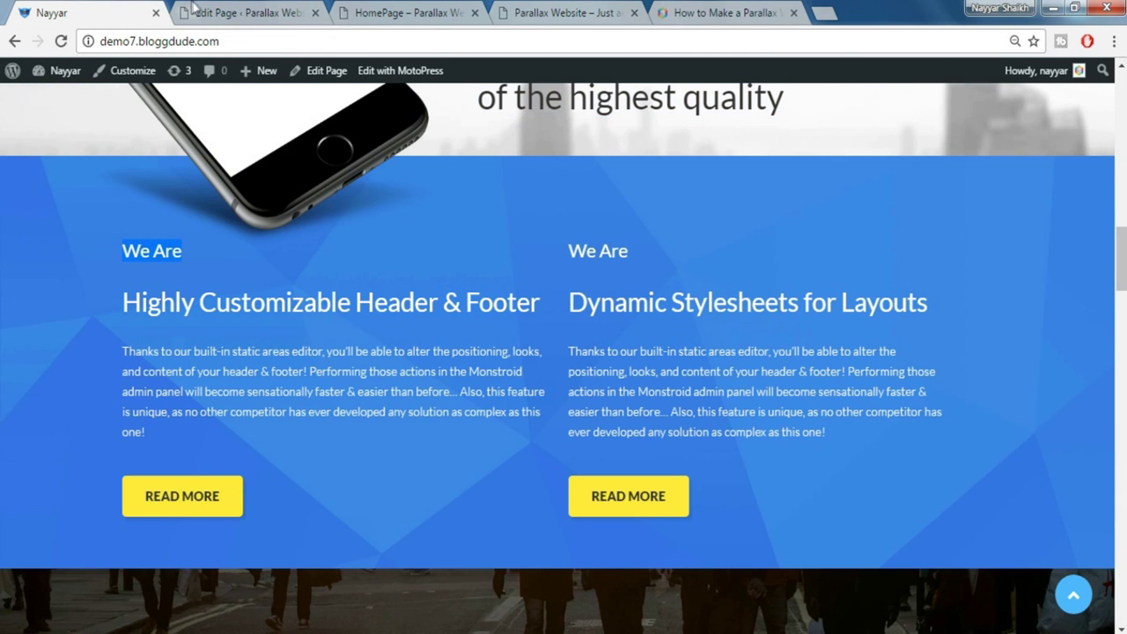
click(194, 11)
text(We Are)
scroll(966, 388, down, 6)
scroll(966, 396, down, 1)
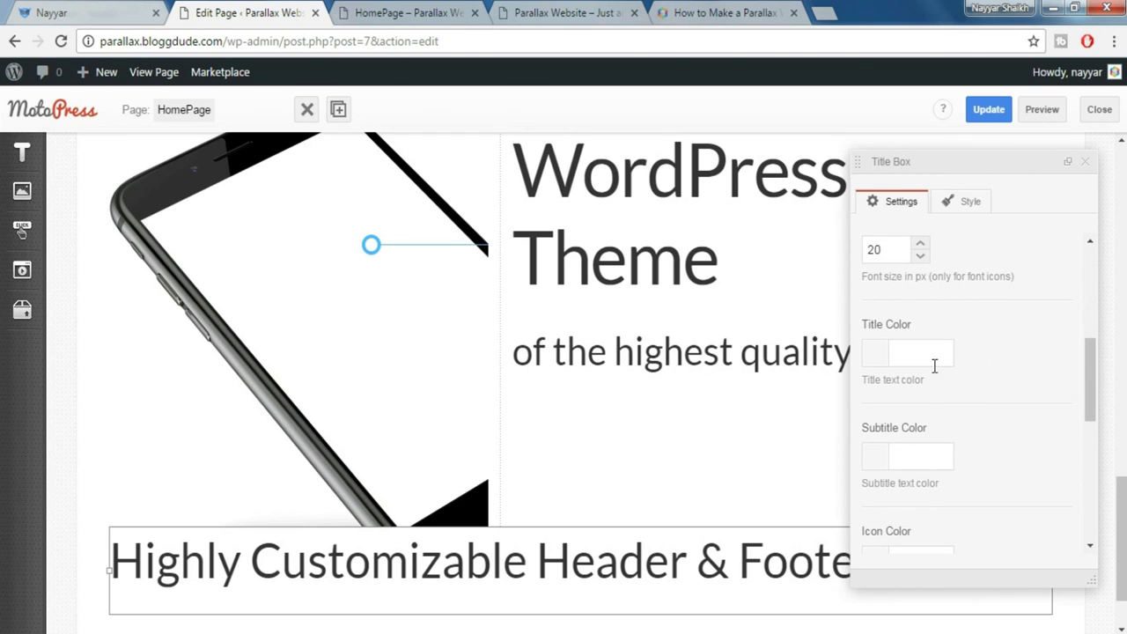
click(85, 11)
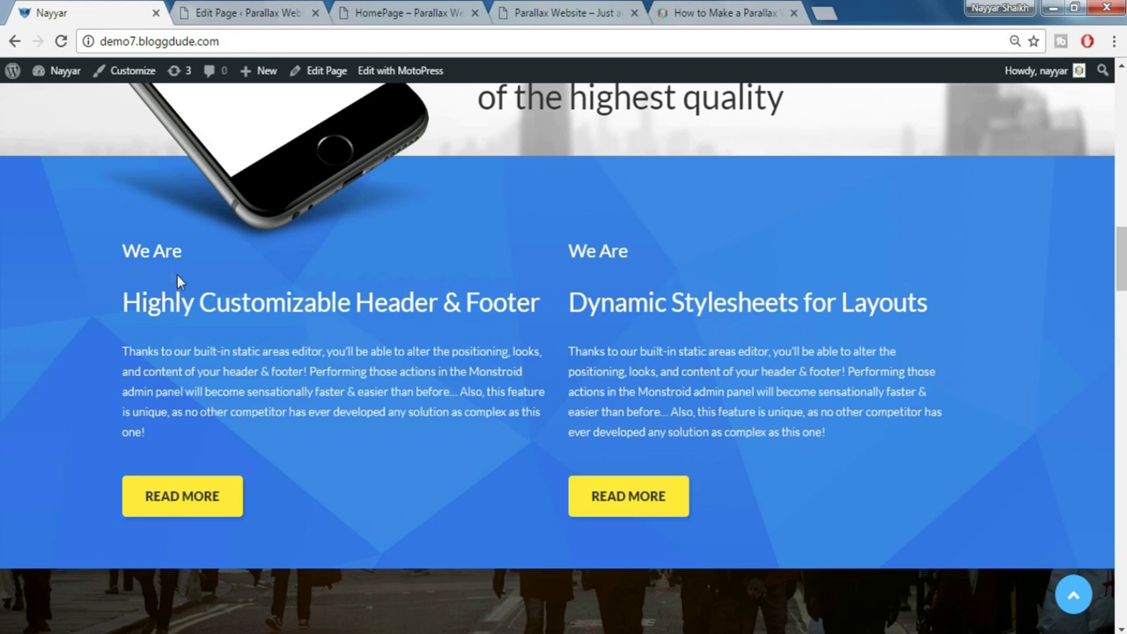
click(222, 11)
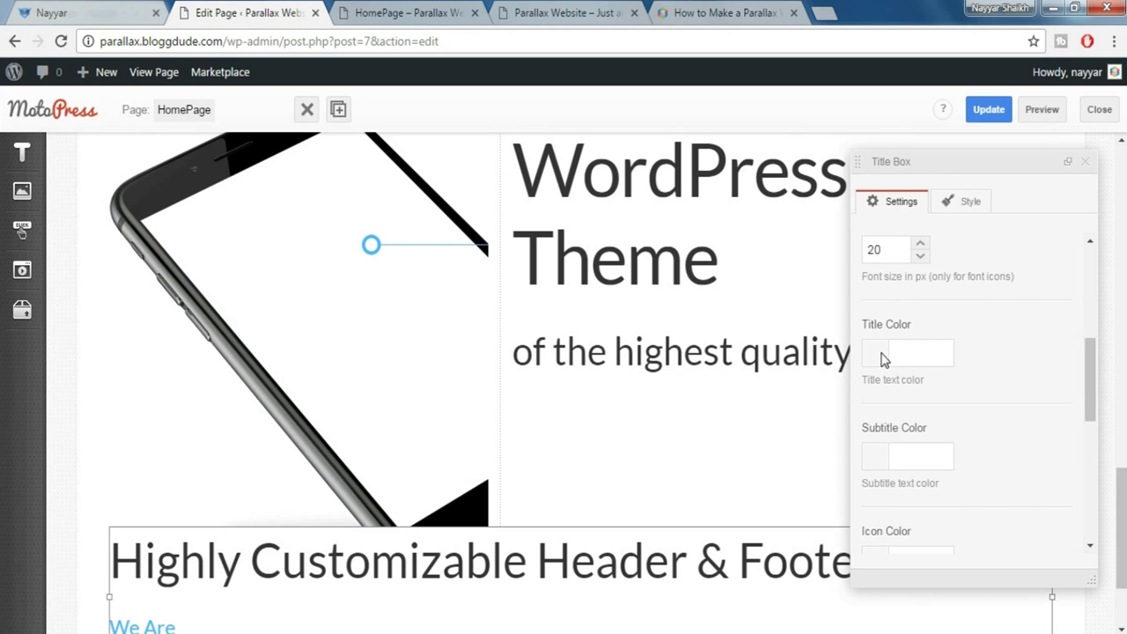
Set both the Title Color and Subtitle Color to white (#ffffff)
click(939, 348)
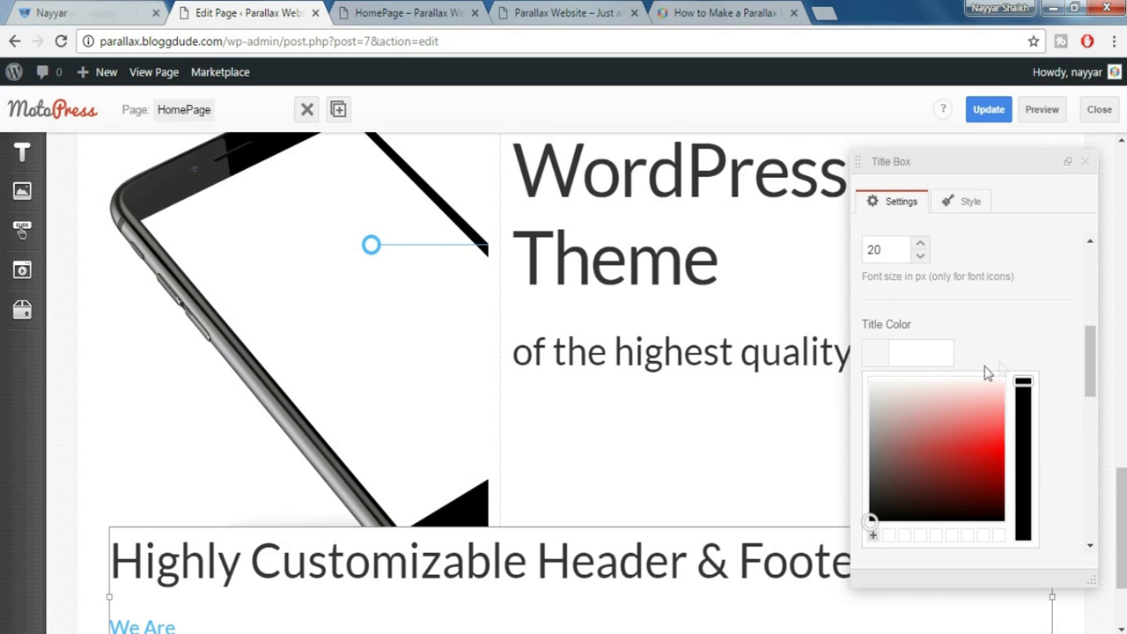
scroll(991, 375, down, 2)
scroll(973, 406, up, 1)
drag(908, 424, 908, 278)
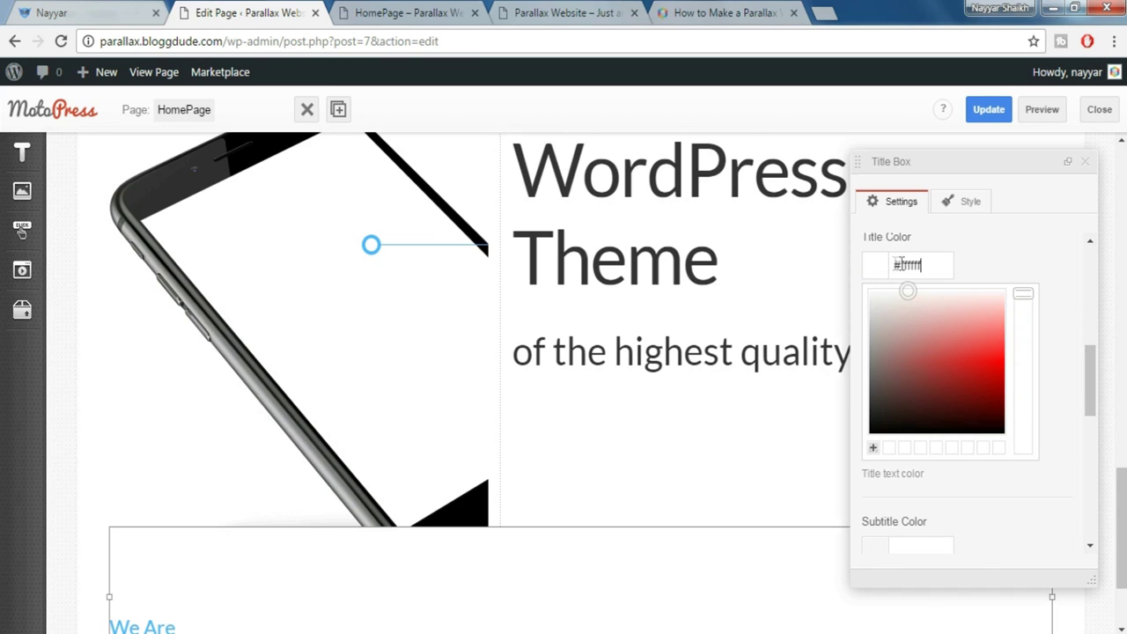
click(1011, 261)
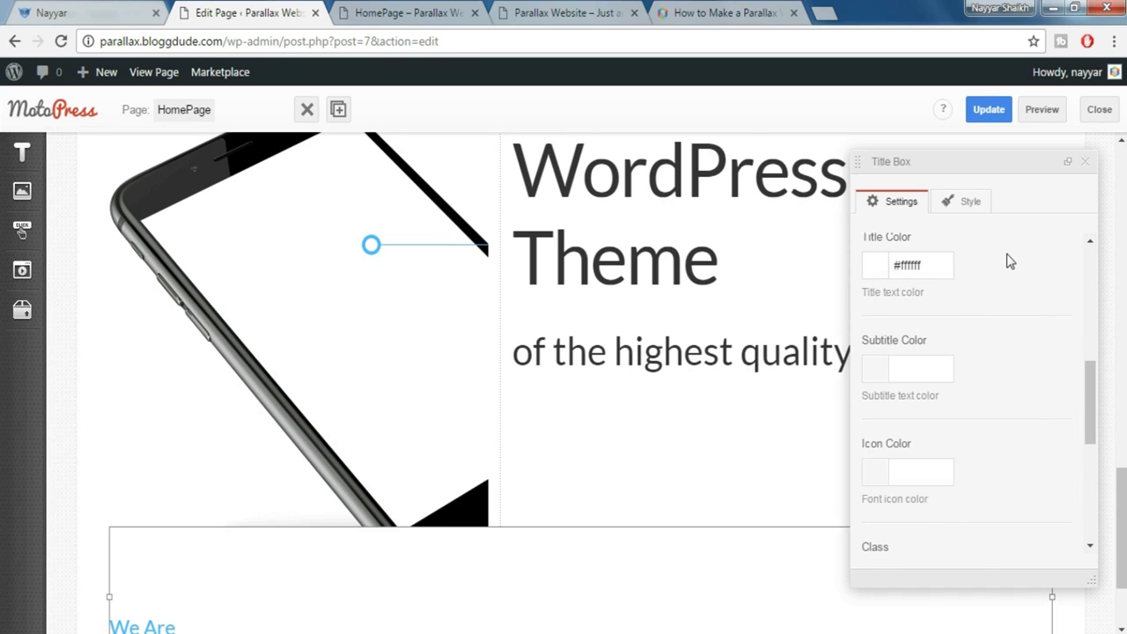
click(911, 265)
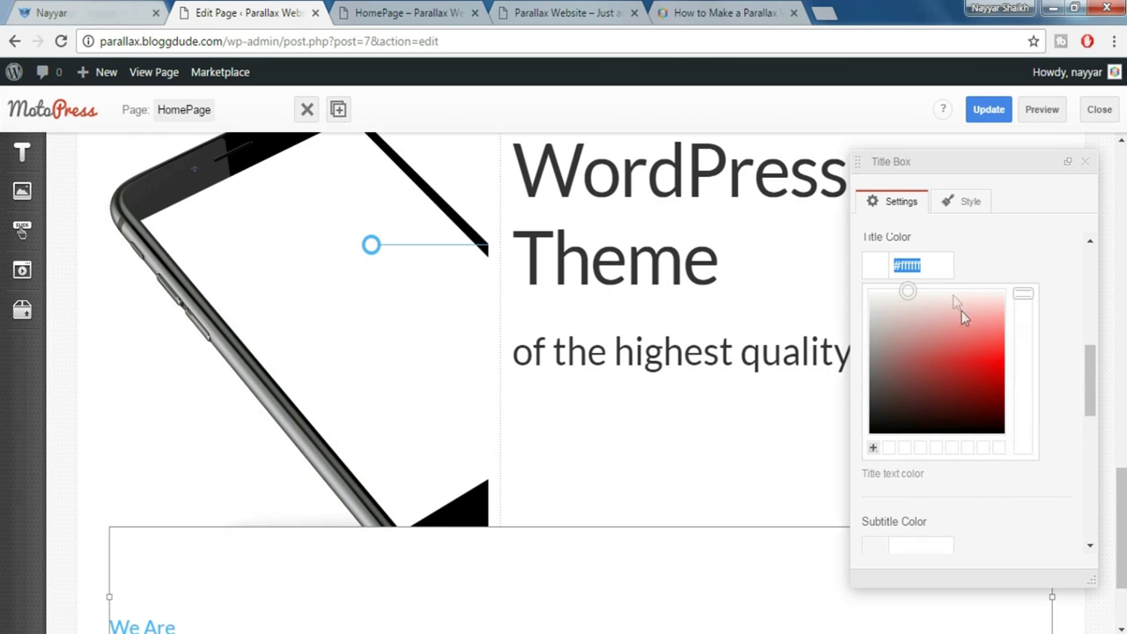
click(1007, 256)
click(920, 367)
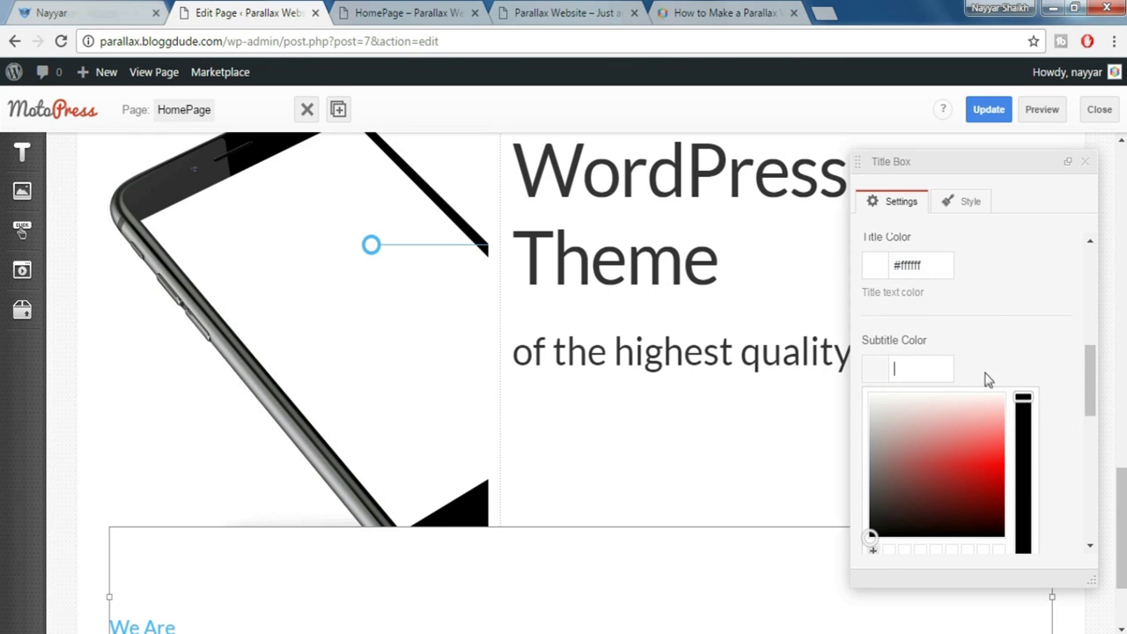
click(1032, 336)
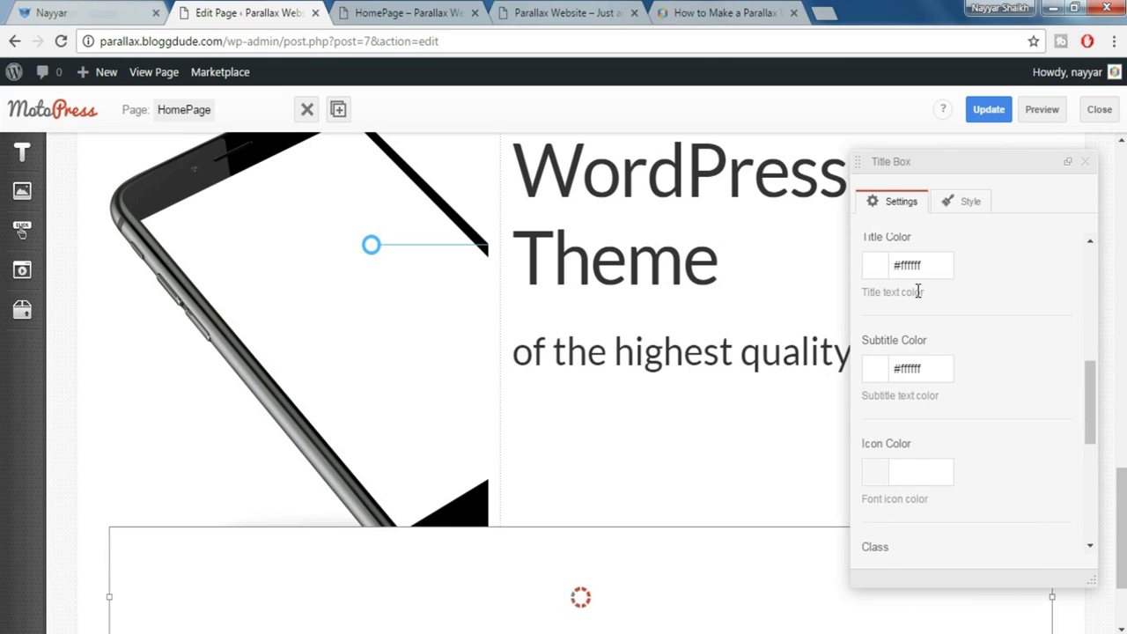
Set the order to 'Subtitle > Title' and the title size to the smaller Style 2
scroll(925, 370, up, 1)
scroll(935, 442, down, 1)
scroll(980, 419, down, 3)
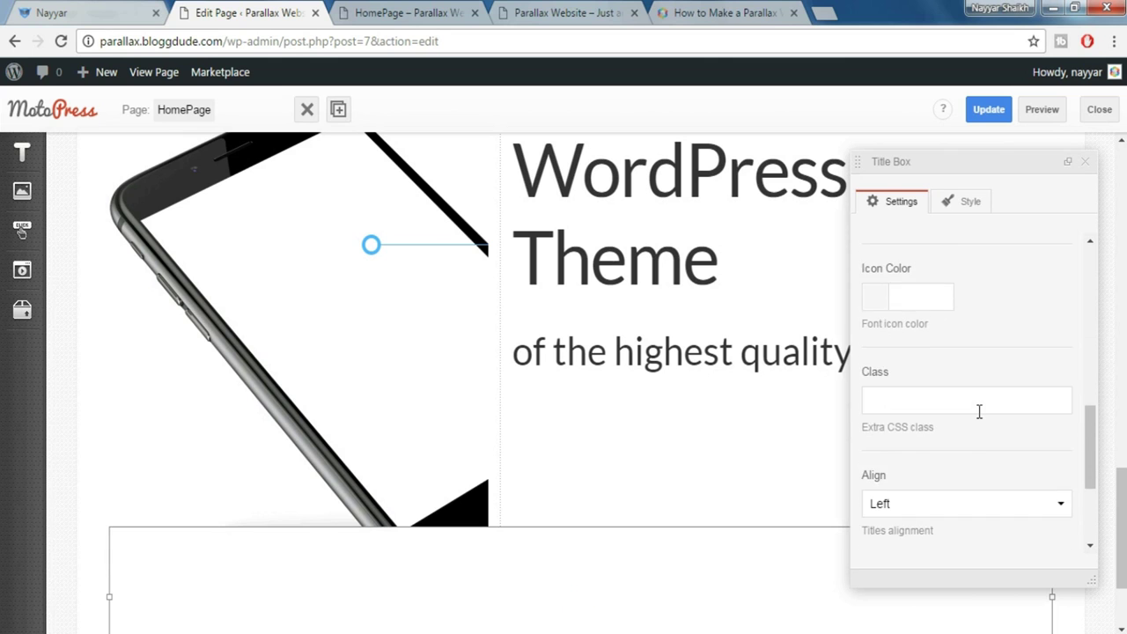
scroll(960, 417, down, 1)
click(935, 434)
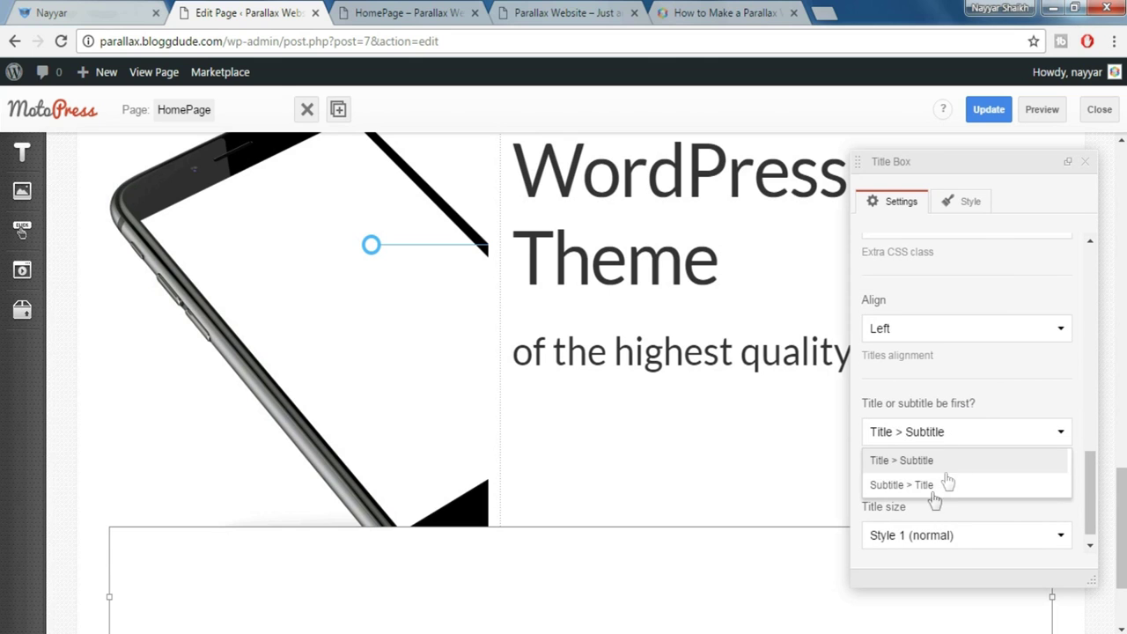
click(940, 487)
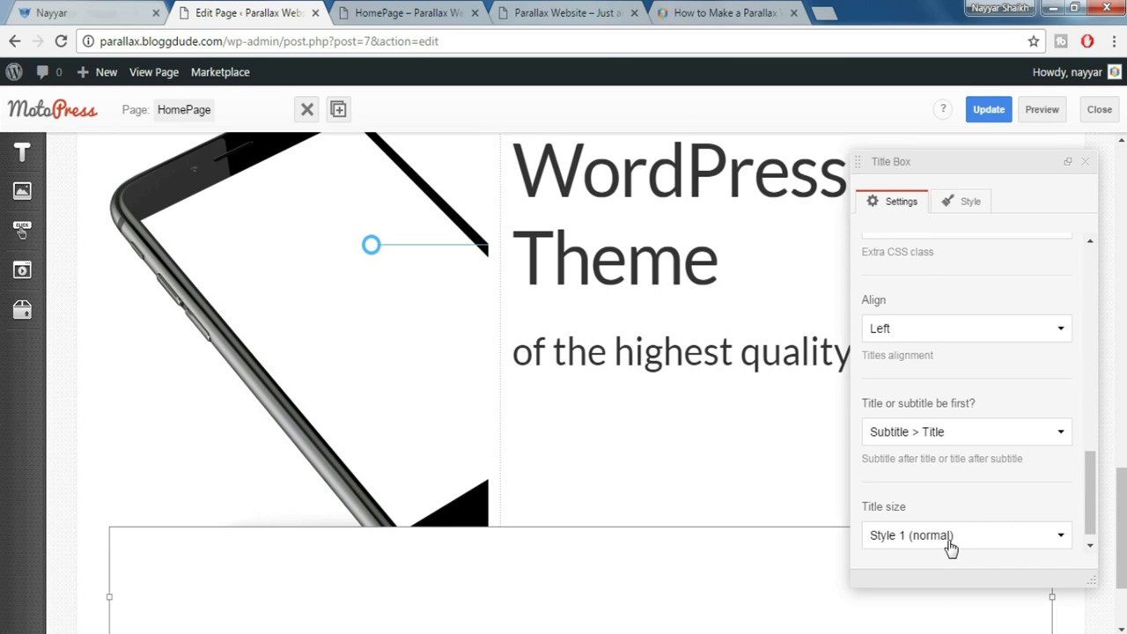
click(951, 547)
click(923, 521)
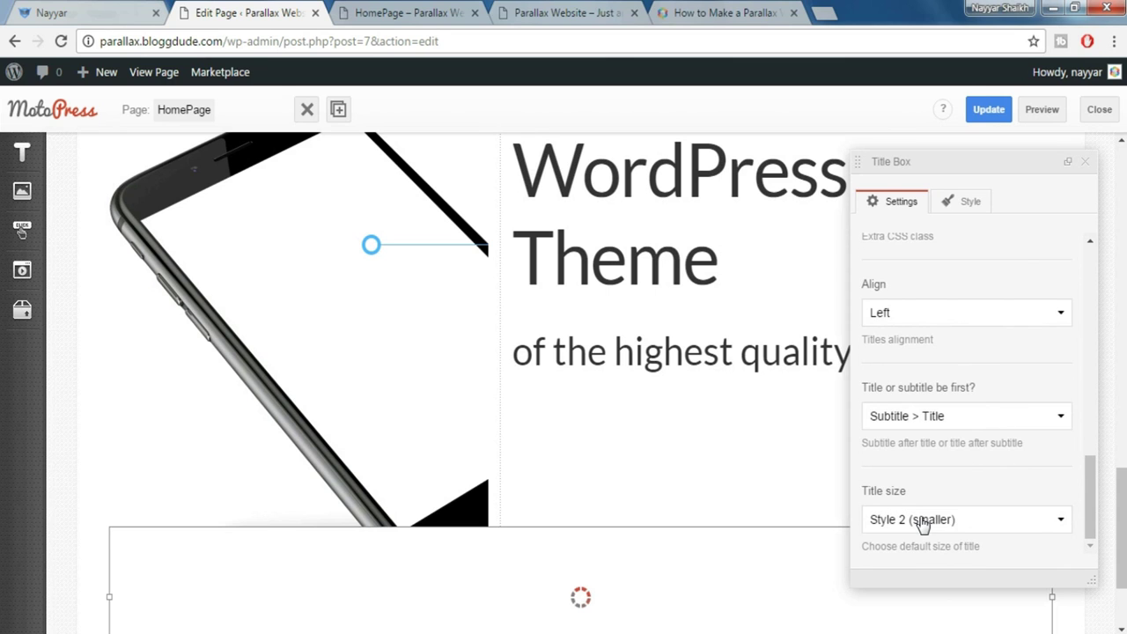
click(1091, 164)
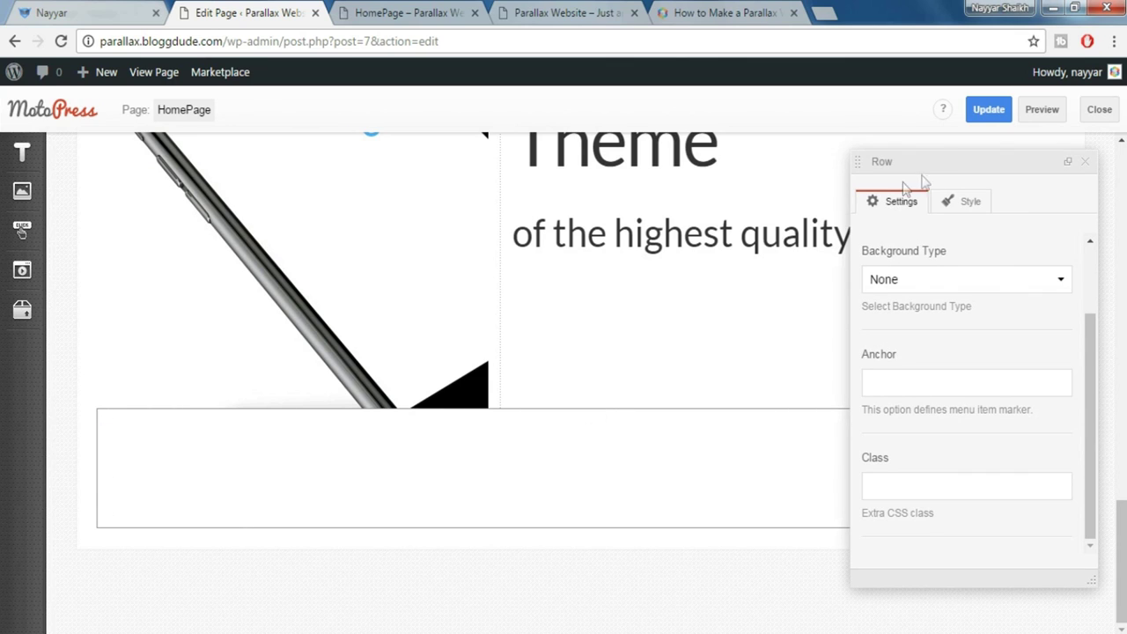
Set the row's Width Type to Fixed Width and Background Type to Color/Image
scroll(921, 278, up, 1)
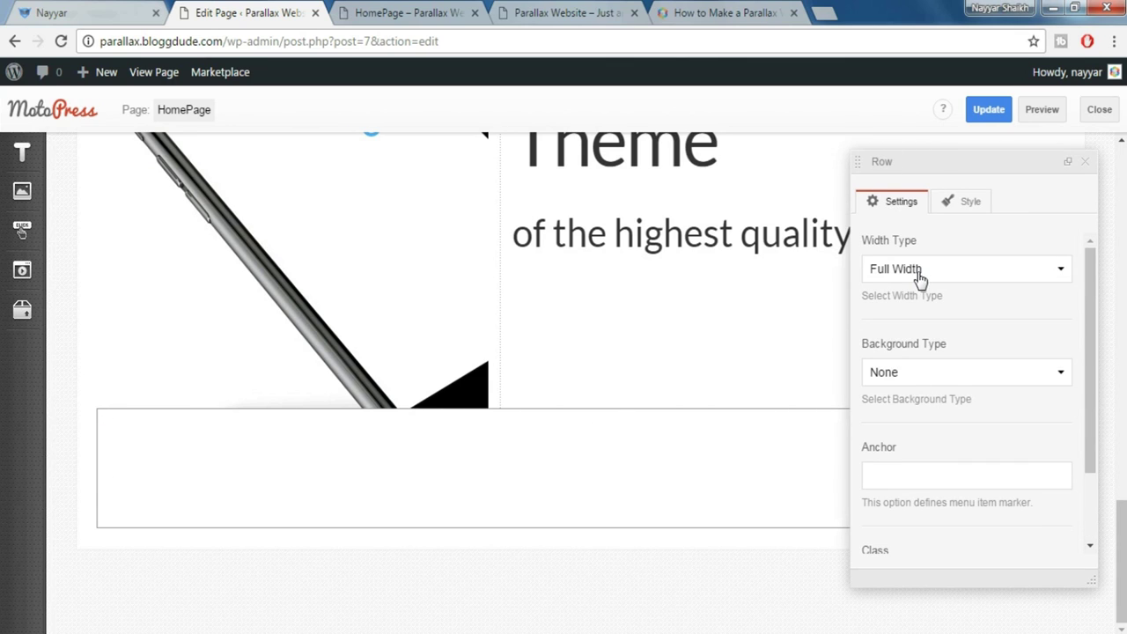
click(925, 271)
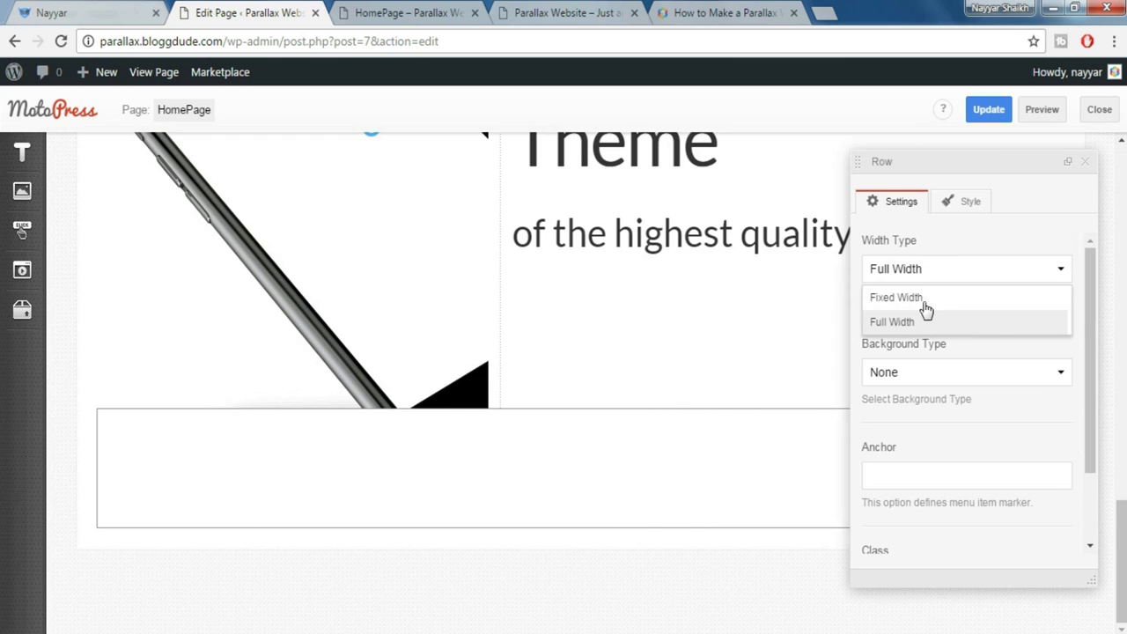
click(925, 300)
click(951, 375)
click(926, 426)
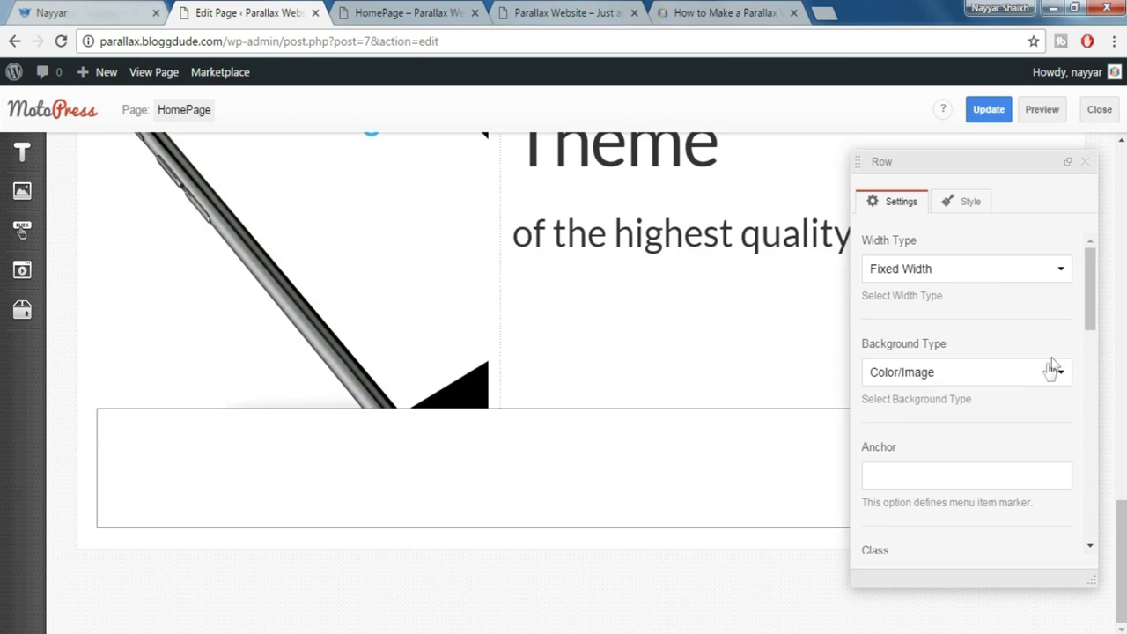
Apply the Polygonal 3 styling preset to the row background
scroll(1061, 369, down, 5)
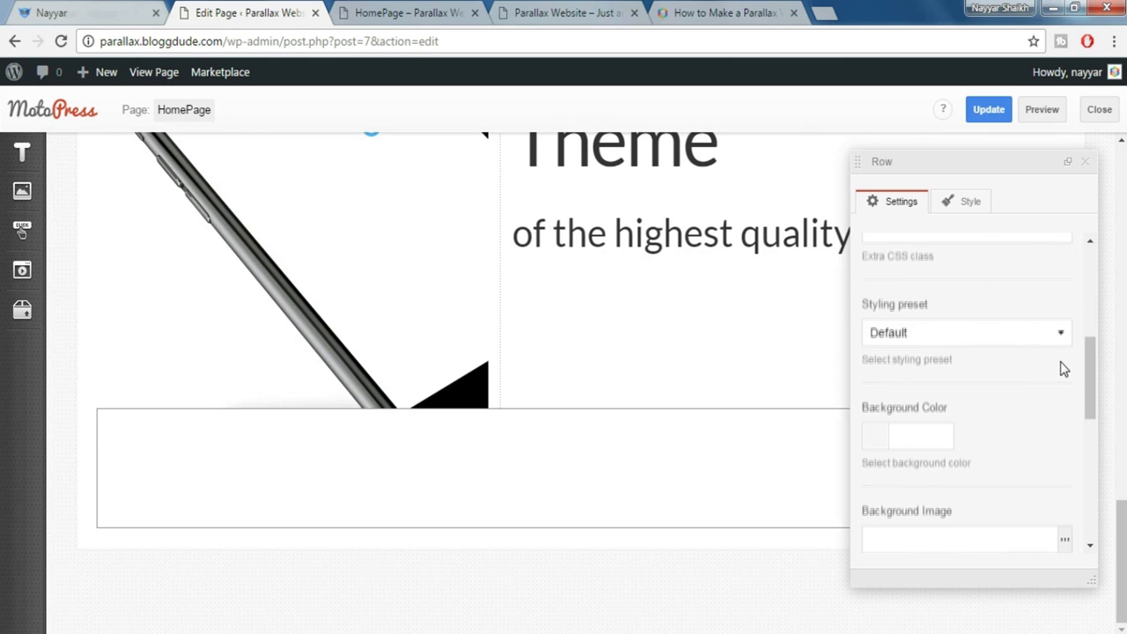
click(958, 336)
scroll(969, 418, down, 5)
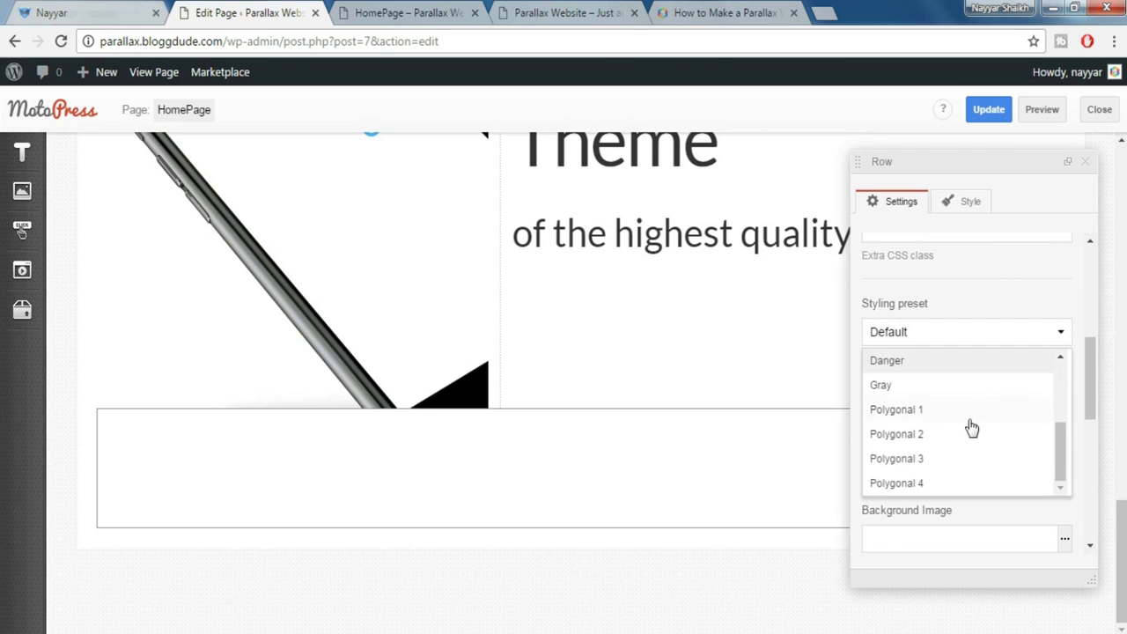
click(939, 459)
scroll(1019, 438, down, 5)
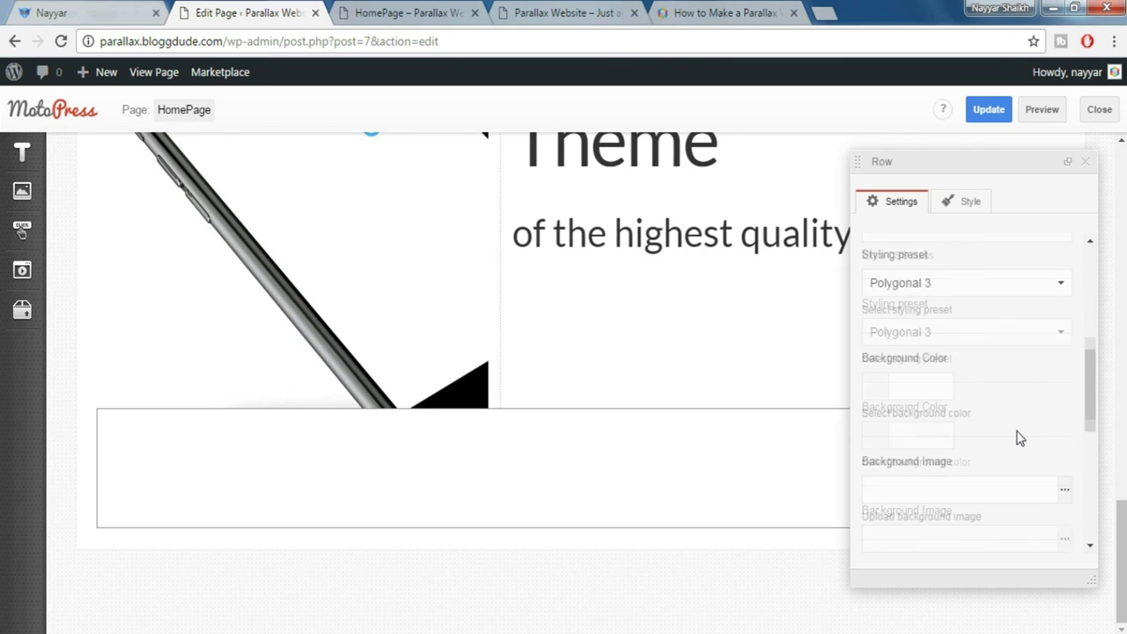
drag(1090, 416, 1095, 484)
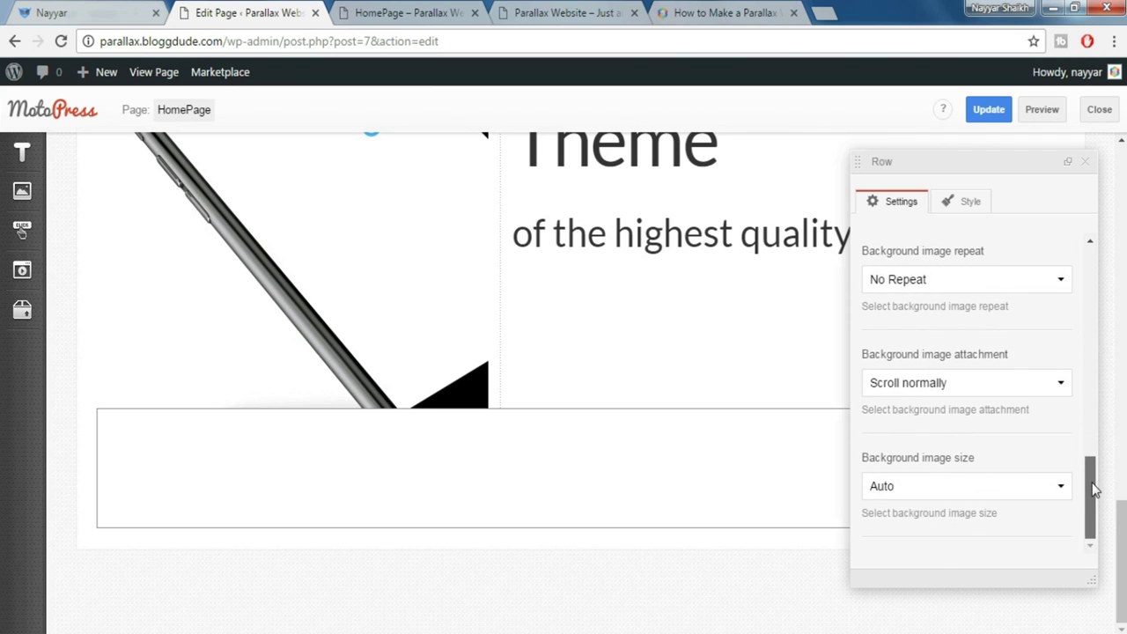
Add the 'Padding top 60px' and 'Padding bottom 60px' styles to the row
click(969, 212)
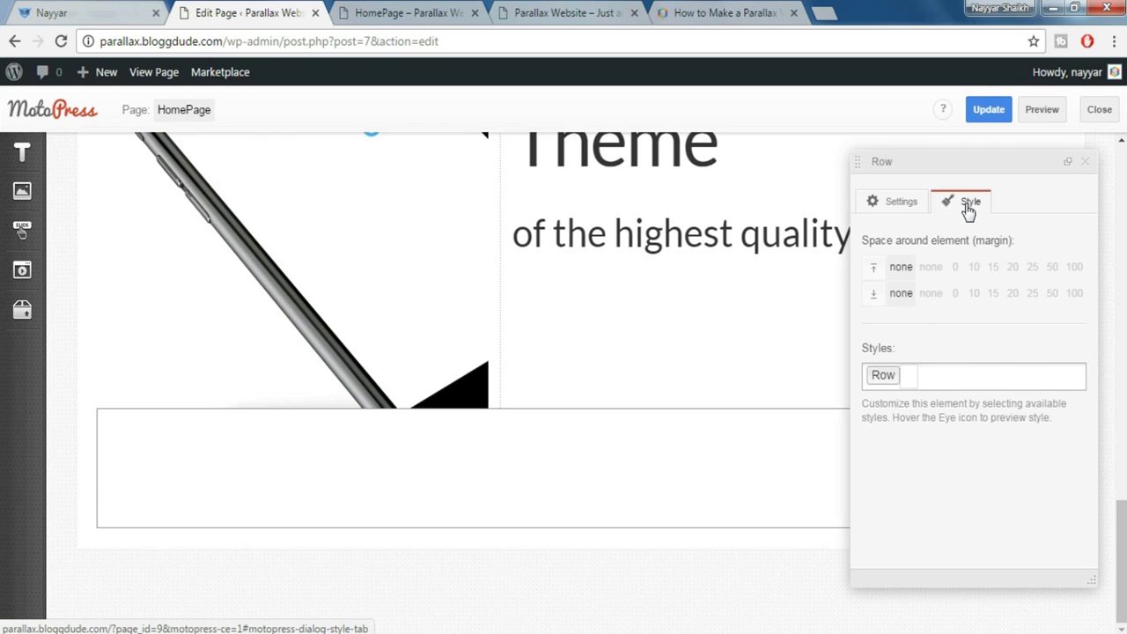
click(982, 373)
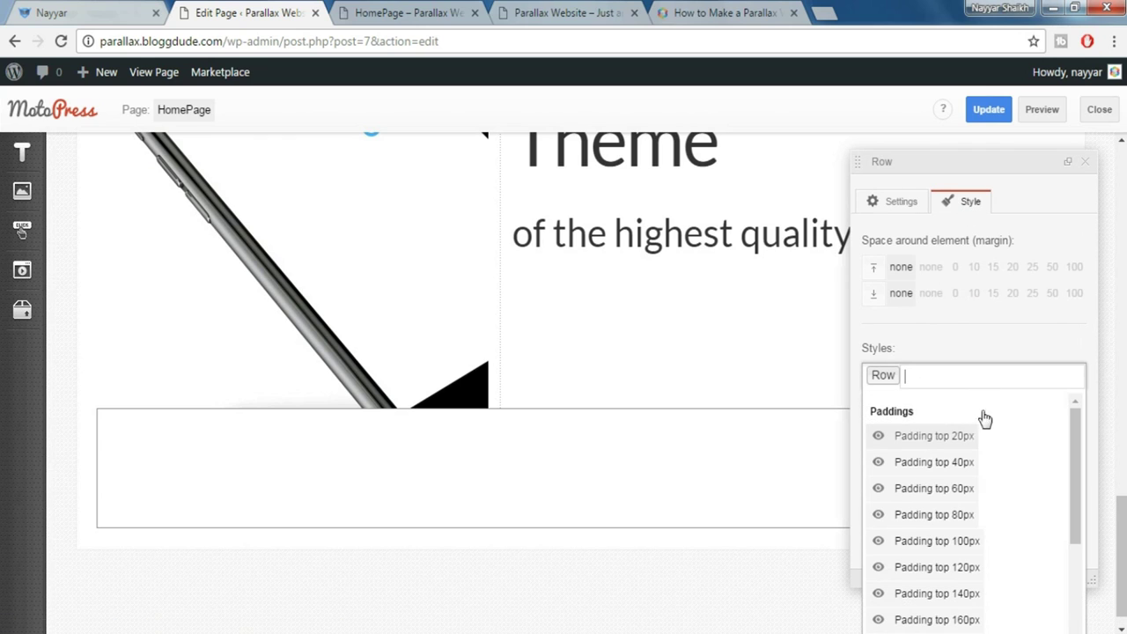
click(962, 490)
scroll(1009, 493, down, 1)
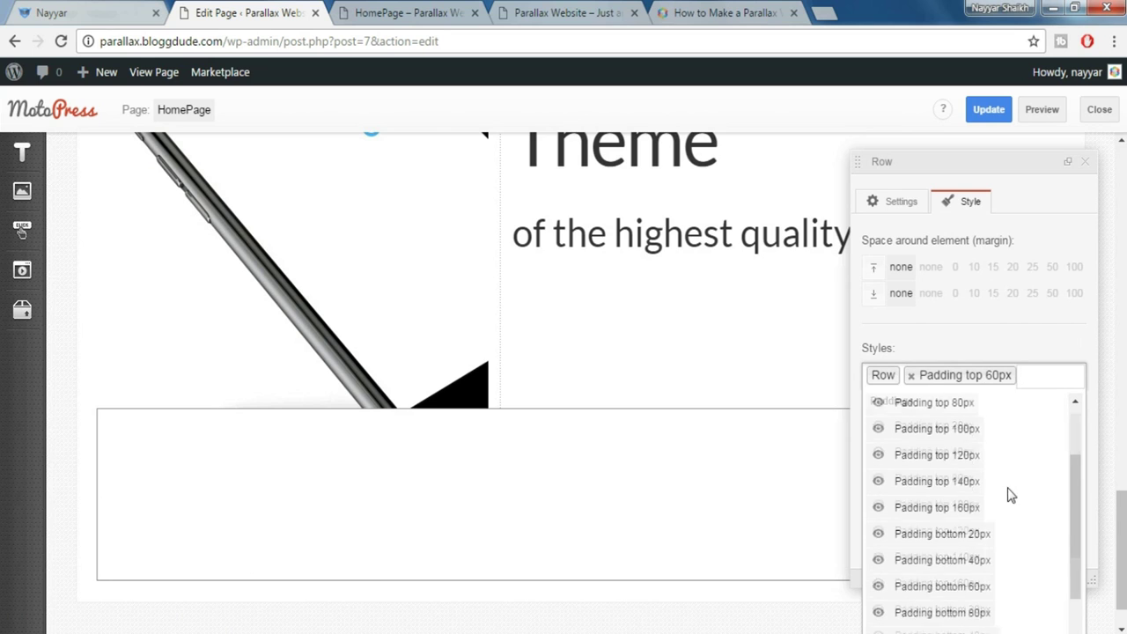
click(960, 586)
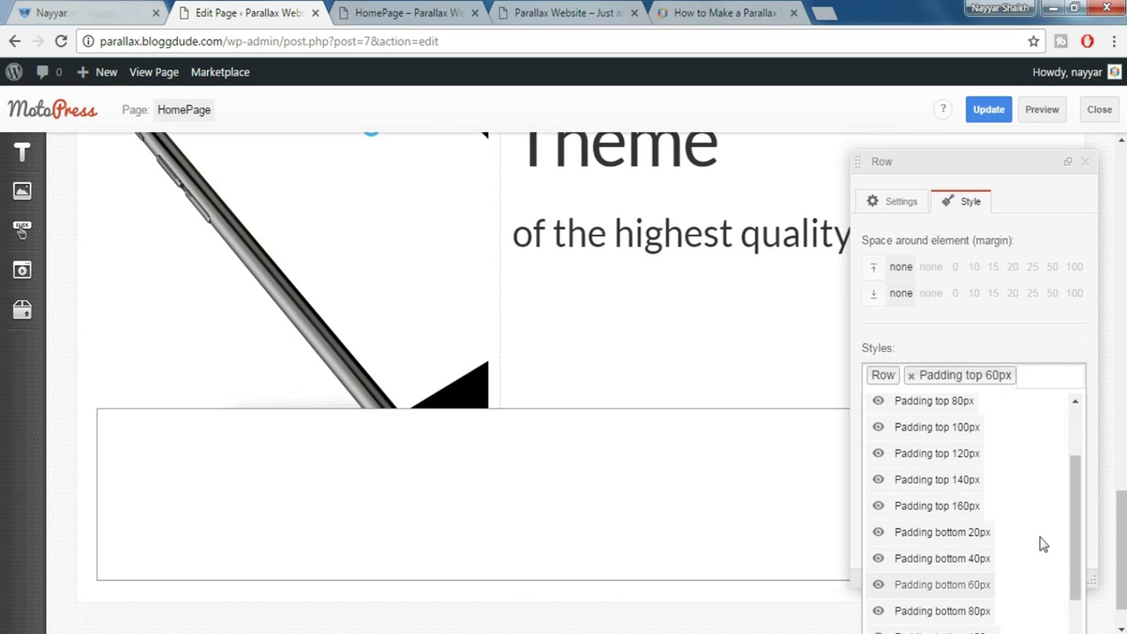
click(1088, 169)
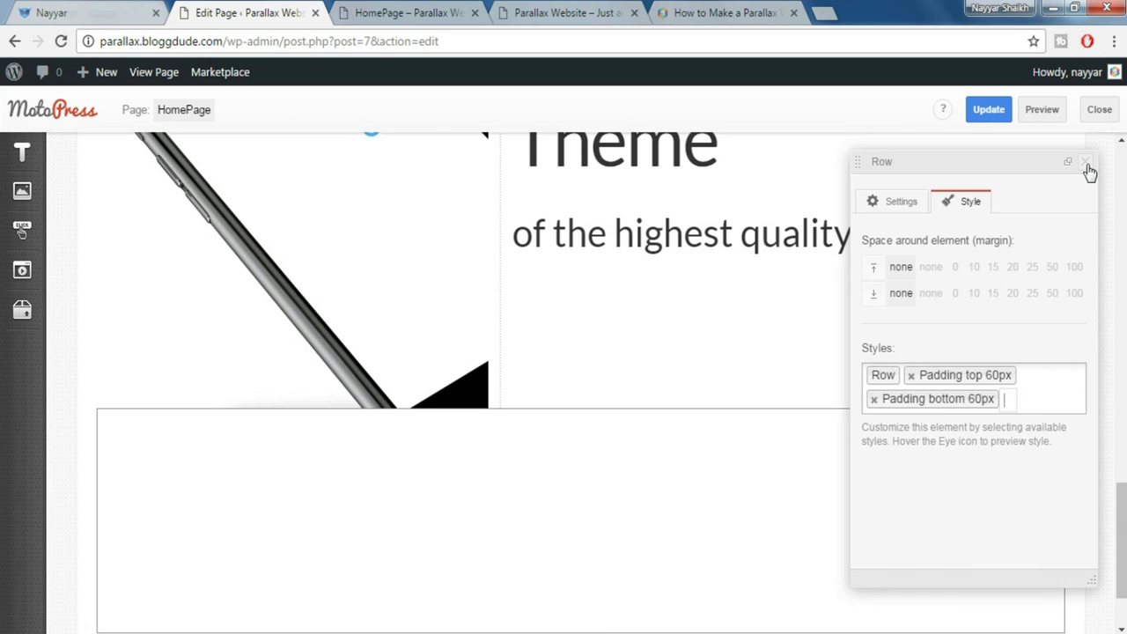
click(1088, 169)
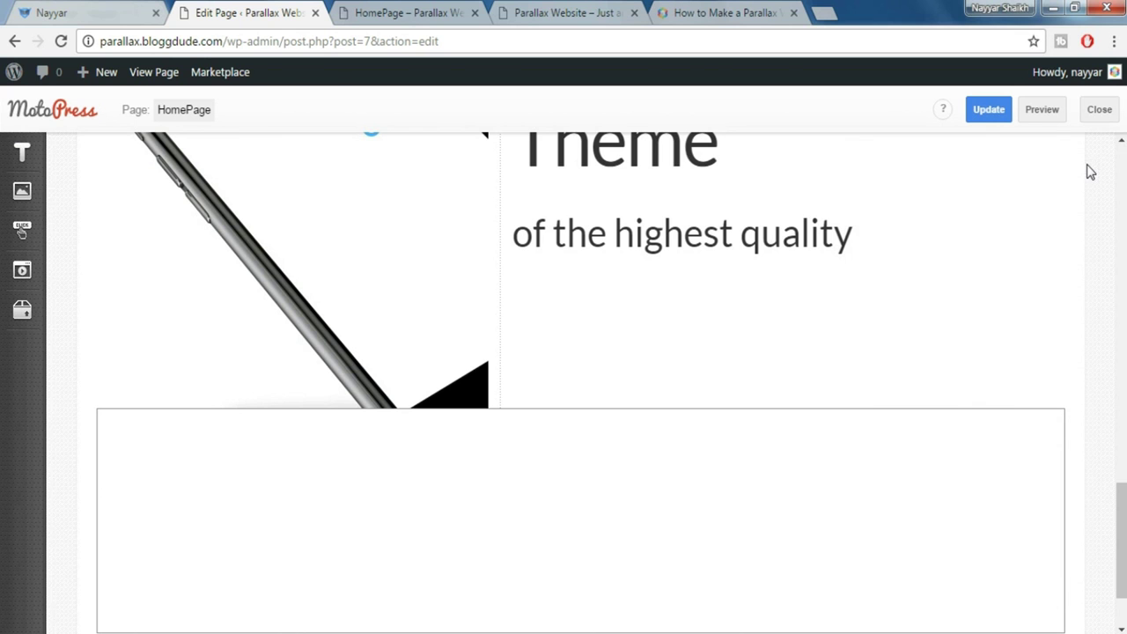
Preview the homepage and scroll down to the phone hero over the city skyline background
click(1048, 111)
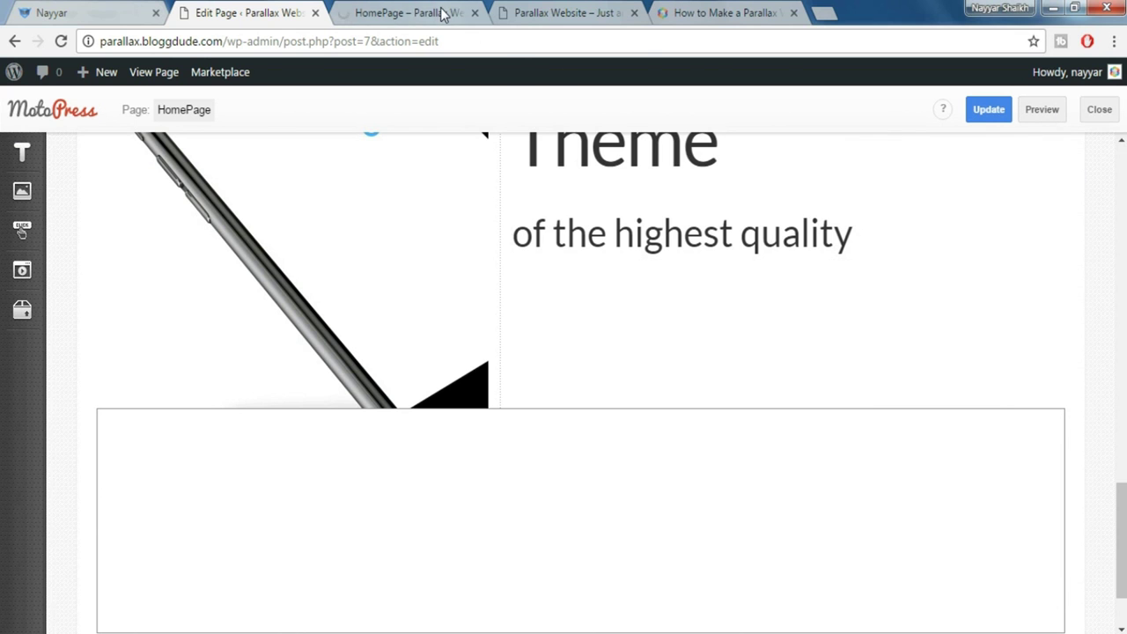
click(441, 14)
scroll(788, 436, down, 8)
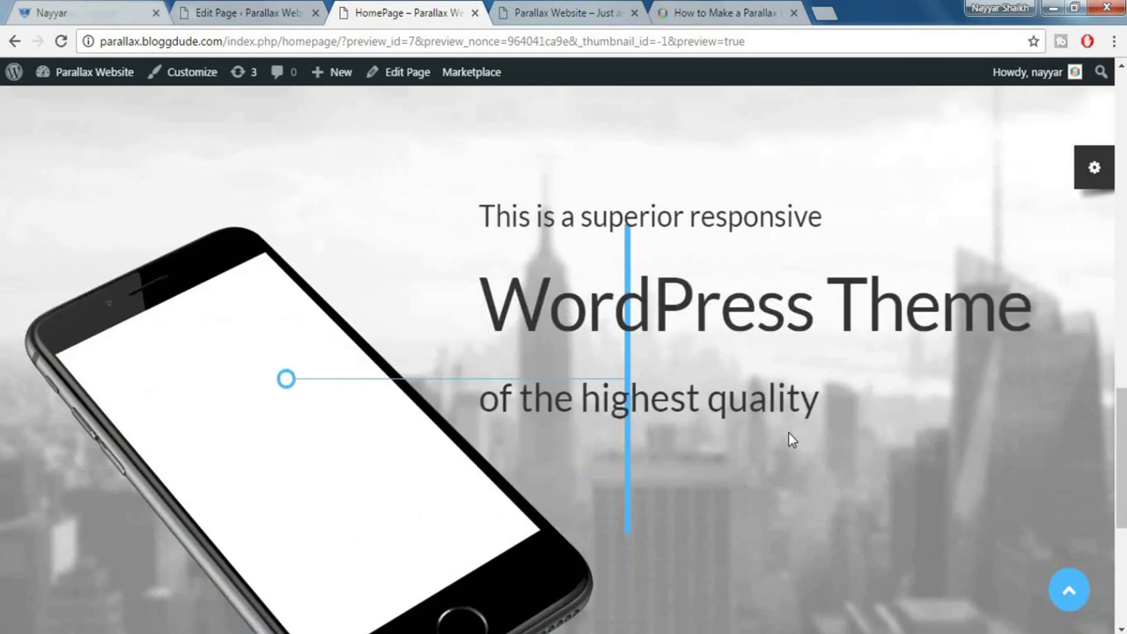
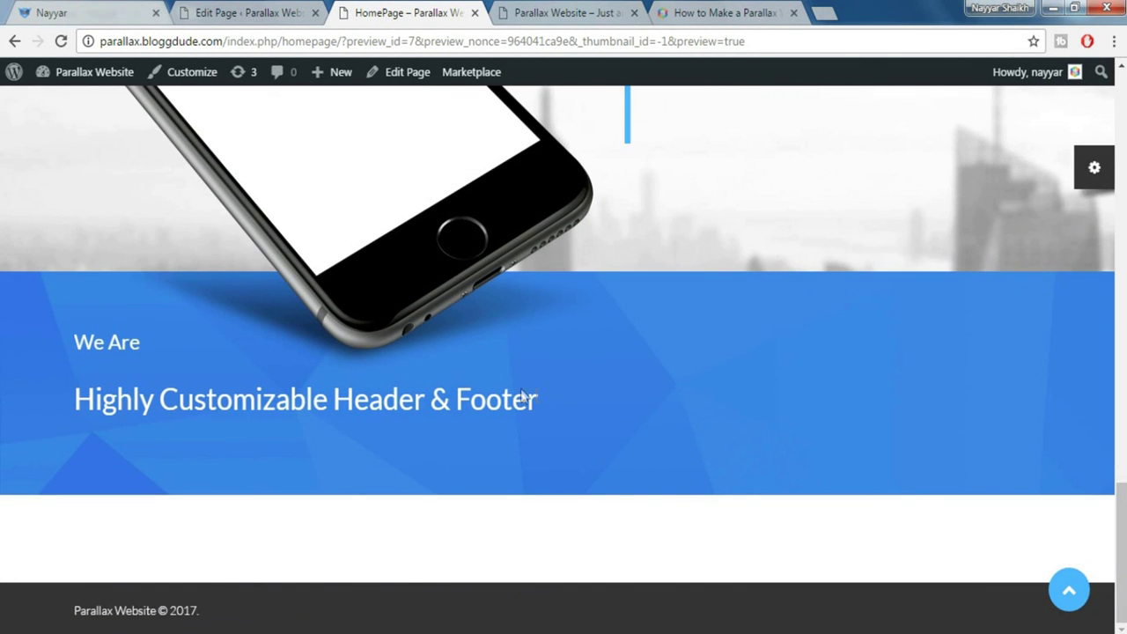
Save the HomePage edits with Update and check the saved preview
click(232, 11)
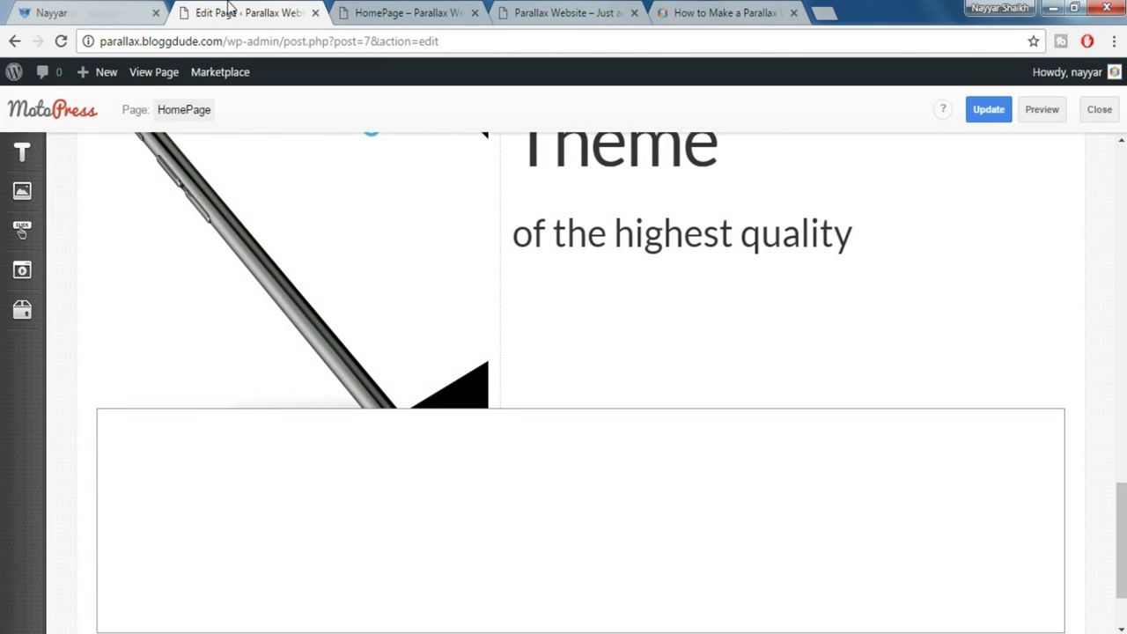
click(996, 118)
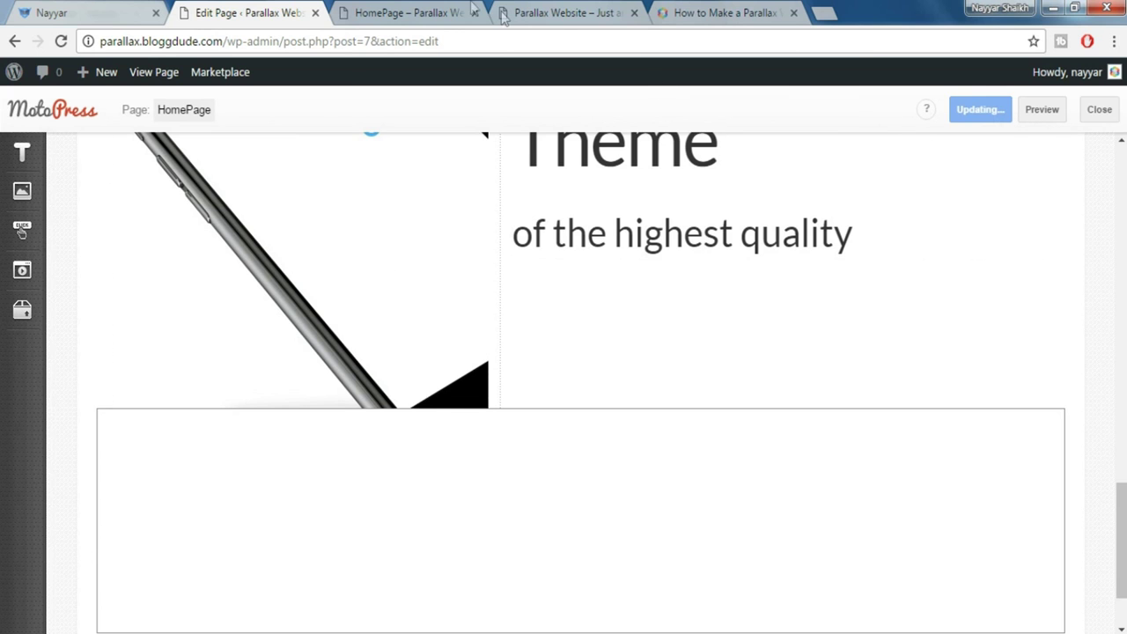
click(429, 11)
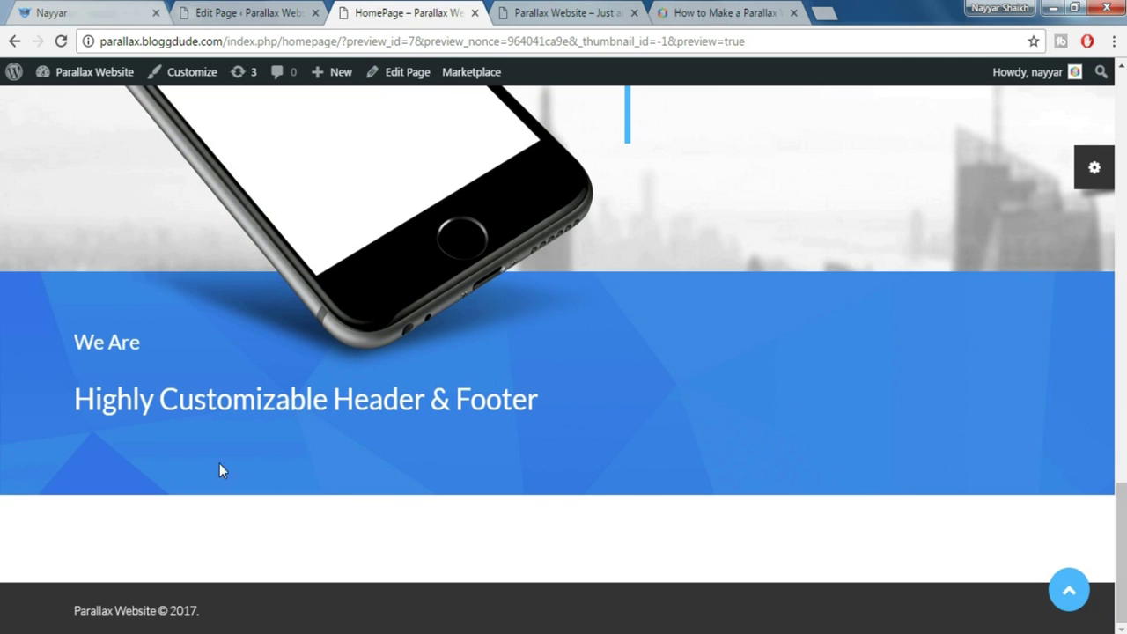
click(248, 11)
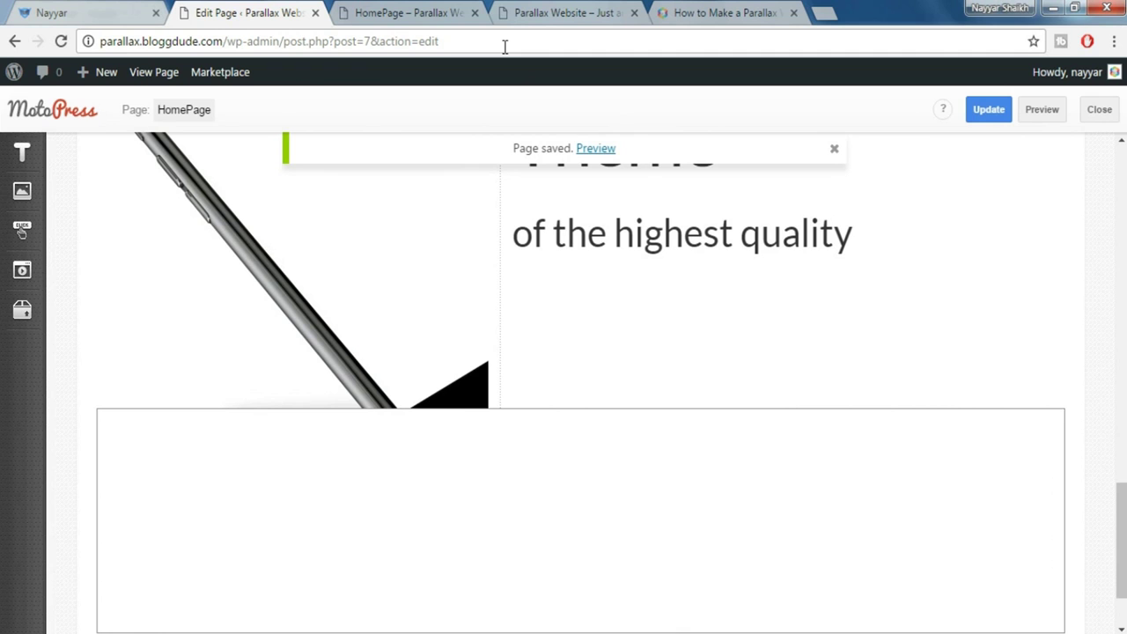
Reload the editor, scroll to the blue 'We Are' band and compare with the live demo
click(60, 41)
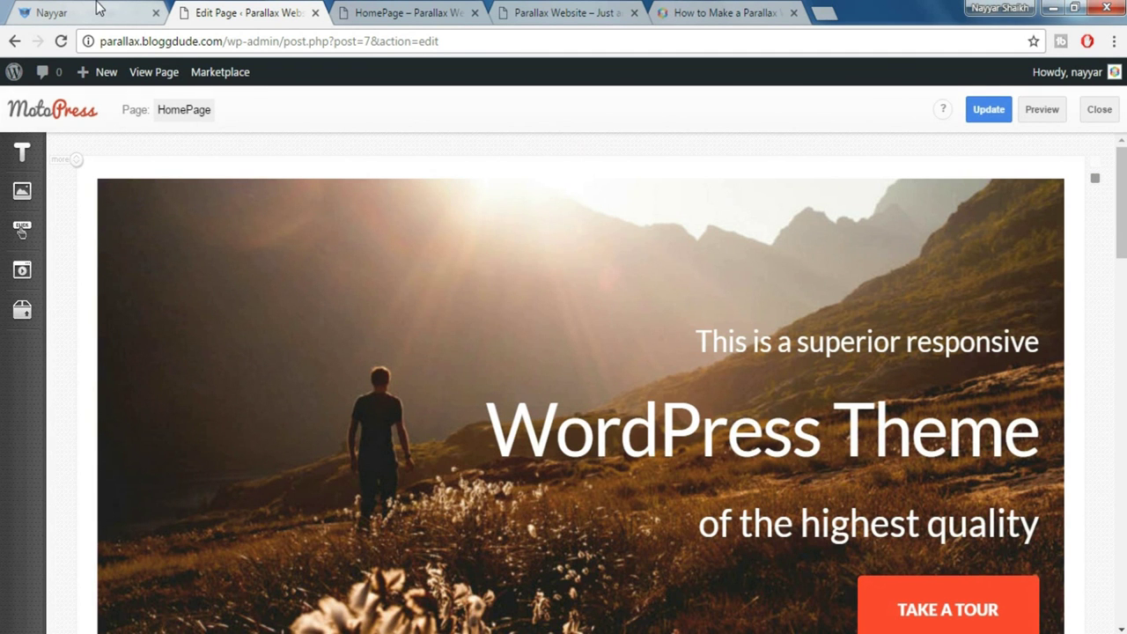
scroll(878, 396, down, 15)
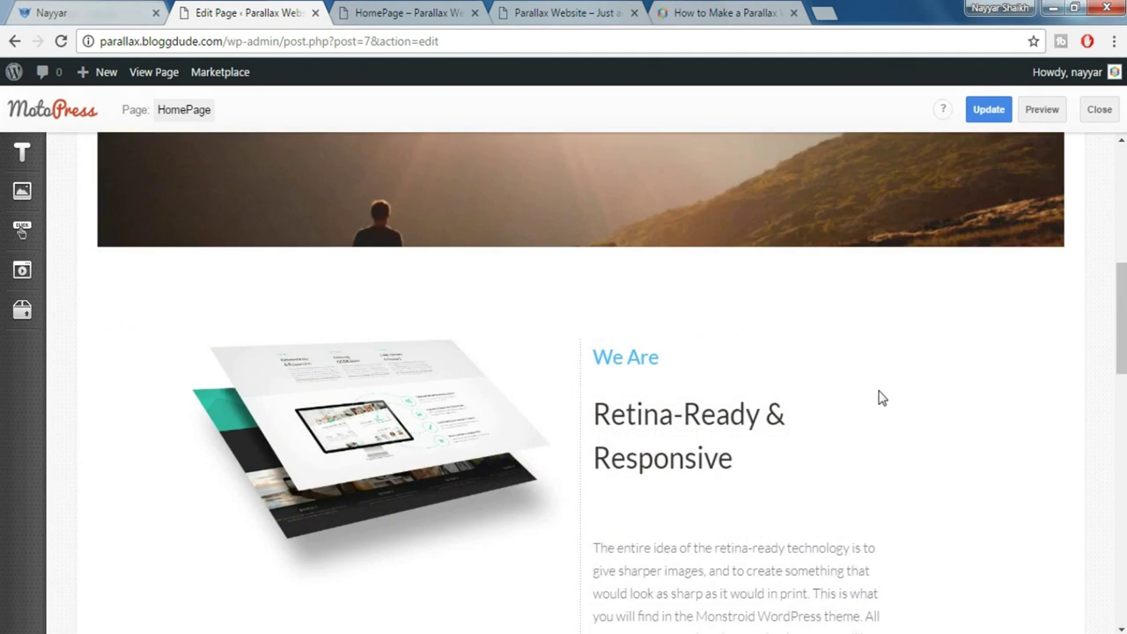
scroll(879, 394, down, 3)
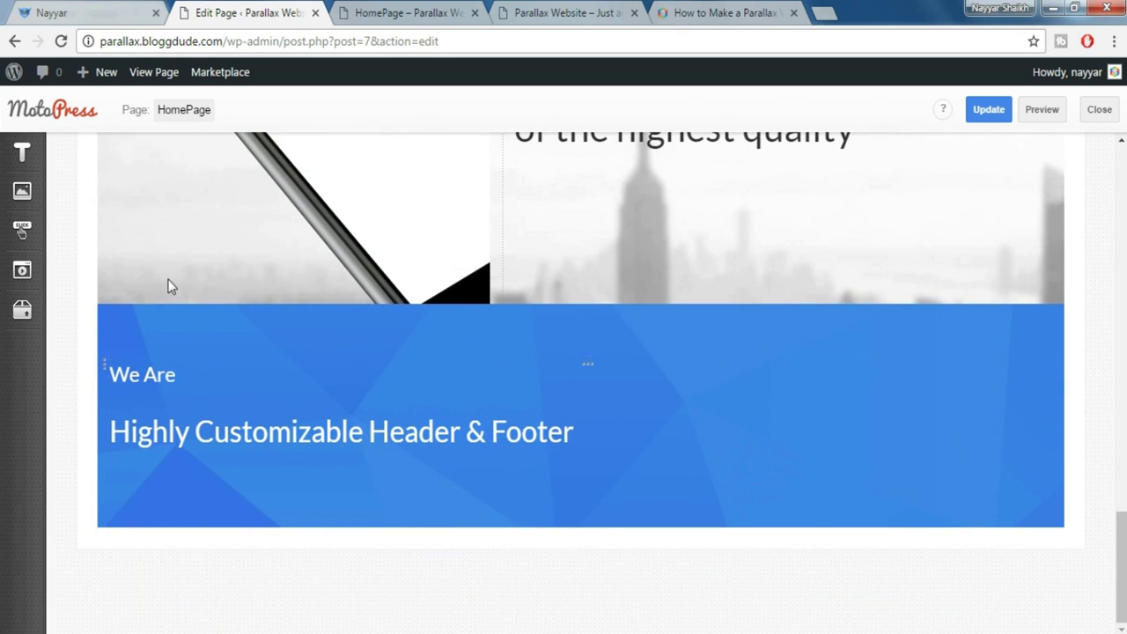
click(109, 8)
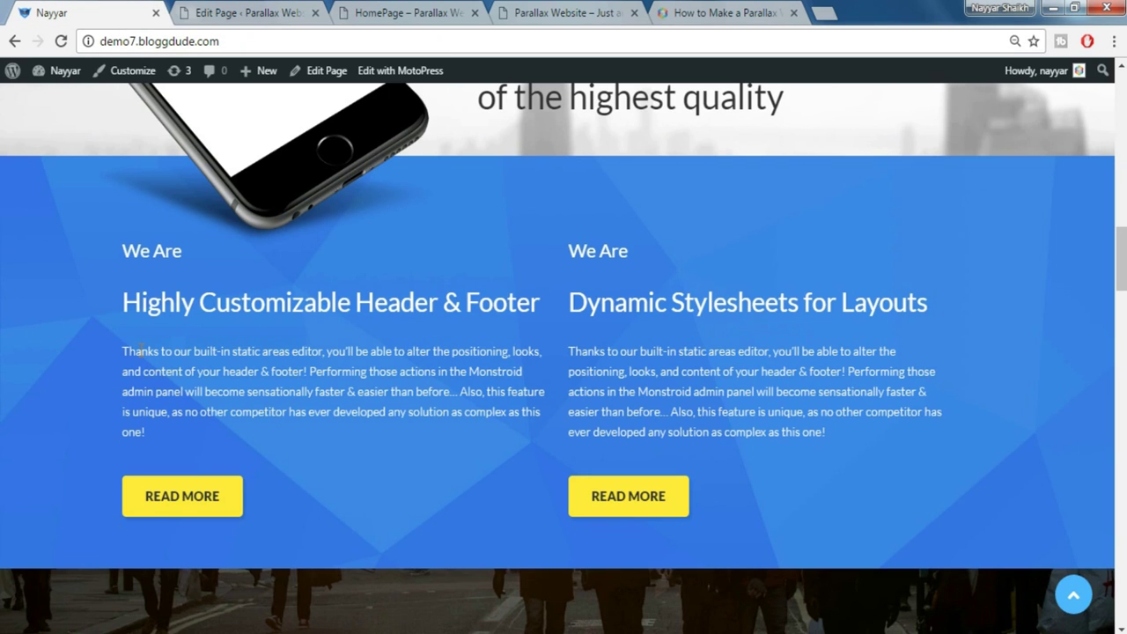
click(271, 15)
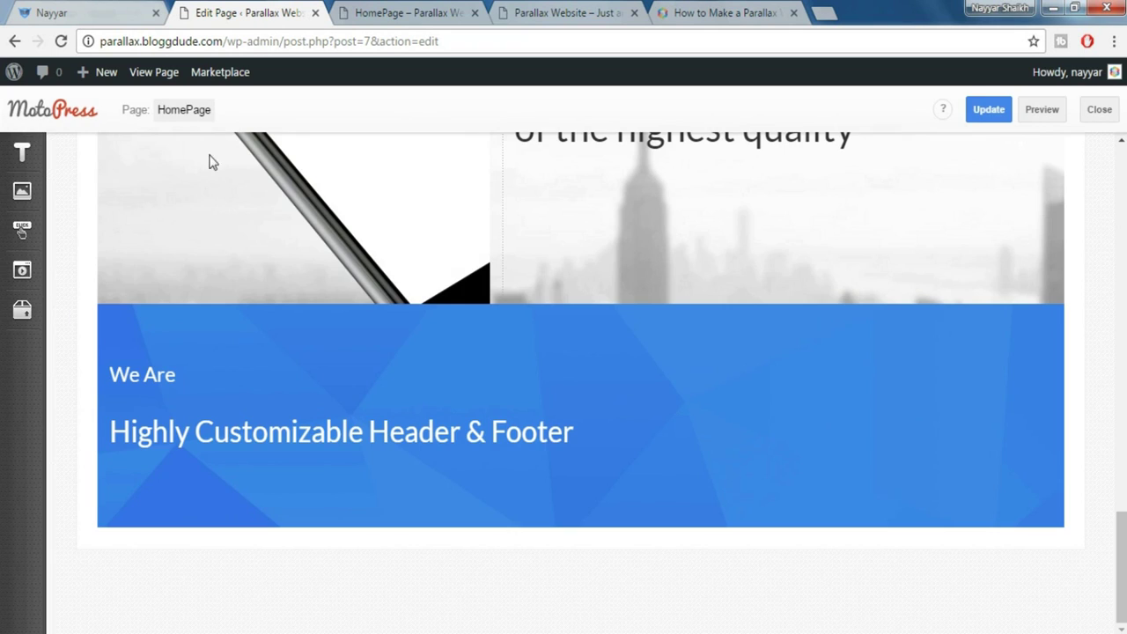
Add a Paragraph element below the 'Highly Customizable Header & Footer' heading
click(24, 157)
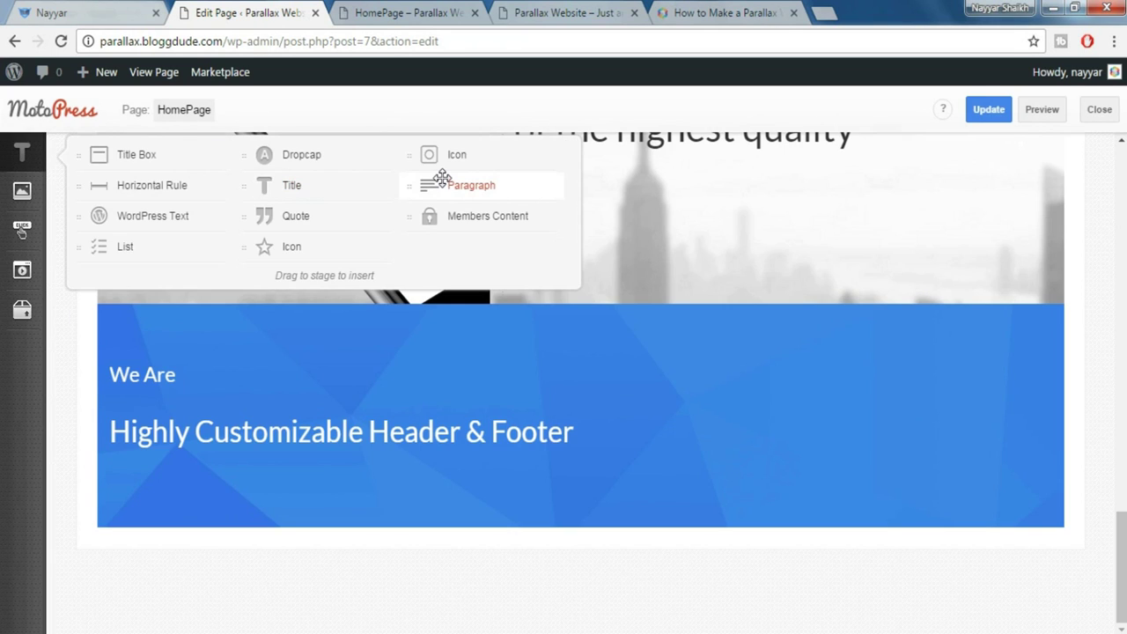
drag(398, 259, 228, 473)
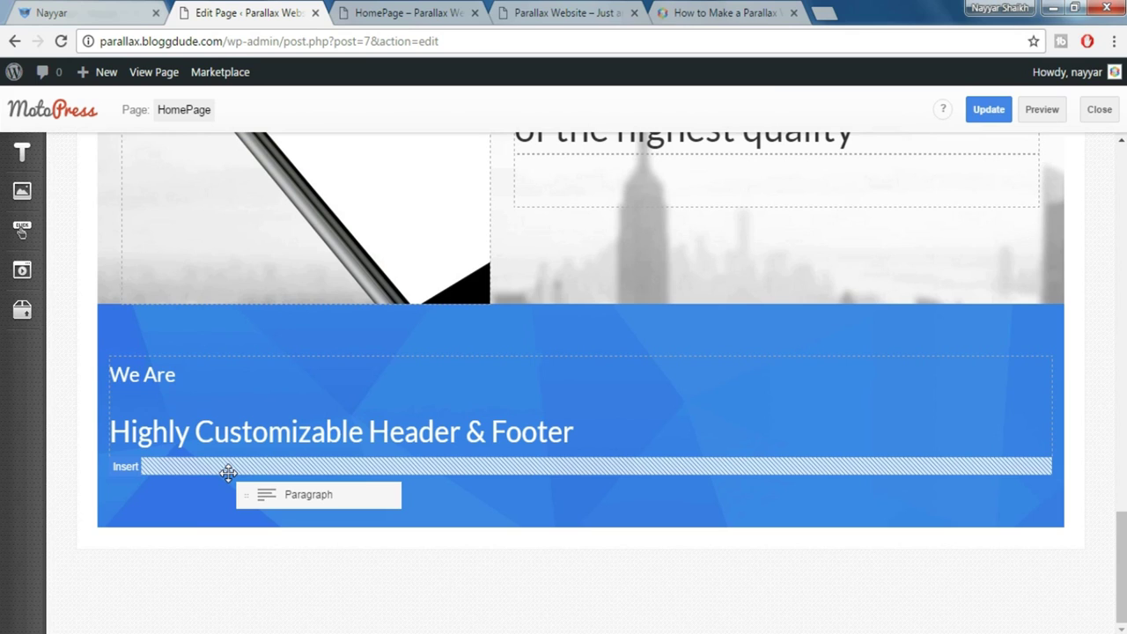
drag(228, 473, 251, 463)
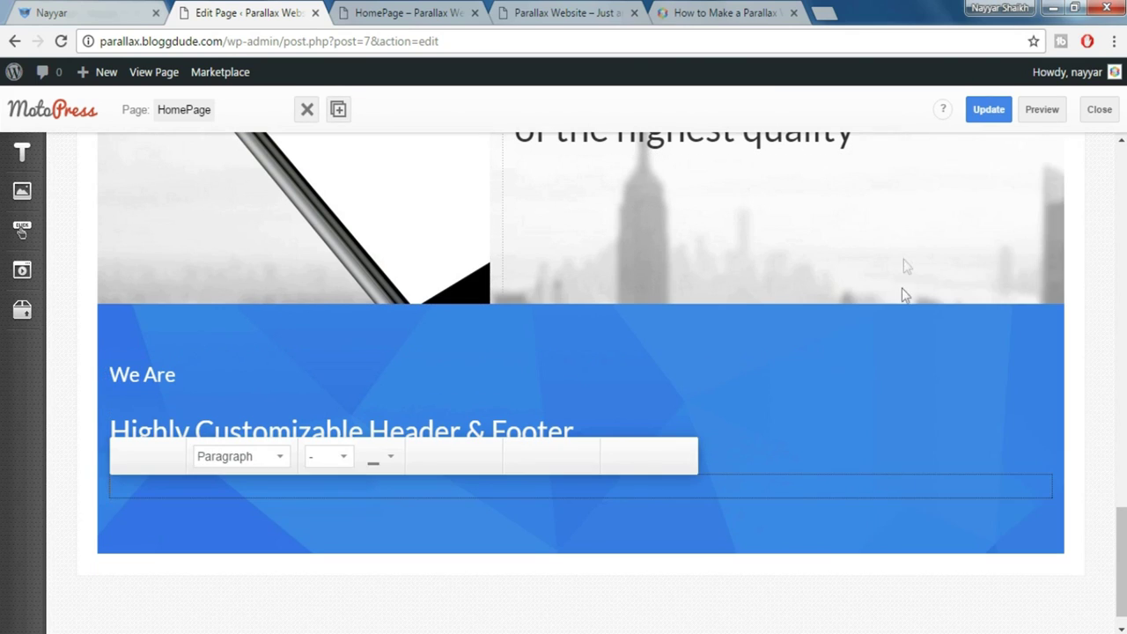
Paste the demo's 'Thanks to our built-in static areas editor…' text into the paragraph
click(101, 10)
drag(120, 352, 179, 425)
key(ctrl+c)
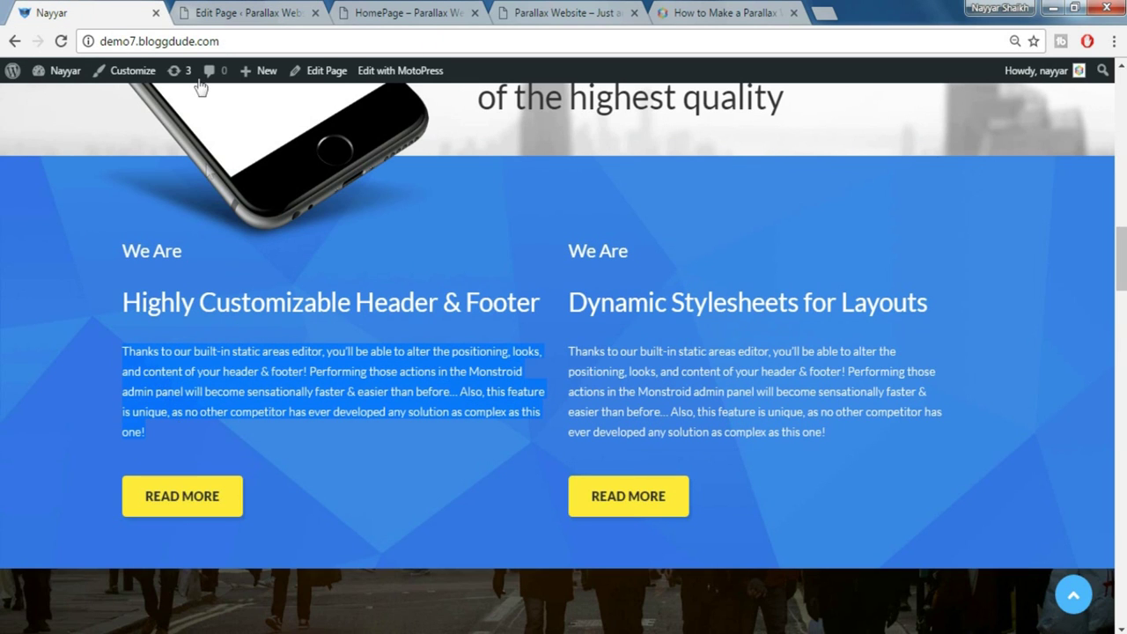
click(251, 12)
key(ctrl+v)
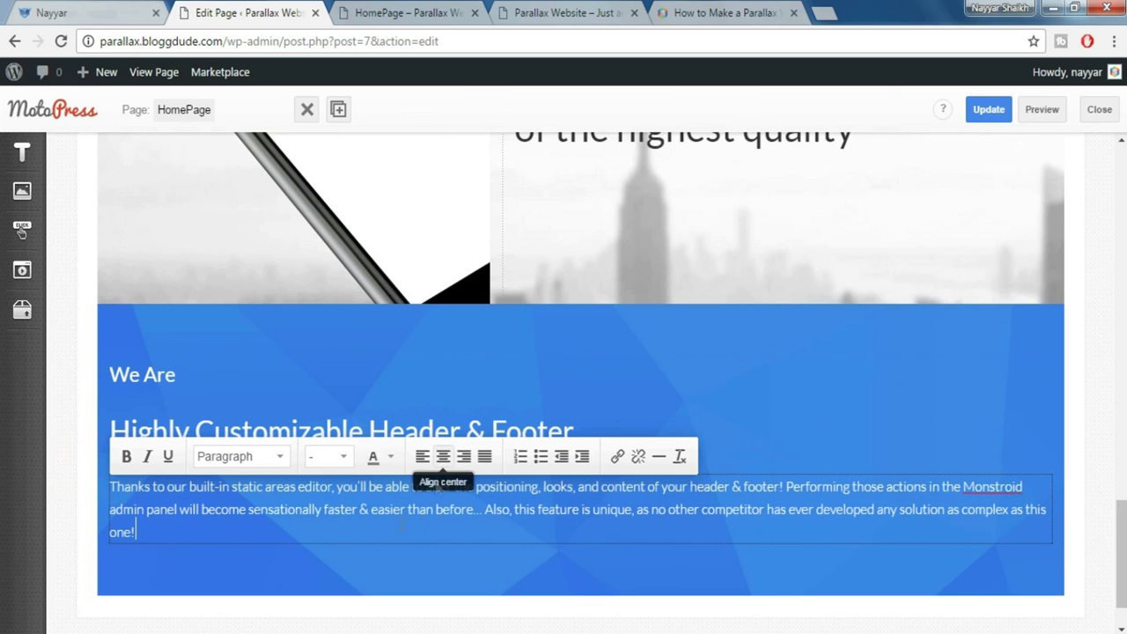
click(310, 598)
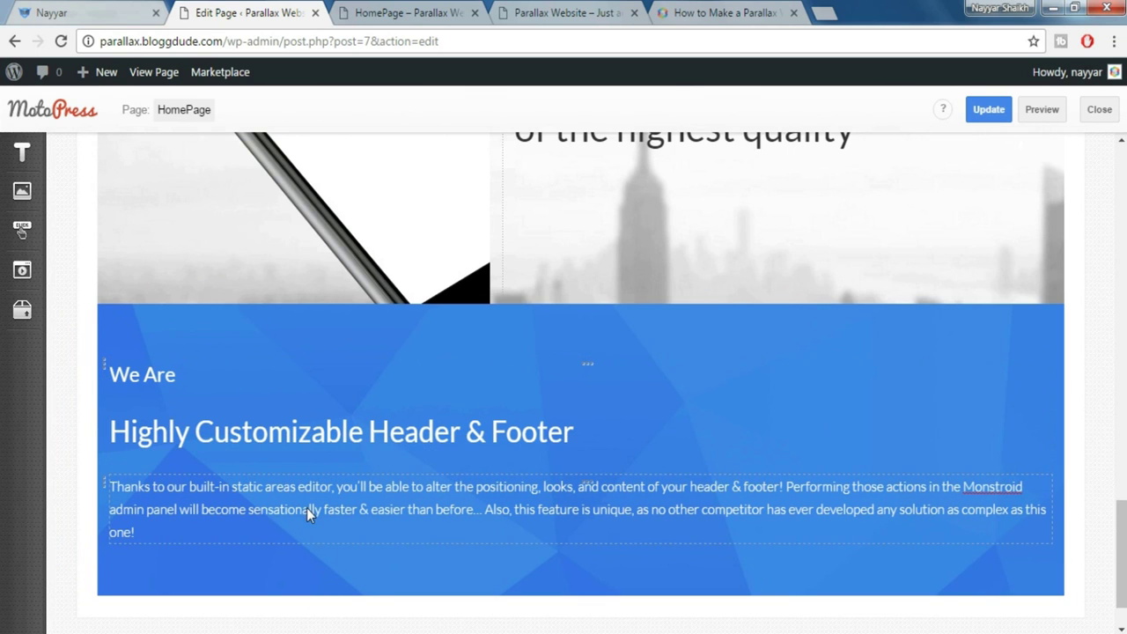
Recheck the live demo site, then return to the editor's Other objects list
click(71, 13)
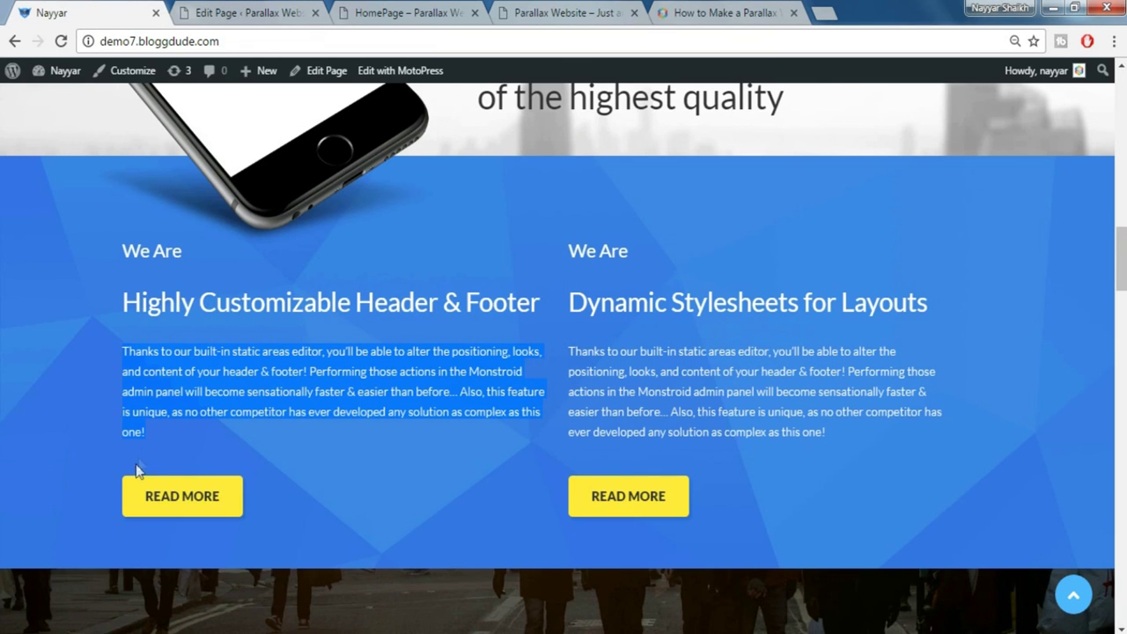
click(150, 441)
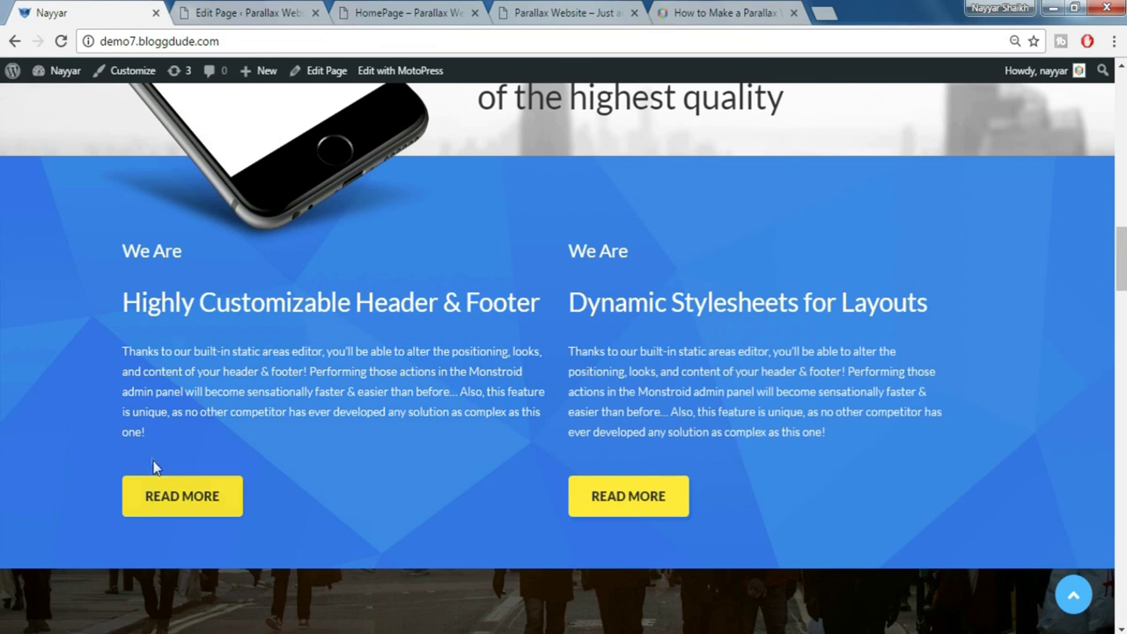
click(210, 8)
click(32, 310)
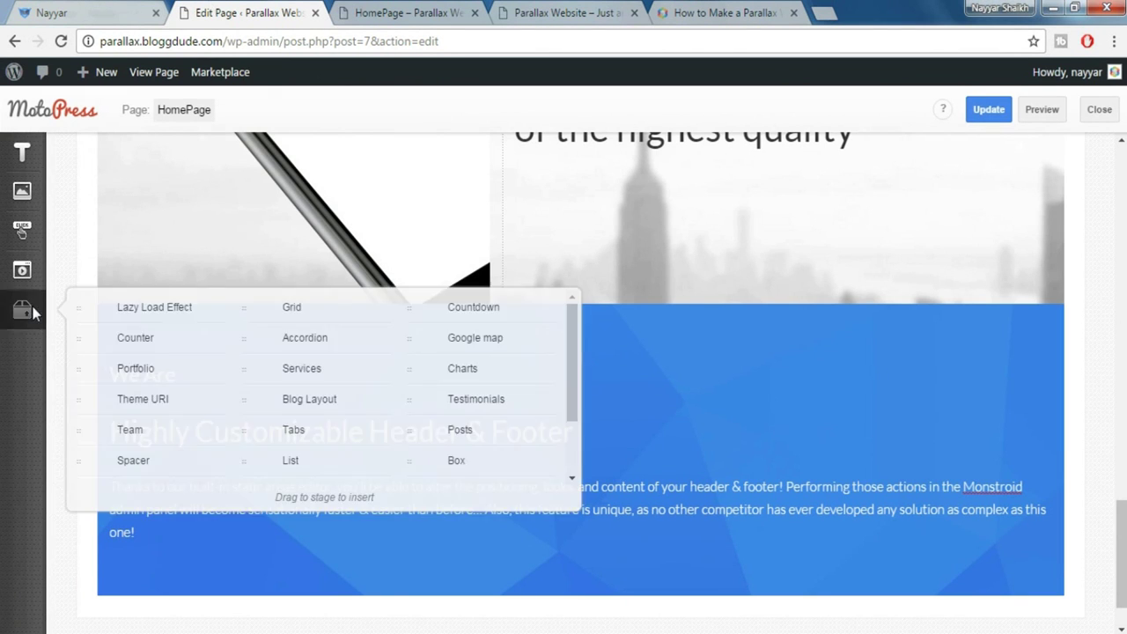
Place a Spacer under the paragraph with size 40 for desktop, tablet and mobile
drag(144, 451, 228, 544)
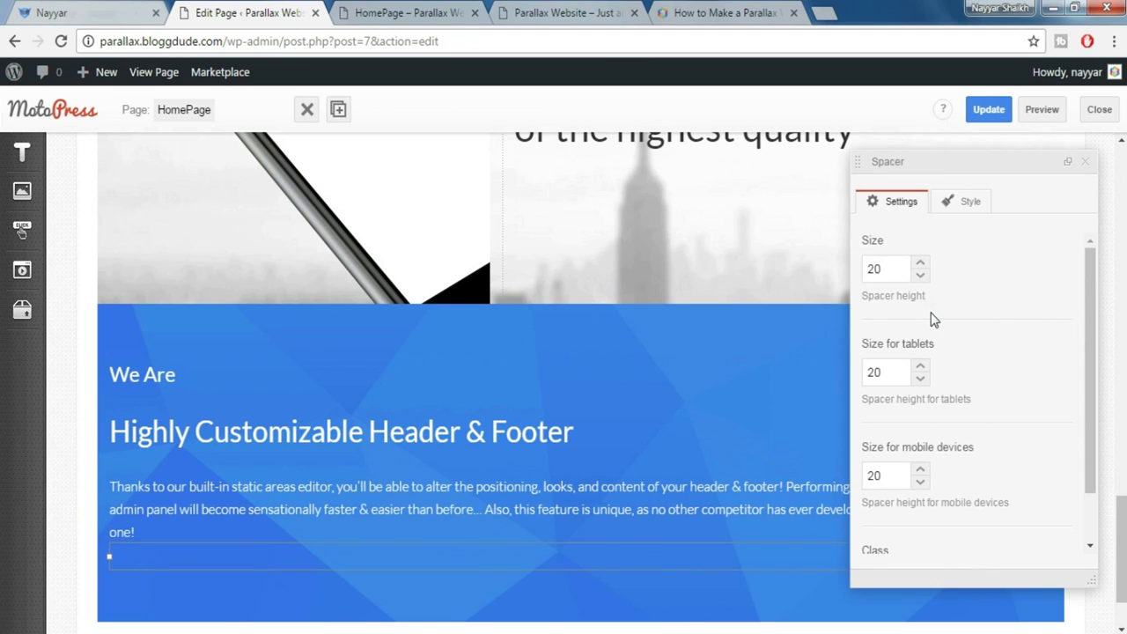
text(40)
drag(895, 372, 856, 371)
text(40)
key(Tab)
text(4)
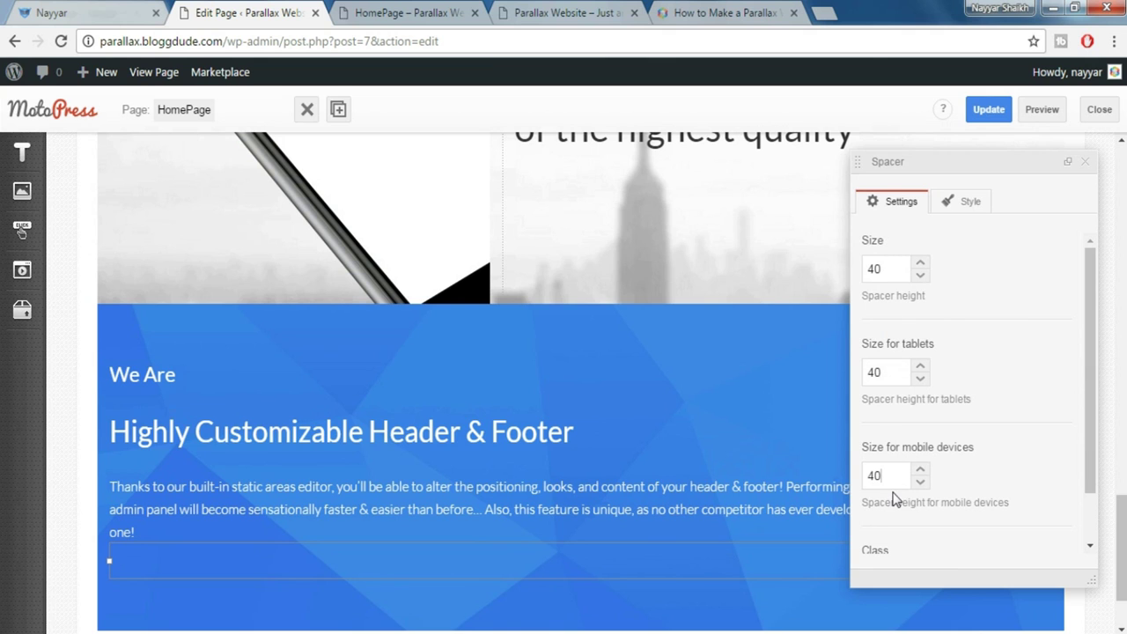
click(1083, 167)
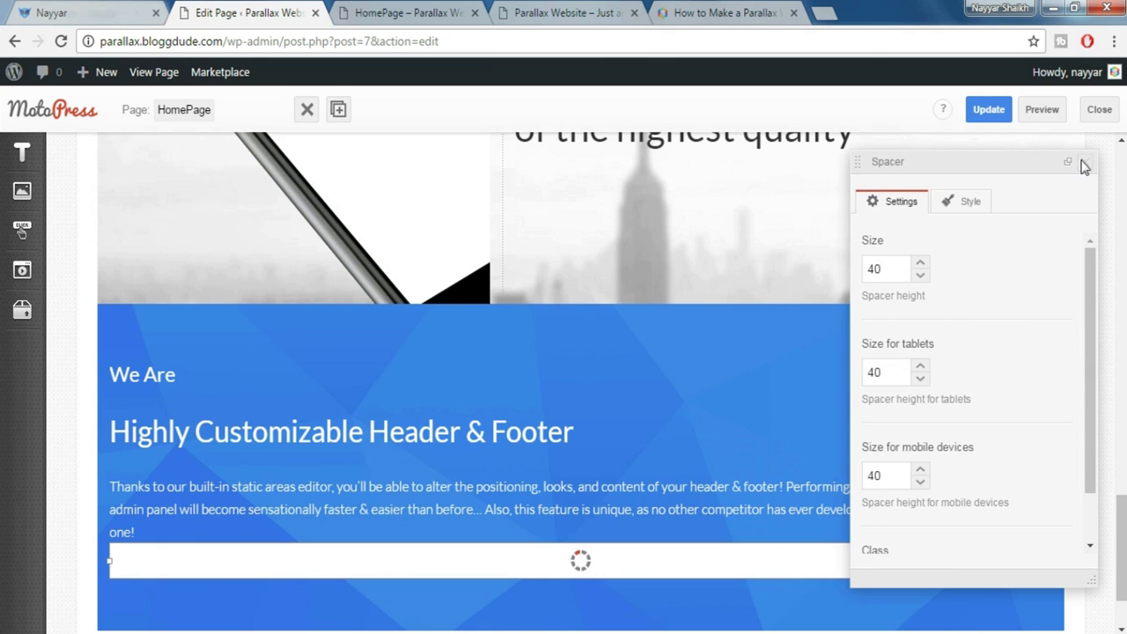
scroll(1048, 423, down, 1)
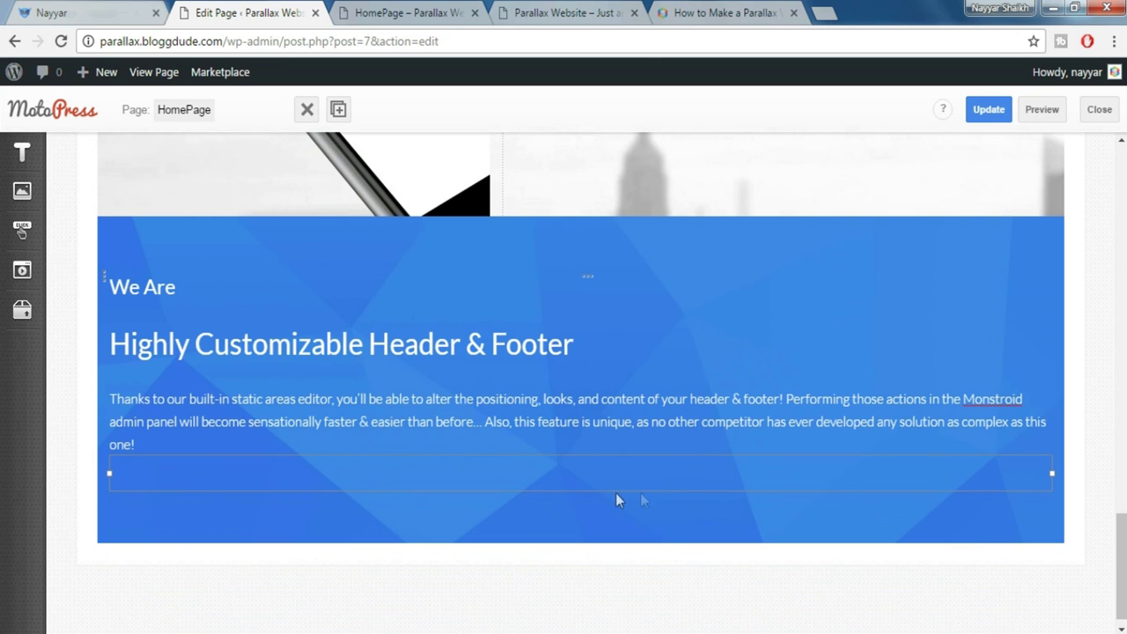
click(79, 12)
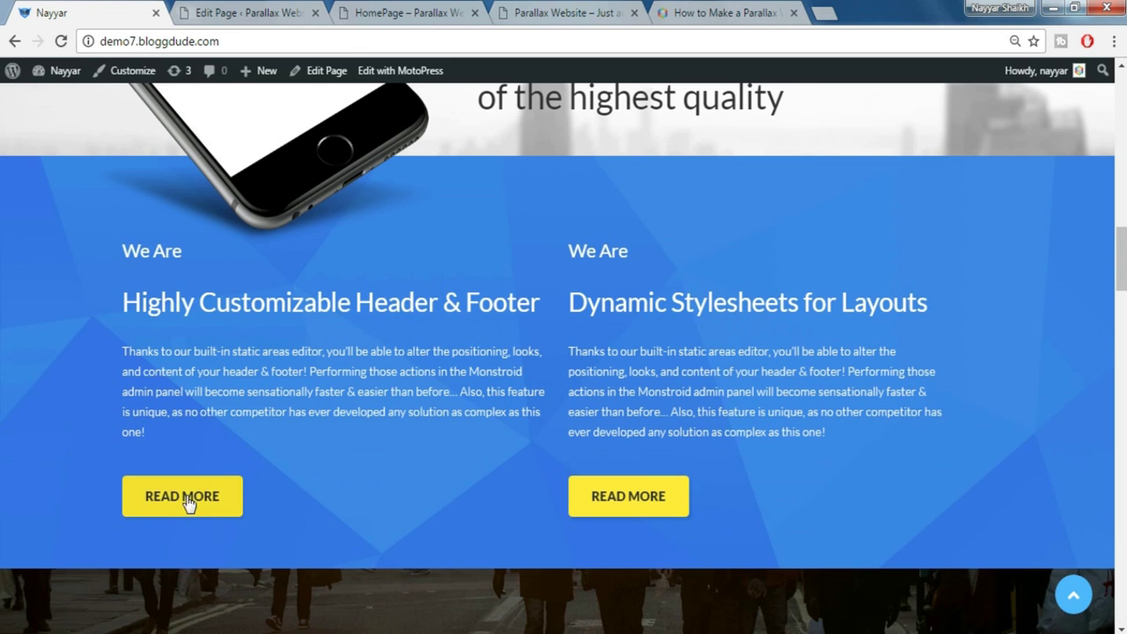
Place a Button below the spacer with the yellow Warning style and Small size
click(247, 12)
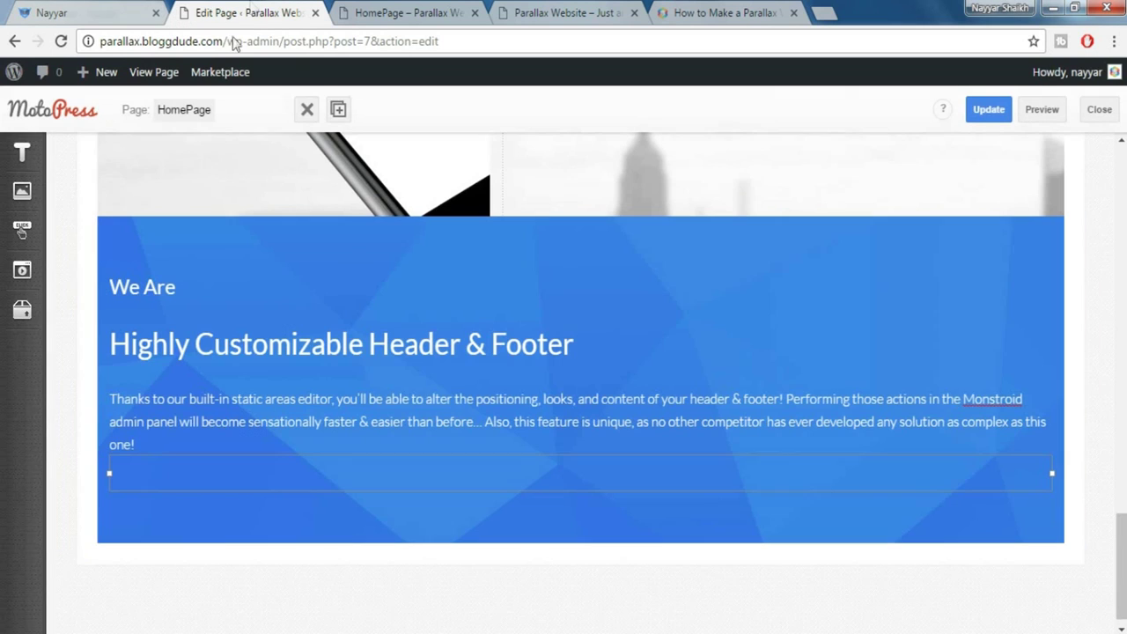
click(22, 229)
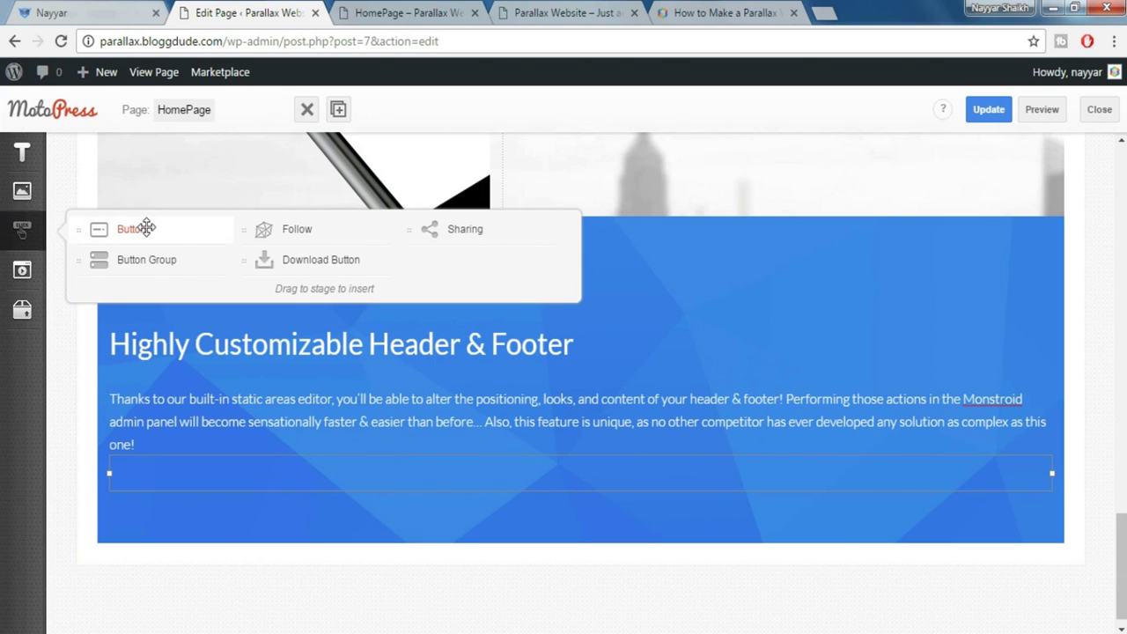
mouse_move(146, 228)
mouse_down()
mouse_move(249, 340)
mouse_move(238, 498)
mouse_up()
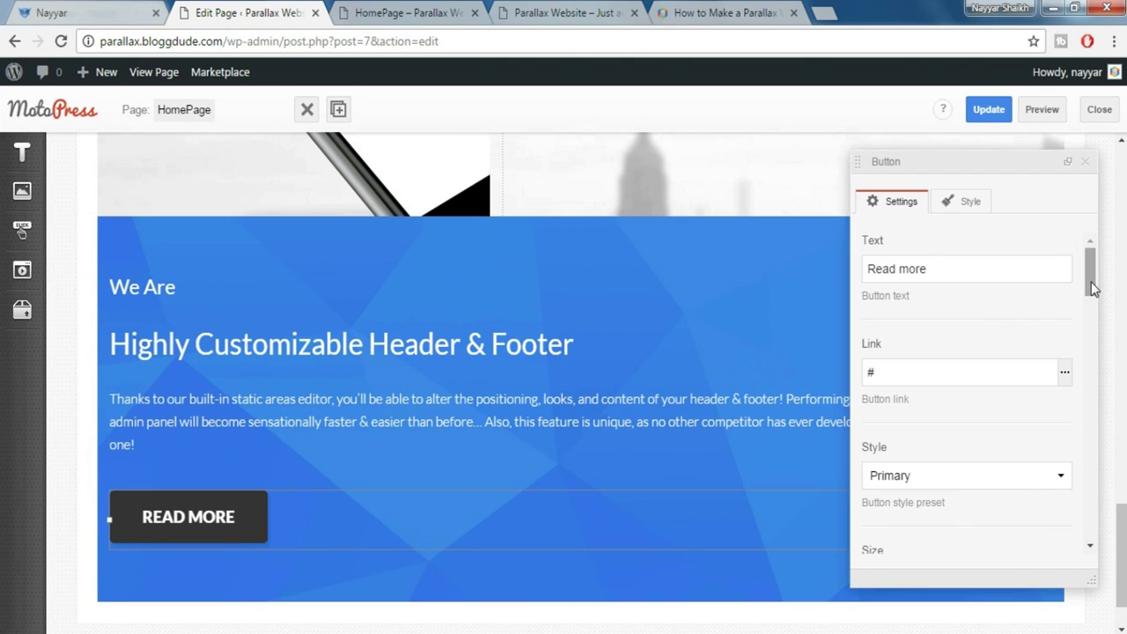
drag(1092, 289, 1092, 306)
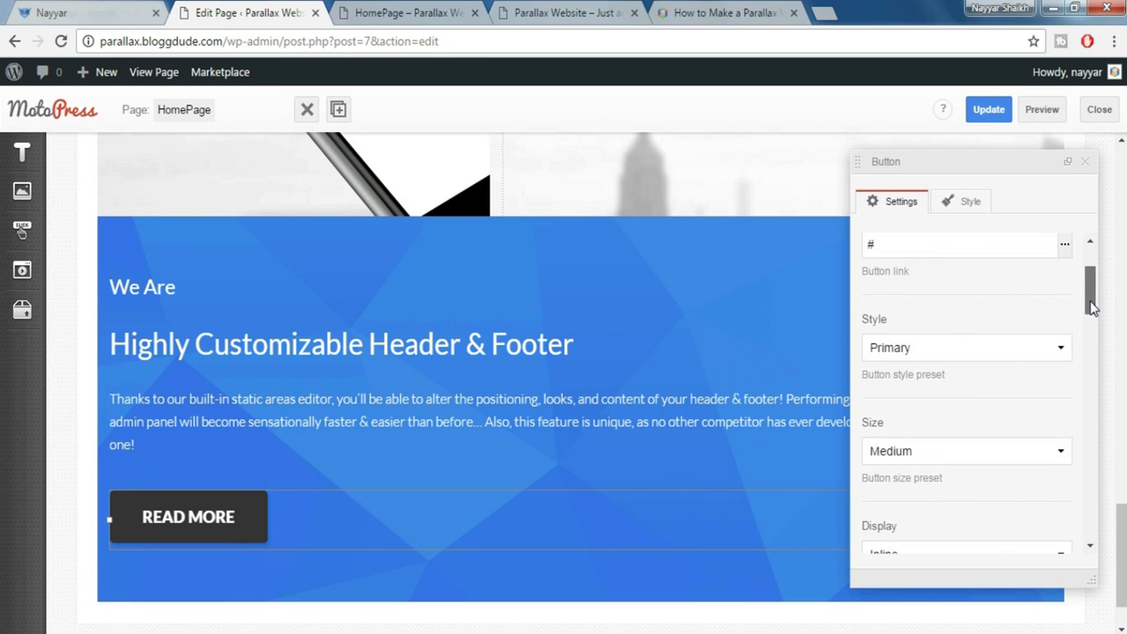
click(936, 356)
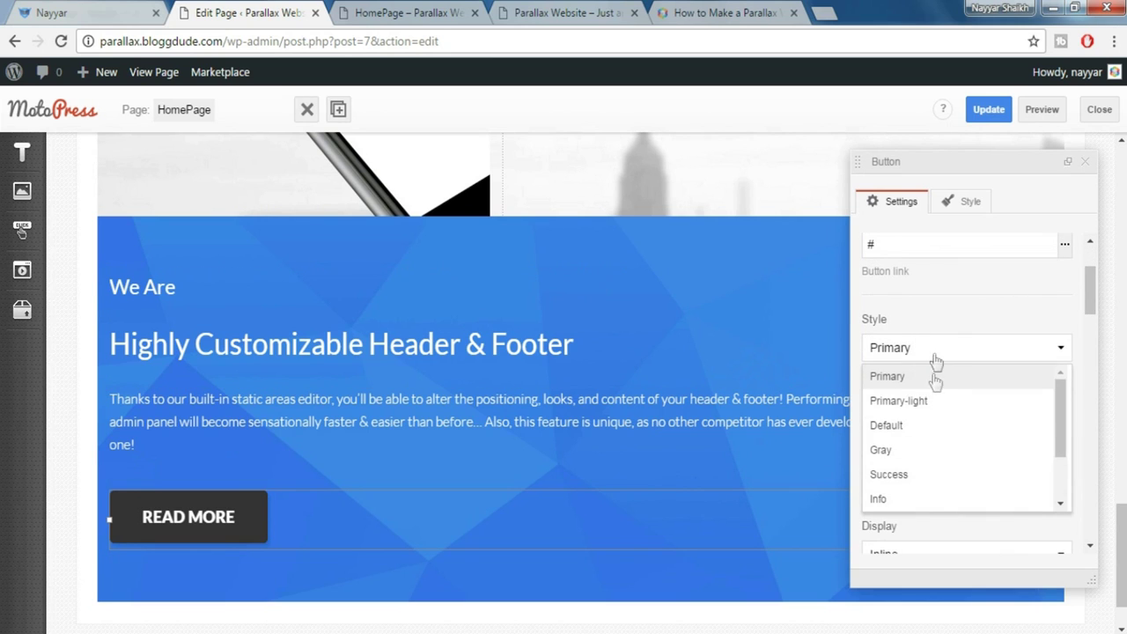
scroll(921, 470, down, 2)
click(913, 452)
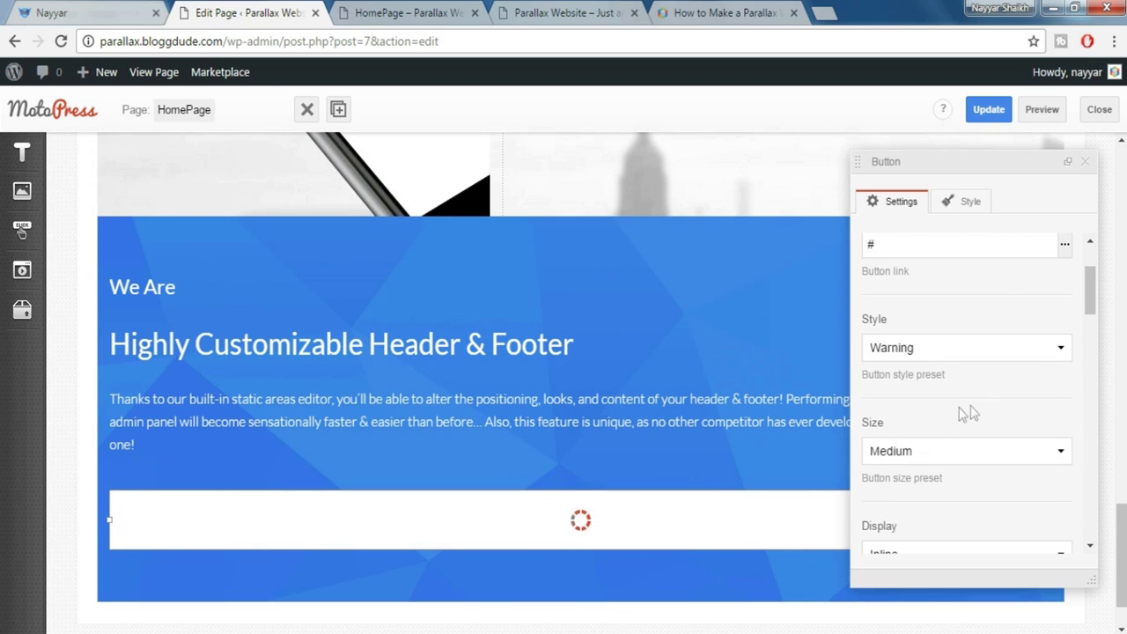
click(956, 451)
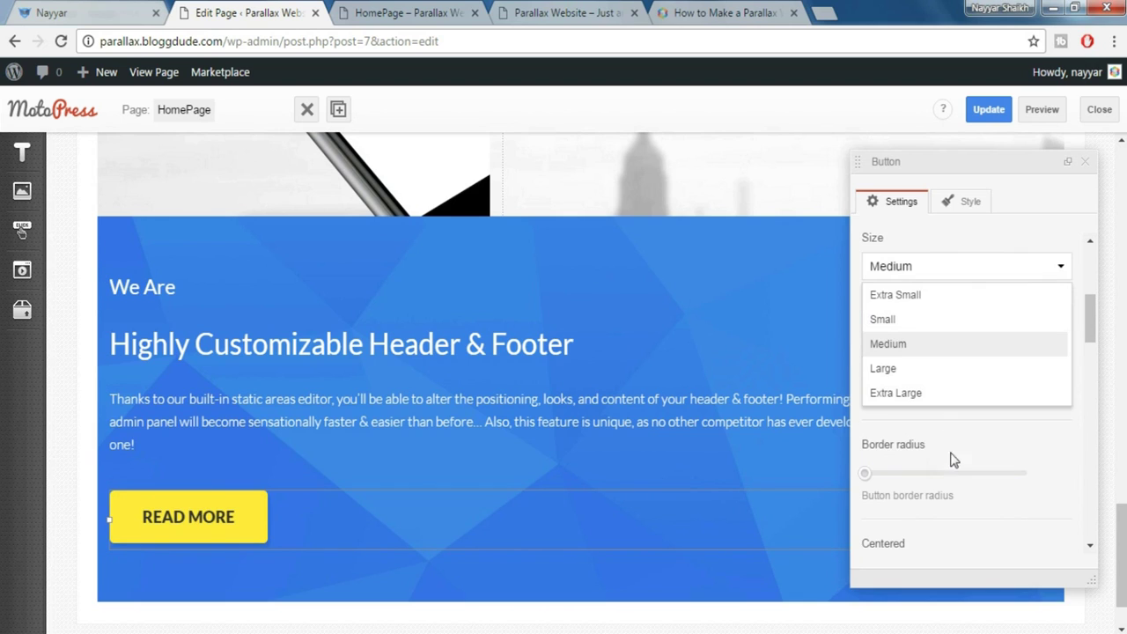
click(911, 322)
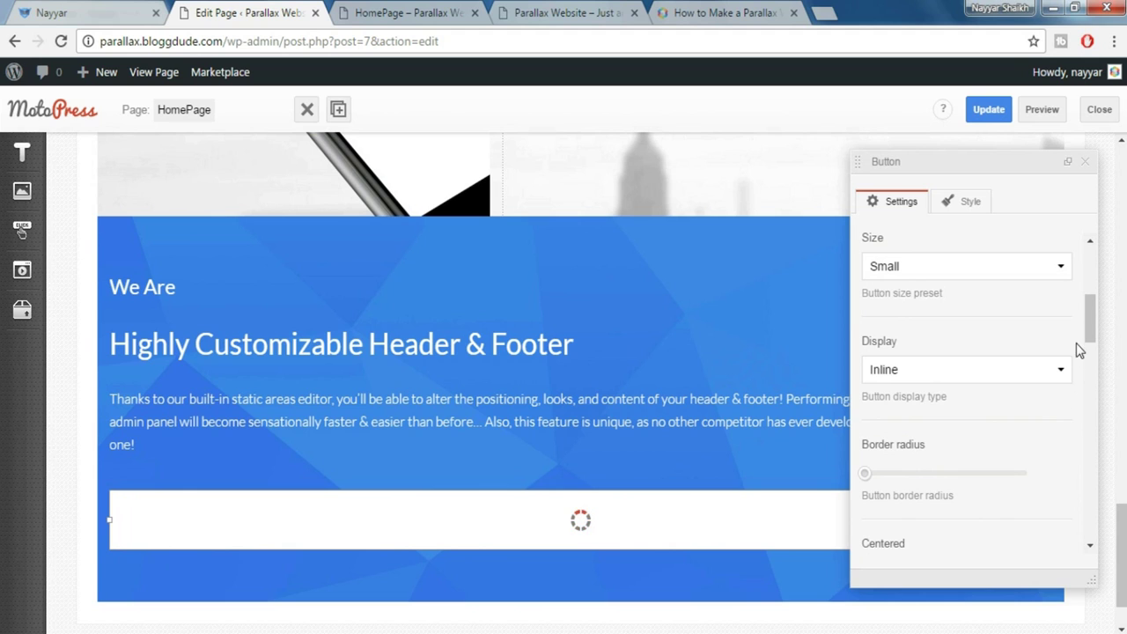
Close the button settings and compare the READ MORE button with the live demo
drag(1090, 318, 1090, 463)
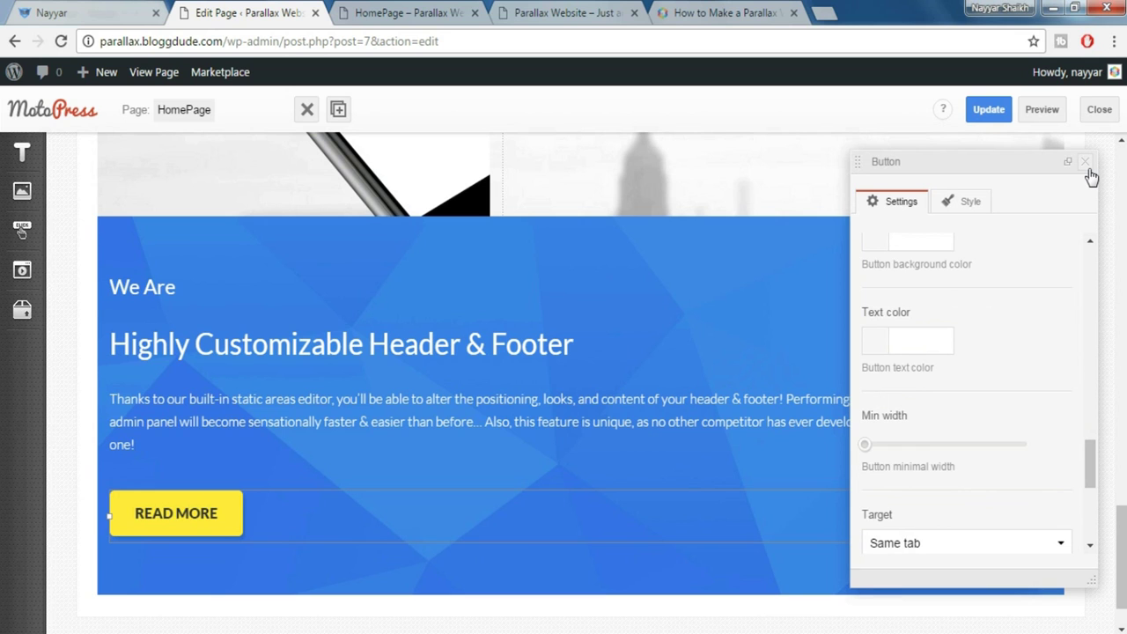
click(1088, 166)
click(79, 9)
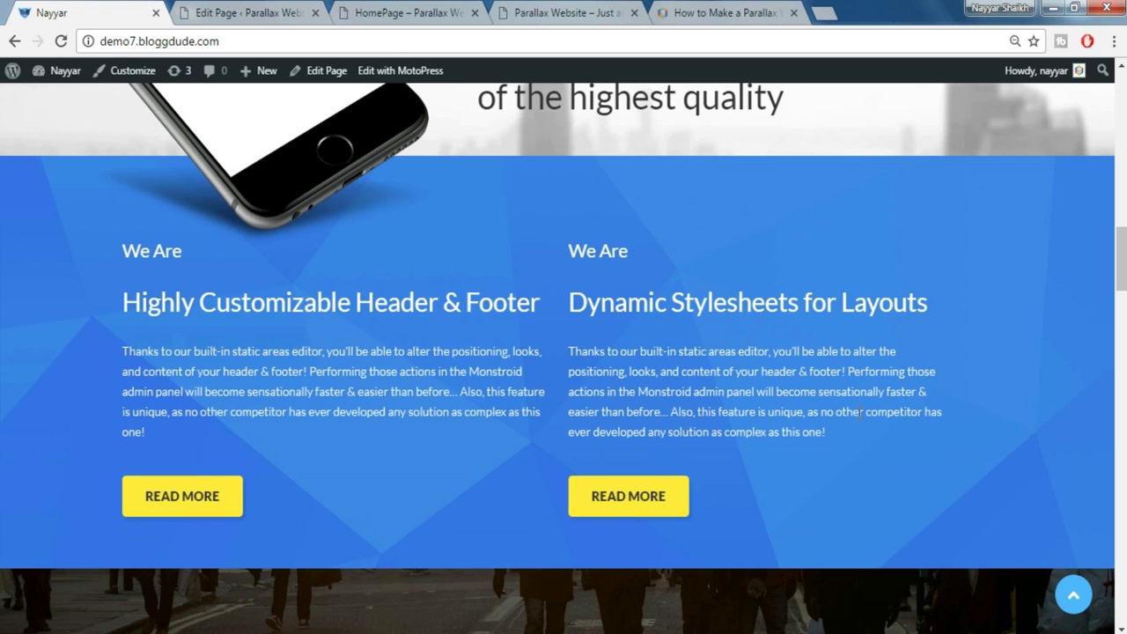
click(302, 14)
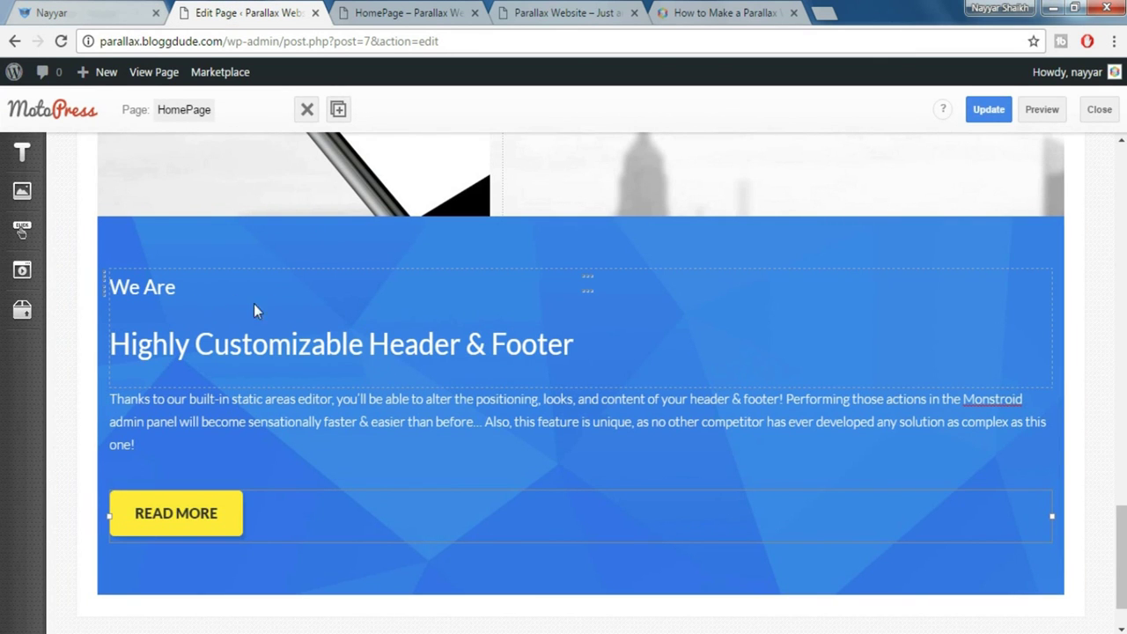
Duplicate the We Are title, paragraph and spacer into a right-hand column
click(338, 109)
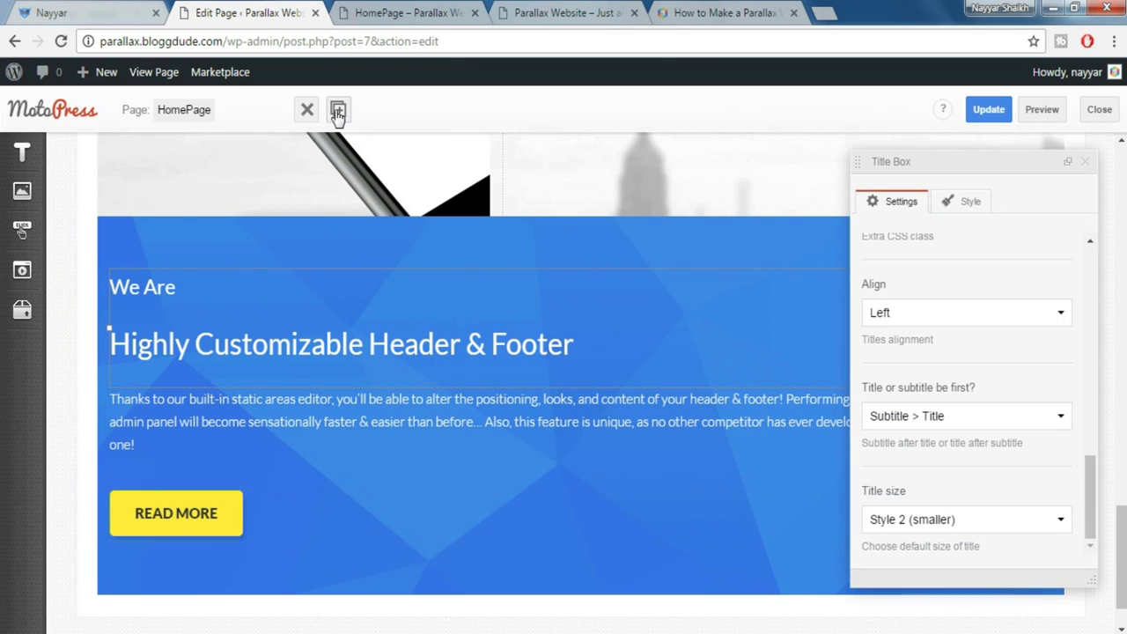
click(1069, 164)
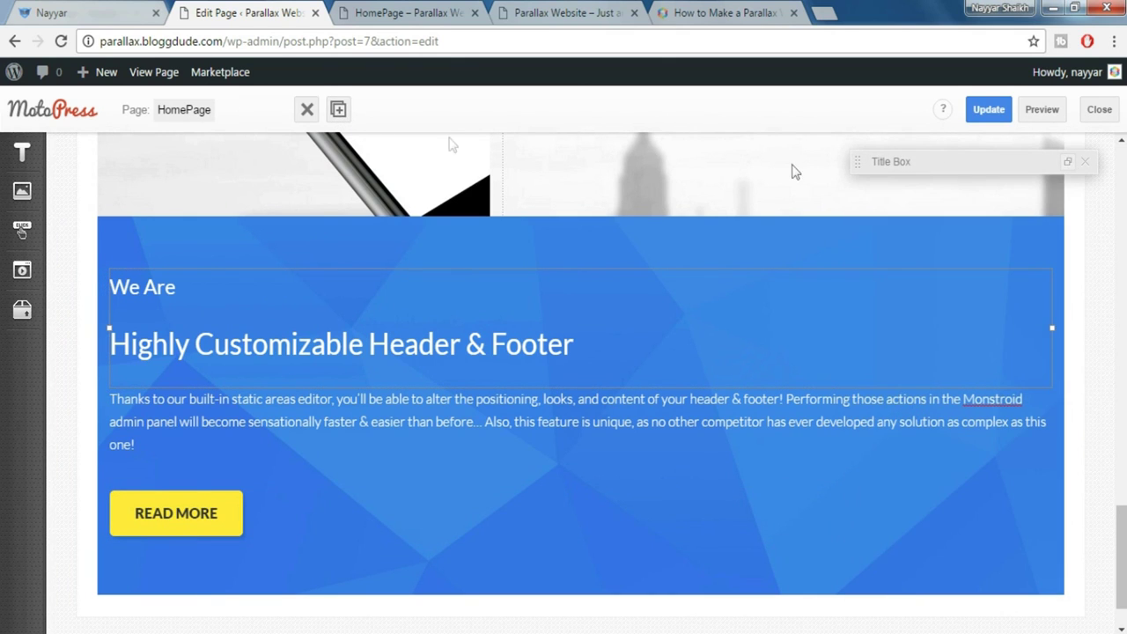
click(340, 110)
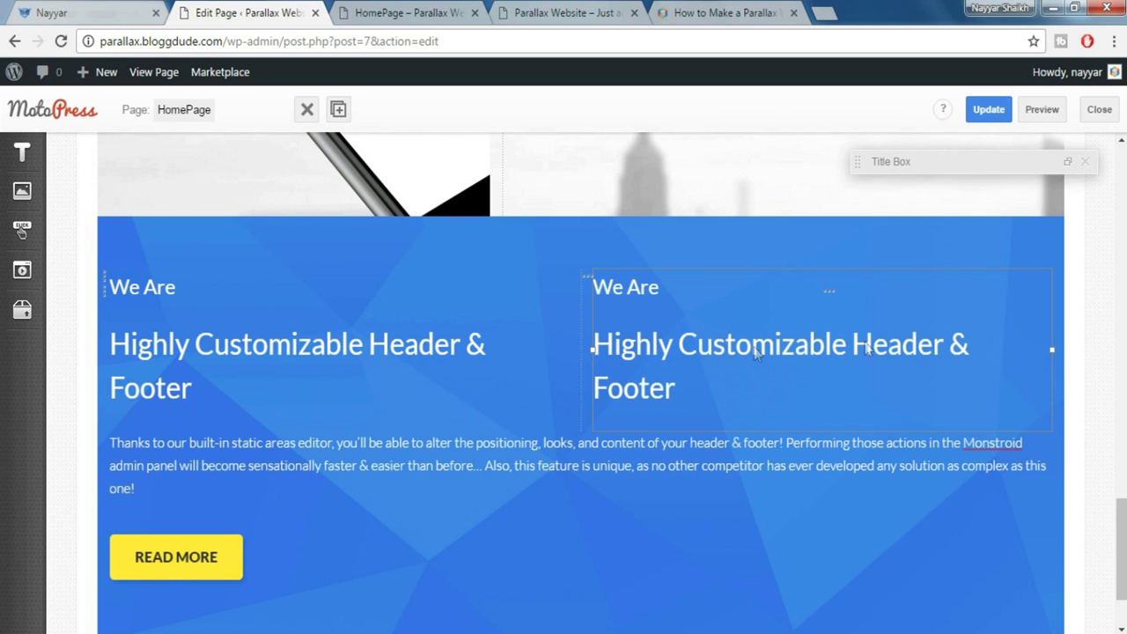
click(413, 454)
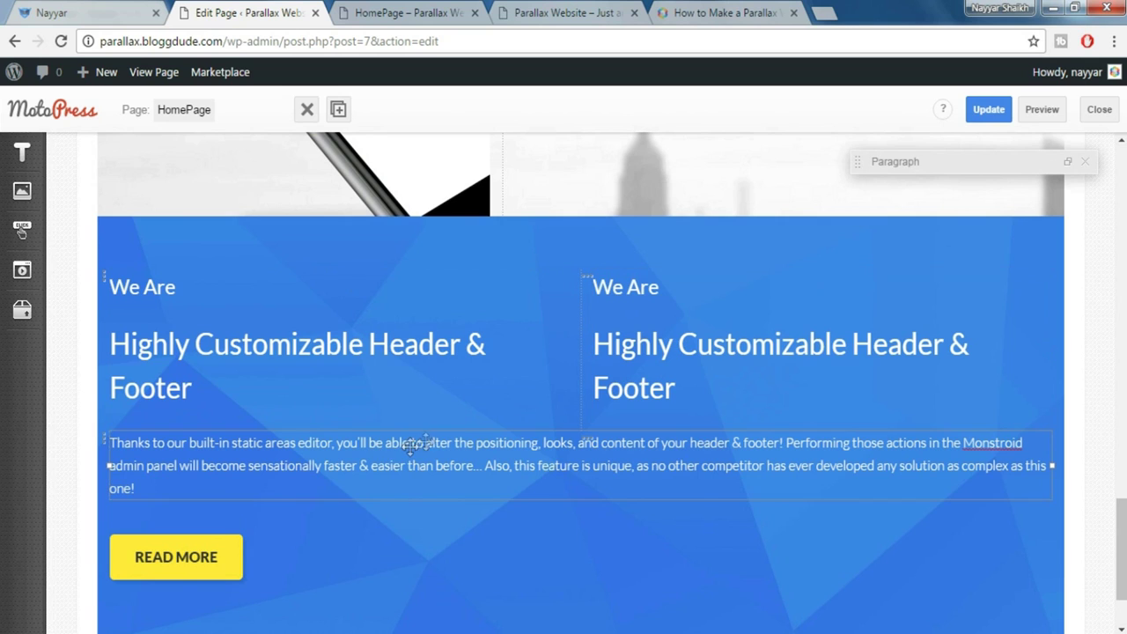
click(339, 109)
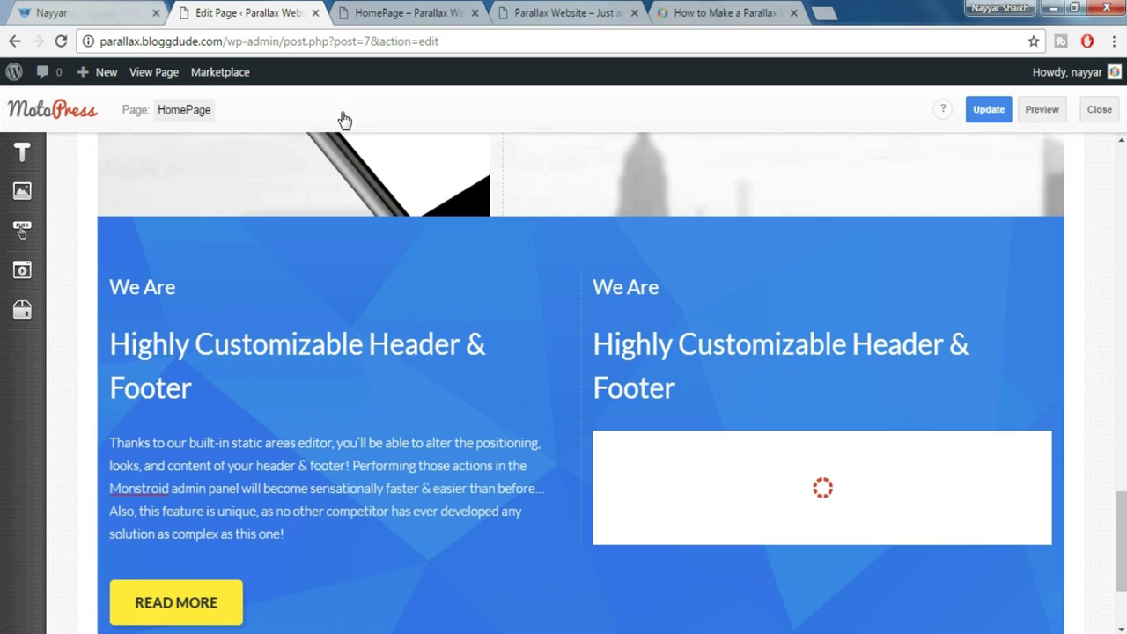
click(246, 564)
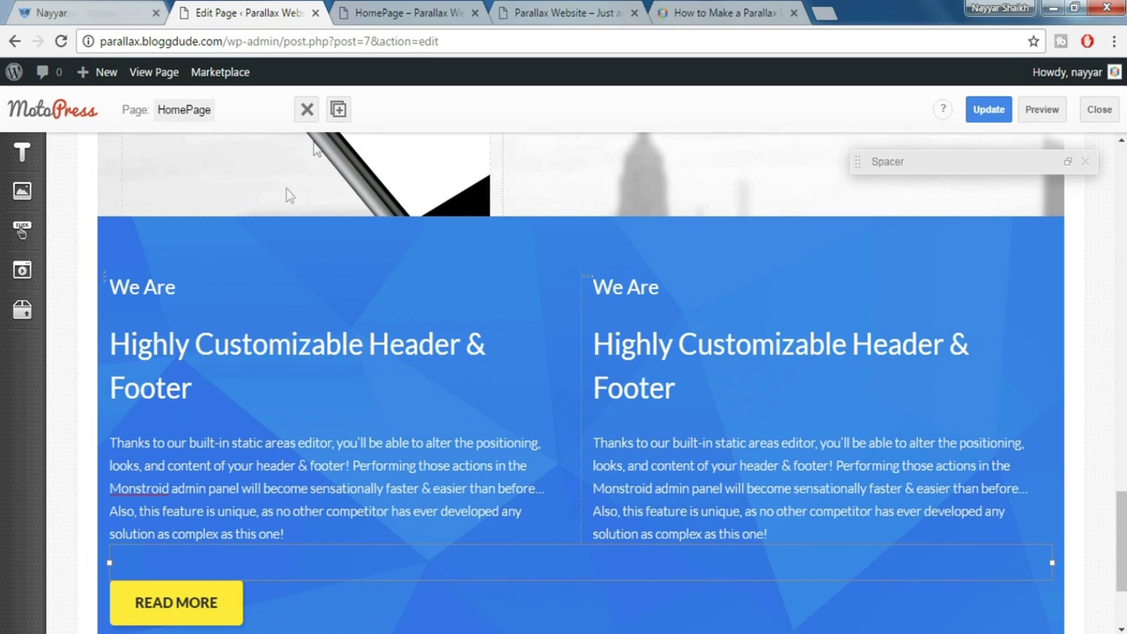
click(342, 110)
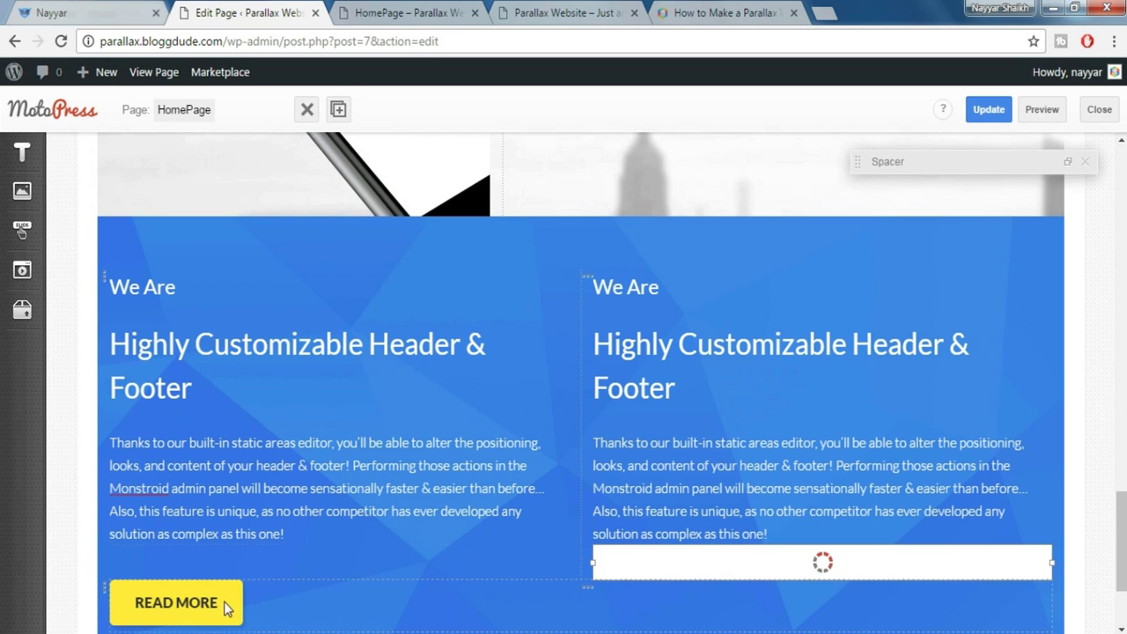
Duplicate the READ MORE button into the right column
scroll(511, 580, down, 2)
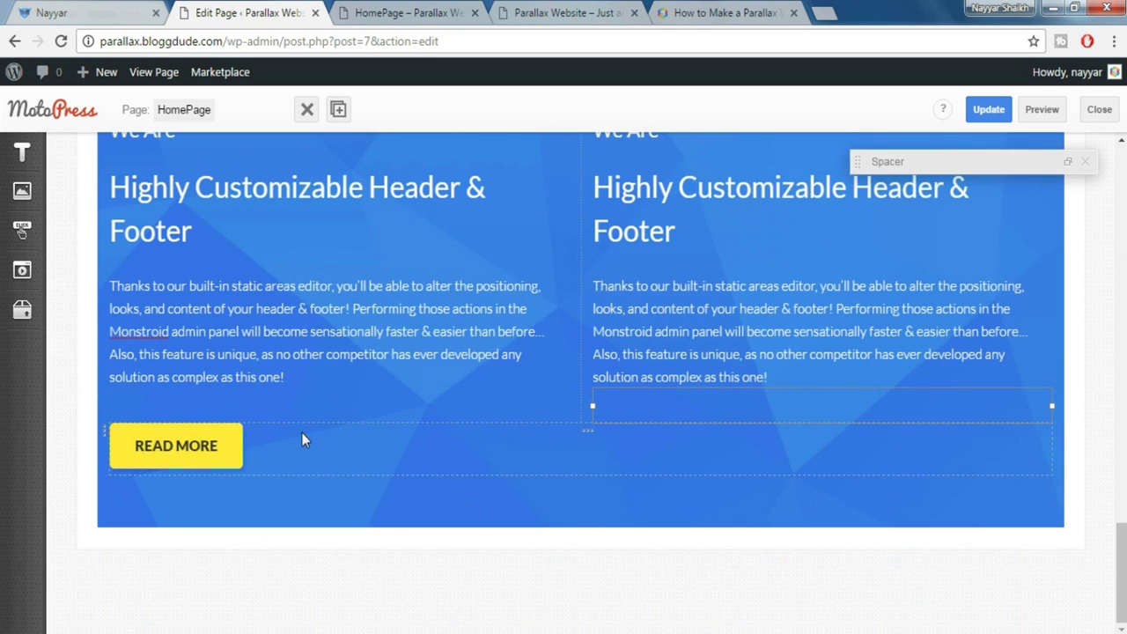
click(458, 465)
scroll(379, 186, up, 1)
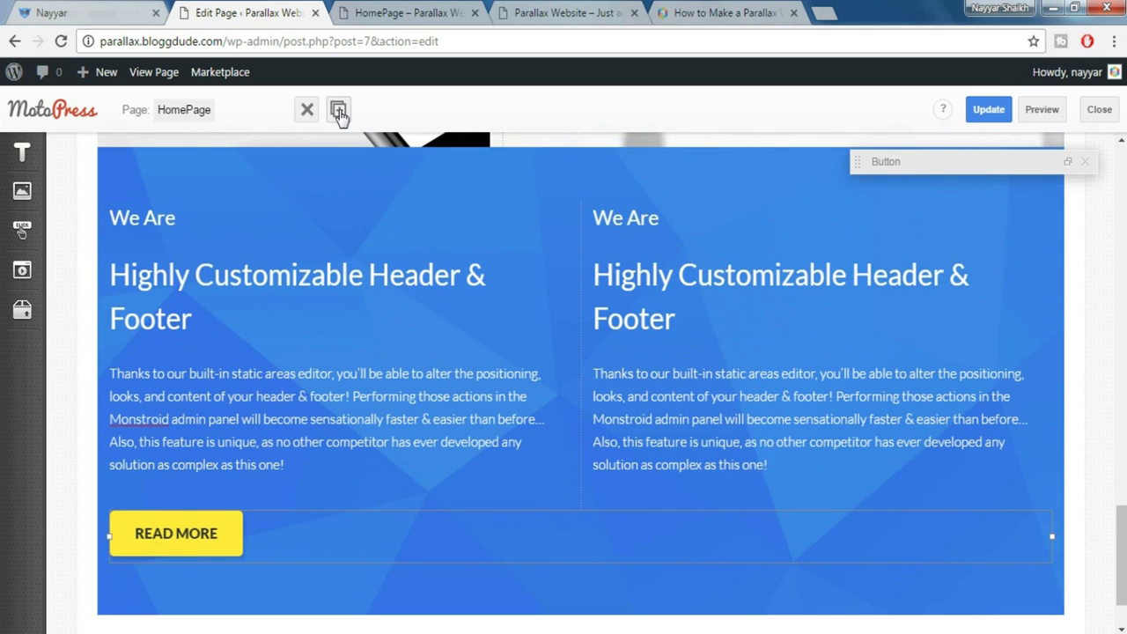
click(340, 111)
scroll(766, 537, down, 1)
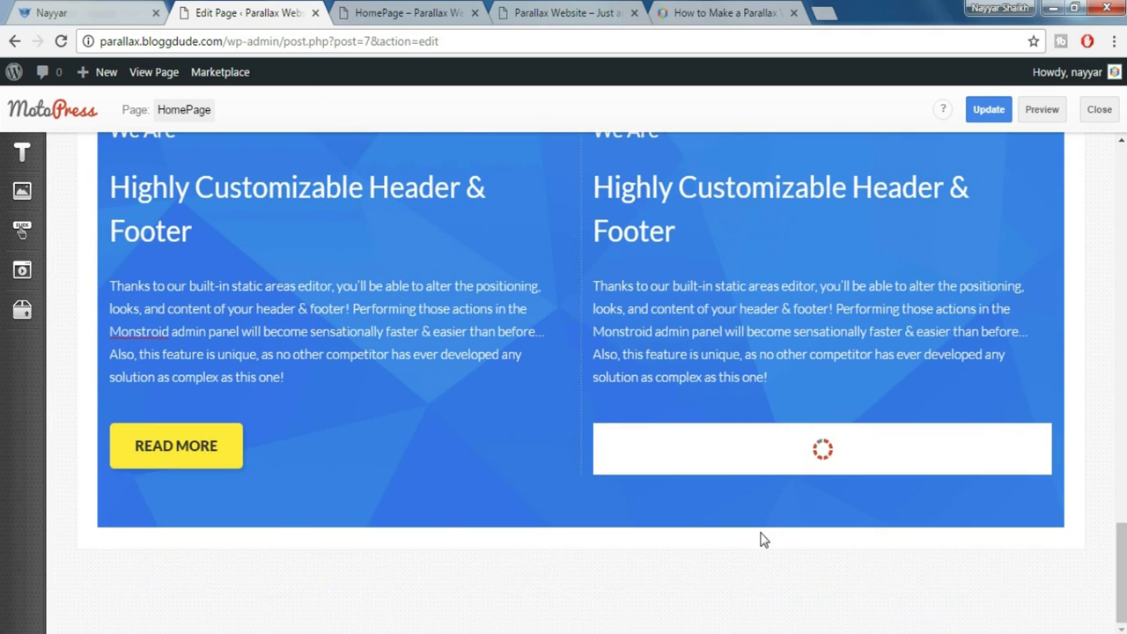
scroll(775, 318, up, 1)
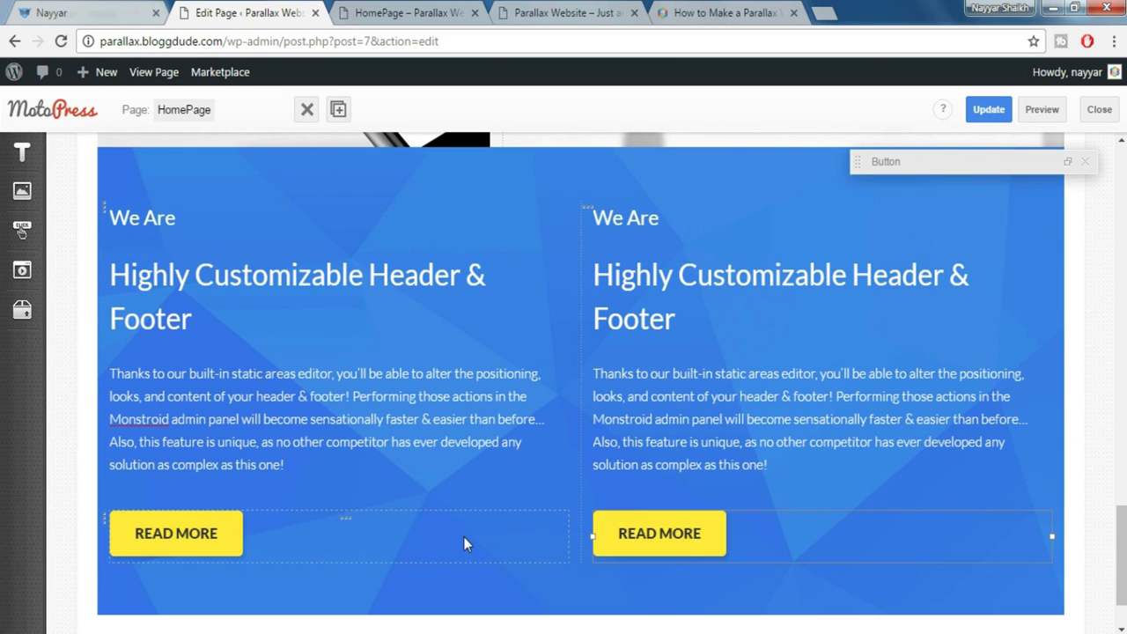
click(1086, 163)
Place a Spacer above the We Are heading in the left column
scroll(553, 306, up, 1)
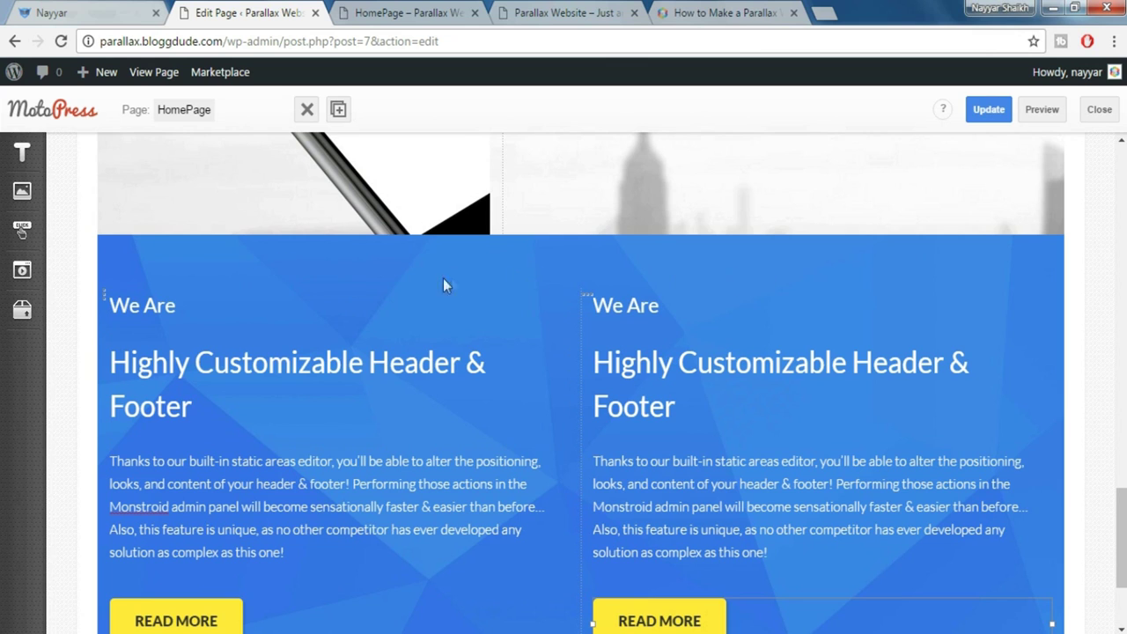
click(18, 319)
drag(118, 523, 626, 295)
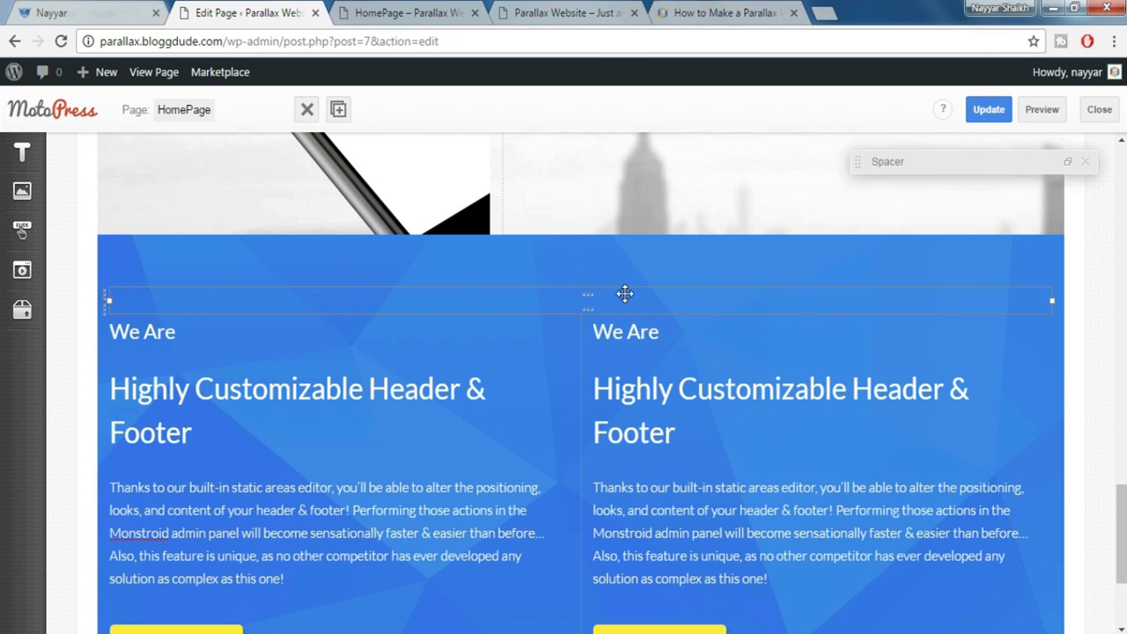
Set the top spacer's size to 40 and duplicate it into the right column
click(1076, 167)
scroll(900, 278, up, 1)
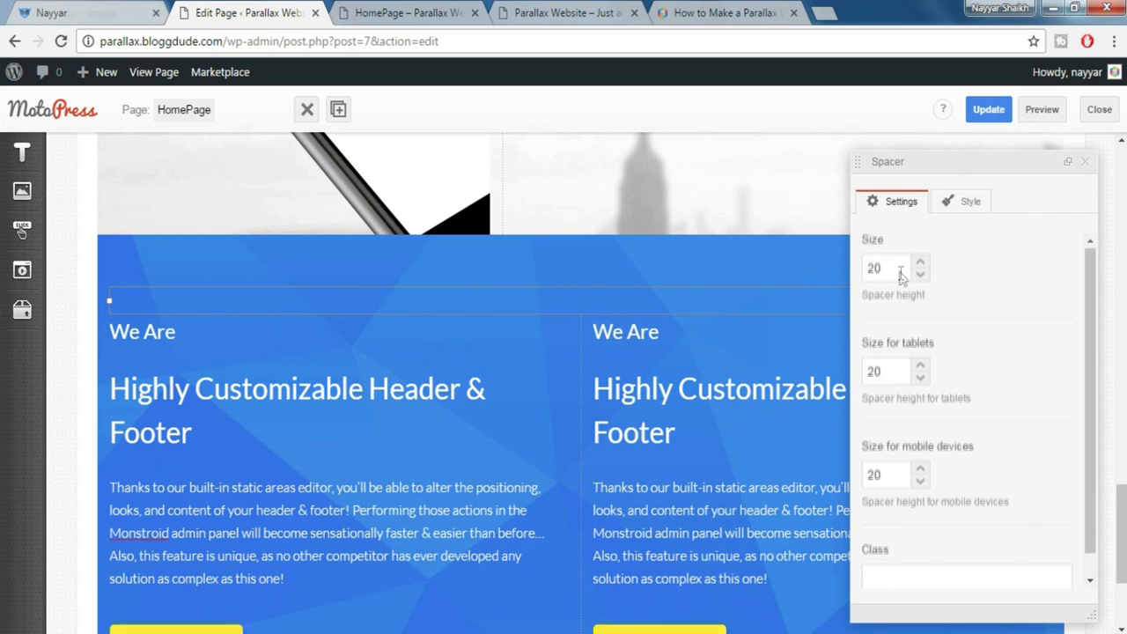
double_click(878, 269)
text(40)
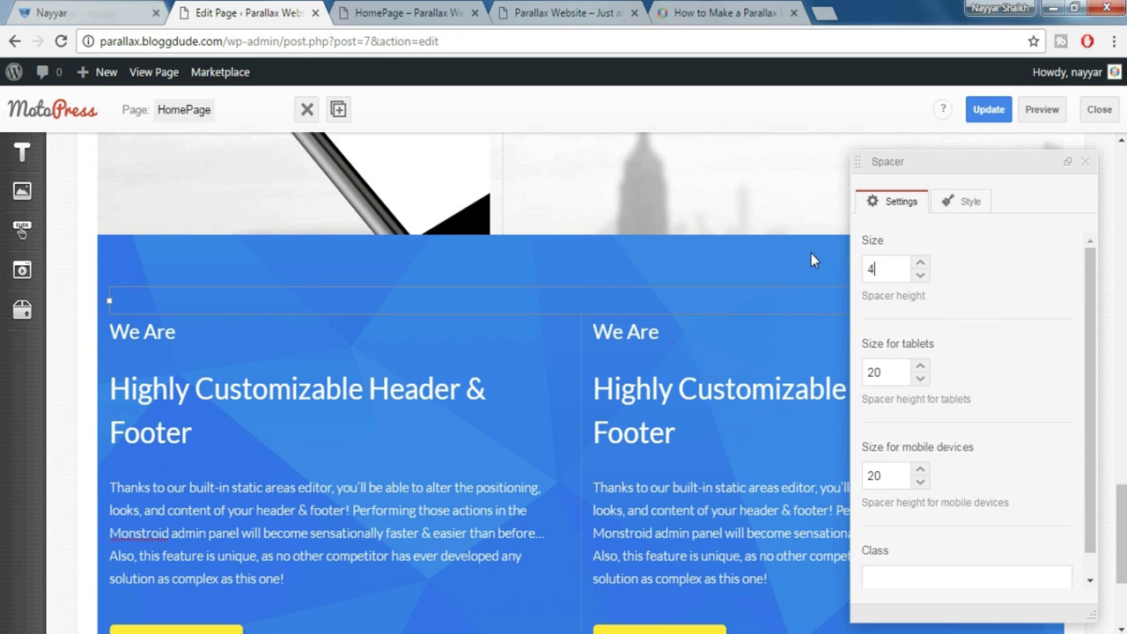
click(1085, 163)
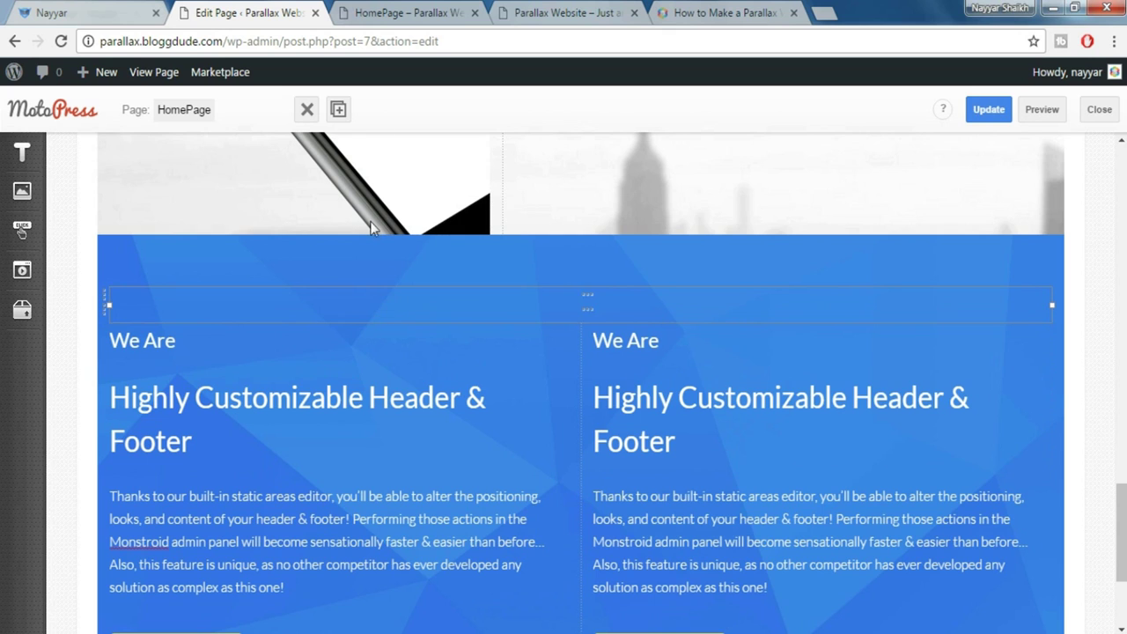
click(338, 109)
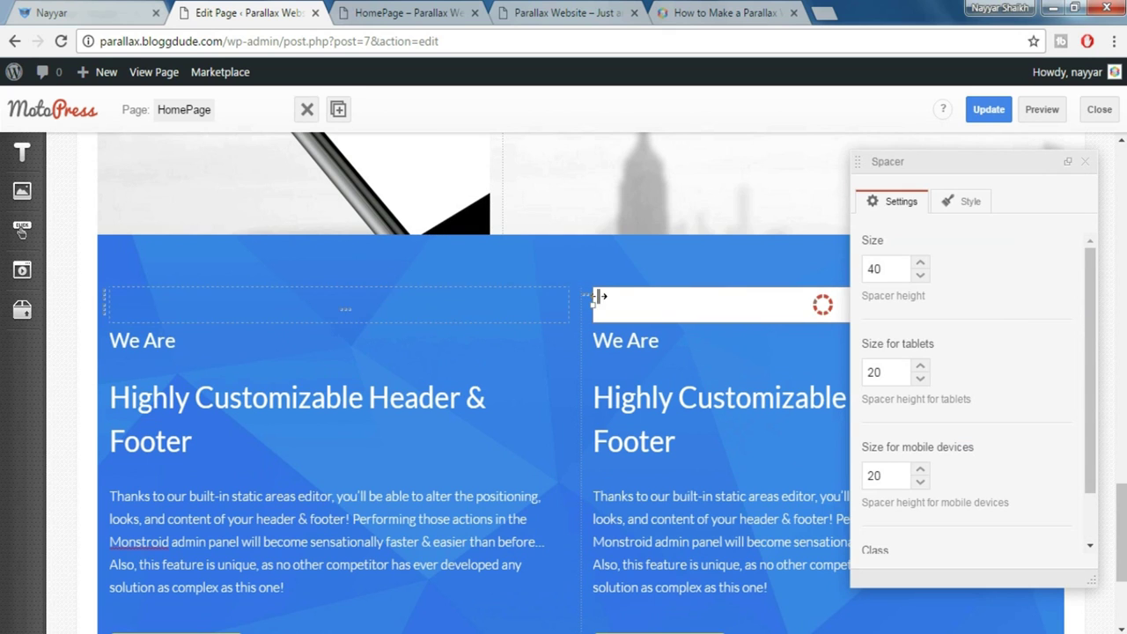
click(1085, 162)
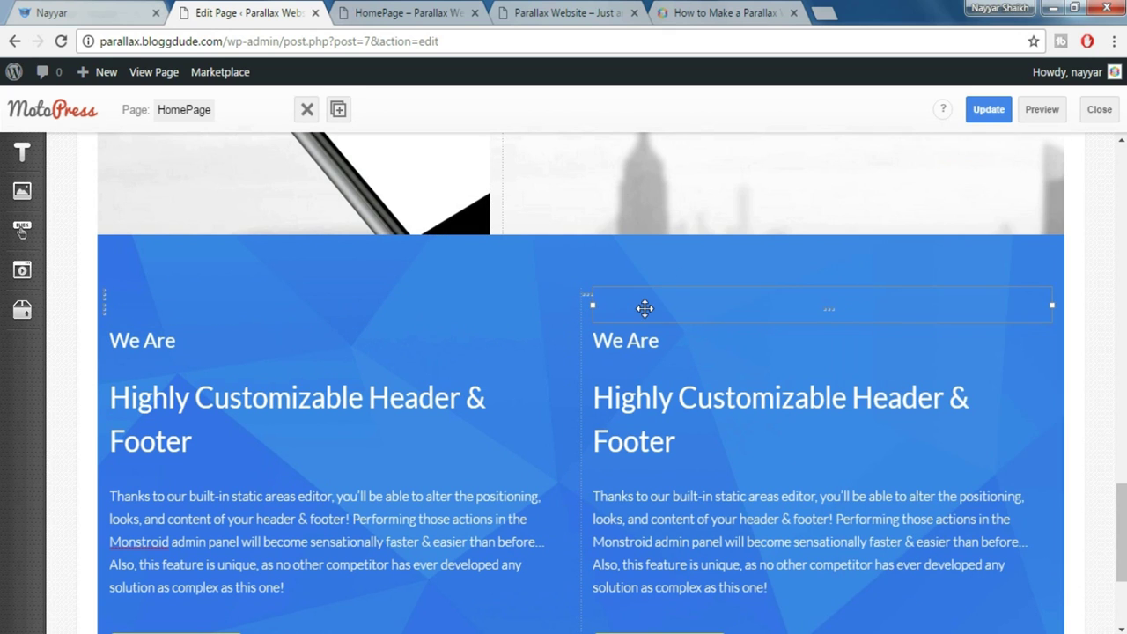
click(478, 308)
scroll(502, 372, down, 1)
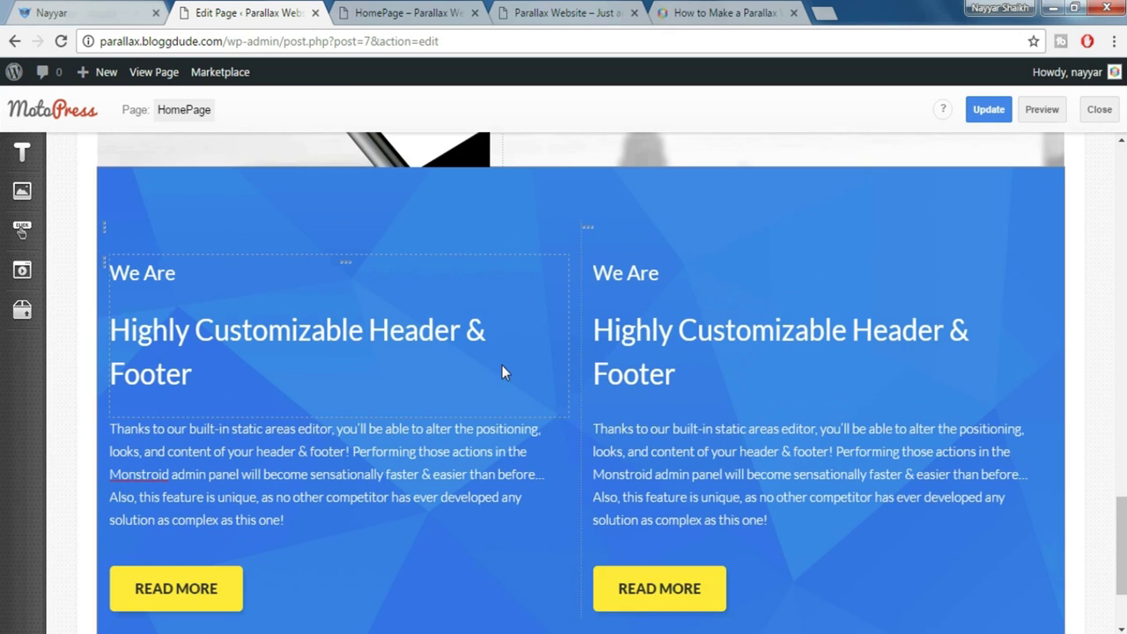
Set the left column's Size_xs and Size_sm to 12
click(348, 270)
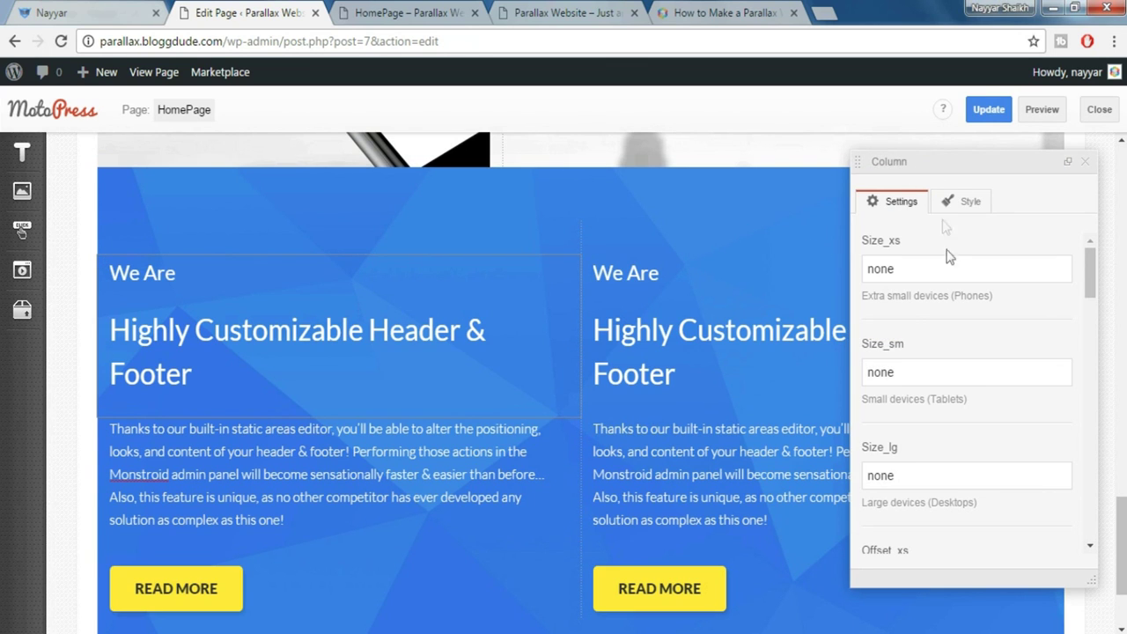
drag(973, 274, 832, 258)
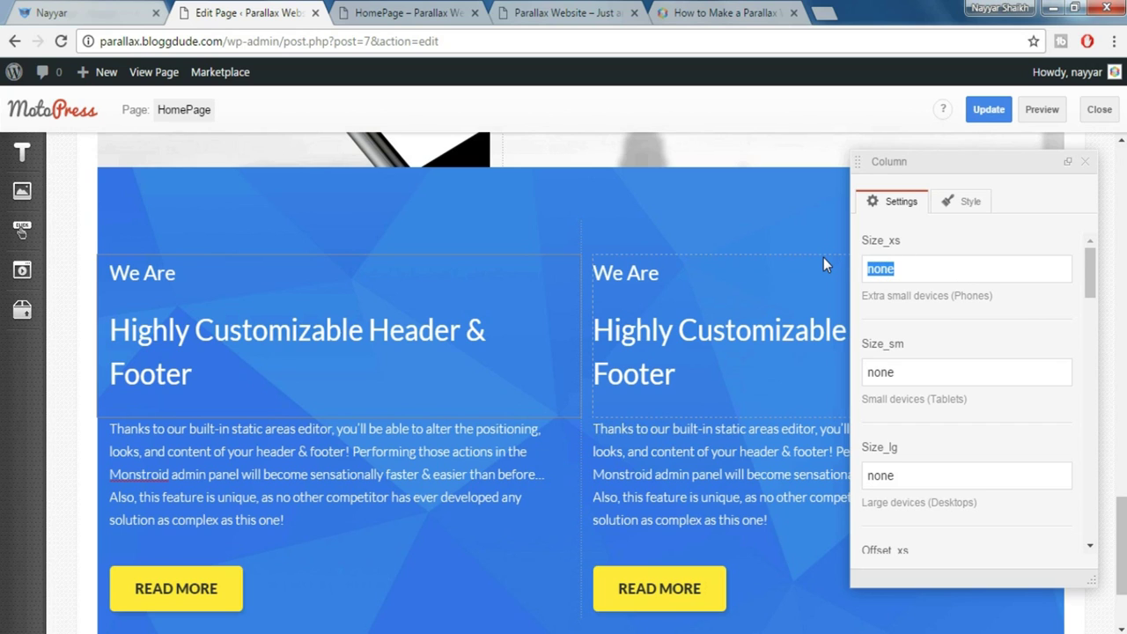
text(12)
drag(891, 371, 847, 370)
text(12)
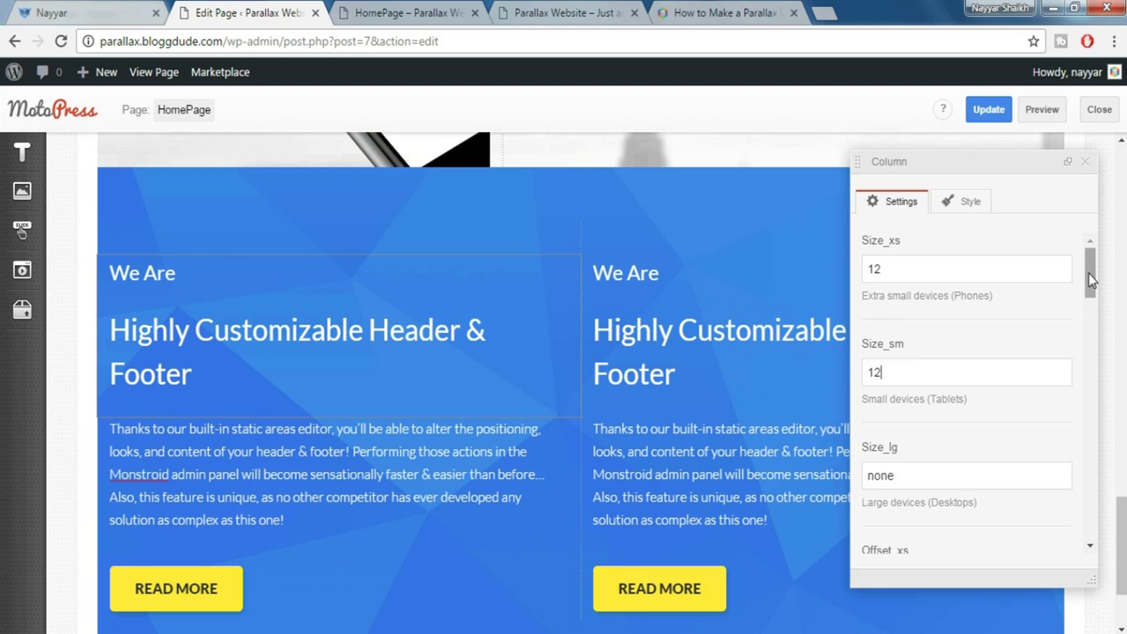
click(1085, 162)
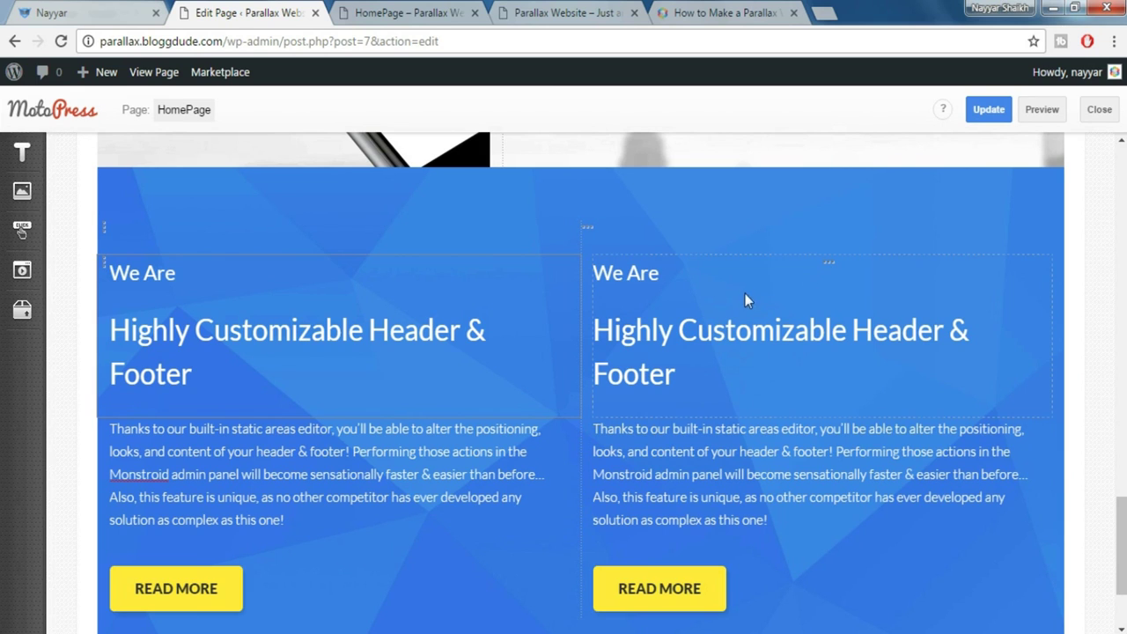
Set the right column's Size_xs and Size_sm to 12
click(831, 267)
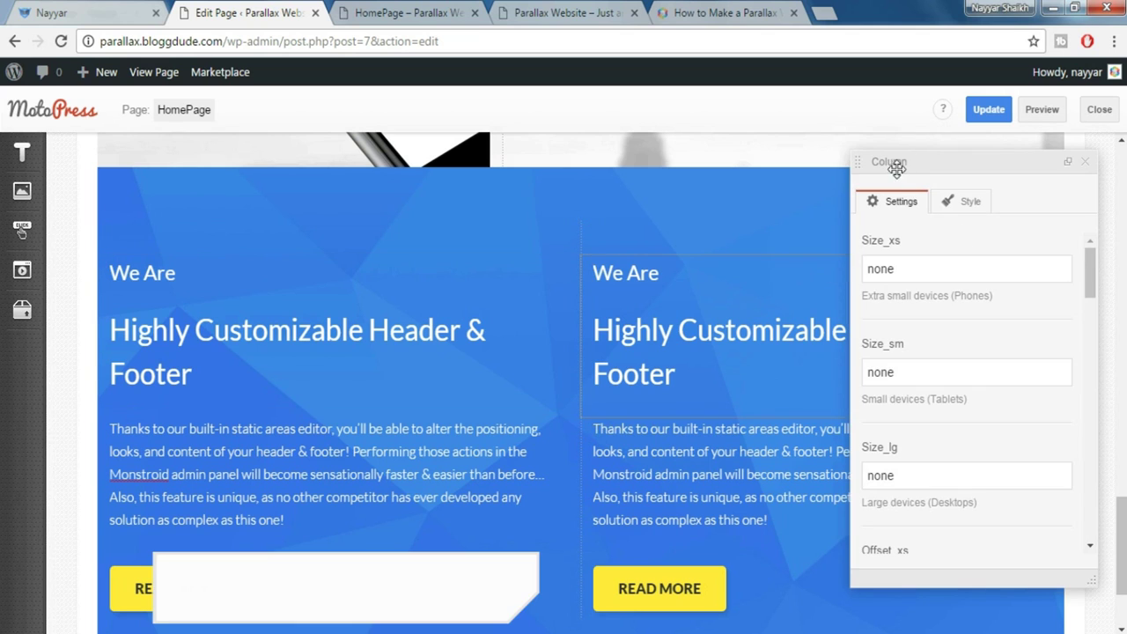
double_click(936, 258)
text(12)
key(Tab)
text(12)
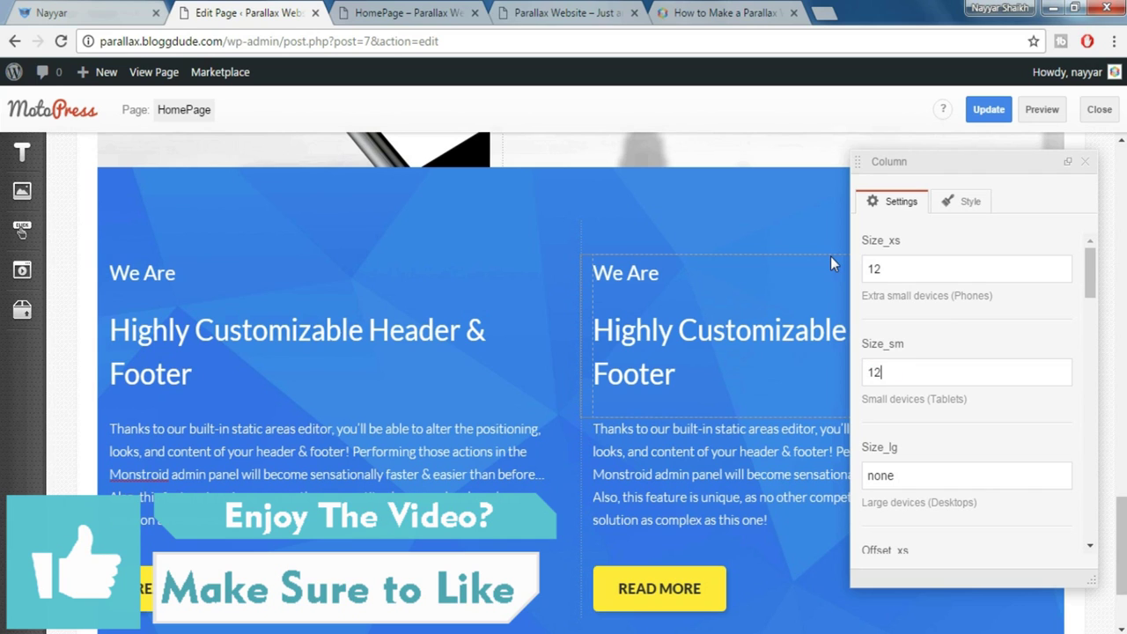
click(1086, 162)
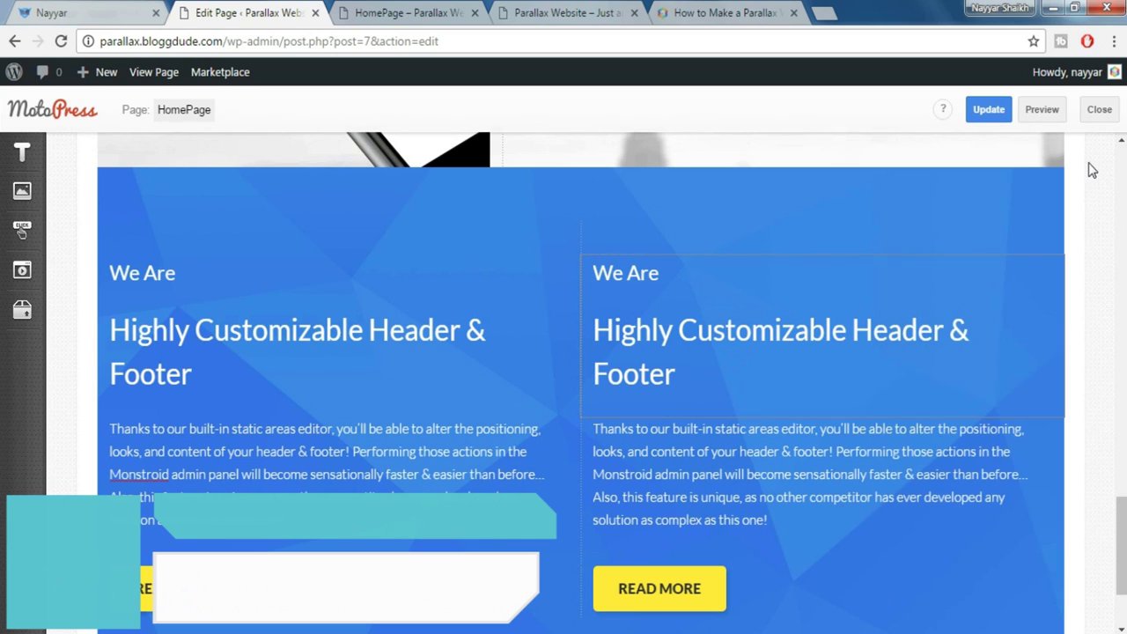
Preview the page and review both We Are columns with their READ MORE buttons
click(1039, 111)
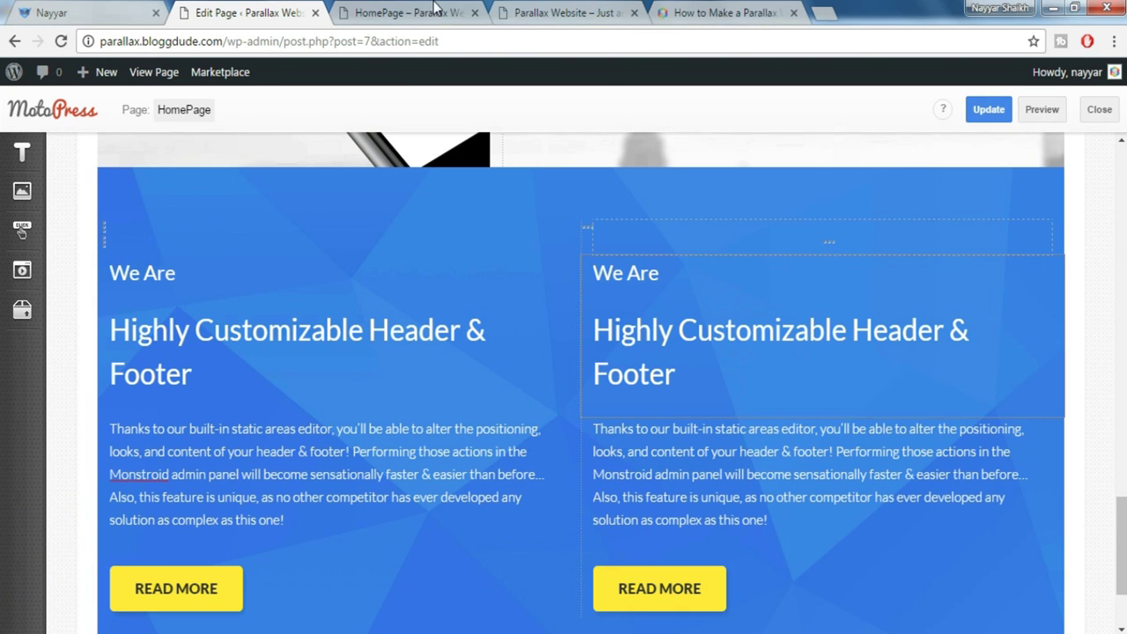
drag(1122, 150, 1124, 562)
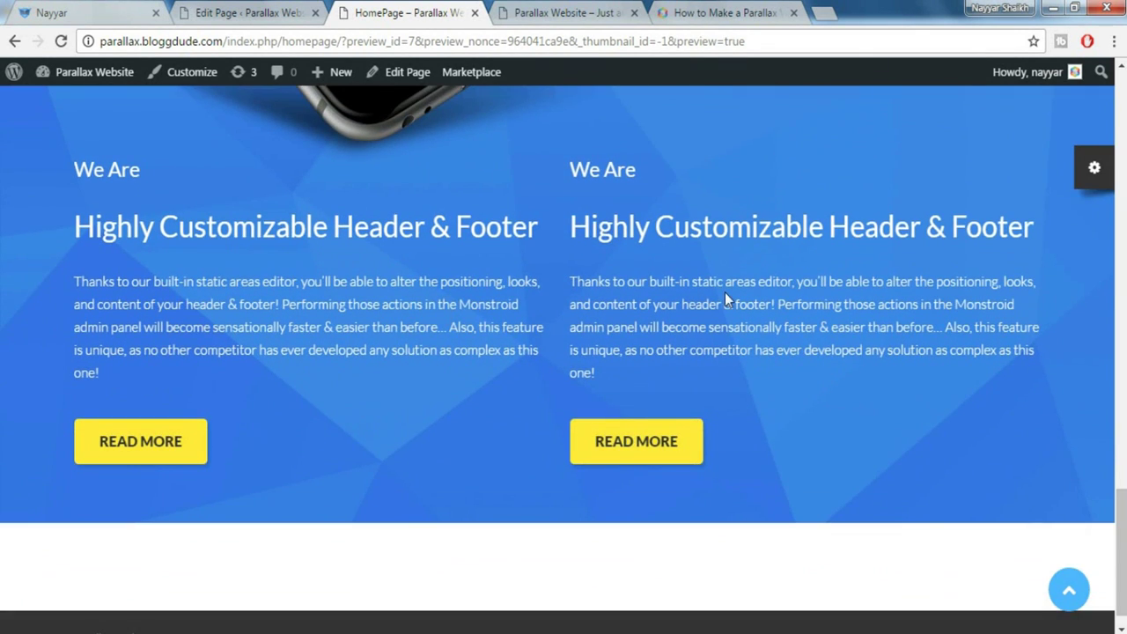
scroll(725, 292, up, 3)
scroll(387, 187, up, 2)
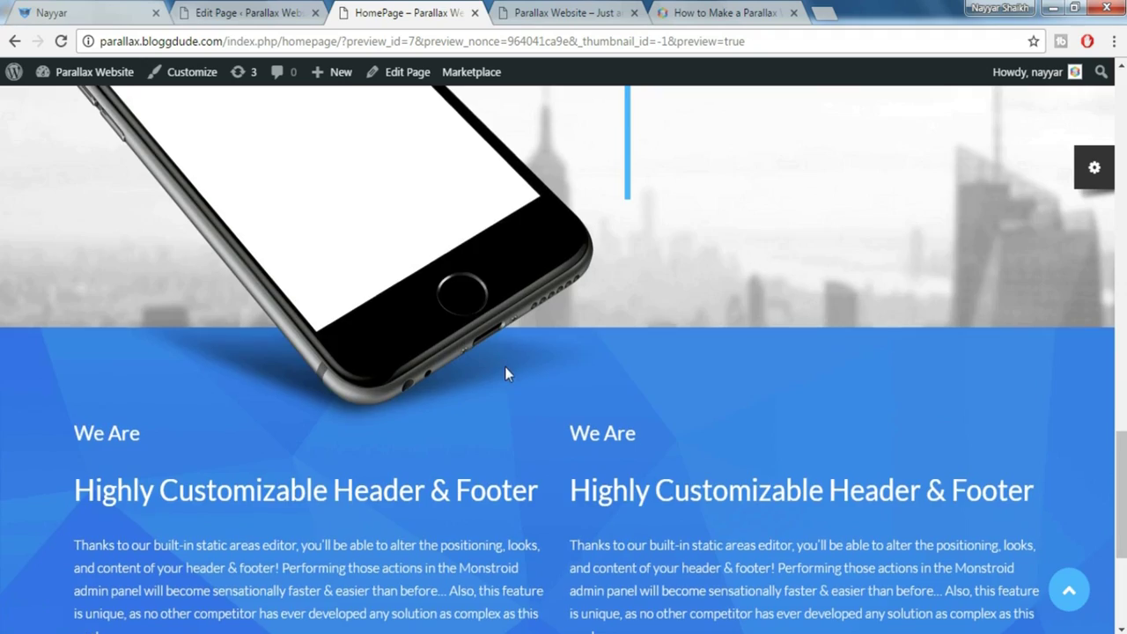
scroll(505, 373, up, 4)
scroll(505, 373, down, 6)
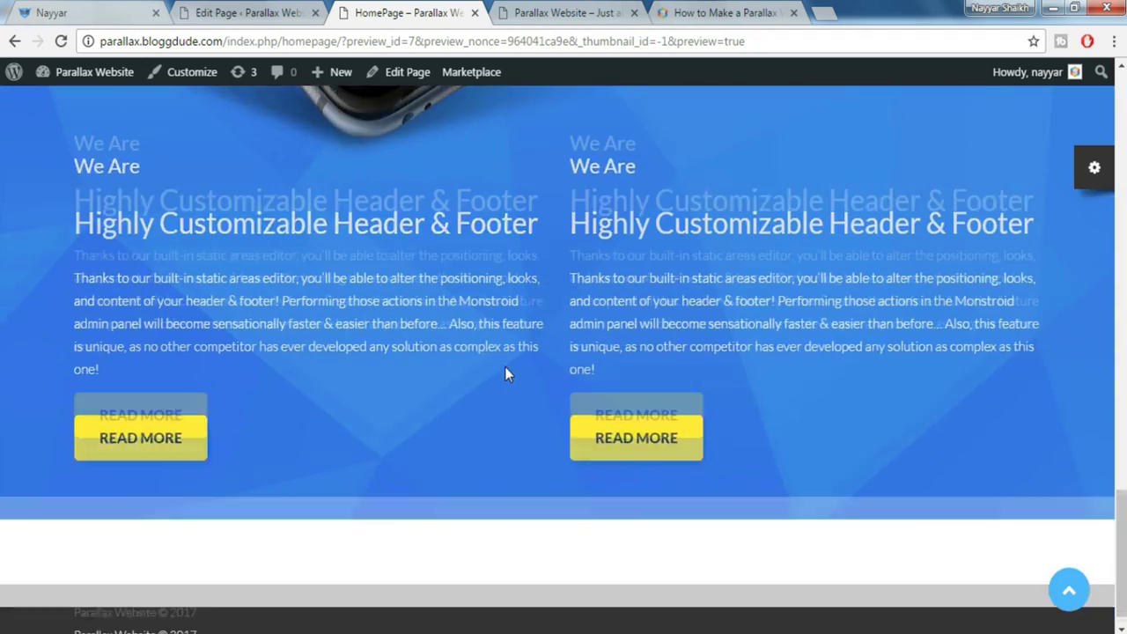
View the demo's 'But that's not all…' section, then return to the Edit Page tab
right_click(5, 7)
click(55, 11)
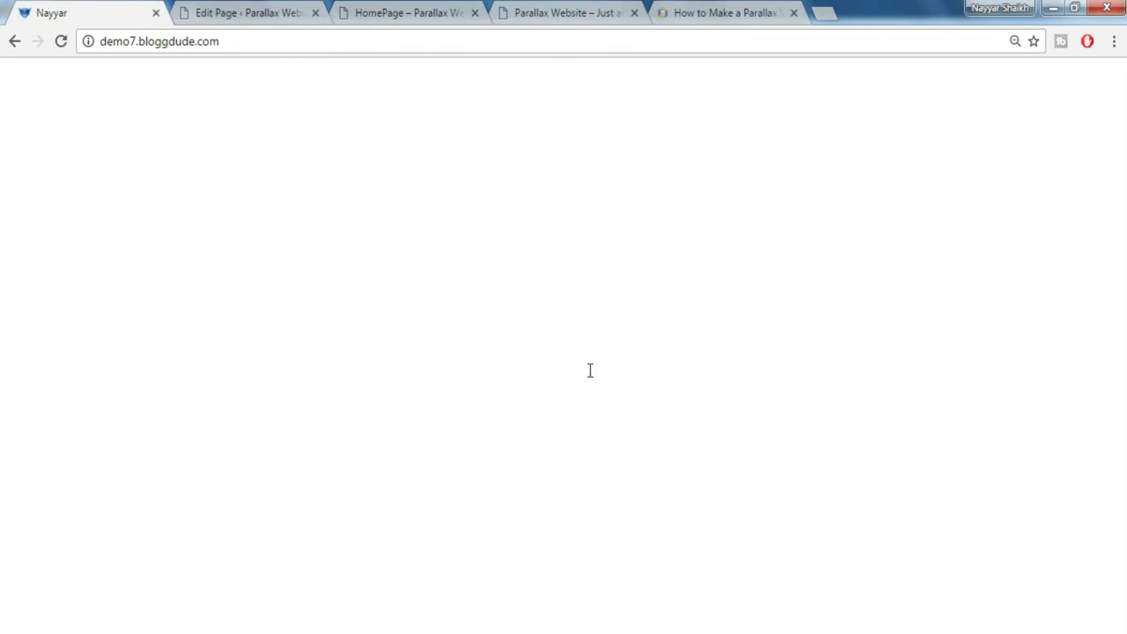
scroll(590, 370, down, 3)
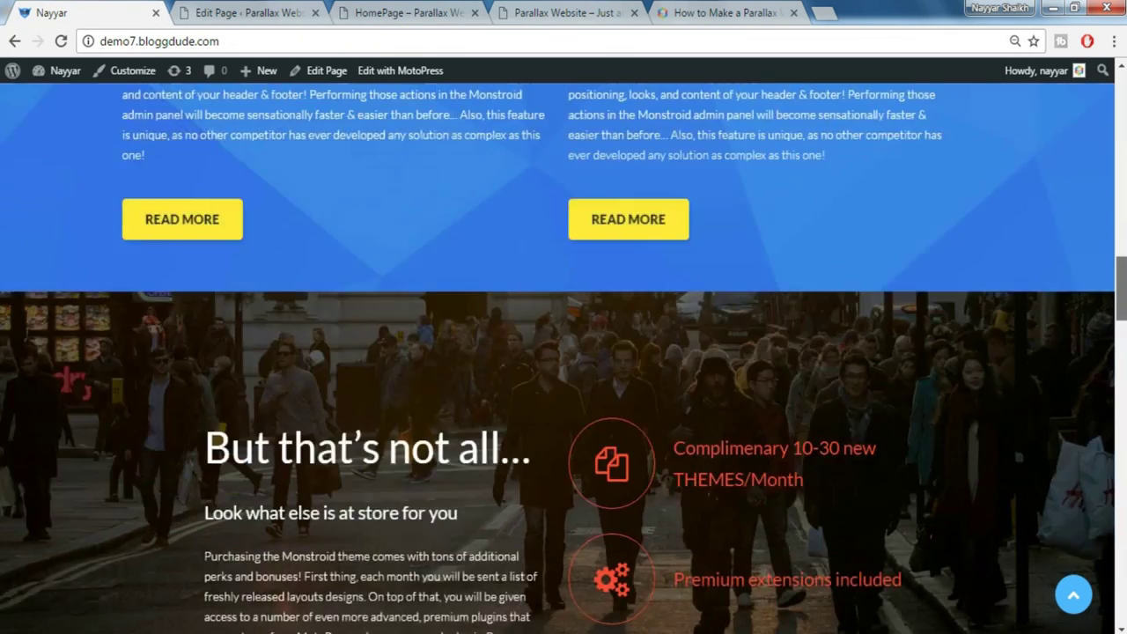
scroll(528, 315, down, 2)
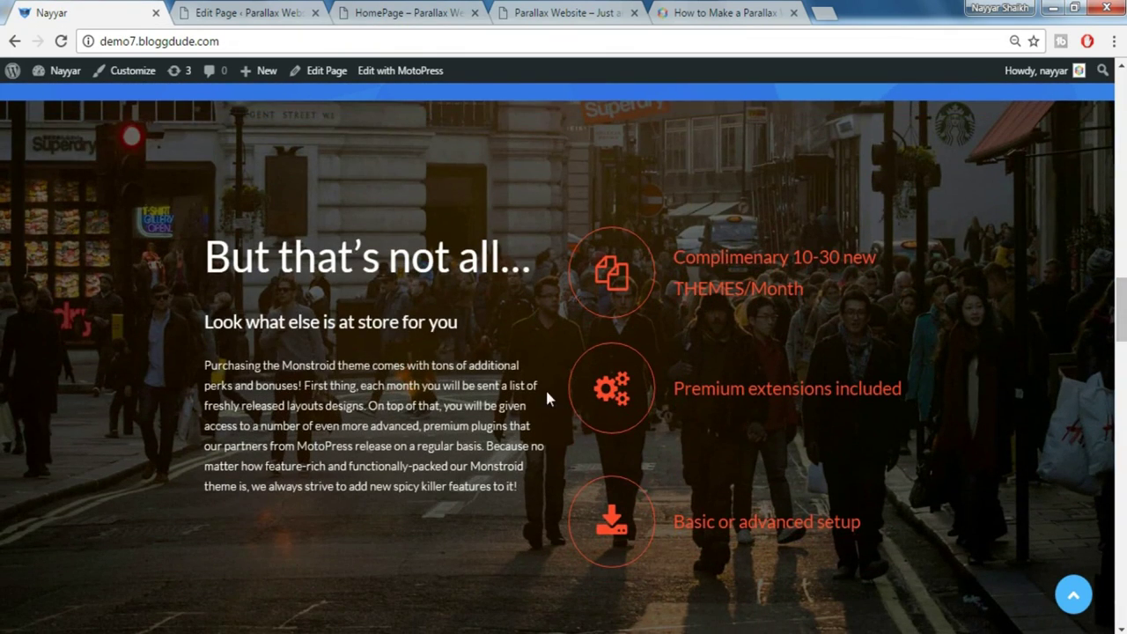
click(283, 14)
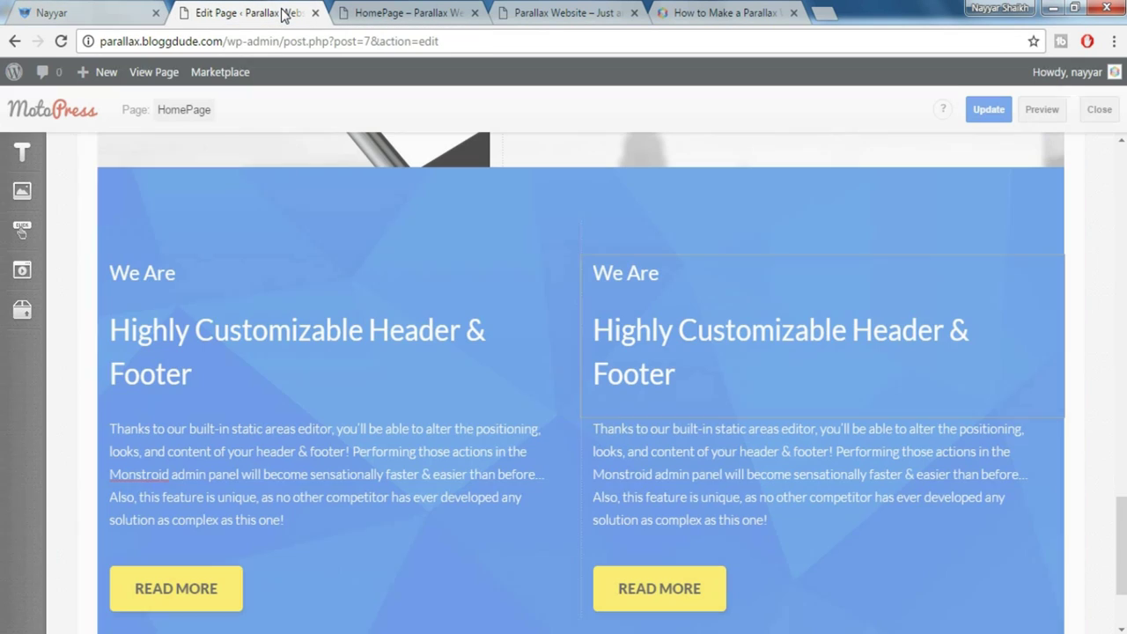
Insert a Paragraph element below the blue section
scroll(975, 307, down, 2)
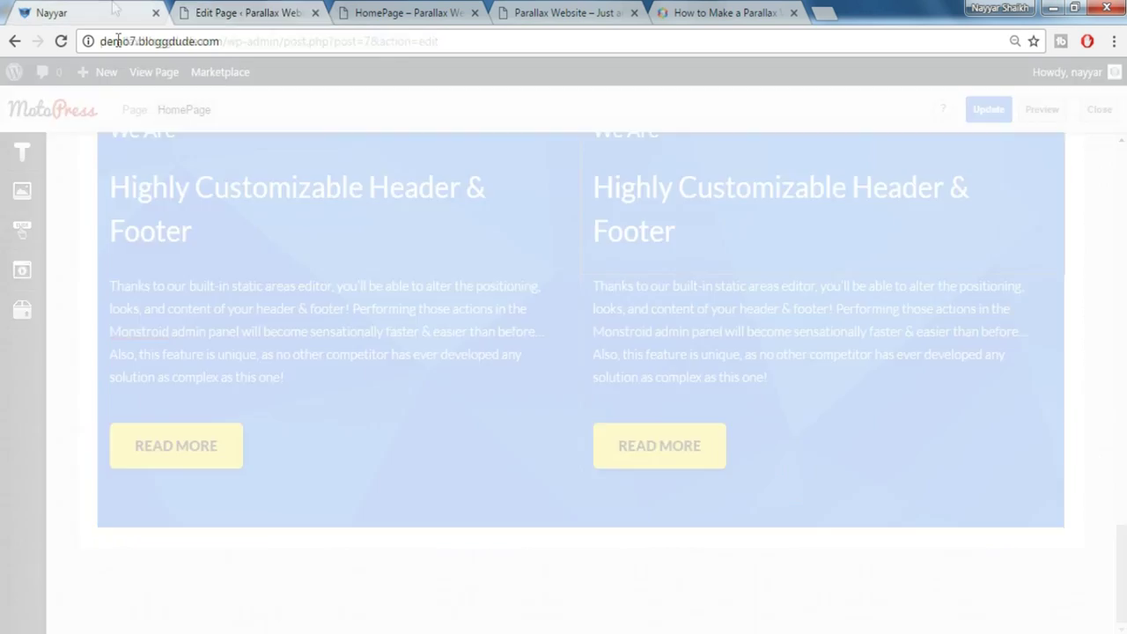
click(114, 11)
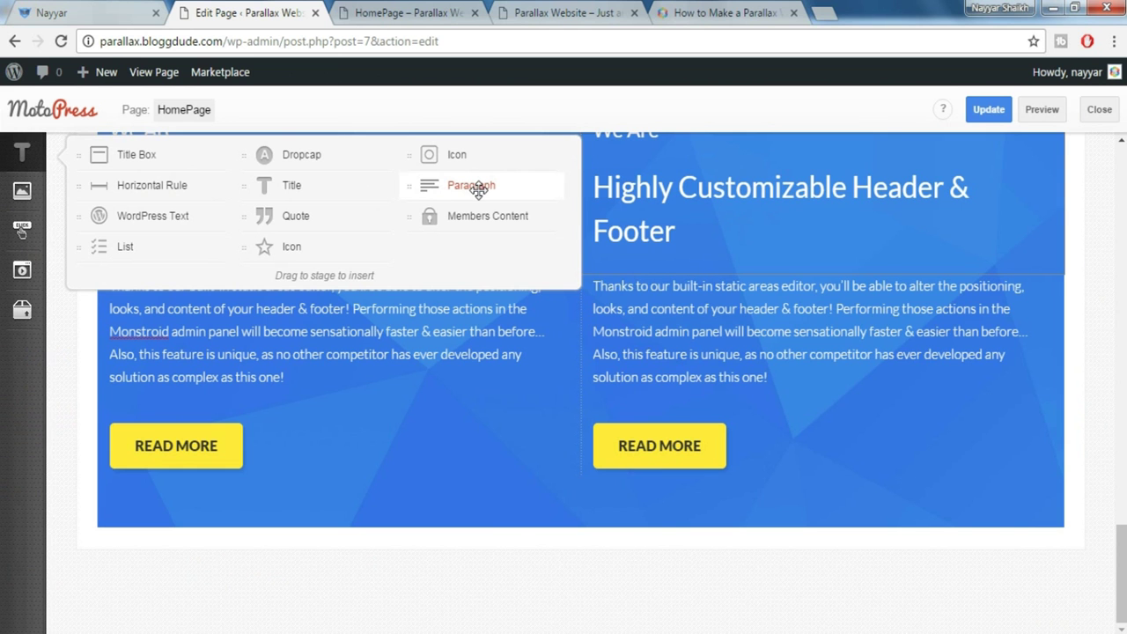
drag(478, 190, 447, 593)
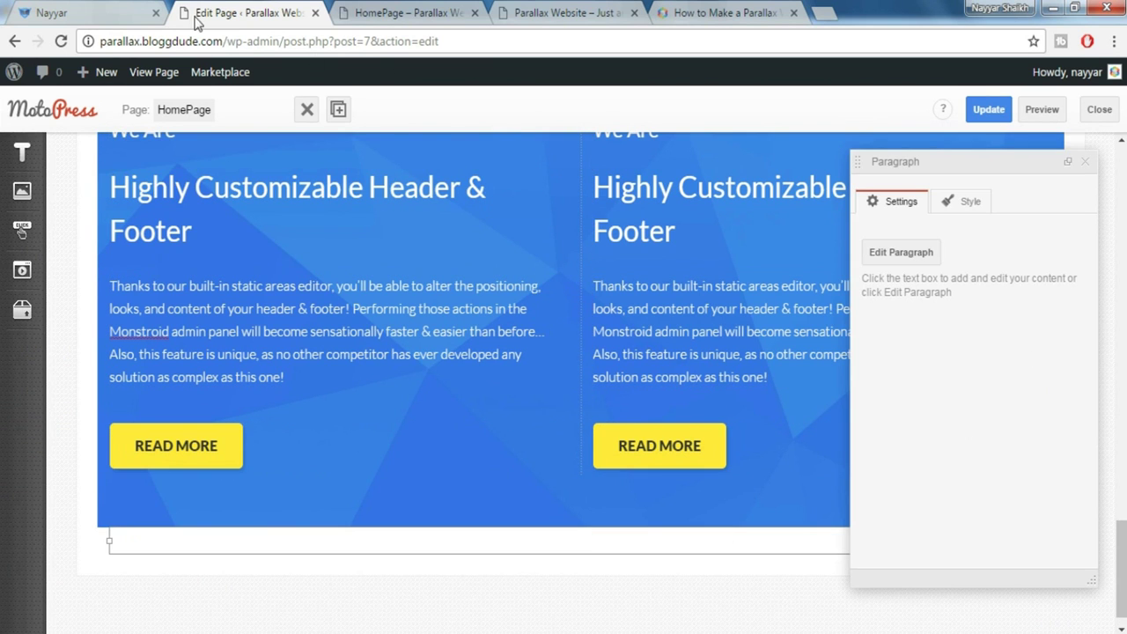
Paste the demo's 'But that's not all…' heading, subheading and text into the paragraph
click(126, 9)
drag(282, 297, 521, 487)
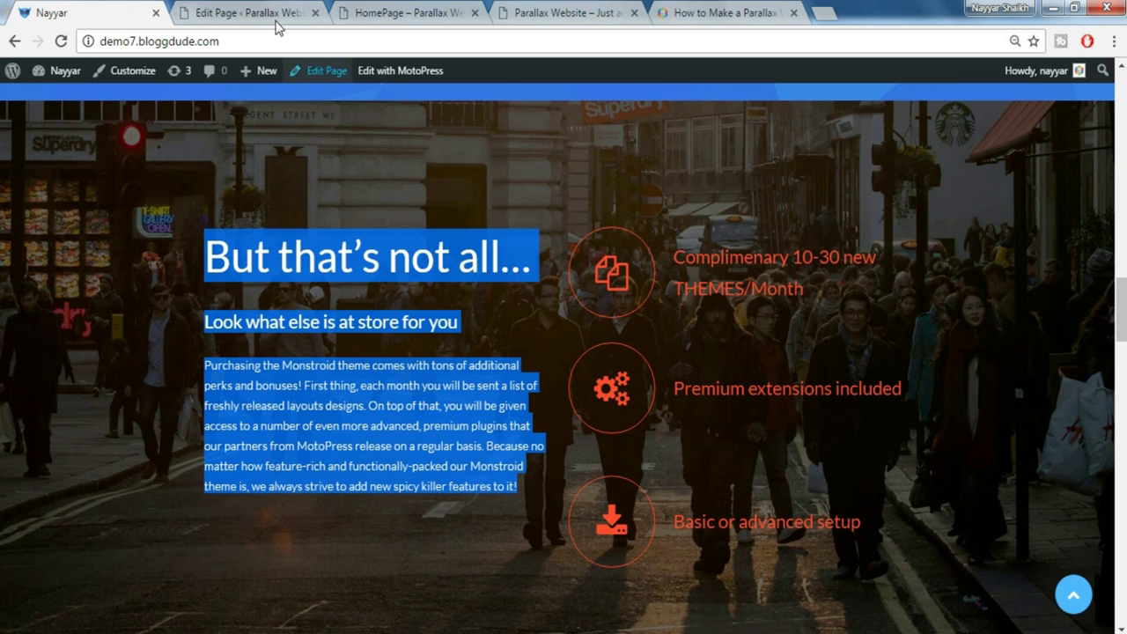
click(250, 11)
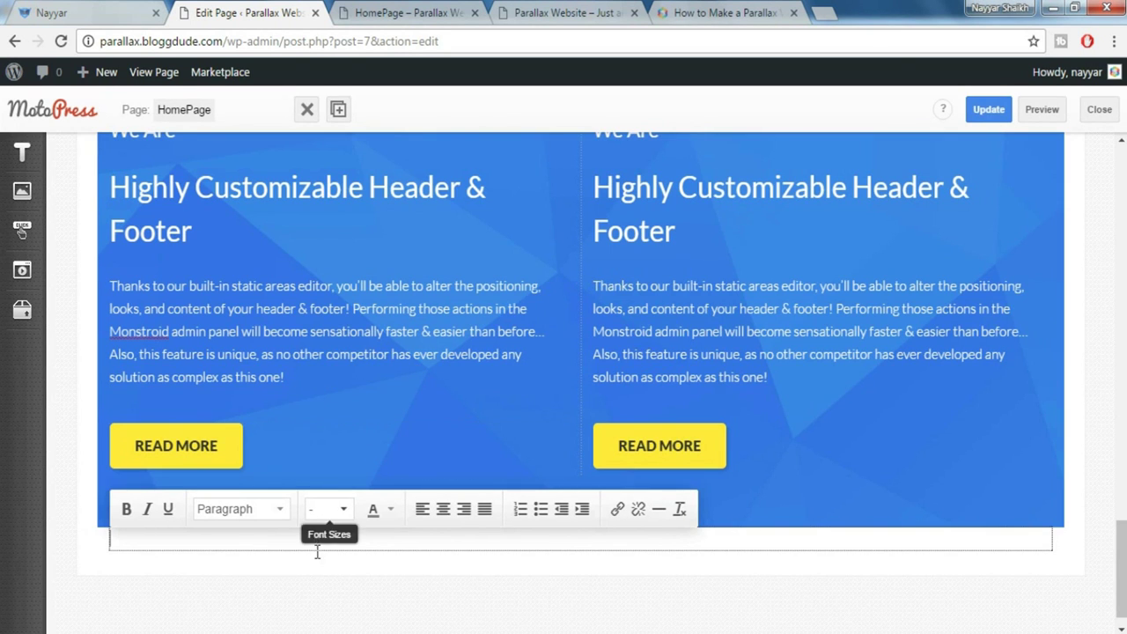
key(ctrl+v)
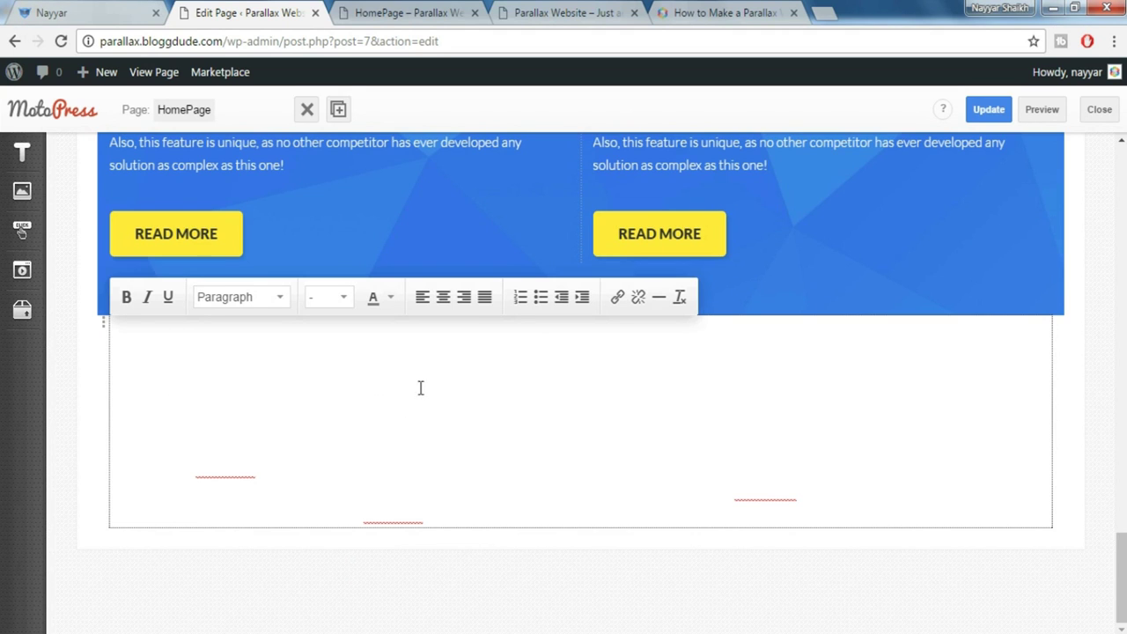
key(ctrl+a)
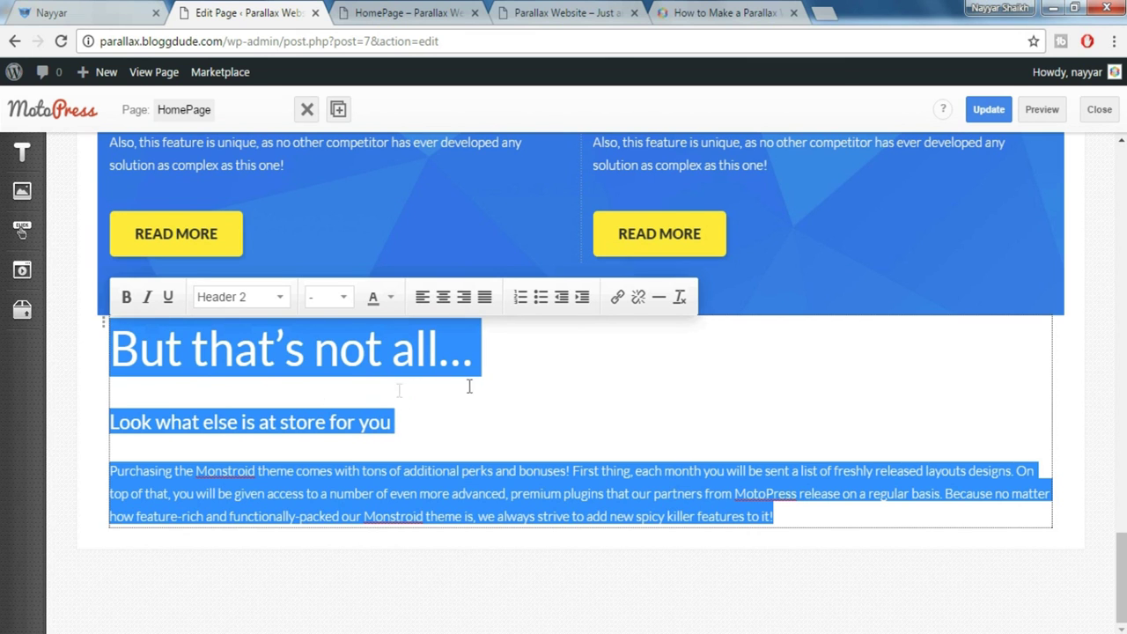
click(36, 13)
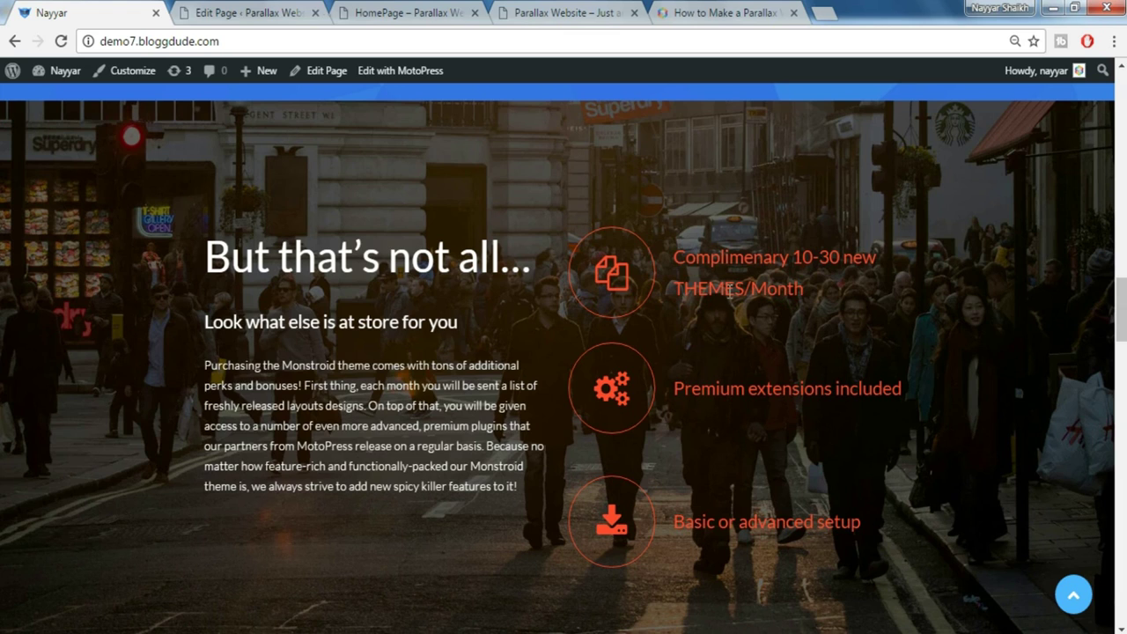
click(225, 10)
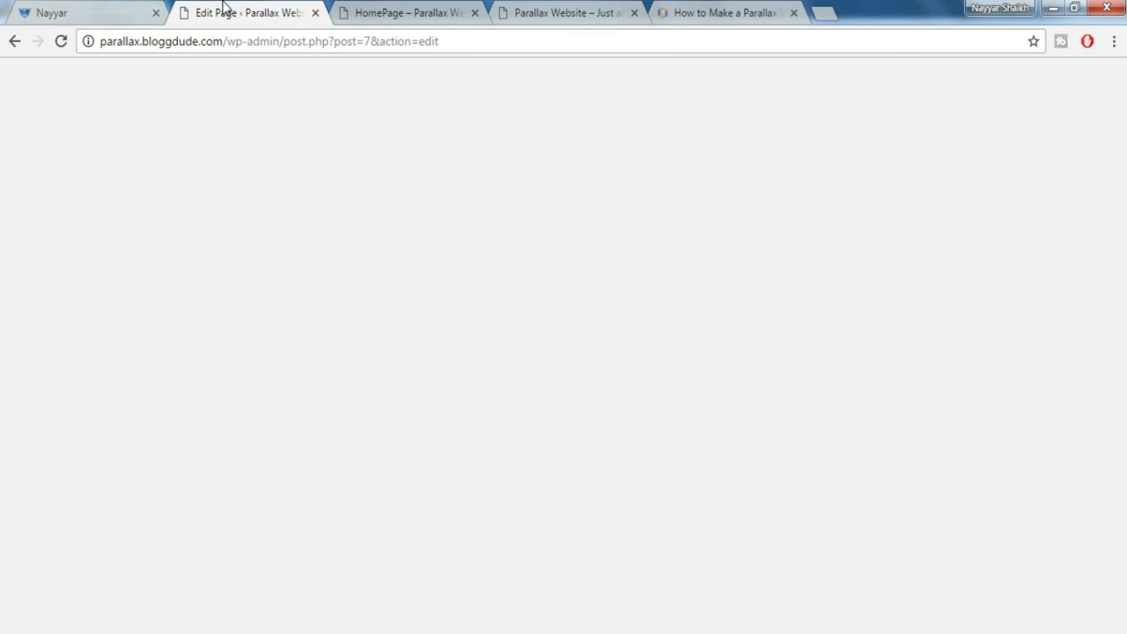
scroll(842, 562, down, 2)
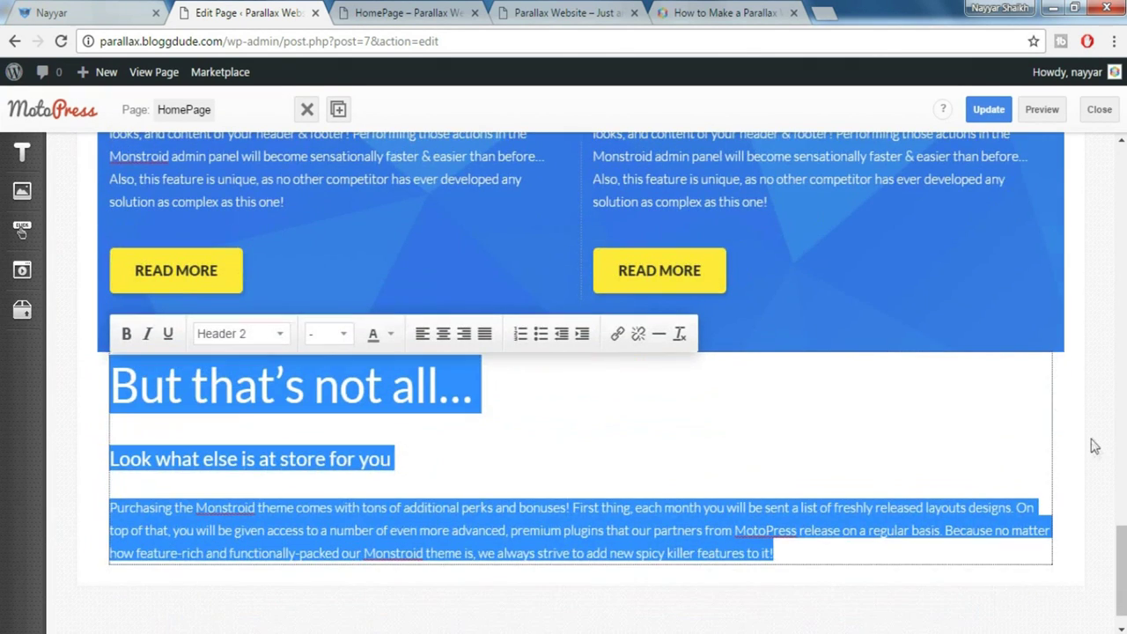
click(1095, 446)
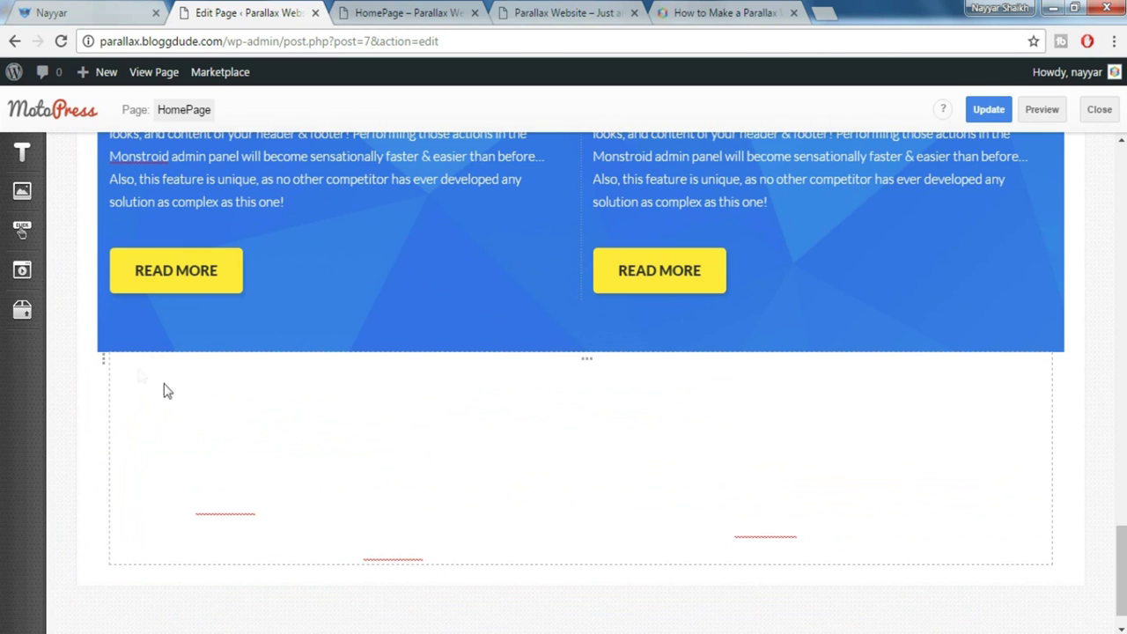
Set the row background to Parallax Image using the street crowd photo
click(103, 368)
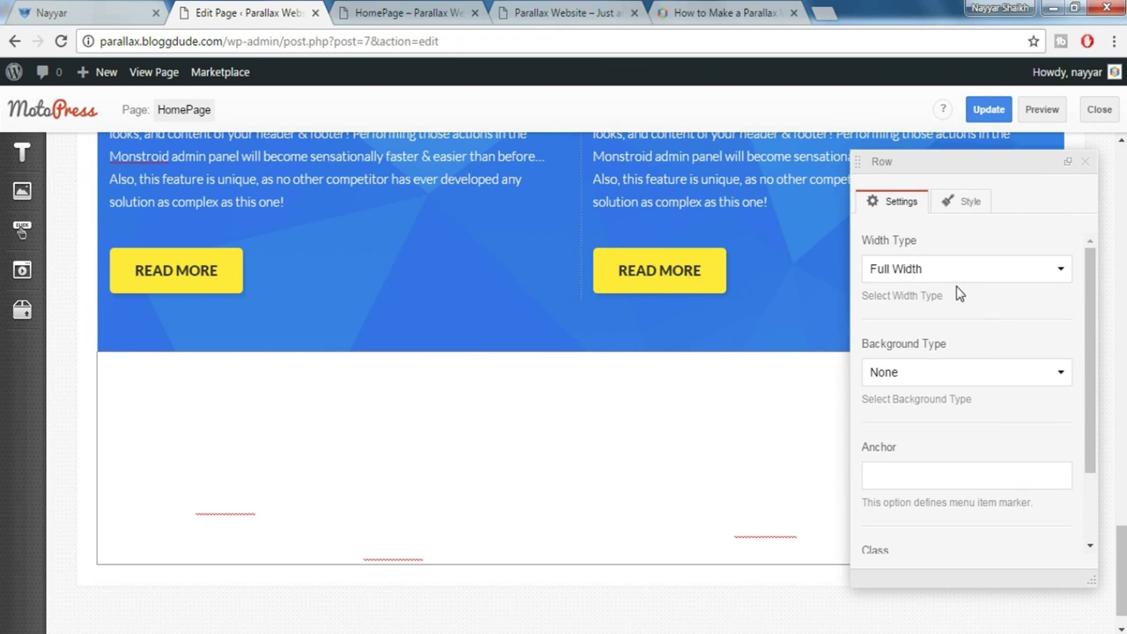
click(993, 379)
click(951, 452)
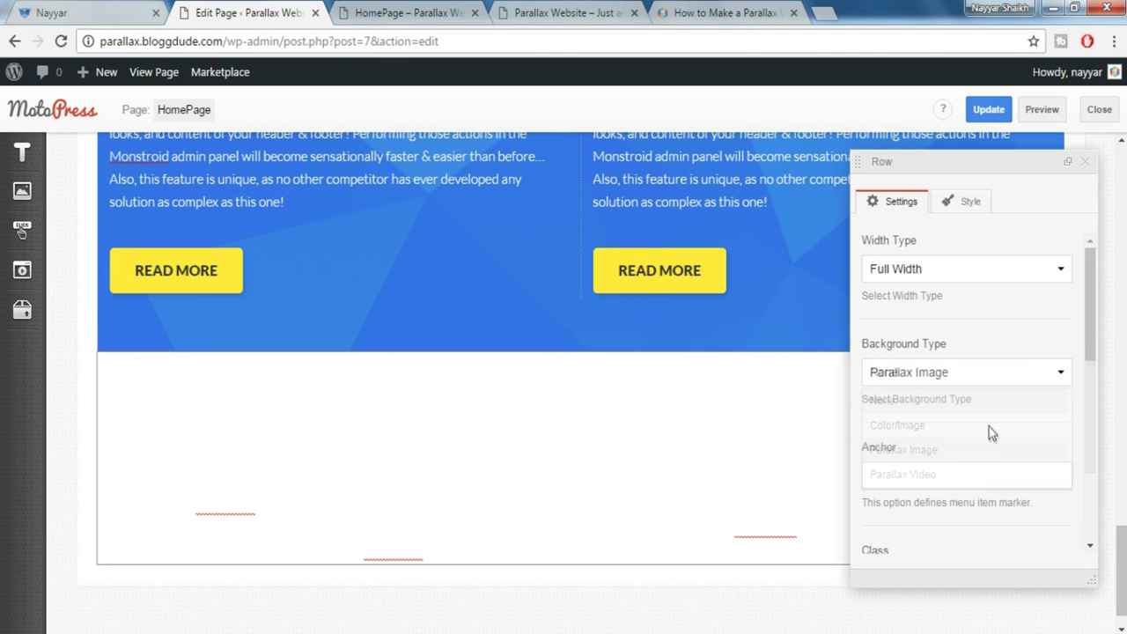
scroll(999, 420, down, 3)
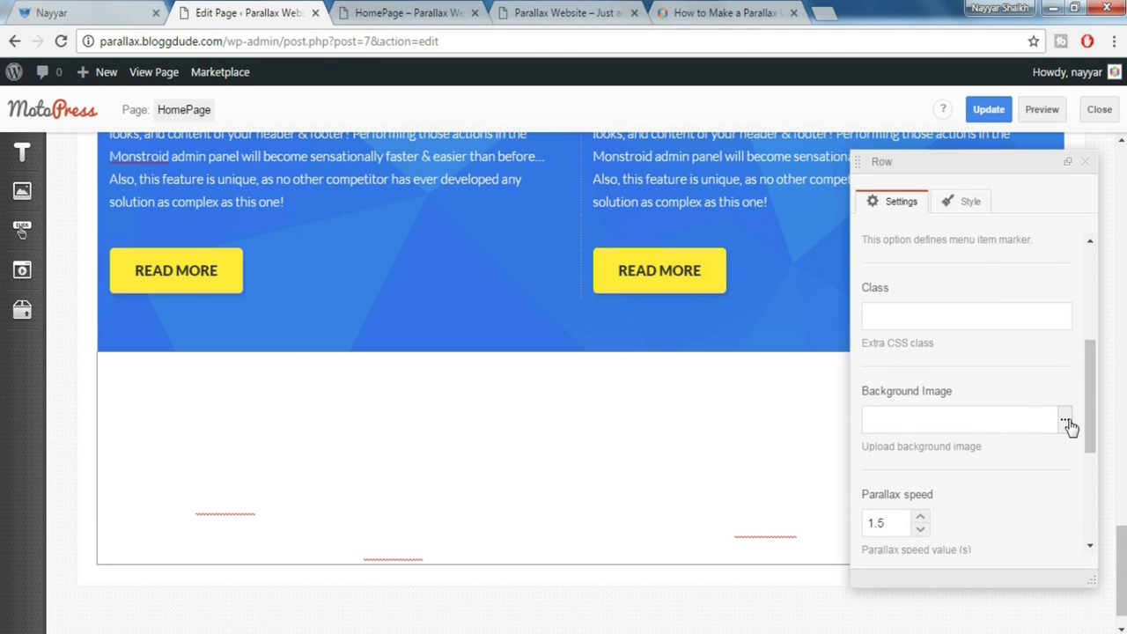
click(1066, 422)
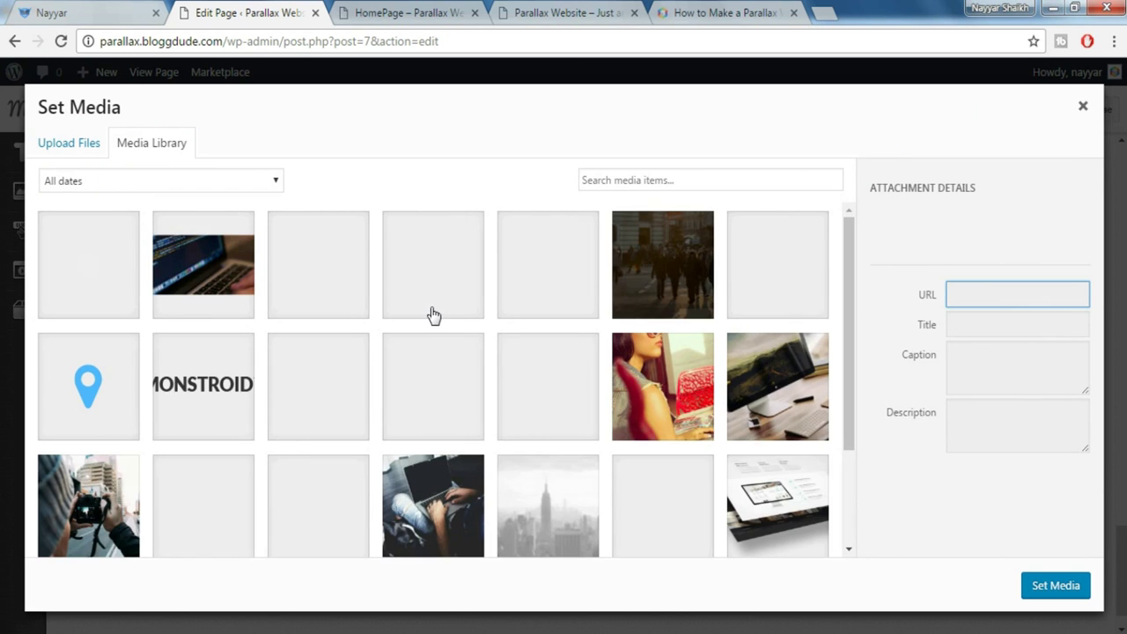
click(620, 293)
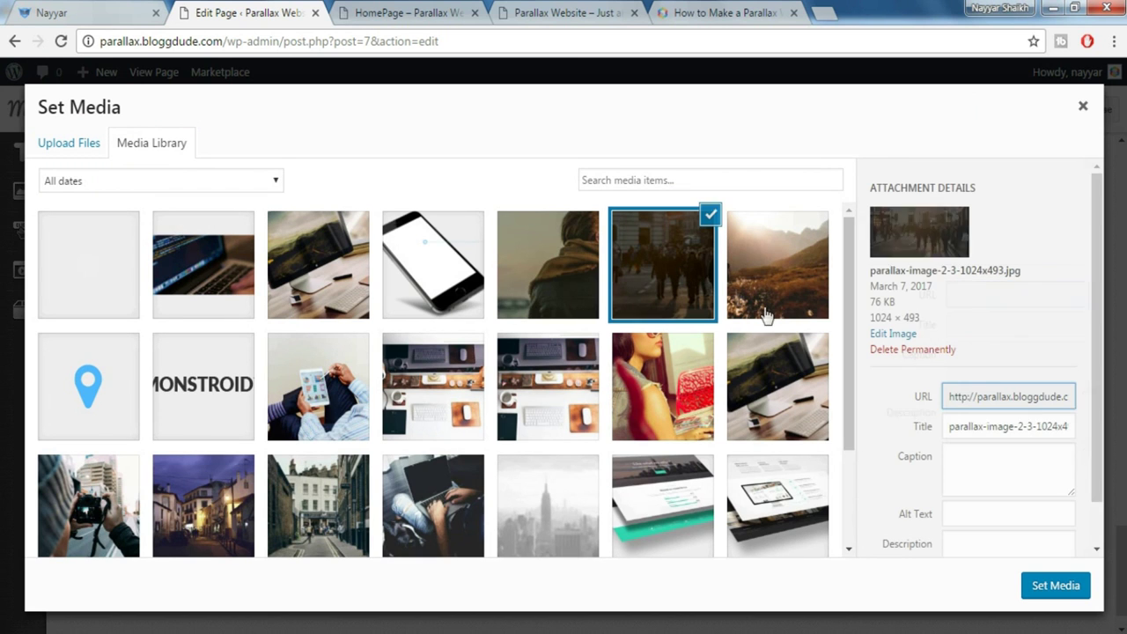
click(1066, 587)
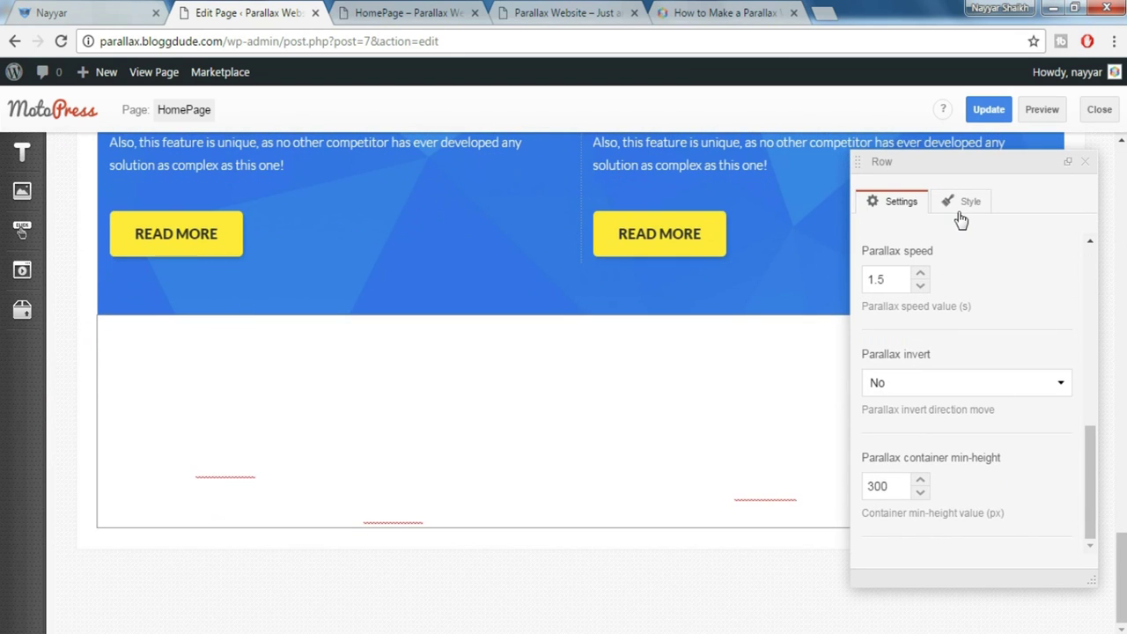
Give the row the 'Padding top 160px' style
click(965, 213)
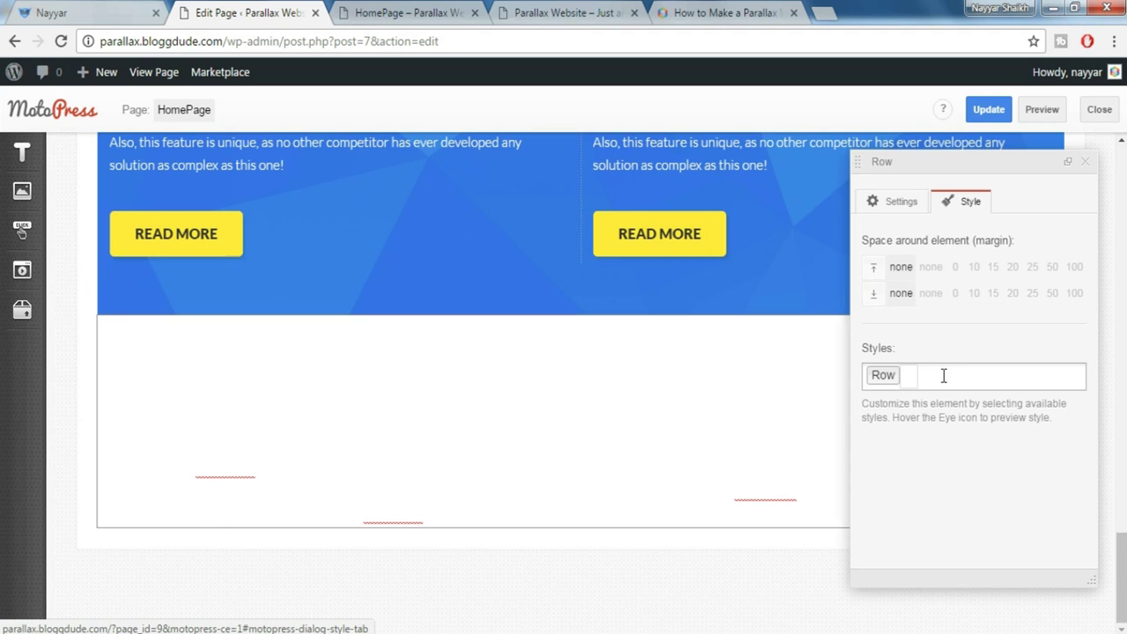
click(943, 376)
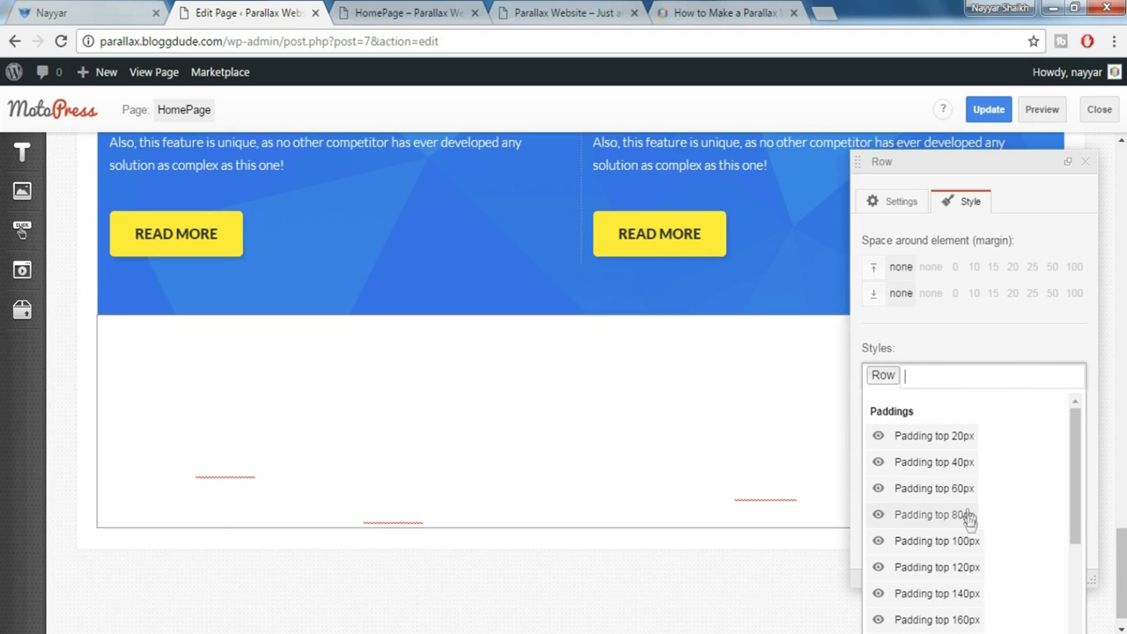
click(975, 616)
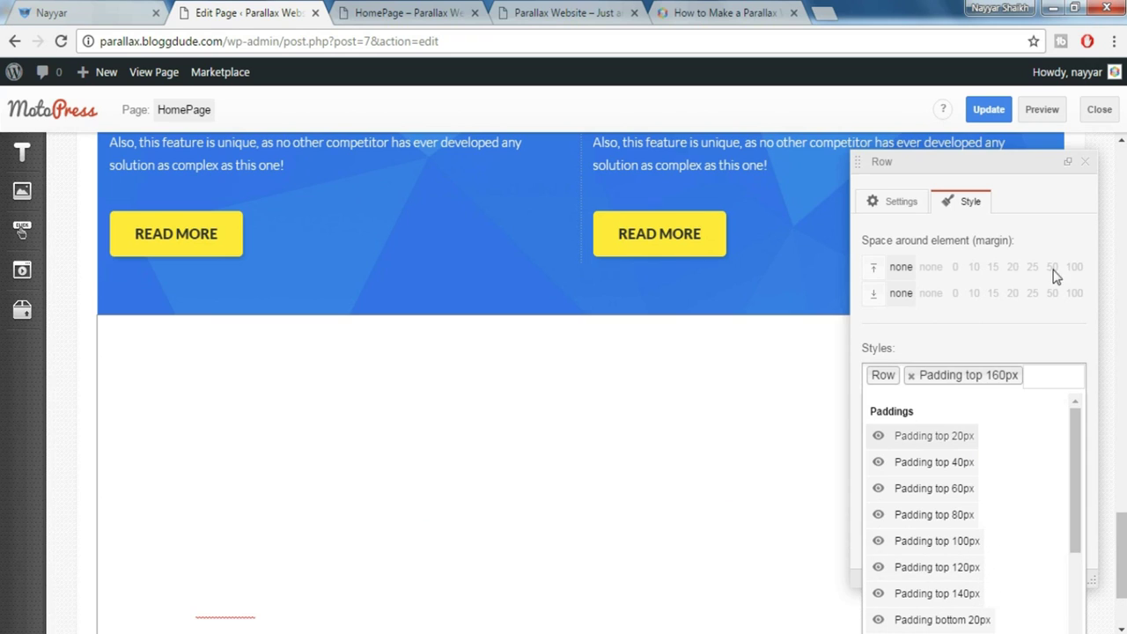
click(1088, 170)
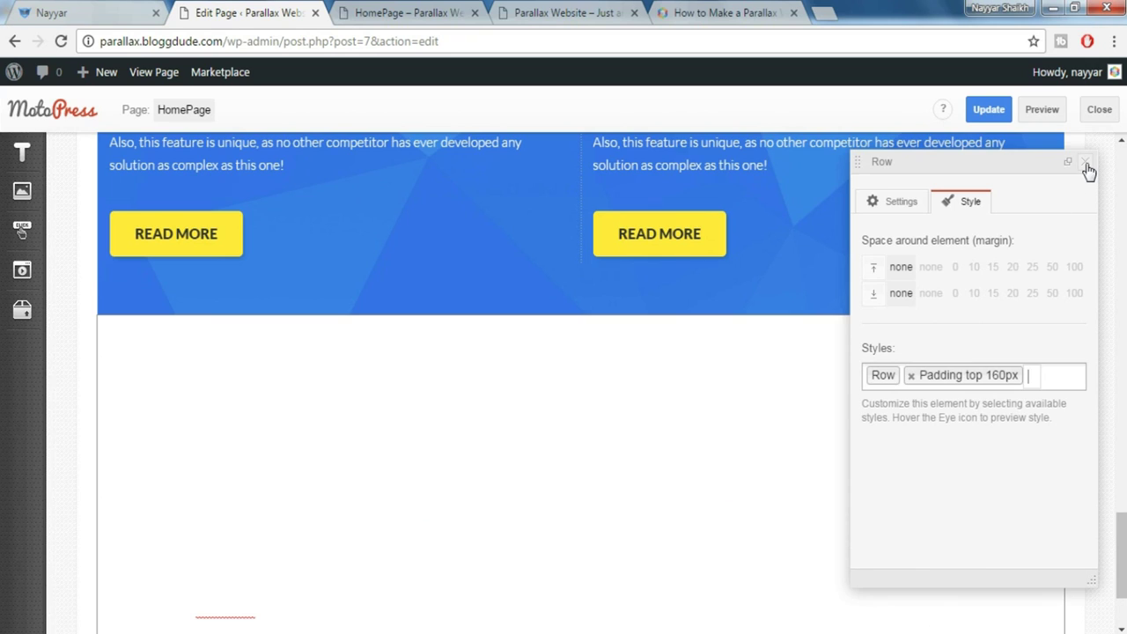
click(1089, 168)
click(1048, 113)
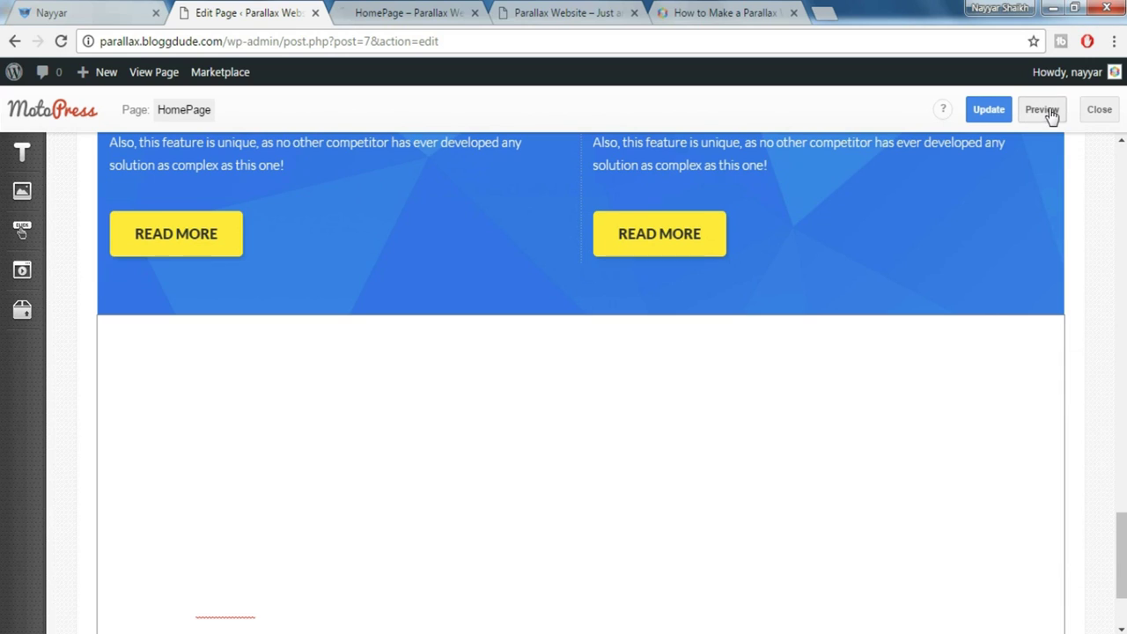
Preview the street-crowd parallax row, then Update the HomePage in the editor
click(430, 11)
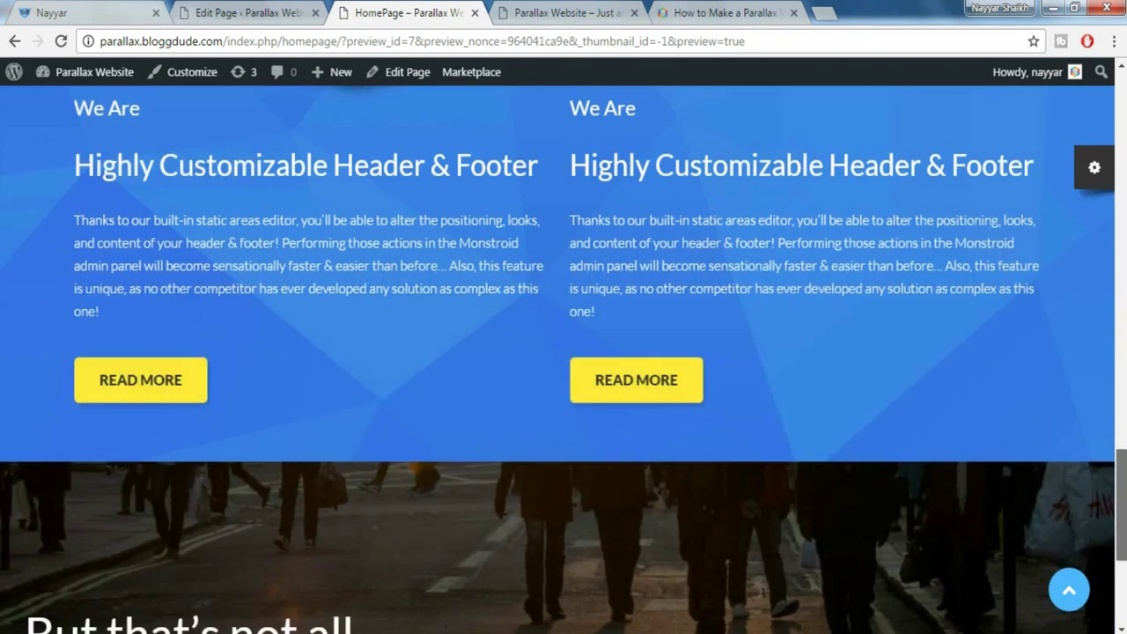
scroll(454, 425, down, 4)
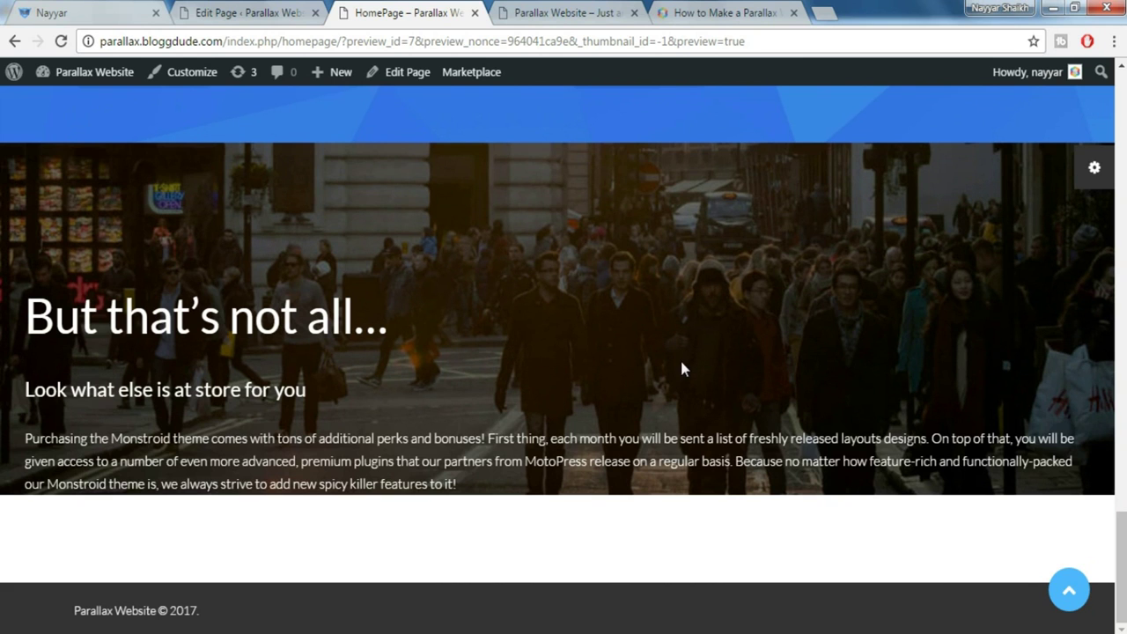
click(269, 12)
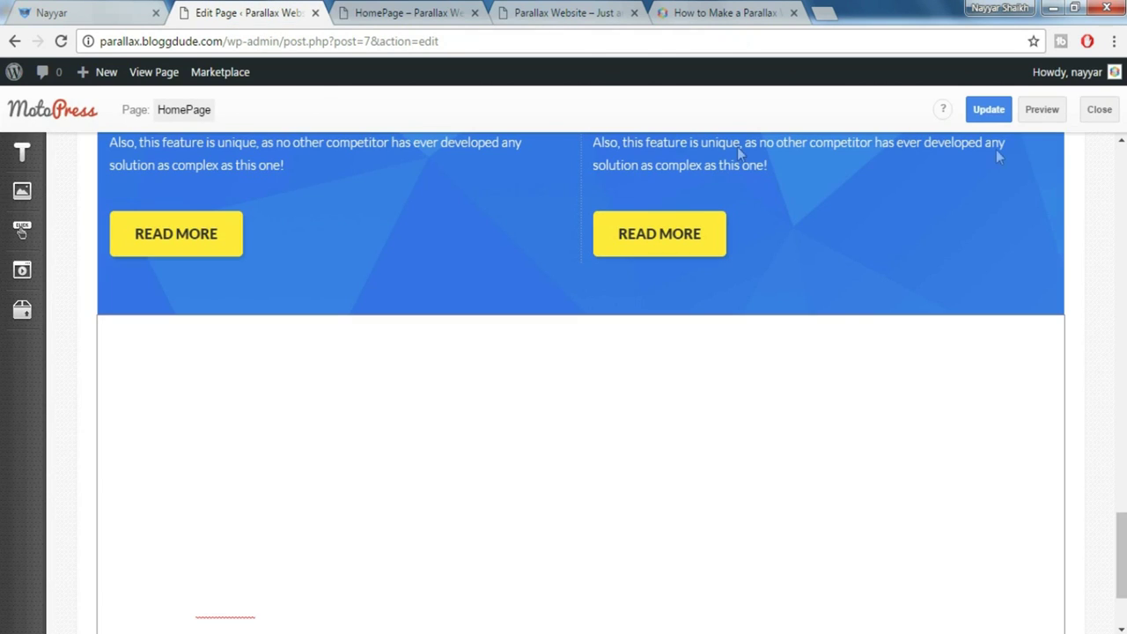
click(1000, 117)
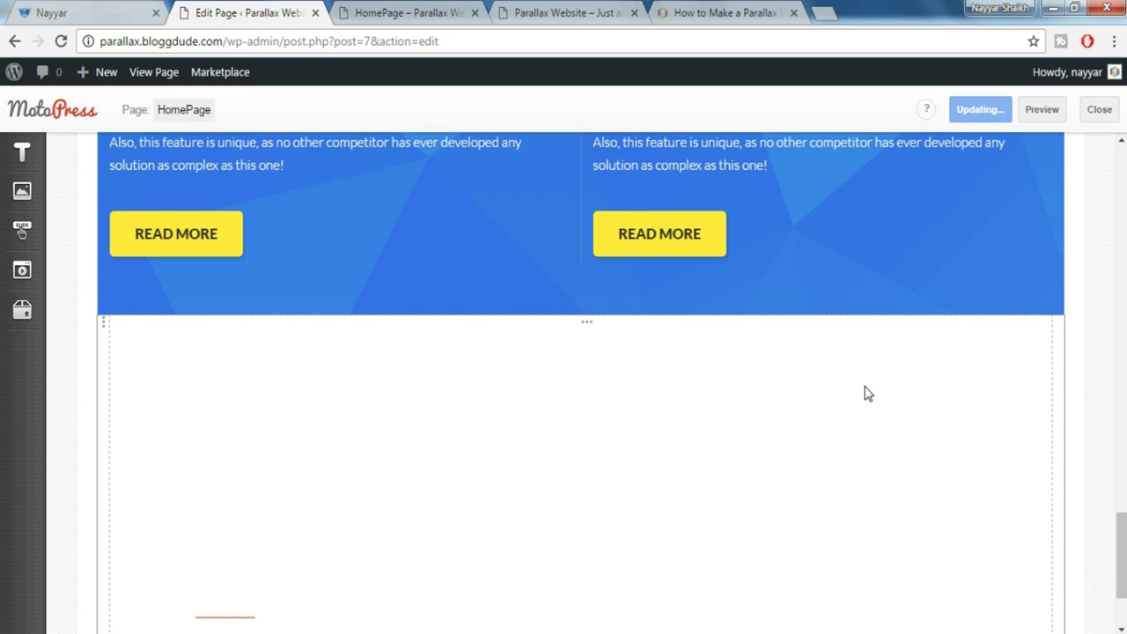
Review the demo's 'But that's not all…' section, then reveal the editor's text elements list
scroll(867, 393, down, 1)
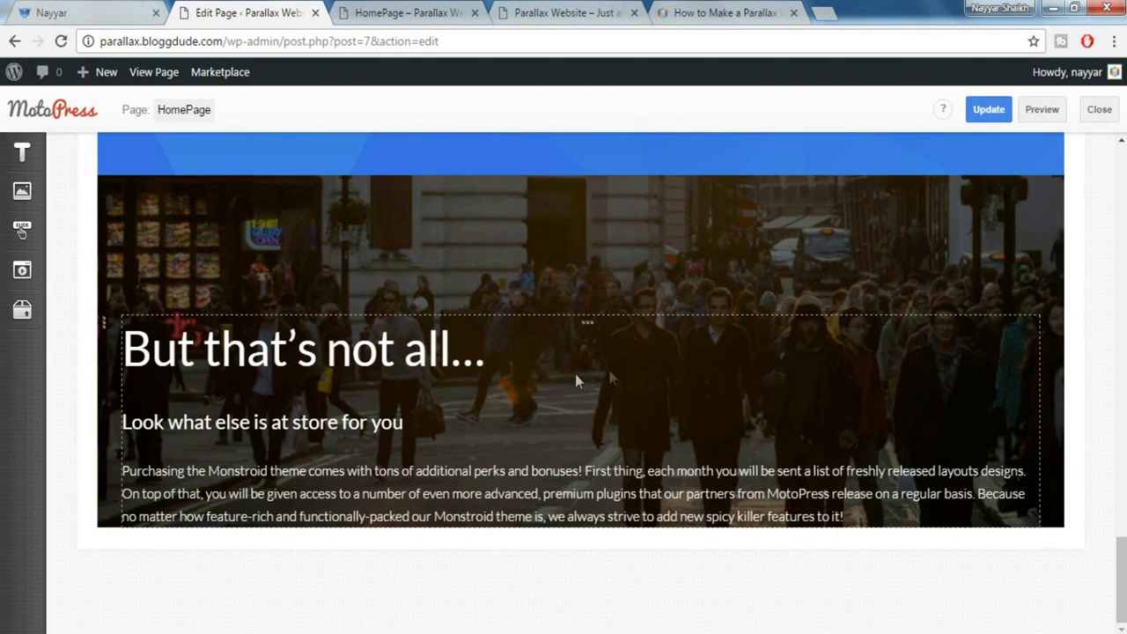
click(107, 11)
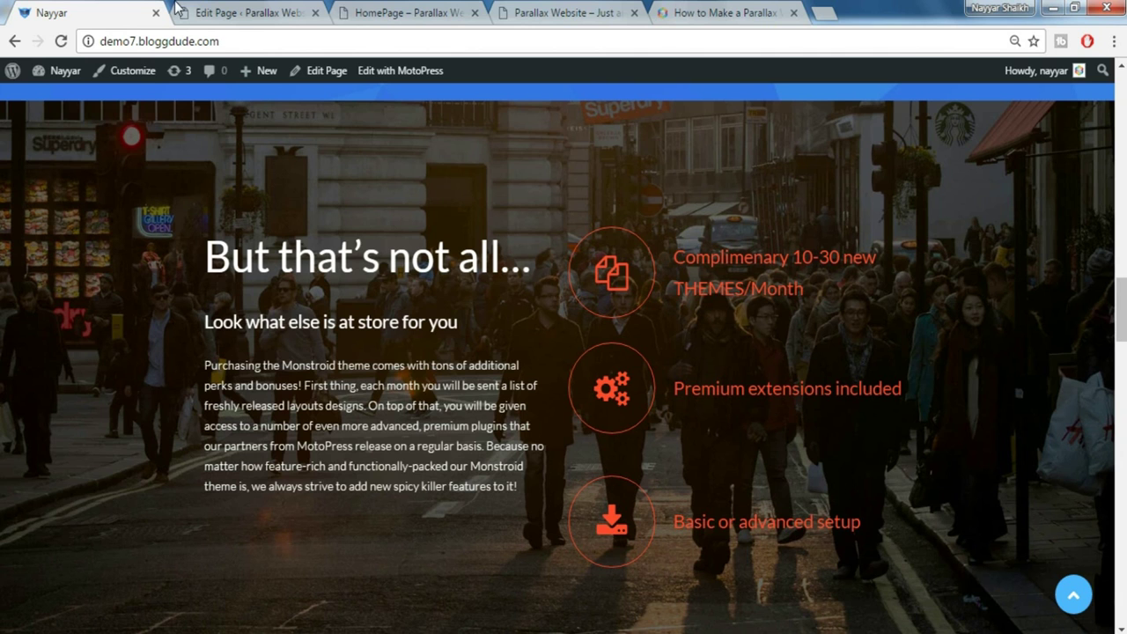
click(202, 9)
mouse_move(22, 153)
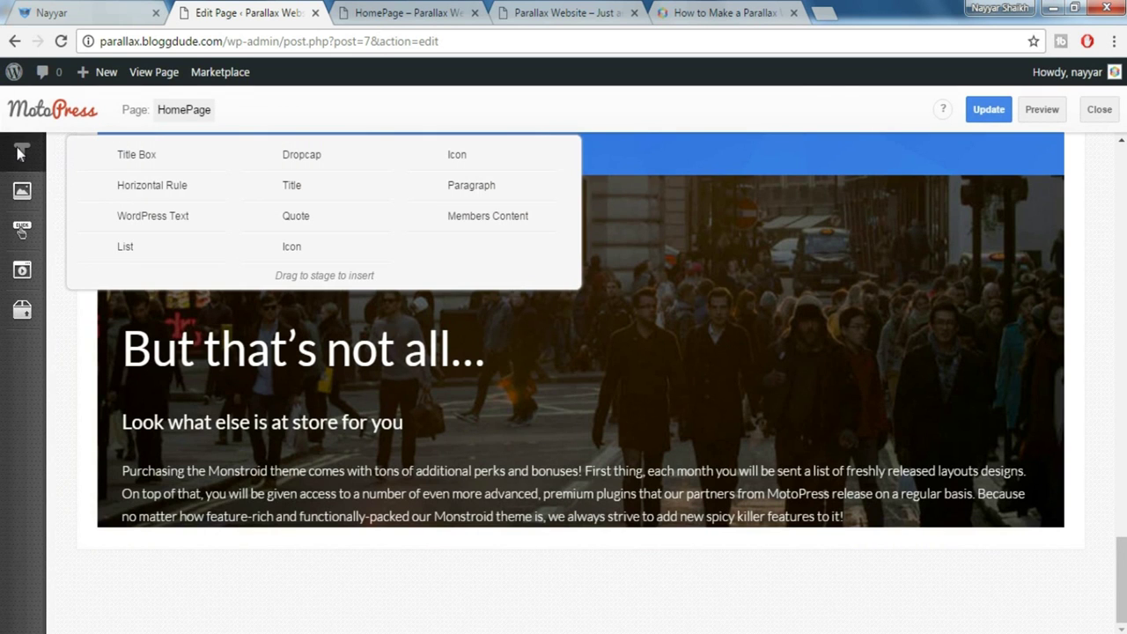
Drop a WordPress Text element onto the stage and bring up its shortcode chooser
drag(165, 216, 1051, 475)
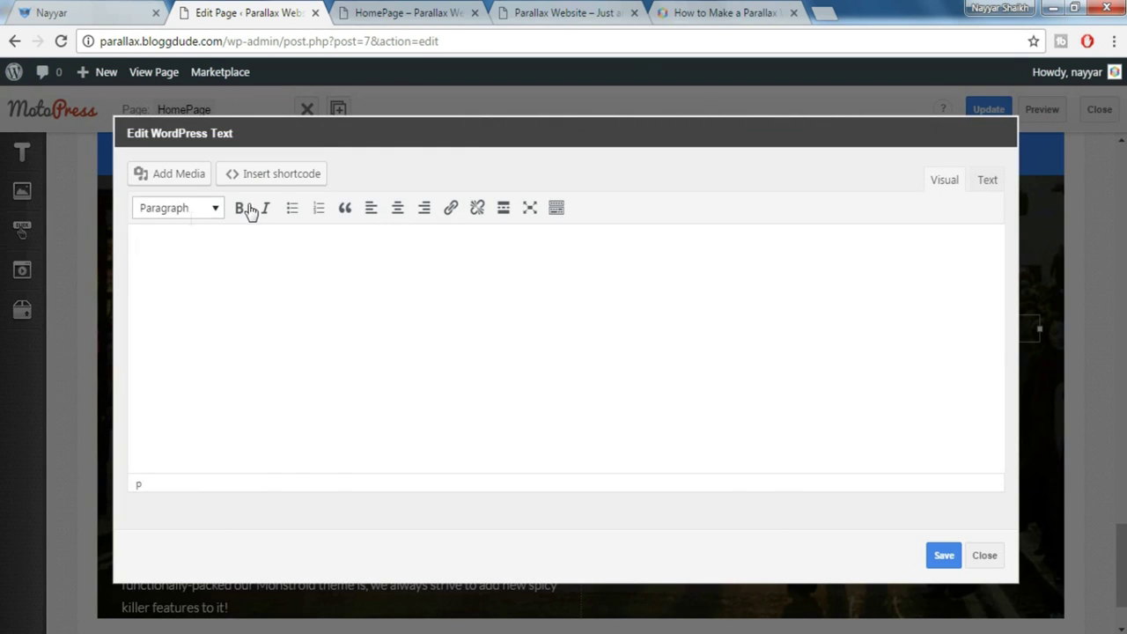
click(129, 9)
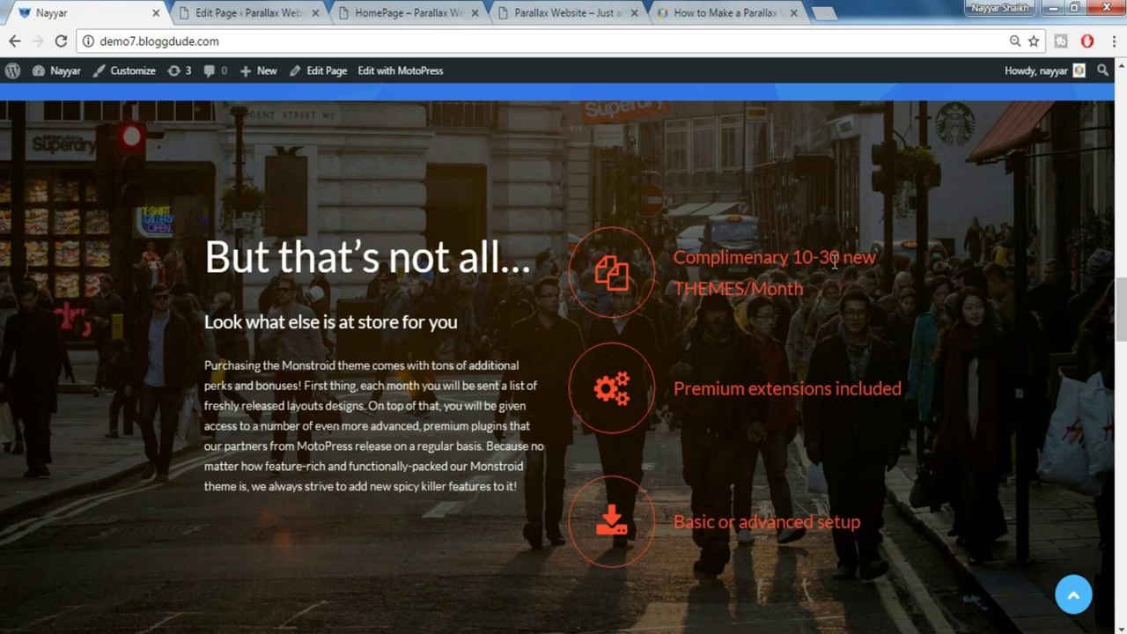
key(ctrl+Tab)
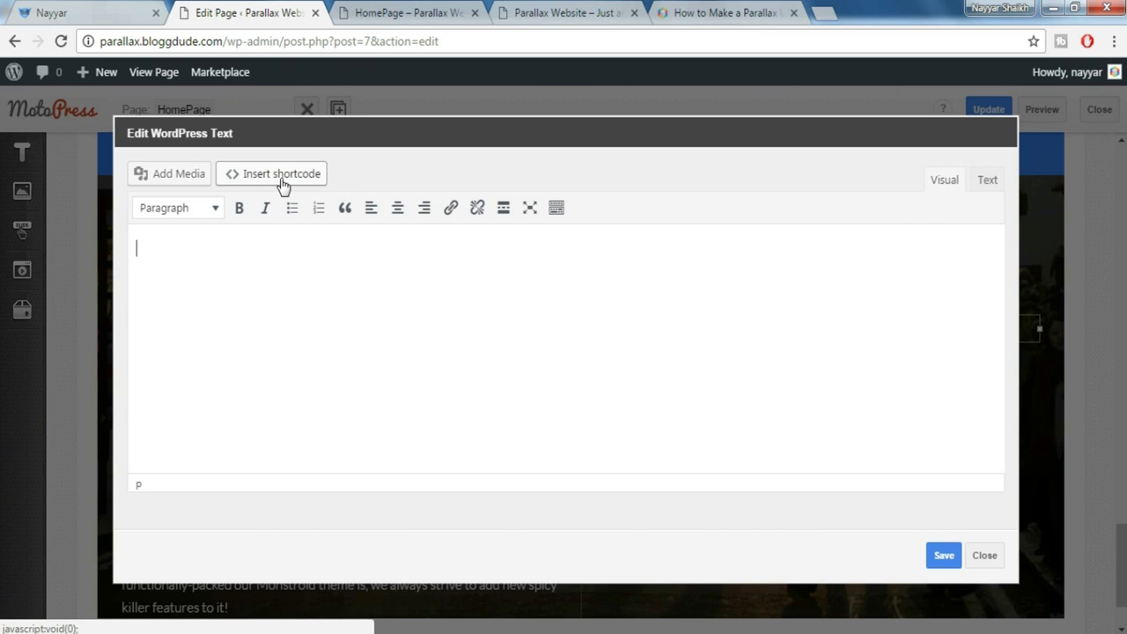
click(280, 176)
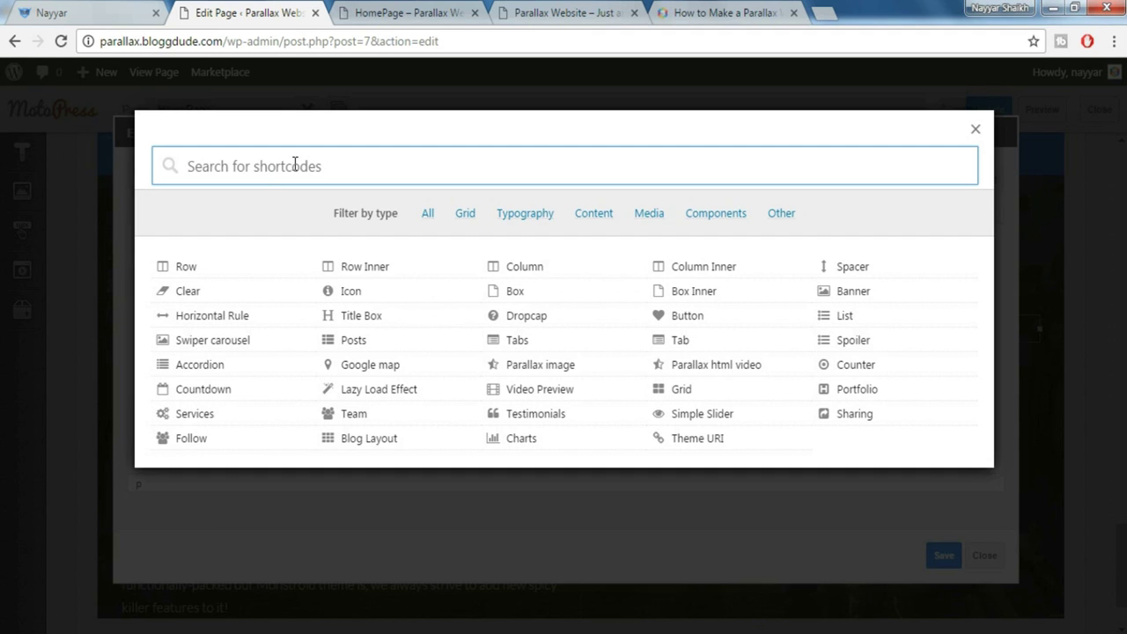
Insert a Box shortcode with the Vertical align preset into the text
text(box)
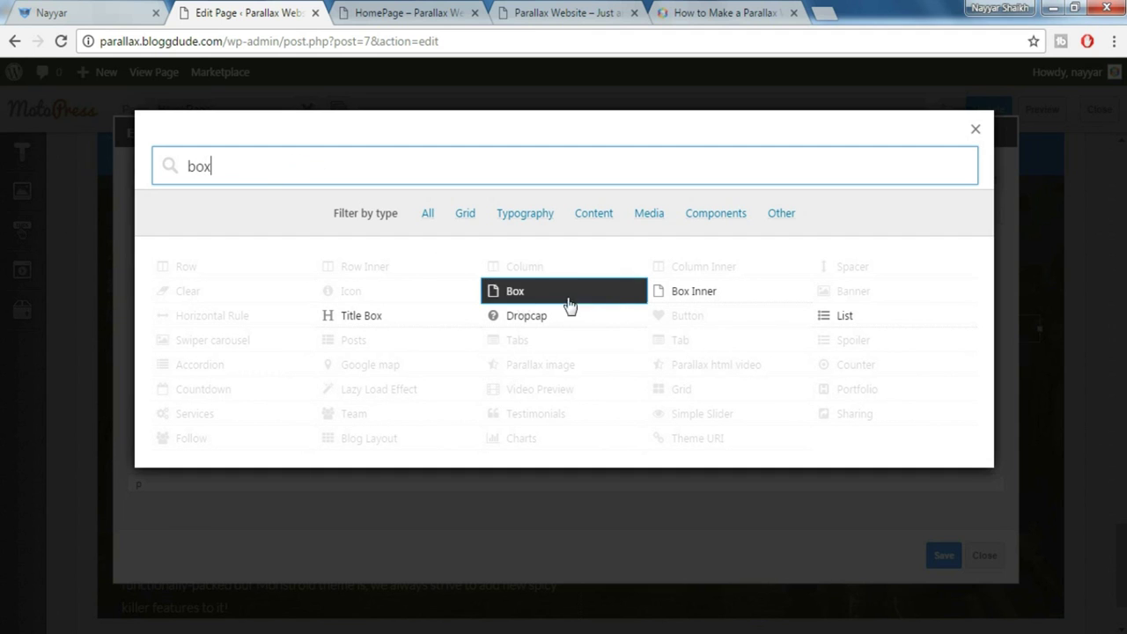
click(520, 298)
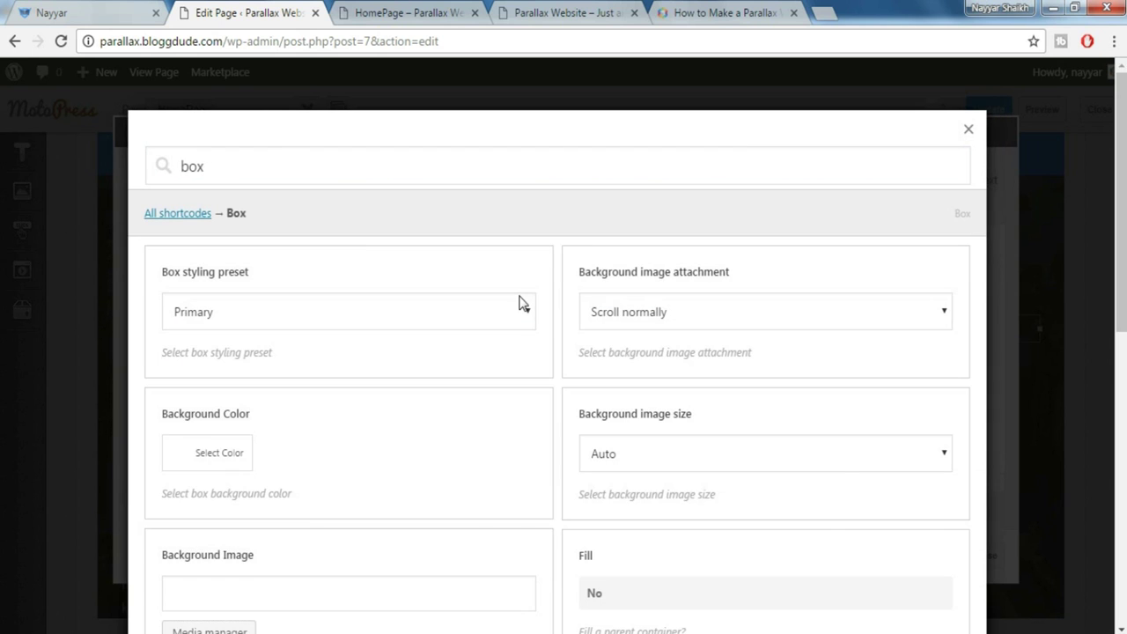
click(327, 313)
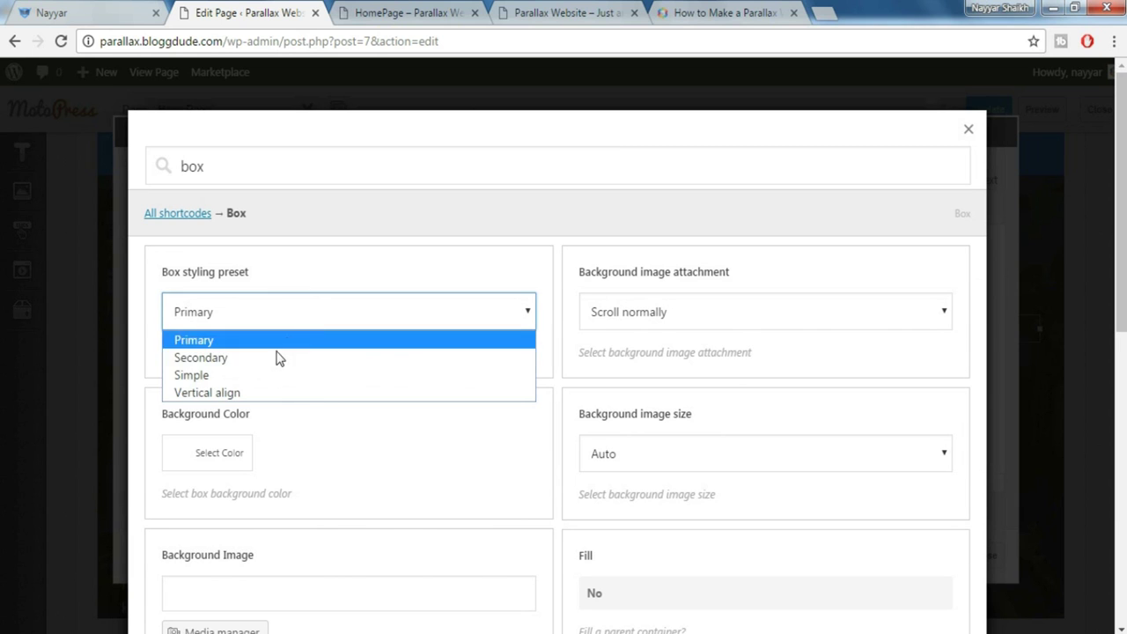
click(255, 398)
scroll(669, 340, down, 5)
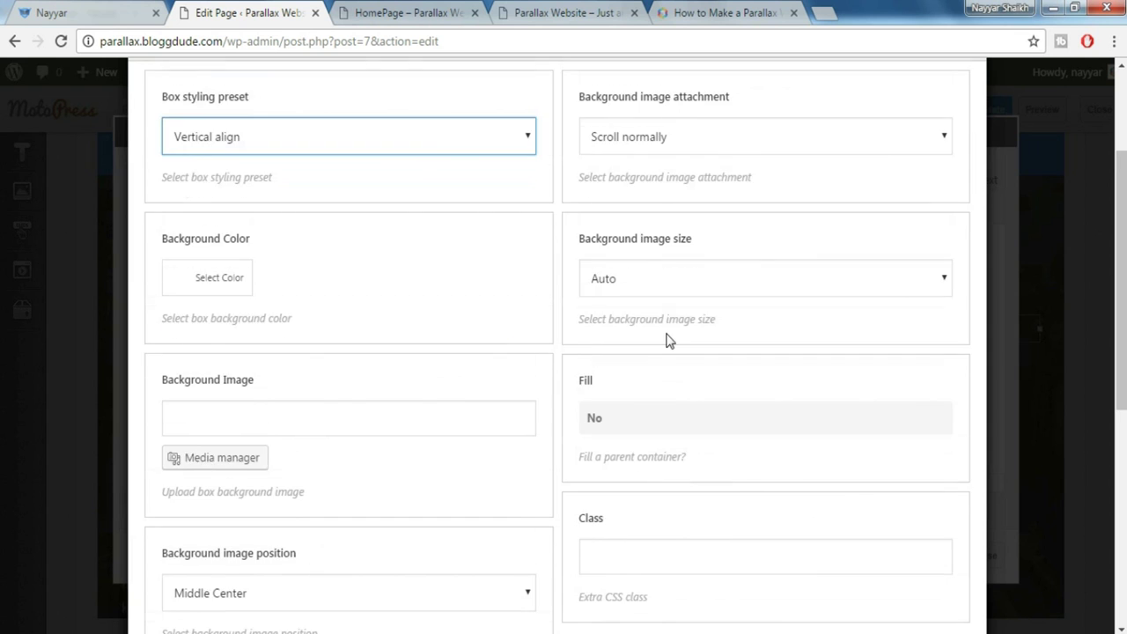
scroll(481, 463, down, 3)
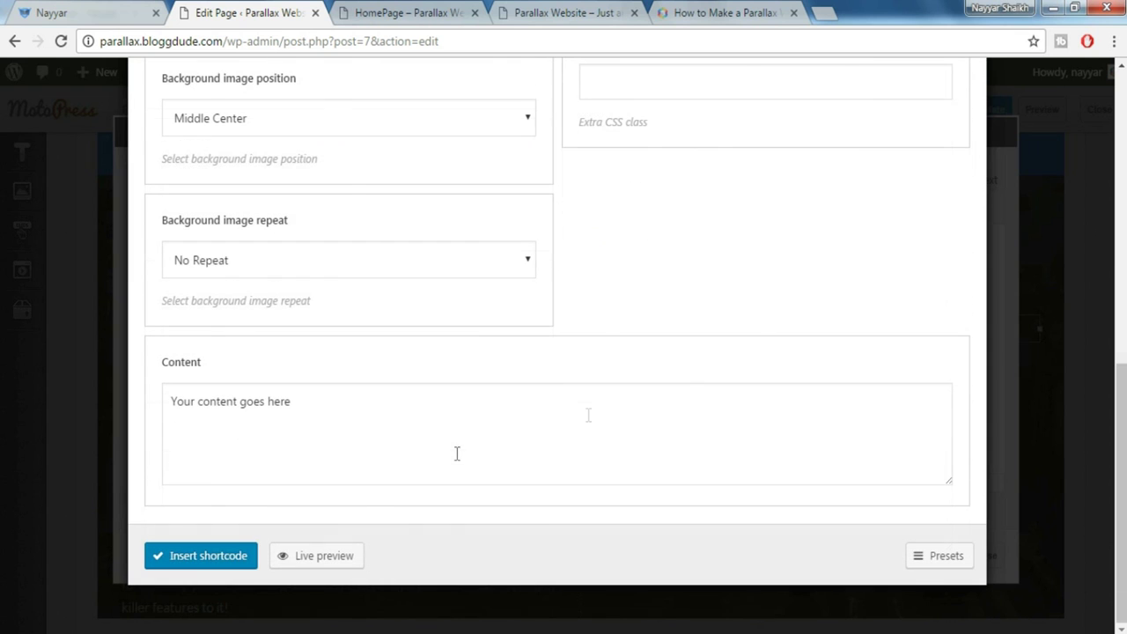
click(217, 562)
Delete the Box placeholder text, leaving two blank lines between its tags
drag(354, 249, 489, 247)
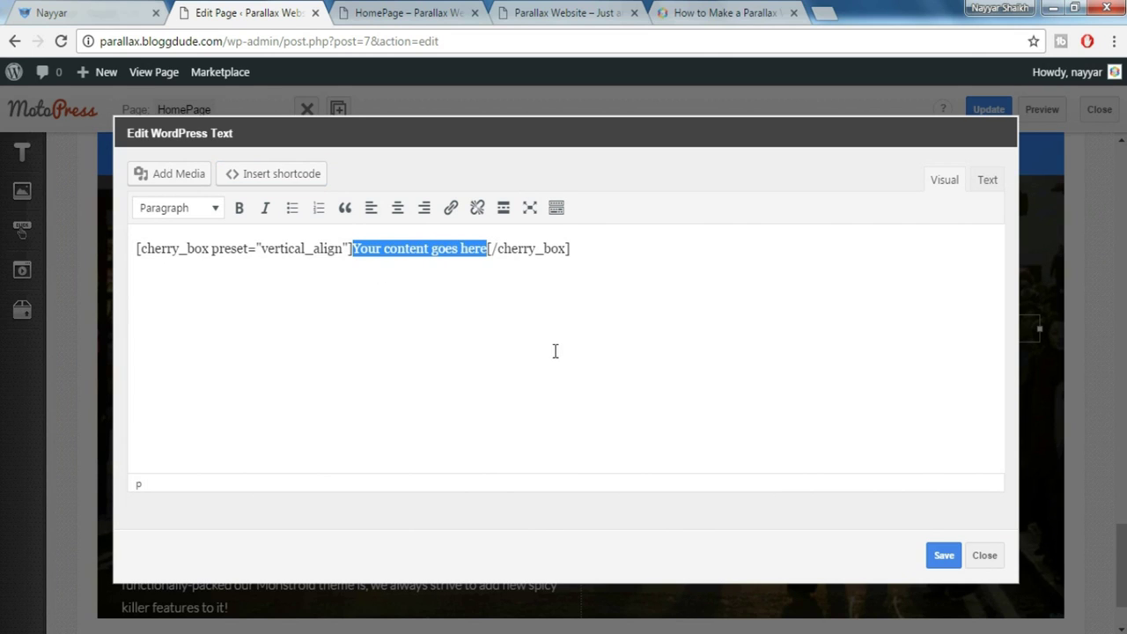
key(BackSpace)
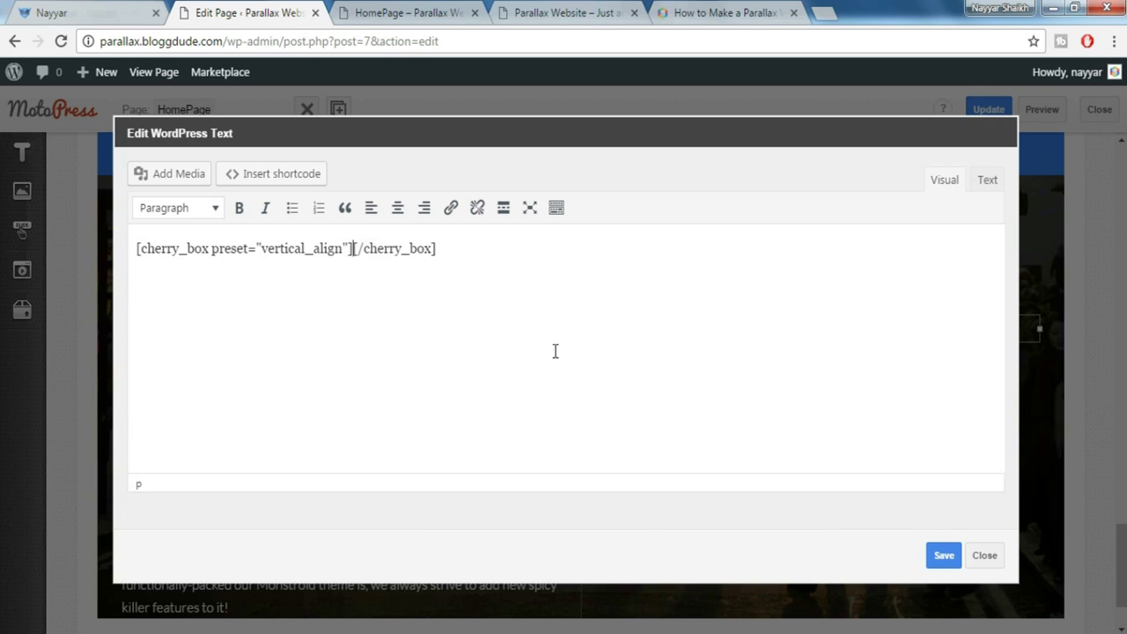
key(Return)
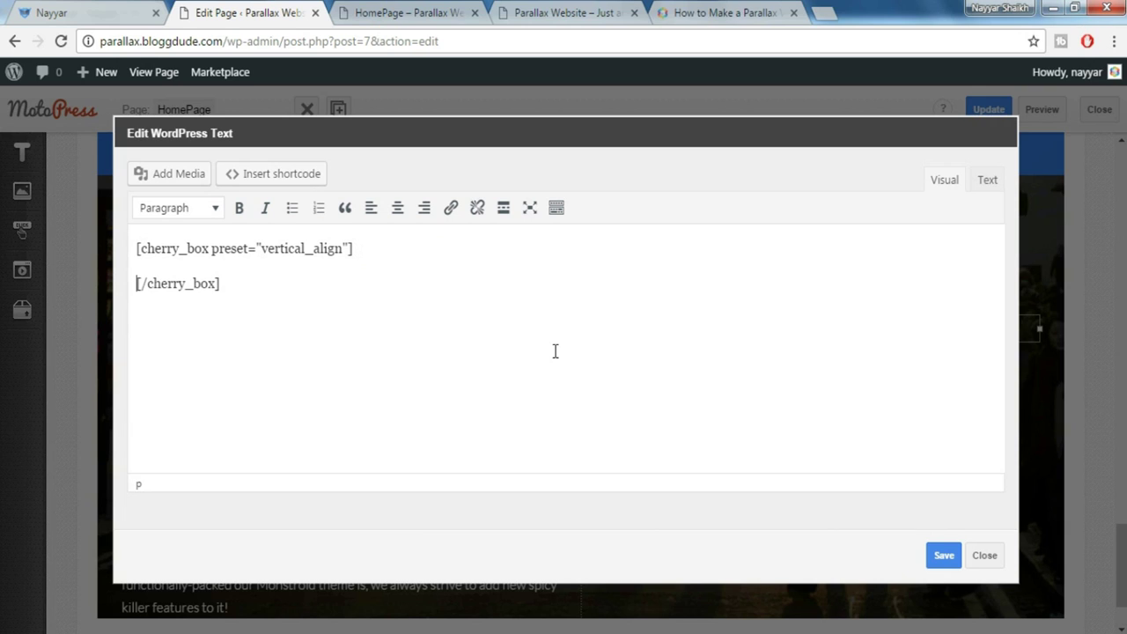
key(Return)
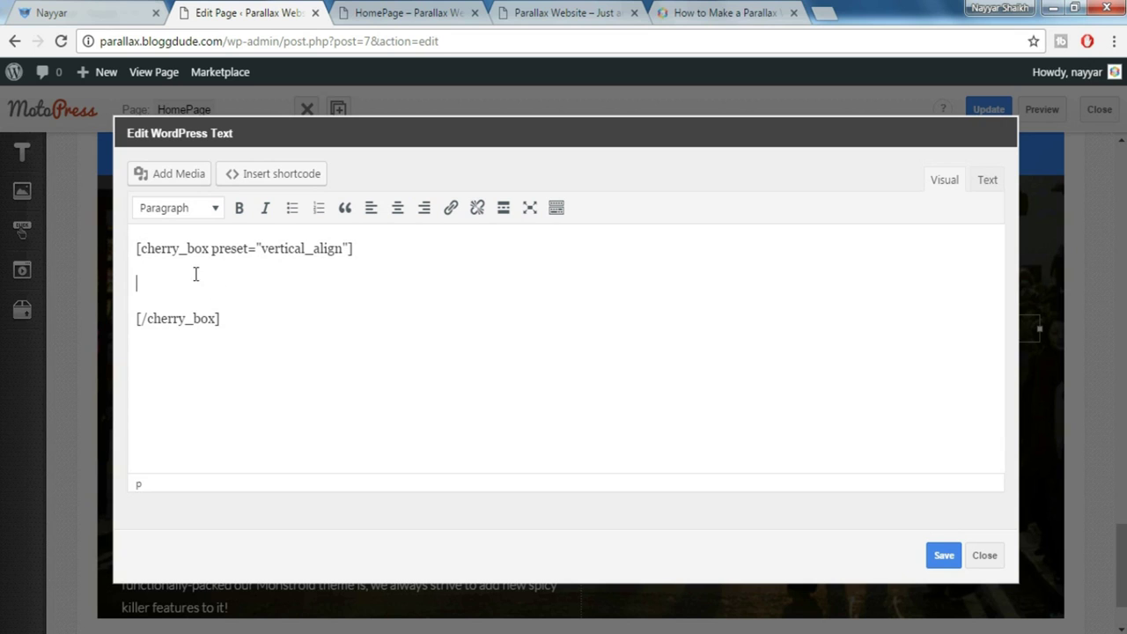
click(298, 180)
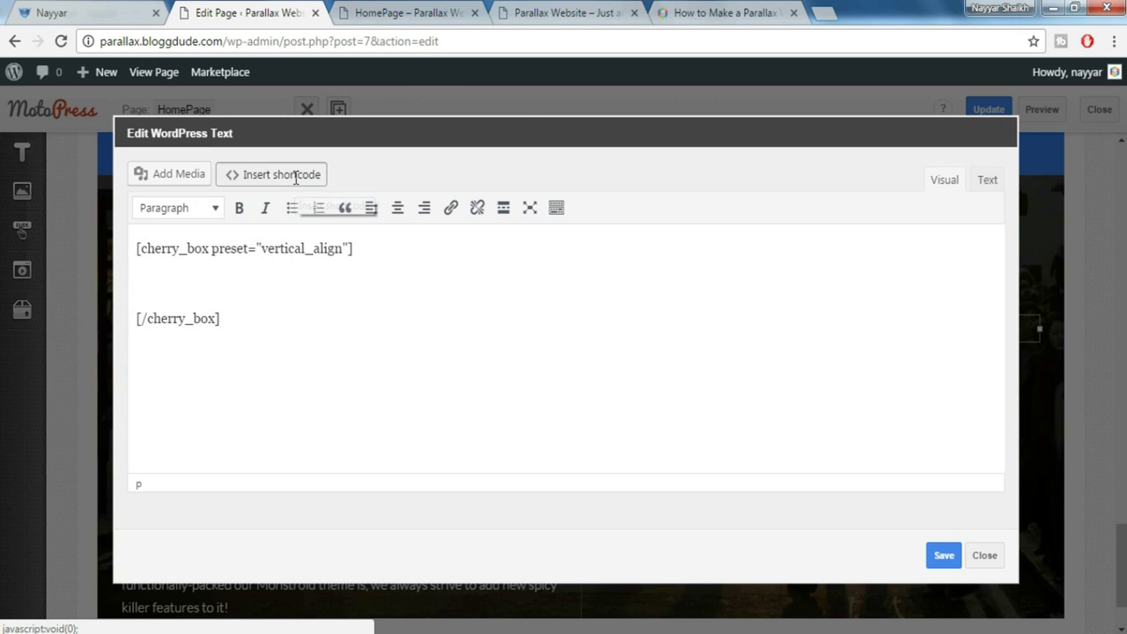
click(94, 11)
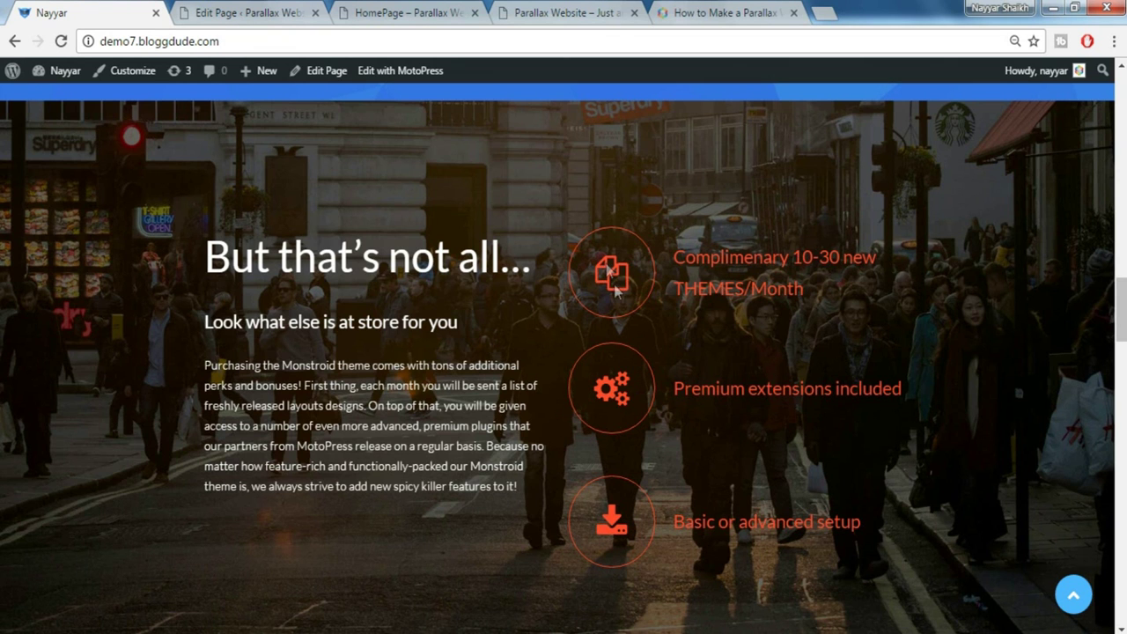
Choose the Icon shortcode and pick the fa fa-copy icon by searching 'copy'
click(247, 12)
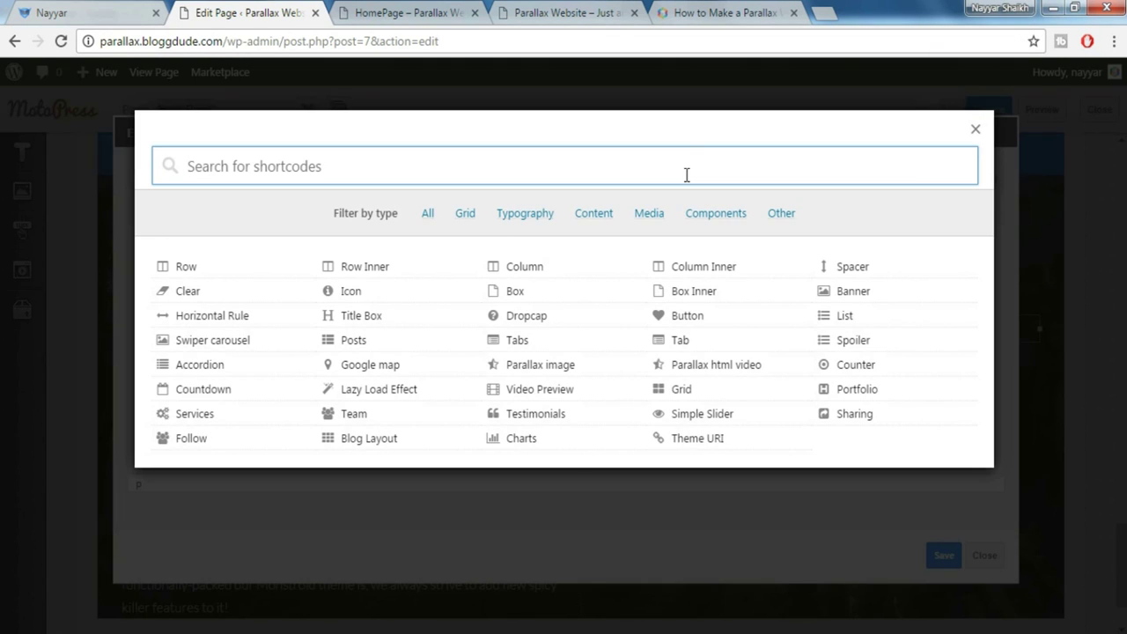
text(icon)
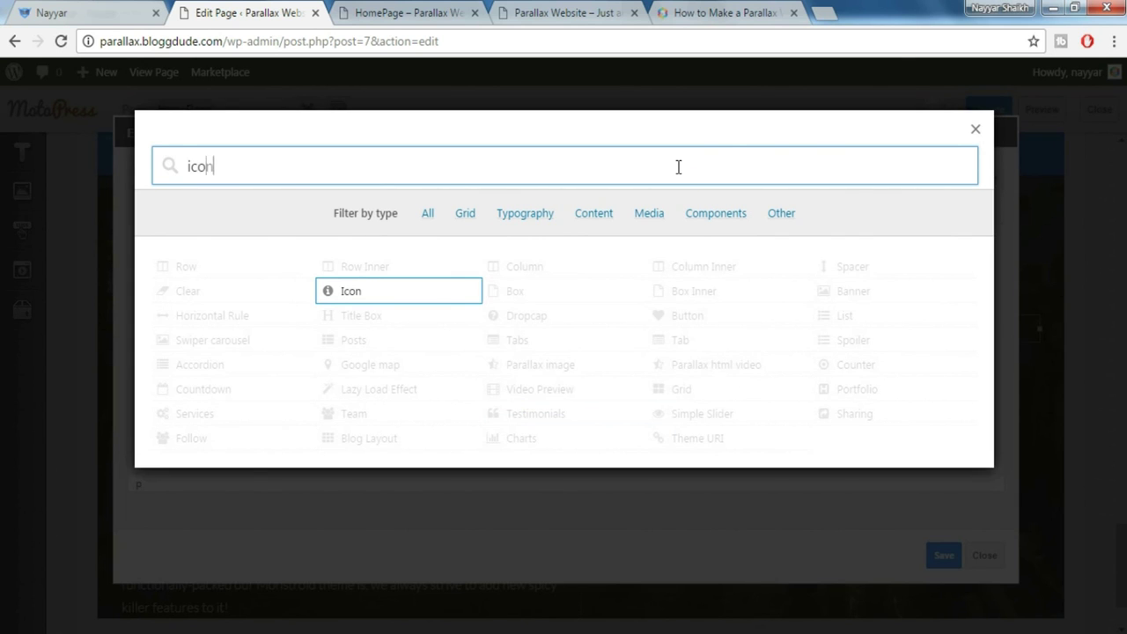
click(408, 297)
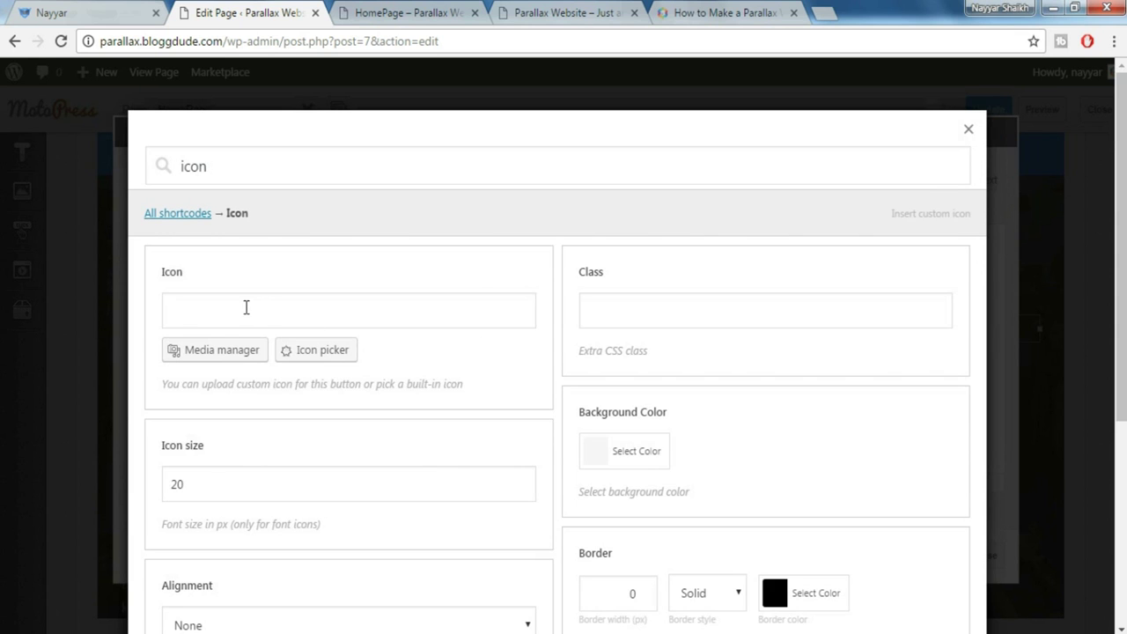
click(318, 357)
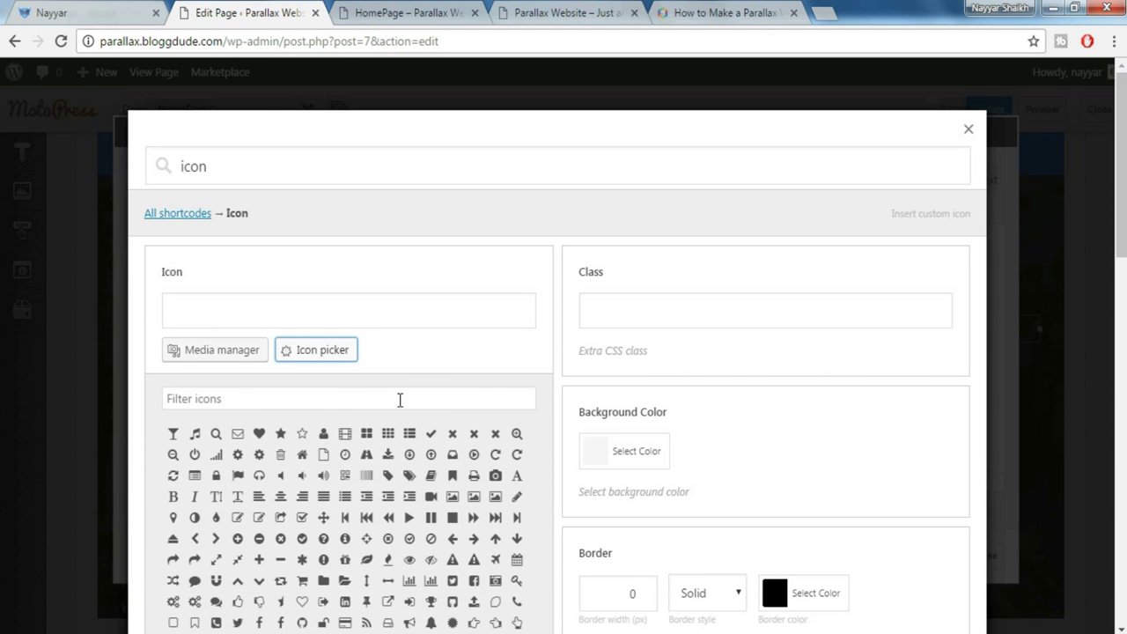
click(377, 401)
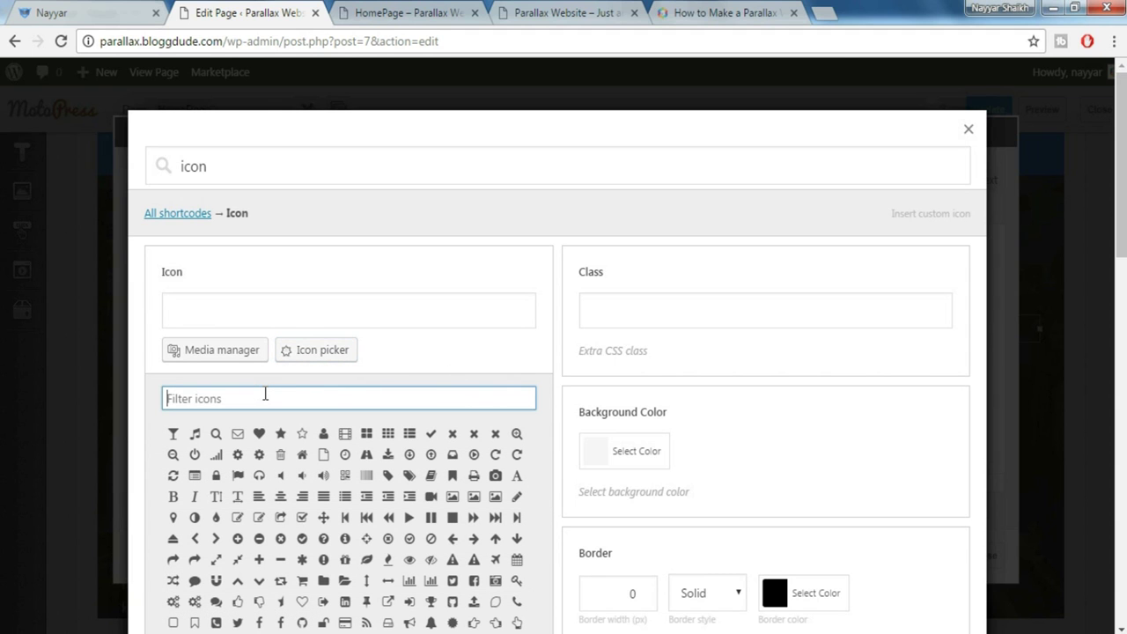
text(copy)
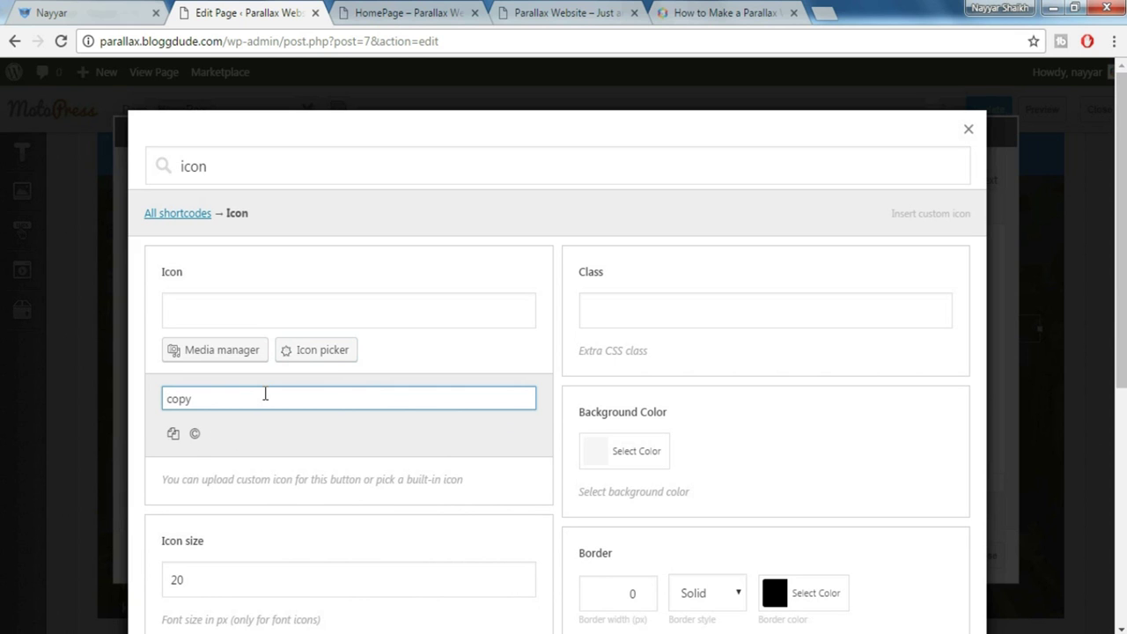
click(176, 436)
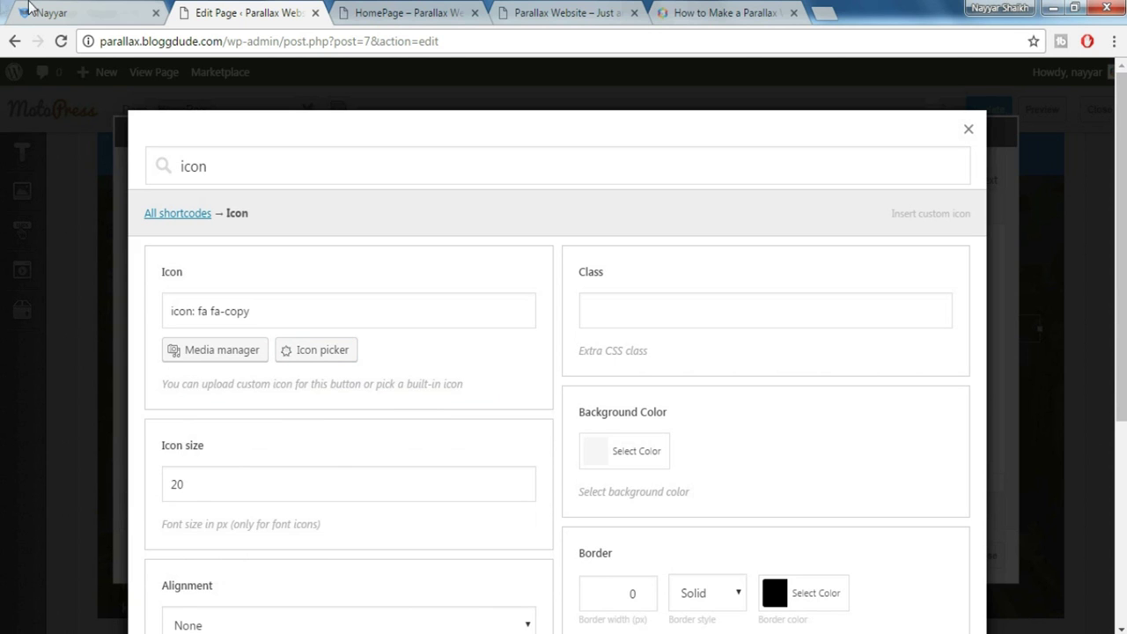
click(31, 9)
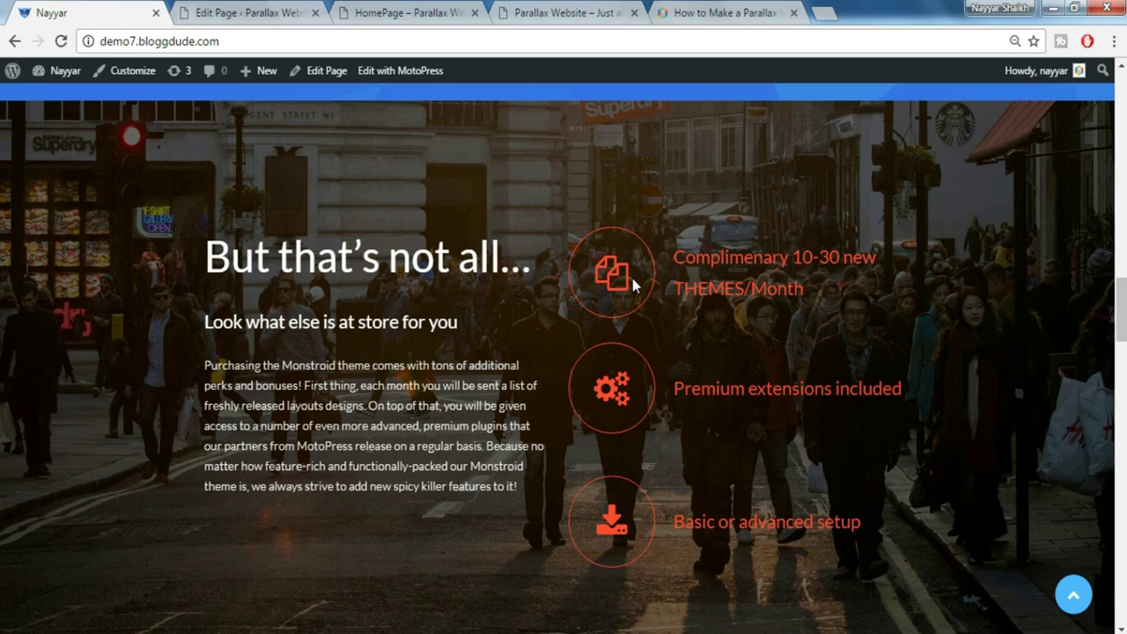
click(260, 11)
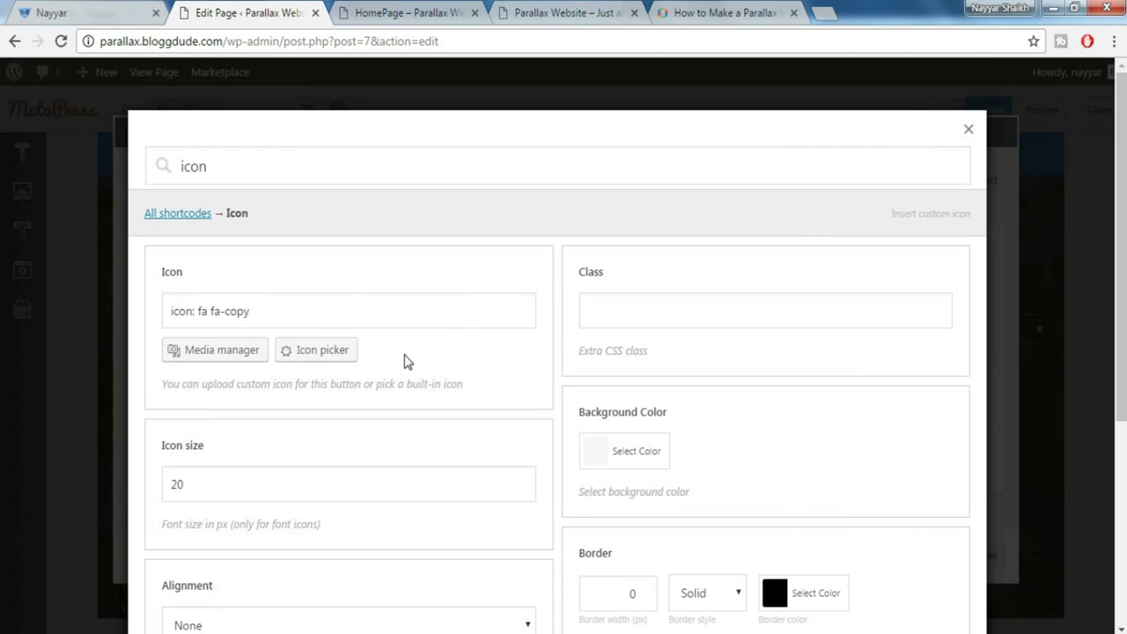
Change the icon size to 44 and set its alignment to Left
scroll(407, 361, down, 1)
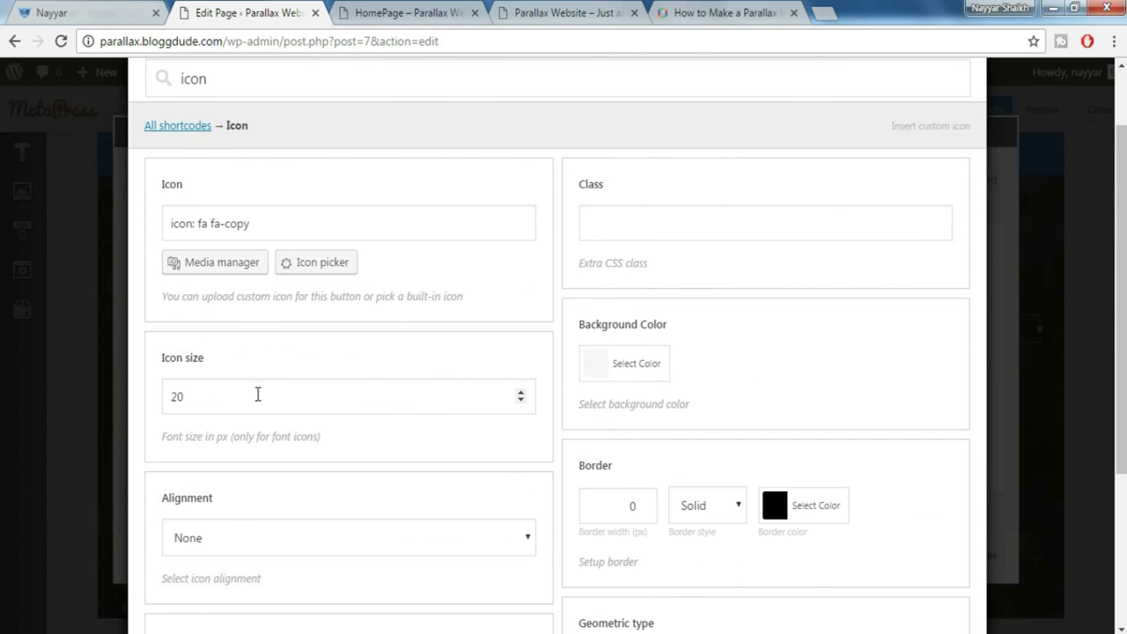
drag(245, 395, 138, 385)
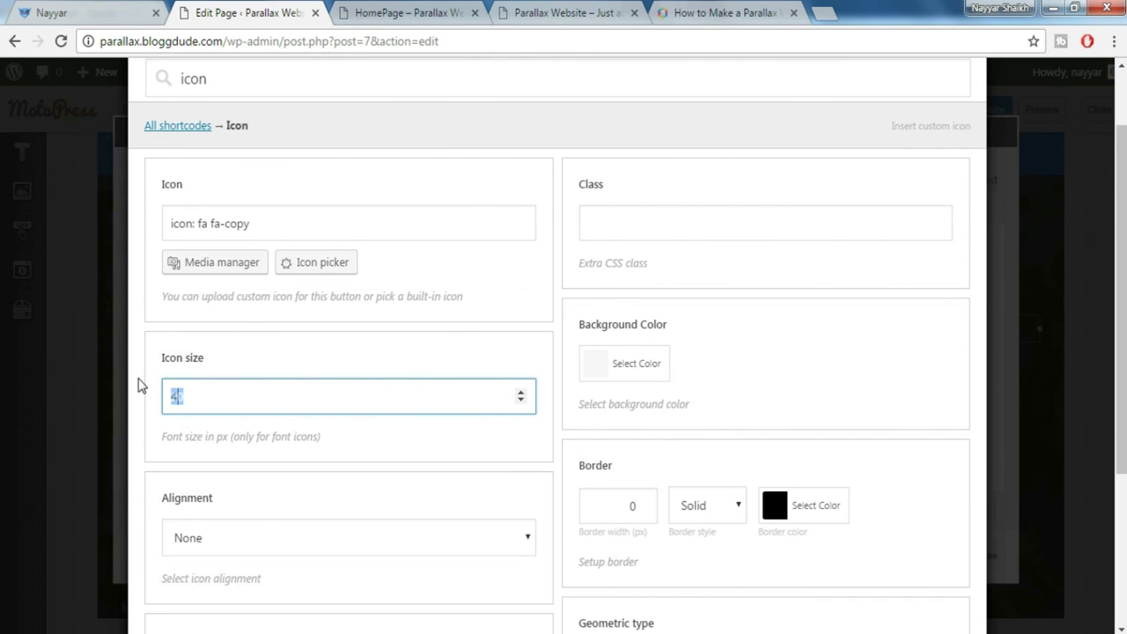
scroll(278, 357, down, 2)
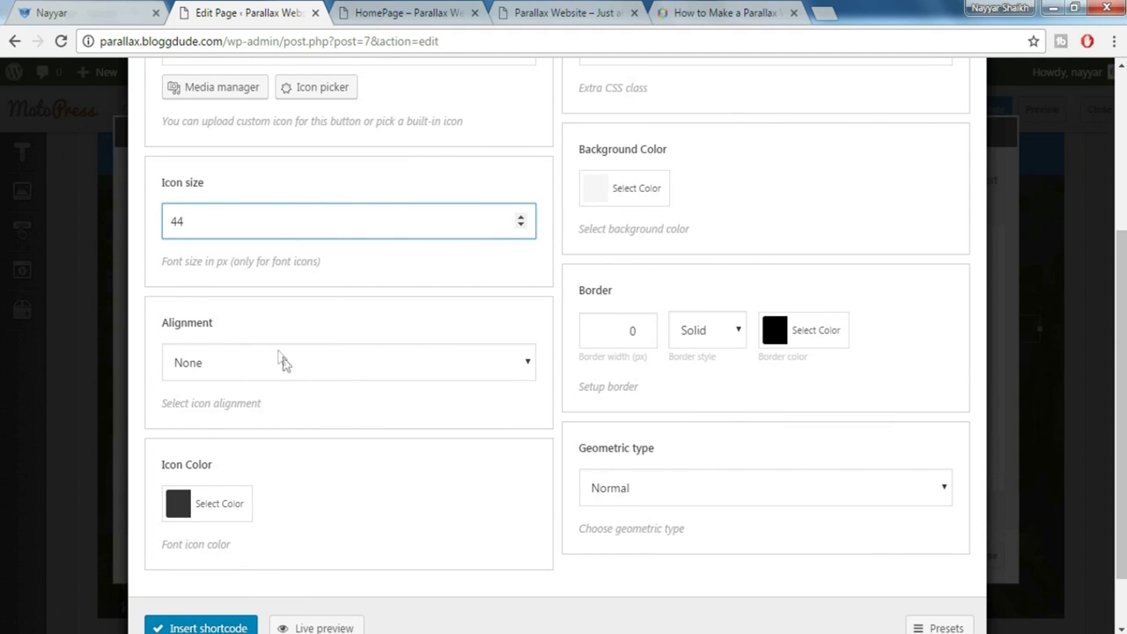
click(276, 352)
click(244, 411)
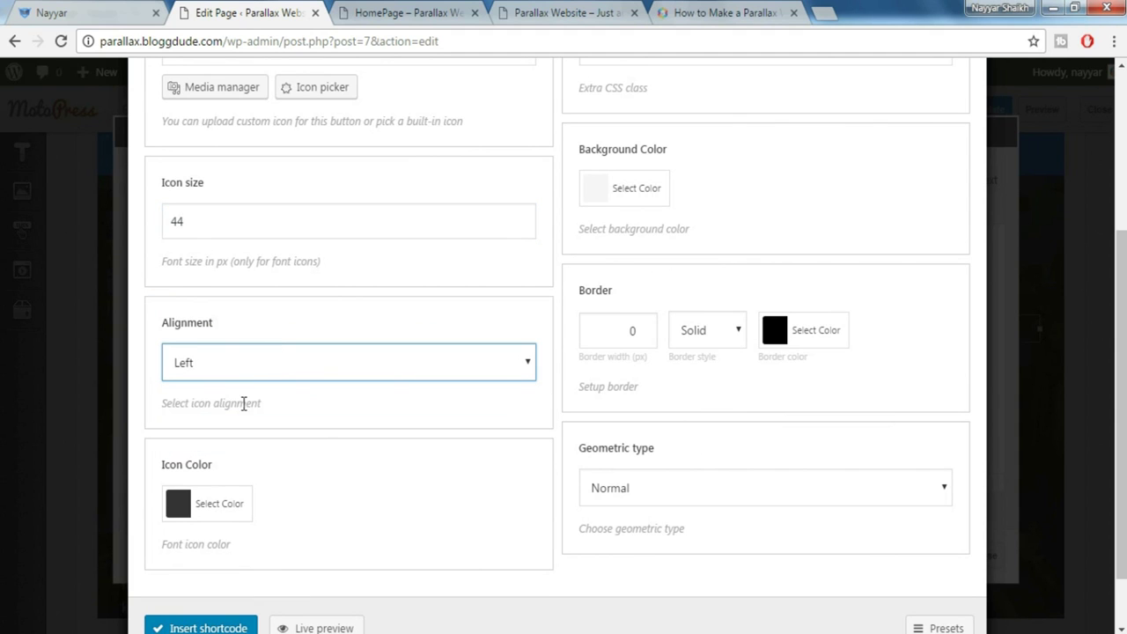
Set the icon colour to red #ff4c2f
click(222, 515)
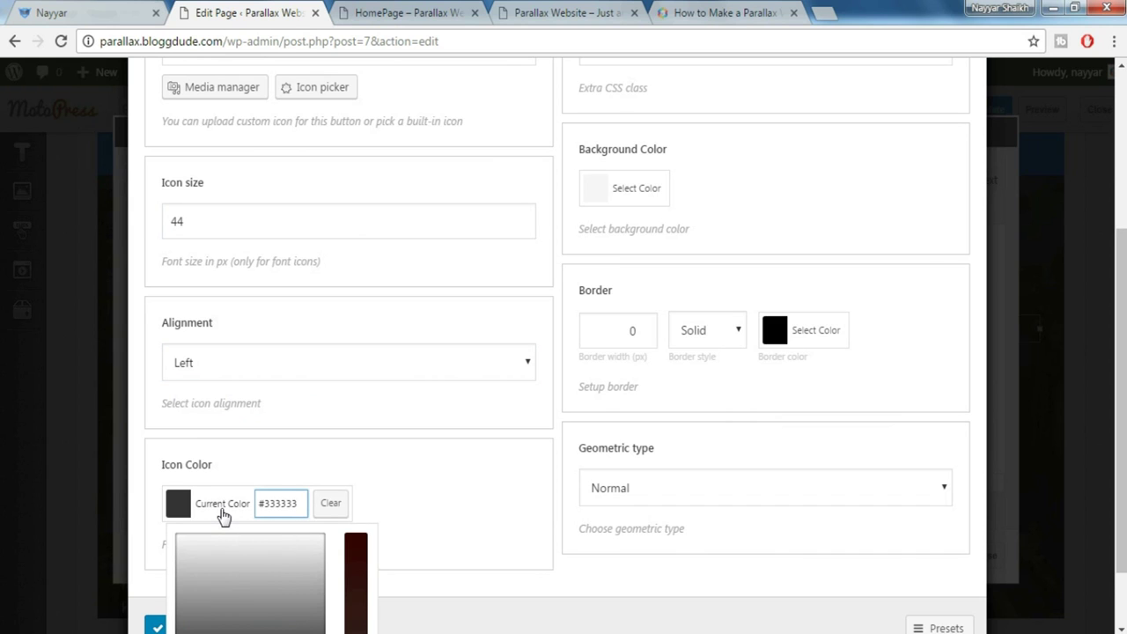
scroll(396, 476, down, 1)
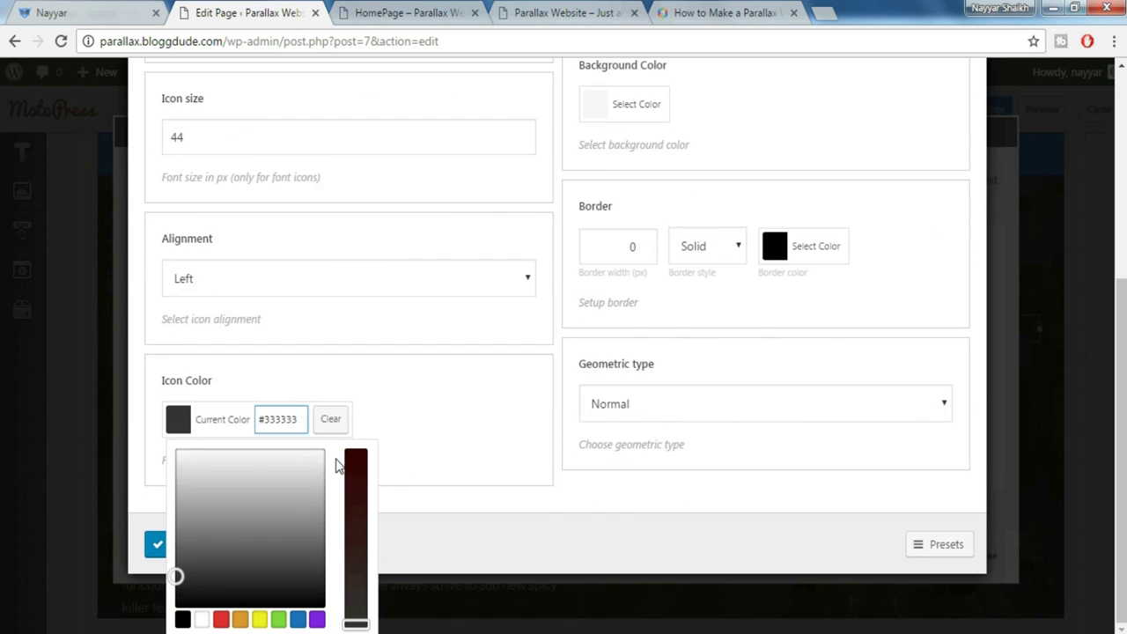
drag(303, 421, 224, 424)
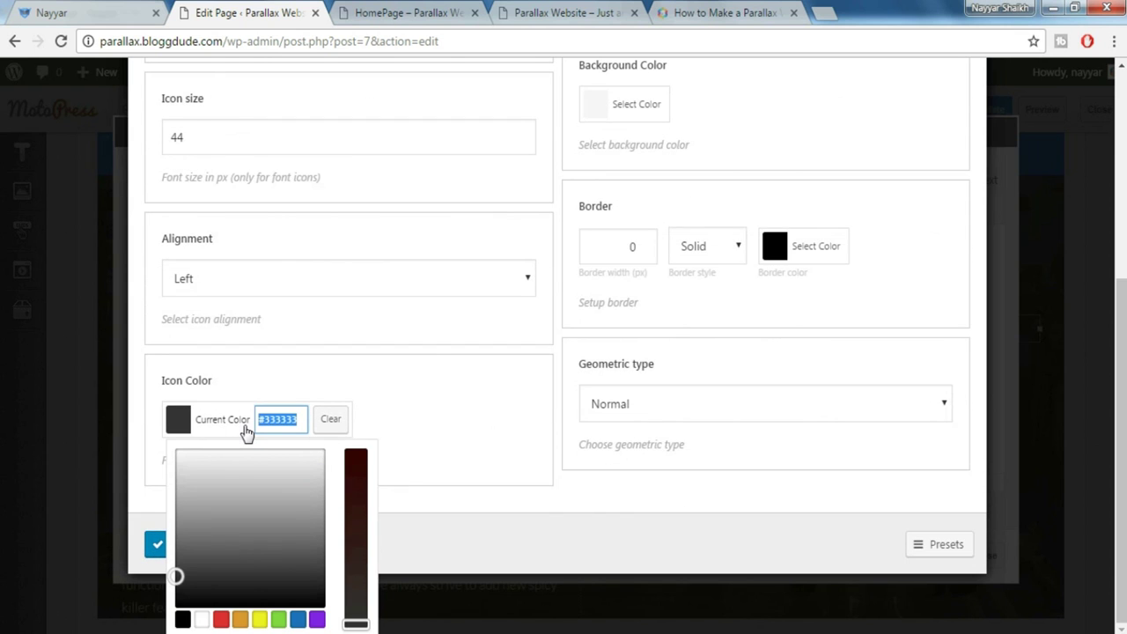
key(BackSpace)
key(ctrl+v)
click(440, 428)
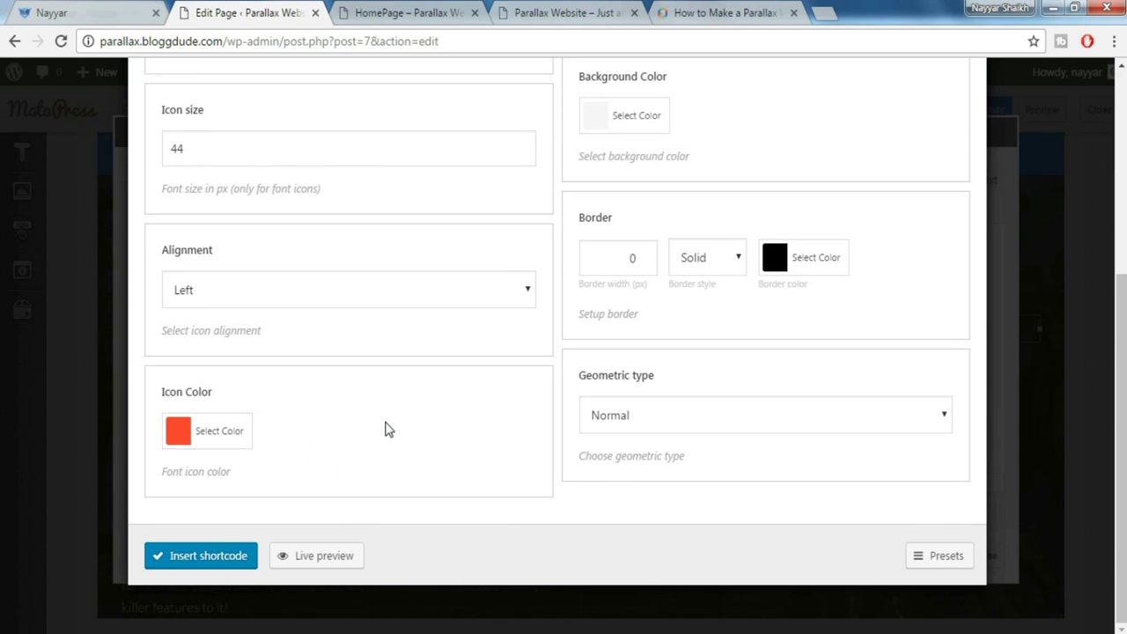
scroll(393, 427, up, 2)
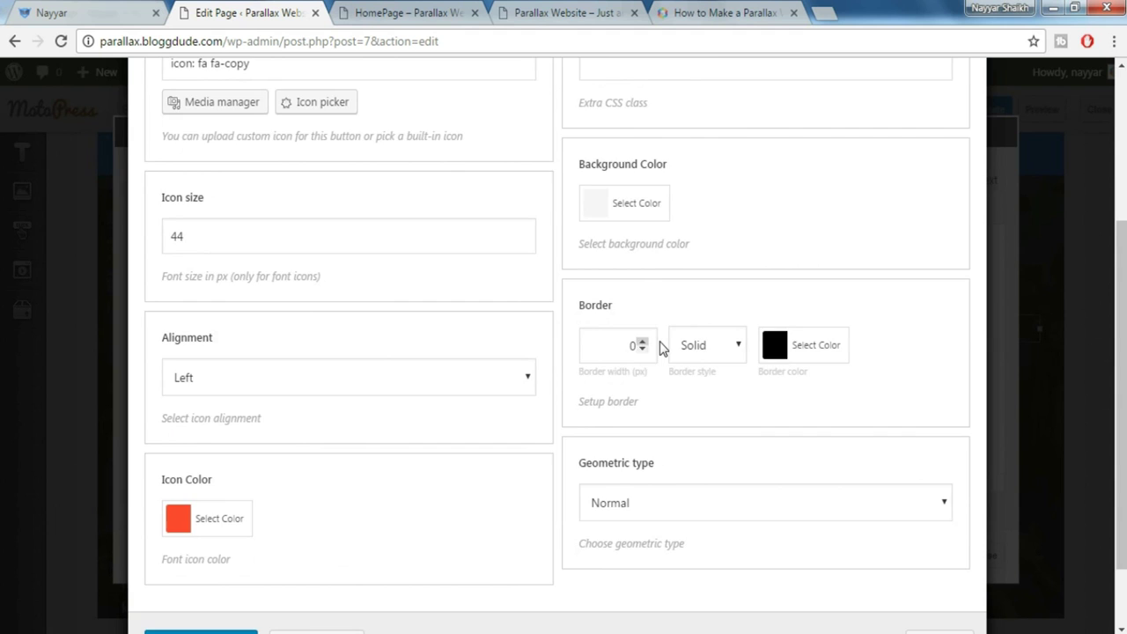
scroll(664, 349, up, 2)
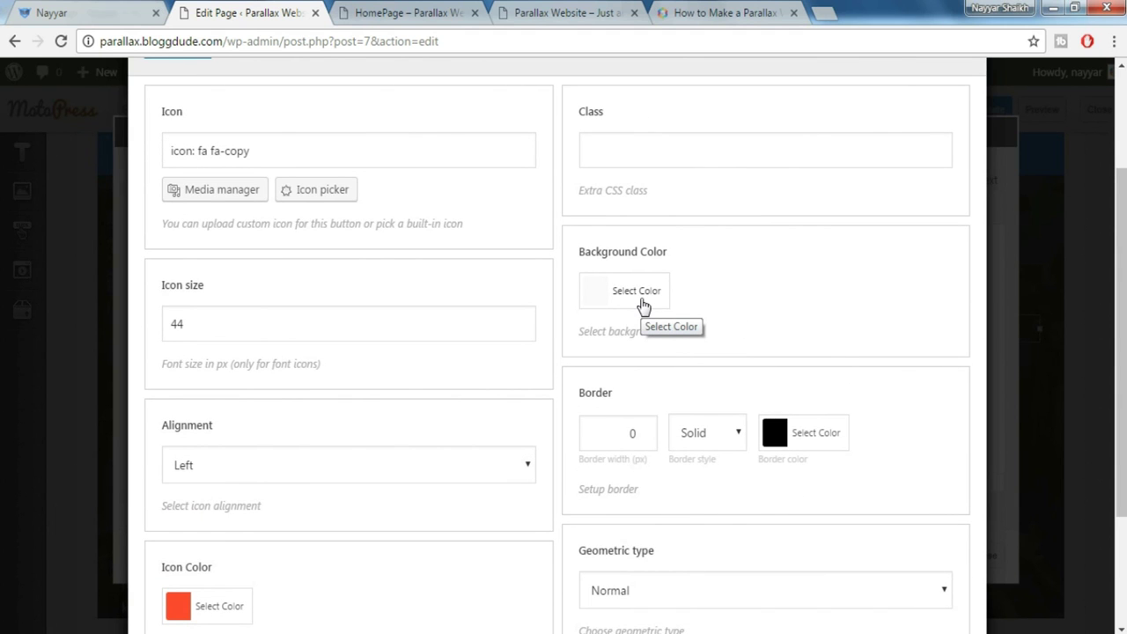
Match the live site's icon by setting a 2px border width
click(116, 10)
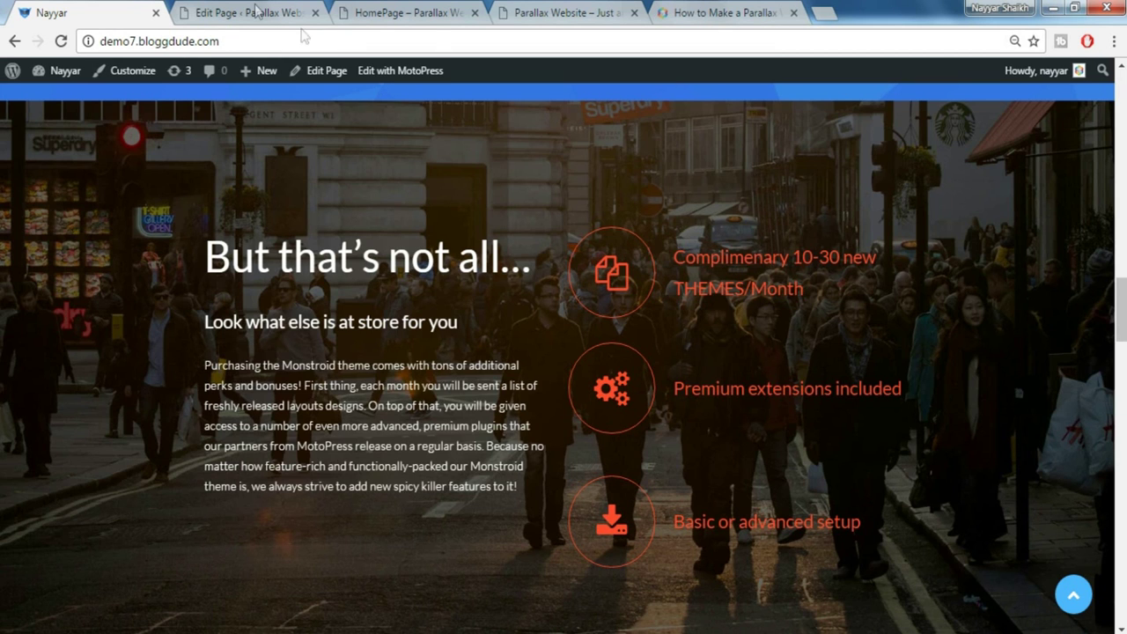
click(259, 13)
scroll(718, 309, up, 2)
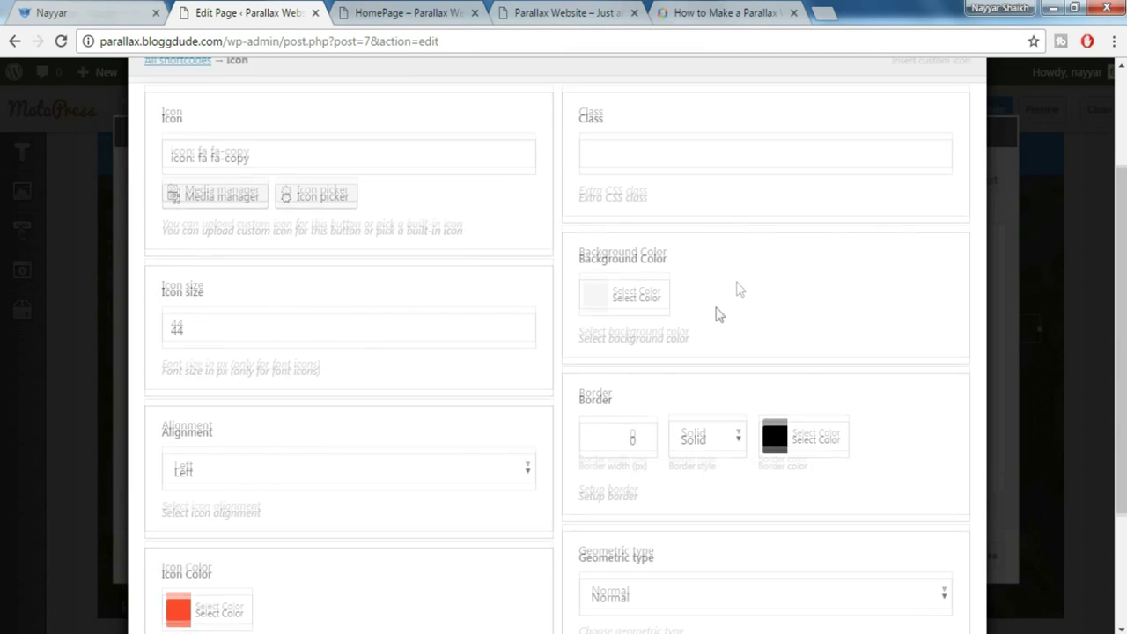
scroll(701, 326, down, 2)
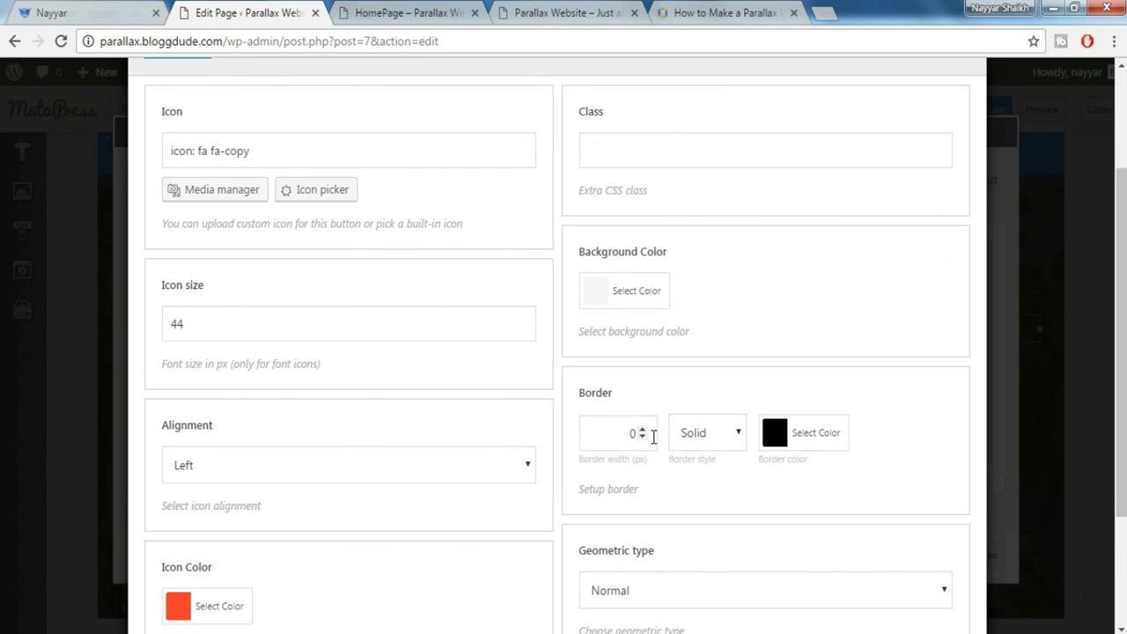
click(117, 11)
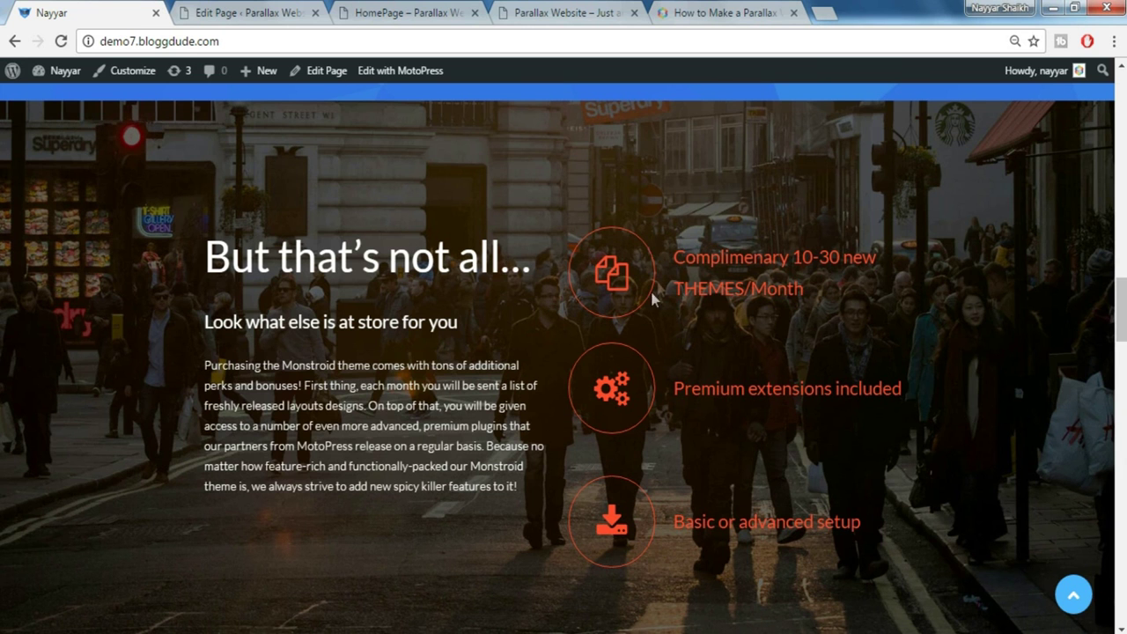
click(251, 10)
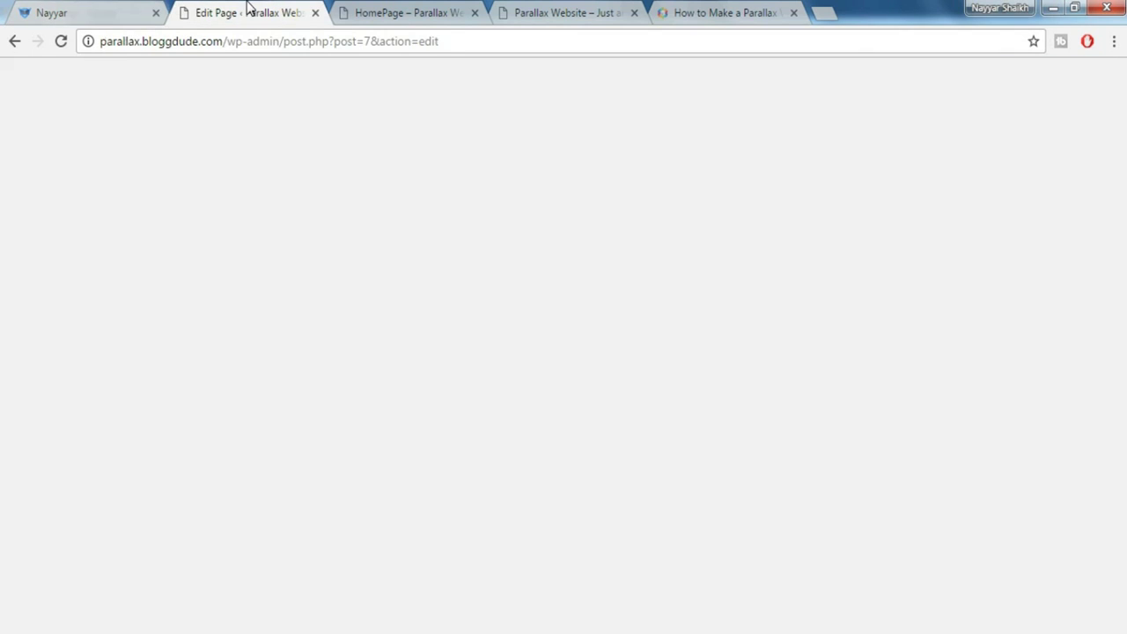
drag(627, 432, 652, 432)
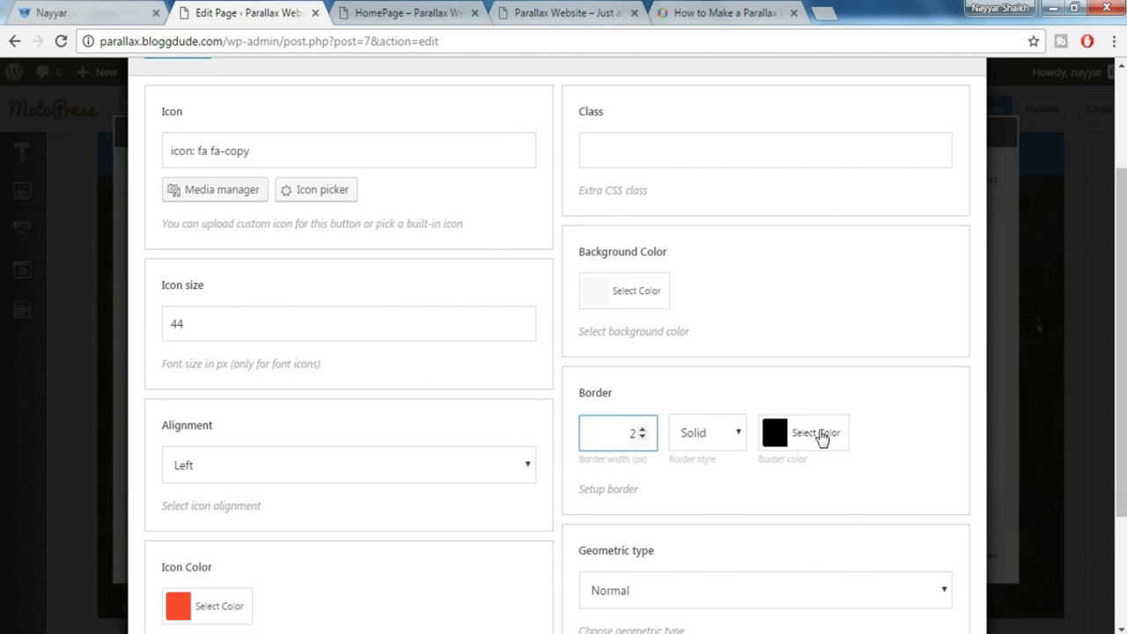
click(102, 10)
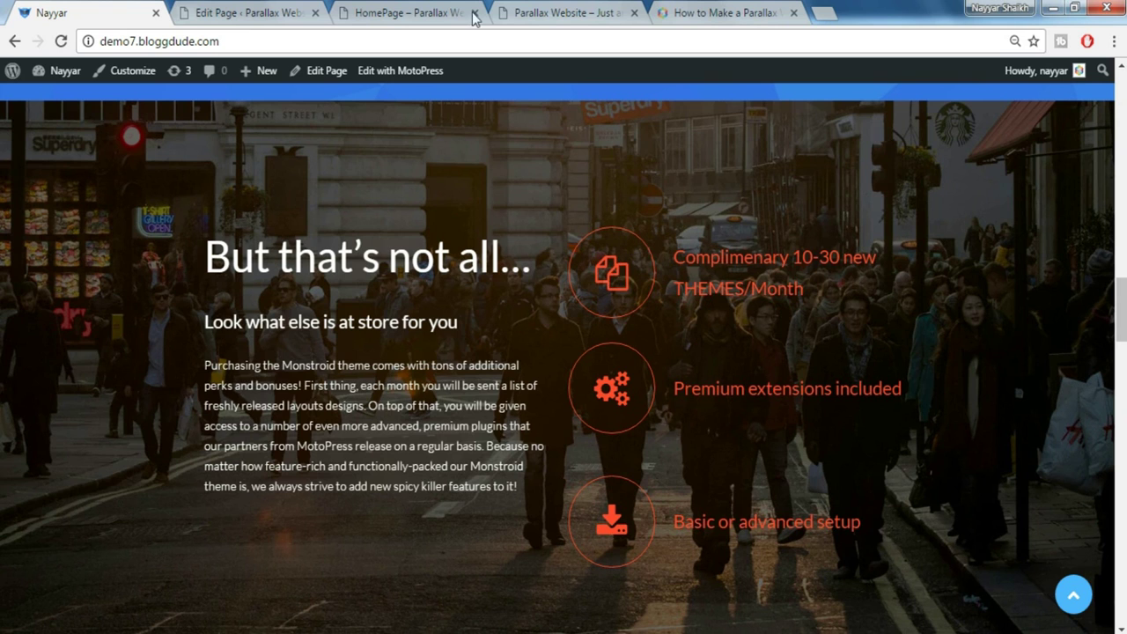
click(277, 9)
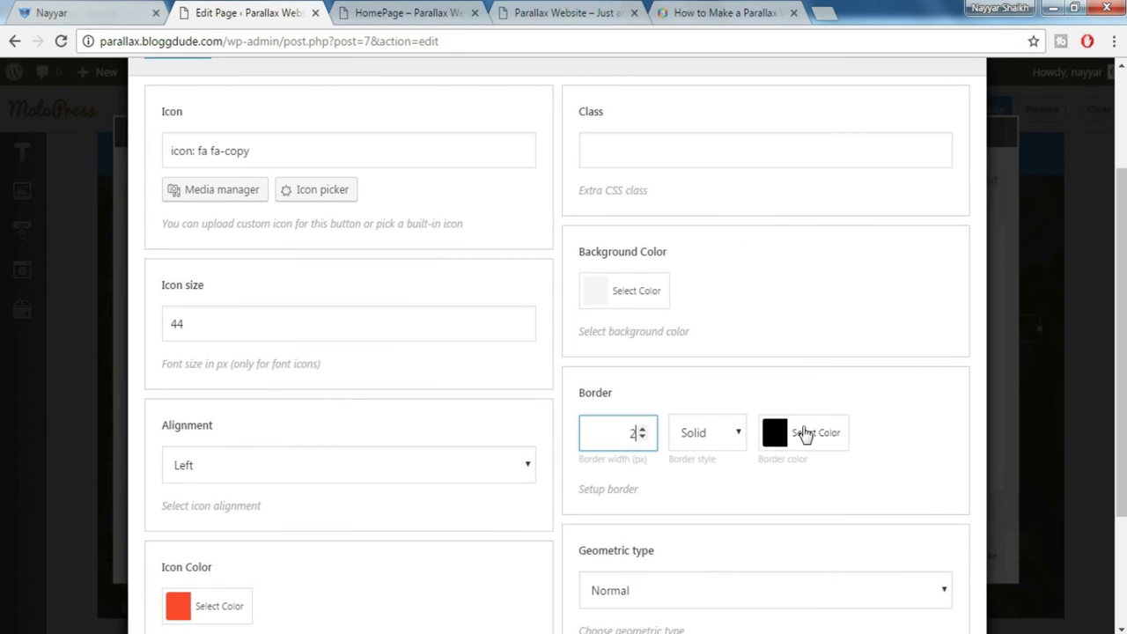
Set the icon border colour to red #ff4422
click(804, 435)
triple_click(886, 432)
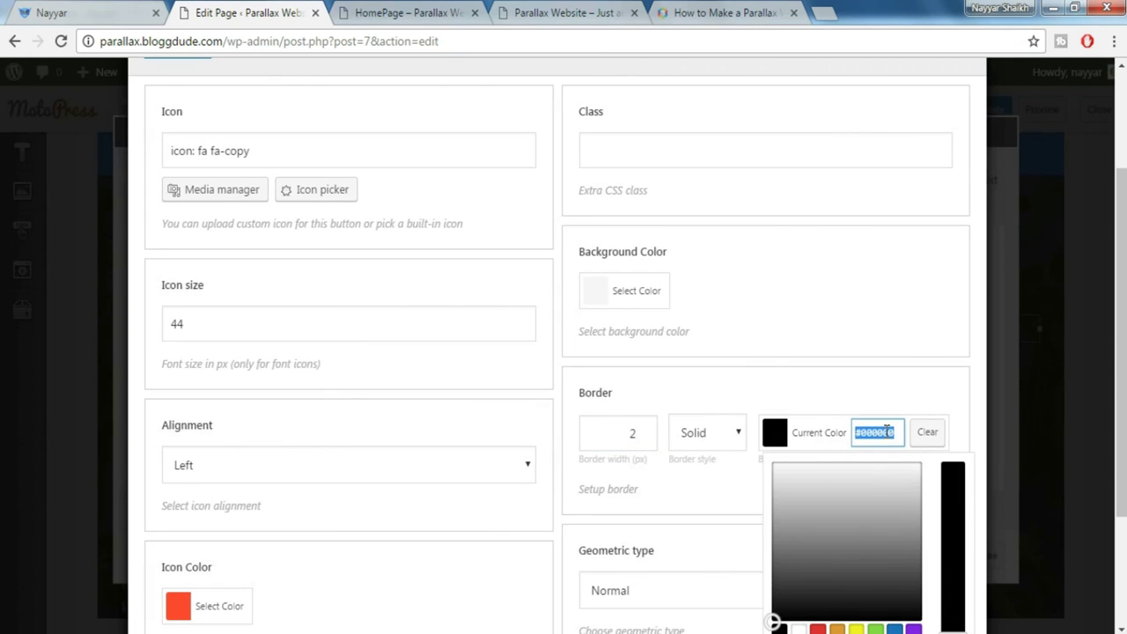
text(#ff4422)
click(932, 366)
scroll(930, 378, down, 1)
click(898, 320)
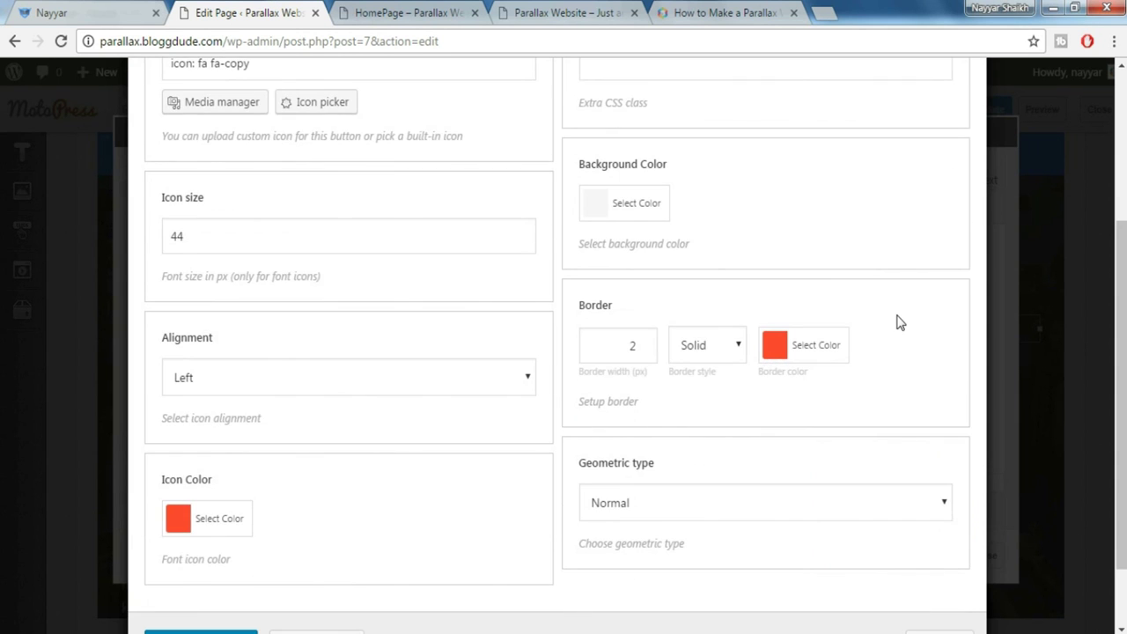
scroll(792, 431, down, 1)
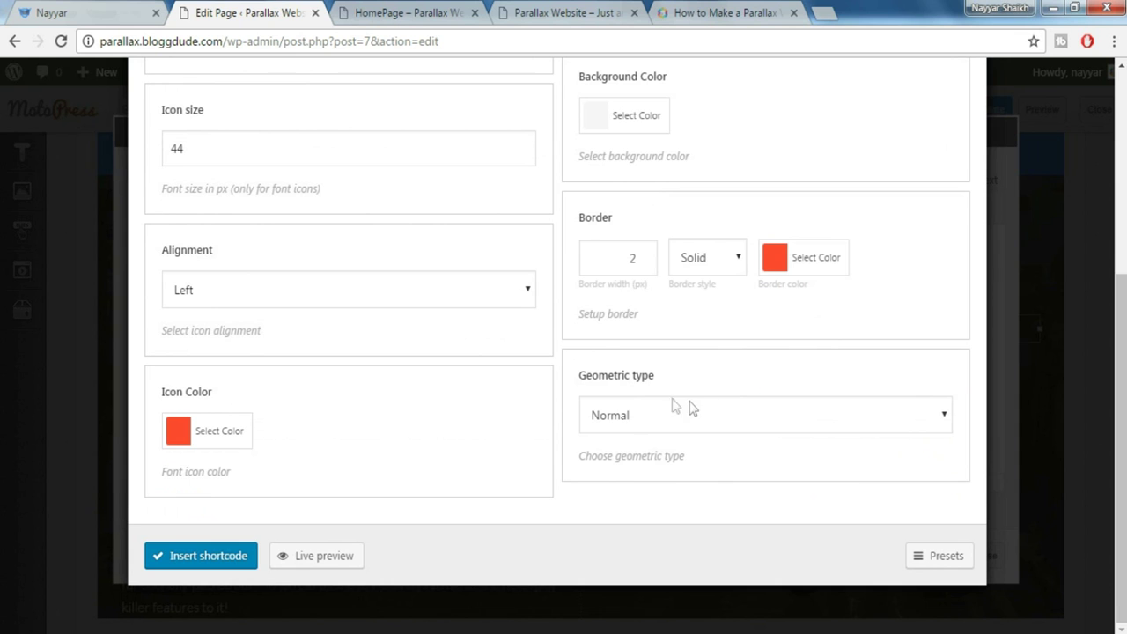
Make the icon shape Round and insert the icon shortcode into the box
click(691, 408)
click(646, 479)
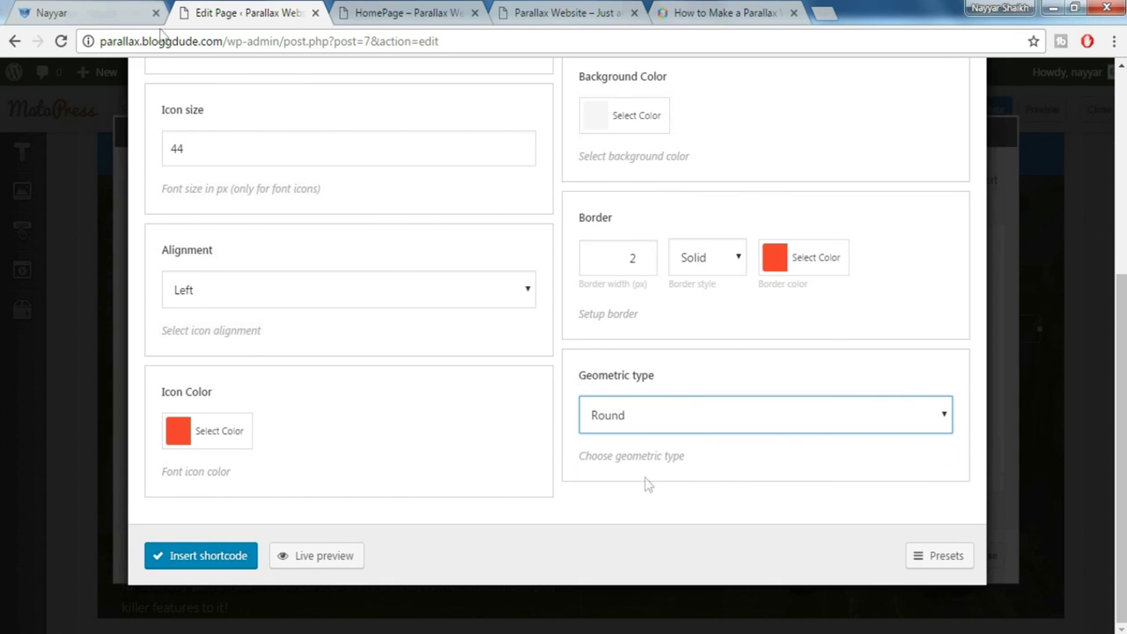
click(40, 10)
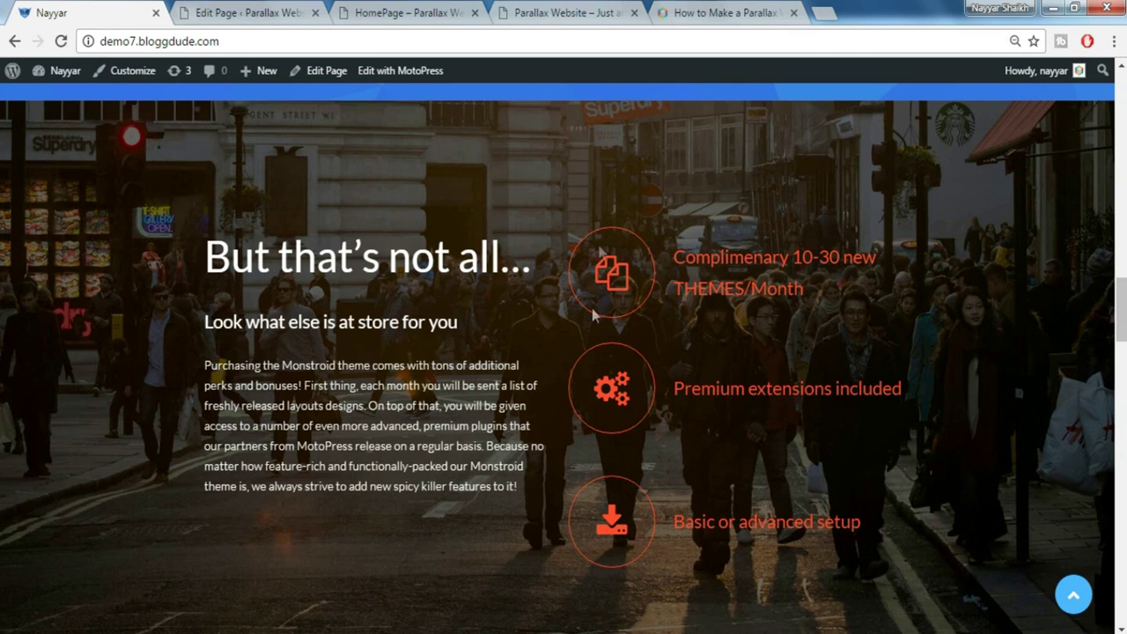
click(227, 10)
click(920, 564)
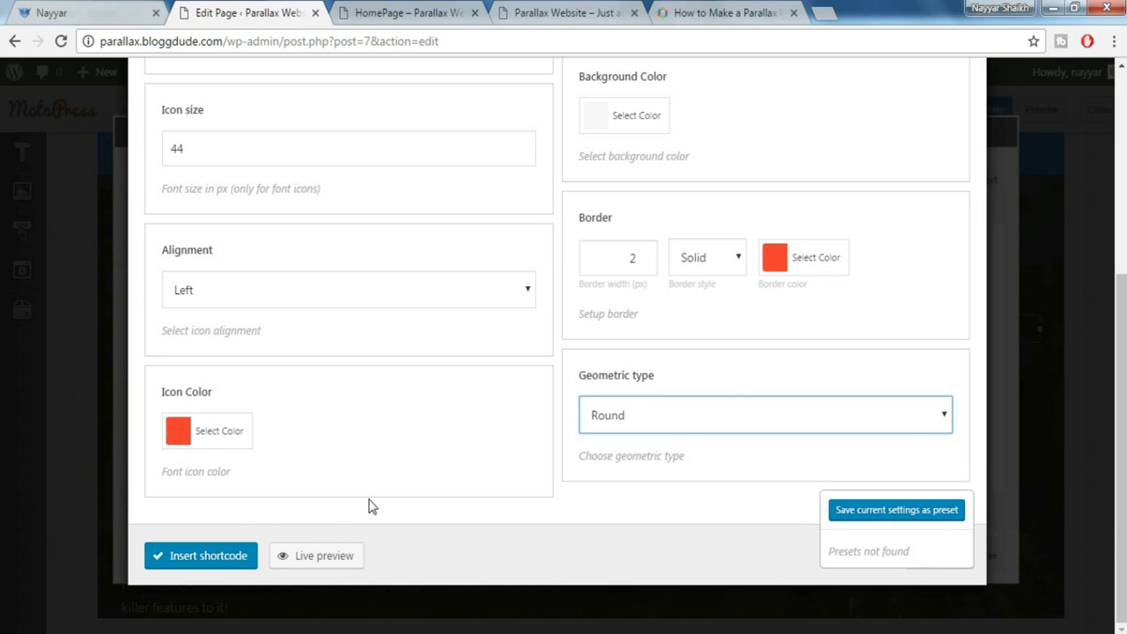
click(223, 563)
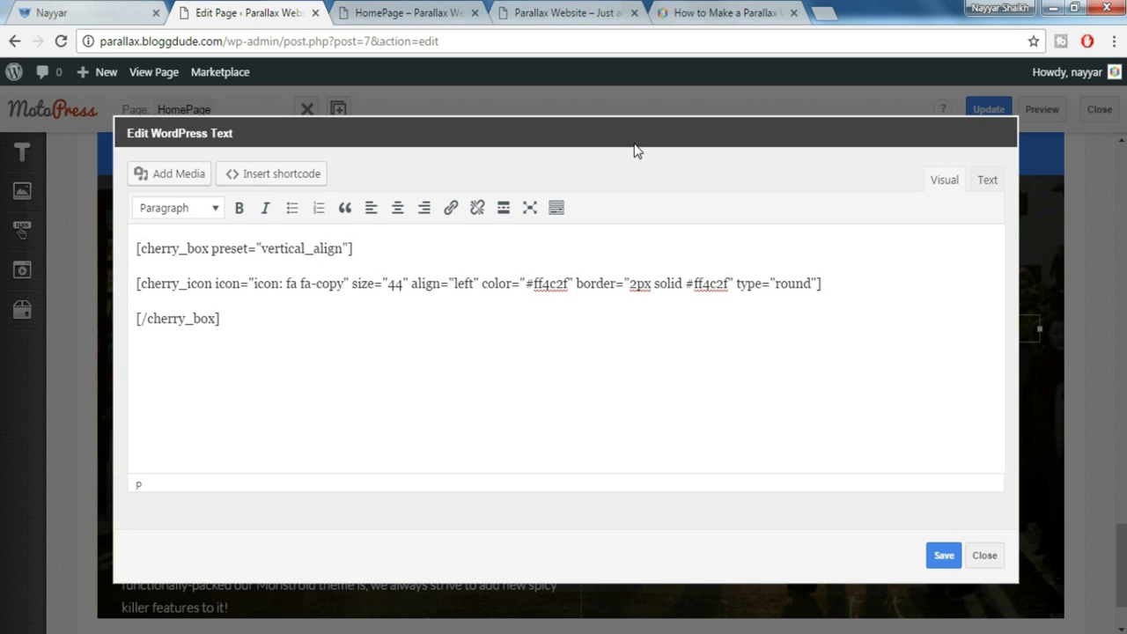
Paste the live site's 'Complimenary 10-30 new THEMES/Month' heading after the icon and save
click(113, 11)
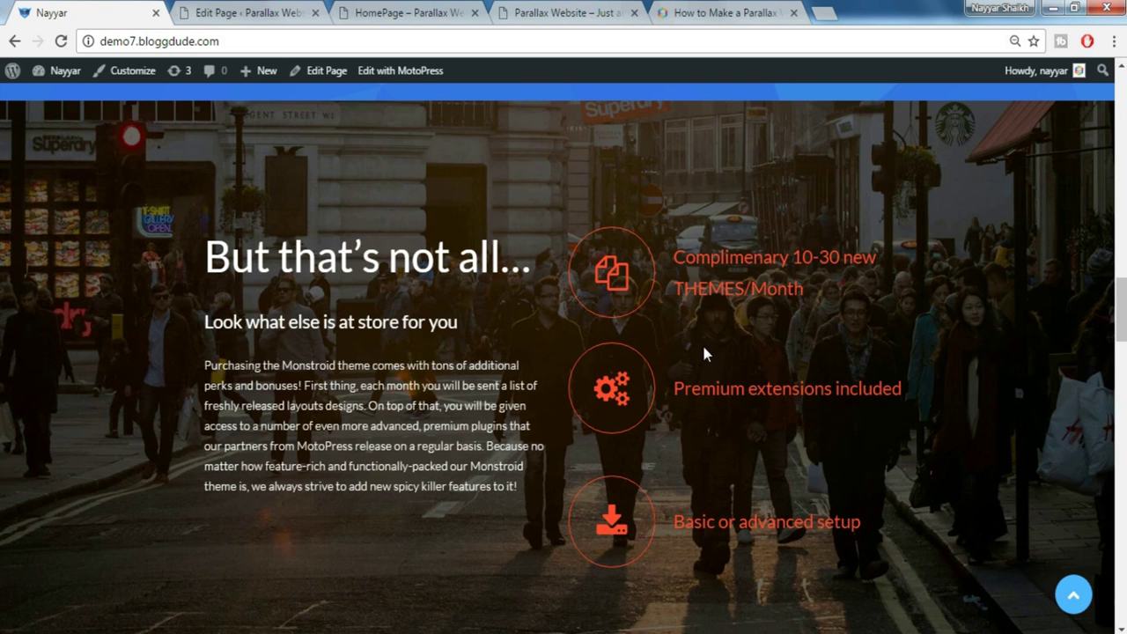
triple_click(762, 275)
key(ctrl+c)
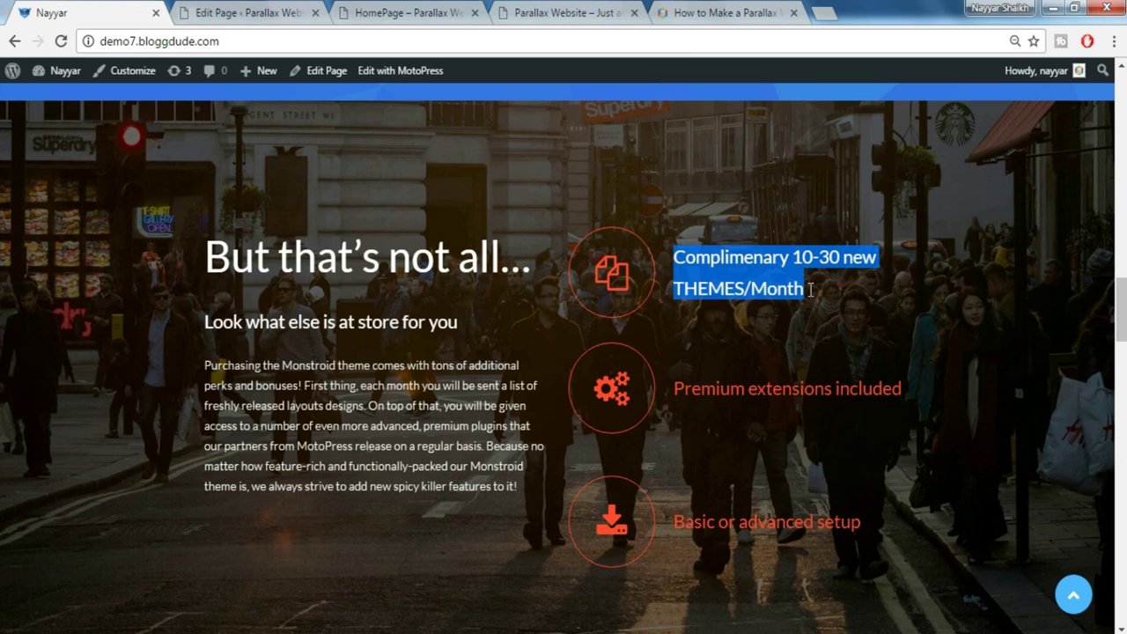
key(ctrl+Tab)
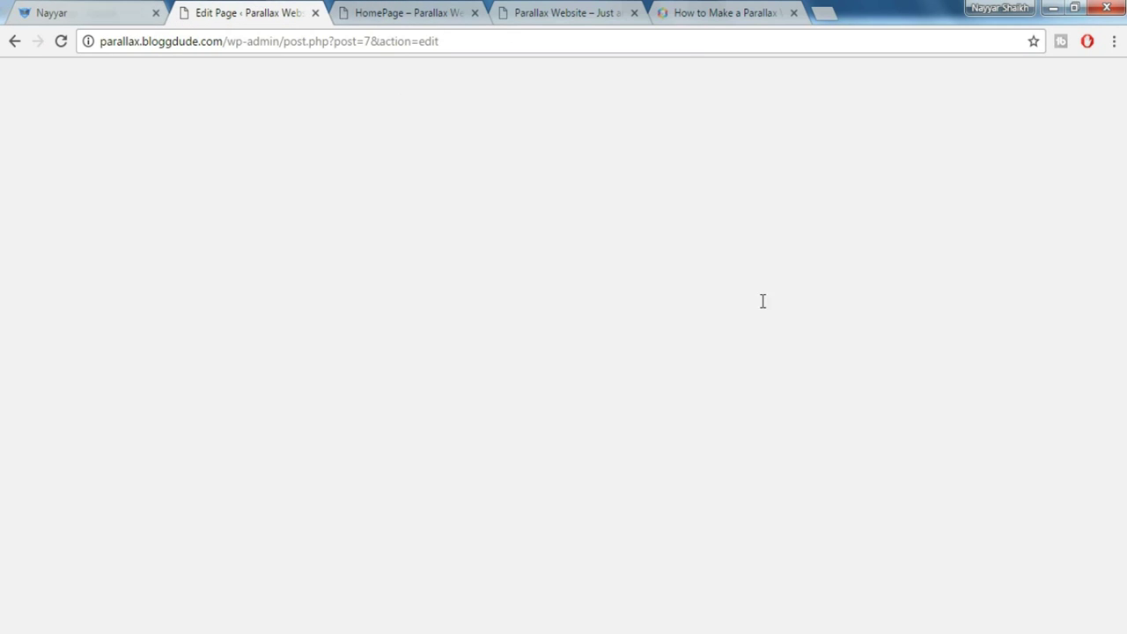
key(Return)
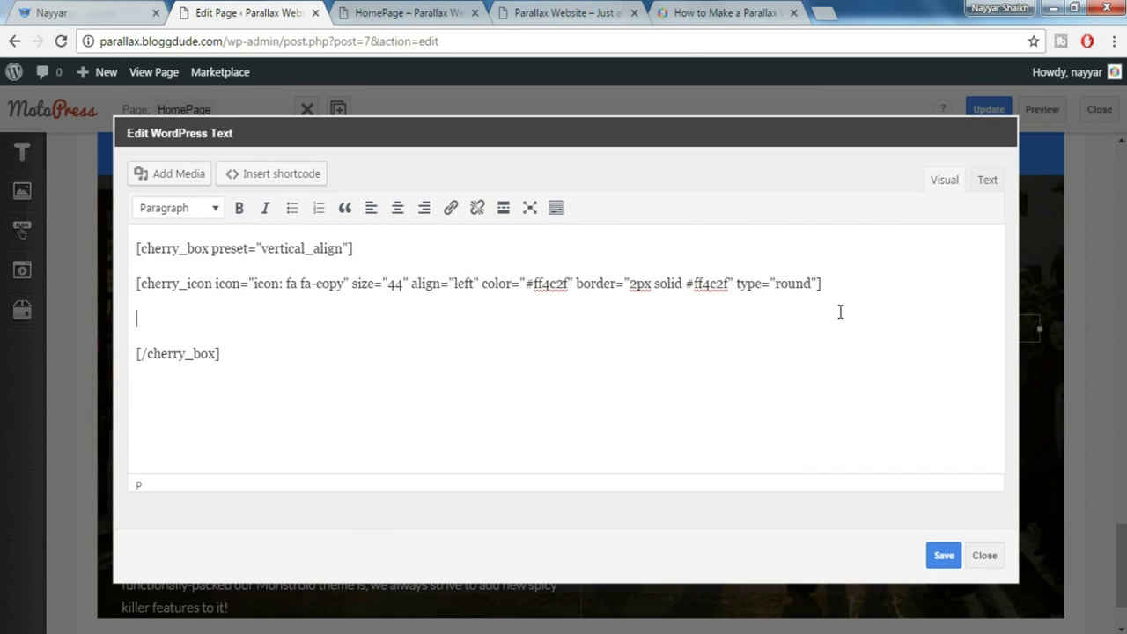
key(ctrl+v)
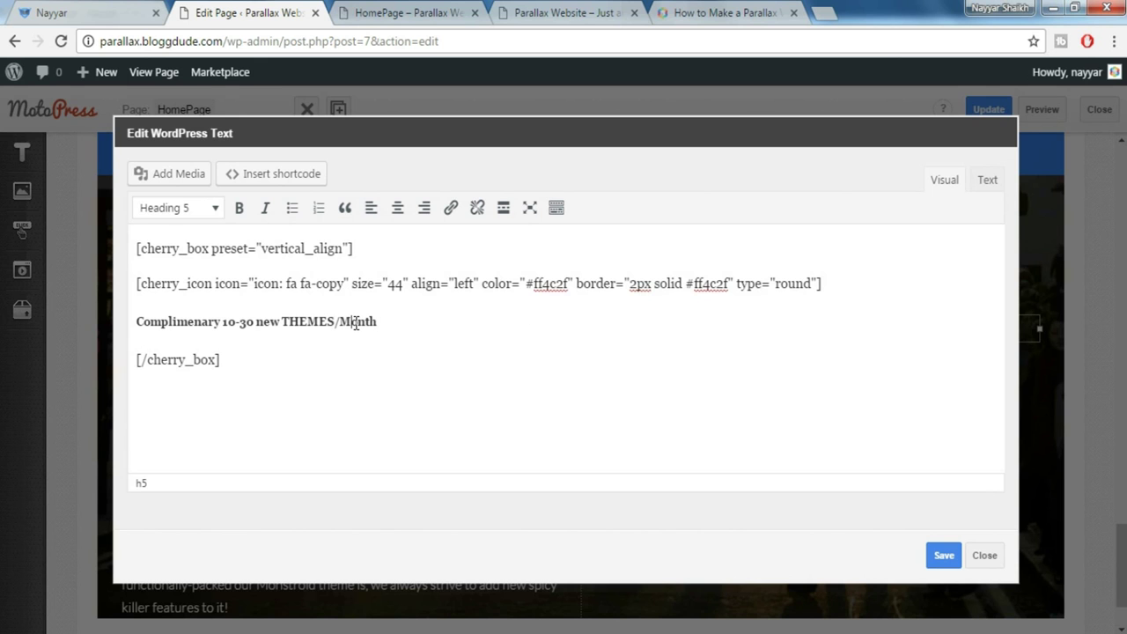
click(944, 554)
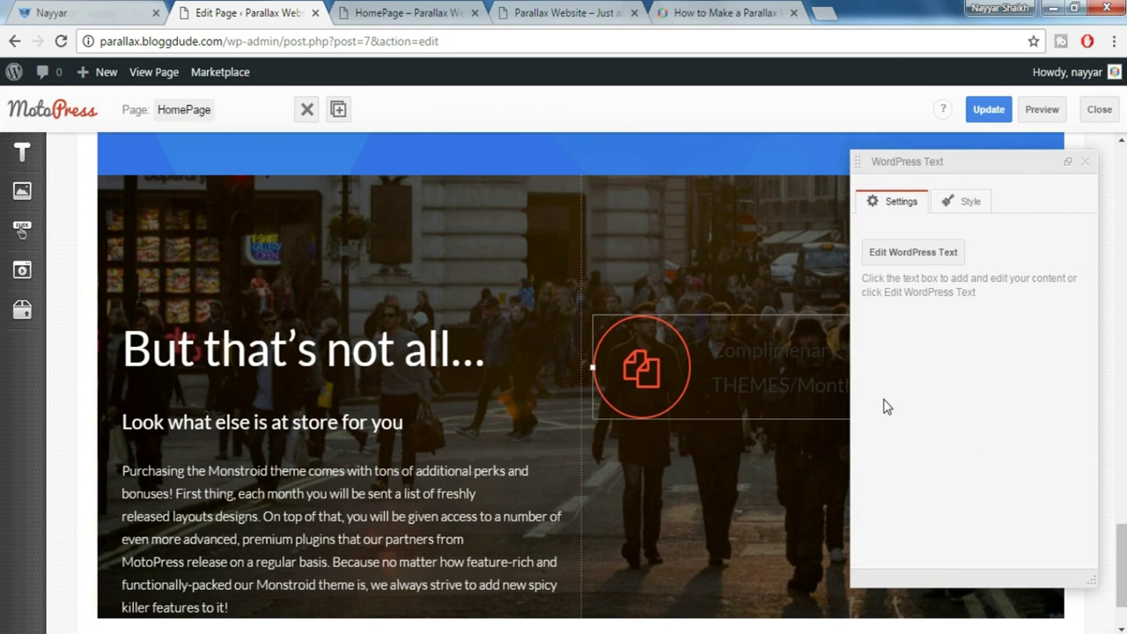
click(1089, 164)
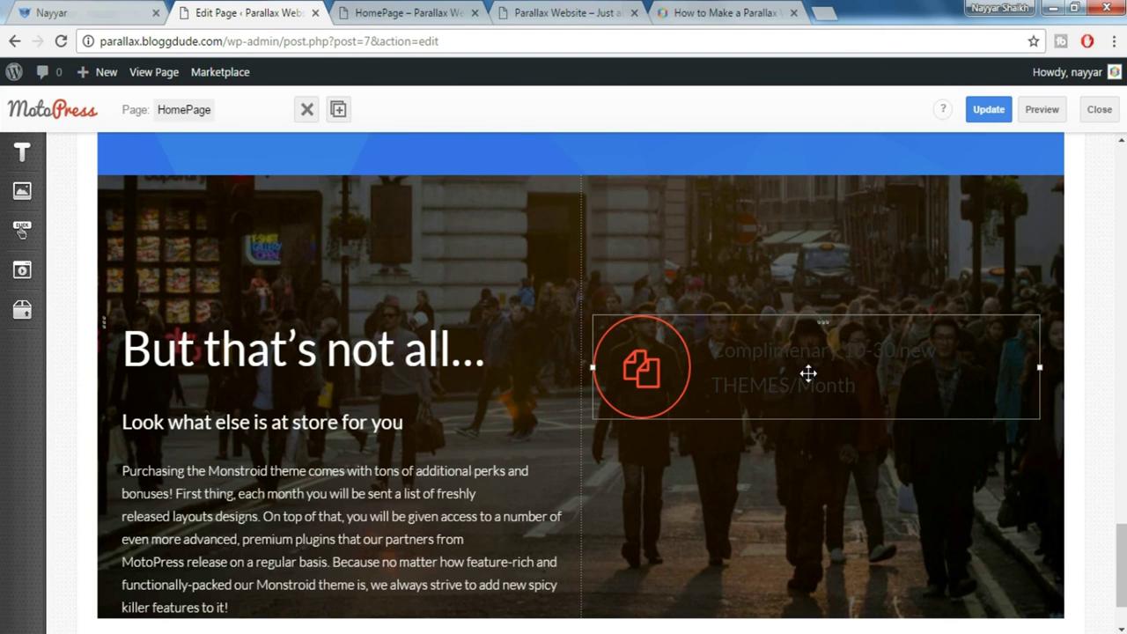
Apply custom text colour #ff4c2f to the heading line, then save and close the block
double_click(810, 368)
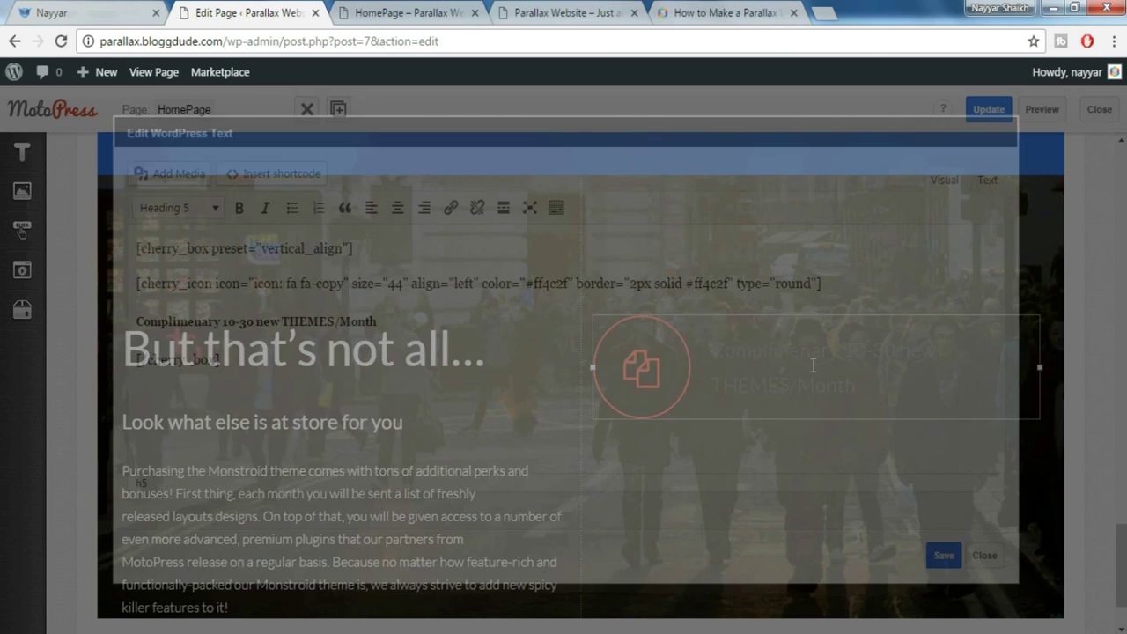
drag(382, 321, 127, 311)
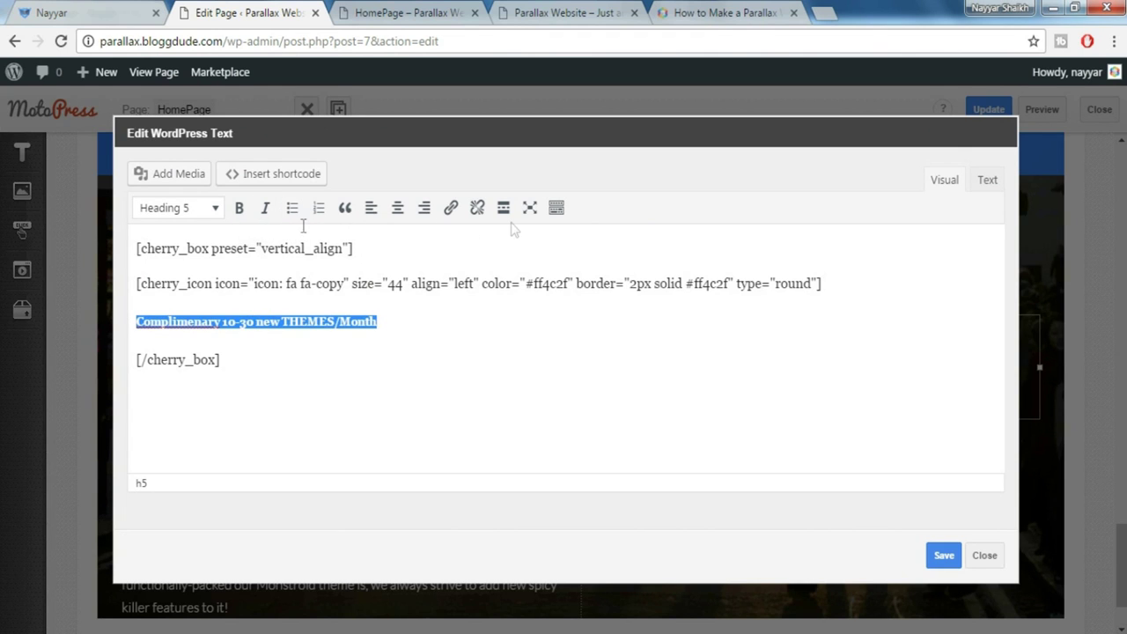
click(560, 211)
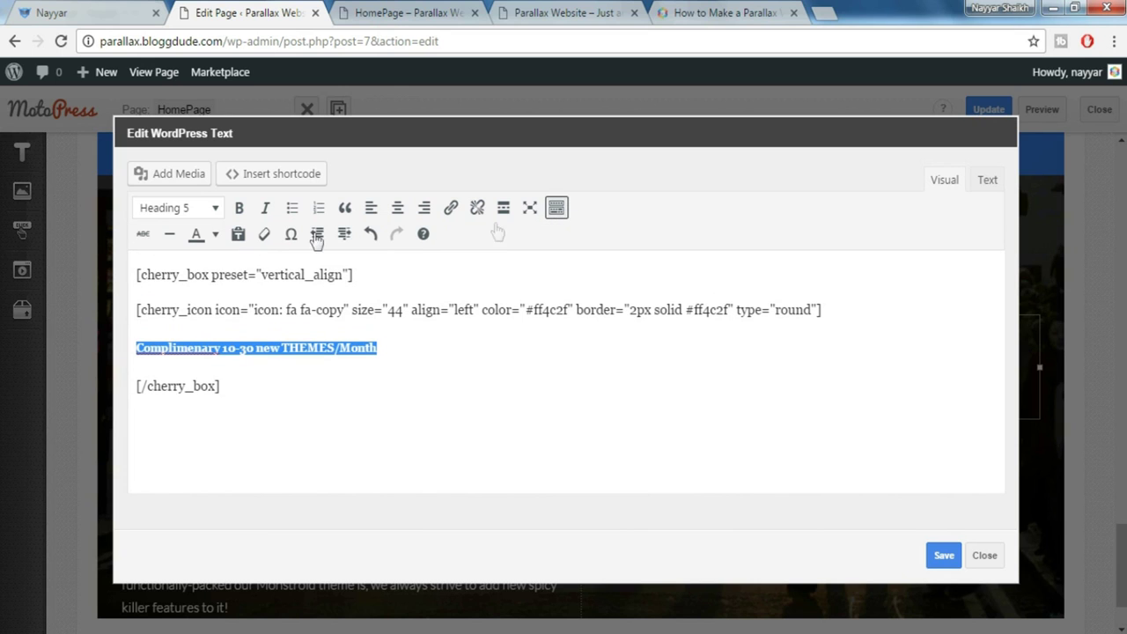
click(217, 236)
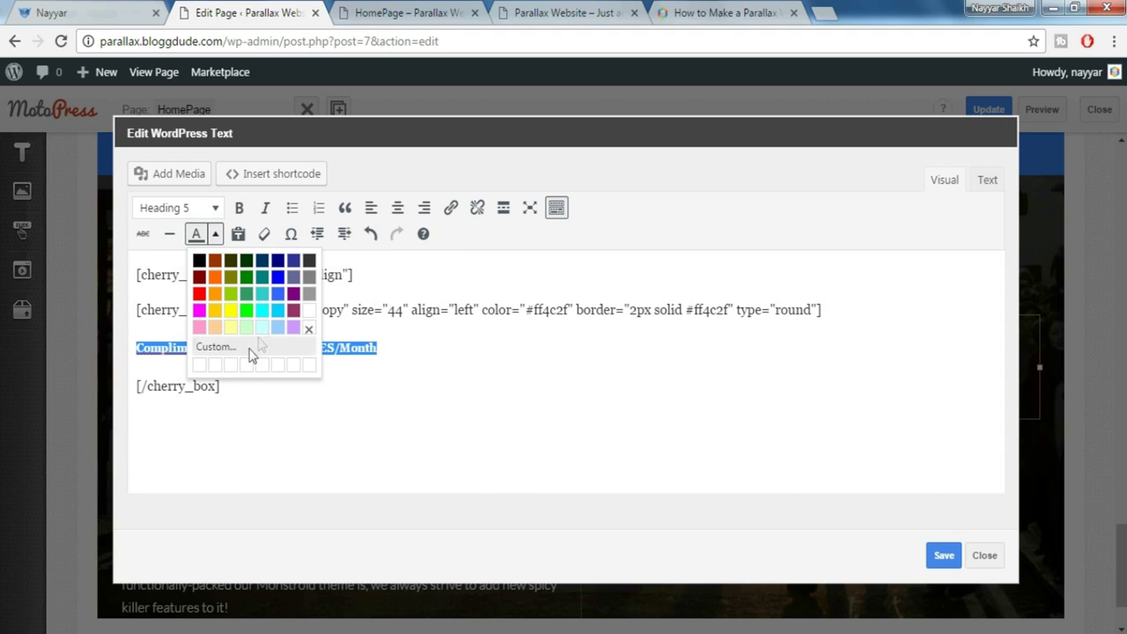
click(226, 347)
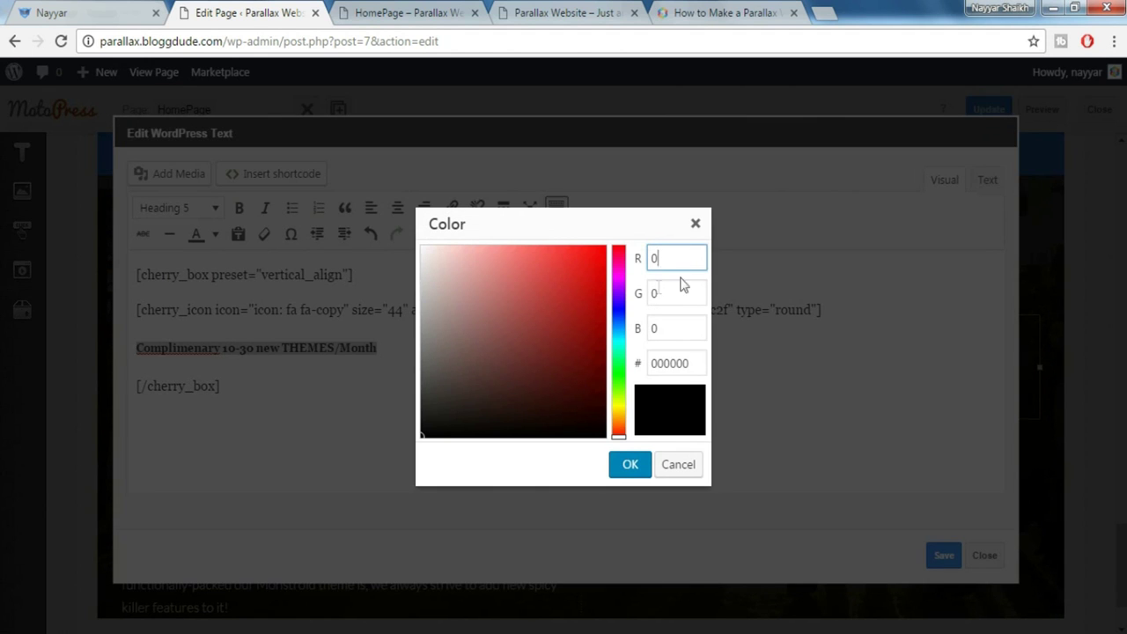
key(Tab)
key(Tab)
key(Tab)
text(#ff4c2f)
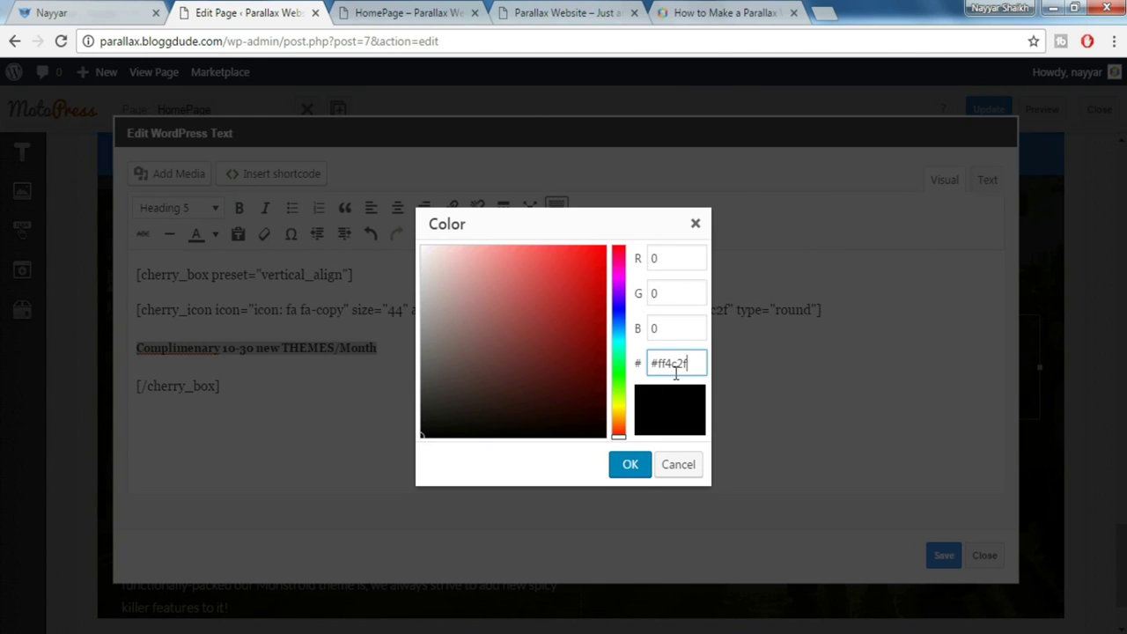
click(633, 464)
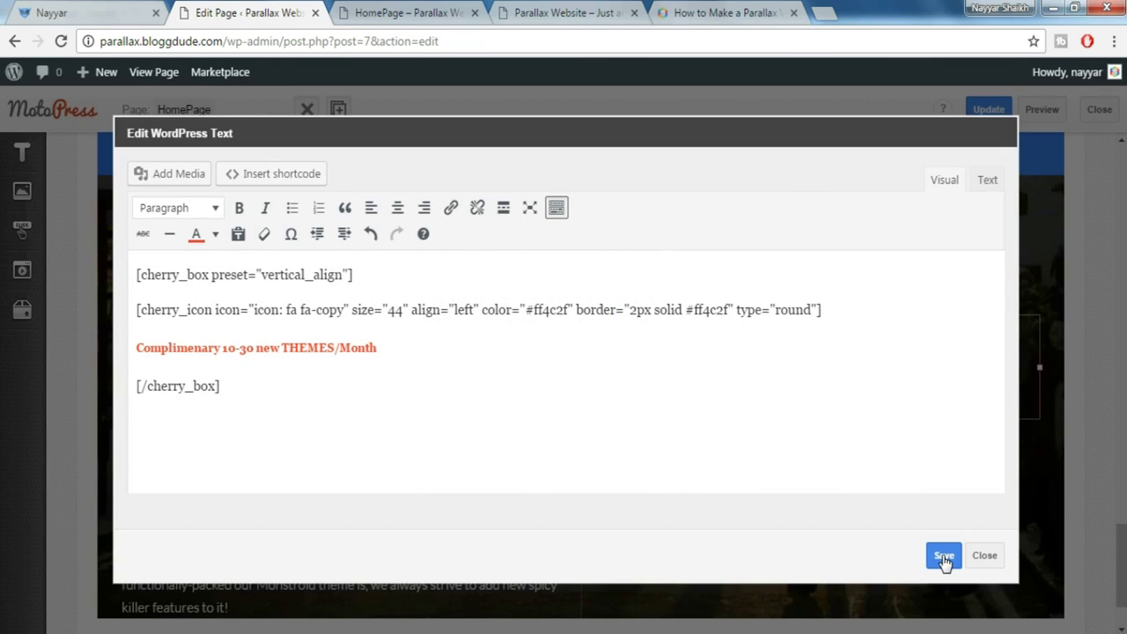
click(943, 556)
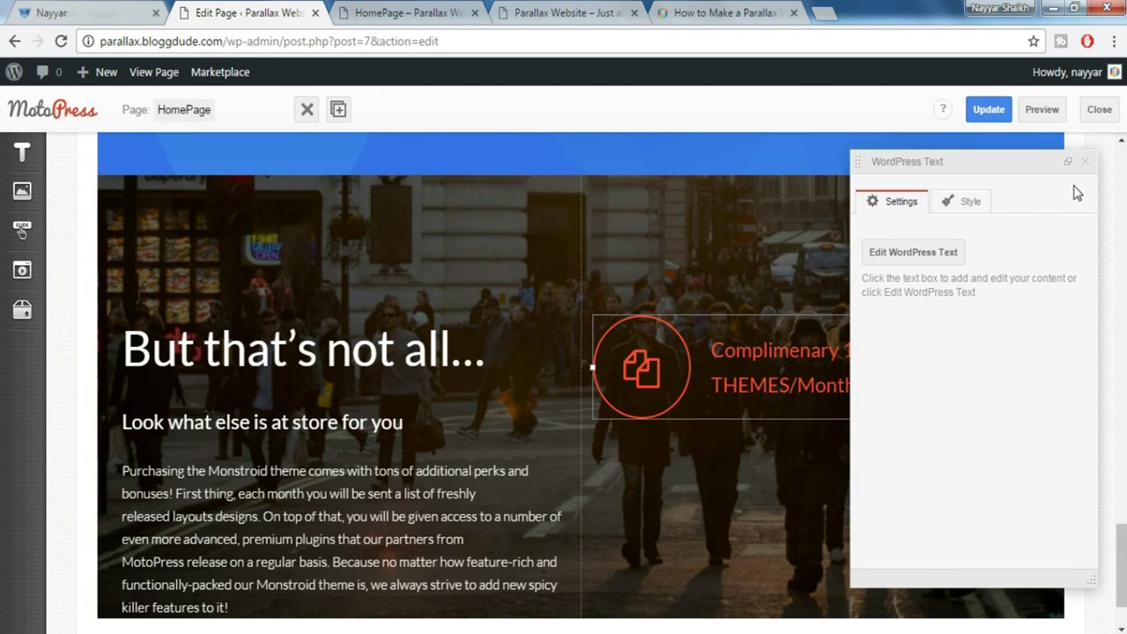
click(1085, 161)
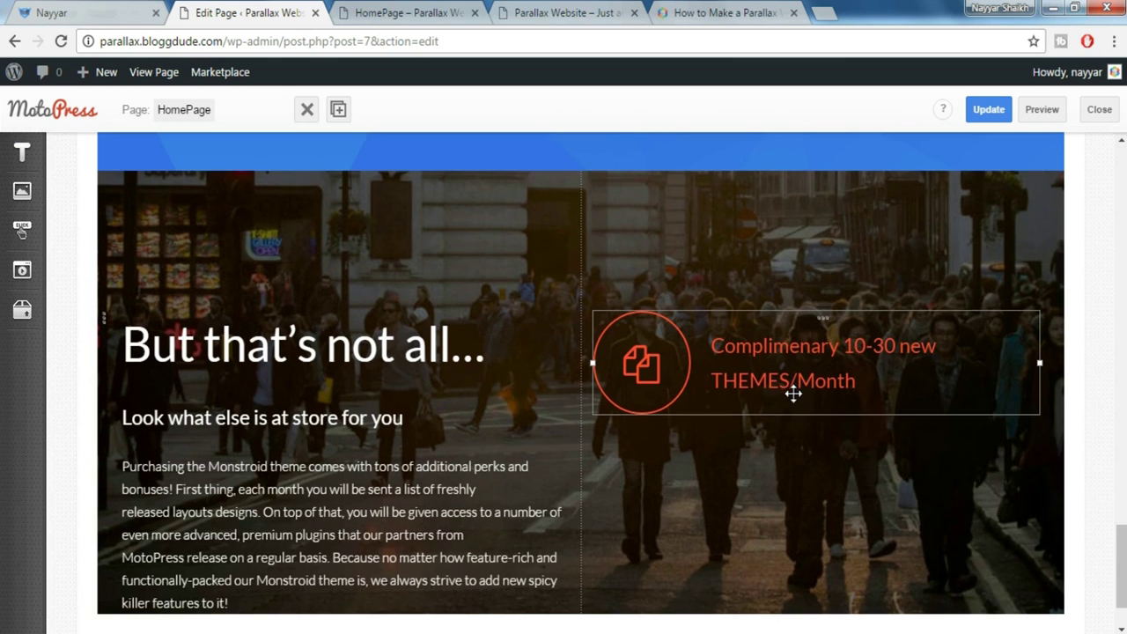
Compare the red heading and icon with the live site, then return to the text editor
scroll(793, 394, down, 1)
click(88, 12)
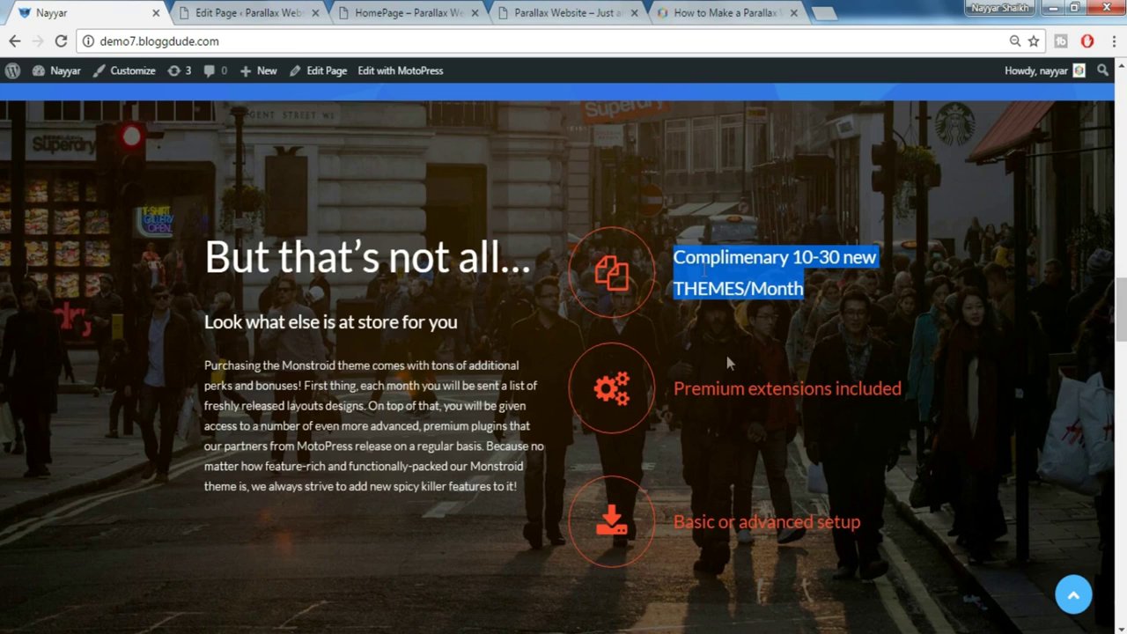
click(679, 318)
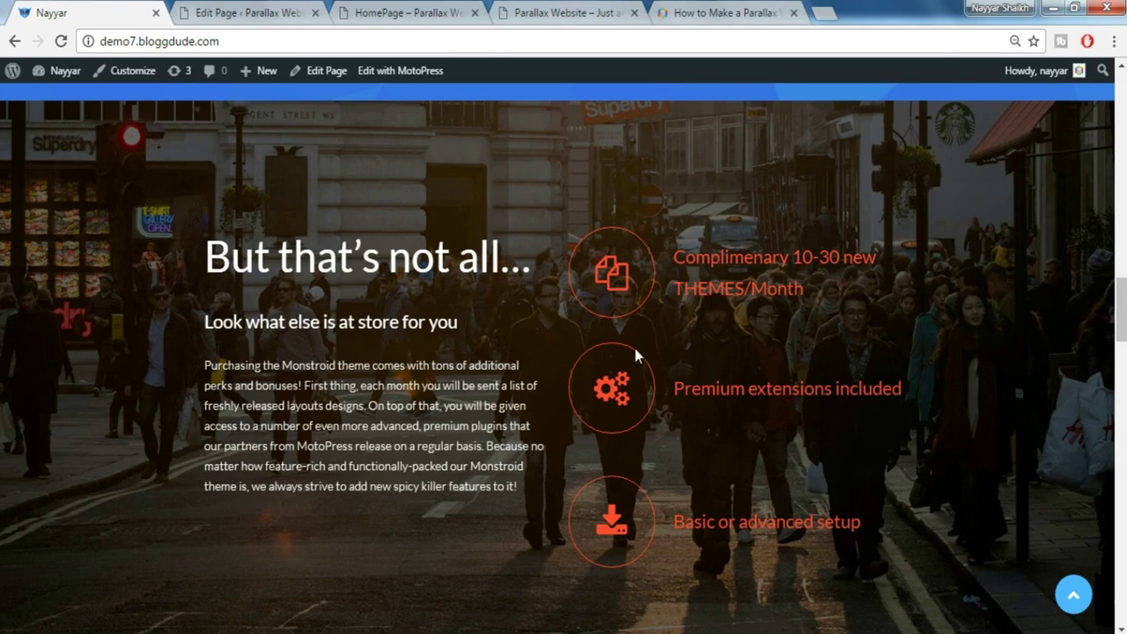
click(255, 12)
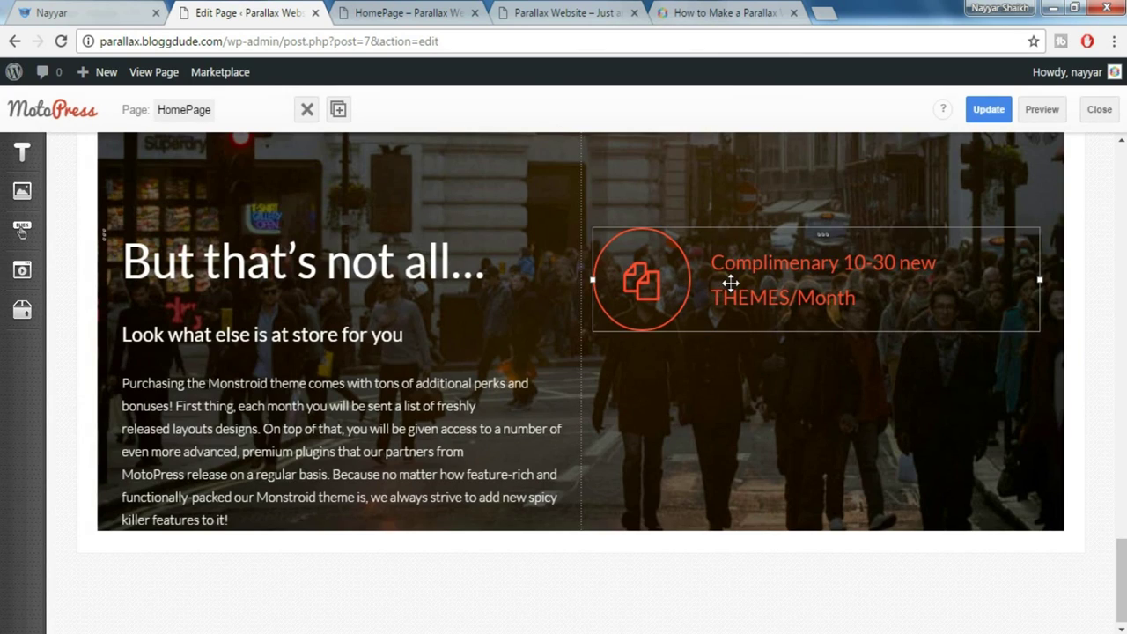
key(ctrl+1)
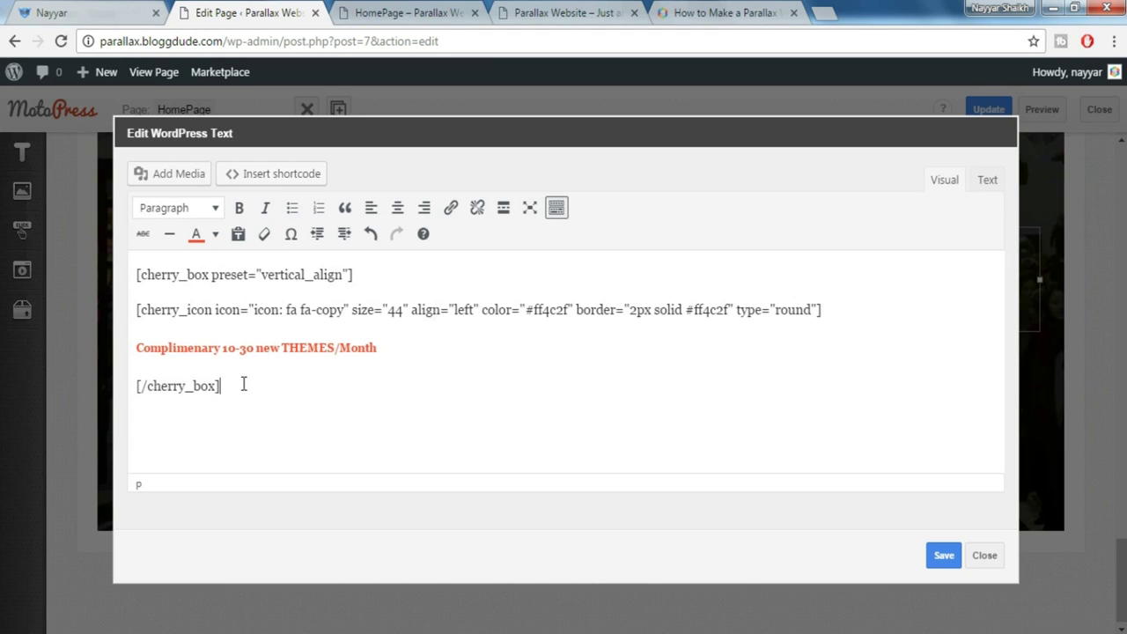
Insert a Spacer shortcode with size 30 after the box
click(275, 174)
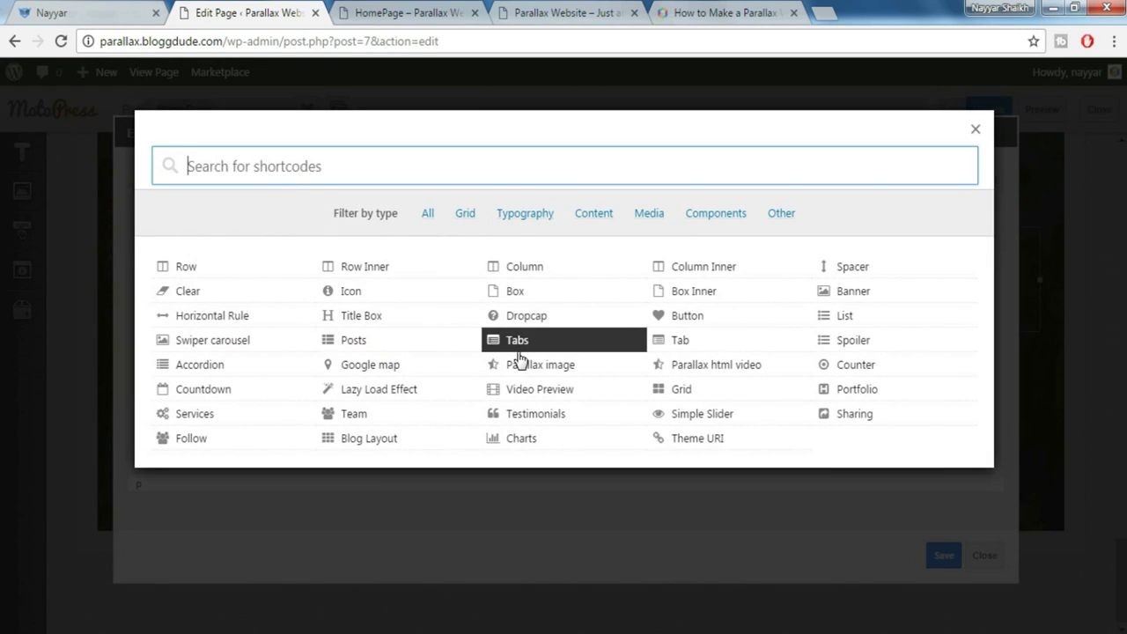
text(spac)
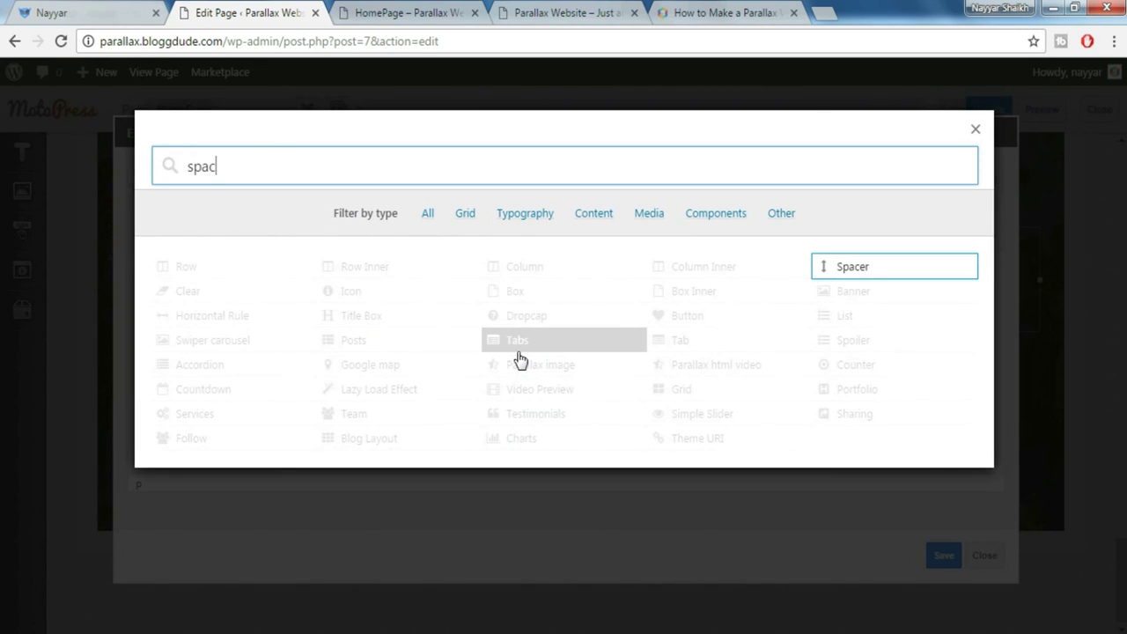
click(890, 267)
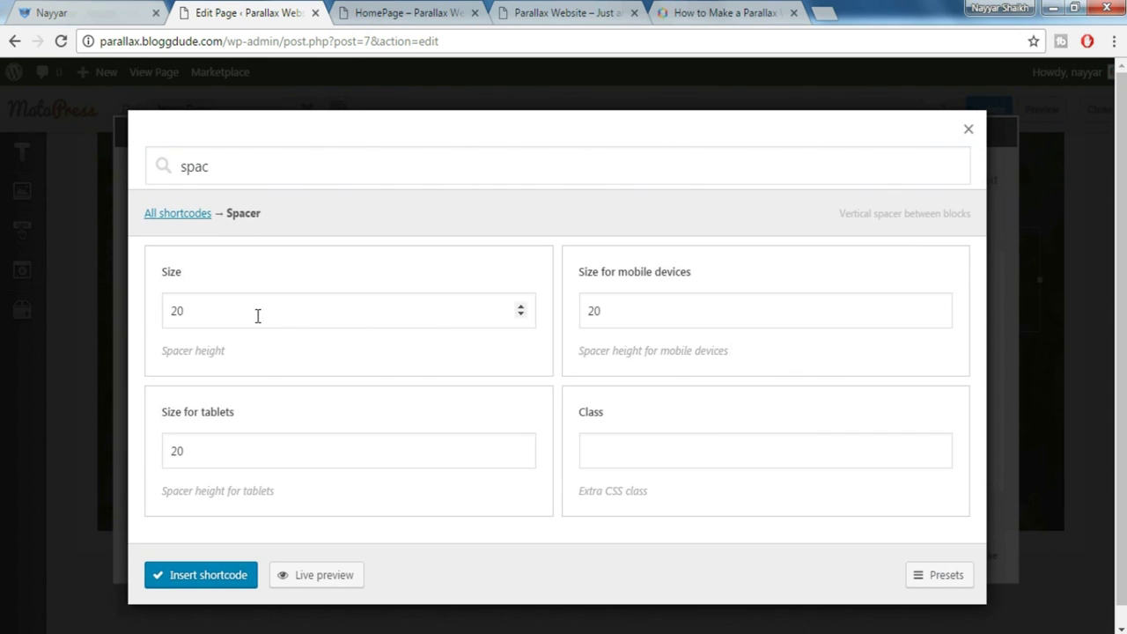
drag(256, 315, 151, 322)
text(30)
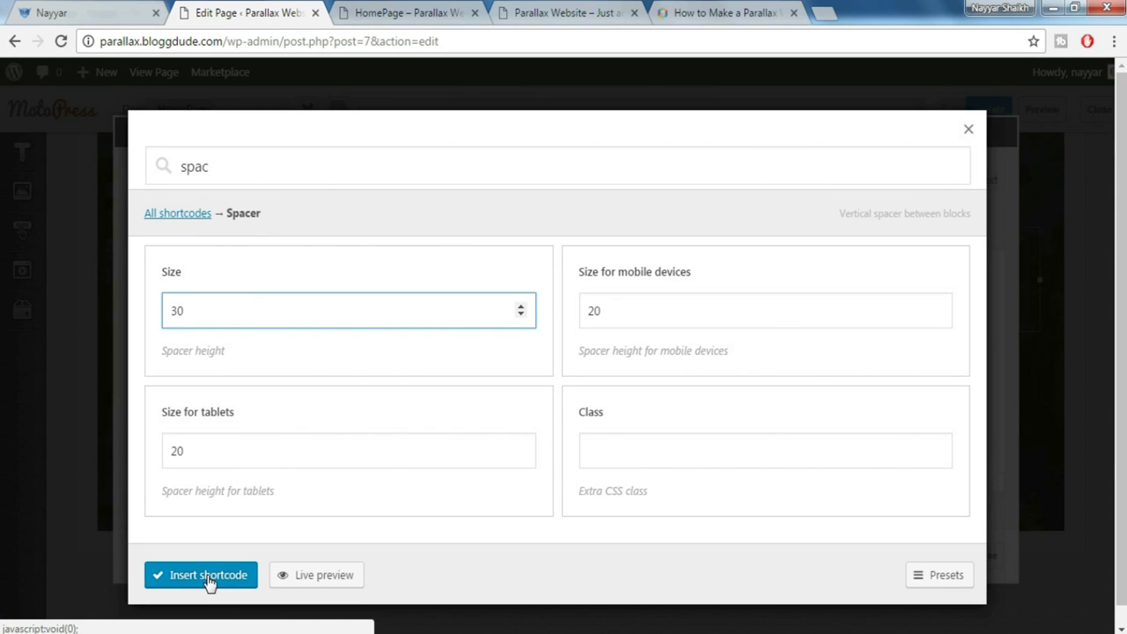
click(210, 577)
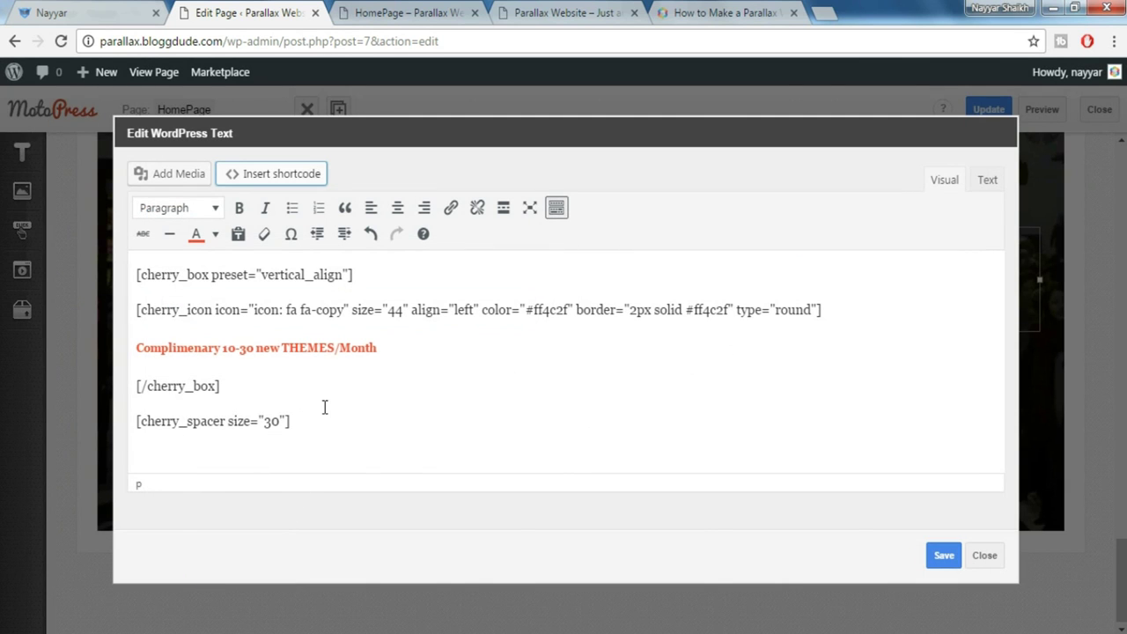
Compare the block with the live site and select all five lines of its text
click(63, 9)
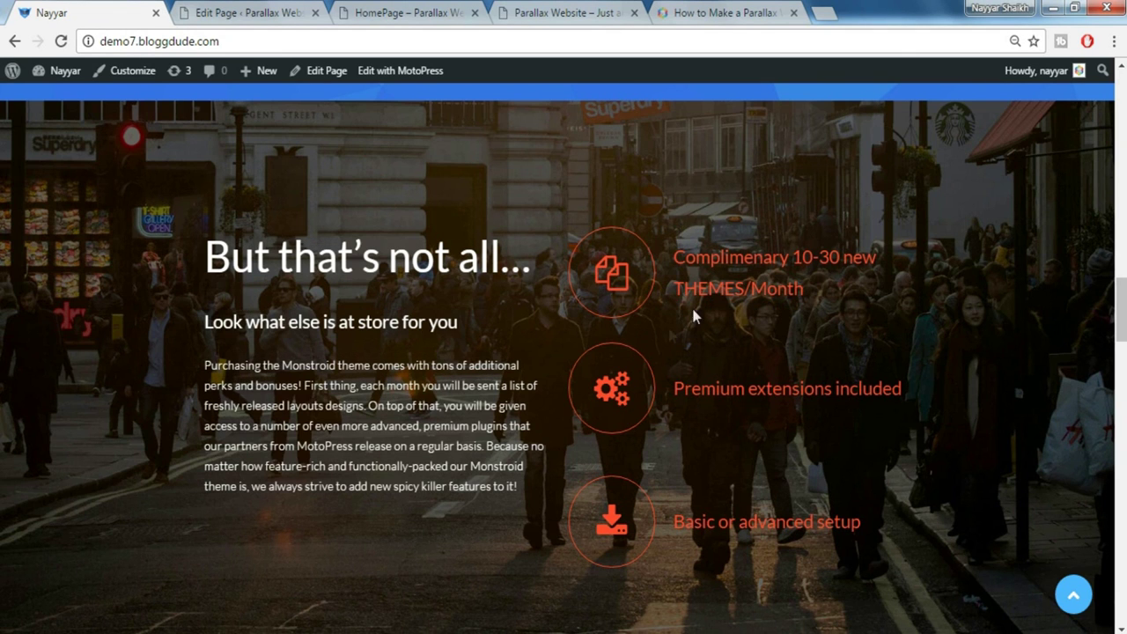
click(273, 9)
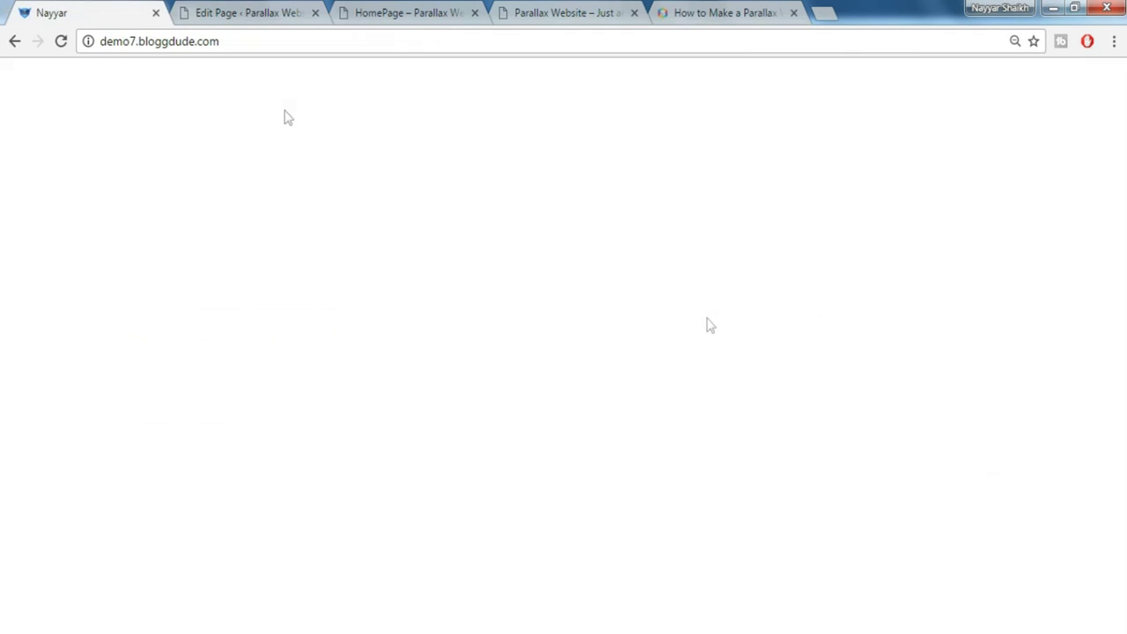
click(95, 11)
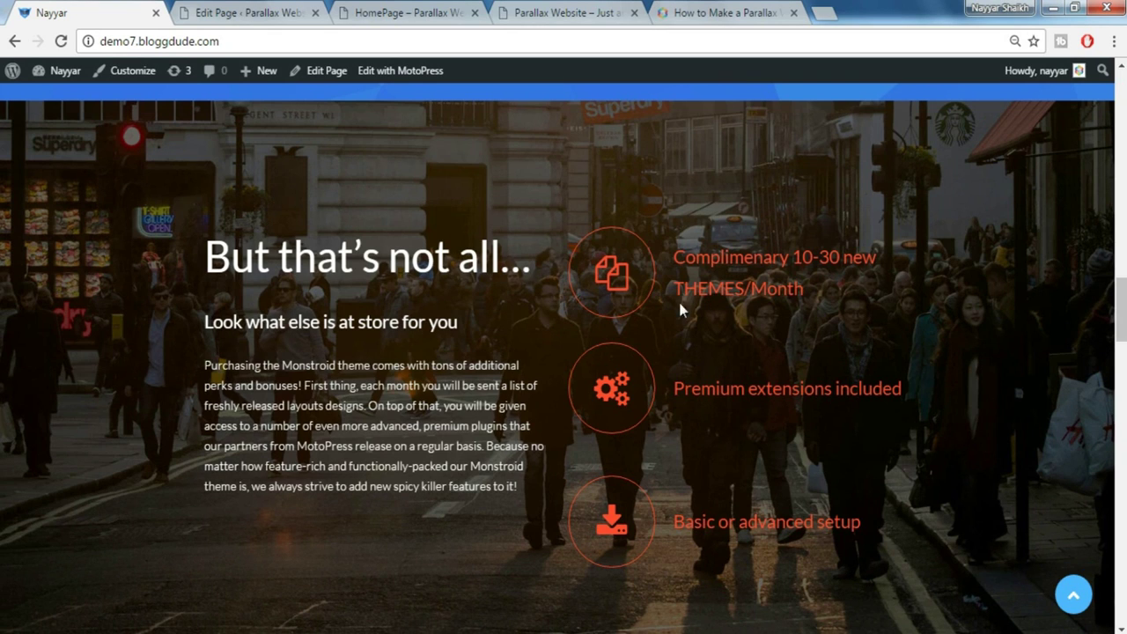
click(185, 9)
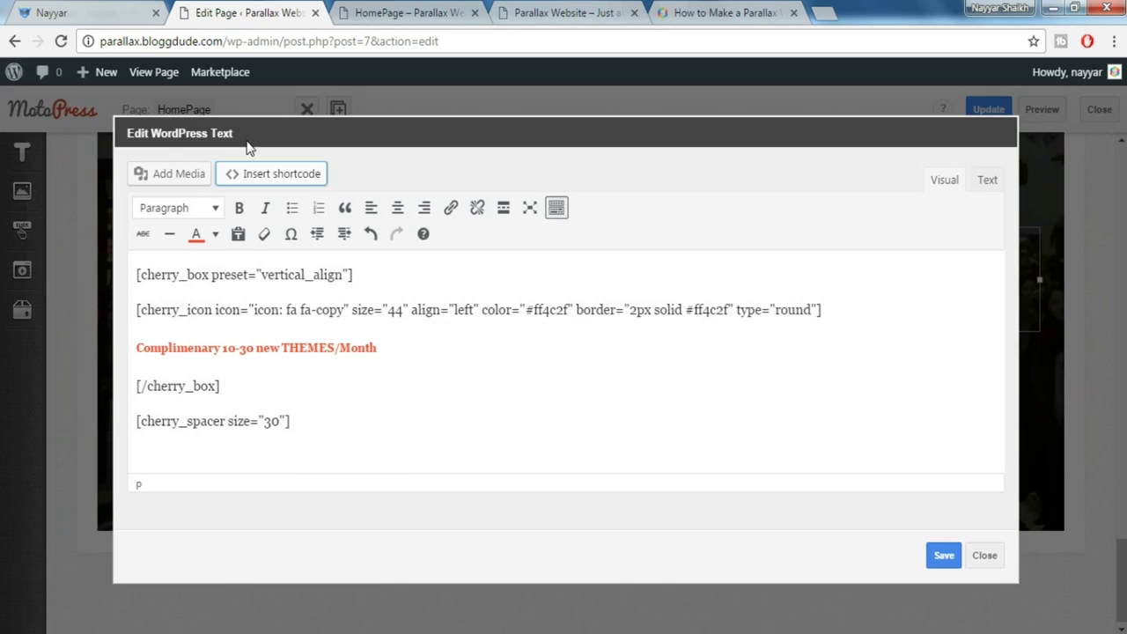
click(35, 10)
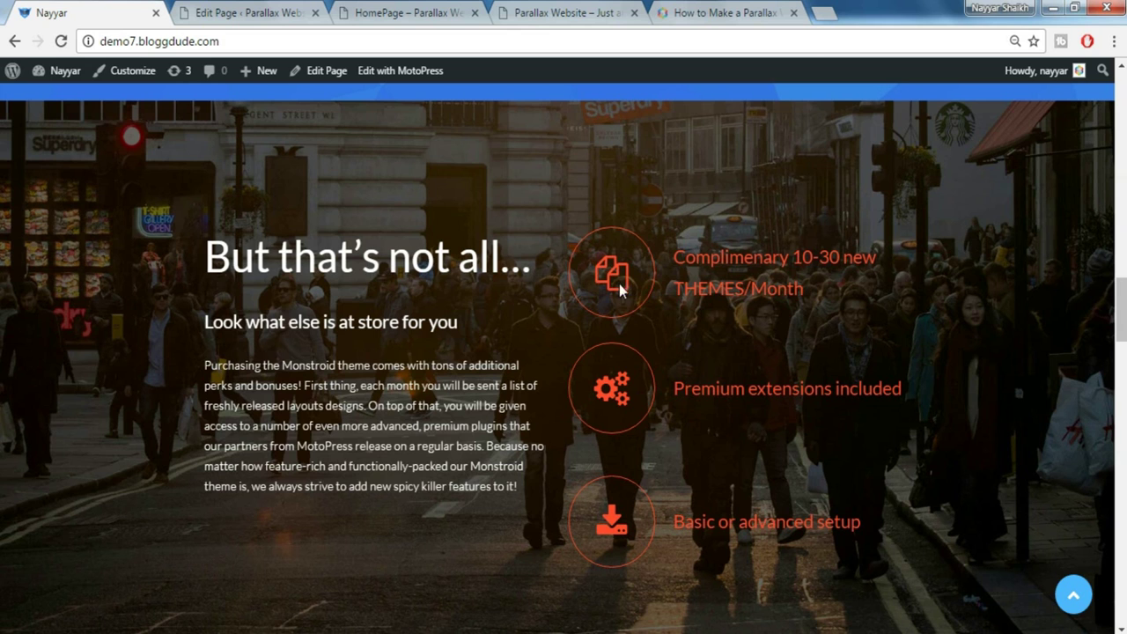
click(234, 10)
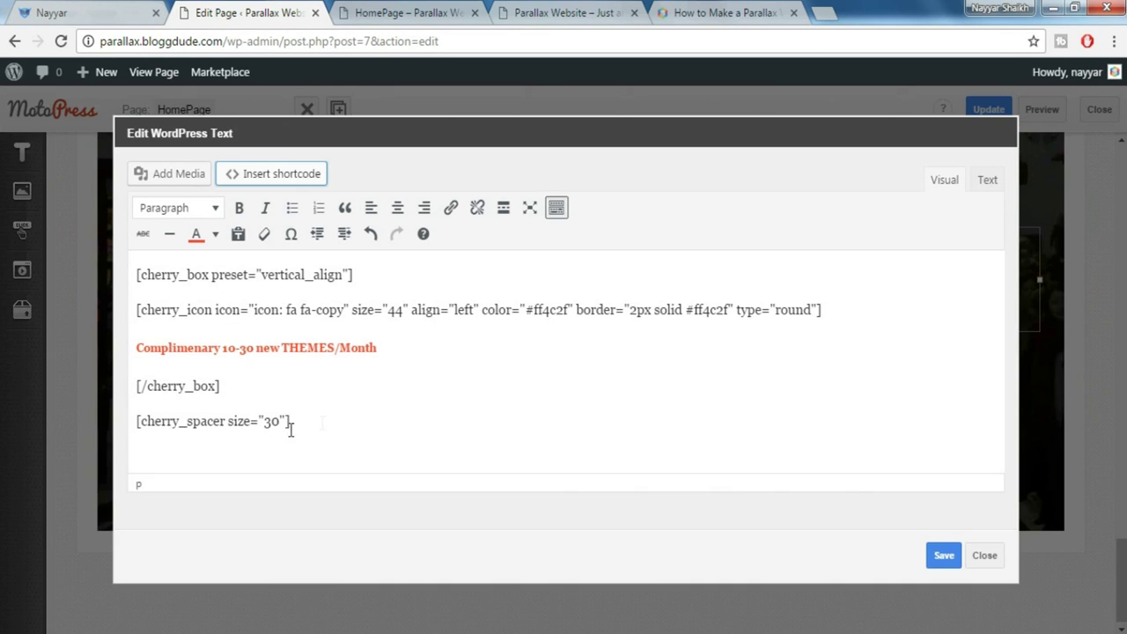
drag(231, 388, 121, 227)
key(ctrl+c)
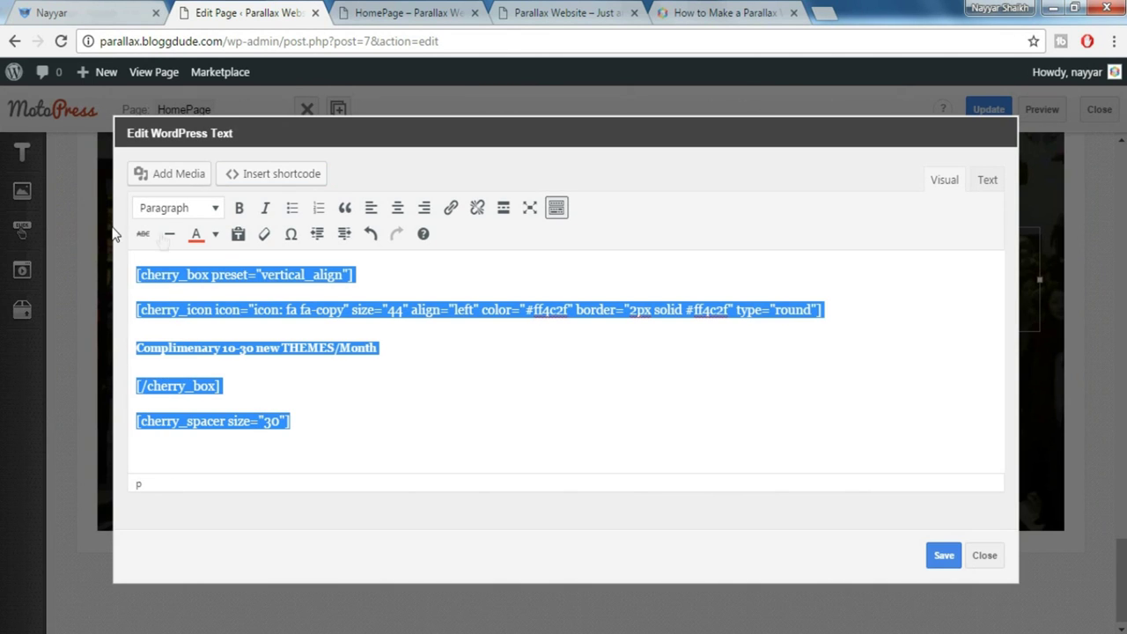
Paste a copy of the feature item lines after the spacer and clear its fa-copy icon name
click(317, 411)
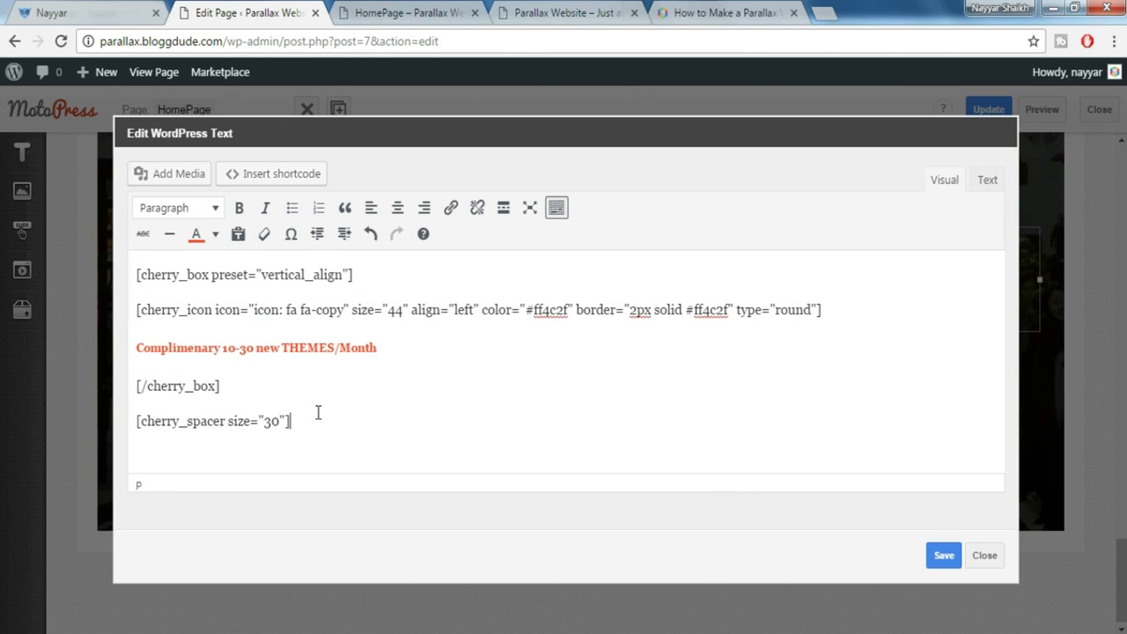
key(ctrl+v)
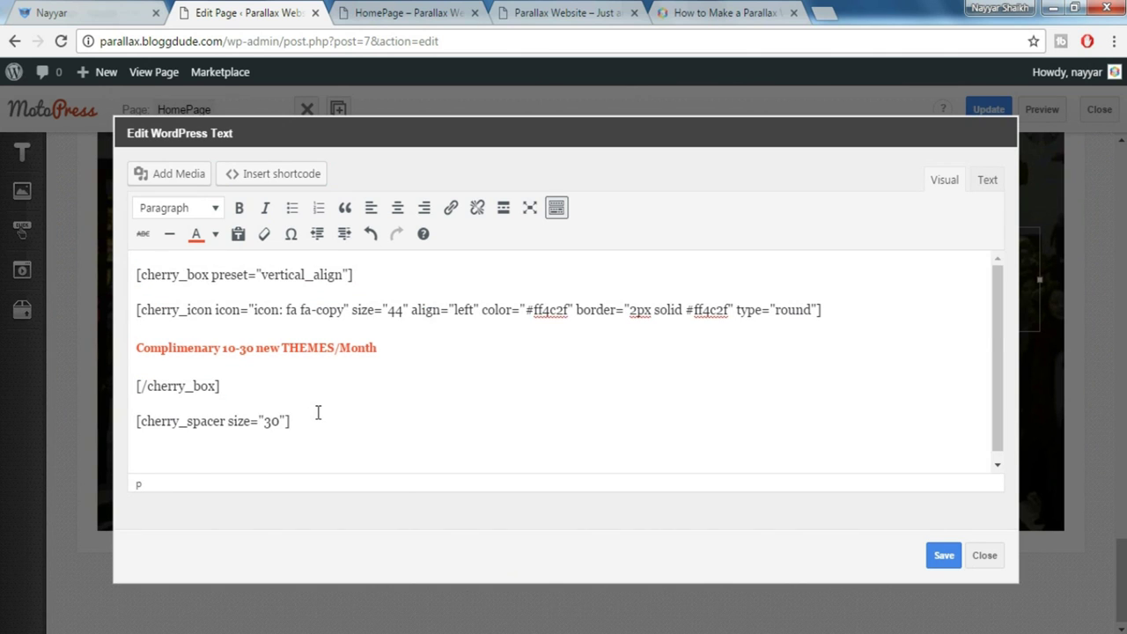
key(Return)
key(BackSpace)
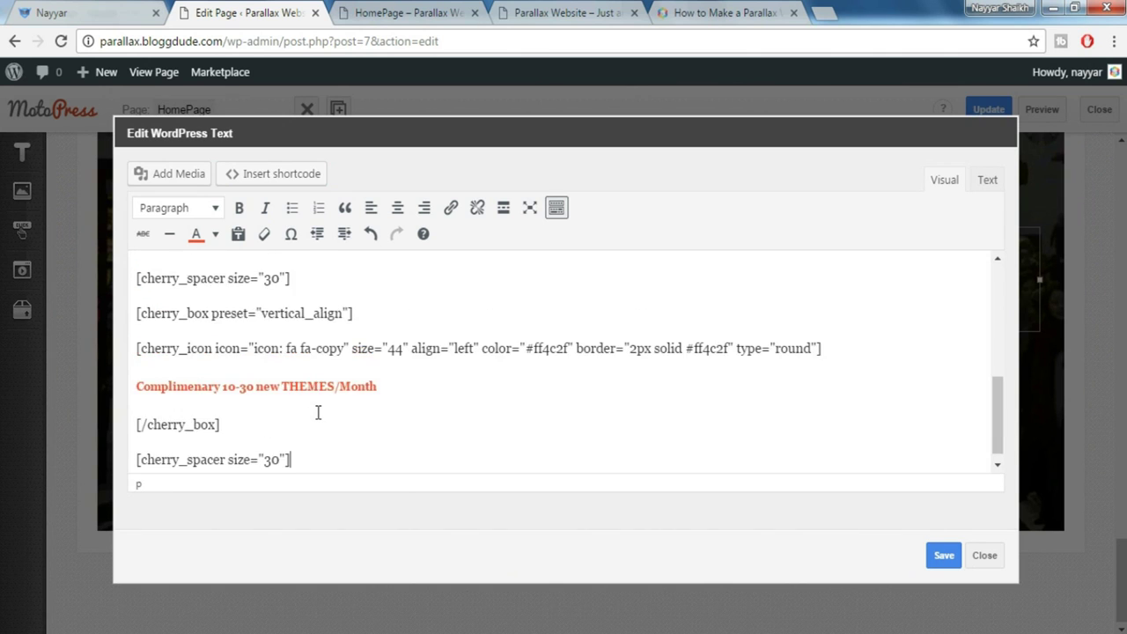
drag(992, 400, 1000, 339)
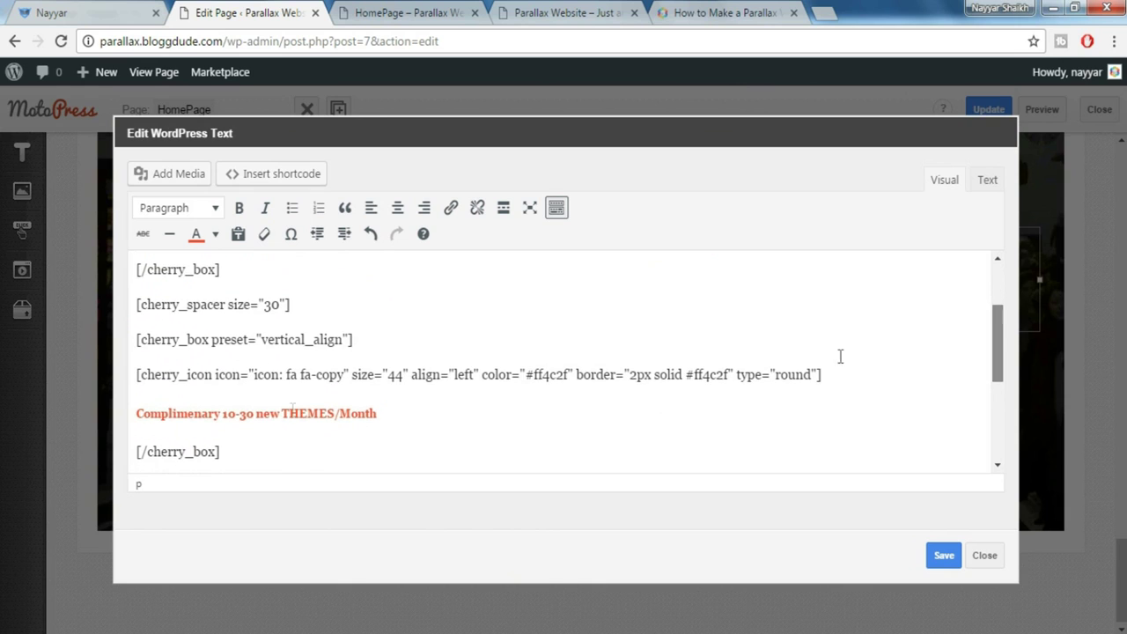
drag(138, 376, 307, 376)
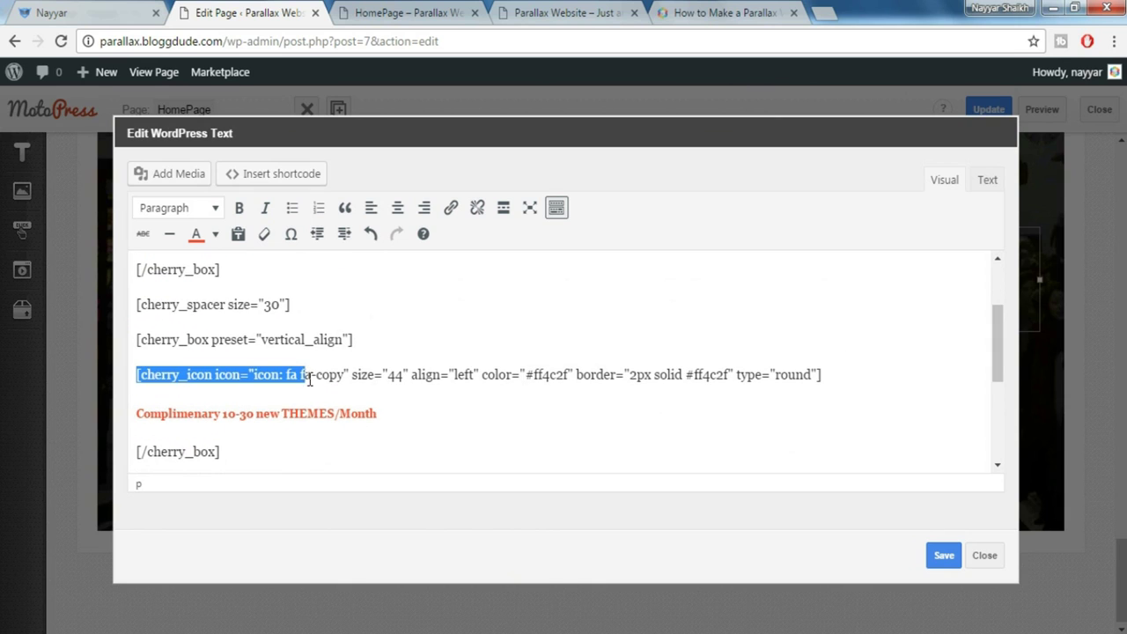
click(309, 380)
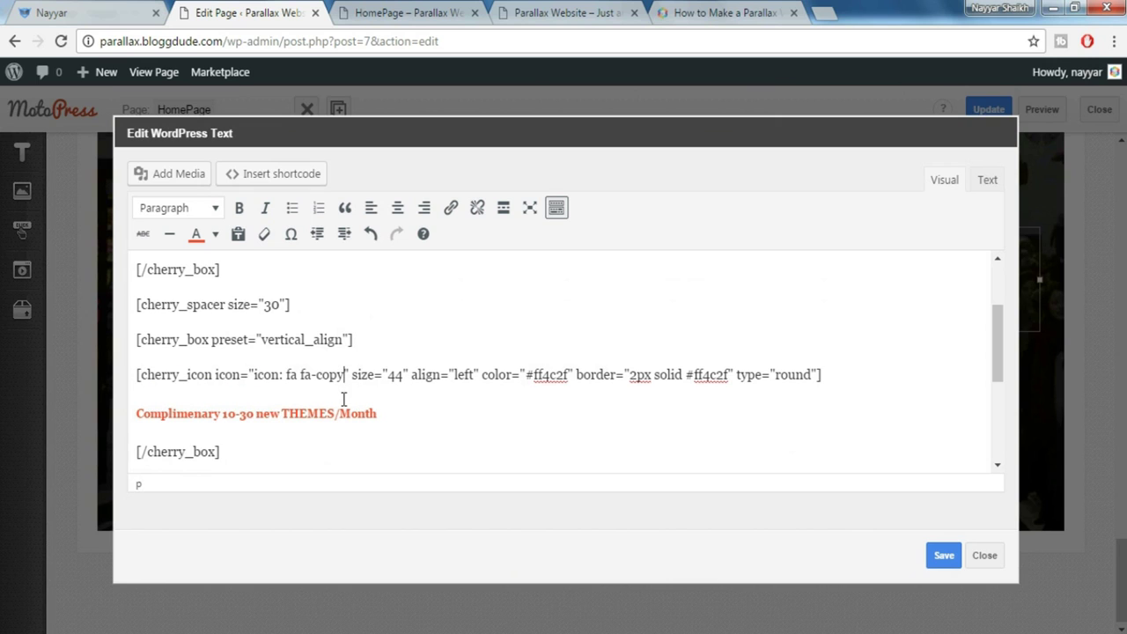
key(Return)
key(BackSpace)
key(BackSpace)
key(BackSpace)
key(BackSpace)
key(BackSpace)
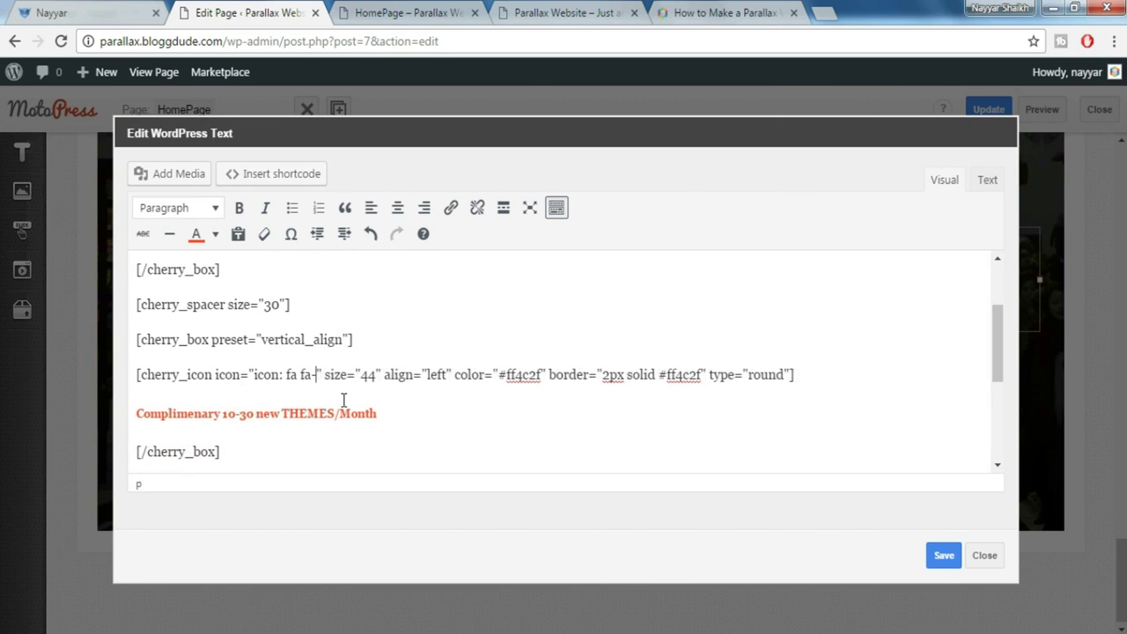
Change the copied items' cherry_icon names to fa-gears and fa-download, then save the text
click(118, 9)
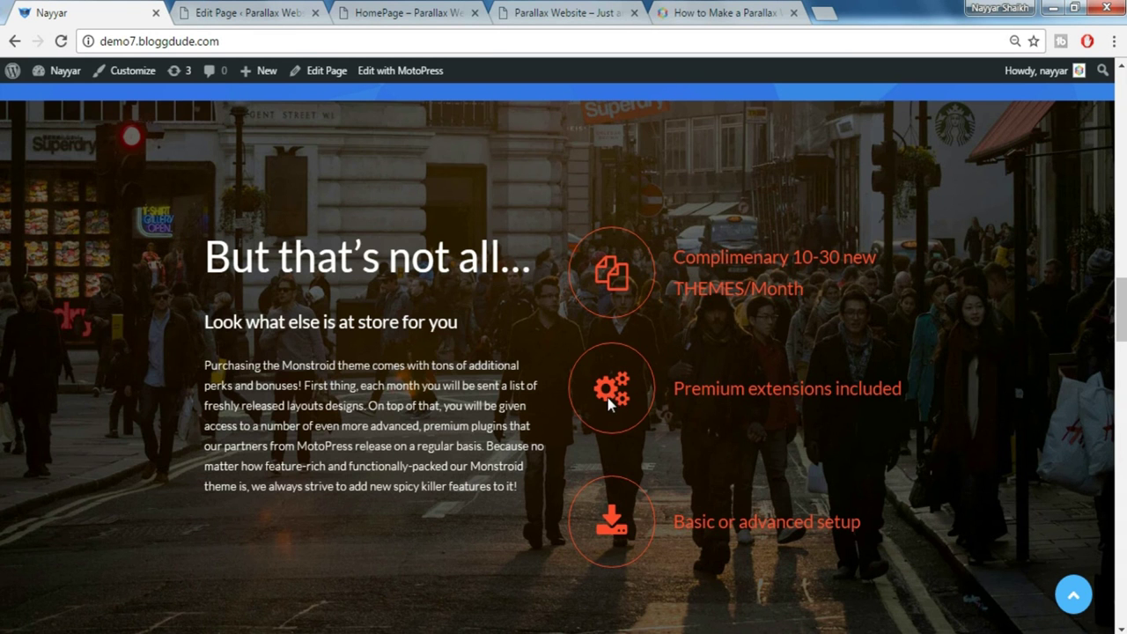
click(254, 7)
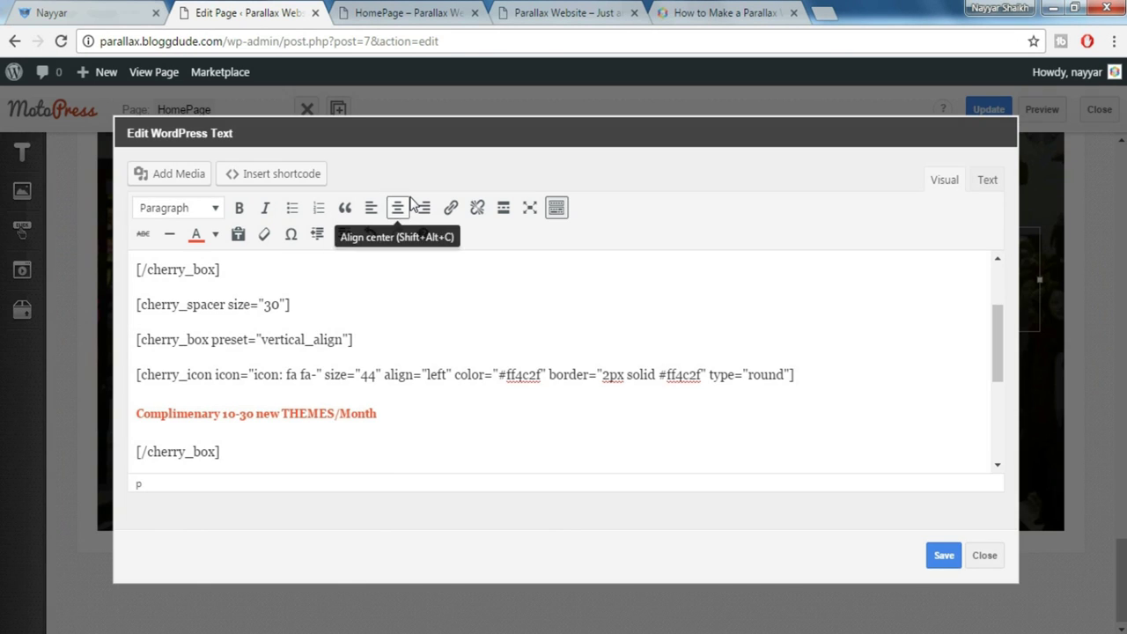
text(gears)
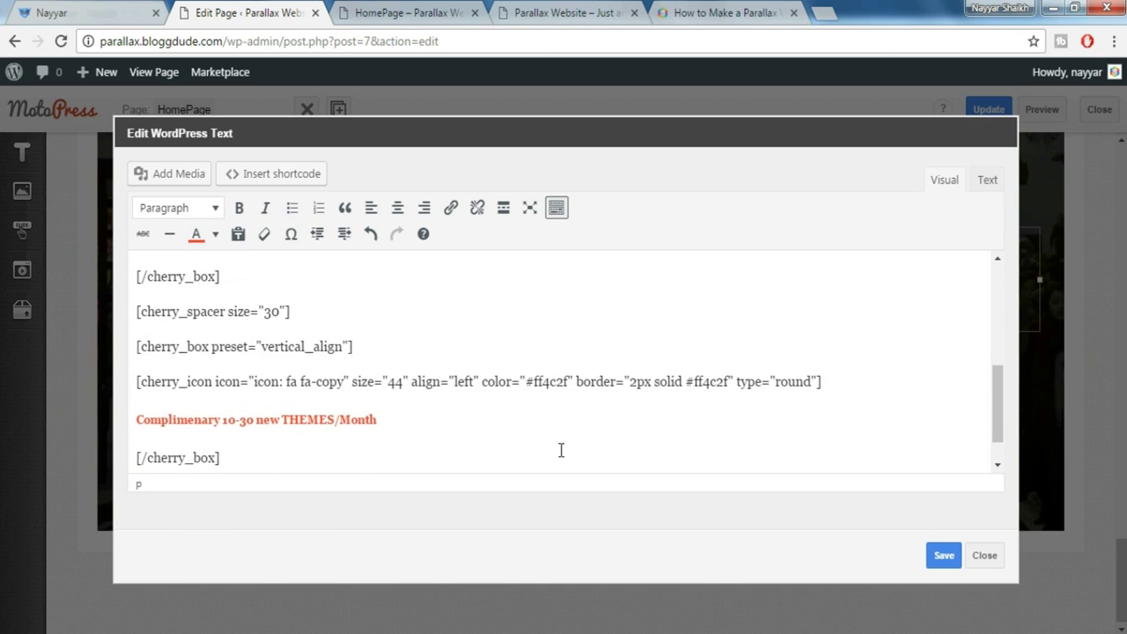
scroll(558, 451, down, 1)
click(48, 11)
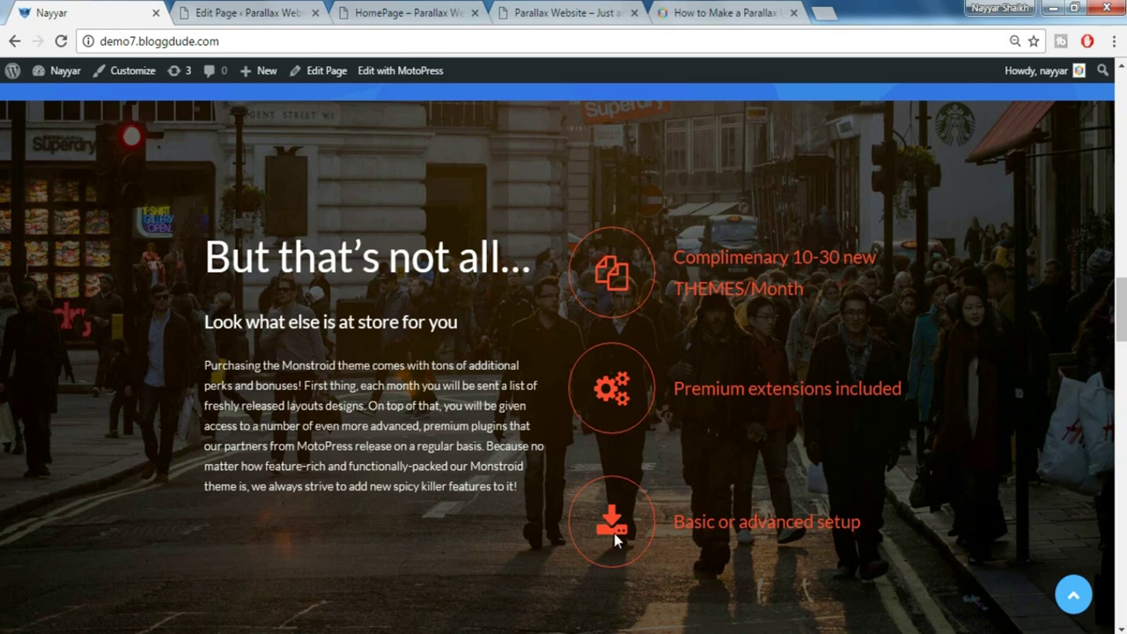
click(261, 11)
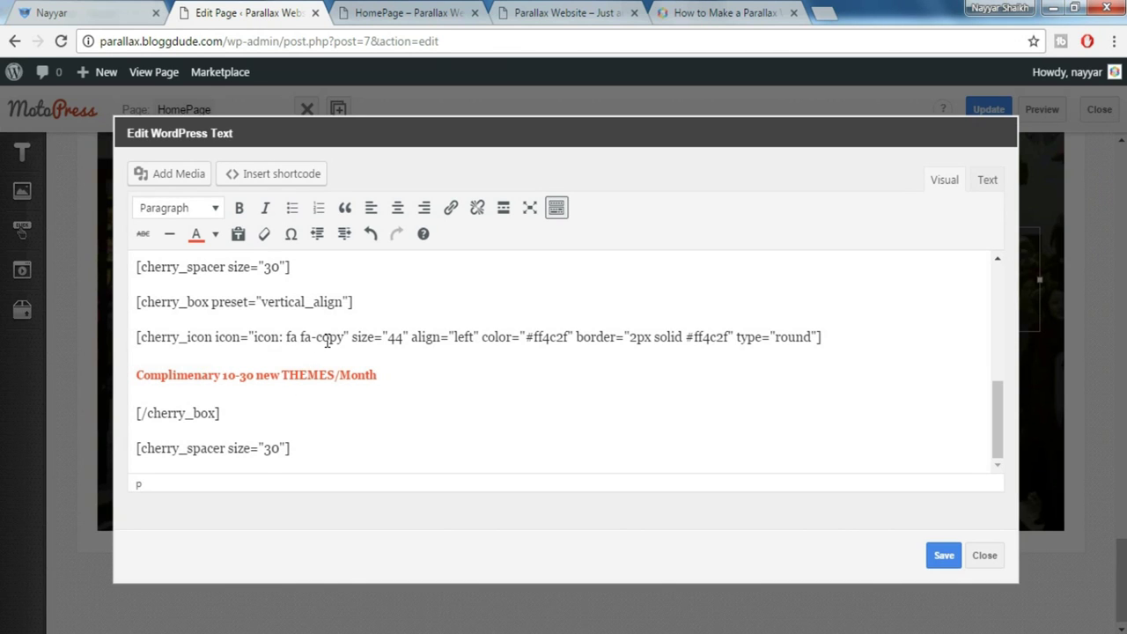
drag(317, 340, 344, 339)
text(download)
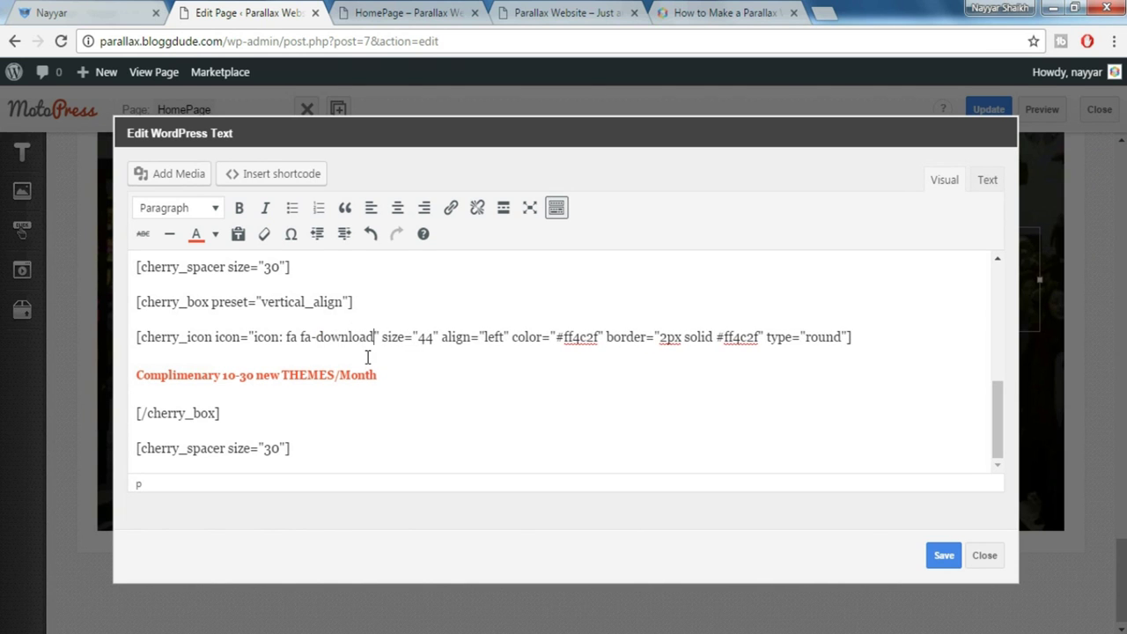
click(955, 559)
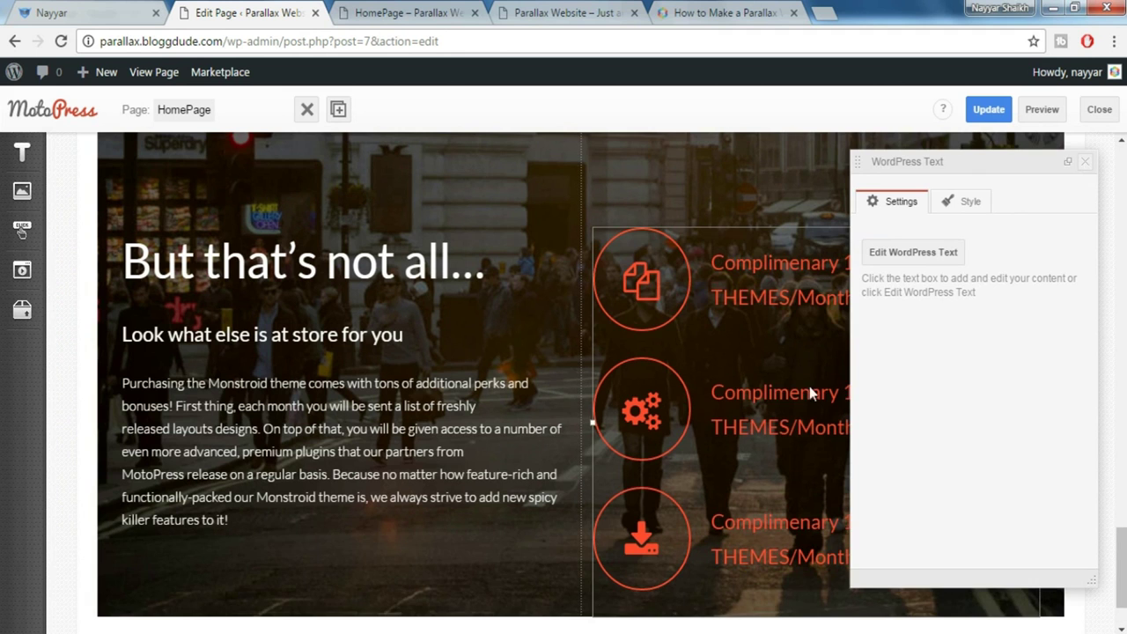
Add the Padding bottom 140px style to the street-photo parallax row
click(1087, 167)
scroll(674, 407, down, 1)
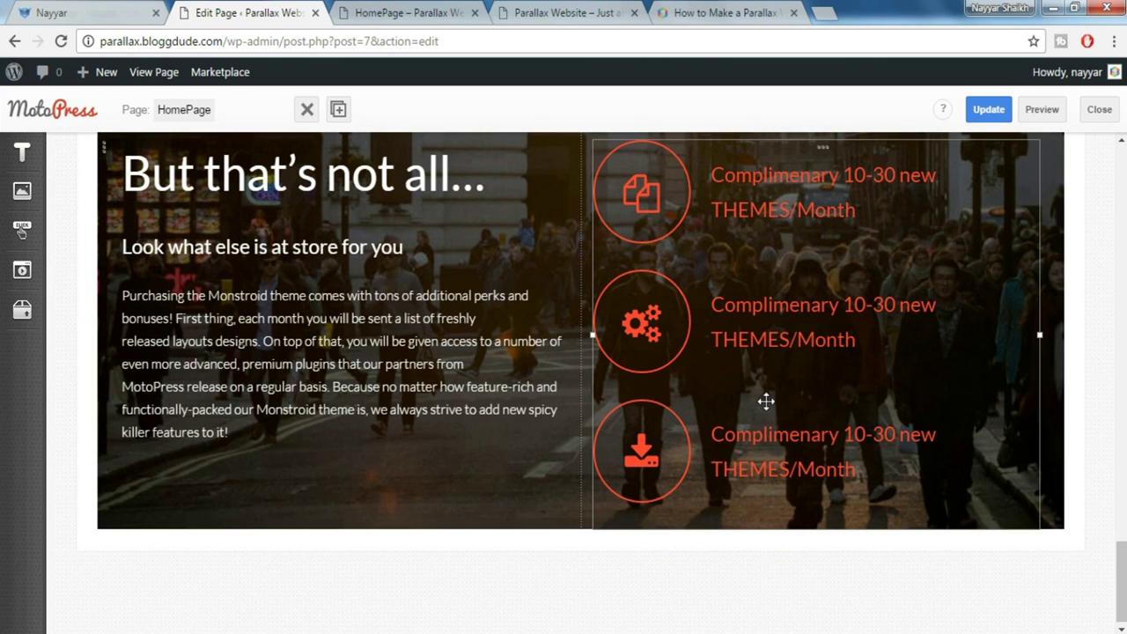
scroll(680, 546, up, 3)
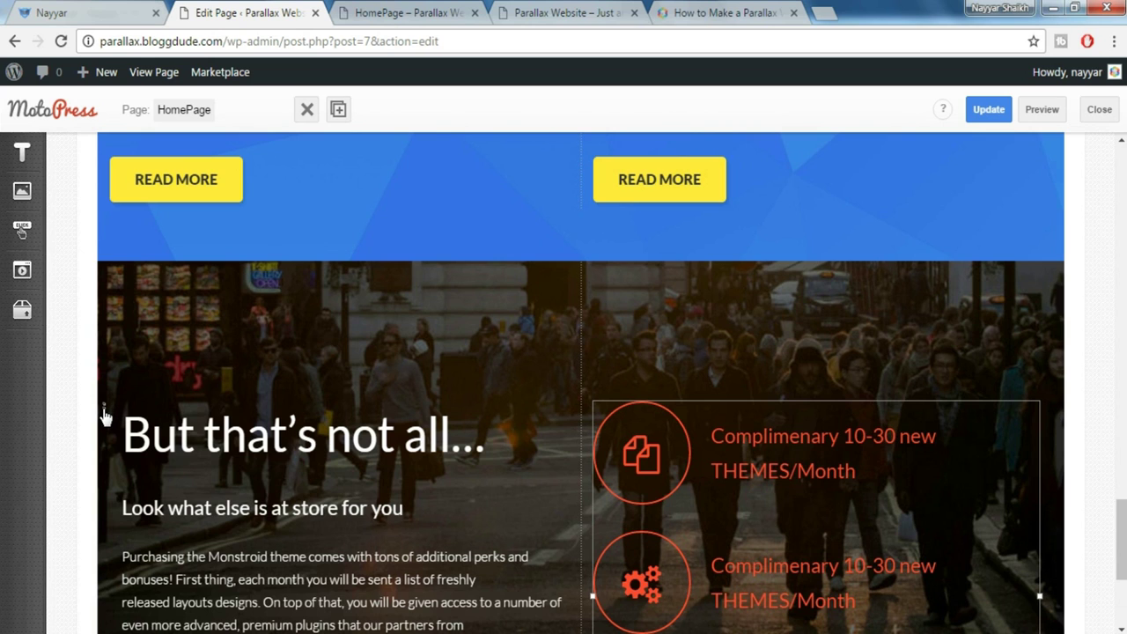
click(104, 415)
click(968, 204)
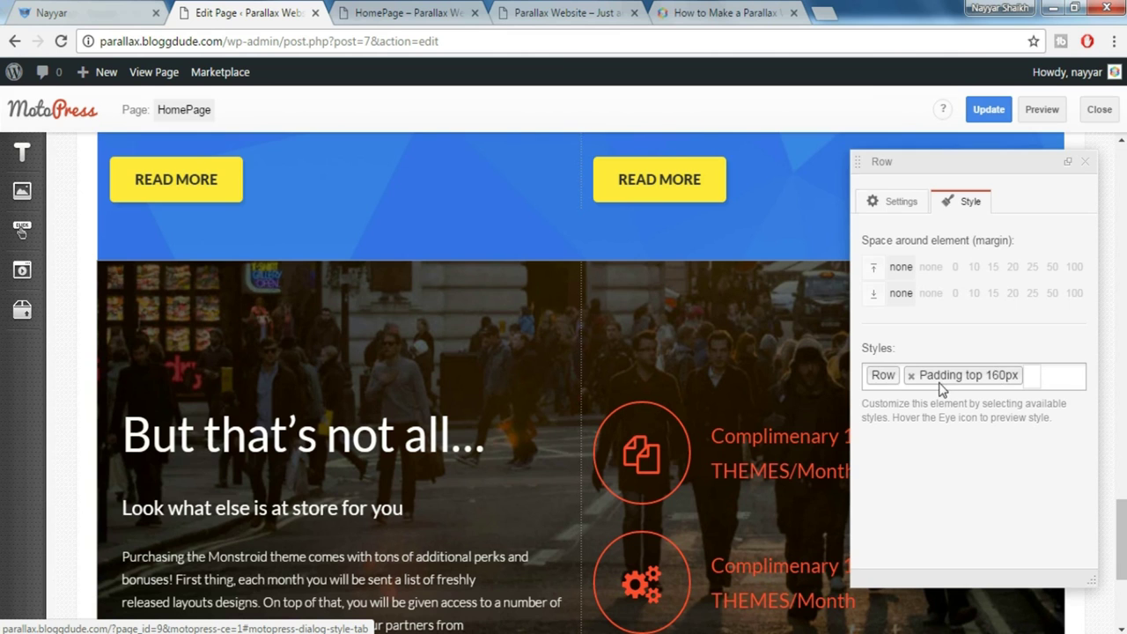
click(1057, 368)
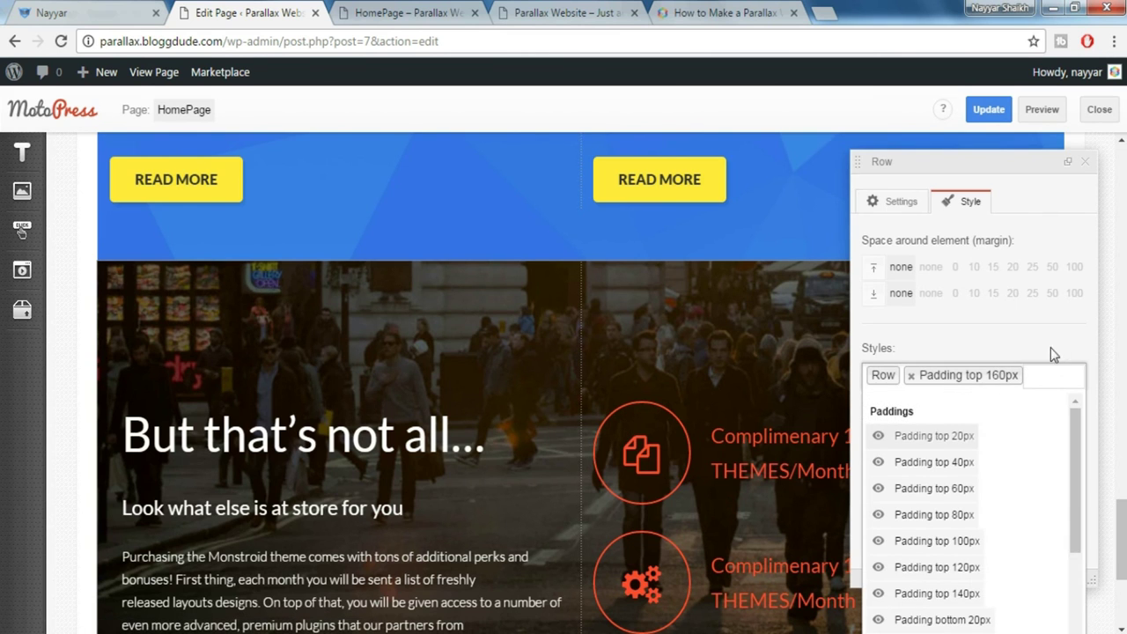
scroll(1013, 483, down, 3)
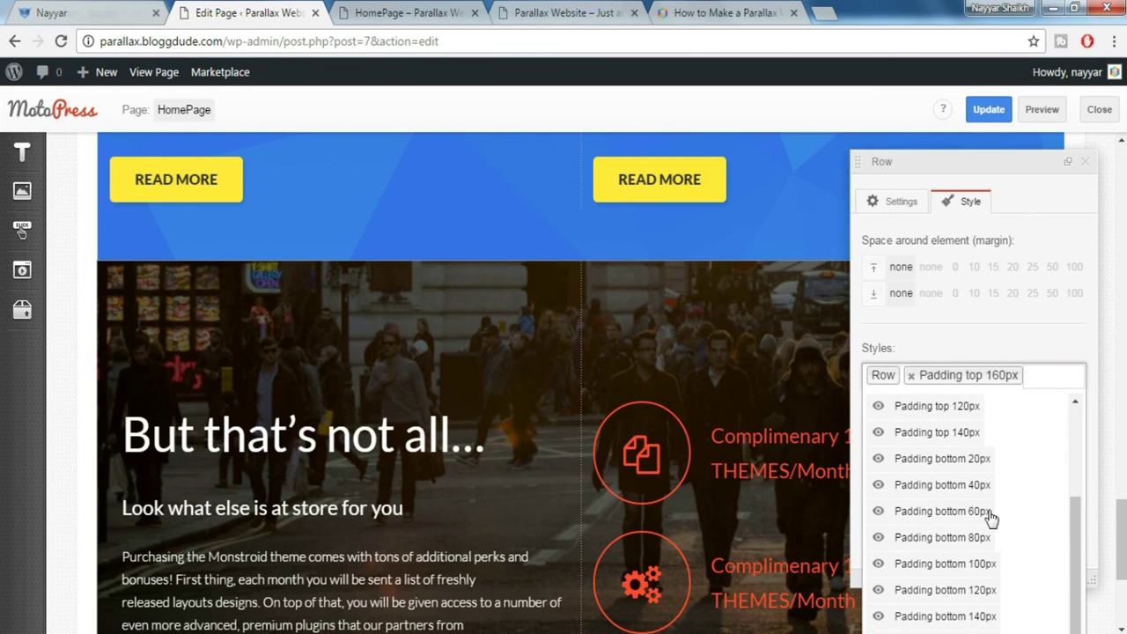
scroll(991, 518, down, 1)
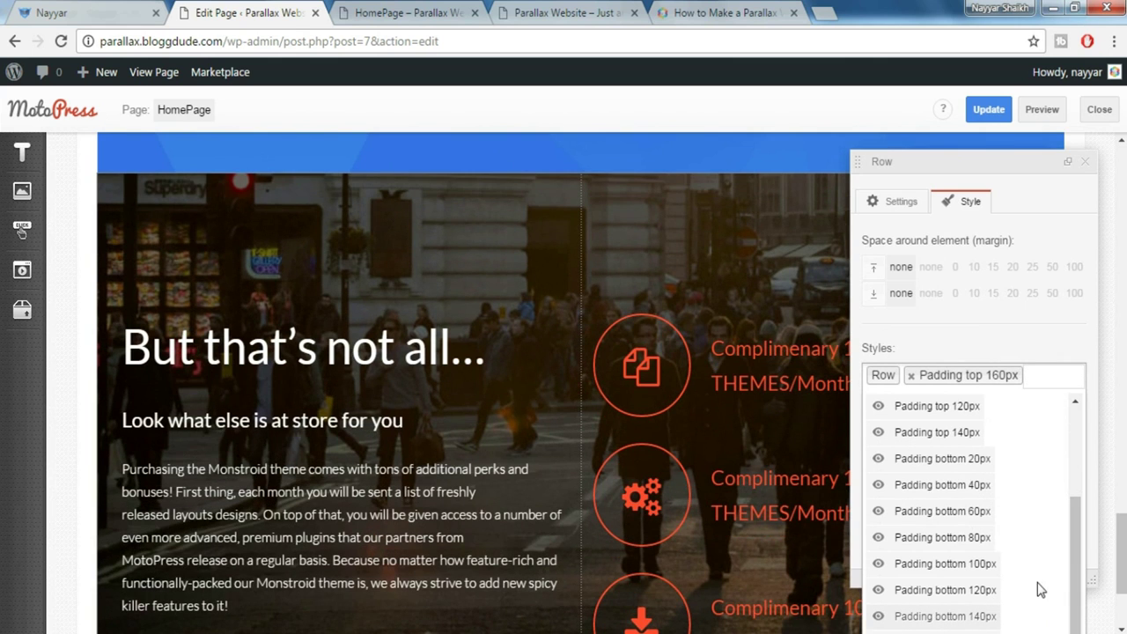
click(1039, 616)
click(1090, 173)
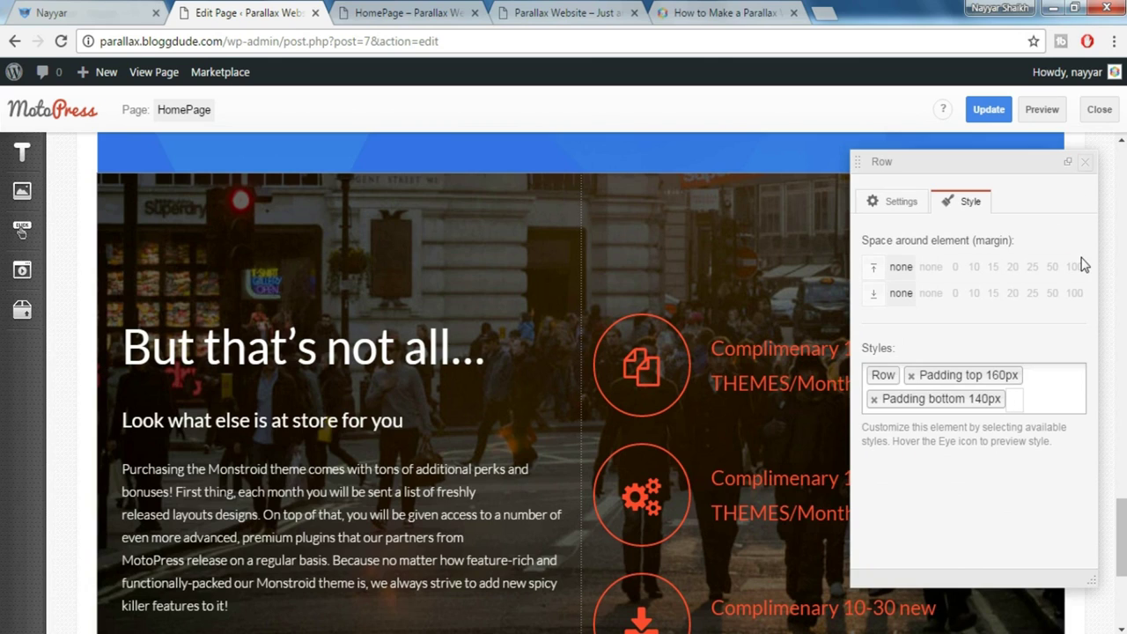
scroll(1082, 262, down, 3)
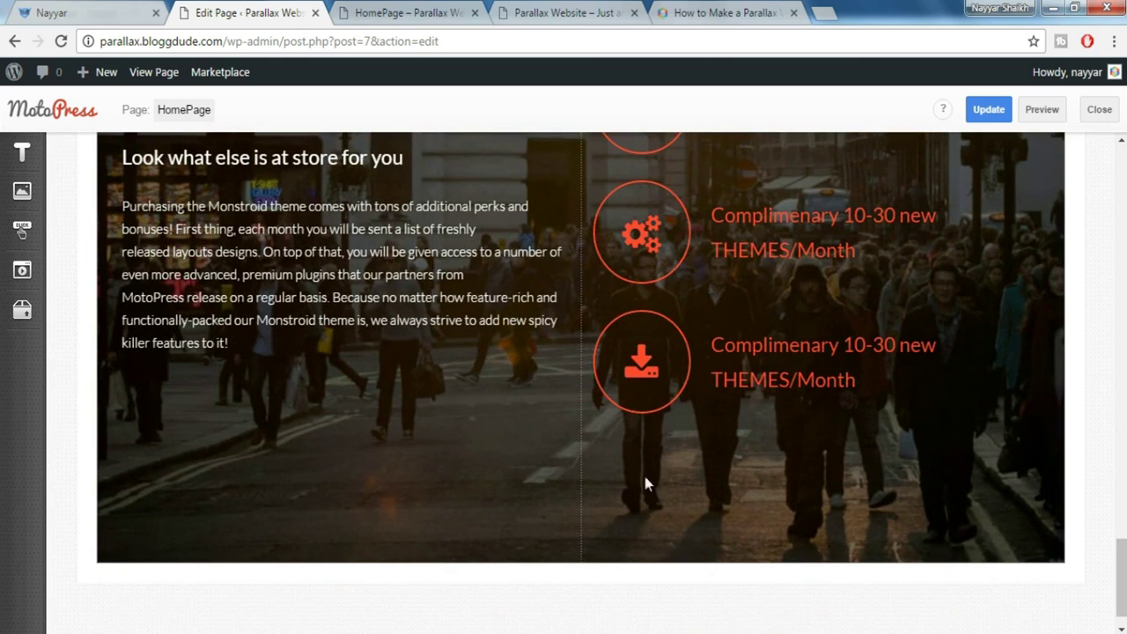
click(1044, 118)
scroll(744, 212, down, 15)
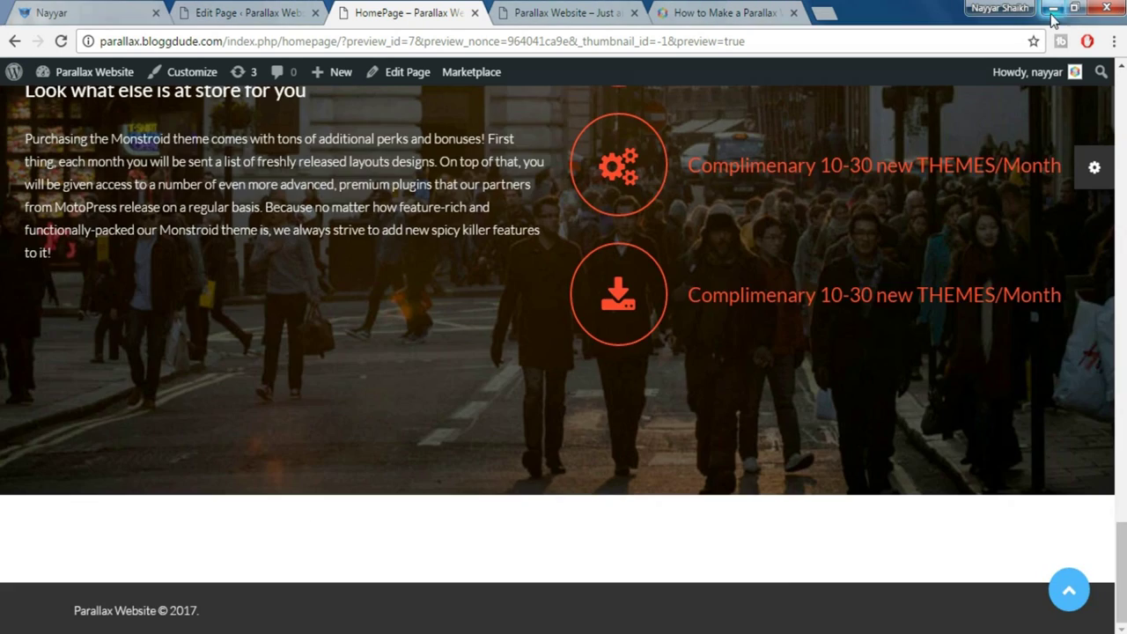
scroll(980, 201, up, 2)
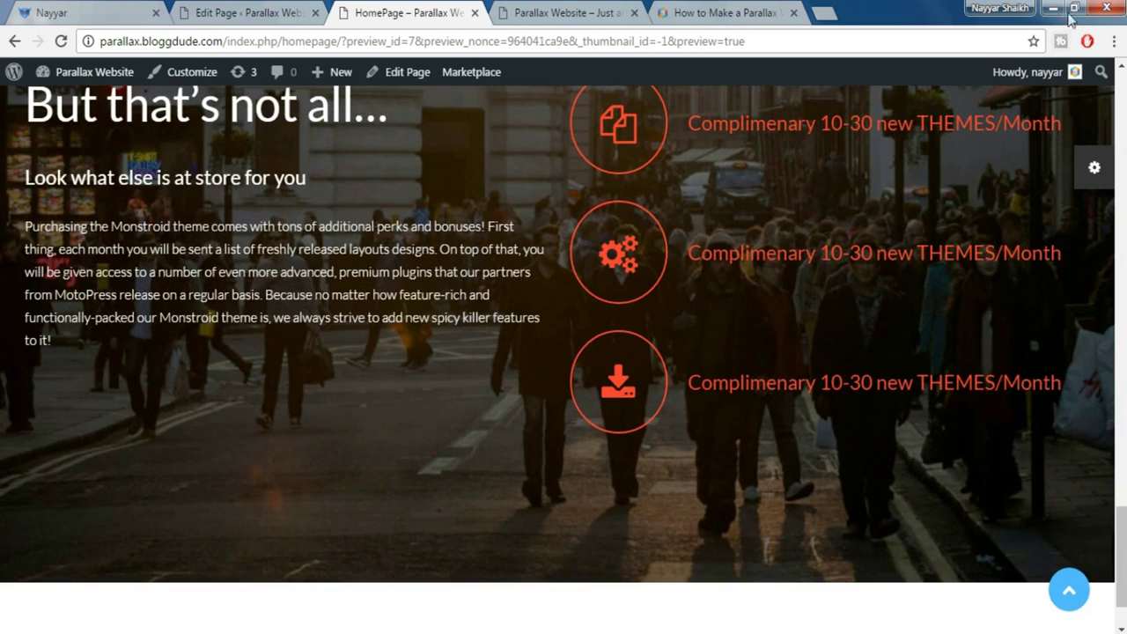
click(1074, 8)
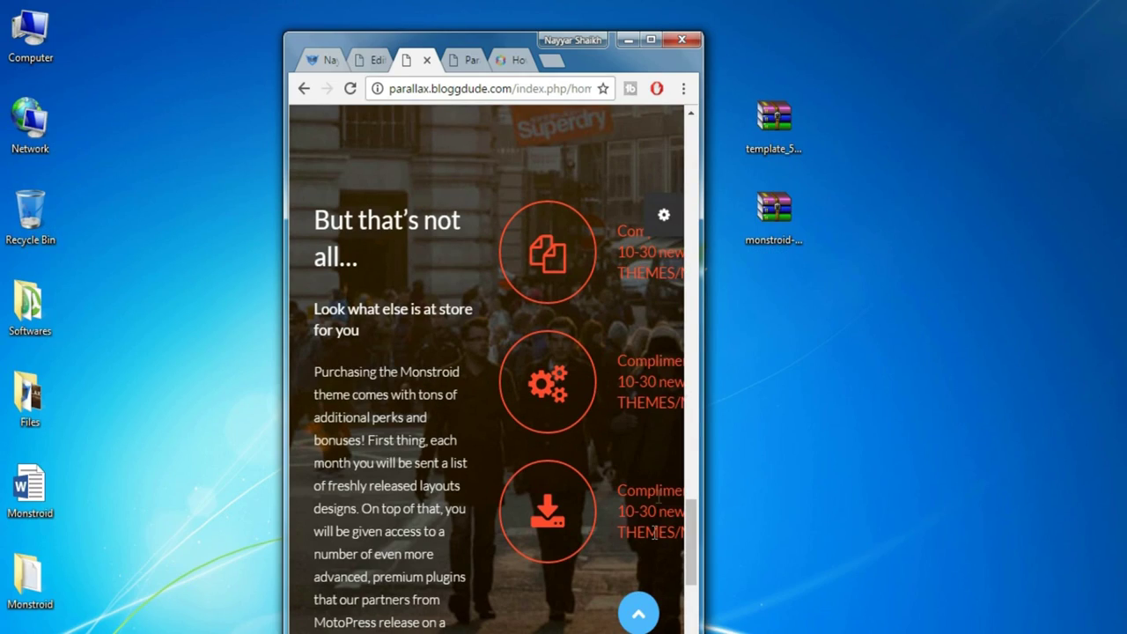
scroll(621, 282, up, 4)
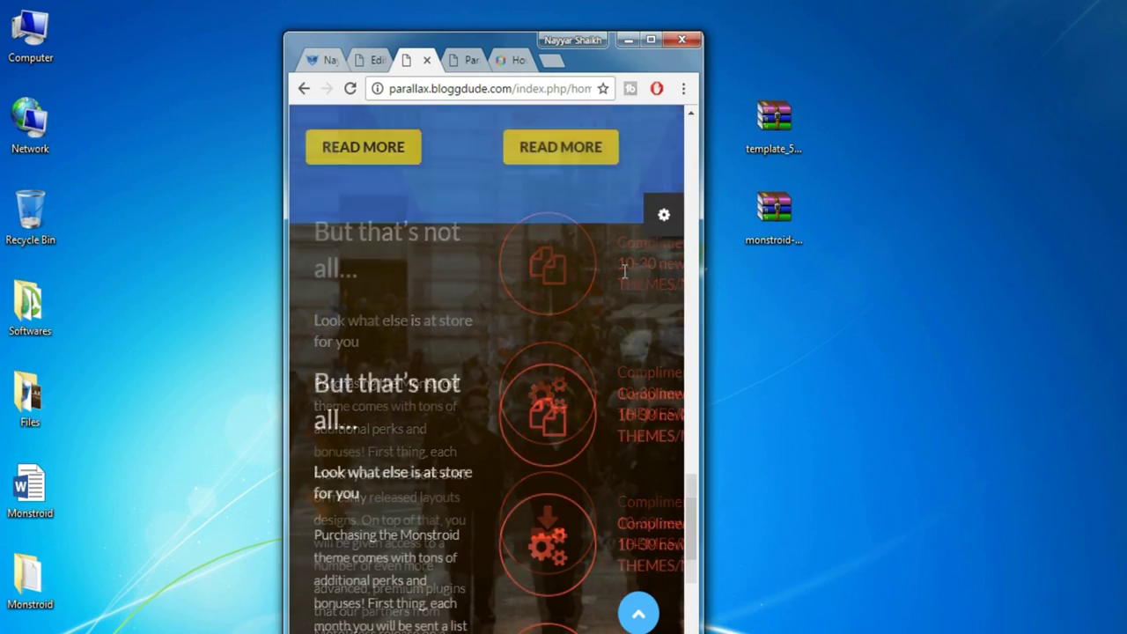
scroll(607, 343, down, 2)
scroll(607, 341, up, 6)
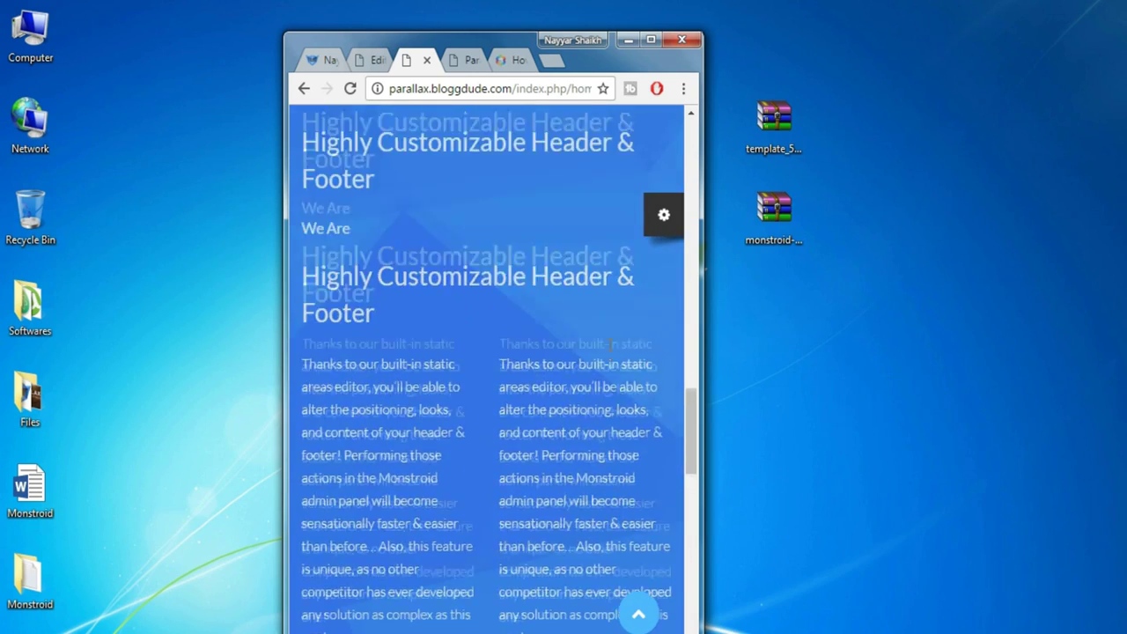
scroll(413, 271, up, 2)
scroll(421, 304, down, 8)
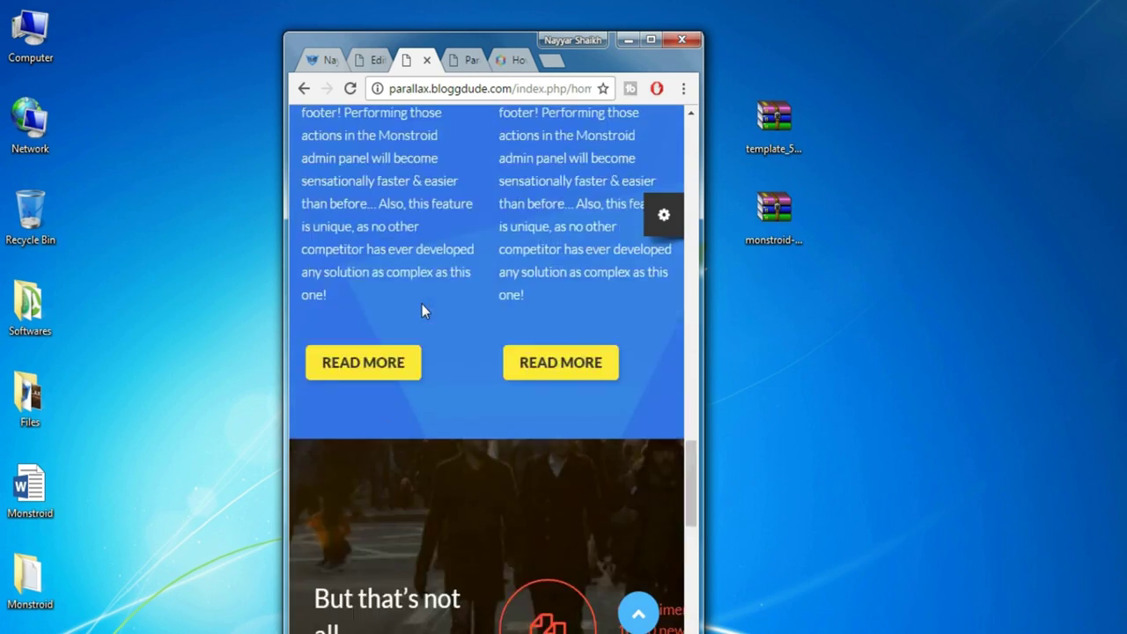
scroll(578, 407, up, 10)
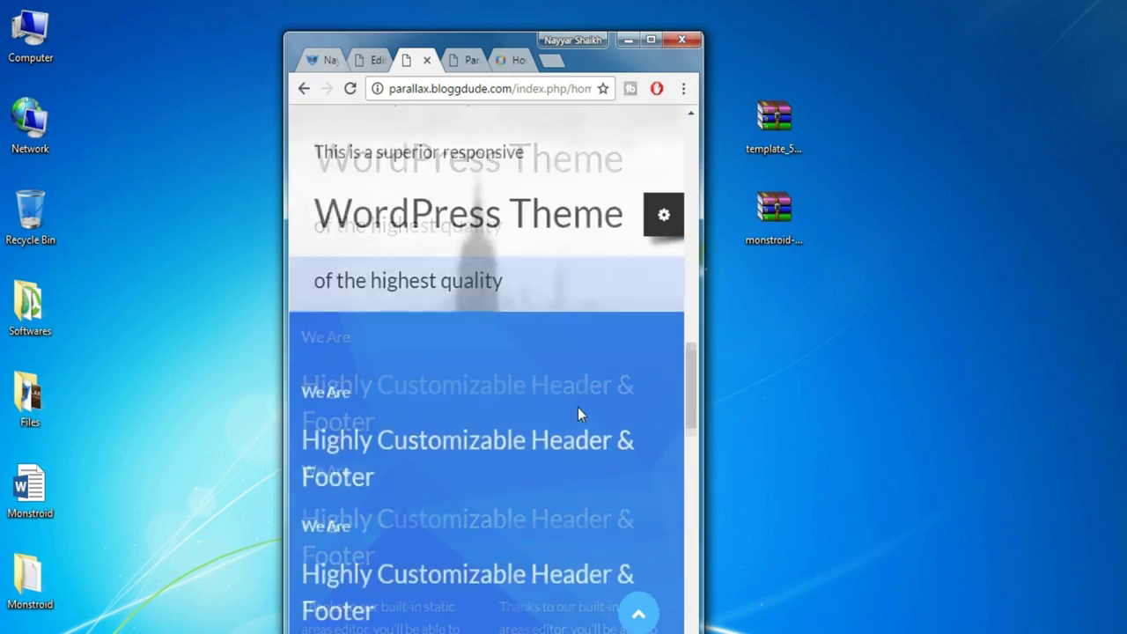
scroll(577, 407, up, 10)
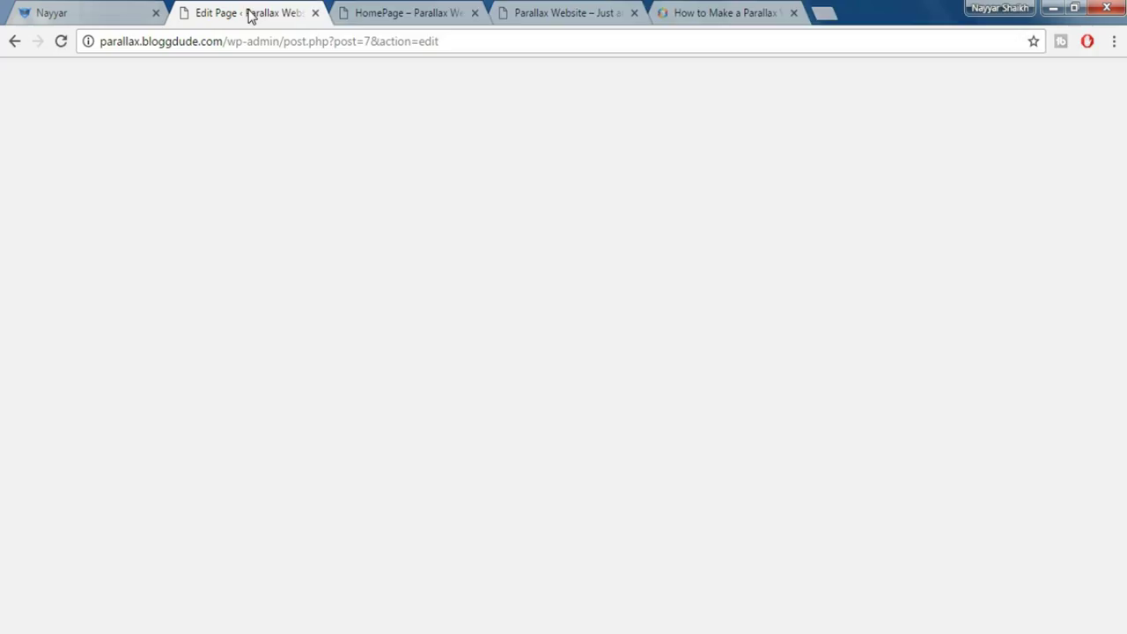
scroll(543, 374, up, 4)
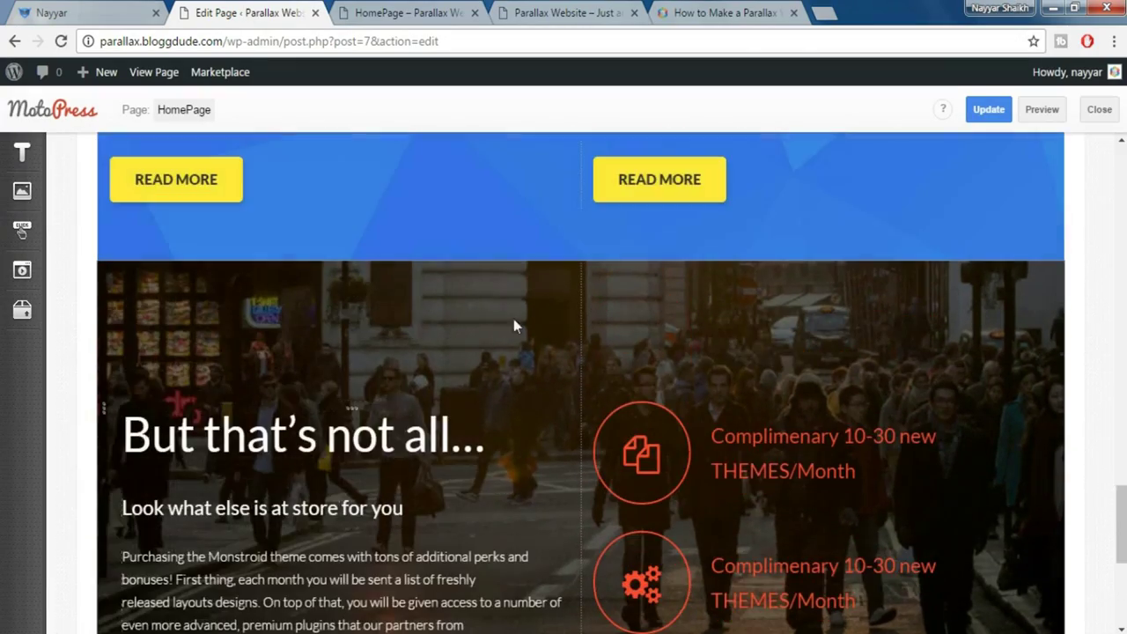
Enter first-pass Size_xs, Size_sm and Size_lg values in the left column's settings
click(354, 416)
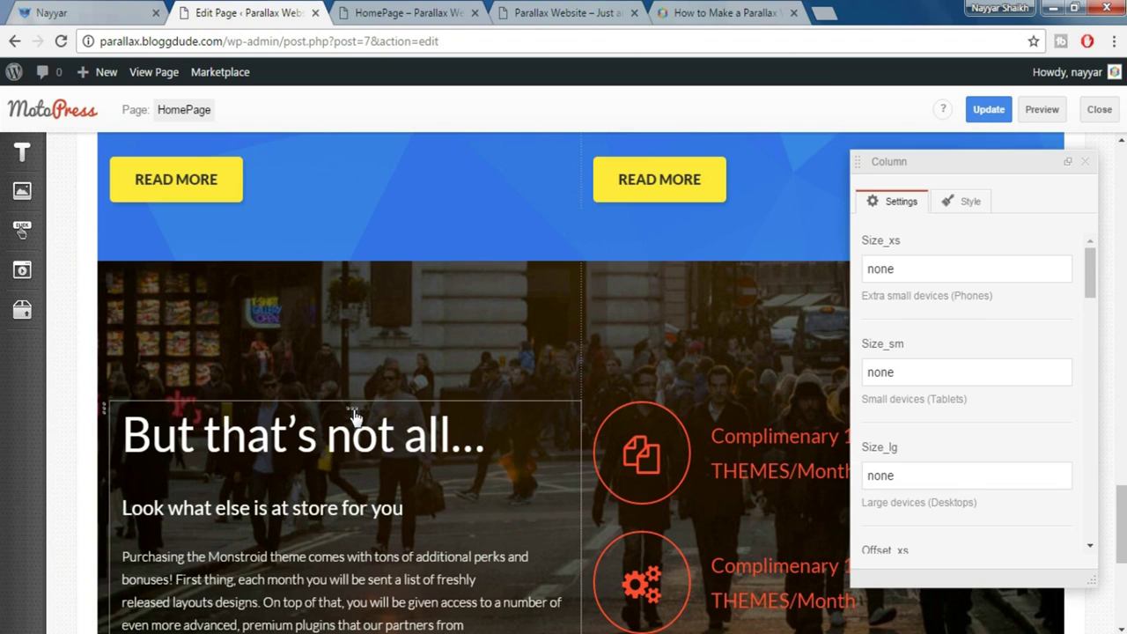
double_click(937, 274)
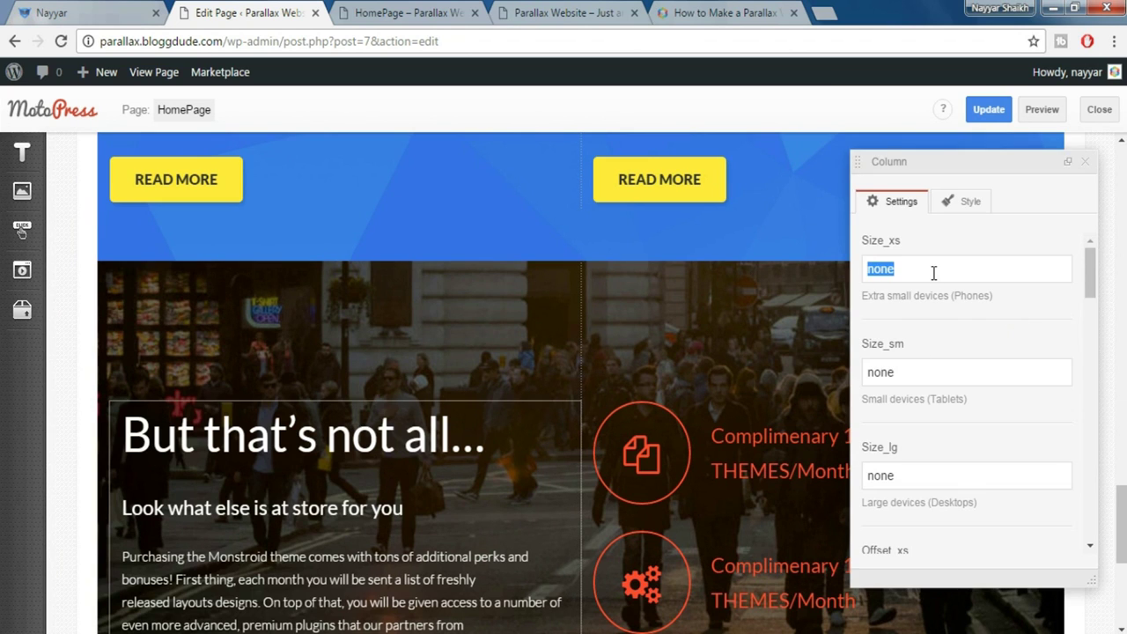
text(12)
key(Tab)
text(1)
key(Tab)
text(4)
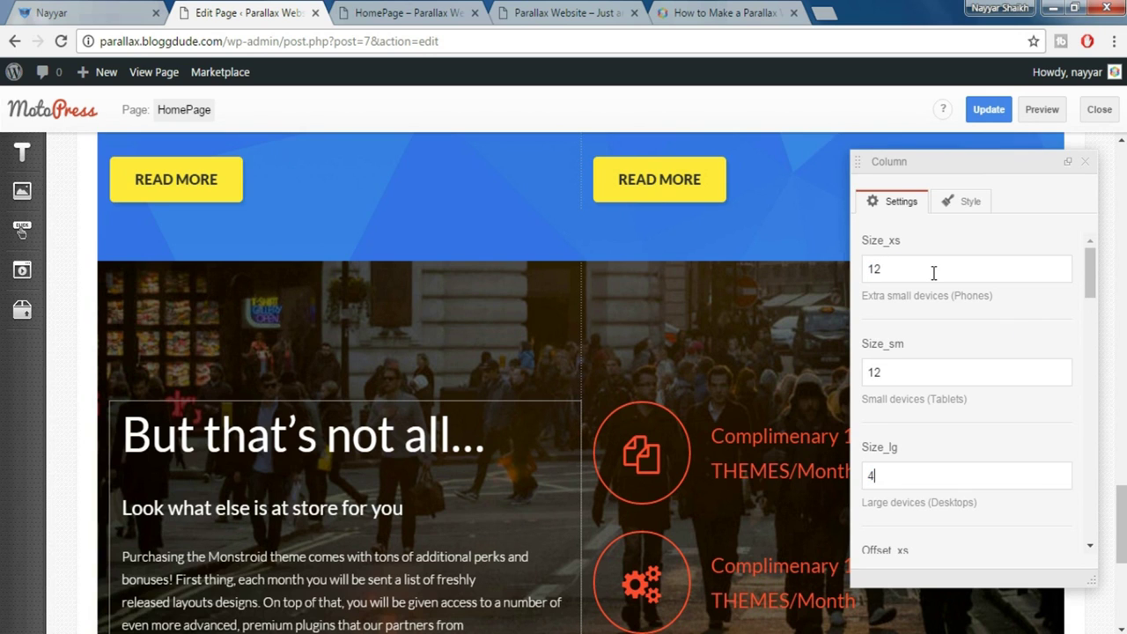
scroll(992, 370, down, 4)
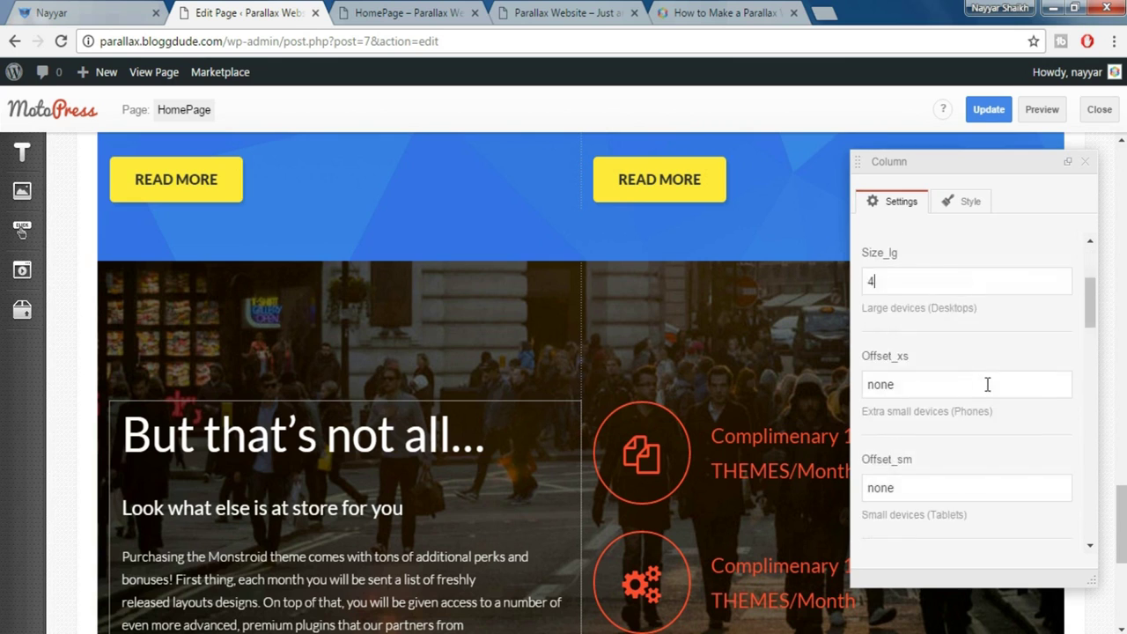
drag(925, 539, 859, 539)
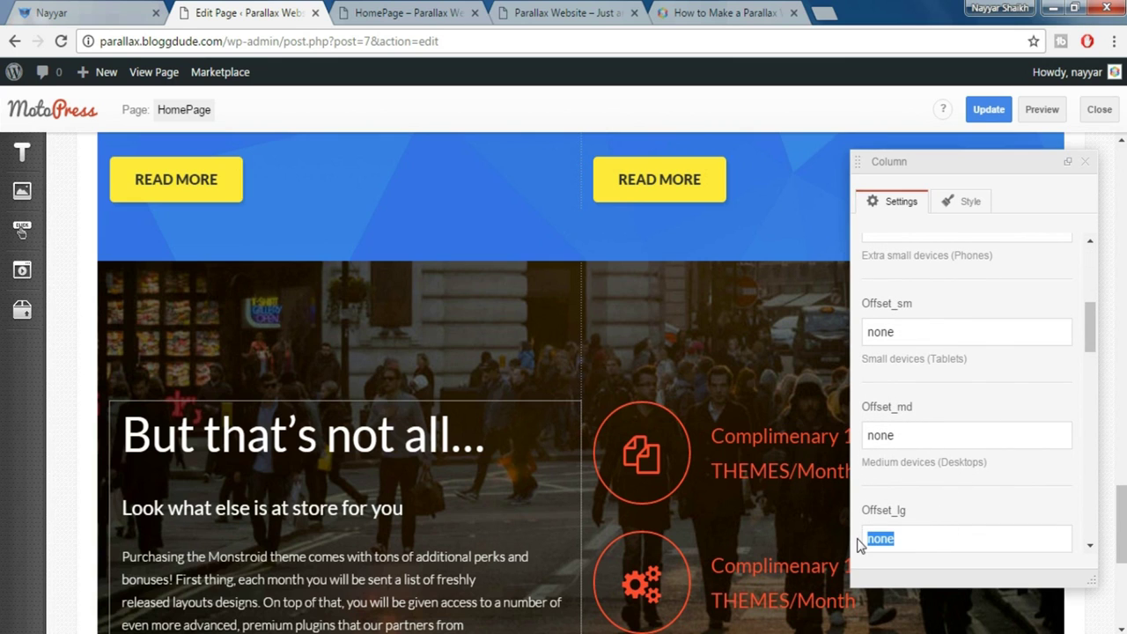
text(2)
click(1085, 161)
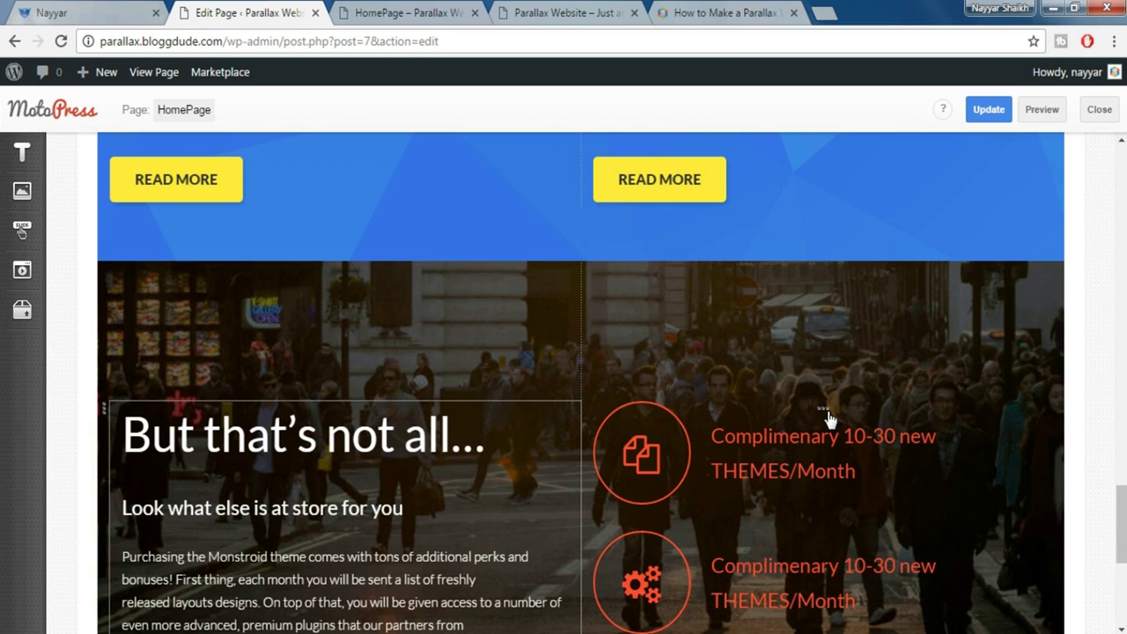
Correct the column sizes to Size_xs 12, Size_sm 16 and Size_lg 4
click(828, 418)
scroll(960, 303, up, 1)
scroll(953, 322, up, 1)
scroll(937, 297, up, 2)
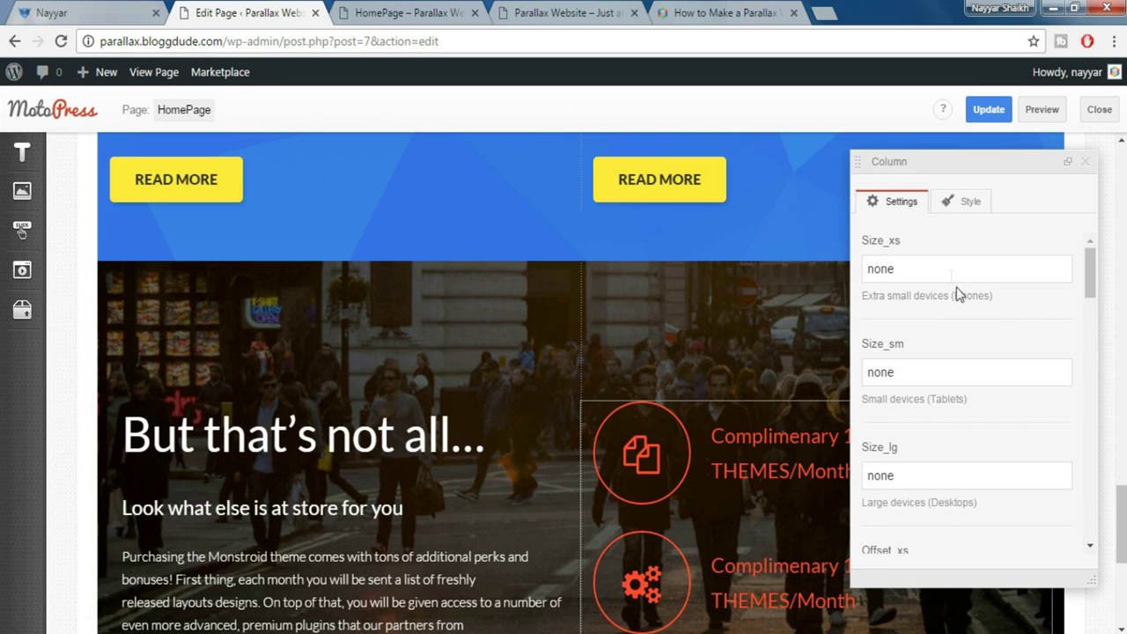
drag(897, 270, 859, 276)
text(12)
key(Tab)
text(16)
key(Tab)
text(4)
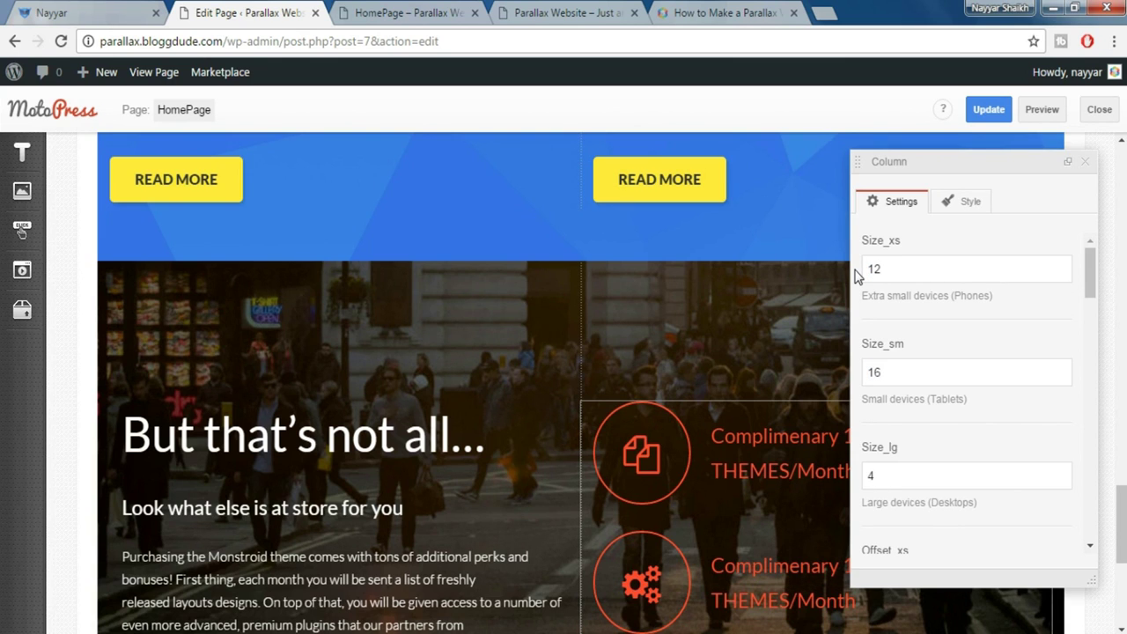
click(1085, 162)
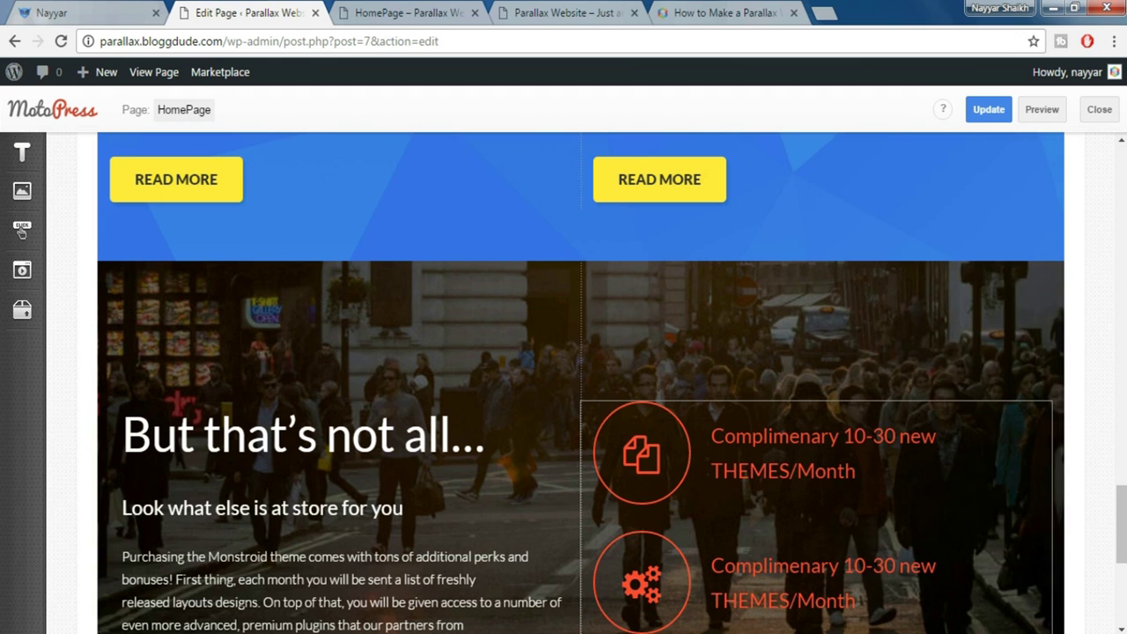
scroll(528, 264, down, 2)
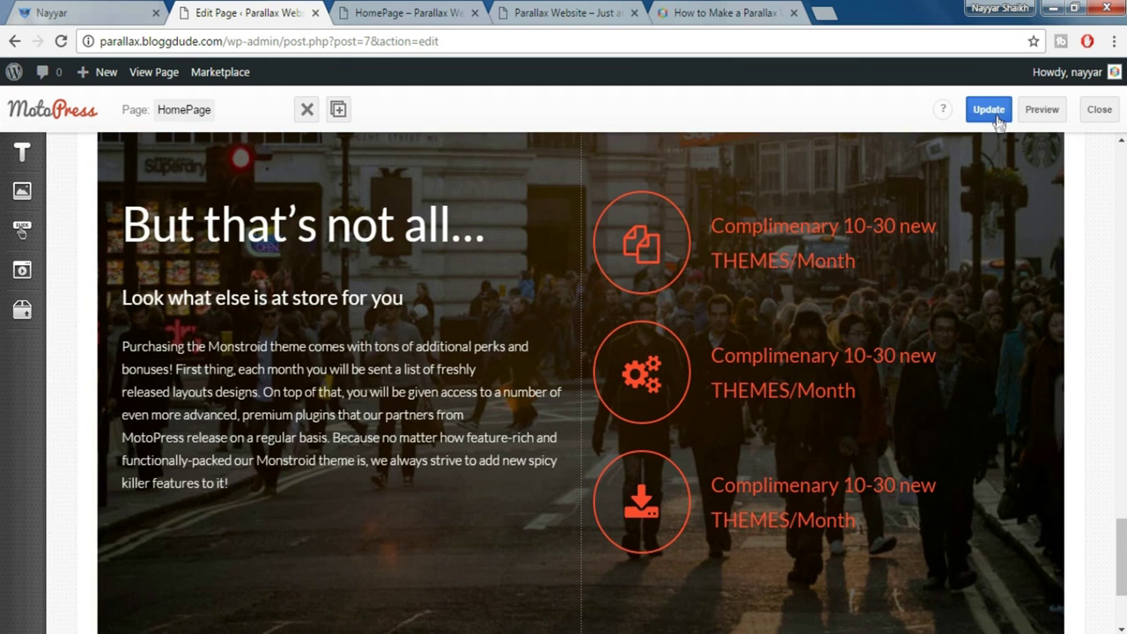
Update the homepage and open its preview
click(998, 119)
click(1040, 114)
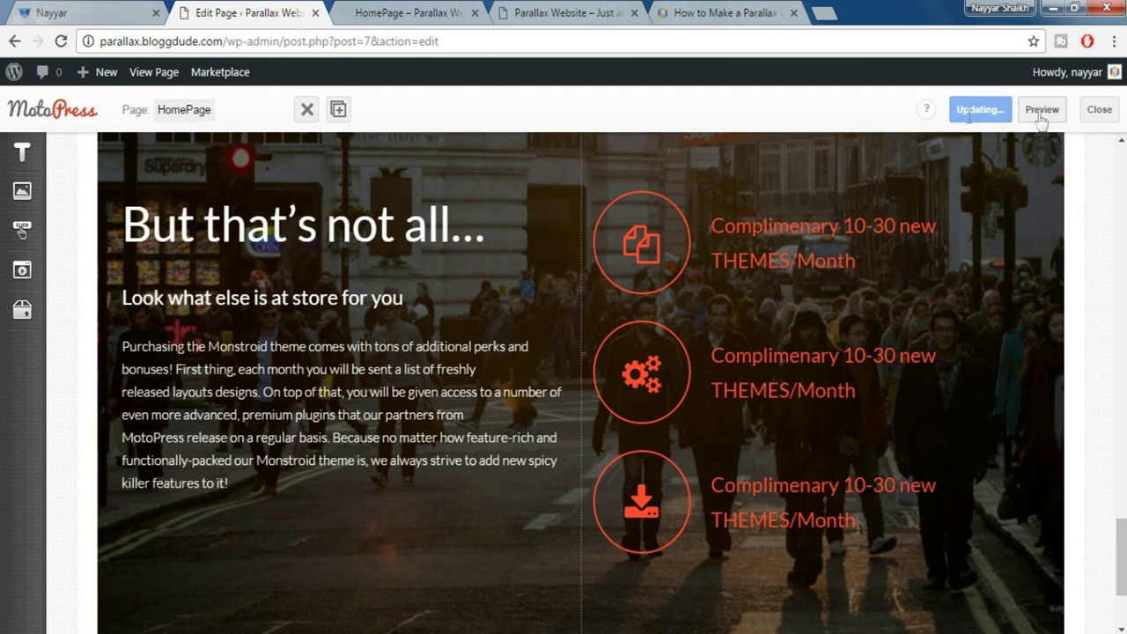
click(417, 13)
Check the stacked feature icons in a narrow window, then restore it and return to the editor
double_click(418, 13)
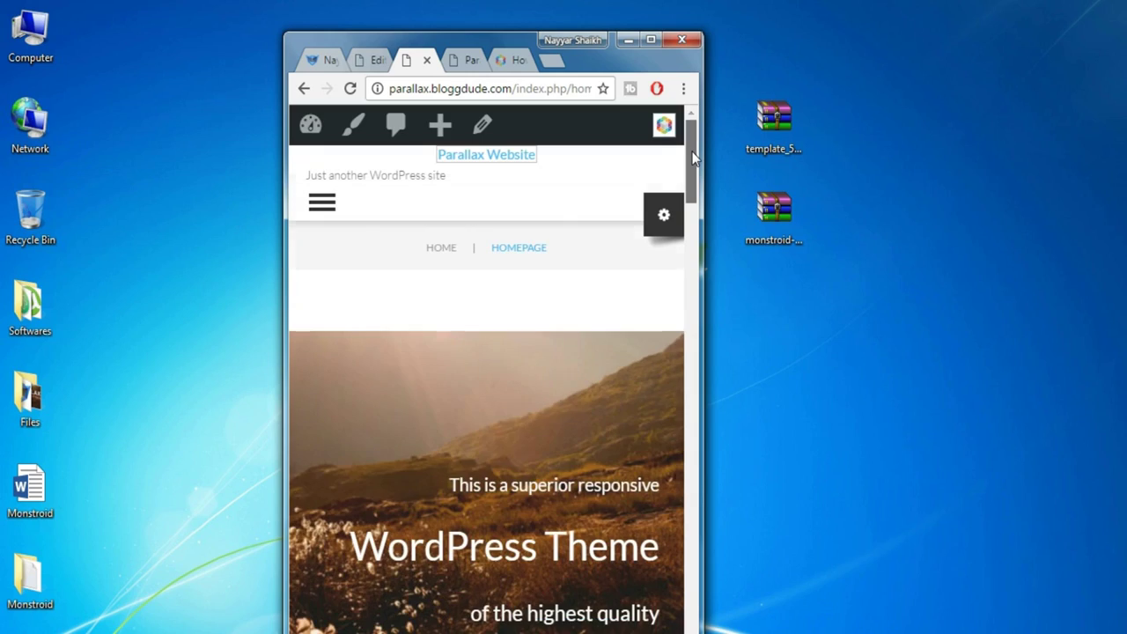
drag(693, 157, 703, 528)
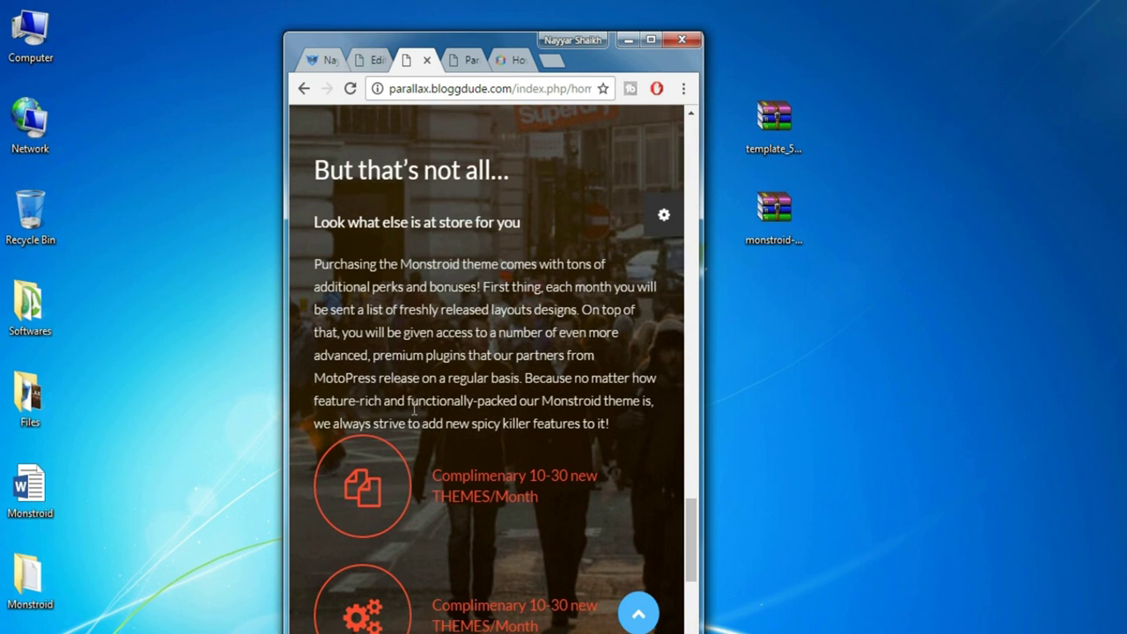
scroll(498, 456, down, 3)
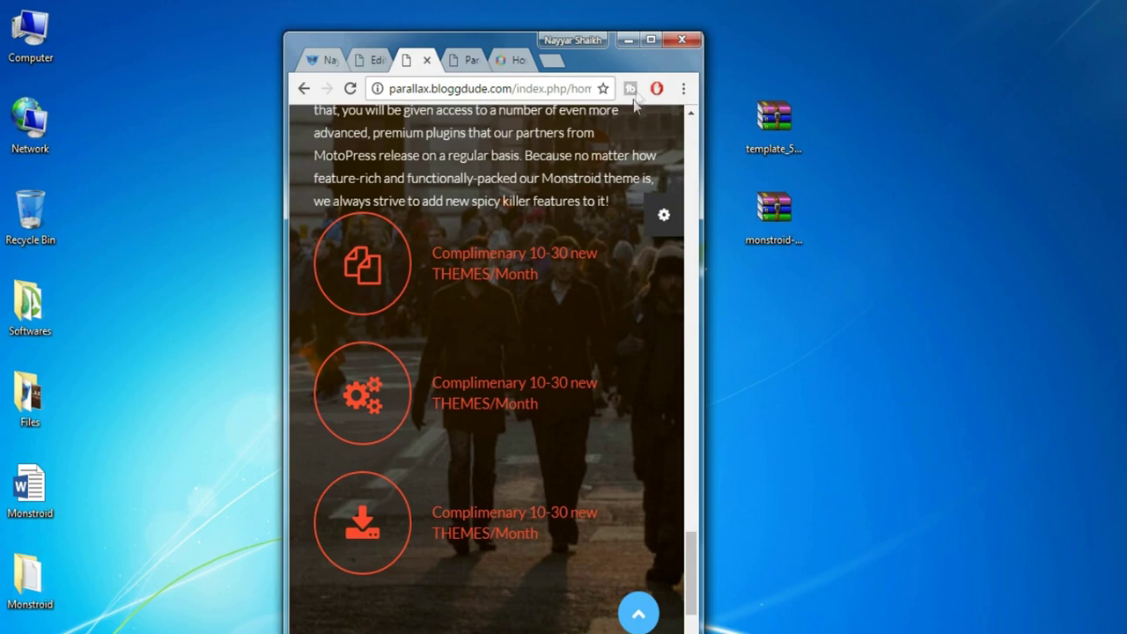
click(658, 40)
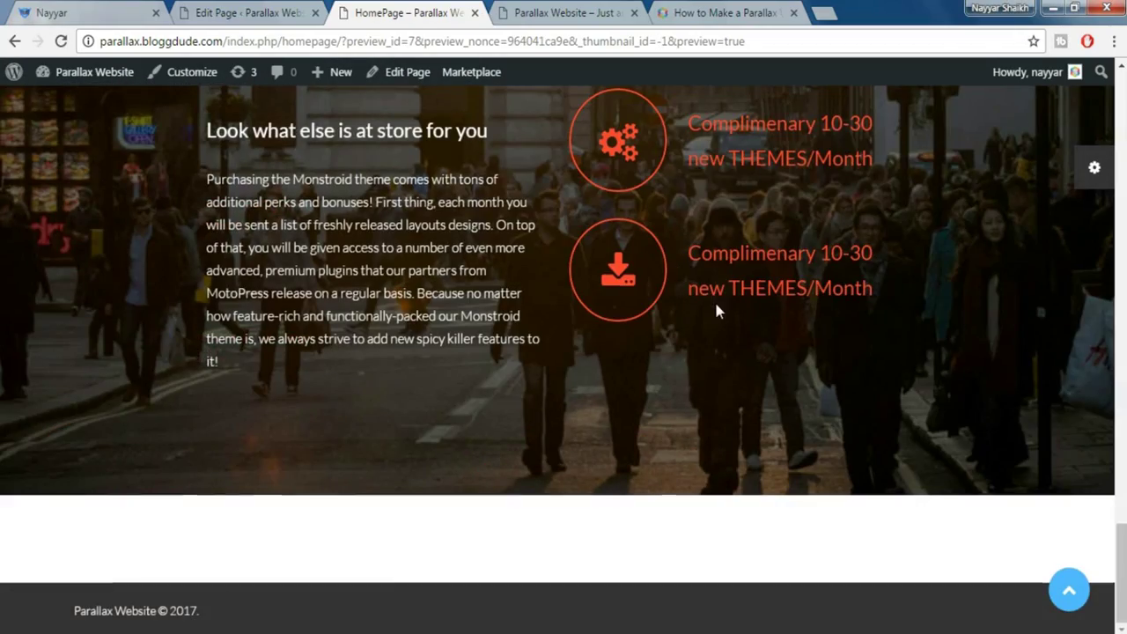
scroll(714, 299, up, 2)
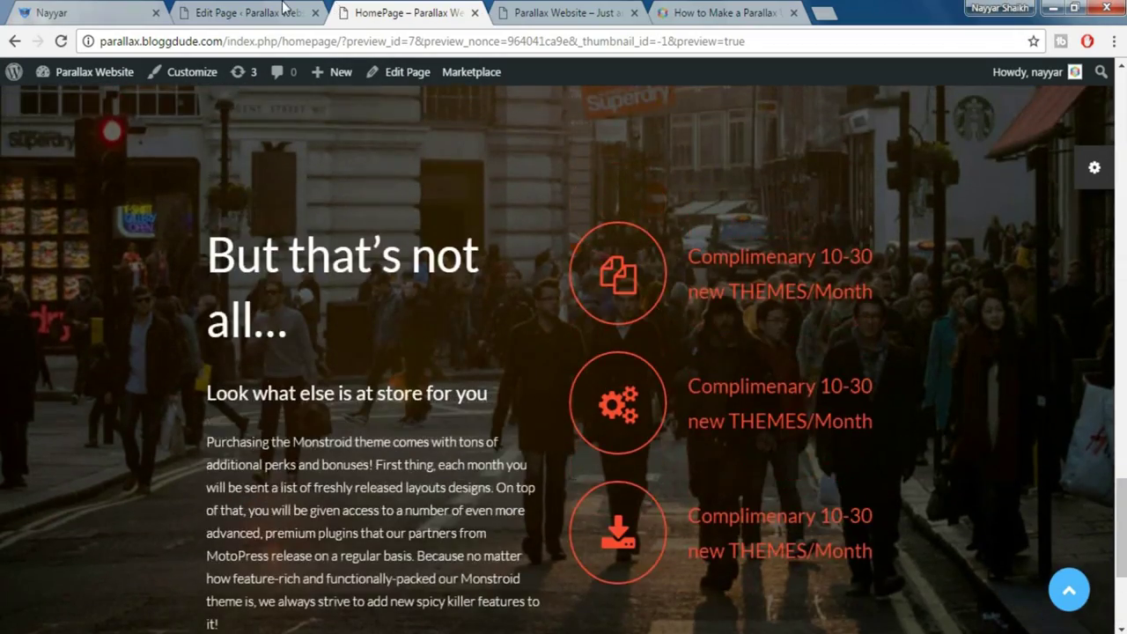
click(249, 12)
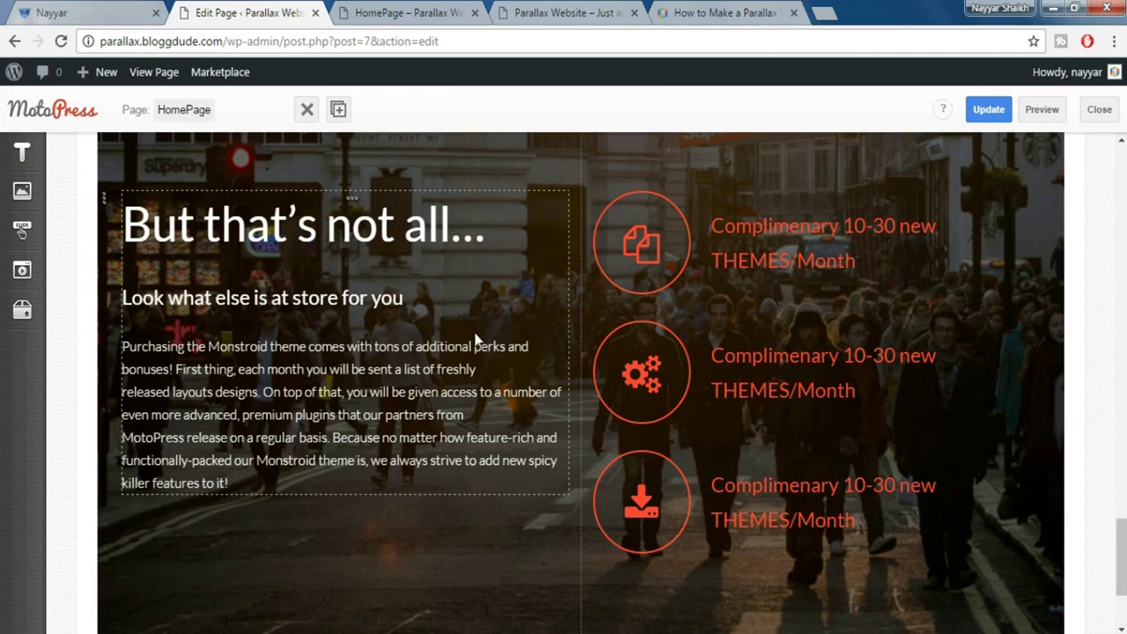
click(115, 13)
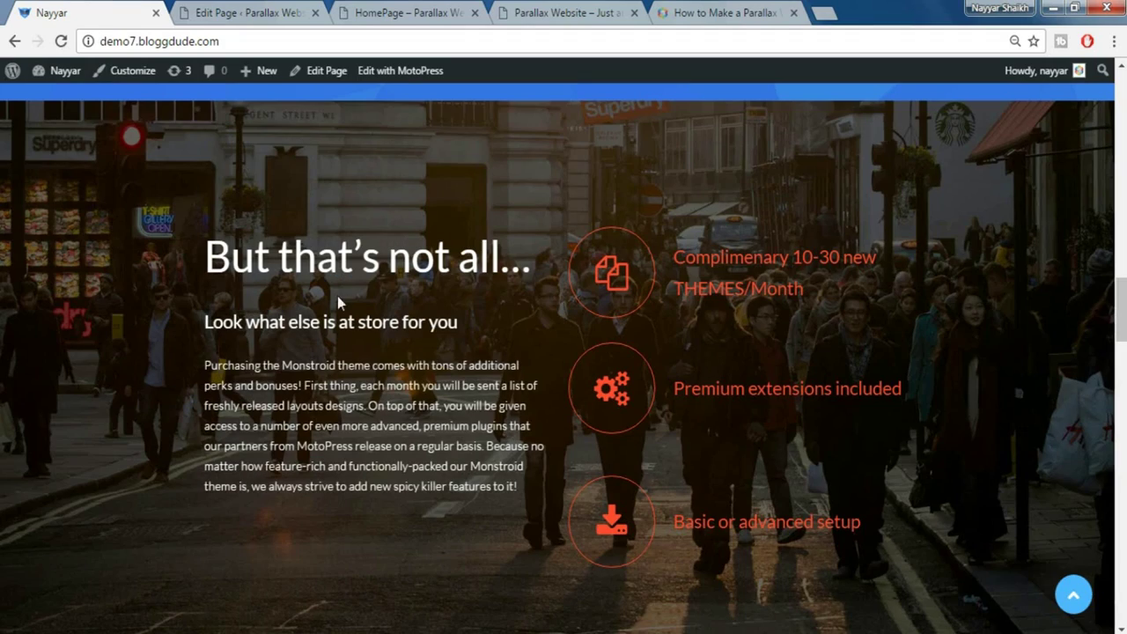
scroll(1116, 317, down, 5)
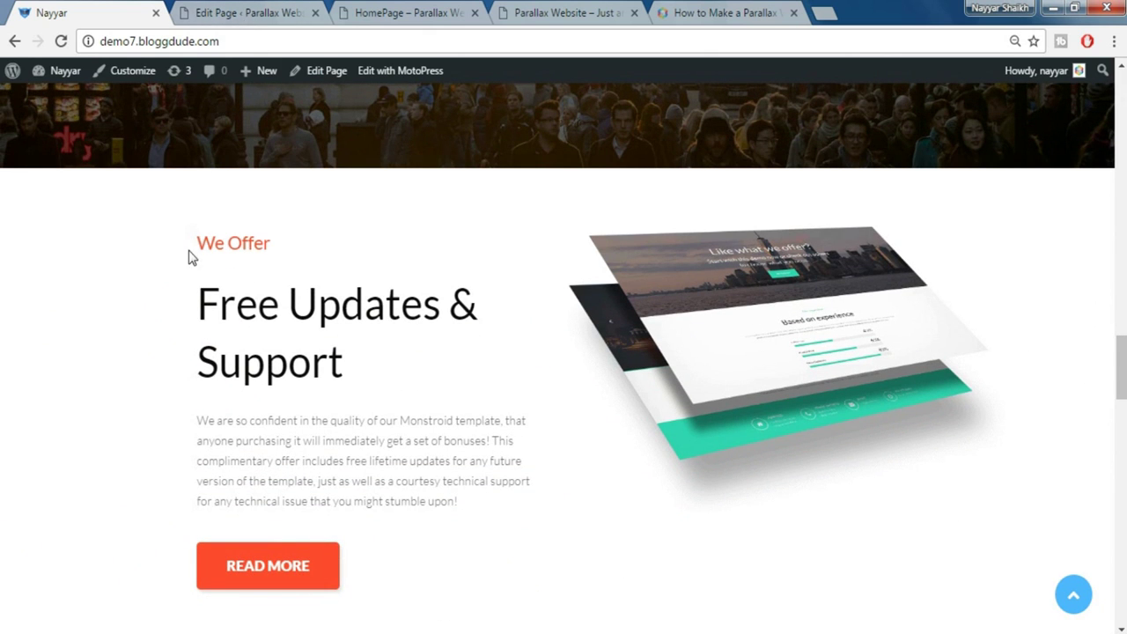
click(221, 11)
scroll(319, 279, down, 1)
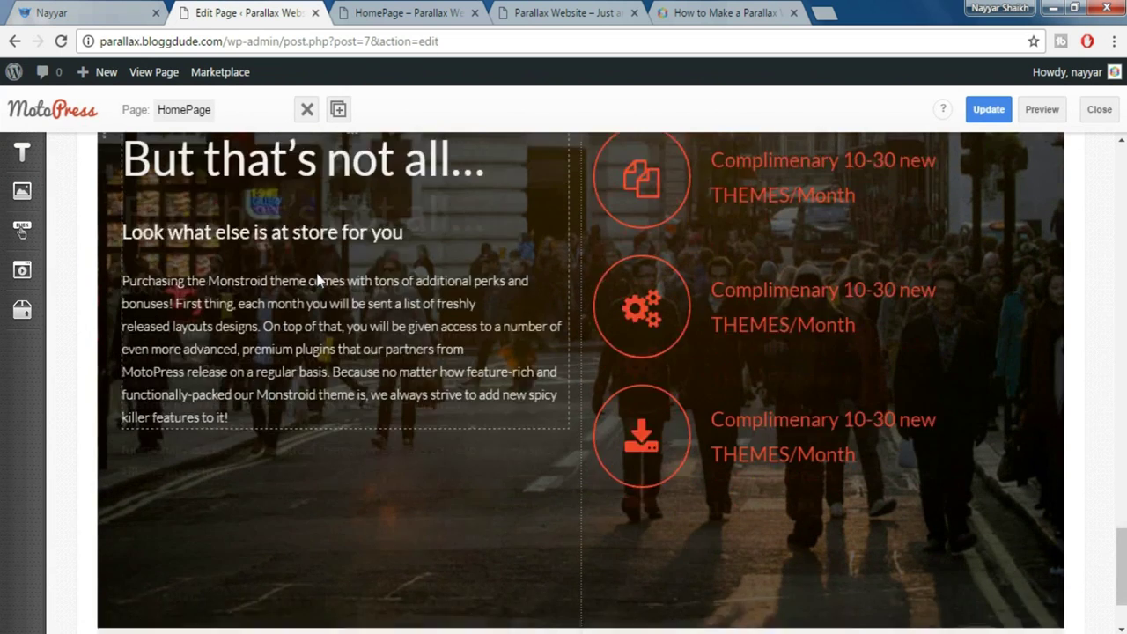
click(9, 10)
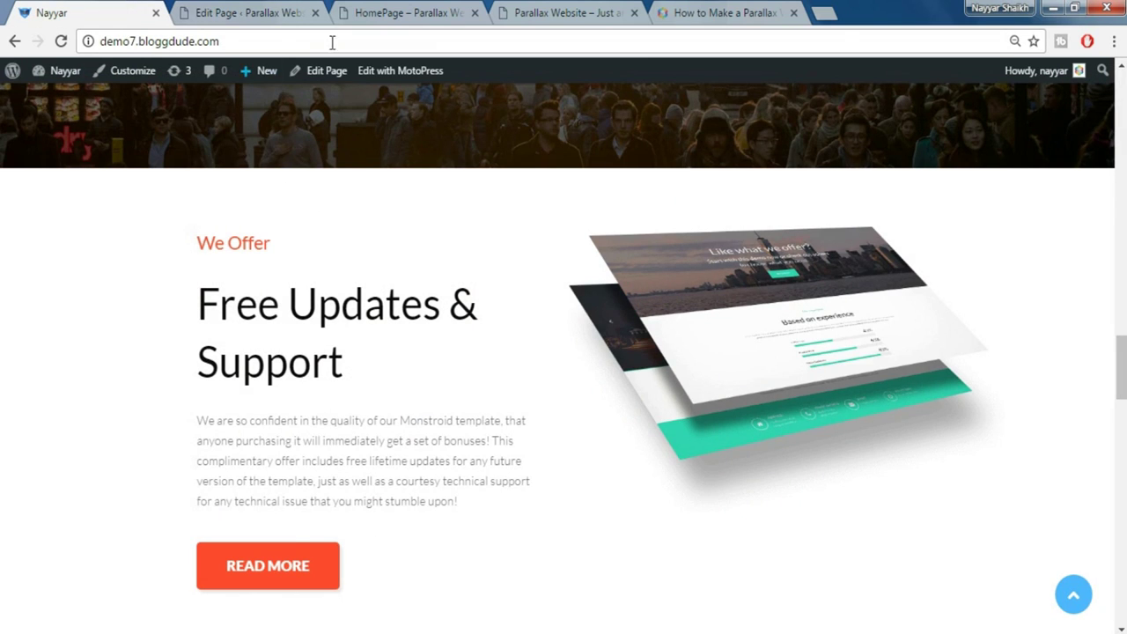
drag(194, 254, 327, 356)
click(328, 356)
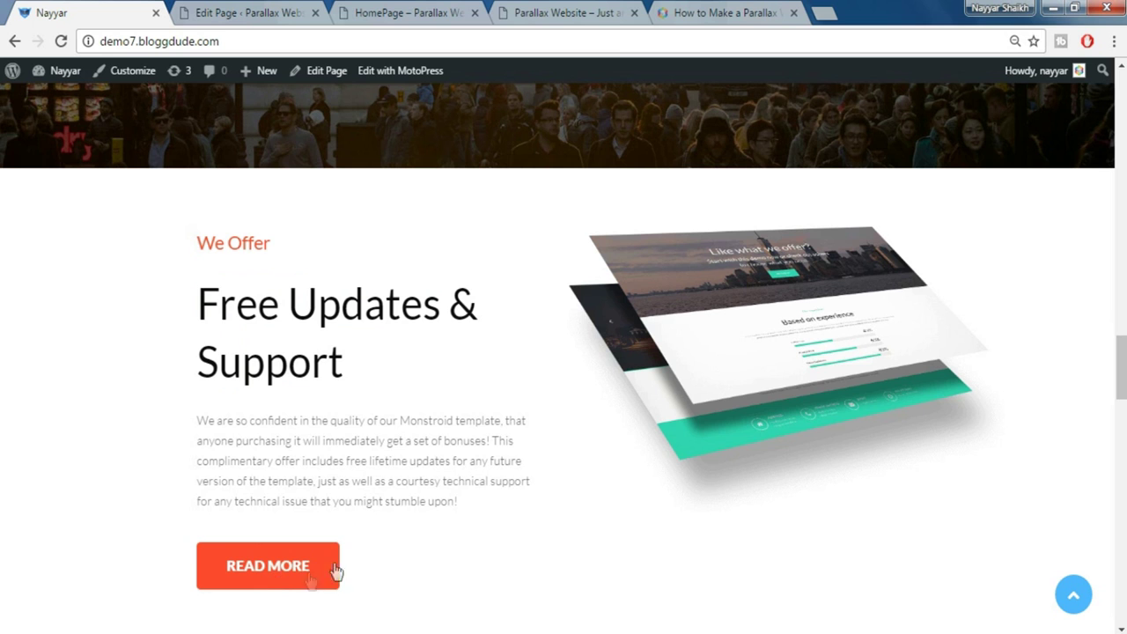
click(288, 15)
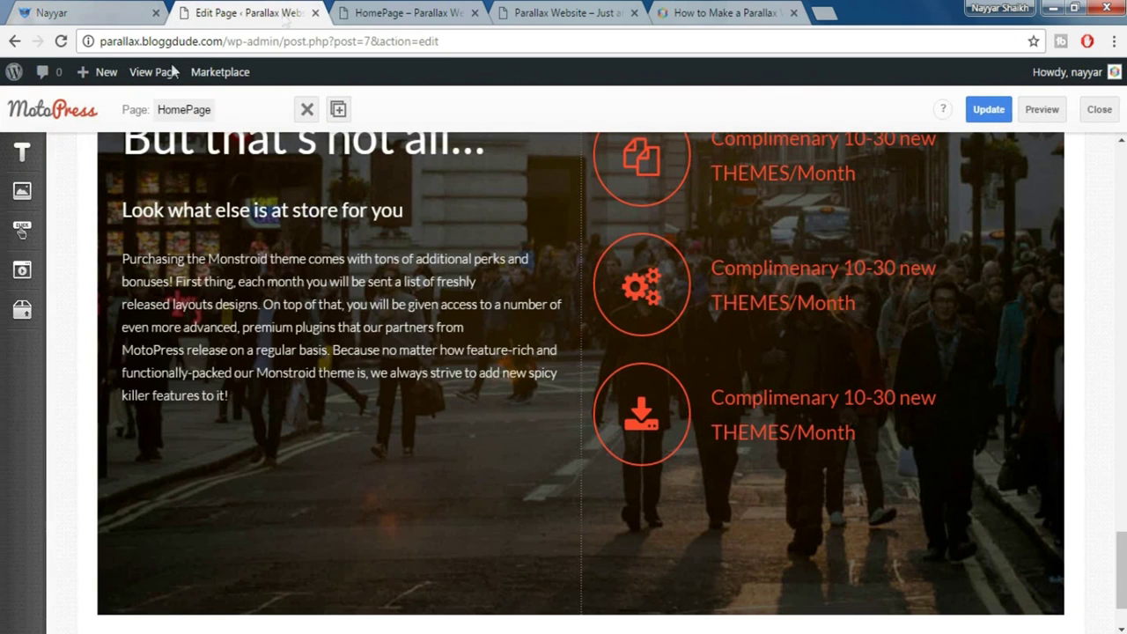
click(27, 148)
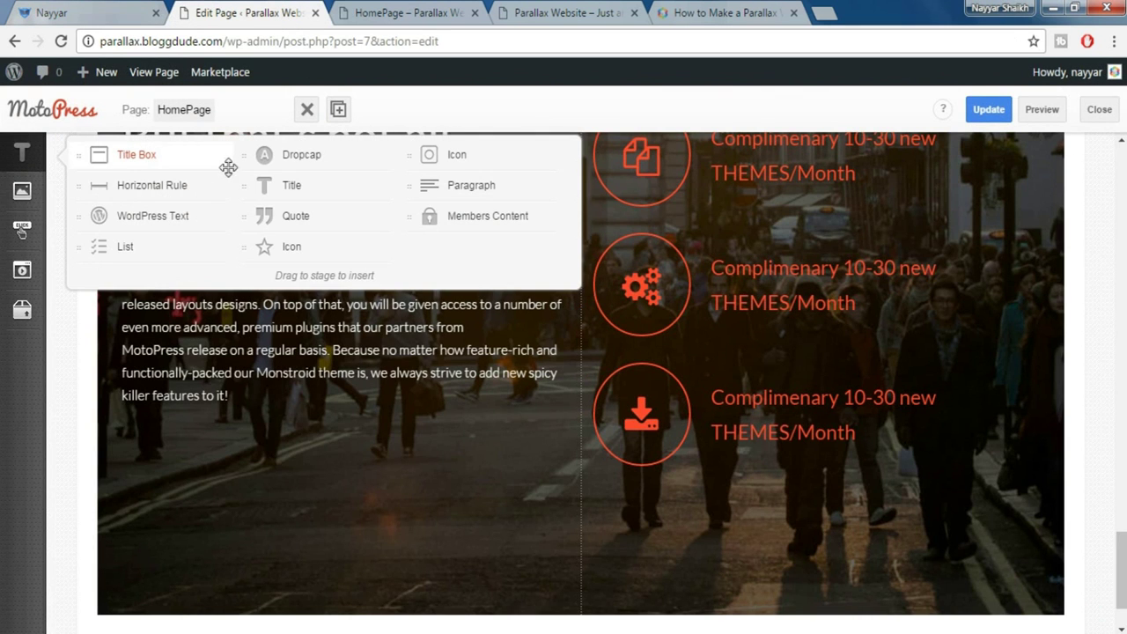
Add a Title Box below the parallax row titled 'Free Updates & Support' with subtitle 'We Offer'
drag(201, 196, 281, 621)
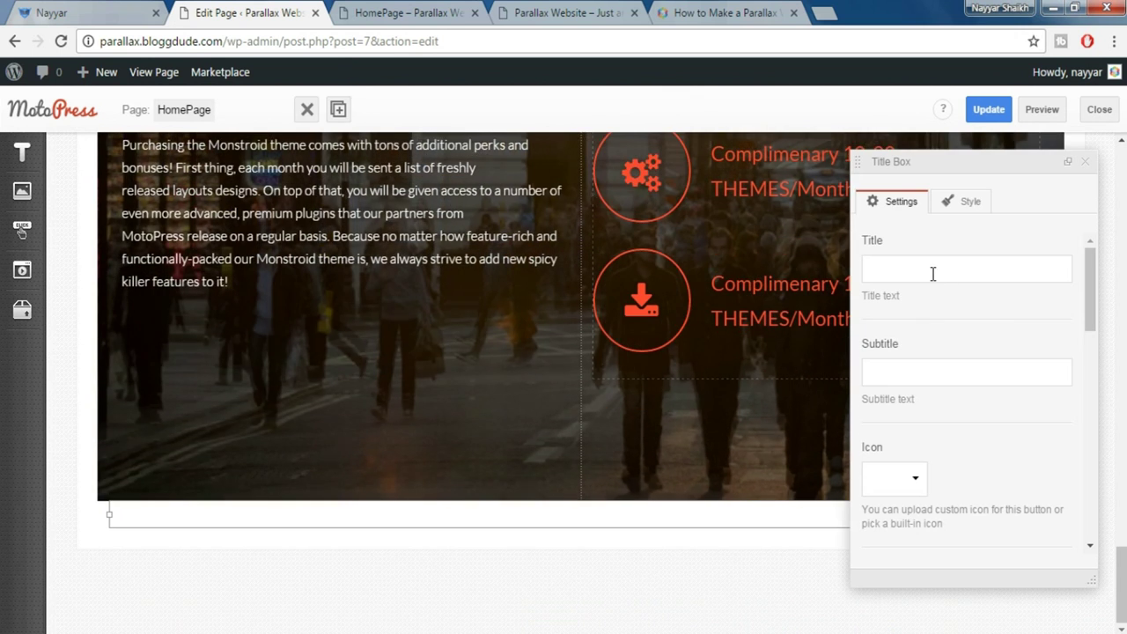
click(88, 13)
drag(194, 297, 377, 344)
key(ctrl+c)
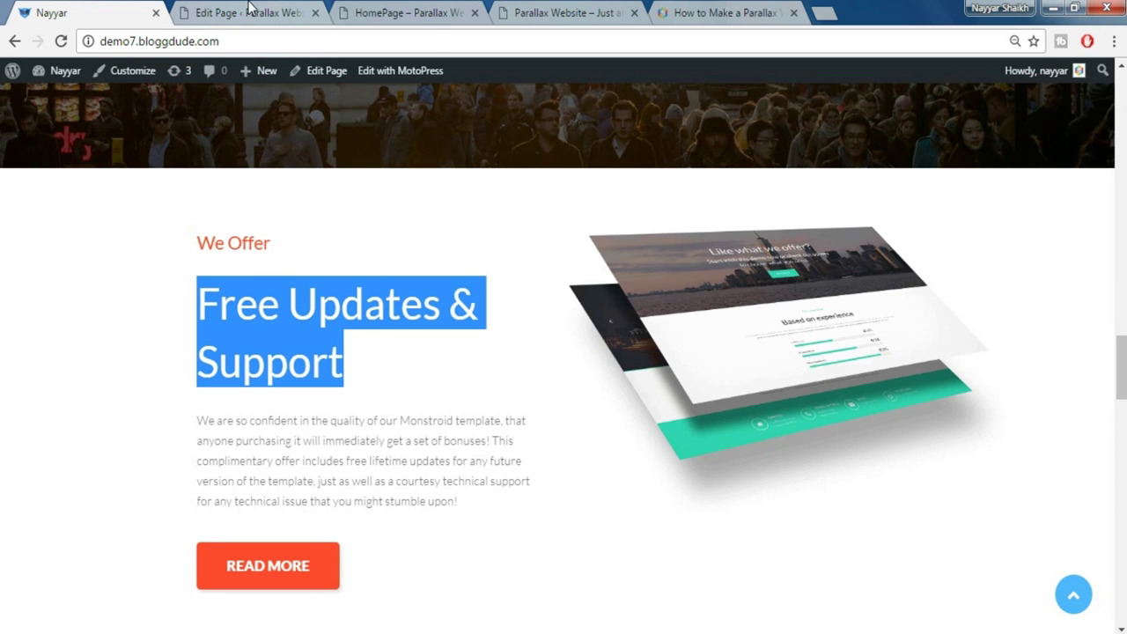
click(249, 11)
key(ctrl+v)
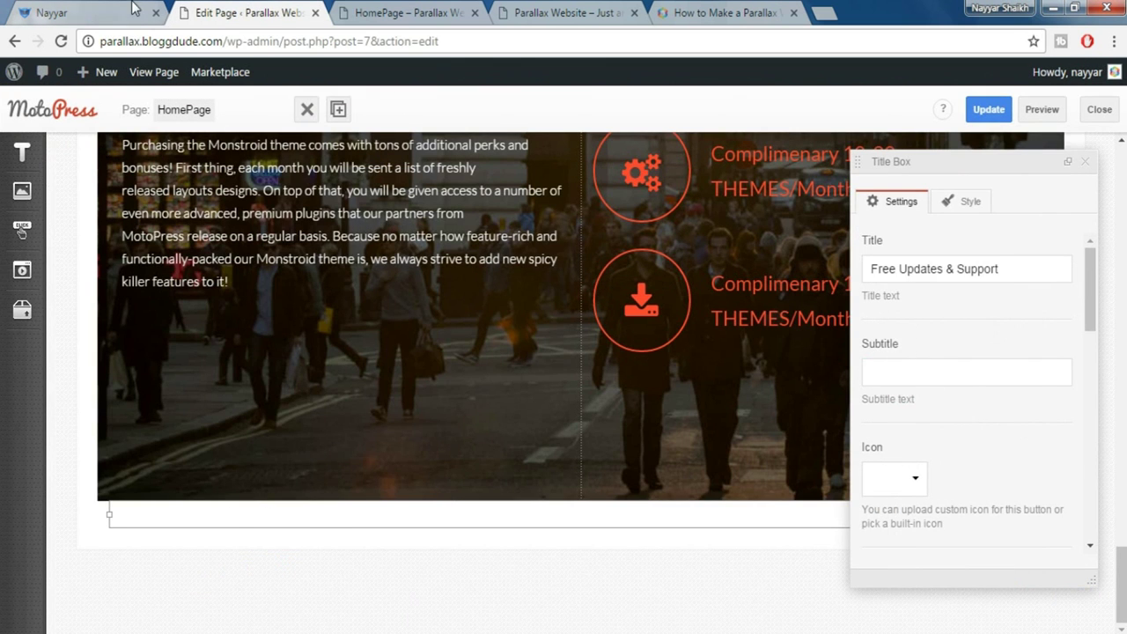
click(134, 7)
drag(185, 247, 319, 245)
key(ctrl+c)
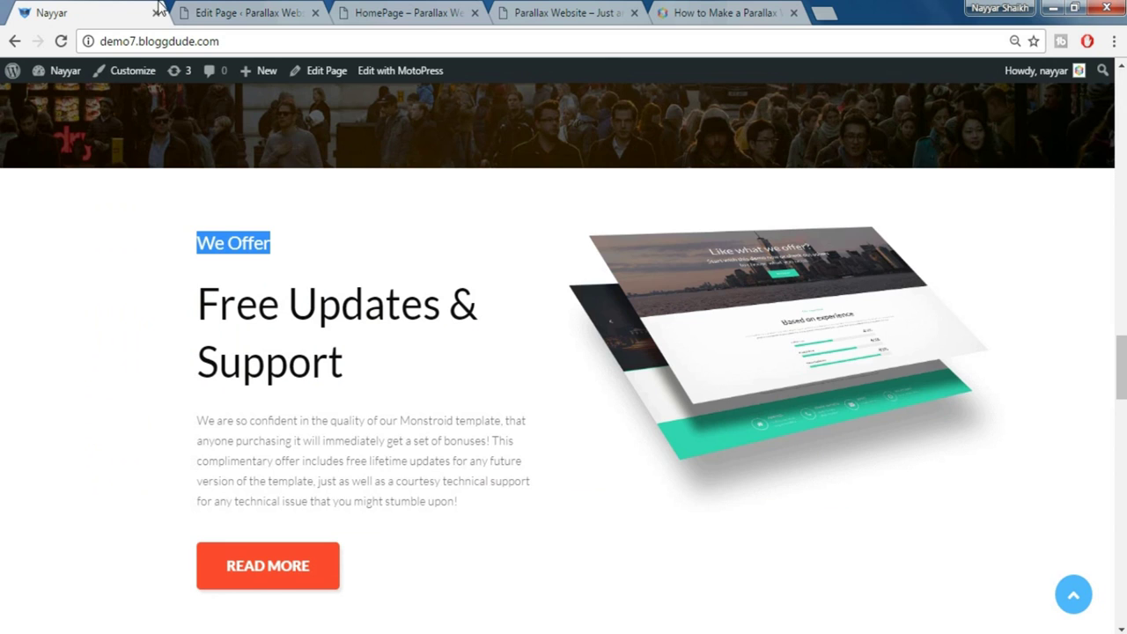
key(ctrl+Tab)
key(ctrl+v)
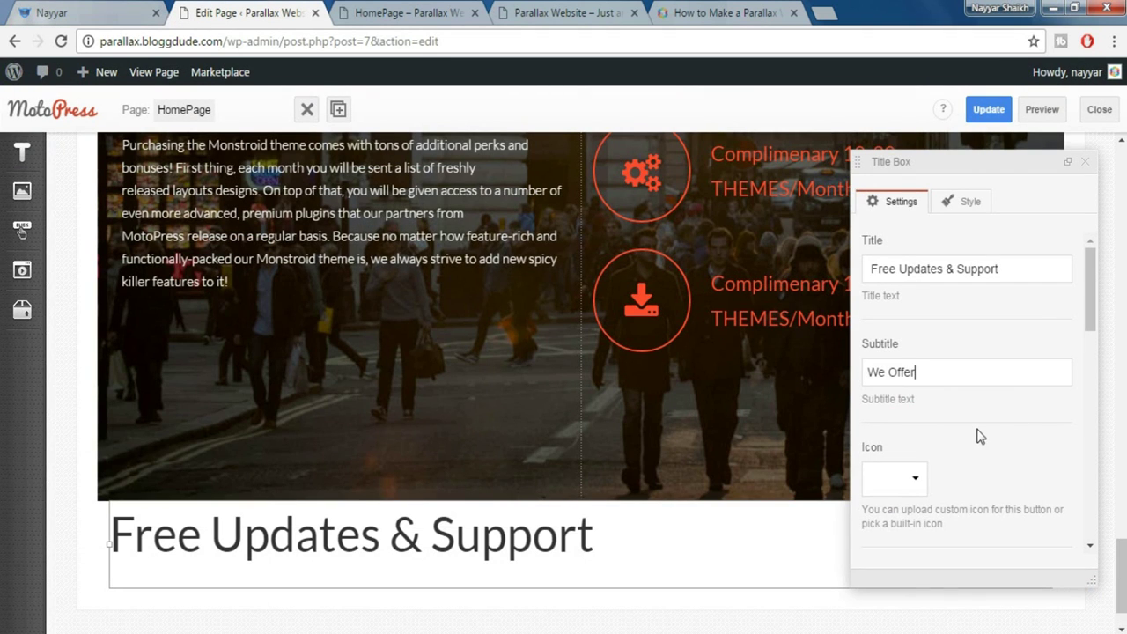
Set the title block's order to Subtitle > Title and close its settings
scroll(978, 433, down, 3)
scroll(980, 435, down, 3)
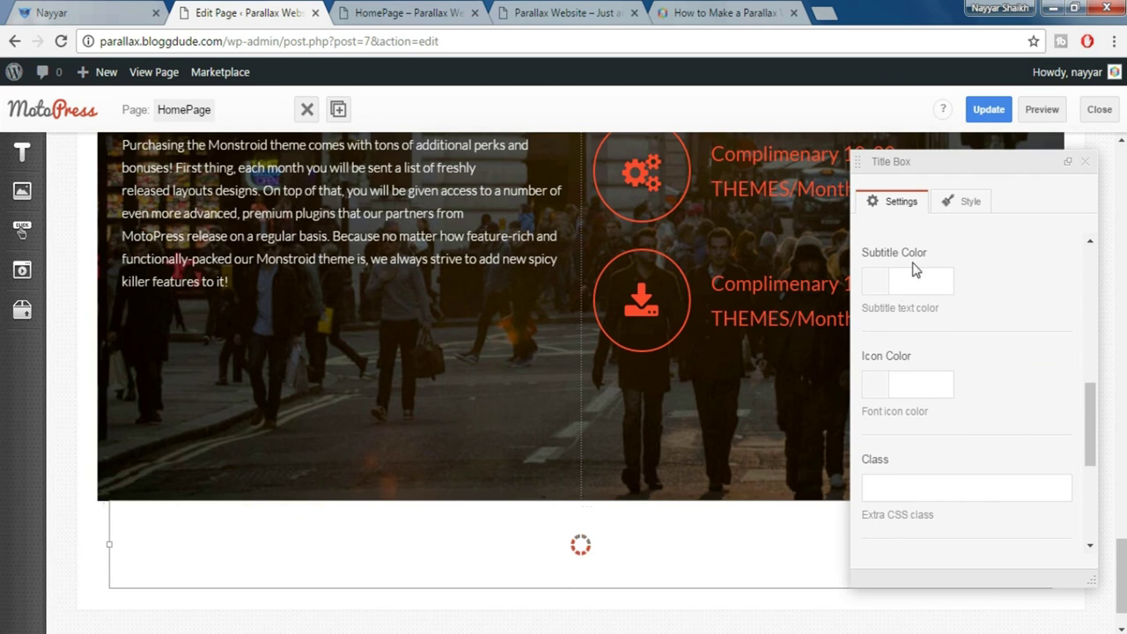
scroll(936, 291, up, 1)
scroll(880, 340, down, 3)
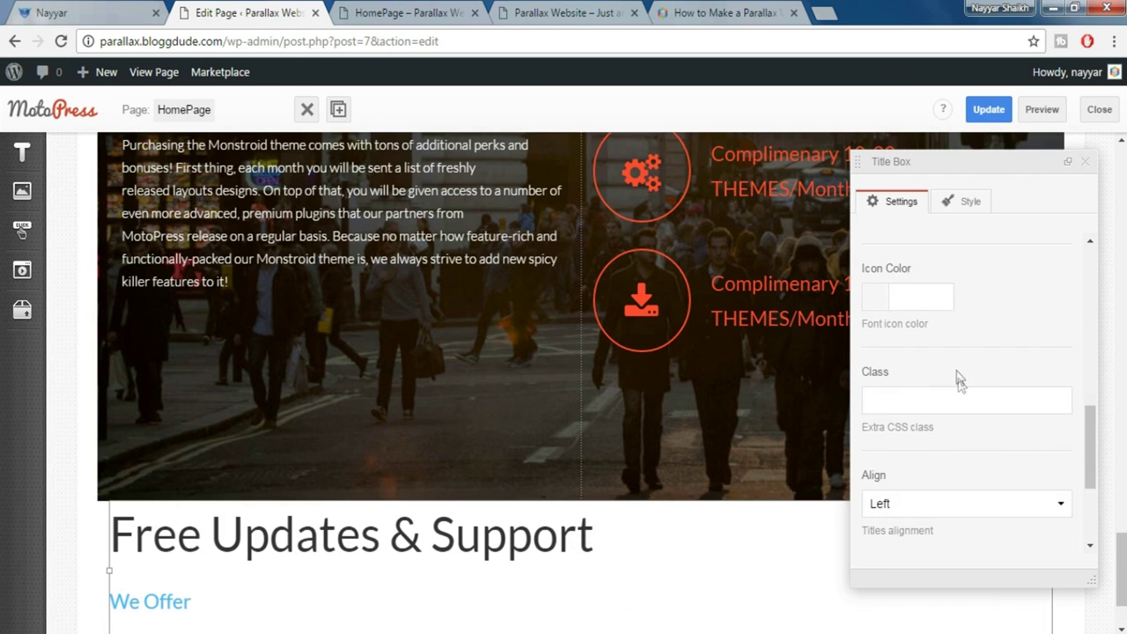
scroll(978, 474, down, 1)
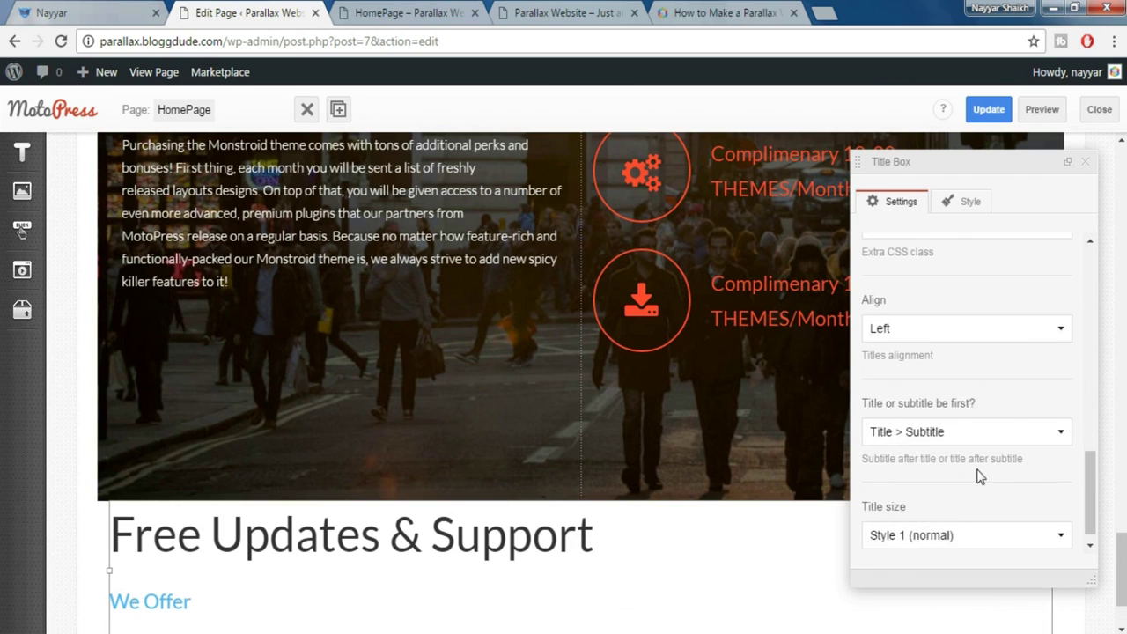
click(932, 433)
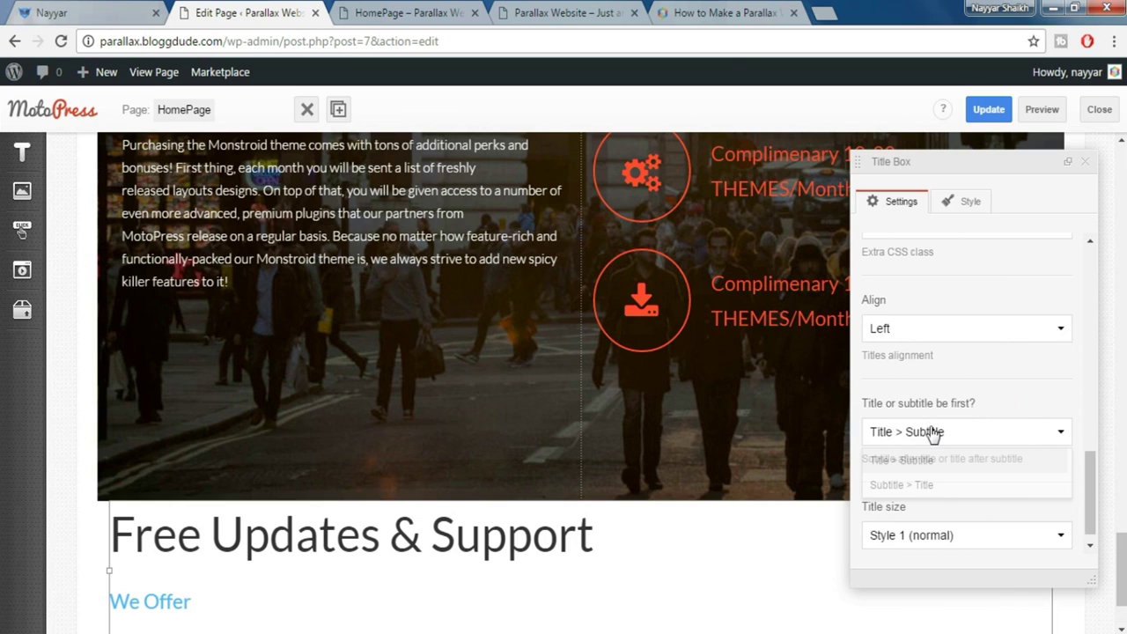
click(933, 488)
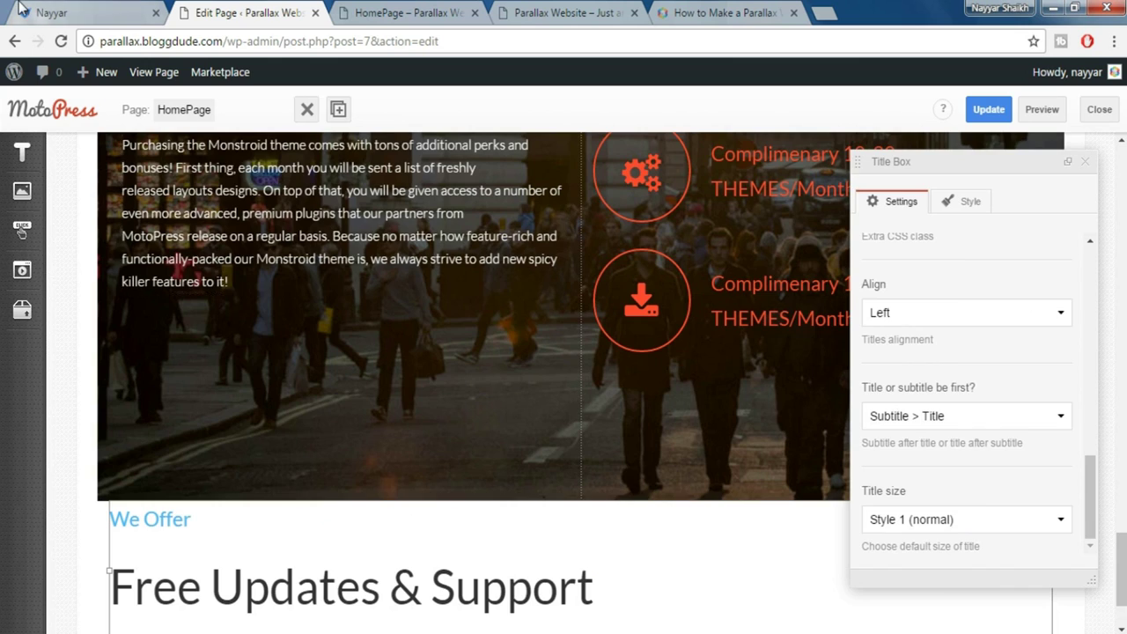
click(46, 12)
click(259, 291)
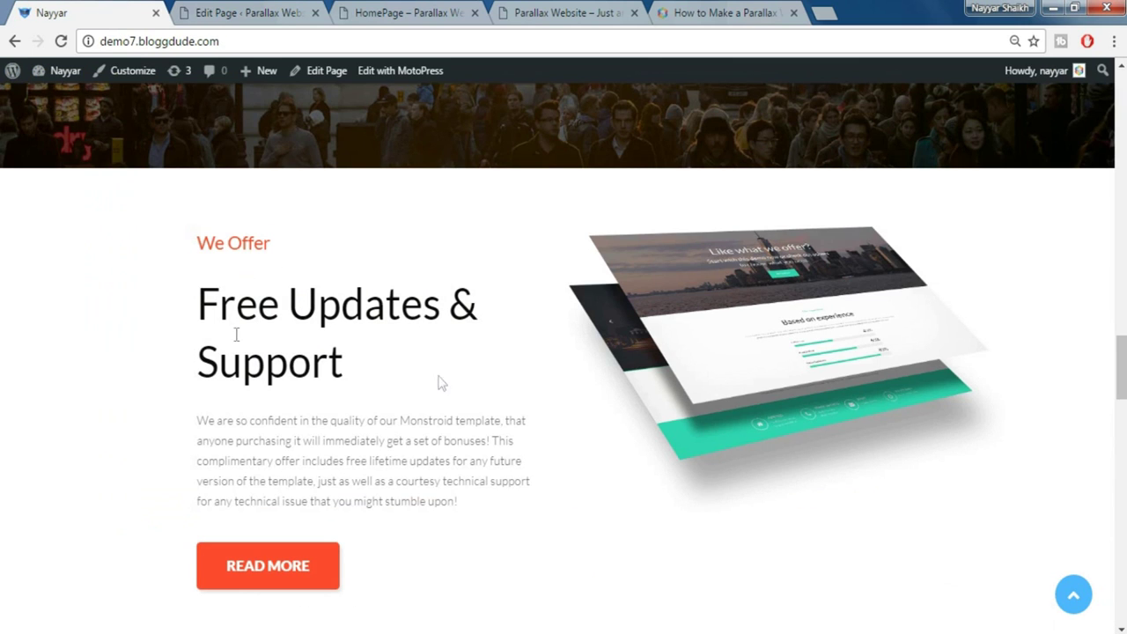
click(256, 11)
scroll(916, 502, down, 1)
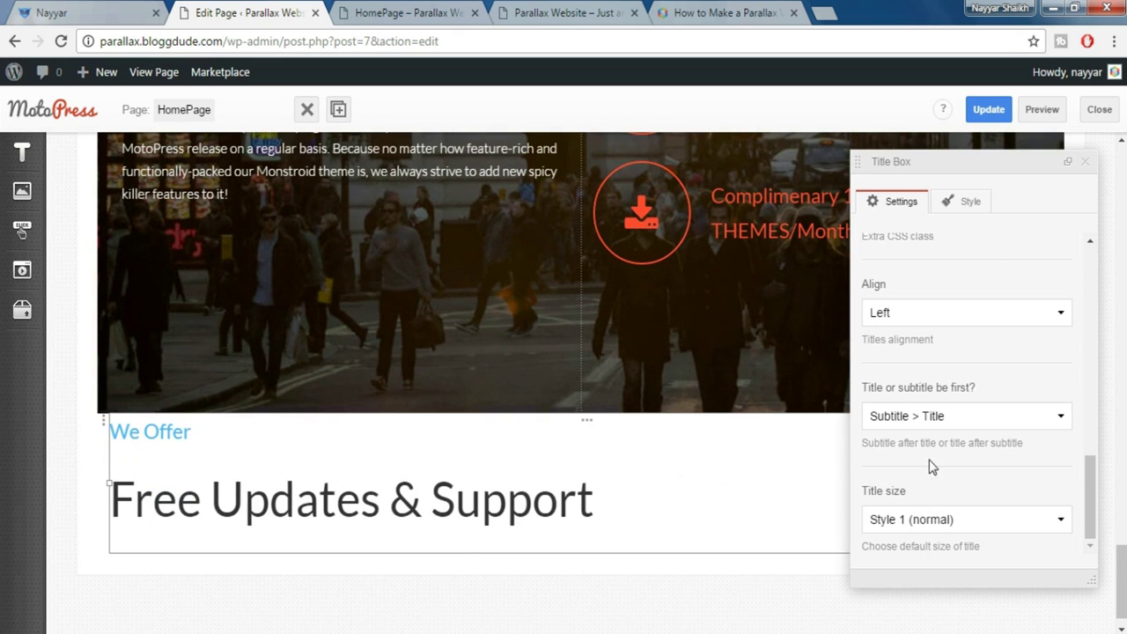
click(1085, 162)
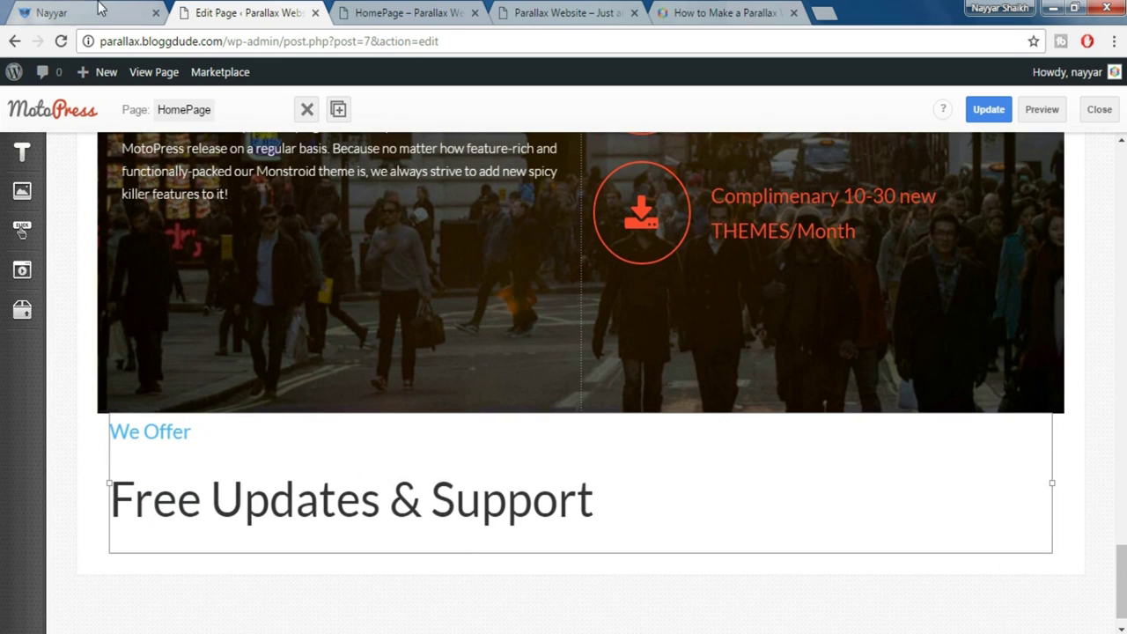
click(98, 11)
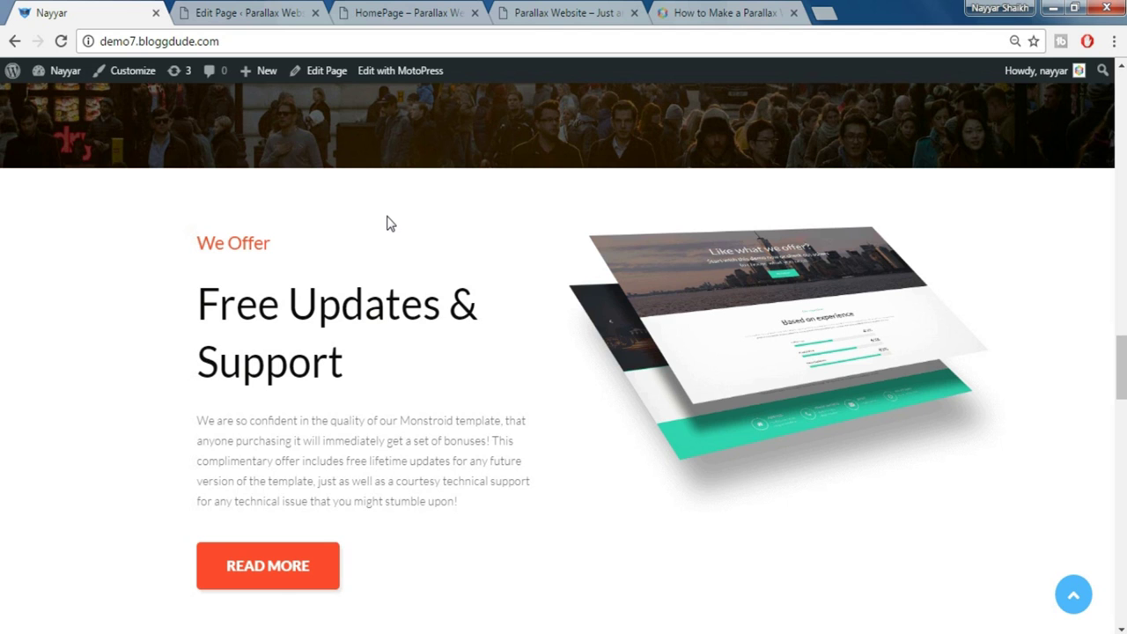
click(269, 17)
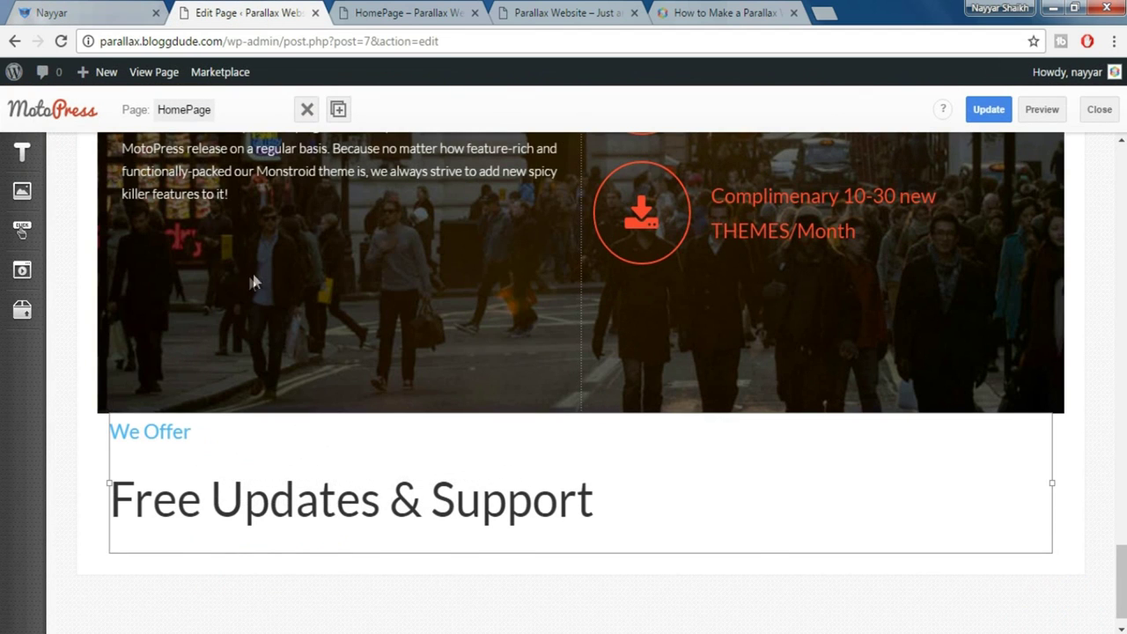
Add a WordPress Text block beside the heading and insert the home-parallax-1-img1 image
mouse_move(30, 155)
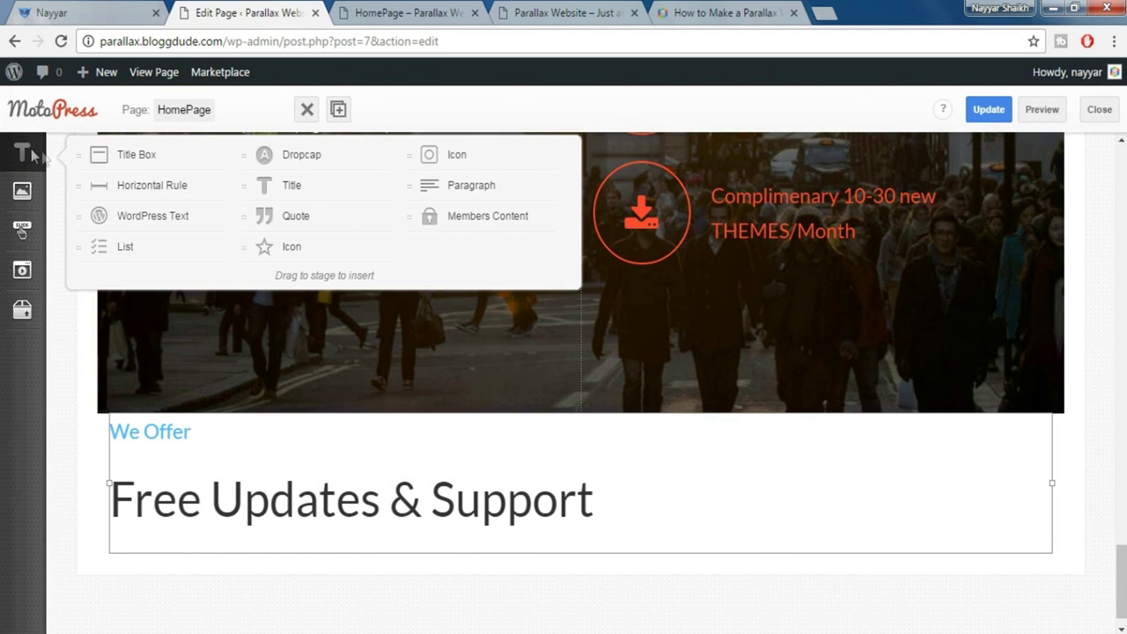
mouse_move(182, 221)
mouse_down()
mouse_move(226, 214)
mouse_move(868, 446)
mouse_move(1083, 473)
mouse_move(1071, 473)
mouse_up()
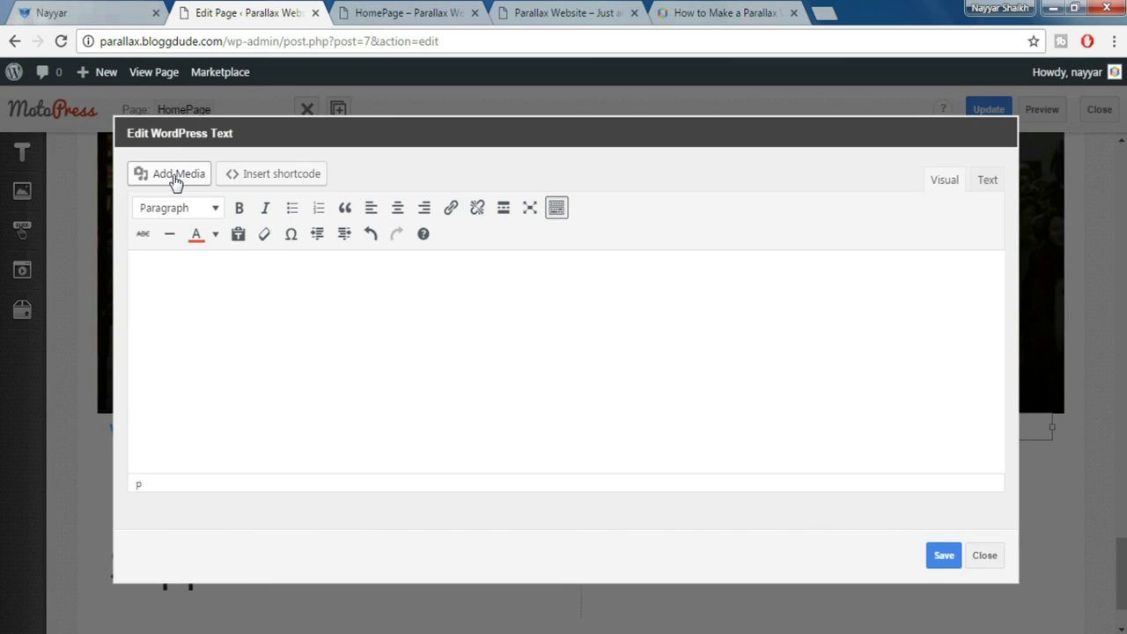
click(176, 180)
drag(229, 148, 546, 110)
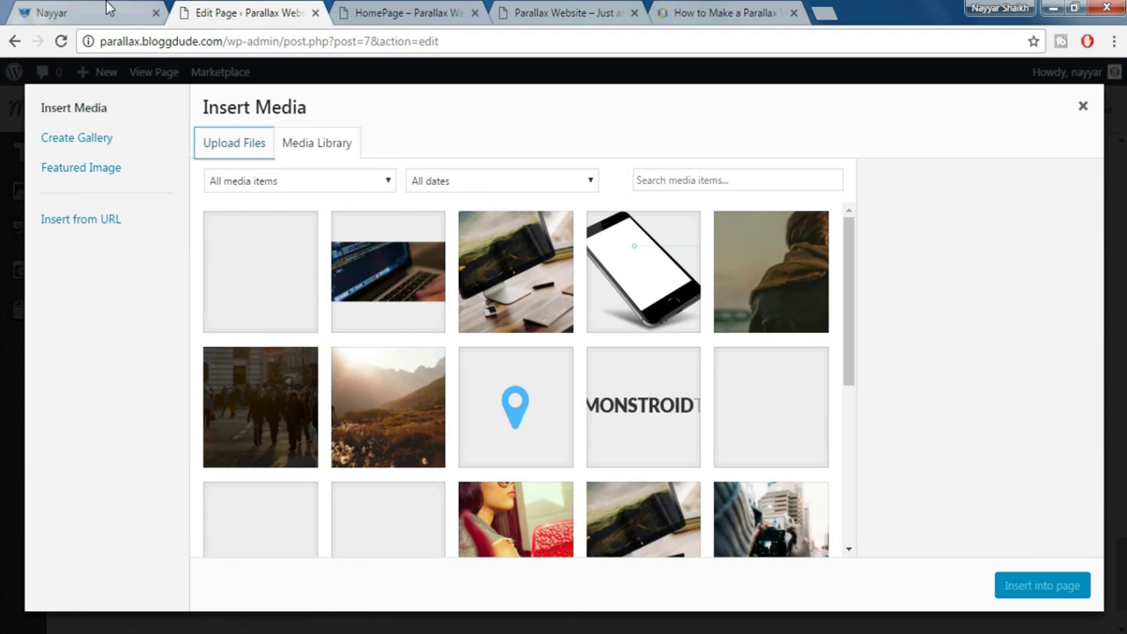
click(108, 9)
click(221, 11)
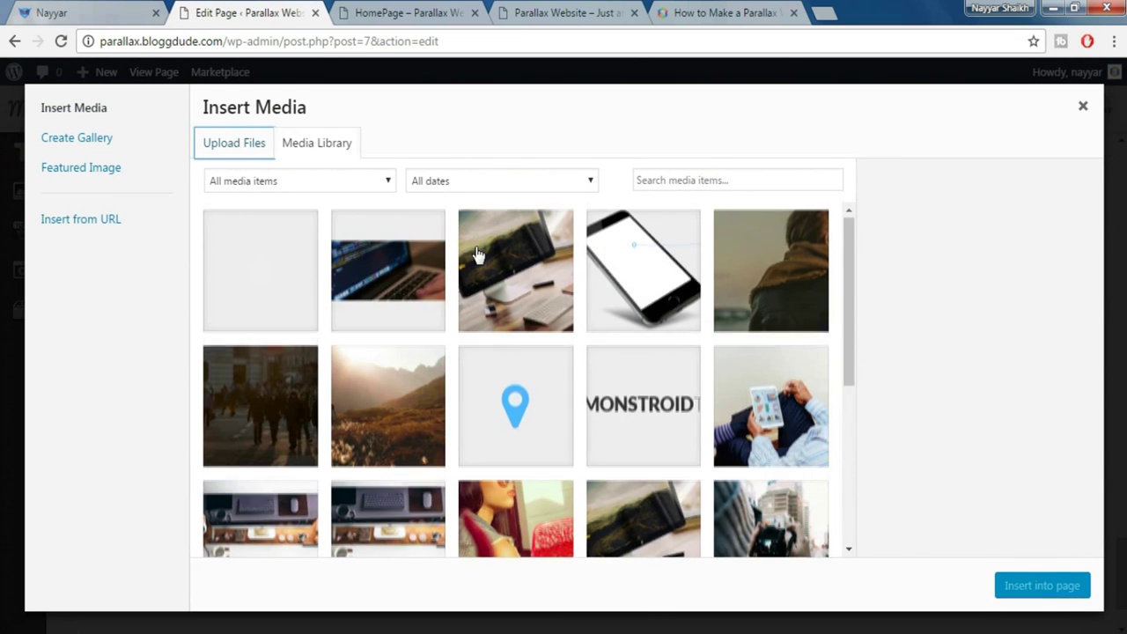
scroll(475, 256, down, 5)
click(797, 351)
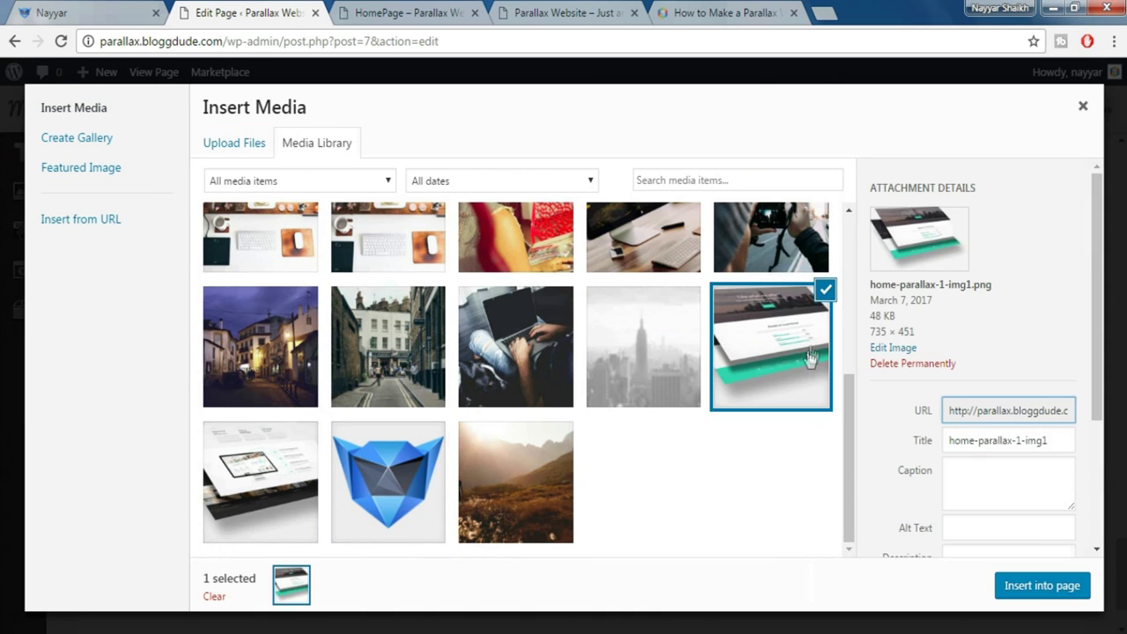
click(1039, 592)
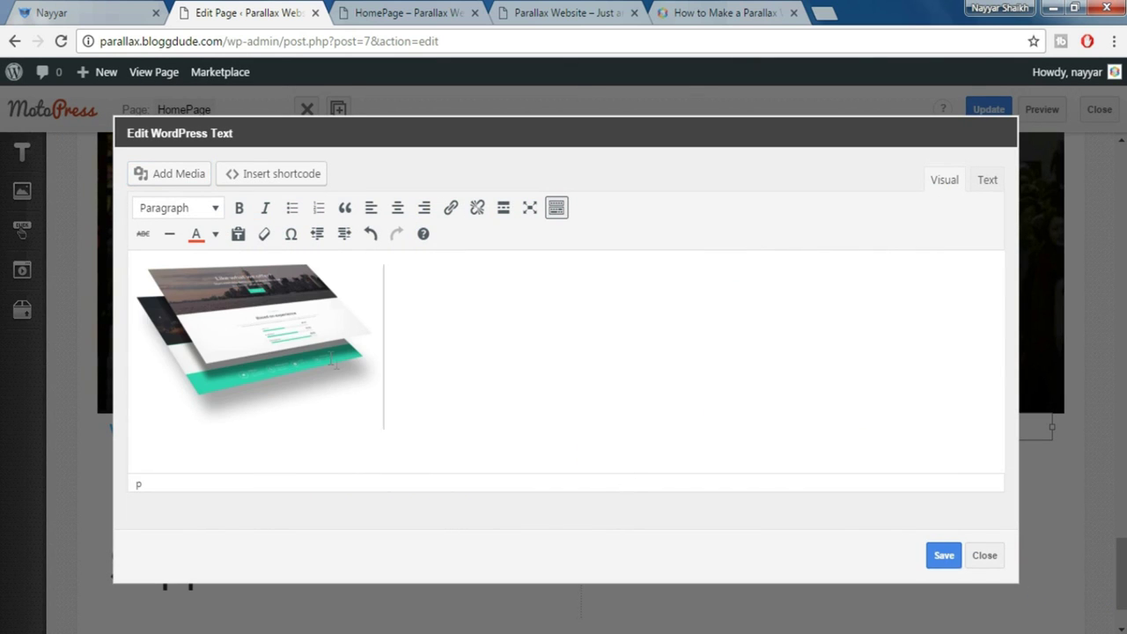
Set the inserted image to Full Size (735 × 451) and save the text block
click(333, 330)
click(300, 275)
click(336, 338)
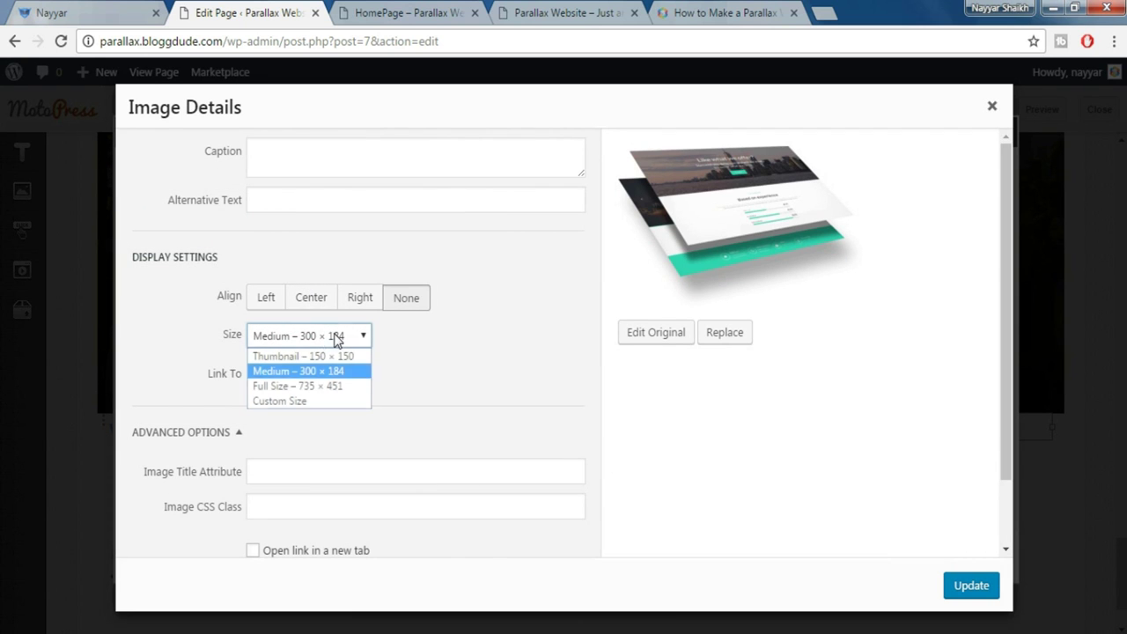
click(300, 387)
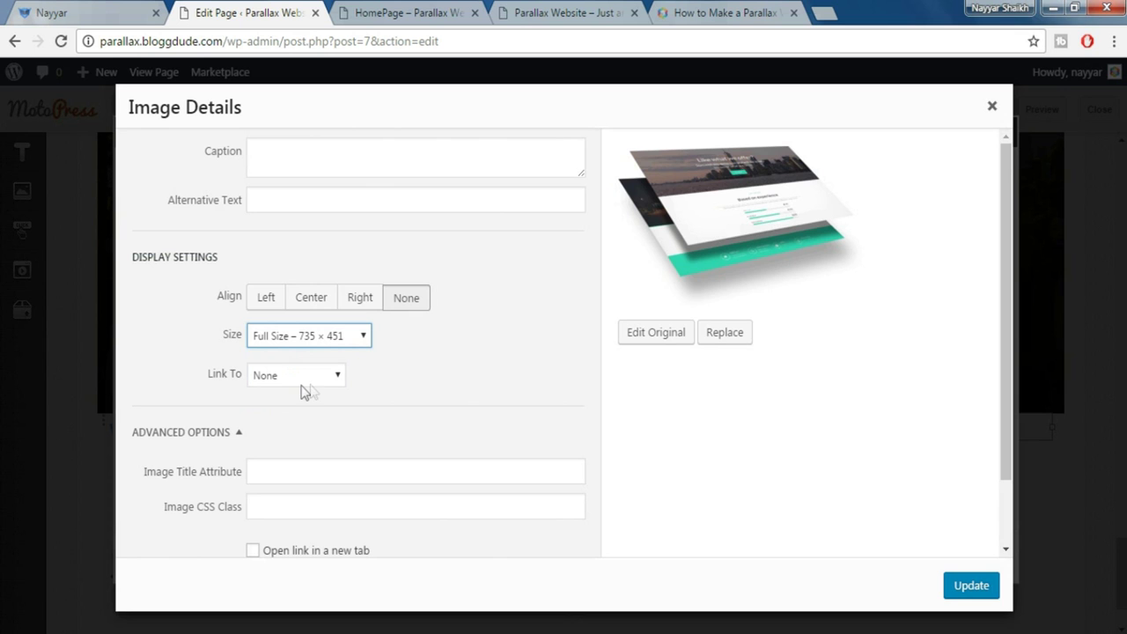
click(973, 586)
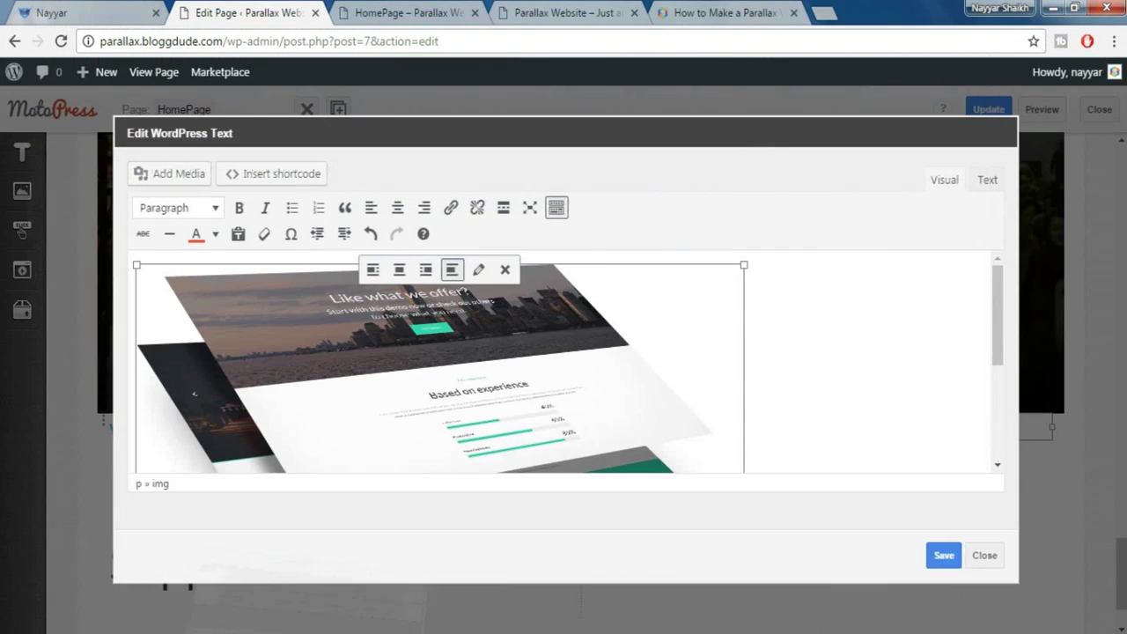
click(944, 557)
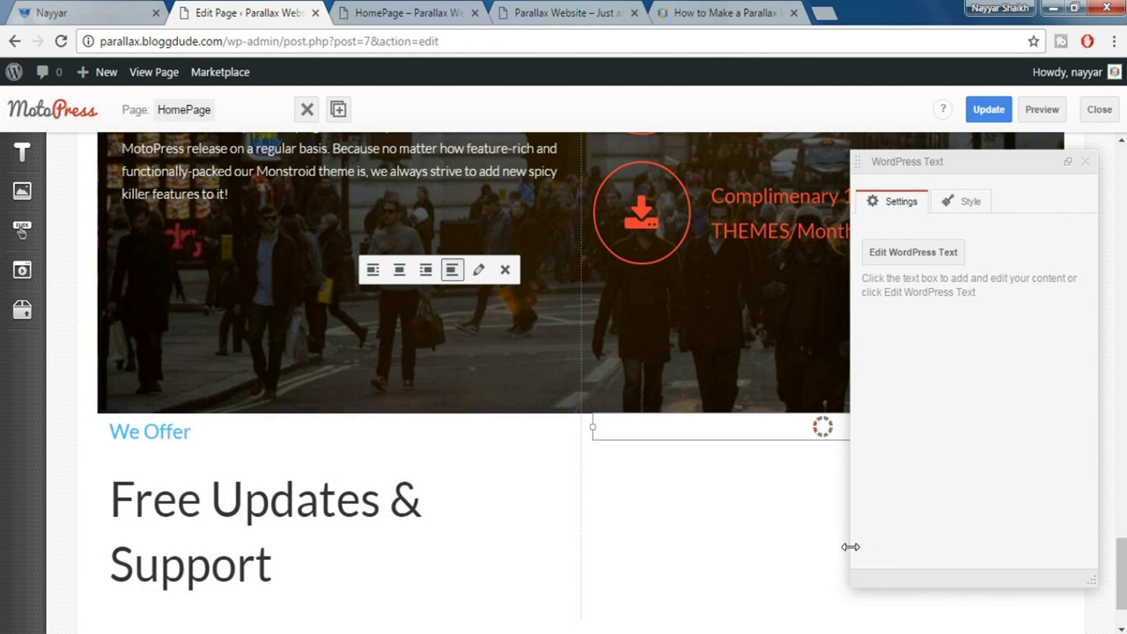
Close the text block settings and compare the image and We Offer columns with the demo
click(1085, 162)
click(830, 428)
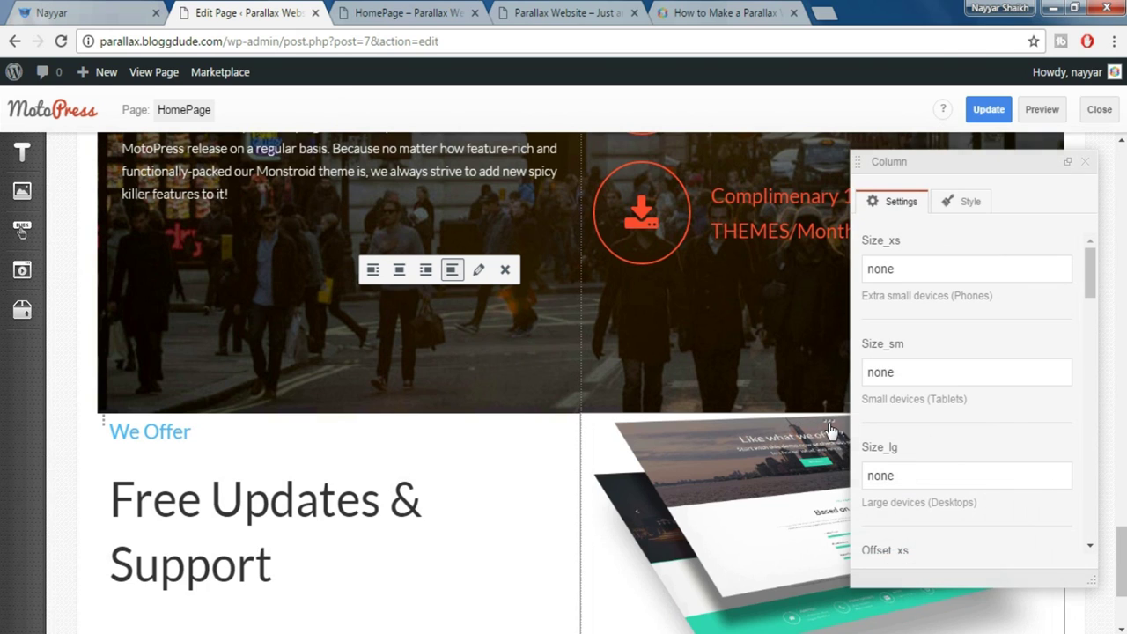
click(344, 428)
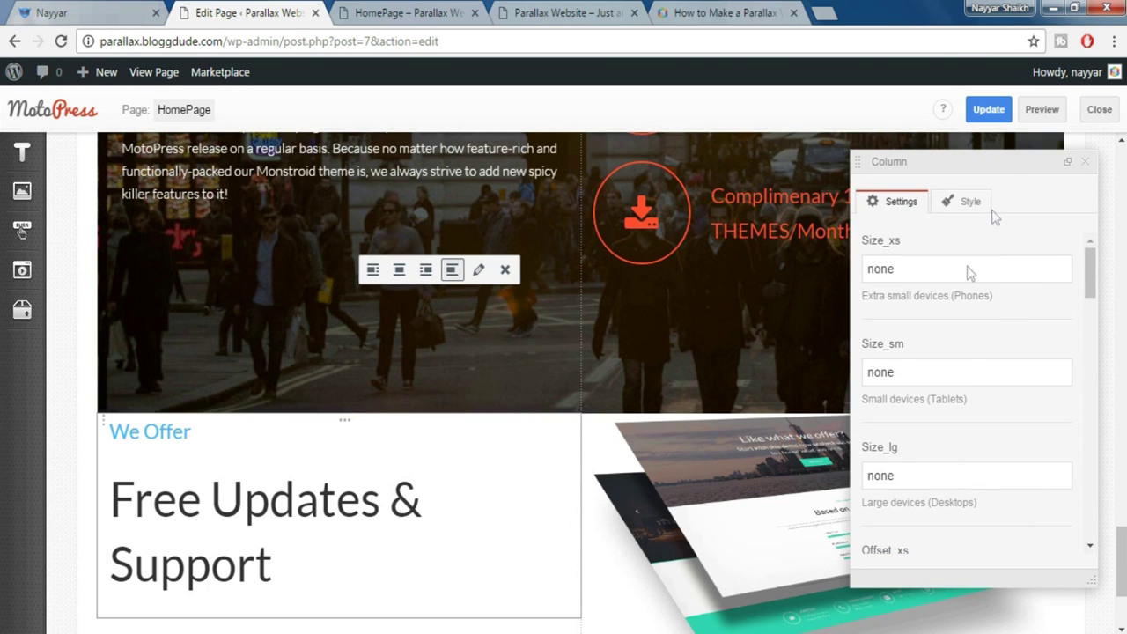
click(1086, 163)
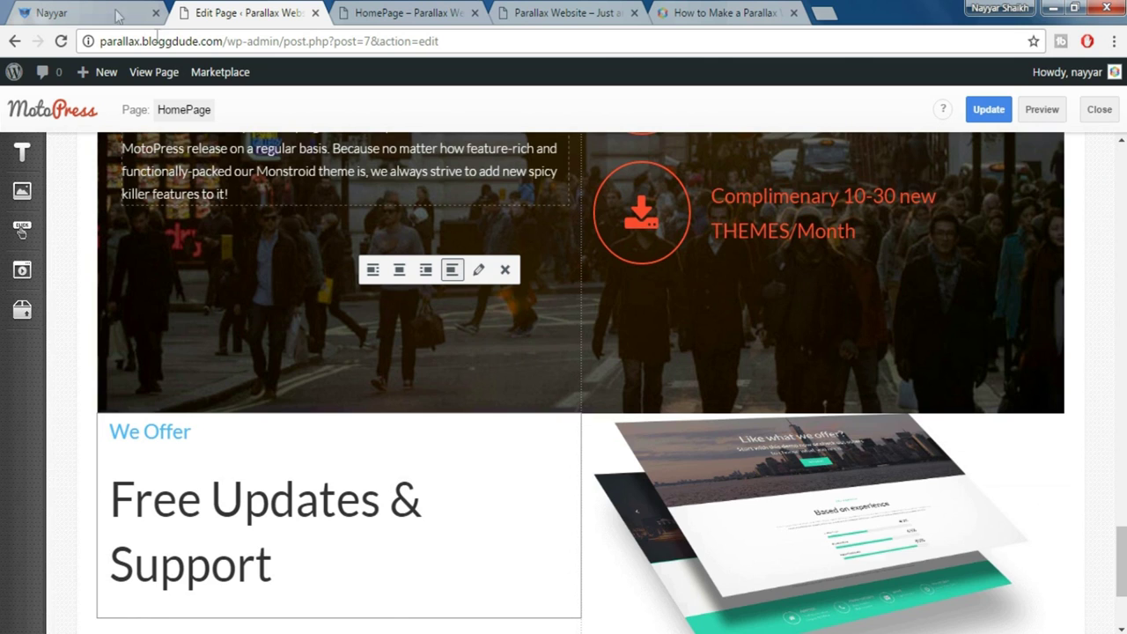
click(97, 11)
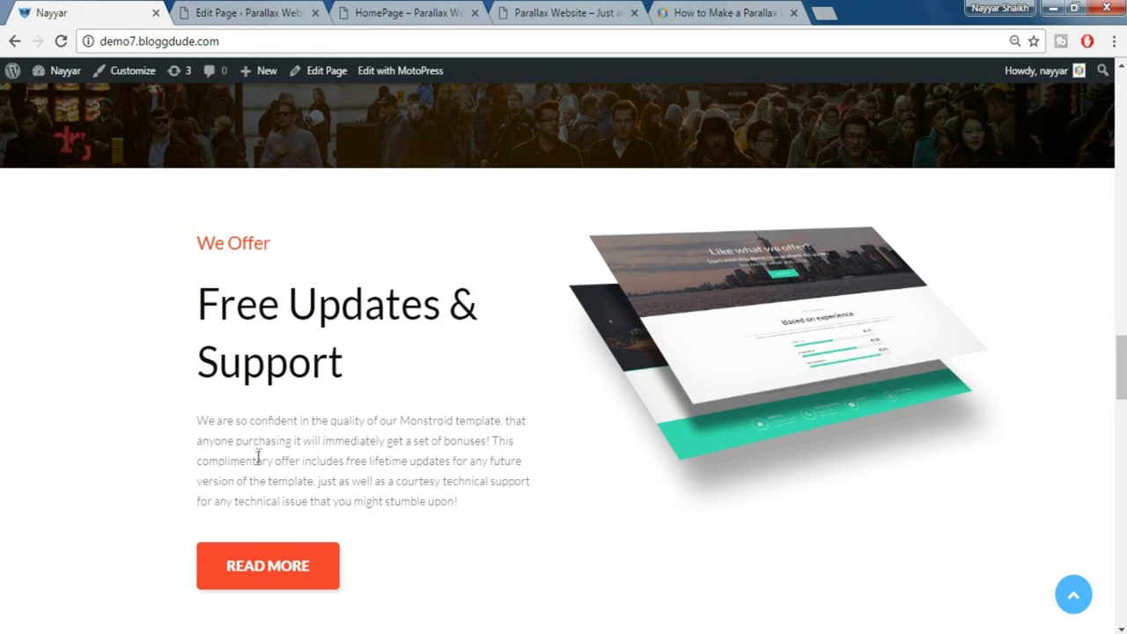
click(253, 10)
Add a Paragraph under the heading holding the demo's 'We are so confident in the quality…' text
mouse_move(30, 147)
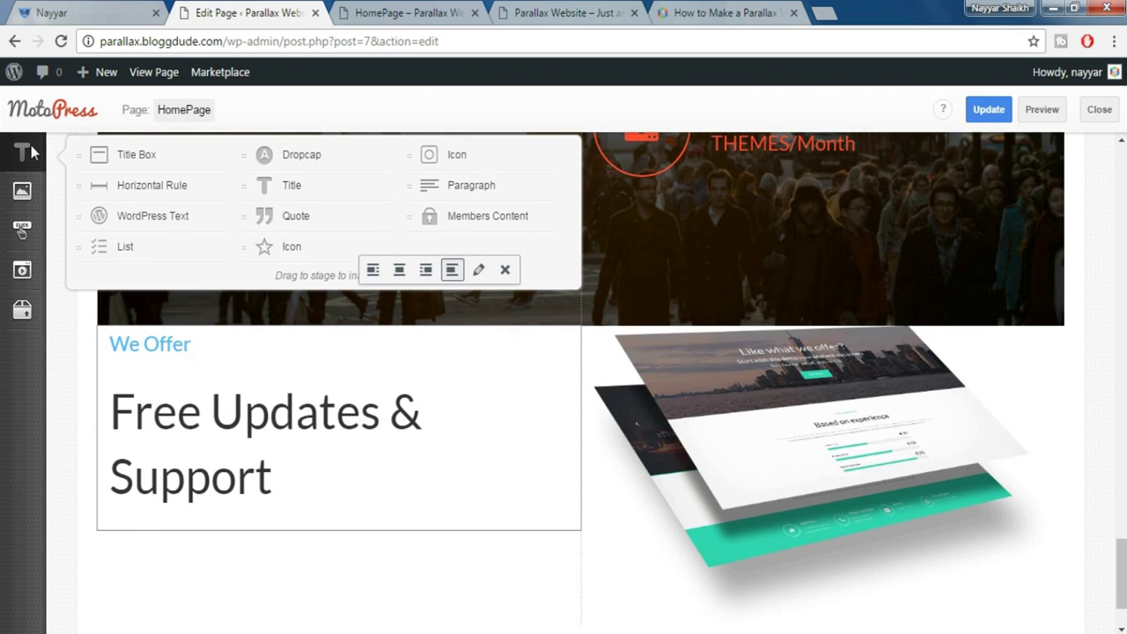
drag(454, 185, 271, 521)
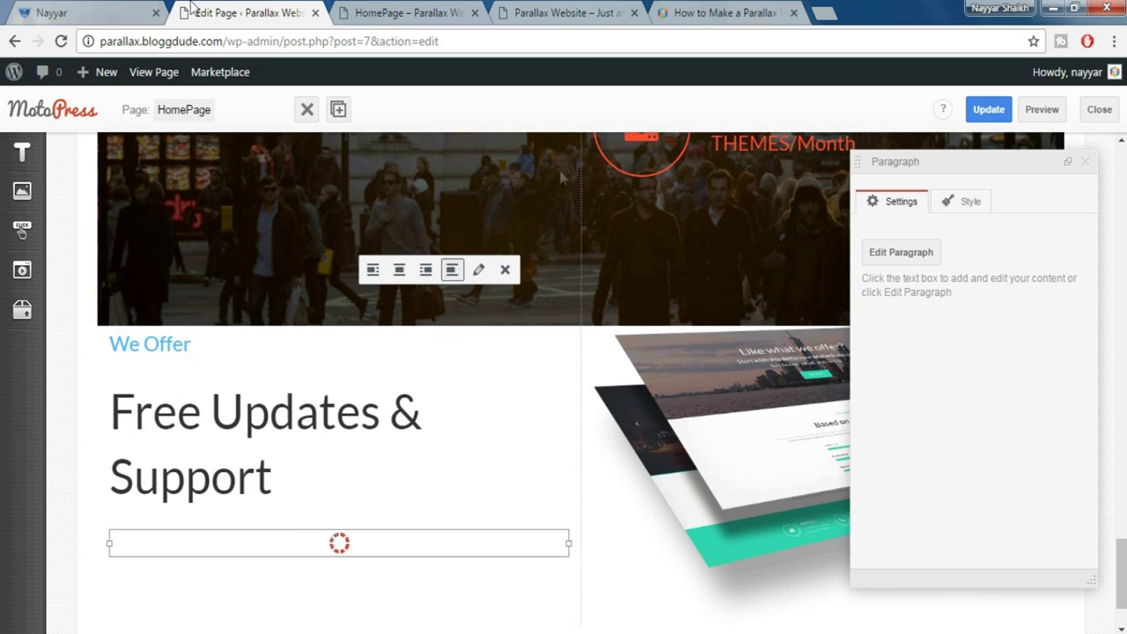
click(108, 9)
drag(200, 420, 485, 496)
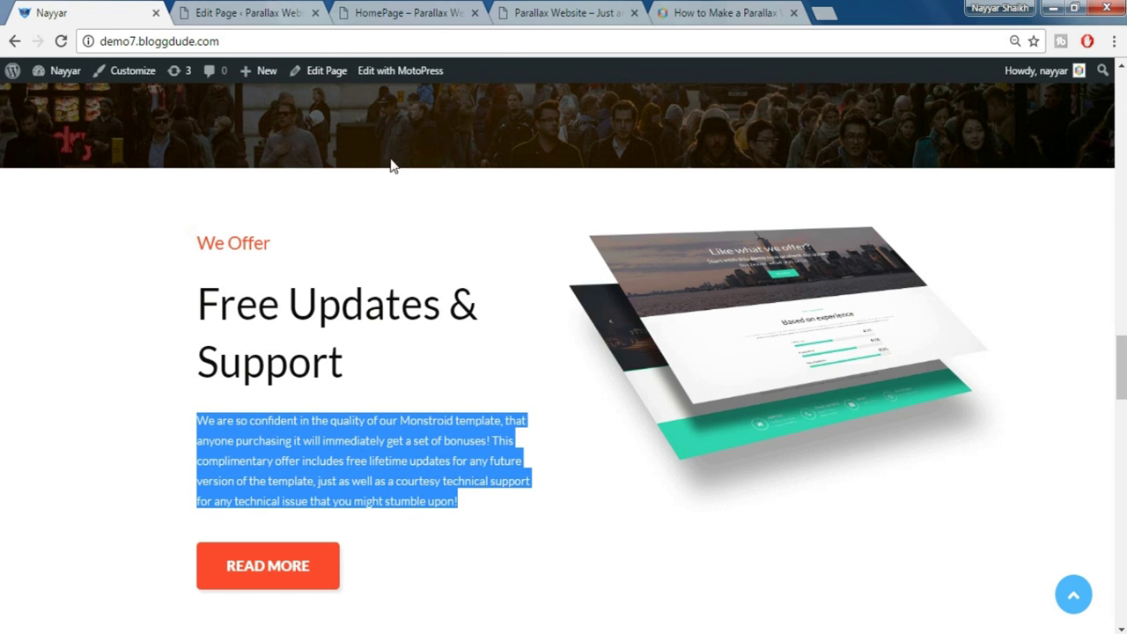
key(ctrl+c)
key(ctrl+Tab)
key(ctrl+v)
scroll(535, 559, down, 2)
click(390, 564)
click(110, 11)
click(220, 10)
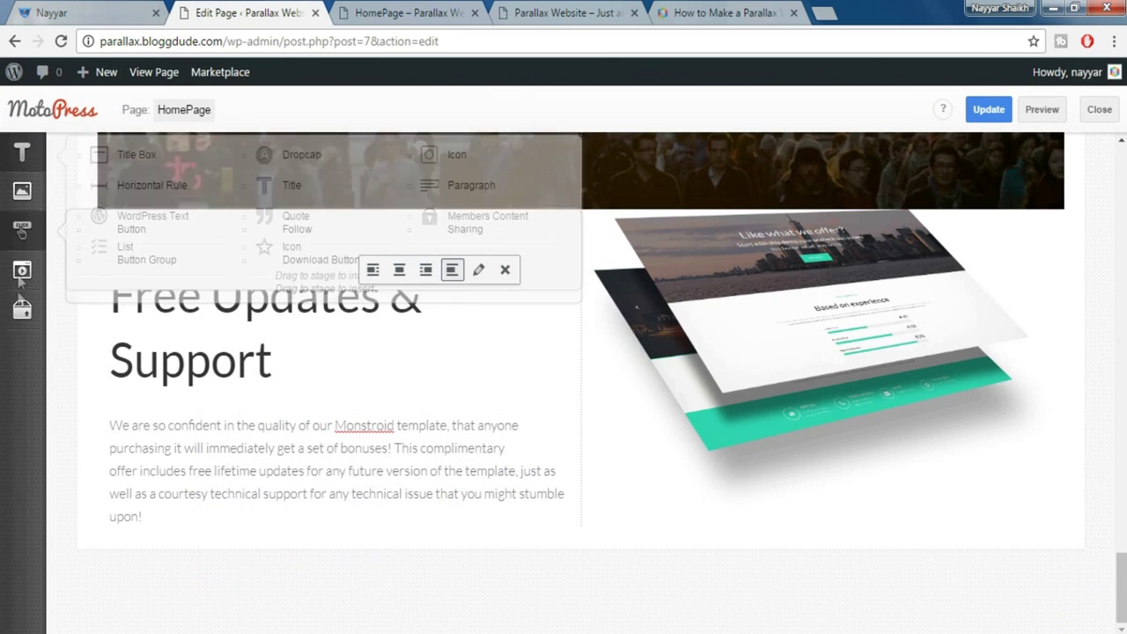
Add a spacer below the paragraph with size 50
mouse_move(22, 310)
drag(149, 465, 297, 504)
drag(903, 272, 828, 270)
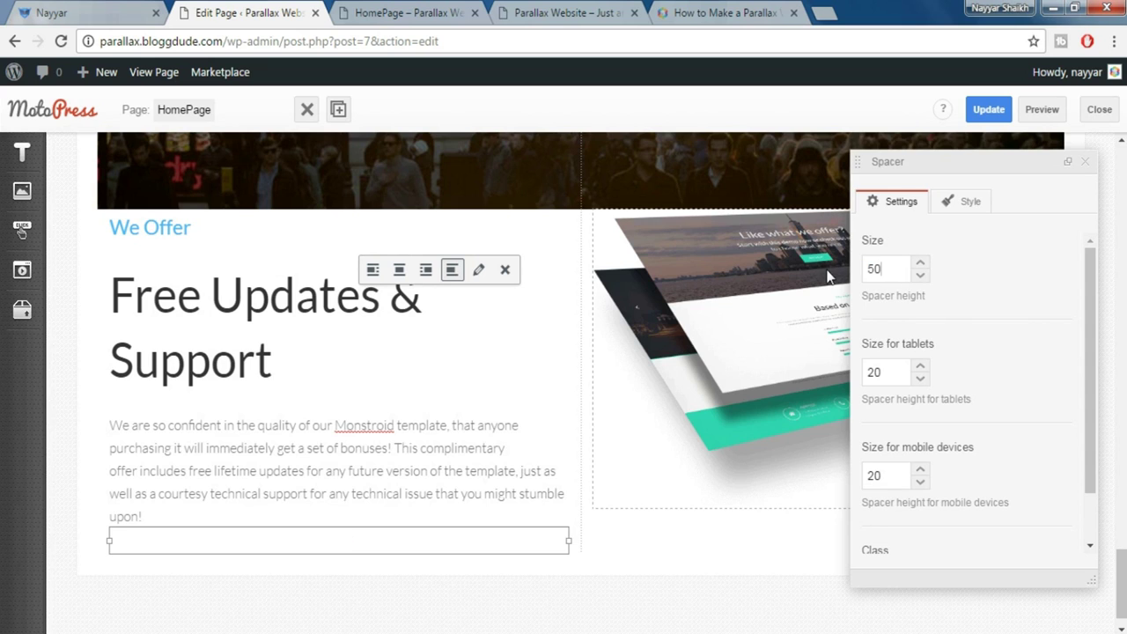
click(1086, 162)
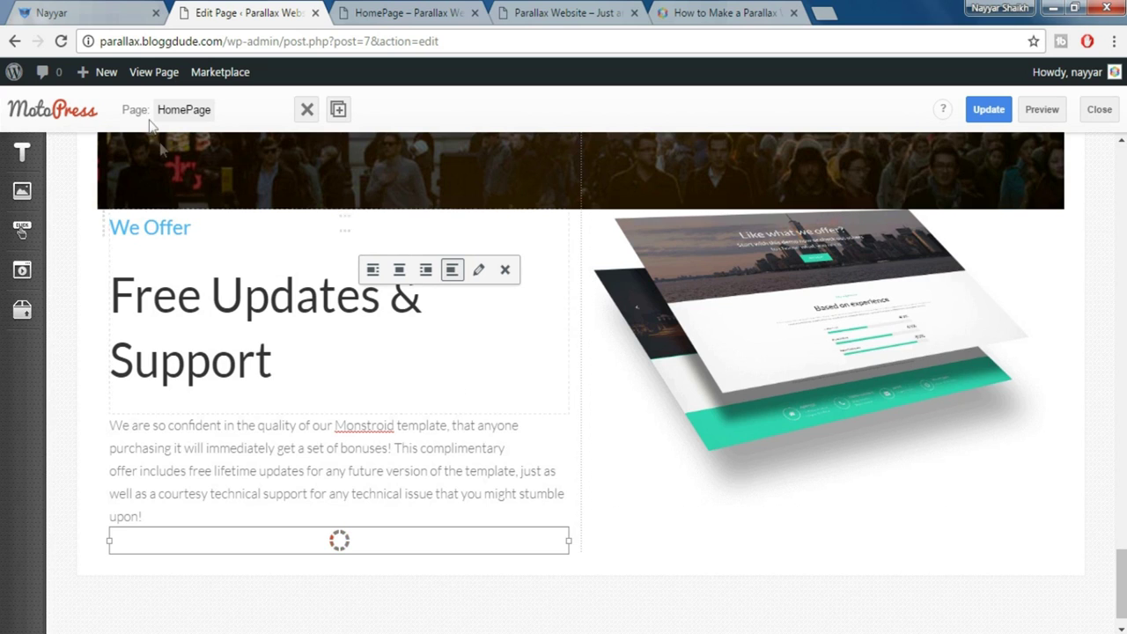
scroll(337, 511, down, 1)
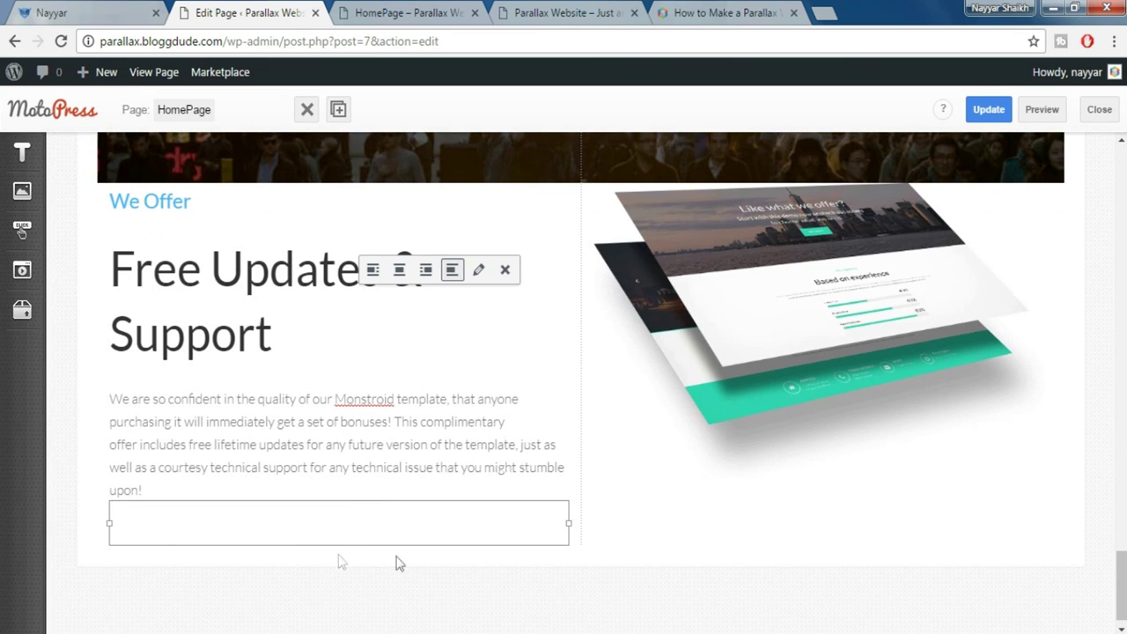
Place a READ MORE button below the paragraph with Danger style and Small size
mouse_move(21, 231)
drag(126, 227, 236, 516)
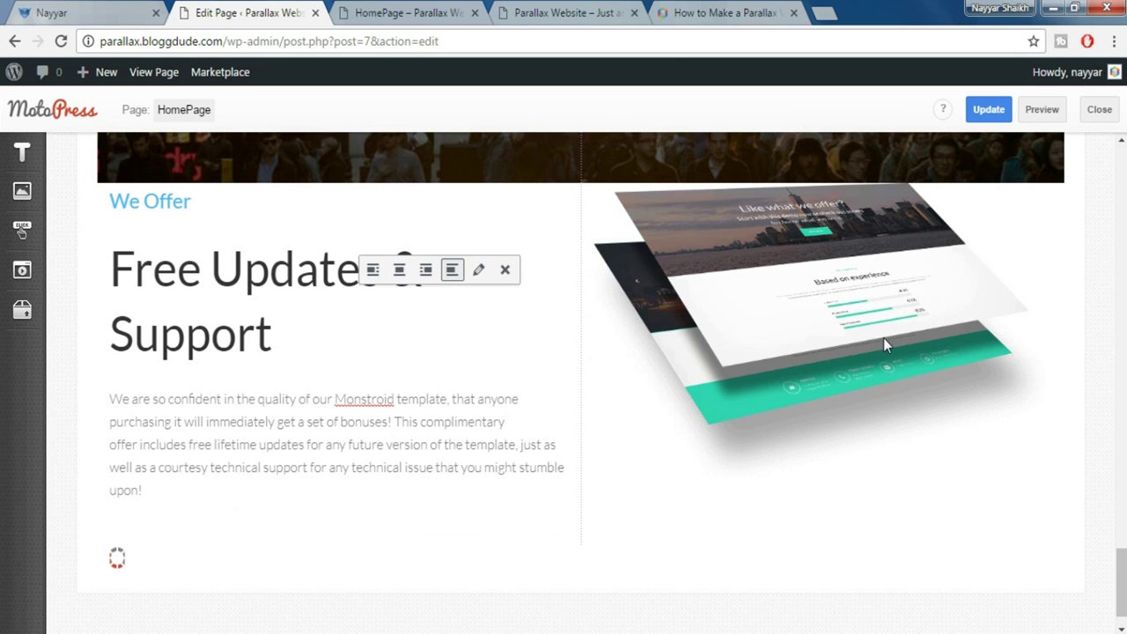
scroll(1032, 315, down, 3)
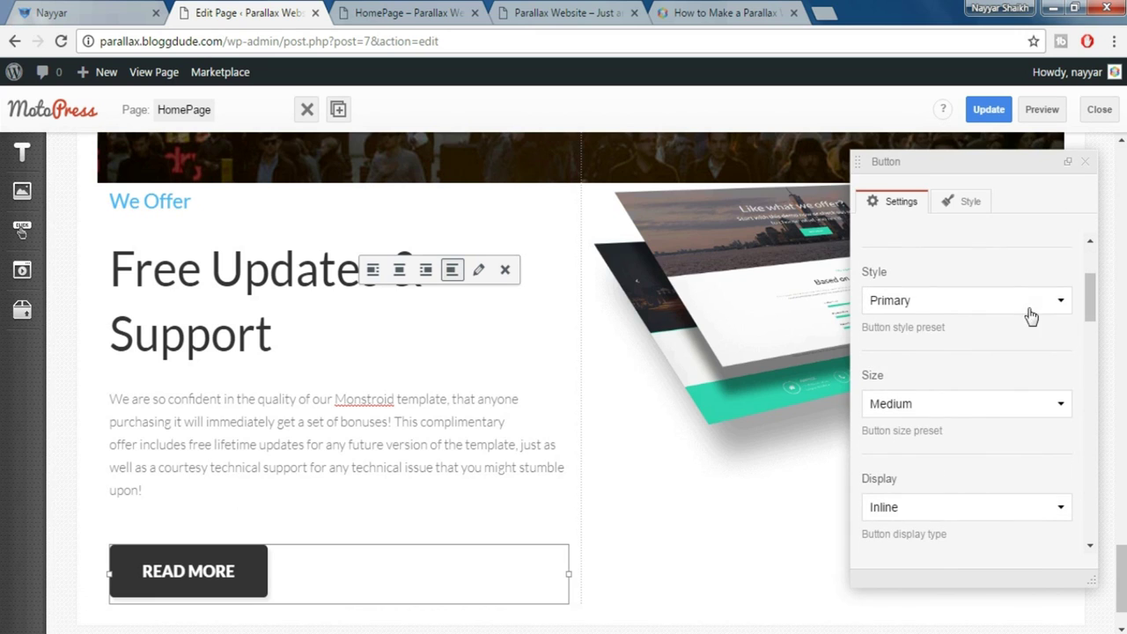
click(936, 305)
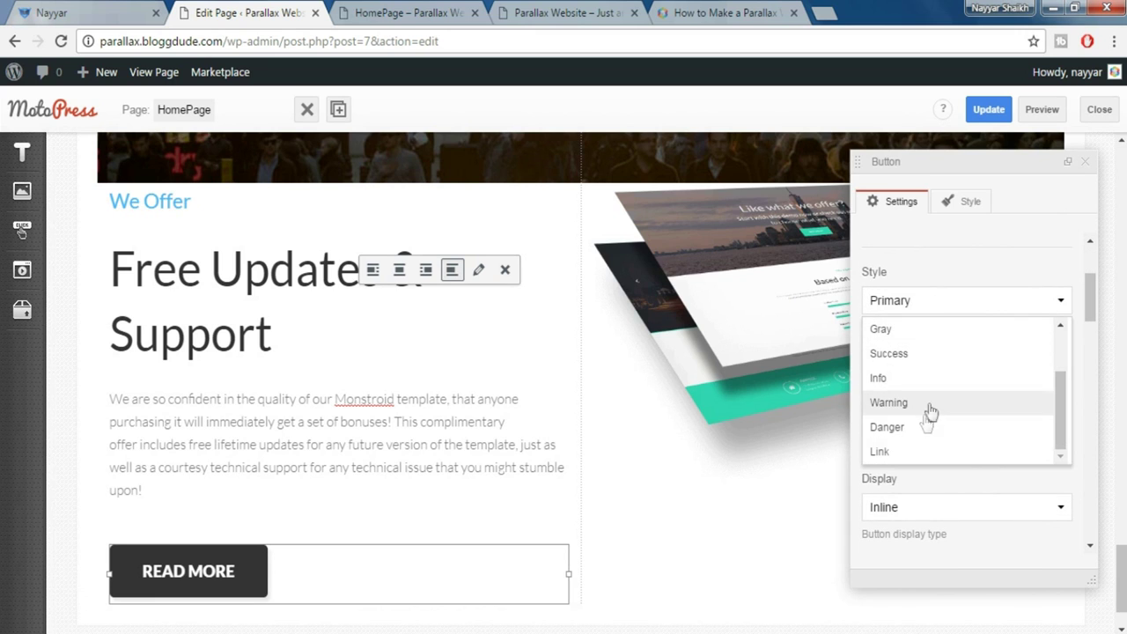
click(920, 429)
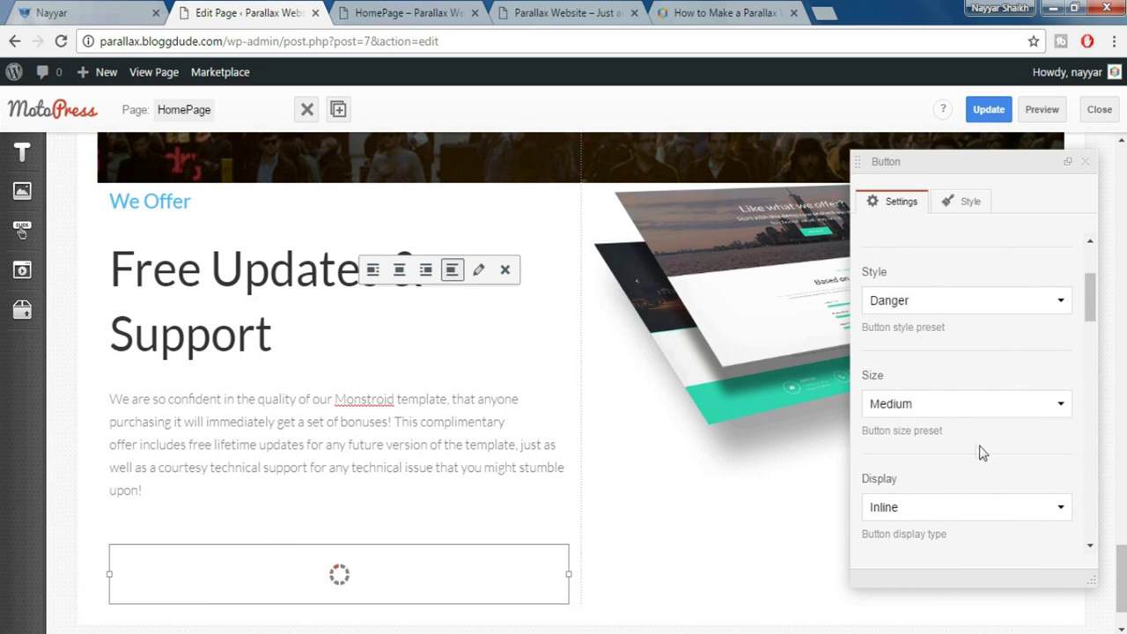
click(931, 406)
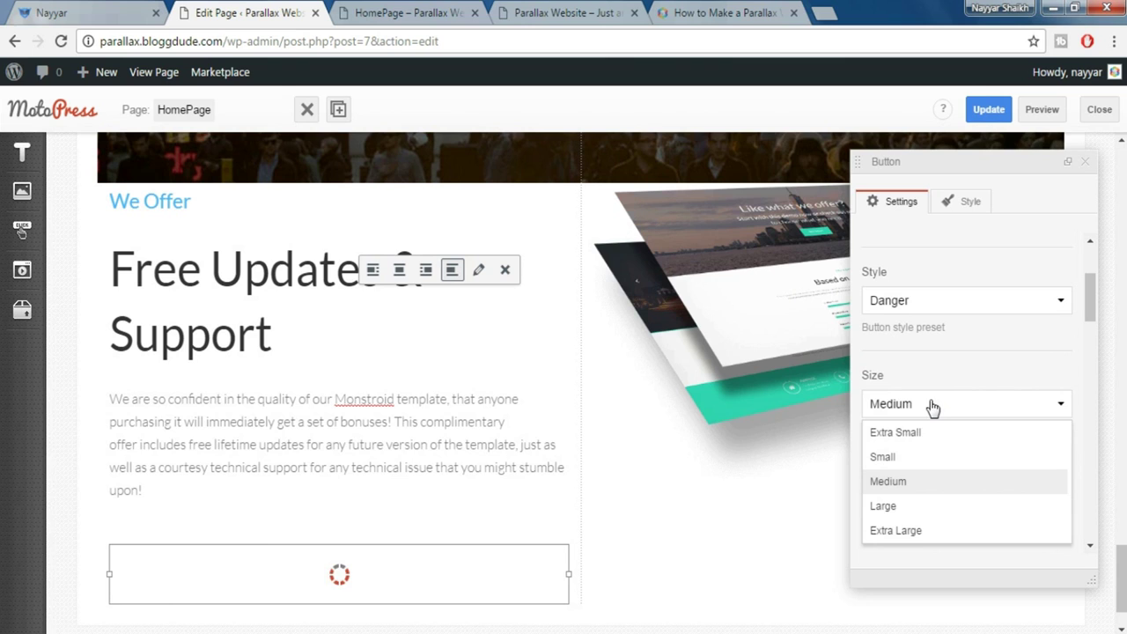
click(922, 466)
scroll(990, 454, down, 4)
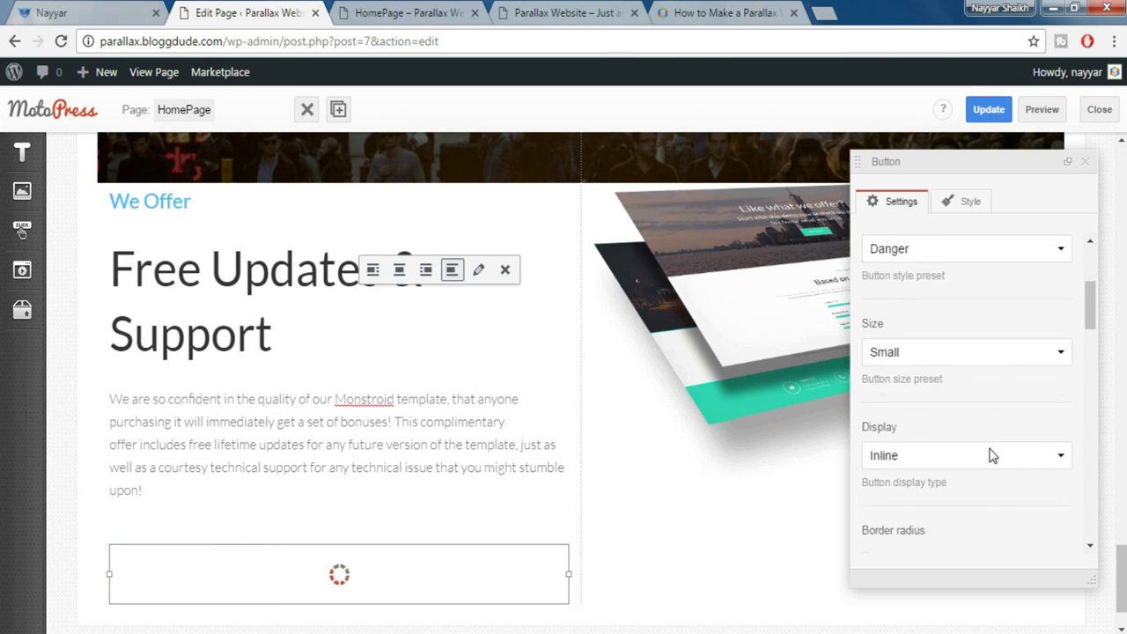
scroll(987, 520, down, 10)
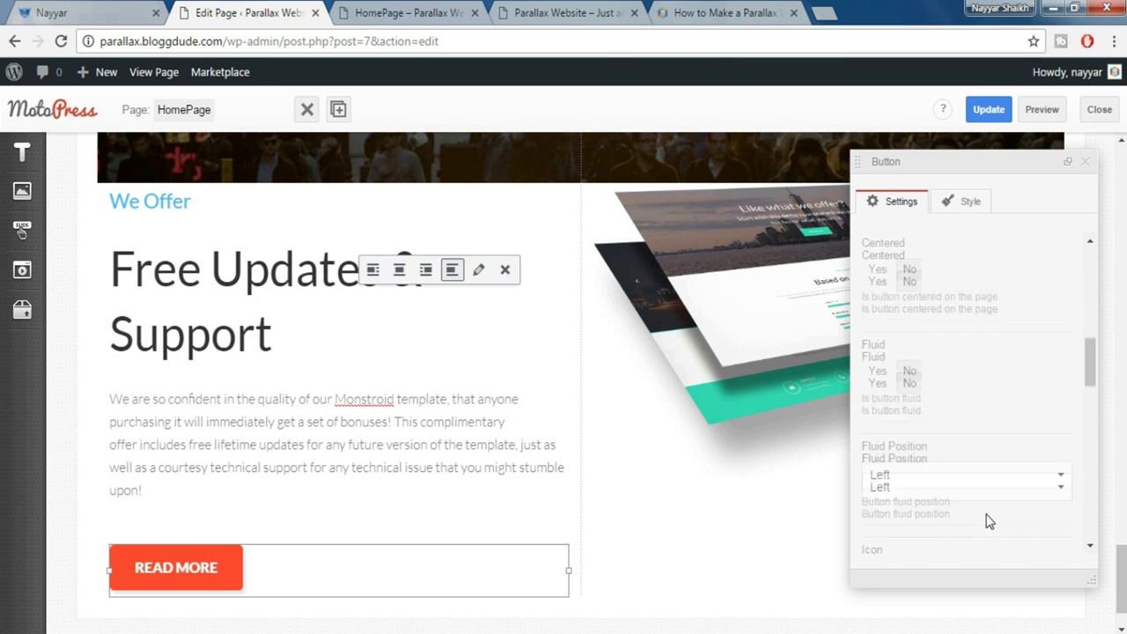
scroll(1072, 306, down, 2)
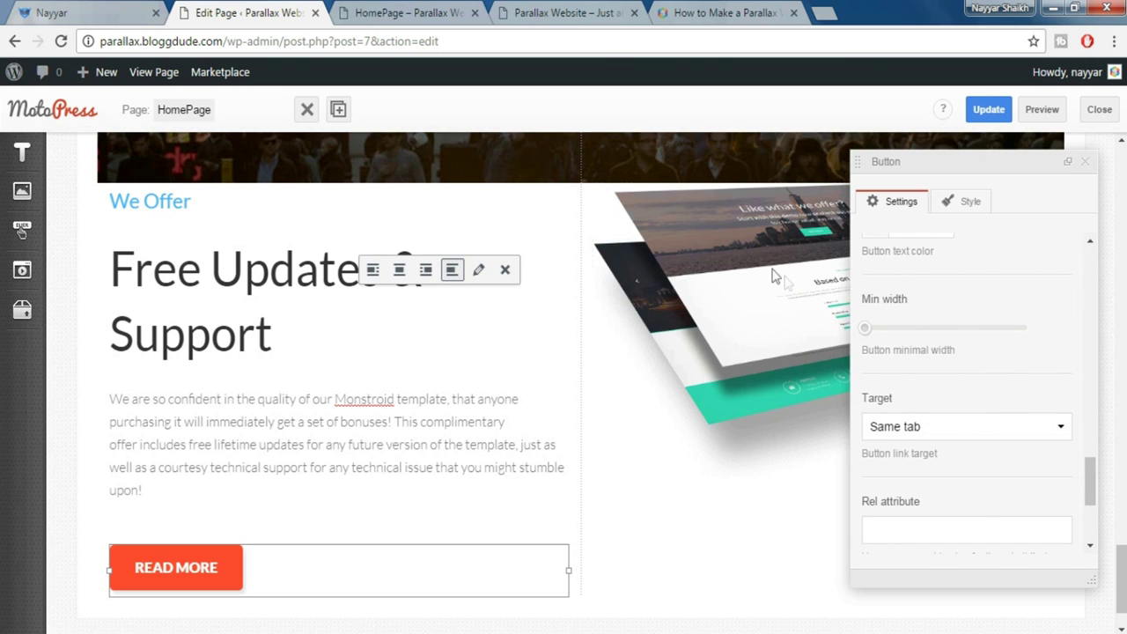
click(1083, 167)
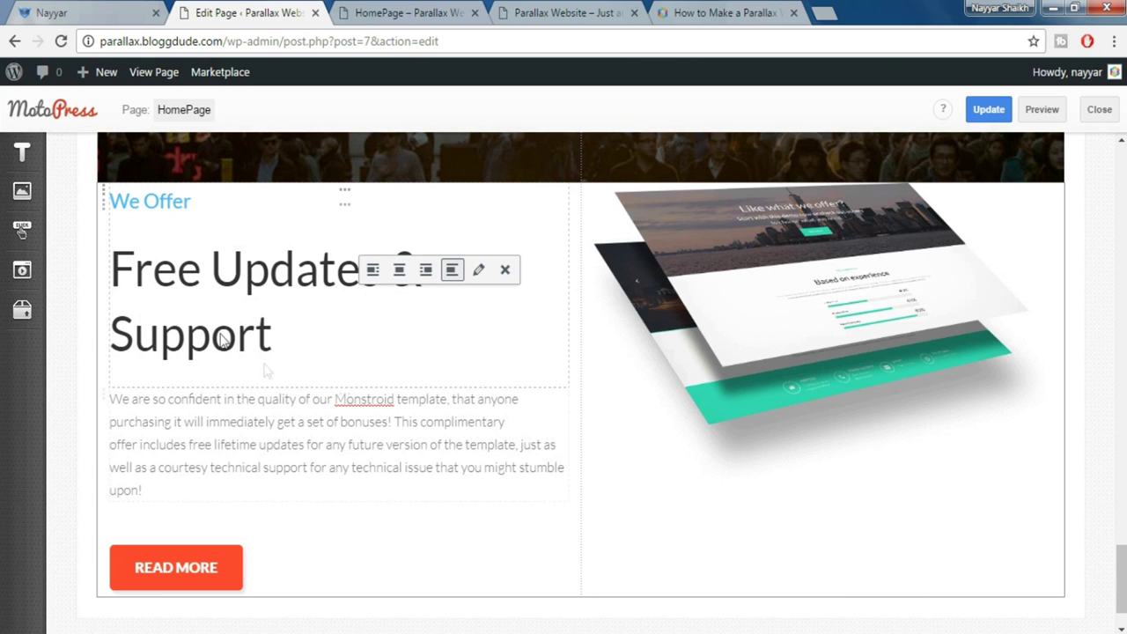
Give the We Offer row the Padding top 160px and Padding bottom 140px styles
click(103, 194)
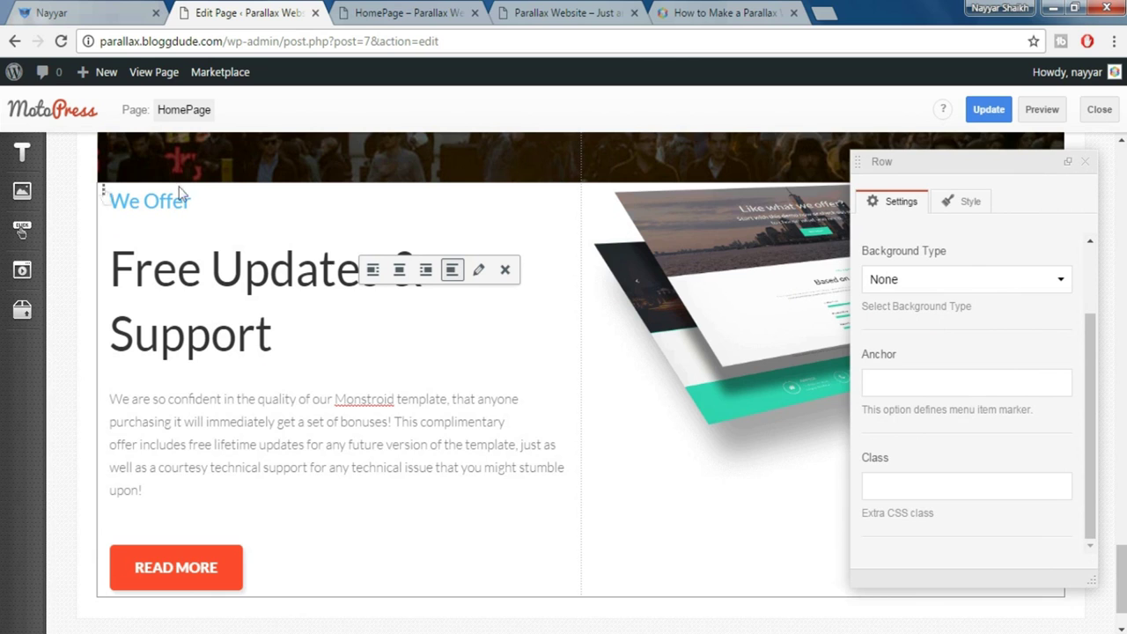
scroll(929, 280, up, 2)
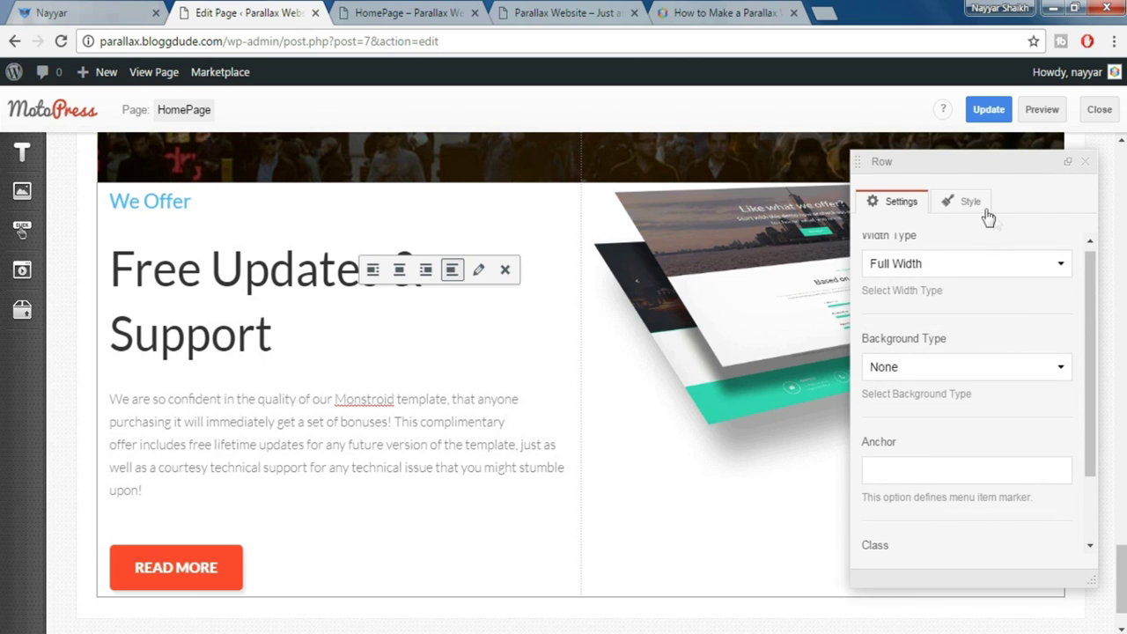
click(971, 205)
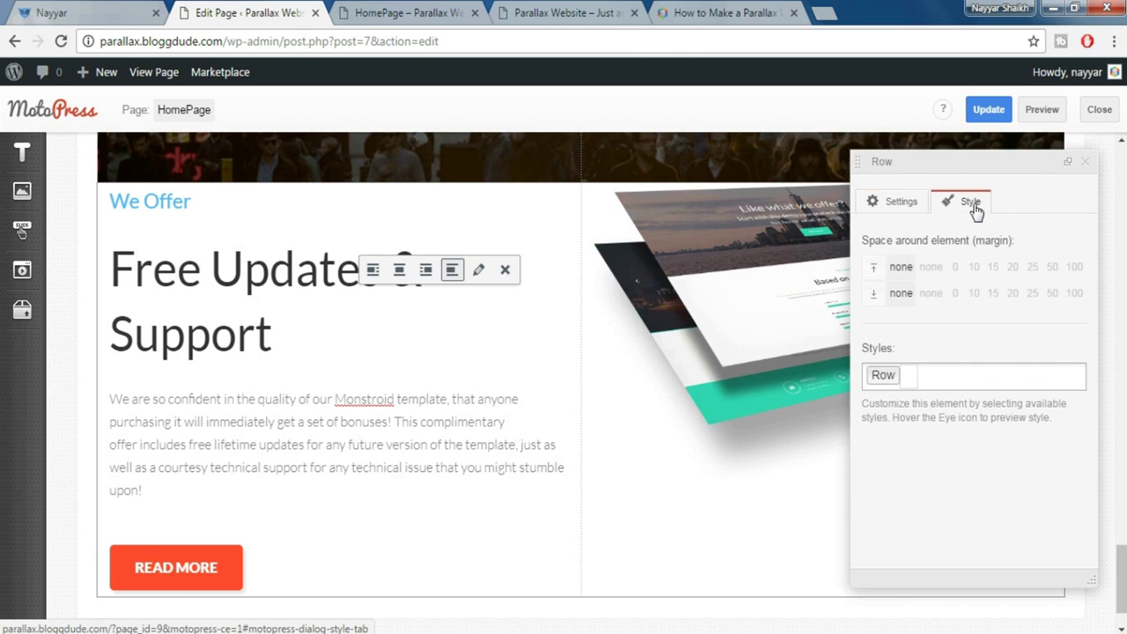
click(962, 380)
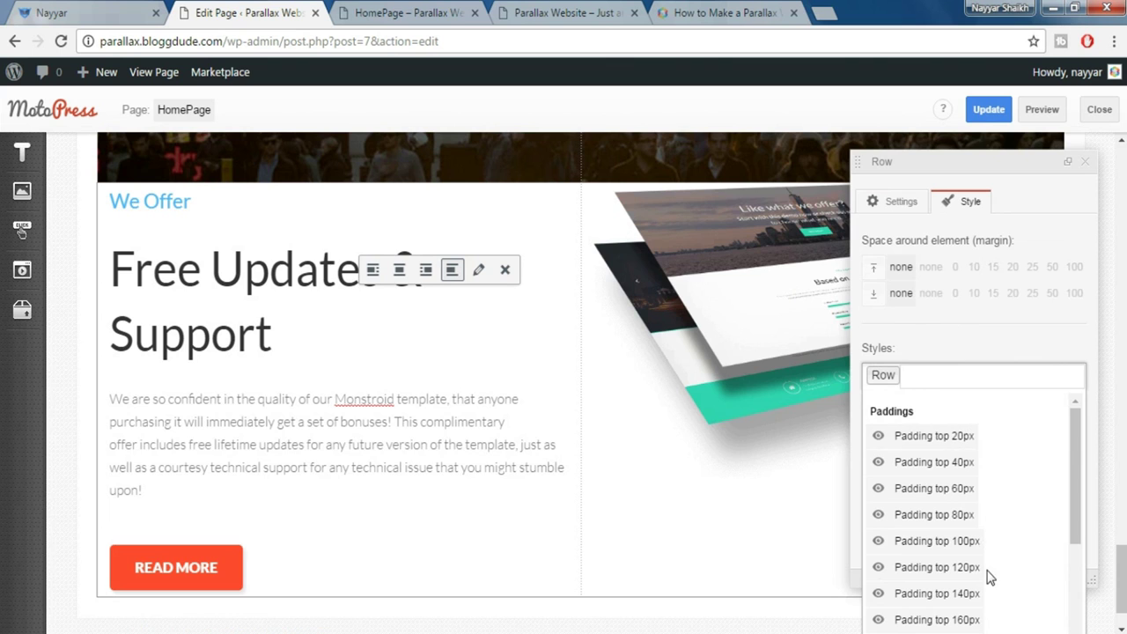
scroll(988, 574, down, 1)
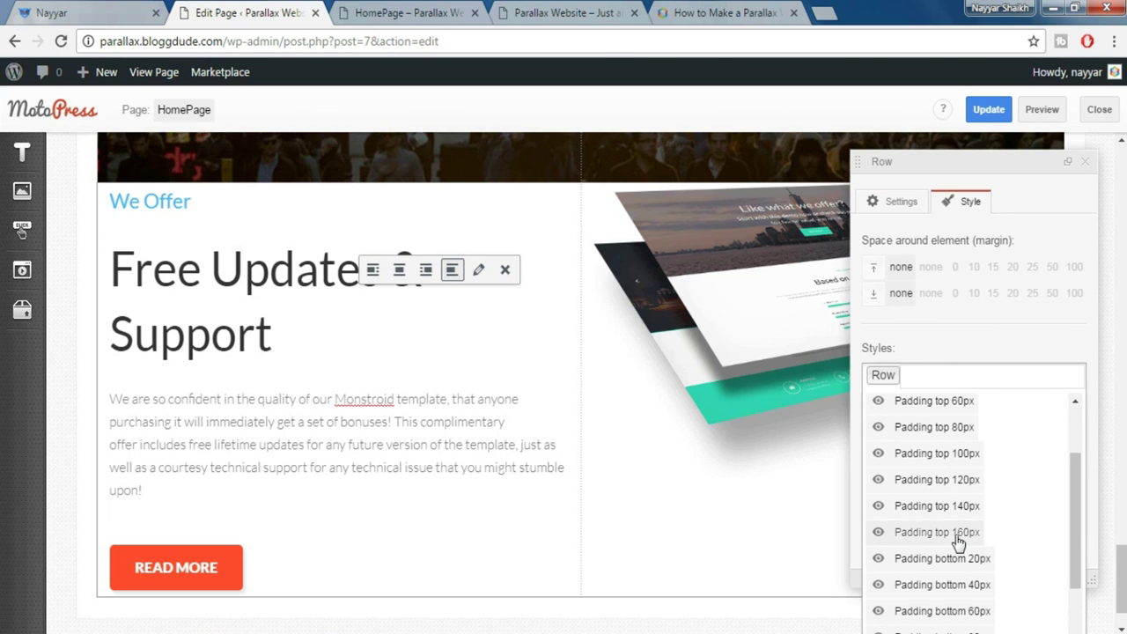
click(997, 533)
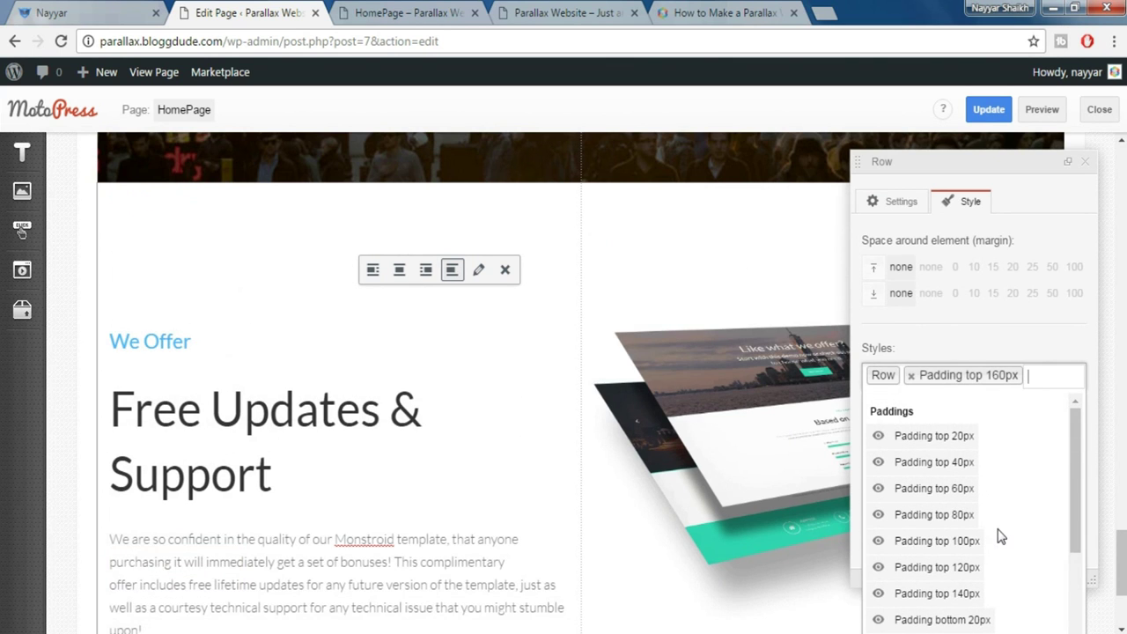
scroll(1002, 539, down, 2)
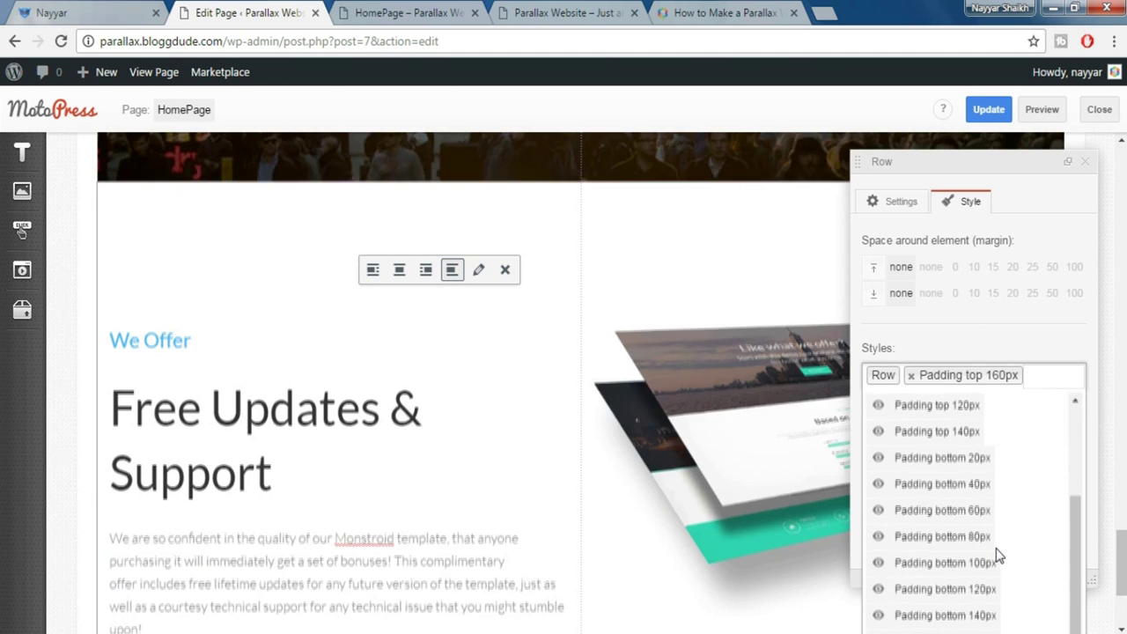
click(986, 616)
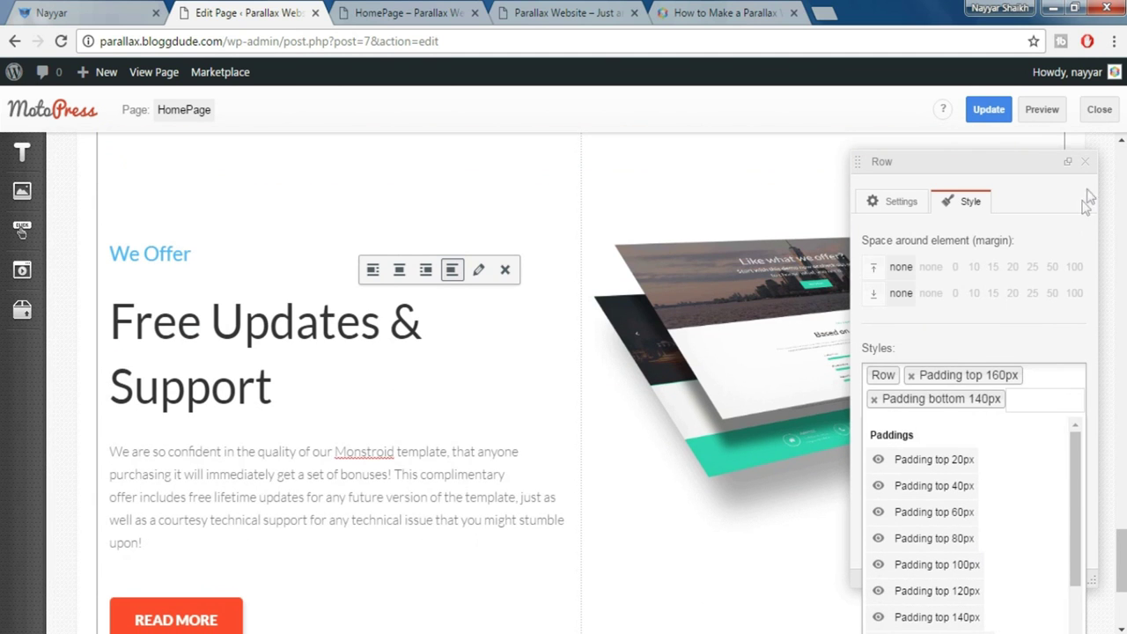
click(1091, 174)
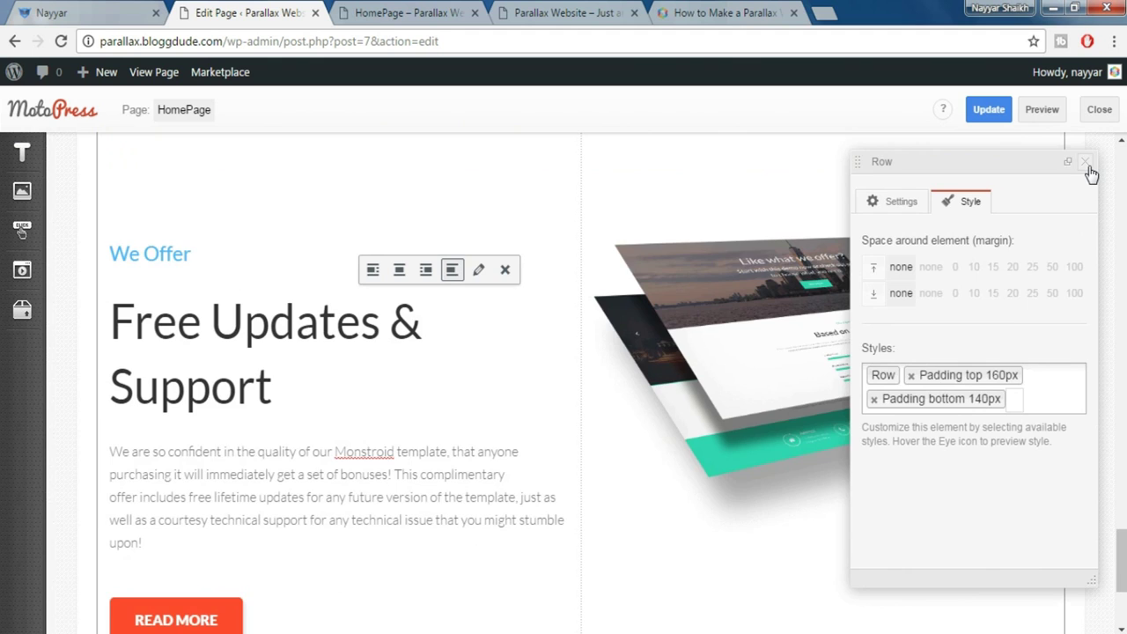
click(1089, 165)
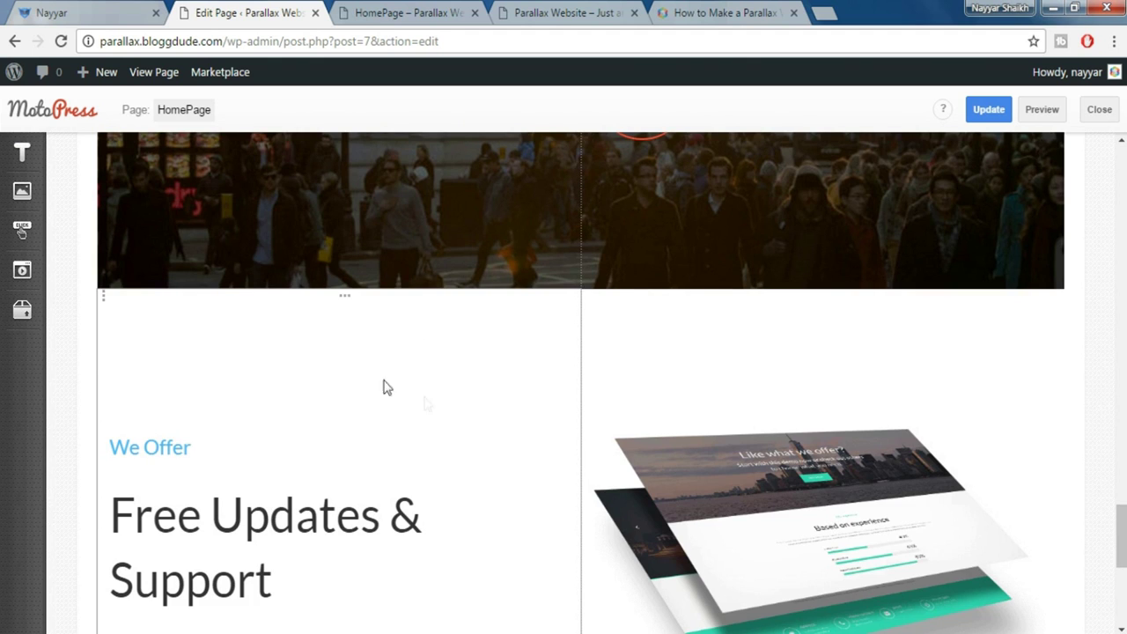
Size the text column 12/6/4 with a large-screen offset of 2
click(344, 302)
drag(917, 273, 800, 272)
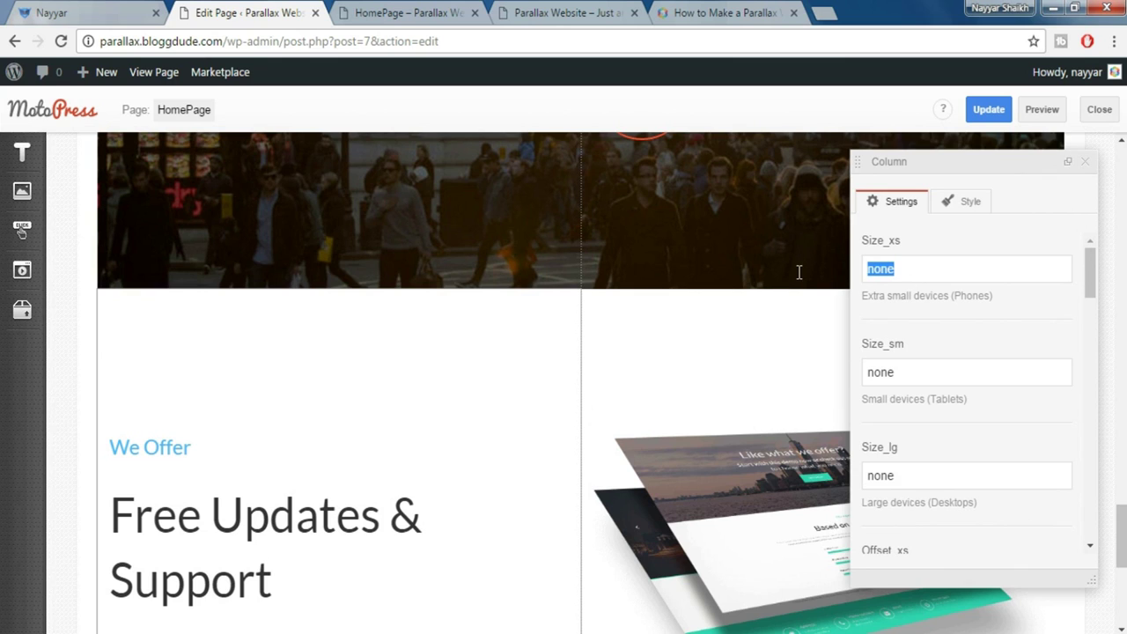
text(12)
key(Tab)
text(6)
key(Tab)
text(4)
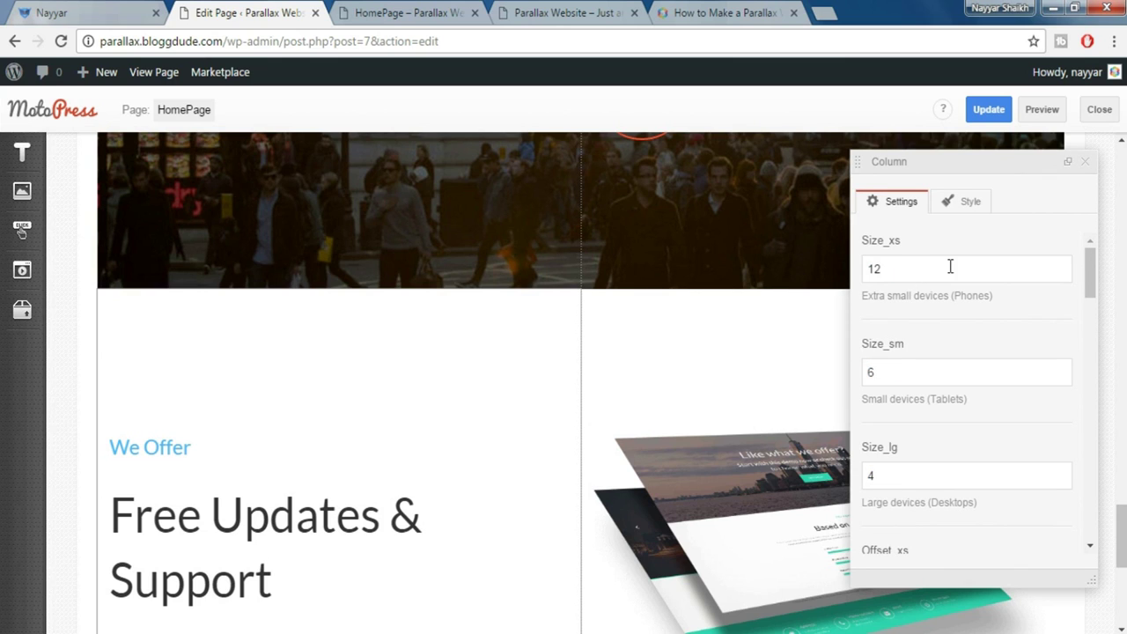
scroll(1015, 385, down, 5)
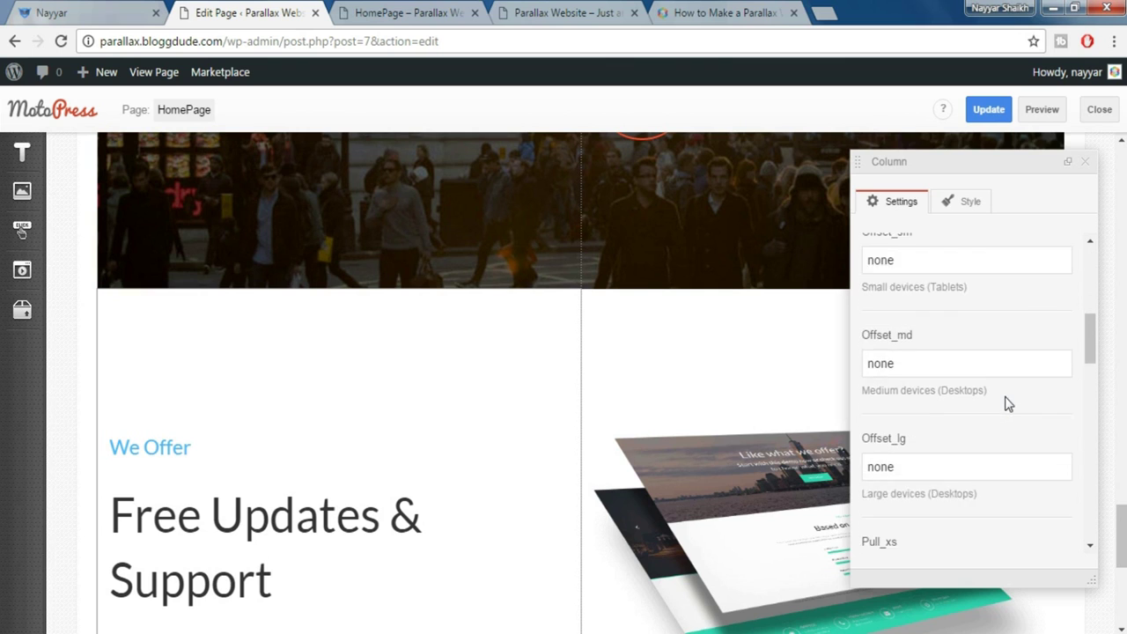
double_click(930, 456)
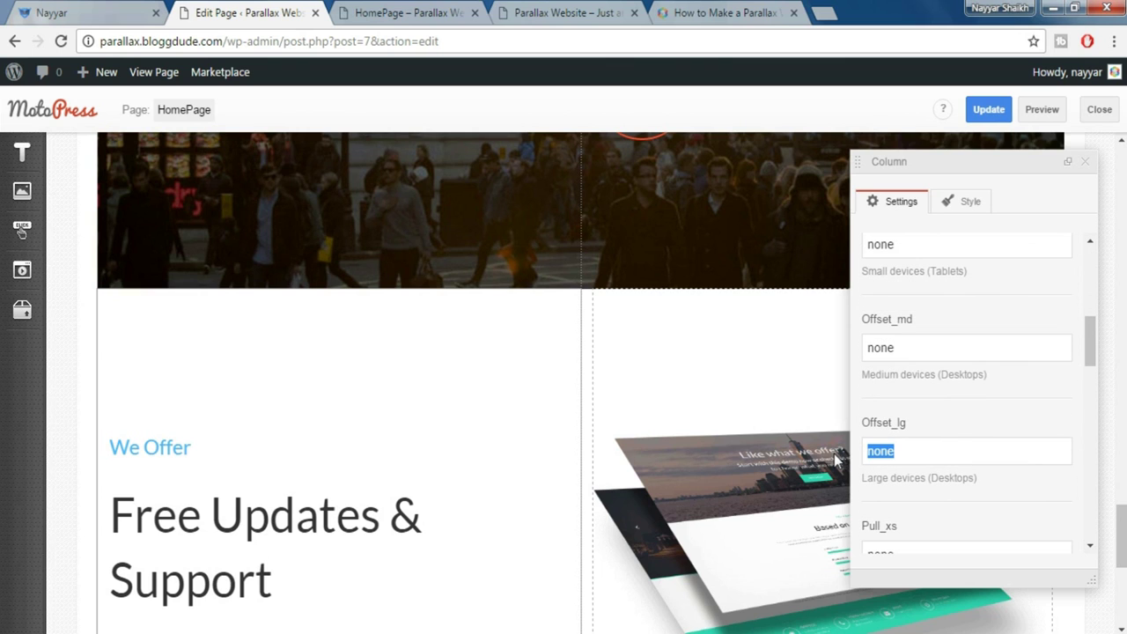
text(2)
click(1085, 162)
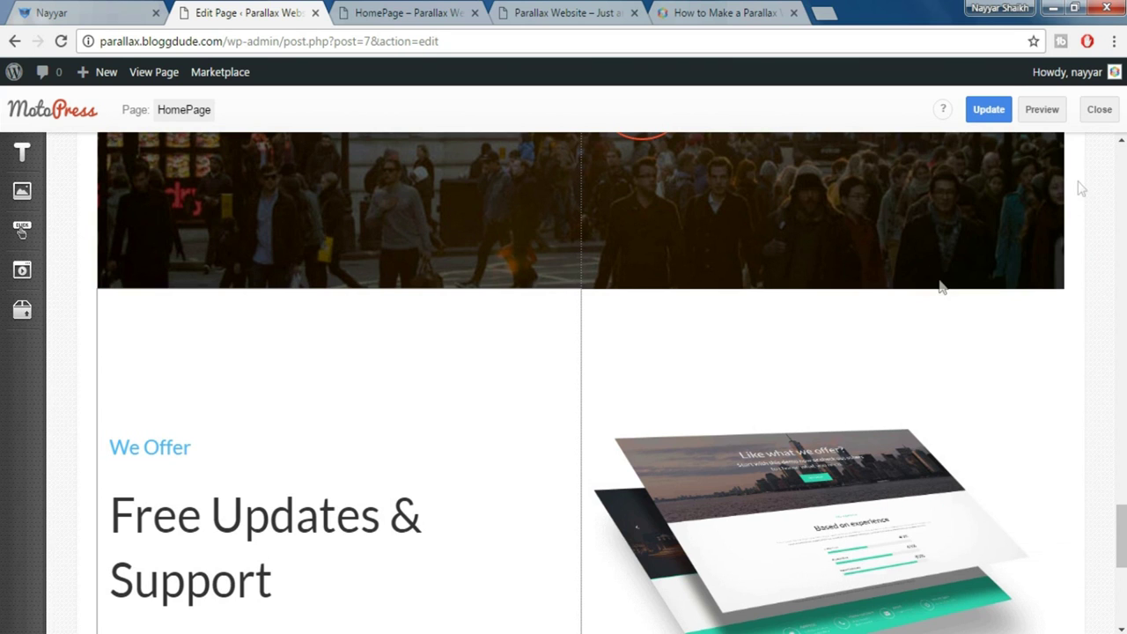
Size the image column 12/6/5, then update the page and preview it
click(828, 300)
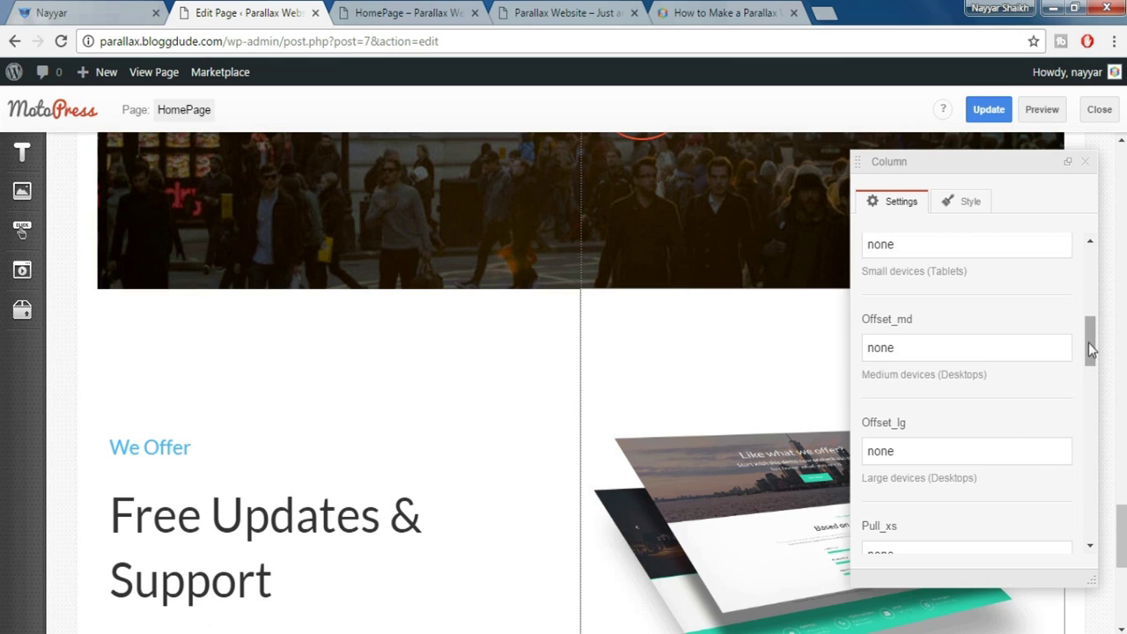
drag(1090, 349, 1090, 255)
drag(948, 270, 851, 270)
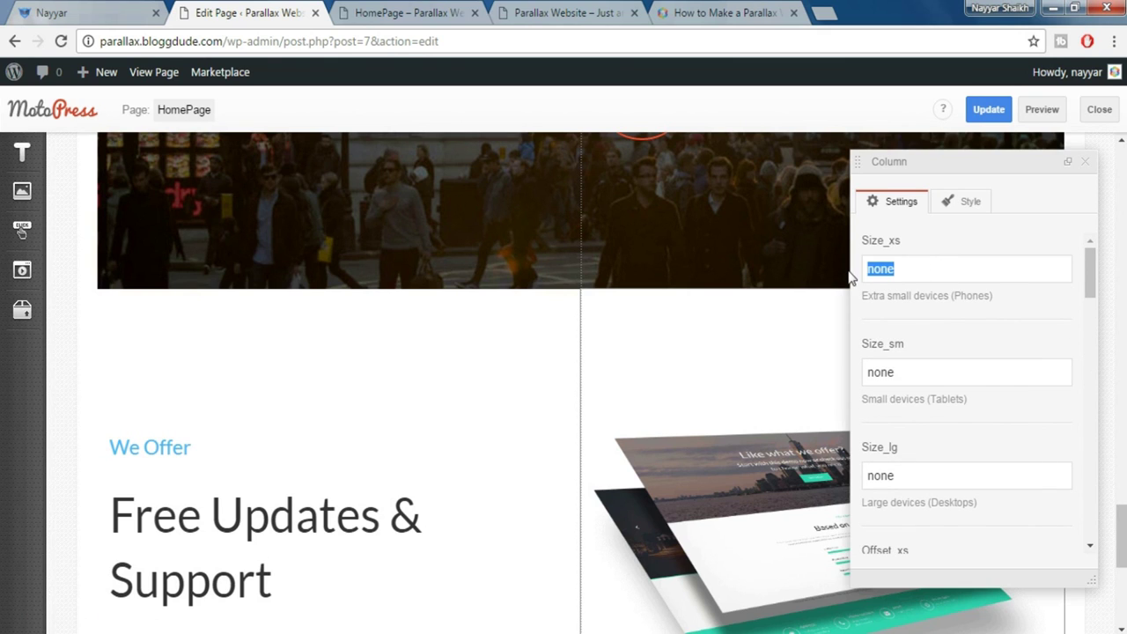
text(12)
key(Tab)
text(6)
key(Tab)
text(5)
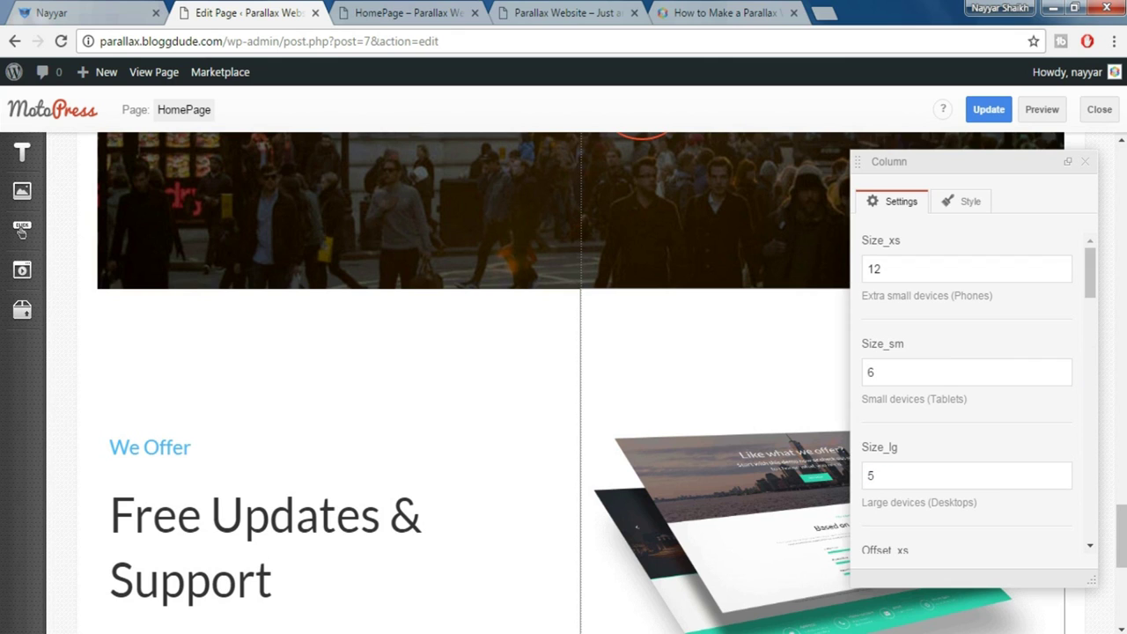
click(1085, 164)
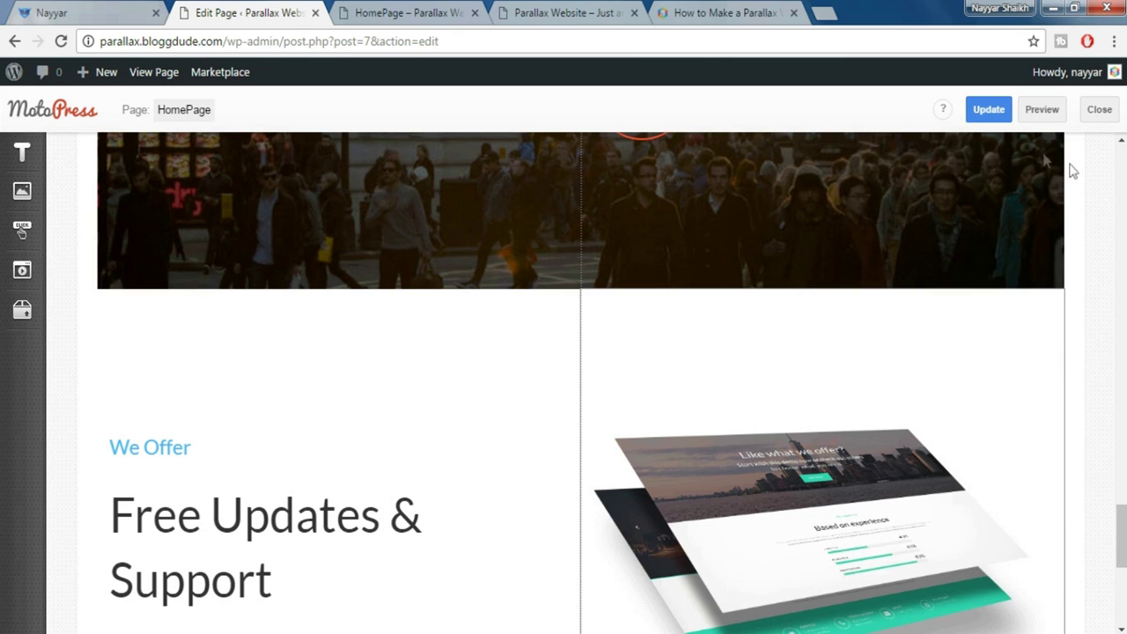
click(1005, 116)
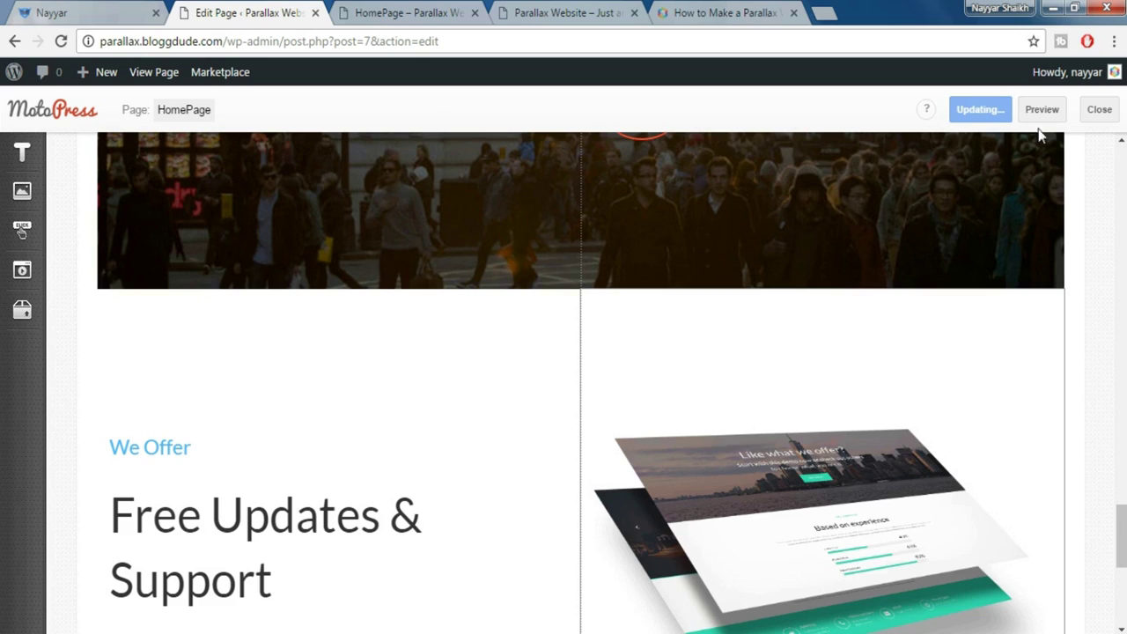
click(1050, 119)
Compare the previewed Free Updates & Support section with the demo site
click(402, 13)
scroll(563, 352, down, 12)
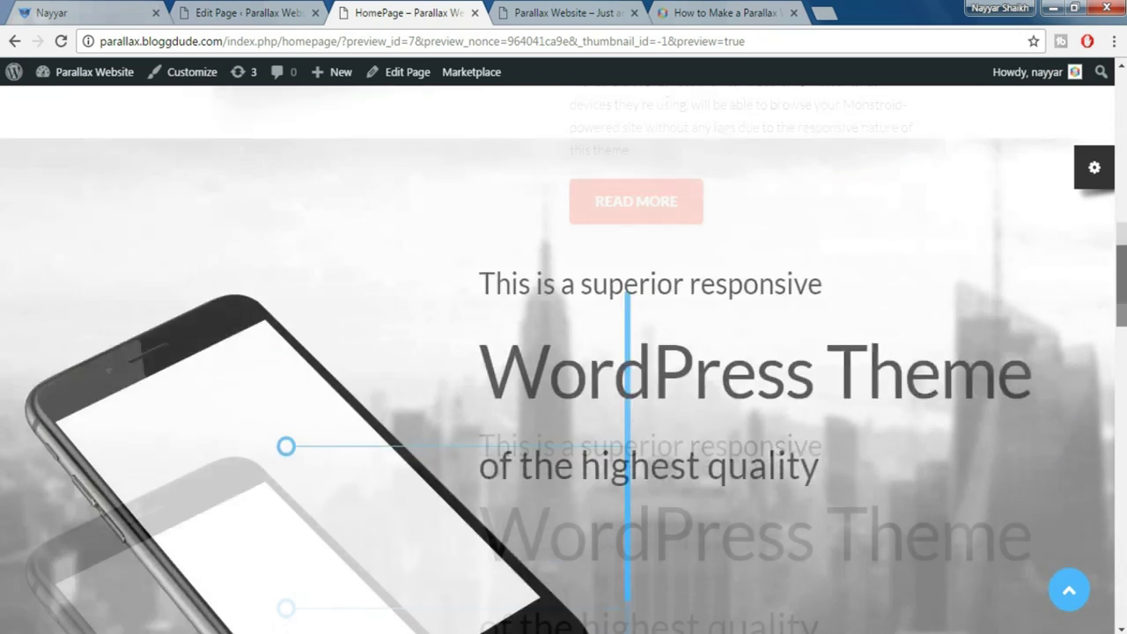
scroll(564, 353, down, 12)
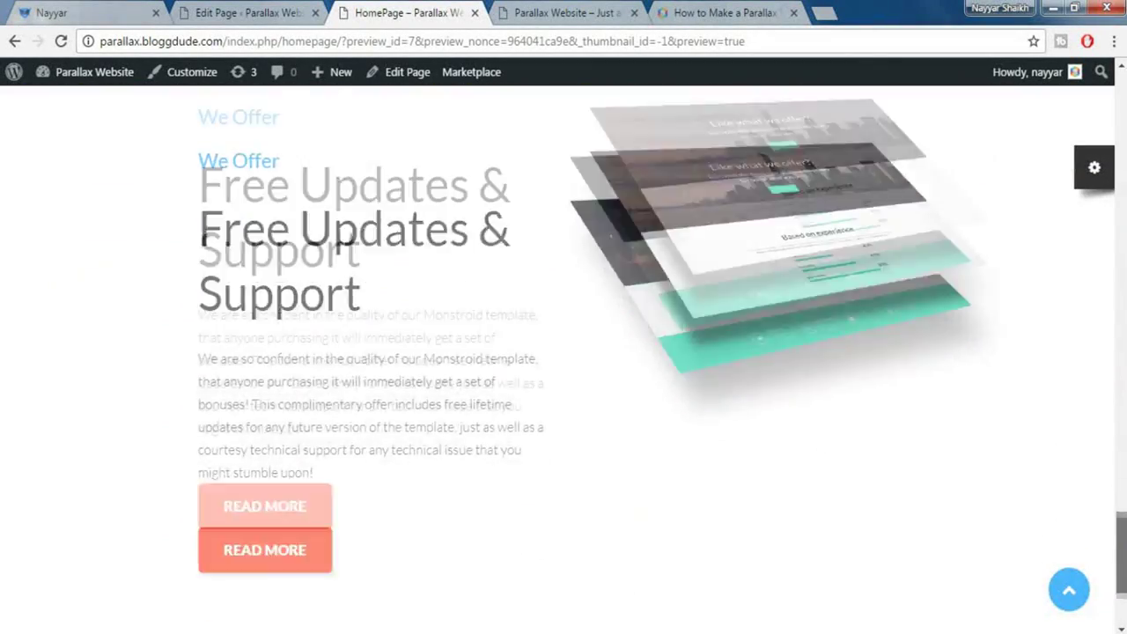
mouse_move(1122, 553)
mouse_down()
mouse_move(1122, 595)
mouse_move(1122, 427)
mouse_move(1121, 568)
mouse_move(1122, 541)
mouse_up()
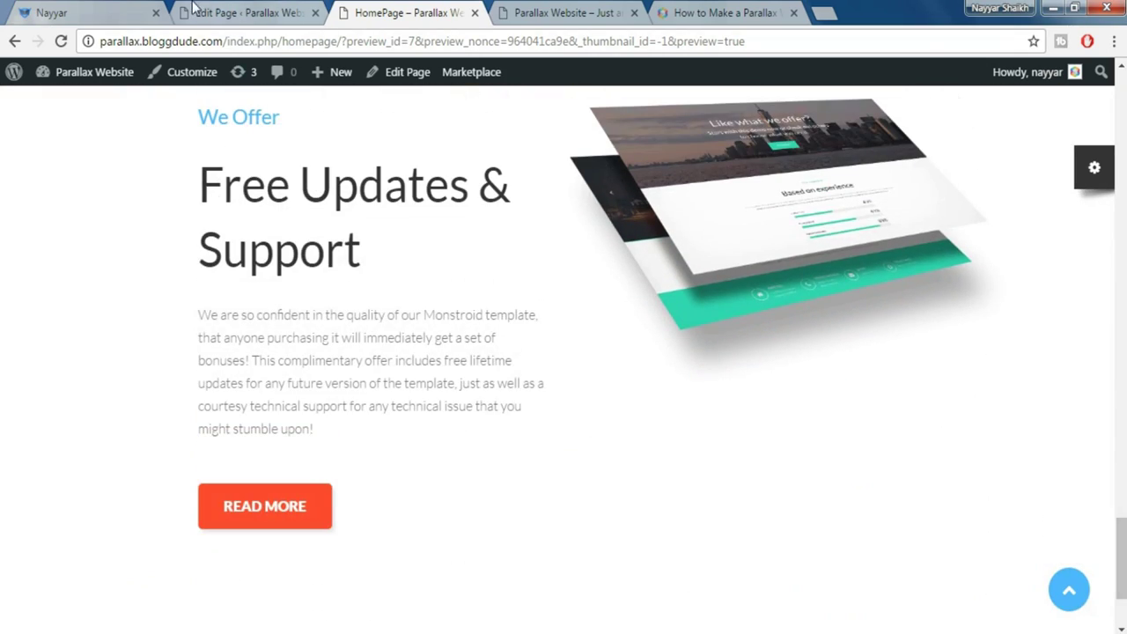
click(113, 9)
click(1068, 343)
drag(1120, 360, 1124, 416)
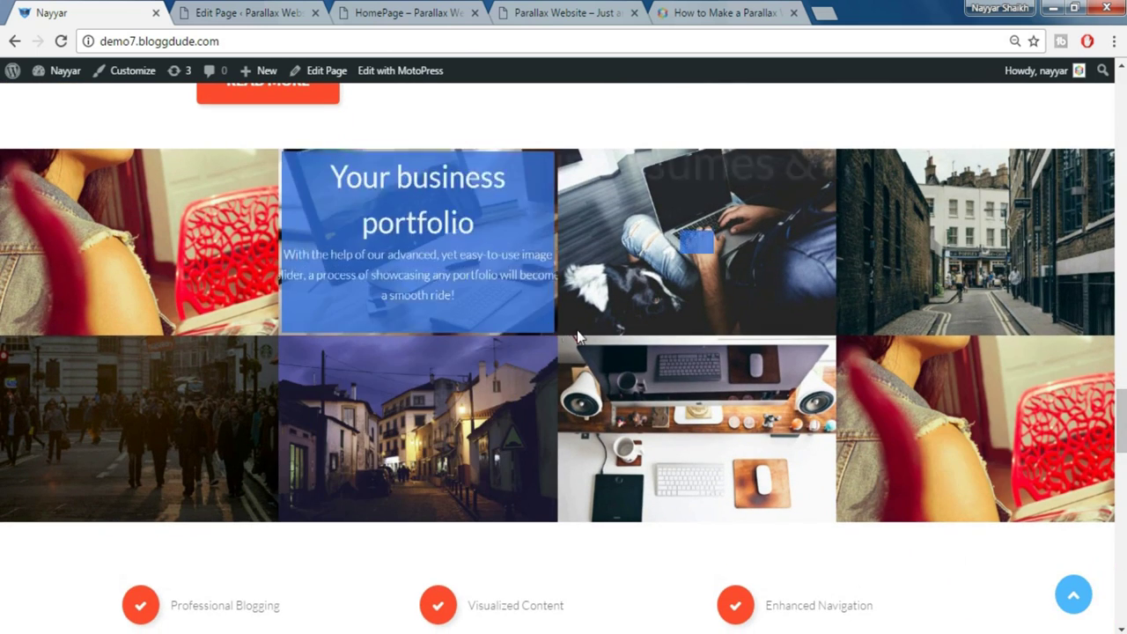
Return to the editor and save the HomePage again
click(280, 11)
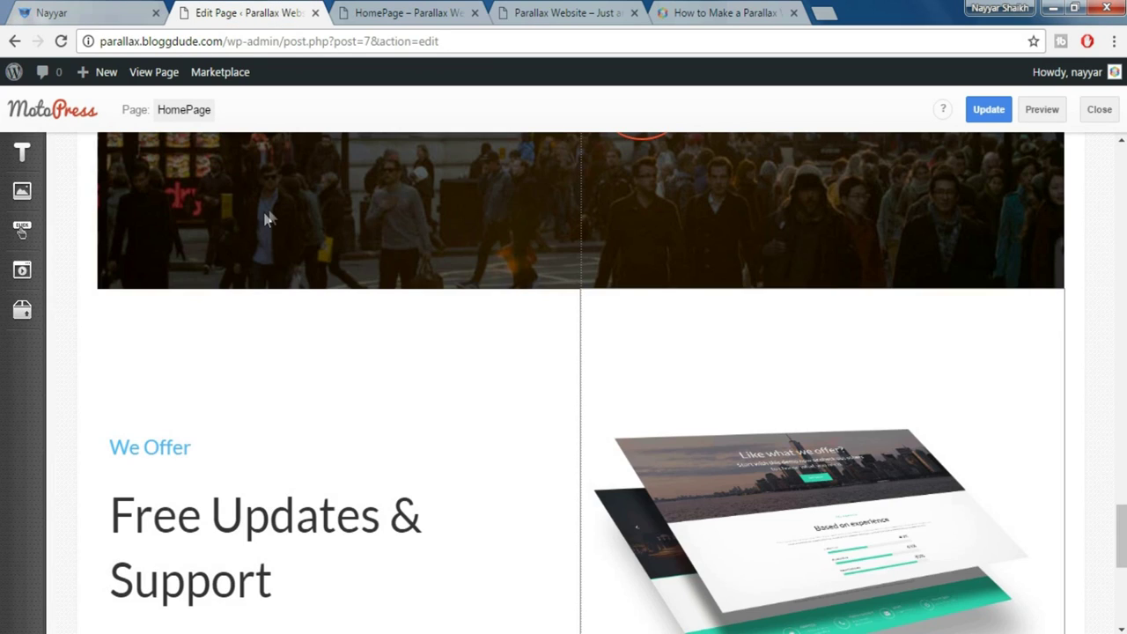
click(986, 117)
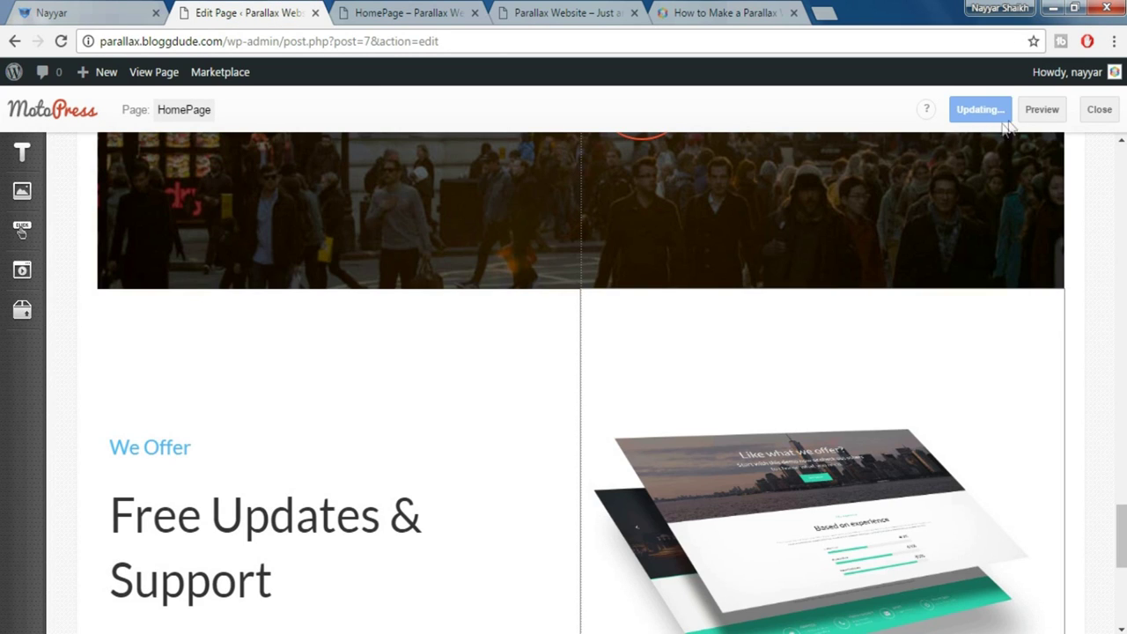
click(320, 44)
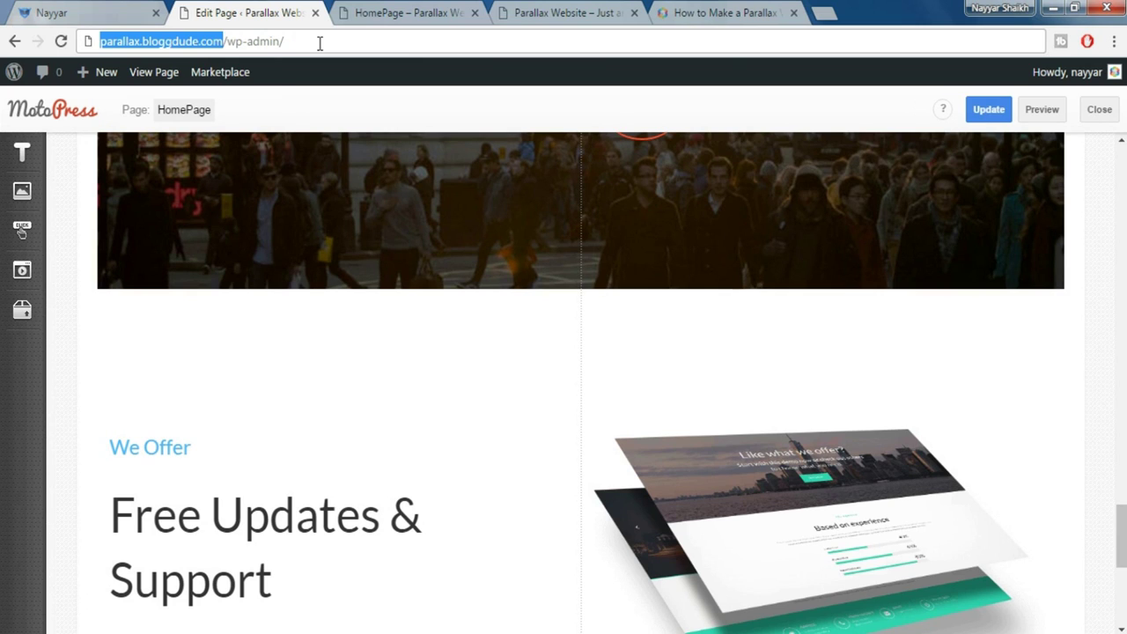
Load the site's /wp-admin dashboard, glancing at the demo's portfolio grid
click(1070, 231)
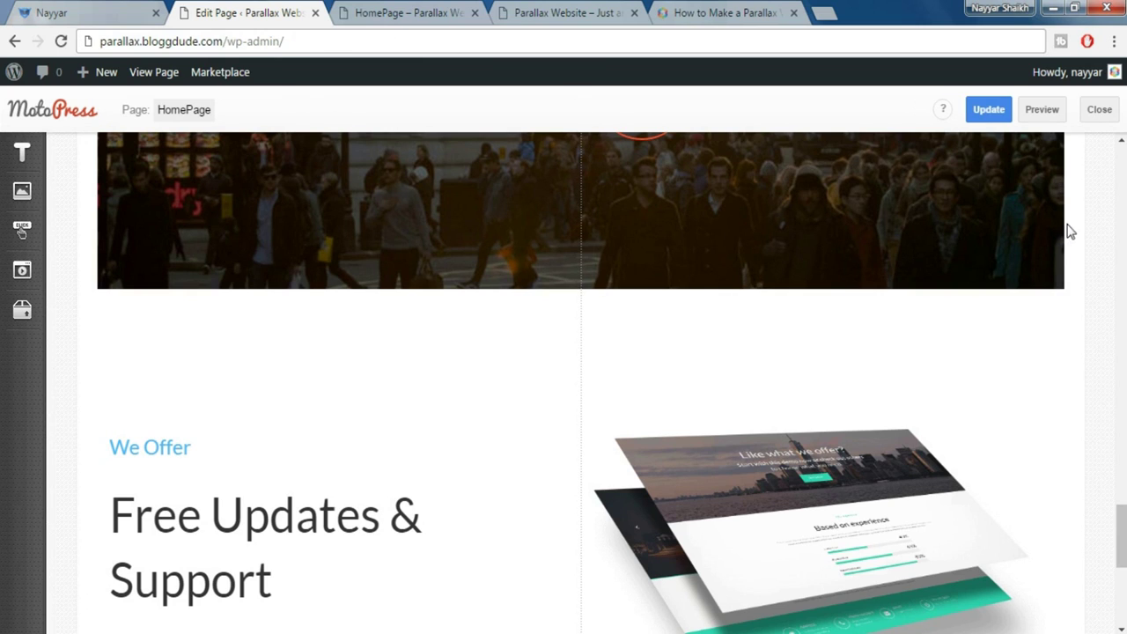
drag(225, 44, 90, 41)
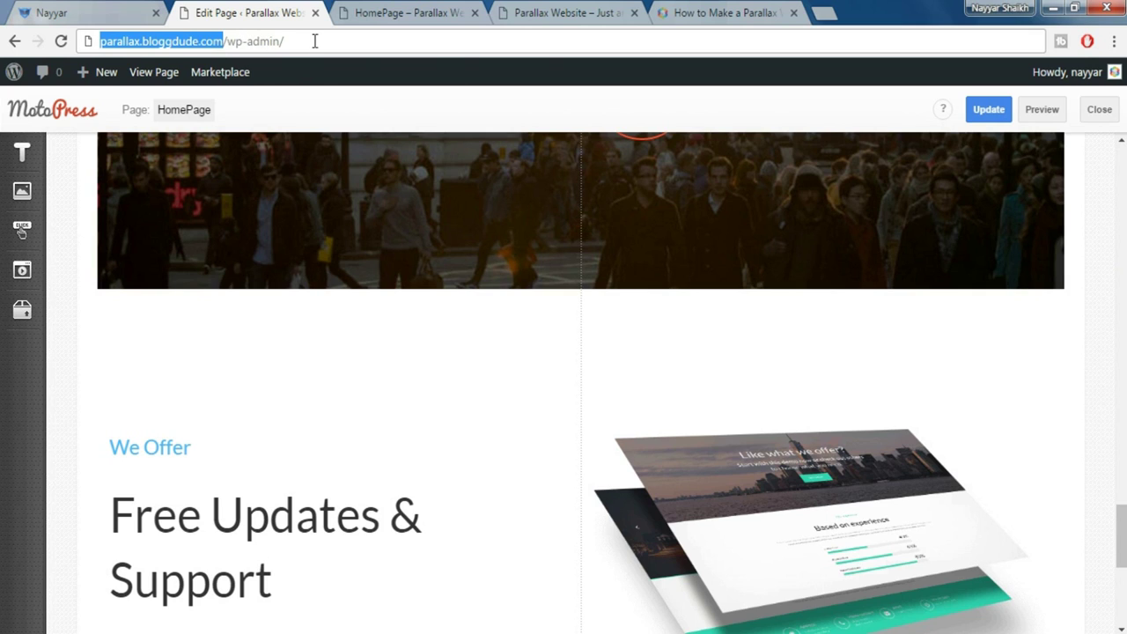
key(Return)
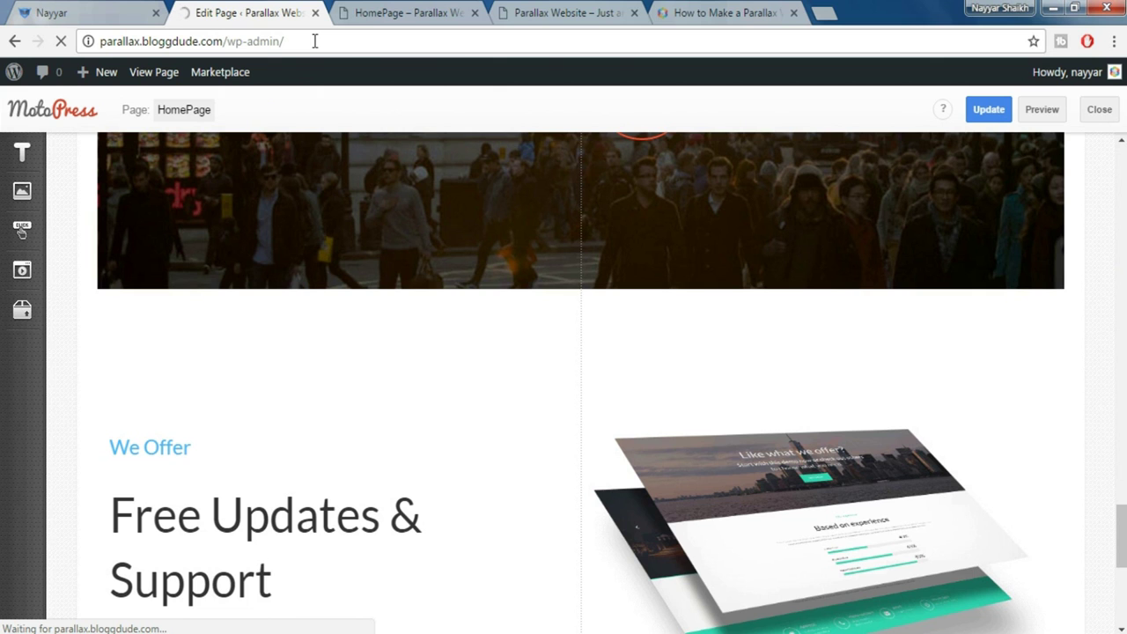
click(110, 16)
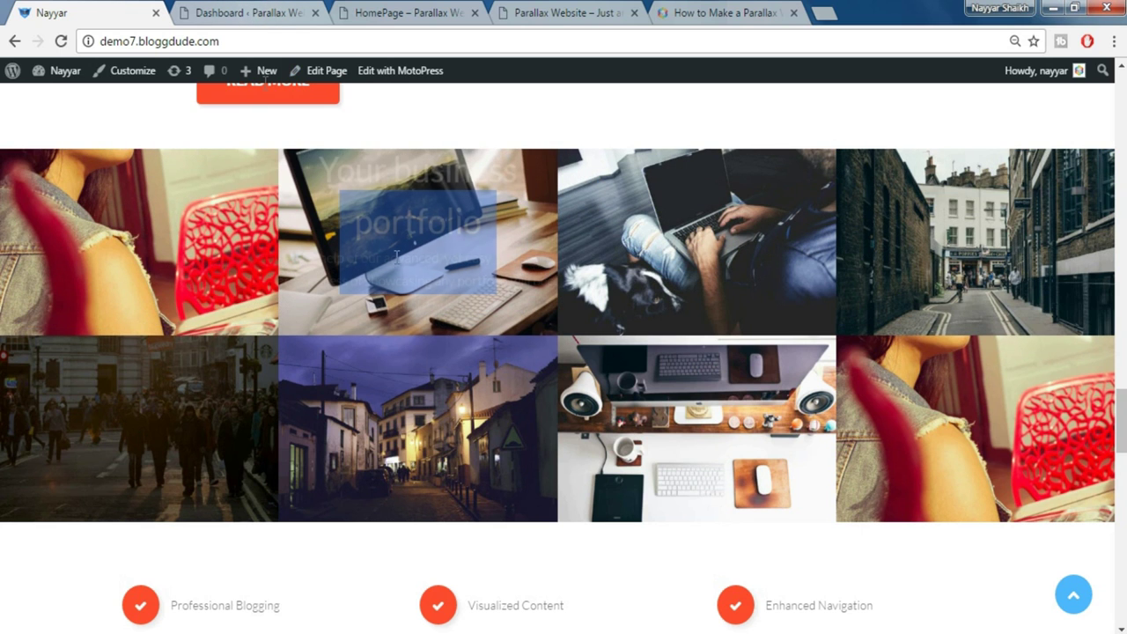
click(249, 12)
Open Cherry > Shortcodes Templater, then the parallax tutorial post's custom code file
scroll(110, 427, down, 2)
mouse_move(55, 423)
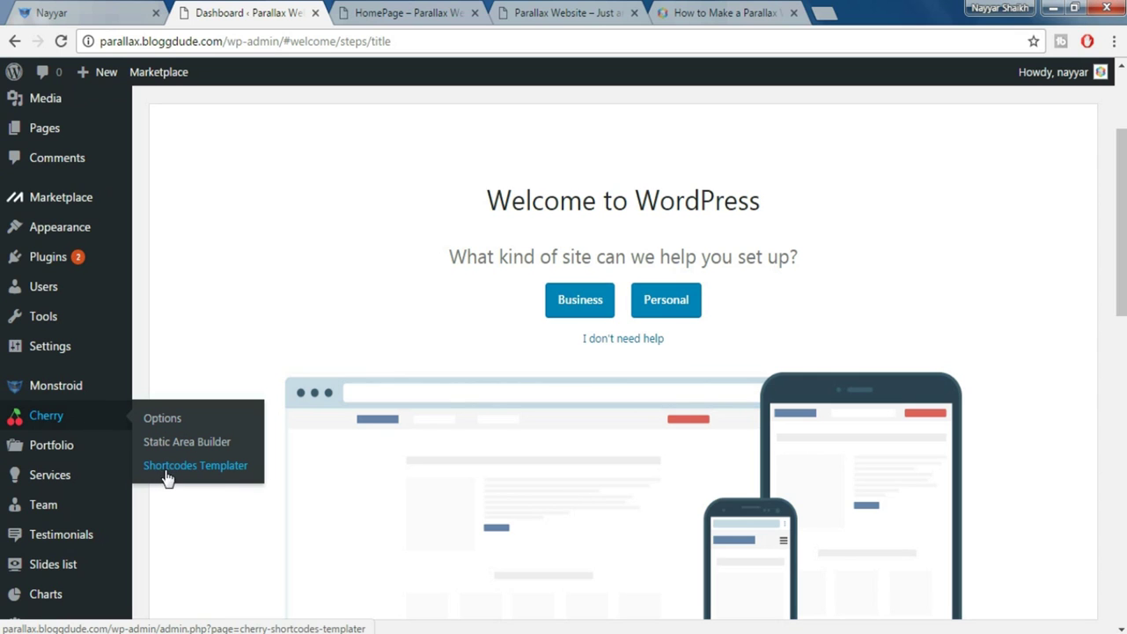
click(205, 476)
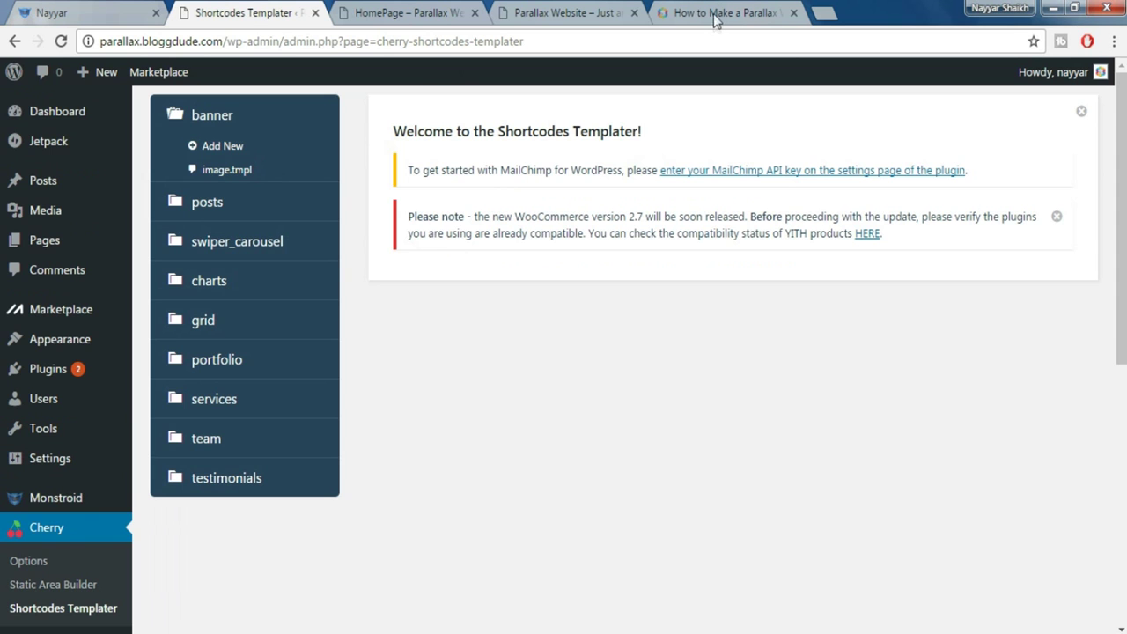
click(715, 18)
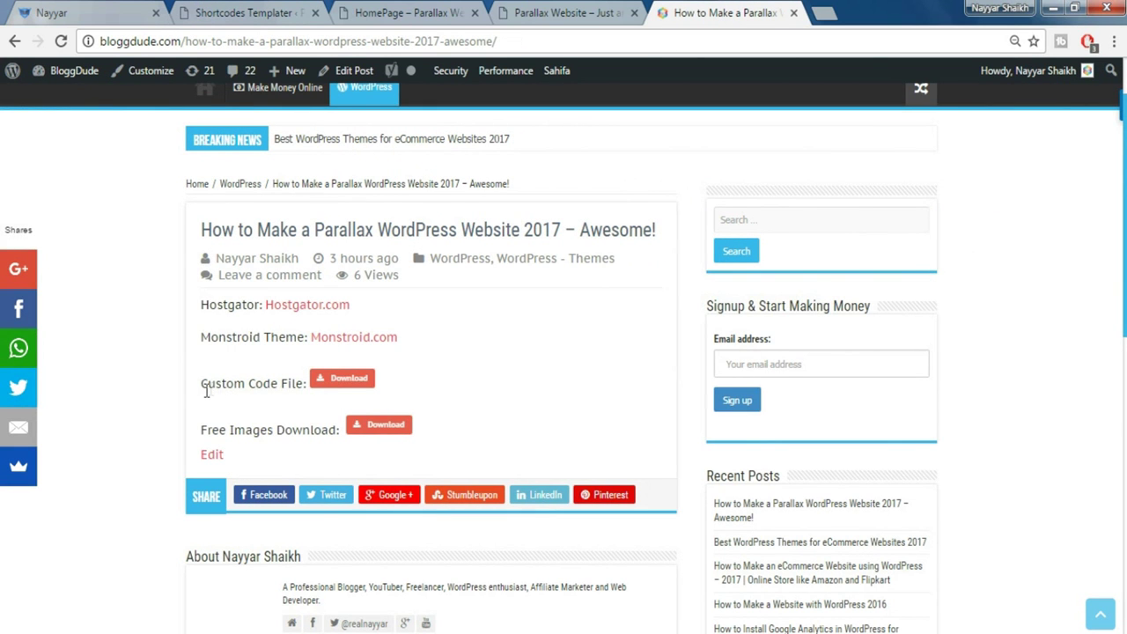
click(351, 384)
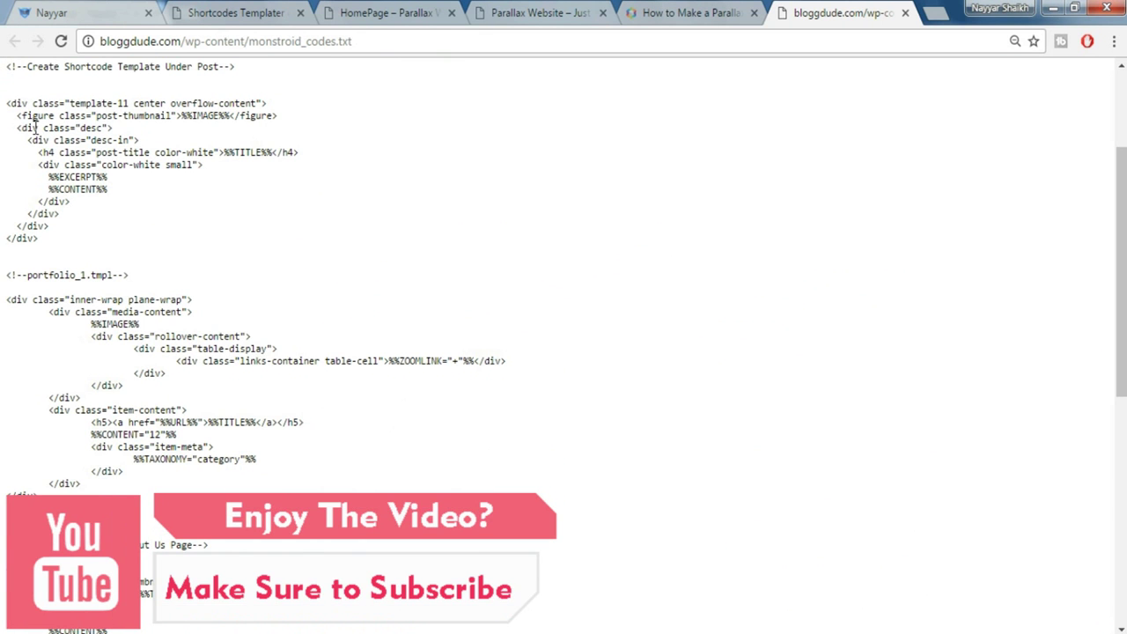
Scroll the custom code file past the About Us and Contact Form templates
drag(4, 72, 123, 92)
click(123, 91)
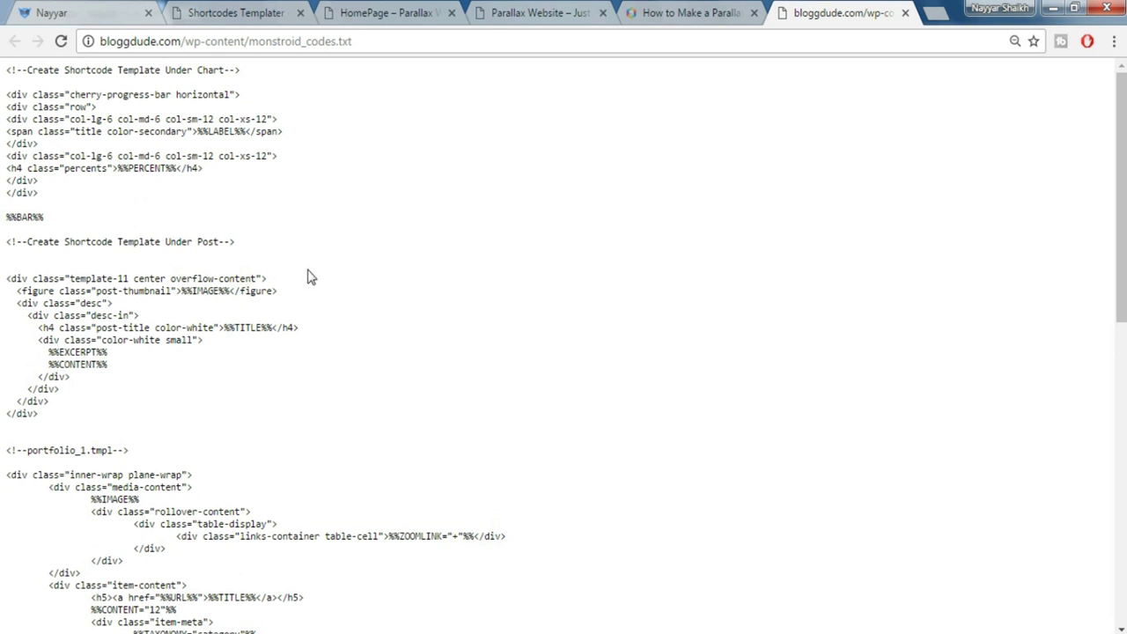
scroll(299, 339, down, 1)
scroll(119, 394, down, 2)
drag(5, 457, 260, 455)
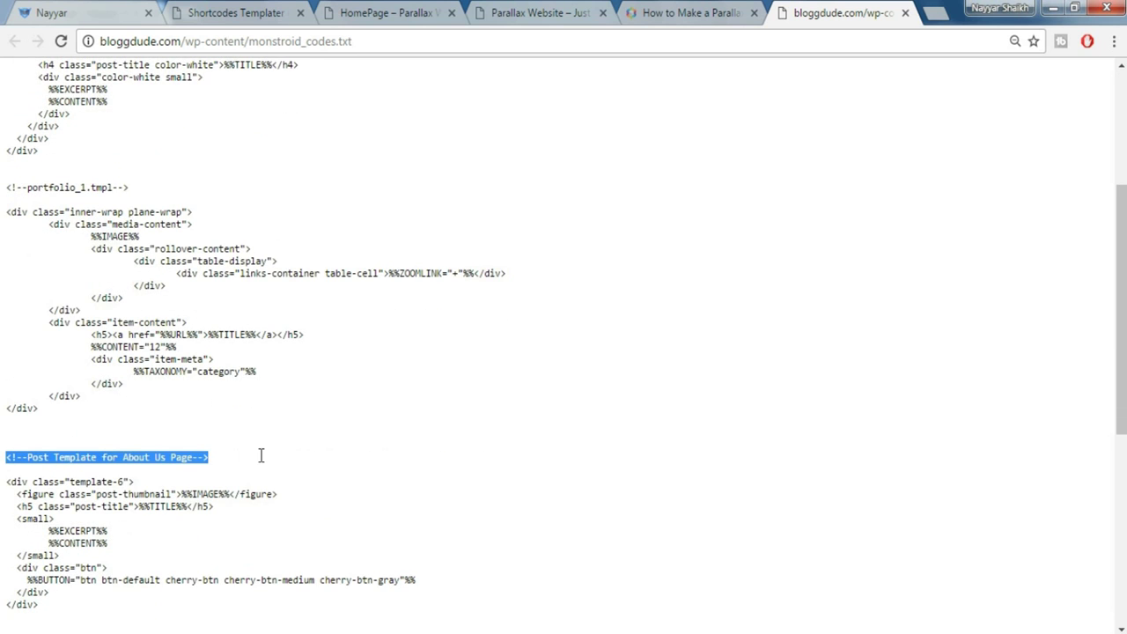
scroll(281, 462, down, 4)
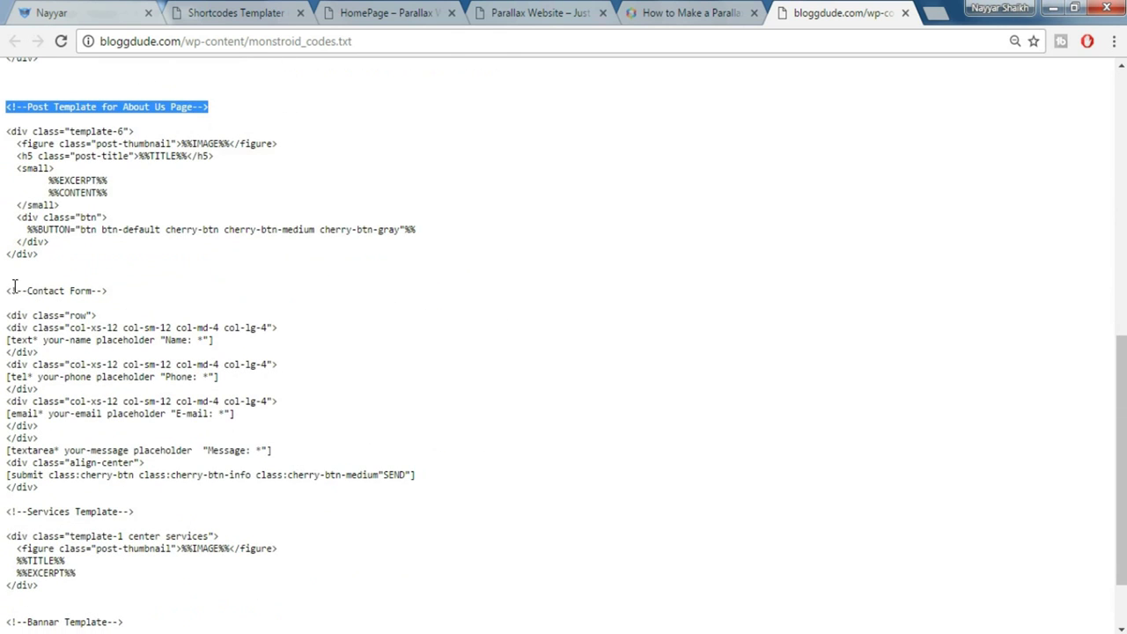
drag(5, 291, 128, 292)
click(128, 297)
scroll(181, 330, up, 10)
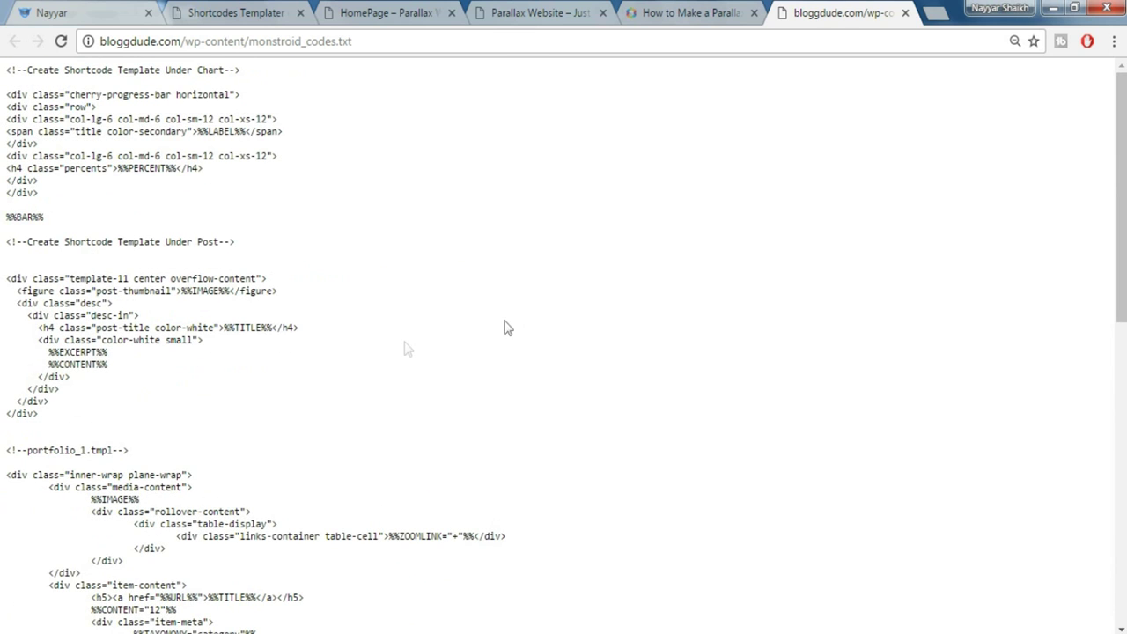
Copy the template-11 code block and expand the posts folder in Shortcodes Templater
drag(5, 279, 98, 416)
key(ctrl+c)
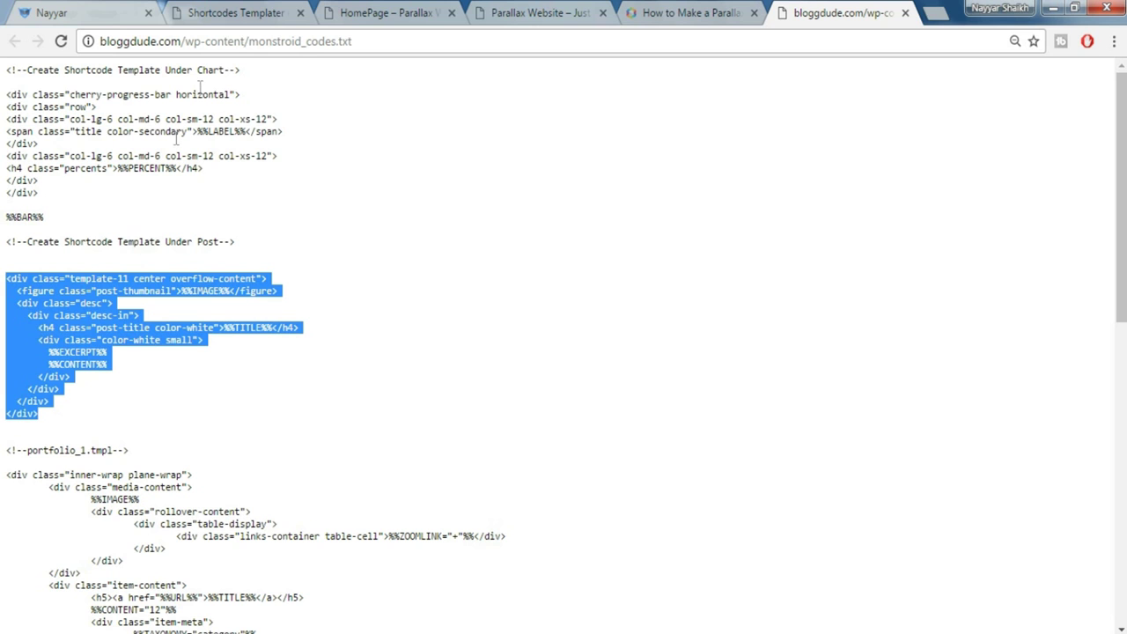
click(214, 13)
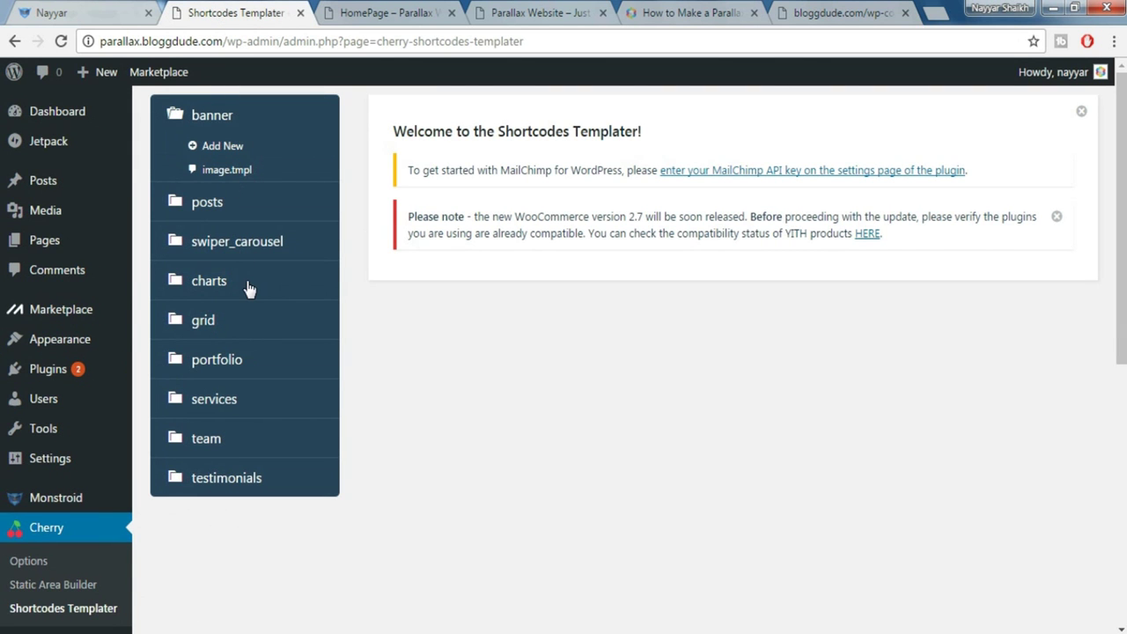
click(212, 208)
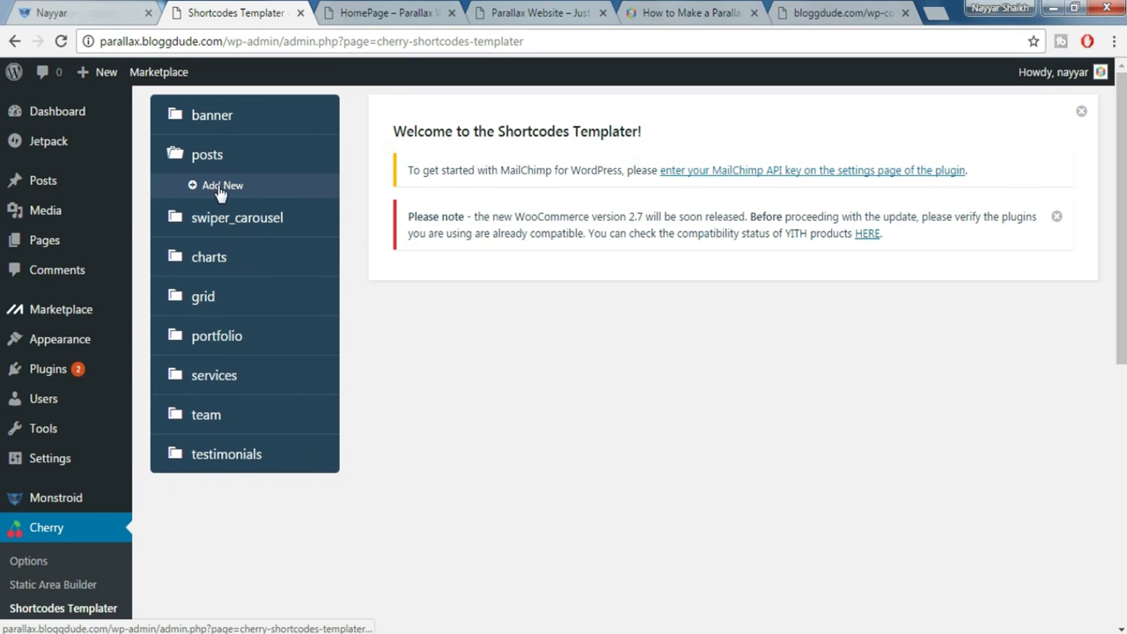
Replace the new posts template's default code with template-11 and save it as posts_1.tmpl
click(239, 189)
scroll(567, 470, down, 1)
key(ctrl+a)
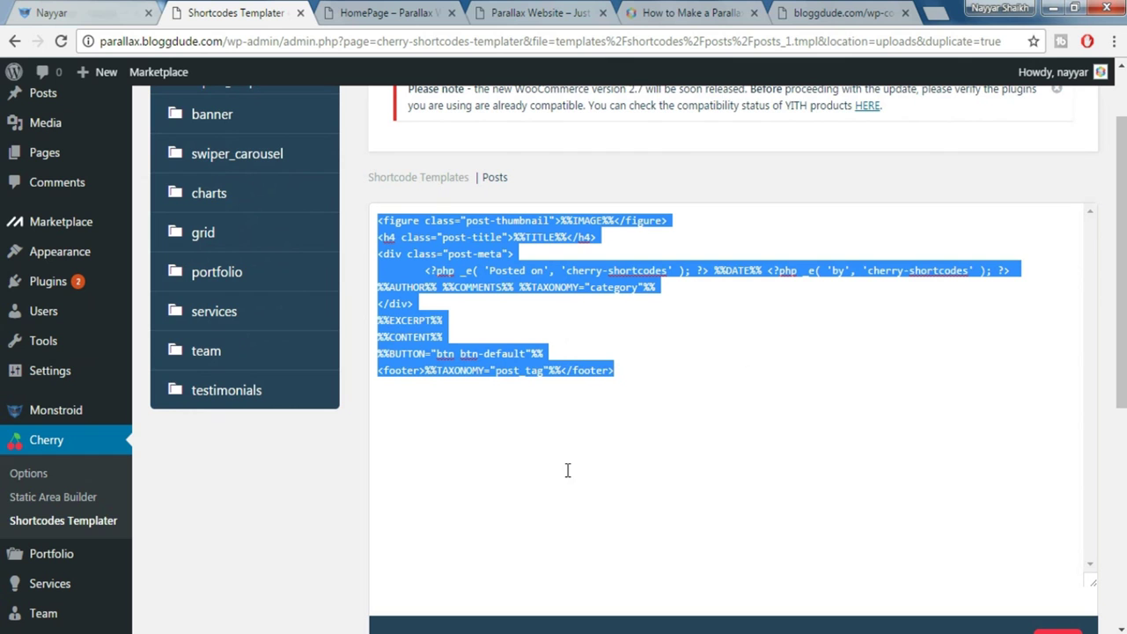
key(BackSpace)
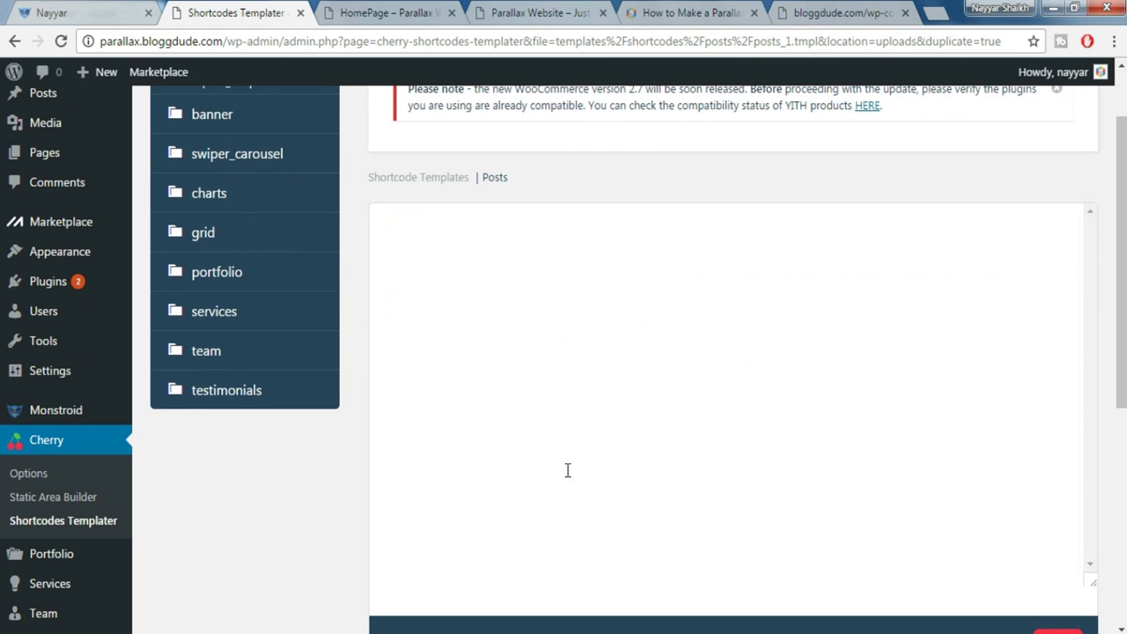
key(ctrl+v)
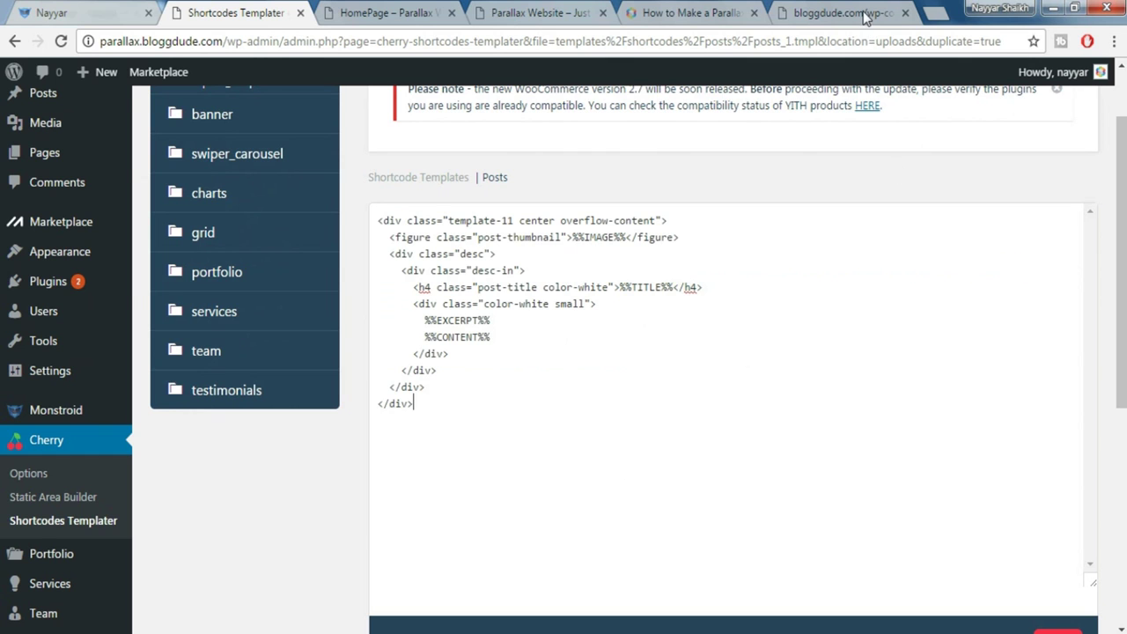
click(868, 12)
click(250, 11)
scroll(1069, 526, down, 3)
click(1054, 385)
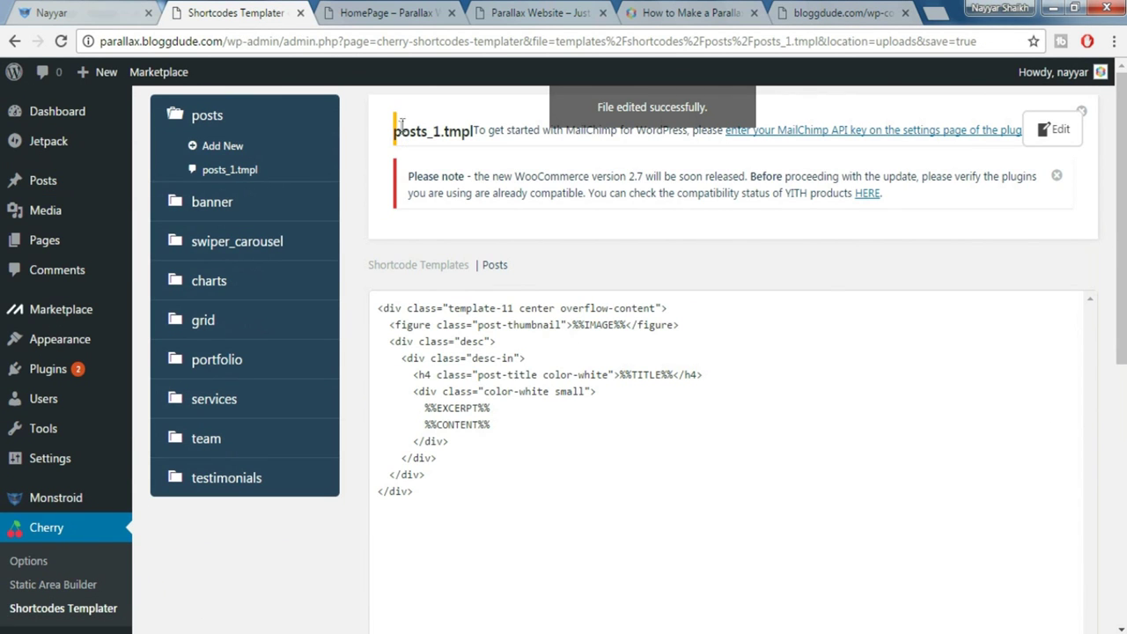
drag(393, 130, 469, 126)
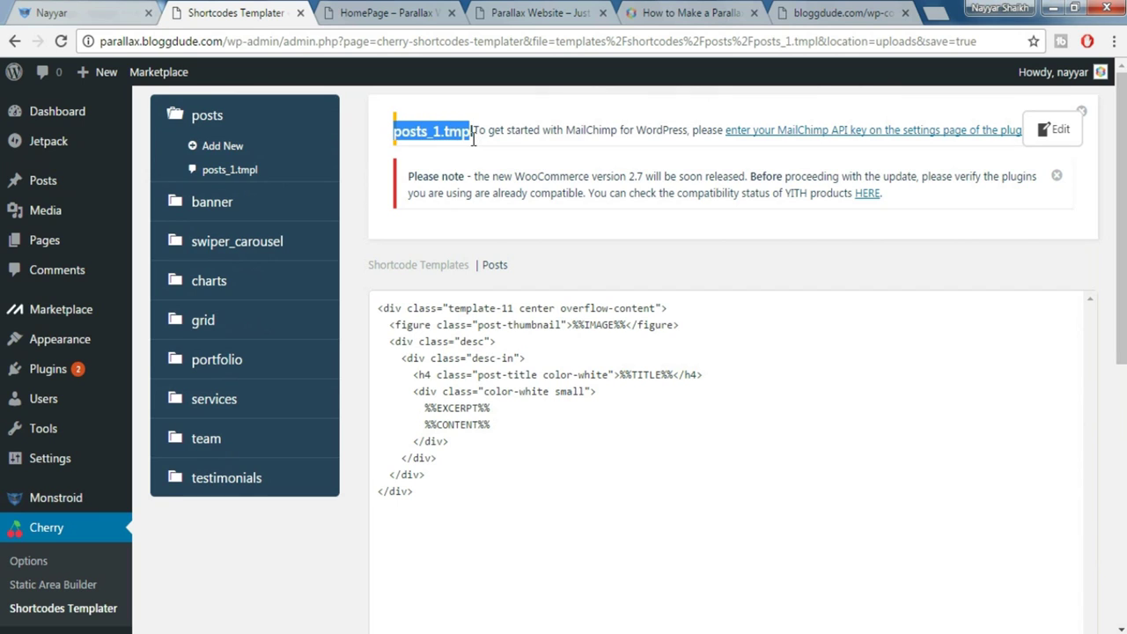
click(477, 137)
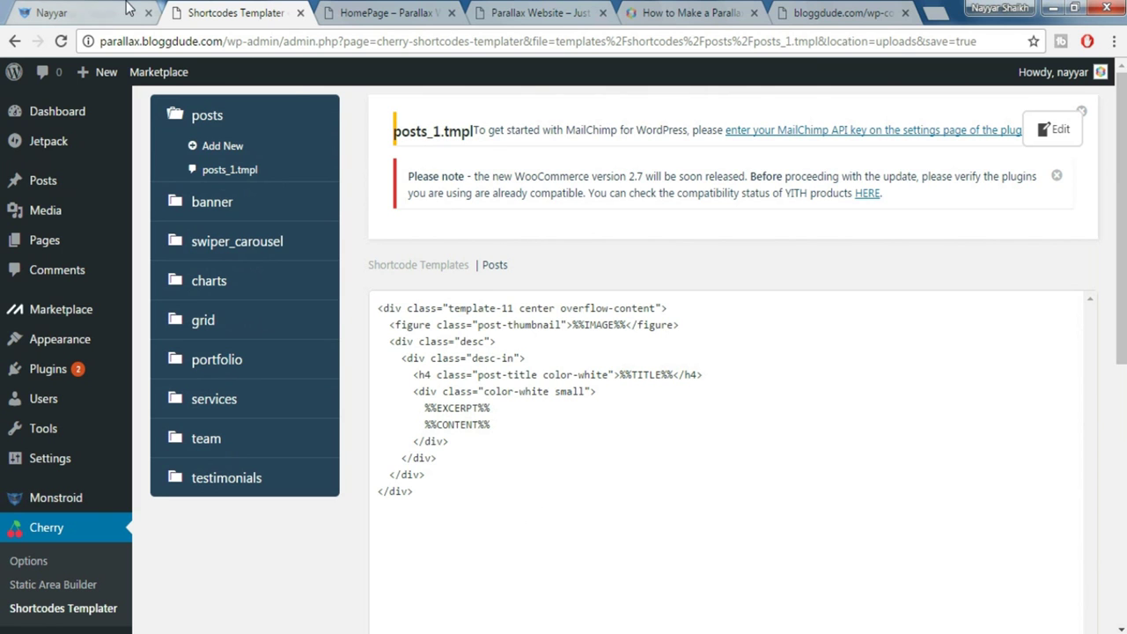
Check the demo's portfolio grid, then start a new portfolio item
key(ctrl+shift+Tab)
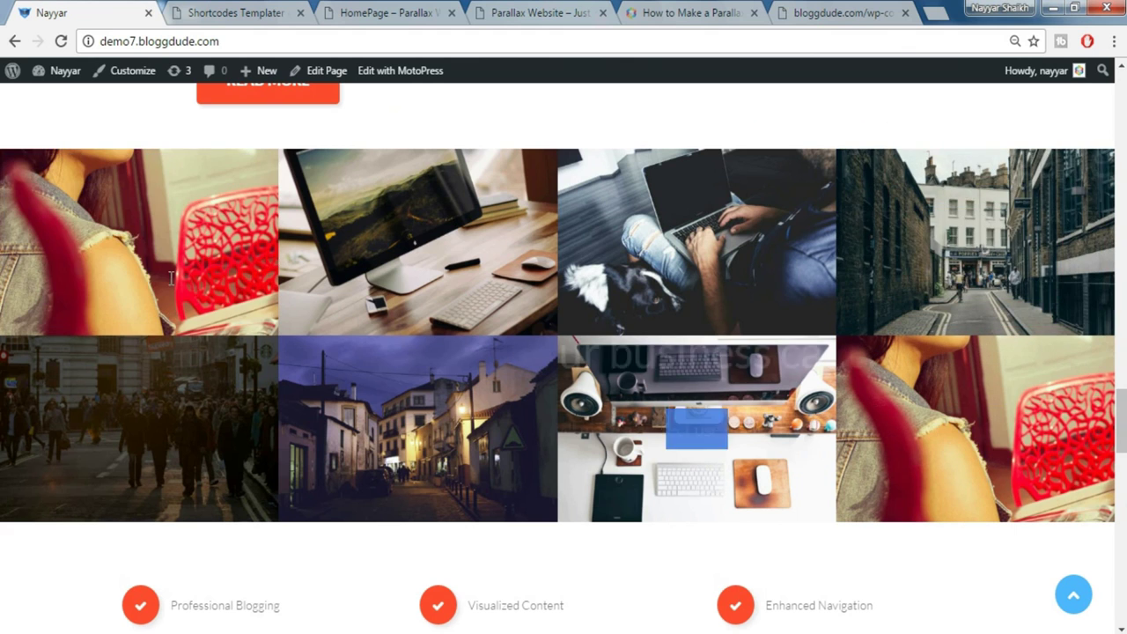
click(231, 11)
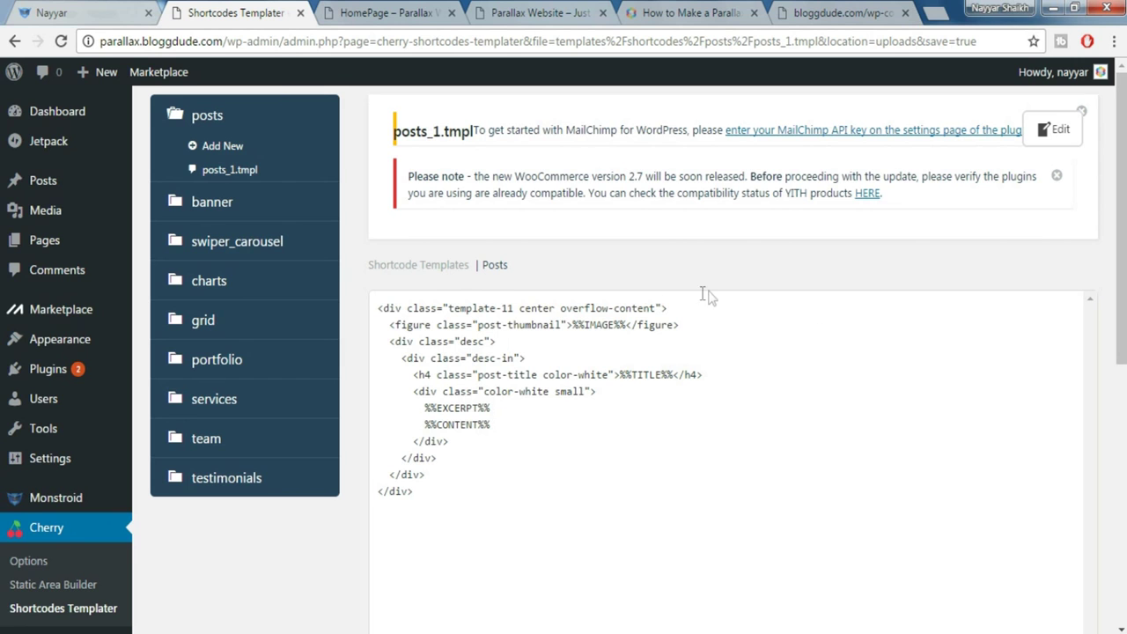
scroll(711, 292, down, 2)
mouse_move(40, 475)
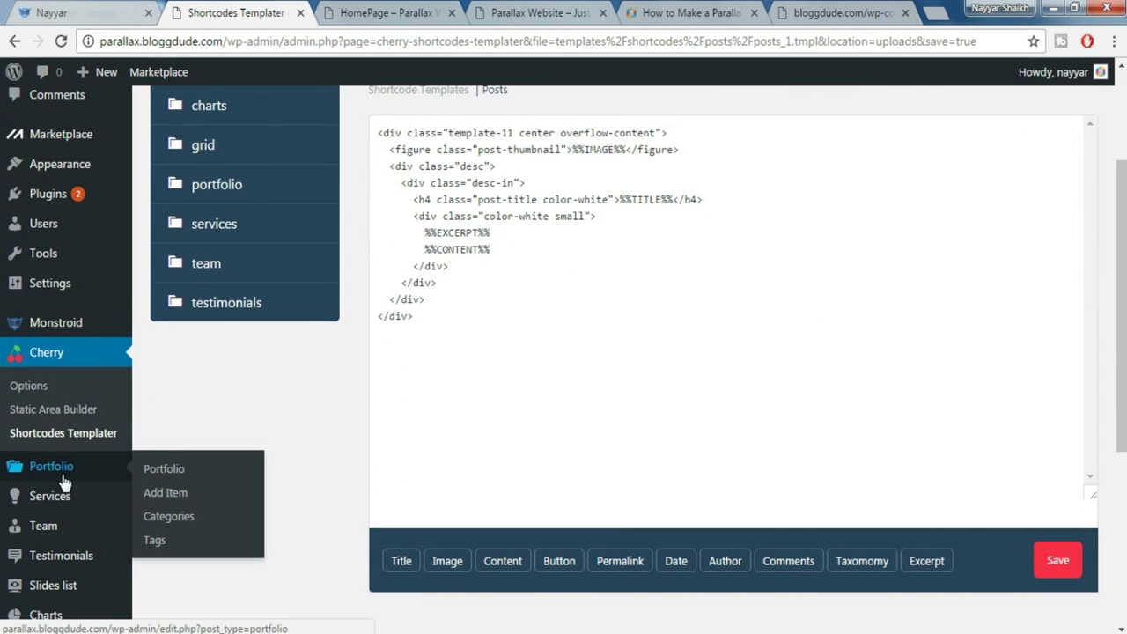
click(175, 503)
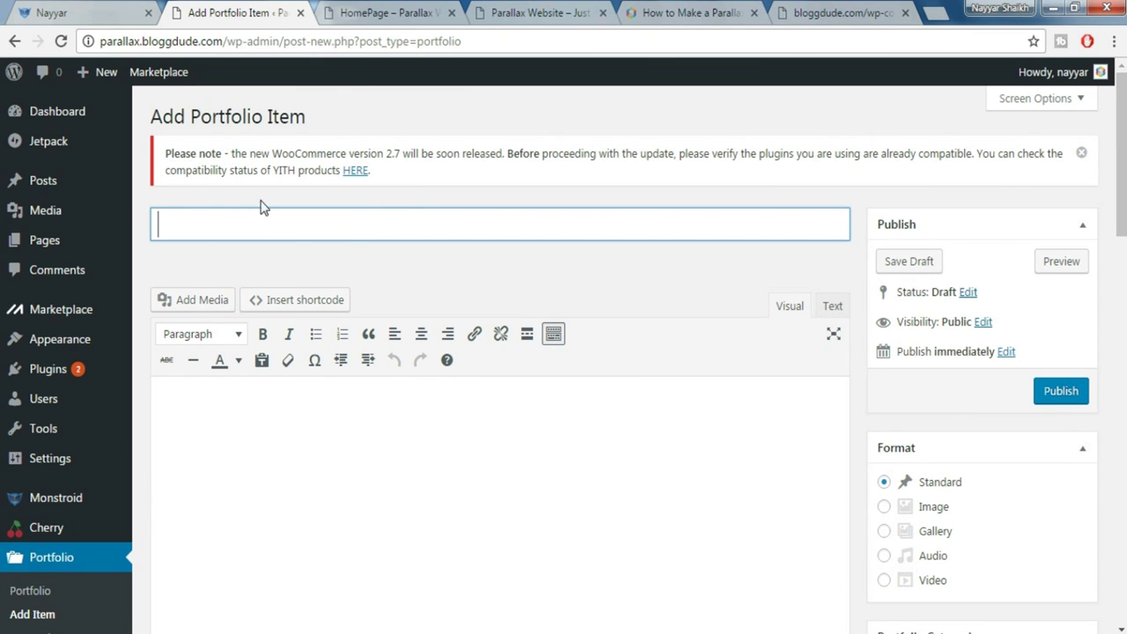
Title the item 'Your Business Portfolio' and paste the demo's image-slider description as its body
click(108, 11)
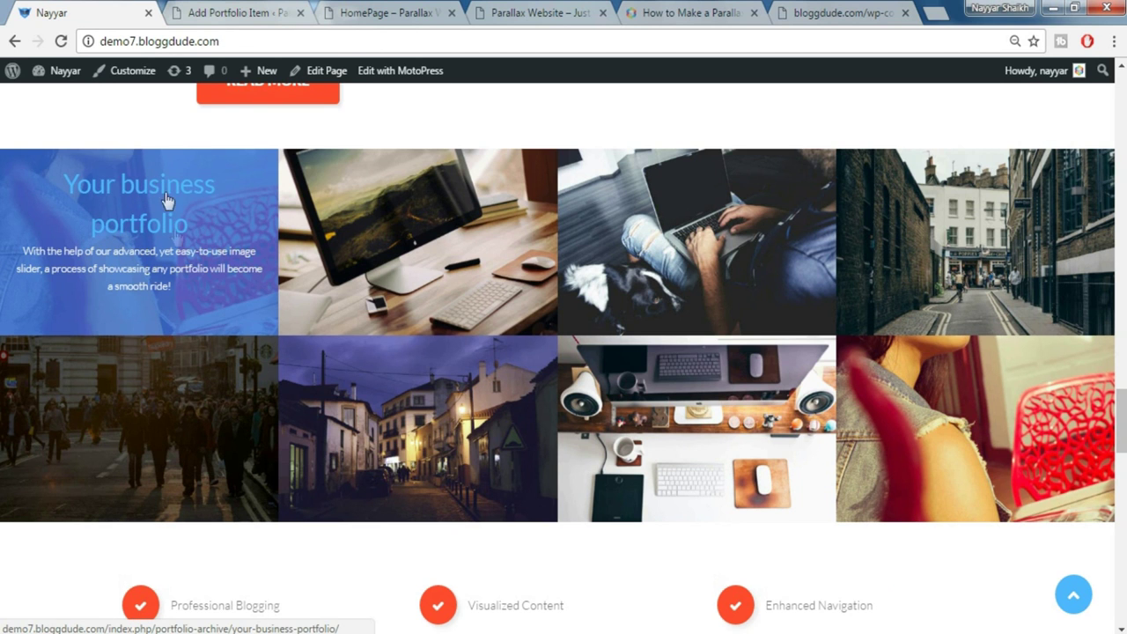
click(205, 23)
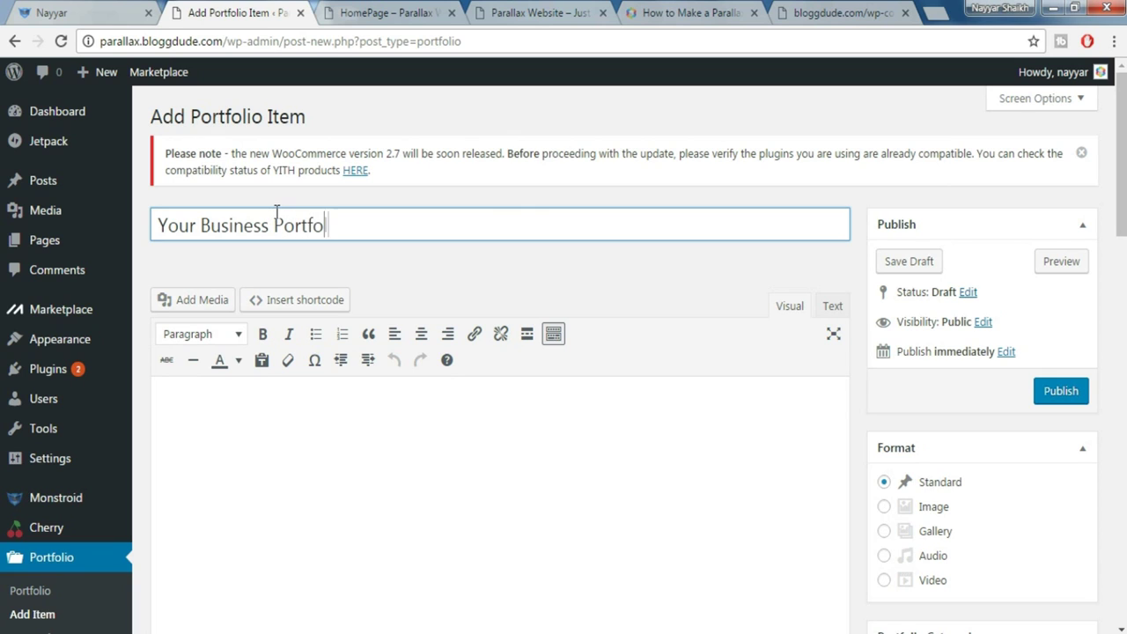
click(401, 481)
scroll(411, 473, down, 1)
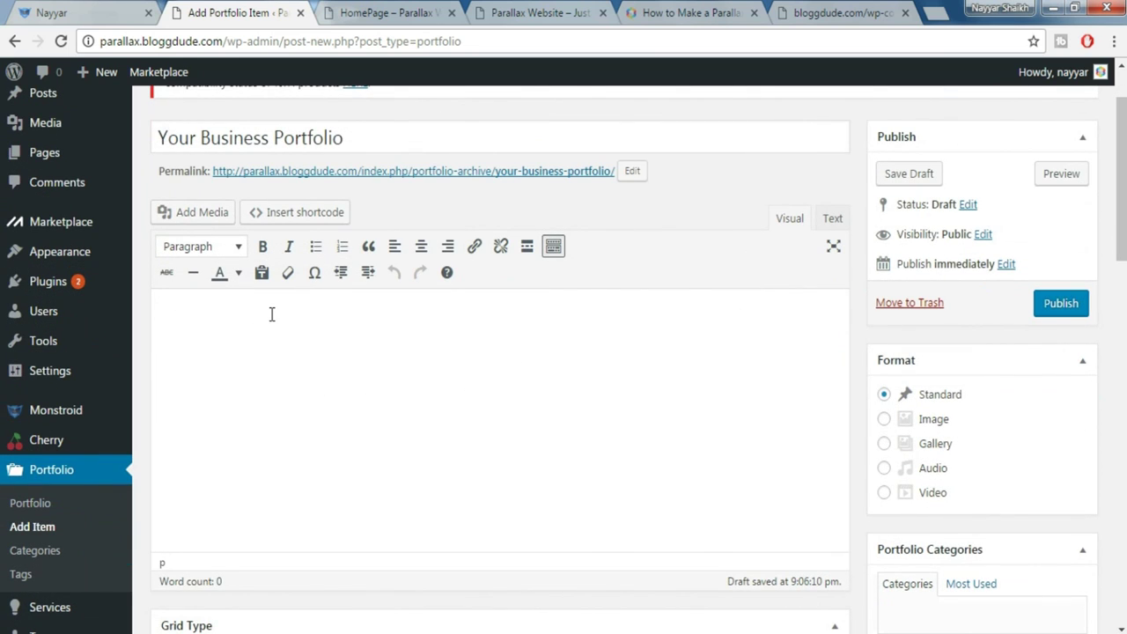
text(With the help of our advanced, yet easy-to-use image slider, a process of showcasing any portfolio will become a smooth ride!)
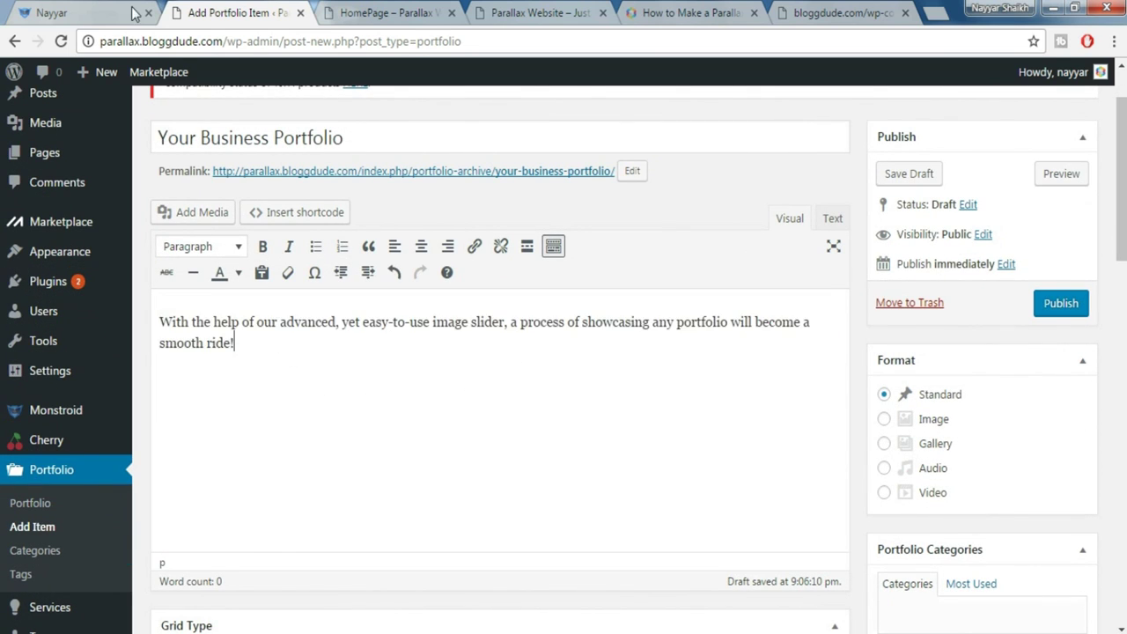
Add Lorem ipsum paragraphs below the intro (279 words) and choose the Image format
click(107, 11)
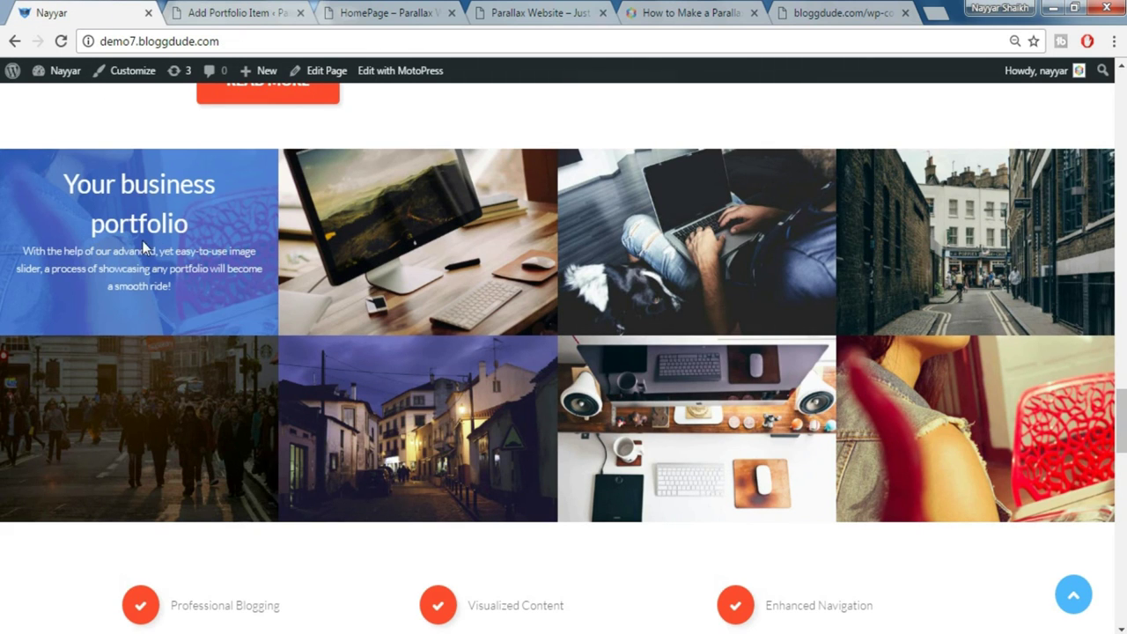
drag(24, 256, 179, 287)
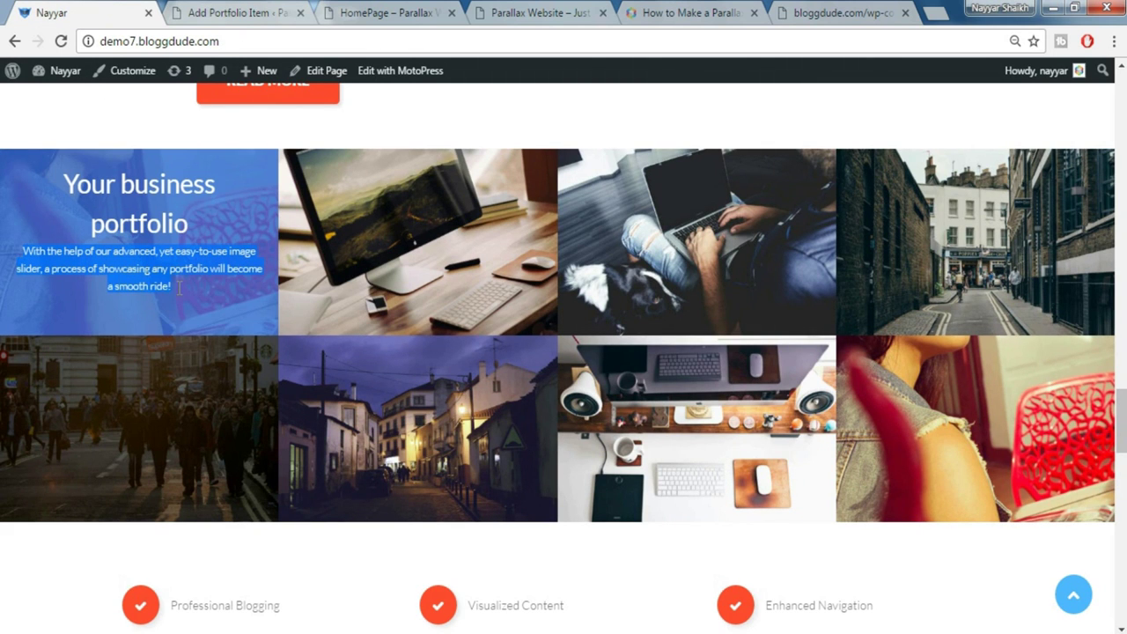
key(ctrl+Tab)
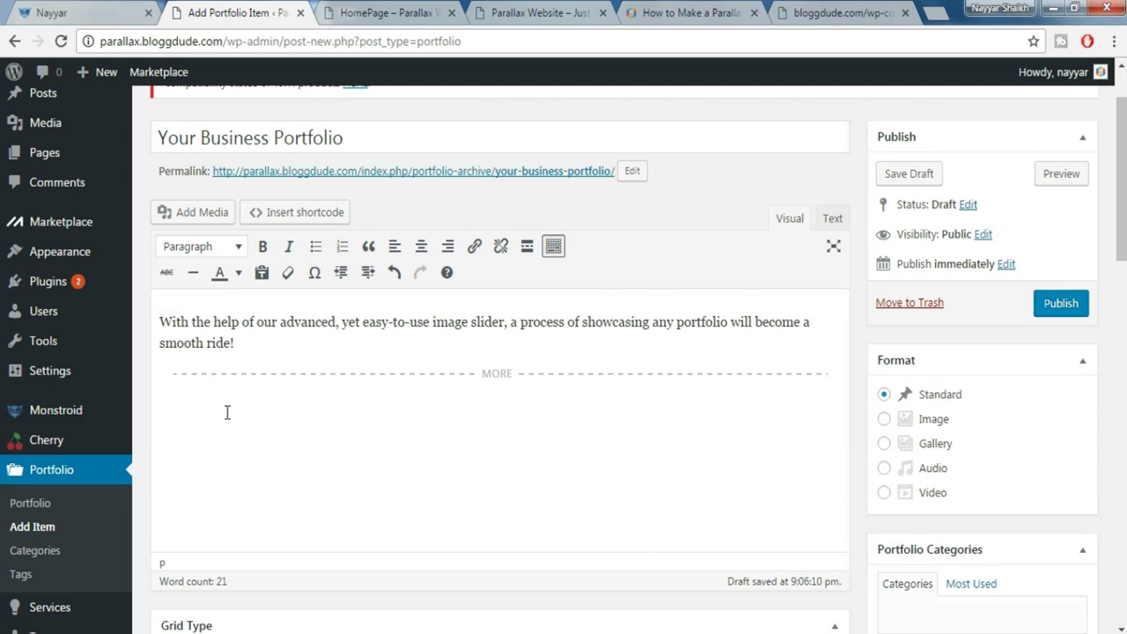
text(Sed ut perspiciatis unde omnis iste natus error sit voluptatem accusantium doloremque laudantium, totam rem aperiam, eaque ipsa quae ab illo inventore veritatis et quasi architecto beatae vitae dicta sunt explicabo. Nemo enim ipsam voluptatem quia voluptas sit aspernatur aut odit aut fugit, sed quia consequuntur magni dolores eos qui ratione voluptatem sequi nesciunt. Neque porro quisquam est, qui dolorem ipsum quia dolor sit amet, consectetur, adipisci velit, sed quia non numquam eius modi tempora incidunt ut labore et dolore magnam aliquam quaerat voluptatem. Ut enim ad minima veniam, quis nostrum exercitationem ullam corporis suscipit laboriosam, nisi ut aliquid ex ea commodi consequatur? Quis autem vel eum iure reprehenderit qui in ea voluptate velit esse quam nihil molestiae consequatur, vel illum qui dolorem eum fugiat quo voluptas nulla pariatur? Sed ut perspiciatis unde omnis iste natus error sit voluptatem accusantium doloremque laudantium, totam rem aperiam, eaque ipsa quae ab illo inventore veritatis et quasi architecto beatae vitae dicta sunt explicabo. Nemo enim ipsam voluptatem quia voluptas sit aspernatur aut odit aut fugit, sed quia consequuntur magni dolores eos qui ratione voluptatem sequi nesciunt. Neque porro quisquam est, qui dolorem ipsum quia dolor sit amet, consectetur, adipisci velit, sed quia non numquam eius modi tempora incidunt ut labore et dolore magnam aliquam quaerat voluptatem. Ut enim ad minima veniam, quis nostrum exercitationem ullam corporis suscipit laboriosam, nisi ut aliquid ex ea commodi consequatur? Quis autem vel eum iure reprehenderit qui in ea voluptate velit esse quam nihil molestiae consequatur, vel illum qui dolorem eum fugiat quo voluptas nulla pariatur?)
scroll(423, 425, up, 3)
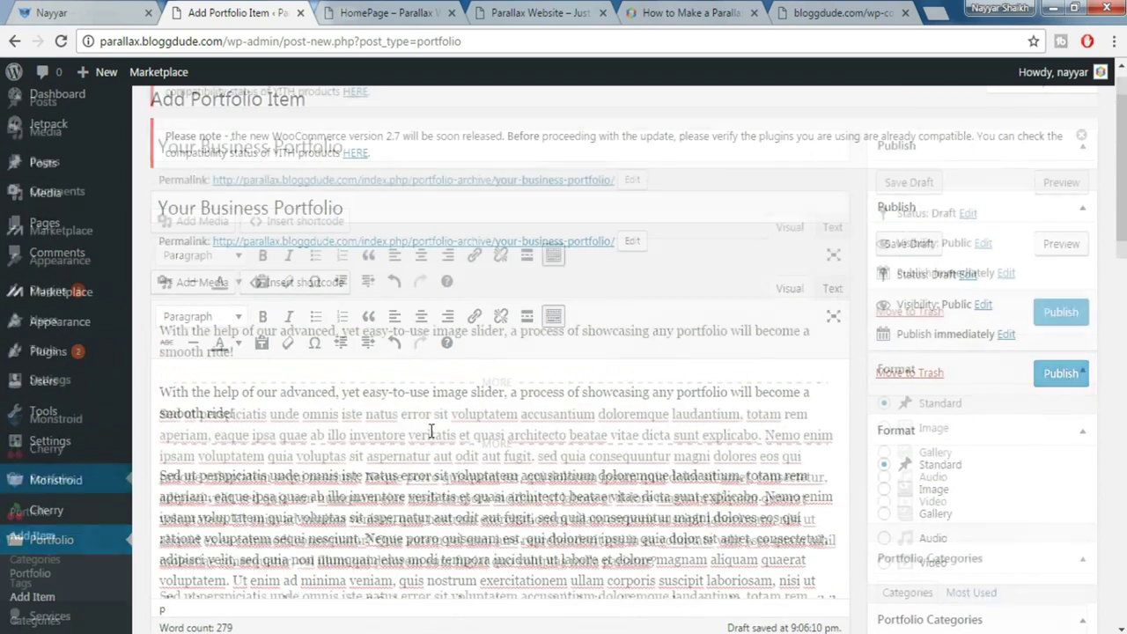
scroll(408, 479, down, 1)
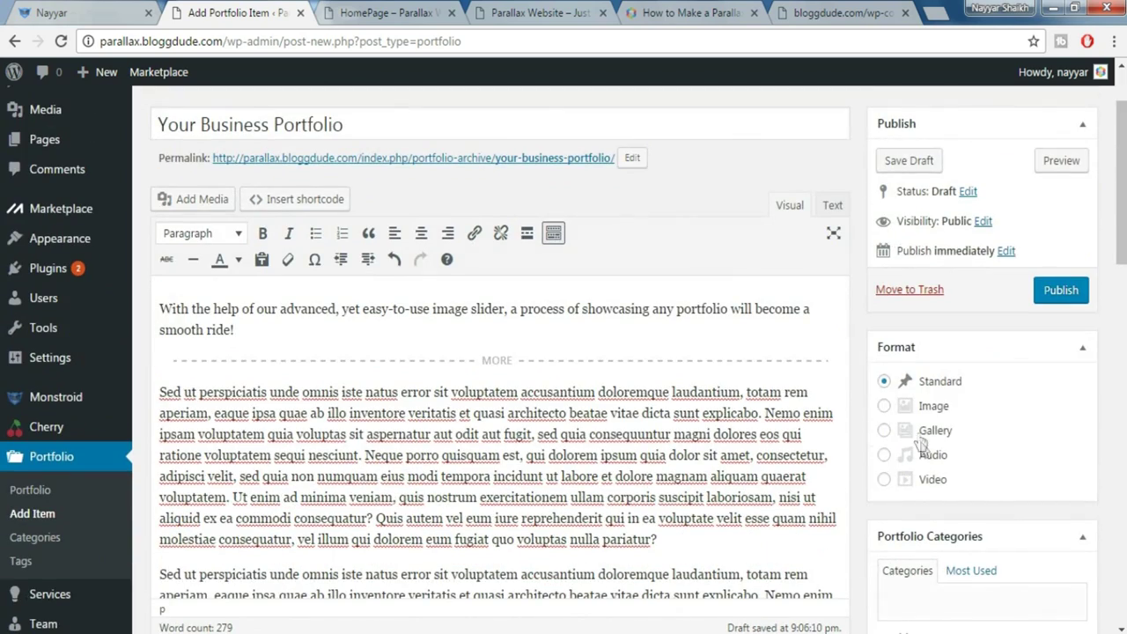
click(885, 407)
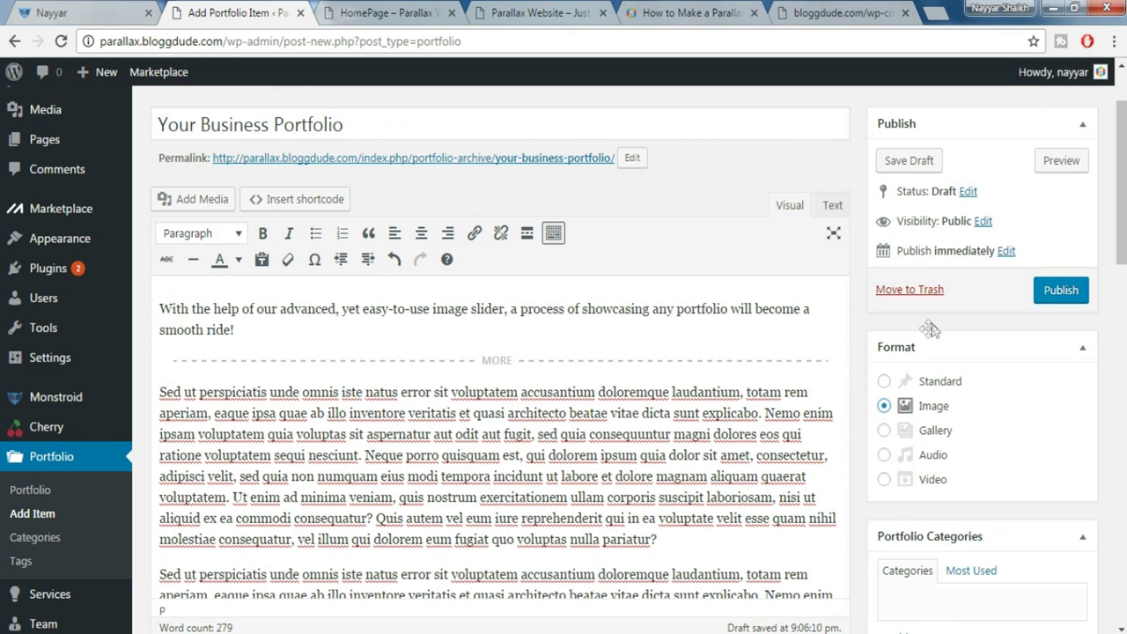
Add a new 'Technology' portfolio category to the item
scroll(1025, 437, down, 1)
scroll(1026, 437, down, 1)
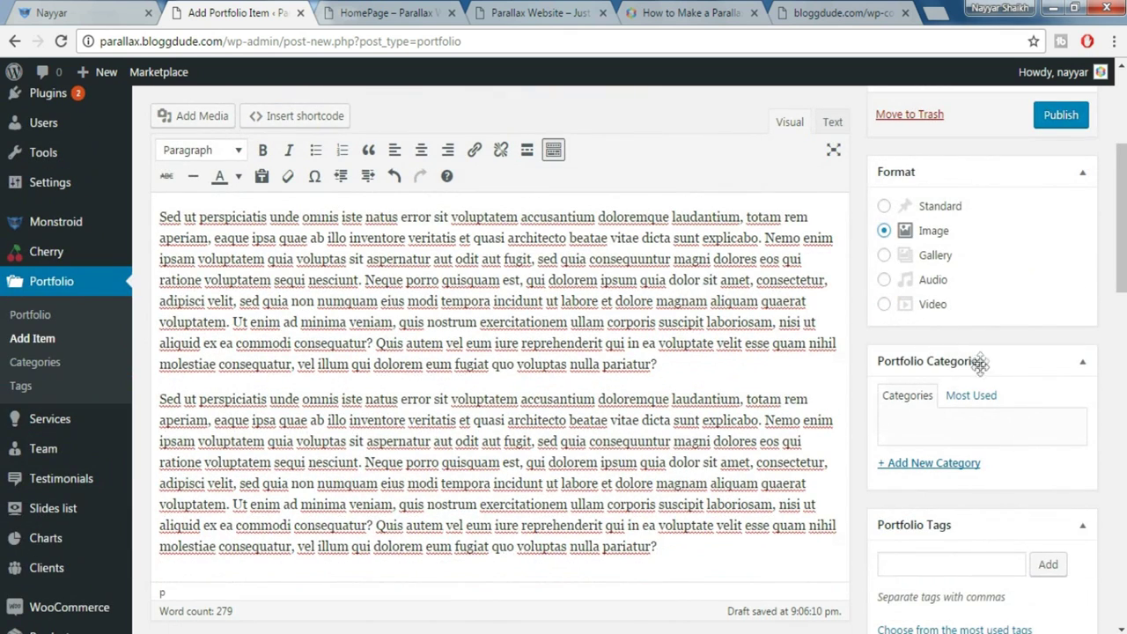
click(934, 467)
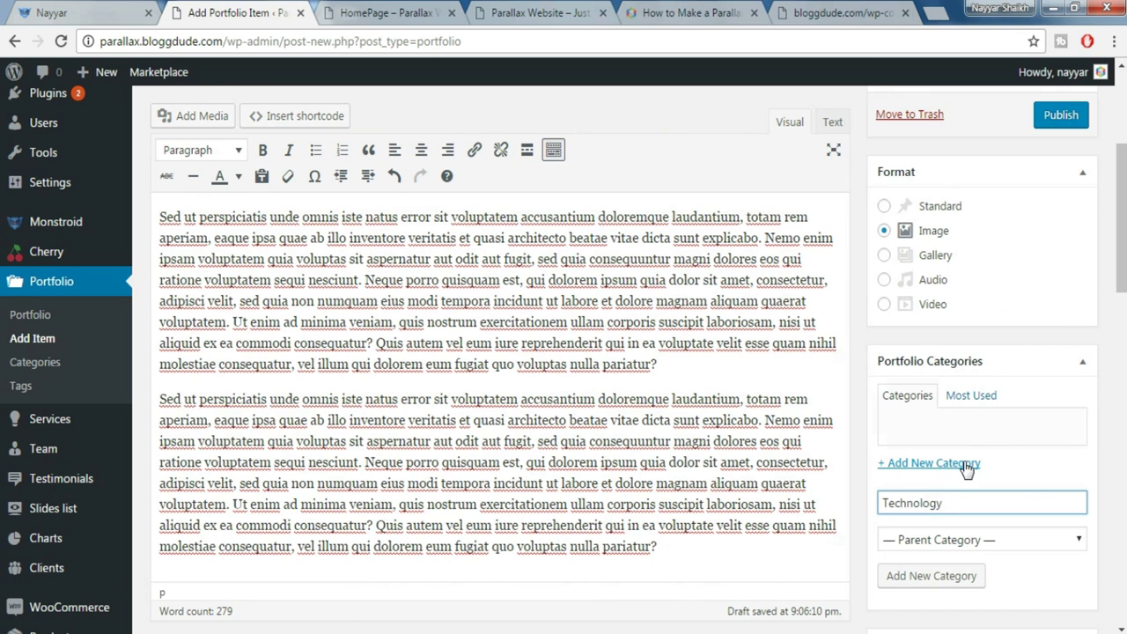
click(932, 578)
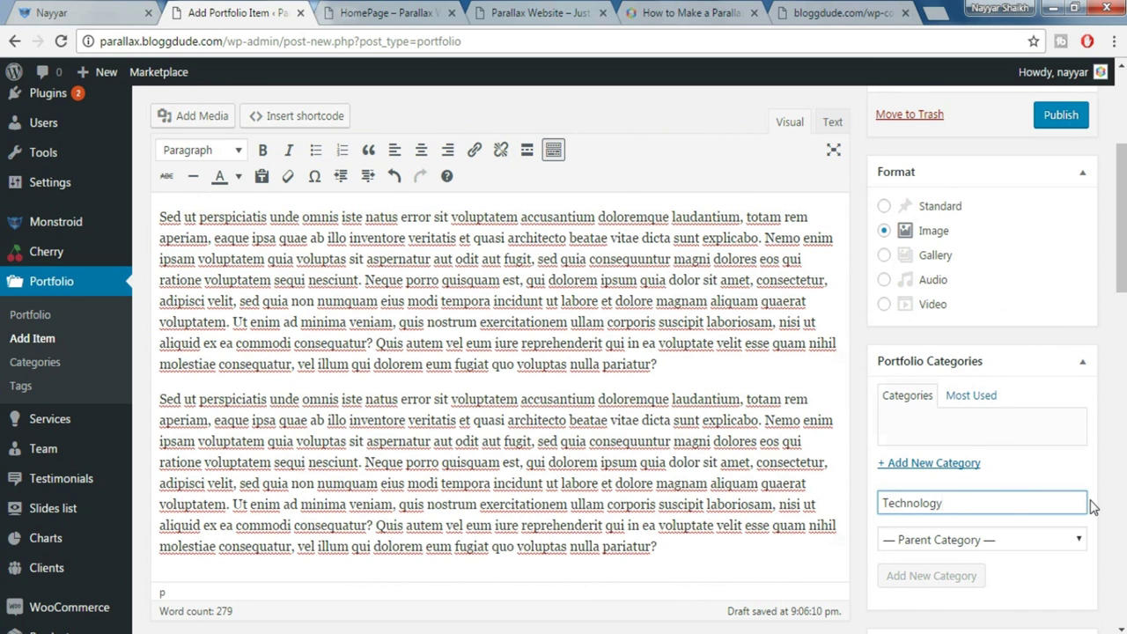
scroll(1092, 507, down, 4)
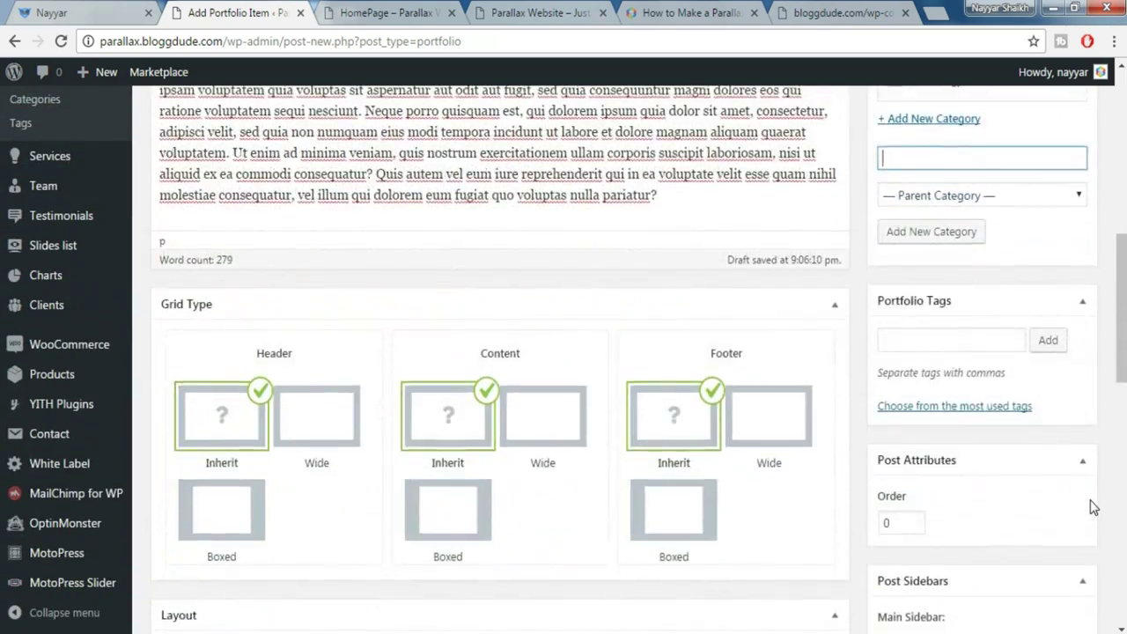
scroll(1092, 507, down, 5)
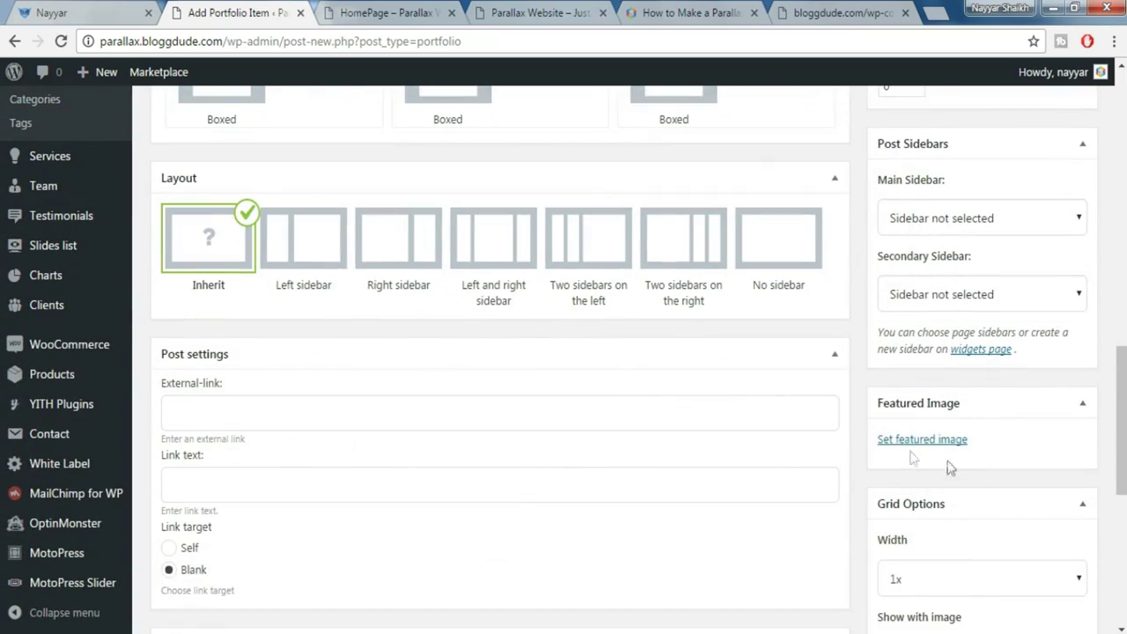
click(53, 13)
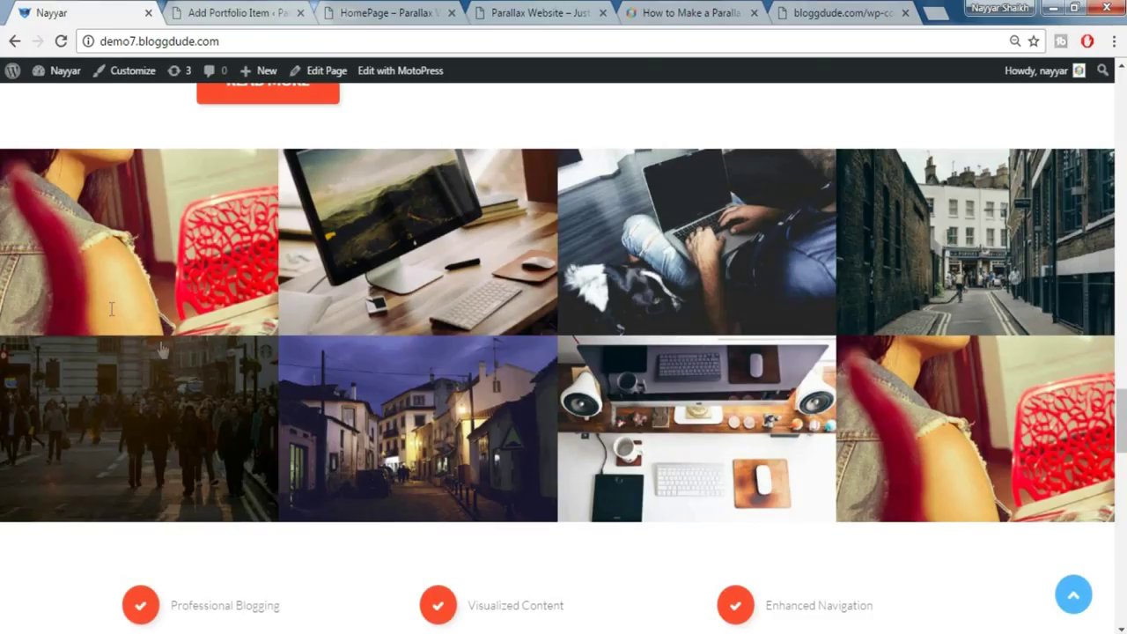
Set the red-toned photo of the woman by the red chair as featured image and publish
click(269, 8)
click(933, 443)
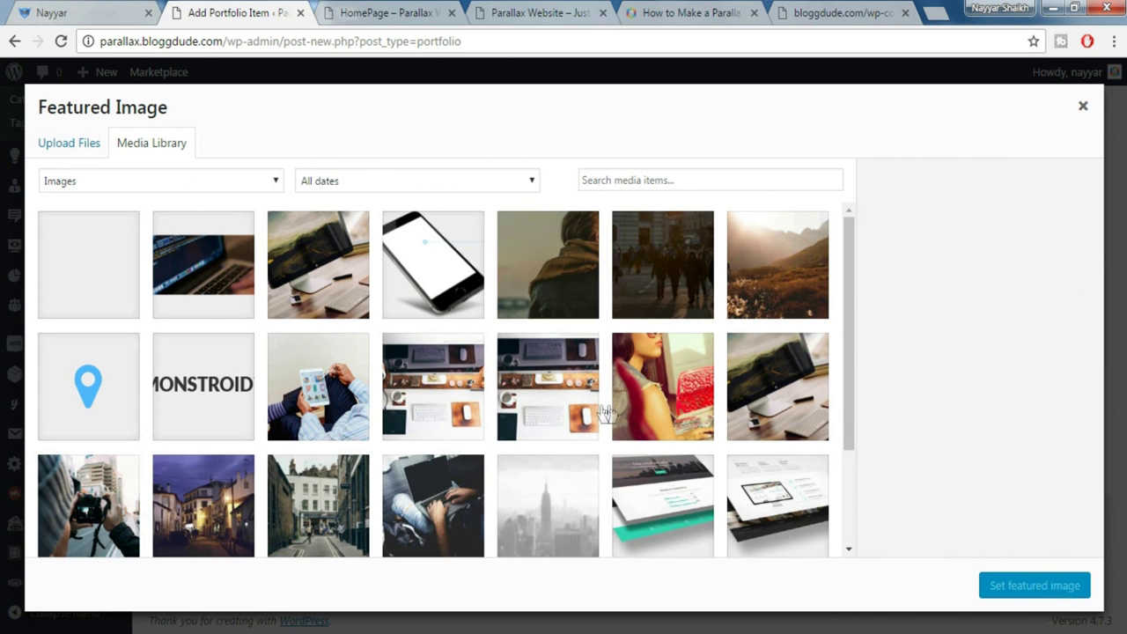
click(665, 399)
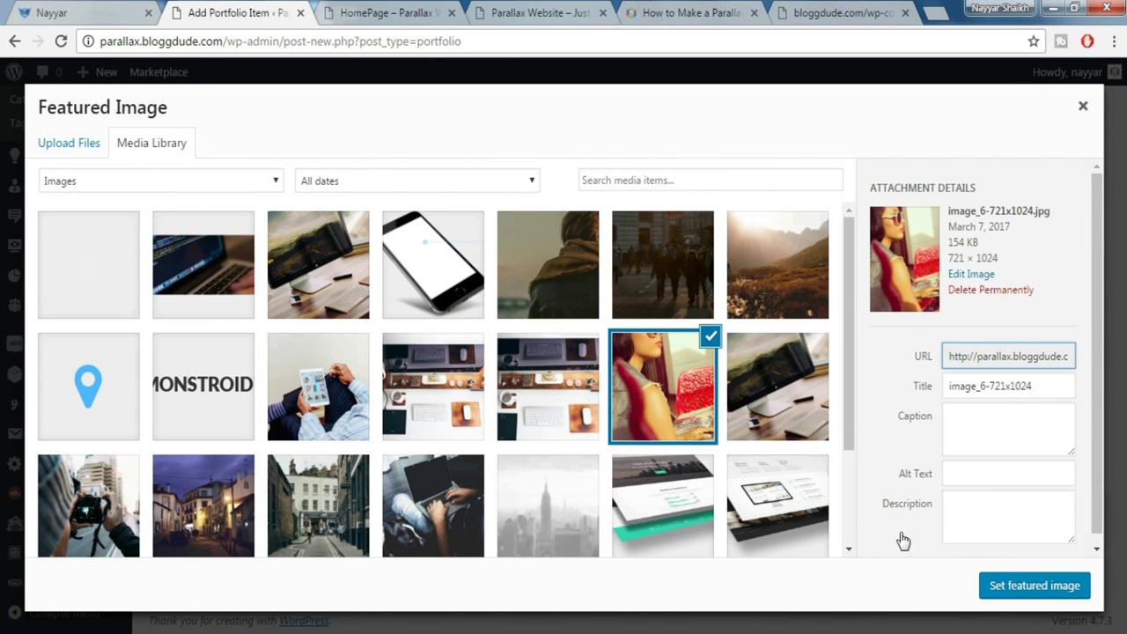
click(1033, 588)
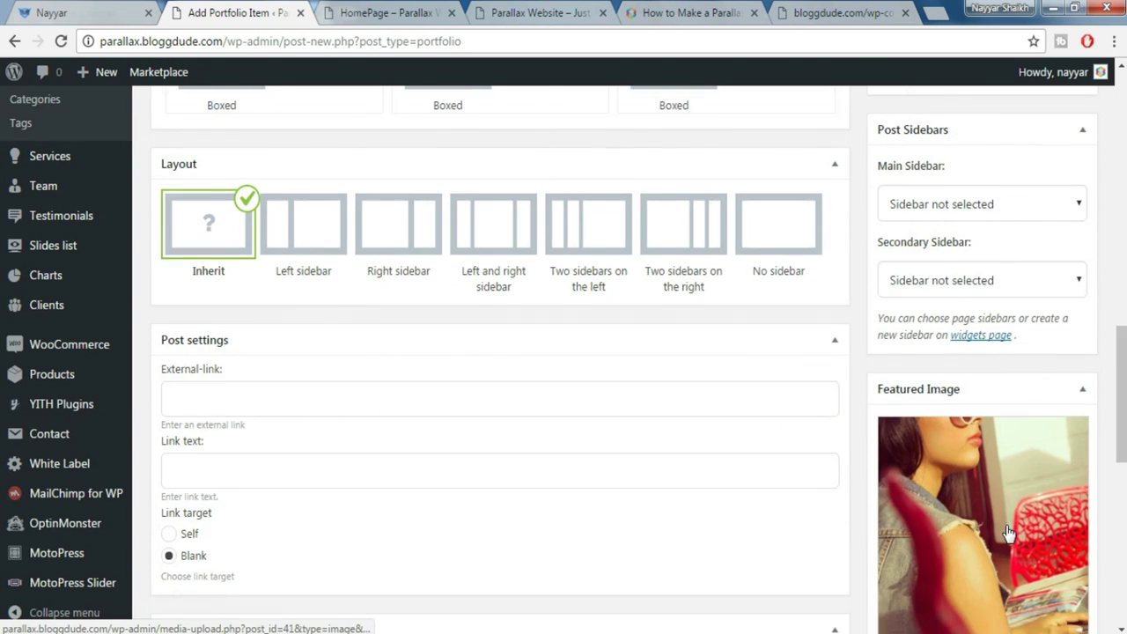
scroll(1013, 542, down, 2)
scroll(1009, 532, down, 6)
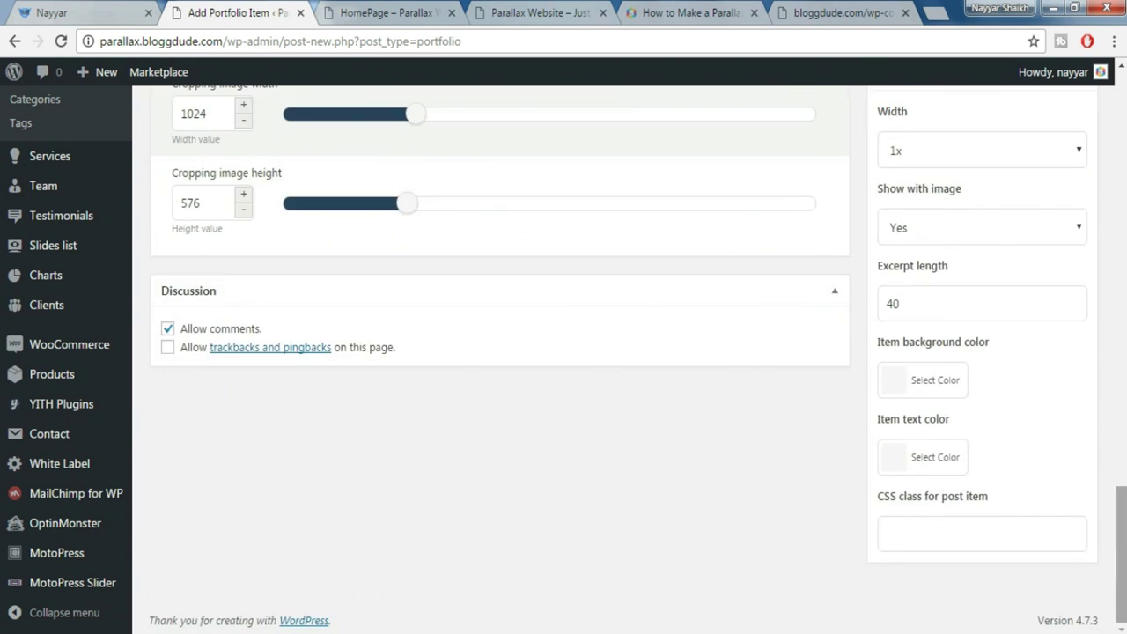
scroll(1120, 414, up, 15)
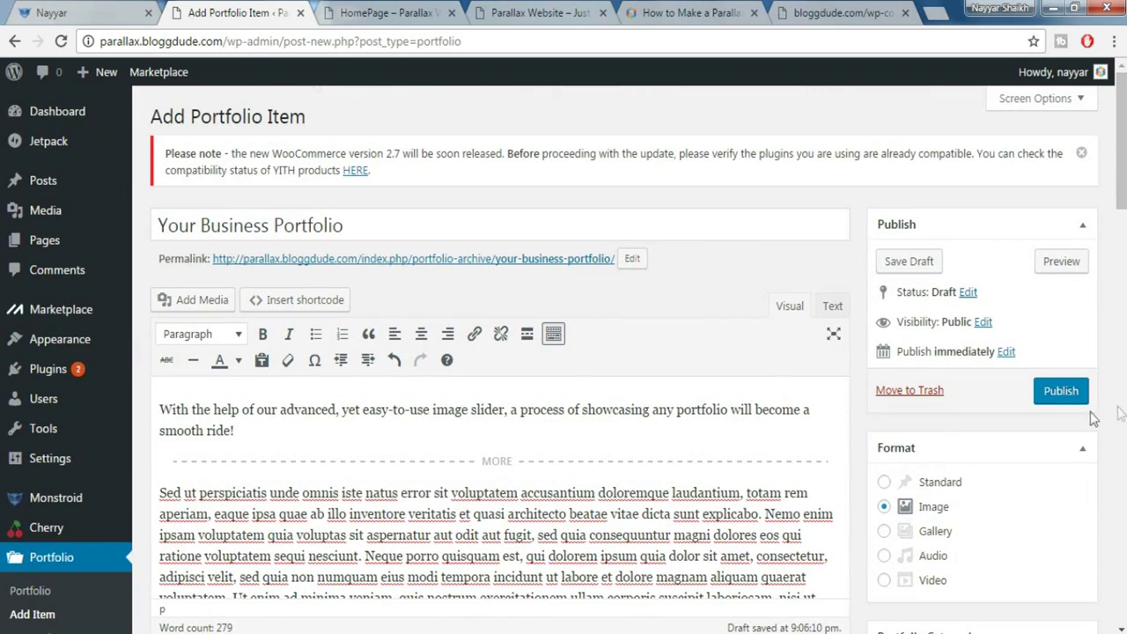
click(1059, 393)
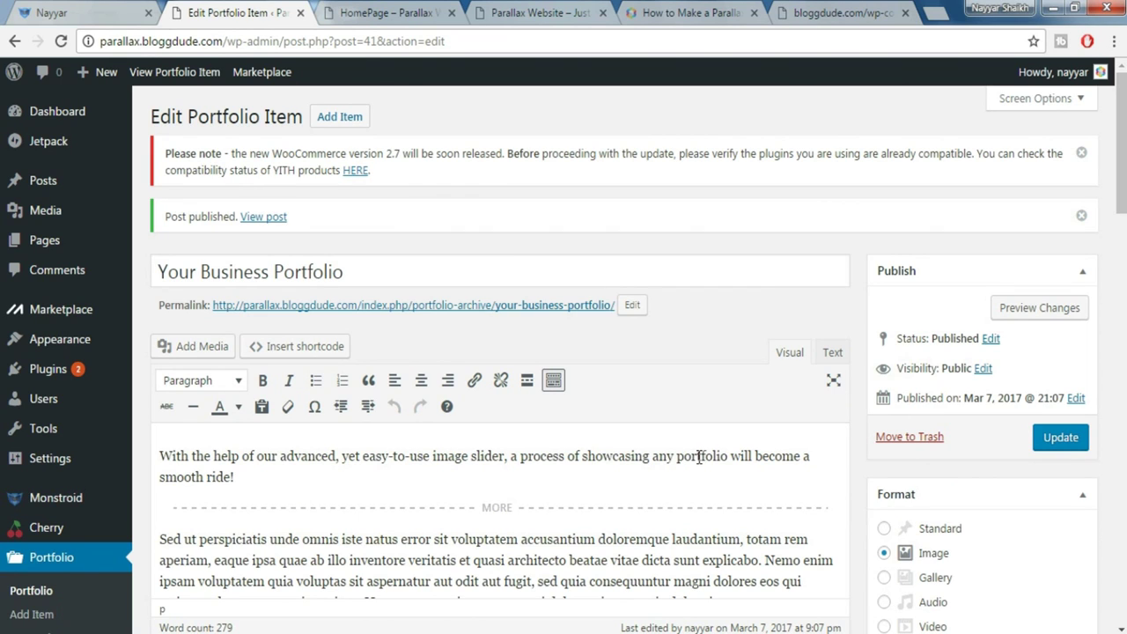
Confirm Your Business Portfolio is listed first under Technology among the 27 portfolio items
click(46, 11)
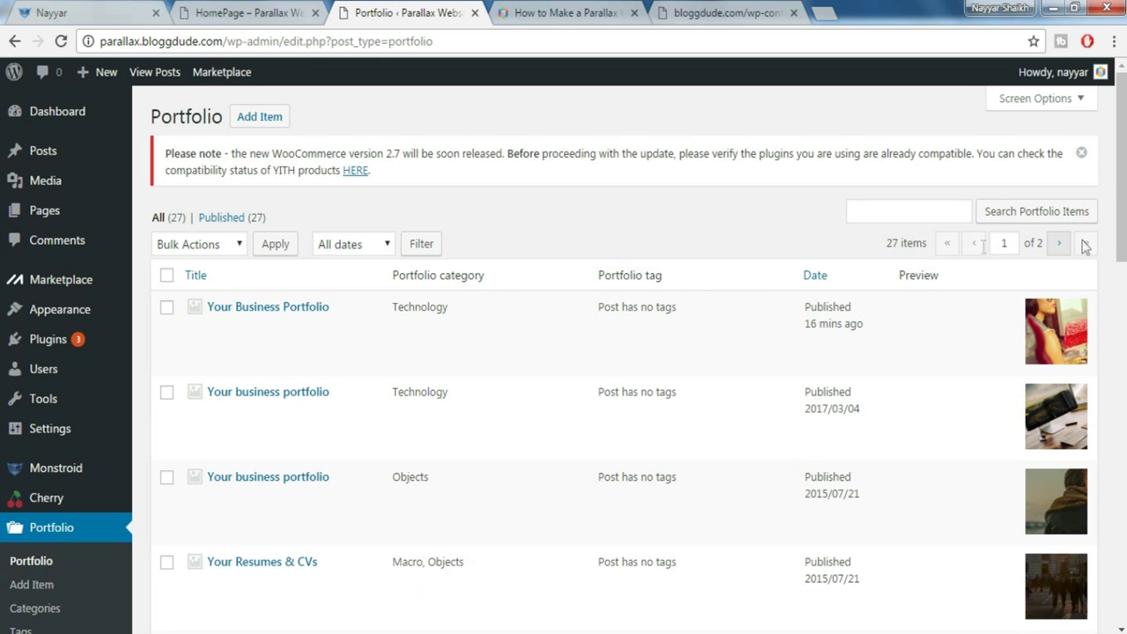
scroll(1124, 174, down, 2)
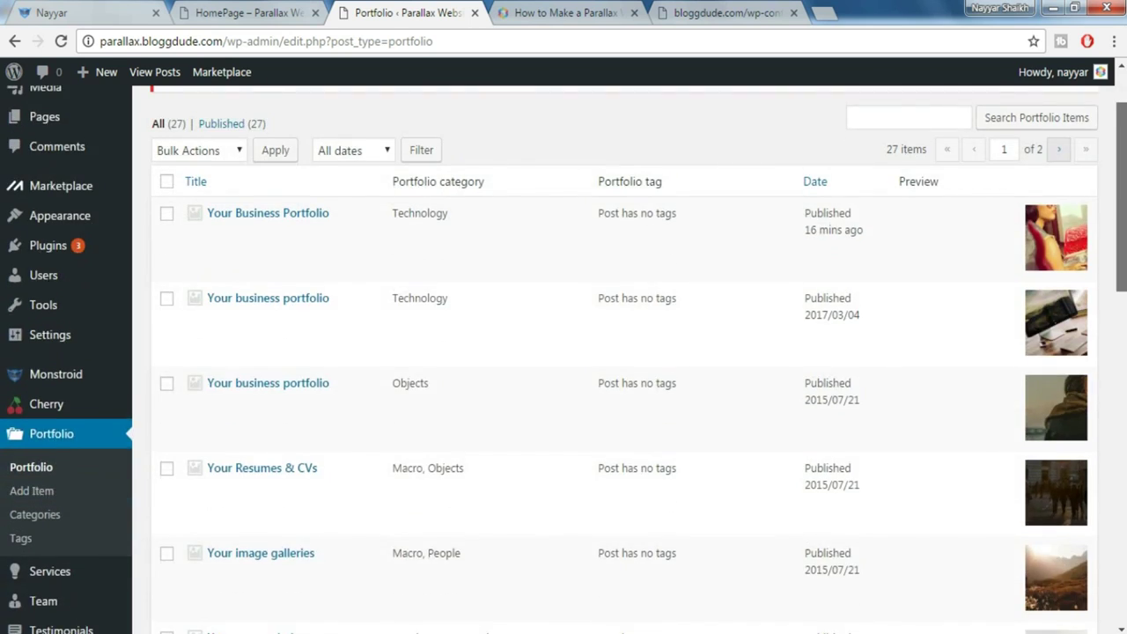
scroll(1124, 173, up, 2)
mouse_move(562, 328)
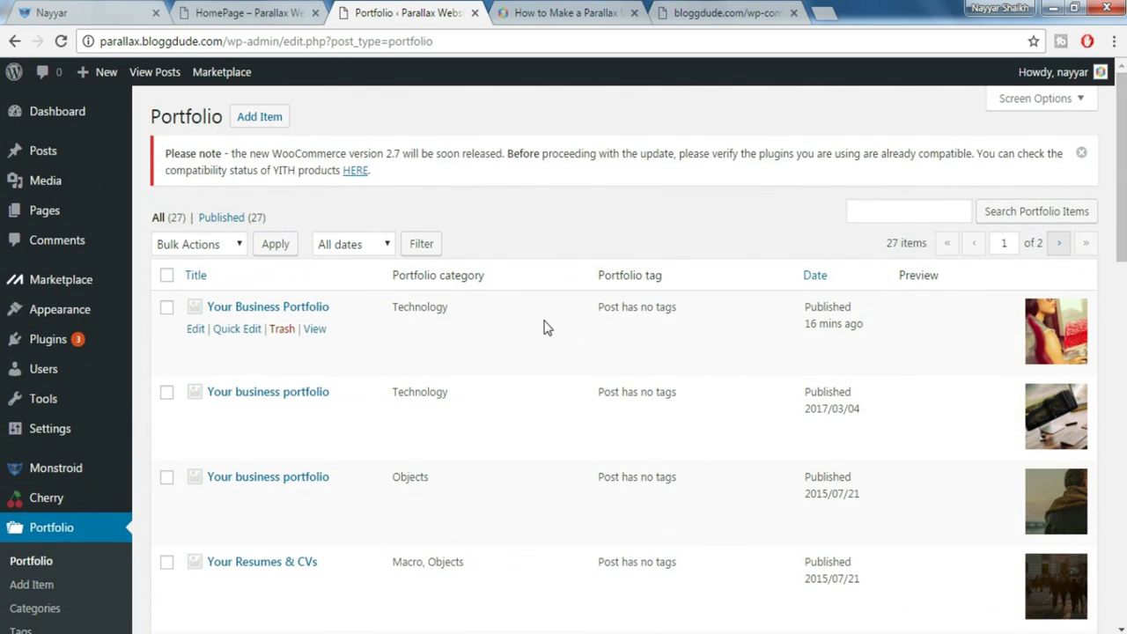
Preview the homepage and compare it with the demo site's portfolio grid
click(256, 13)
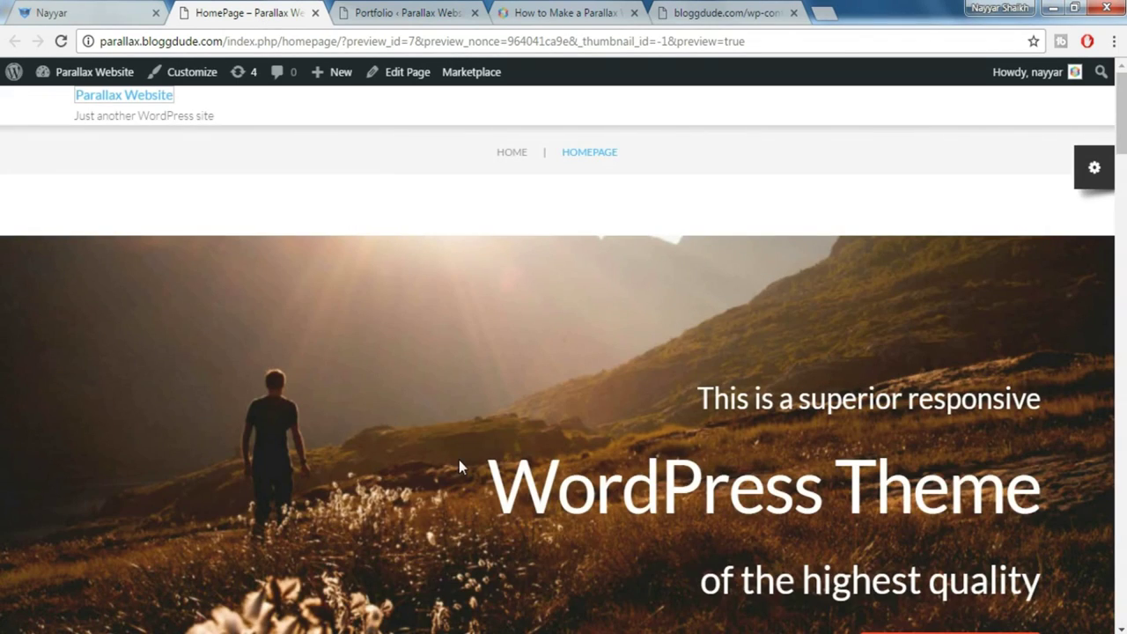
scroll(458, 461, down, 10)
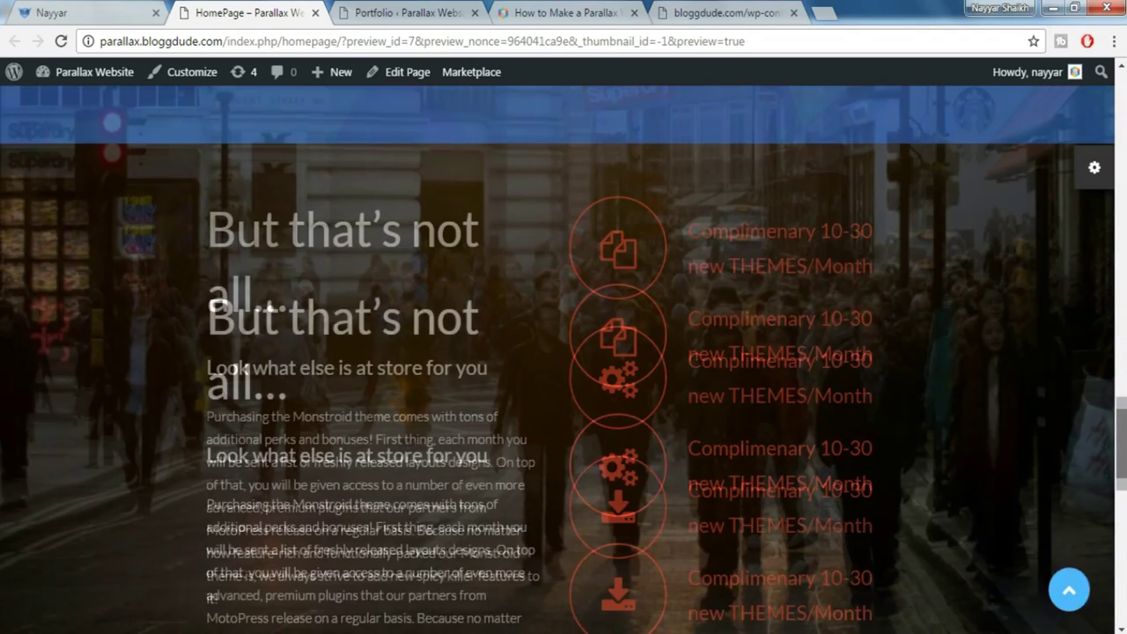
scroll(581, 481, down, 8)
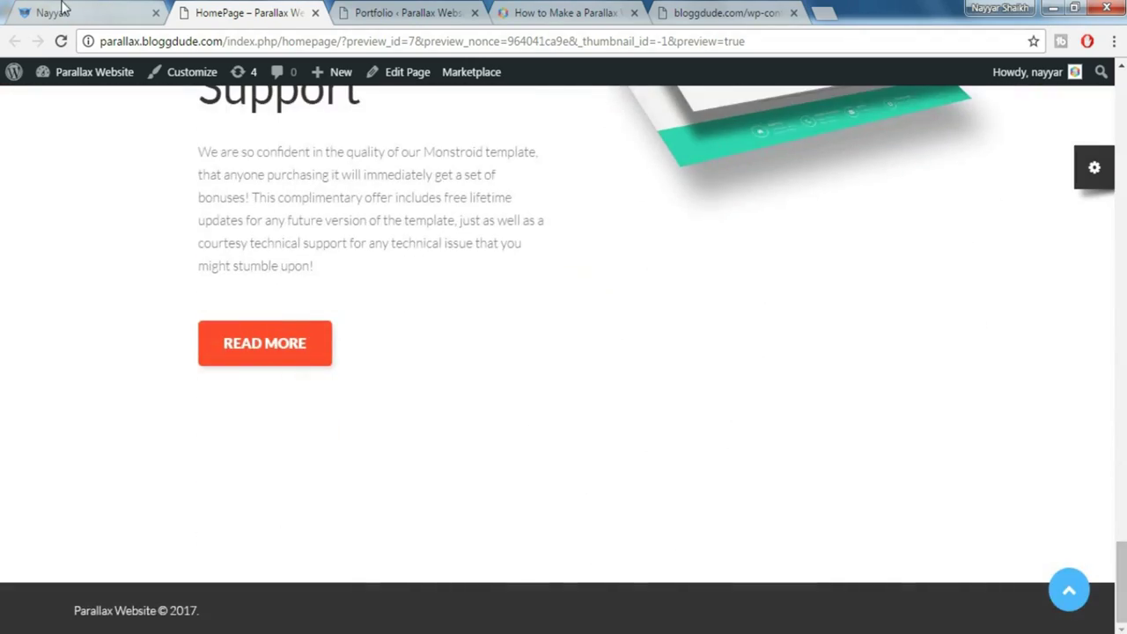
click(62, 9)
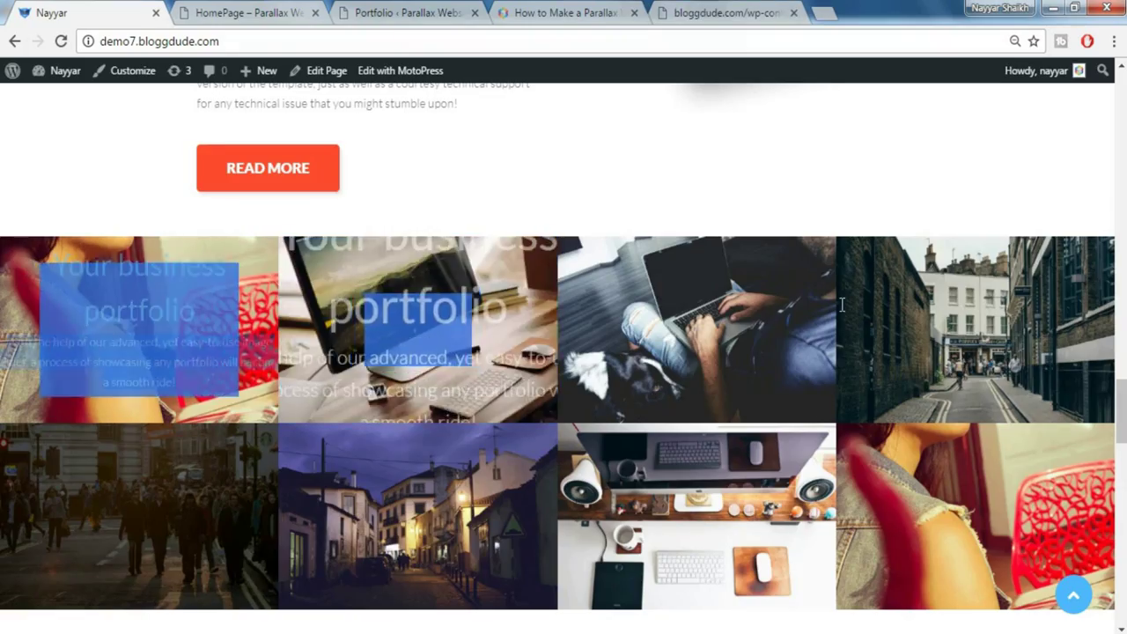
click(356, 9)
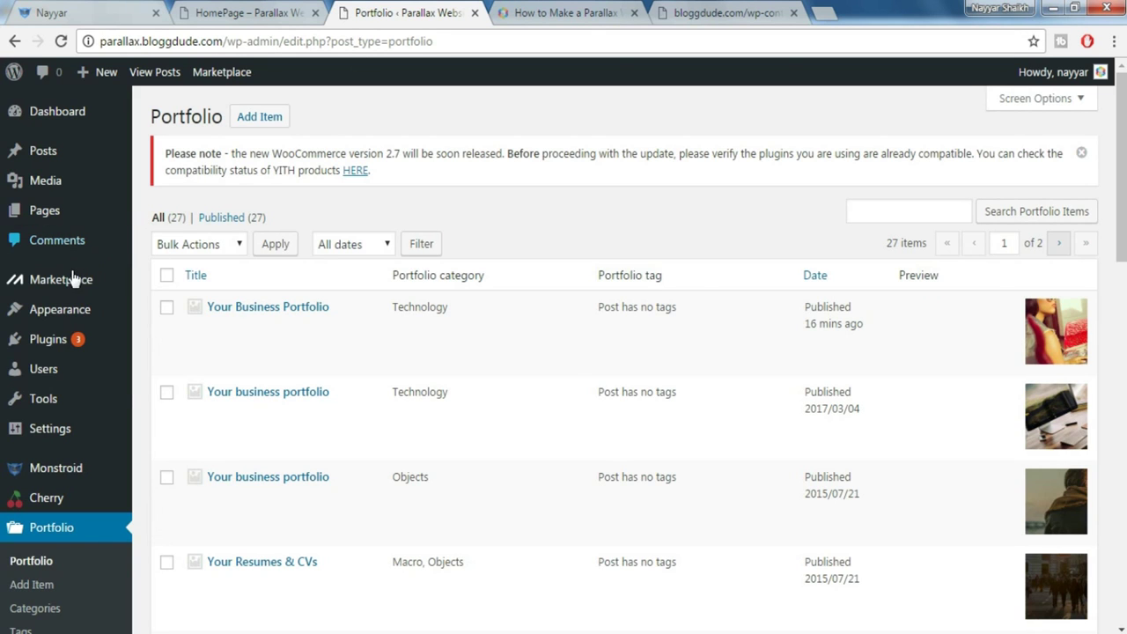
From All Pages, open HomePage's Edit with MotoPress link in a new tab
mouse_move(51, 216)
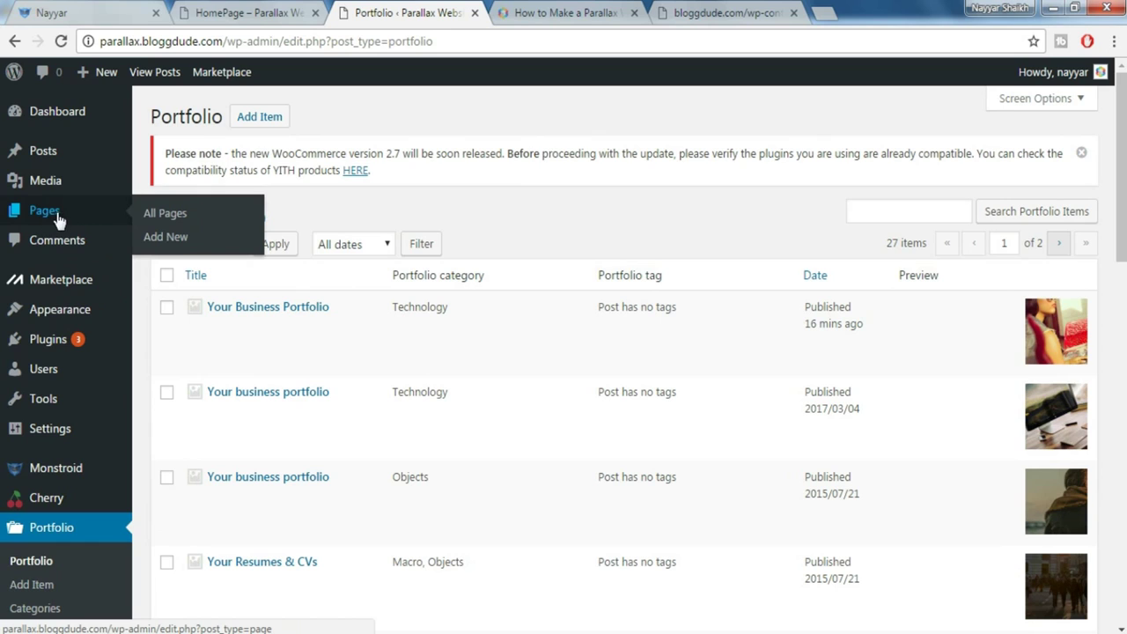
click(173, 219)
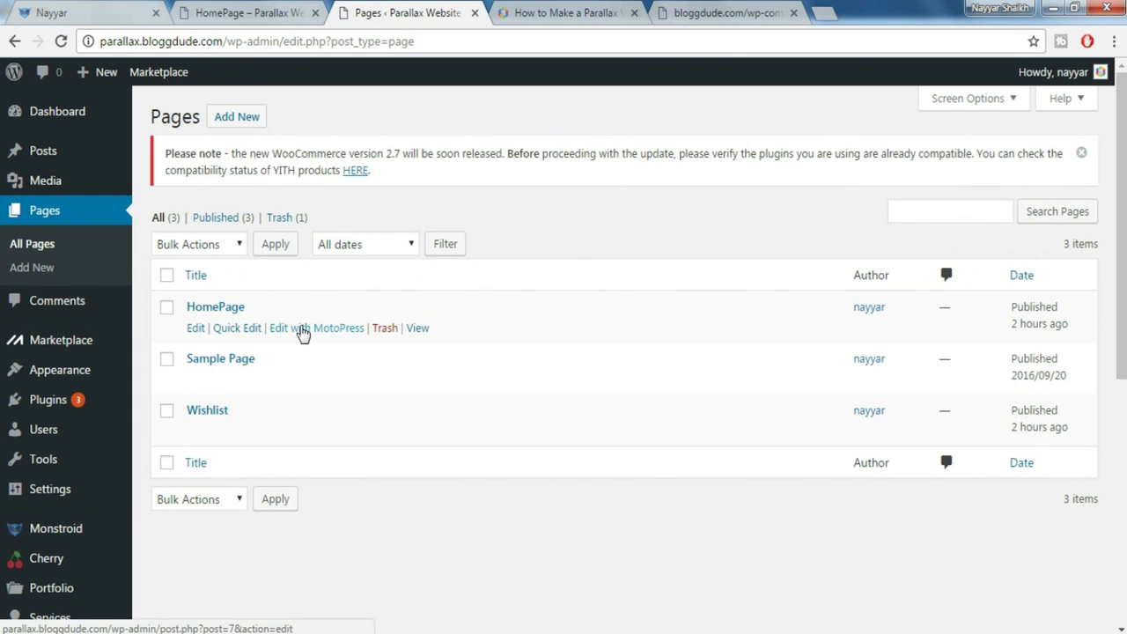
right_click(323, 334)
click(331, 342)
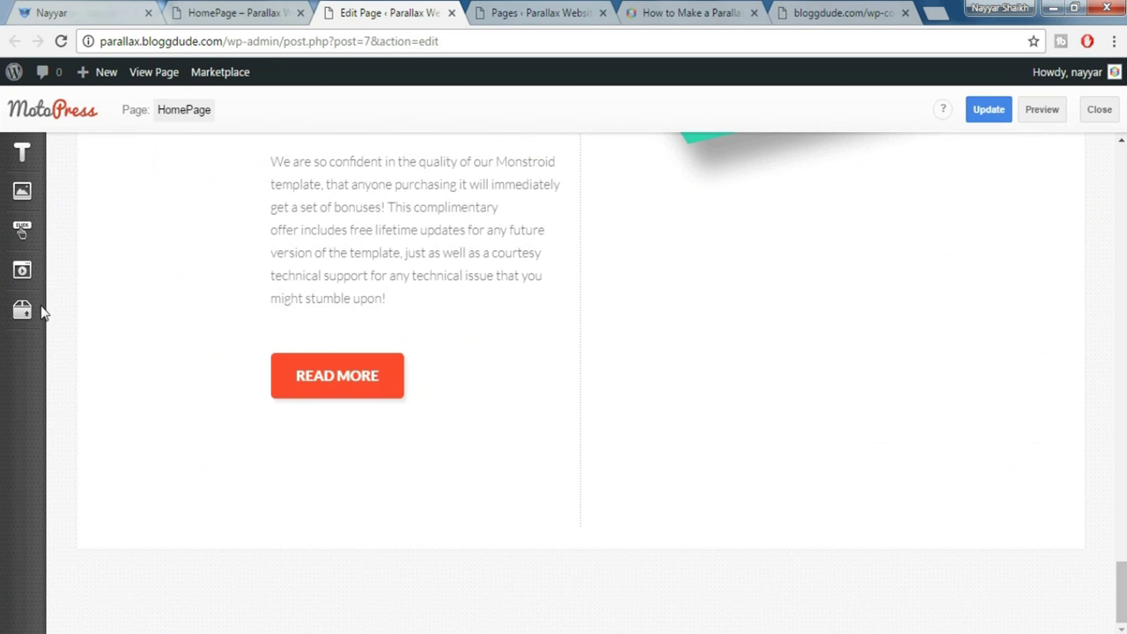
Add a Posts widget to the homepage and change its post type from Posts to Portfolio
click(25, 310)
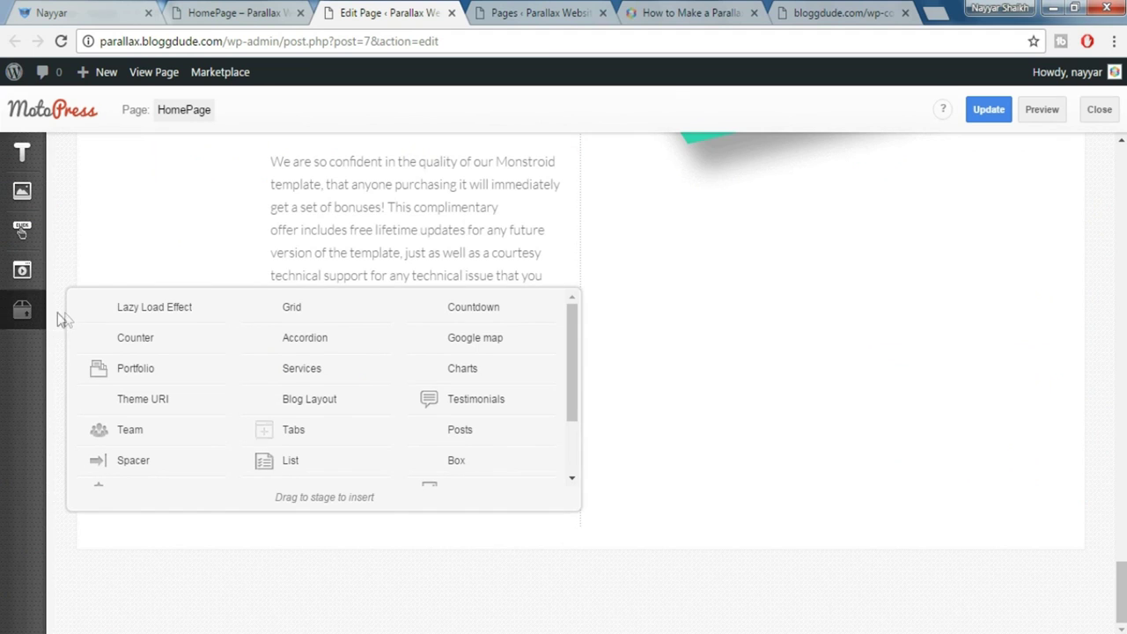
mouse_move(429, 427)
mouse_down()
mouse_move(495, 468)
mouse_move(508, 580)
mouse_move(498, 581)
mouse_move(496, 561)
mouse_move(487, 568)
mouse_up()
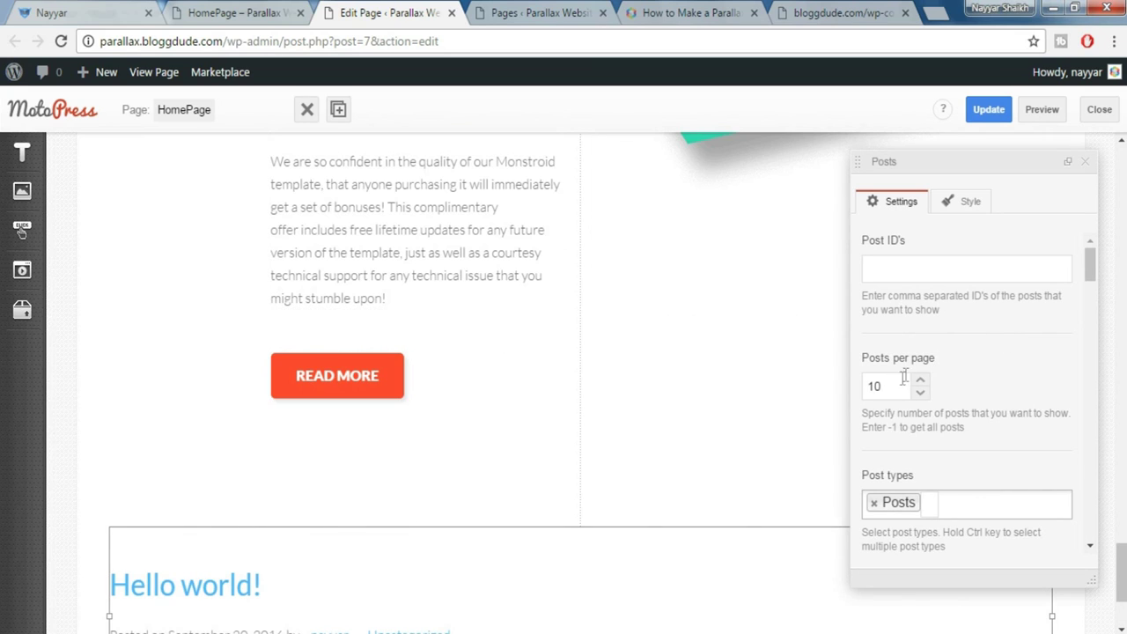
drag(894, 382, 836, 393)
scroll(1025, 496, down, 2)
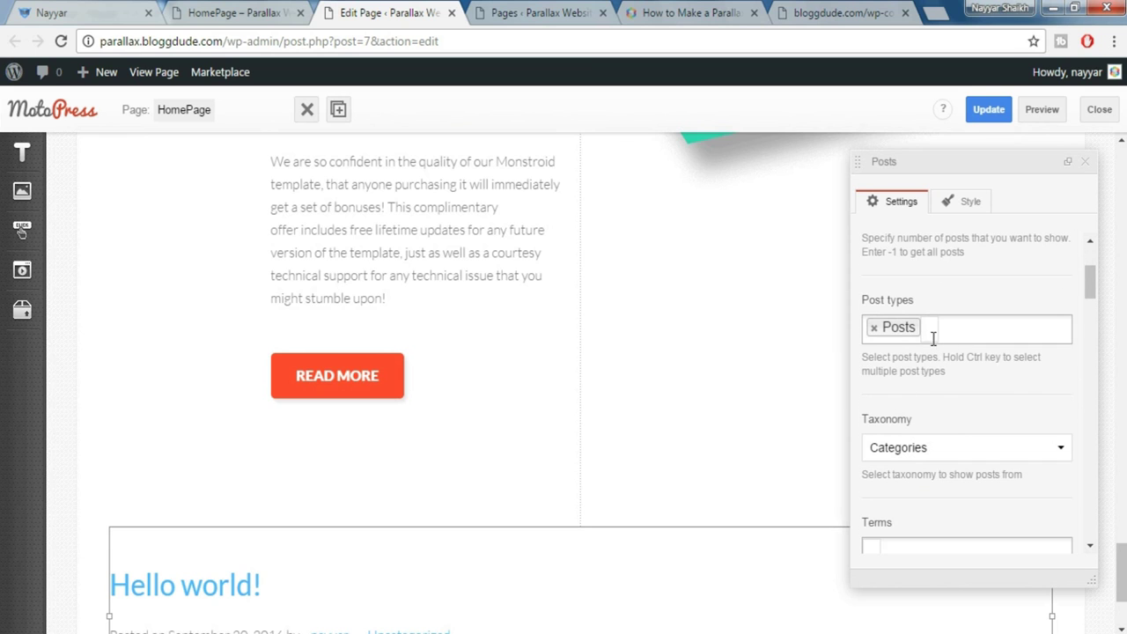
click(875, 329)
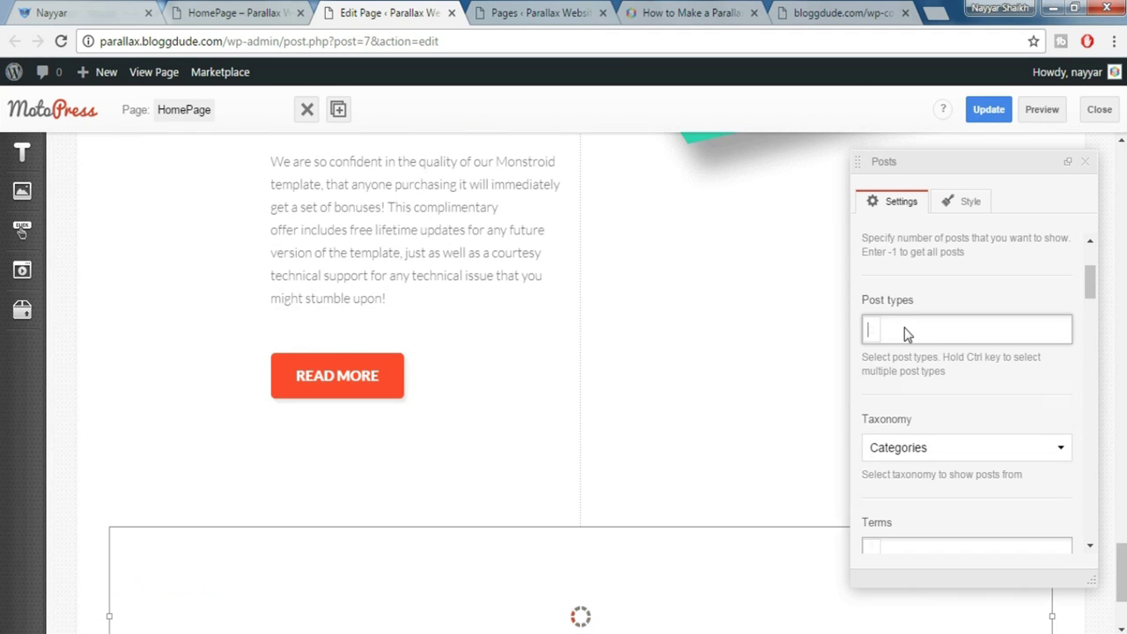
text(port)
click(920, 376)
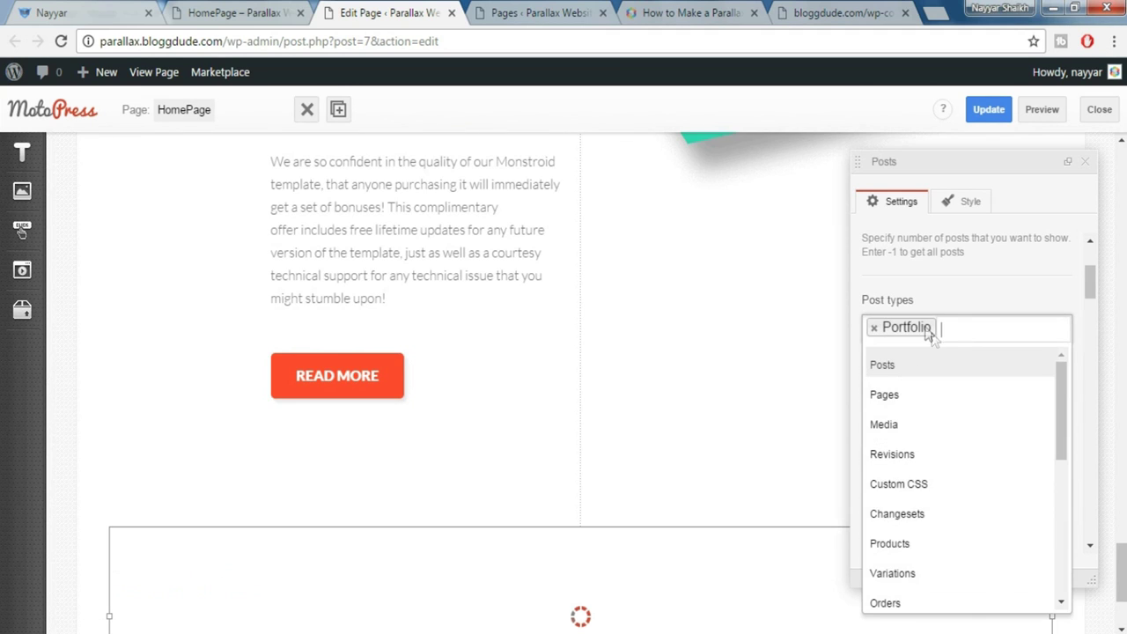
click(943, 365)
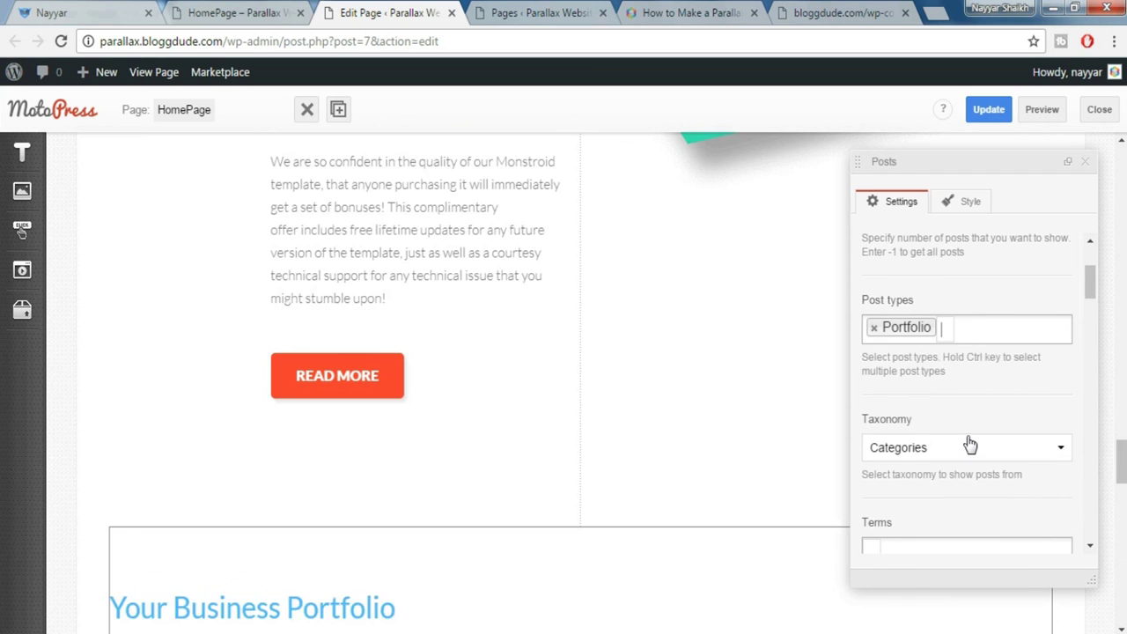
Set the featured image size to monstroid-thumb-475x300
scroll(942, 365, down, 1)
scroll(968, 375, down, 2)
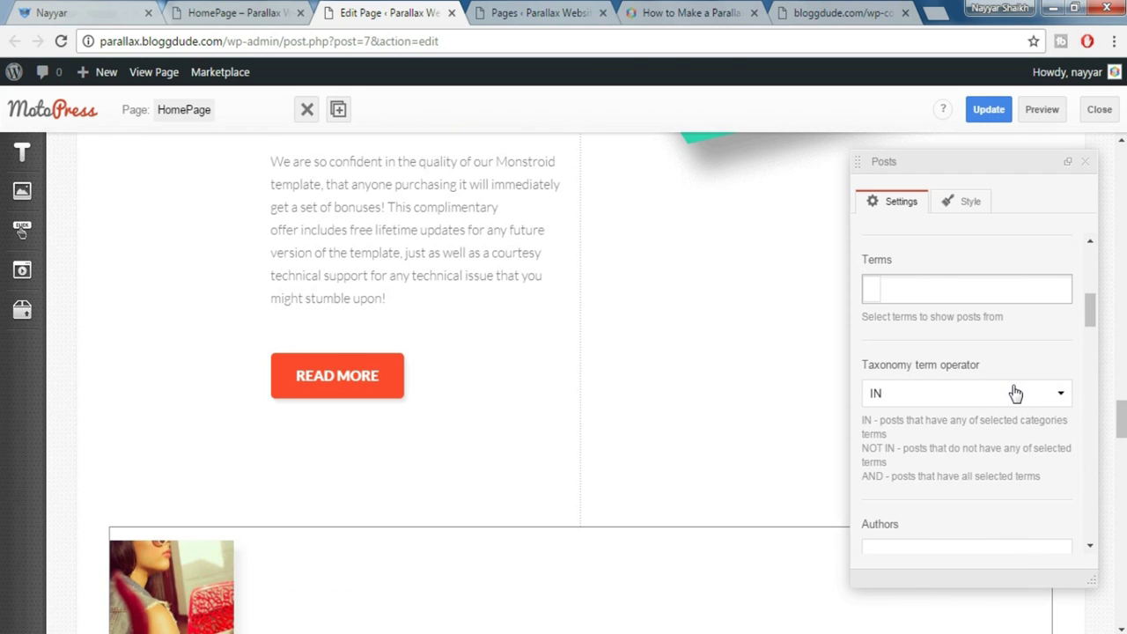
scroll(989, 394, down, 3)
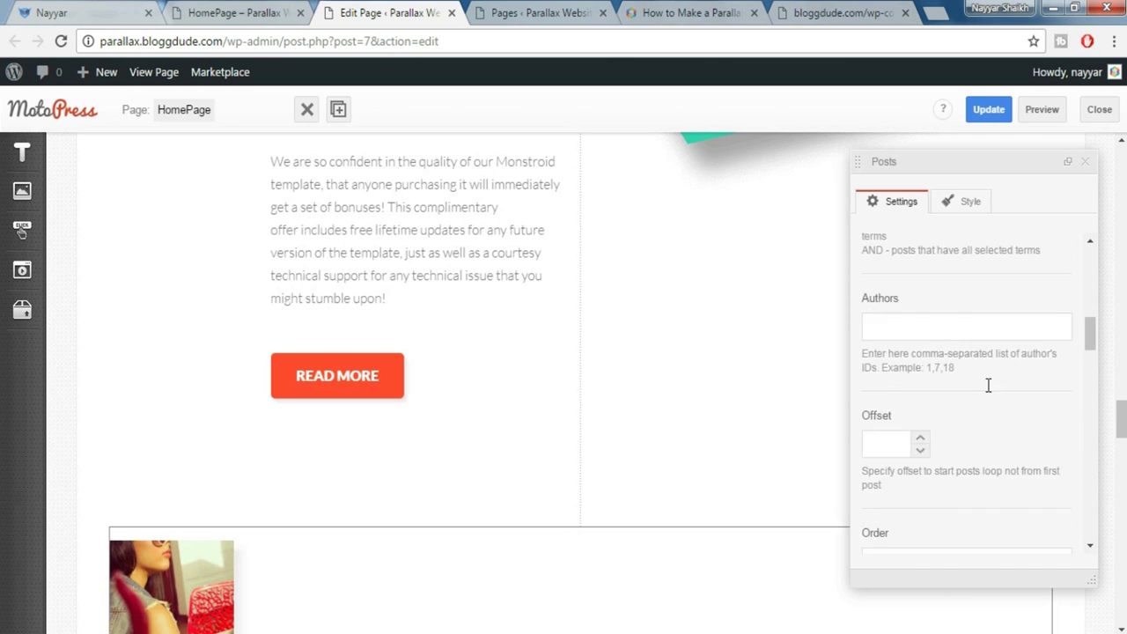
scroll(989, 394, down, 5)
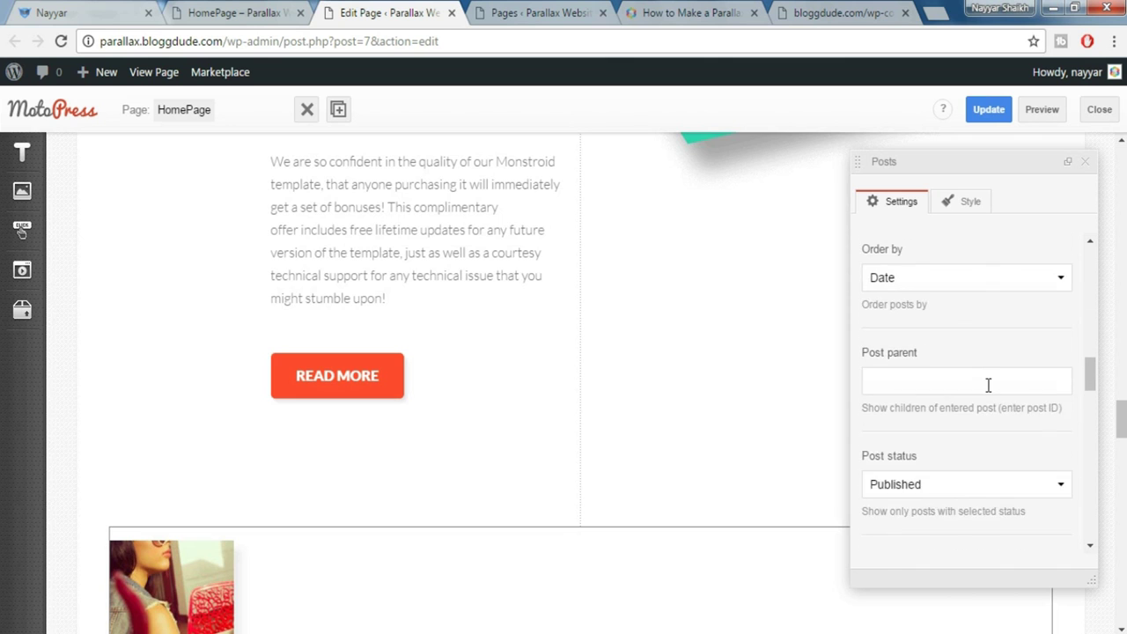
scroll(989, 392, down, 6)
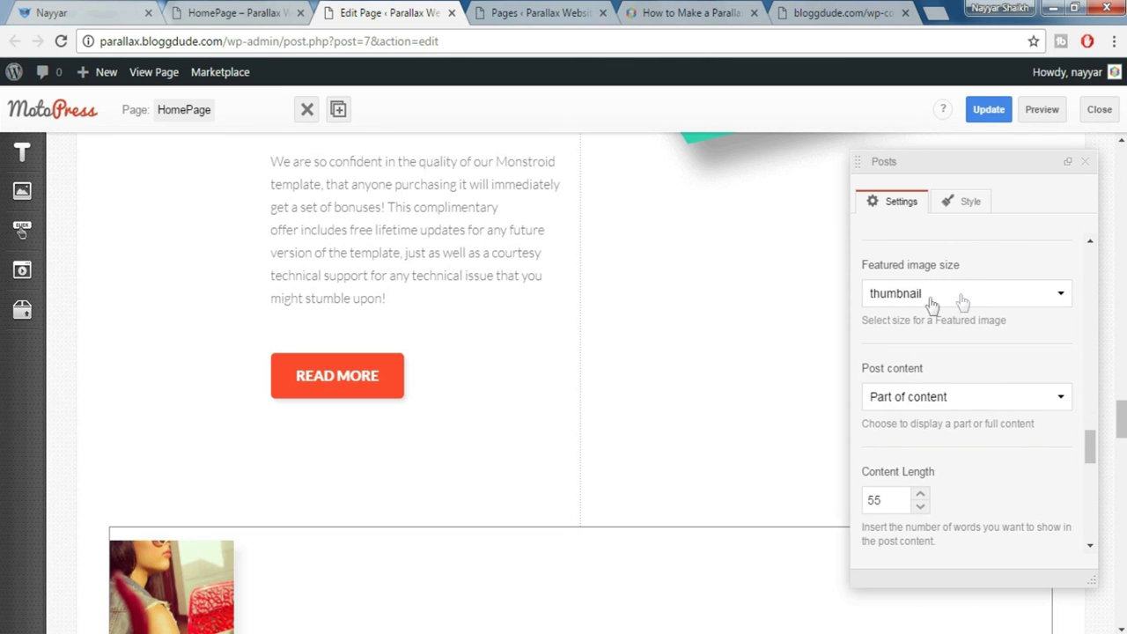
click(946, 299)
scroll(984, 339, down, 1)
scroll(988, 344, down, 2)
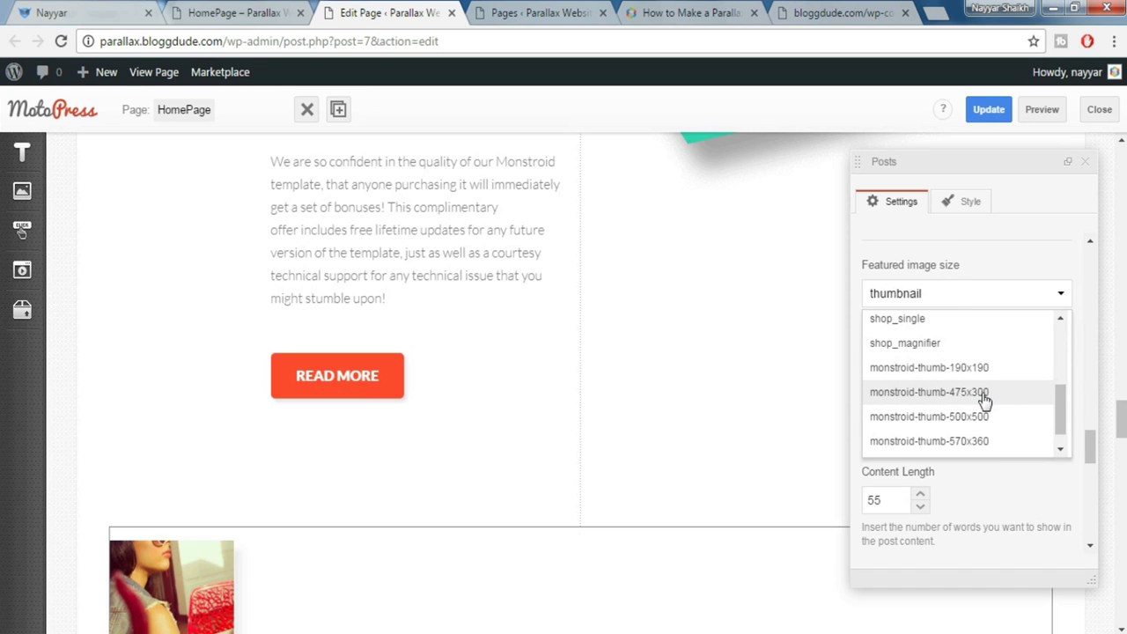
click(984, 398)
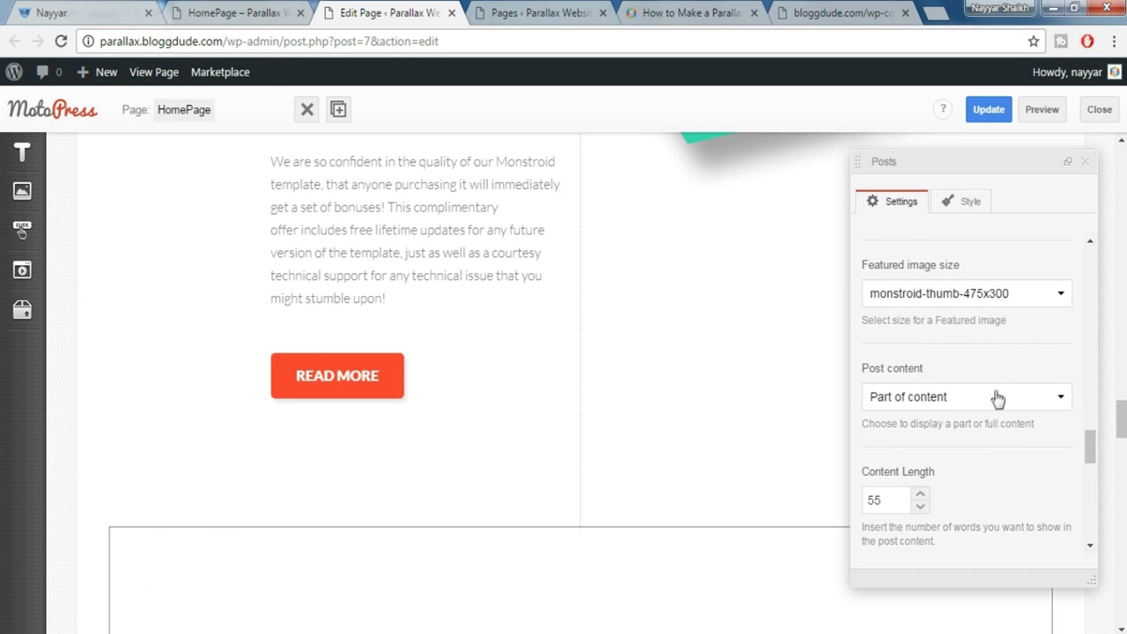
Set the column classes for phone, tablet, medium and large desktop to 12/6/6/3
scroll(1009, 422, down, 3)
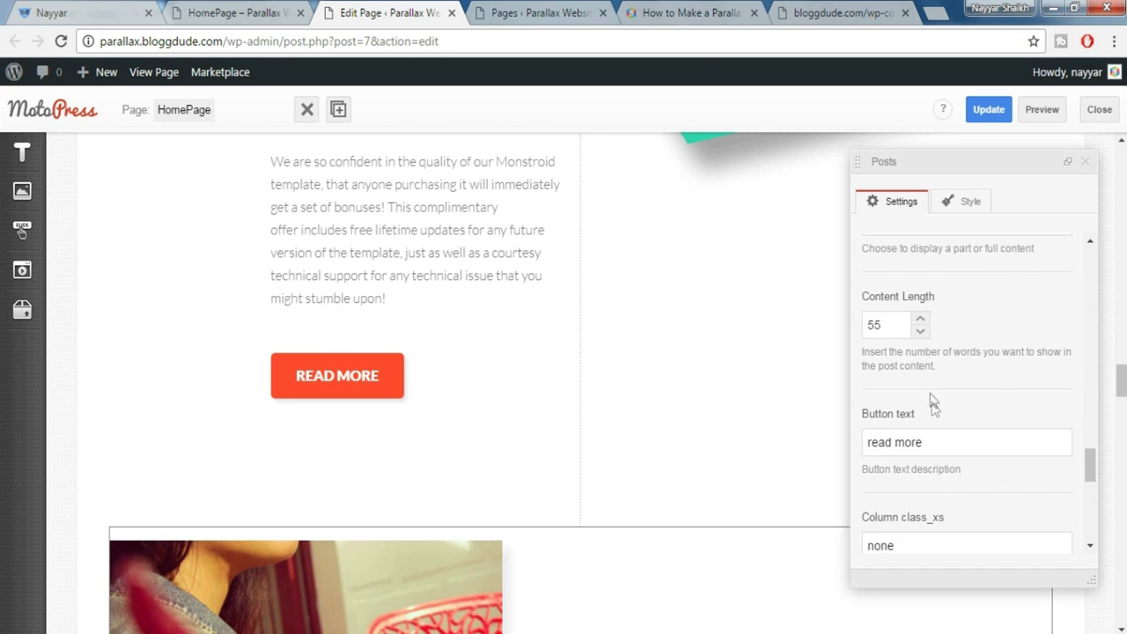
drag(897, 325, 844, 332)
scroll(971, 393, down, 3)
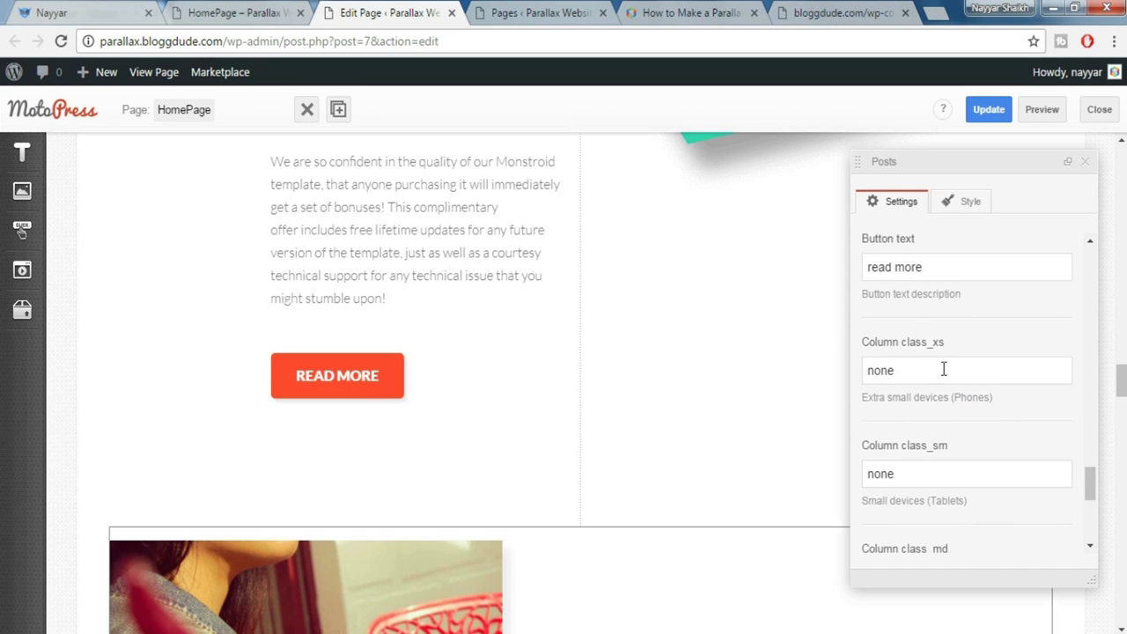
drag(943, 369, 848, 364)
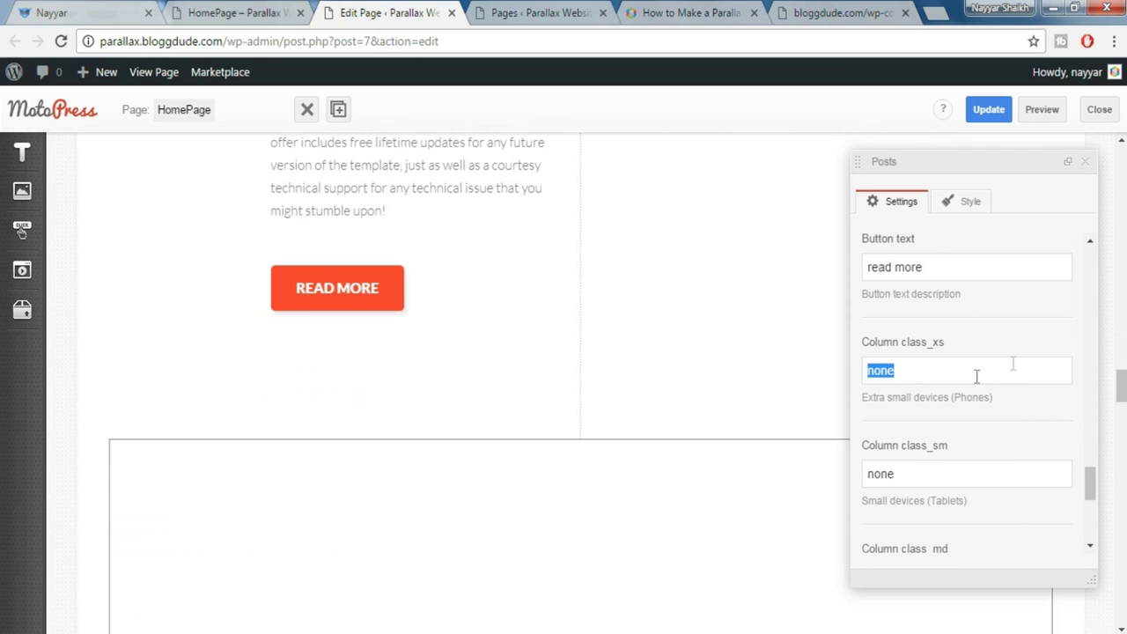
text(12)
key(Tab)
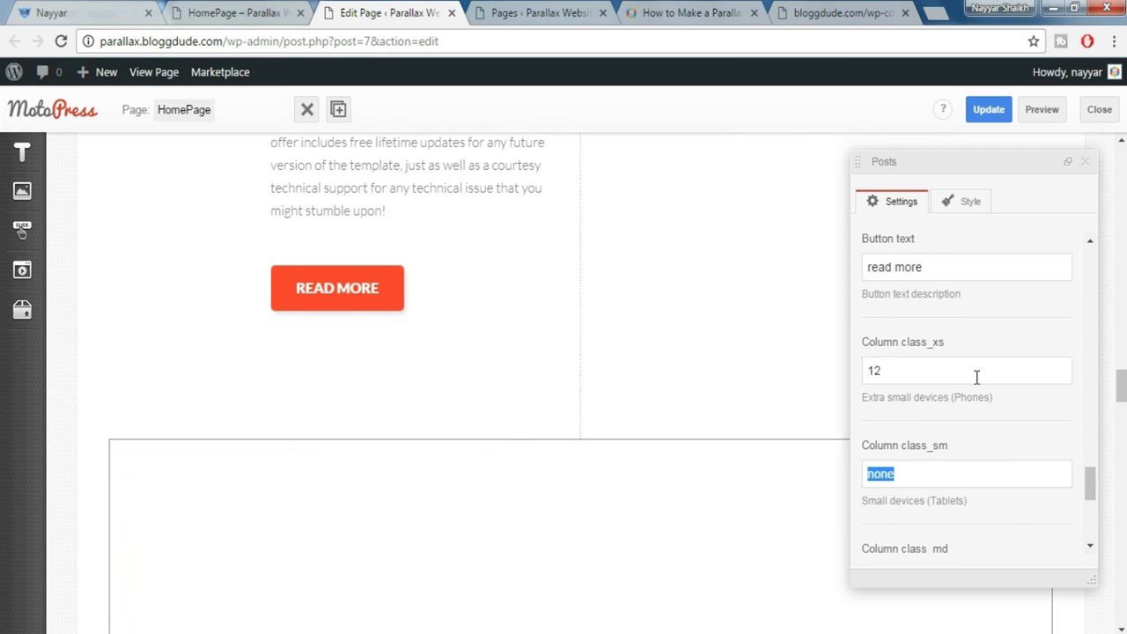
text(6)
key(Tab)
text(6)
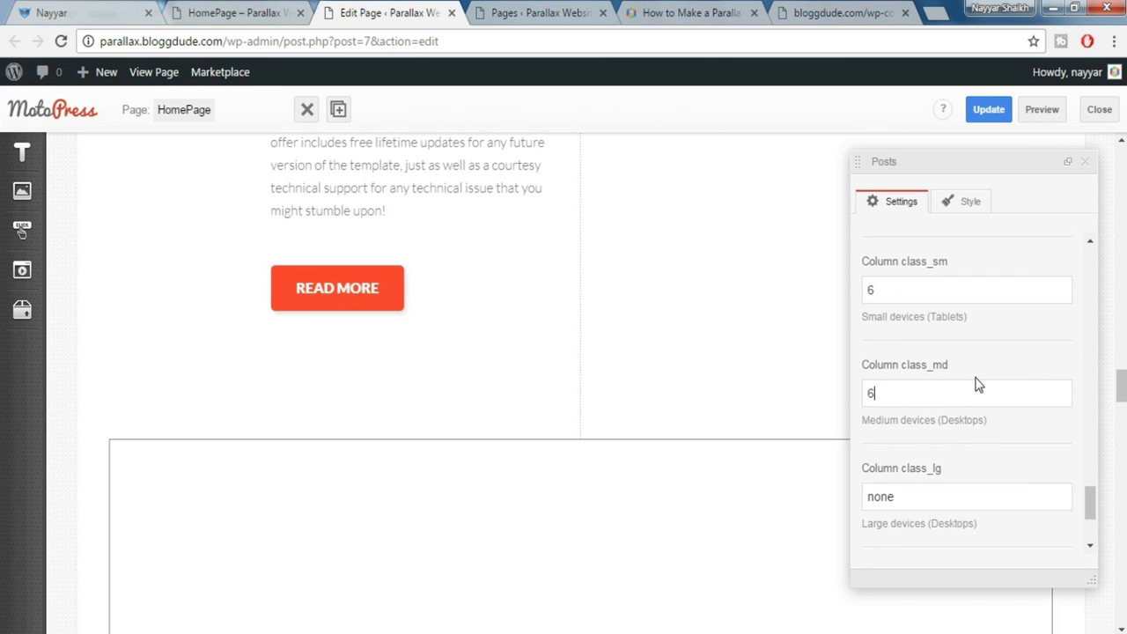
key(Tab)
text(3)
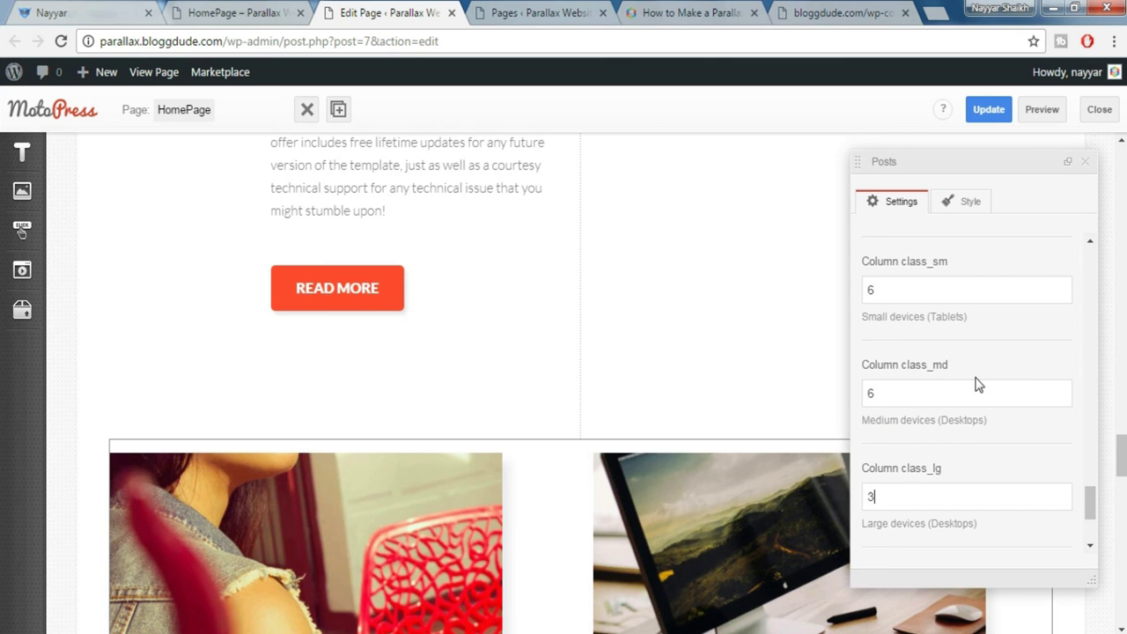
Choose posts_1.tmpl as the shortcode template
scroll(979, 410, down, 3)
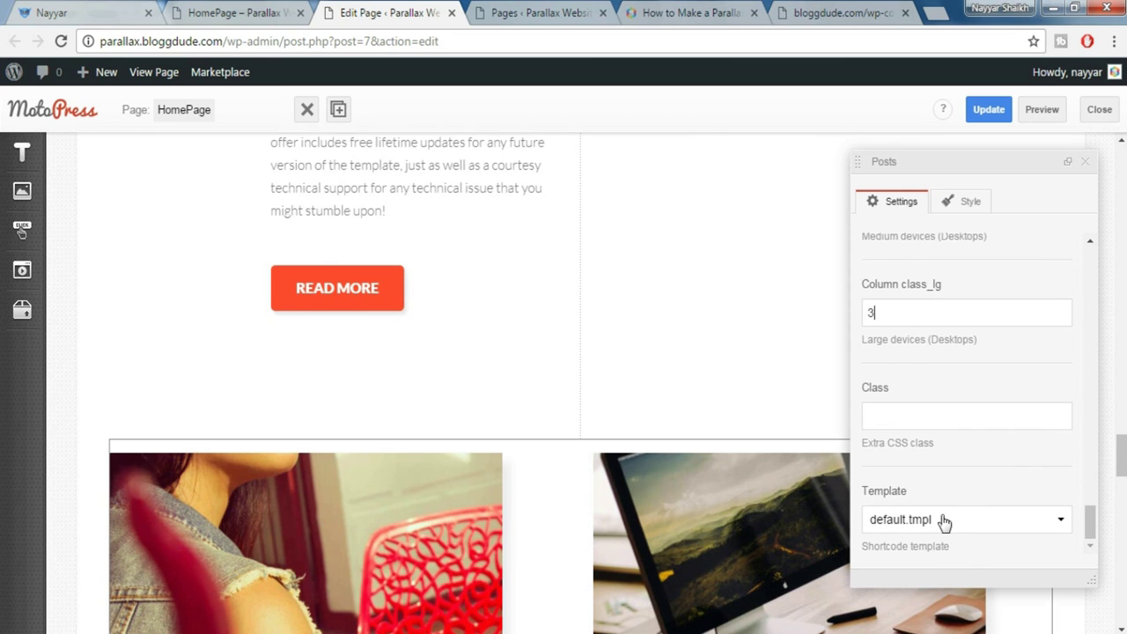
click(944, 522)
click(923, 520)
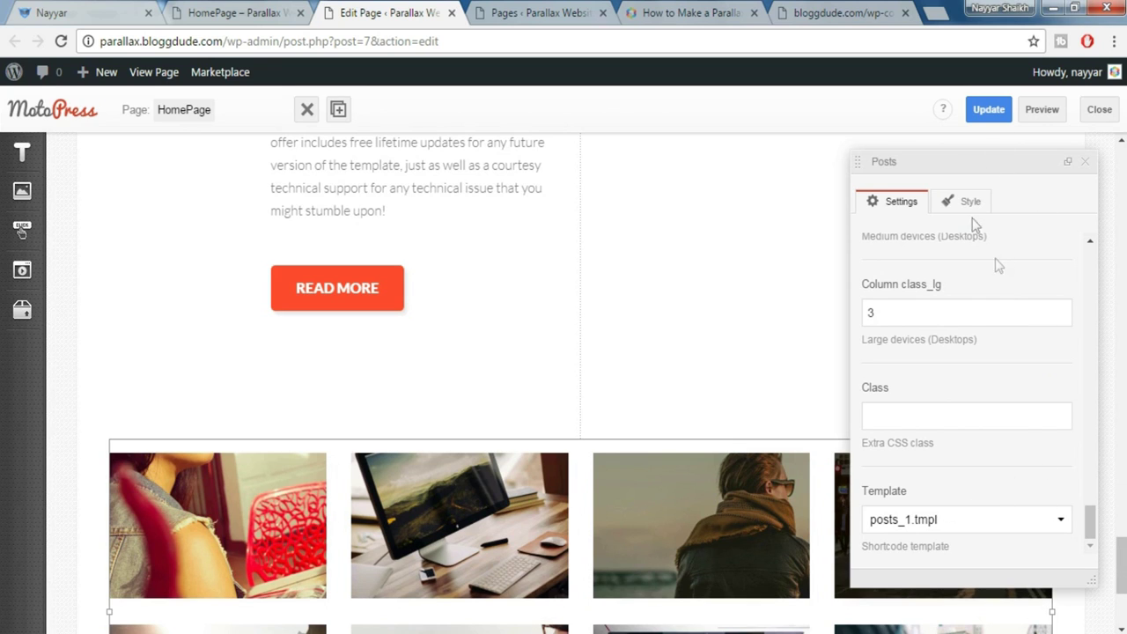
Update the homepage, close the Posts panel and preview the four-across portfolio grid
click(986, 115)
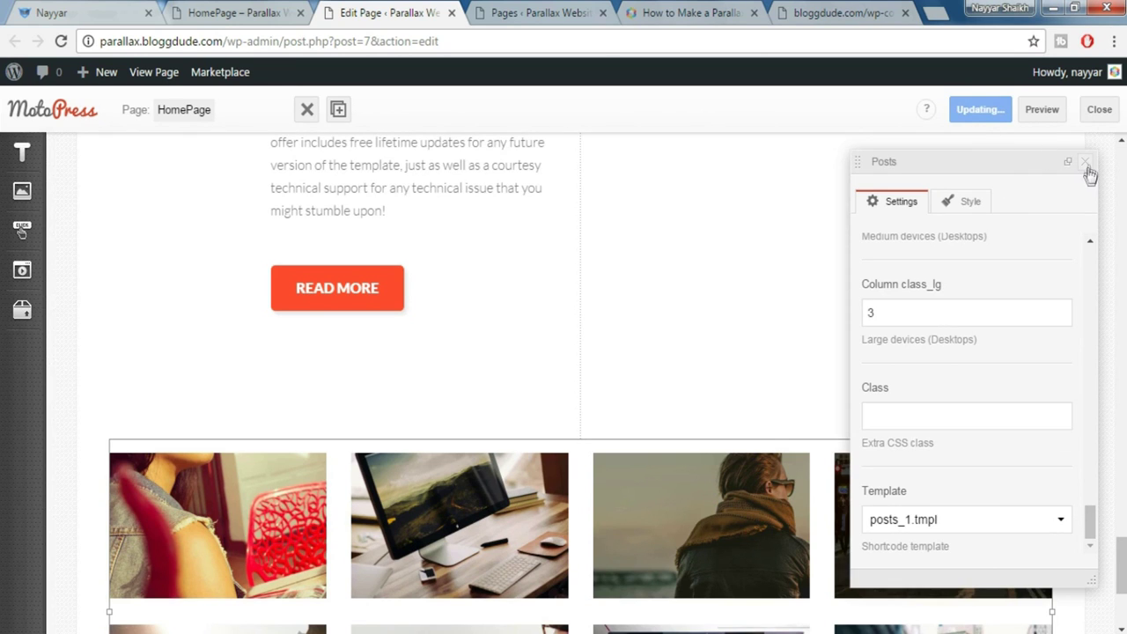
click(1088, 164)
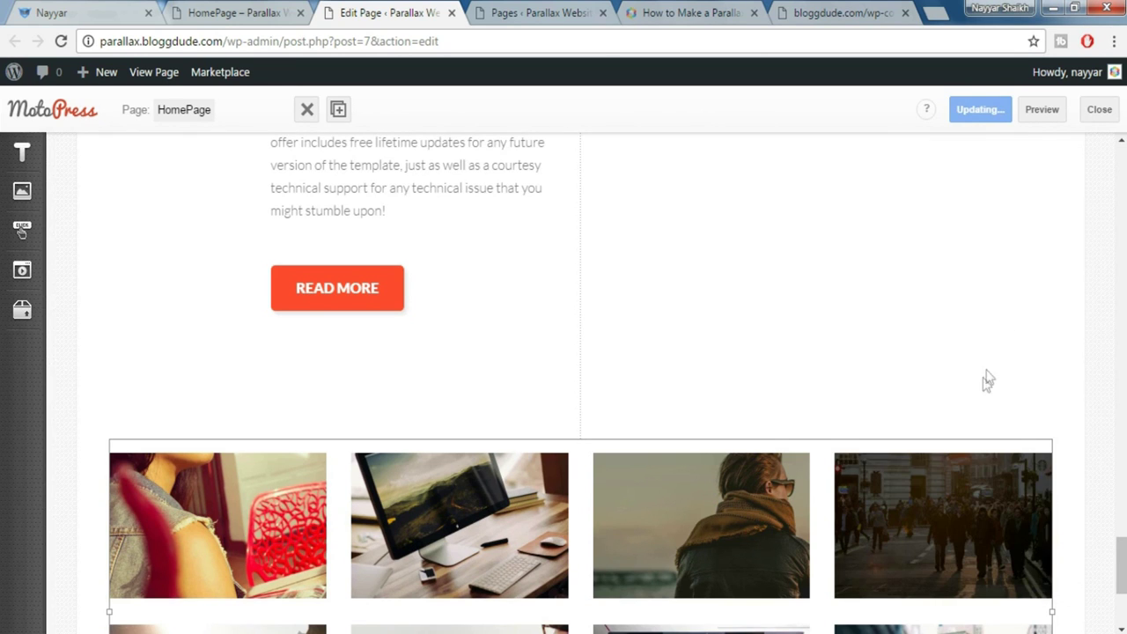
click(1039, 111)
click(261, 12)
scroll(564, 352, down, 5)
scroll(563, 352, down, 15)
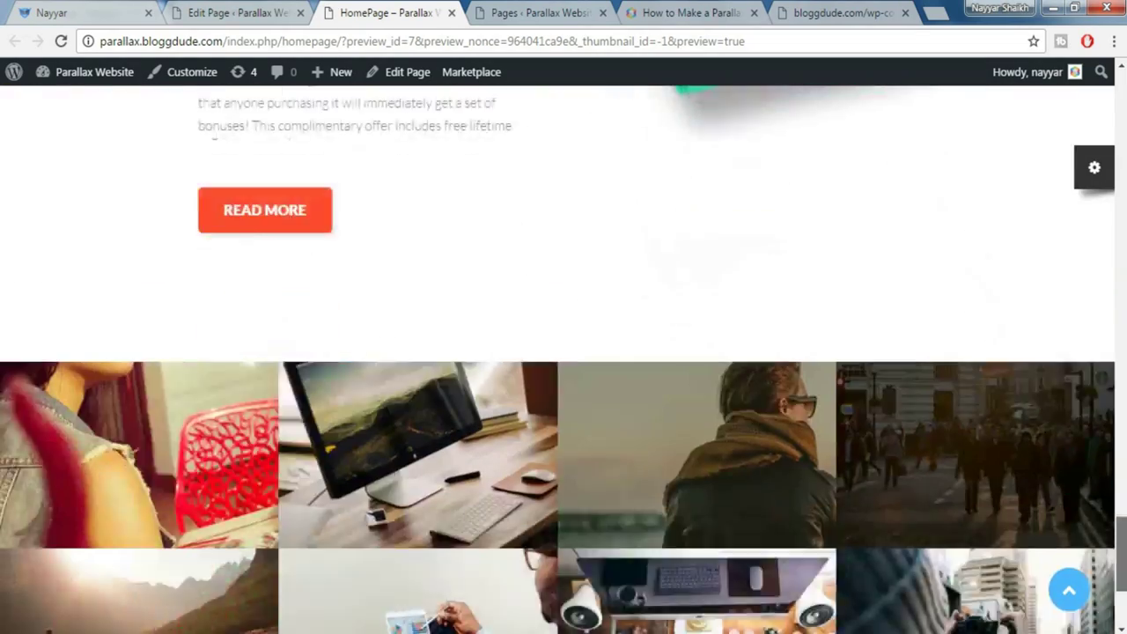
scroll(969, 229, down, 2)
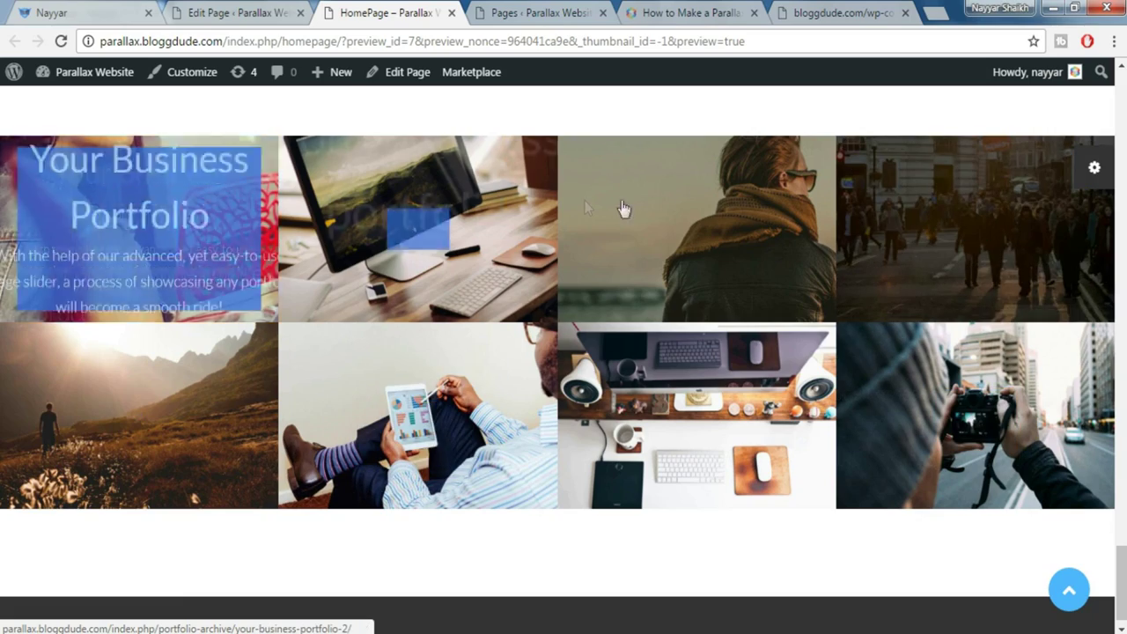
Compare the grid with the demo site, then return to the homepage editor
click(93, 11)
scroll(559, 409, down, 3)
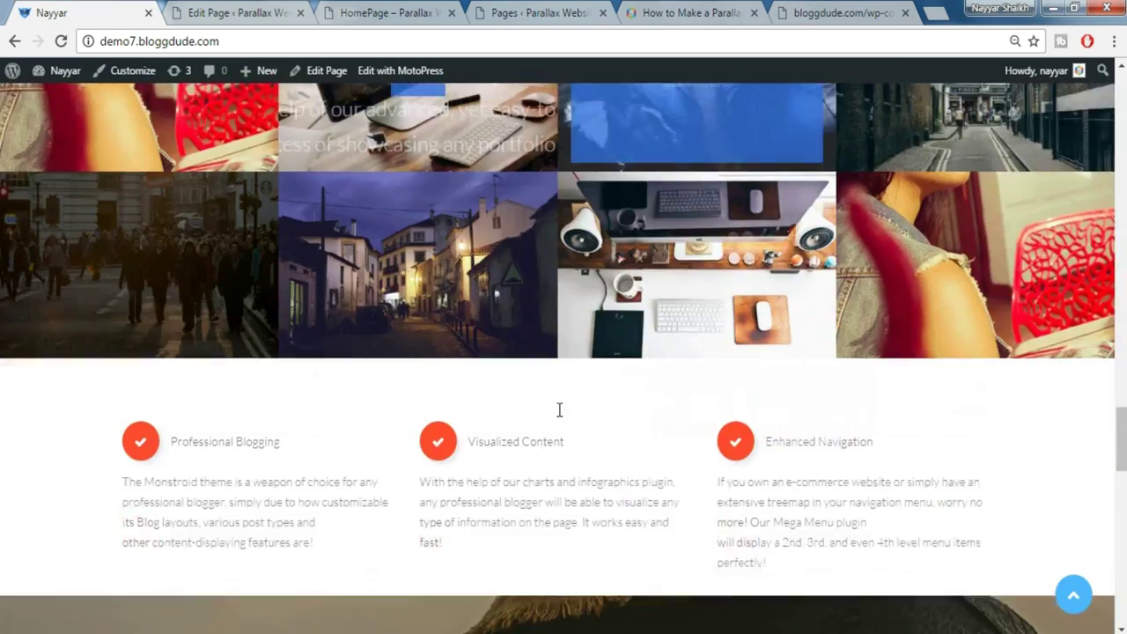
scroll(559, 410, down, 2)
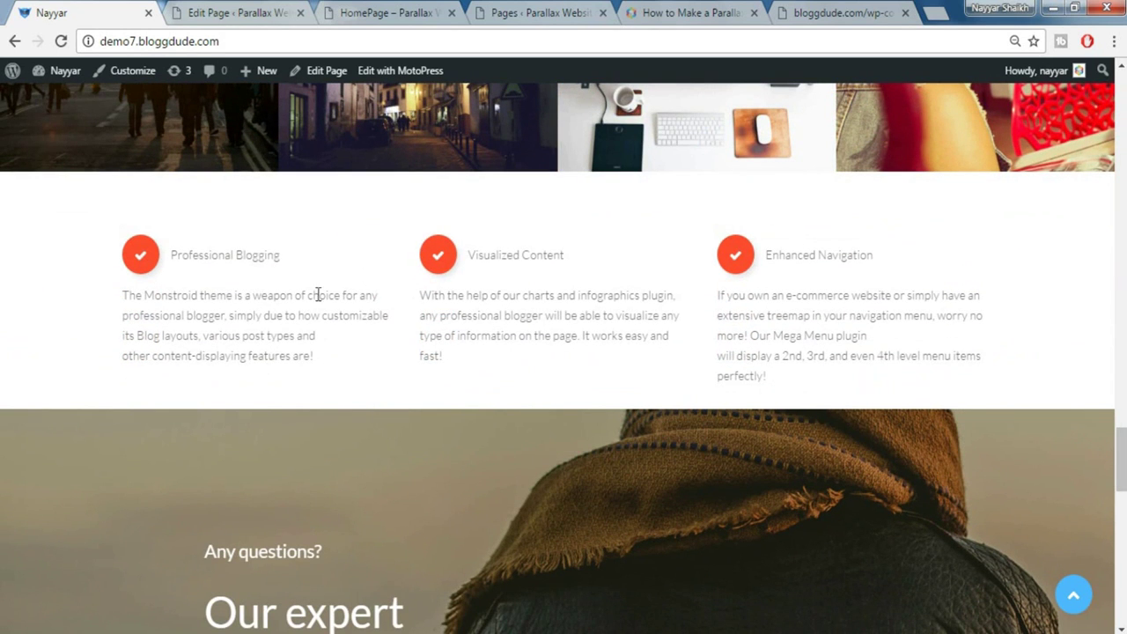
click(248, 11)
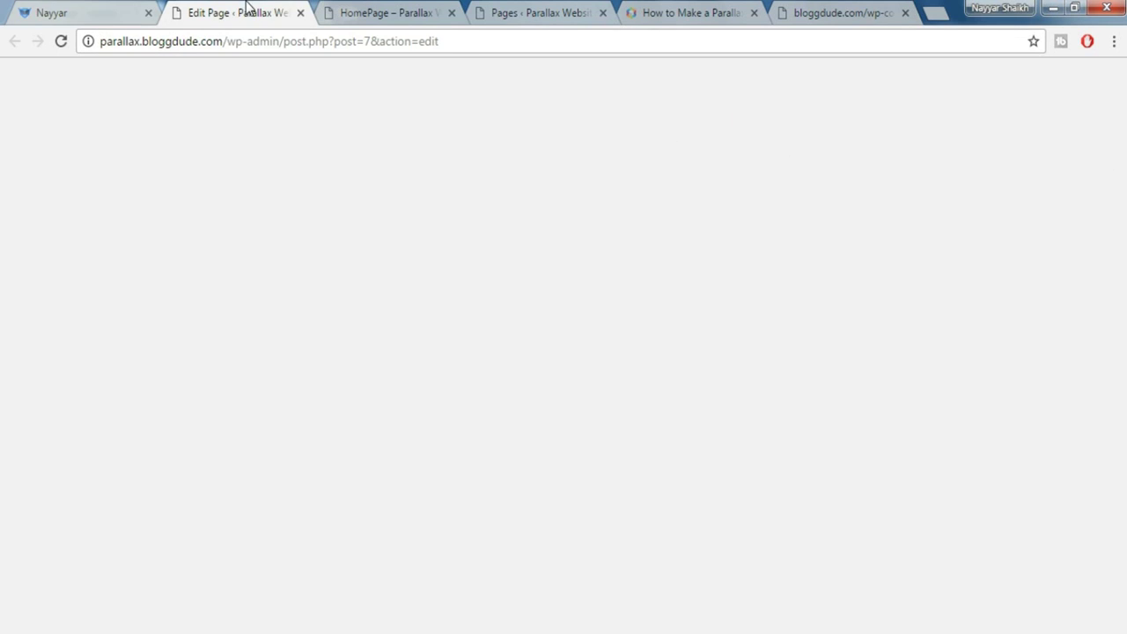
scroll(1120, 539, down, 3)
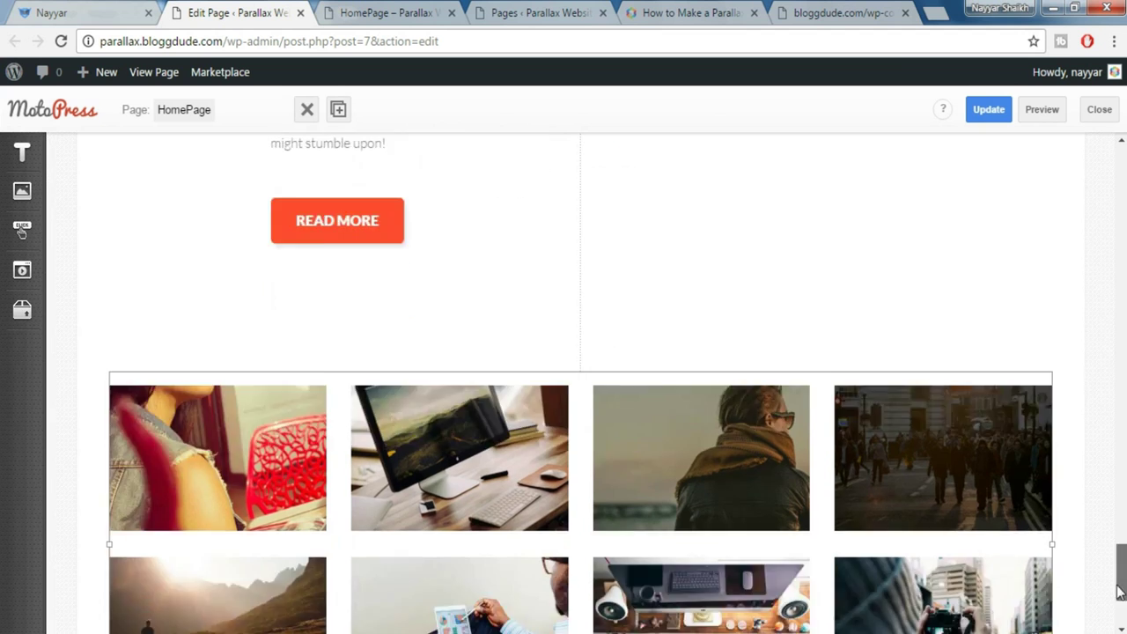
Add a Spacer below the portfolio grid and change its size from 20 to 80
click(66, 10)
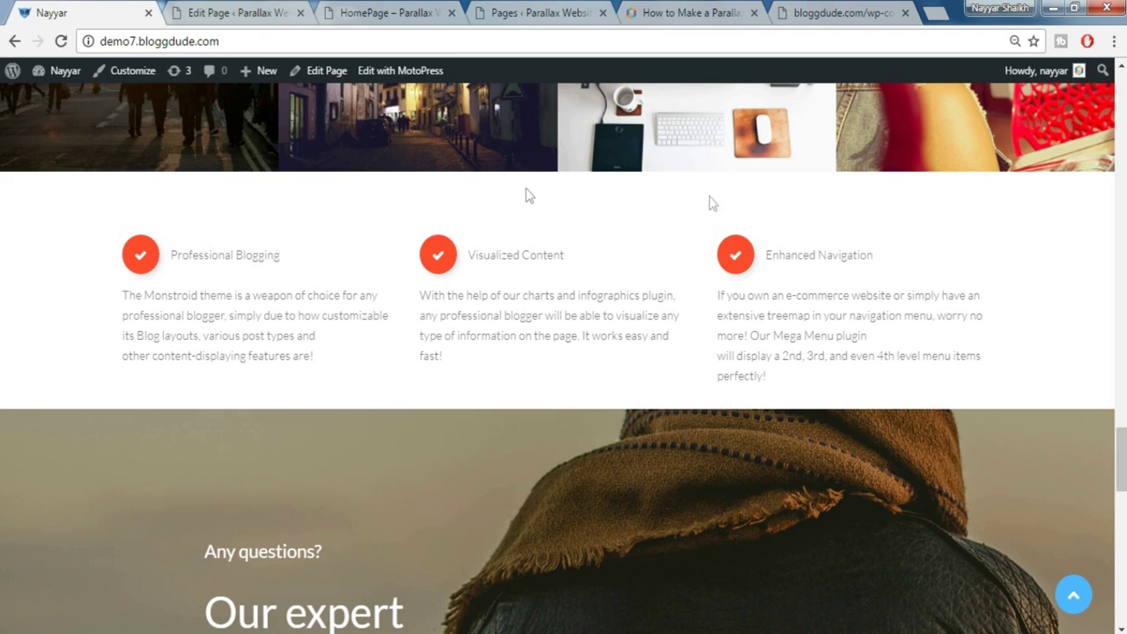
click(276, 9)
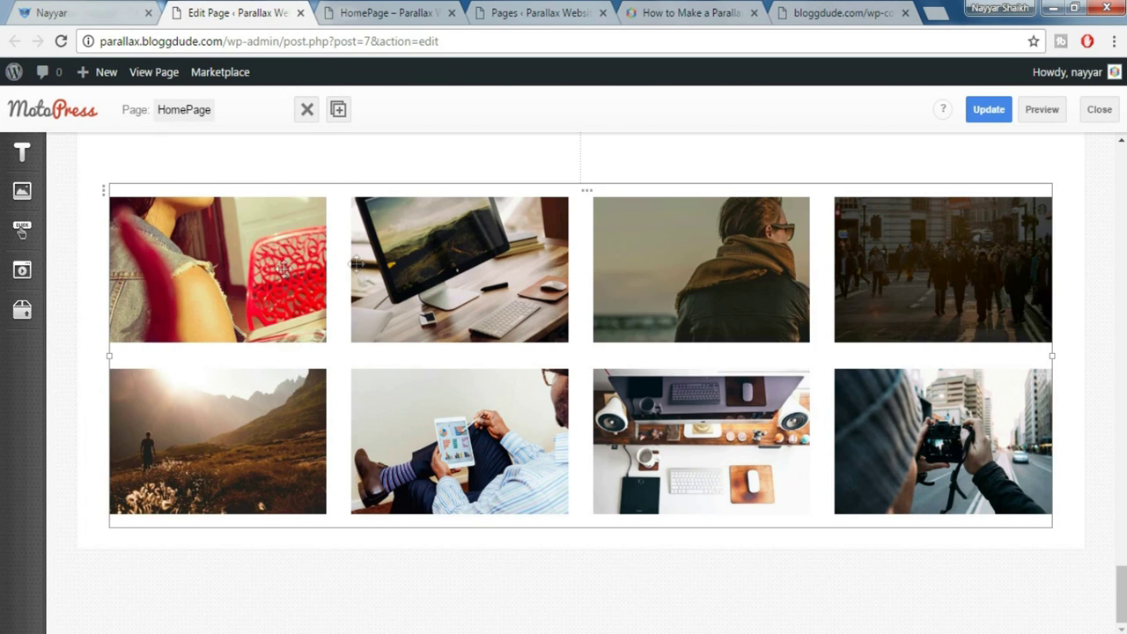
mouse_move(23, 315)
drag(139, 458, 385, 564)
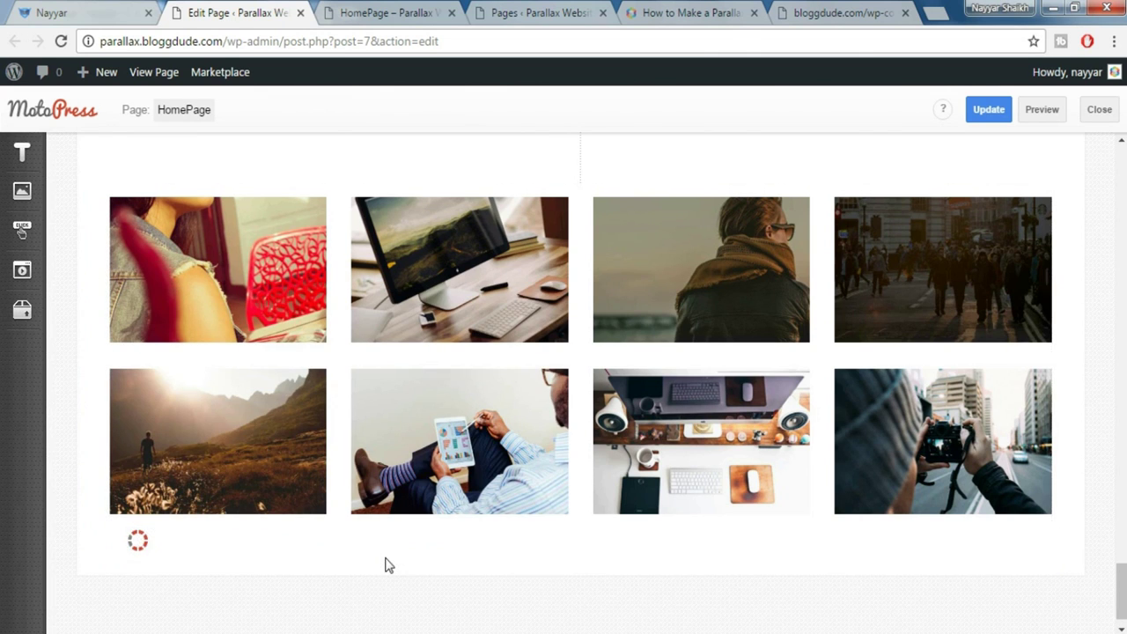
scroll(920, 334, up, 2)
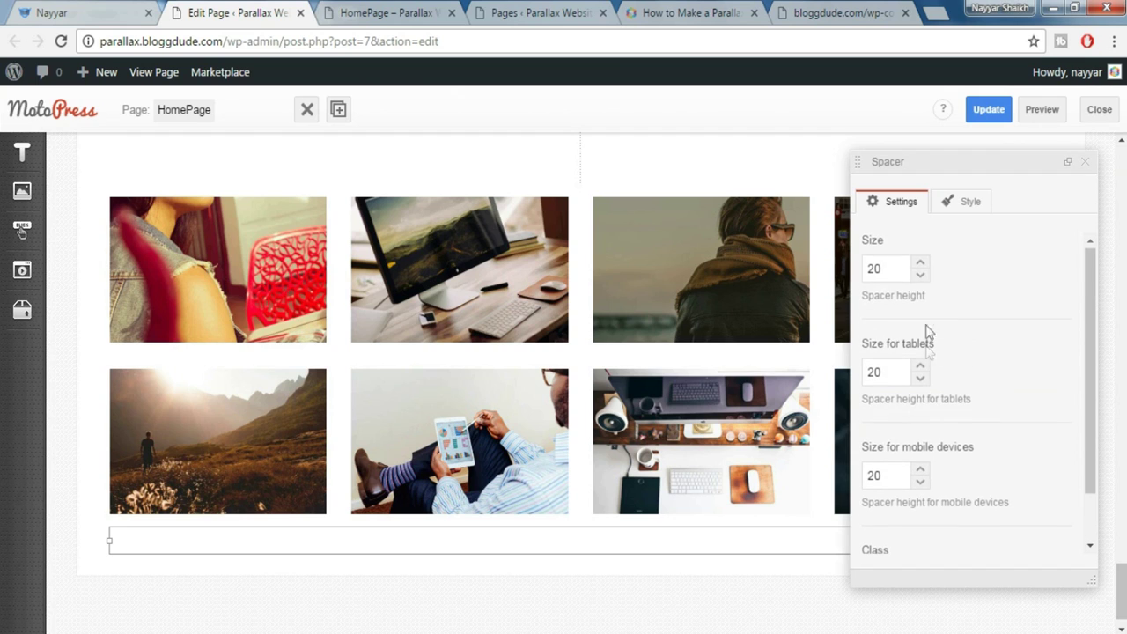
drag(898, 269, 854, 277)
text(80)
click(1085, 162)
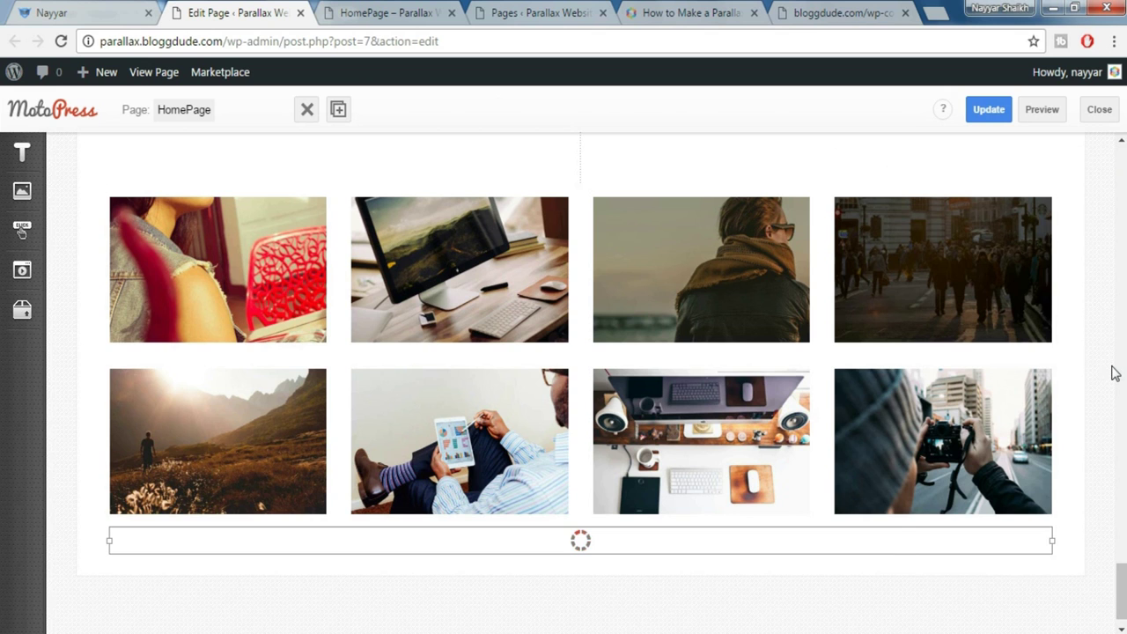
click(24, 154)
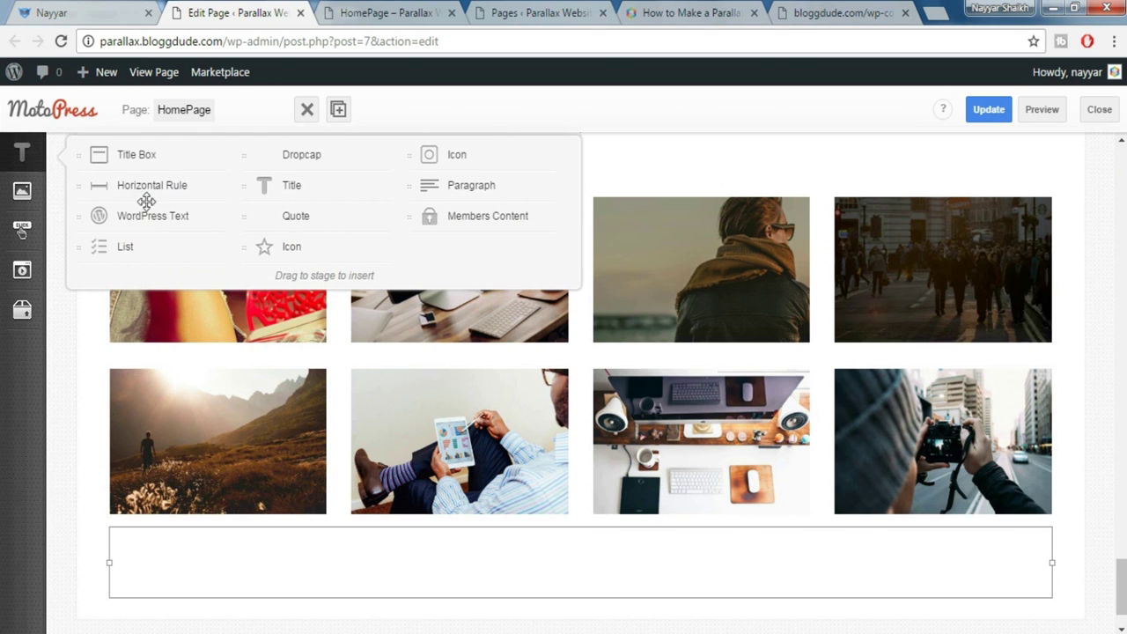
Add a Text block below the spacer with a Box shortcode using Vertical align and Top Left background position
drag(150, 216, 310, 563)
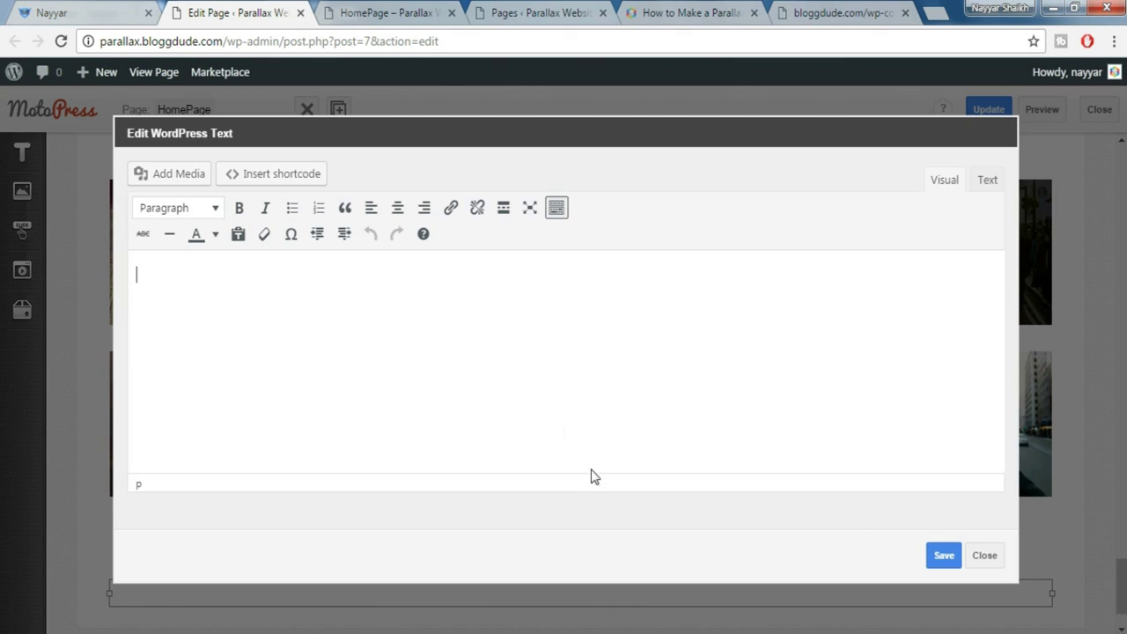
click(284, 175)
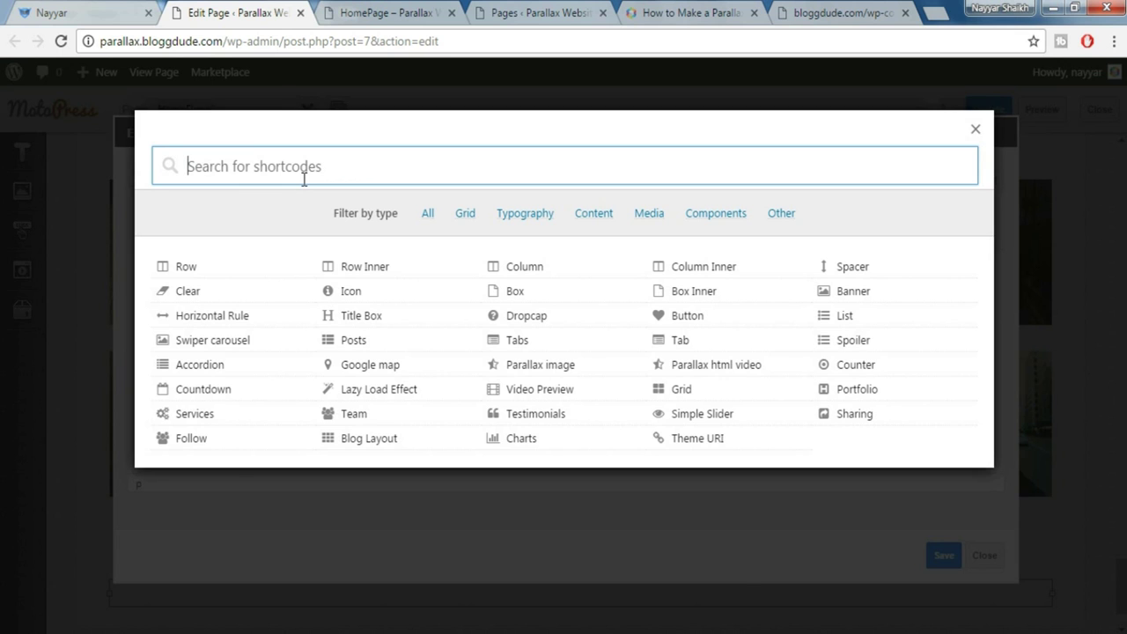
text(box)
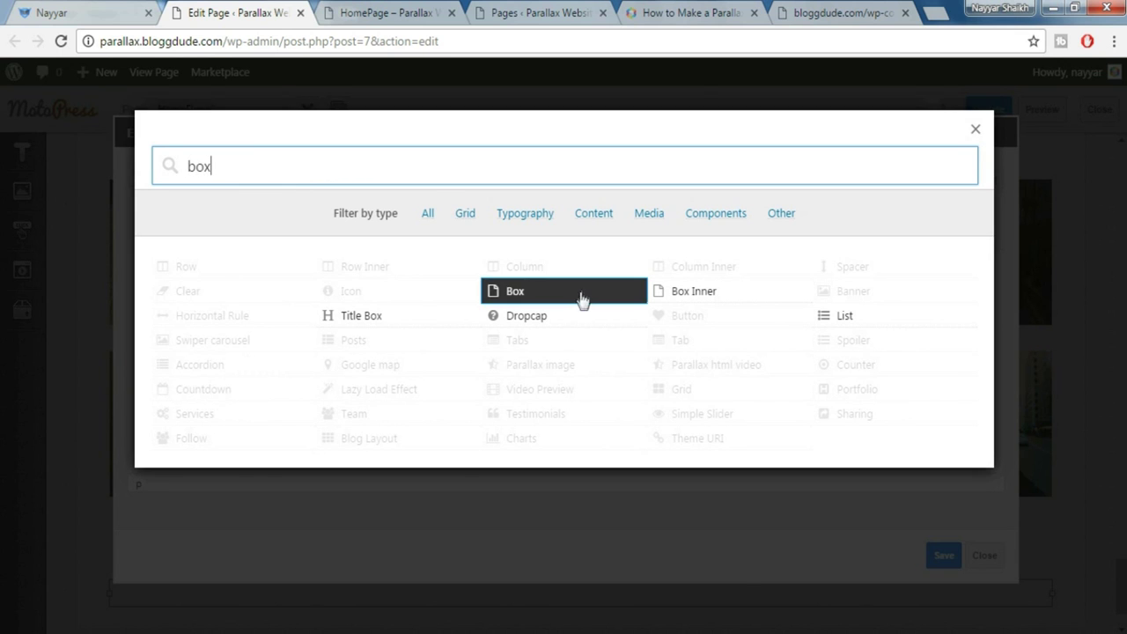
click(578, 297)
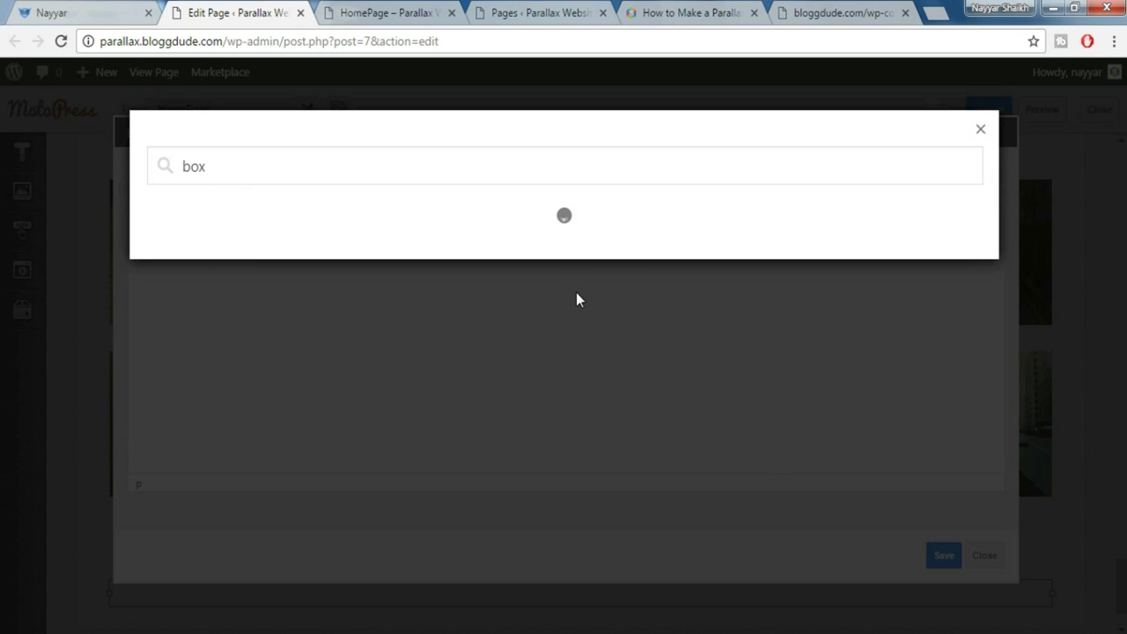
scroll(291, 232, down, 1)
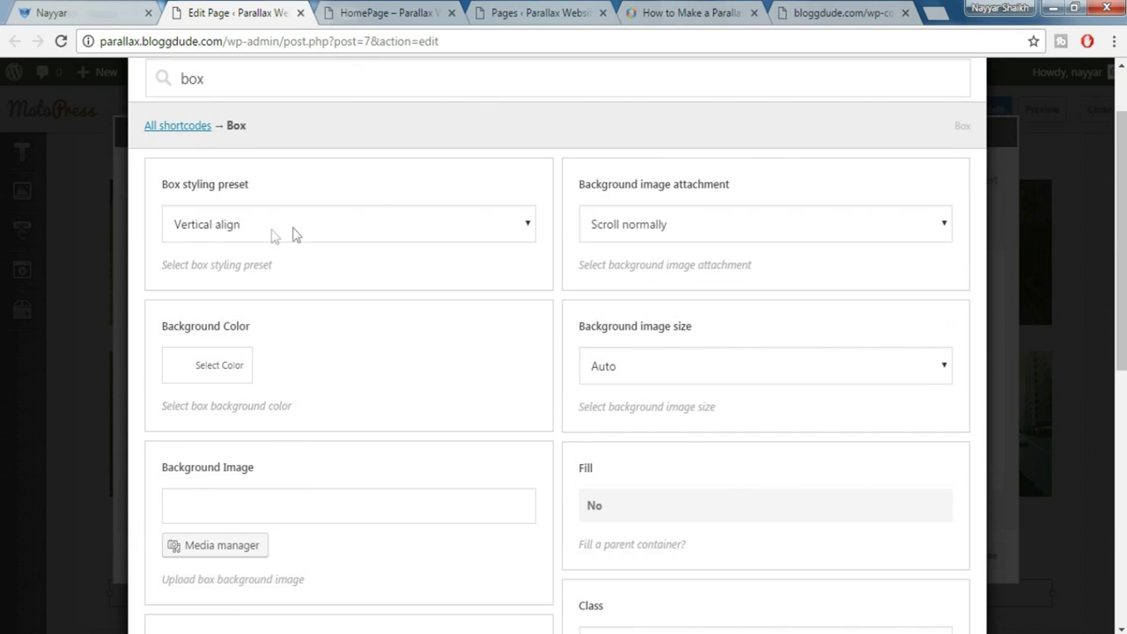
click(259, 235)
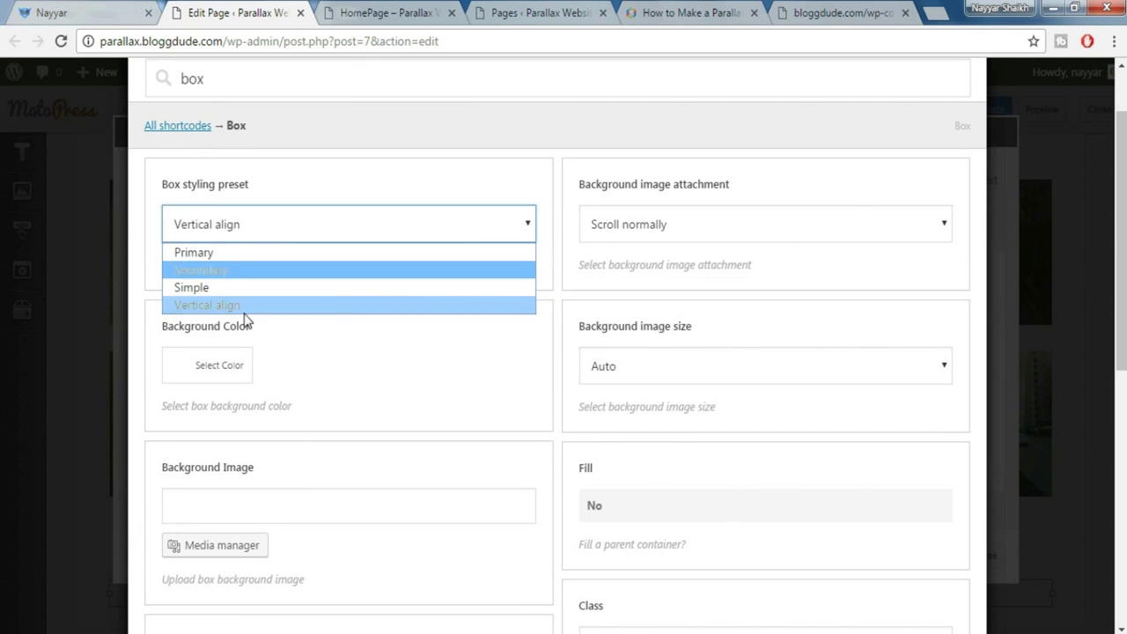
click(241, 314)
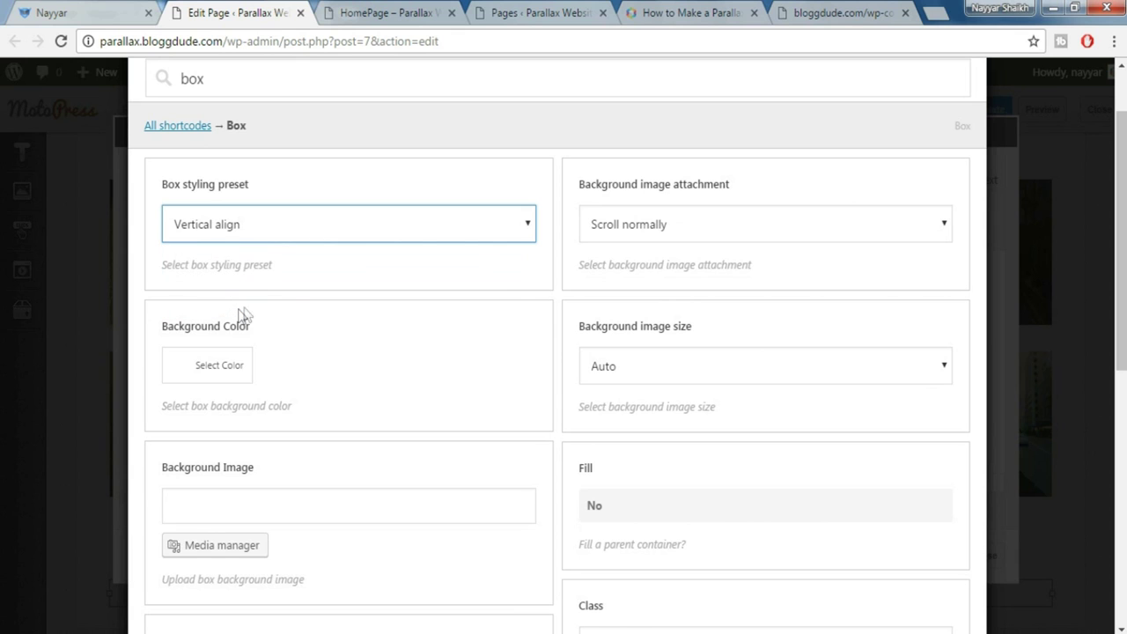
scroll(284, 421, down, 3)
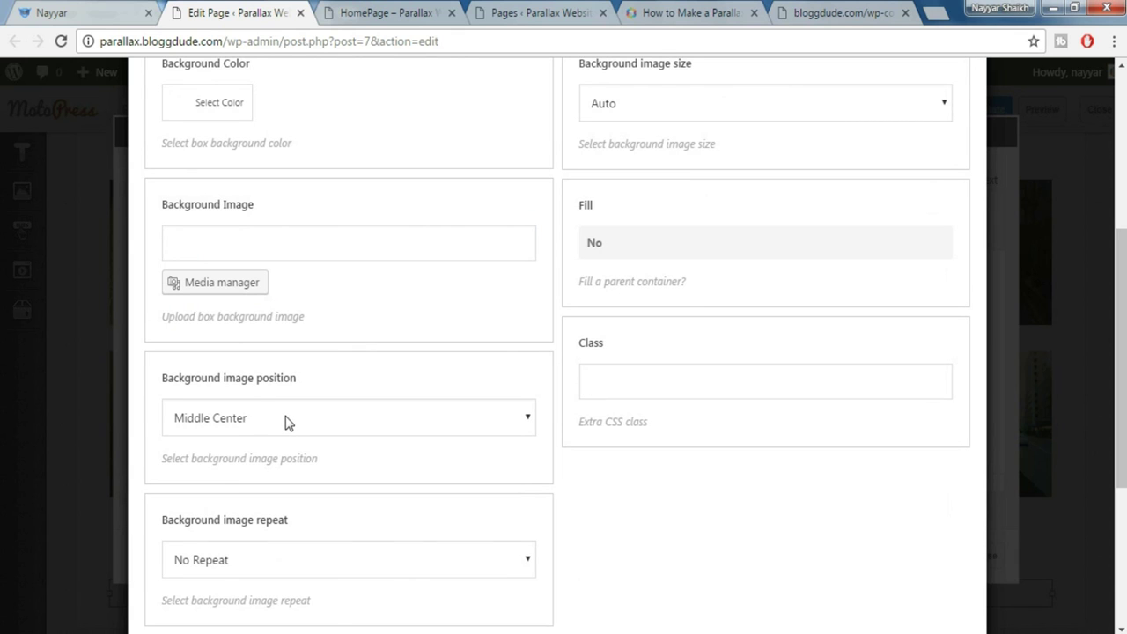
click(289, 414)
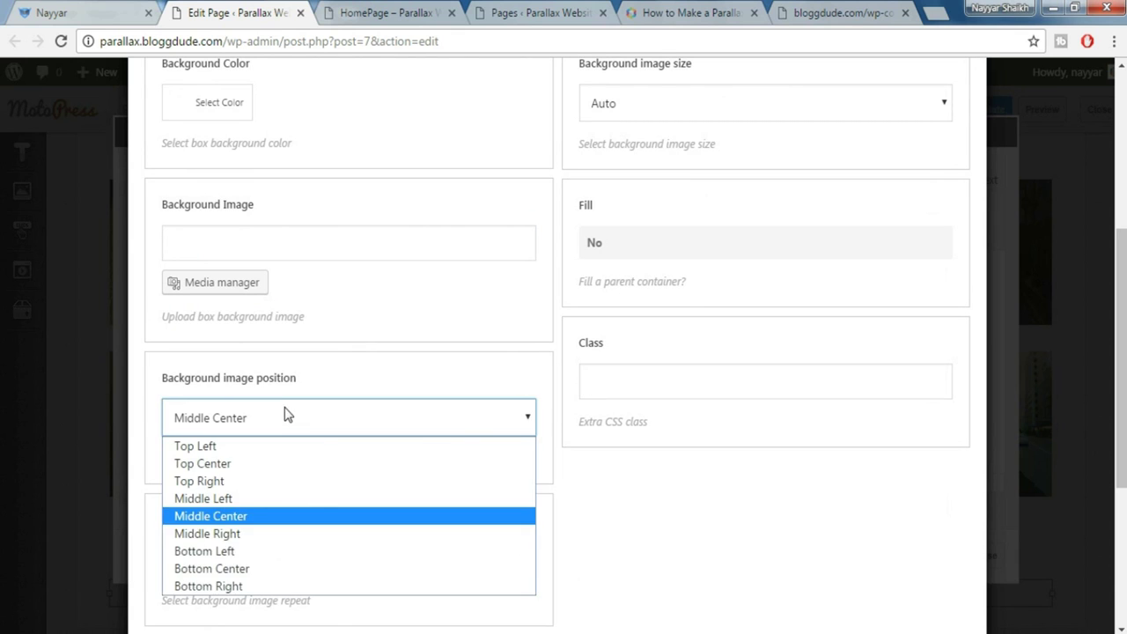
click(254, 452)
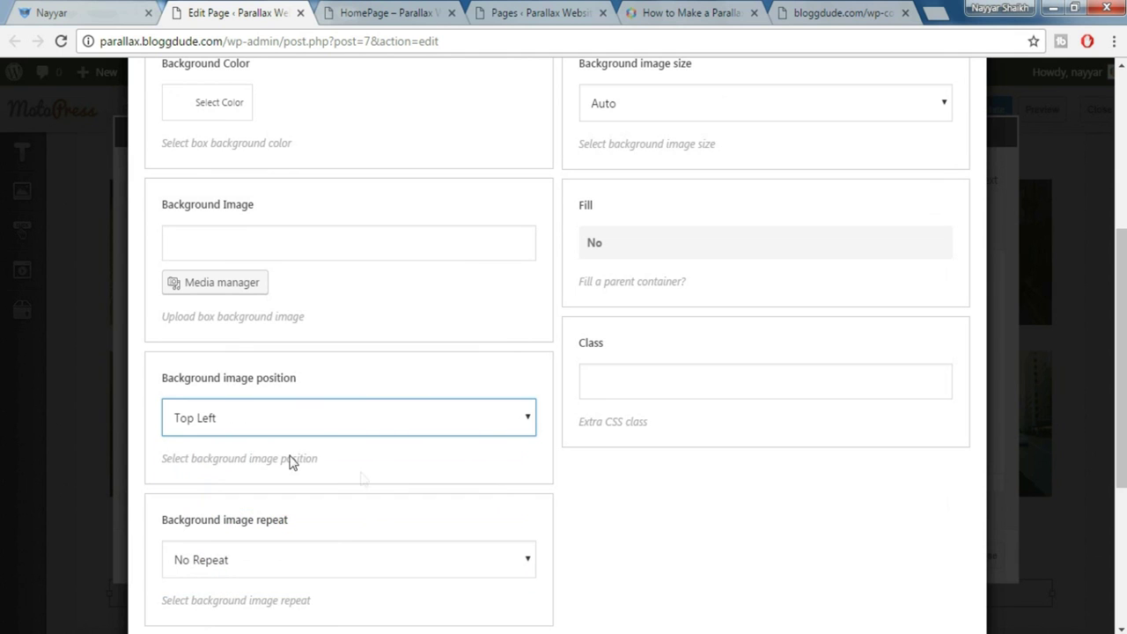
scroll(360, 478, down, 3)
click(208, 556)
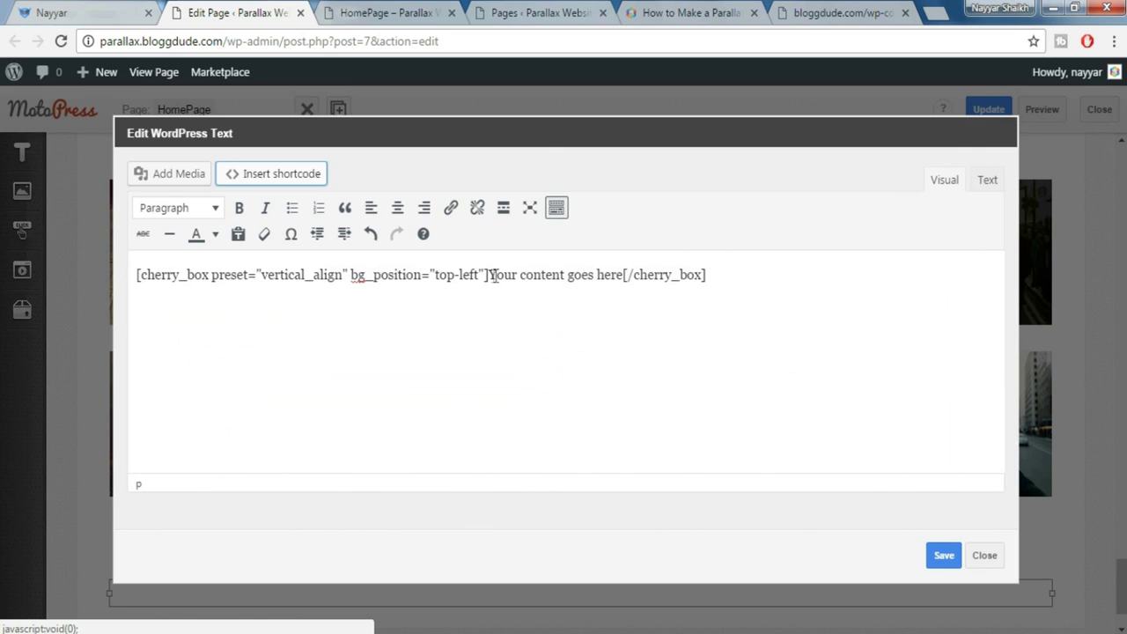
Replace the box's placeholder content with blank lines
drag(489, 274, 625, 268)
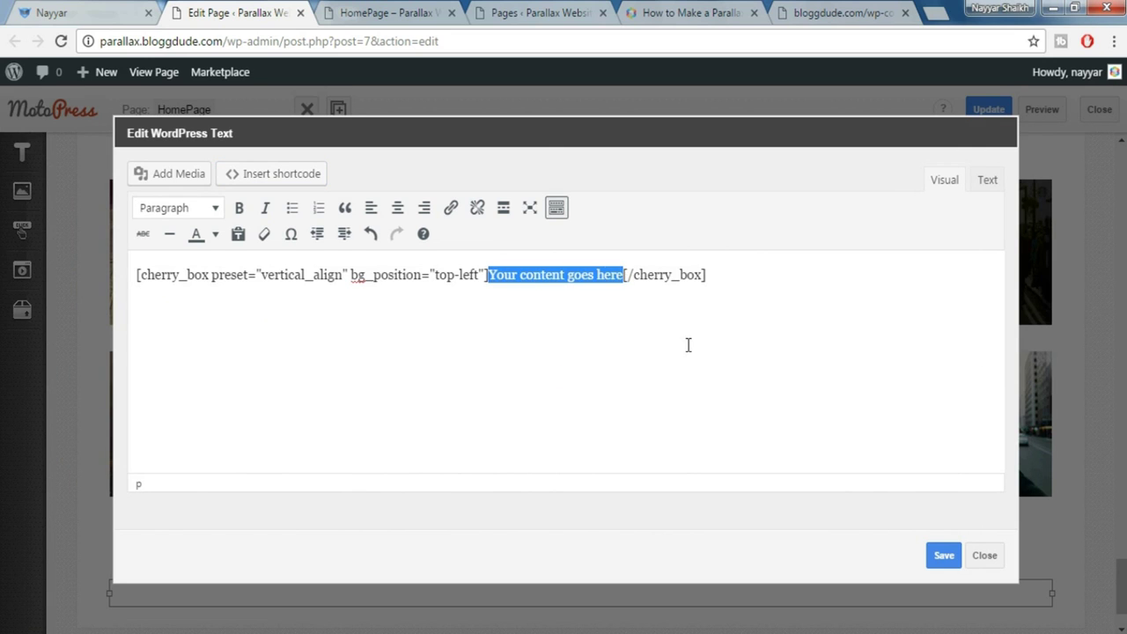
key(BackSpace)
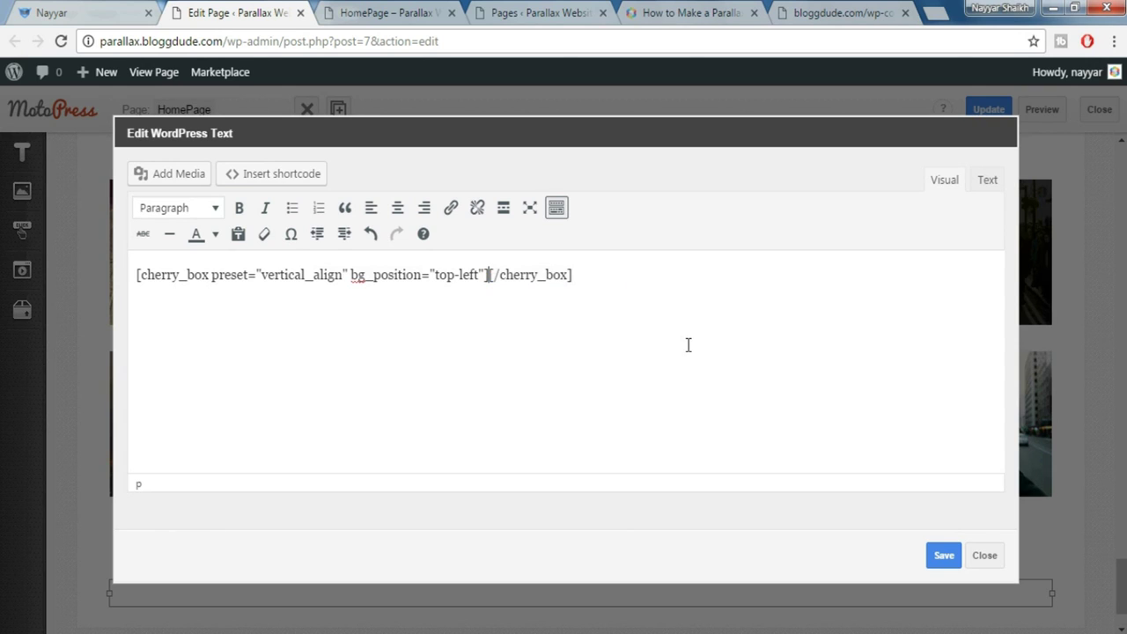
key(Return)
key(Return)
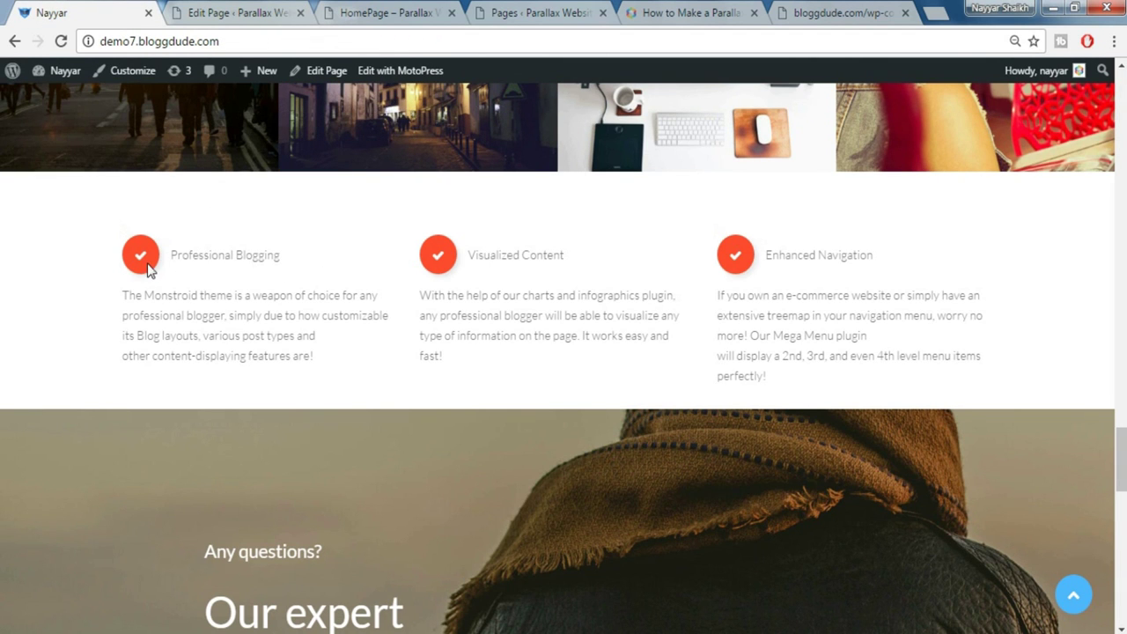
click(250, 11)
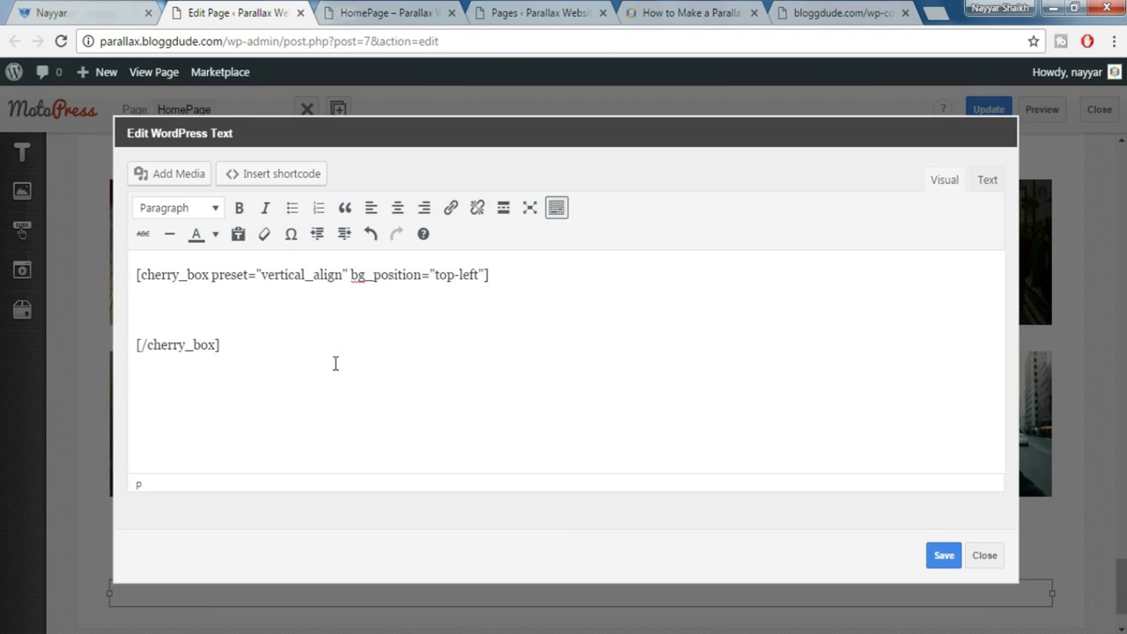
Start an Icon shortcode inside the box and pick the fa-check icon
click(283, 175)
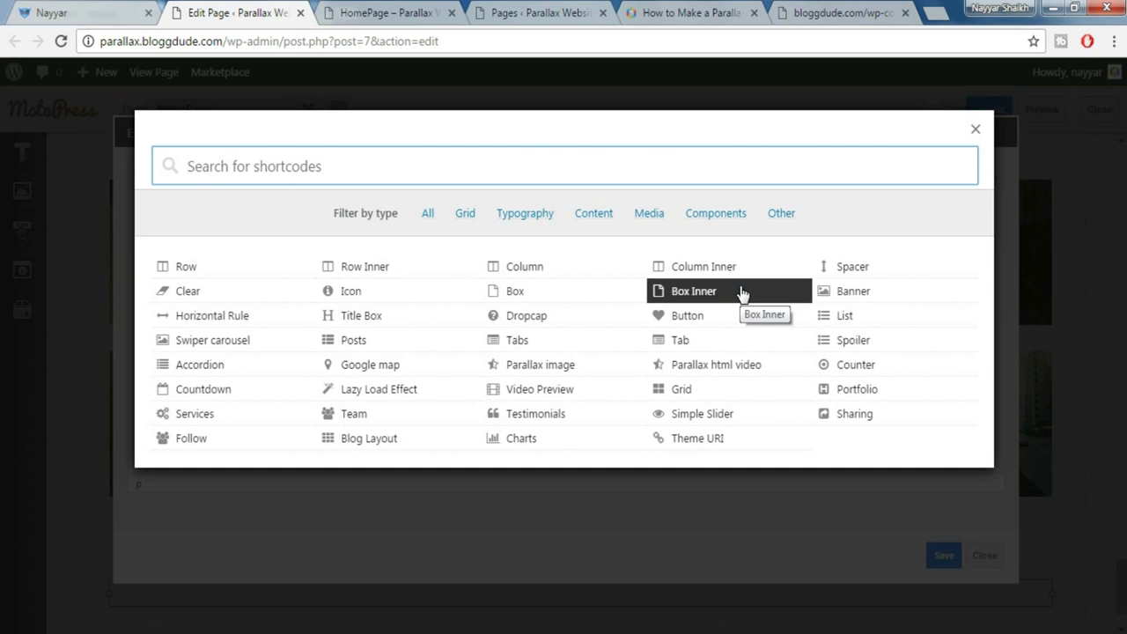
text(icon)
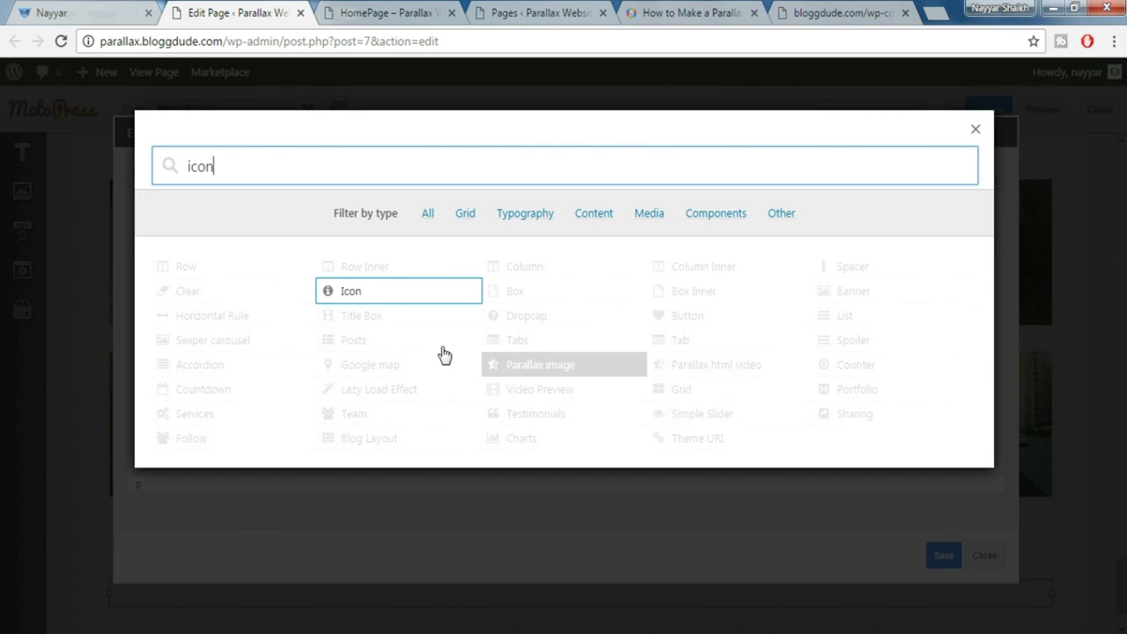
click(370, 297)
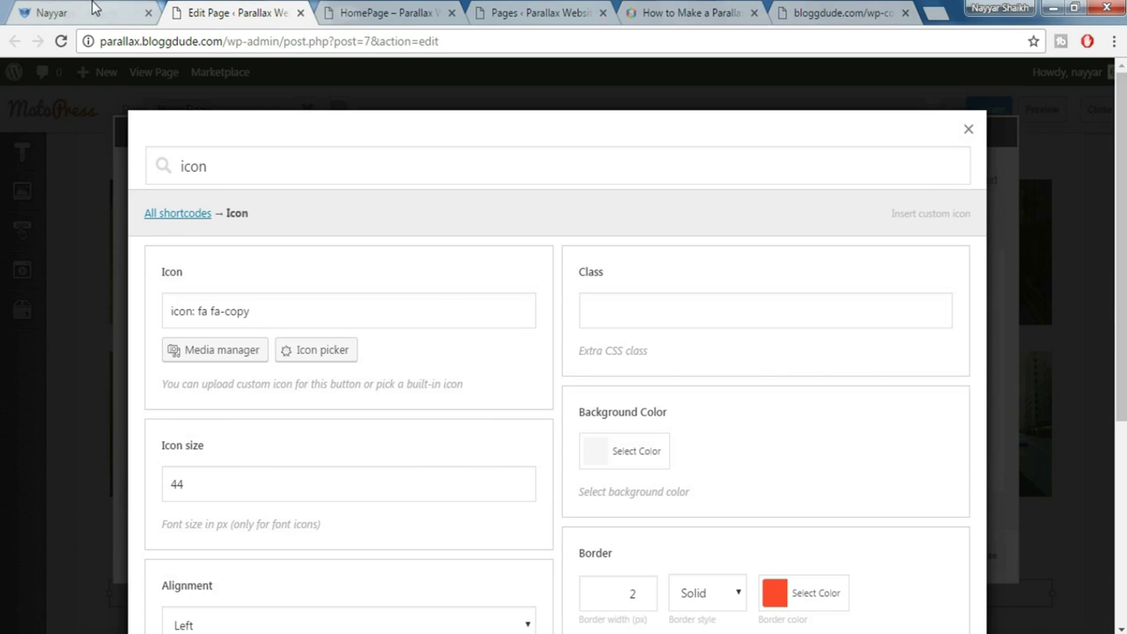
click(95, 9)
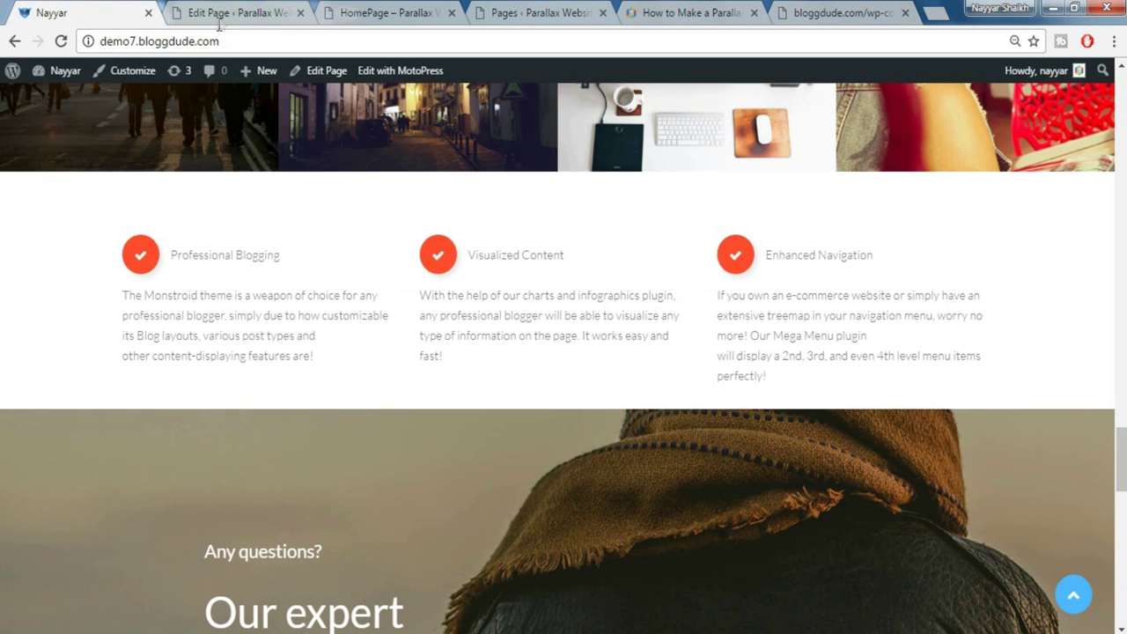
click(220, 19)
click(330, 356)
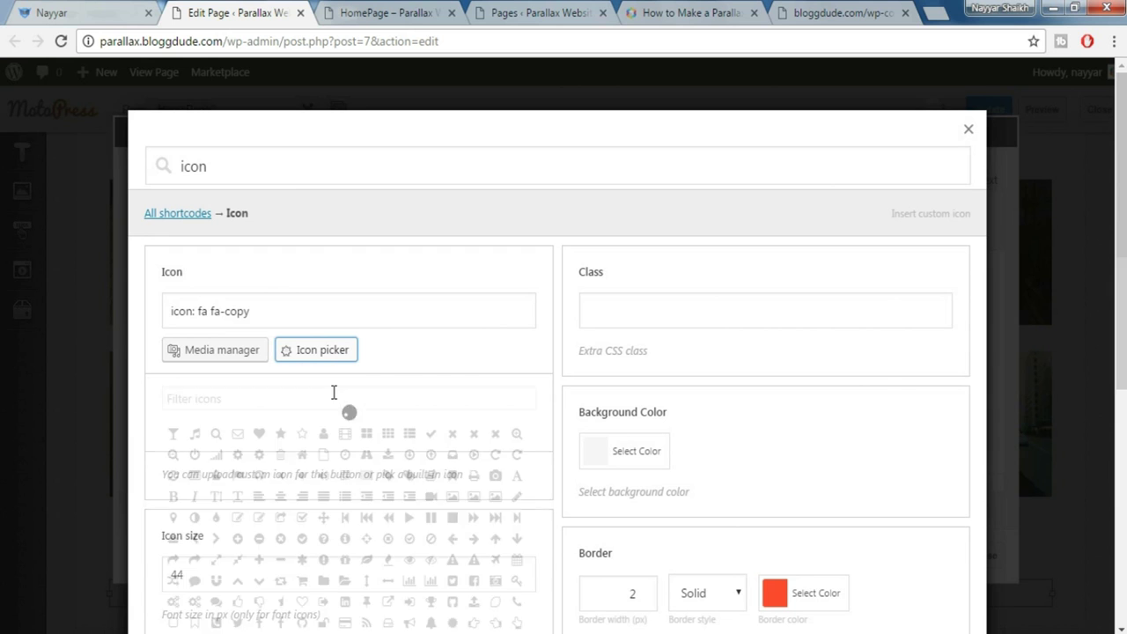
click(319, 398)
text(check)
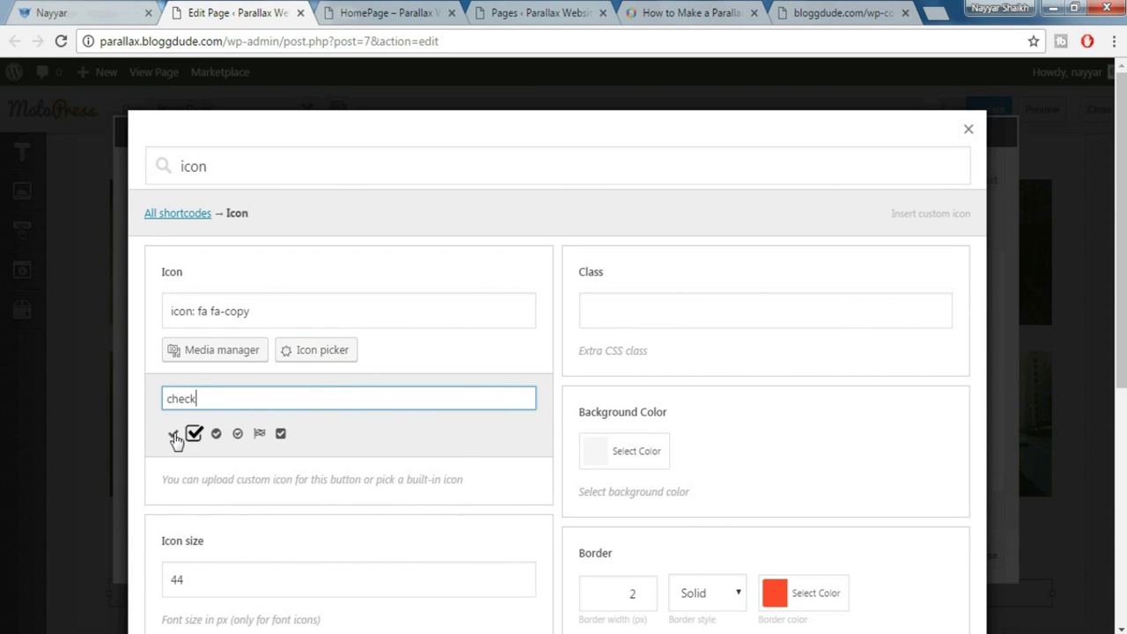
click(181, 434)
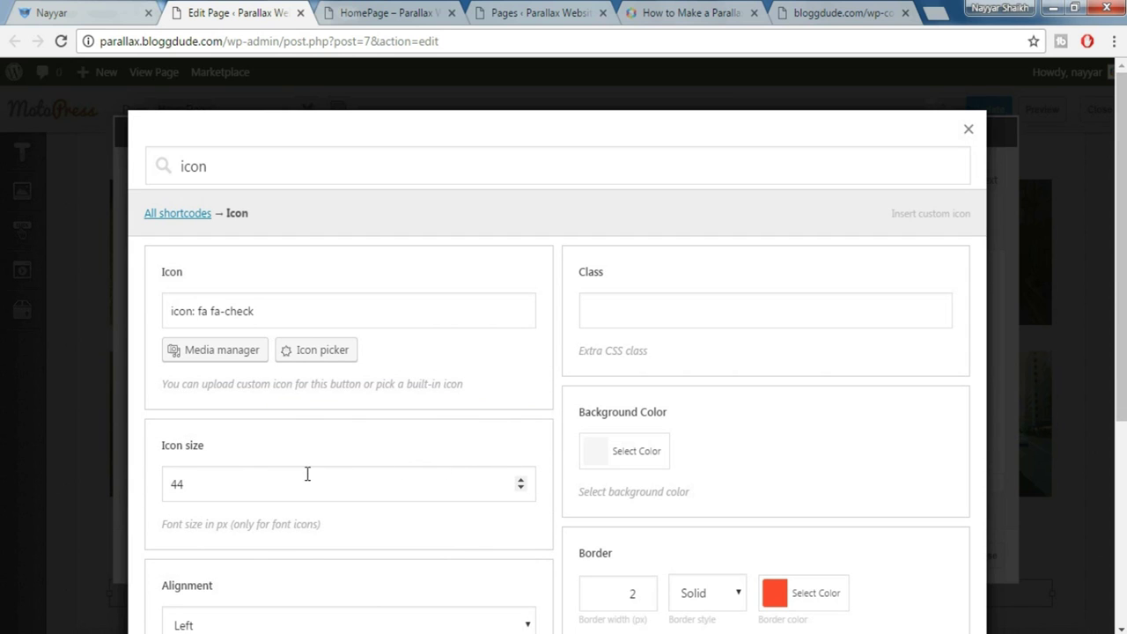
Give the check icon size 17, colour #ff4c2f, a 2px solid red border and Round type, then insert it
drag(283, 483, 141, 475)
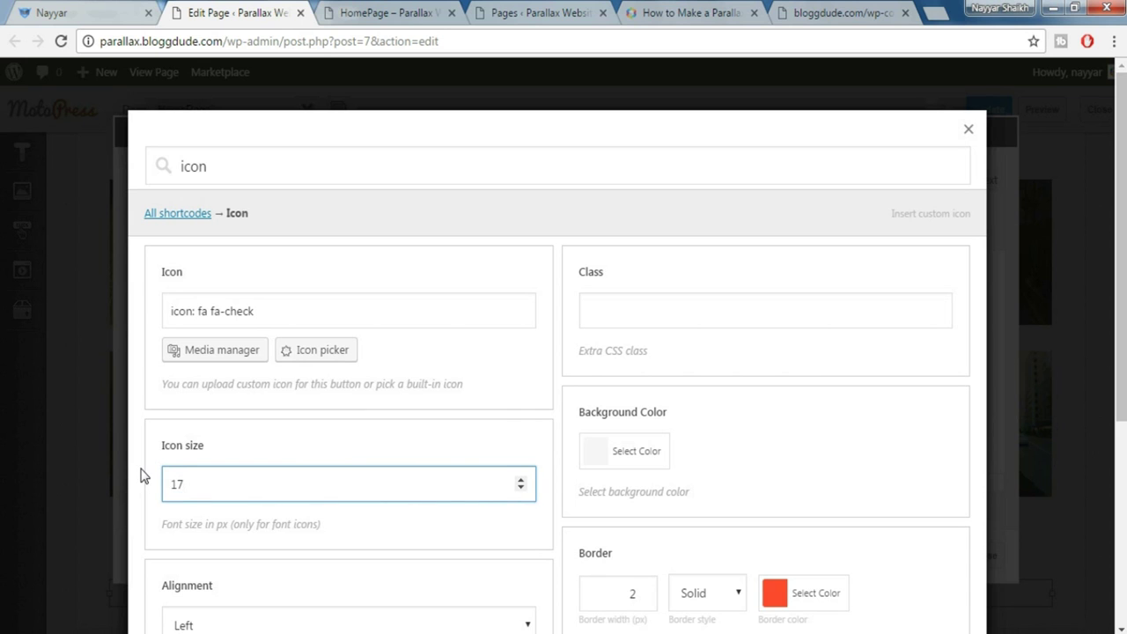
scroll(197, 442, down, 1)
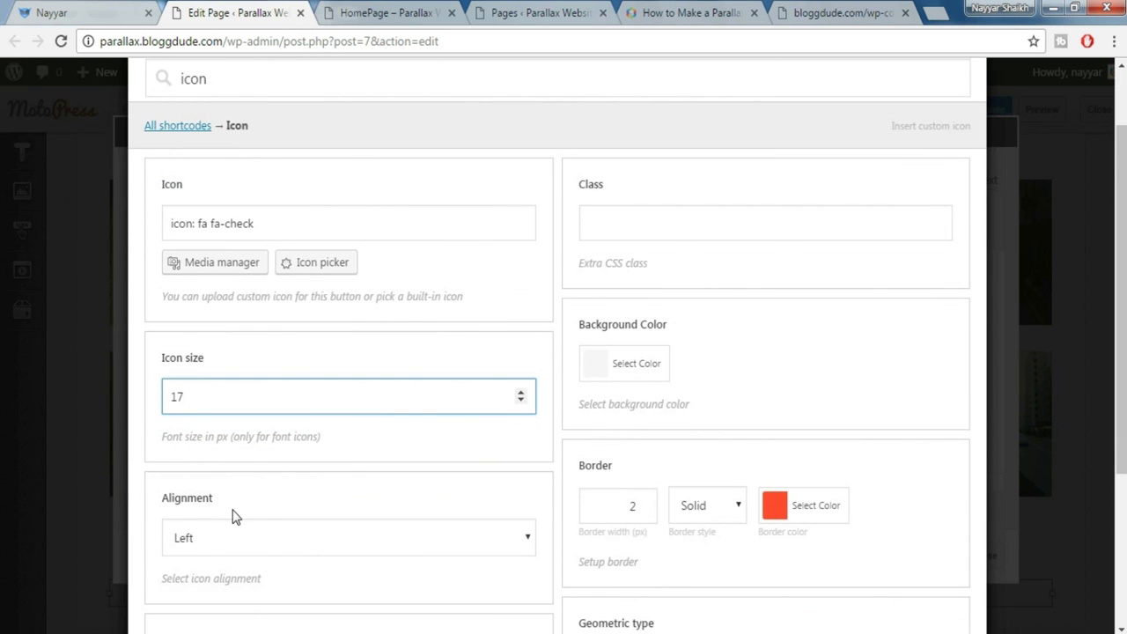
scroll(261, 503, down, 1)
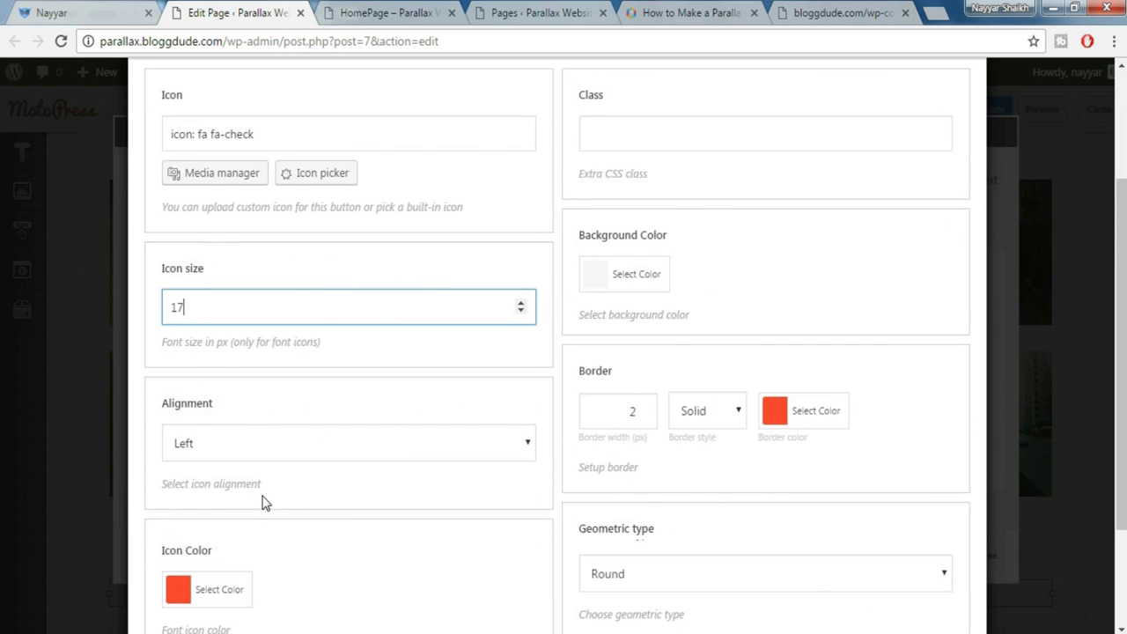
scroll(265, 507, down, 1)
scroll(291, 493, down, 1)
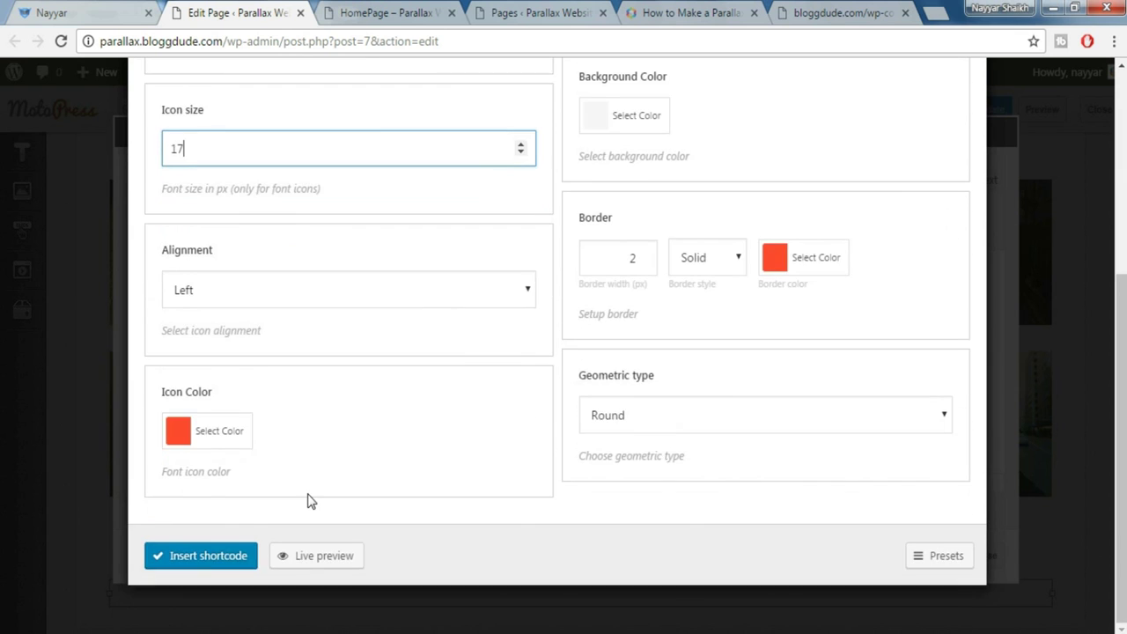
scroll(309, 498, up, 1)
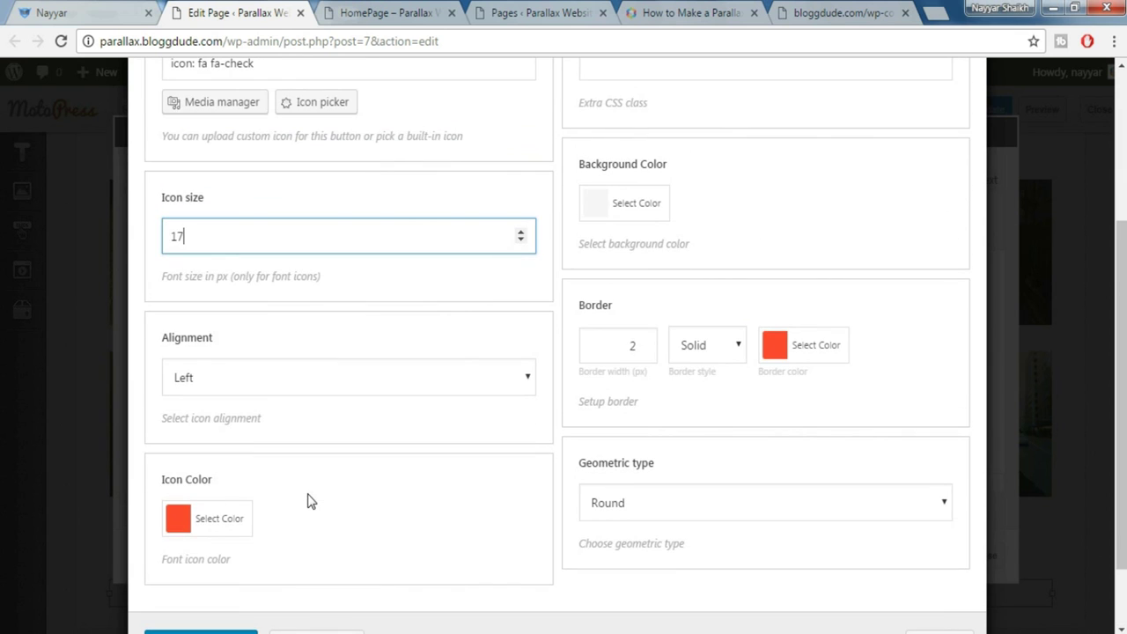
scroll(730, 484, up, 1)
scroll(679, 496, down, 1)
click(68, 12)
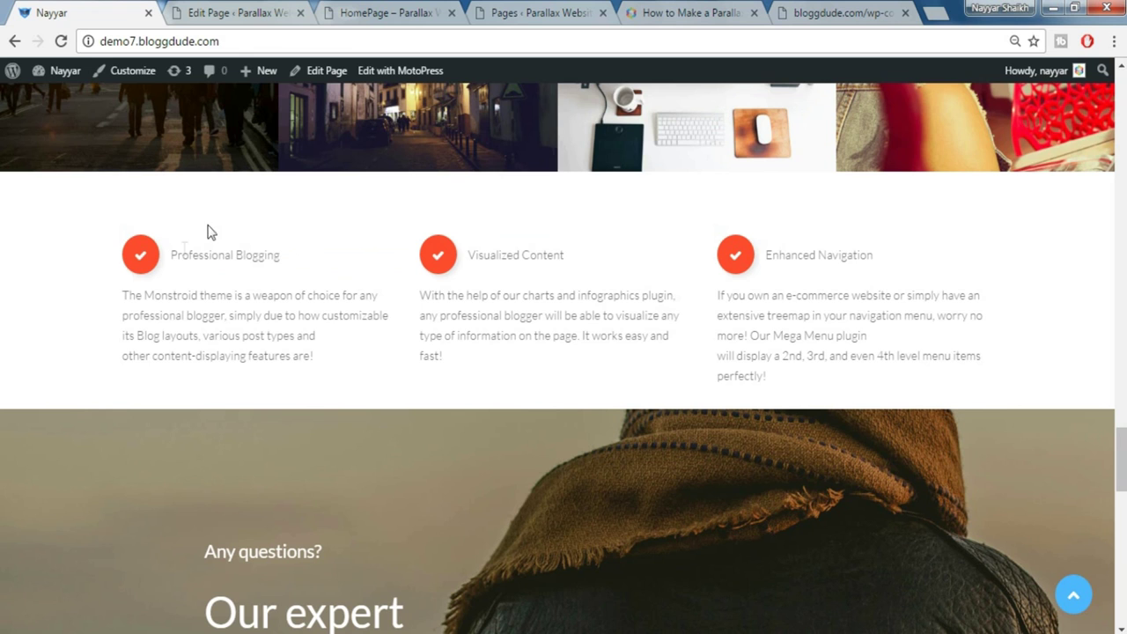
click(213, 10)
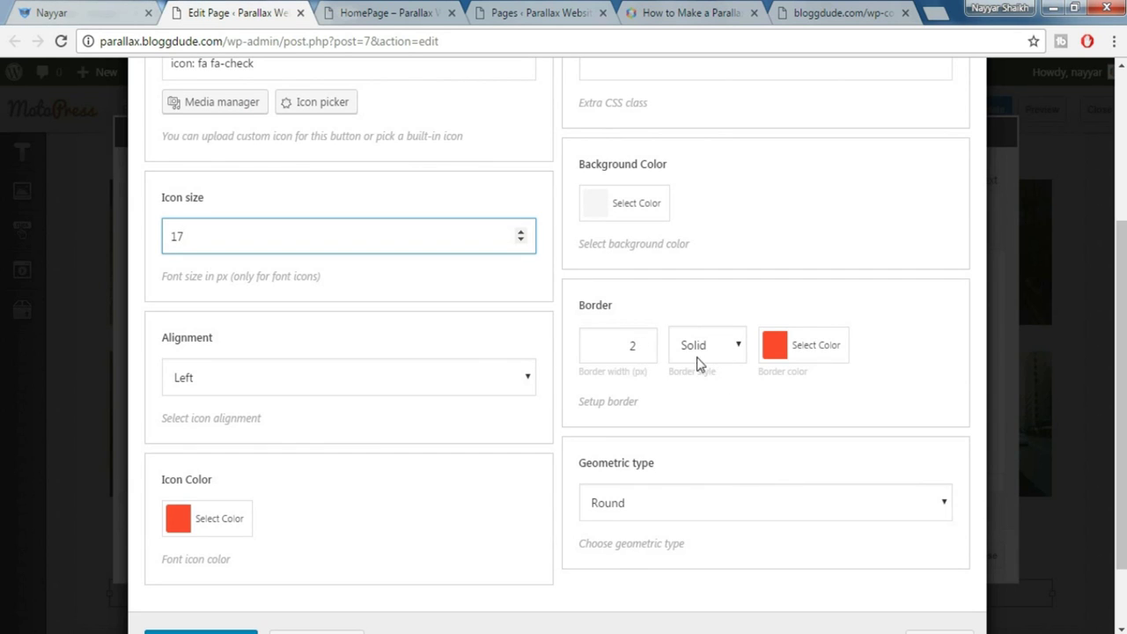
scroll(783, 344, up, 2)
scroll(749, 367, down, 3)
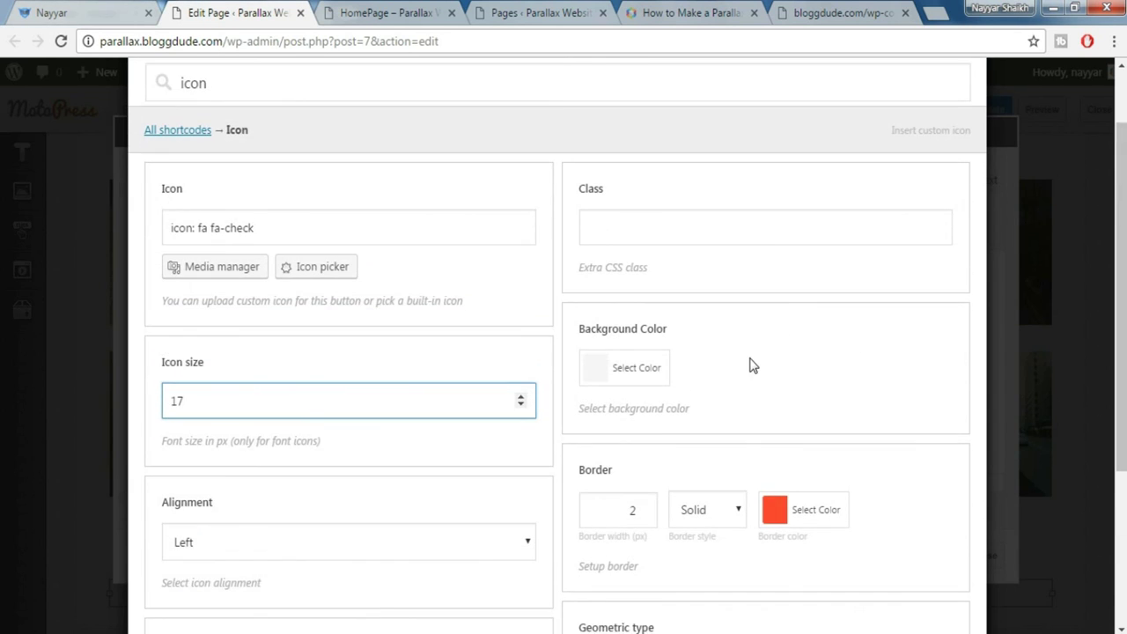
click(216, 563)
Copy the Professional Blogging heading from the live site and place the cursor after the icon
click(88, 13)
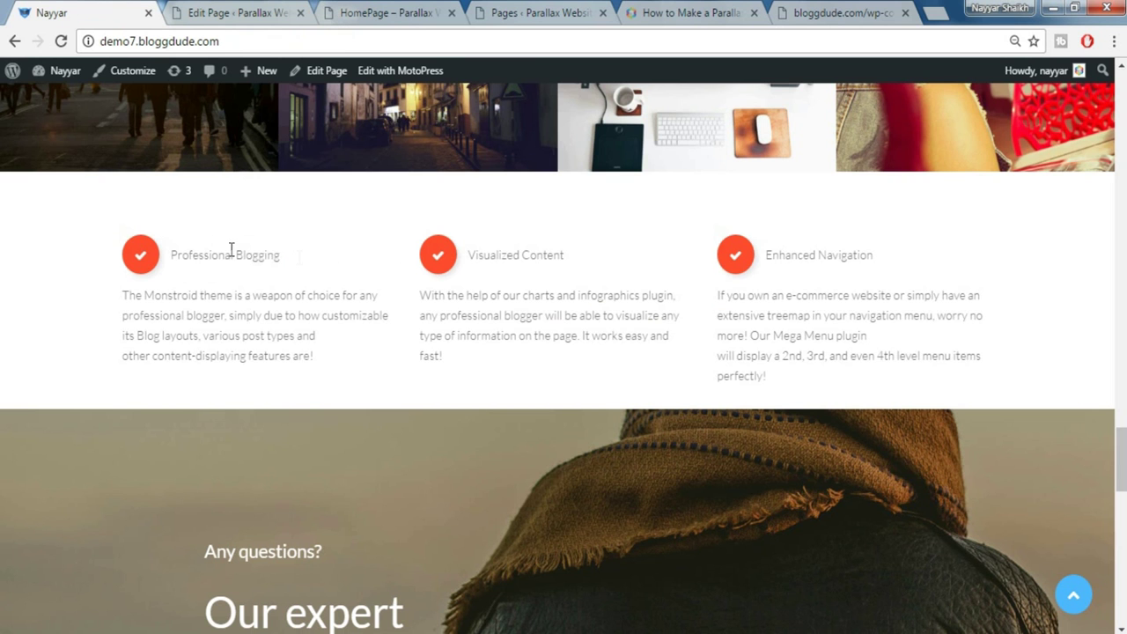
drag(297, 254, 177, 249)
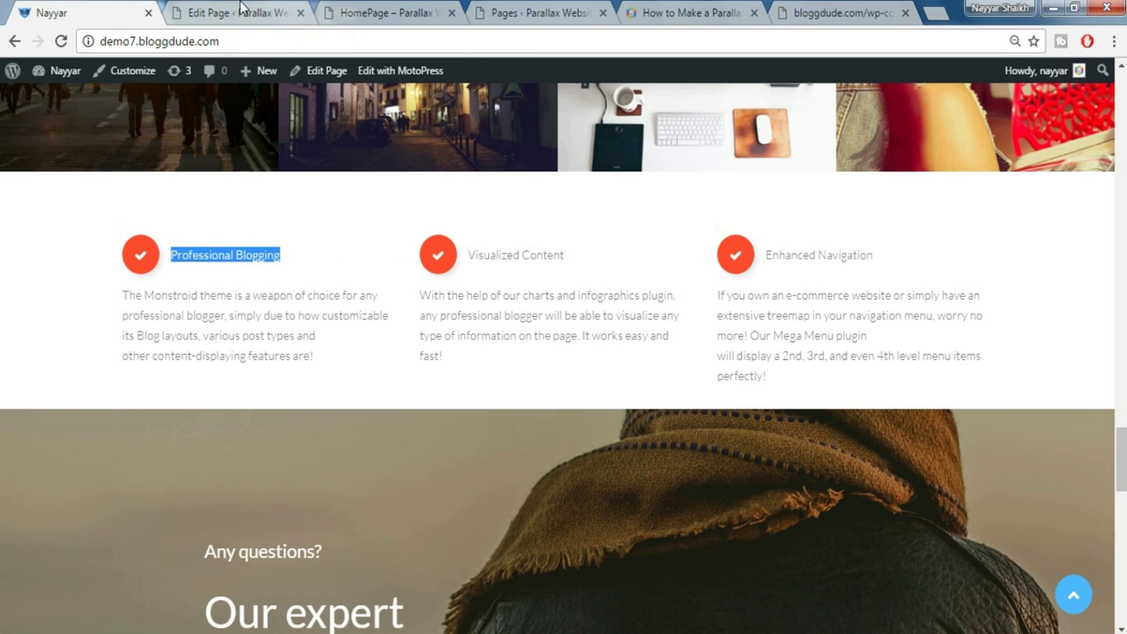
click(247, 12)
click(834, 314)
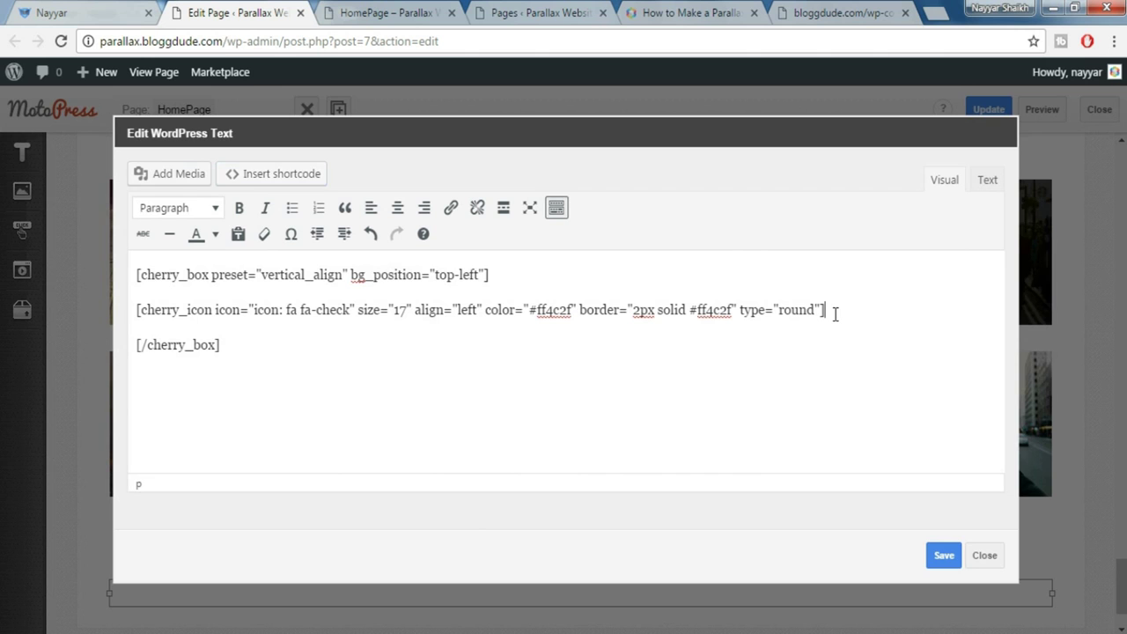
Paste the Professional Blogging heading on a new line after the icon
key(Return)
text(Professional Blogging)
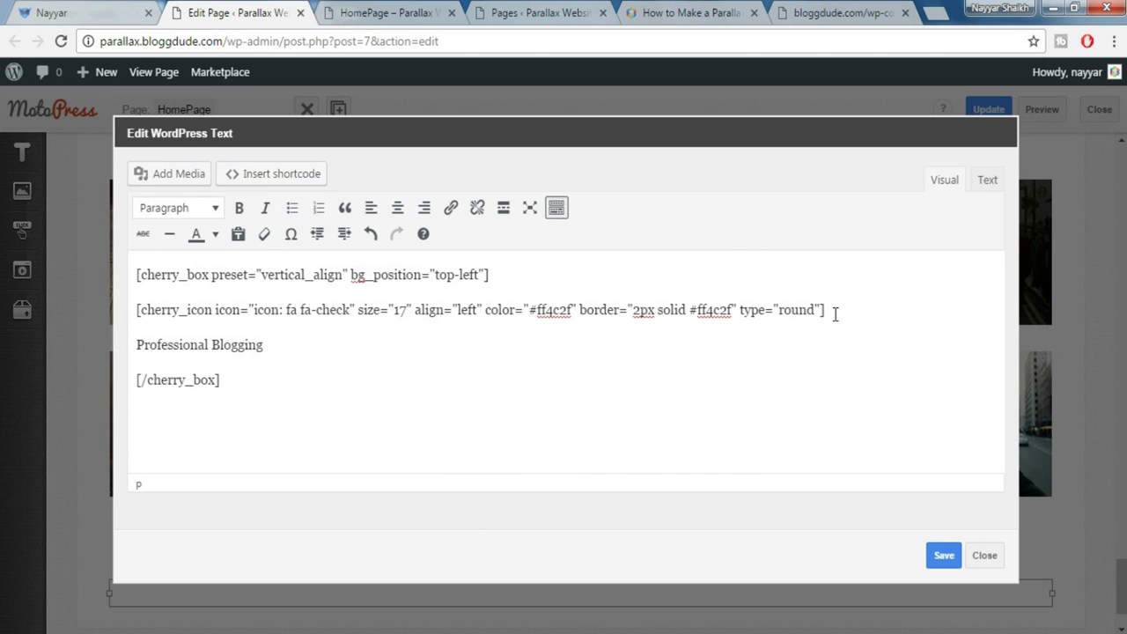
key(ctrl+shift+Tab)
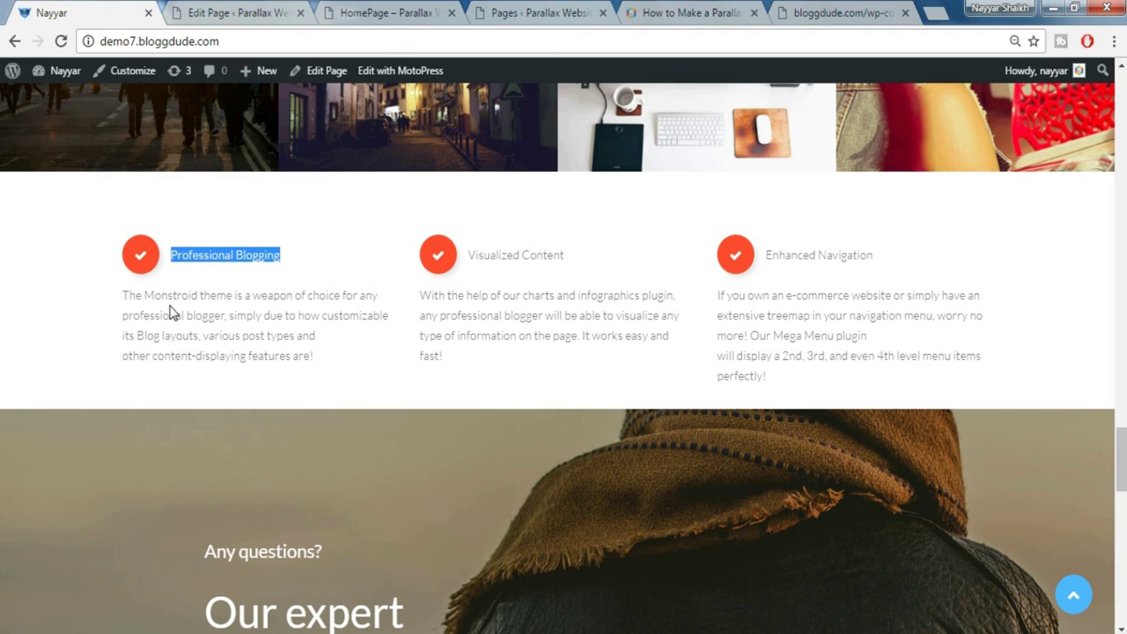
click(222, 12)
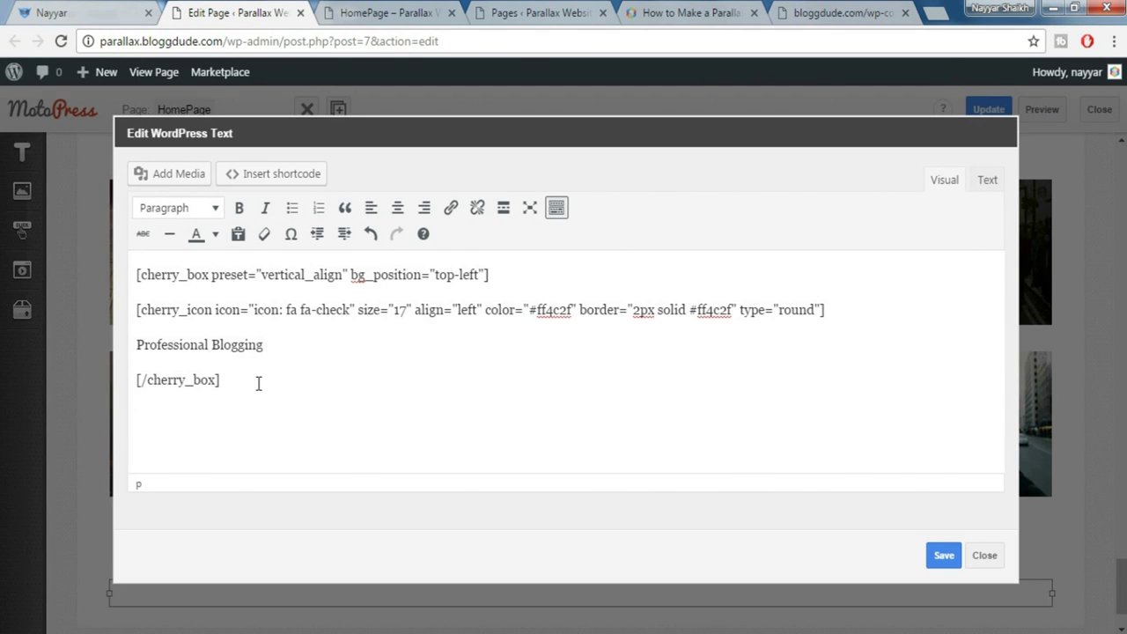
Insert a Spacer shortcode of size 30 below the heading
click(292, 180)
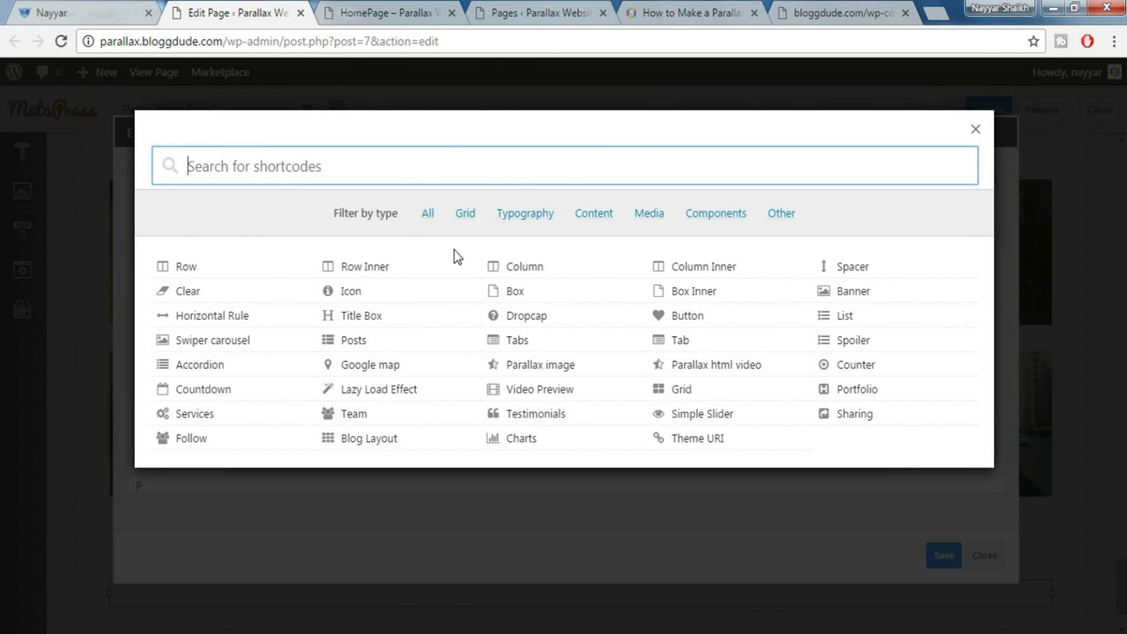
text(spa)
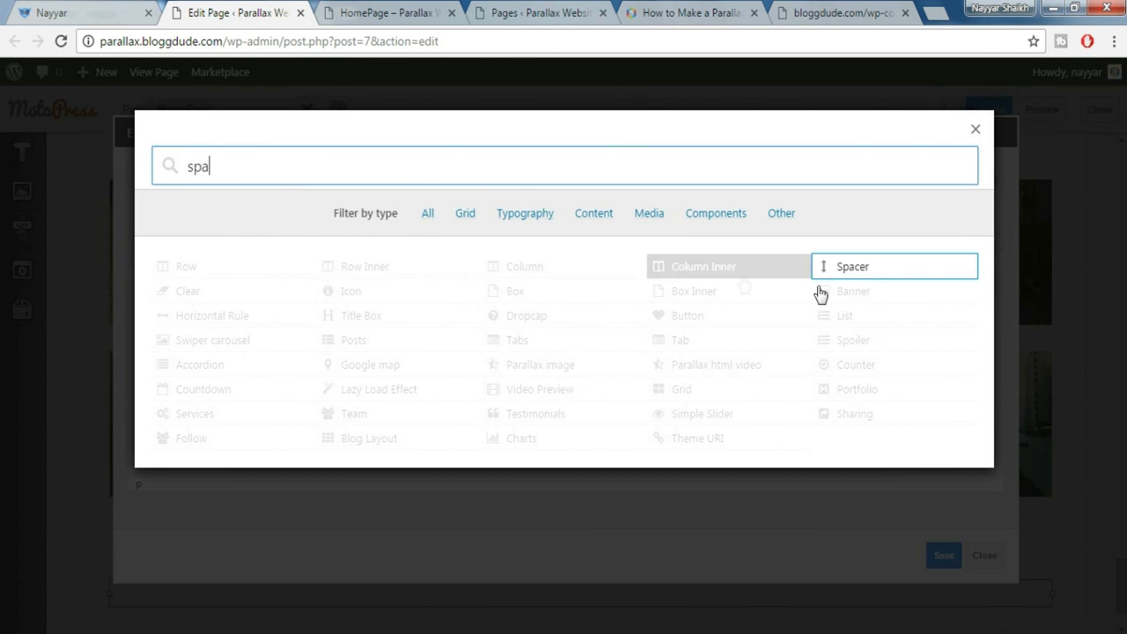
click(849, 270)
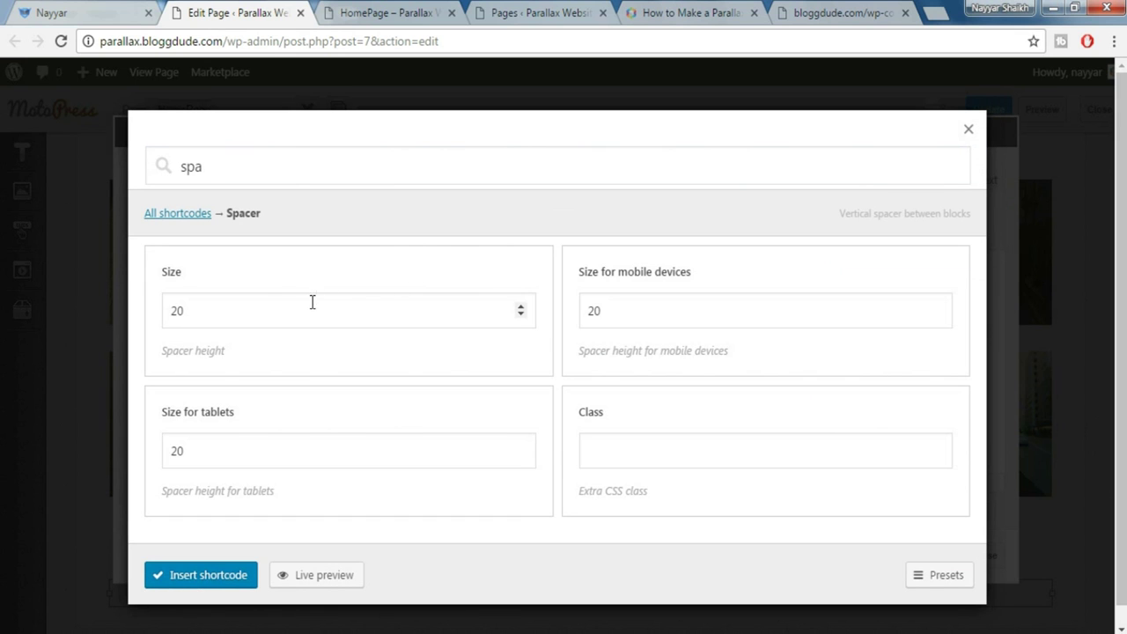
drag(312, 303, 143, 308)
text(30)
click(181, 581)
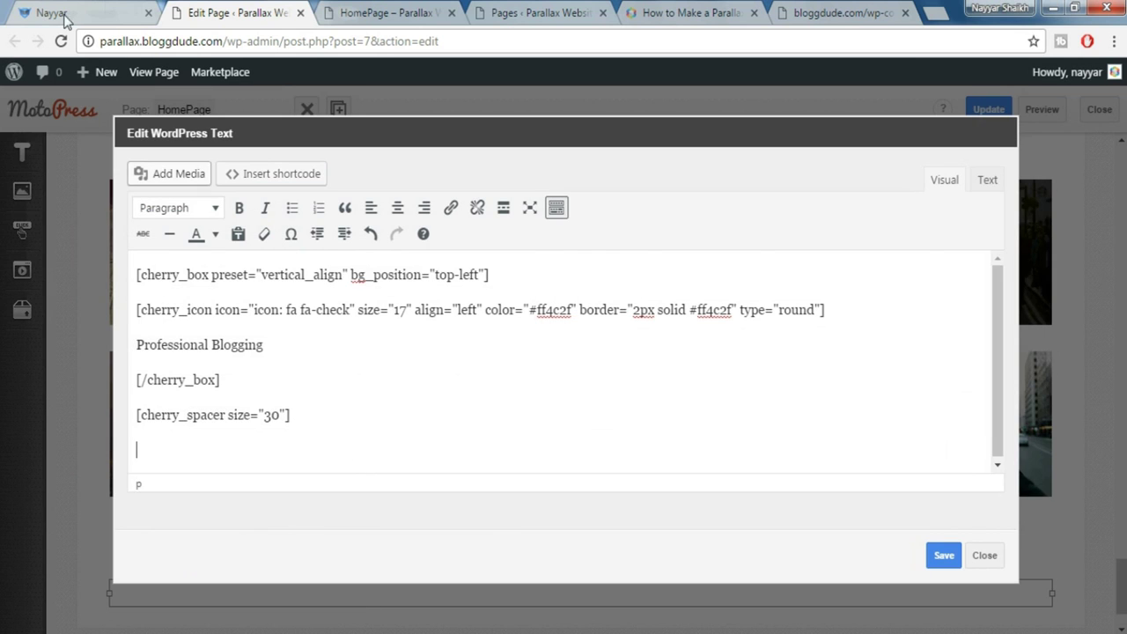
Copy the Monstroid theme description from the live site and paste it below the spacer
click(106, 12)
click(177, 297)
drag(177, 297, 317, 361)
key(ctrl+c)
click(282, 8)
key(ctrl+v)
Add another 30-size spacer after the description paragraph
drag(303, 397, 137, 402)
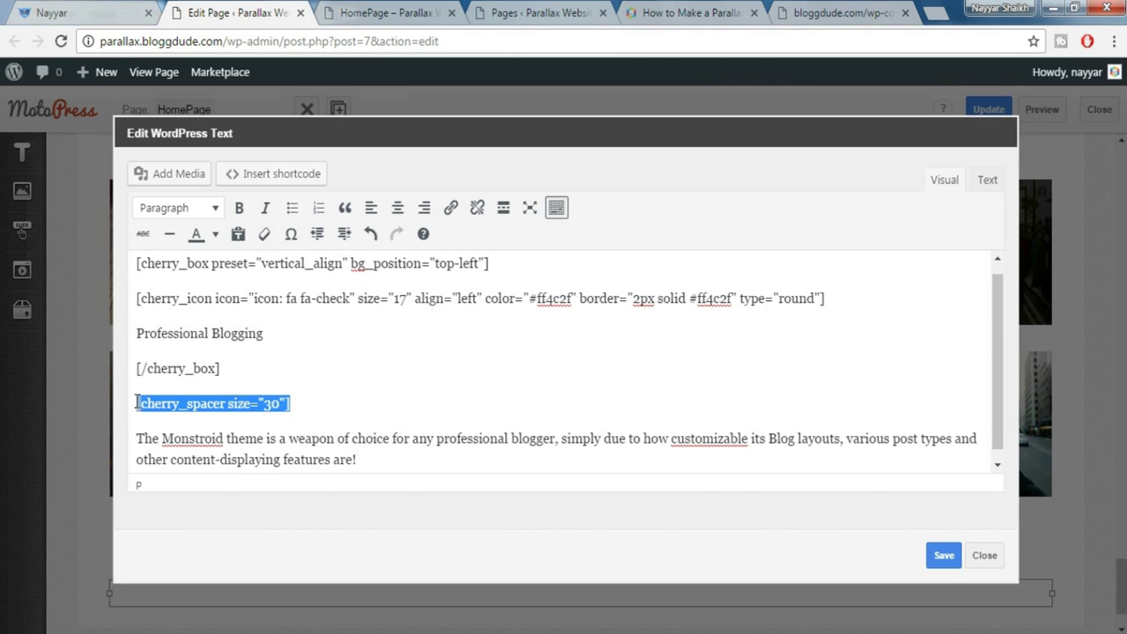
click(385, 468)
key(Return)
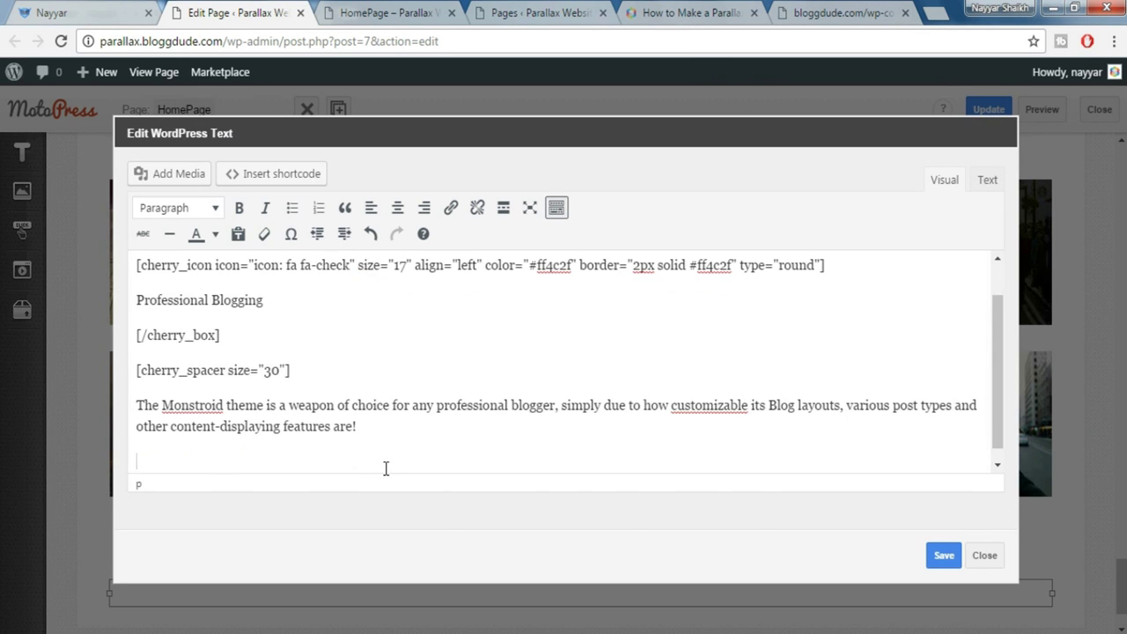
text([cherry_spacer size="30"])
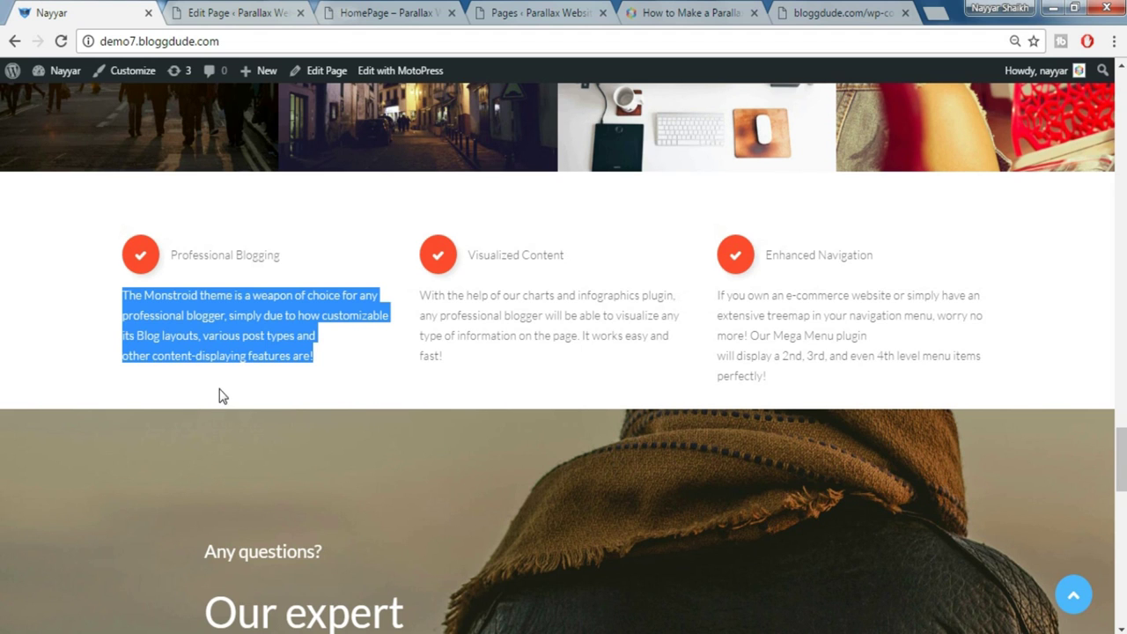
click(238, 11)
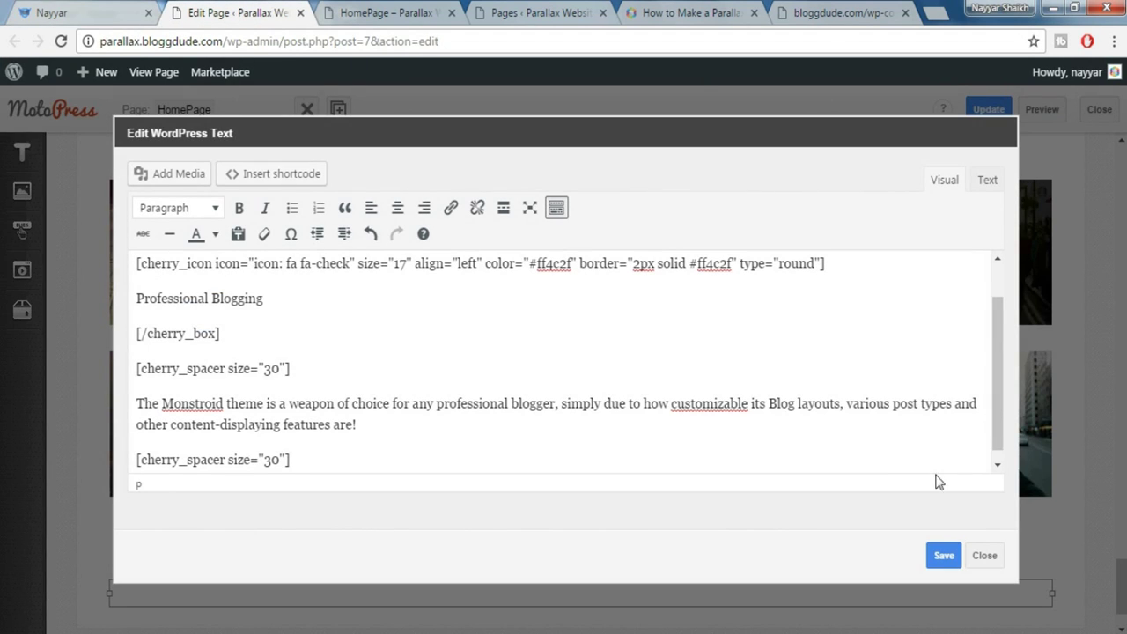
key(ctrl+a)
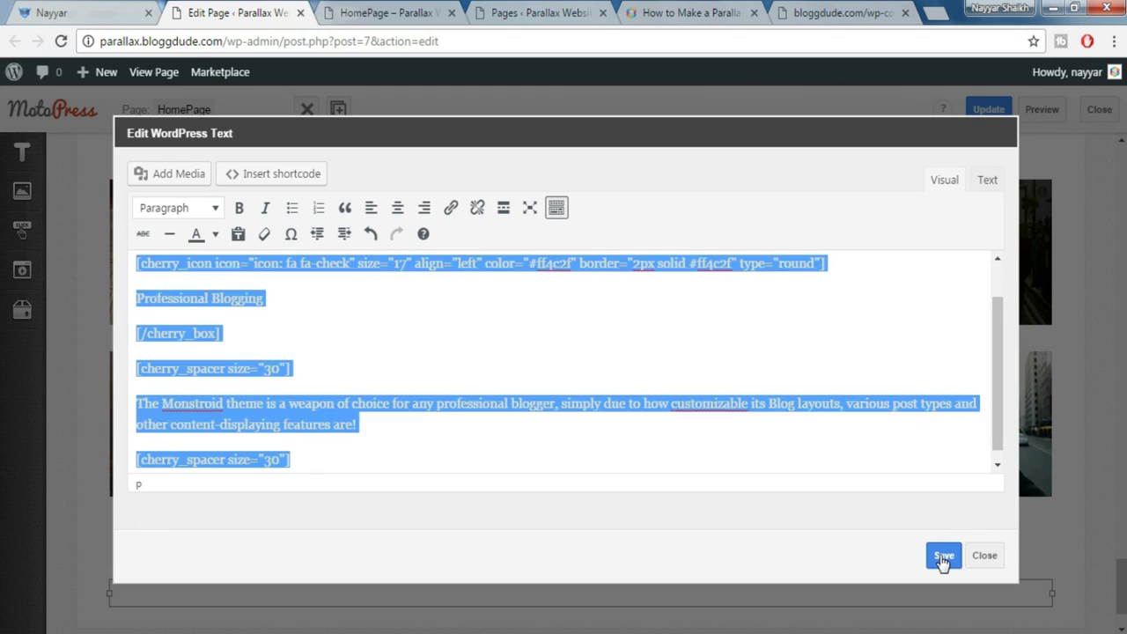
Save the Professional Blogging text block and close its settings panel
click(941, 564)
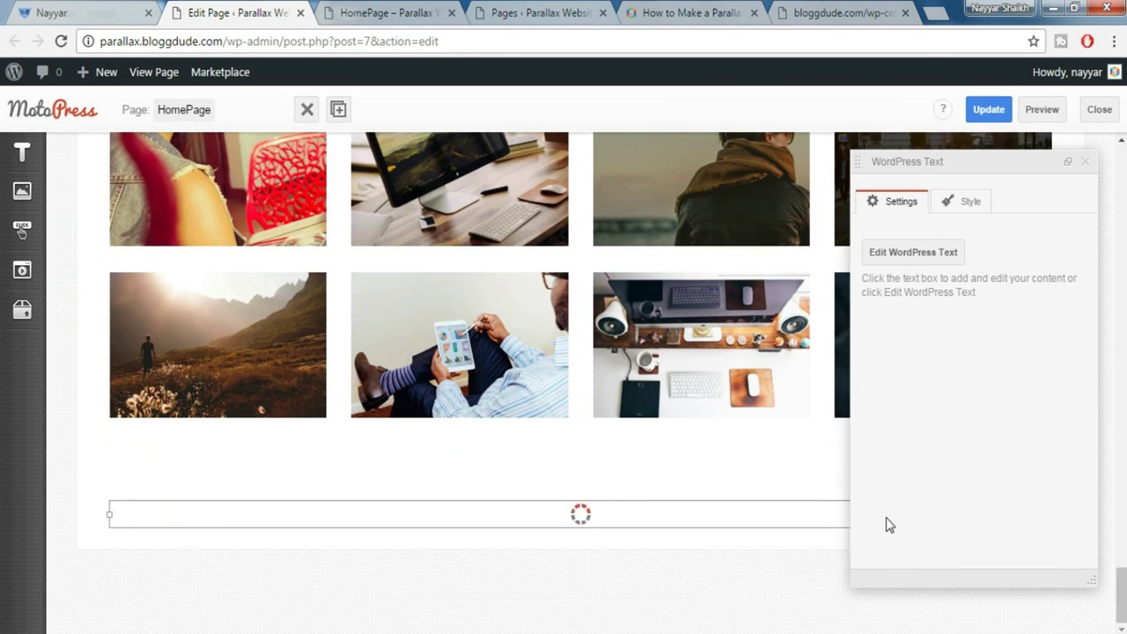
click(1090, 162)
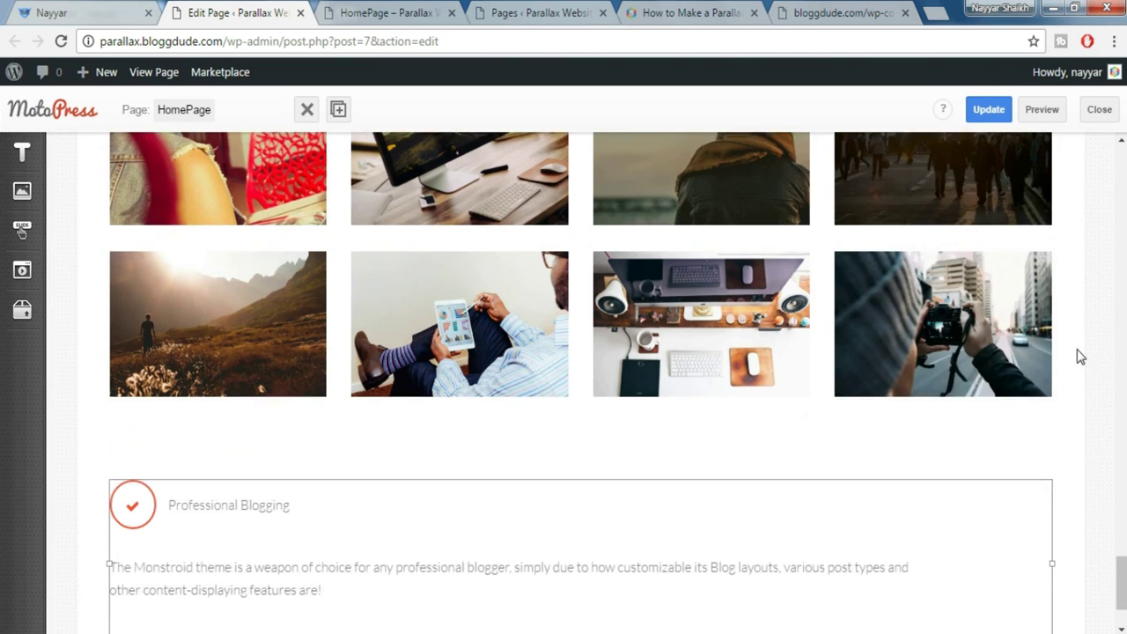
scroll(1081, 353, down, 3)
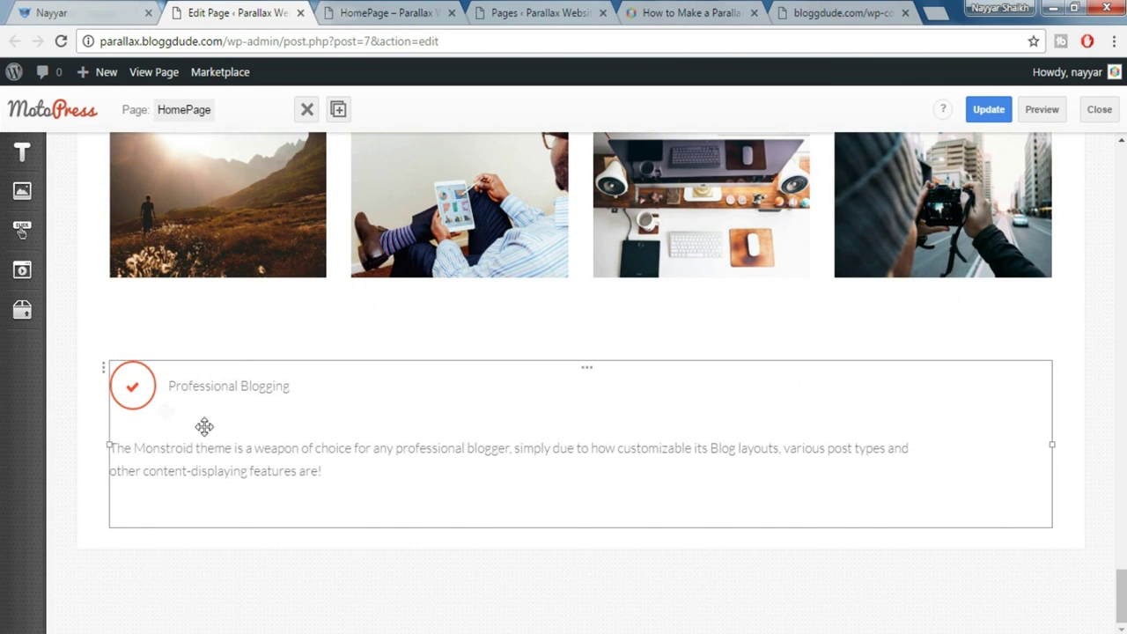
Check the feature against the live site, then duplicate the block into a second column
click(87, 8)
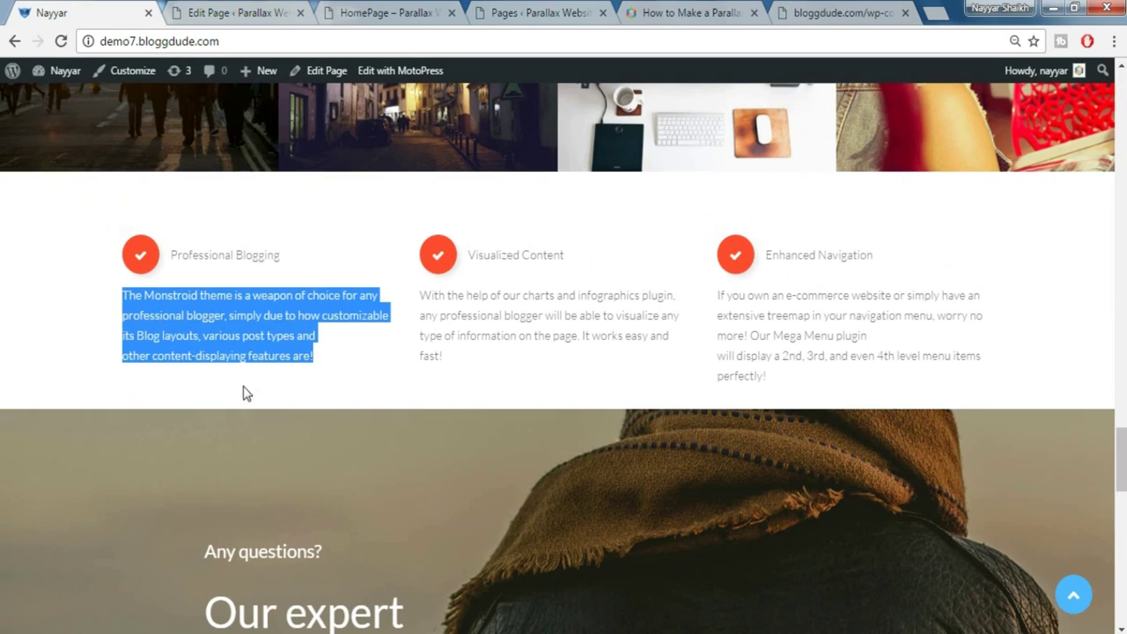
click(284, 243)
click(233, 12)
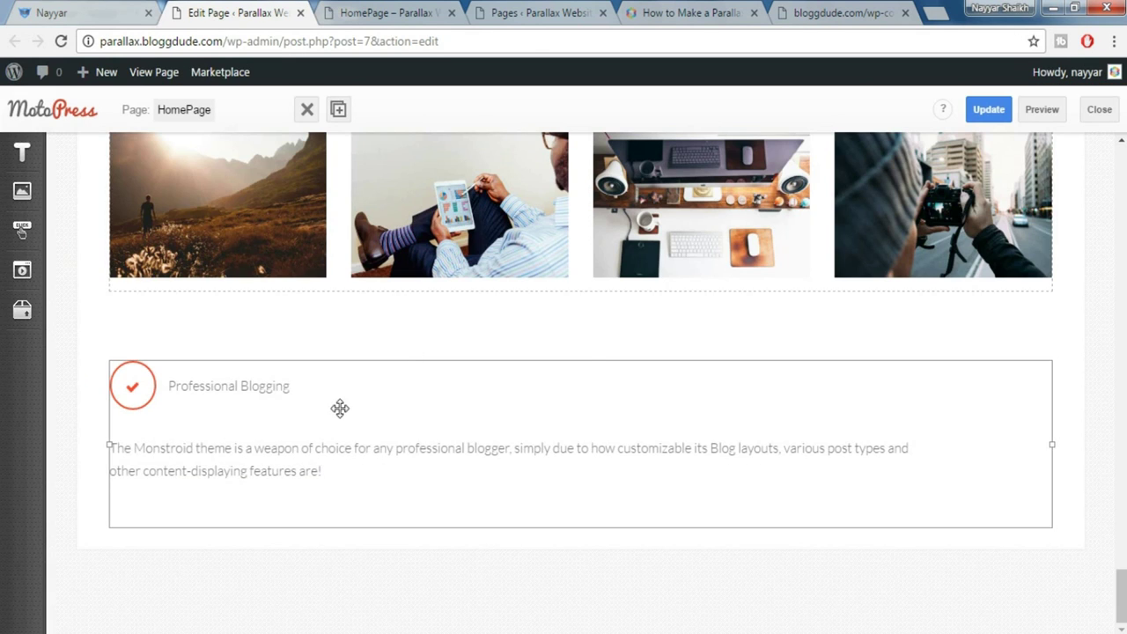
click(69, 10)
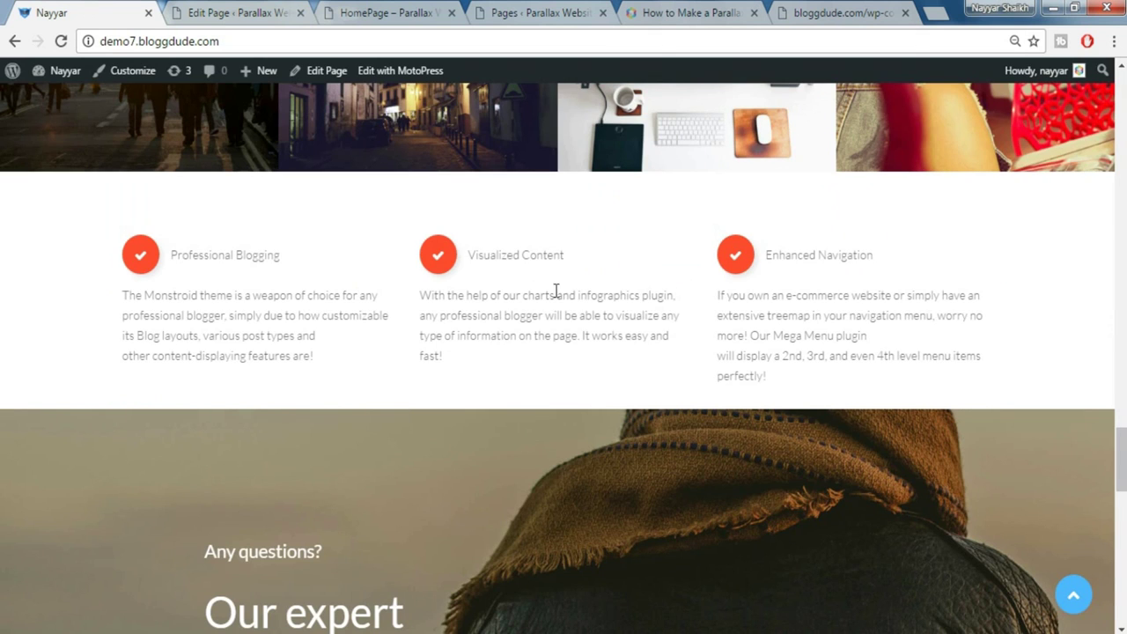
click(255, 11)
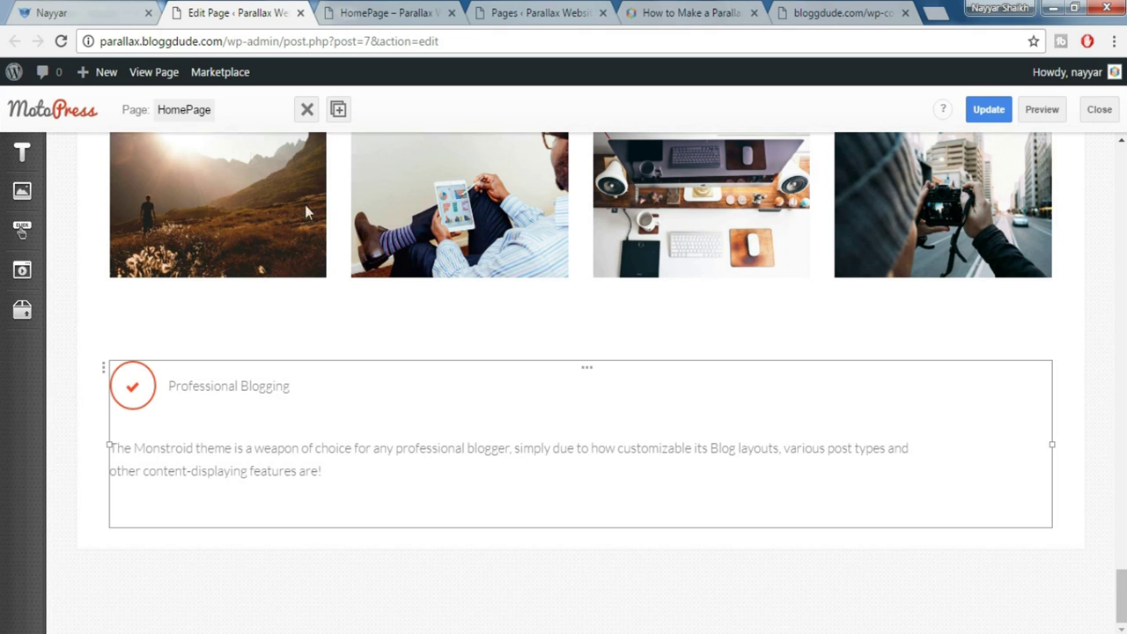
click(339, 109)
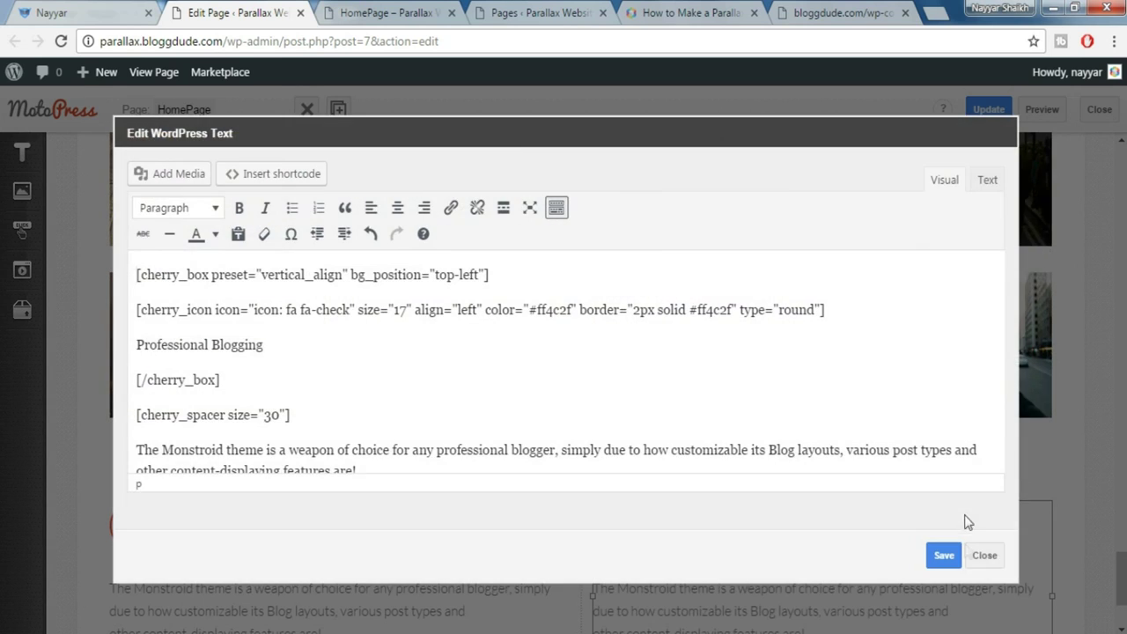
click(982, 555)
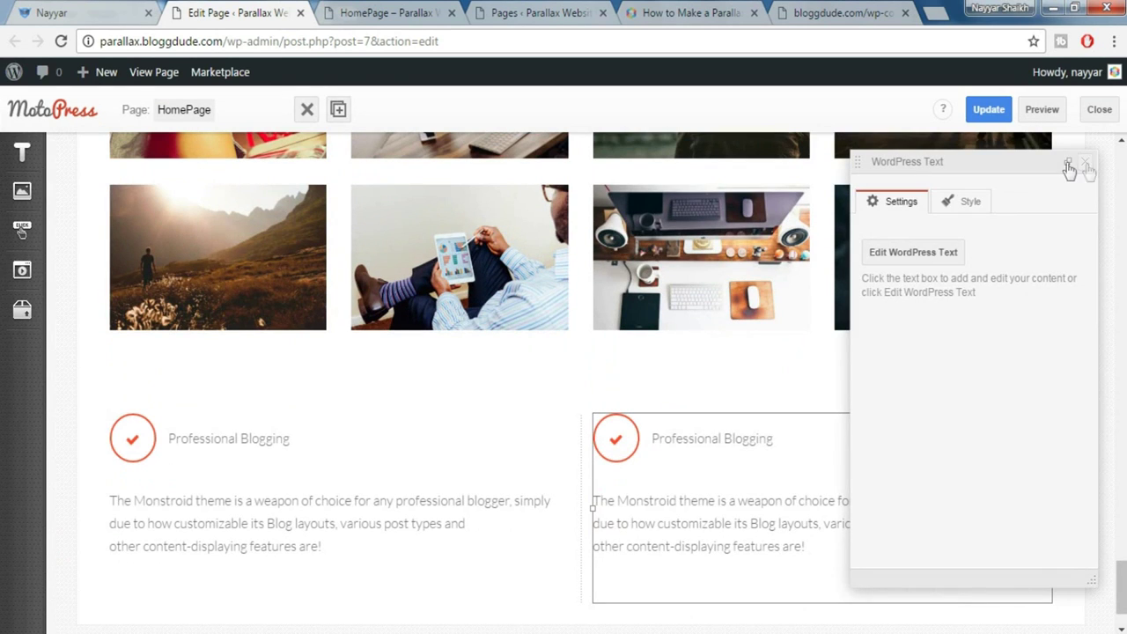
Duplicate the Professional Blogging column to create a third feature column
click(1067, 162)
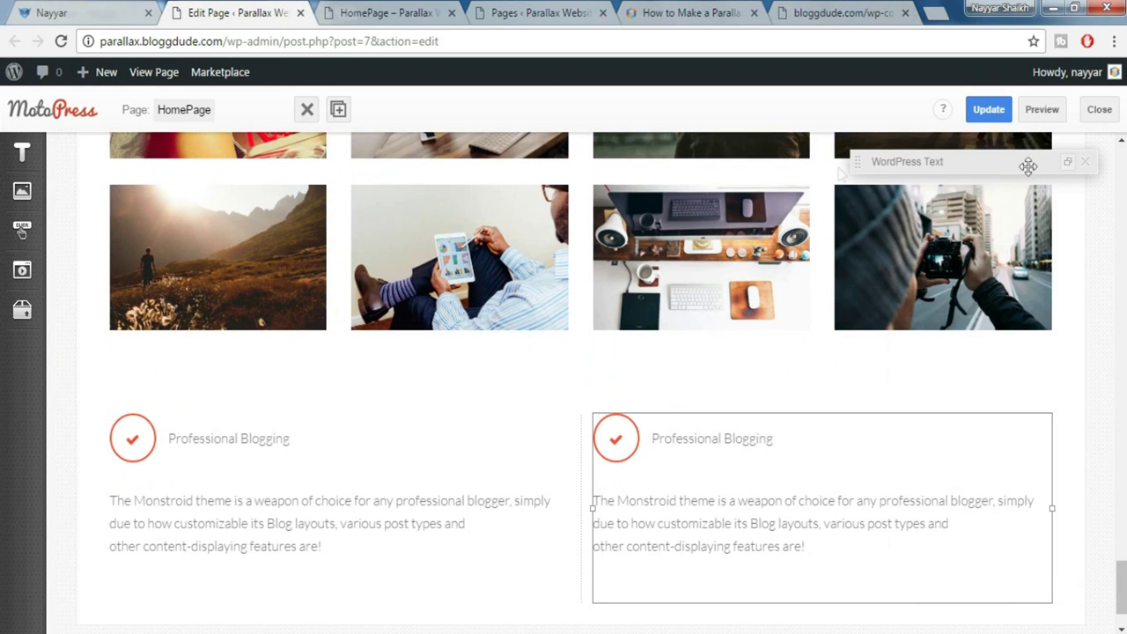
click(338, 109)
click(453, 440)
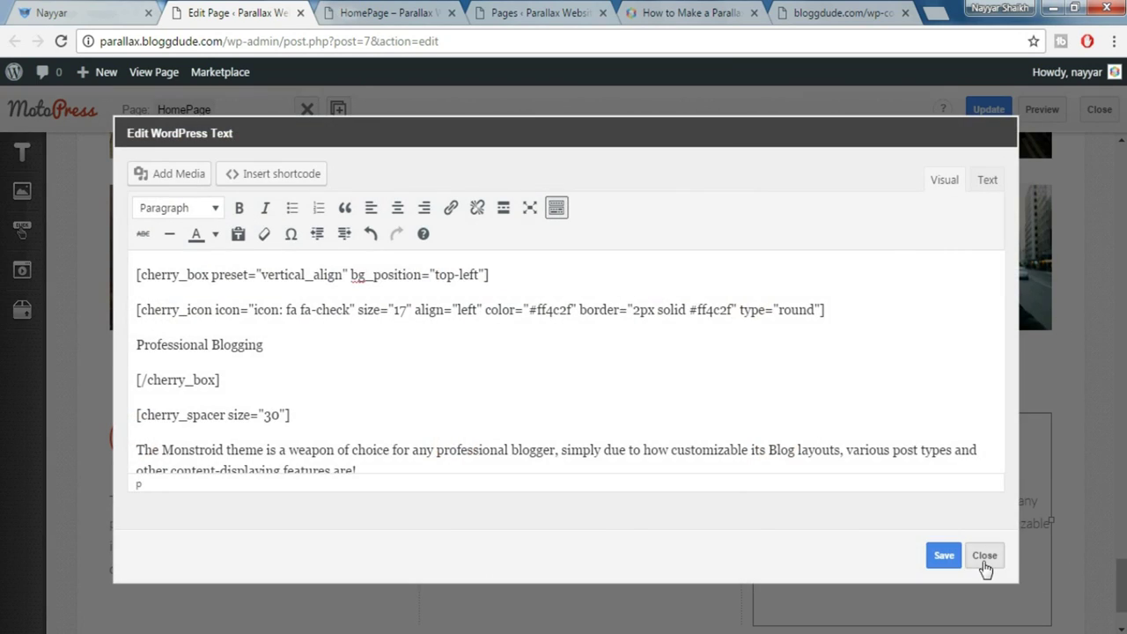
click(983, 555)
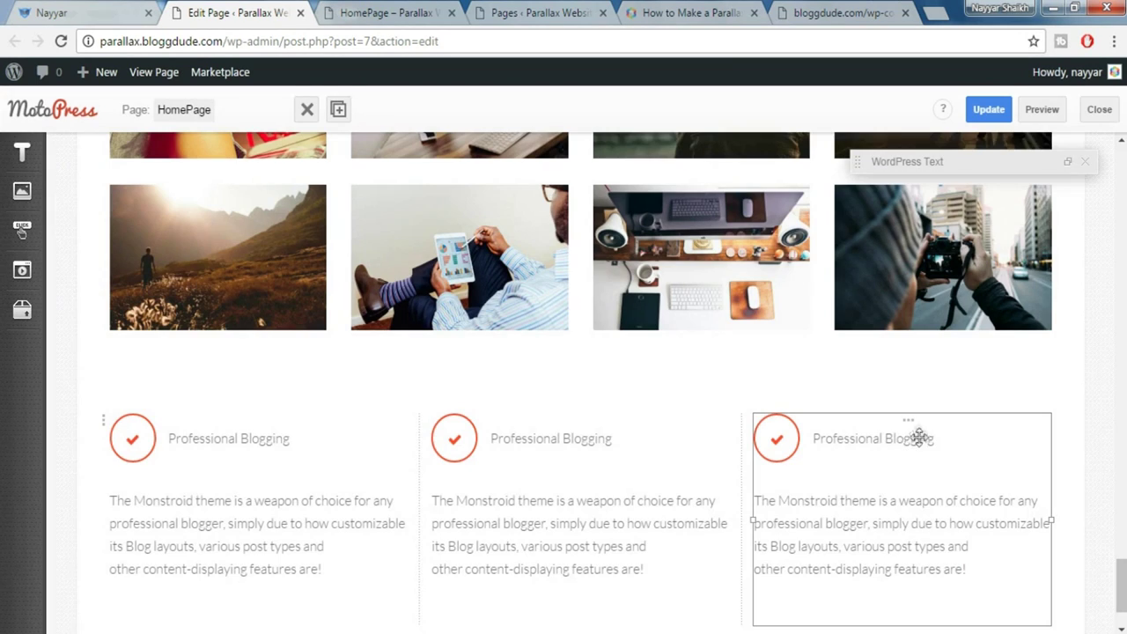
click(908, 424)
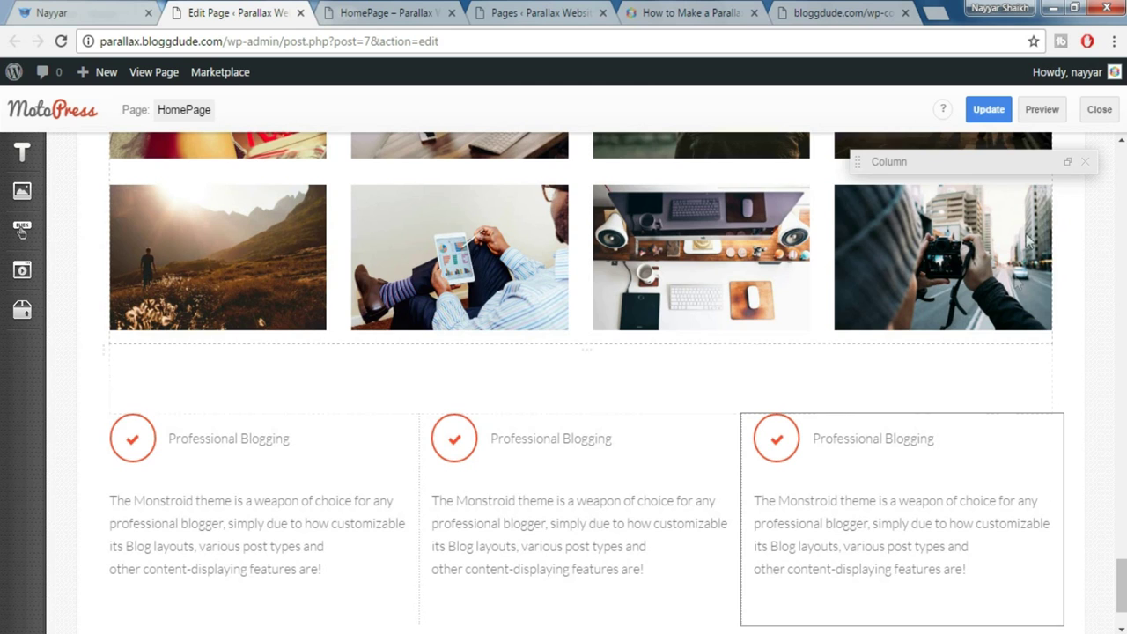
Set the first feature column to Size_xs 12, Size_sm 12, Size_lg 4
scroll(578, 419, down, 1)
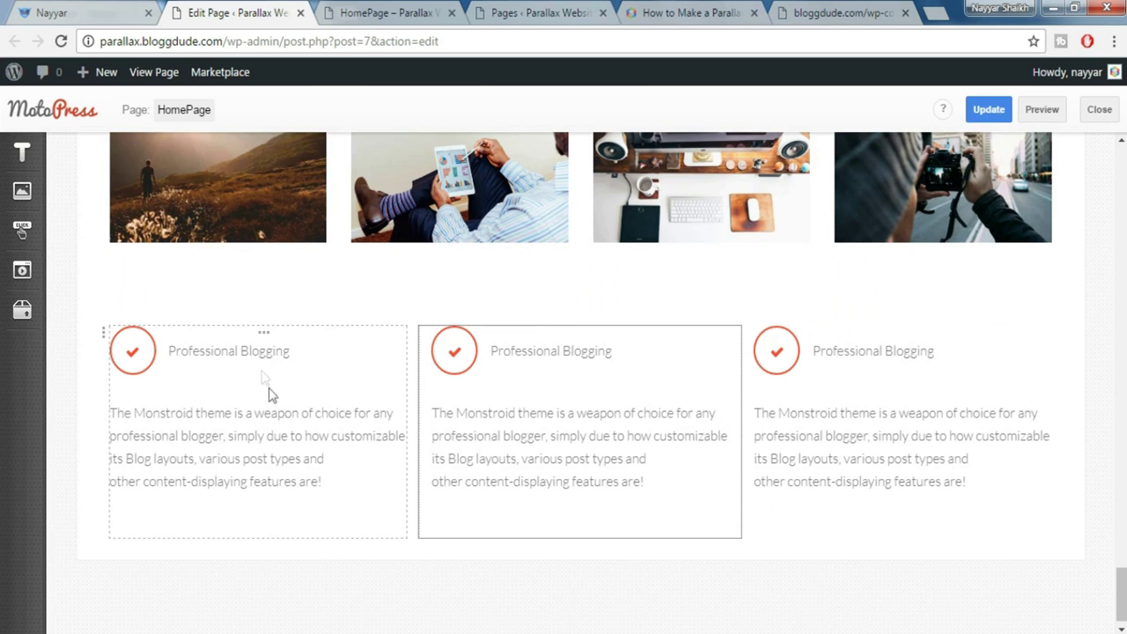
click(265, 340)
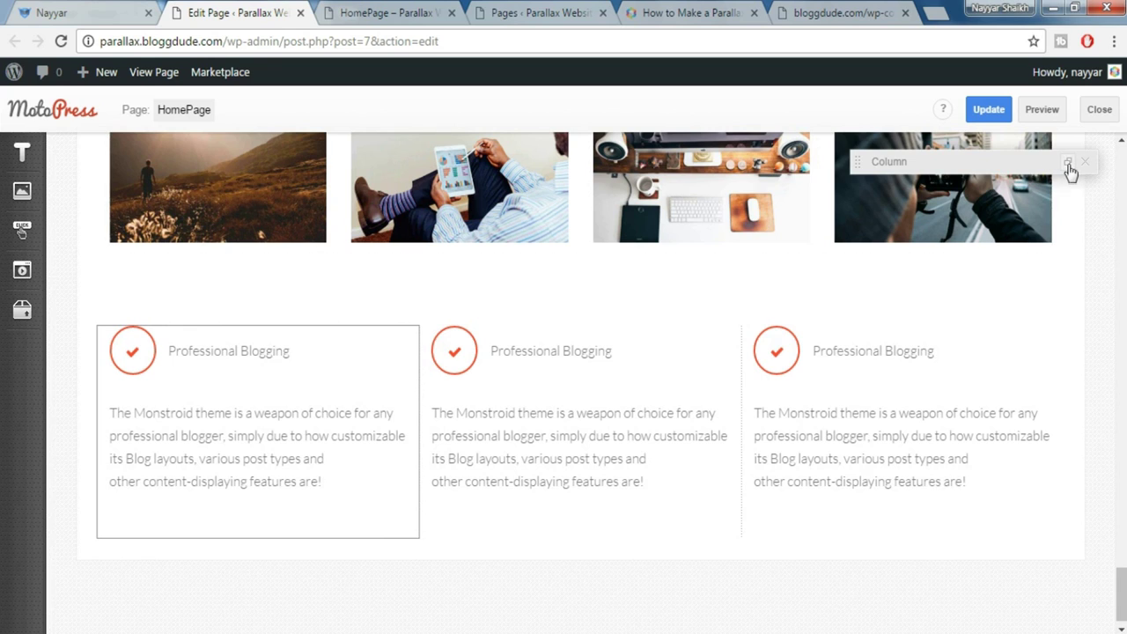
click(1068, 165)
click(976, 279)
text(12)
key(Tab)
text(12)
key(Tab)
text(4)
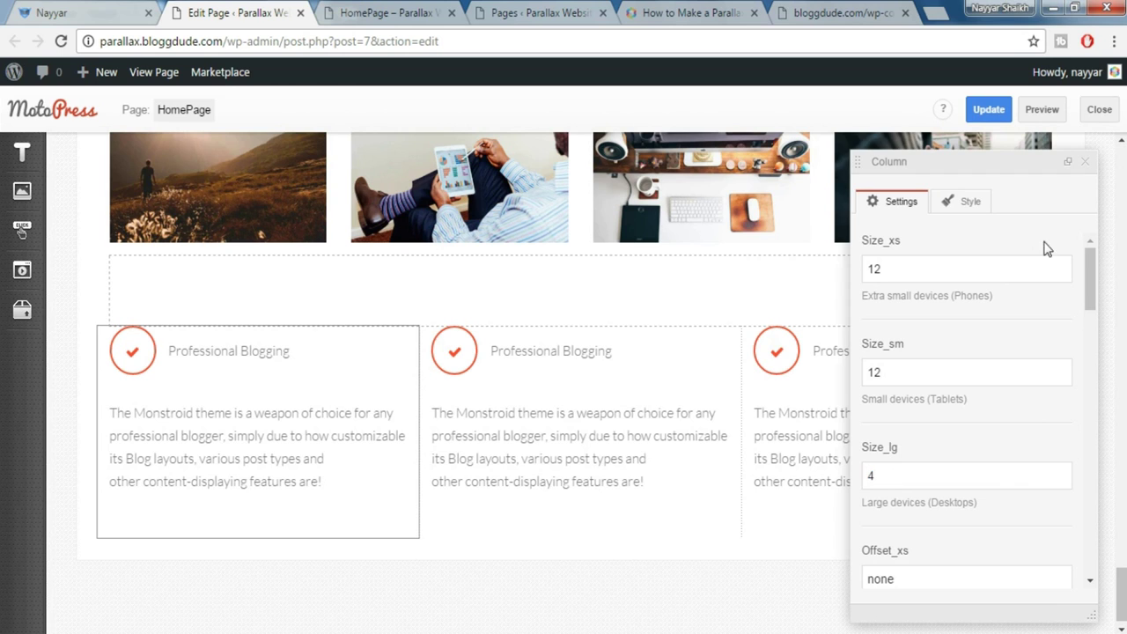
click(1086, 163)
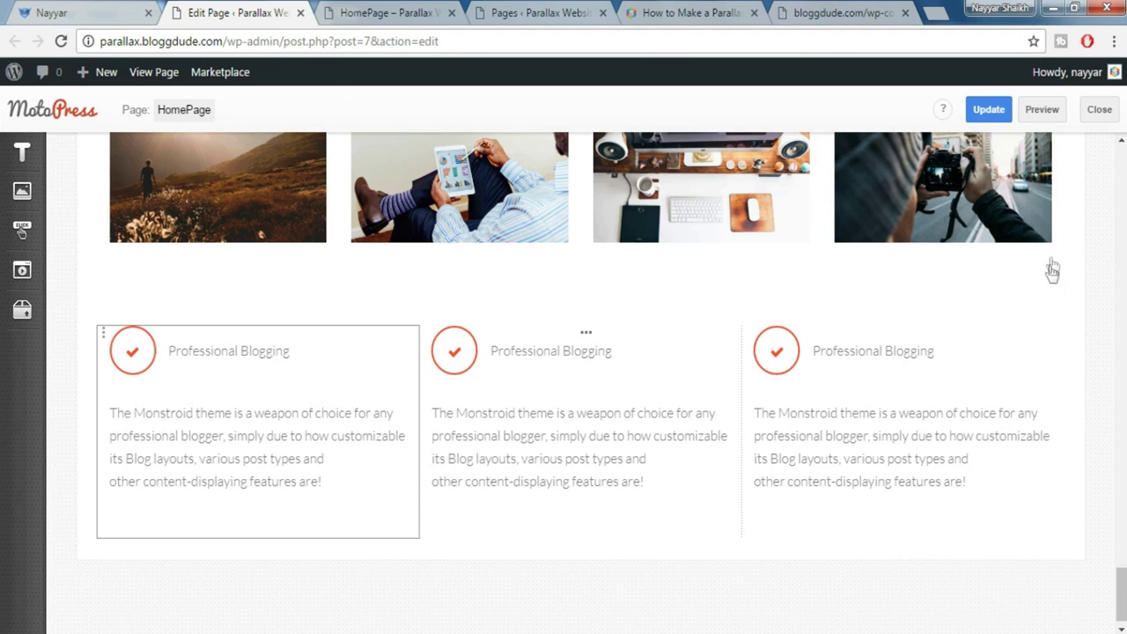
Set the middle feature column to Size_xs 12, Size_sm 12, Size_lg 4
click(590, 336)
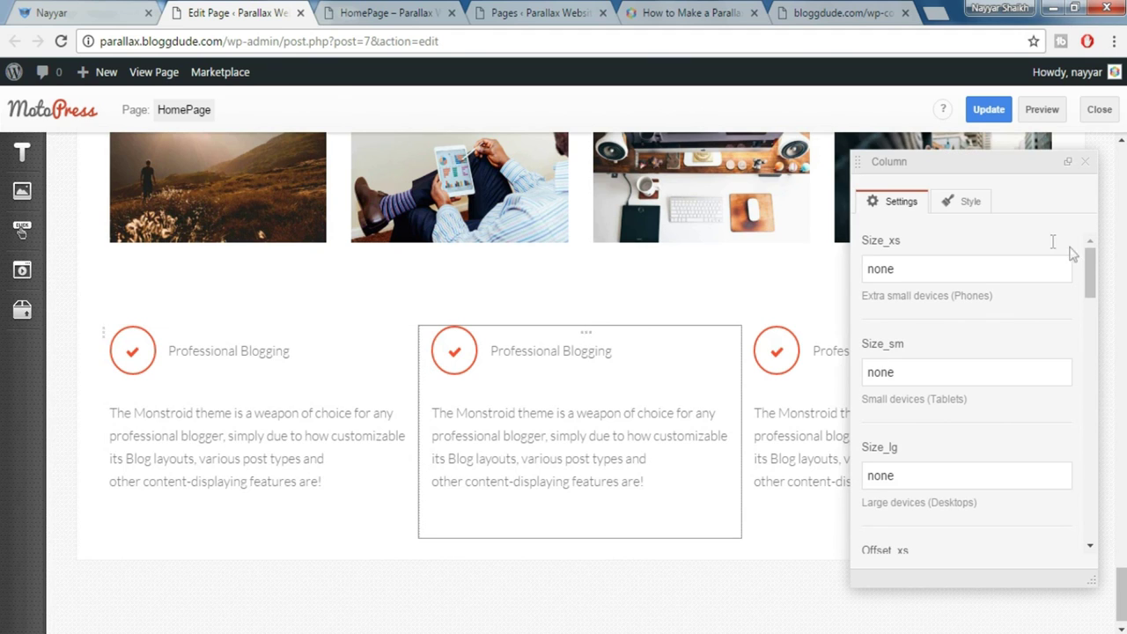
drag(935, 270, 828, 264)
text(12)
key(Tab)
text(12)
key(Tab)
text(4)
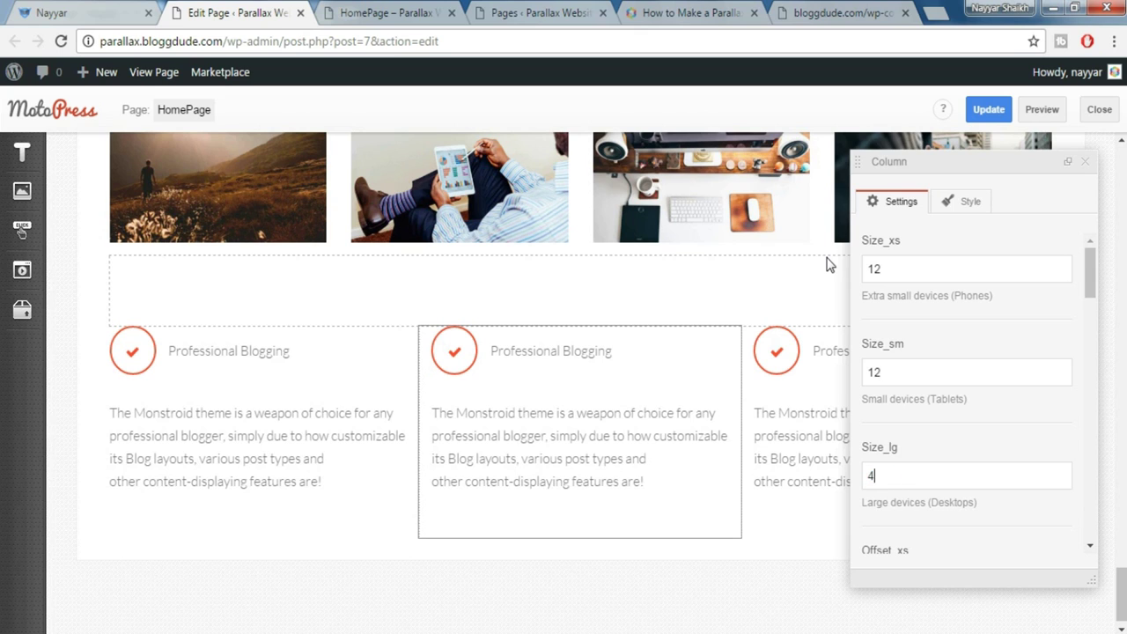
click(1085, 161)
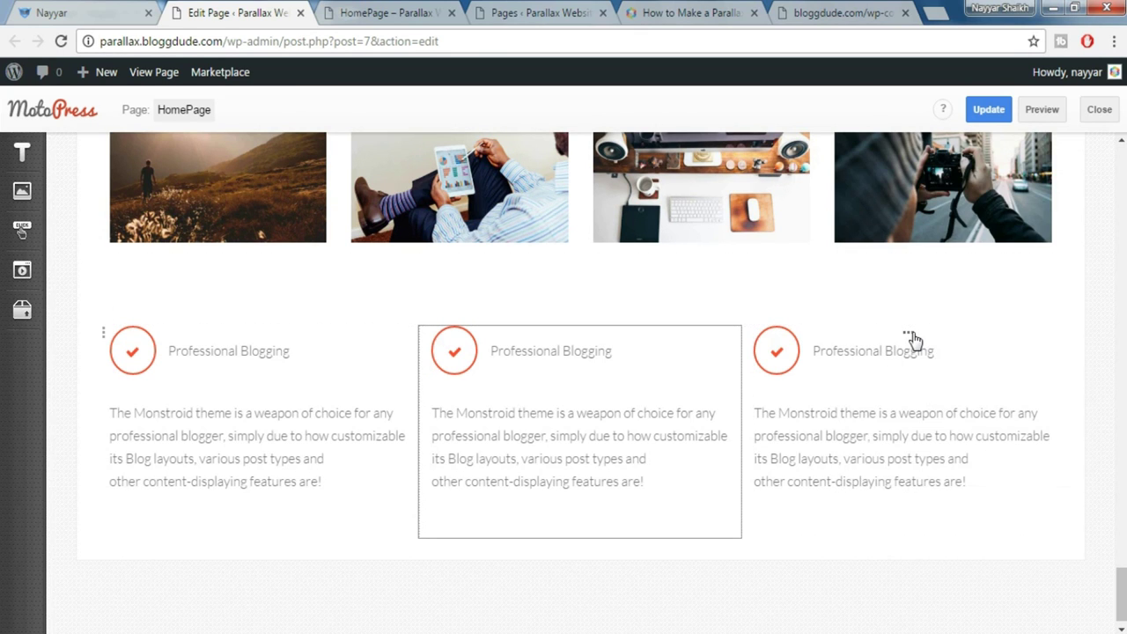
Give the third feature column Size_sm 12 and Size_lg 4
click(908, 334)
key(Tab)
text(12)
key(Tab)
text(4)
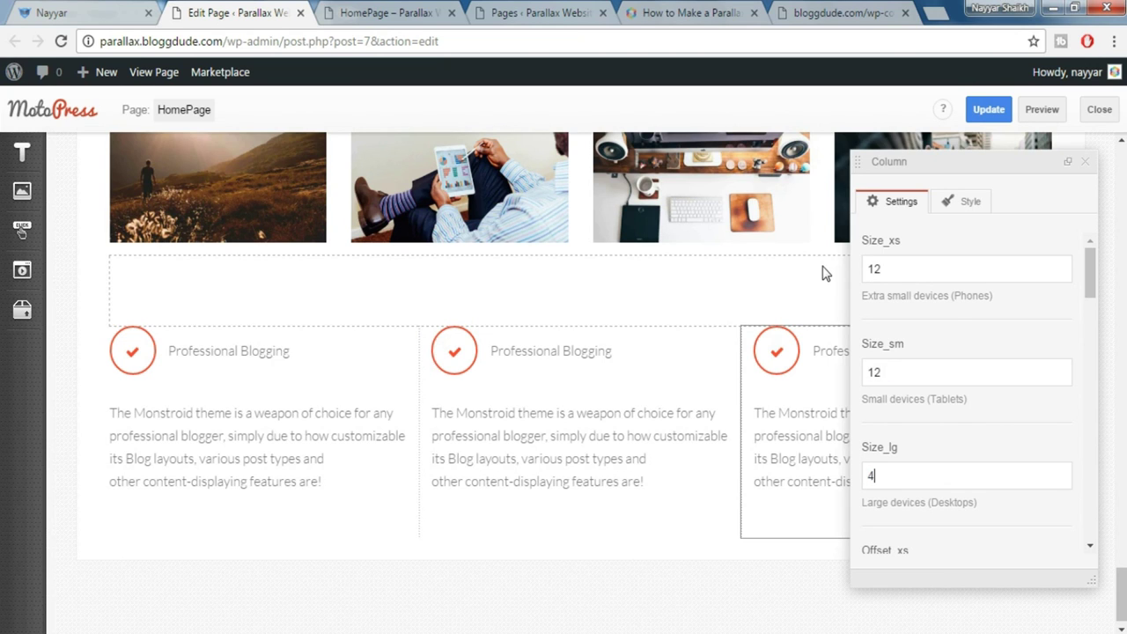
click(1085, 161)
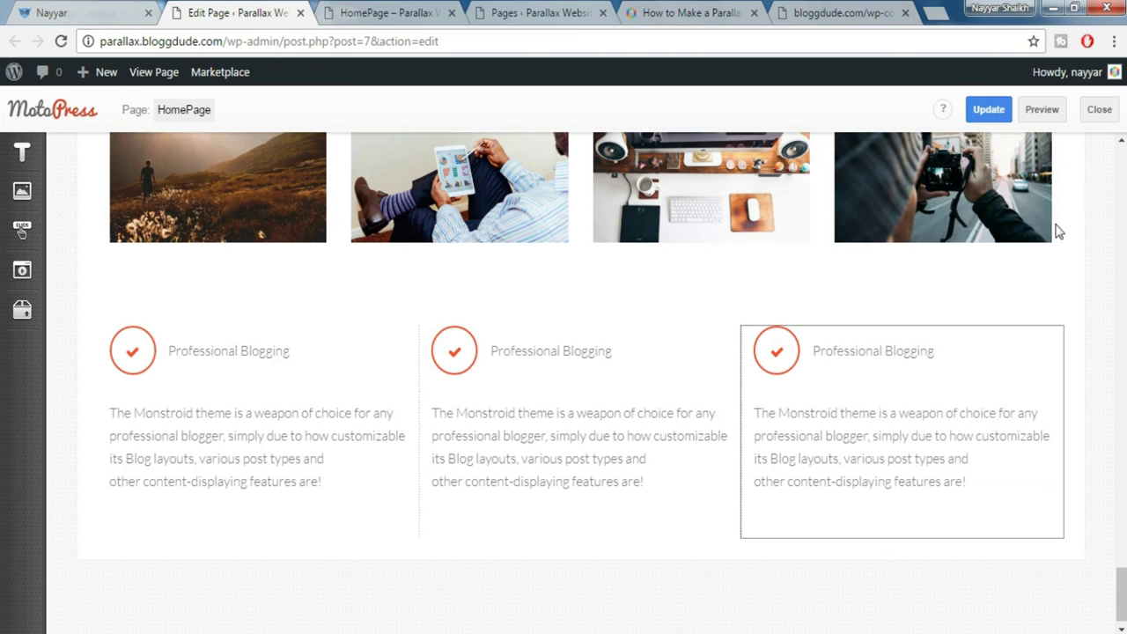
Set the features row's width type to Fixed Width and update the page
click(104, 342)
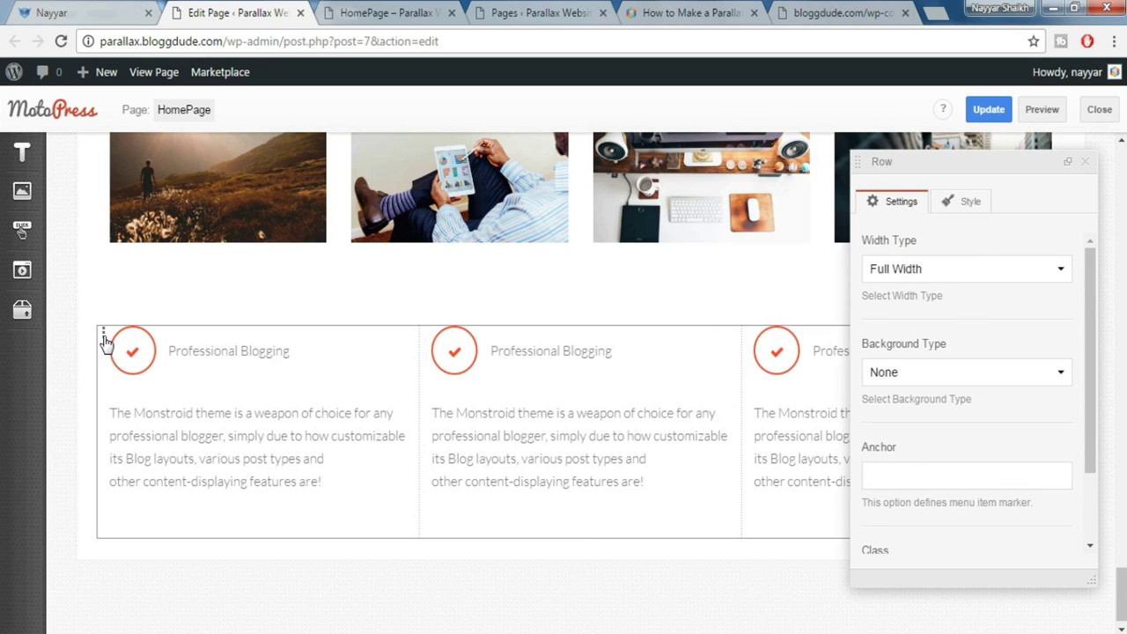
click(966, 273)
click(940, 299)
click(990, 113)
click(1086, 162)
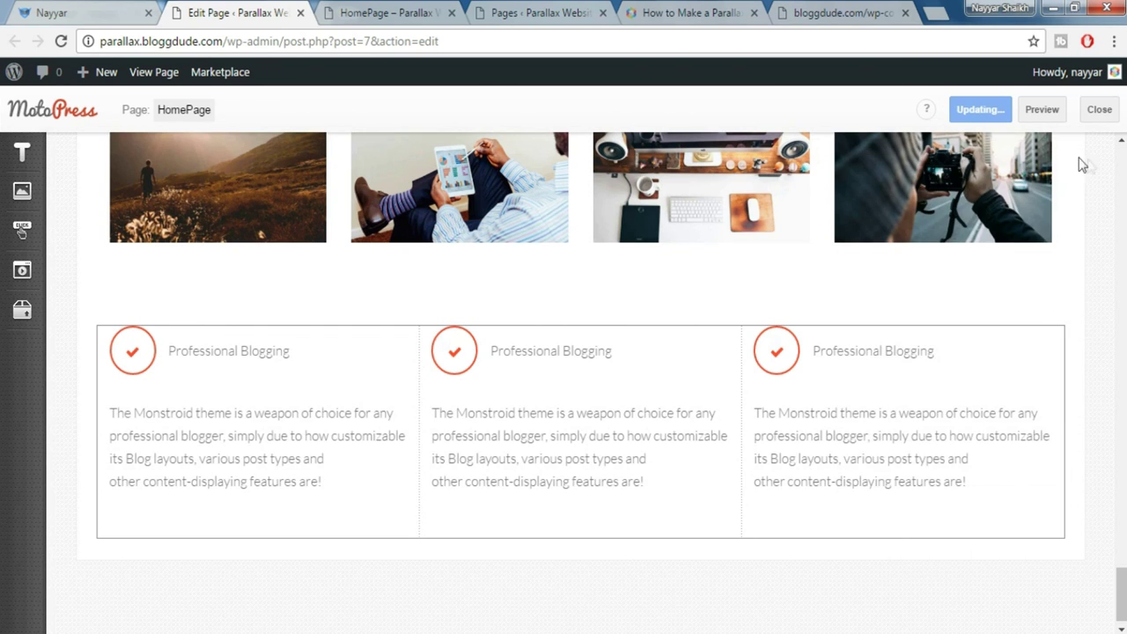
click(1052, 112)
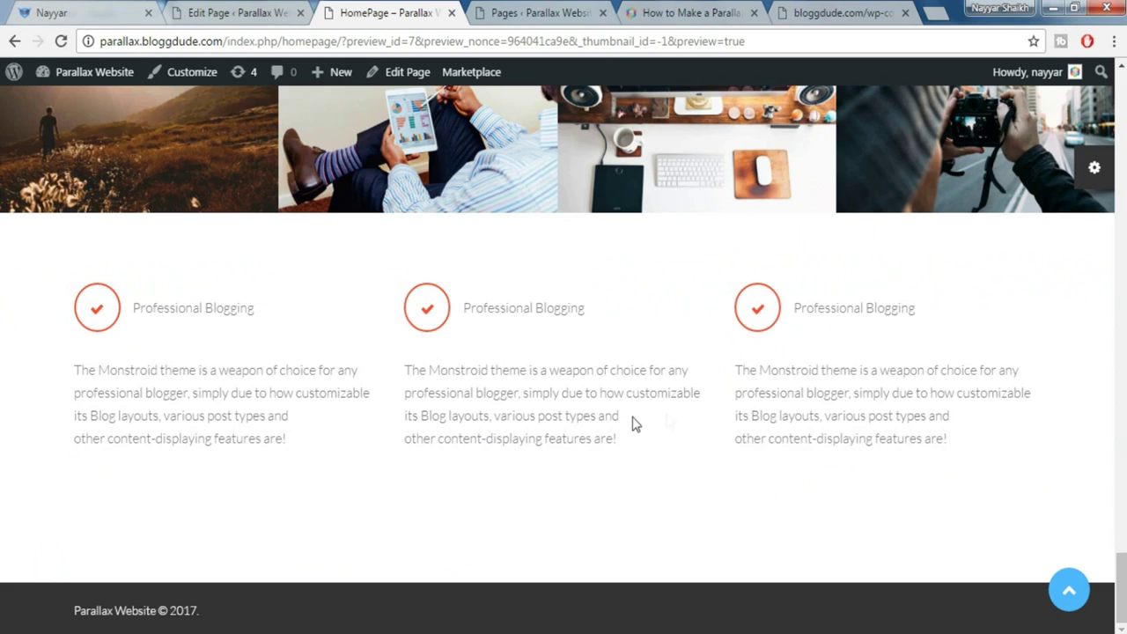
Review the demo site's 'Any questions?' section, then return to the editor's text widgets
click(130, 10)
scroll(710, 340, down, 4)
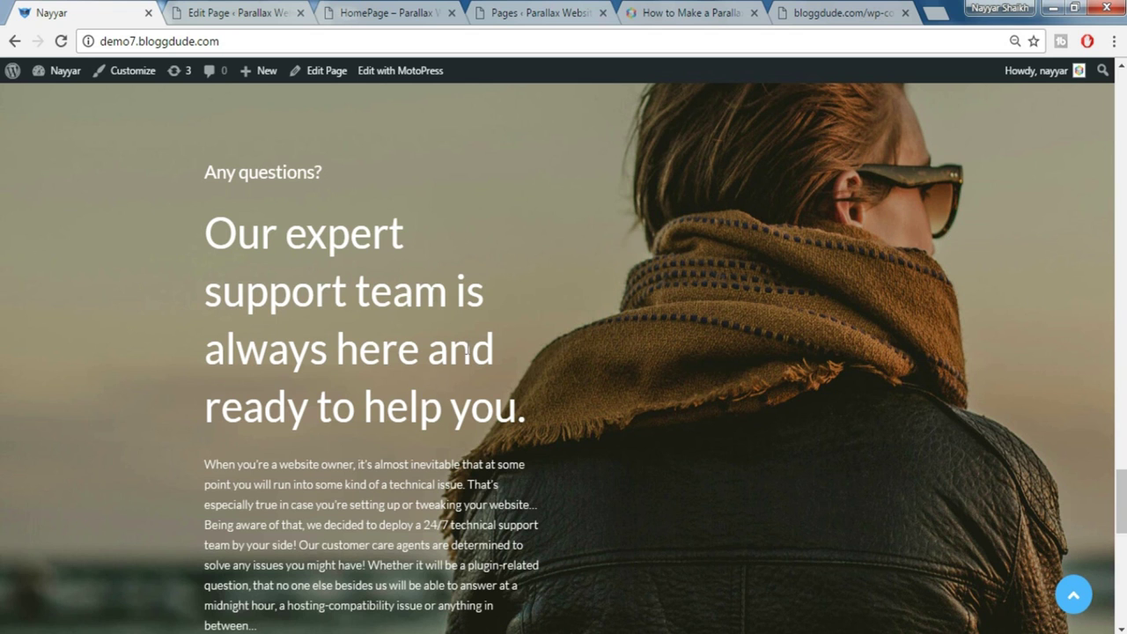
click(253, 11)
click(18, 155)
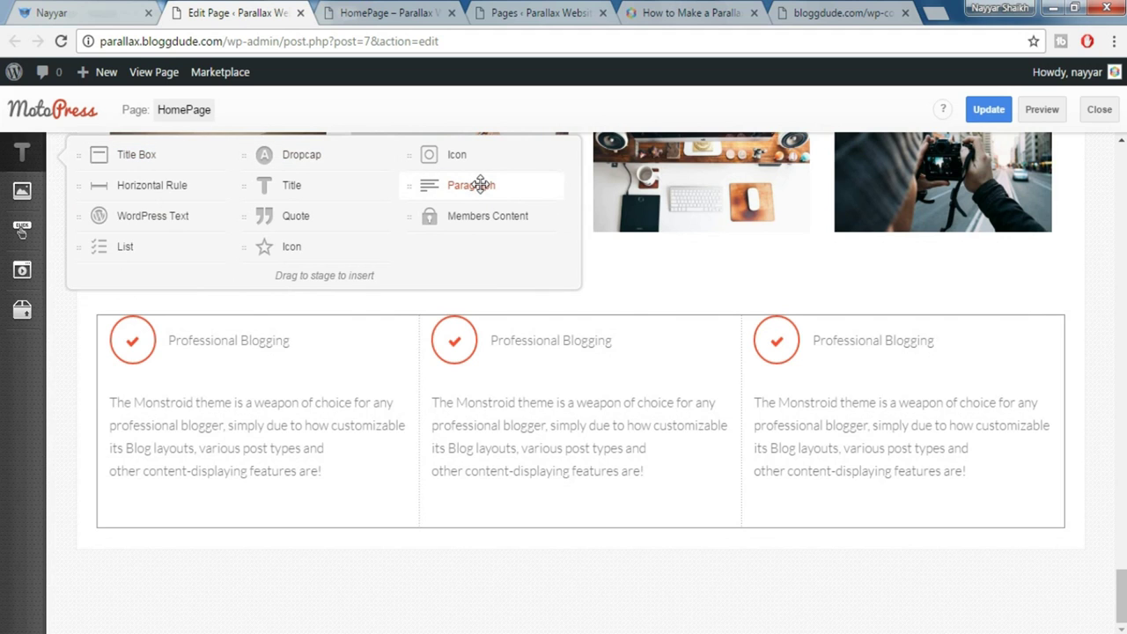
Place a Paragraph block below the features row, comparing against the demo support section
drag(480, 184, 358, 528)
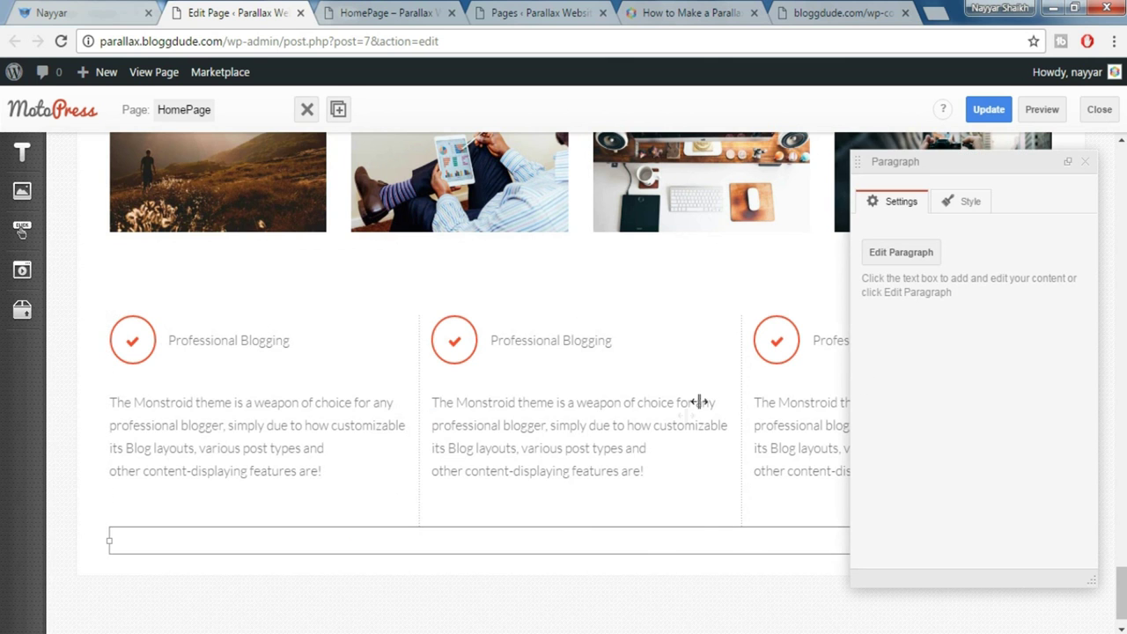
click(103, 11)
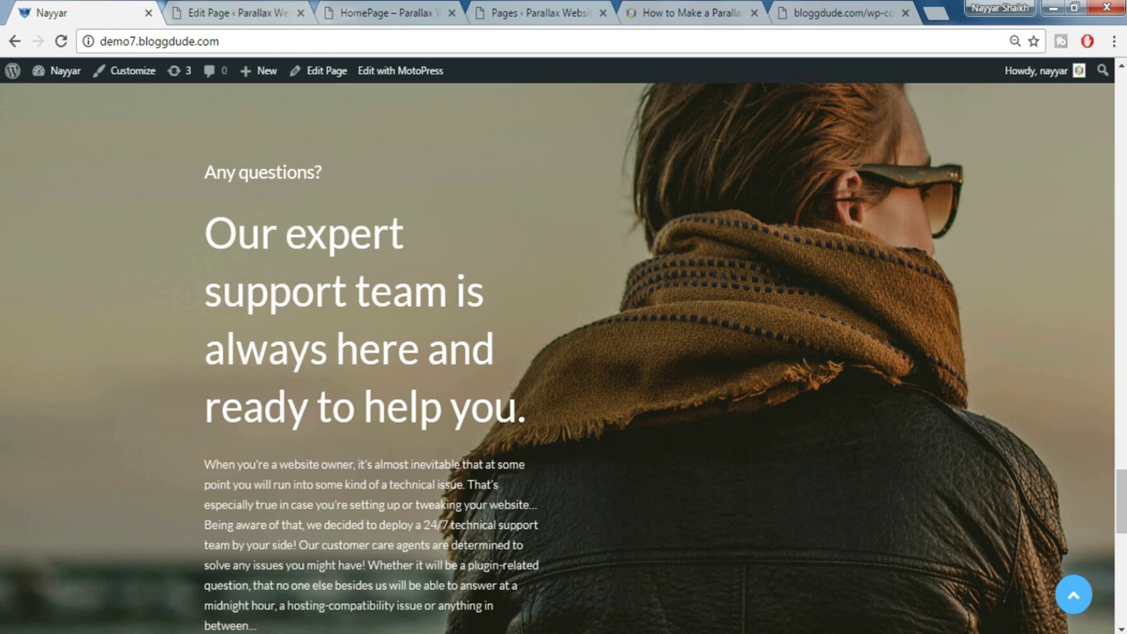
click(201, 11)
scroll(408, 494, down, 4)
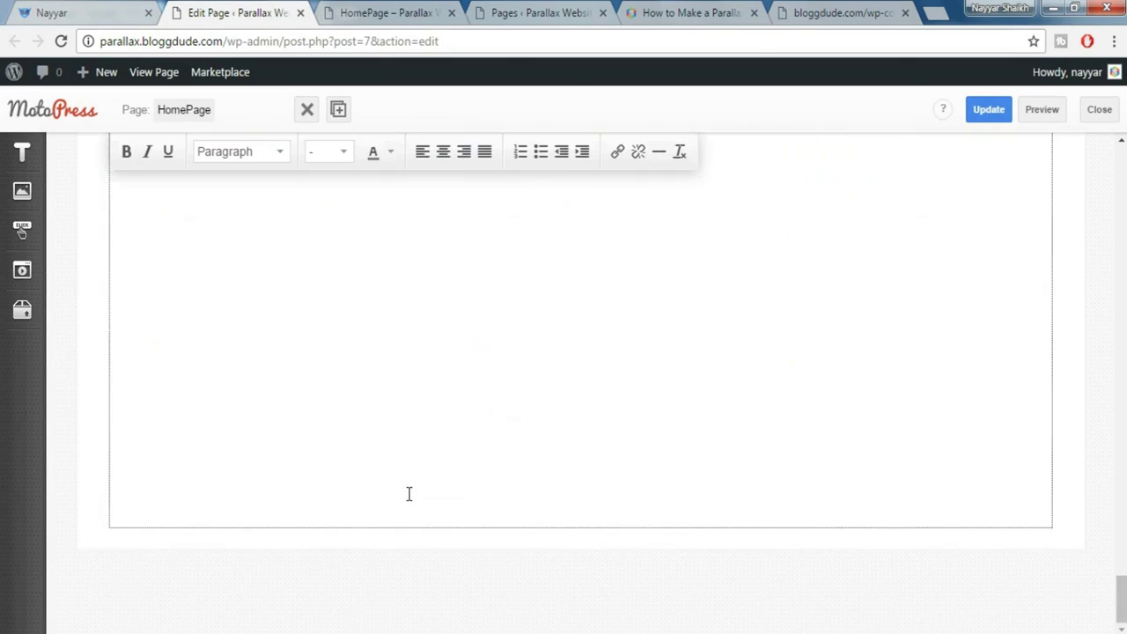
click(94, 11)
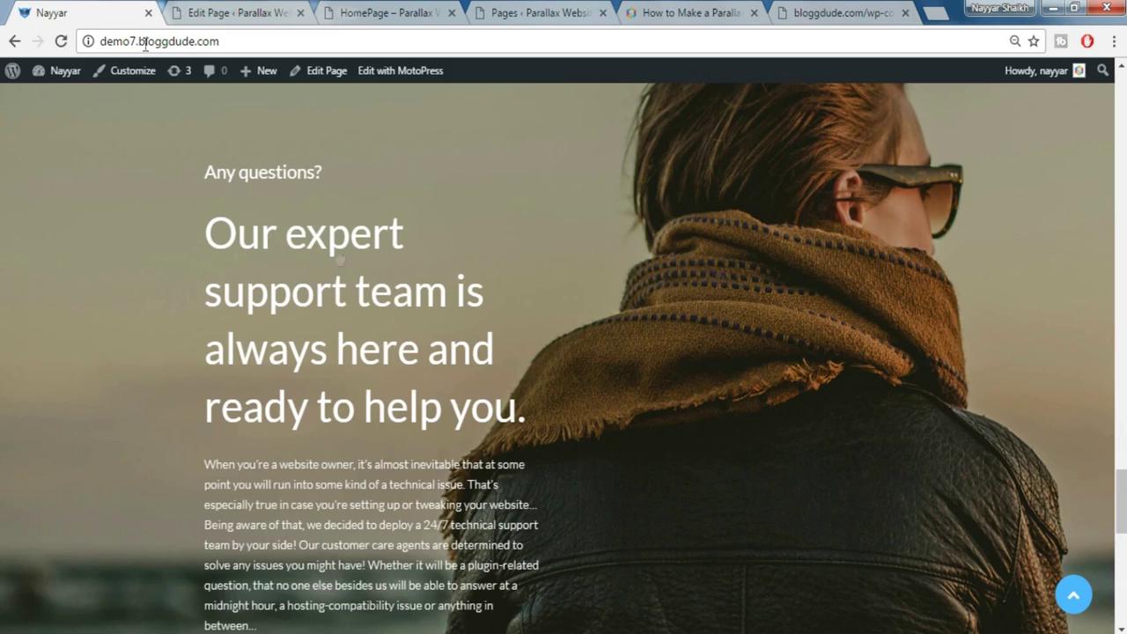
click(280, 7)
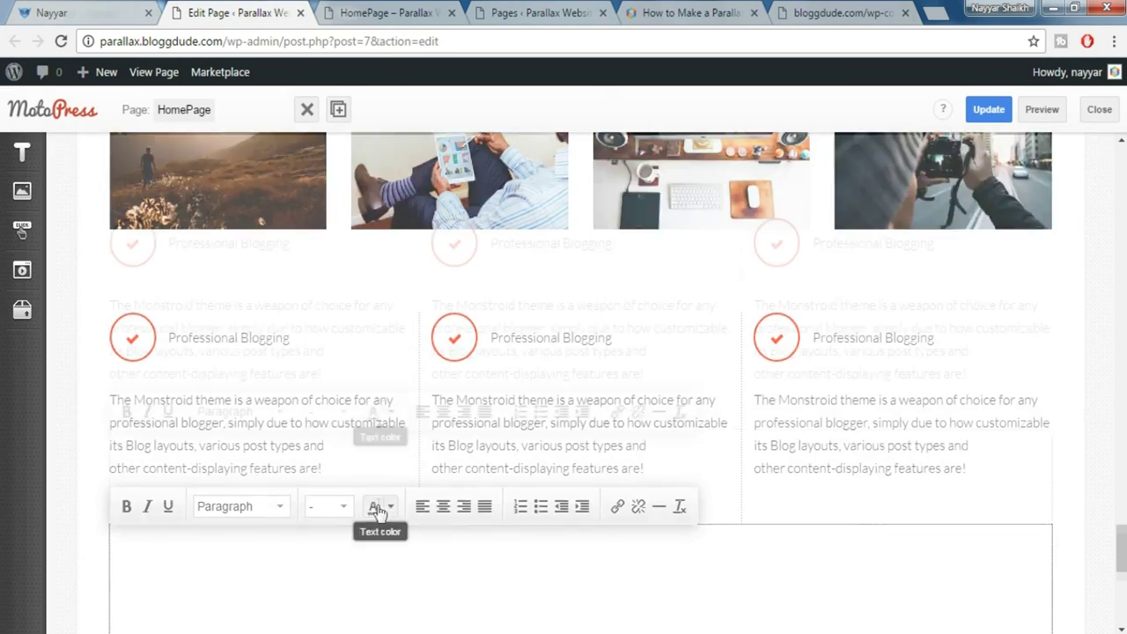
scroll(372, 502, down, 3)
scroll(475, 508, down, 2)
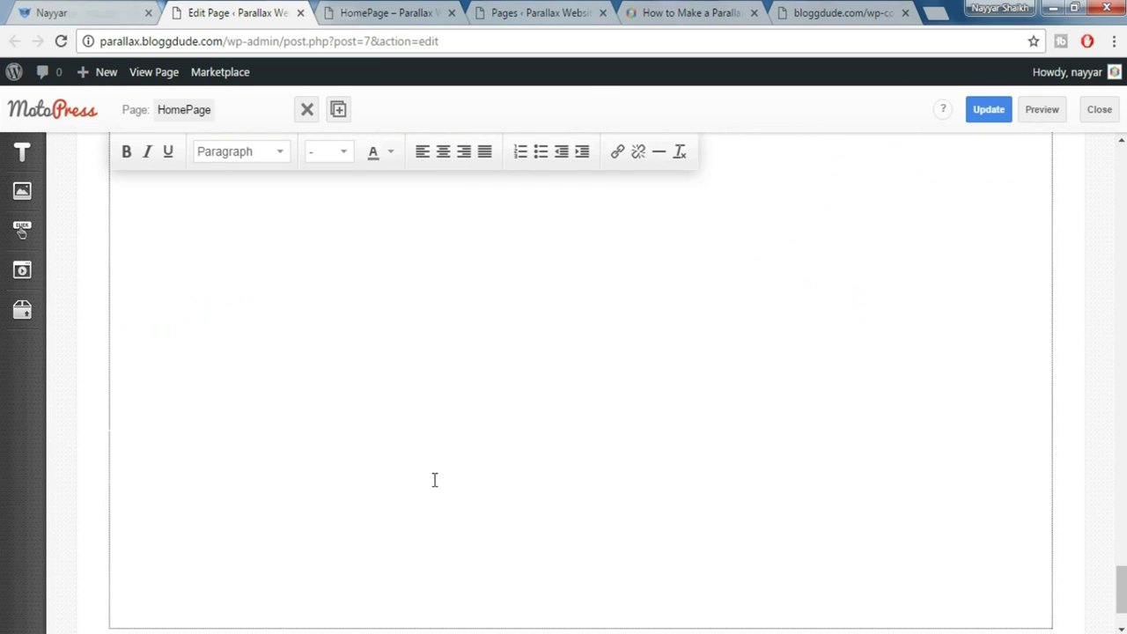
Narrow the Paragraph text block to half the row's width
key(ctrl+a)
click(470, 319)
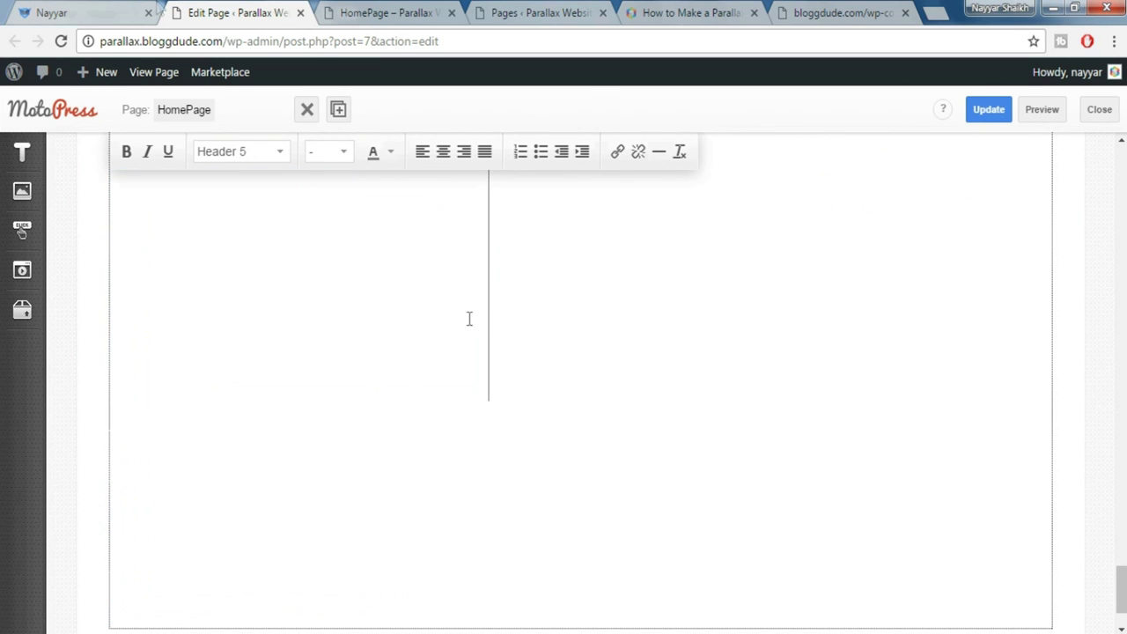
click(123, 10)
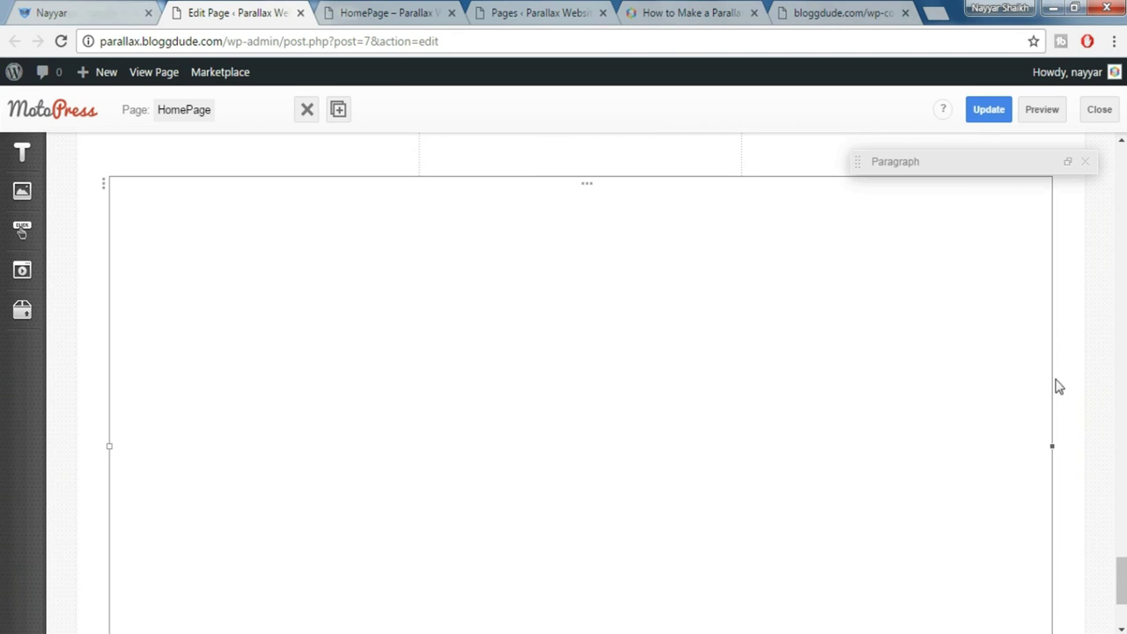
drag(1039, 450, 509, 447)
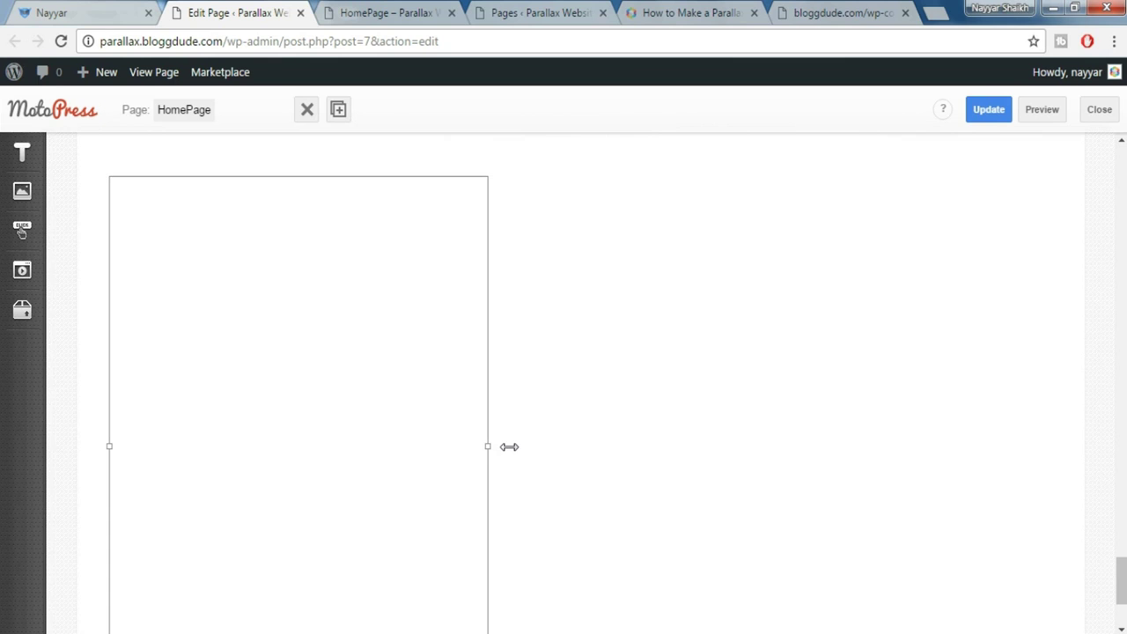
Make the support row's background a Parallax Image using the man-in-scarf photo
click(103, 190)
click(1069, 162)
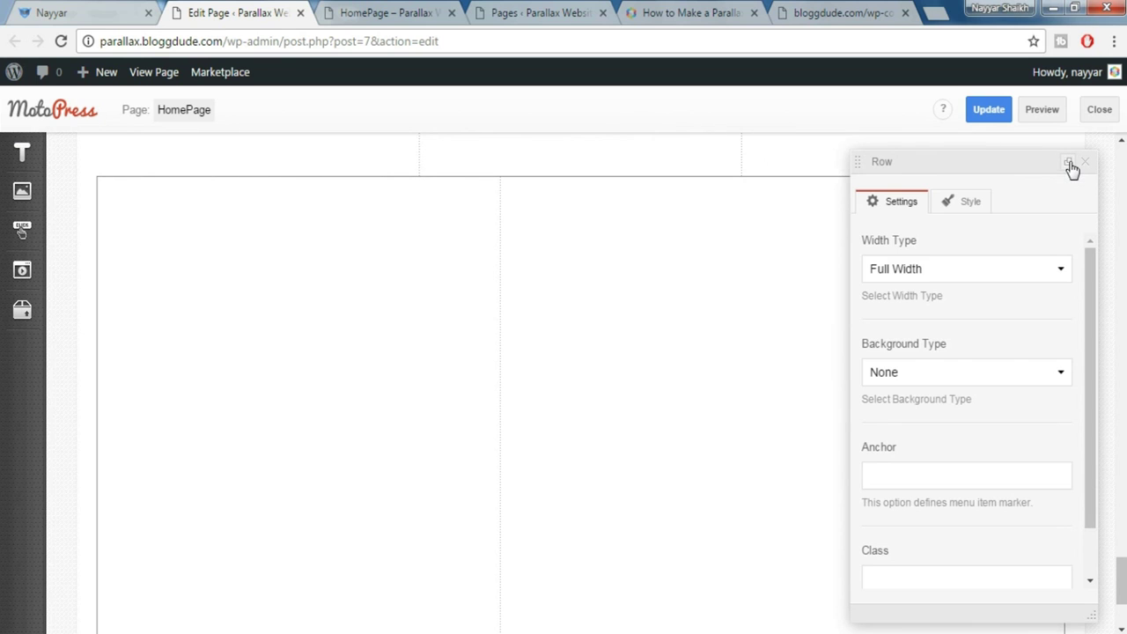
scroll(989, 297, down, 2)
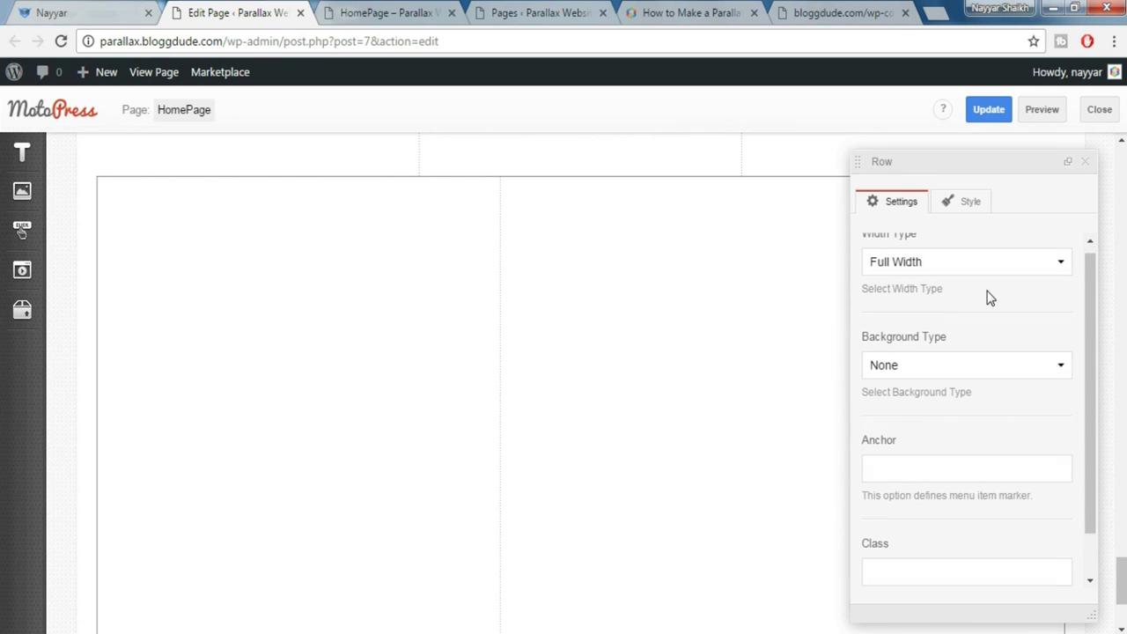
click(967, 315)
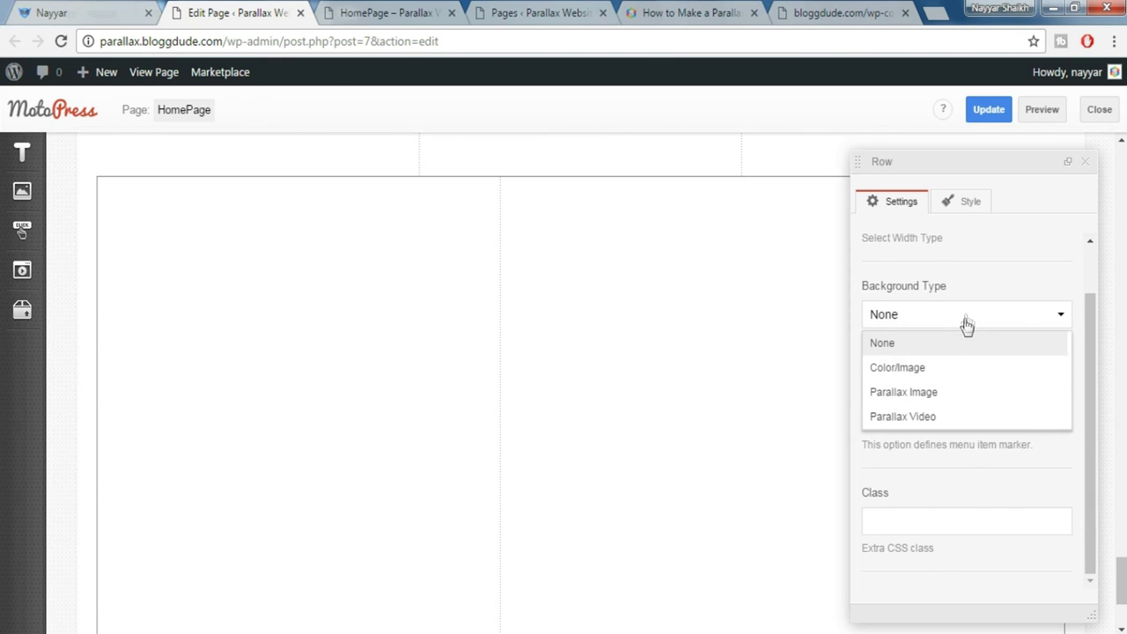
click(941, 393)
click(44, 11)
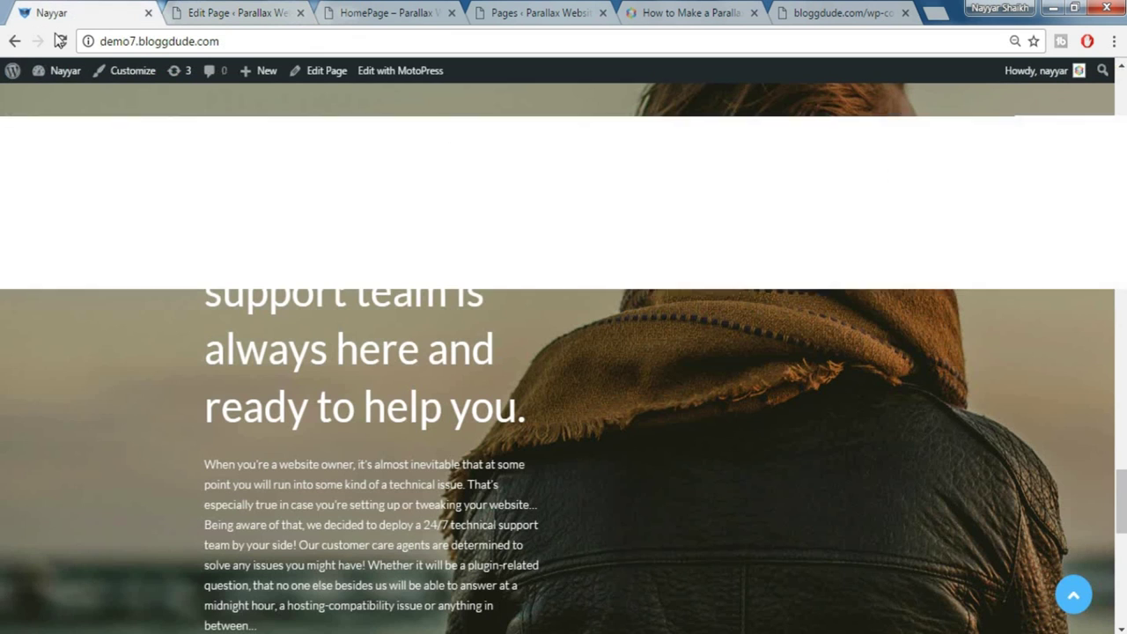
click(238, 9)
scroll(1004, 308, down, 3)
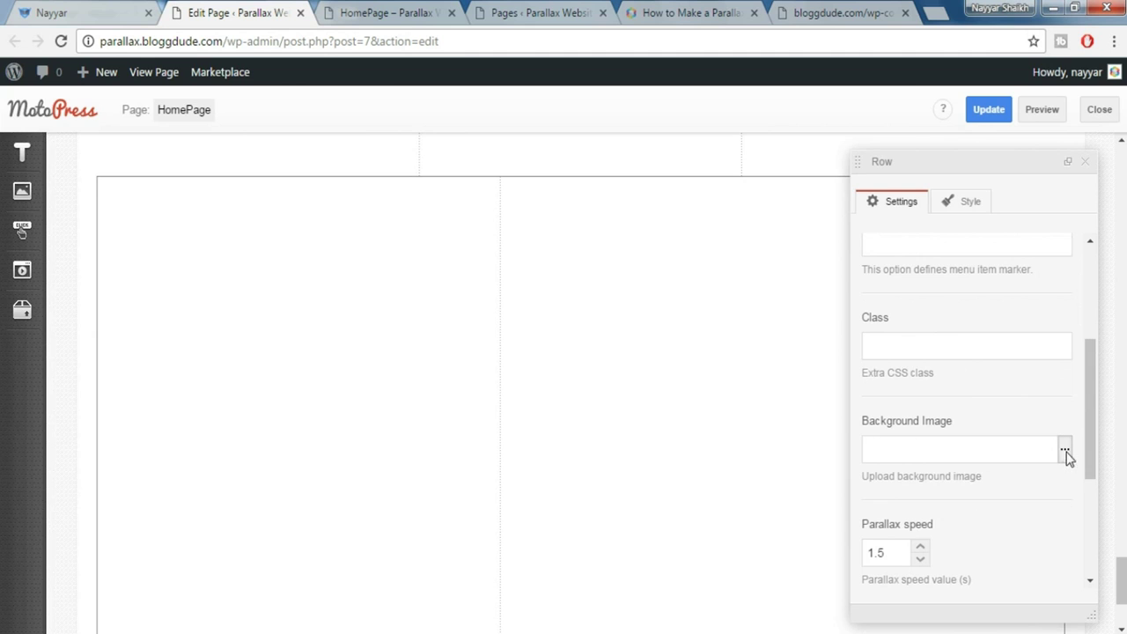
click(1065, 451)
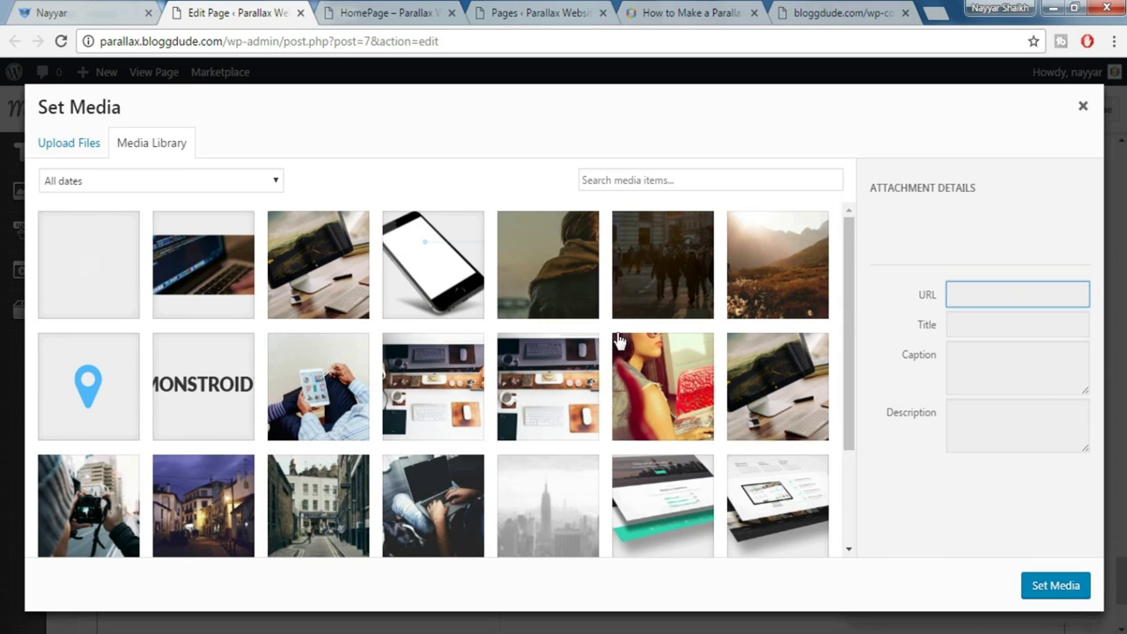
click(564, 260)
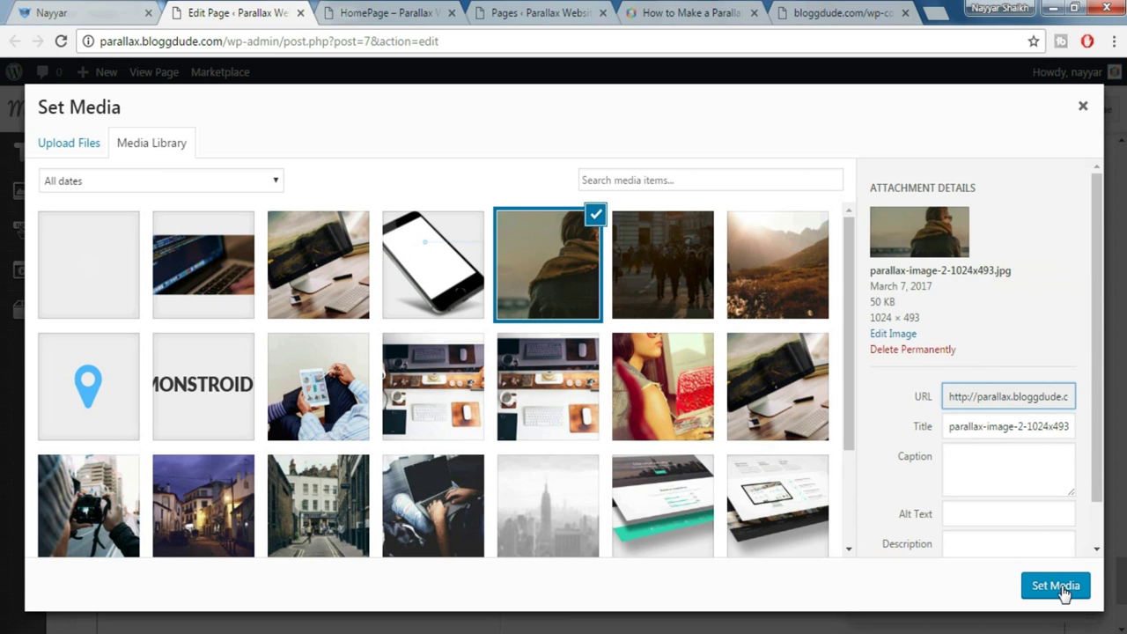
click(1063, 591)
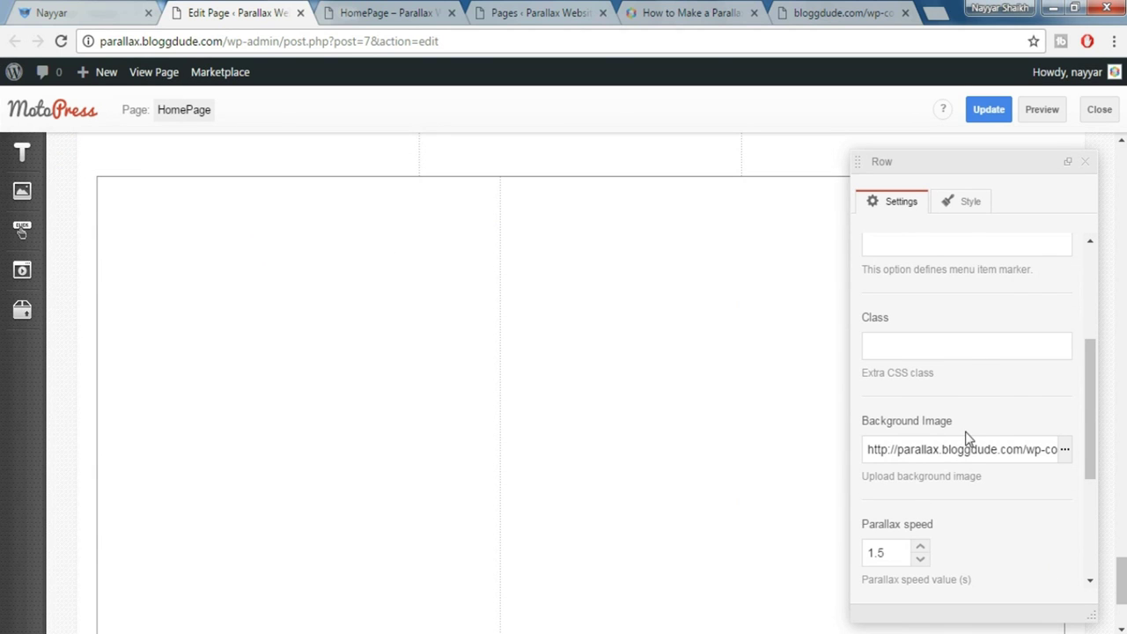
scroll(969, 467, down, 2)
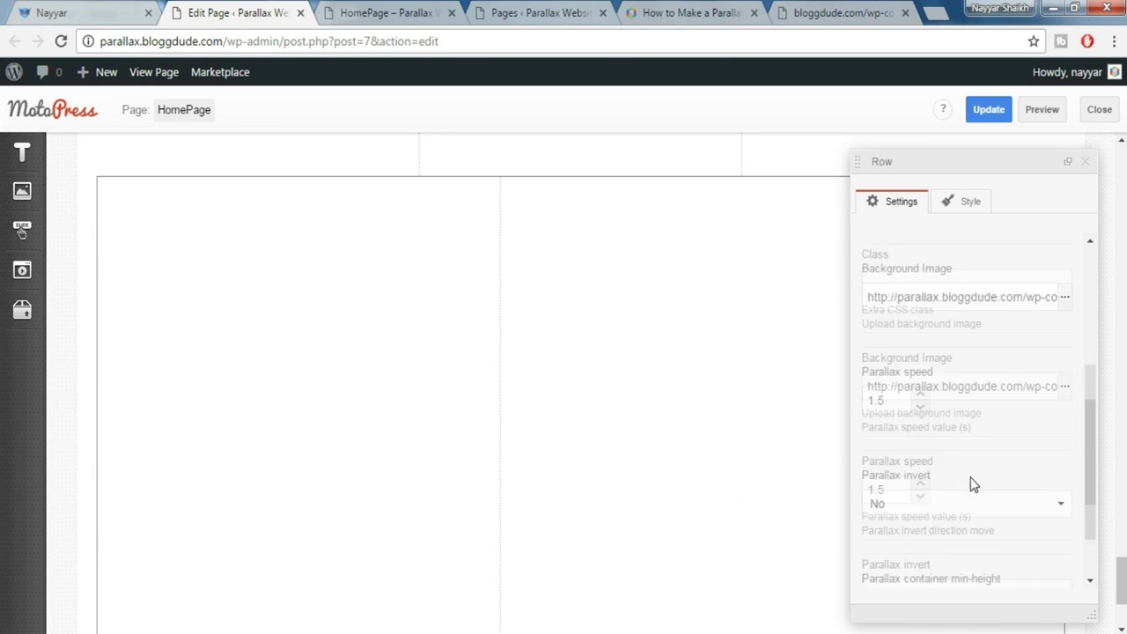
Add 160px top and 140px bottom padding styles to the row, then update and preview
click(962, 204)
click(971, 377)
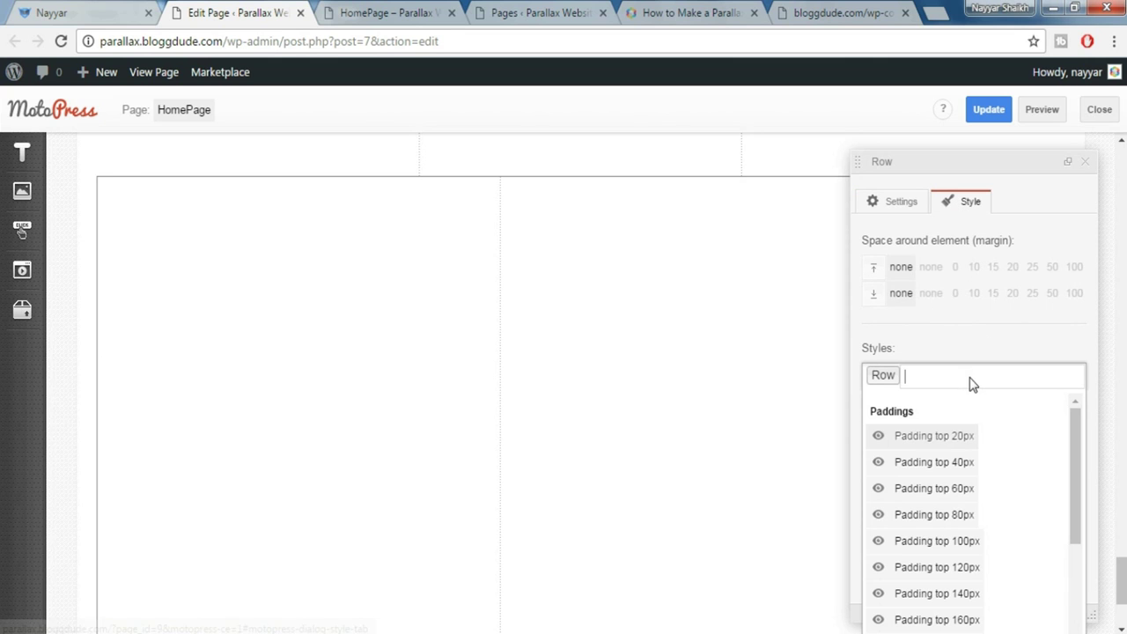
click(966, 622)
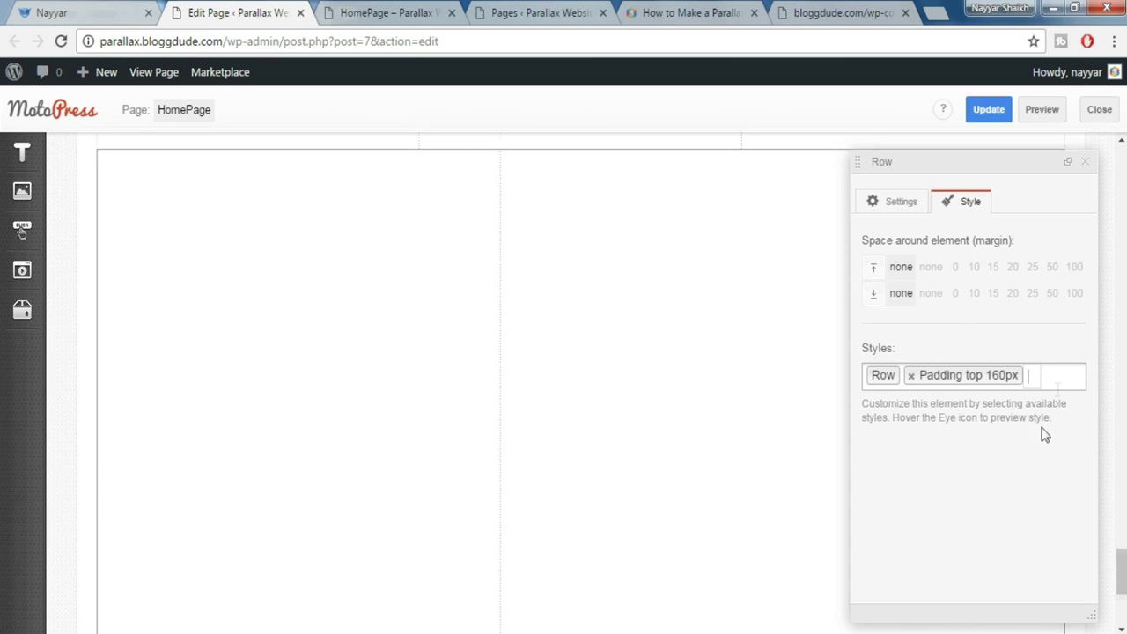
click(1059, 376)
scroll(996, 493, down, 3)
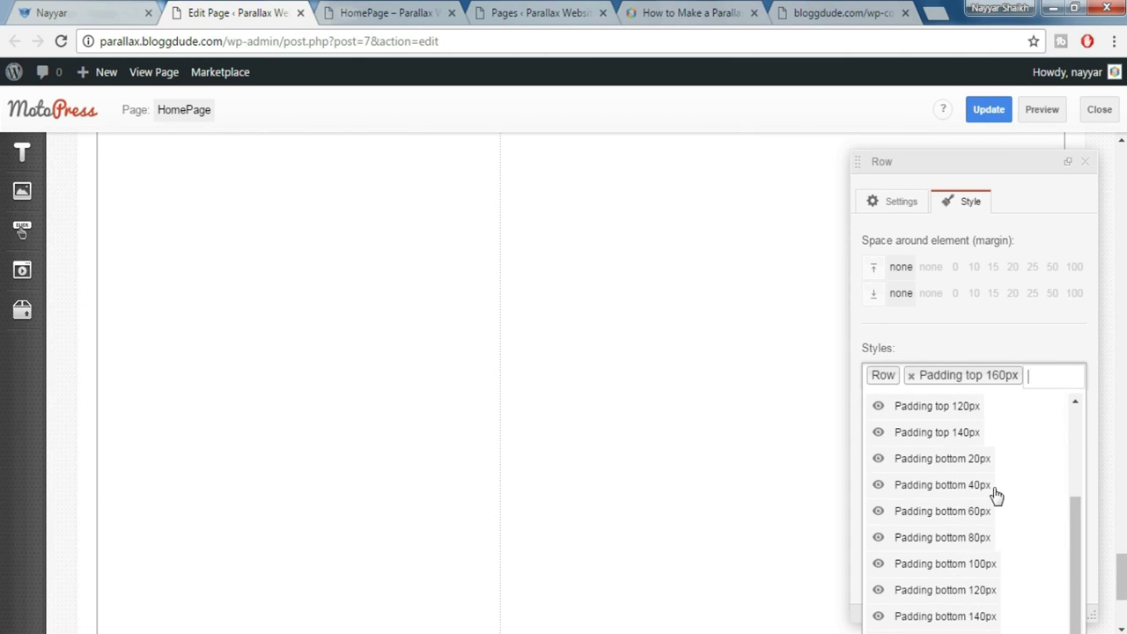
click(944, 616)
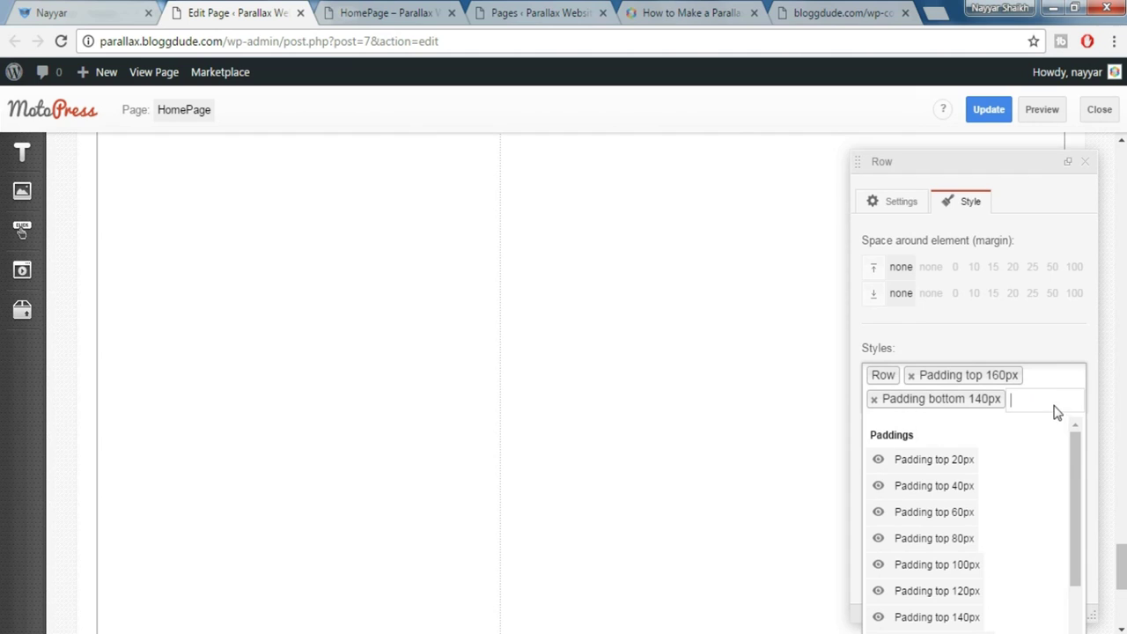
click(992, 113)
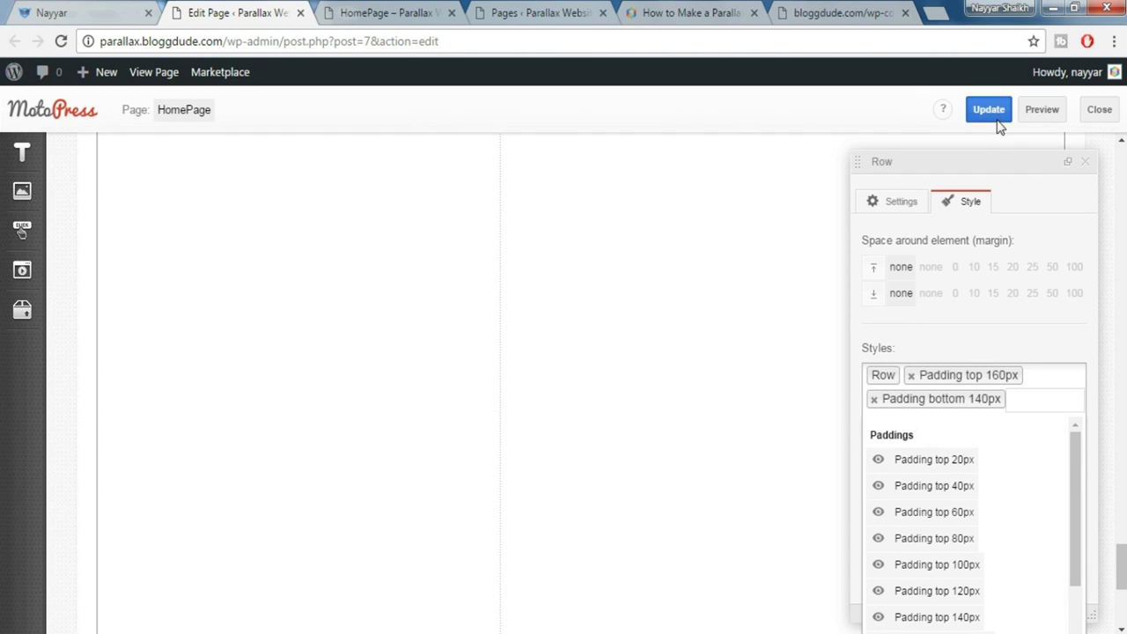
click(1042, 113)
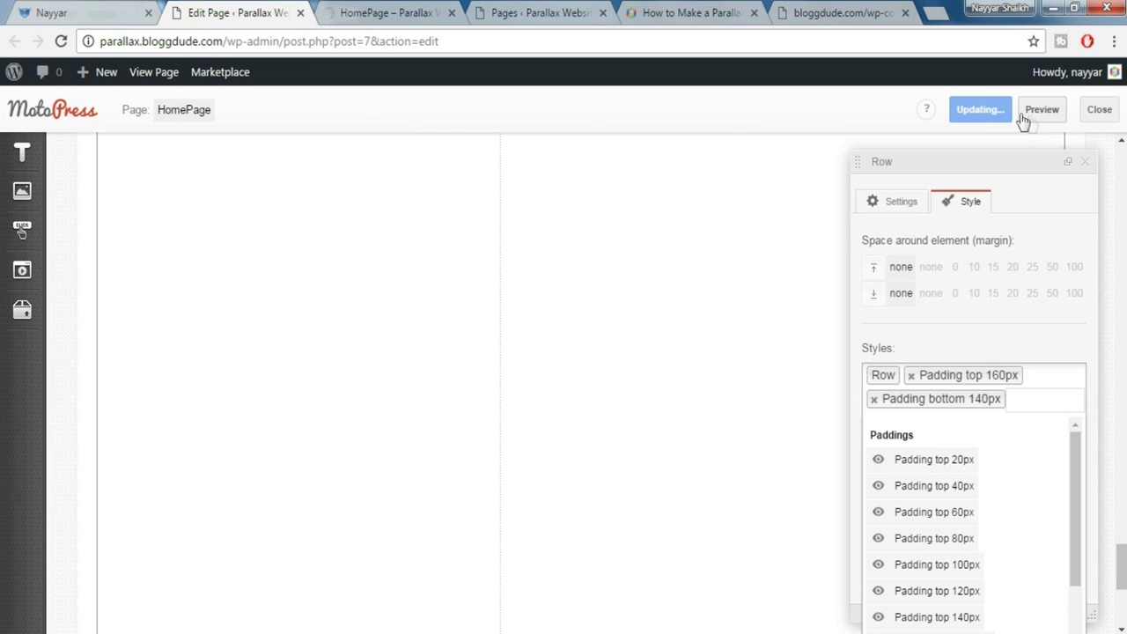
click(402, 11)
scroll(563, 360, up, 3)
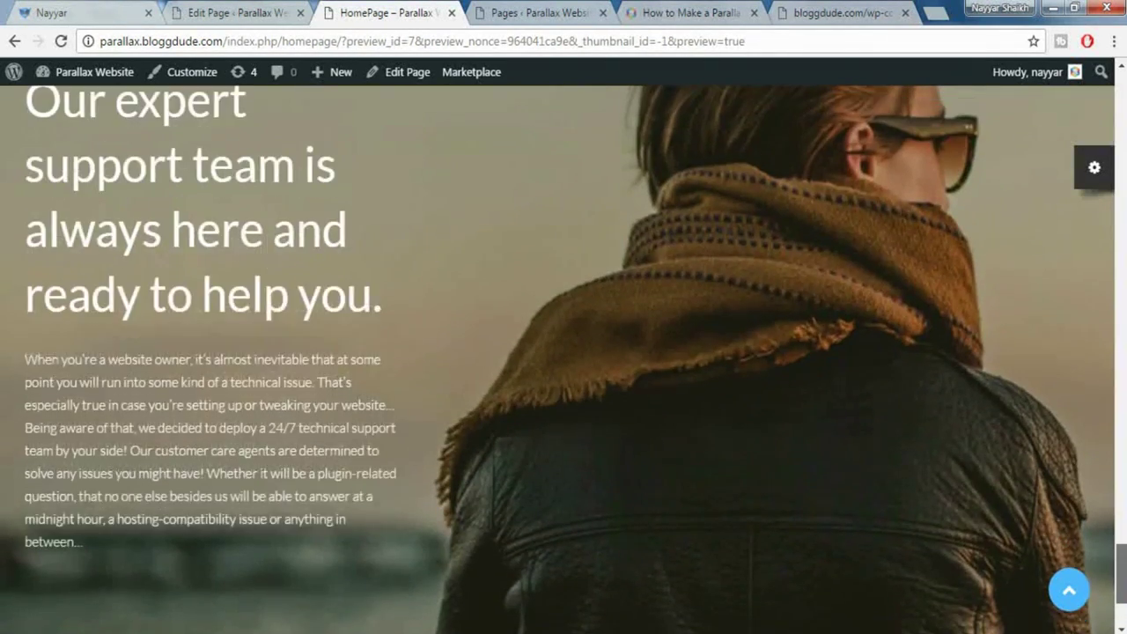
scroll(563, 359, down, 2)
scroll(563, 359, up, 4)
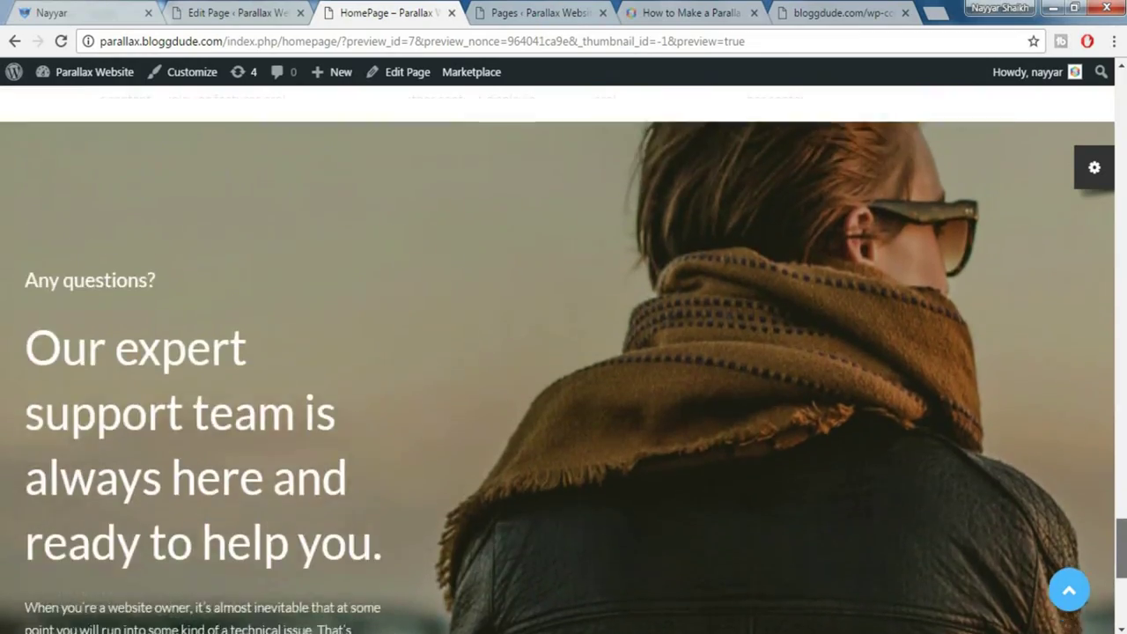
scroll(564, 359, down, 4)
scroll(551, 480, down, 3)
scroll(552, 480, up, 4)
scroll(552, 480, down, 1)
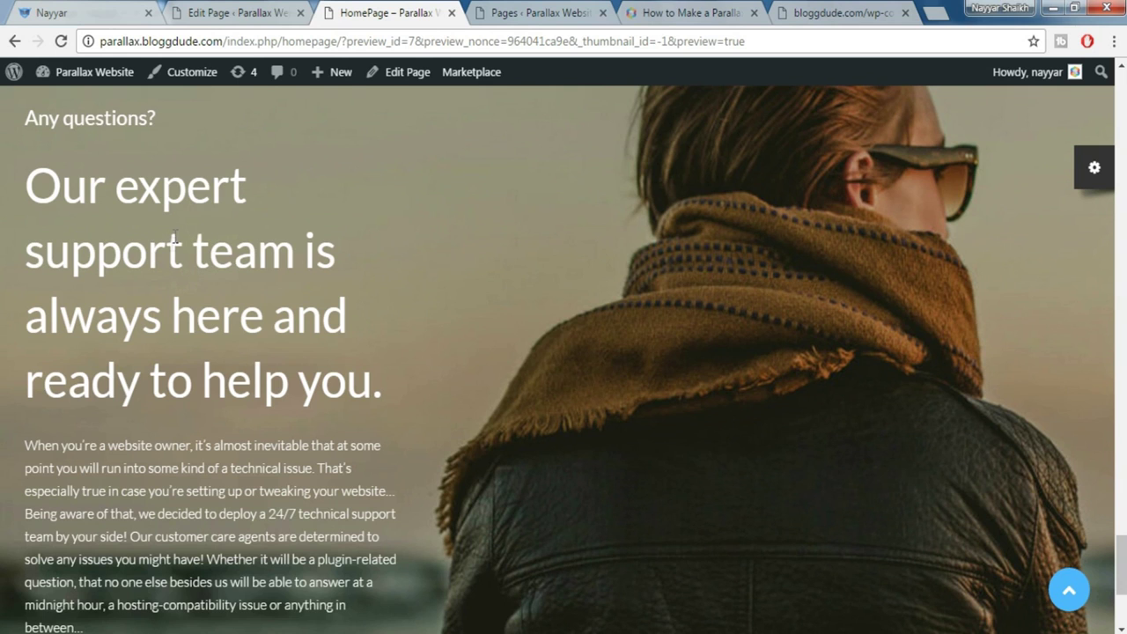
click(238, 13)
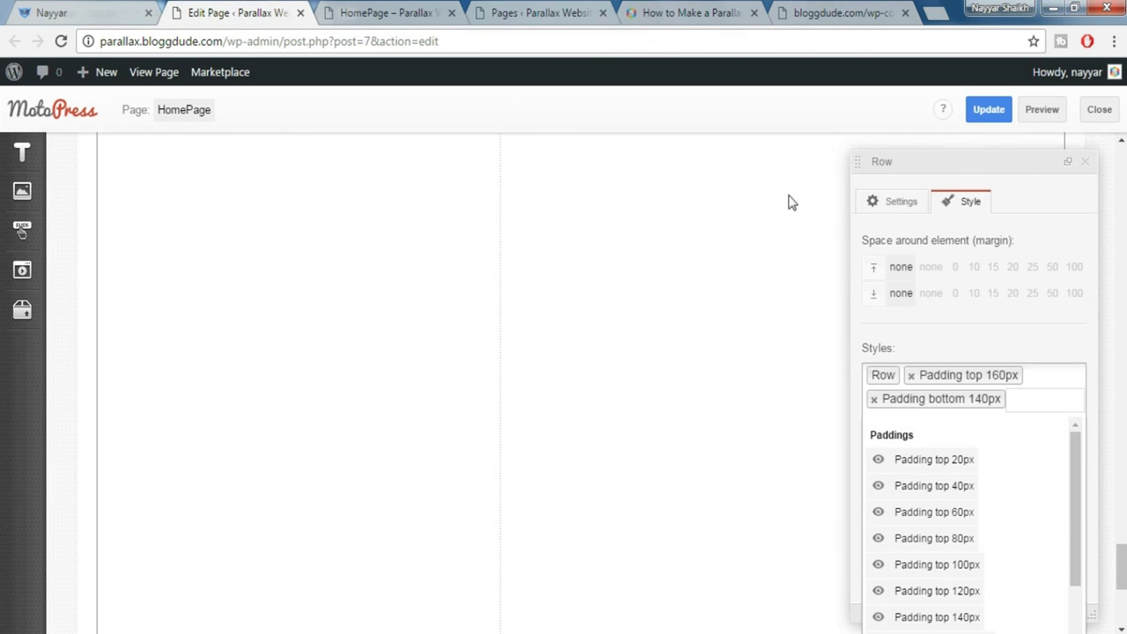
Close the row settings and update the page
click(1104, 194)
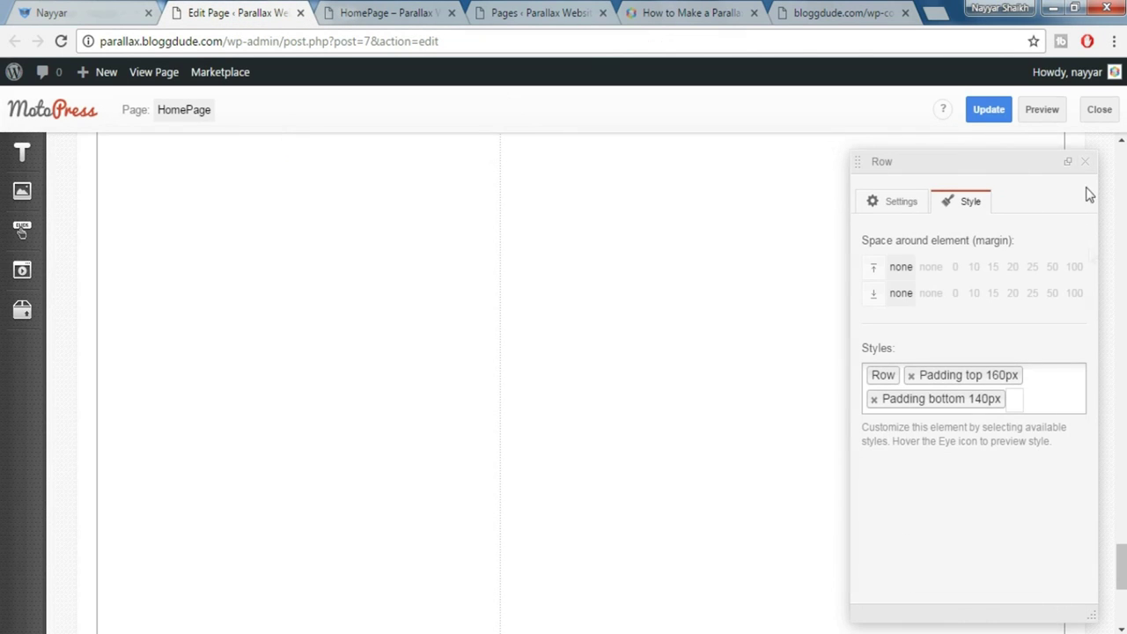
click(1085, 162)
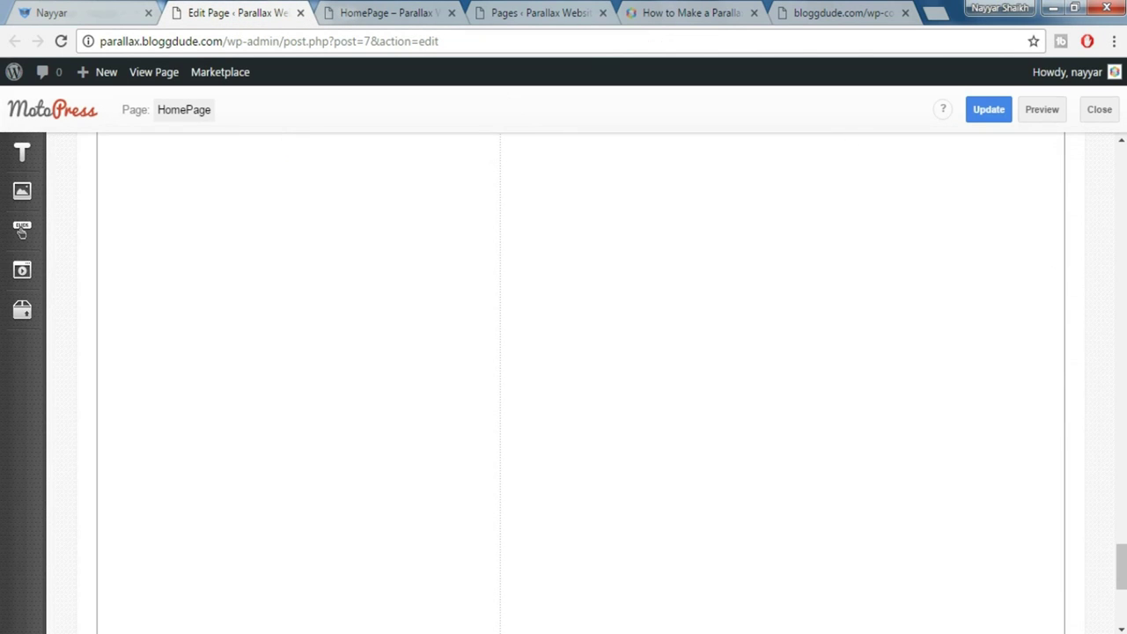
click(999, 110)
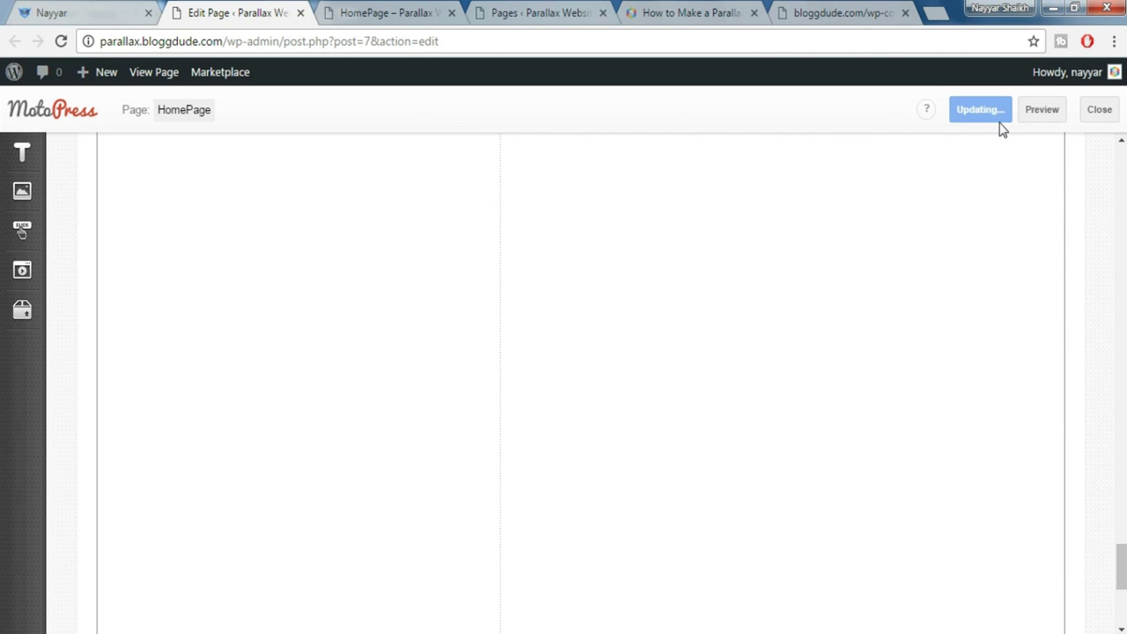
scroll(581, 383, down, 4)
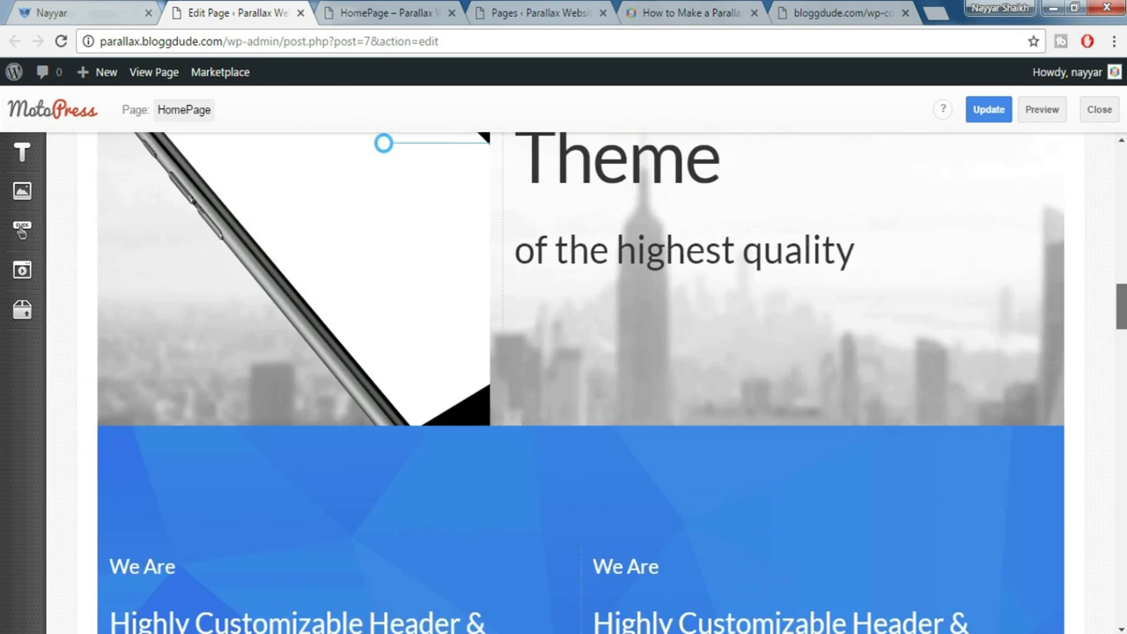
scroll(495, 333, down, 15)
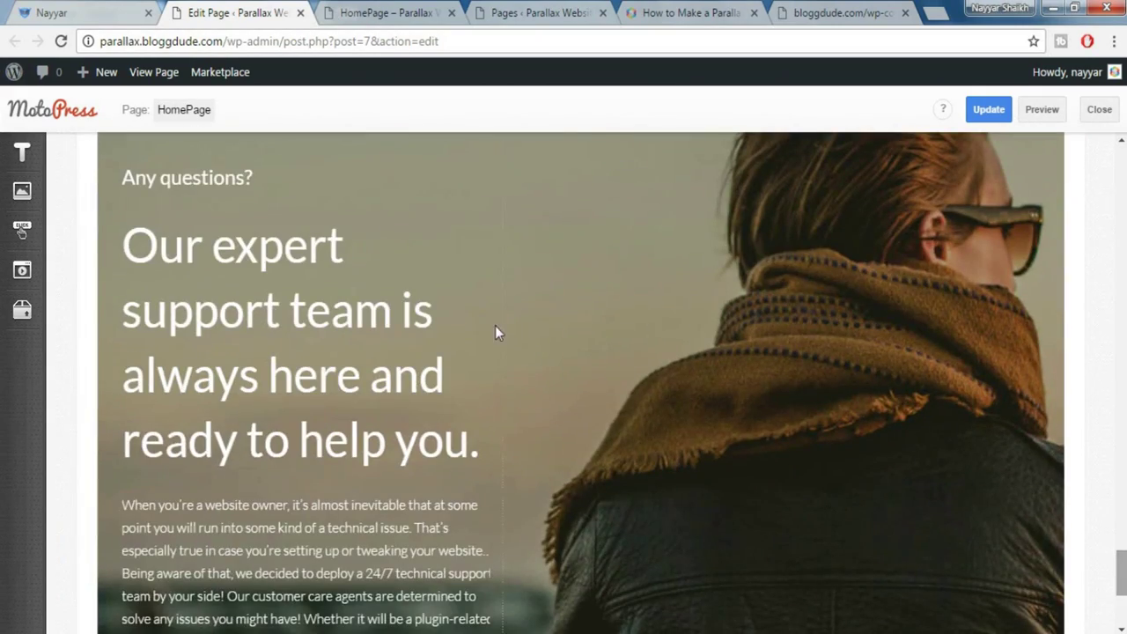
scroll(374, 287, down, 1)
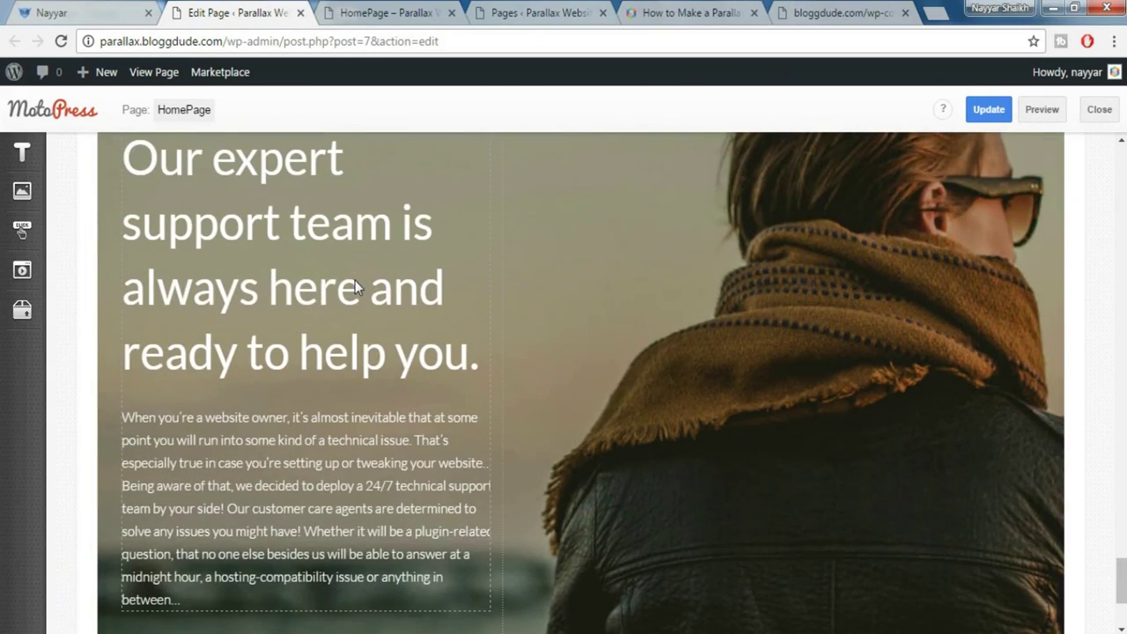
click(356, 287)
scroll(352, 277, up, 3)
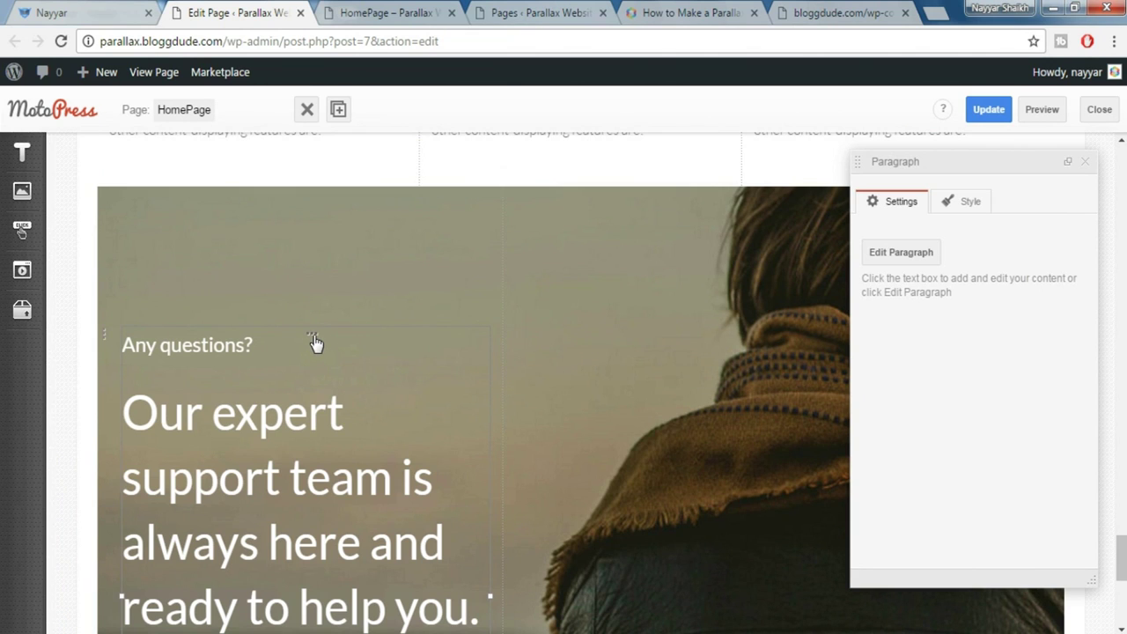
Set the support column to Size_xs 12, Size_sm 12, Size_lg 4, Offset_lg 2
click(310, 339)
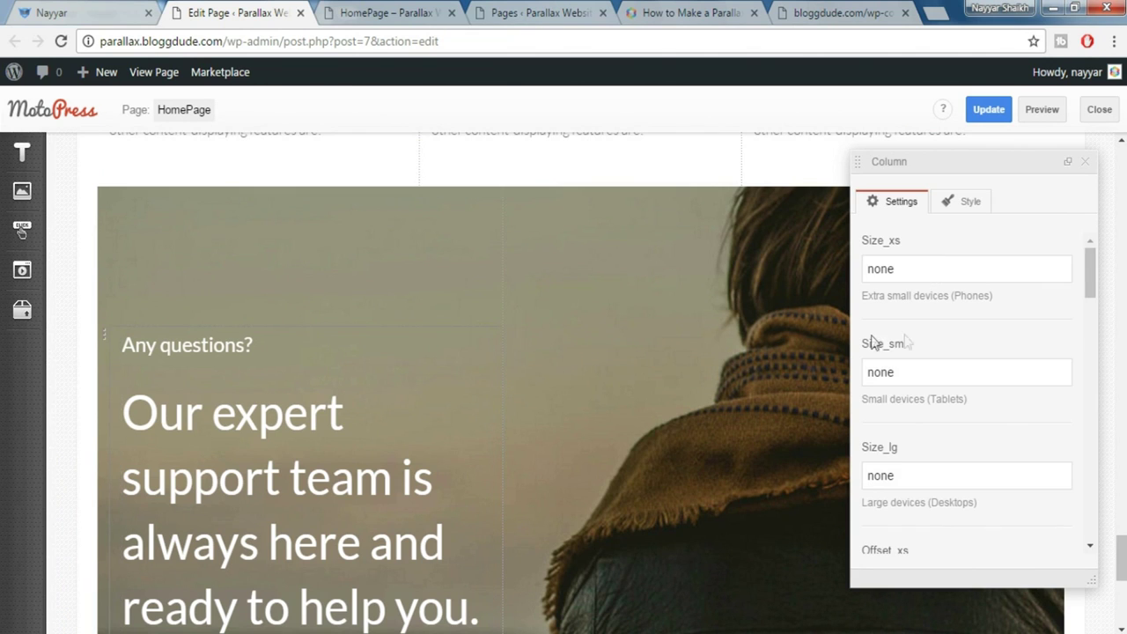
drag(984, 274, 815, 283)
text(12)
key(Tab)
text(12)
key(Tab)
text(4)
scroll(1070, 378, down, 3)
scroll(1062, 388, down, 5)
scroll(1034, 404, down, 1)
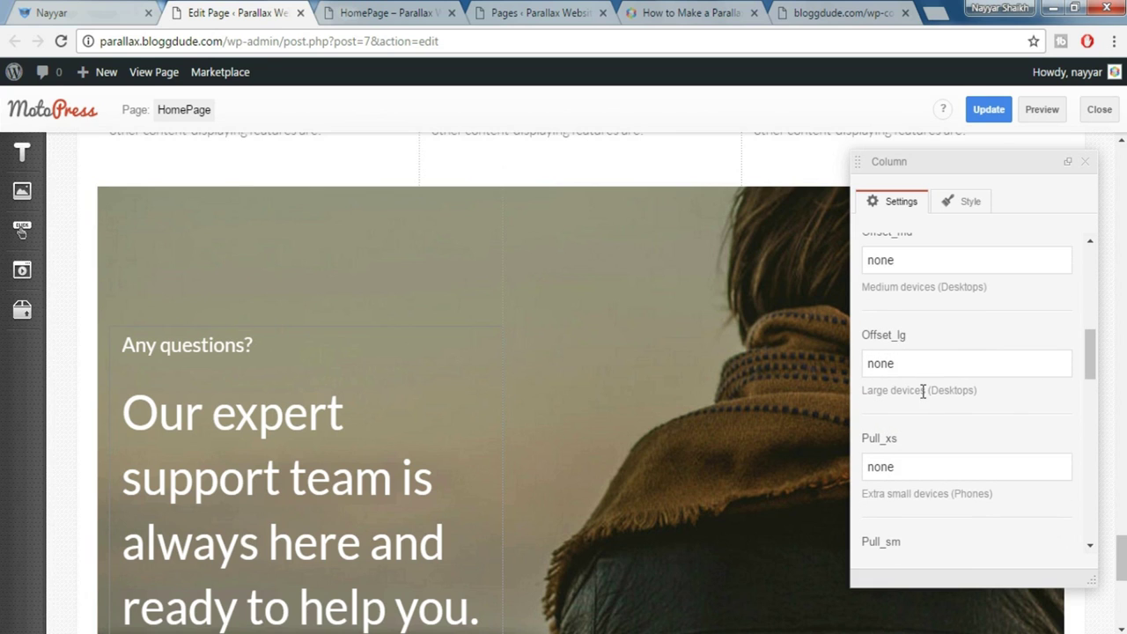
drag(921, 361, 844, 367)
text(2)
Save the page and check the result on the live homepage
click(1085, 161)
click(990, 110)
click(119, 11)
scroll(623, 282, down, 5)
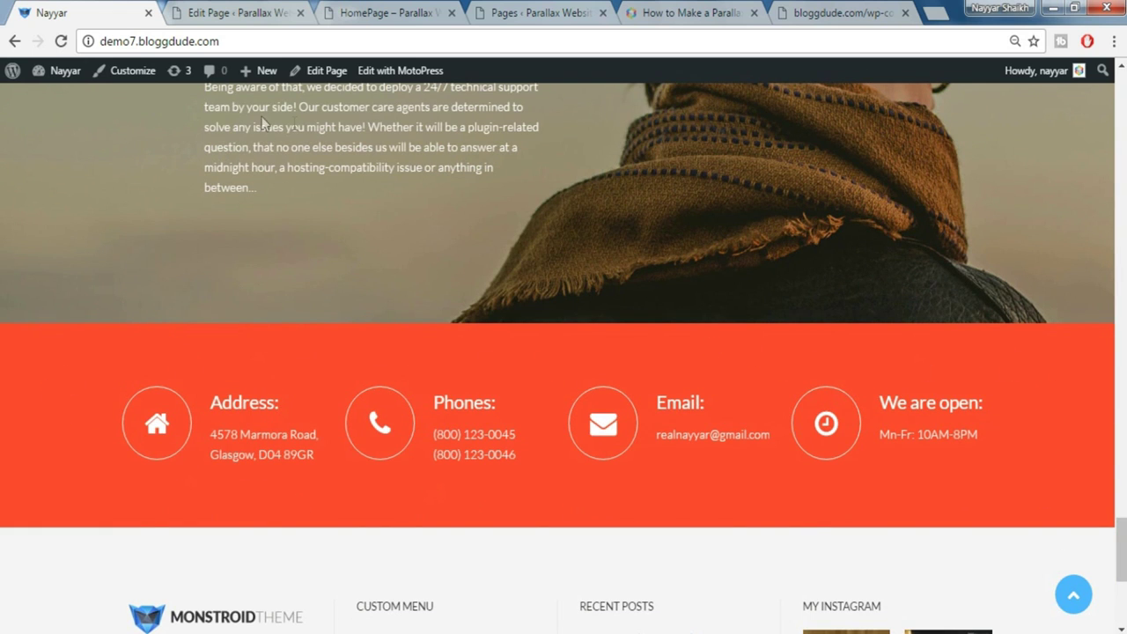
Drag a WordPress Text block from the text elements onto the page
click(216, 11)
scroll(656, 291, down, 1)
scroll(661, 297, down, 6)
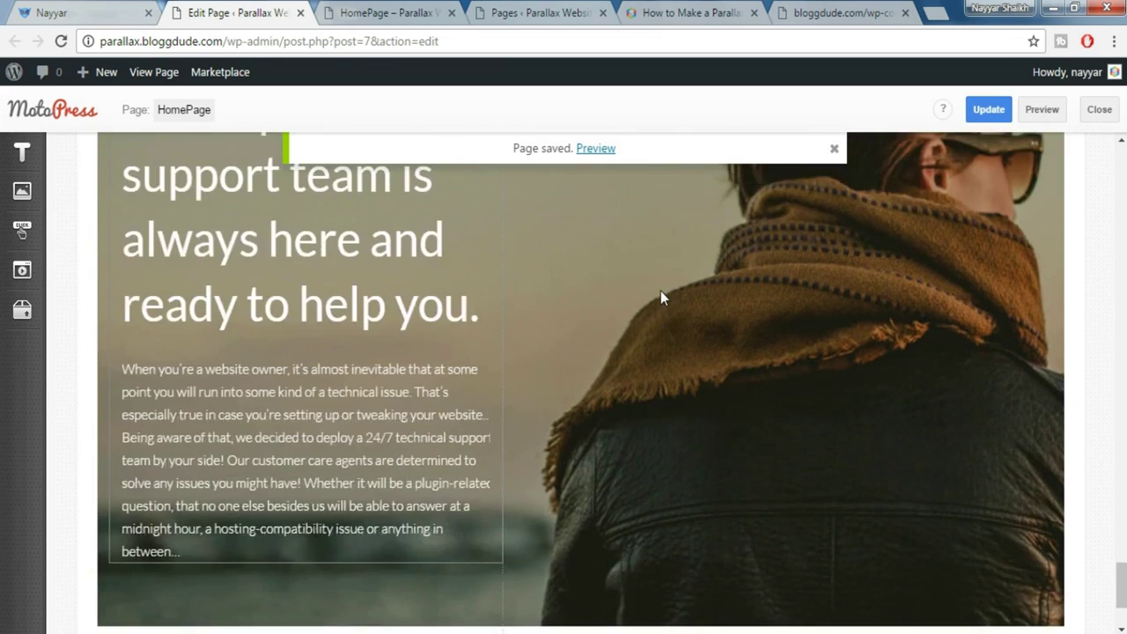
click(22, 151)
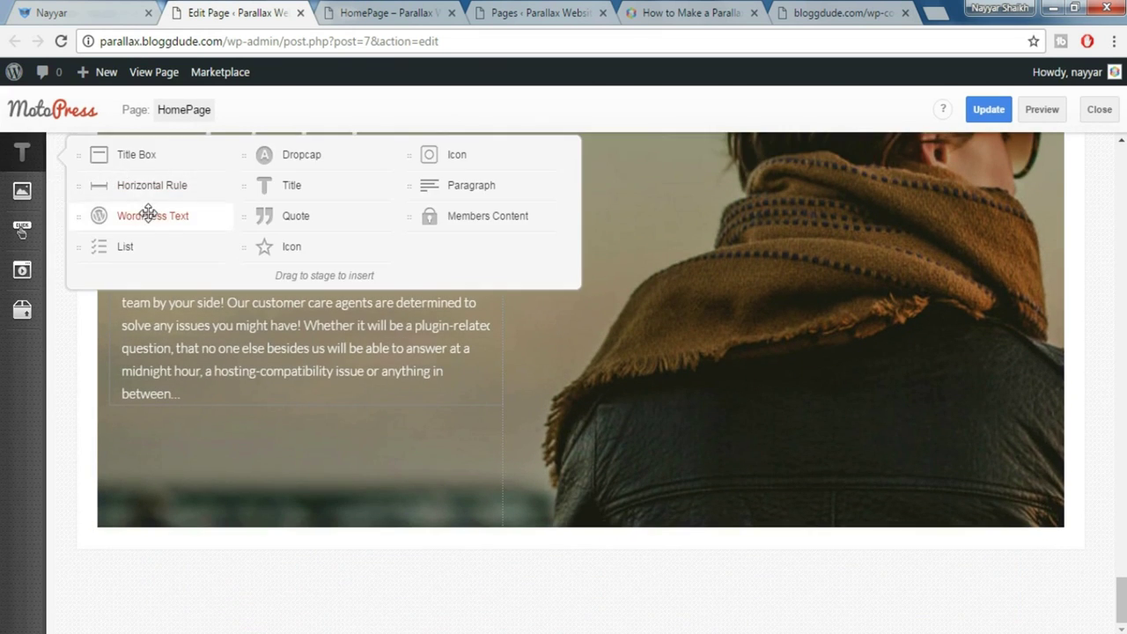
drag(148, 213, 377, 521)
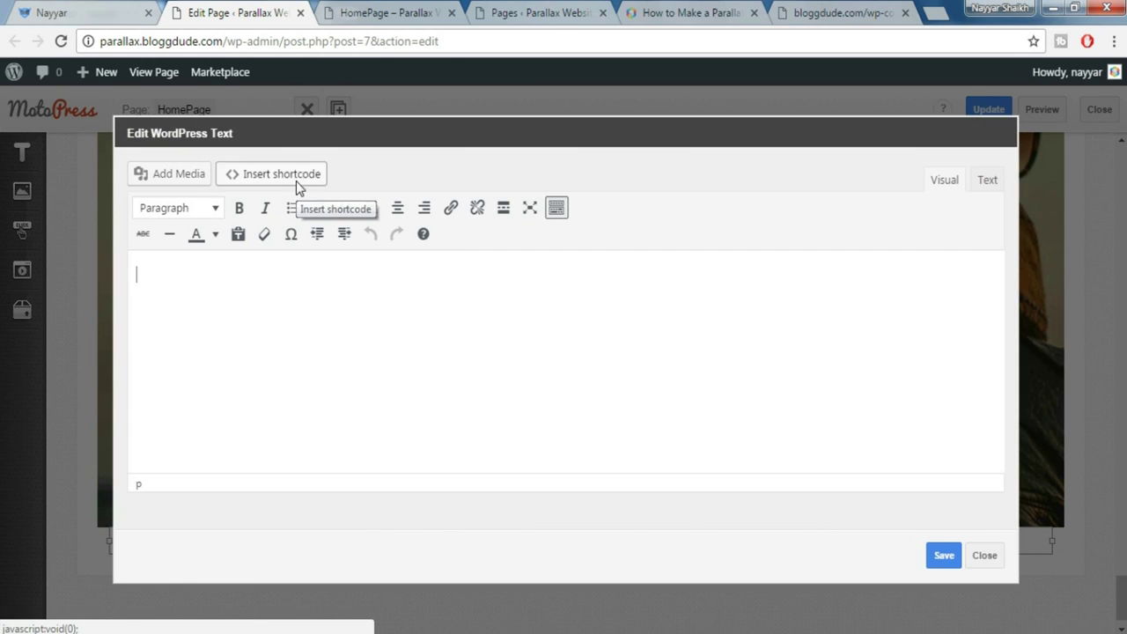
Search the shortcodes for 'ico' and open the Icon shortcode's settings
click(297, 181)
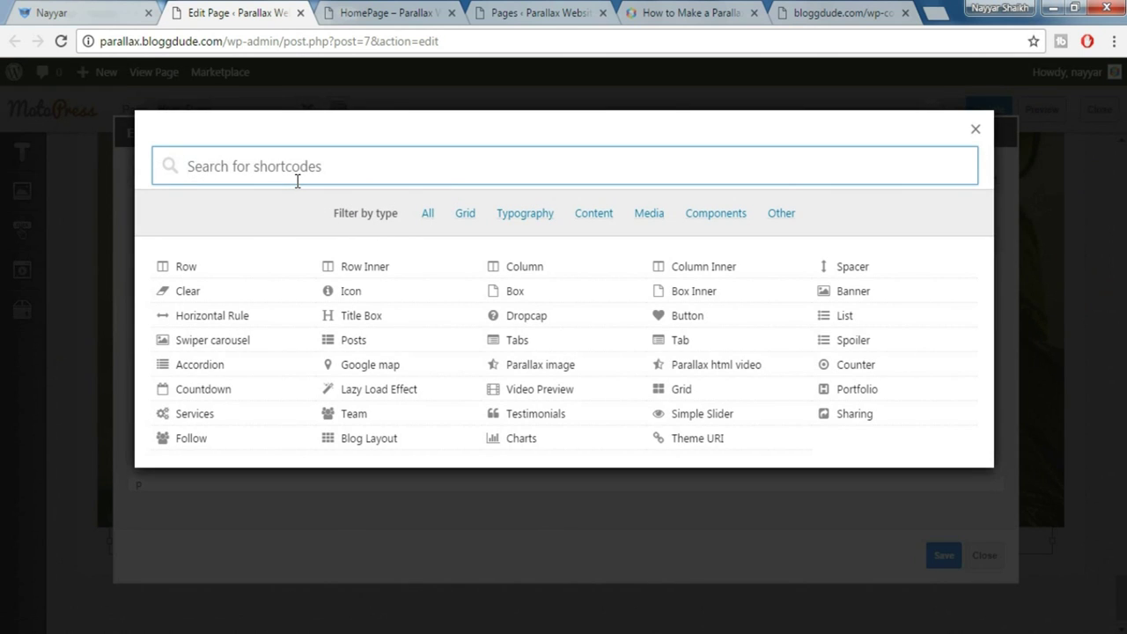
text(ico)
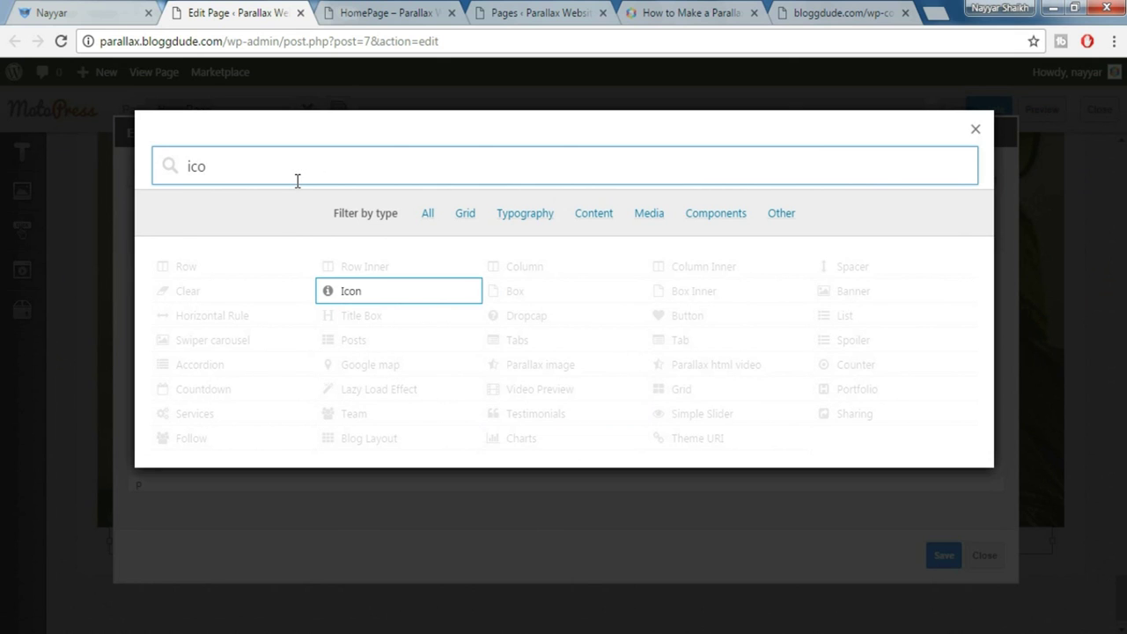
click(384, 301)
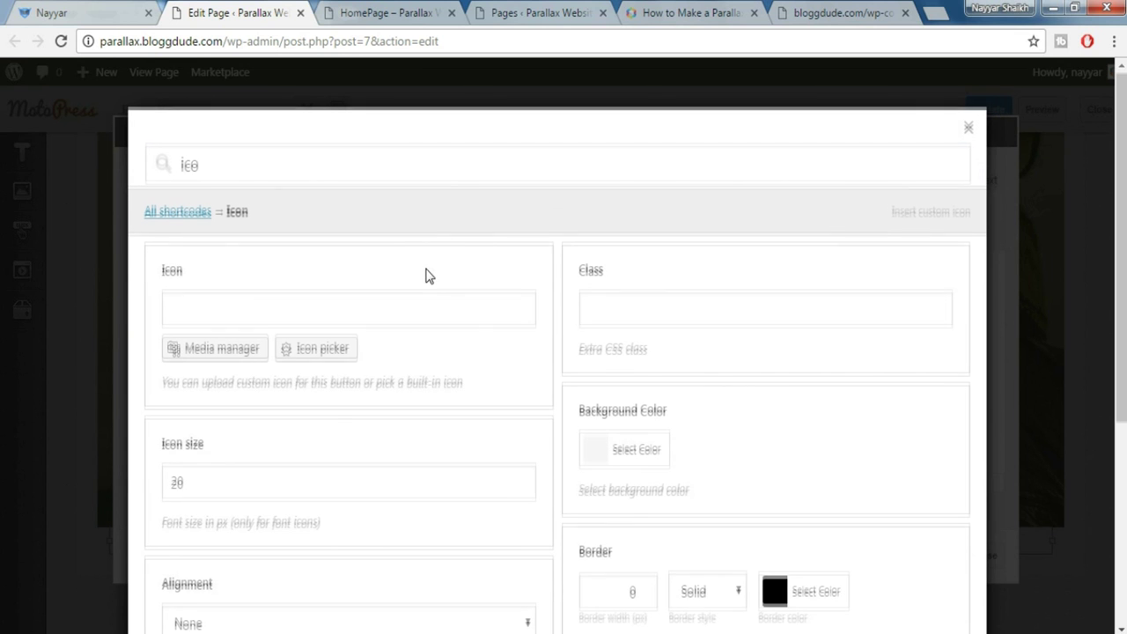
scroll(428, 274, down, 1)
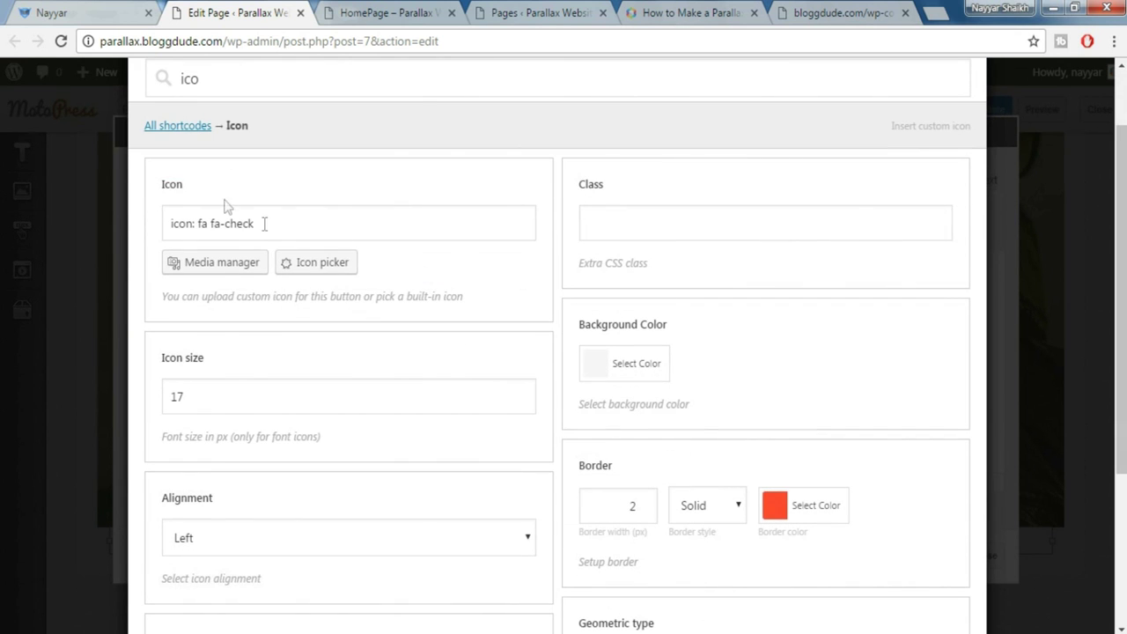
Filter the icon chooser by 'home' and pick the home icon
click(73, 7)
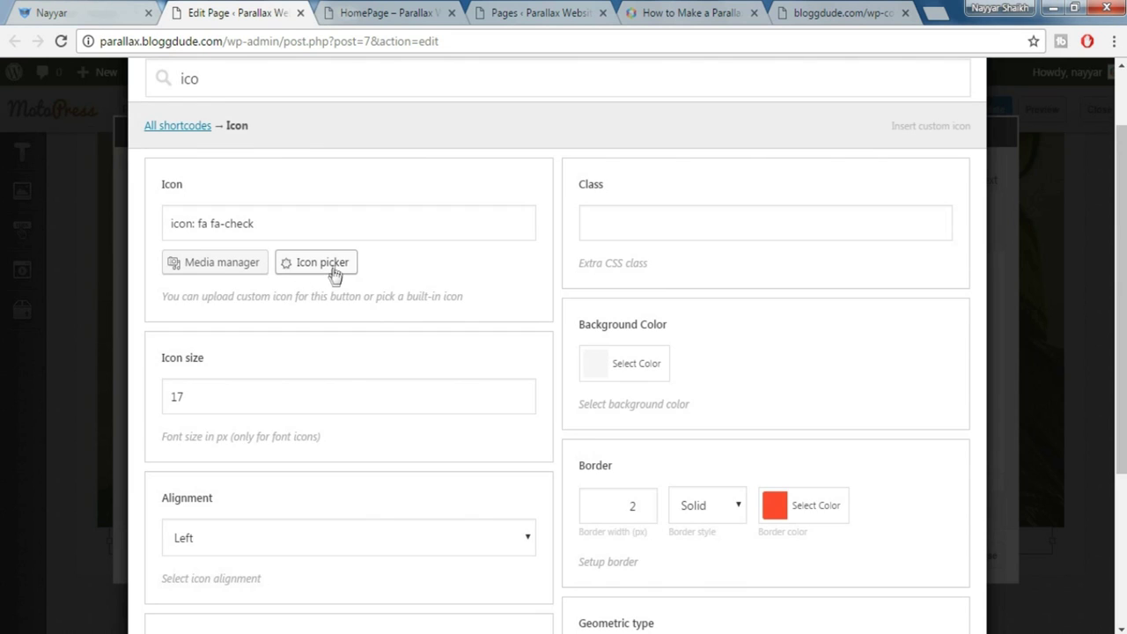
click(331, 275)
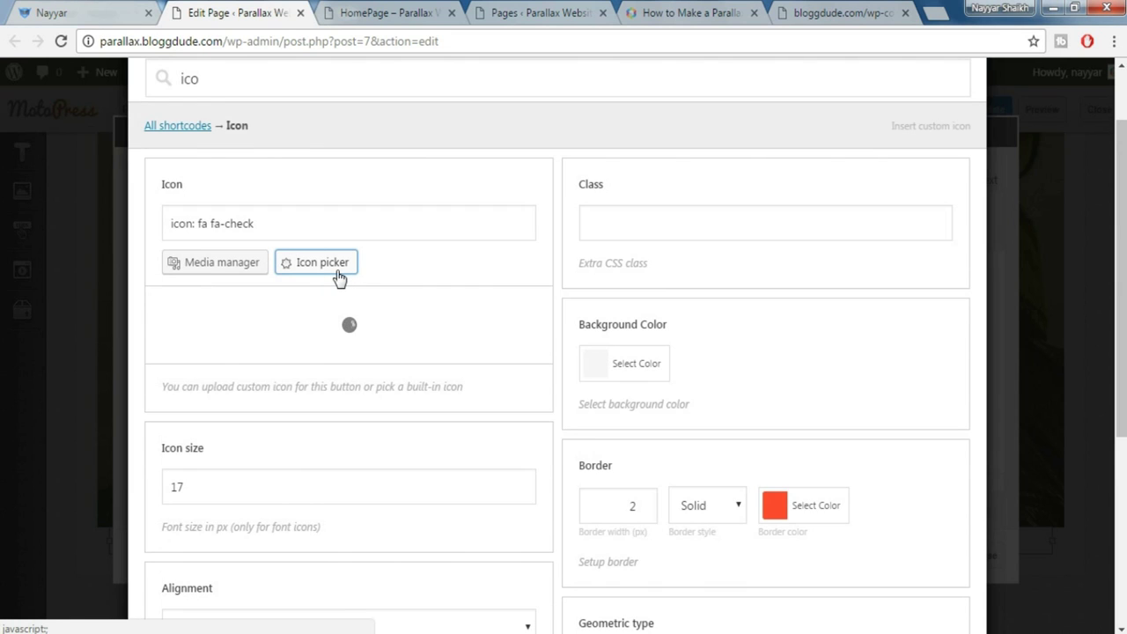
click(319, 311)
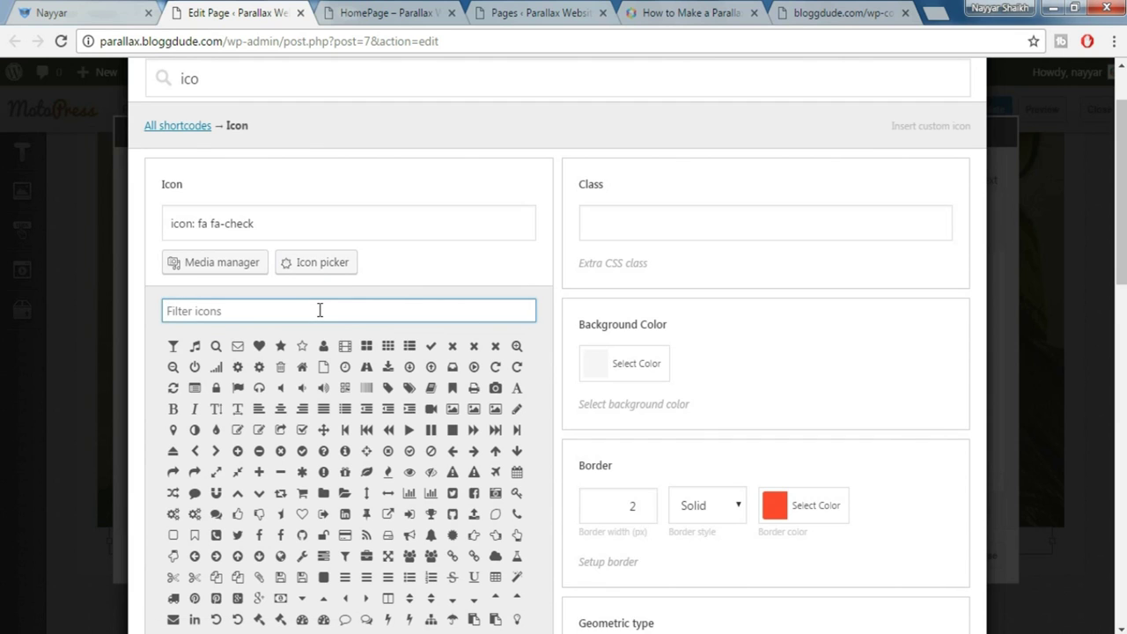
text(home)
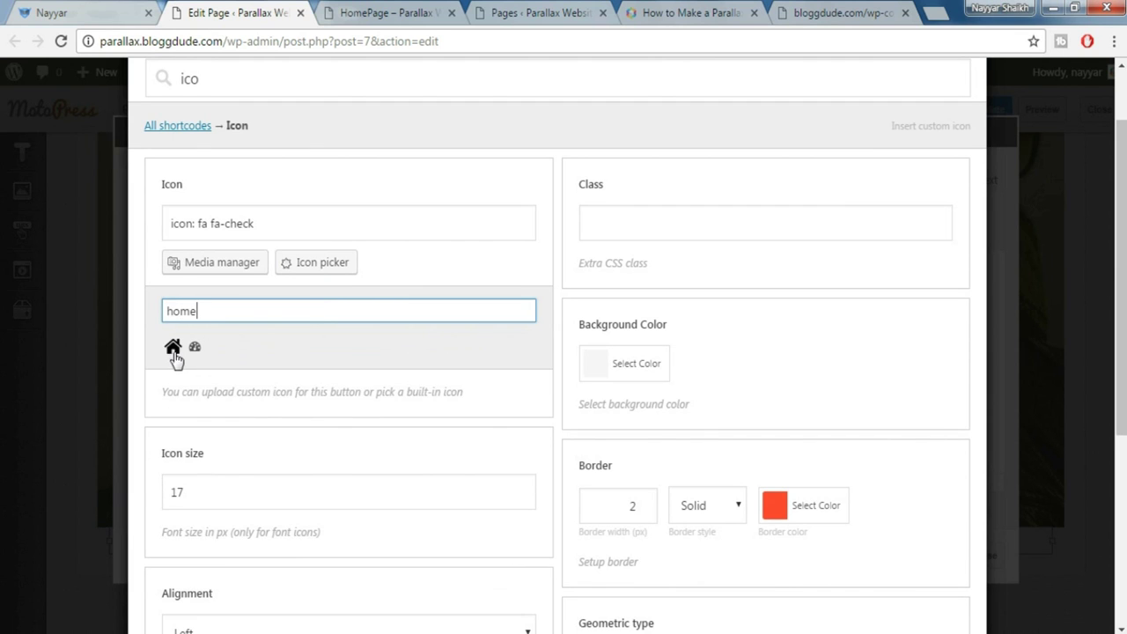
click(173, 347)
Set the icon size to 35, then check the live site's contact section
drag(265, 398, 143, 394)
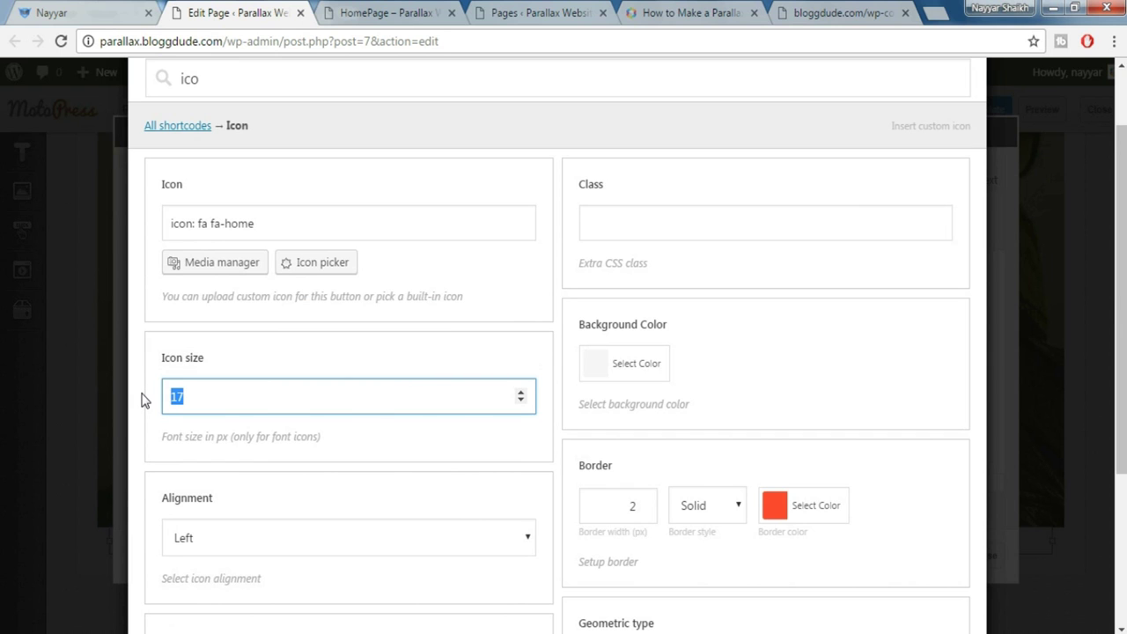
text(35)
click(408, 443)
scroll(392, 451, down, 2)
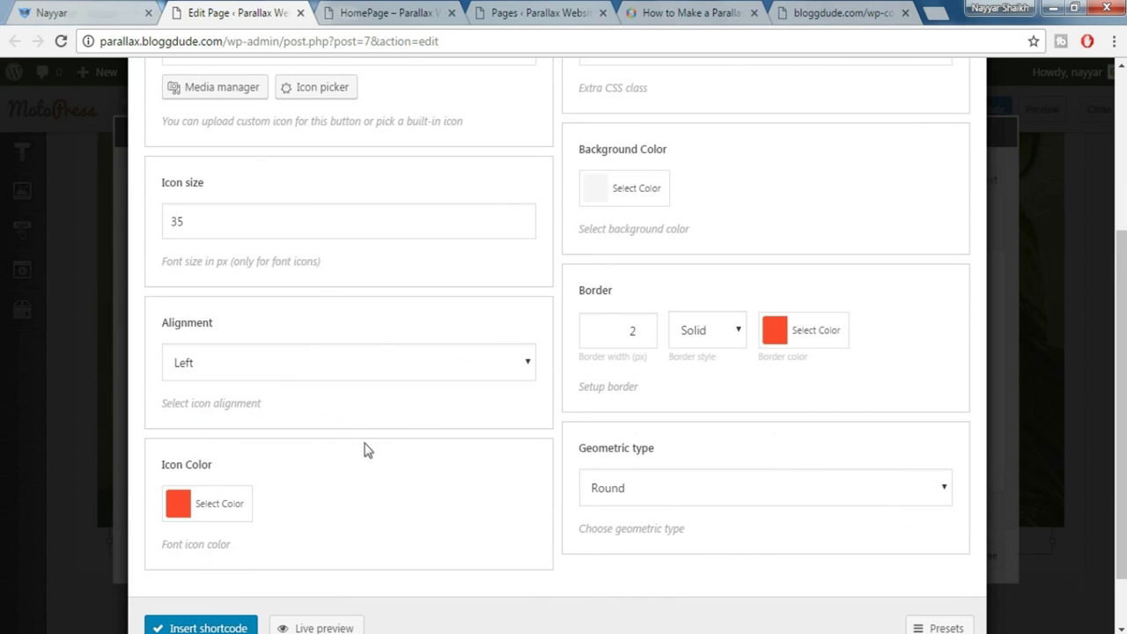
scroll(349, 424, down, 1)
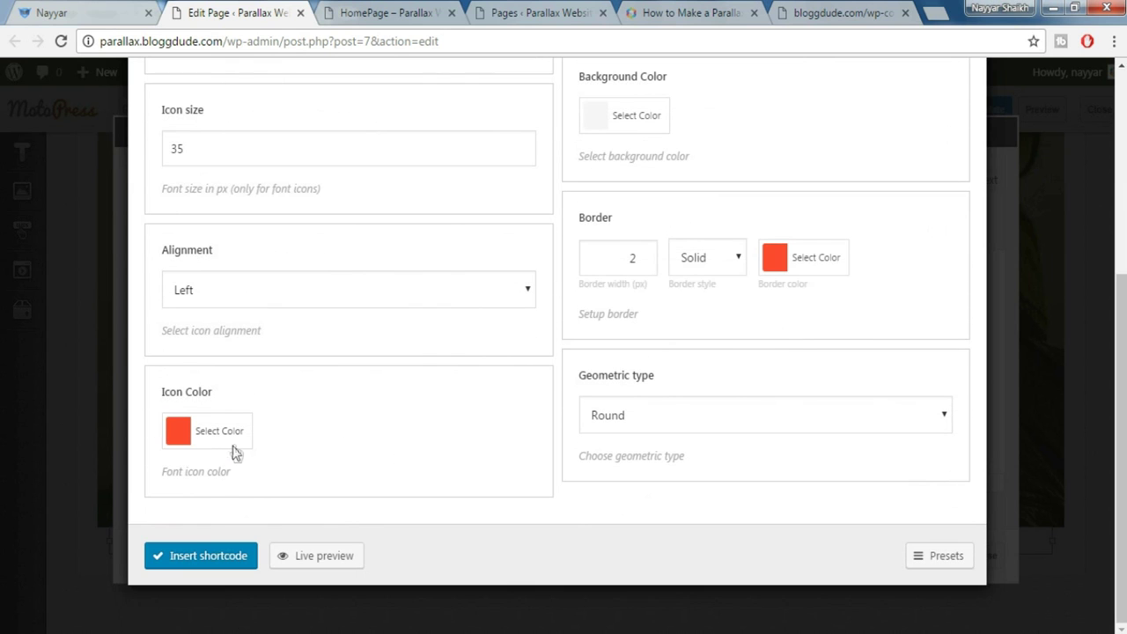
scroll(236, 447, up, 1)
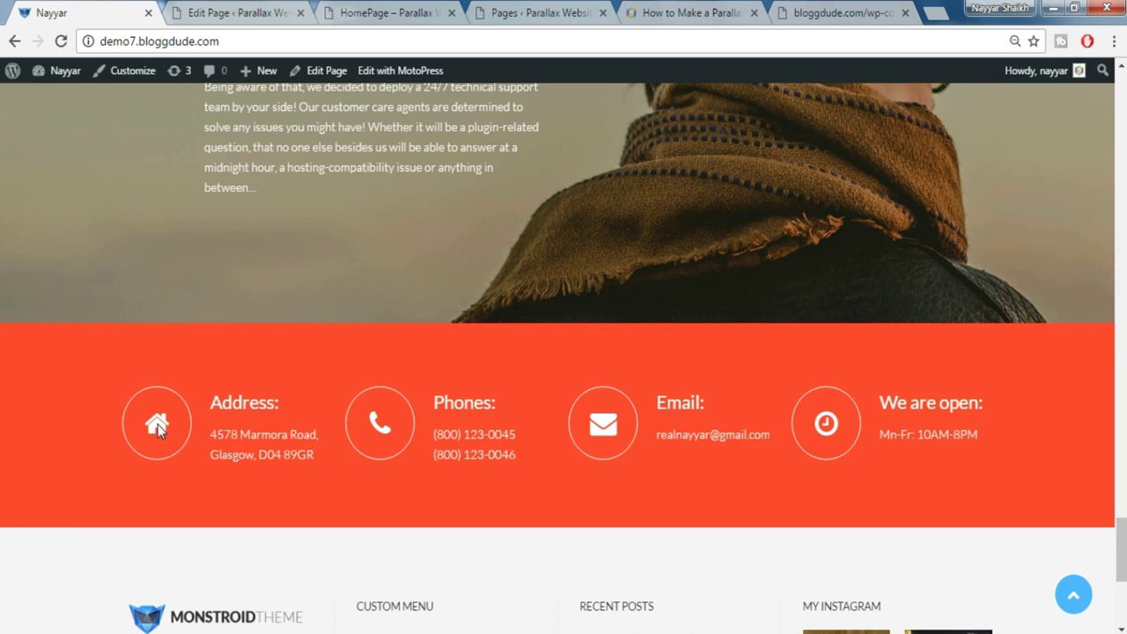
click(209, 11)
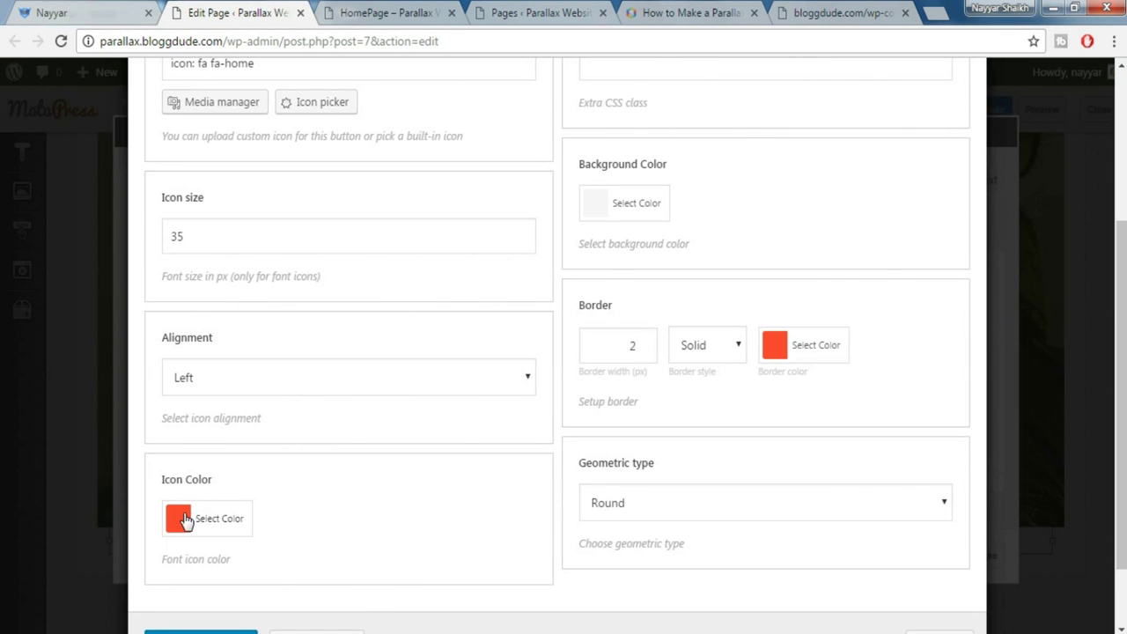
Set the home icon's colour to the white swatch
click(176, 518)
scroll(364, 511, down, 1)
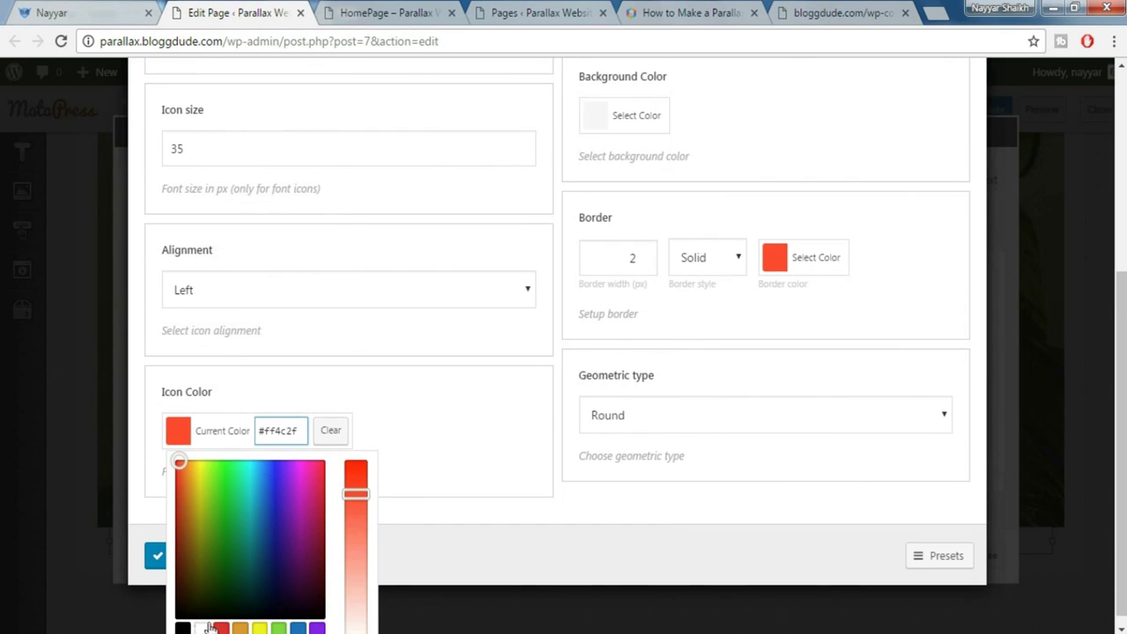
scroll(275, 553, down, 1)
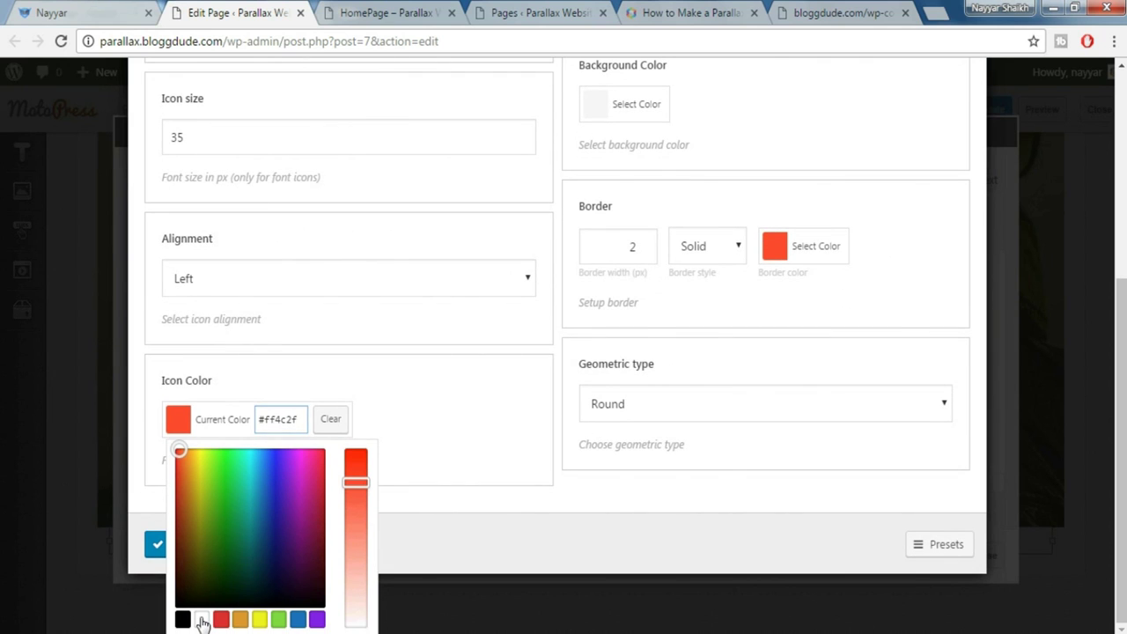
click(202, 622)
click(445, 429)
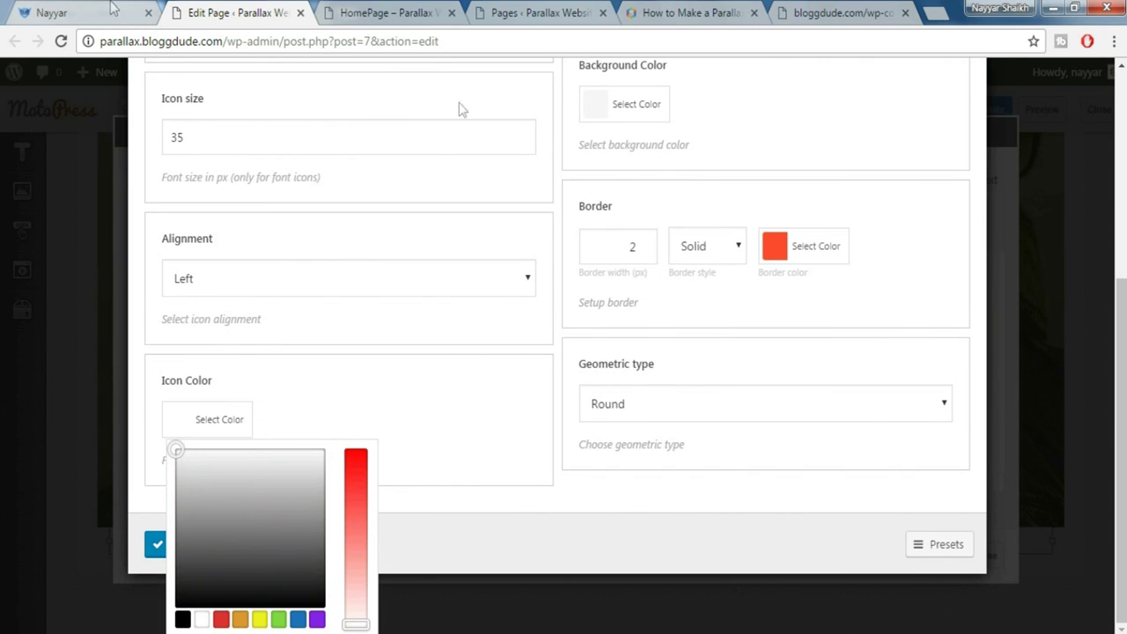
scroll(863, 190, up, 2)
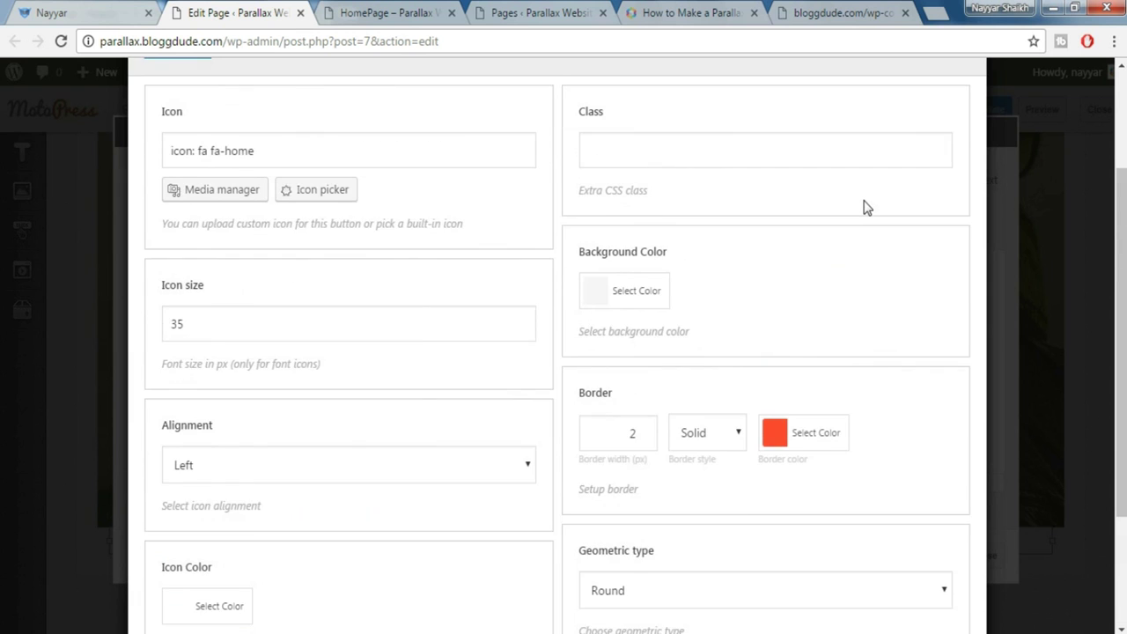
scroll(863, 208, up, 1)
scroll(863, 209, down, 2)
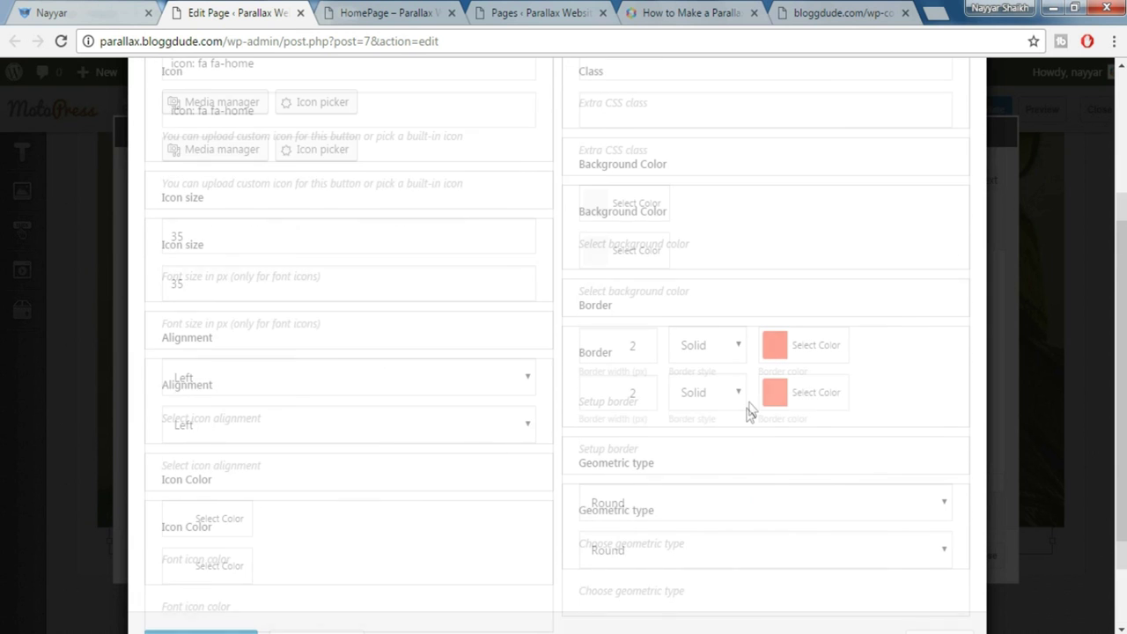
scroll(749, 408, down, 2)
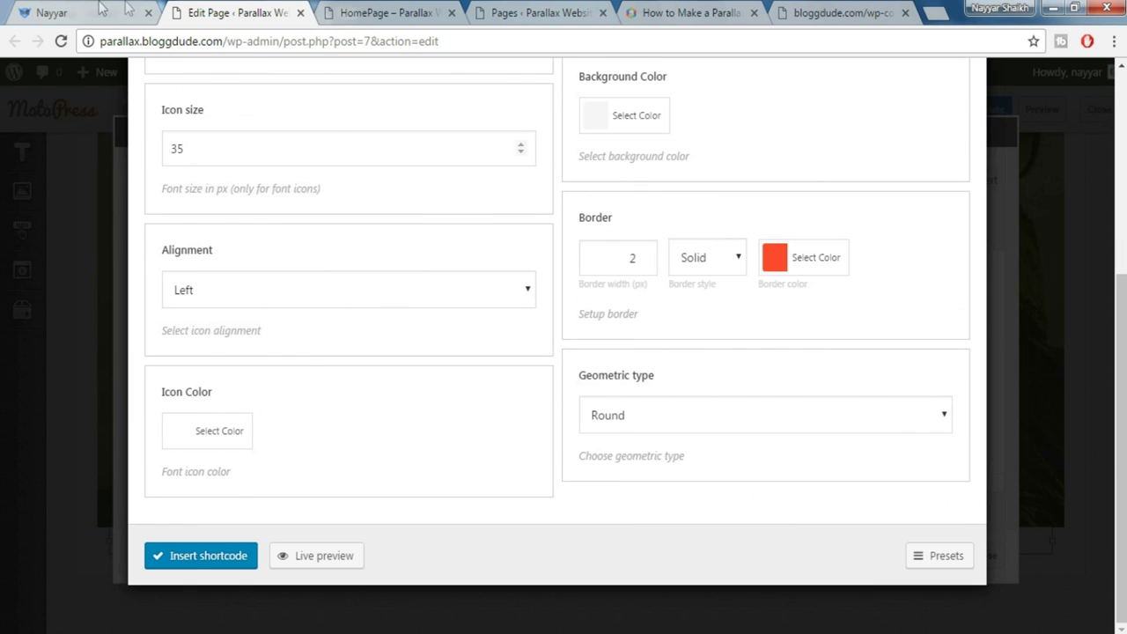
Adjust the icon's border colour and insert the shortcode into the text block
click(102, 9)
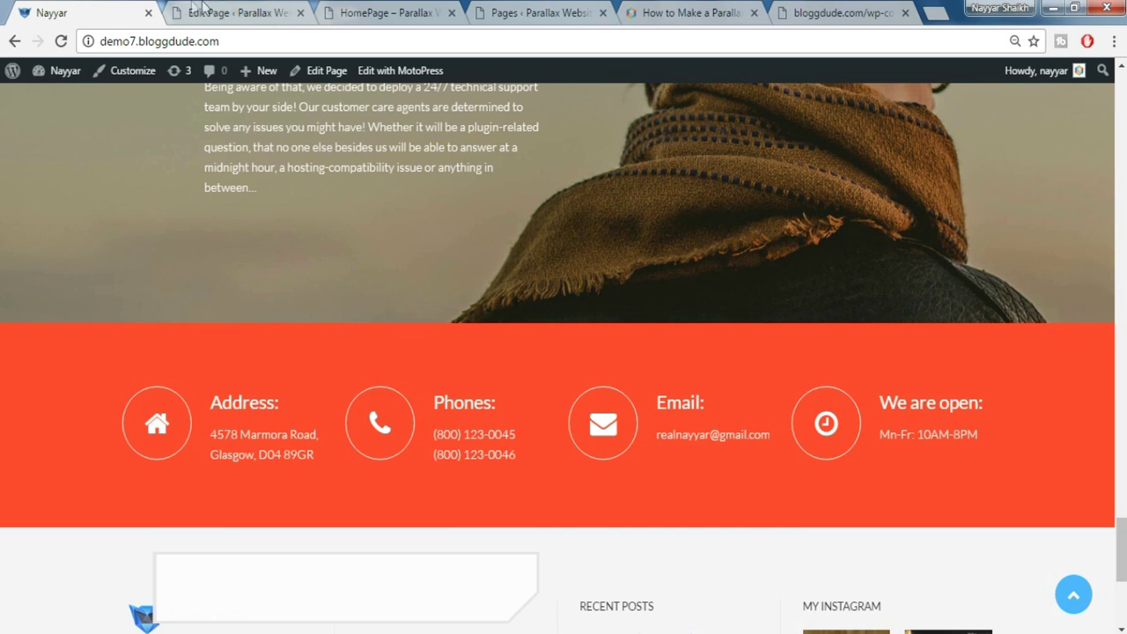
click(233, 12)
click(813, 260)
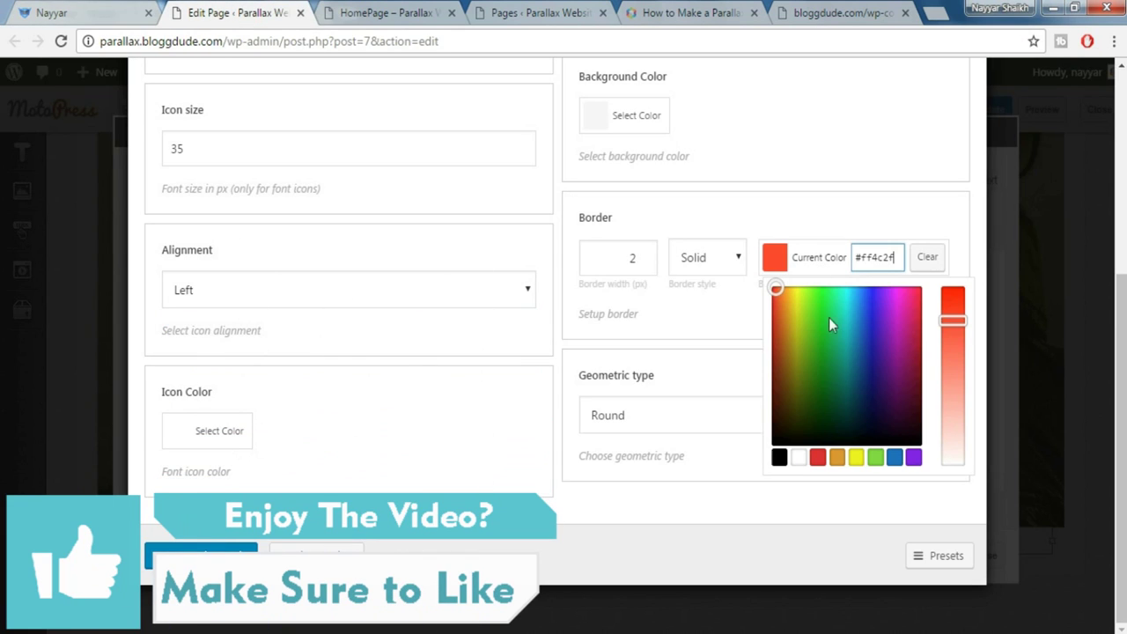
click(797, 458)
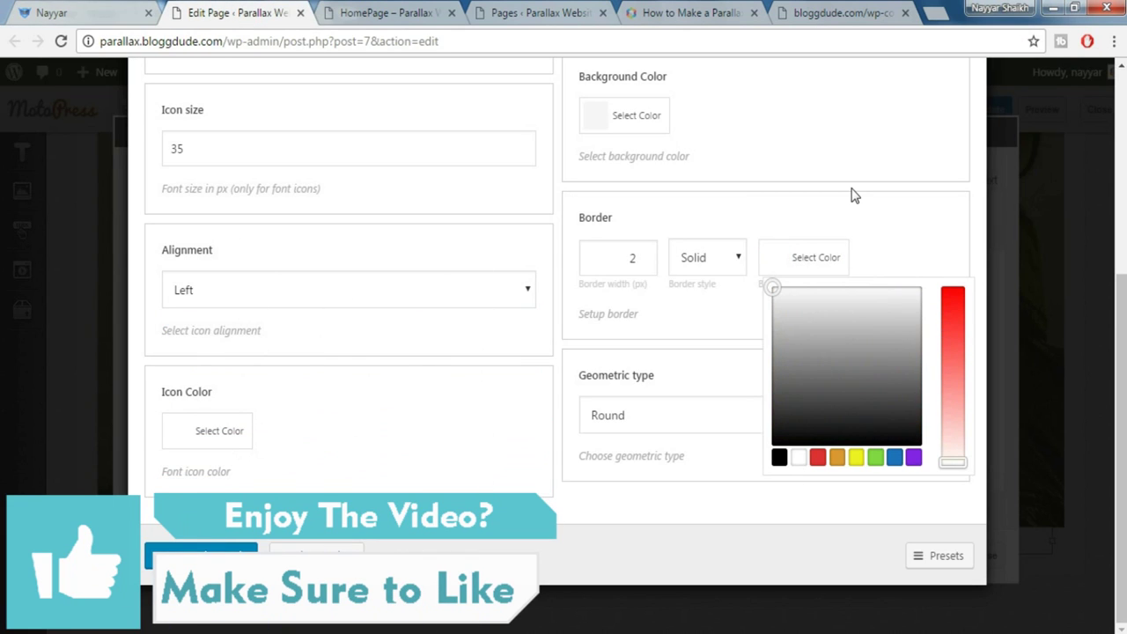
click(852, 195)
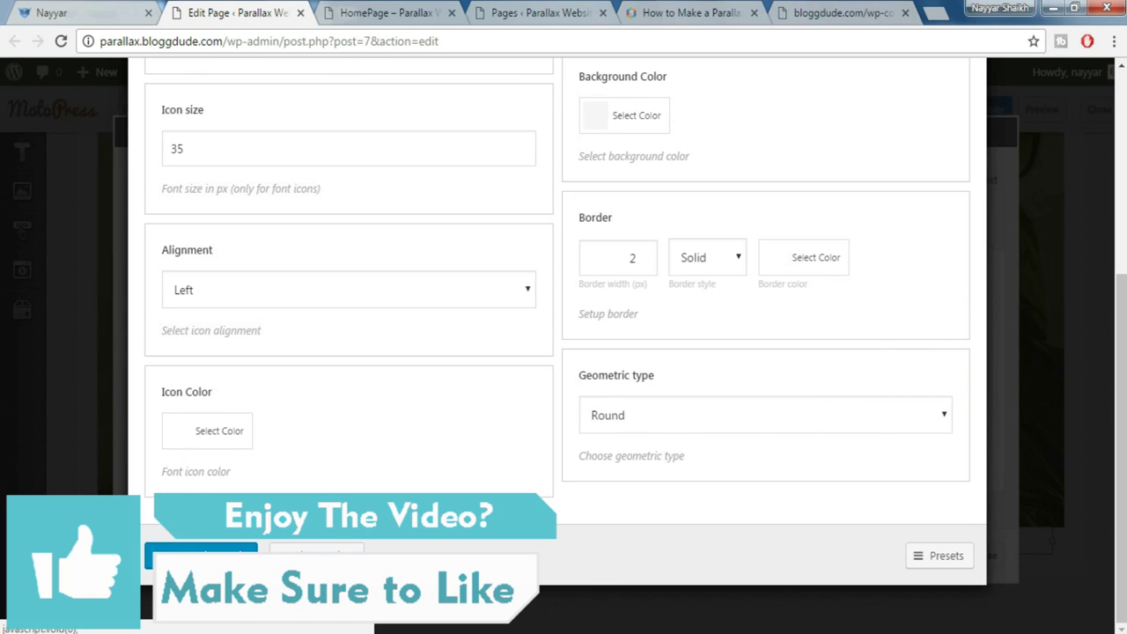
click(210, 556)
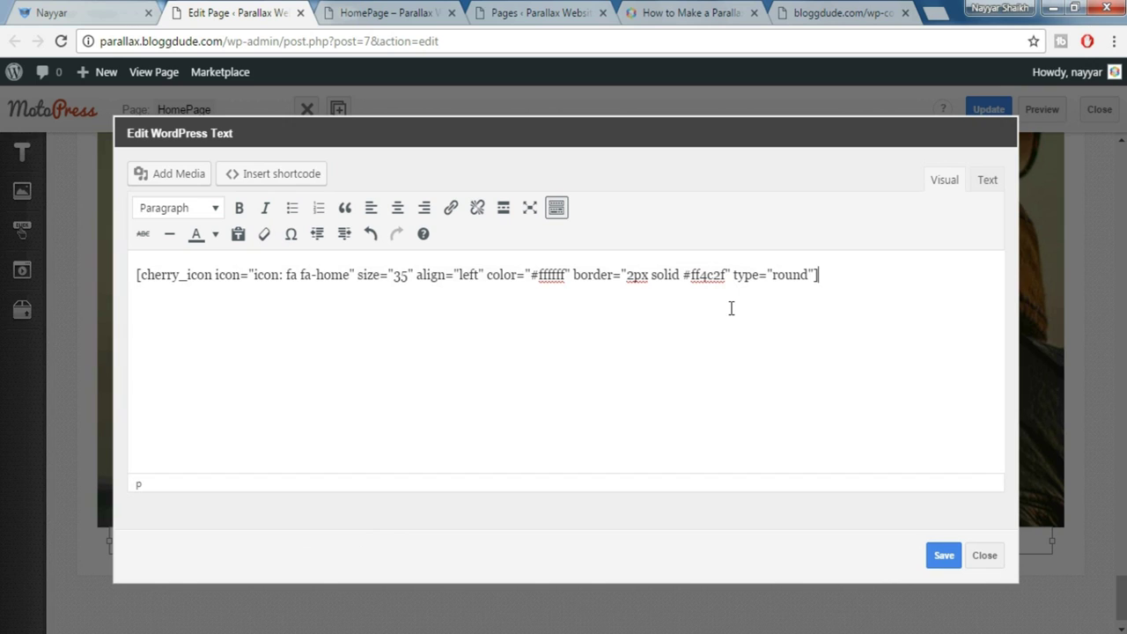
Paste a second [cherry_box] below the first and add a slash to make [/cherry_box]
text([cherry_box])
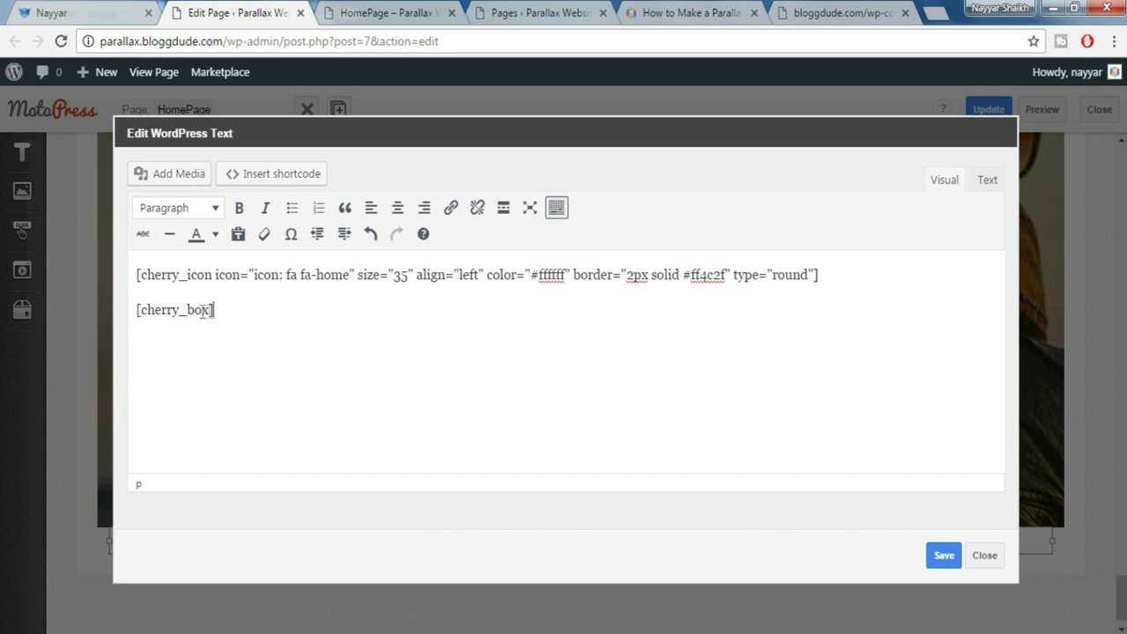
drag(223, 308, 128, 298)
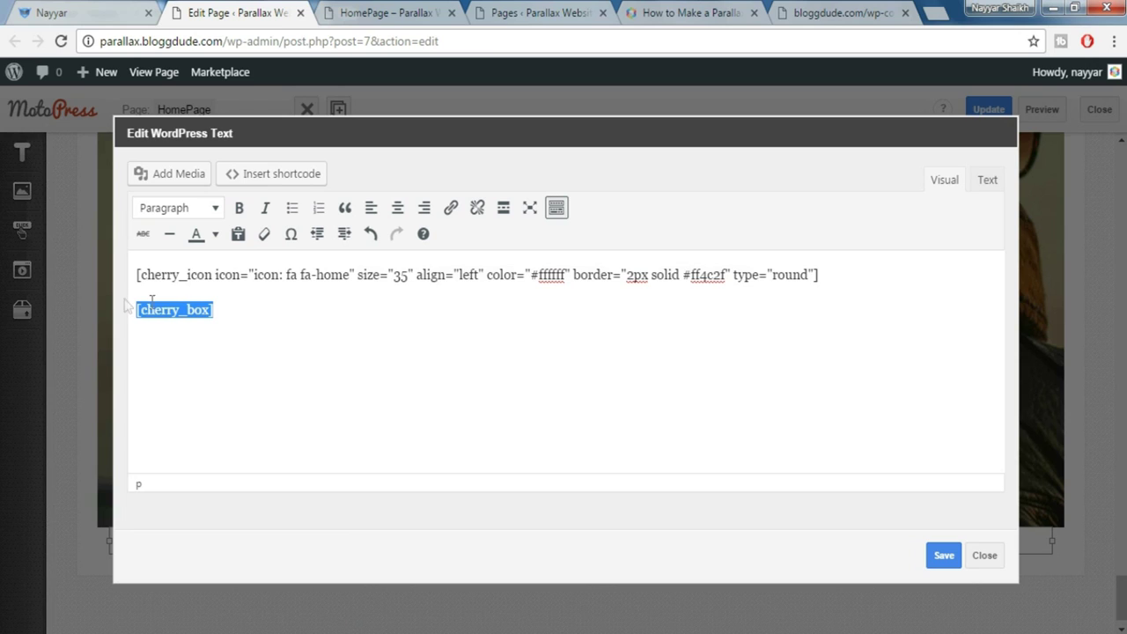
click(250, 316)
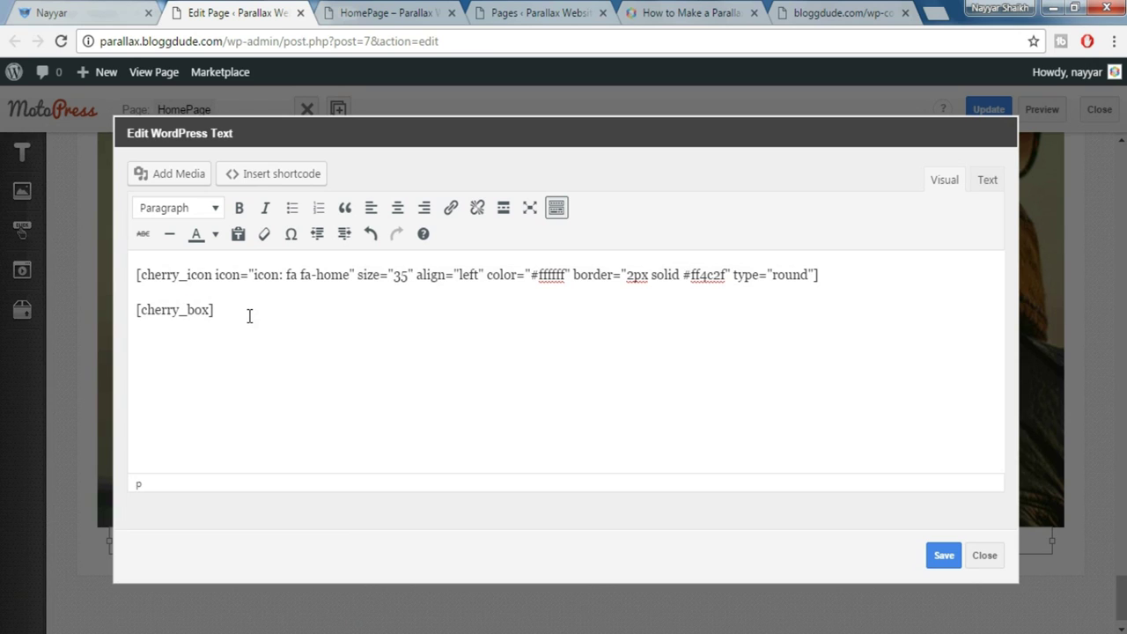
text([cherry_box])
click(146, 381)
text(/)
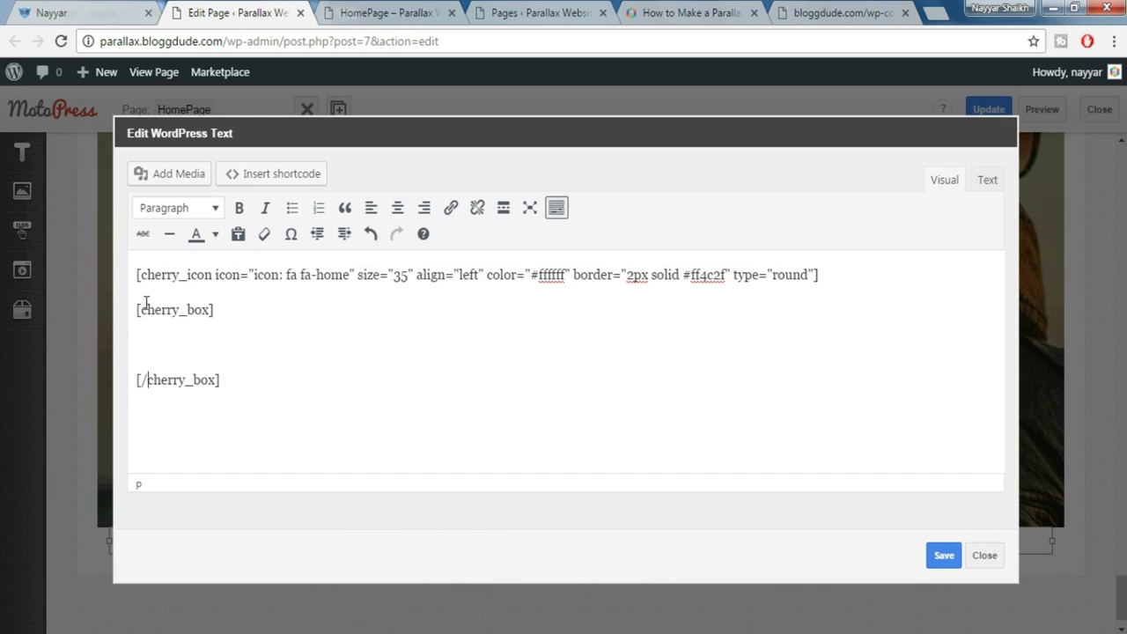
click(53, 12)
click(221, 396)
Copy the demo's Address heading and address into the box, then unlink the address line
drag(211, 398, 313, 455)
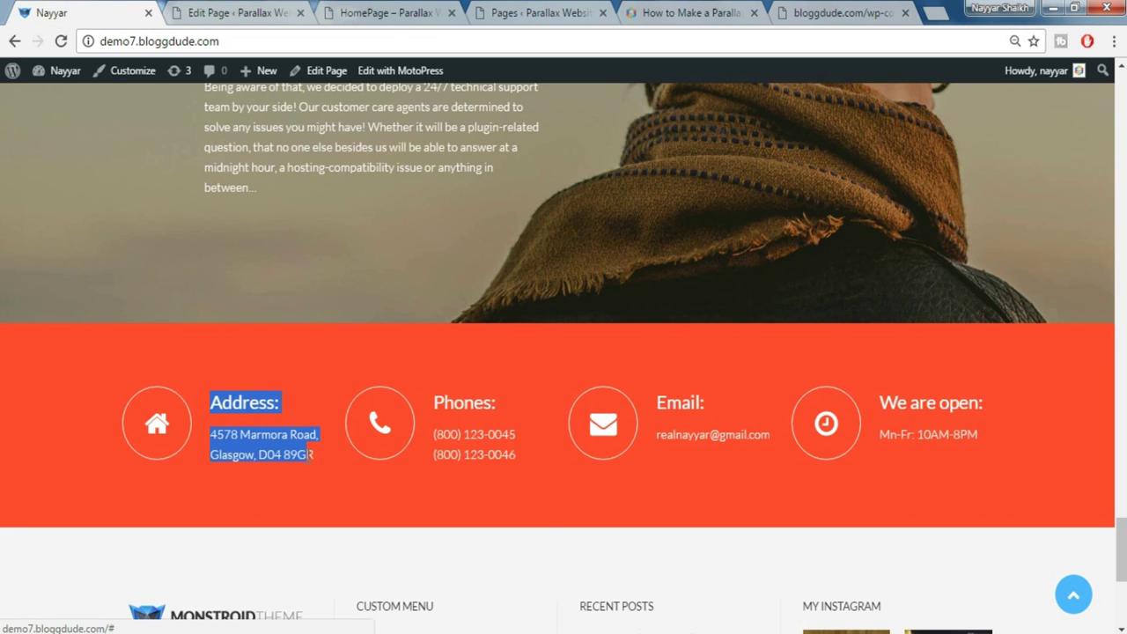
click(231, 13)
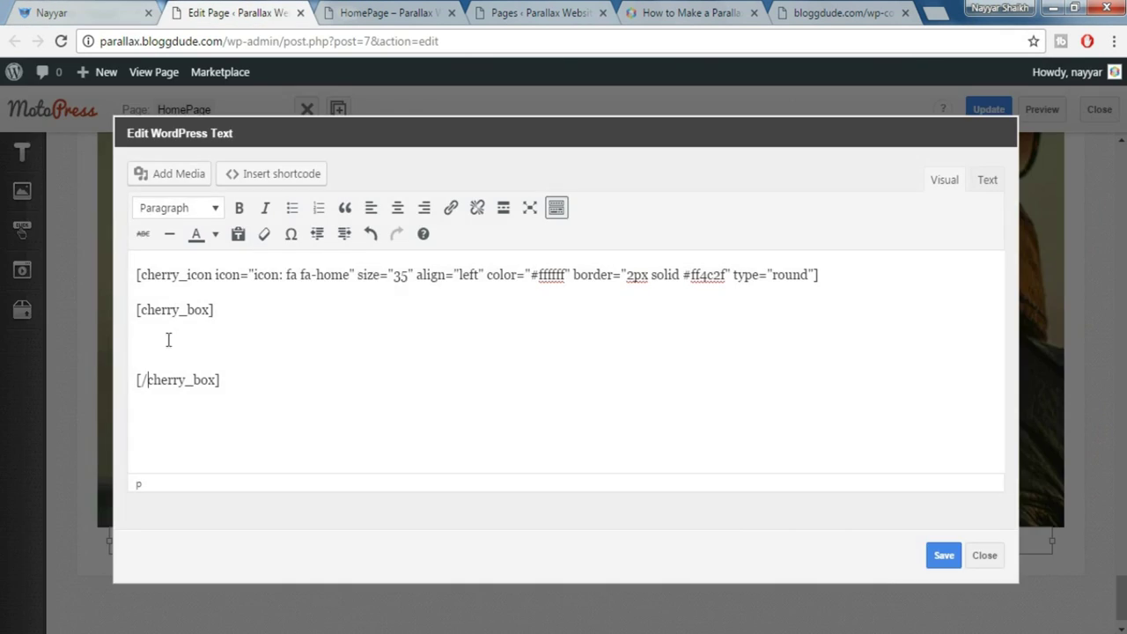
text(Address: 4578 Marmora Road, Glasgow, D04 89GR)
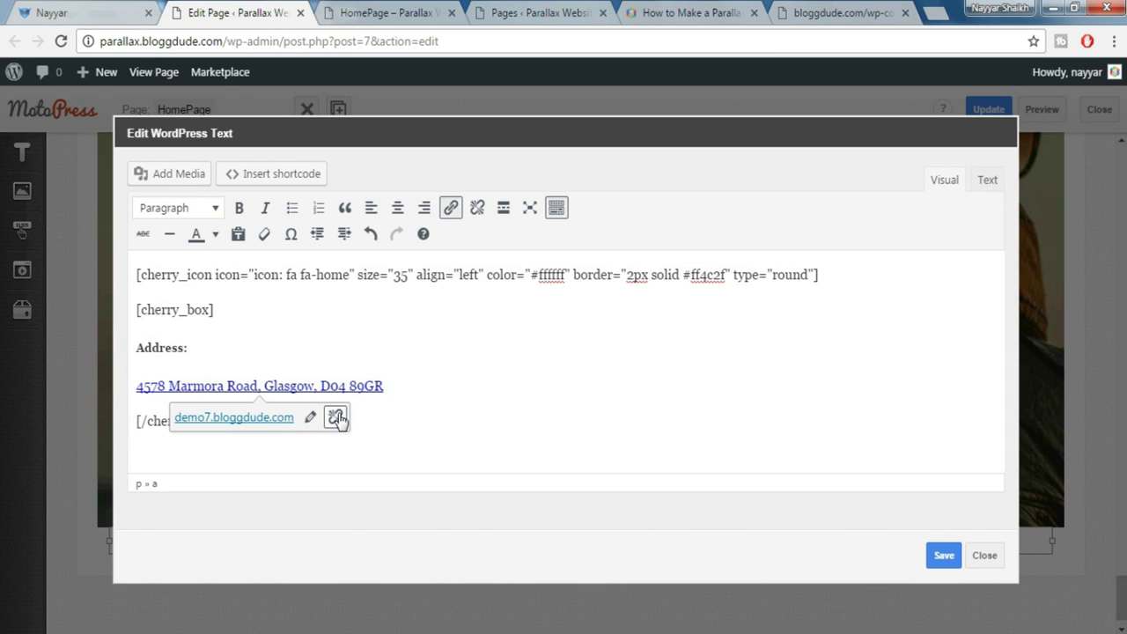
drag(387, 385, 145, 385)
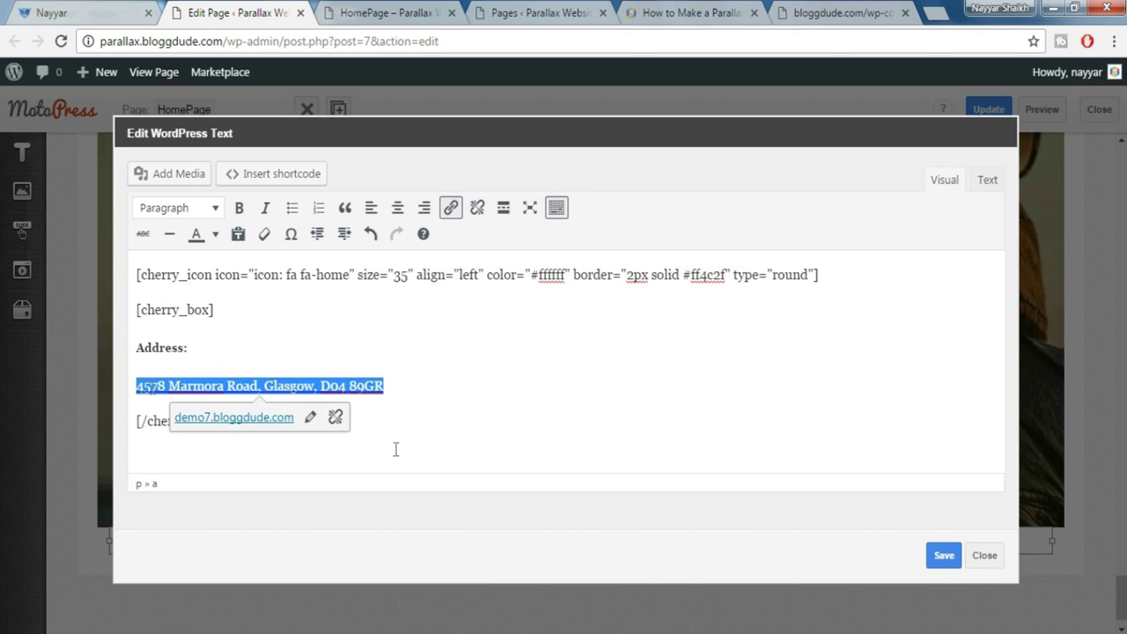
click(335, 417)
click(465, 407)
Format the Address: line and address line as Paragraph and save the text widget
click(167, 346)
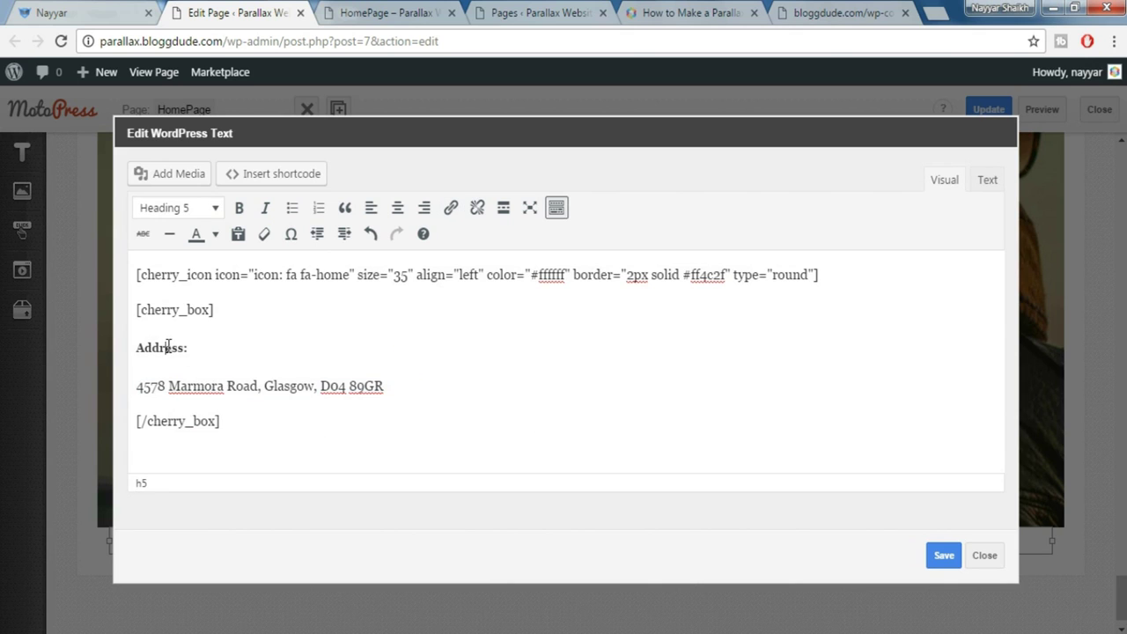
click(195, 213)
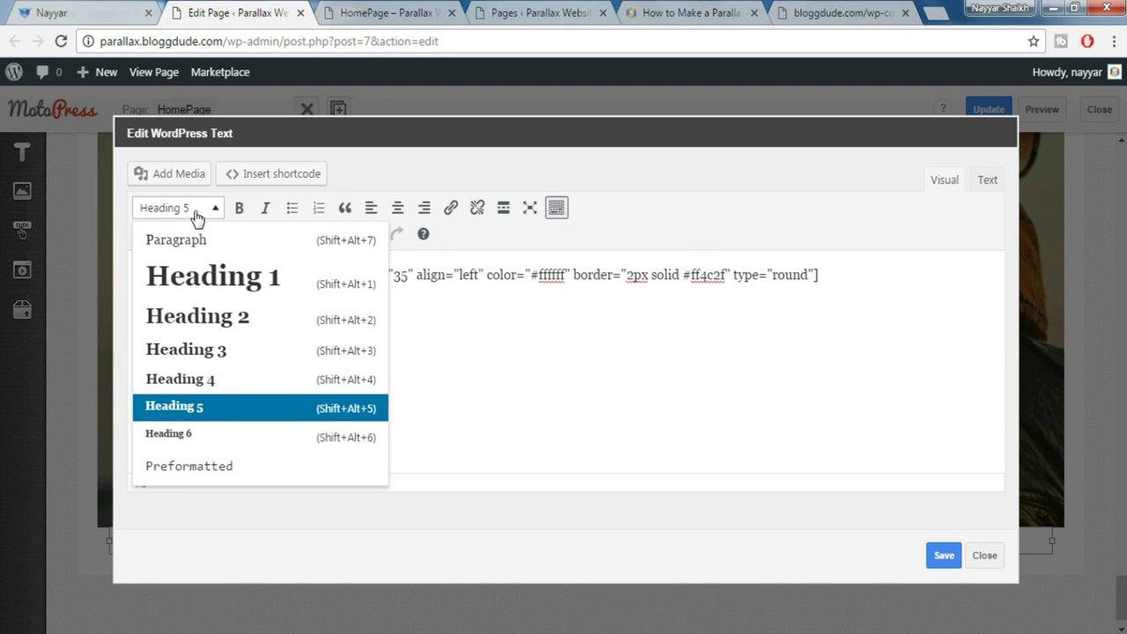
click(218, 407)
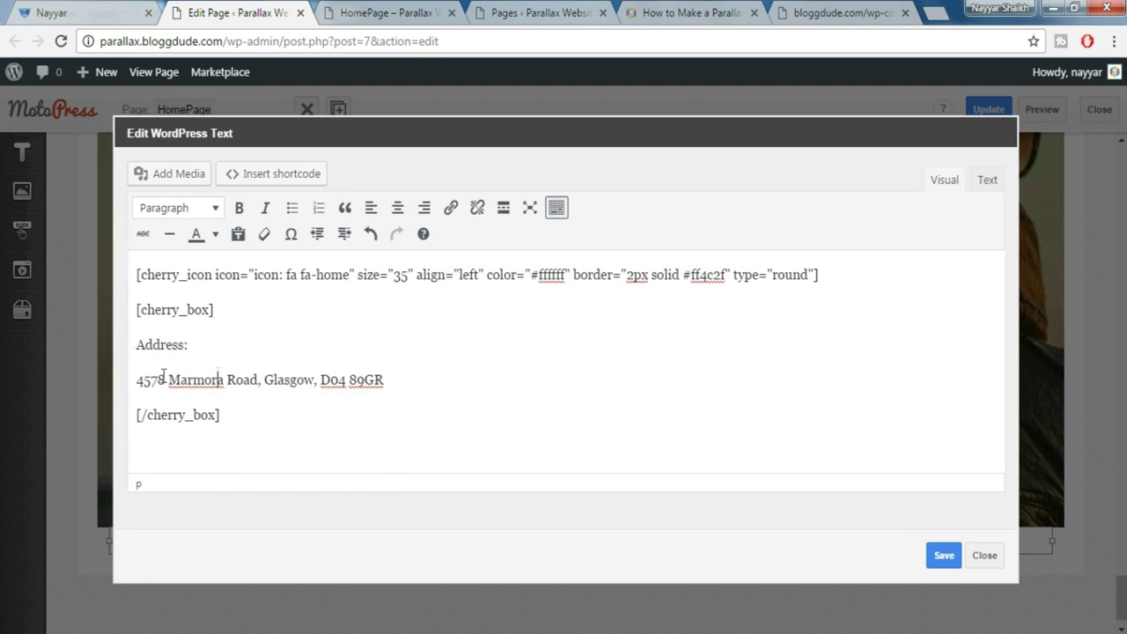
drag(138, 378, 384, 380)
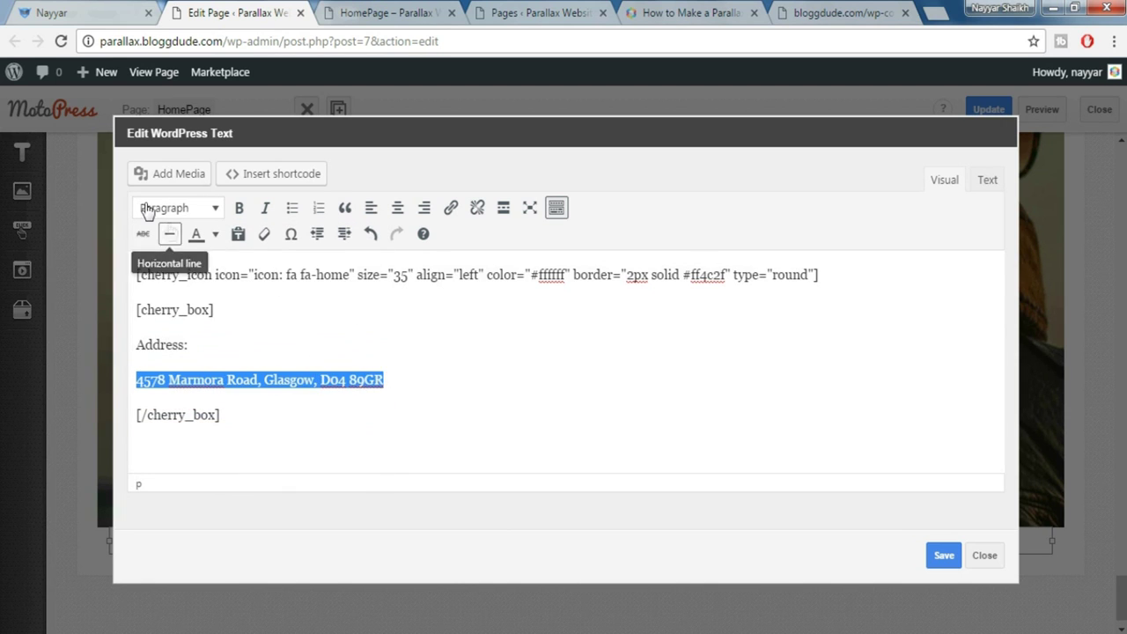
click(169, 213)
click(180, 239)
click(478, 376)
click(945, 561)
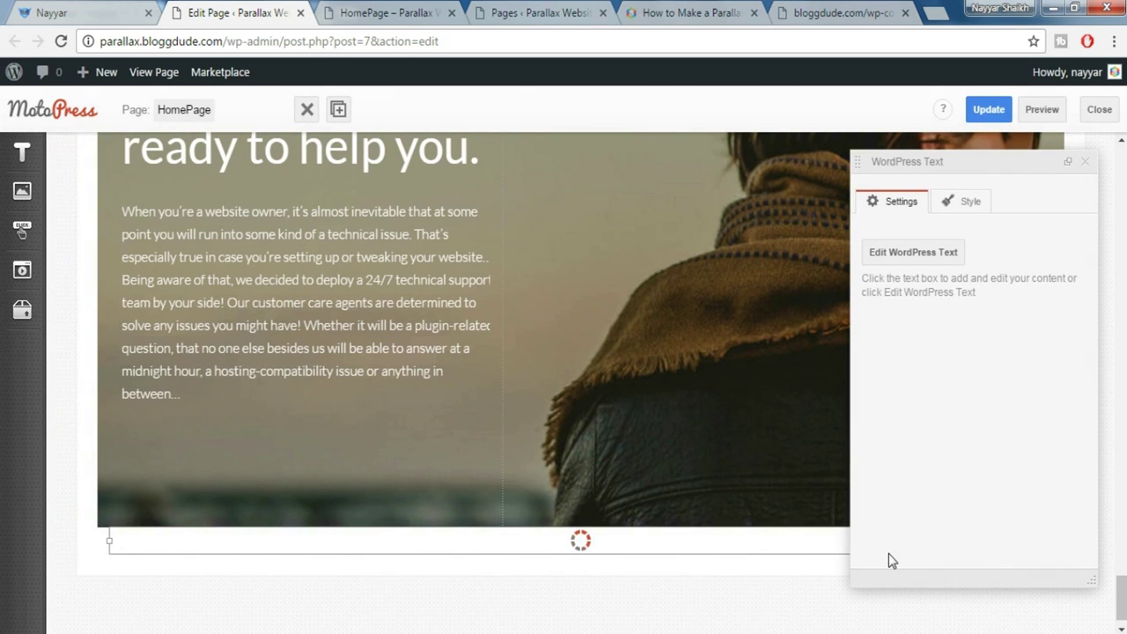
scroll(855, 558, down, 1)
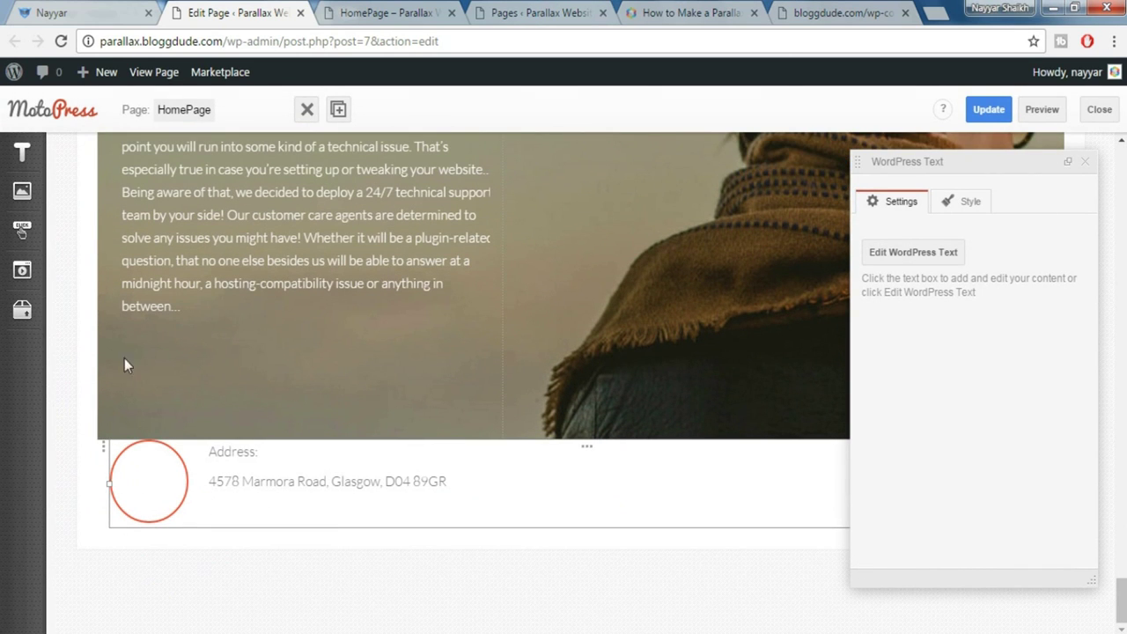
click(71, 9)
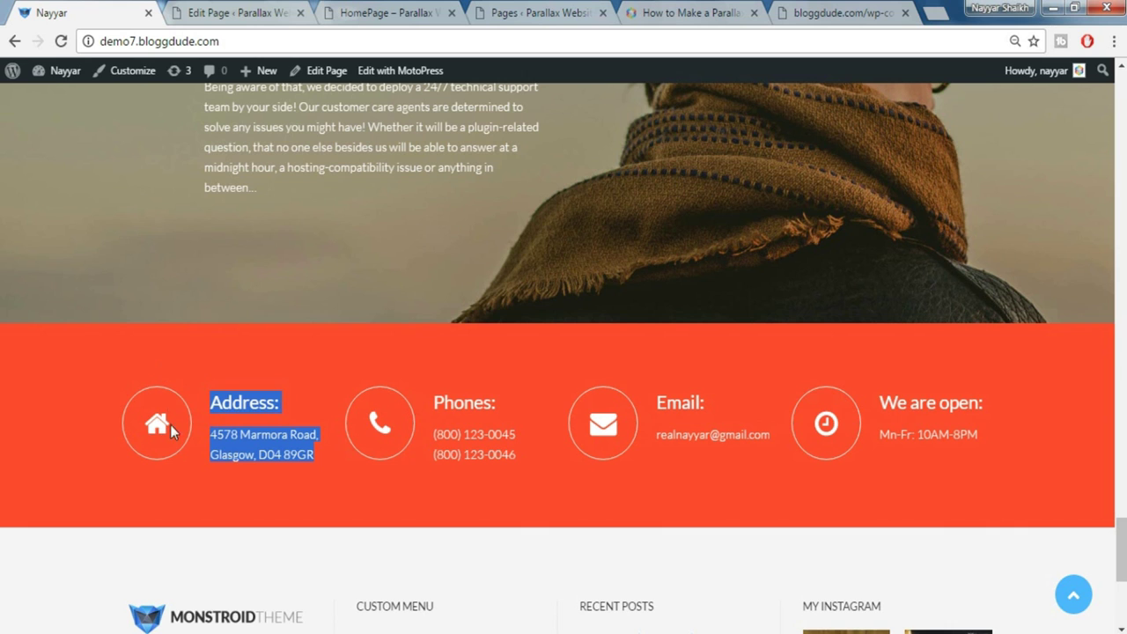
Set the address row's background type to Color/Image with the Danger styling preset
click(196, 10)
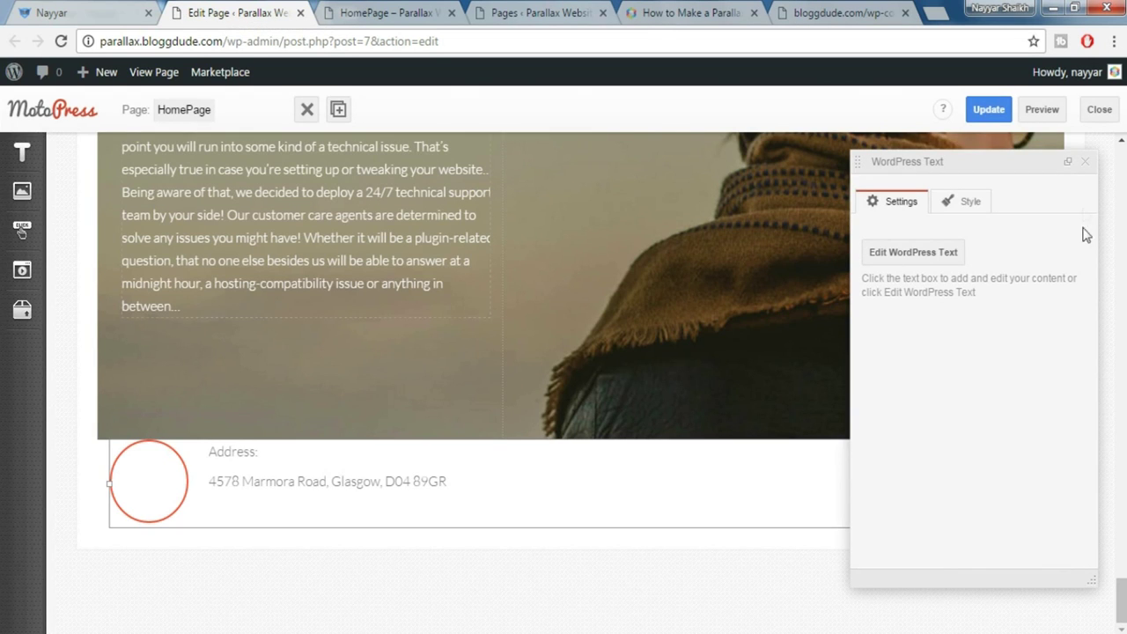
click(1085, 161)
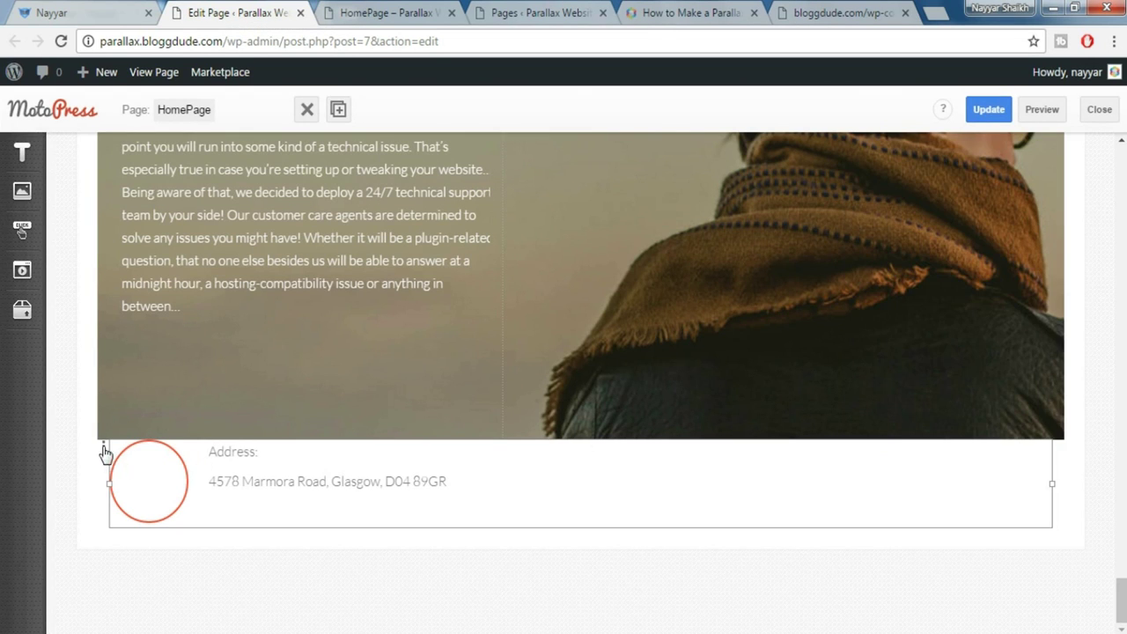
click(104, 450)
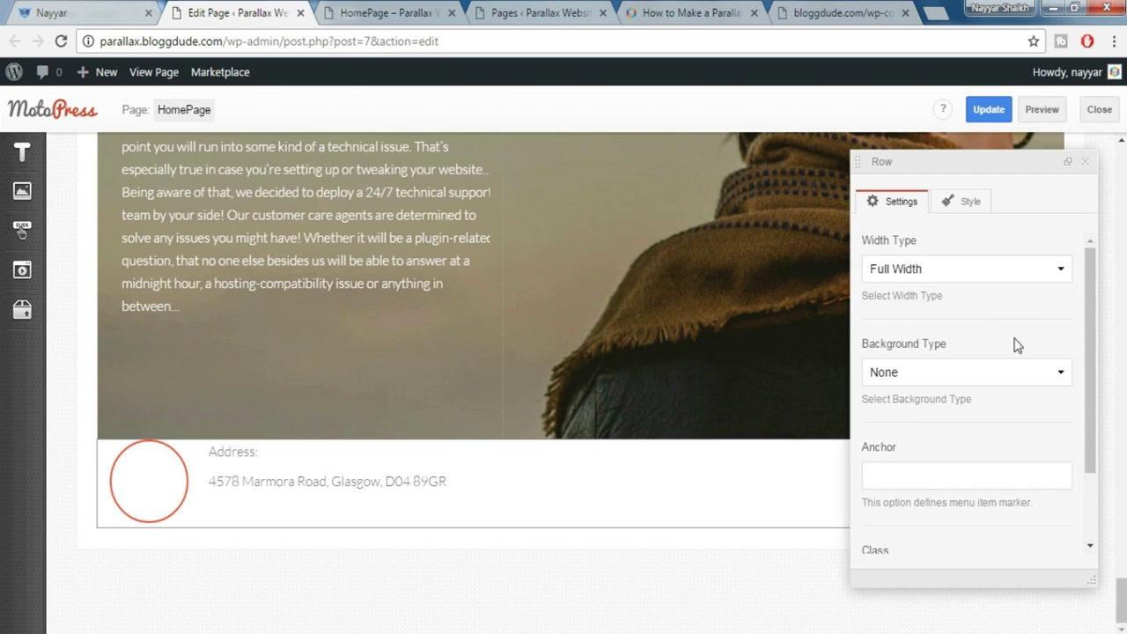
scroll(1004, 344, down, 2)
click(926, 283)
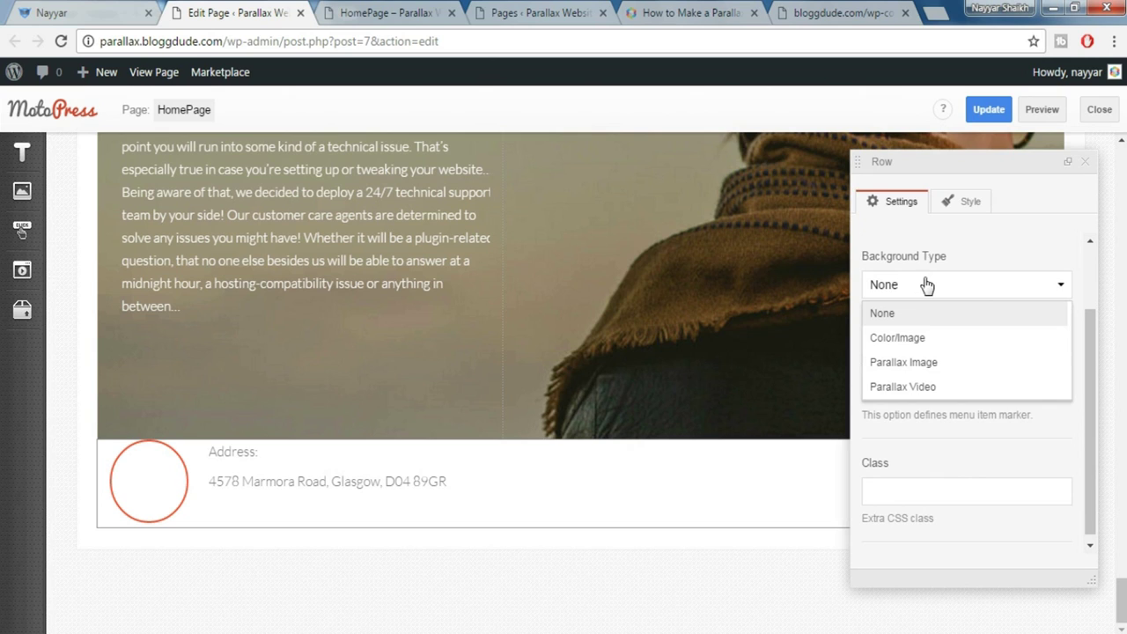
click(926, 339)
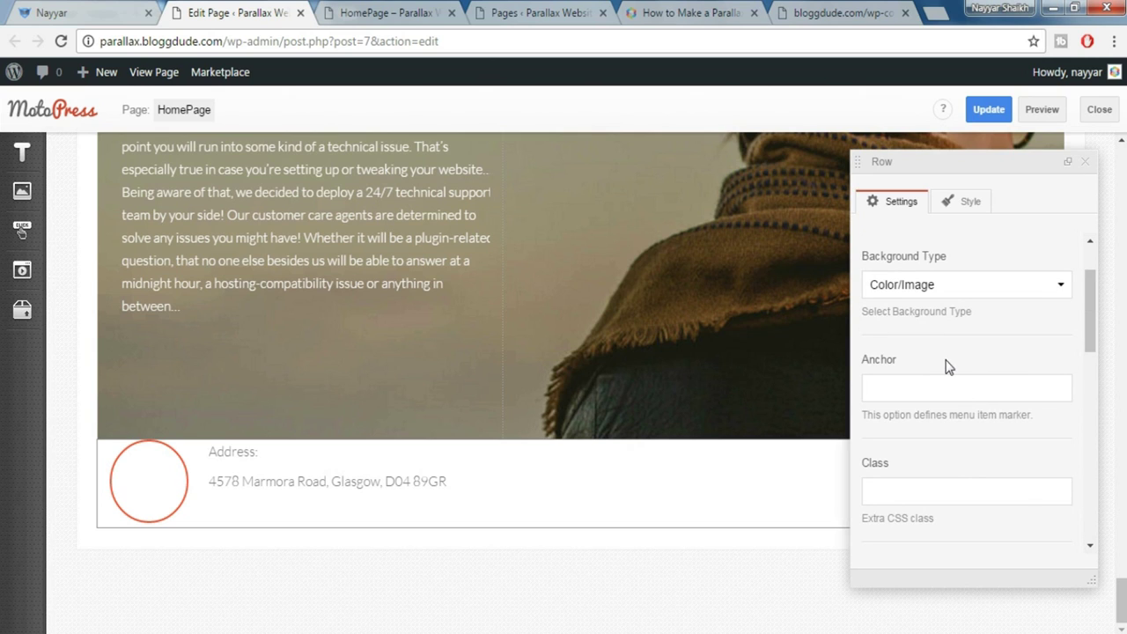
scroll(948, 368, down, 1)
scroll(948, 367, down, 2)
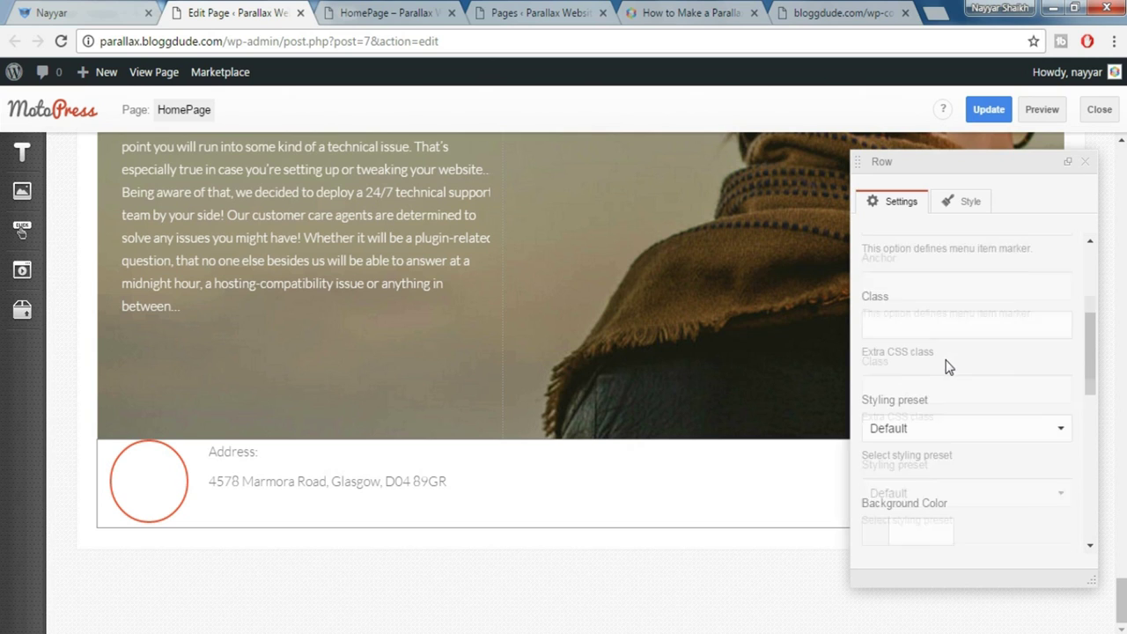
click(940, 332)
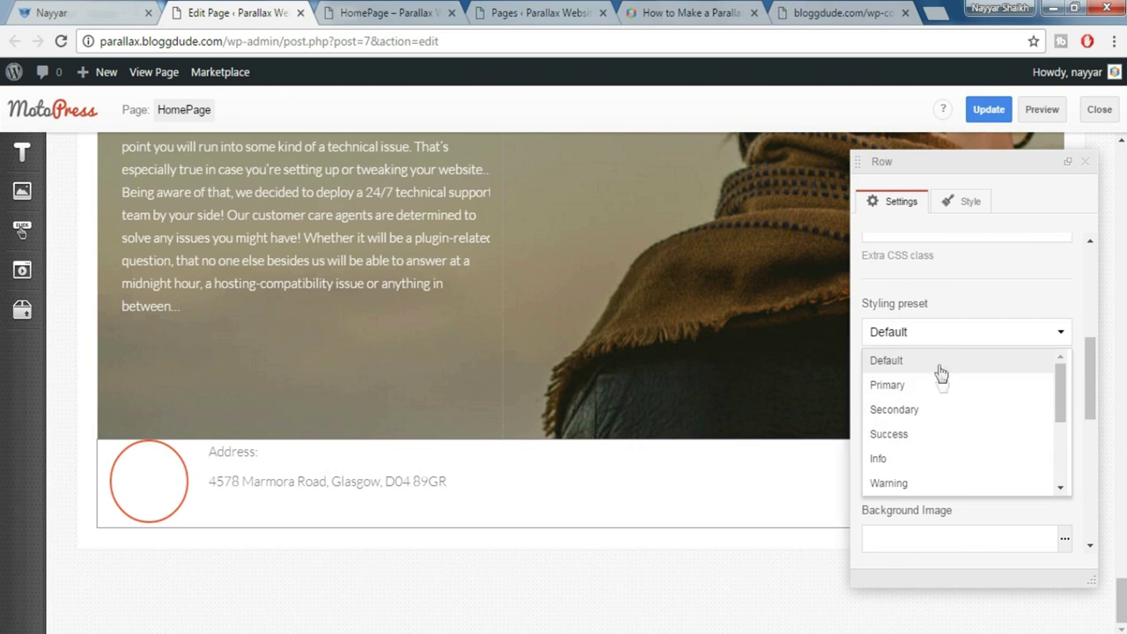
scroll(945, 417, down, 1)
click(924, 421)
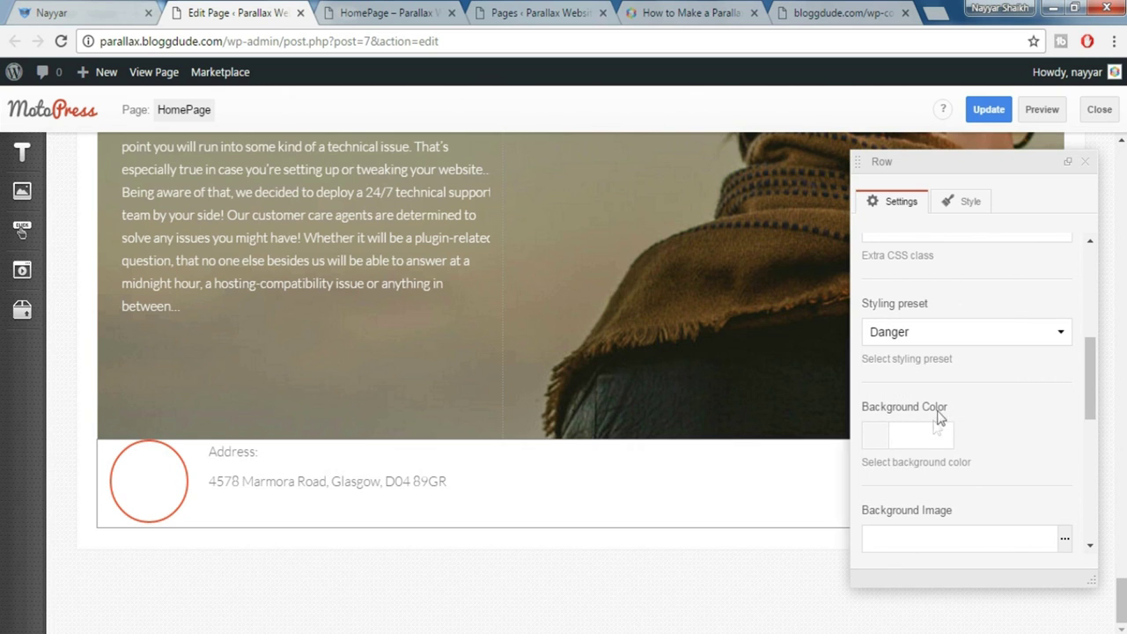
Add Padding top 60px and Padding bottom 60px to the row's style
scroll(951, 408, down, 1)
scroll(951, 408, down, 3)
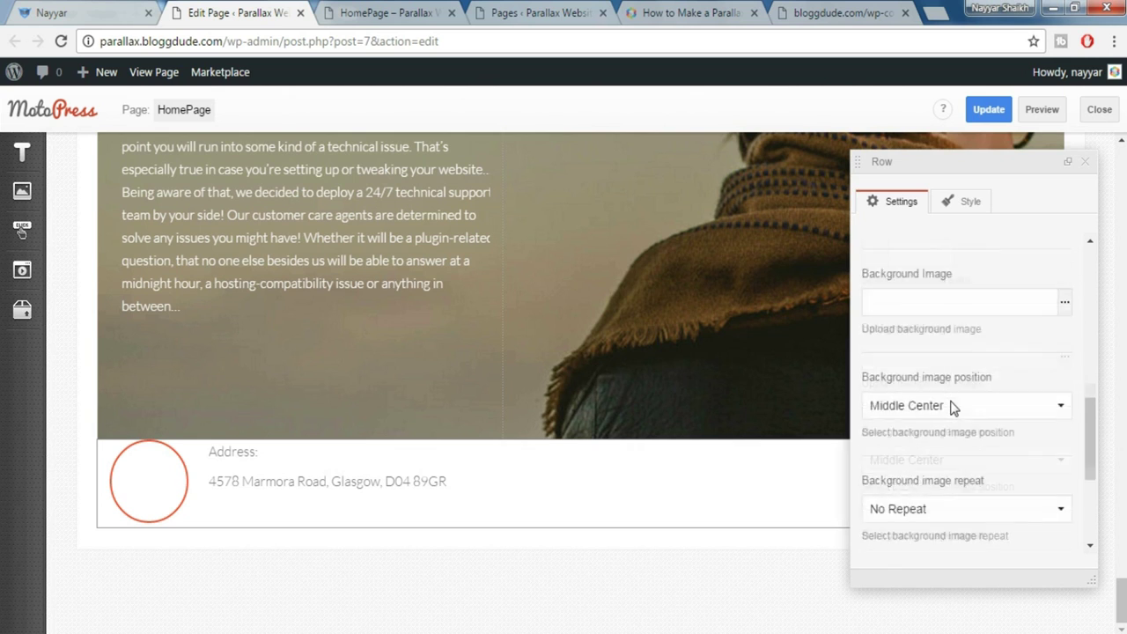
click(960, 207)
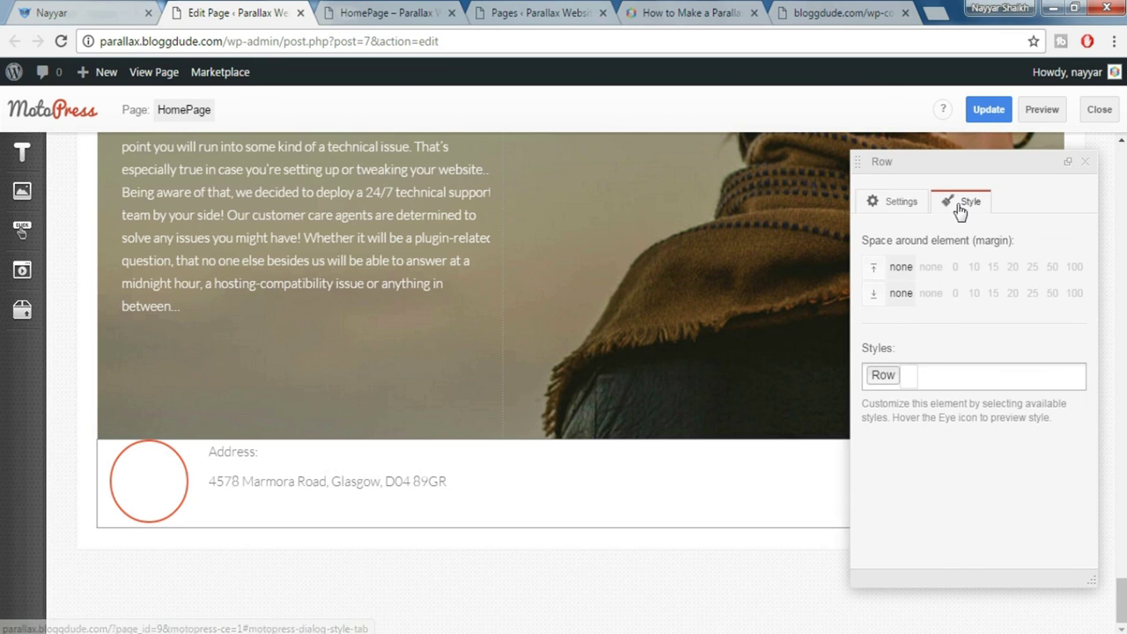
click(959, 379)
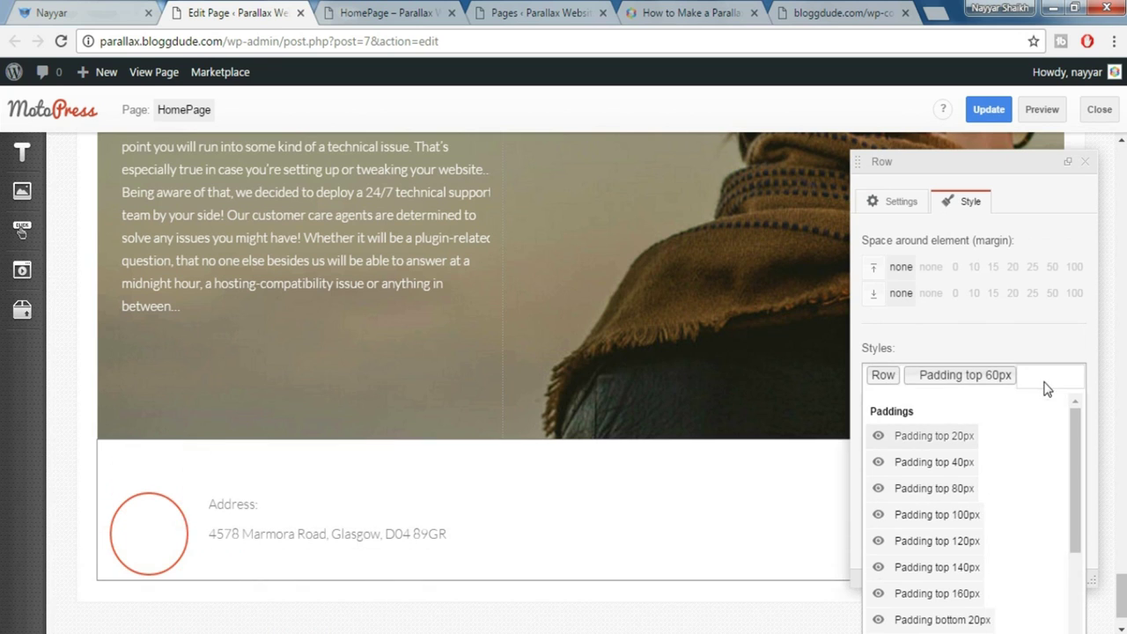
scroll(993, 566, down, 3)
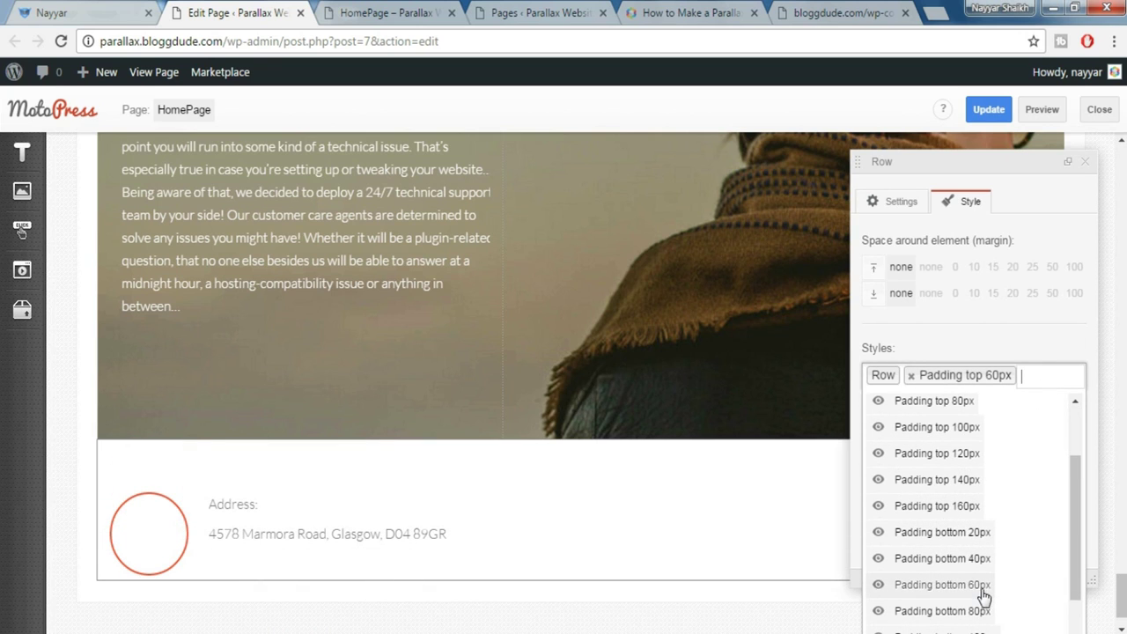
click(981, 587)
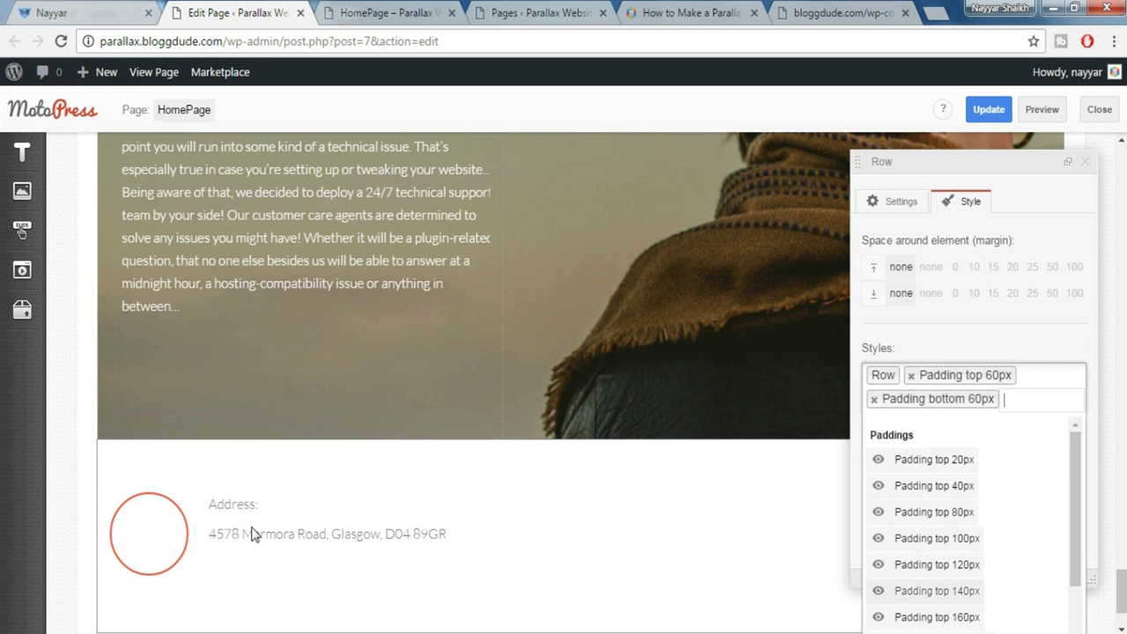
click(1090, 173)
click(1087, 167)
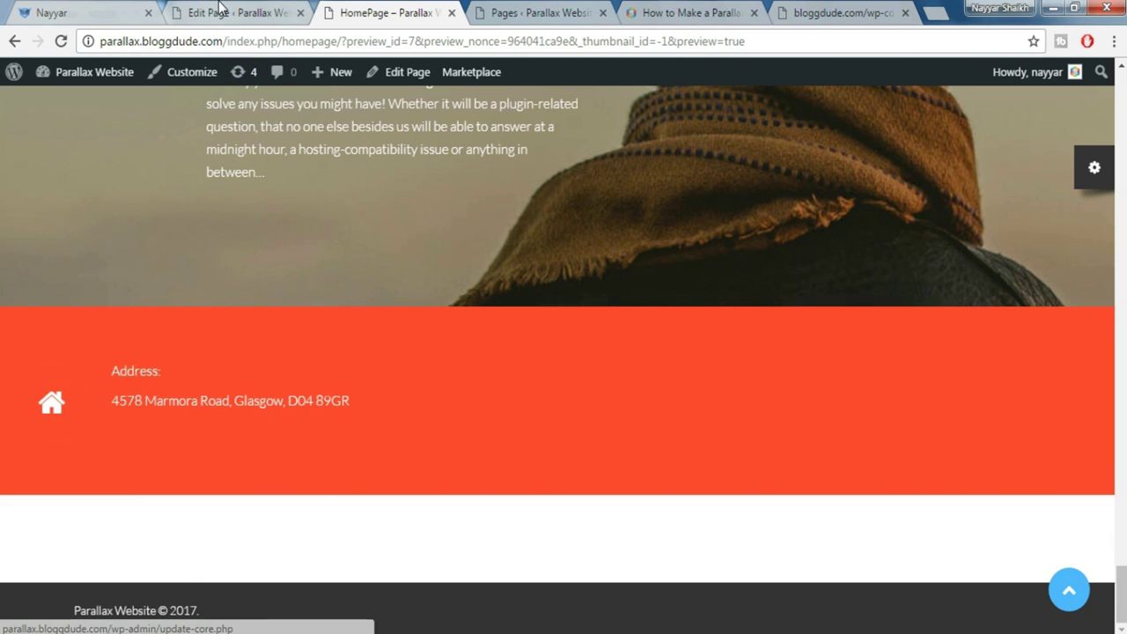
Select the address text block with its round home icon on the page
click(97, 12)
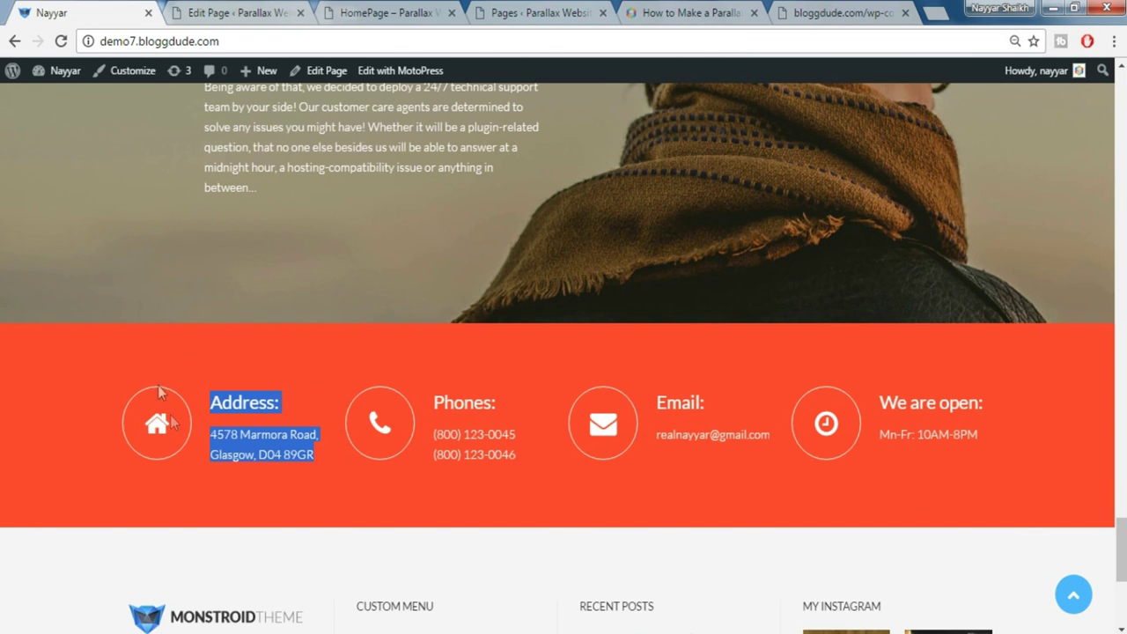
click(246, 12)
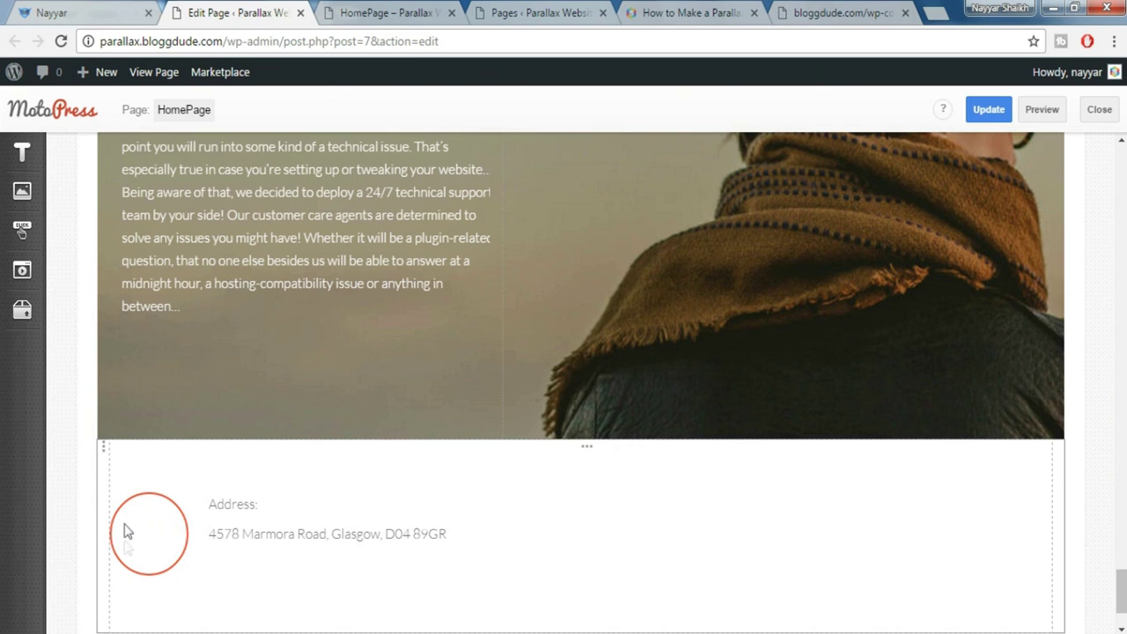
click(251, 529)
Replace the icon's border colour #ff4c2f with #ffffff and save the text block
click(896, 244)
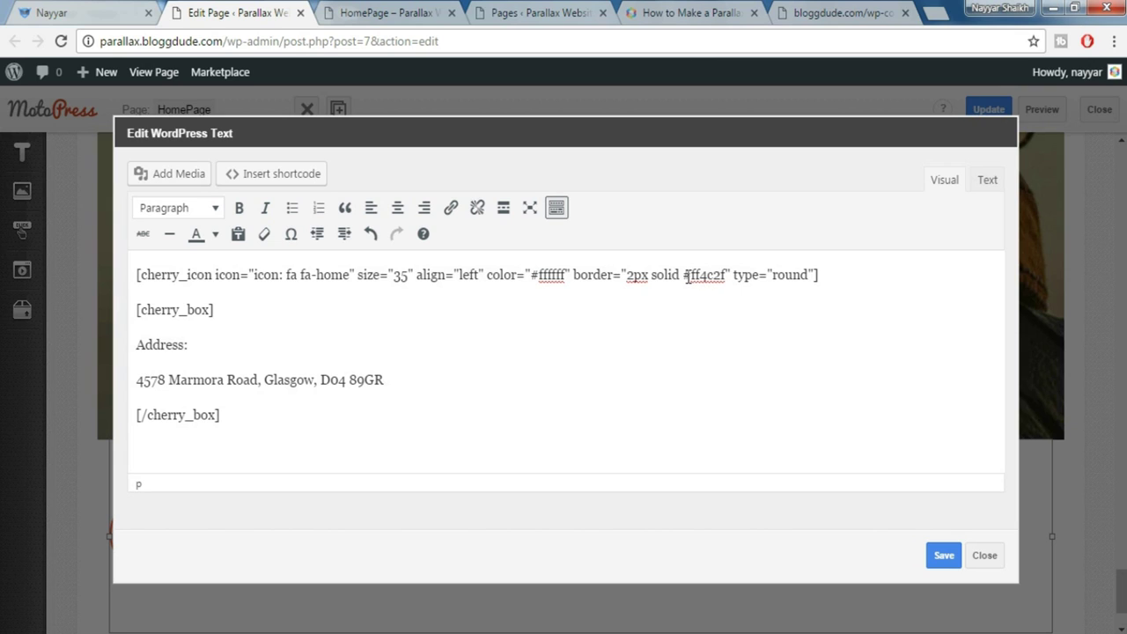
drag(686, 276, 726, 280)
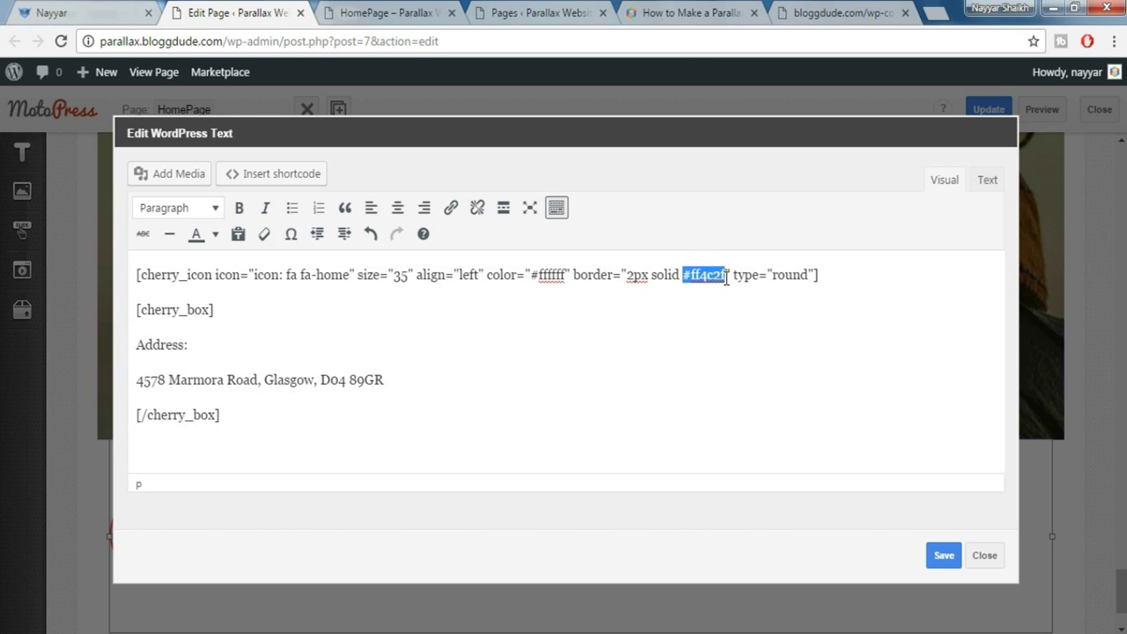
drag(531, 275, 568, 275)
key(ctrl+c)
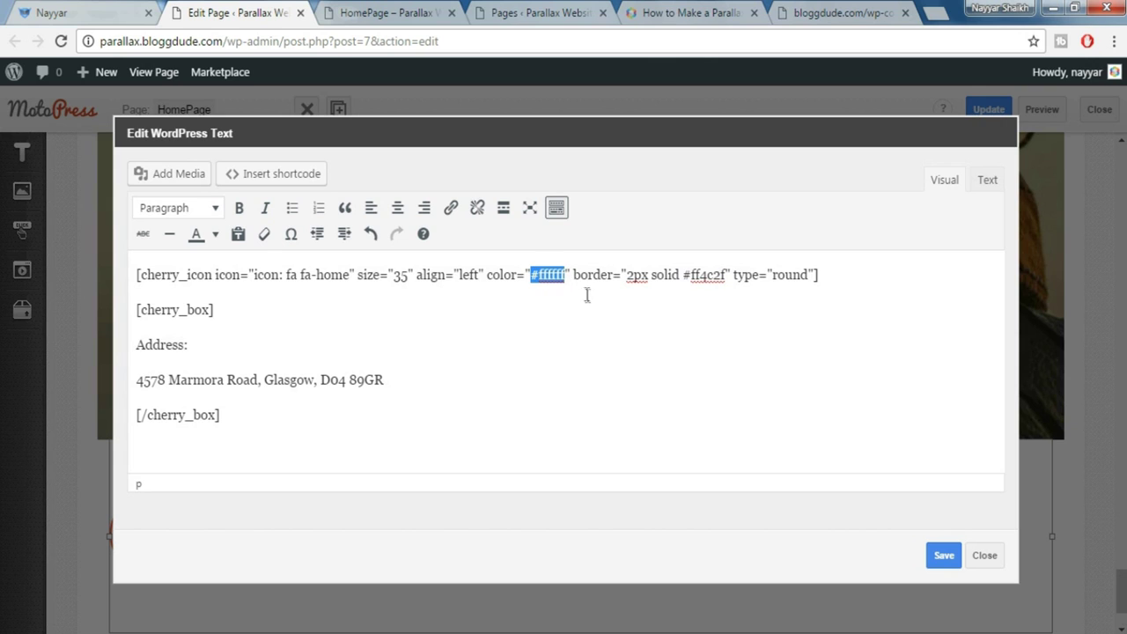
drag(684, 278, 728, 275)
key(ctrl+v)
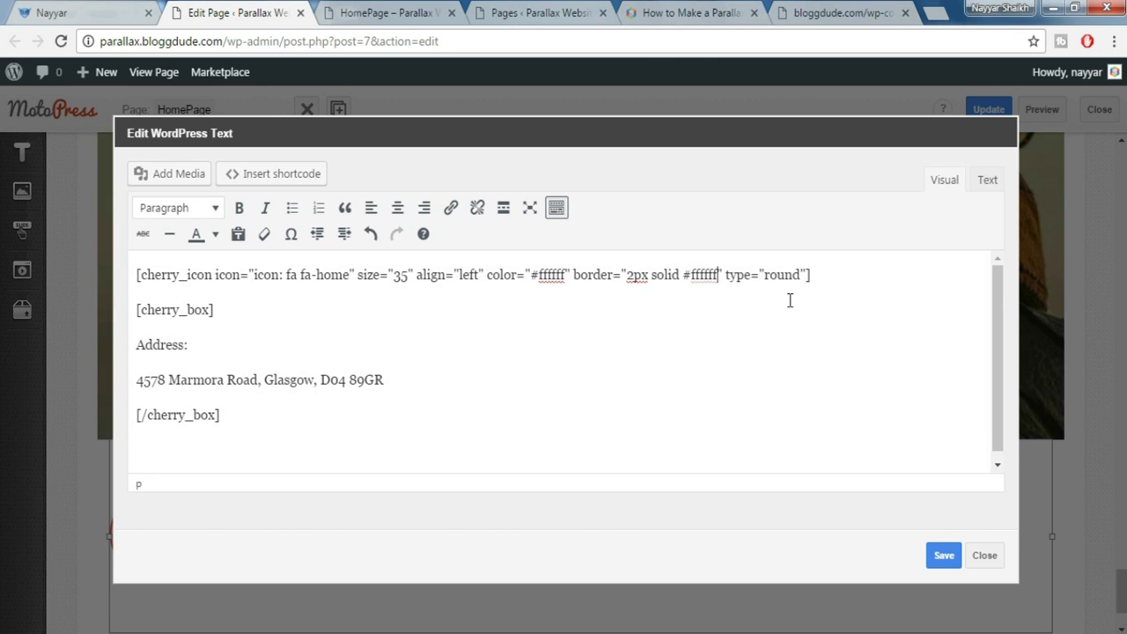
click(944, 556)
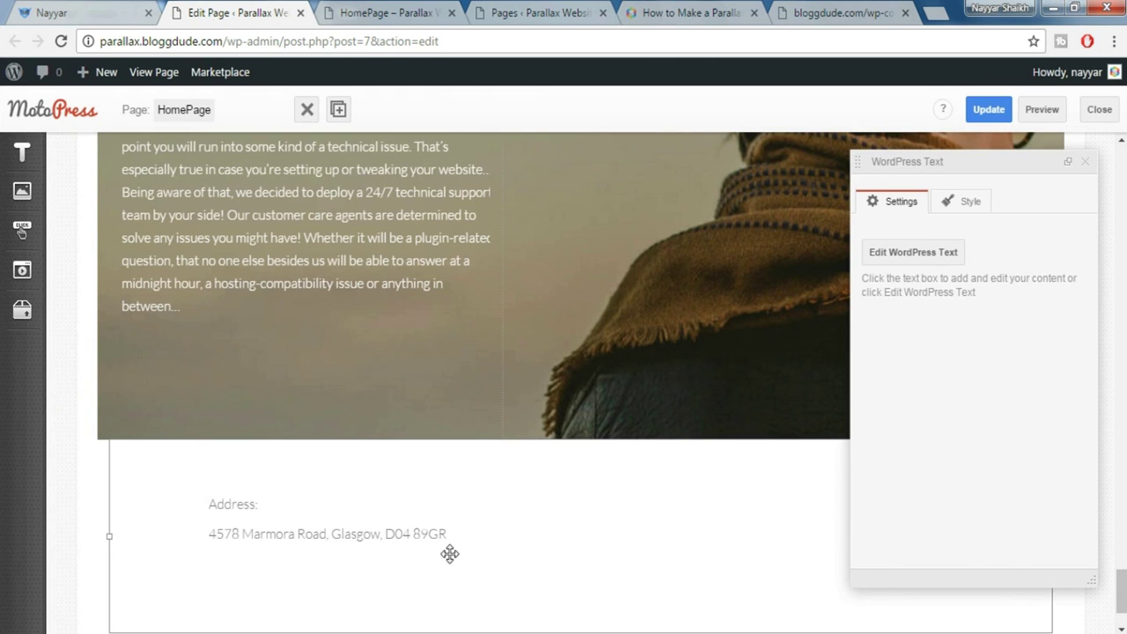
Duplicate the address block three times so the row has four columns
scroll(231, 533, down, 1)
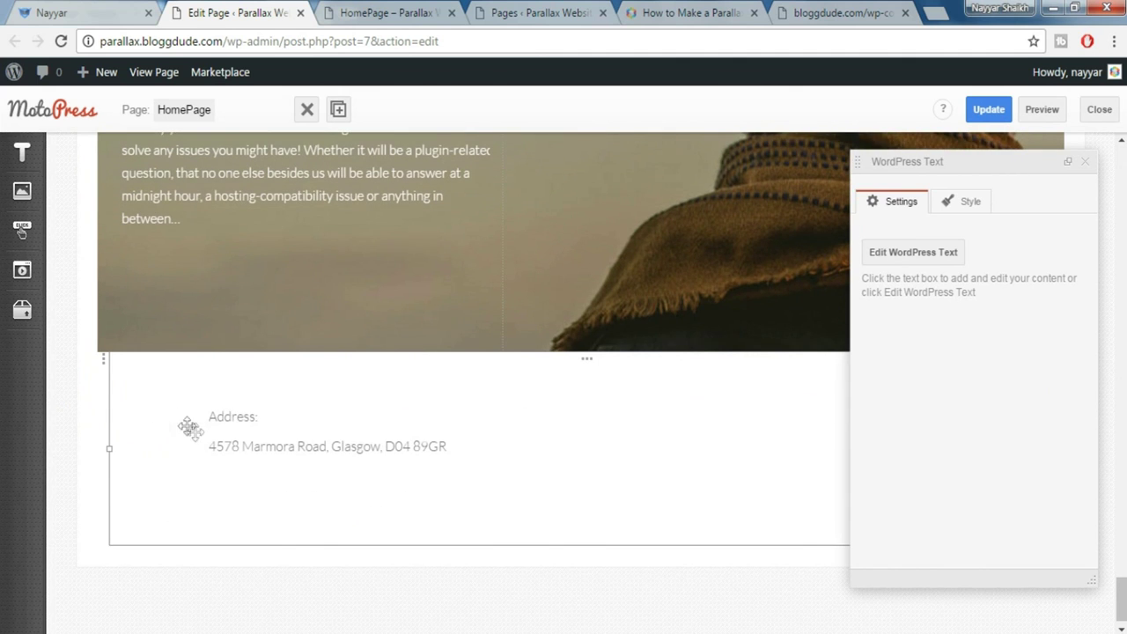
click(1085, 161)
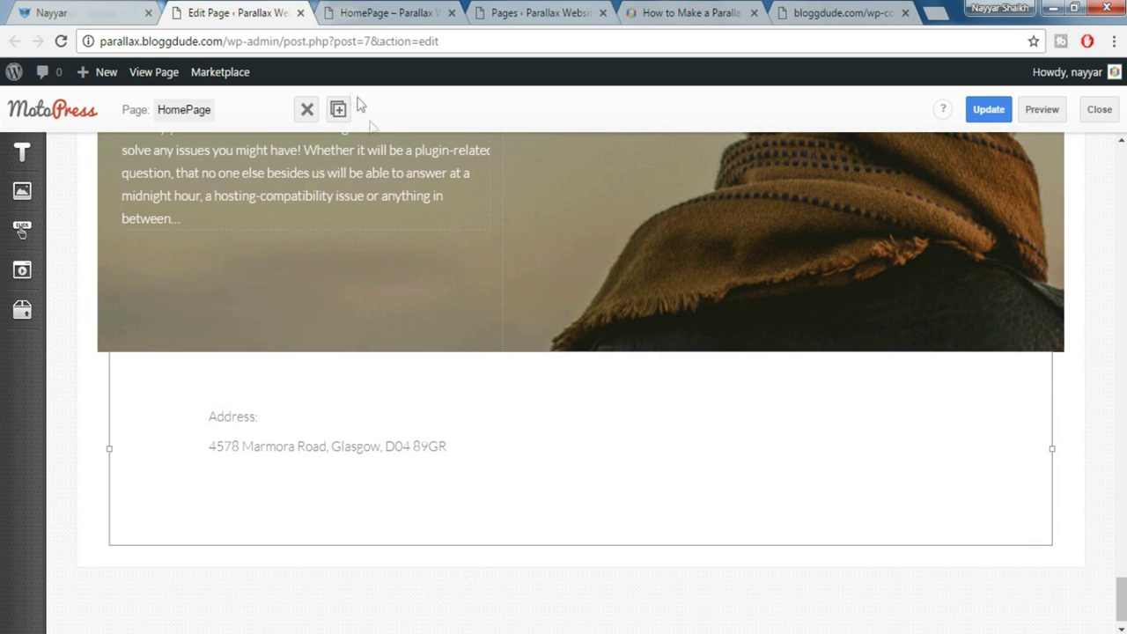
click(339, 111)
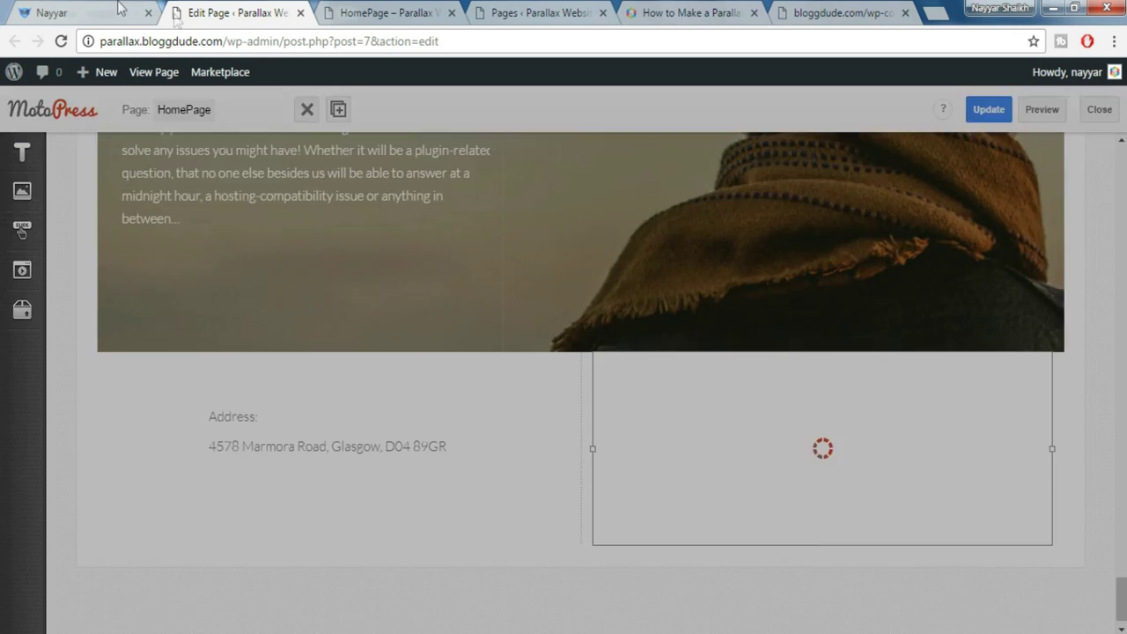
click(121, 9)
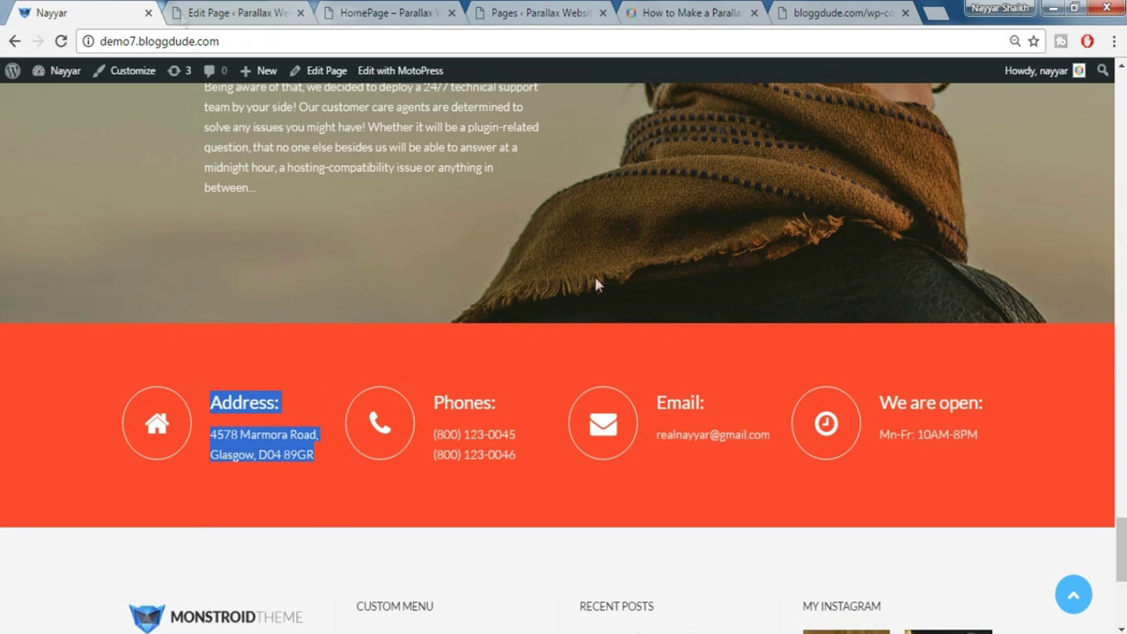
click(237, 11)
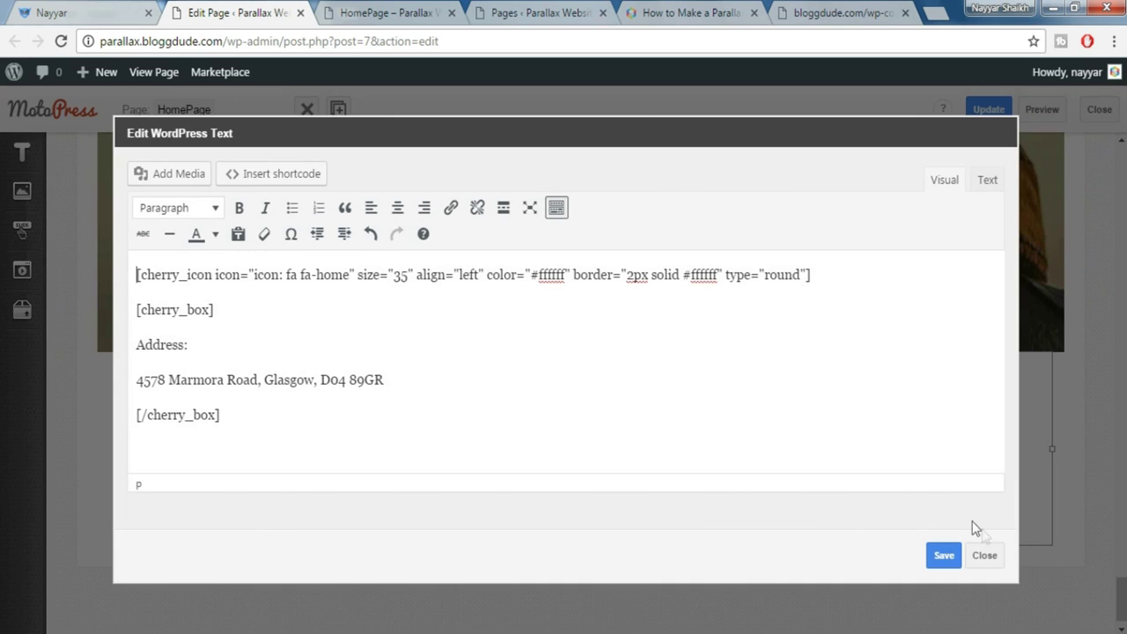
click(987, 556)
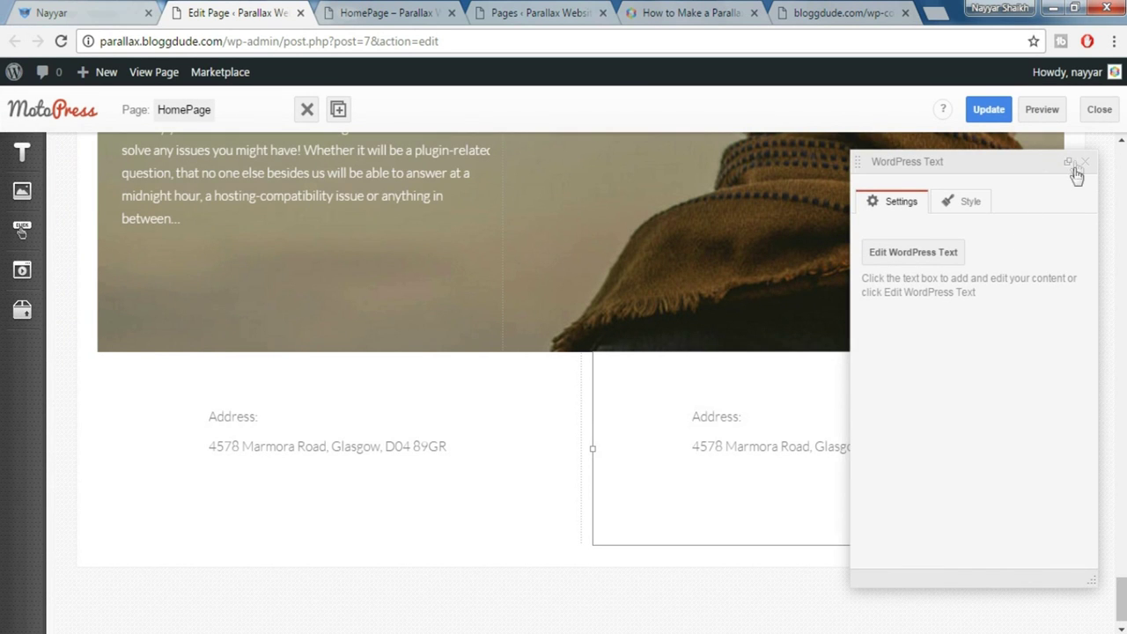
click(1071, 164)
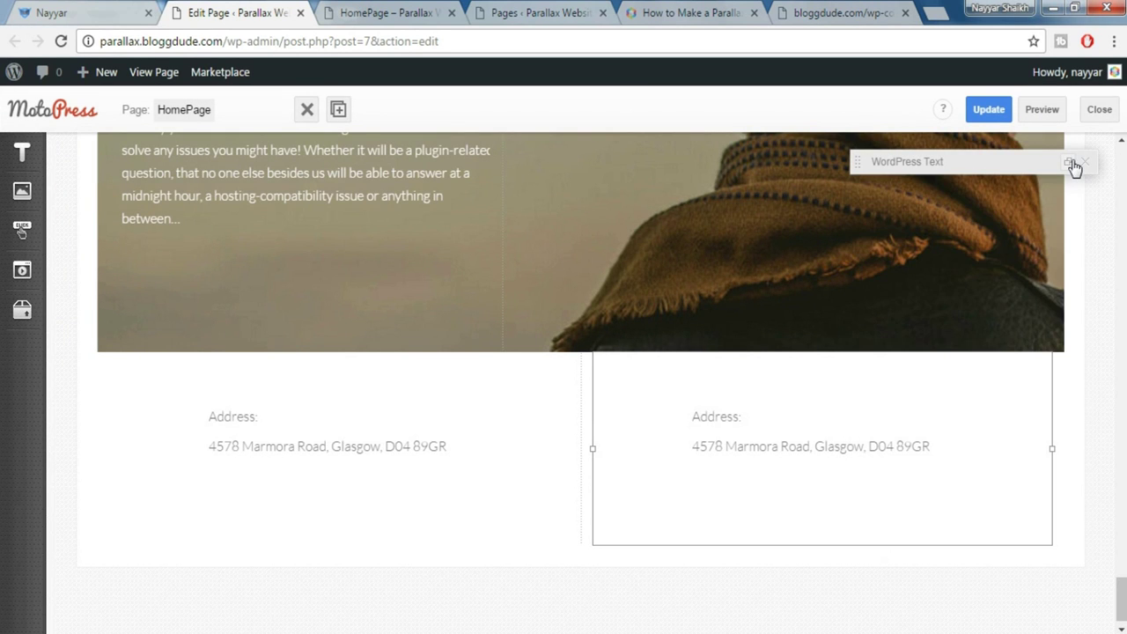
click(338, 110)
double_click(925, 528)
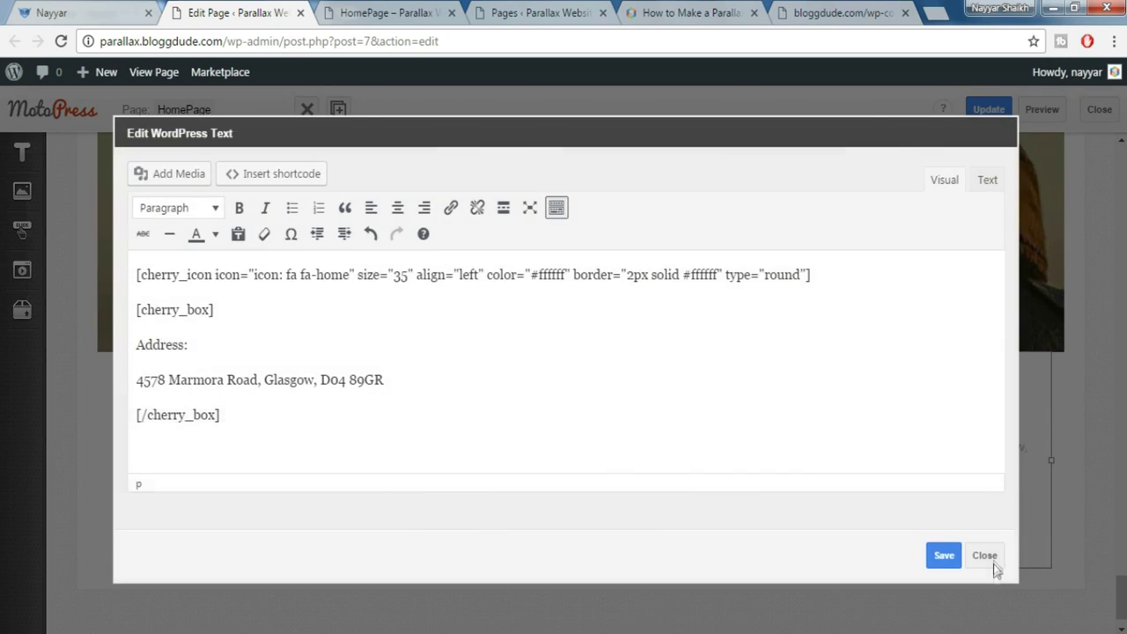
click(992, 562)
click(339, 111)
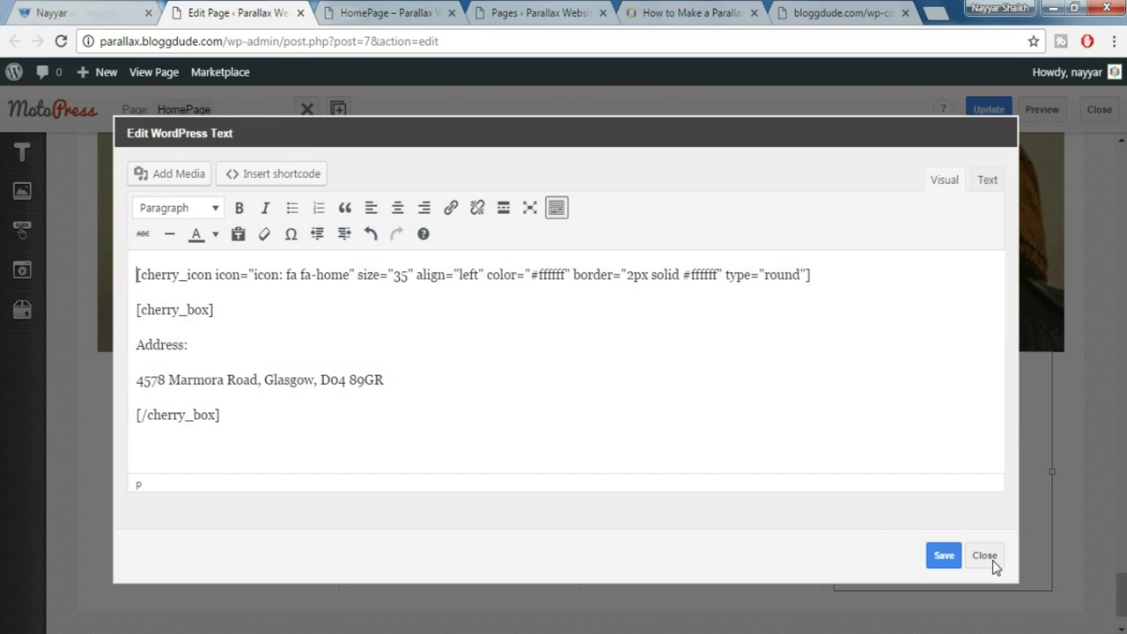
click(986, 561)
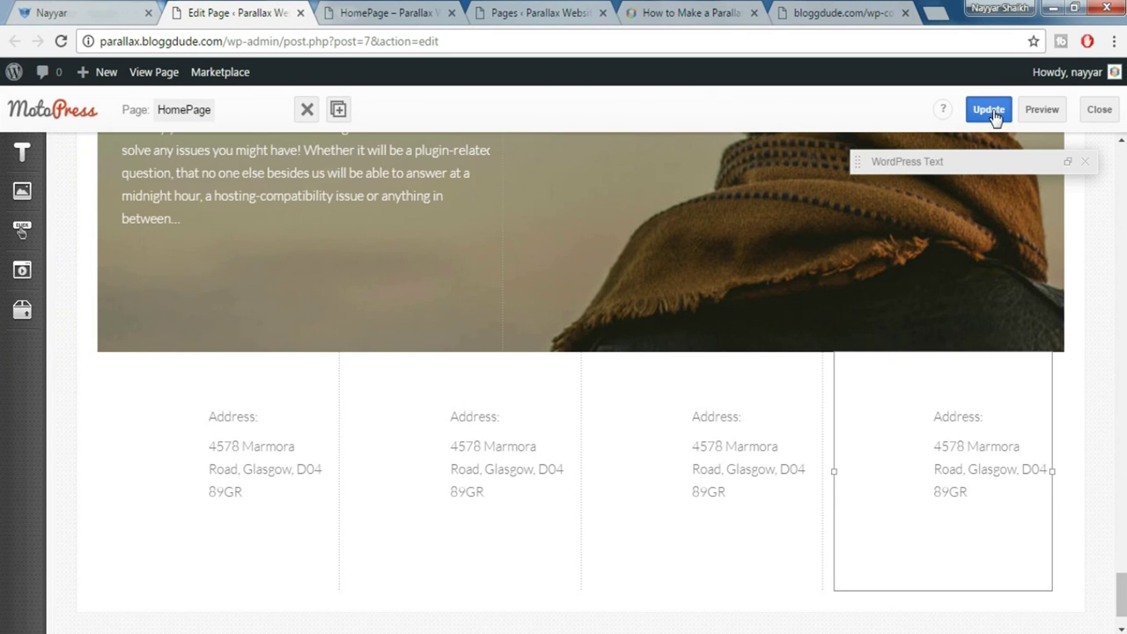
Update the page and open its preview
click(993, 113)
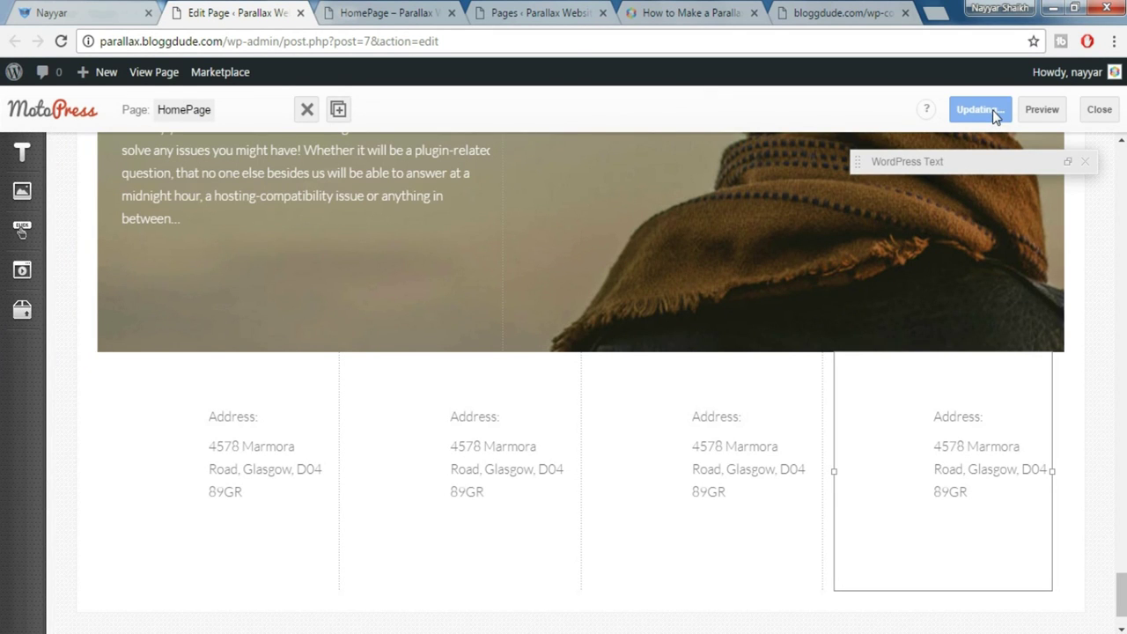
click(1044, 110)
click(406, 9)
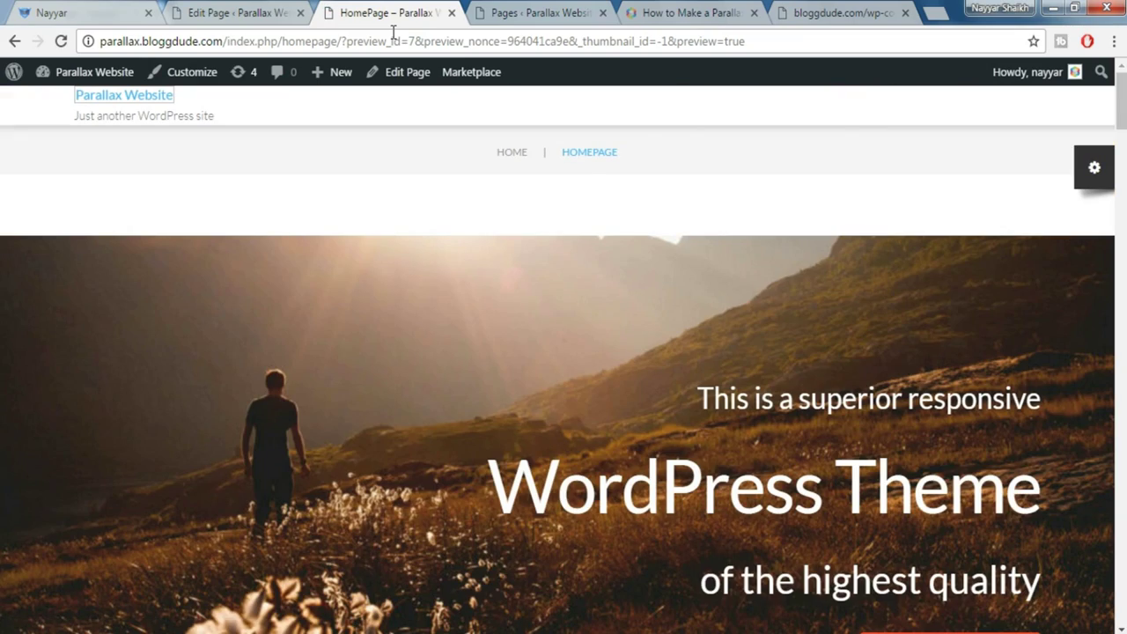
drag(1121, 105, 1124, 617)
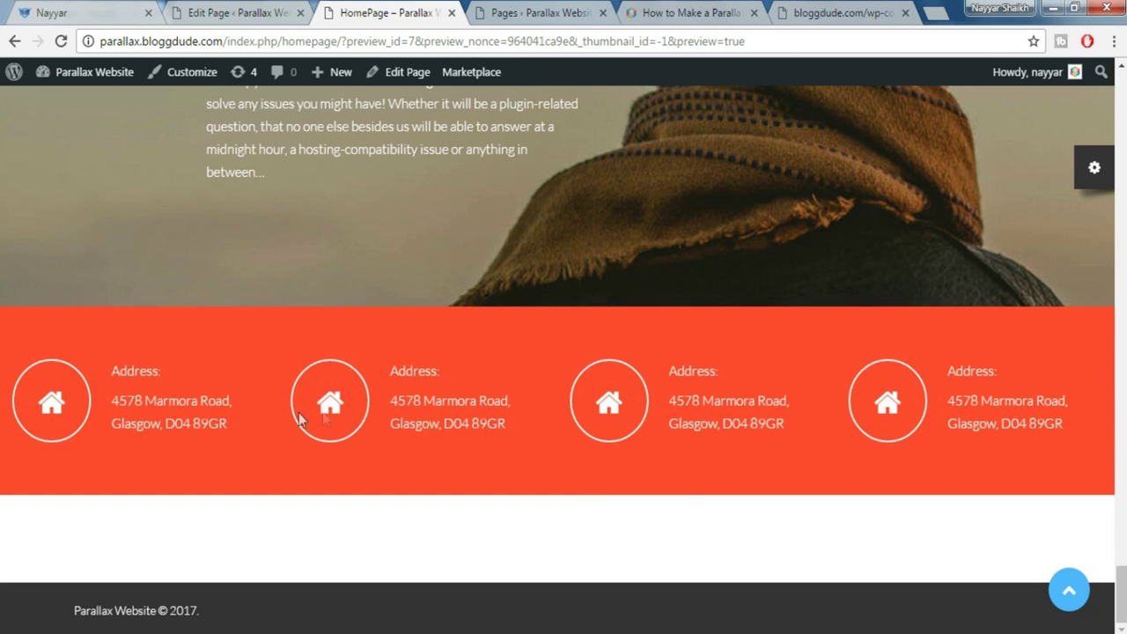
triple_click(761, 440)
click(775, 451)
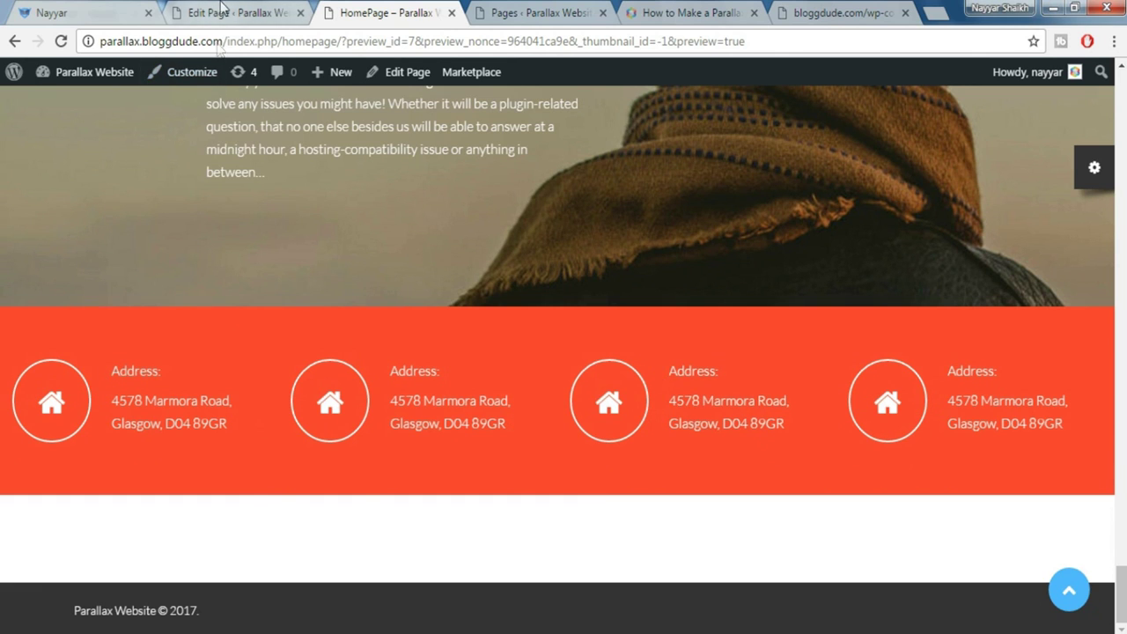
click(222, 10)
click(77, 13)
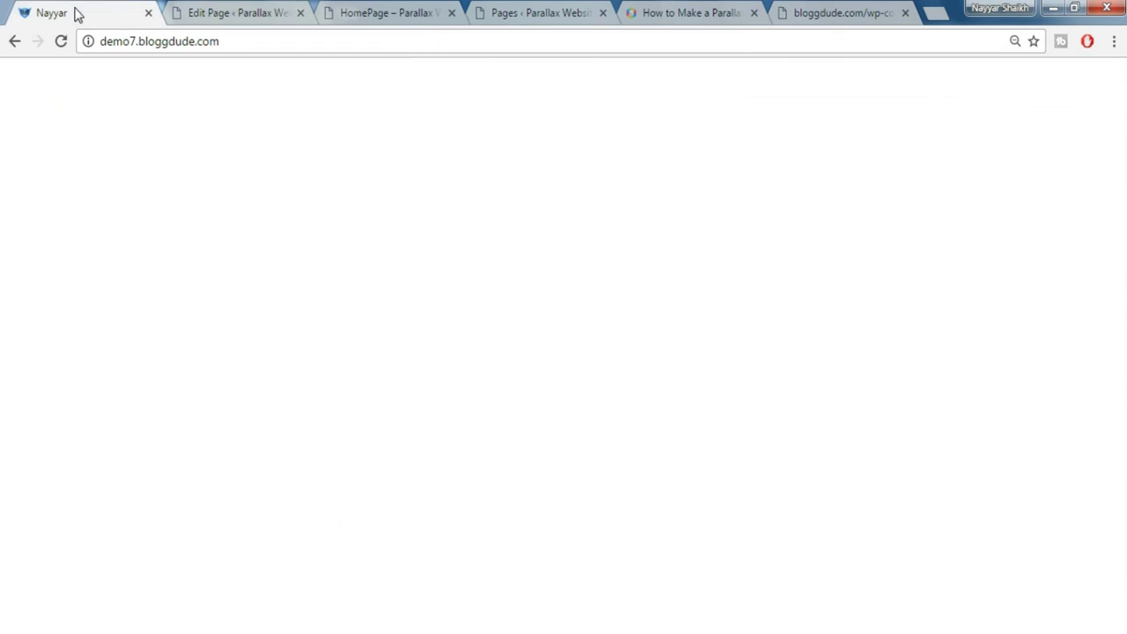
click(442, 432)
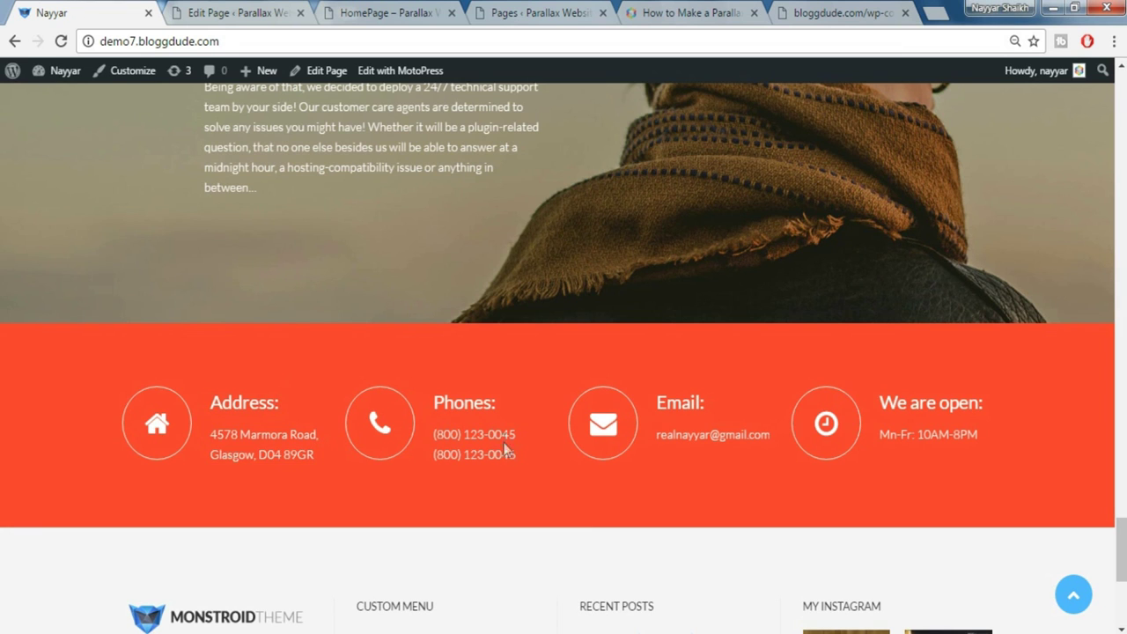
click(256, 11)
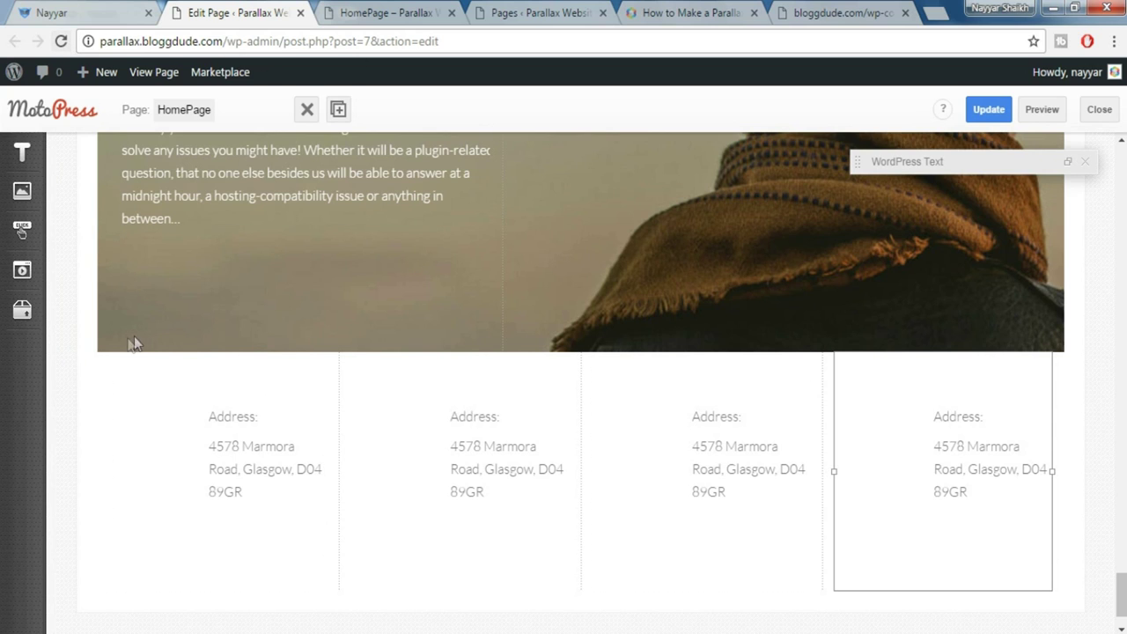
Reload the editor and change the second column's icon from home to phone
click(22, 191)
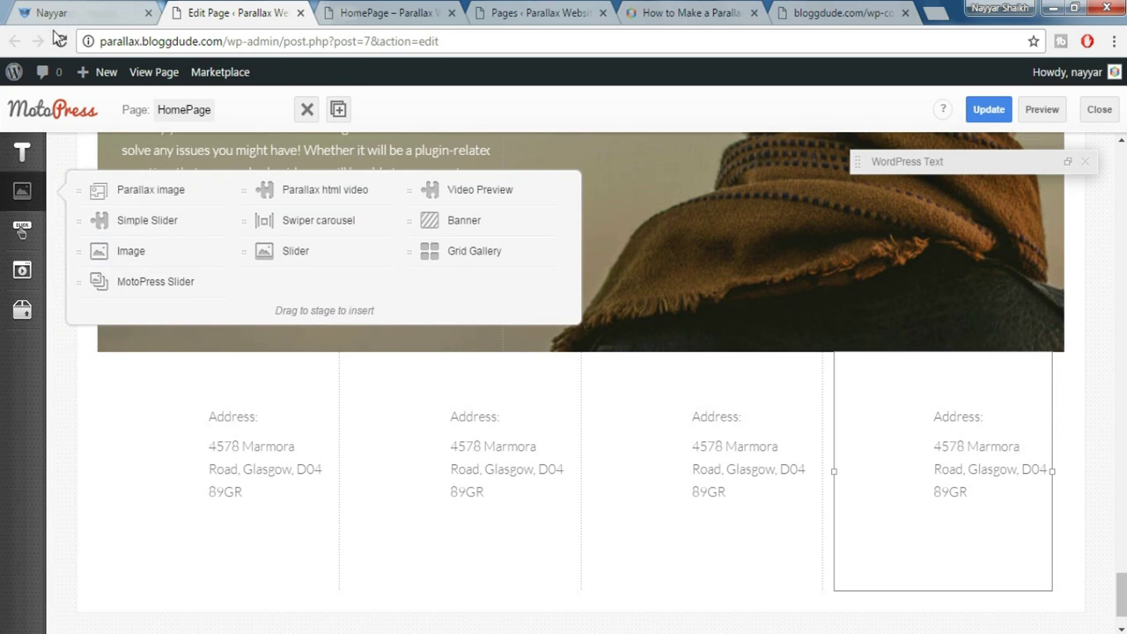
click(61, 41)
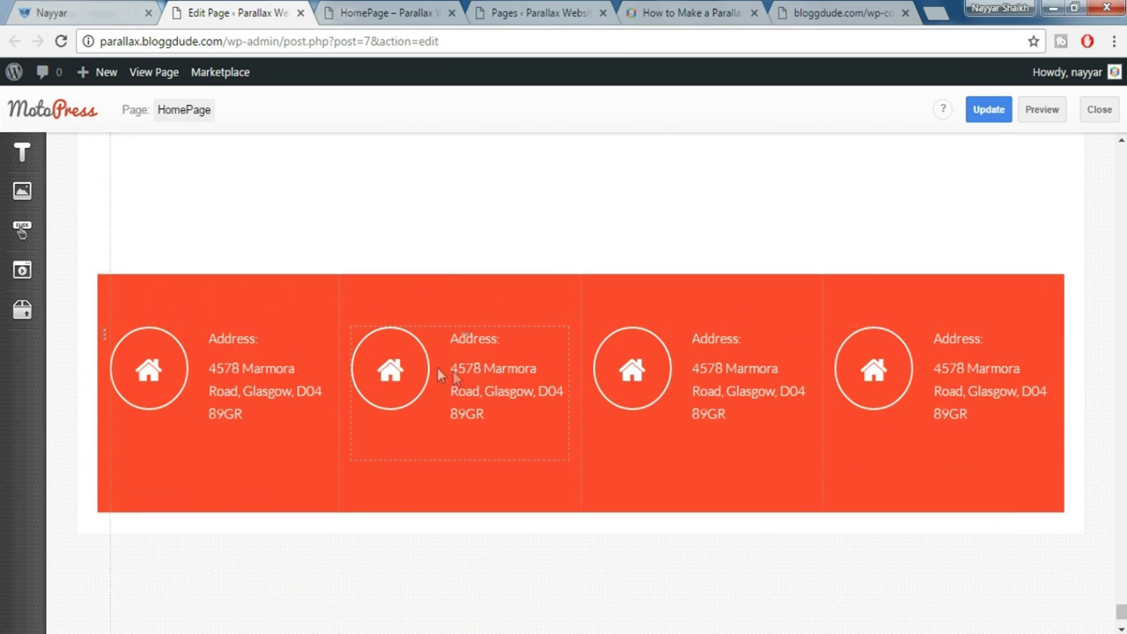
double_click(468, 373)
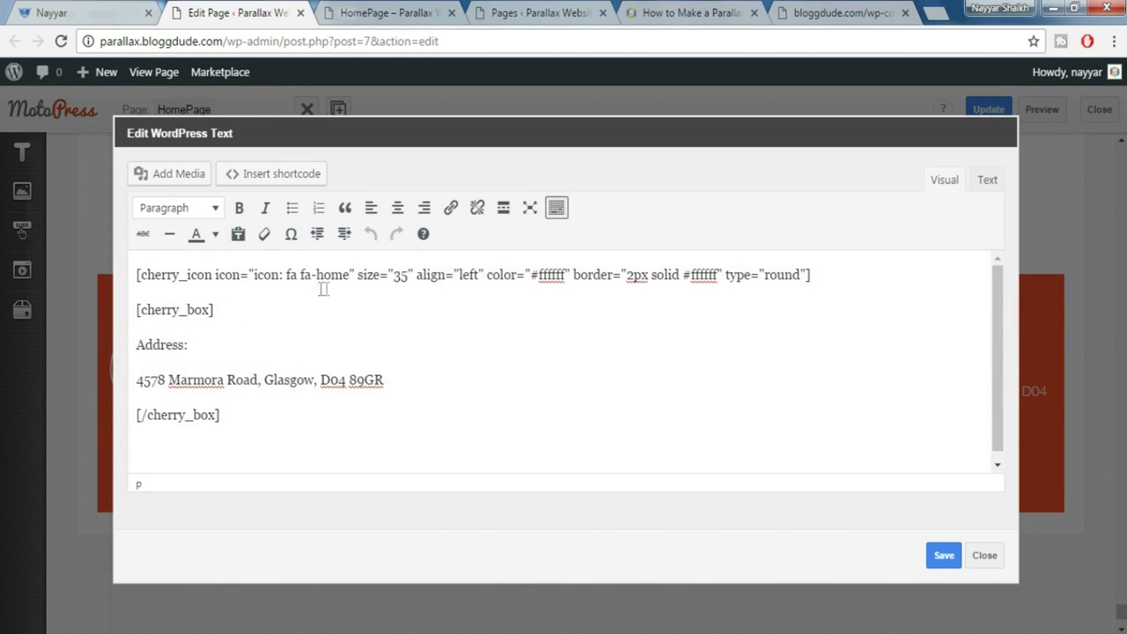
click(115, 11)
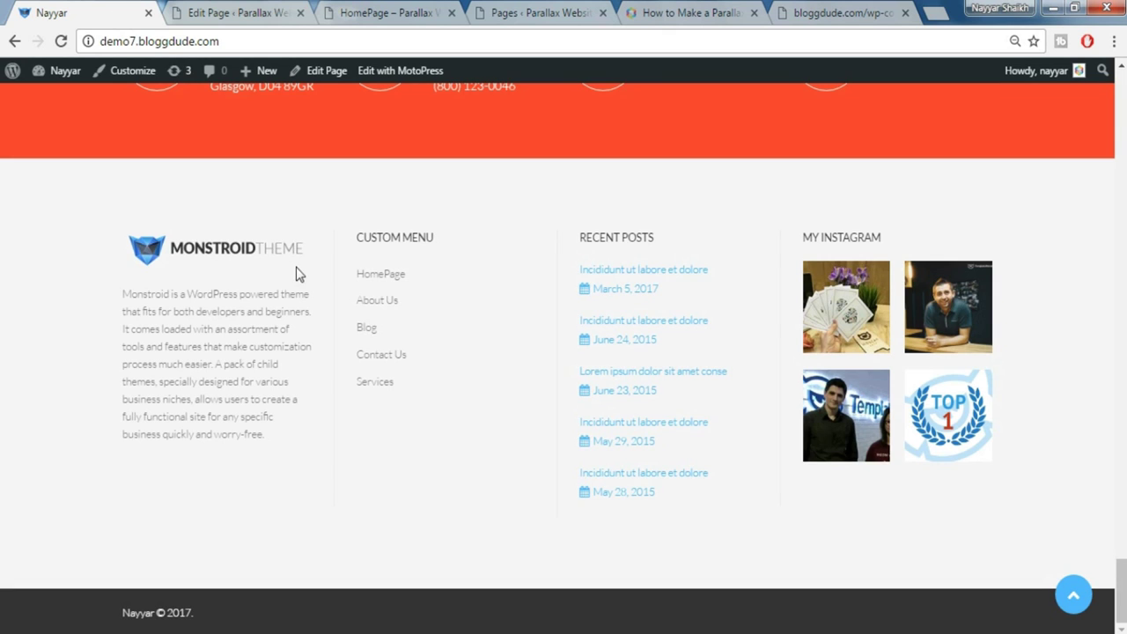
scroll(370, 299, up, 2)
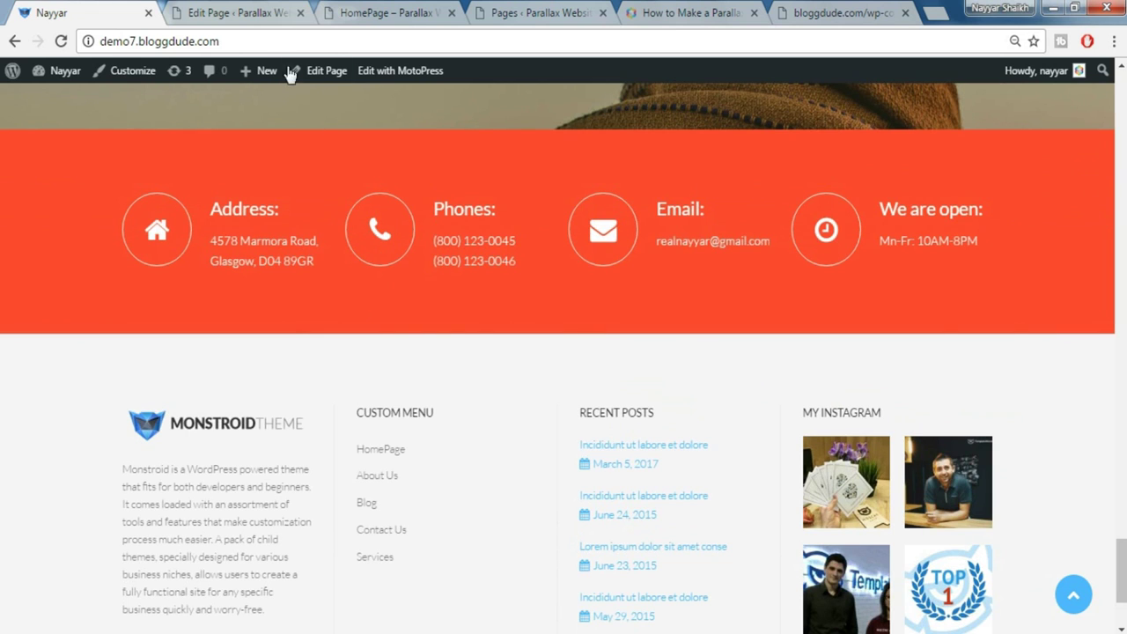
click(268, 13)
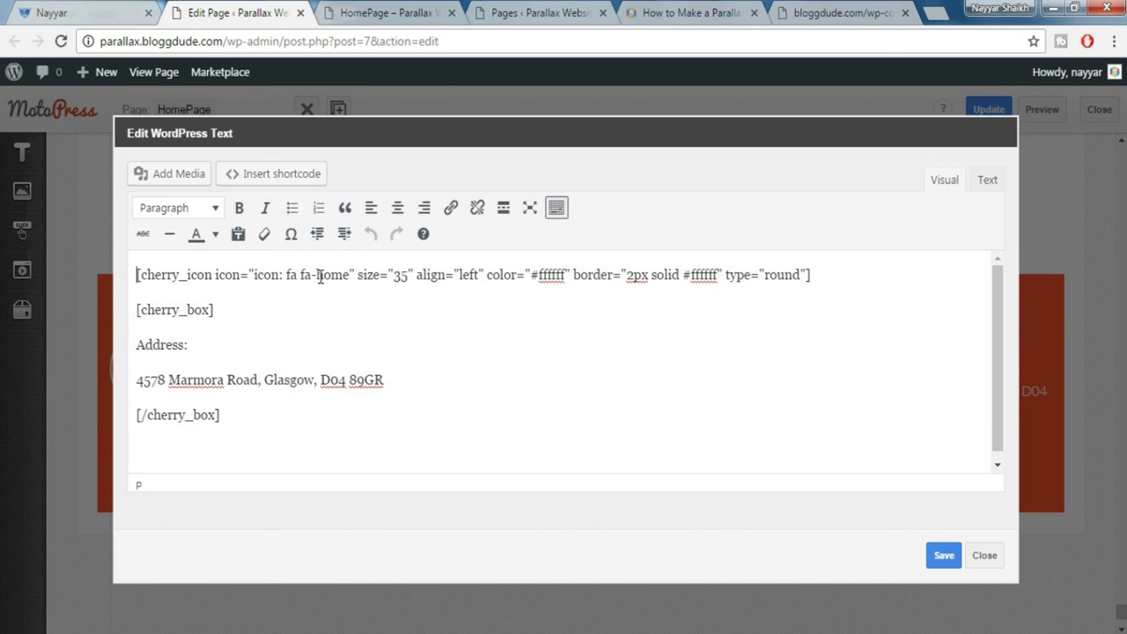
drag(316, 275, 342, 276)
key(BackSpace)
text(phone)
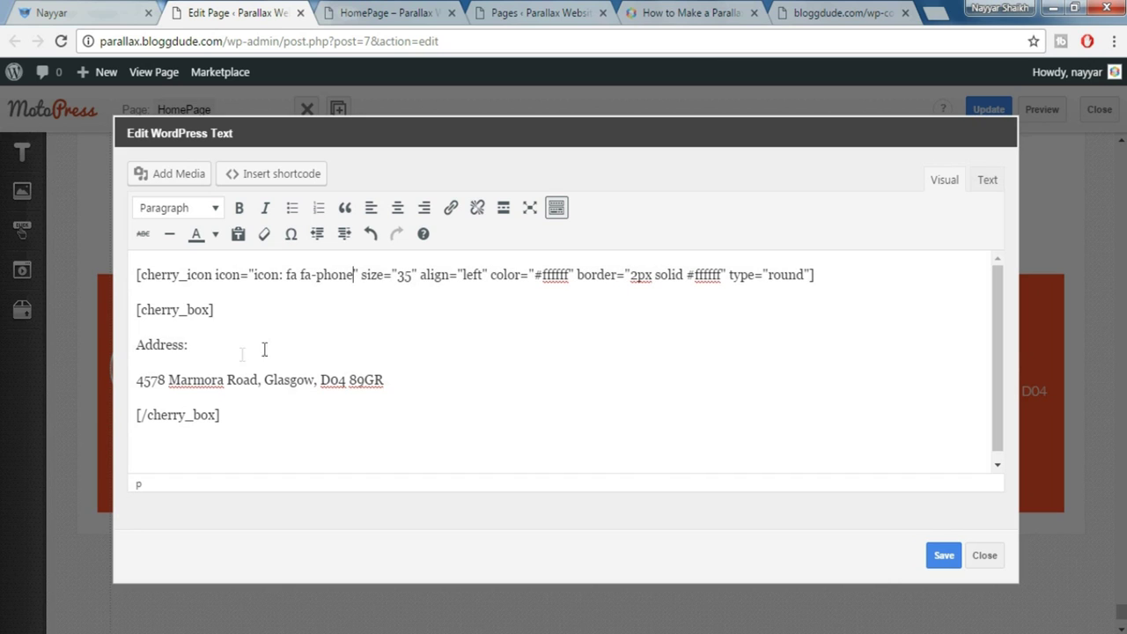
Replace the Address heading and line with the demo's 'Phones:' and both phone numbers, then save
click(114, 9)
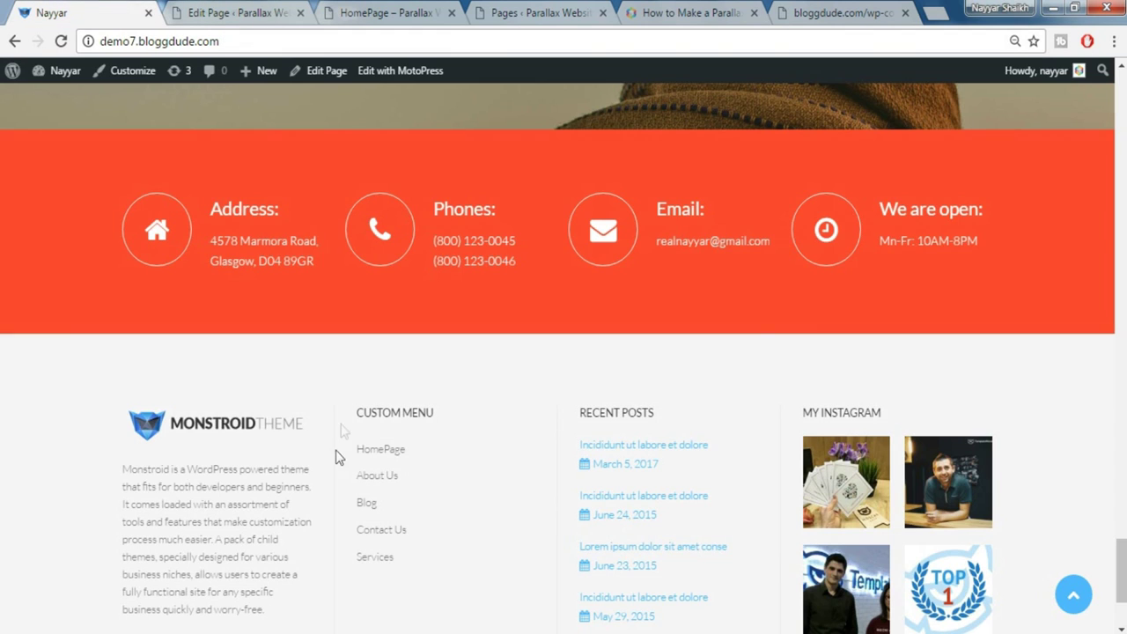
drag(435, 208, 508, 208)
key(ctrl+c)
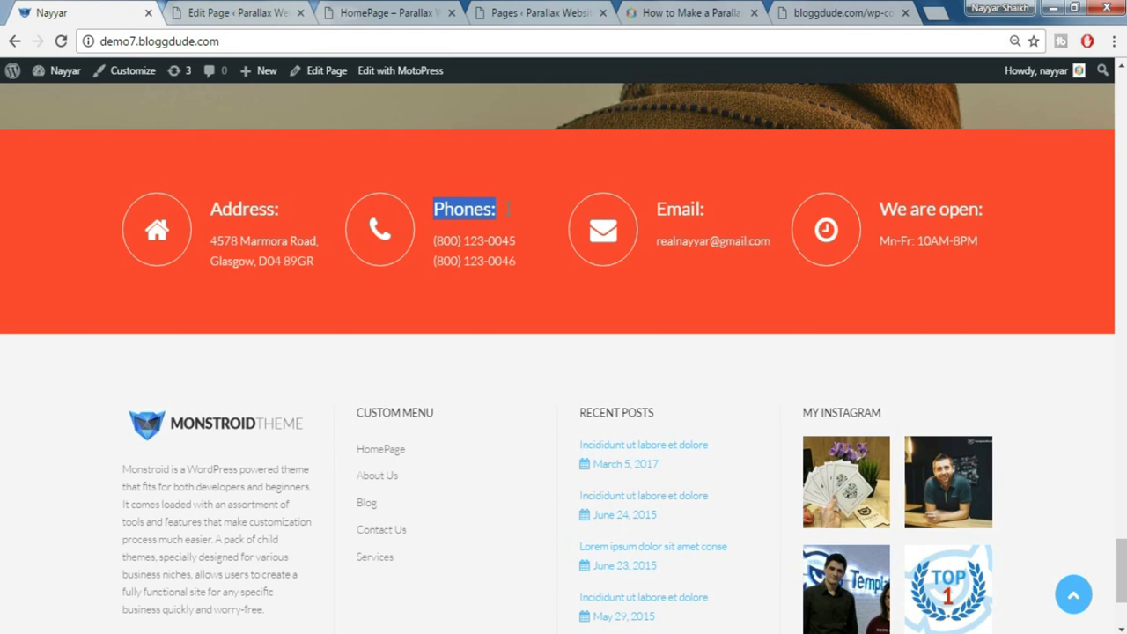
click(232, 13)
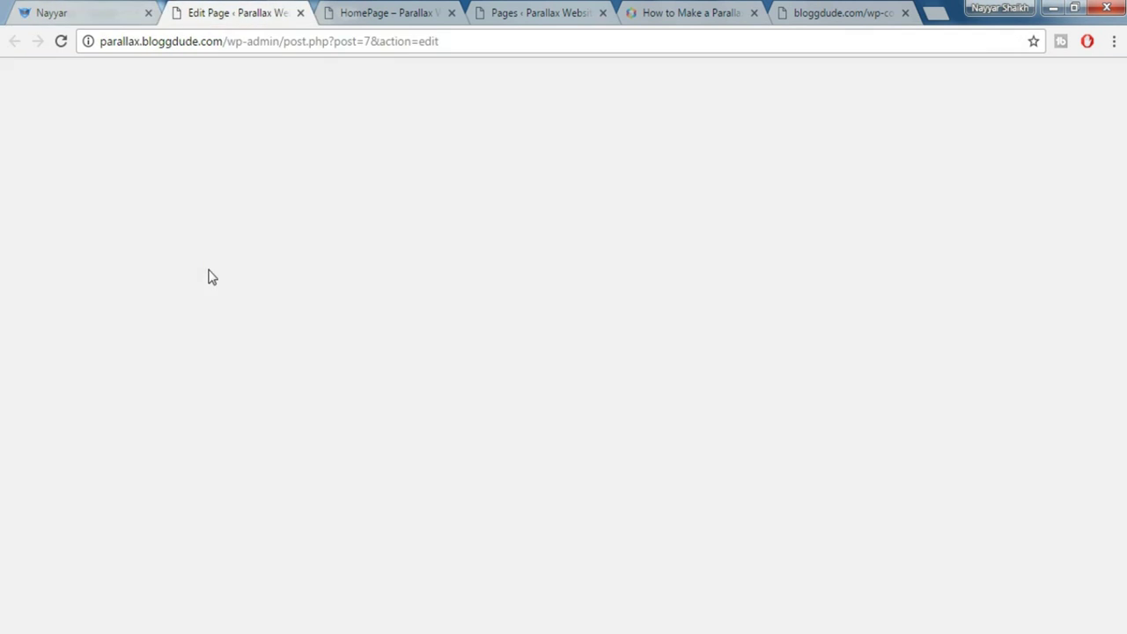
drag(134, 342, 196, 346)
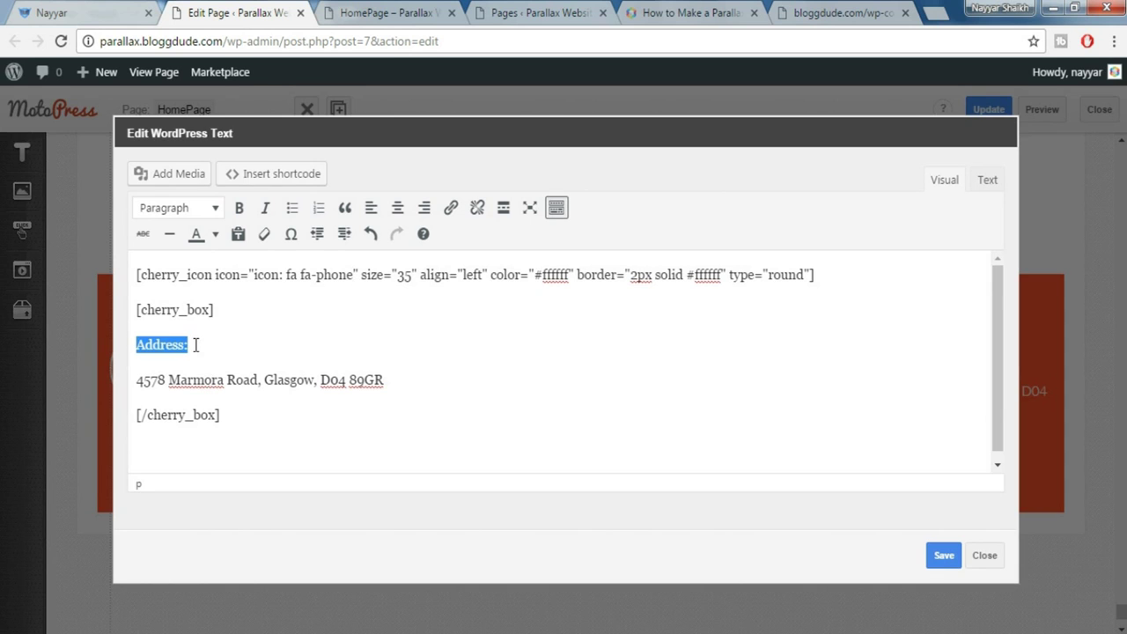
key(ctrl+v)
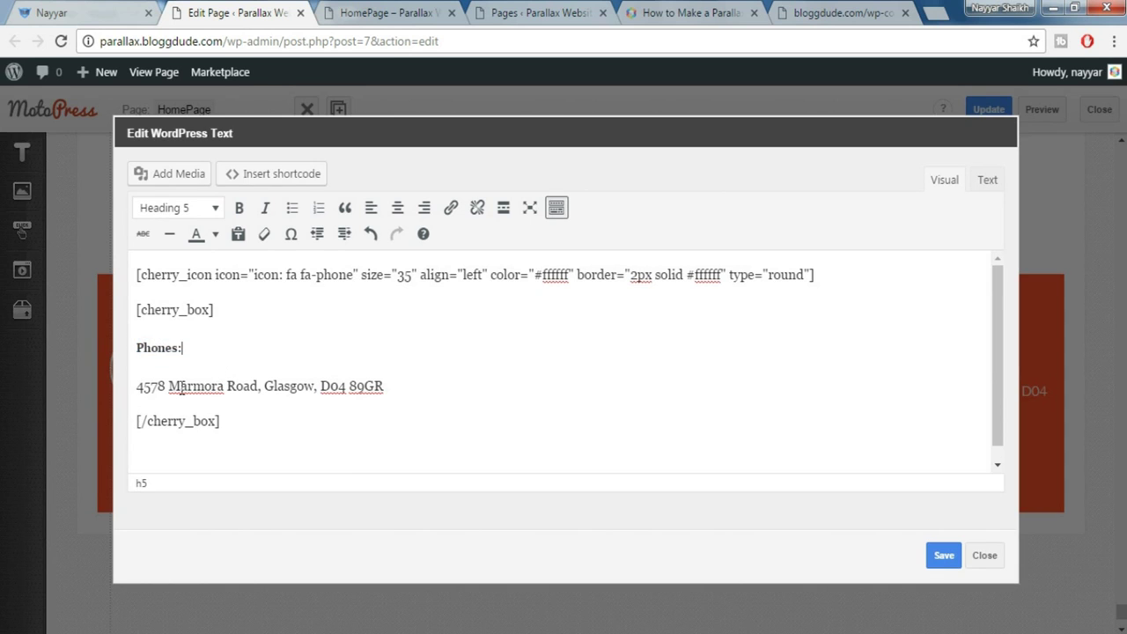
click(100, 8)
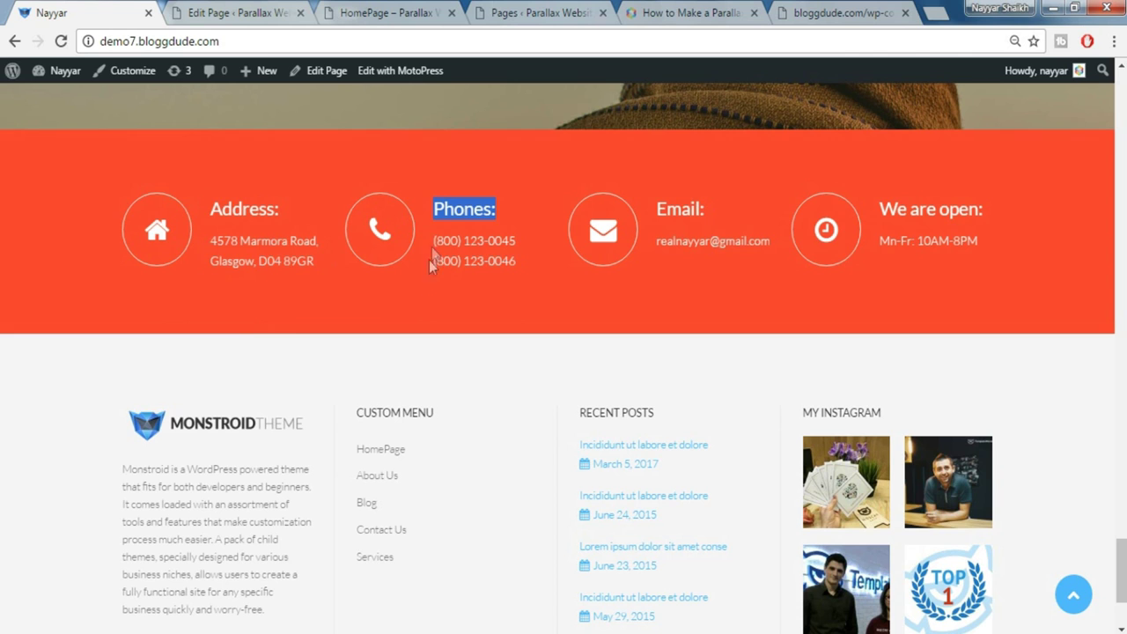
drag(432, 235, 527, 260)
key(ctrl+c)
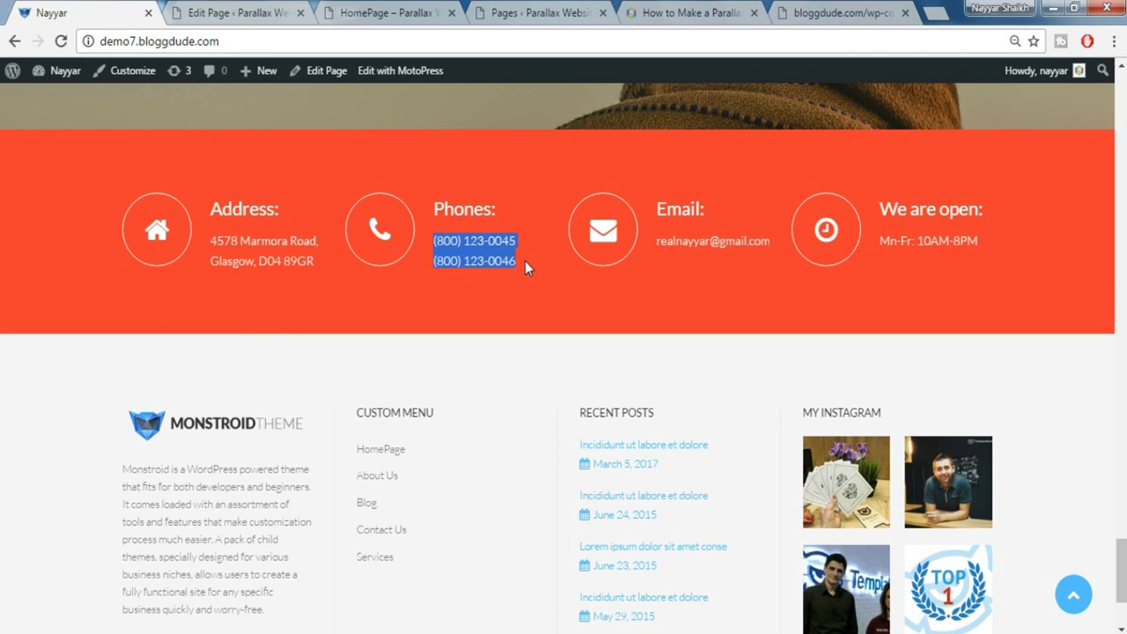
click(216, 13)
drag(143, 386, 385, 387)
key(ctrl+v)
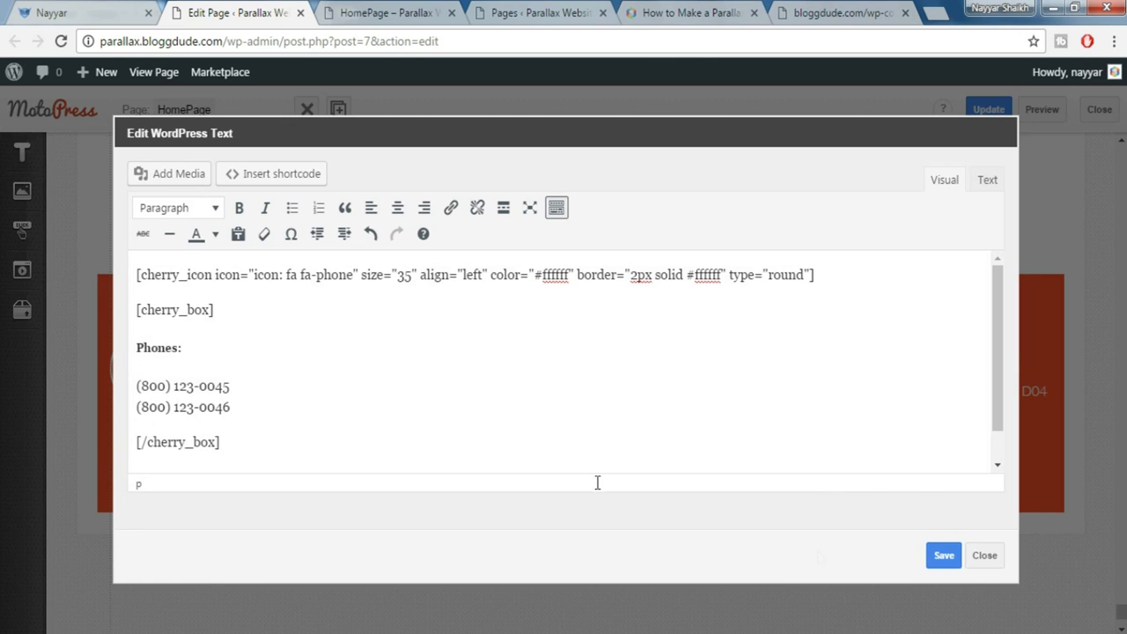
click(944, 558)
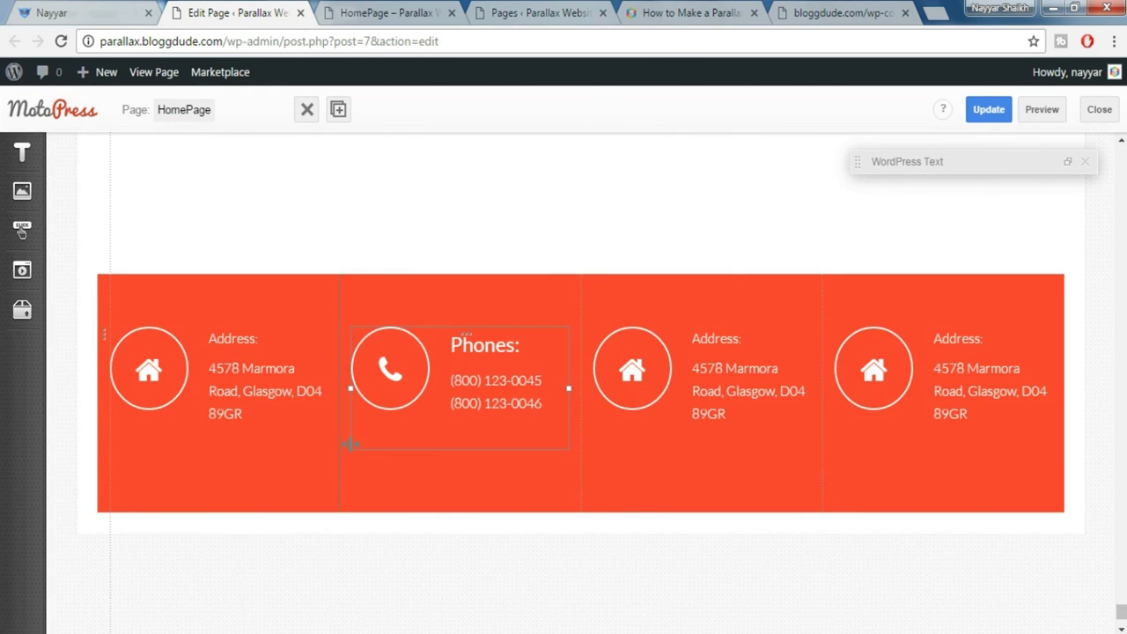
Change the third contact box's icon to fa-envelope and replace its Address: heading with 'Email:'
scroll(475, 352, down, 1)
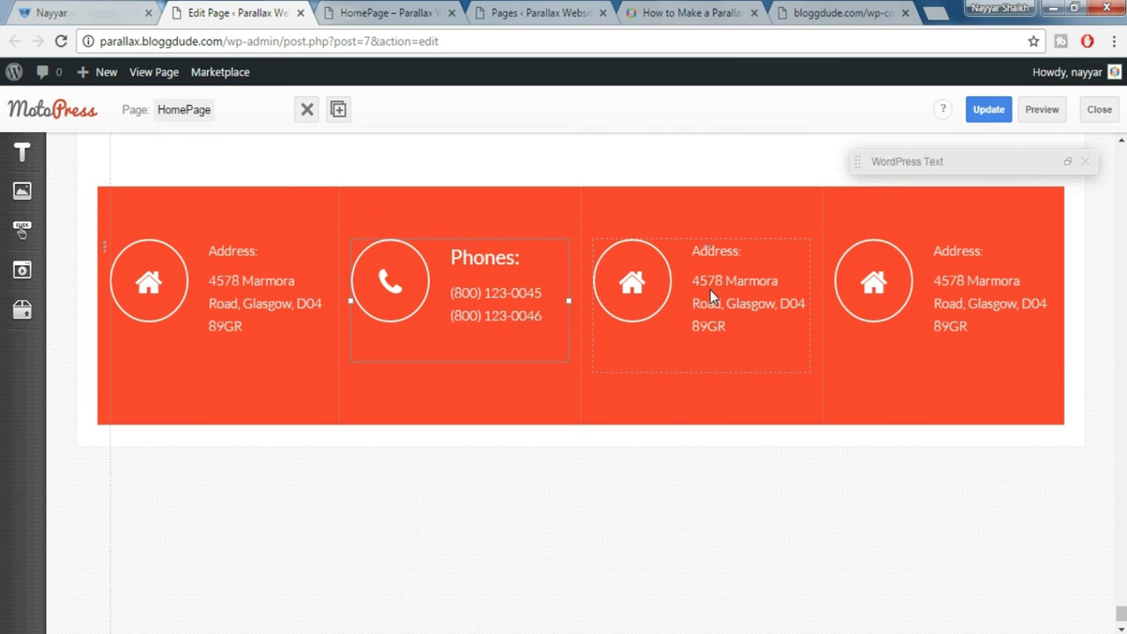
key(ctrl+1)
click(608, 253)
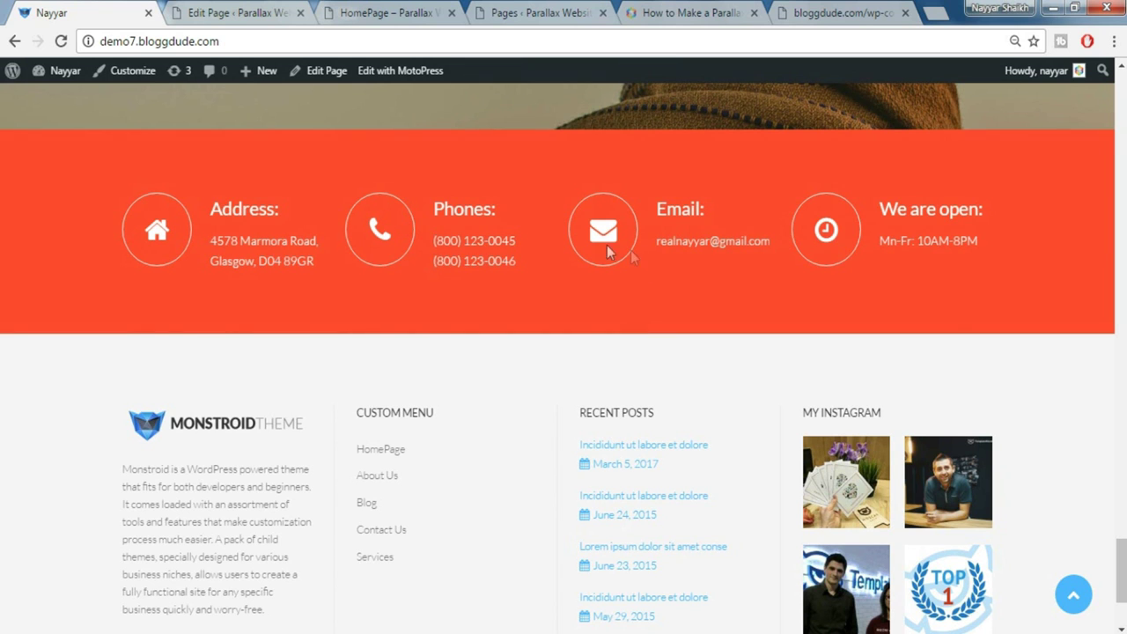
drag(660, 209, 709, 205)
key(ctrl+c)
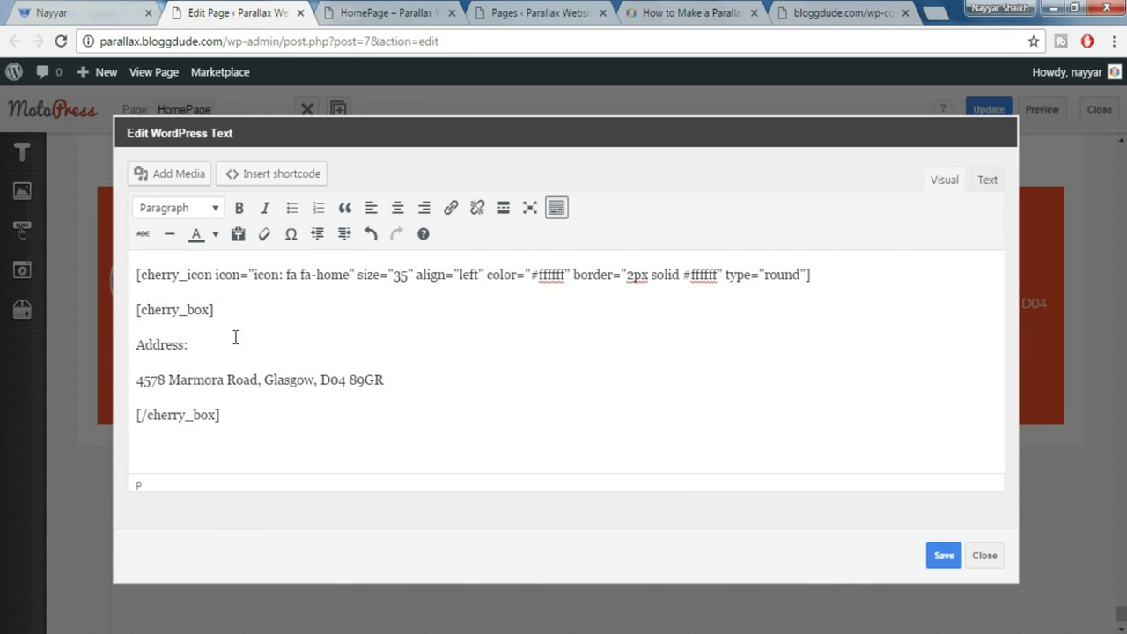
drag(317, 276, 347, 274)
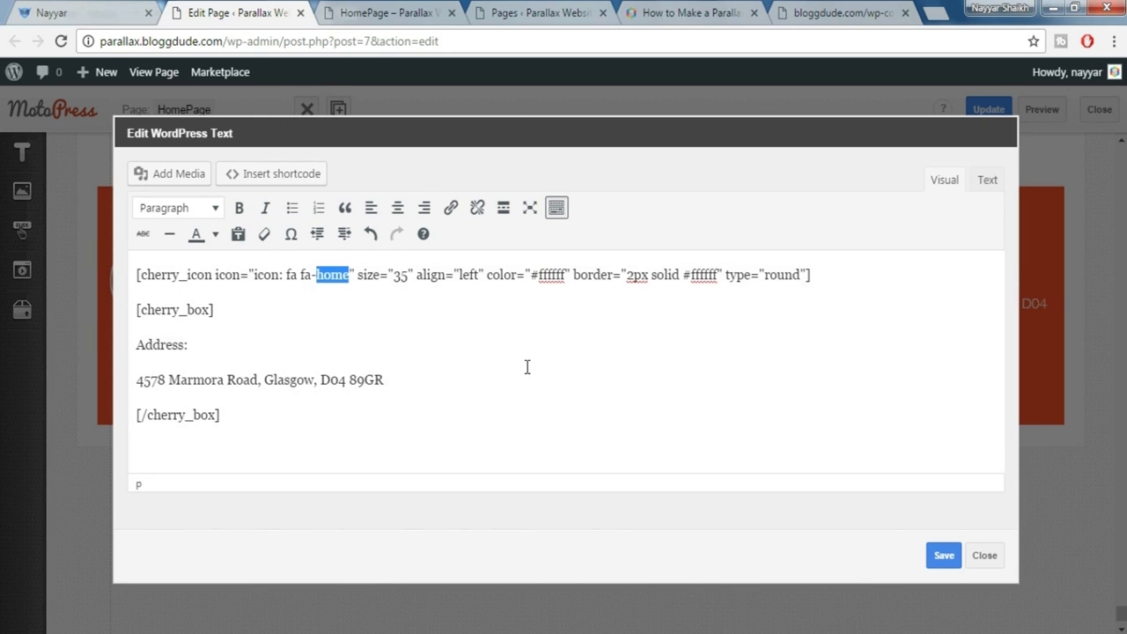
text(envelope)
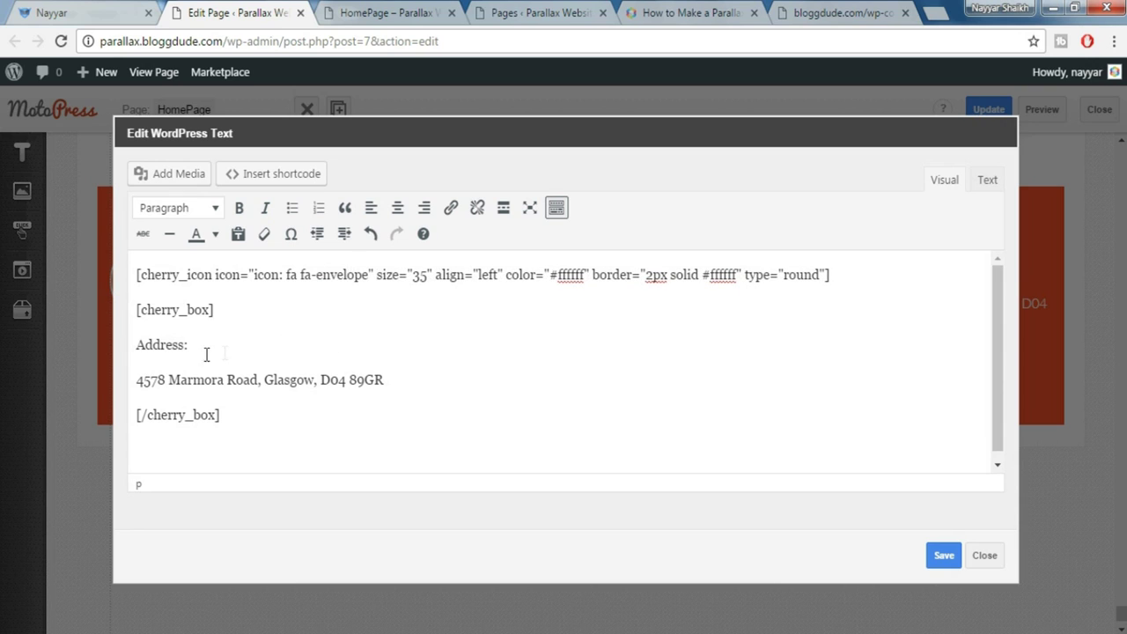
drag(135, 344, 195, 332)
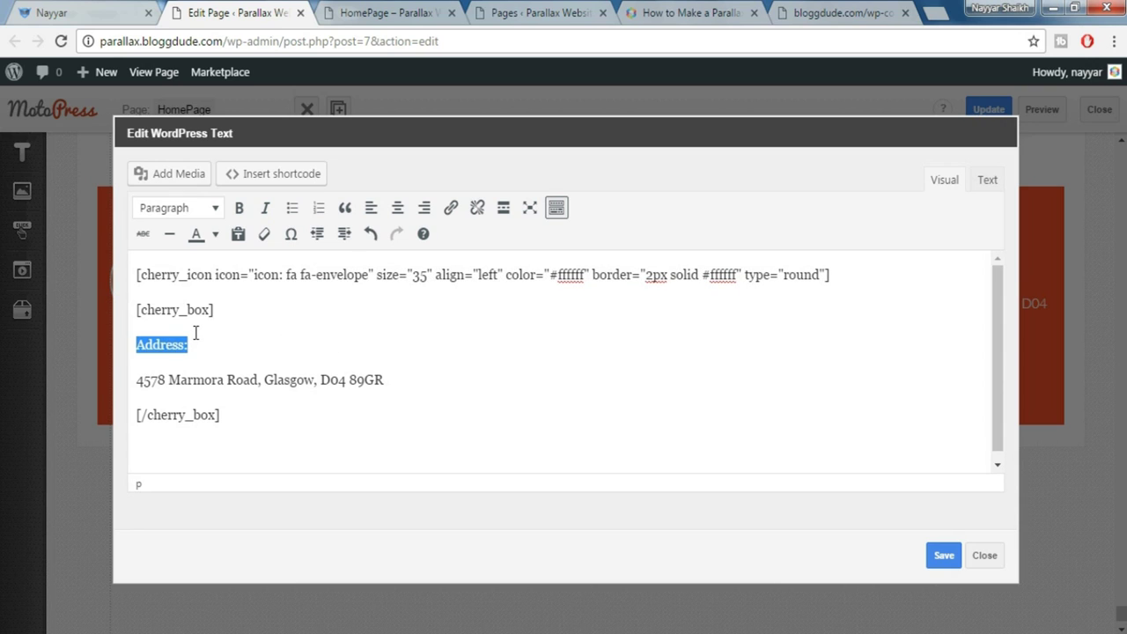
key(ctrl+v)
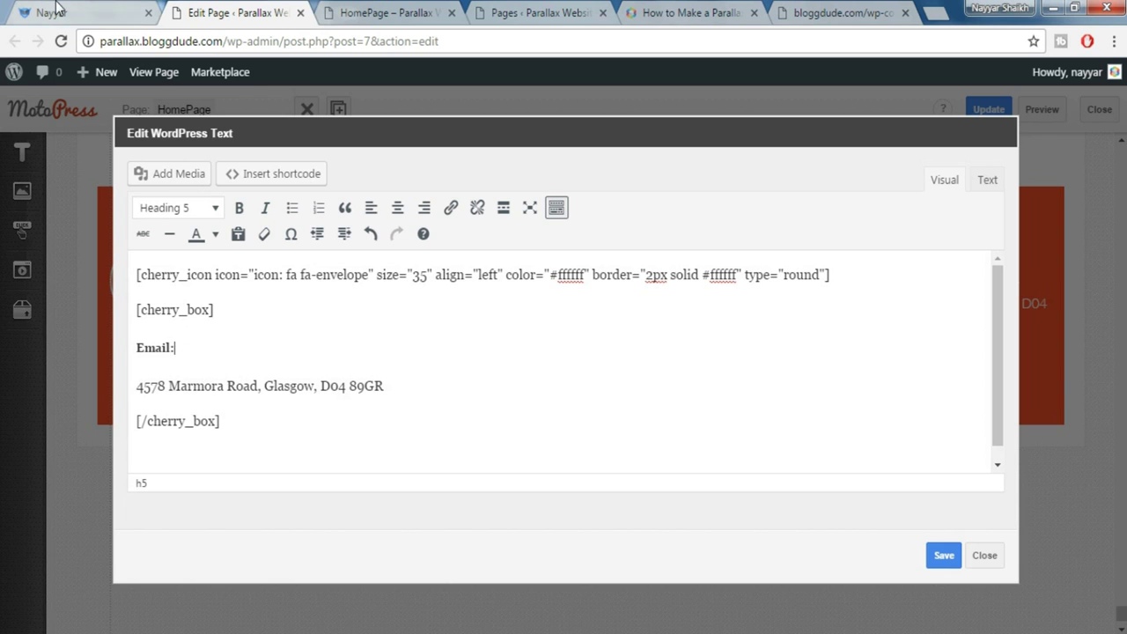
Replace the address line with the demo's linked contact e-mail and save the text block
click(56, 8)
drag(773, 243, 655, 243)
key(ctrl+c)
click(234, 10)
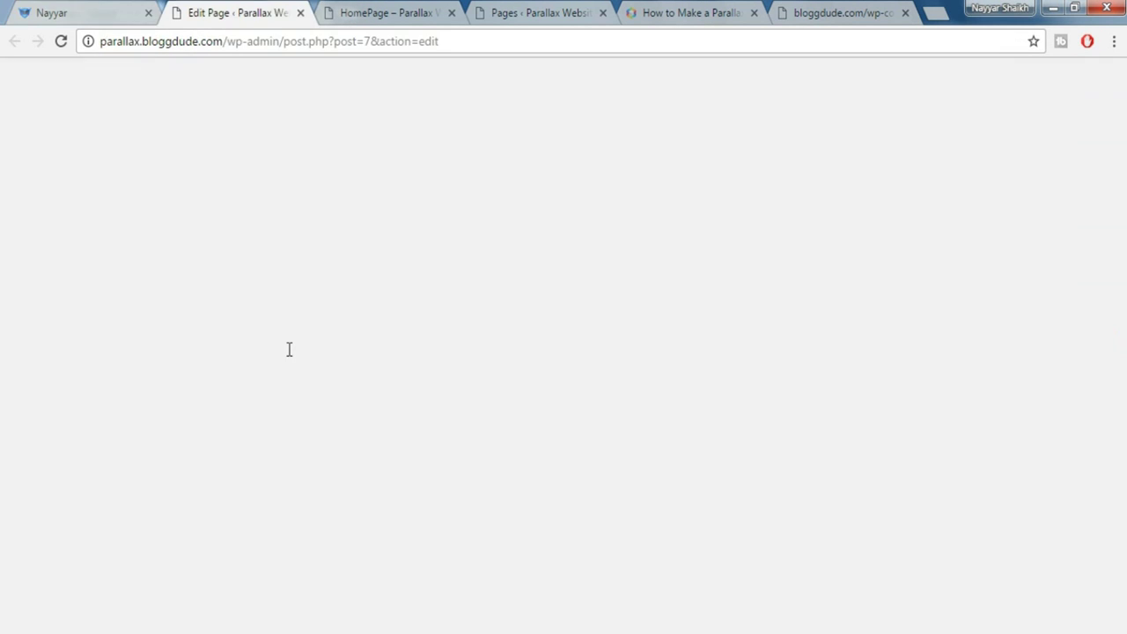
drag(411, 385, 148, 381)
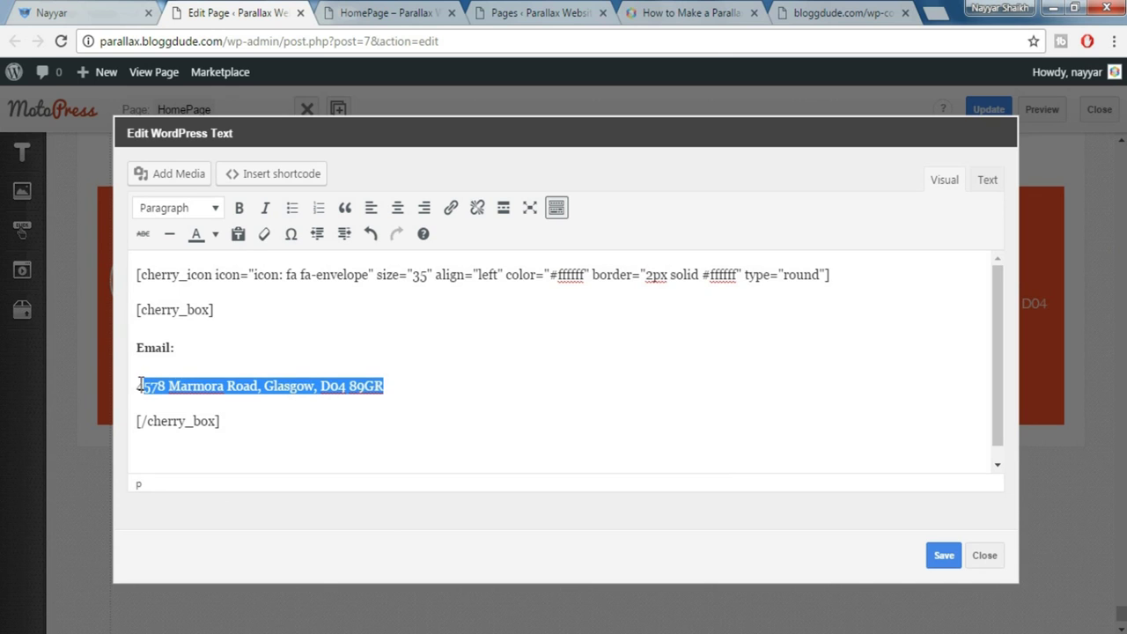
key(ctrl+v)
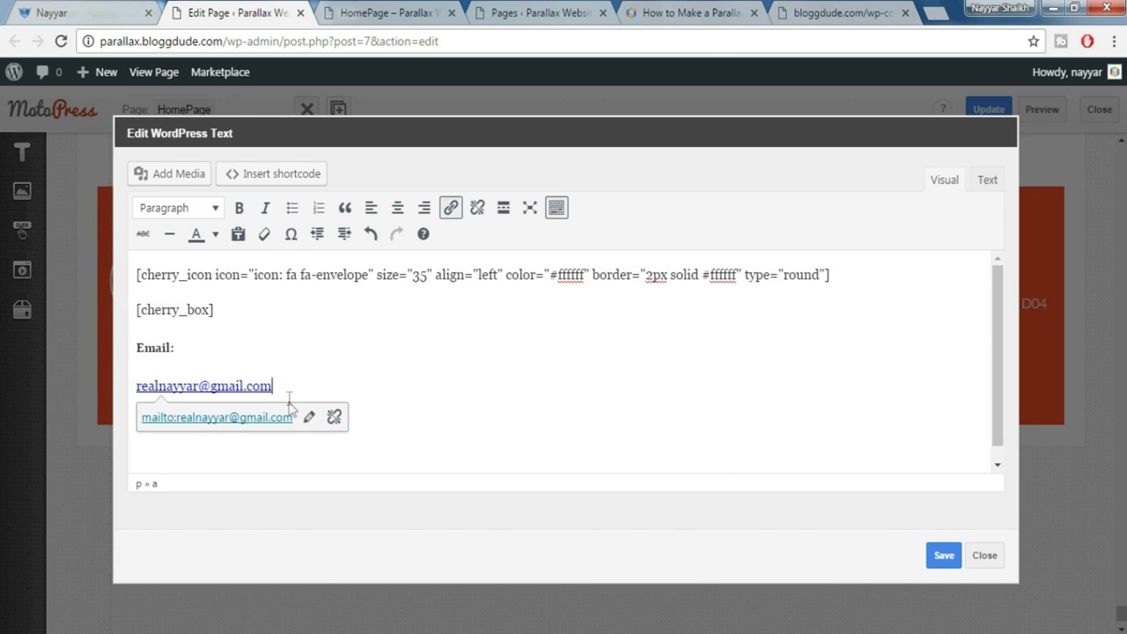
click(945, 559)
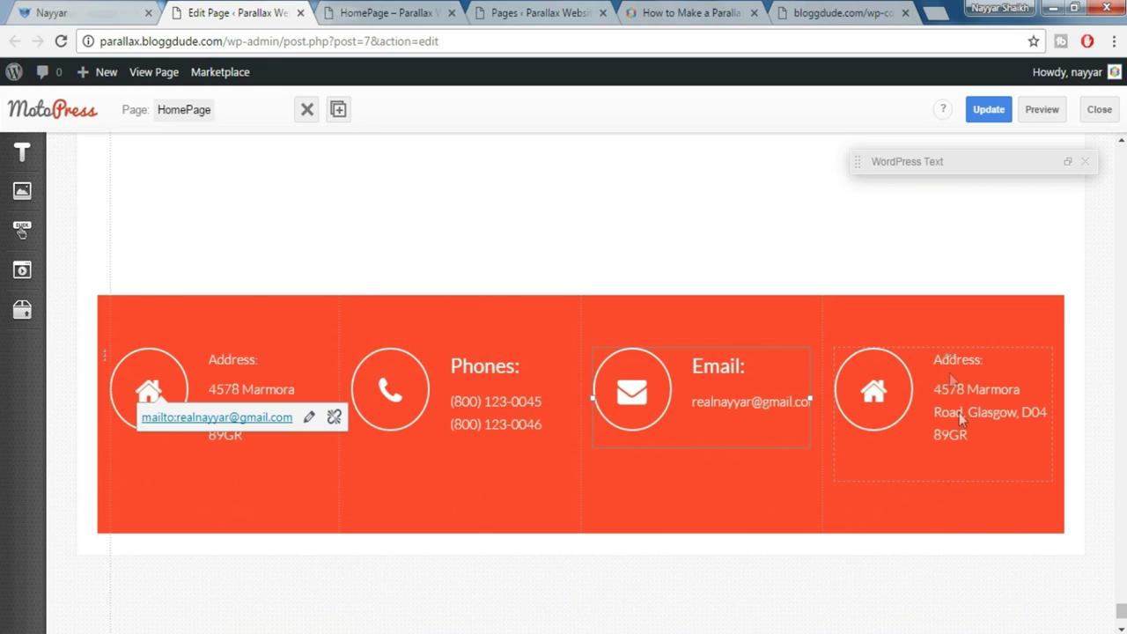
Change the fourth box's icon to fa-clock and replace its heading with 'We are open:'
double_click(957, 397)
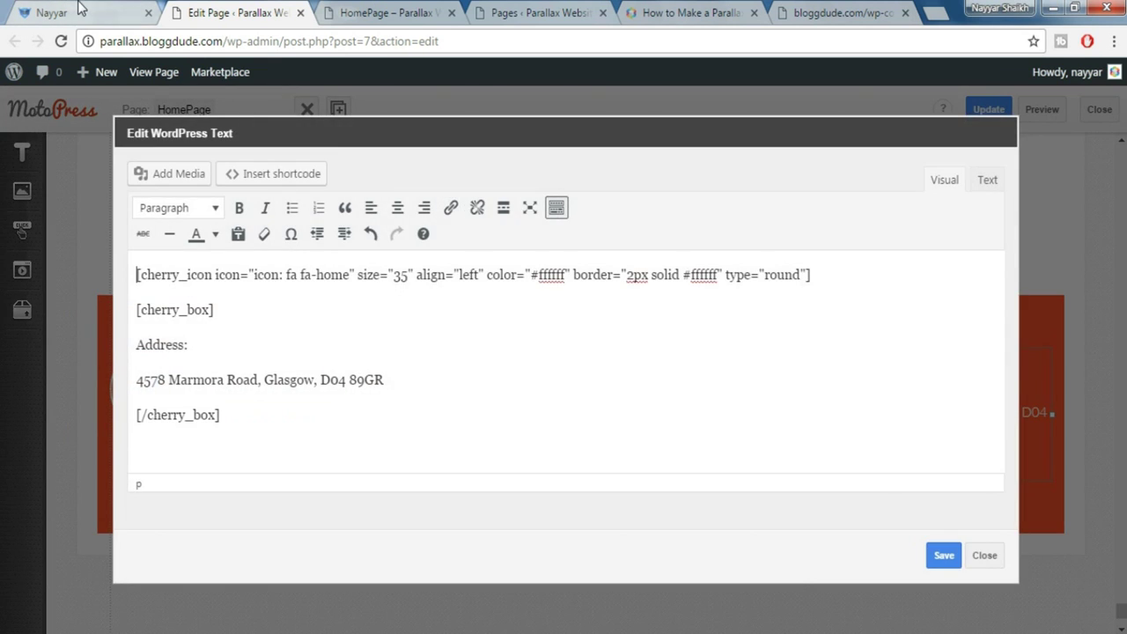
click(82, 11)
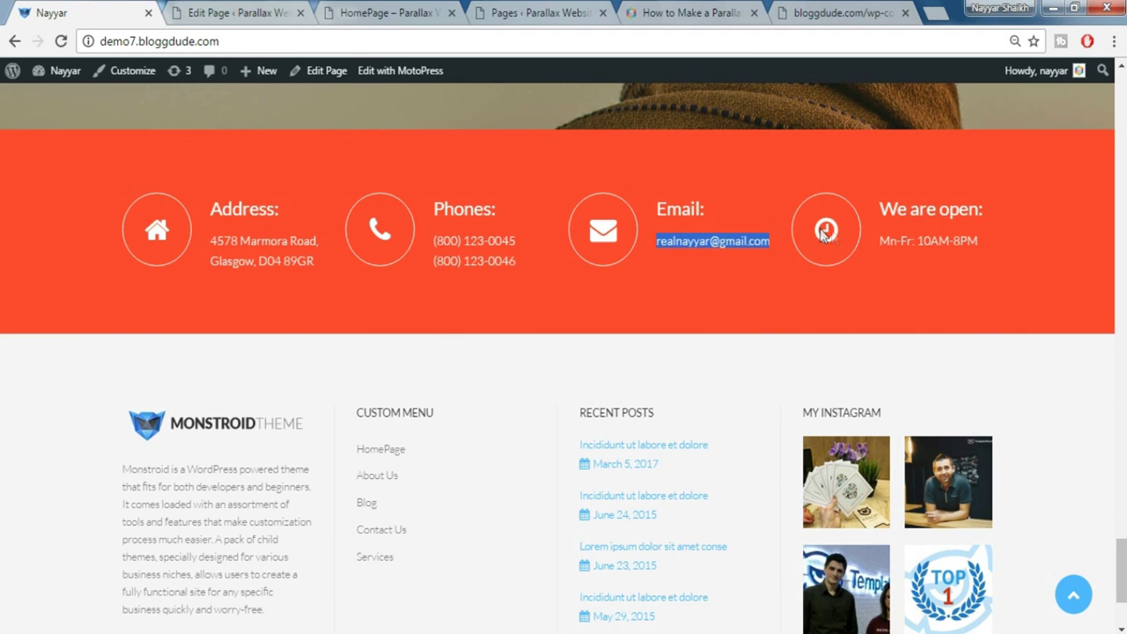
drag(1007, 212, 880, 209)
key(ctrl+c)
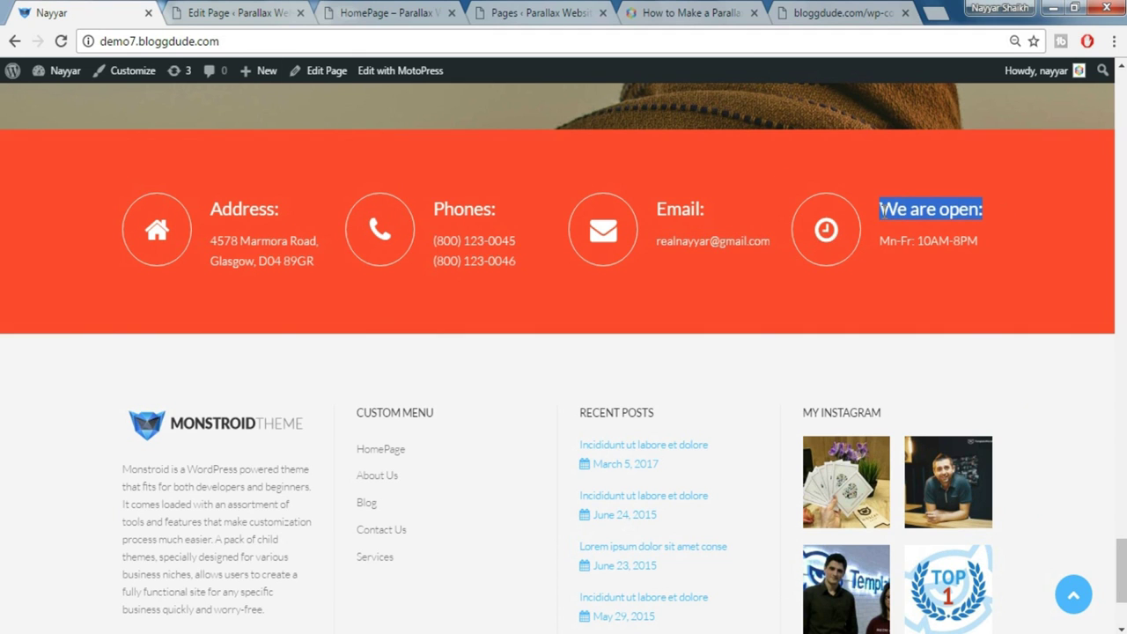
click(264, 12)
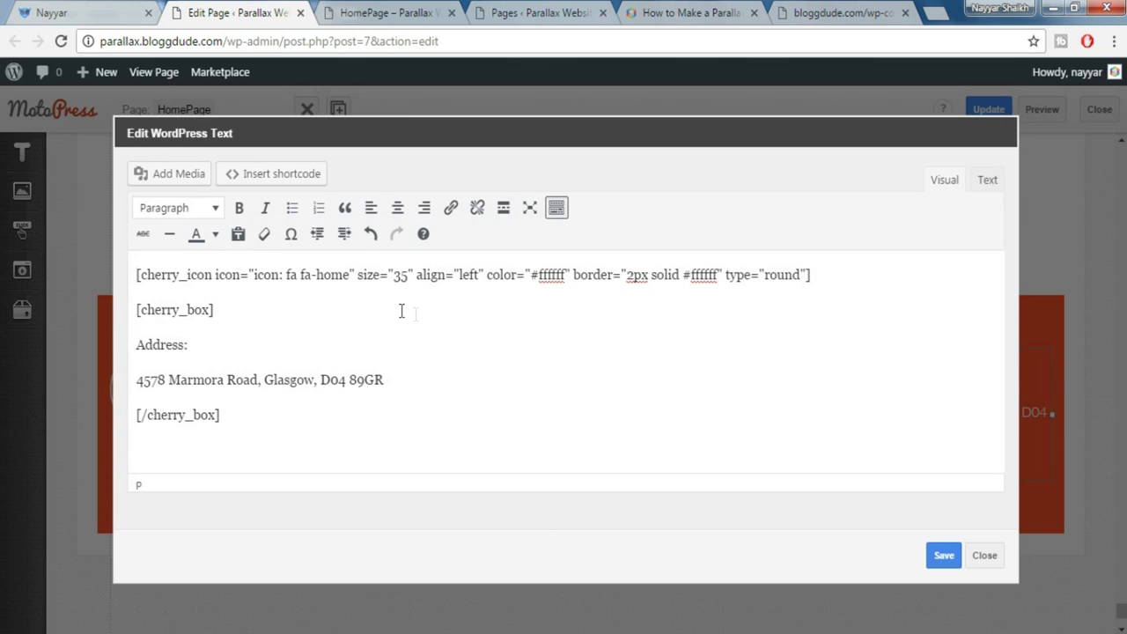
double_click(335, 276)
text(clock)
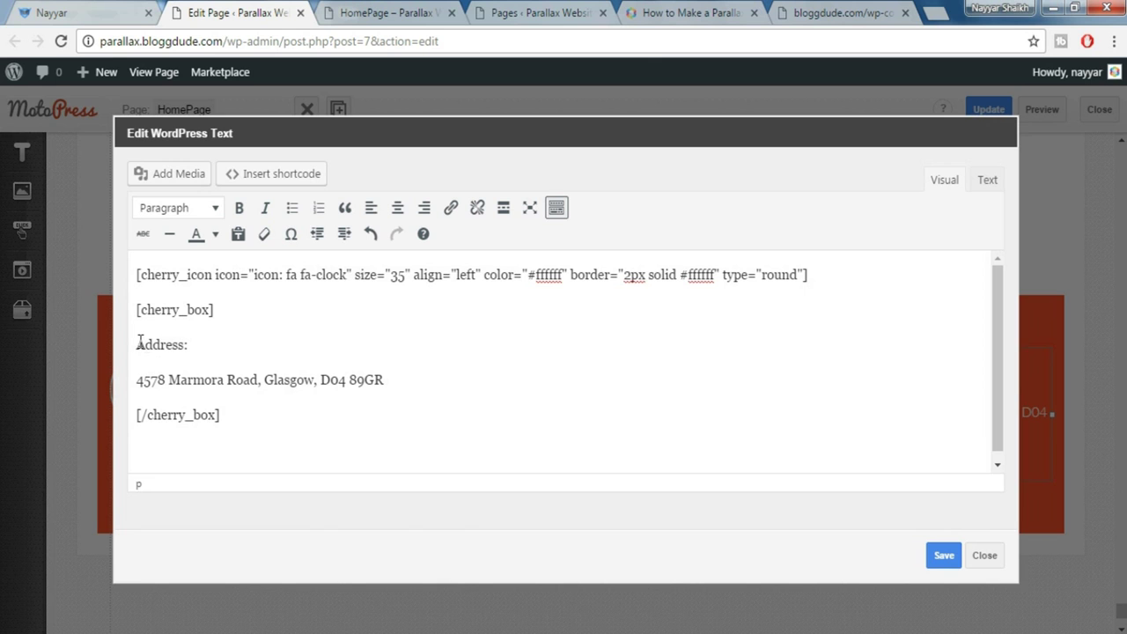
drag(137, 344, 185, 343)
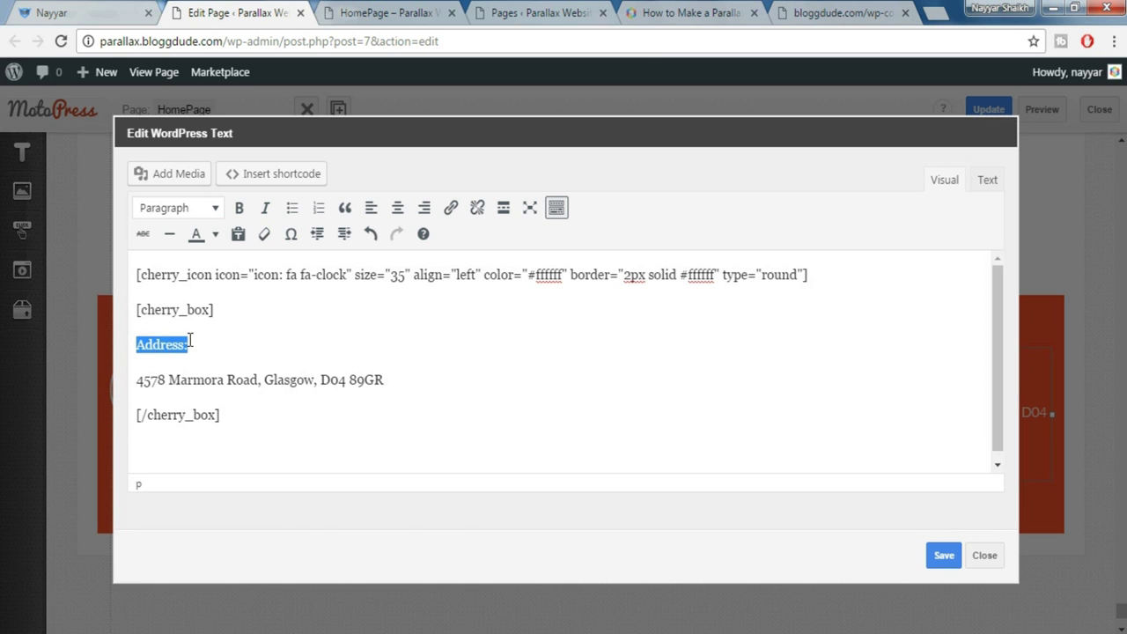
key(ctrl+v)
Replace the address line with 'Mn-Fr: 10AM-8PM', save the text block and update the page
click(71, 11)
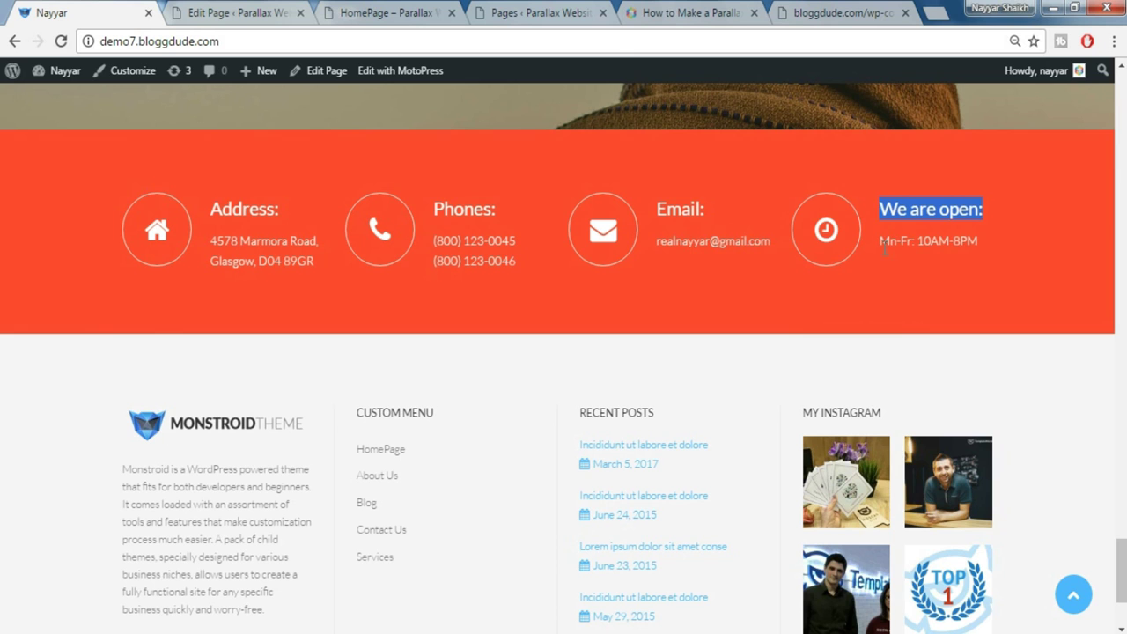
drag(880, 241, 979, 241)
key(ctrl+c)
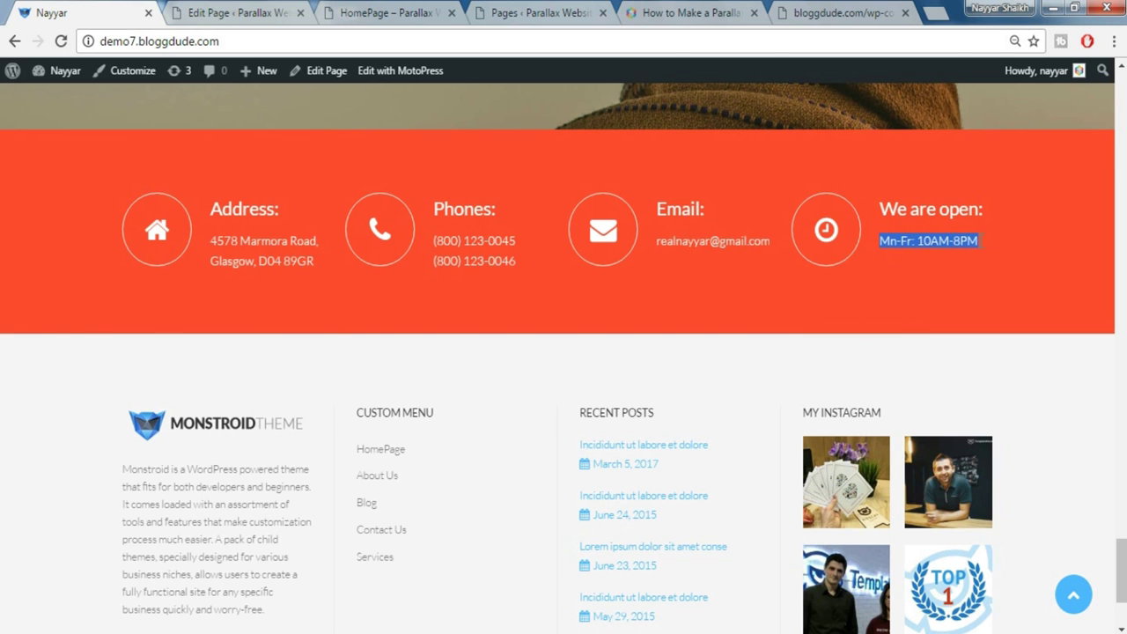
click(236, 13)
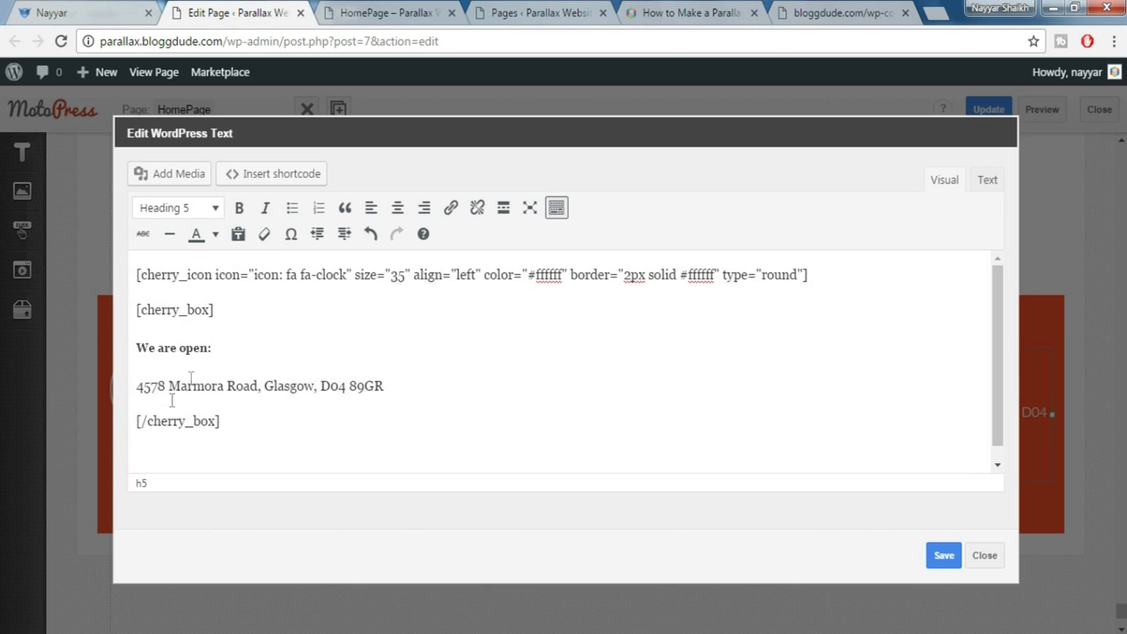
drag(138, 398, 378, 385)
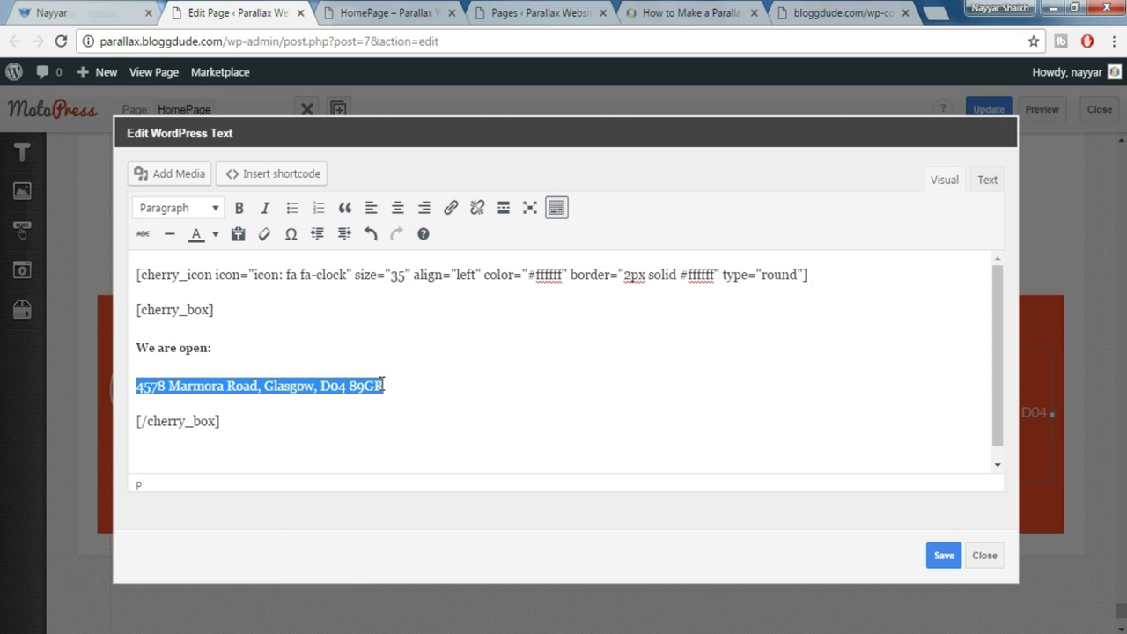
key(ctrl+v)
click(941, 554)
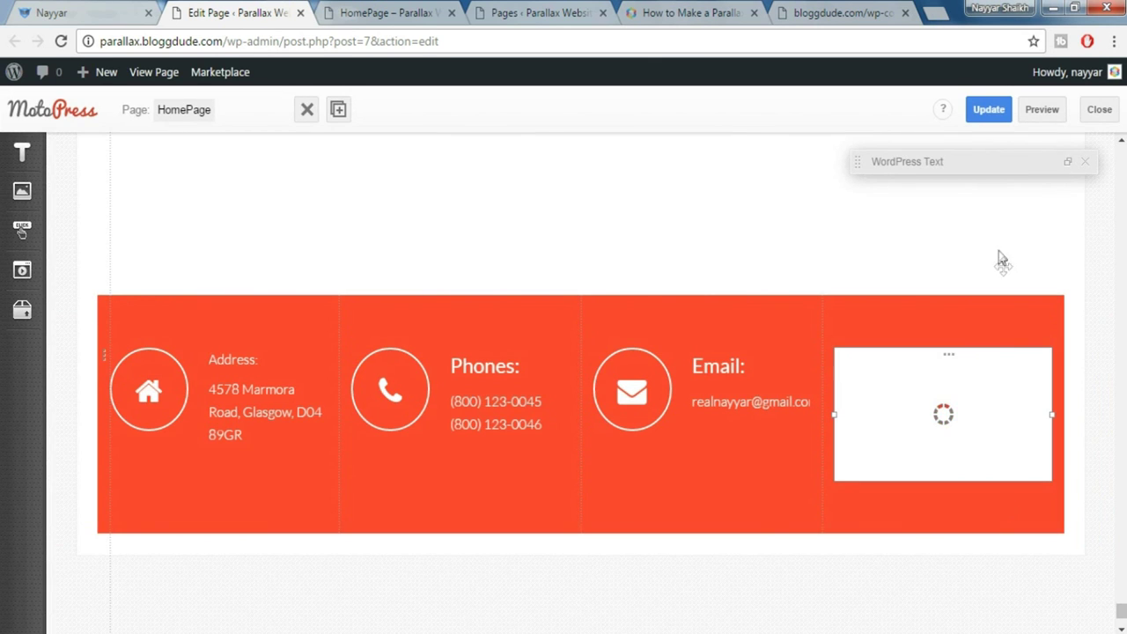
click(988, 110)
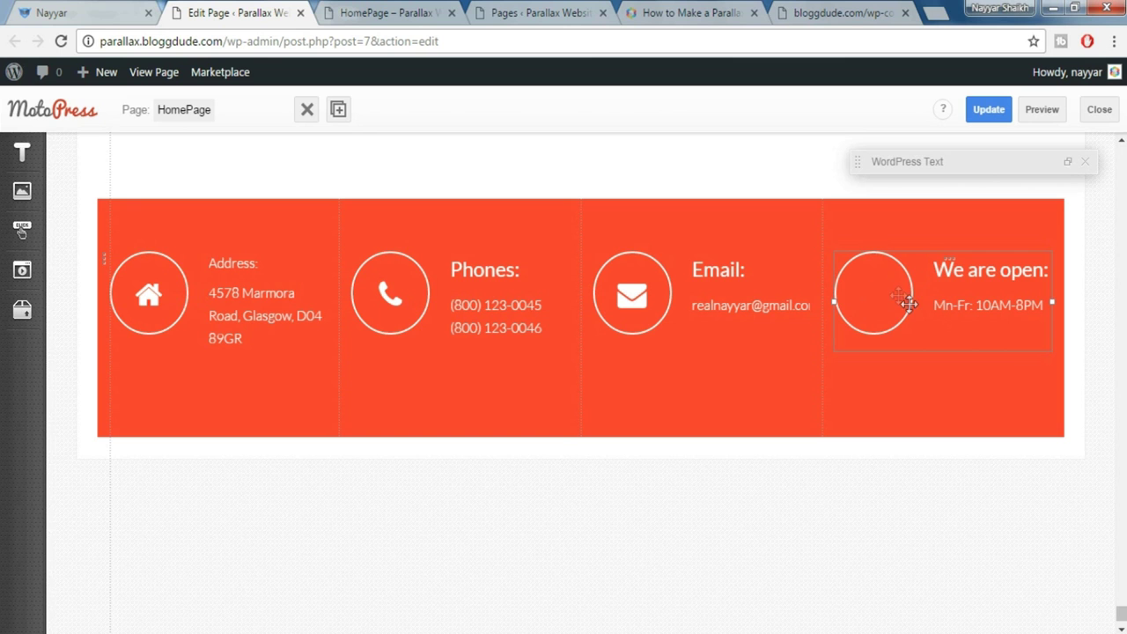
Correct the icon name to fa-clock-o and update the page again
double_click(916, 302)
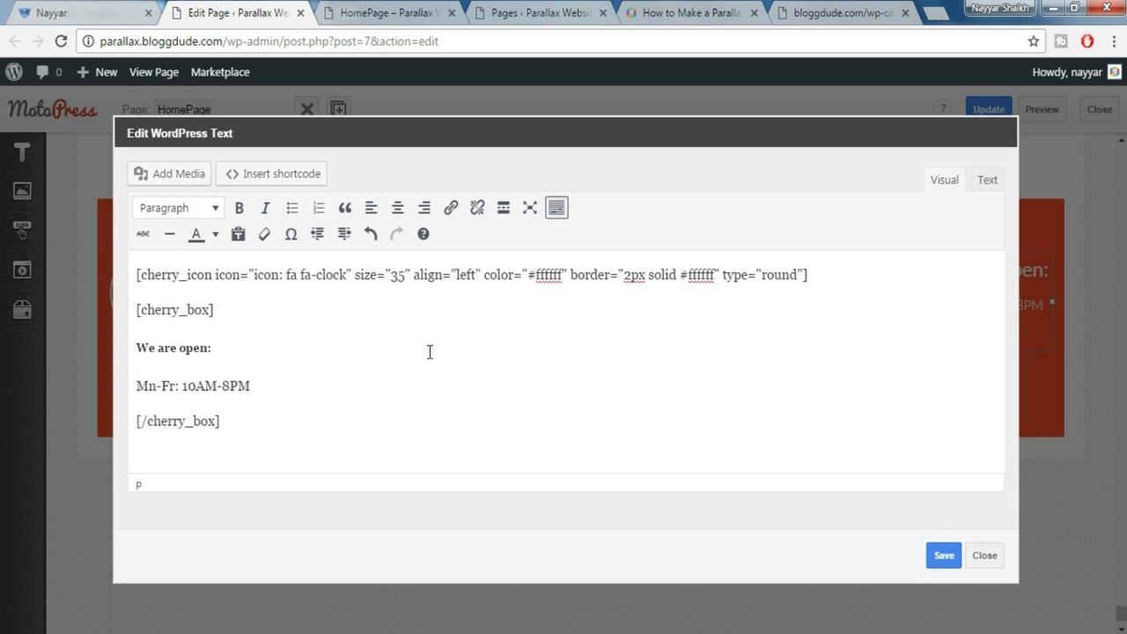
text(-o)
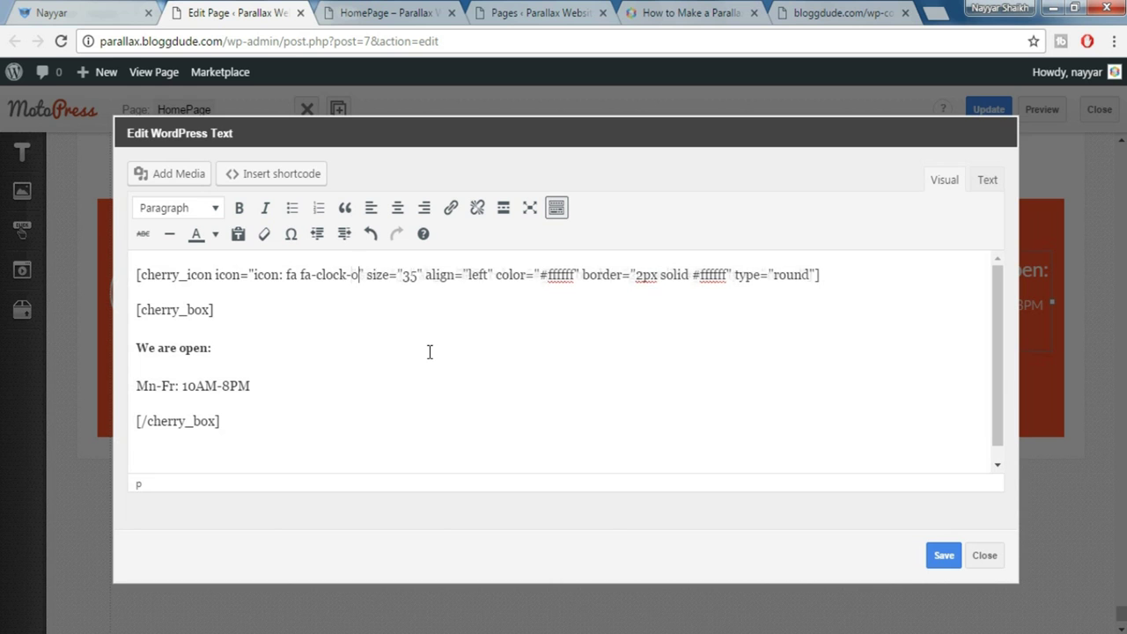
click(944, 555)
click(980, 112)
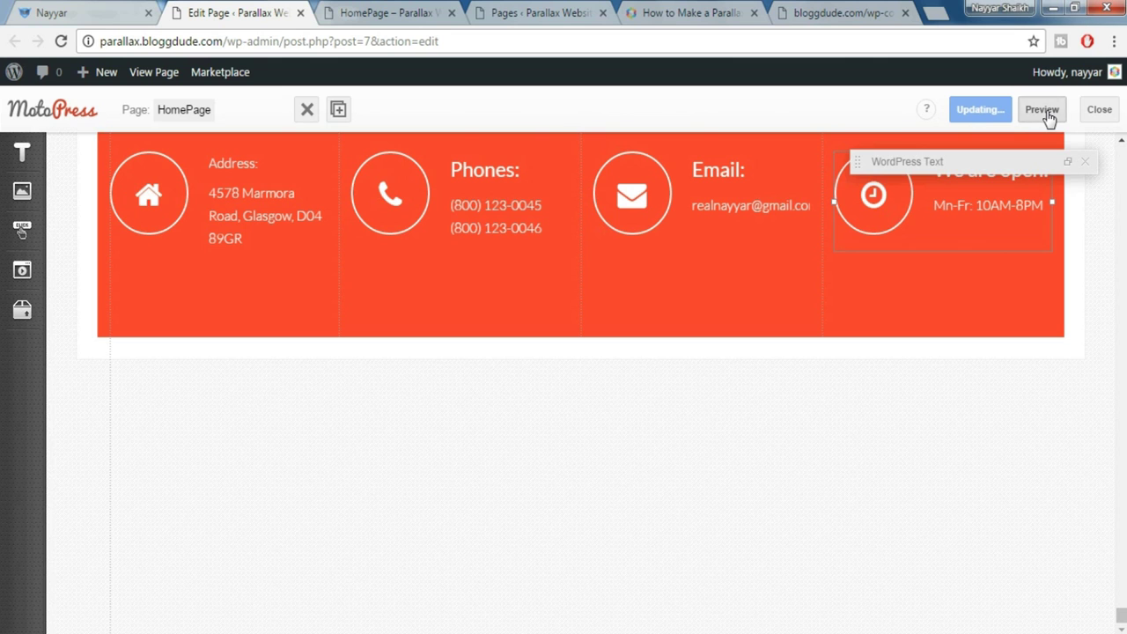
Preview the homepage to check the finished contact section
click(384, 13)
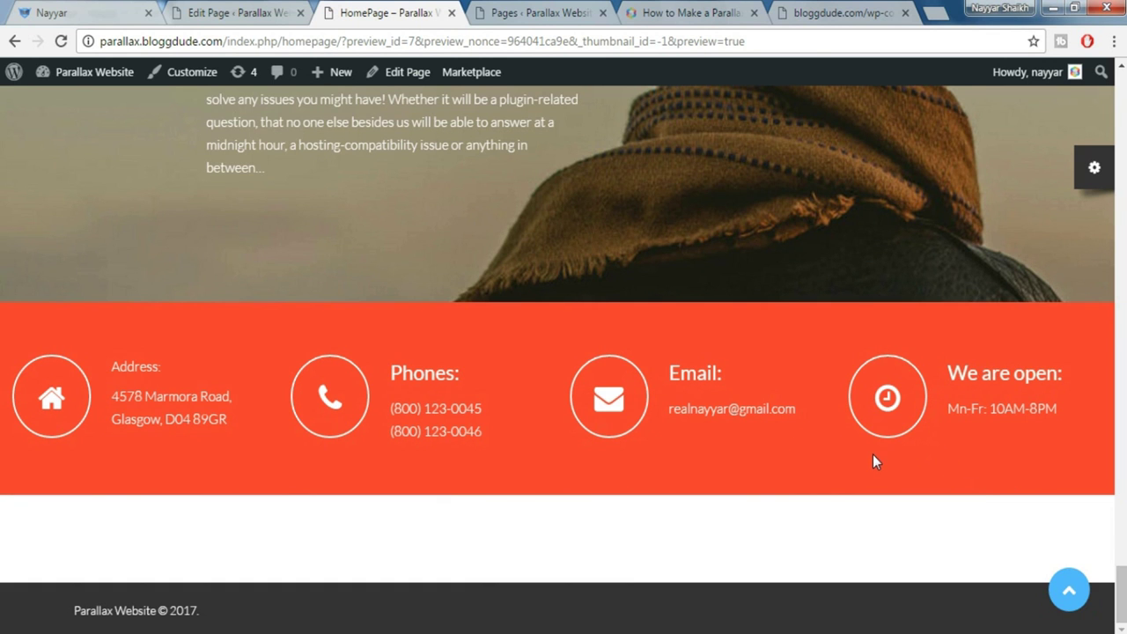
scroll(874, 460, up, 1)
scroll(873, 458, down, 1)
On the demo site, bring up the post 'Incididunt ut labore et dolore'
click(79, 11)
click(1076, 592)
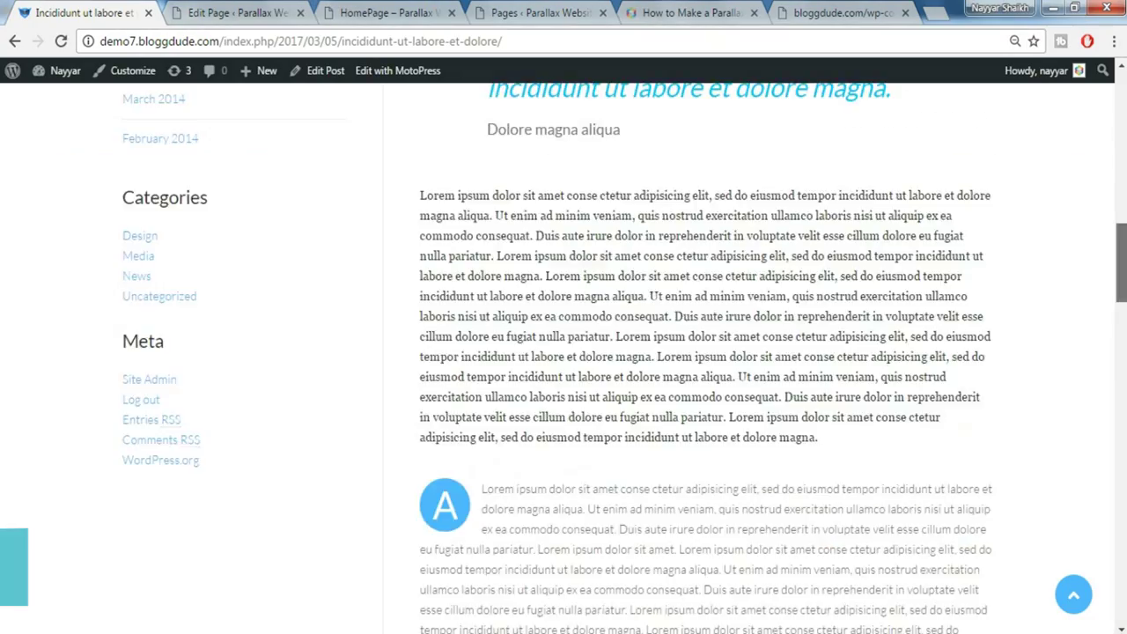
drag(1122, 242, 1122, 84)
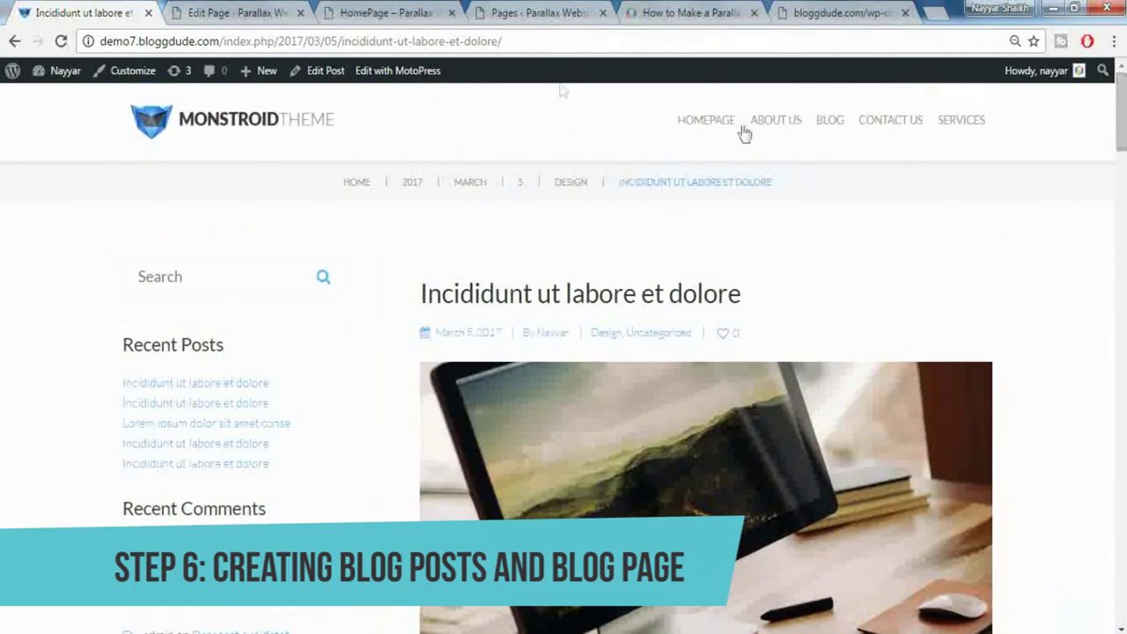
Publish a new empty page titled 'Blog' at the /blog/ permalink
click(261, 9)
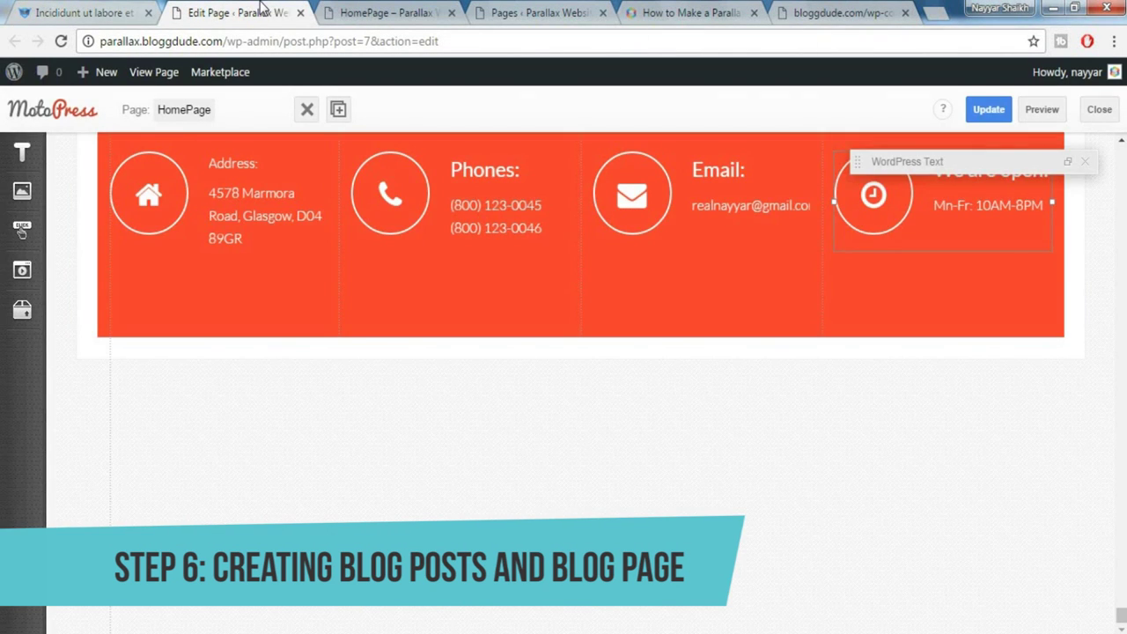
click(539, 12)
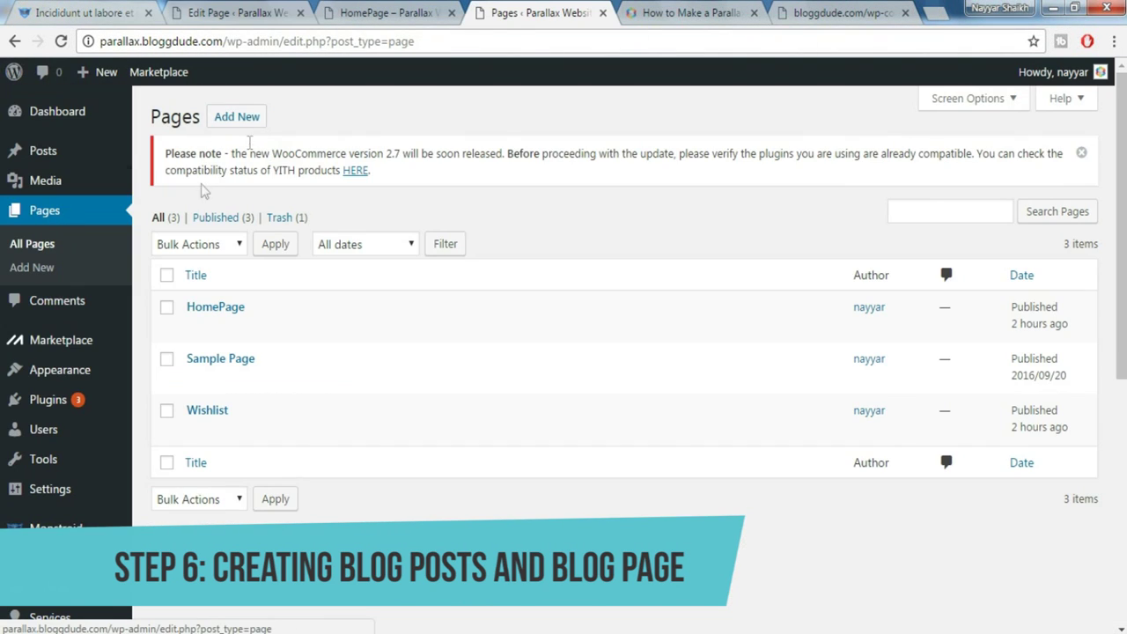
click(238, 123)
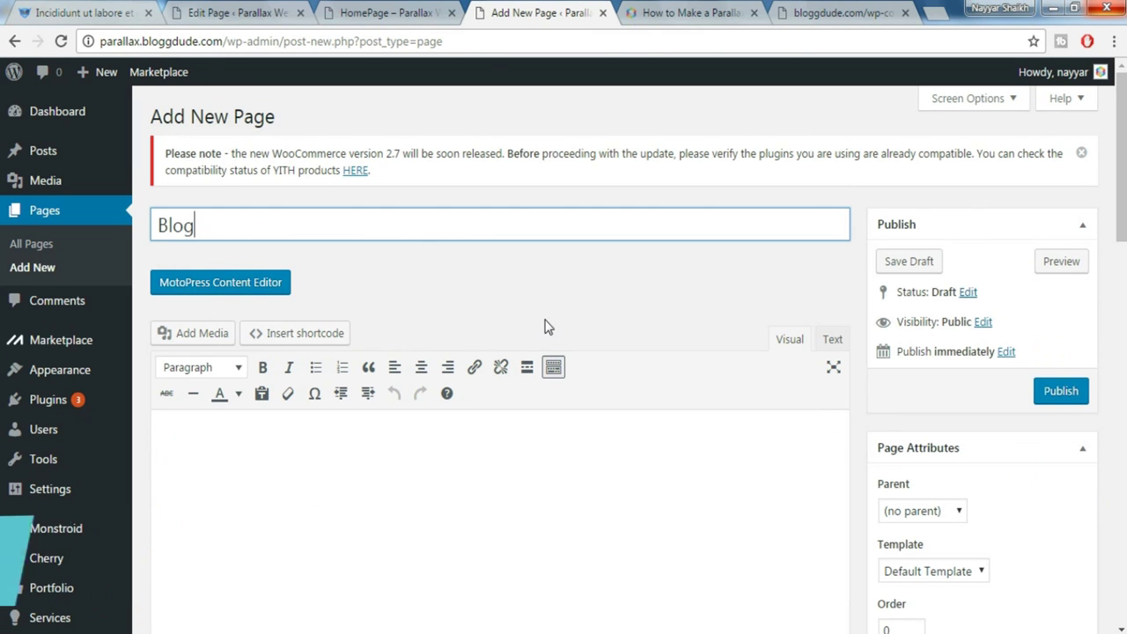
click(1061, 393)
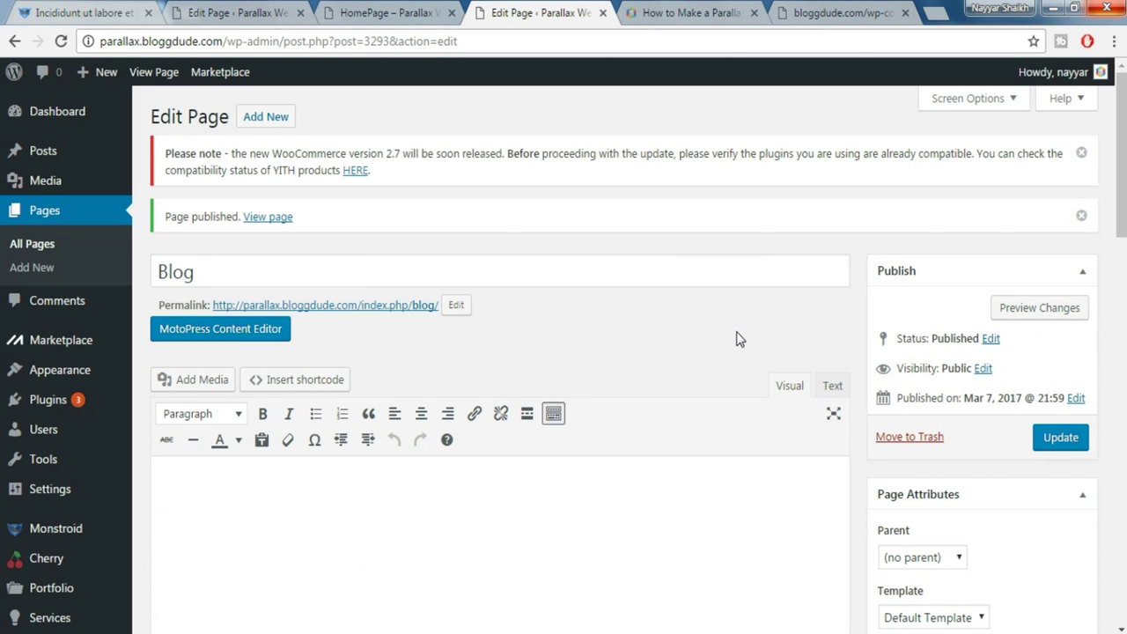
mouse_move(74, 157)
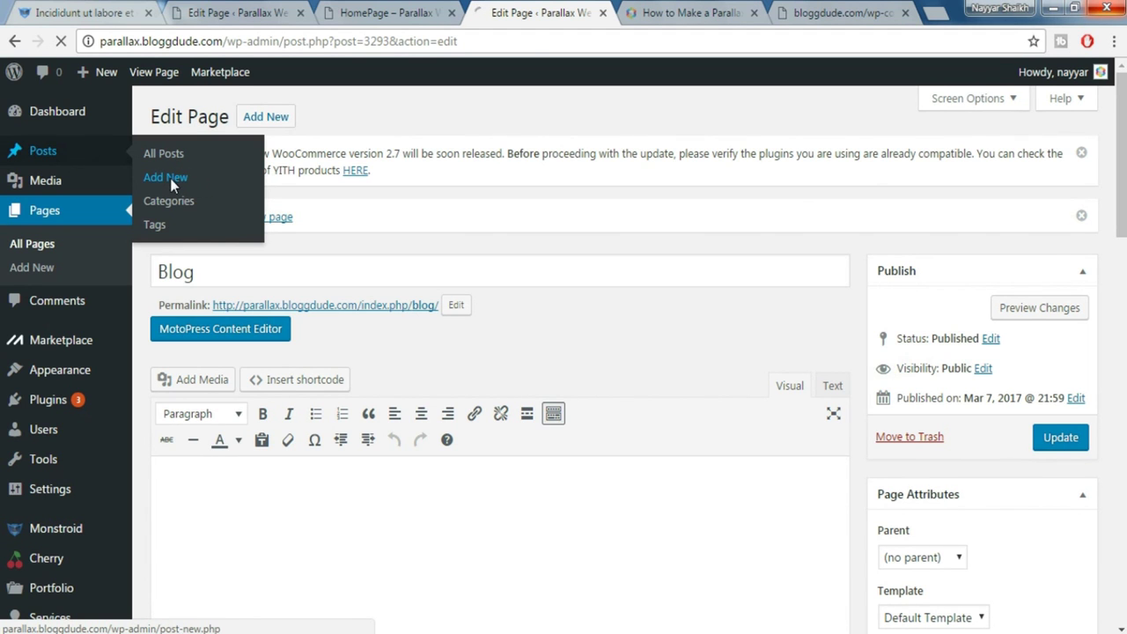
click(170, 178)
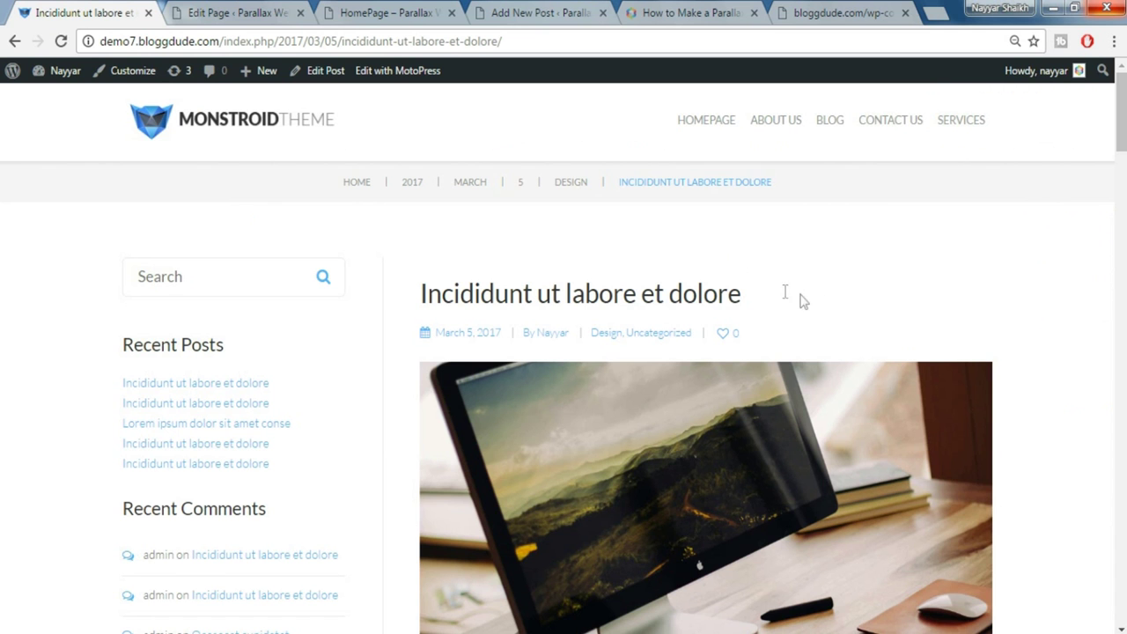
Copy the demo post's title 'Incididunt ut labore et dolore' into the new post
drag(800, 300, 420, 282)
key(ctrl+c)
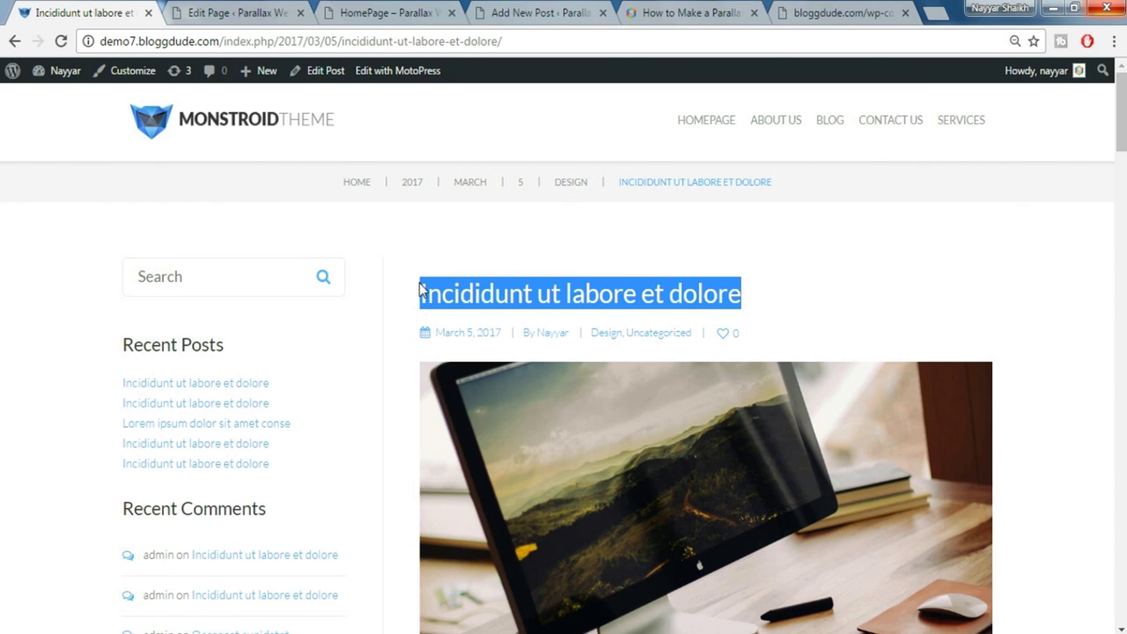
click(385, 12)
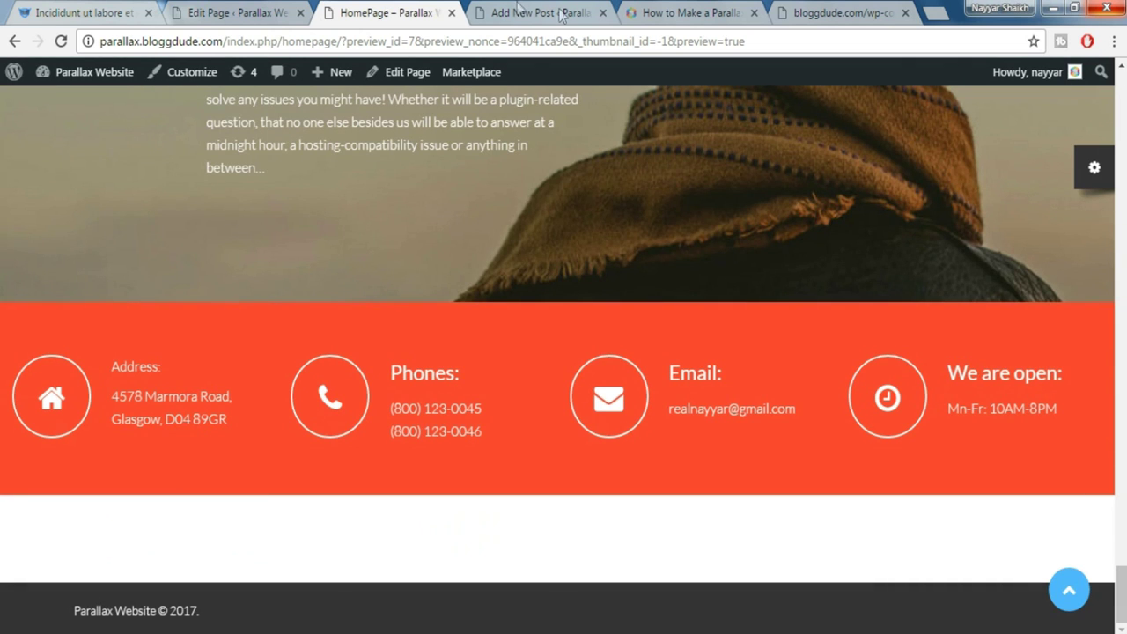
click(518, 11)
key(ctrl+v)
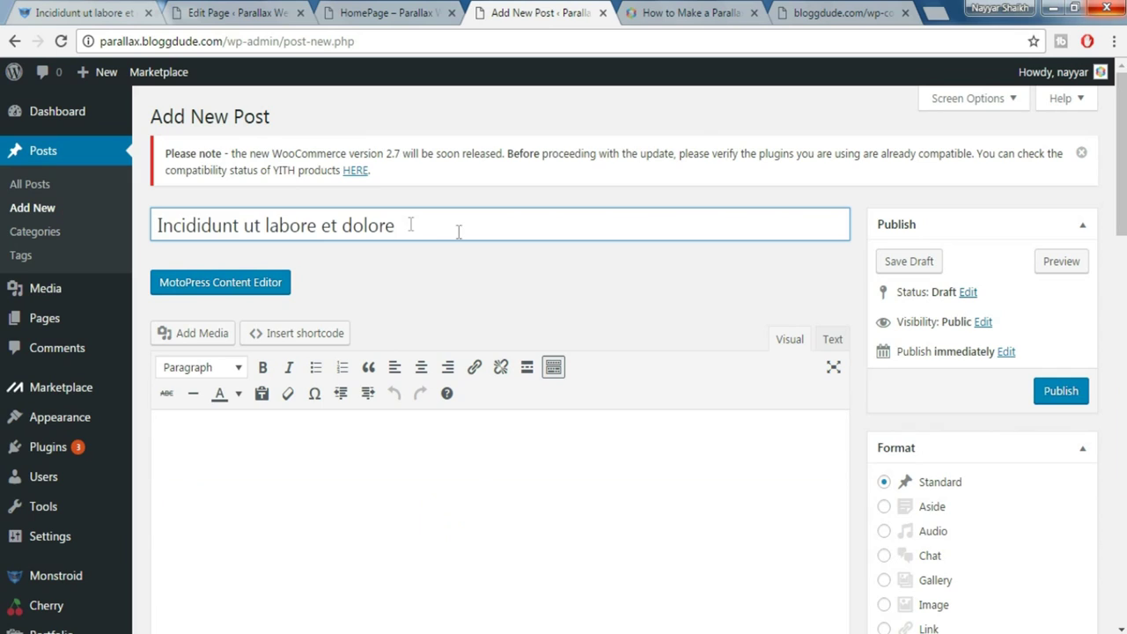
Copy the demo post's first lorem ipsum paragraph into the new post body
key(ctrl+1)
scroll(794, 267, down, 4)
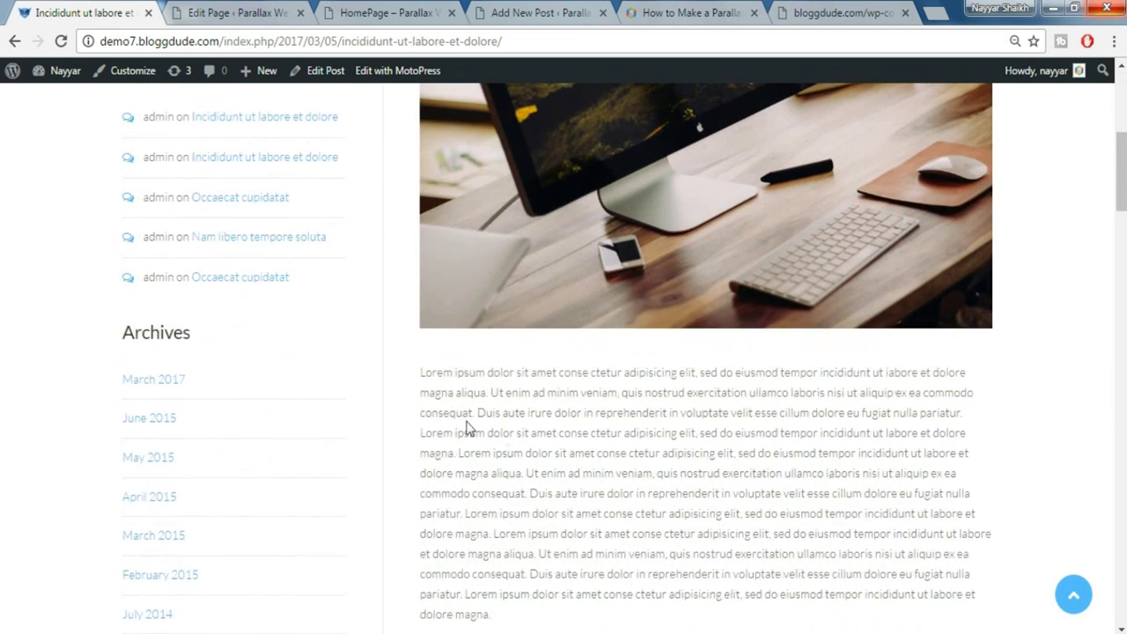
scroll(468, 429, down, 2)
drag(417, 199, 560, 443)
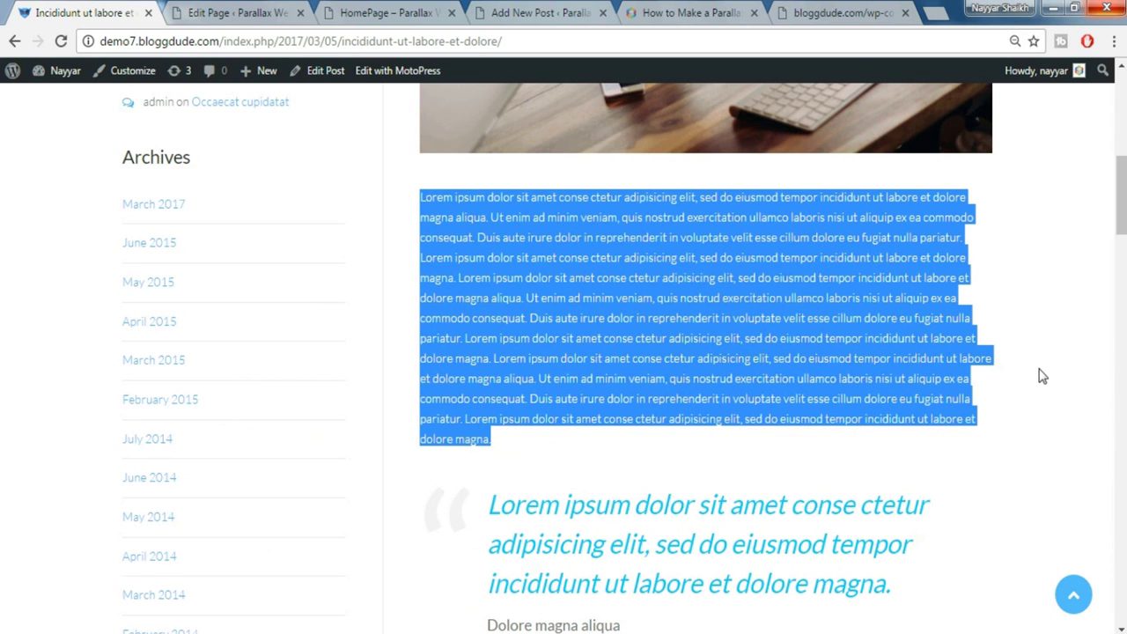
click(389, 13)
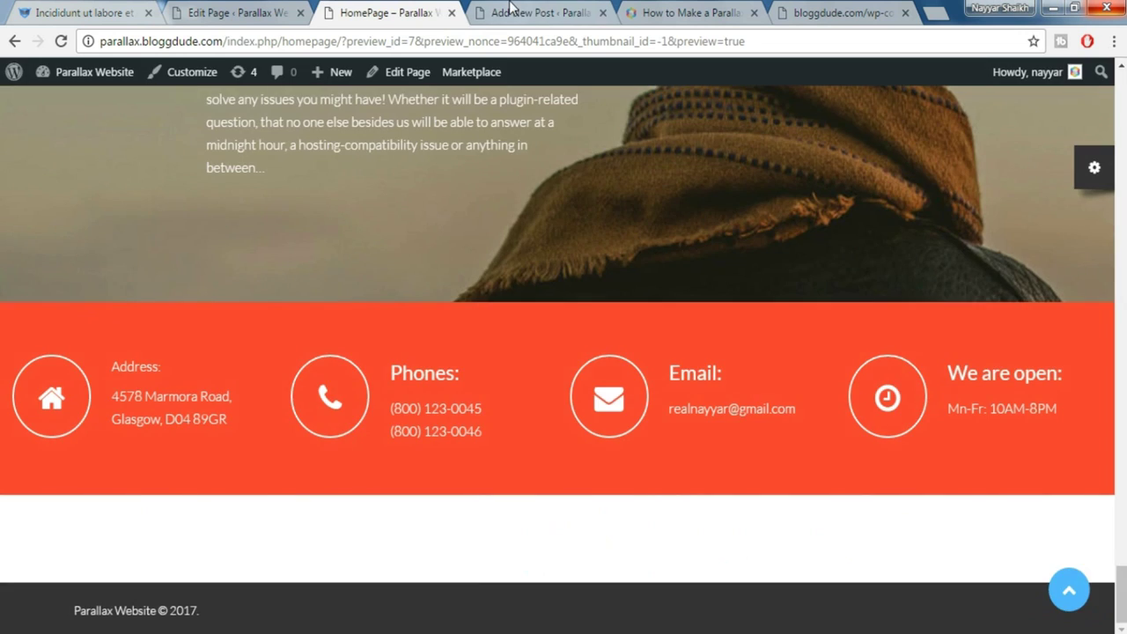
click(511, 13)
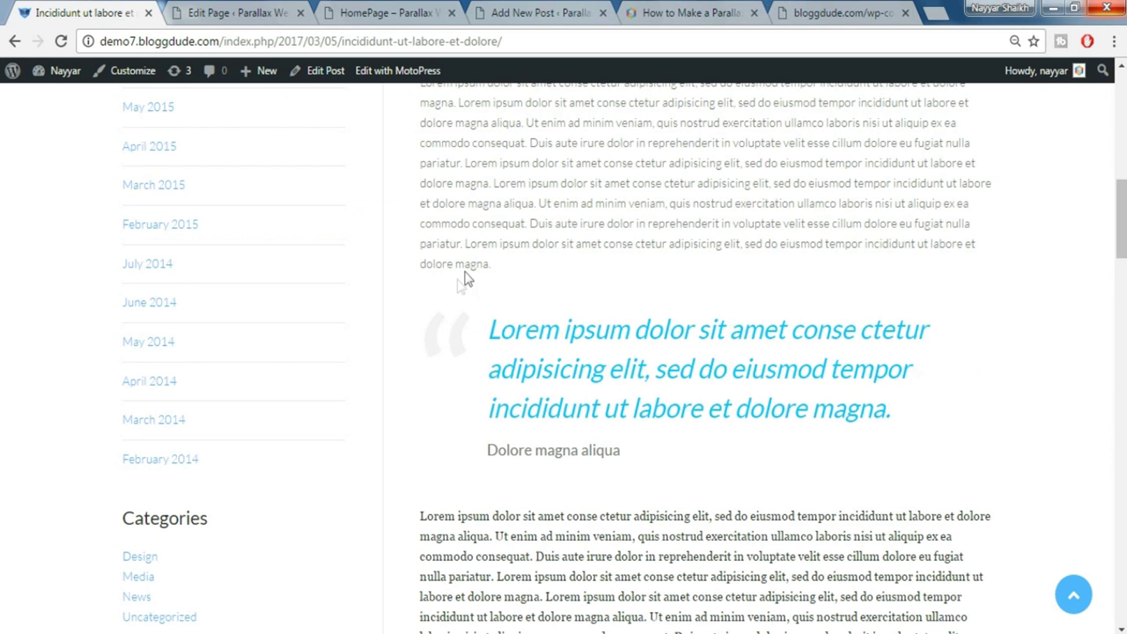
Paste the demo paragraph's last sentence as a separate closing paragraph
drag(466, 243, 508, 258)
key(ctrl+c)
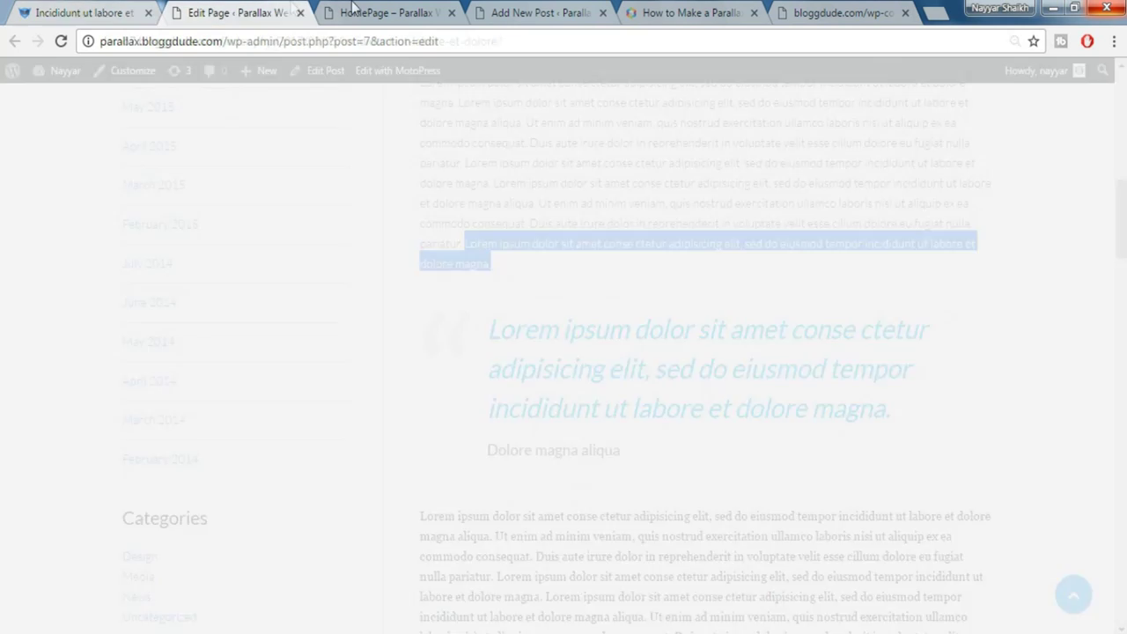
click(287, 9)
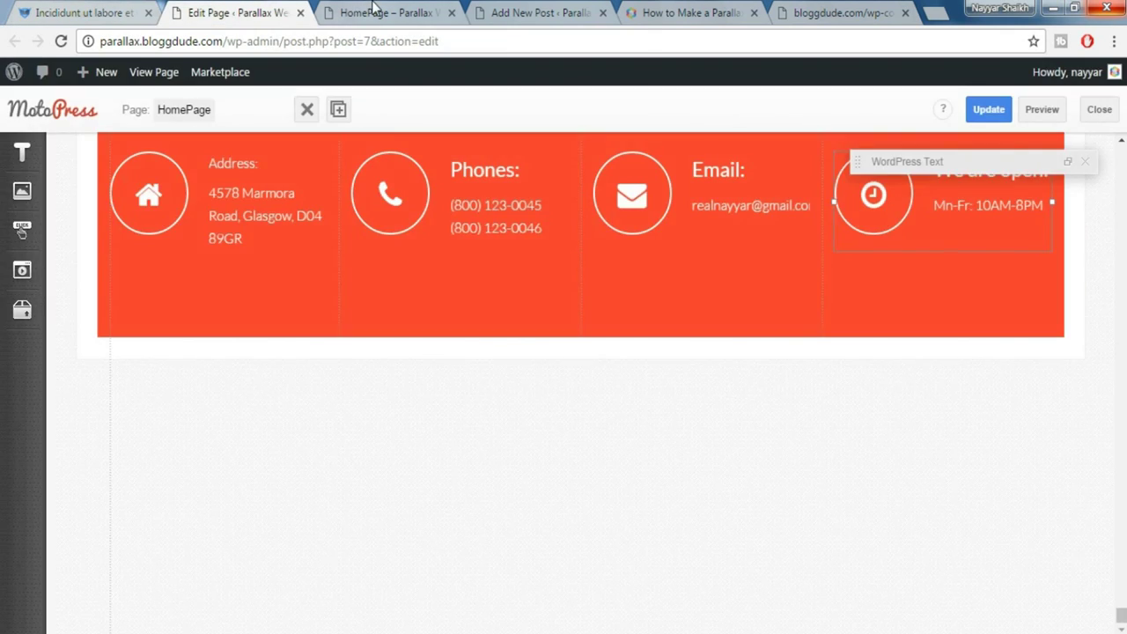
click(375, 12)
drag(528, 12, 238, 11)
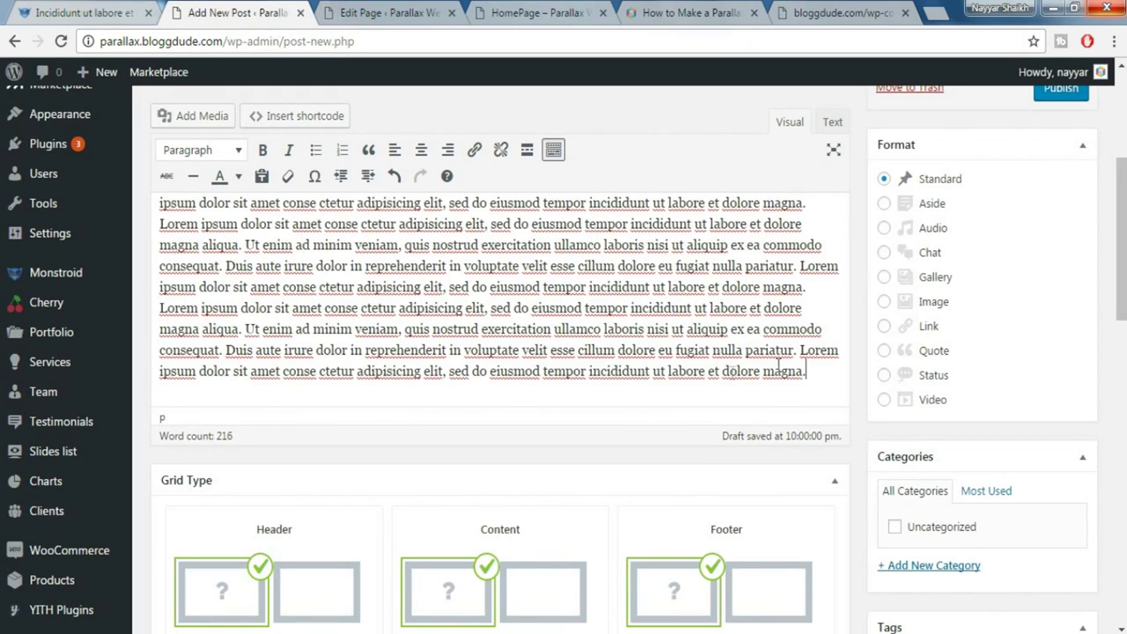
key(Return)
key(Return)
key(ctrl+v)
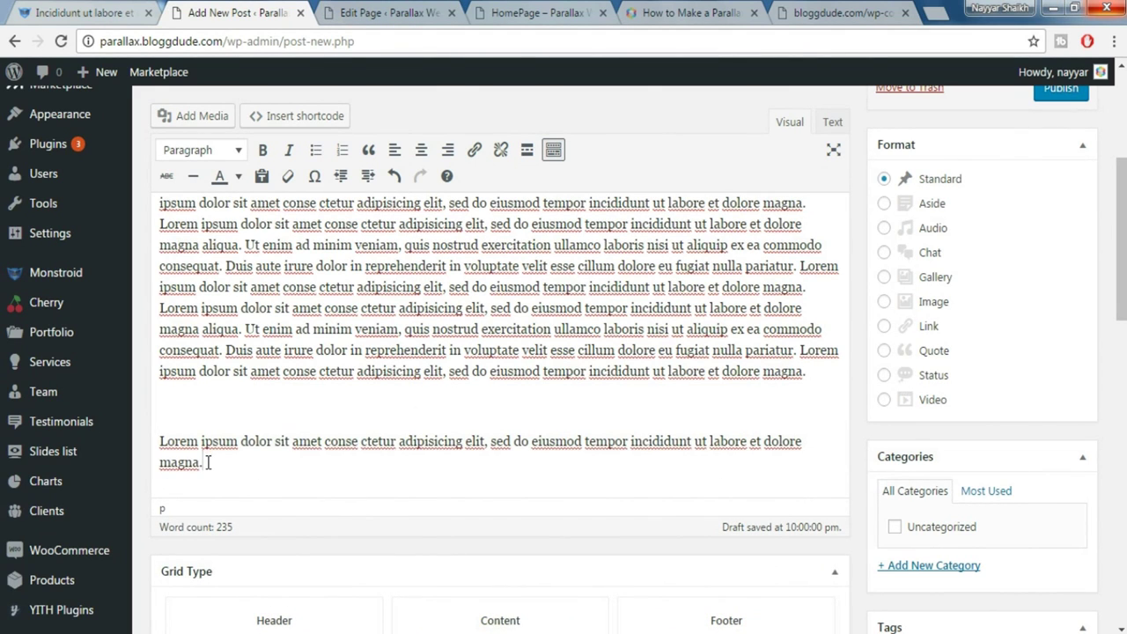
drag(203, 462, 156, 443)
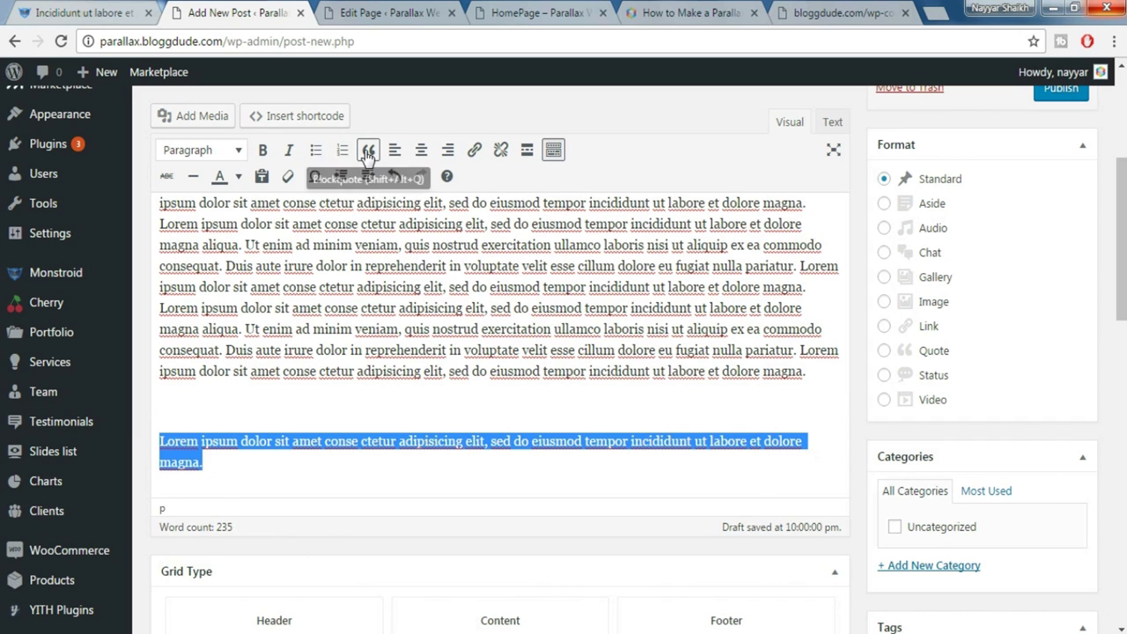
Turn the closing paragraph into a blockquote styled as italic, cyan Heading 4
click(368, 151)
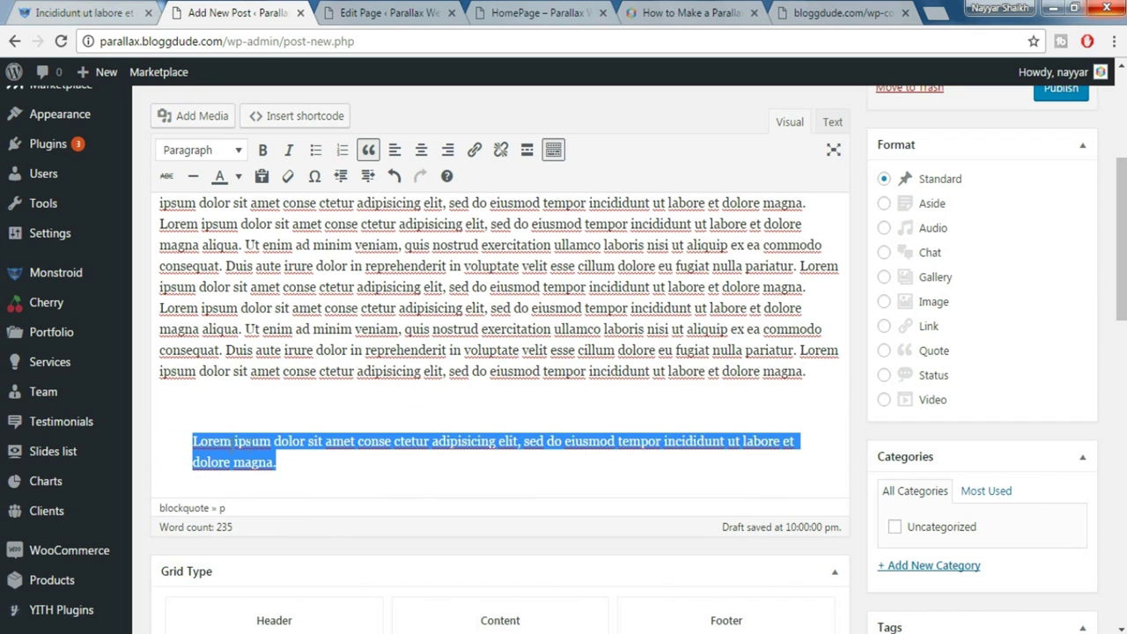
key(ctrl+shift+Tab)
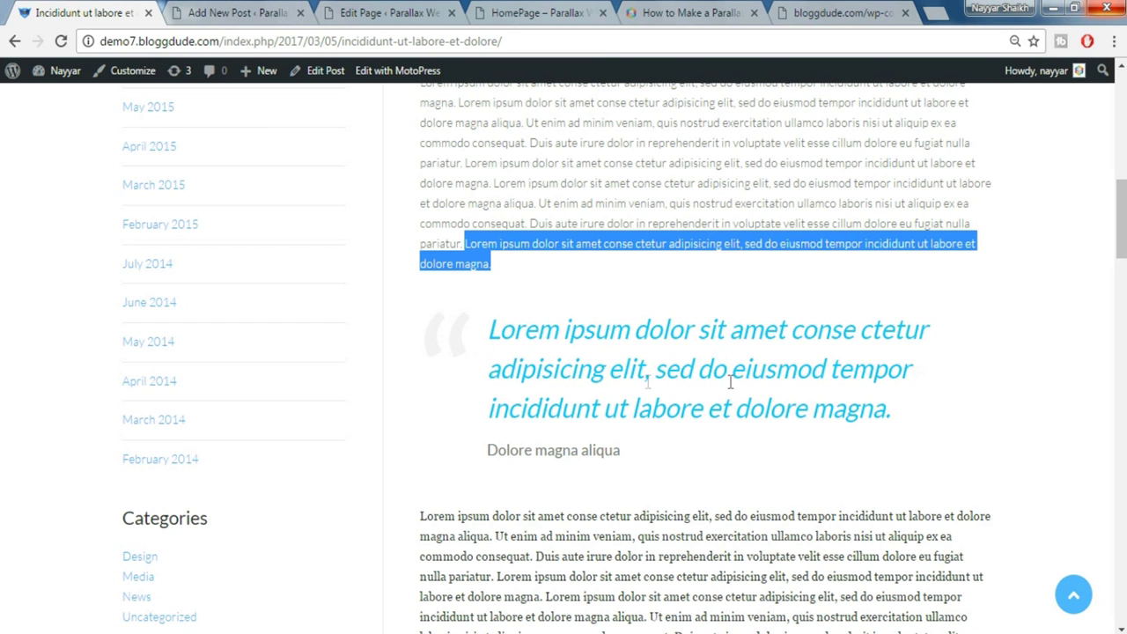
click(238, 11)
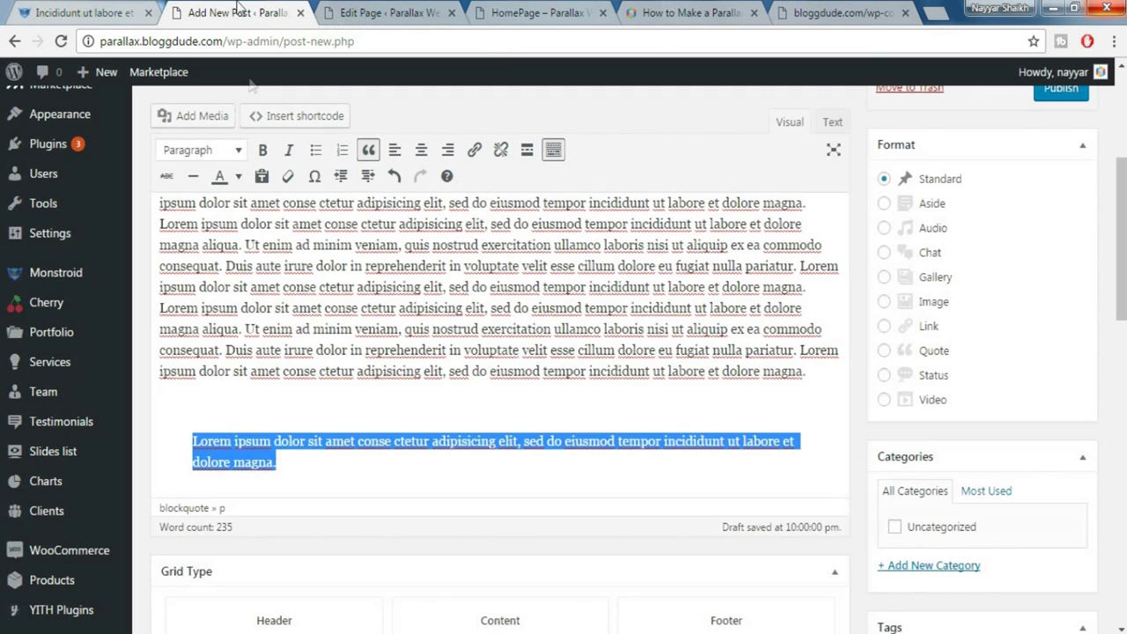
click(310, 474)
drag(310, 474, 197, 433)
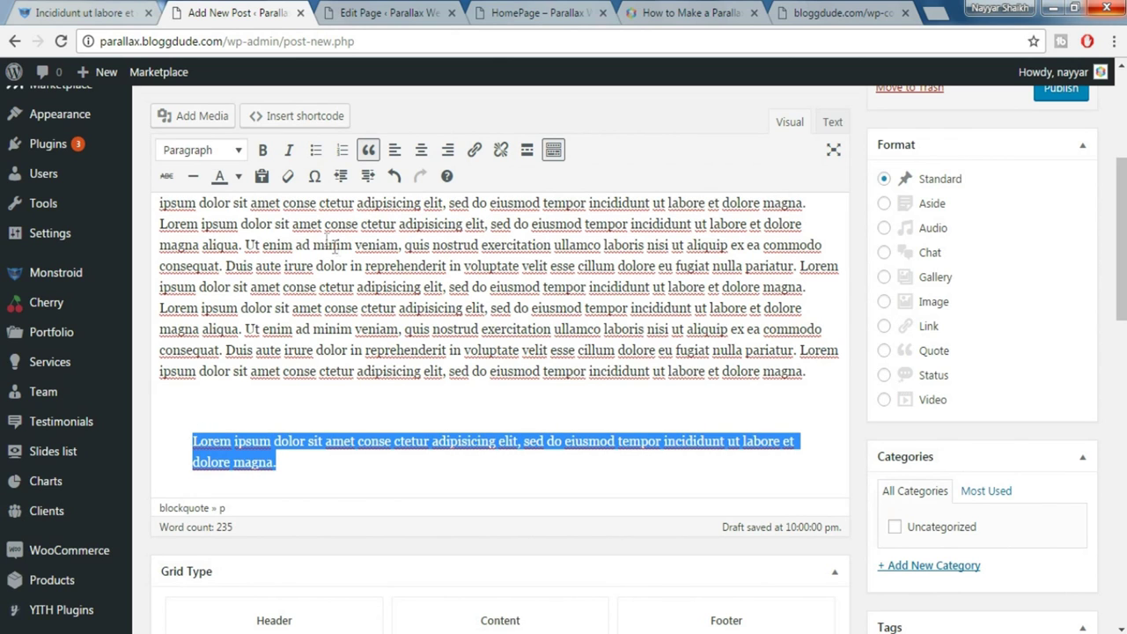
click(215, 157)
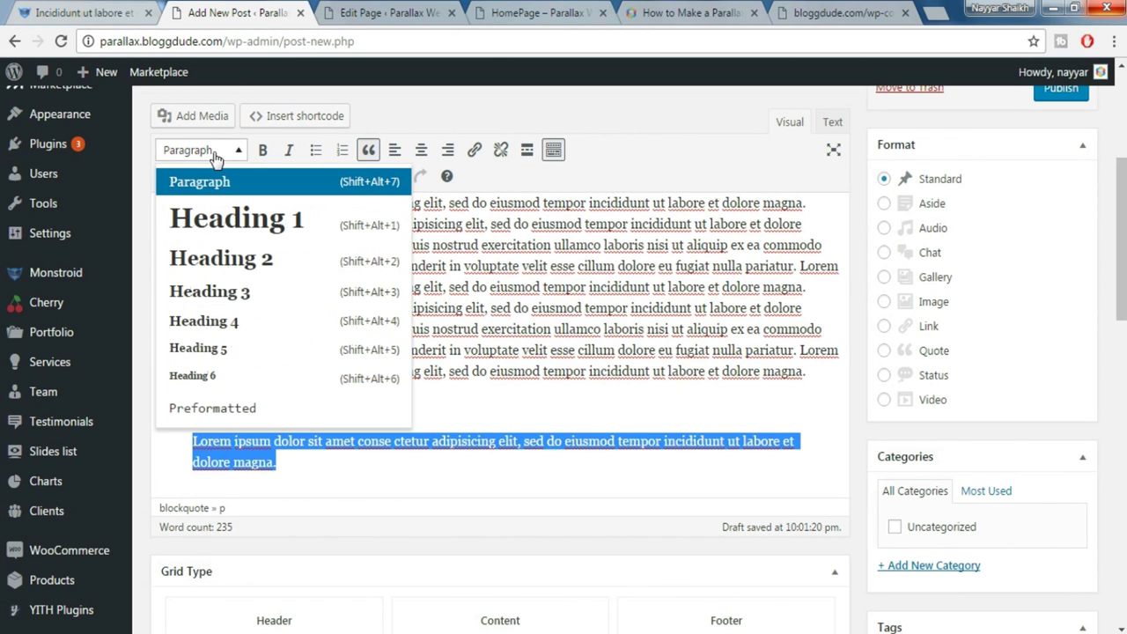
click(235, 327)
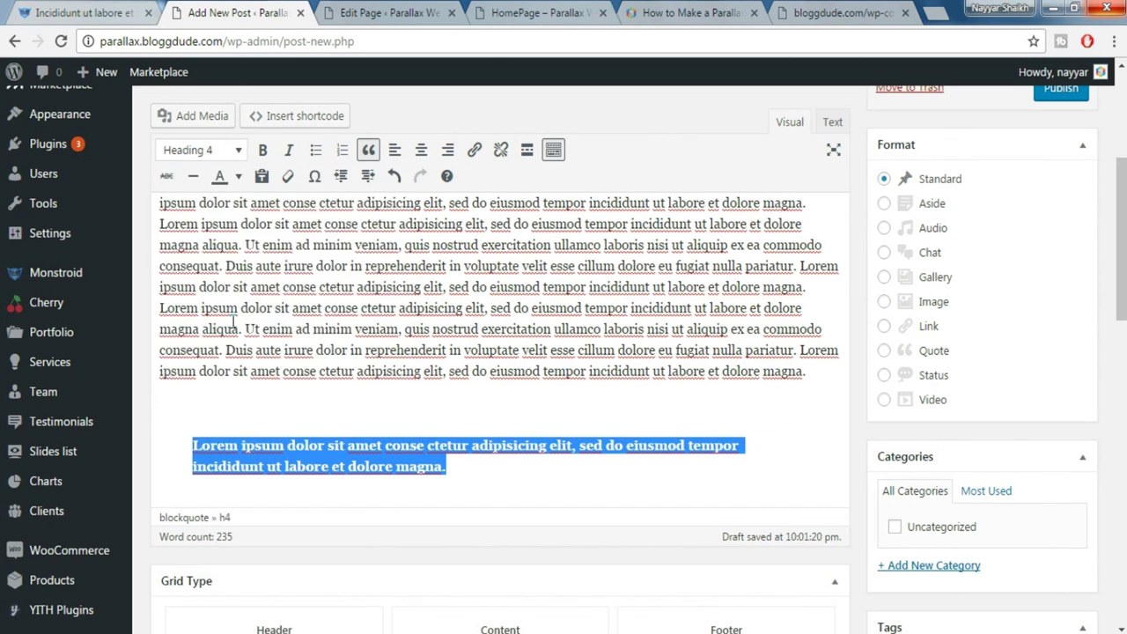
click(289, 155)
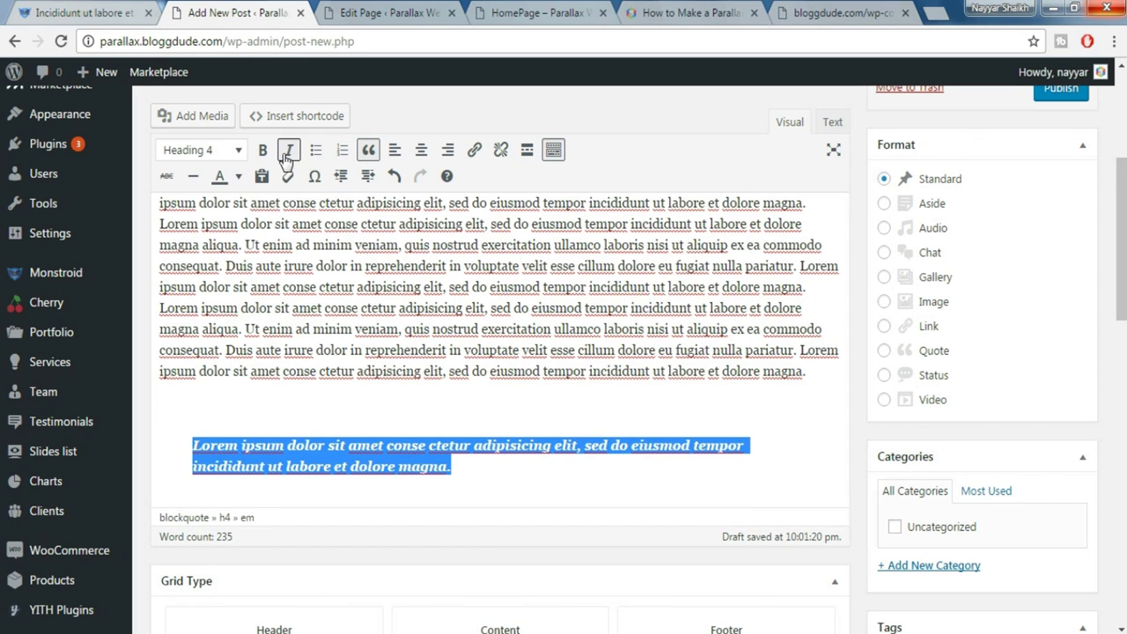
click(238, 177)
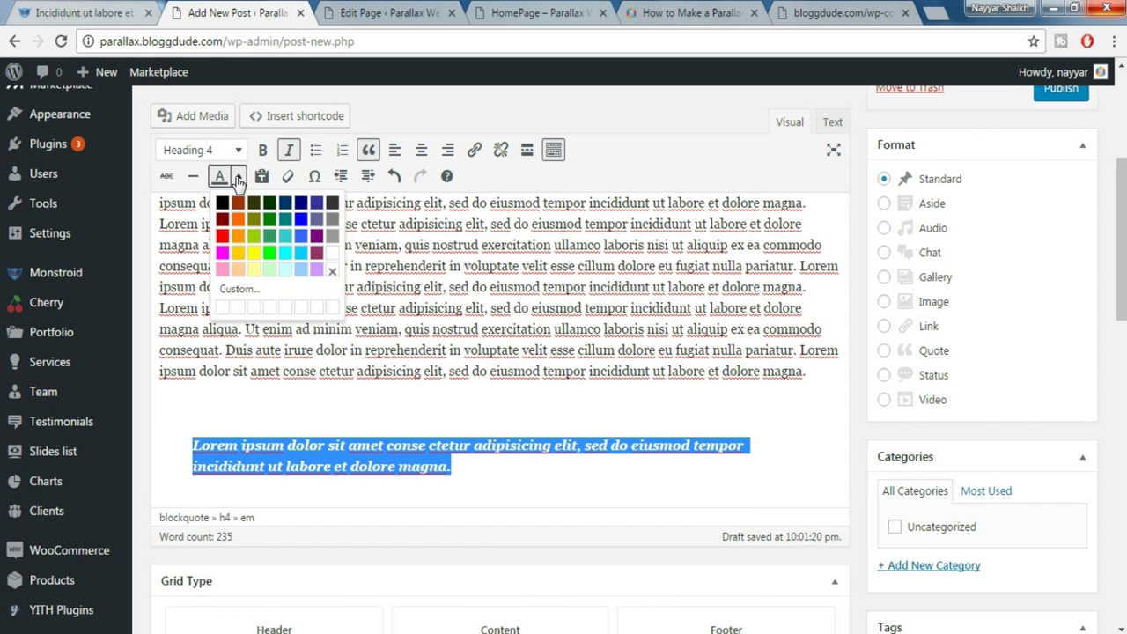
click(300, 256)
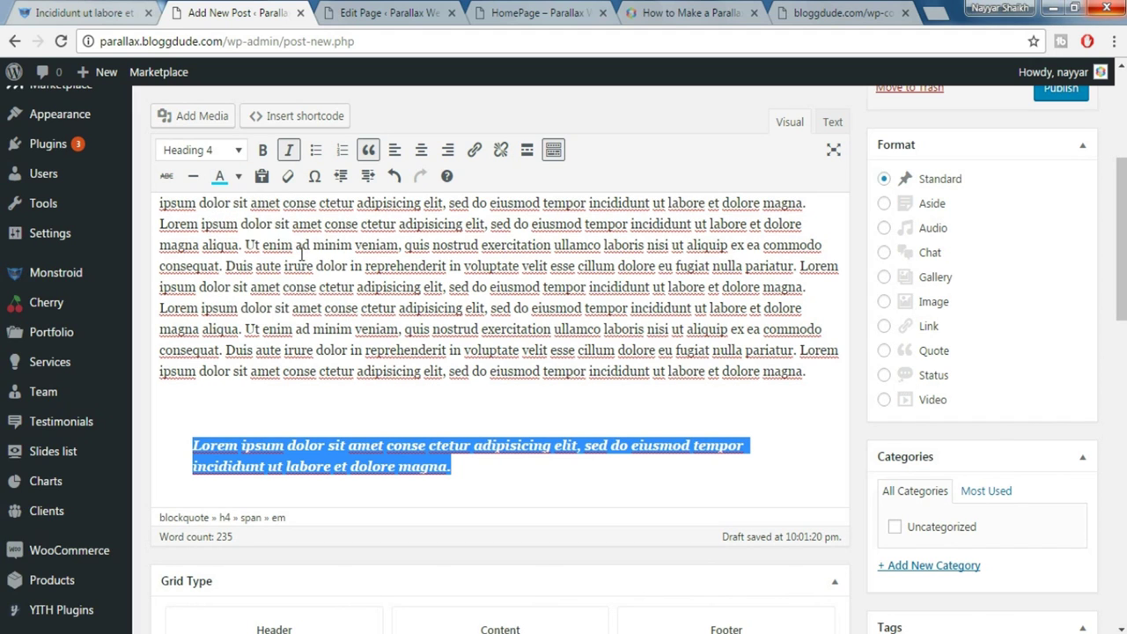
click(524, 464)
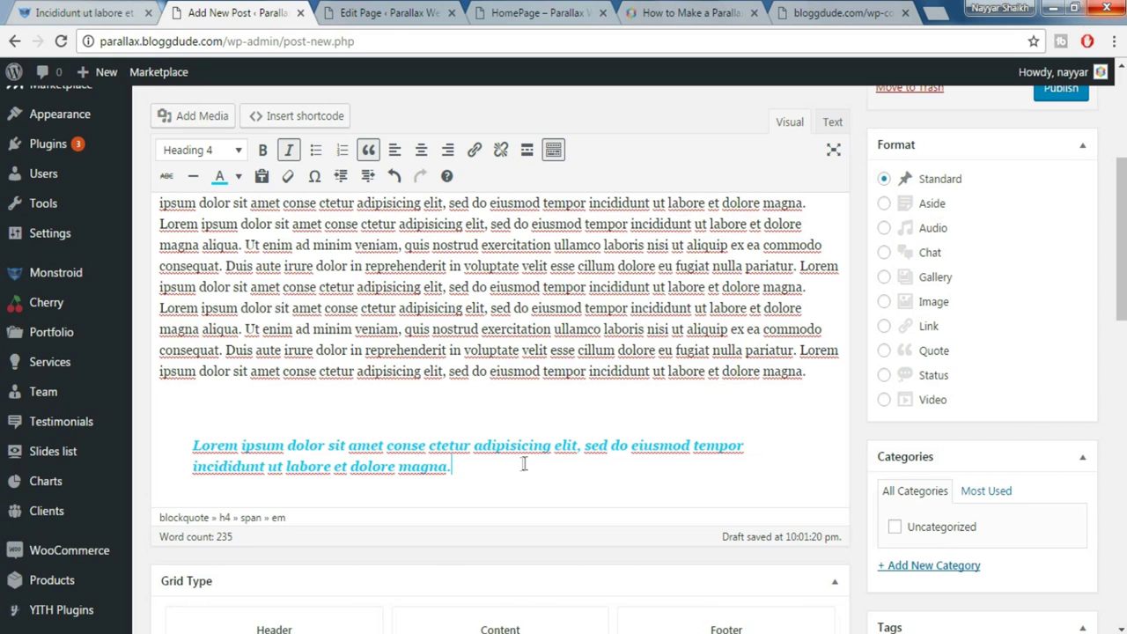
Add the caption 'Dolore magna aliqua' as a paragraph below the quote
click(99, 11)
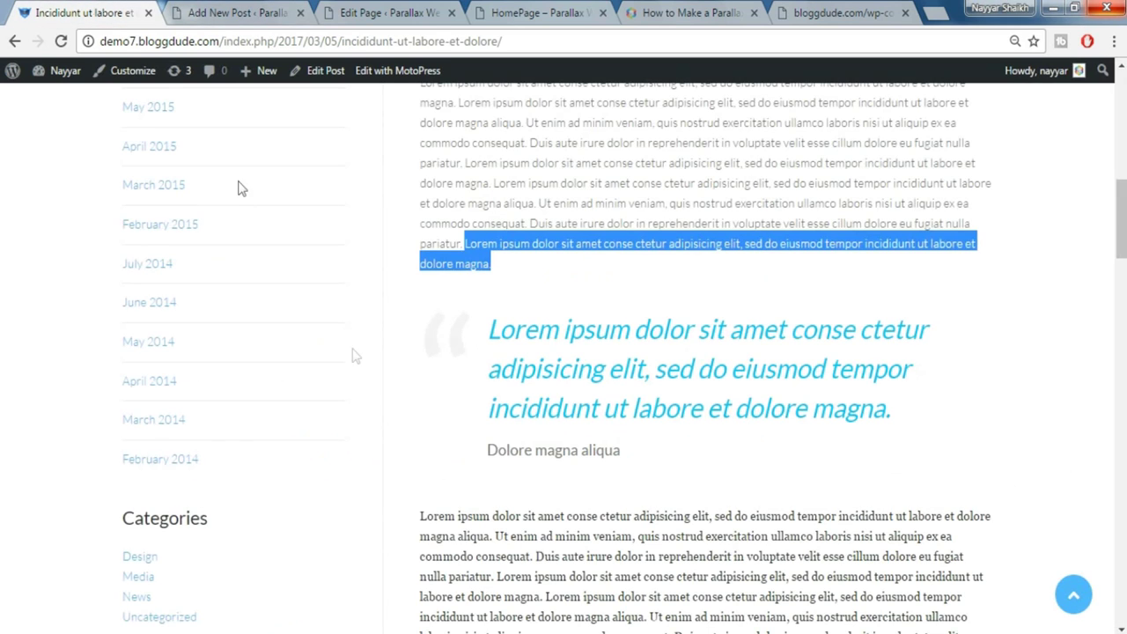
triple_click(486, 453)
key(ctrl+c)
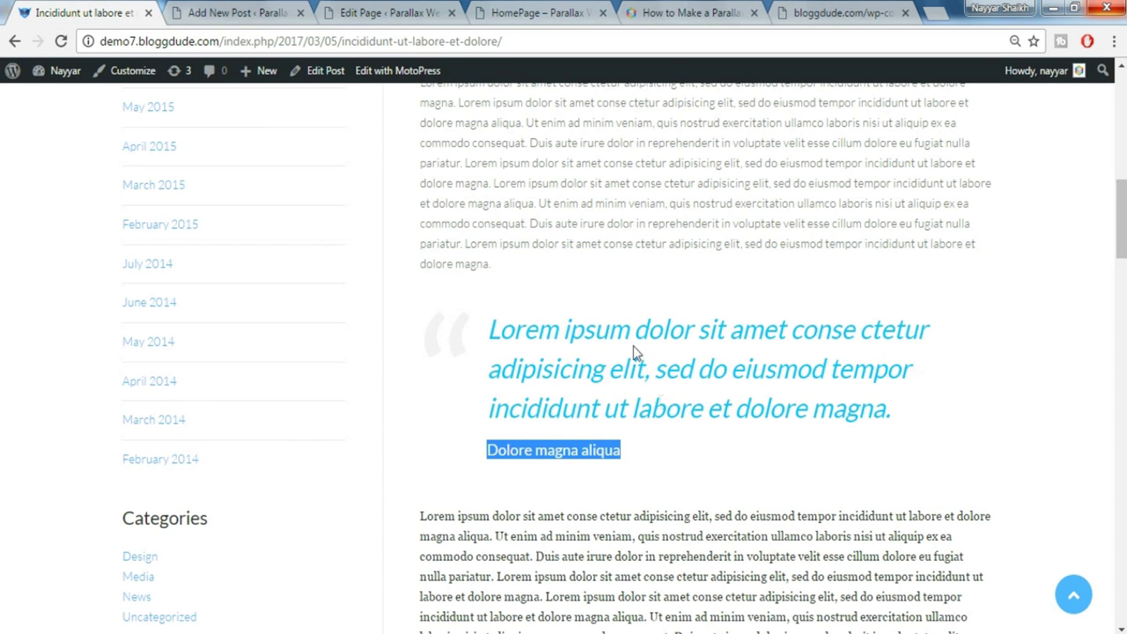
click(240, 11)
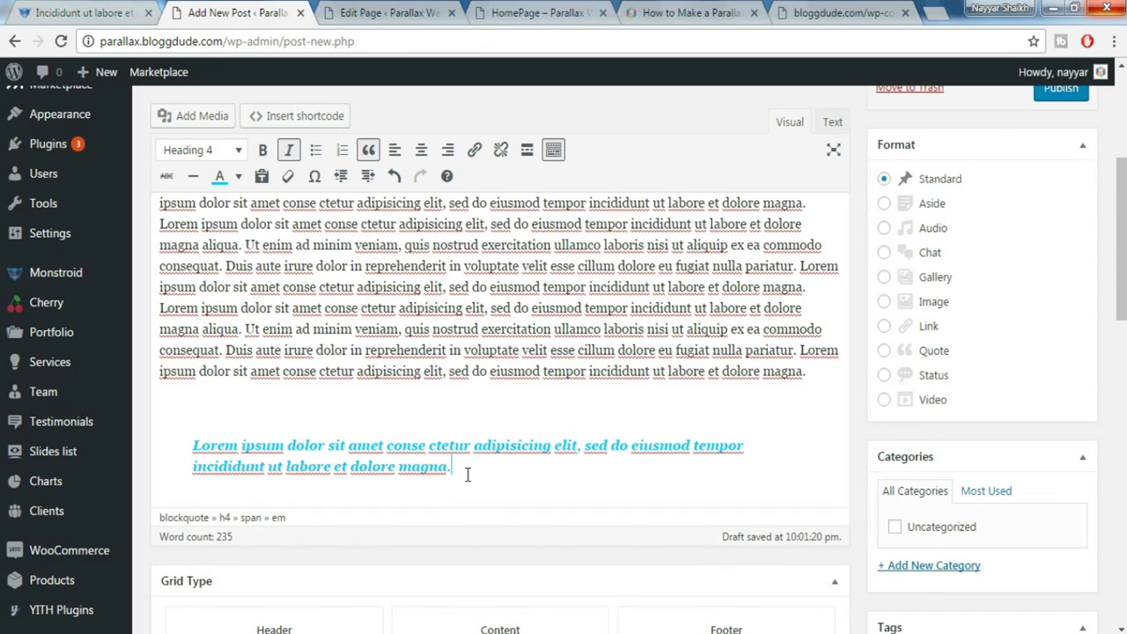
key(Return)
key(ctrl+v)
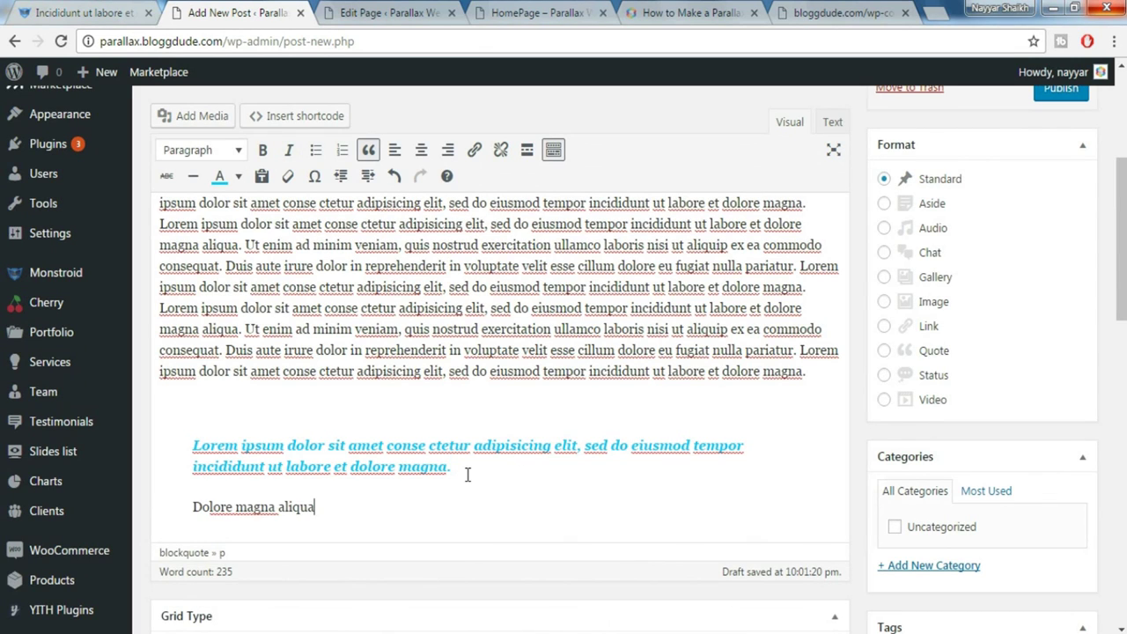
key(Return)
key(Return)
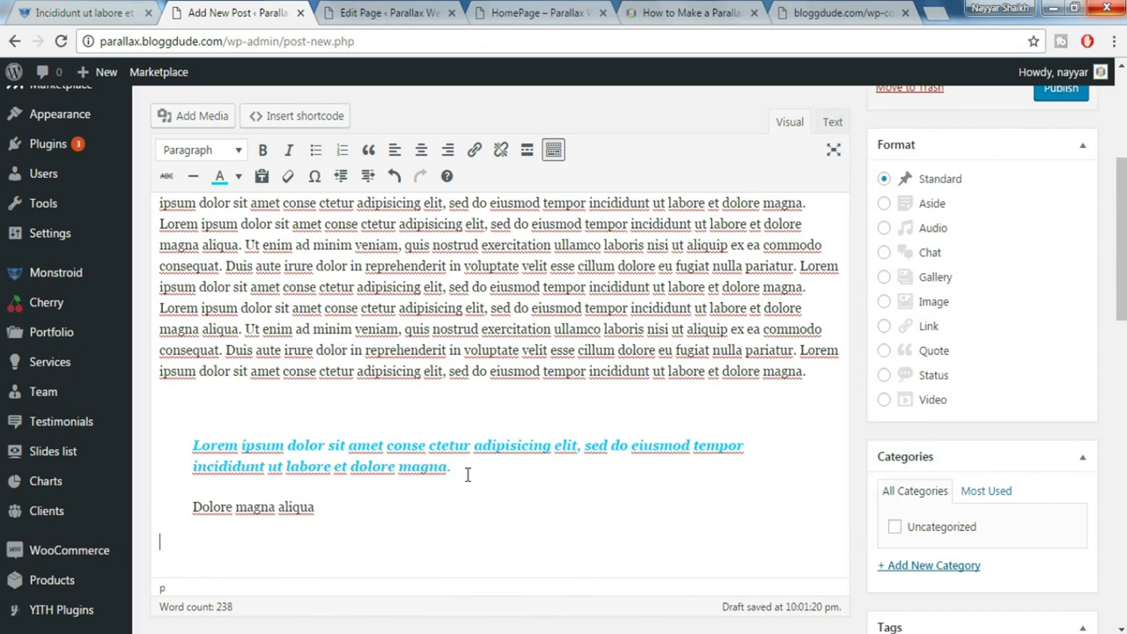
click(58, 9)
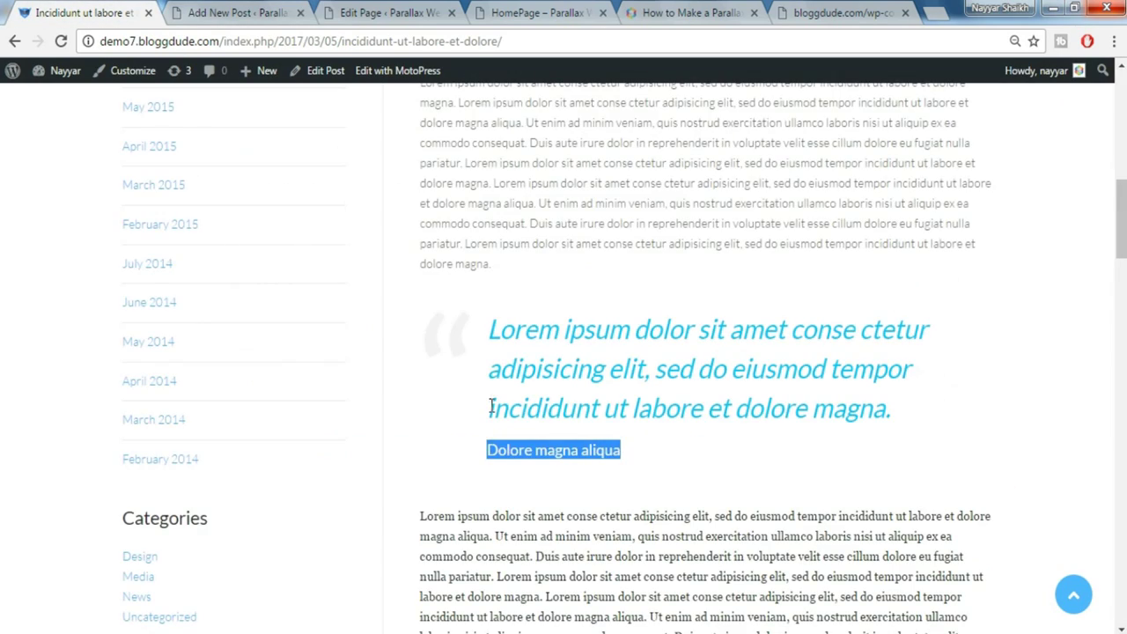
Paste the demo post's next lorem ipsum paragraph below the caption
scroll(491, 408, down, 3)
drag(420, 255, 853, 495)
key(ctrl+c)
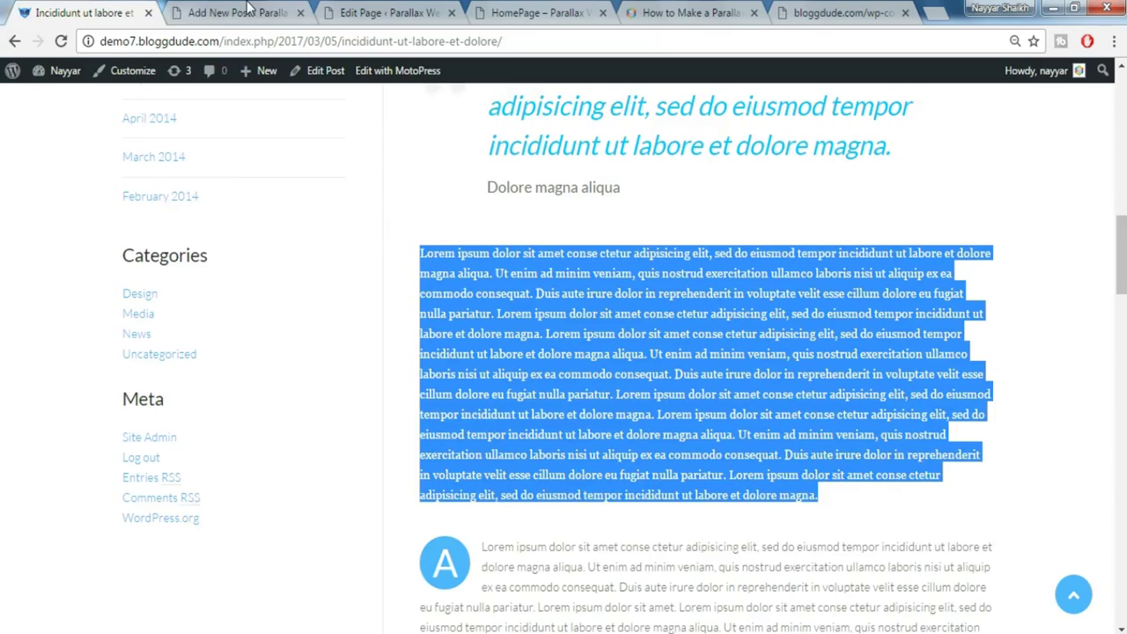
click(248, 8)
scroll(467, 387, down, 3)
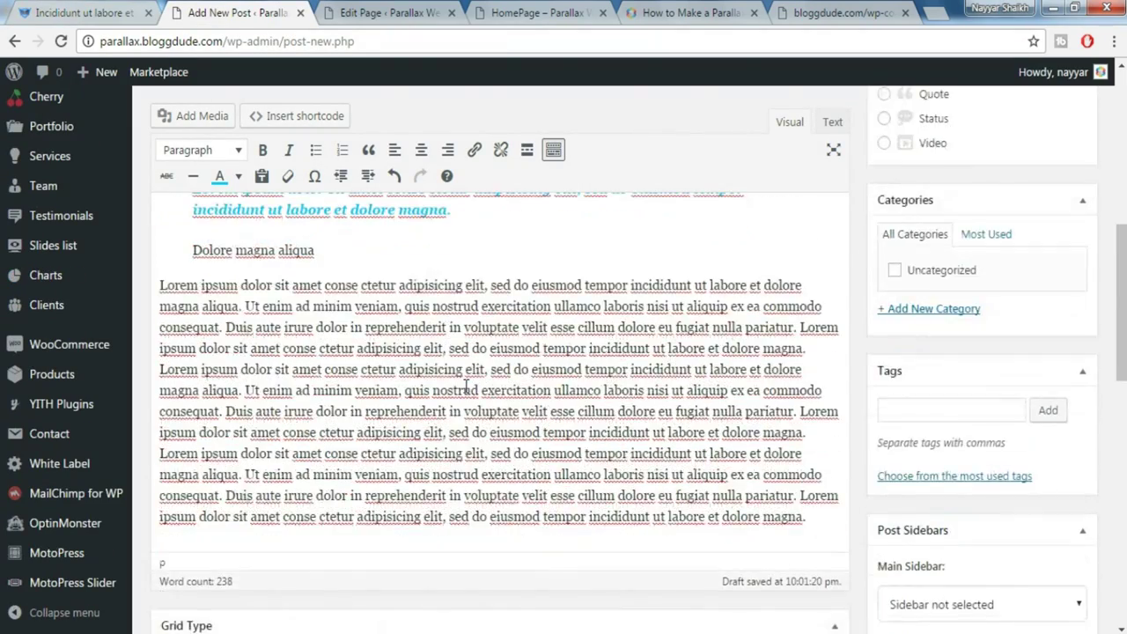
key(ctrl+v)
key(Return)
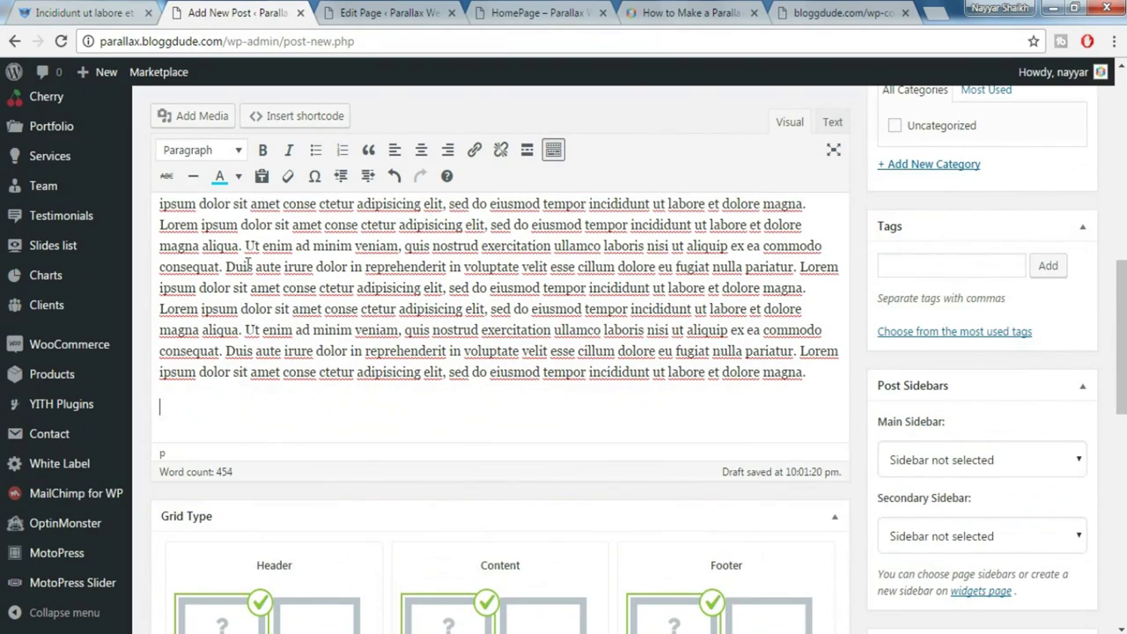
drag(245, 265, 390, 308)
click(198, 402)
Paste the text of the demo paragraph that opens with the A drop cap
click(84, 12)
scroll(654, 329, down, 1)
scroll(655, 329, down, 3)
drag(483, 288, 757, 445)
key(ctrl+c)
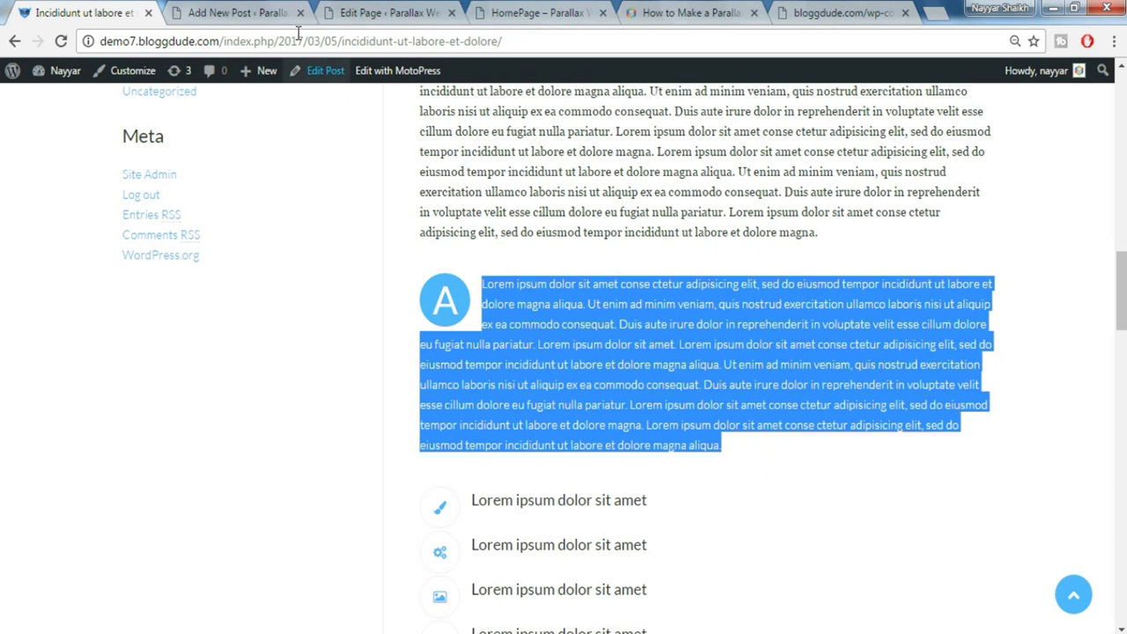
click(275, 12)
key(ctrl+v)
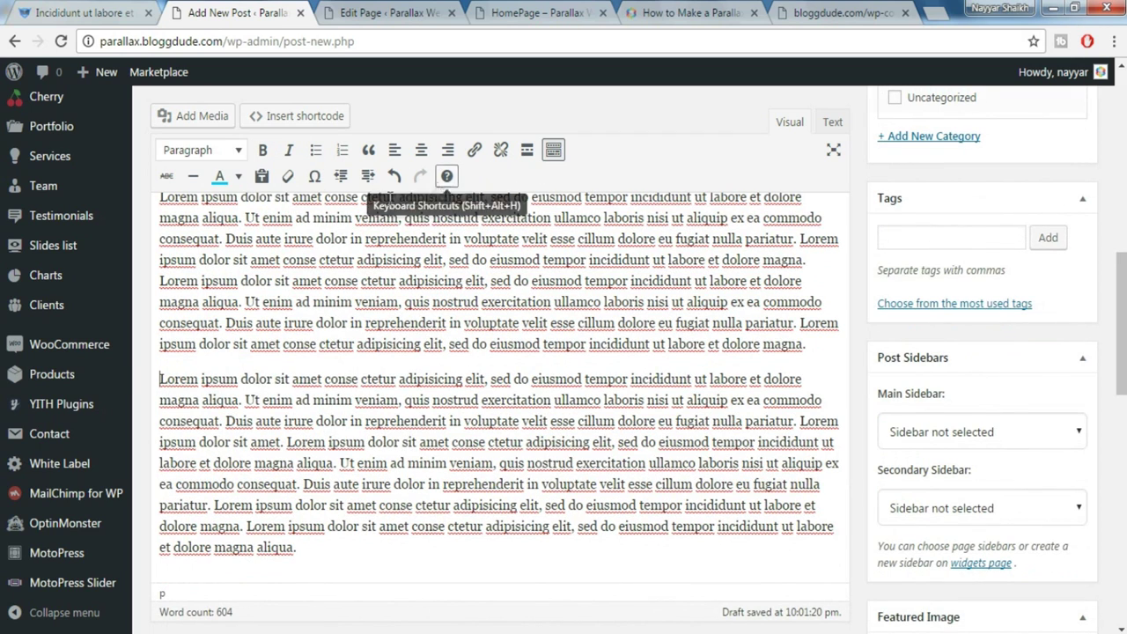
Start a Dropcap shortcode and set its text size to 50
click(309, 128)
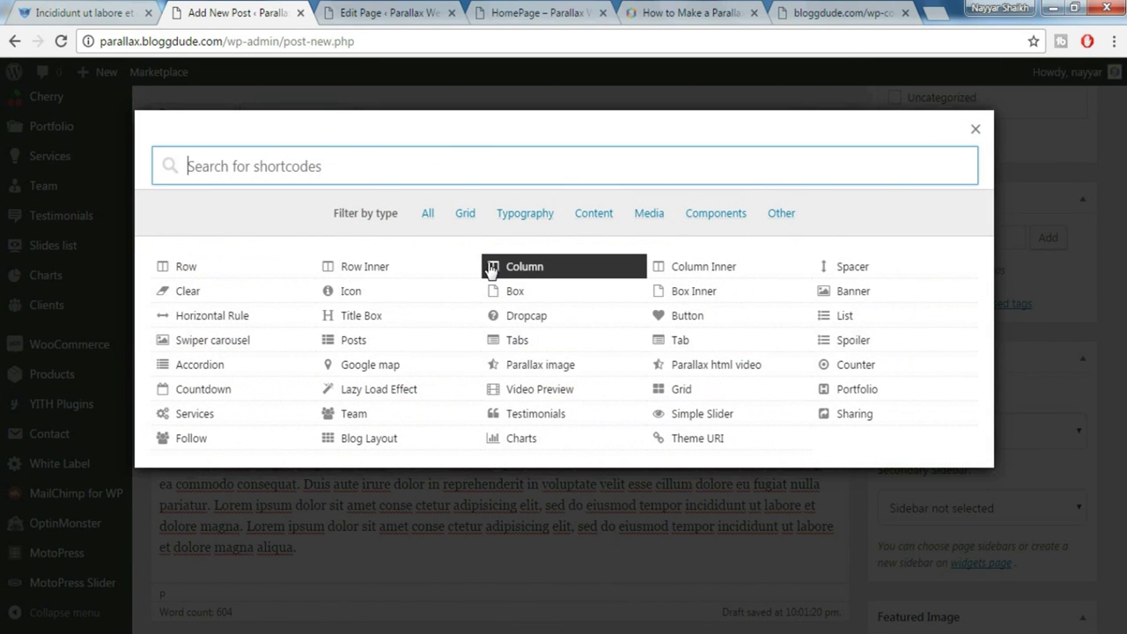
text(drop)
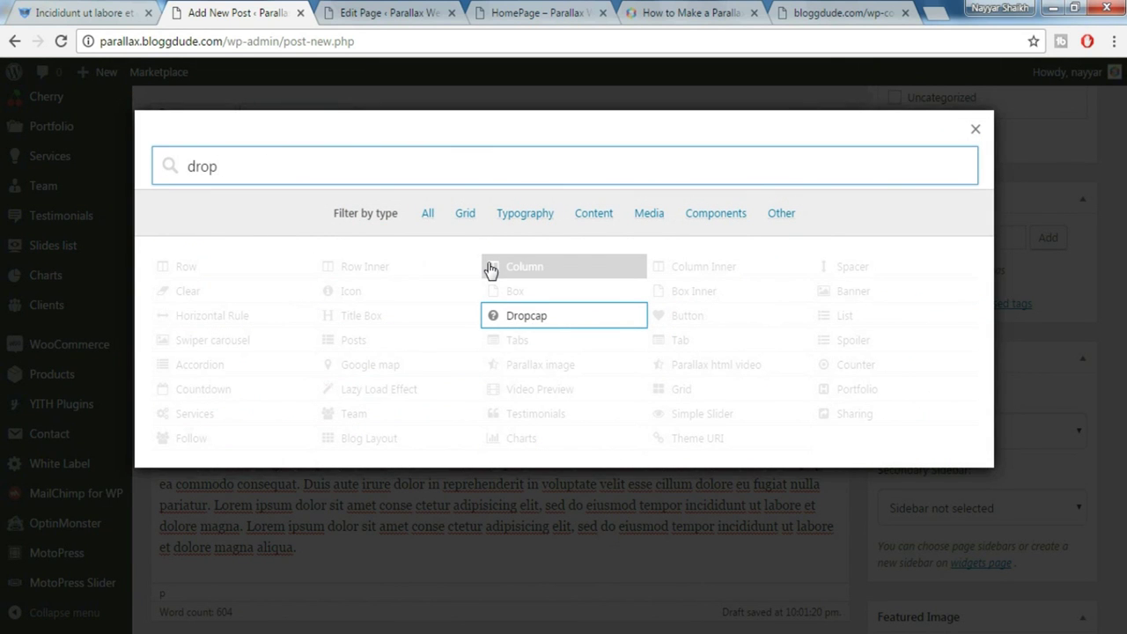
click(539, 315)
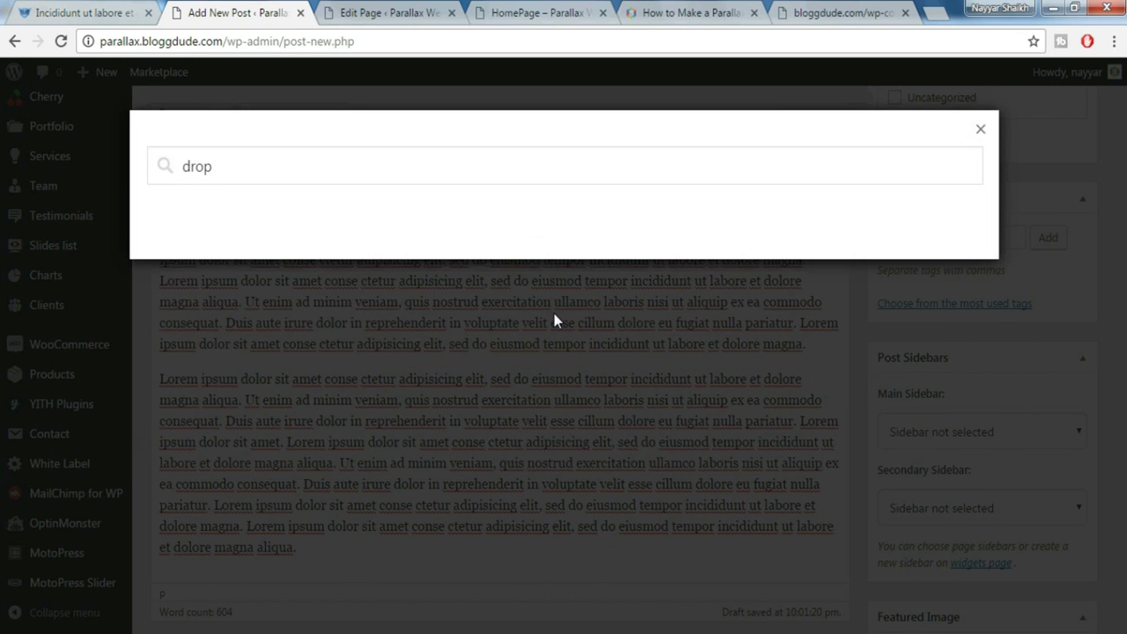
double_click(299, 316)
text(50)
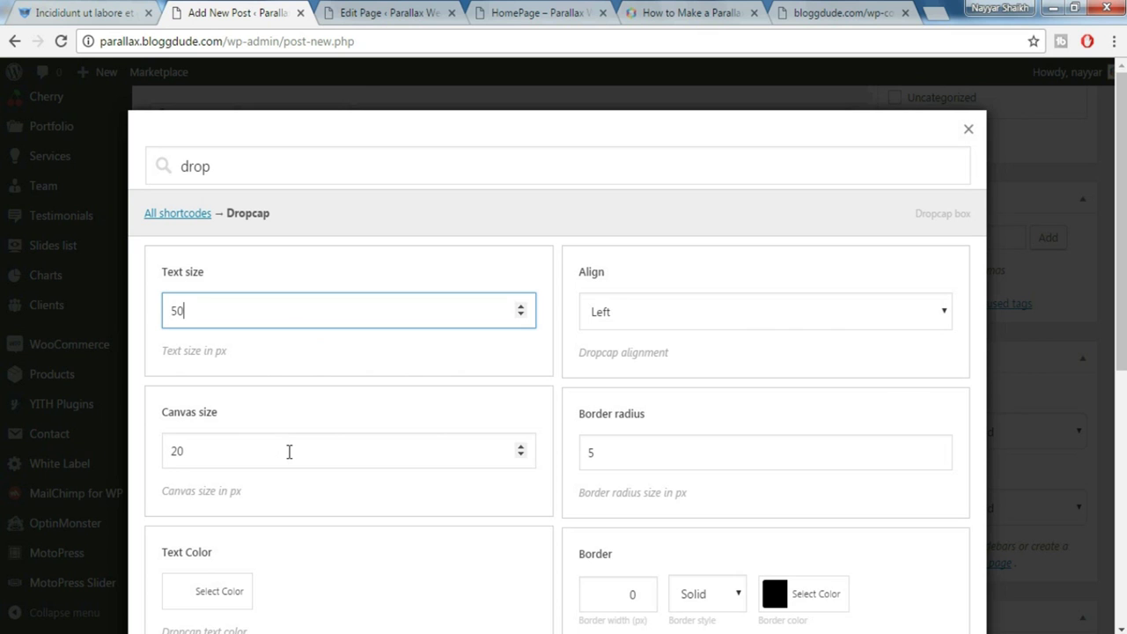
Set canvas size and border radius to 68 for the blue letter-A drop cap, then insert it
double_click(289, 452)
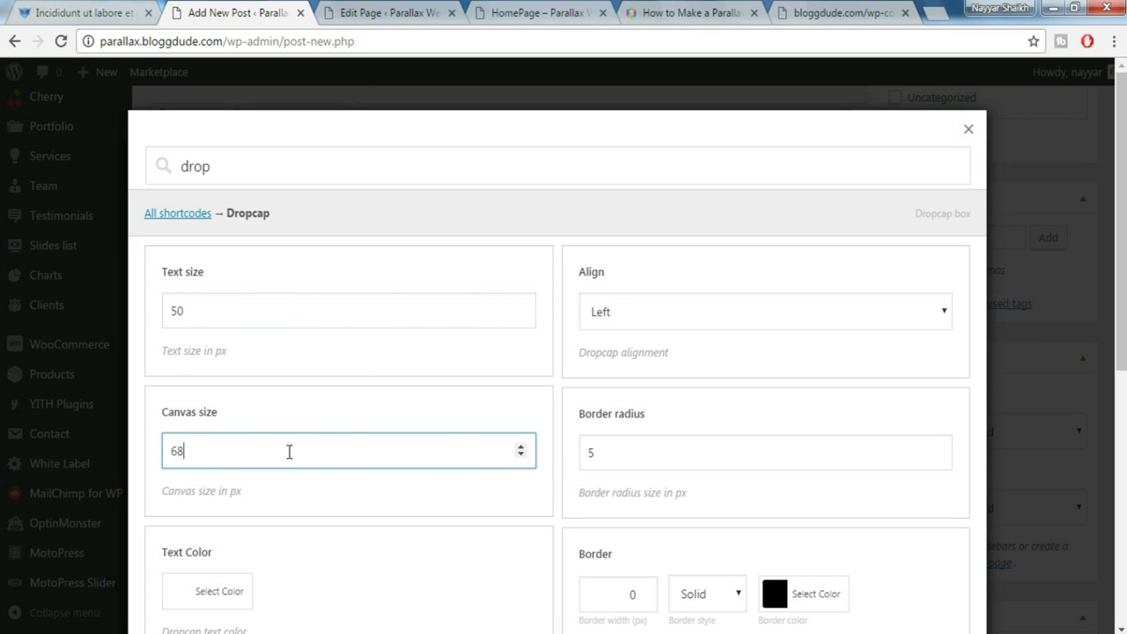
scroll(344, 465, down, 3)
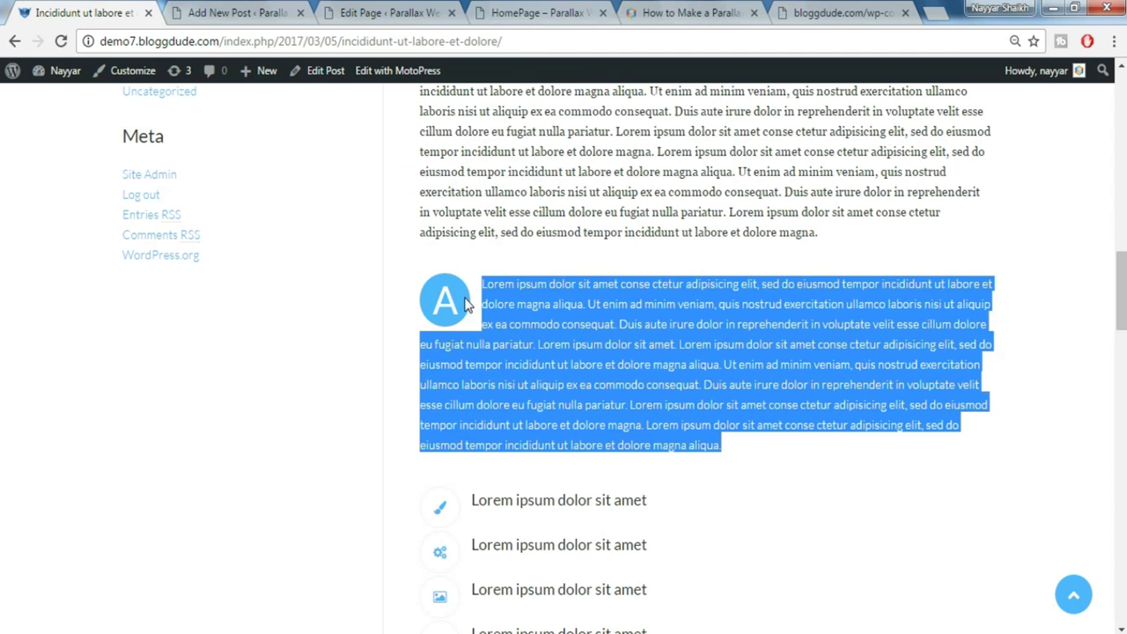
click(467, 304)
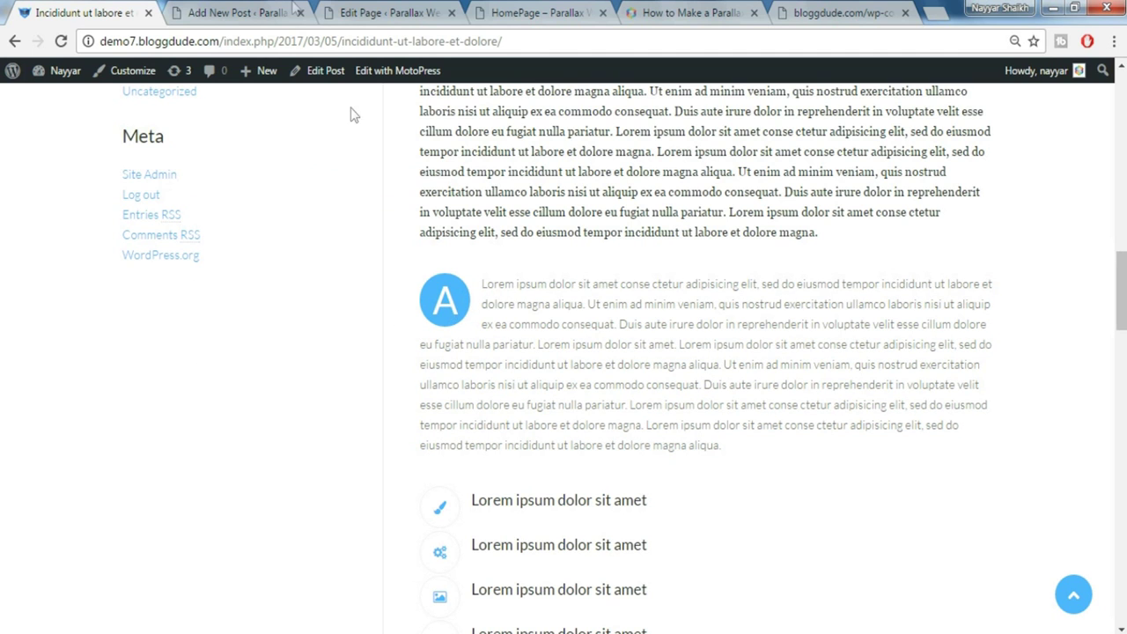
click(271, 13)
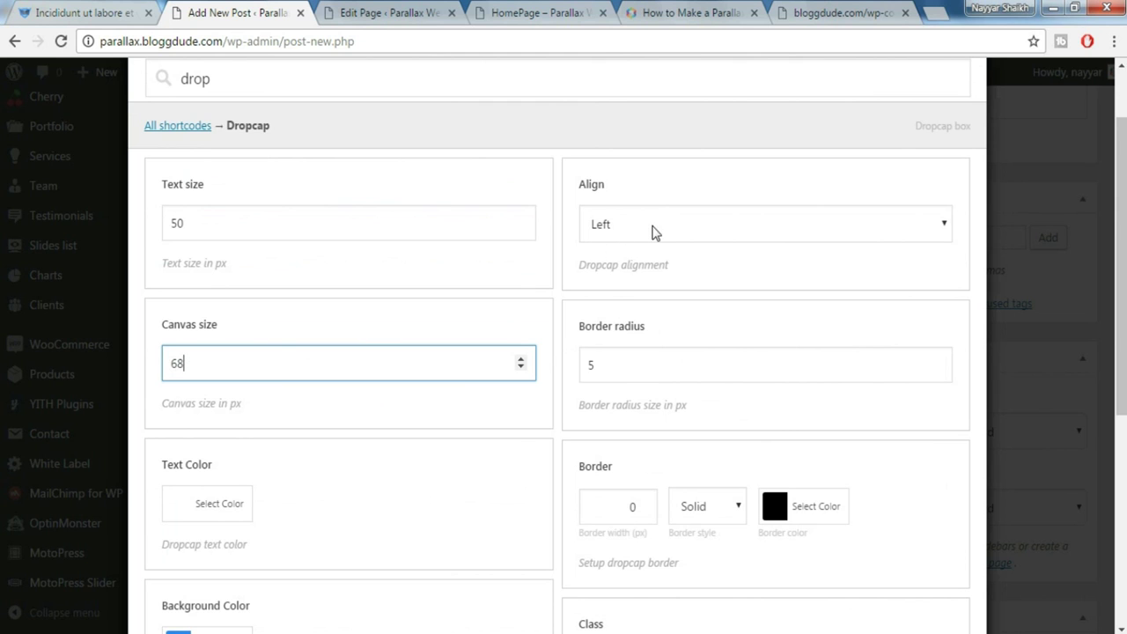
scroll(651, 247, down, 1)
key(Tab)
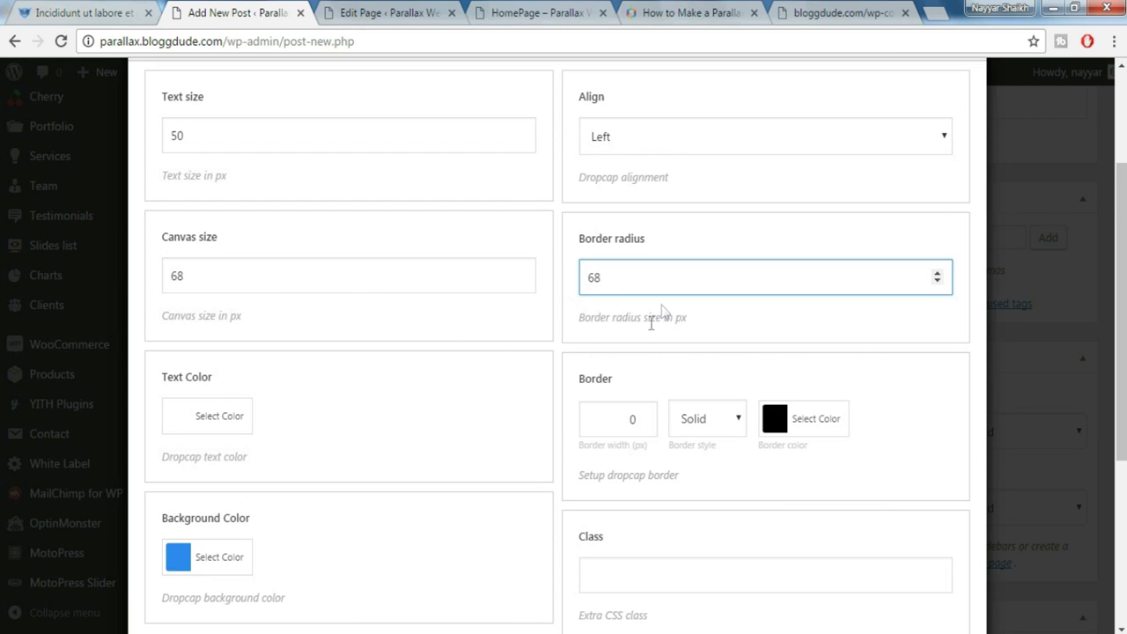
scroll(646, 382, down, 1)
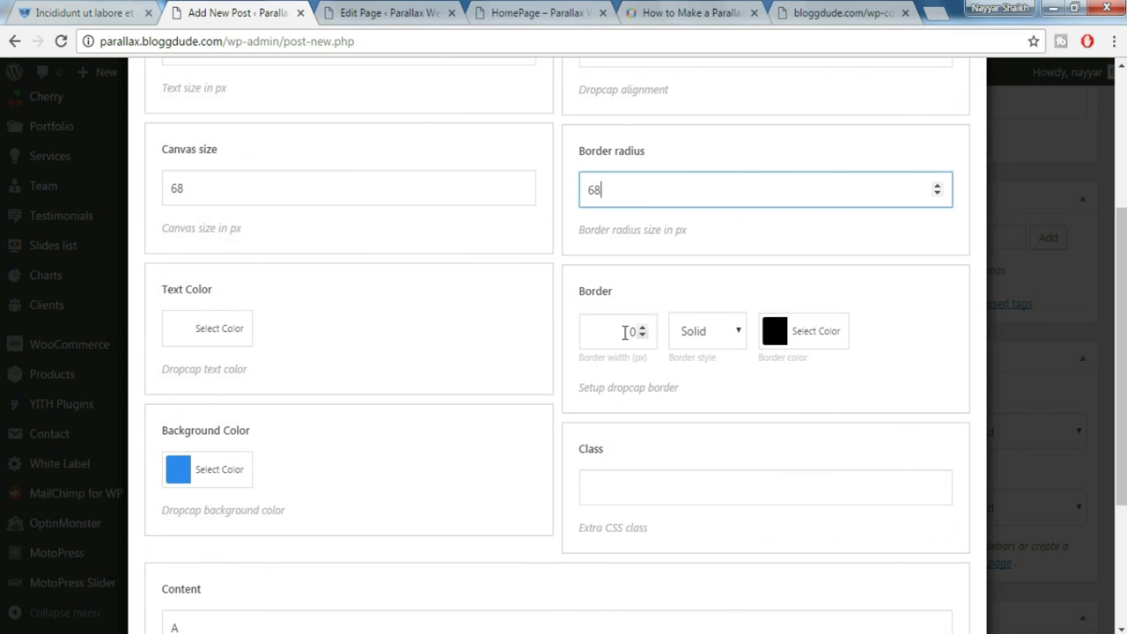
scroll(687, 387, down, 2)
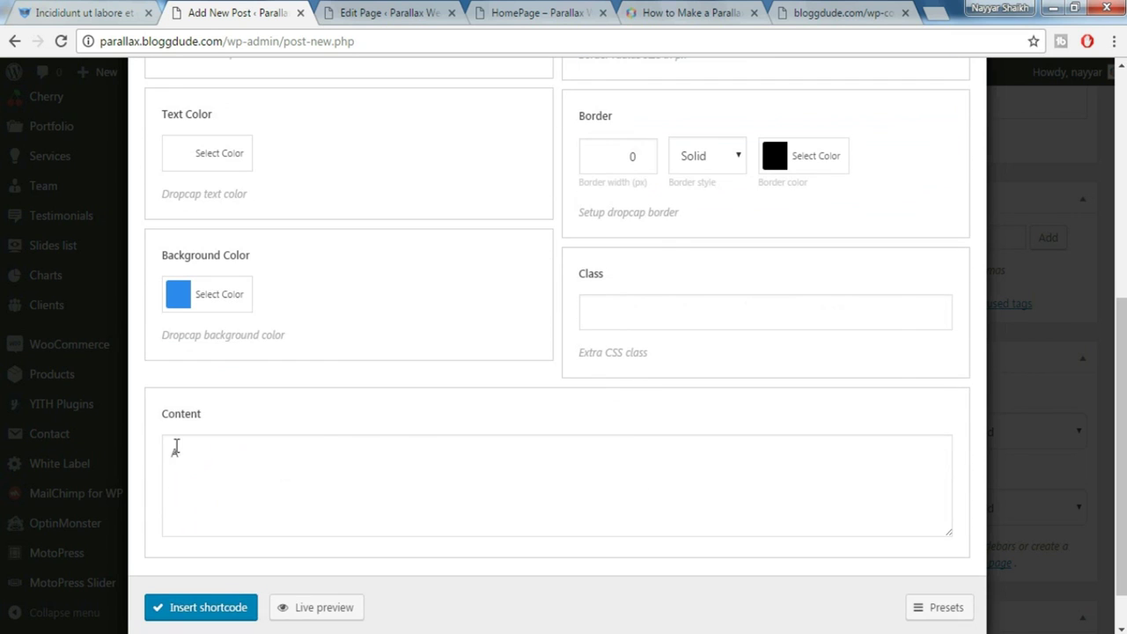
double_click(176, 450)
click(45, 12)
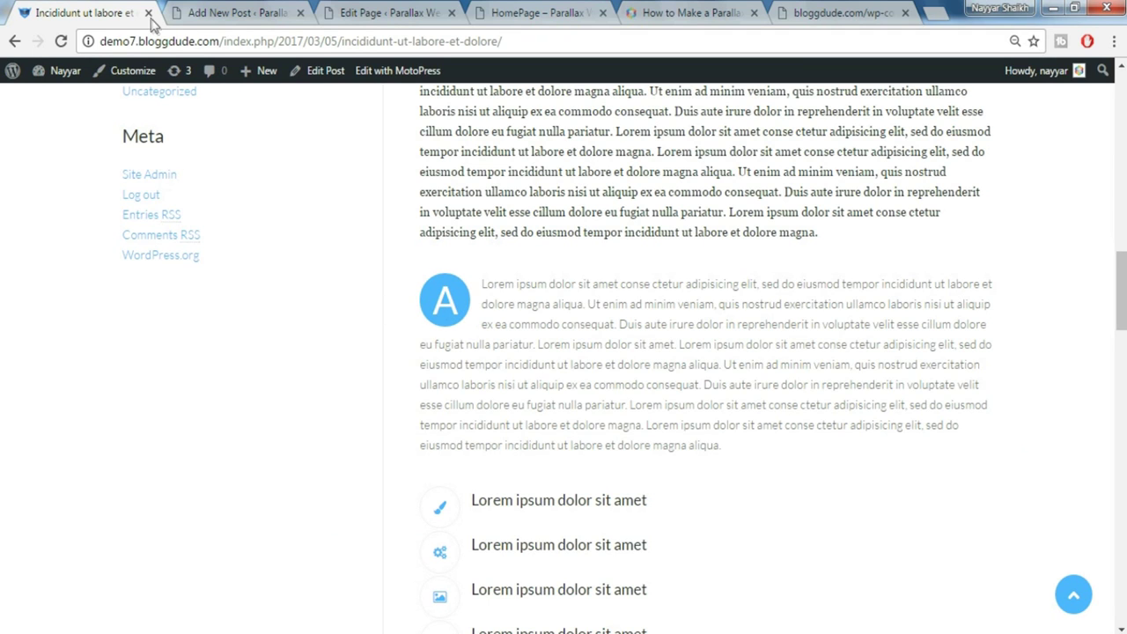
click(221, 13)
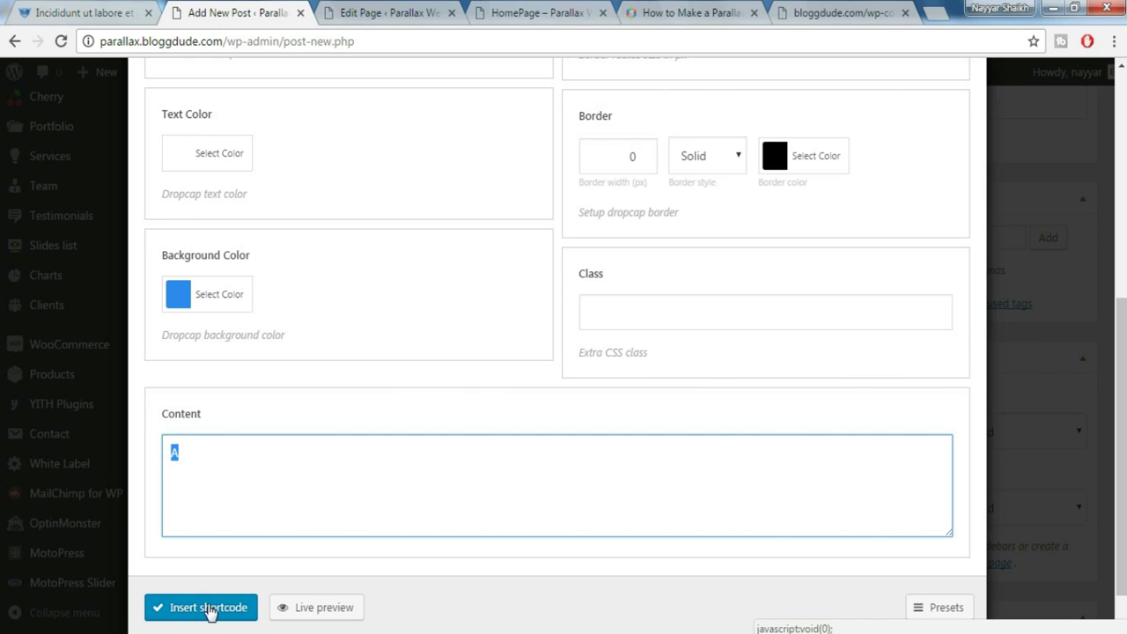
click(204, 617)
click(201, 607)
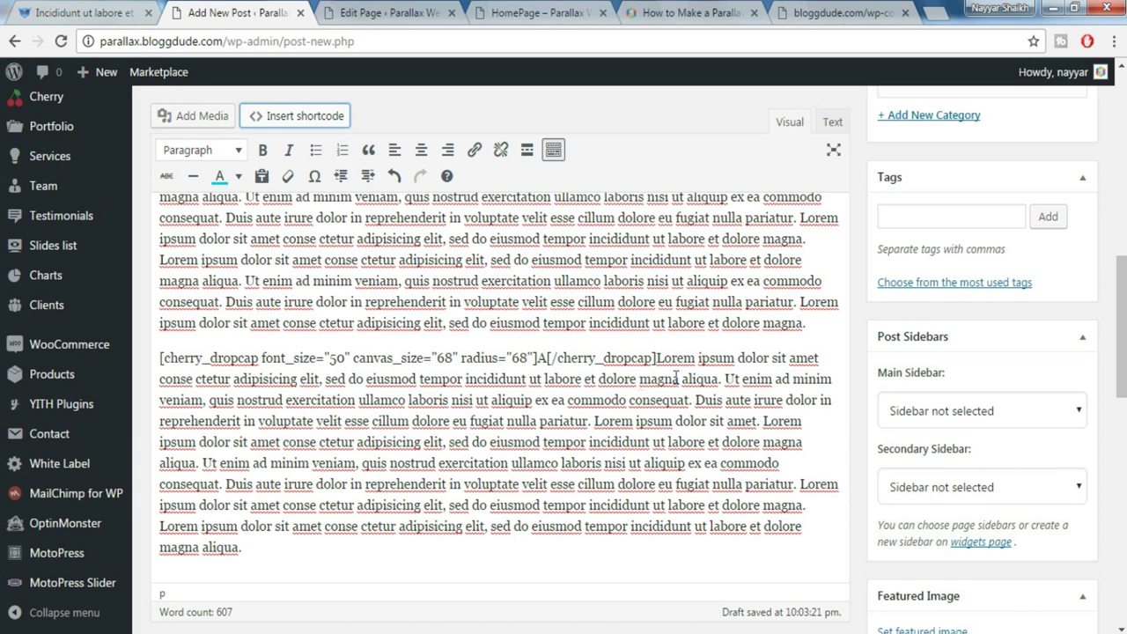
Add a new final paragraph with the demo's first icon-list line 'Lorem ipsum dolor sit amet'
click(291, 556)
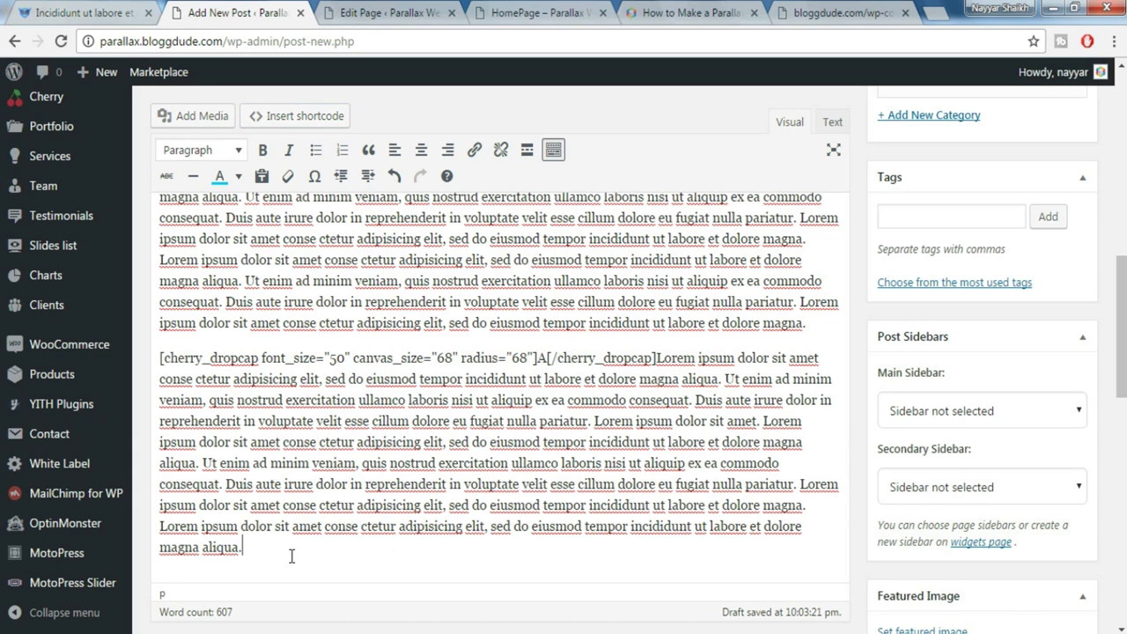
key(Return)
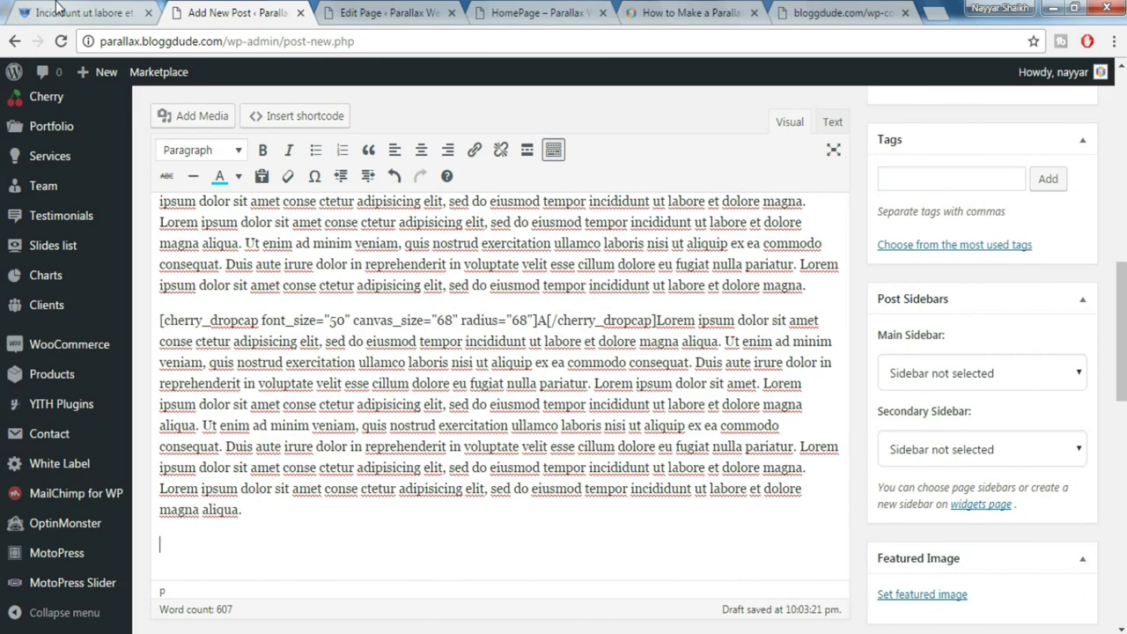
click(84, 12)
scroll(725, 284, down, 4)
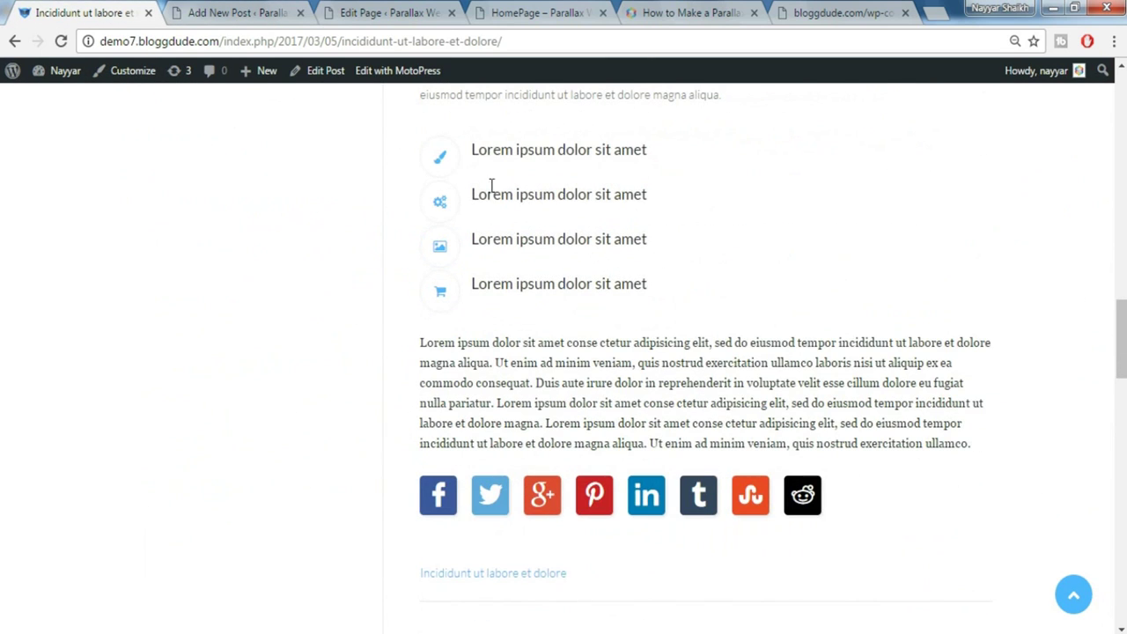
drag(667, 149, 467, 144)
key(ctrl+c)
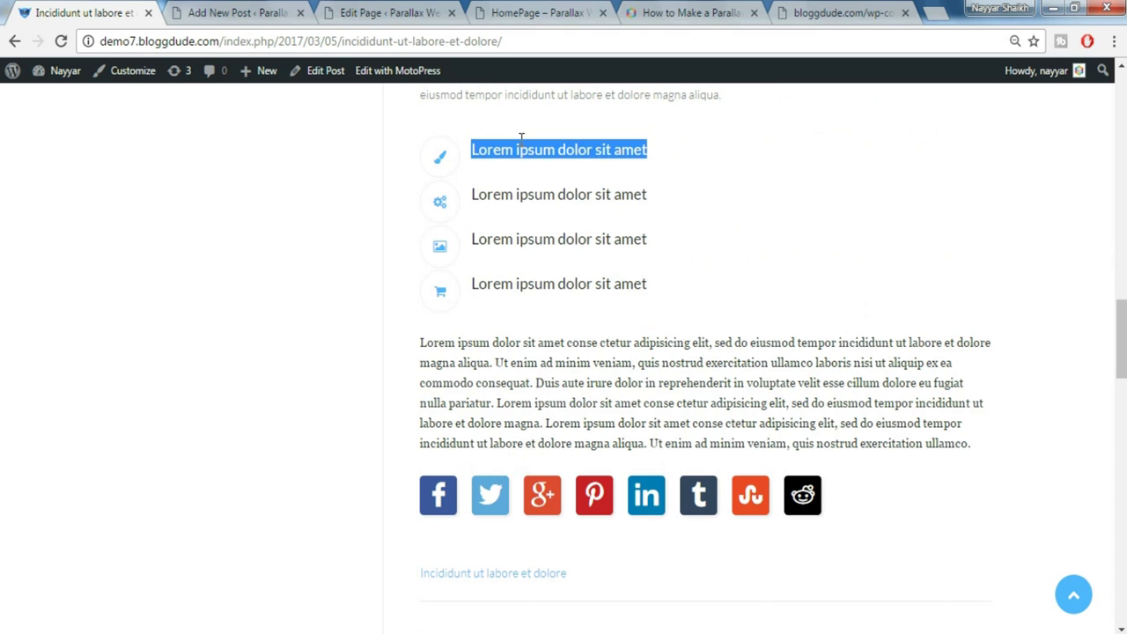
click(233, 9)
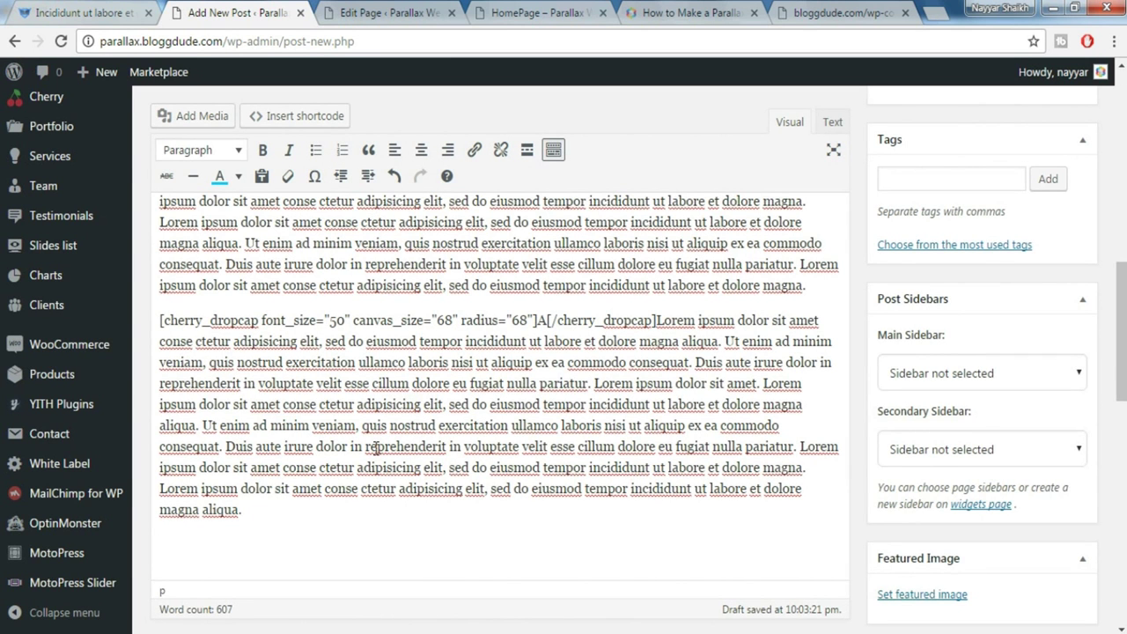
key(ctrl+v)
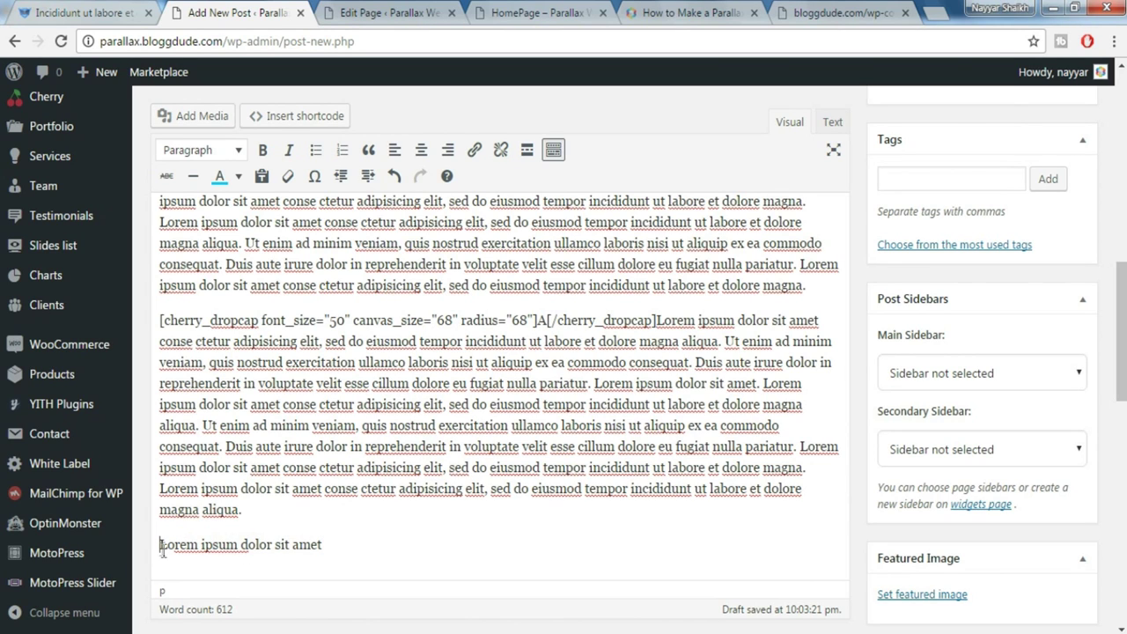
Insert an Icon shortcode and pick the fa-paint-brush icon from the icon chooser
click(329, 117)
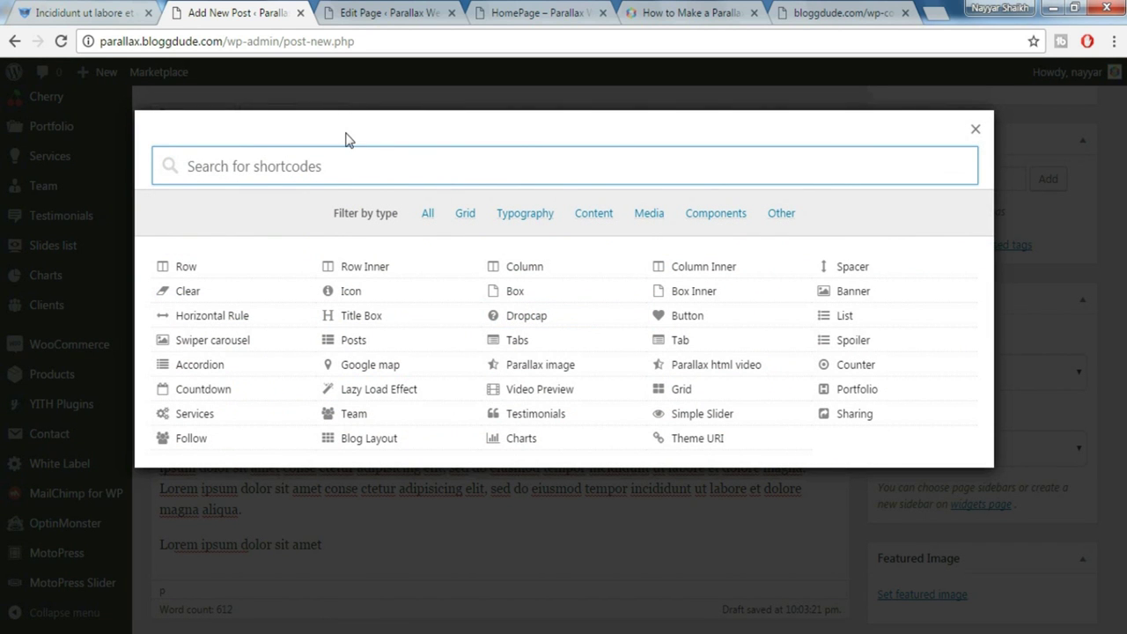
text(icon)
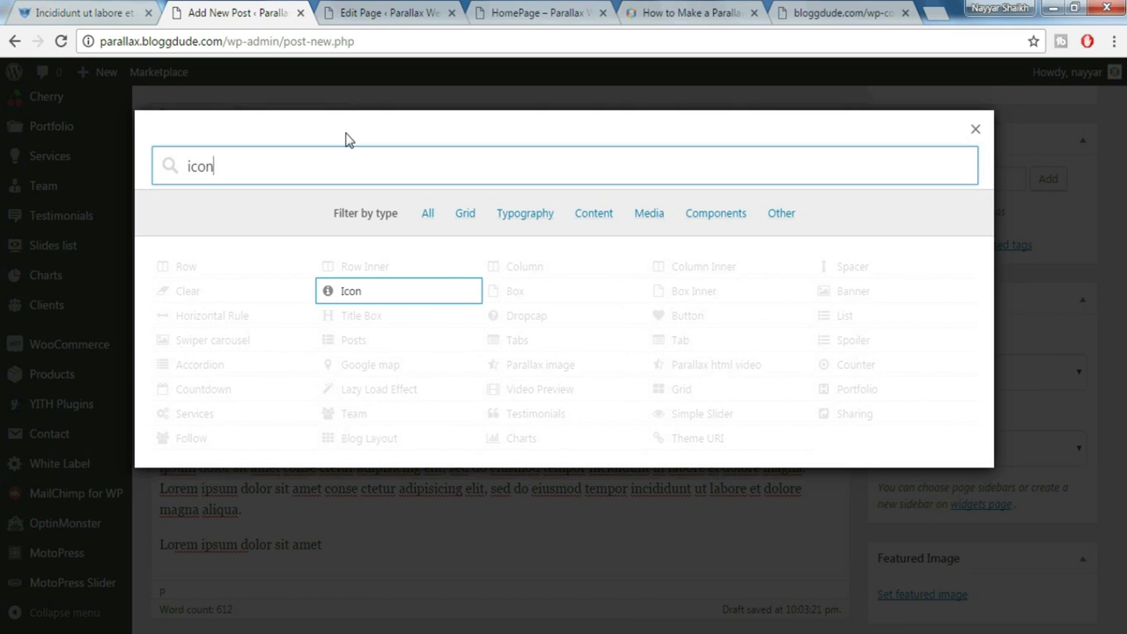
click(363, 295)
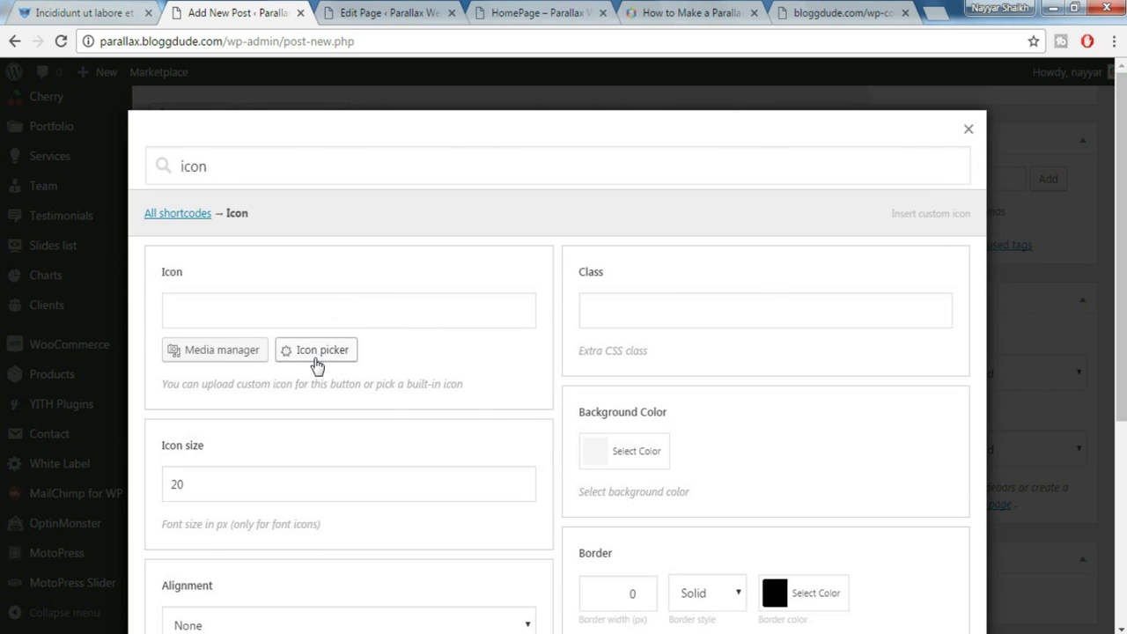
click(315, 352)
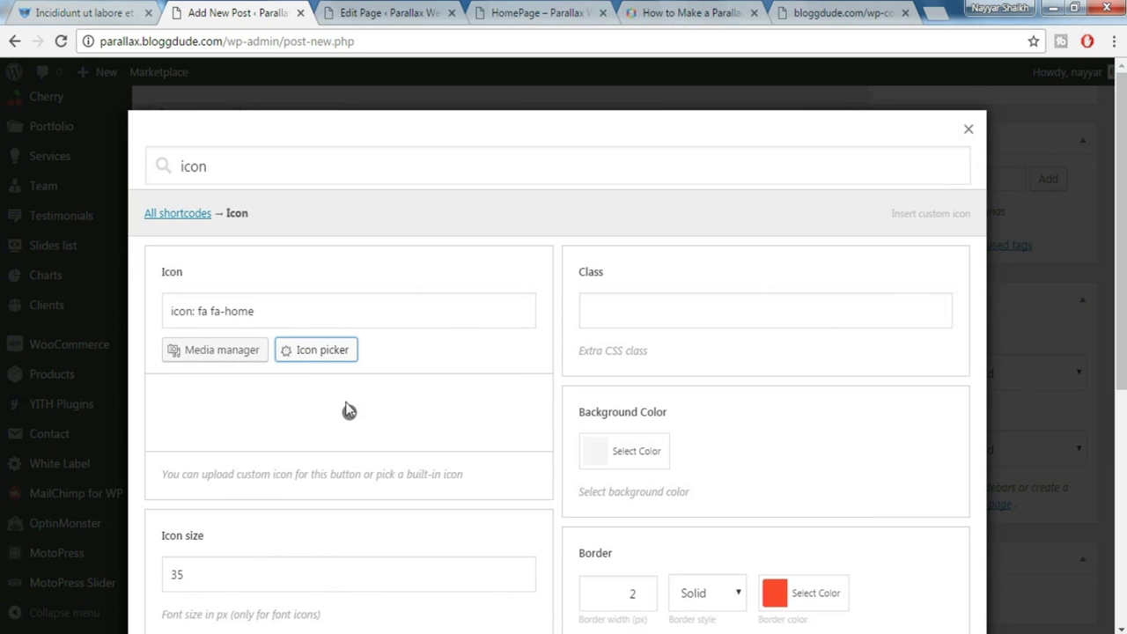
click(337, 400)
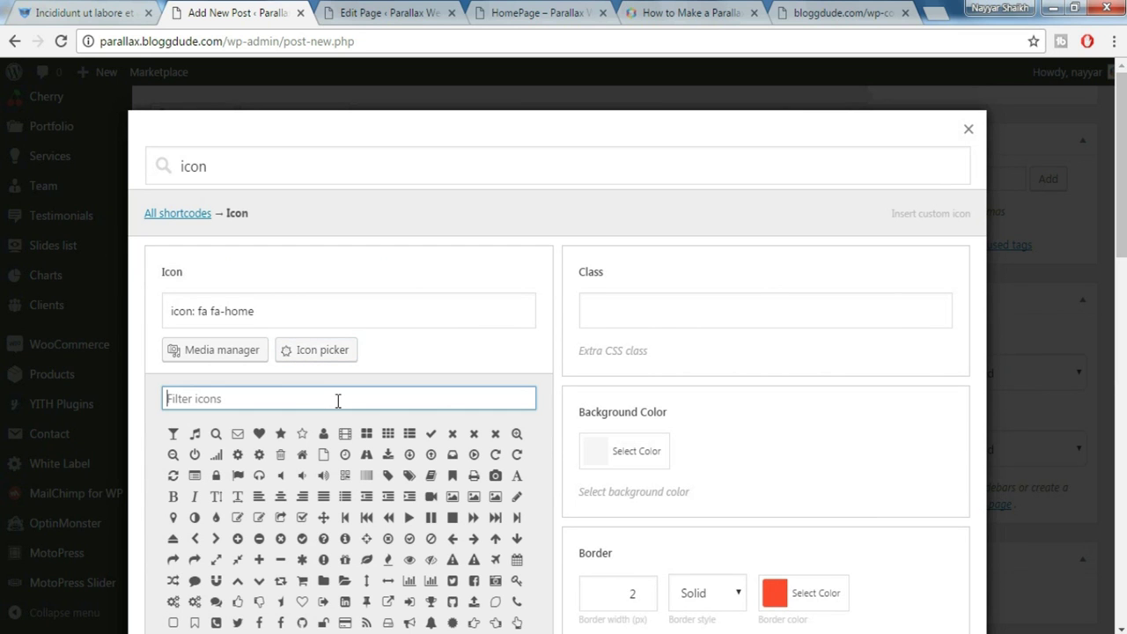
click(7, 10)
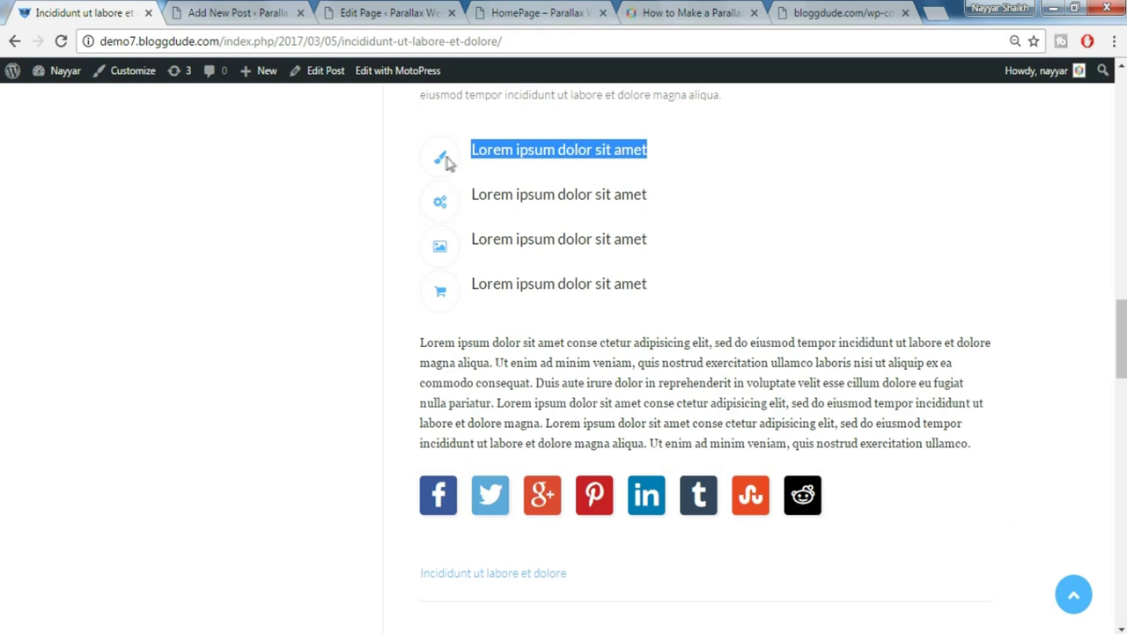
click(217, 10)
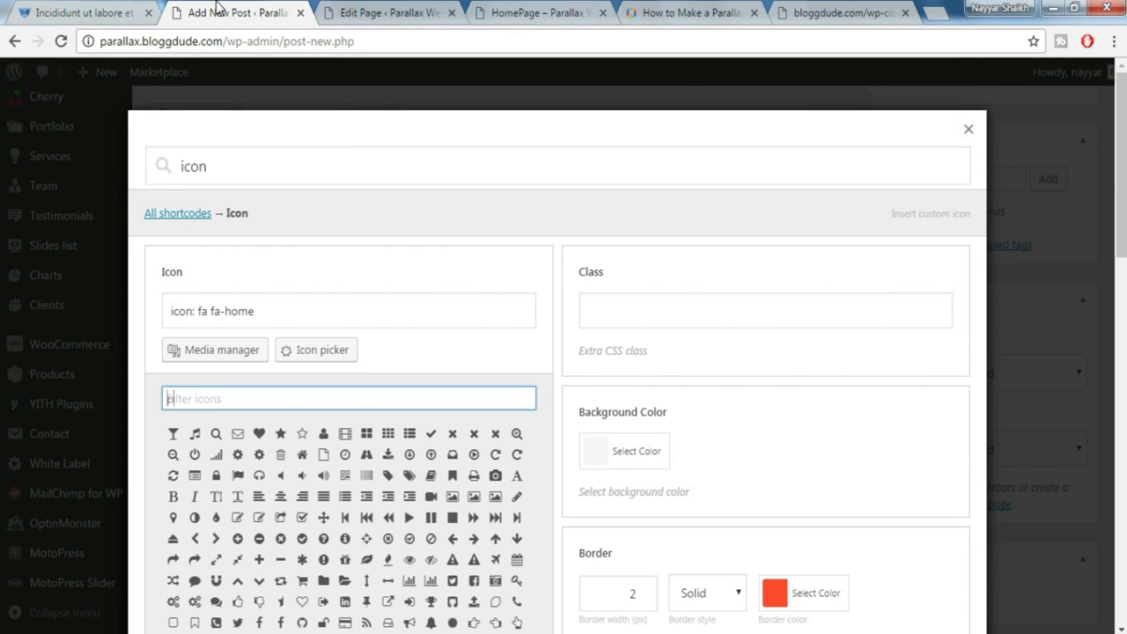
text(pain)
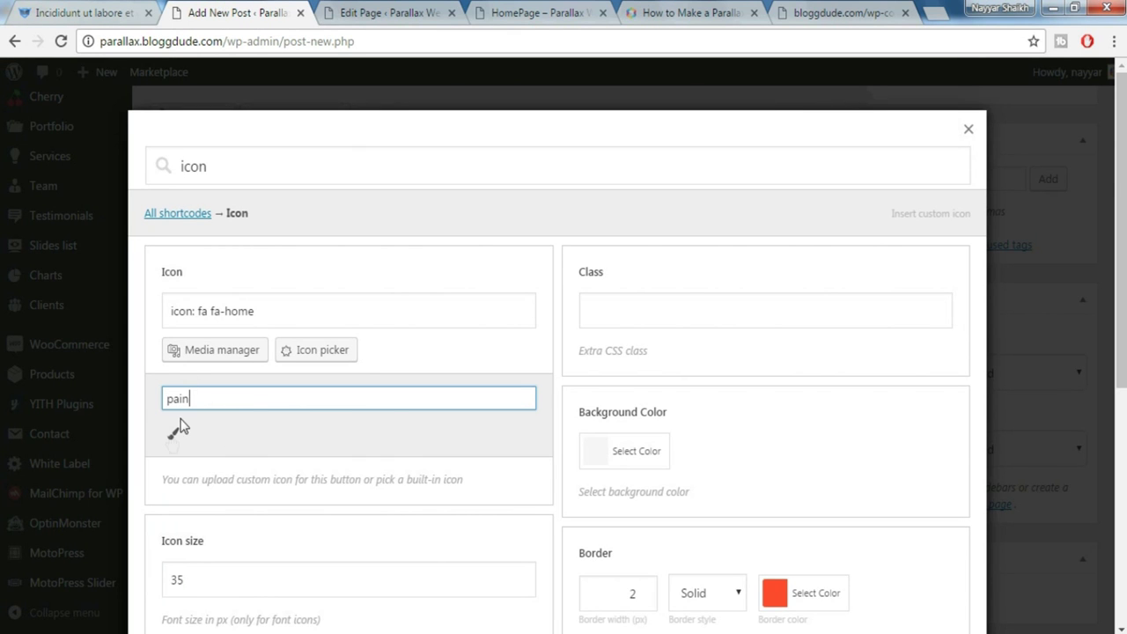
click(173, 433)
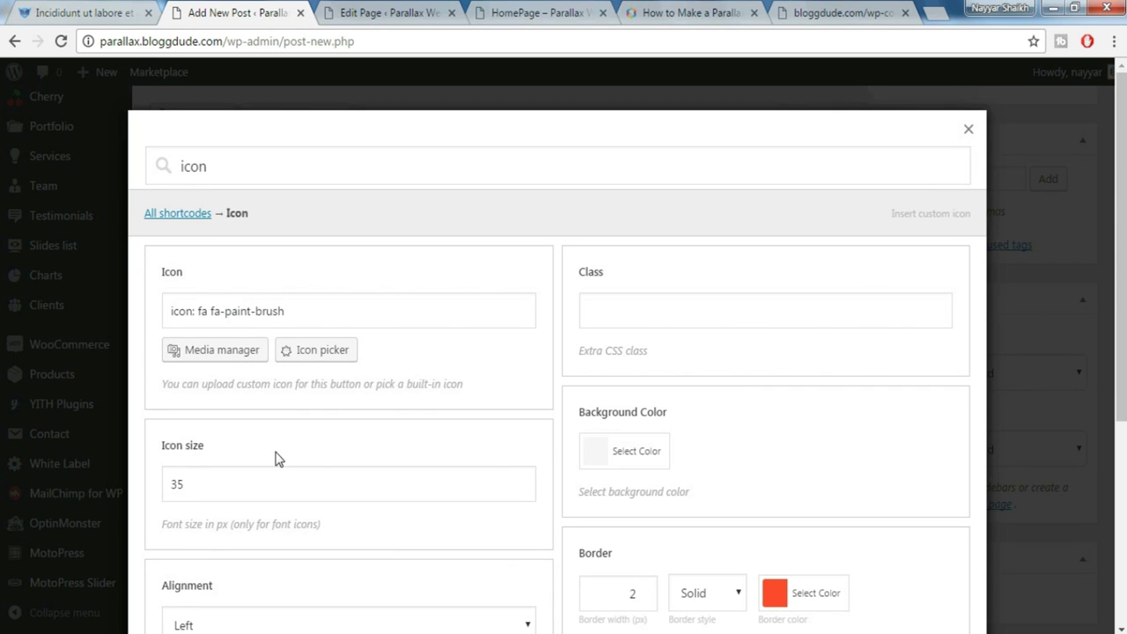
Give the icon size 17, blue colour #1e73be and 0 border, then insert it
scroll(375, 459, down, 1)
drag(227, 393, 168, 388)
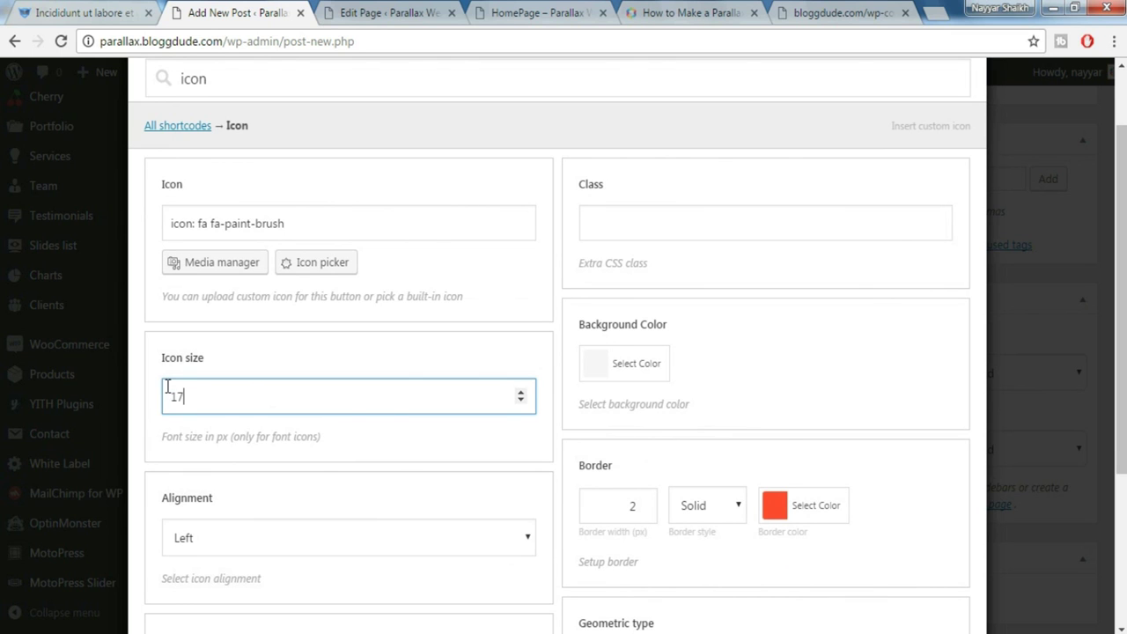
scroll(319, 479, down, 1)
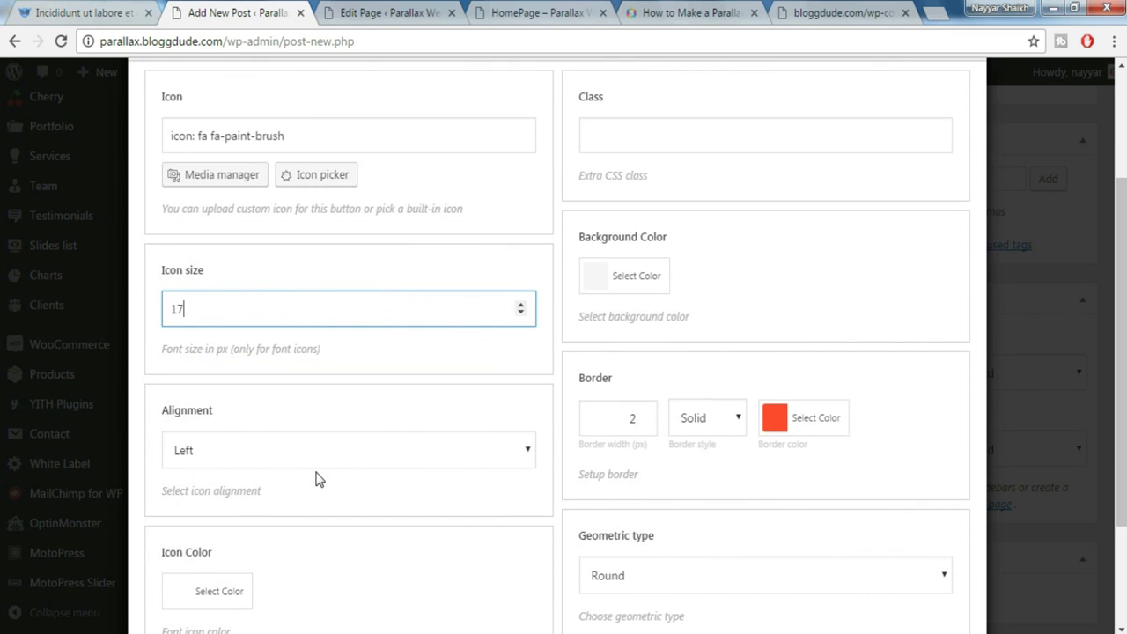
scroll(319, 479, down, 1)
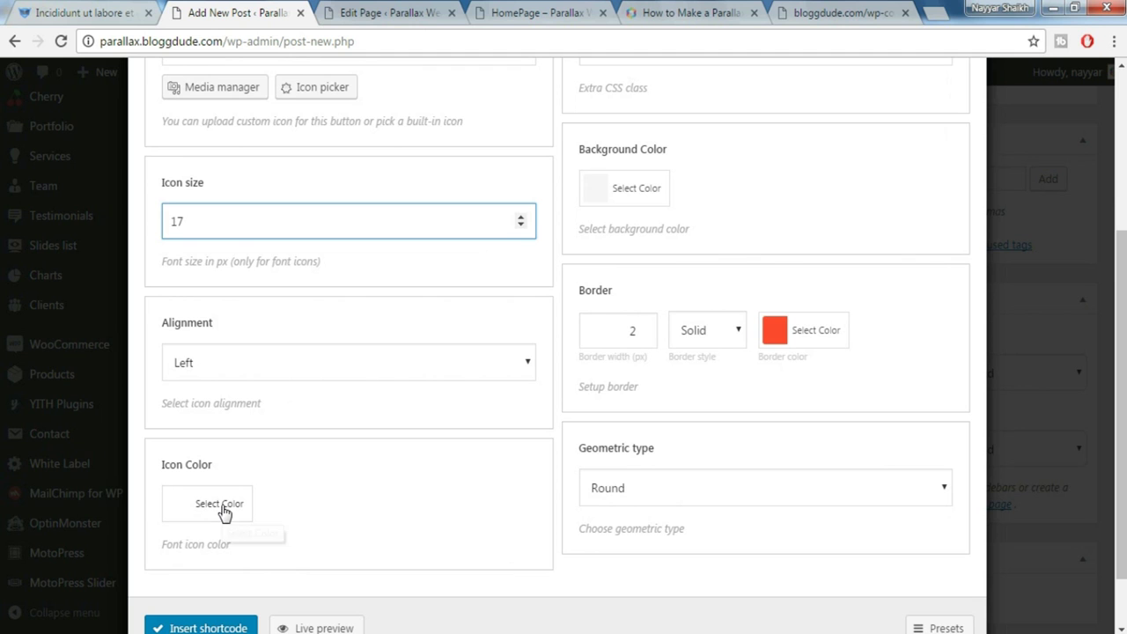
click(44, 12)
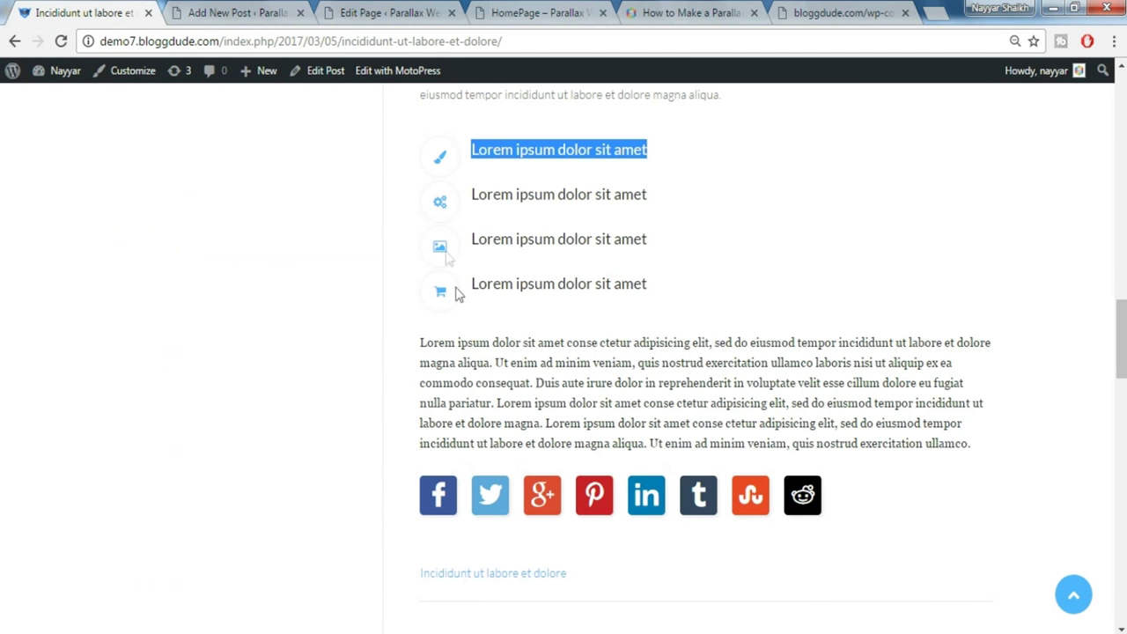
key(ctrl+Tab)
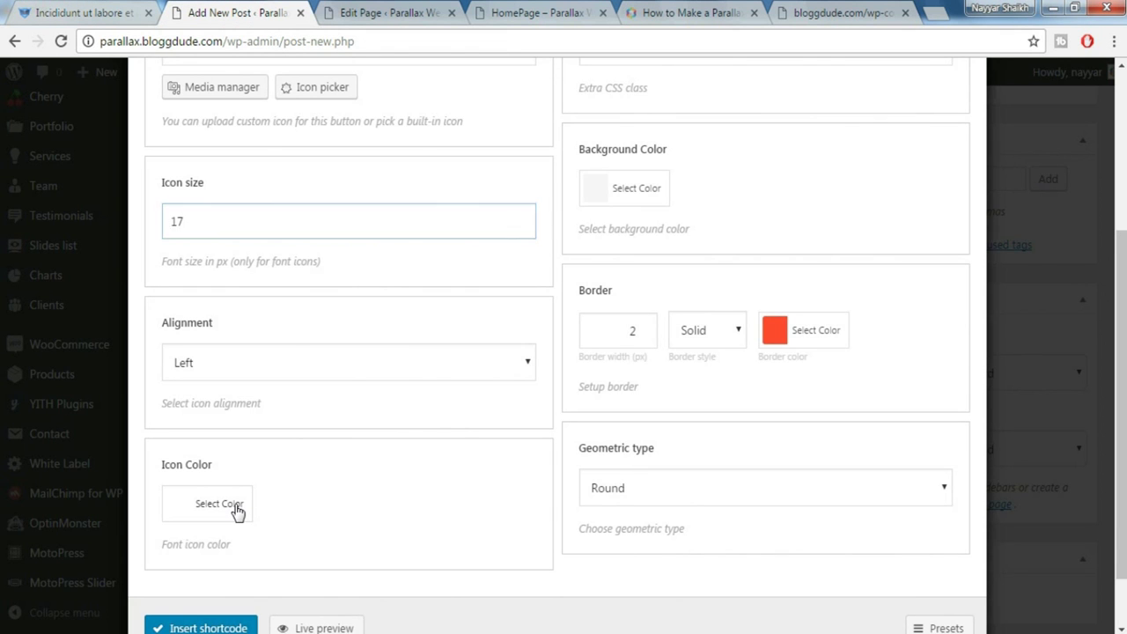
click(236, 511)
scroll(428, 543, down, 1)
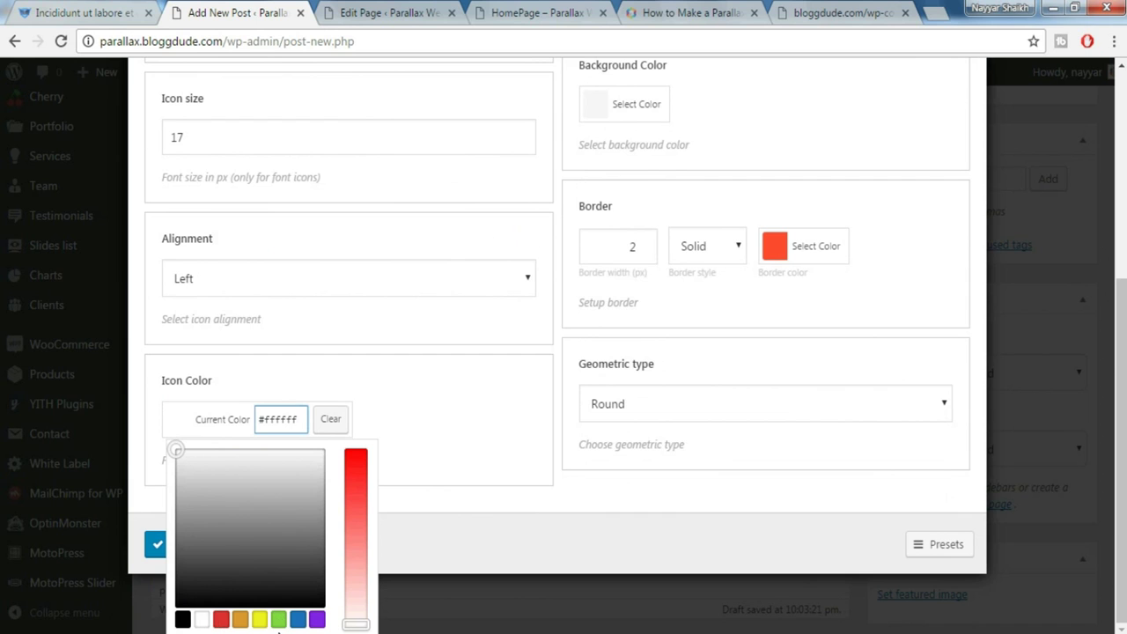
click(295, 622)
click(777, 379)
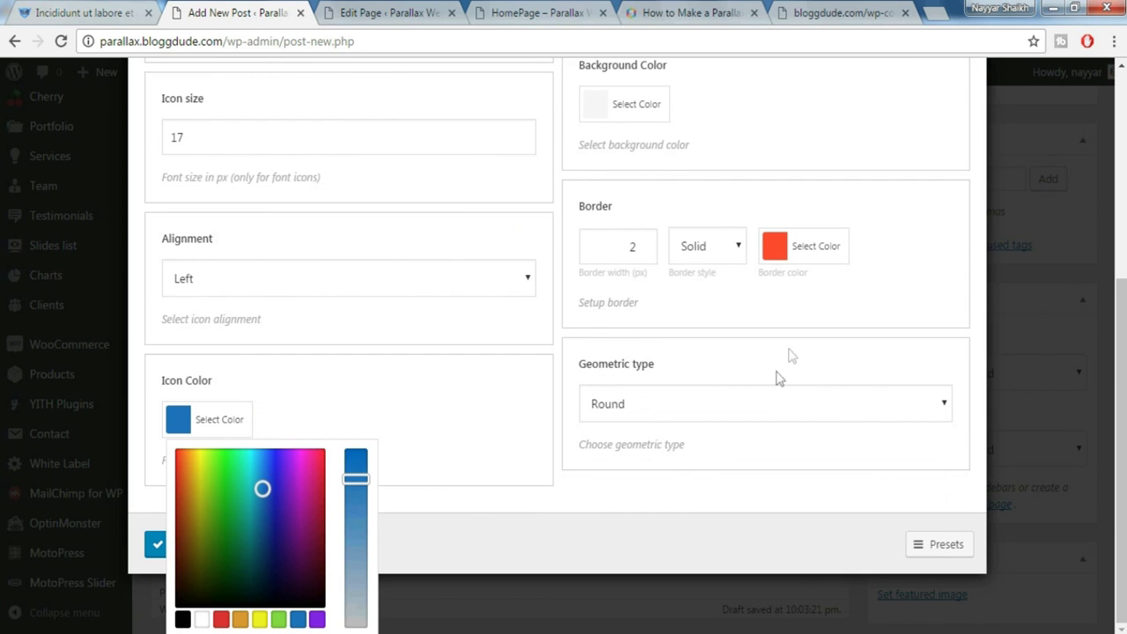
scroll(737, 303, up, 2)
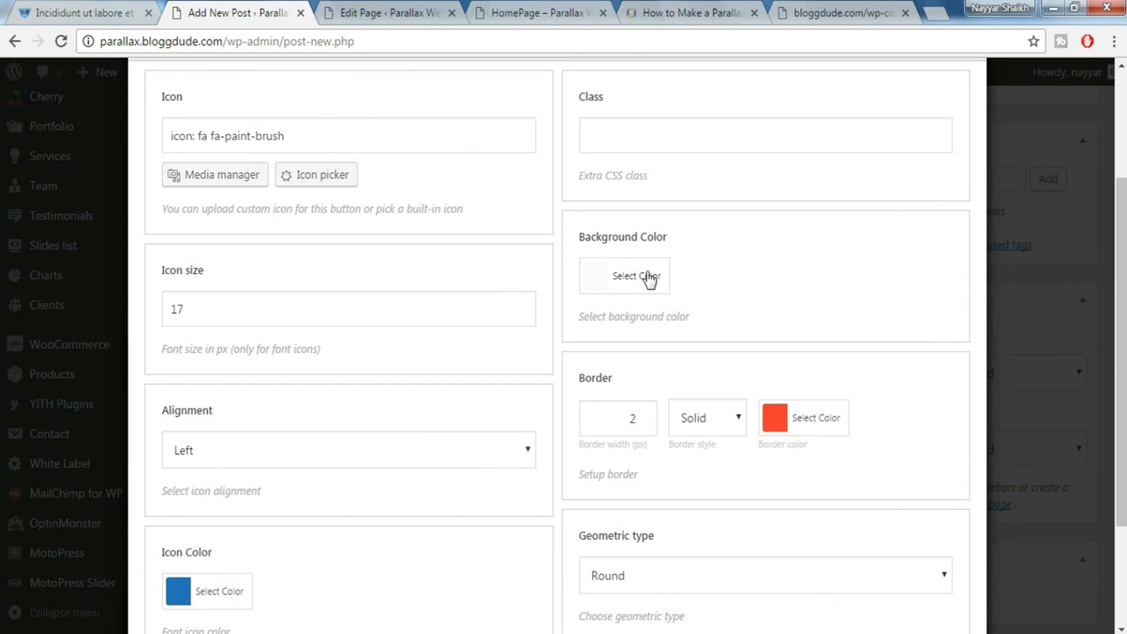
double_click(612, 418)
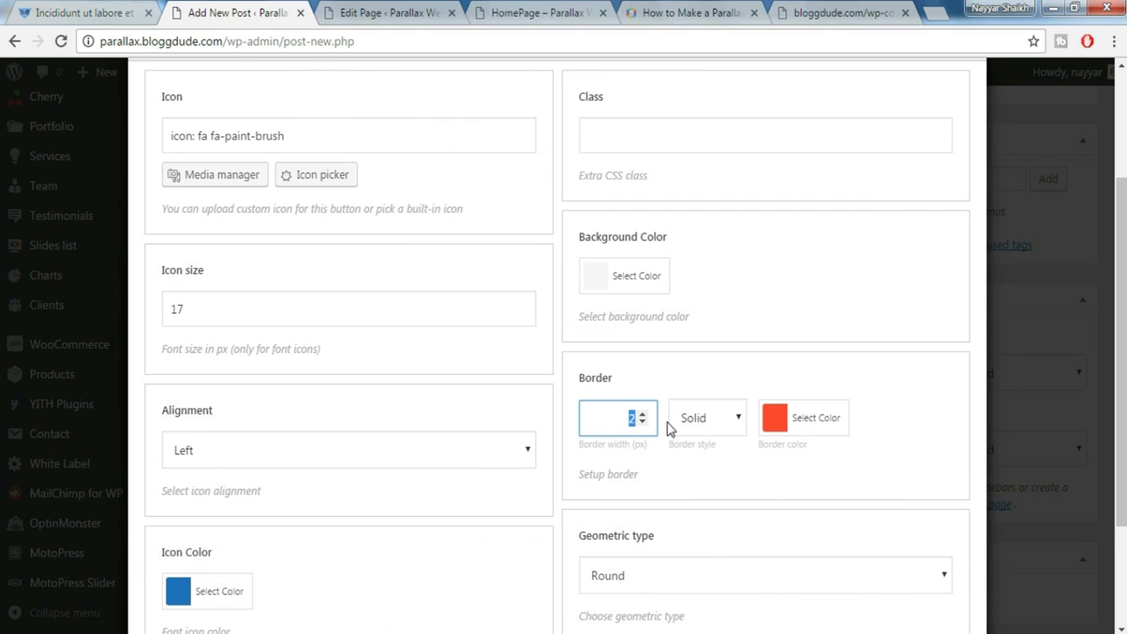
scroll(669, 428, down, 2)
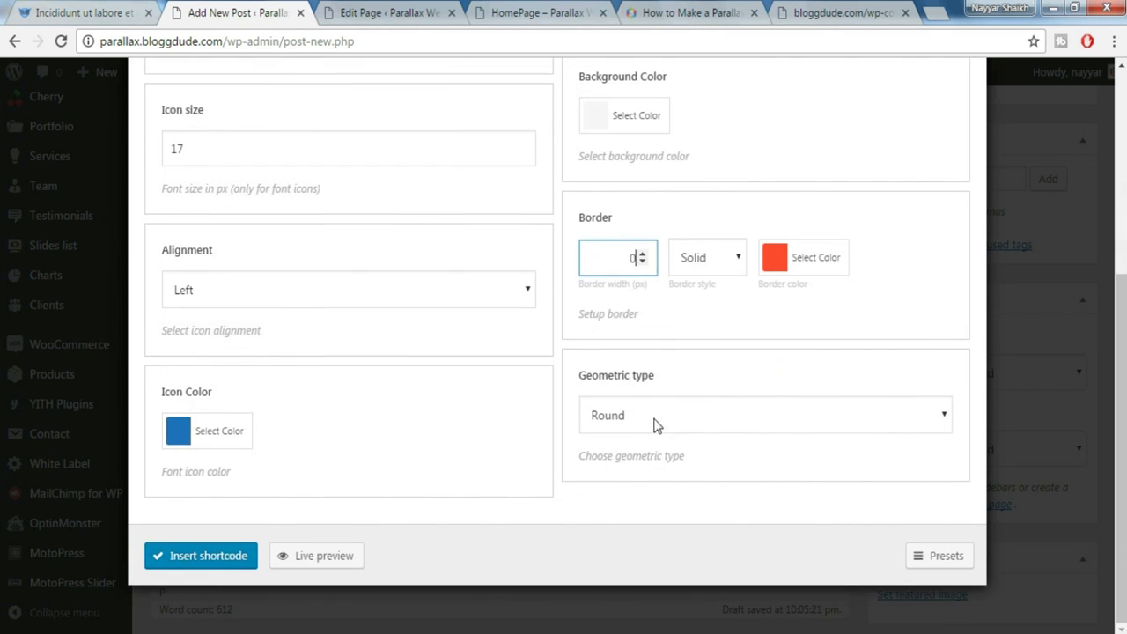
click(212, 560)
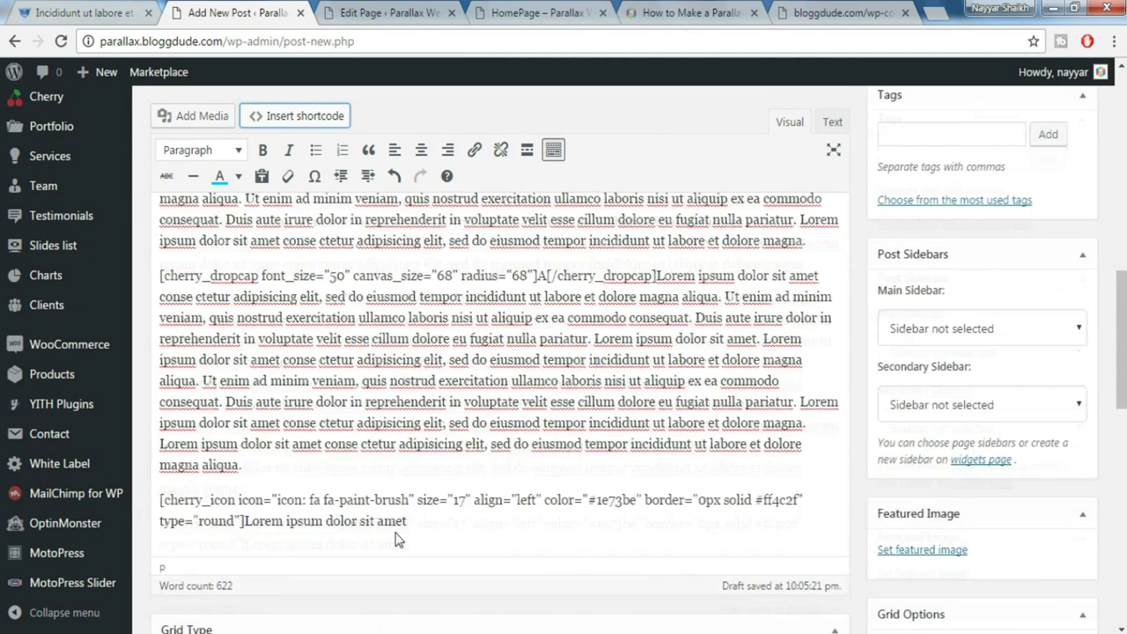
Make the caption after the icon a Heading 6 on its own line
scroll(395, 536, down, 2)
drag(407, 458, 244, 457)
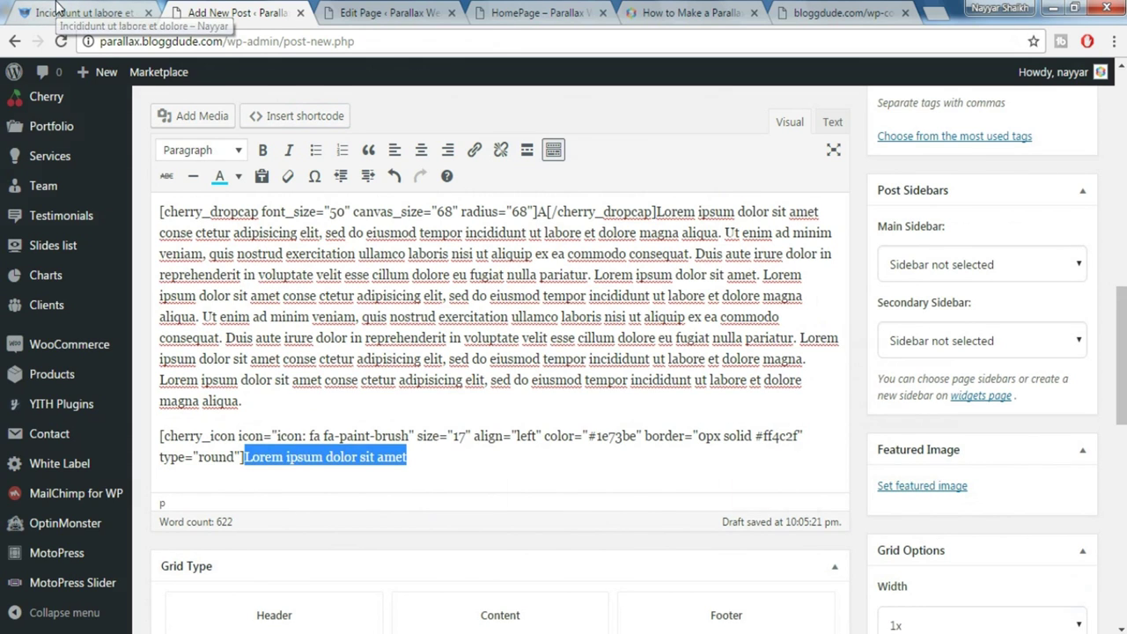
click(56, 7)
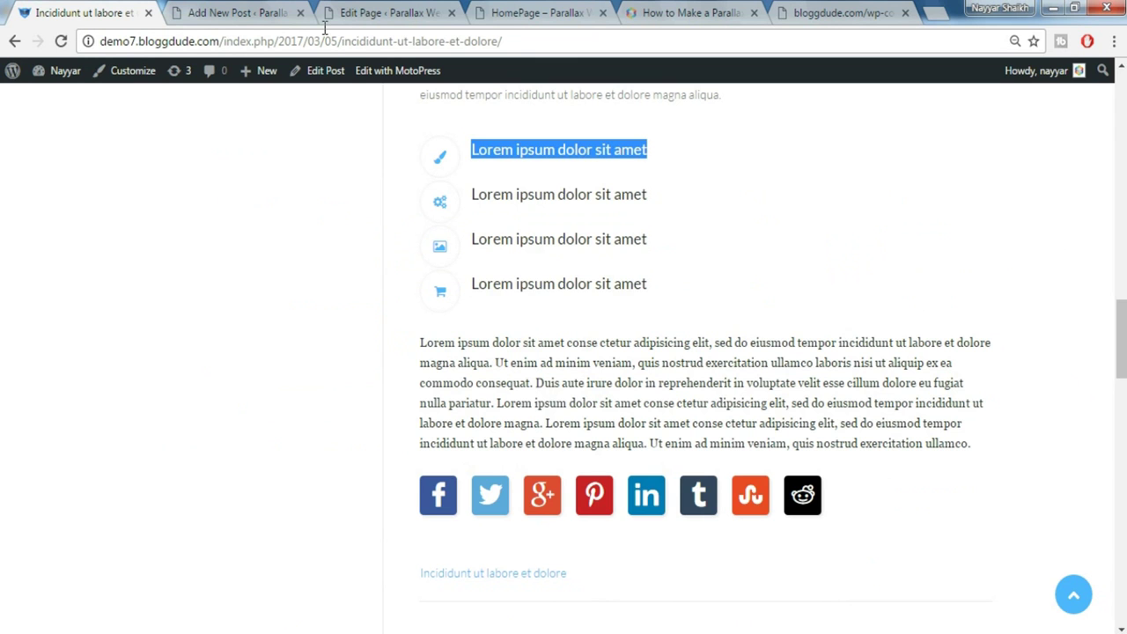
click(275, 9)
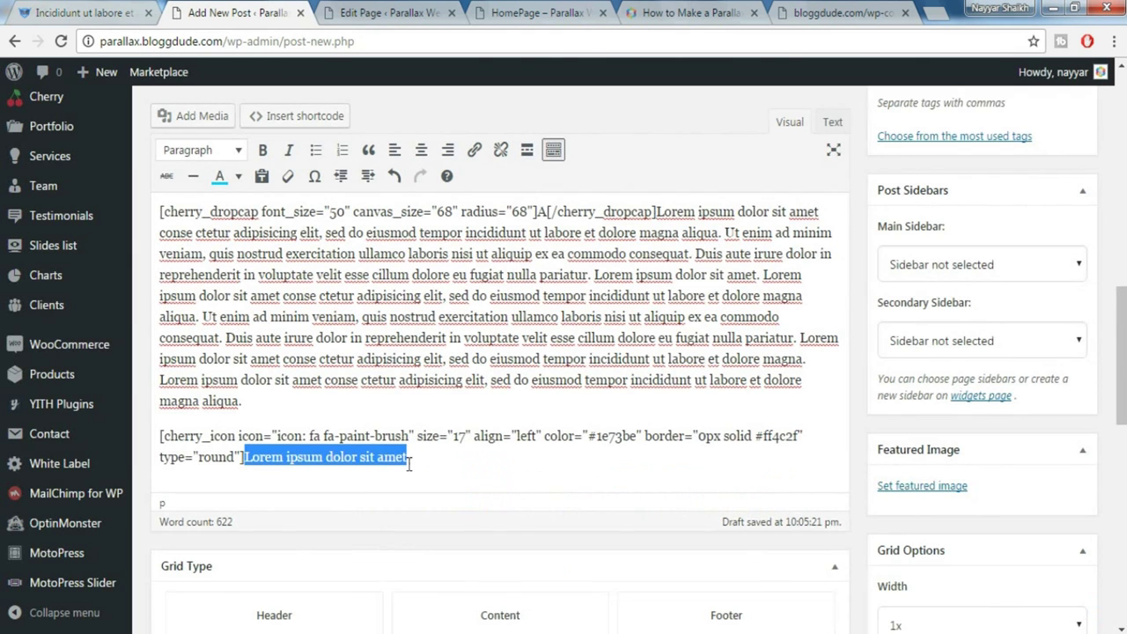
click(225, 152)
click(256, 375)
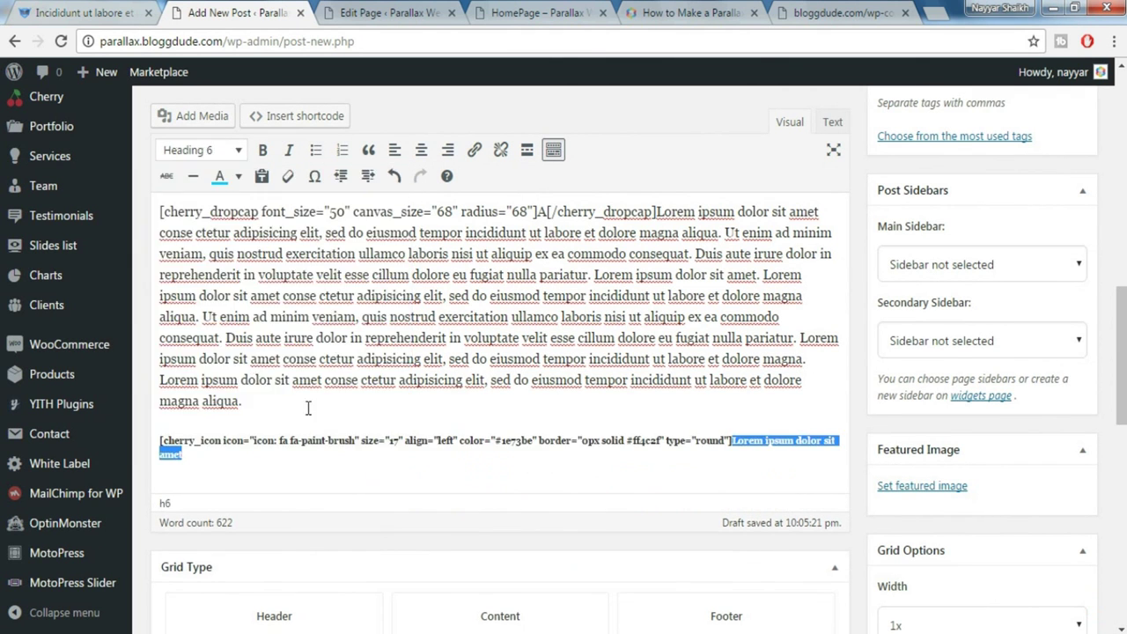
key(Left)
key(Return)
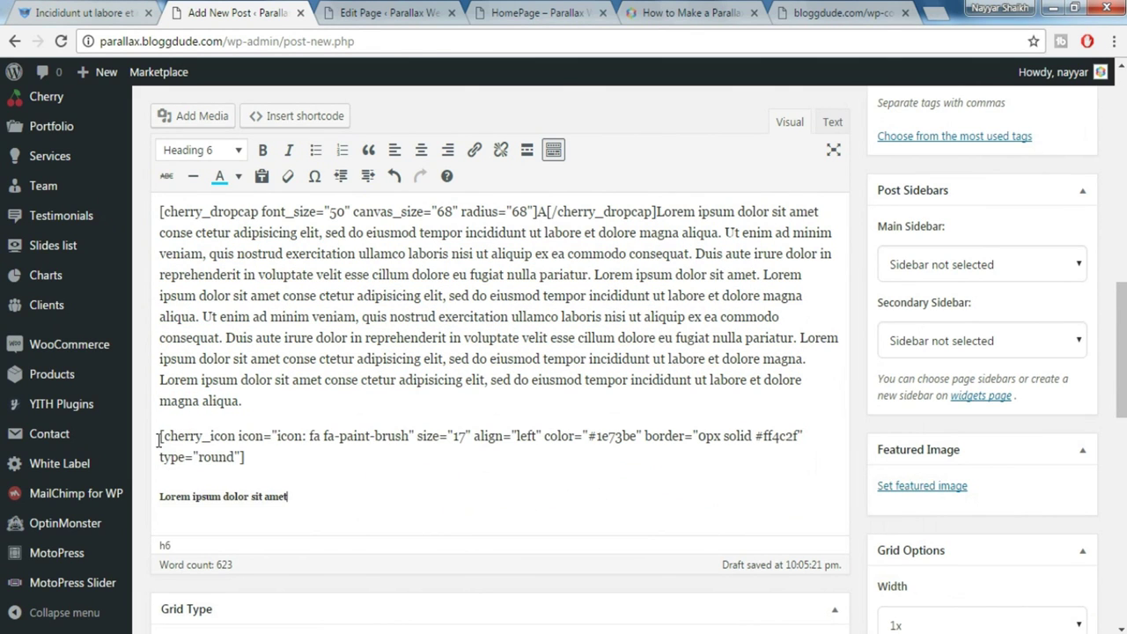
Duplicate the icon line with its caption twice below it
drag(160, 436, 324, 486)
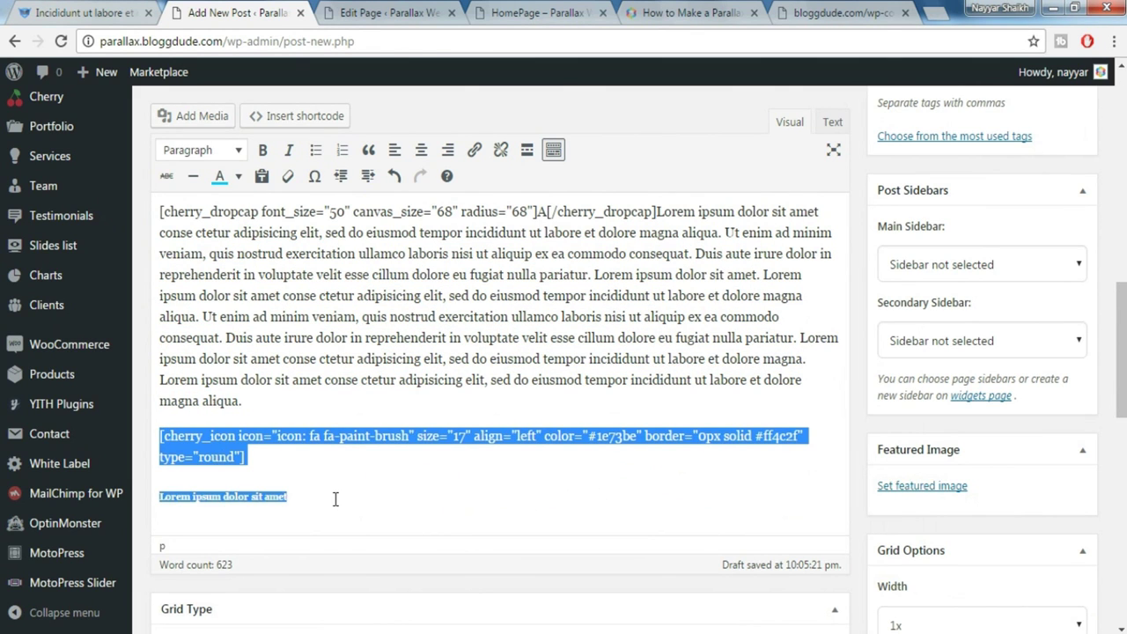
click(335, 500)
key(Return)
text([cherry_icon icon="icon: fa fa-paint-brush" size="17" align="left" color="#1e73be" border="0px solid #ff4c2f" type="round"] Lorem ipsum dolor sit amet)
key(Return)
text([cherry_icon icon="icon: fa fa-paint-brush" size="17" align="left" color="#1e73be" border="0px solid #ff4c2f" type="round"] Lorem ipsum dolor sit amet)
scroll(336, 499, down, 1)
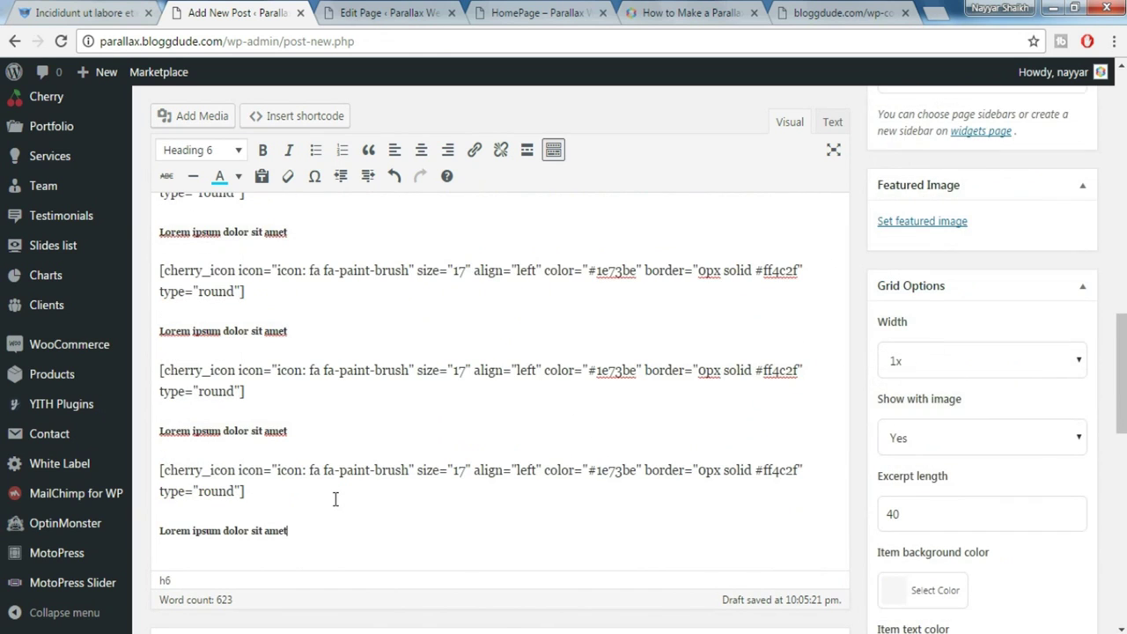
Change the second shortcode's icon from paint-brush to fa-gears
click(55, 7)
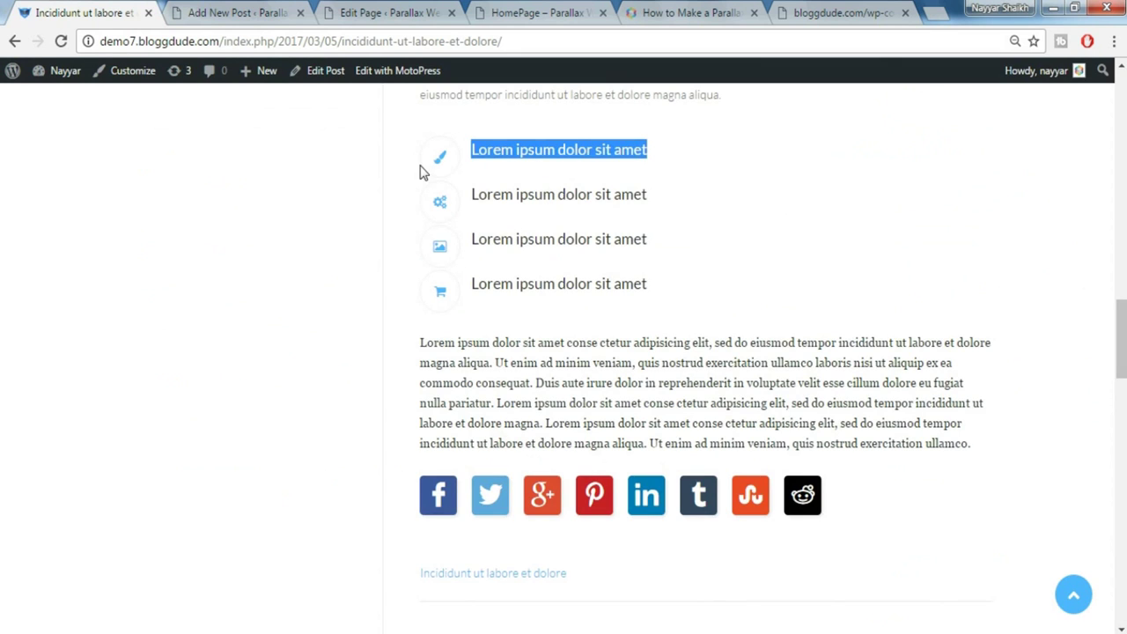
click(767, 229)
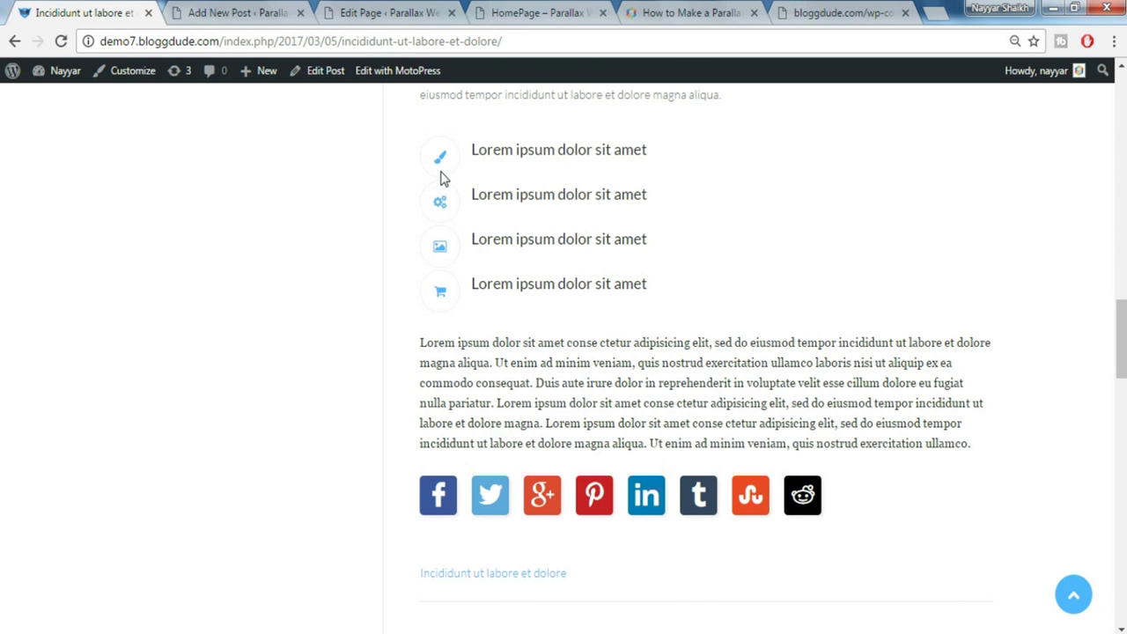
click(231, 10)
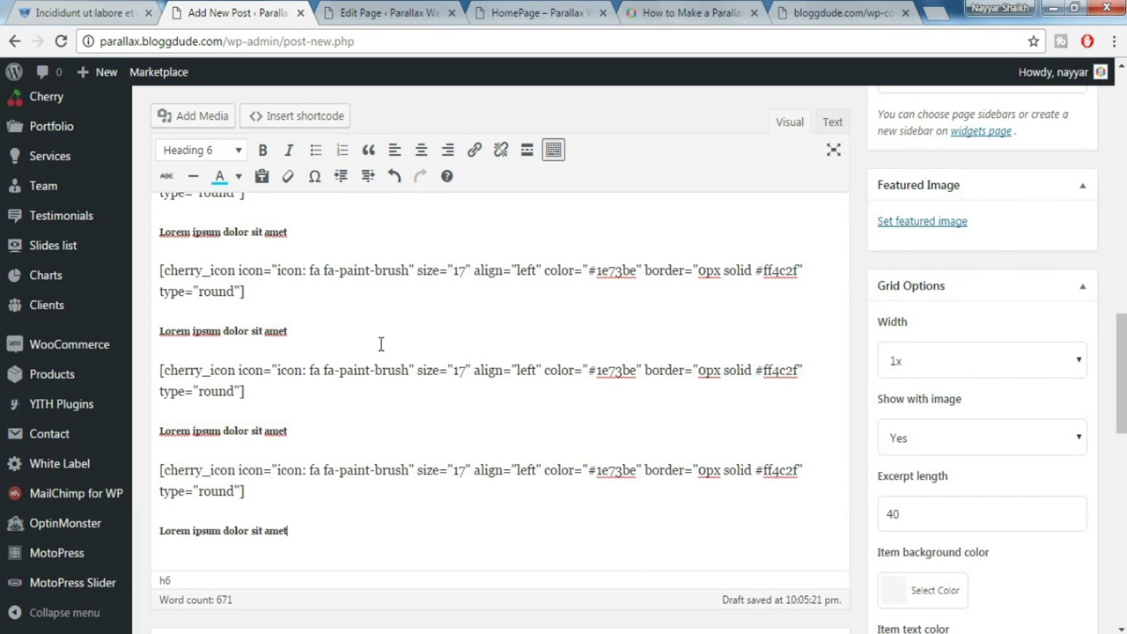
scroll(380, 343, up, 1)
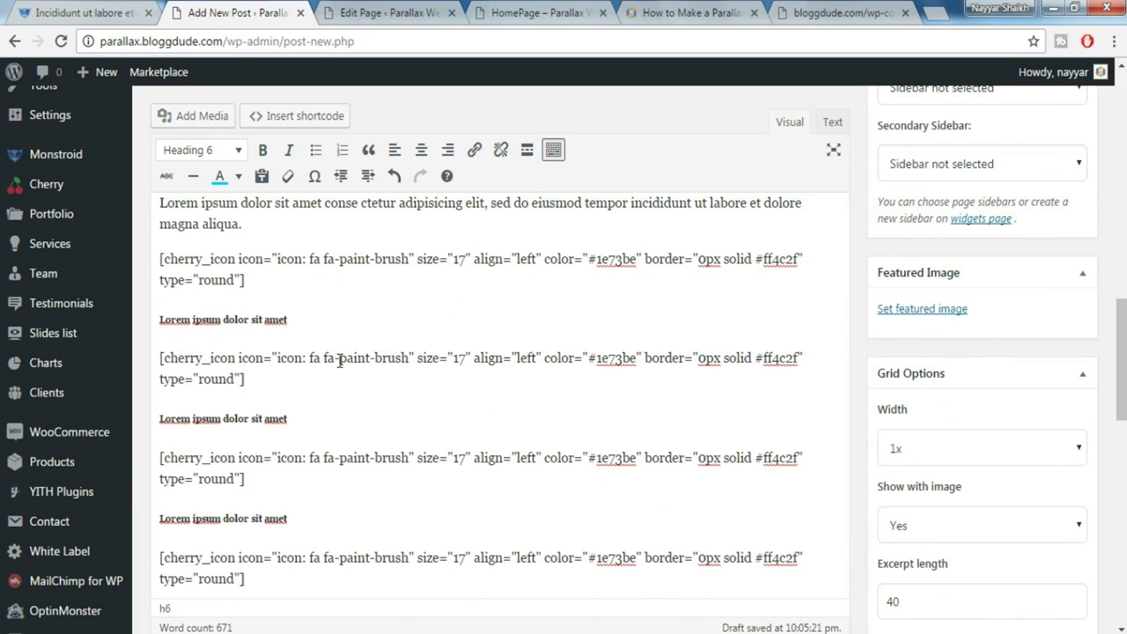
drag(341, 363, 408, 360)
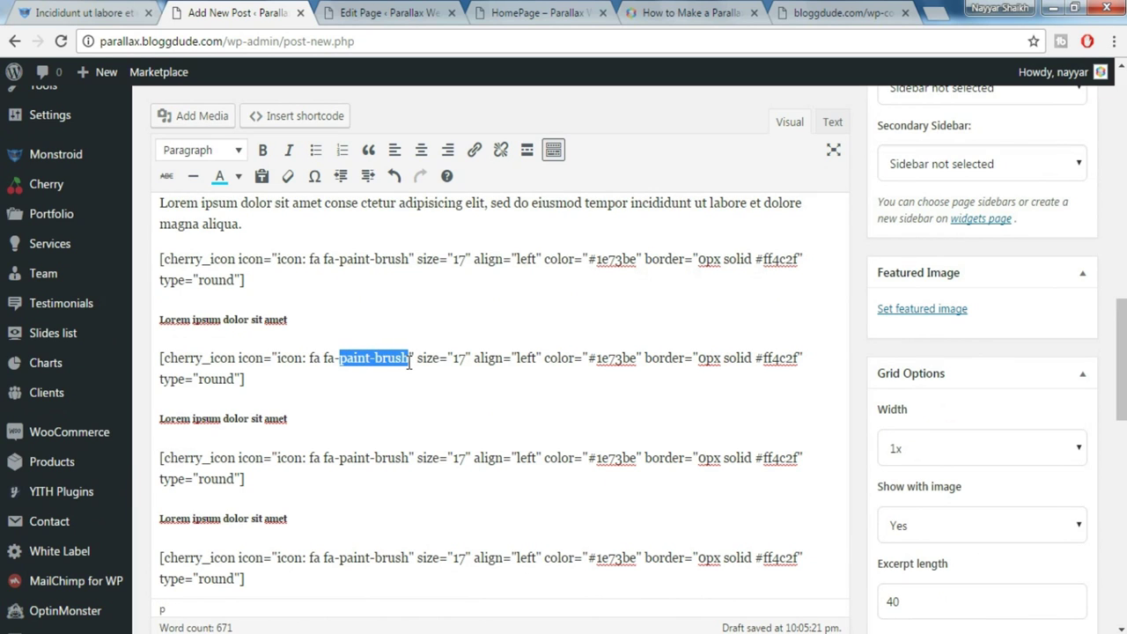
key(BackSpace)
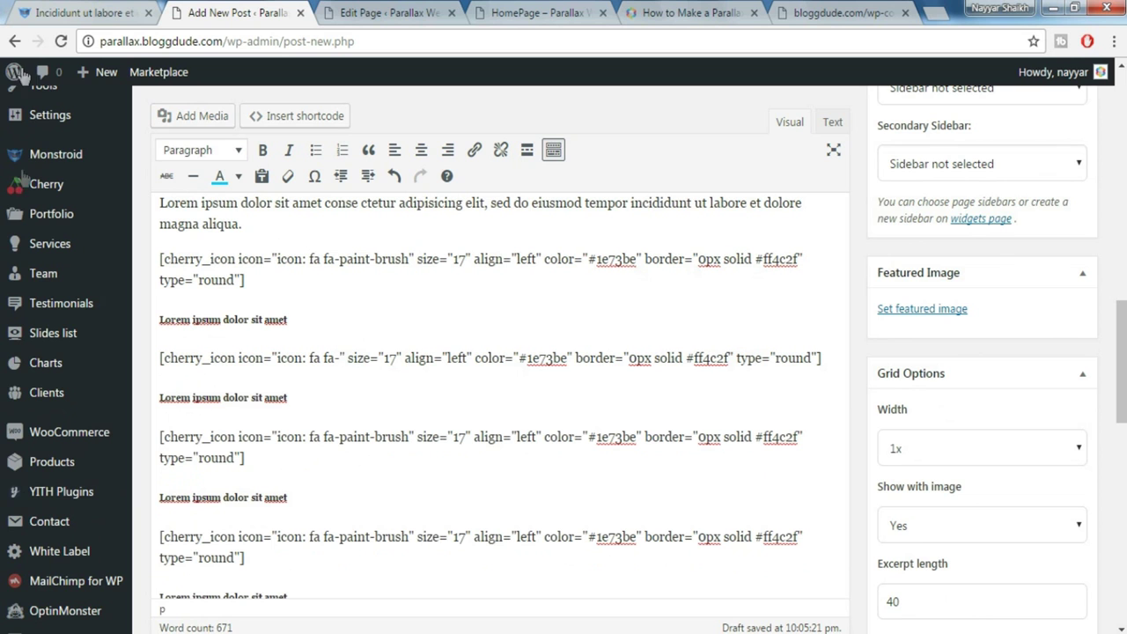
key(ctrl+1)
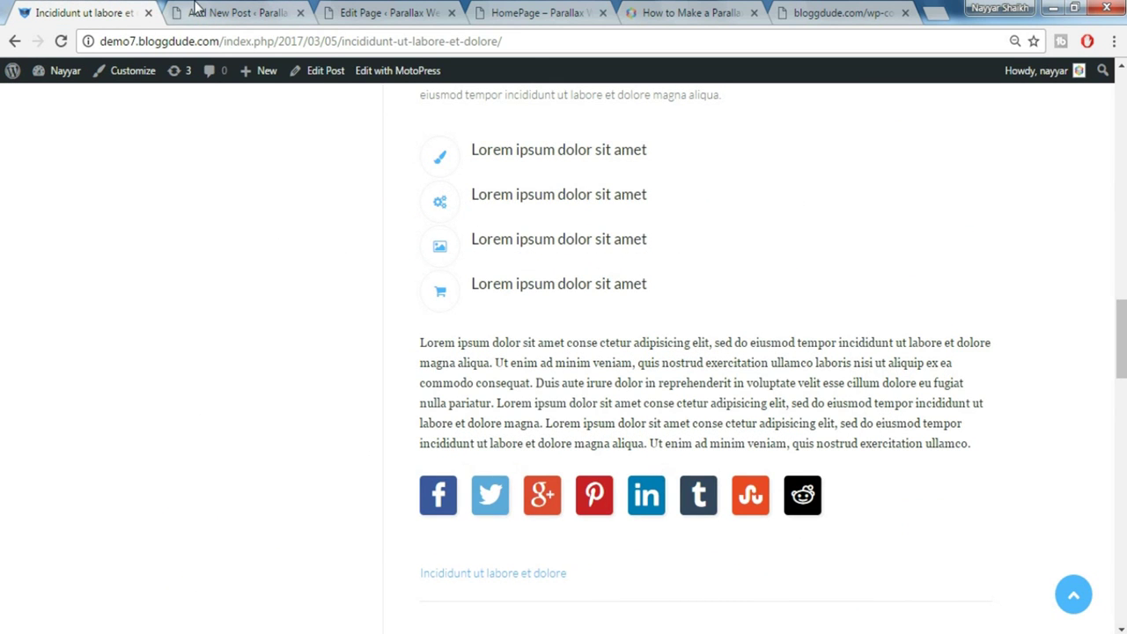
click(202, 11)
text(gears)
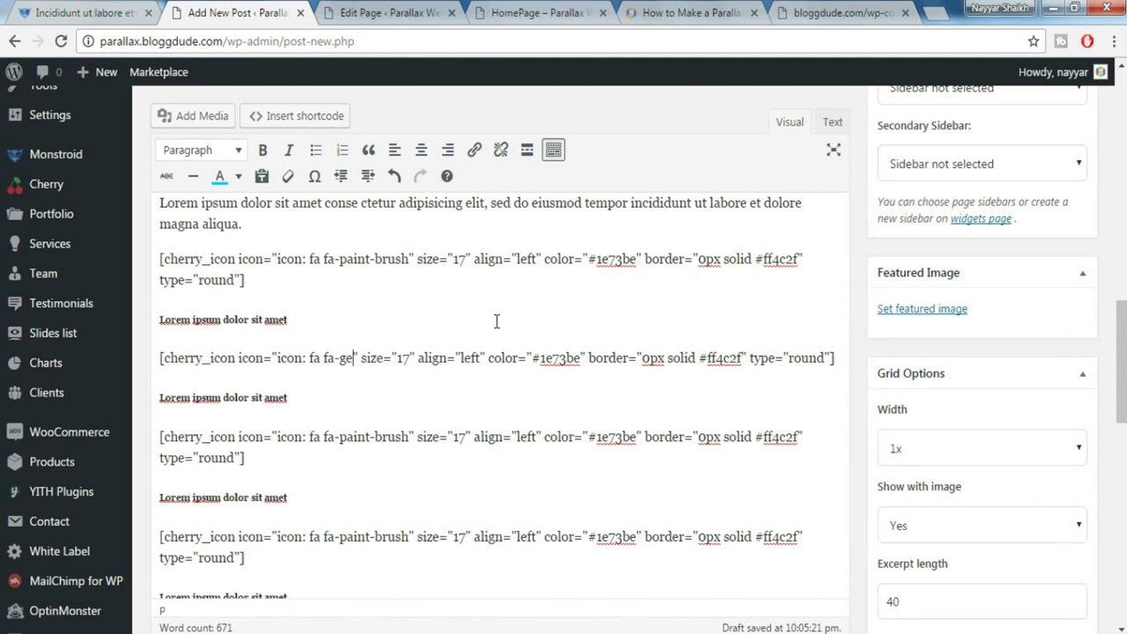
Copy the demo's closing Lorem ipsum paragraph into the post and set the Image post format
scroll(438, 378, down, 1)
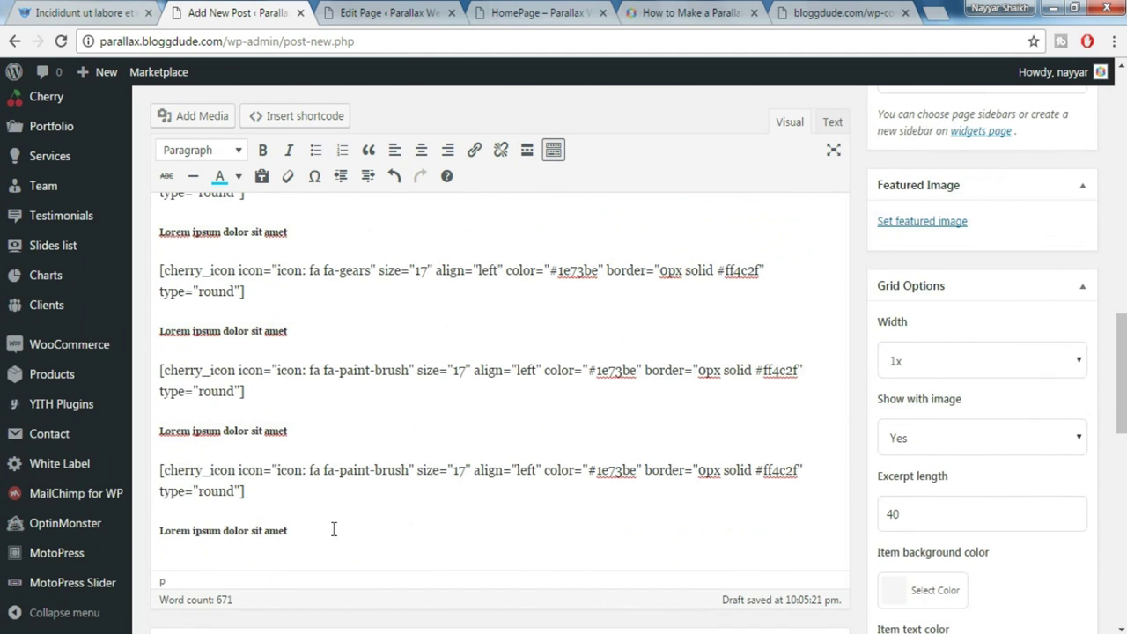
click(337, 534)
key(Return)
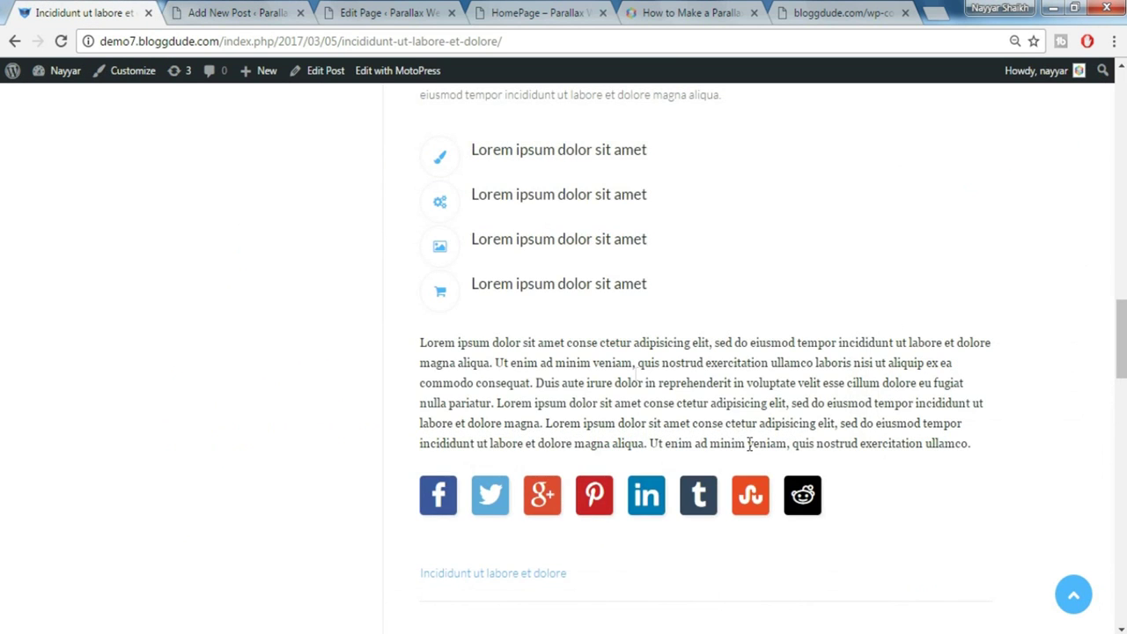
scroll(744, 451, down, 2)
scroll(744, 451, down, 2)
drag(420, 167, 1005, 276)
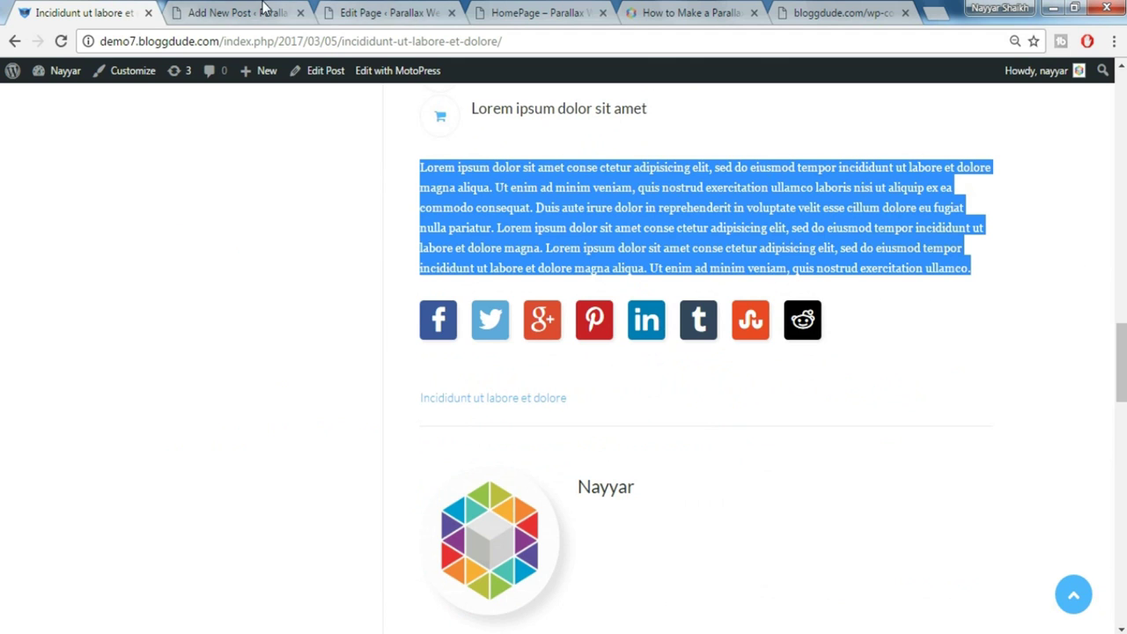
click(264, 13)
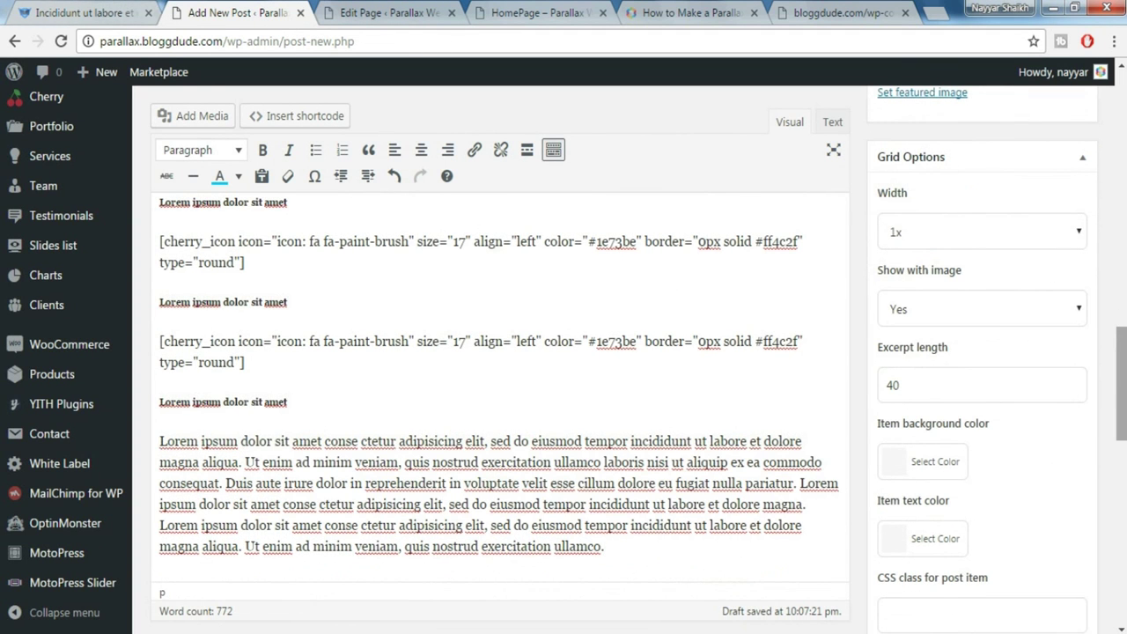
scroll(1083, 352, up, 15)
scroll(1102, 396, down, 1)
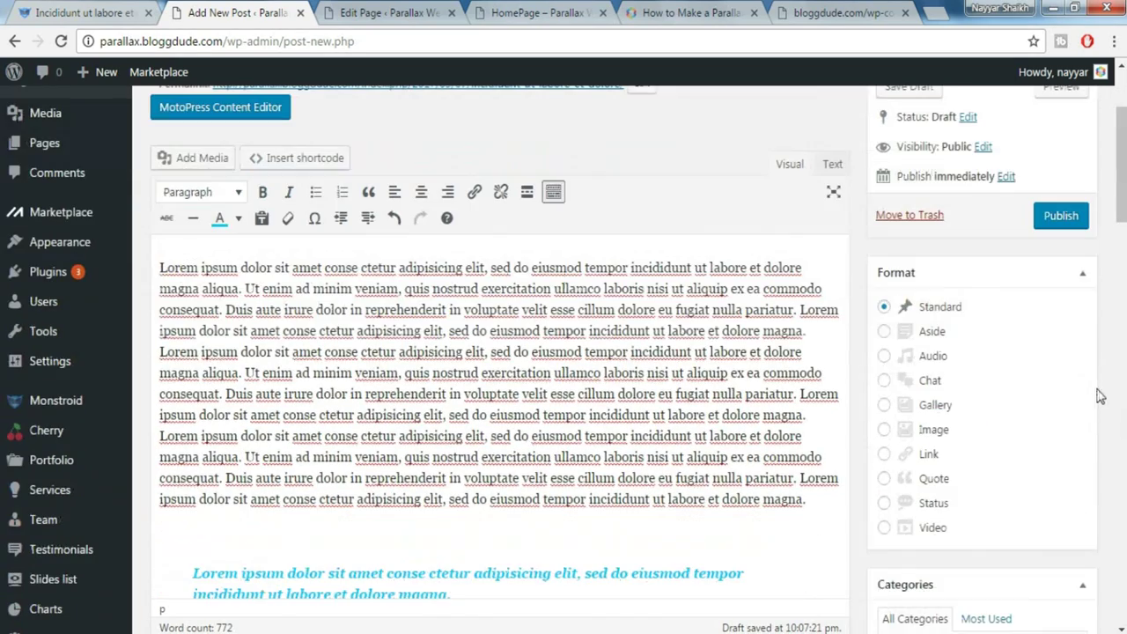
click(922, 436)
Create a Technology category for the post
scroll(1004, 440, down, 4)
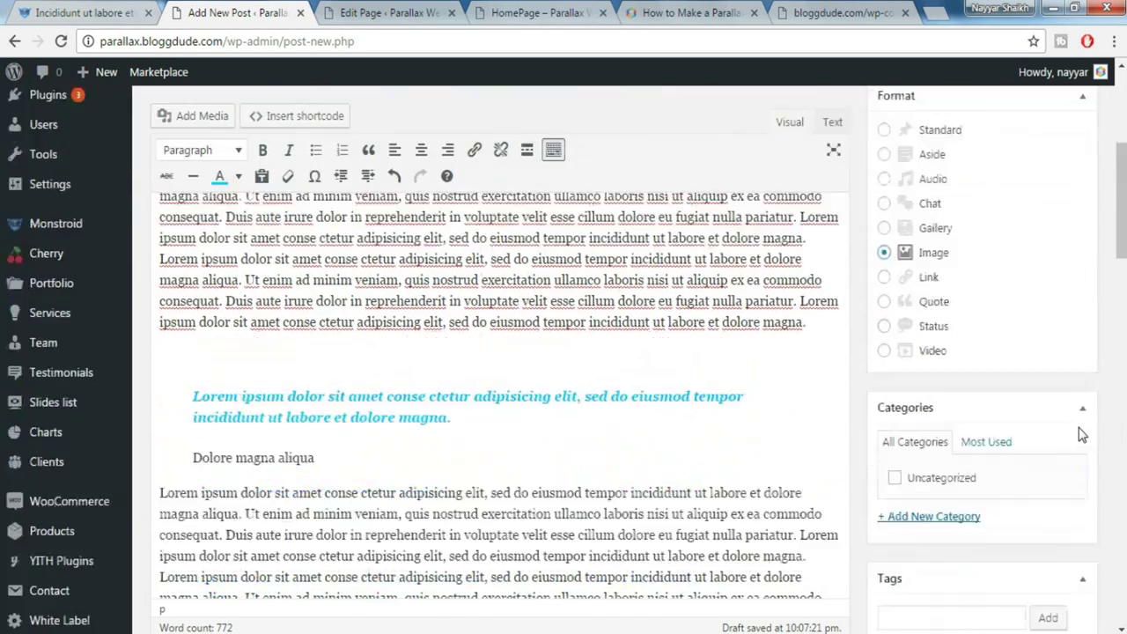
scroll(992, 449, down, 1)
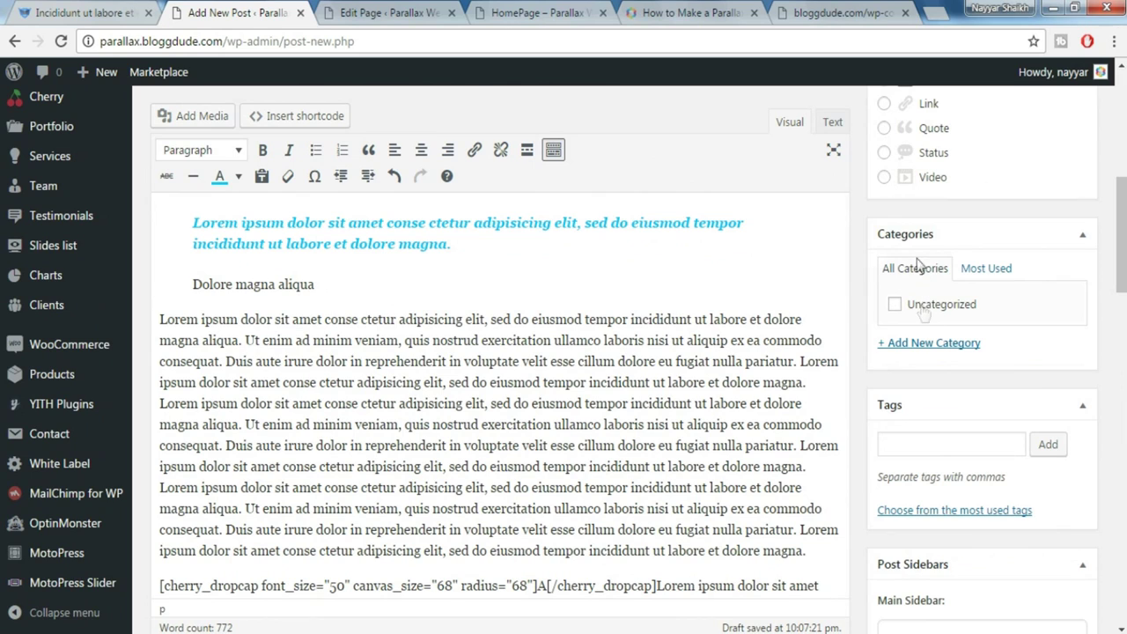
click(937, 347)
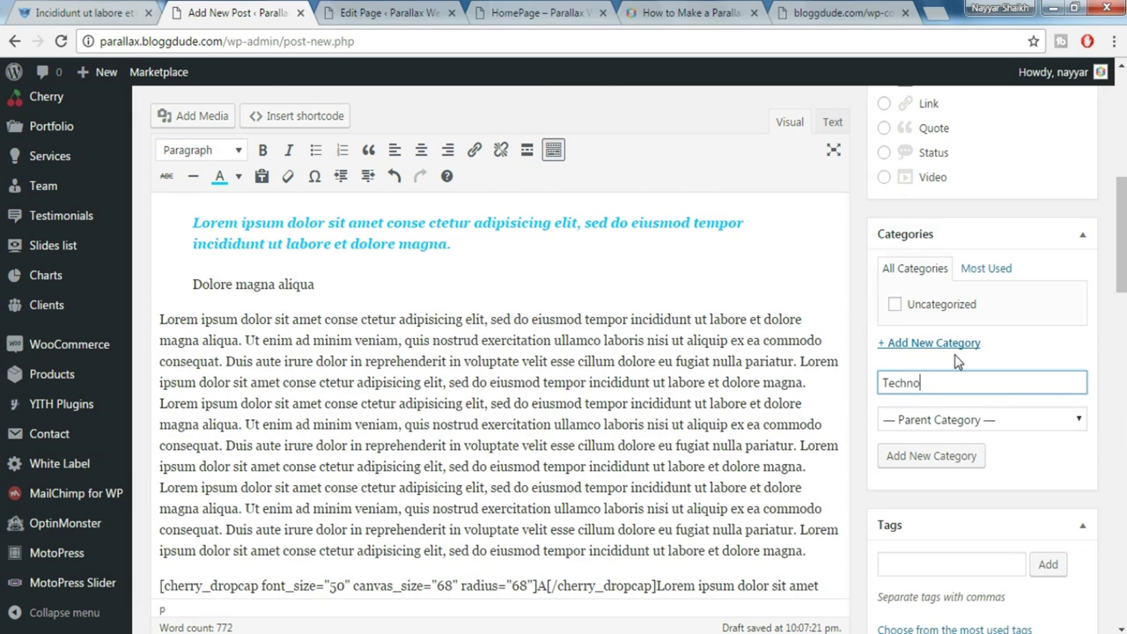
click(953, 461)
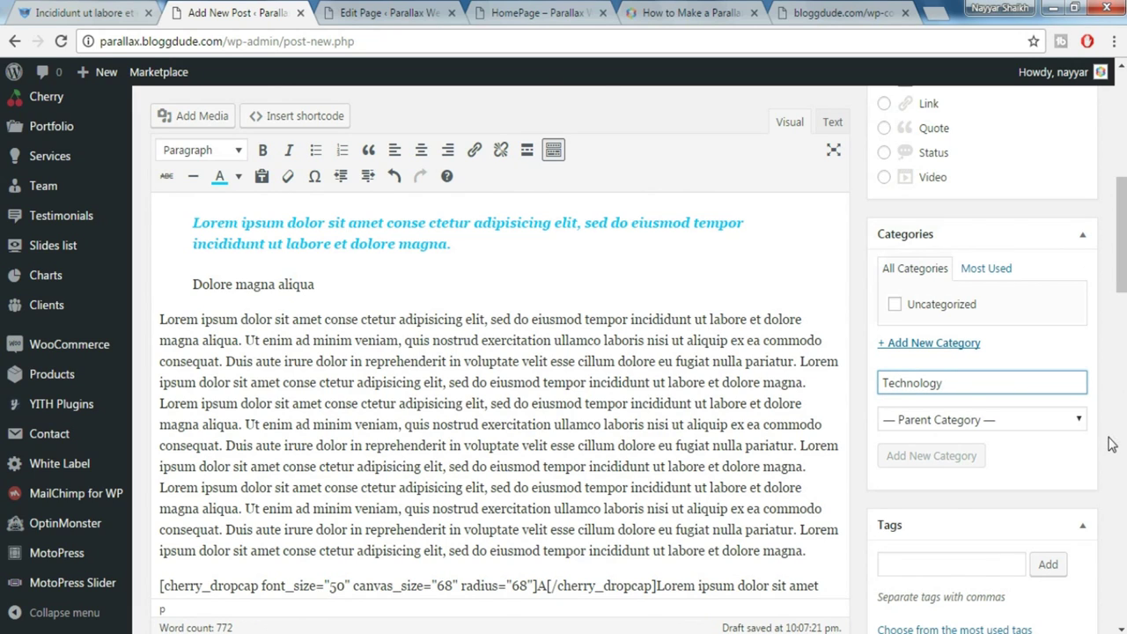
Set the desk photo Post-Featured-Image-1024x683.jpg as the post's featured image
scroll(1112, 445, down, 3)
scroll(1111, 445, down, 2)
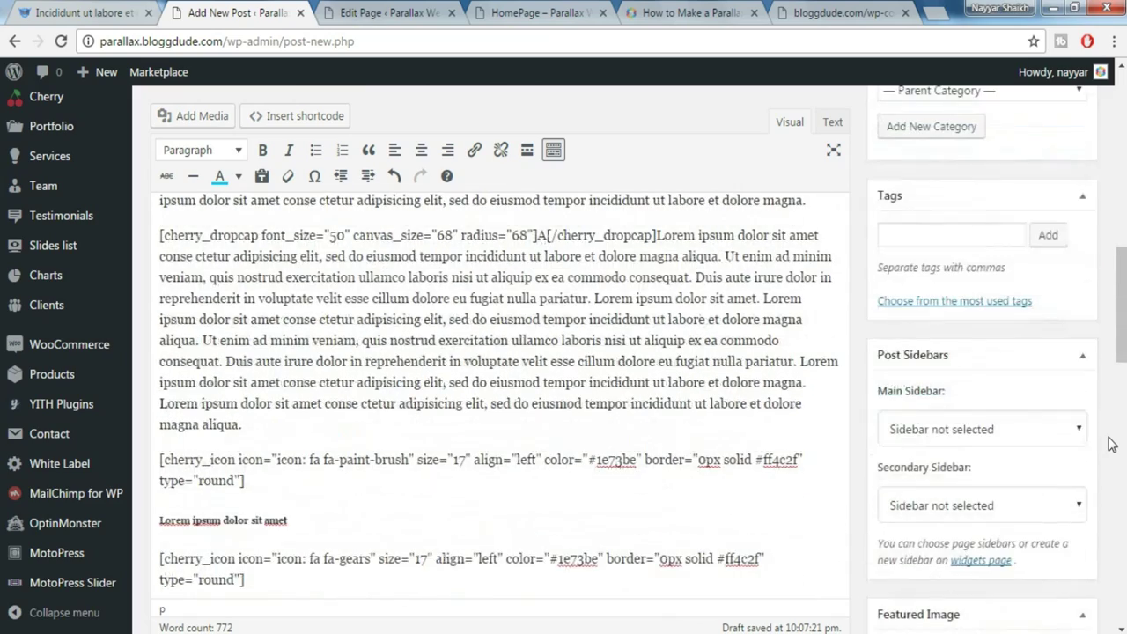
scroll(1118, 439, down, 1)
scroll(1123, 436, down, 1)
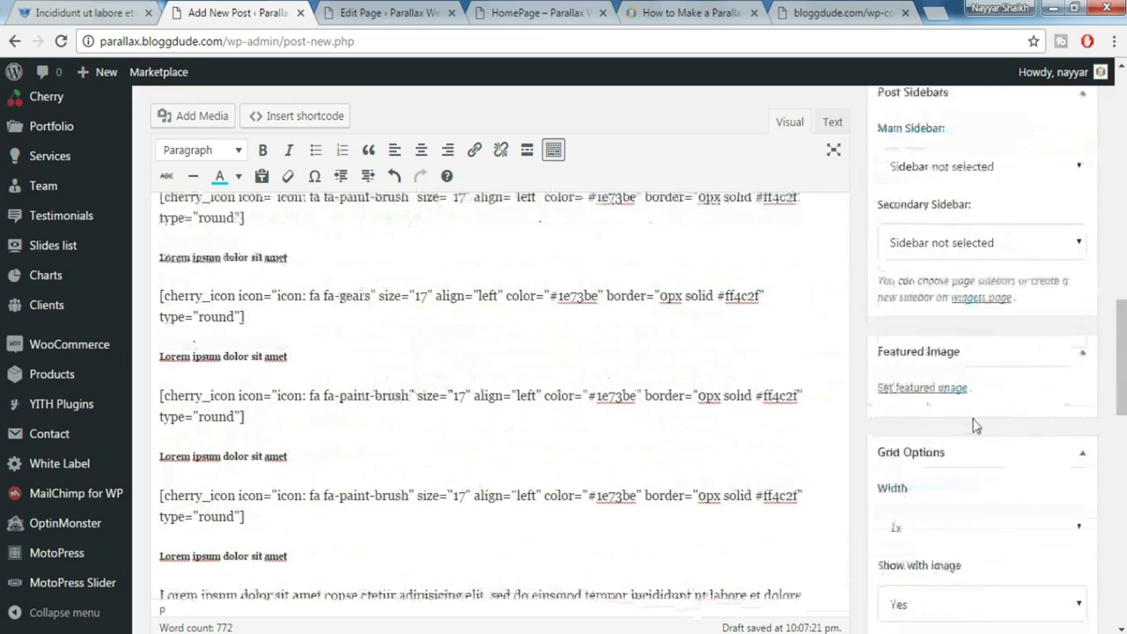
click(939, 393)
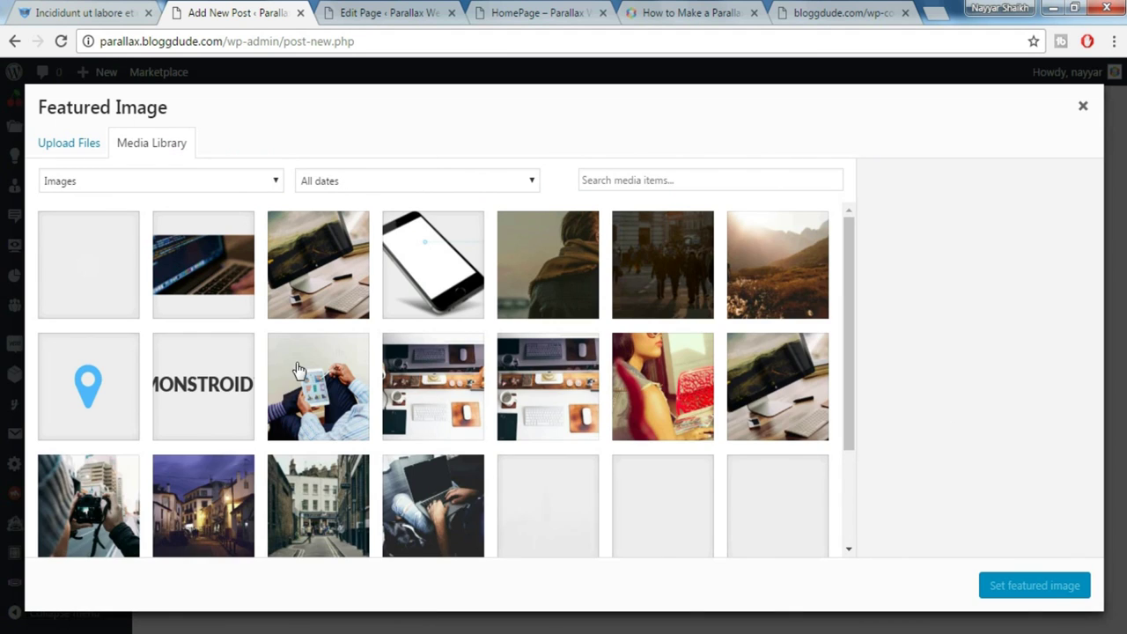
click(328, 275)
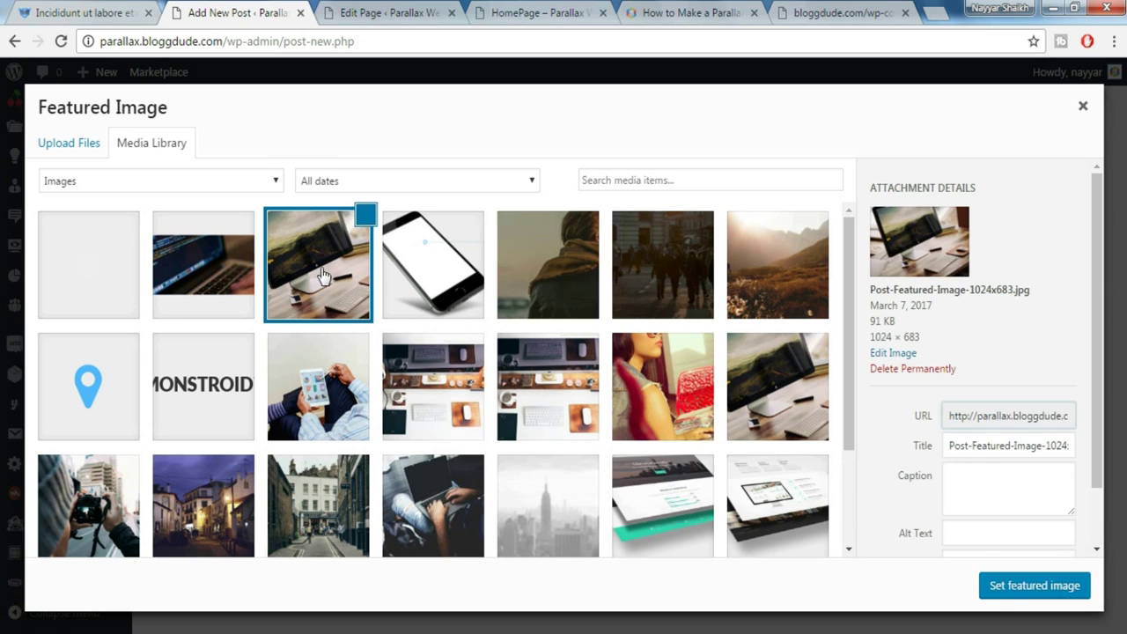
click(1009, 596)
scroll(968, 528, up, 15)
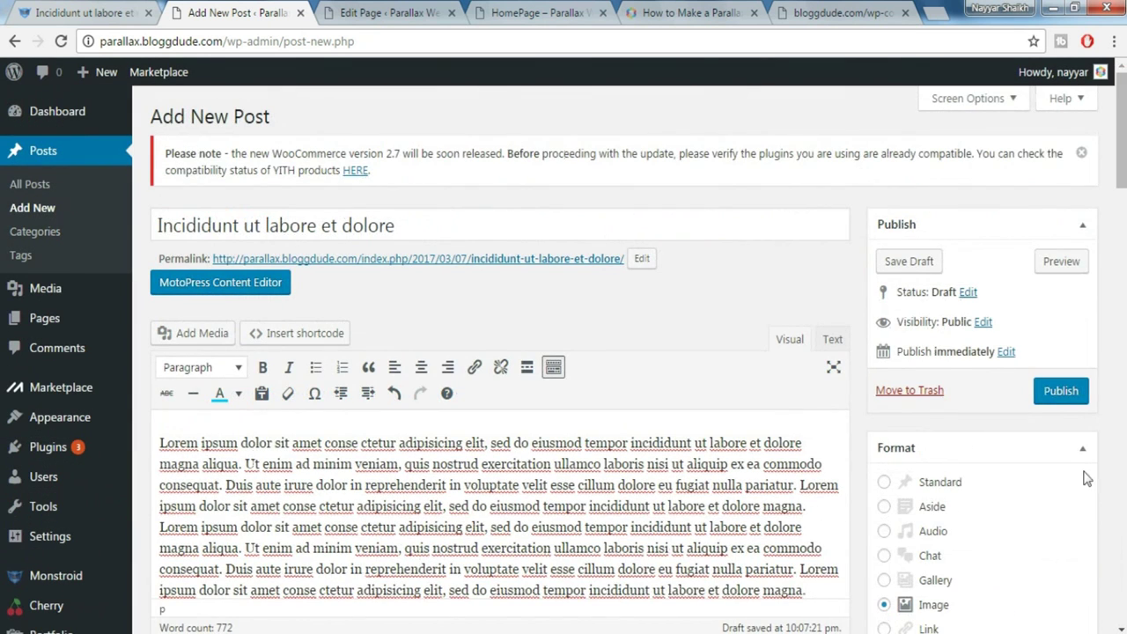
Publish the post and open the live post in a new tab
click(1060, 402)
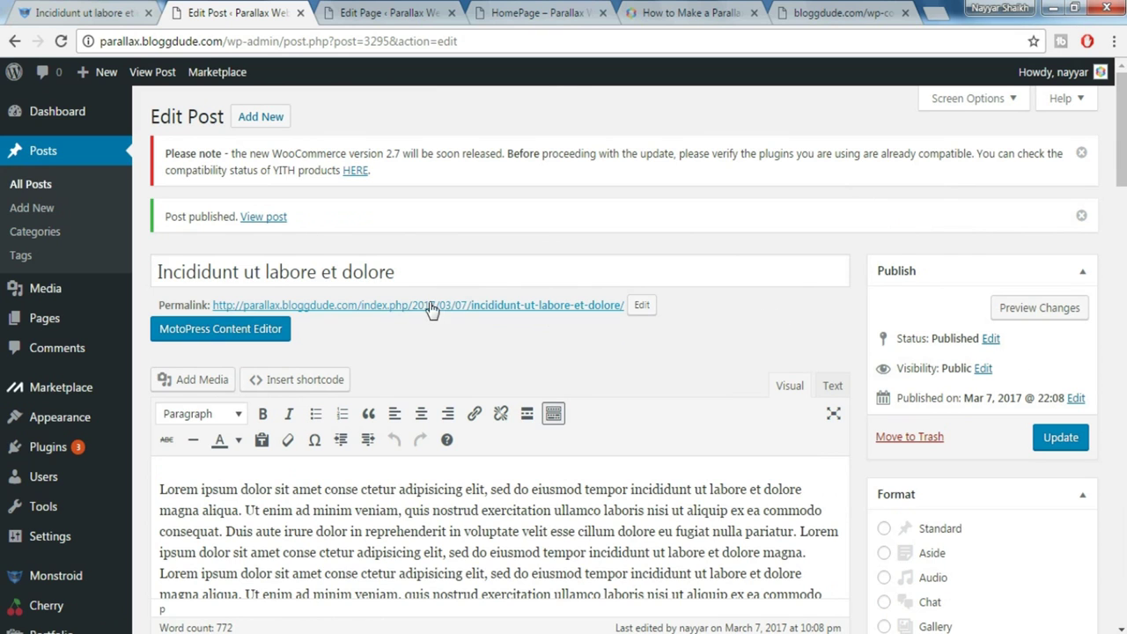
right_click(282, 225)
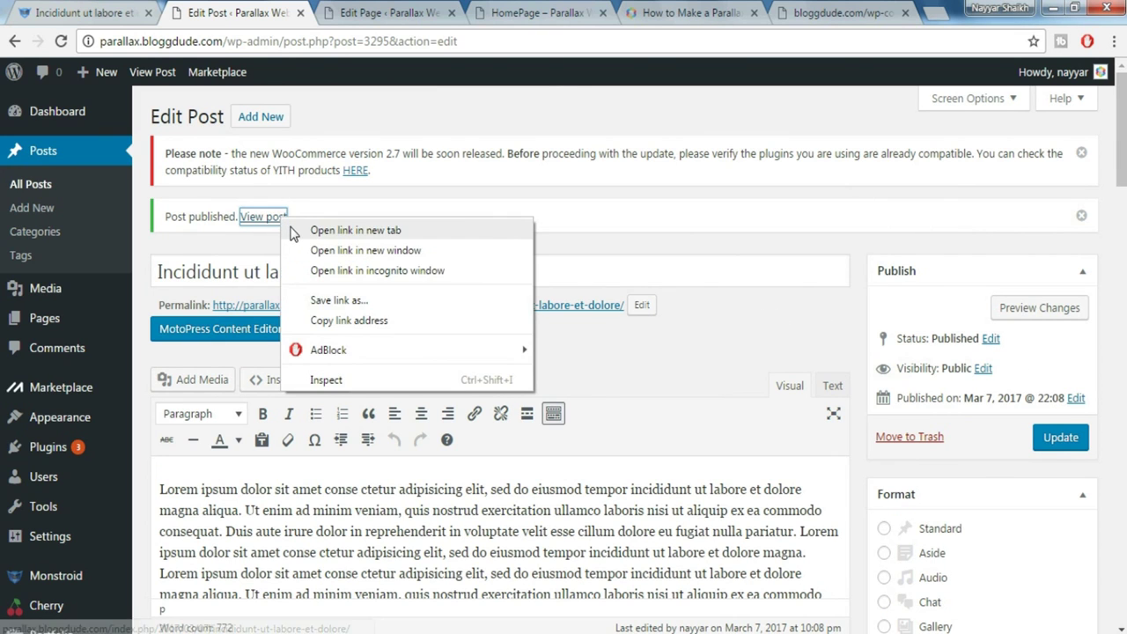
click(353, 229)
scroll(1126, 158, down, 10)
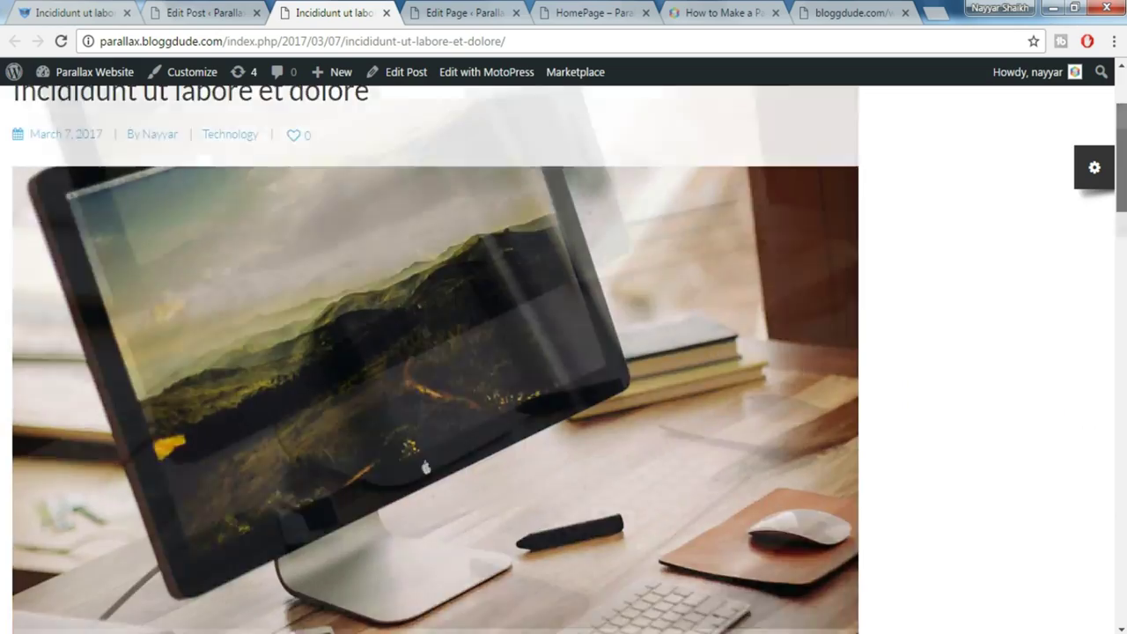
scroll(355, 113, up, 10)
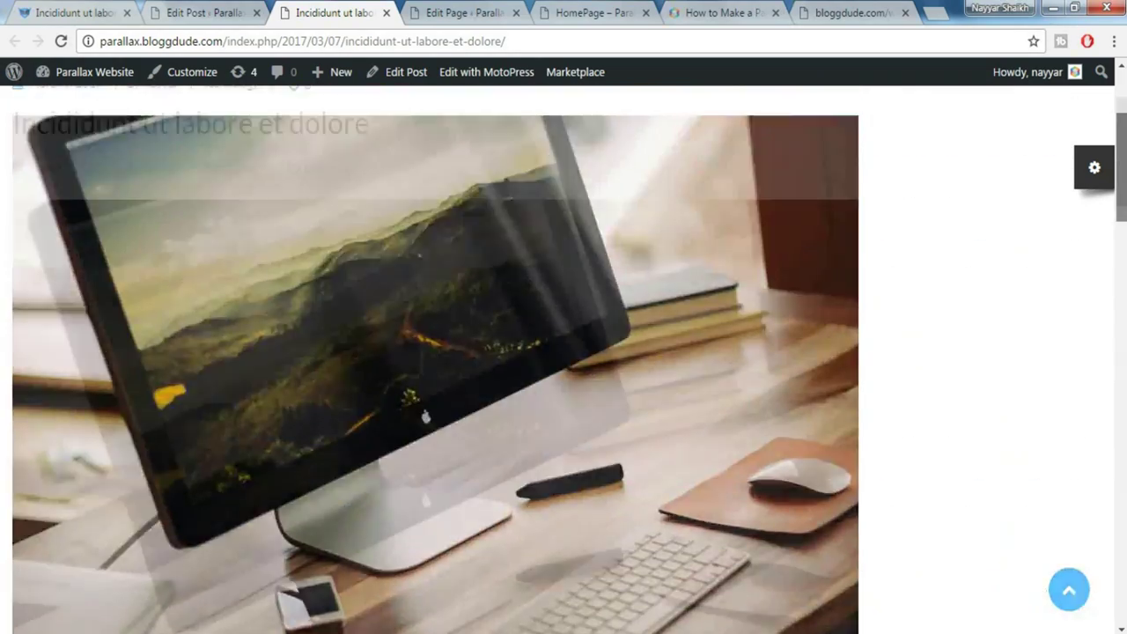
scroll(354, 113, down, 4)
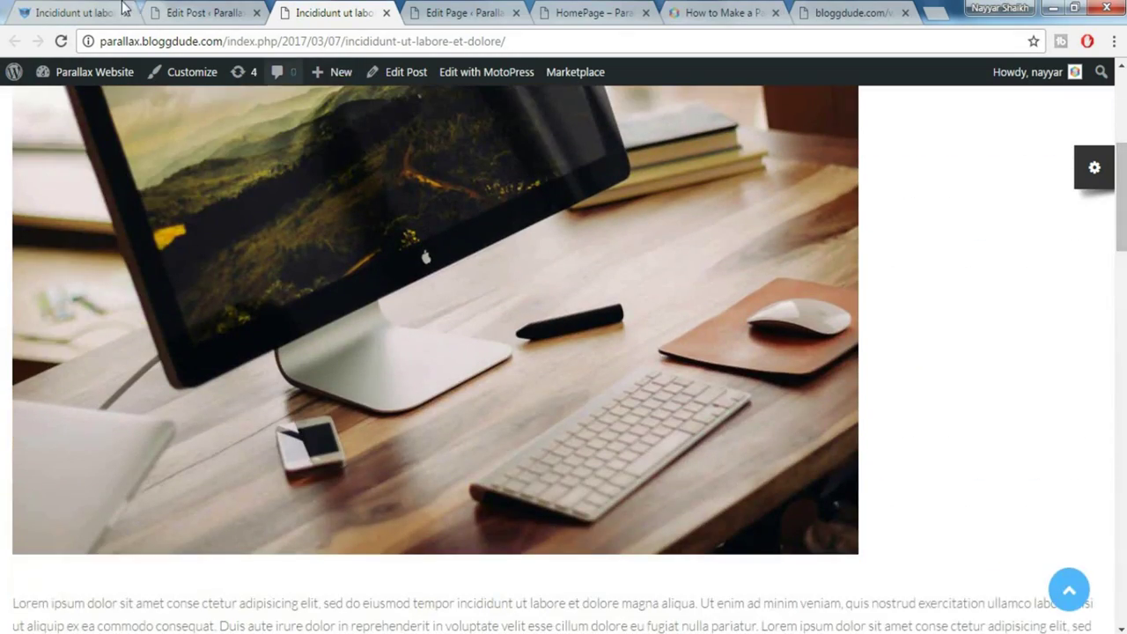
Compare the published post against the demo post
click(88, 12)
click(1048, 327)
scroll(1048, 327, up, 5)
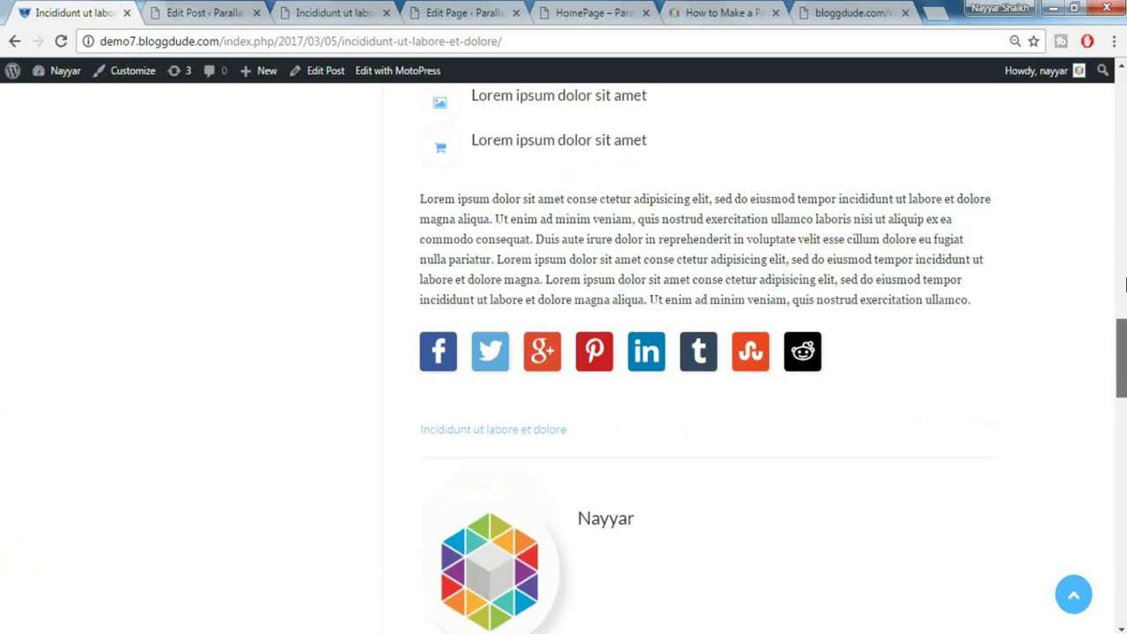
scroll(704, 353, up, 5)
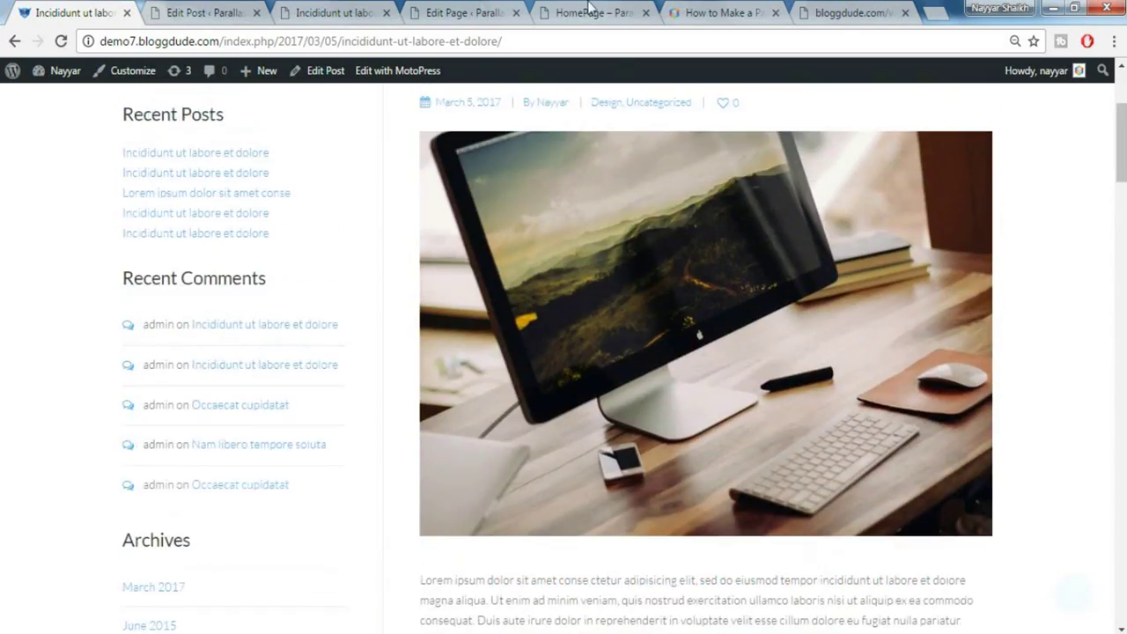
click(328, 12)
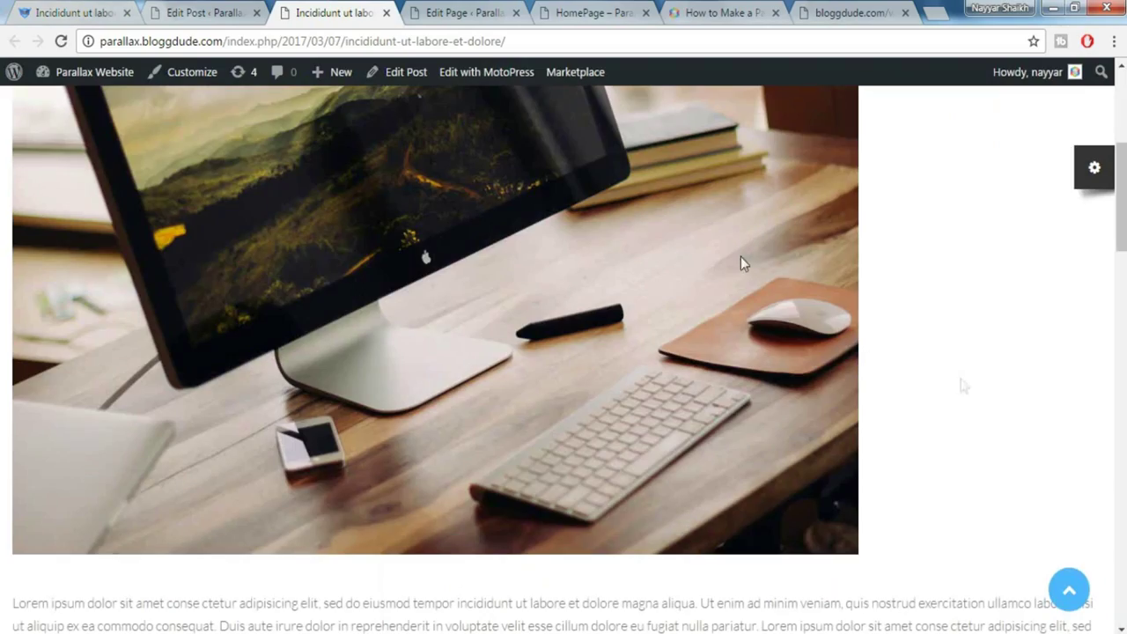
scroll(440, 393, down, 4)
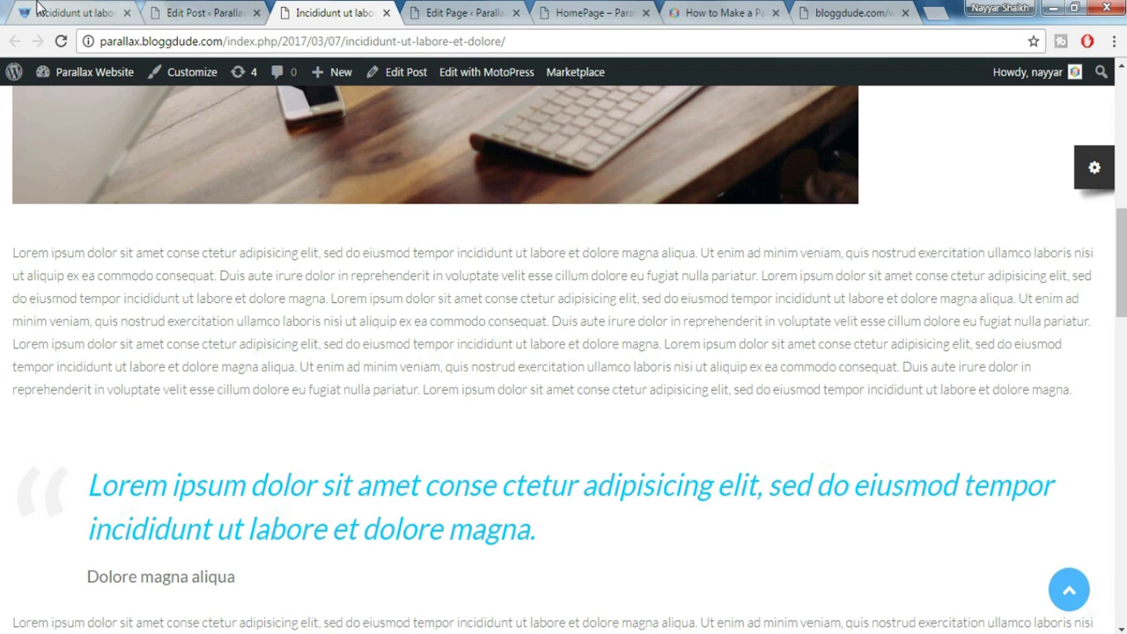
key(ctrl+1)
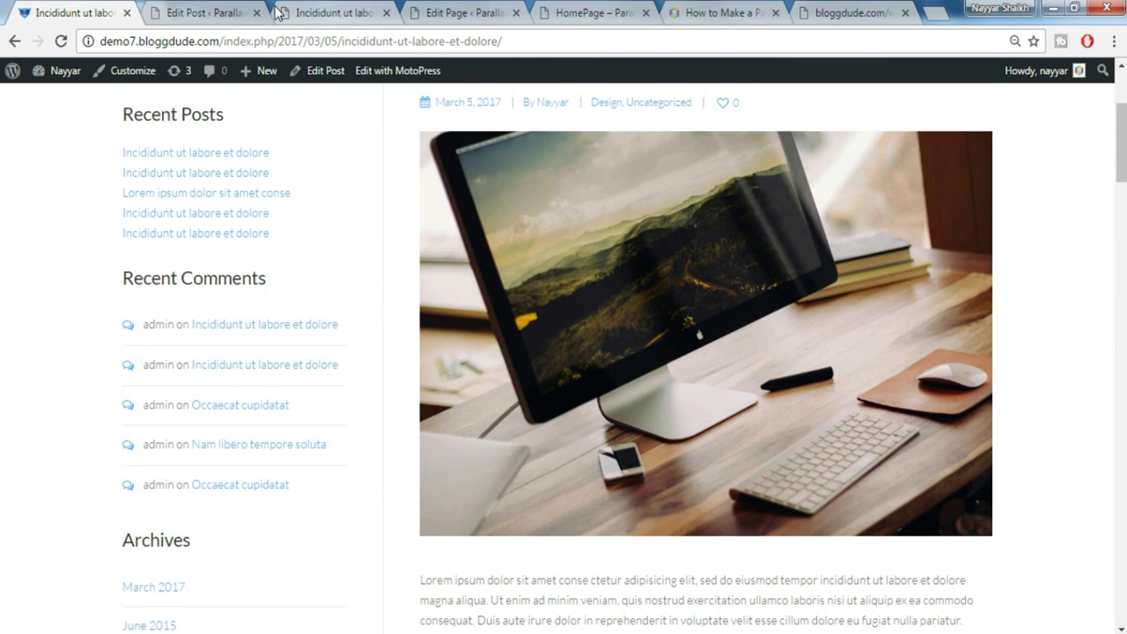
Set the content grid type to Boxed and the layout to Left sidebar, then update
click(202, 12)
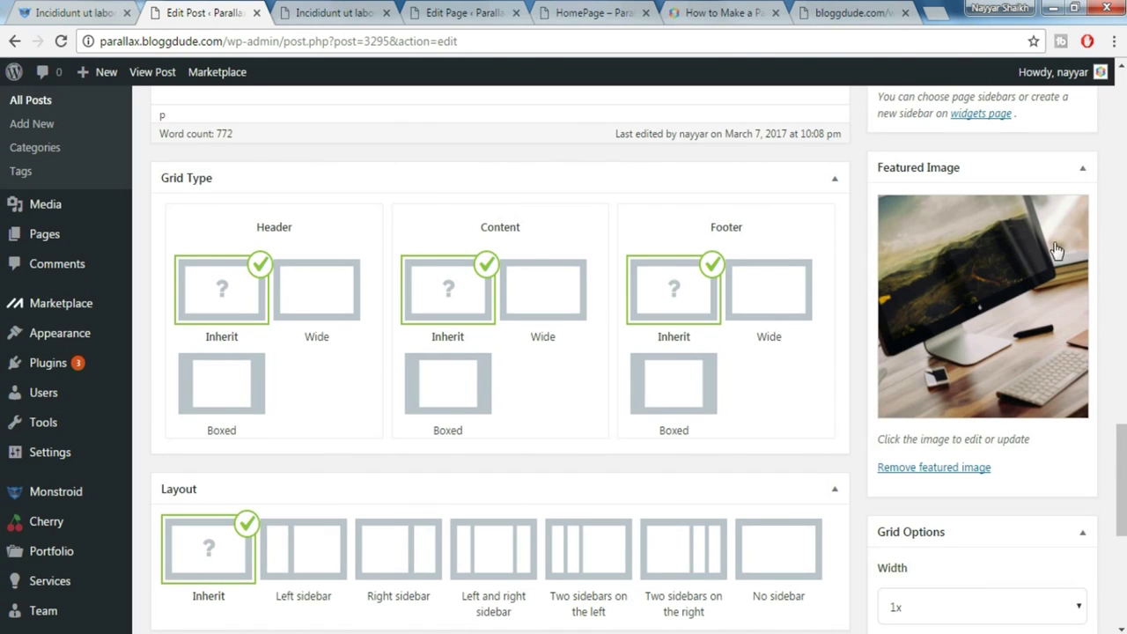
mouse_move(1122, 481)
mouse_down()
mouse_move(1125, 151)
mouse_move(1124, 476)
mouse_up()
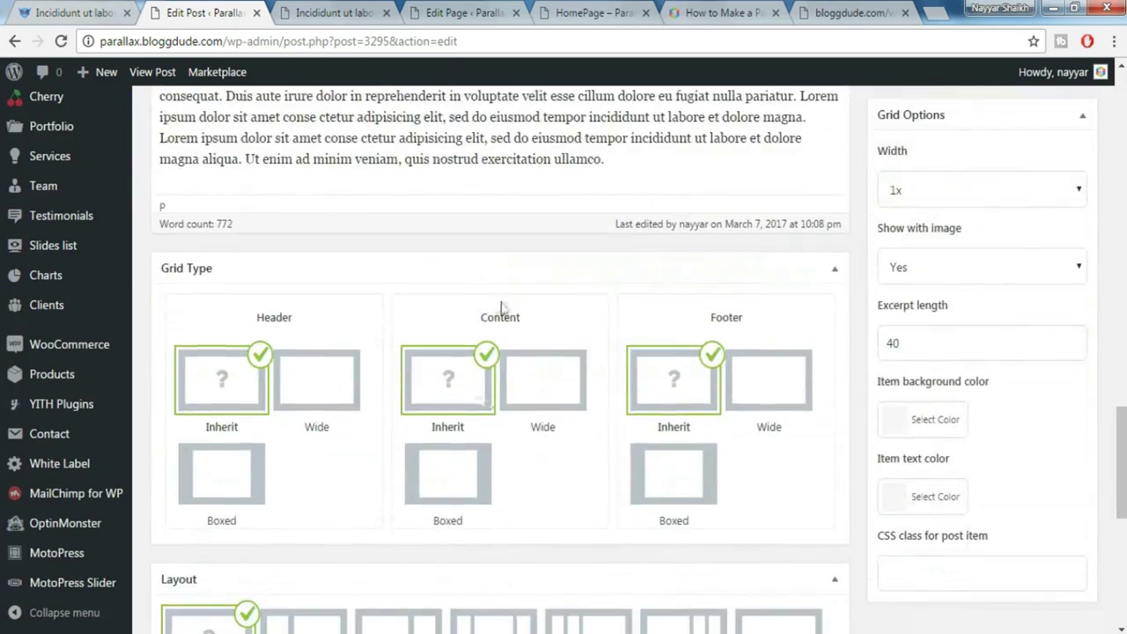
click(458, 499)
scroll(541, 470, down, 3)
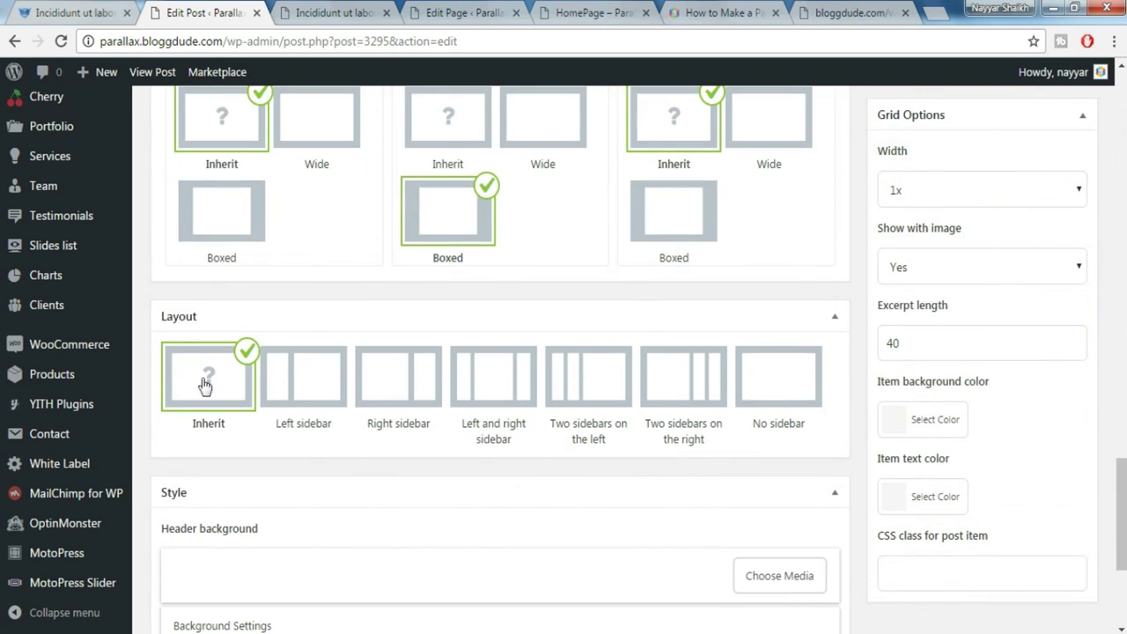
click(321, 388)
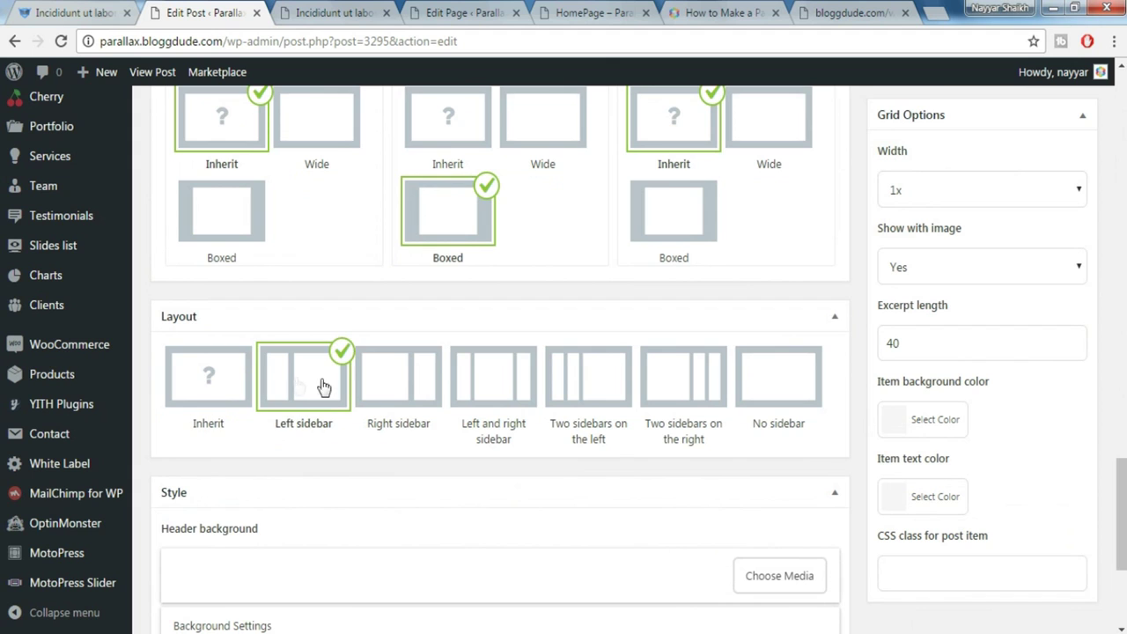
scroll(1048, 465, down, 3)
drag(1121, 563, 1121, 214)
click(1061, 292)
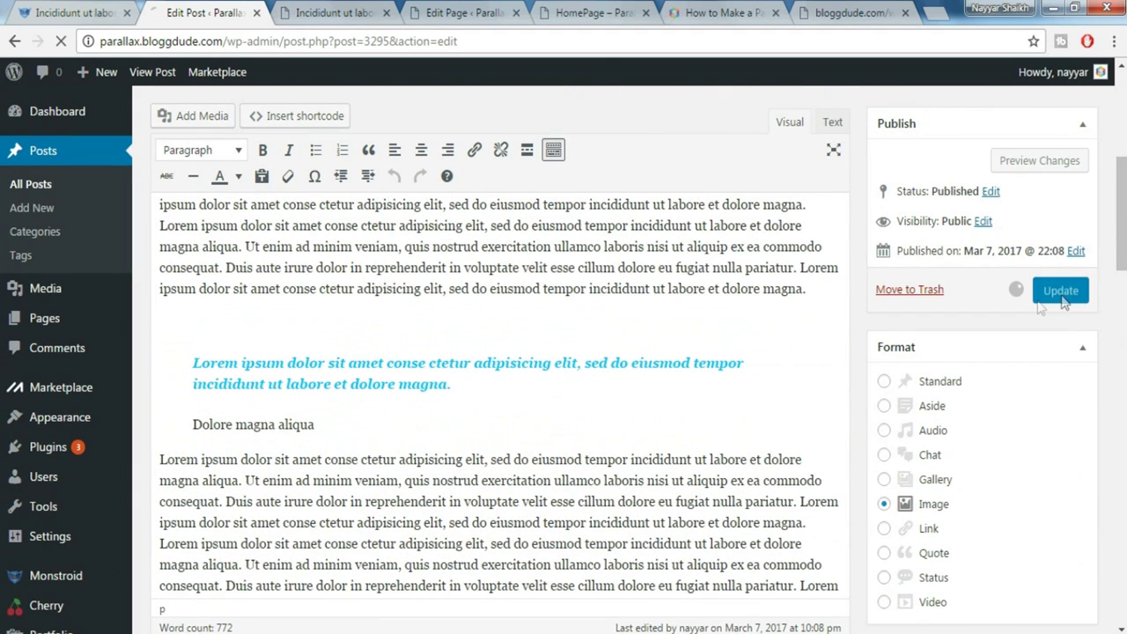
key(ctrl+Tab)
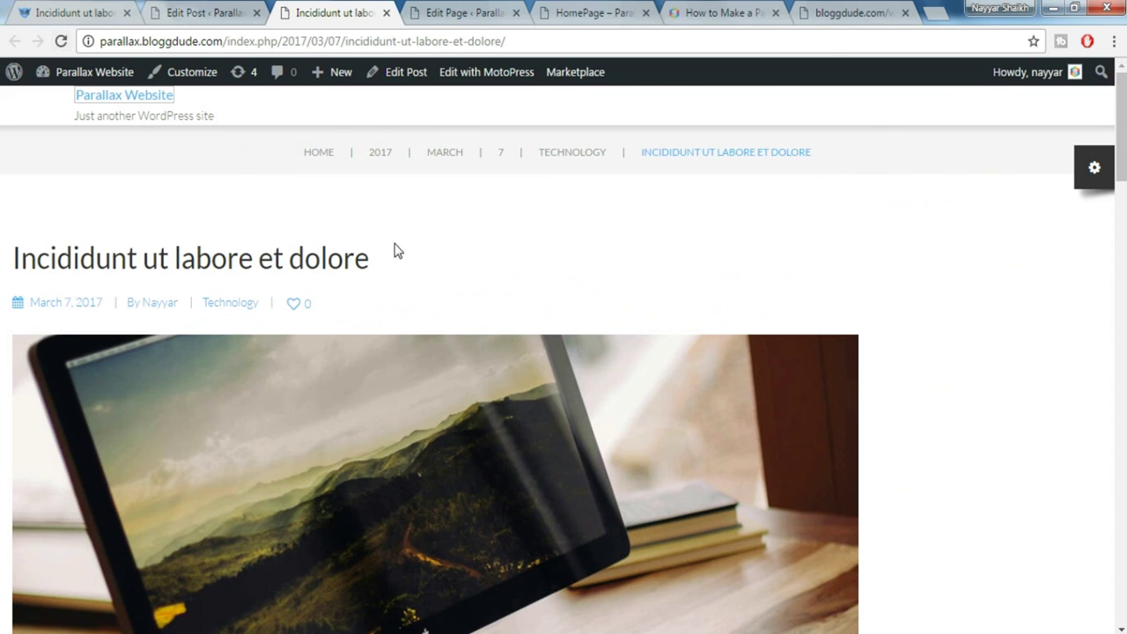
Reload the live post to confirm the left sidebar appears
click(62, 41)
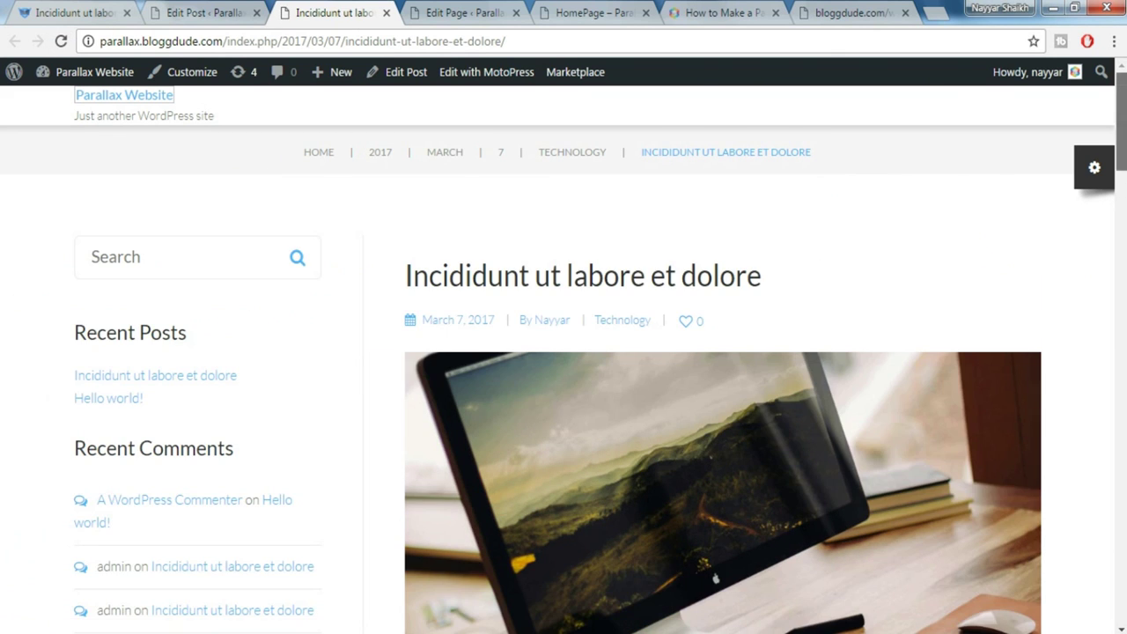
scroll(563, 352, down, 15)
scroll(563, 352, down, 10)
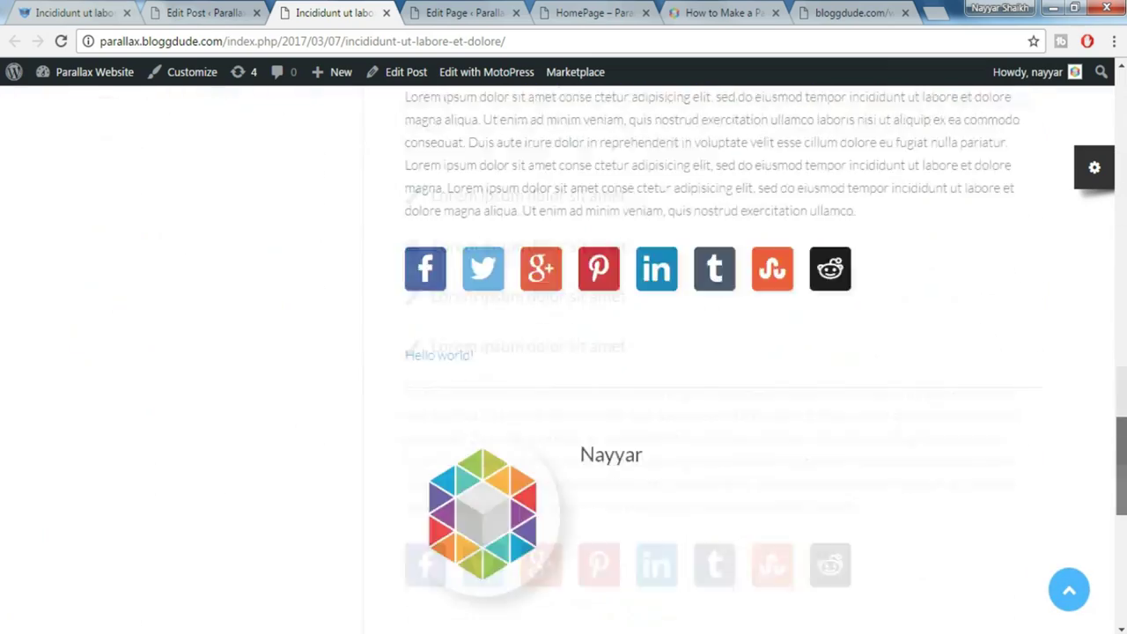
scroll(563, 352, up, 5)
scroll(563, 353, up, 10)
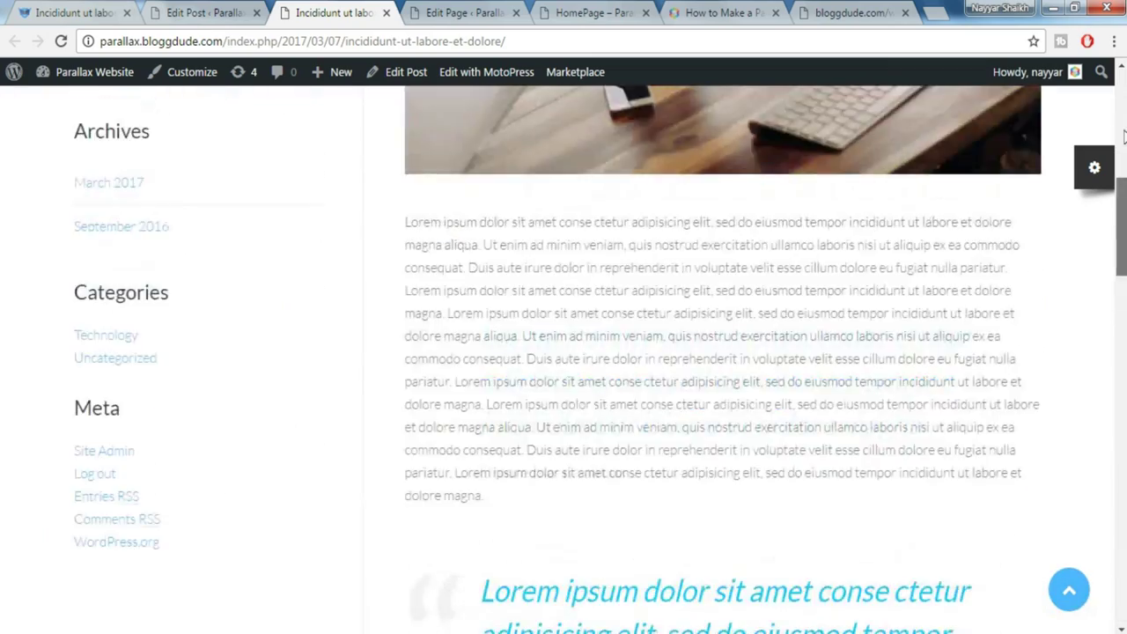
click(236, 11)
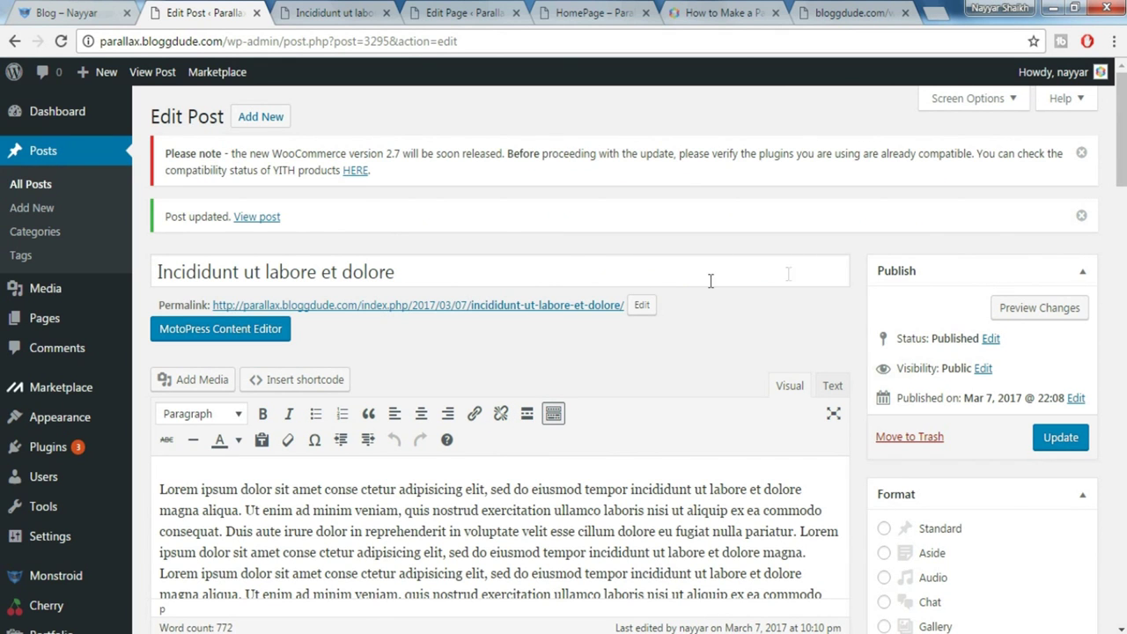
Browse the demo's 'Blog list grid Style' page, then return to the post editor
click(63, 16)
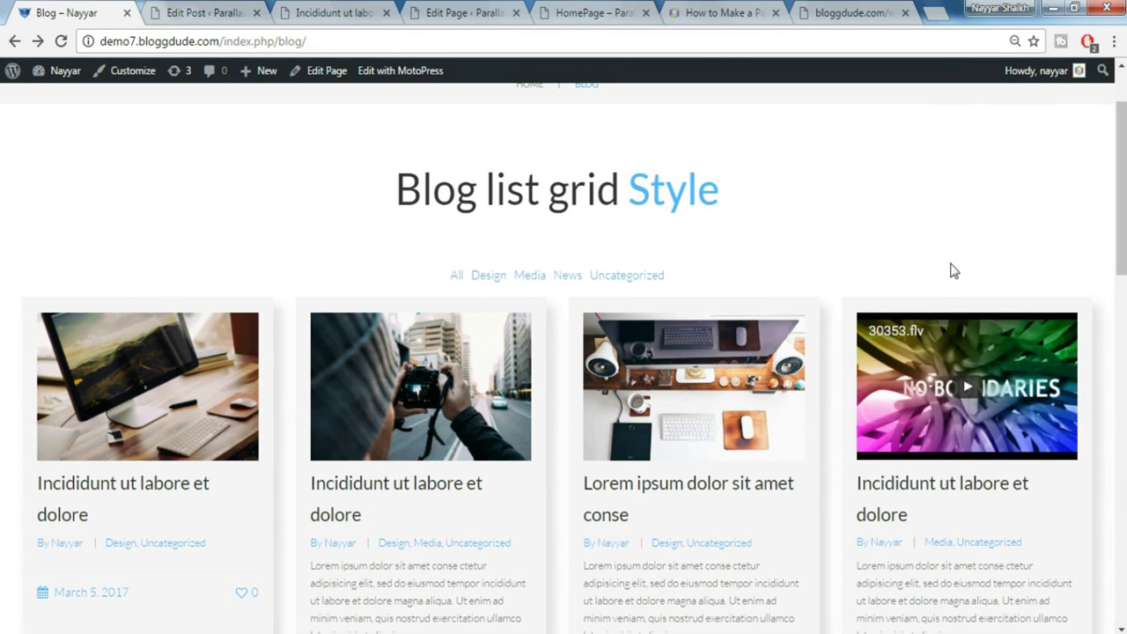
scroll(564, 352, down, 10)
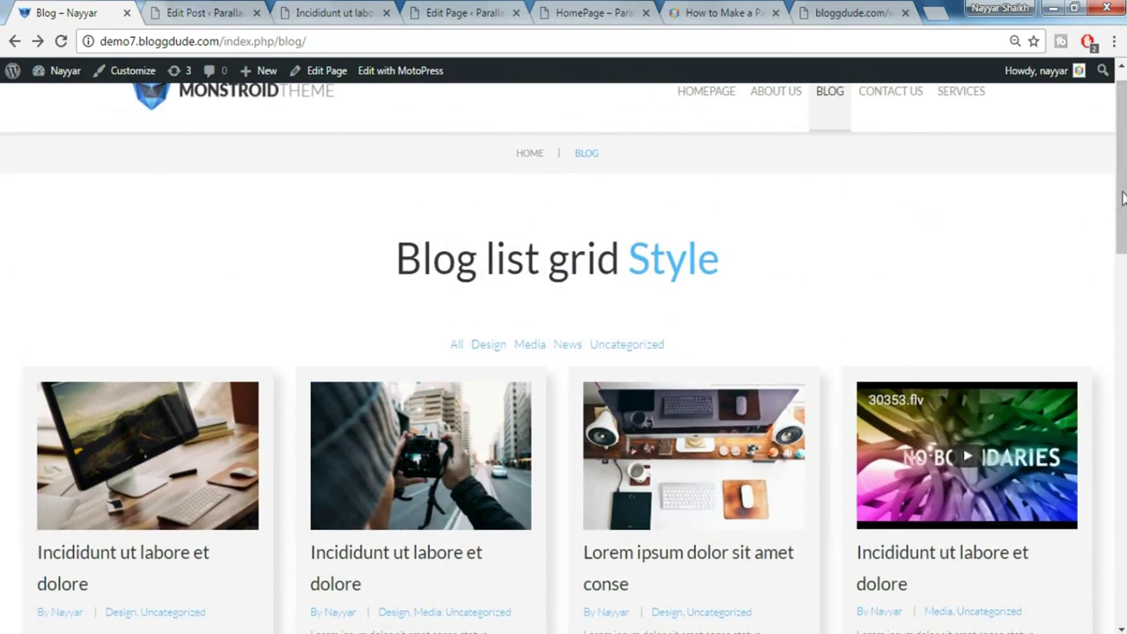
scroll(334, 357, down, 1)
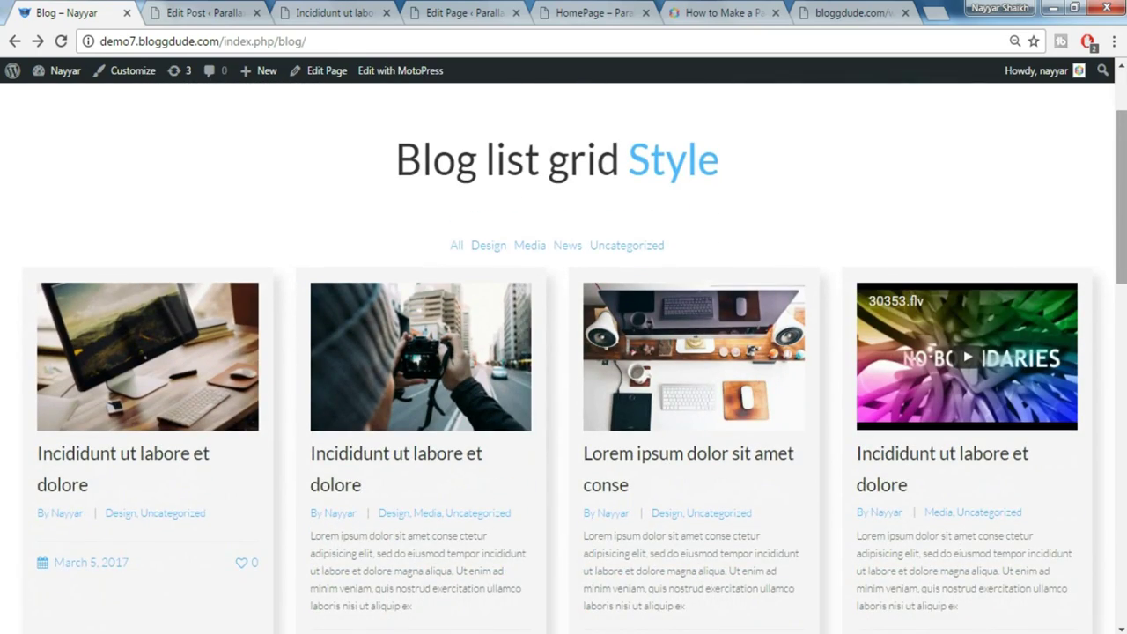
scroll(564, 357, down, 3)
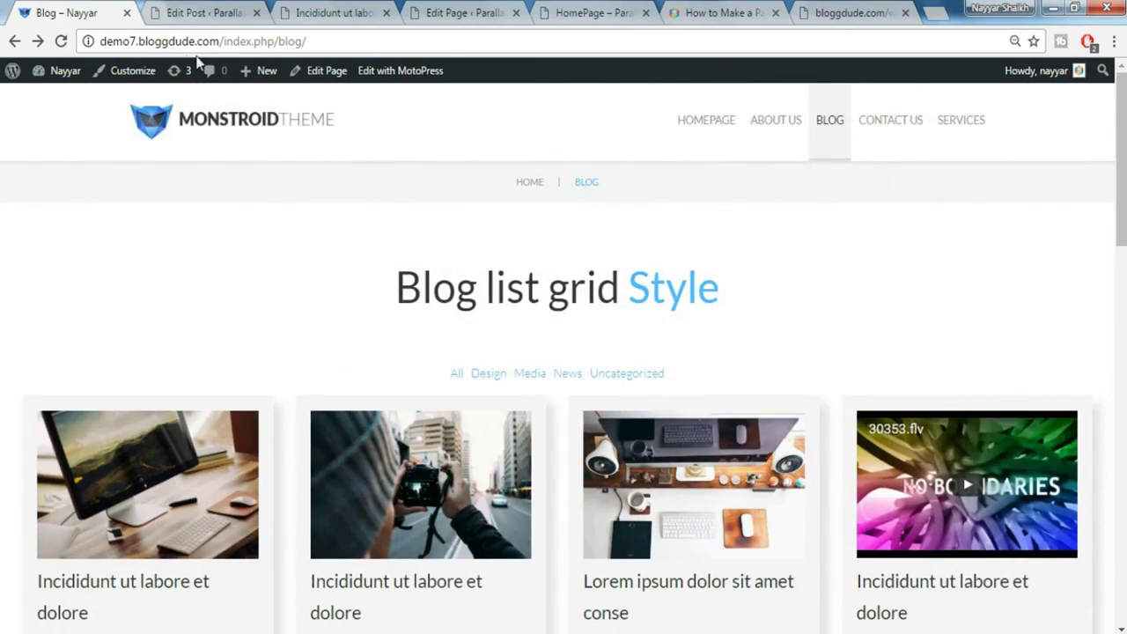
click(173, 10)
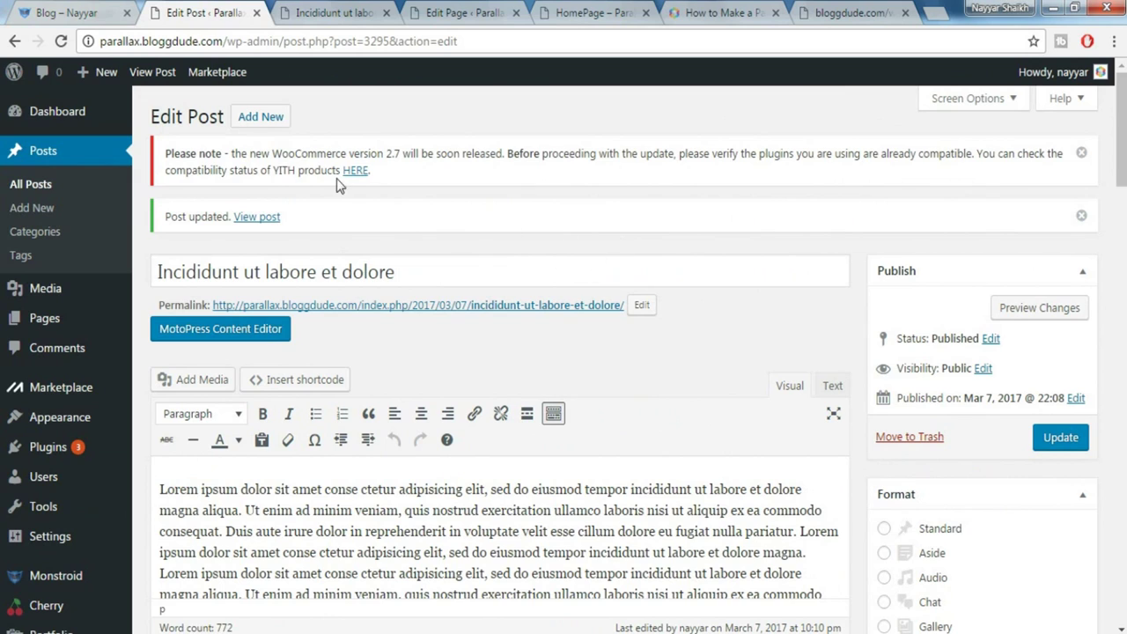
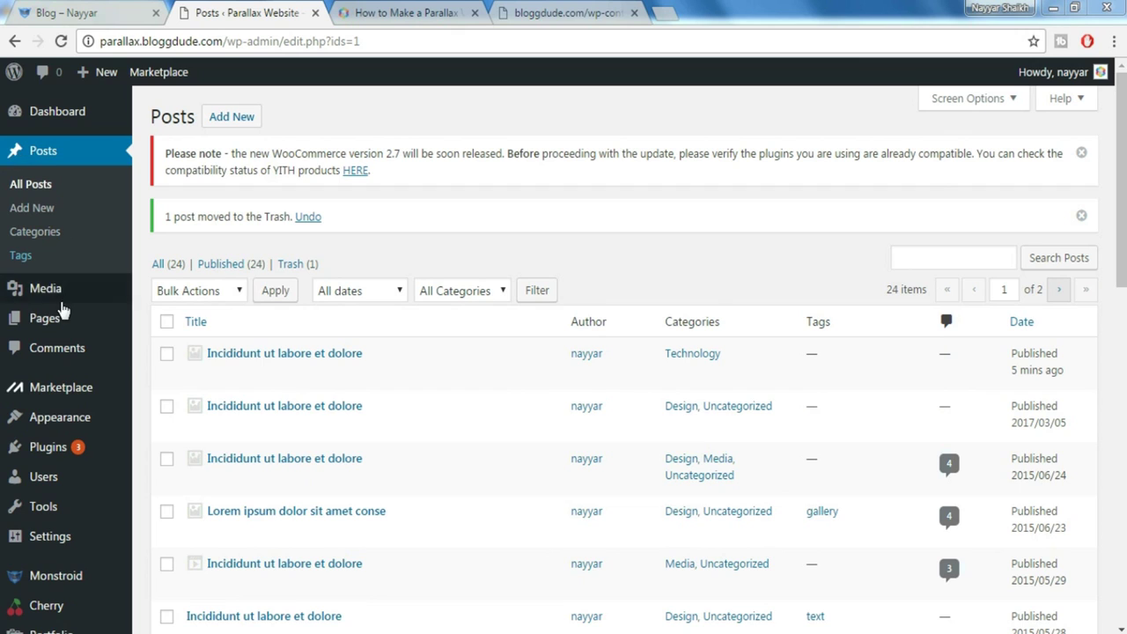
Open the Blog page in the MotoPress editor from the Pages list
mouse_move(50, 320)
click(50, 330)
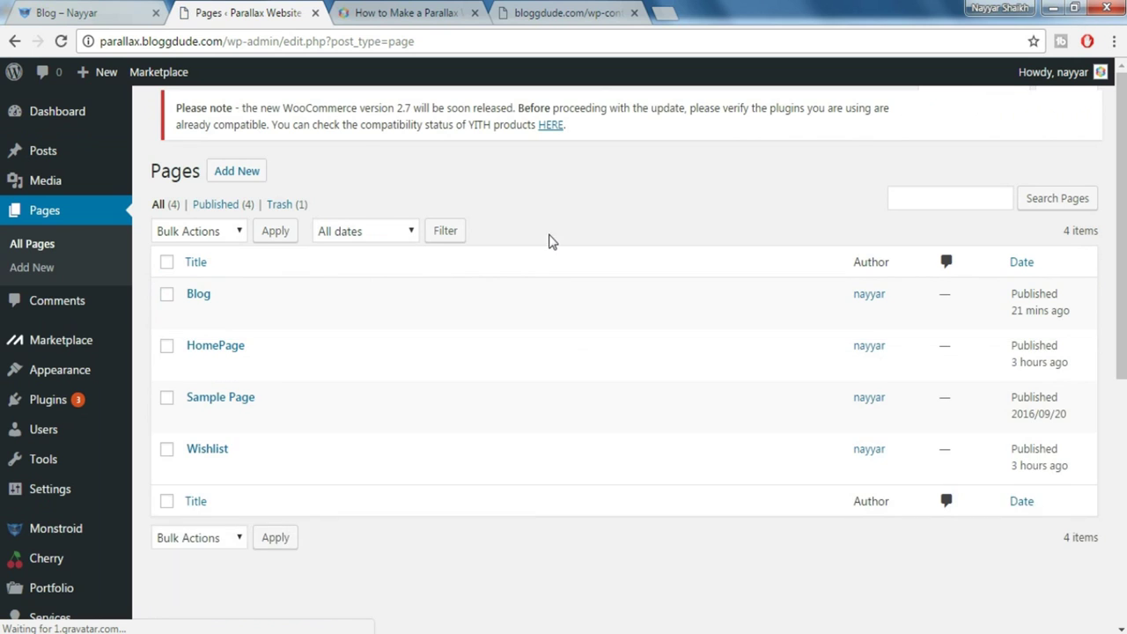
mouse_move(202, 311)
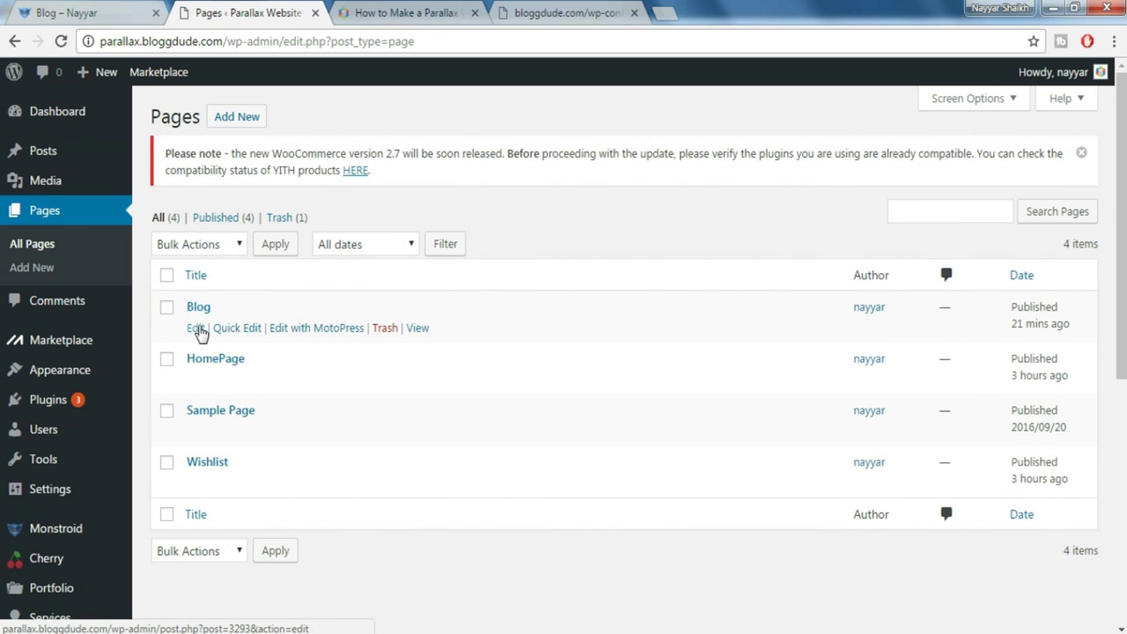
click(324, 333)
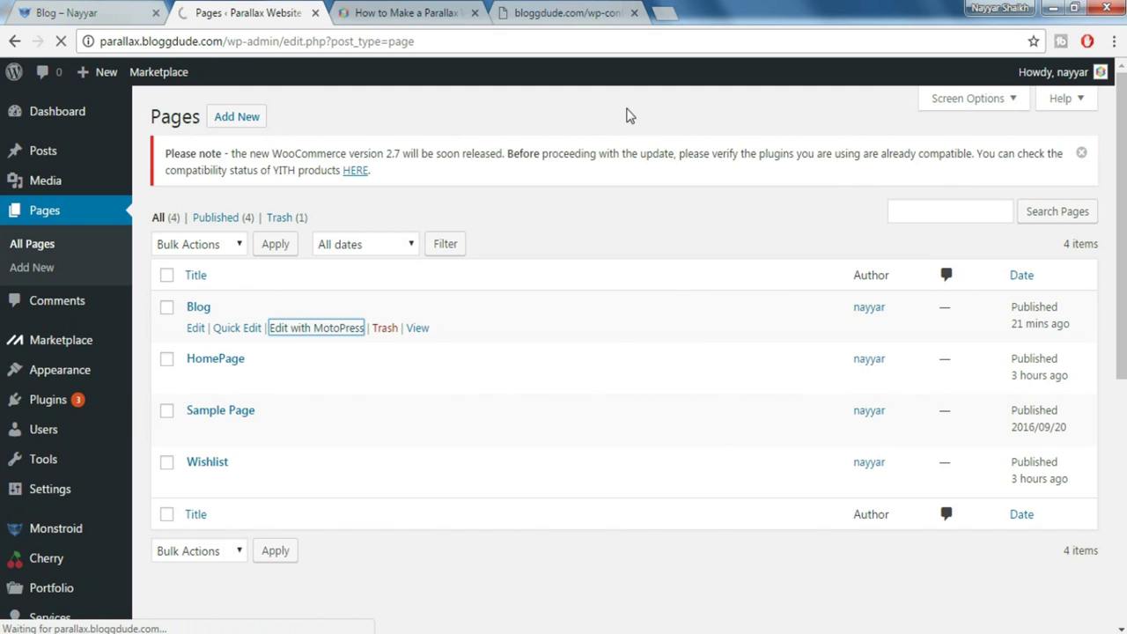
Select the 'Blog list grid Style' heading on the live Blog page, then return to the editor
key(ctrl+shift+Tab)
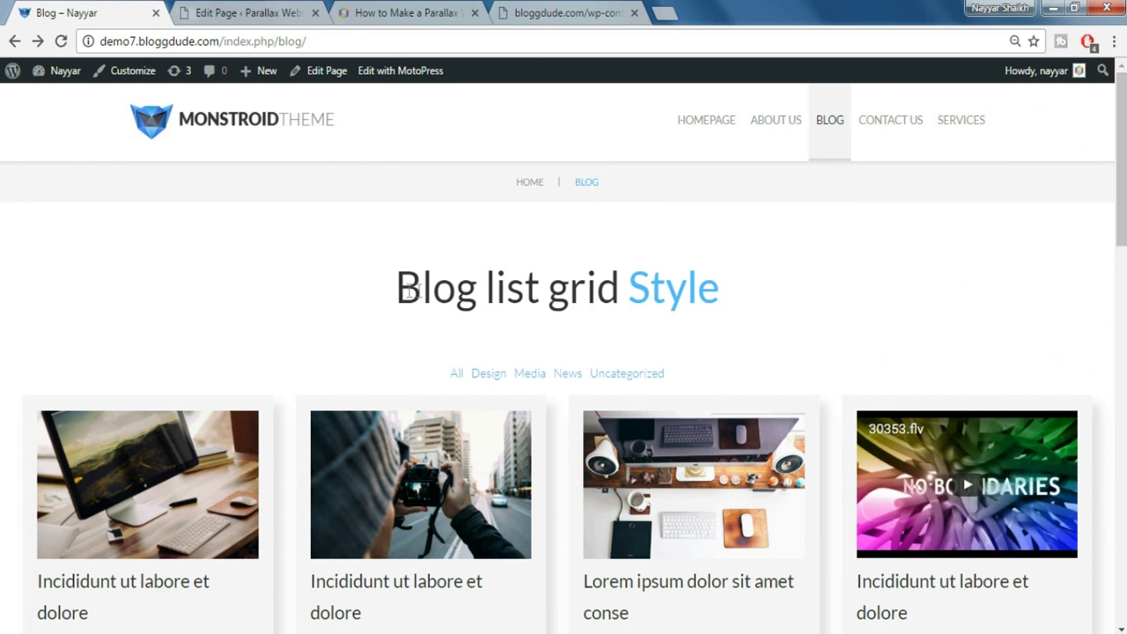
drag(397, 288, 751, 300)
key(ctrl+c)
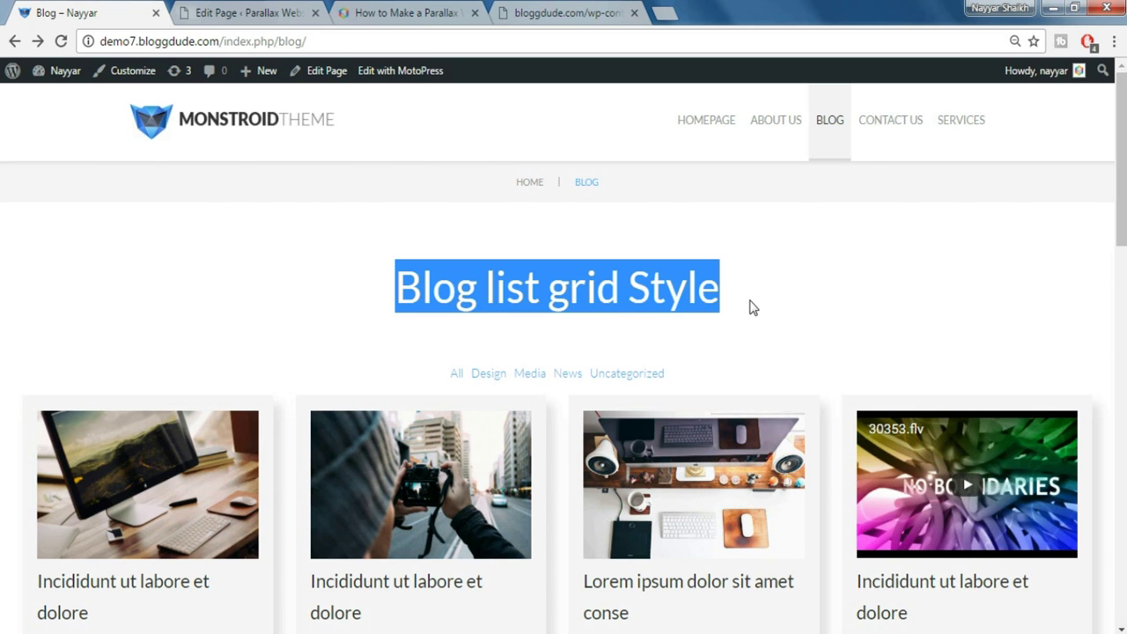
click(244, 12)
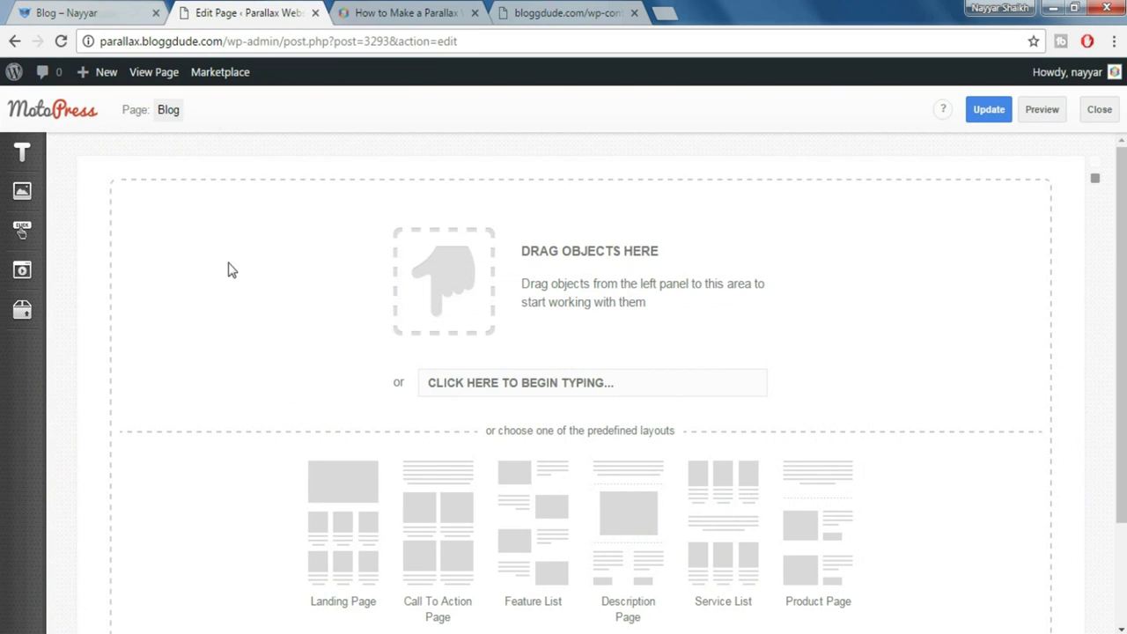
Add a paragraph block holding the pasted 'Blog list grid Style' heading
mouse_move(25, 153)
drag(475, 182, 491, 283)
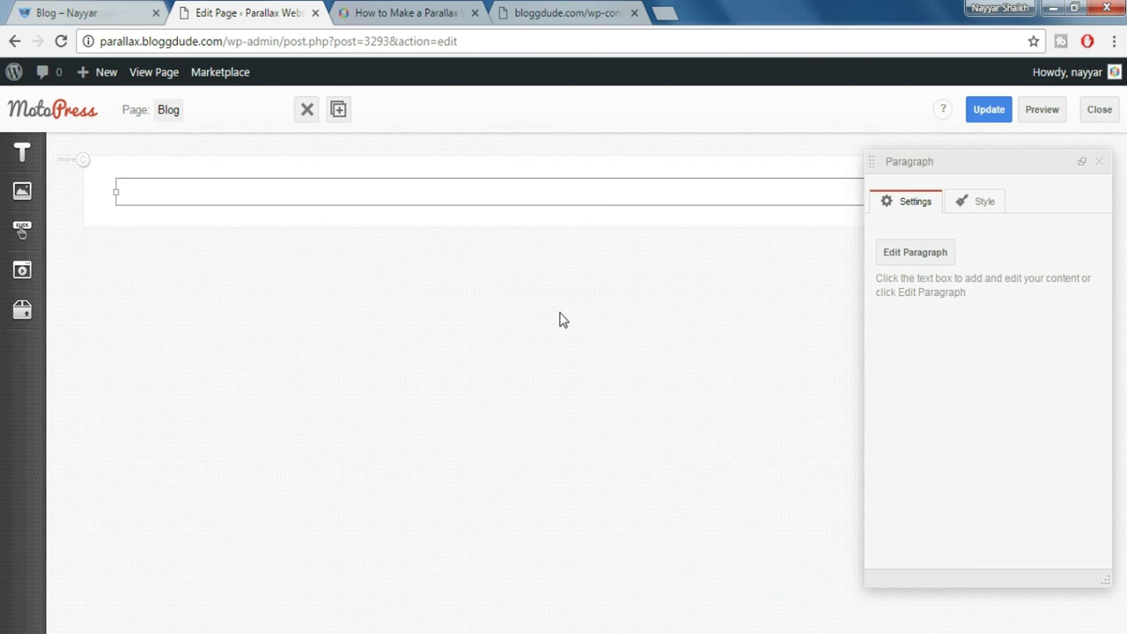
key(ctrl+v)
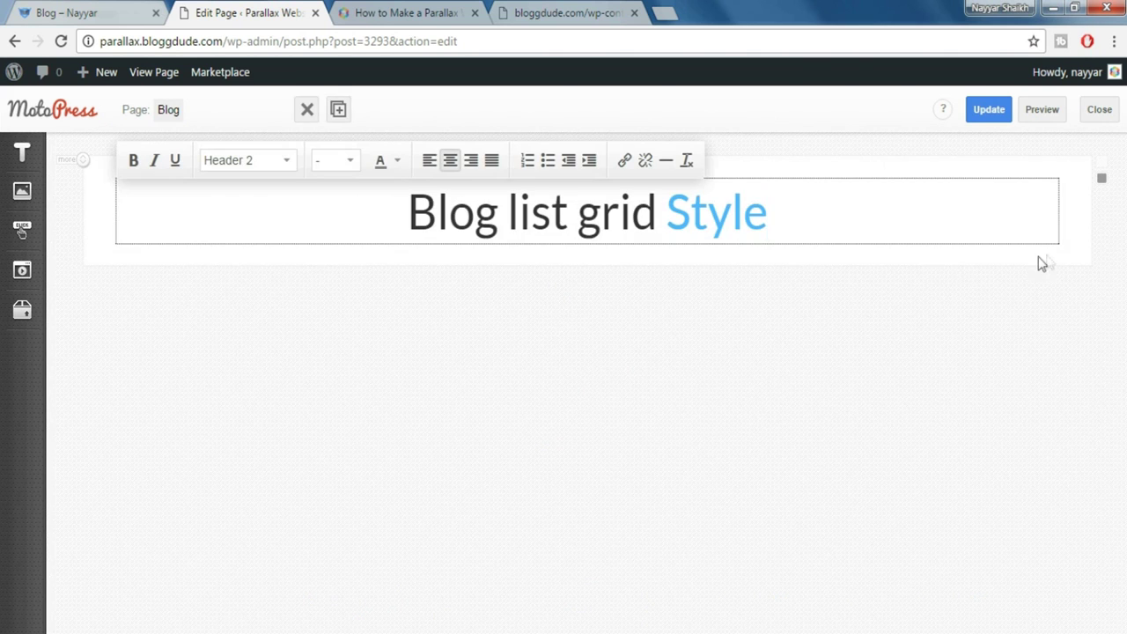
Add a spacer element below the heading
click(66, 12)
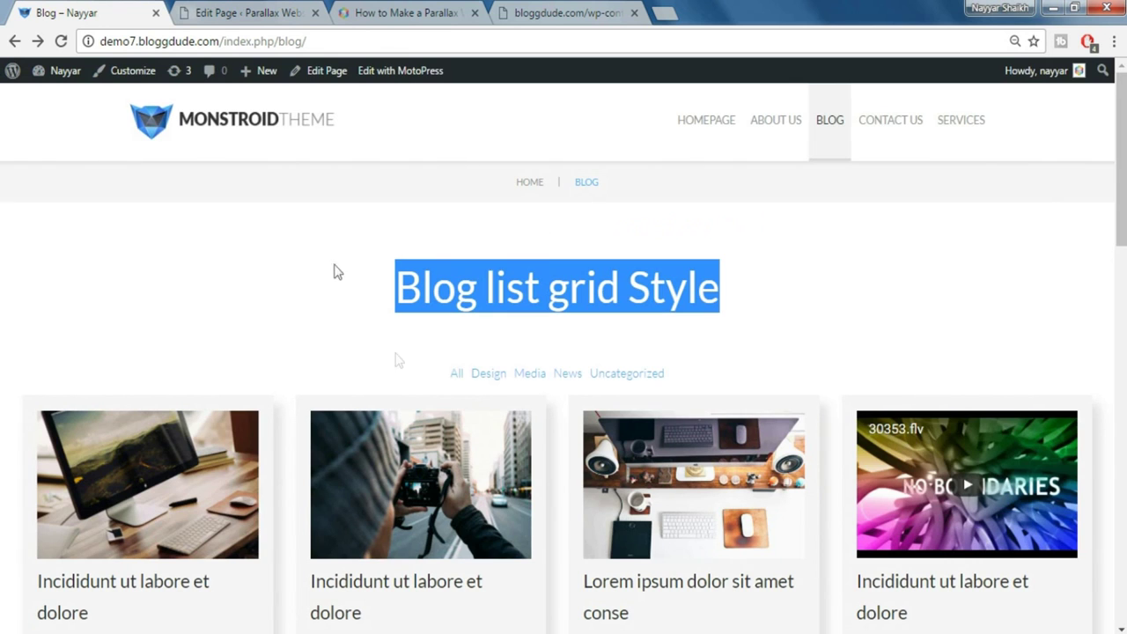
click(224, 9)
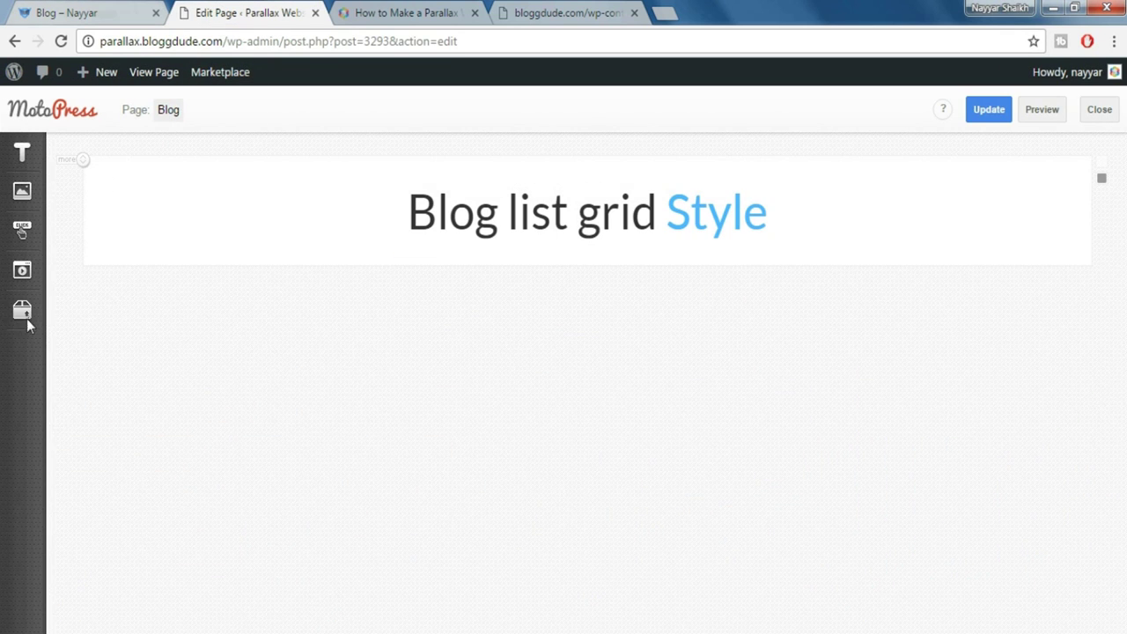
click(22, 310)
drag(171, 461, 481, 282)
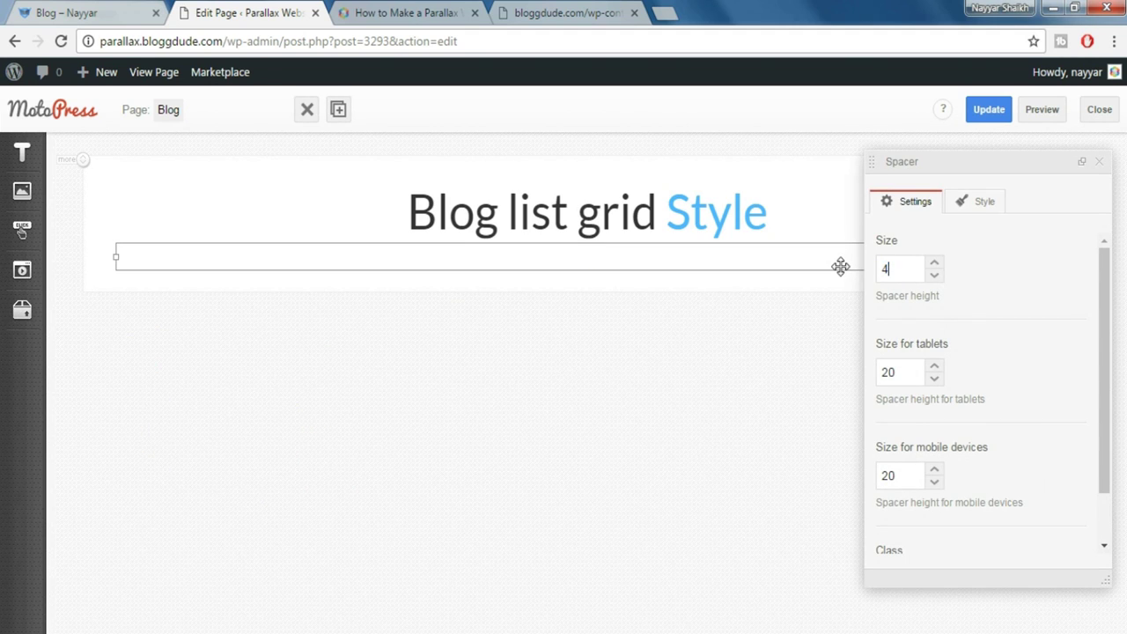
Finish the spacer's height and place a Blog Layout block beneath it
click(1099, 161)
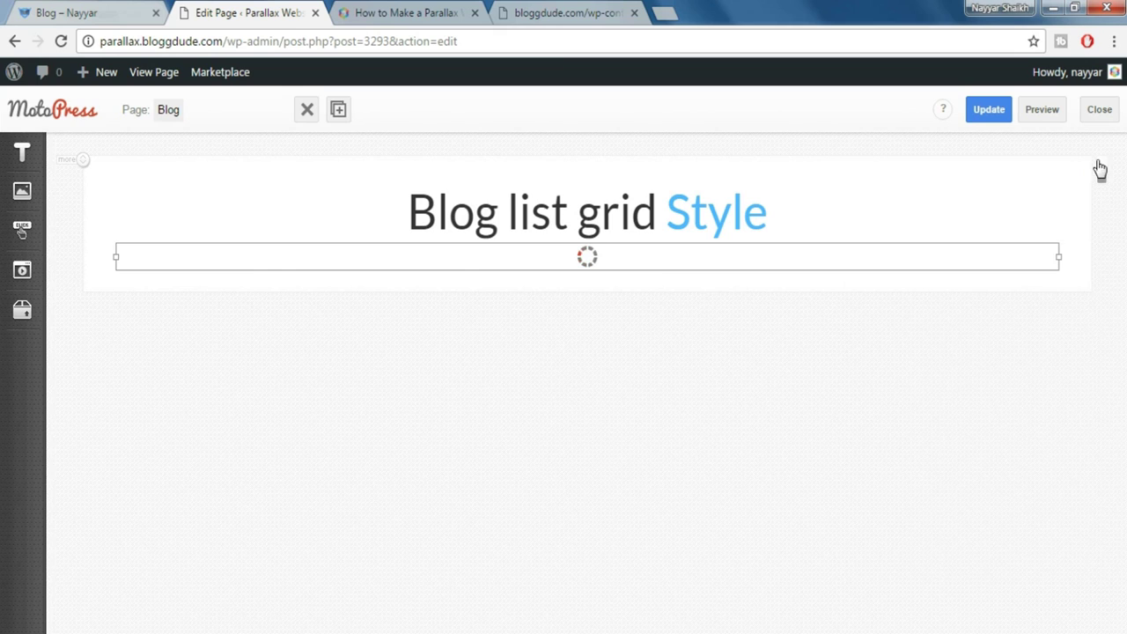
click(23, 312)
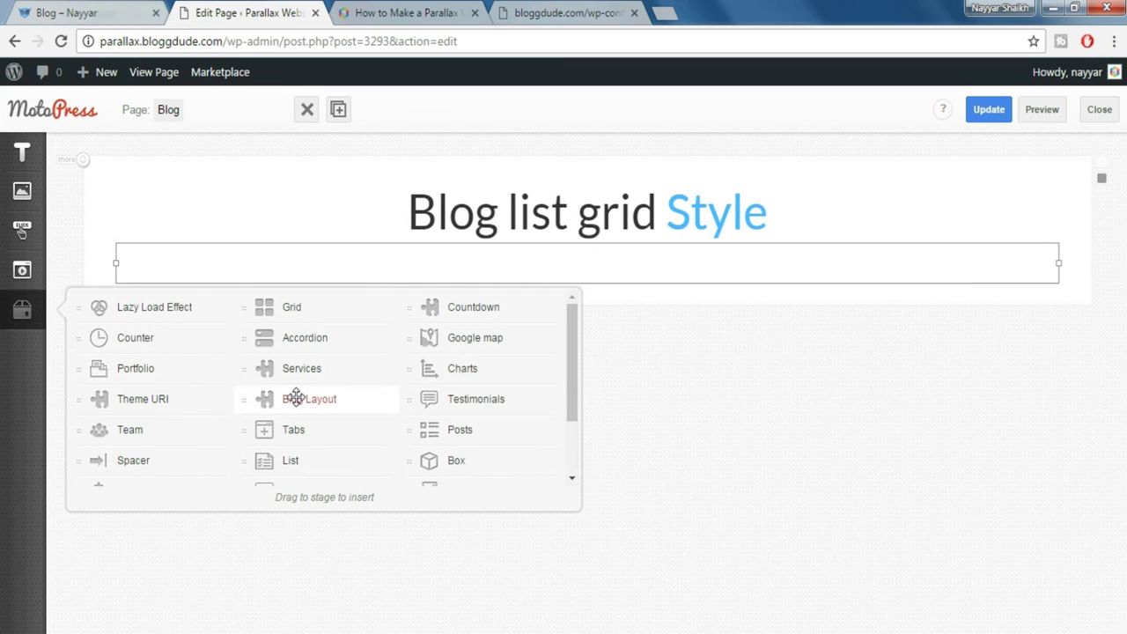
drag(296, 399, 539, 339)
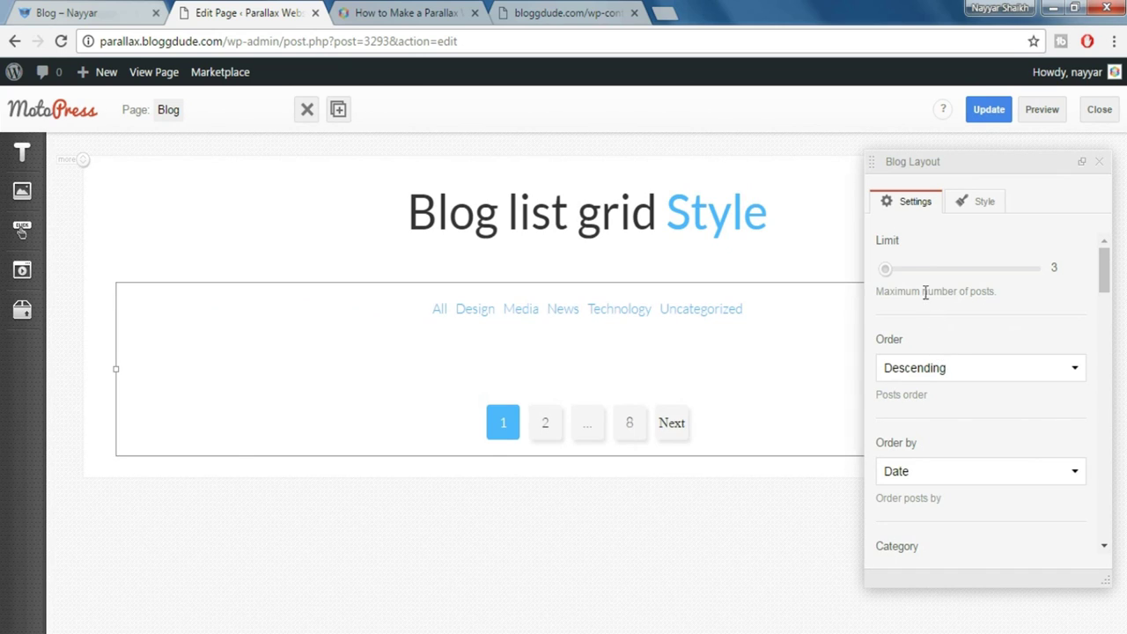
Limit the blog block to 8 posts, show page navigation, and set masonry columns to 4
drag(888, 275, 896, 276)
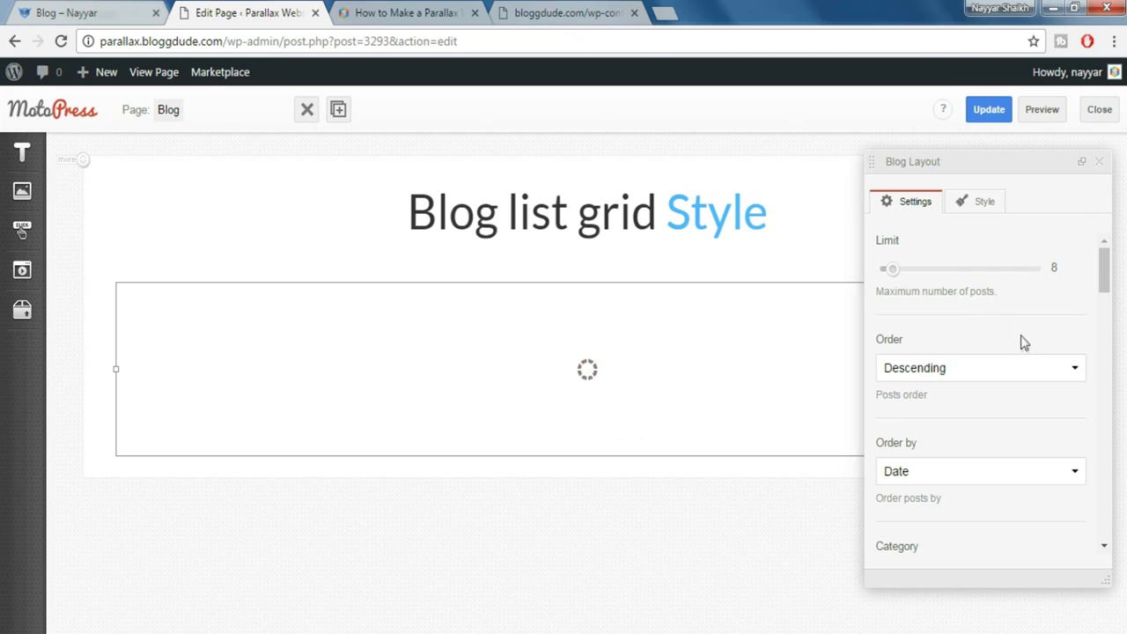
scroll(1027, 387, down, 3)
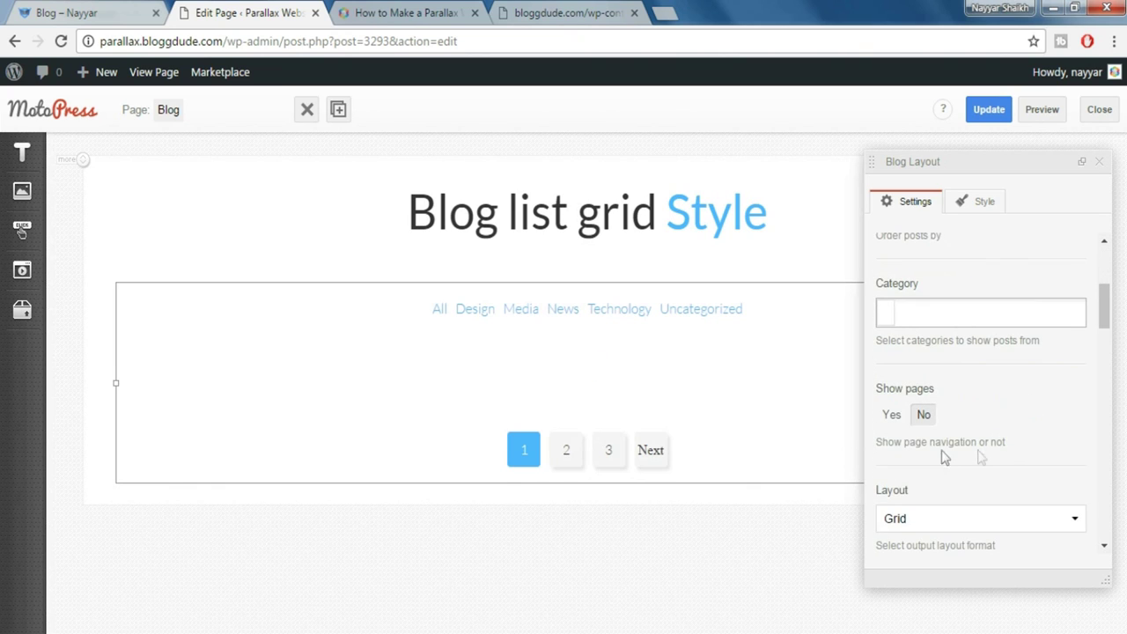
click(893, 416)
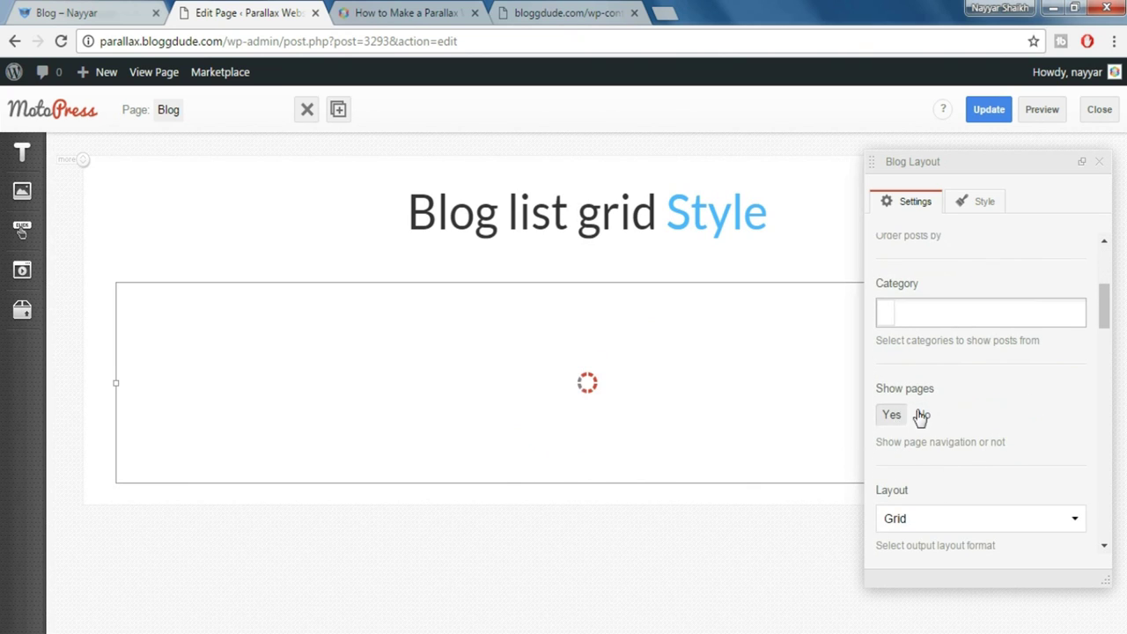
scroll(948, 412, down, 2)
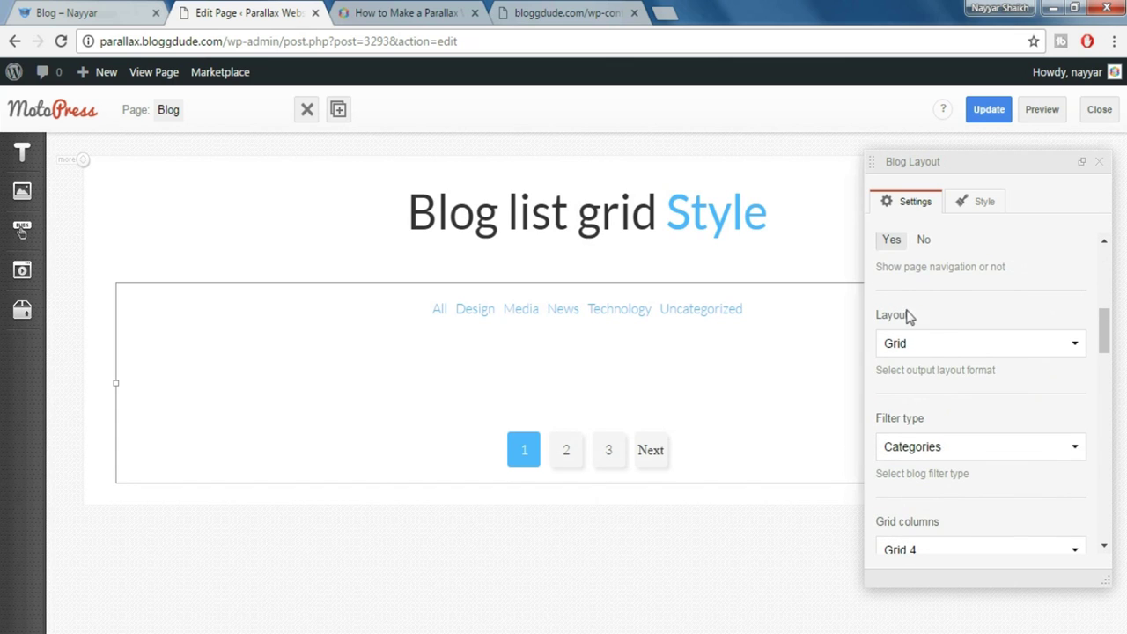
scroll(982, 410, down, 1)
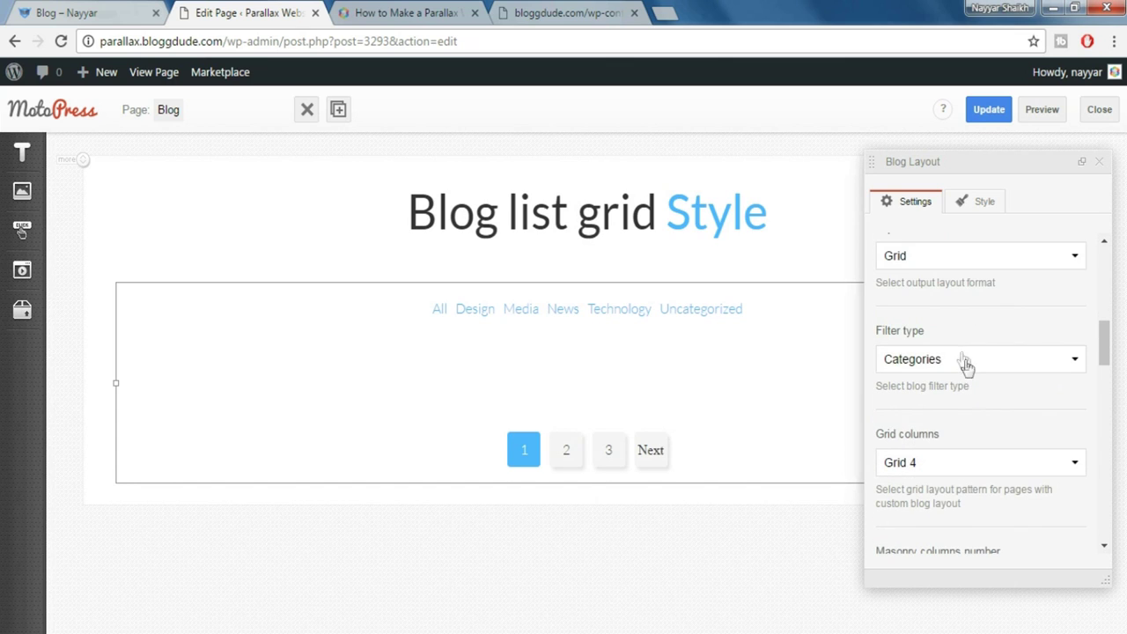
scroll(982, 402, down, 1)
scroll(1013, 423, down, 1)
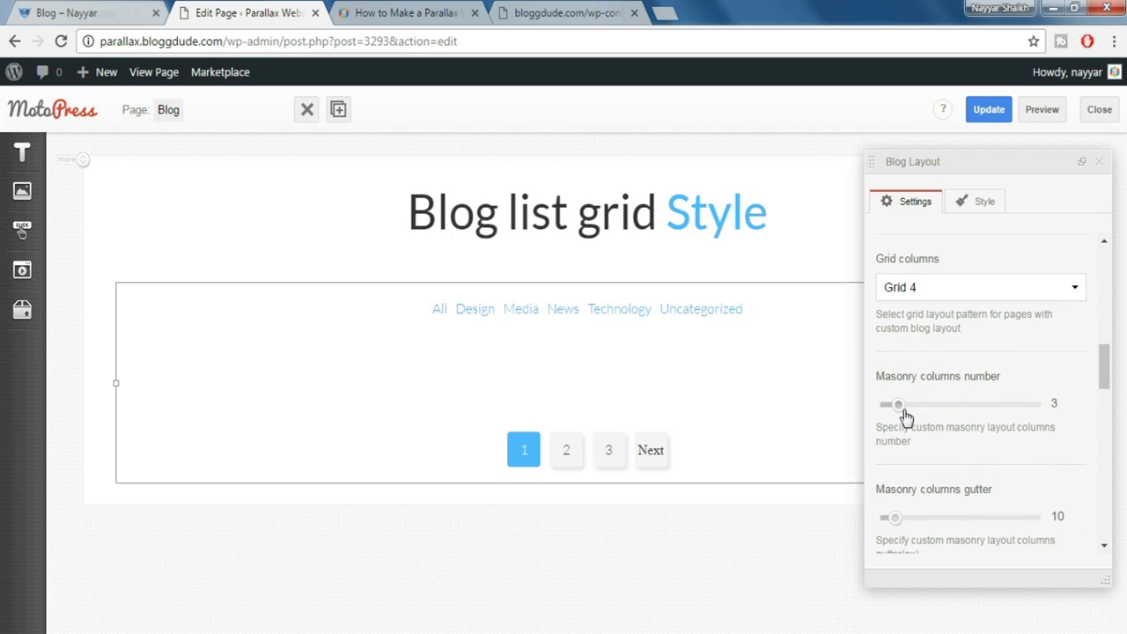
drag(914, 408, 924, 408)
Choose the Type 1 post template, update the Blog page, and preview it
scroll(1064, 428, down, 2)
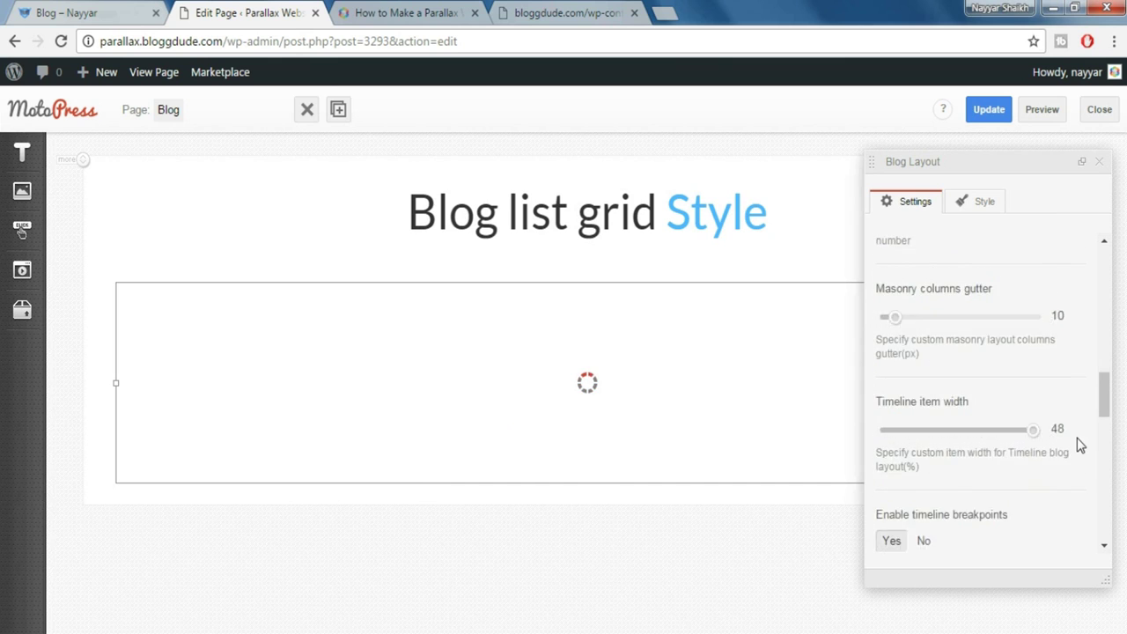
scroll(1029, 432, down, 3)
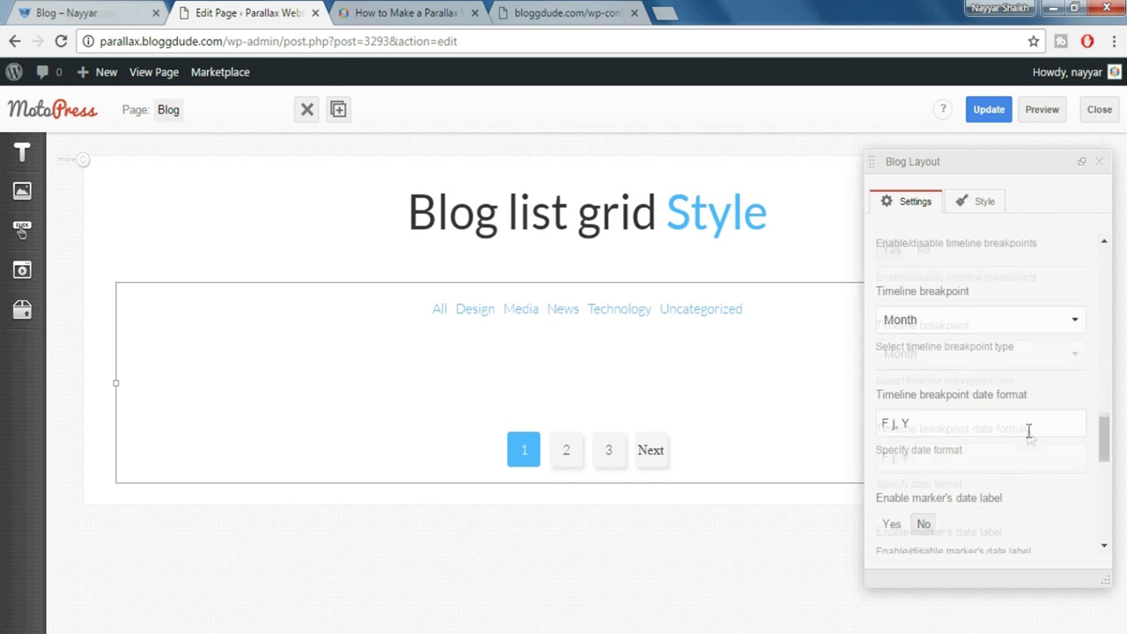
scroll(1028, 431, down, 5)
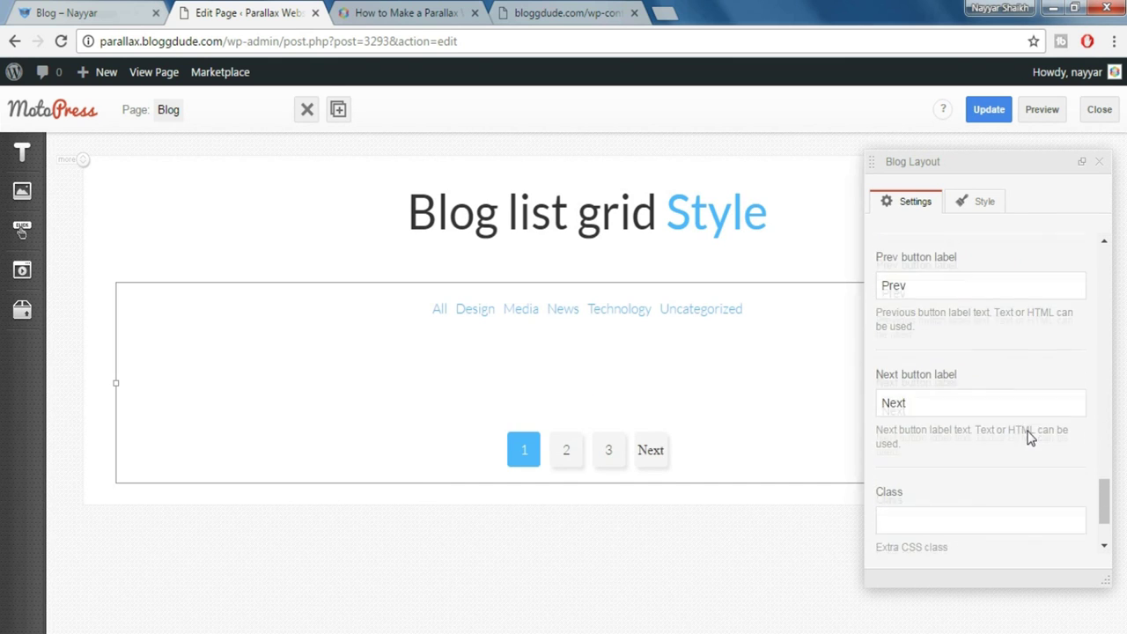
scroll(1029, 438, down, 1)
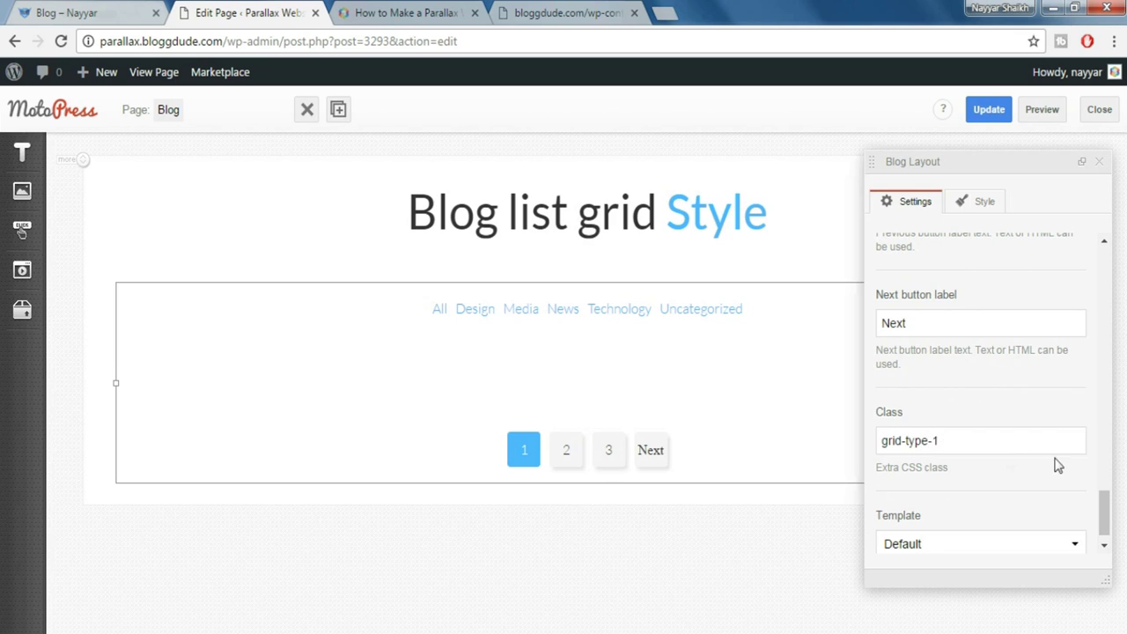
scroll(1056, 462, down, 1)
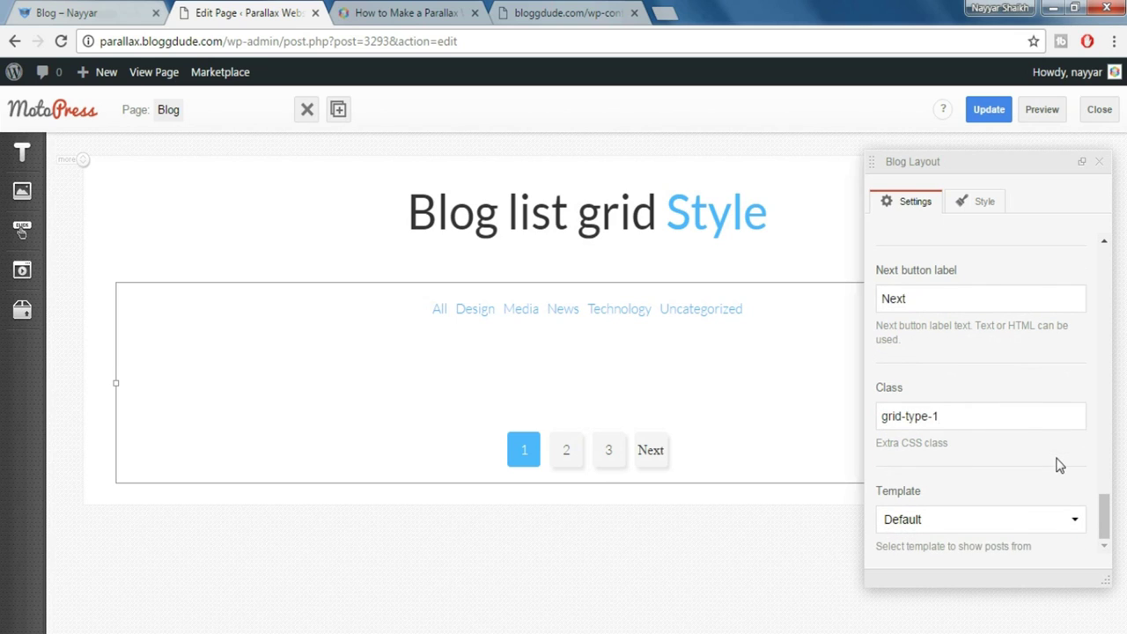
click(932, 529)
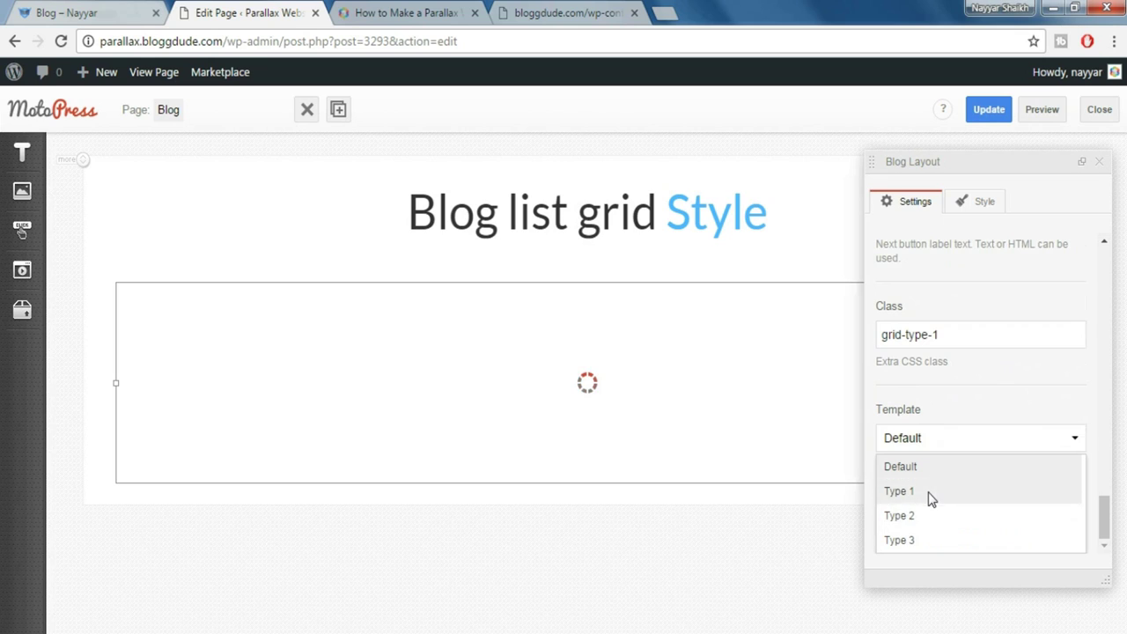
click(931, 498)
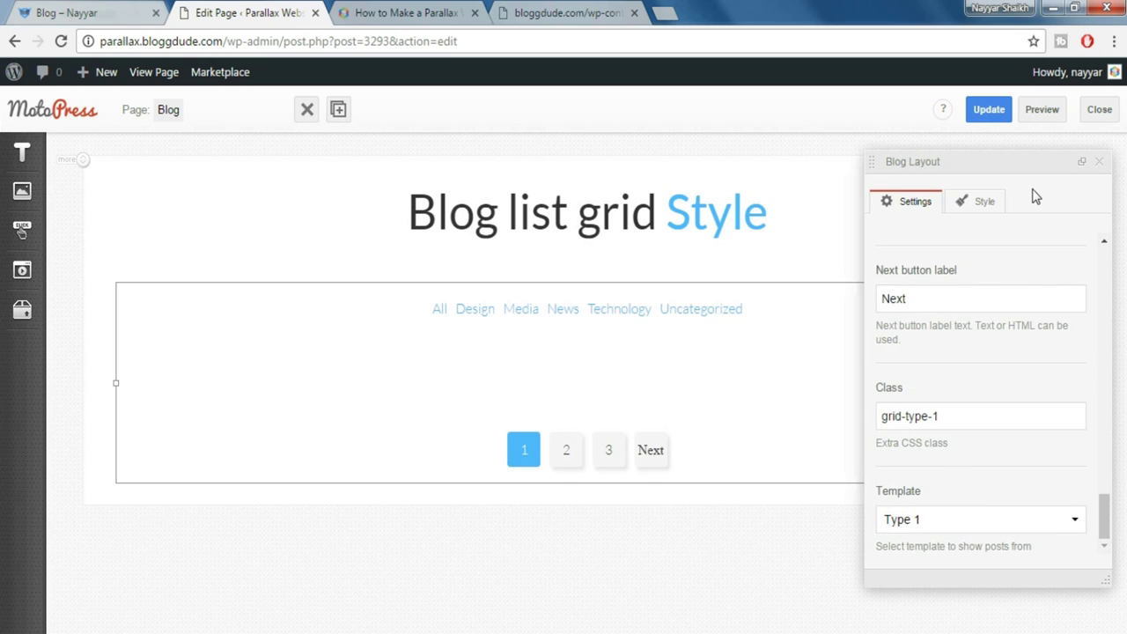
click(1002, 119)
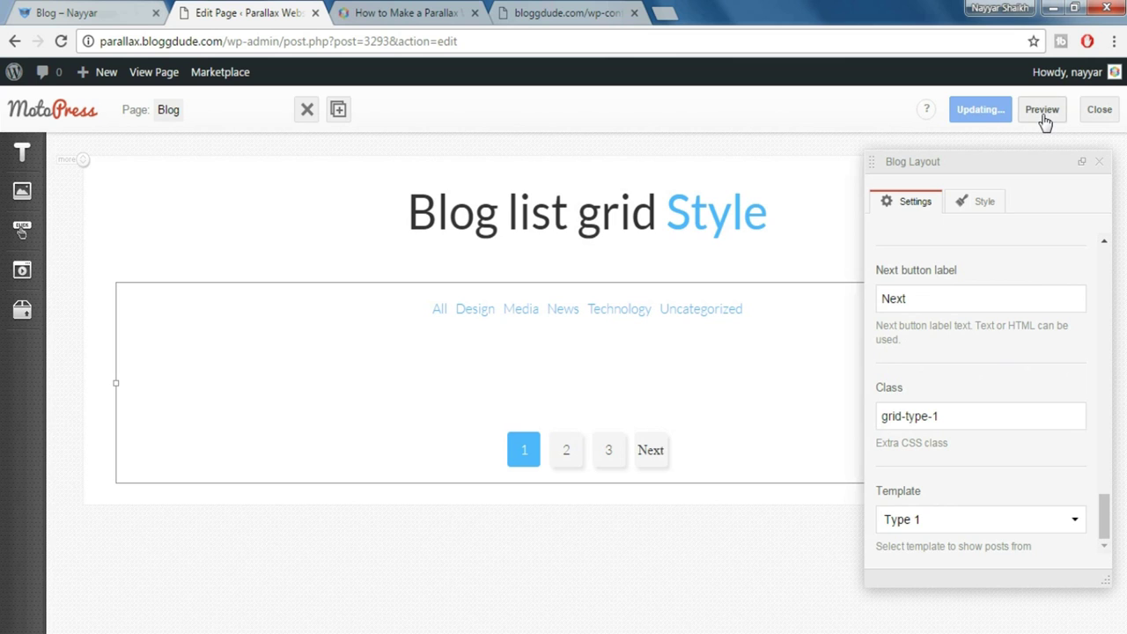
click(1042, 112)
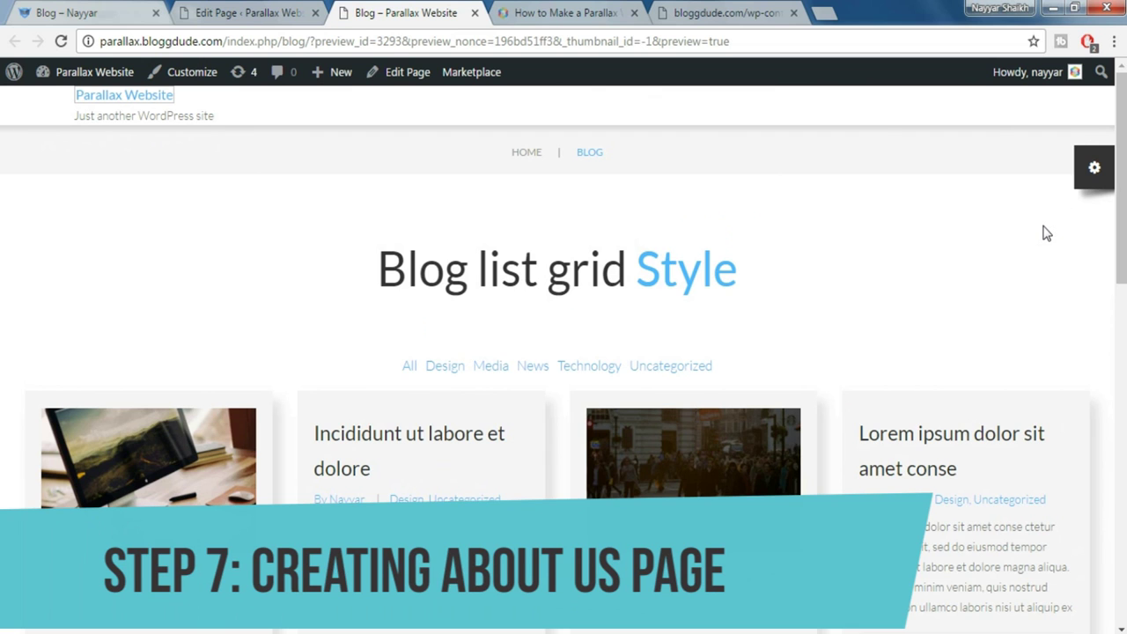
View the demo site's About Us page, then close the Blog page's editor tab
click(121, 10)
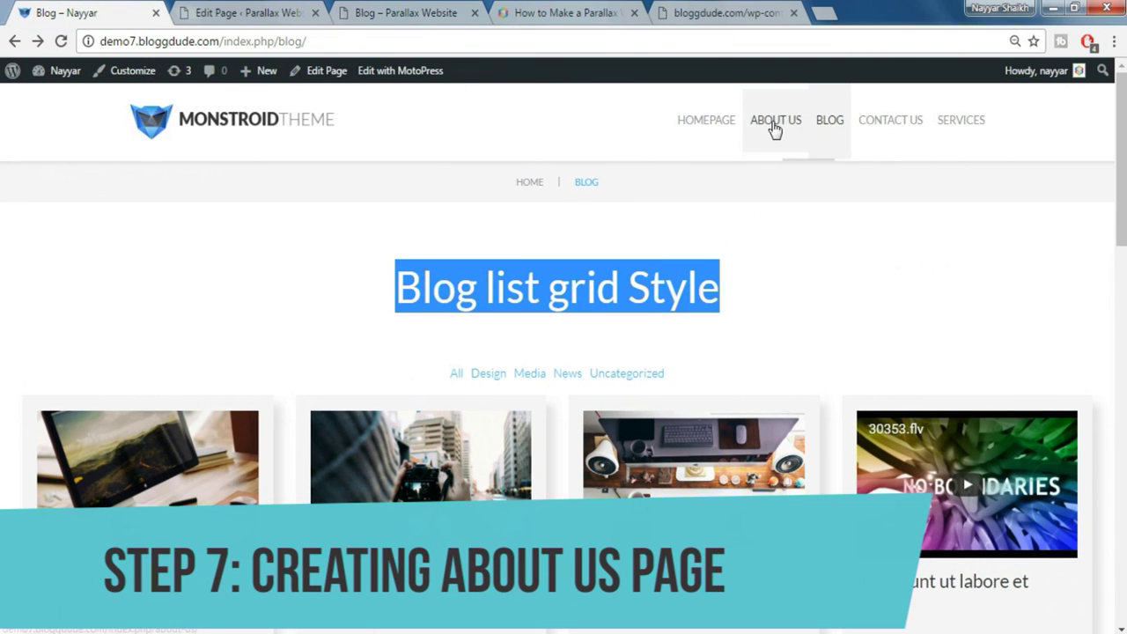
click(773, 127)
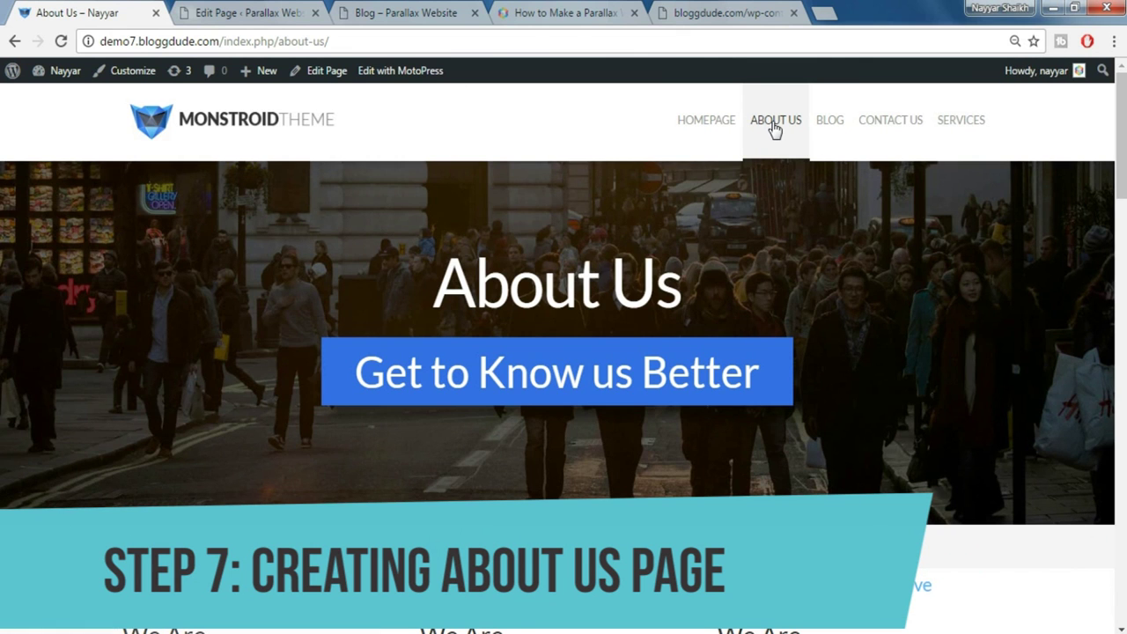
scroll(774, 129, down, 2)
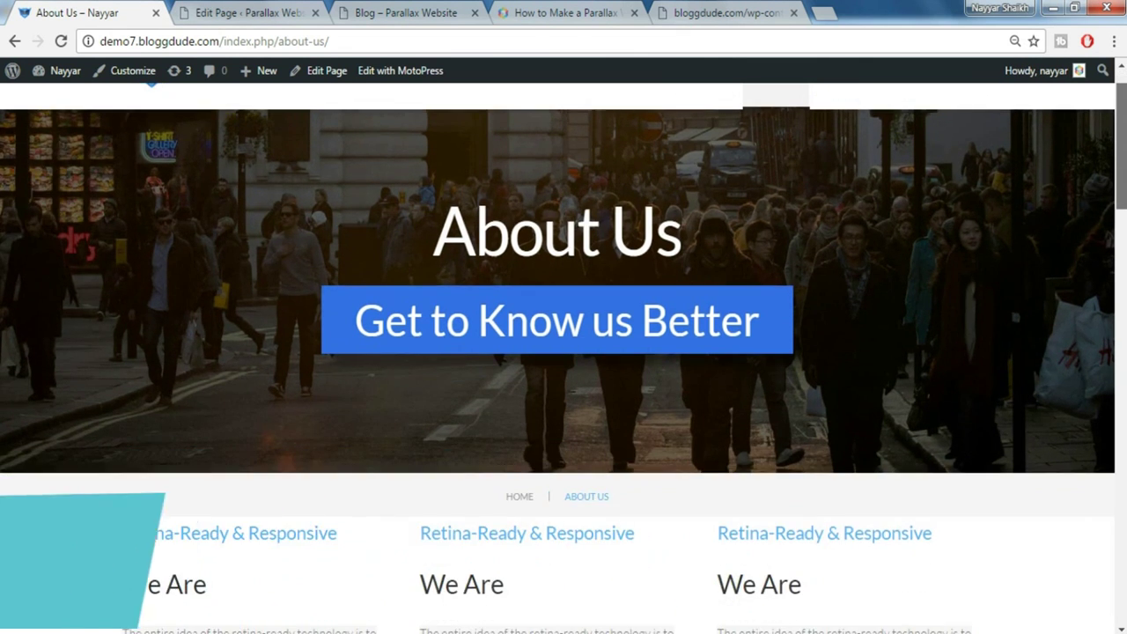
scroll(564, 352, down, 15)
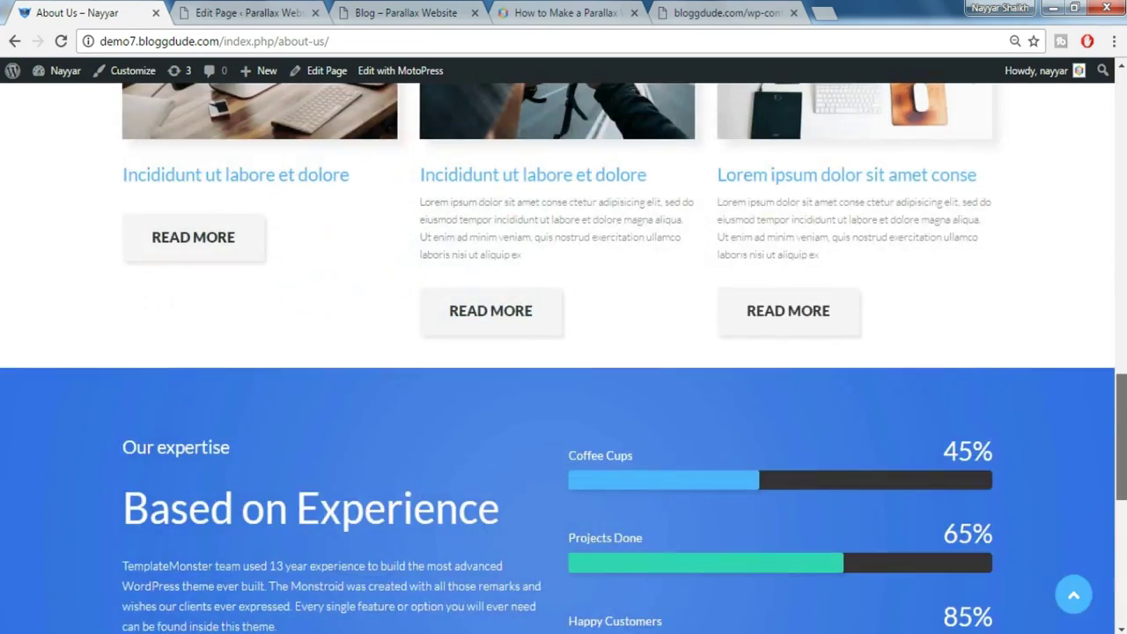
scroll(564, 352, up, 12)
drag(1121, 231, 1123, 104)
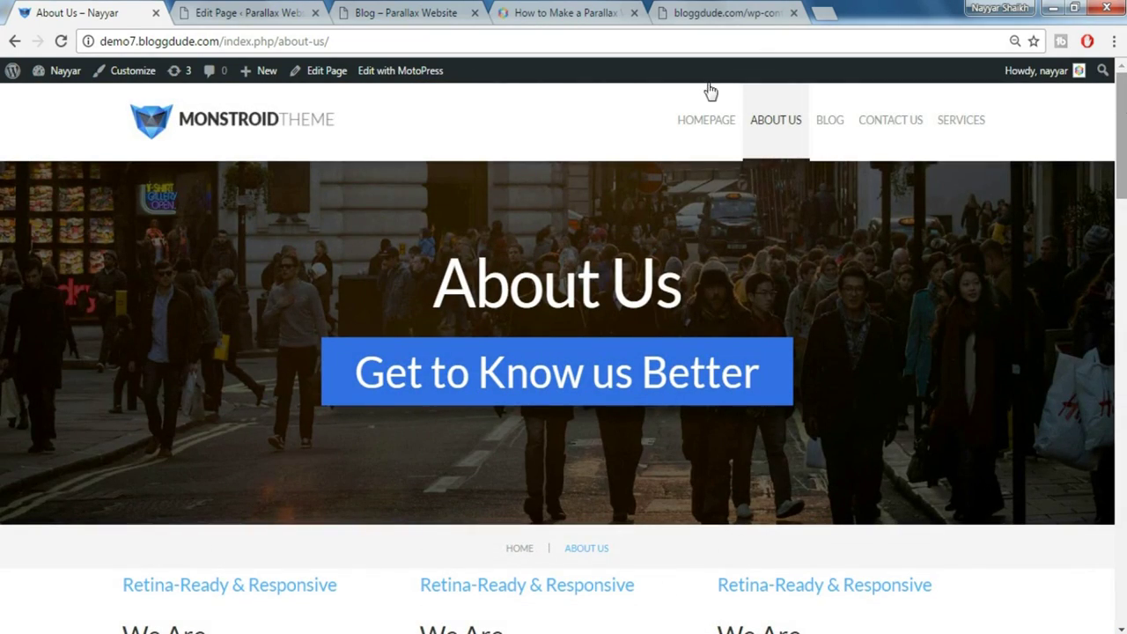
click(251, 14)
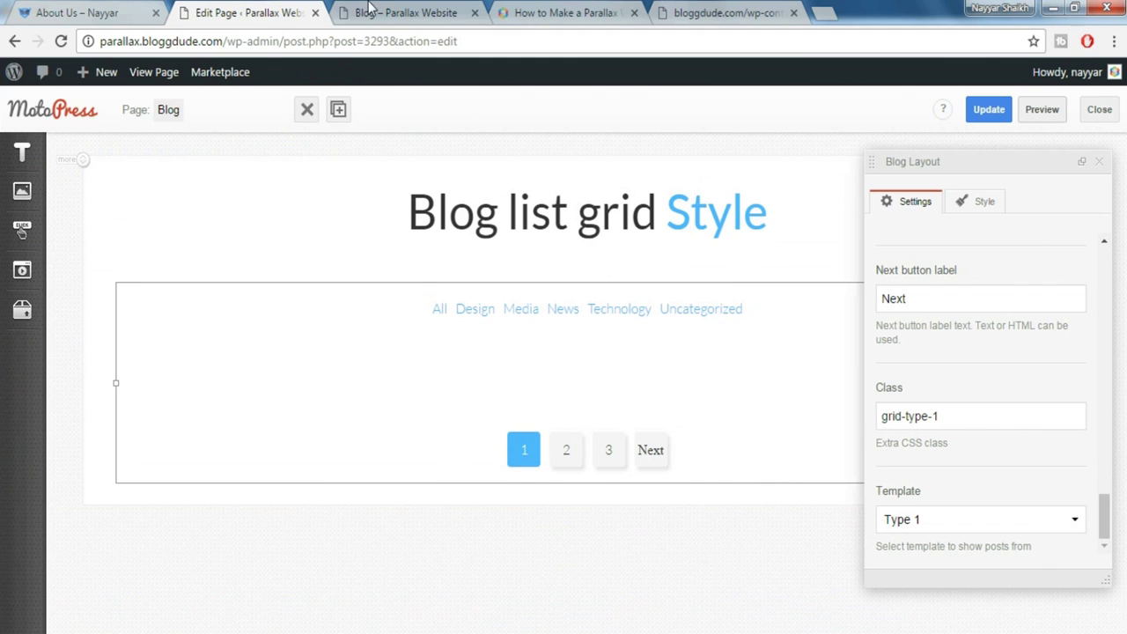
click(315, 13)
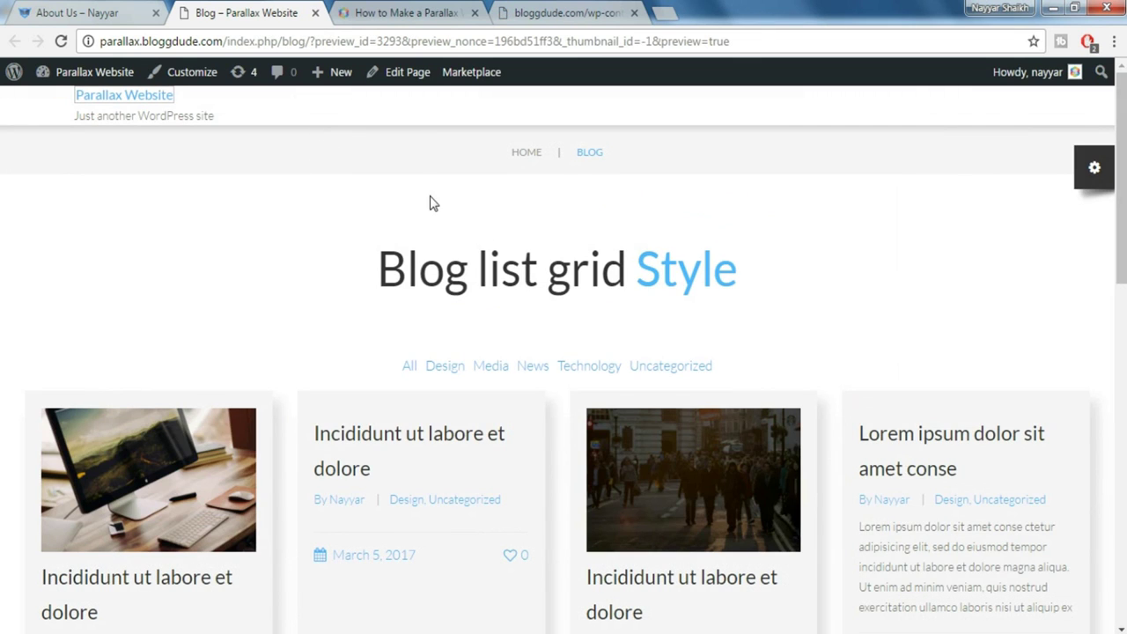
Open the Dashboard in a new tab and start a new page
mouse_move(42, 74)
right_click(77, 104)
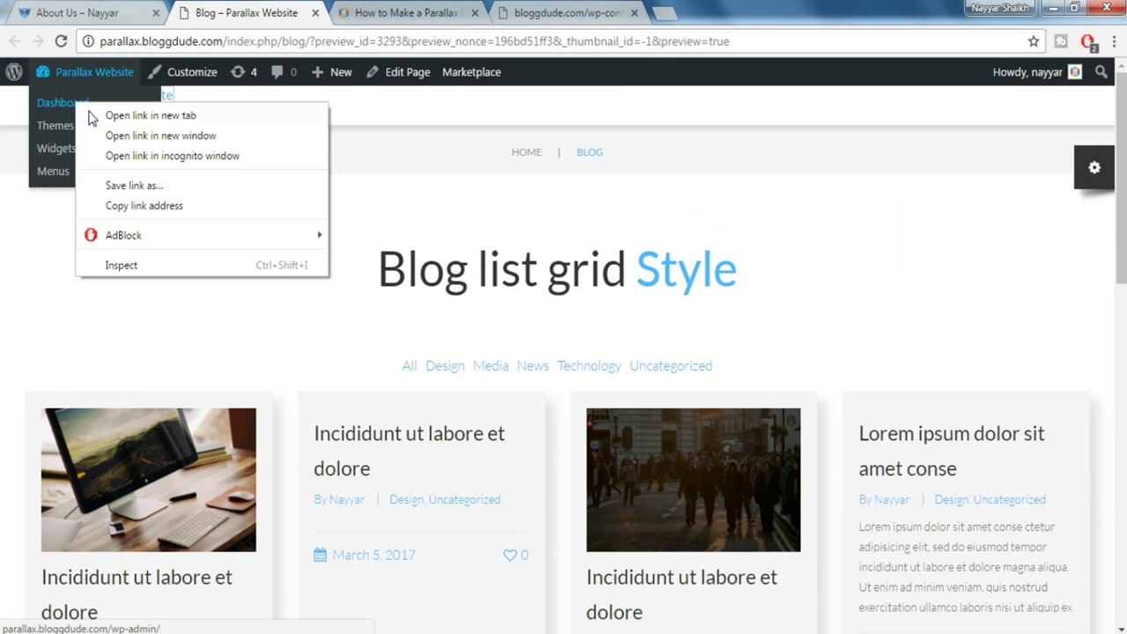
click(96, 121)
drag(353, 11, 255, 11)
mouse_move(44, 266)
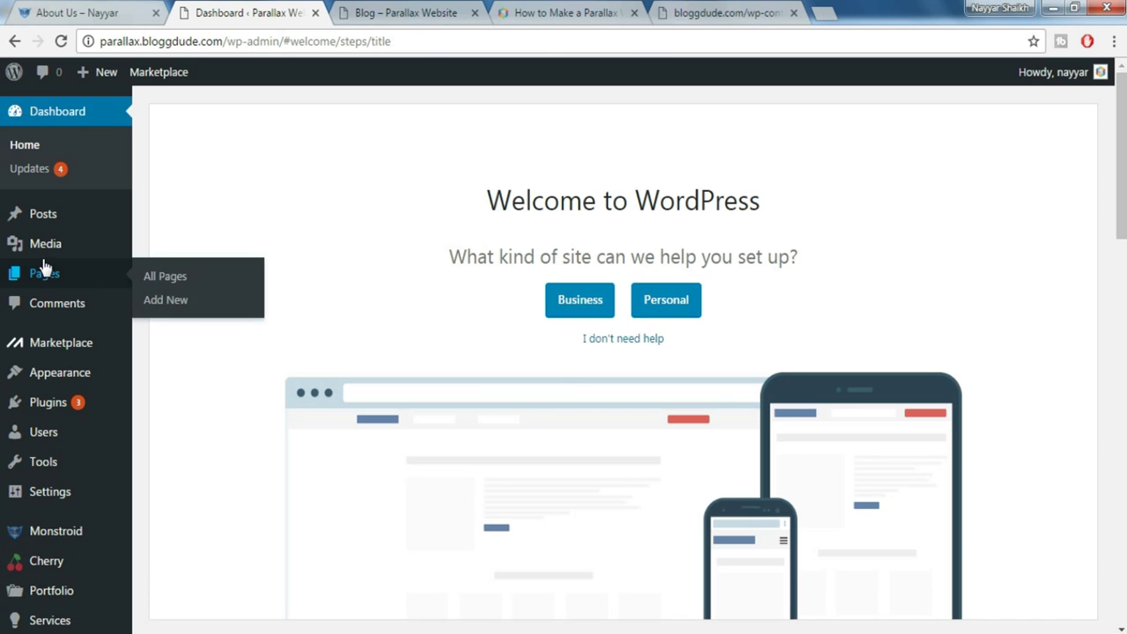
click(184, 306)
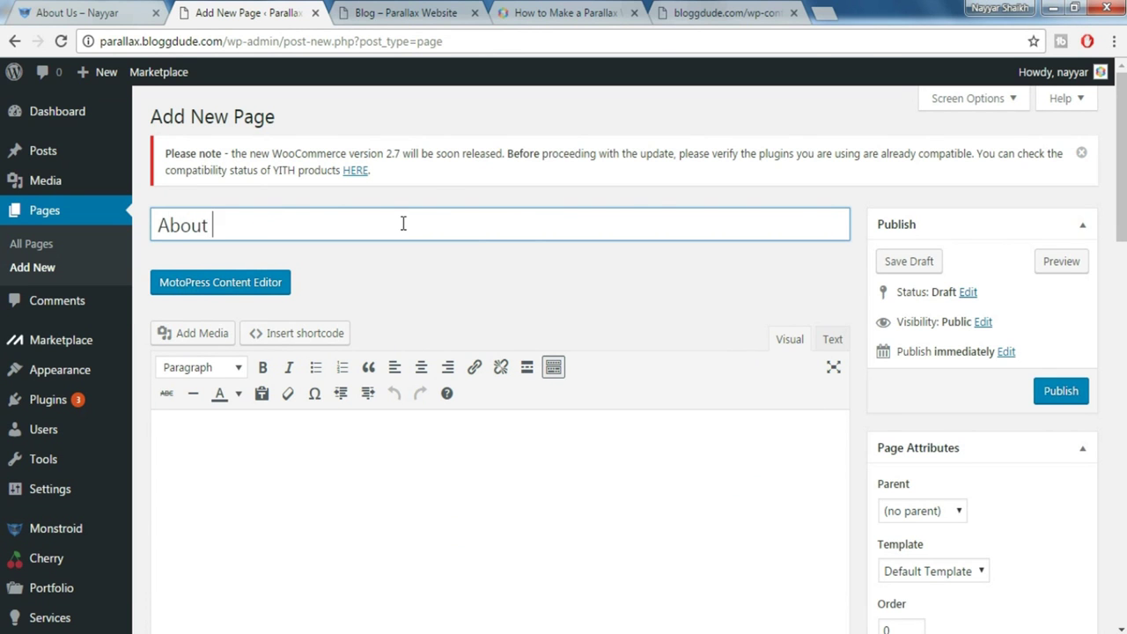
Set Breadcrumbs to show both breadcrumbs and title, and choose No paddings
scroll(1092, 290, down, 5)
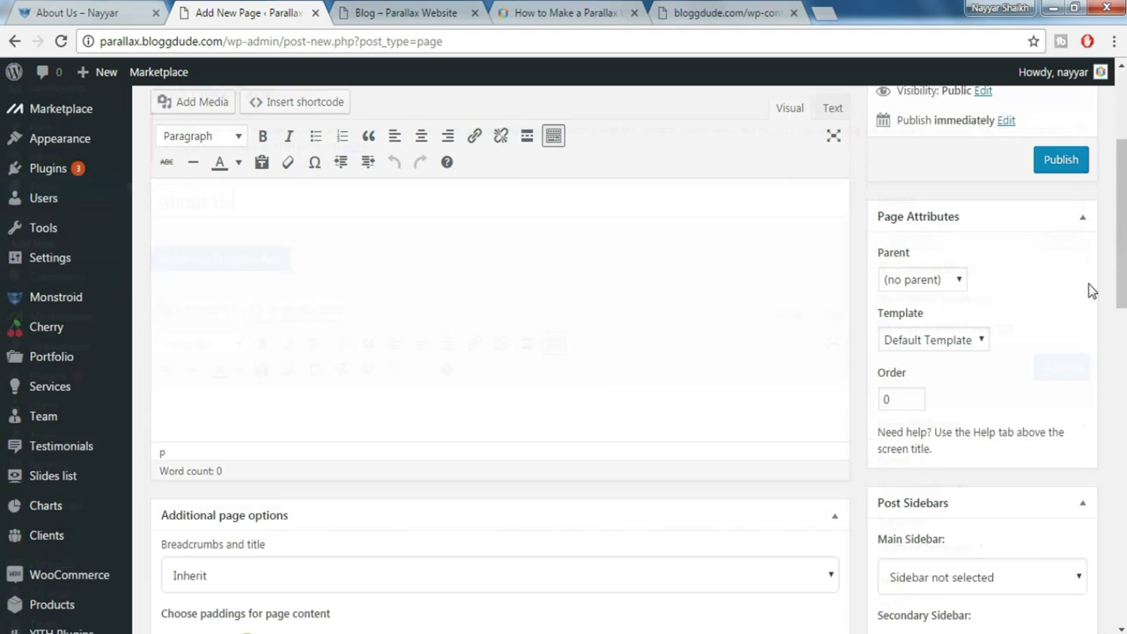
scroll(1090, 292, down, 2)
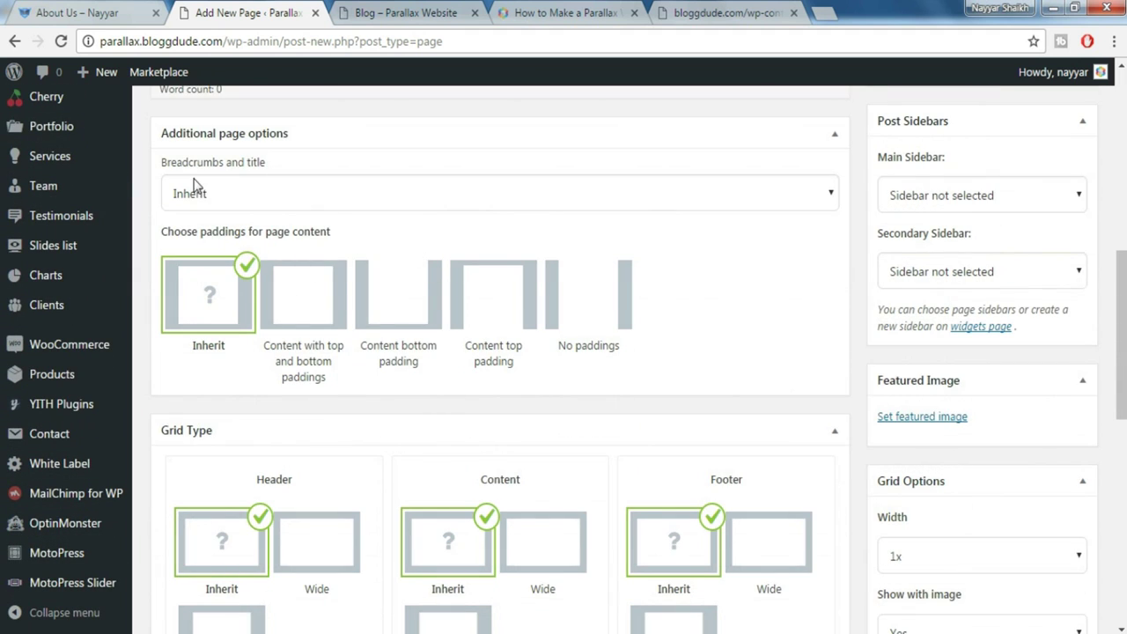
click(326, 208)
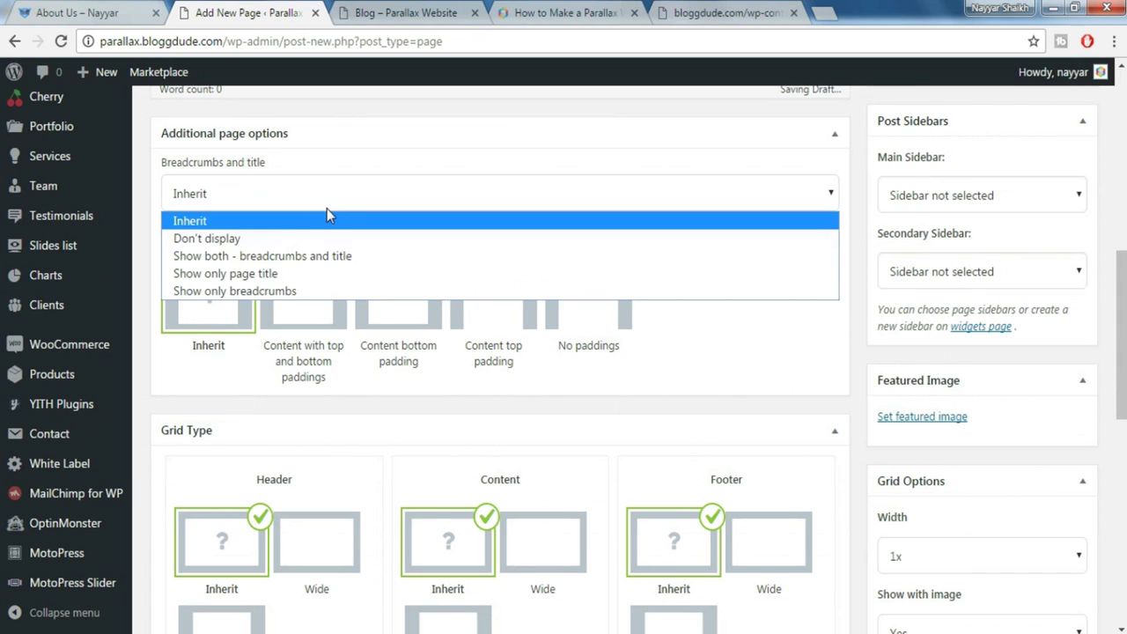
click(300, 261)
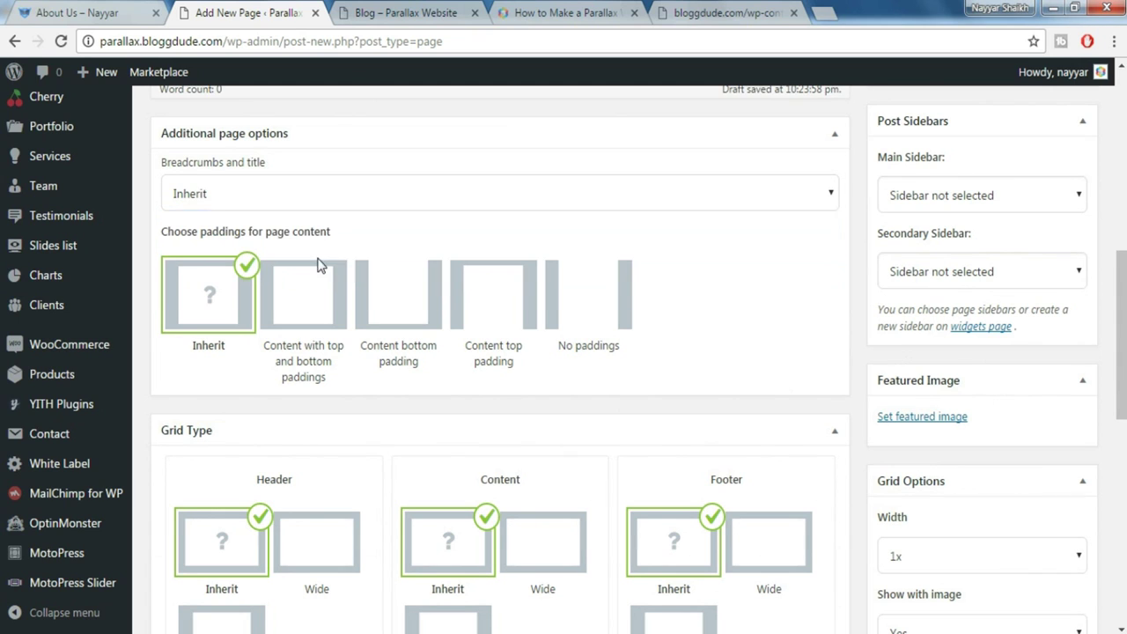
click(574, 307)
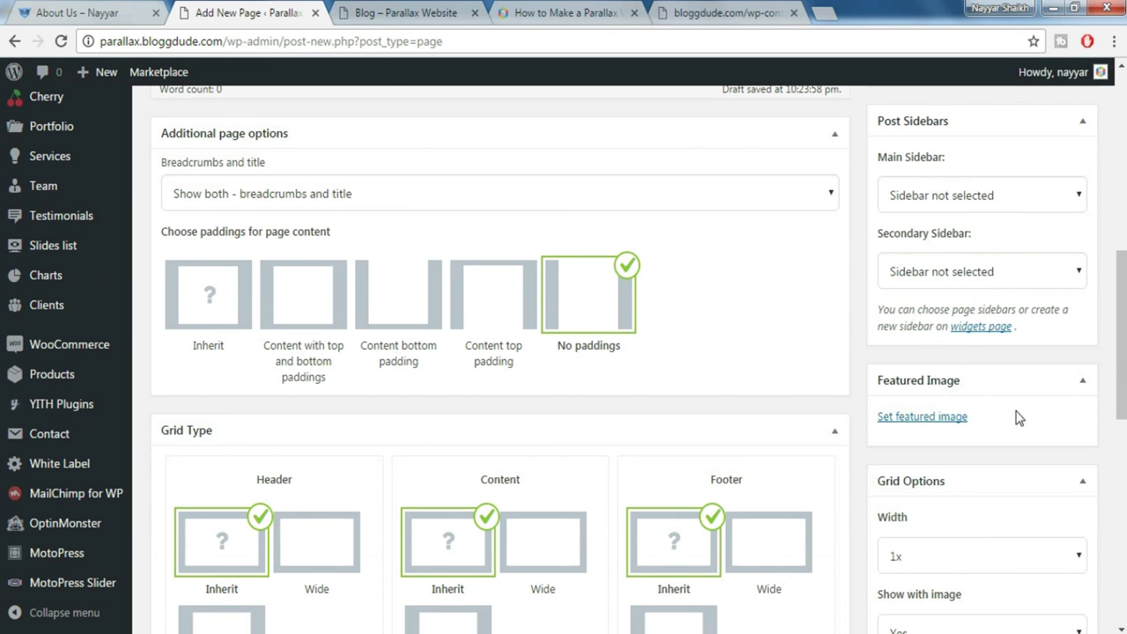
Set the street-crowd photo as the page's featured image
click(932, 416)
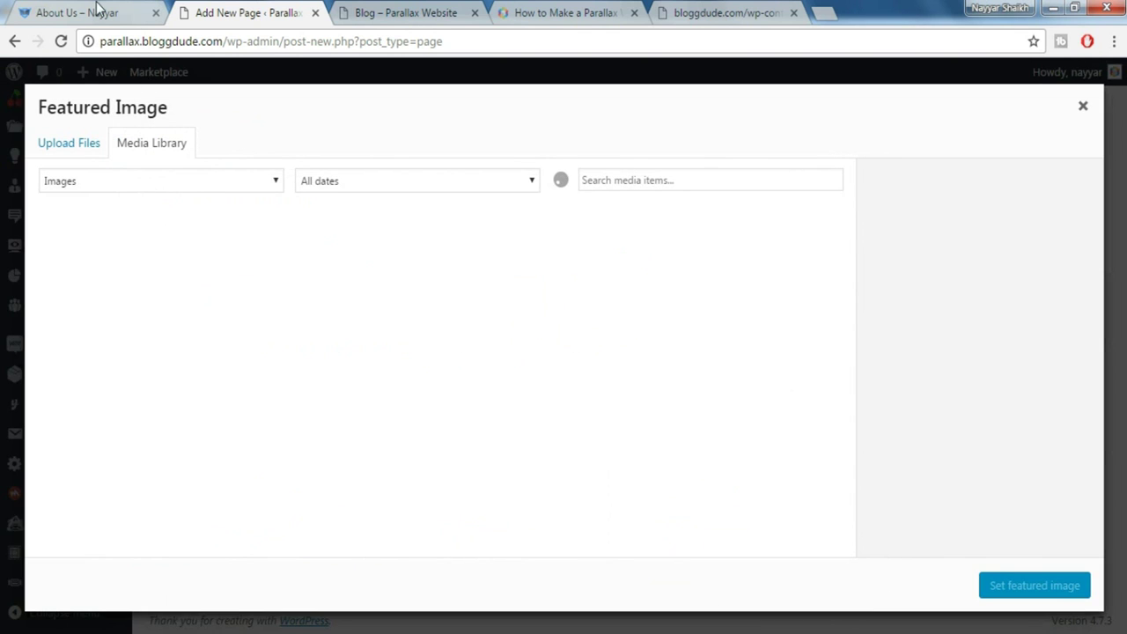
click(97, 12)
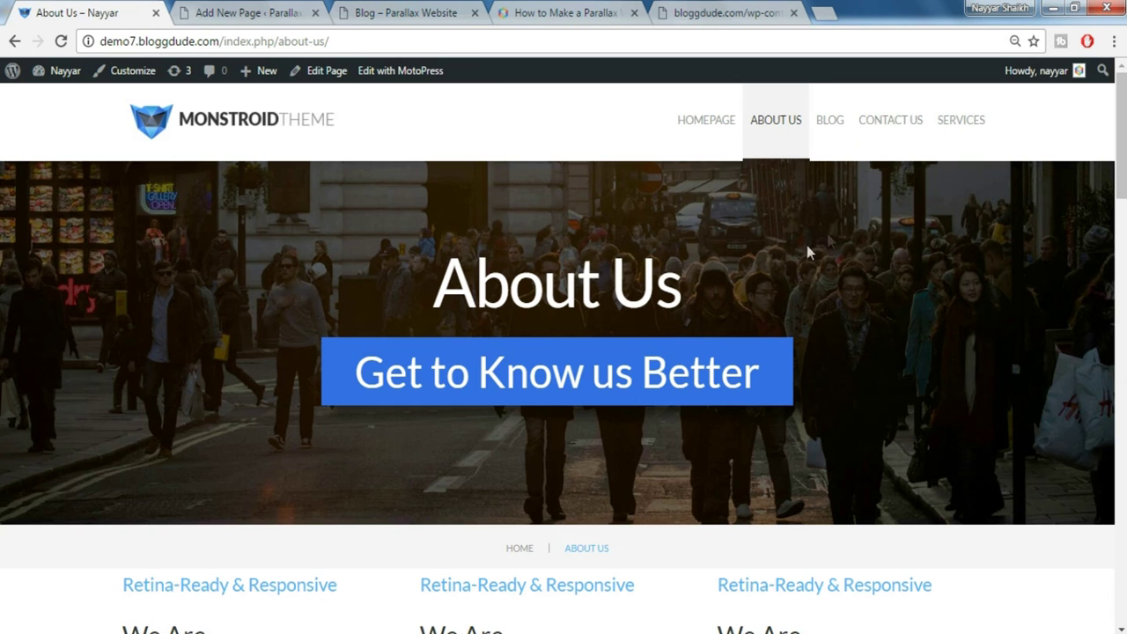
click(240, 7)
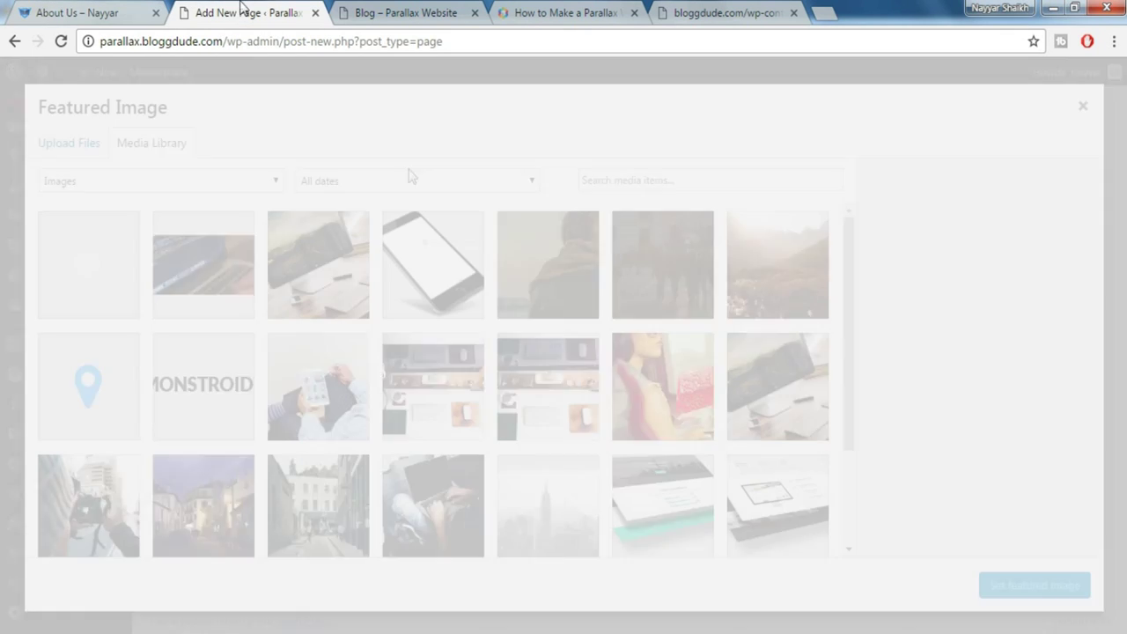
click(657, 260)
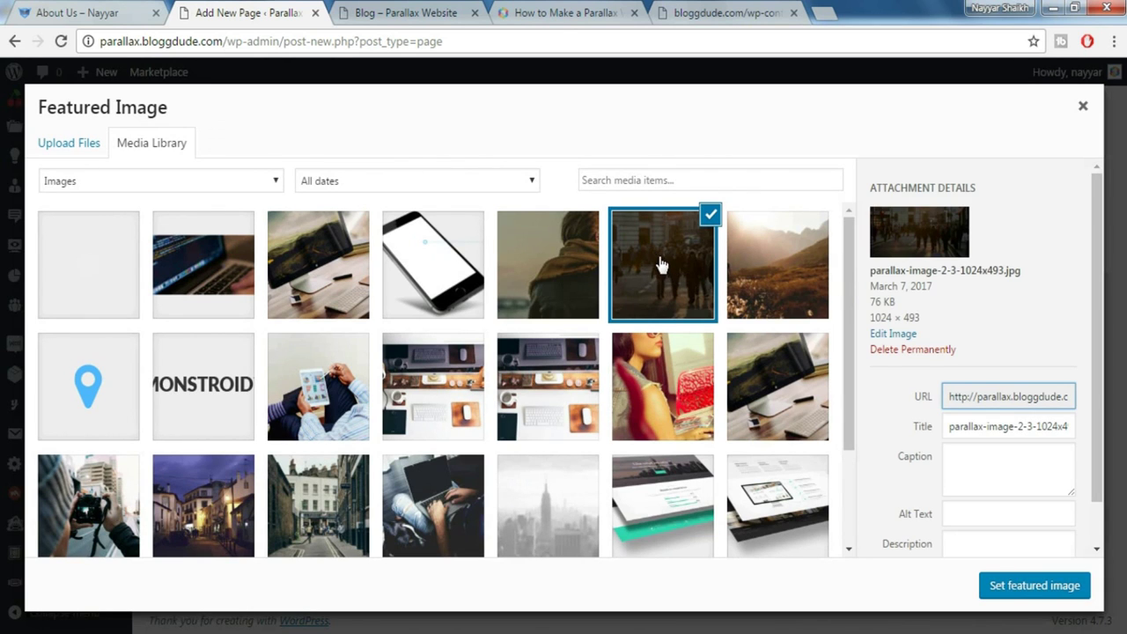
click(1004, 588)
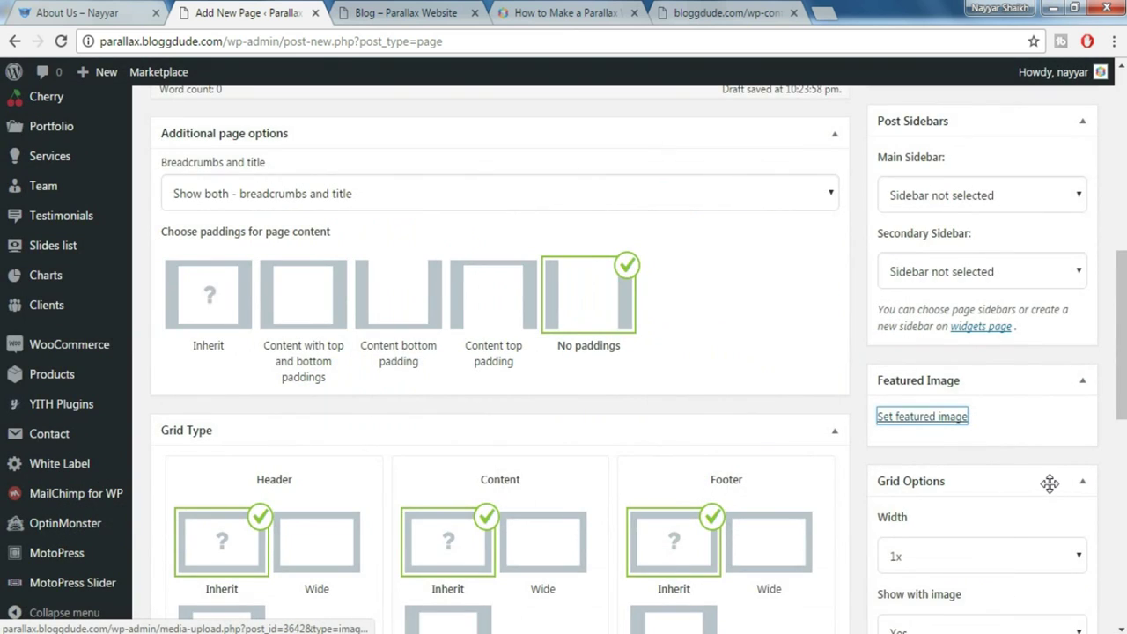
scroll(1049, 484, down, 5)
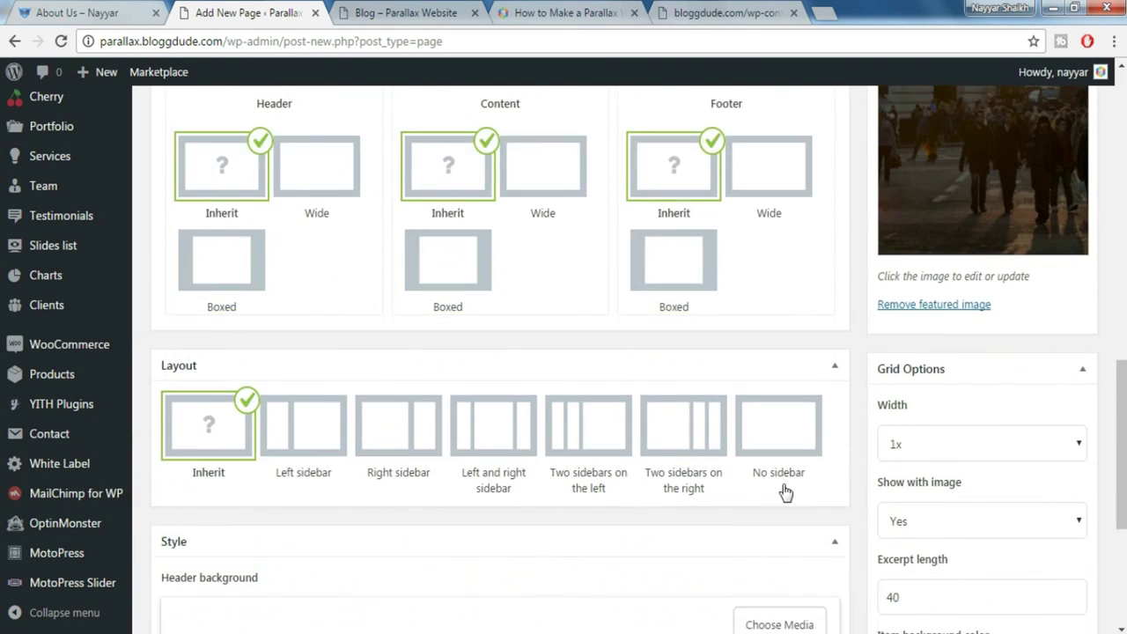
scroll(310, 567, down, 3)
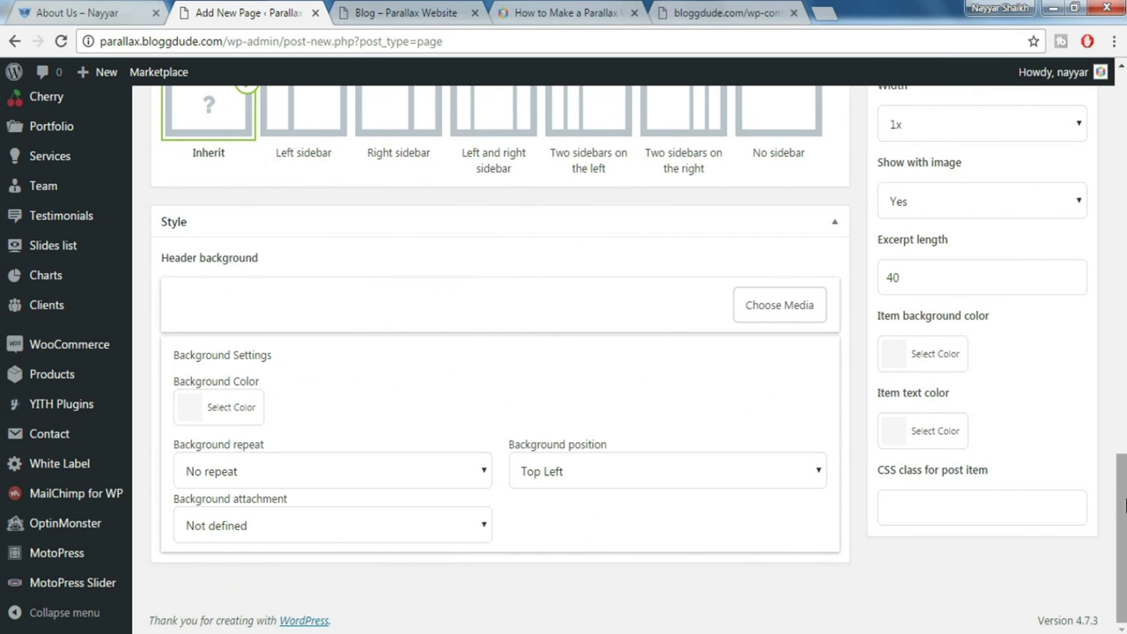
drag(1125, 504, 966, 102)
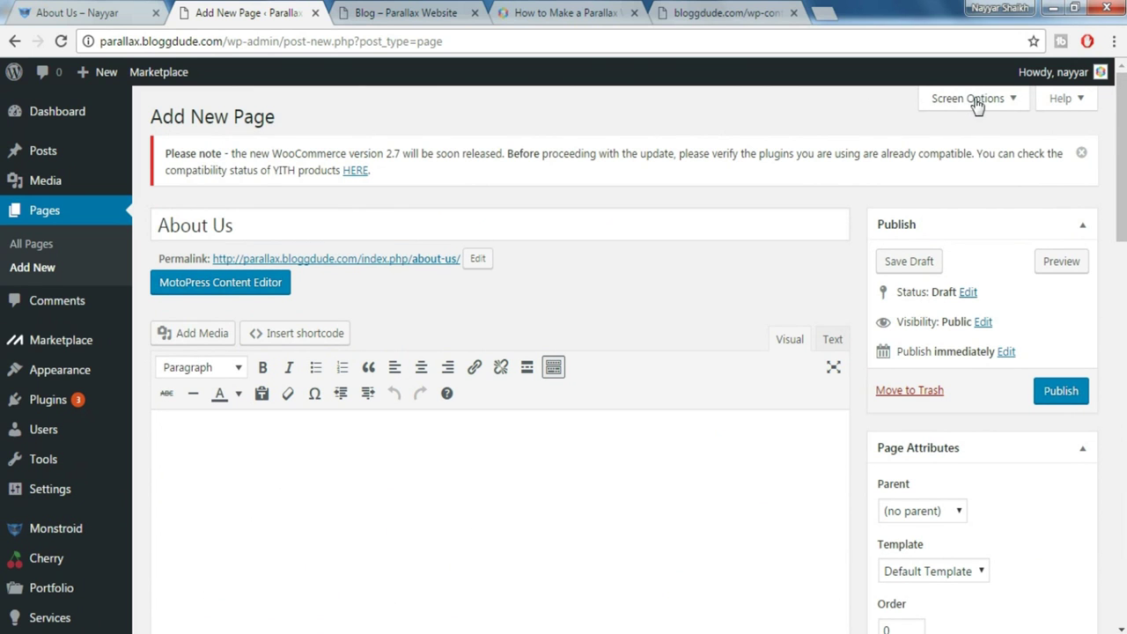
Enable the Excerpt box in the page's Screen Options
click(969, 99)
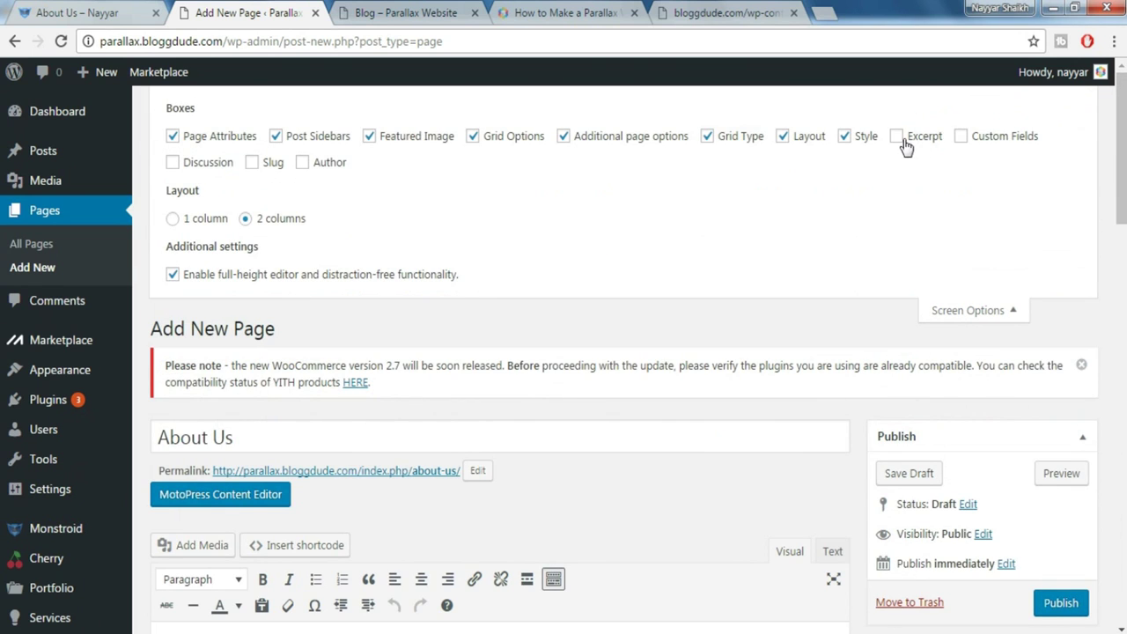
click(918, 143)
click(961, 315)
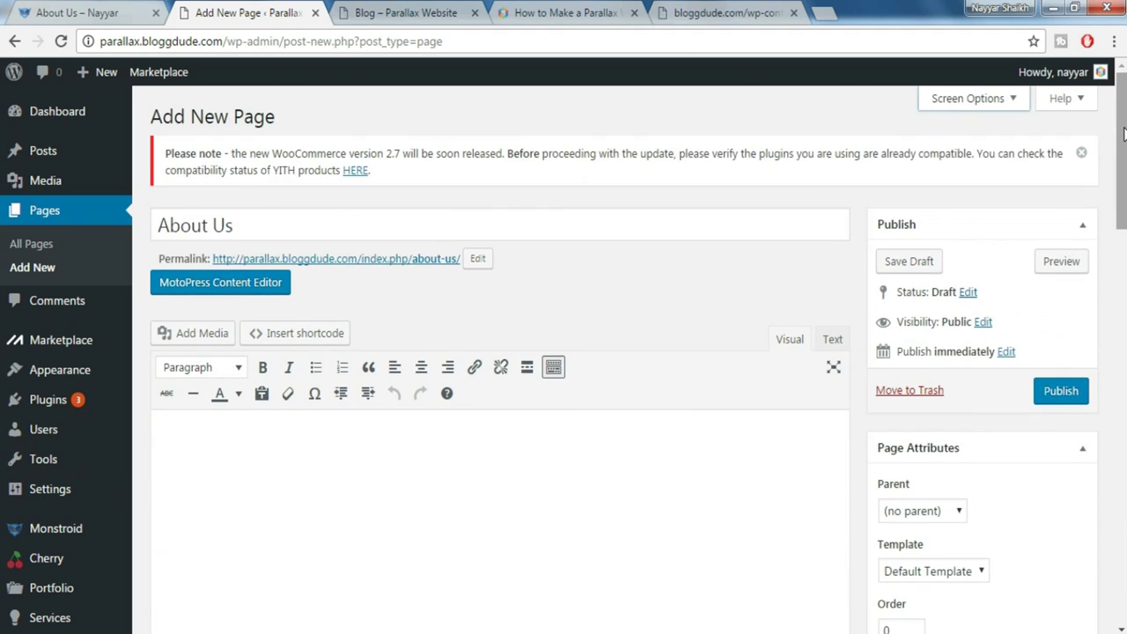
scroll(275, 469, down, 15)
Fill the excerpt with the demo's tagline 'Get to Know us Better'
click(263, 490)
click(106, 11)
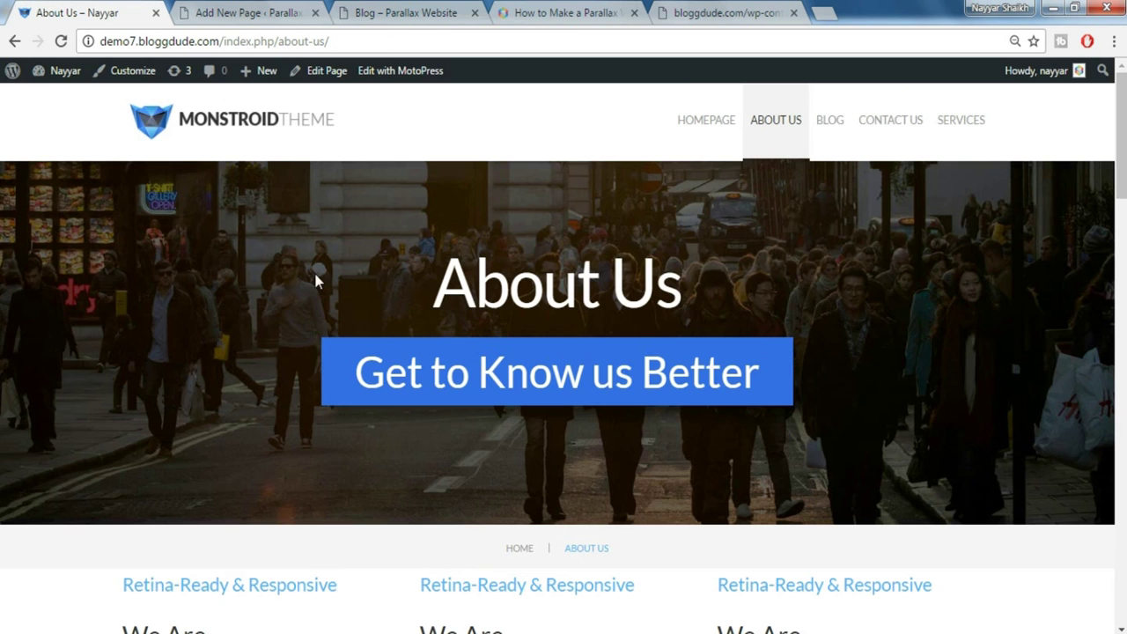
drag(479, 372, 766, 370)
key(ctrl+c)
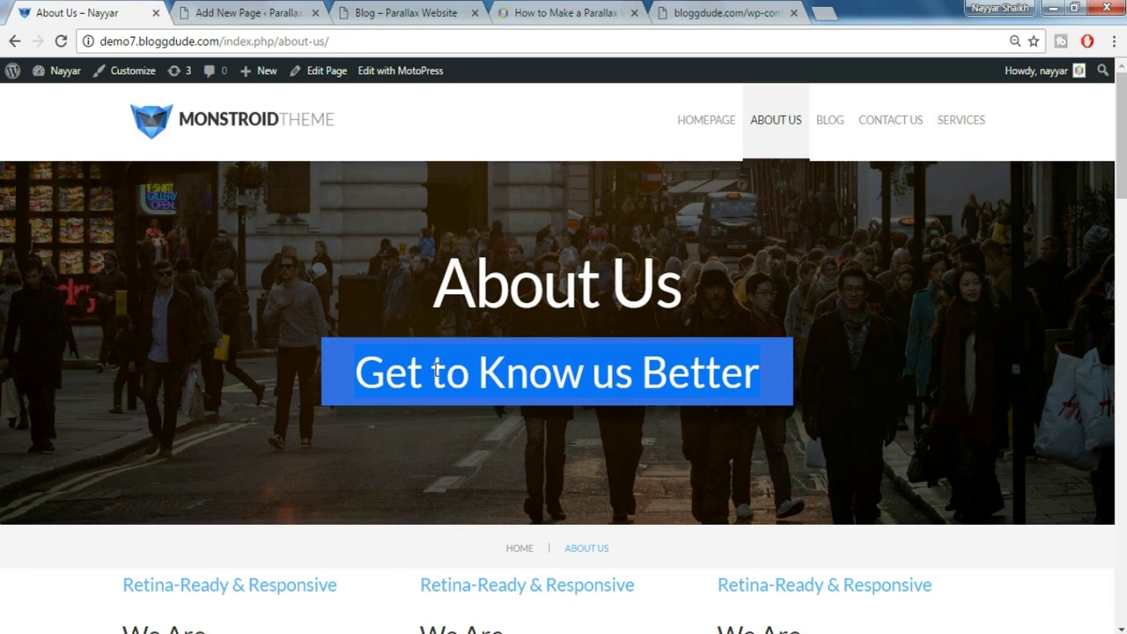
click(255, 13)
key(ctrl+v)
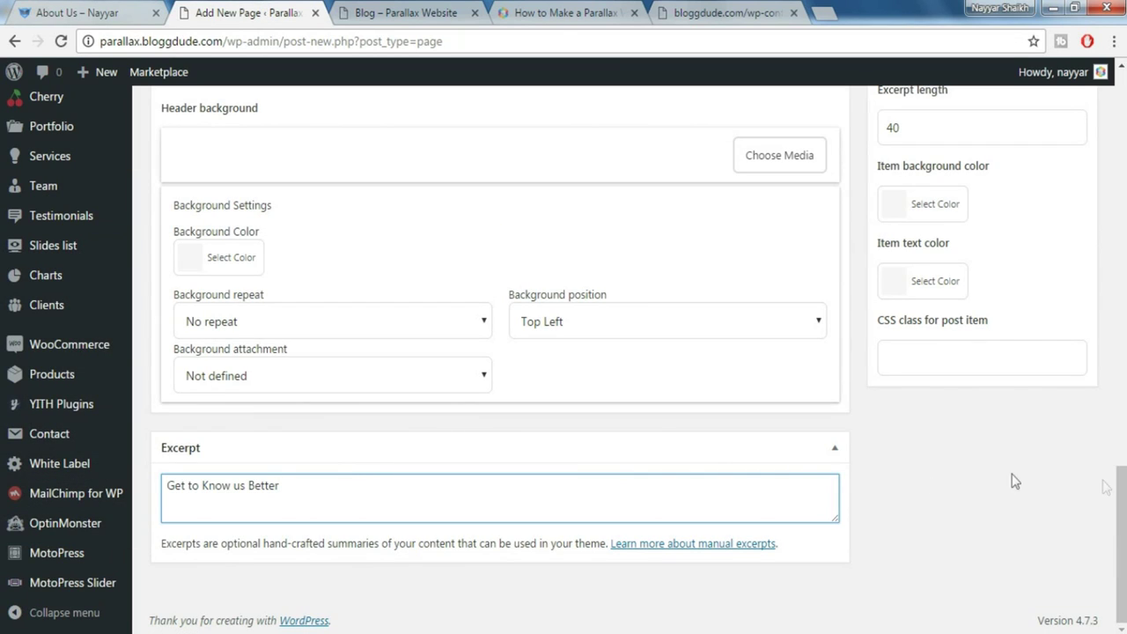
Publish the About Us page
scroll(1121, 494, up, 3)
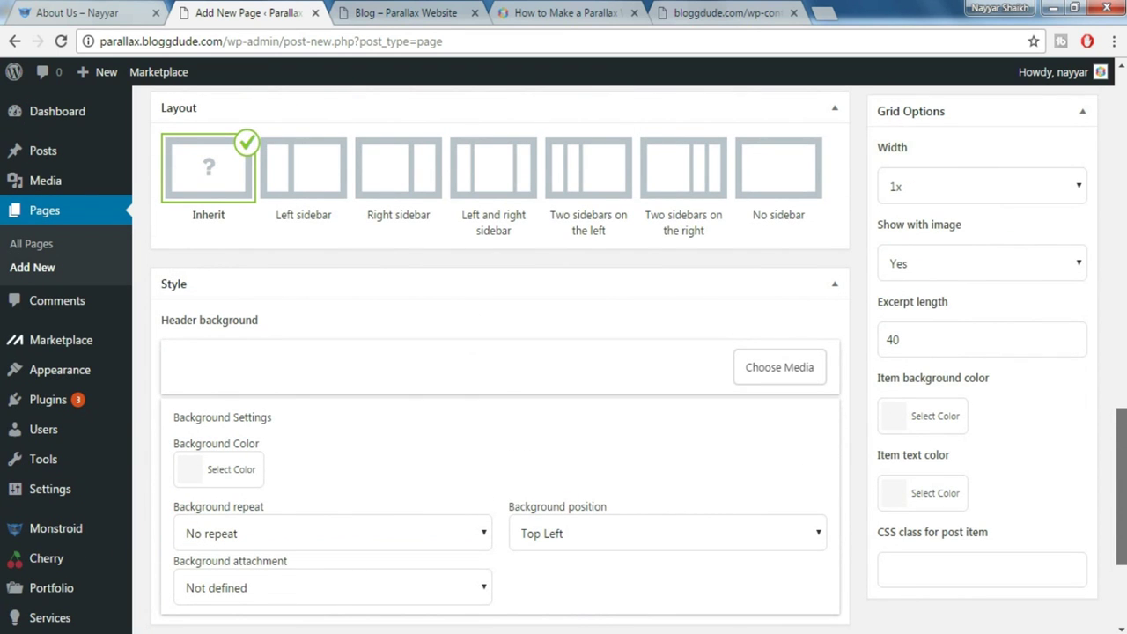
scroll(1115, 352, up, 10)
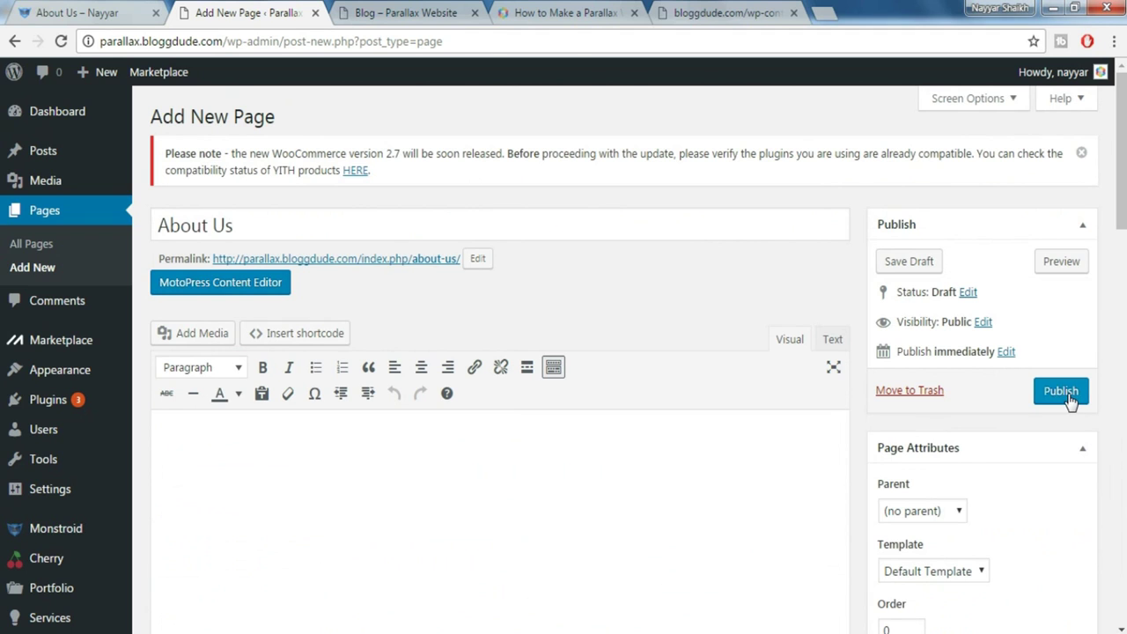
click(1061, 392)
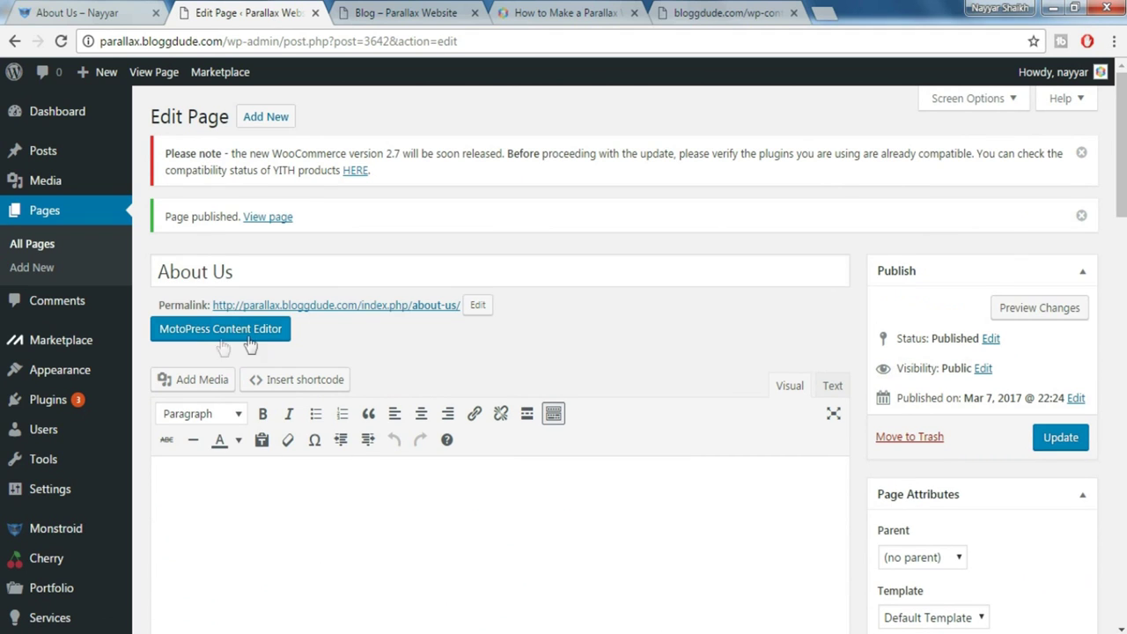
Add a paragraph block with the demo's 'Retina-Ready & Responsive' / 'We Are' text
click(243, 343)
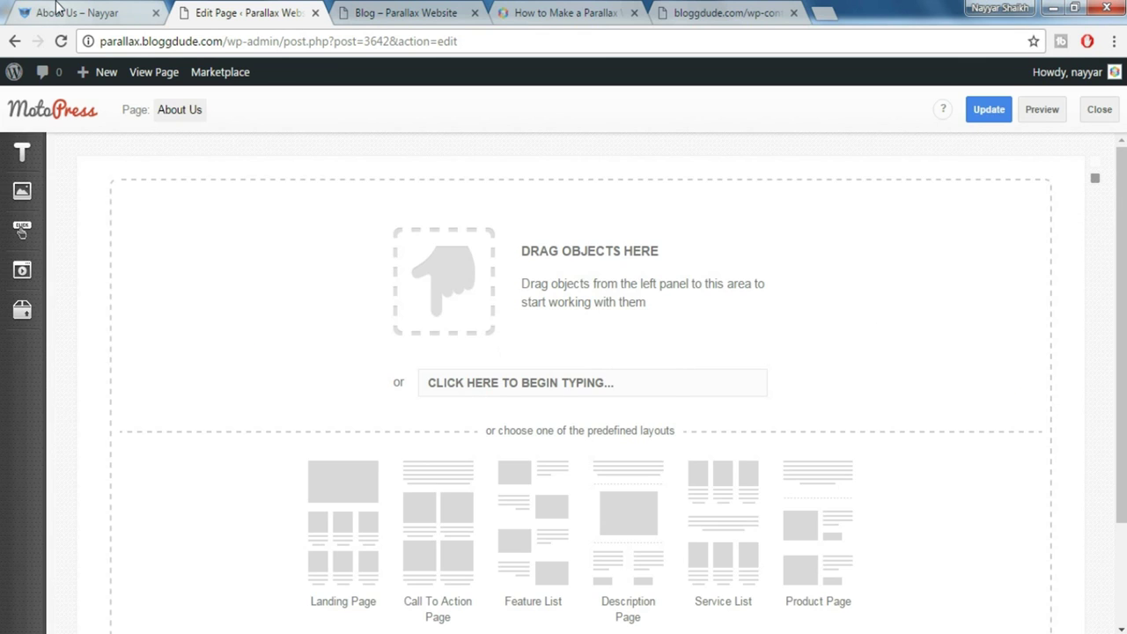
click(56, 8)
drag(112, 238, 385, 466)
key(ctrl+c)
click(282, 11)
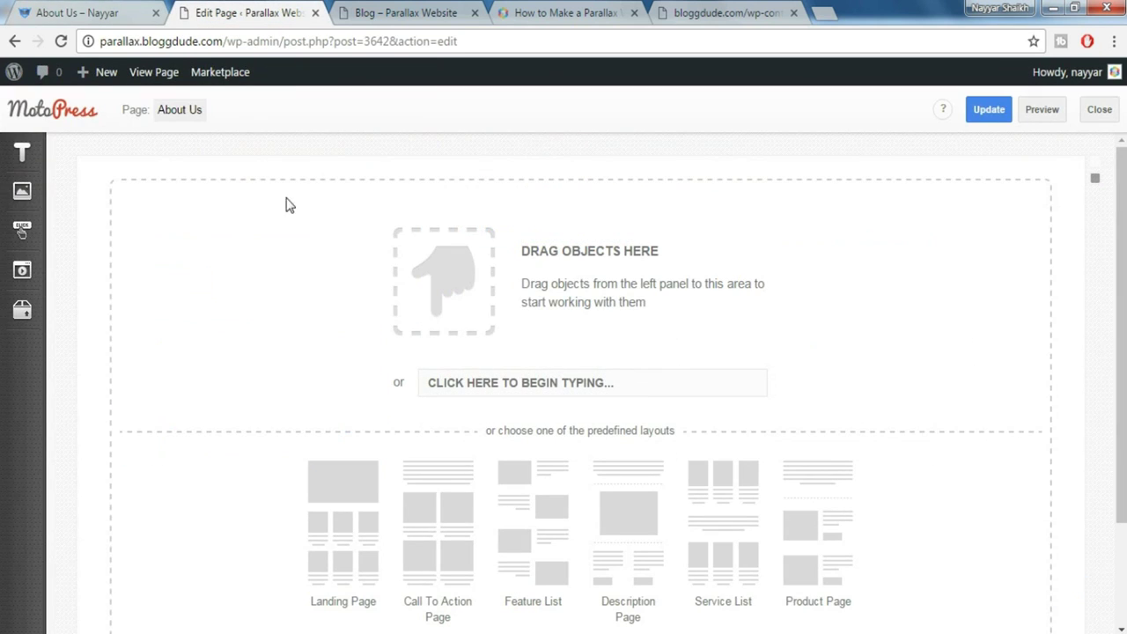
click(32, 162)
drag(426, 185, 420, 295)
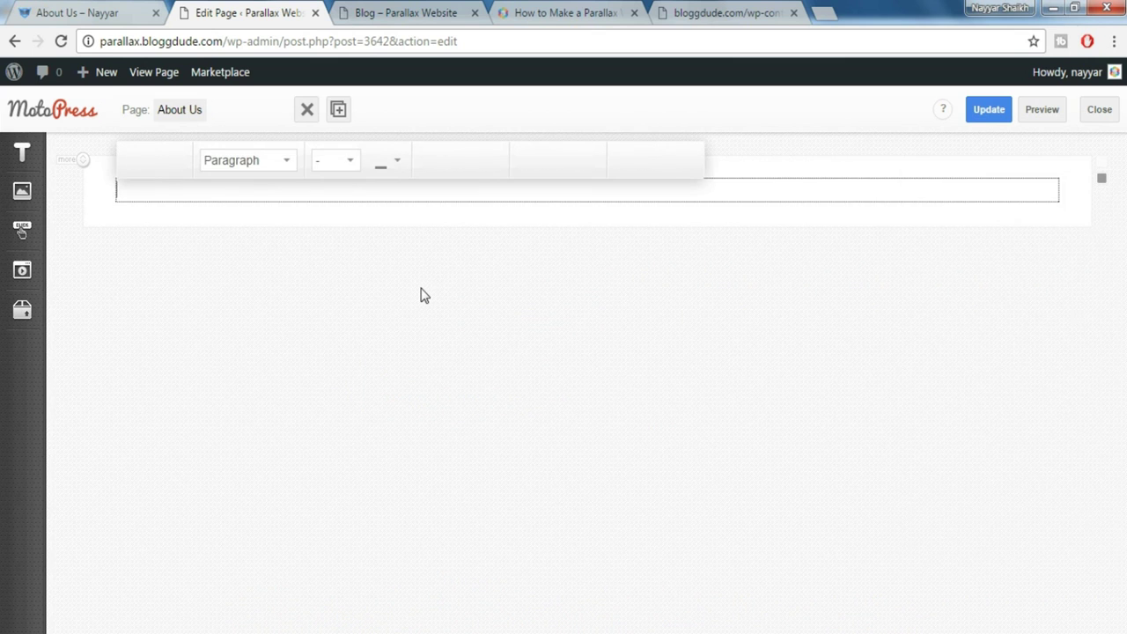
key(ctrl+v)
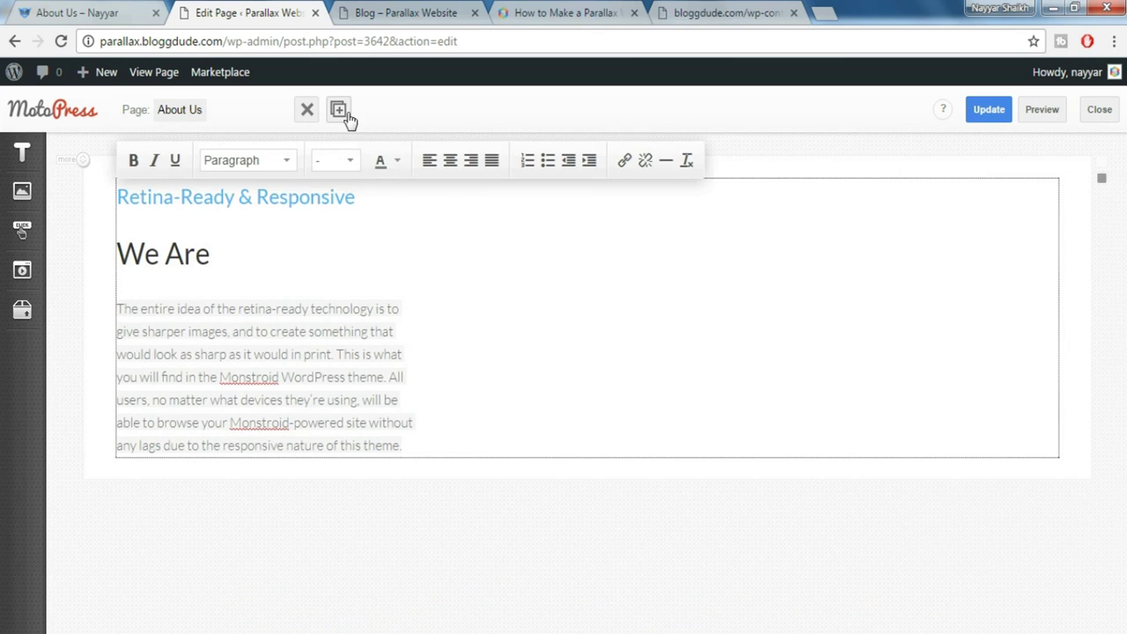
Duplicate the text block twice to make three columns
click(340, 111)
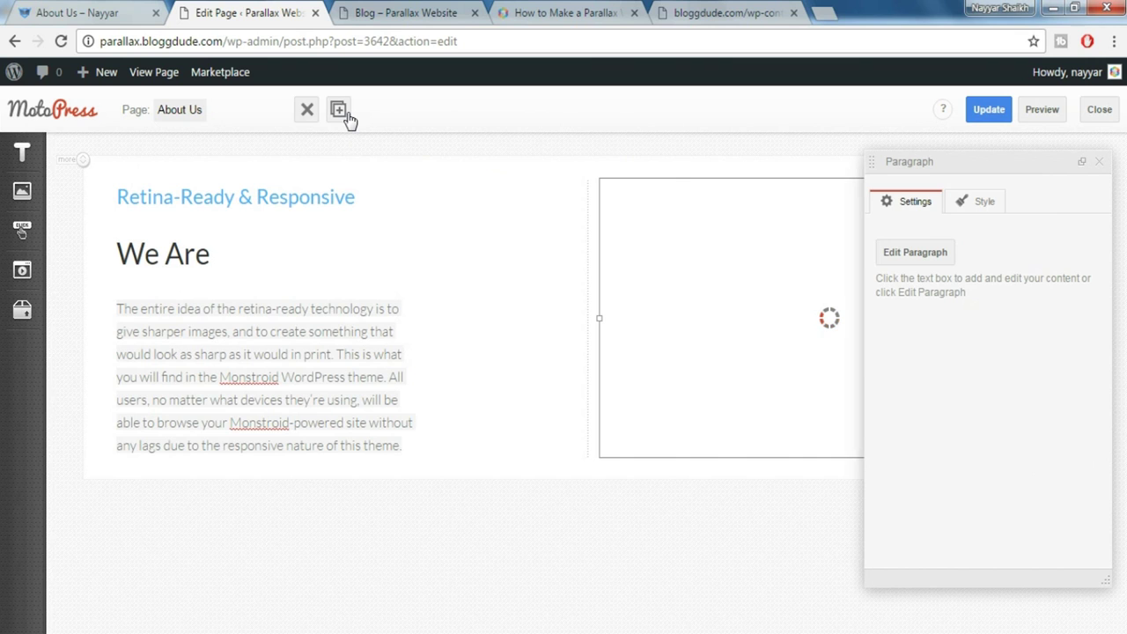
click(348, 120)
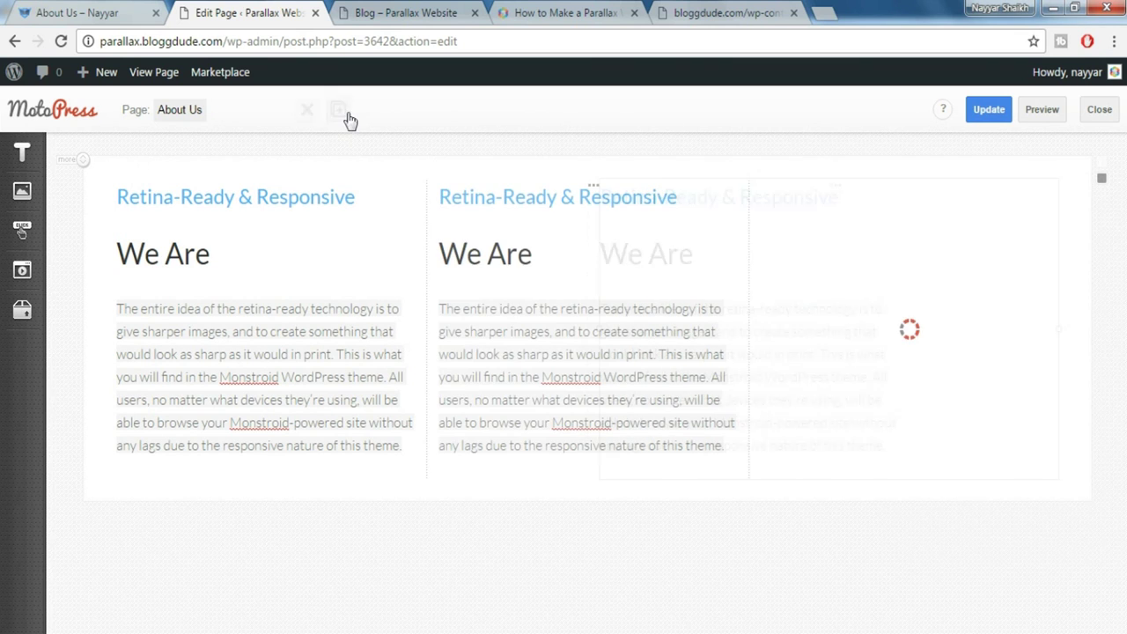
click(1099, 163)
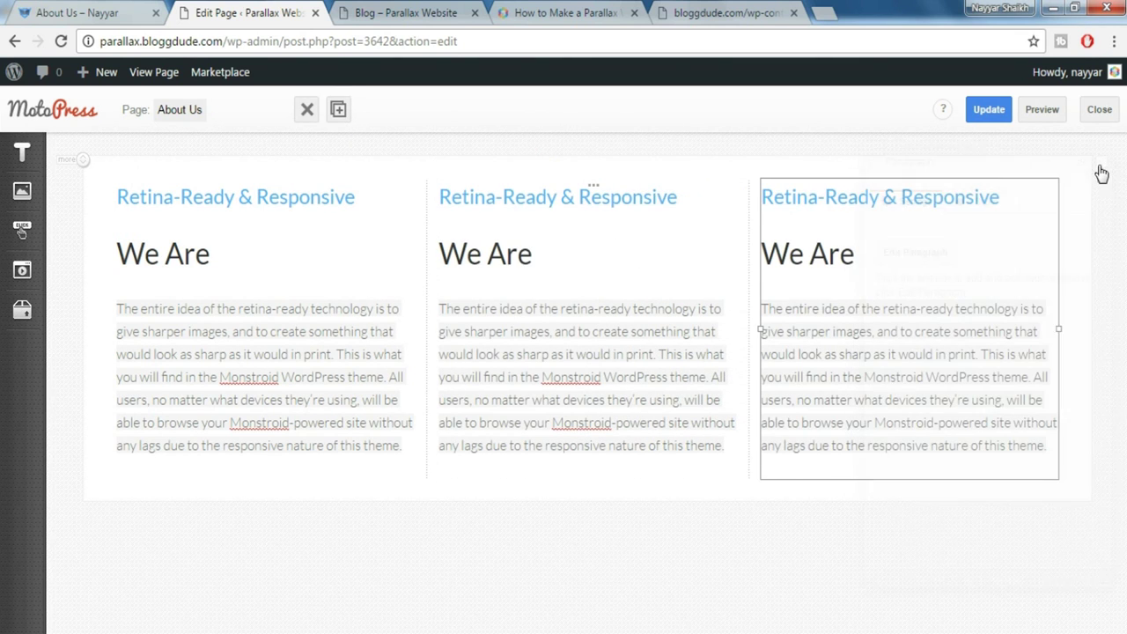
click(122, 11)
click(669, 313)
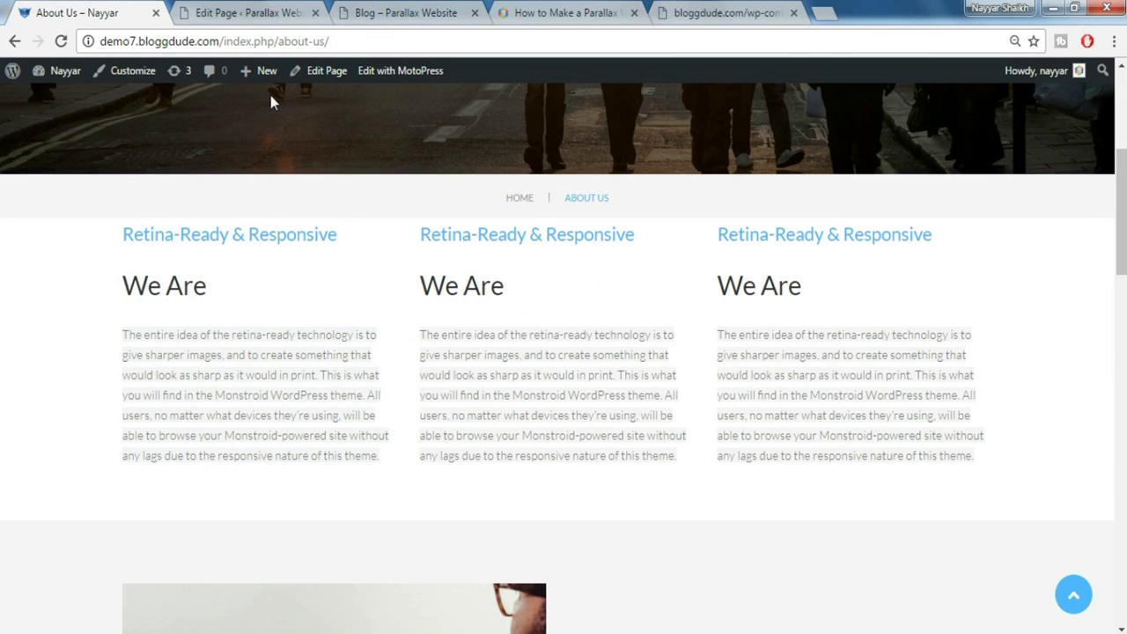
Set the first two columns to phone size 12, the second also to tablet size 4
click(283, 11)
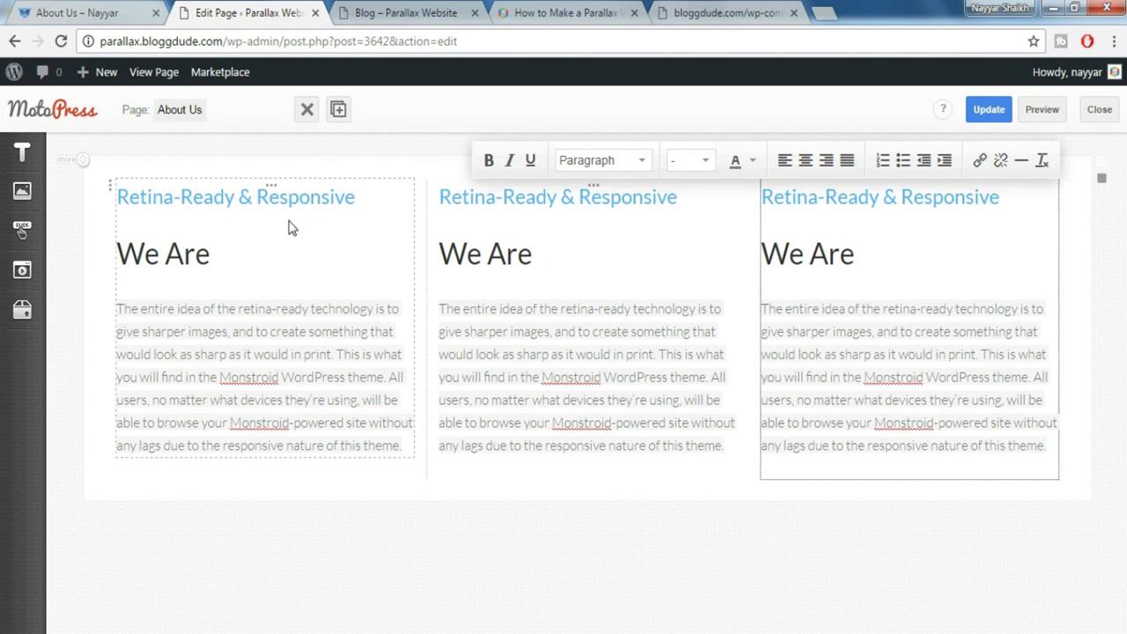
click(273, 191)
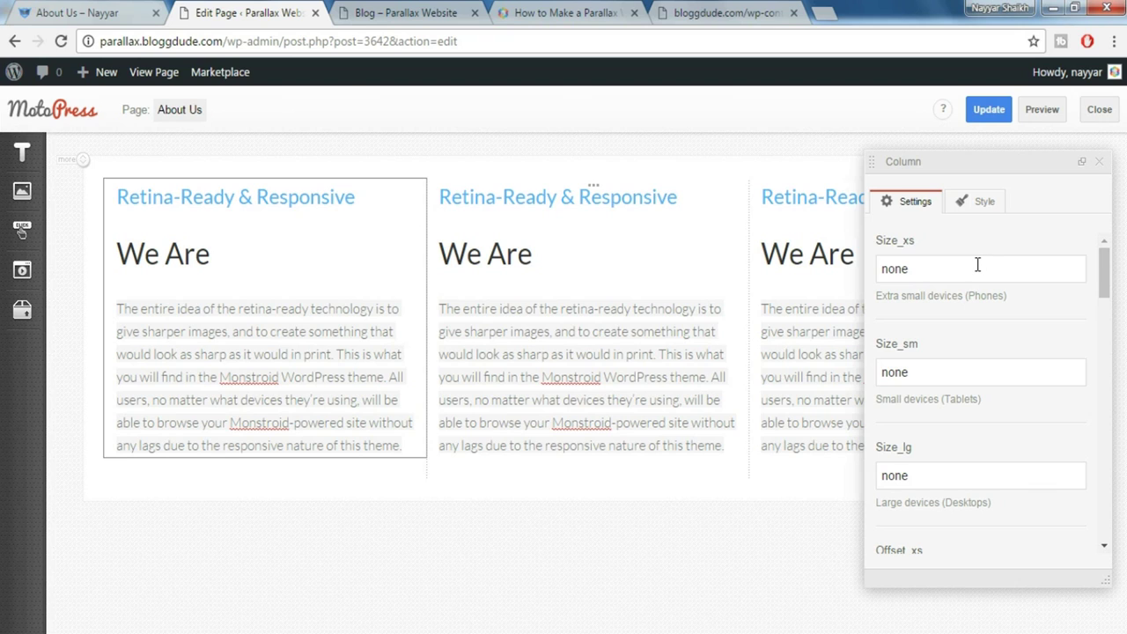
double_click(977, 264)
text(12)
click(594, 194)
double_click(962, 270)
text(121)
key(Tab)
text(4)
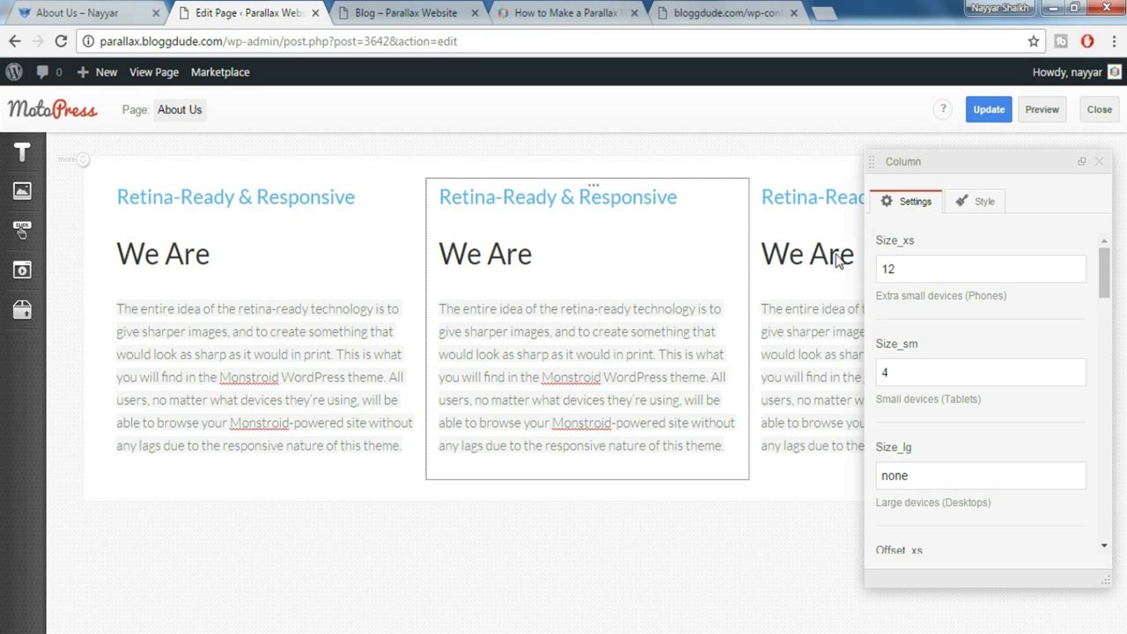
click(1099, 162)
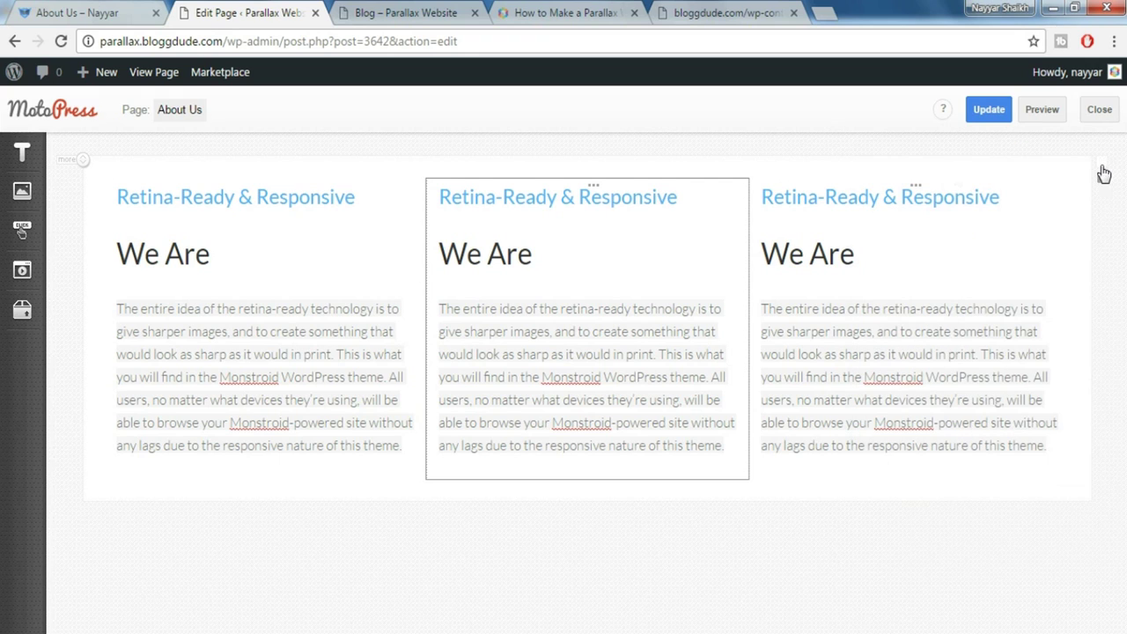
Set the third column to phone size 12 and tablet size 4
click(915, 192)
drag(916, 266, 861, 263)
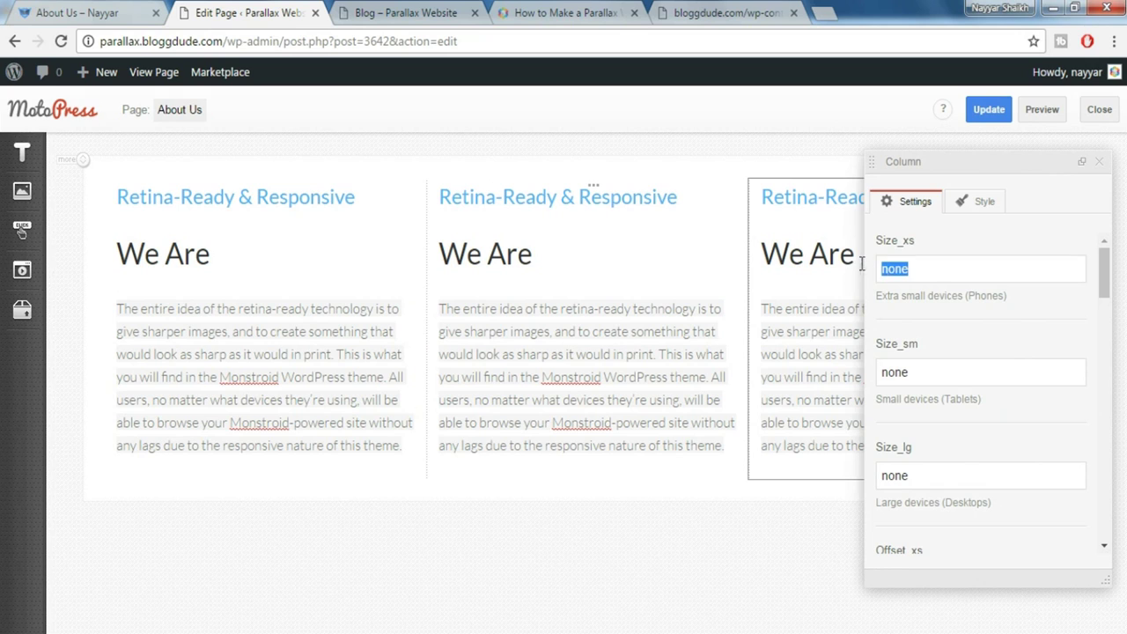
text(12)
key(Tab)
text(4)
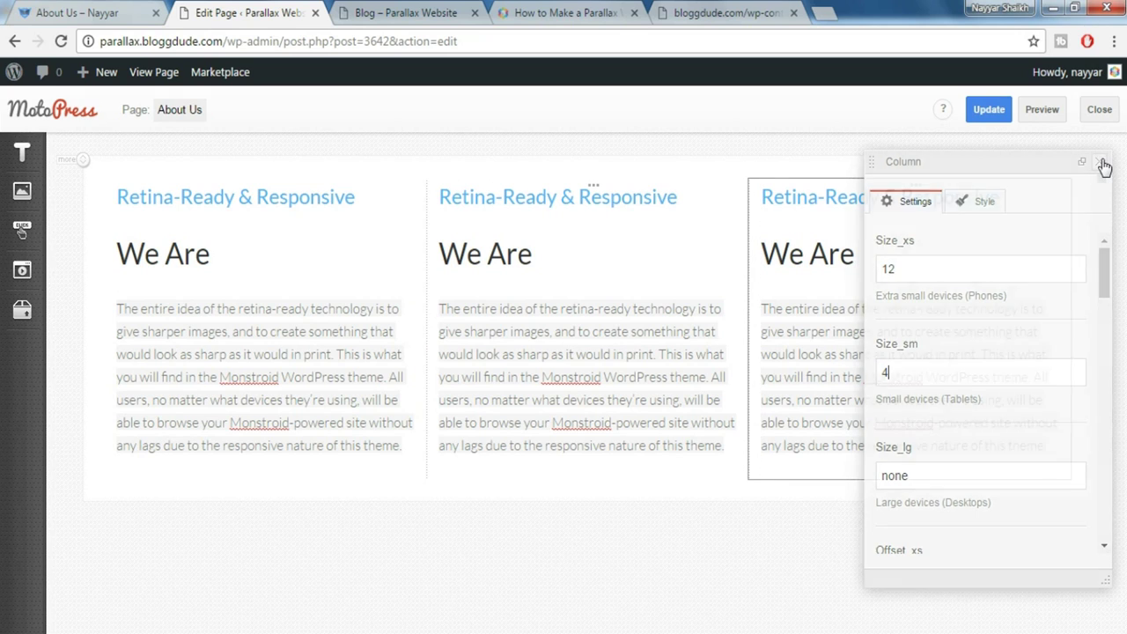
click(1100, 163)
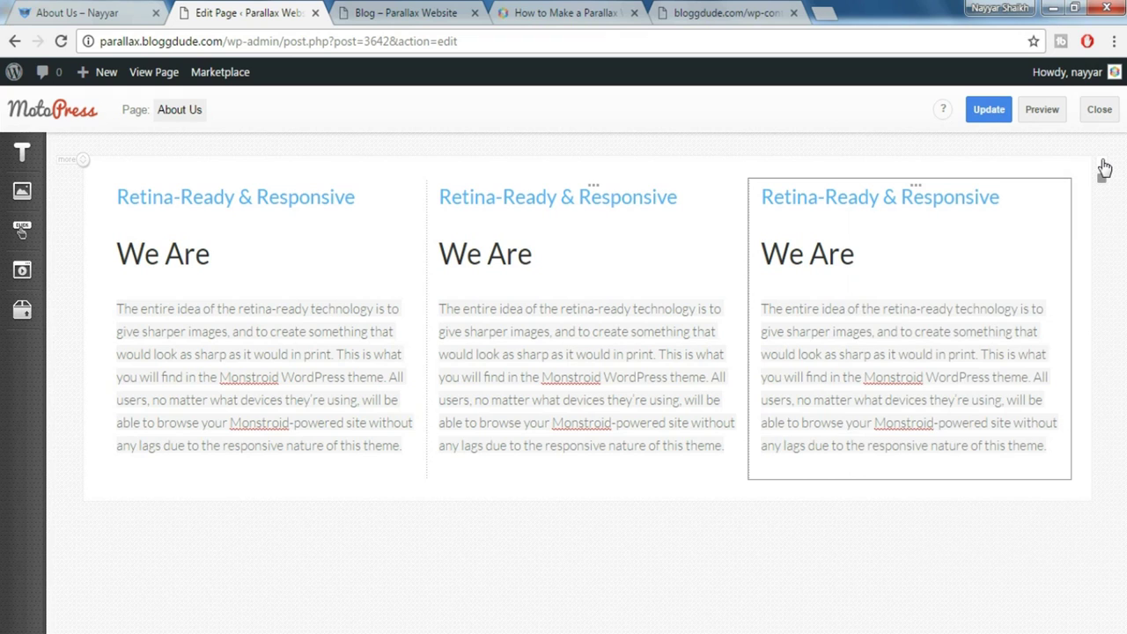
click(111, 192)
Set the row's Width Type to Fixed Width and add Padding top and bottom 80px
click(930, 273)
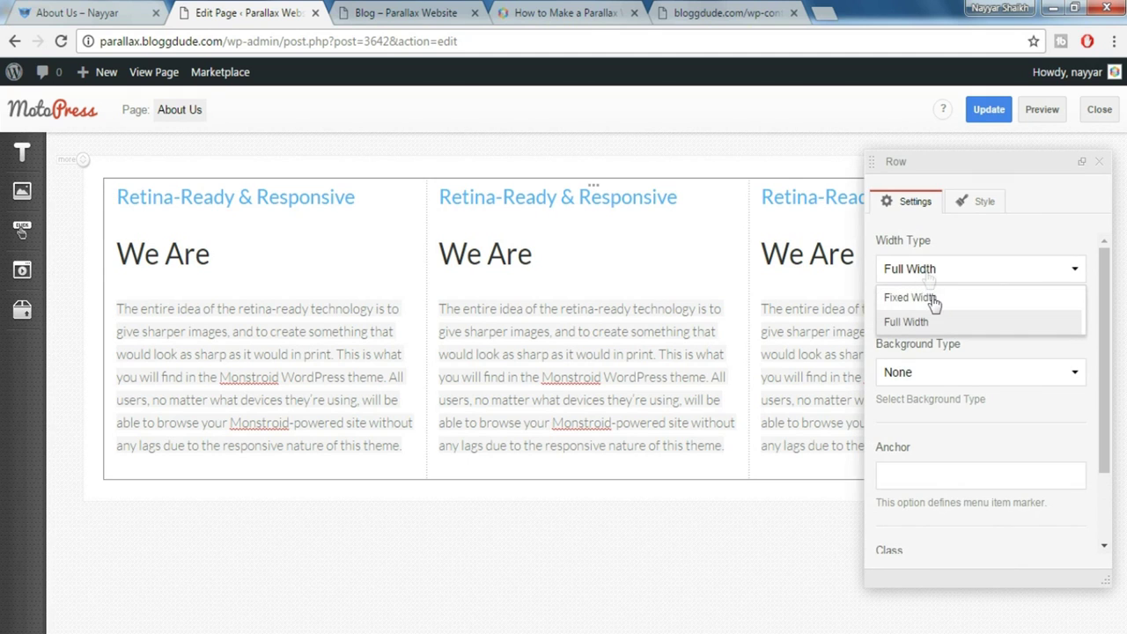
click(931, 300)
click(976, 201)
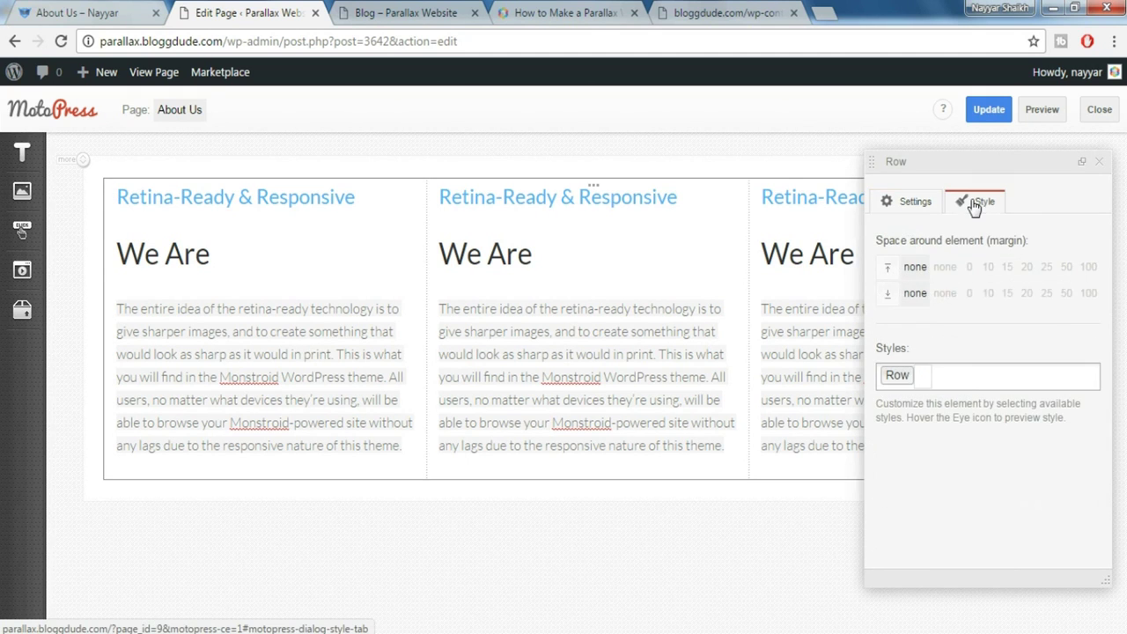
click(972, 377)
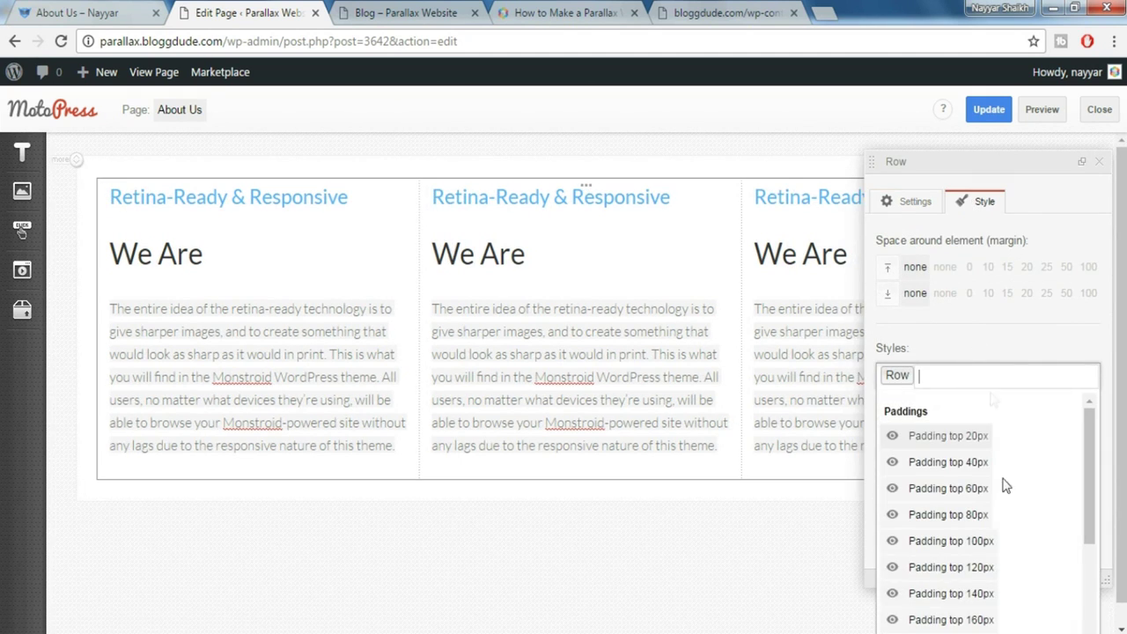
click(962, 518)
scroll(999, 508, down, 3)
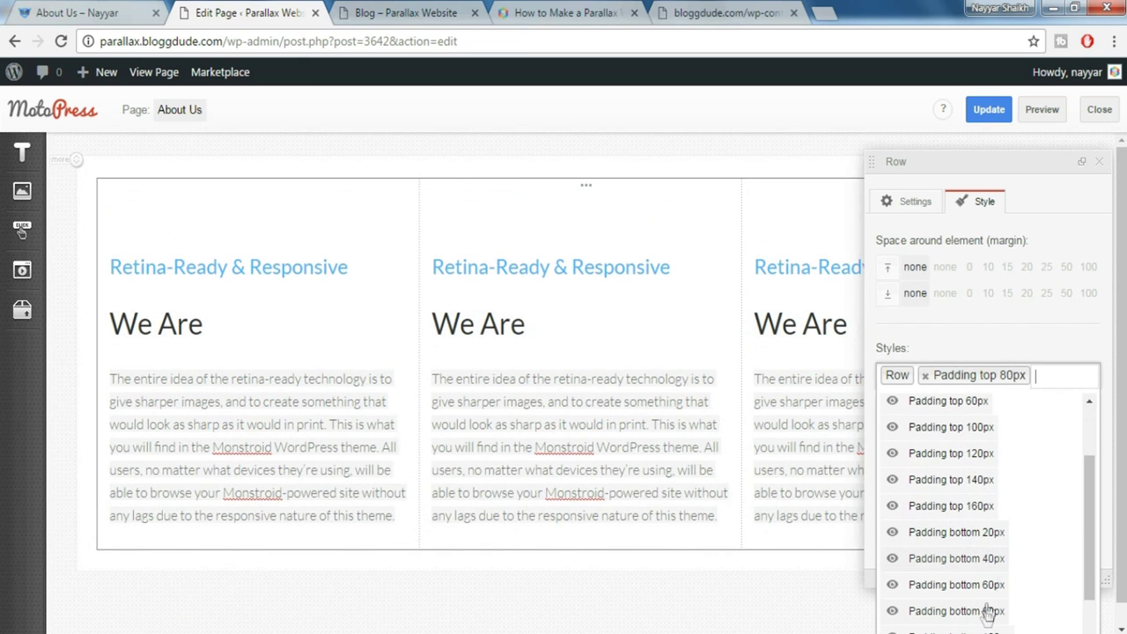
click(992, 610)
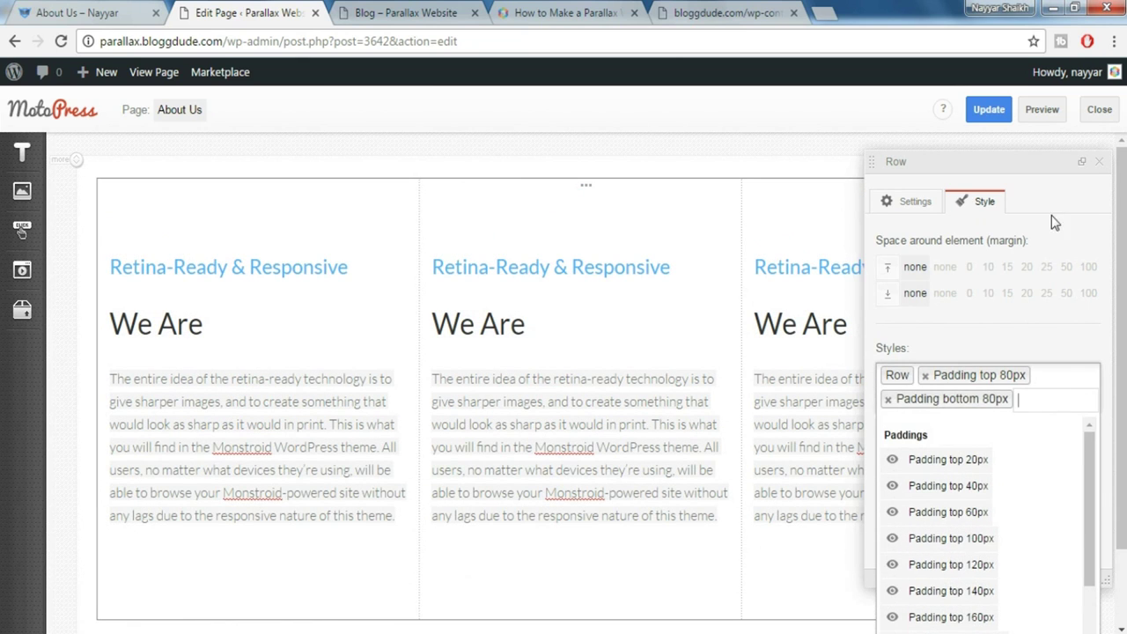
click(1106, 171)
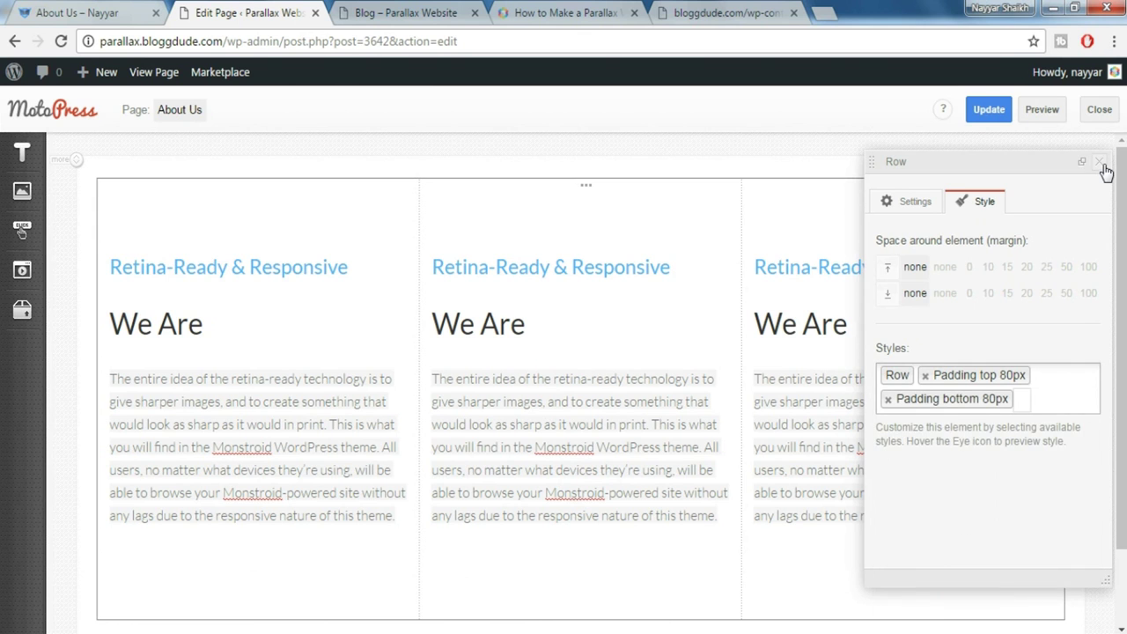
click(1103, 166)
Select the Our History section text on the reference About Us page
click(84, 12)
scroll(539, 377, down, 4)
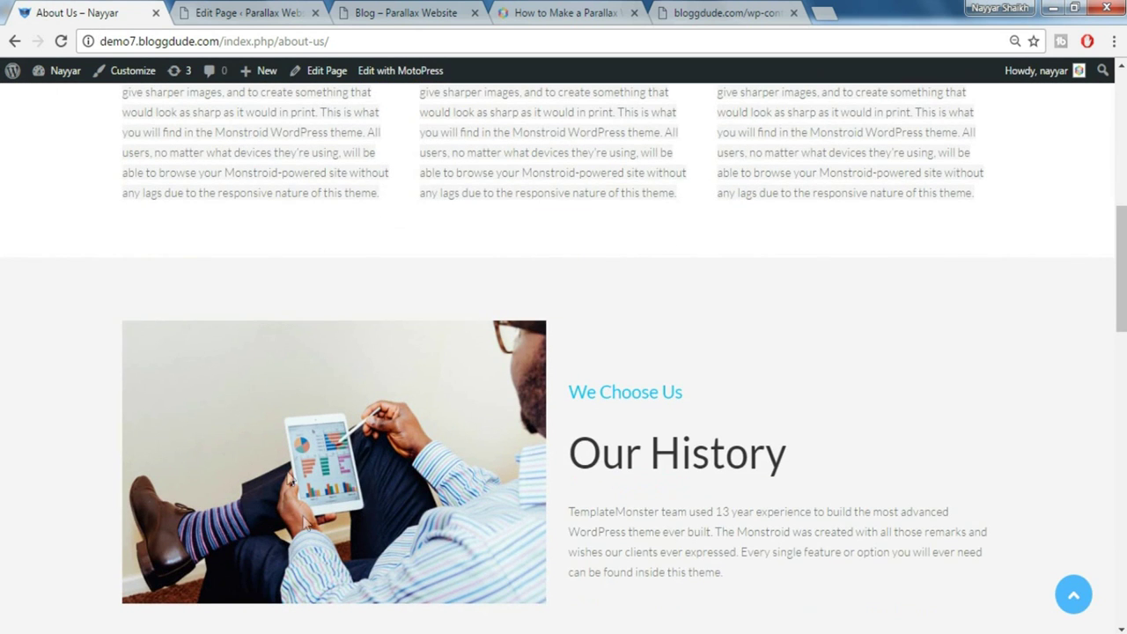
drag(619, 414, 784, 571)
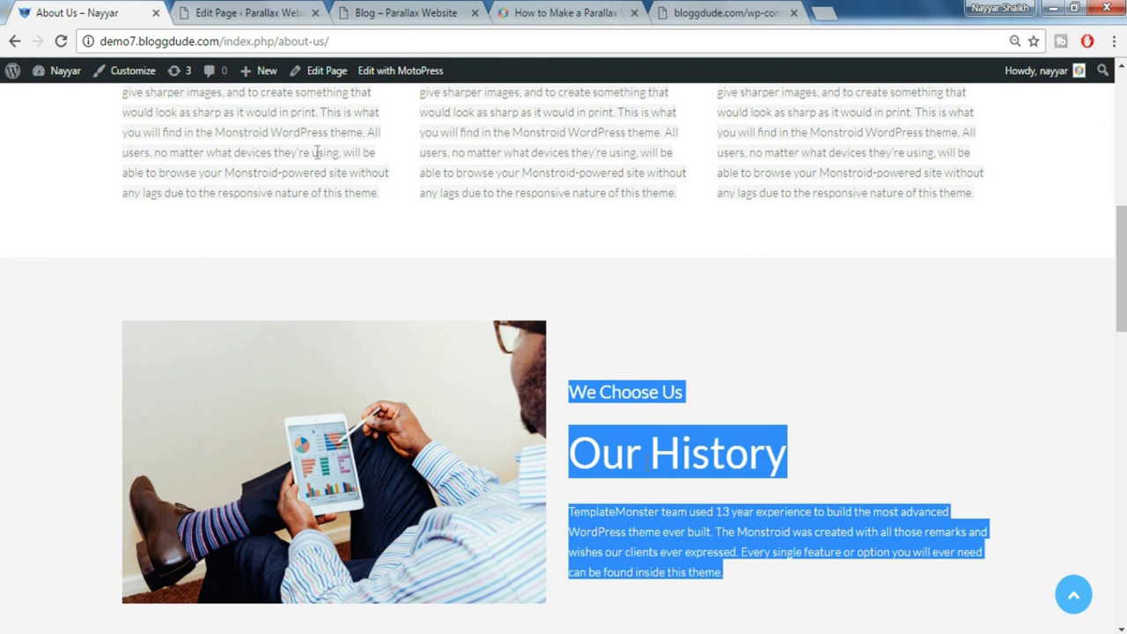
Add a text element below the columns holding the full-size (570 × 359) interactive-1 tablet photo
click(253, 9)
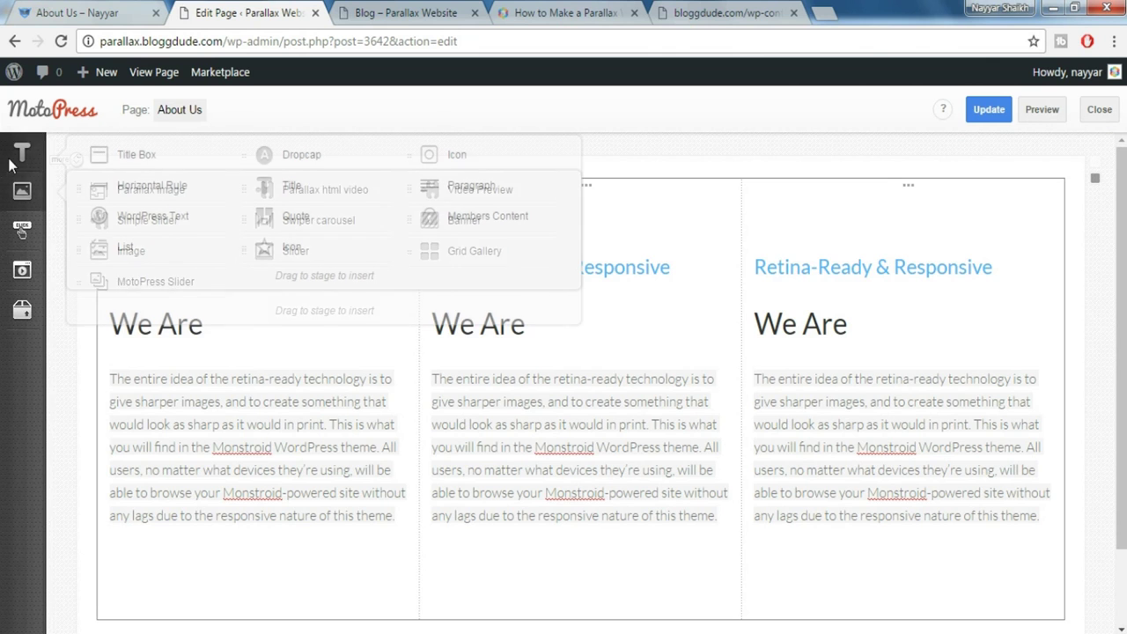
mouse_move(22, 152)
mouse_move(173, 216)
mouse_down()
mouse_move(238, 344)
mouse_move(317, 627)
mouse_move(310, 540)
mouse_move(298, 537)
mouse_move(308, 527)
mouse_up()
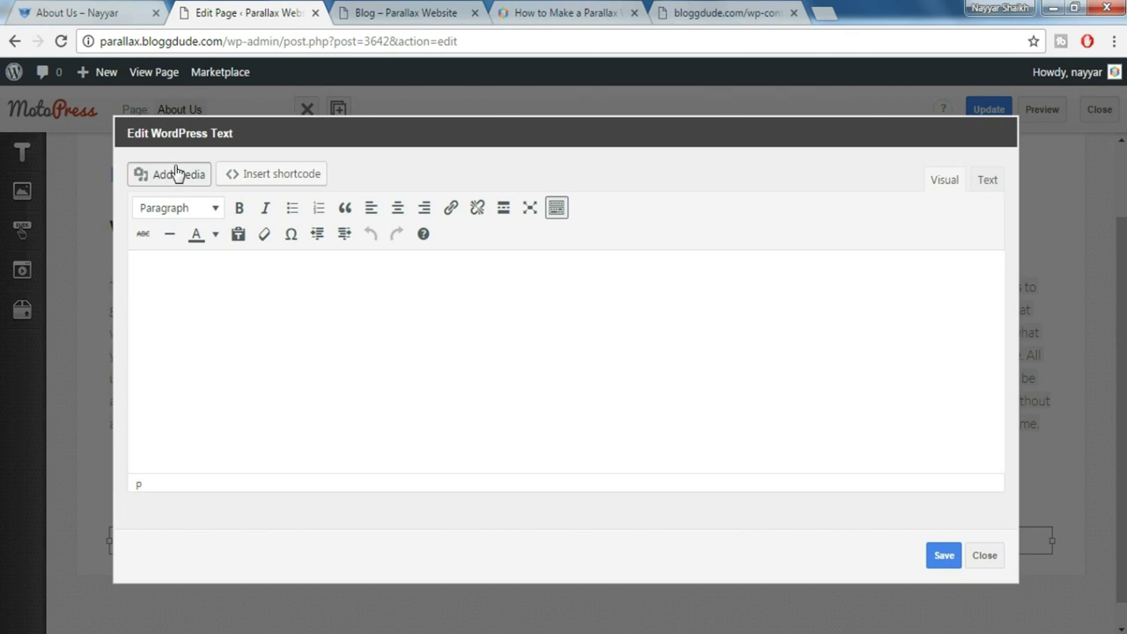
click(176, 174)
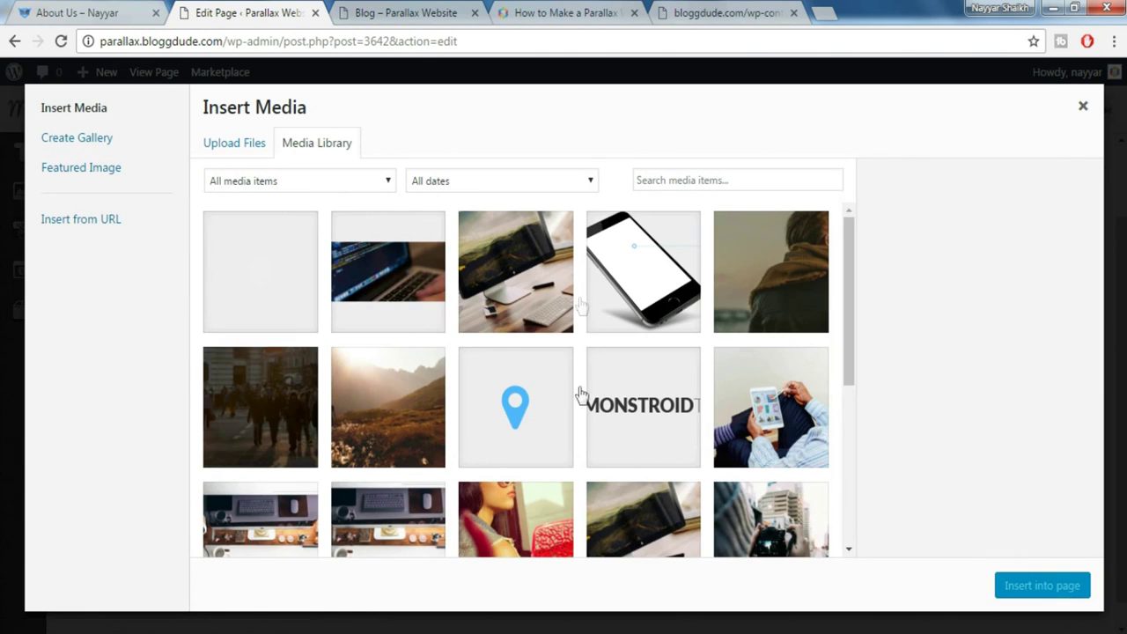
click(772, 428)
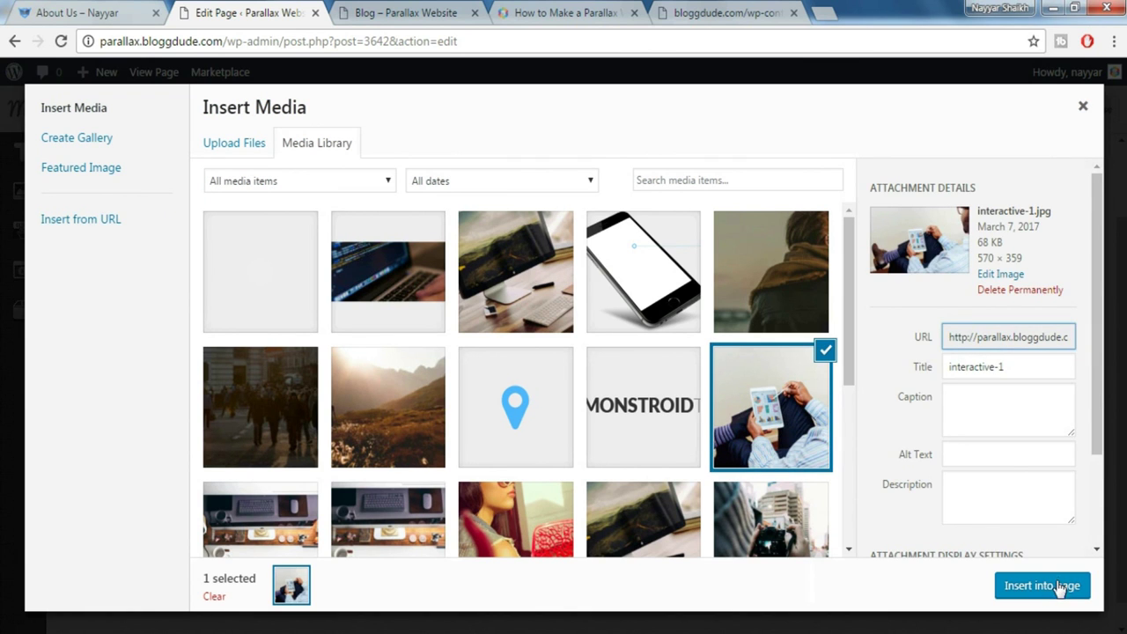
scroll(1007, 458, down, 3)
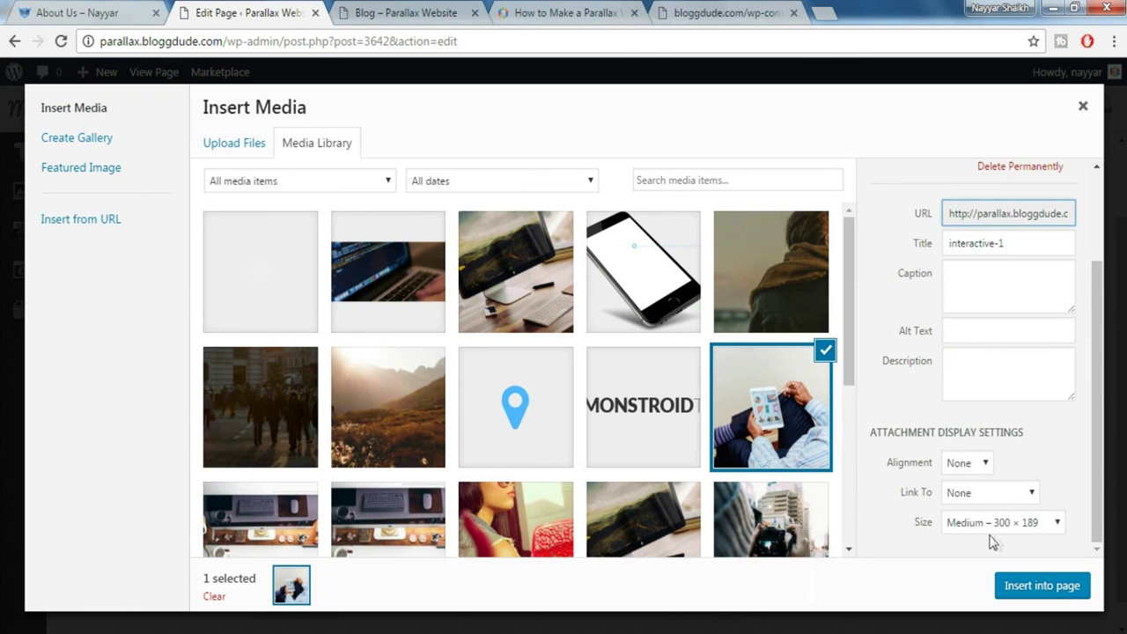
click(982, 526)
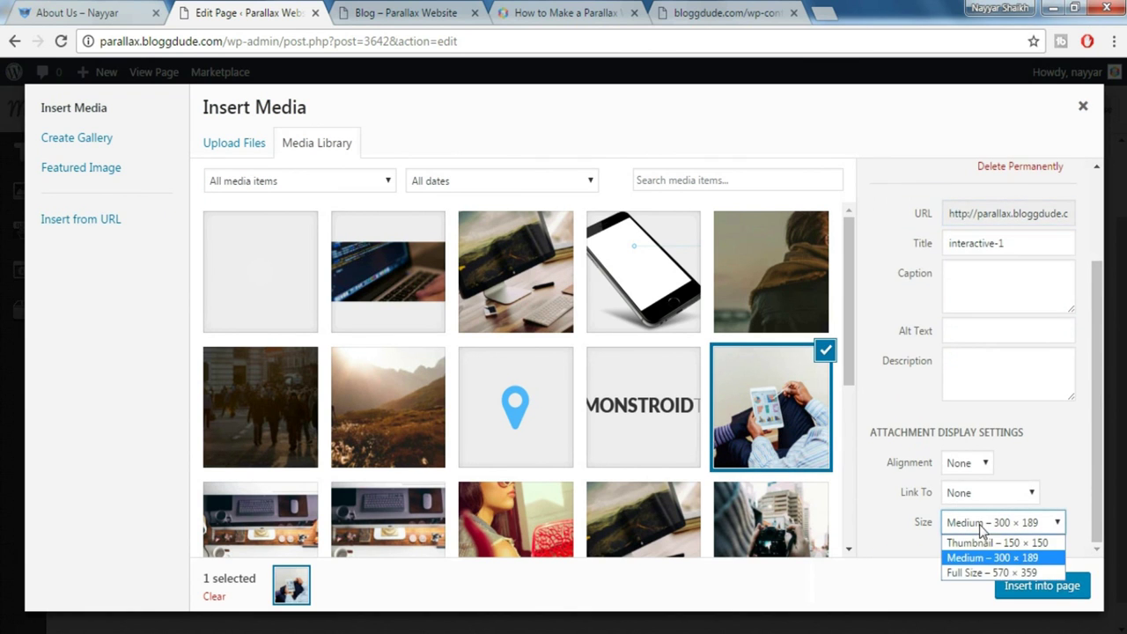
click(982, 569)
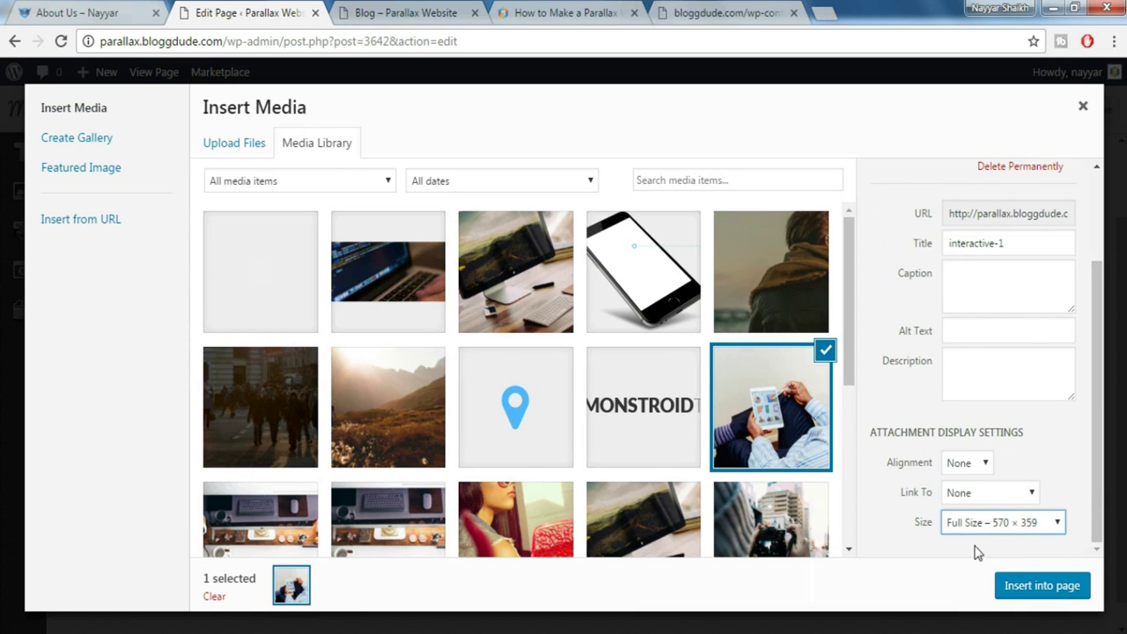
click(1053, 587)
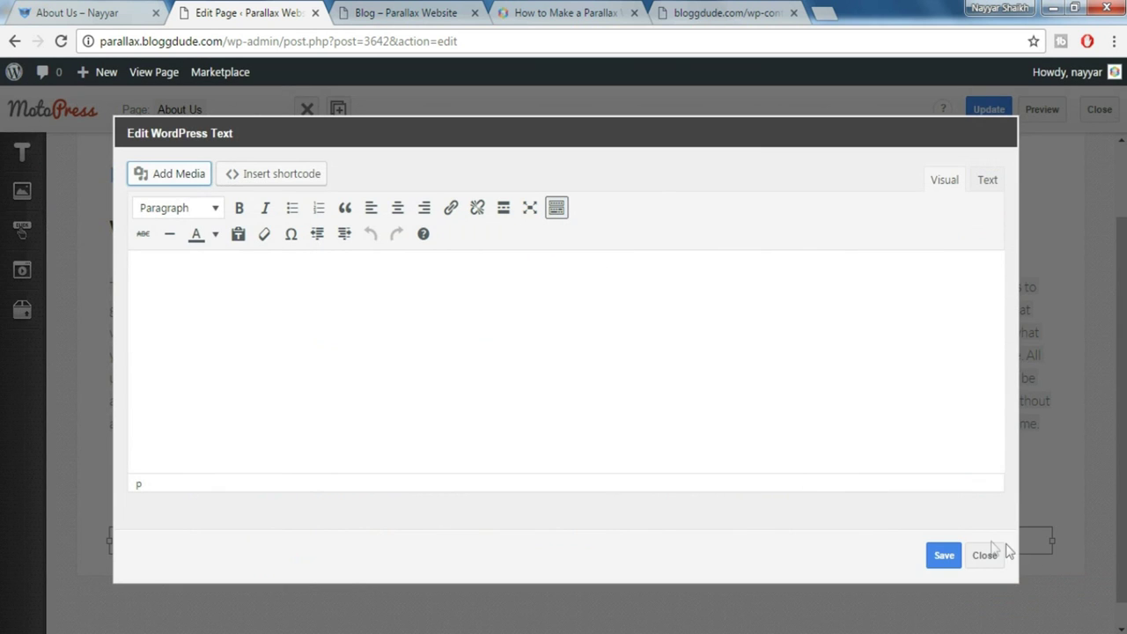
click(944, 556)
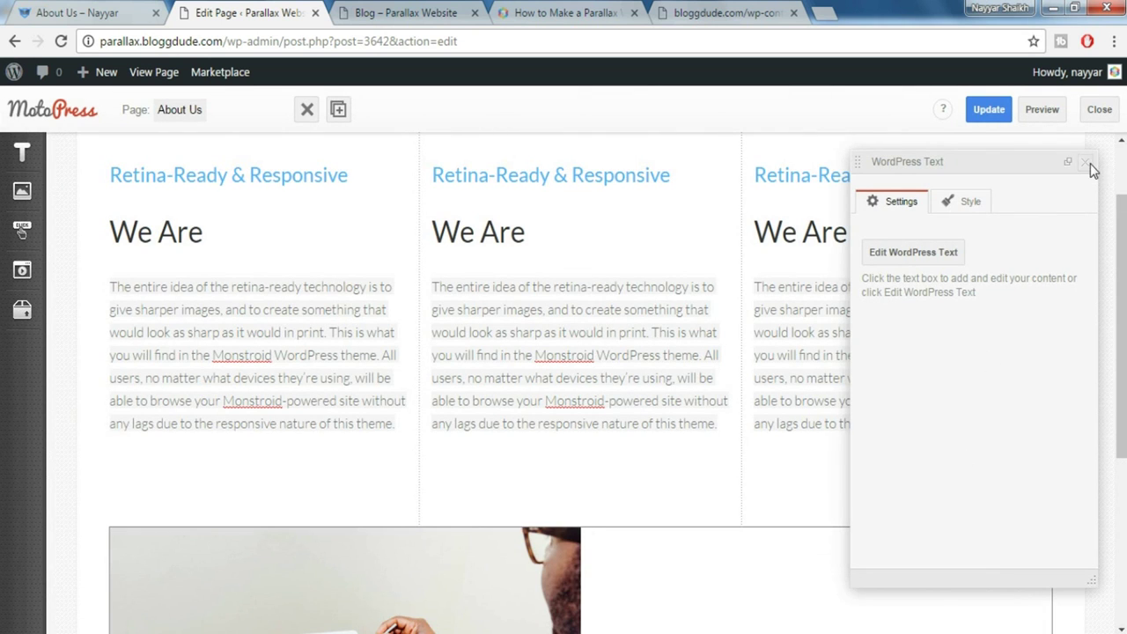
click(1089, 164)
Drop a Paragraph block beside the photo and preview the live About Us page
click(22, 151)
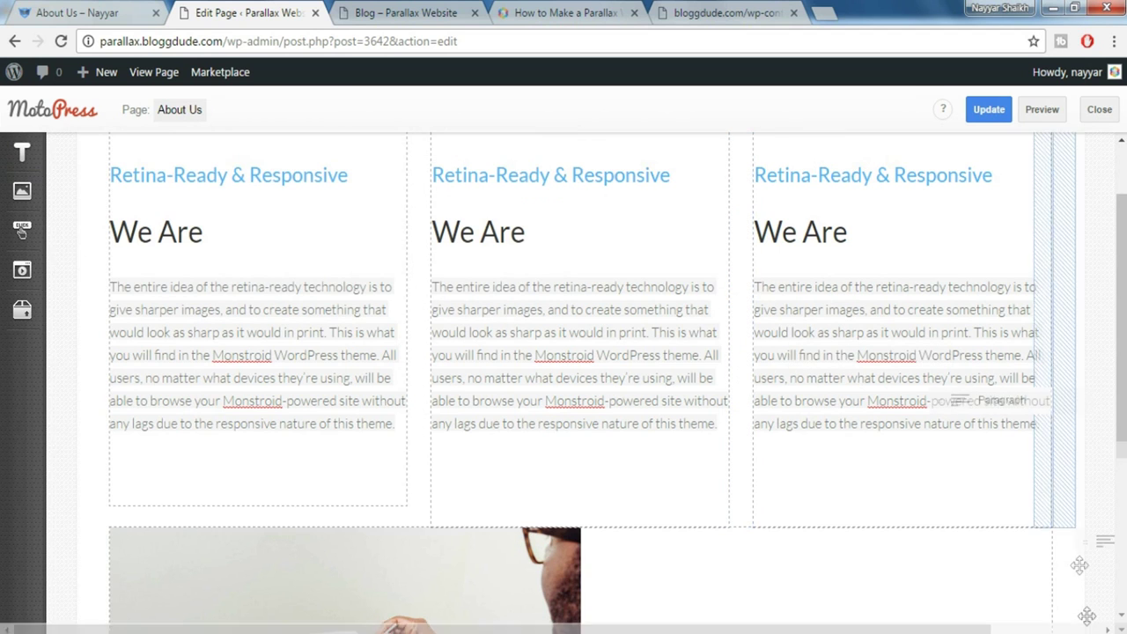
scroll(1063, 378, down, 3)
scroll(1077, 443, down, 1)
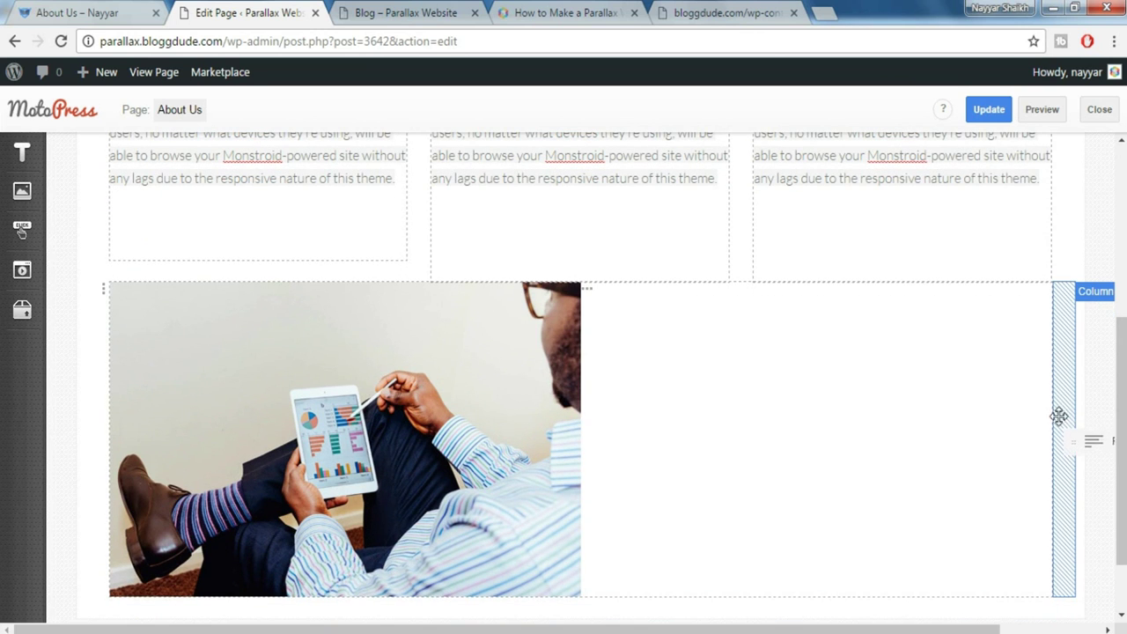
drag(1065, 408, 1067, 412)
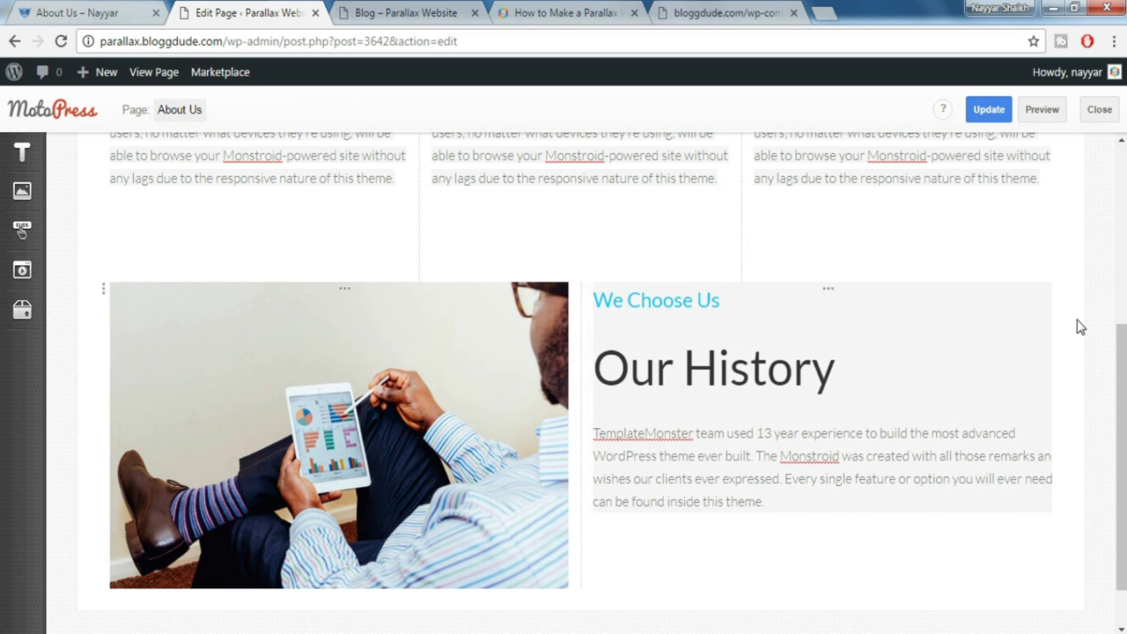
click(48, 9)
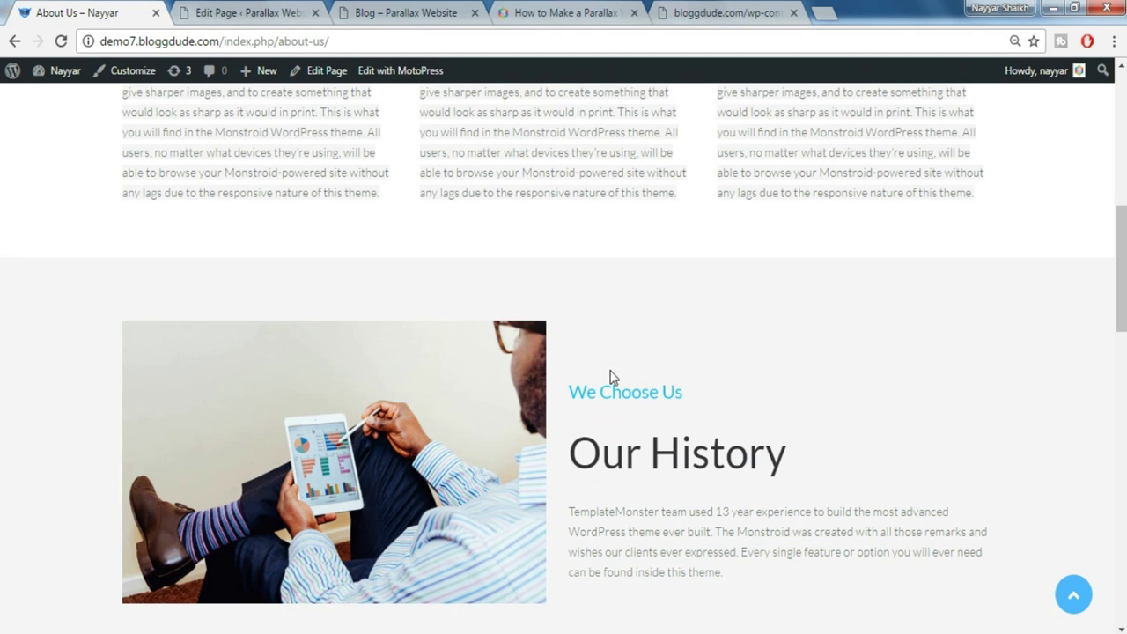
click(248, 12)
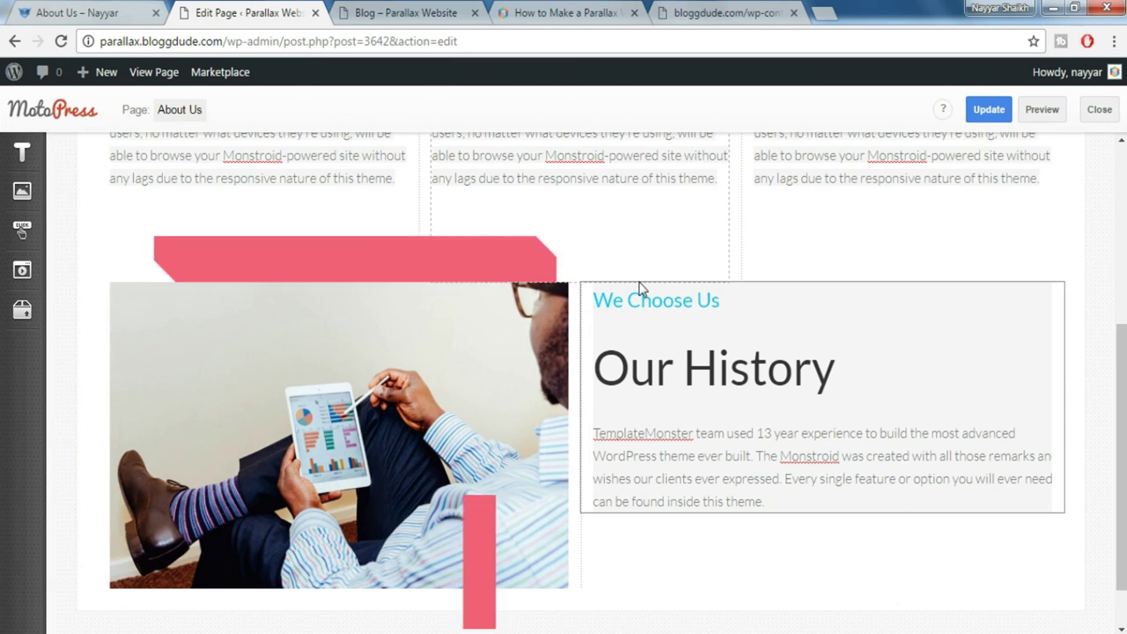
Add a spacer above the photo row and check the result on the live About Us page
mouse_move(23, 313)
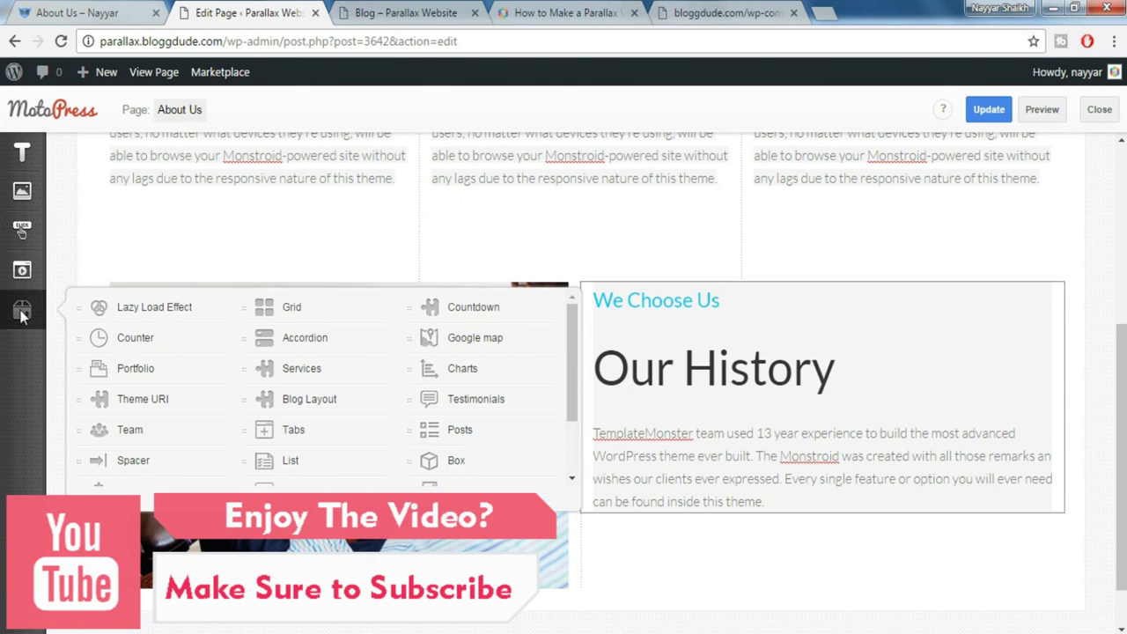
mouse_move(150, 461)
mouse_down()
mouse_move(291, 327)
mouse_move(337, 264)
mouse_move(361, 256)
mouse_move(367, 282)
mouse_up()
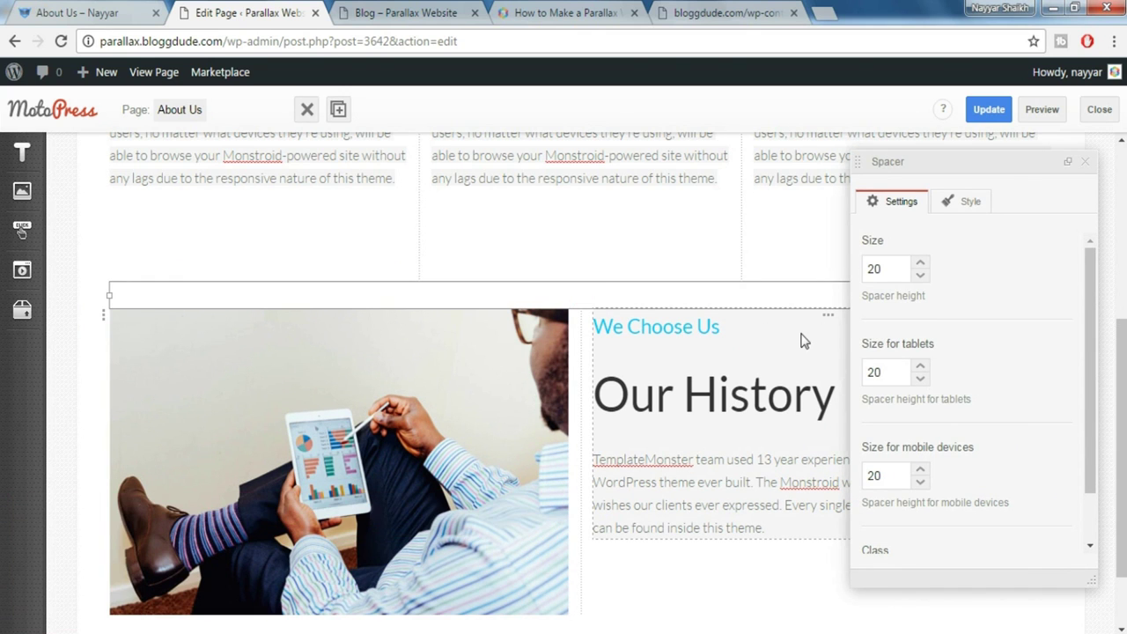
drag(902, 260, 806, 267)
click(1086, 163)
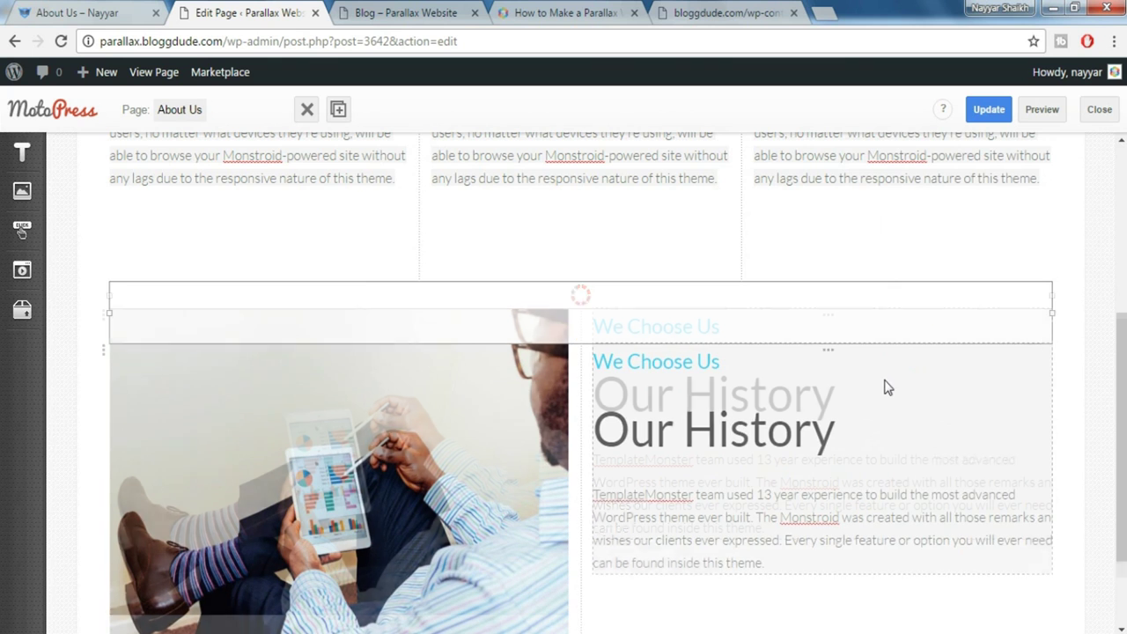
click(90, 8)
click(779, 568)
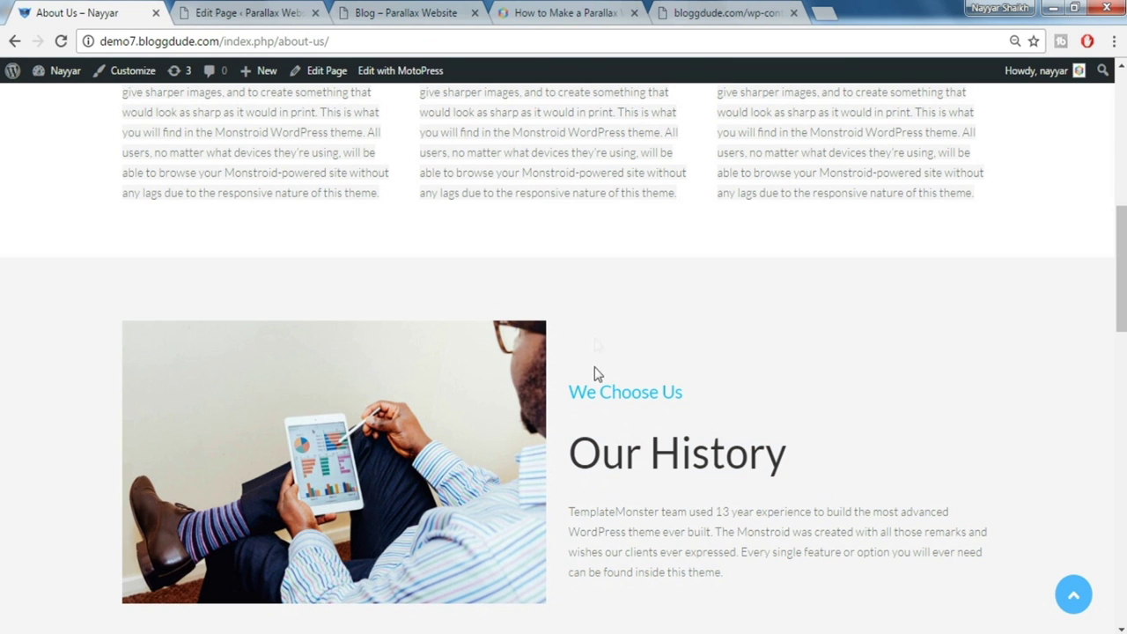
click(228, 10)
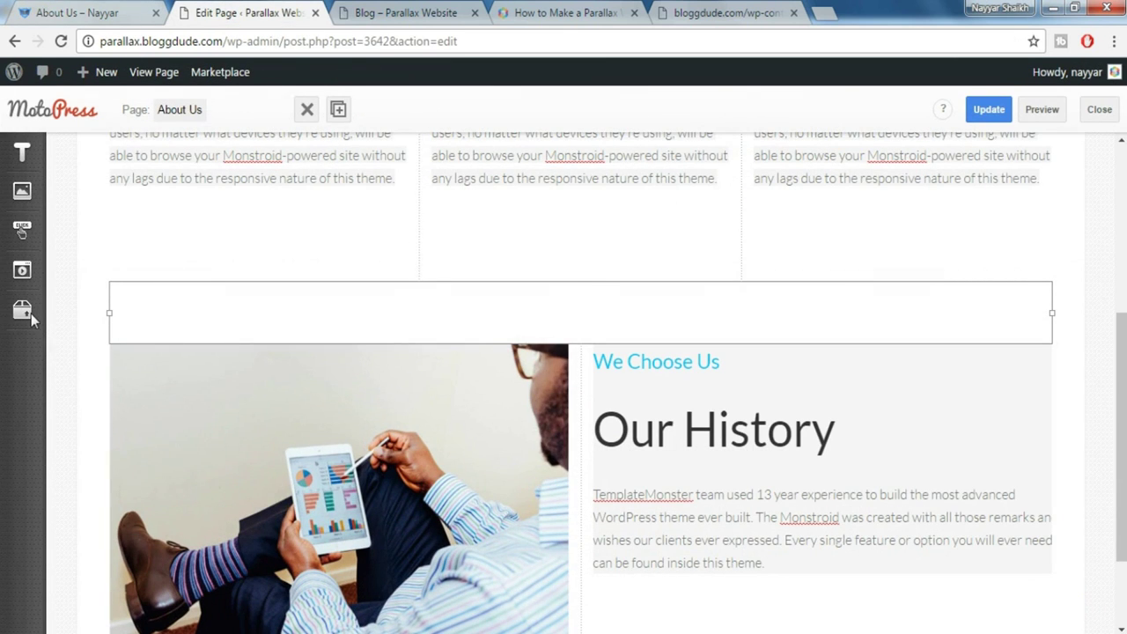
Place a spacer of size 40 above the We Choose Us heading
click(32, 317)
drag(141, 460, 677, 357)
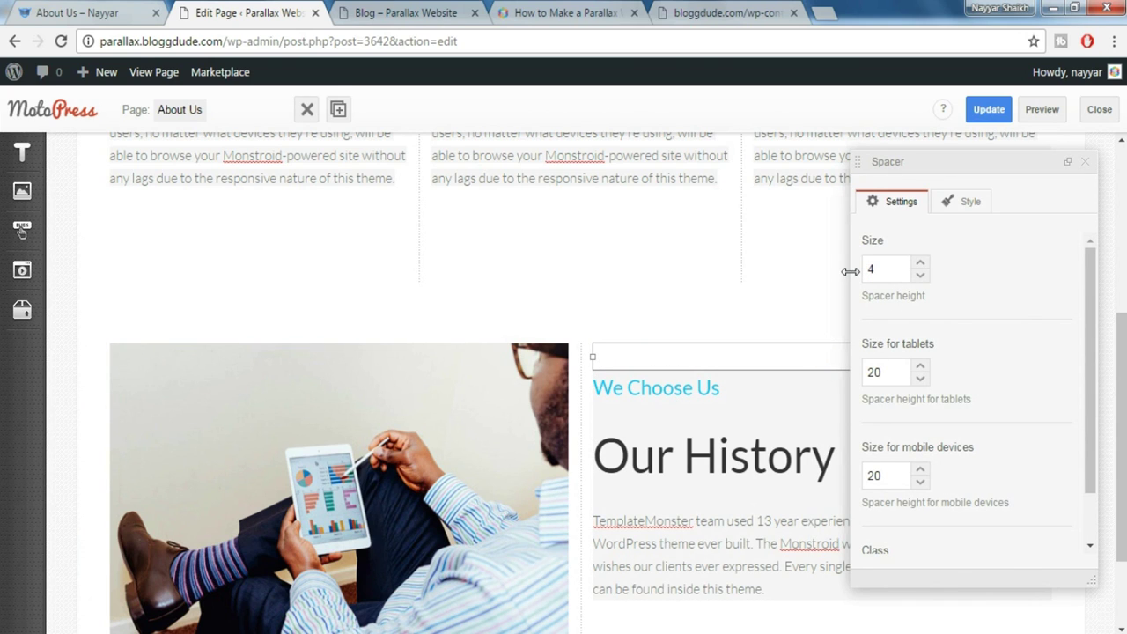
text(40)
click(1085, 161)
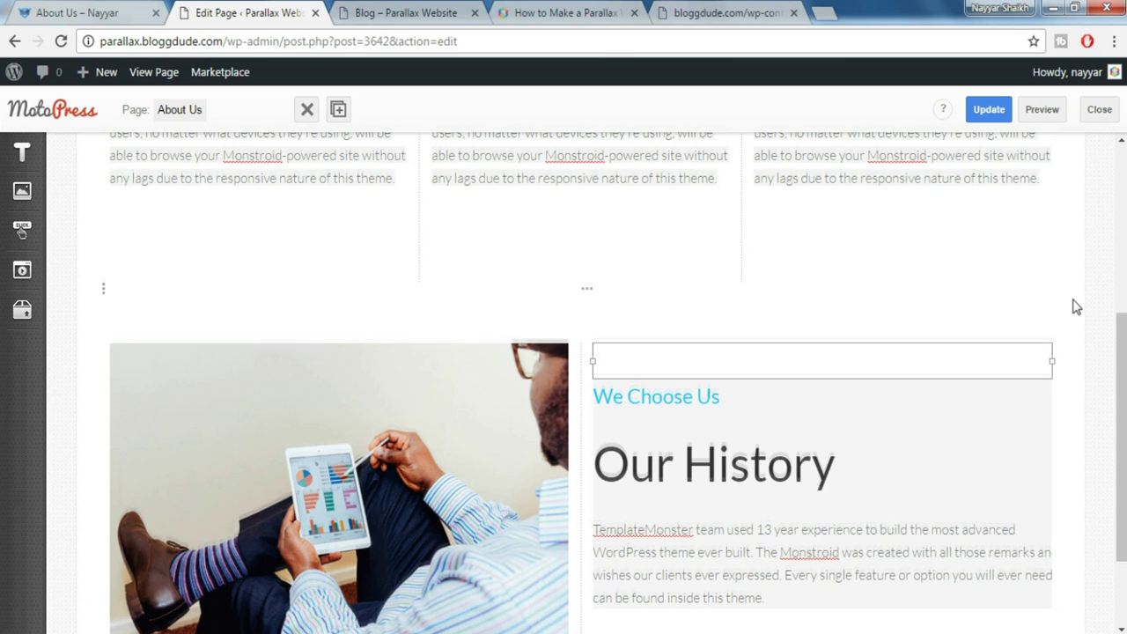
scroll(828, 314, down, 3)
scroll(101, 281, up, 2)
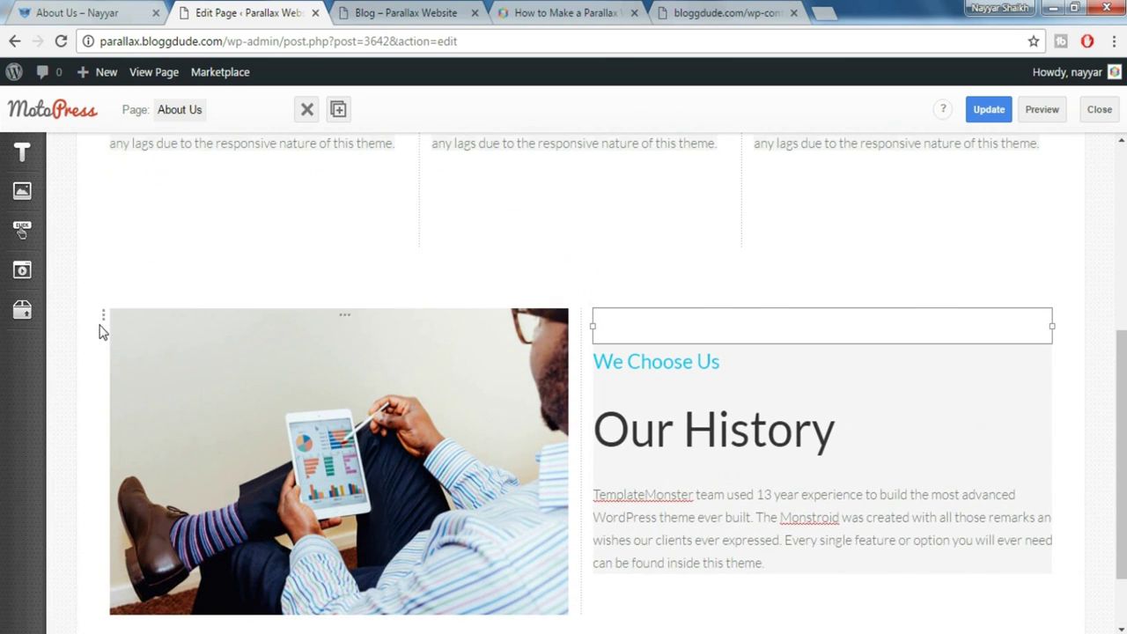
Make the photo row Fixed Width with a Color/Image background and the Gray styling preset
click(104, 325)
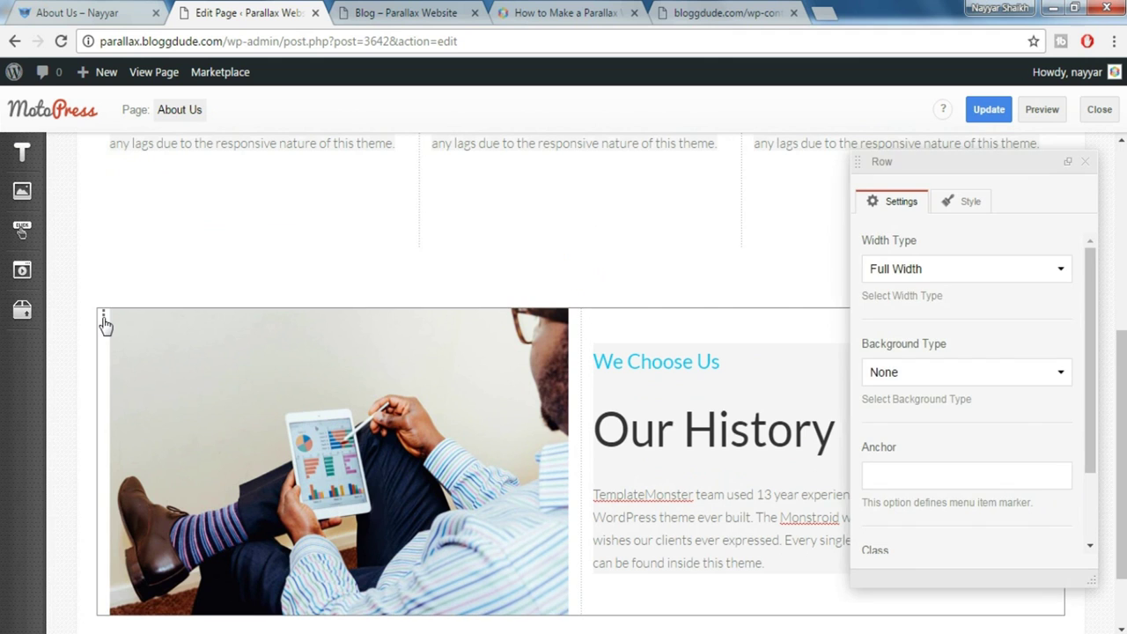
scroll(377, 363, down, 2)
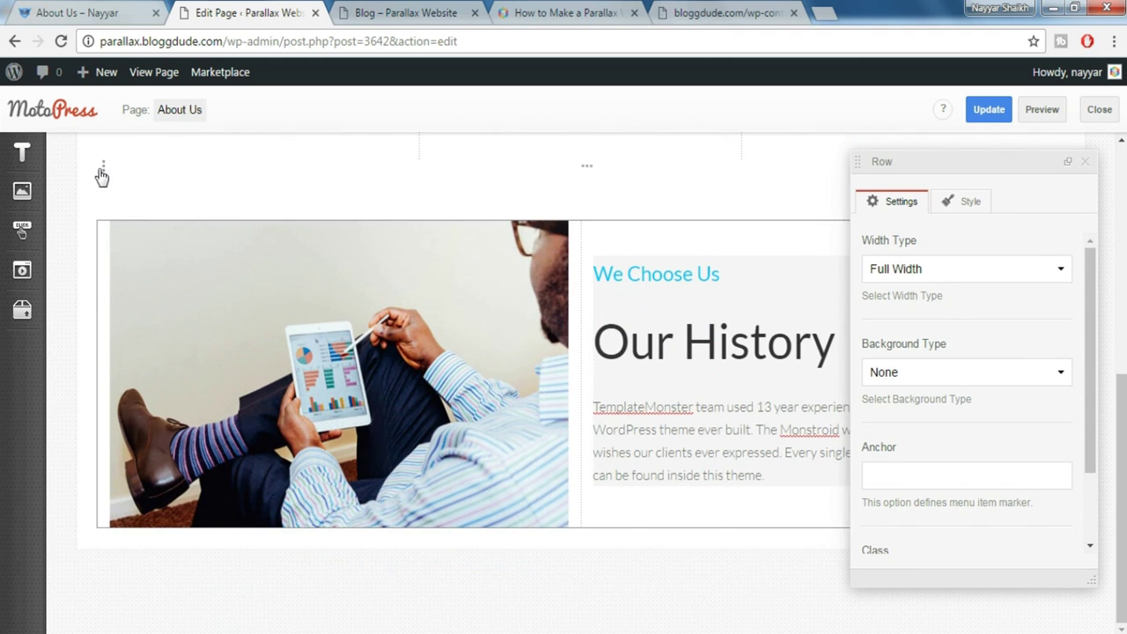
click(1007, 270)
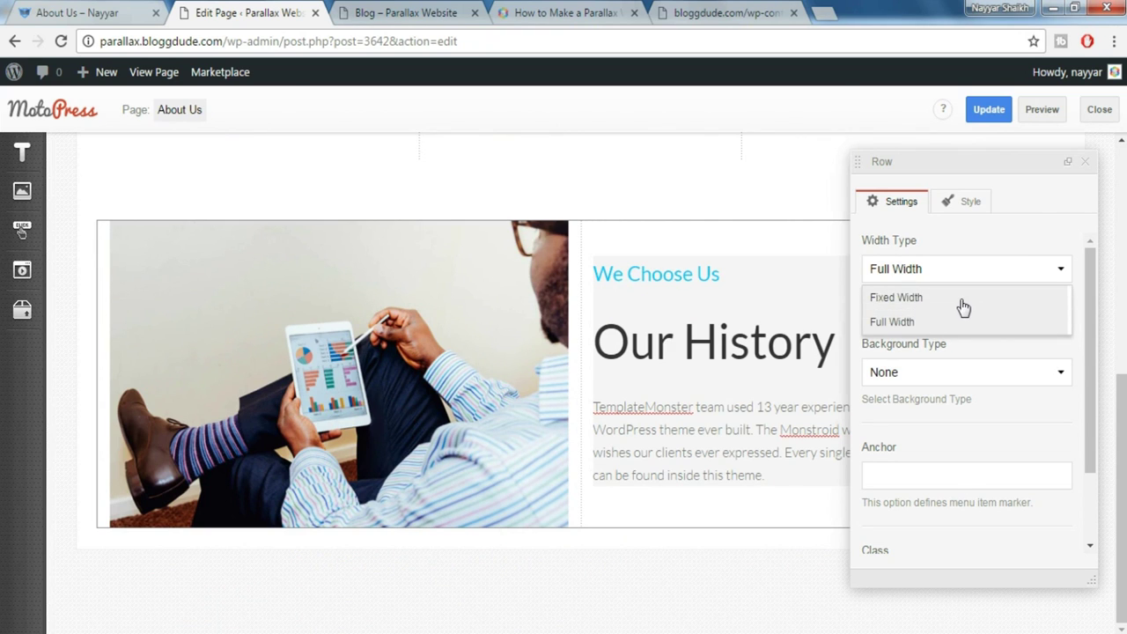
click(961, 300)
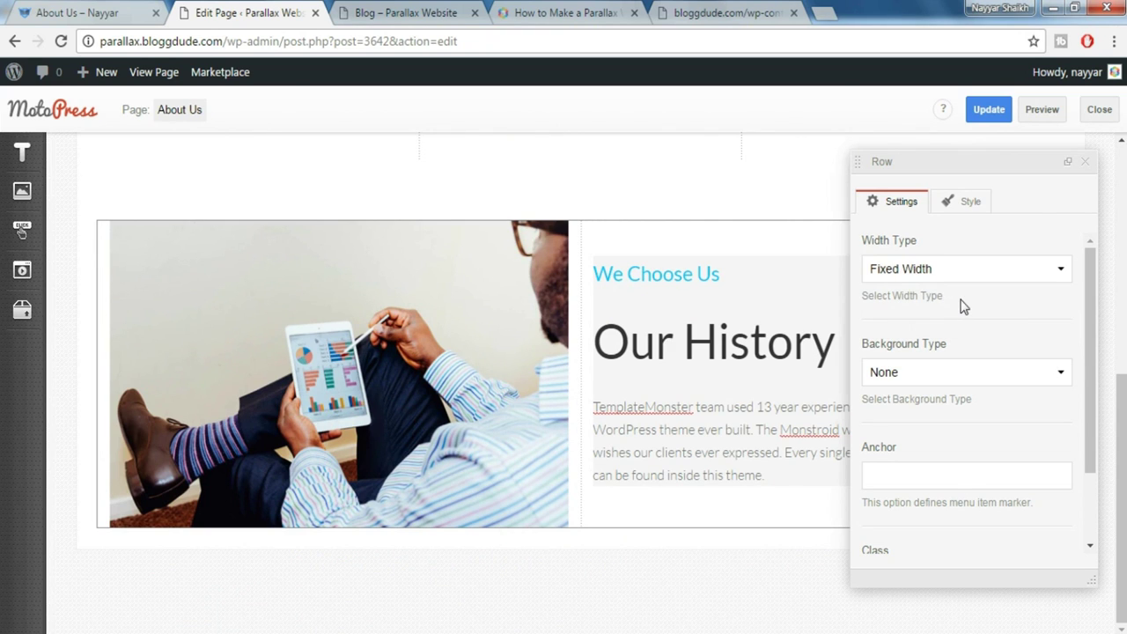
click(943, 372)
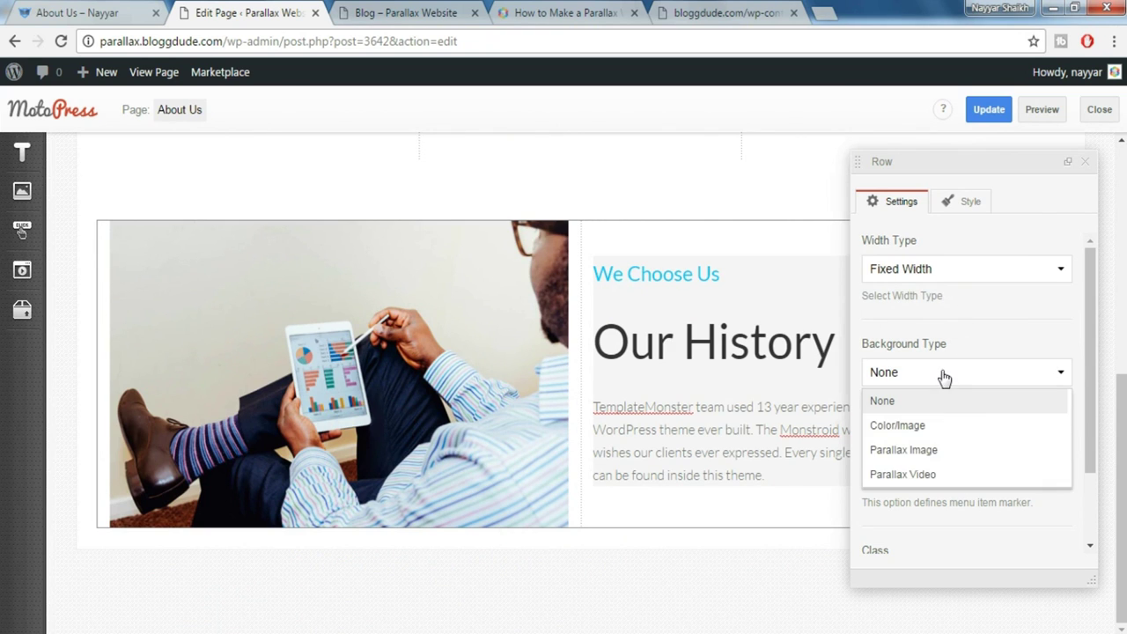
click(1029, 414)
scroll(1030, 409, down, 5)
scroll(1028, 411, down, 1)
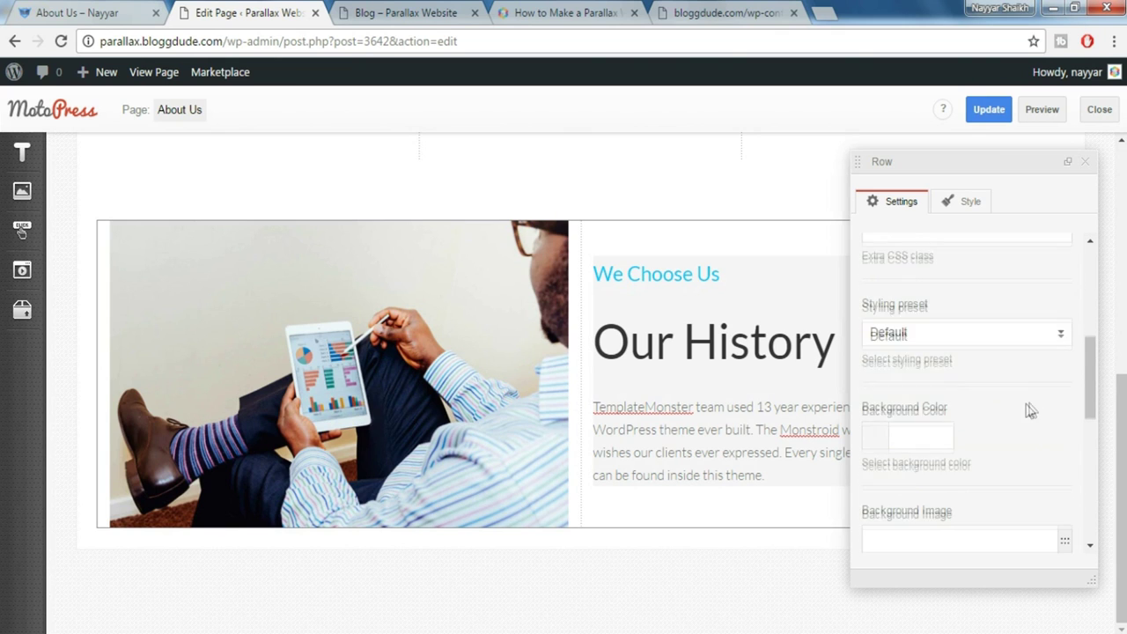
click(940, 333)
scroll(933, 467, down, 3)
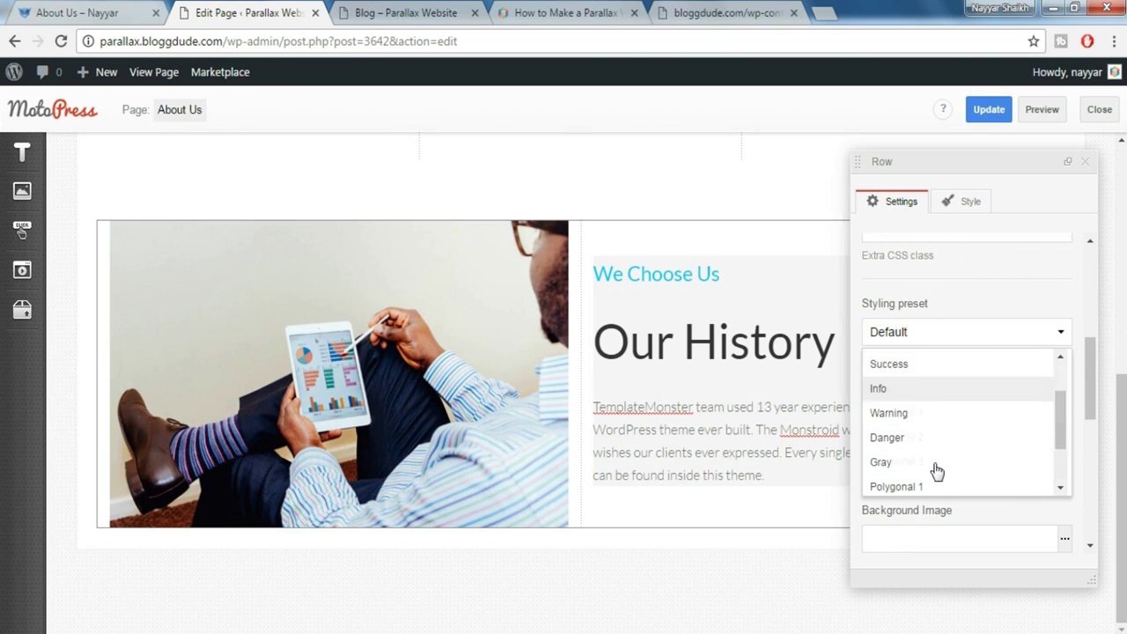
click(916, 387)
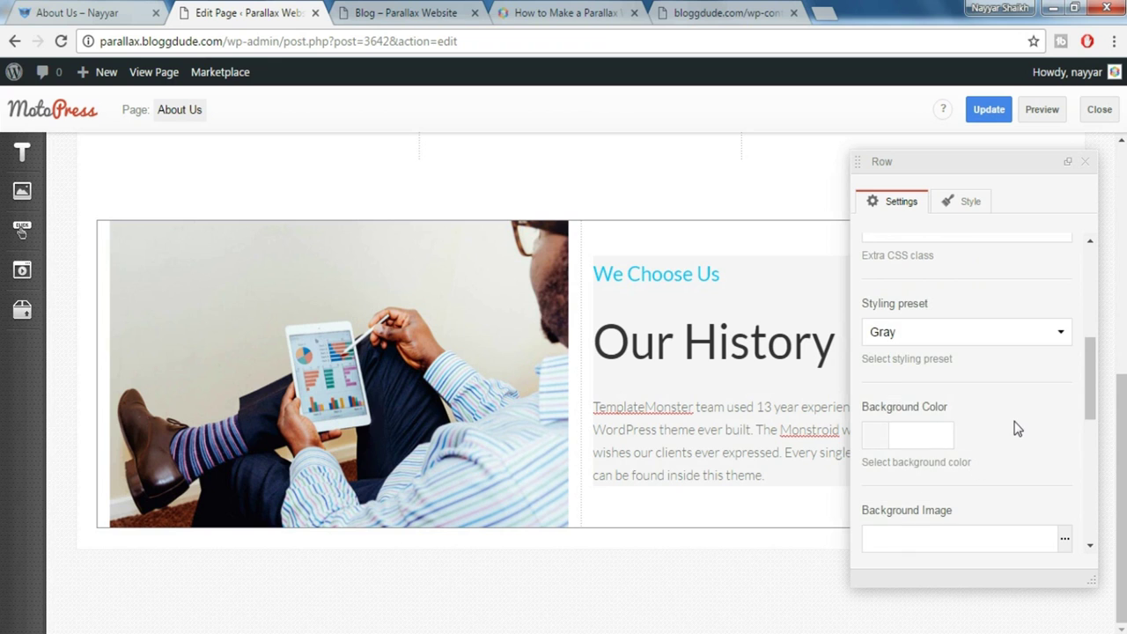
scroll(1016, 428, down, 4)
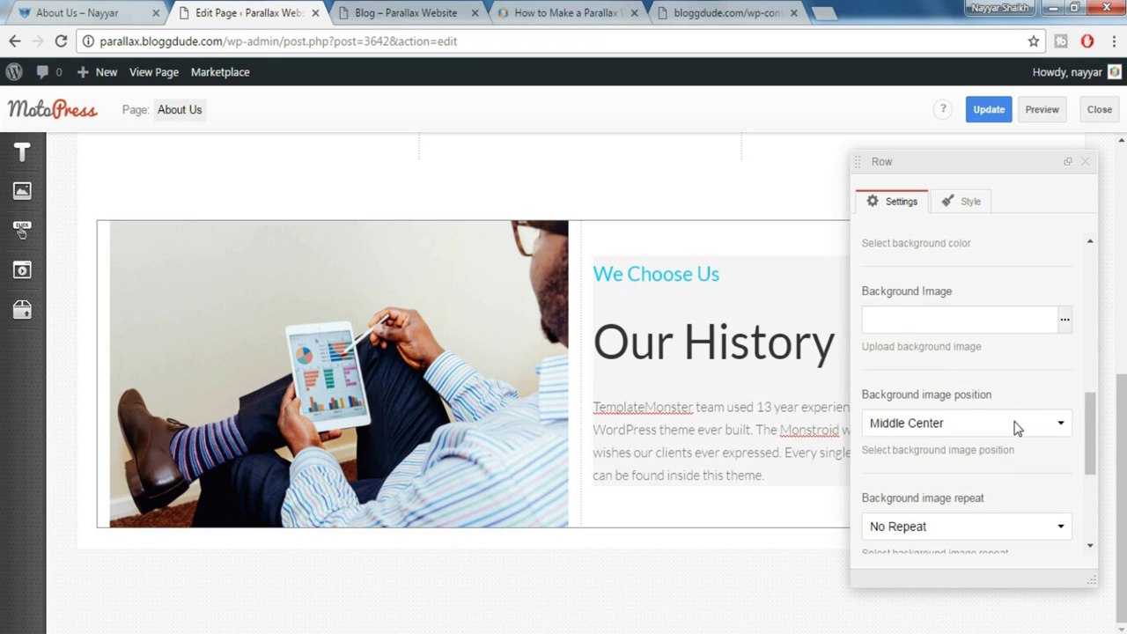
Add Padding top 80px and Padding bottom 80px styles to the row
click(968, 204)
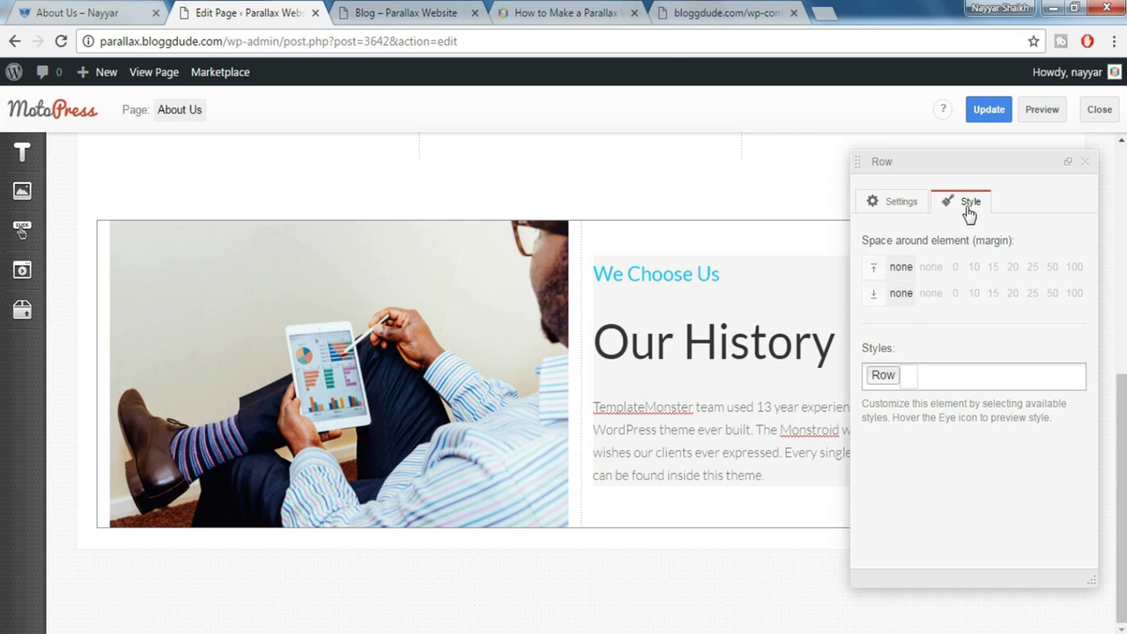
click(977, 374)
scroll(1007, 405, down, 2)
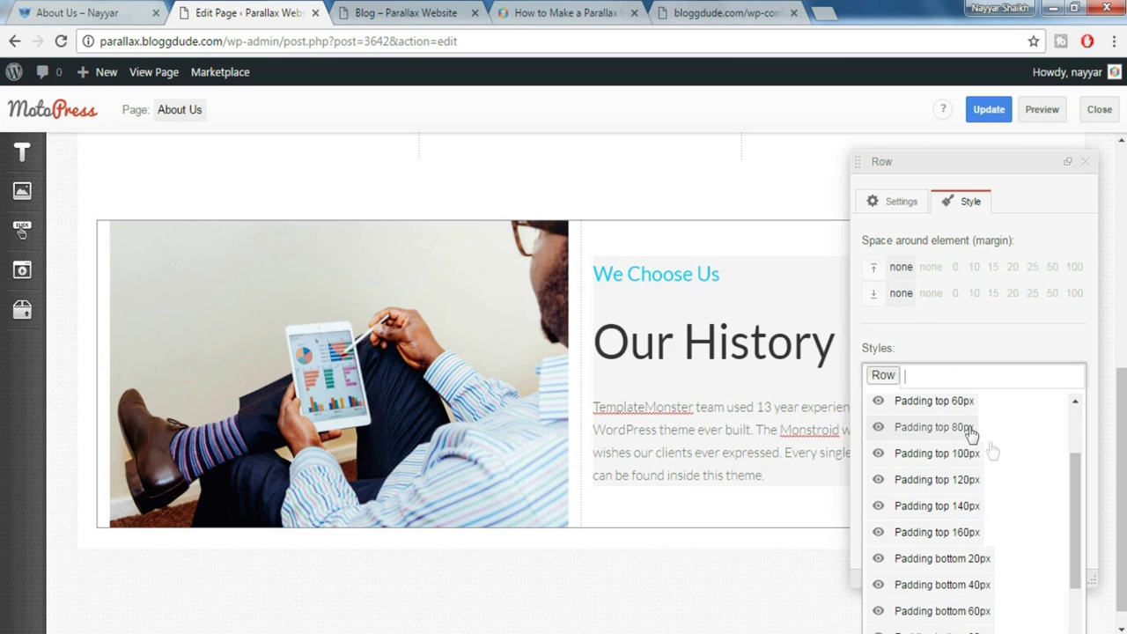
click(972, 430)
scroll(1006, 494, down, 3)
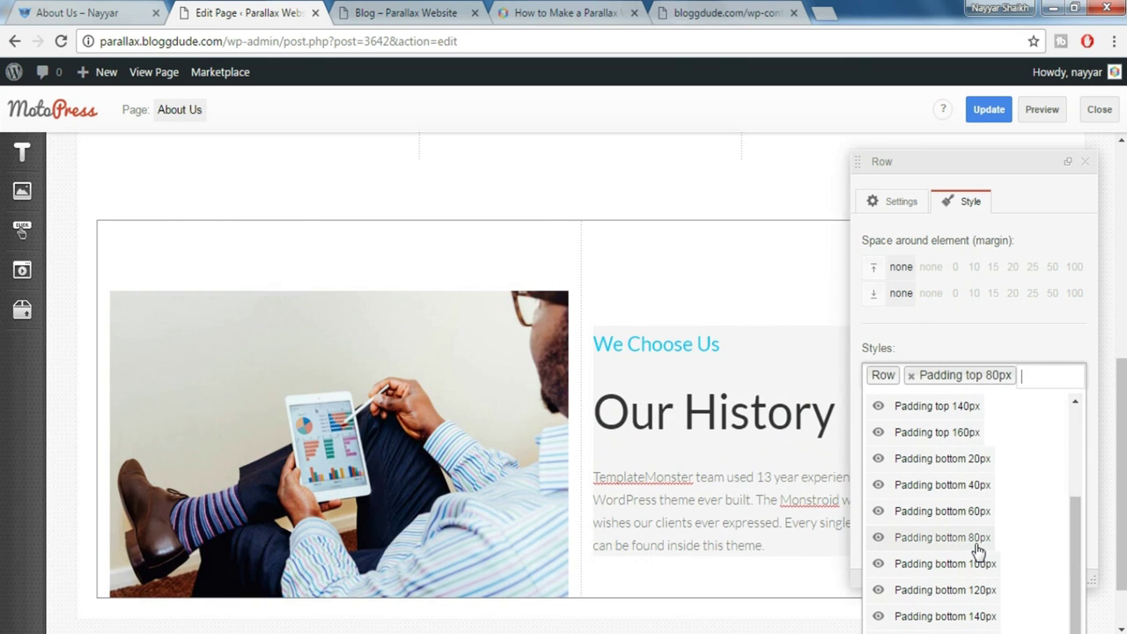
click(978, 539)
click(1089, 171)
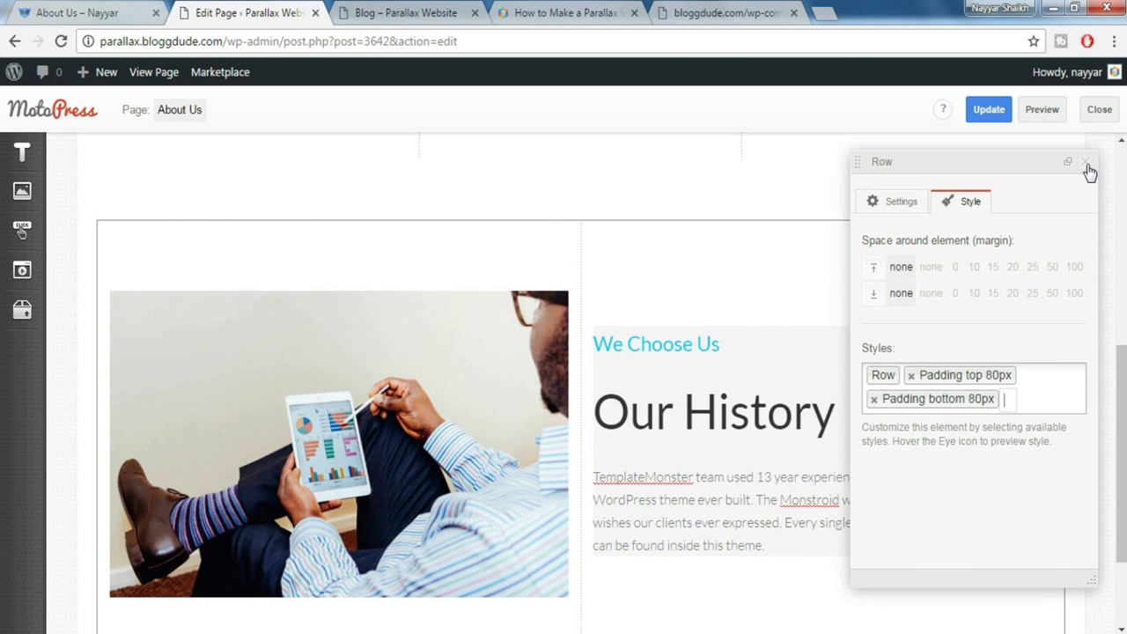
click(1089, 167)
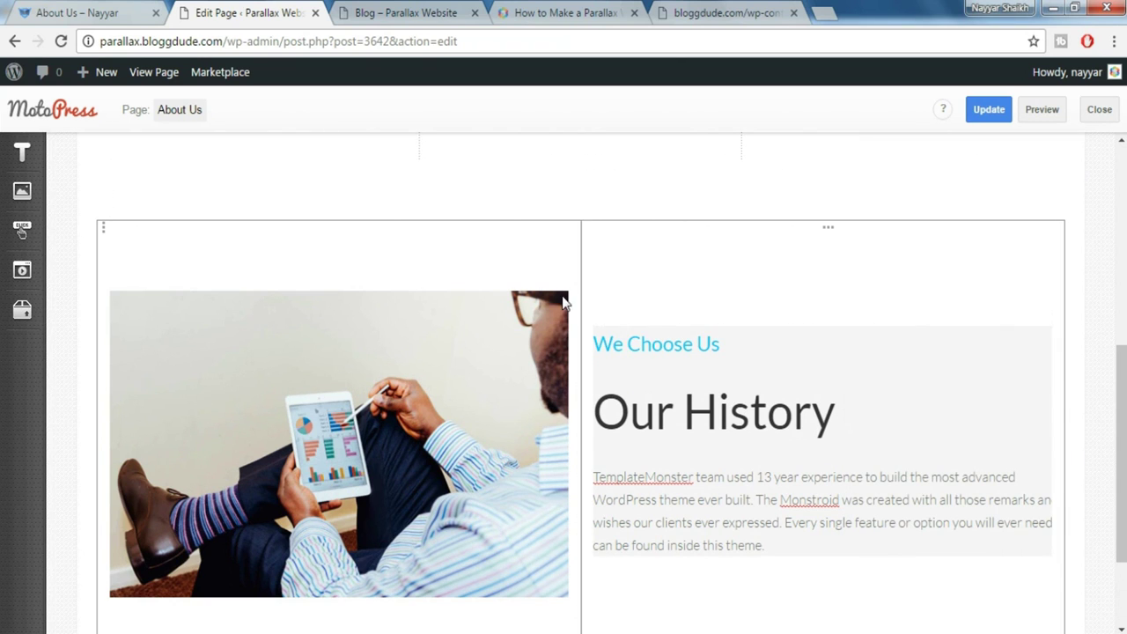
Set the image column's phone and tablet sizes to 12
click(345, 235)
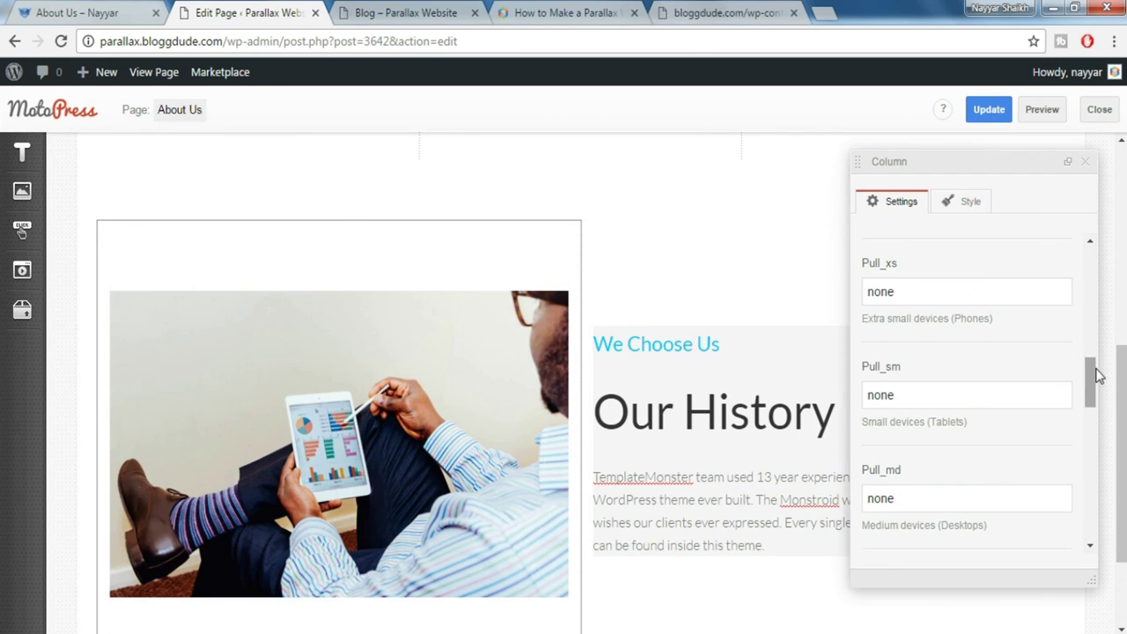
drag(1094, 373, 1089, 253)
drag(962, 262, 761, 262)
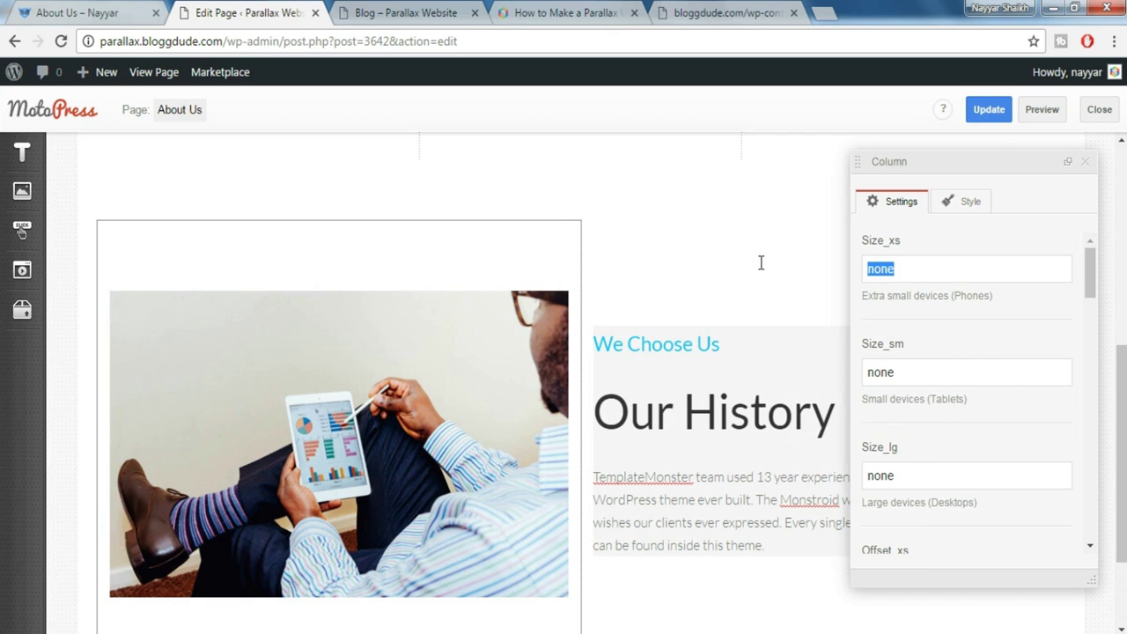
text(12)
key(Tab)
text(1)
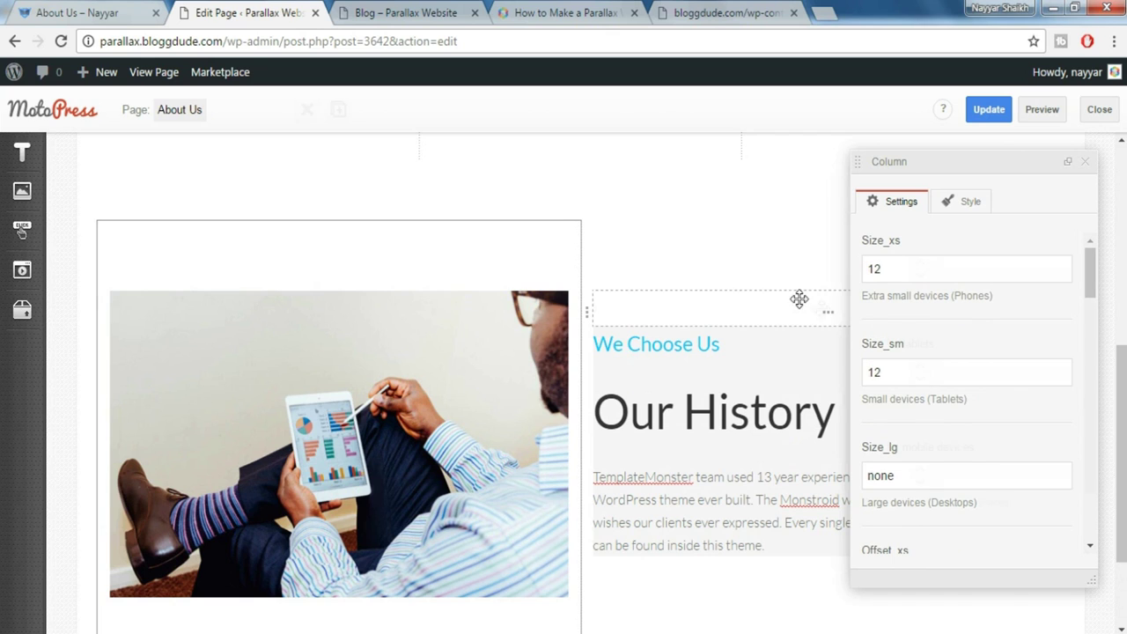
click(828, 314)
click(1084, 164)
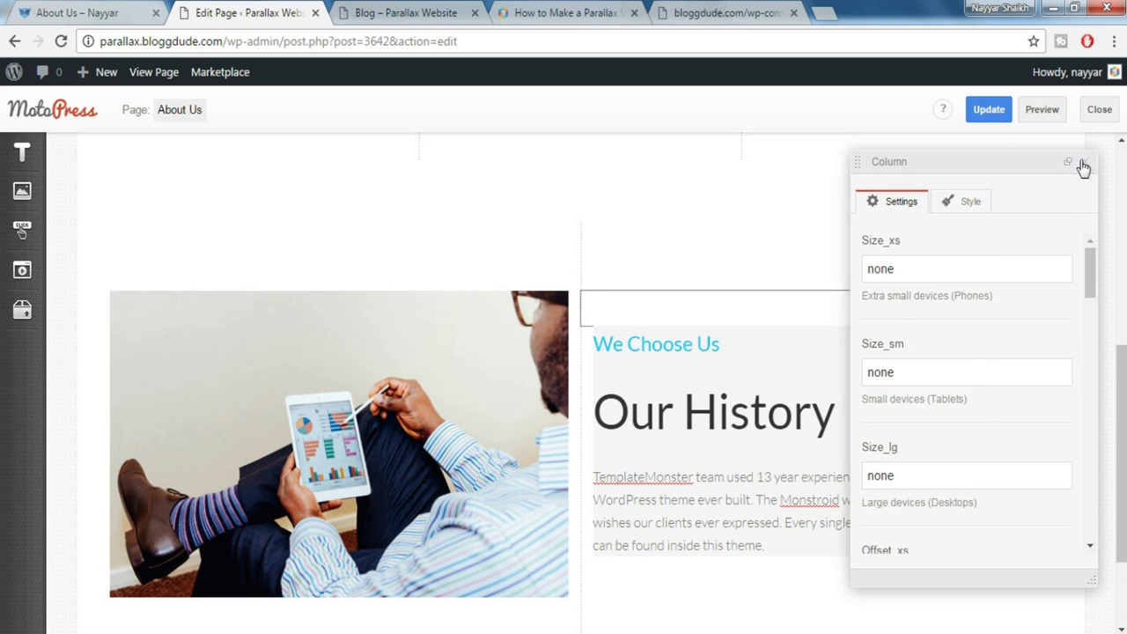
click(1084, 164)
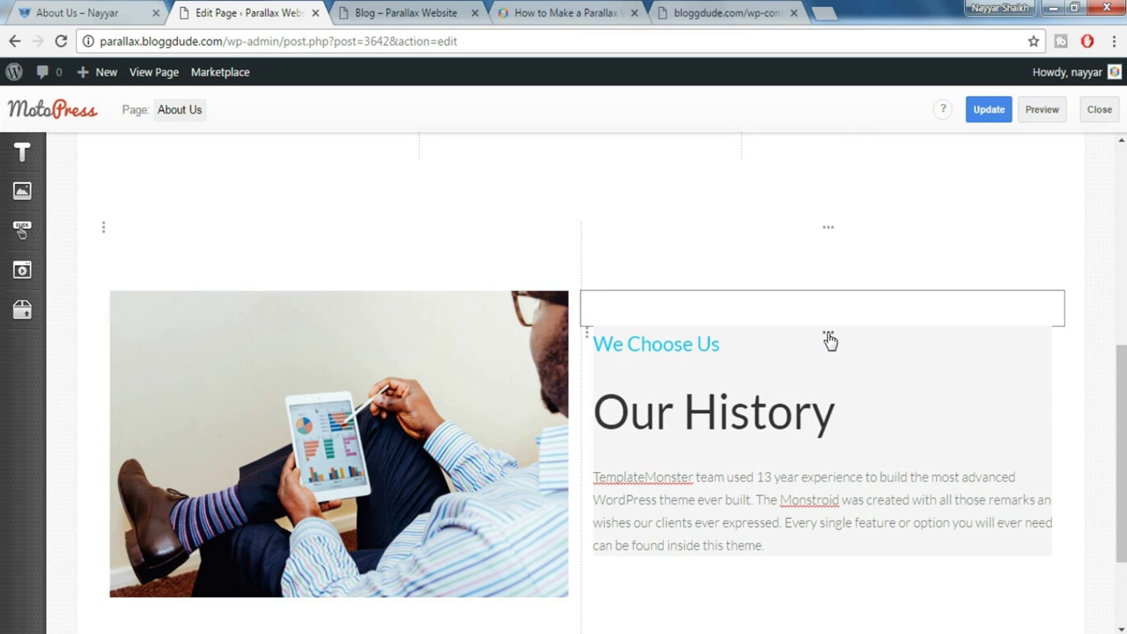
Set the Our History text column's Size_xs and Size_sm to 12
click(829, 338)
drag(930, 262, 837, 265)
text(12)
key(Tab)
text(12)
click(1088, 165)
scroll(851, 382, down, 2)
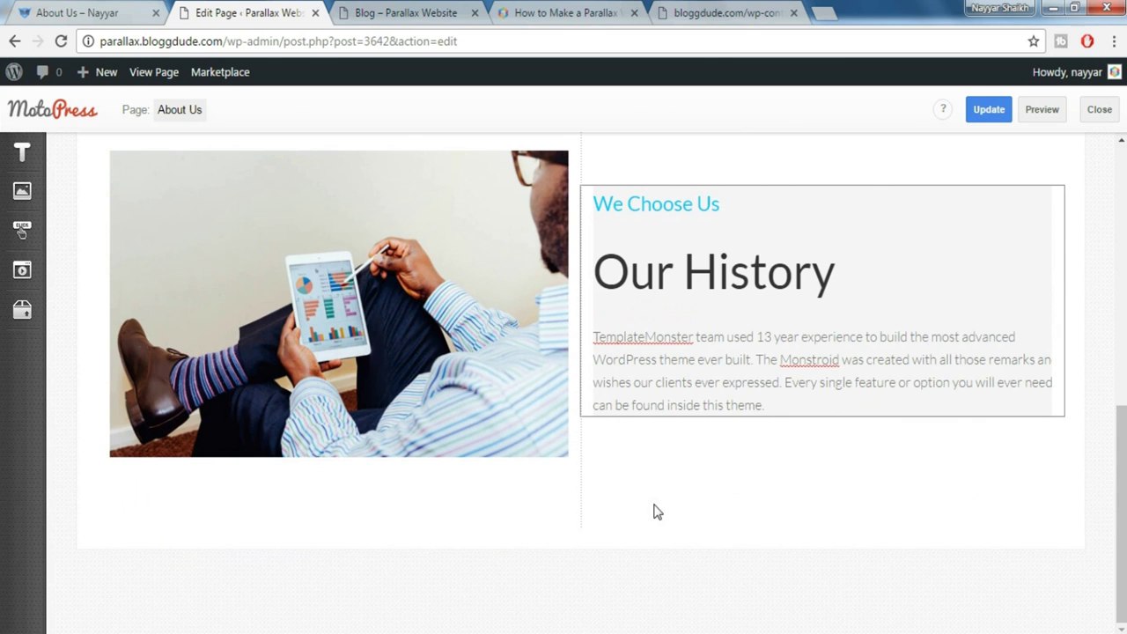
Save the About Us page with Update and review it on the live page
key(ctrl+shift+Tab)
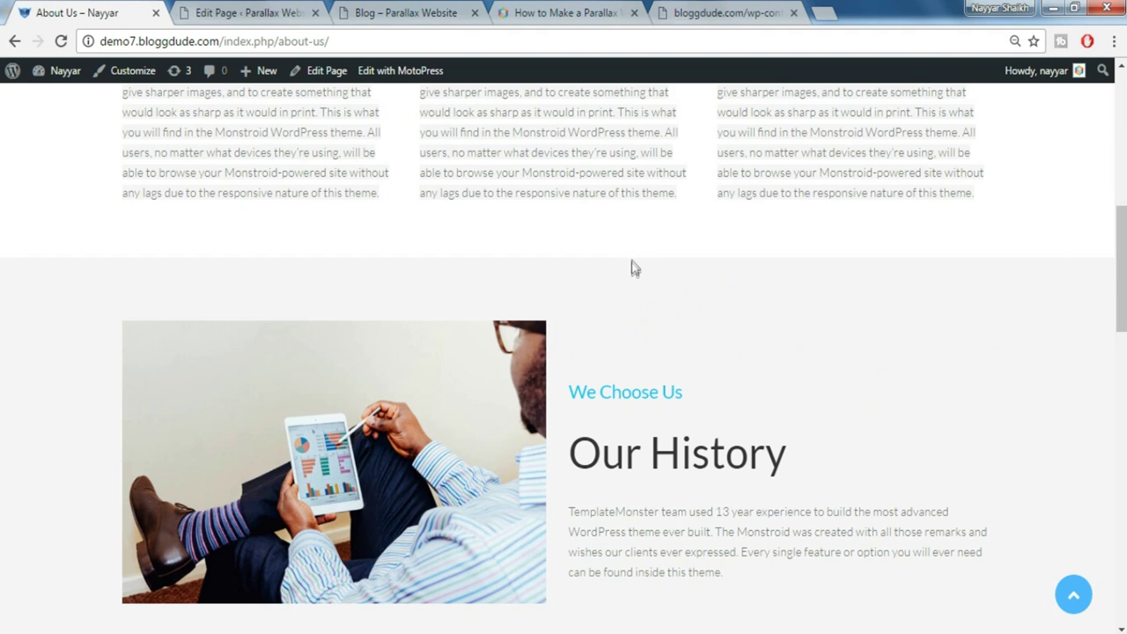
scroll(631, 262, down, 5)
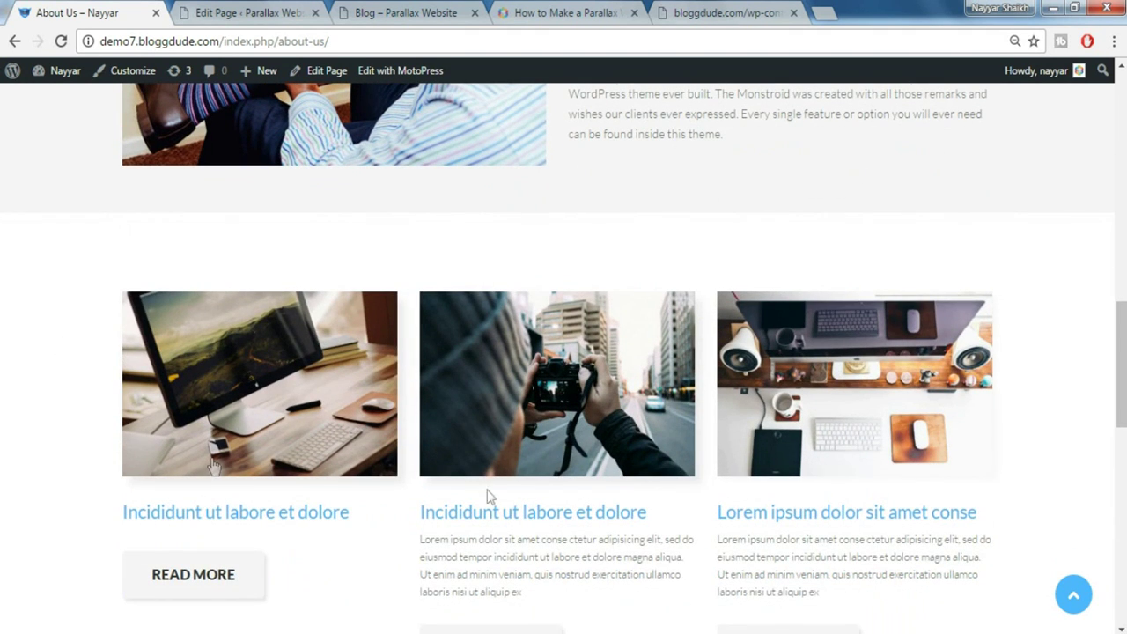
click(209, 9)
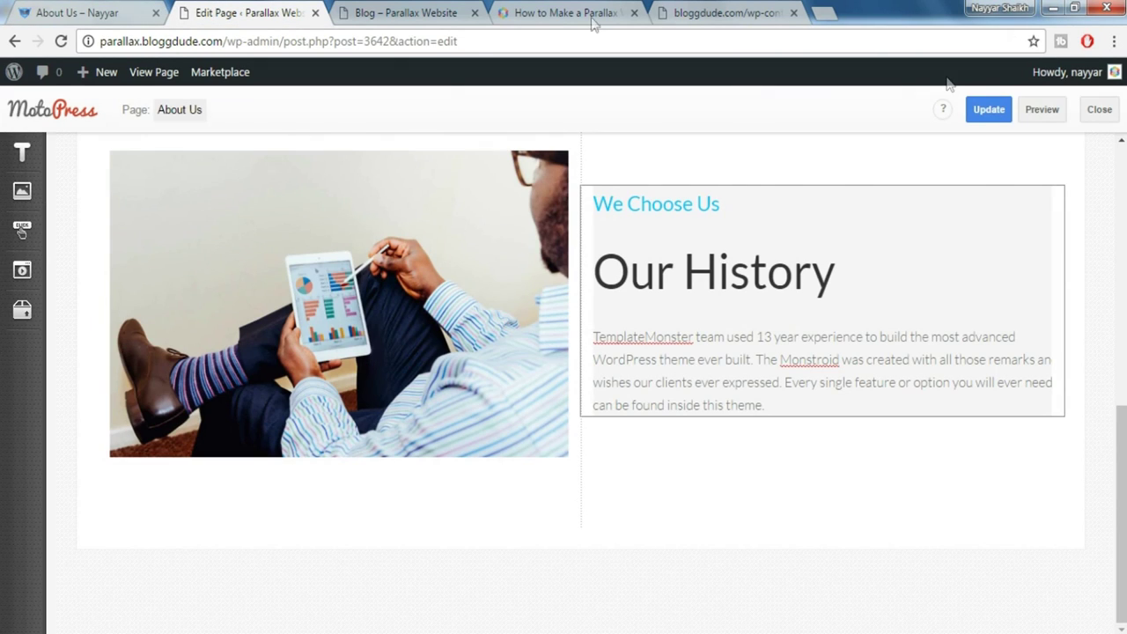
click(993, 115)
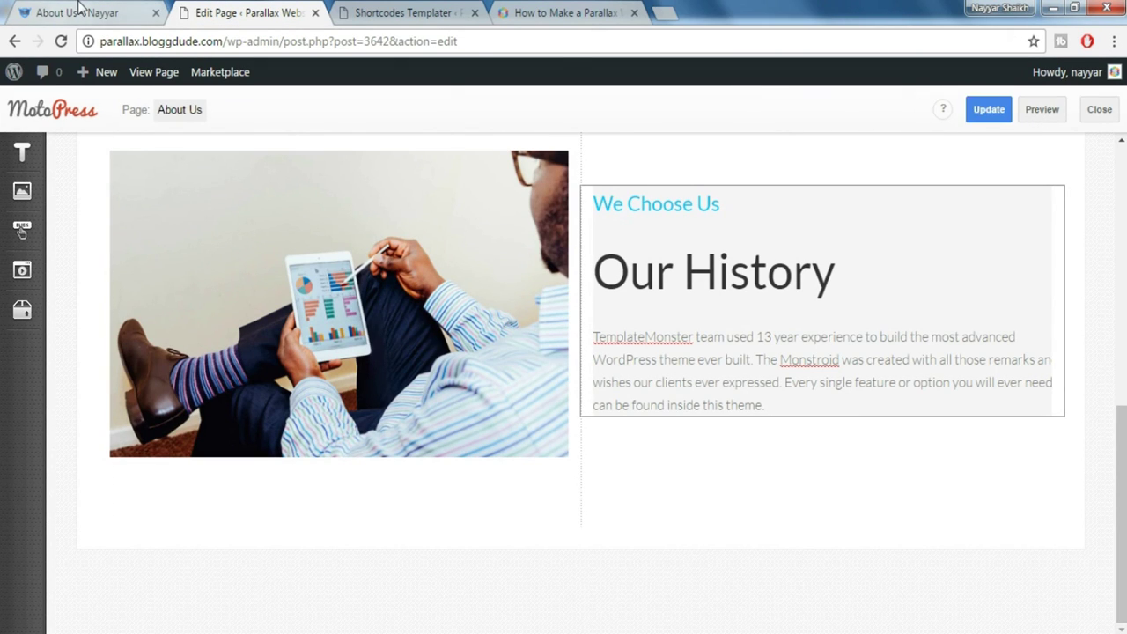
click(81, 13)
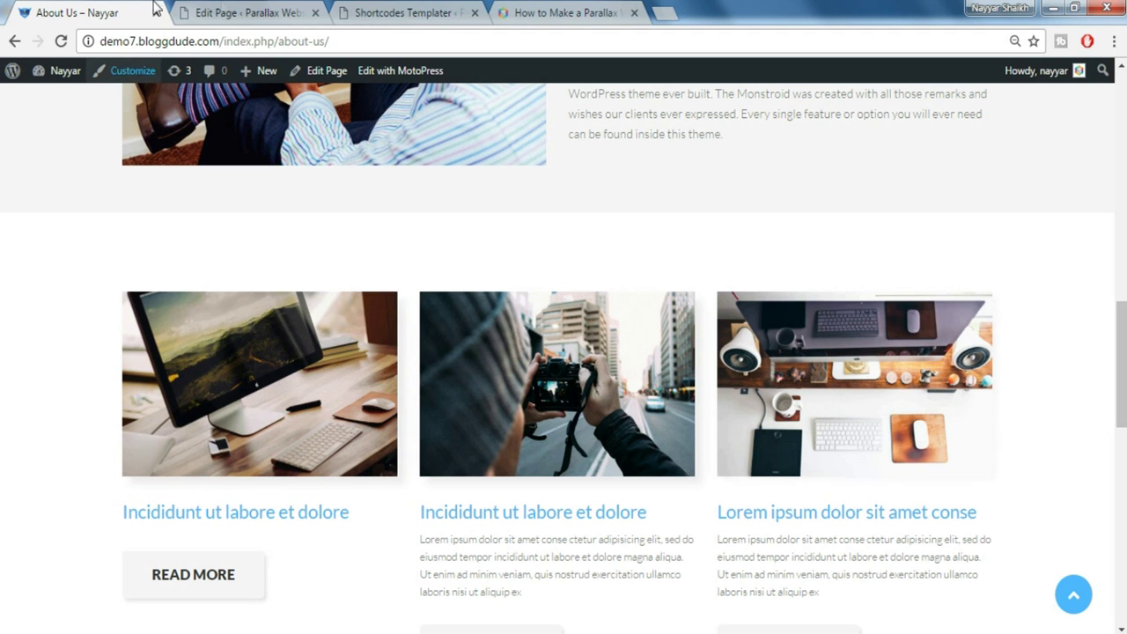
click(221, 12)
mouse_move(29, 321)
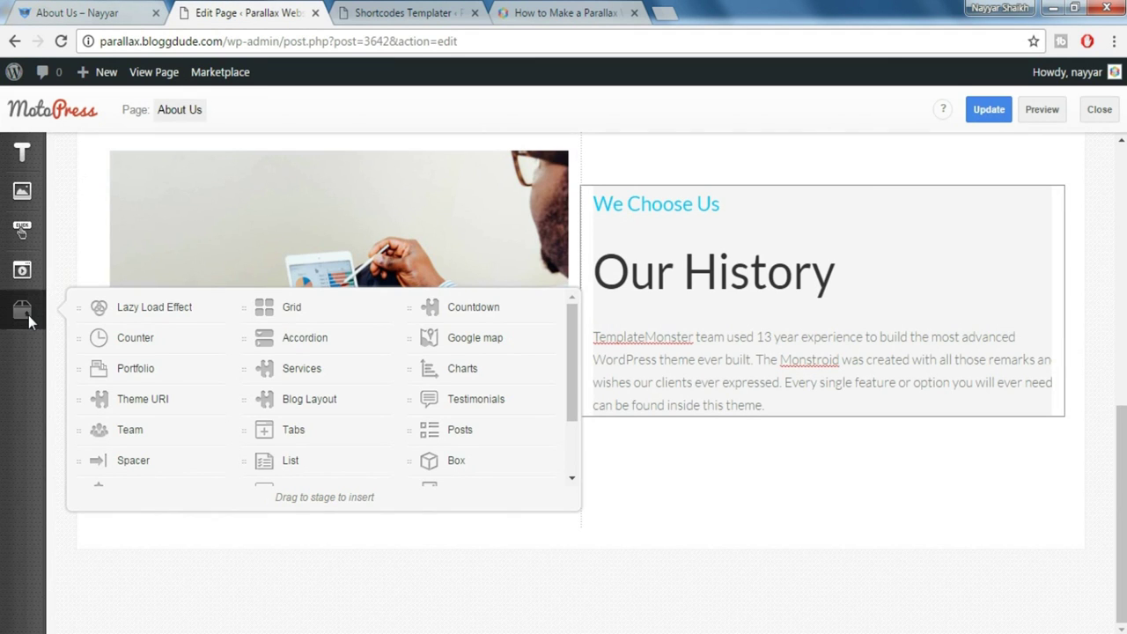
drag(478, 431, 661, 556)
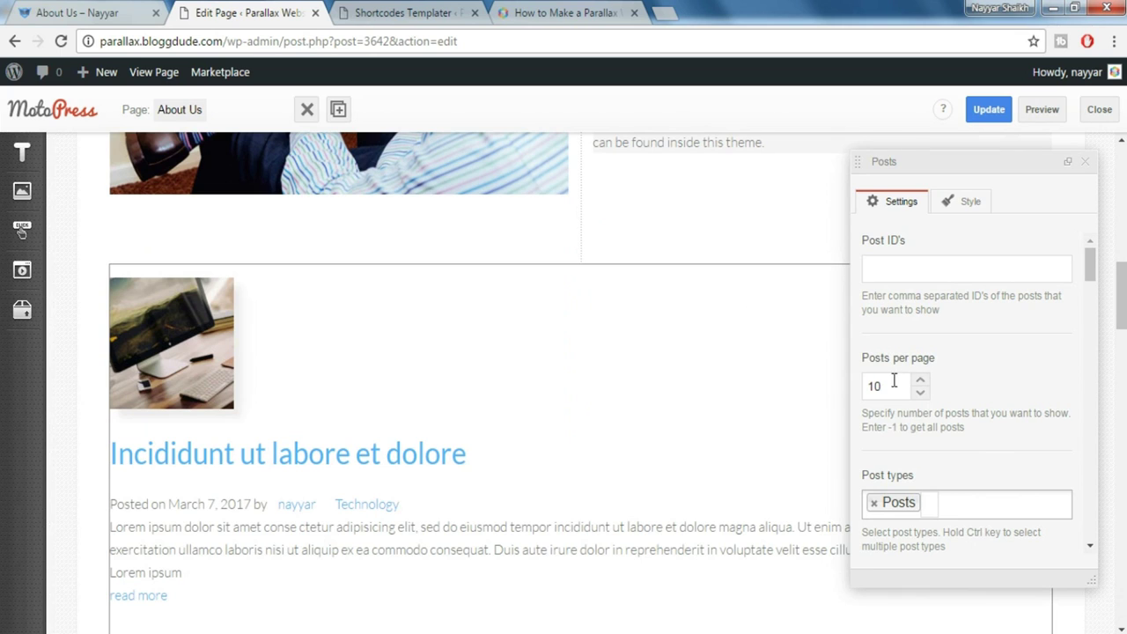
drag(894, 380, 822, 380)
scroll(1034, 428, down, 1)
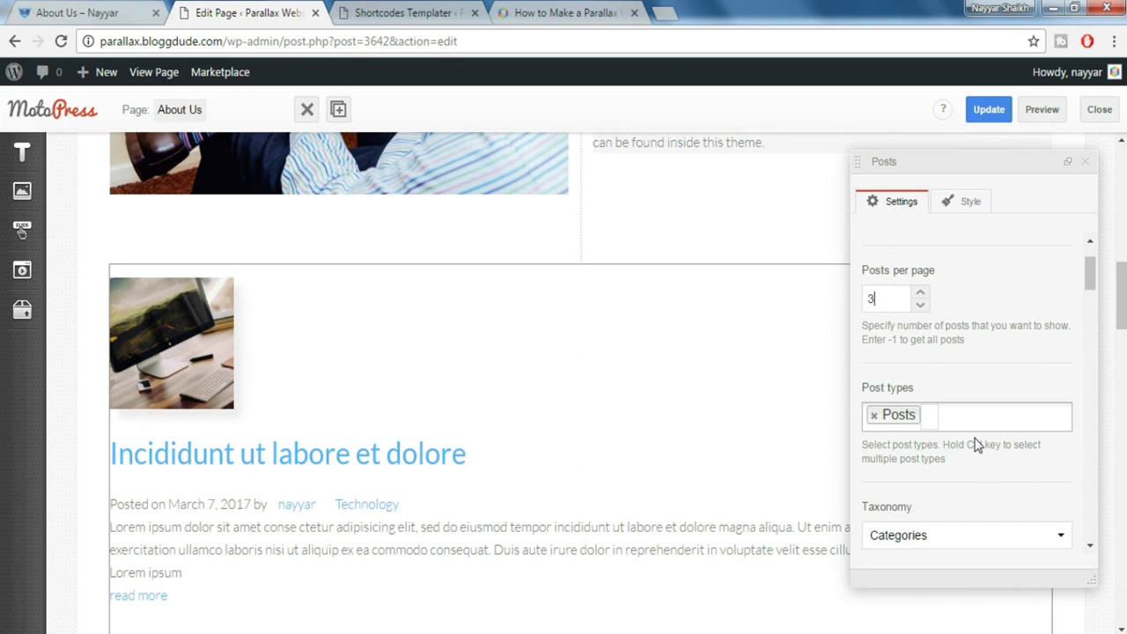
scroll(975, 445, down, 2)
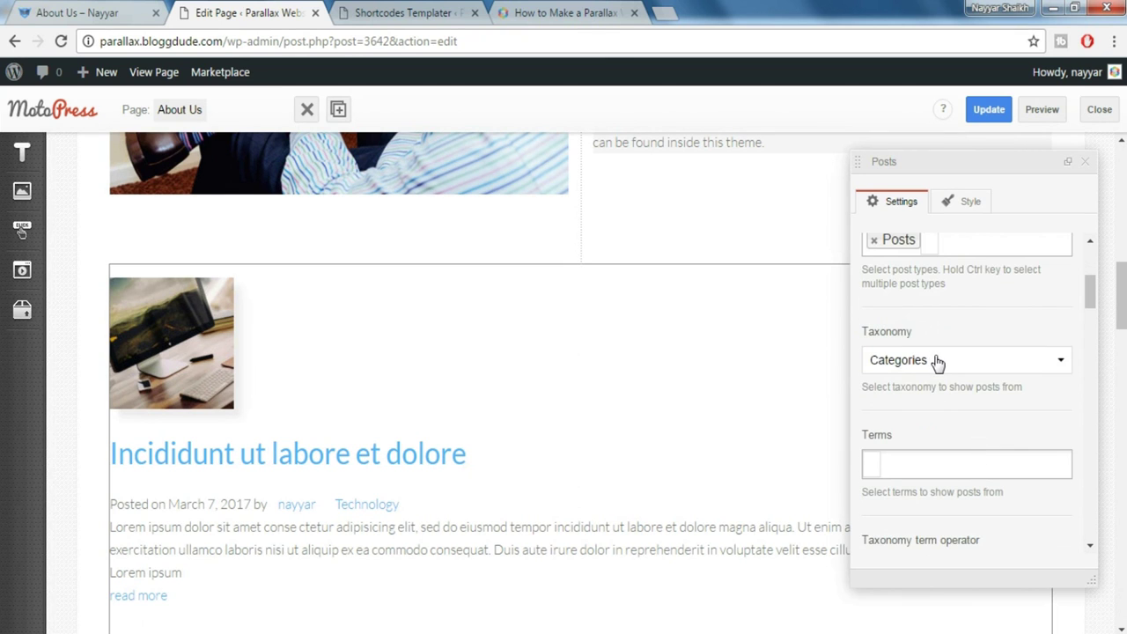
scroll(963, 379, down, 2)
scroll(964, 380, down, 4)
scroll(964, 381, down, 4)
scroll(965, 381, down, 6)
click(964, 380)
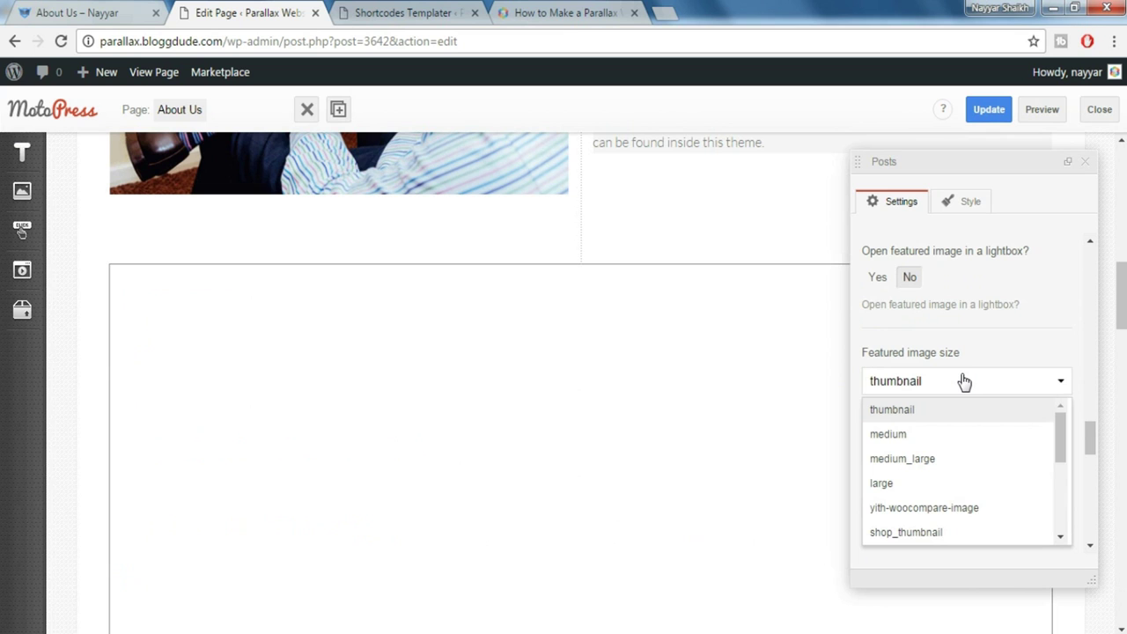
scroll(1001, 465, down, 3)
click(992, 459)
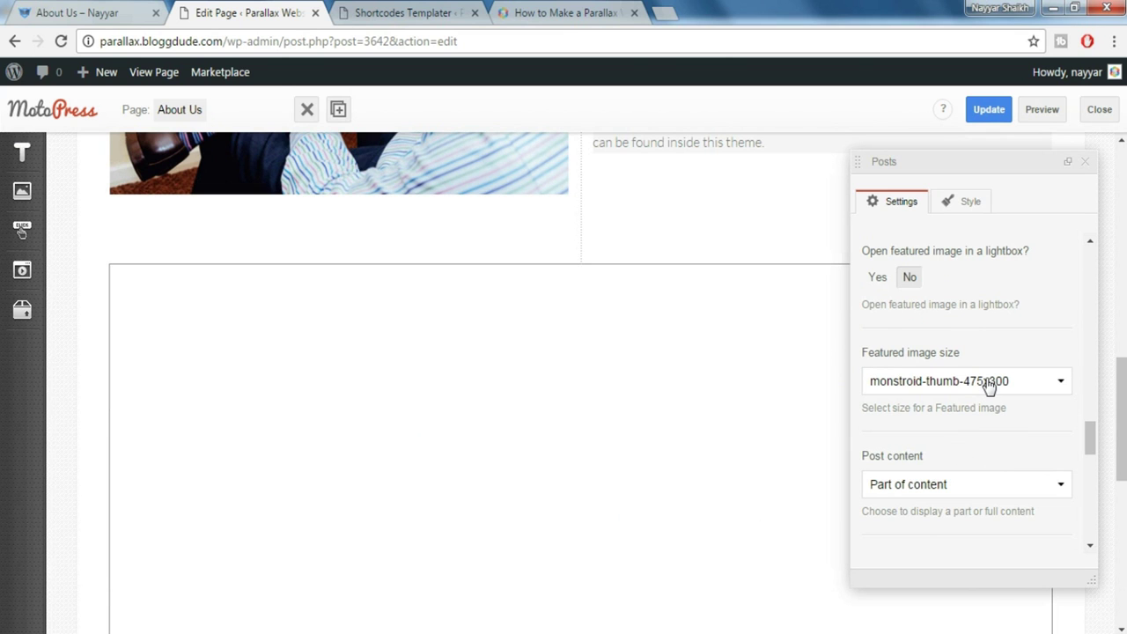
scroll(989, 381, down, 1)
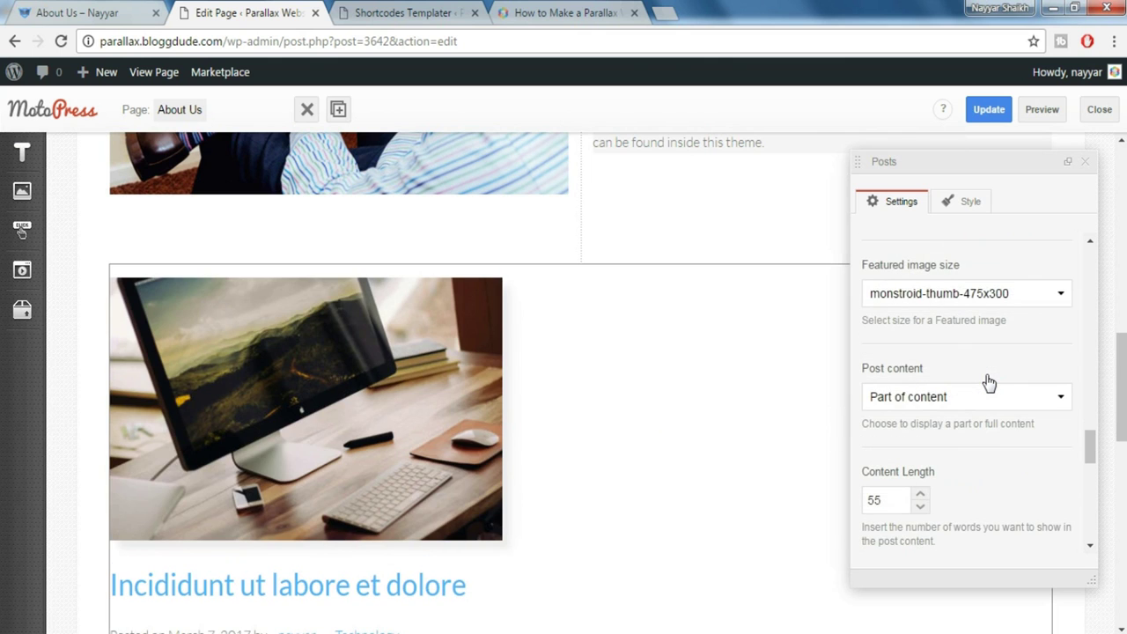
scroll(990, 381, down, 3)
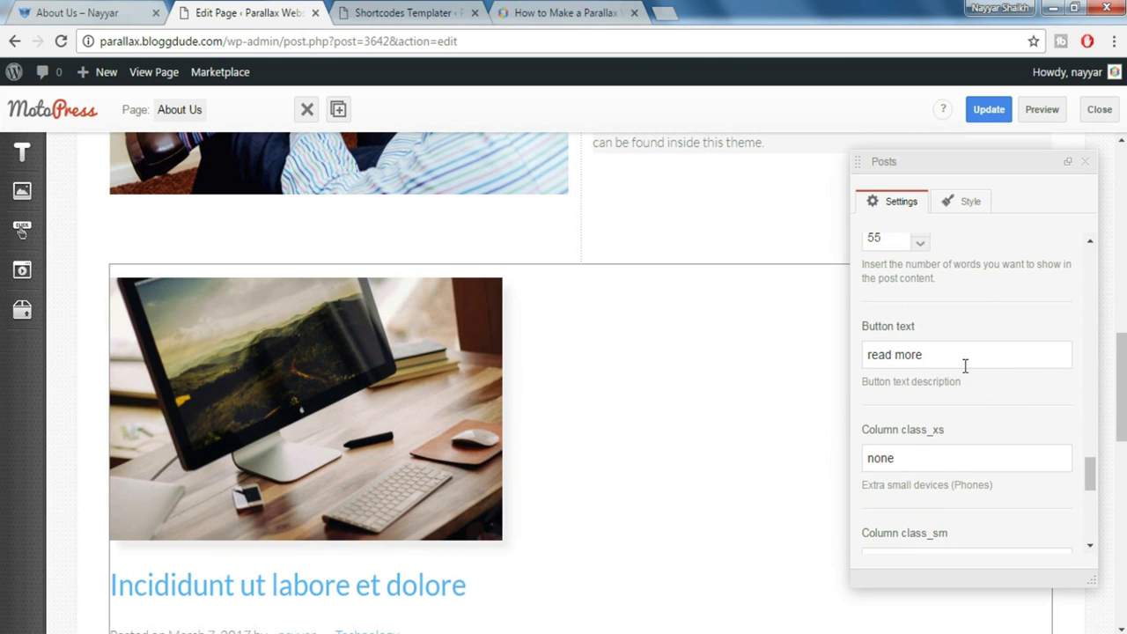
scroll(990, 382, down, 1)
drag(953, 371, 835, 374)
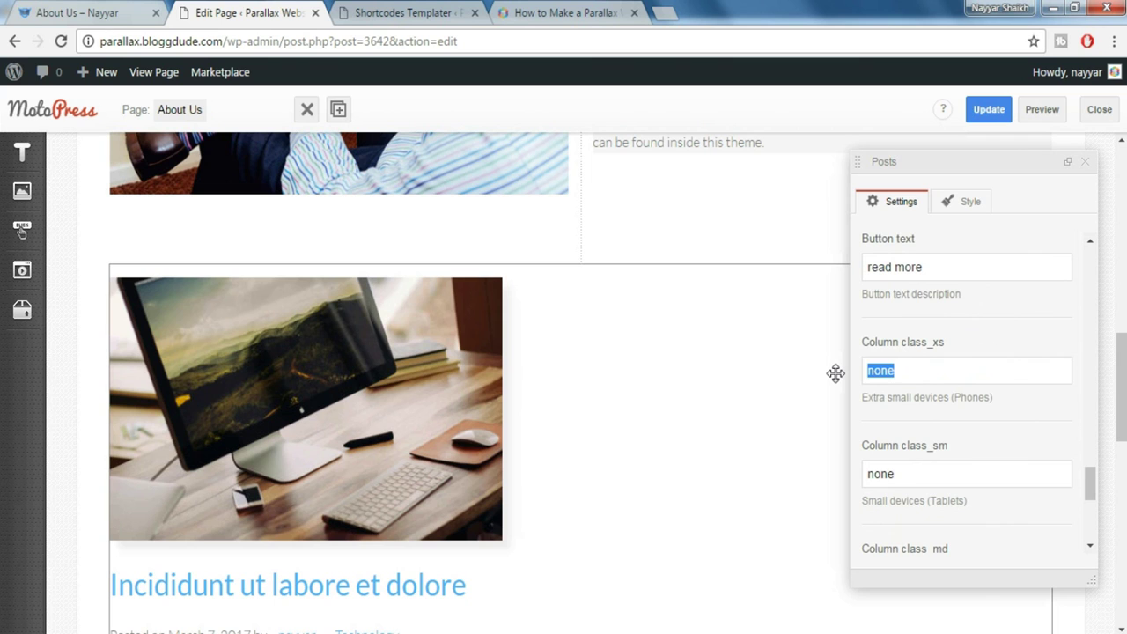
text(12)
key(Tab)
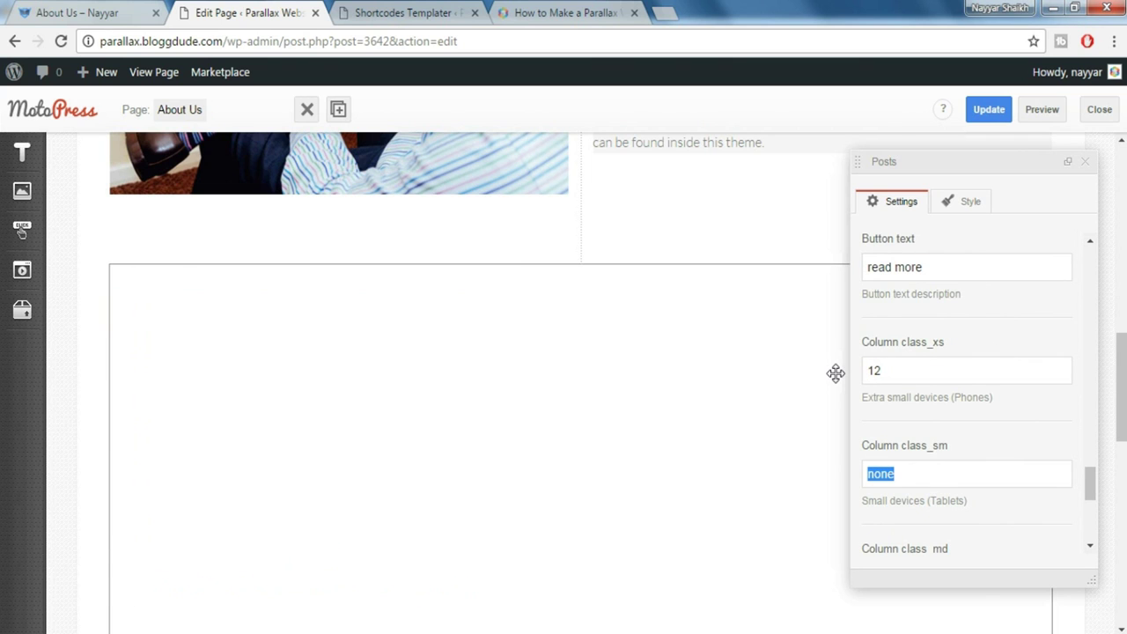
text(12)
key(Tab)
text(4)
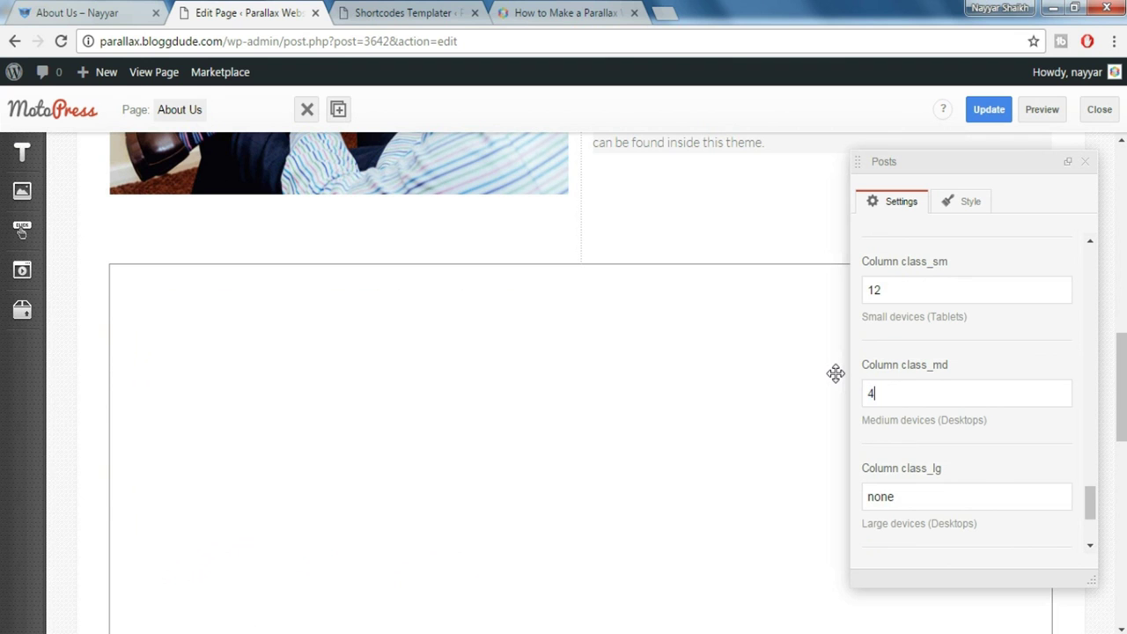
key(Tab)
text(4)
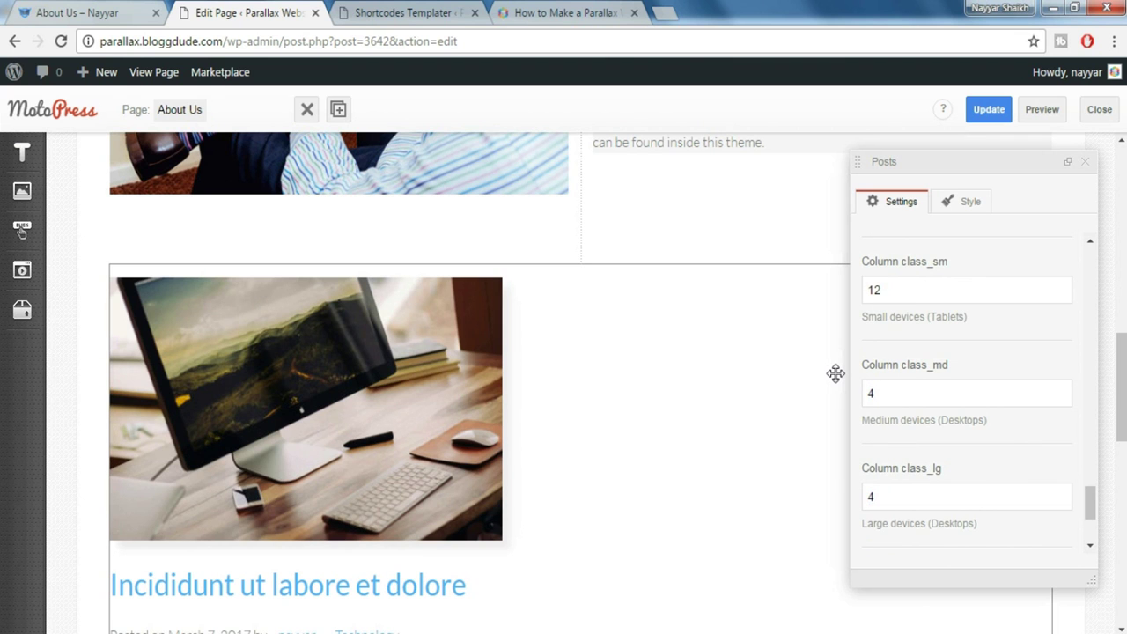
scroll(1065, 445, down, 3)
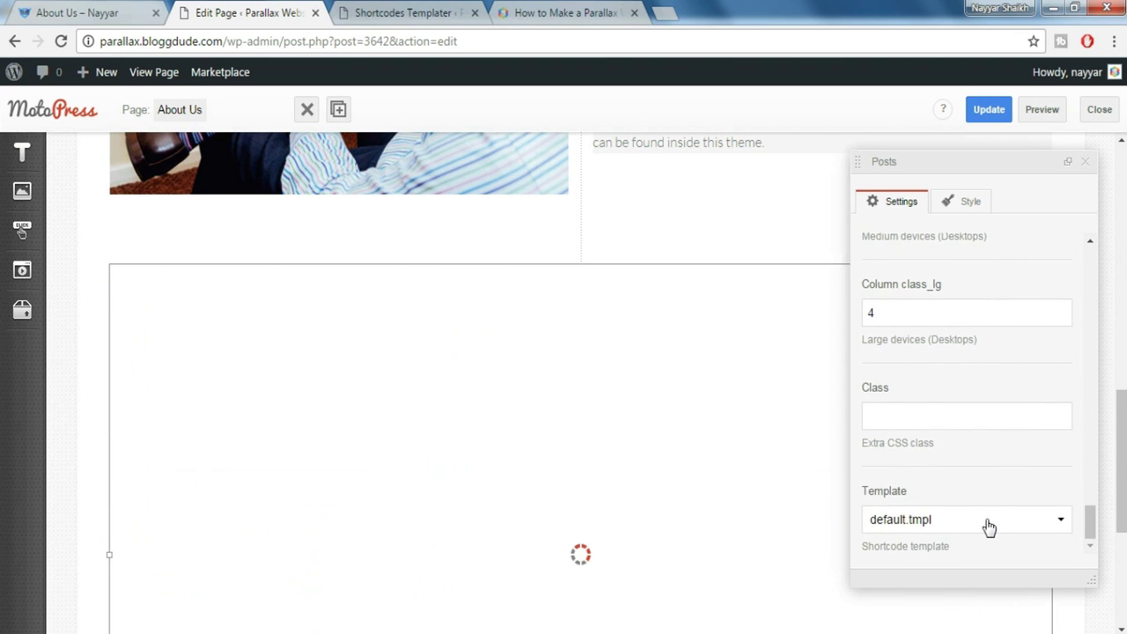
click(989, 526)
click(951, 518)
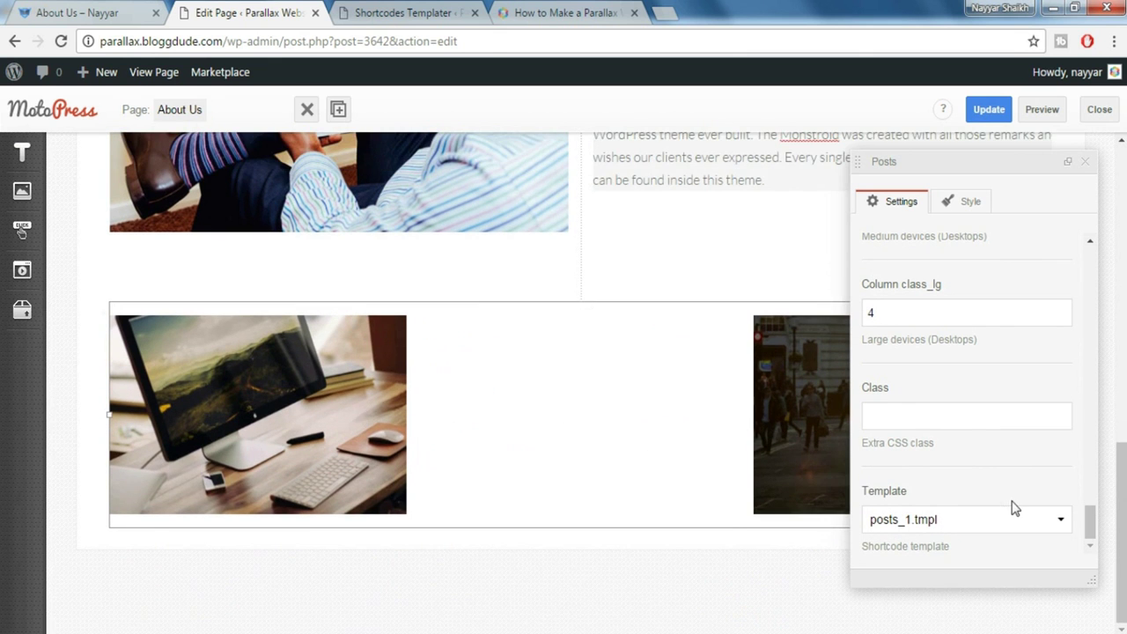
click(367, 377)
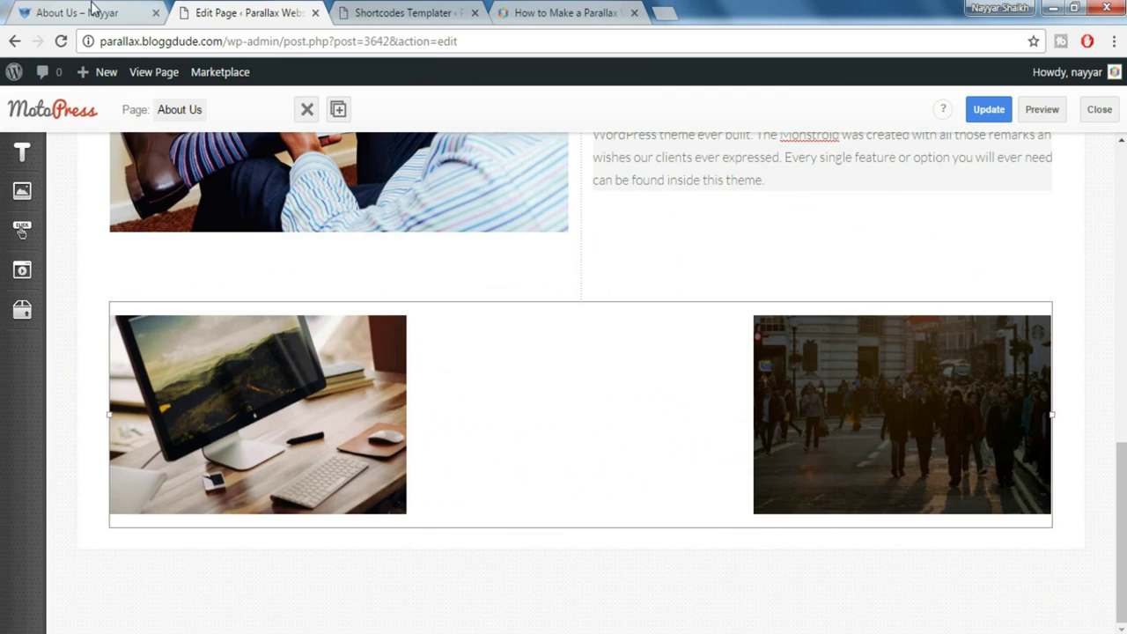
click(95, 13)
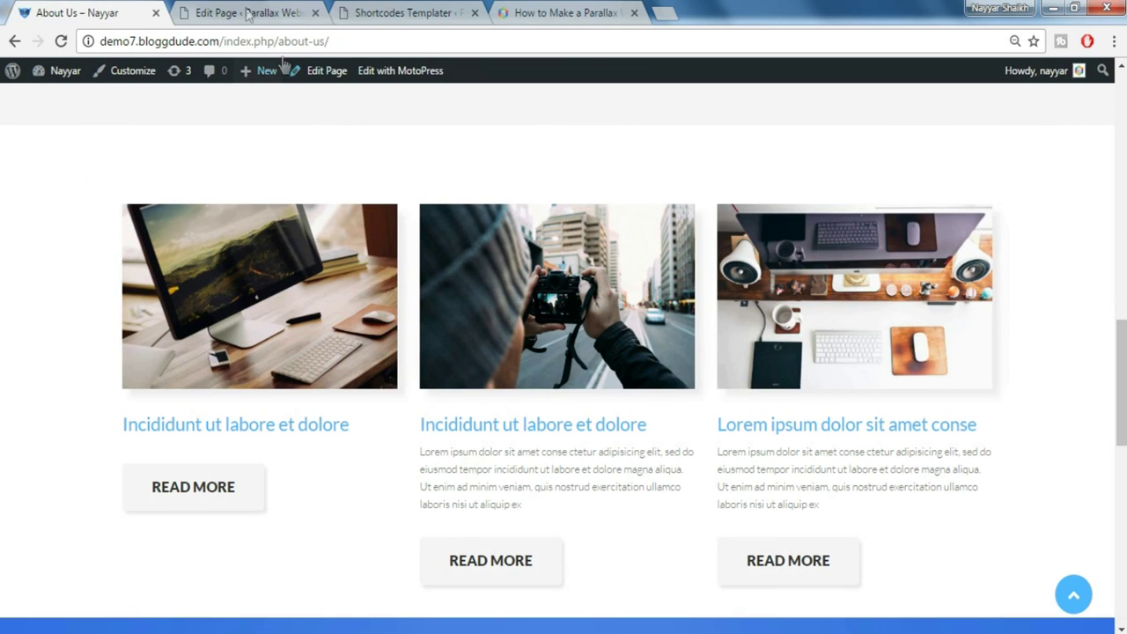
click(248, 12)
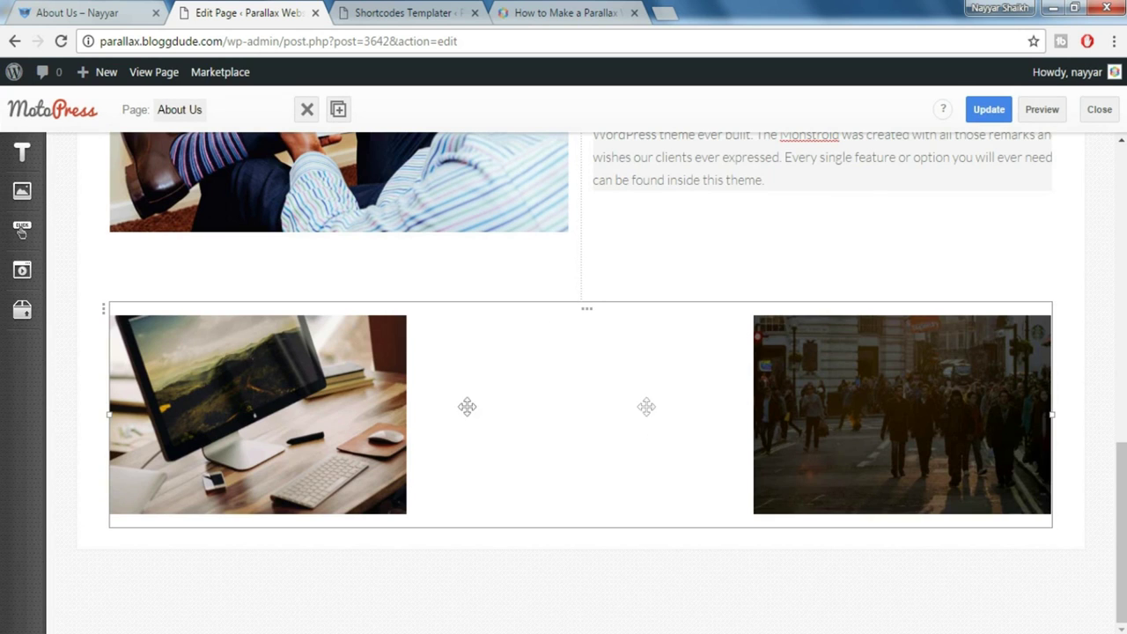
click(106, 11)
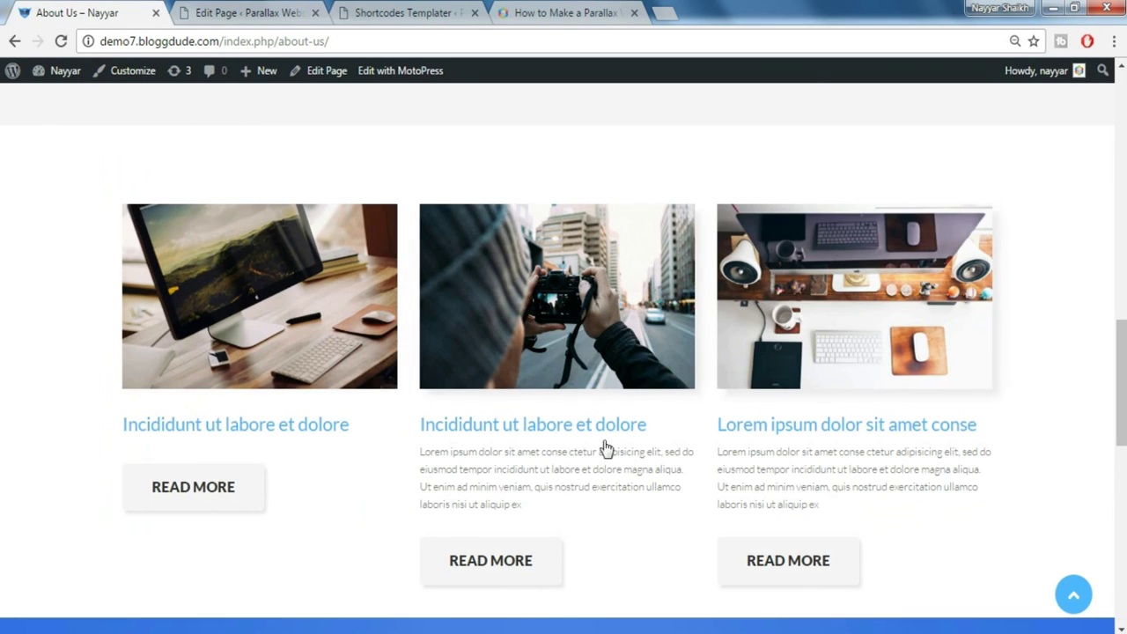
click(271, 8)
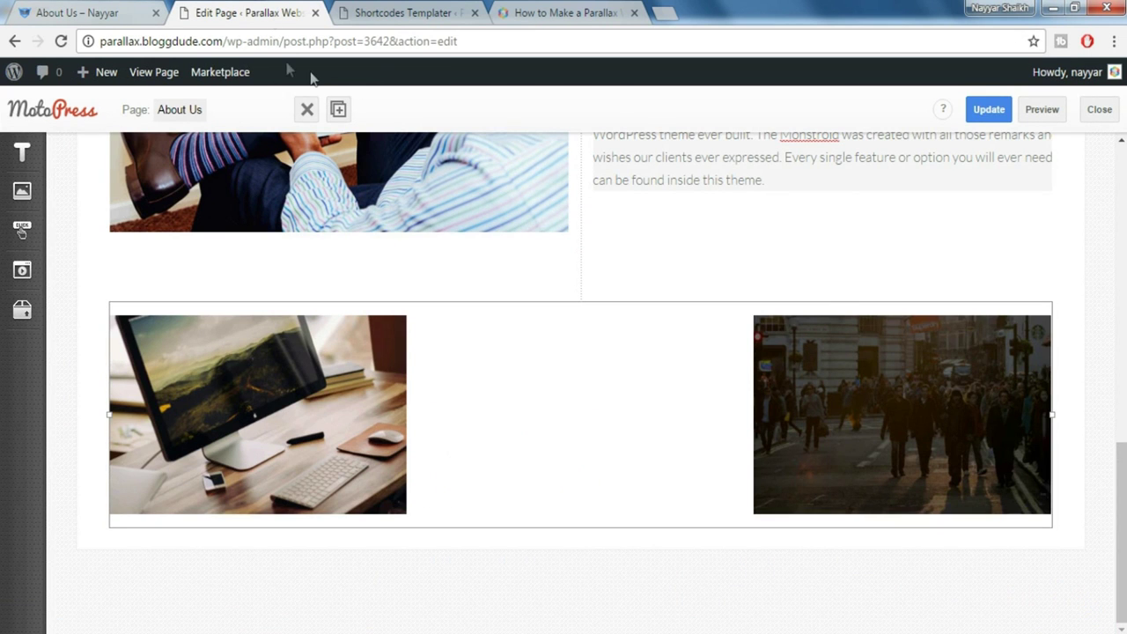
Start a new posts template in the Cherry Shortcodes Templater
click(369, 20)
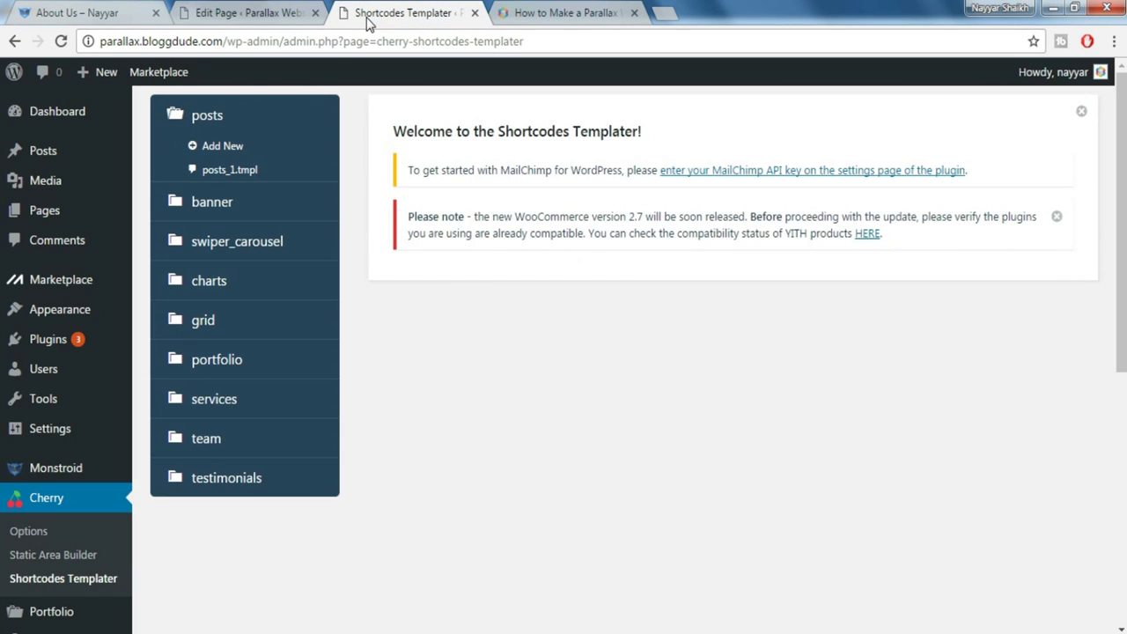
scroll(519, 261, down, 1)
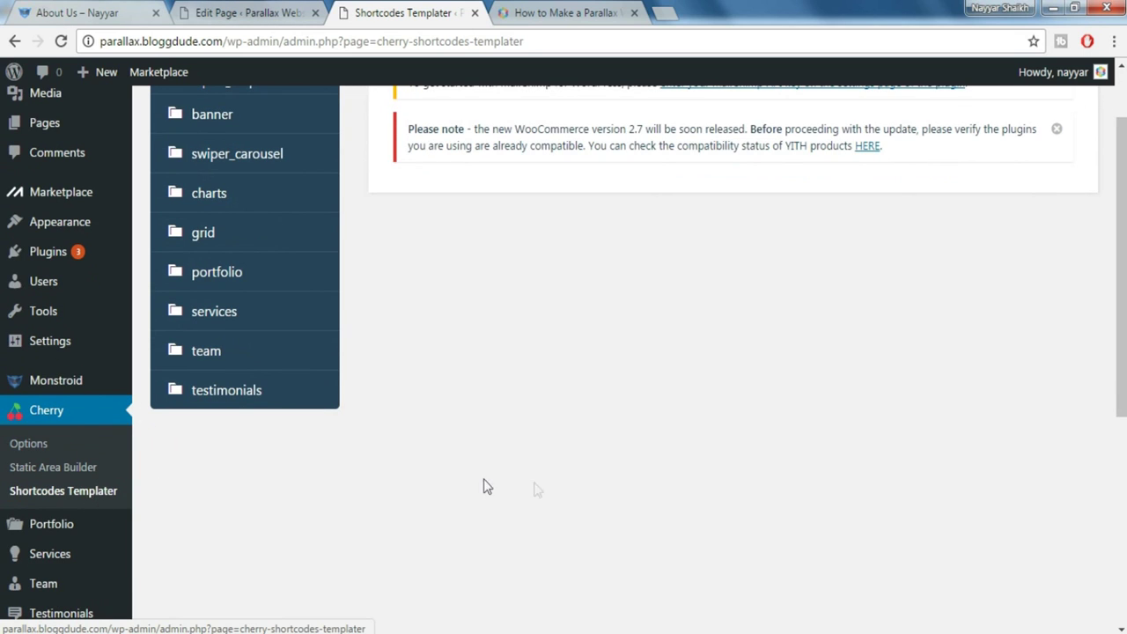
scroll(534, 488, up, 1)
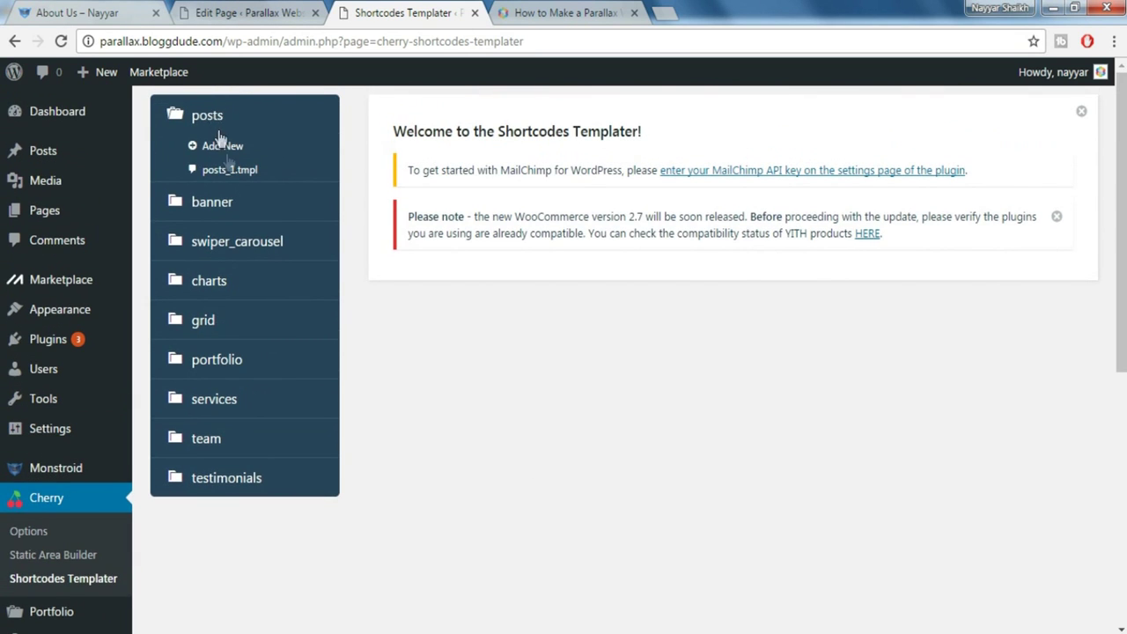
click(227, 150)
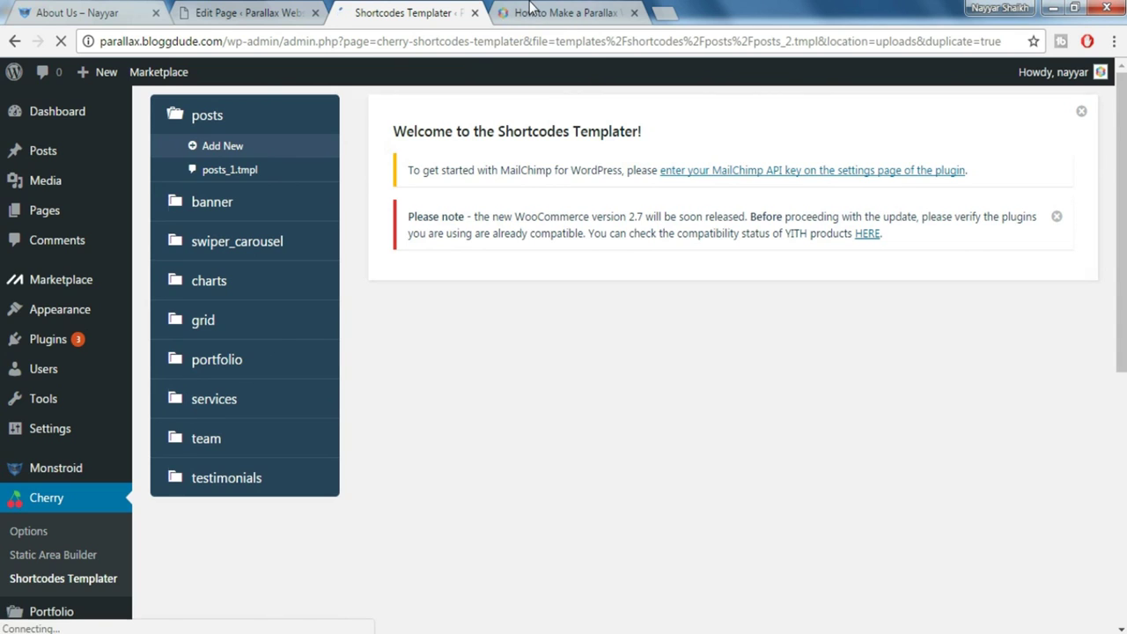
Copy the About Us post template code from monstroid_codes.txt into posts_2.tmpl, replacing the default code
click(531, 10)
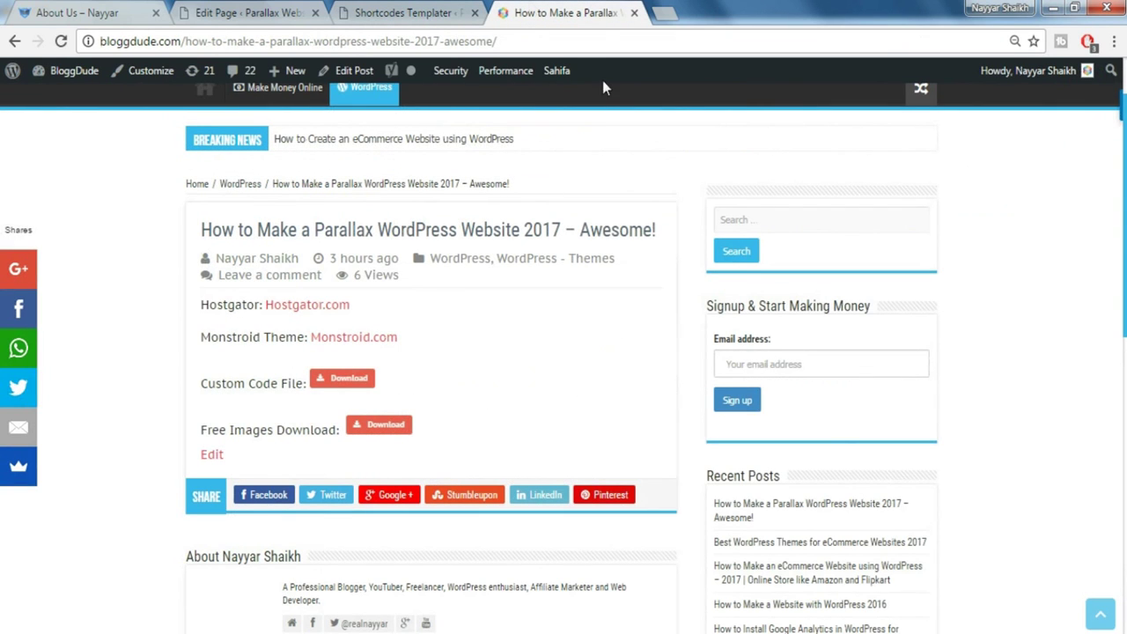
click(345, 387)
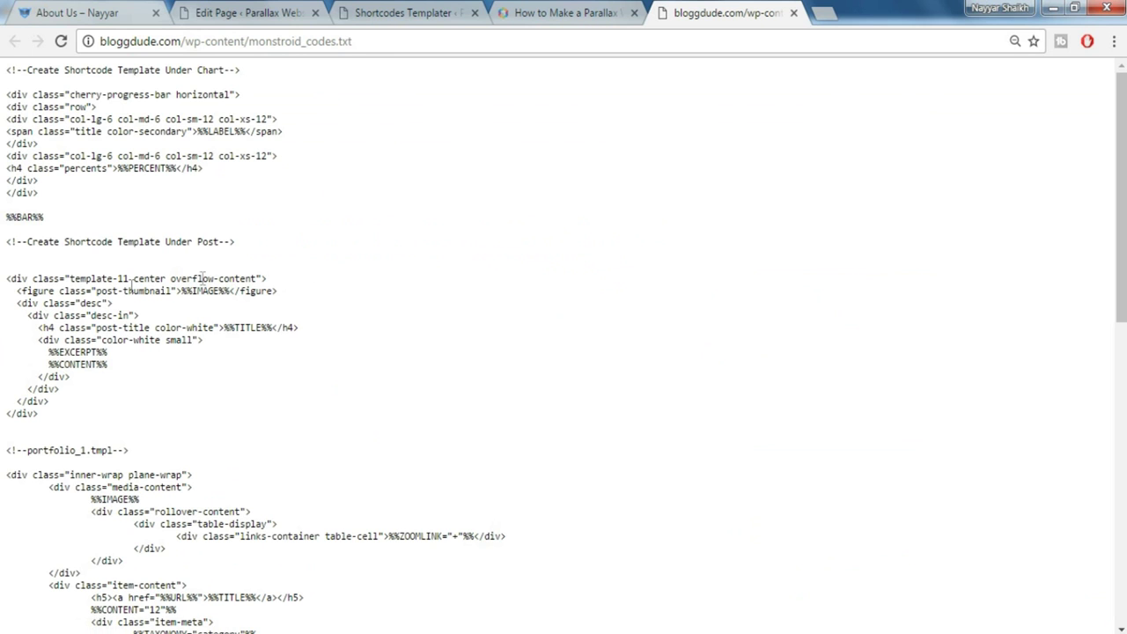
scroll(390, 291, down, 3)
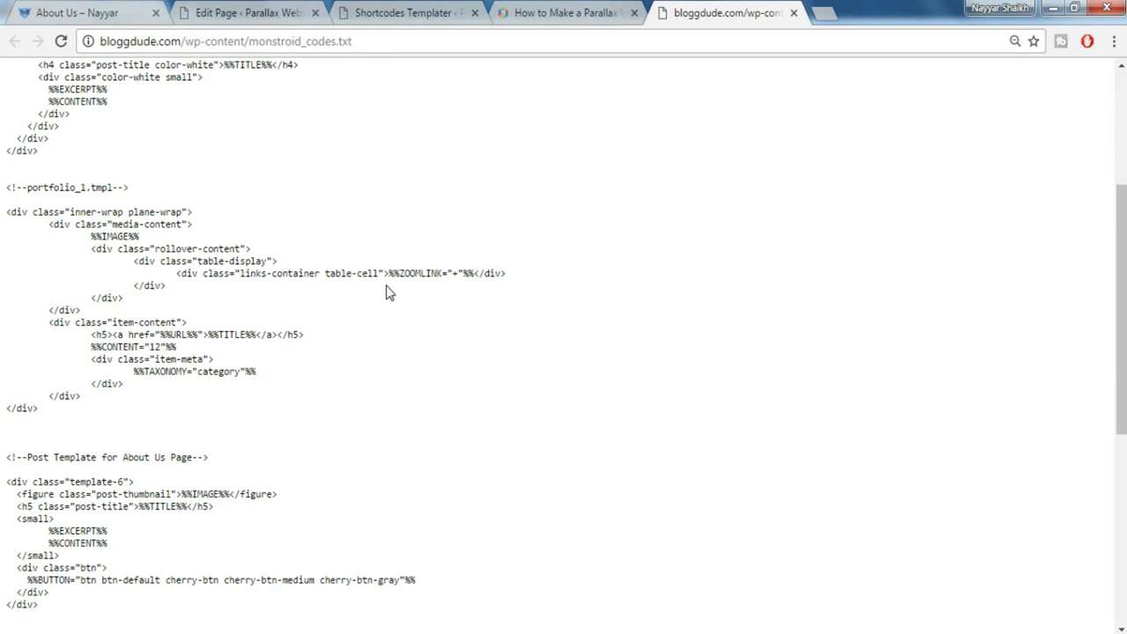
scroll(341, 360, down, 2)
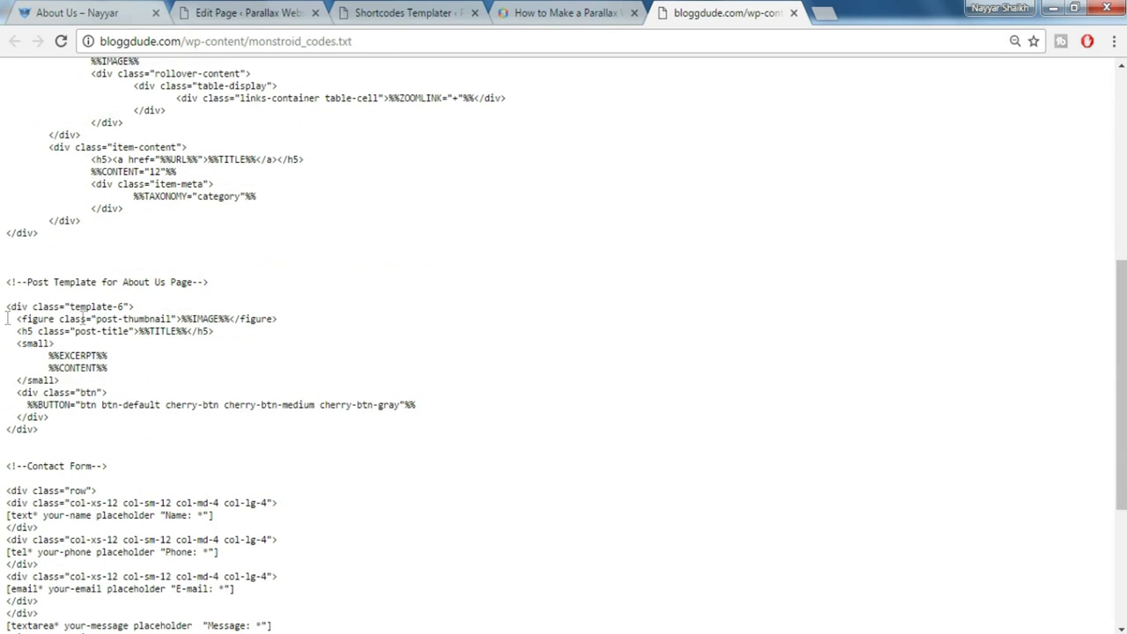
drag(7, 306, 69, 427)
key(ctrl+c)
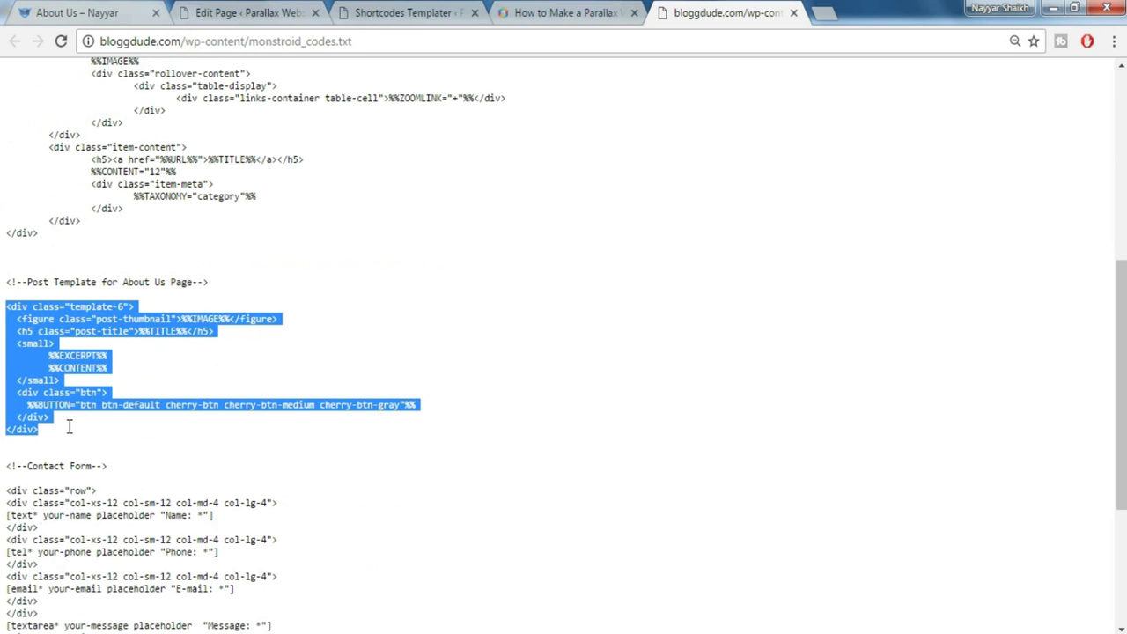
click(352, 7)
key(ctrl+a)
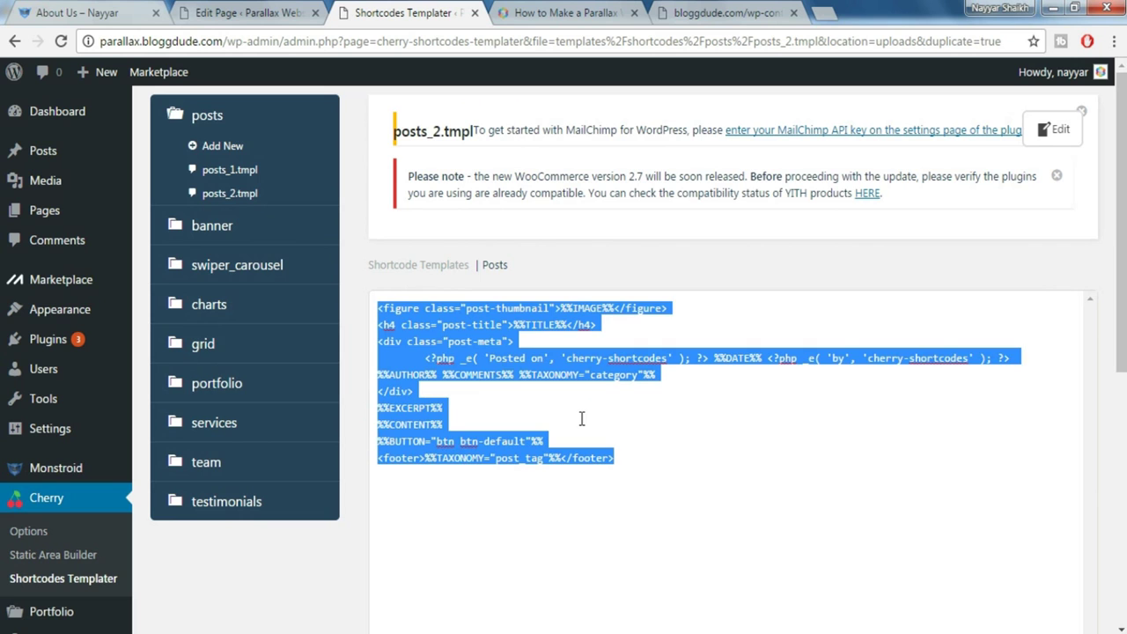
key(BackSpace)
key(ctrl+v)
scroll(1089, 539, down, 2)
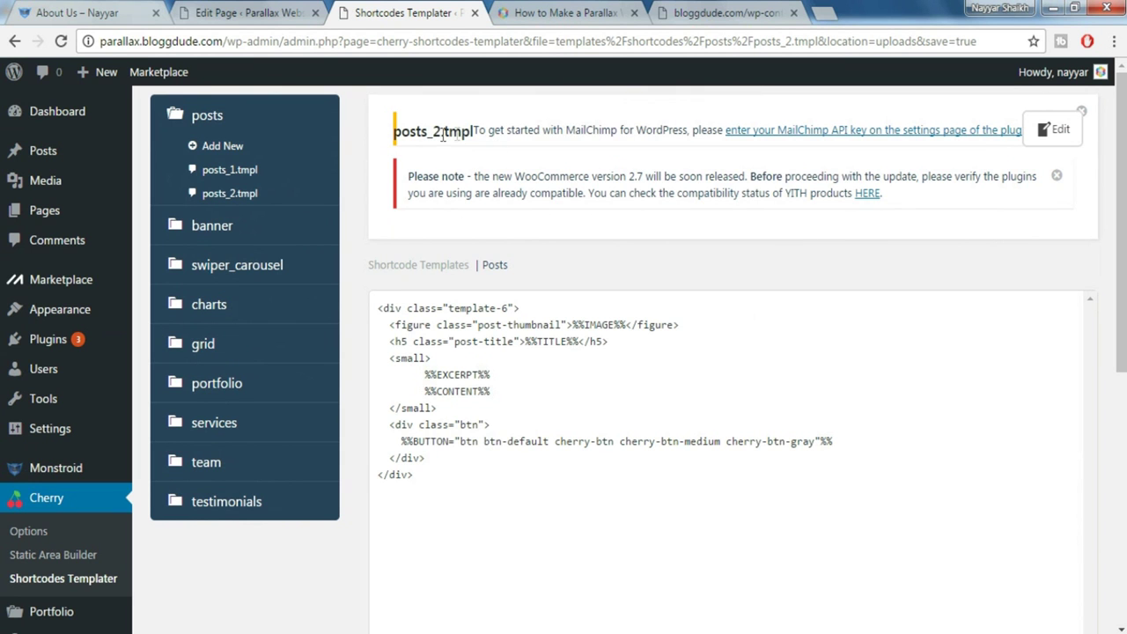
click(255, 12)
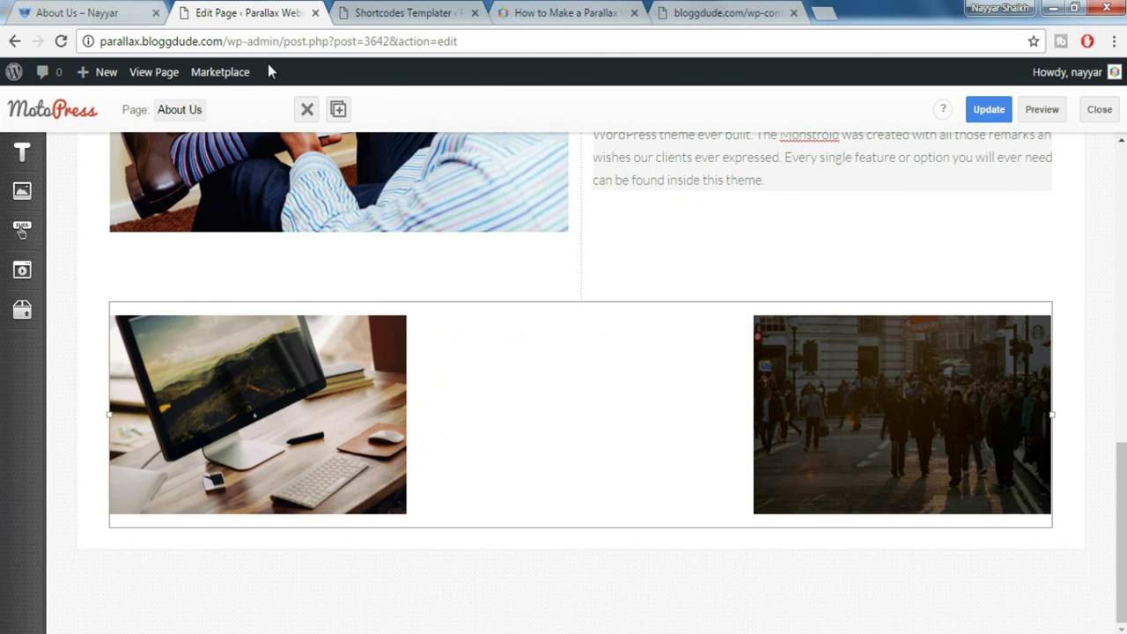
Save the page and switch the middle-column Posts widget to the posts_2.tmpl template
click(987, 109)
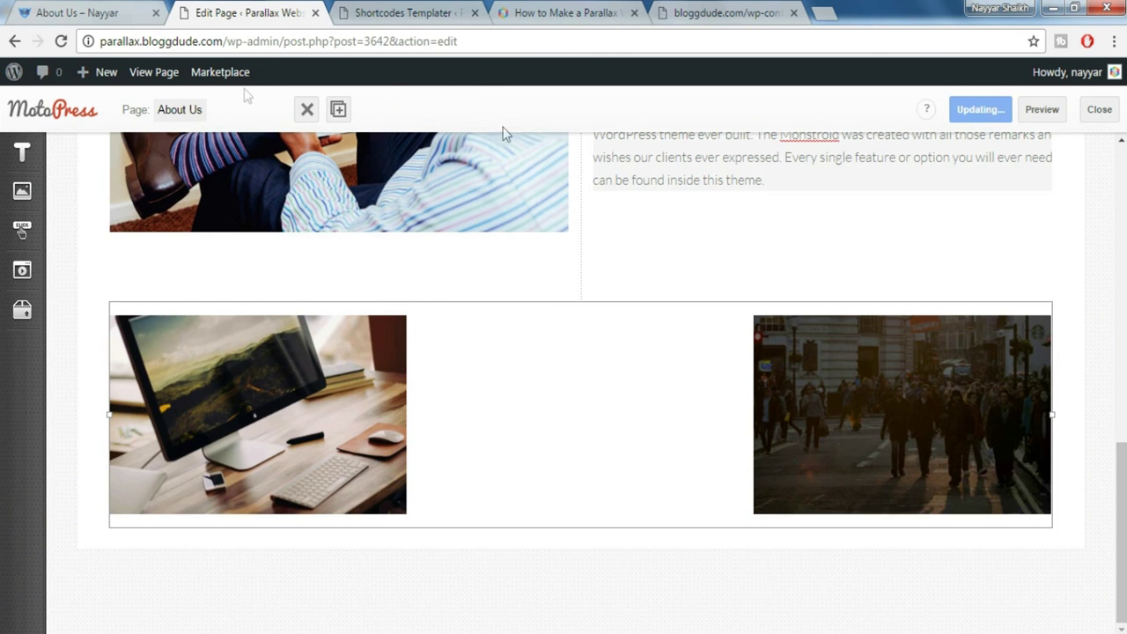
mouse_move(255, 88)
scroll(1039, 427, up, 3)
scroll(1038, 426, down, 8)
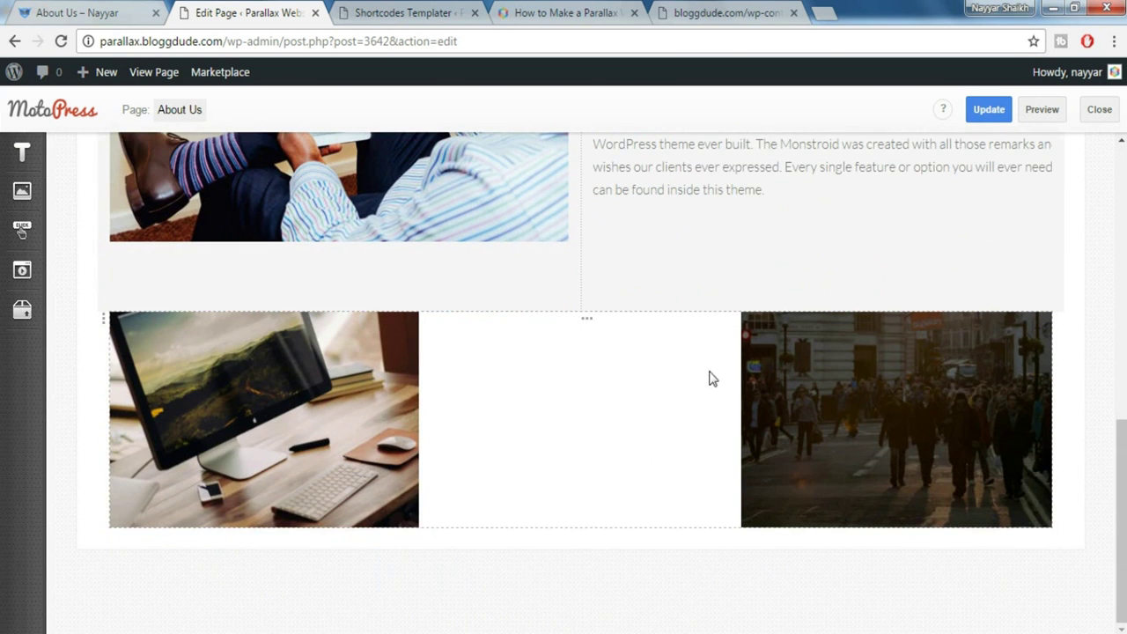
click(714, 375)
scroll(1046, 422, down, 6)
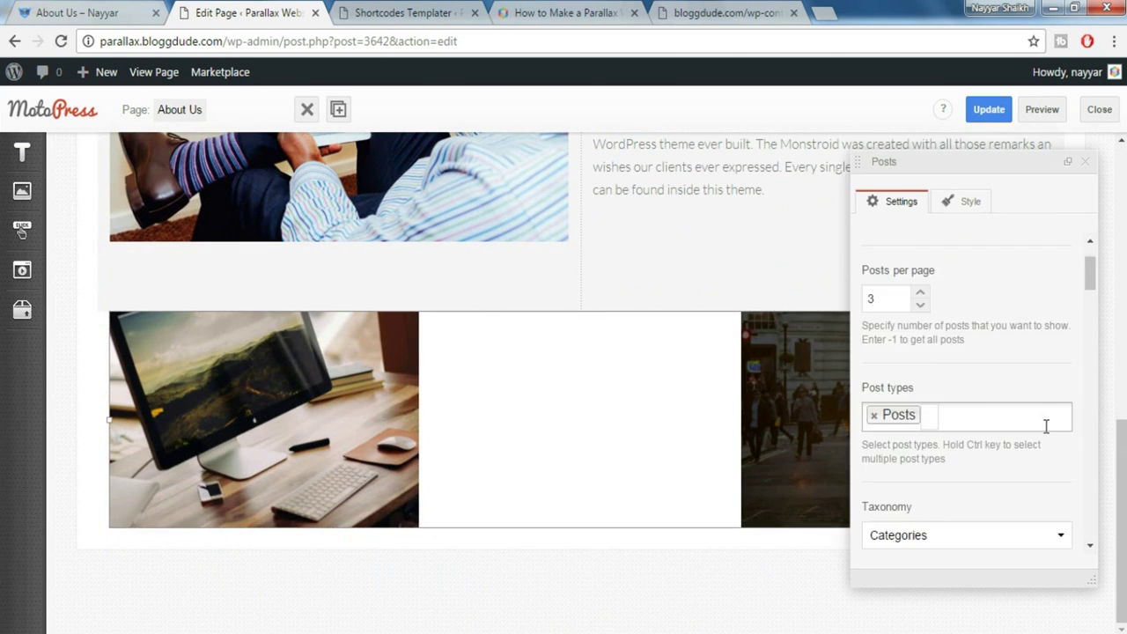
scroll(1047, 424, down, 10)
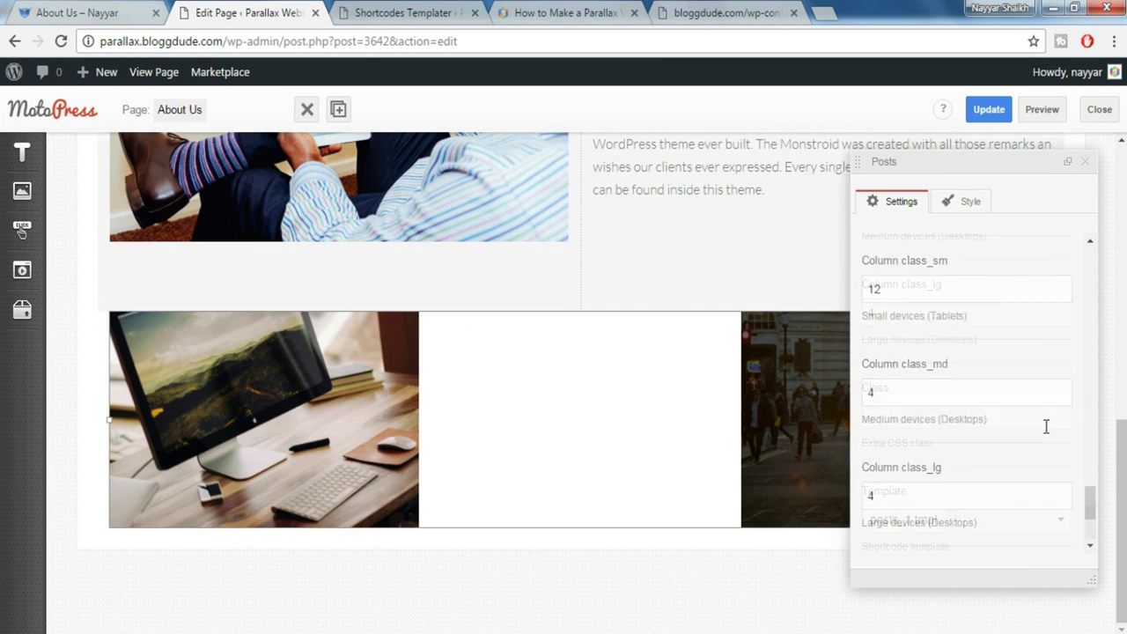
click(932, 527)
click(946, 521)
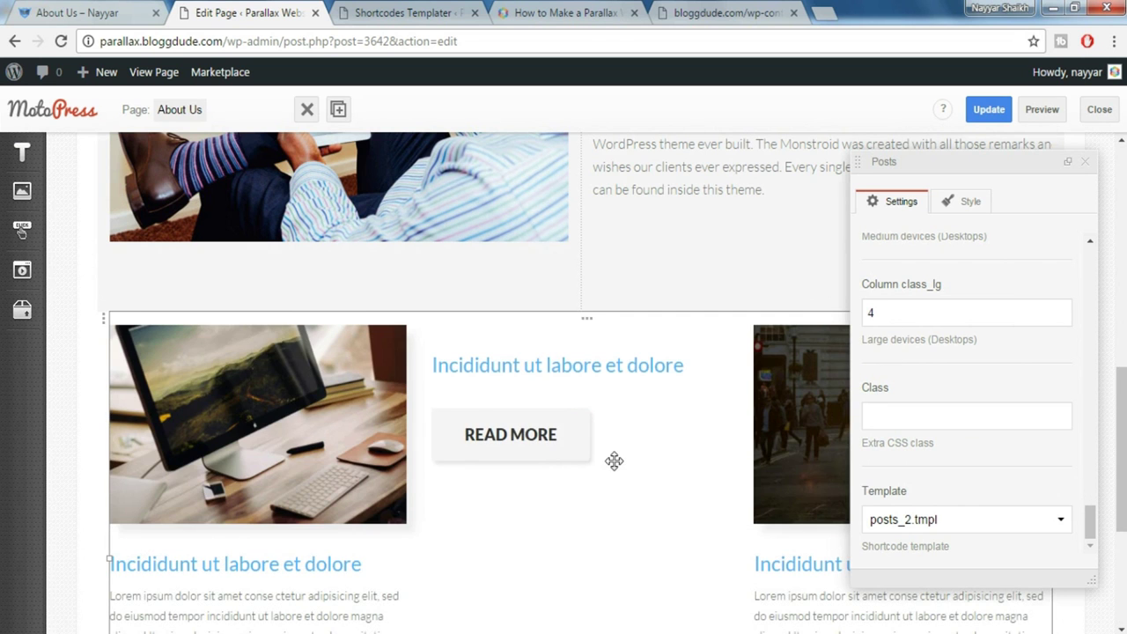
scroll(612, 460, down, 2)
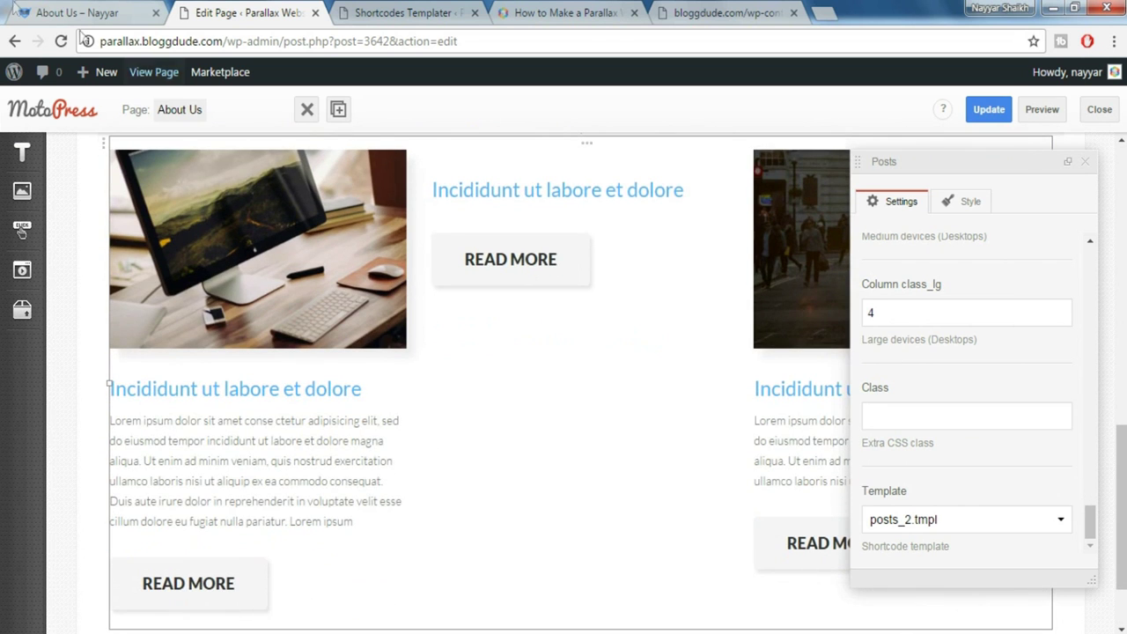
Close the posts settings and verify the Read More post cards on the live page
click(73, 11)
click(245, 10)
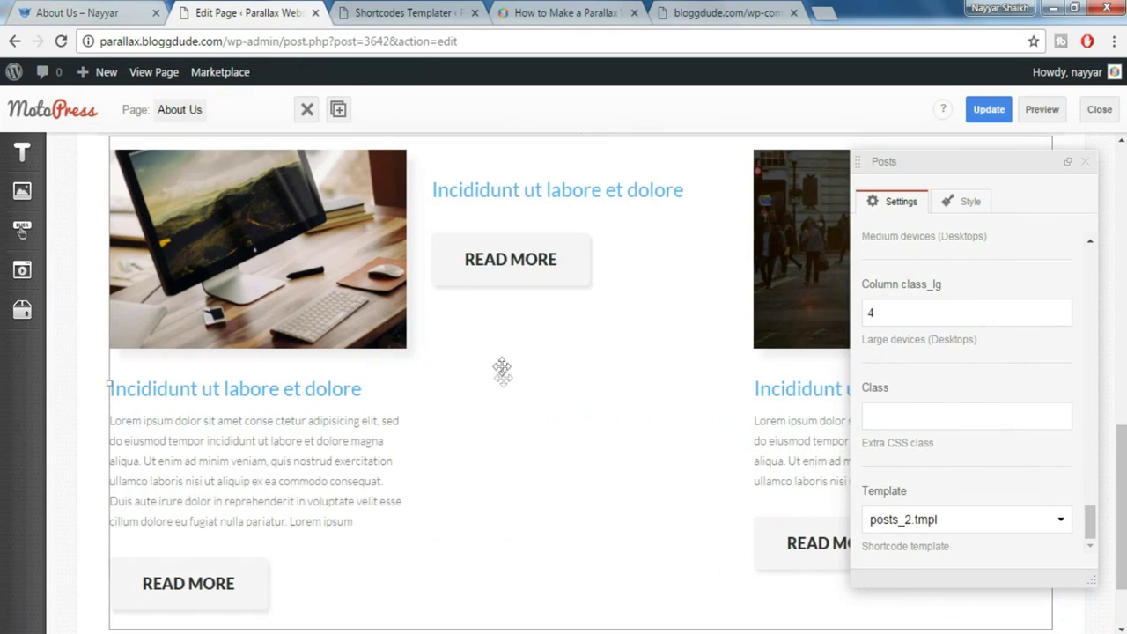
click(1086, 164)
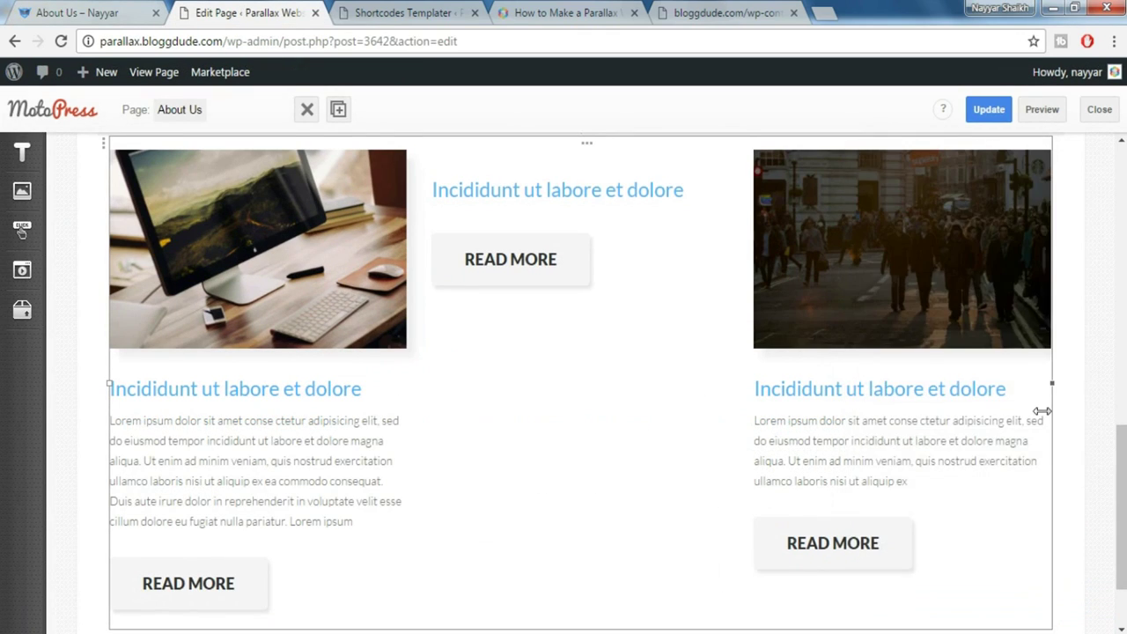
scroll(1042, 378, up, 5)
scroll(1042, 419, down, 5)
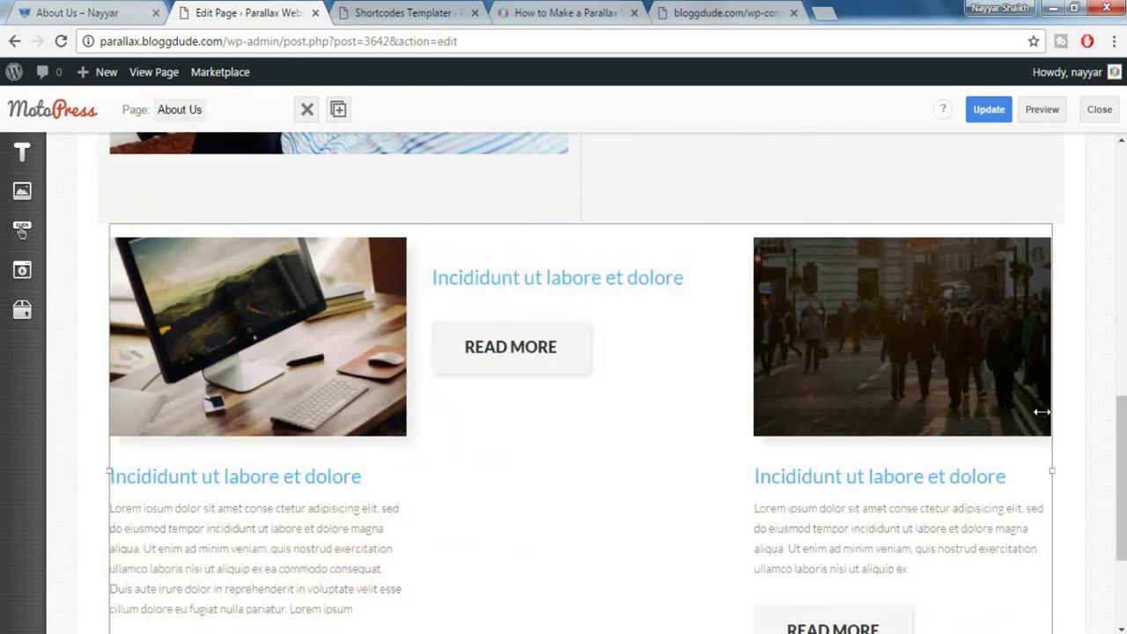
click(73, 10)
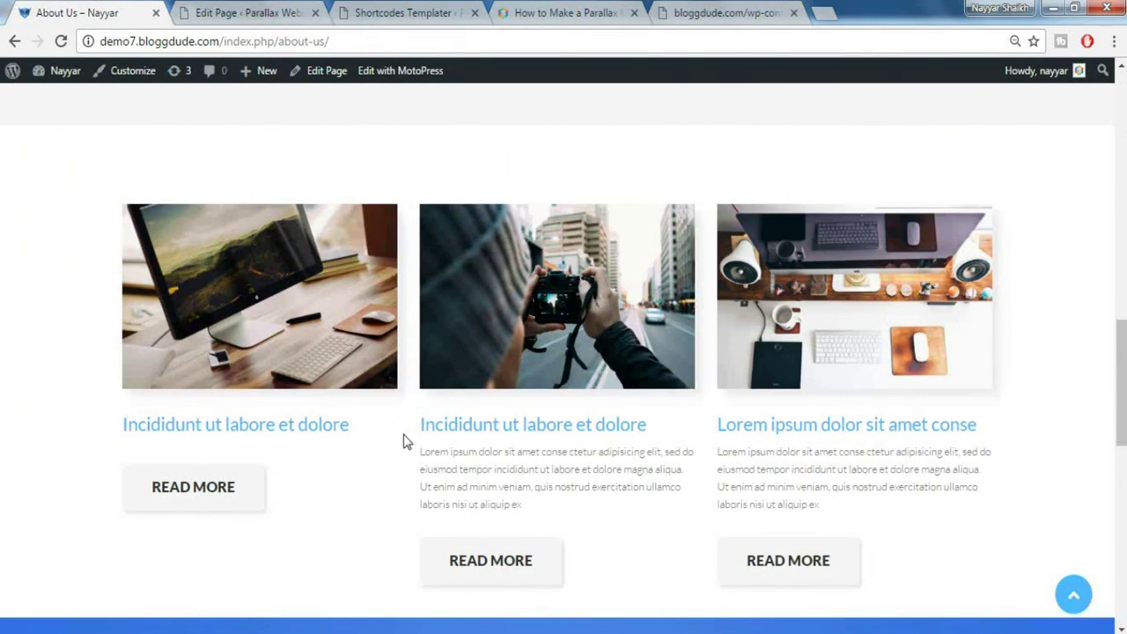
scroll(507, 464, down, 5)
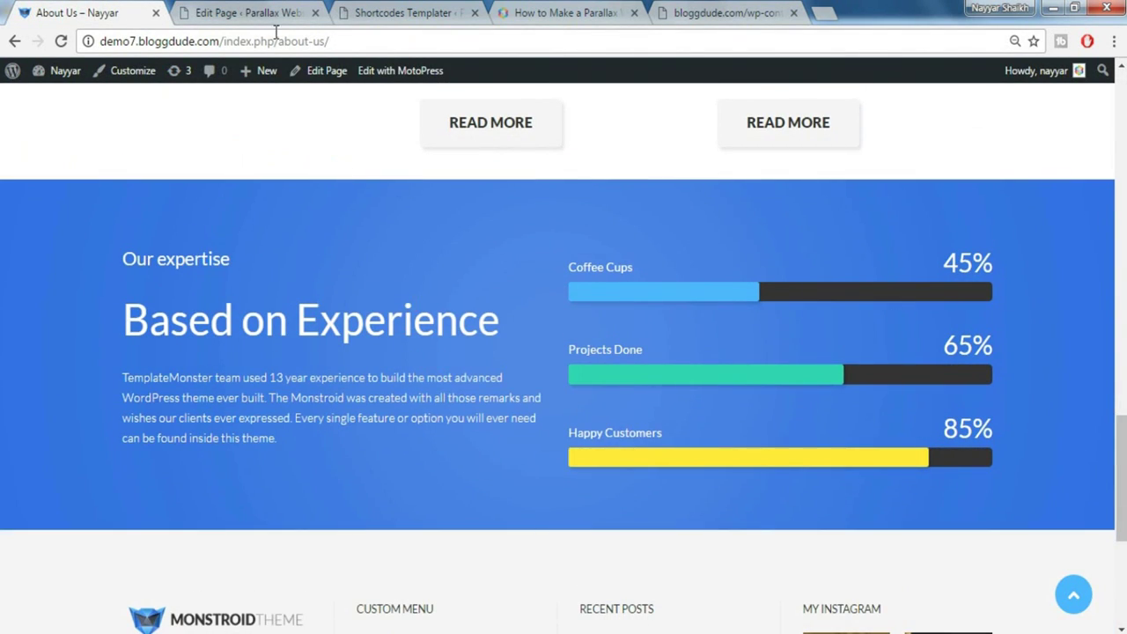
click(249, 11)
mouse_move(30, 289)
mouse_move(25, 313)
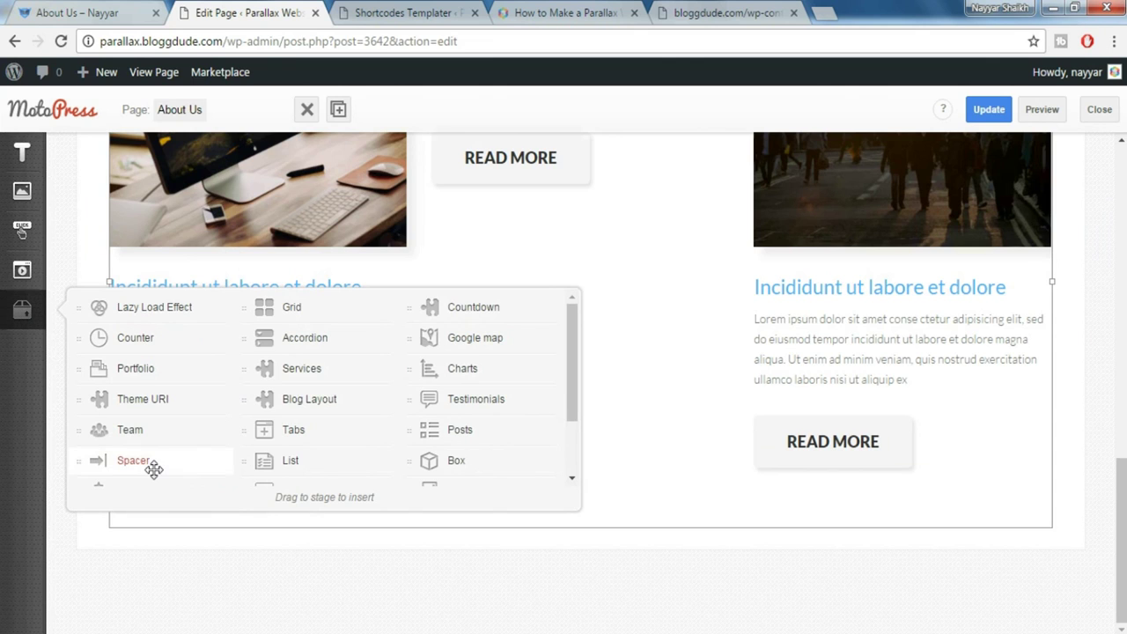
Insert a spacer with its height set to 60
drag(154, 471, 502, 538)
scroll(921, 317, up, 1)
double_click(898, 269)
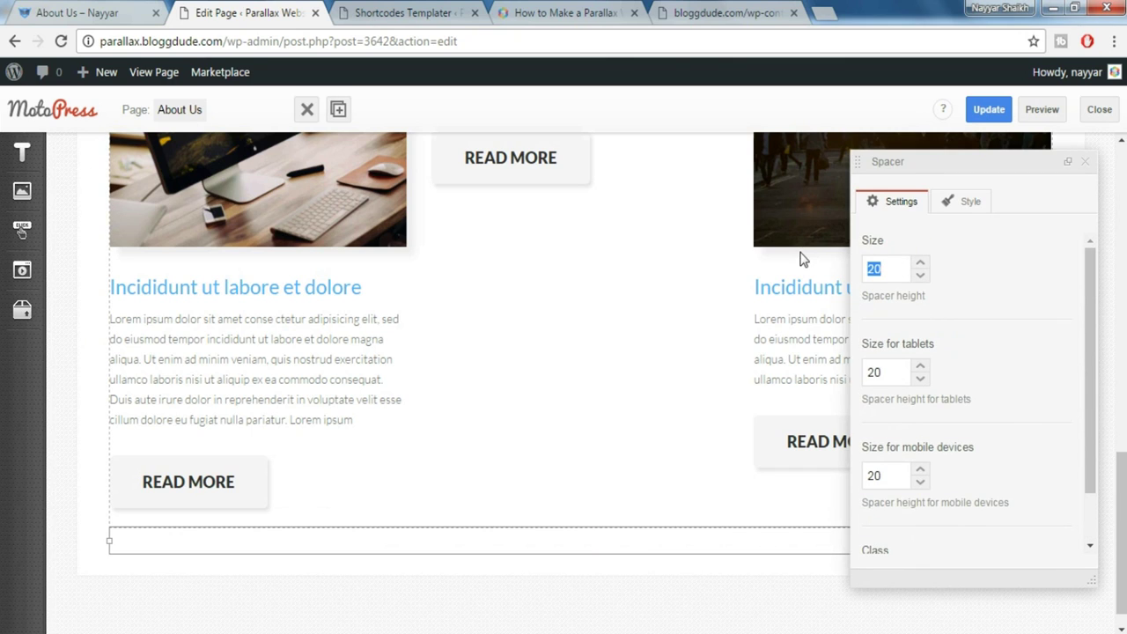
text(60)
click(1085, 161)
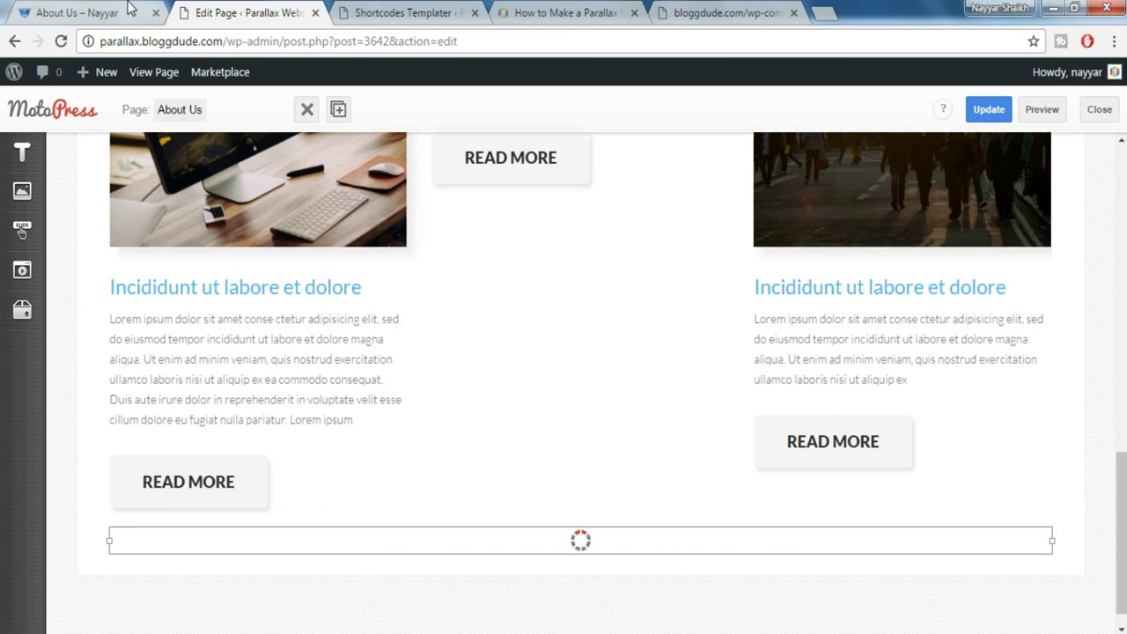
Copy the Our expertise section text from the live page into a new paragraph below the posts grid
click(128, 9)
drag(115, 258, 344, 461)
key(ctrl+c)
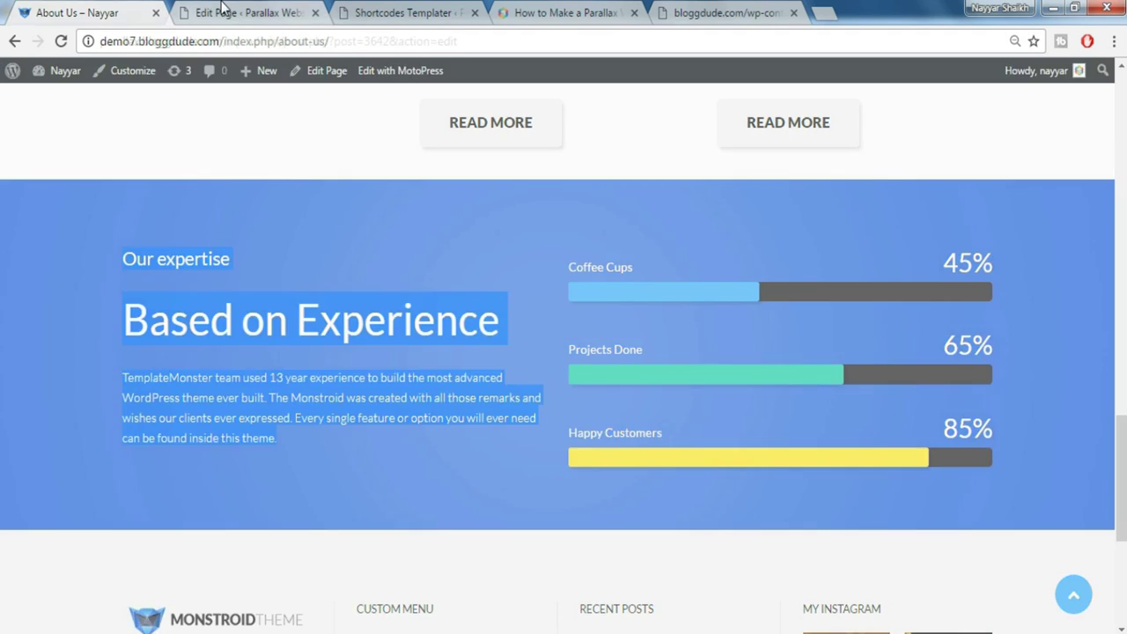
click(173, 9)
mouse_move(22, 157)
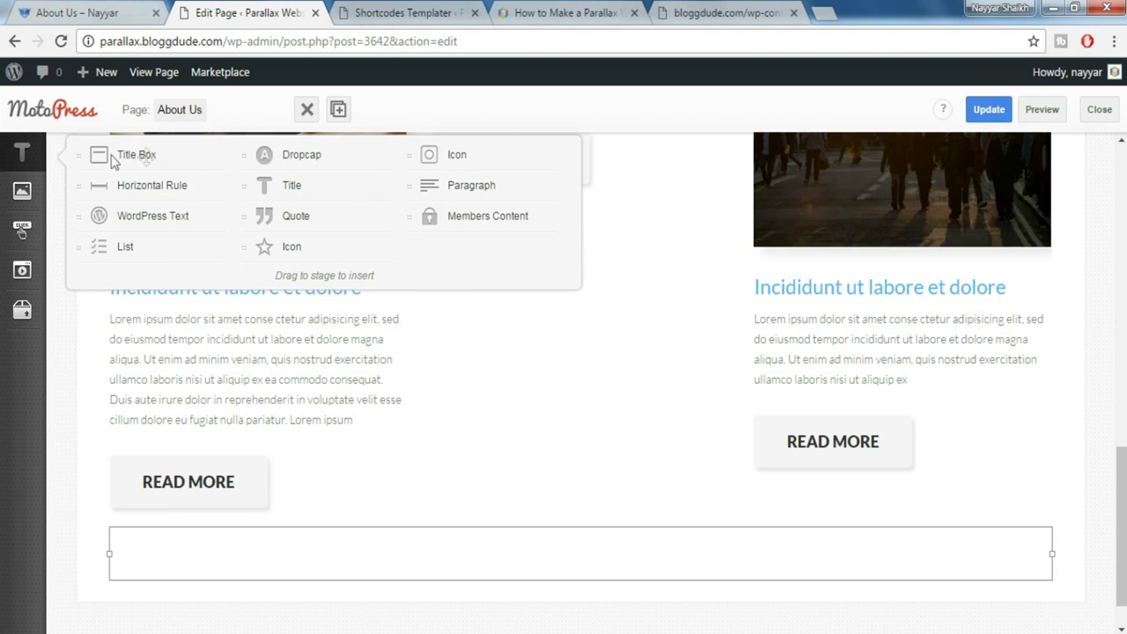
drag(436, 186, 476, 596)
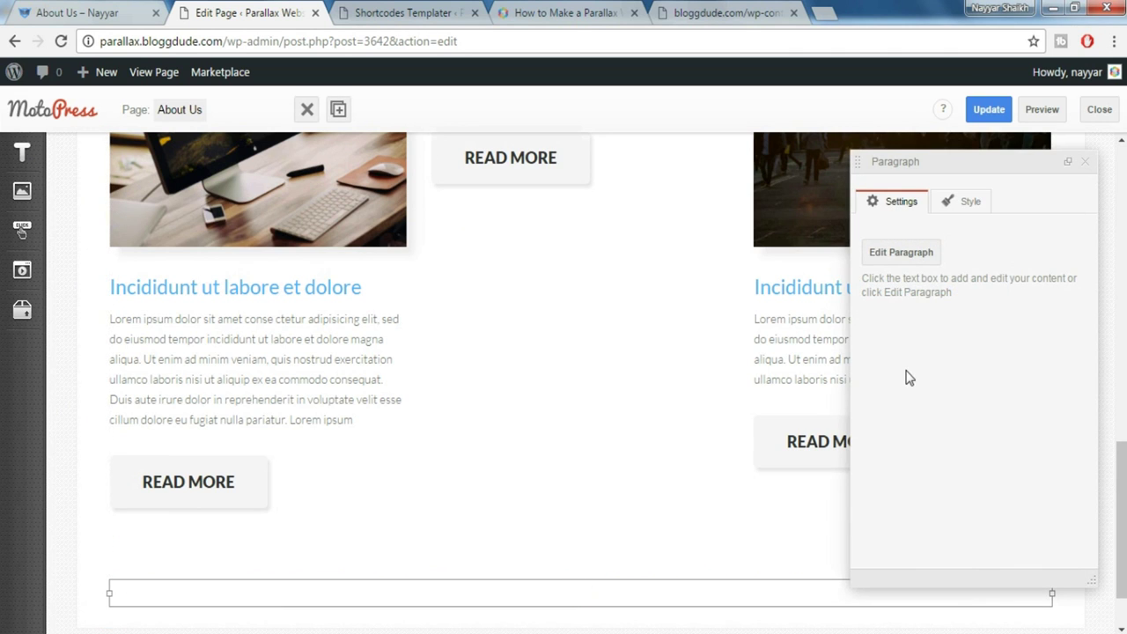
key(ctrl+v)
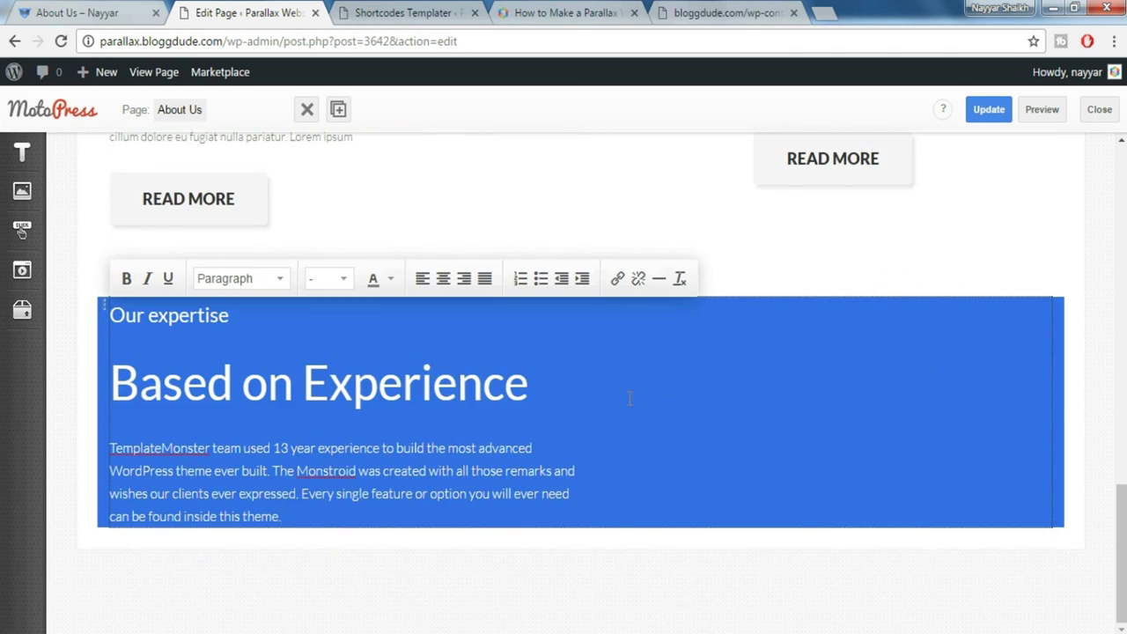
click(520, 378)
Compare against the live page and save the updated About Us page
key(ctrl+shift+Tab)
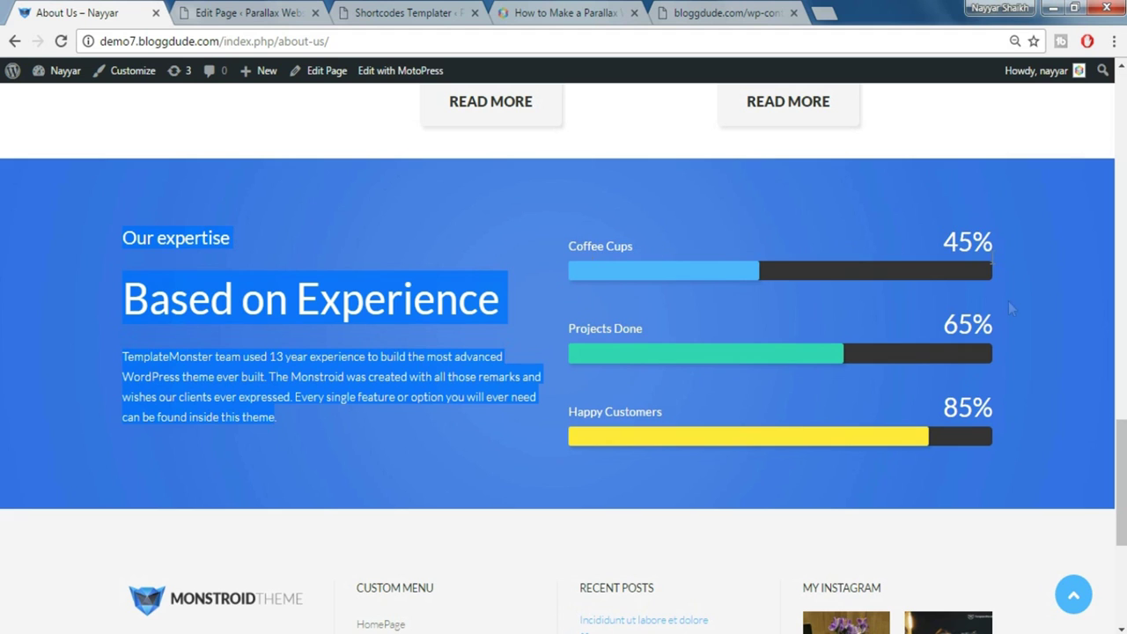
click(204, 12)
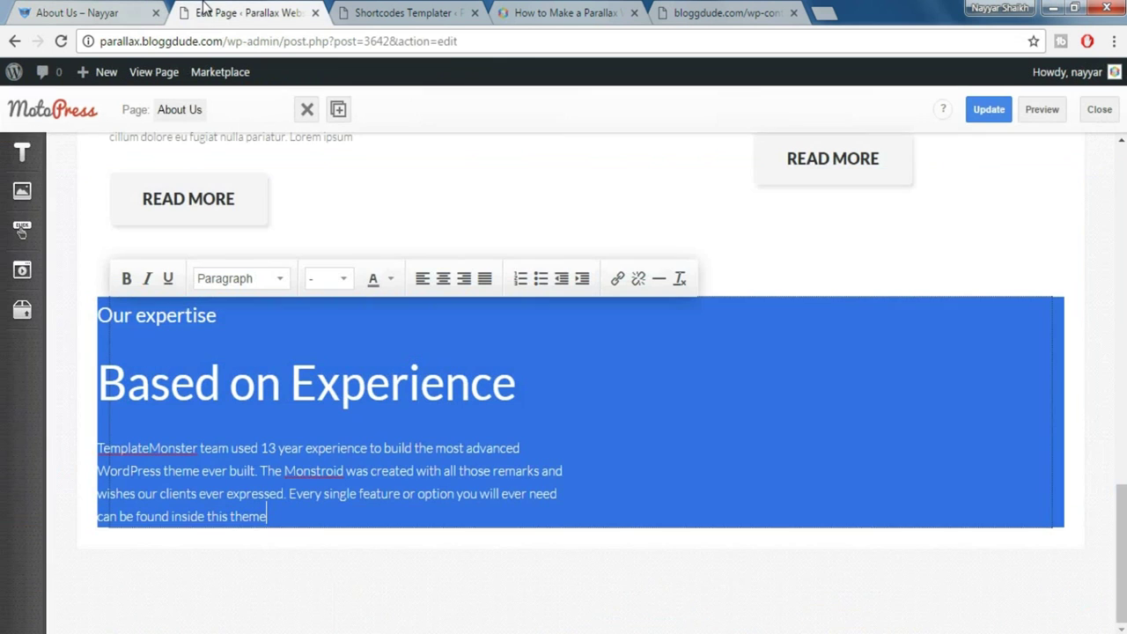
click(977, 111)
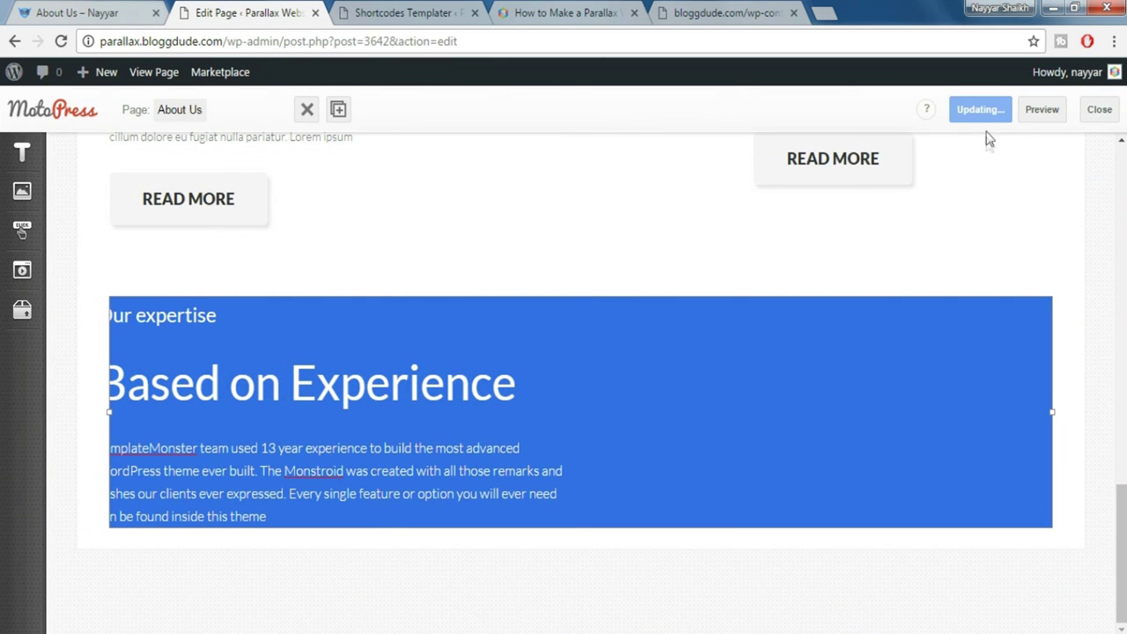
click(406, 12)
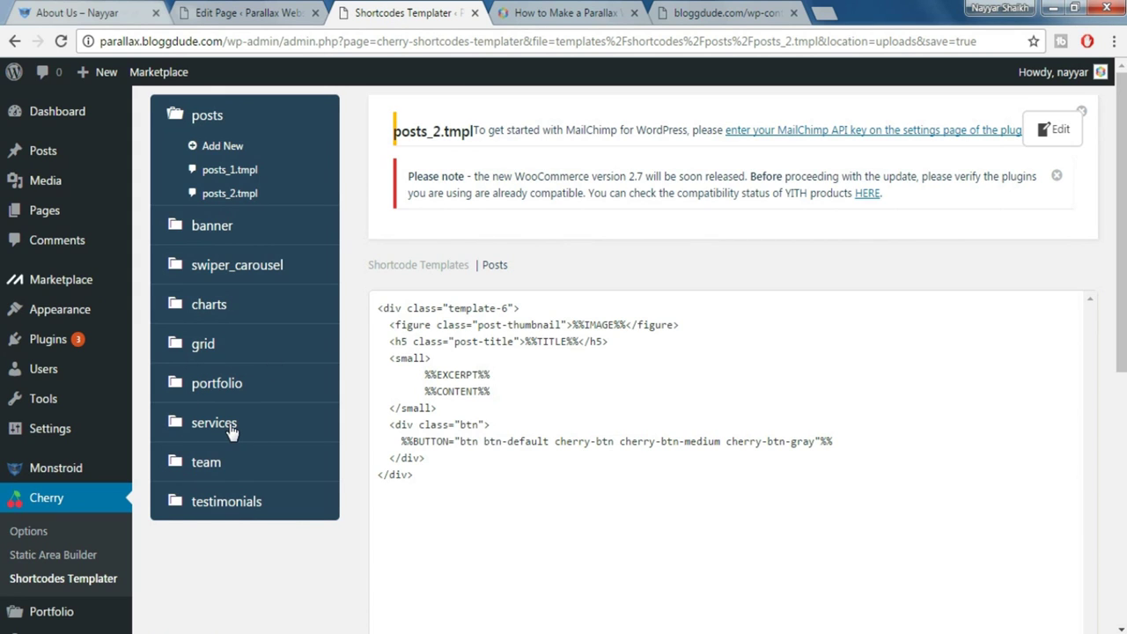
Start a new charts template and copy the horizontal progress-bar code from monstroid_codes.txt
click(218, 308)
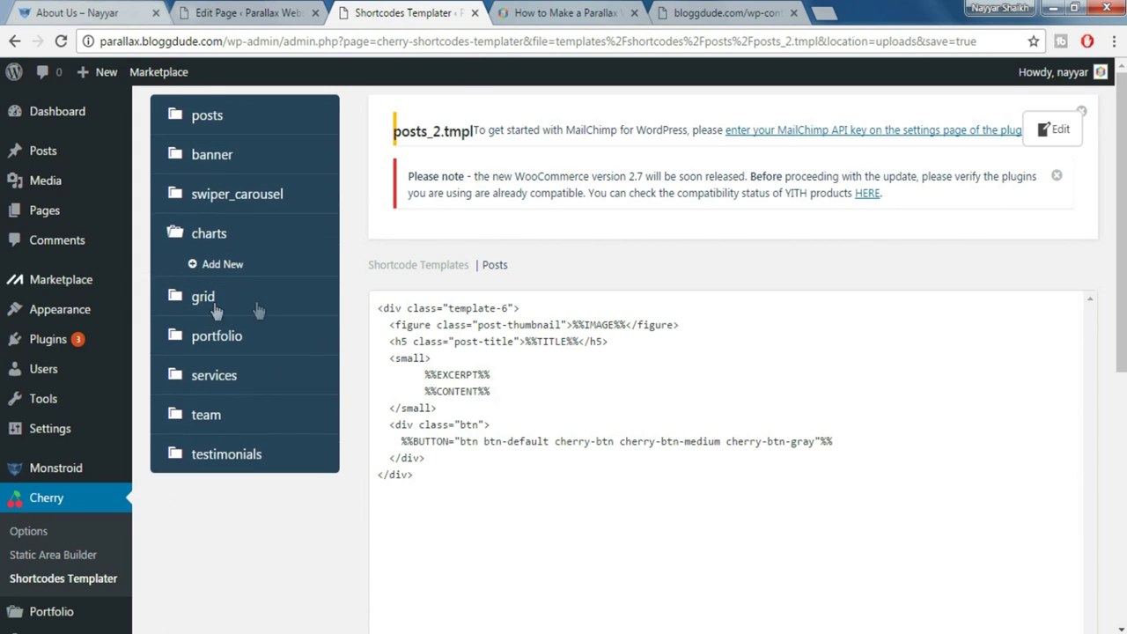
click(223, 266)
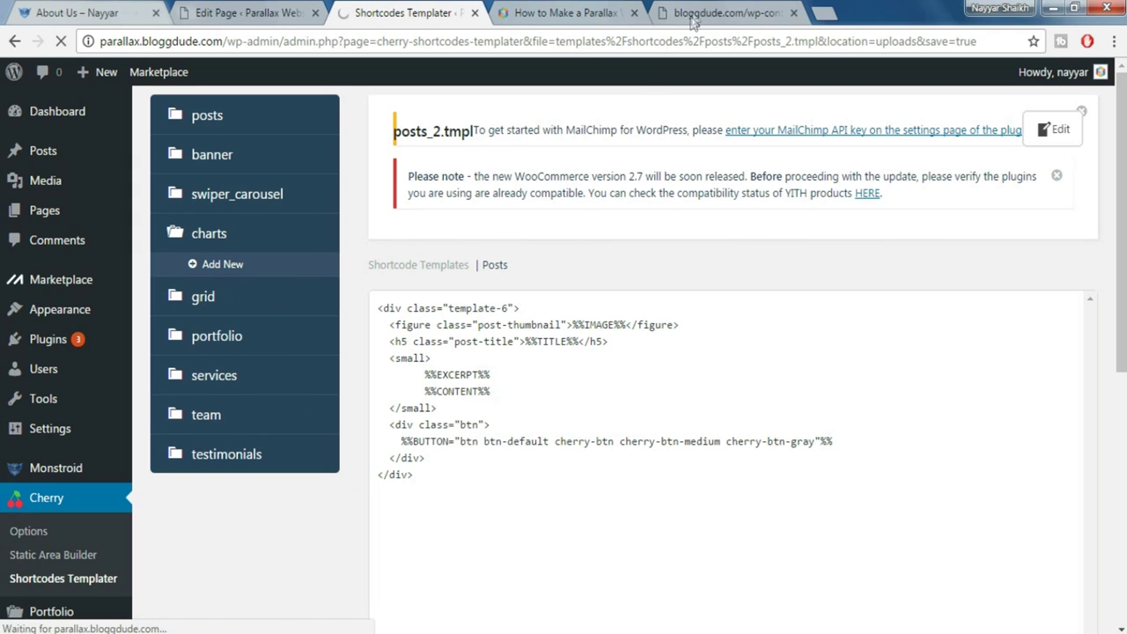
click(693, 14)
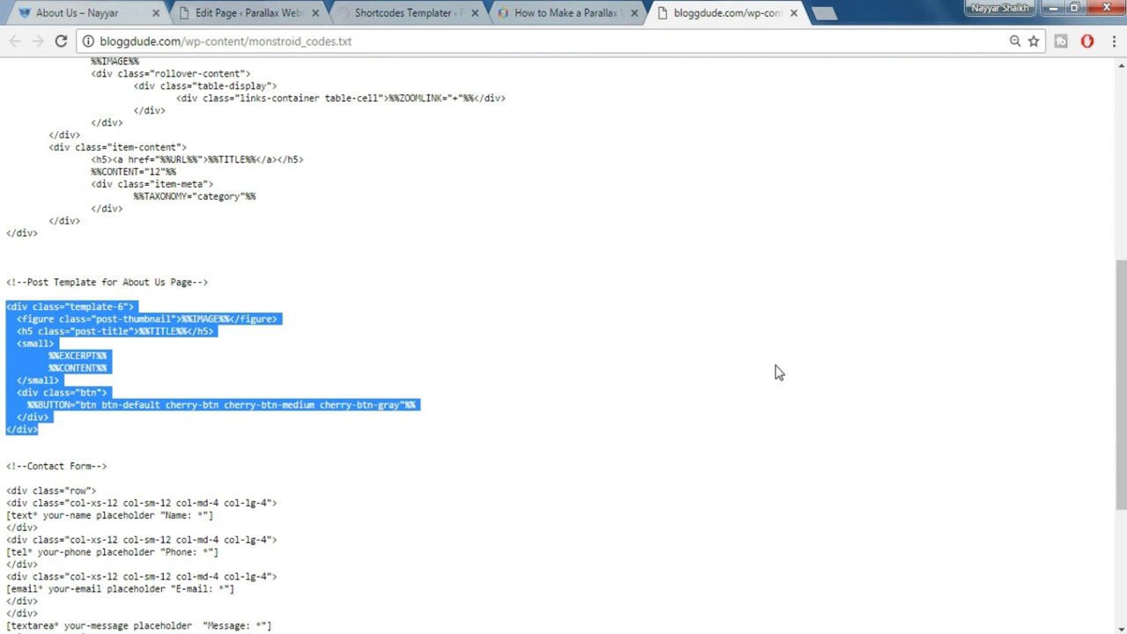
scroll(787, 428, up, 5)
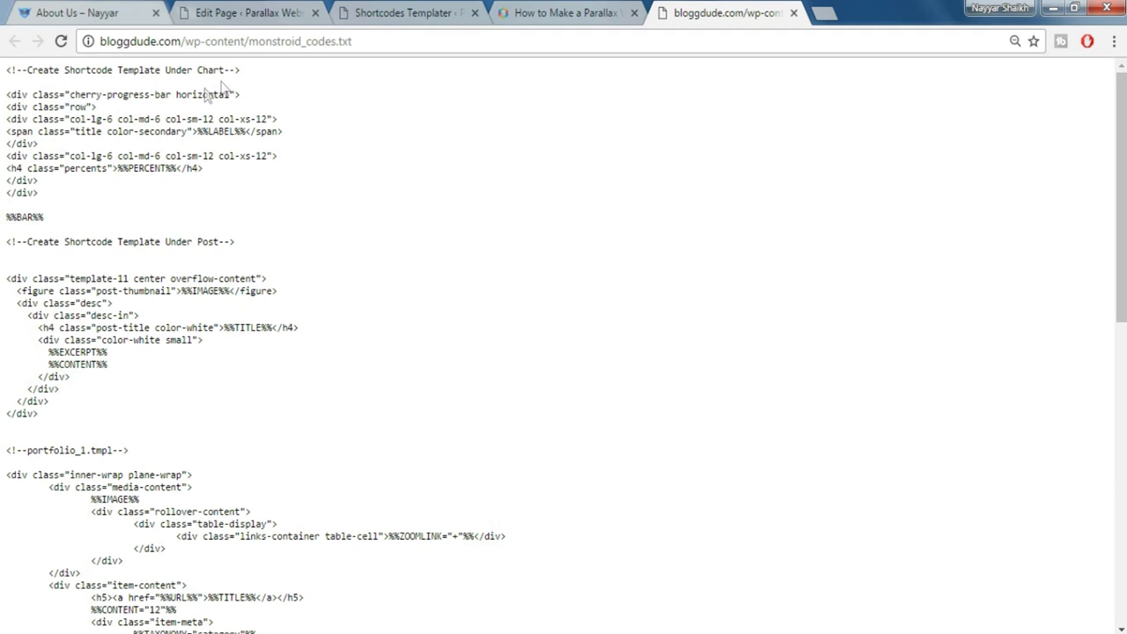
drag(7, 95, 77, 216)
key(ctrl+c)
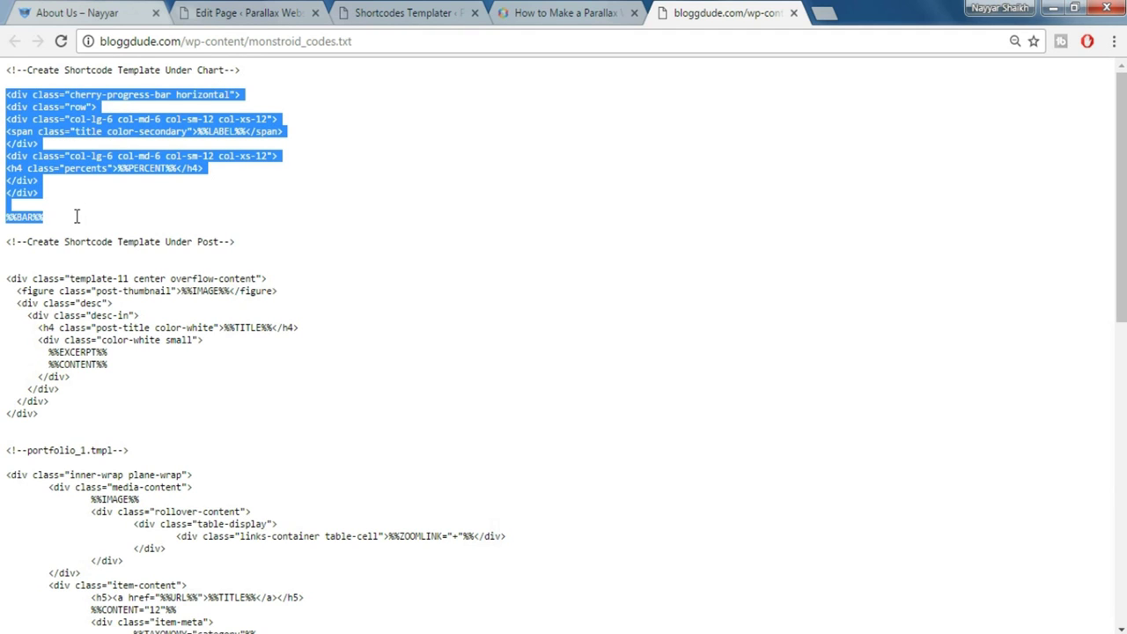
Replace the template code with the progress-bar markup and save it as charts_1.tmpl
click(385, 8)
double_click(515, 341)
key(ctrl+a)
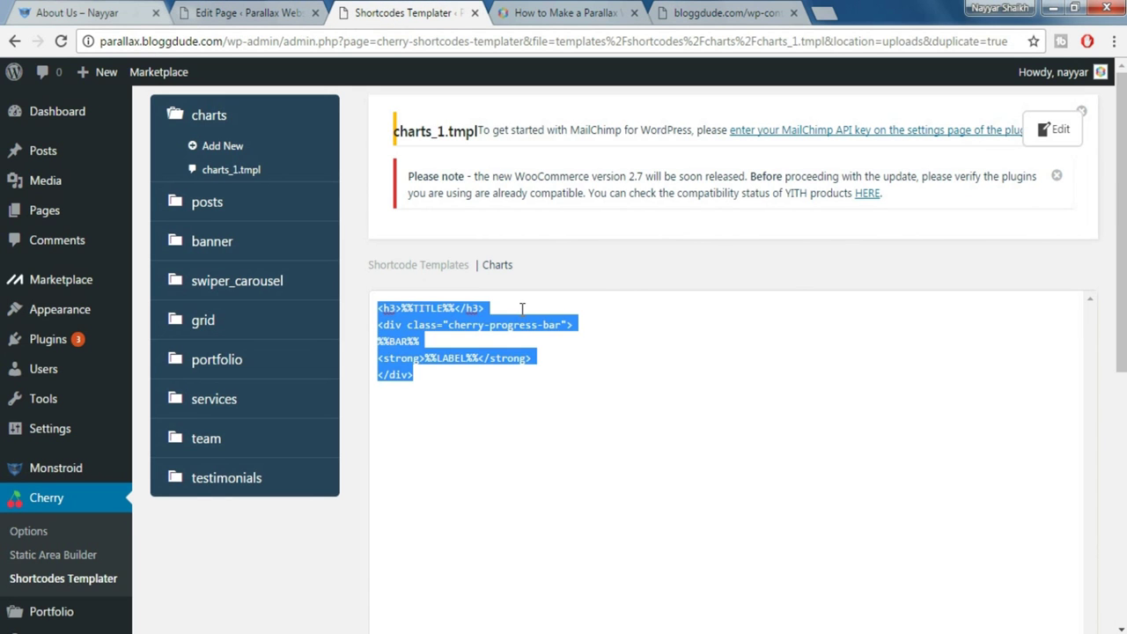
key(BackSpace)
key(ctrl+v)
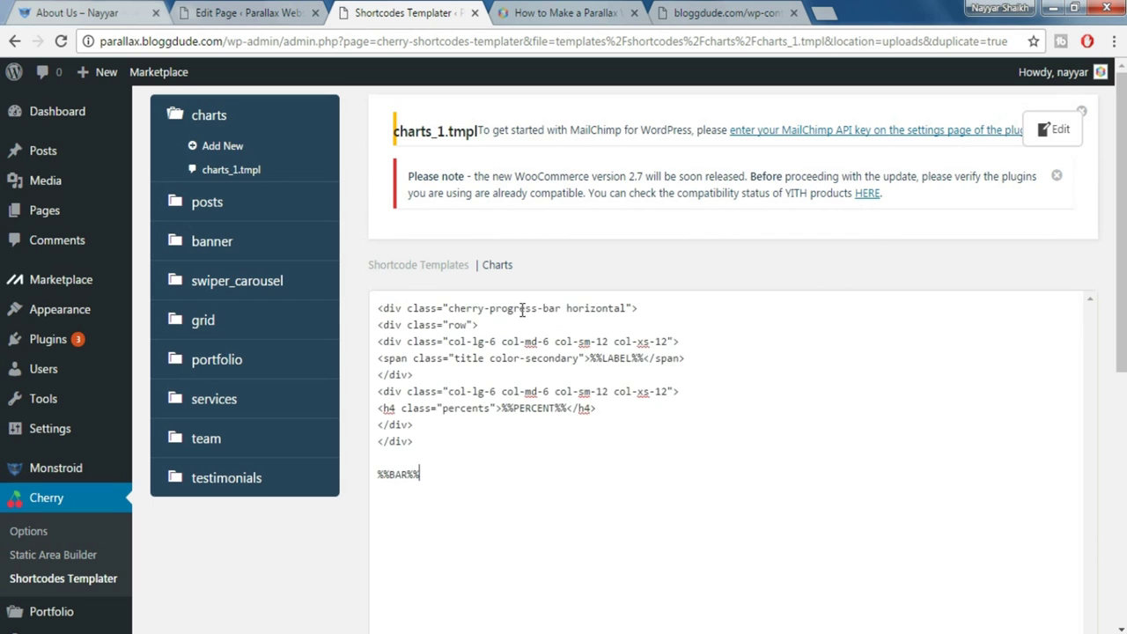
scroll(769, 387, down, 5)
click(1063, 300)
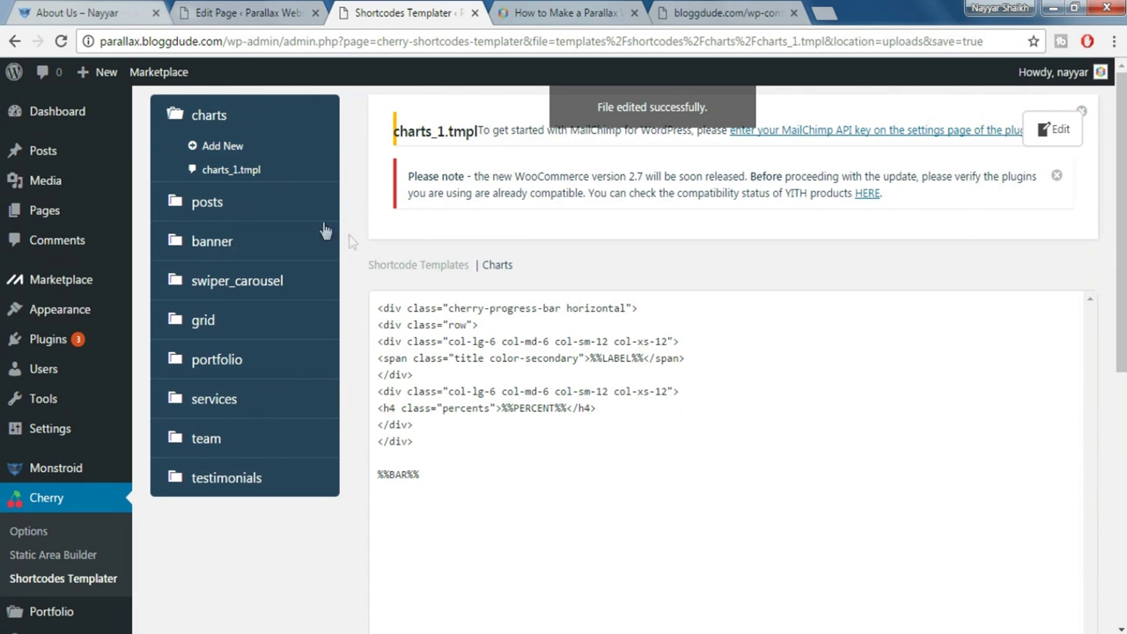
scroll(606, 416, down, 3)
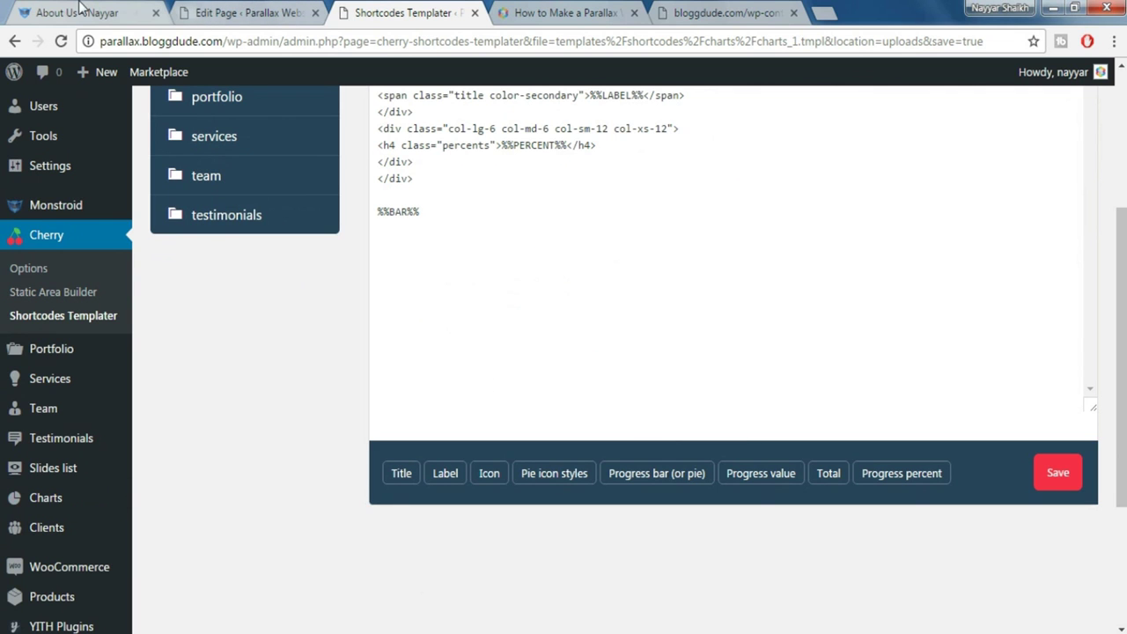
Start a new chart titled 'Chart 1'
click(78, 13)
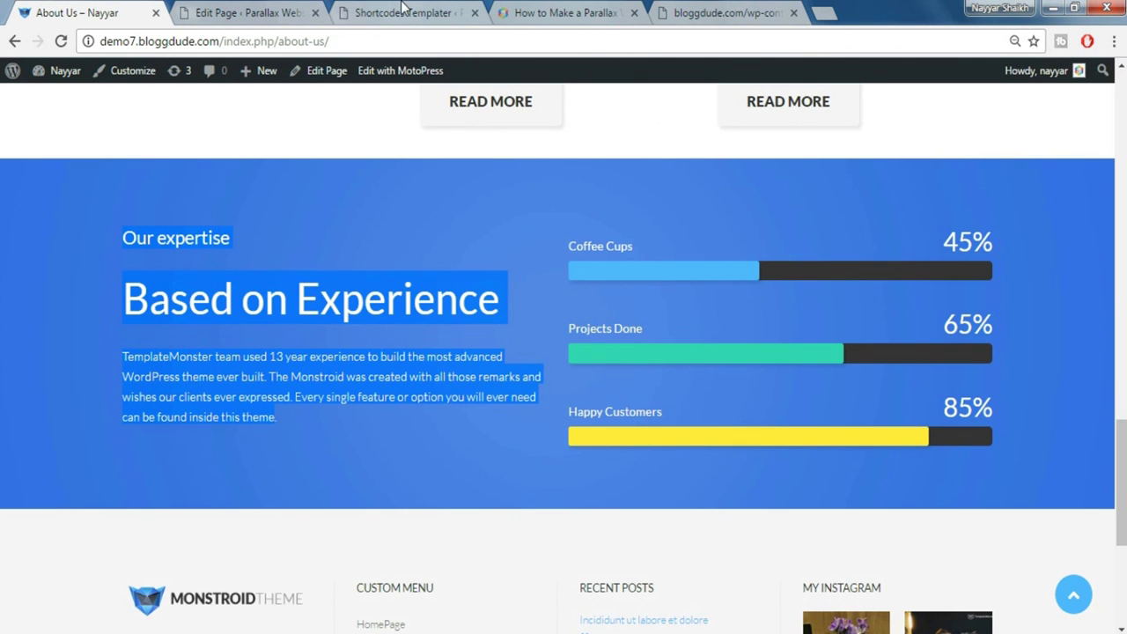
click(402, 10)
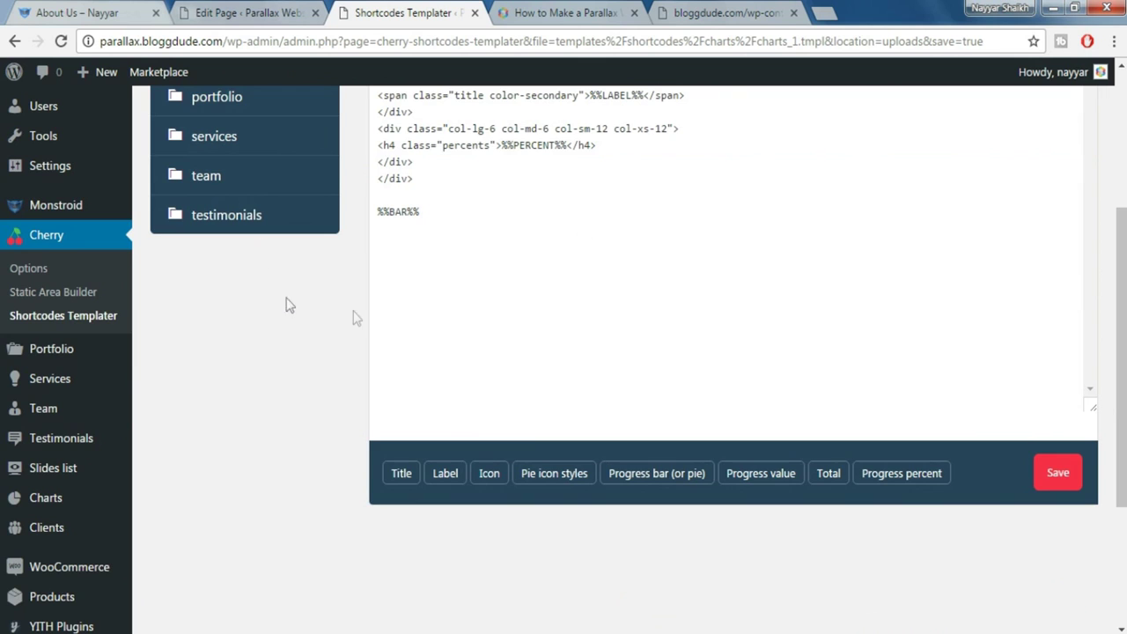
scroll(375, 322, down, 2)
mouse_move(39, 332)
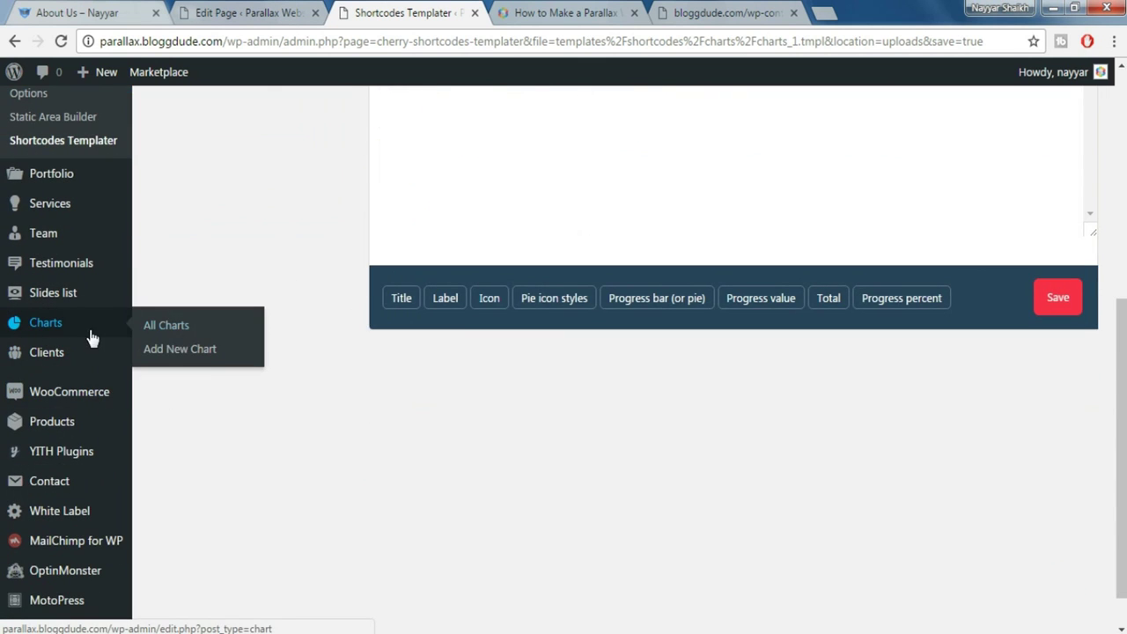
click(205, 351)
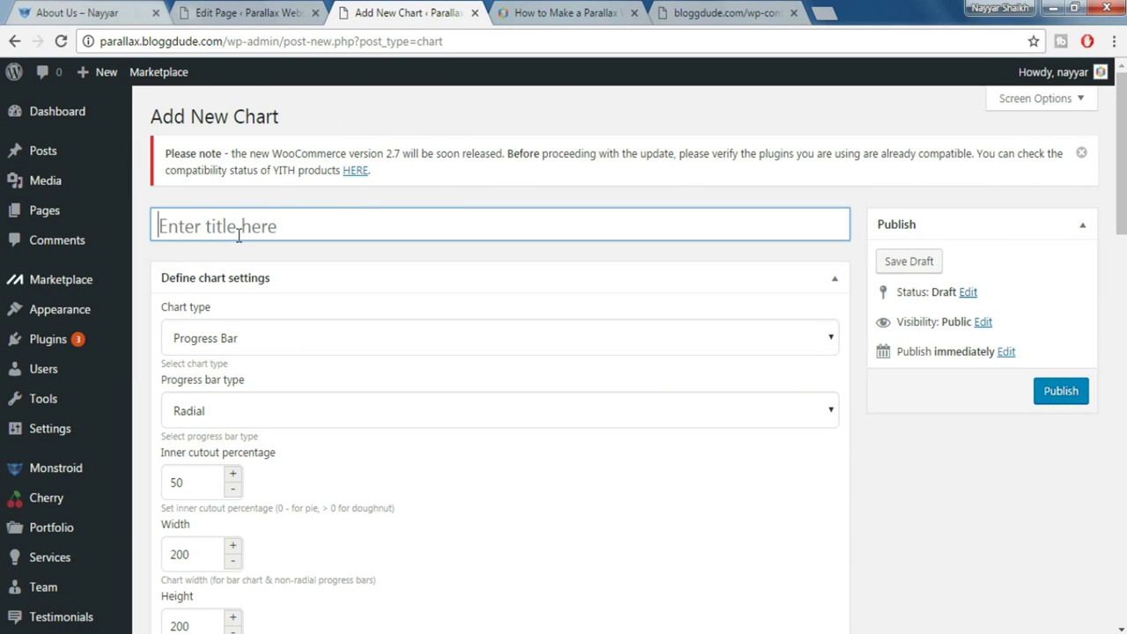
text(Chart)
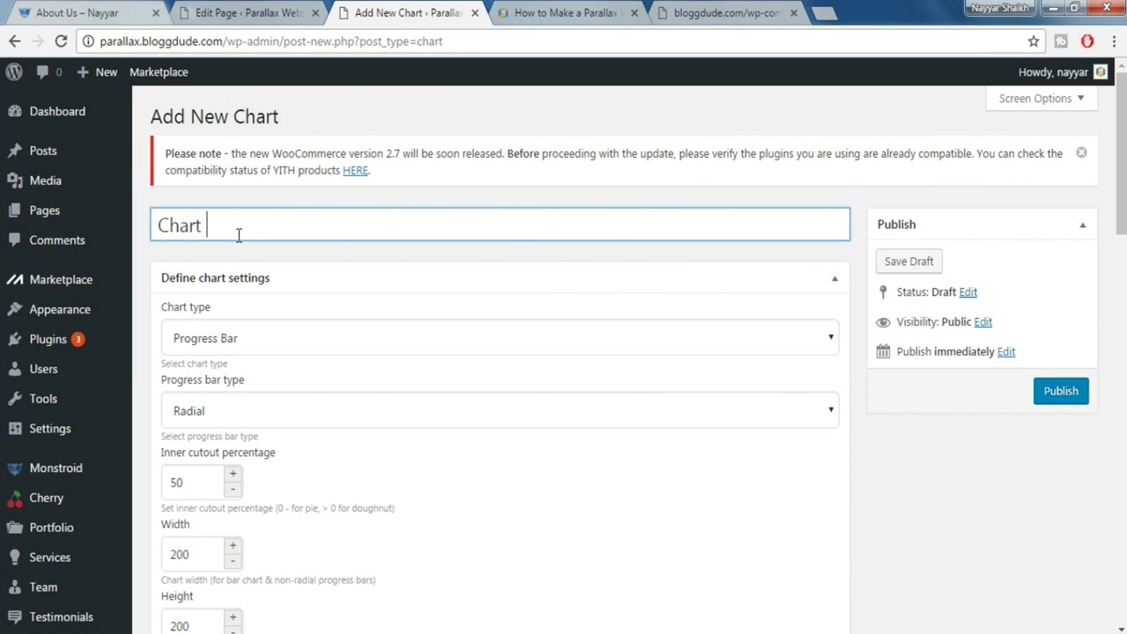
text( 1)
Make the chart a horizontal progress bar, 570 wide and 25 high
scroll(363, 326, down, 1)
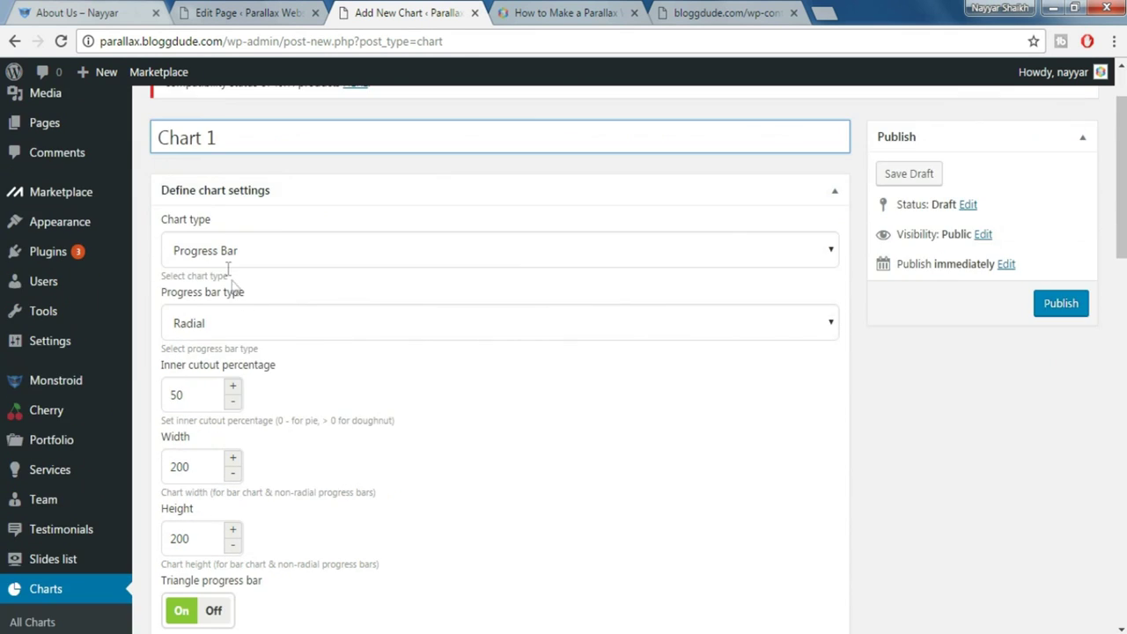
click(242, 326)
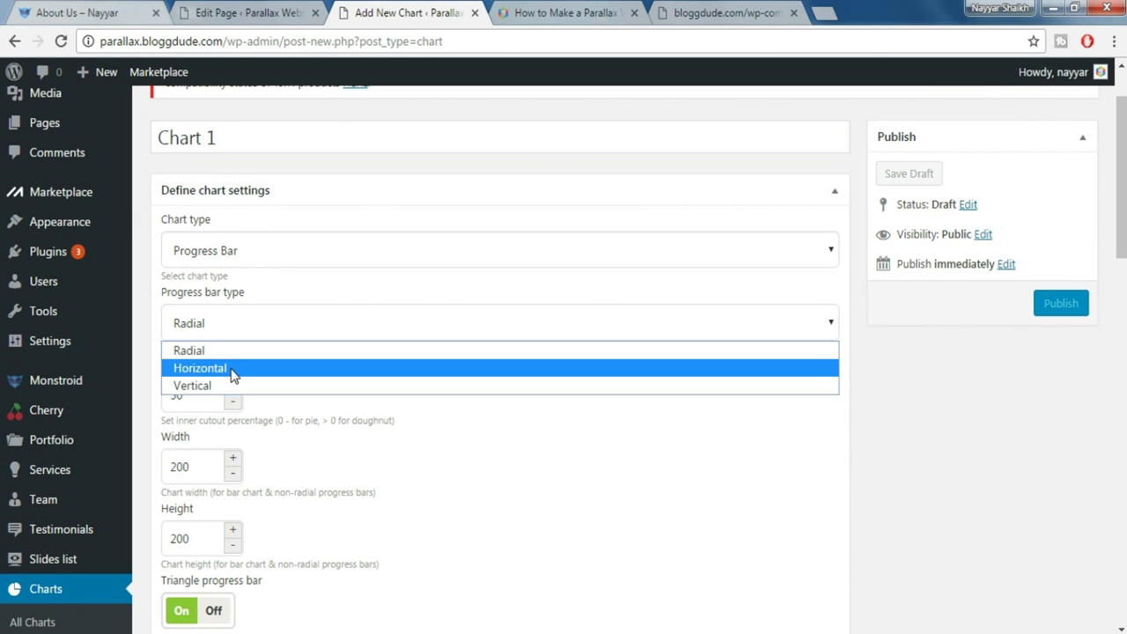
click(231, 368)
scroll(226, 367, down, 1)
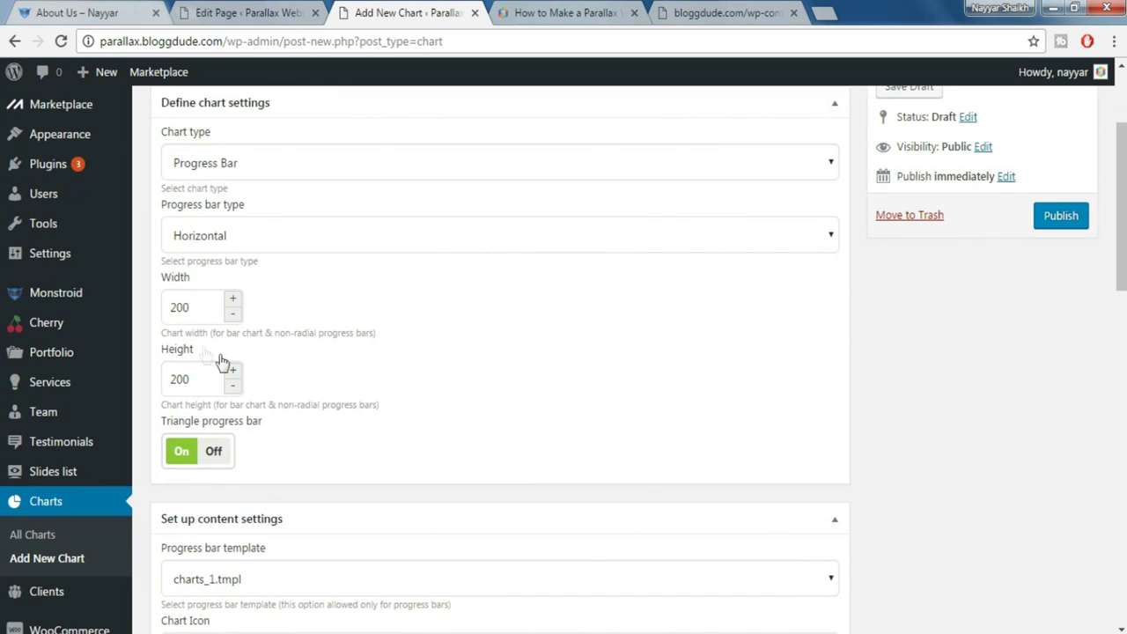
double_click(211, 310)
mouse_move(111, 306)
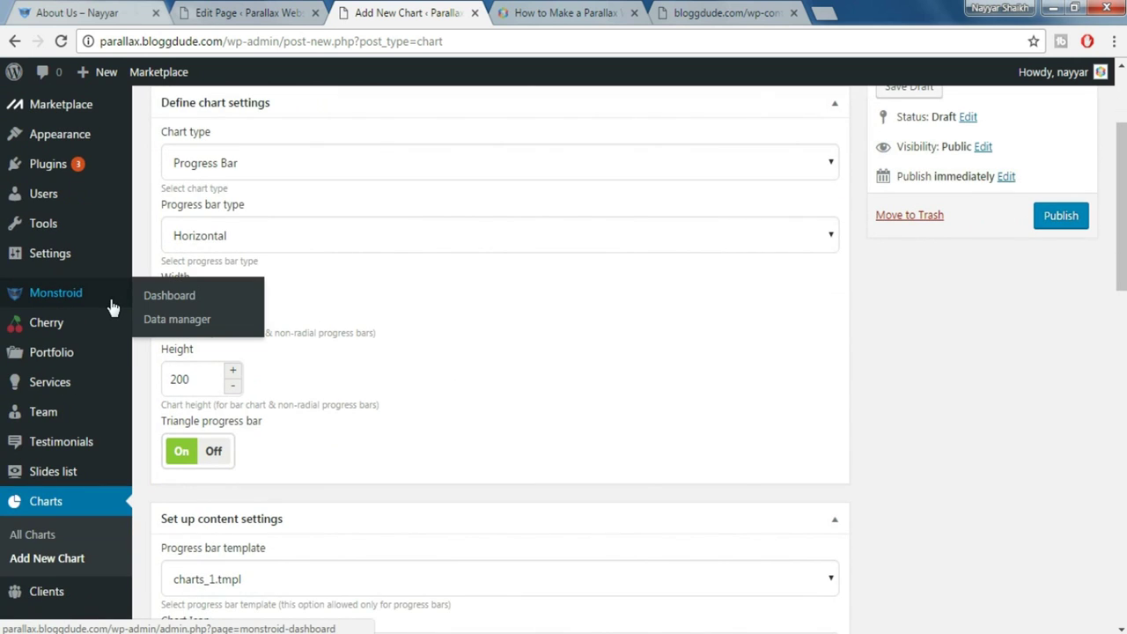
text(570)
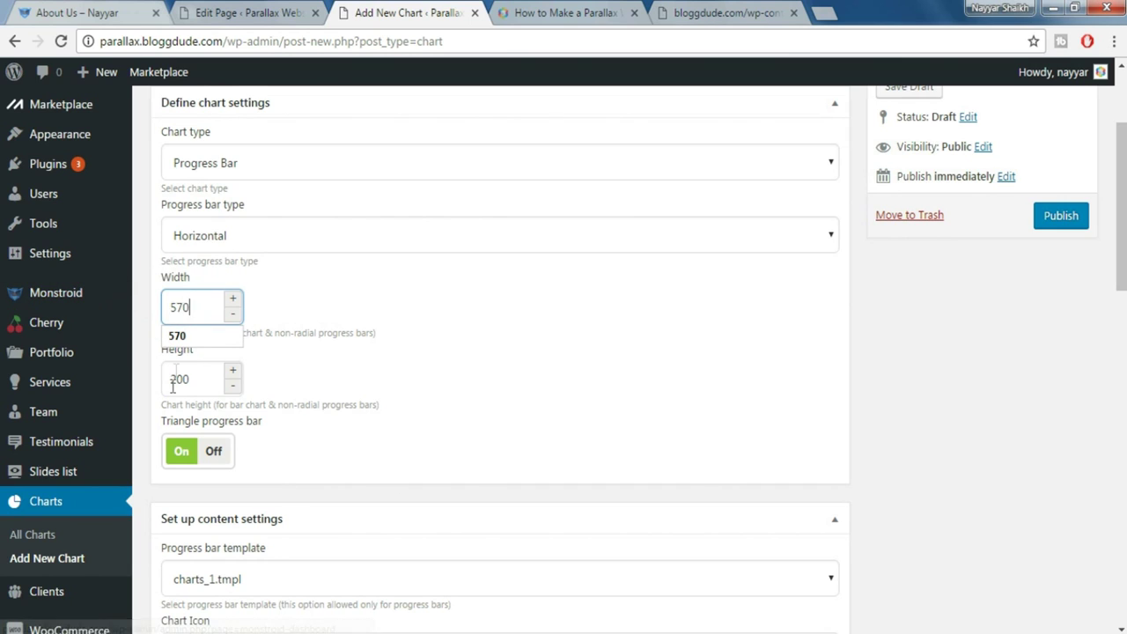
click(423, 309)
drag(215, 380, 152, 381)
text(25)
click(462, 342)
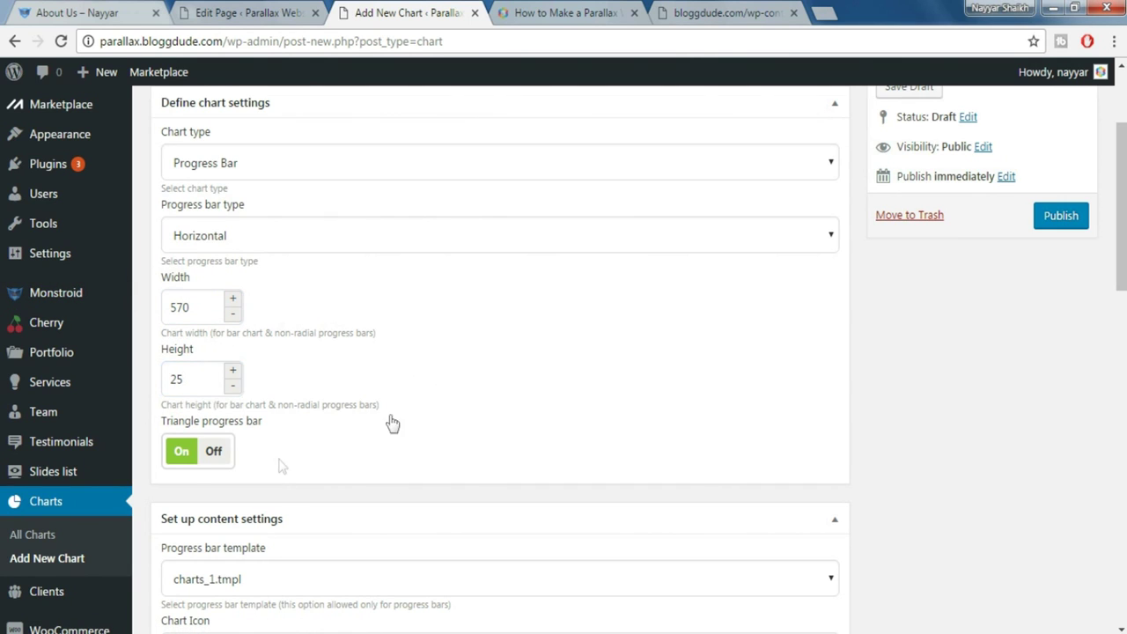
Turn off the triangle progress-bar style and keep the charts_1.tmpl template
click(215, 450)
scroll(458, 455, down, 3)
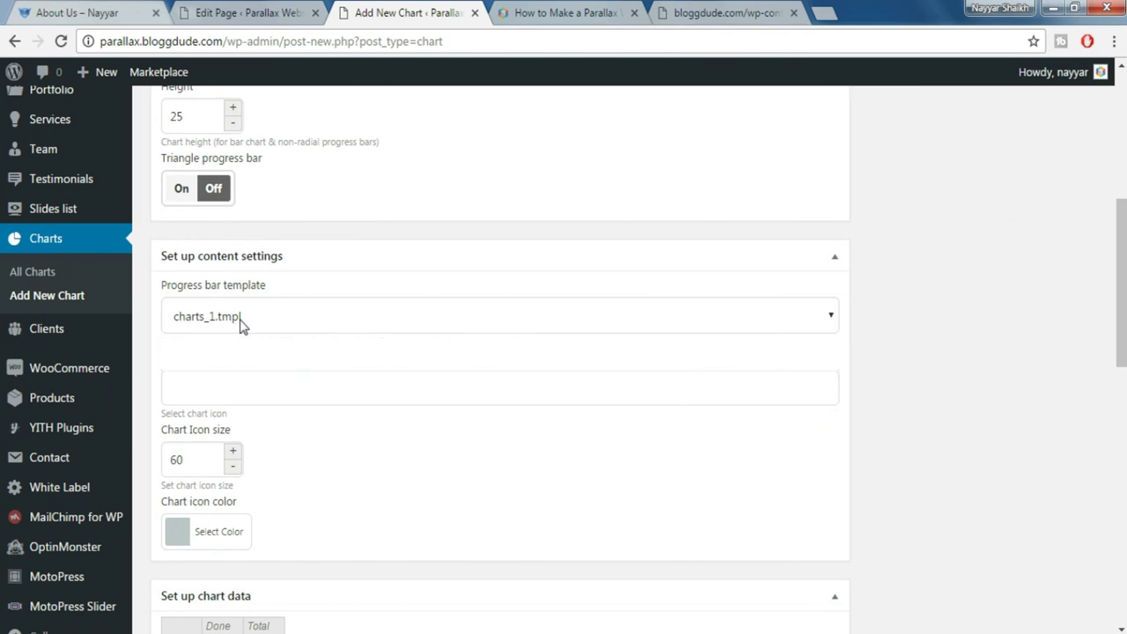
click(241, 321)
click(237, 345)
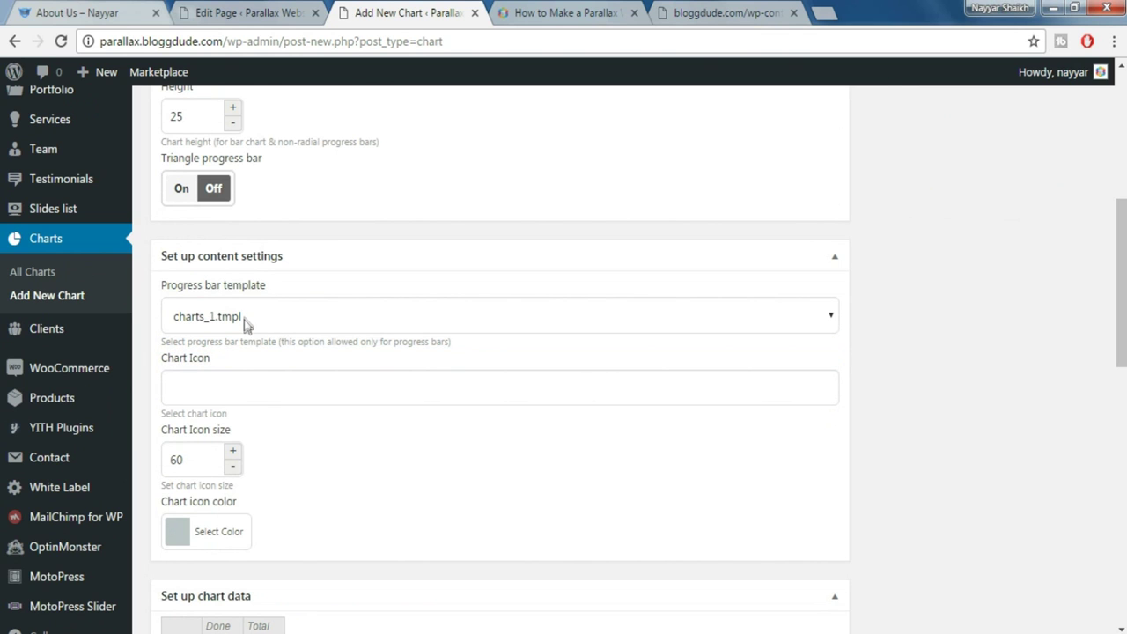
scroll(445, 379, down, 1)
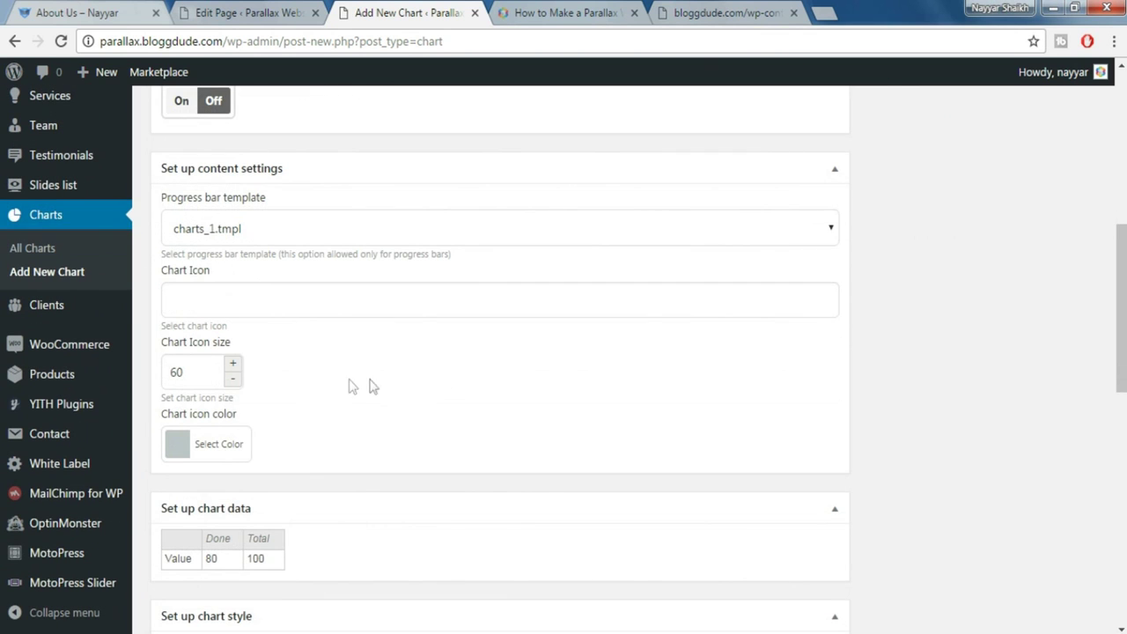
scroll(379, 380, down, 2)
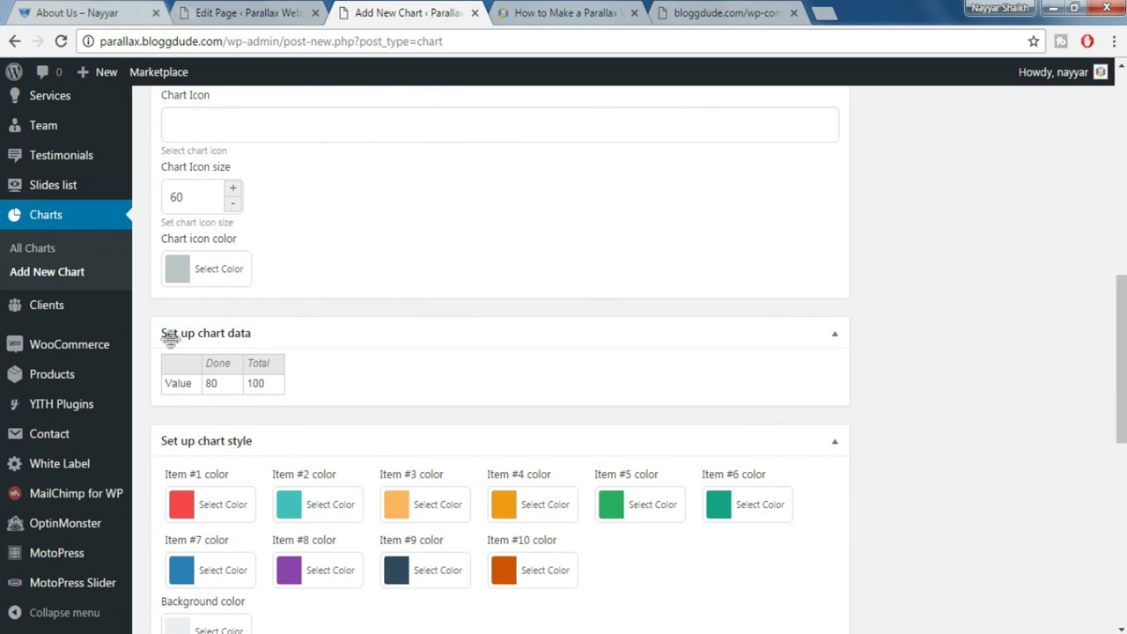
click(92, 12)
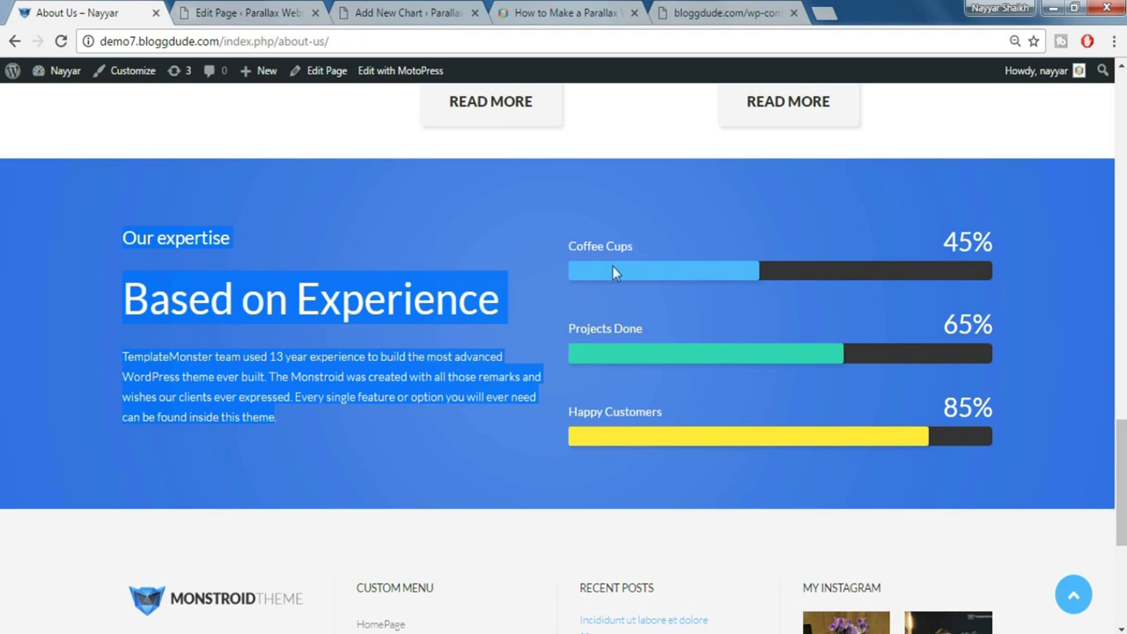
Copy 'Coffee Cups' from the About Us page into the data row's label
mouse_move(567, 247)
mouse_down()
mouse_move(649, 243)
mouse_move(574, 247)
mouse_up()
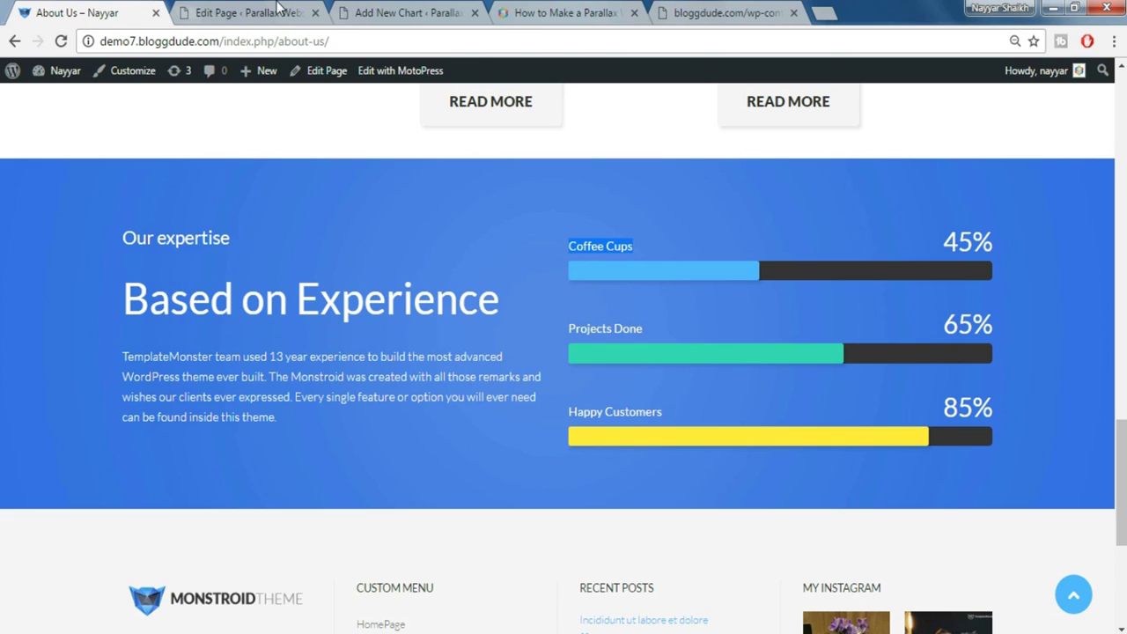
click(251, 13)
click(405, 13)
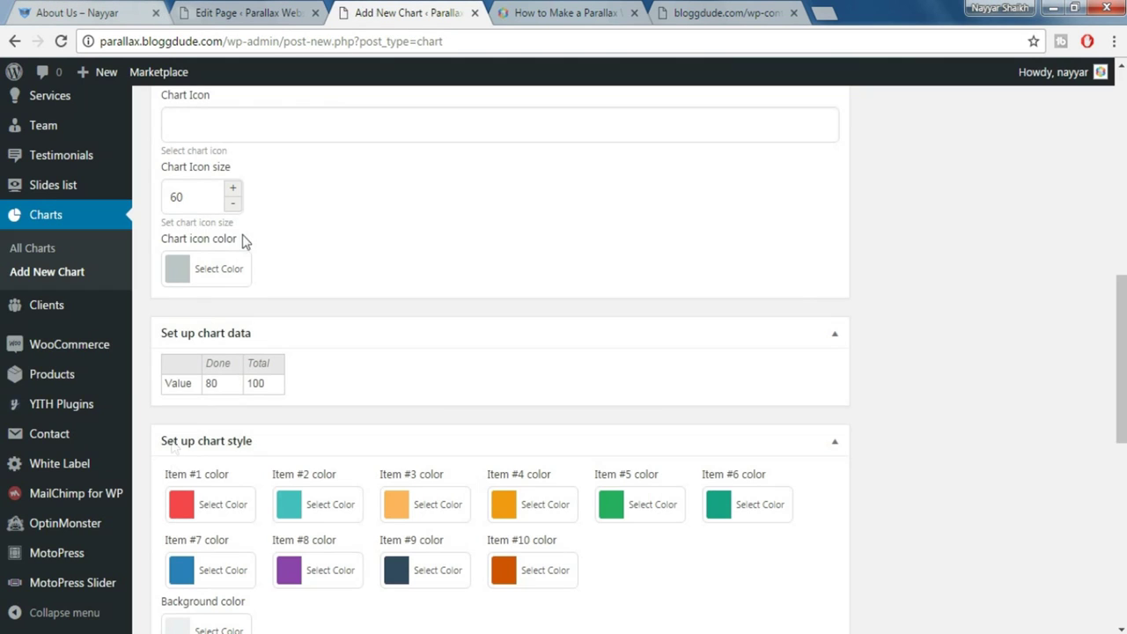
double_click(178, 388)
key(ctrl+a)
text(Coffee Cups)
click(244, 392)
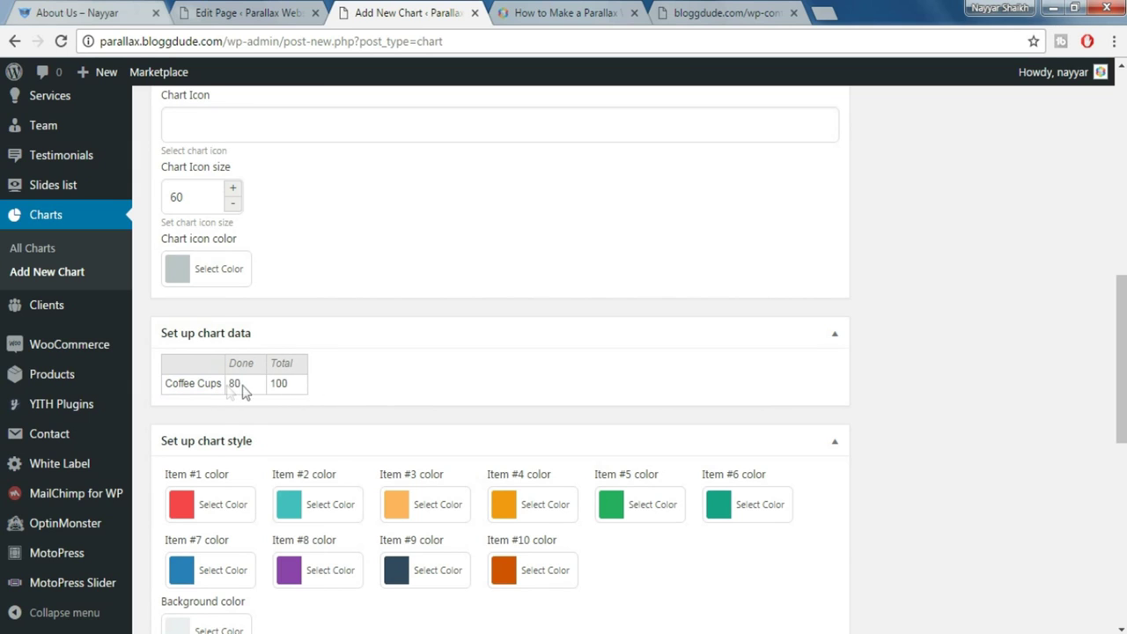
Change the row's Done value from 80 to 45
double_click(239, 385)
double_click(242, 386)
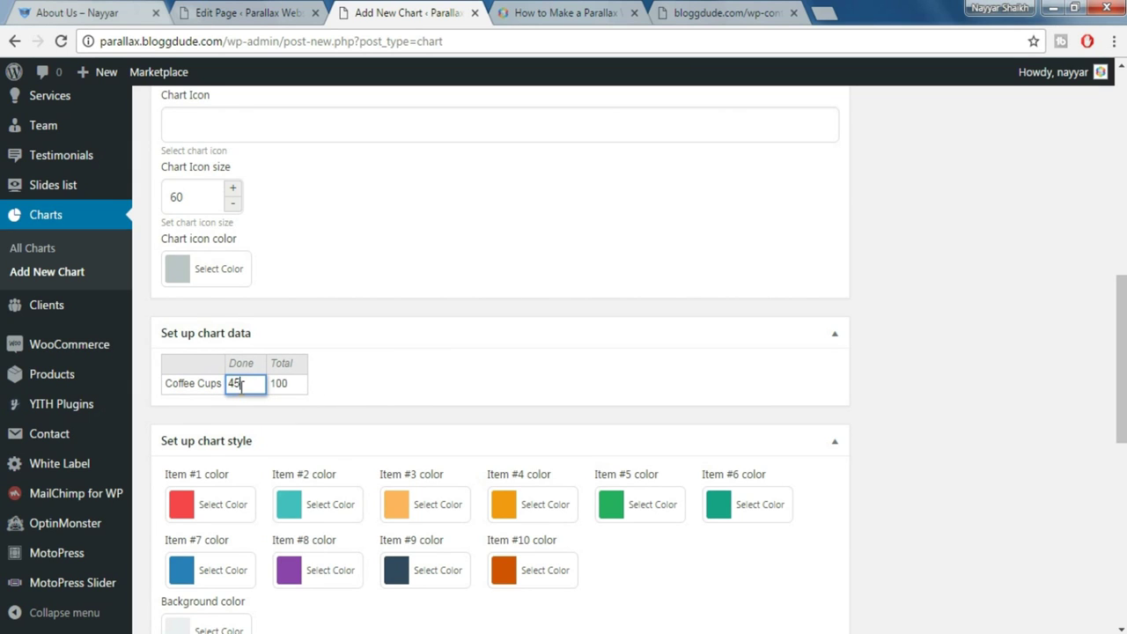
click(388, 385)
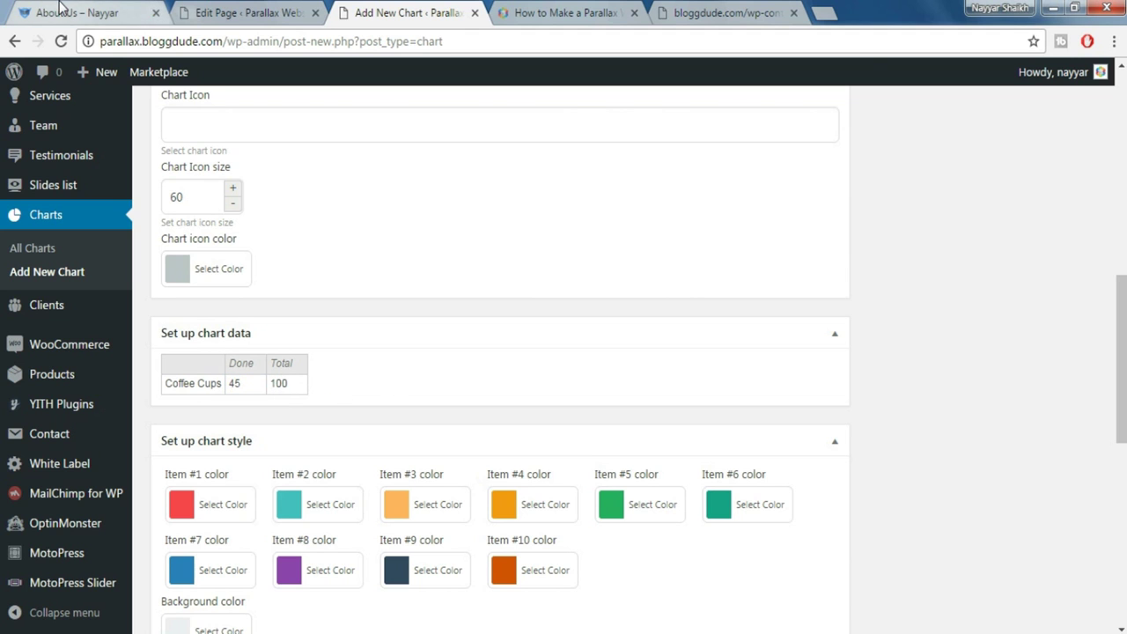
click(97, 12)
click(662, 282)
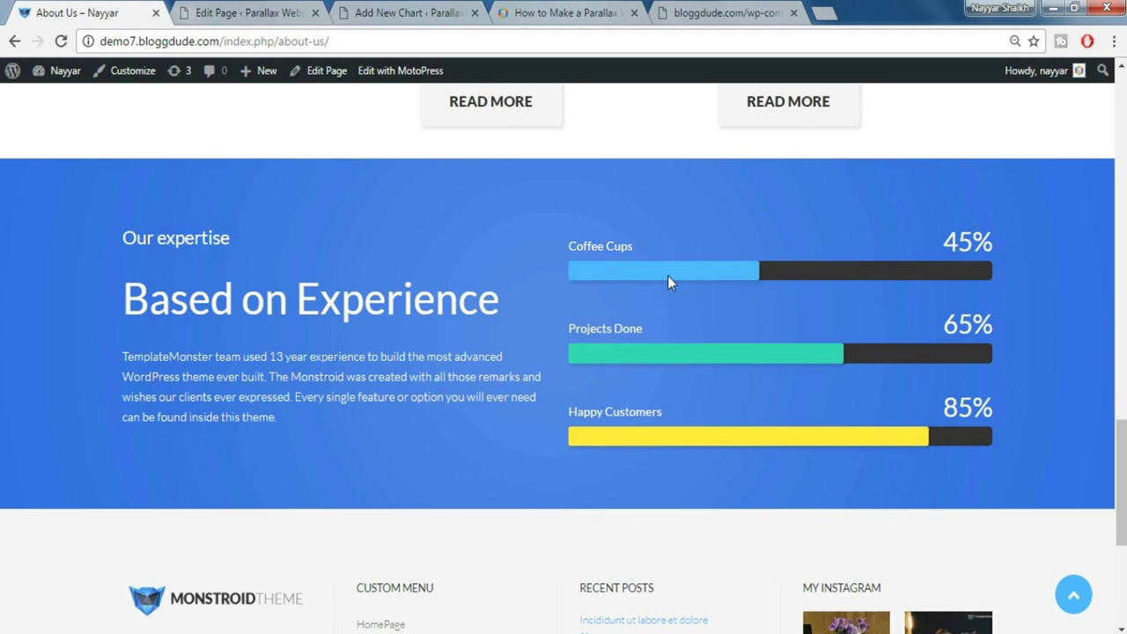
click(352, 14)
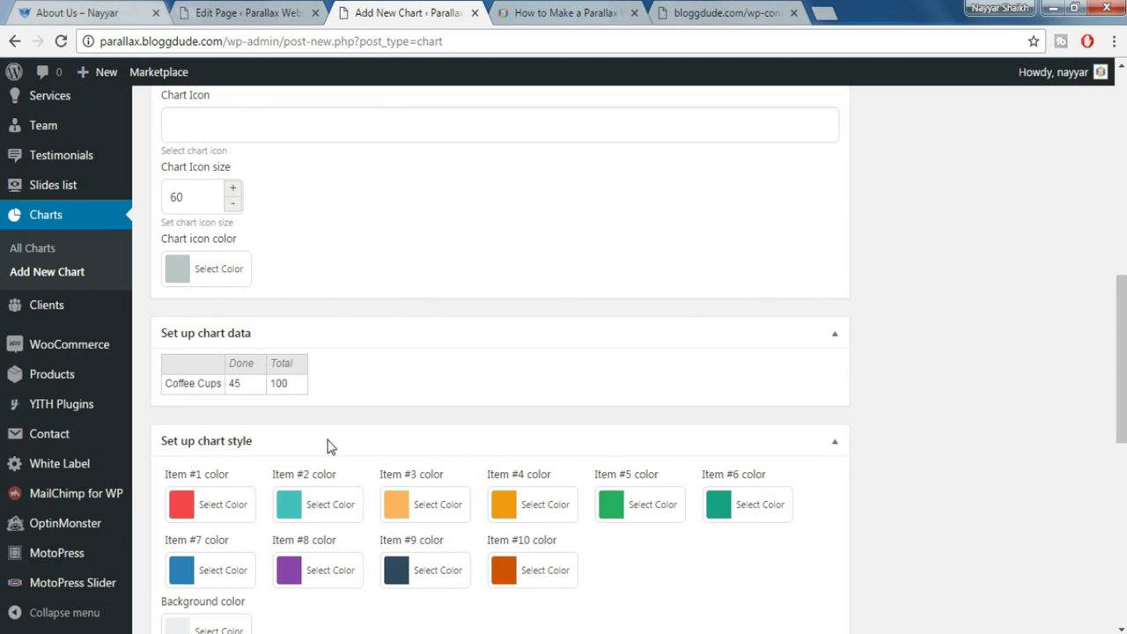
scroll(487, 454, down, 2)
Color item #1 blue and set the chart stroke thickness to 0
click(215, 336)
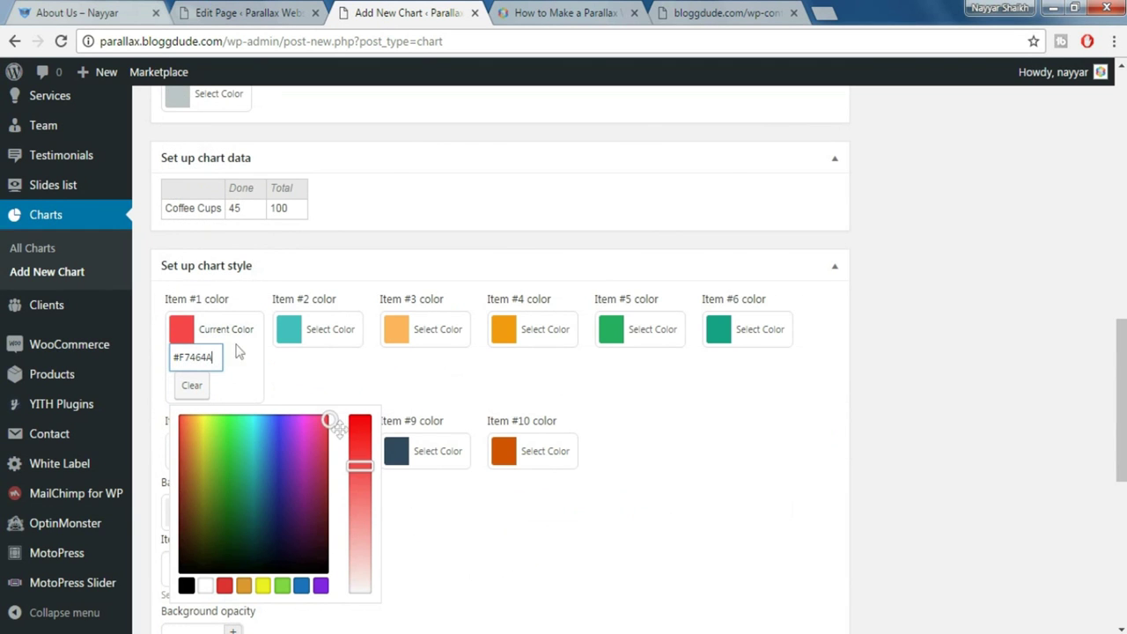
click(301, 586)
click(926, 413)
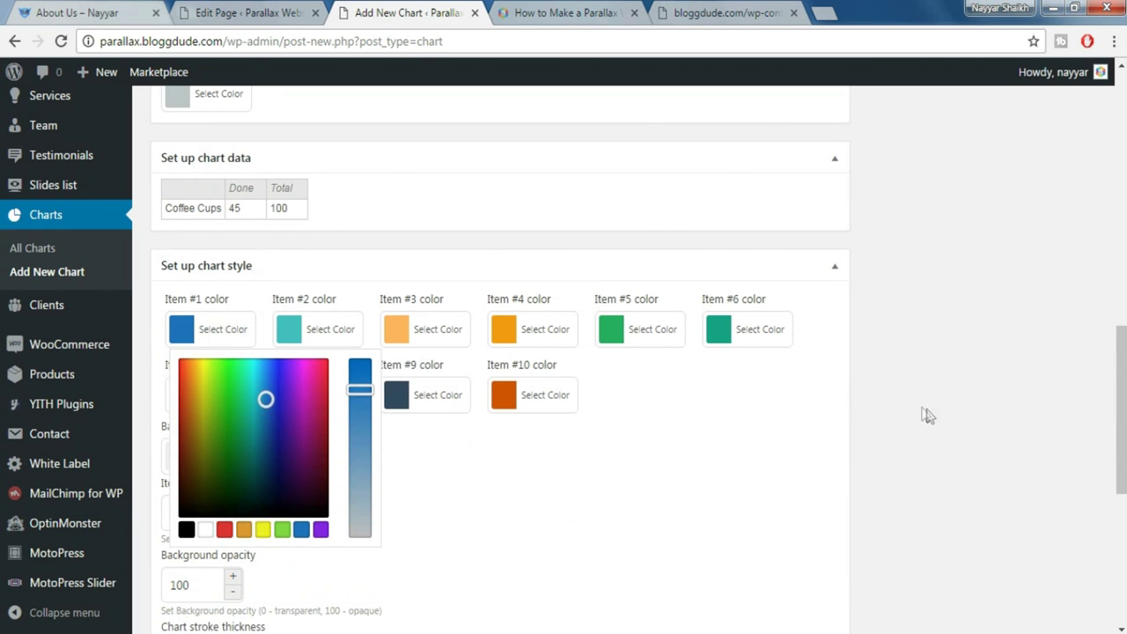
scroll(922, 412, down, 2)
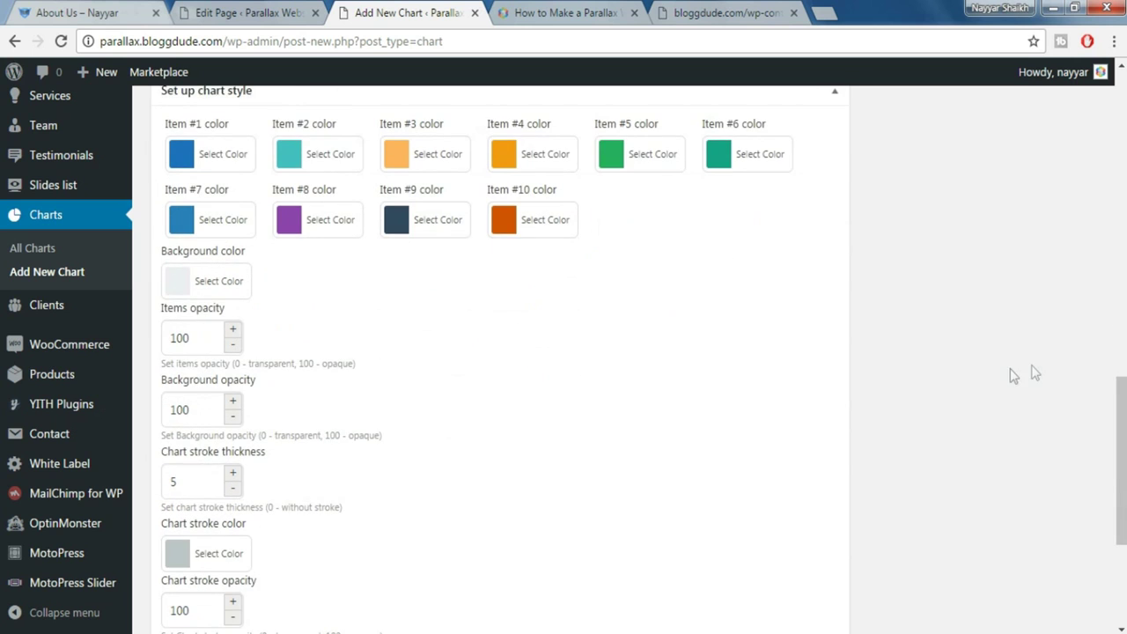
scroll(1033, 377, down, 1)
click(203, 385)
text(0)
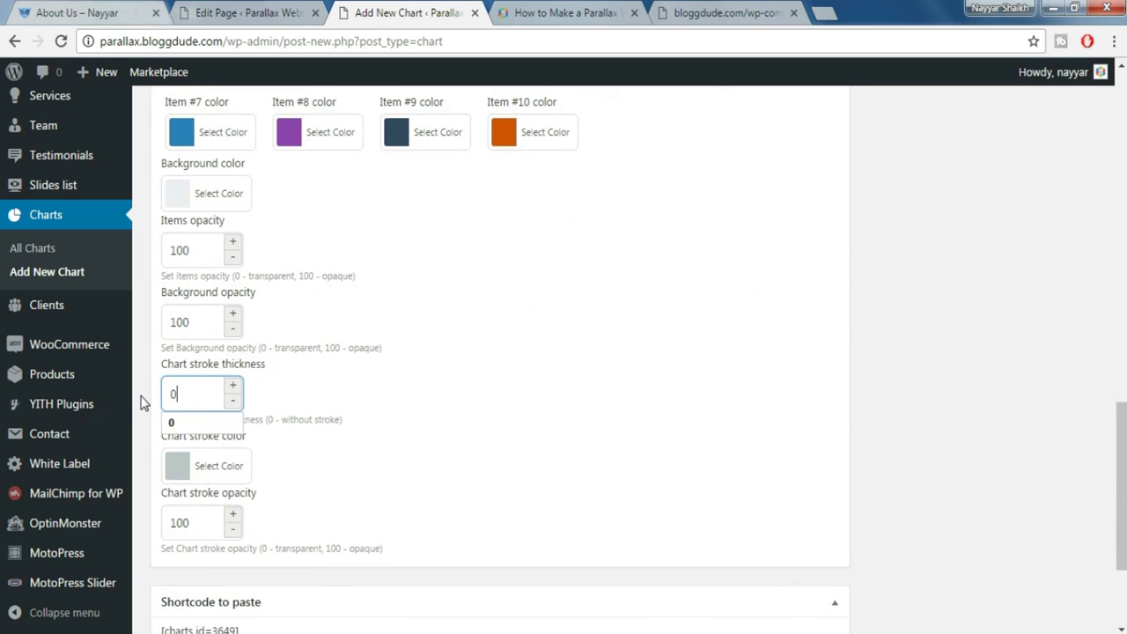
click(820, 440)
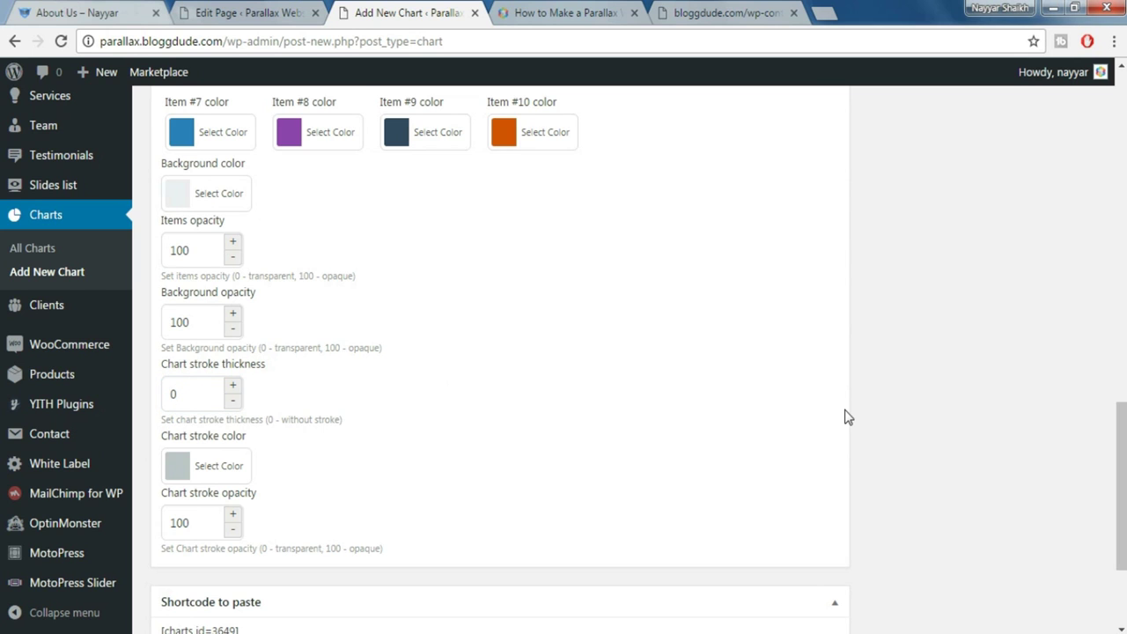
Set the chart background color to #333333
scroll(958, 419, down, 3)
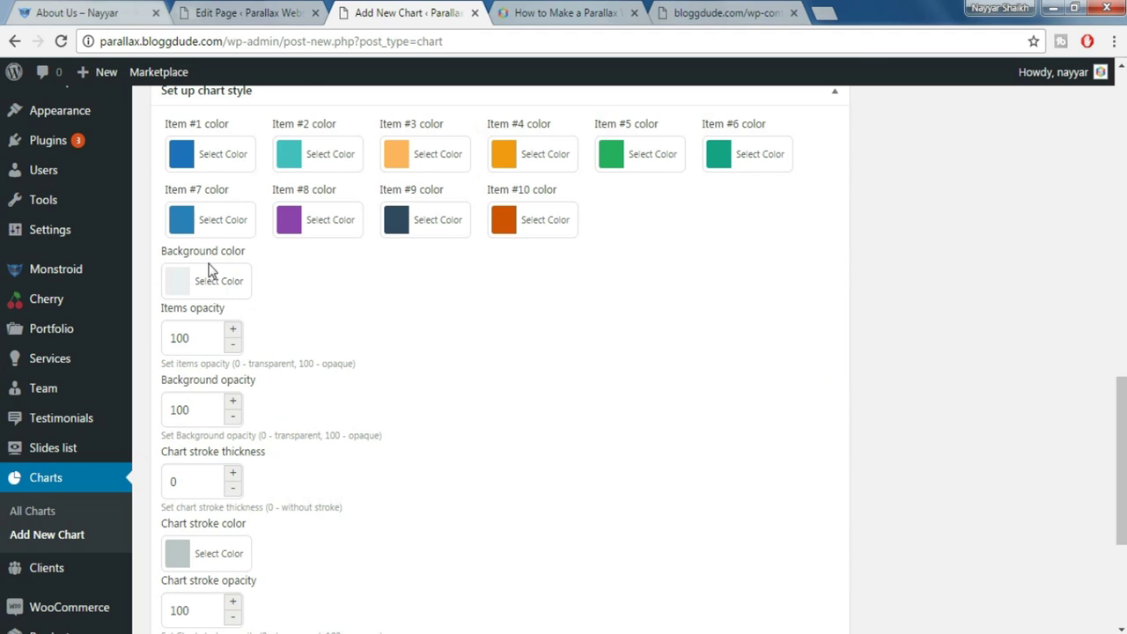
click(222, 280)
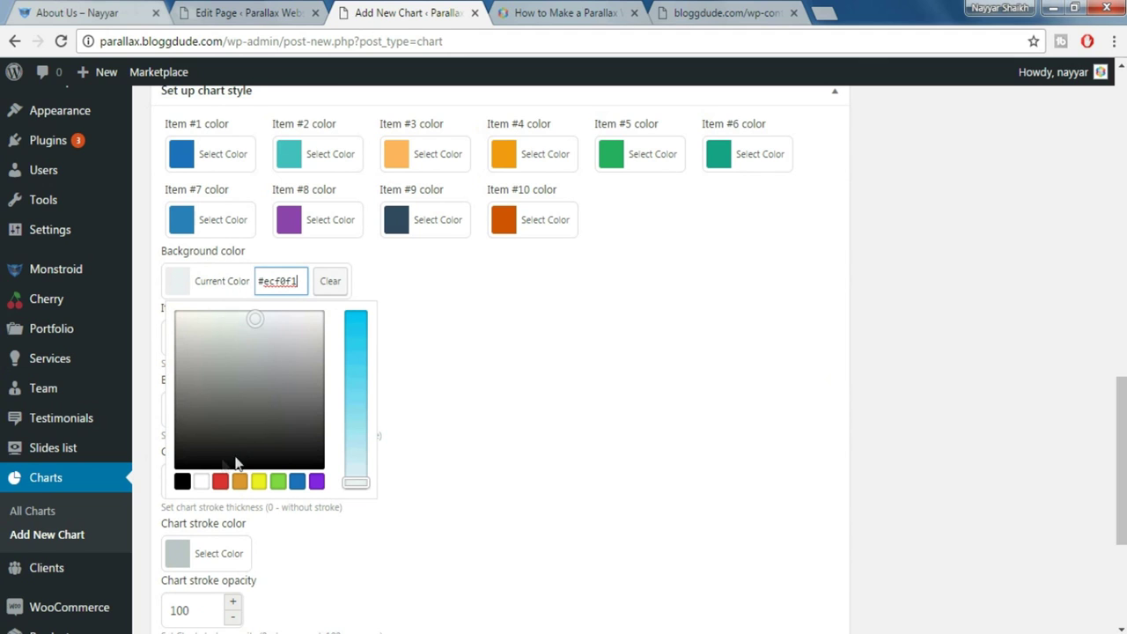
drag(304, 281, 265, 287)
text(333333)
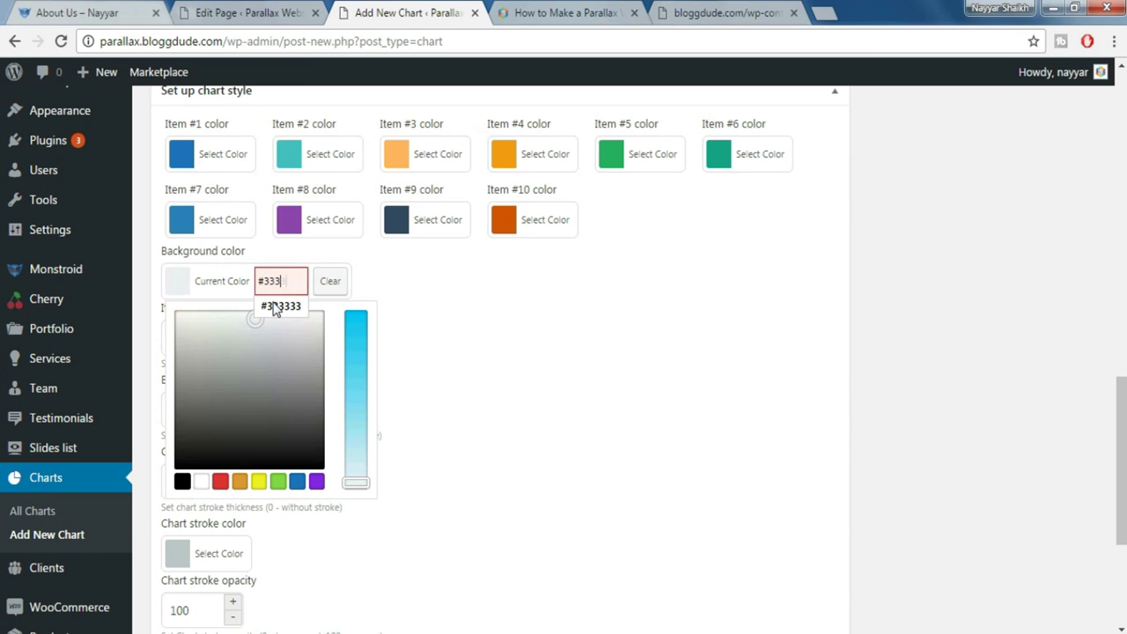
click(529, 347)
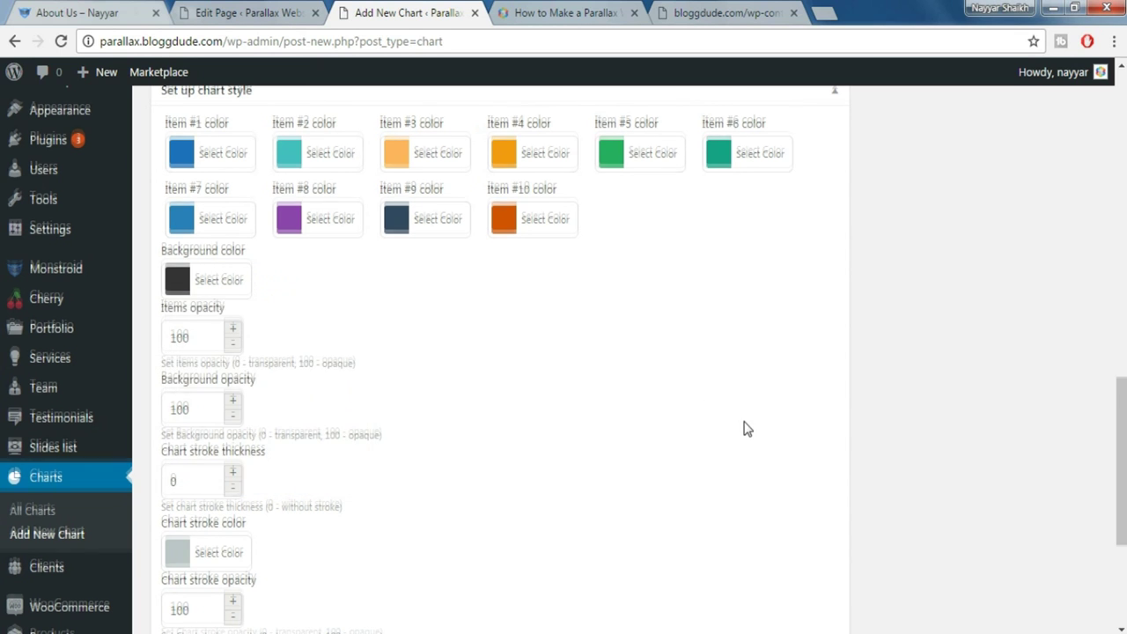
scroll(744, 429, down, 5)
scroll(763, 453, up, 10)
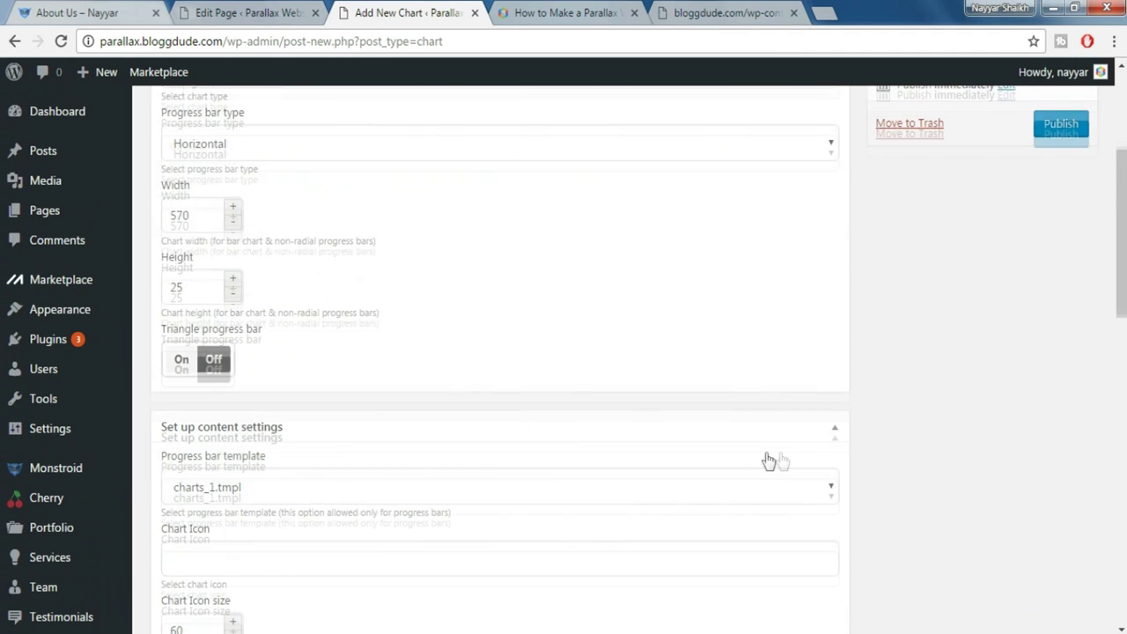
scroll(768, 461, up, 3)
Publish Chart 1, check the Projects Done label on About Us, then add a new chart
click(1071, 396)
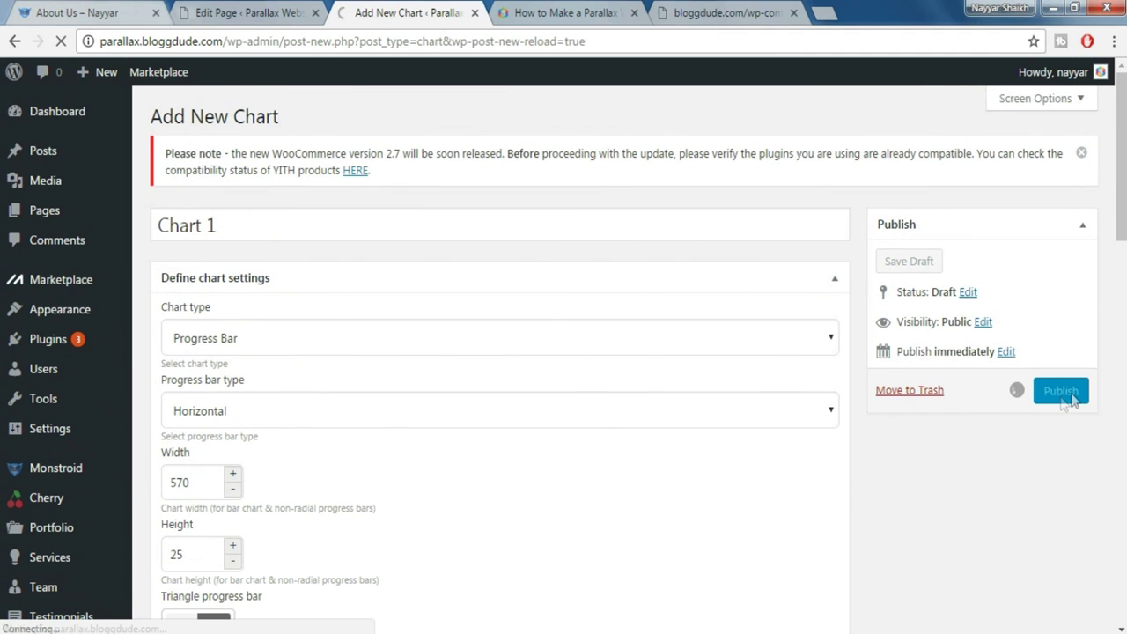
click(88, 14)
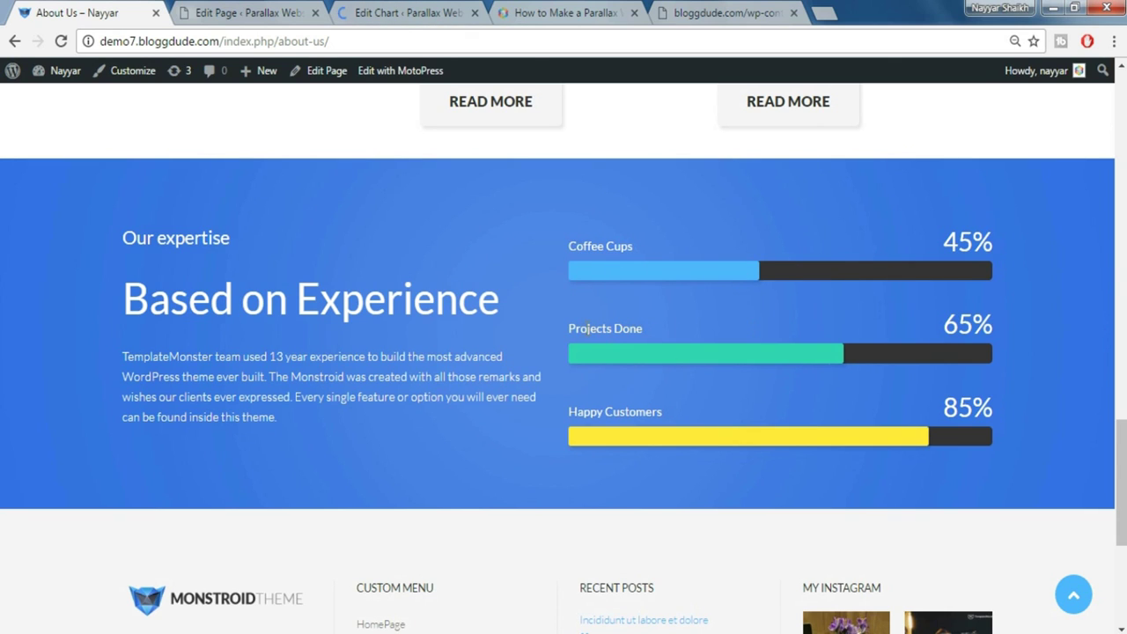
triple_click(587, 327)
click(423, 12)
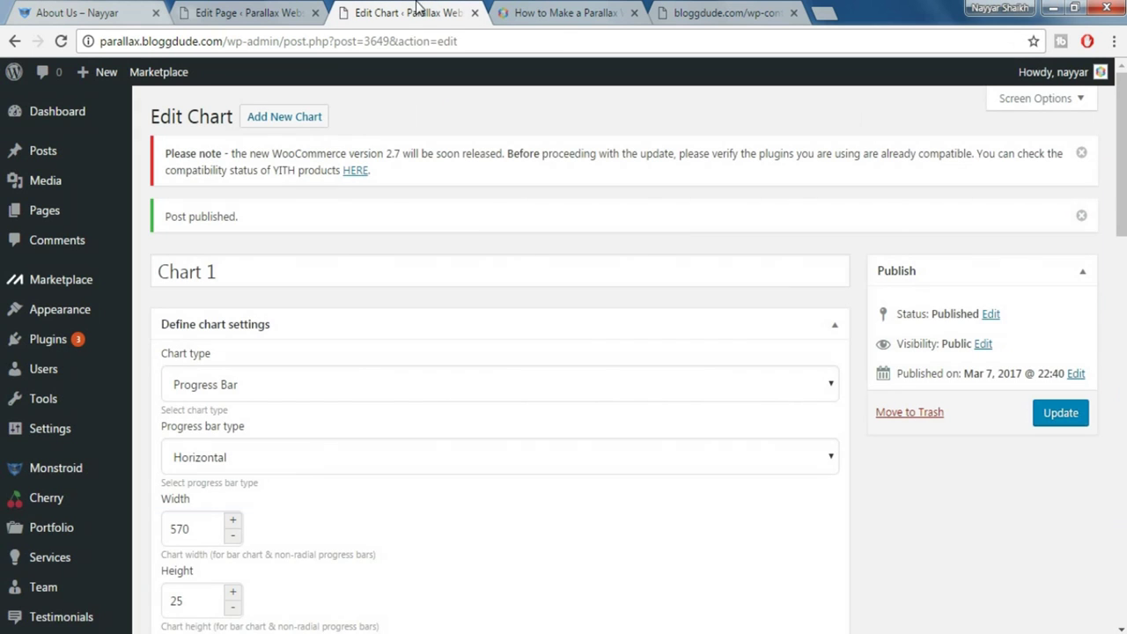
click(304, 124)
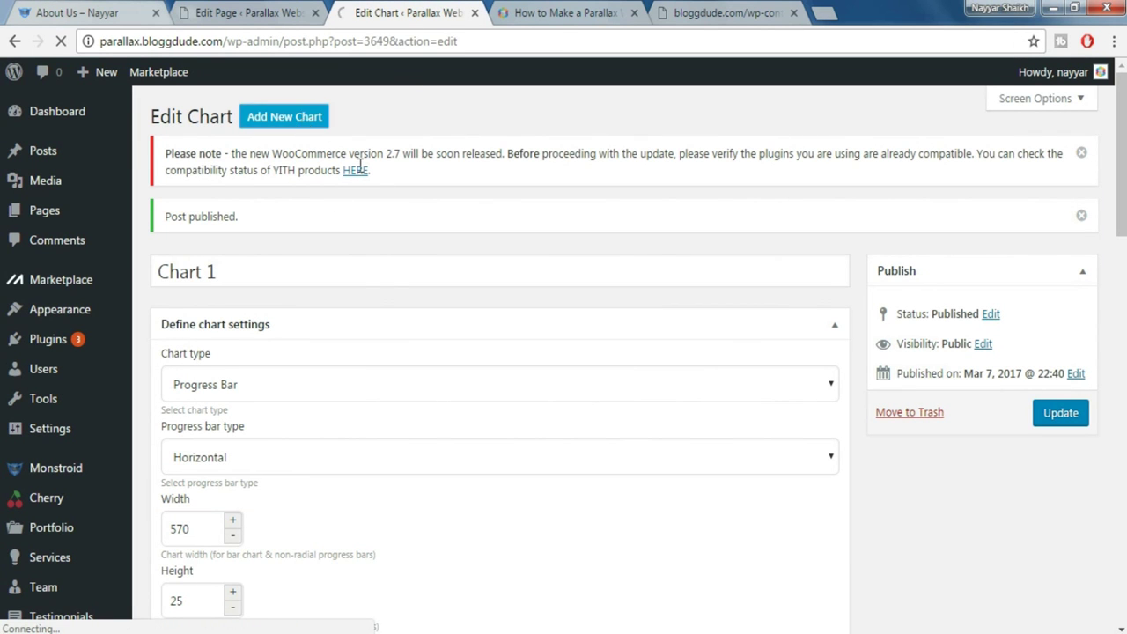
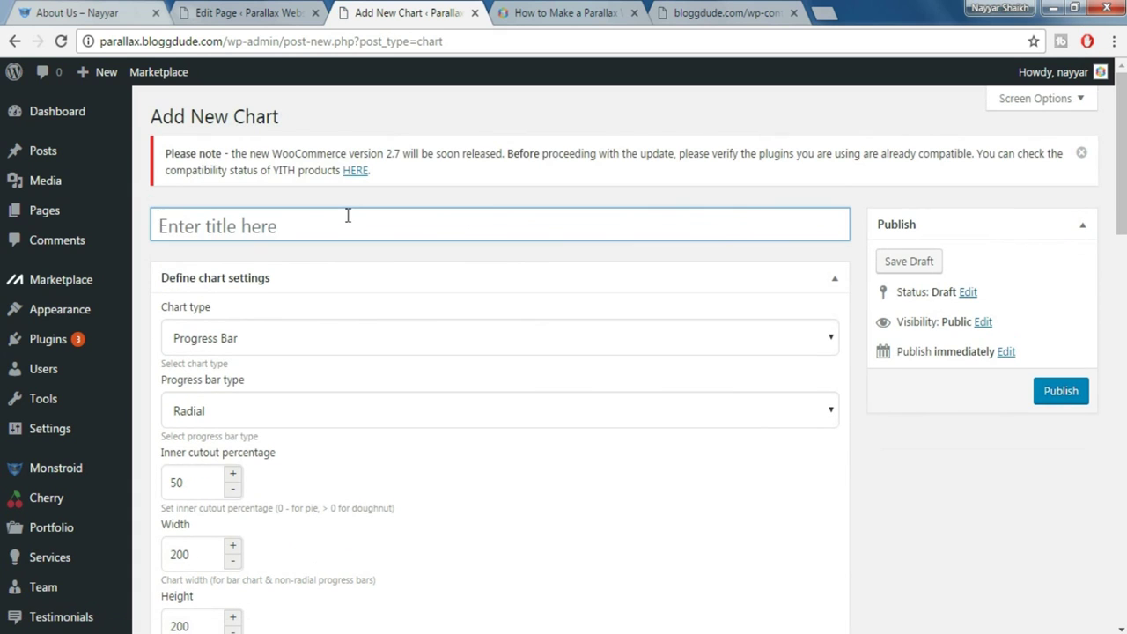
Title the chart 'Chart 2' as a horizontal 570×25 progress bar with the triangle off
text(Chart 2)
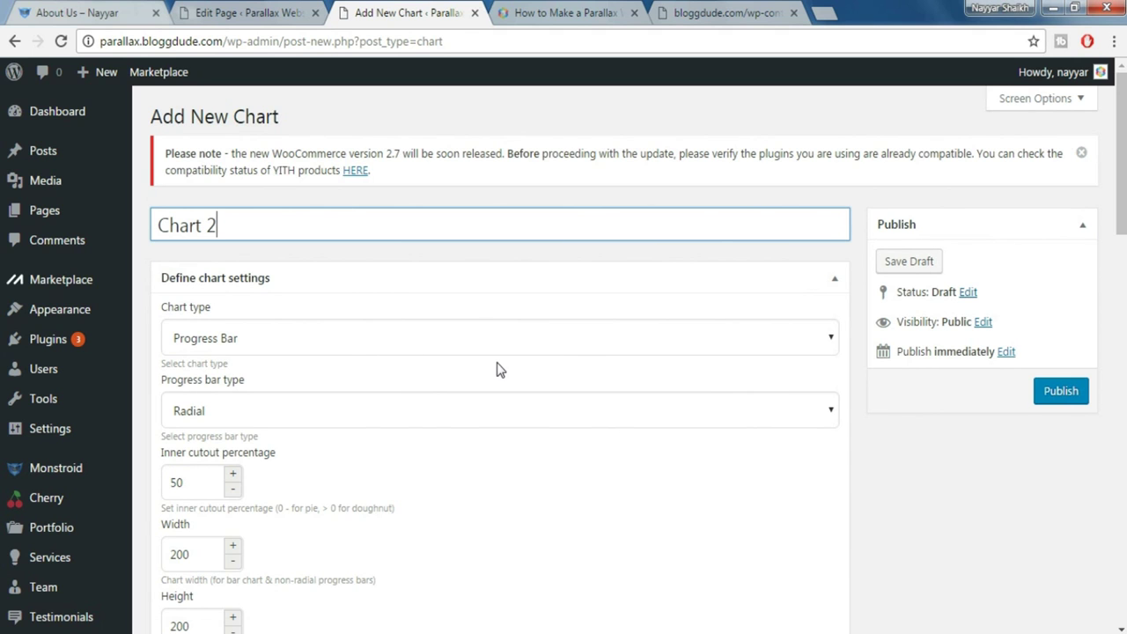
scroll(496, 369, down, 1)
click(252, 324)
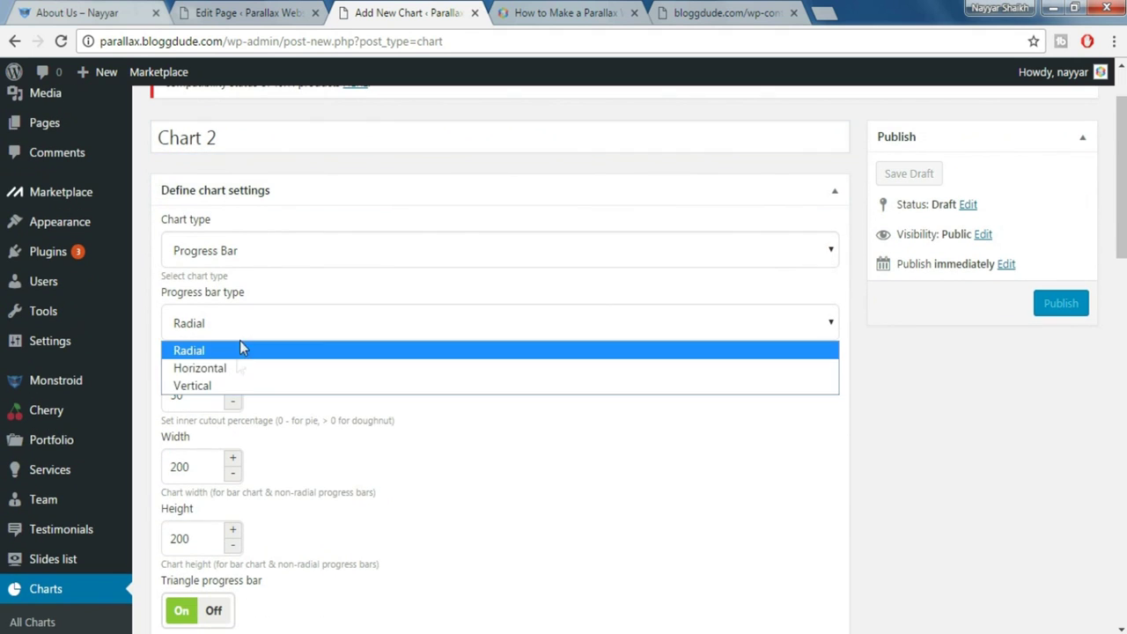
click(235, 370)
scroll(243, 401, down, 2)
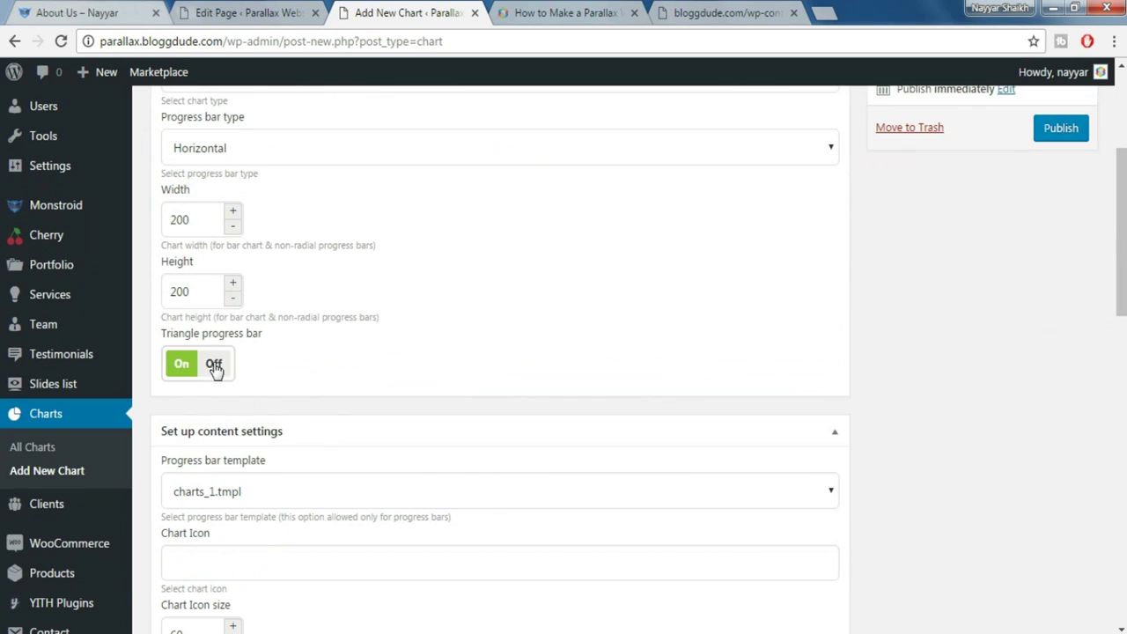
click(214, 365)
double_click(204, 229)
text(570)
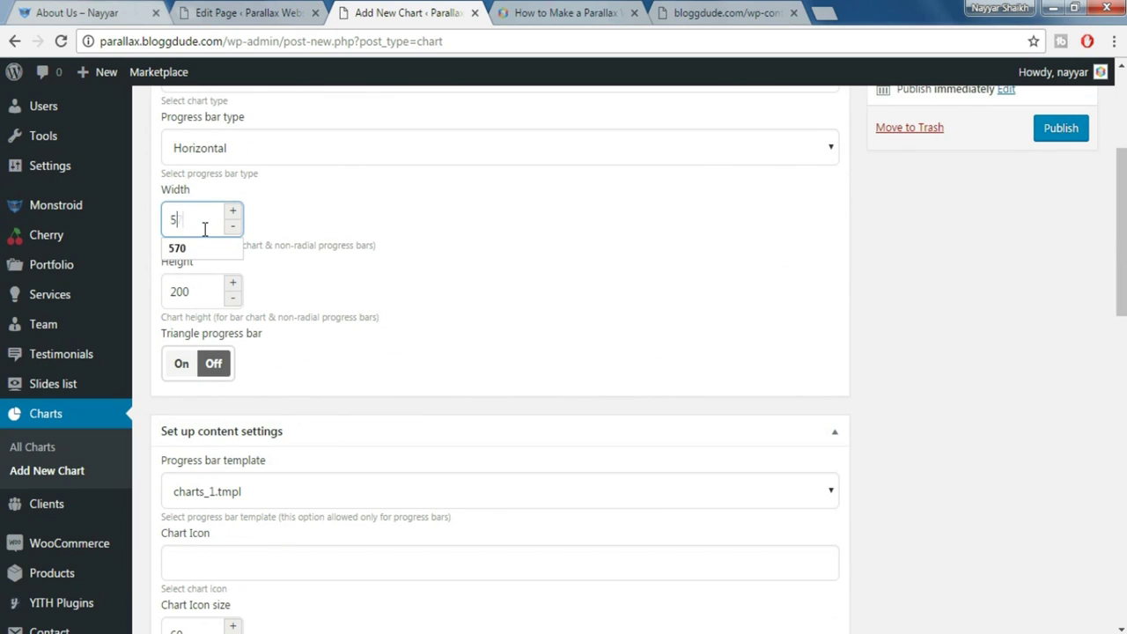
key(Tab)
text(25)
click(335, 302)
Label the data row 'Projects Done' with a Done value of 65, checking the live About Us bars
scroll(340, 335, down, 3)
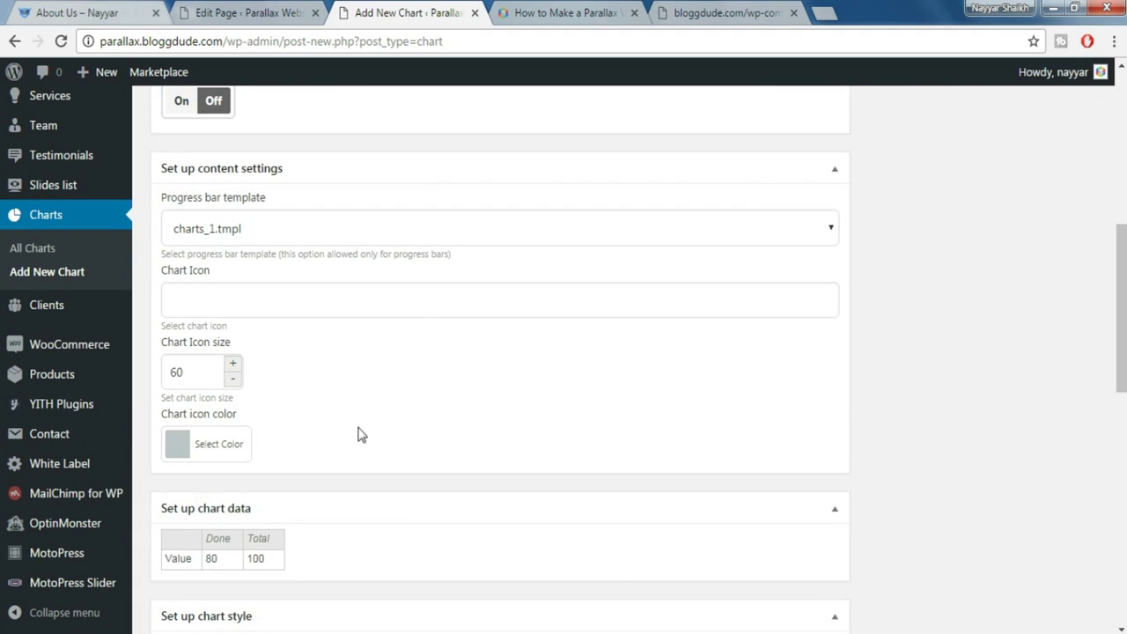
scroll(466, 428, down, 2)
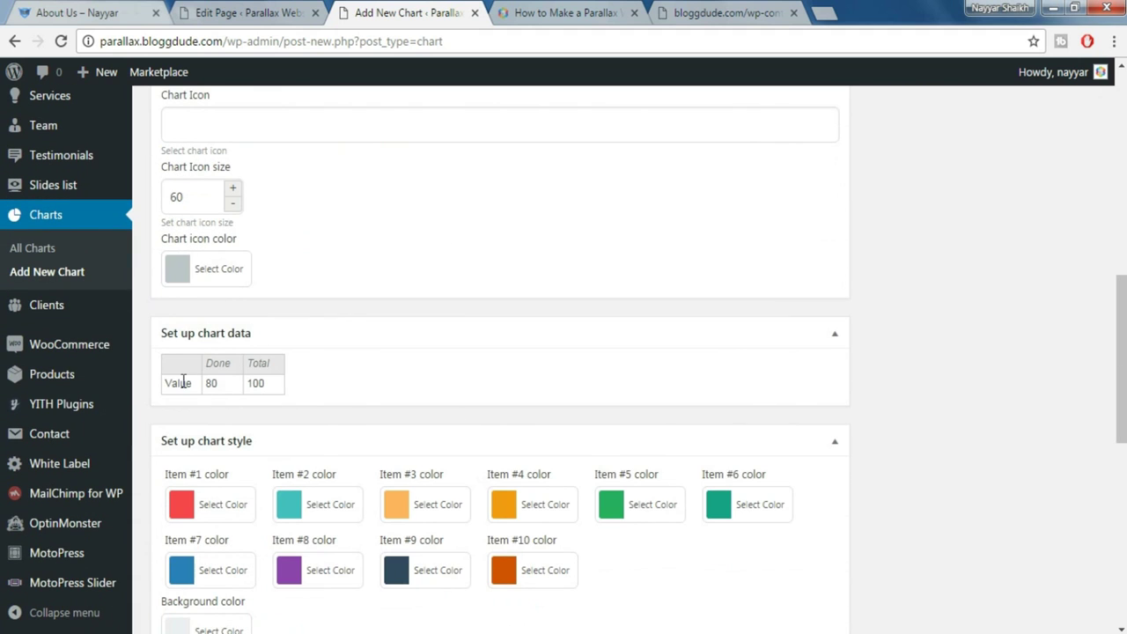
click(175, 390)
double_click(174, 390)
text(Projects Done)
click(374, 384)
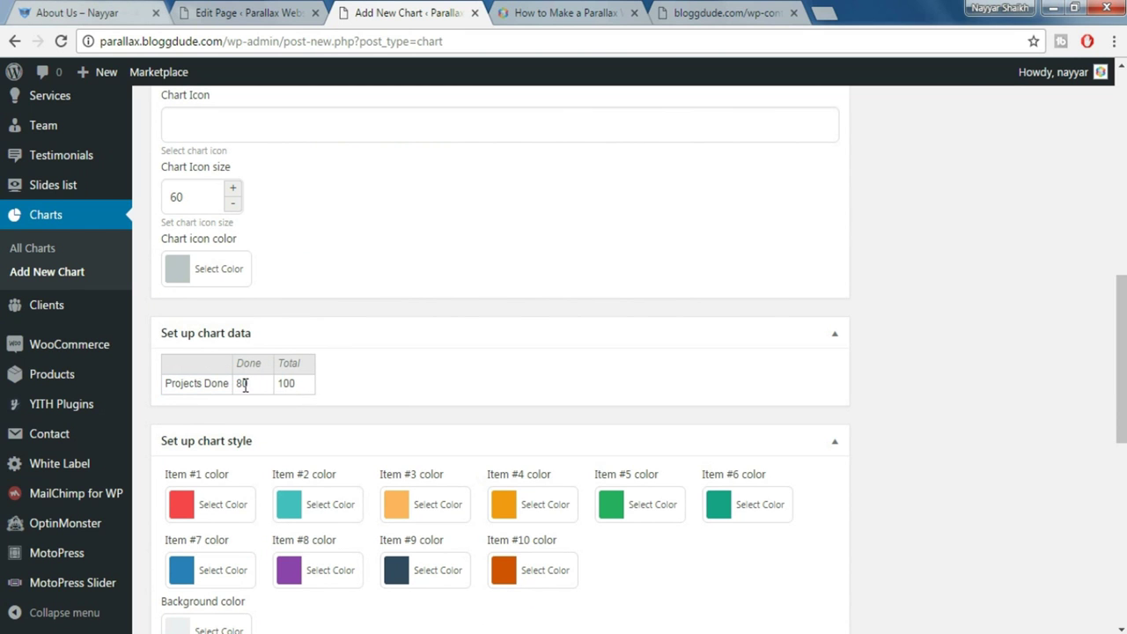
click(97, 9)
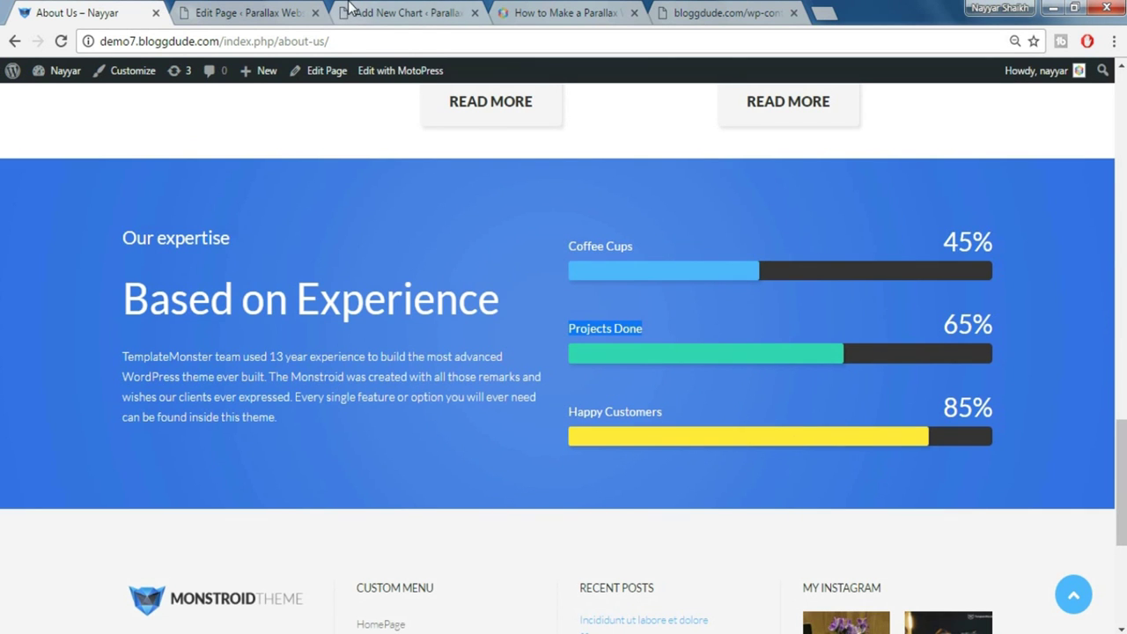
click(350, 8)
click(242, 383)
double_click(242, 383)
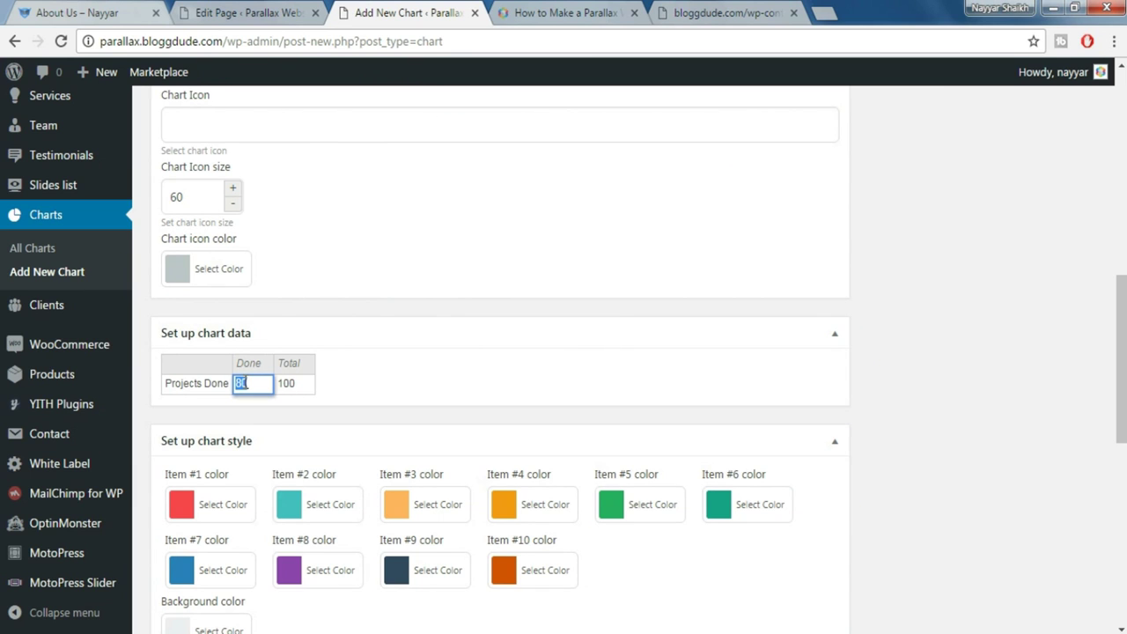
click(476, 377)
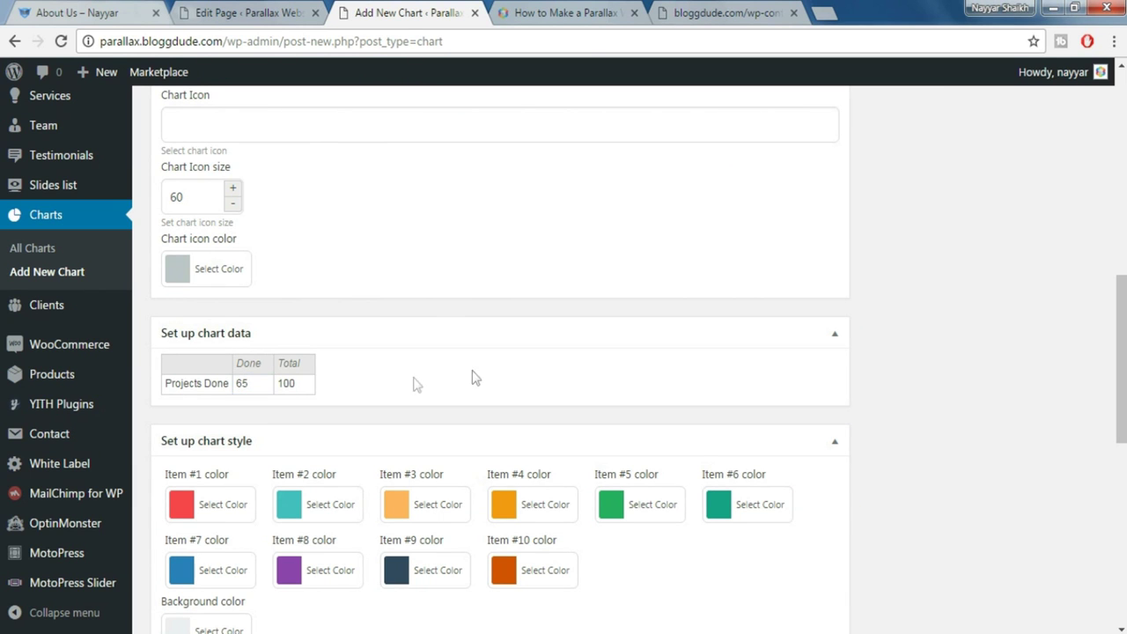
click(117, 7)
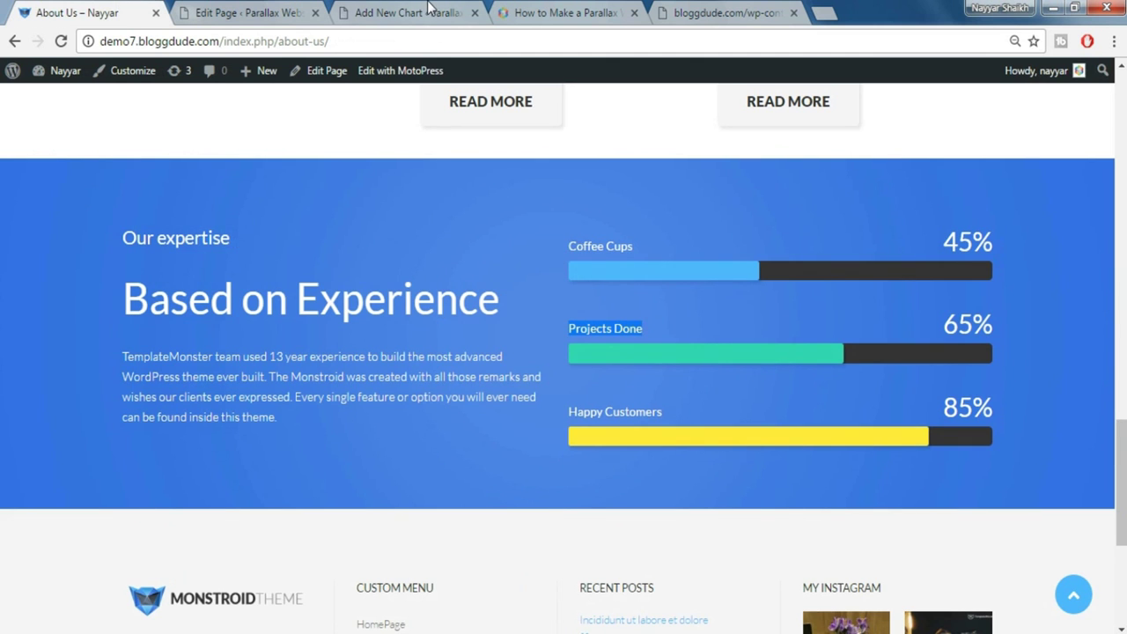
click(429, 7)
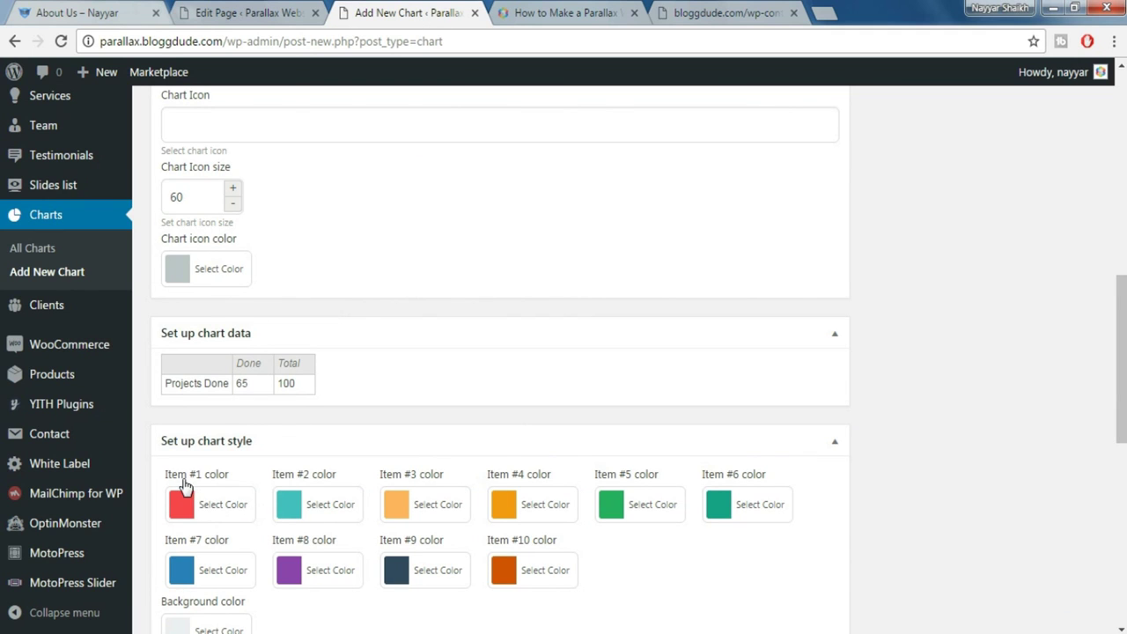
Make item #1 green and set the background colour to #333333
click(219, 504)
scroll(699, 475, down, 3)
click(282, 499)
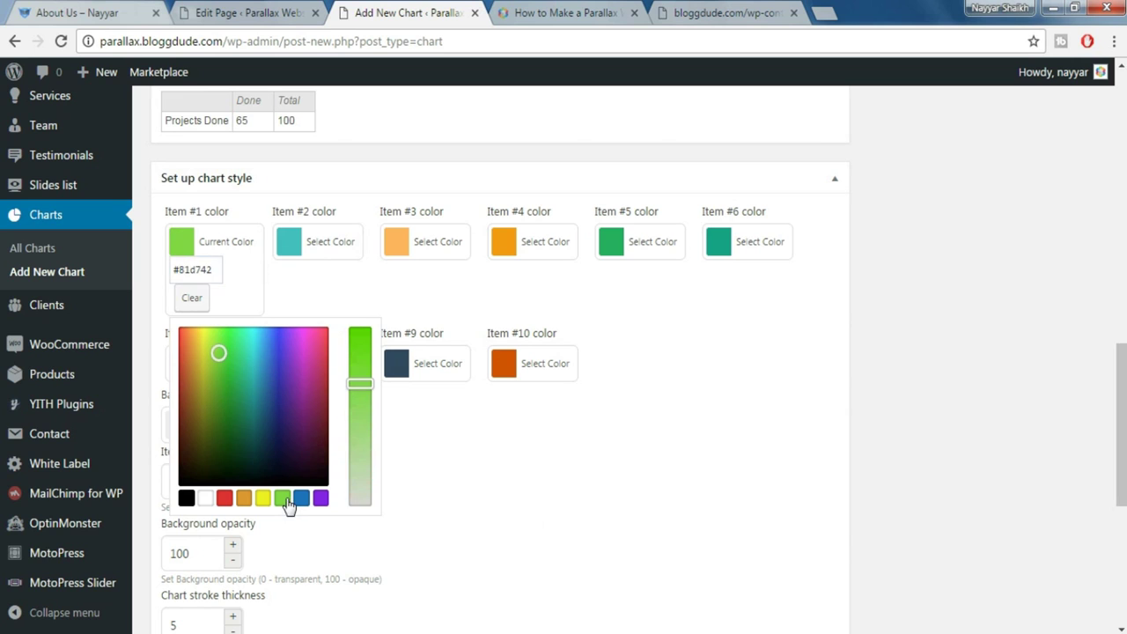
click(898, 302)
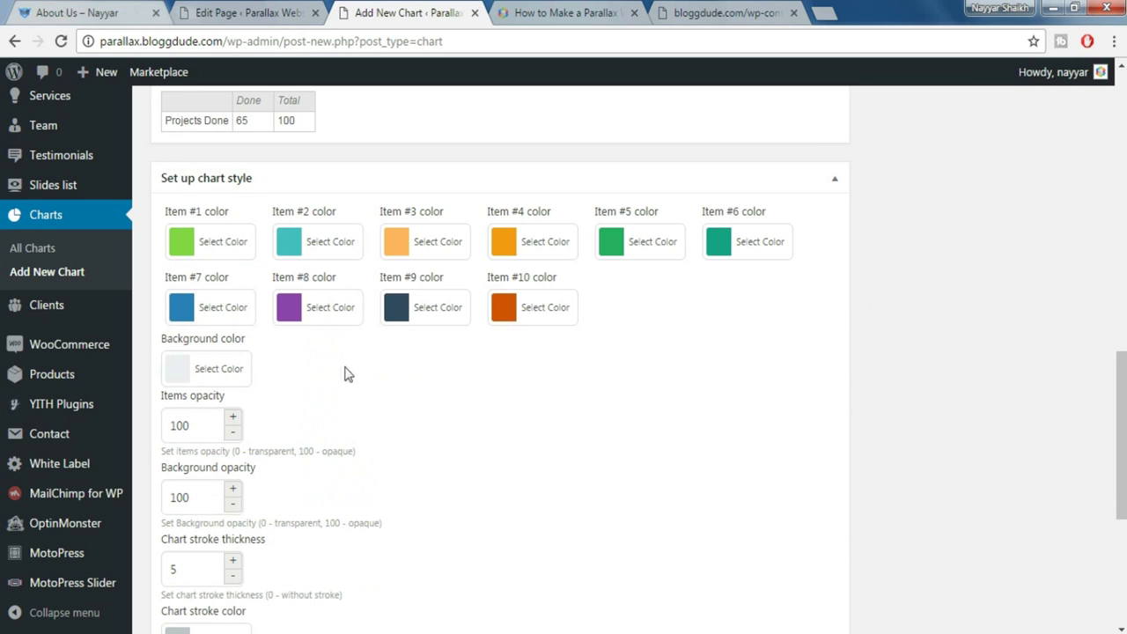
click(220, 368)
drag(301, 368, 257, 368)
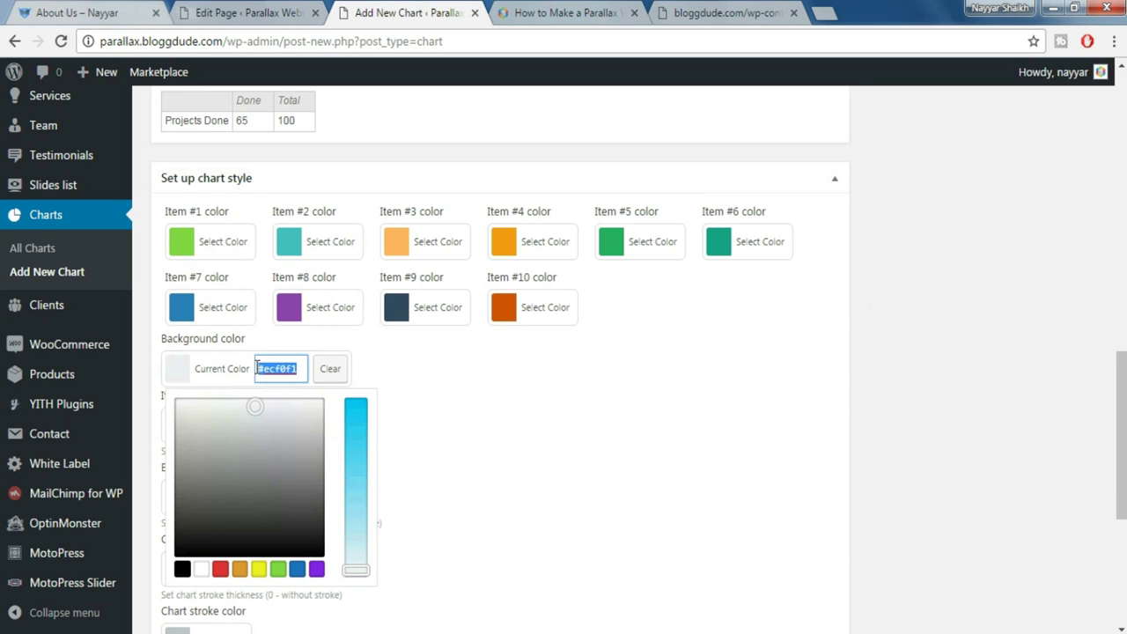
text(333333)
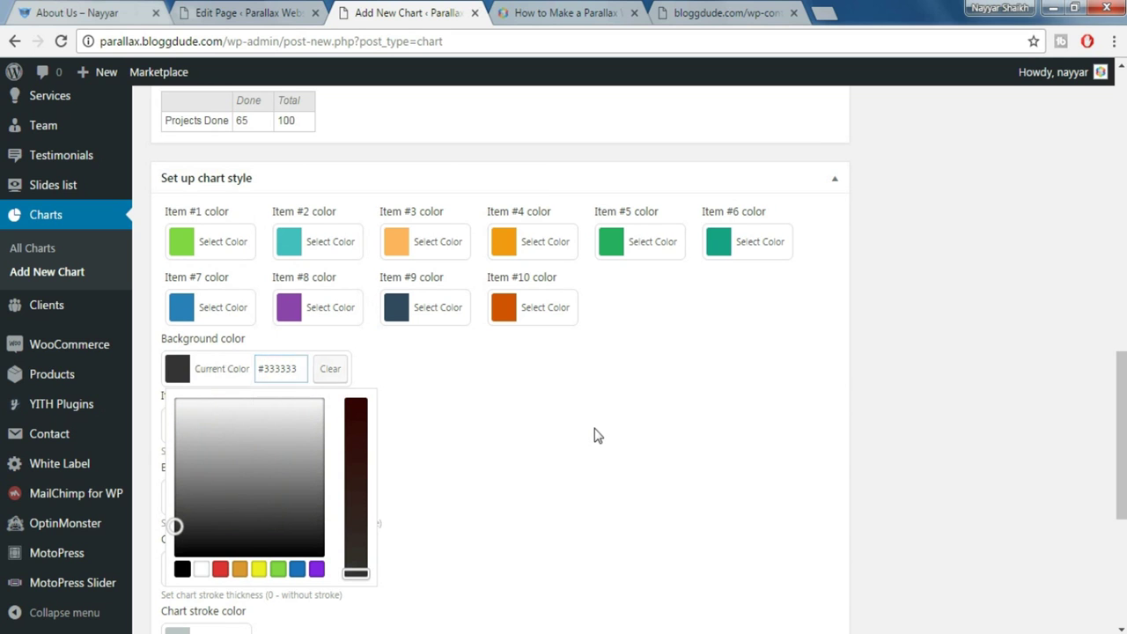
click(596, 435)
Set the chart stroke thickness to 0 and publish Chart 2
scroll(598, 438, down, 1)
scroll(313, 435, down, 1)
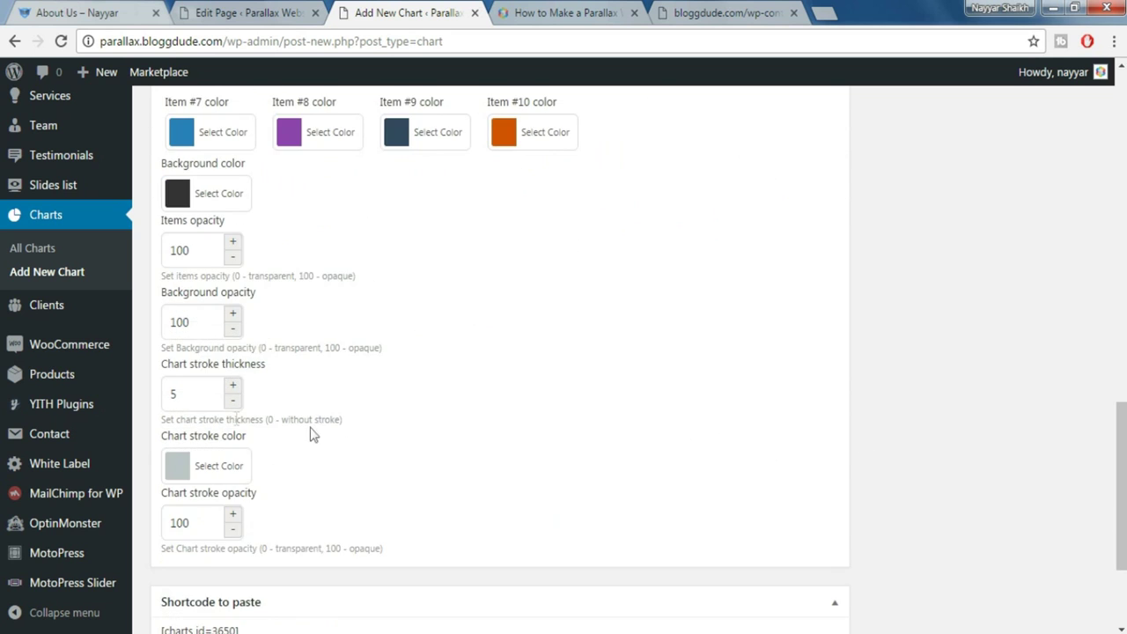
click(191, 395)
mouse_move(117, 400)
key(BackSpace)
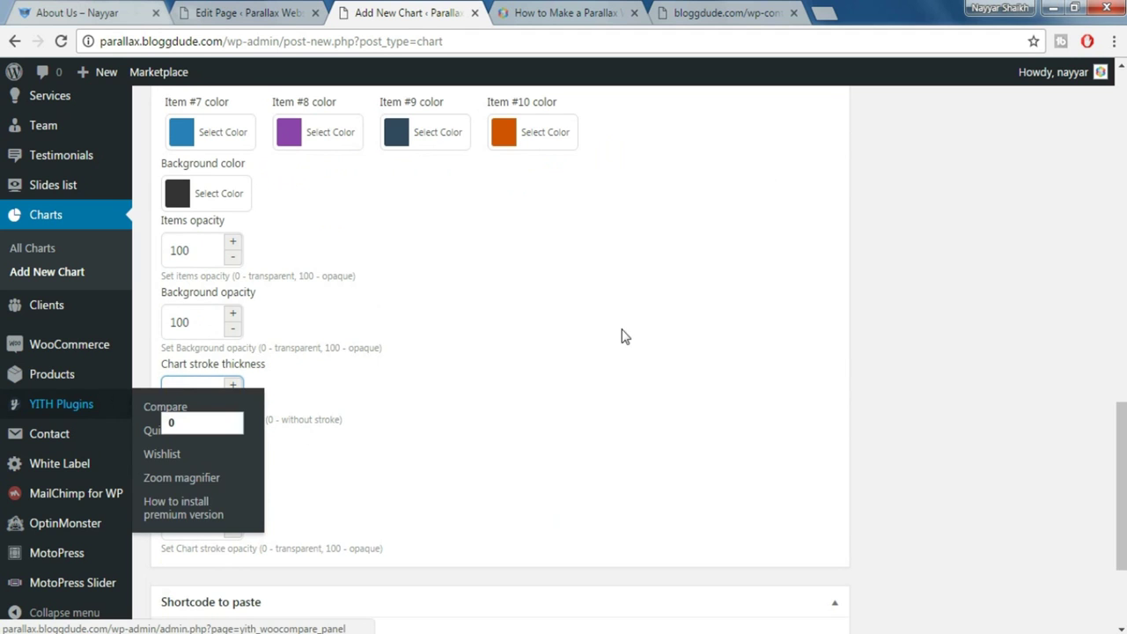
text(0)
click(520, 390)
scroll(520, 391, down, 1)
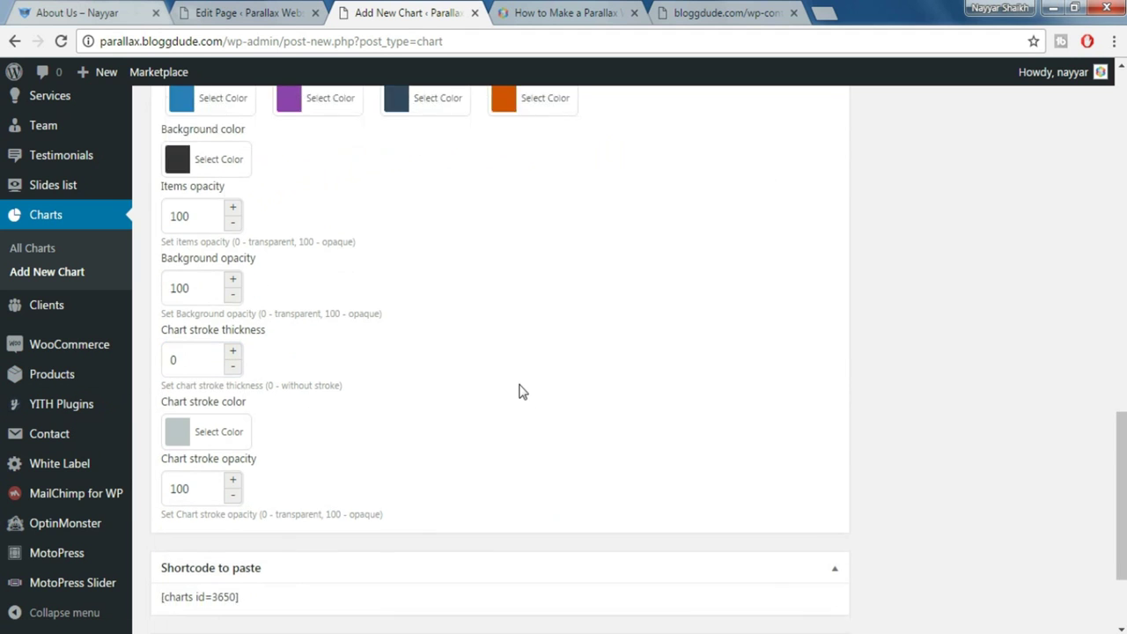
scroll(533, 414, down, 2)
scroll(918, 458, up, 8)
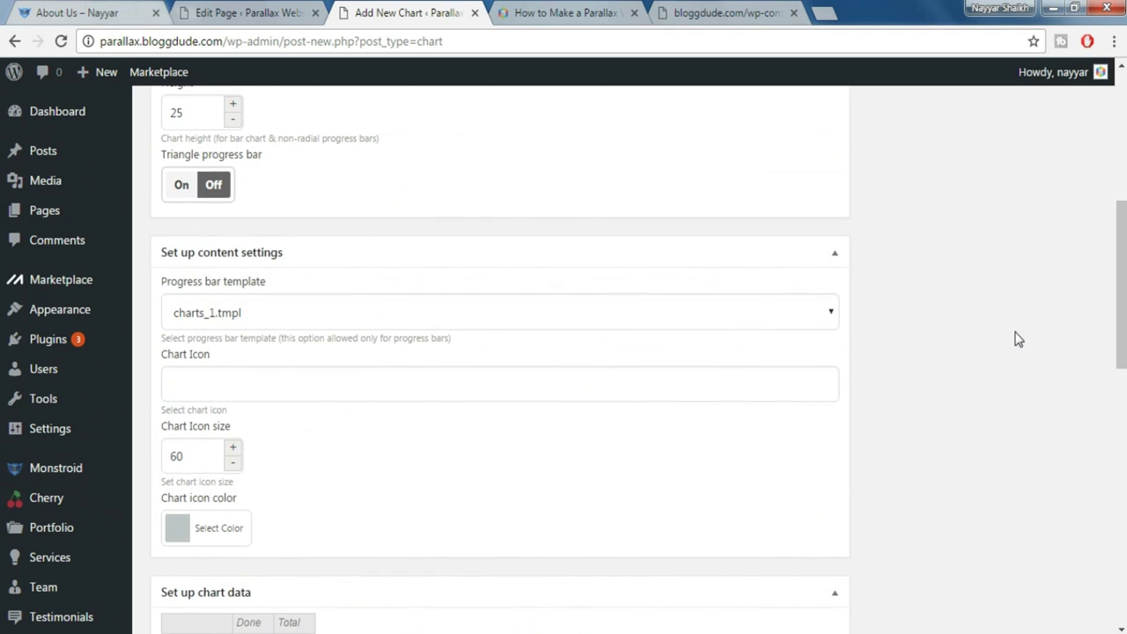
scroll(1018, 337, up, 4)
click(1060, 301)
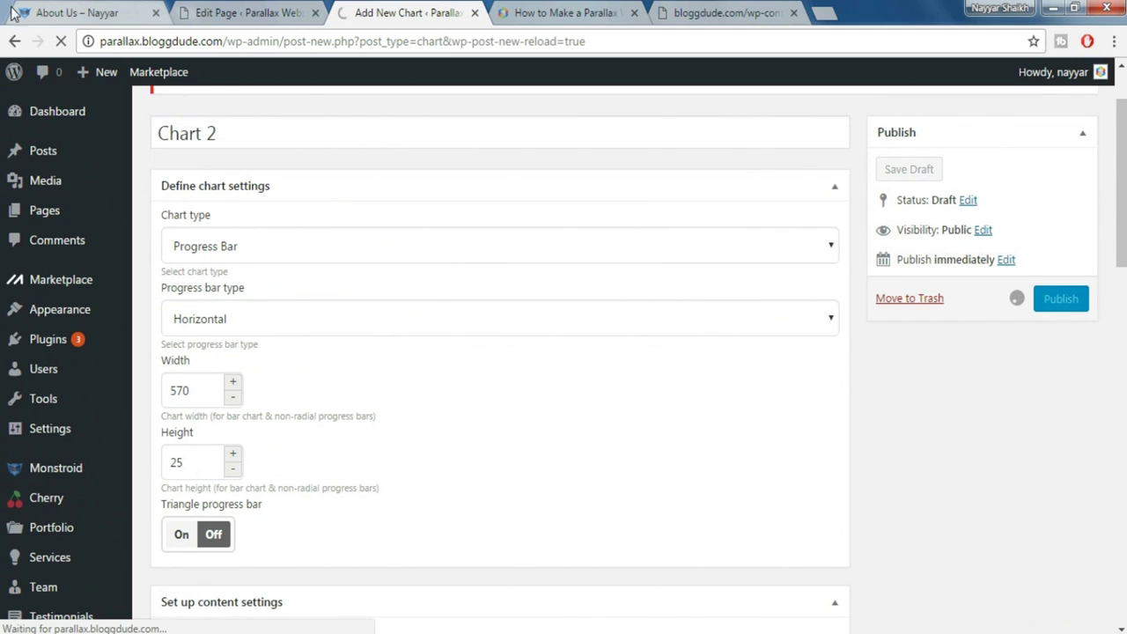
Check the Happy Customers label on the live About Us page, then start a new chart
click(40, 9)
drag(662, 412, 569, 410)
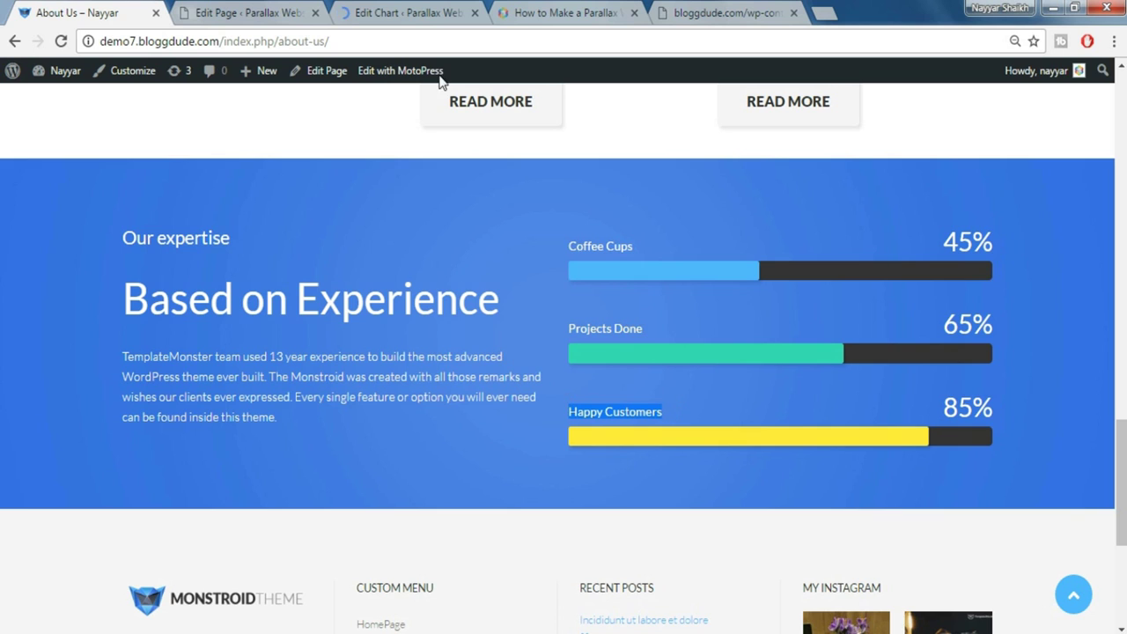
click(403, 11)
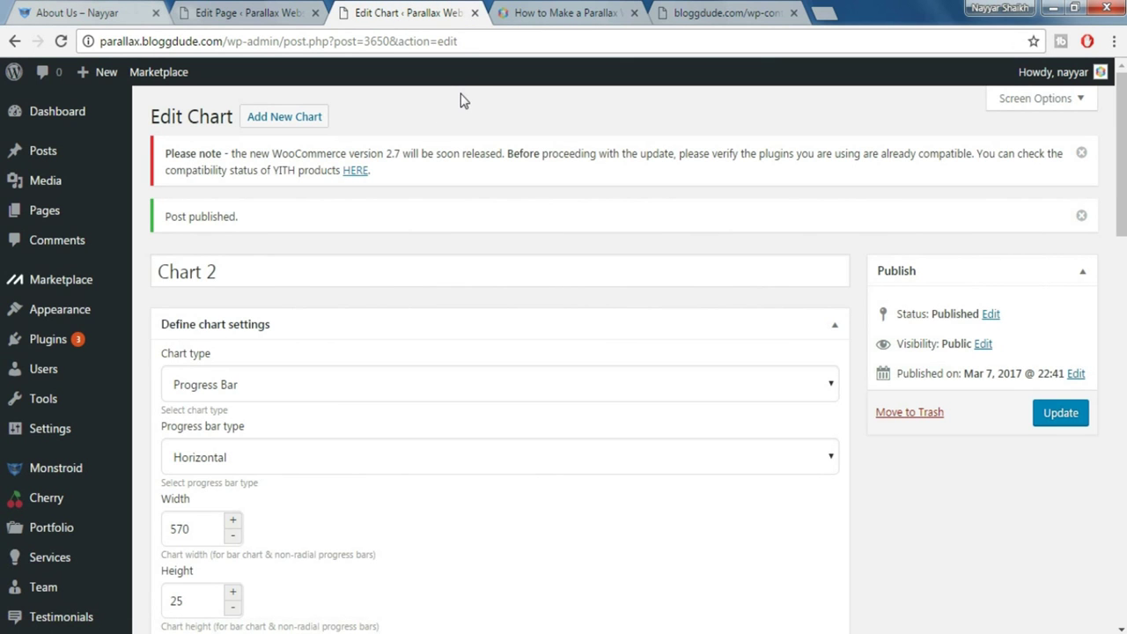
click(309, 123)
Title the new chart 'Chart 3' as a horizontal 570×25 progress bar with the triangle off
text(Chart 3)
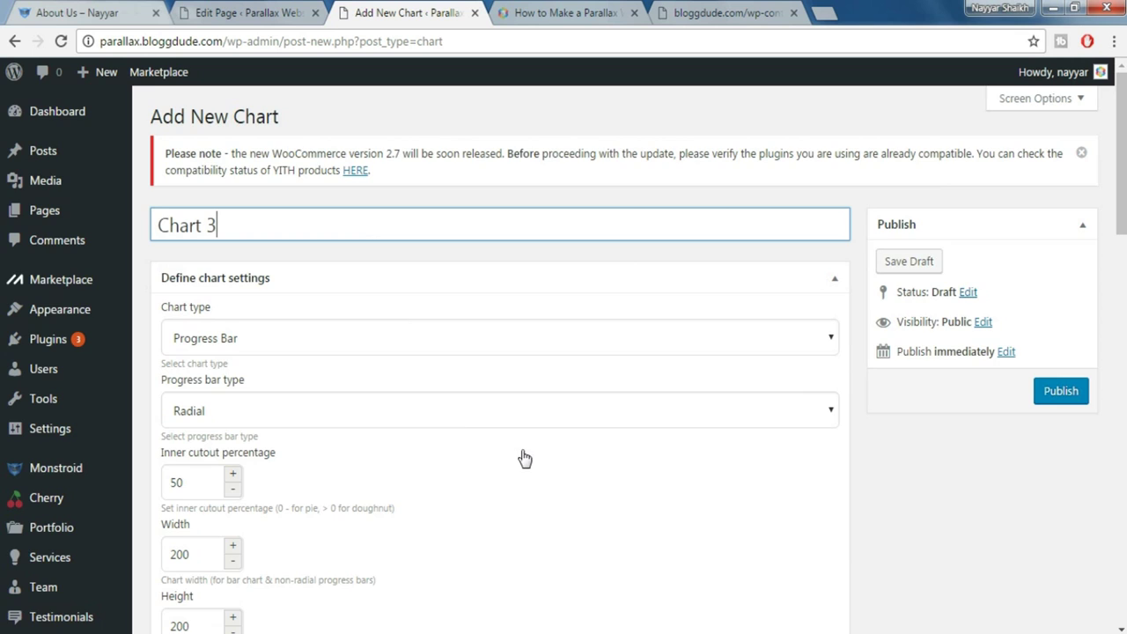
scroll(523, 458, down, 1)
click(290, 322)
click(250, 368)
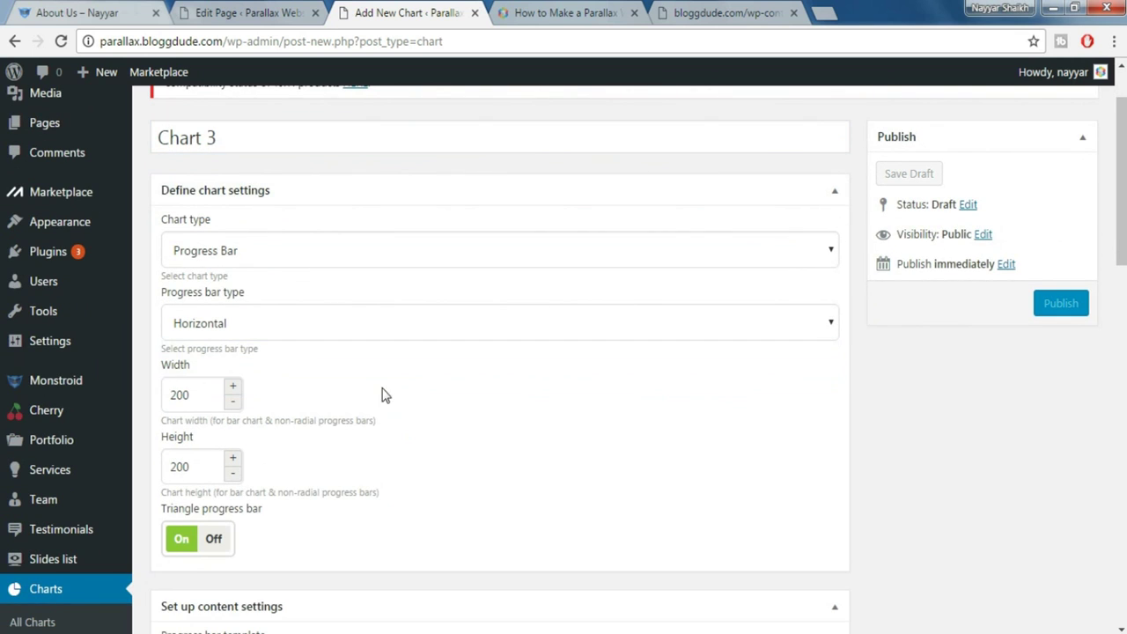
double_click(214, 396)
text(570)
key(Tab)
text(25)
click(352, 403)
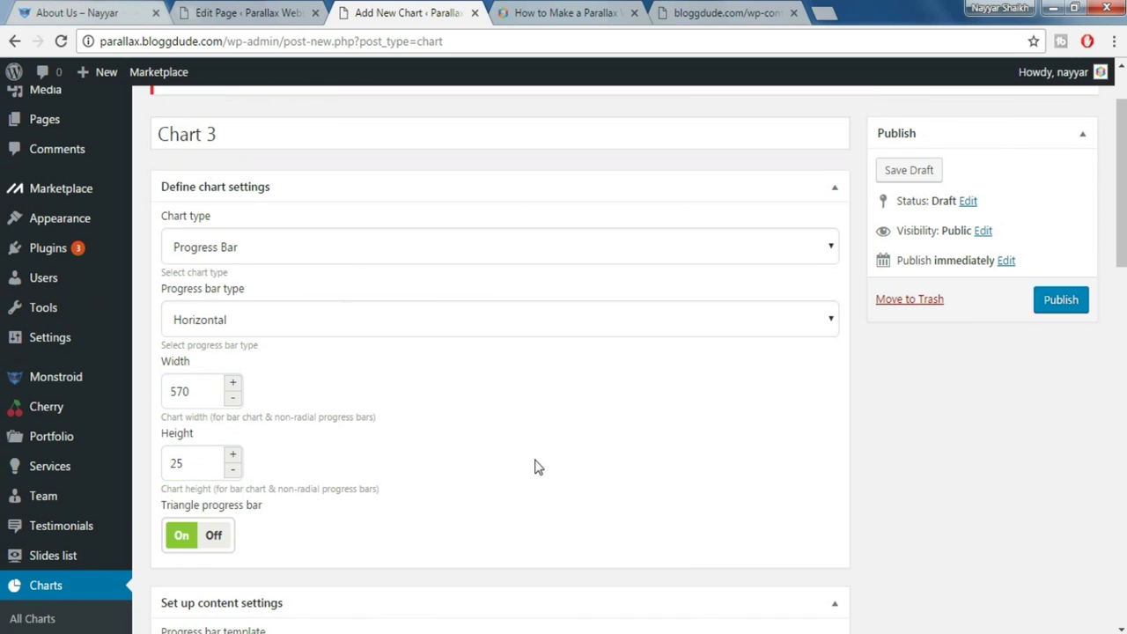
scroll(534, 466, down, 2)
click(222, 377)
Label the data row 'Happy Customers' with a Done value of 85, checking the live About Us page
scroll(440, 370, down, 4)
scroll(419, 384, down, 1)
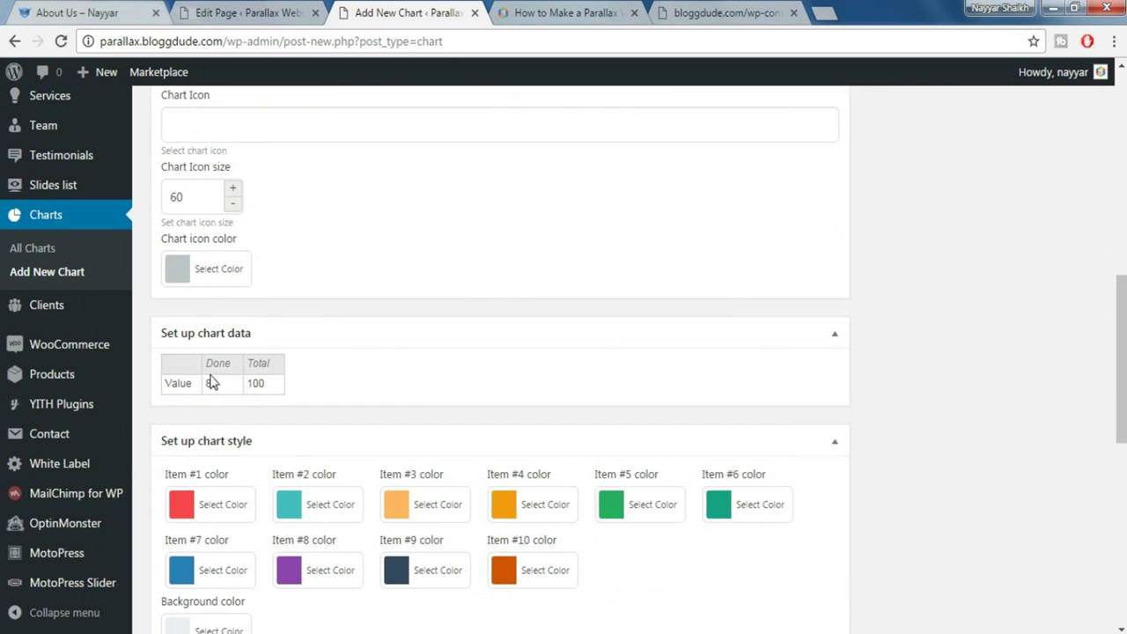
double_click(188, 381)
text(Happy Customers)
key(Home)
key(Delete)
key(Delete)
key(Delete)
key(Delete)
key(Delete)
key(Return)
click(276, 387)
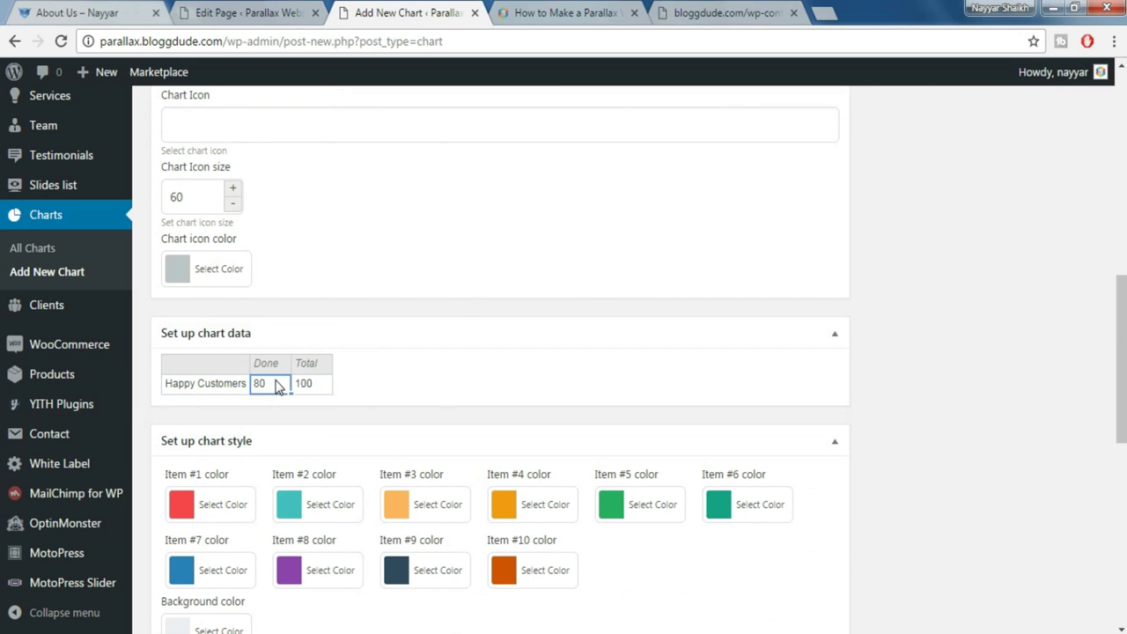
double_click(270, 385)
click(421, 389)
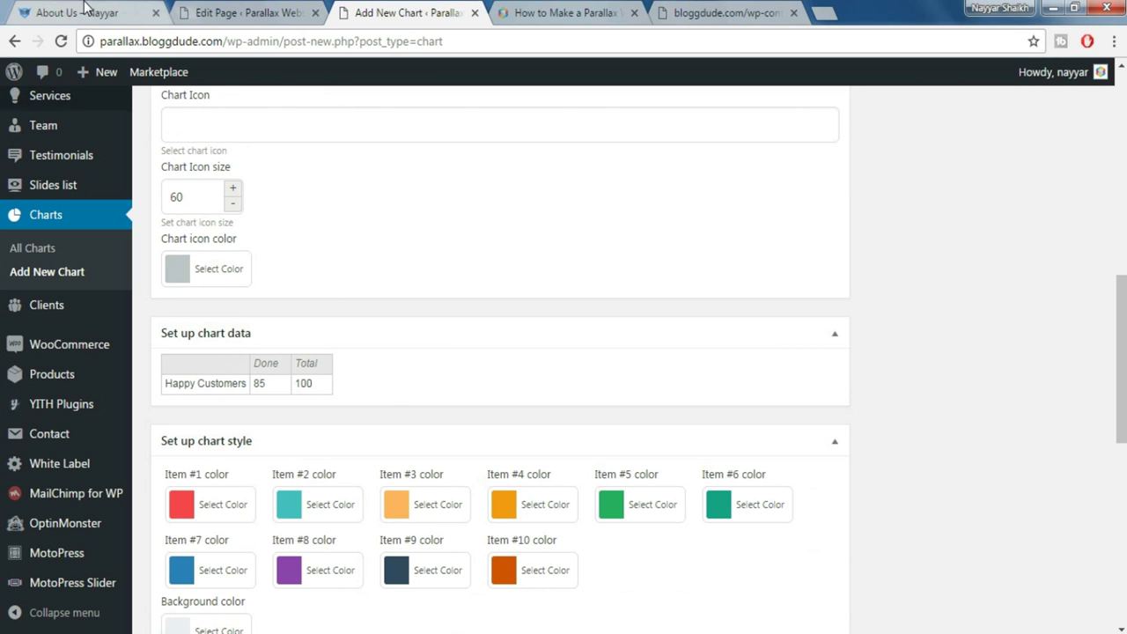
key(ctrl+1)
click(385, 11)
Make item #1 yellow and set the background colour to #333333
scroll(282, 440, down, 3)
click(221, 328)
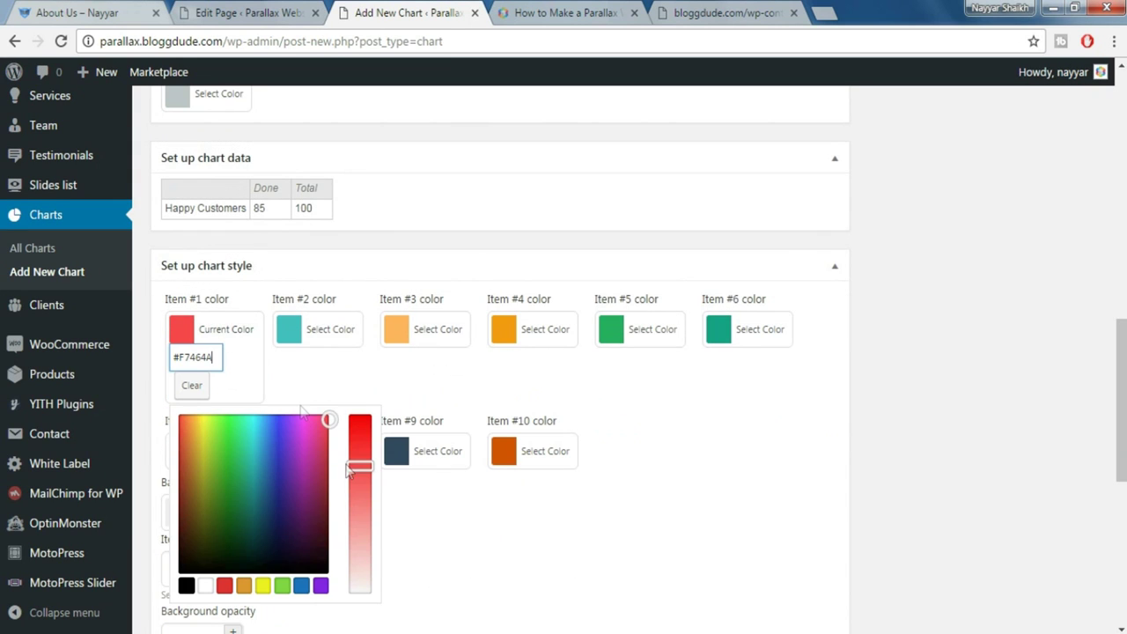
click(263, 585)
click(916, 411)
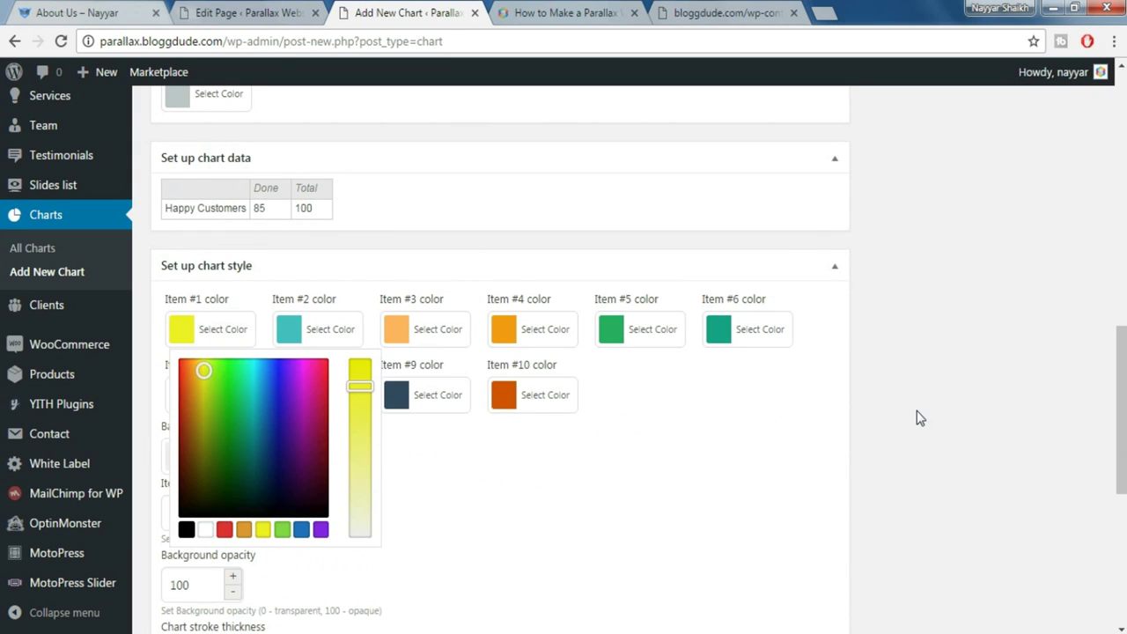
scroll(907, 420, down, 2)
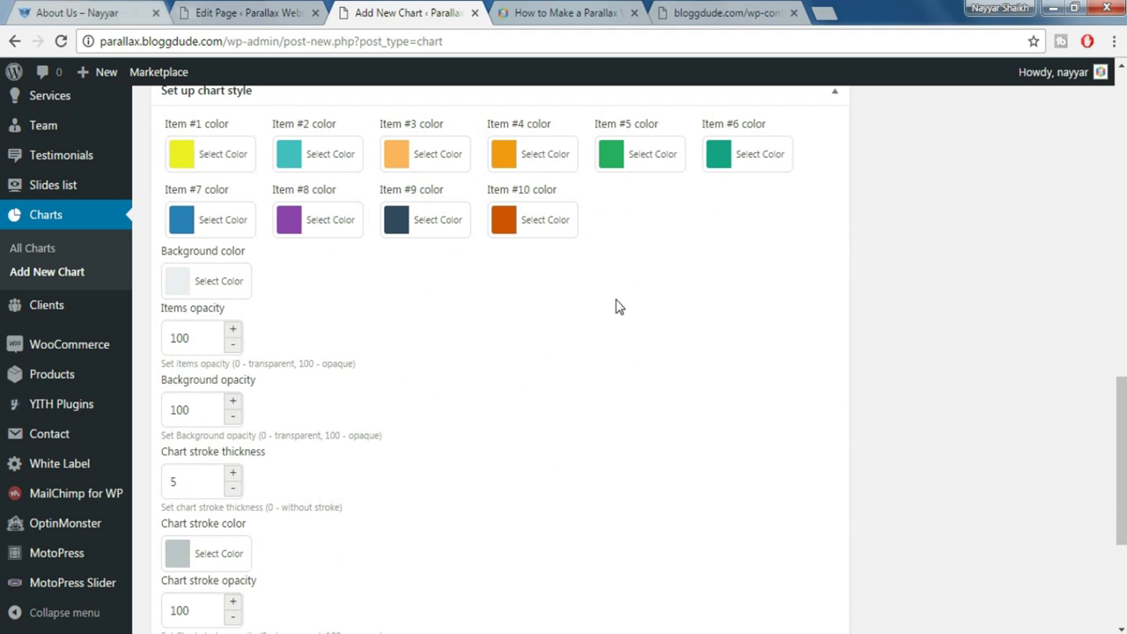
click(223, 282)
drag(265, 281, 423, 281)
text(333333)
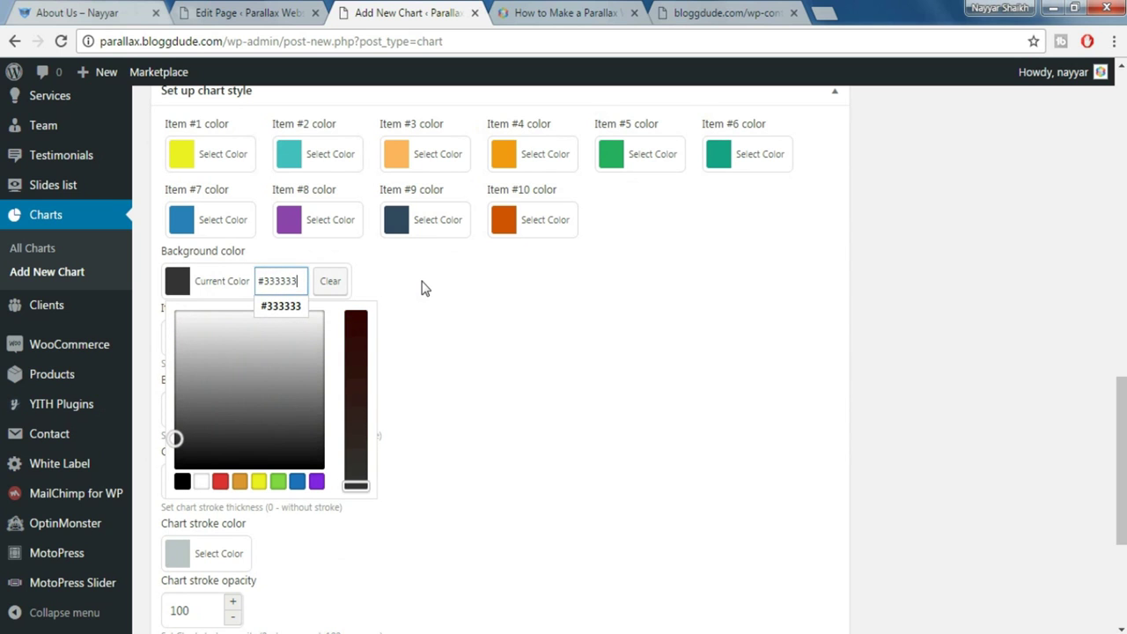
click(422, 288)
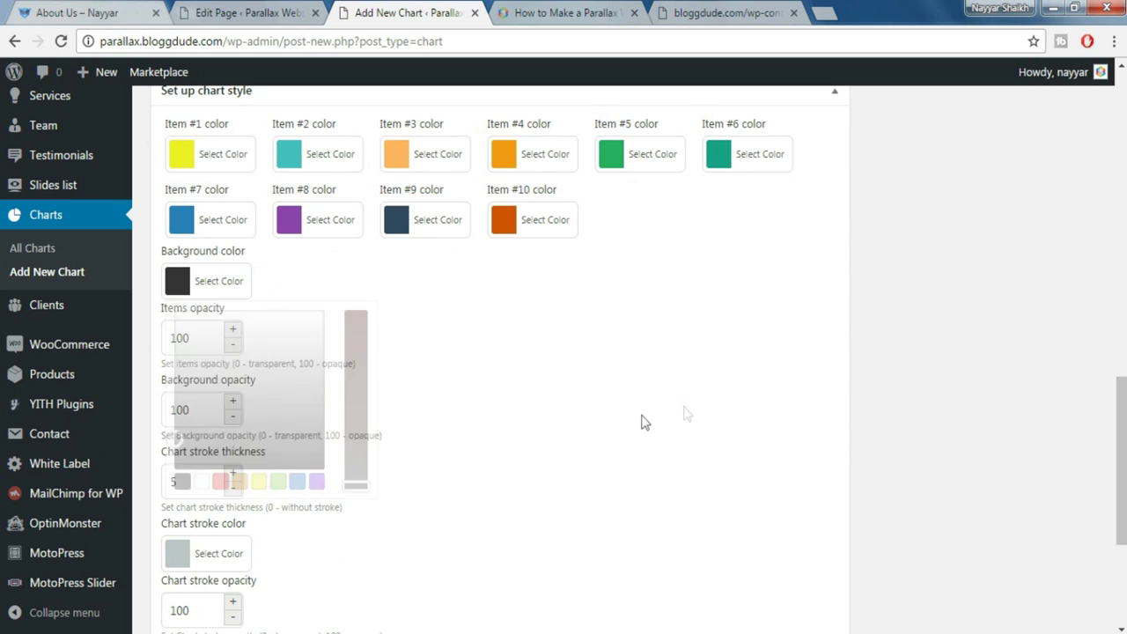
Set the chart stroke thickness to 0 and publish Chart 3
scroll(483, 506, down, 2)
click(208, 305)
text(0)
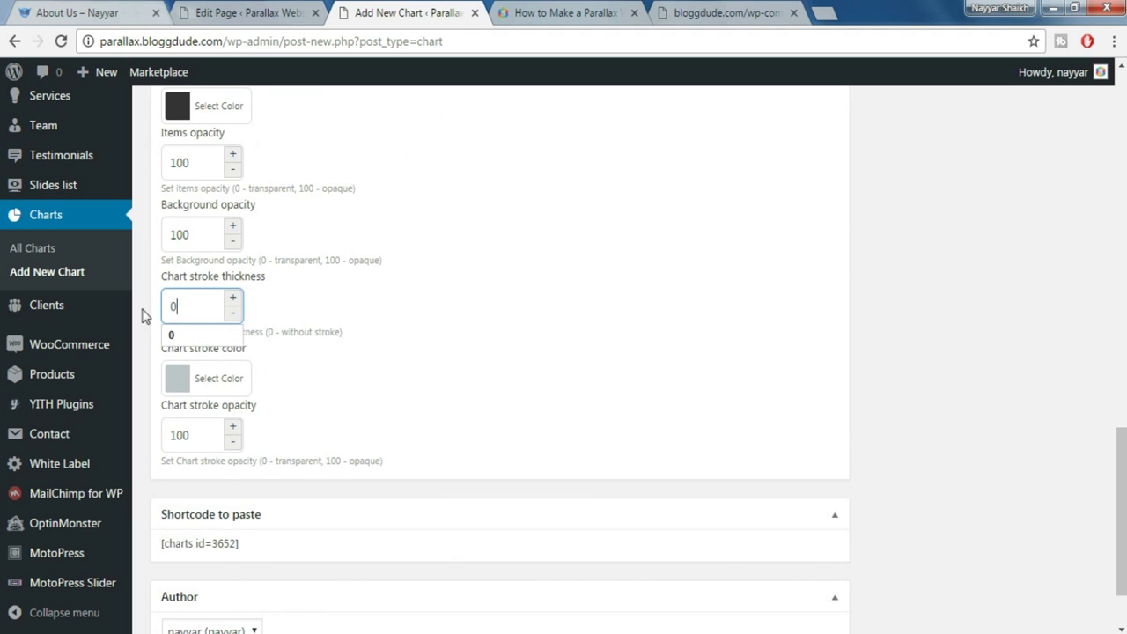
scroll(678, 375, up, 15)
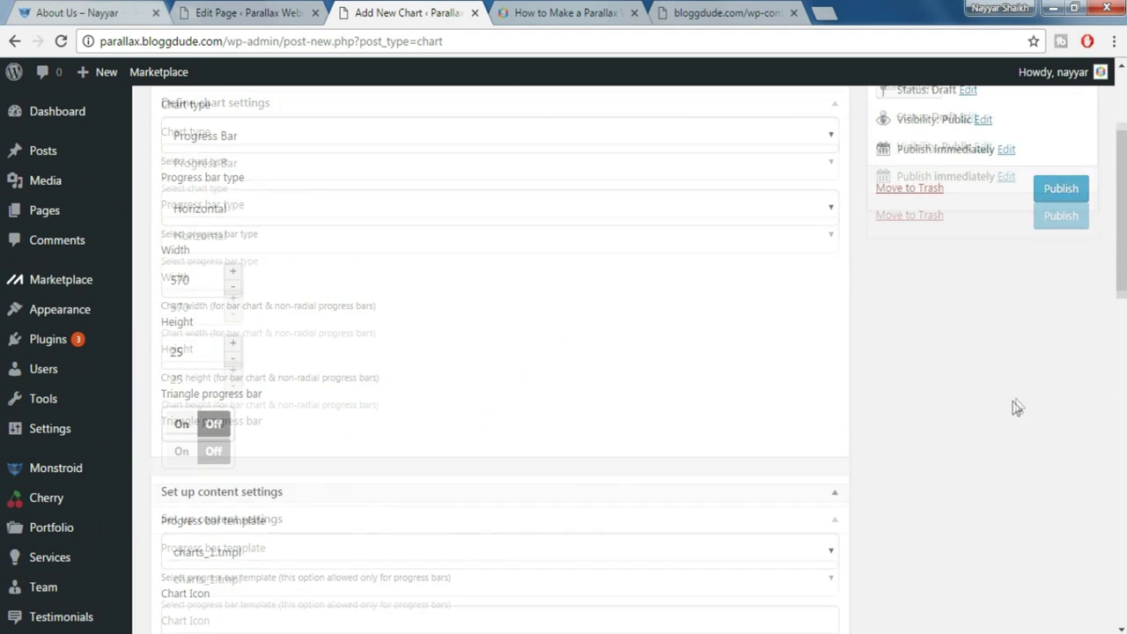
click(1063, 392)
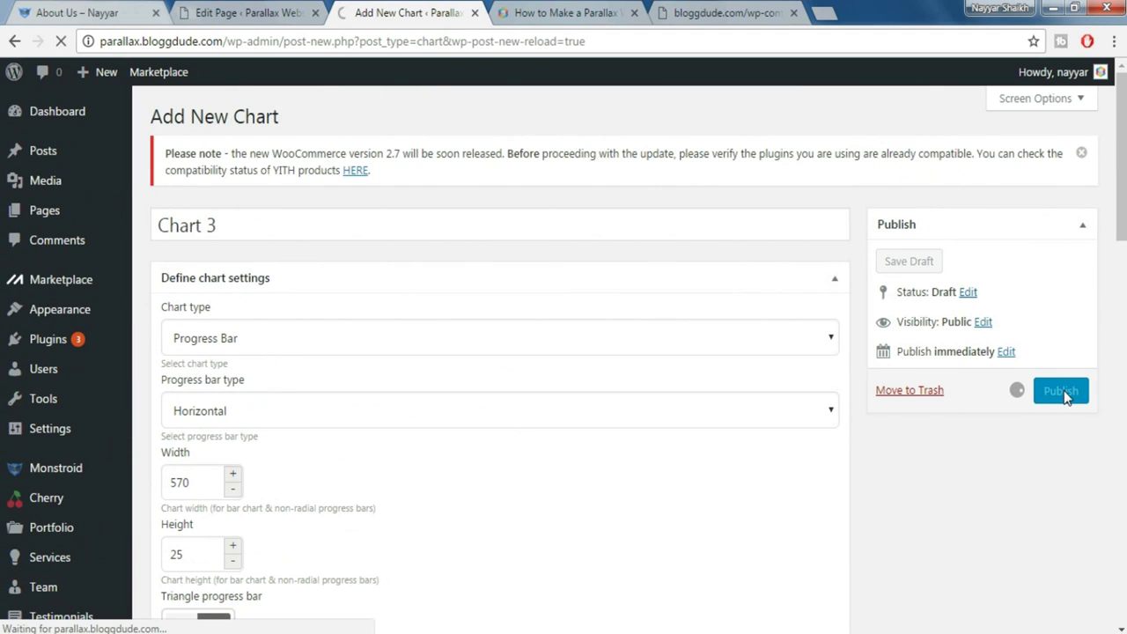
scroll(42, 458, down, 3)
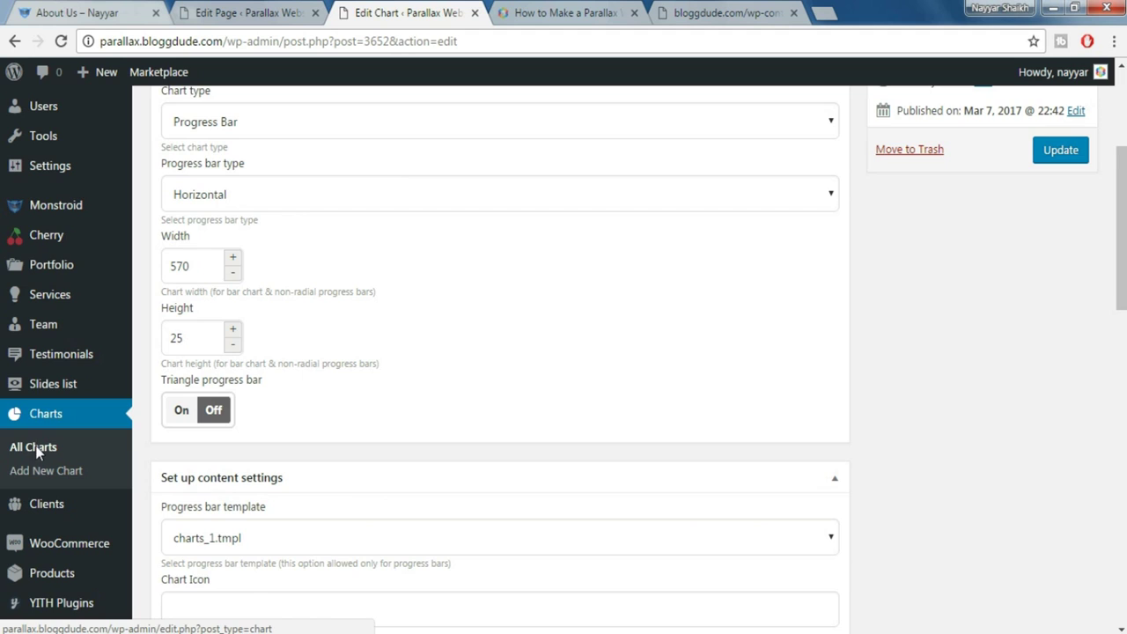
From All Charts, open the Chart 3, Chart 2 and Chart 1 editors in new tabs
click(36, 449)
middle_click(197, 333)
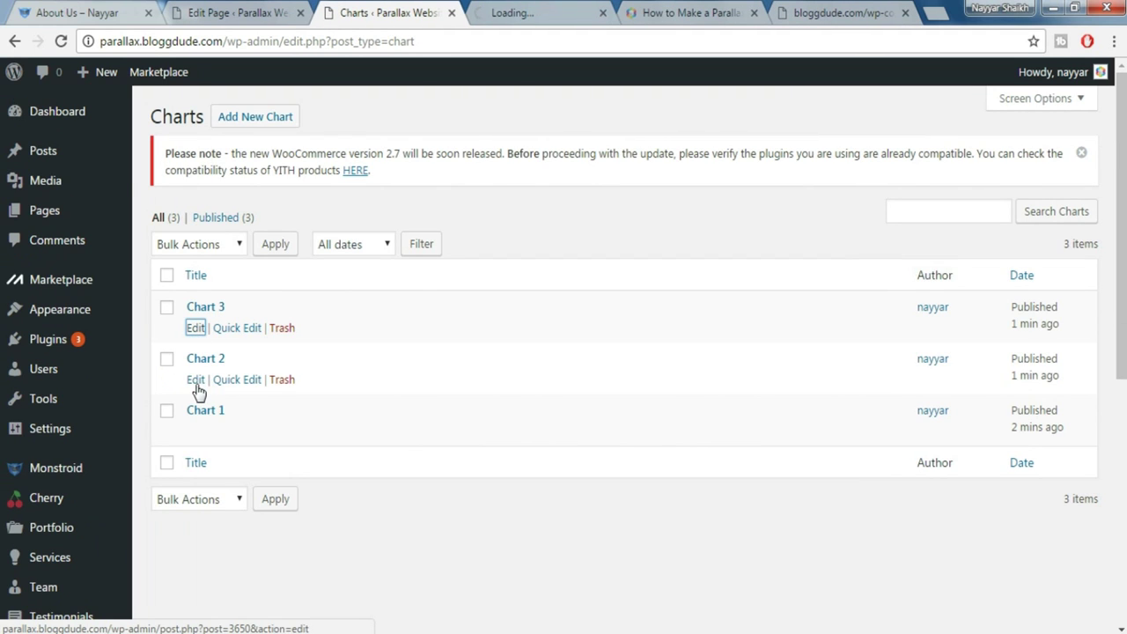
middle_click(199, 384)
middle_click(198, 431)
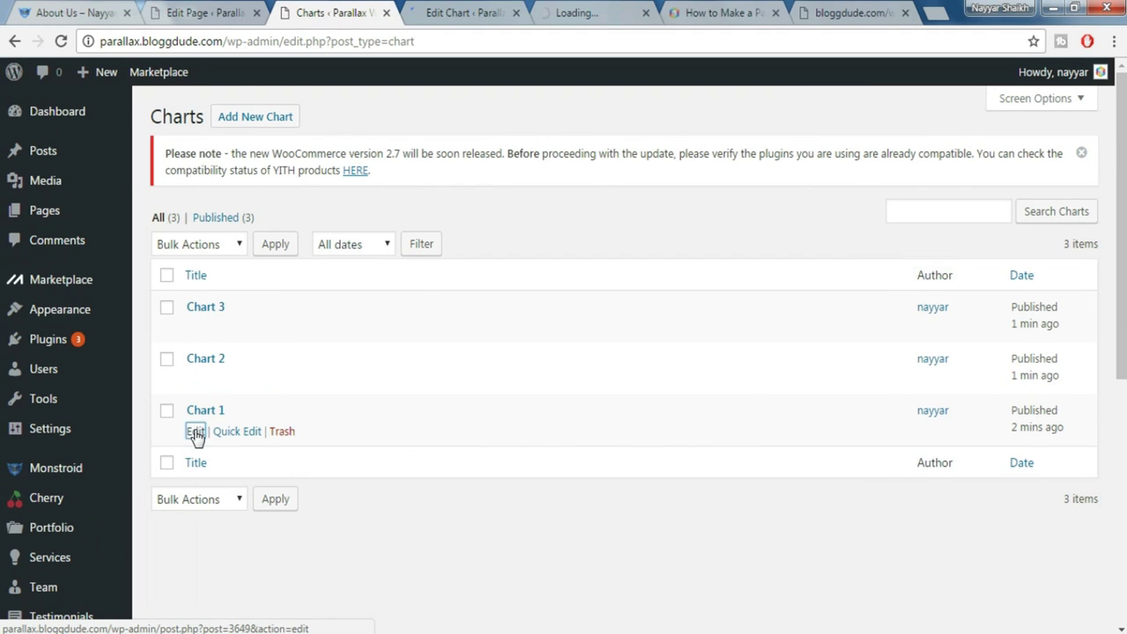
Switch between the About Us editor and Chart 3 tabs, then view the live About Us page
click(181, 11)
click(381, 8)
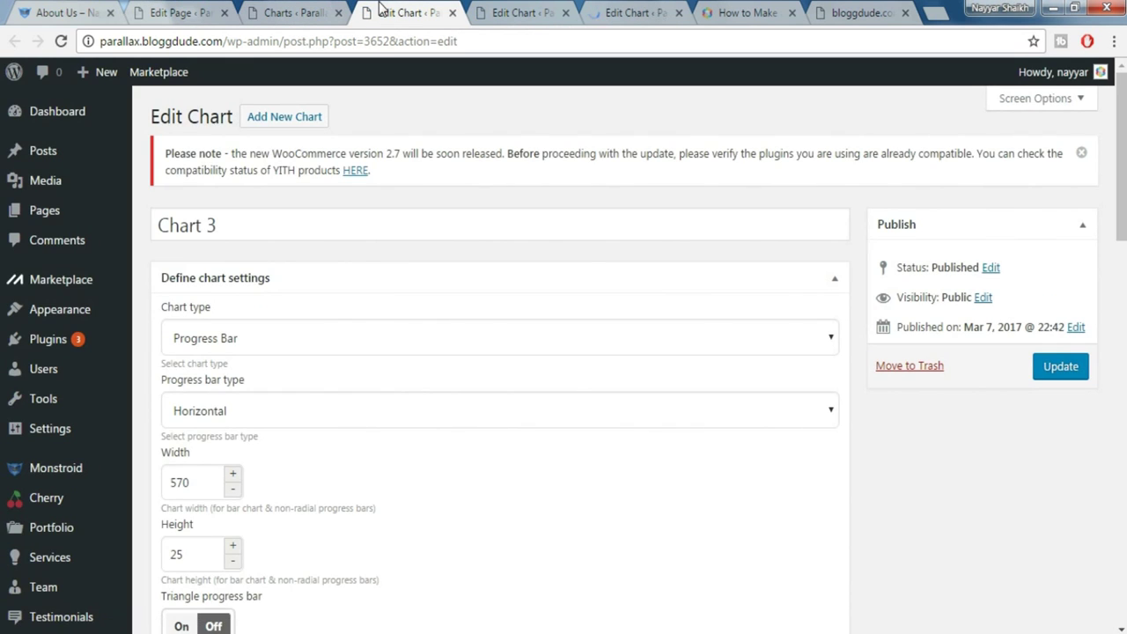
click(181, 12)
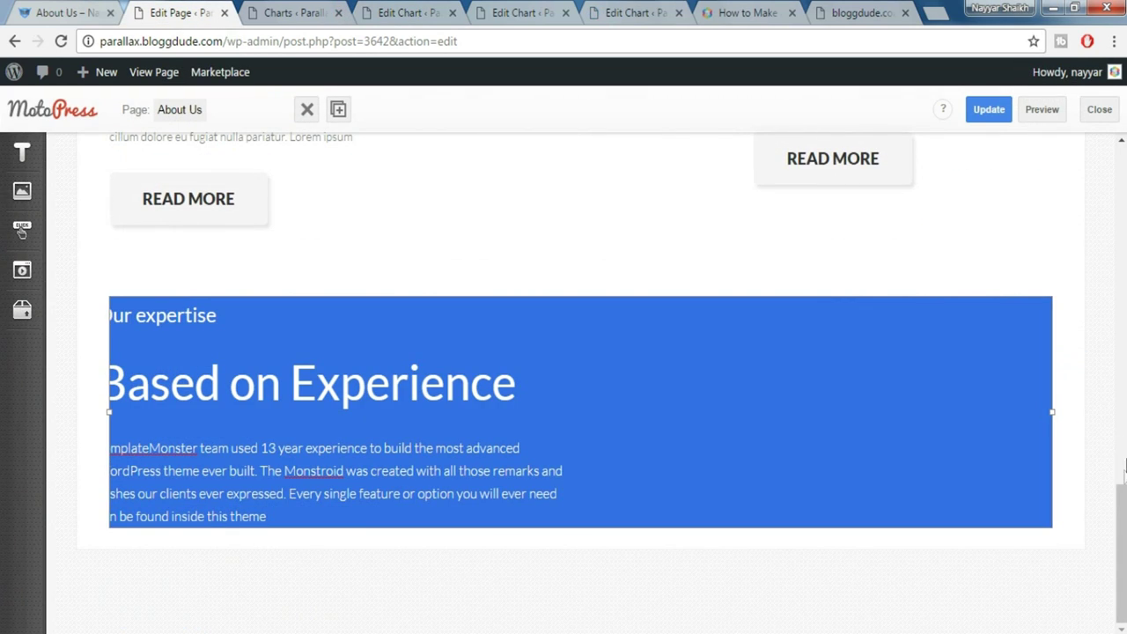
drag(1124, 468, 1125, 110)
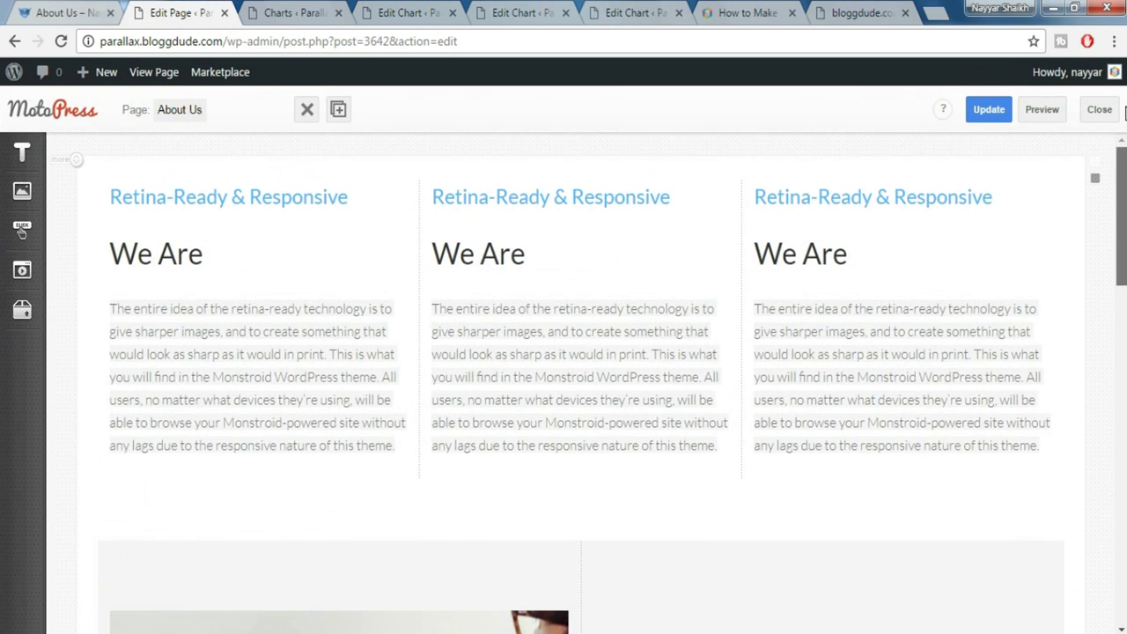
scroll(1051, 156, down, 5)
click(86, 9)
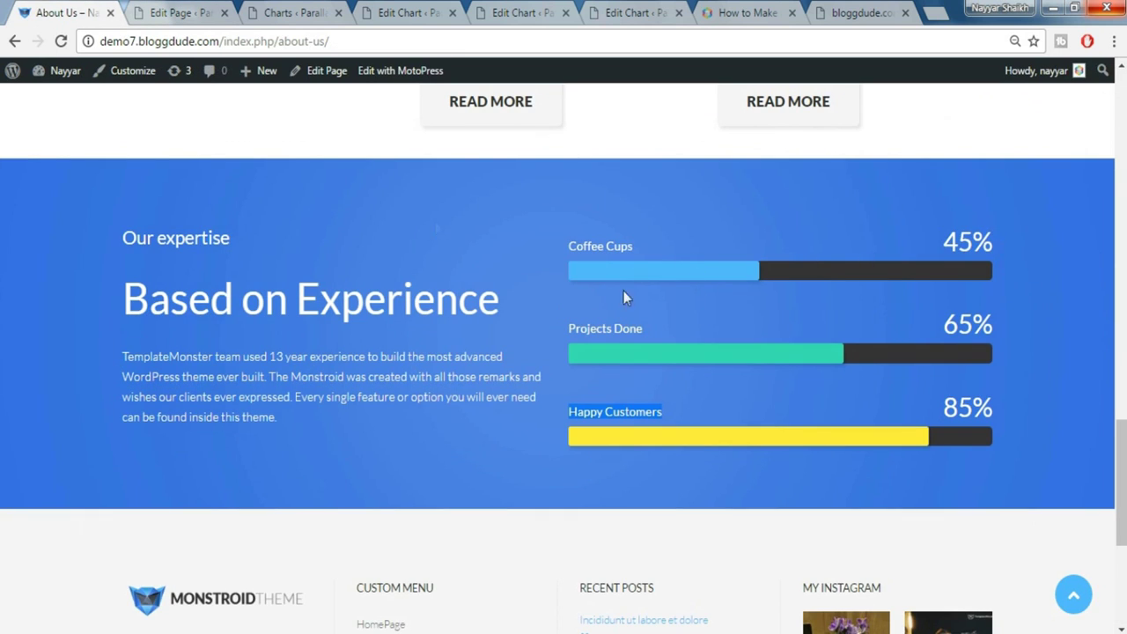
Place a WordPress Text block in the blue section and choose the Charts shortcode
click(180, 9)
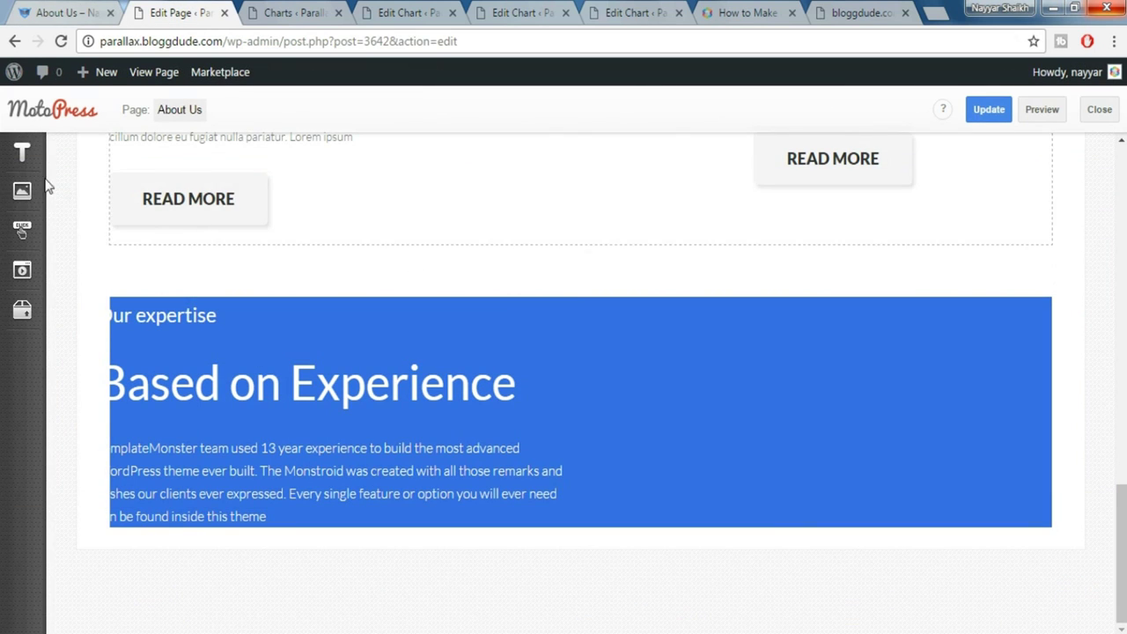
click(19, 159)
mouse_move(164, 217)
mouse_down()
mouse_move(511, 265)
mouse_move(966, 366)
mouse_move(1082, 375)
mouse_move(1065, 377)
mouse_up()
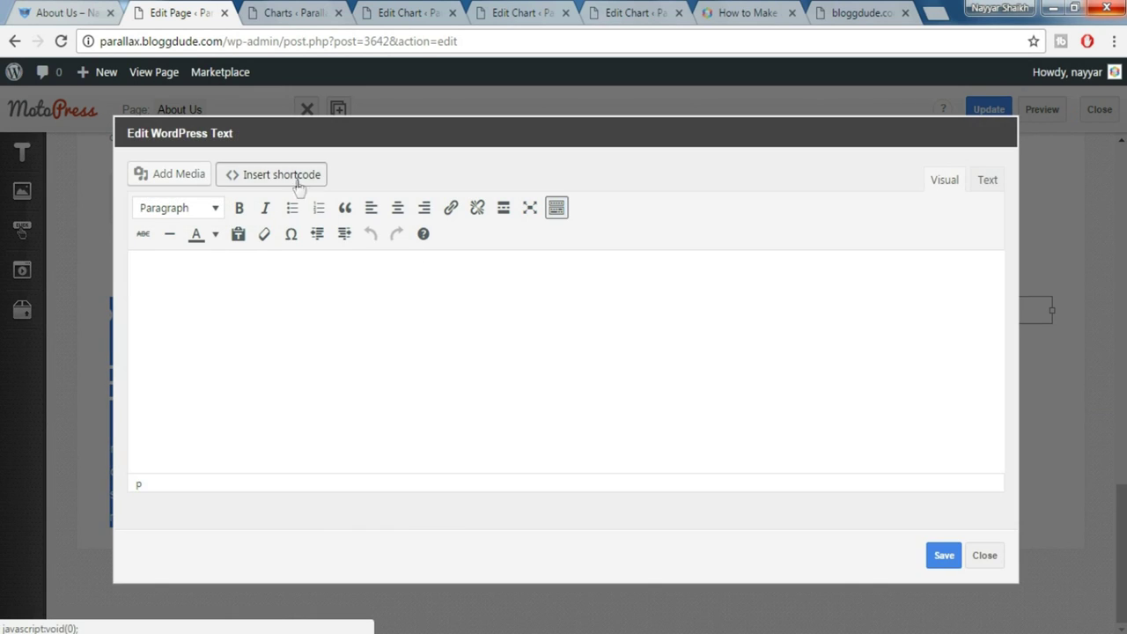
click(296, 183)
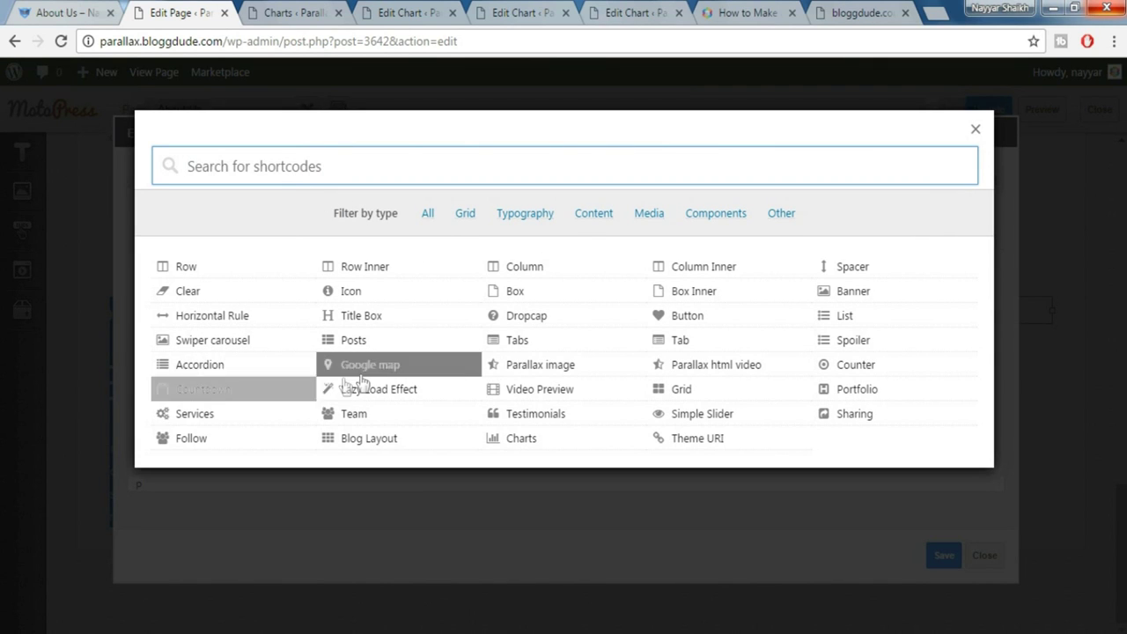
text(rt)
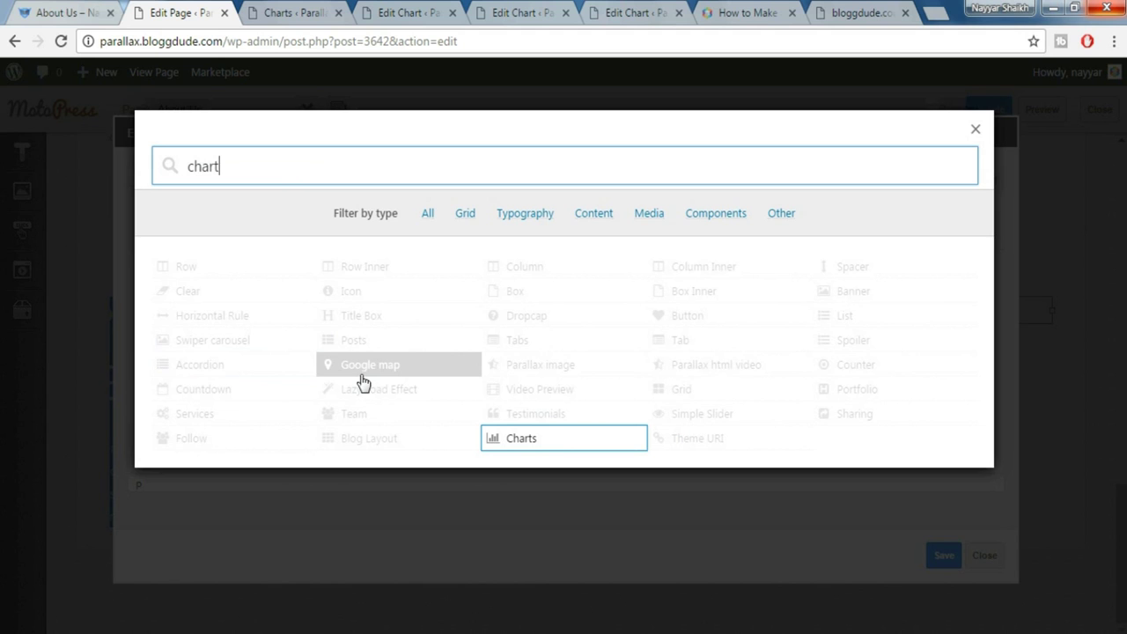
click(557, 439)
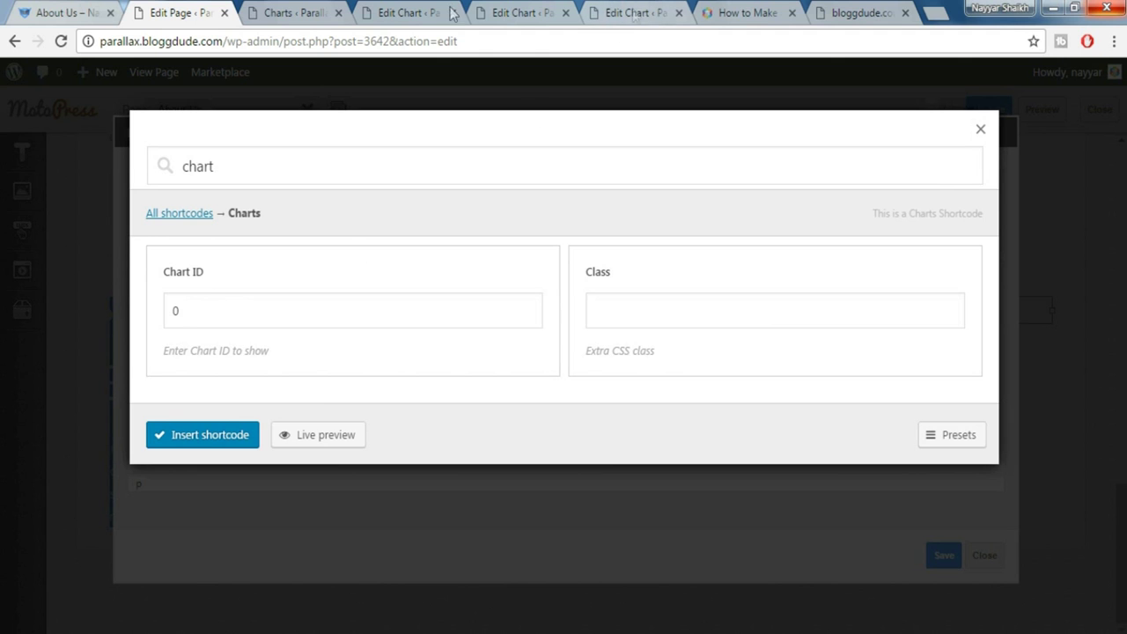
Look up chart id 3649 in the chart's Shortcode box and insert the chart shortcode
click(414, 13)
scroll(447, 374, down, 10)
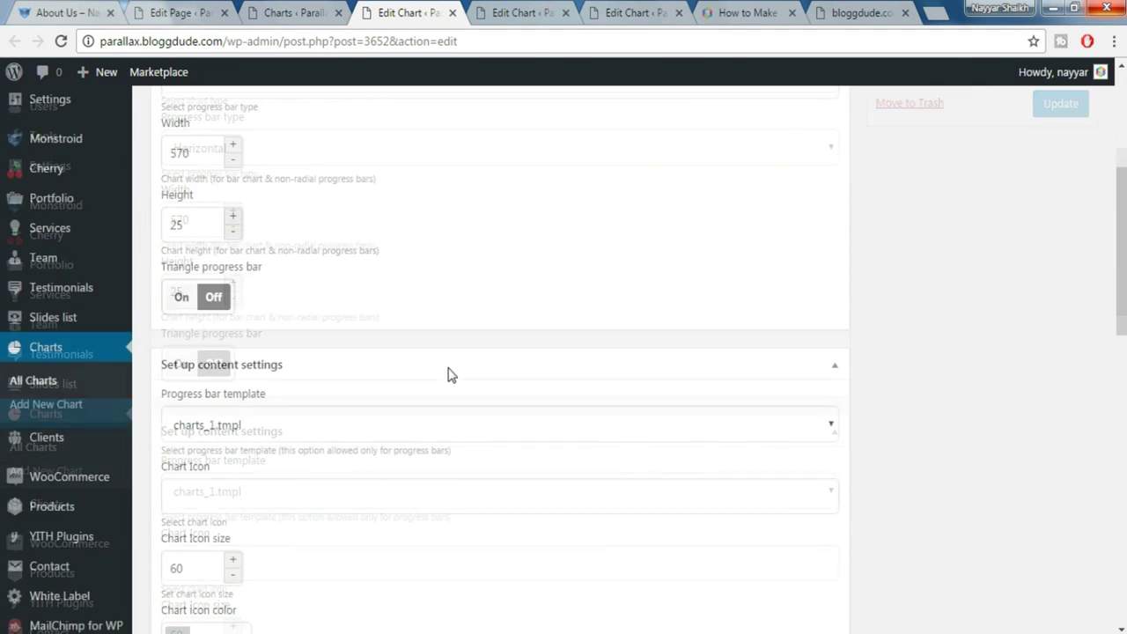
click(629, 12)
scroll(496, 334, down, 15)
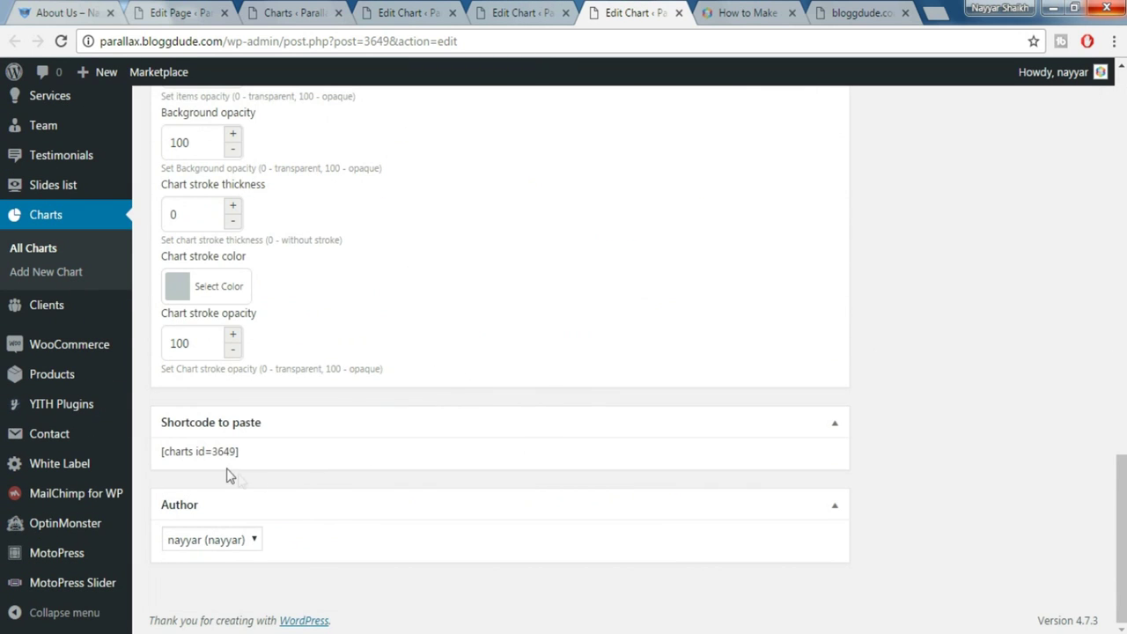
double_click(216, 452)
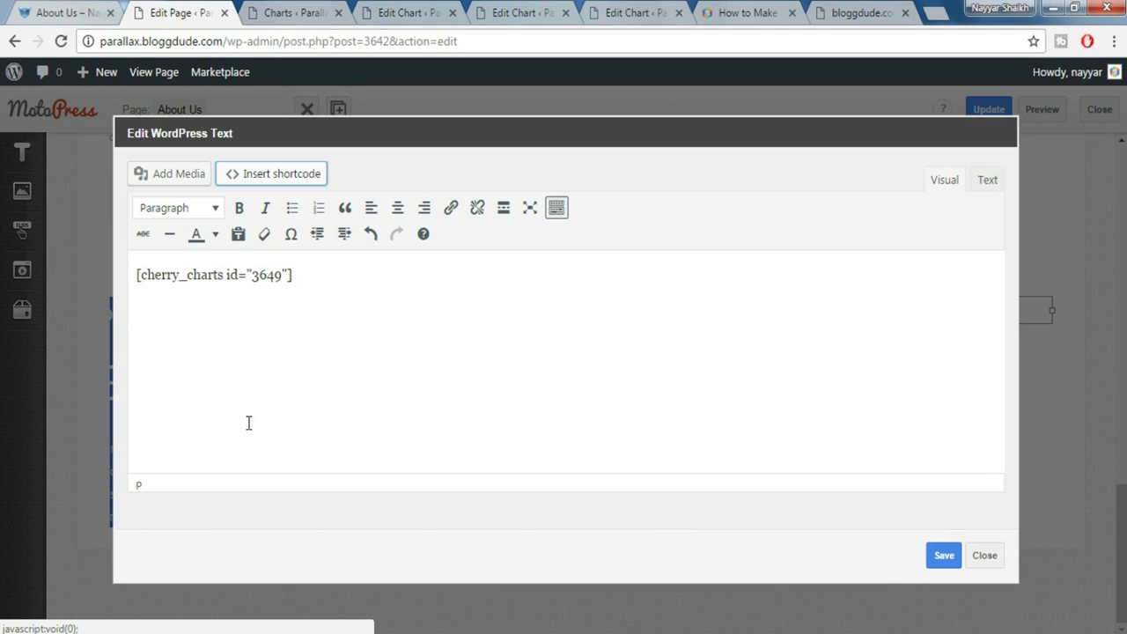
click(303, 279)
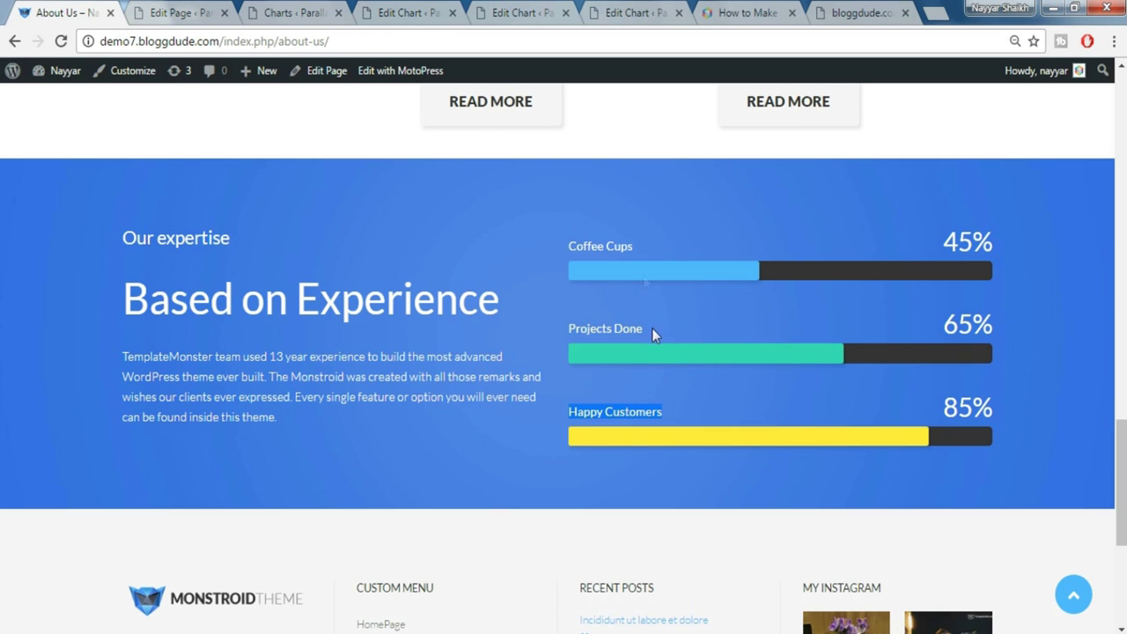
Insert a Spacer shortcode of size 30 after the chart shortcode
click(212, 10)
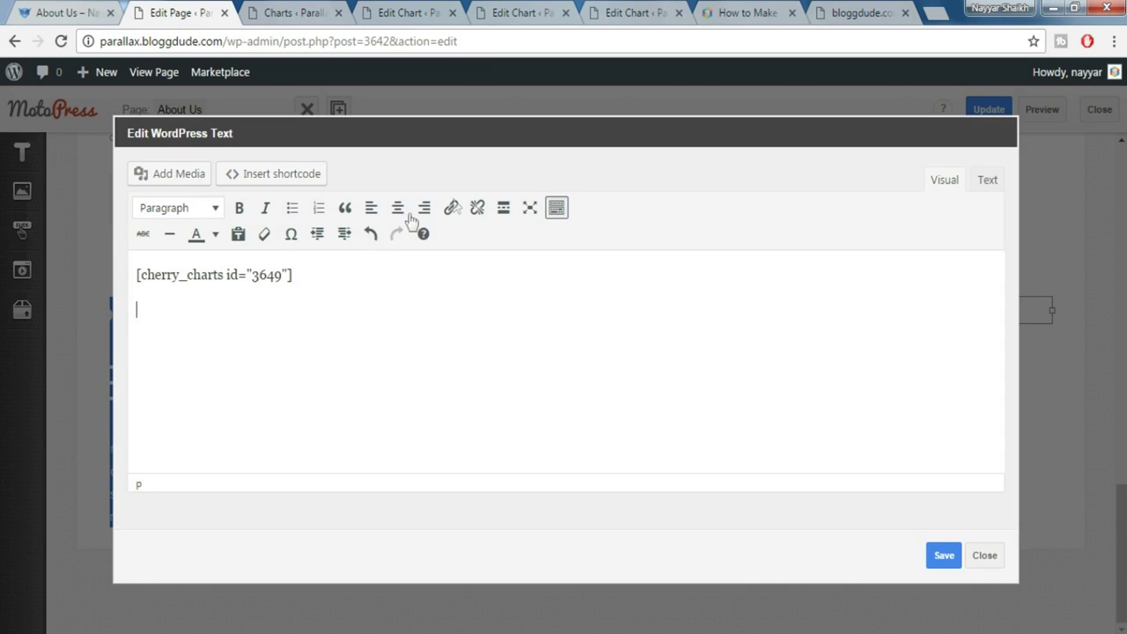
click(273, 174)
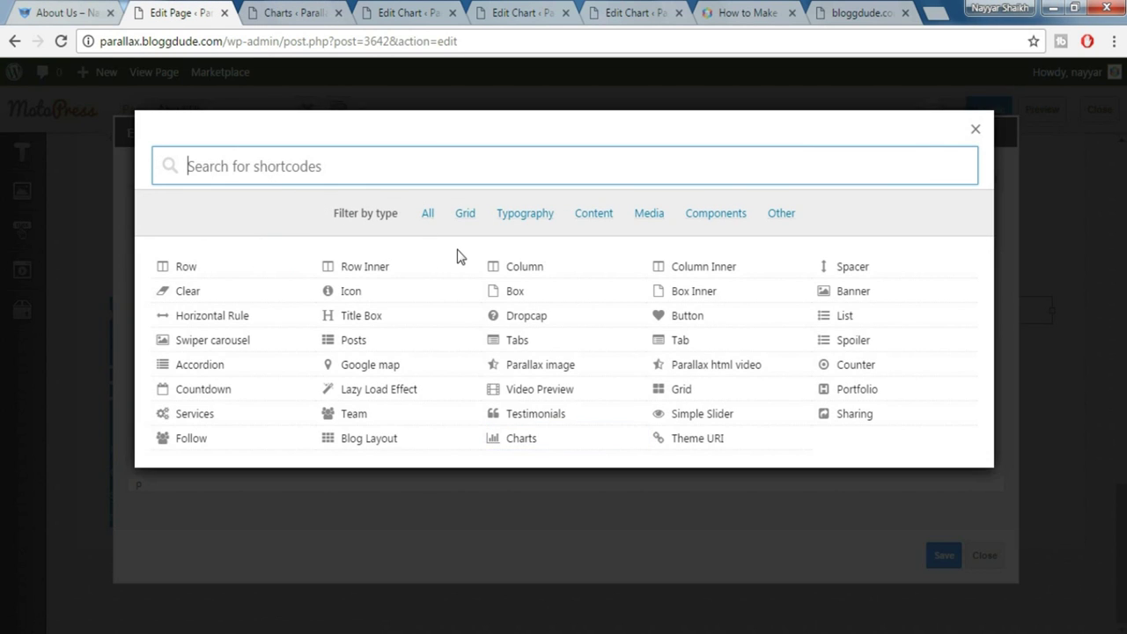
text(sp)
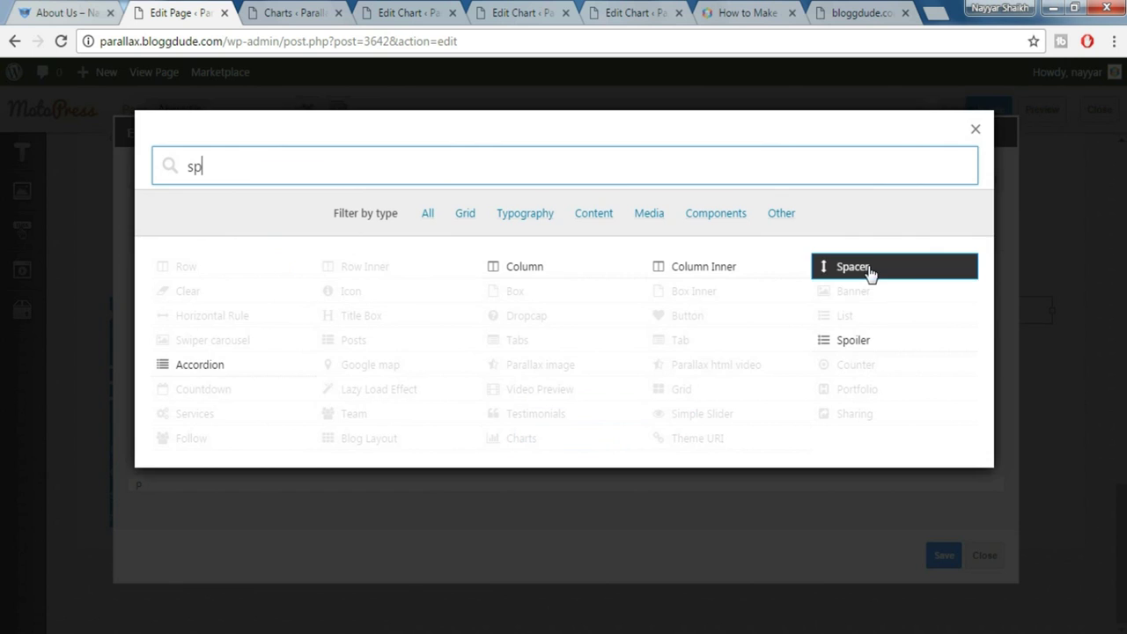
click(853, 266)
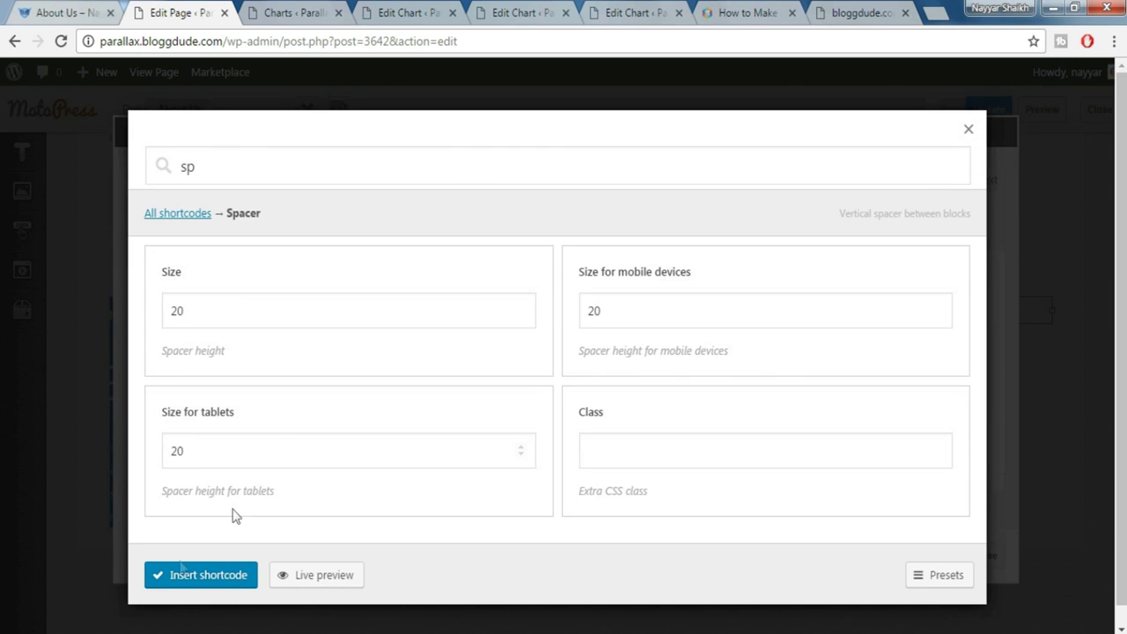
double_click(208, 325)
text(30)
click(185, 577)
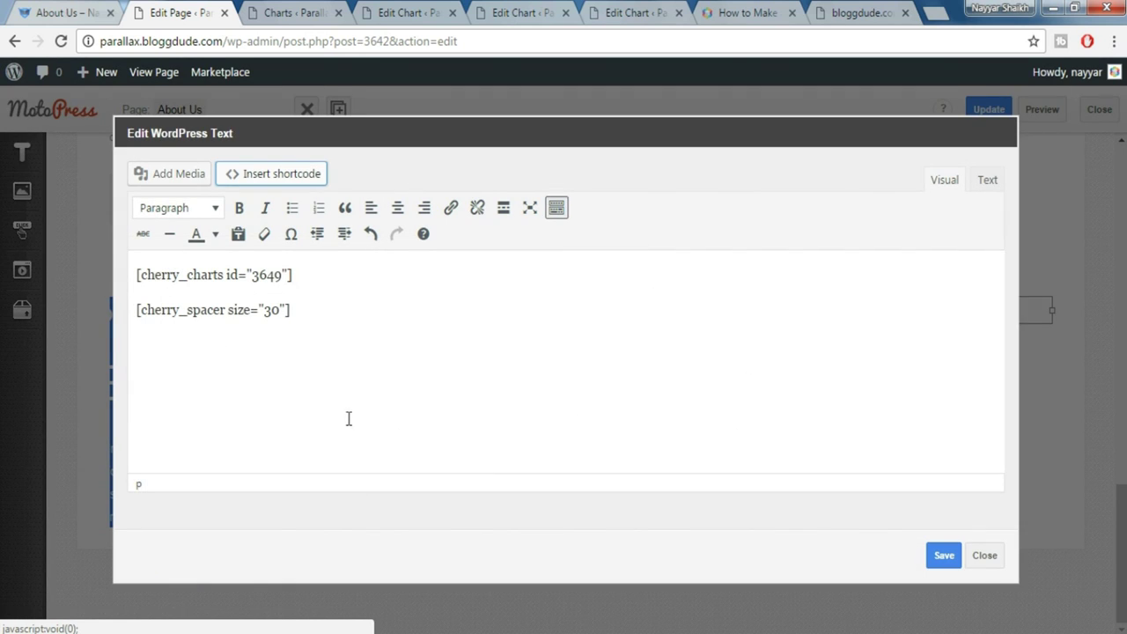
Copy the chart-and-spacer lines and paste them twice for three pairs in total
drag(135, 273, 328, 294)
key(ctrl+c)
click(325, 307)
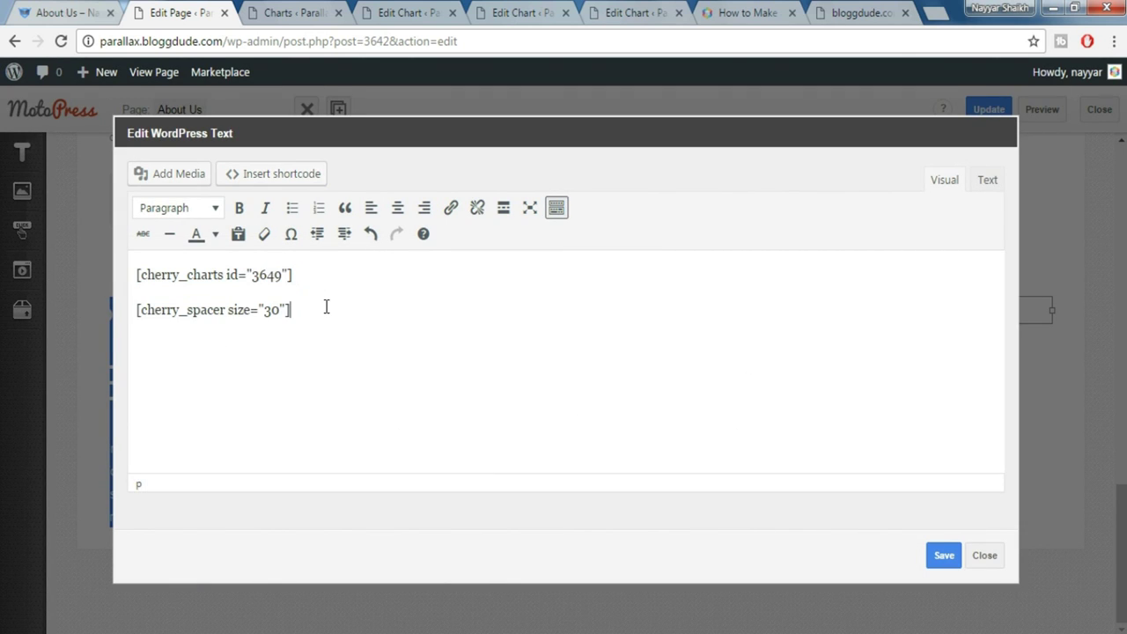
key(ctrl+v)
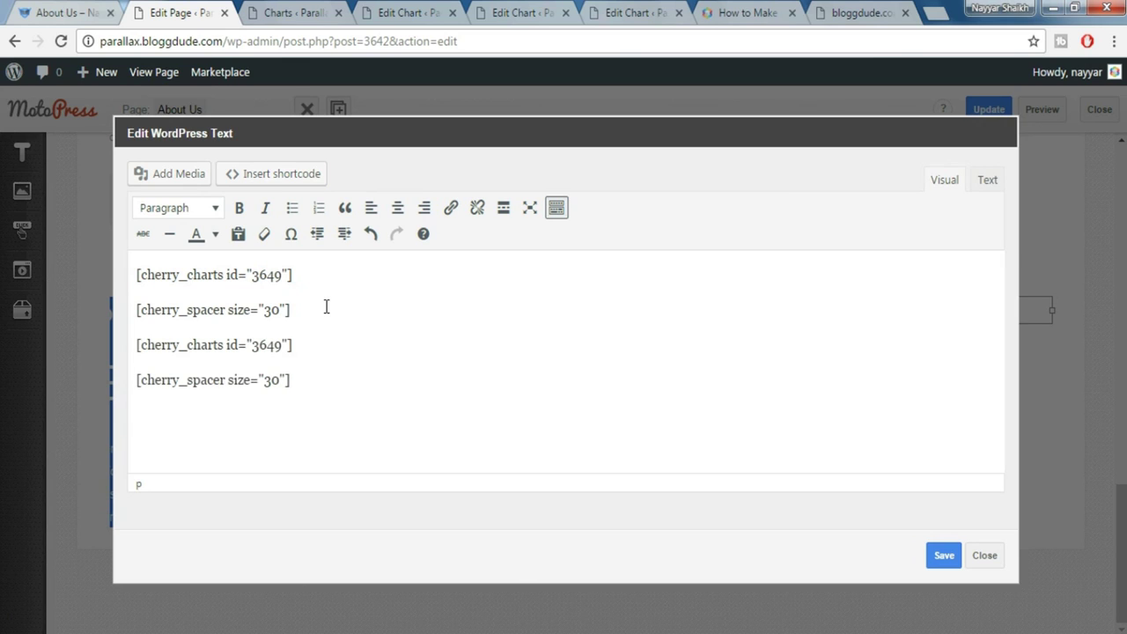
key(ctrl+v)
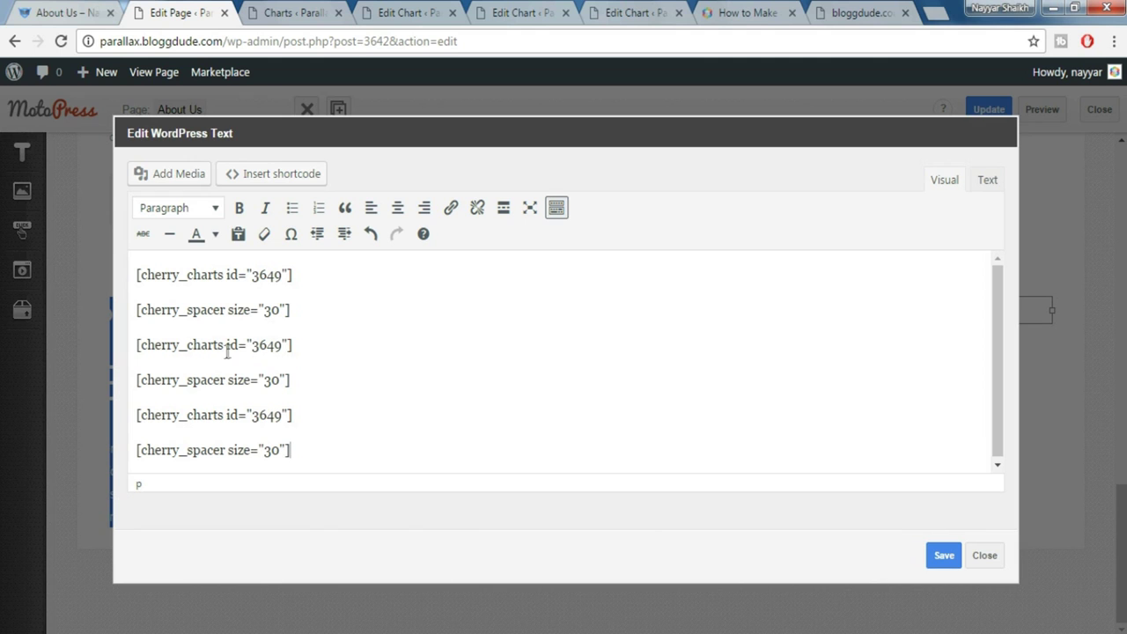
Replace the second chart shortcode's id 3649 with Chart 2's id 3650
click(524, 12)
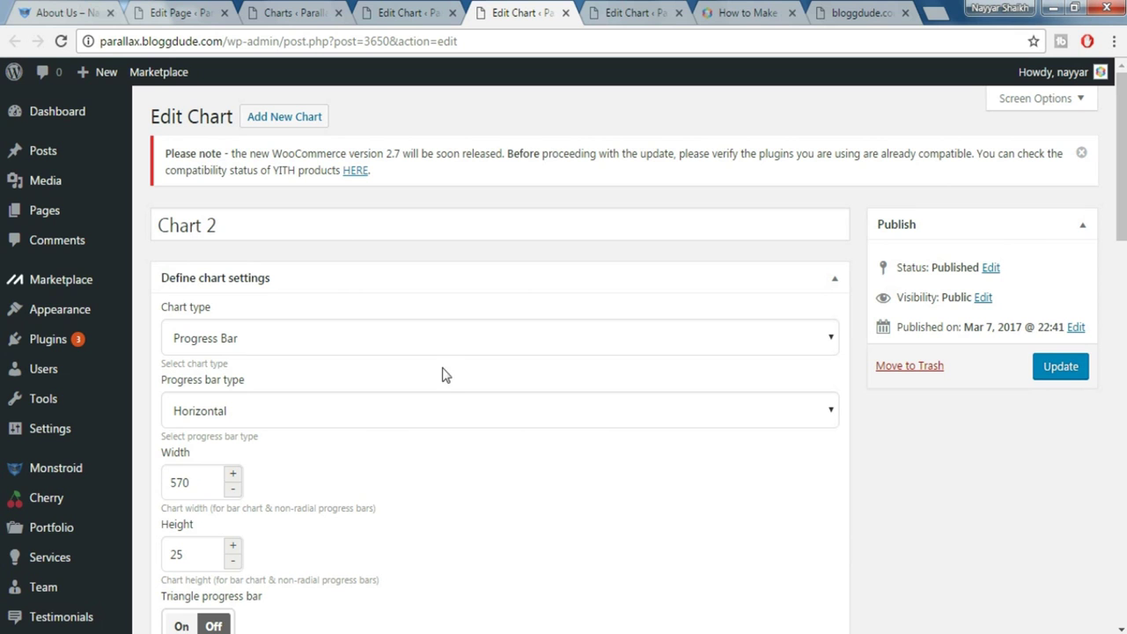
scroll(442, 375, down, 20)
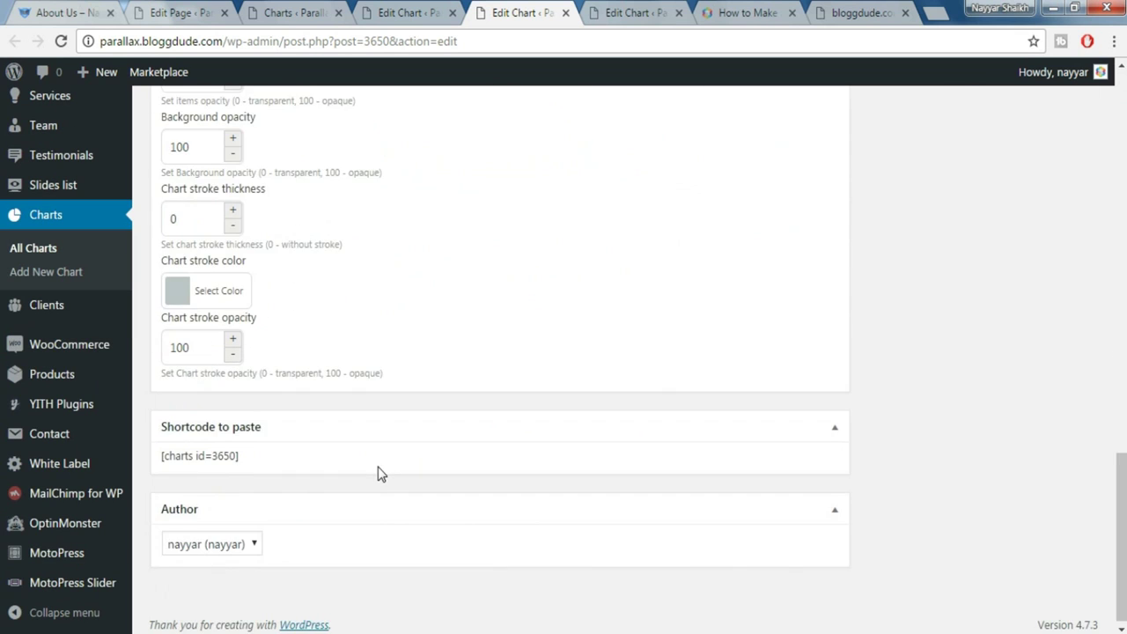
double_click(227, 451)
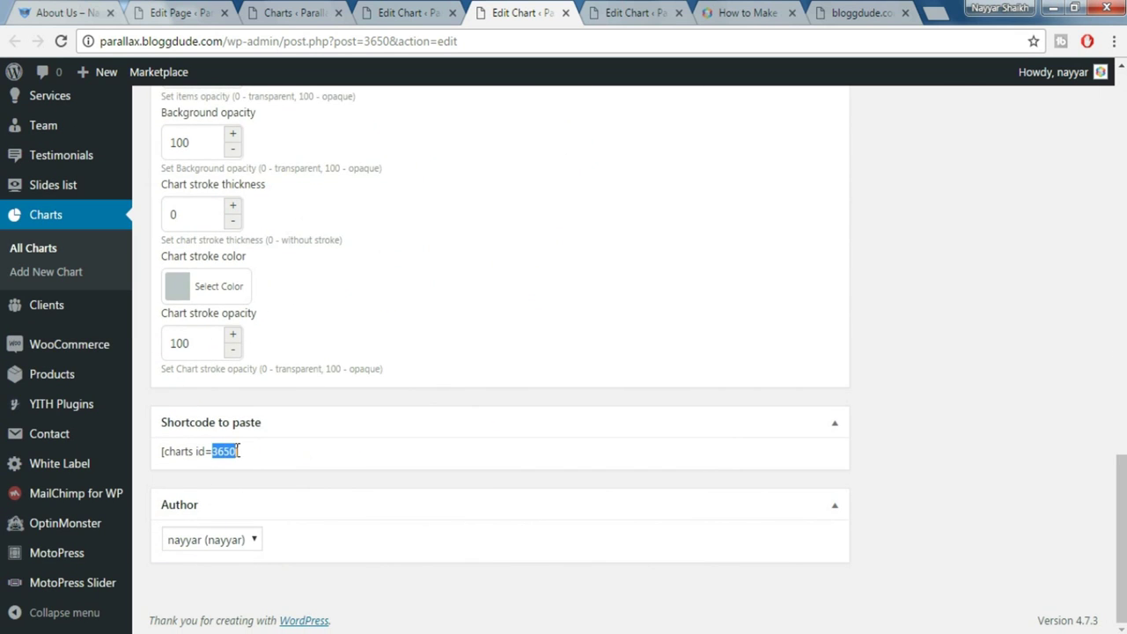
click(317, 10)
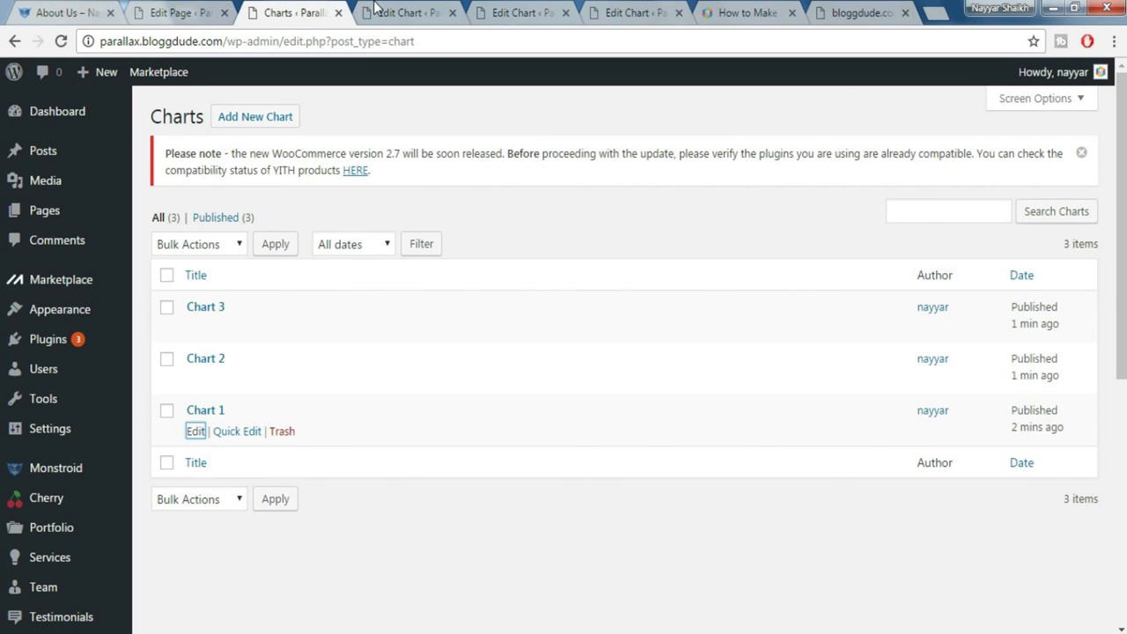
click(374, 10)
key(ctrl+shift+Tab)
key(ctrl+shift+Tab)
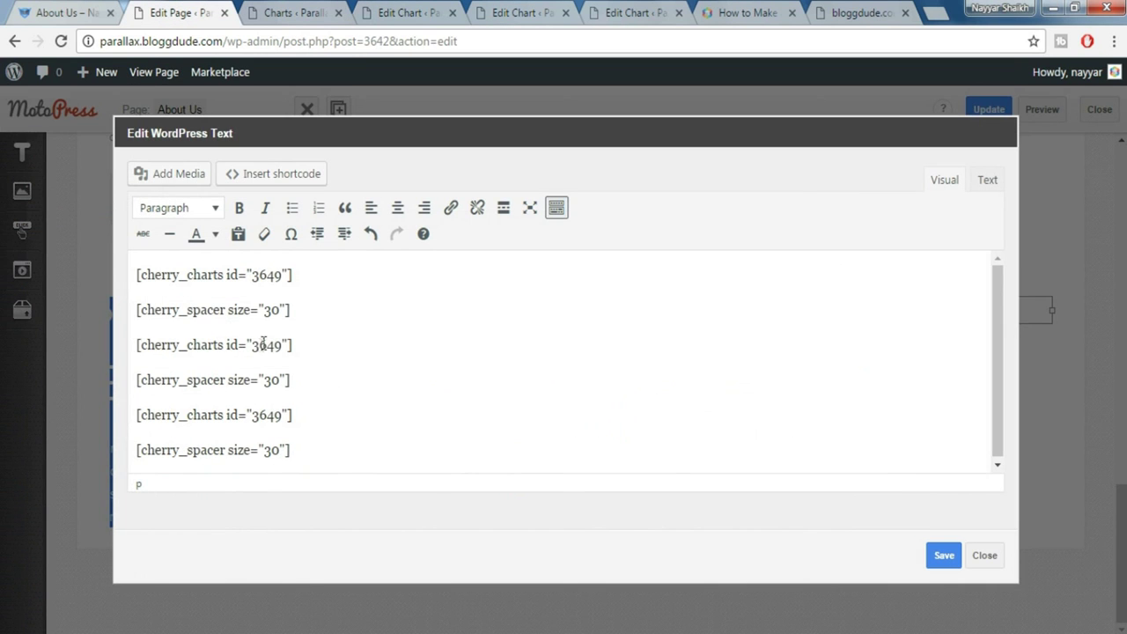
double_click(257, 347)
Paste the third chart's id 3652 into the last chart shortcode and save the text block
click(379, 11)
scroll(499, 427, down, 6)
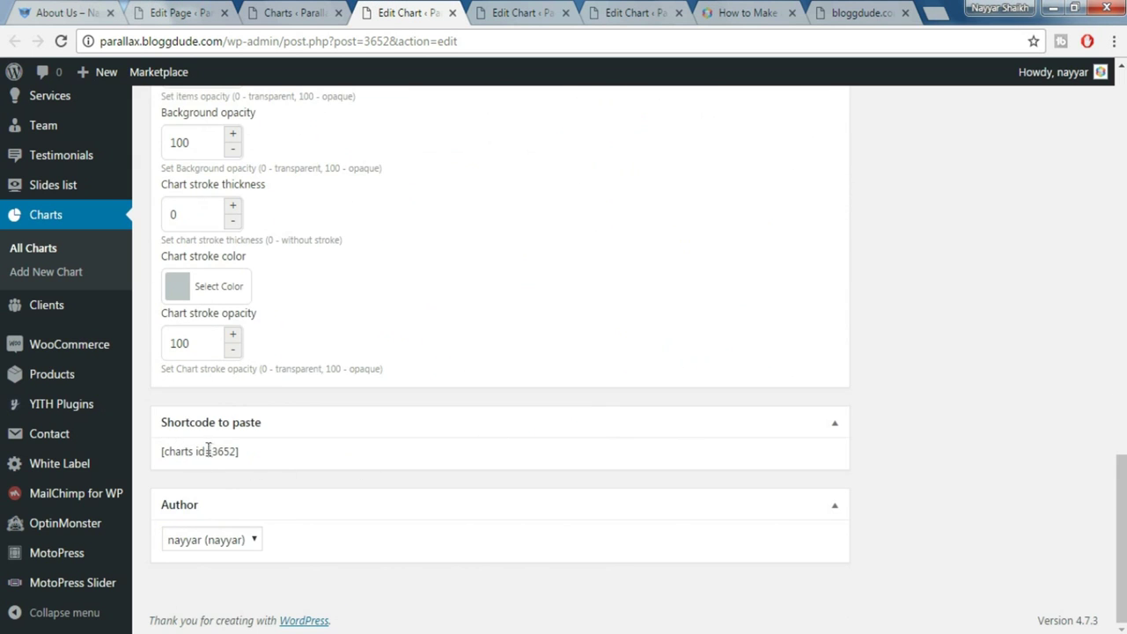
drag(213, 451, 235, 449)
key(ctrl+c)
click(171, 12)
drag(253, 419, 279, 414)
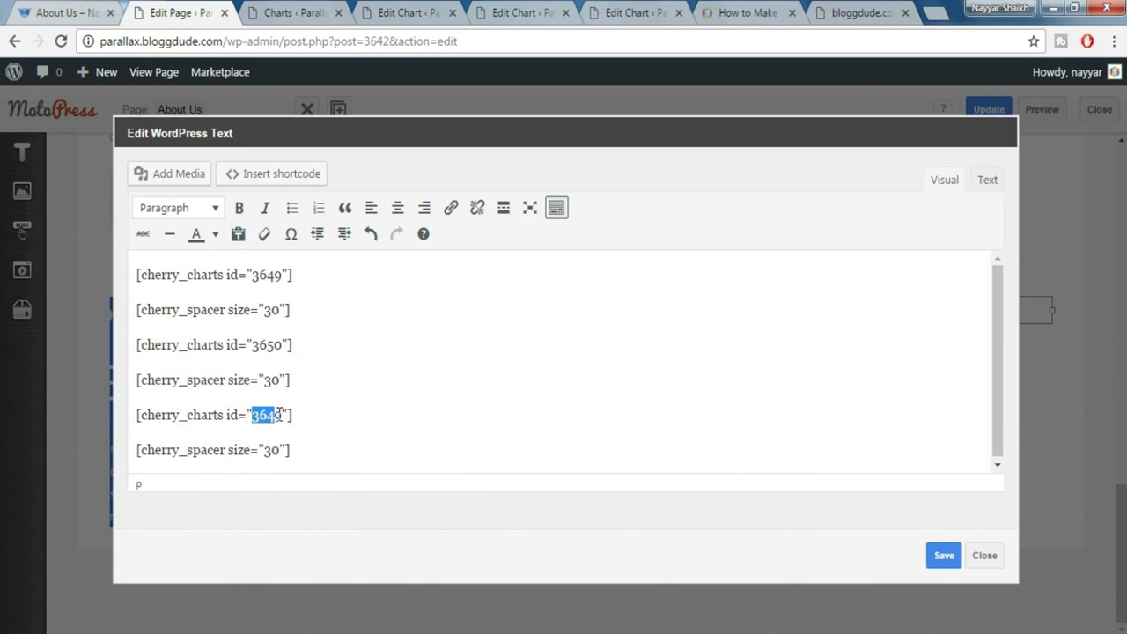
key(ctrl+v)
click(945, 561)
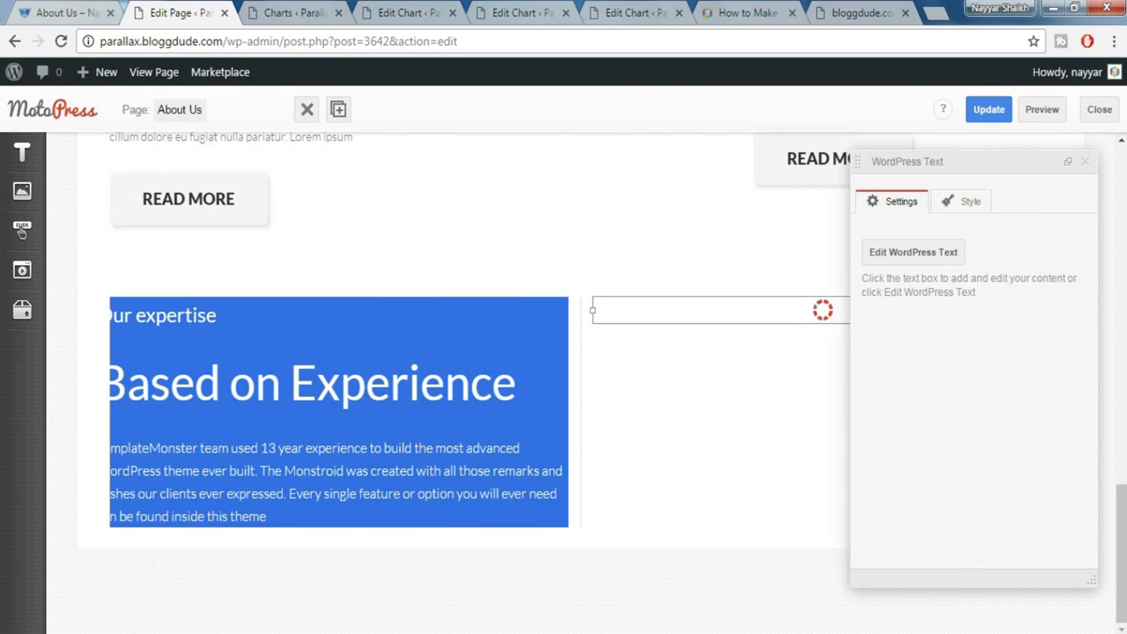
Preview the About Us page's Coffee Cups, Projects Done and Happy Customers bars, then return to the editor
click(1087, 164)
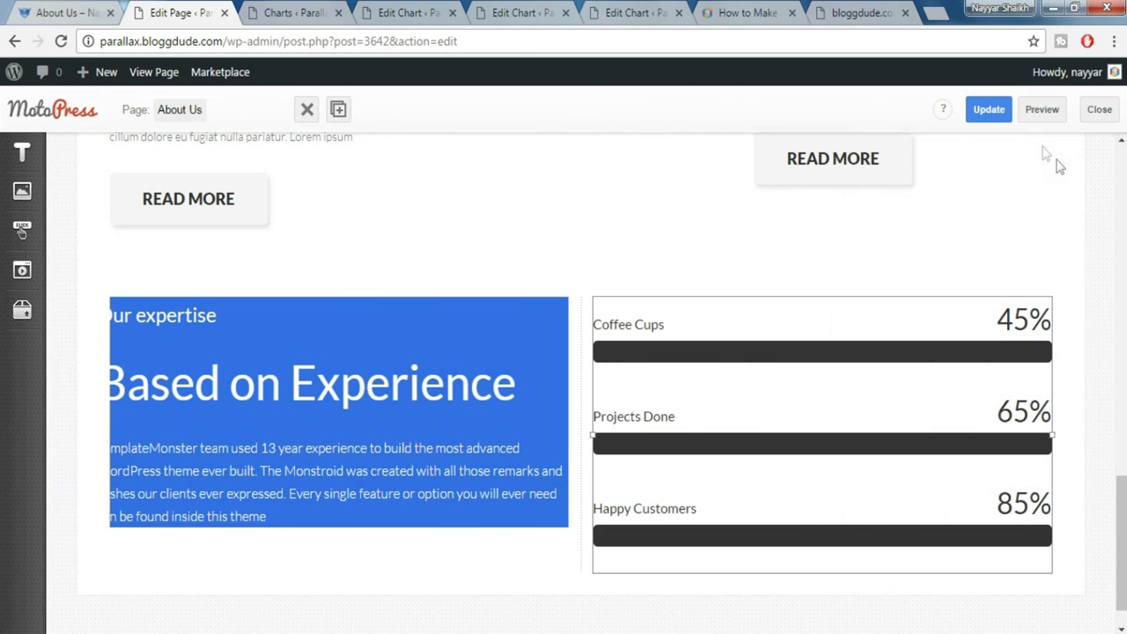
click(1041, 113)
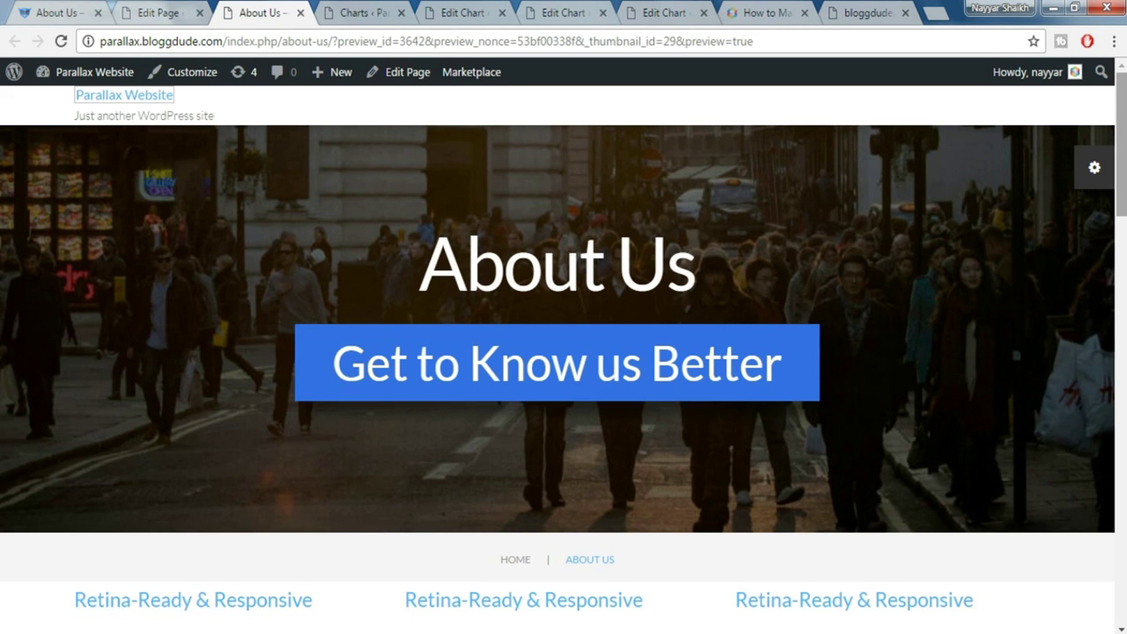
scroll(1061, 176, down, 6)
scroll(563, 359, down, 10)
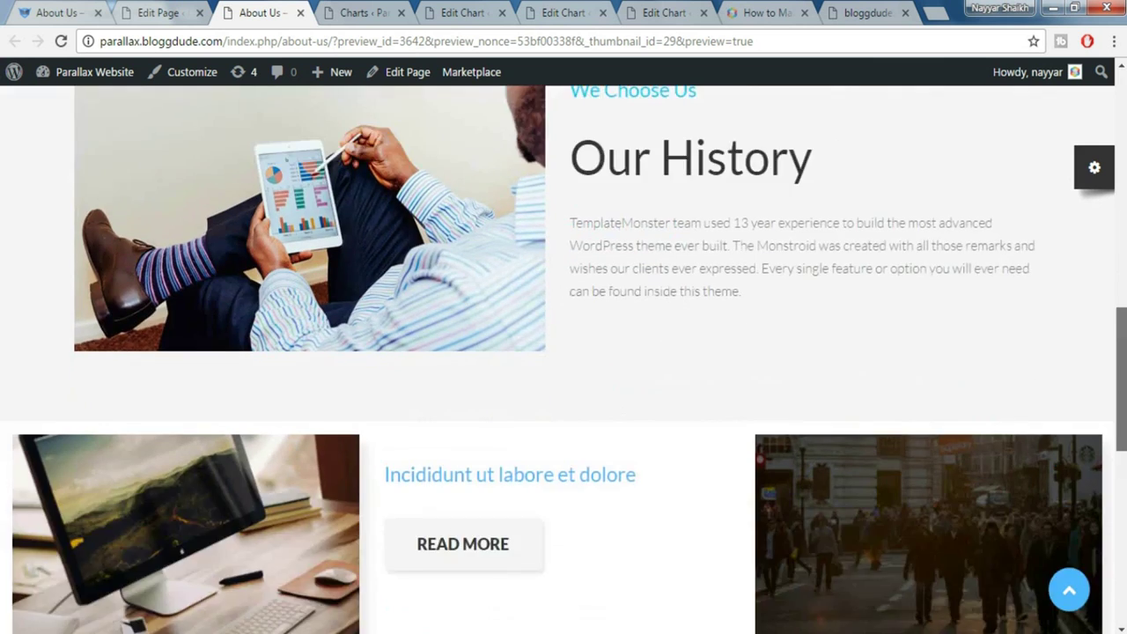
scroll(633, 491, down, 1)
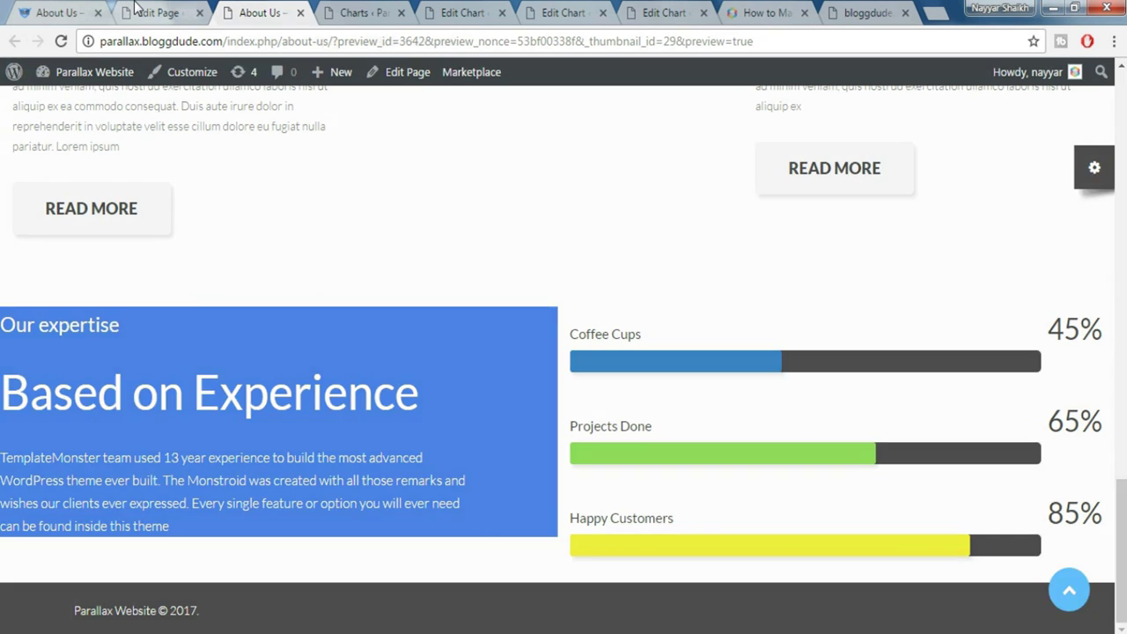
click(141, 13)
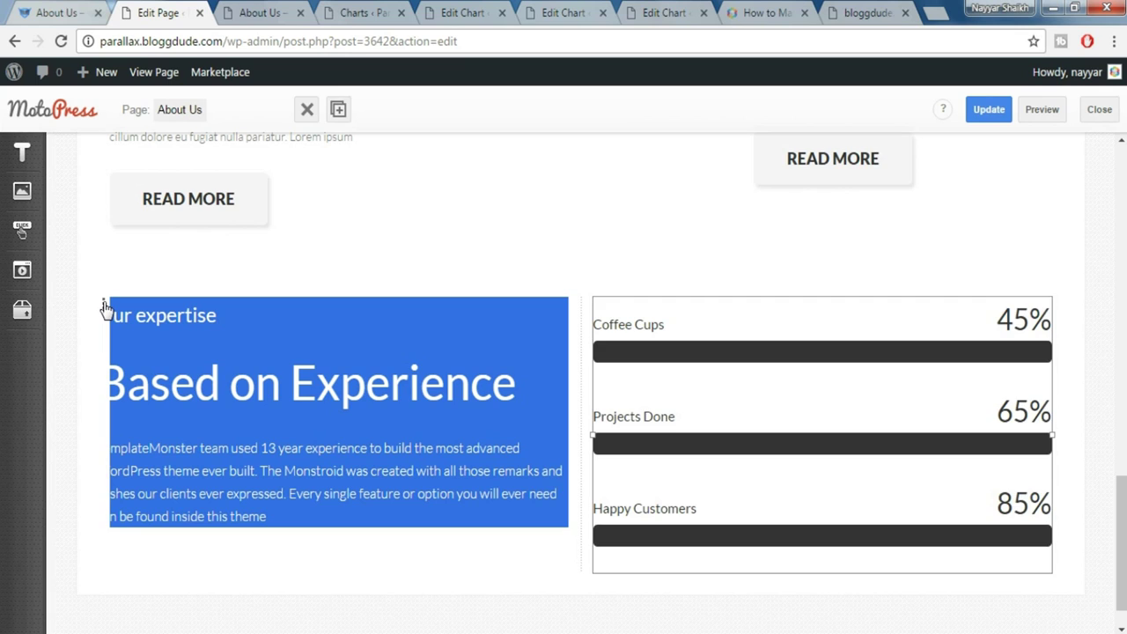
Set the expertise row to Fixed Width with a Color/Image background type
click(103, 308)
click(960, 271)
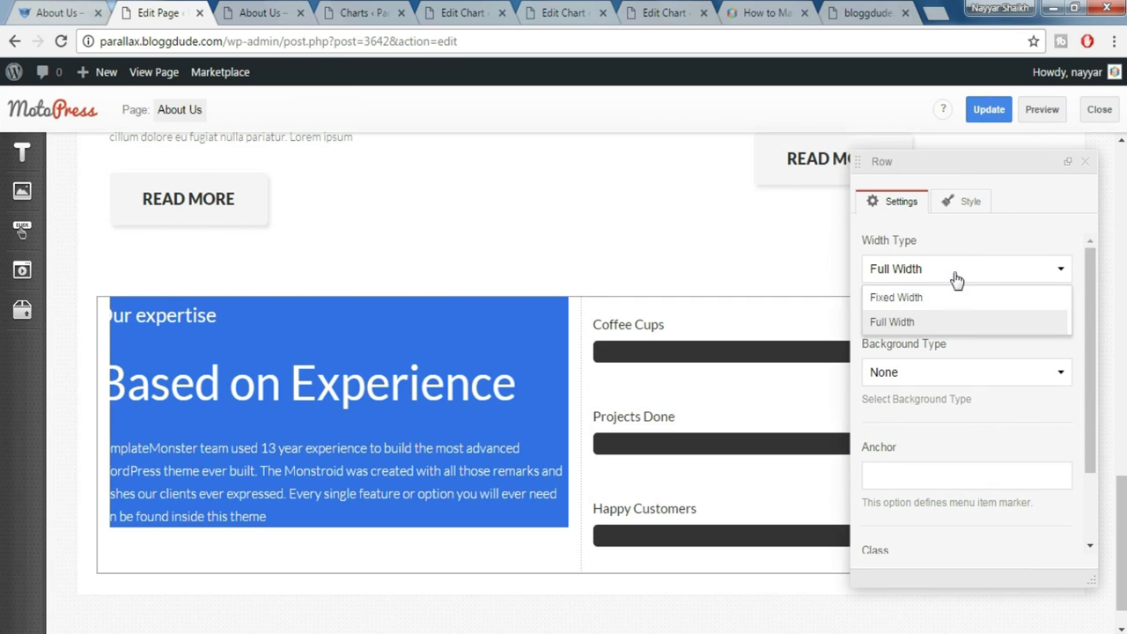
click(940, 298)
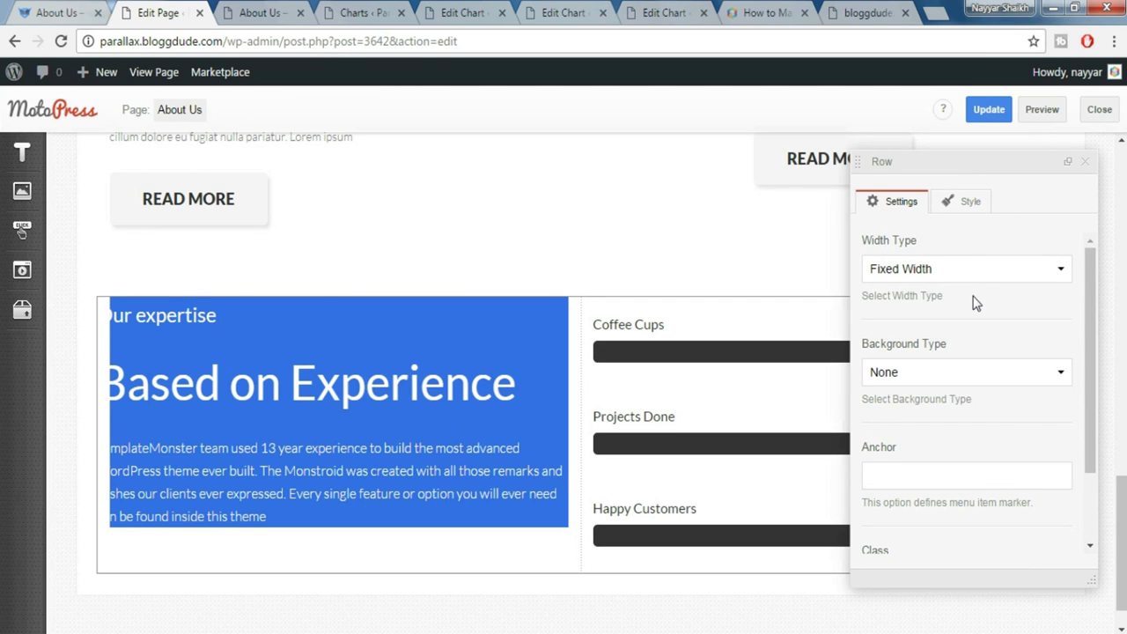
click(952, 374)
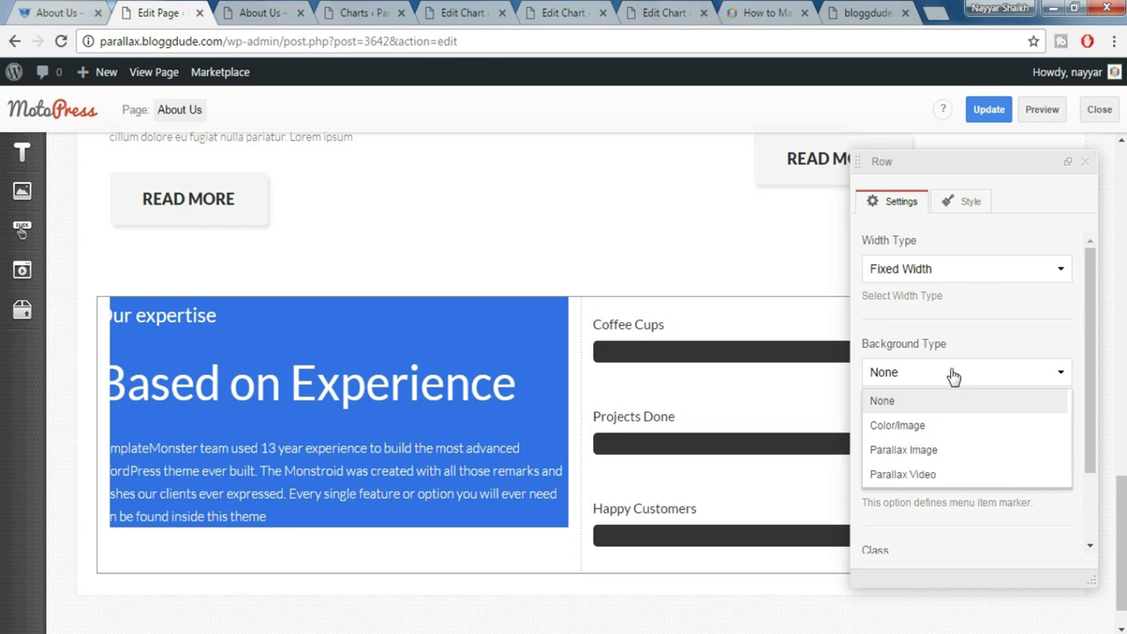
click(930, 431)
Add Padding top 80px and Padding bottom 80px styles to the expertise row
scroll(976, 397, down, 5)
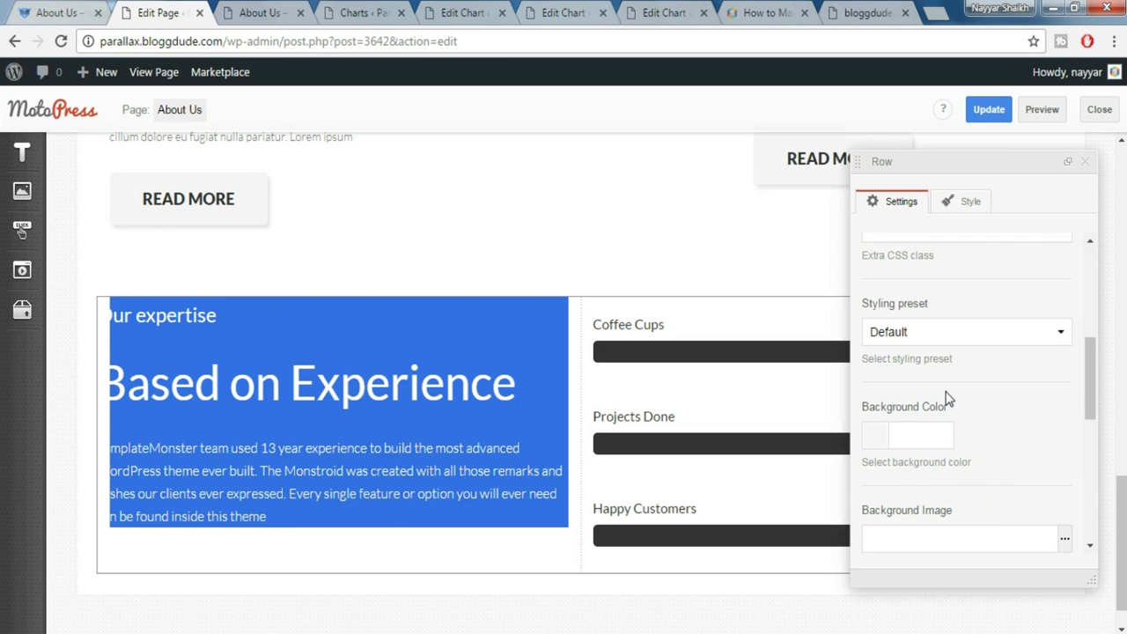
click(944, 333)
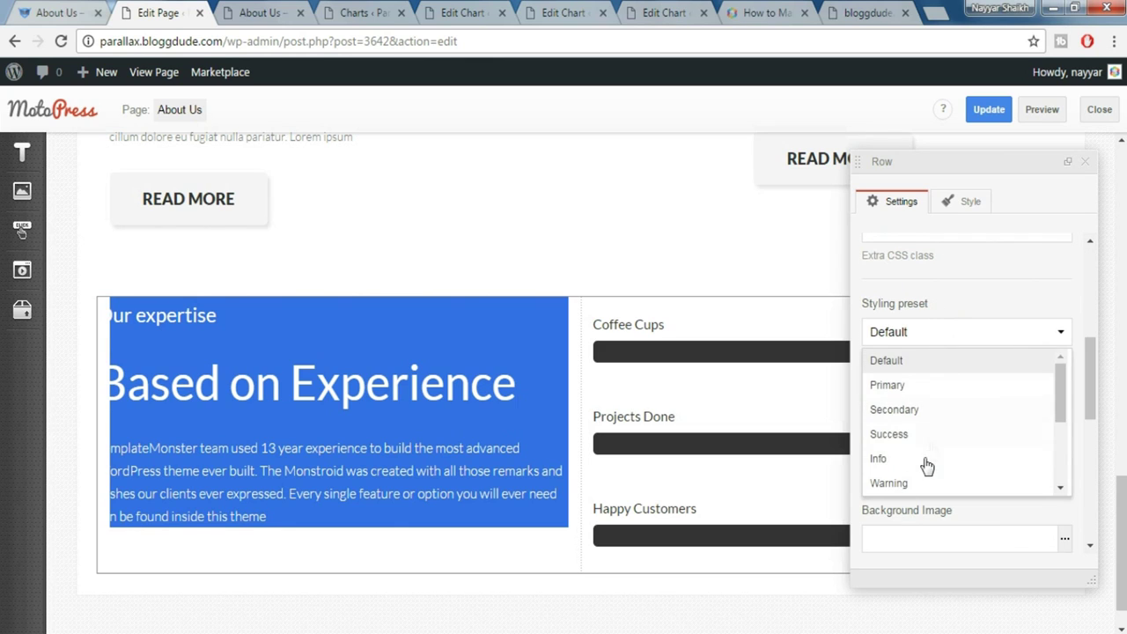
scroll(934, 441, down, 3)
click(973, 204)
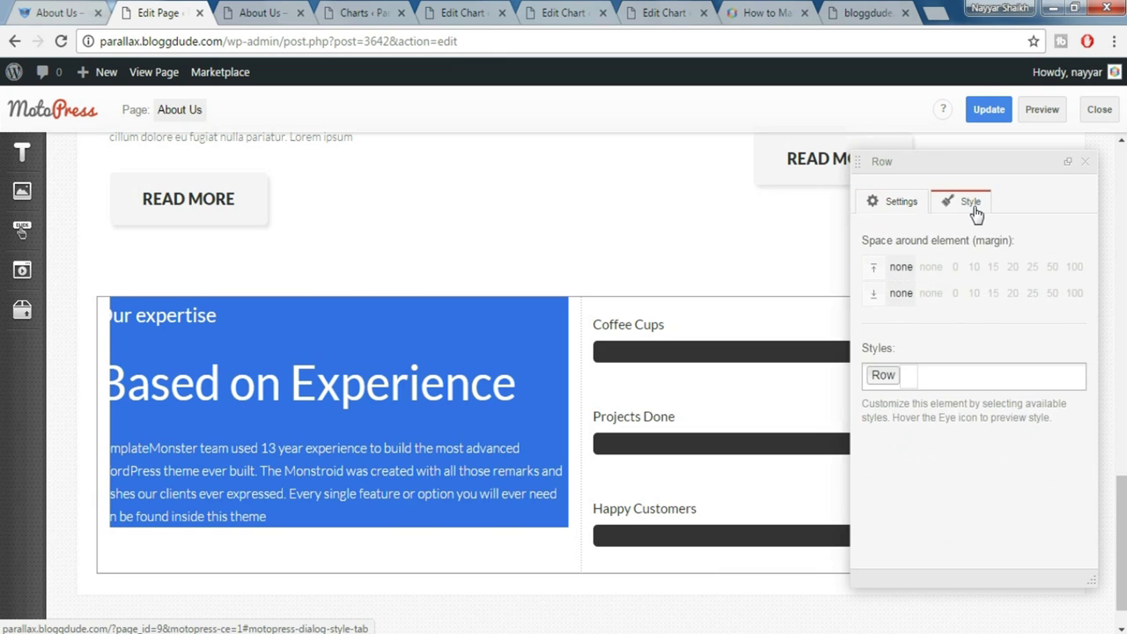
click(985, 372)
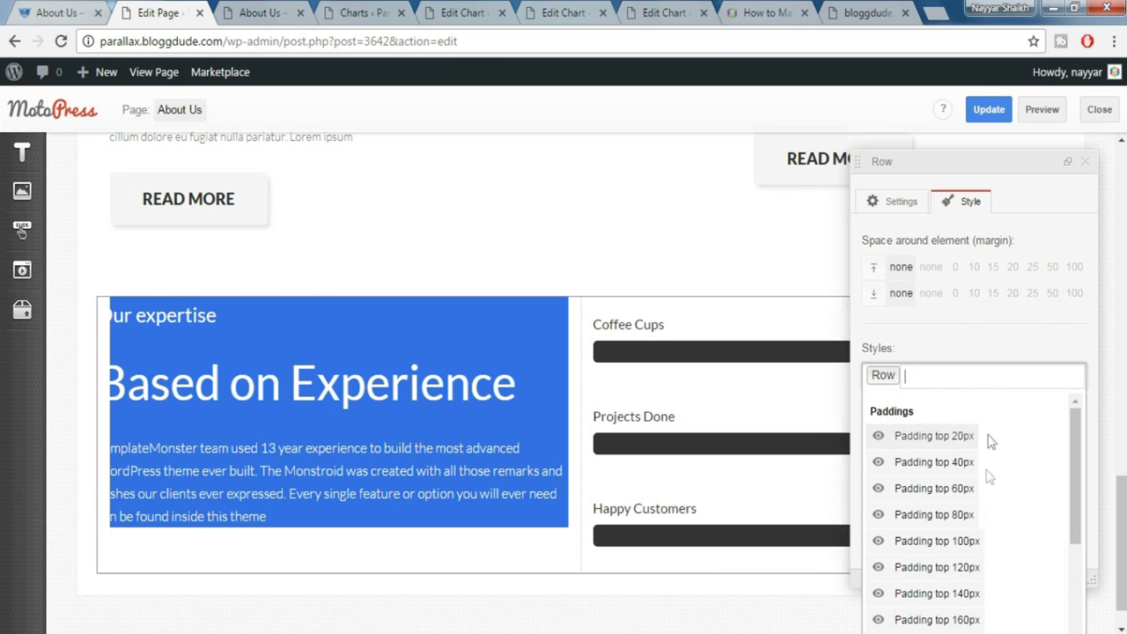
click(977, 514)
scroll(1006, 481, down, 3)
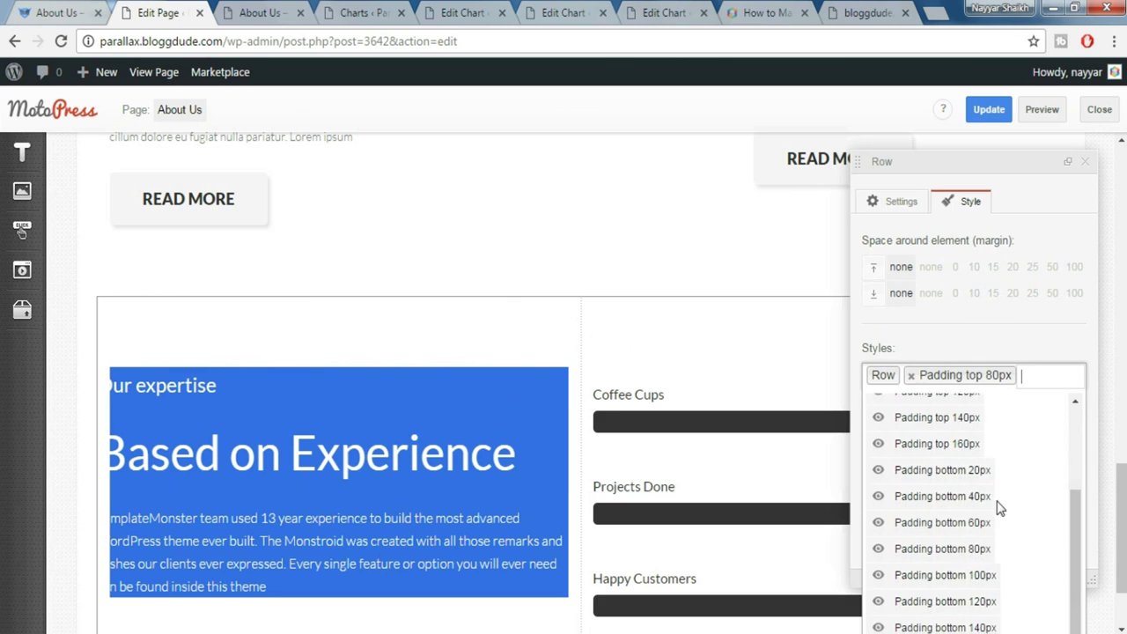
click(985, 539)
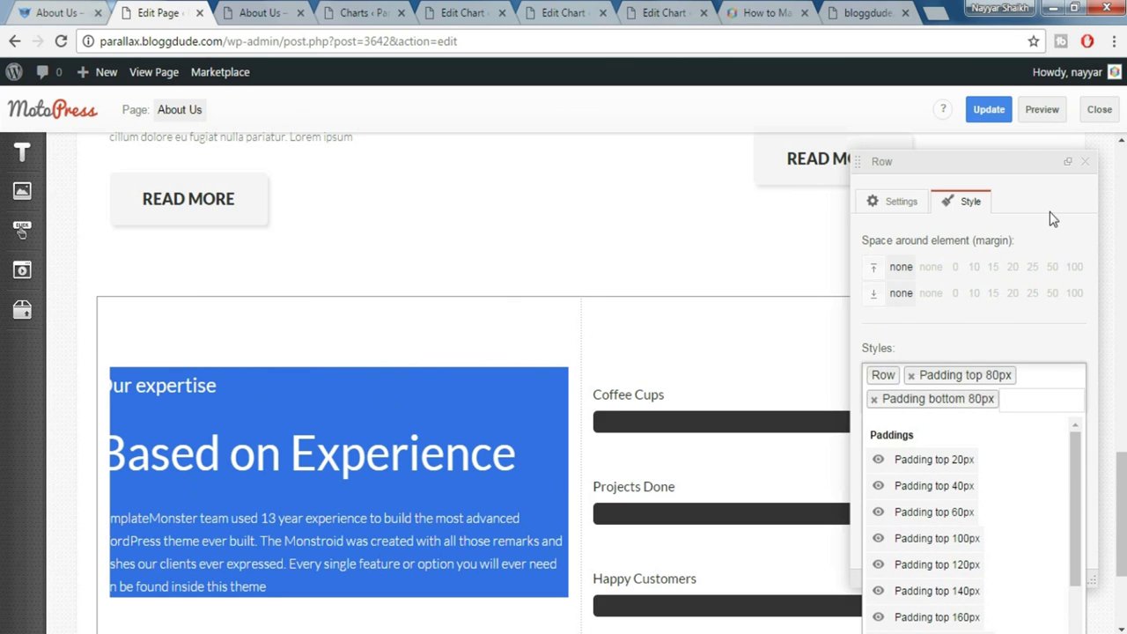
click(1092, 169)
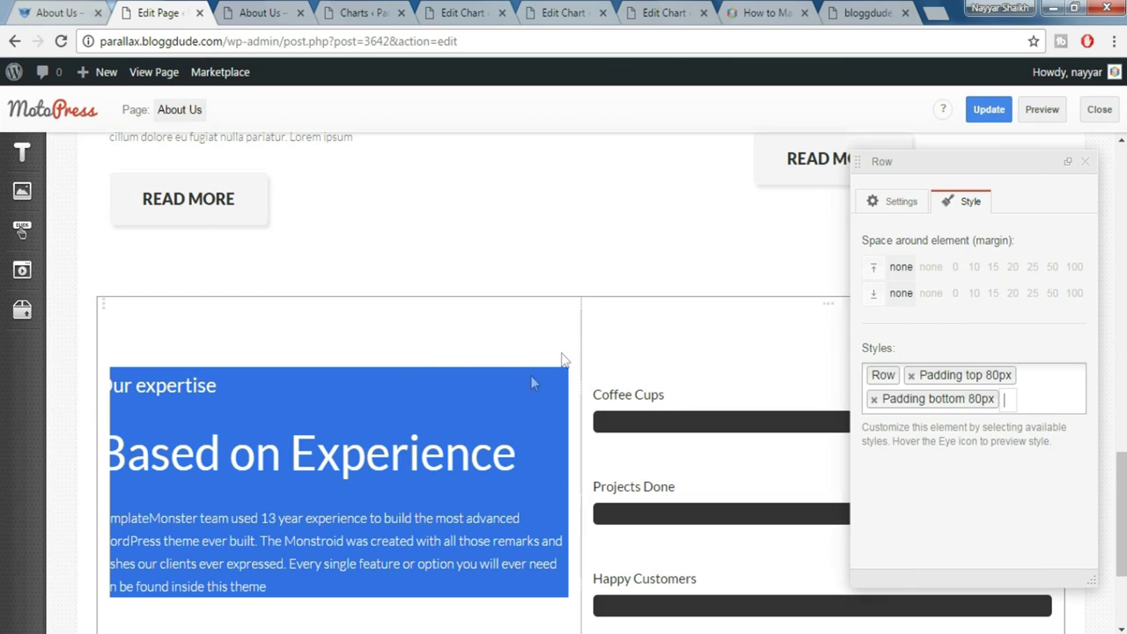
click(347, 310)
Give the left and right expertise columns Size_xs 12 and Size_sm 6
scroll(978, 309, up, 6)
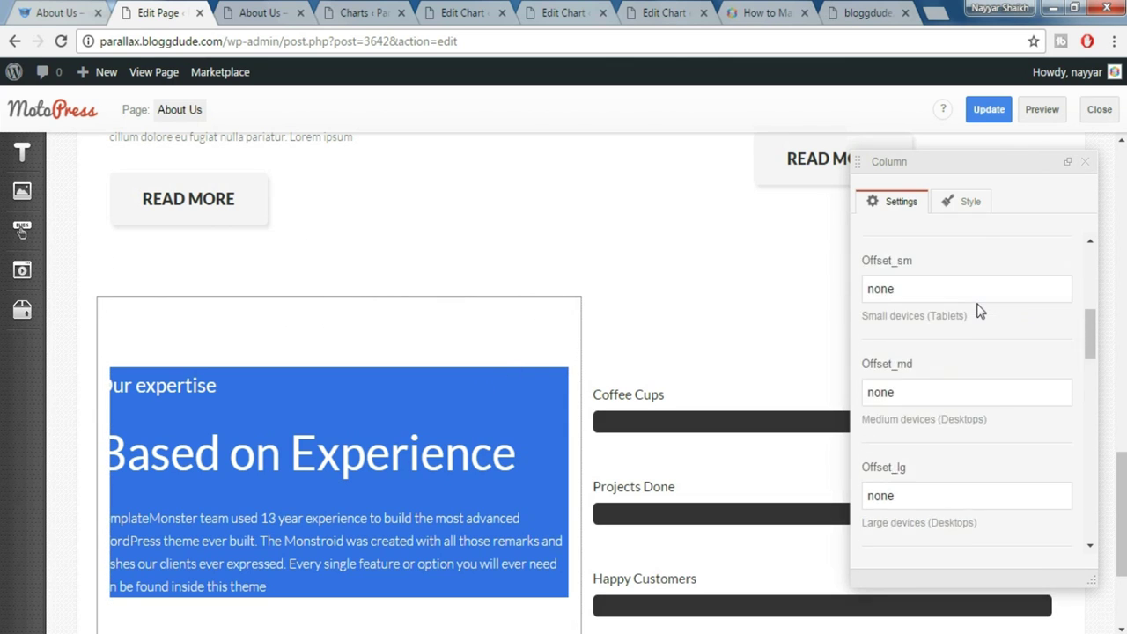
scroll(956, 290, up, 2)
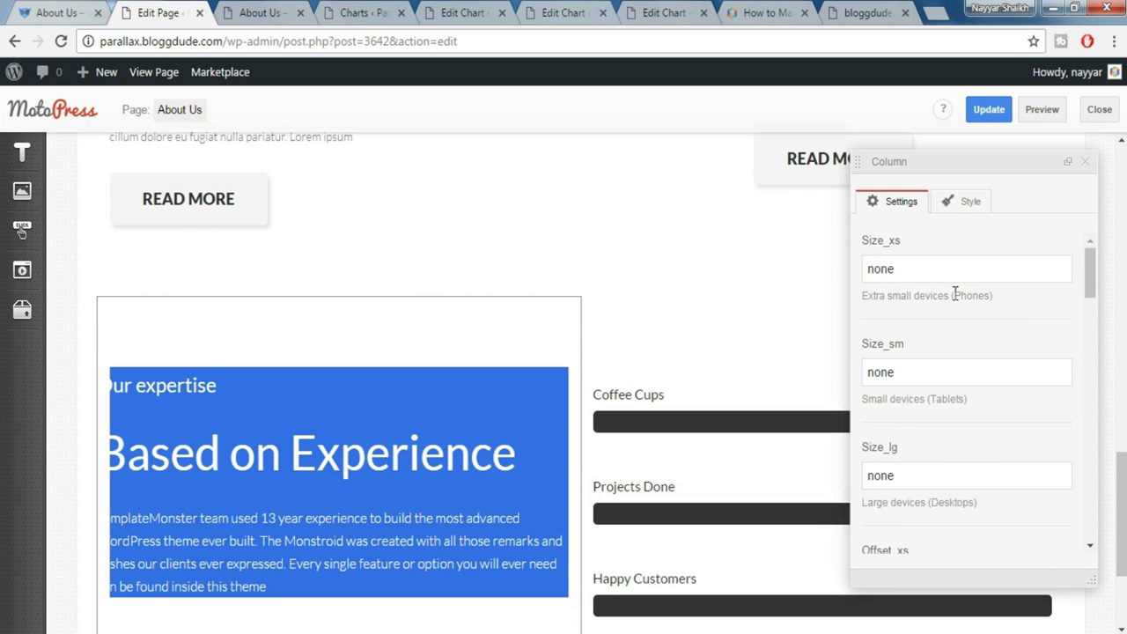
drag(925, 269, 805, 276)
text(12)
key(Tab)
text(6)
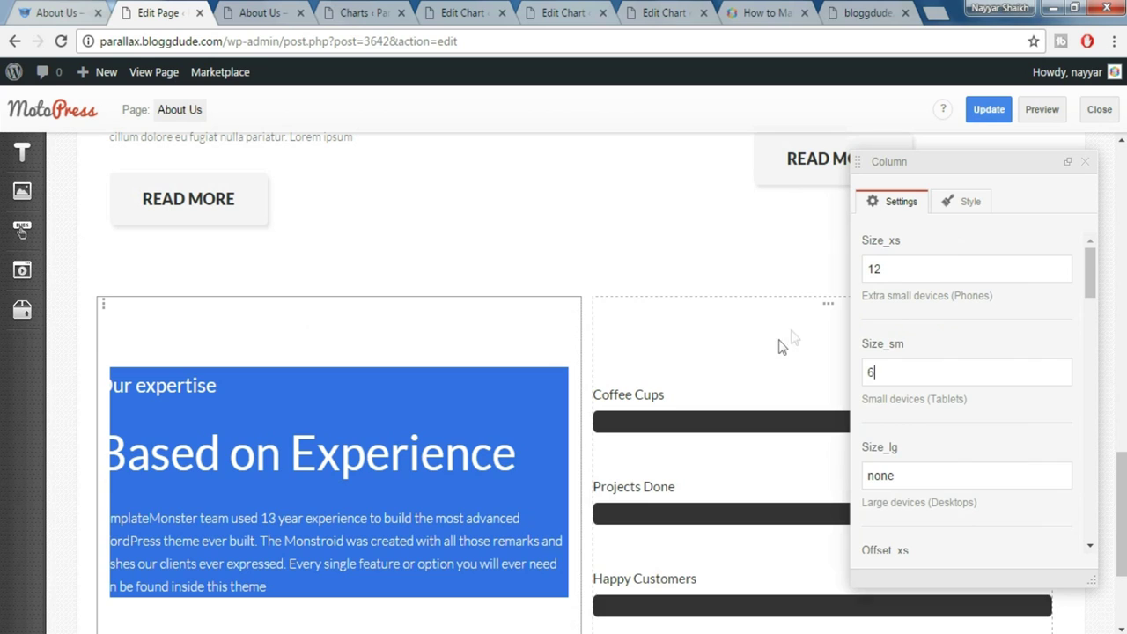
click(828, 314)
drag(914, 270, 854, 271)
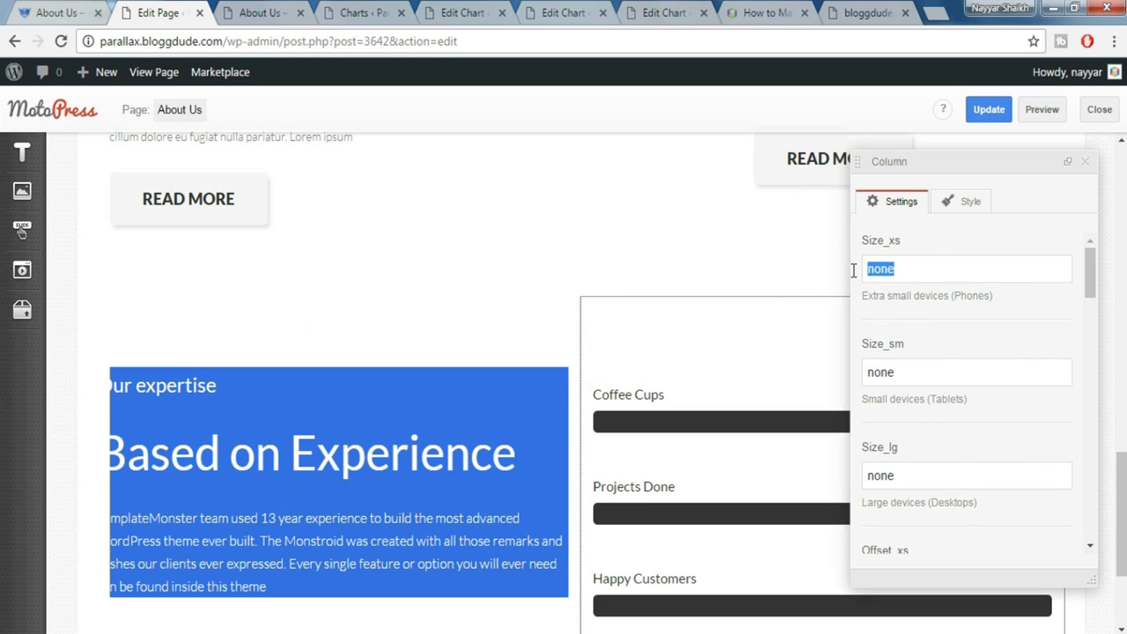
text(12)
key(Tab)
text(6)
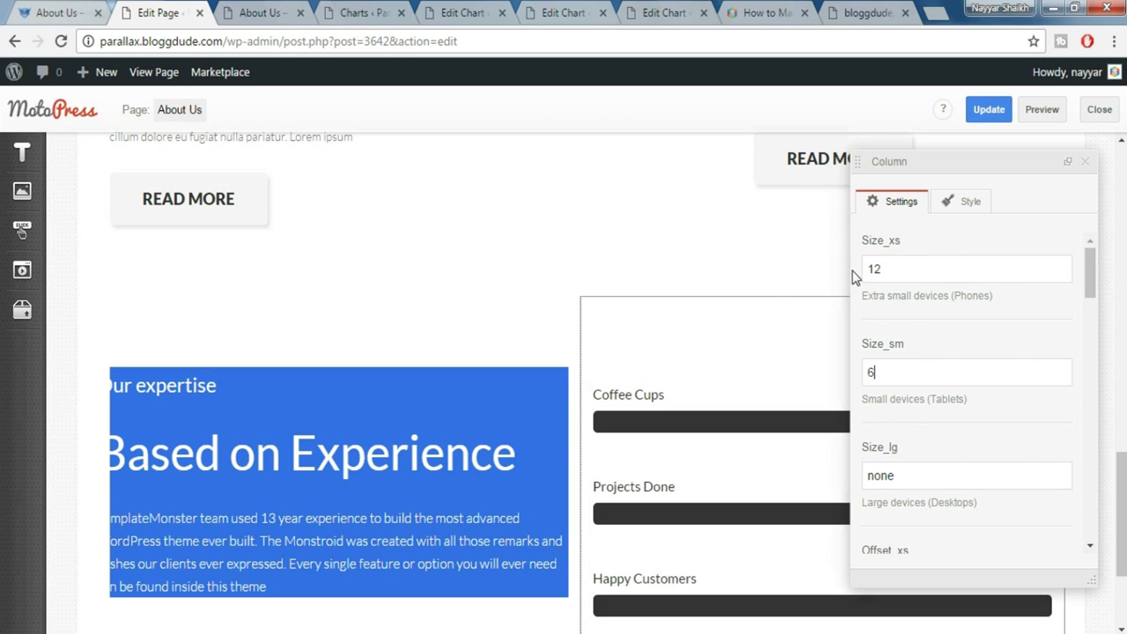
key(Escape)
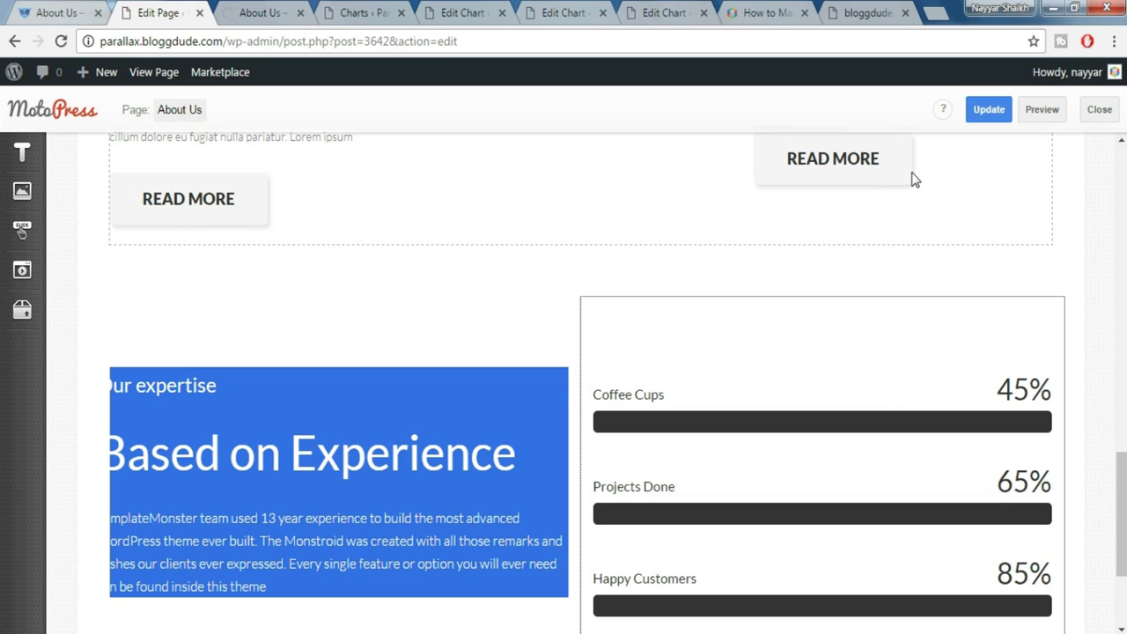
Preview the updated About Us page and compare it with the demo's About Us page
click(1041, 109)
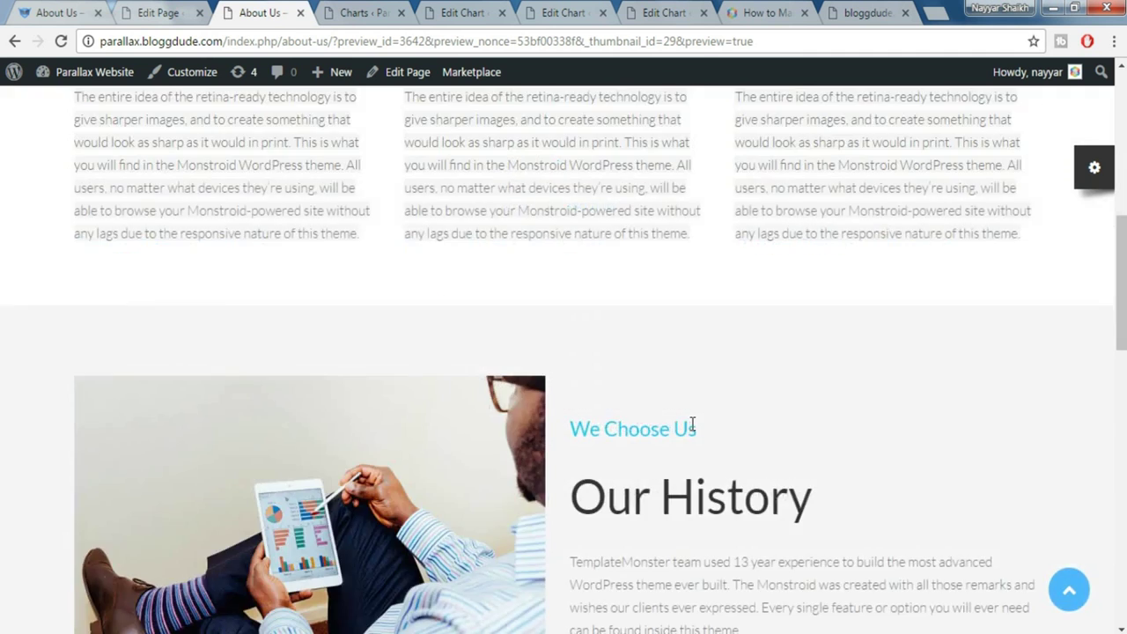
scroll(688, 432, down, 15)
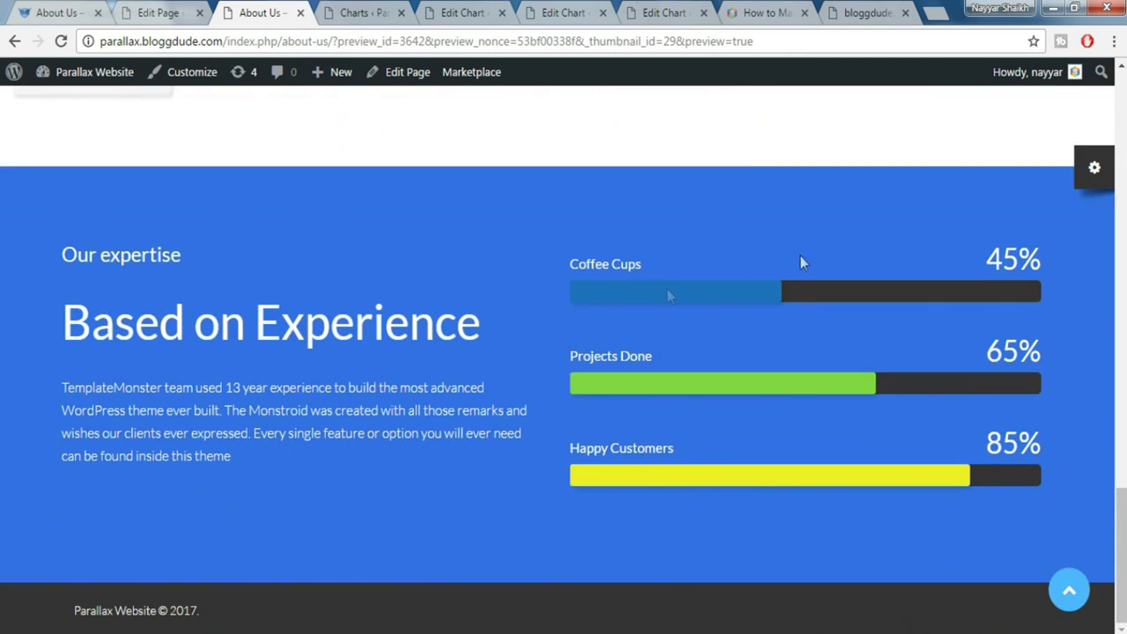
click(71, 10)
scroll(411, 423, down, 4)
scroll(410, 449, up, 5)
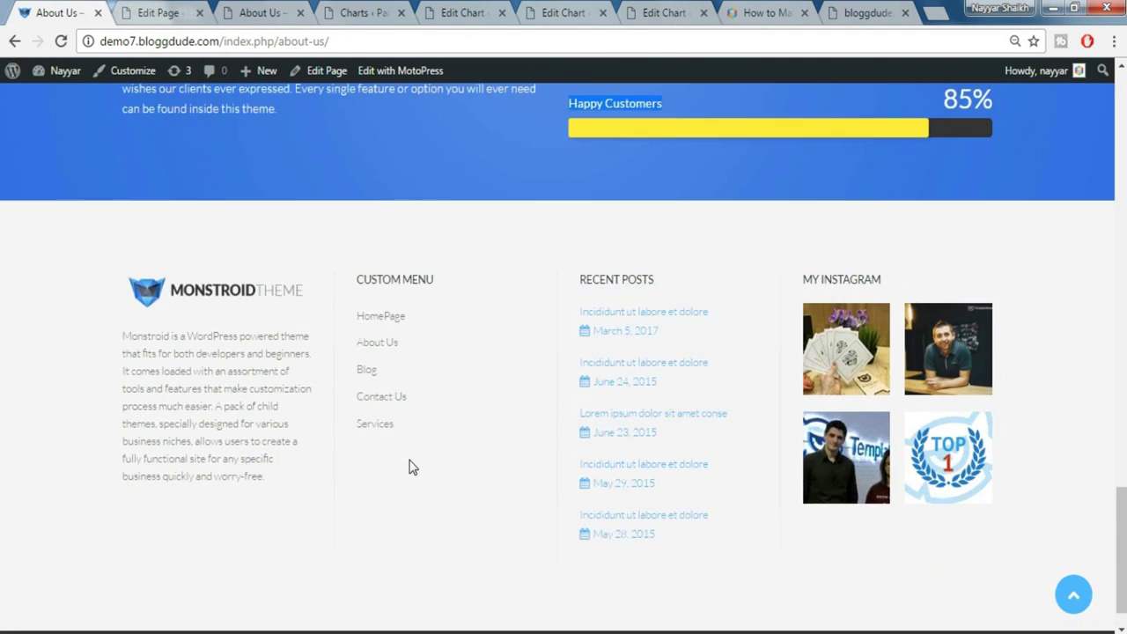
Save the About Us page, then return to the top of the demo's About Us page
key(ctrl+Tab)
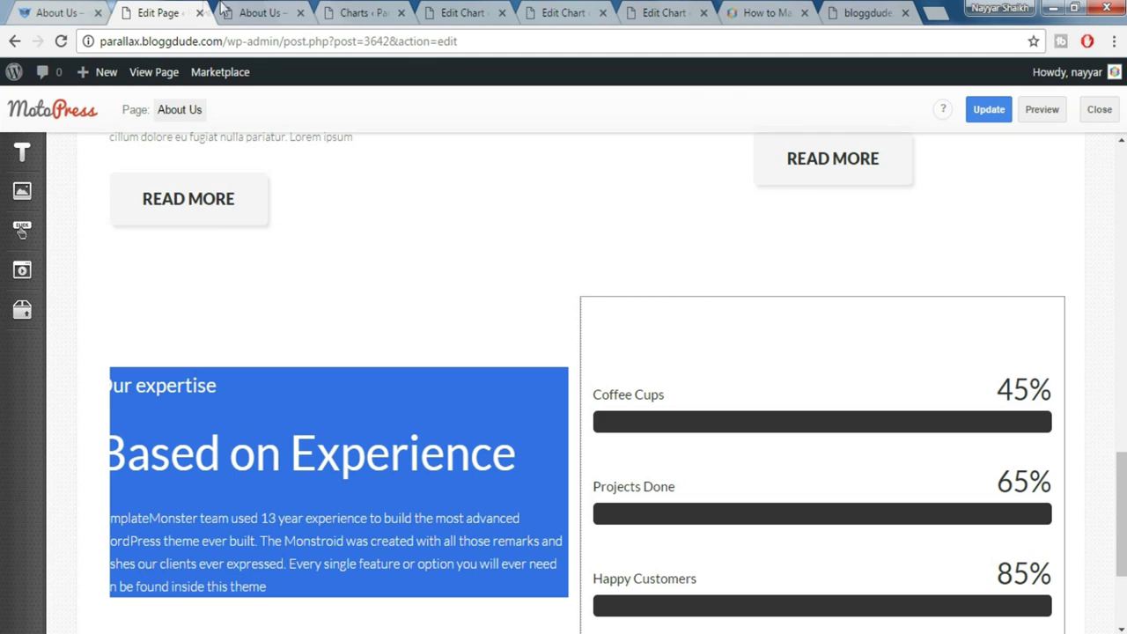
click(989, 110)
mouse_move(220, 72)
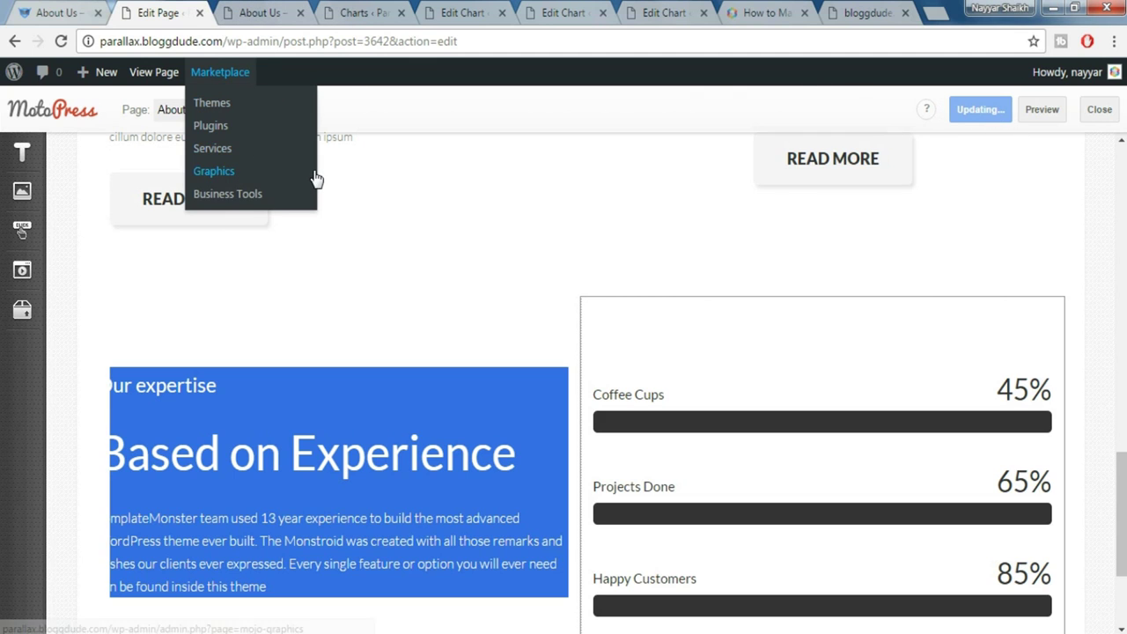
key(ctrl+shift+Tab)
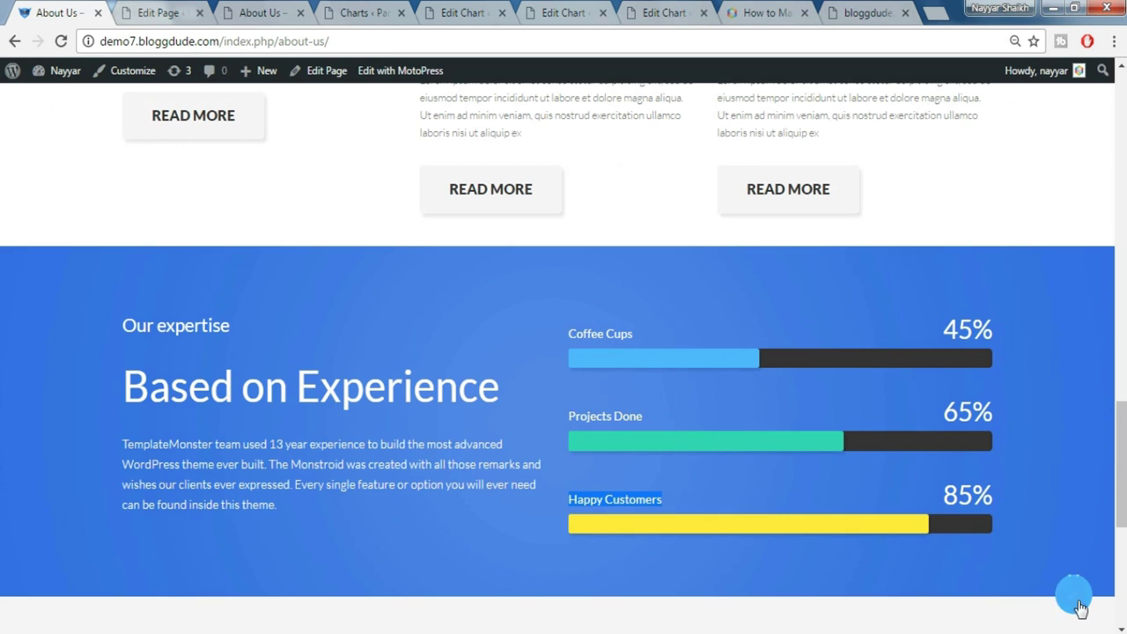
click(1074, 598)
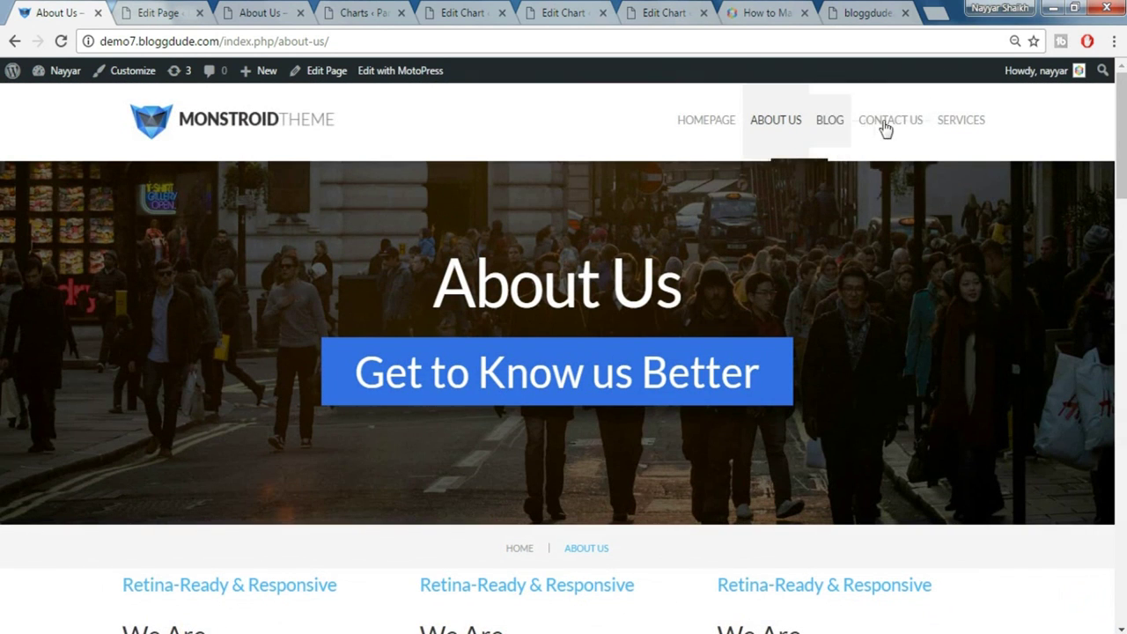
click(886, 129)
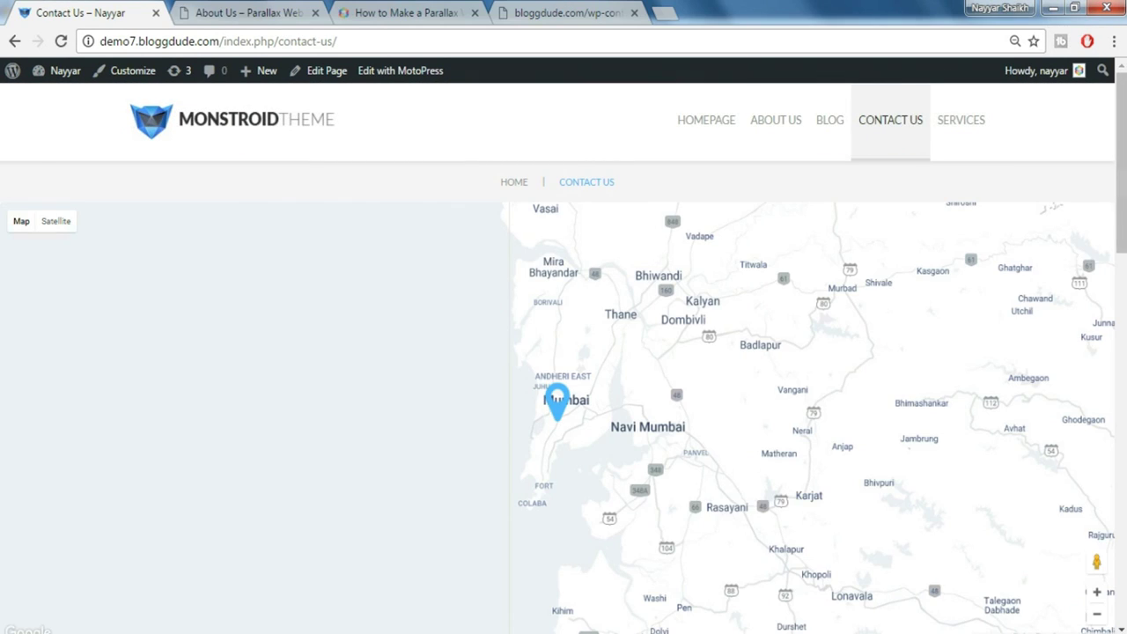
Scroll the demo's Contact Us map page, then return to the own About Us preview
mouse_move(1123, 158)
mouse_down()
mouse_move(1117, 457)
mouse_move(1119, 176)
mouse_up()
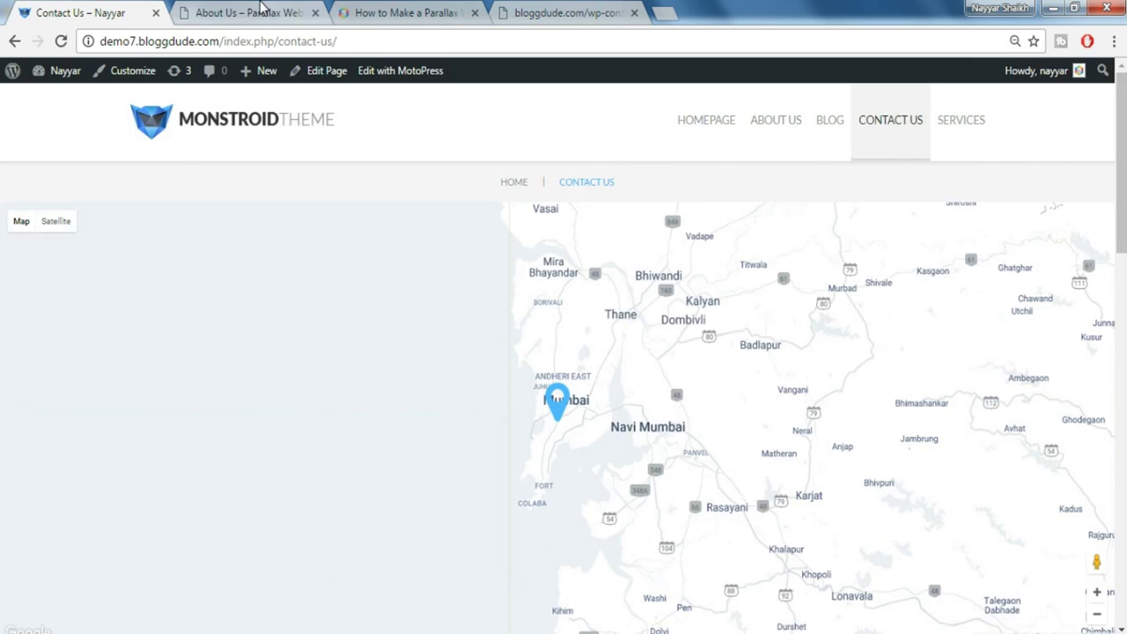
click(262, 11)
mouse_move(337, 72)
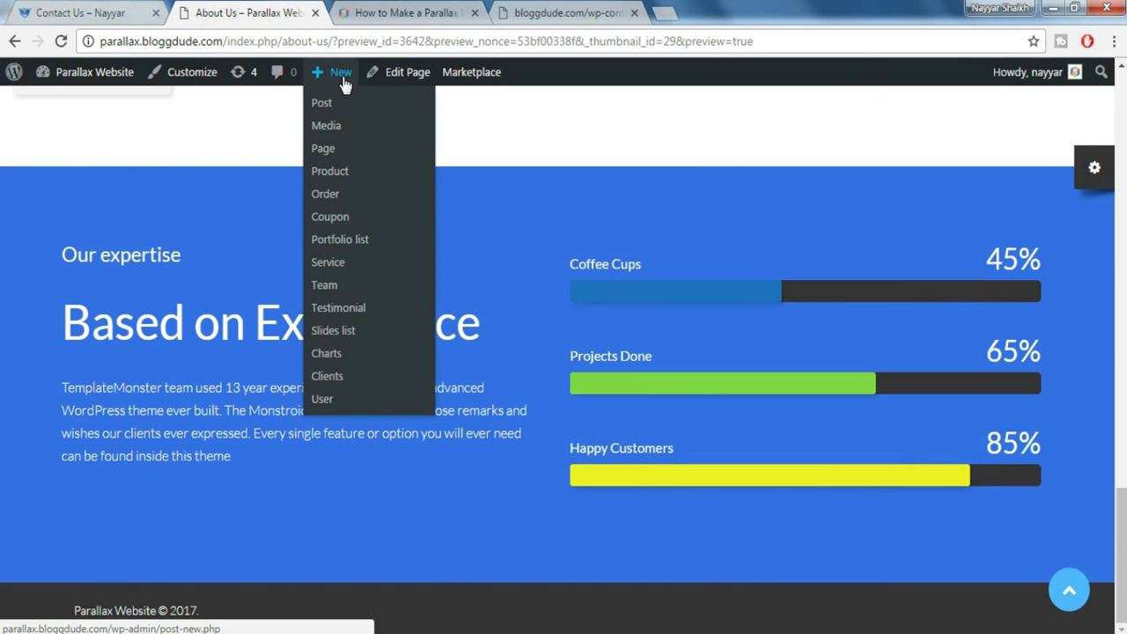
Add a new page titled 'Contact Us' and publish it with no content
click(322, 155)
key(shift)
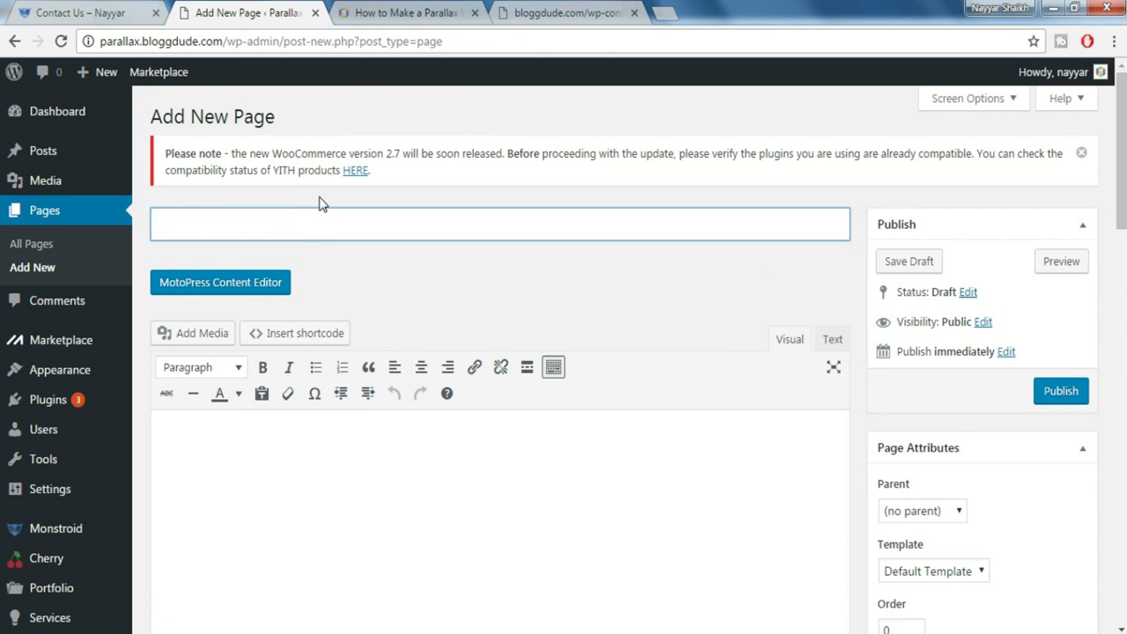
text(Conatcat)
key(BackSpace)
key(BackSpace)
key(BackSpace)
click(1064, 398)
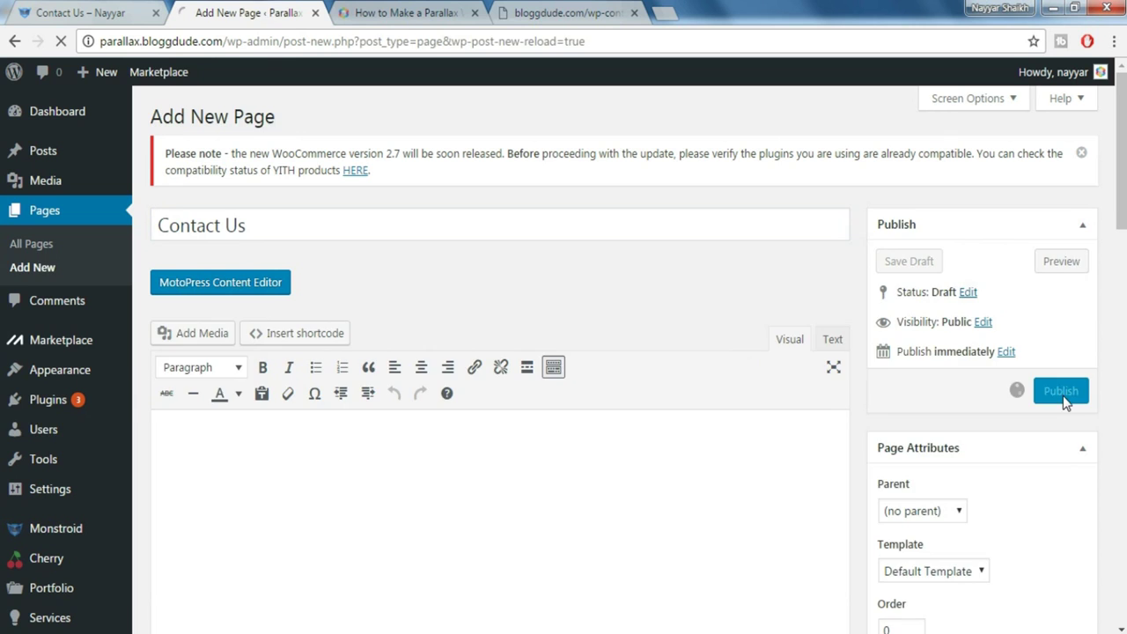
scroll(50, 451, down, 5)
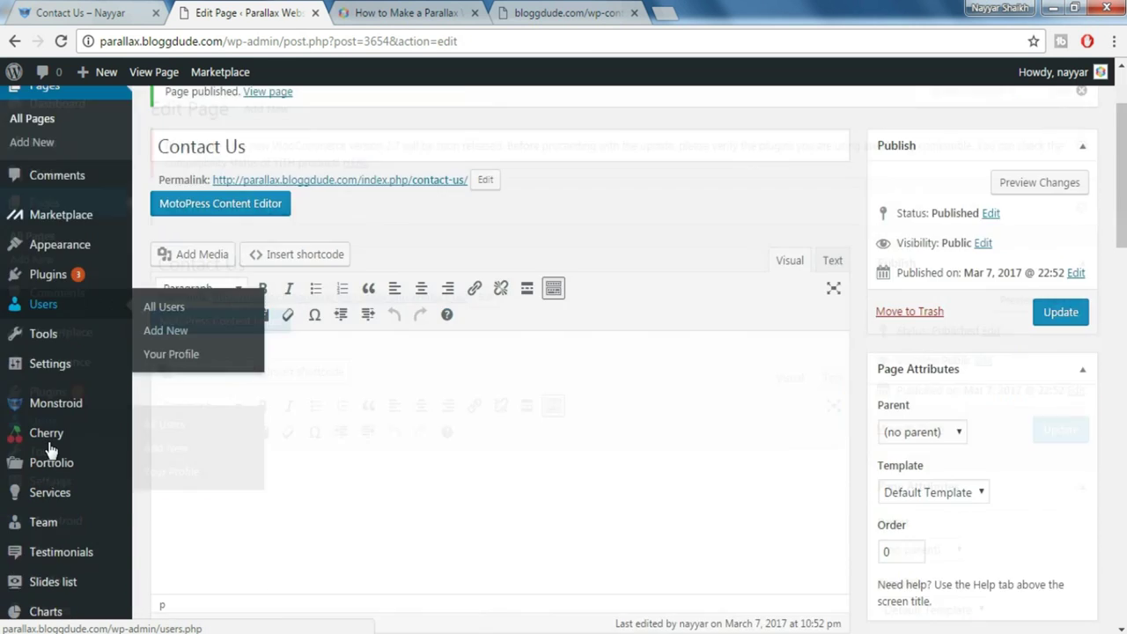
mouse_move(42, 465)
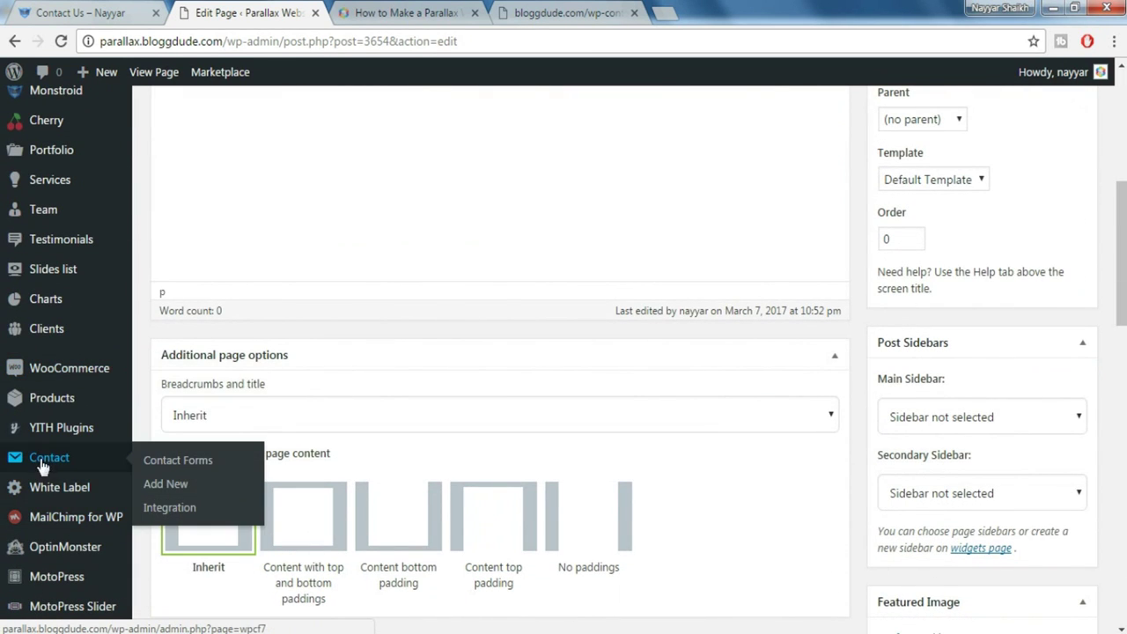
Start a new contact form and copy the Contact Form markup from monstroid_codes.txt
click(169, 483)
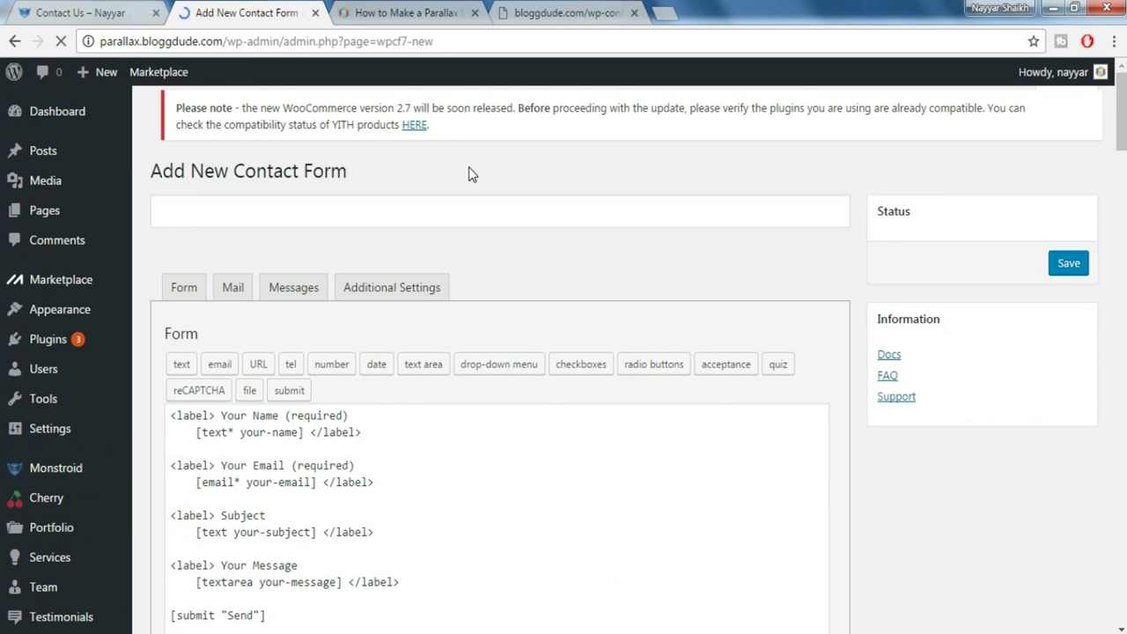
click(557, 11)
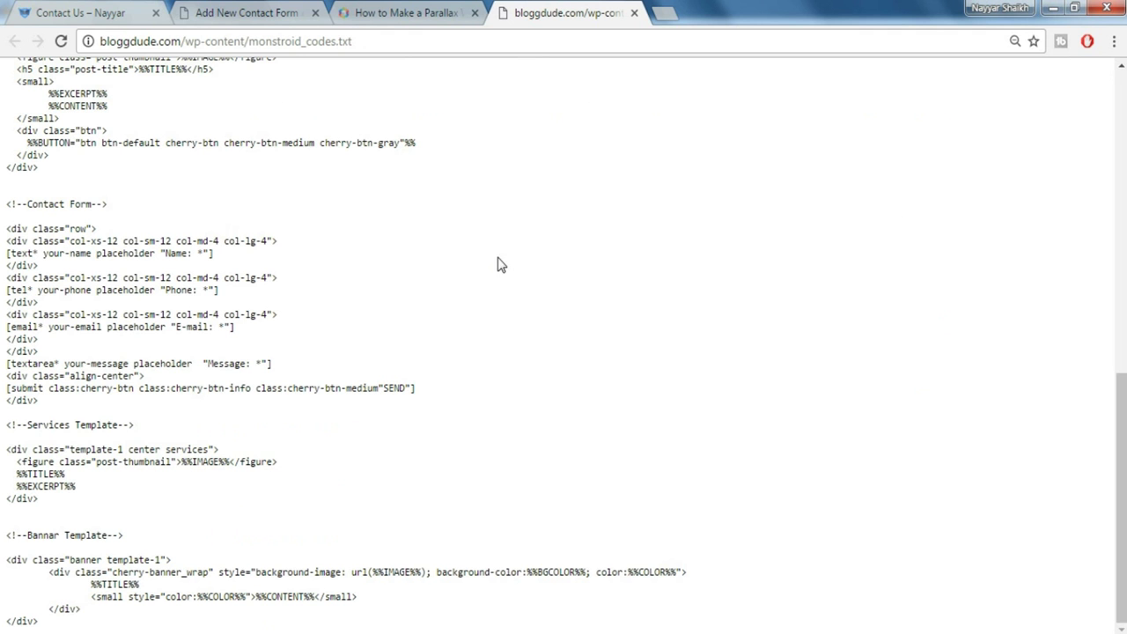
drag(4, 206, 165, 199)
click(152, 224)
drag(7, 228, 148, 402)
key(ctrl+c)
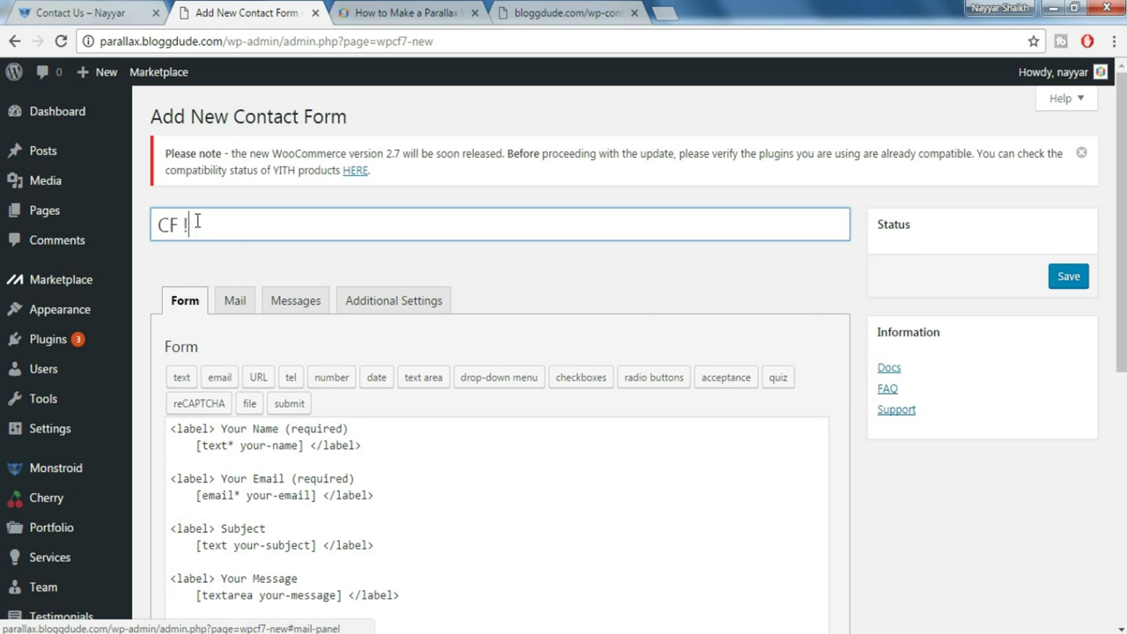
Replace the default form code with the copied markup, save as CF 1, and select its shortcode
scroll(483, 420, down, 3)
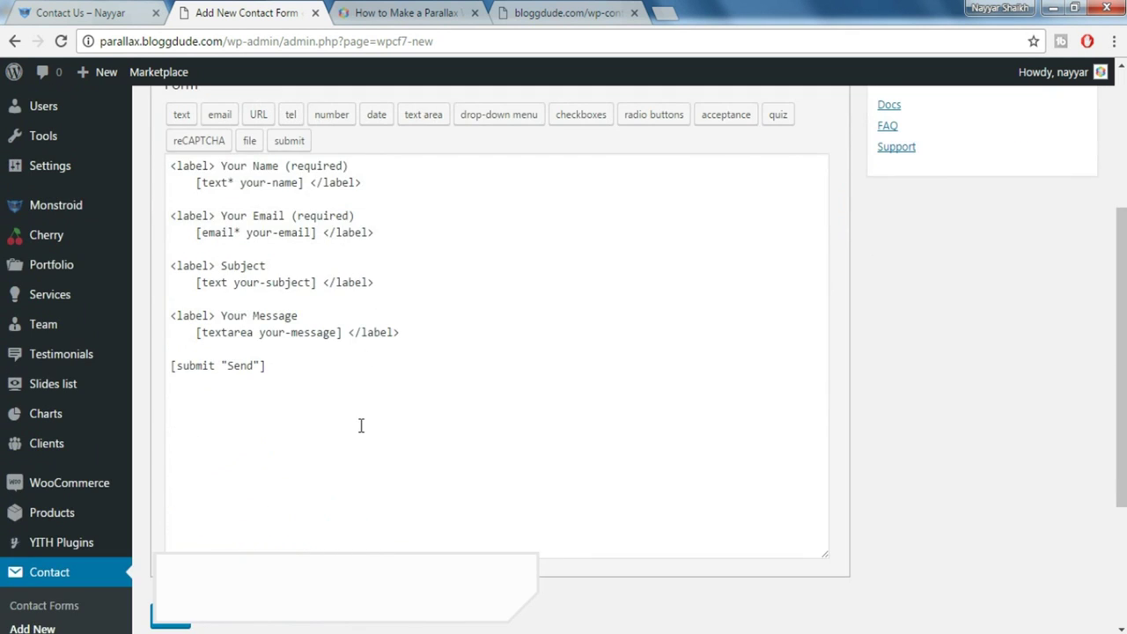
click(360, 422)
key(ctrl+a)
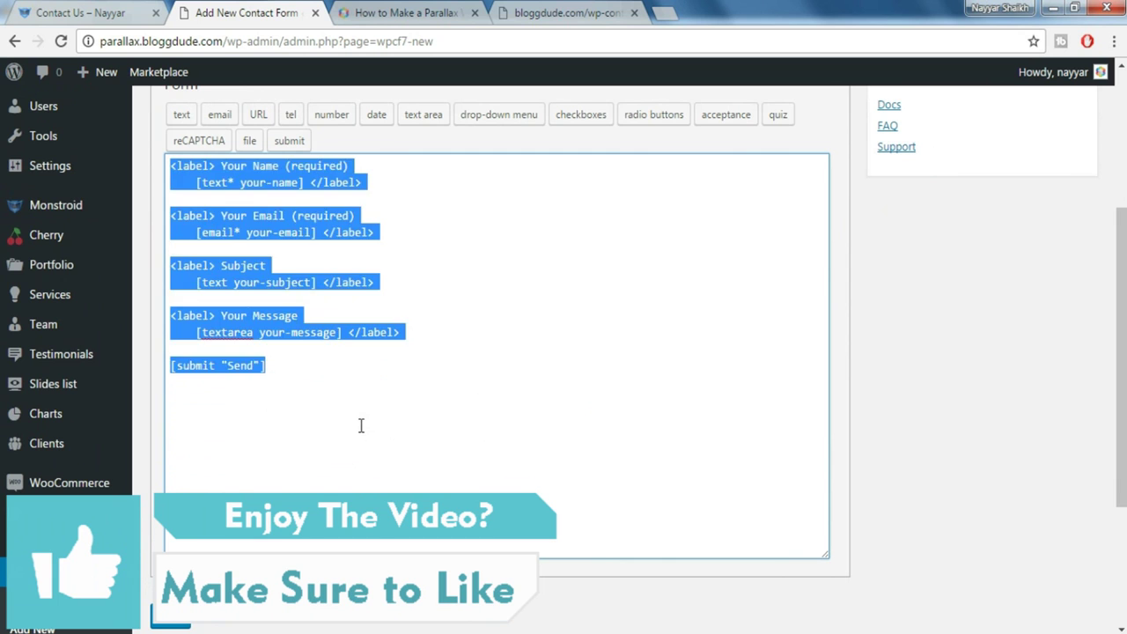
key(Delete)
key(ctrl+v)
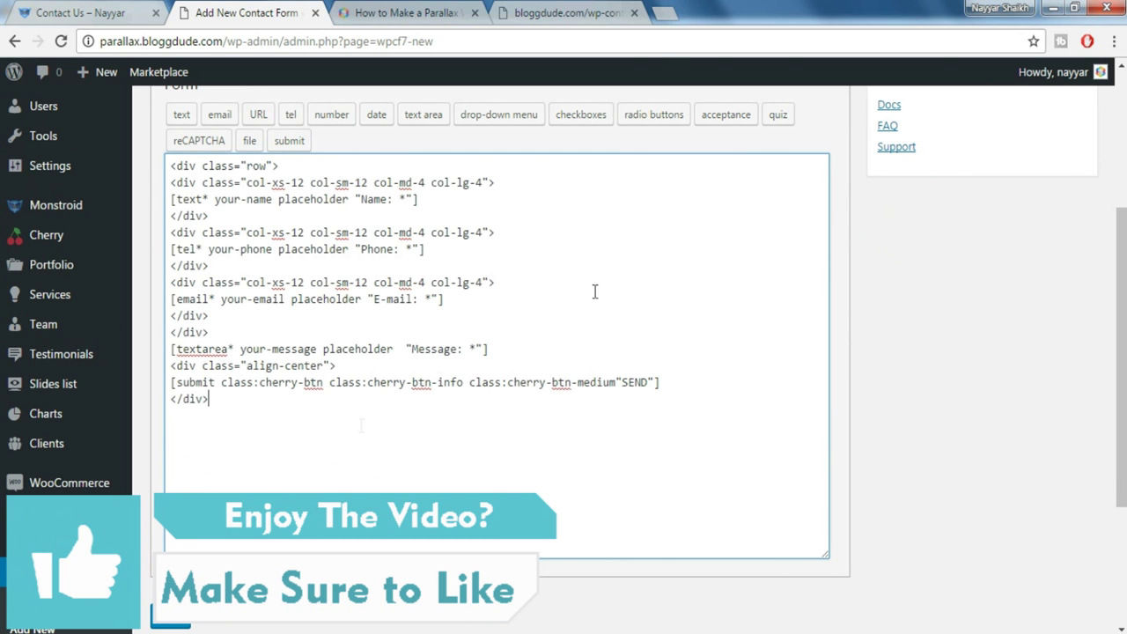
scroll(951, 478, up, 3)
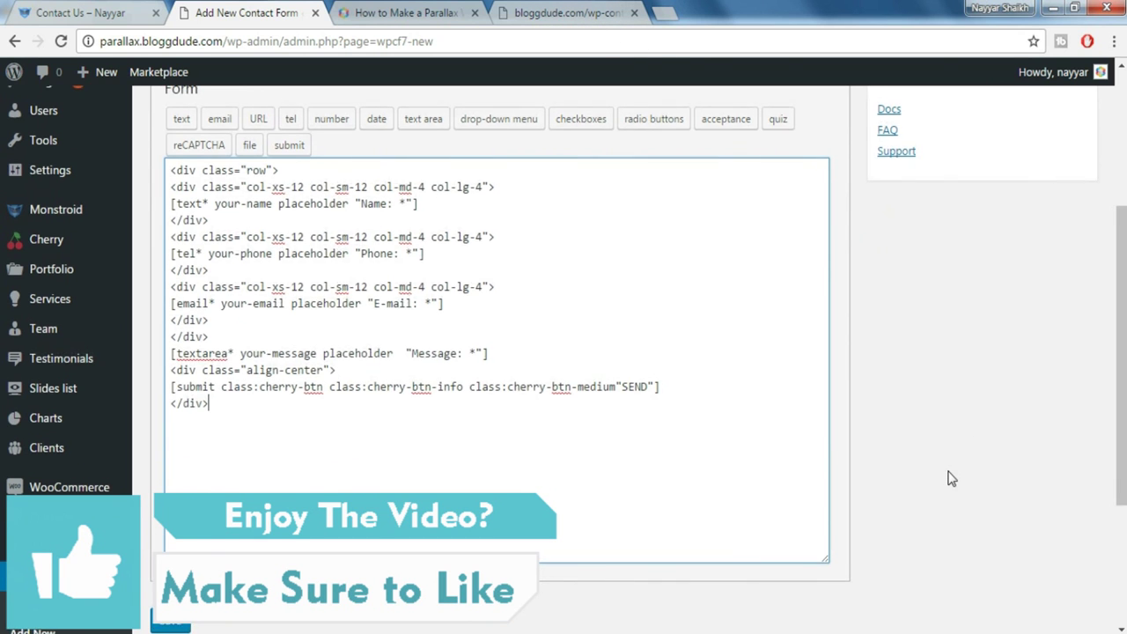
scroll(951, 479, down, 5)
click(176, 442)
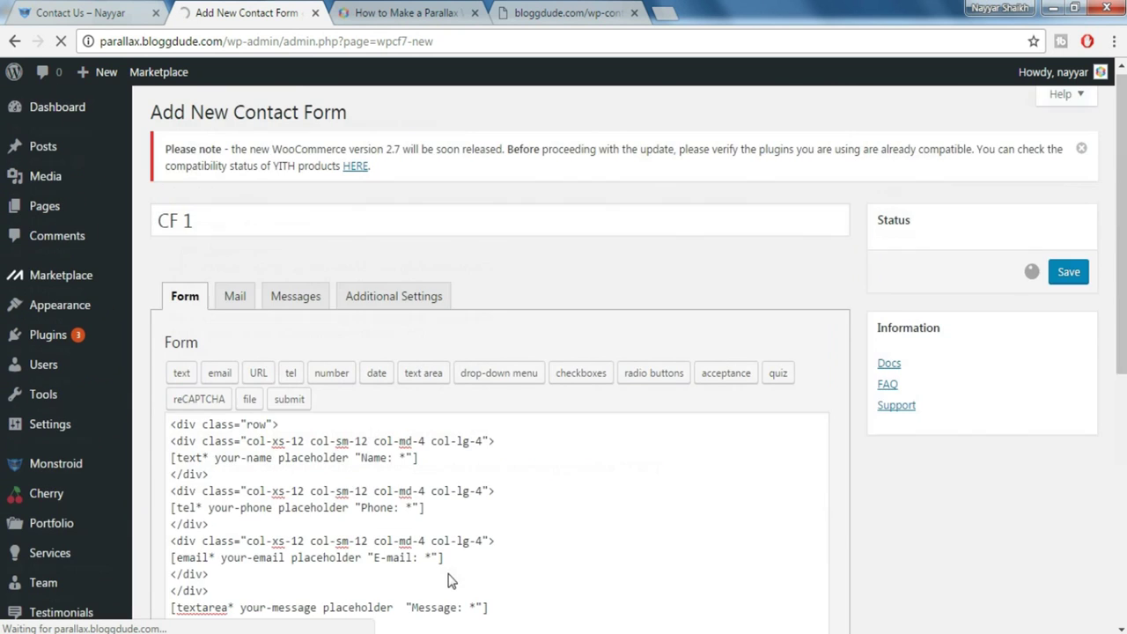
click(411, 328)
drag(410, 327, 209, 330)
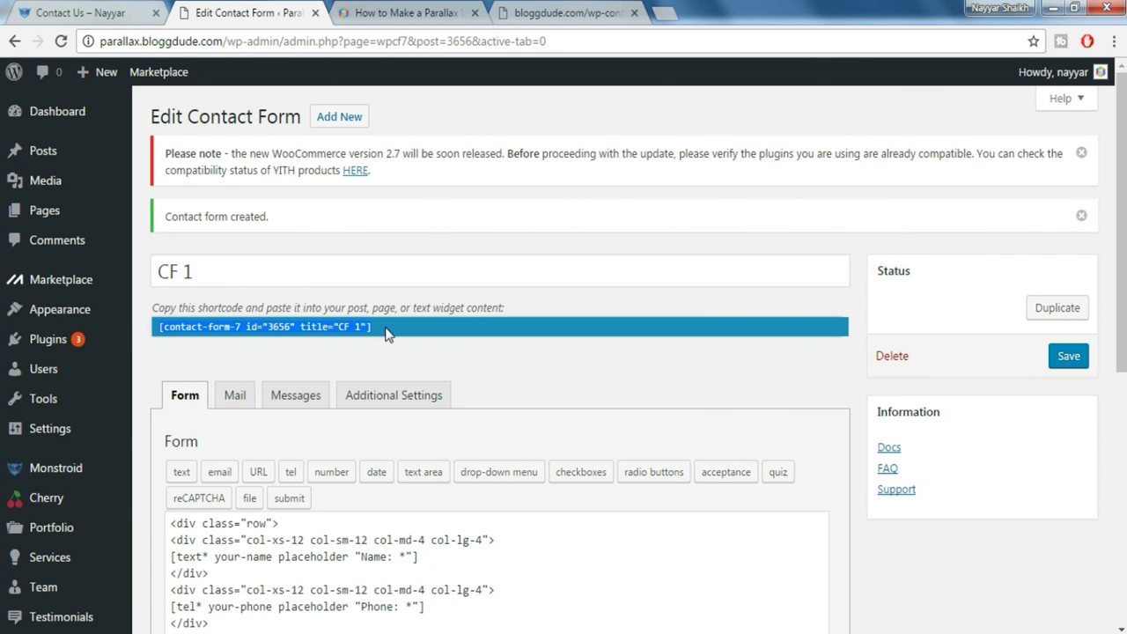
Load the Cherry theme Options General section, then start a blank browser tab
scroll(528, 497, down, 1)
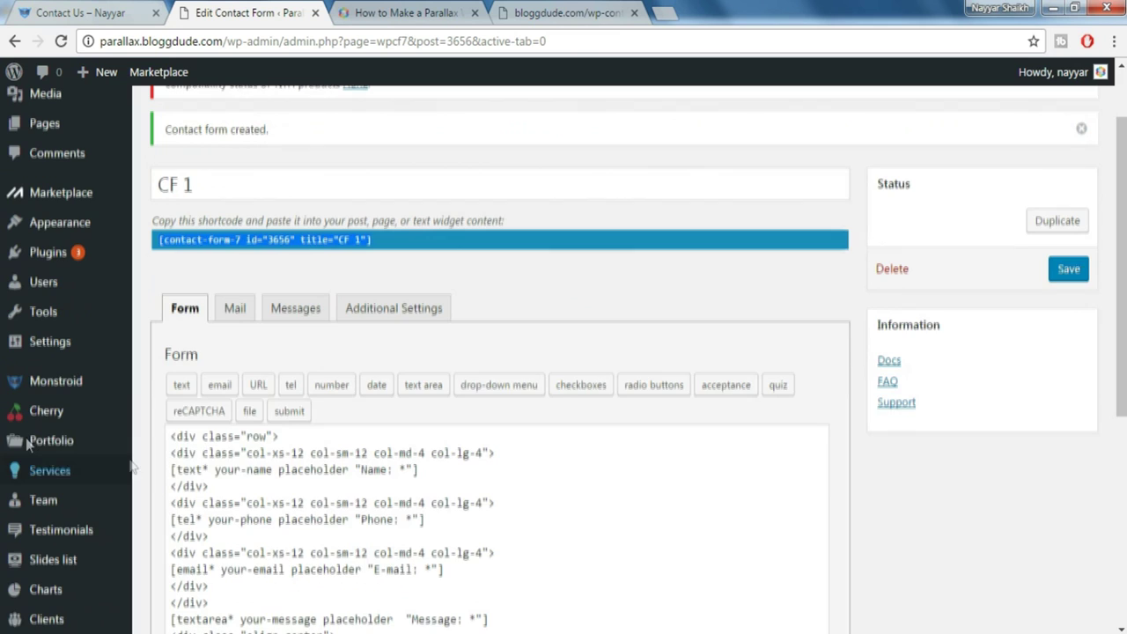
mouse_move(25, 422)
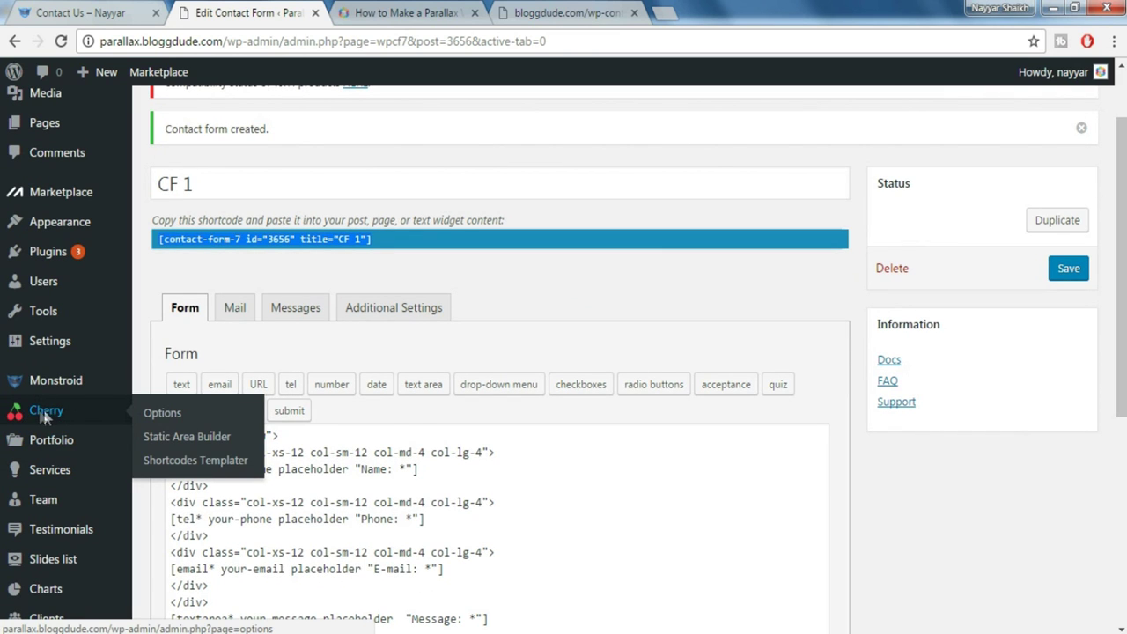
click(159, 416)
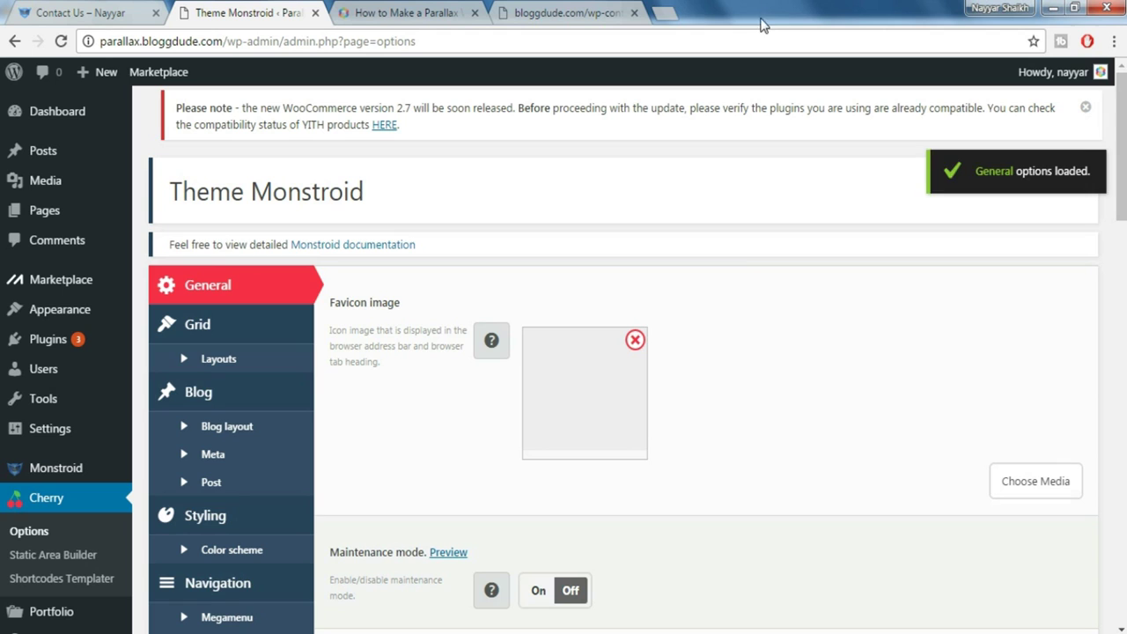
click(664, 13)
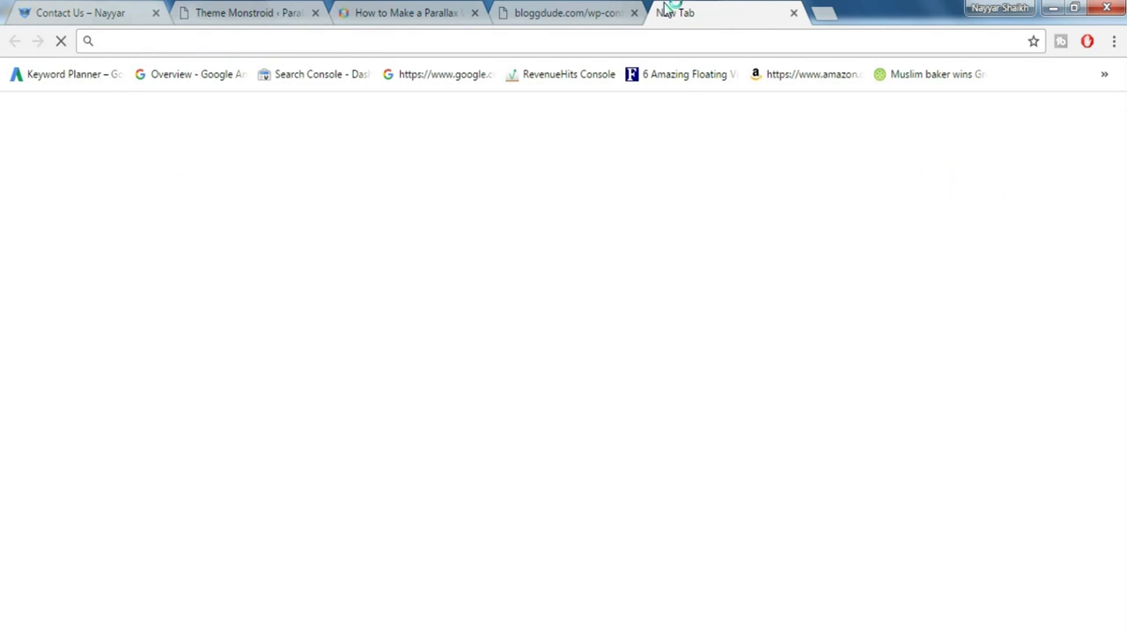
Copy the API key 2 value from the Google API Console Credentials page, then return to theme options
text(console.developers.google.com)
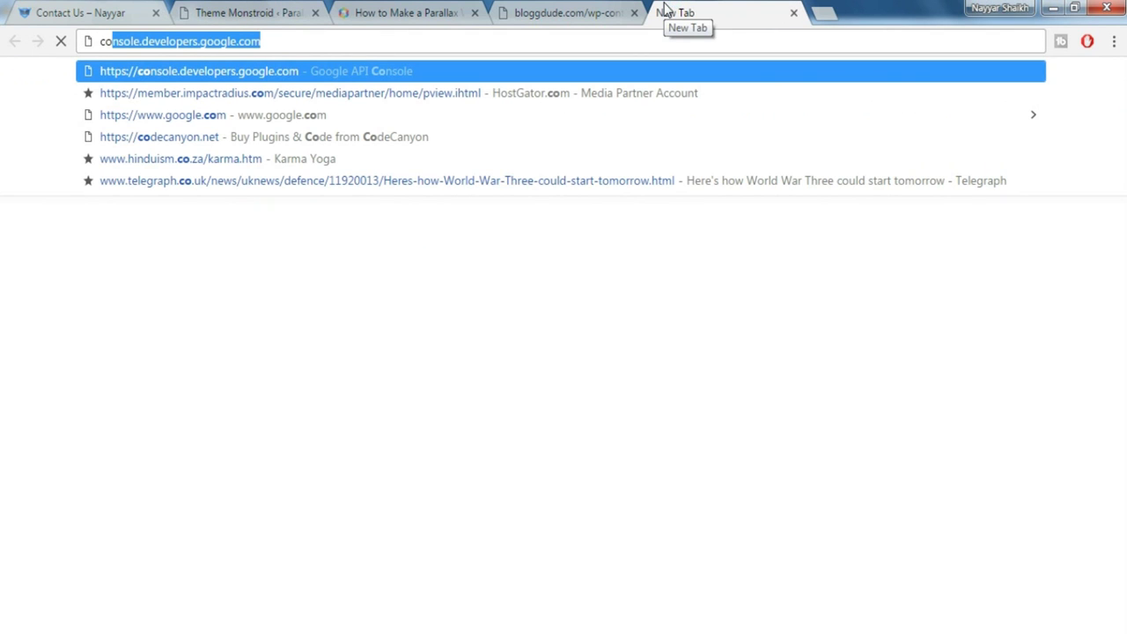
key(Return)
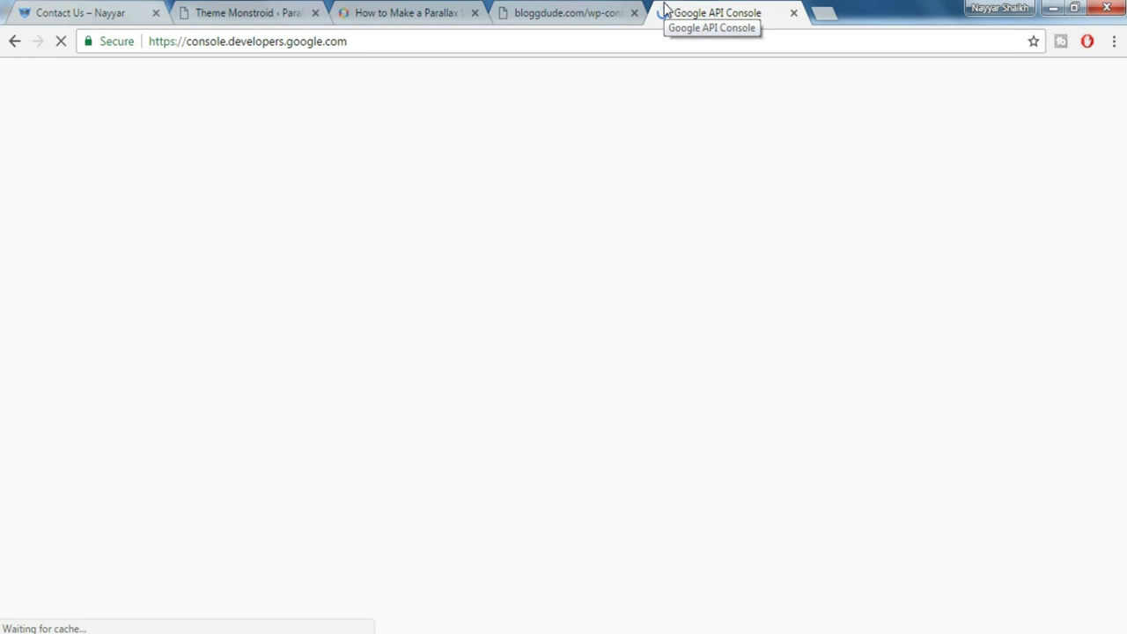
click(143, 7)
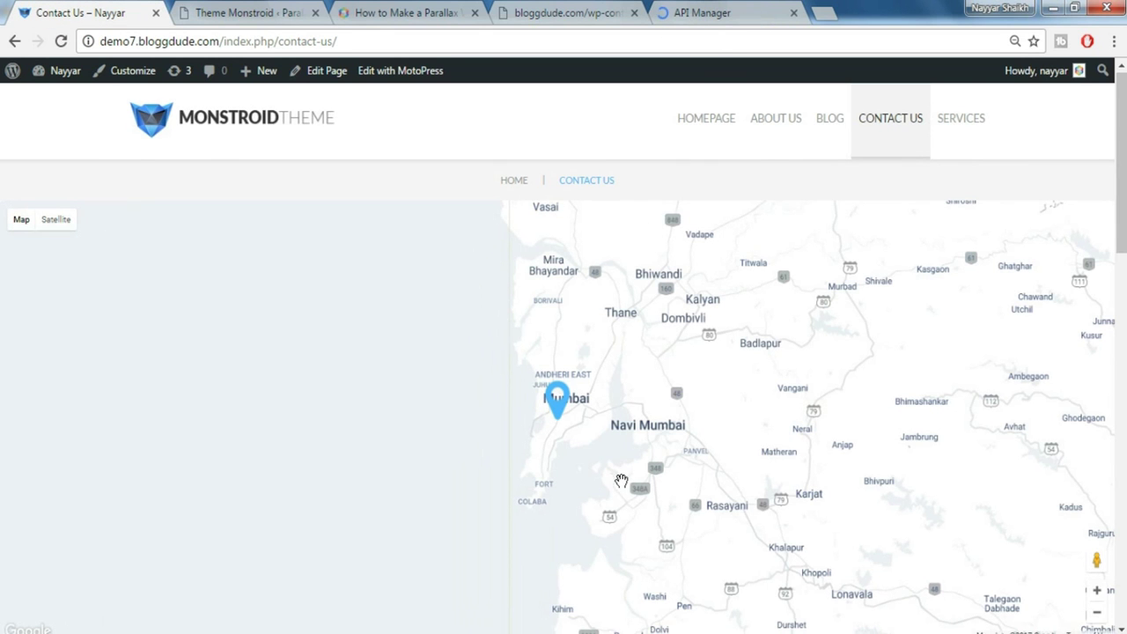
scroll(617, 486, down, 2)
scroll(622, 482, up, 2)
click(702, 12)
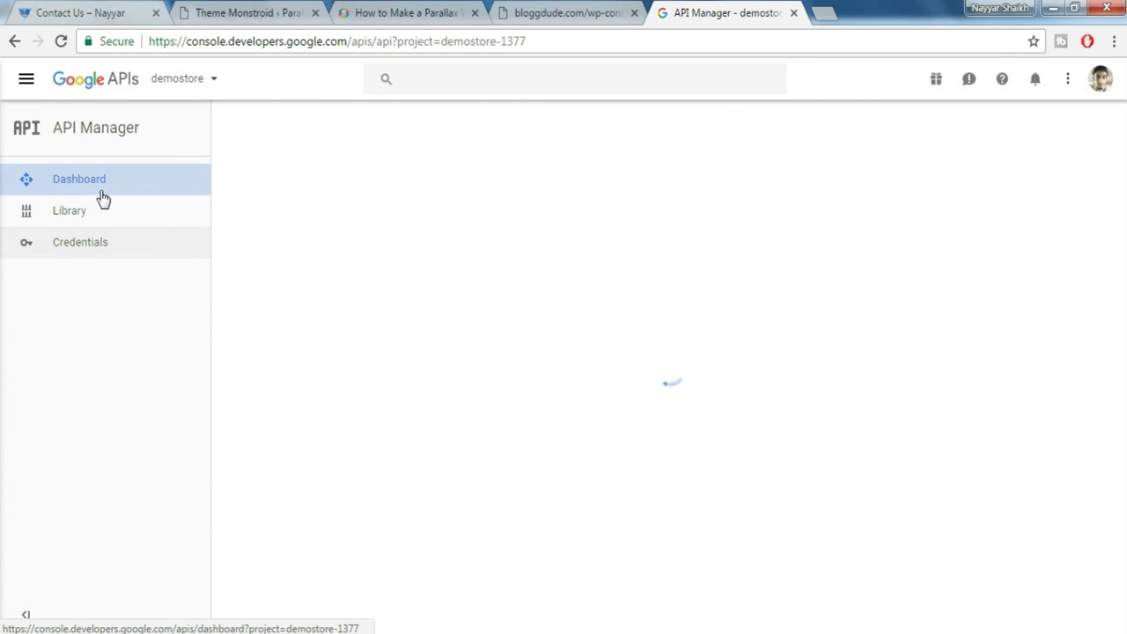
click(79, 252)
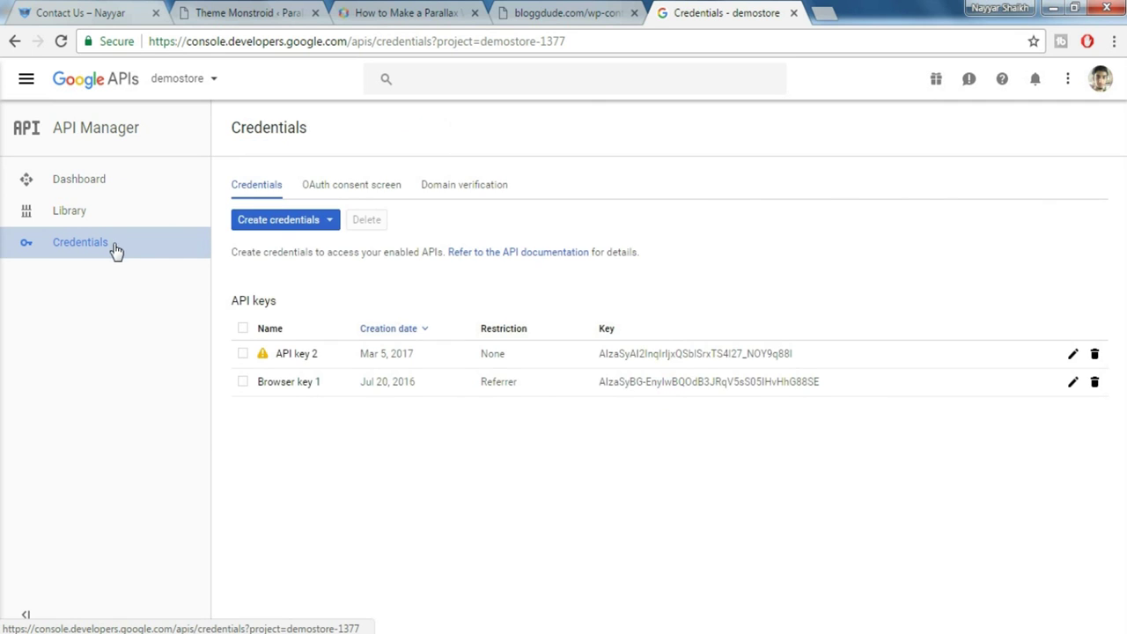
drag(796, 360, 604, 371)
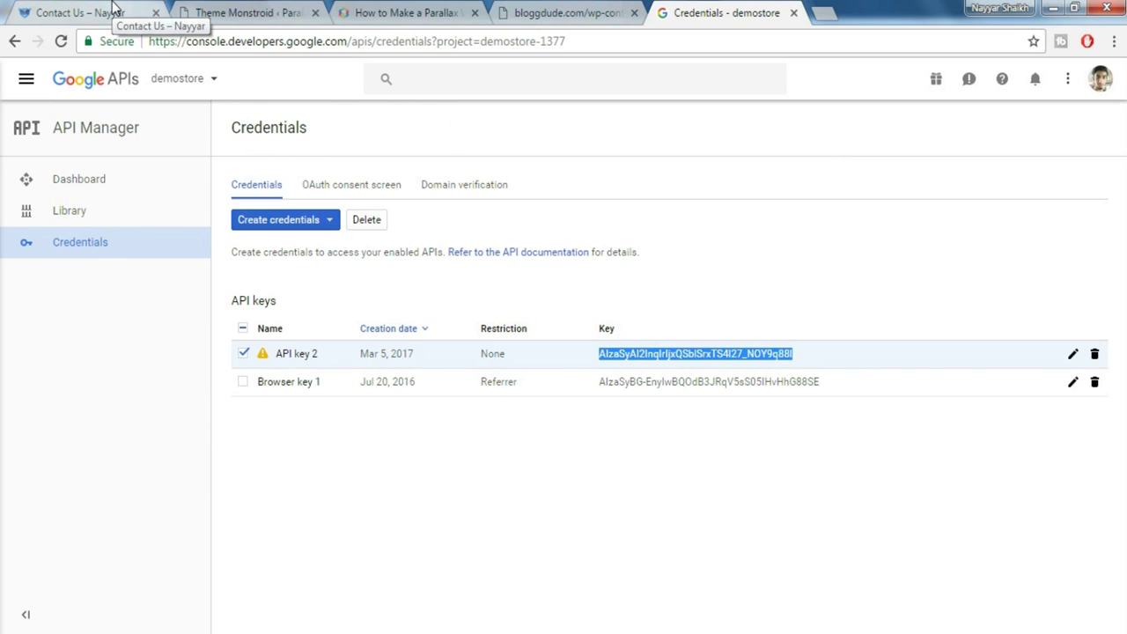
click(246, 12)
scroll(1039, 315, down, 3)
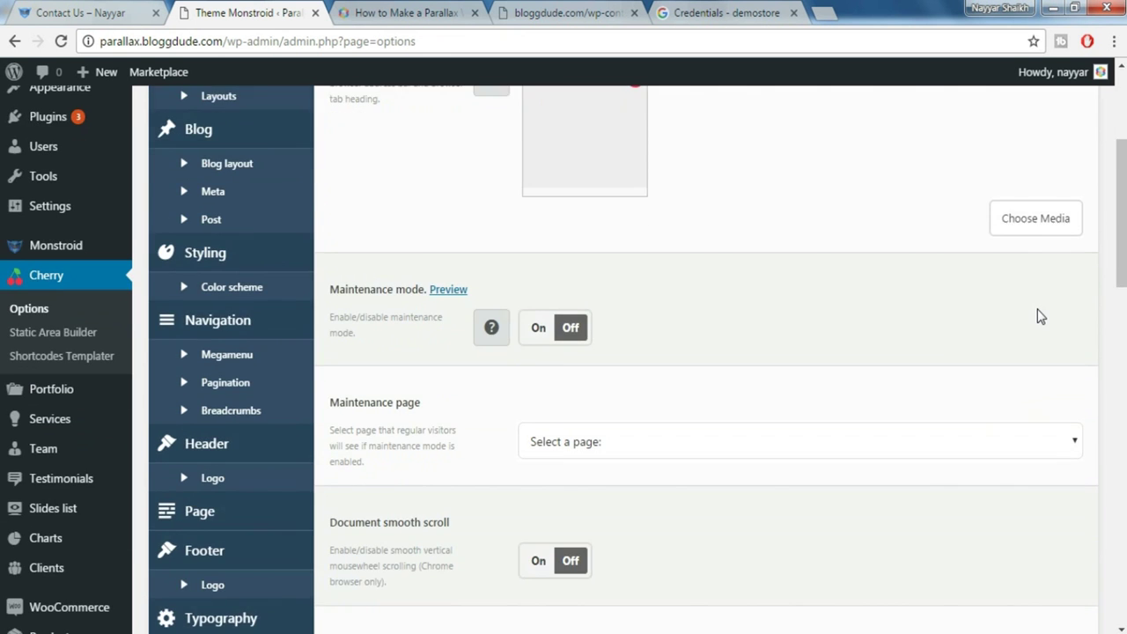
Paste the copied key into the Google Maps API Key field and save the Cherry options
scroll(1037, 315, down, 7)
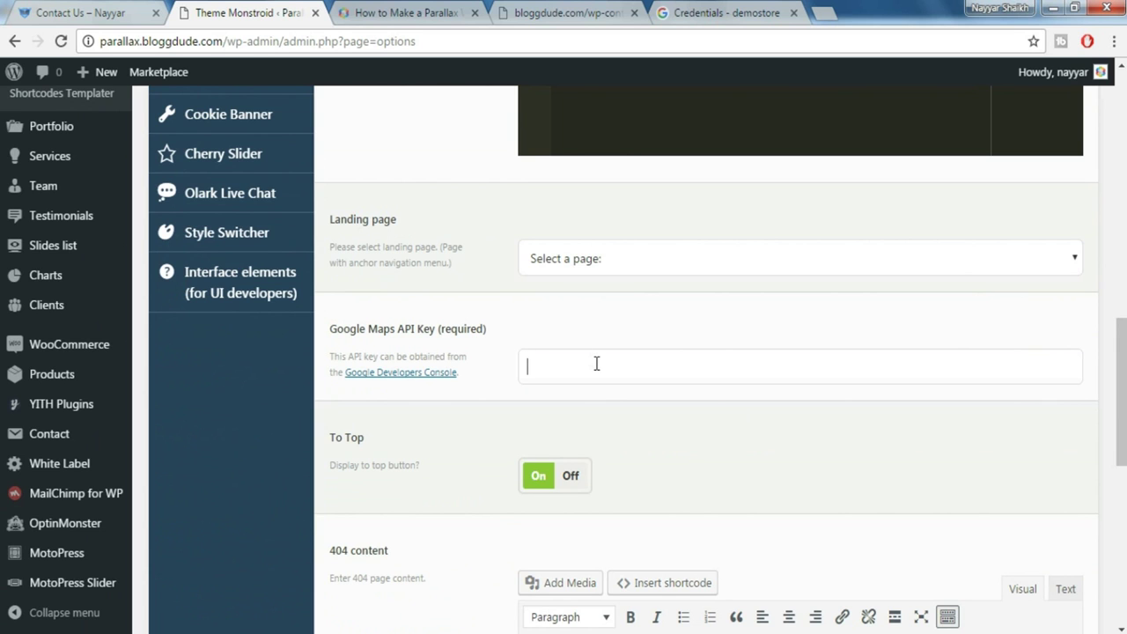
click(596, 363)
key(ctrl+v)
scroll(846, 399, down, 5)
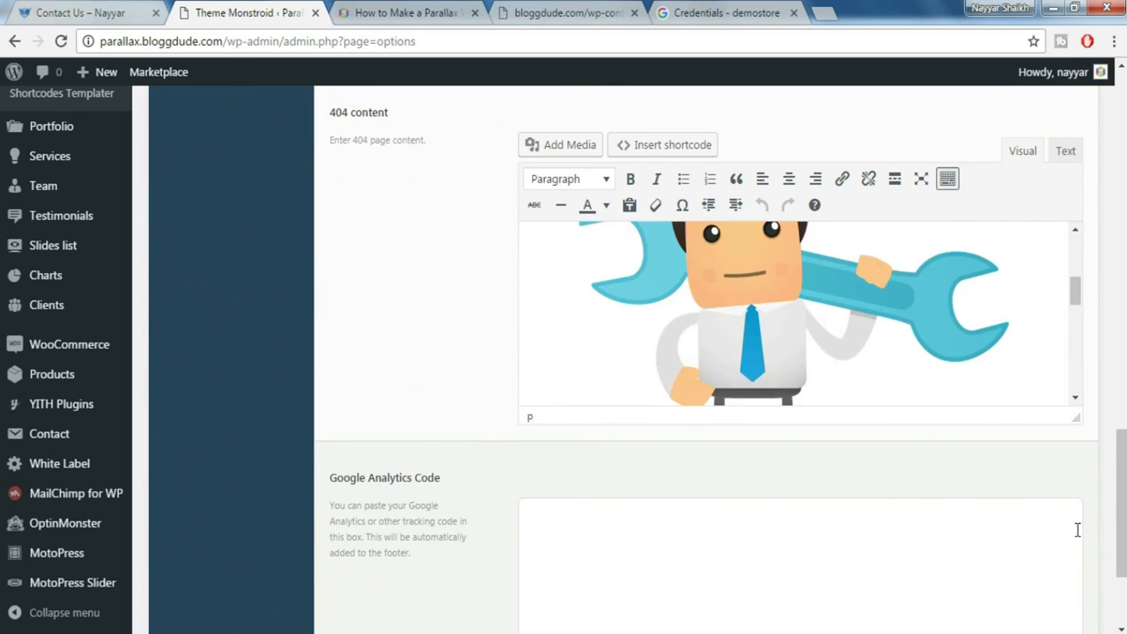
scroll(1123, 607, down, 2)
click(1004, 555)
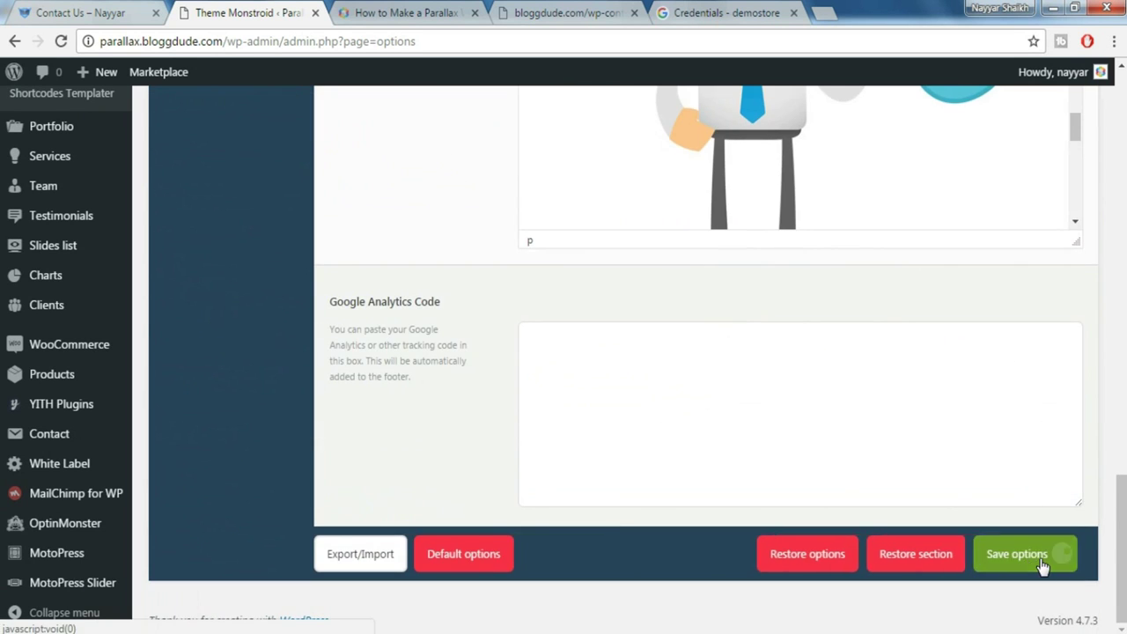
scroll(1028, 524, up, 4)
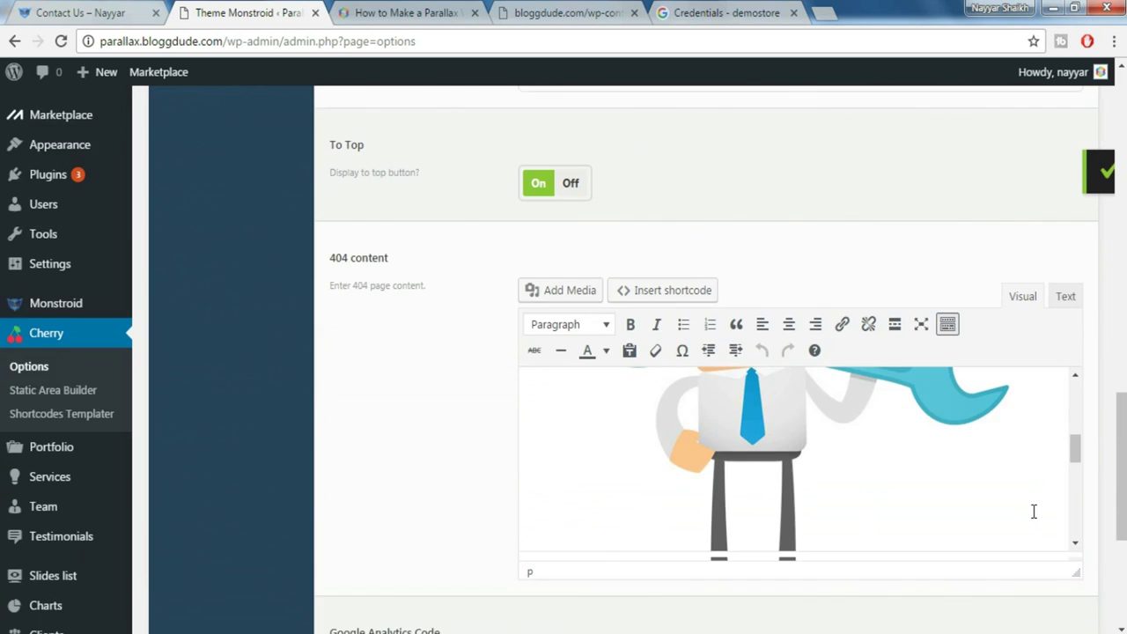
scroll(988, 485, up, 4)
scroll(981, 441, down, 5)
scroll(981, 454, down, 3)
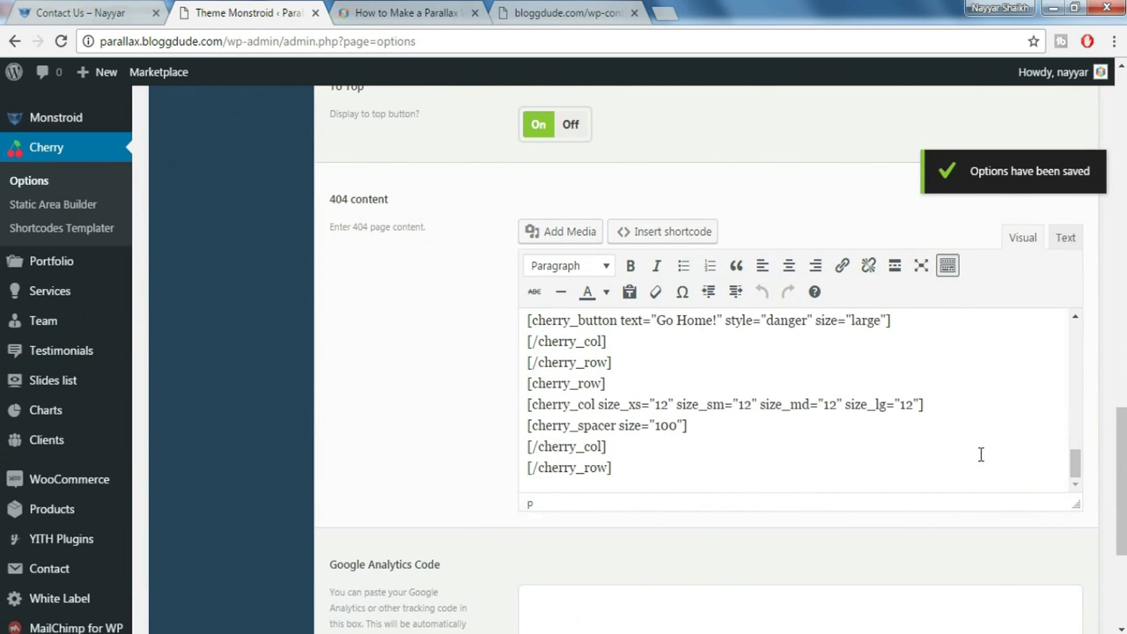
scroll(97, 379, up, 4)
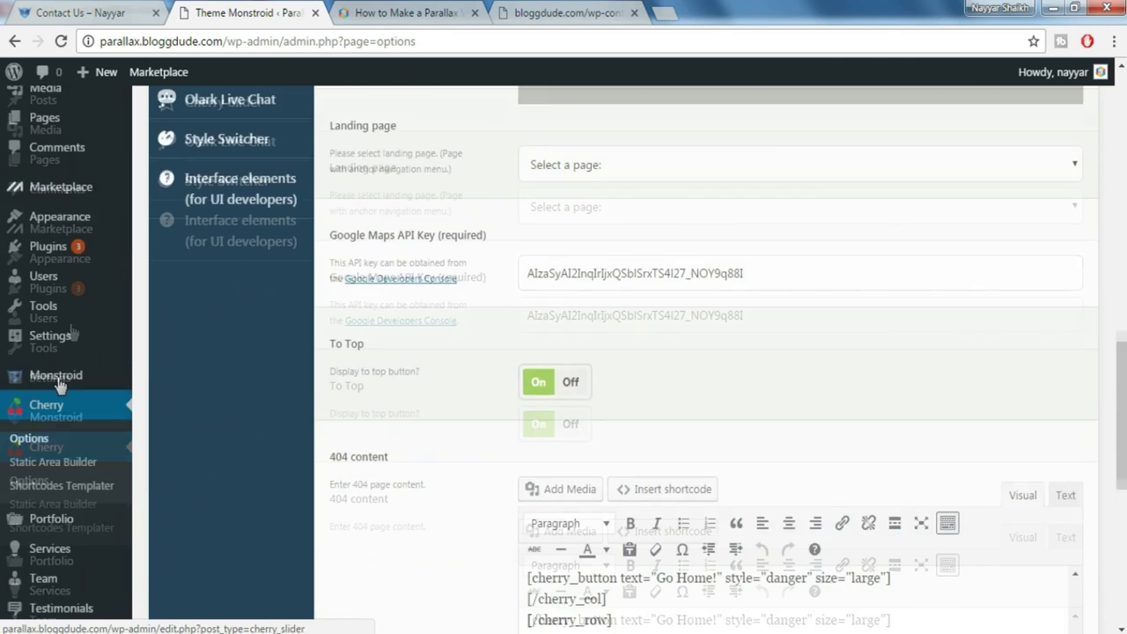
click(44, 207)
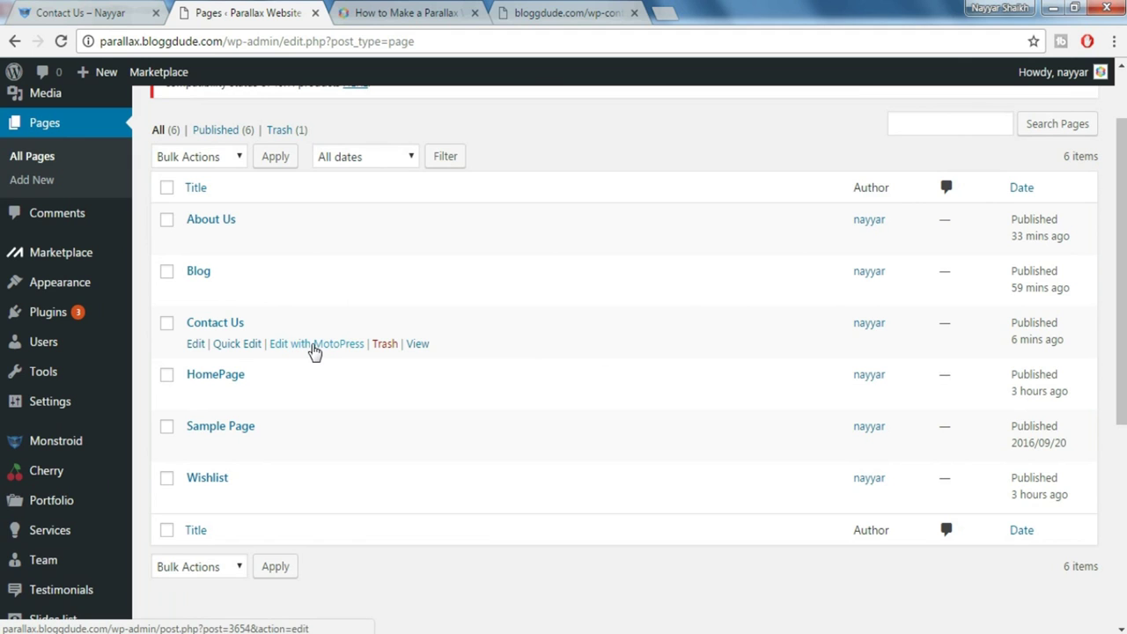
Edit Contact Us with MotoPress and place a Google map block on the page
click(315, 351)
mouse_move(25, 313)
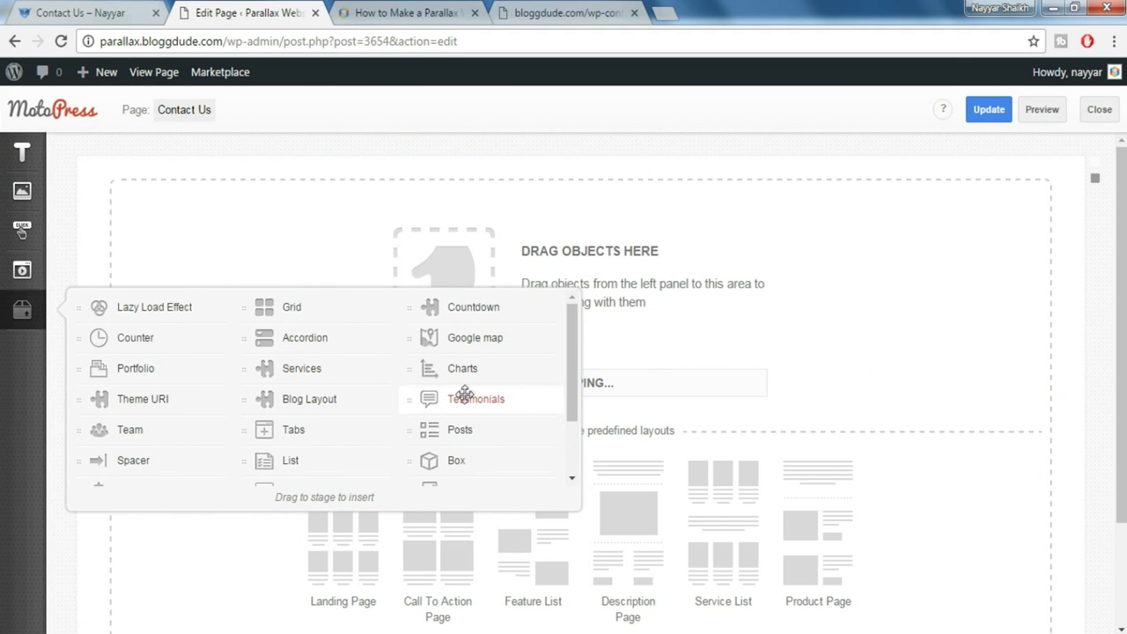
drag(466, 343, 631, 307)
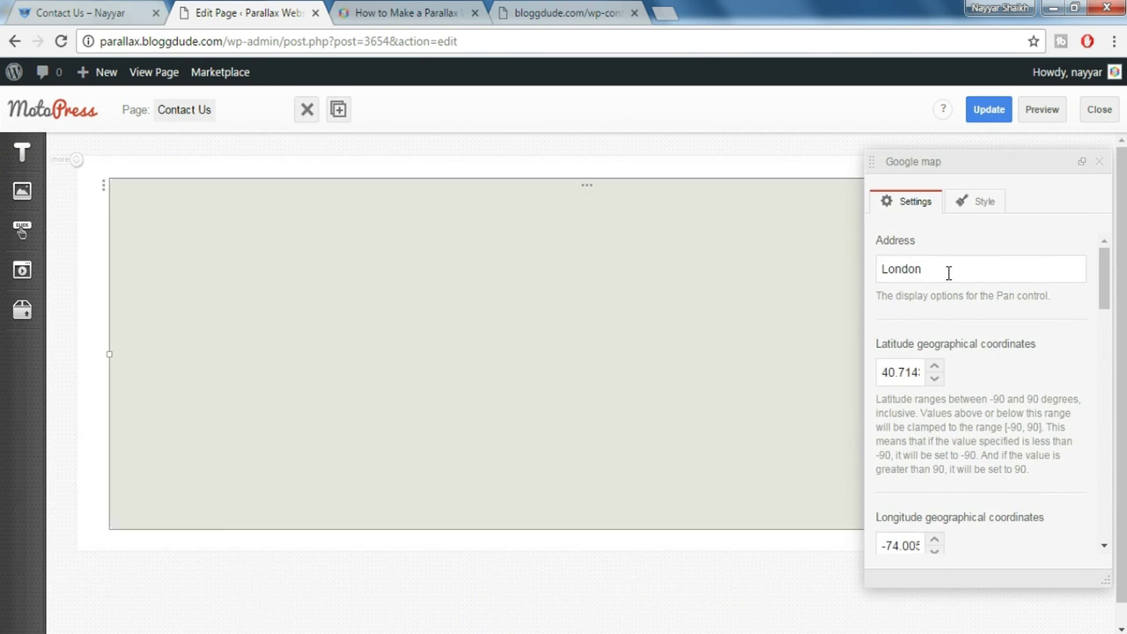
Set the Google map address to 'sion, mumbai', set zoom level 10 and enter a new map height
drag(946, 272, 853, 272)
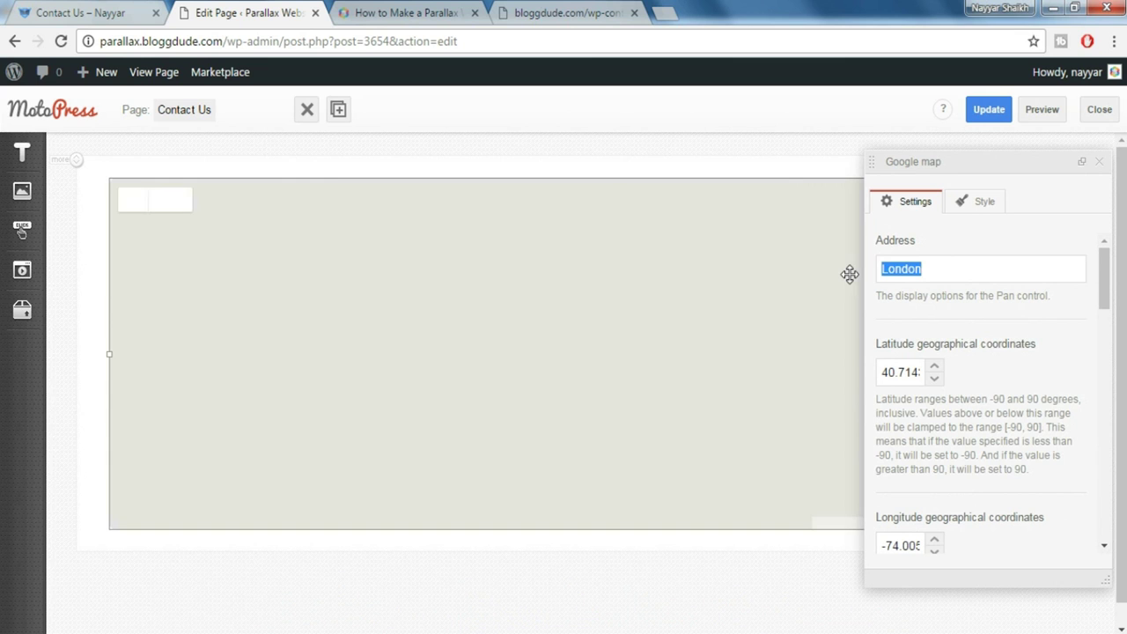
text(sion, mumbai)
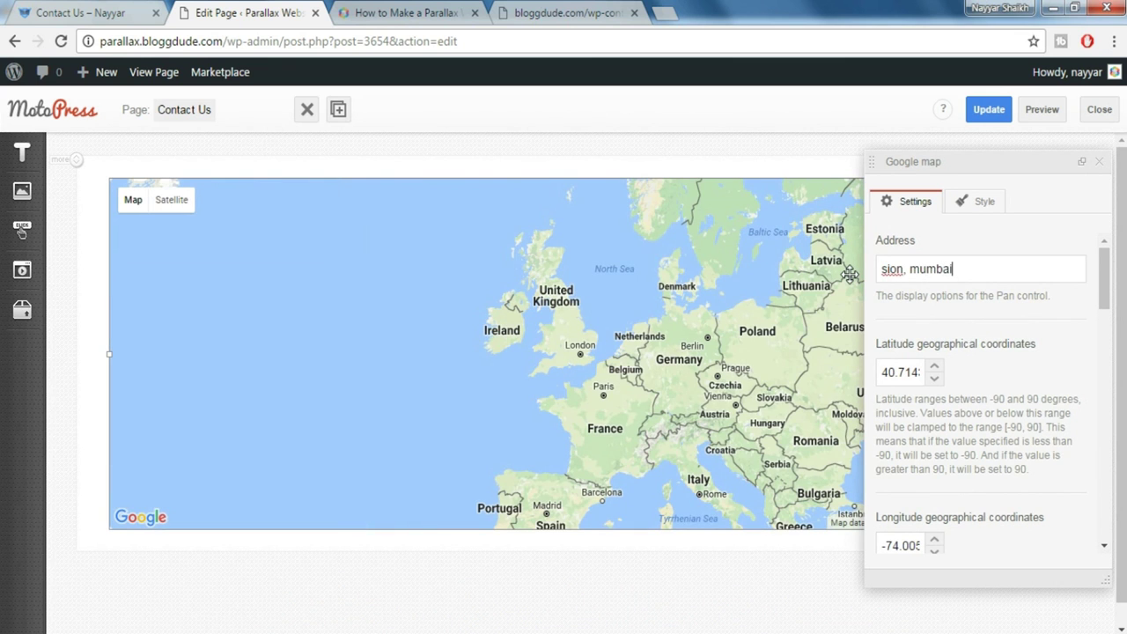
scroll(1048, 379, down, 3)
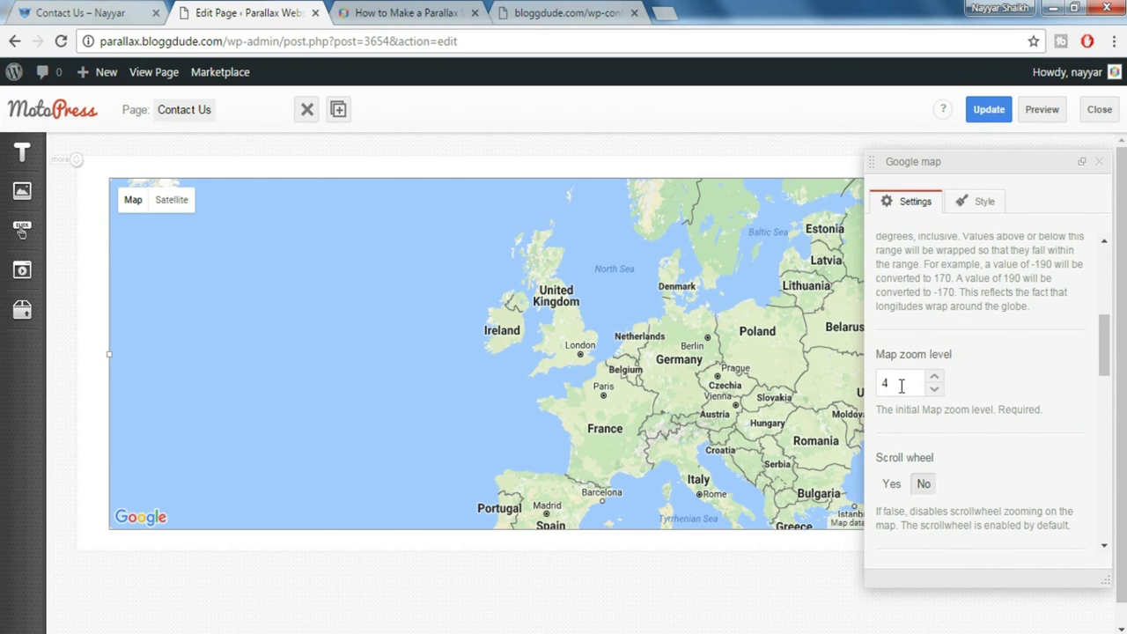
click(900, 385)
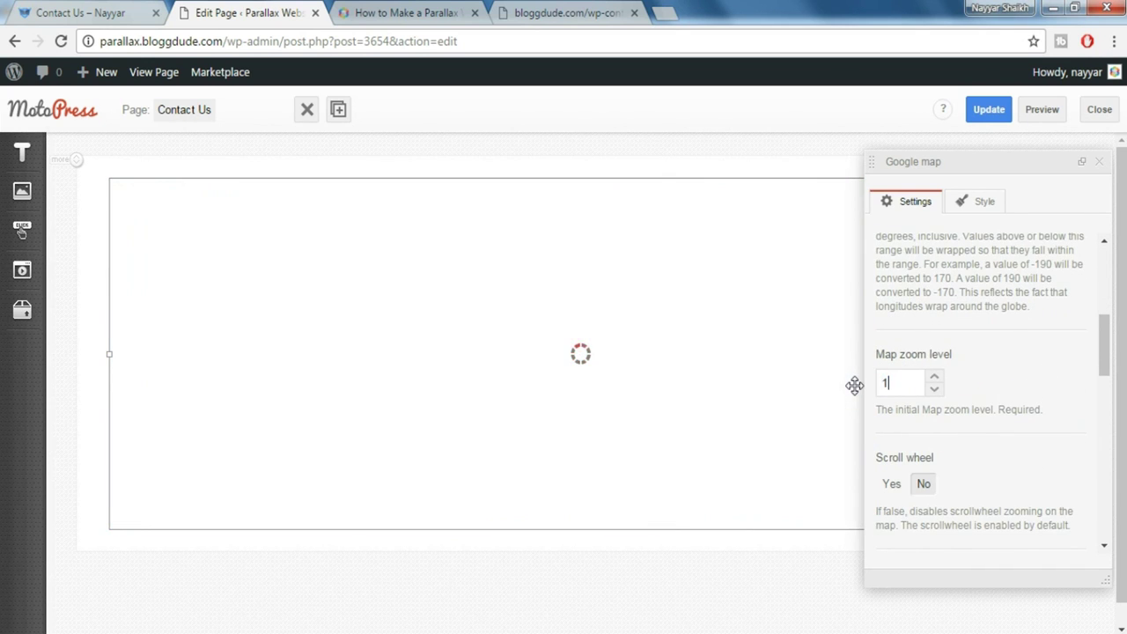
text(10)
scroll(1062, 405, down, 2)
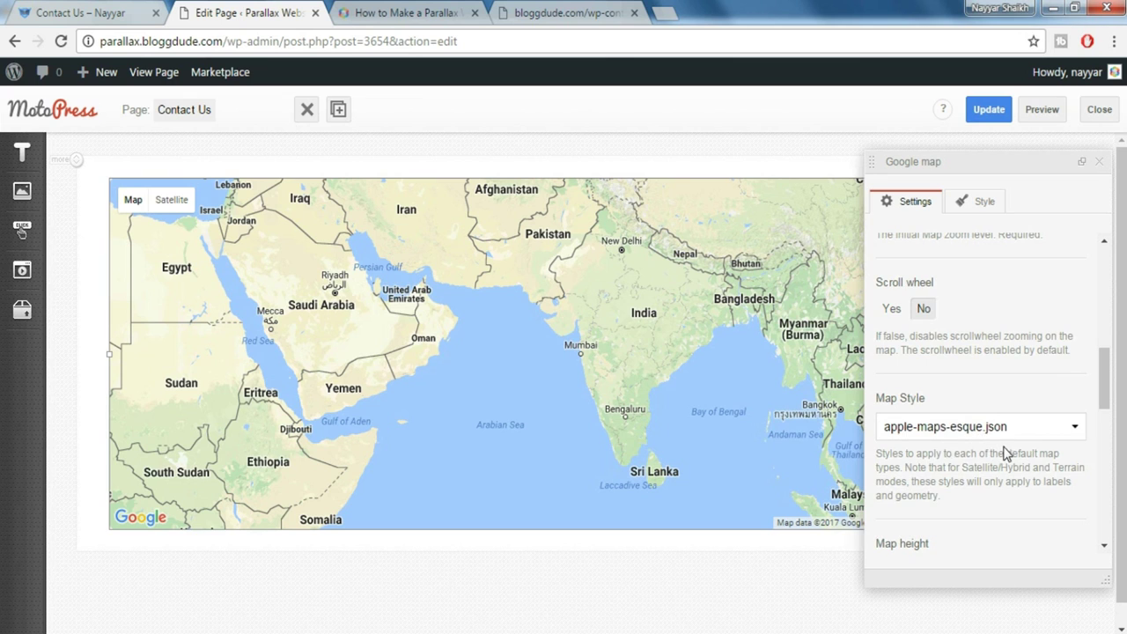
scroll(1004, 452, down, 1)
scroll(1004, 453, down, 1)
double_click(925, 397)
text(5)
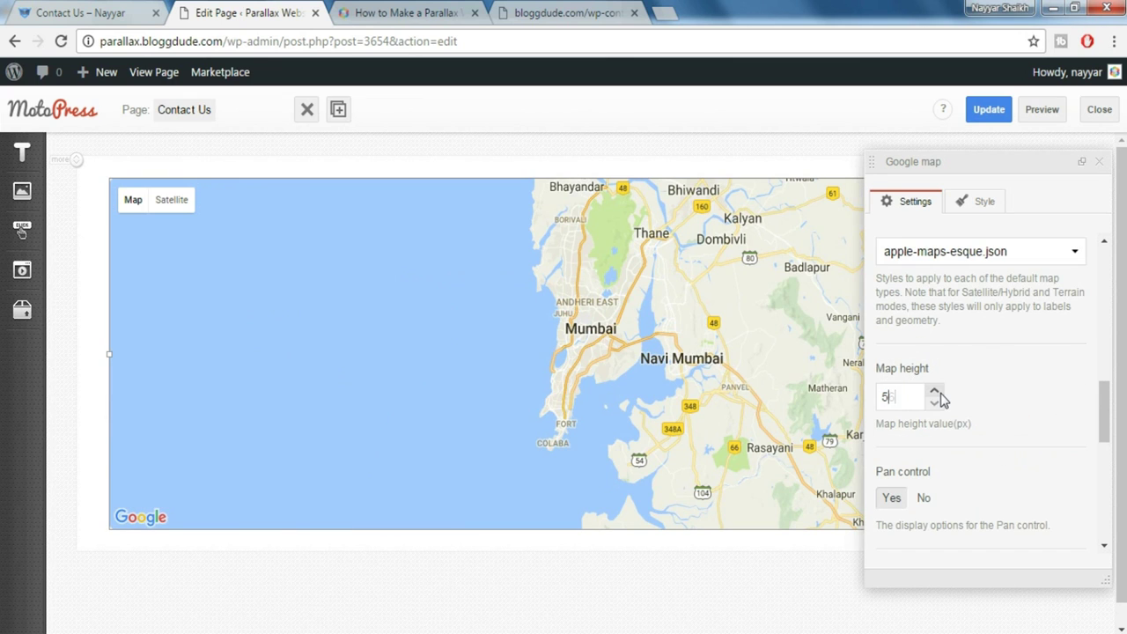
scroll(942, 379, down, 5)
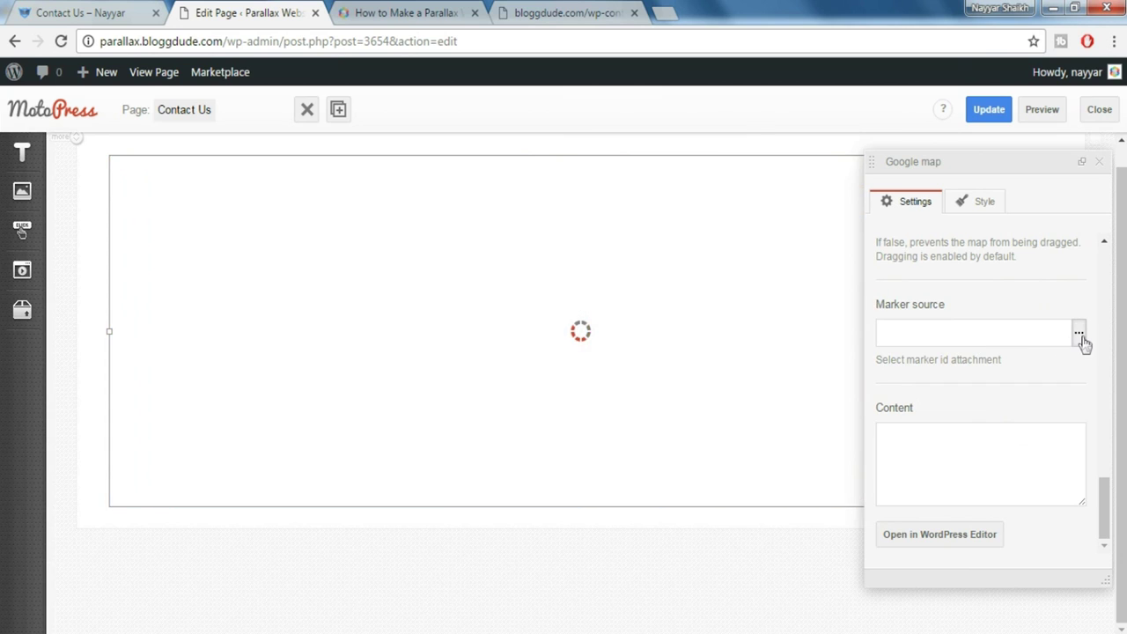
Set marker.png as the map's custom marker image
click(1080, 337)
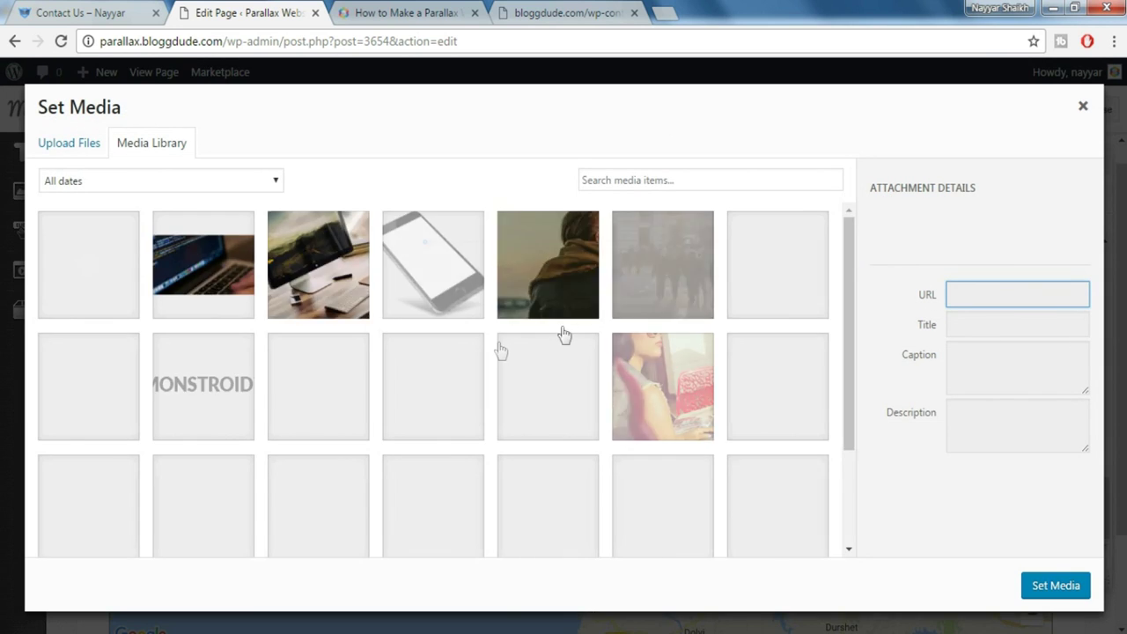
click(97, 396)
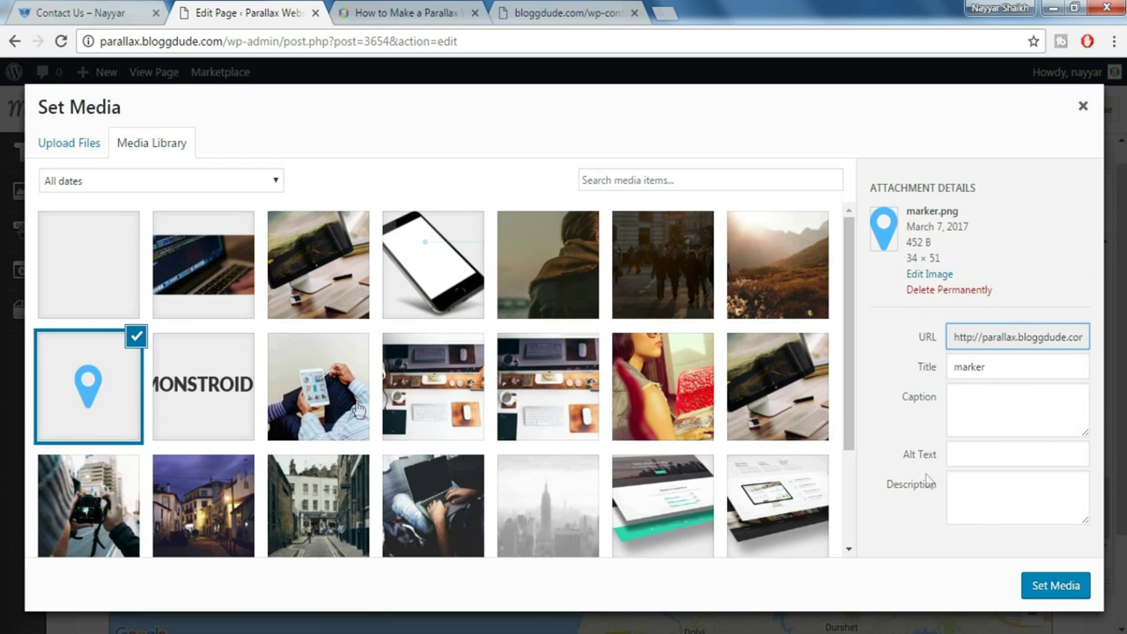
click(1044, 587)
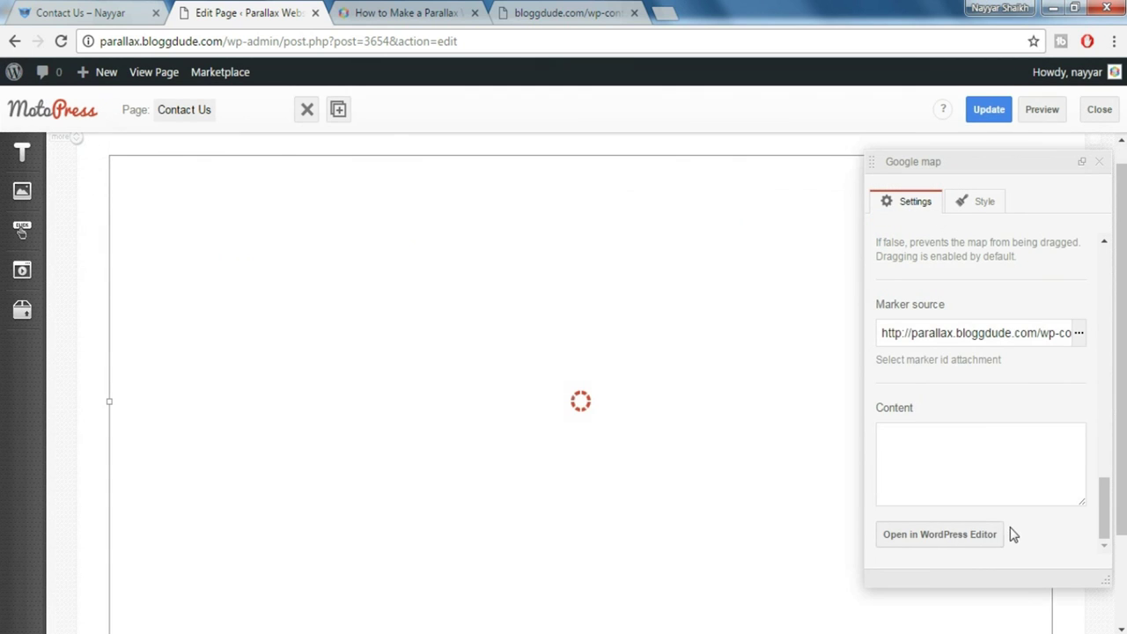
Fix the marker popup's HTML content with a </br> line break and update the Contact Us page
drag(878, 432, 899, 432)
click(925, 484)
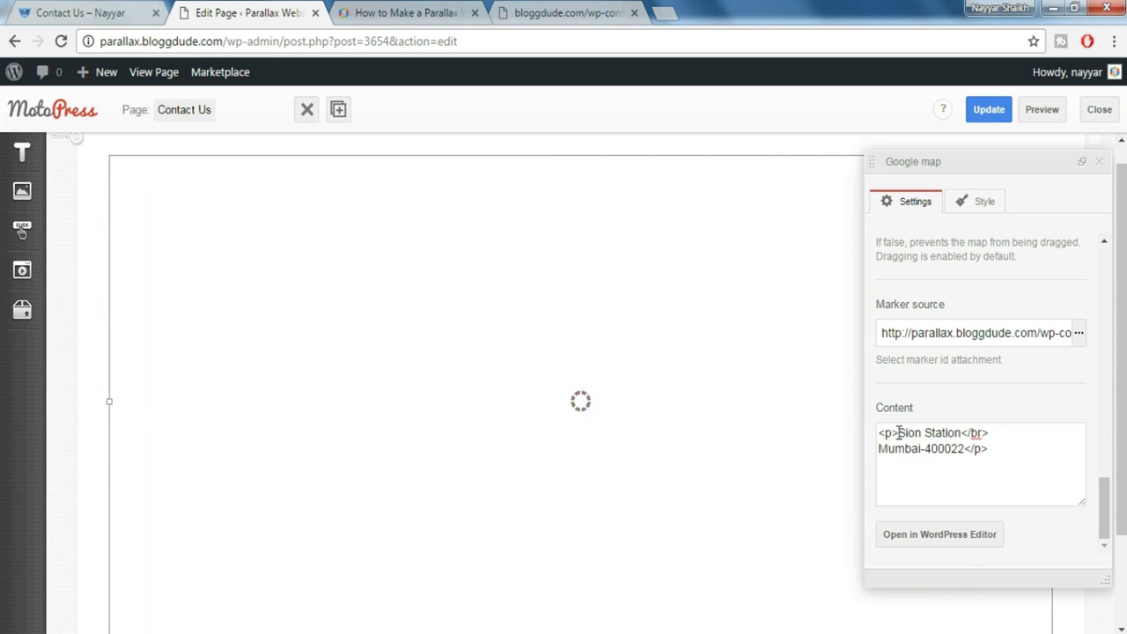
drag(898, 432, 878, 433)
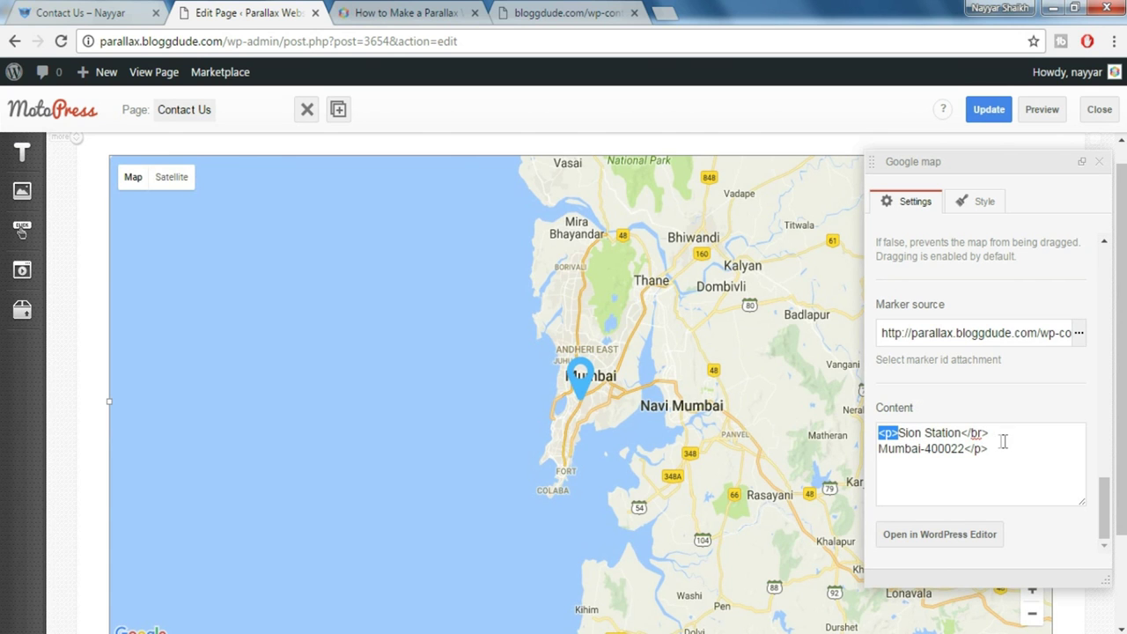
drag(969, 434, 990, 433)
text(</br>)
drag(988, 449, 967, 452)
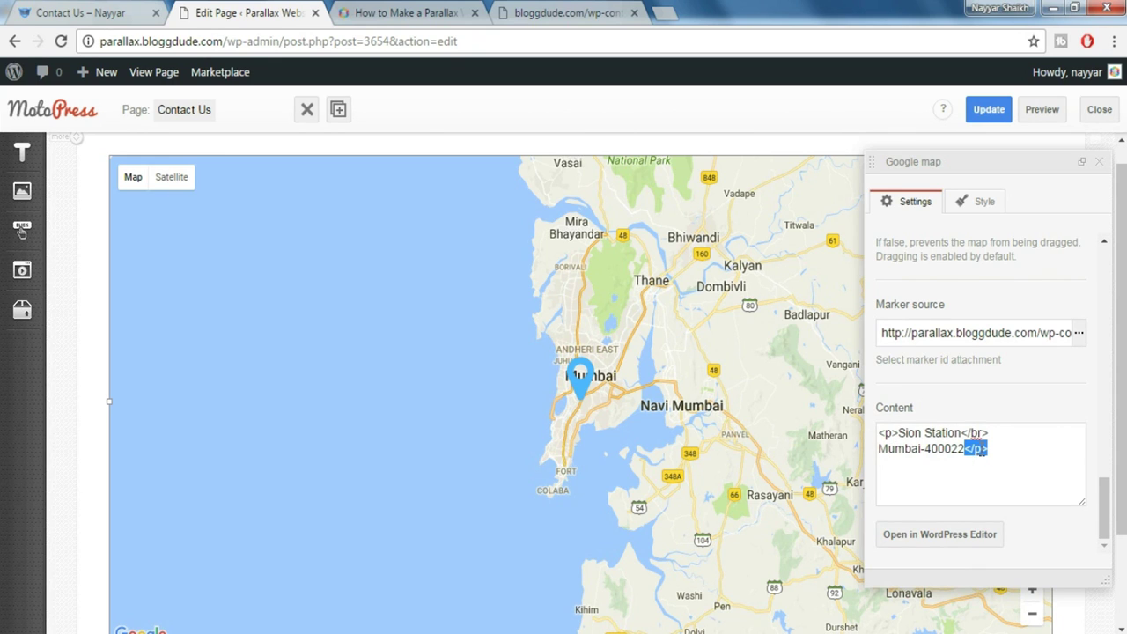
click(1000, 452)
click(988, 112)
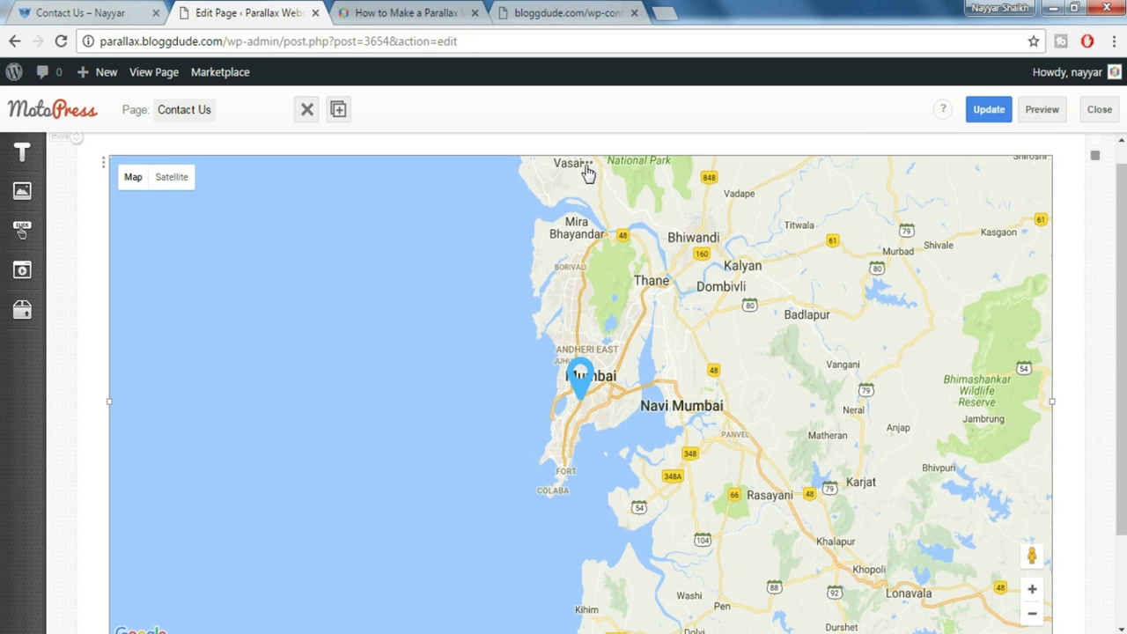
click(589, 171)
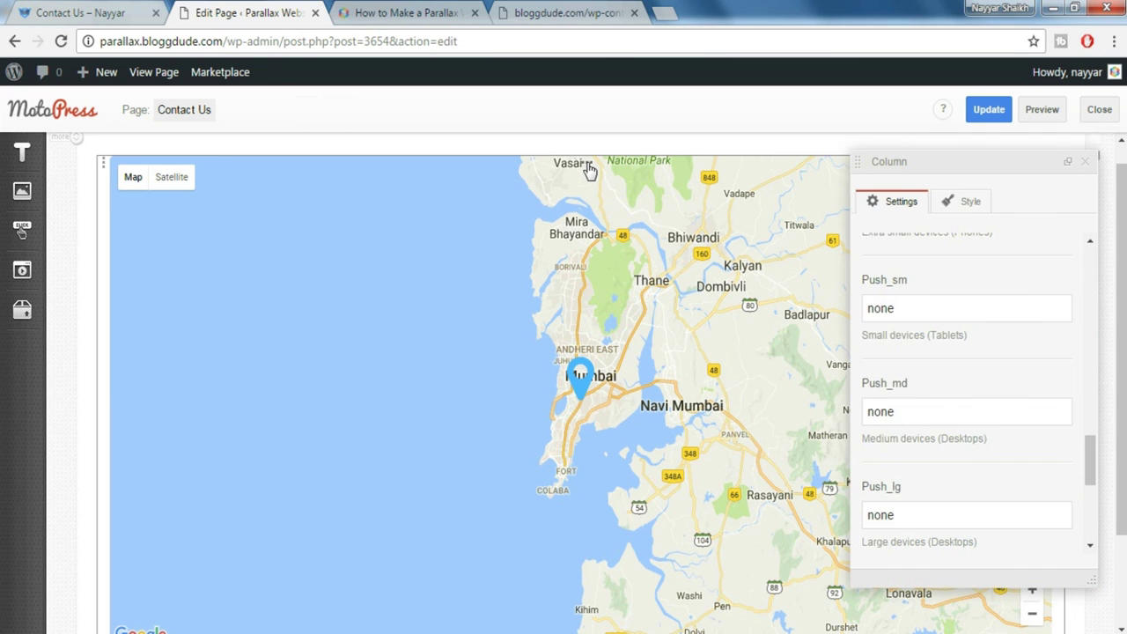
Set the map column's Collapse column paddings to Yes, then view the live Contact Us page
scroll(1041, 414, down, 1)
scroll(1040, 419, down, 4)
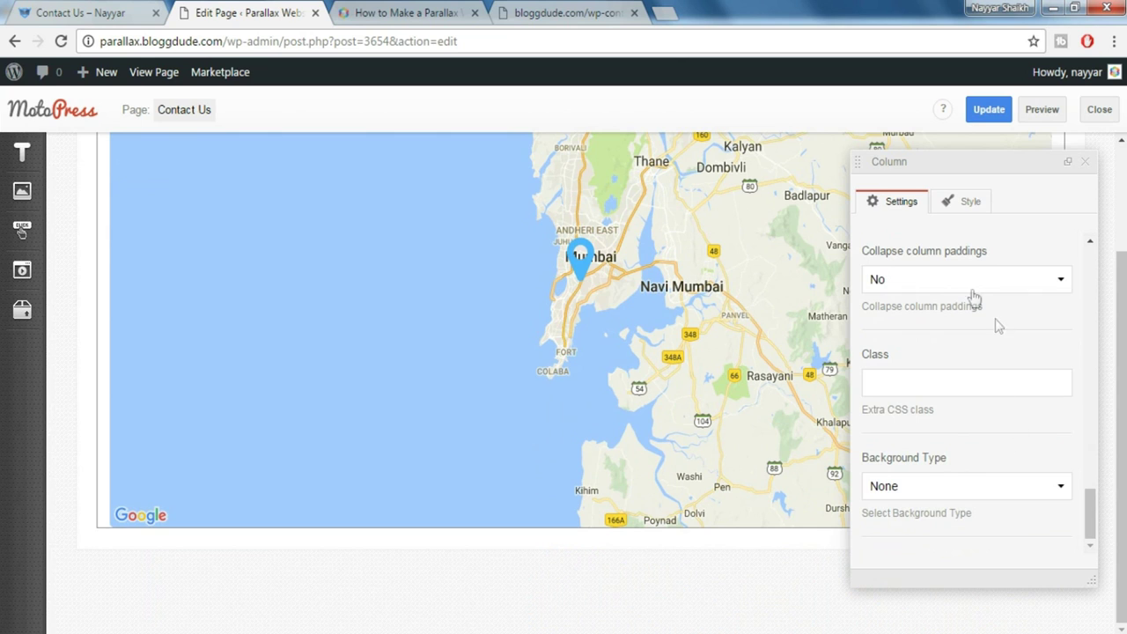
click(952, 287)
click(922, 341)
click(1088, 168)
key(ctrl+1)
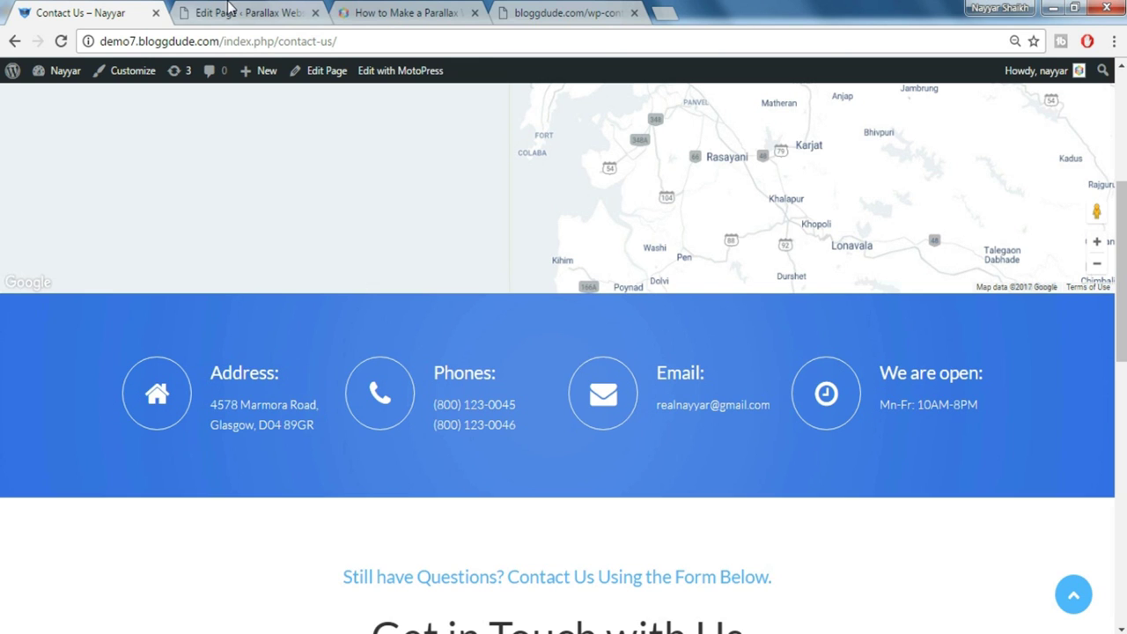
Place a Paragraph block below the map
scroll(702, 339, down, 1)
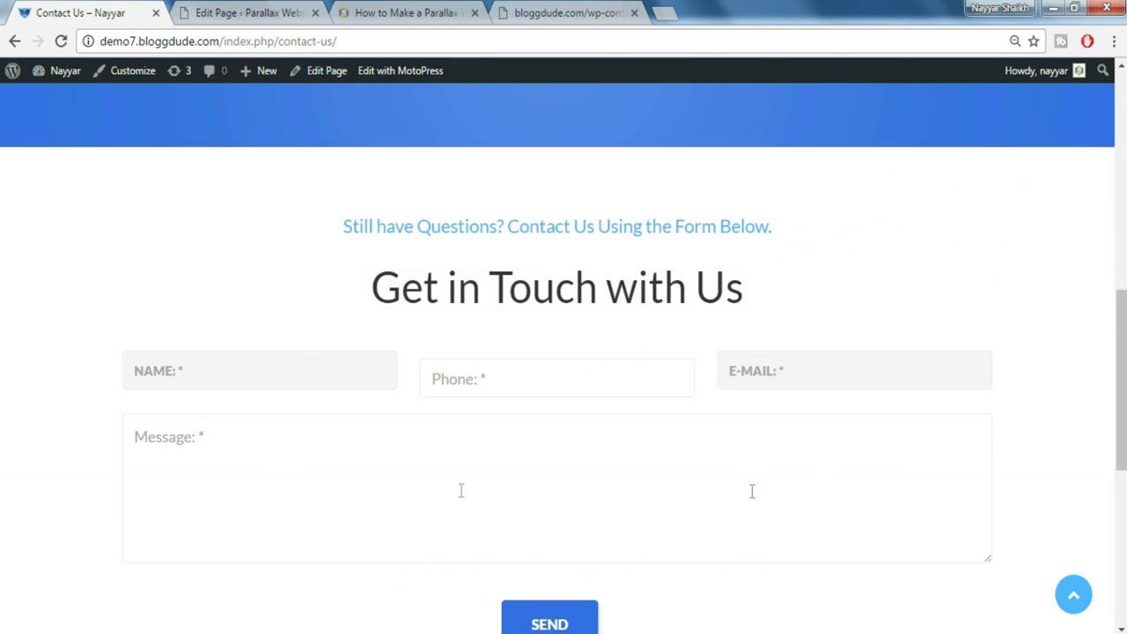
click(253, 14)
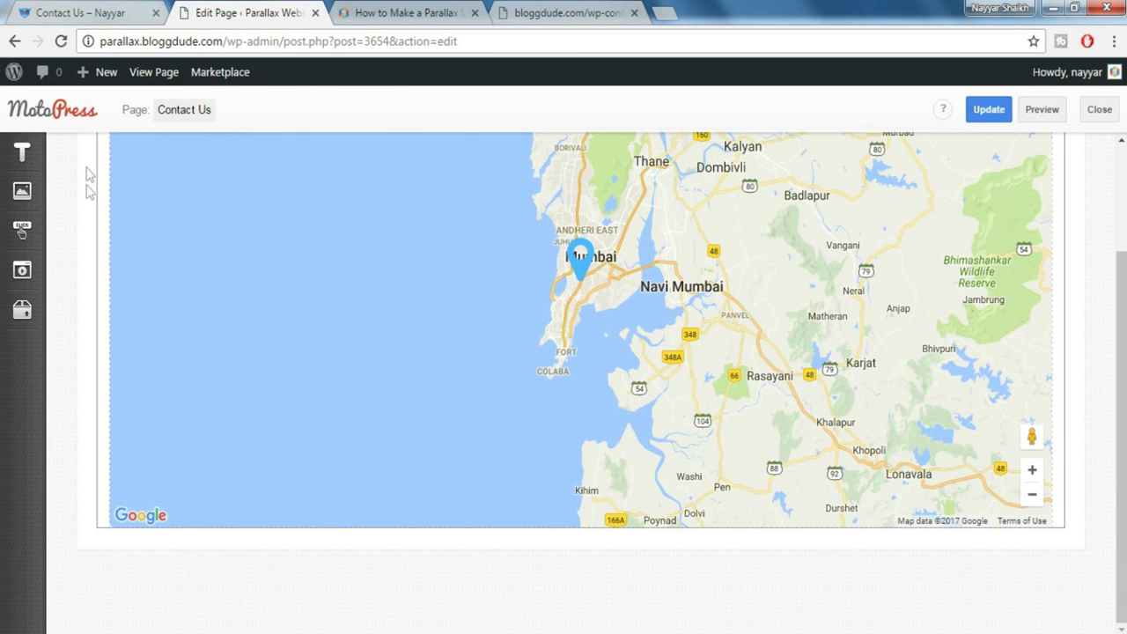
click(29, 166)
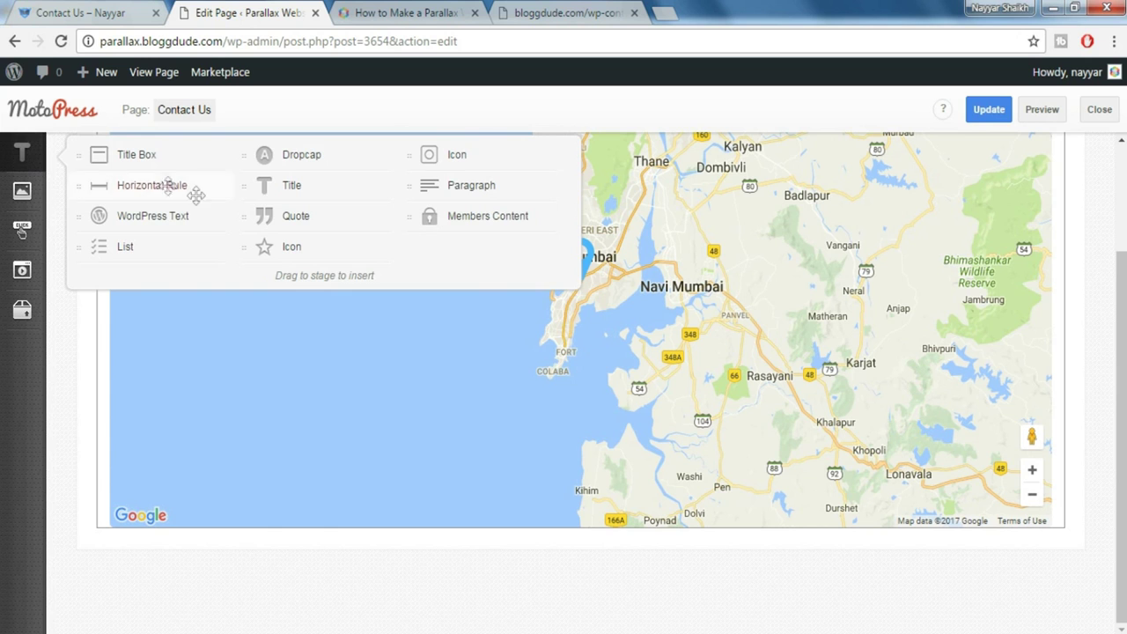
drag(464, 185, 572, 550)
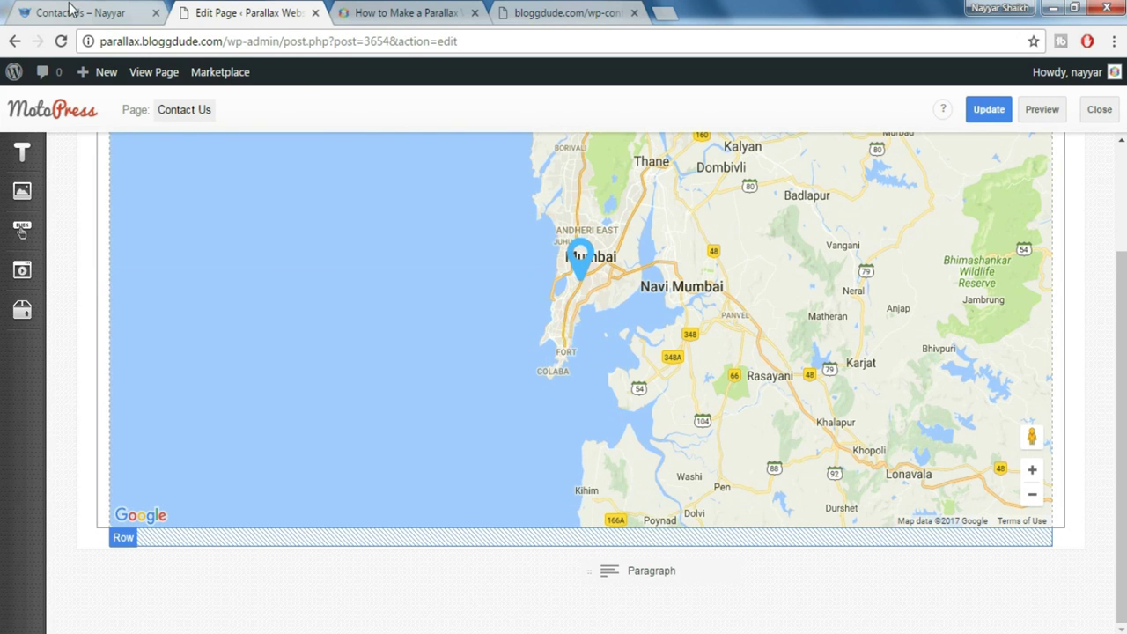
Copy the 'Still have Questions?' subtitle and 'Get in Touch with Us' heading from the live page into the block
click(74, 11)
drag(571, 246, 766, 264)
key(ctrl+c)
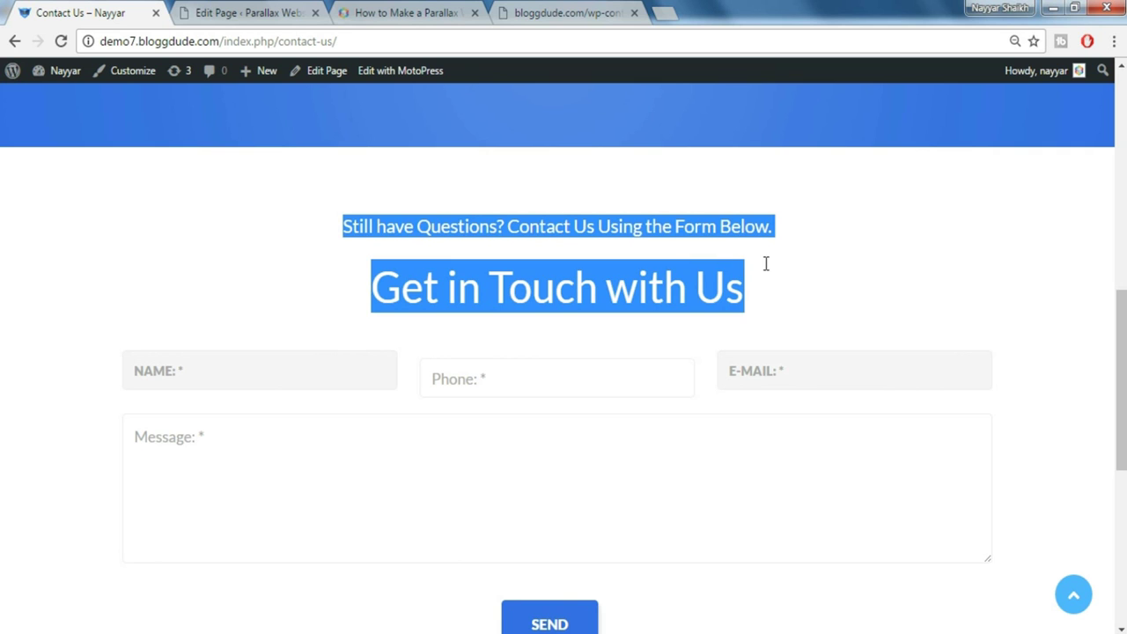
click(269, 13)
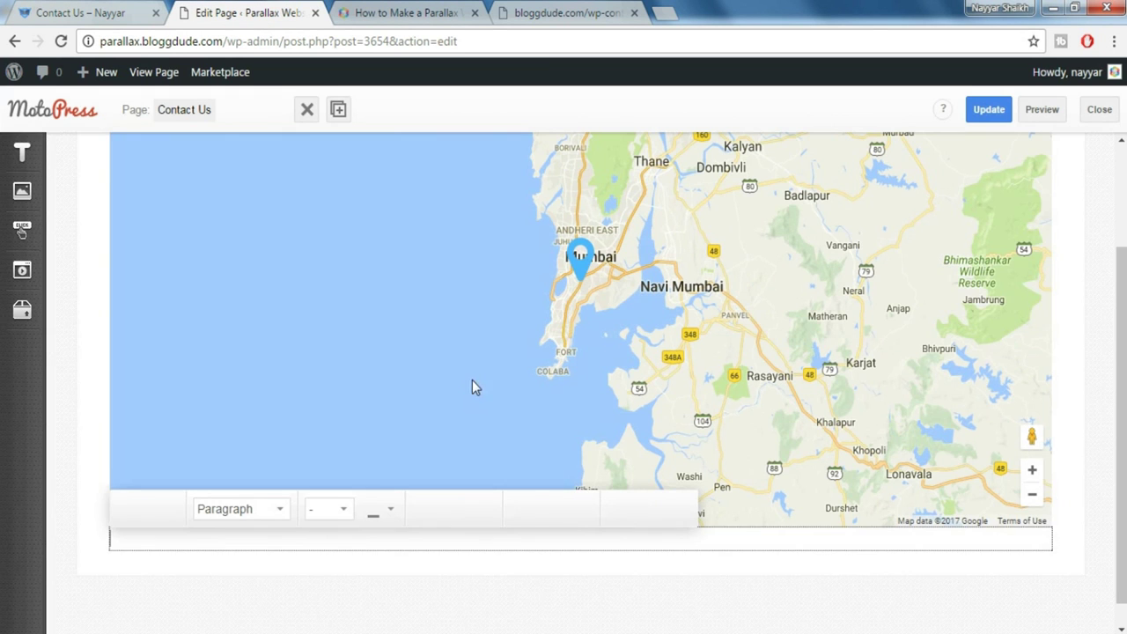
key(ctrl+v)
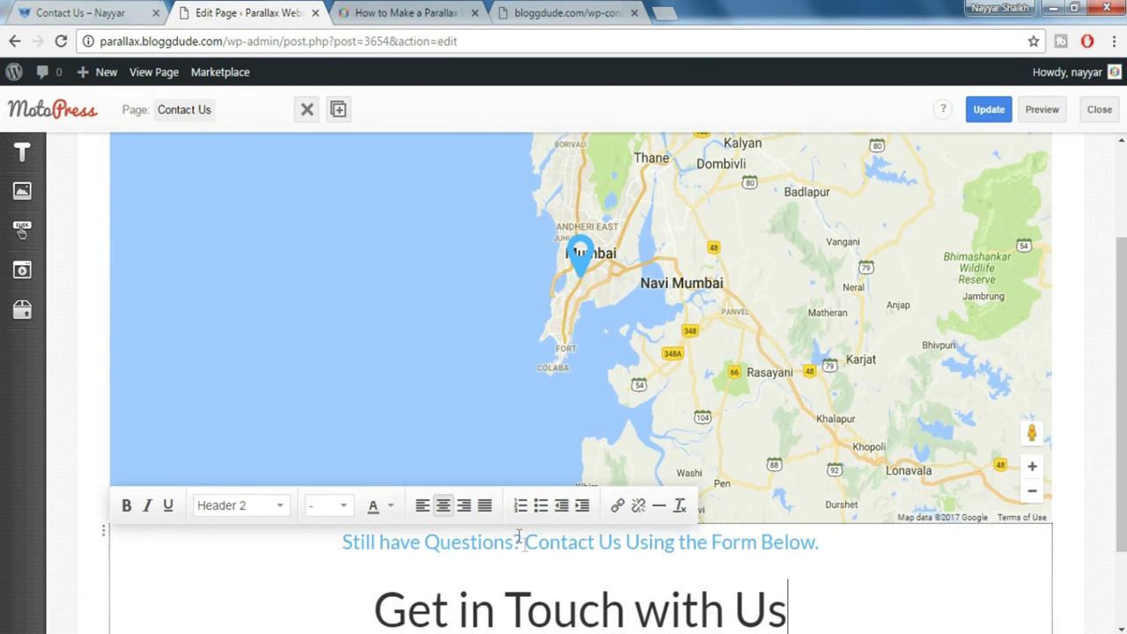
scroll(685, 532, down, 2)
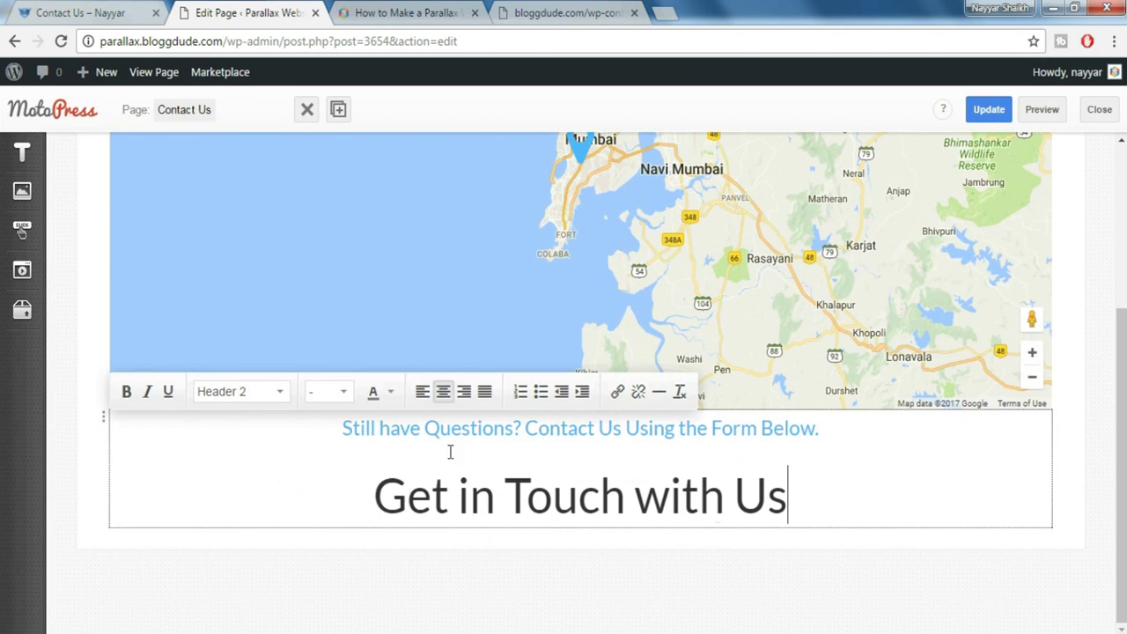
click(81, 13)
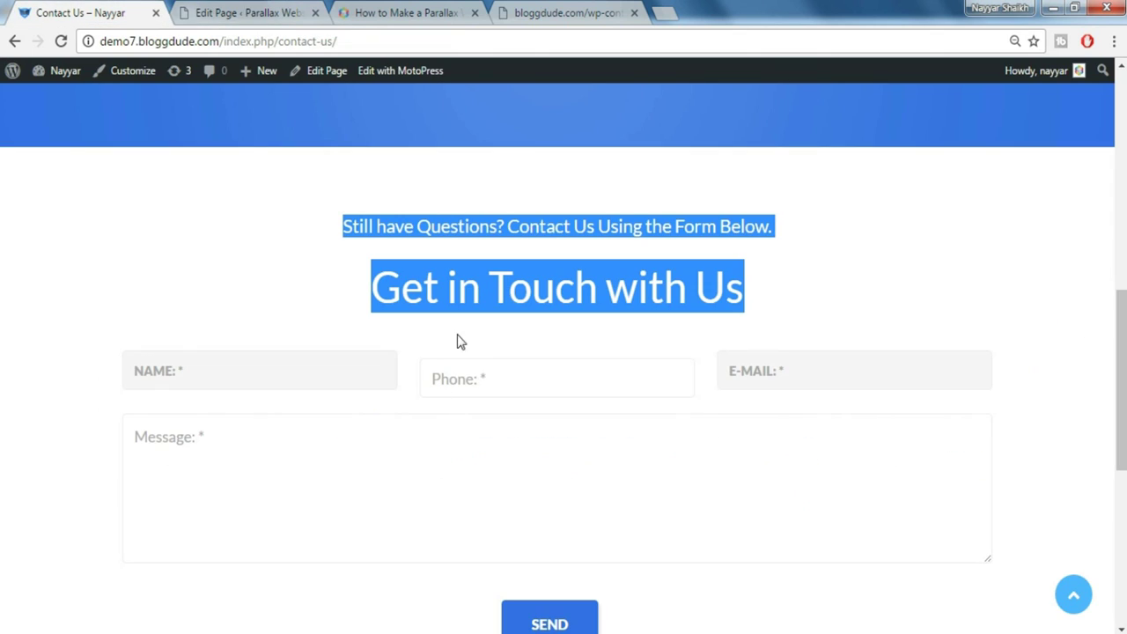
click(279, 12)
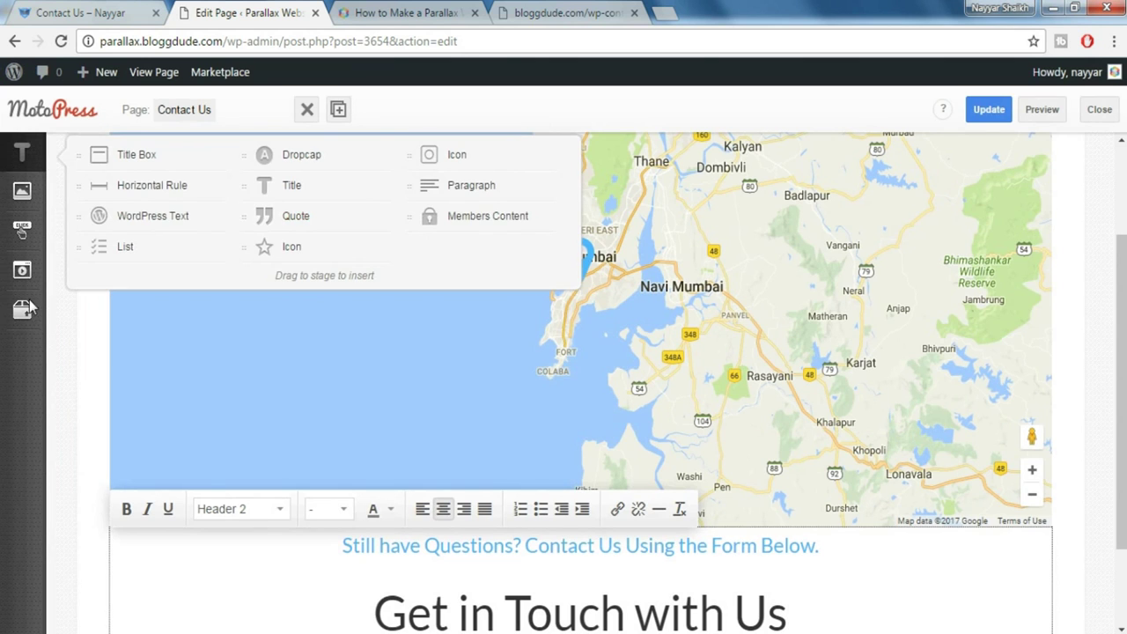
Add a spacer under the Get in Touch with Us heading with size 40
click(25, 309)
drag(132, 457, 480, 493)
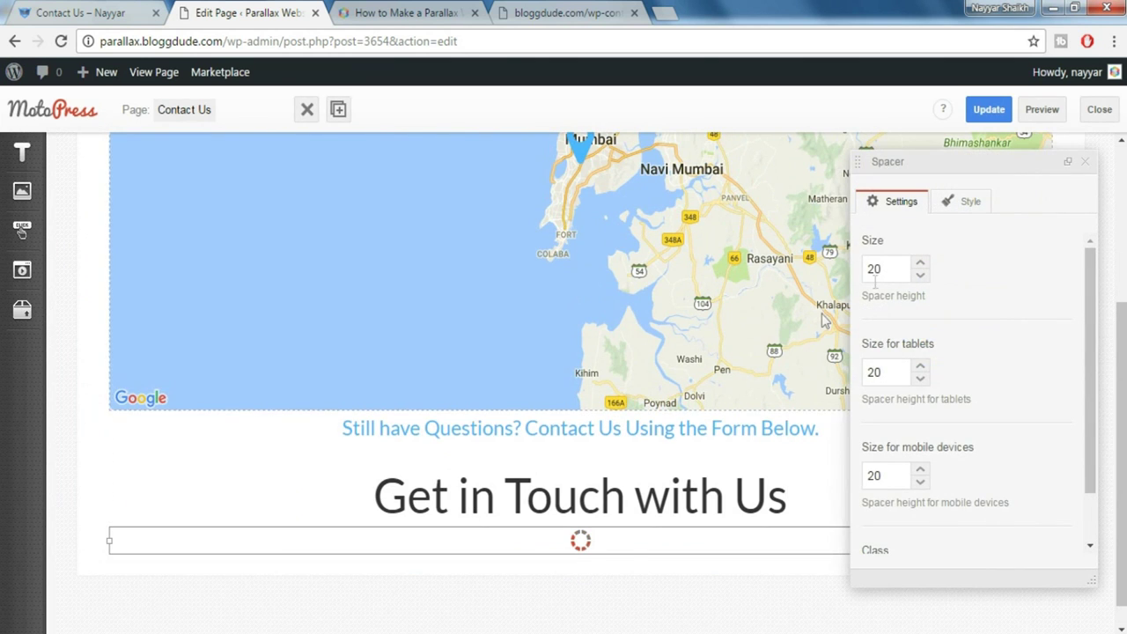
drag(896, 271, 844, 276)
text(40)
click(1085, 161)
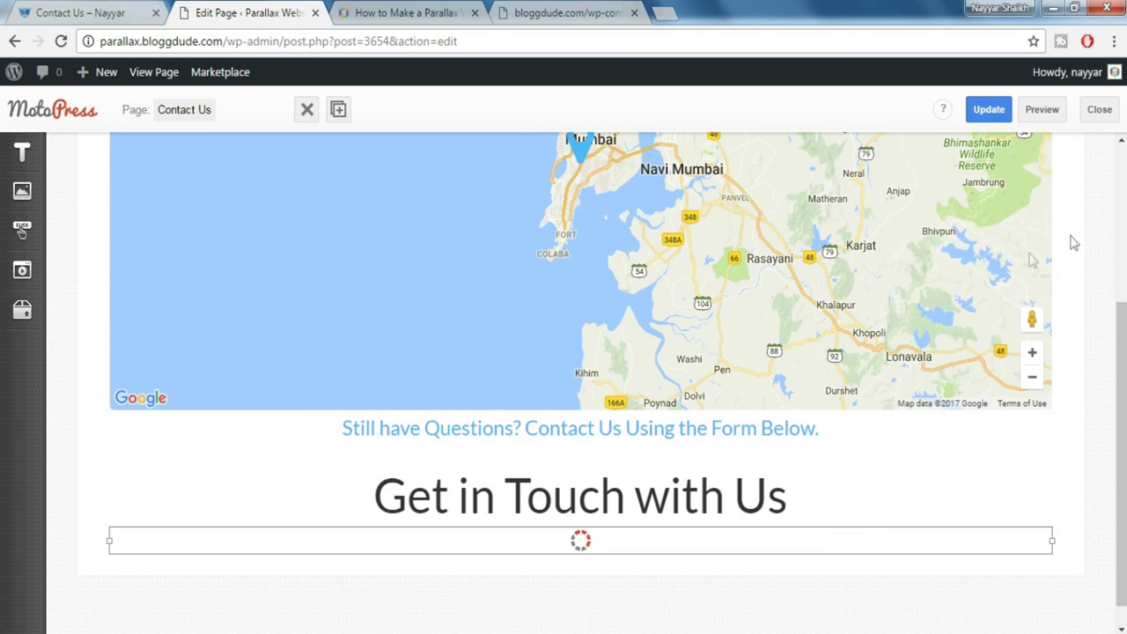
Insert a WordPress Text block below the spacer
mouse_move(37, 278)
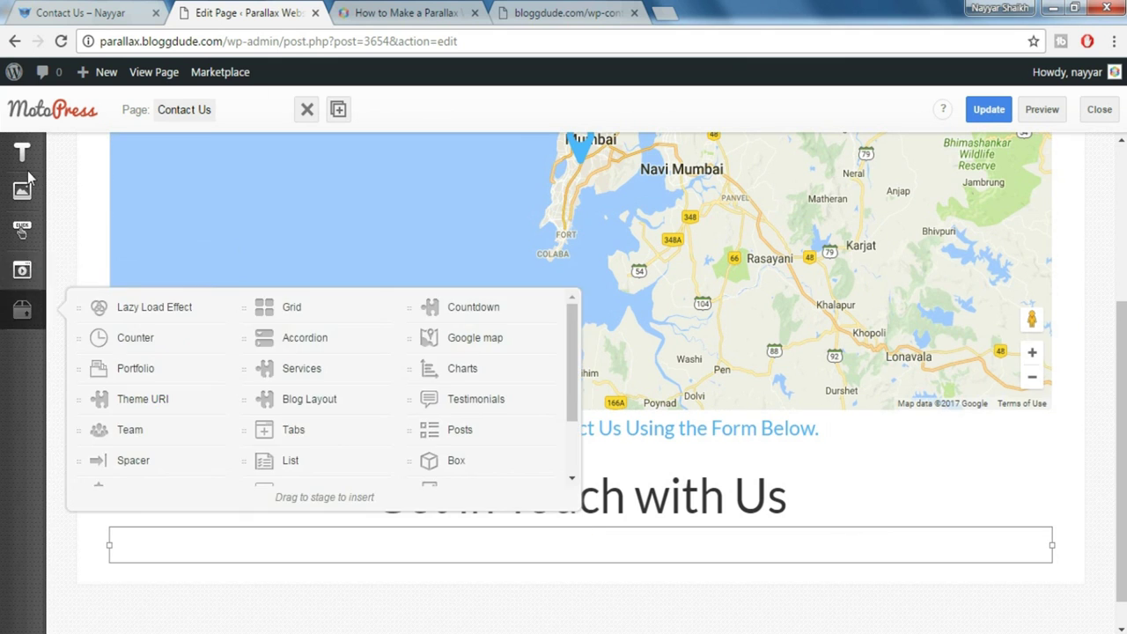
mouse_move(27, 166)
mouse_move(151, 220)
mouse_down()
mouse_move(372, 344)
mouse_move(426, 594)
mouse_up()
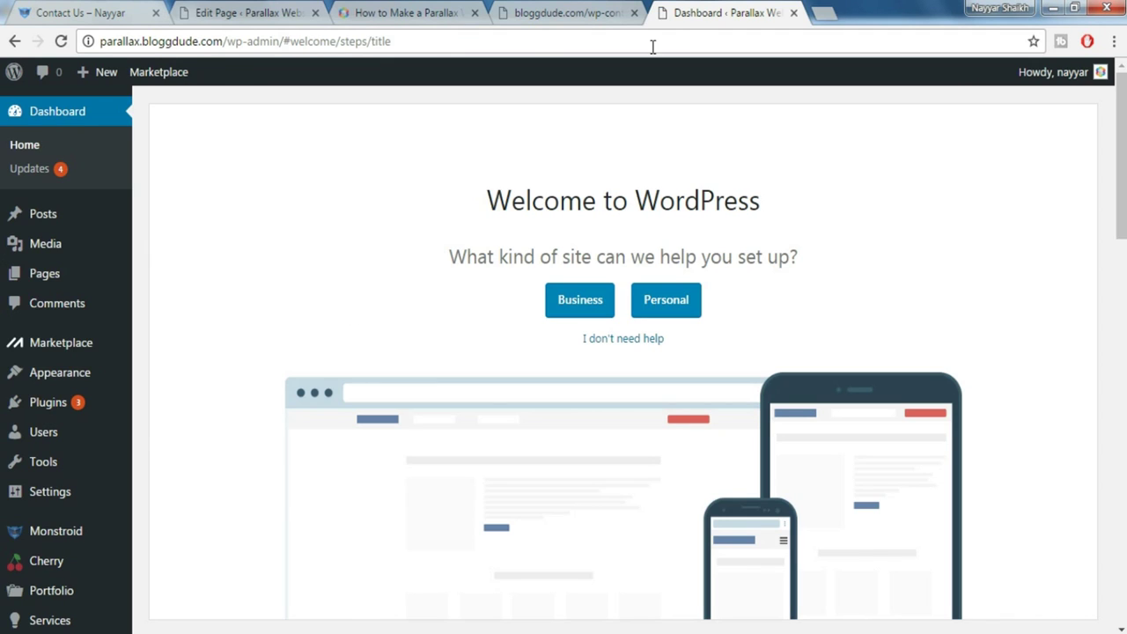
Under Contact > Contact Forms, copy CF 1's shortcode [contact-form-7 id="3656" title="CF 1"]
scroll(100, 433, down, 5)
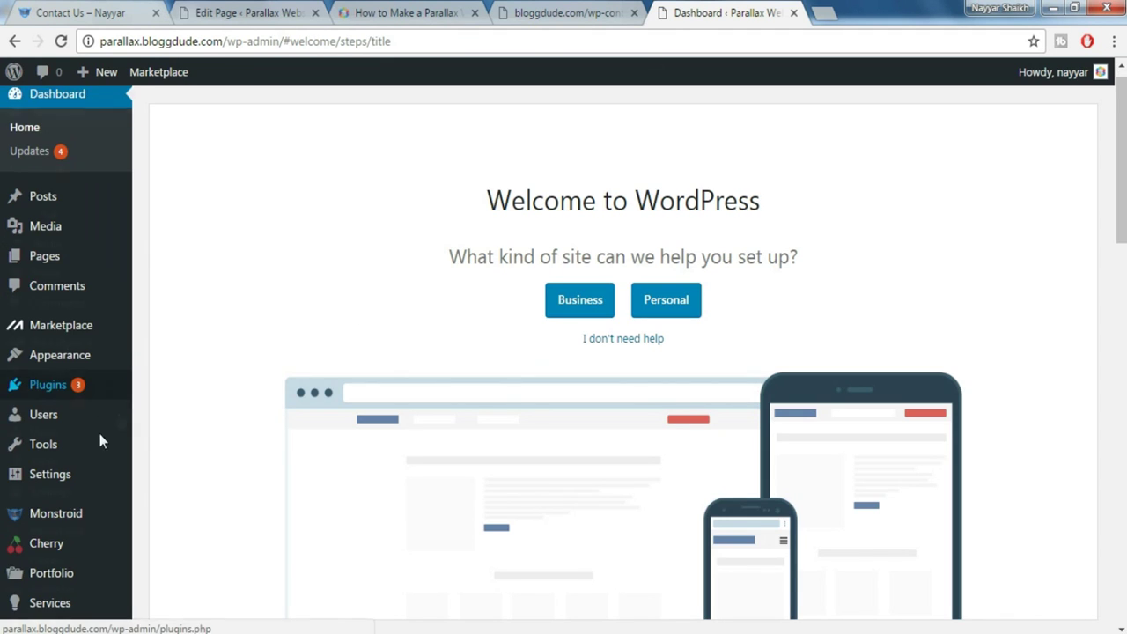
mouse_move(62, 440)
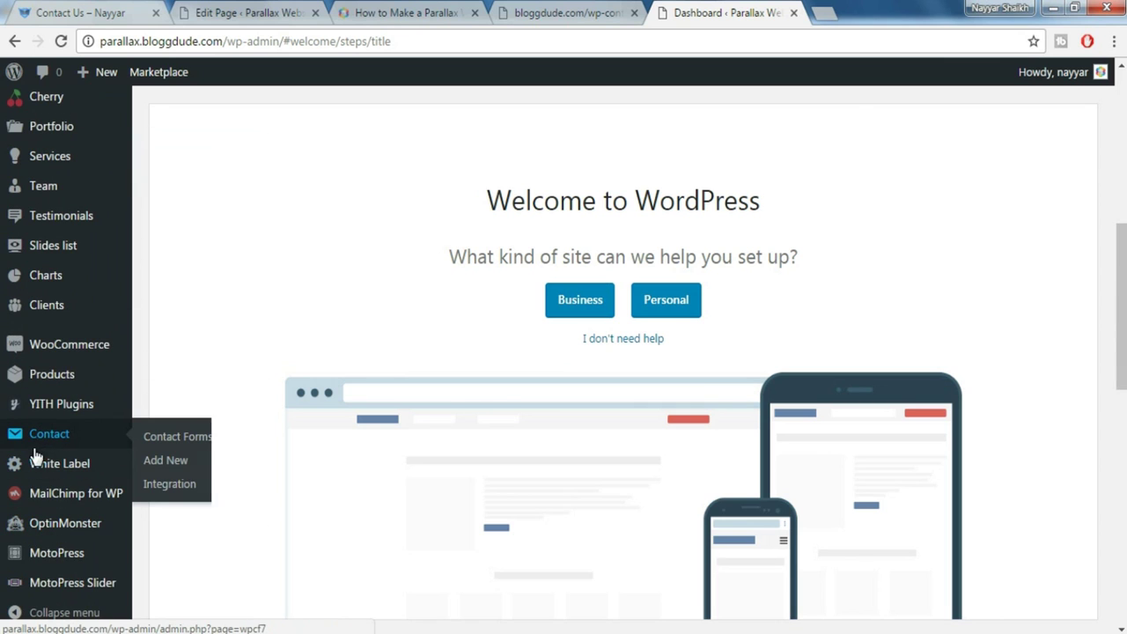
click(192, 443)
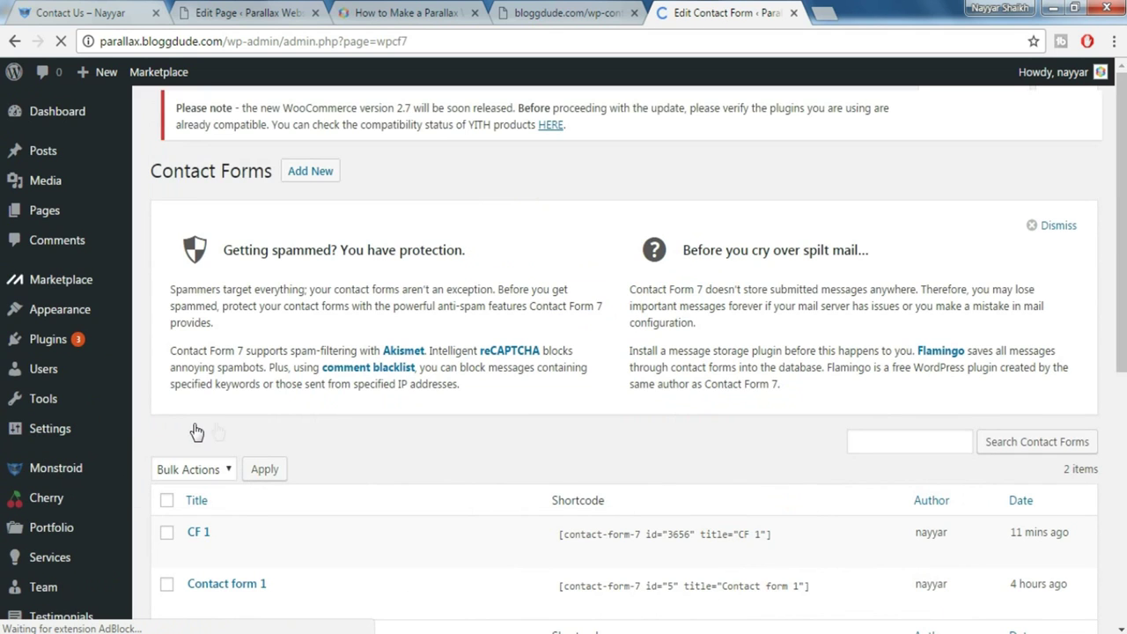
scroll(573, 431, down, 2)
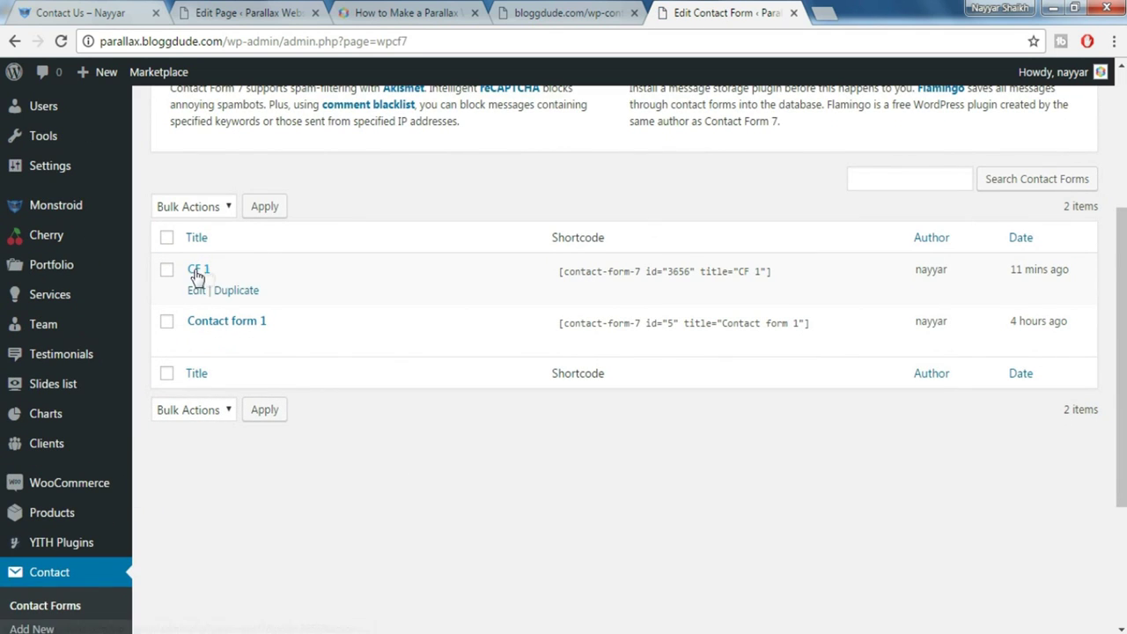
click(746, 270)
key(ctrl+c)
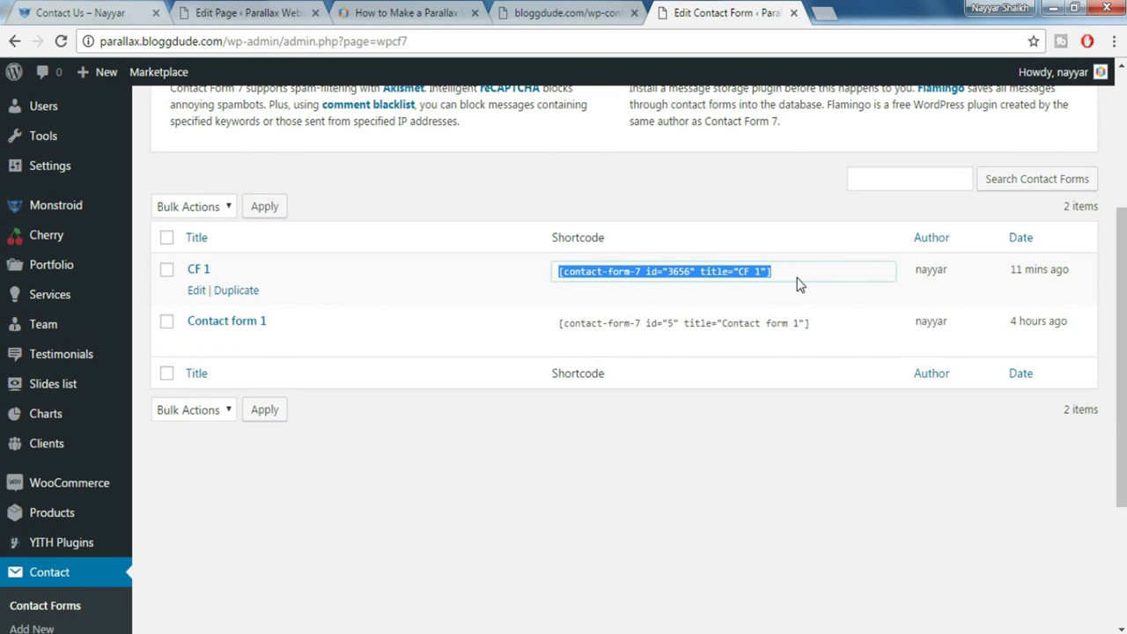
click(251, 12)
Paste the CF 1 shortcode into the text block, update the Contact Us page and preview it
key(ctrl+v)
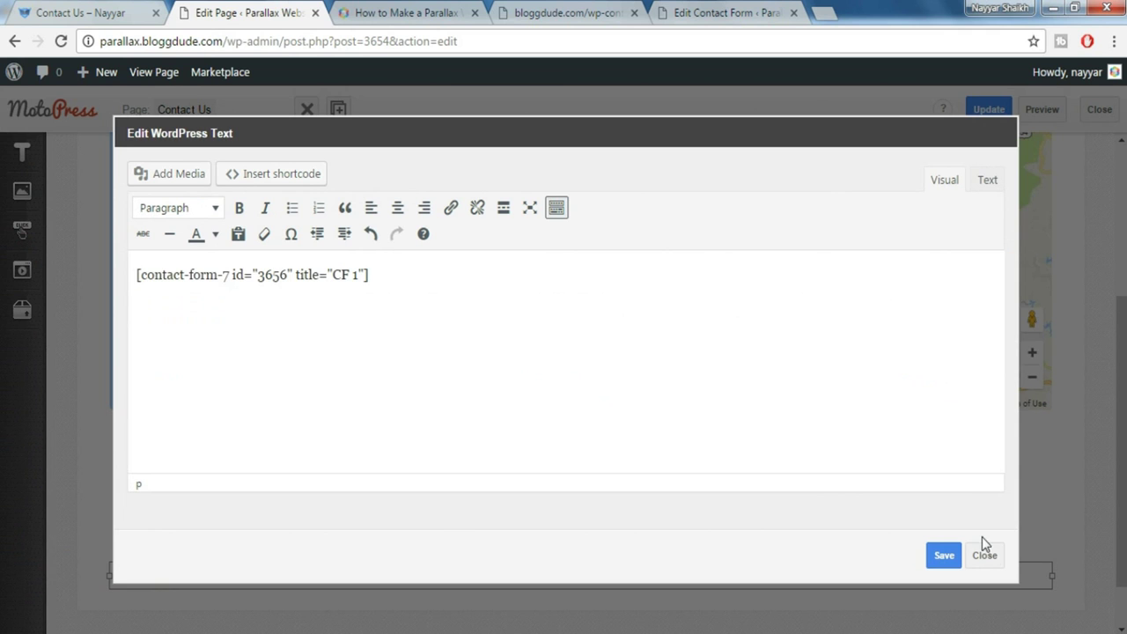
click(941, 556)
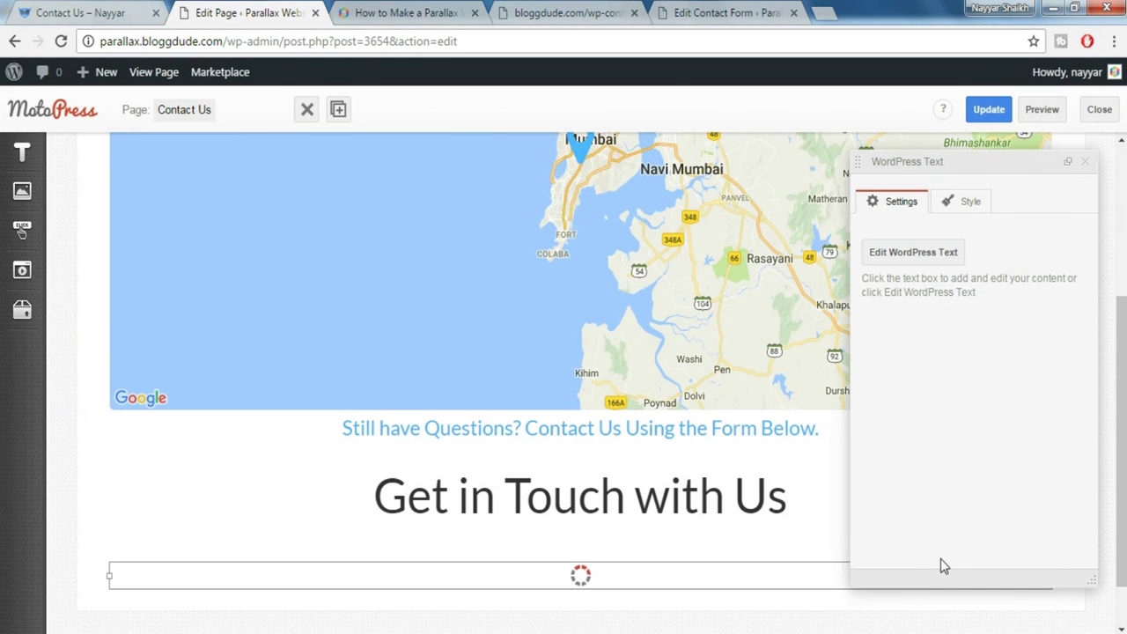
click(990, 113)
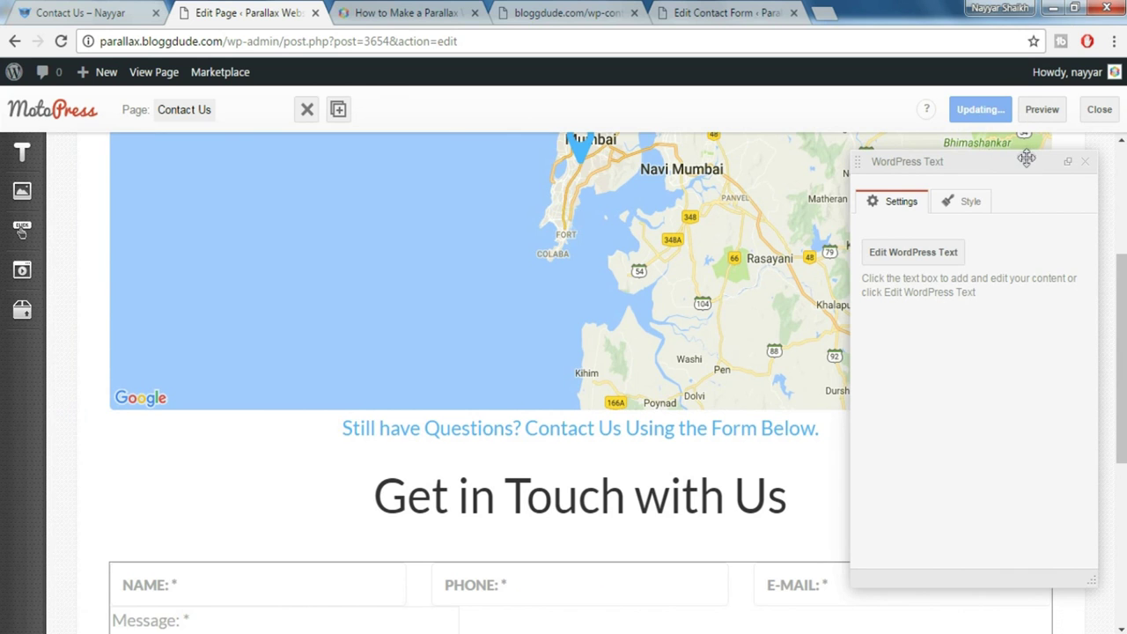
click(1043, 113)
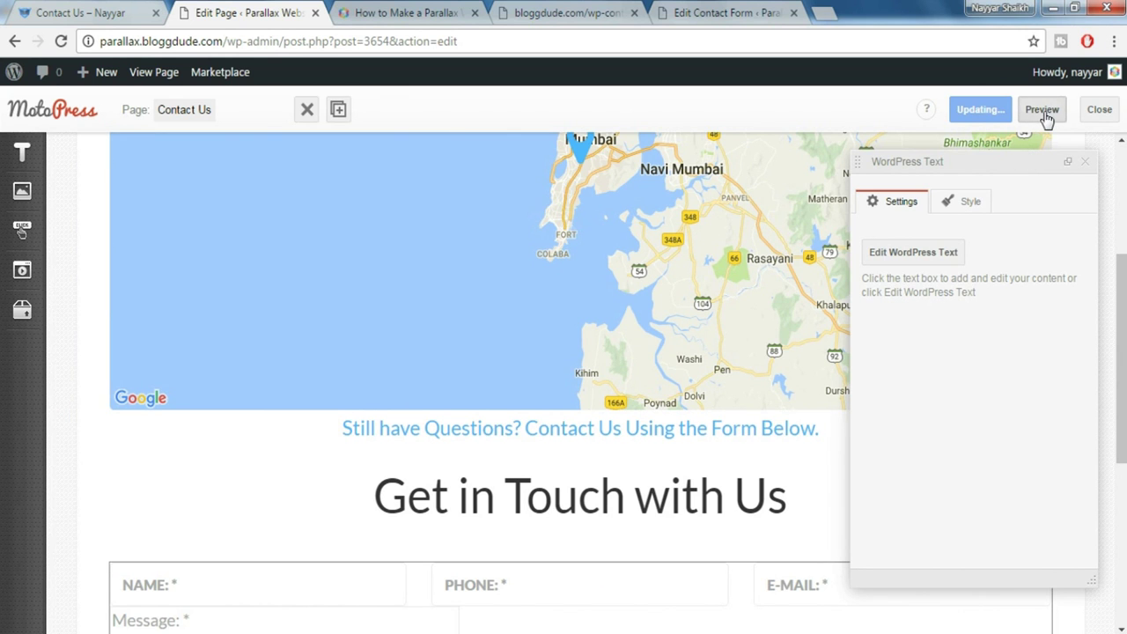
scroll(1123, 410, down, 6)
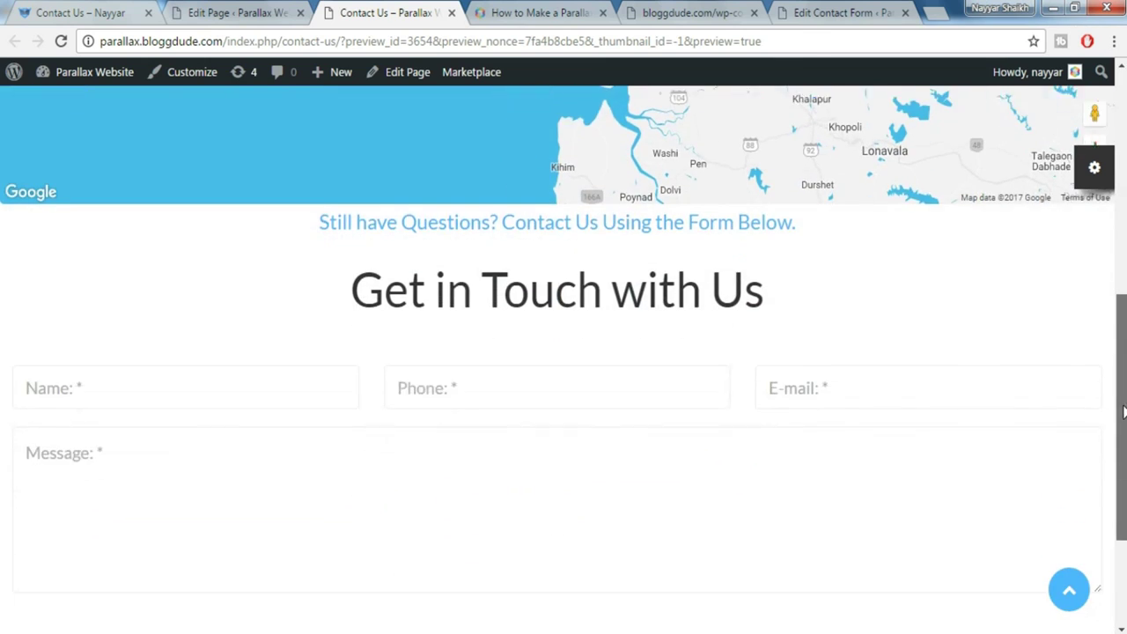
drag(1123, 410, 1124, 132)
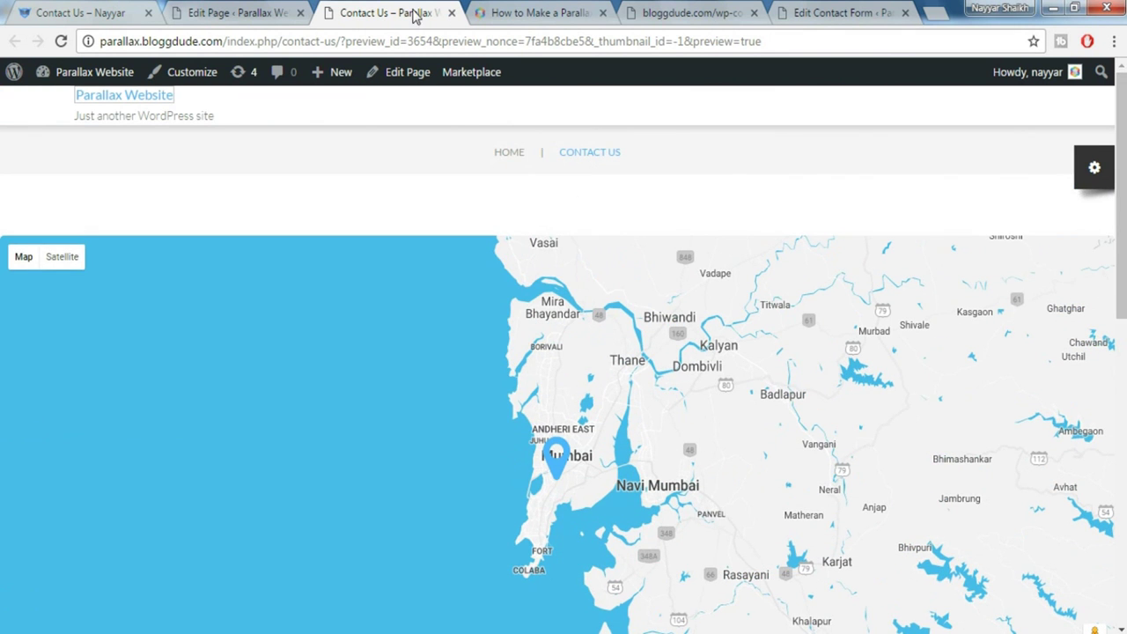
Browse the demo site's Services page for reference, then start a new page
click(49, 13)
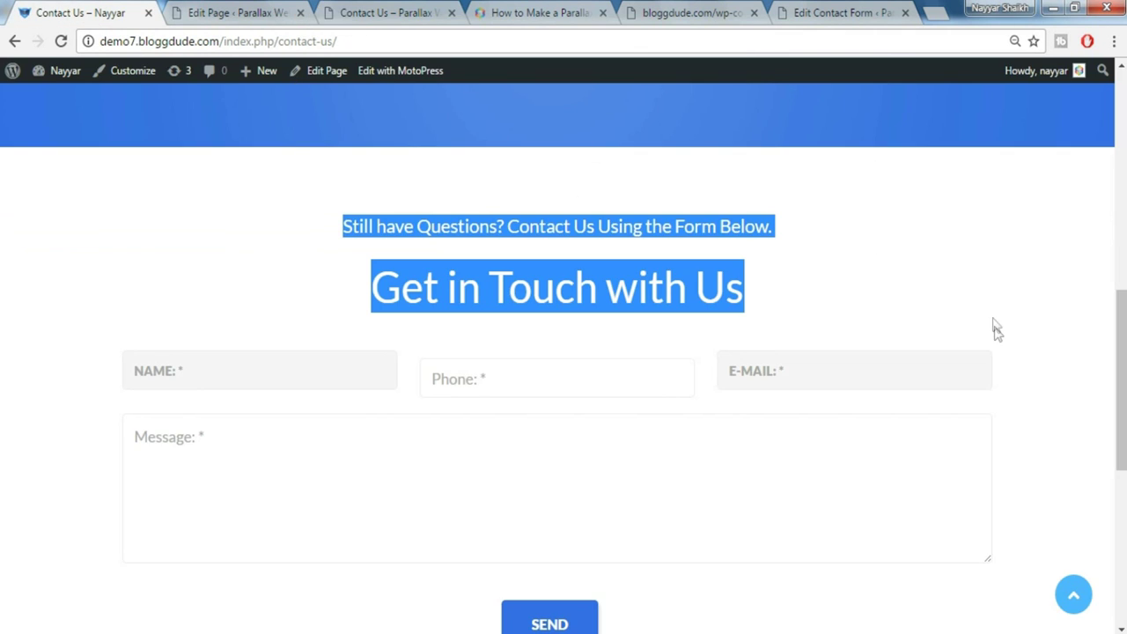
scroll(1000, 353, up, 5)
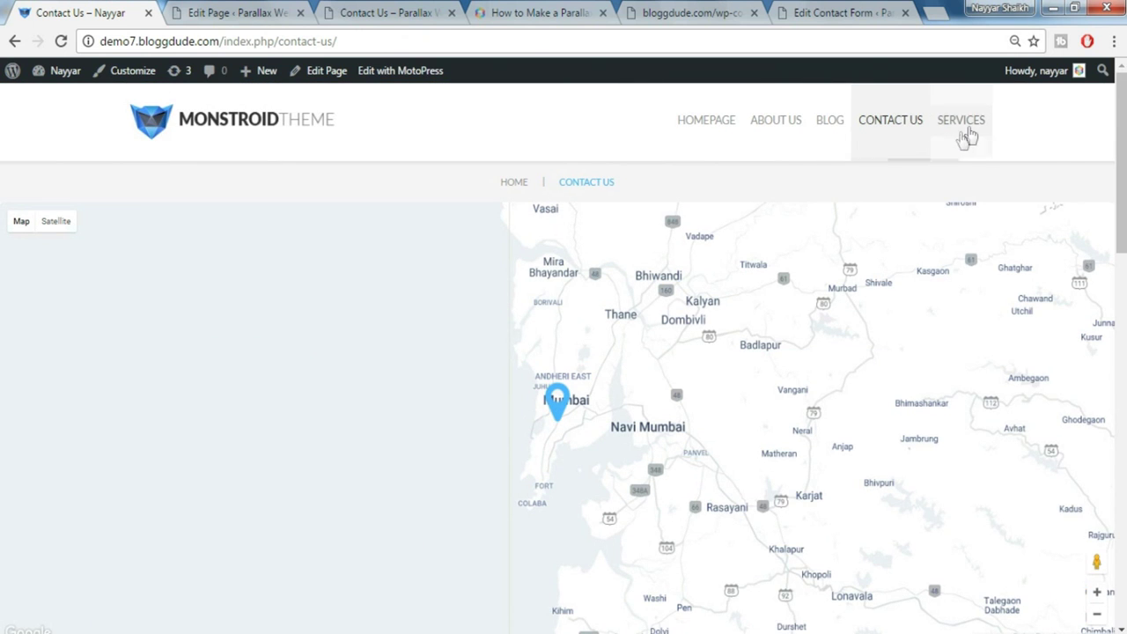
click(966, 136)
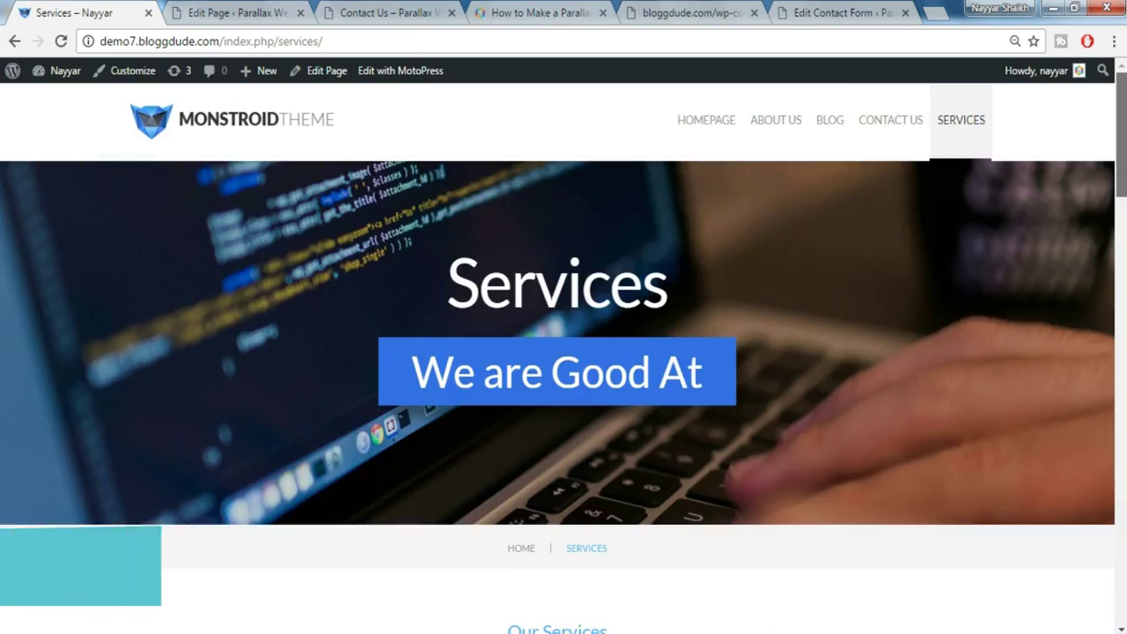
scroll(563, 353, down, 20)
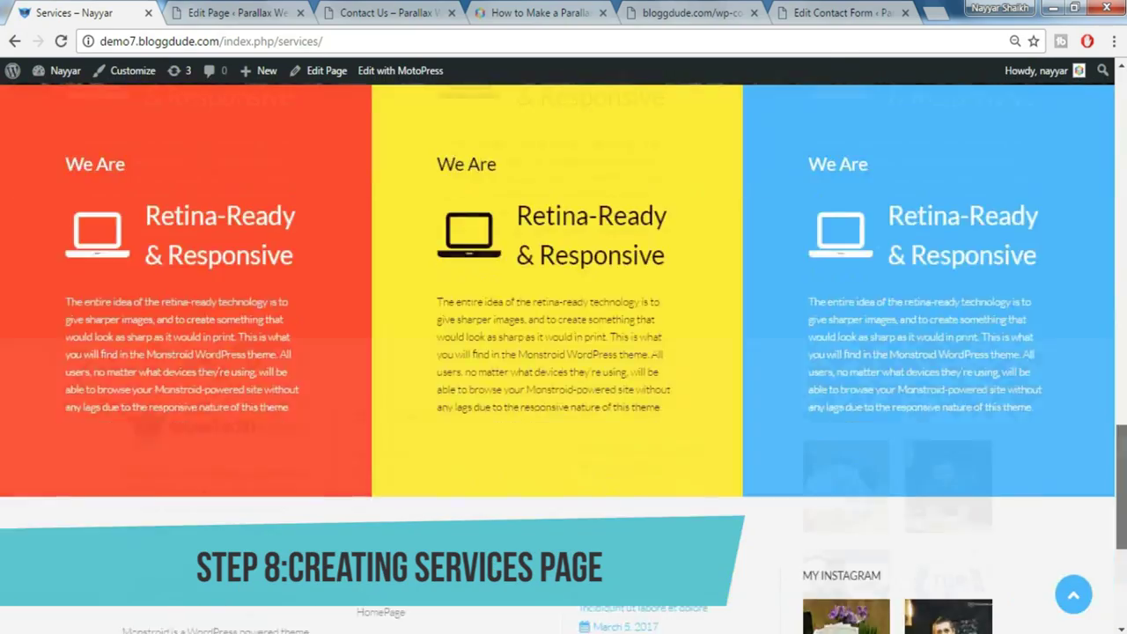
scroll(564, 352, down, 5)
scroll(702, 150, up, 20)
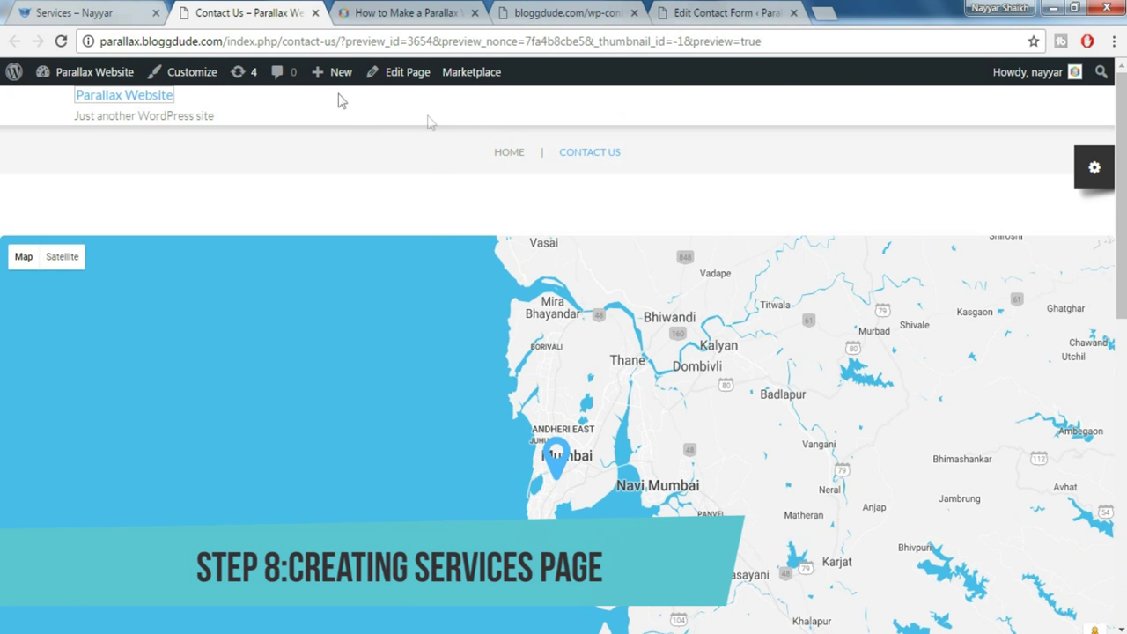
mouse_move(339, 74)
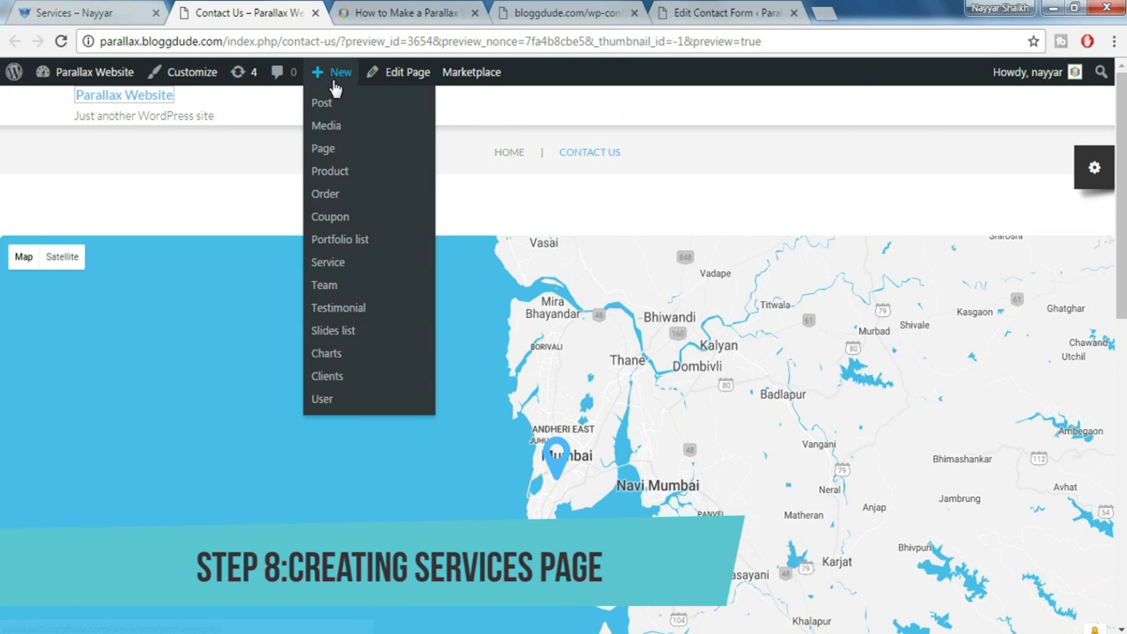
click(342, 149)
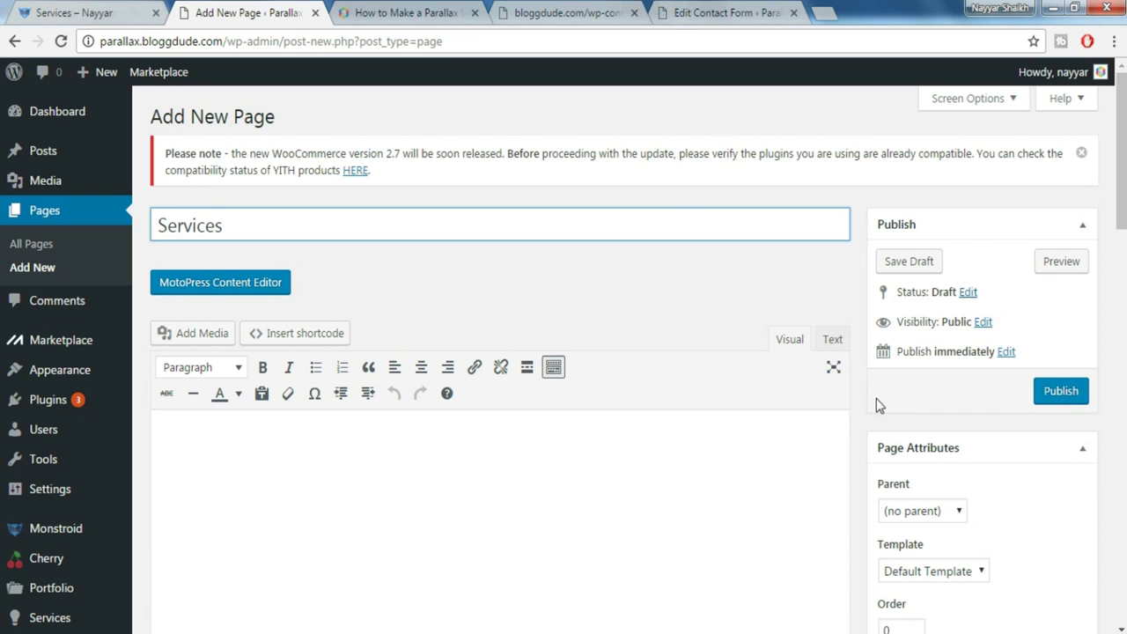
Set the page to show both breadcrumbs and title, and remove the content padding
scroll(878, 401, down, 4)
scroll(878, 401, down, 1)
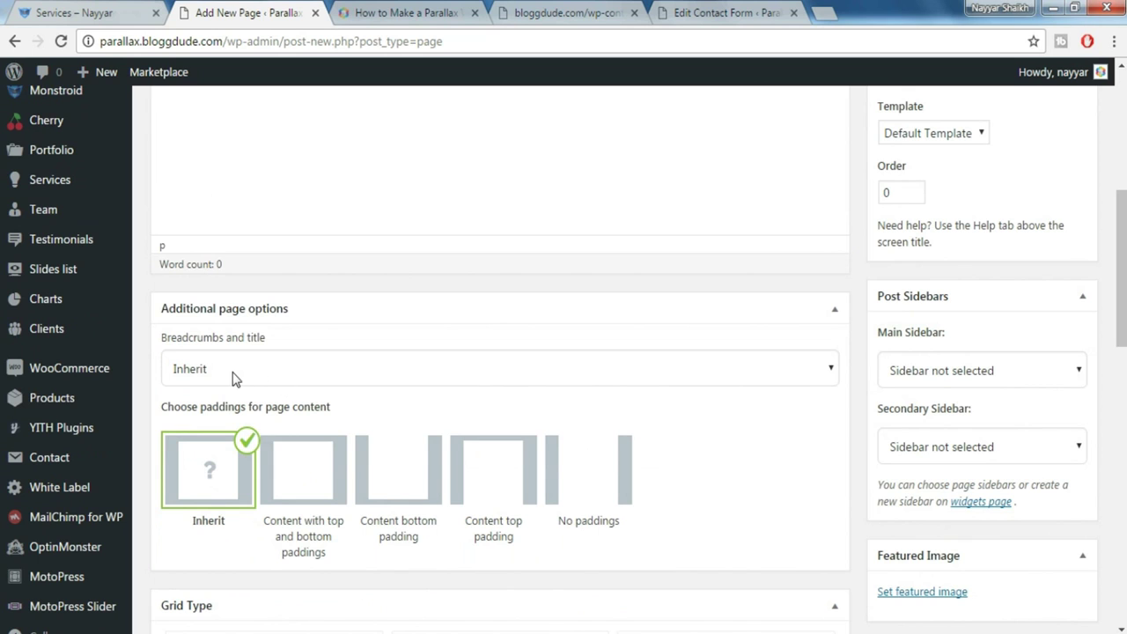
click(240, 376)
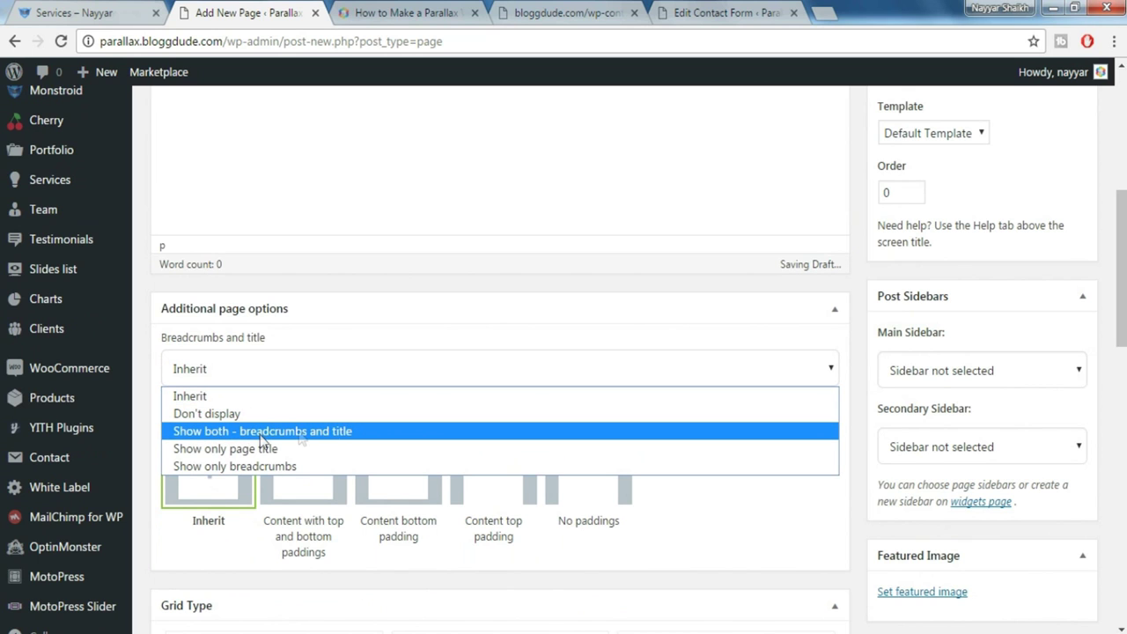
click(261, 432)
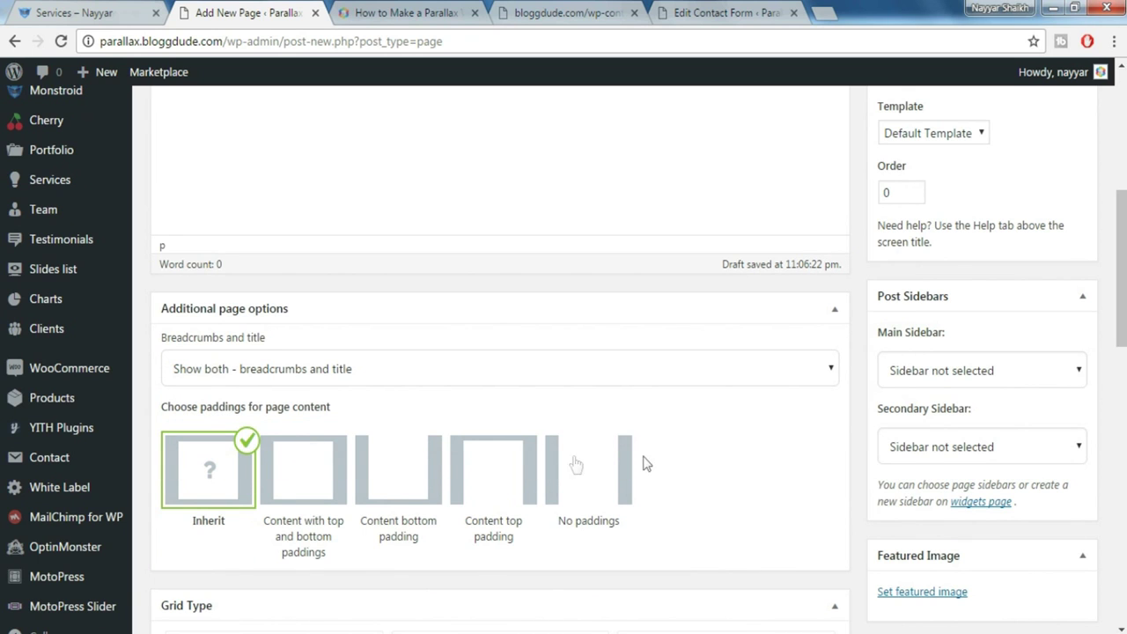
click(615, 467)
scroll(722, 448, down, 3)
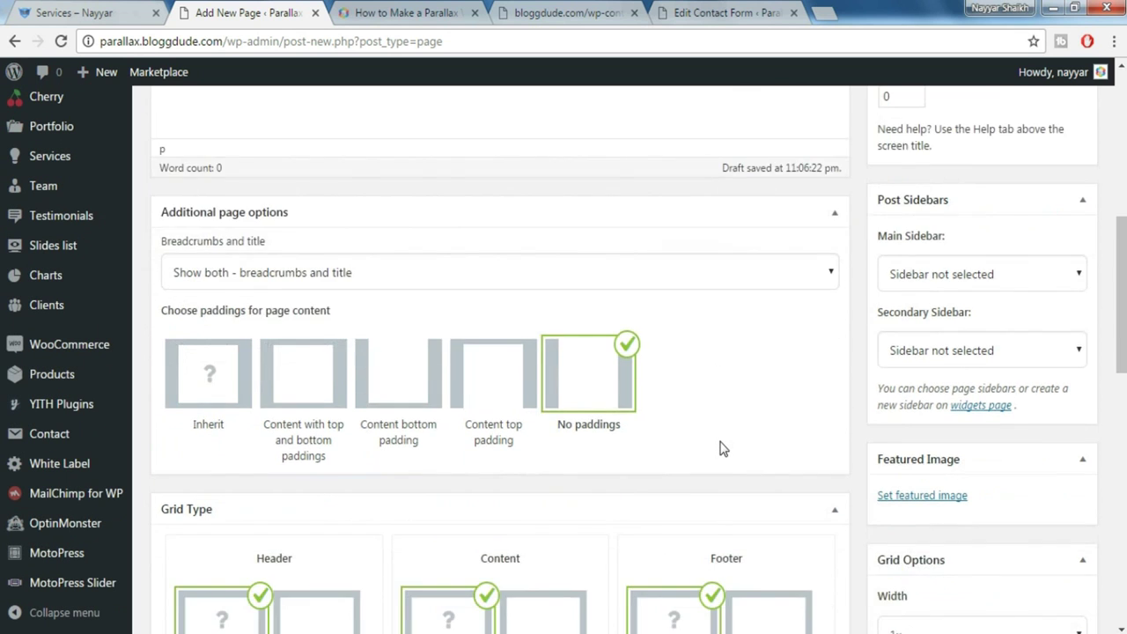
Set the laptop code image as the Services page's featured image
click(922, 338)
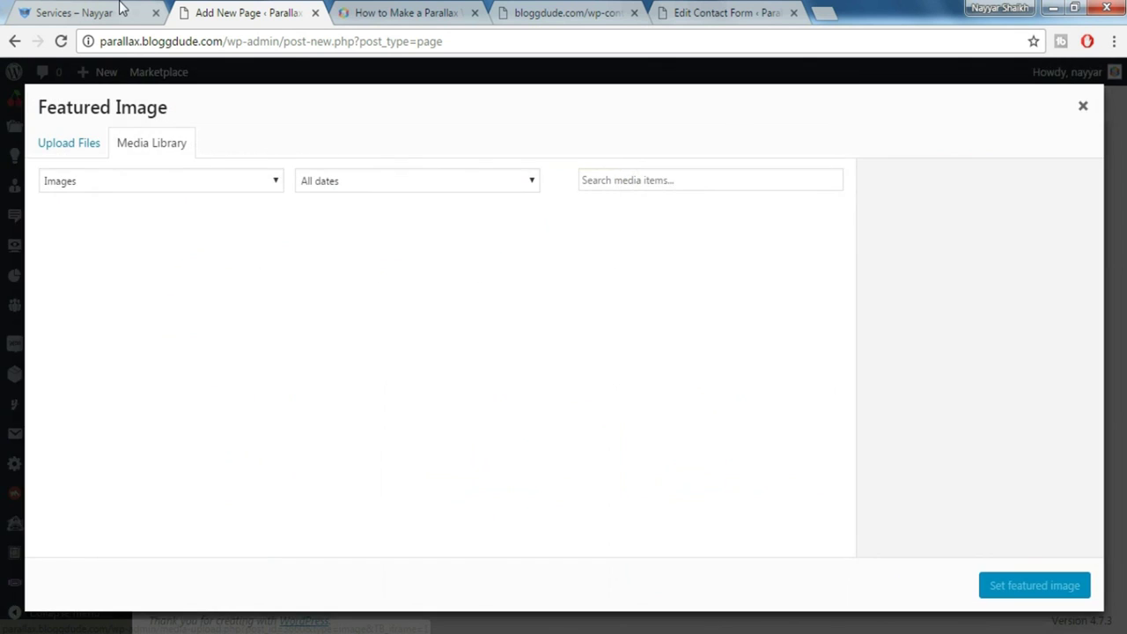
click(116, 12)
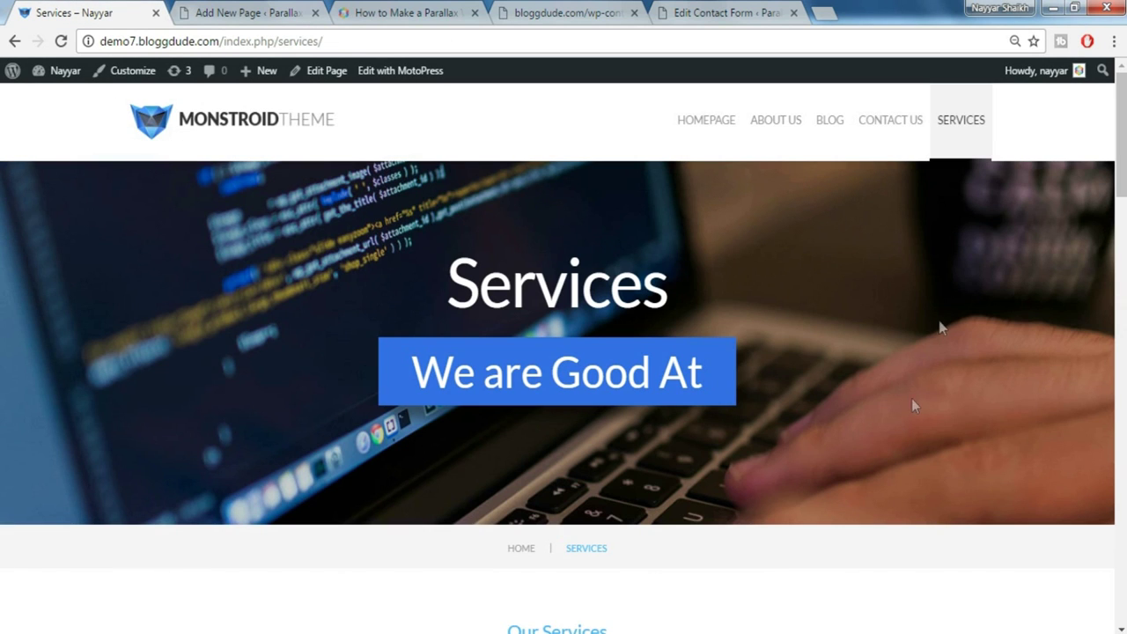
click(258, 10)
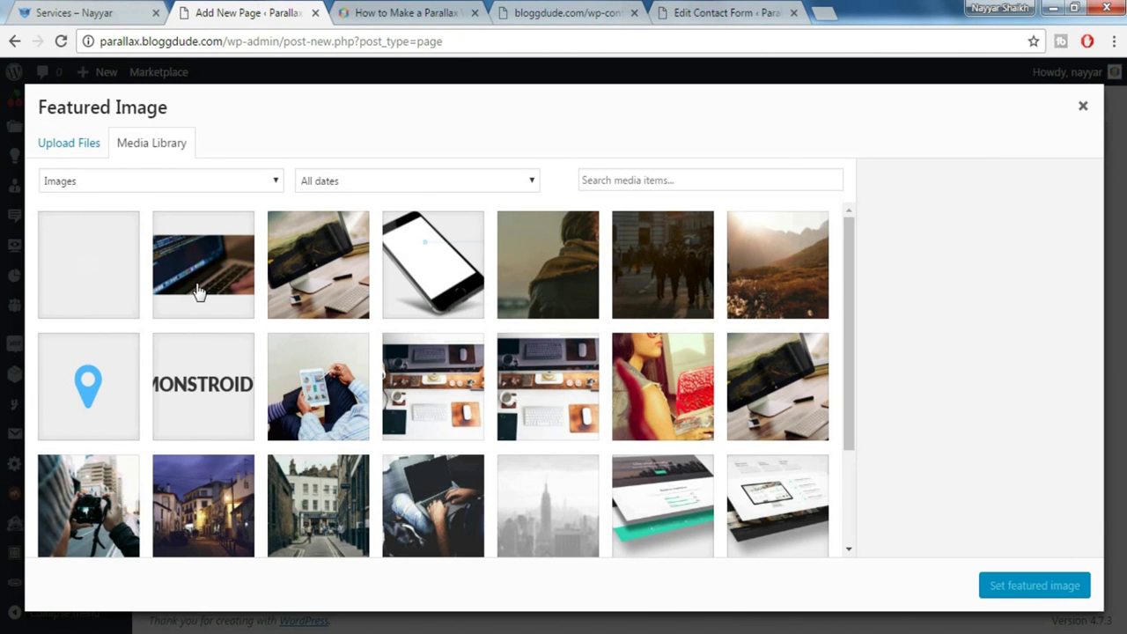
click(201, 300)
click(1039, 587)
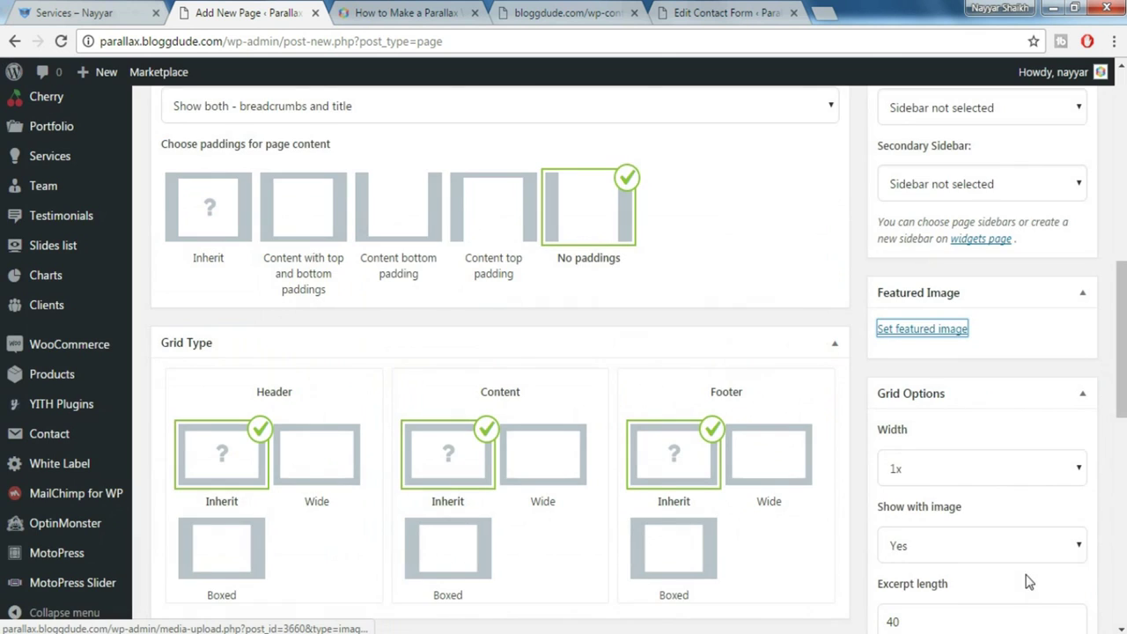
scroll(923, 511, down, 6)
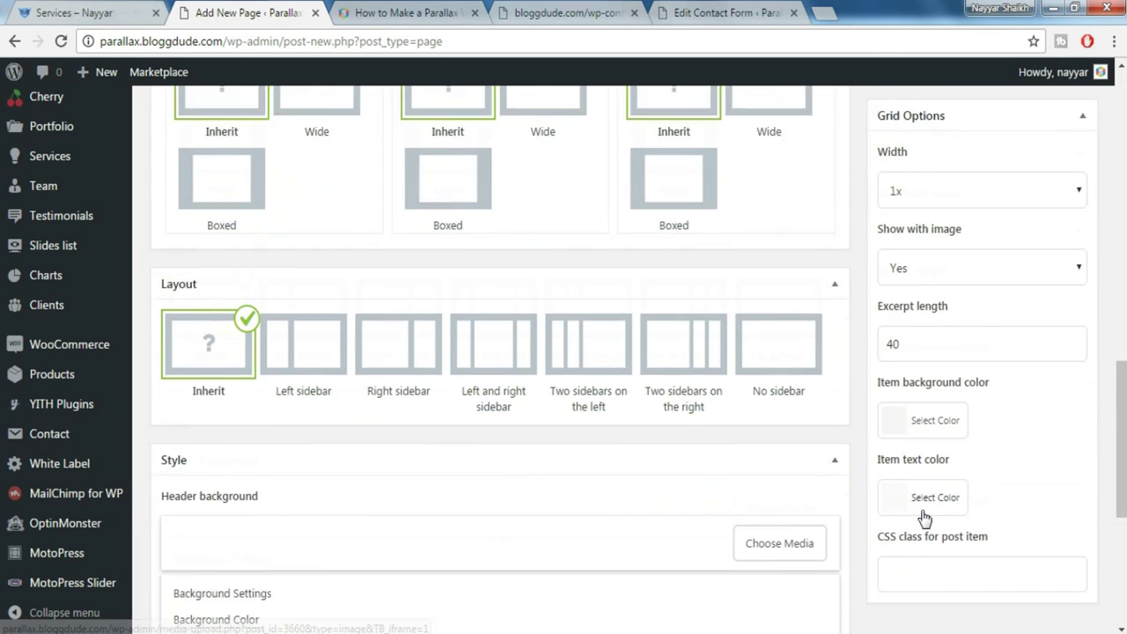
scroll(396, 535, down, 3)
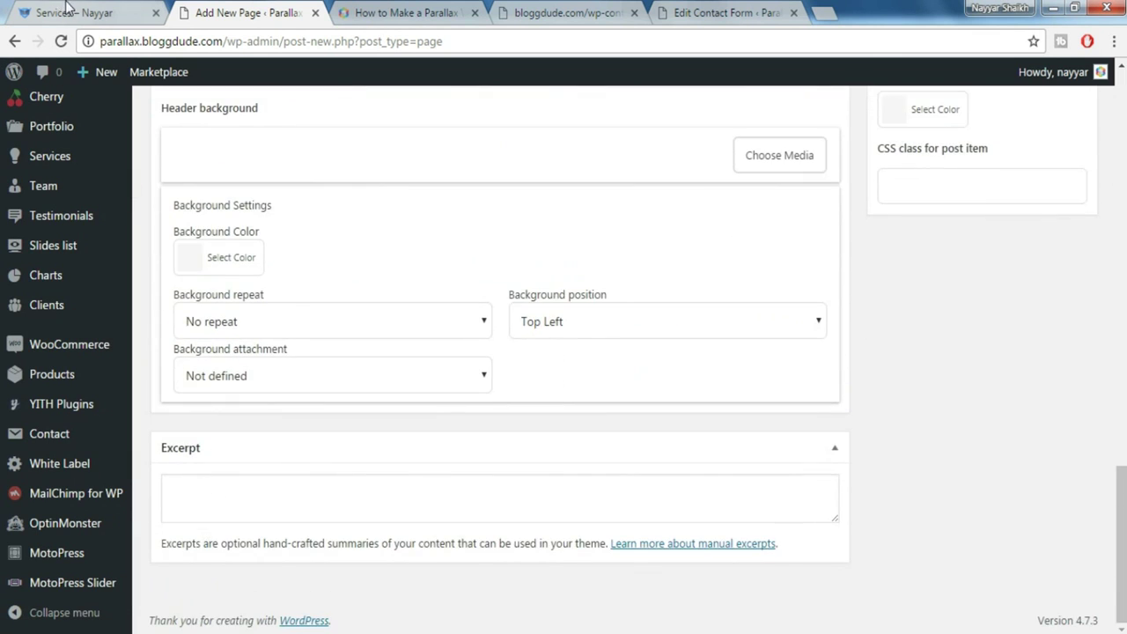
Paste 'We are Good At' from the live Services page into the excerpt and publish
click(68, 10)
drag(415, 365, 737, 364)
key(ctrl+c)
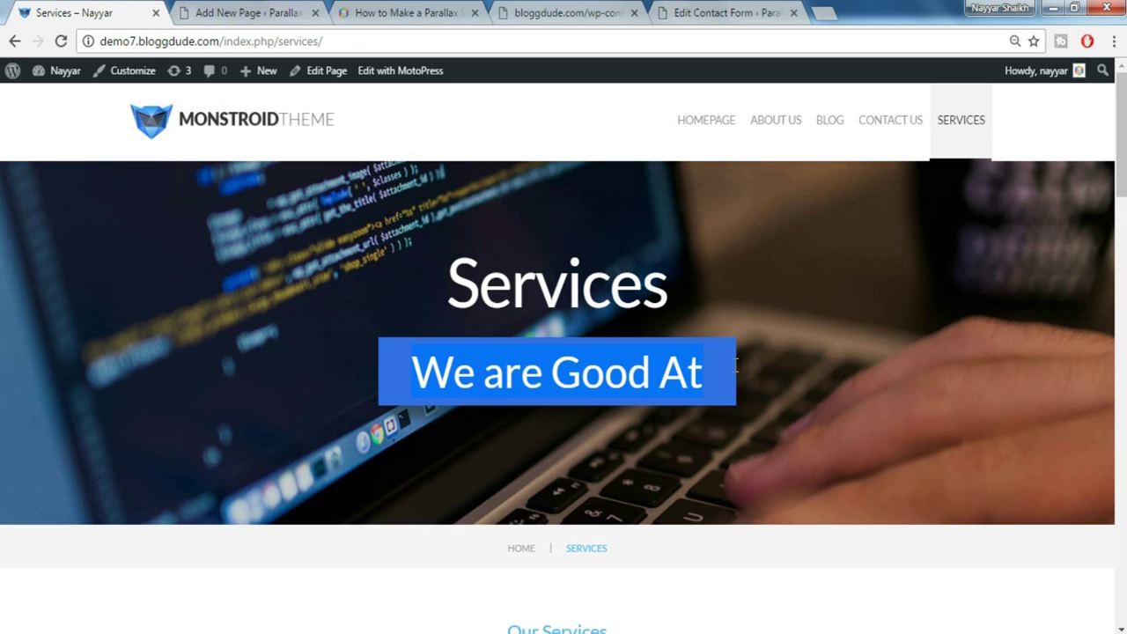
click(306, 7)
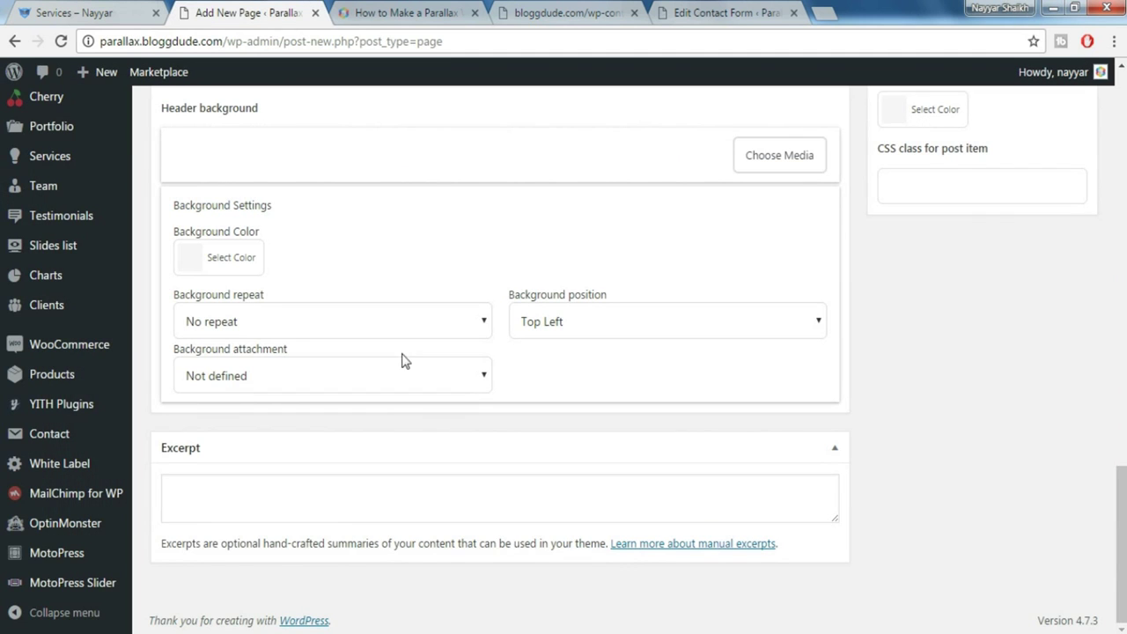
click(344, 502)
key(ctrl+v)
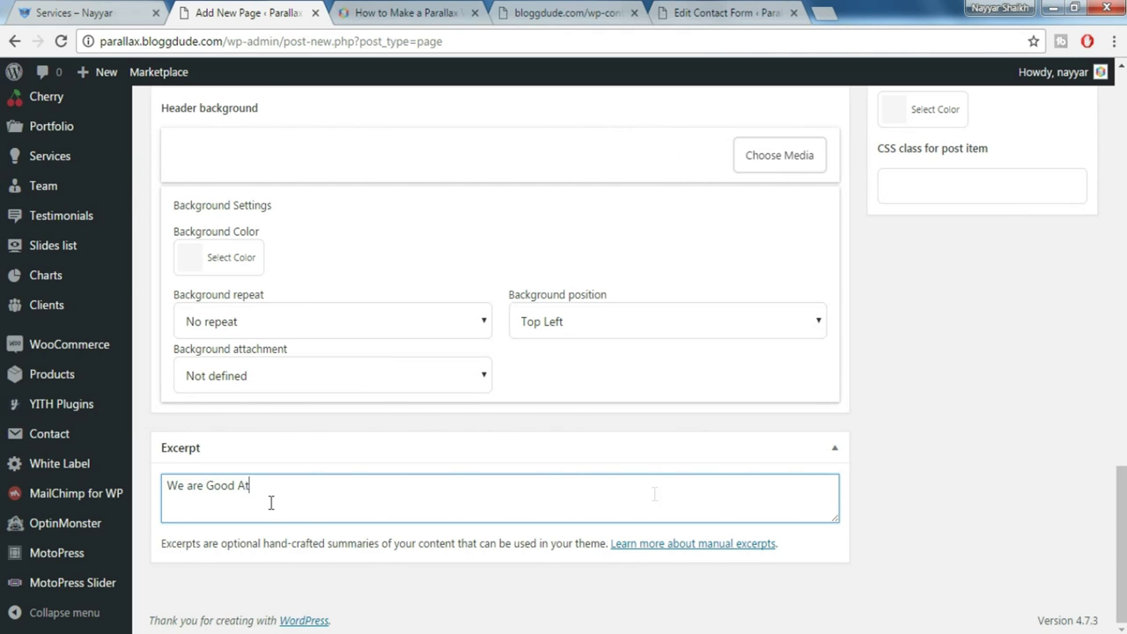
scroll(1118, 412, up, 15)
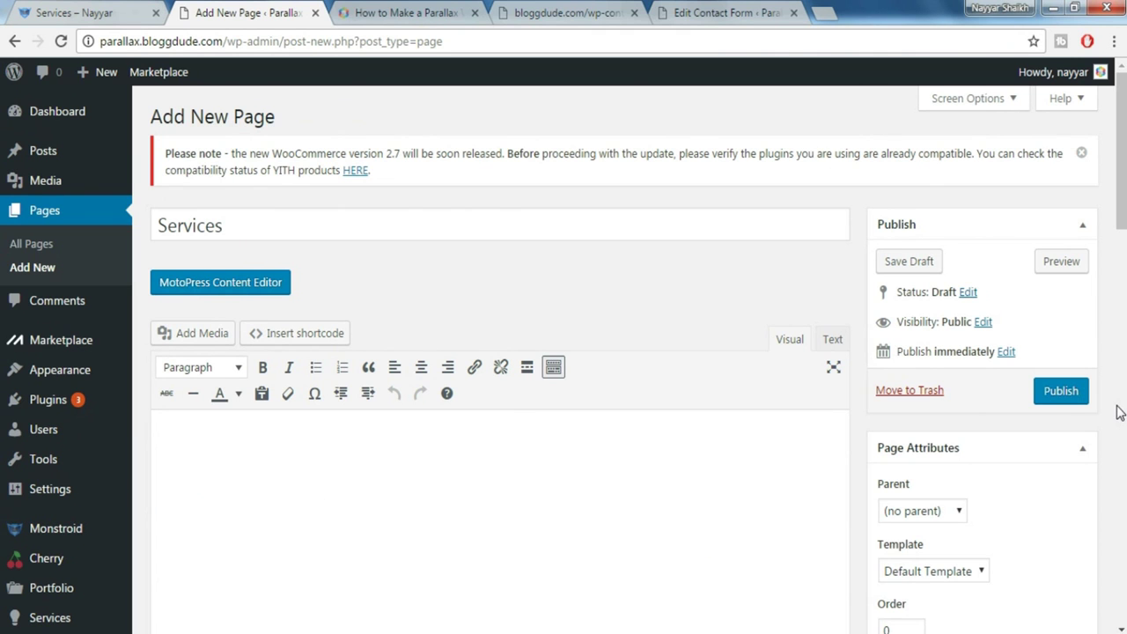
click(1061, 393)
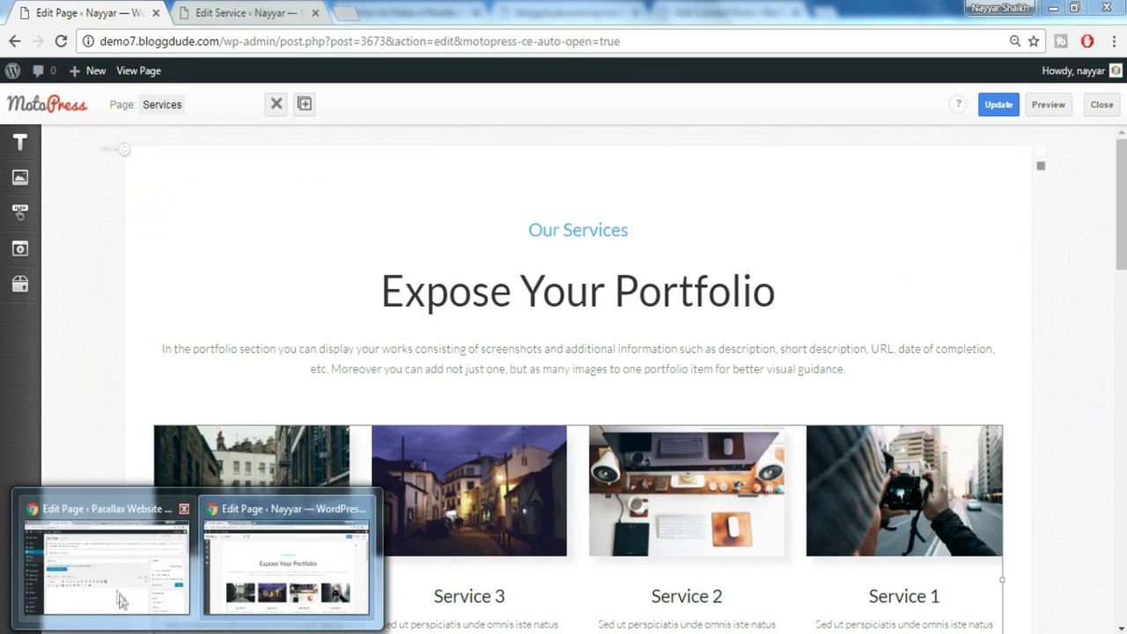
Start a new entry via Services > Add New in the admin sidebar
click(121, 600)
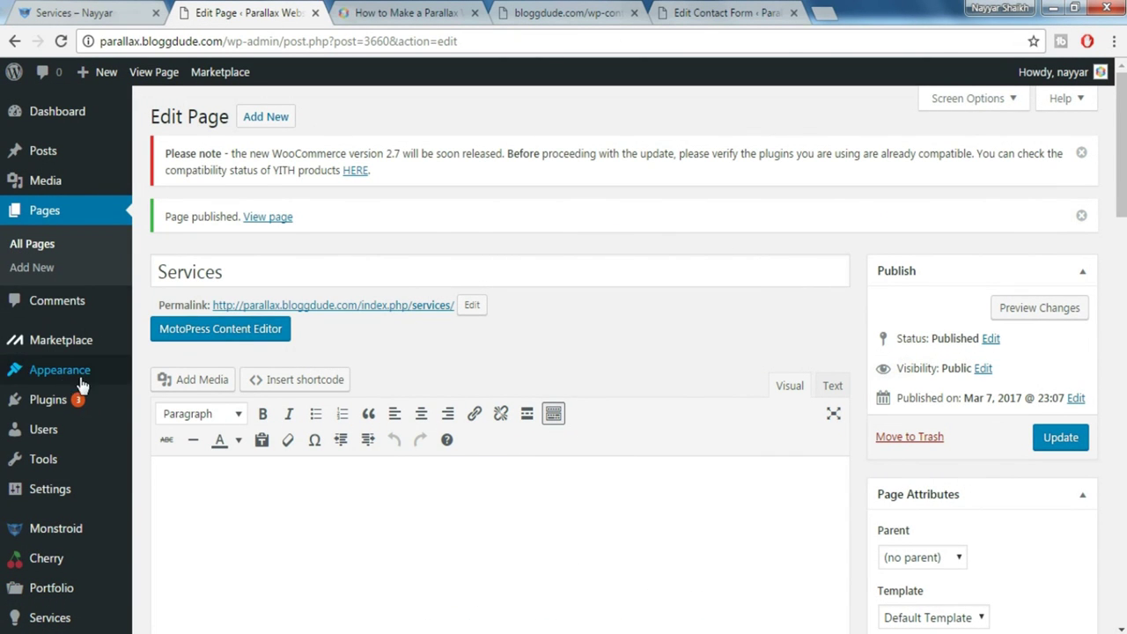
mouse_move(74, 501)
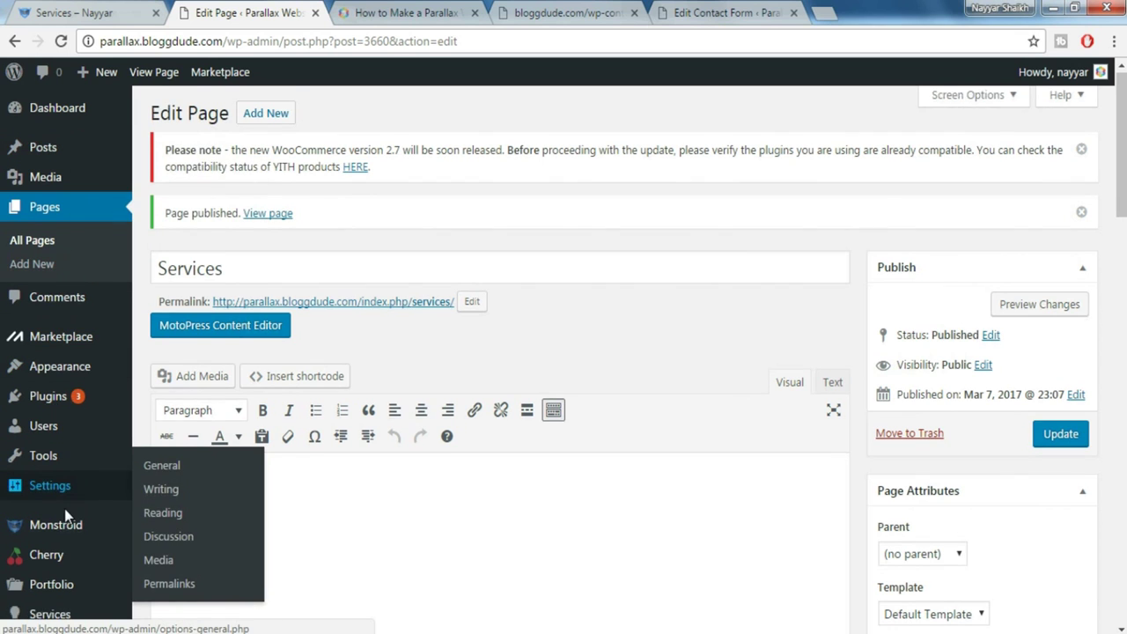
scroll(75, 497, down, 3)
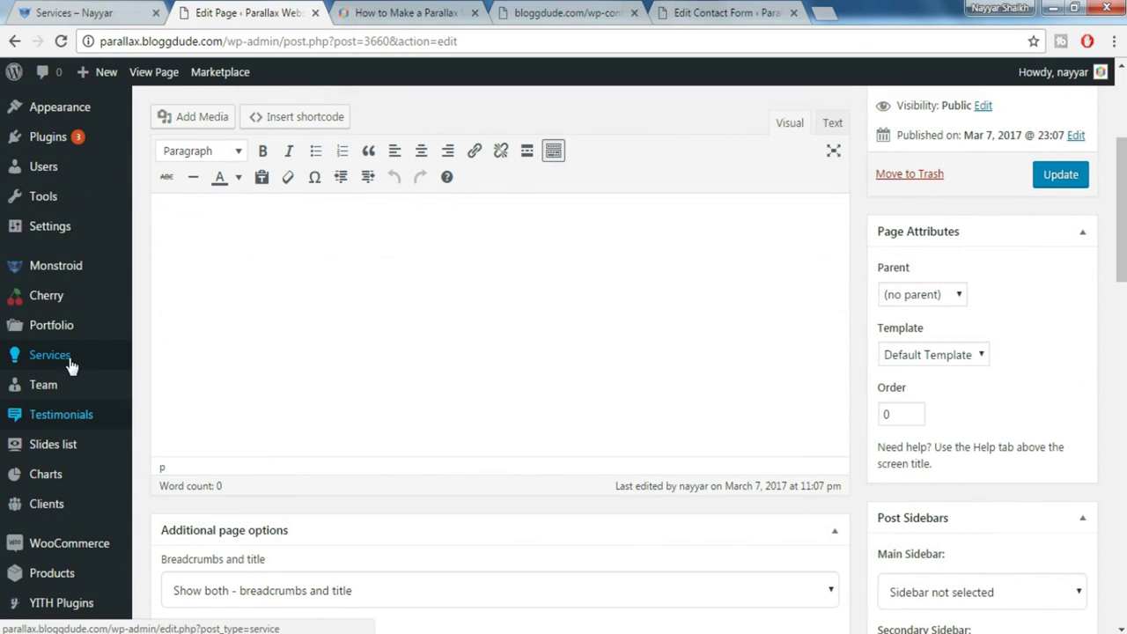
mouse_move(18, 357)
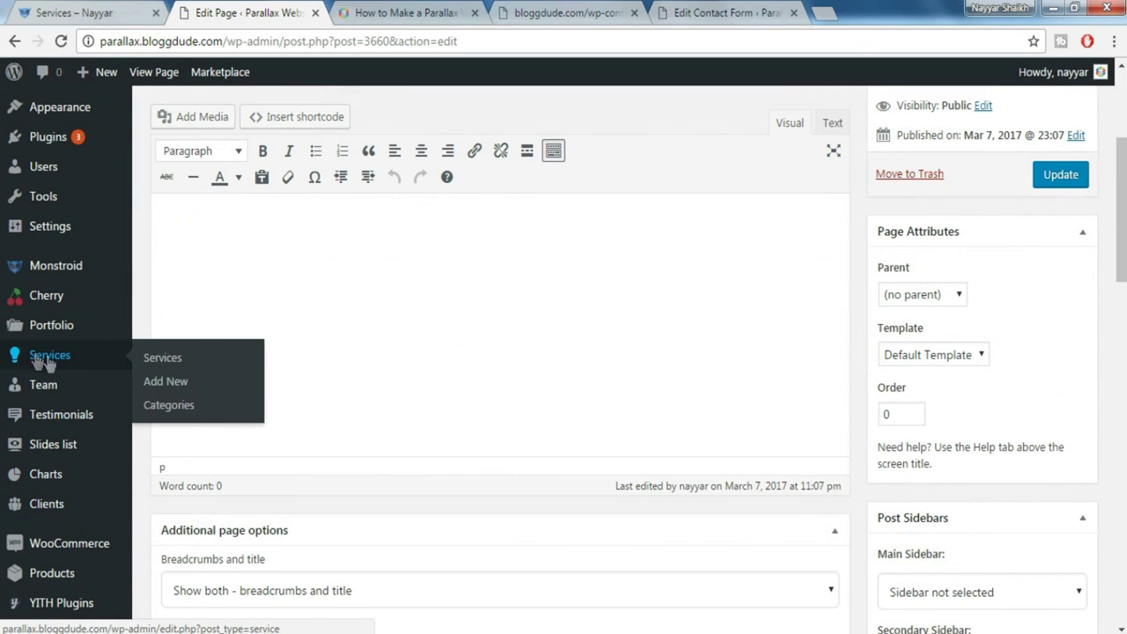
click(176, 383)
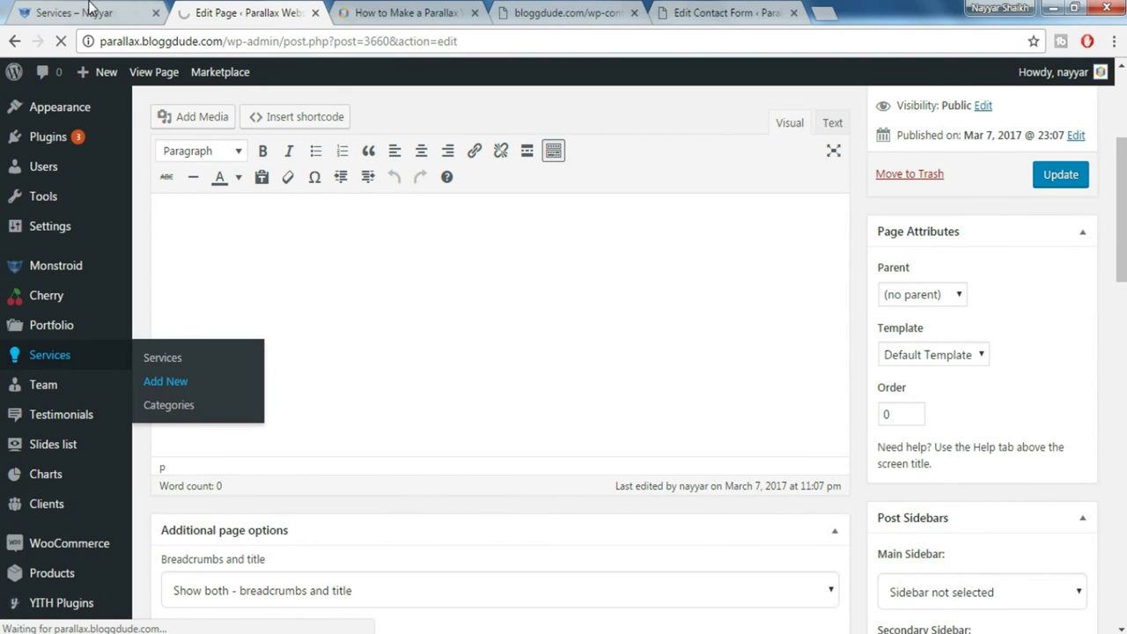
Review the four service cards on the live Services page, then return to the new service editor
click(75, 13)
drag(1120, 137, 1112, 238)
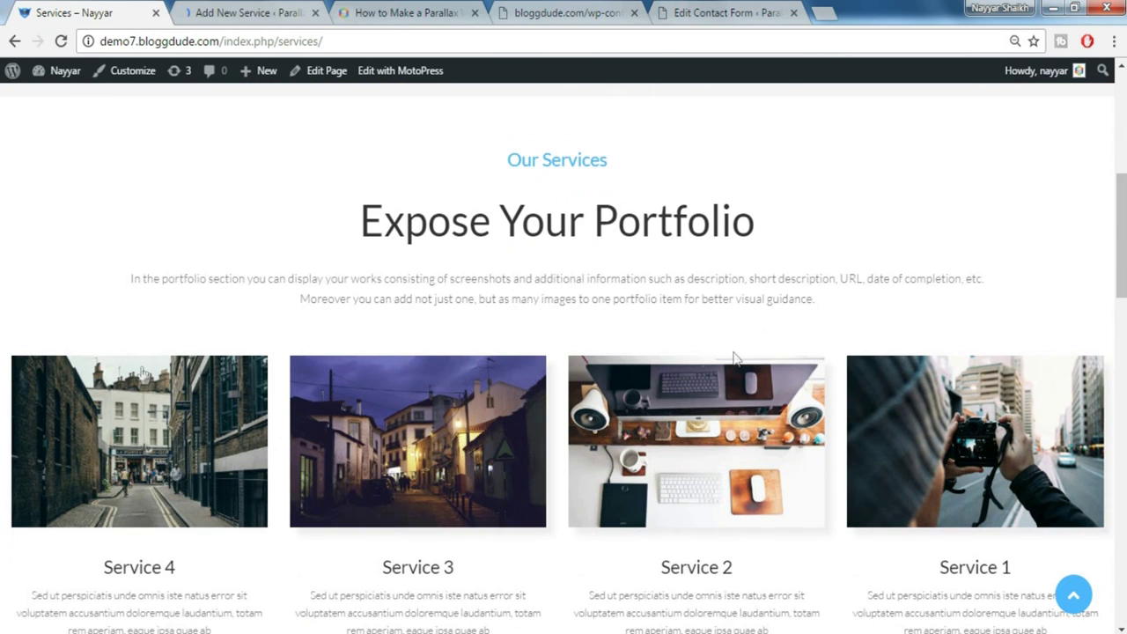
scroll(740, 401, down, 1)
scroll(541, 368, down, 1)
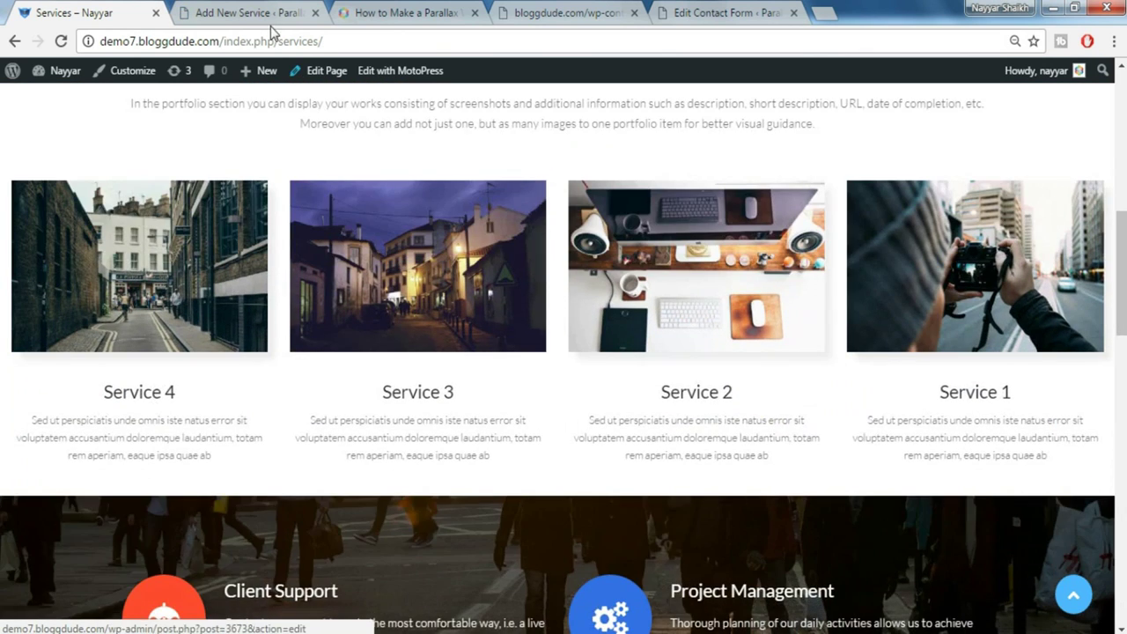
click(271, 14)
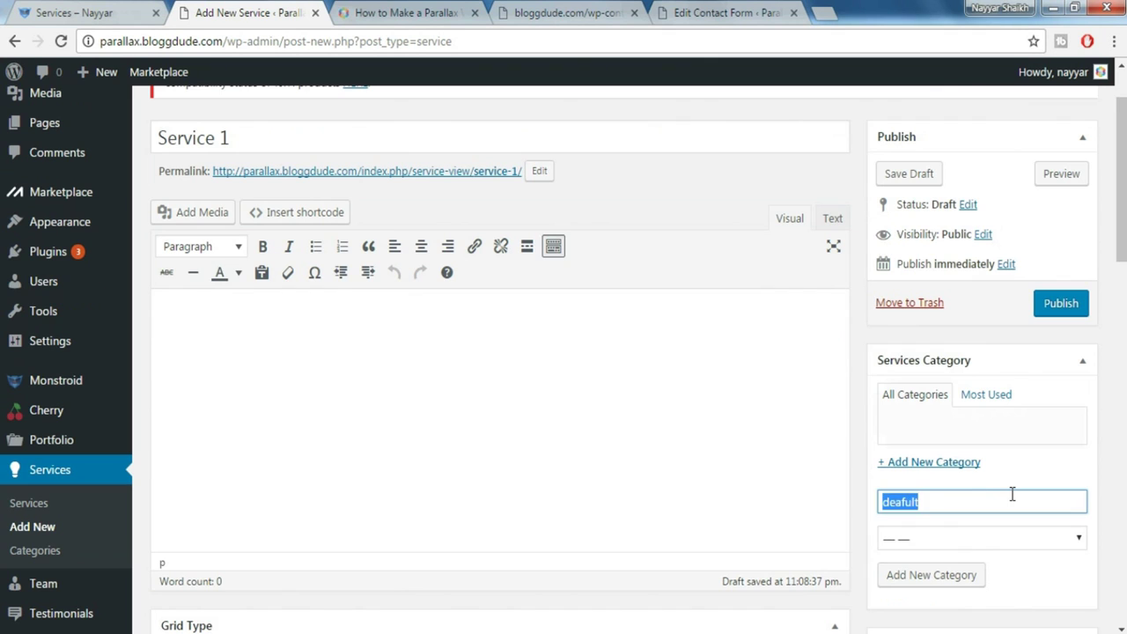
Create the 'default' service category and paste lorem ipsum text into the Service 1 body
key(BackSpace)
click(956, 581)
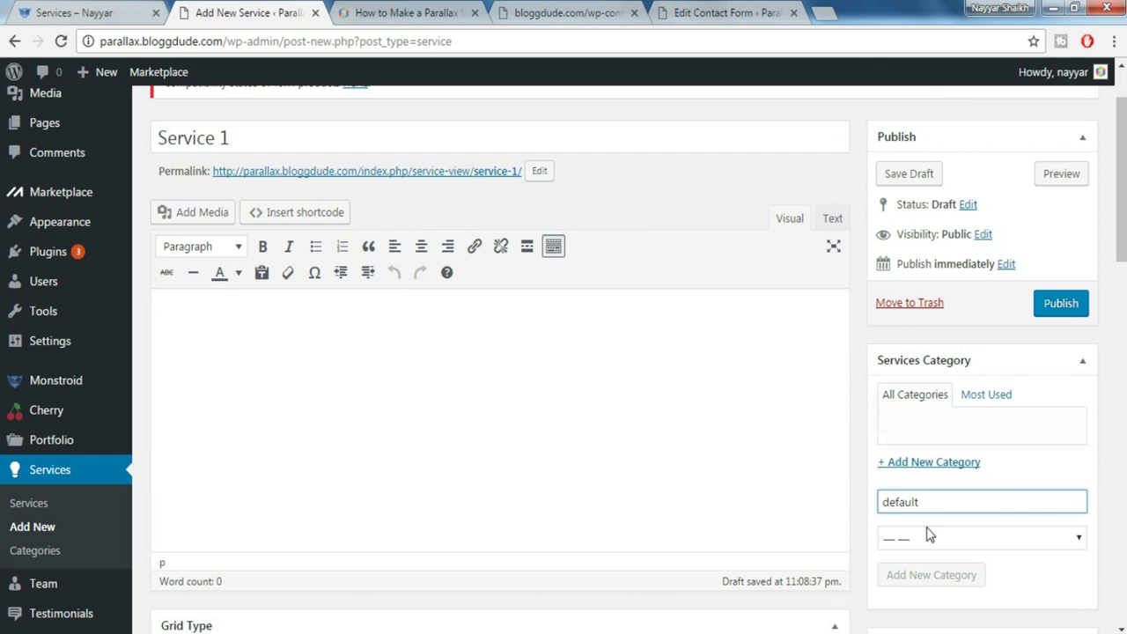
click(422, 411)
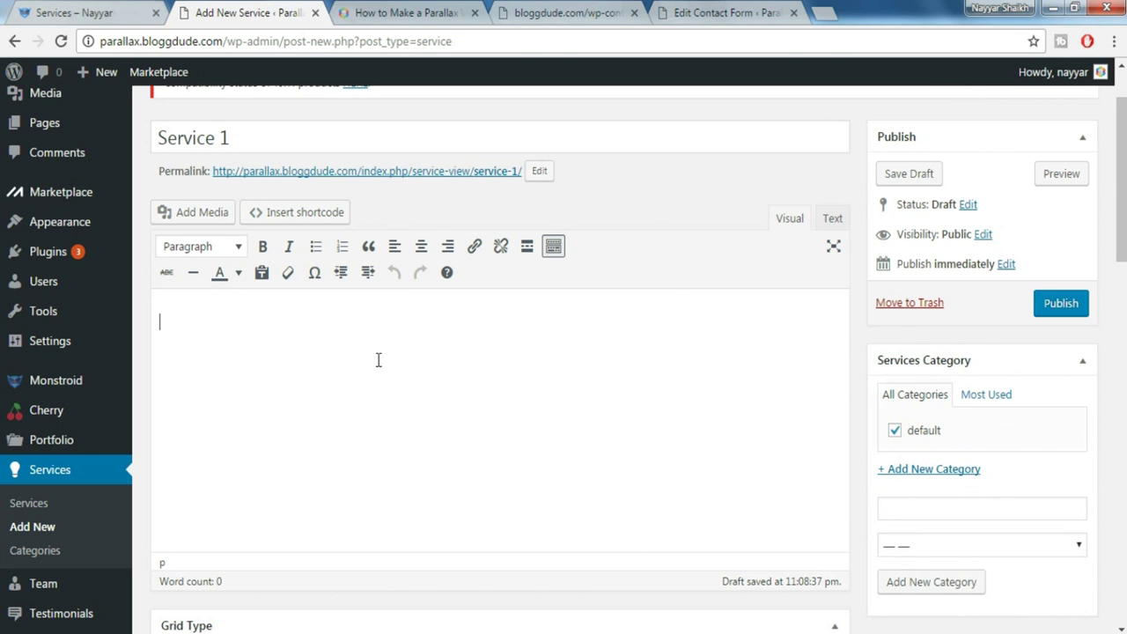
text(Sed ut perspiciatis unde omnis iste natus error sit voluptatem accusantium doloremque laudantium, totam rem aperiam, eaque ipsa quae ab illo inventore veritatis et quasi architecto beatae vitae dicta sunt explicabo. Nemo enim ipsam voluptatem quia voluptas sit aspernatur aut odit aut fugit, sed quia consequuntur magni dolores eos qui ratione voluptatem sequi nesciunt. Neque porro quisquam est, qui dolorem ipsum quia dolor sit amet, consectetur, adipisci velit, sed quia non numquam eius modi tempora incidunt ut labore et dolore magnam aliquam quaerat voluptatem. Ut enim ad minima veniam, quis nostrum exercitationem ullam corporis suscipit laboriosam, nisi ut aliquid ex ea commodi consequatur? Quis autem vel eum iure reprehenderit qui in ea voluptate velit esse quam nihil molestiae consequatur, vel illum qui dolorem eum fugiat quo voluptas nulla pariatur?  Sed ut perspiciatis unde omnis iste natus error sit voluptatem accusantium doloremque laudantium, totam rem aperiam, eaque ipsa quae ab illo inventore veritatis et quasi architecto beatae vitae dicta sunt explicabo. Nemo enim ipsam voluptatem quia voluptas sit aspernatur aut odit aut fugit, sed quia consequuntur magni dolores eos qui ratione voluptatem sequi nesciunt. Neque porro quisquam est, qui dolorem ipsum quia dolor sit amet, consectetur, adipisci velit, sed quia non numquam eius modi tempora incidunt ut labore et dolore magnam aliquam quaerat voluptatem. Ut enim ad minima veniam, quis nostrum exercitationem ullam corporis suscipit laboriosam, nisi ut aliquid ex ea commodi consequatur? Quis autem vel eum iure reprehenderit qui in ea voluptate velit esse quam nihil molestiae consequatur, vel illum qui dolorem eum fugiat quo voluptas nulla pariatur?)
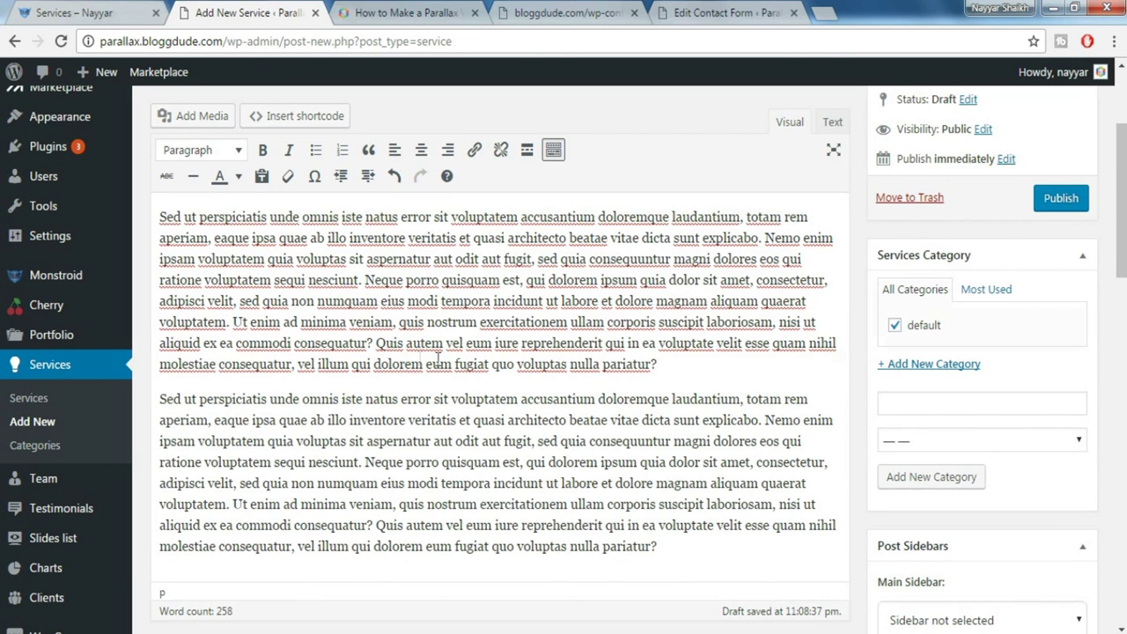
Set a Media Library image as Service 1's featured image, publish it, and start a new service
scroll(563, 352, down, 3)
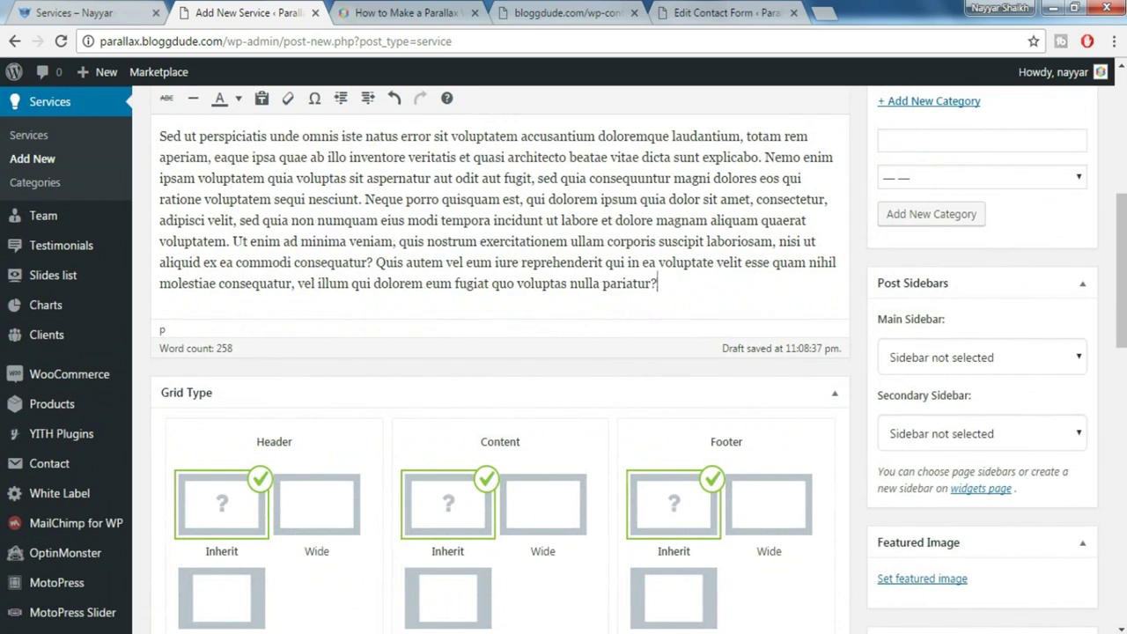
scroll(1101, 436, down, 2)
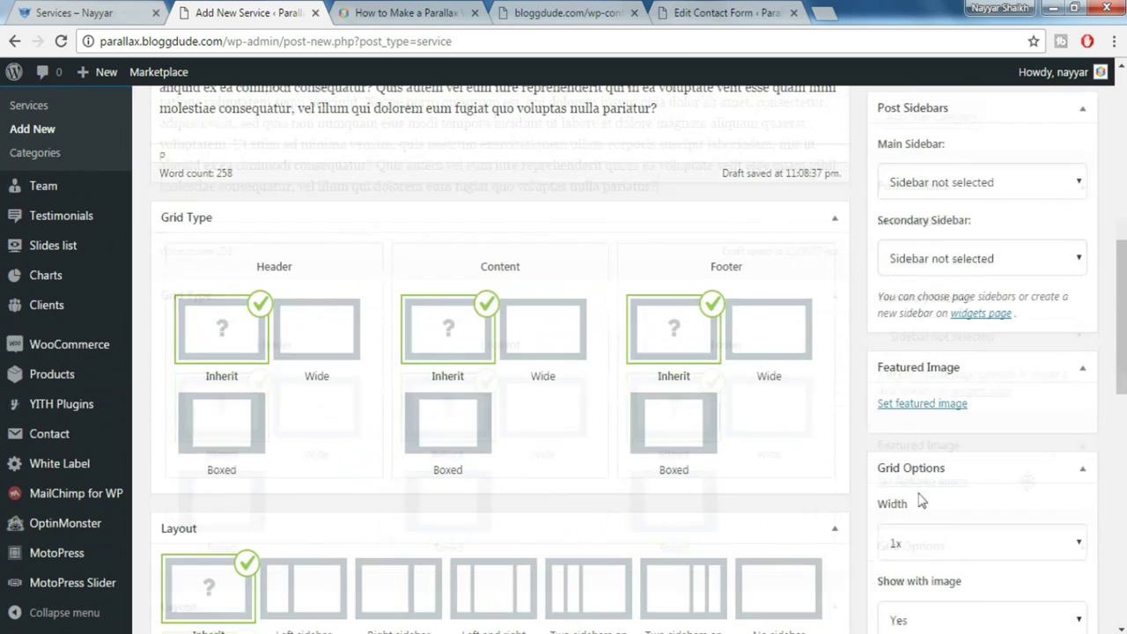
click(941, 405)
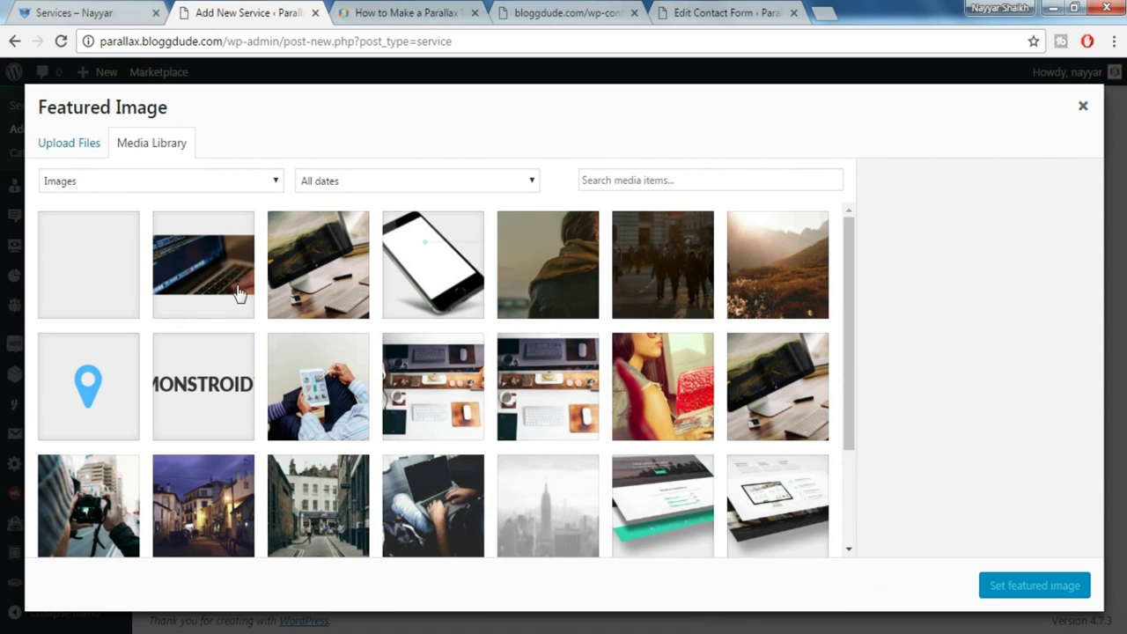
click(368, 294)
click(1017, 592)
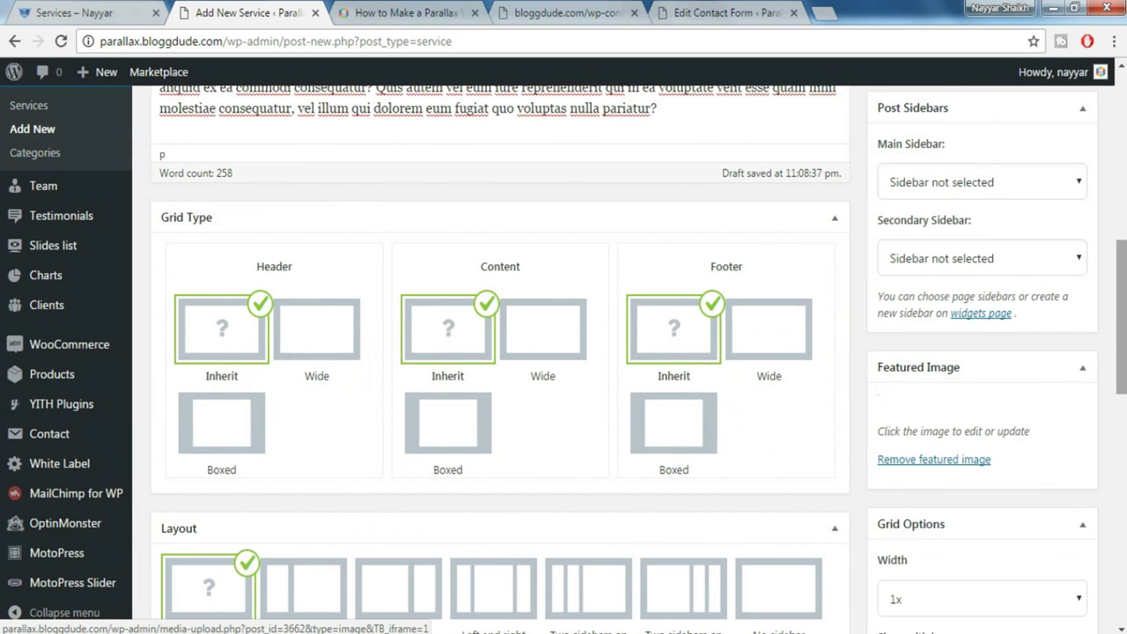
scroll(1017, 592, down, 5)
scroll(1095, 391, up, 3)
scroll(1094, 391, down, 7)
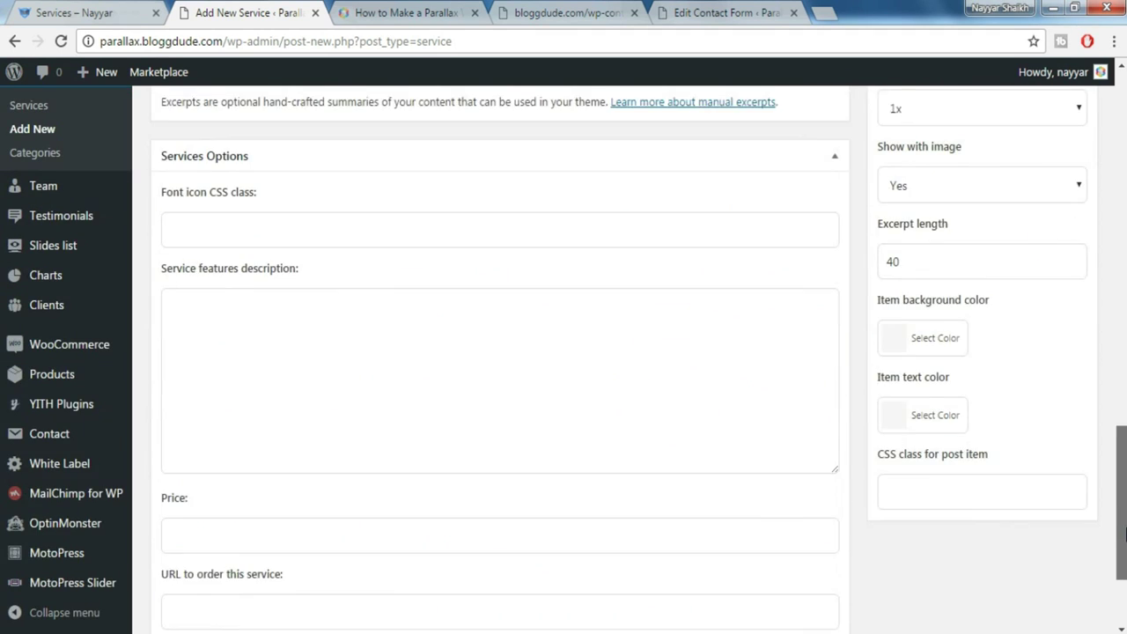
scroll(1094, 391, up, 13)
click(1062, 391)
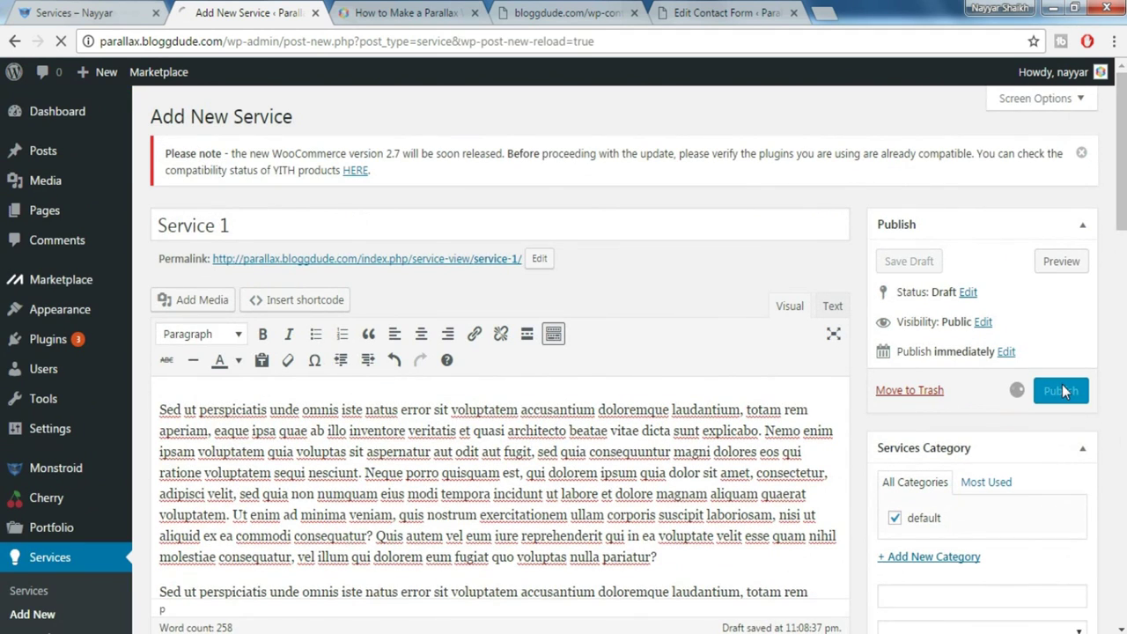
click(288, 121)
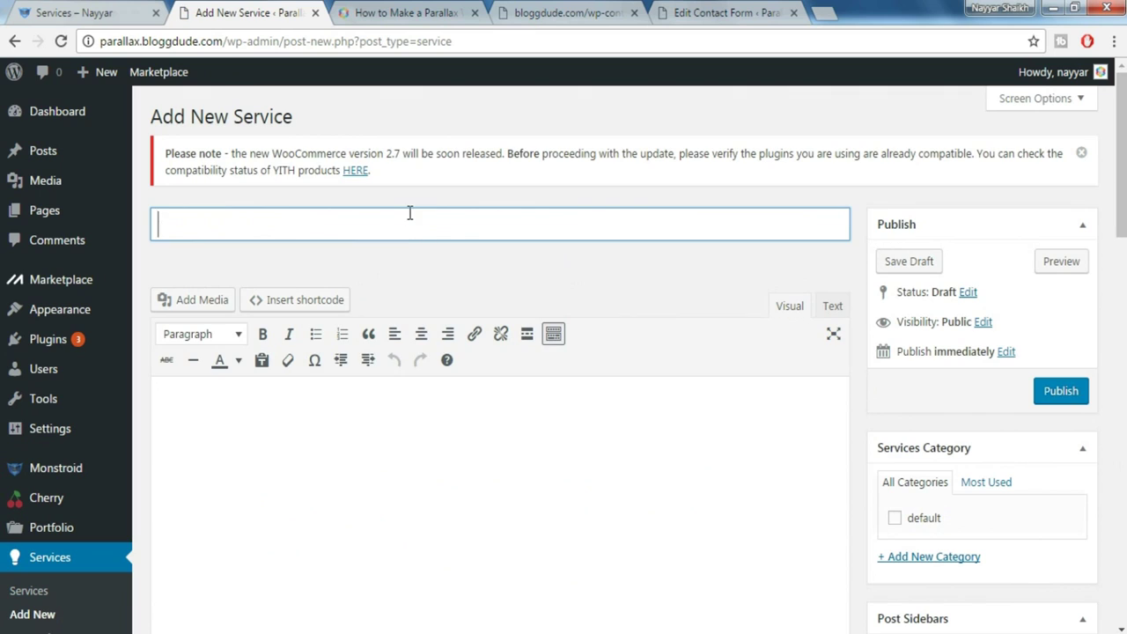
Paste lorem ipsum into Service 2, set a Media Library featured image, and publish it
key(Tab)
key(ctrl+v)
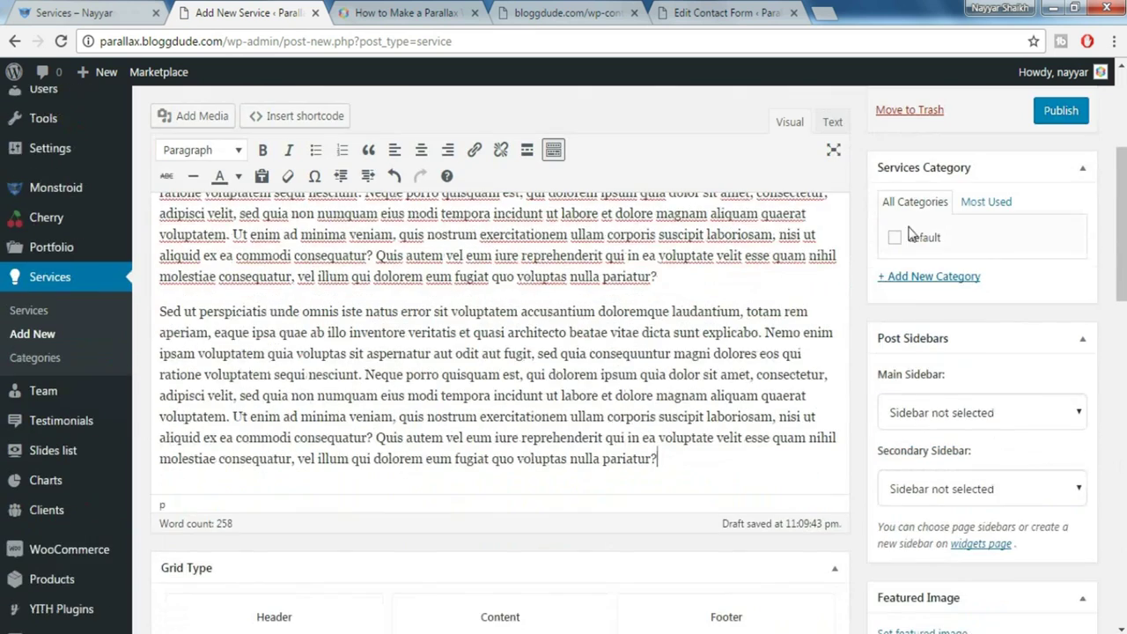
scroll(943, 352, down, 5)
click(211, 370)
click(546, 264)
click(1035, 586)
scroll(969, 370, up, 10)
click(1059, 391)
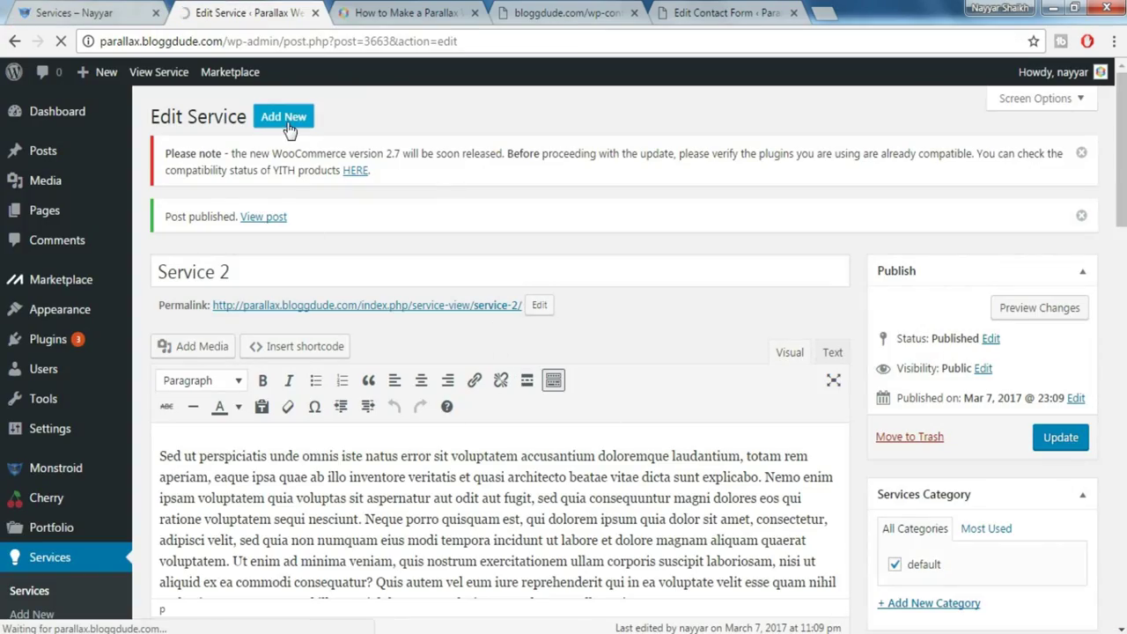
Create and publish Service 3 with its title, body text and a featured image
click(291, 116)
text(Ser)
click(341, 334)
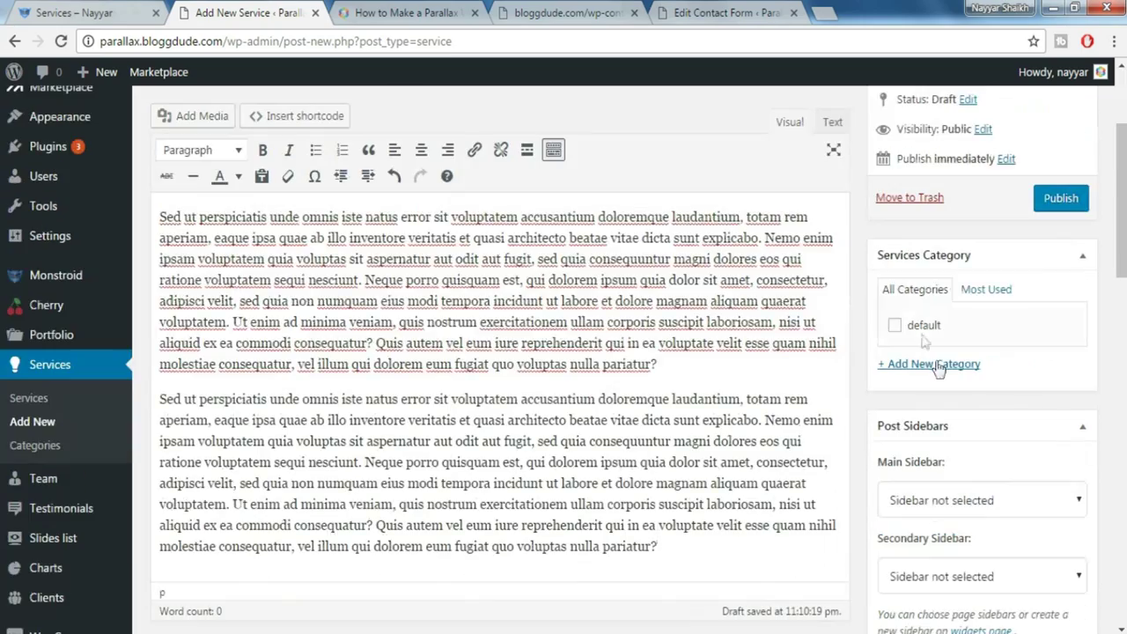
scroll(958, 396, down, 5)
click(958, 297)
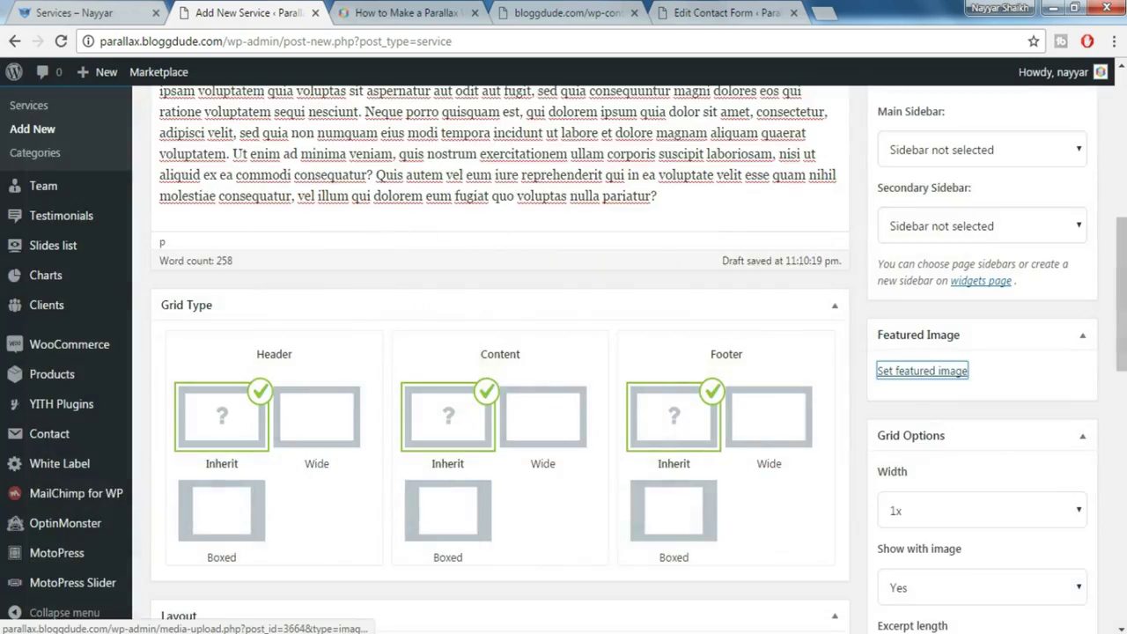
scroll(1044, 395, up, 10)
click(1057, 391)
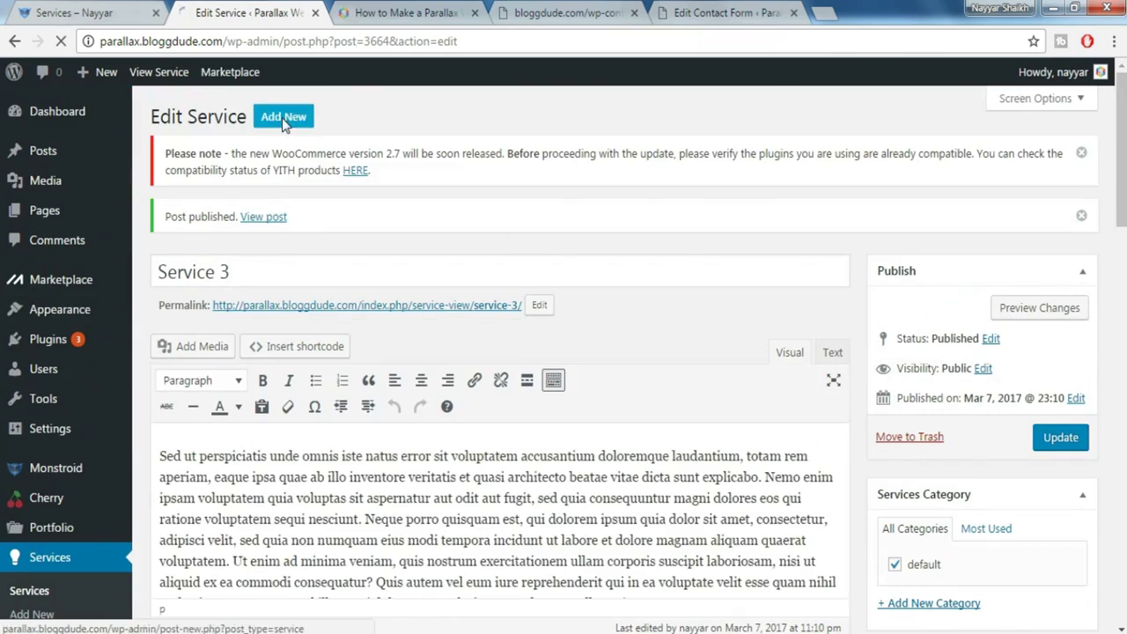
Start Service 4, titling it 'Service 4' and pasting lorem ipsum into its body
click(284, 118)
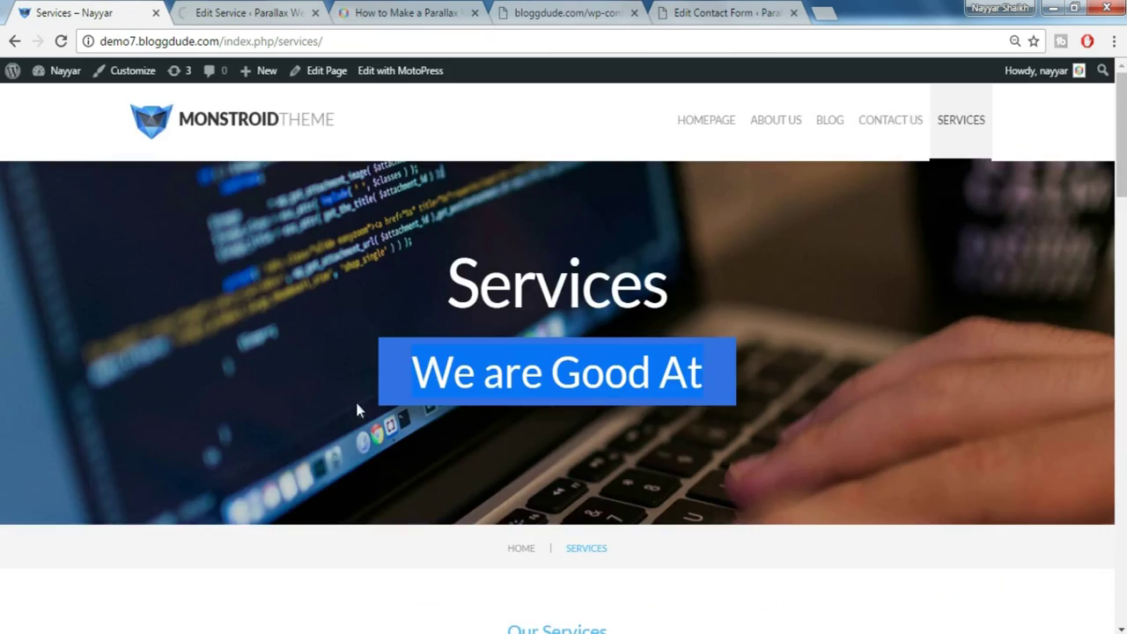
scroll(355, 408, down, 3)
scroll(357, 417, up, 3)
click(622, 9)
click(594, 362)
click(299, 10)
text(Service 4)
click(458, 423)
text(Sed ut perspiciatis unde omnis iste natus error sit voluptatem accusantium doloremque laudantium, totam rem aperiam, eaque ipsa quae ab illo inventore veritatis et quasi architecto beatae vitae dicta sunt explicabo. Nemo enim ipsam voluptatem quia voluptas sit aspernatur aut odit aut fugit, sed quia consequuntur magni dolores eos qui ratione voluptatem sequi nesciunt. Neque porro quisquam est, qui dolorem ipsum quia dolor sit amet, consectetur, adipisci velit, sed quia non numquam eius modi tempora incidunt ut labore et dolore magnam aliquam quaerat voluptatem. Ut enim ad minima veniam, quis nostrum exercitationem ullam corporis suscipit laboriosam, nisi ut aliquid ex ea commodi consequatur? Quis autem vel eum iure reprehenderit qui in ea voluptate velit esse quam nihil molestiae consequatur, vel illum qui dolorem eum fugiat quo voluptas nulla pariatur?)
Give Service 4 a featured image from the Media Library and publish it
scroll(793, 440, down, 5)
click(837, 456)
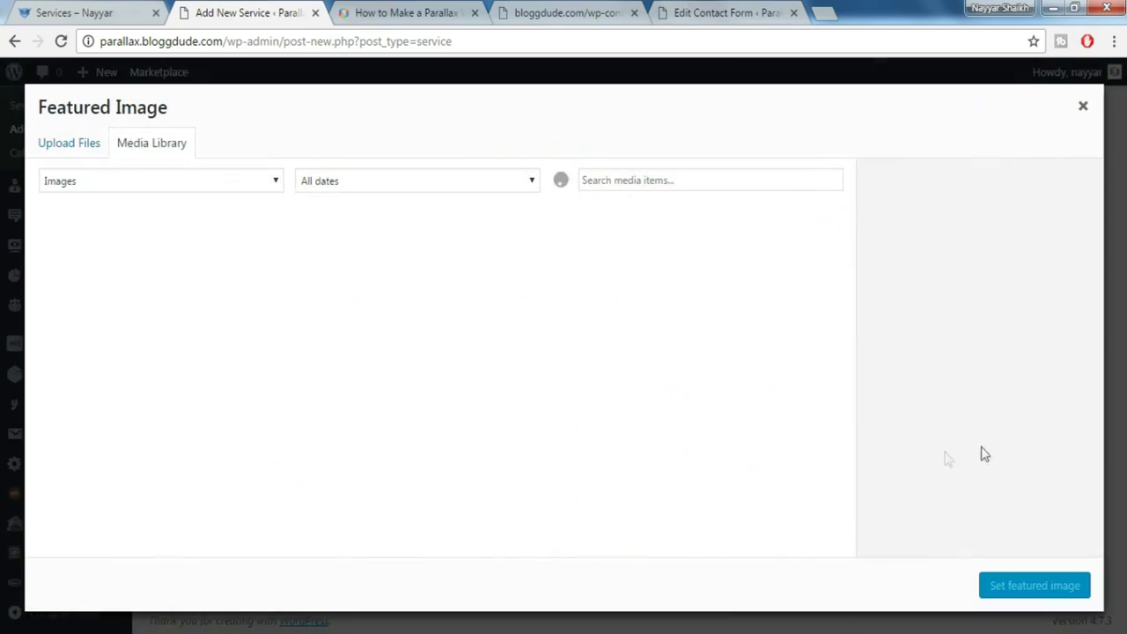
click(785, 262)
click(1034, 586)
scroll(1057, 440, up, 10)
click(1061, 391)
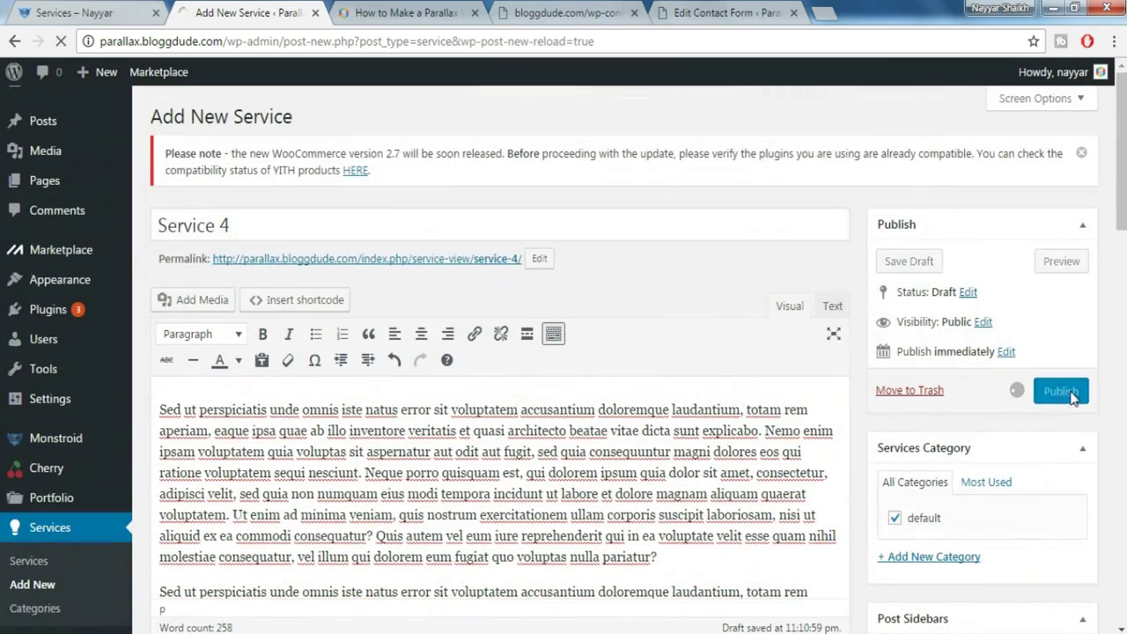
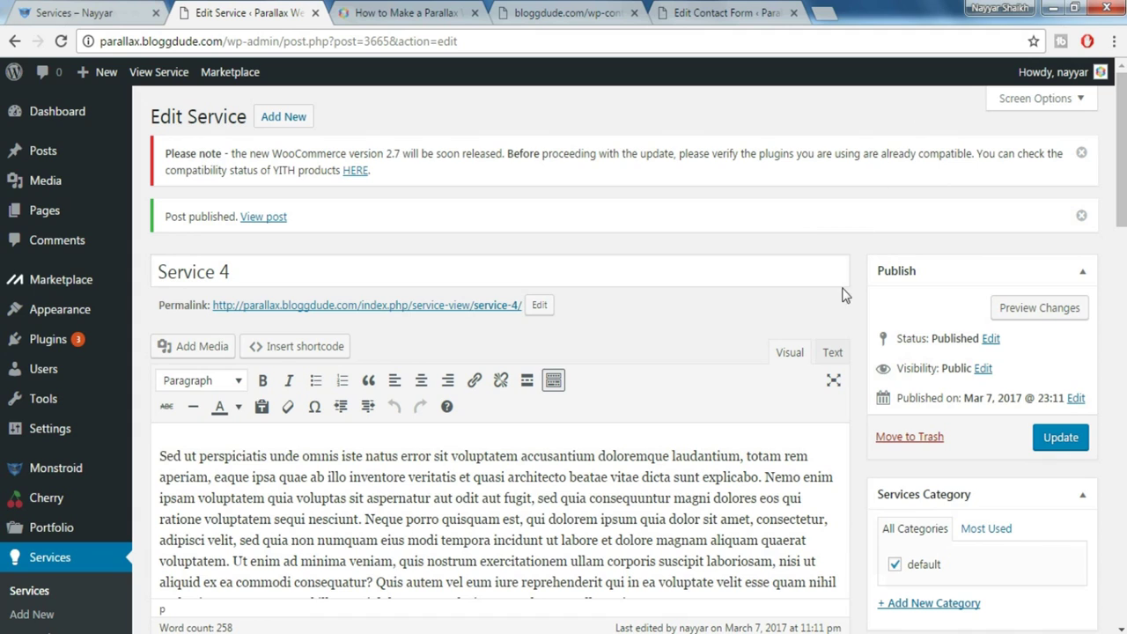
Open the Shortcodes Templater and select the Services Template code in monstroid_codes.txt
mouse_move(27, 509)
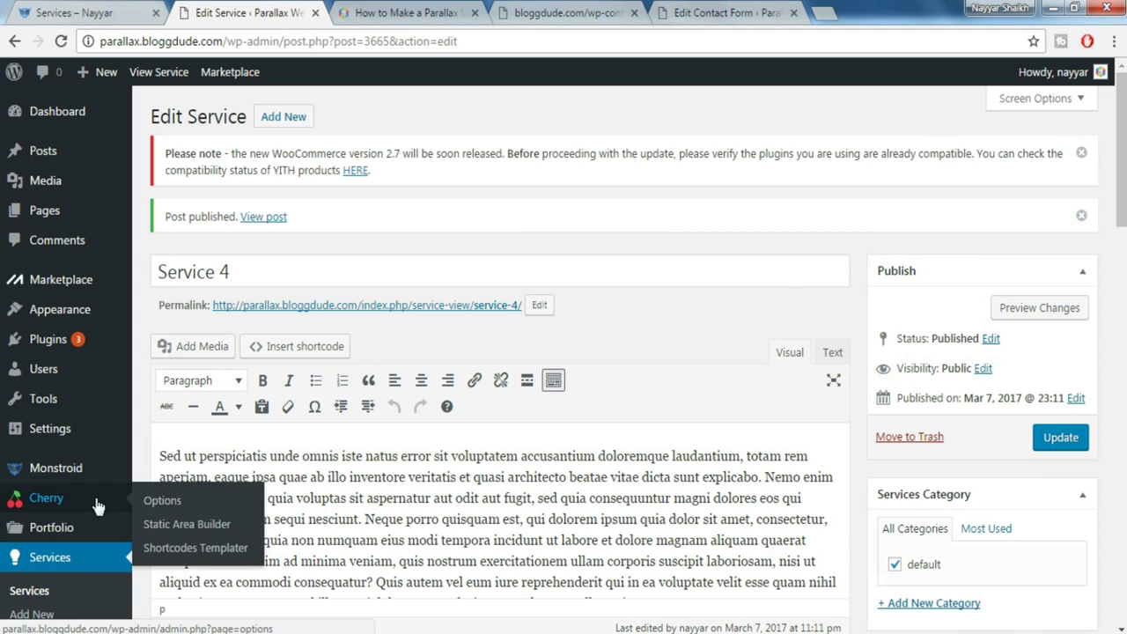
click(223, 549)
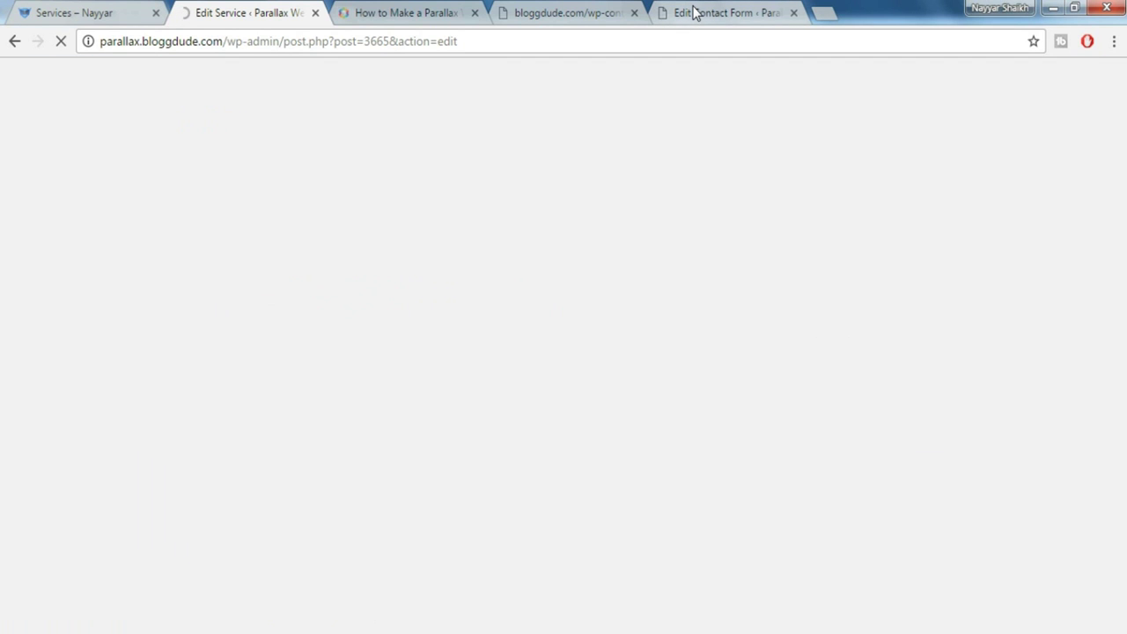
click(694, 13)
click(564, 13)
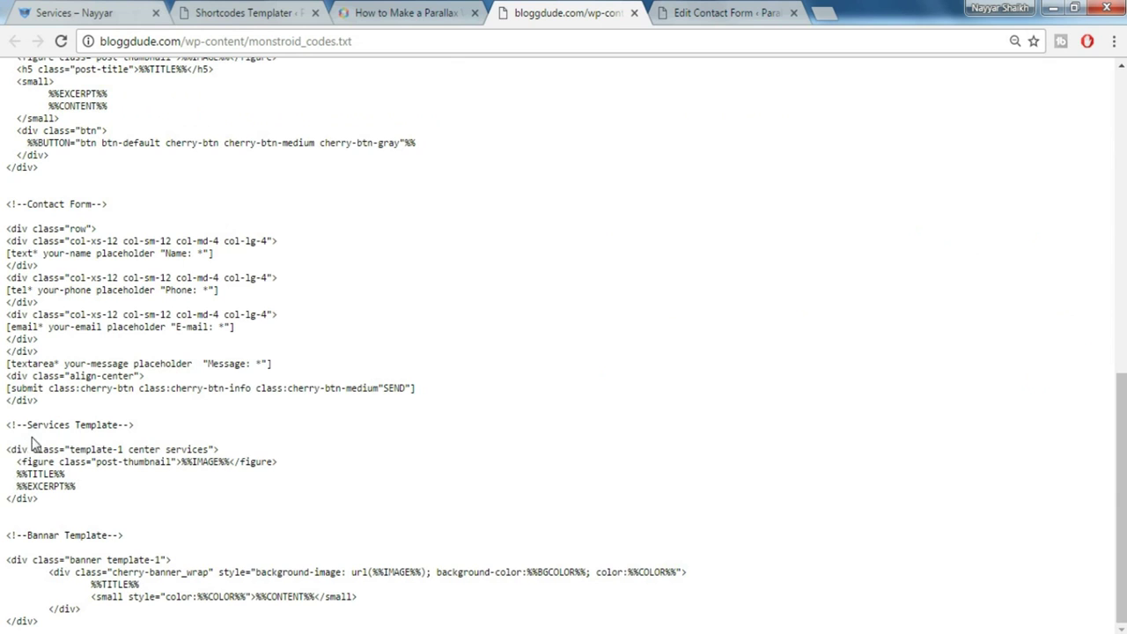
drag(133, 426, 78, 499)
key(ctrl+c)
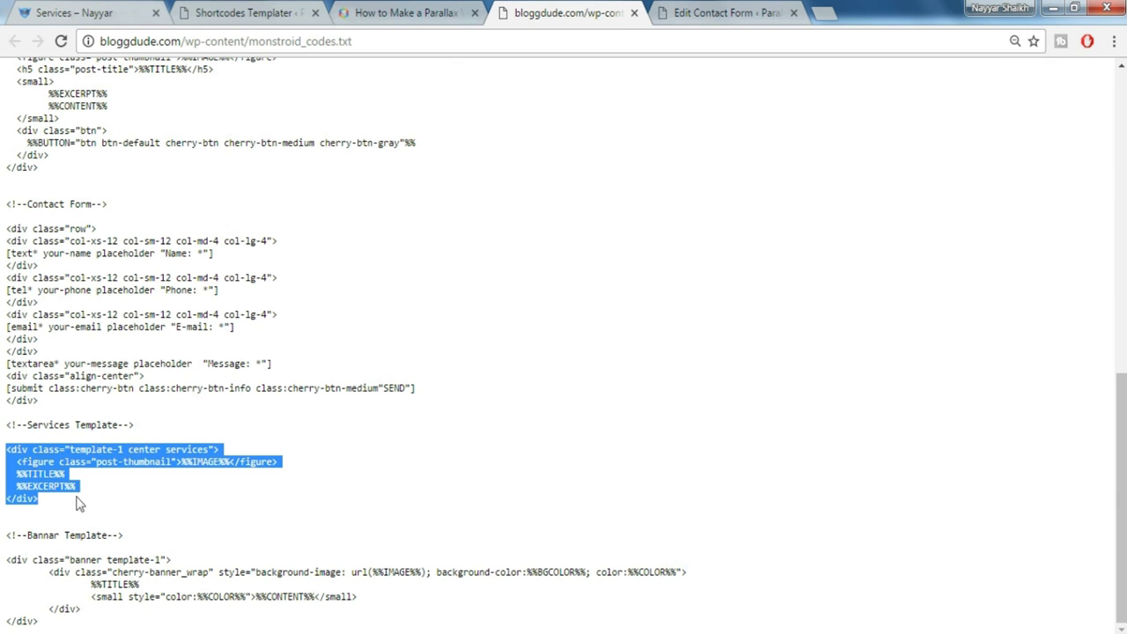
Add a new services template, services_1.tmpl, replace its default code with the Services Template markup, and save
click(308, 10)
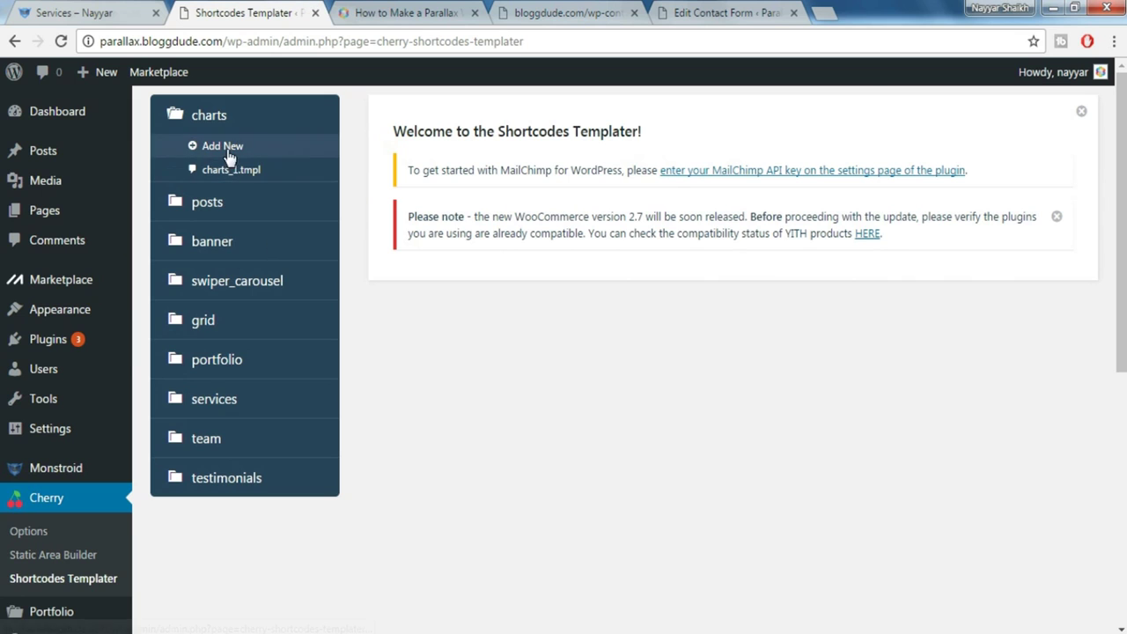
click(220, 411)
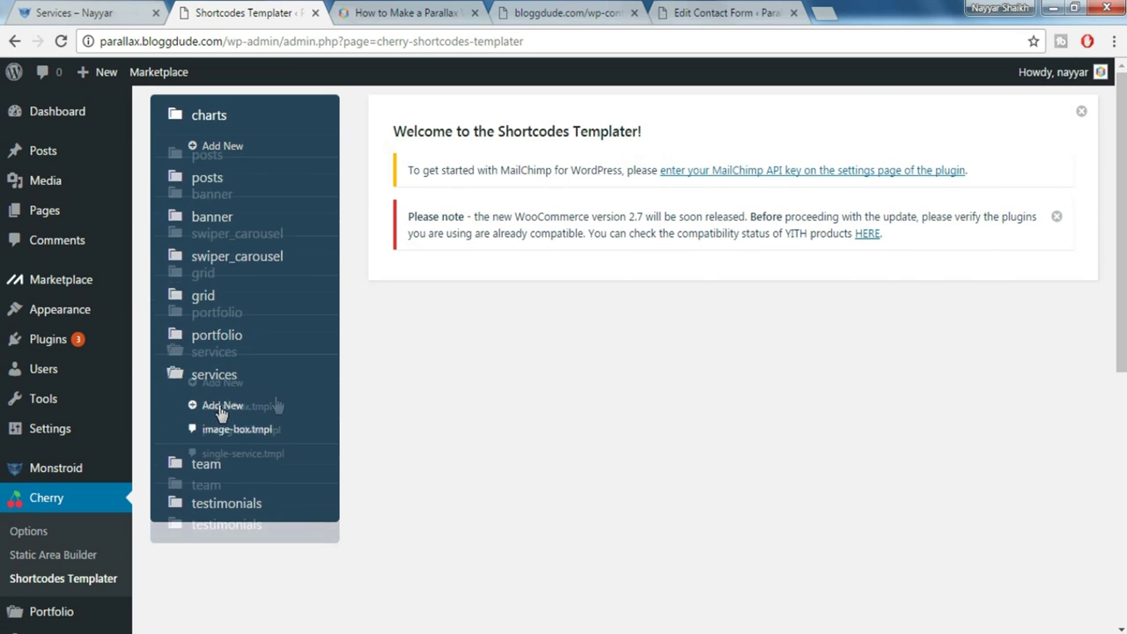
click(251, 387)
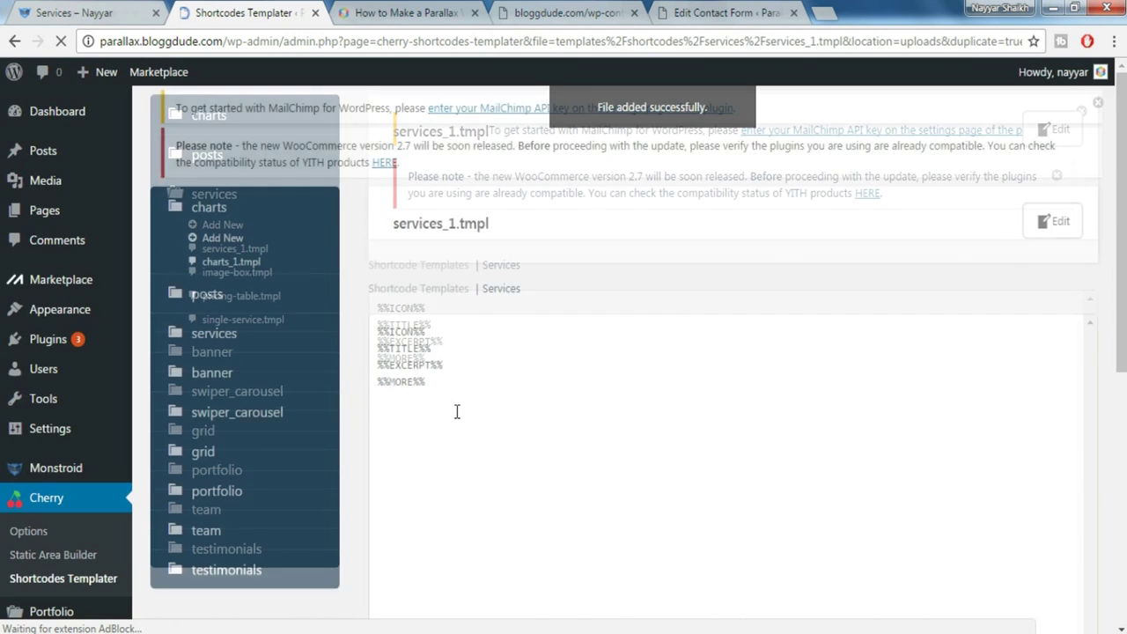
click(449, 397)
key(shift+Home)
key(shift+Up)
key(shift+Up)
key(shift+Up)
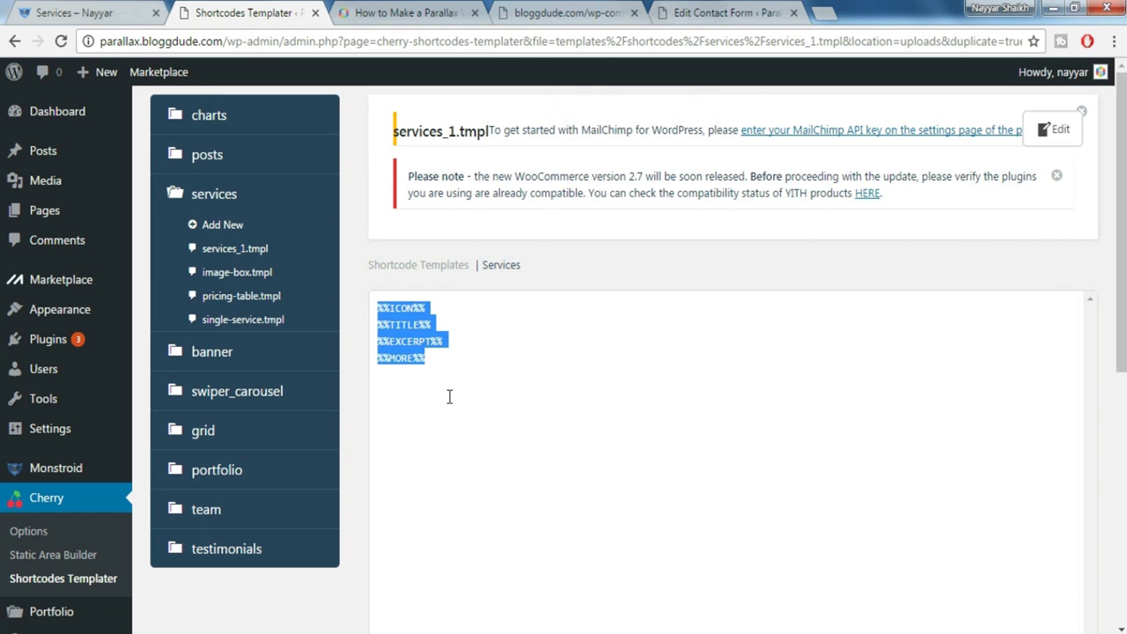
key(BackSpace)
key(ctrl+v)
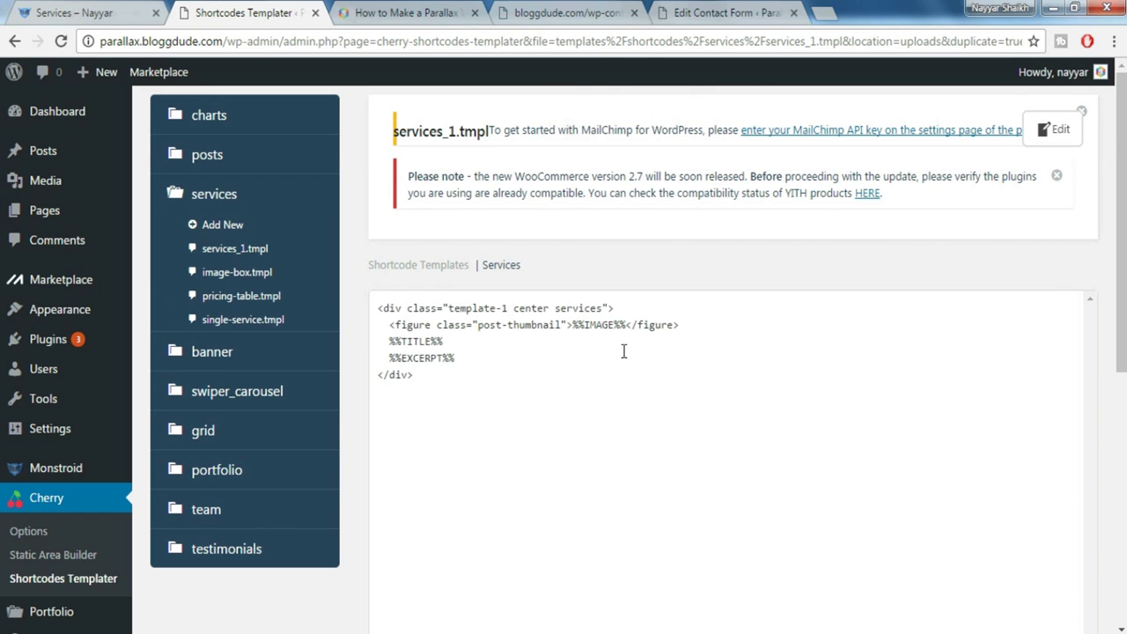
scroll(624, 351, down, 3)
click(1059, 475)
click(724, 11)
click(563, 12)
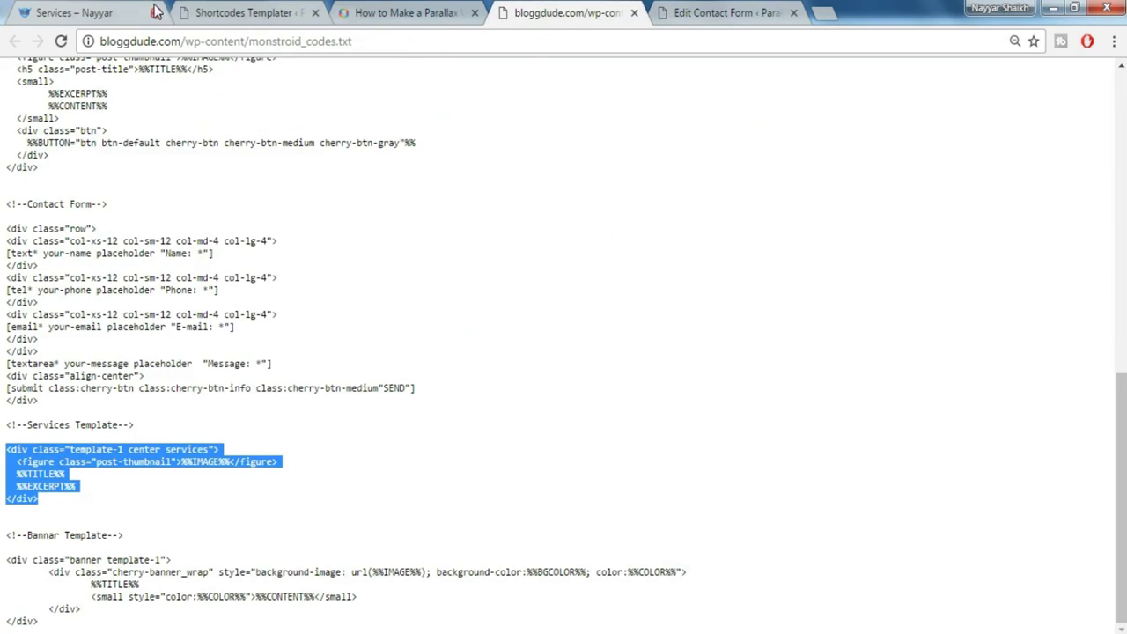
Review the live Services page, then select the Bannar Template code in monstroid_codes.txt
click(72, 10)
scroll(269, 405, down, 20)
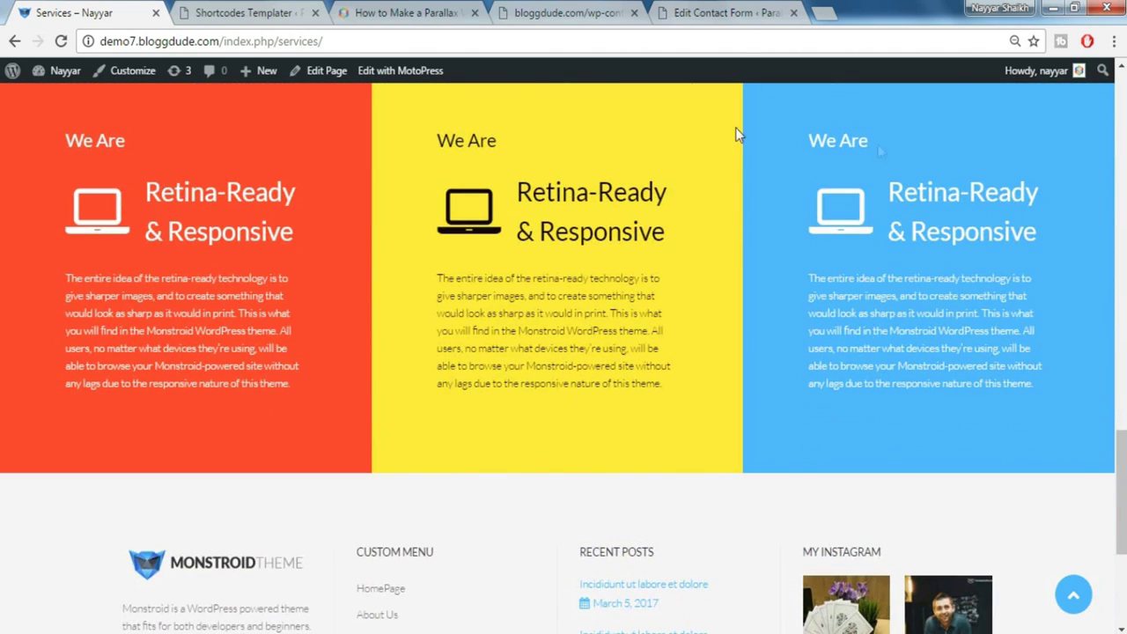
scroll(529, 388, up, 1)
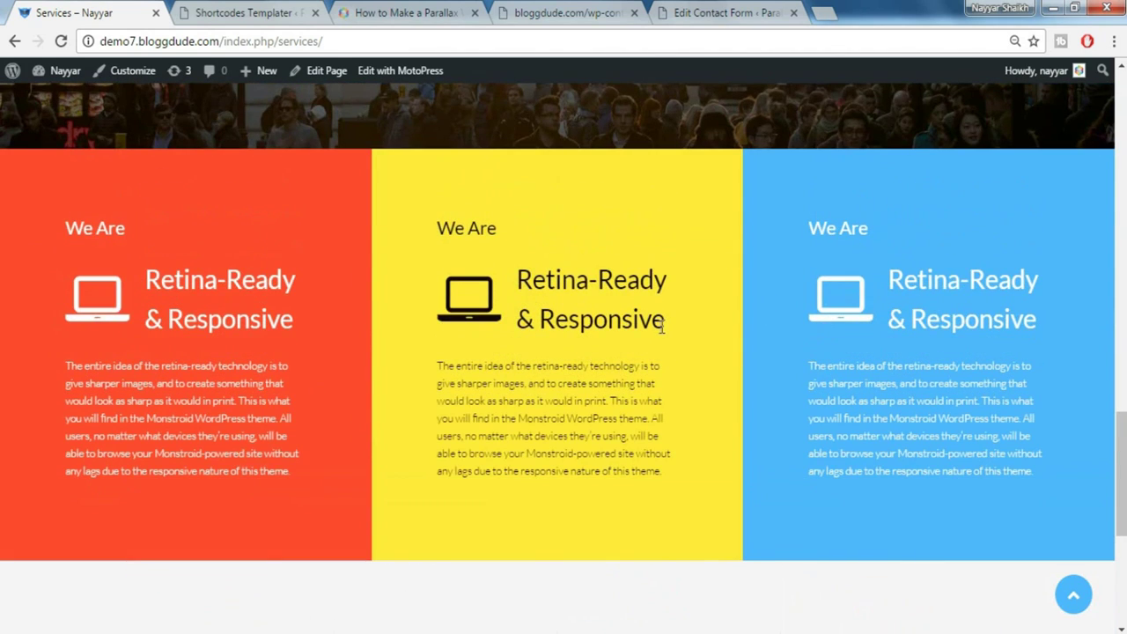
scroll(662, 326, up, 1)
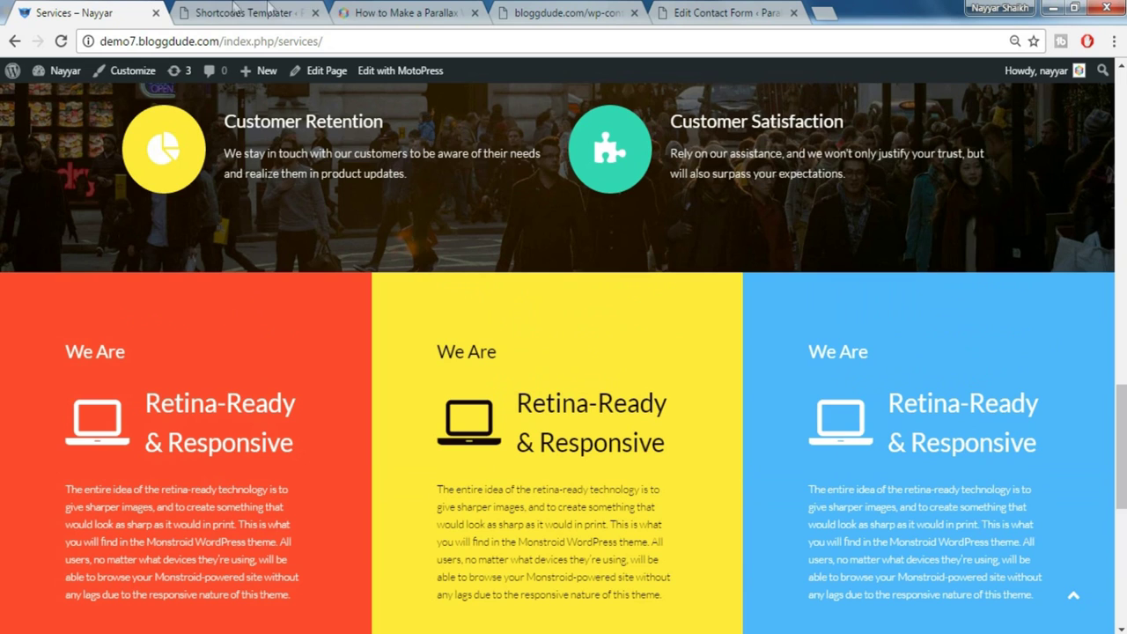
click(591, 11)
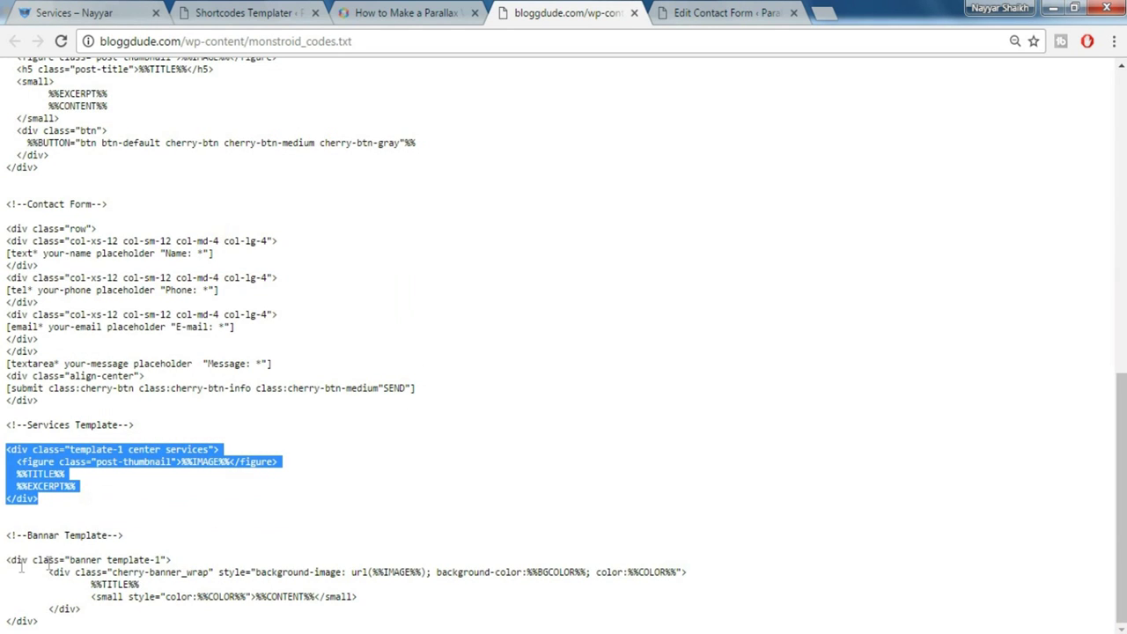
drag(7, 560, 38, 622)
key(ctrl+c)
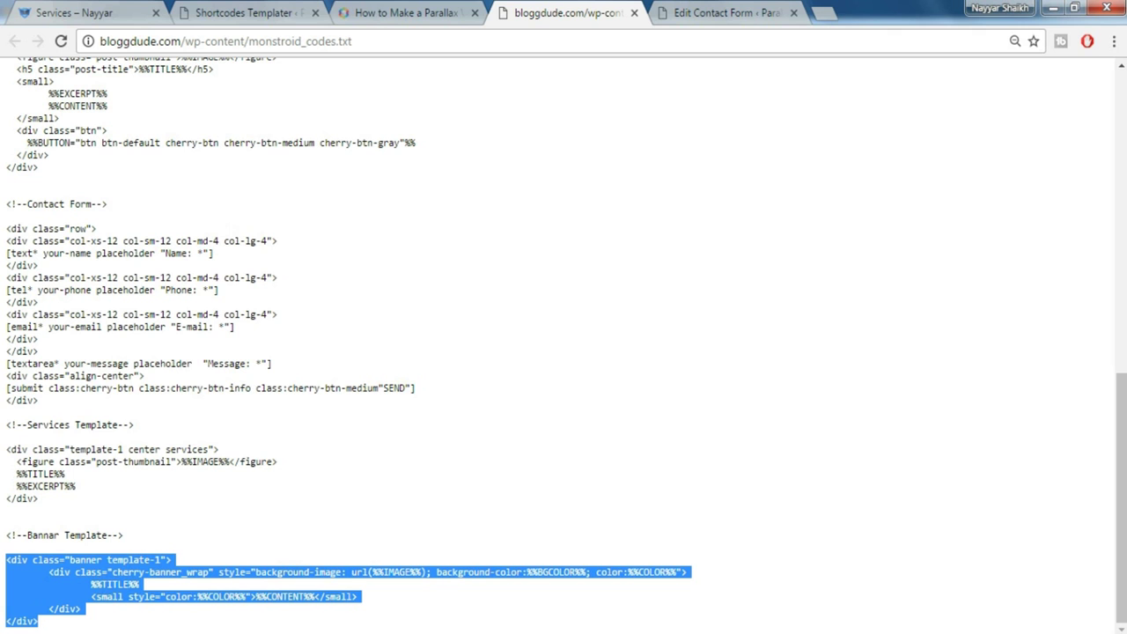
Save banner_1.tmpl with the pasted Bannar Template markup, then open Services in MotoPress
click(270, 9)
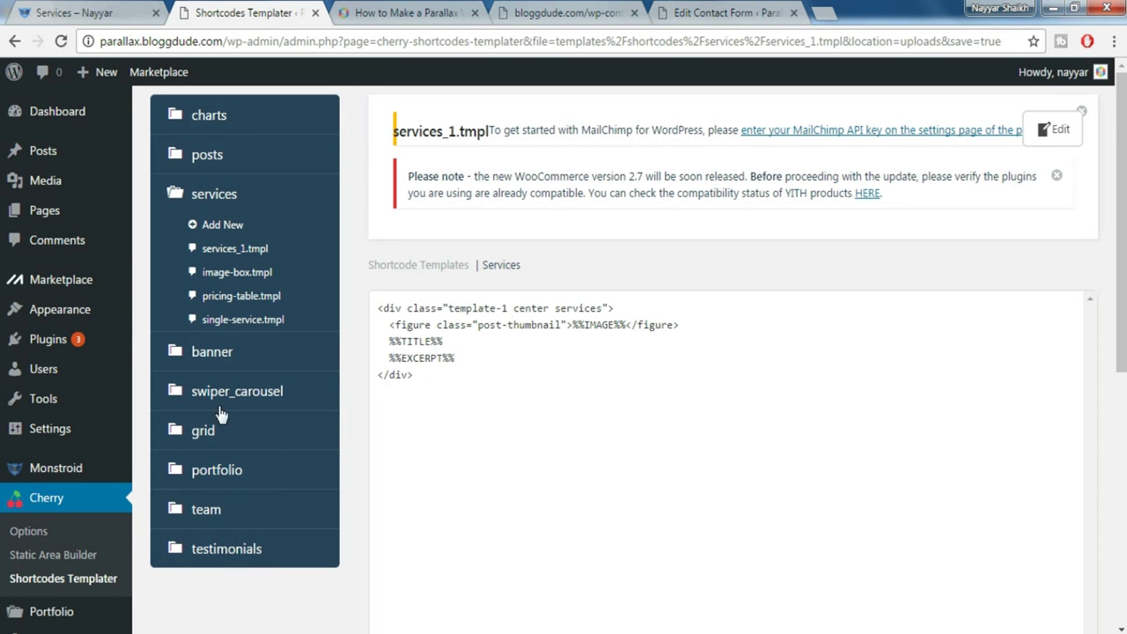
click(209, 351)
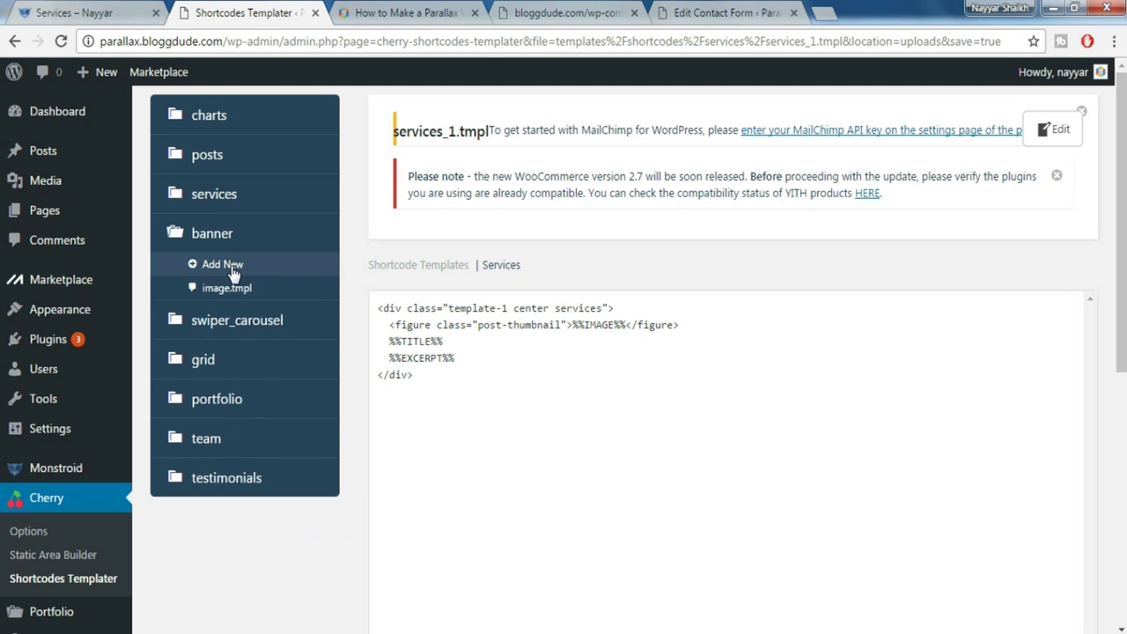
click(231, 266)
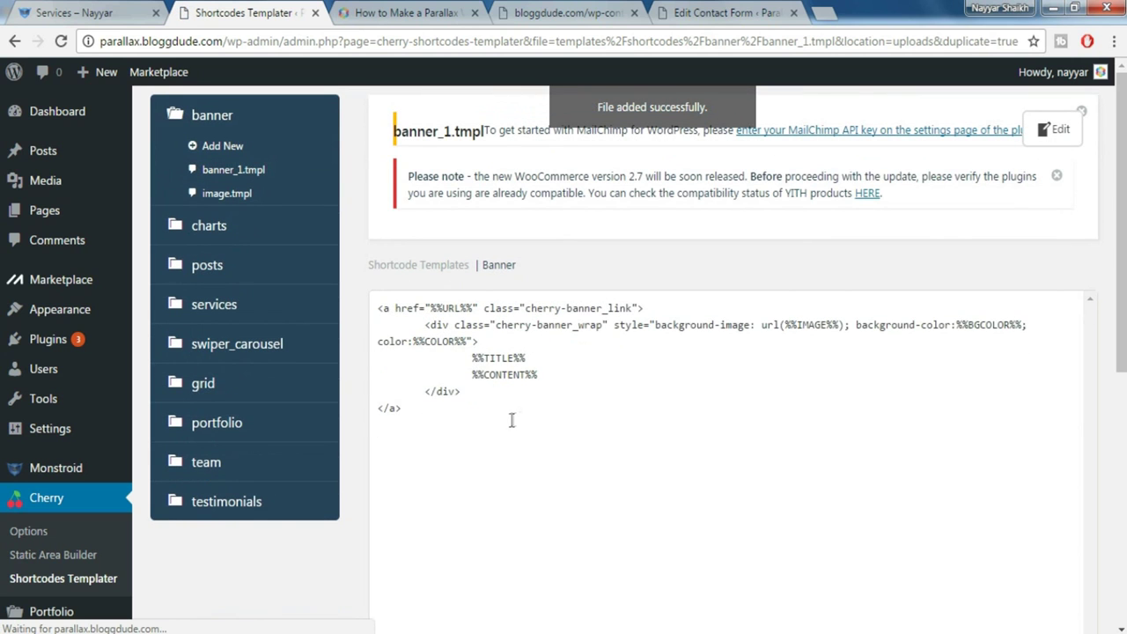
key(ctrl+a)
key(ctrl+v)
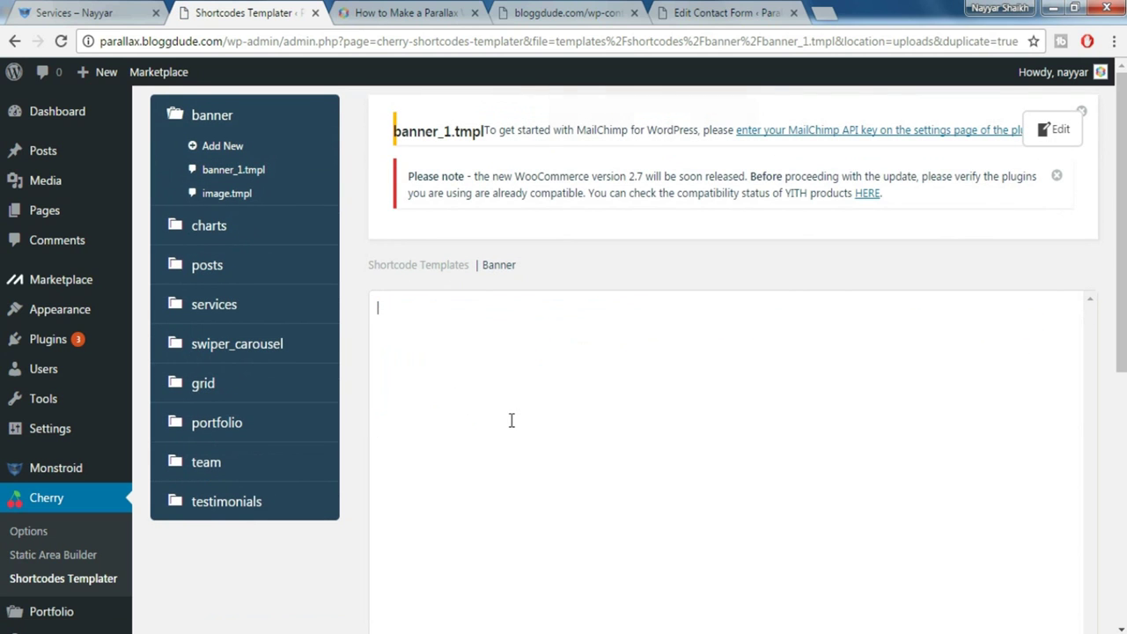
scroll(1011, 454, down, 4)
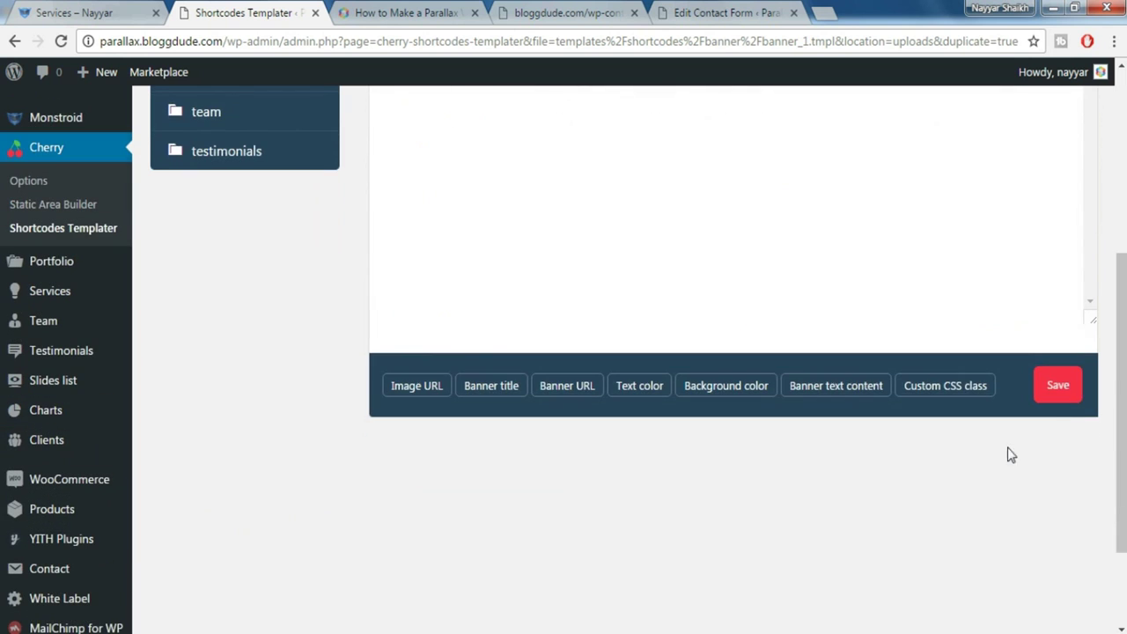
click(1070, 393)
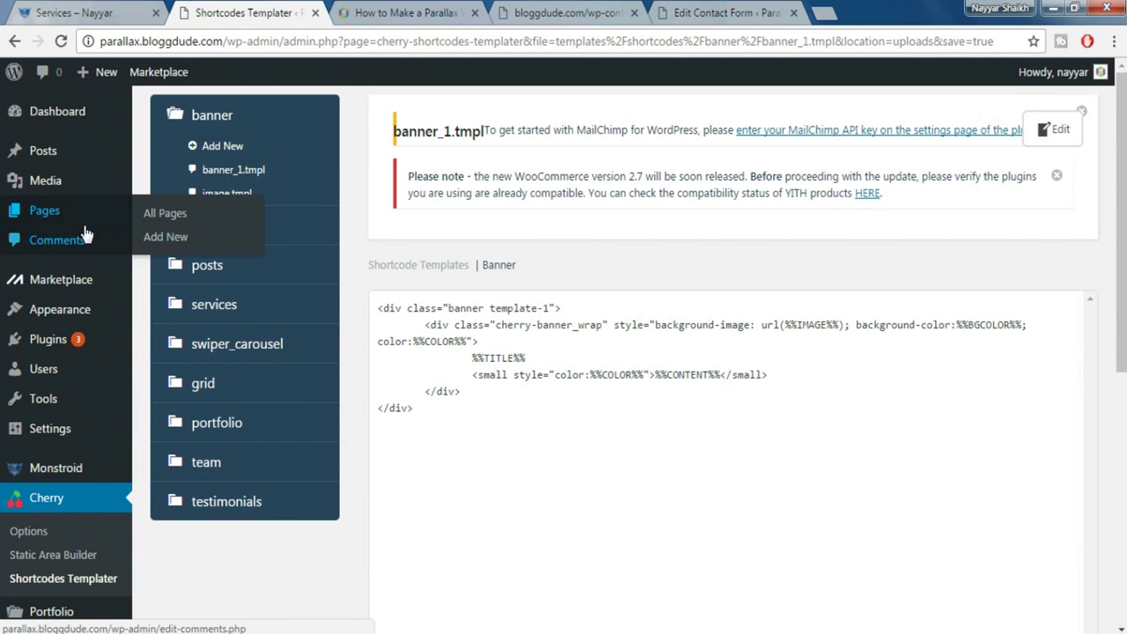
click(57, 211)
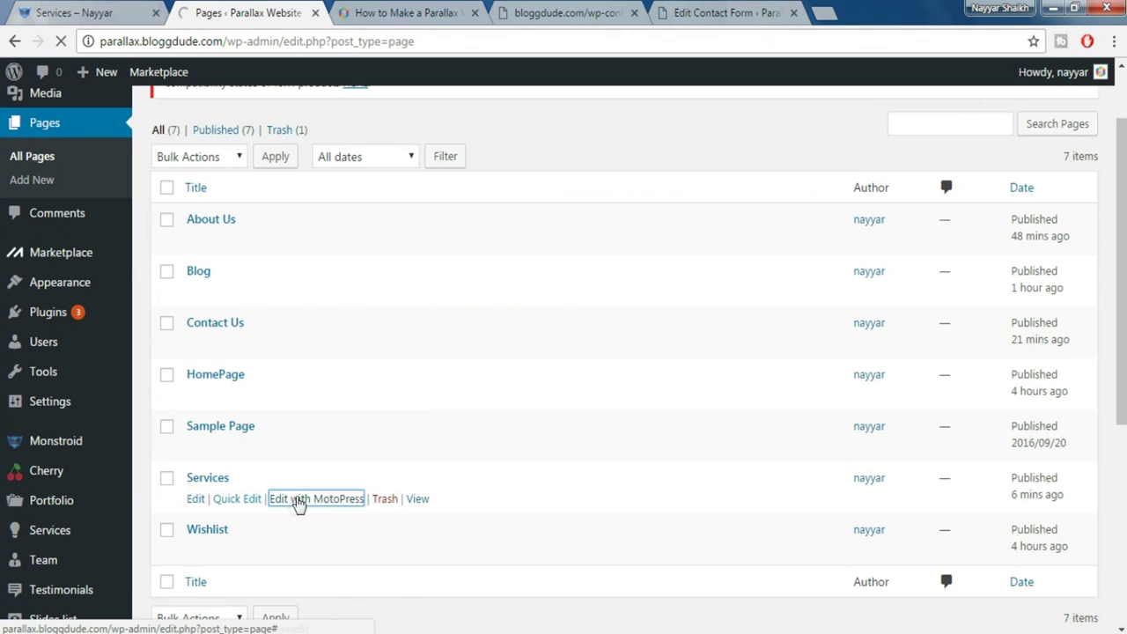
click(304, 500)
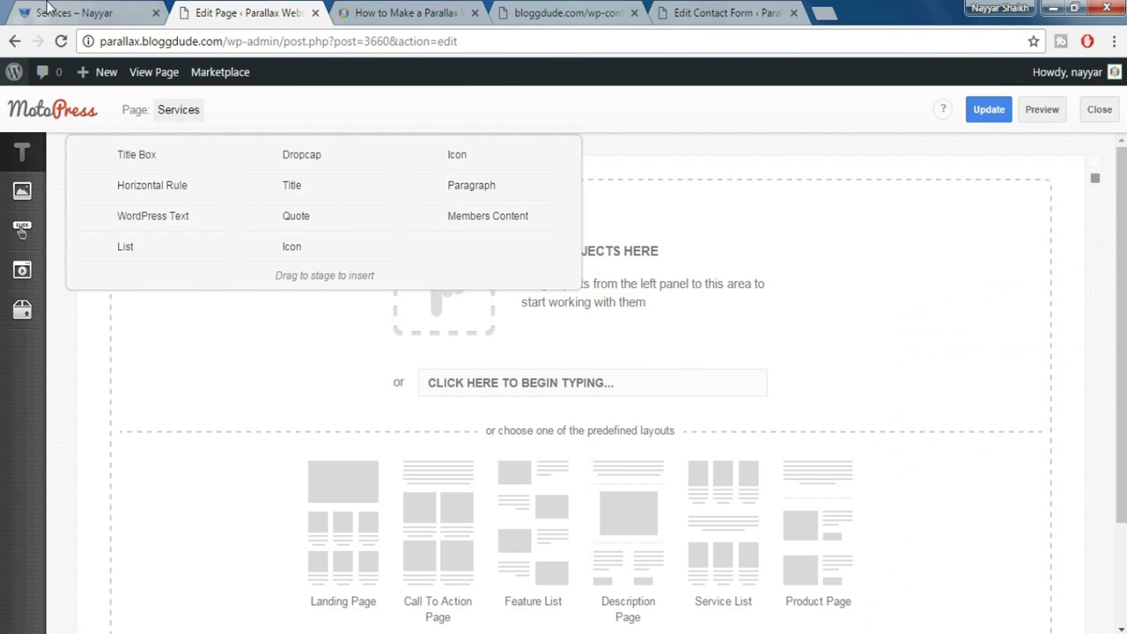
Copy the 'Our Services' heading and description from the live page into a MotoPress text block
click(56, 11)
scroll(569, 350, down, 4)
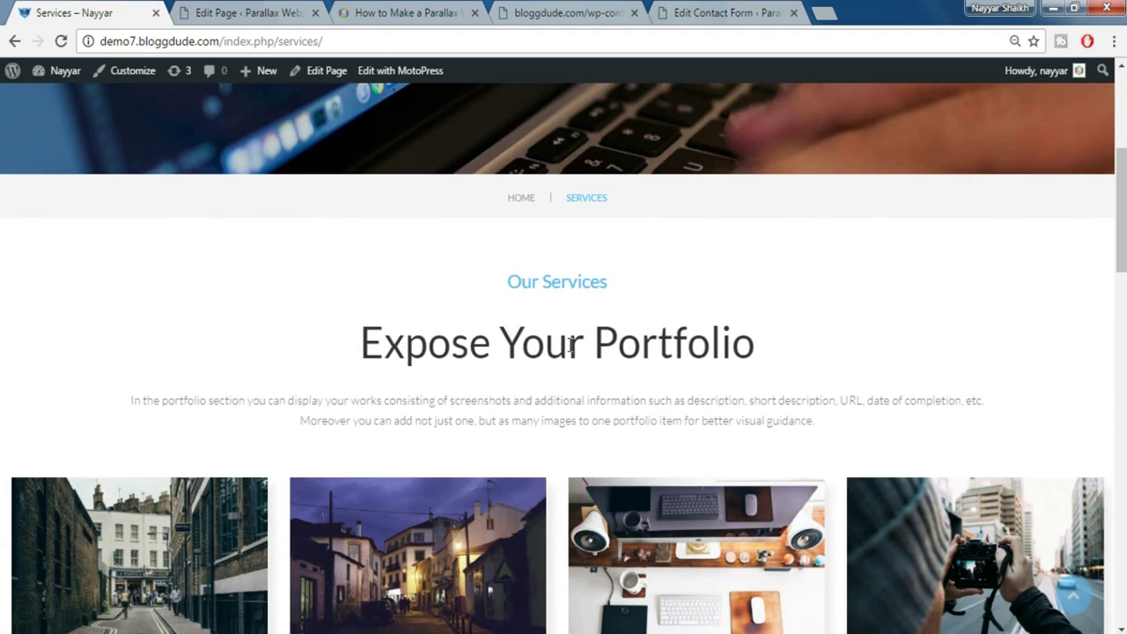
drag(515, 280, 832, 437)
key(ctrl+c)
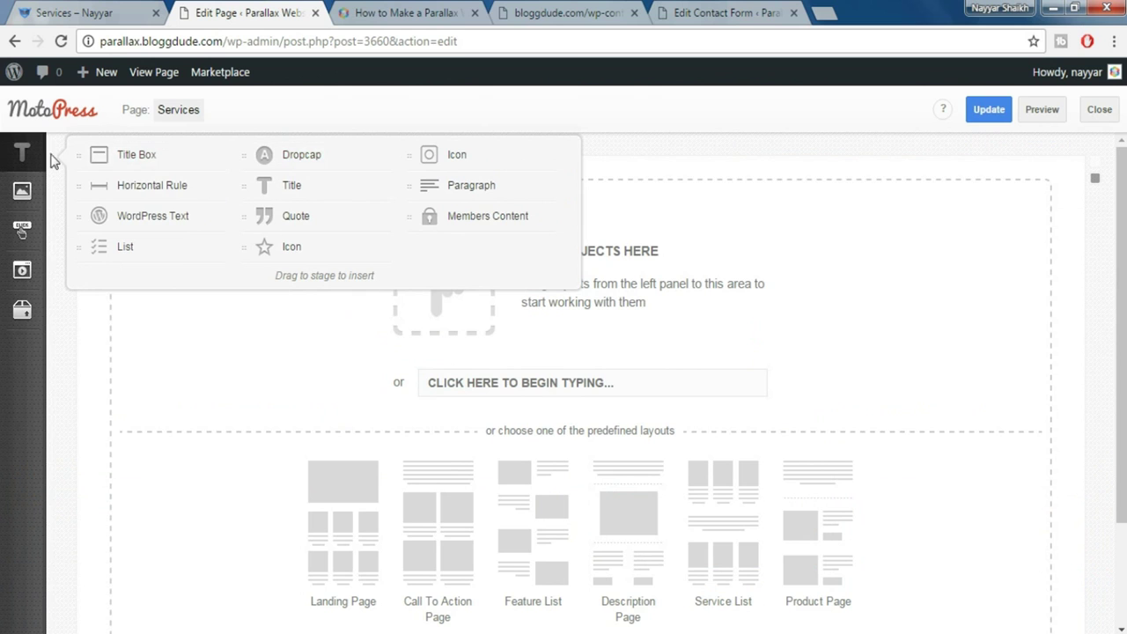
drag(458, 186, 533, 302)
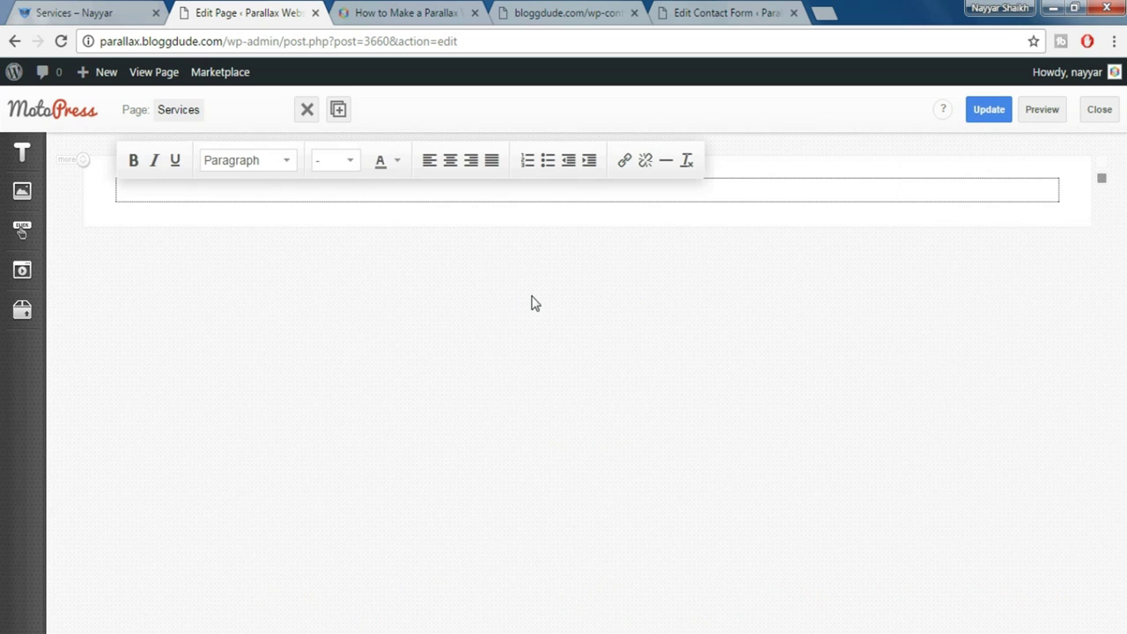
key(ctrl+v)
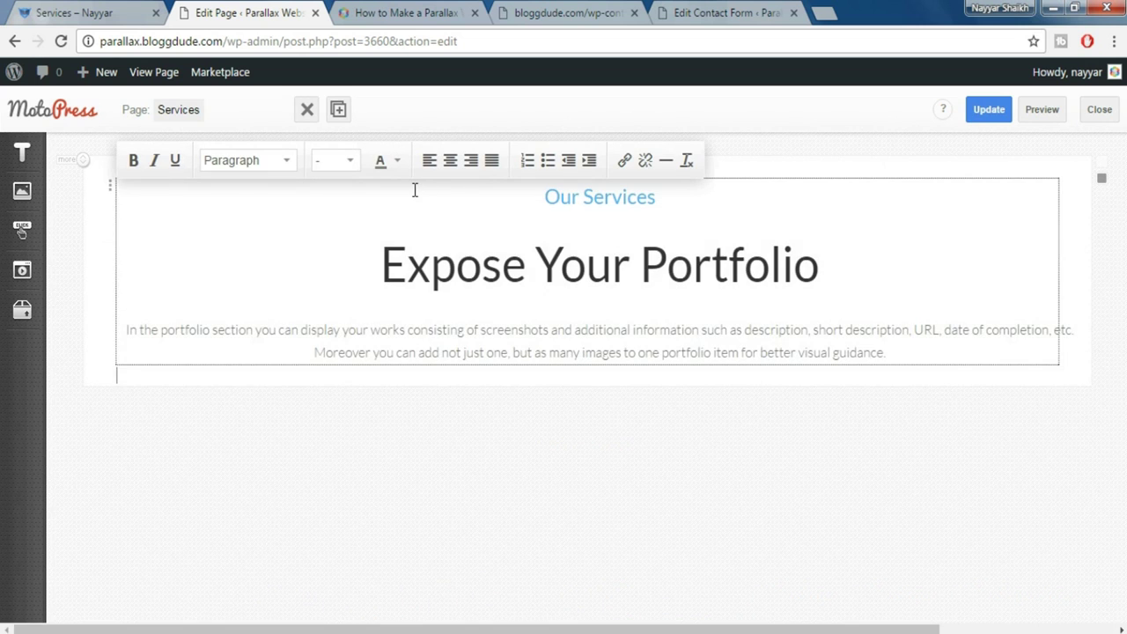
click(74, 12)
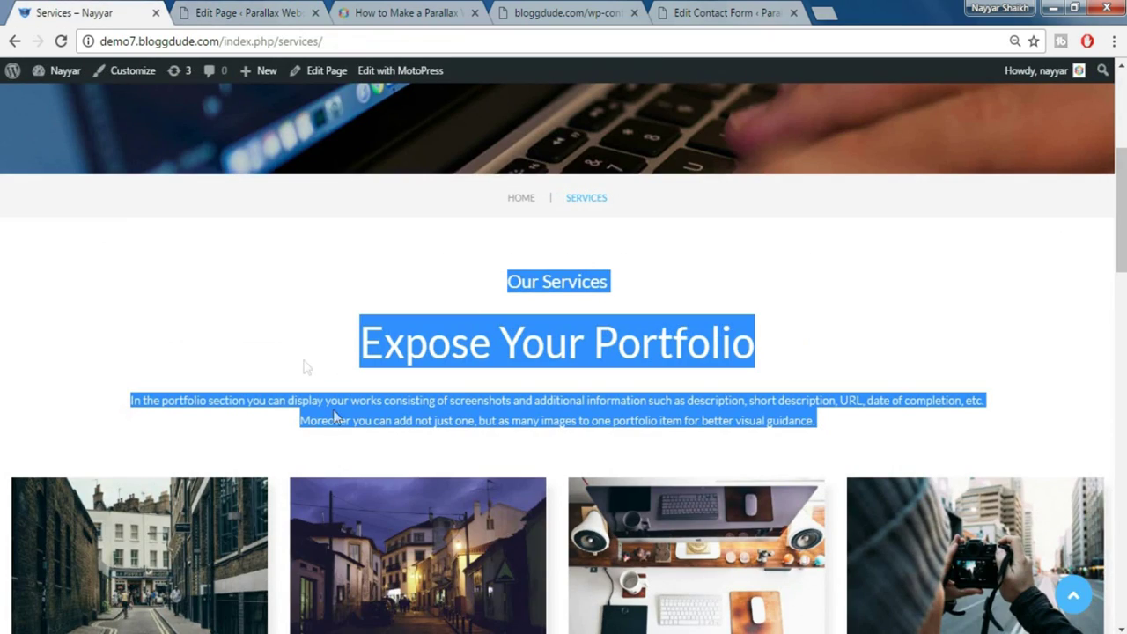
click(365, 446)
scroll(382, 461, down, 2)
click(283, 11)
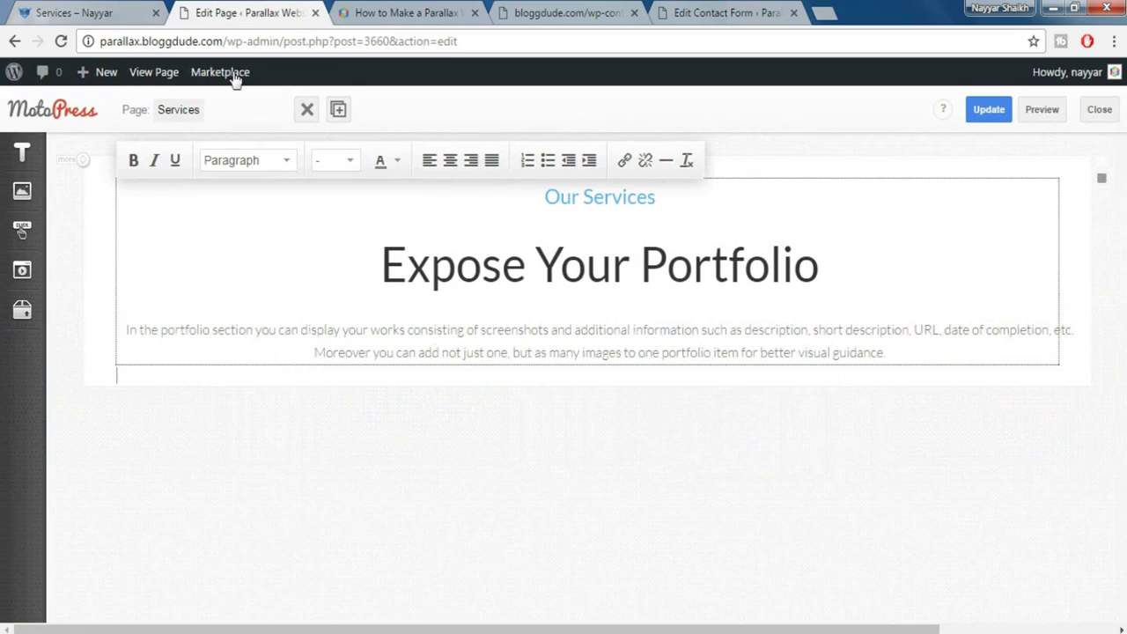
click(22, 310)
Insert a spacer below the Our Services text
drag(141, 459, 512, 366)
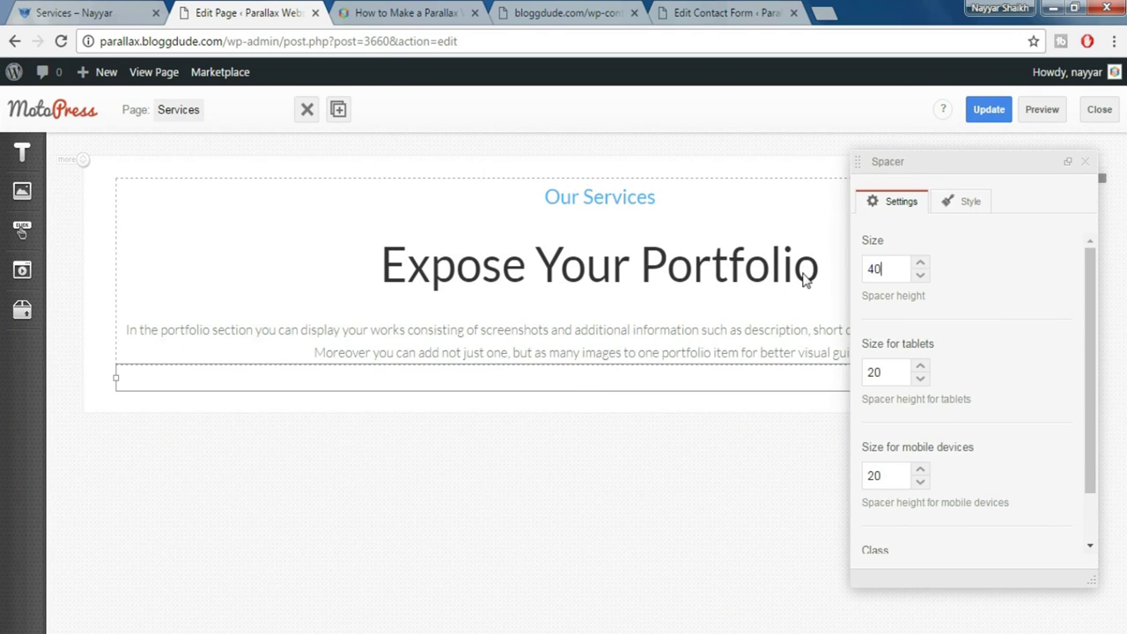
click(1085, 161)
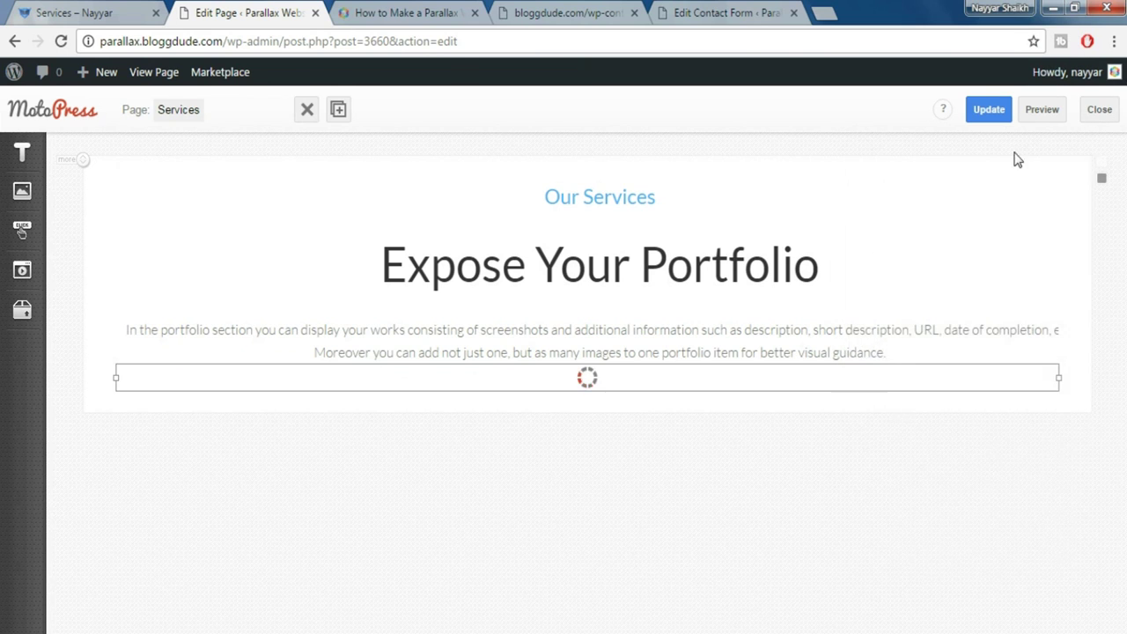
key(ctrl+1)
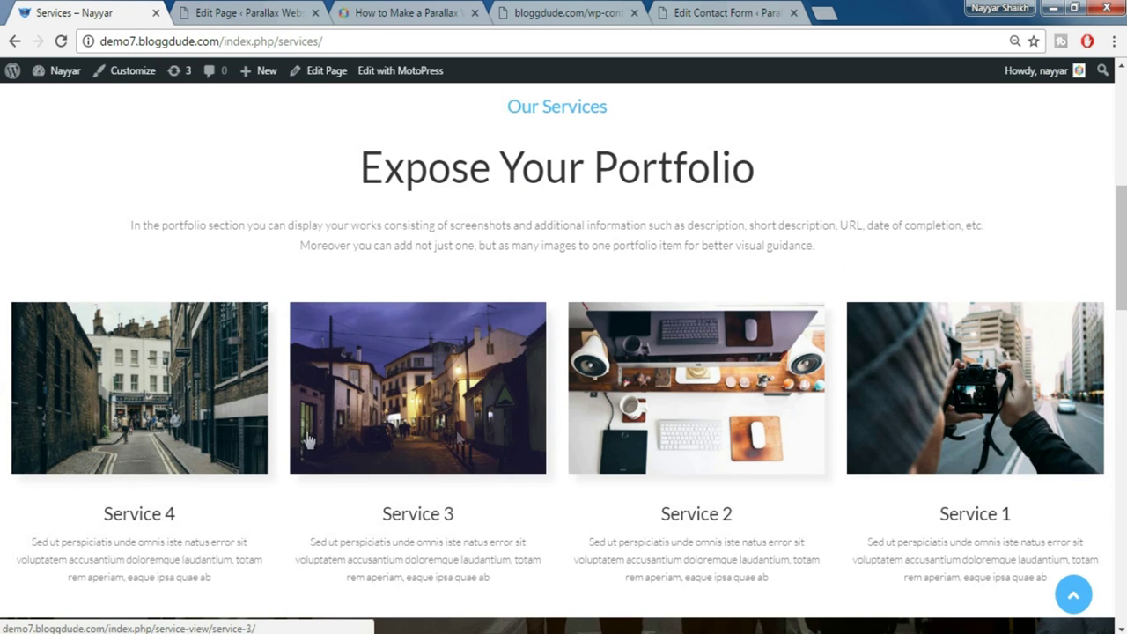
click(238, 9)
Add a Services block showing 4 services with the monstroid-thumb-475x300 image size
mouse_move(39, 319)
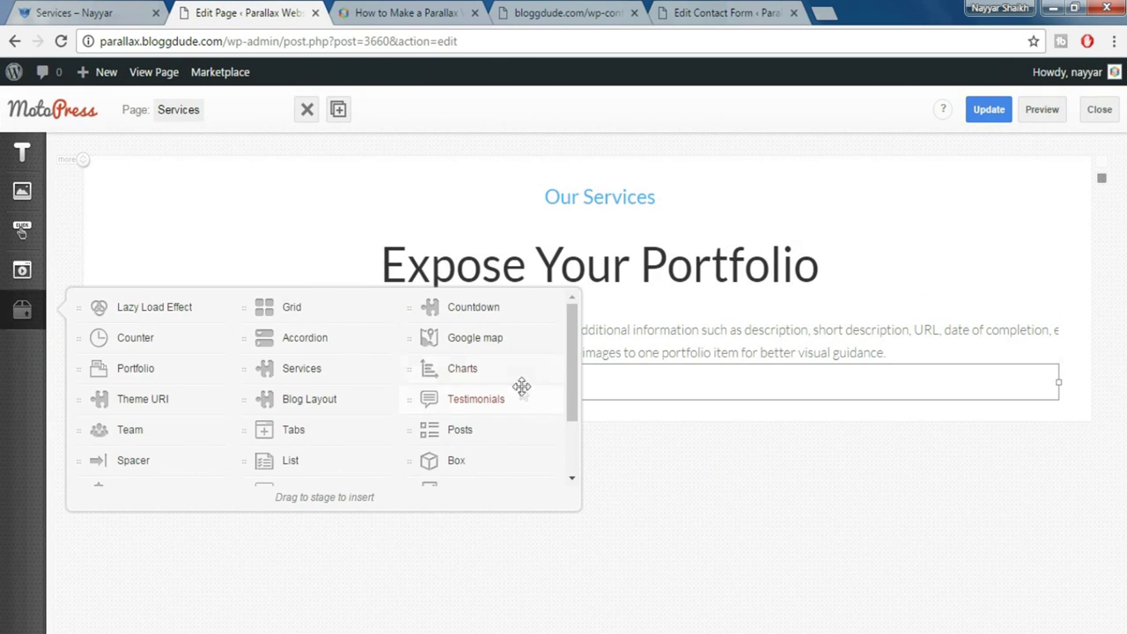
mouse_move(260, 370)
mouse_down()
mouse_move(461, 382)
mouse_move(478, 407)
mouse_up()
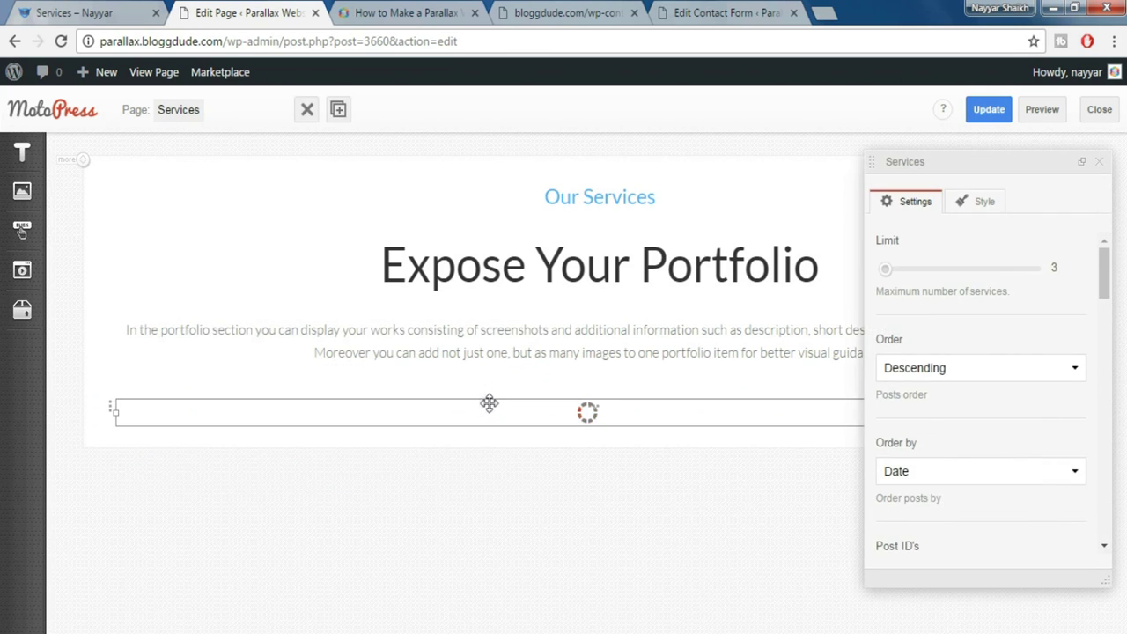
drag(886, 279, 893, 279)
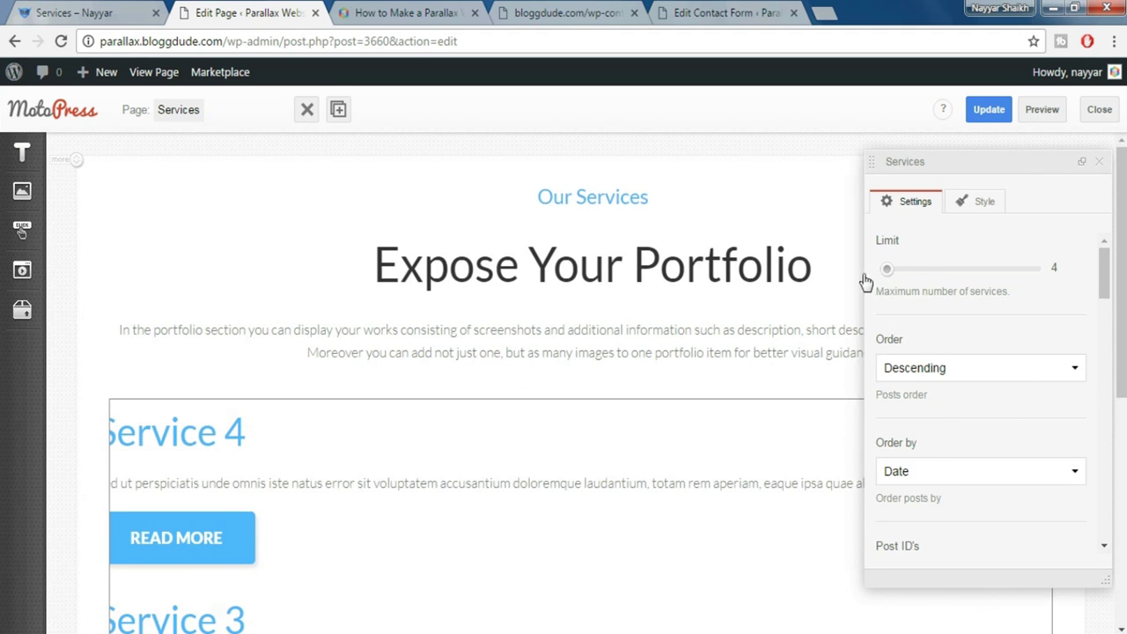
click(123, 11)
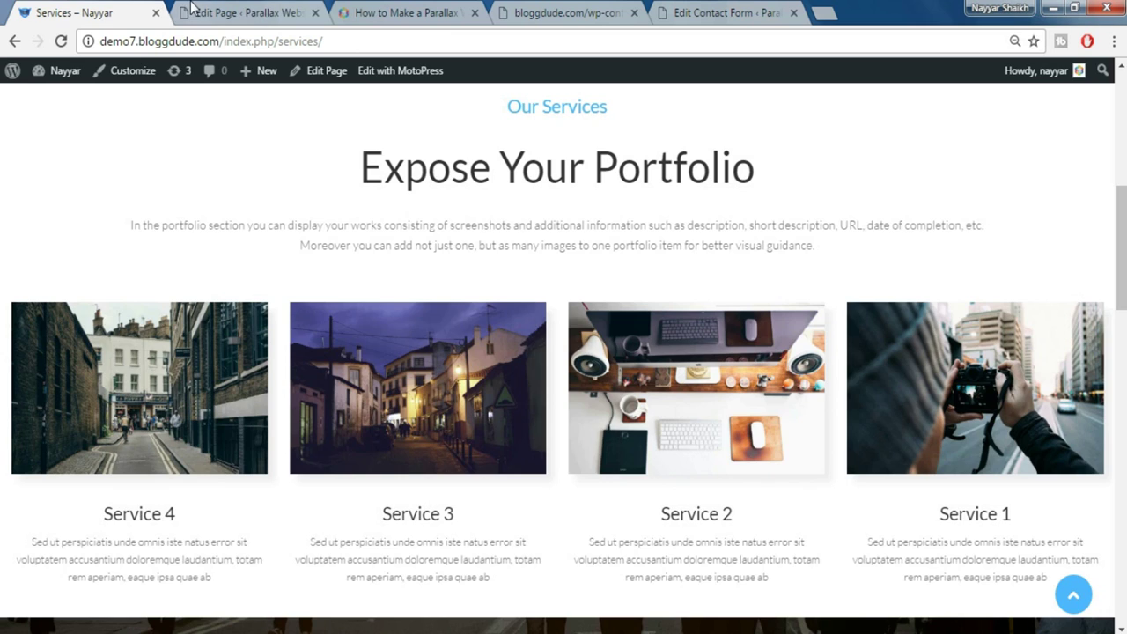
click(222, 11)
click(957, 305)
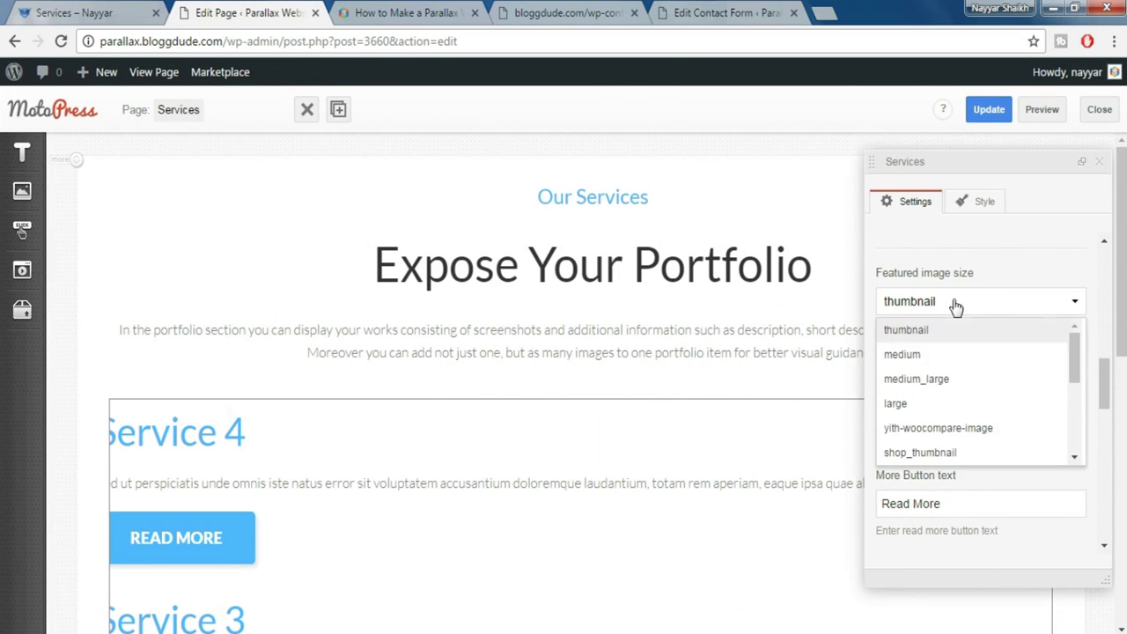
scroll(975, 420, down, 2)
scroll(993, 435, down, 2)
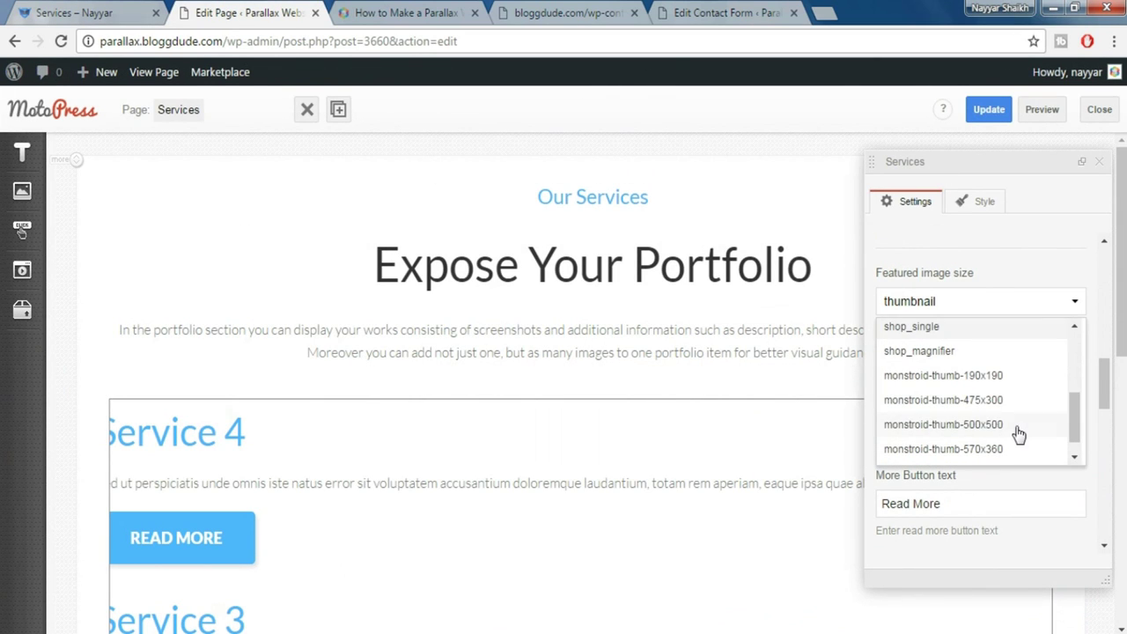
click(1002, 402)
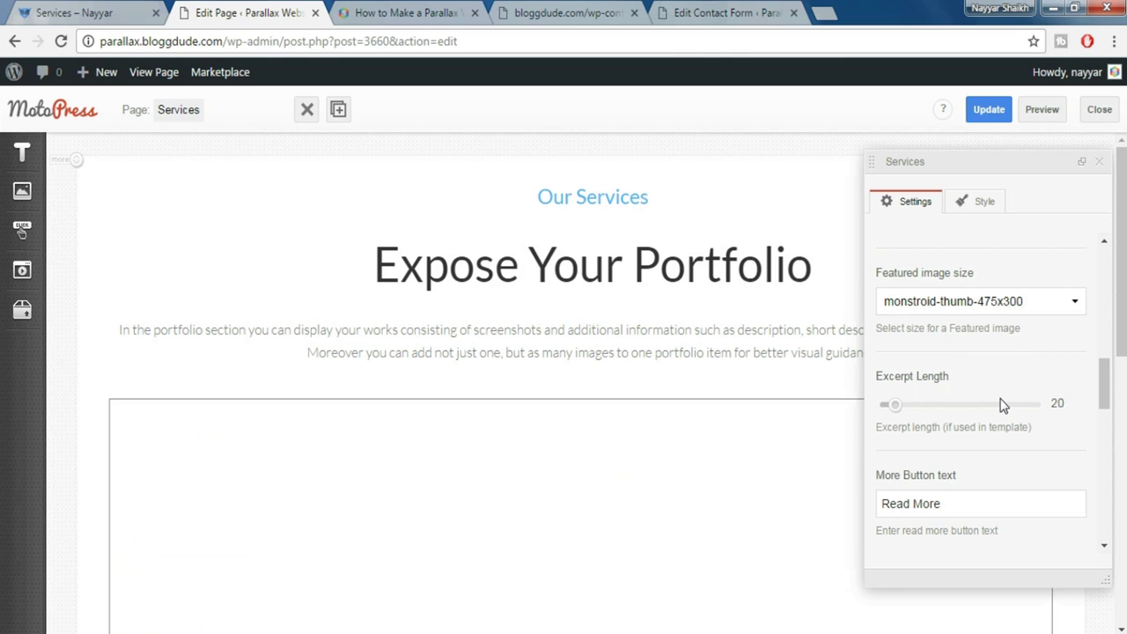
scroll(1004, 391, down, 10)
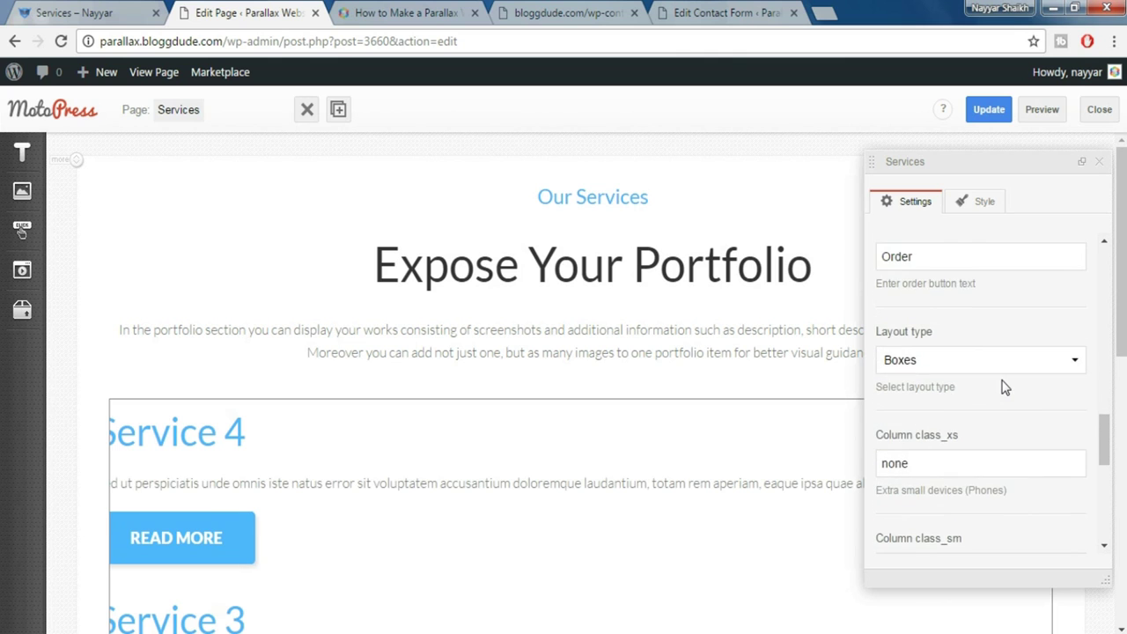
scroll(962, 376, down, 2)
Set the Services columns to 12/6/3/3 and the template to services_1.tmpl
drag(944, 288, 878, 288)
text(12)
key(Tab)
key(Tab)
text(3)
key(Tab)
text(3)
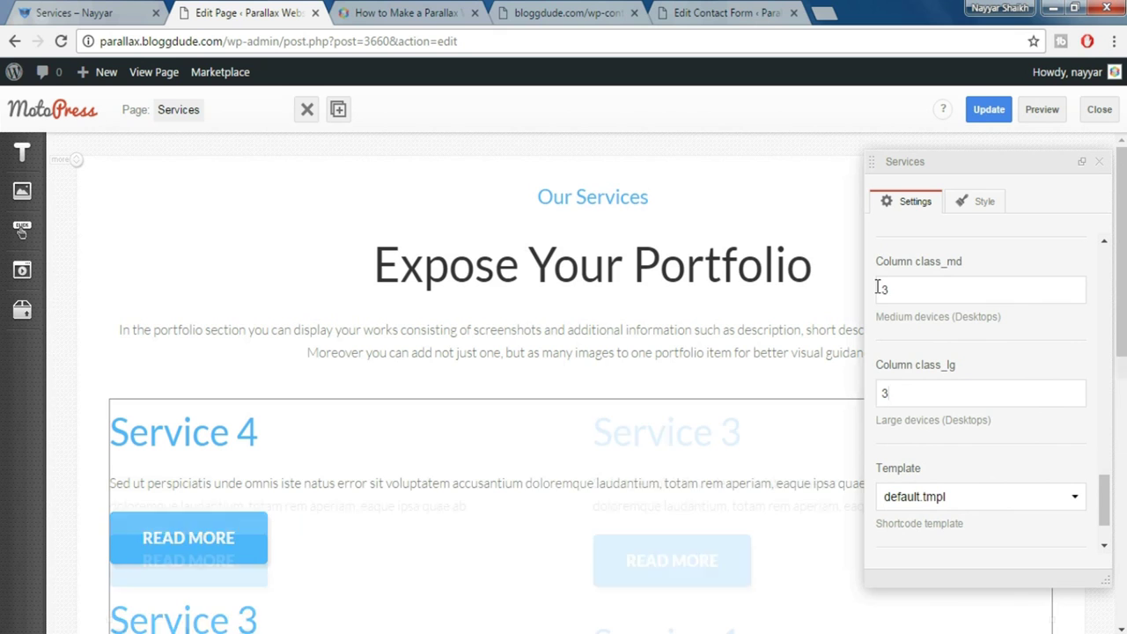
click(958, 498)
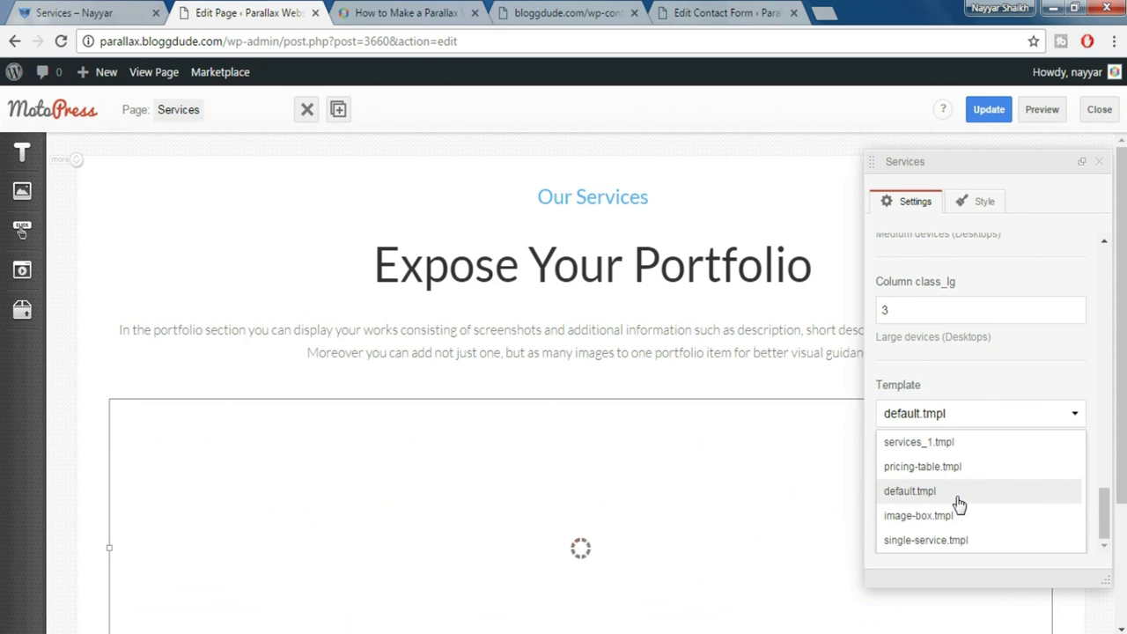
click(958, 446)
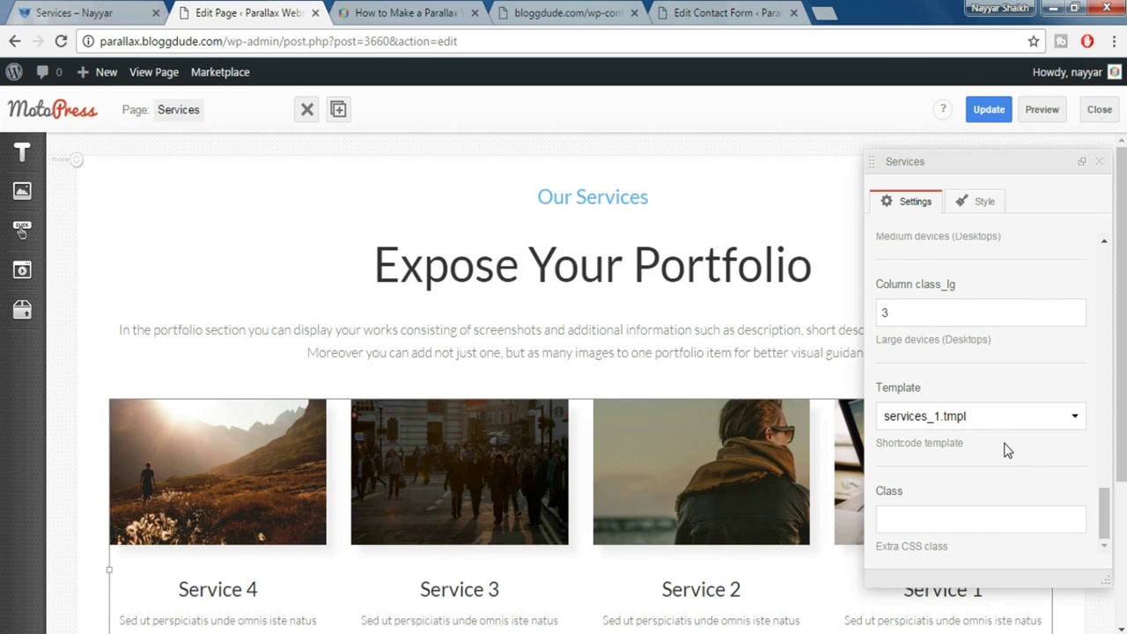
Update the page to save the Services block and close its settings
scroll(528, 460, down, 2)
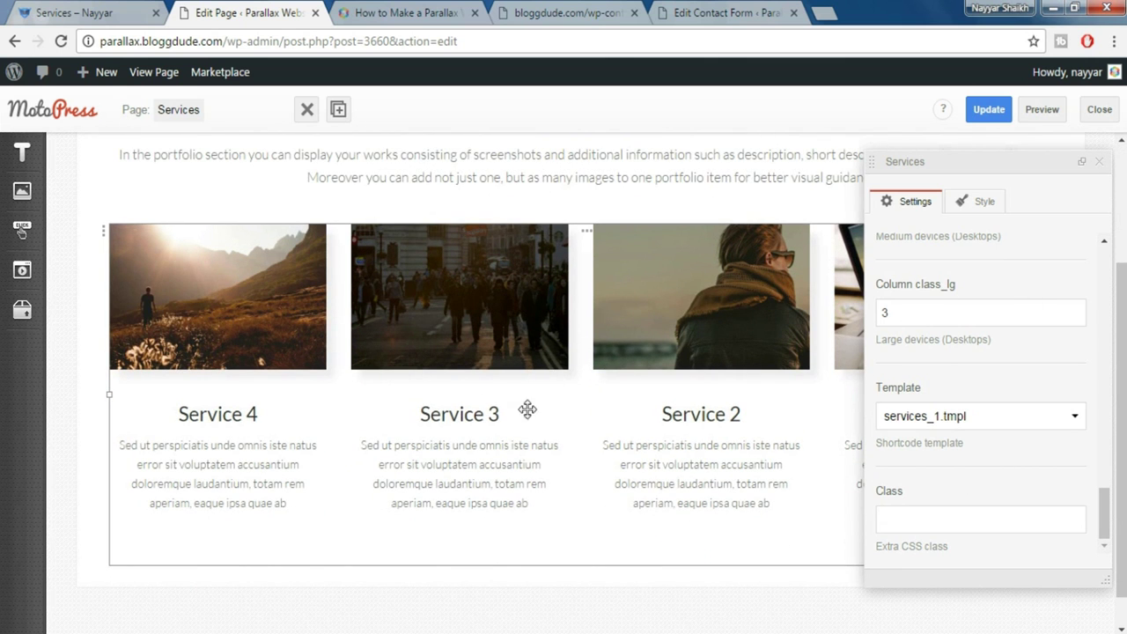
scroll(1014, 420, down, 1)
scroll(1014, 411, up, 2)
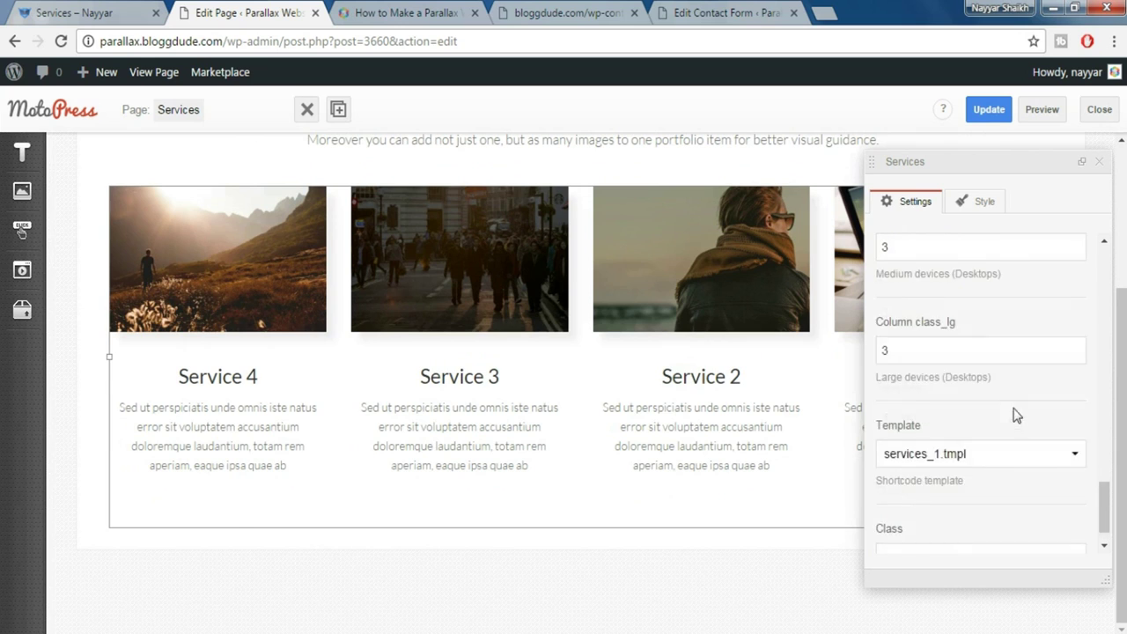
click(999, 113)
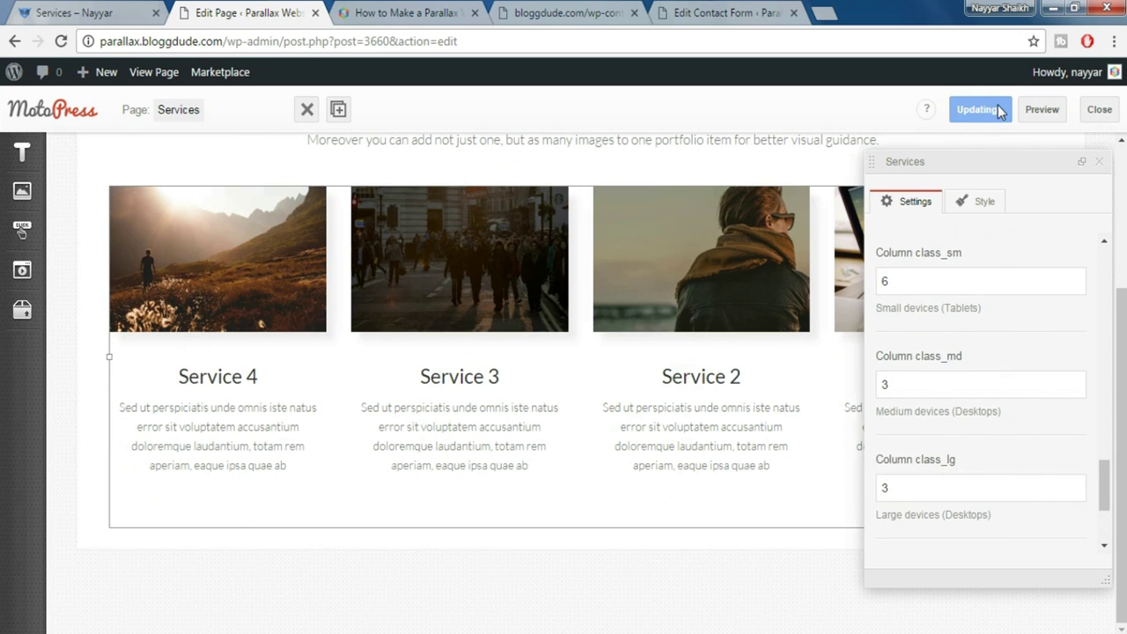
click(1100, 163)
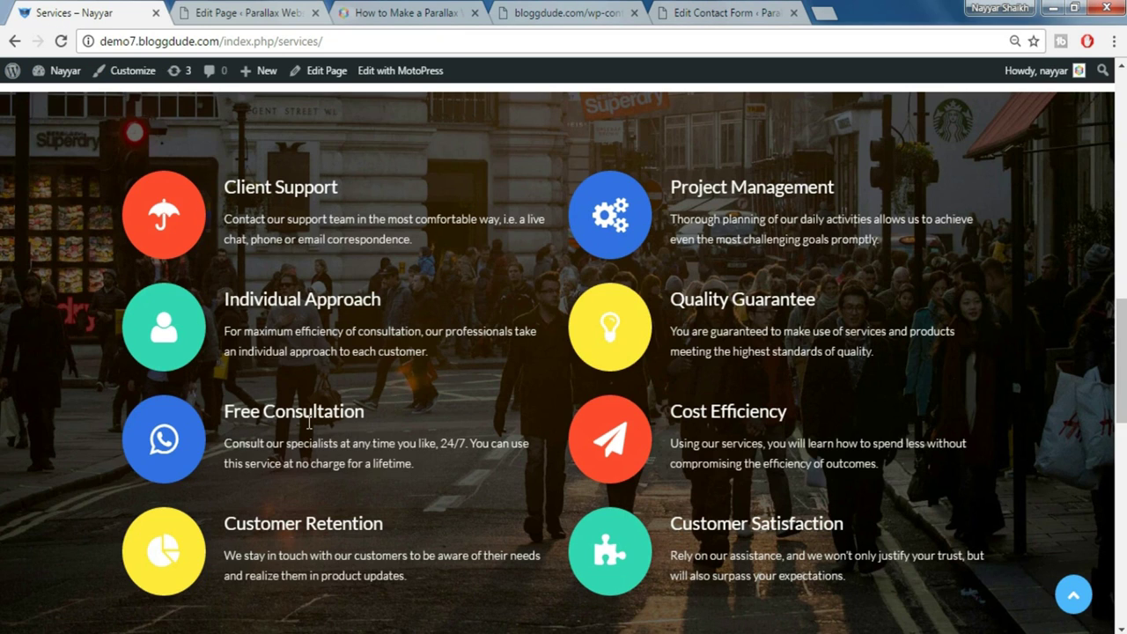
click(260, 14)
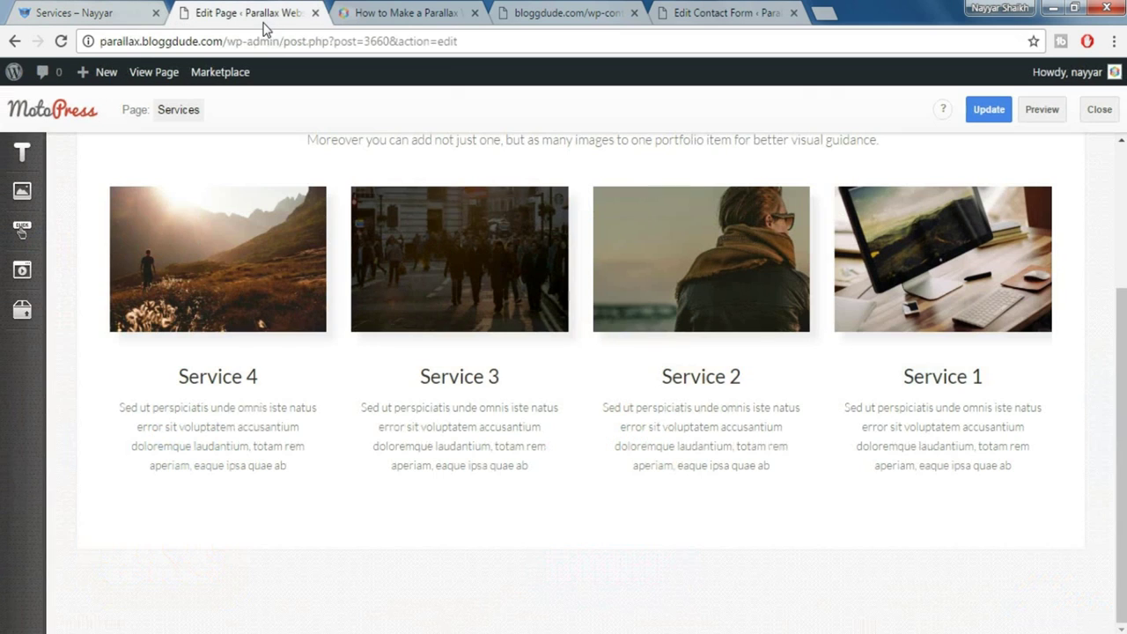
Drop a WordPress Text element below the Services block and pick the Icon shortcode
mouse_move(22, 158)
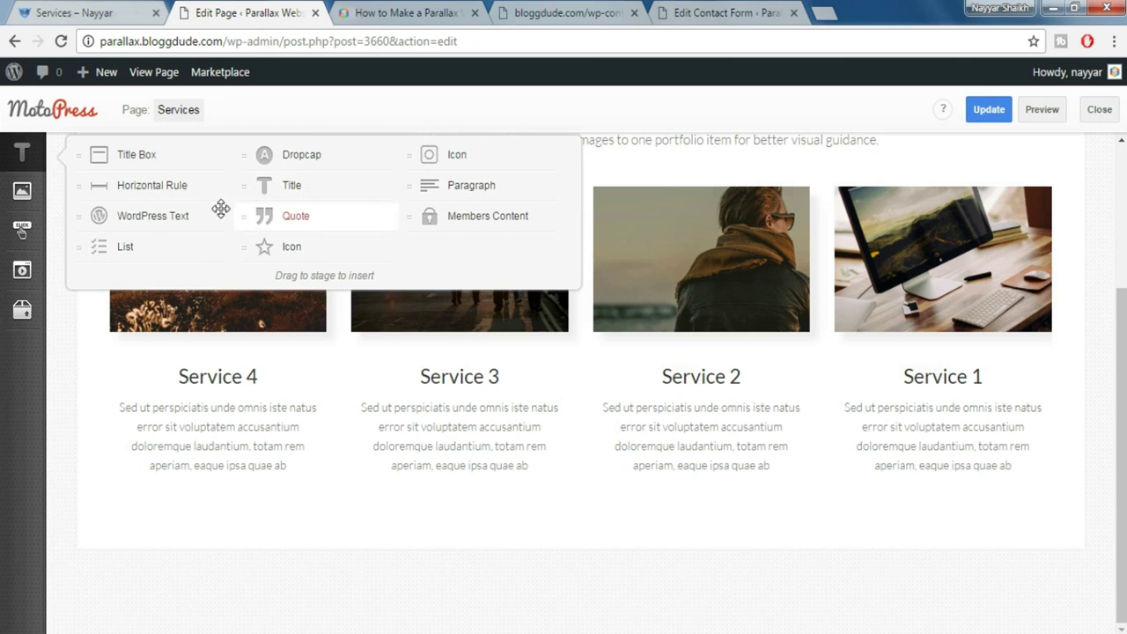
mouse_move(176, 216)
mouse_down()
mouse_move(230, 441)
mouse_move(213, 537)
mouse_move(223, 546)
mouse_move(233, 537)
mouse_up()
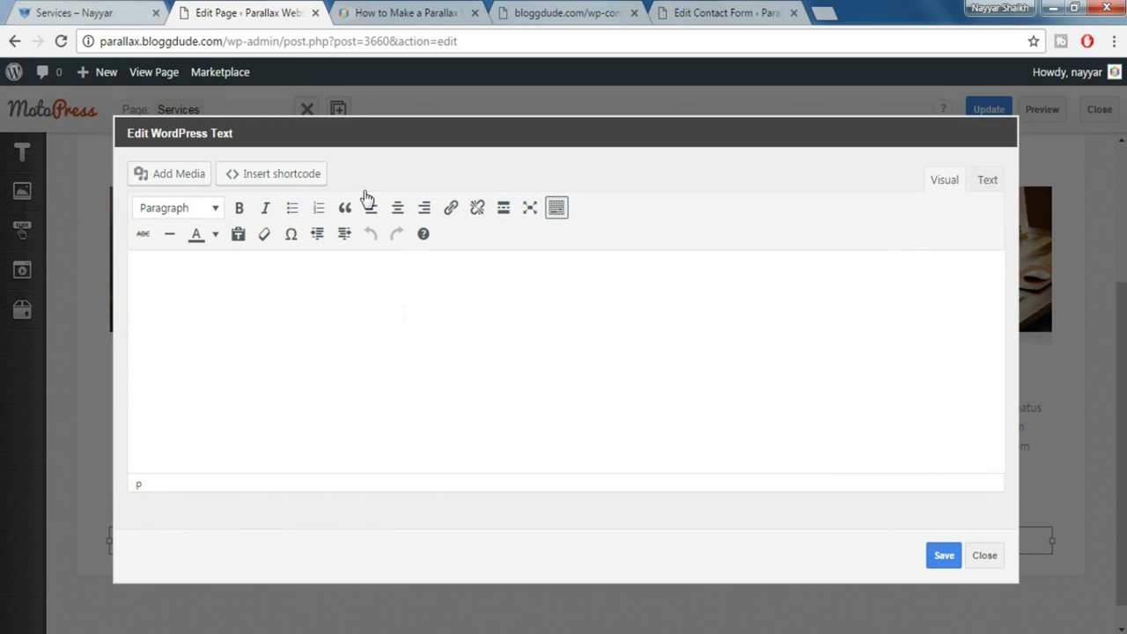
click(302, 175)
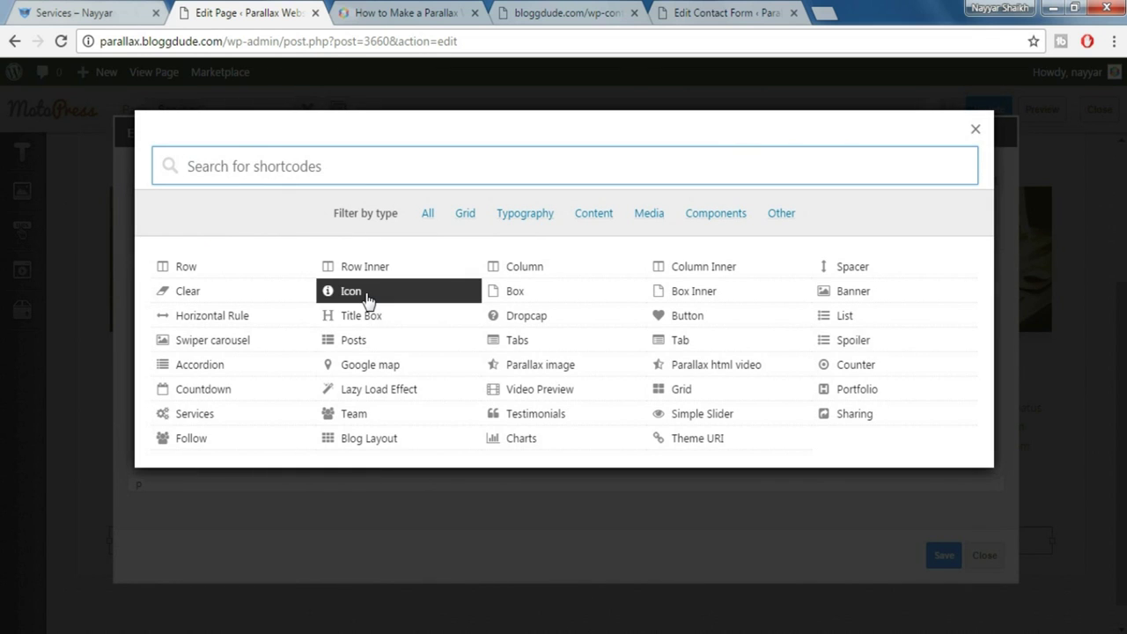
click(367, 297)
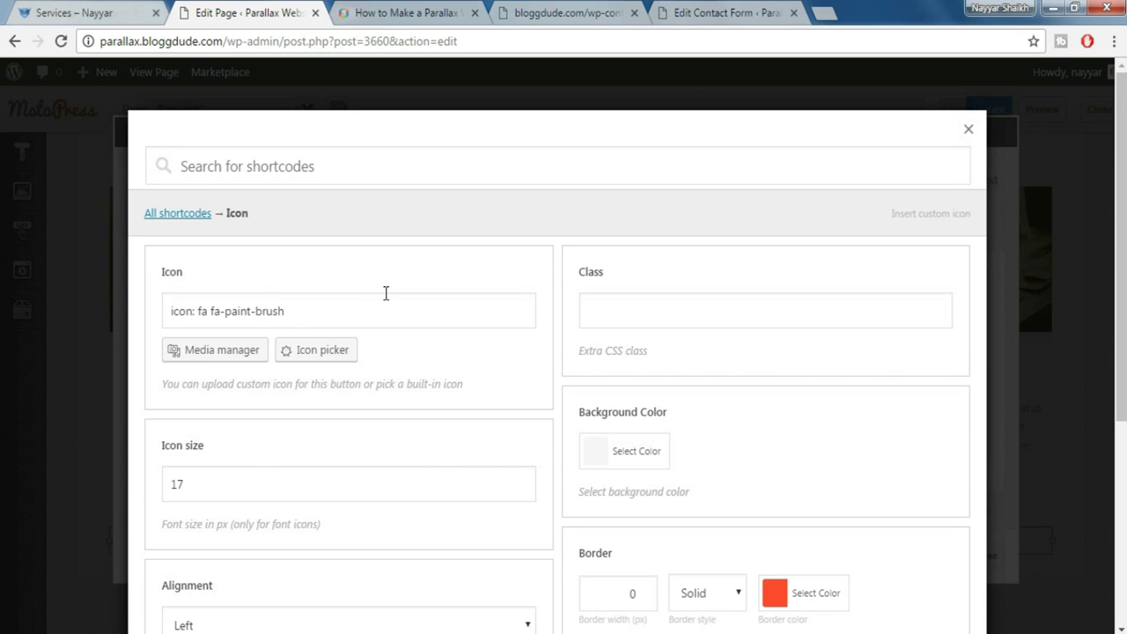
Choose the umbrella icon by filtering the icon chooser for 'umbr'
click(110, 12)
click(297, 10)
click(319, 354)
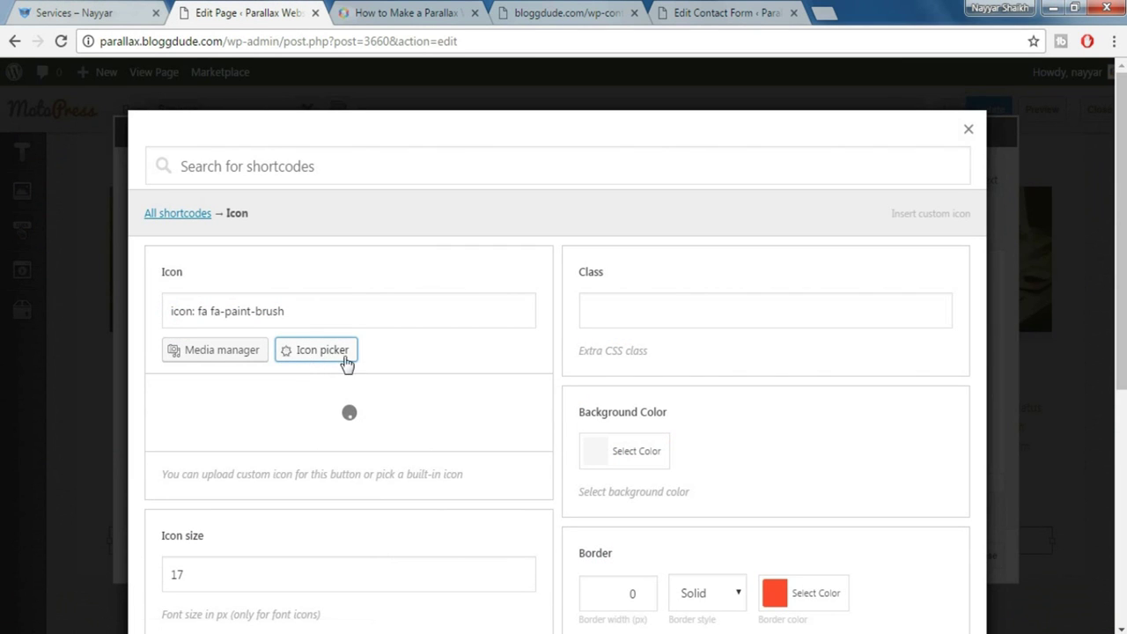
click(300, 397)
text(umbr)
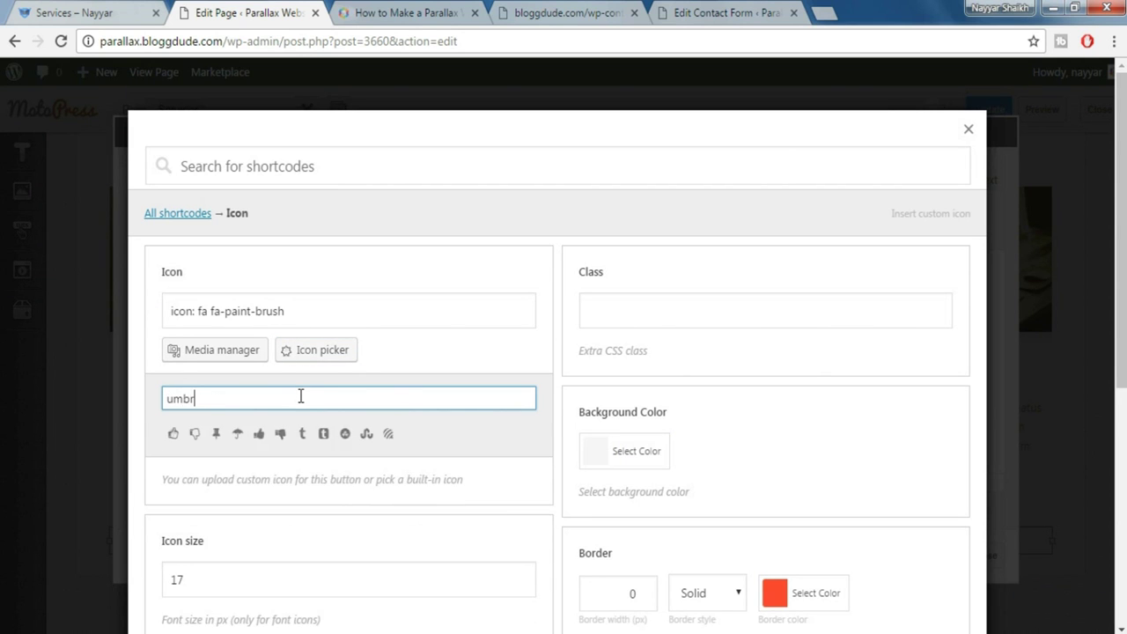
click(175, 432)
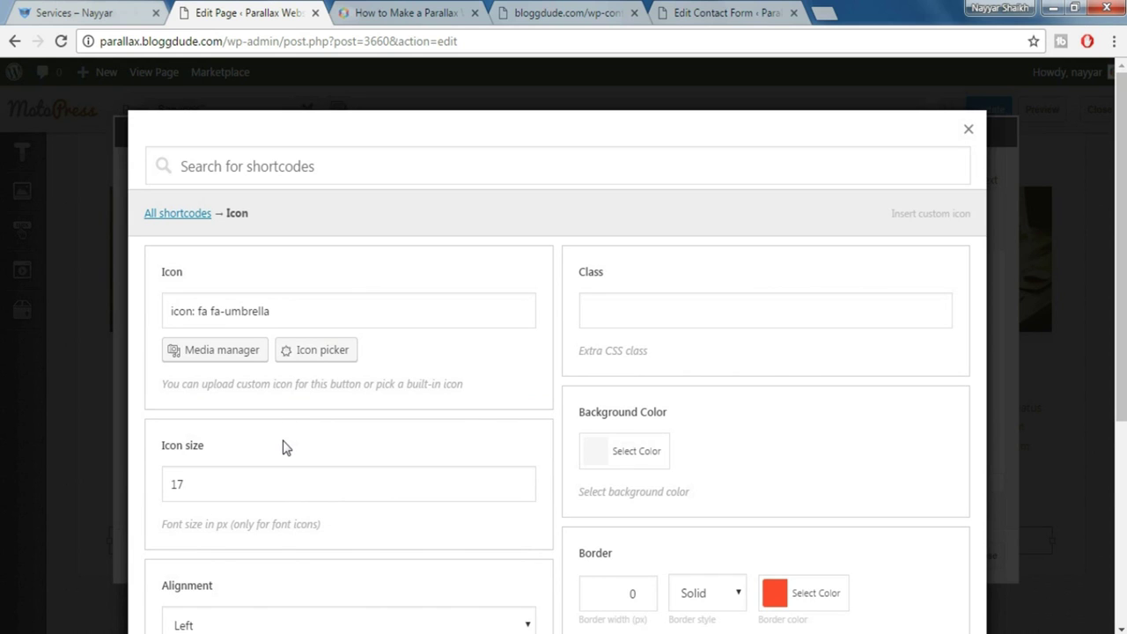
Set the icon size to 44 and the icon colour to white
drag(202, 487, 158, 495)
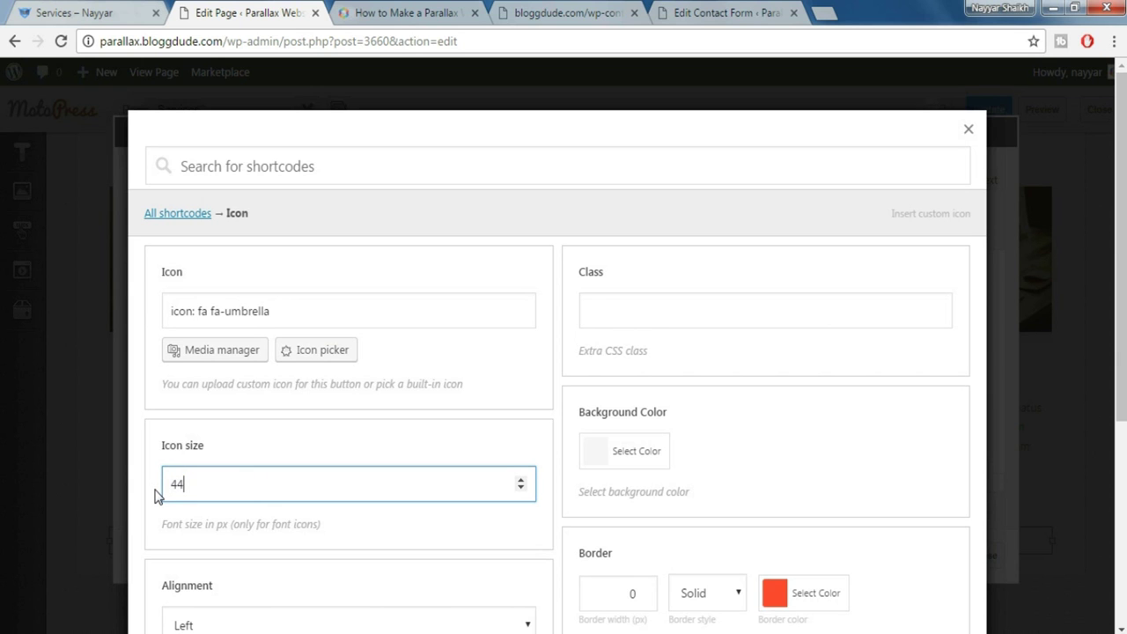
scroll(241, 511, down, 5)
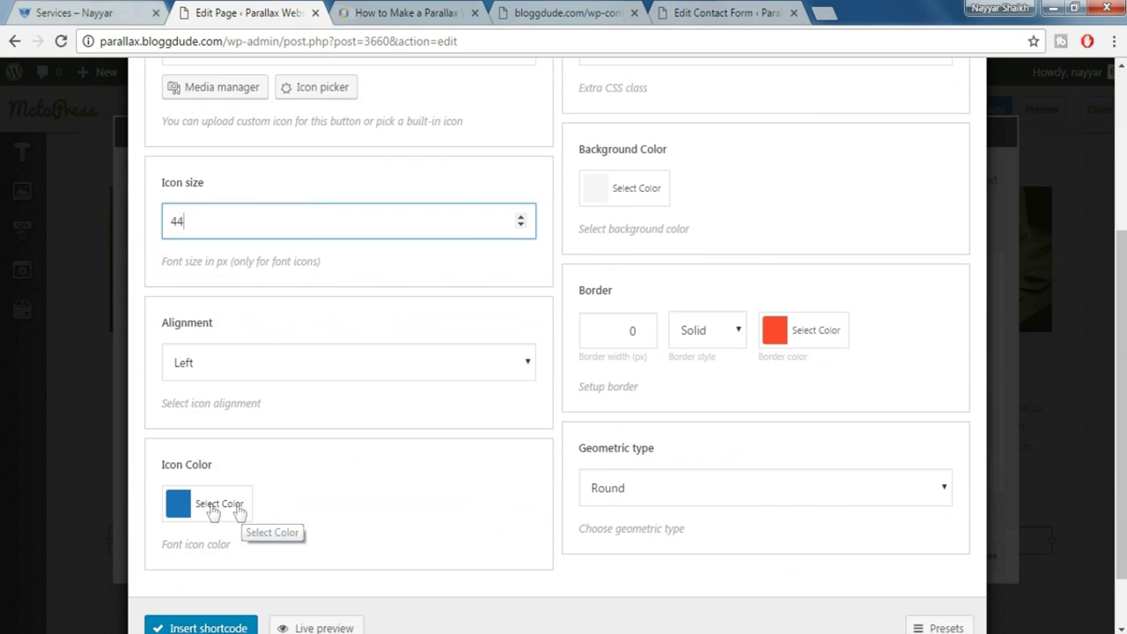
click(220, 573)
scroll(473, 488, down, 1)
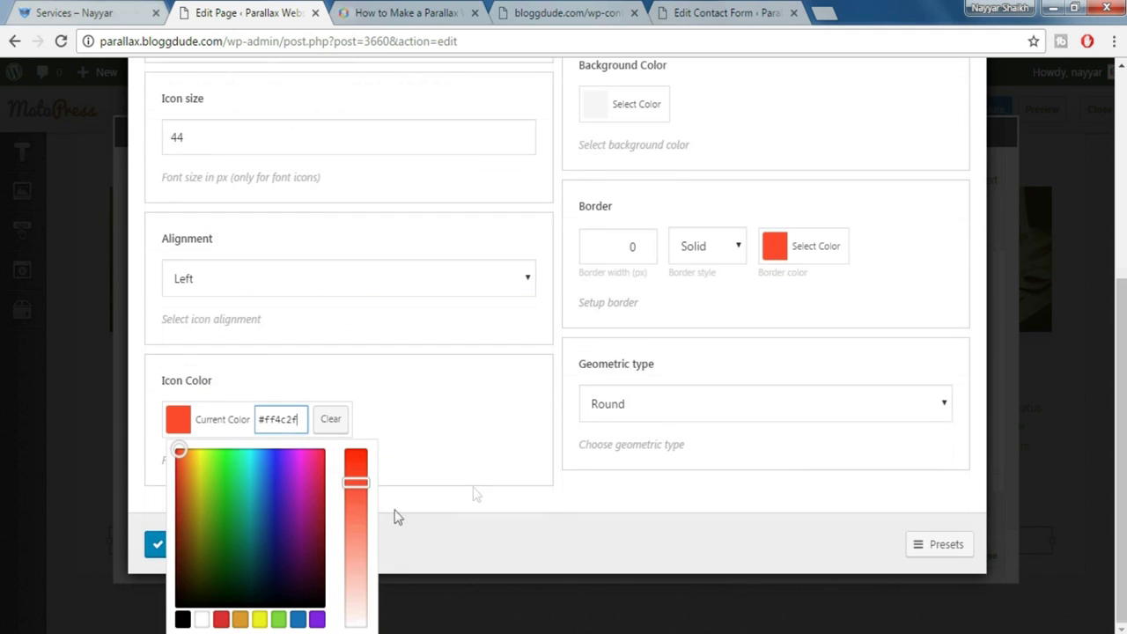
click(202, 620)
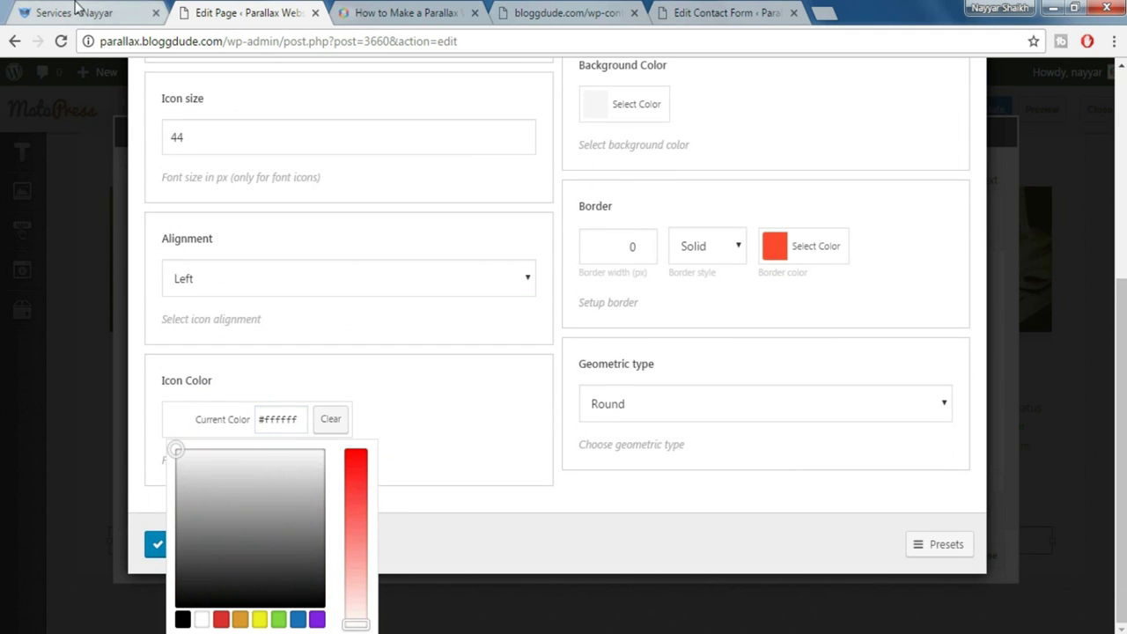
click(78, 11)
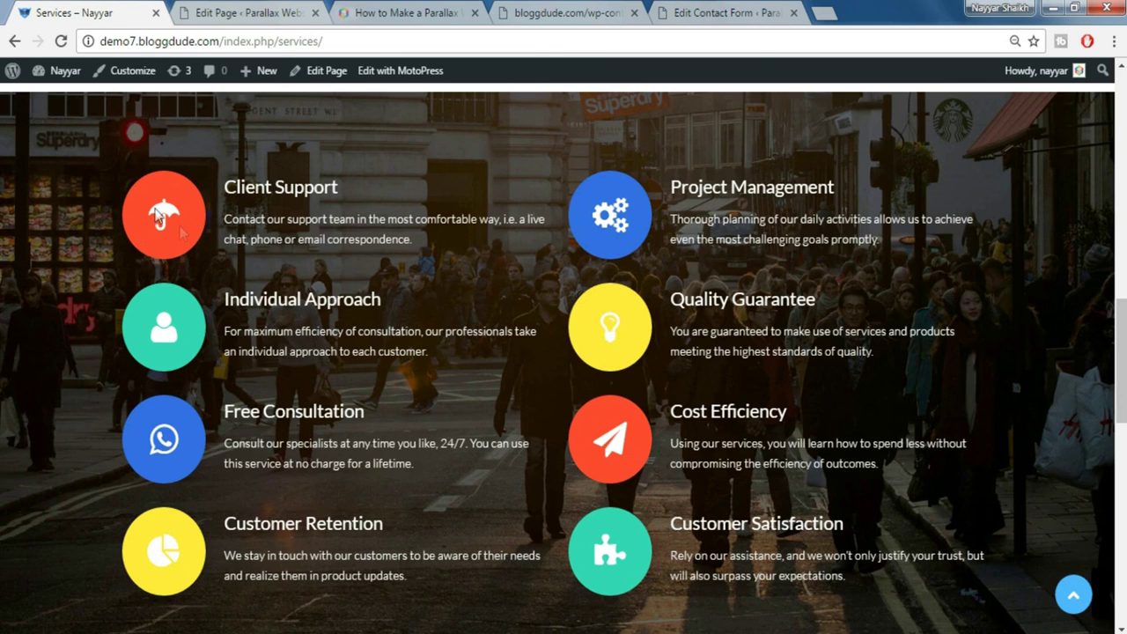
click(245, 10)
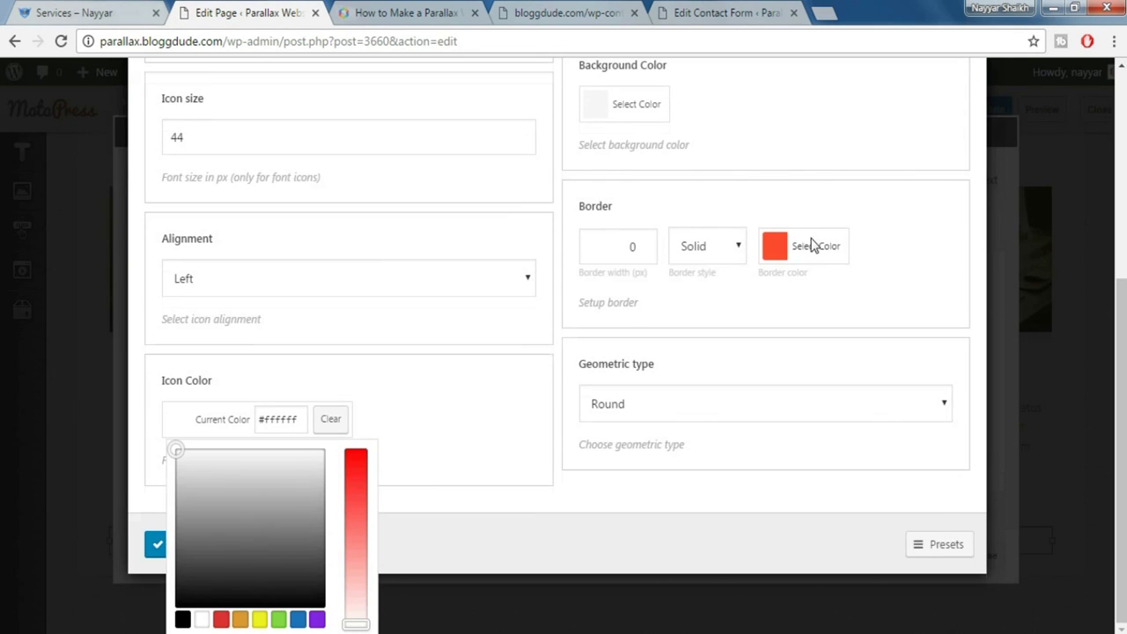
Give the icon a #ff4c2f background and insert the shortcode into the text block
click(811, 245)
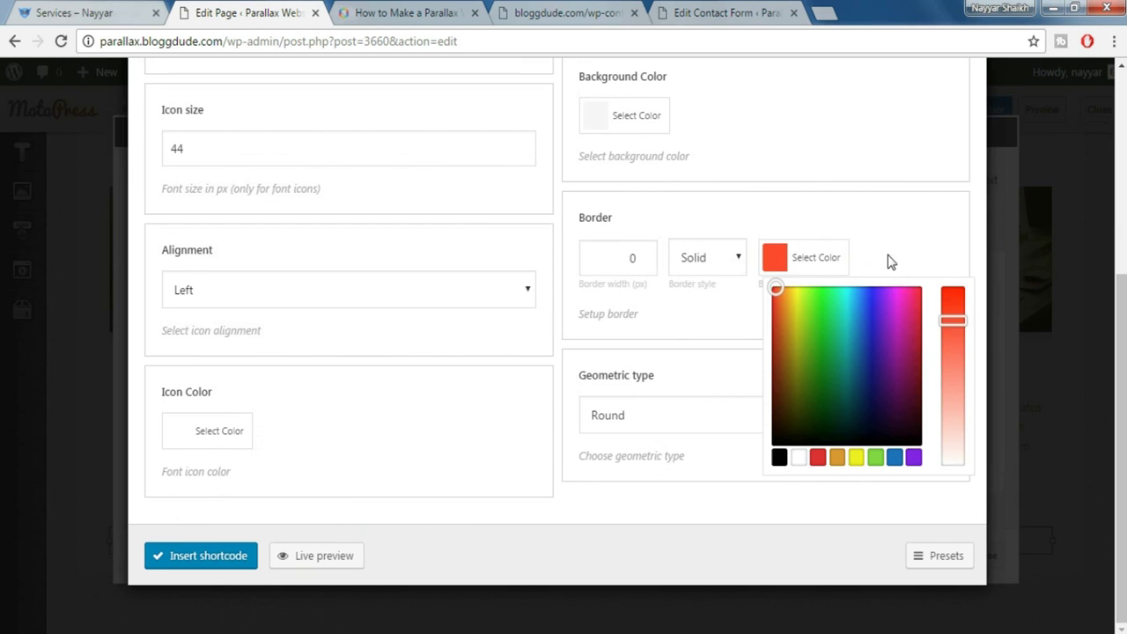
double_click(875, 284)
scroll(873, 285, up, 1)
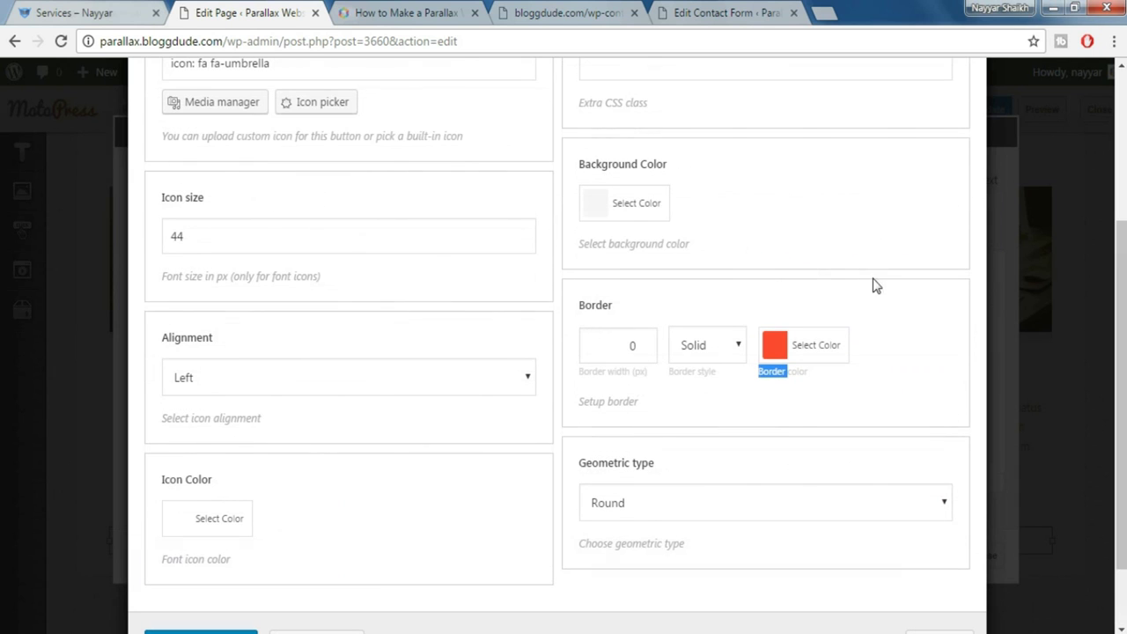
click(663, 208)
text(#ff4532)
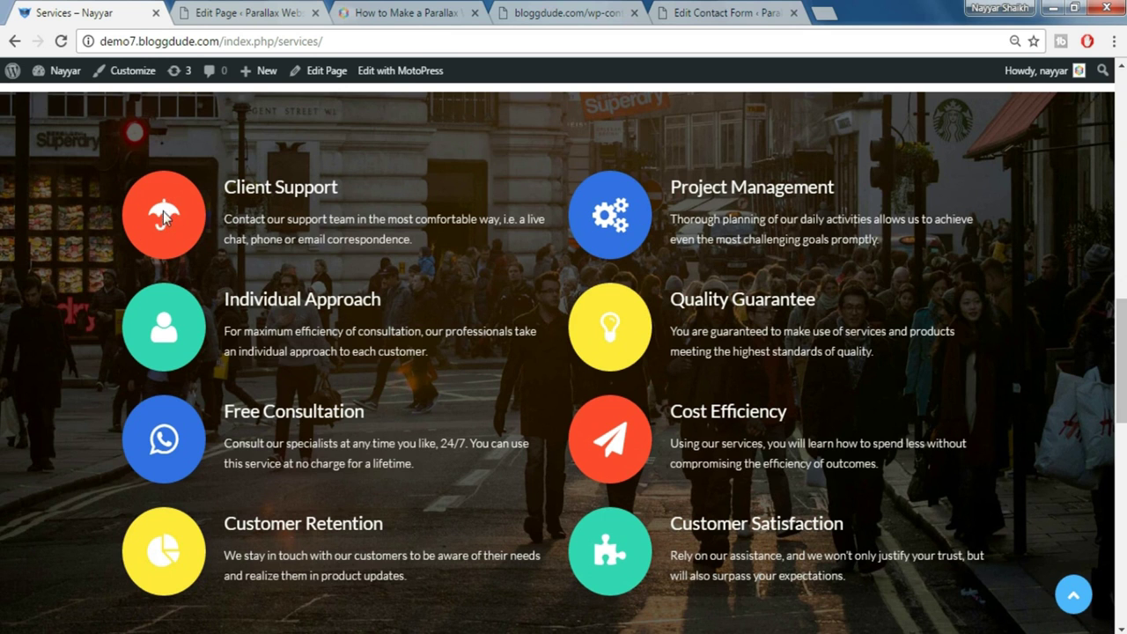
click(245, 12)
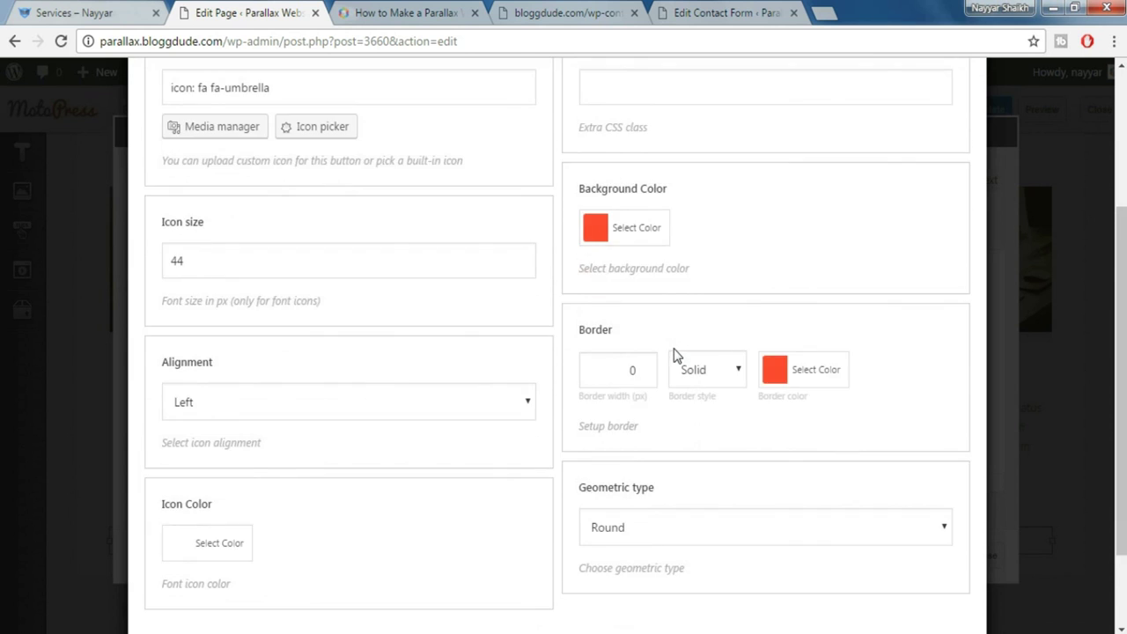
scroll(673, 355, down, 2)
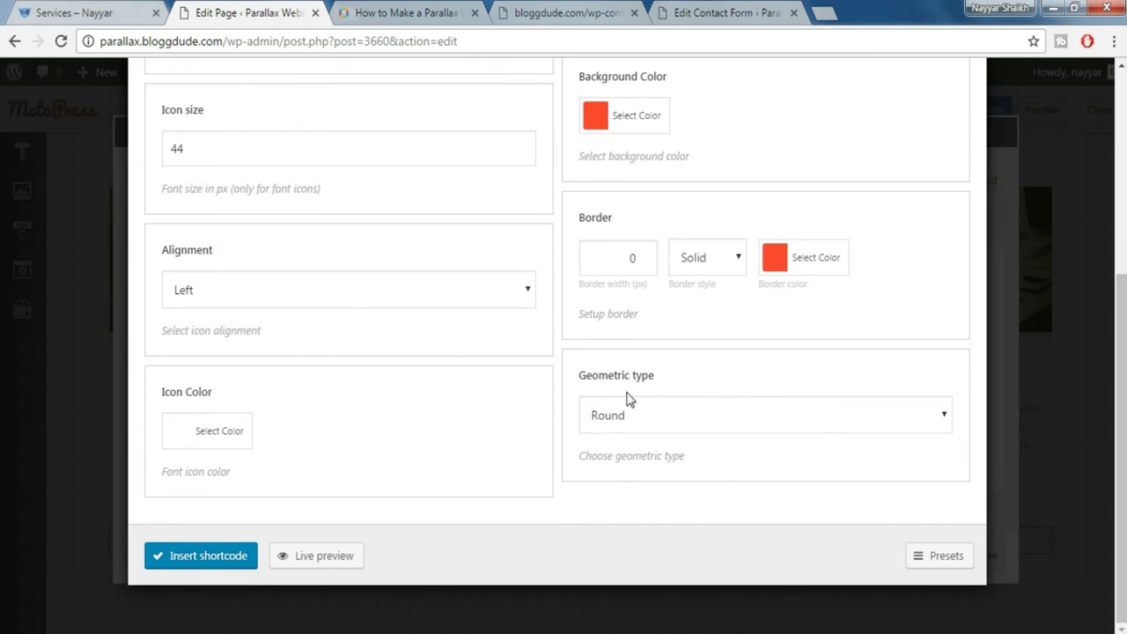
click(204, 564)
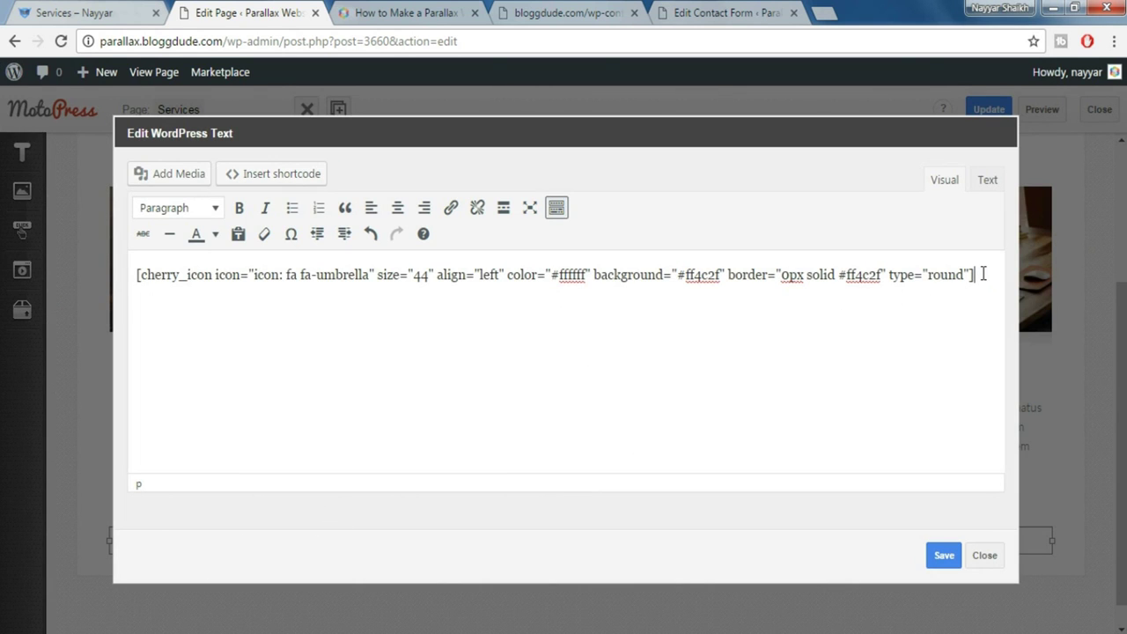
Remove the leftover line and start a Box shortcode with the Primary preset
key(BackSpace)
click(270, 173)
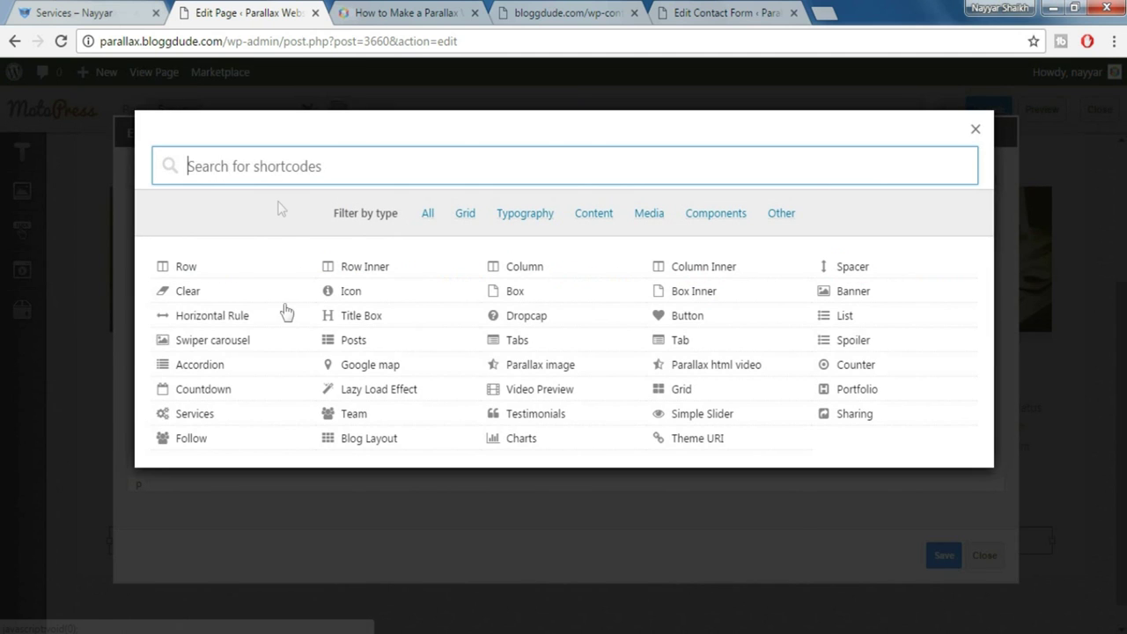
click(527, 289)
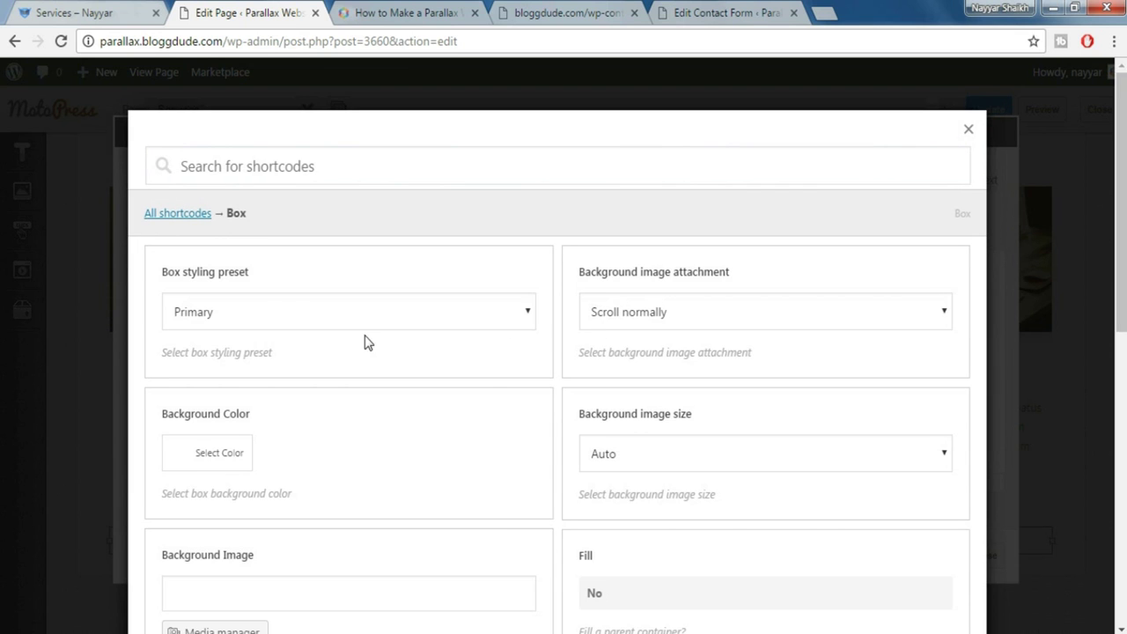
click(244, 315)
click(236, 343)
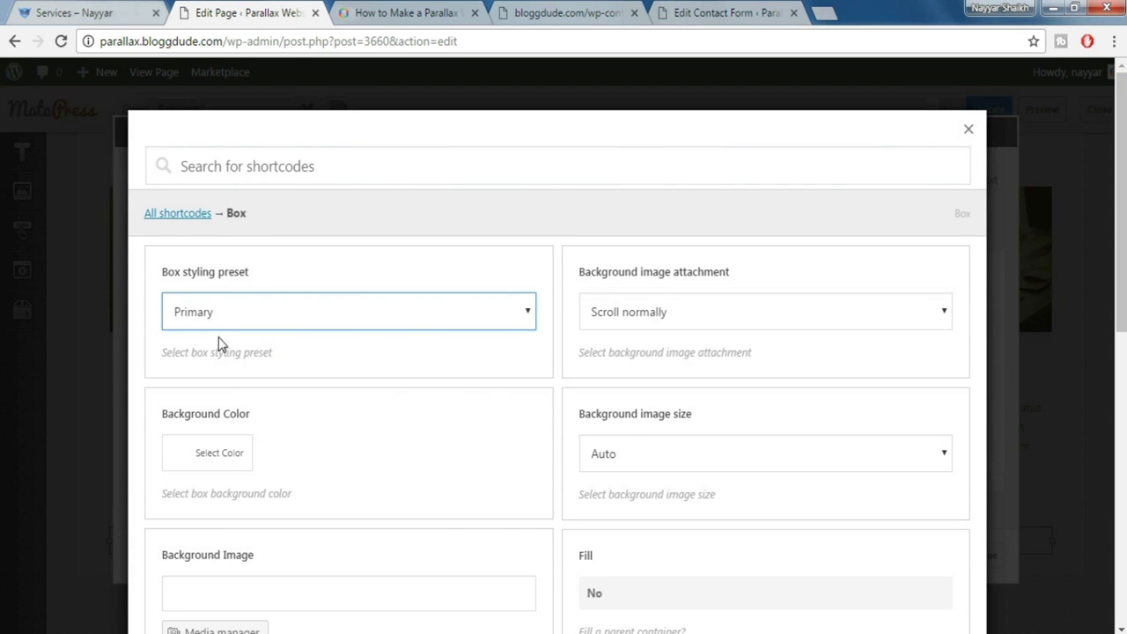
Set the box background position to Bottom Center and insert the Box shortcode
scroll(364, 315, down, 2)
scroll(366, 317, down, 2)
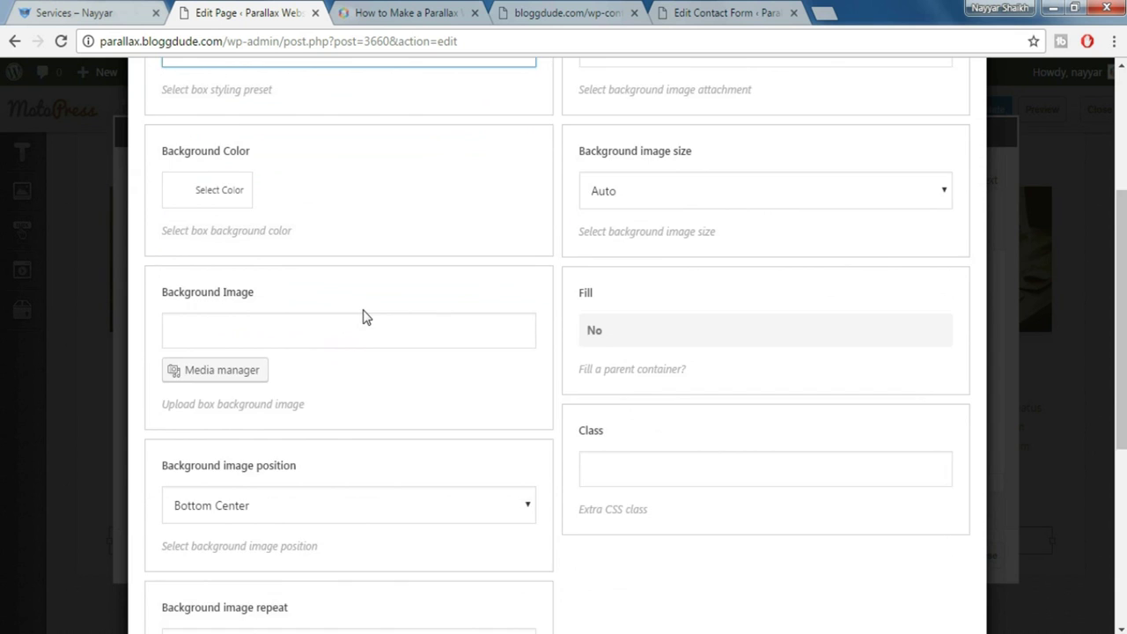
click(264, 421)
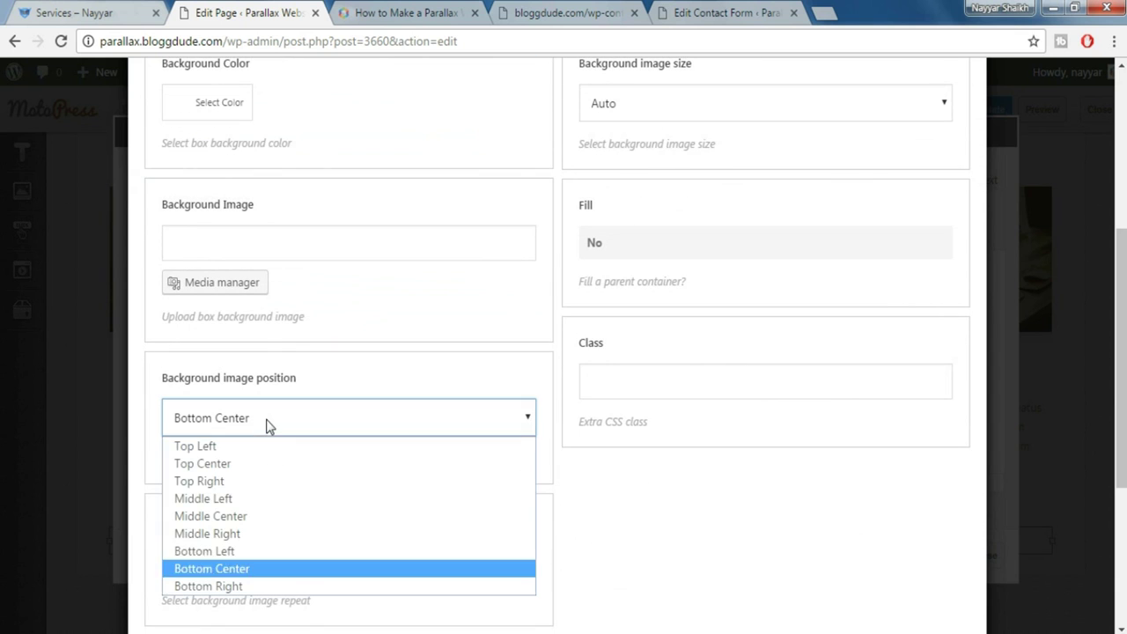
click(250, 569)
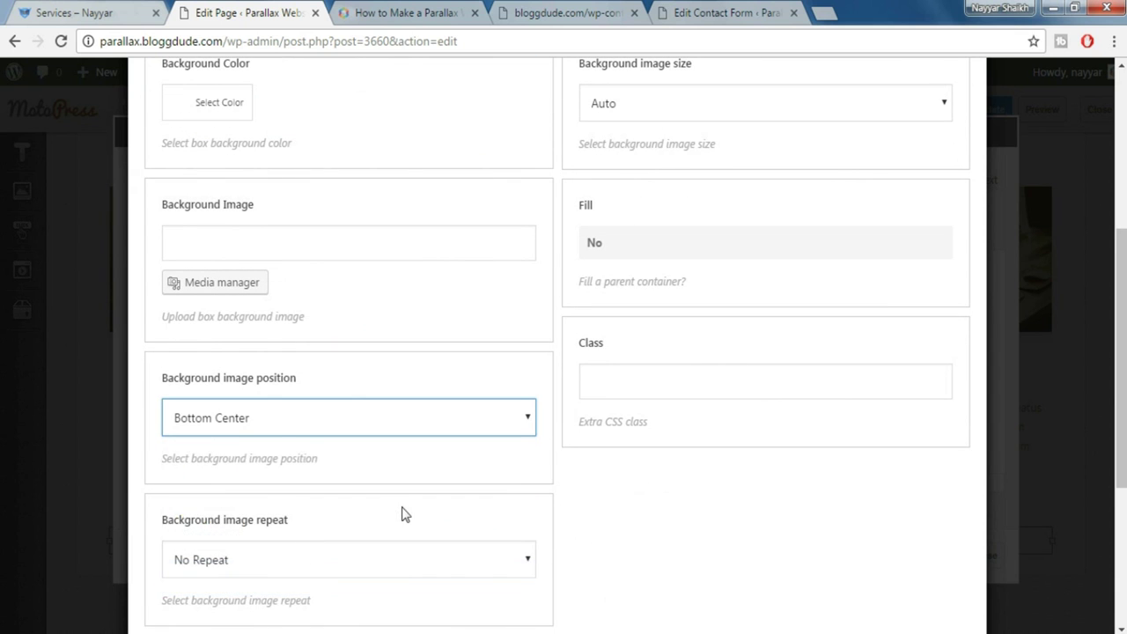
scroll(402, 513, down, 3)
scroll(390, 498, up, 4)
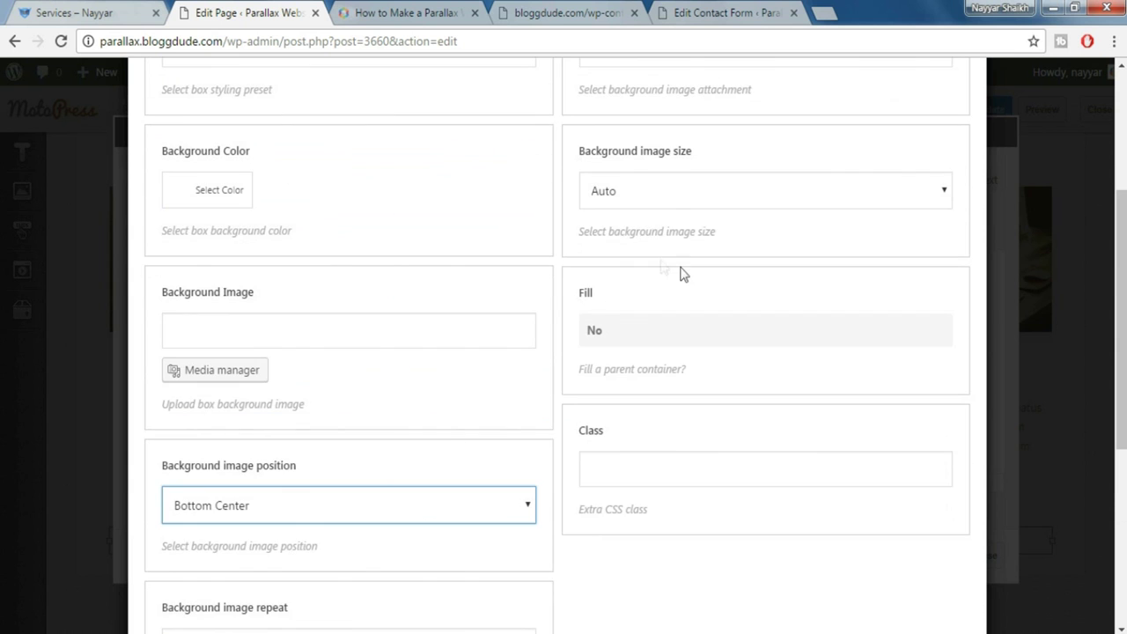
scroll(662, 267, up, 2)
scroll(692, 282, down, 4)
scroll(690, 278, down, 3)
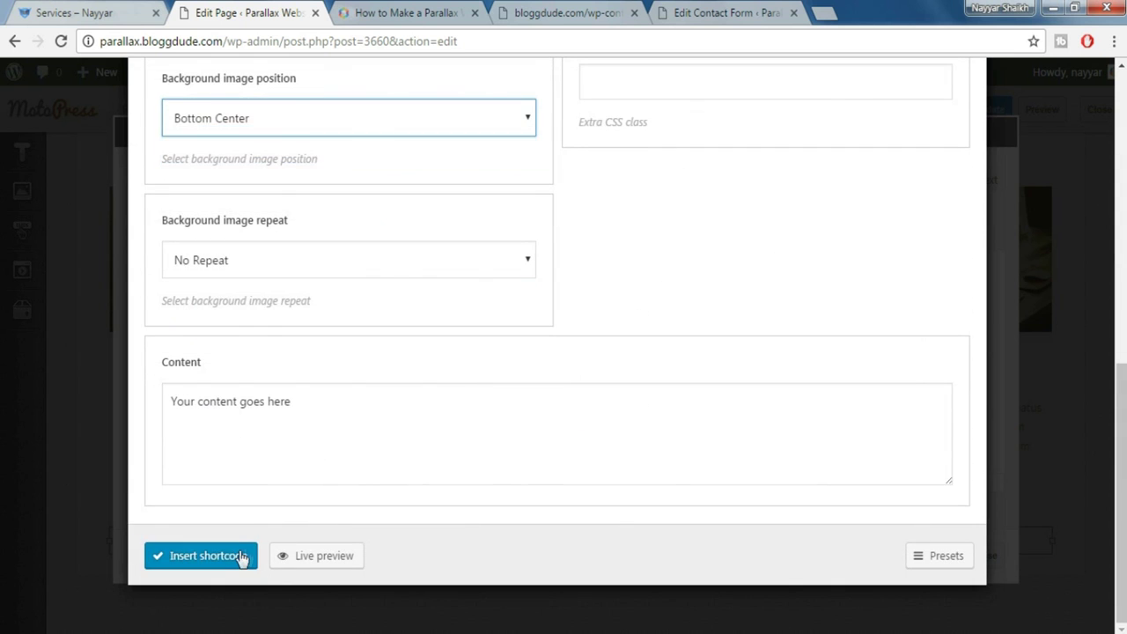
click(244, 557)
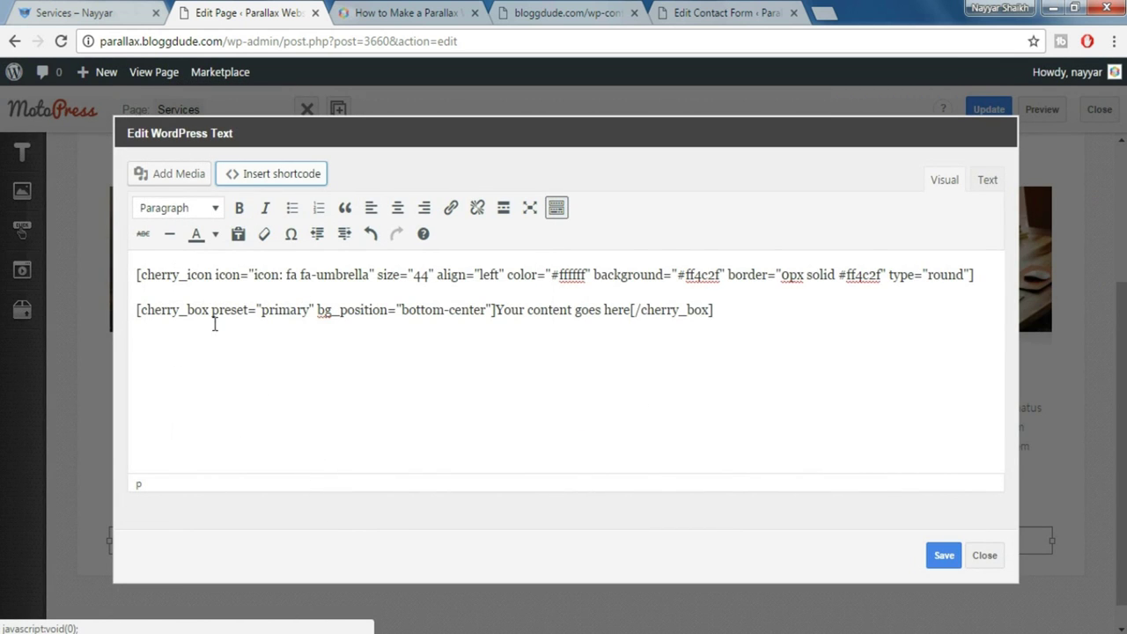
Trim the box shortcode: drop the preset, set position to center, clear placeholder content
drag(214, 315, 309, 328)
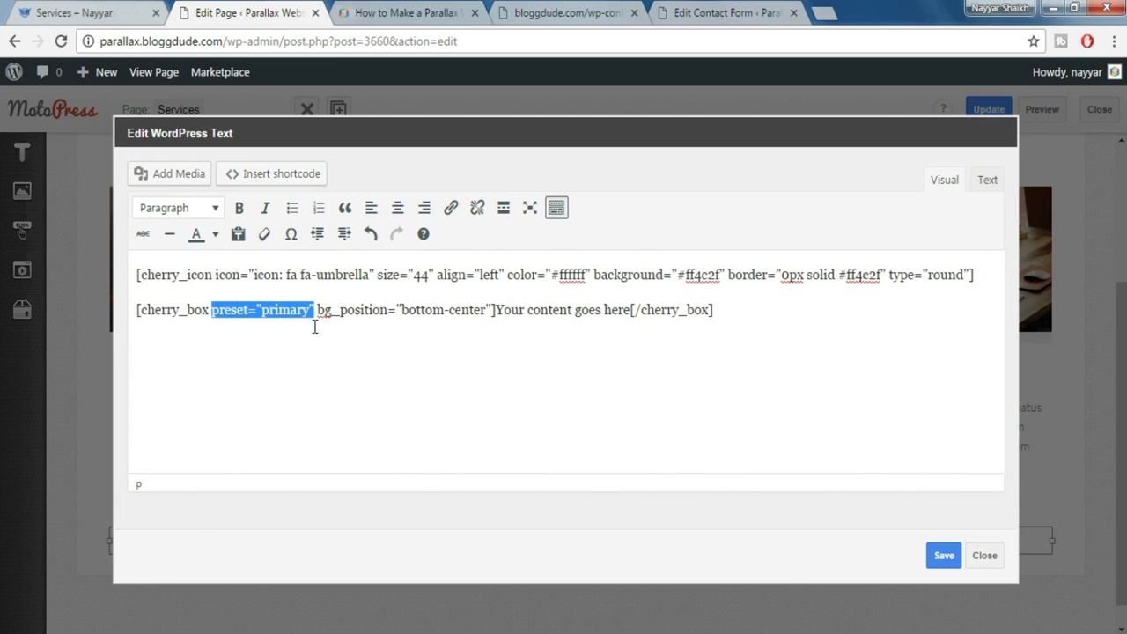
key(BackSpace)
key(BackSpace)
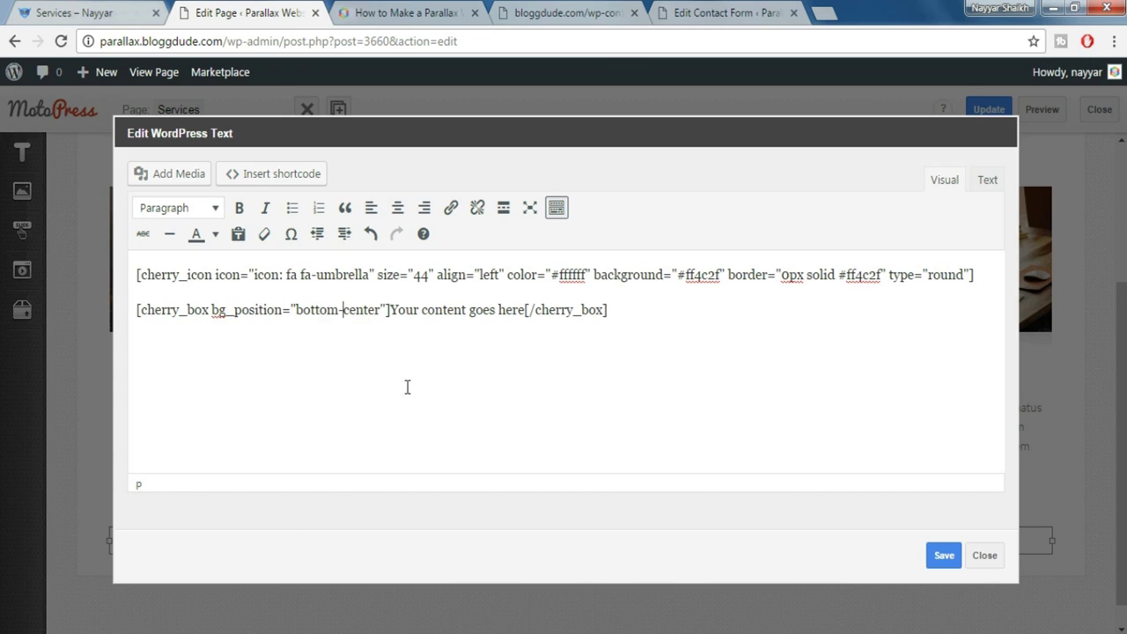
key(BackSpace)
key(BackSpace)
key(BackSpace)
key(BackSpace)
key(BackSpace)
key(BackSpace)
key(BackSpace)
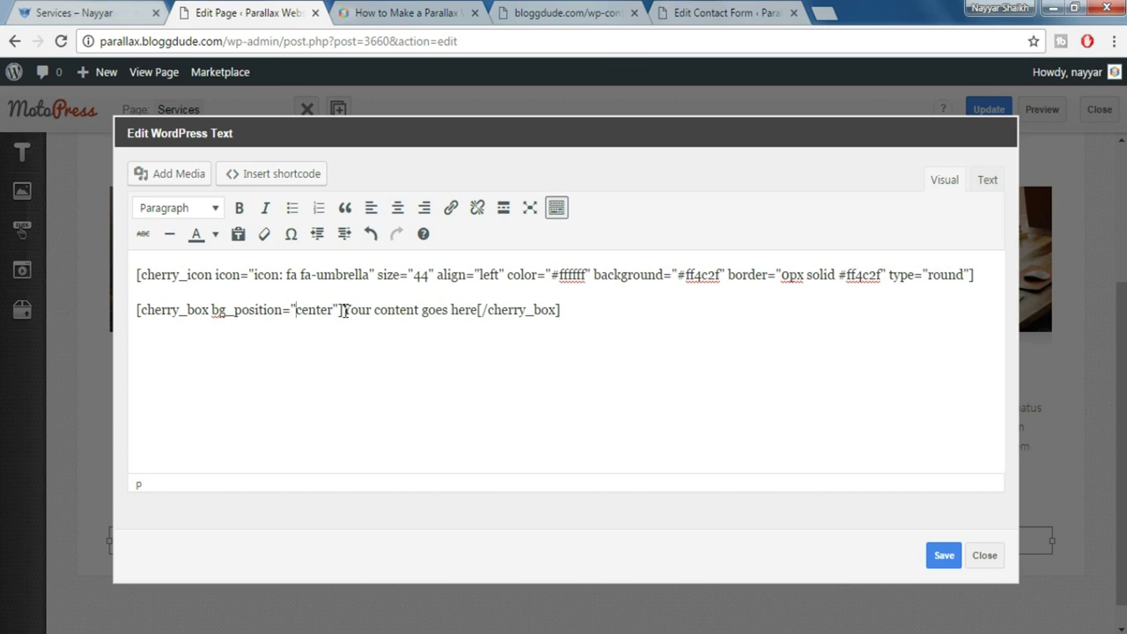
drag(343, 310, 474, 310)
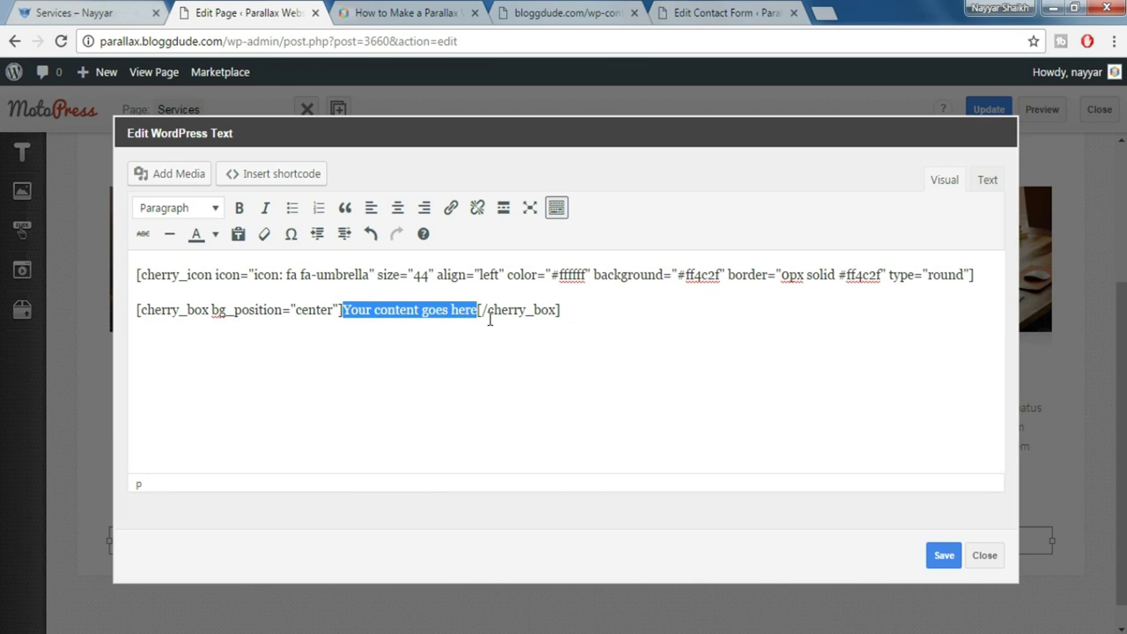
key(BackSpace)
key(Return)
key(Return)
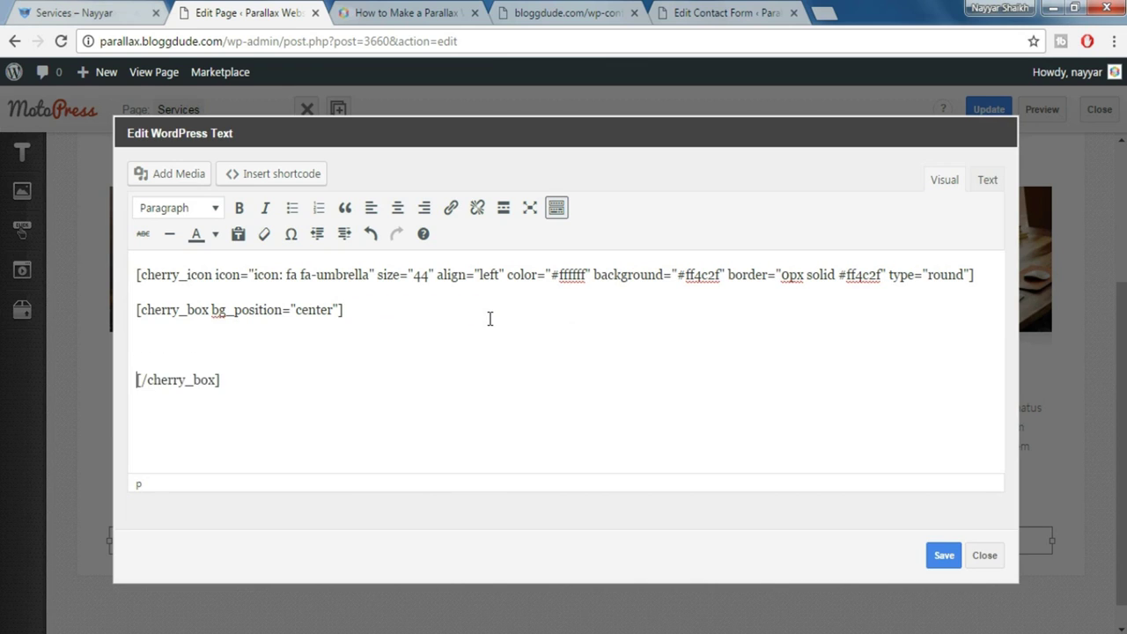
Copy the Client Support heading and paragraph from the live page into the box
click(79, 8)
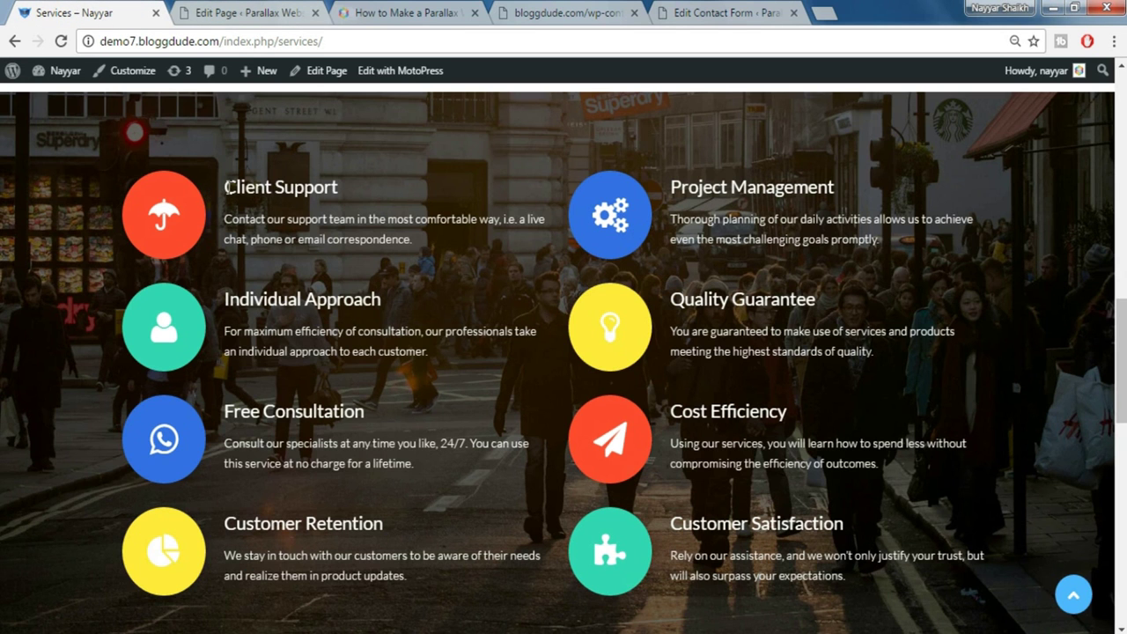
drag(220, 185, 443, 242)
key(ctrl+c)
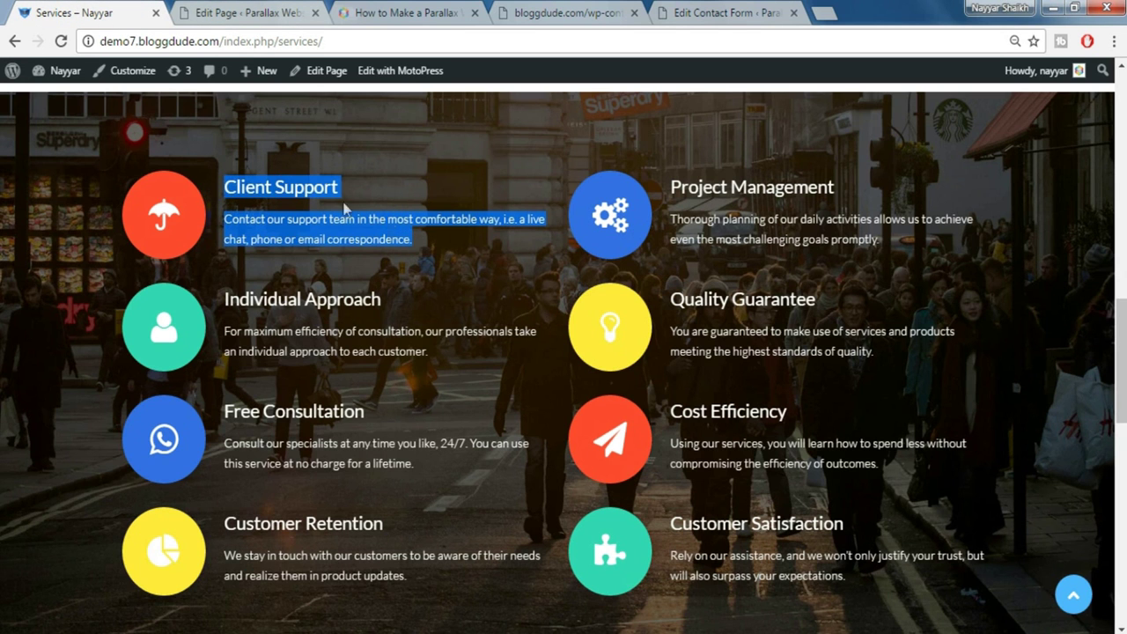
click(233, 7)
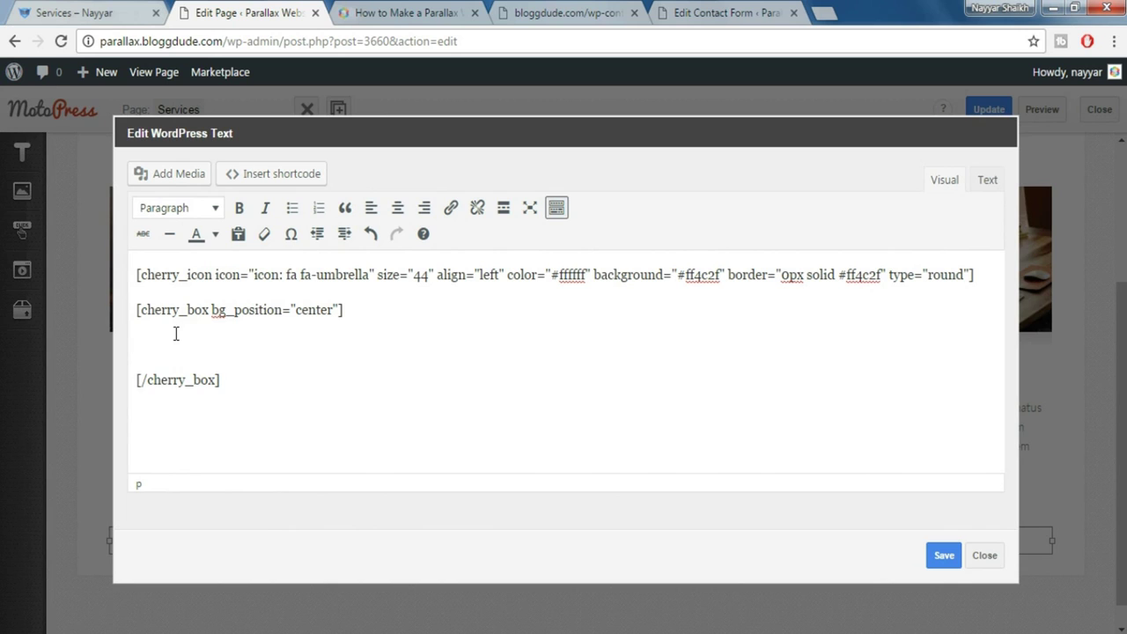
key(ctrl+v)
click(55, 11)
click(292, 224)
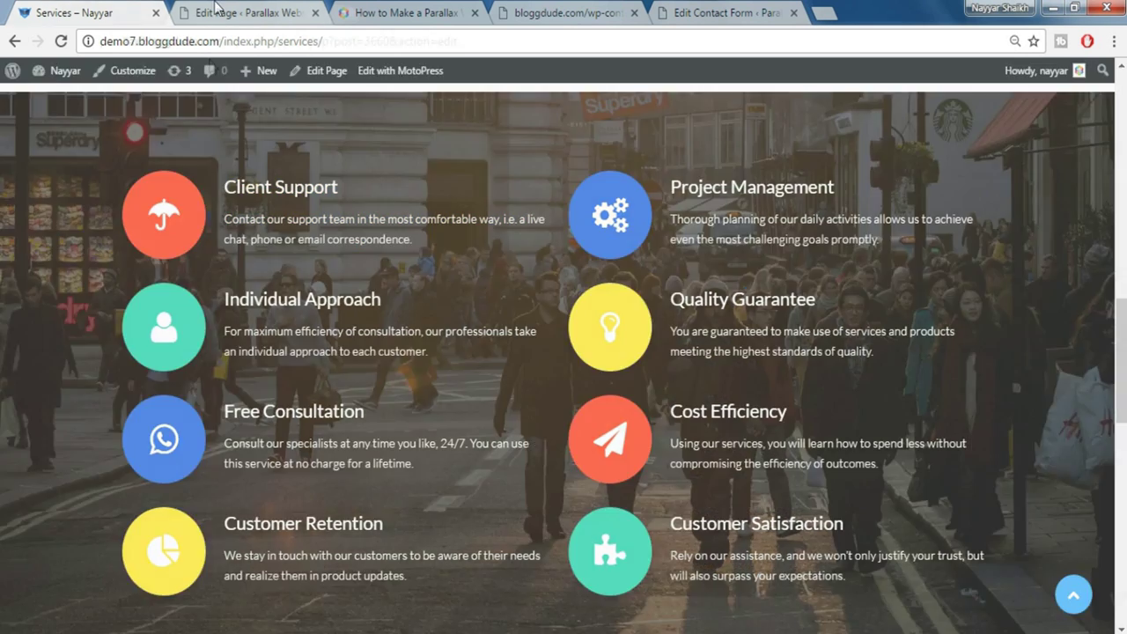
click(220, 10)
Make the pasted Client Support text white and save the text block
drag(137, 342, 741, 384)
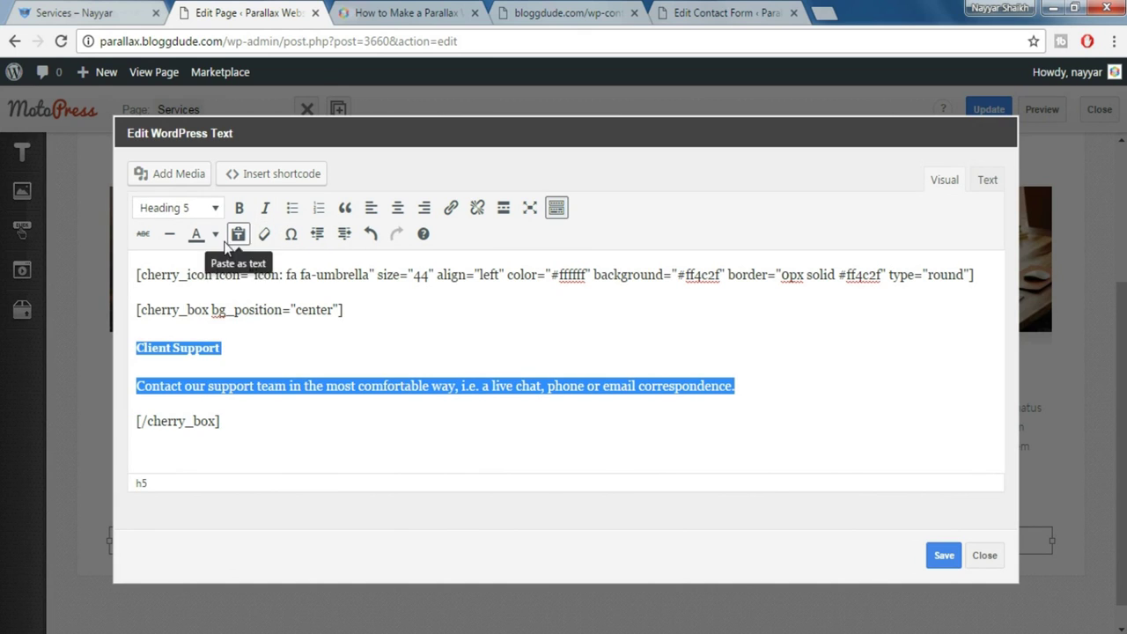
click(216, 234)
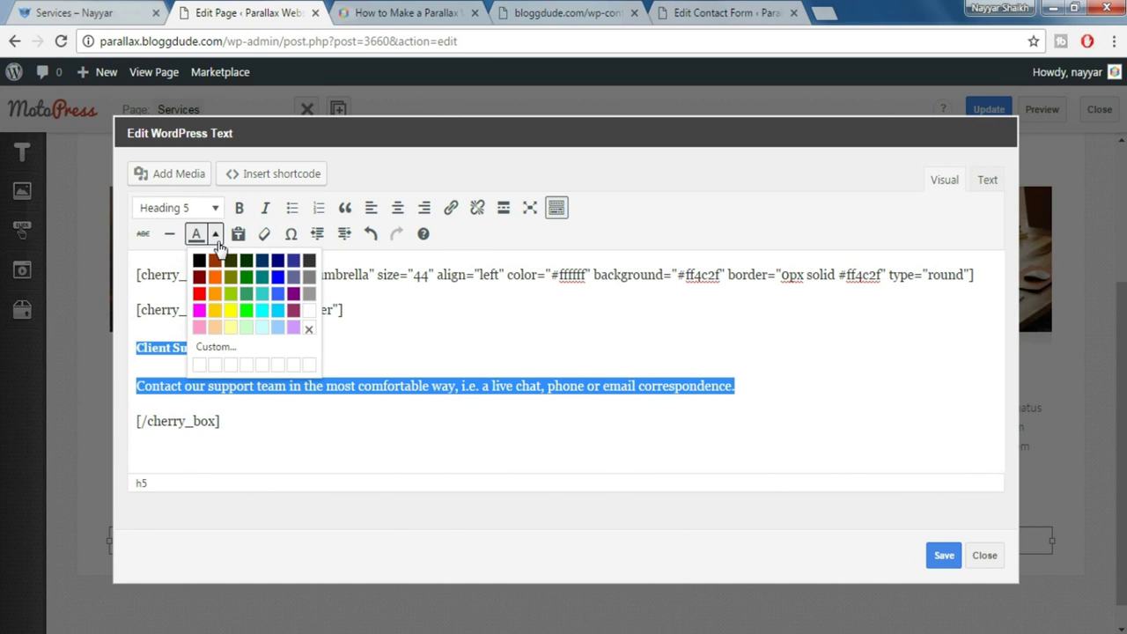
click(309, 311)
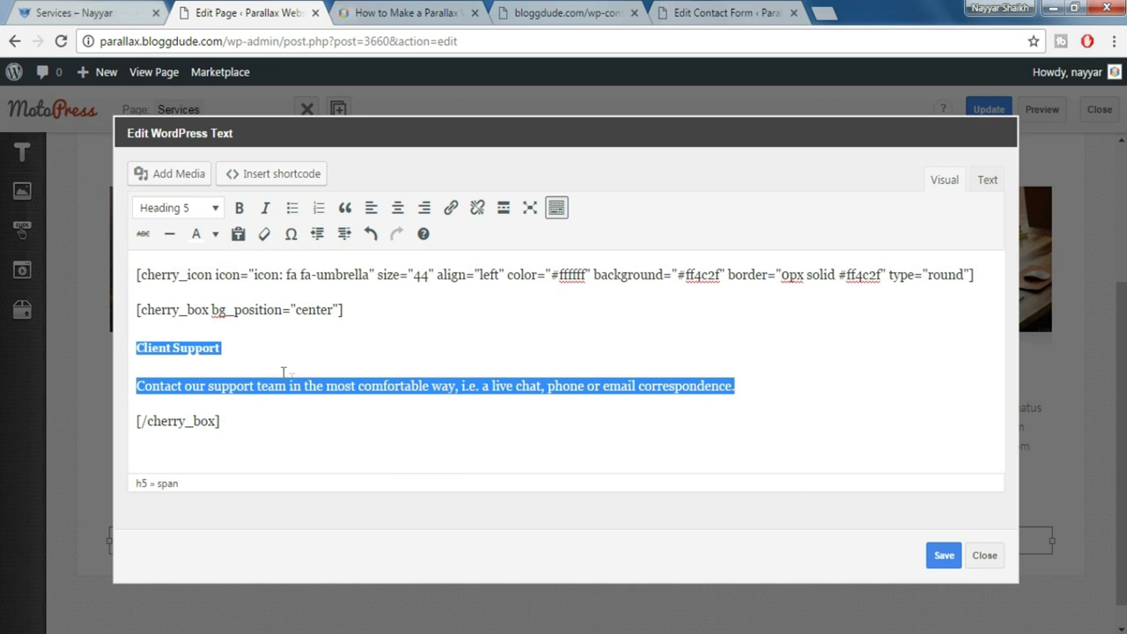
click(943, 556)
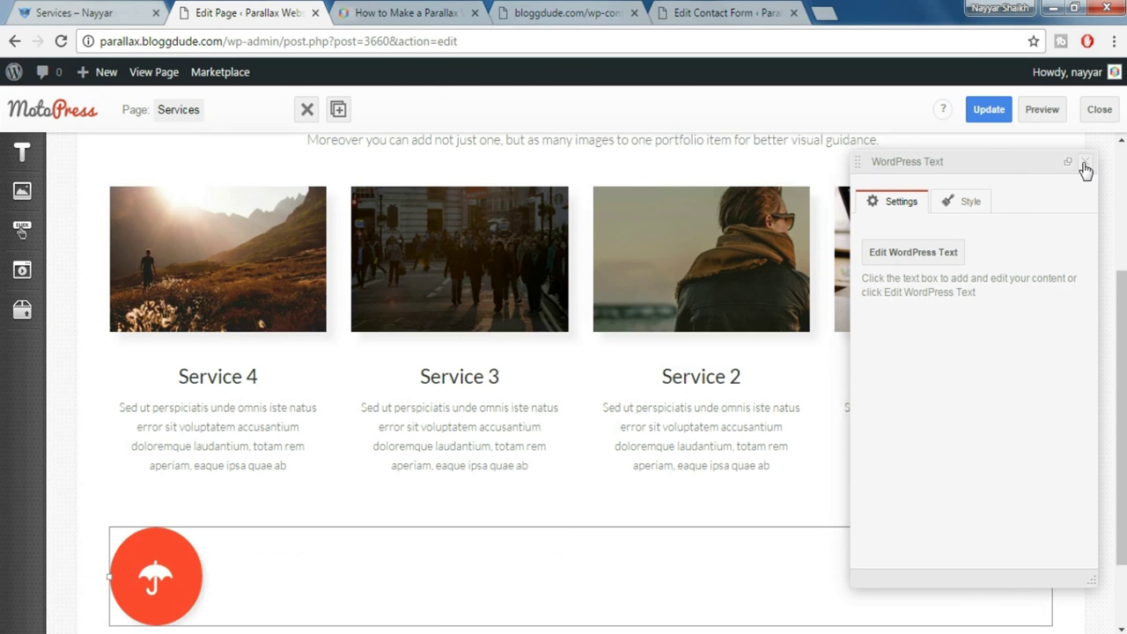
click(1086, 166)
Add the matching umbrella block to the second column and update the Services page
scroll(485, 561, down, 2)
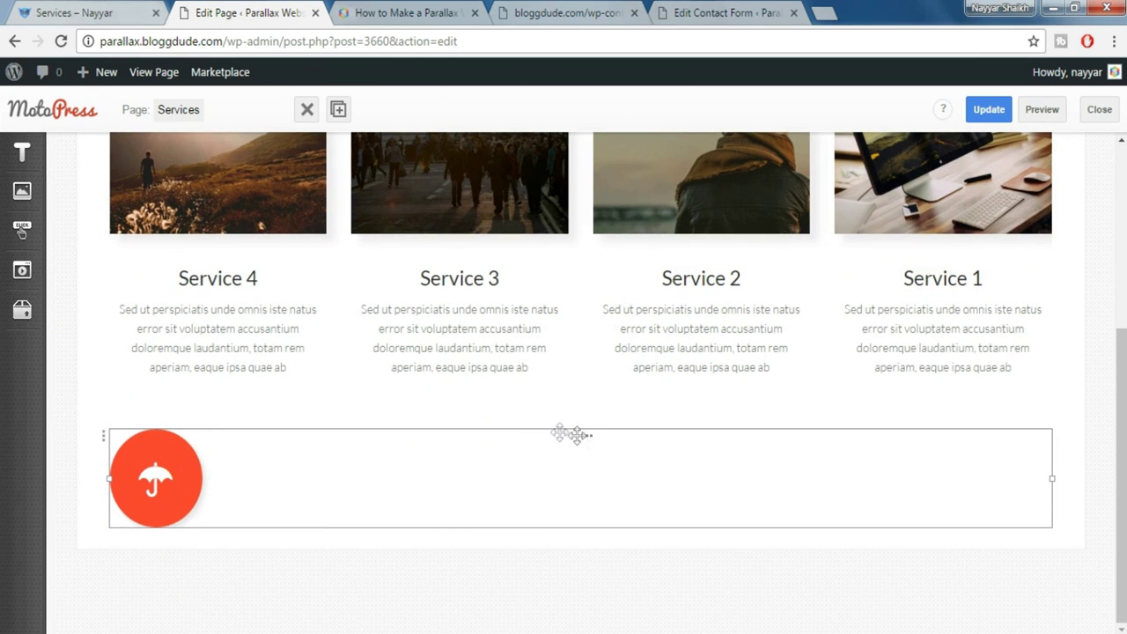
click(108, 7)
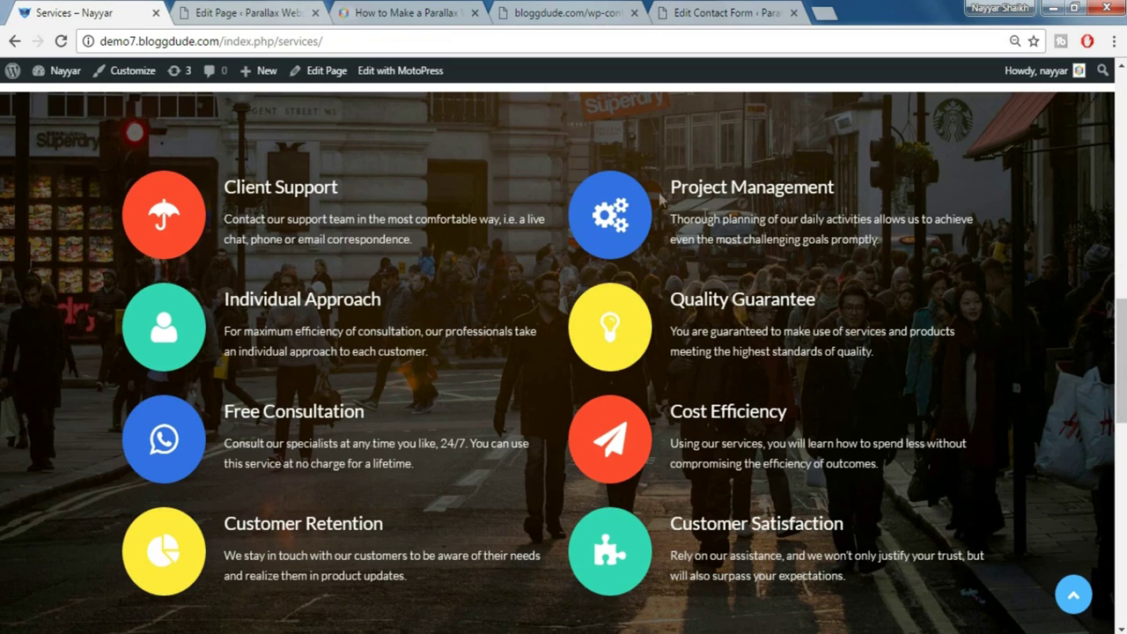
click(281, 11)
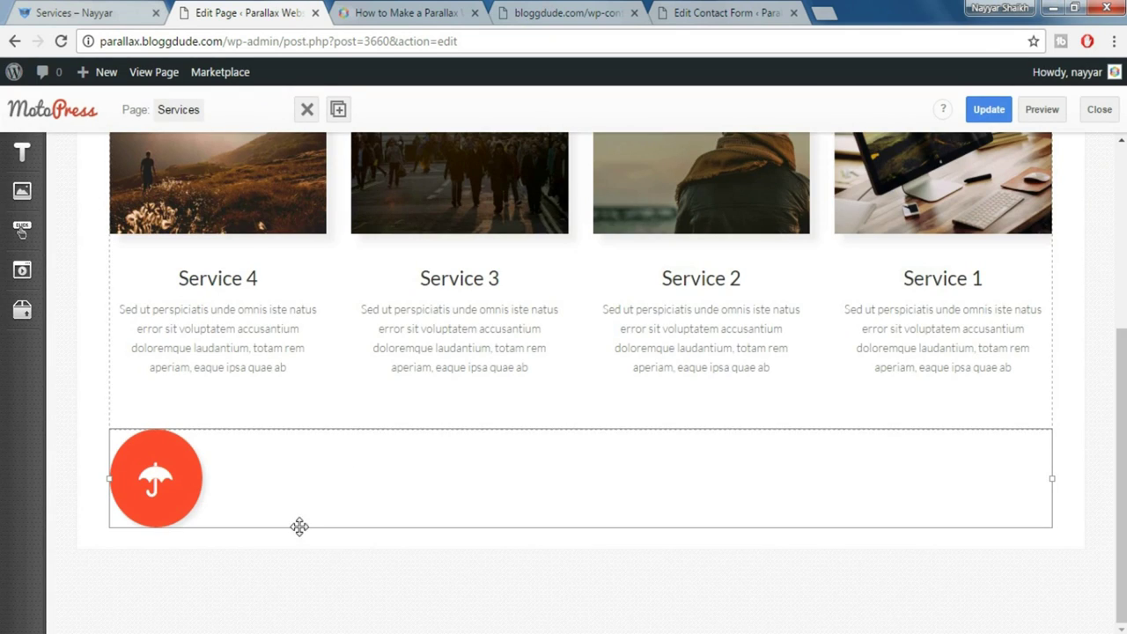
click(389, 471)
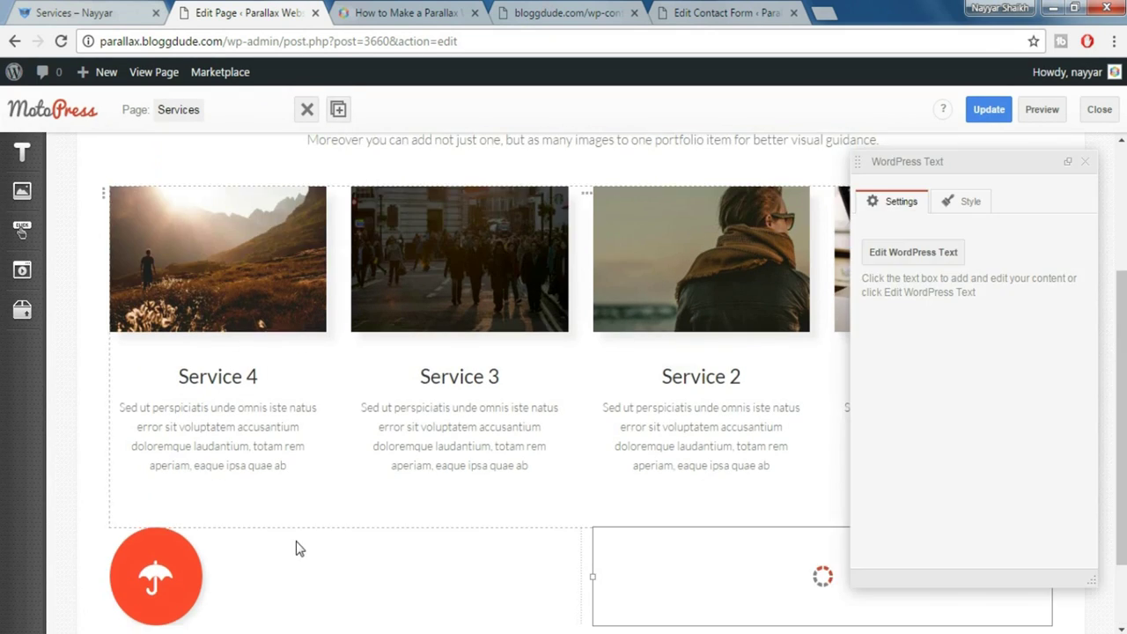
double_click(304, 543)
click(985, 556)
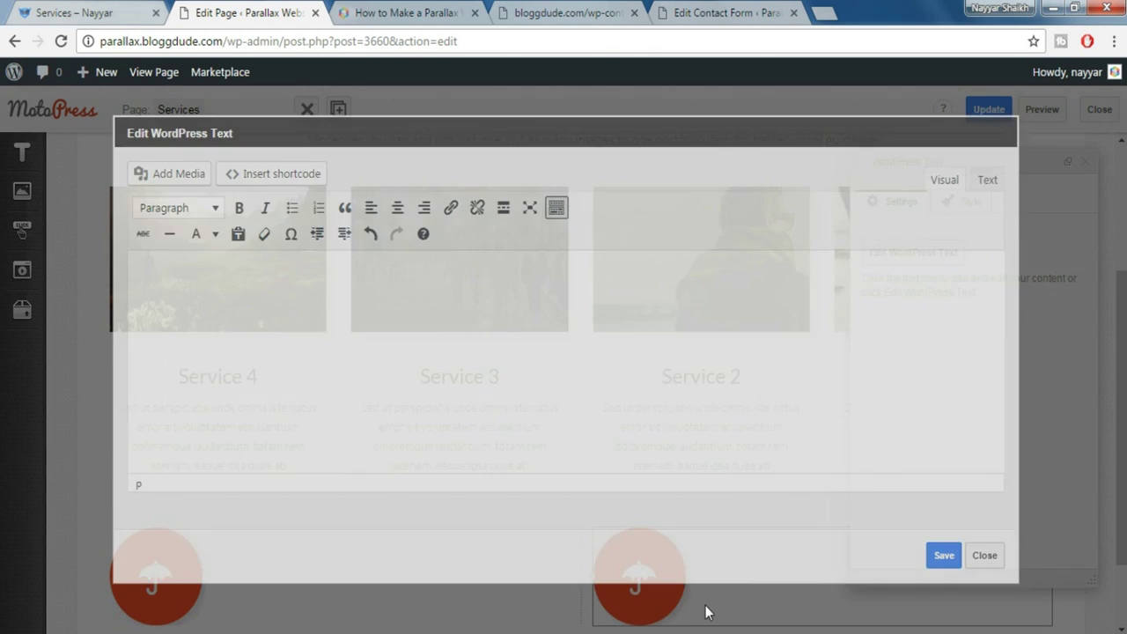
scroll(880, 494, down, 1)
click(1085, 162)
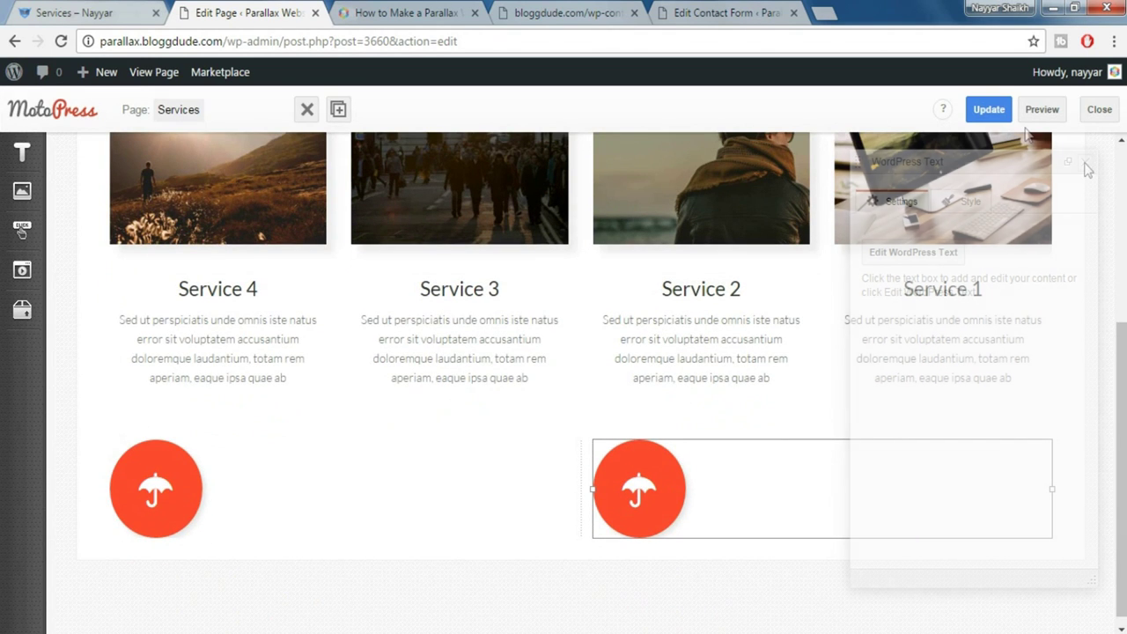
click(988, 109)
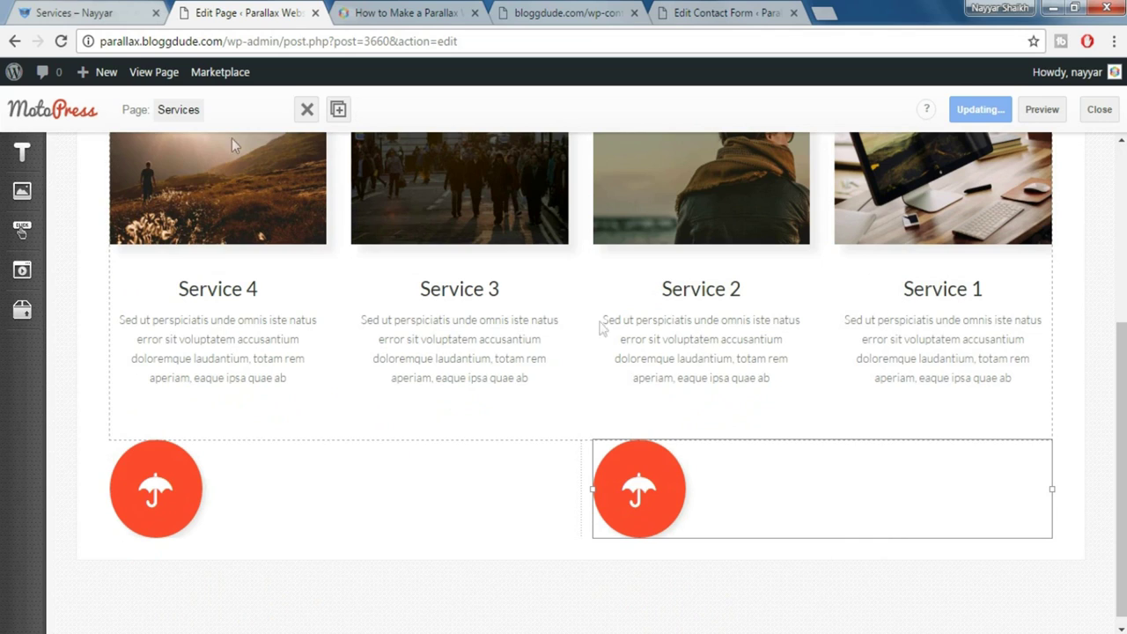
click(79, 11)
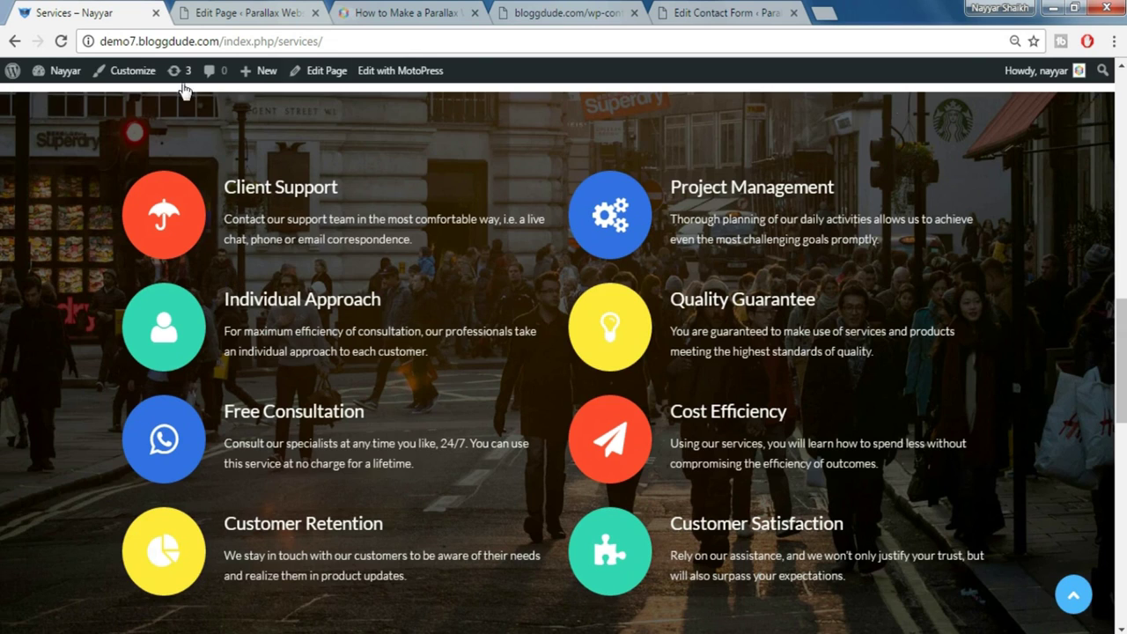
click(245, 11)
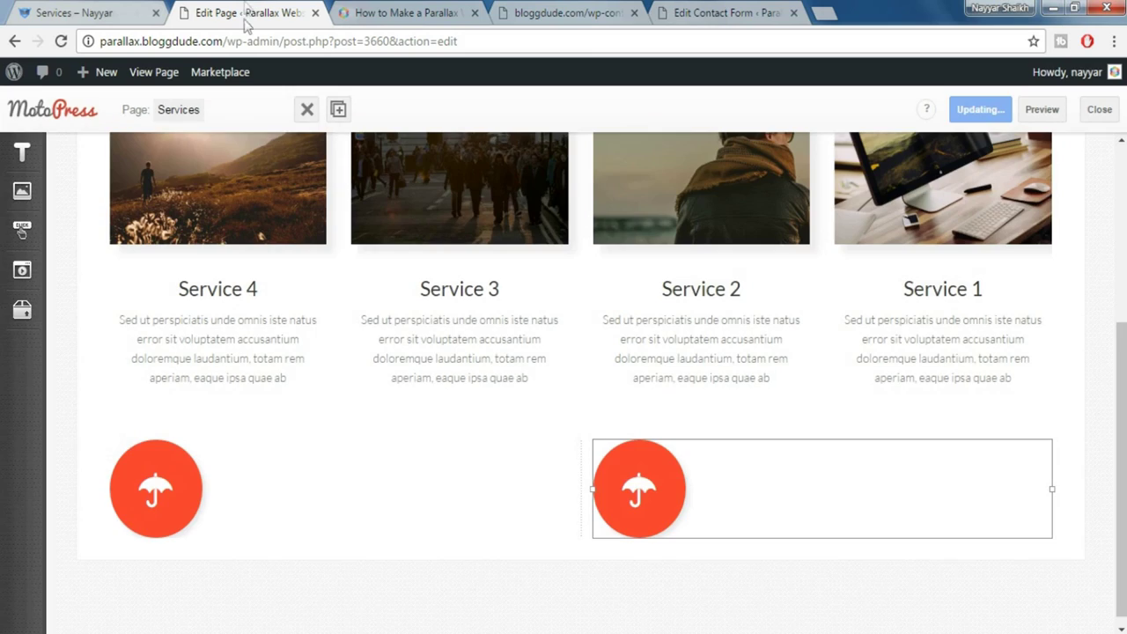
Set the umbrella row to Fixed Width with a Parallax Image background of the crowded street photo
click(103, 454)
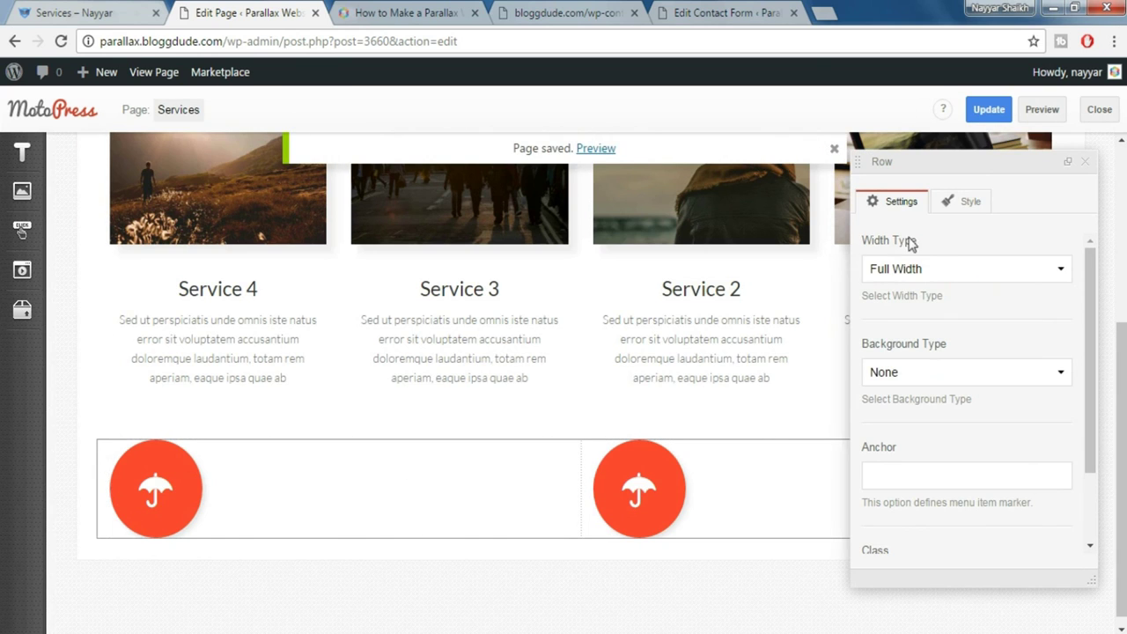
click(964, 276)
click(953, 299)
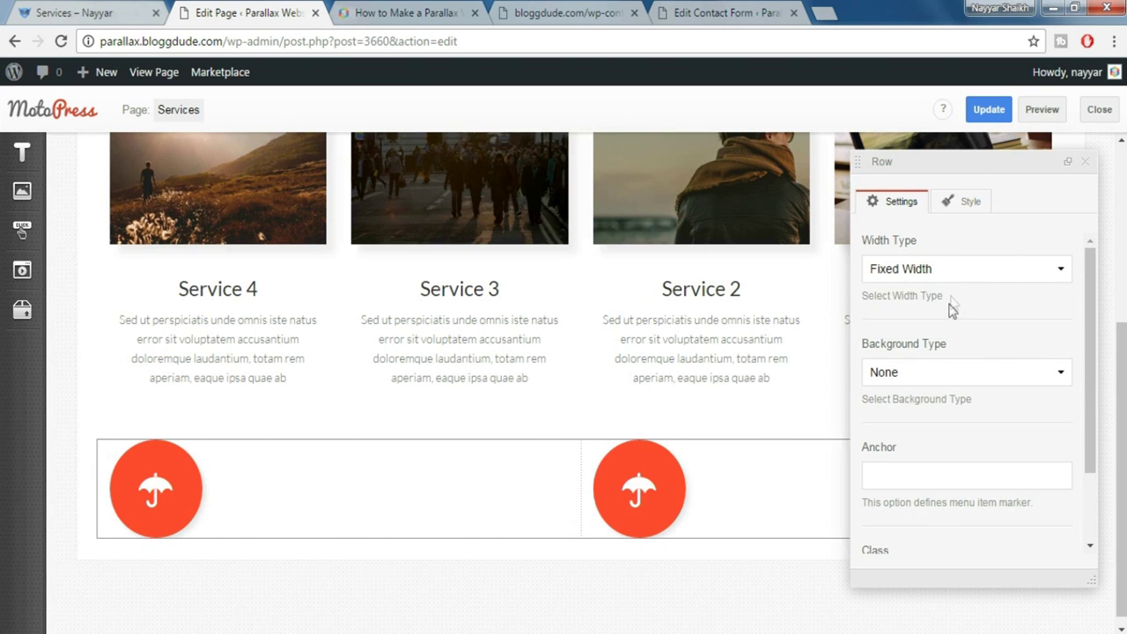
click(931, 374)
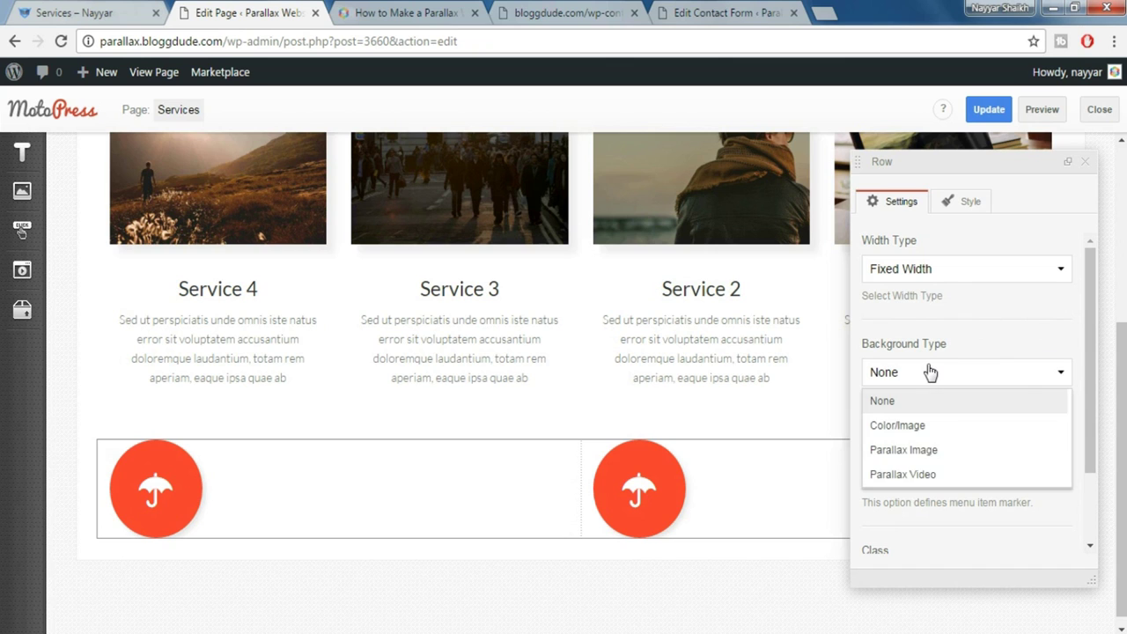
click(928, 450)
scroll(969, 433, down, 1)
scroll(969, 432, down, 2)
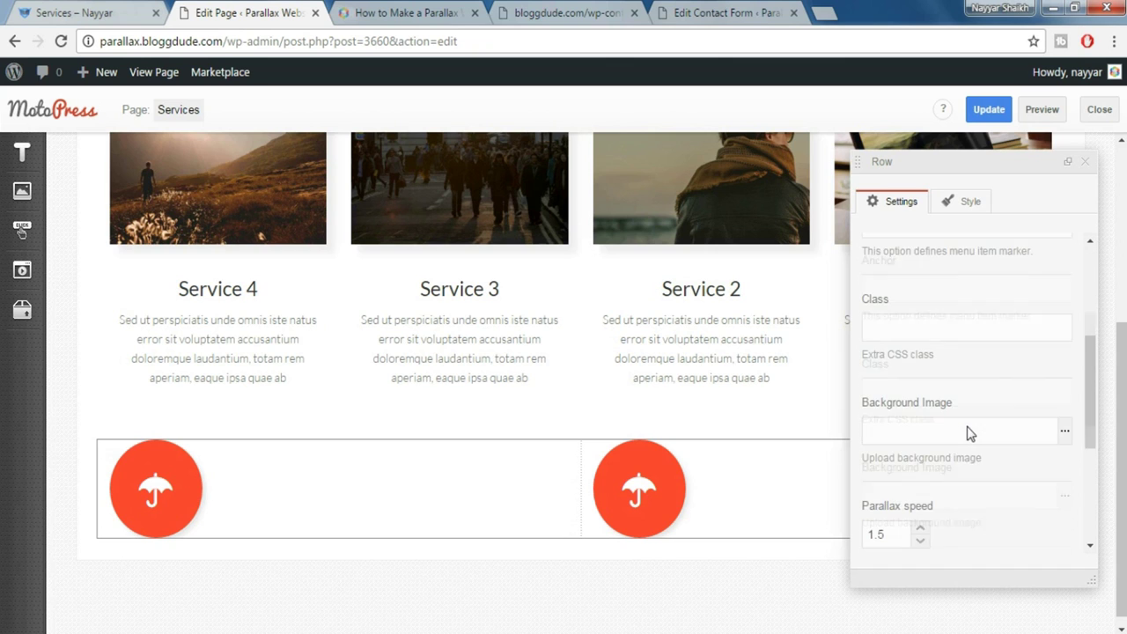
click(1065, 423)
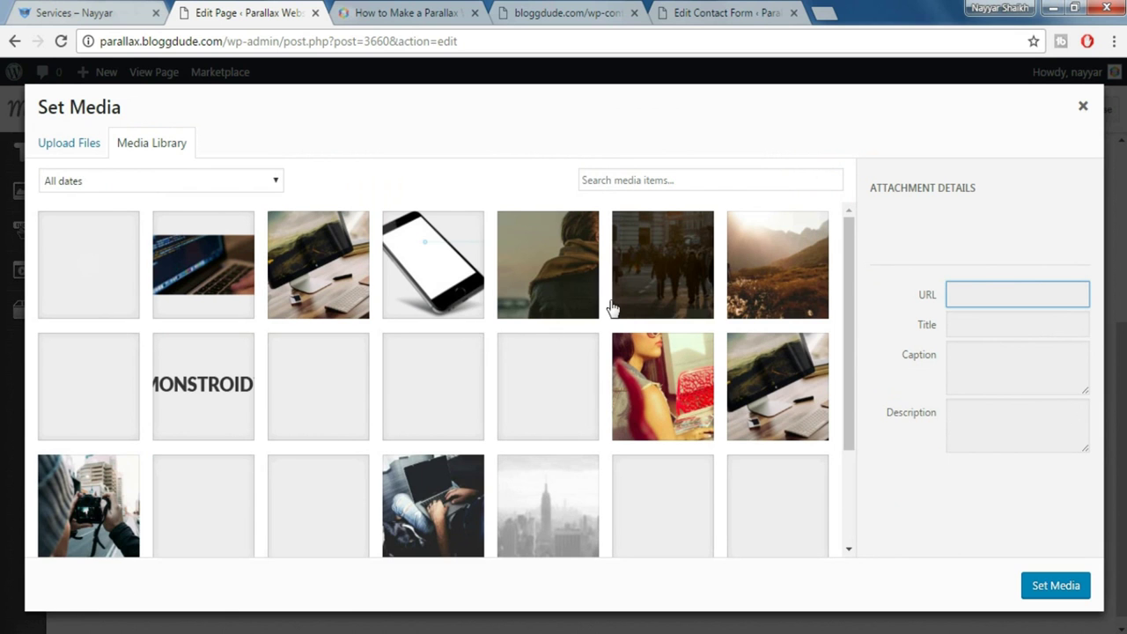
click(667, 280)
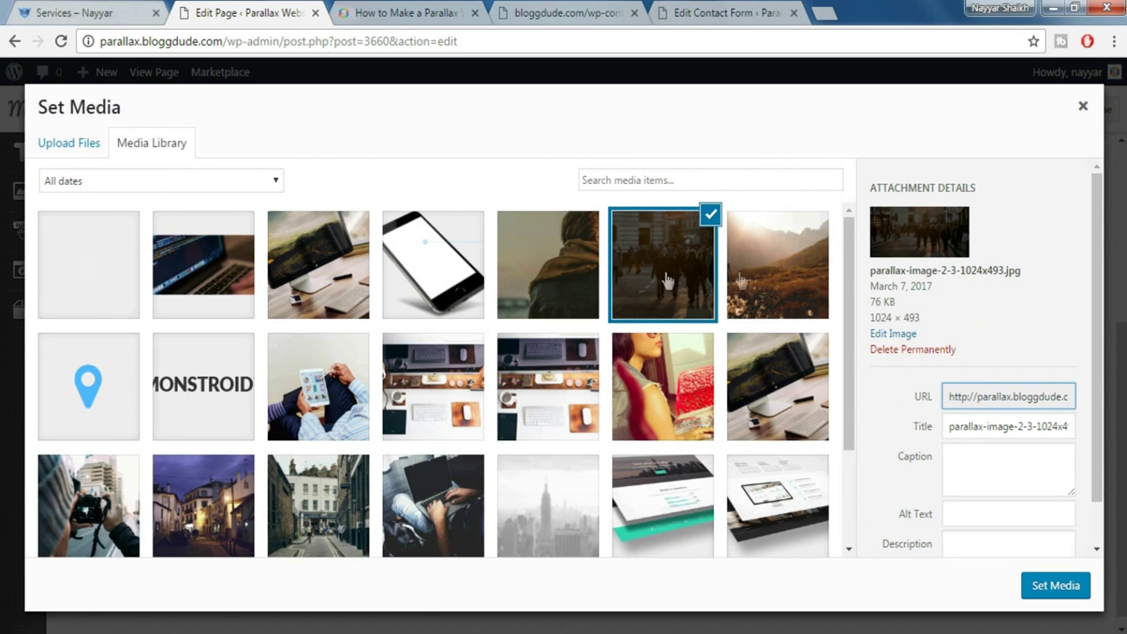
click(1040, 588)
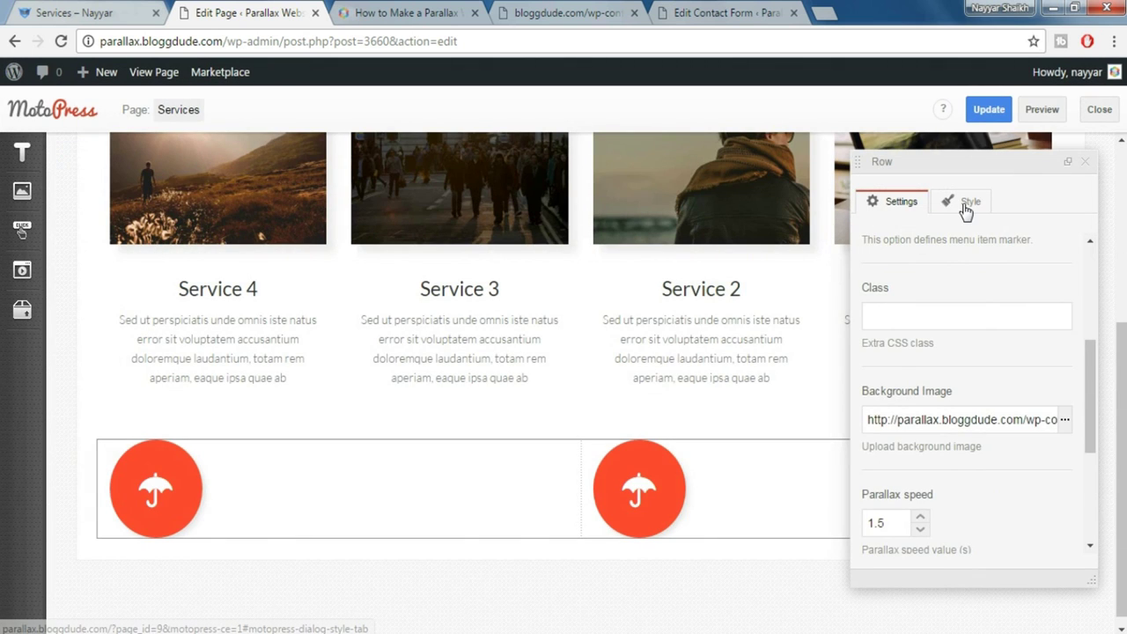
Add Padding top 100px and Padding bottom 80px styles to the row
click(965, 204)
click(960, 378)
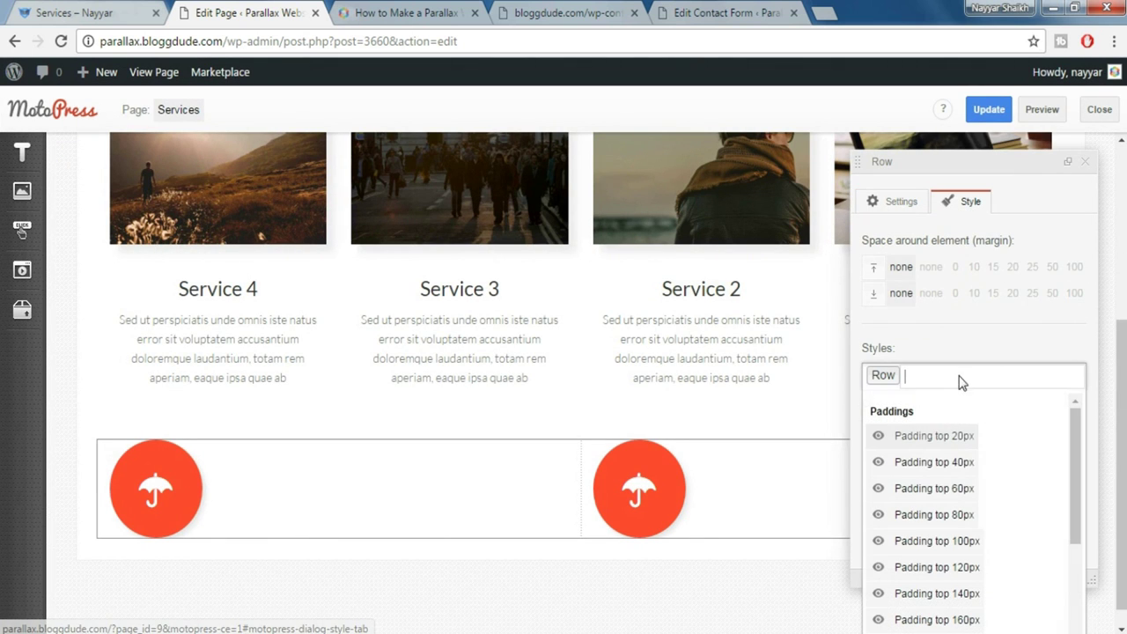
click(981, 543)
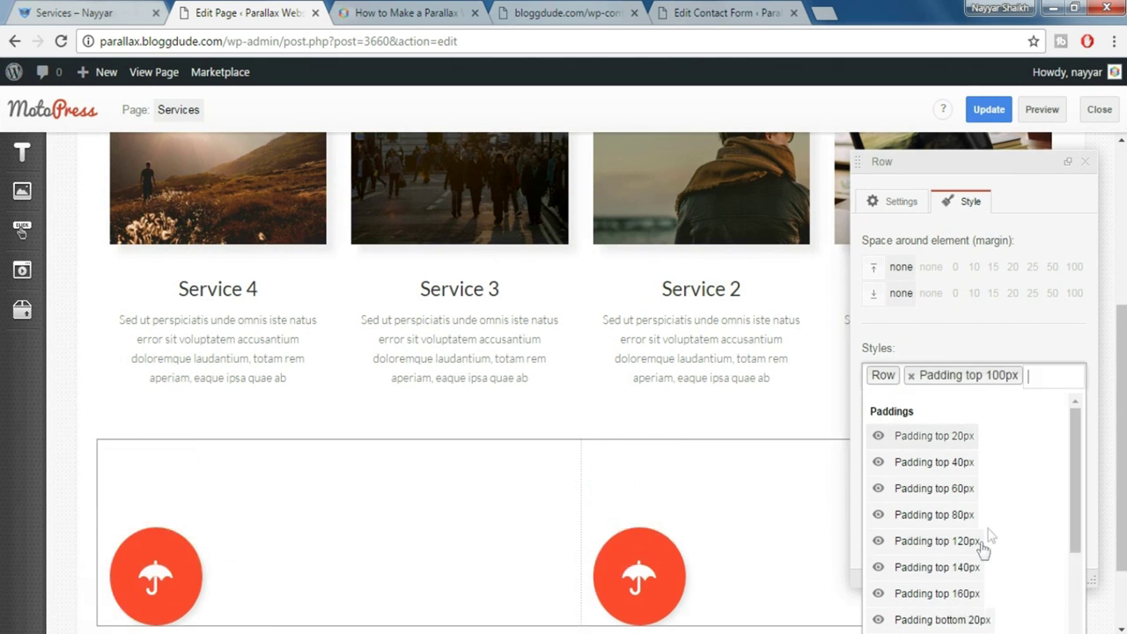
scroll(1001, 522, down, 2)
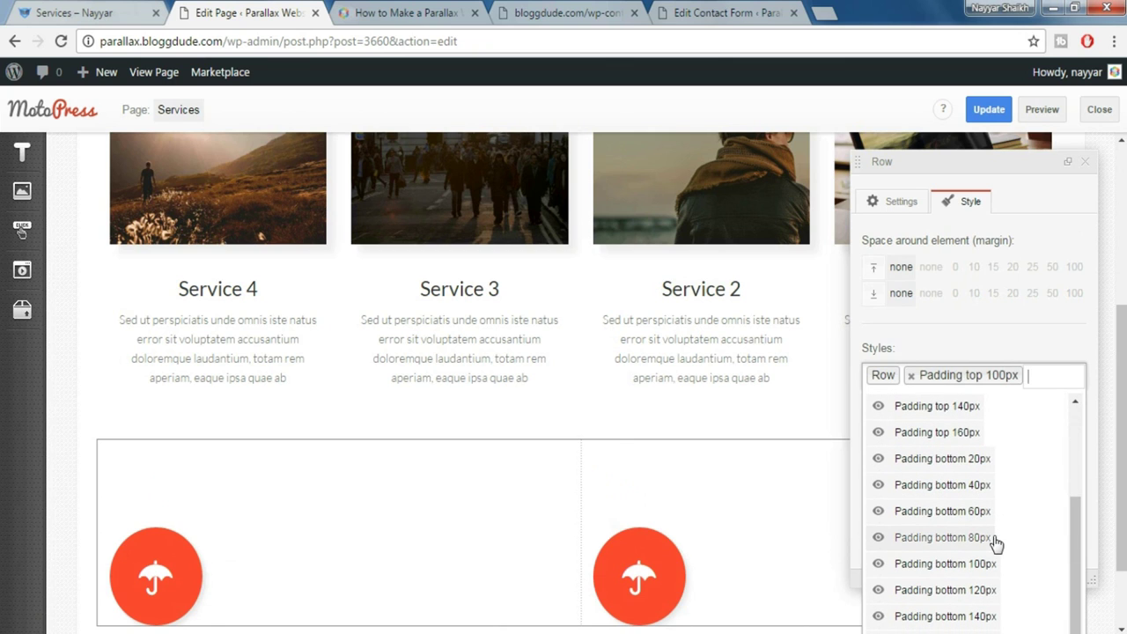
click(997, 539)
scroll(1016, 533, down, 2)
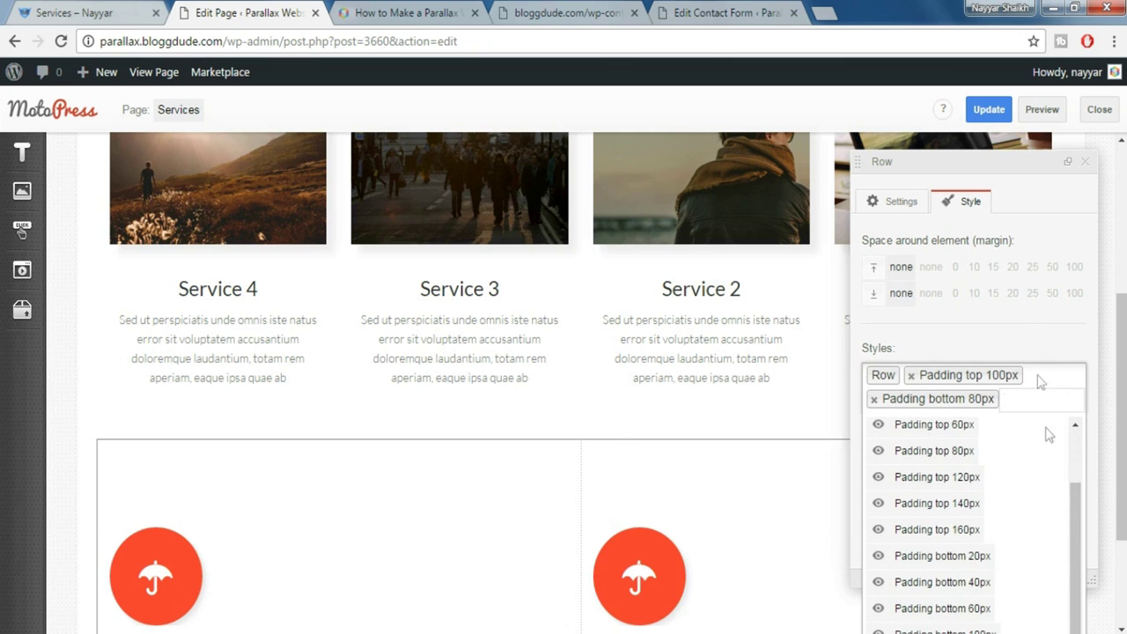
click(1026, 339)
click(1084, 162)
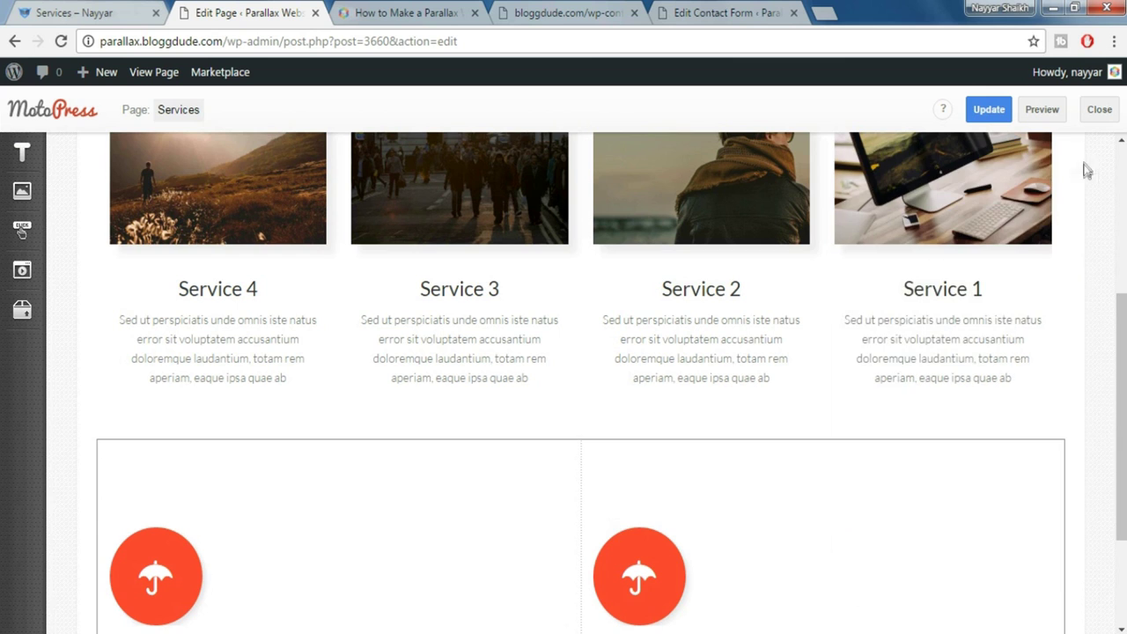
scroll(975, 443, down, 2)
scroll(975, 443, up, 1)
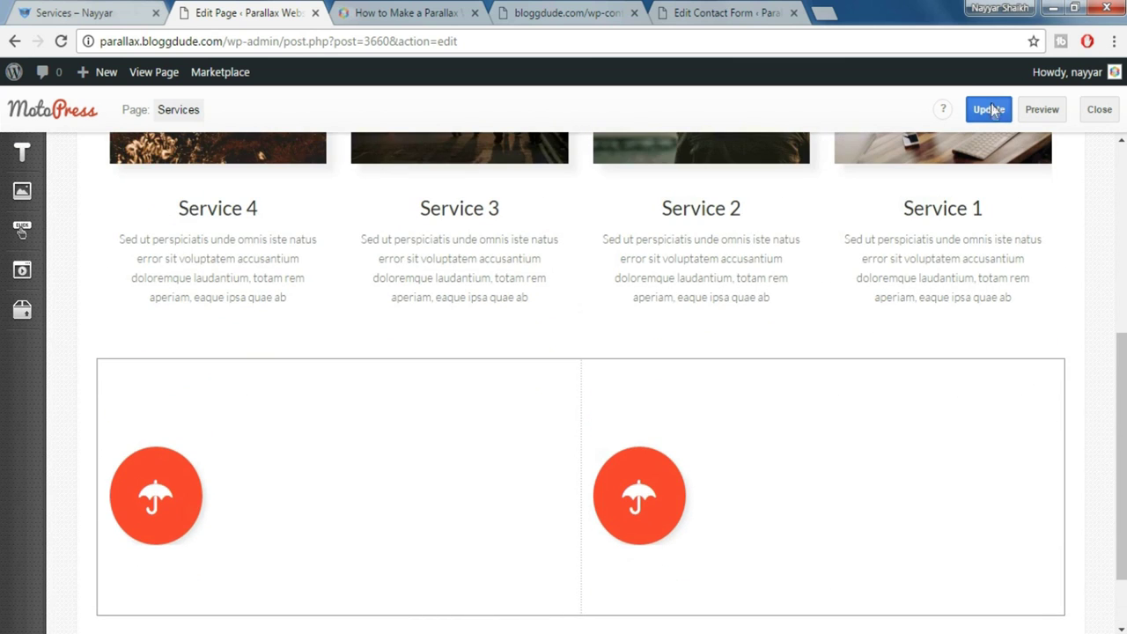
Save the Services page and preview it in a new tab
click(989, 109)
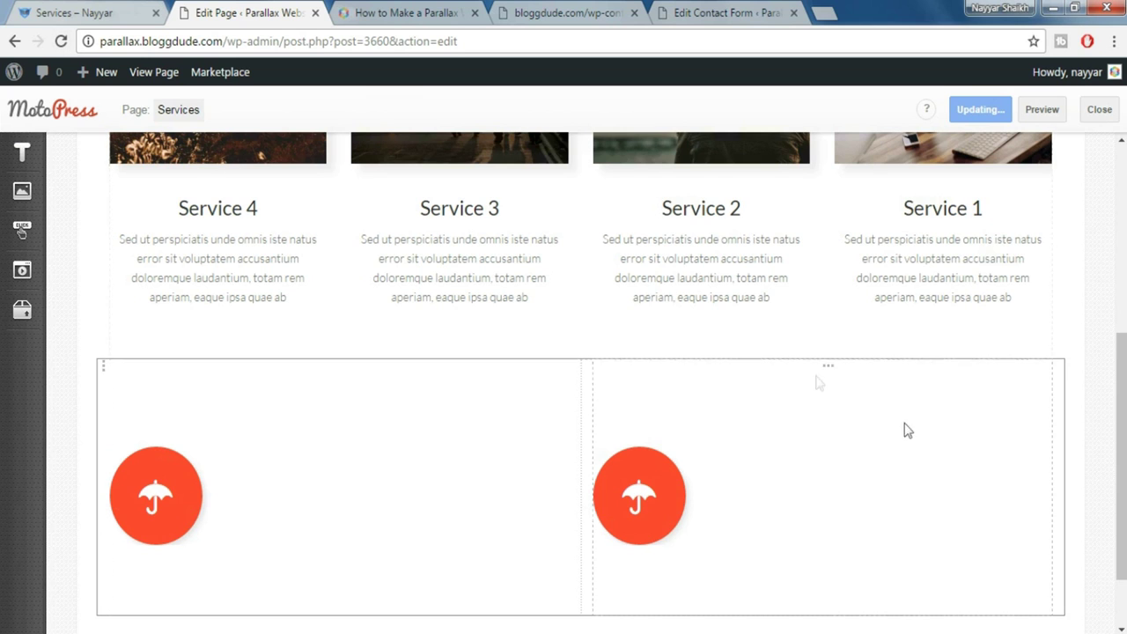
scroll(421, 400, up, 5)
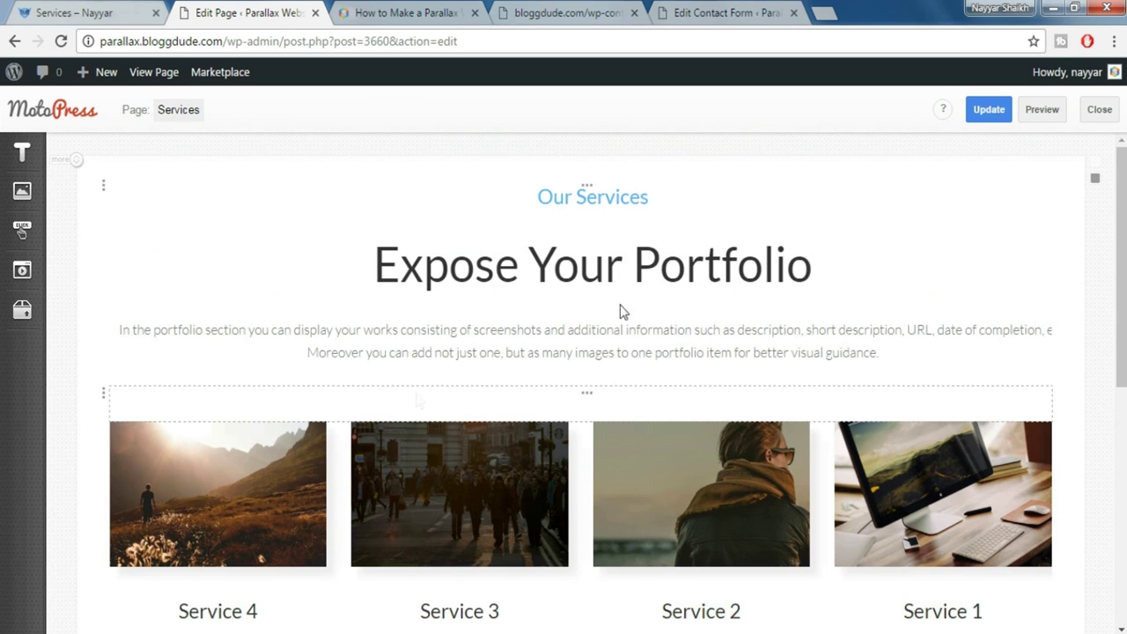
click(1047, 115)
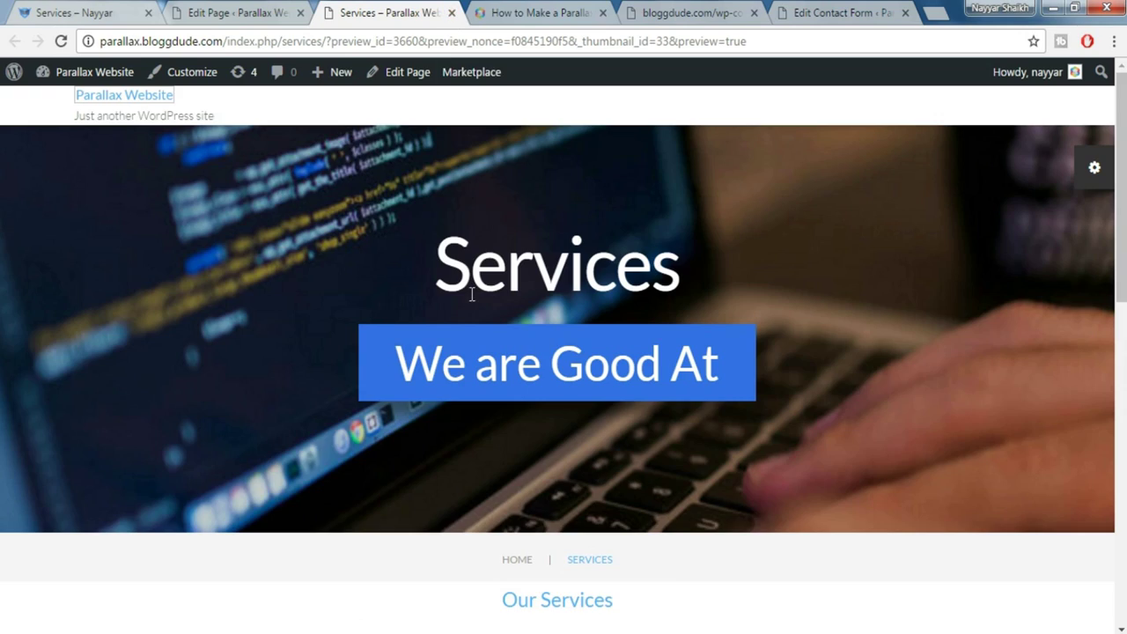
scroll(471, 295, down, 9)
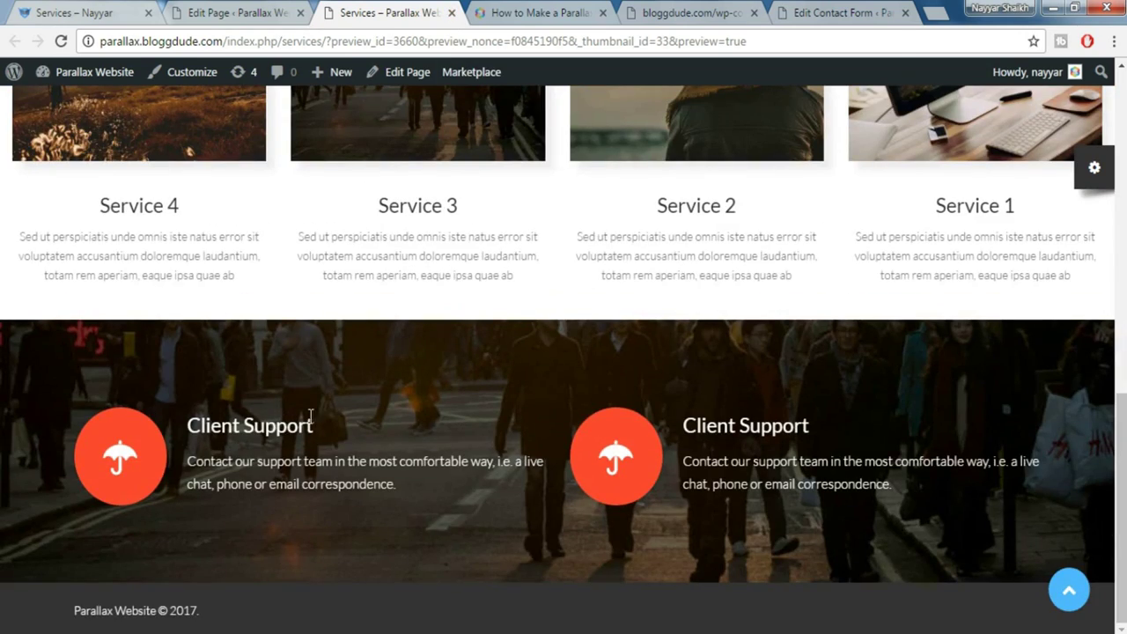
Back in the page editor, open the left Client Support column's settings
click(240, 12)
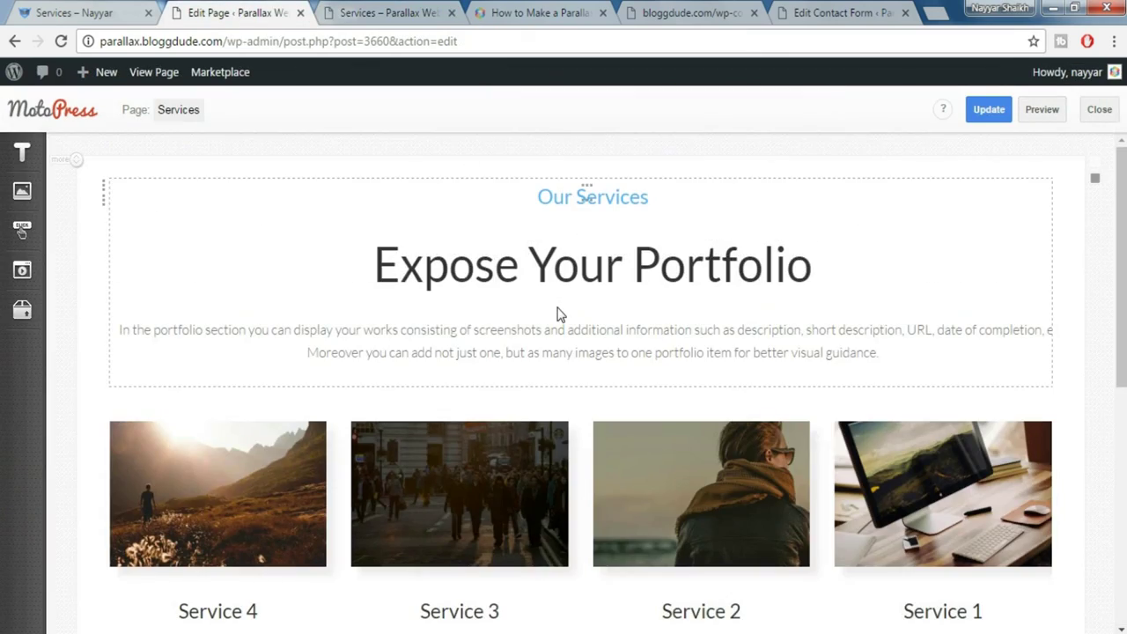
scroll(558, 312, down, 6)
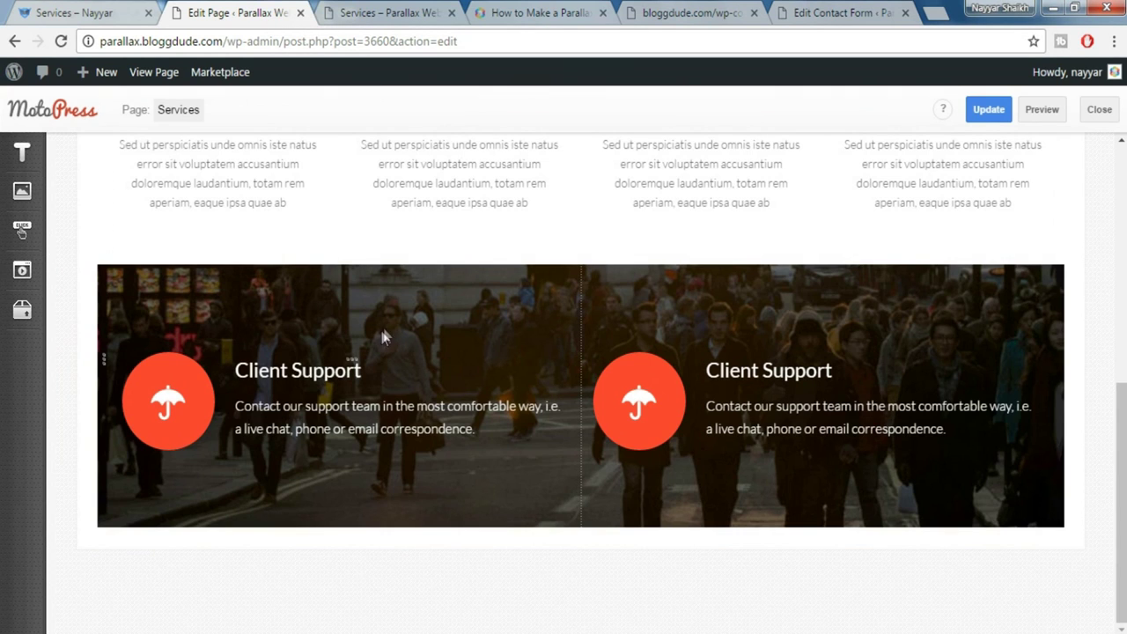
click(357, 368)
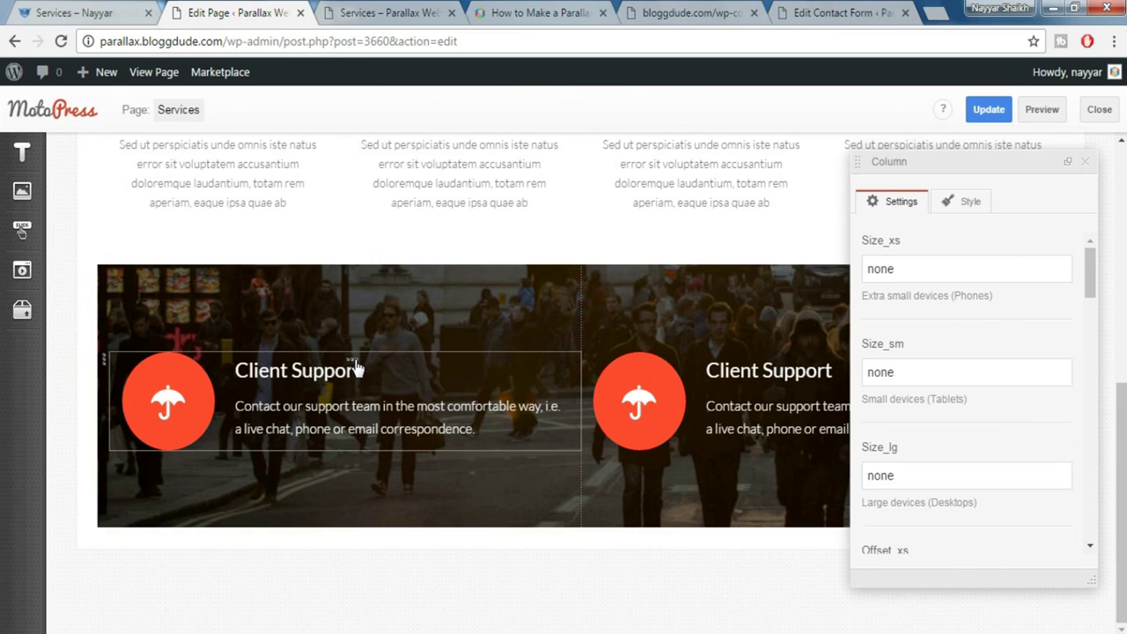
Set the left Client Support column to Size_xs 12 and Size_sm 6
drag(917, 273, 824, 285)
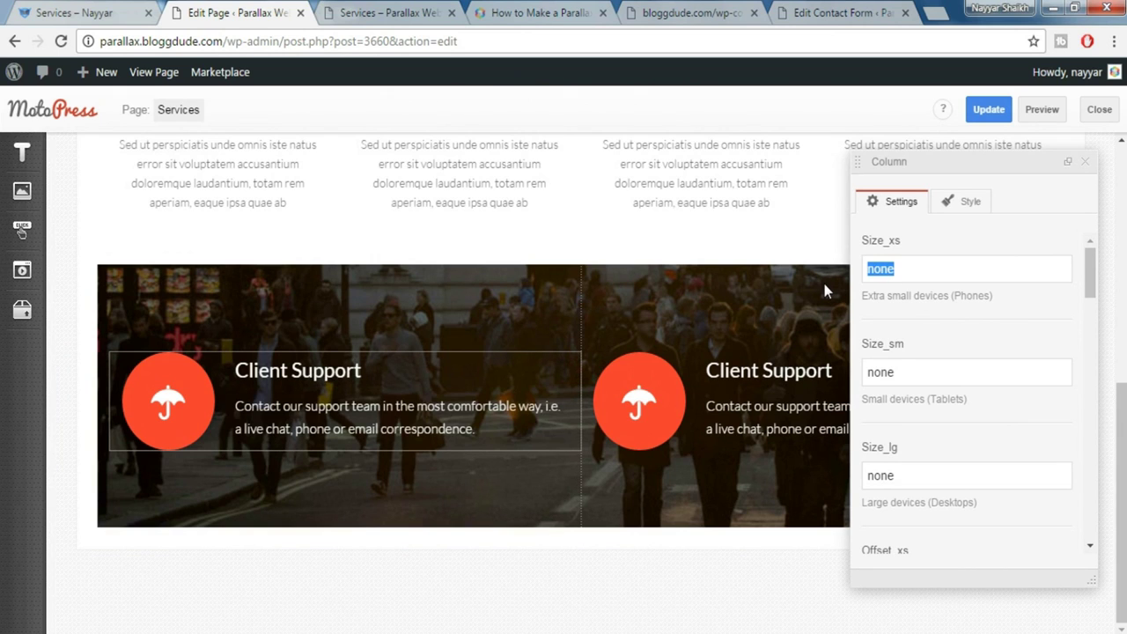
text(12)
key(Tab)
text(5)
key(BackSpace)
text(6)
click(1085, 161)
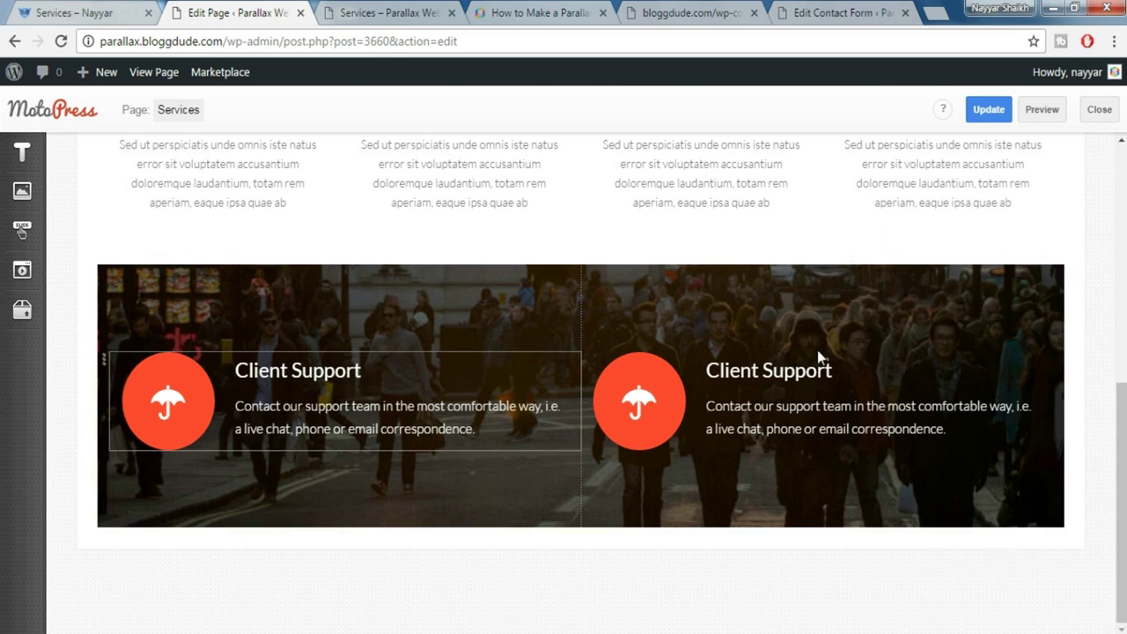
Give the right Client Support column Size_xs 12 and Size_sm 6 as well
click(825, 365)
drag(897, 268, 855, 270)
text(12)
key(Tab)
text(6)
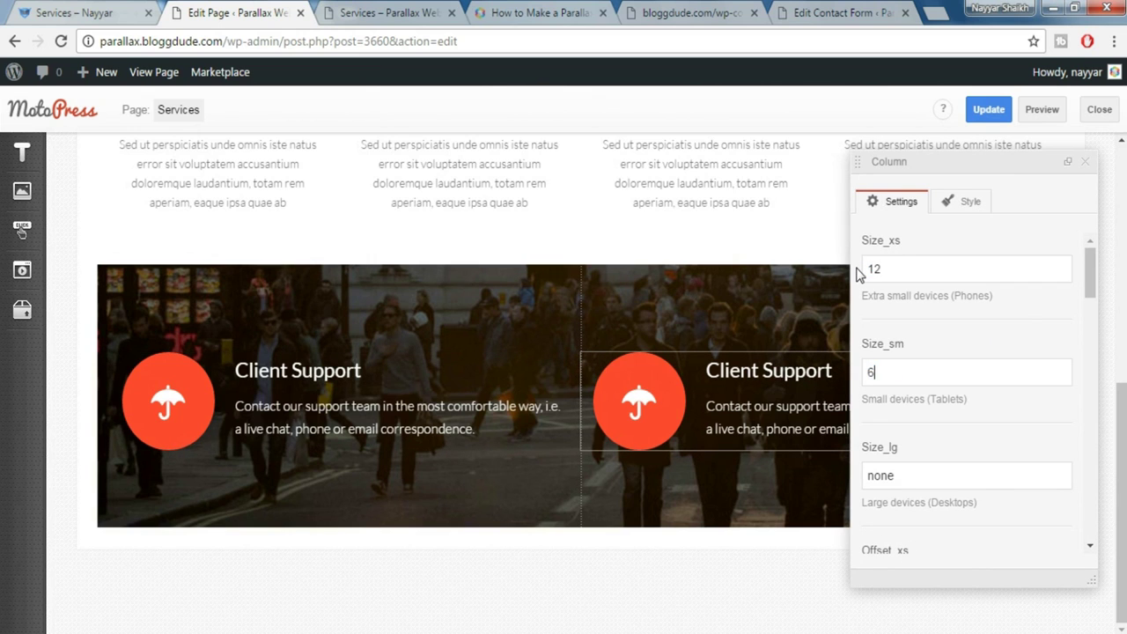
click(1091, 164)
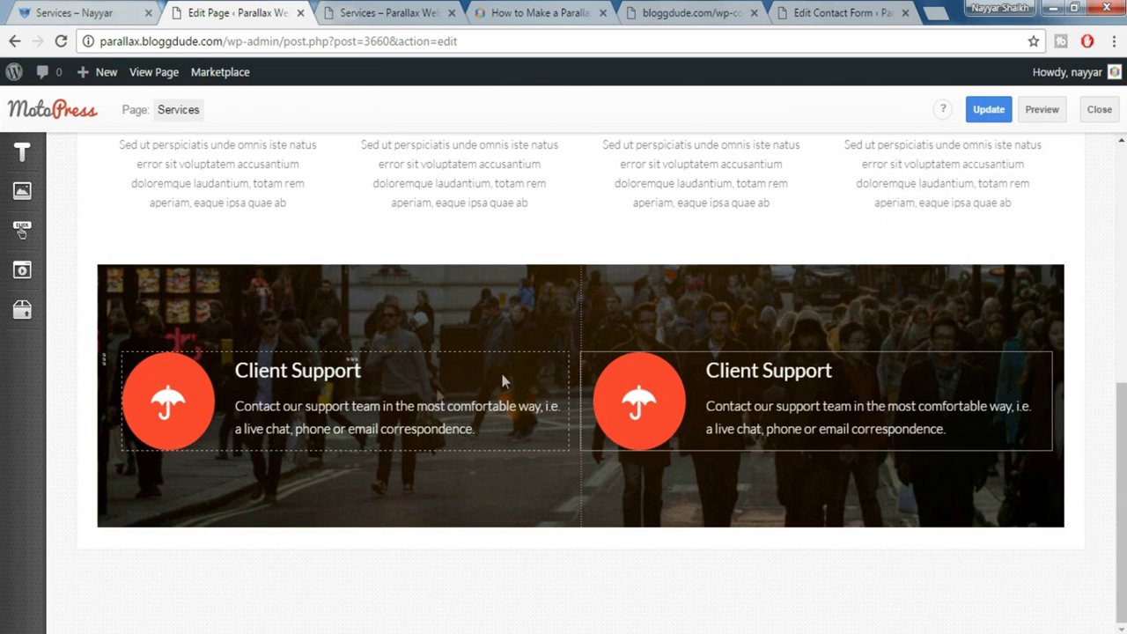
click(365, 11)
Replace 'umbrella' with 'gears' in the right Client Support block's cherry_icon shortcode
click(105, 10)
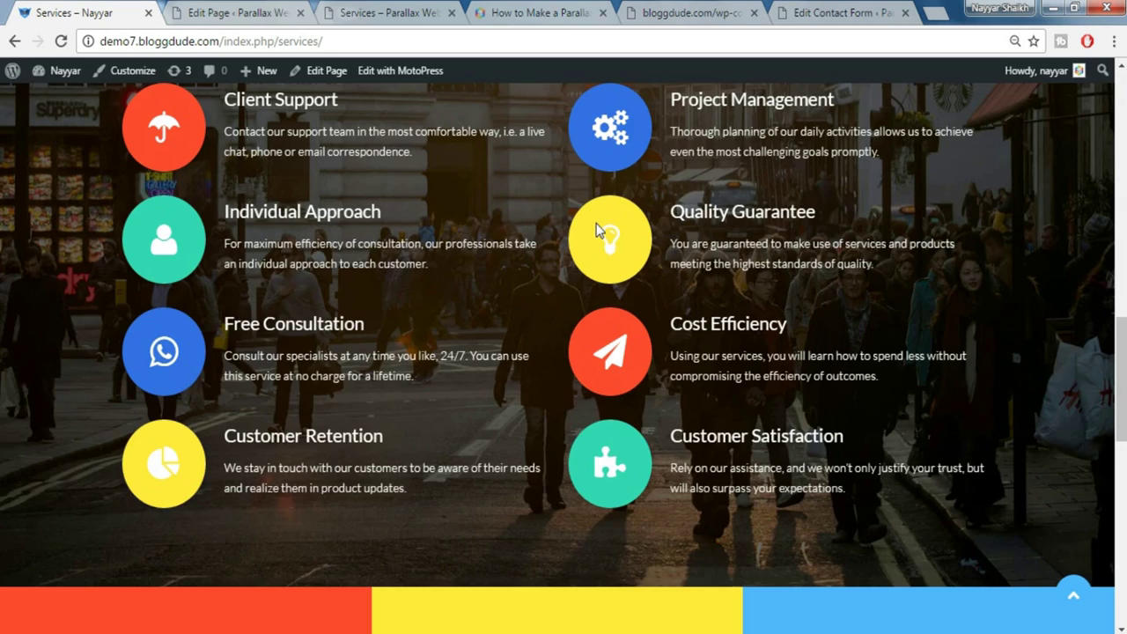
scroll(597, 230, up, 1)
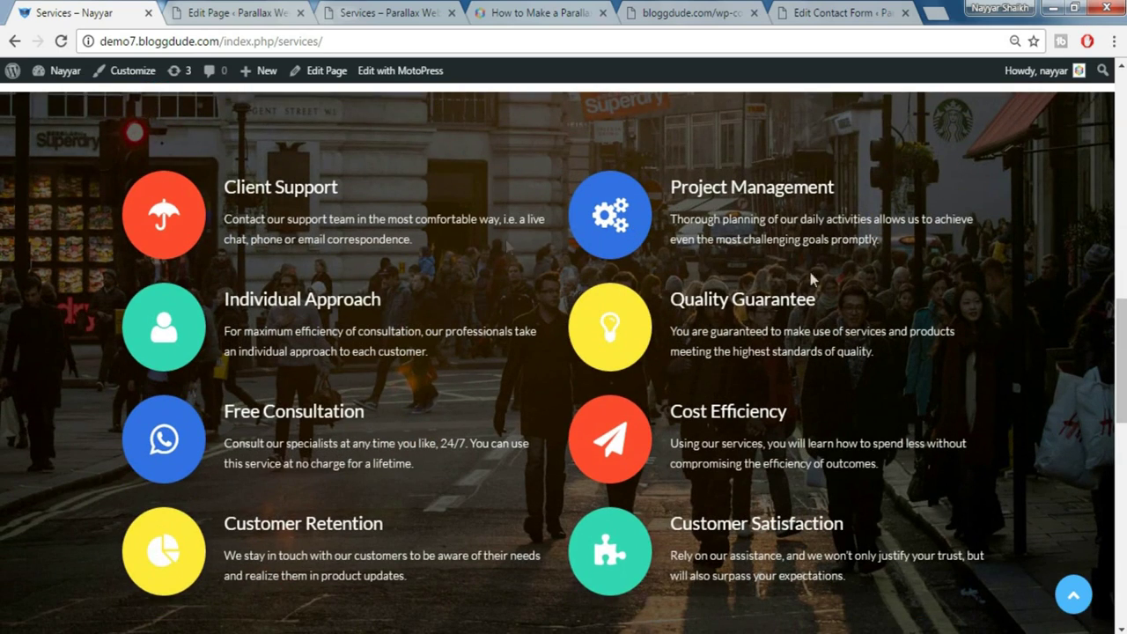
click(269, 11)
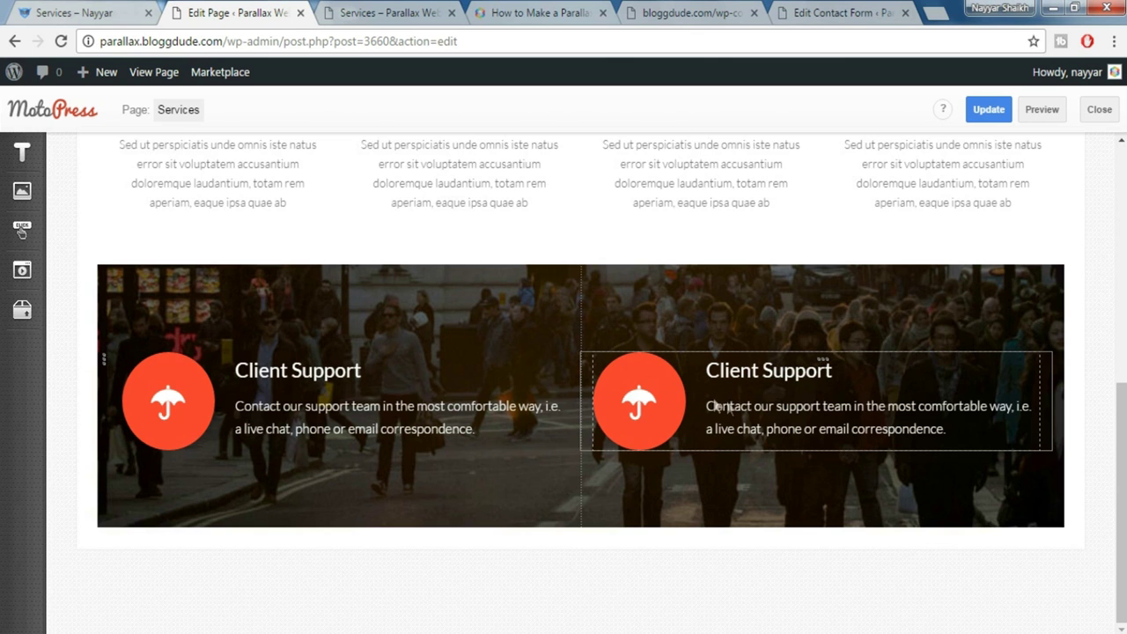
double_click(777, 405)
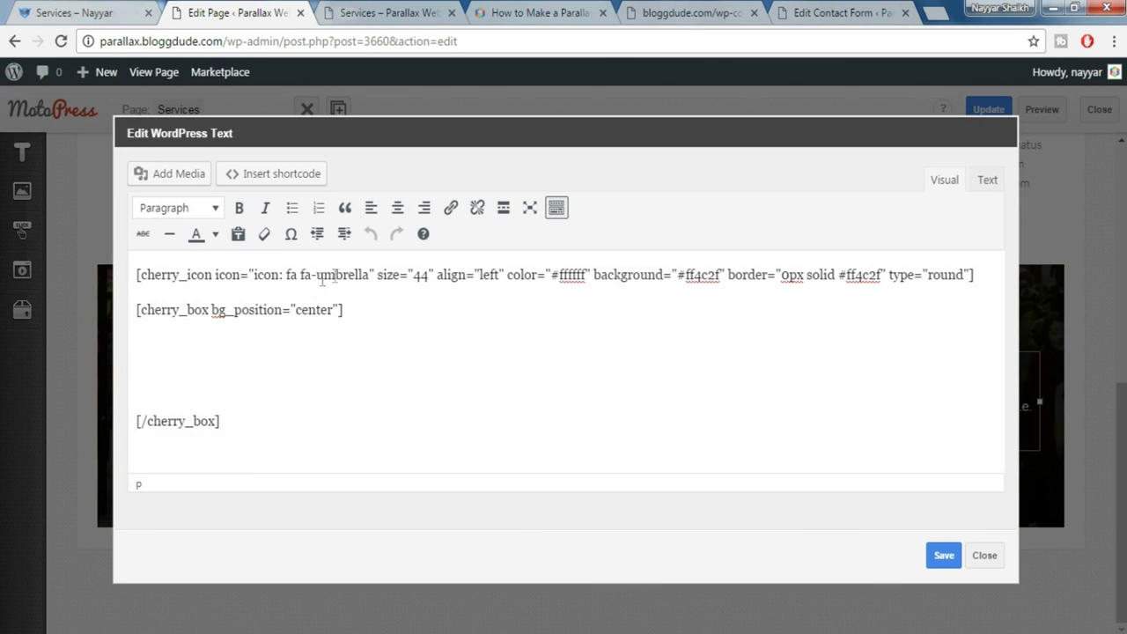
drag(317, 276, 371, 275)
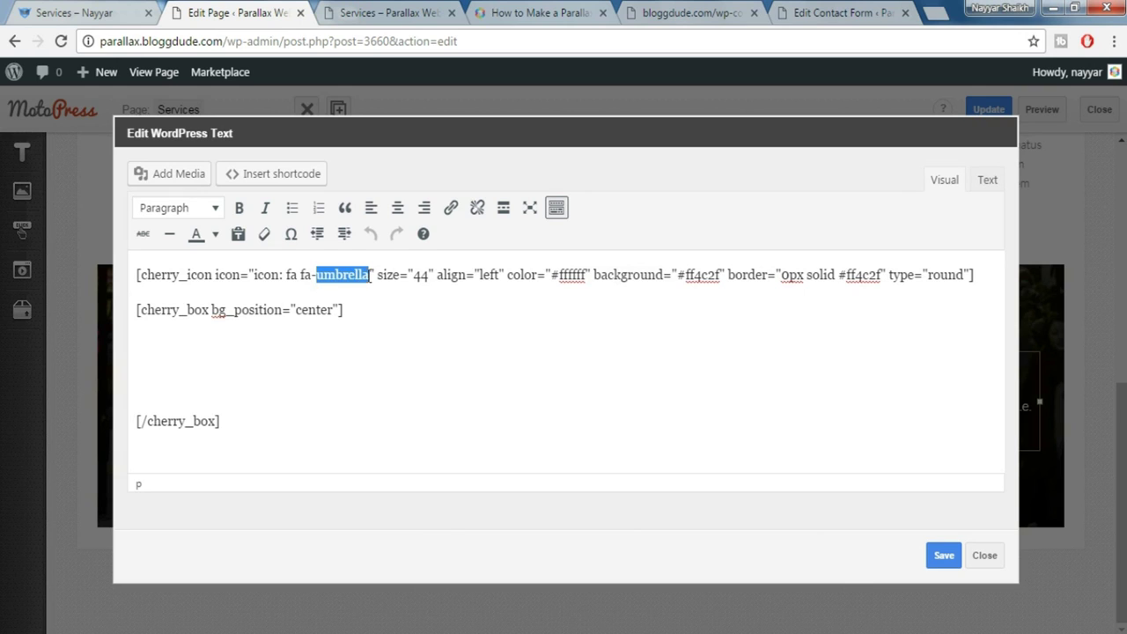
text(gears)
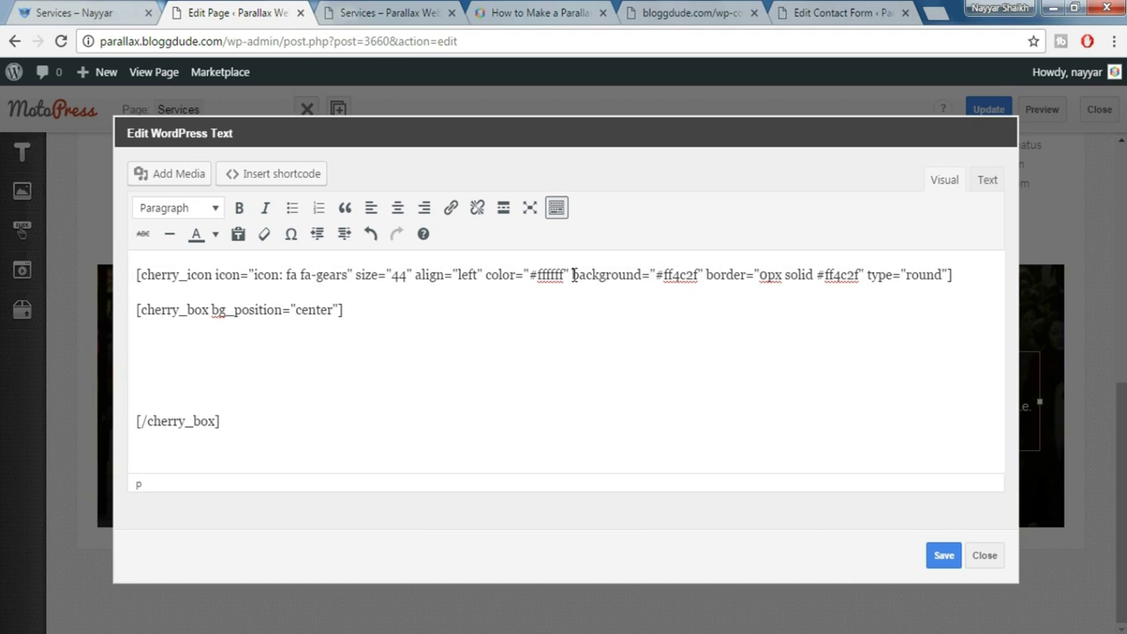
key(ctrl+shift+Tab)
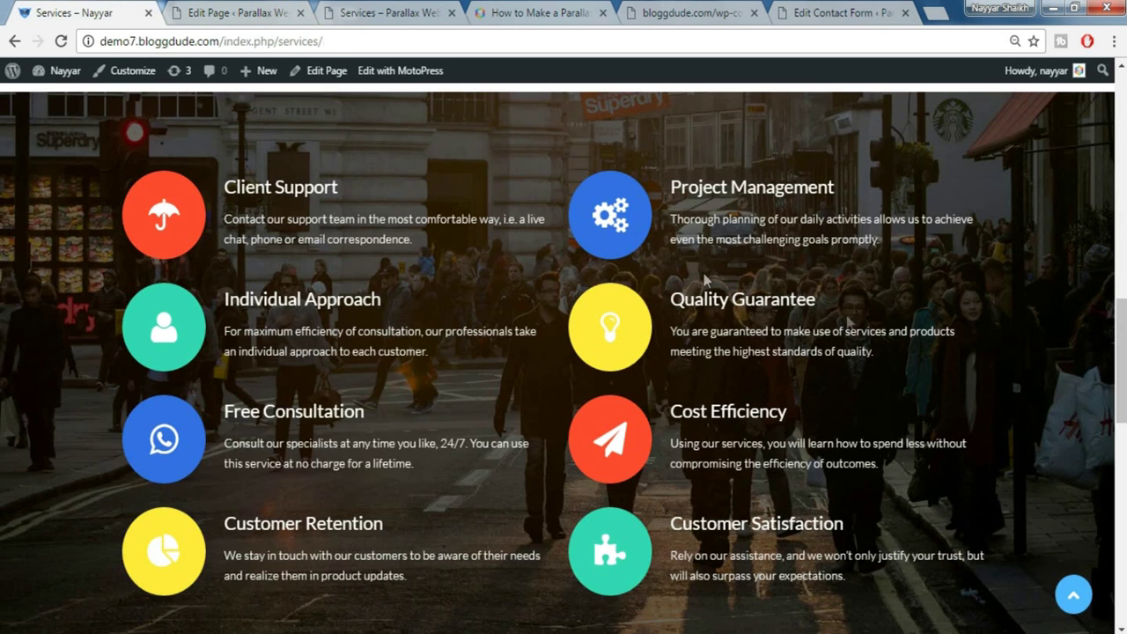
Inspect the live page's gears icon and select its background colour #3271e3
right_click(601, 248)
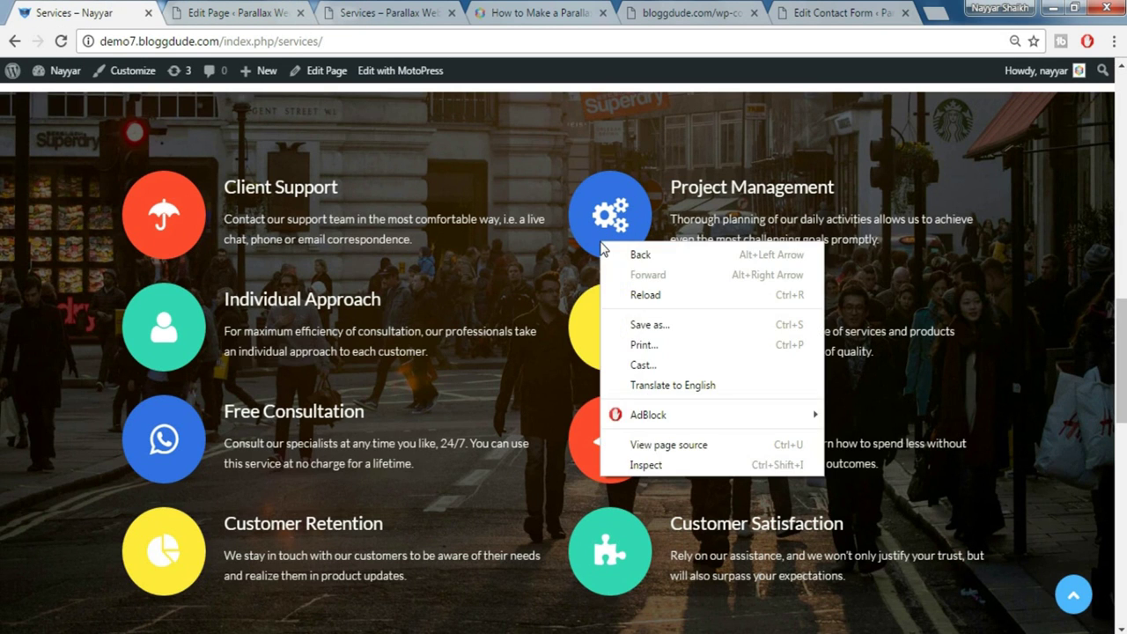
click(659, 467)
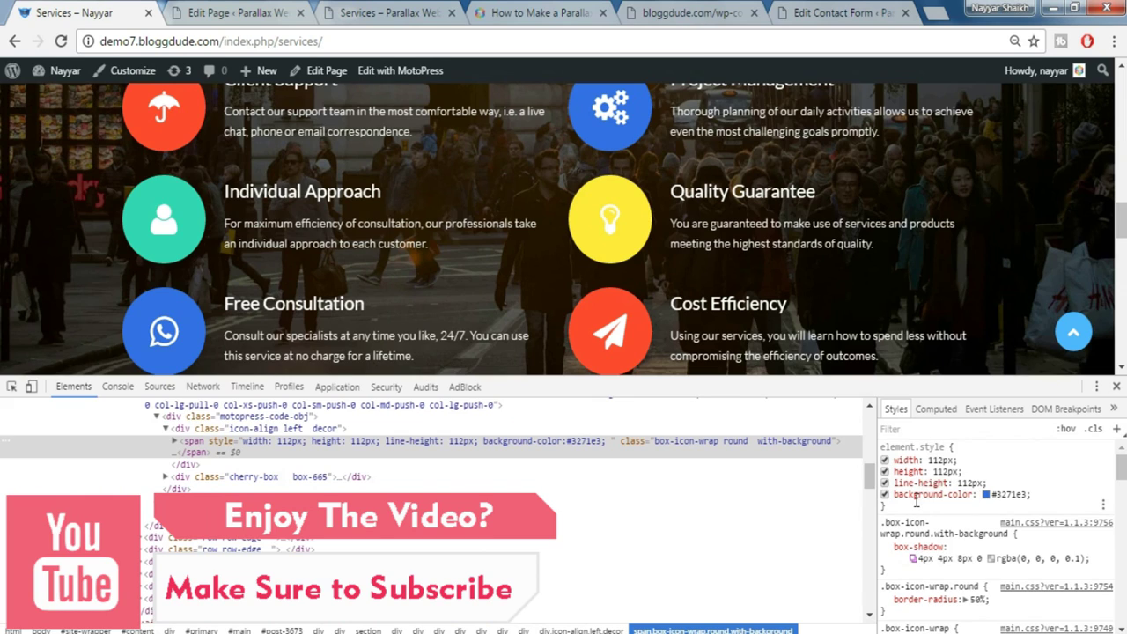
click(1004, 493)
key(ctrl+c)
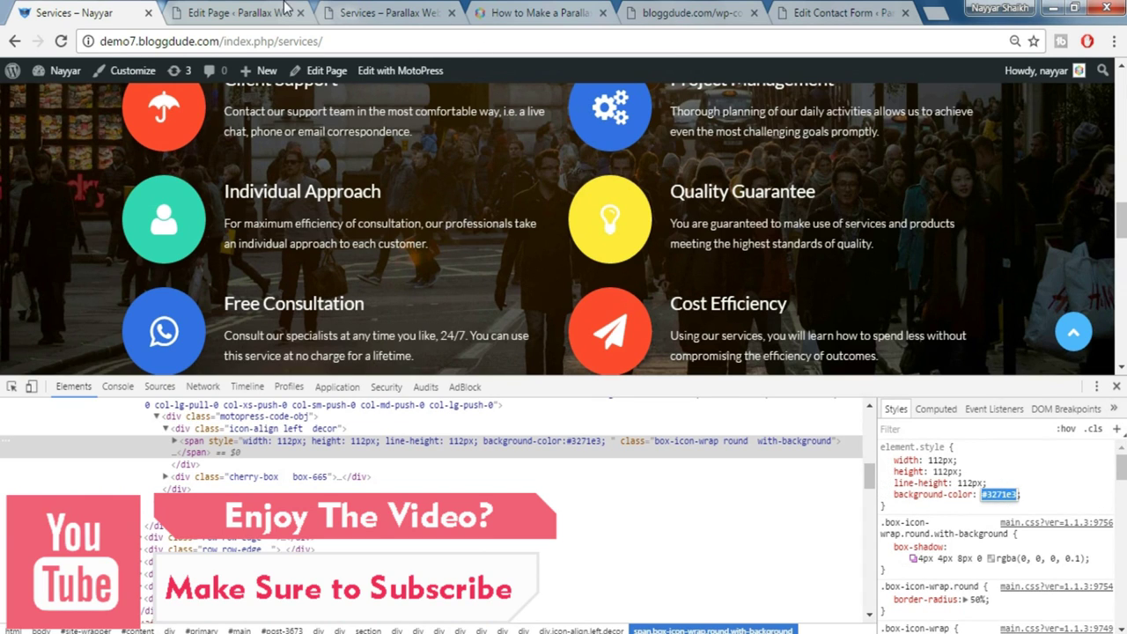
Replace the icon background #ff4c2f with #3271e3 in the shortcode and save the text block
click(1117, 386)
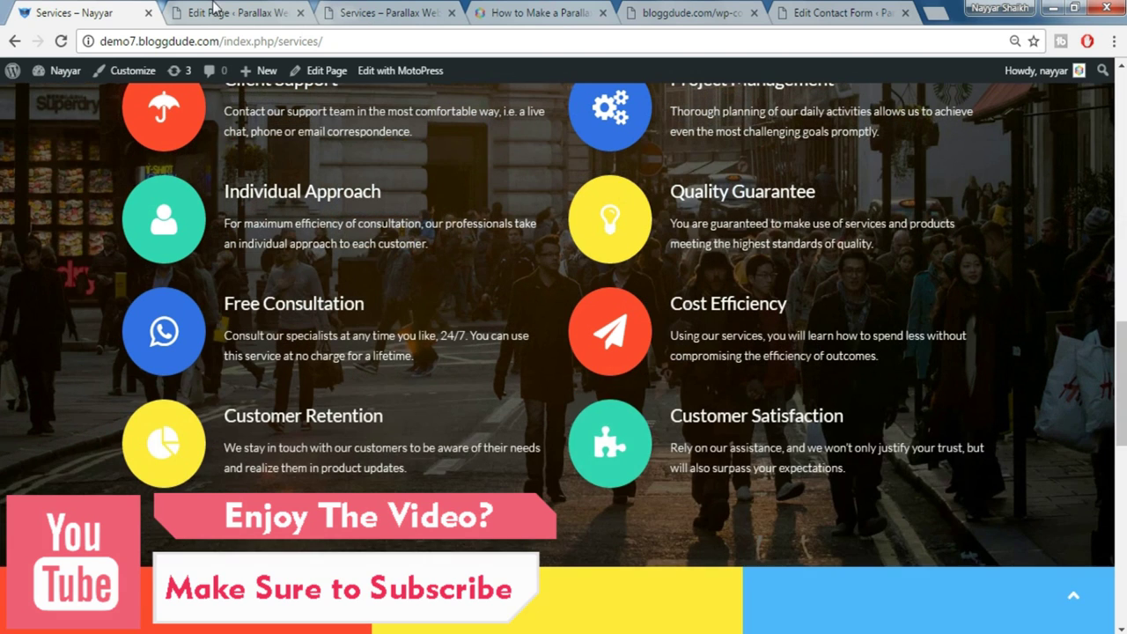
click(262, 9)
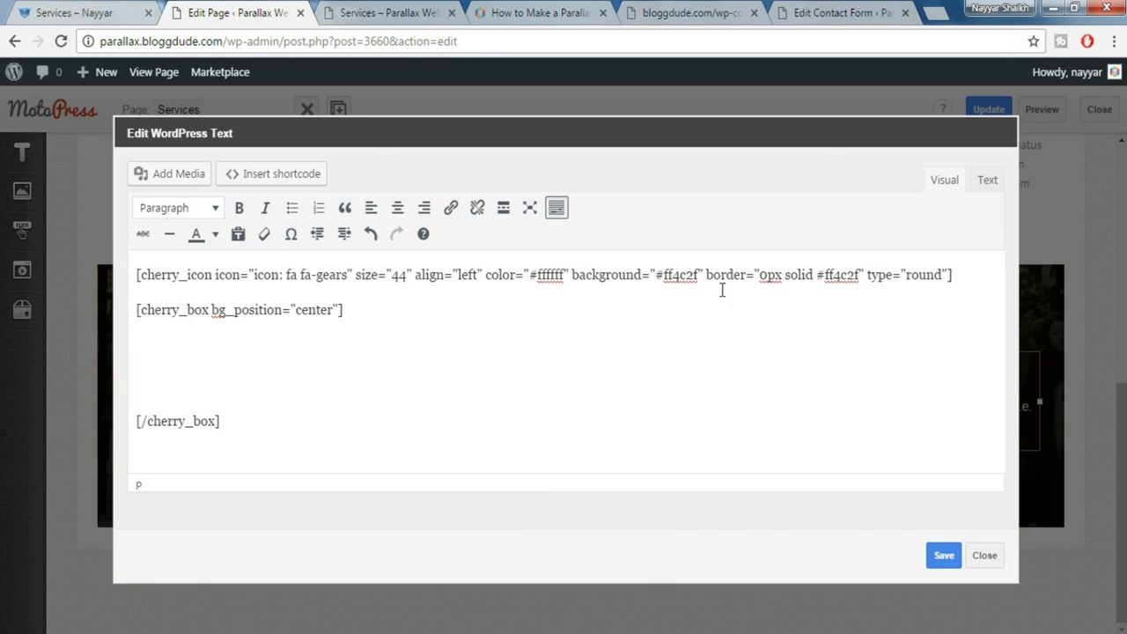
drag(656, 275, 696, 278)
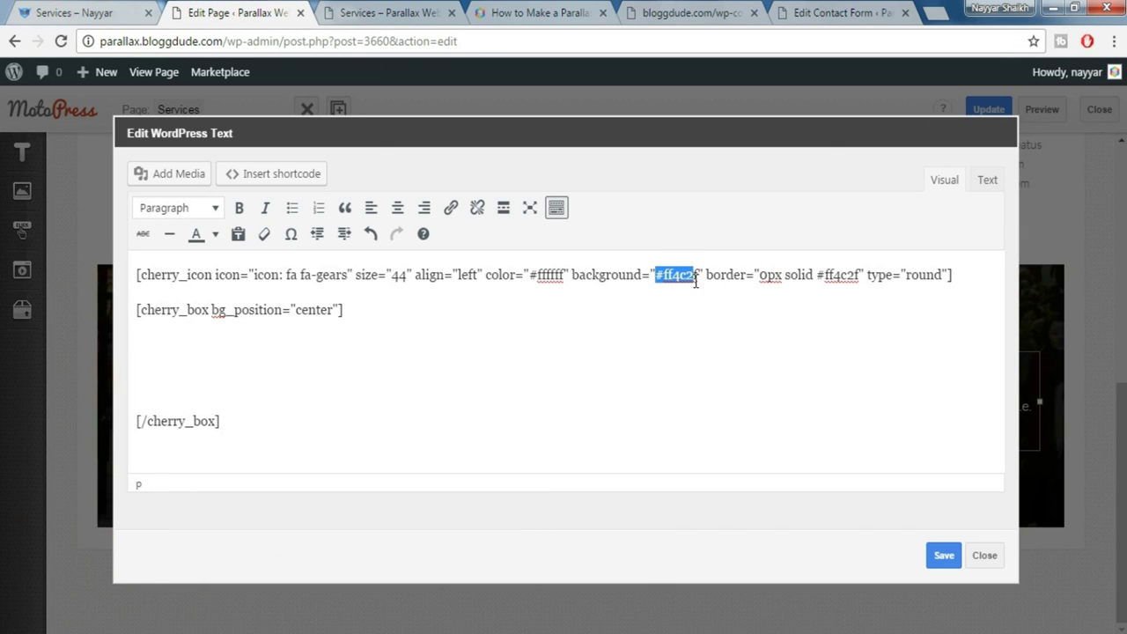
key(ctrl+v)
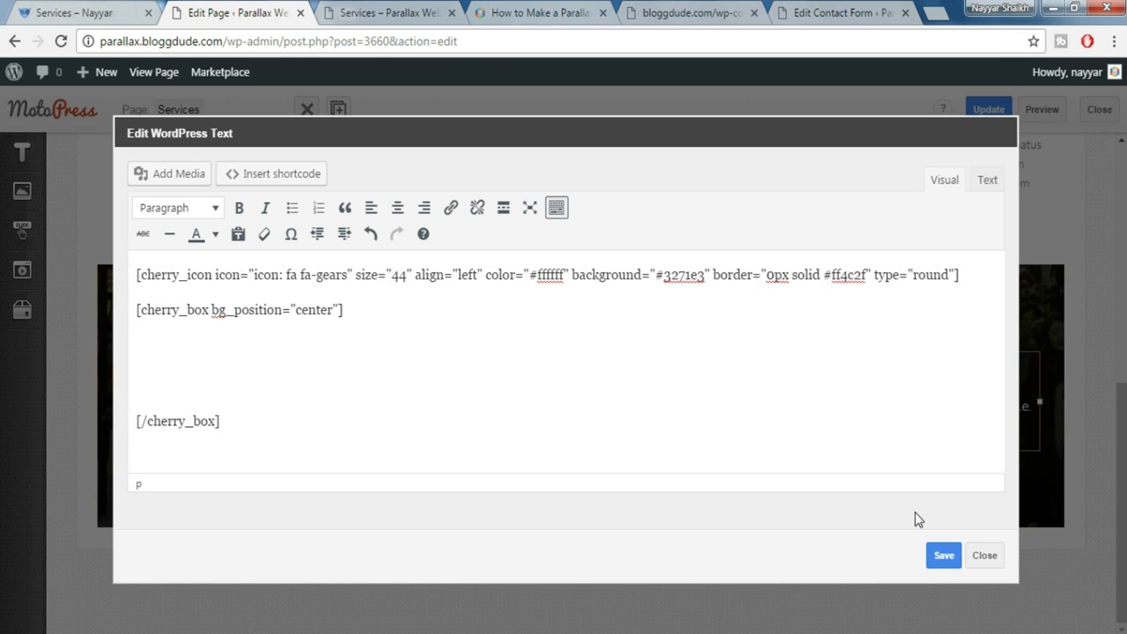
click(945, 557)
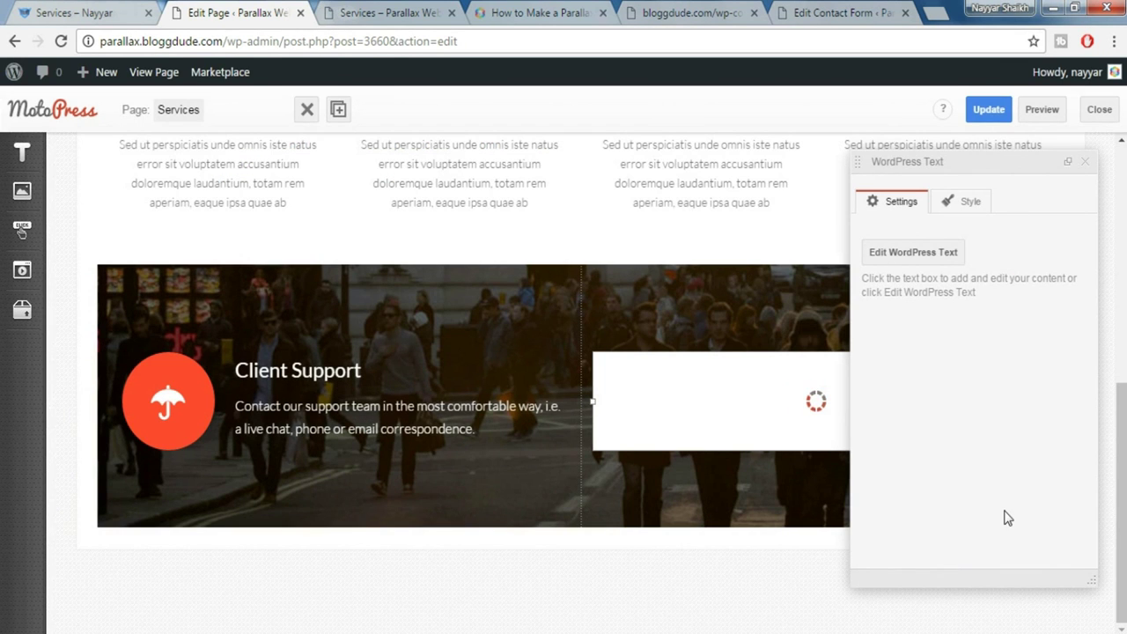
click(1085, 161)
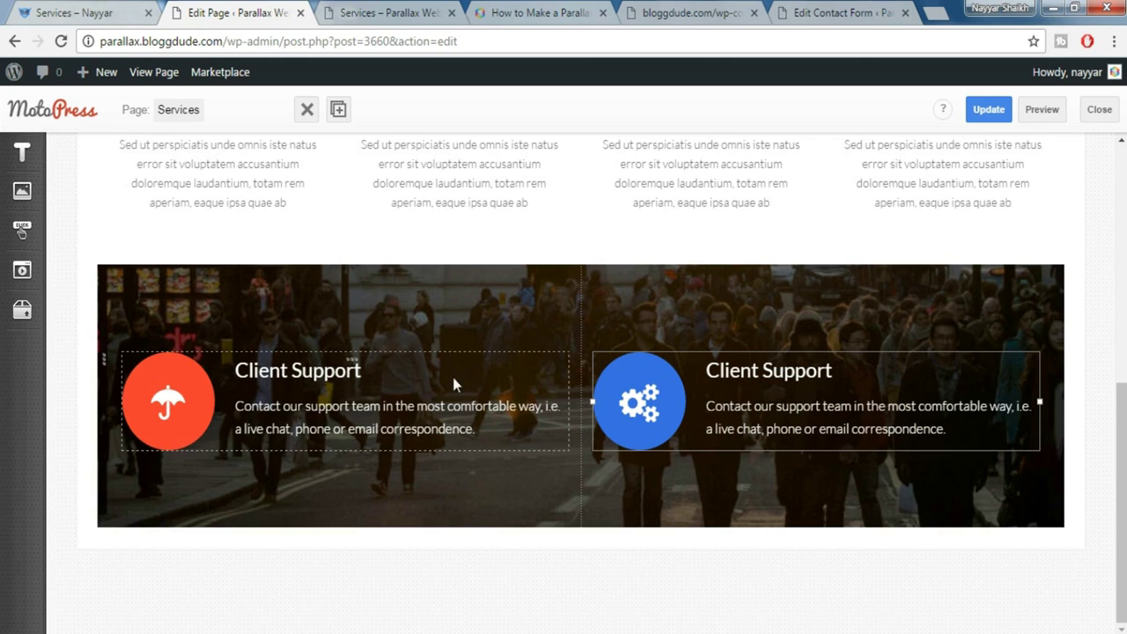
click(75, 12)
Add a Banner element below the Client Support section
scroll(499, 332, down, 3)
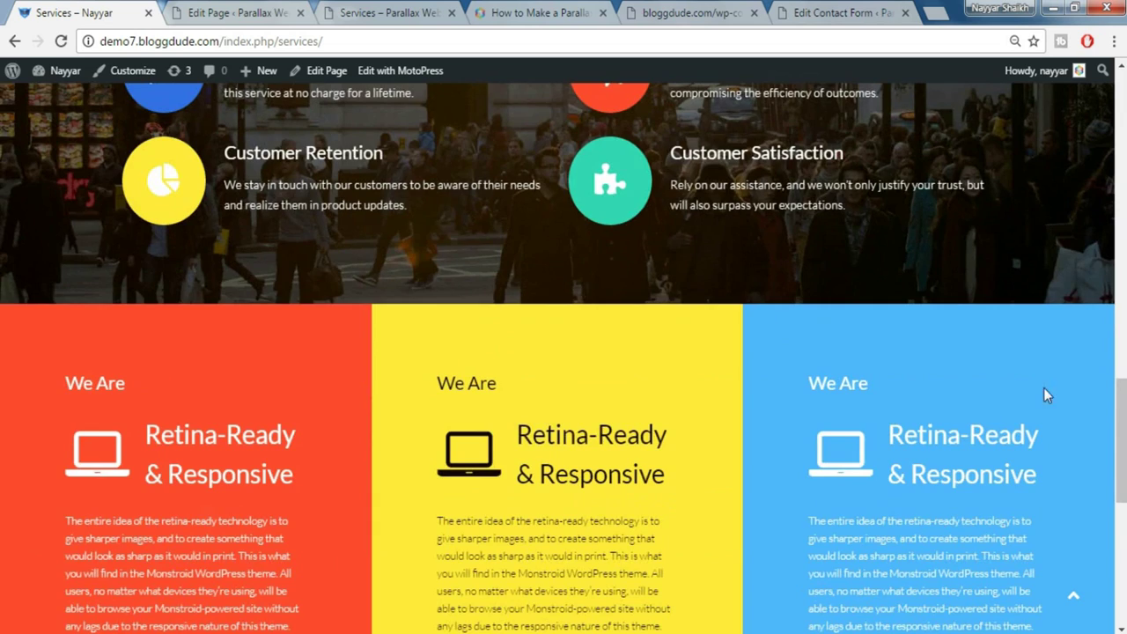
scroll(1043, 395, down, 2)
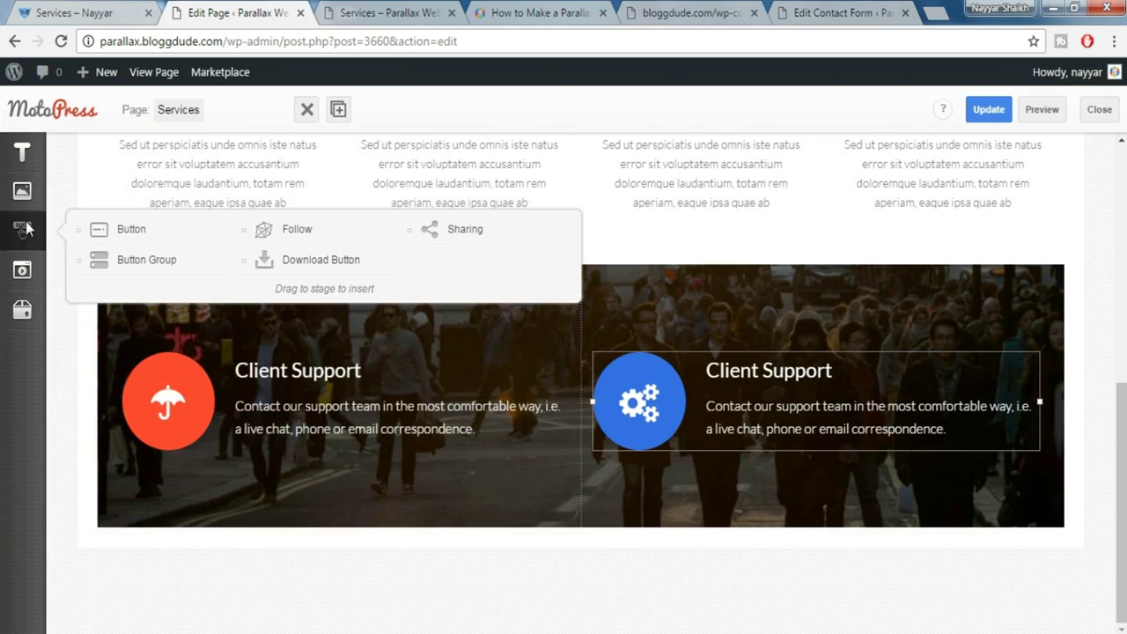
mouse_move(20, 198)
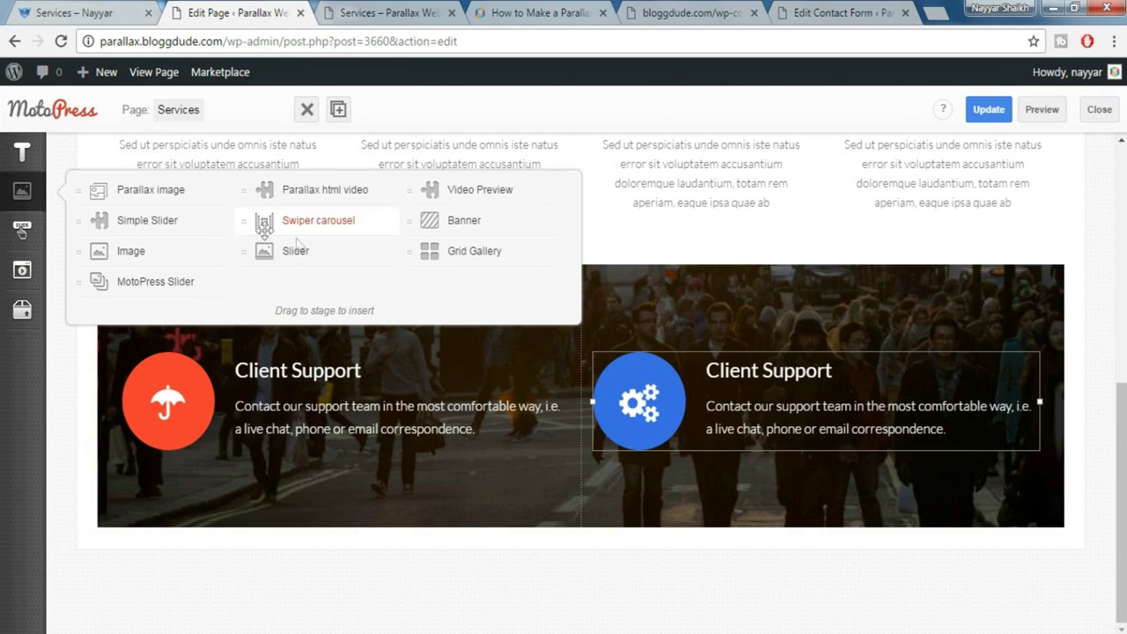
drag(478, 226, 560, 533)
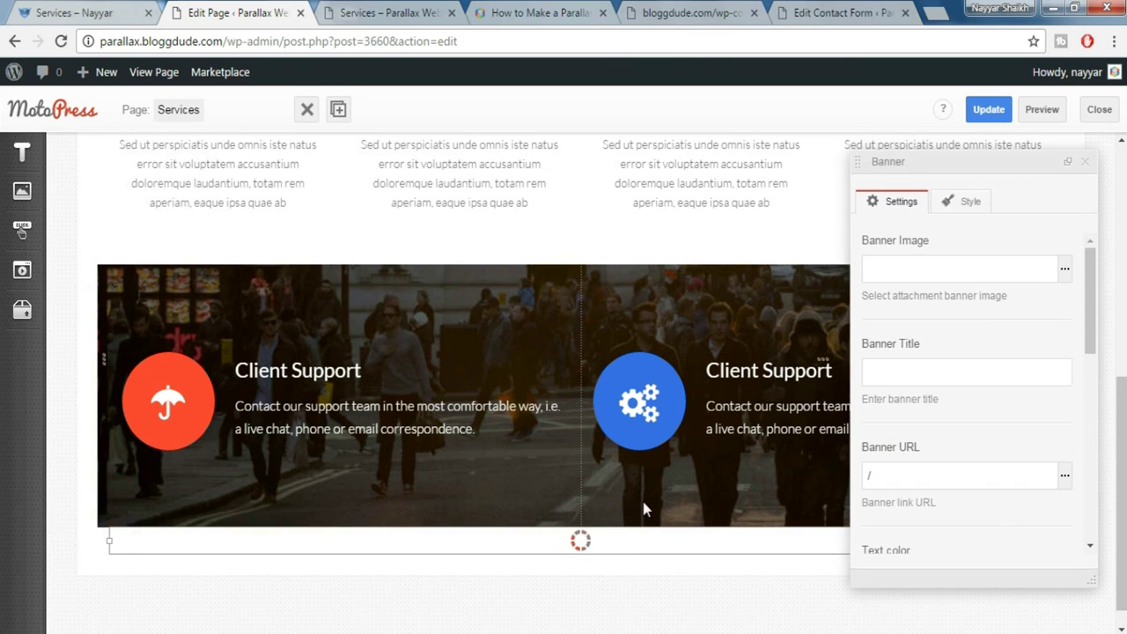
scroll(1013, 401, down, 2)
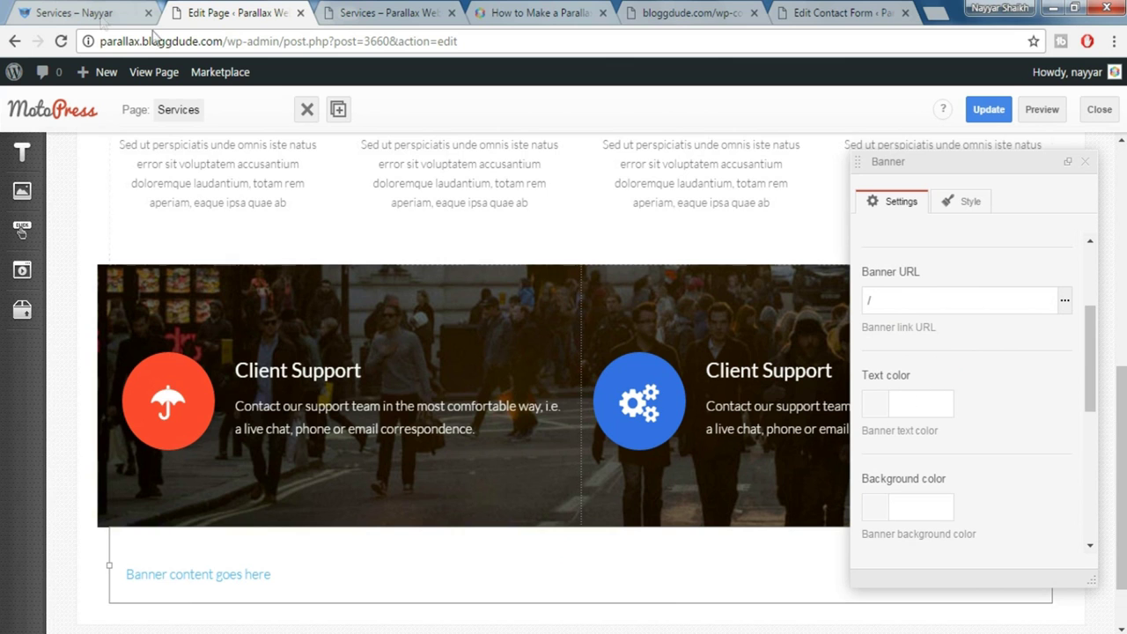
click(88, 14)
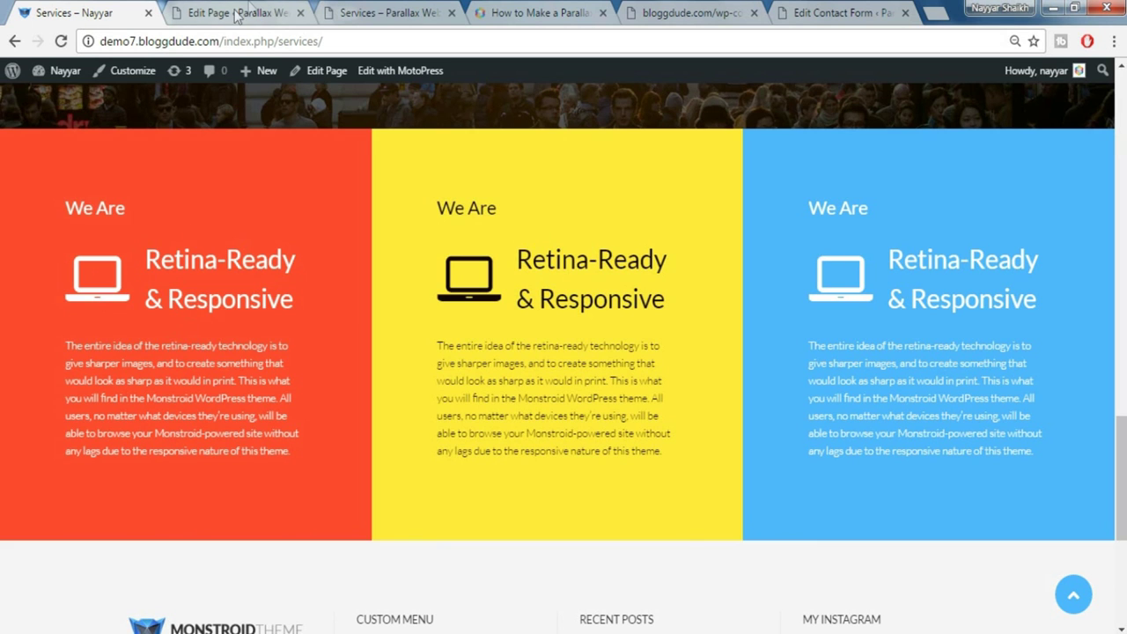
click(238, 13)
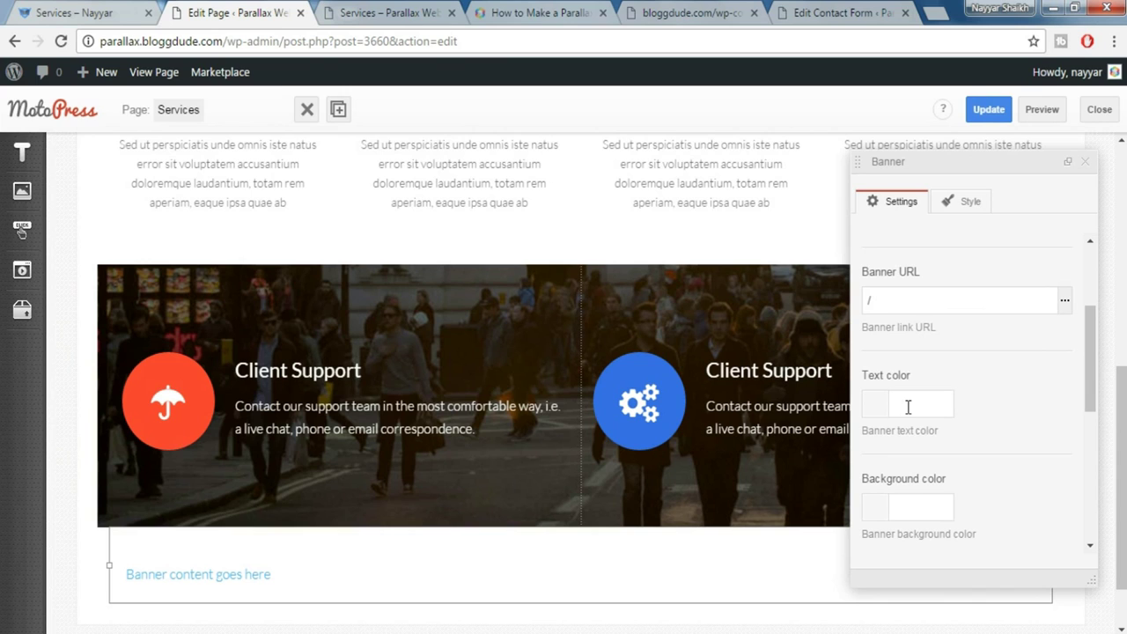
Set the banner's text colour to white (#ffffff)
click(910, 404)
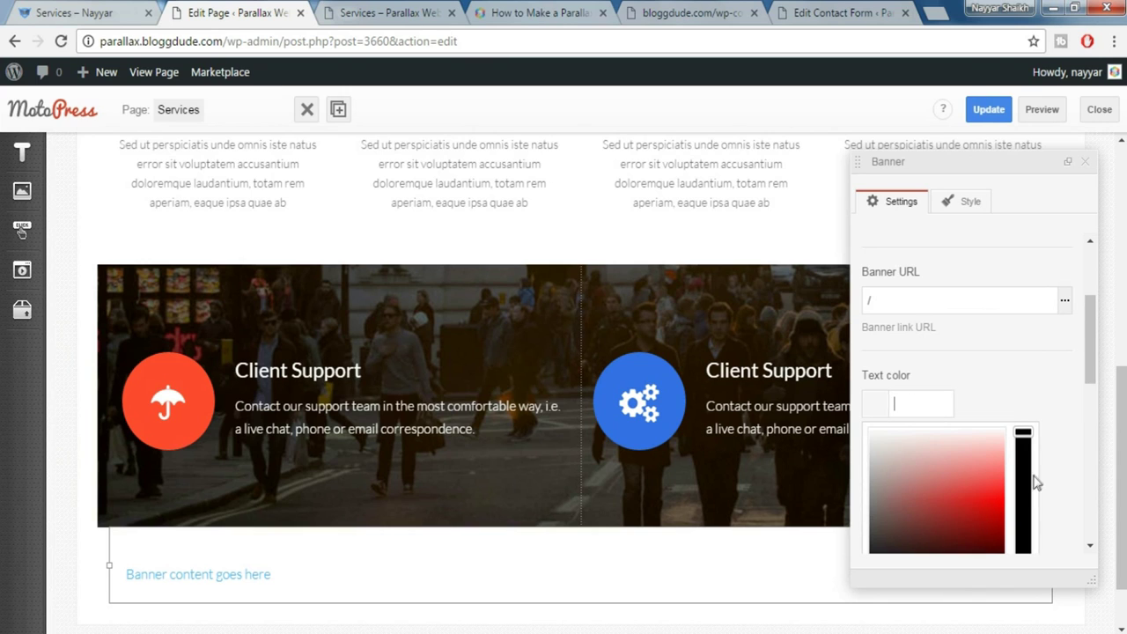
scroll(1034, 478, down, 2)
drag(870, 396, 894, 256)
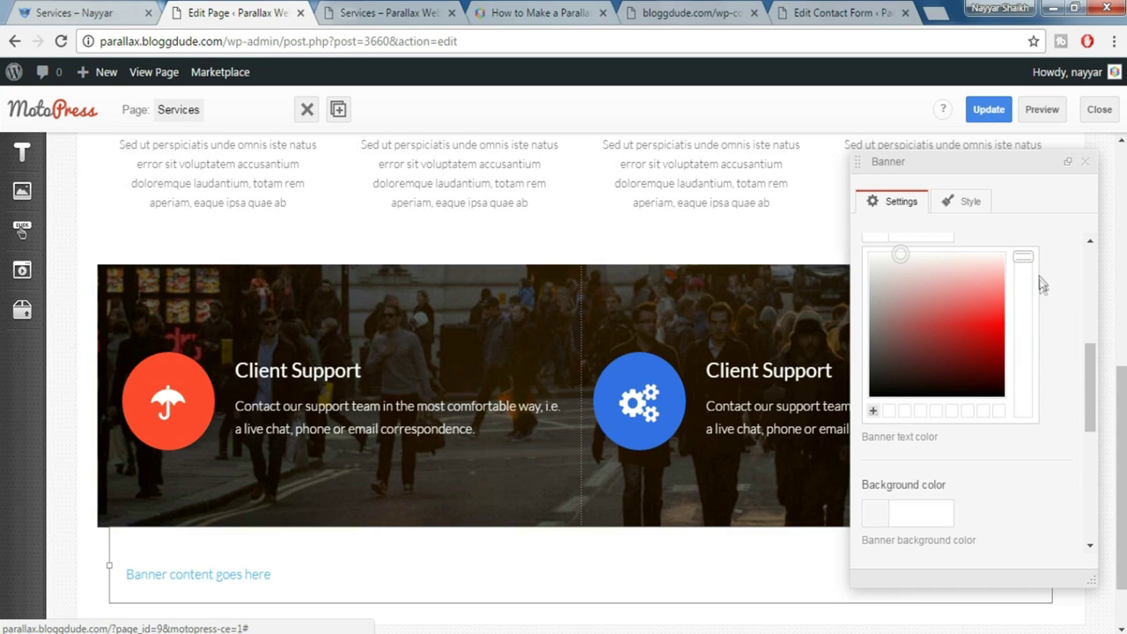
scroll(1043, 285, up, 2)
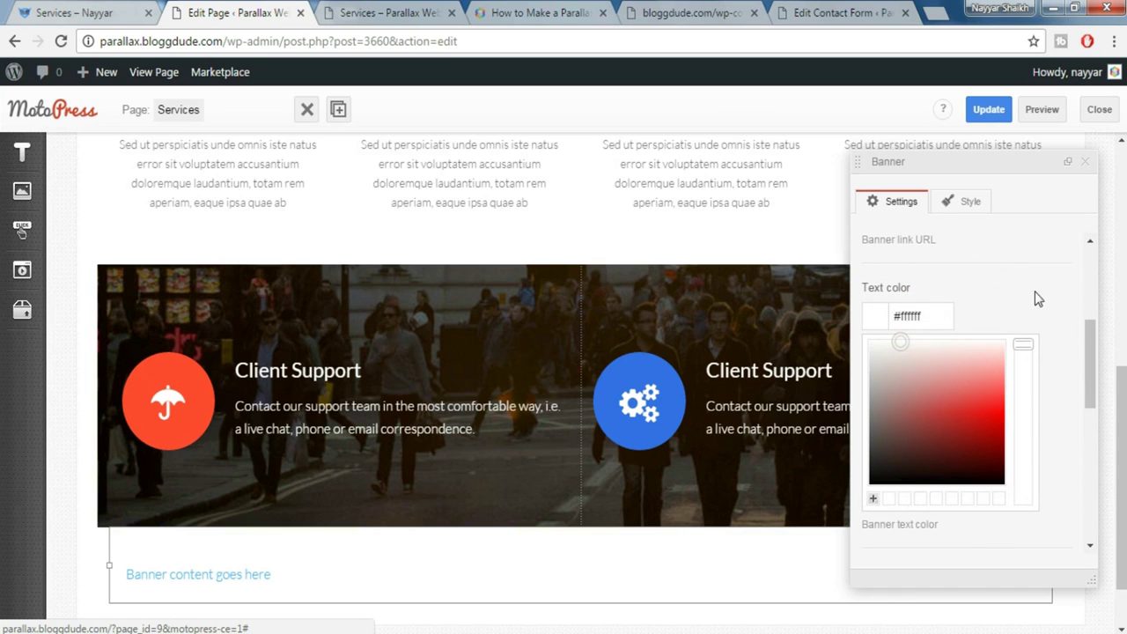
click(986, 303)
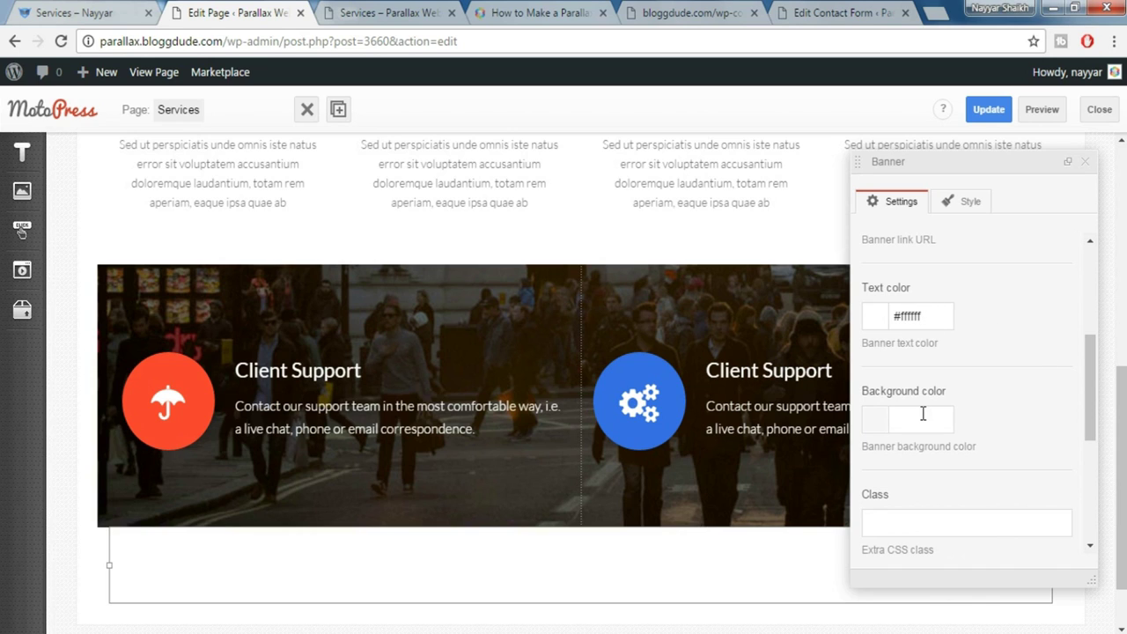
click(88, 13)
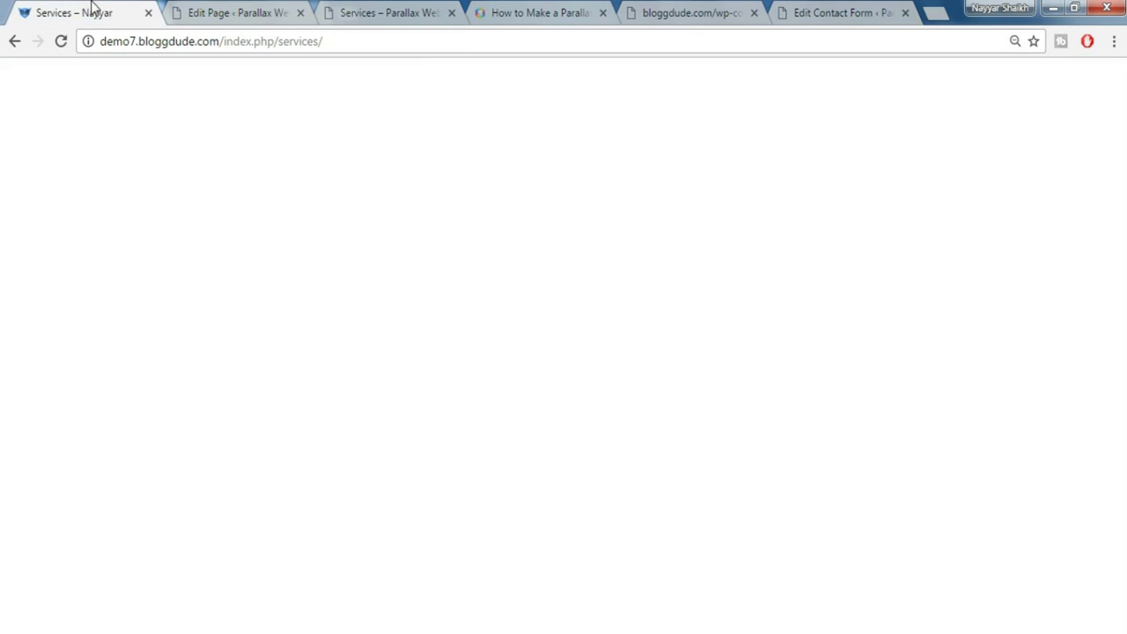
Inspect the live page's red column and copy its background colour #ff4c2f
right_click(331, 156)
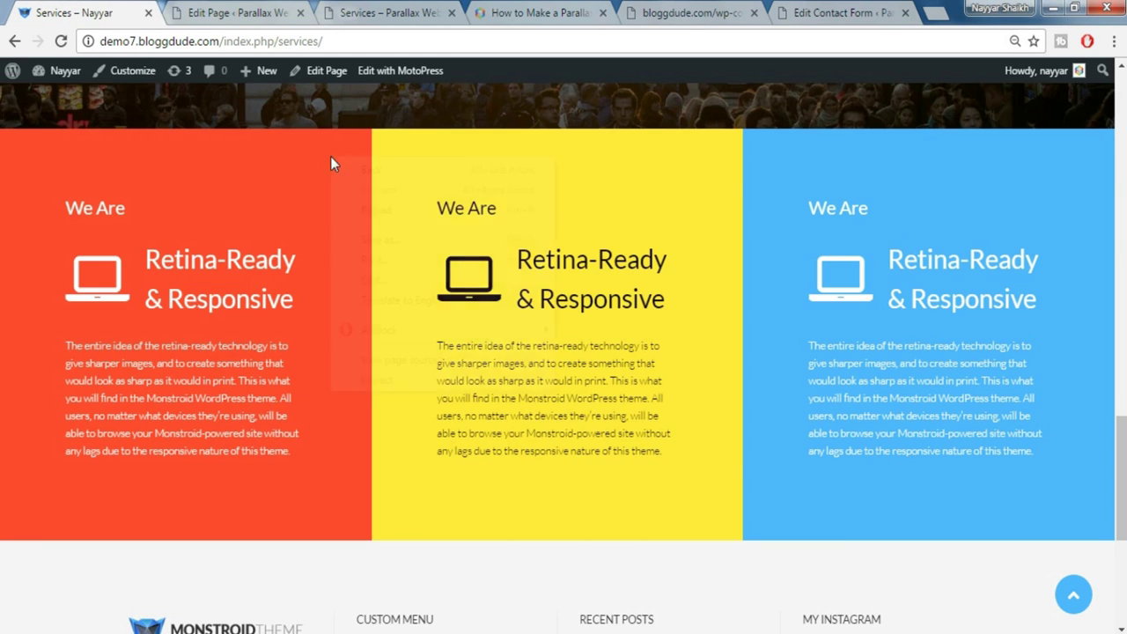
click(377, 379)
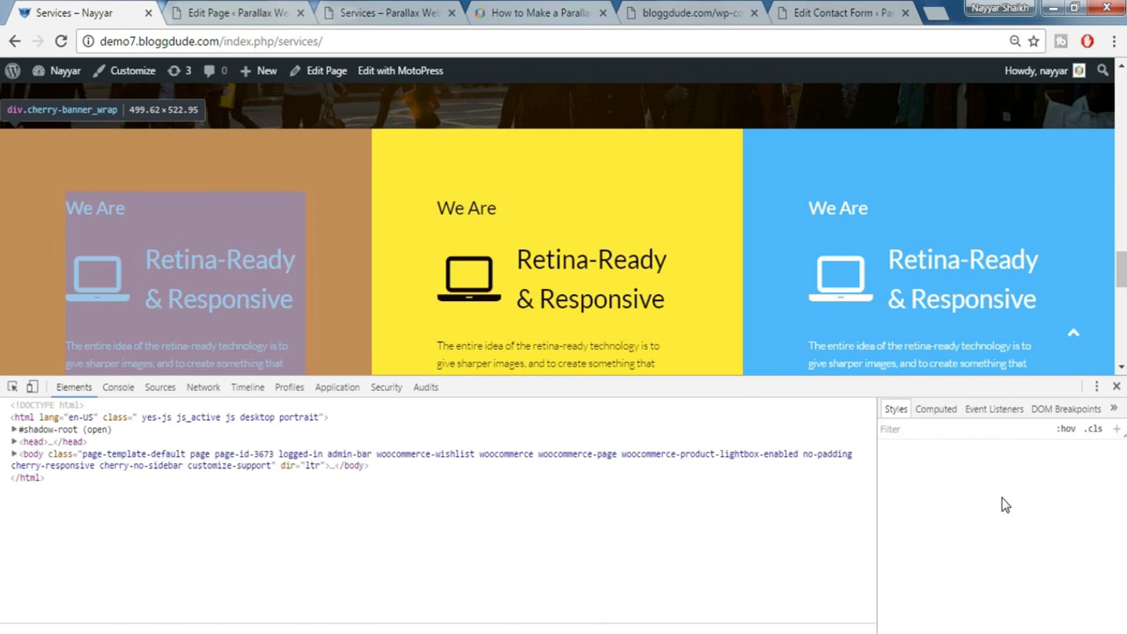
click(1004, 472)
key(ctrl+c)
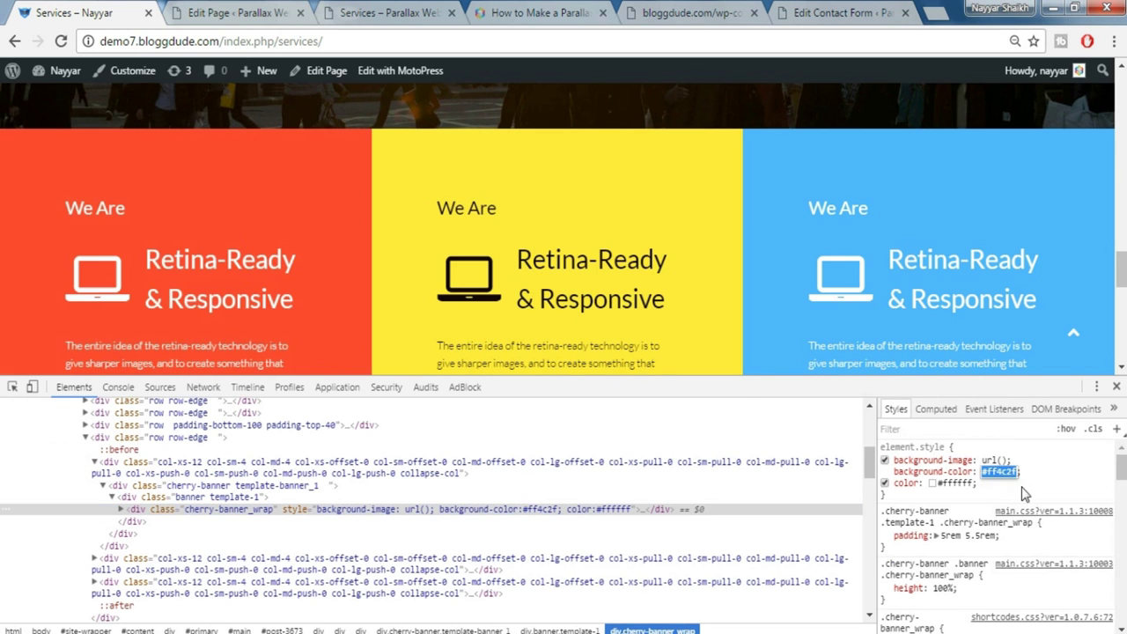
click(1115, 387)
click(381, 7)
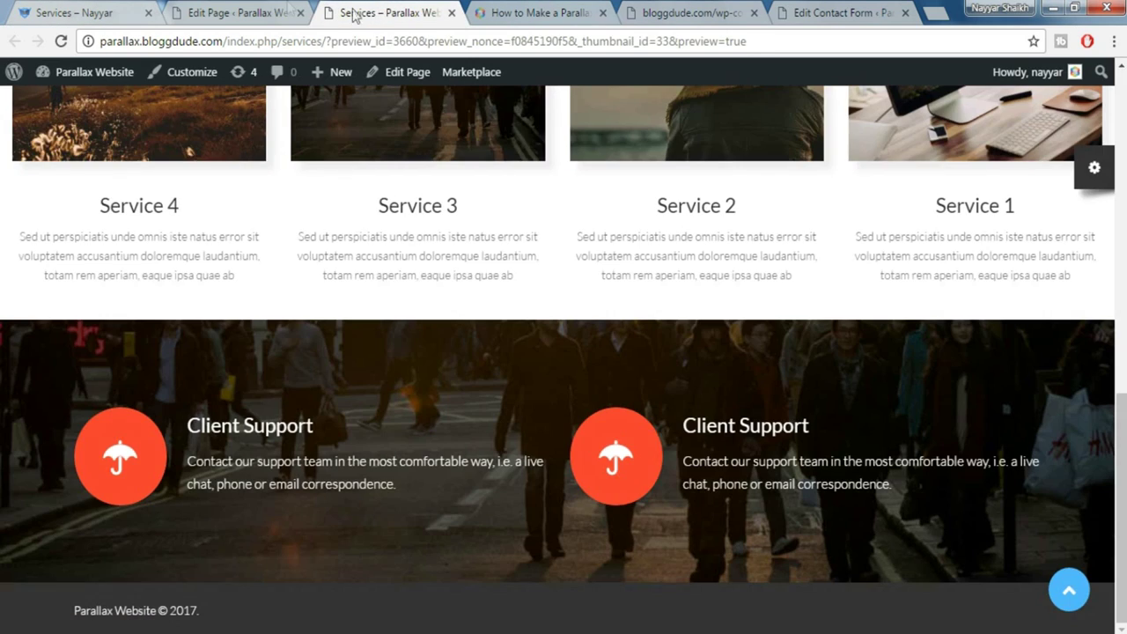
click(255, 12)
click(929, 407)
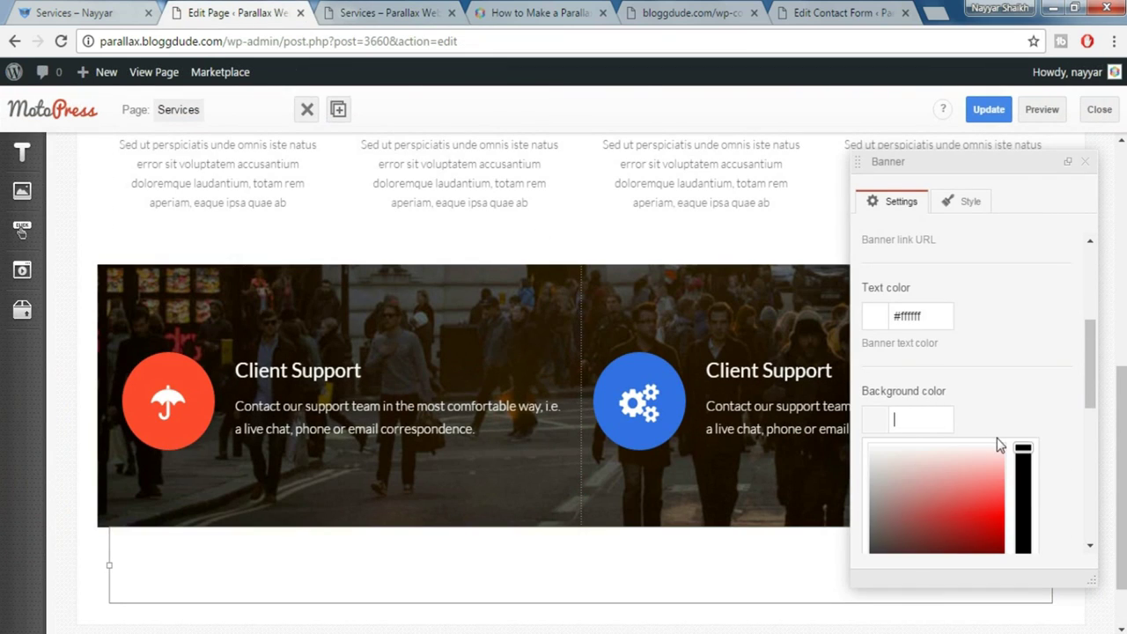
Paste #ff4c2f as the banner background colour and choose the banner_1.tmpl template
key(ctrl+v)
click(1018, 423)
scroll(1027, 423, down, 2)
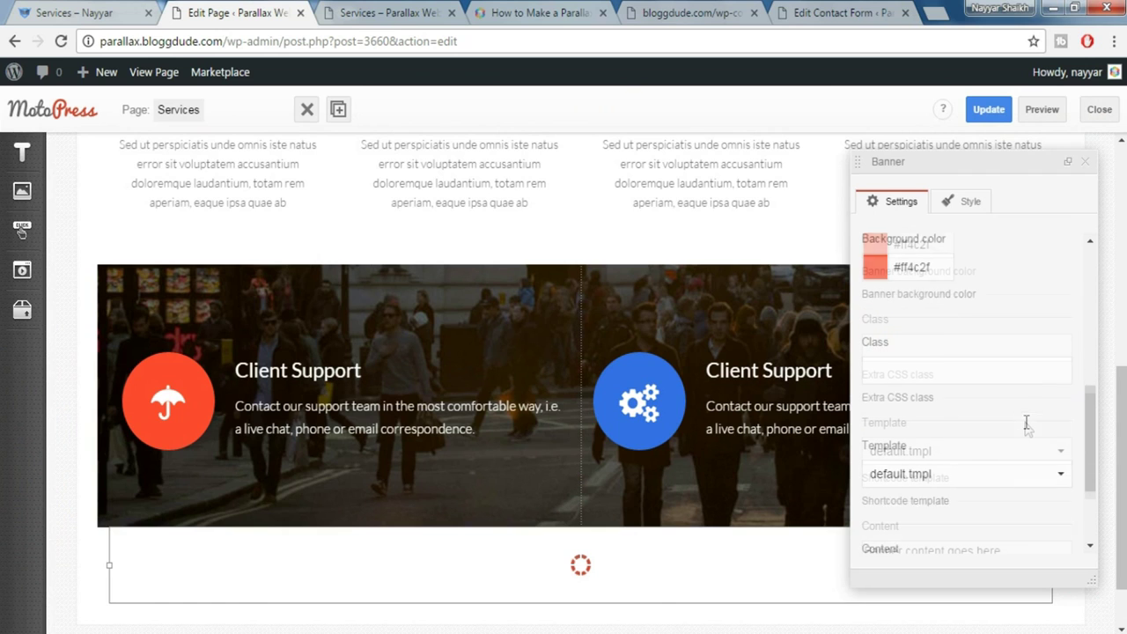
click(998, 465)
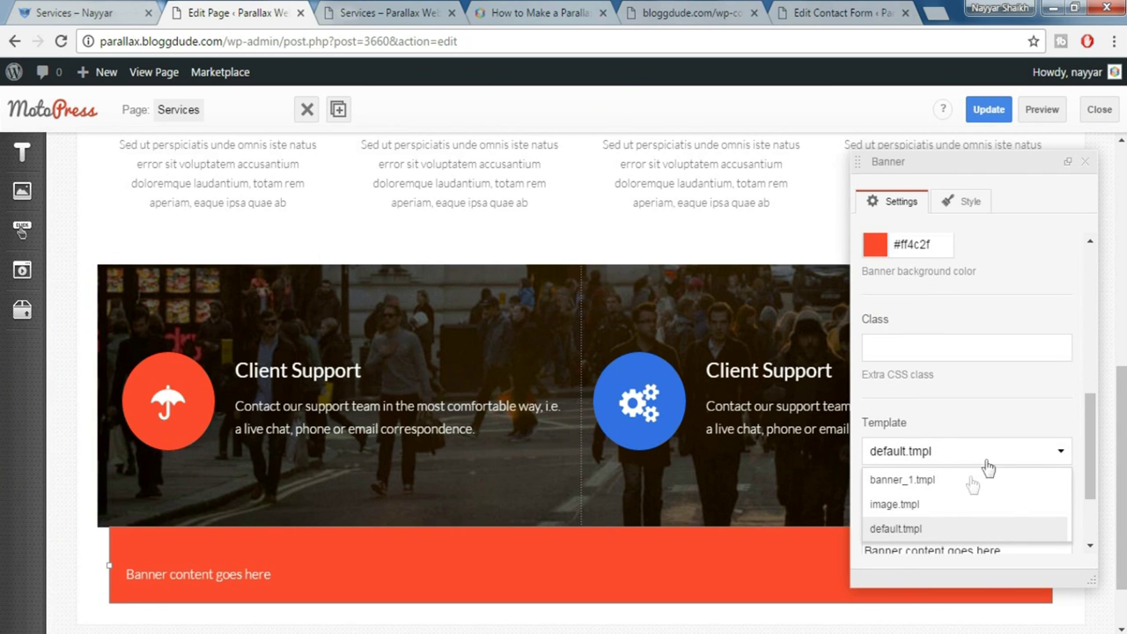
click(939, 480)
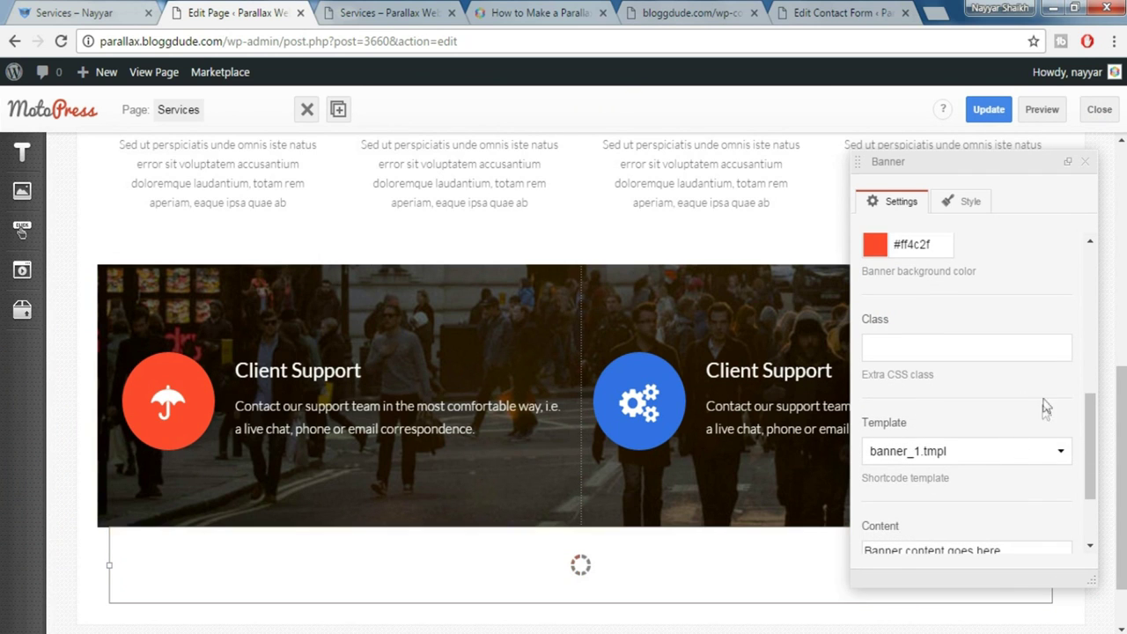
scroll(1042, 420, down, 2)
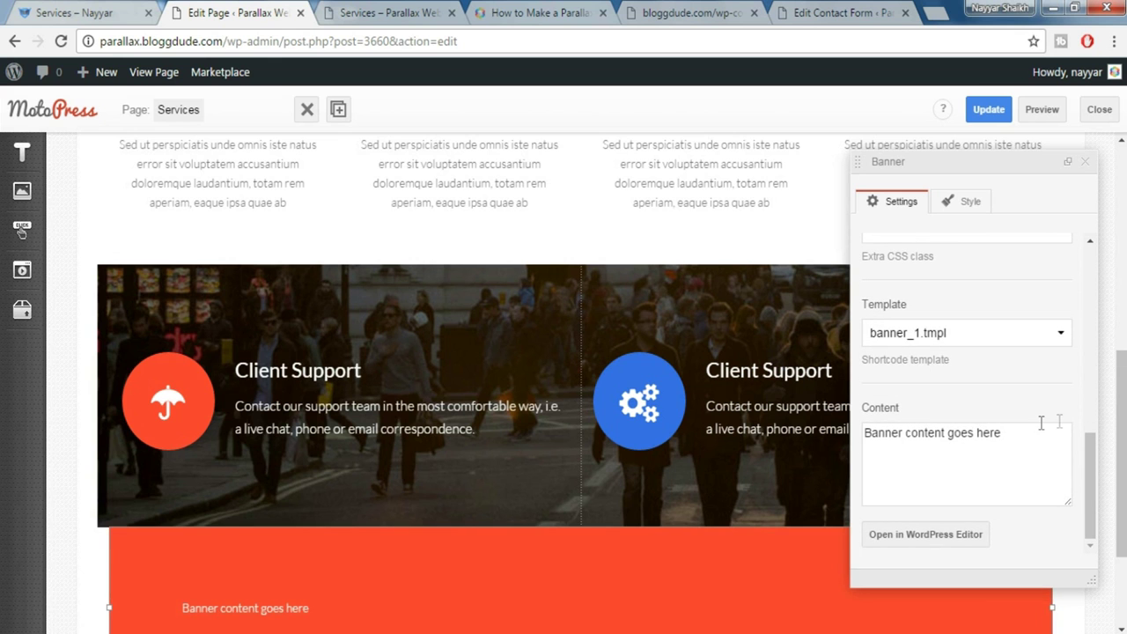
scroll(1008, 449, down, 1)
scroll(1008, 449, down, 1)
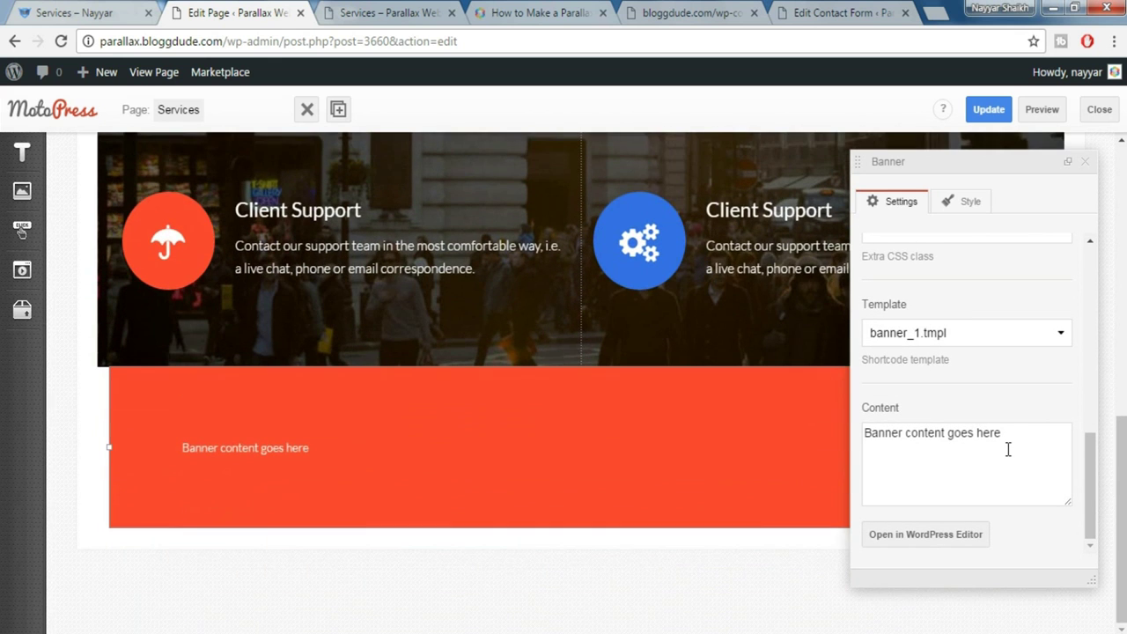
click(75, 12)
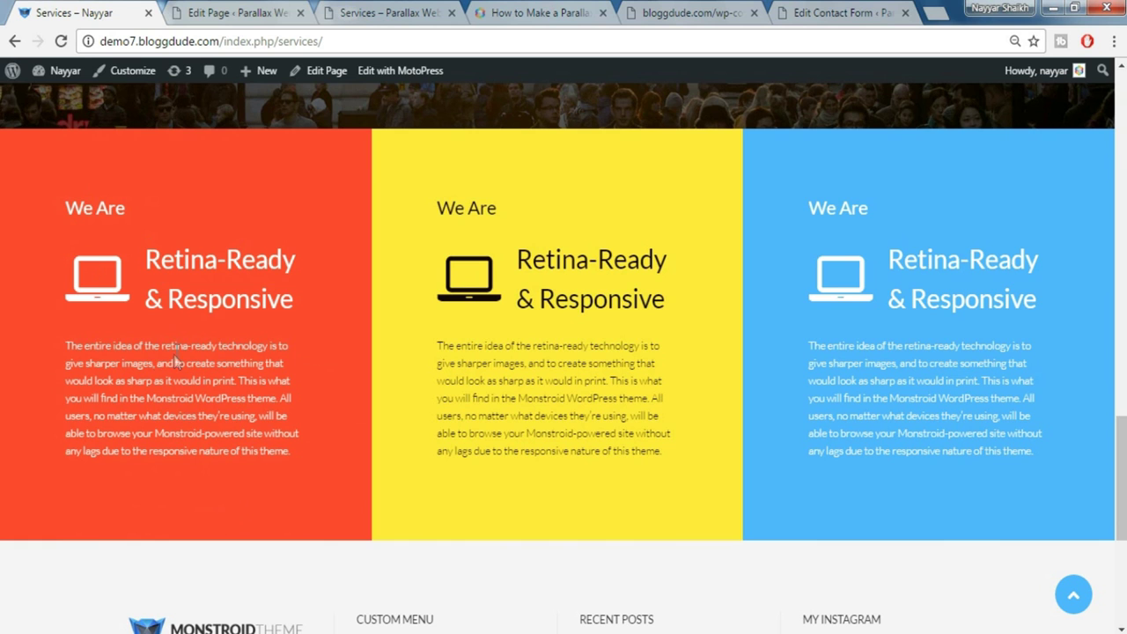
Clear the banner's placeholder text and insert a Title Box shortcode
click(231, 14)
click(924, 535)
key(ctrl+a)
key(Delete)
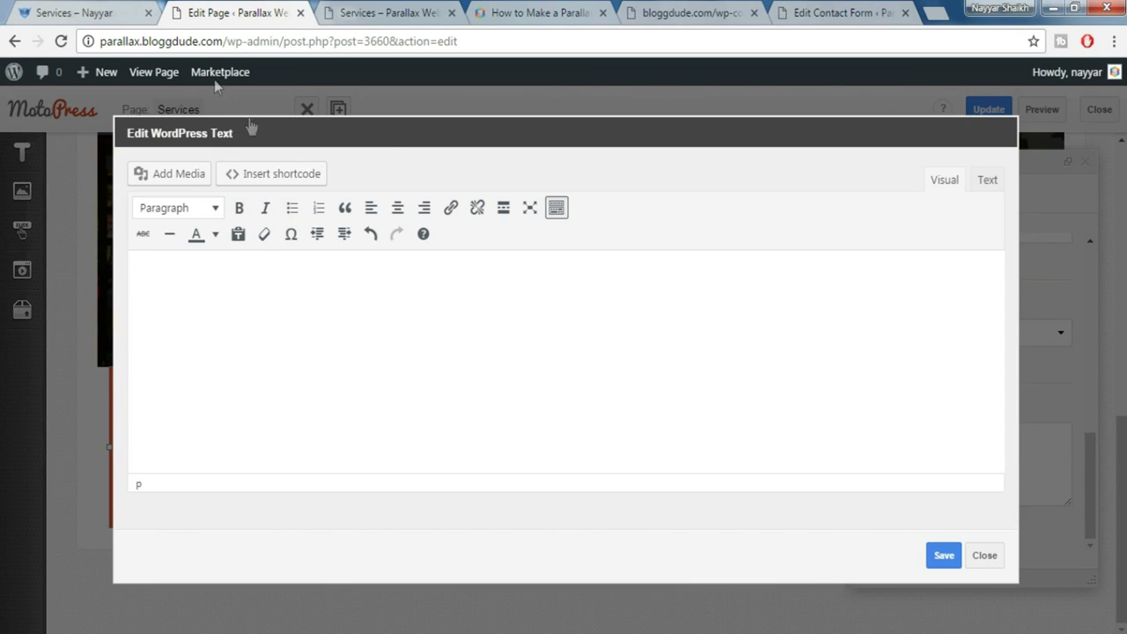
click(89, 13)
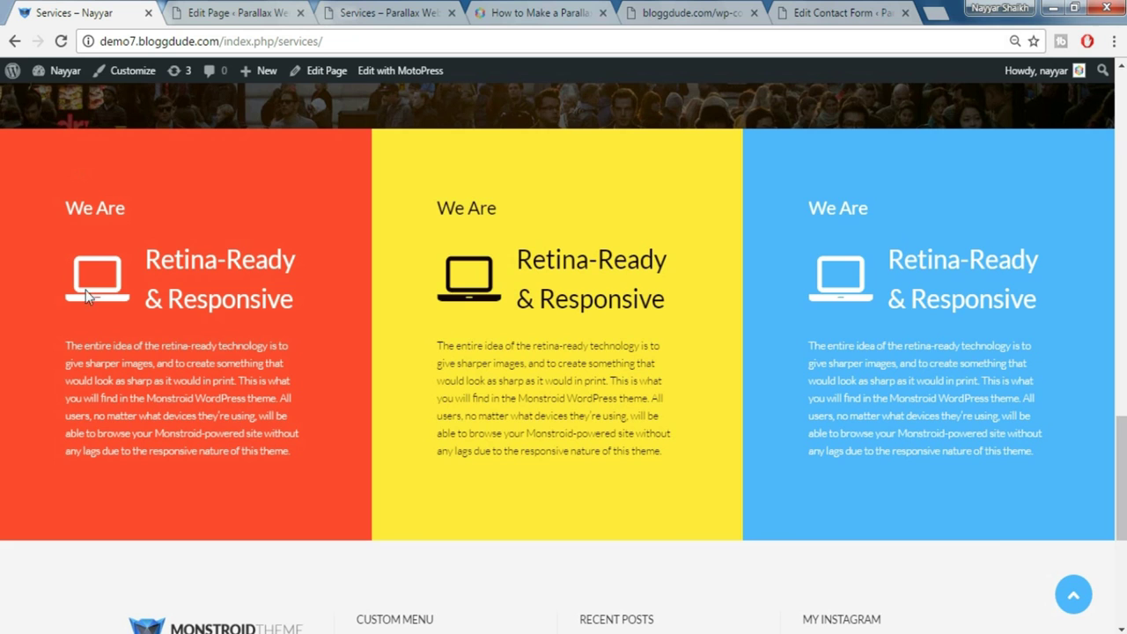
click(241, 9)
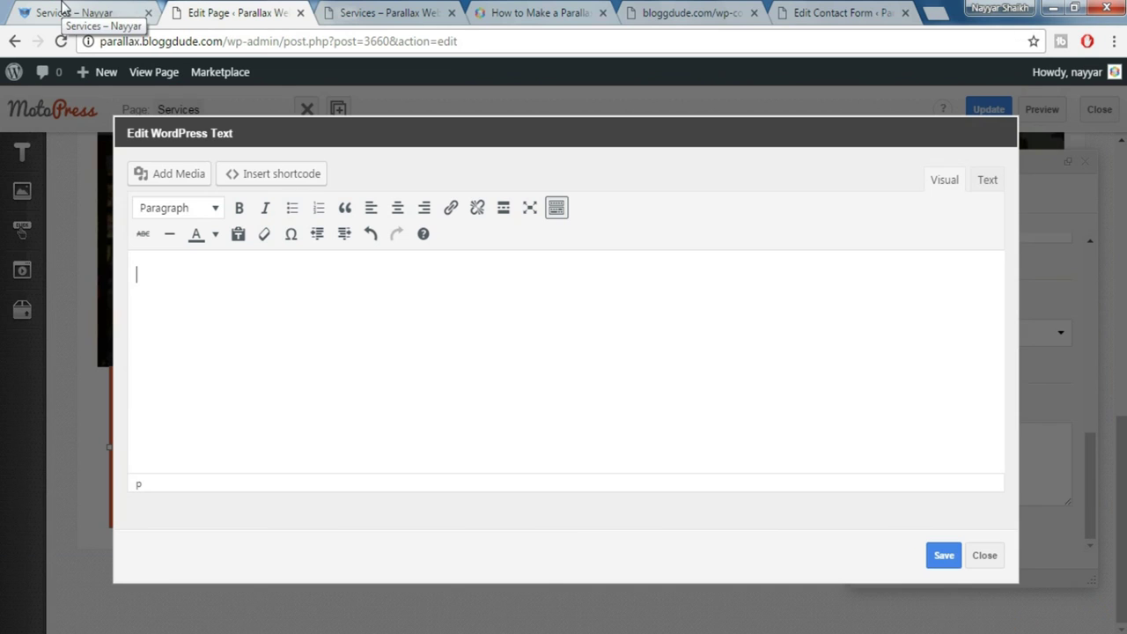
click(265, 177)
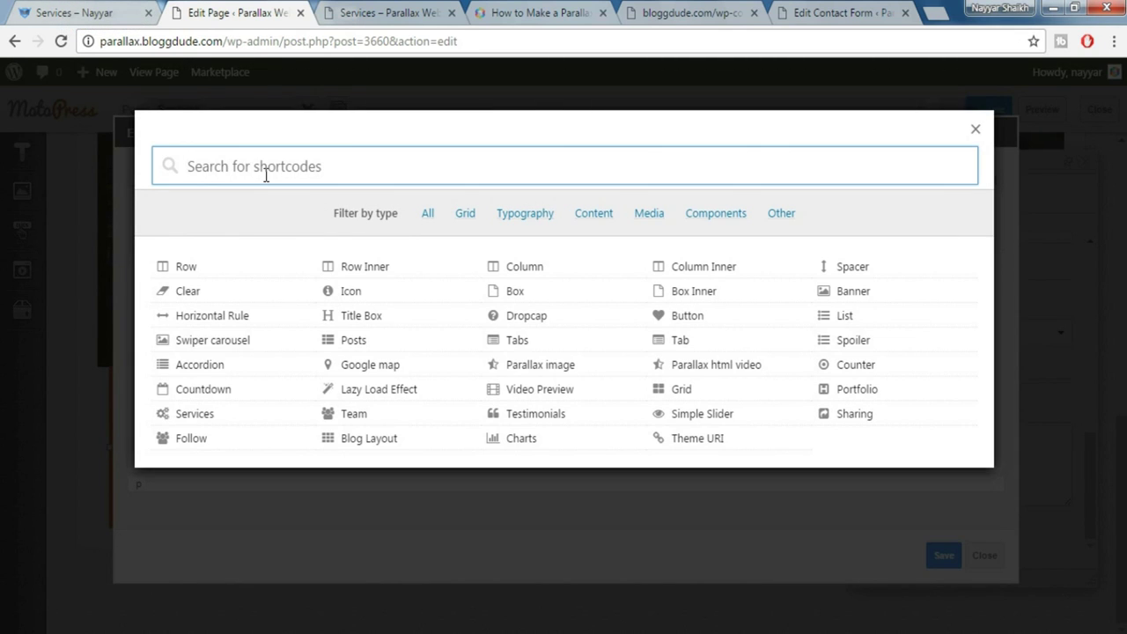
text(tit)
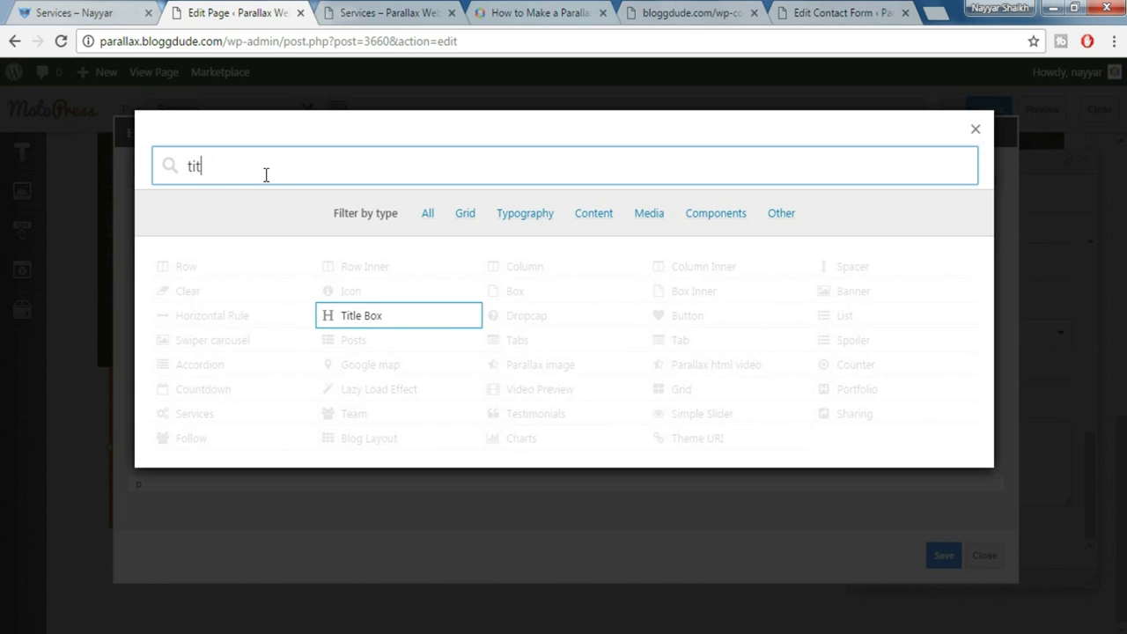
click(421, 315)
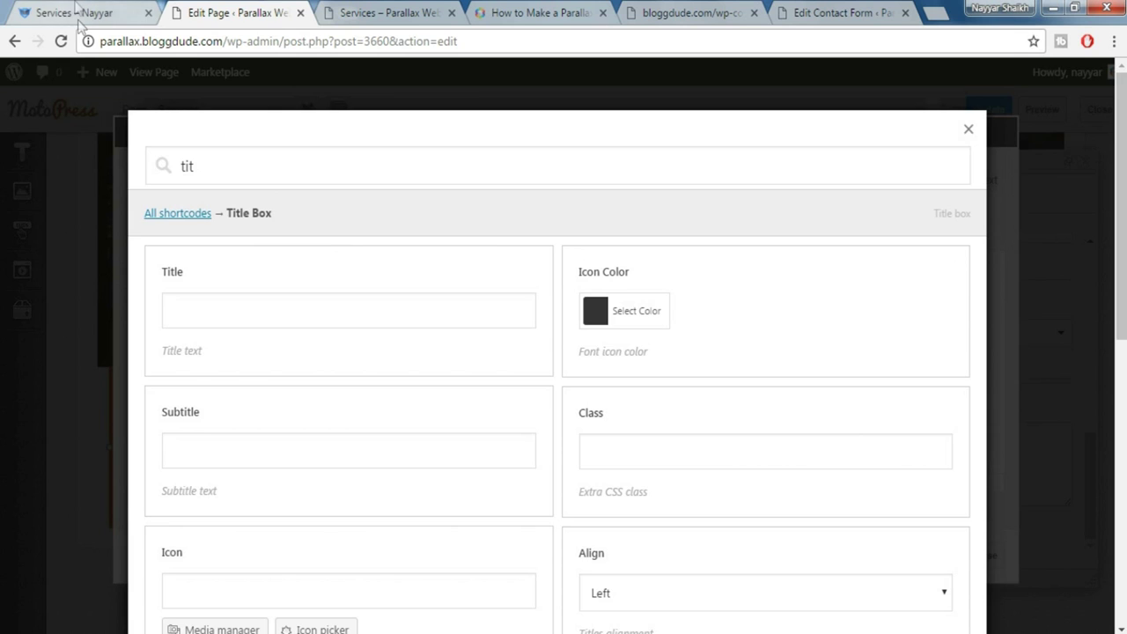
Fill the Title Box with title 'Retina-Ready & Responsive' and subtitle 'We Are' from the live page
key(ctrl+1)
drag(144, 264, 320, 308)
key(ctrl+c)
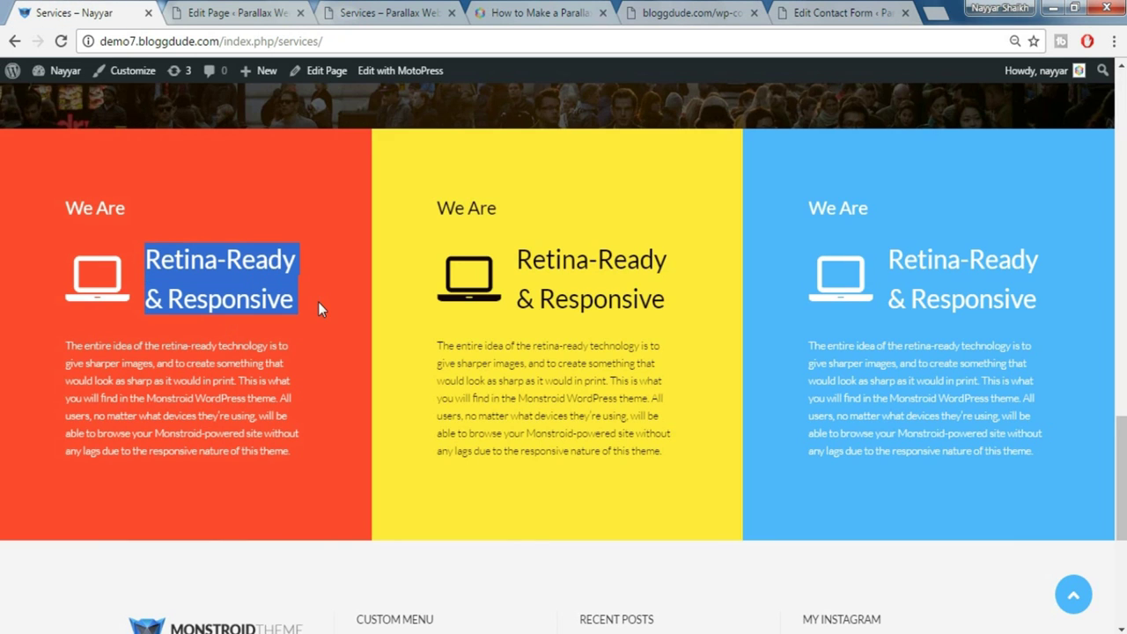
click(269, 318)
key(ctrl+v)
drag(60, 200, 145, 192)
key(ctrl+c)
click(224, 11)
click(247, 439)
key(ctrl+v)
Make both the title and subtitle colours white
scroll(496, 309, down, 5)
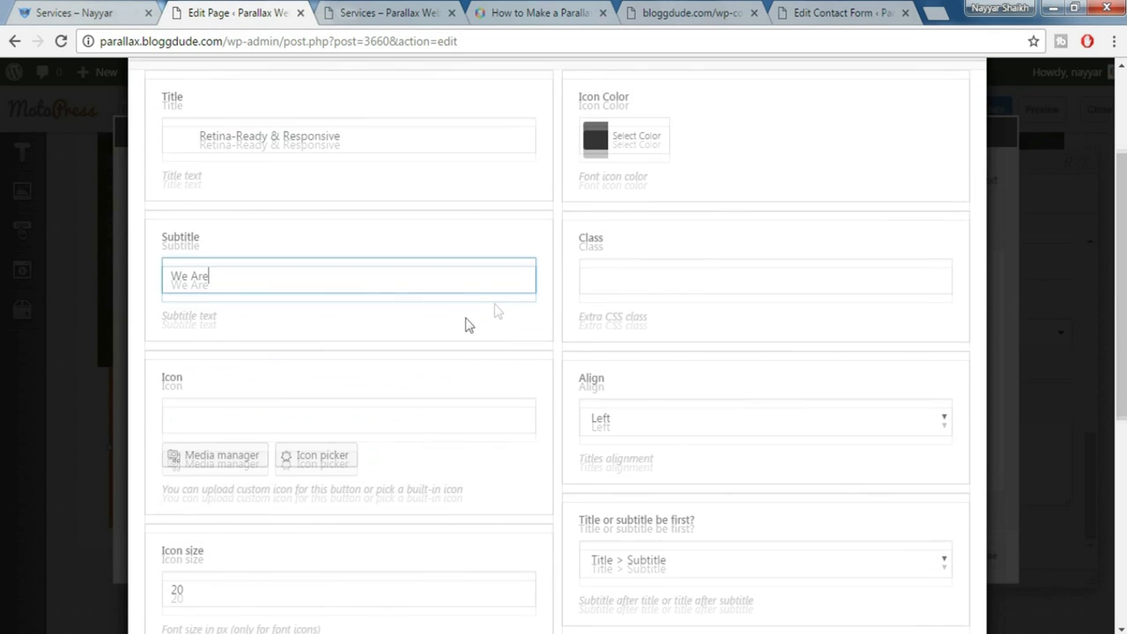
scroll(252, 460, down, 1)
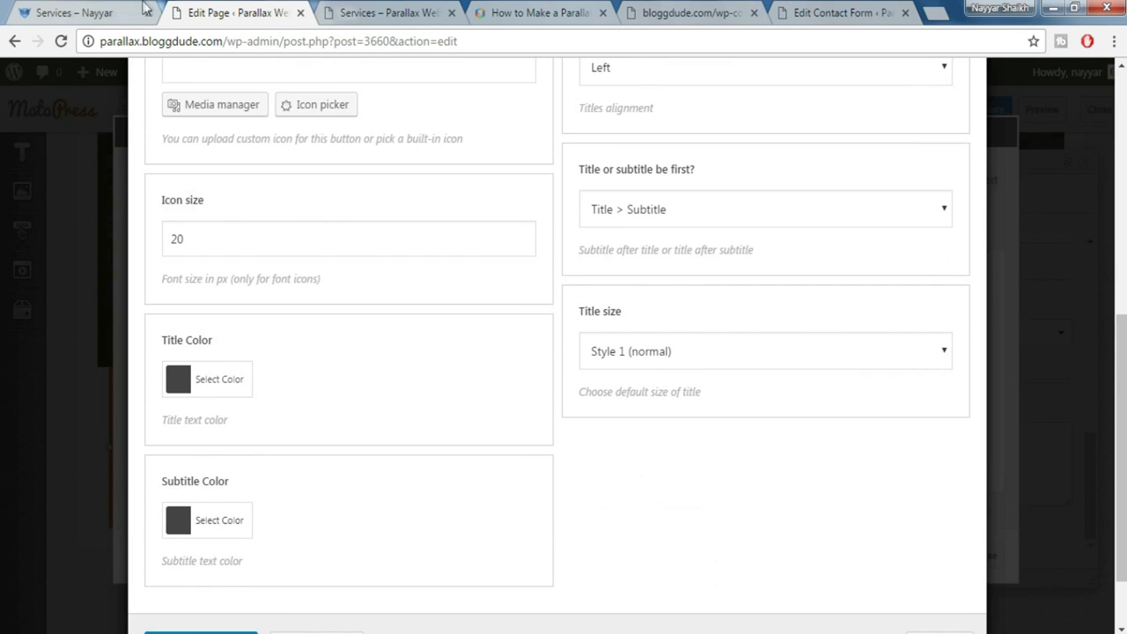
click(93, 10)
click(215, 11)
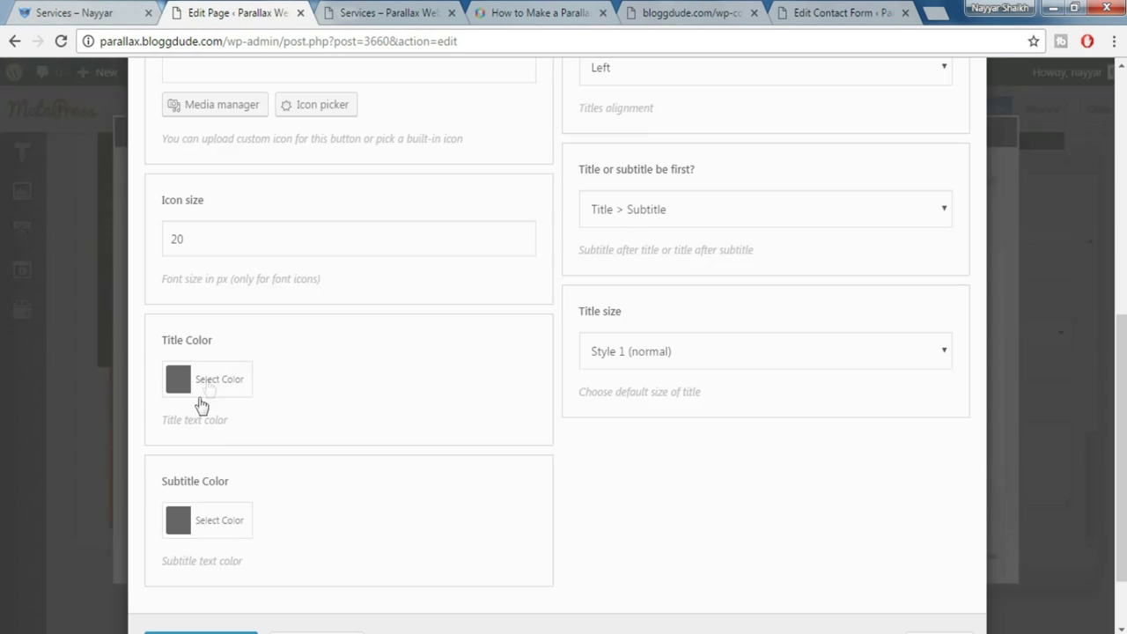
click(222, 379)
scroll(481, 464, down, 1)
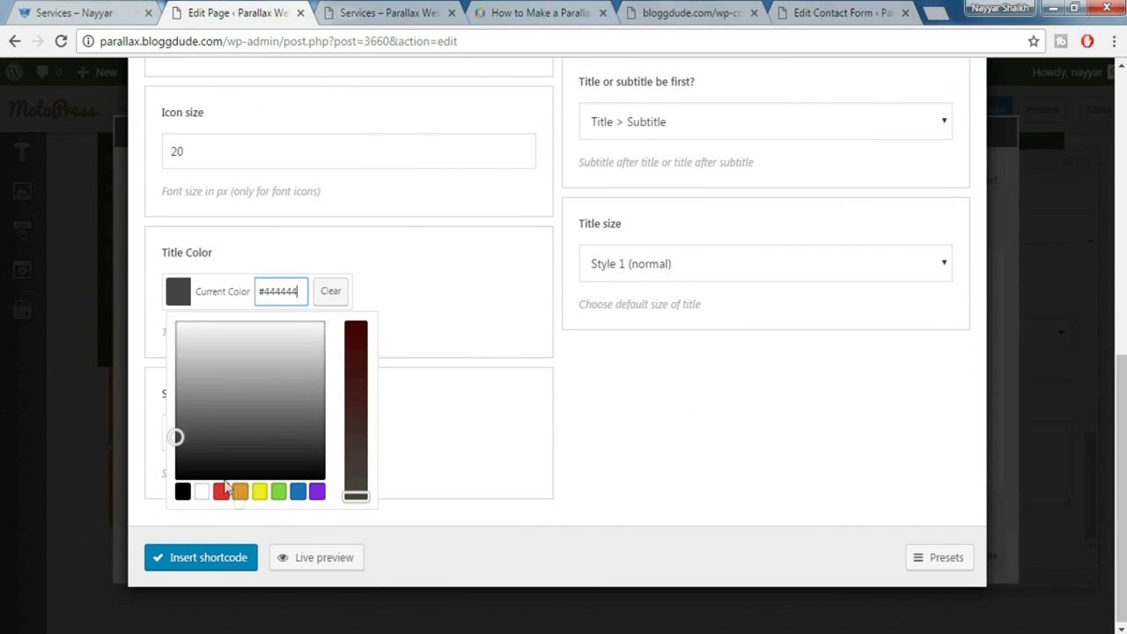
click(202, 490)
click(485, 282)
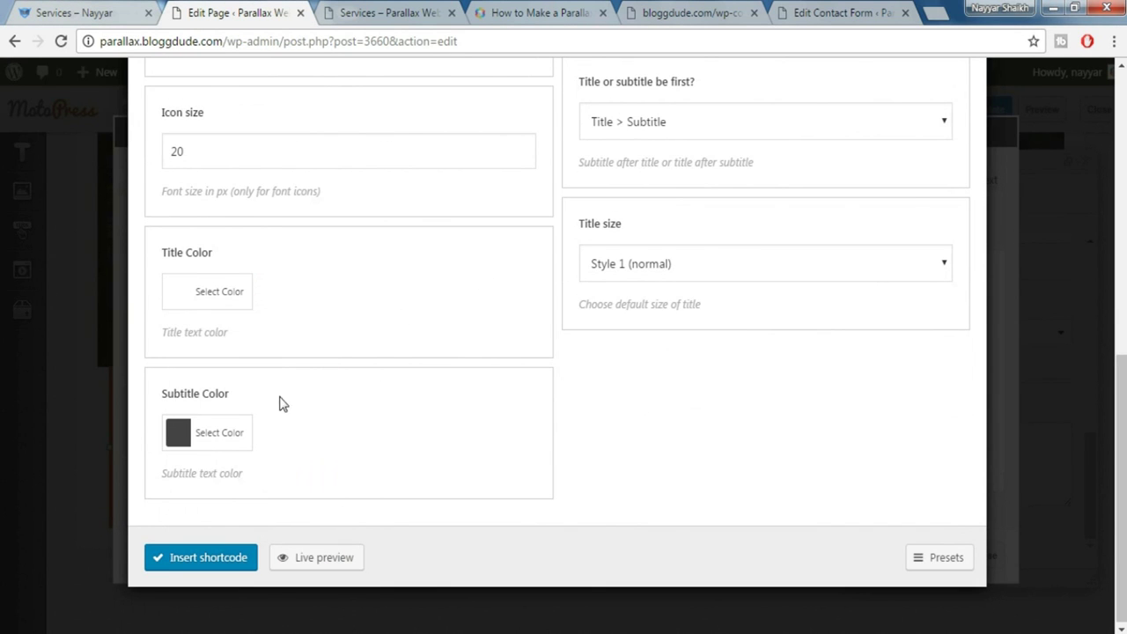
click(220, 440)
scroll(225, 603, down, 1)
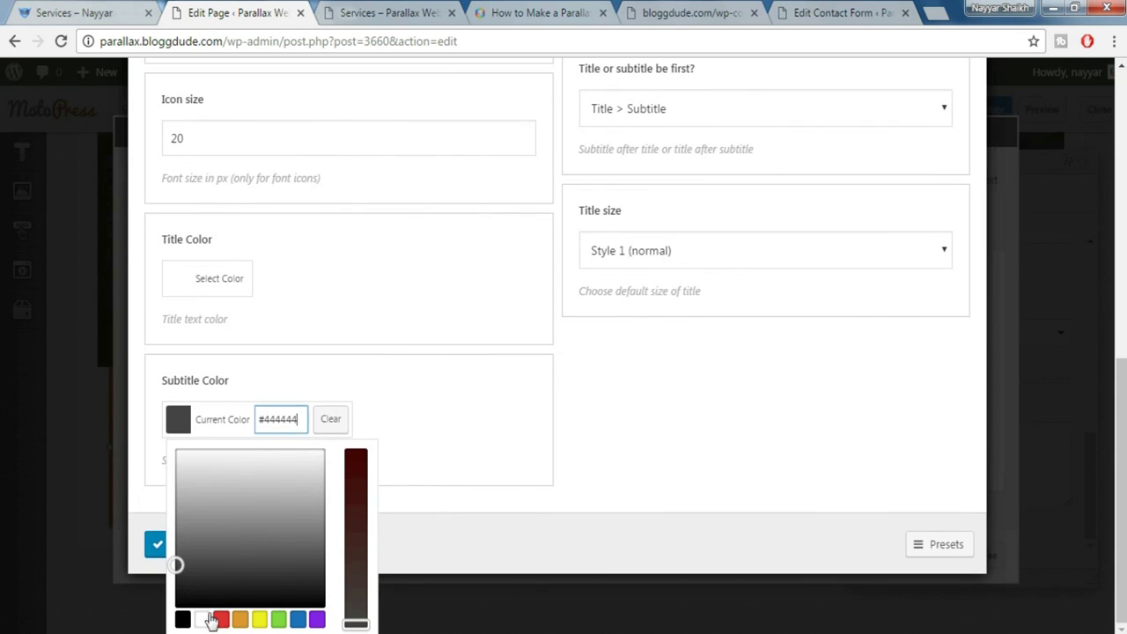
click(202, 619)
click(590, 454)
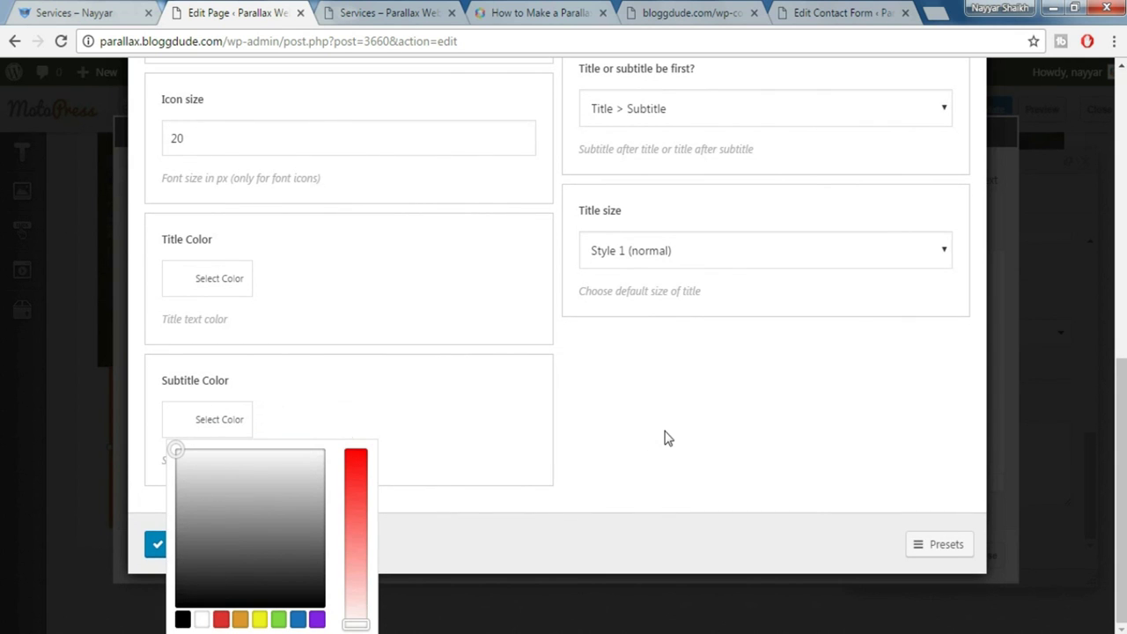
Set the icon size to 80 and choose the laptop icon
scroll(666, 437, up, 1)
drag(135, 243, 132, 251)
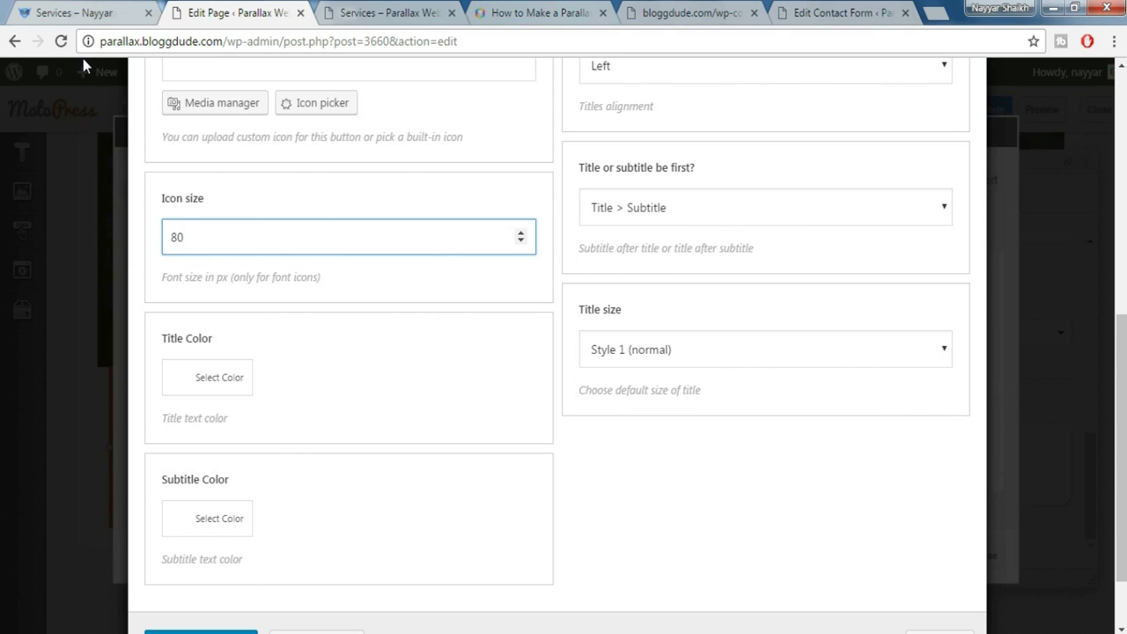
click(31, 7)
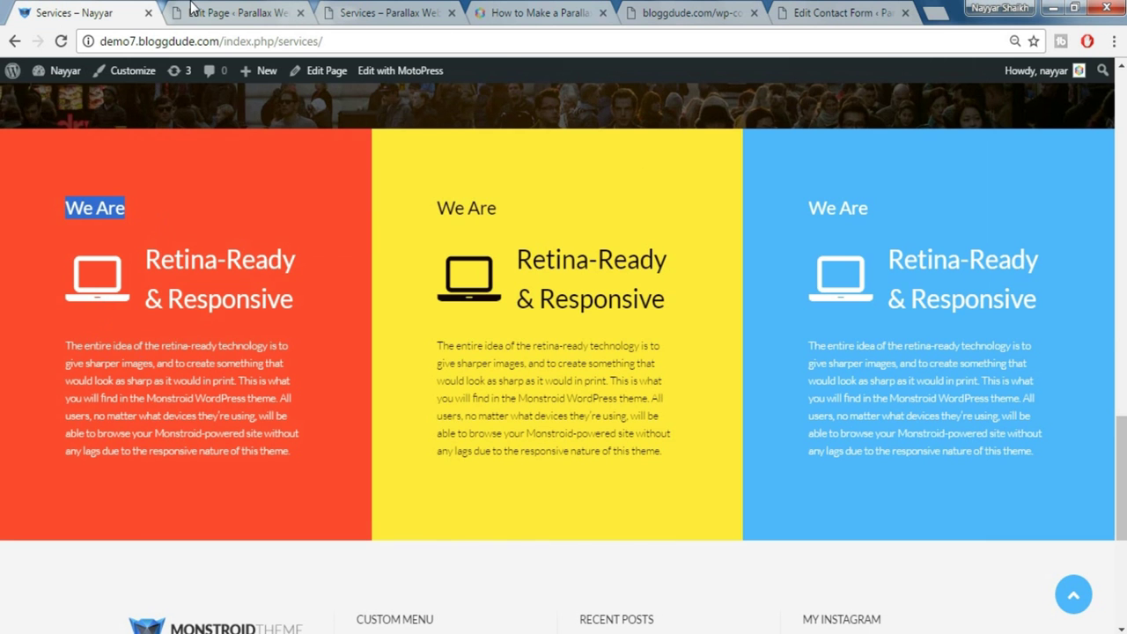
click(192, 9)
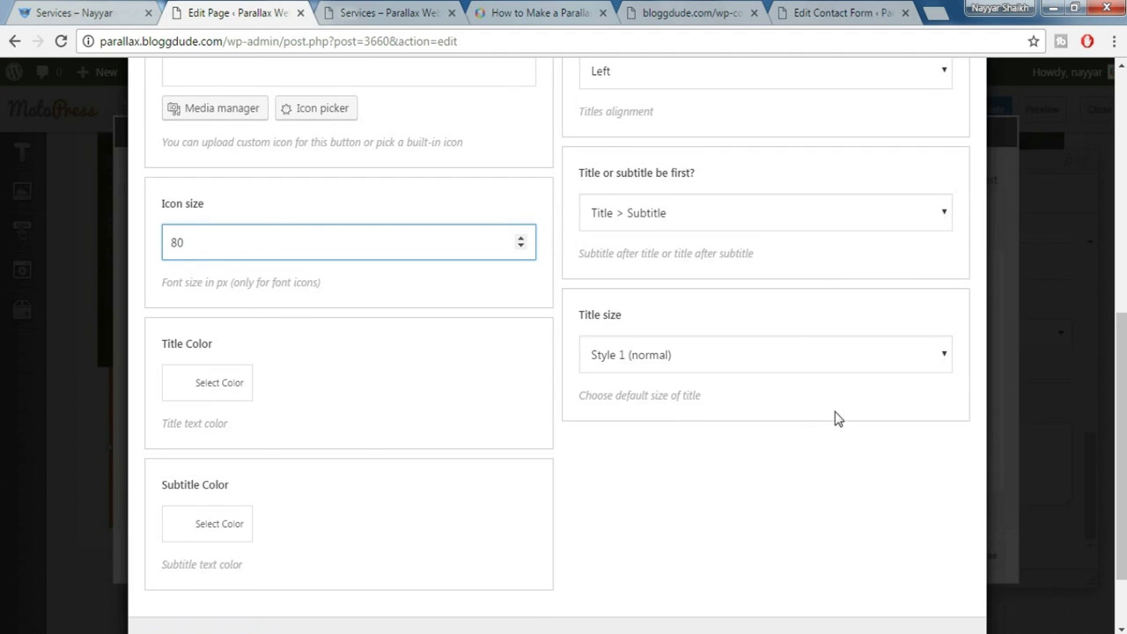
scroll(835, 418, up, 2)
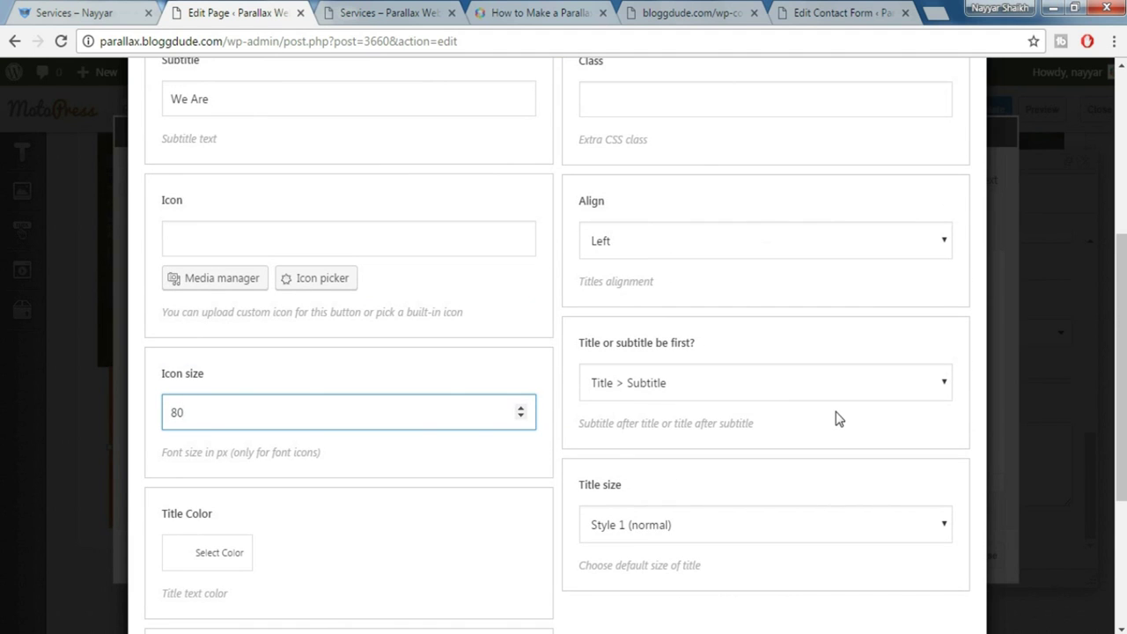
click(317, 280)
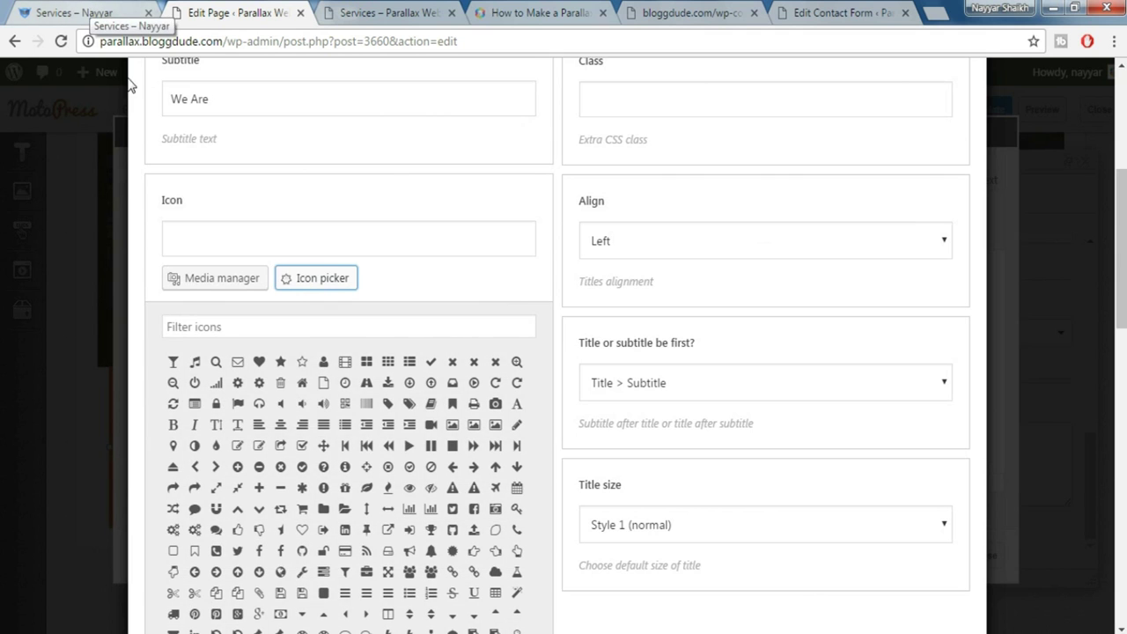
click(253, 327)
text(lapt)
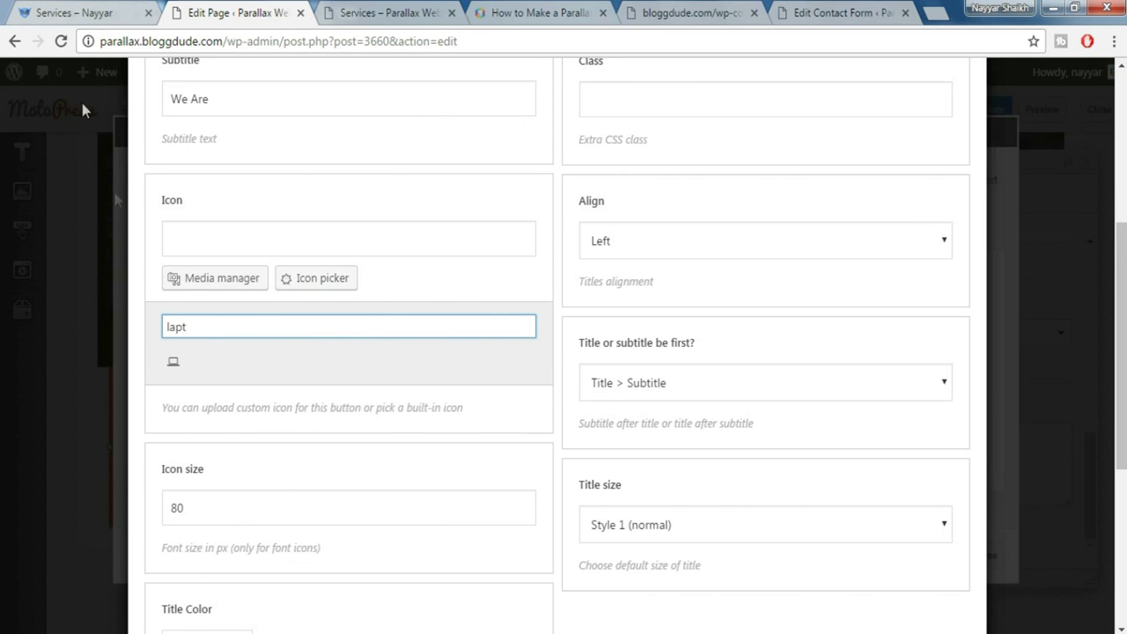
click(173, 361)
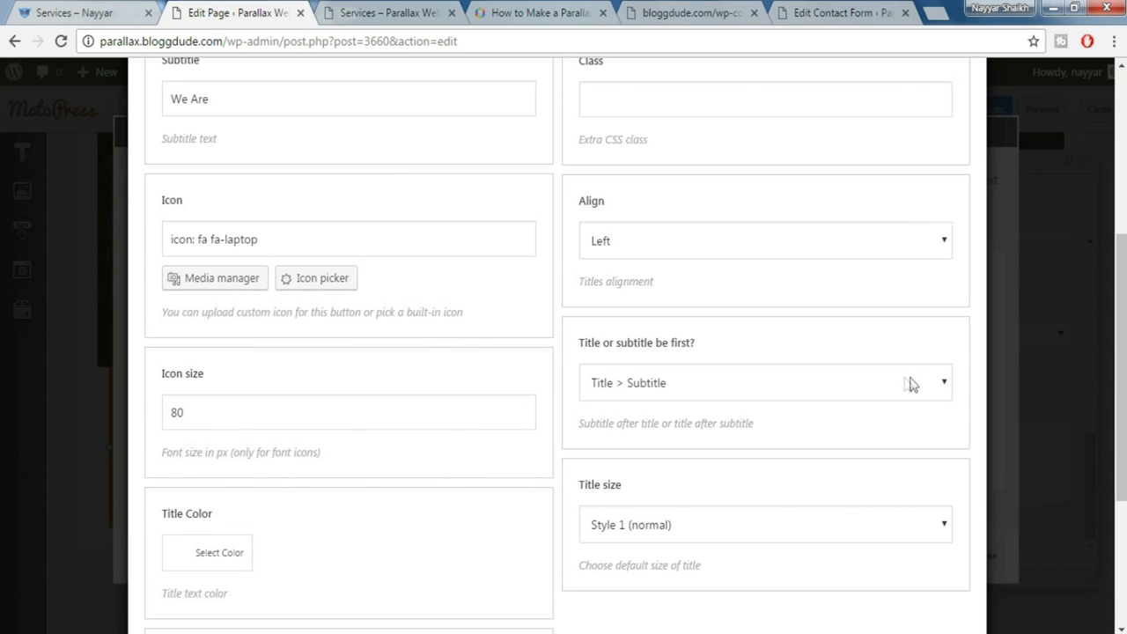
Order Subtitle > Title, use the smaller Style 2 title, and insert the shortcode
click(669, 385)
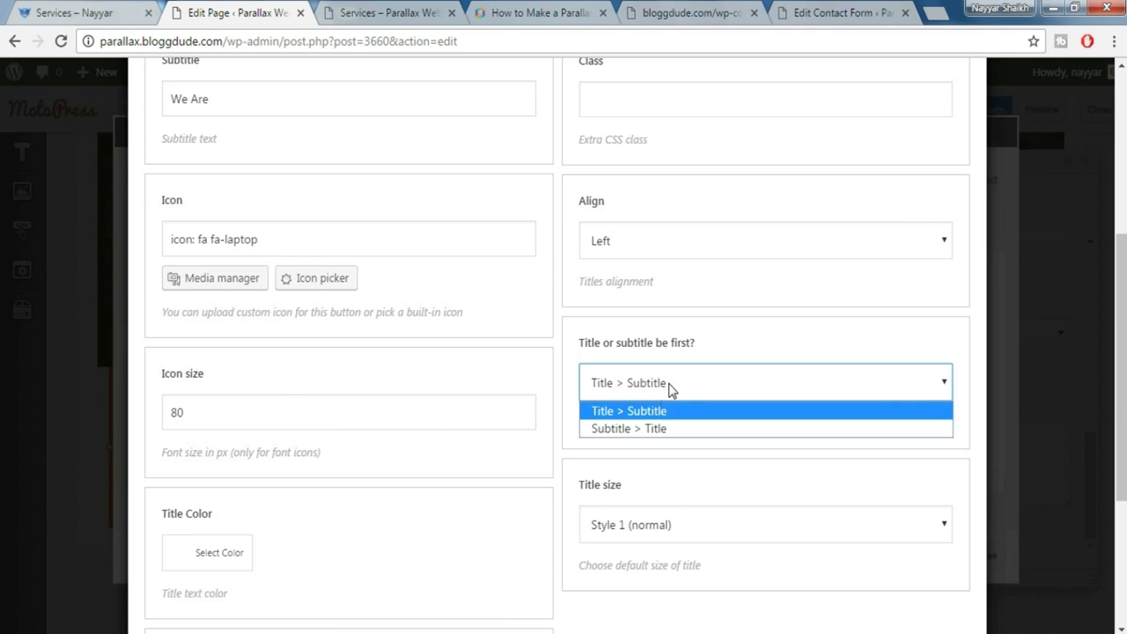
click(652, 429)
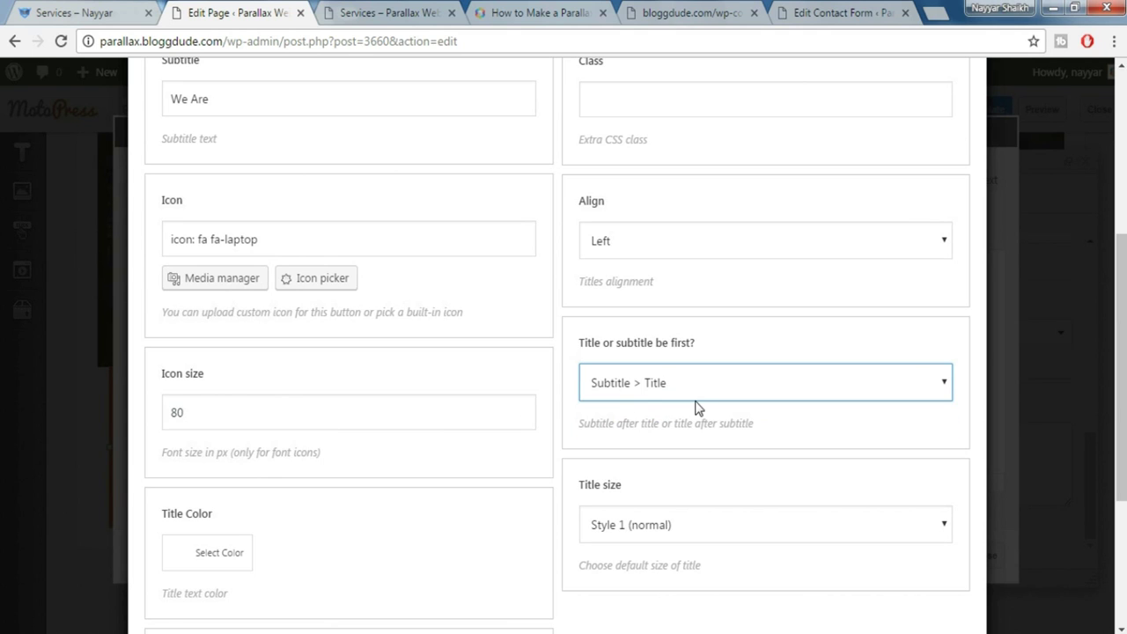
click(665, 524)
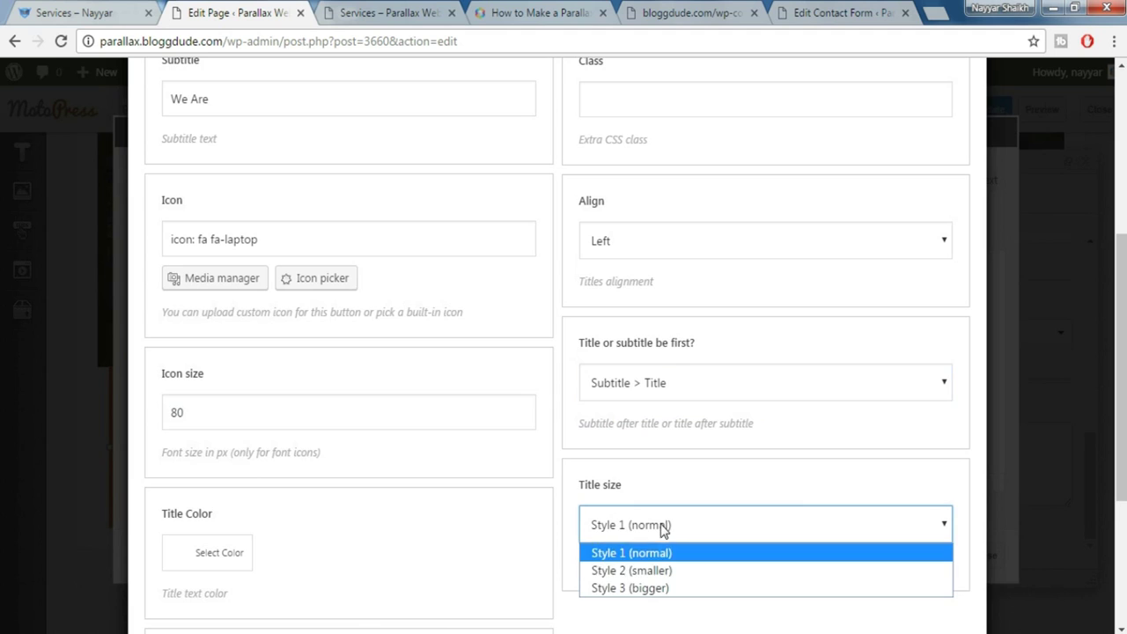
click(658, 572)
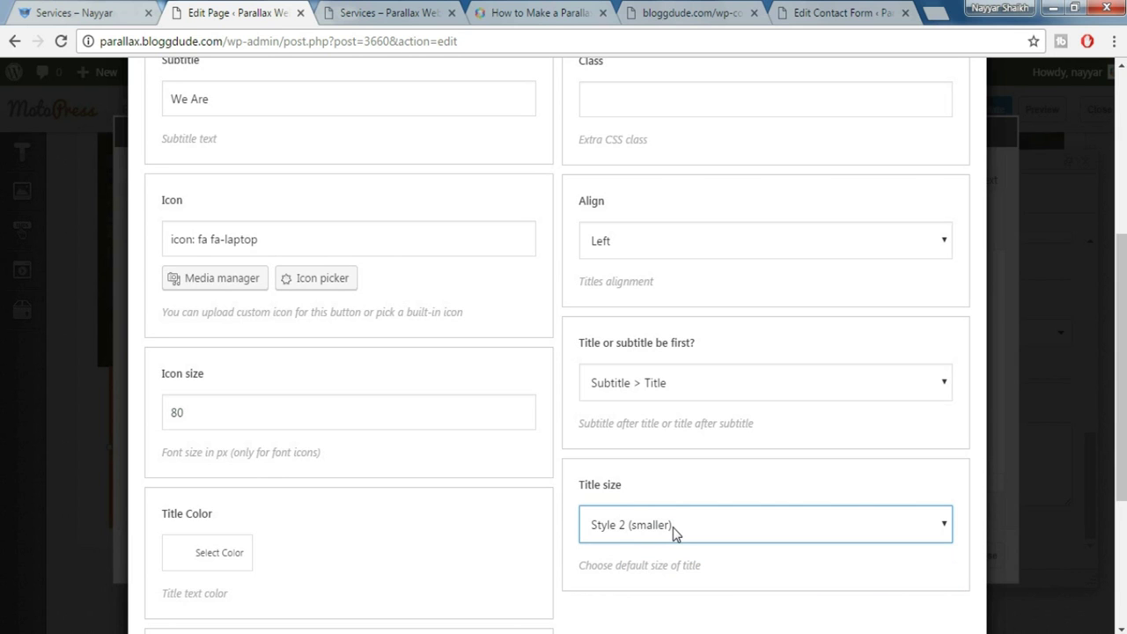
scroll(803, 493, down, 3)
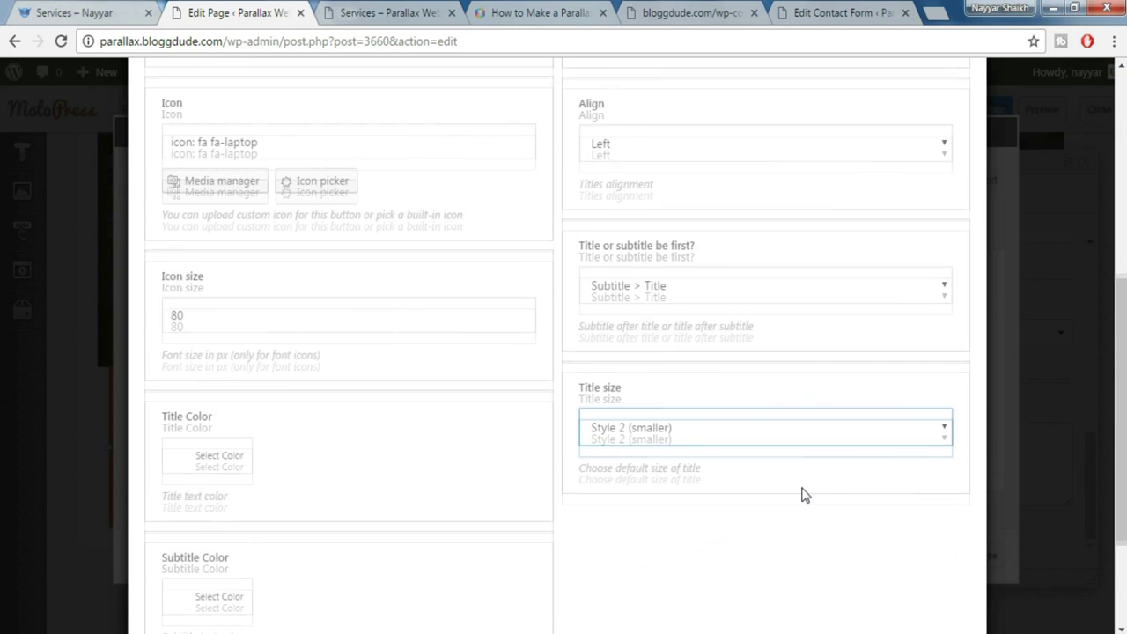
click(200, 568)
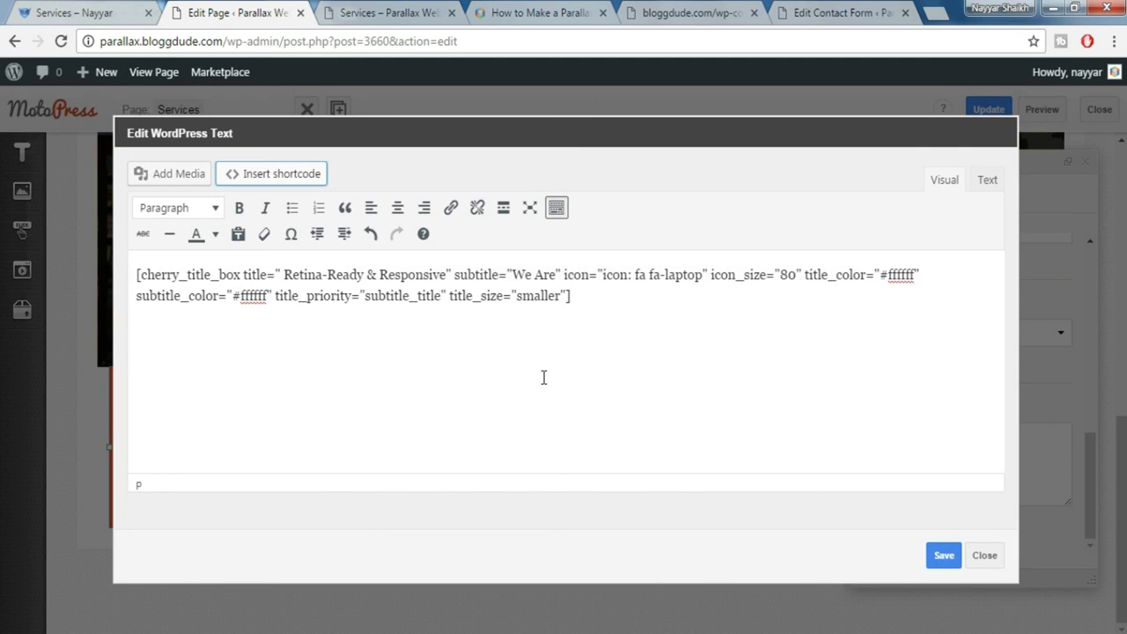
Save the 'We Are' title box shortcode into the red banner's content
drag(596, 308, 130, 267)
click(942, 560)
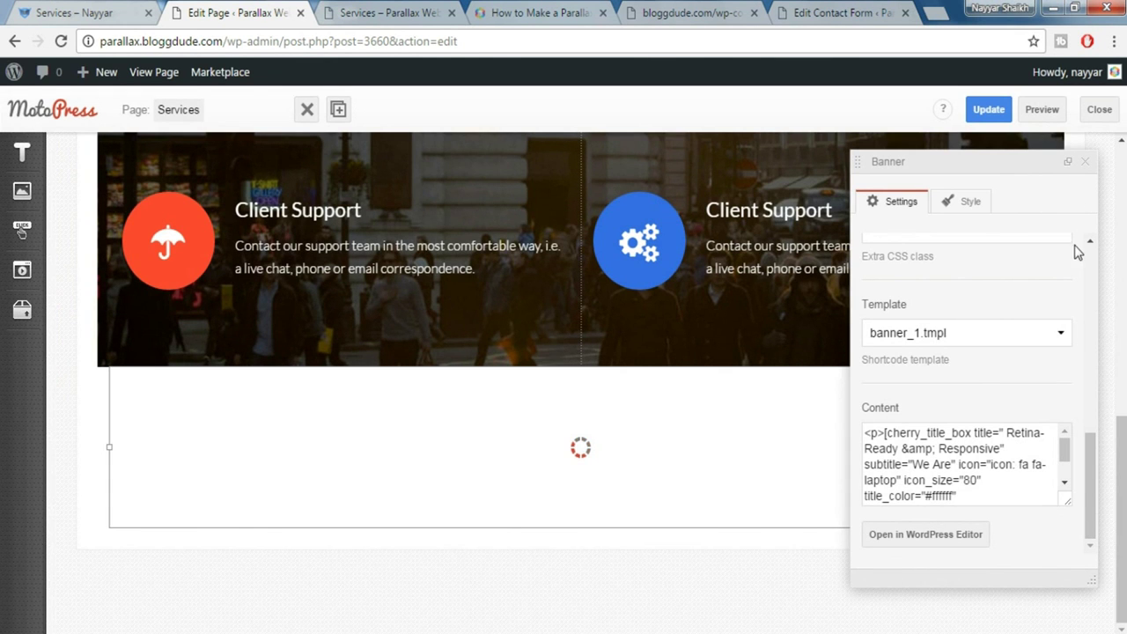
click(1088, 165)
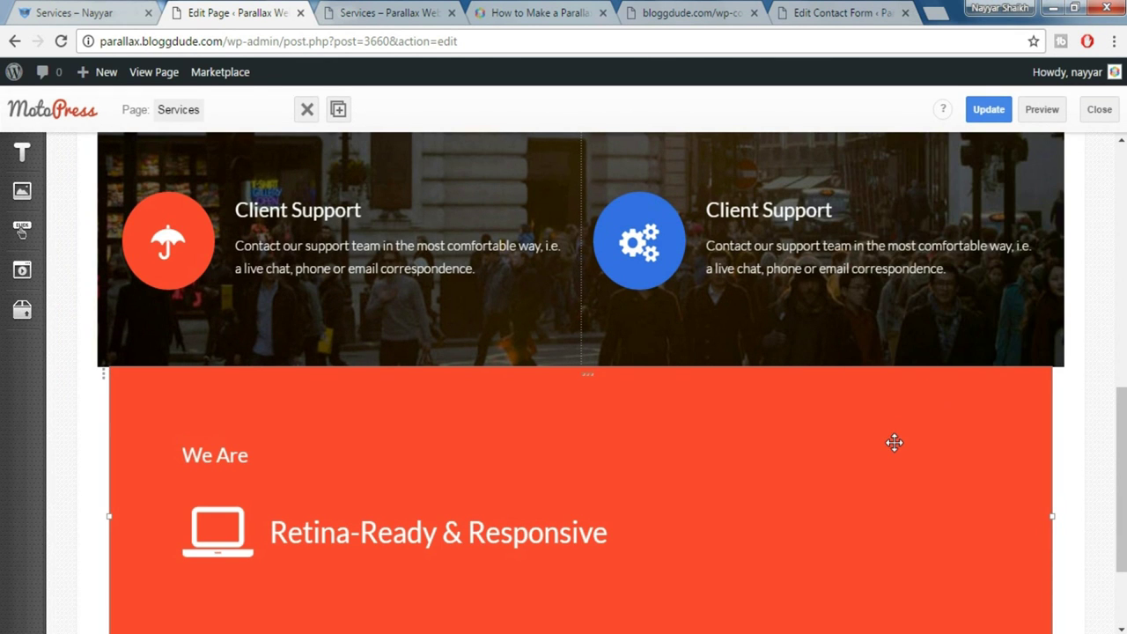
scroll(757, 432, down, 1)
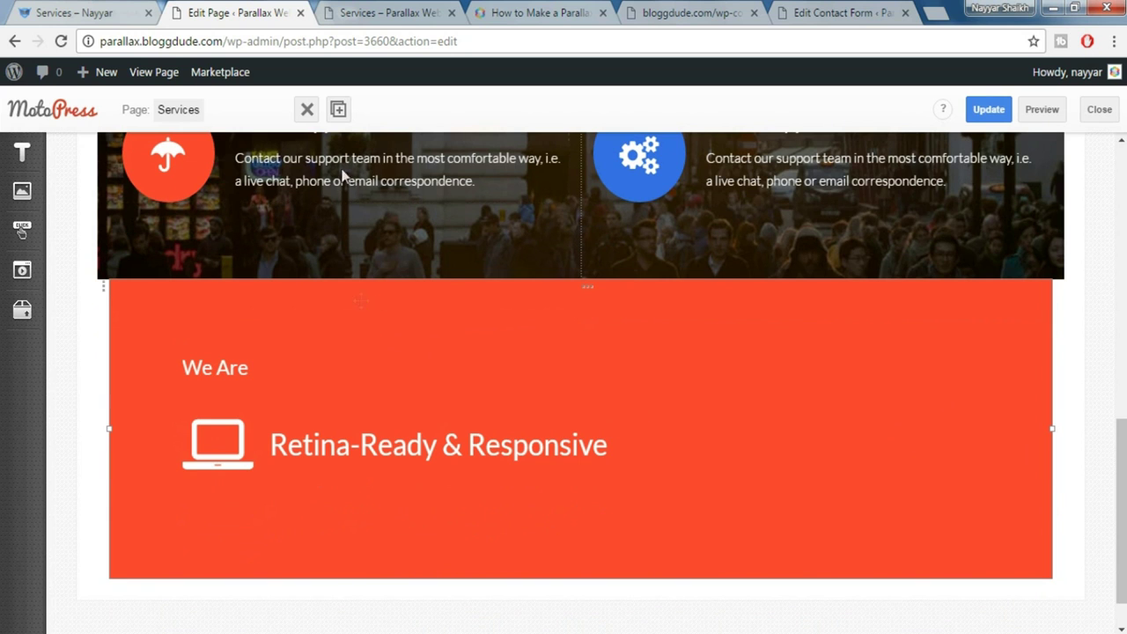
Duplicate the banner twice into three side-by-side columns and view the live Services page
click(339, 110)
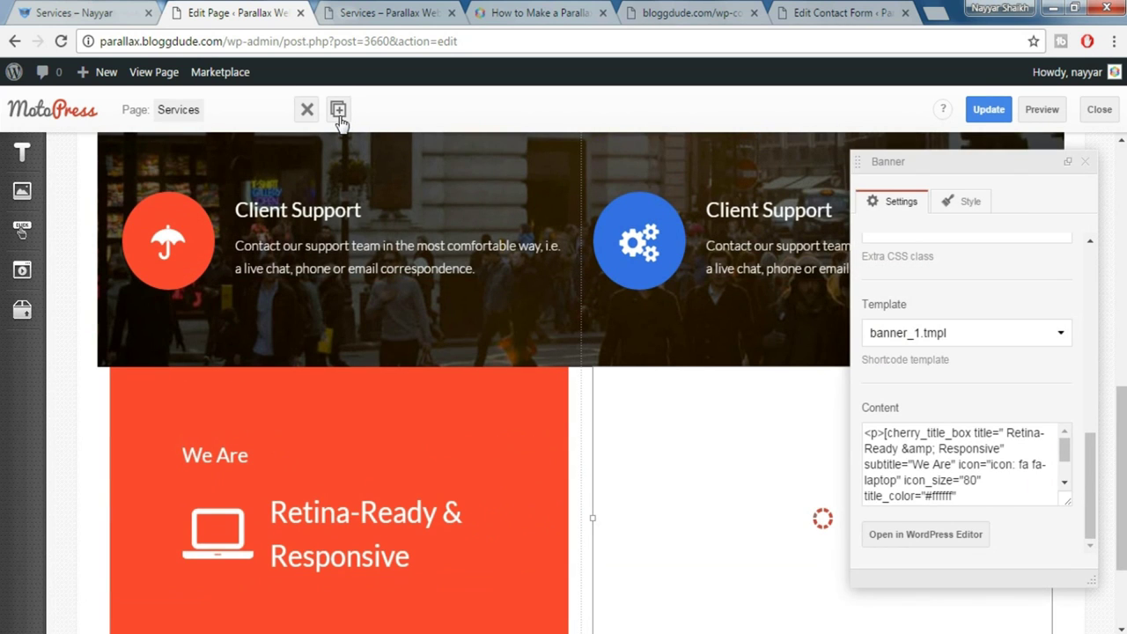
click(339, 110)
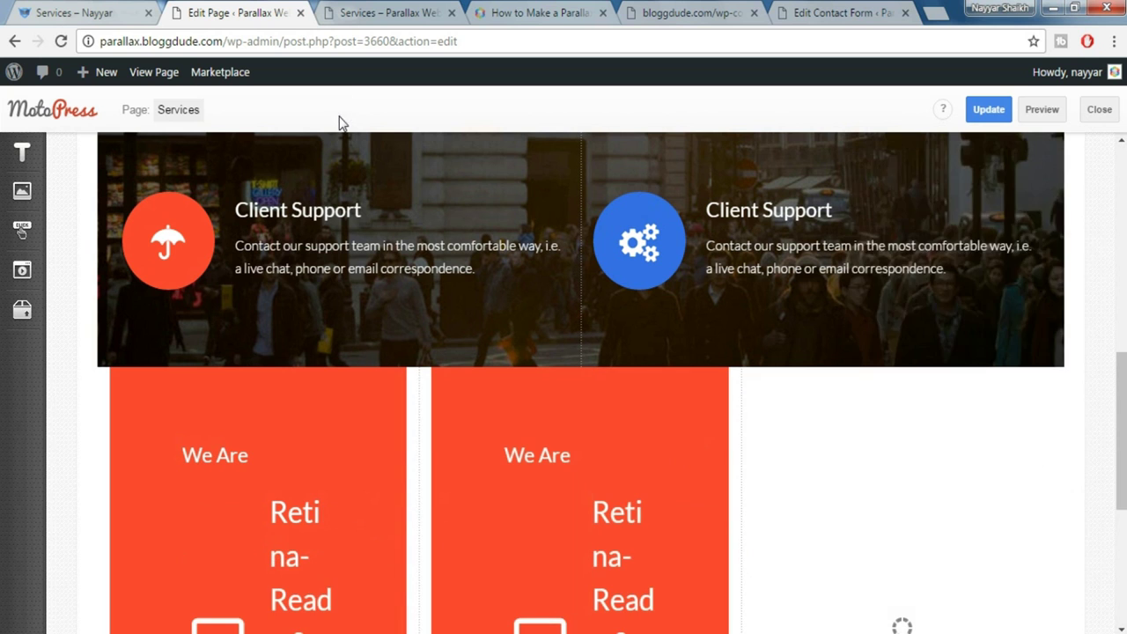
click(1085, 165)
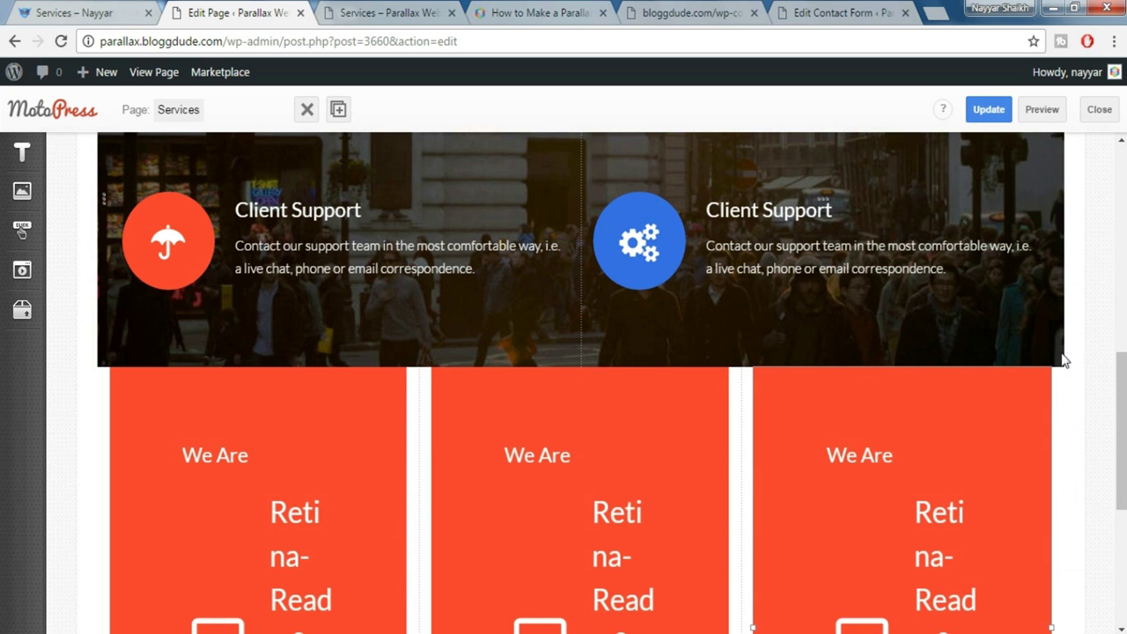
scroll(1112, 396, down, 2)
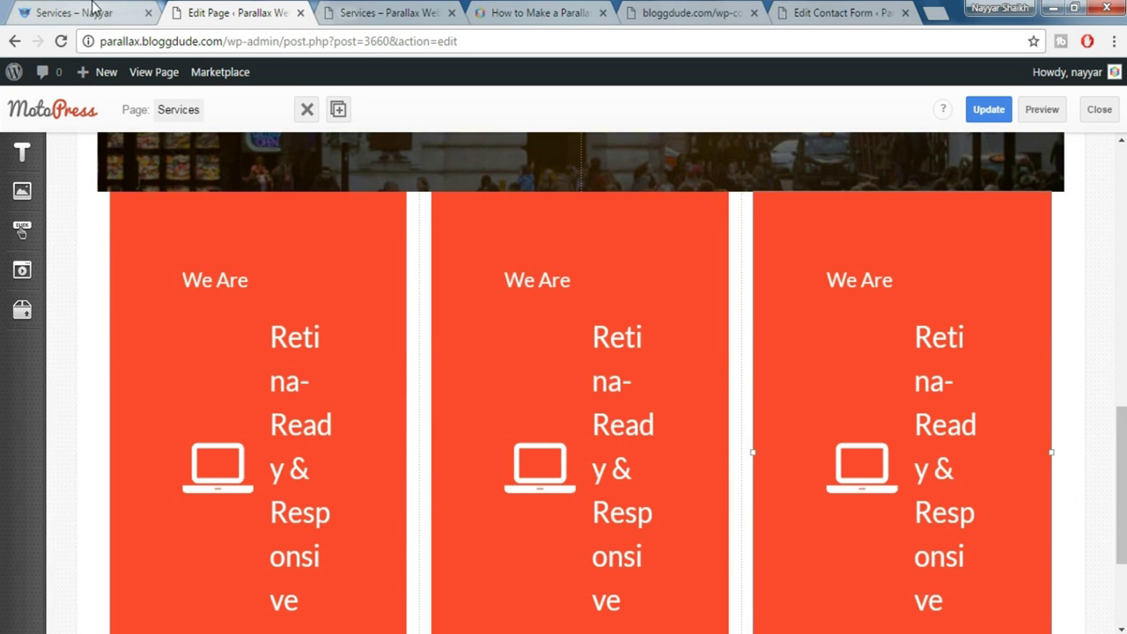
key(ctrl+1)
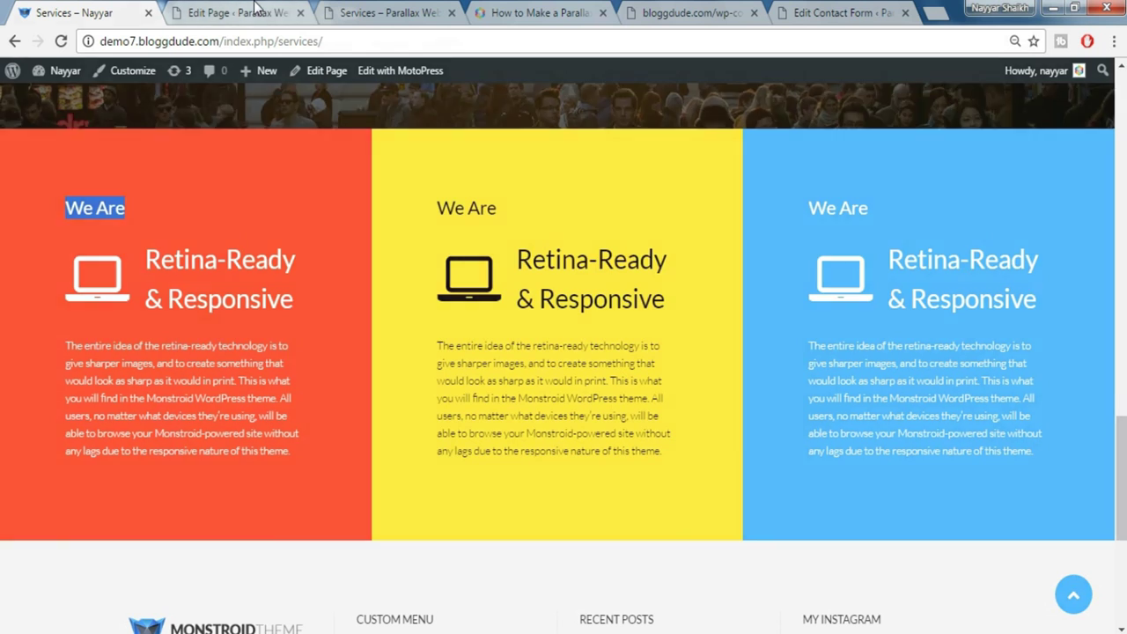
Inspect the live yellow demo column in DevTools and copy its #feea3a background colour
click(236, 12)
click(549, 379)
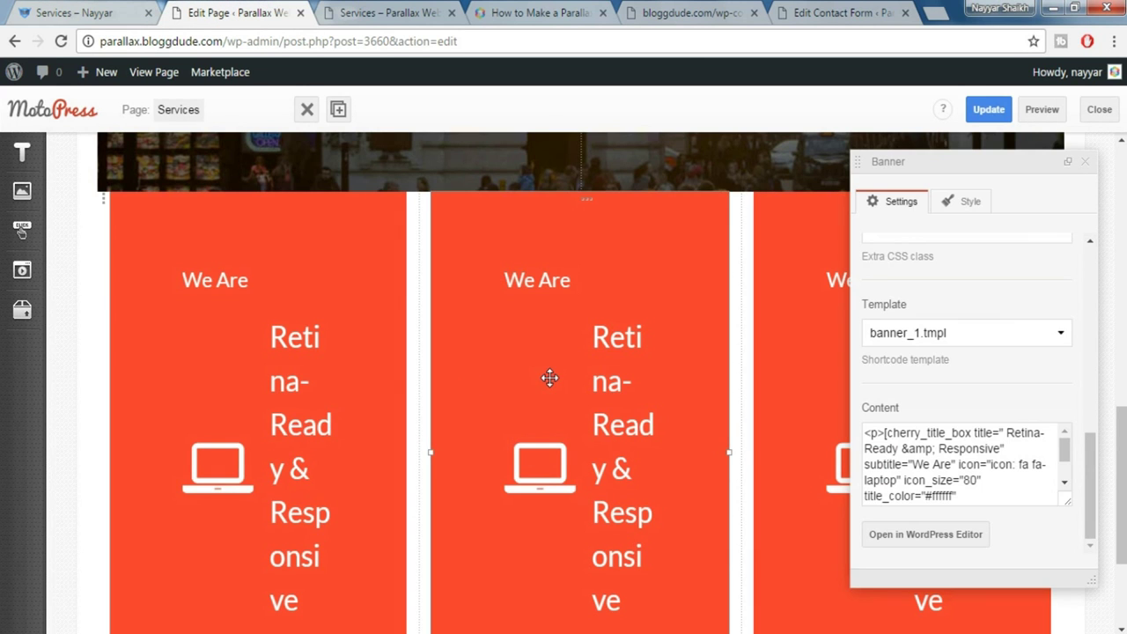
click(105, 13)
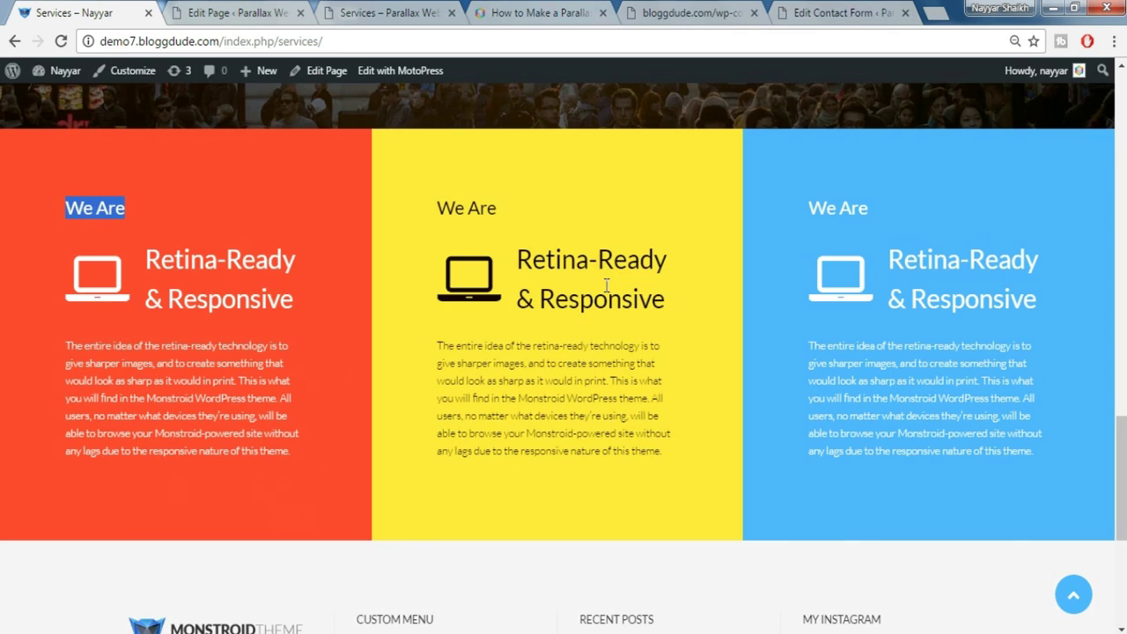
right_click(723, 147)
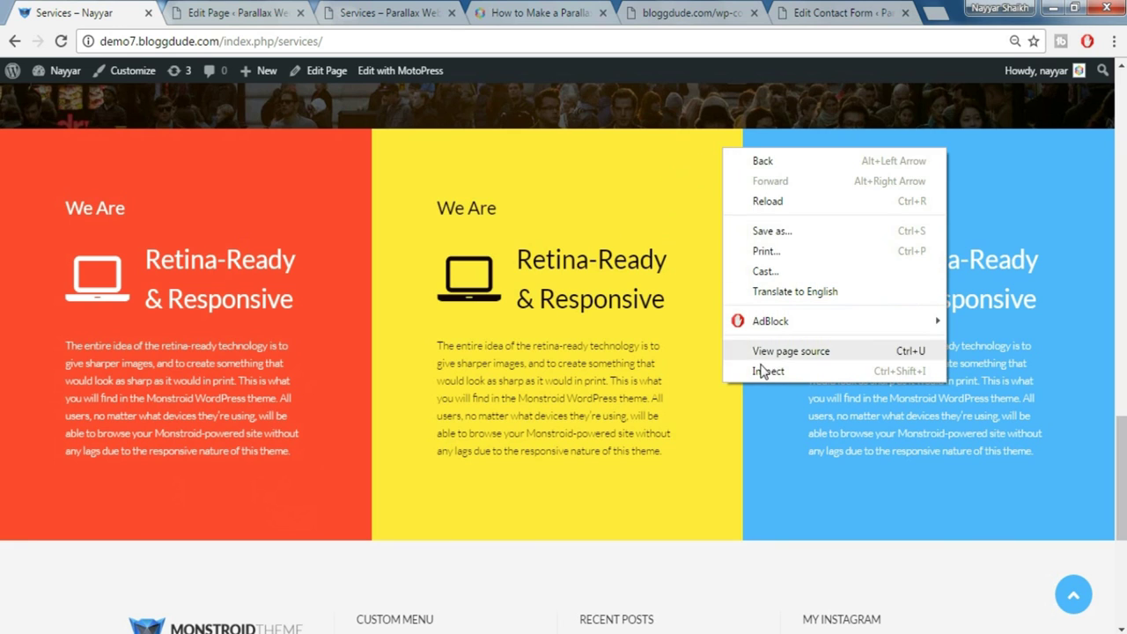
click(760, 376)
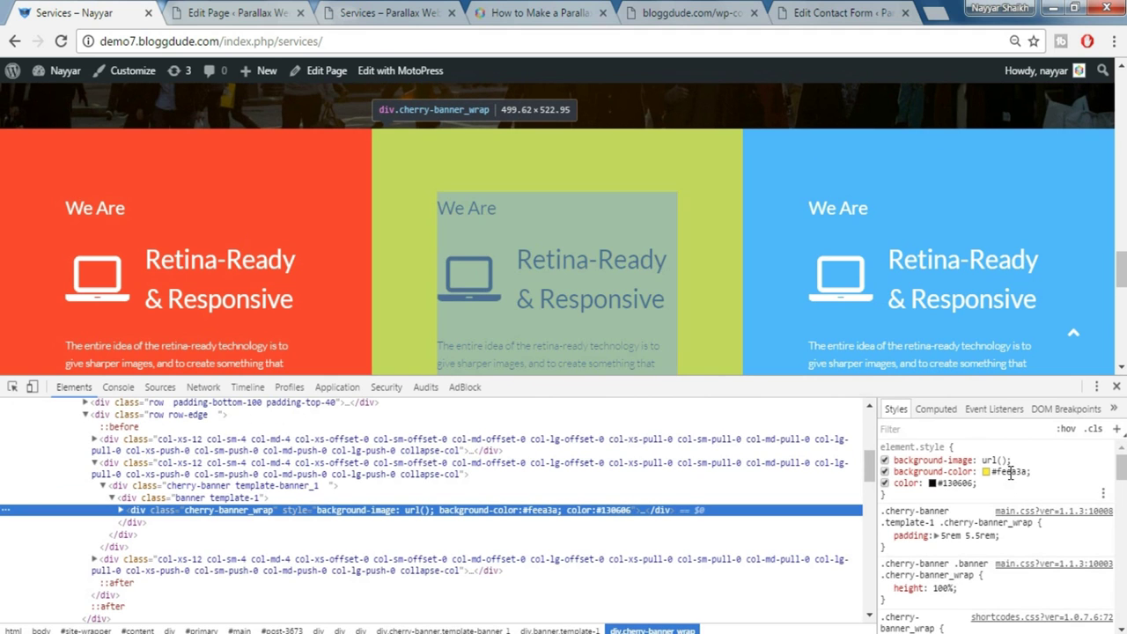
click(1000, 472)
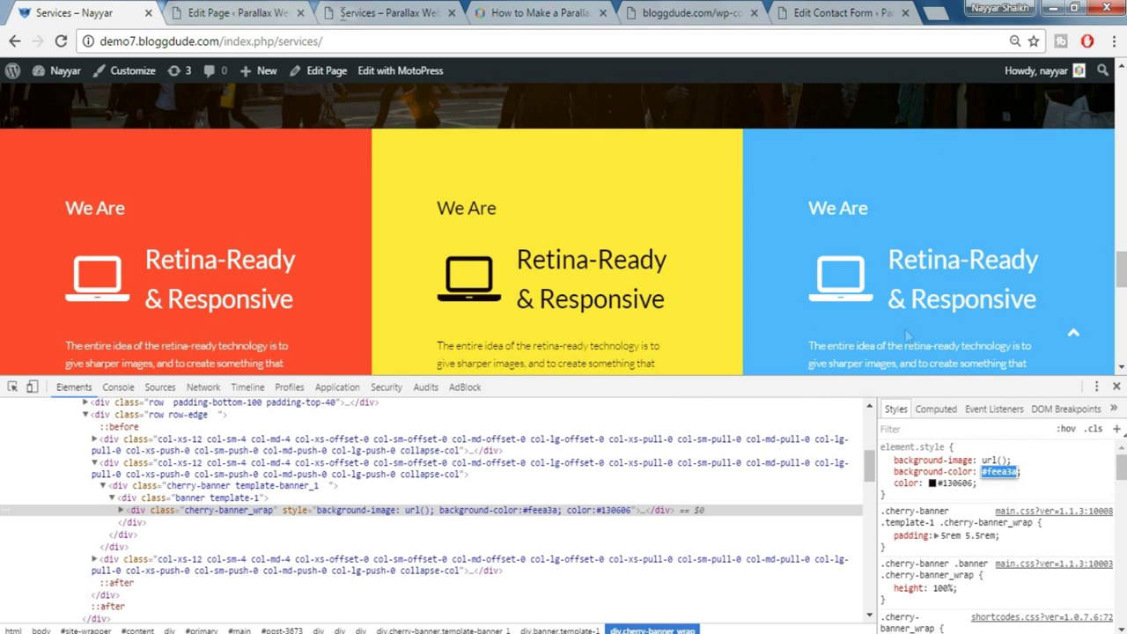
click(238, 13)
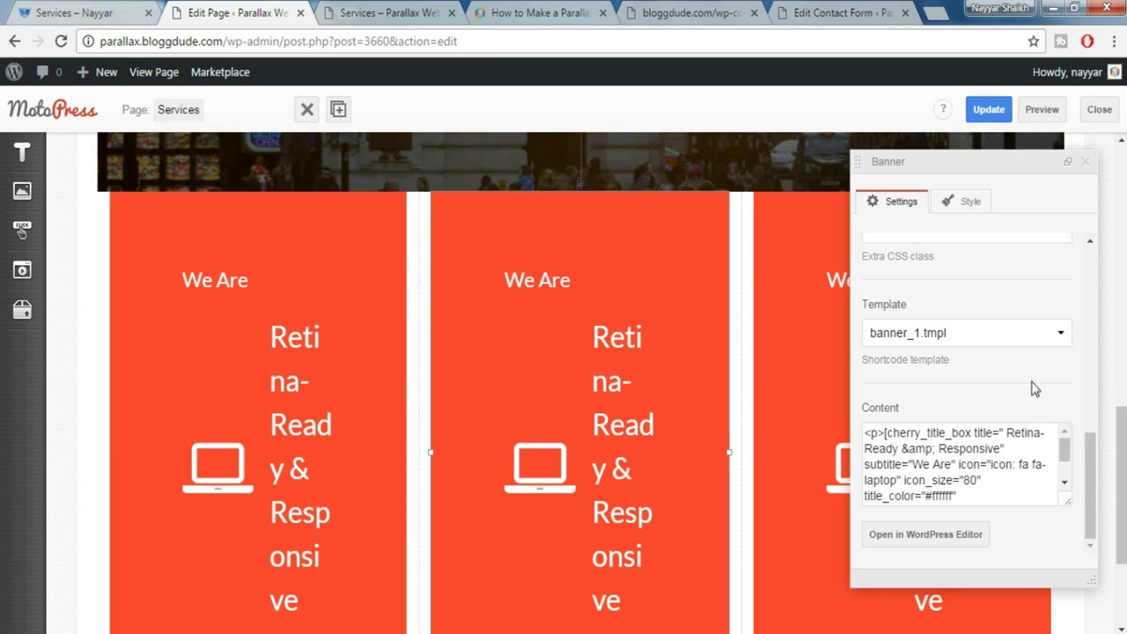
Give the middle banner a #feea3a yellow background and check it on the live page
scroll(1031, 385, up, 3)
click(940, 302)
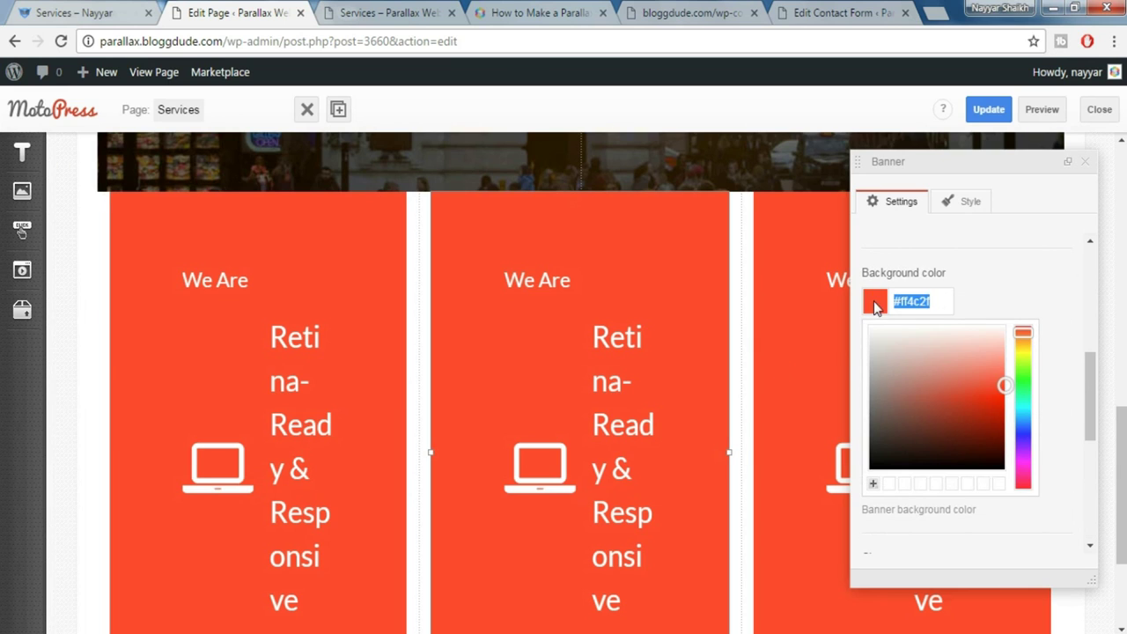
text(#feea3a)
click(1001, 307)
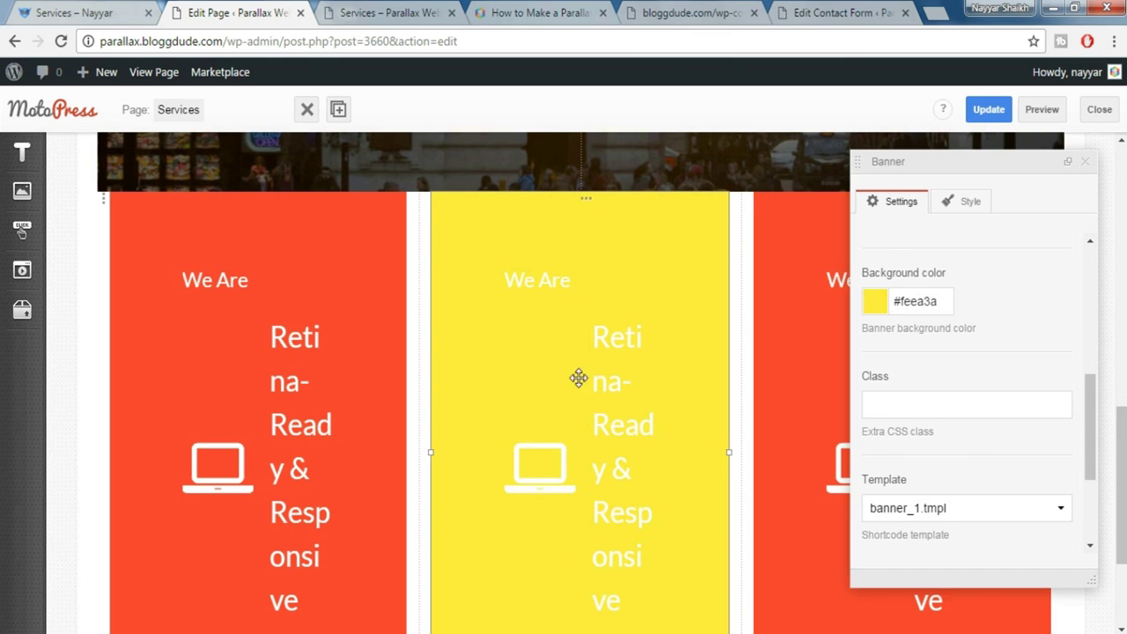
scroll(1007, 378, up, 3)
scroll(1007, 379, up, 1)
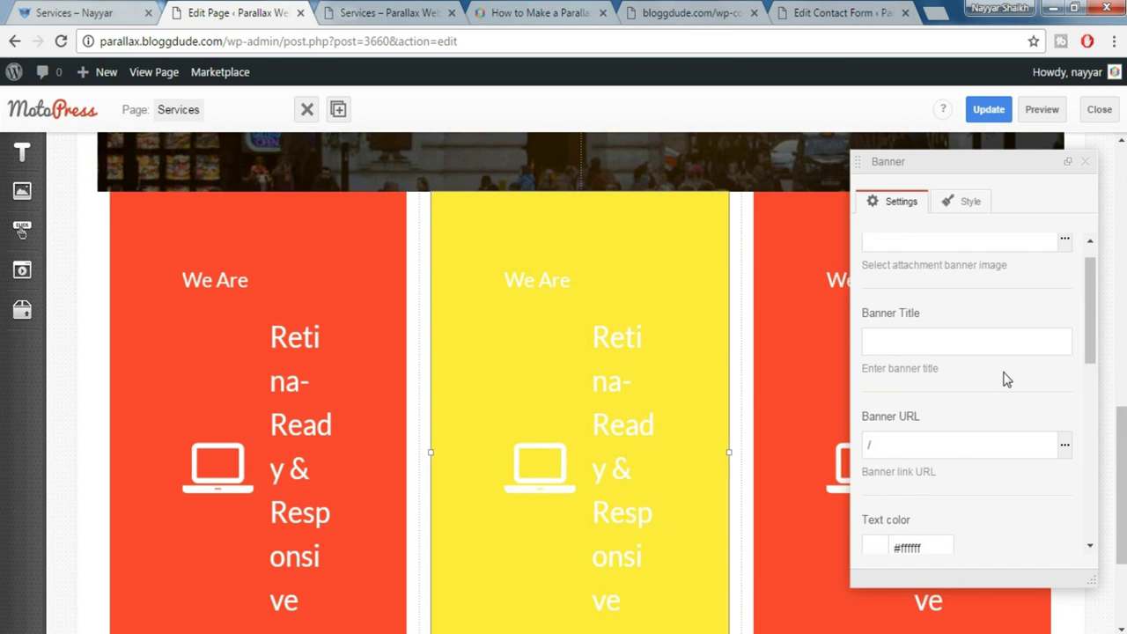
scroll(969, 392, down, 1)
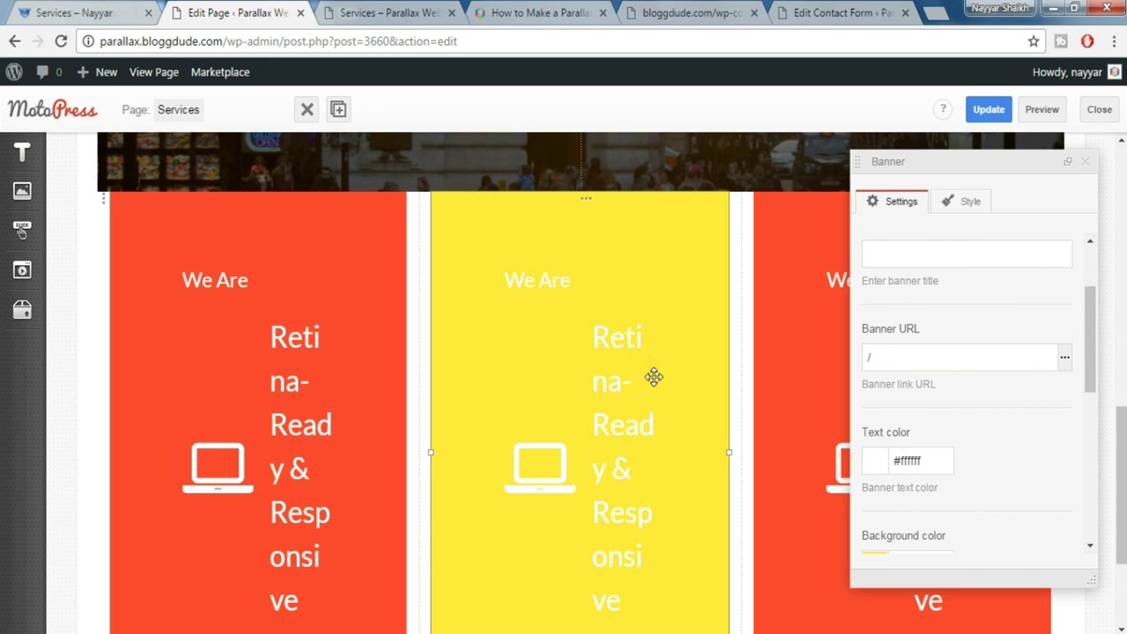
key(ctrl+shift+Tab)
scroll(549, 262, down, 1)
scroll(546, 255, up, 1)
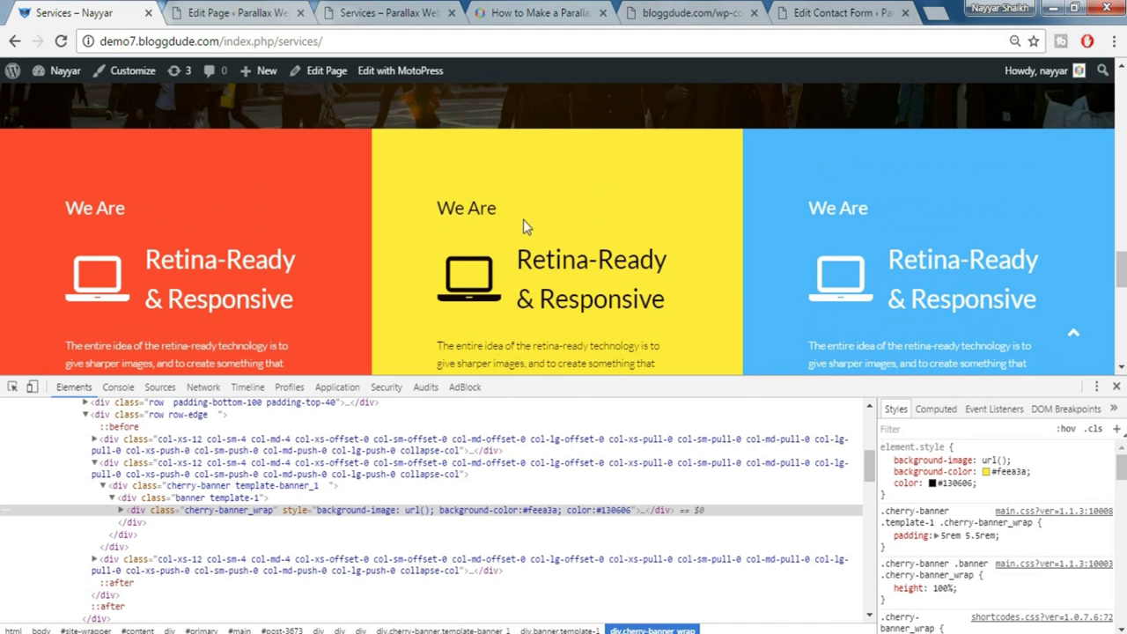
click(231, 11)
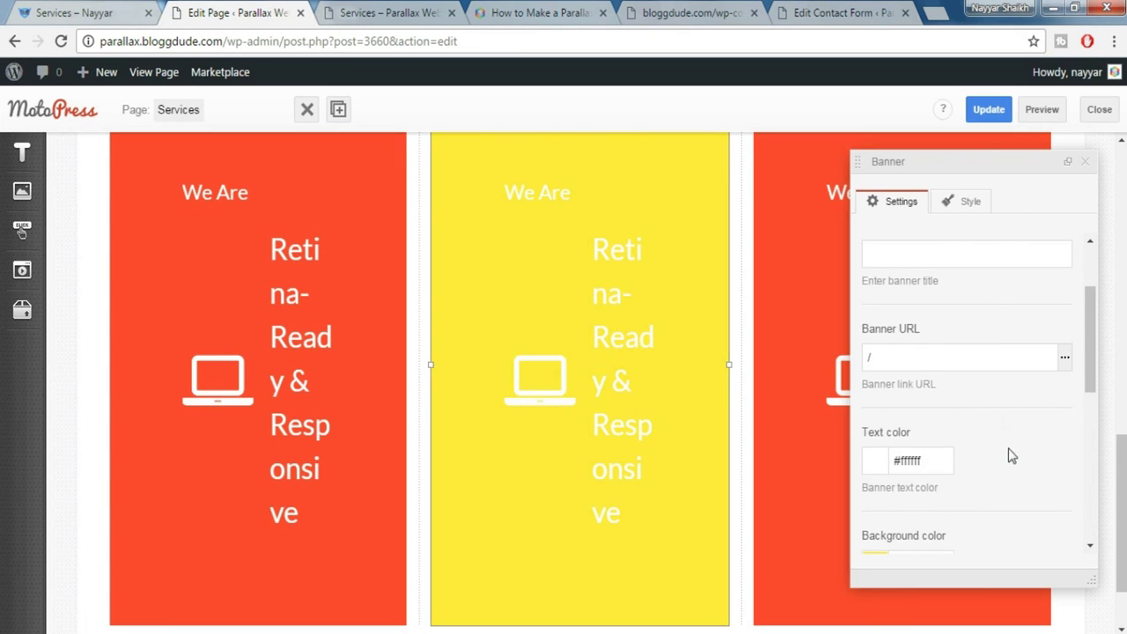
Set the middle banner's text colour to near-black #120707 and open its content for editing
scroll(1009, 453, down, 4)
scroll(1010, 454, down, 2)
scroll(1039, 440, up, 3)
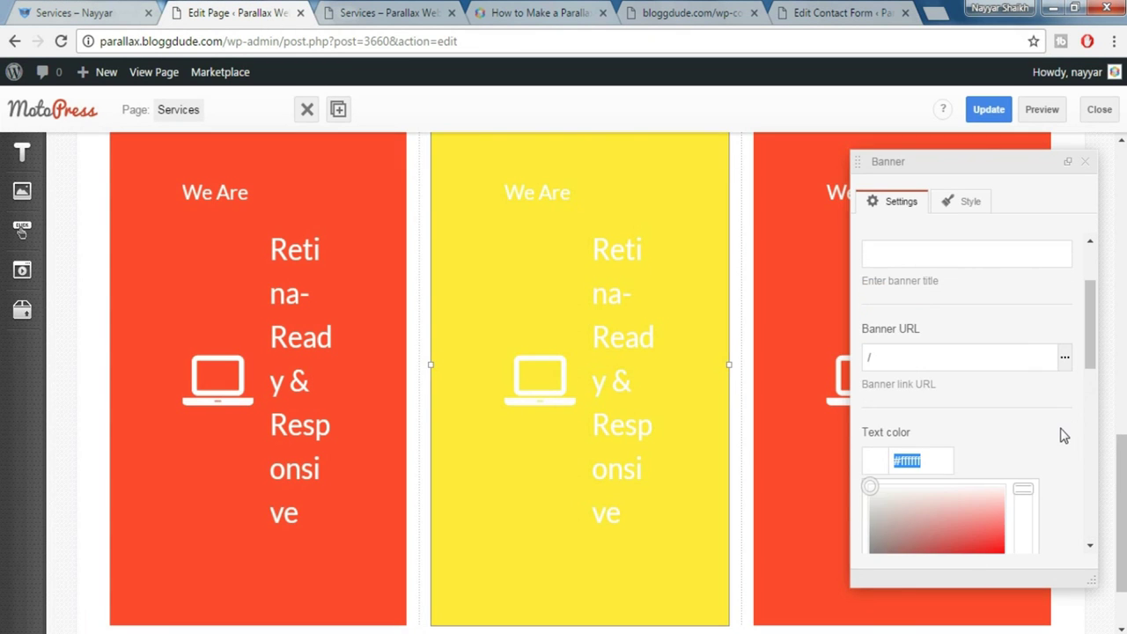
scroll(1062, 433, up, 1)
drag(915, 275, 920, 370)
click(1041, 317)
scroll(969, 396, up, 3)
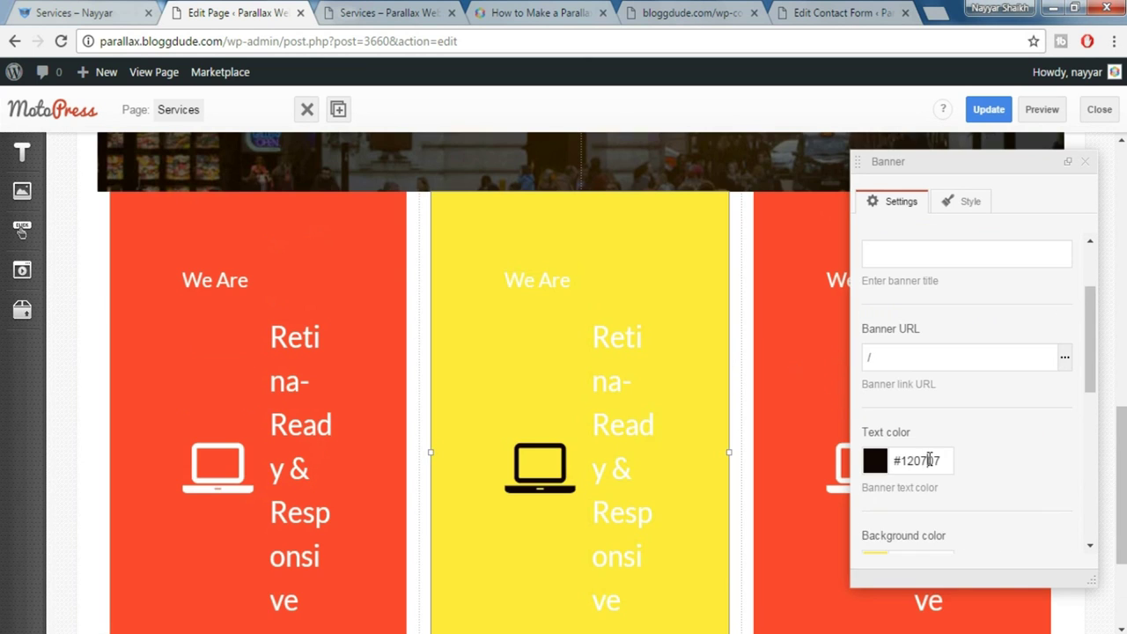
triple_click(929, 460)
key(ctrl+c)
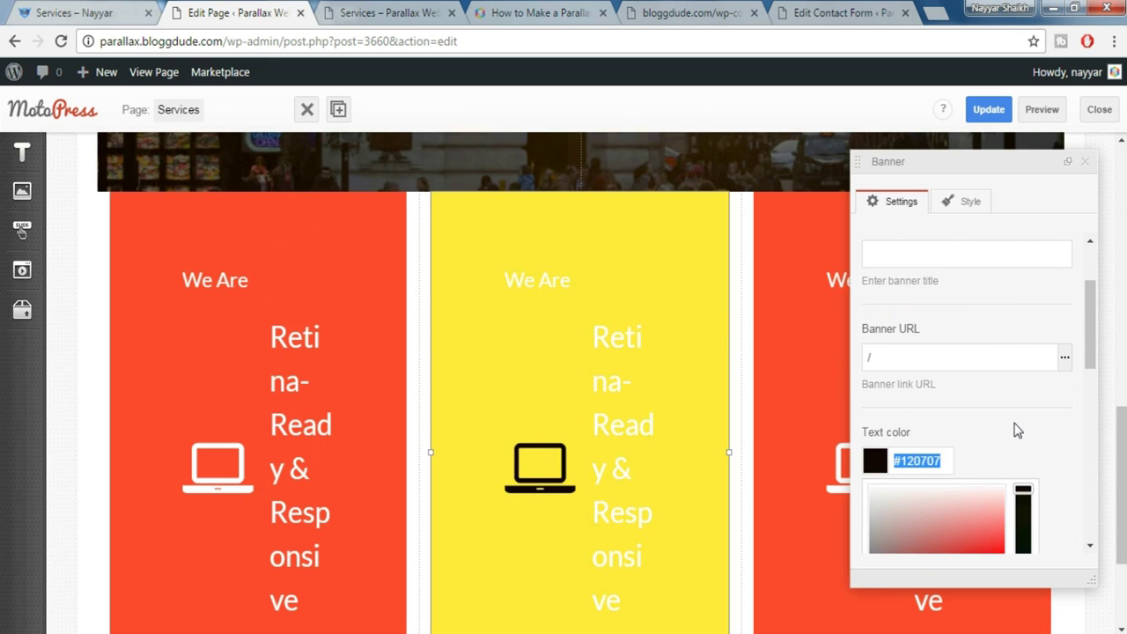
click(783, 464)
scroll(905, 467, down, 8)
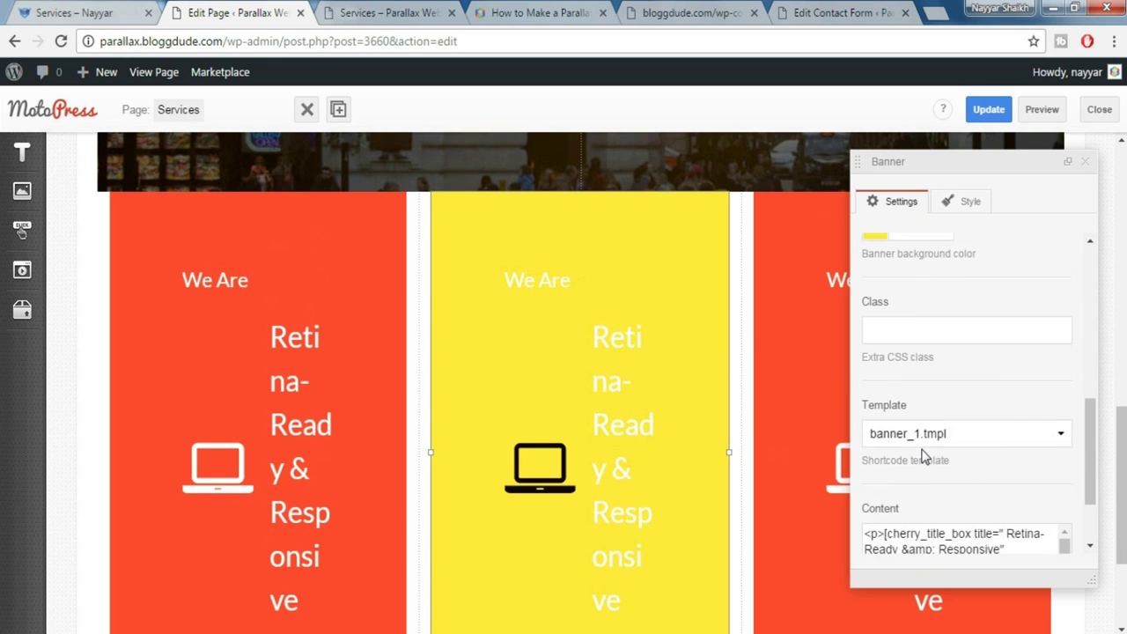
click(929, 537)
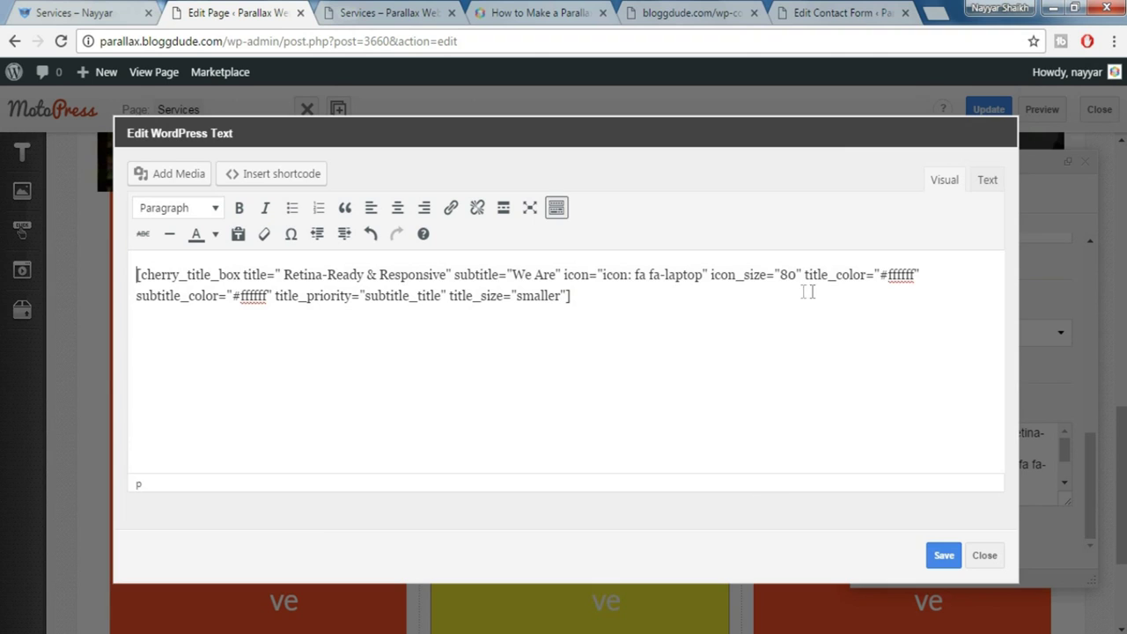
Replace the #ffffff title_color and subtitle_color values with #120707 and save the shortcode
drag(897, 278, 920, 277)
key(ctrl+v)
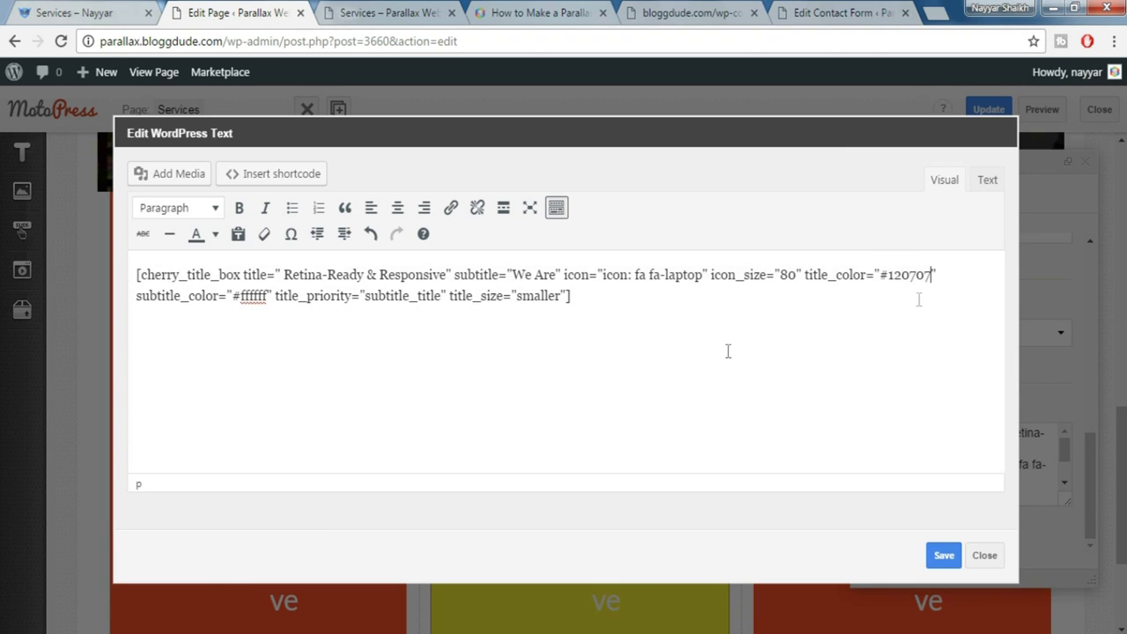
drag(233, 299, 264, 300)
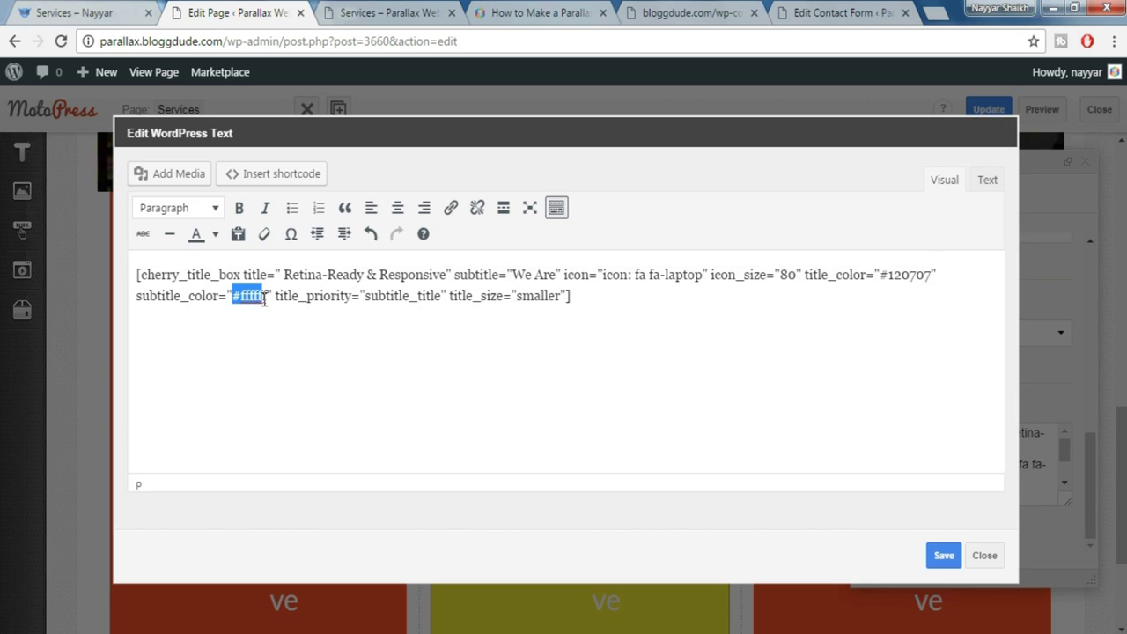
key(ctrl+v)
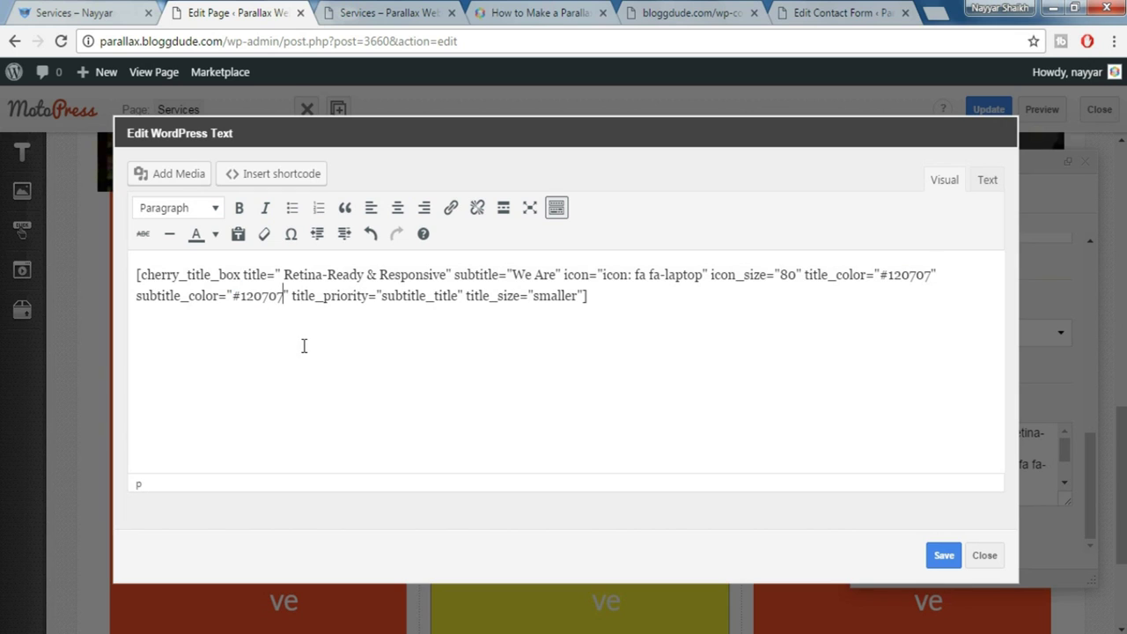
drag(183, 333, 524, 408)
click(943, 556)
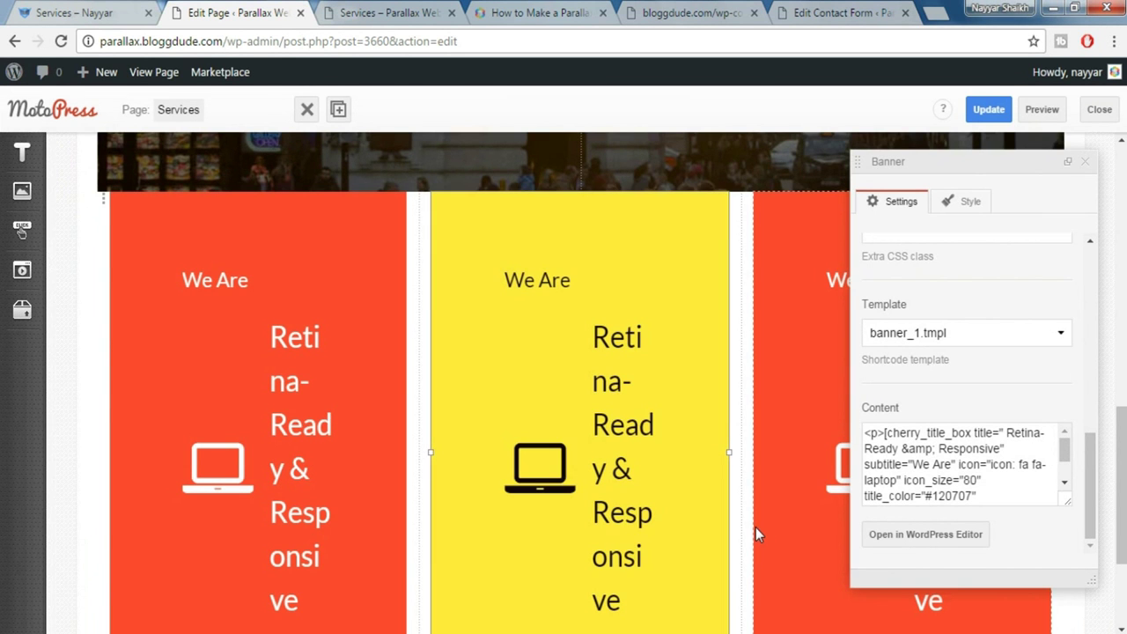
Close the banner settings and bring up the context menu on the live blue column
click(1085, 162)
scroll(899, 451, down, 1)
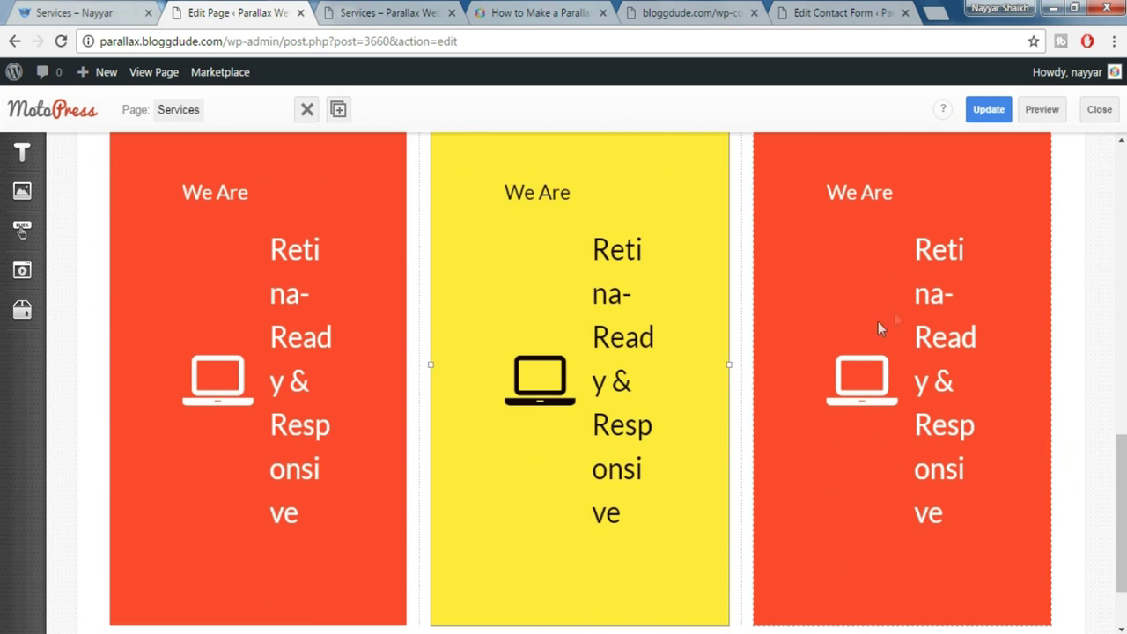
click(101, 9)
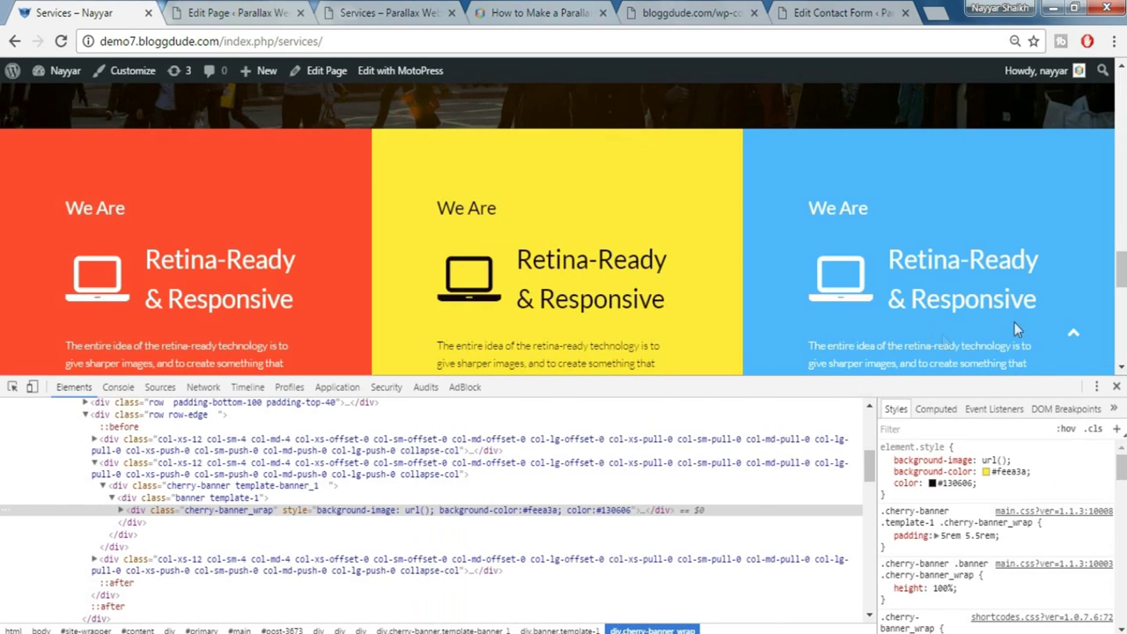
right_click(1070, 151)
Copy the blue column's #4eb7fe from DevTools and apply it as the third banner's background
click(960, 443)
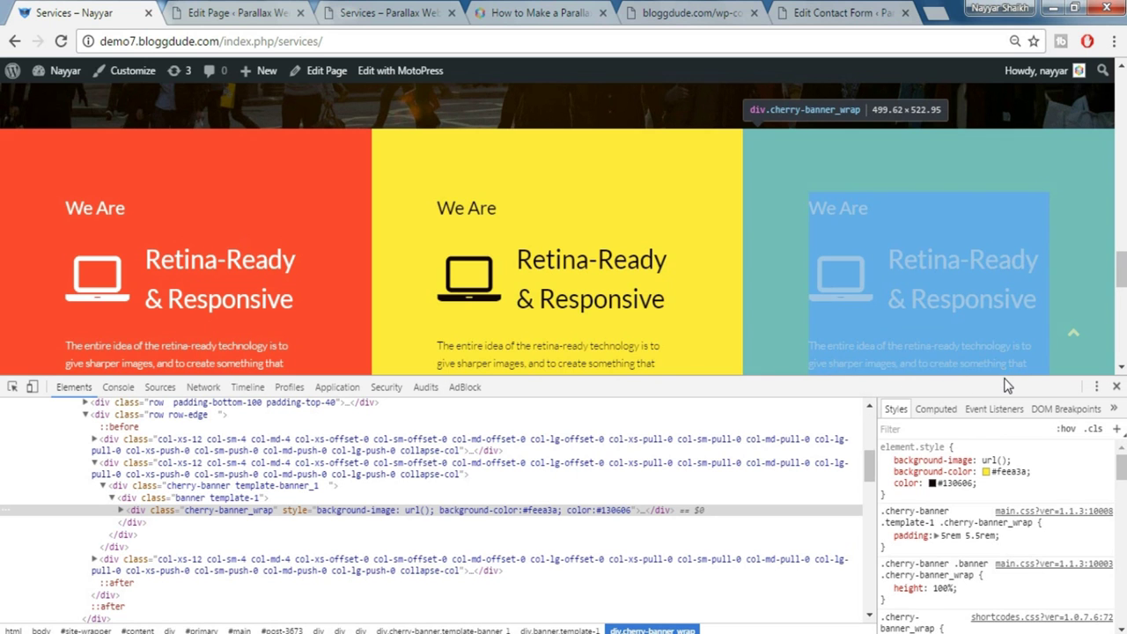
click(1009, 473)
key(ctrl+c)
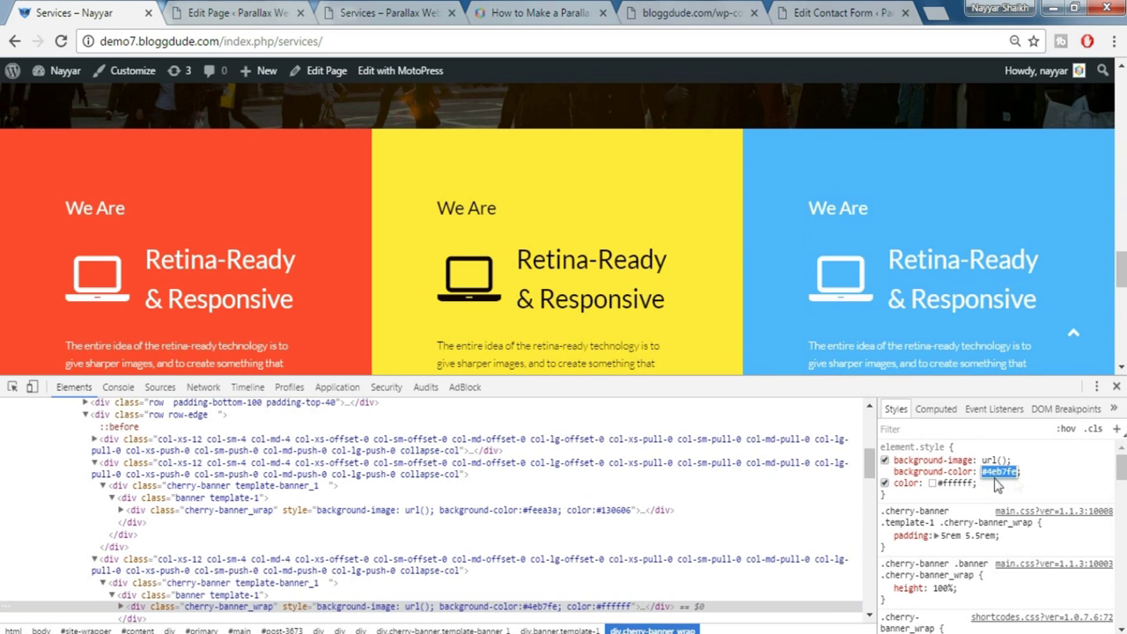
click(264, 12)
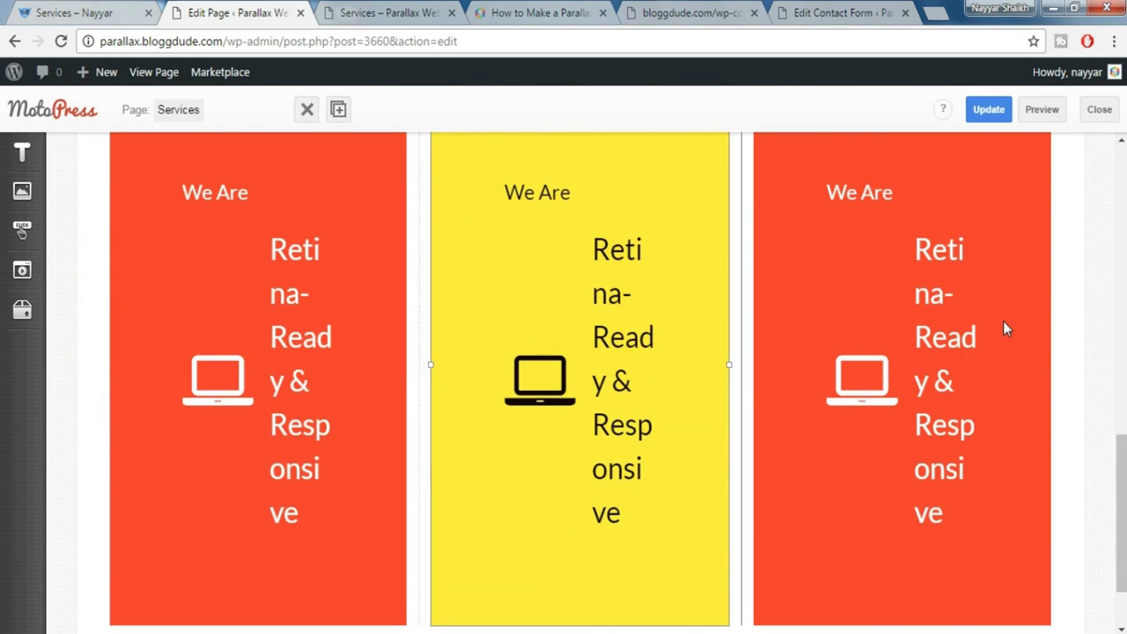
click(1017, 233)
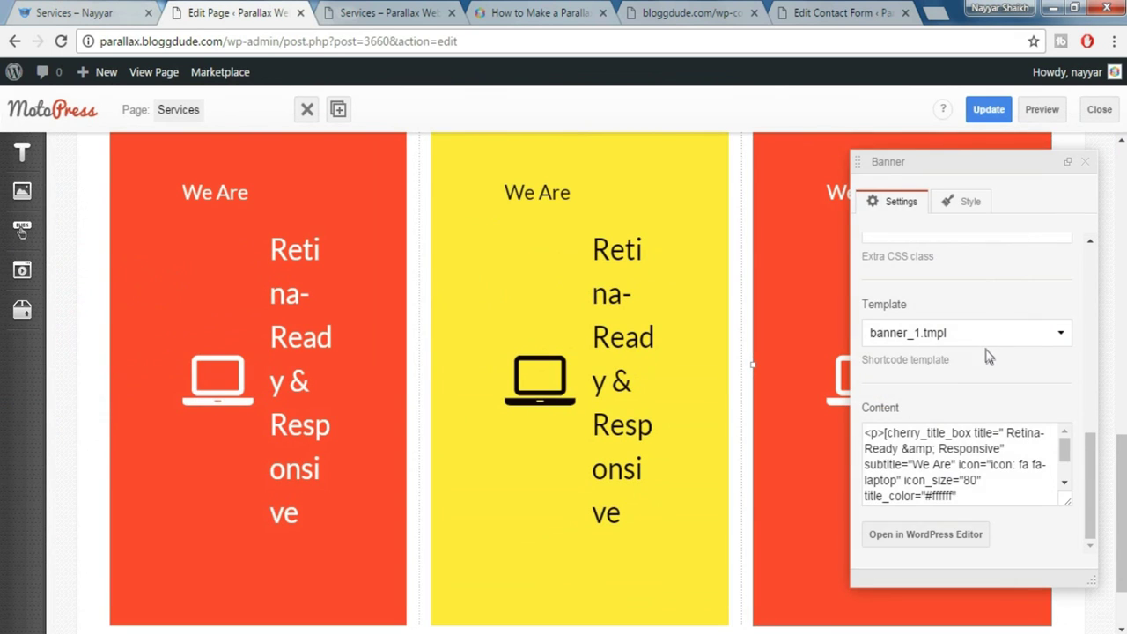
scroll(988, 357, up, 3)
click(933, 302)
key(ctrl+v)
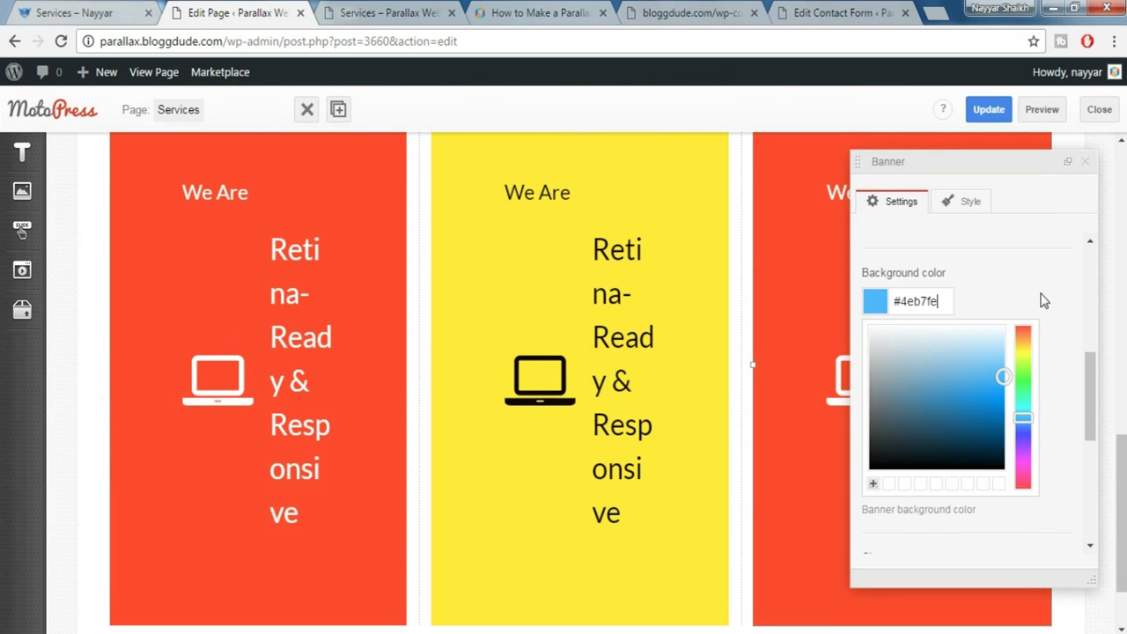
click(1042, 300)
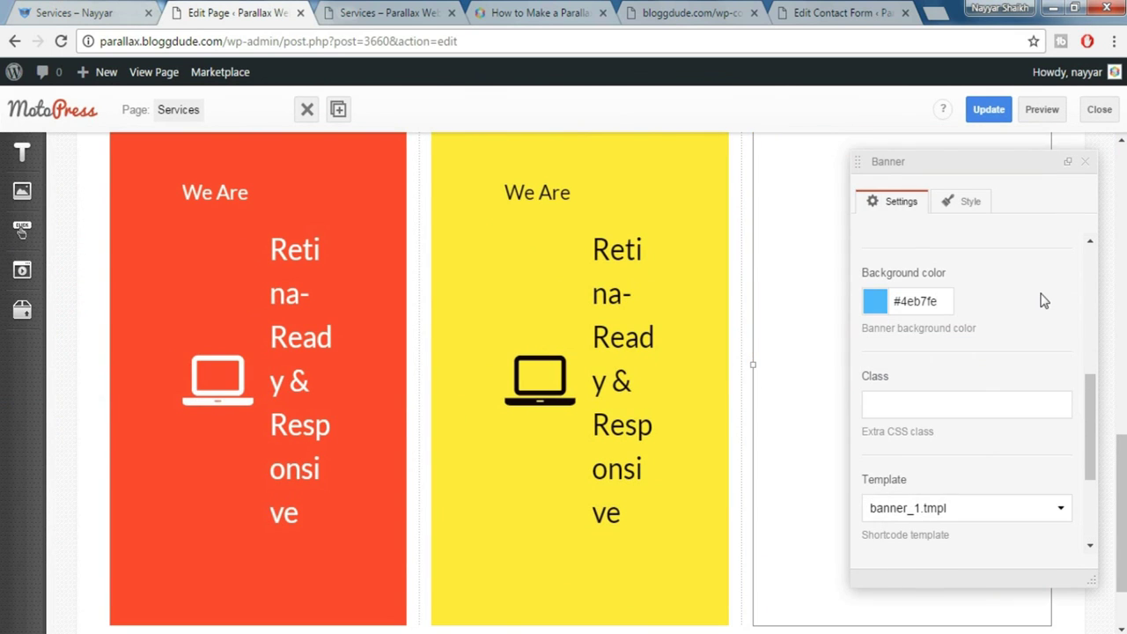
click(1088, 162)
Hide DevTools on the live page to view the red, yellow and blue banners
scroll(1065, 340, up, 2)
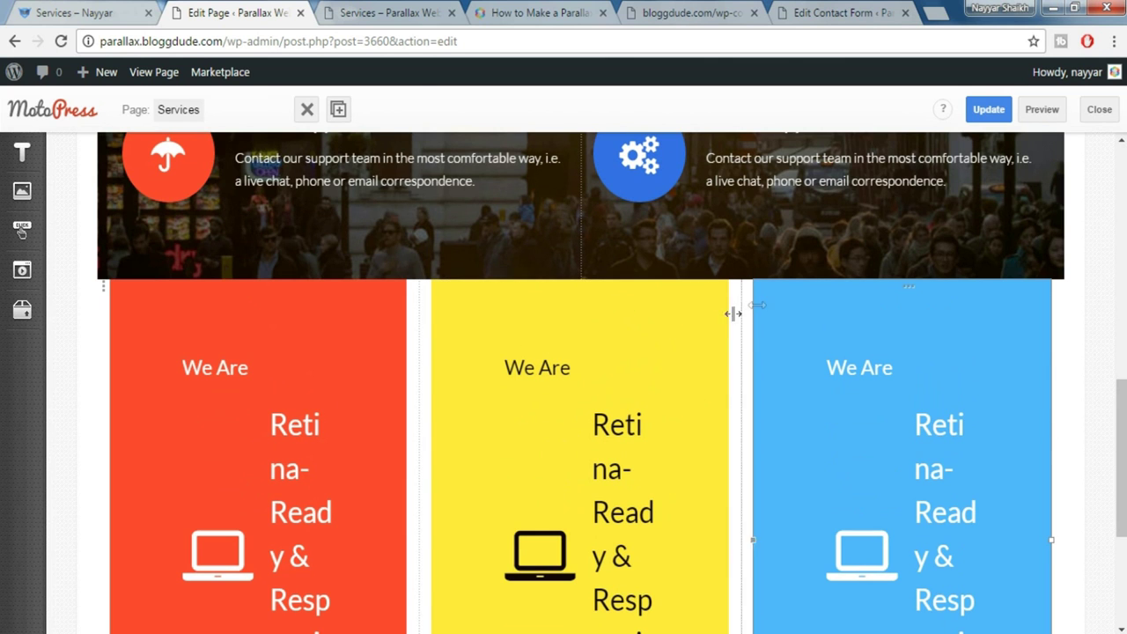
click(106, 11)
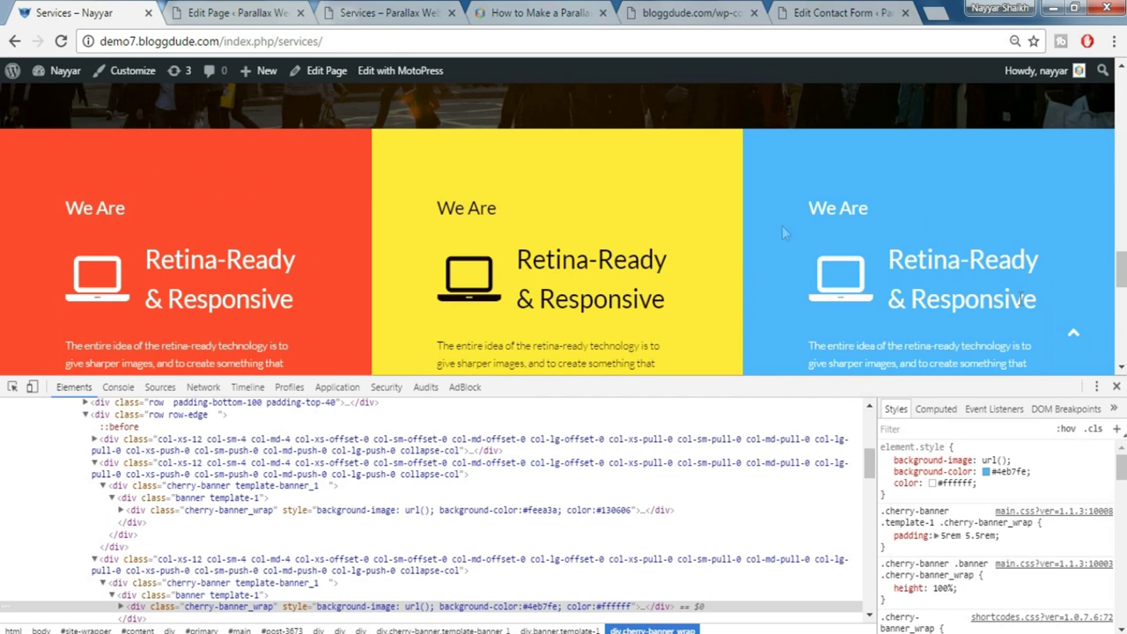
click(1116, 386)
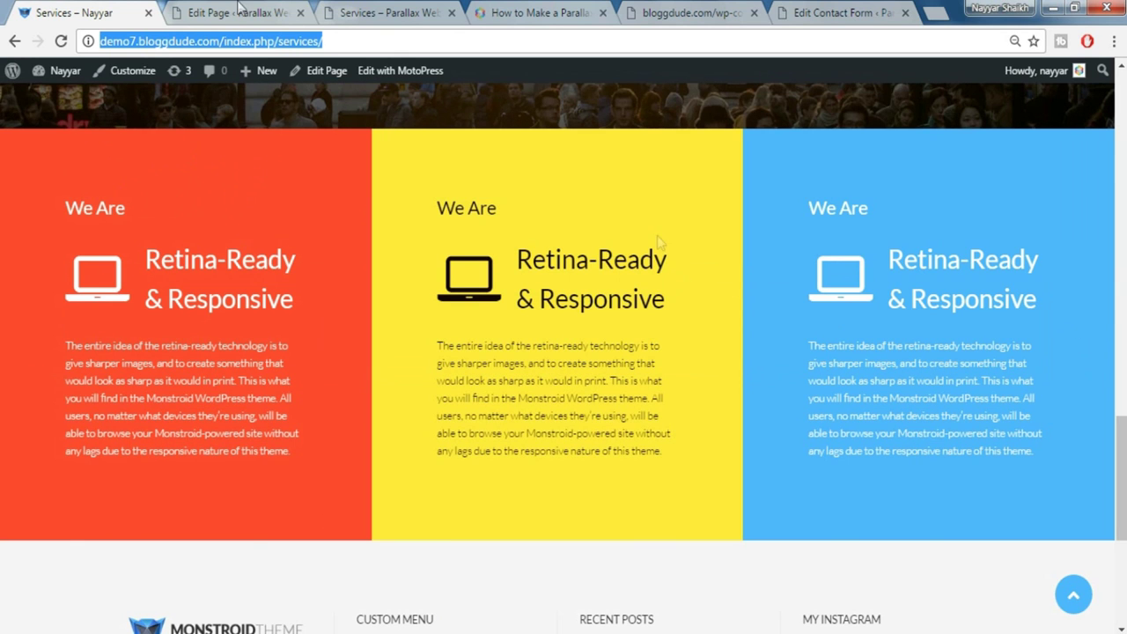
click(236, 9)
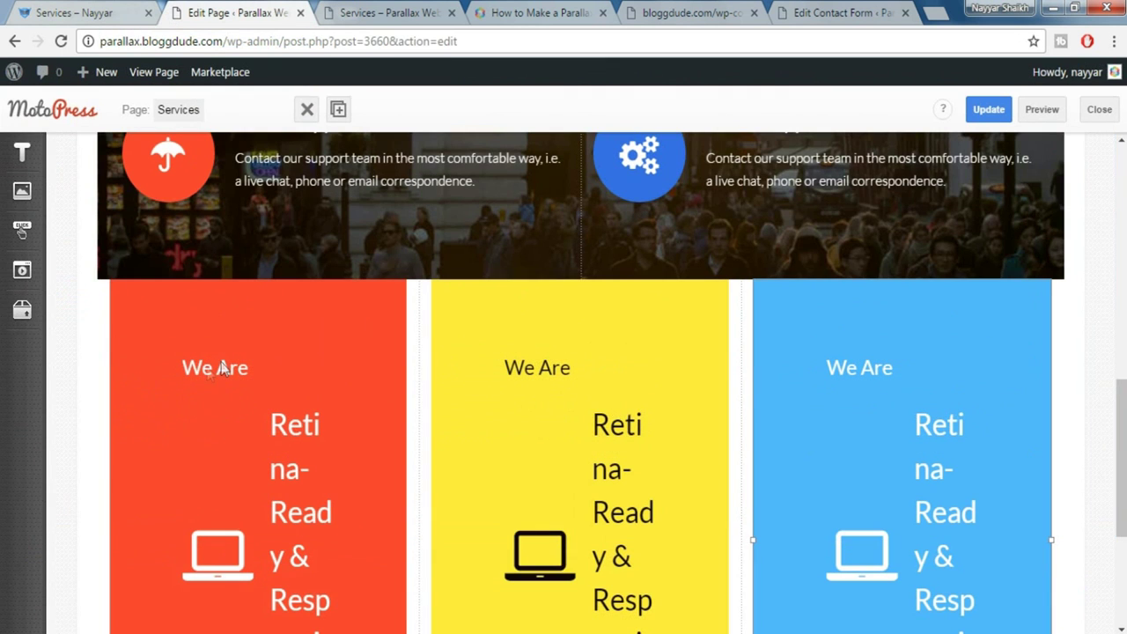
Set the red column to Size_xs 12 and Size_sm 4 with collapsed paddings
click(104, 293)
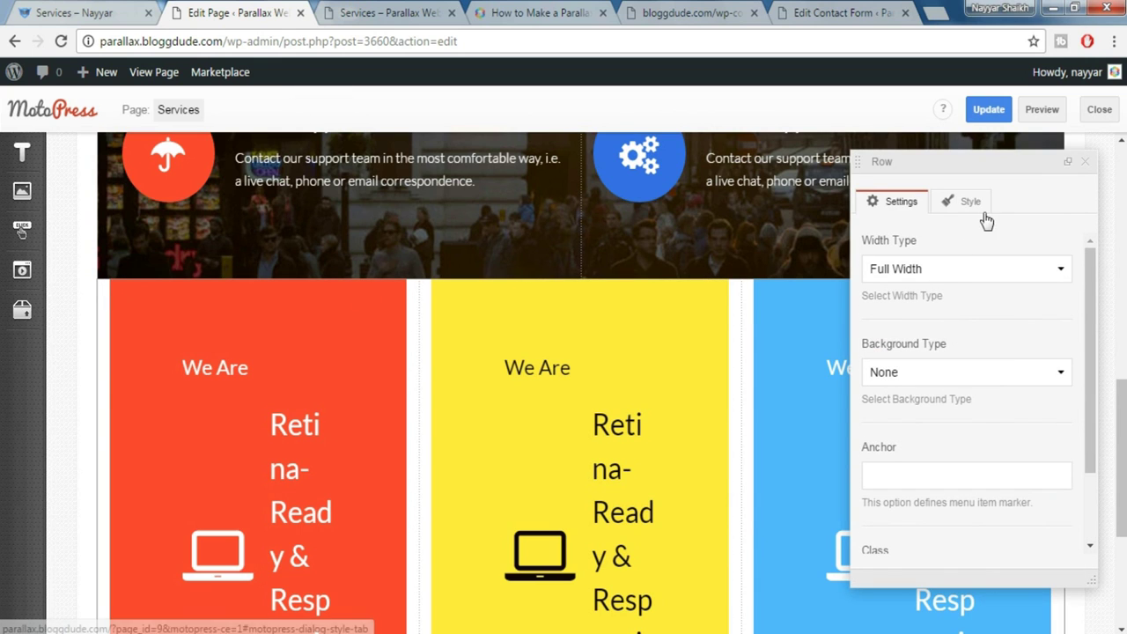
click(1085, 164)
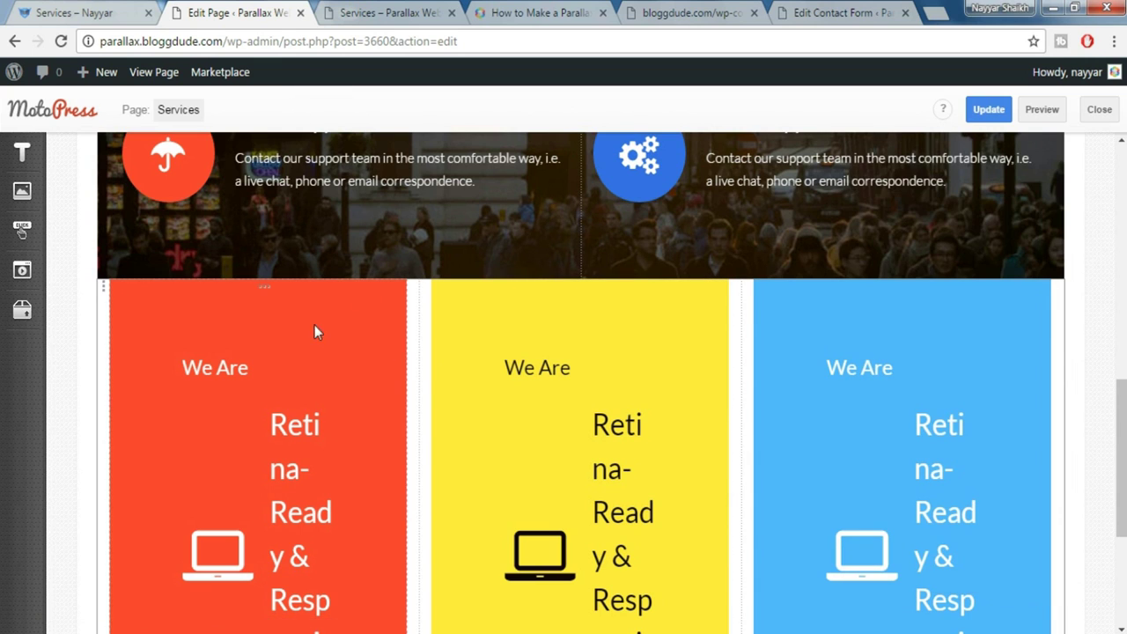
click(263, 295)
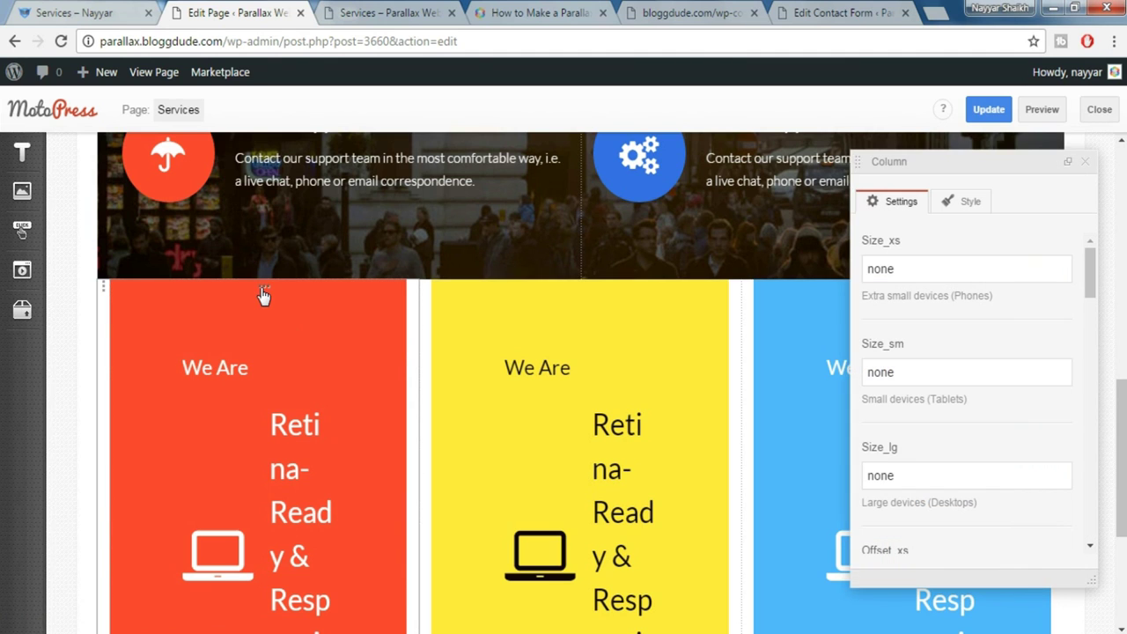
scroll(617, 309, up, 1)
double_click(868, 268)
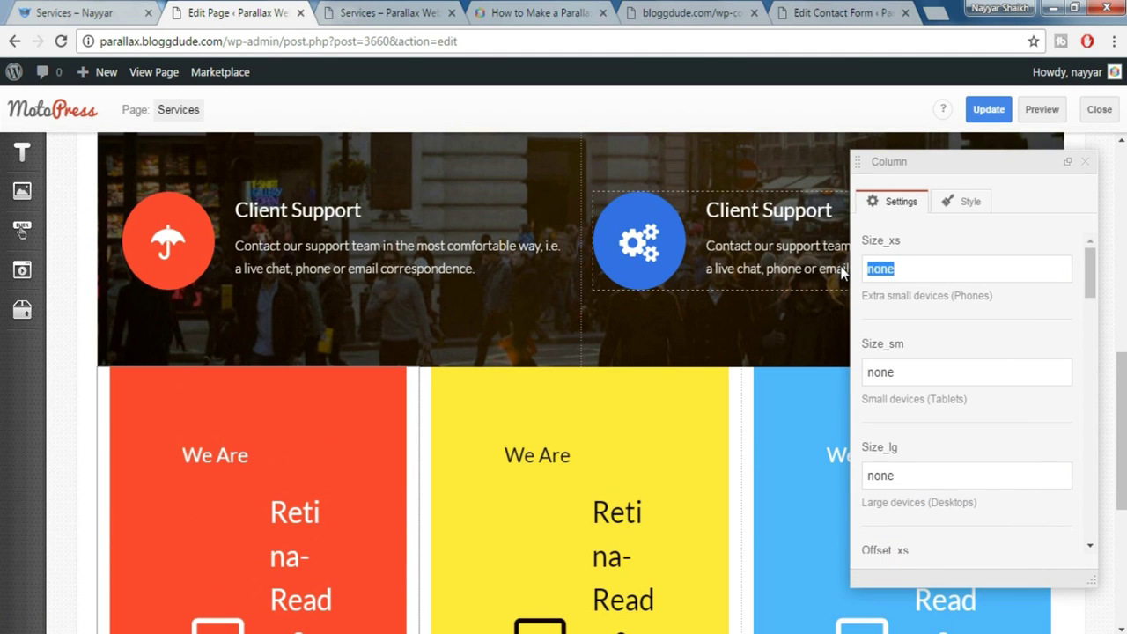
text(12)
key(Tab)
text(4)
scroll(981, 420, down, 15)
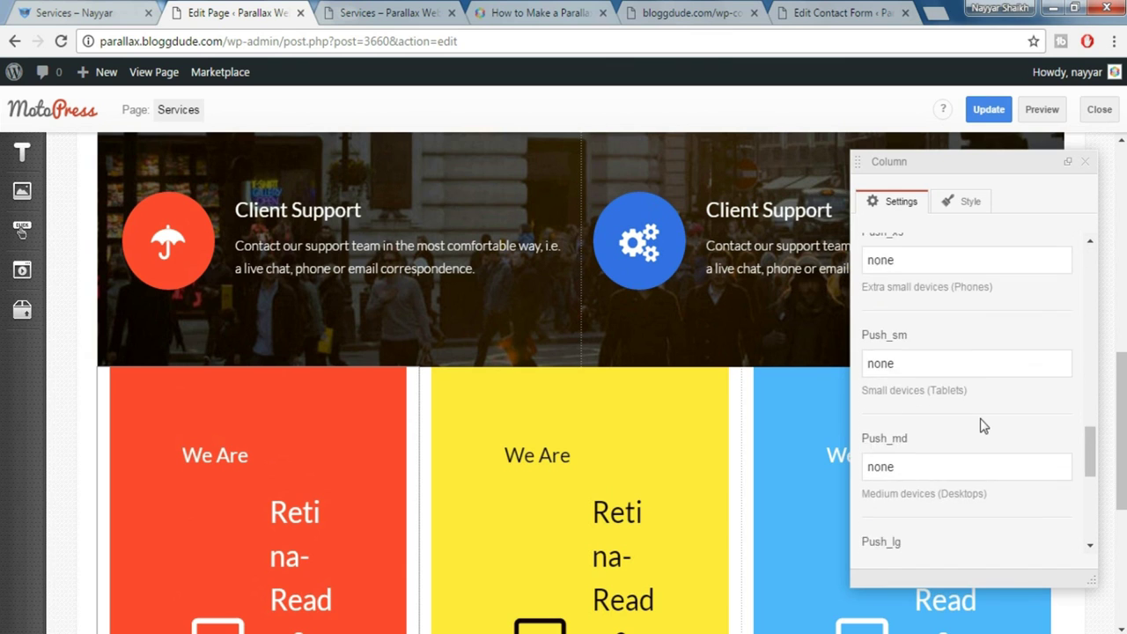
scroll(984, 427, down, 1)
click(955, 282)
click(928, 335)
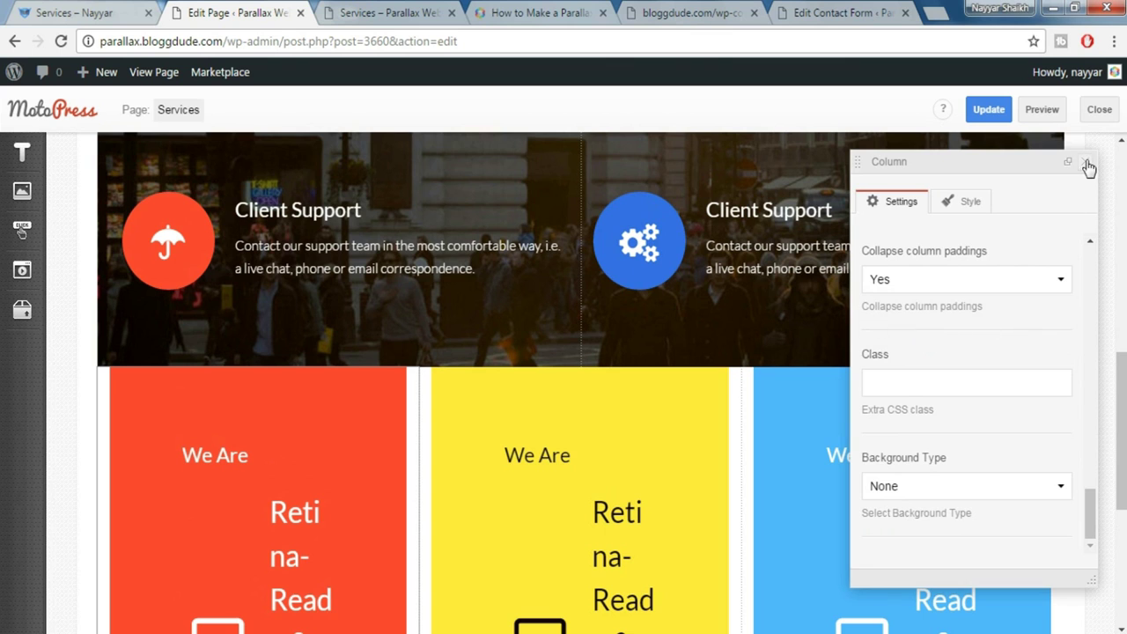
click(1086, 162)
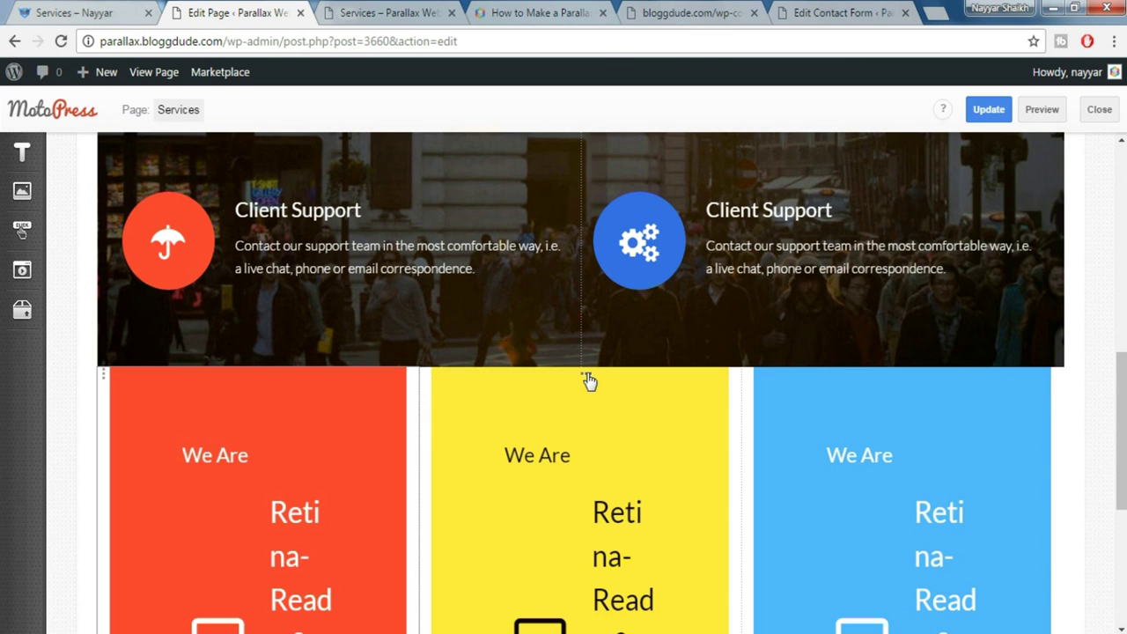
Set Collapse column paddings to Yes on the yellow column
click(589, 380)
scroll(973, 332, up, 2)
scroll(996, 370, up, 3)
scroll(1013, 403, down, 4)
click(945, 292)
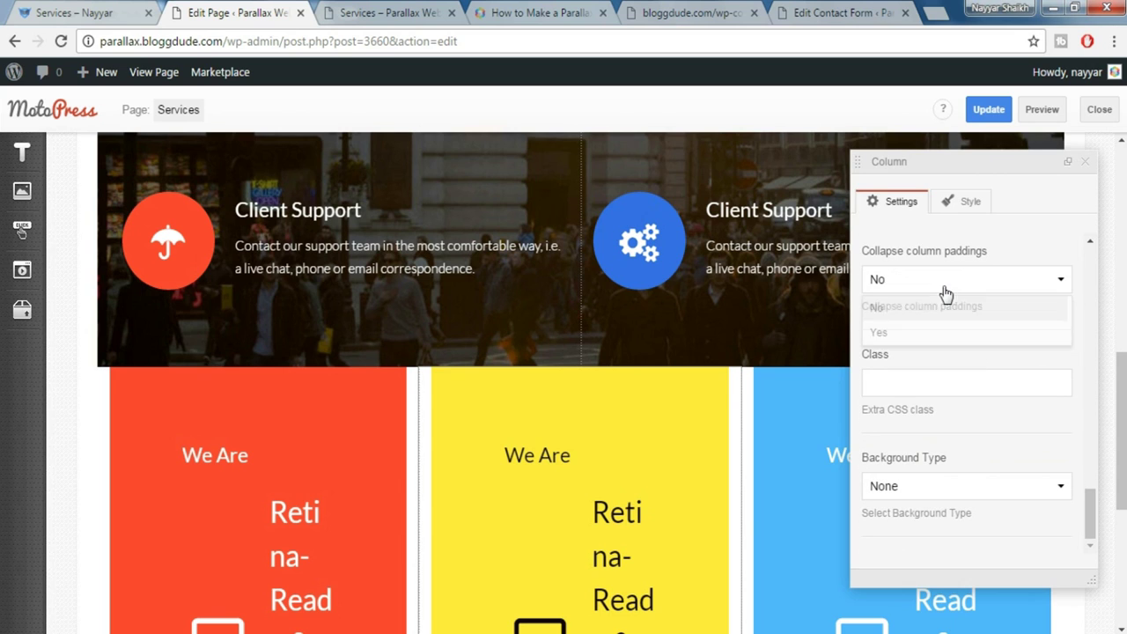
click(921, 335)
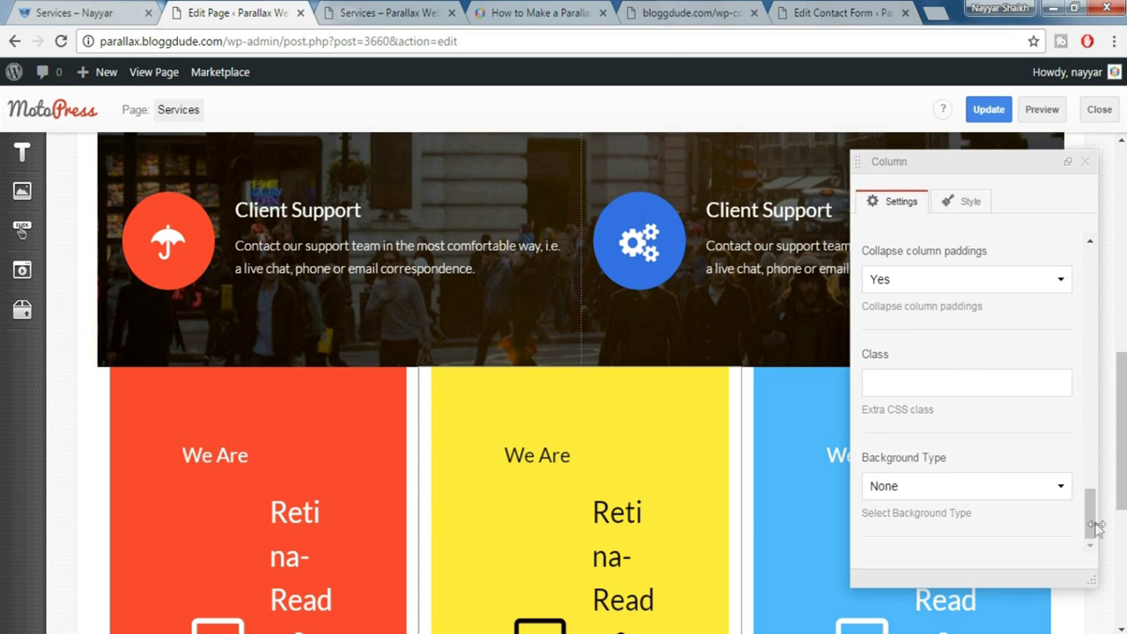
scroll(1087, 373, up, 15)
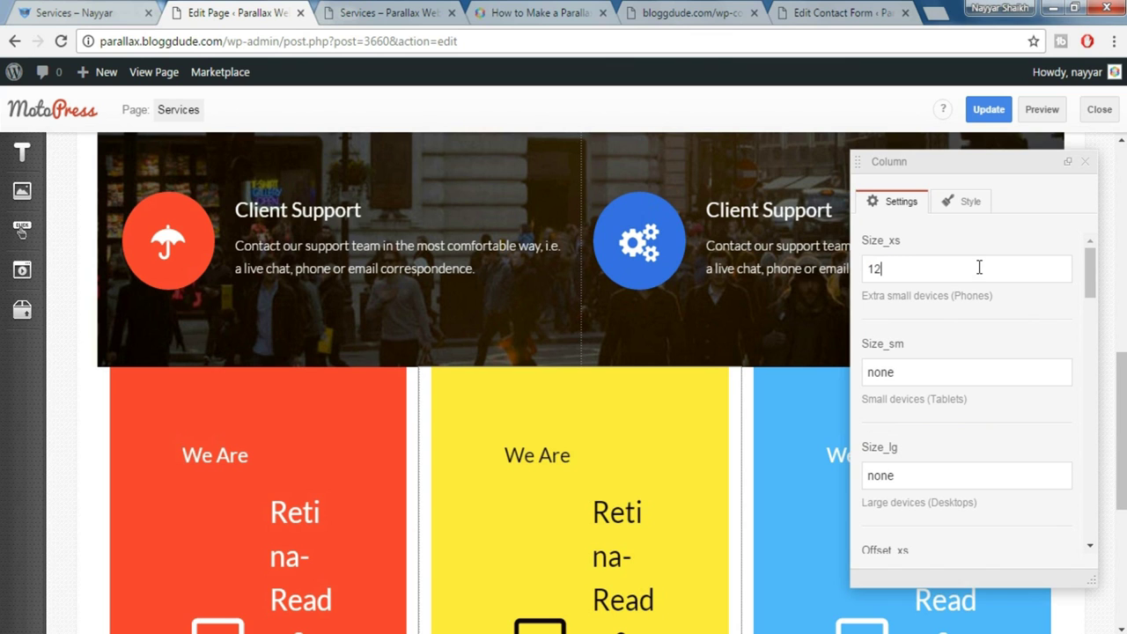
click(1086, 162)
Collapse the blue column's paddings, then update and preview the Services page
scroll(968, 264, down, 2)
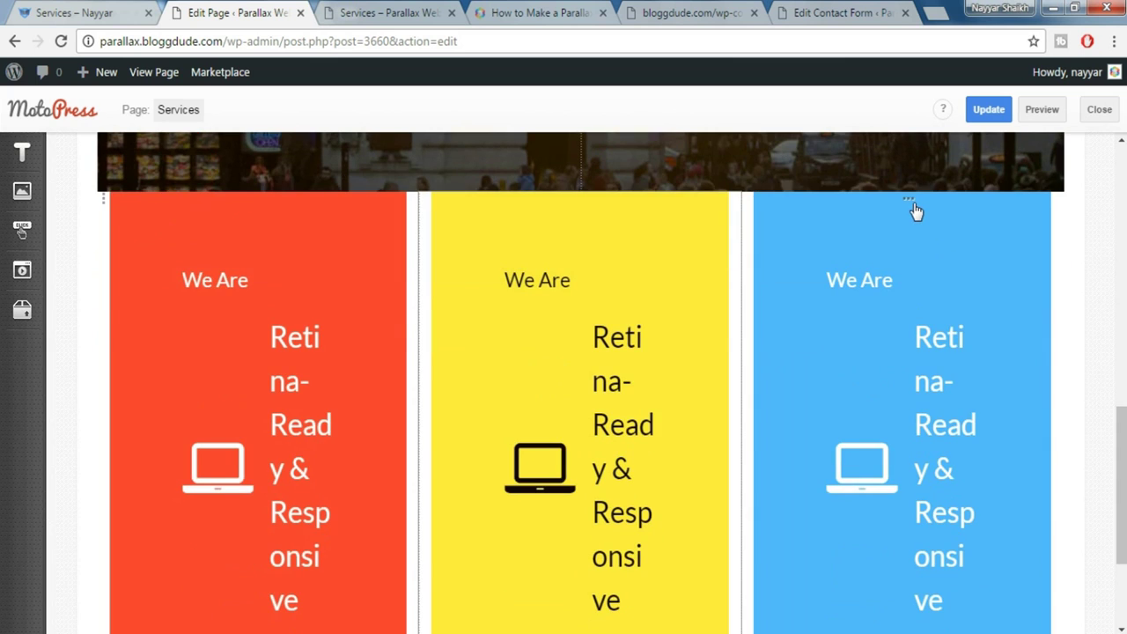
click(912, 203)
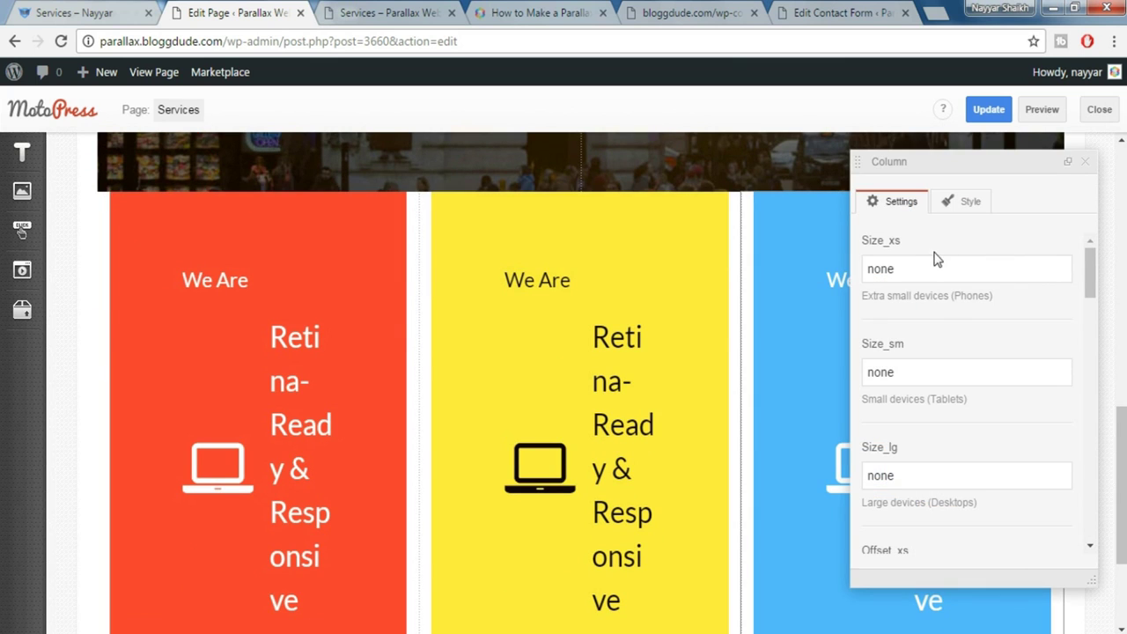
drag(926, 269, 861, 277)
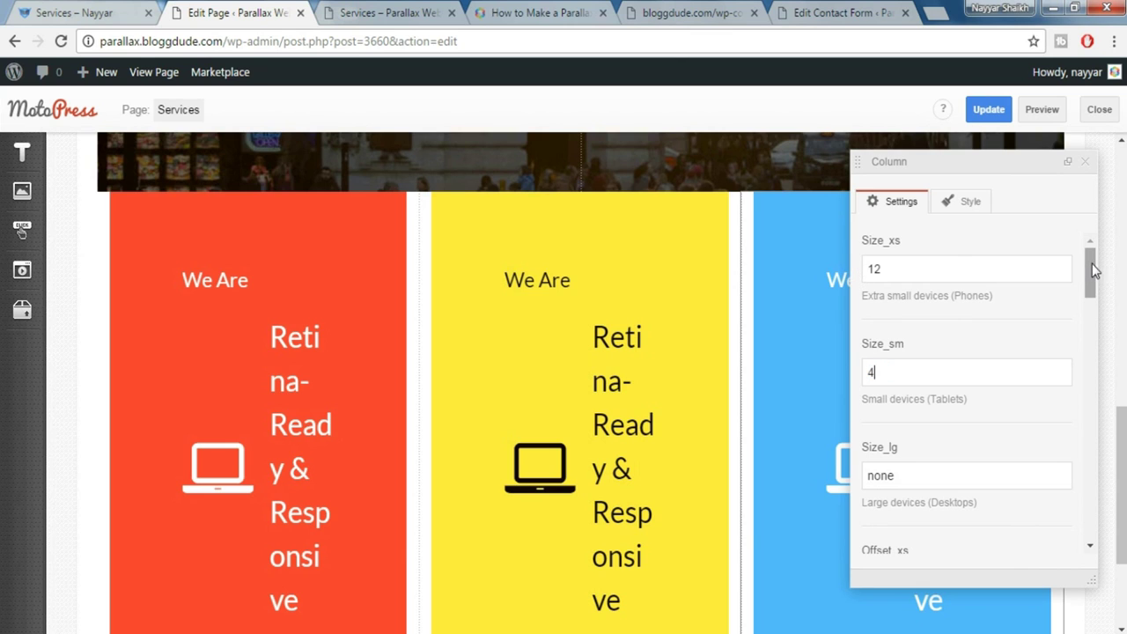
drag(1092, 269, 1092, 510)
click(954, 280)
click(916, 332)
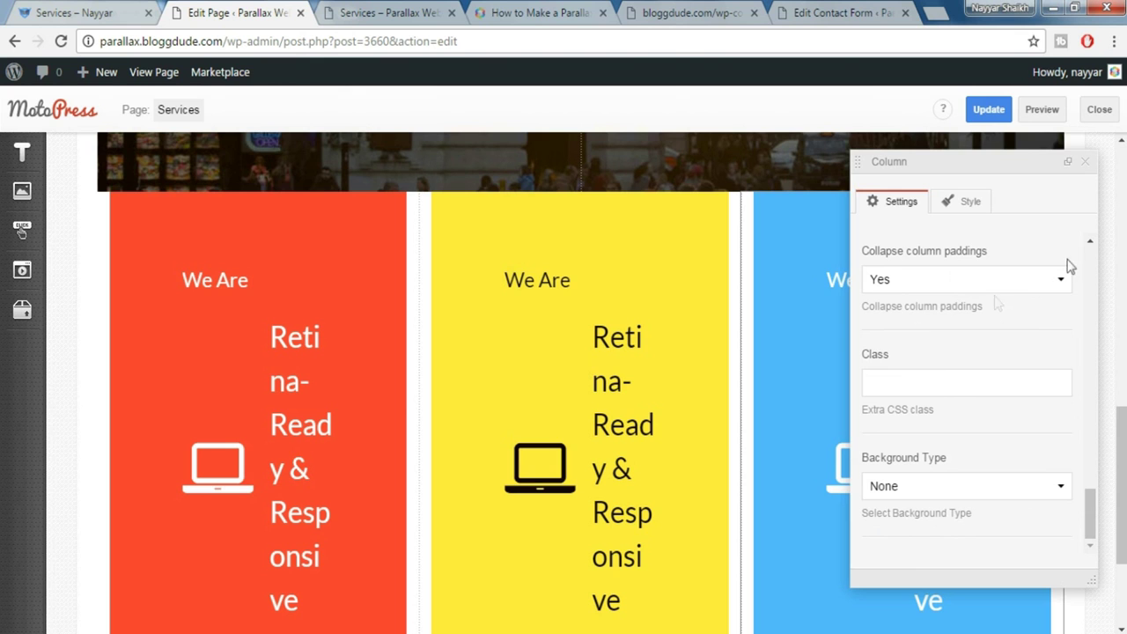
click(983, 124)
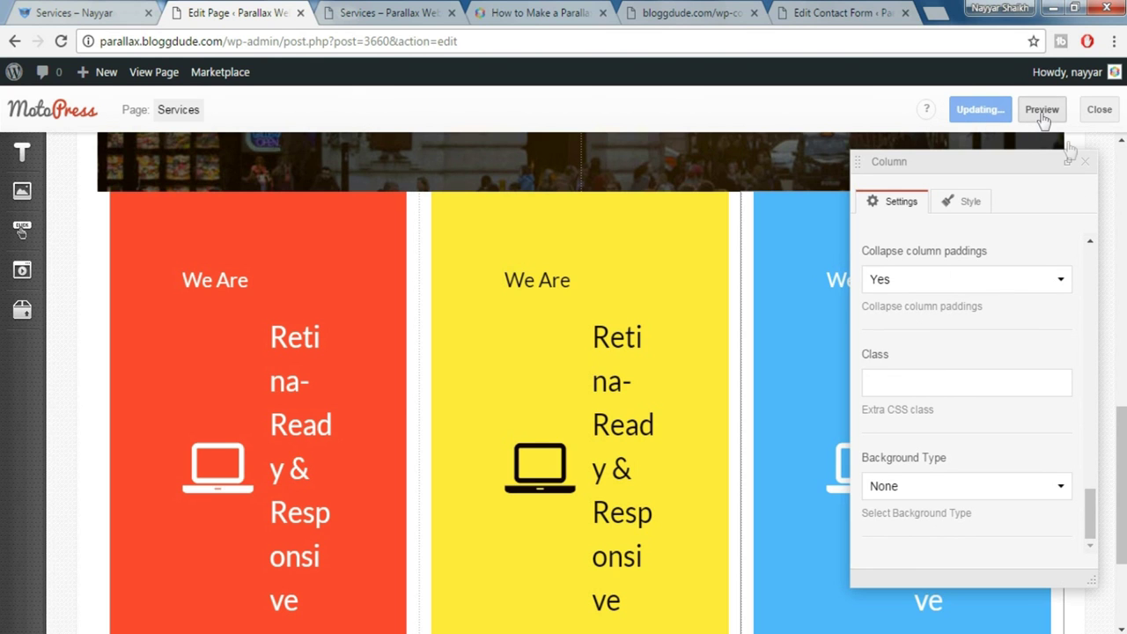
click(1042, 114)
scroll(750, 411, down, 4)
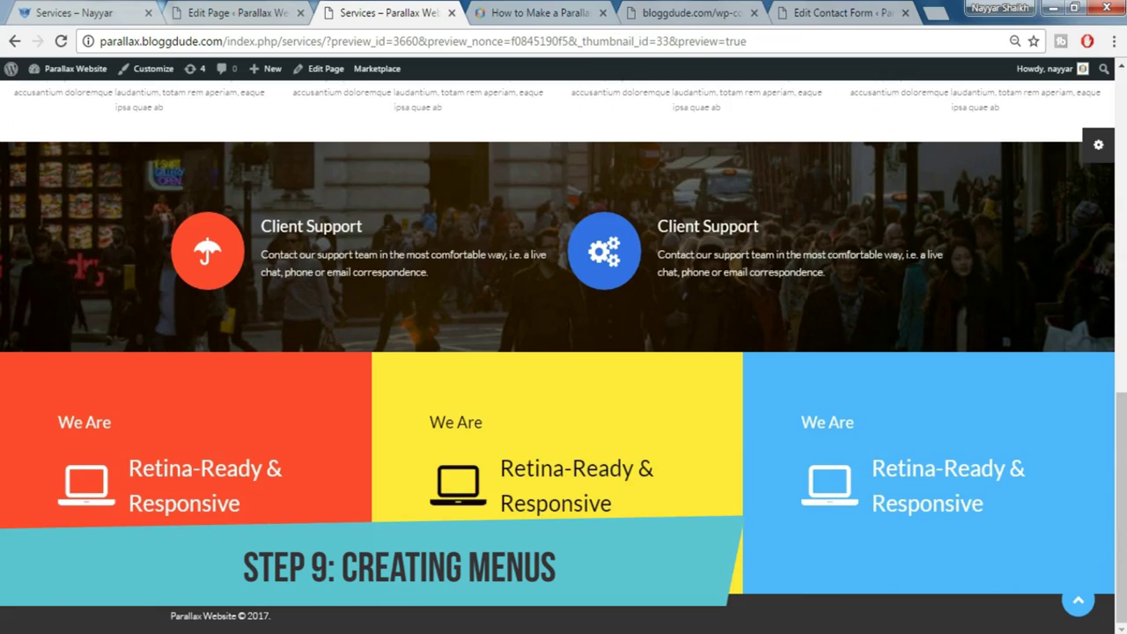
Scroll through the previewed red, yellow and blue banner columns, then go back to the Dashboard
mouse_move(1126, 490)
mouse_down()
mouse_move(1124, 178)
mouse_move(1124, 484)
mouse_up()
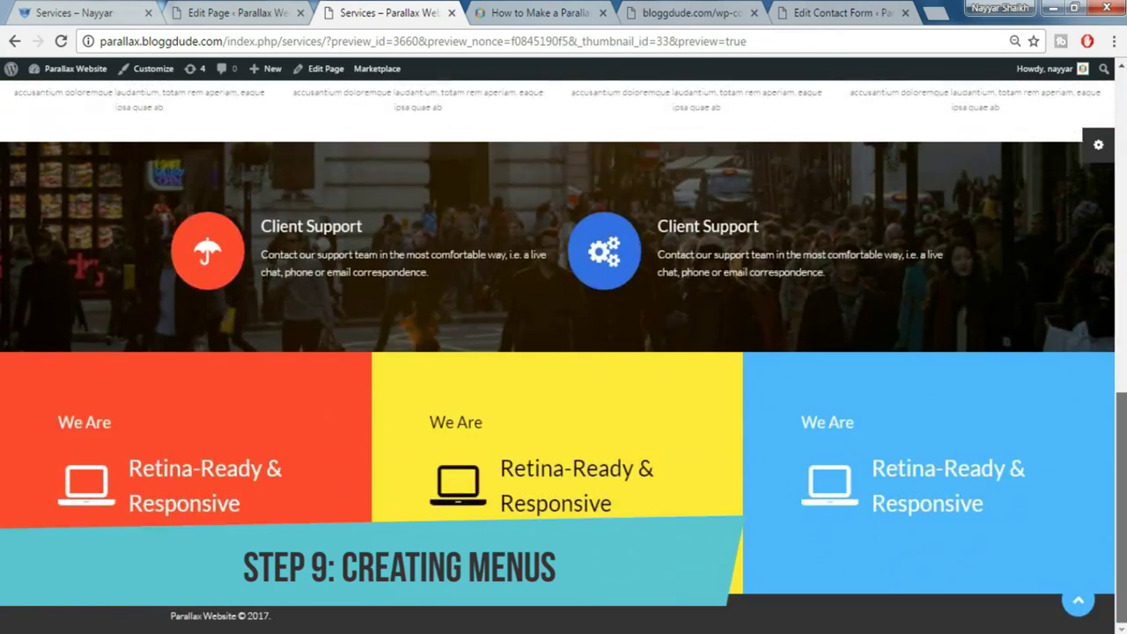
scroll(421, 432, up, 20)
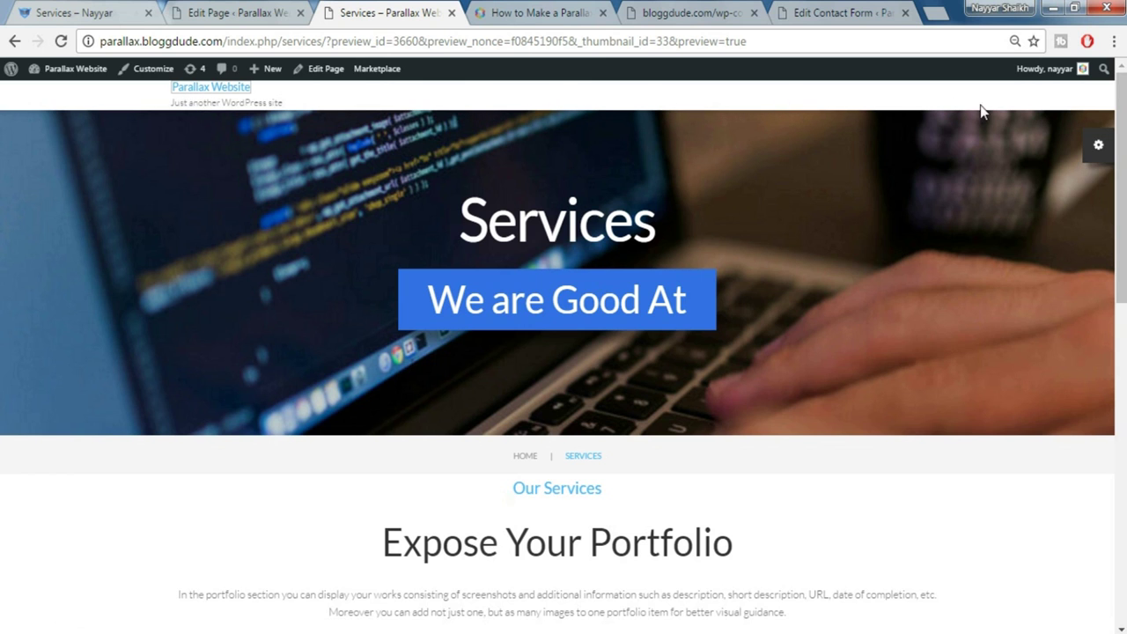
scroll(854, 322, down, 5)
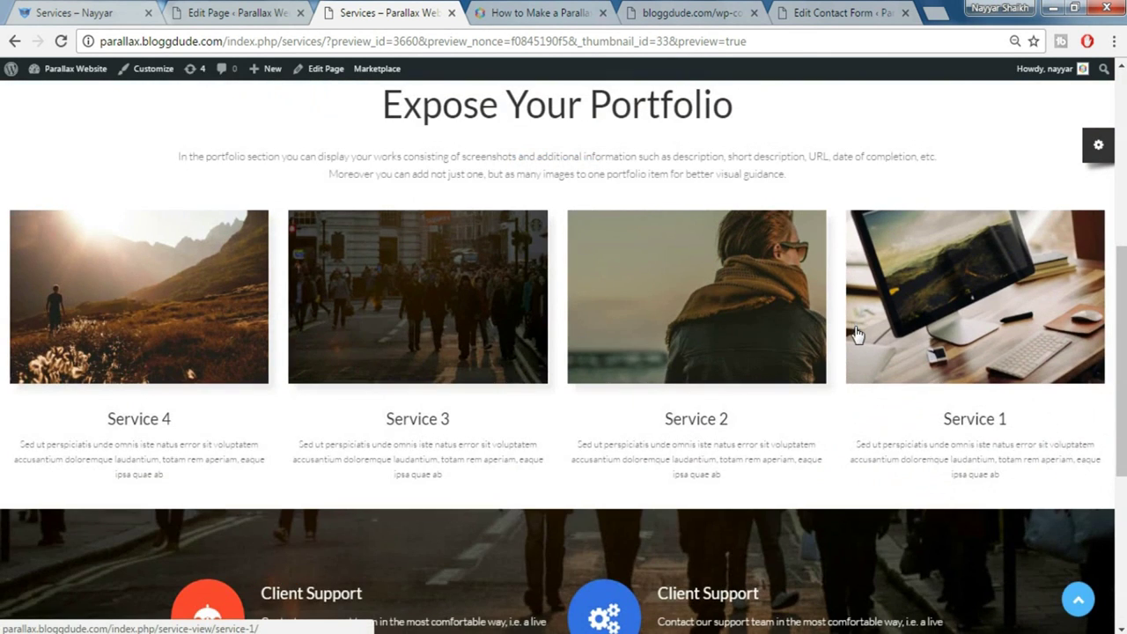
scroll(856, 327, up, 5)
click(264, 16)
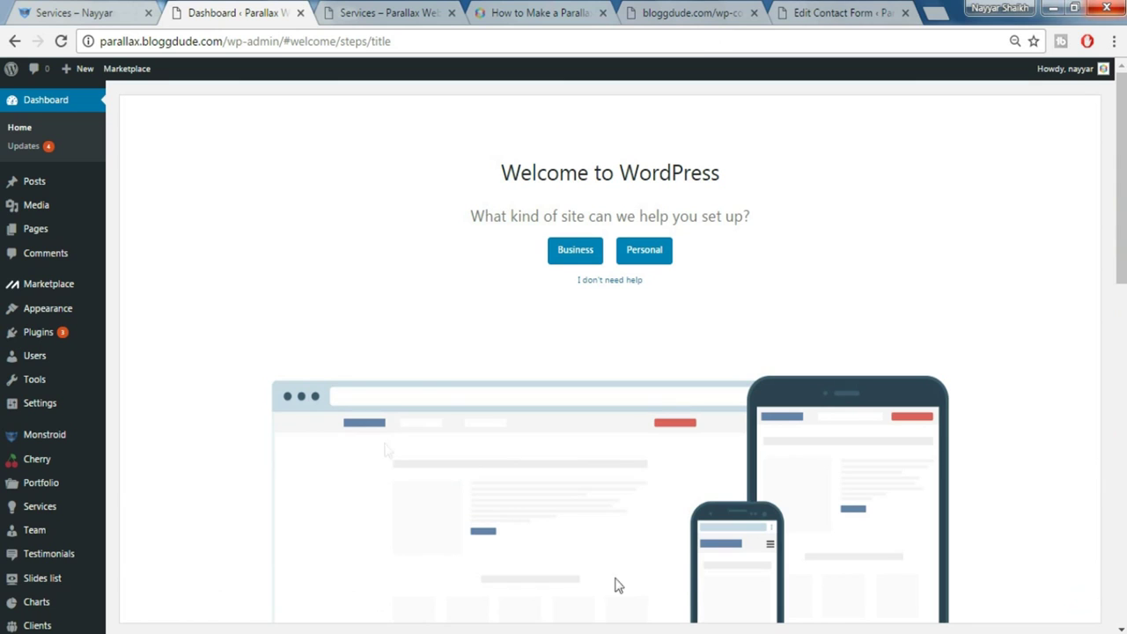
Create a new menu named 'MainMenu' under Appearance > Menus
mouse_move(60, 315)
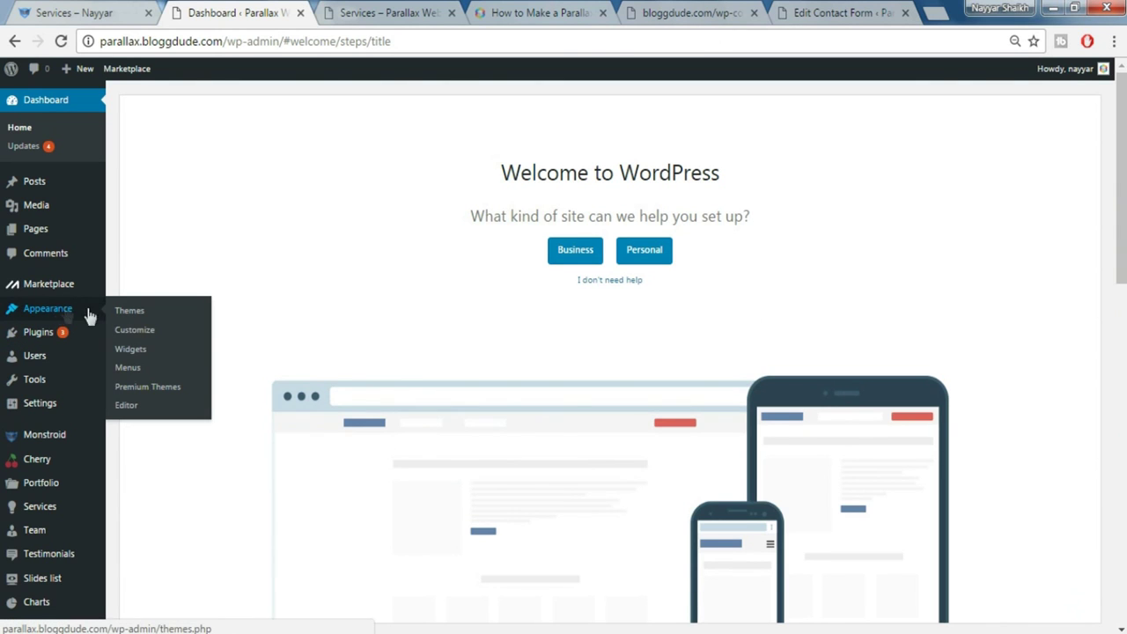
click(134, 368)
click(456, 266)
text(Ma)
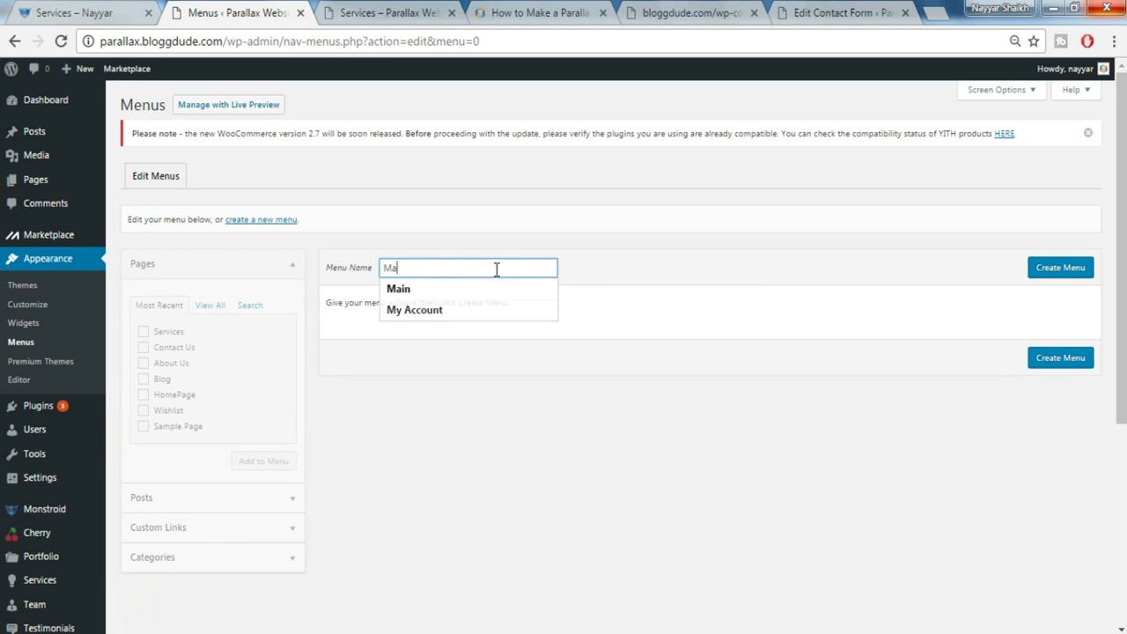
text(inMenu)
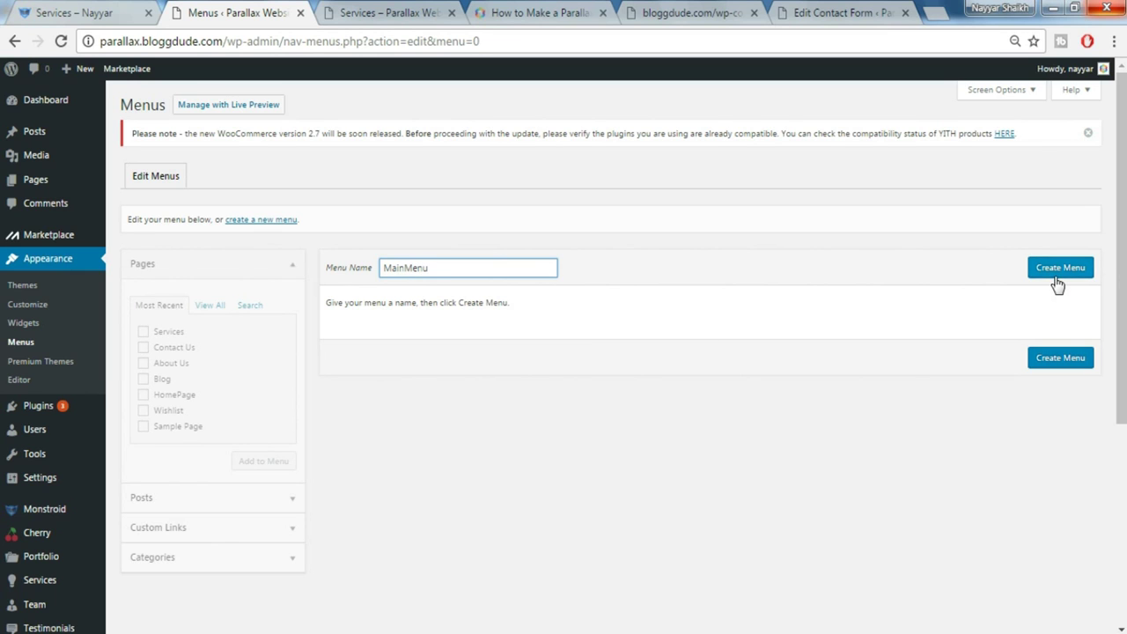
click(1057, 275)
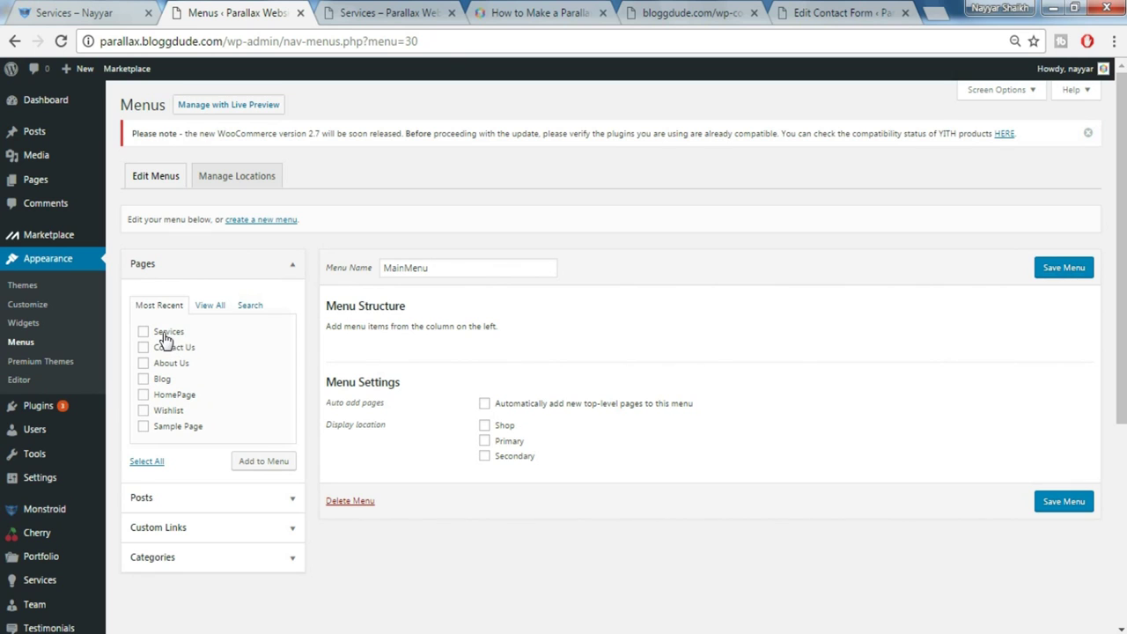
Add About Us, Blog, HomePage and the other selected pages to MainMenu
click(162, 364)
click(161, 380)
click(167, 395)
scroll(221, 420, down, 1)
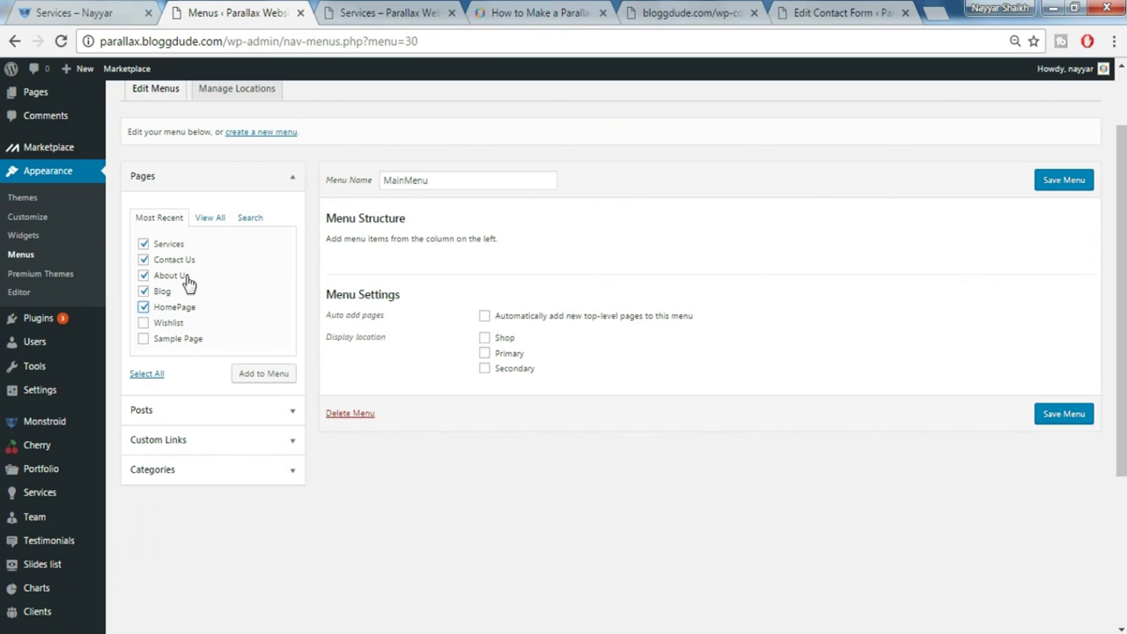
click(268, 381)
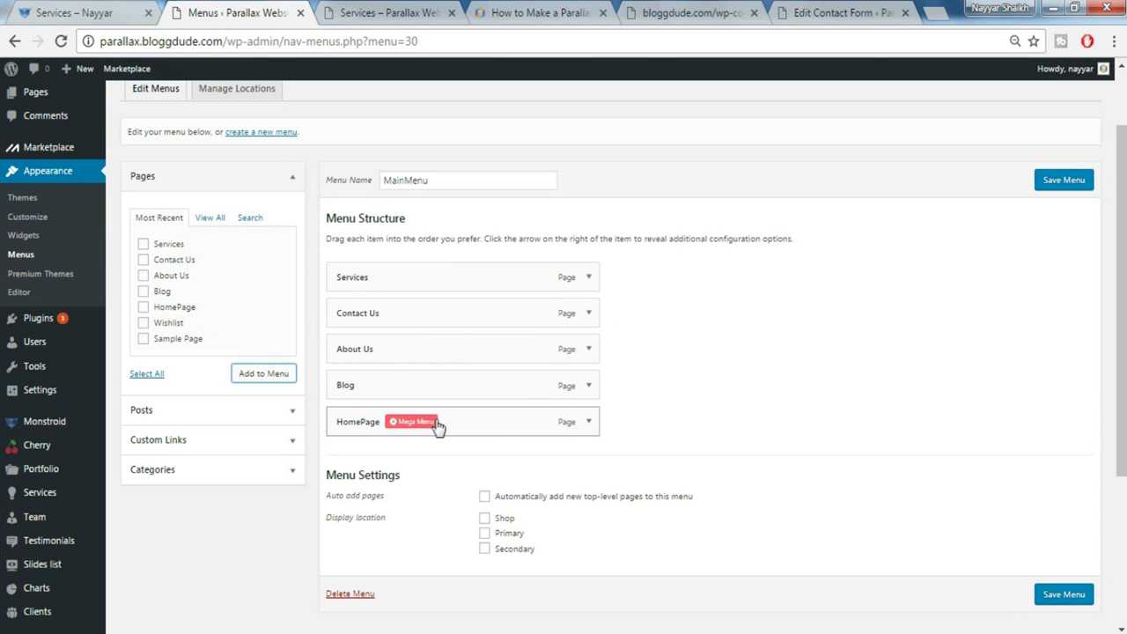
Order the menu HomePage, About Us, Services, Blog, Contact Us, assign Primary, save, and reload the preview
drag(507, 428, 470, 272)
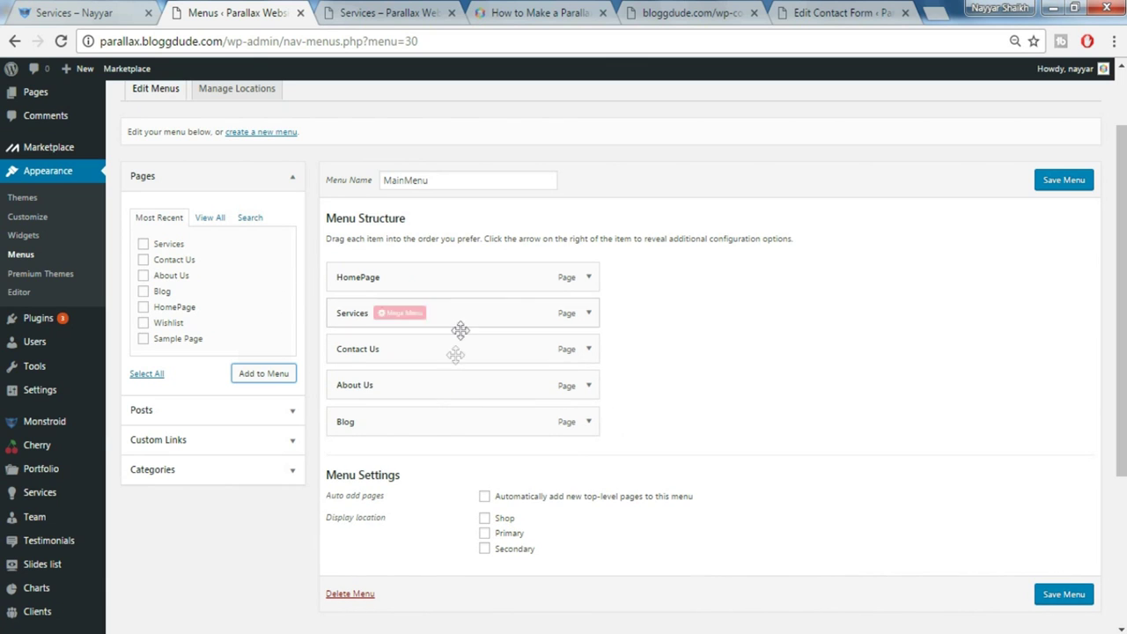
drag(456, 379, 445, 315)
drag(453, 375, 451, 421)
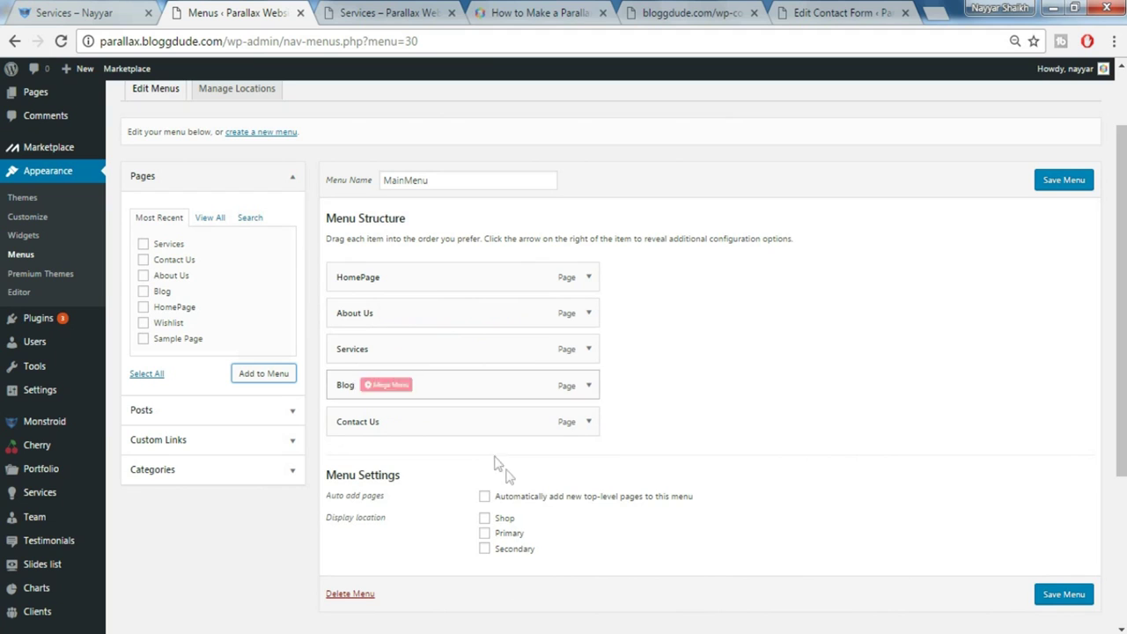
click(485, 535)
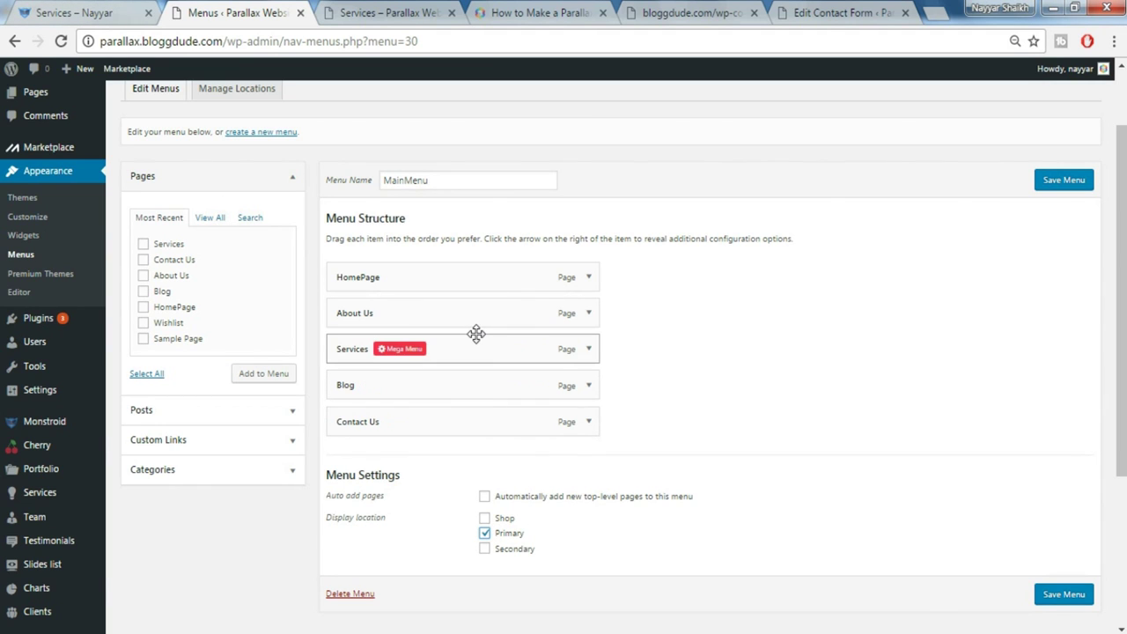
click(1065, 594)
click(388, 13)
key(F5)
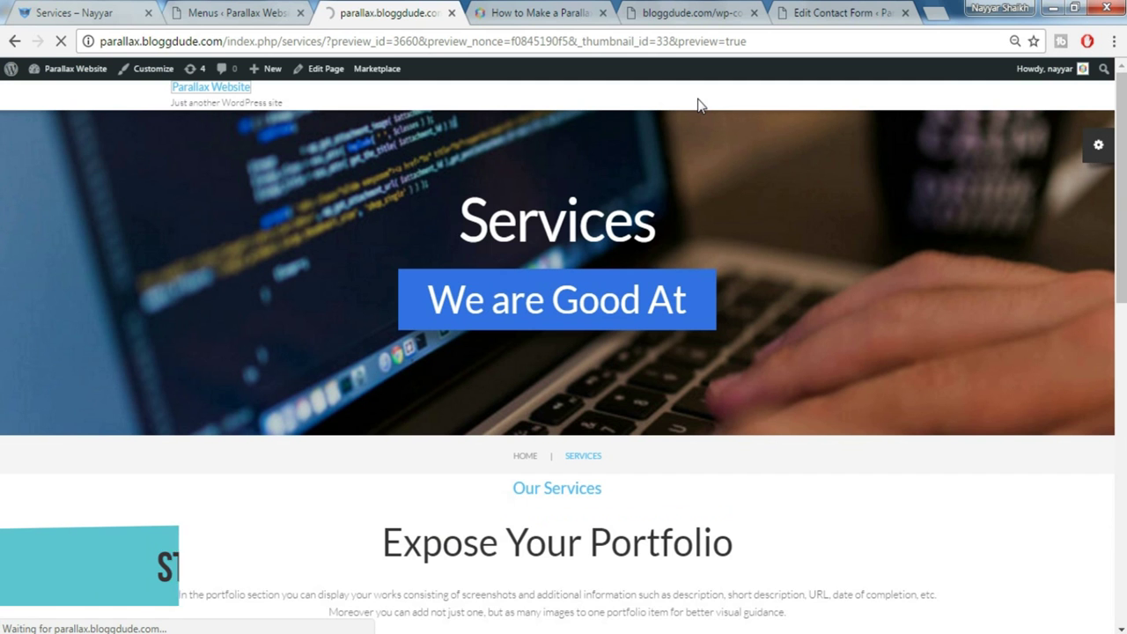
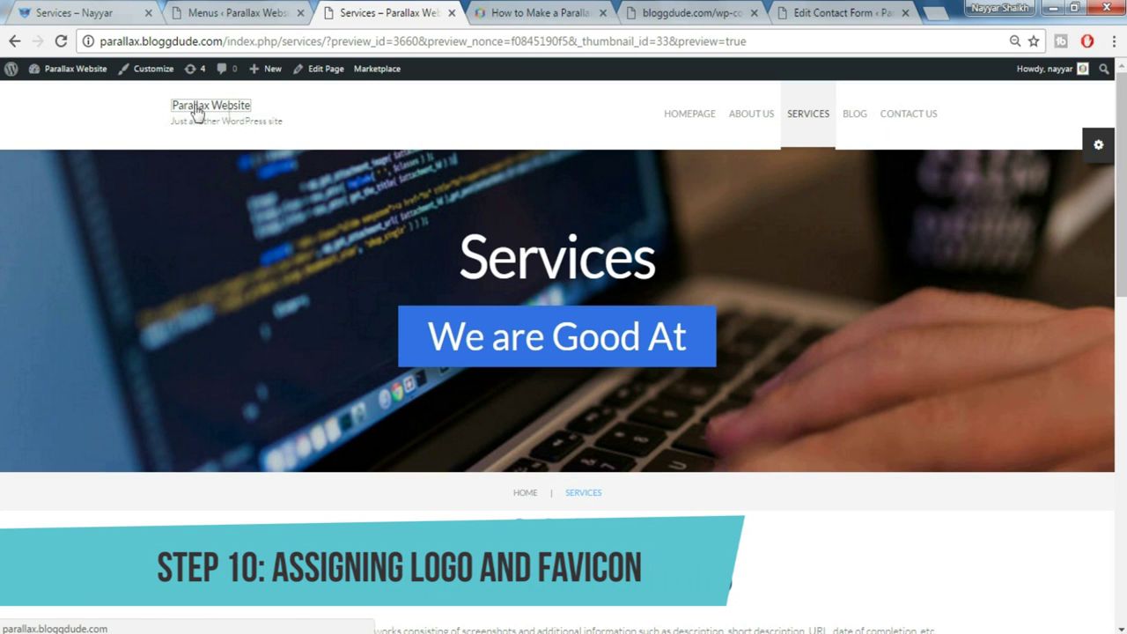
Return to the Menus admin tab and go to the Monstroid theme options
click(234, 12)
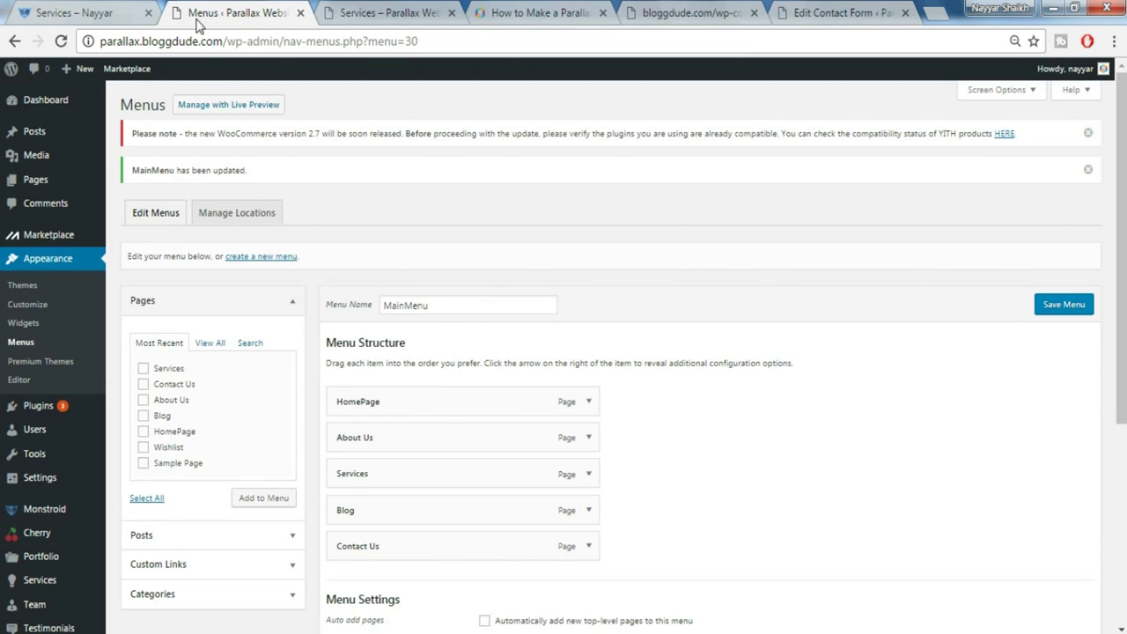
scroll(70, 414, down, 2)
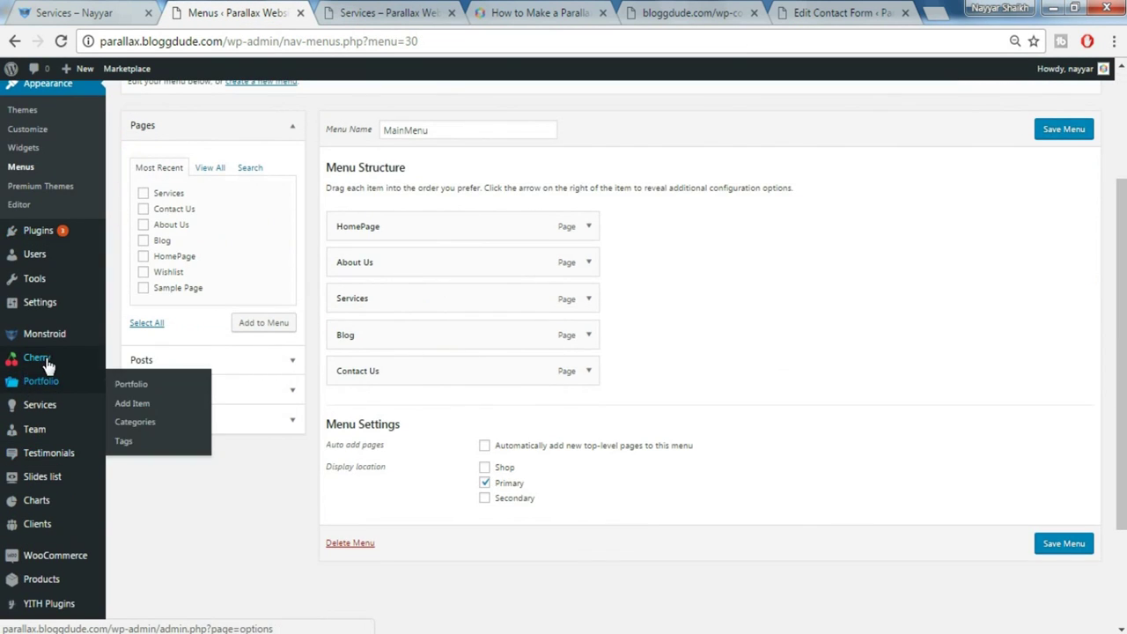
click(46, 361)
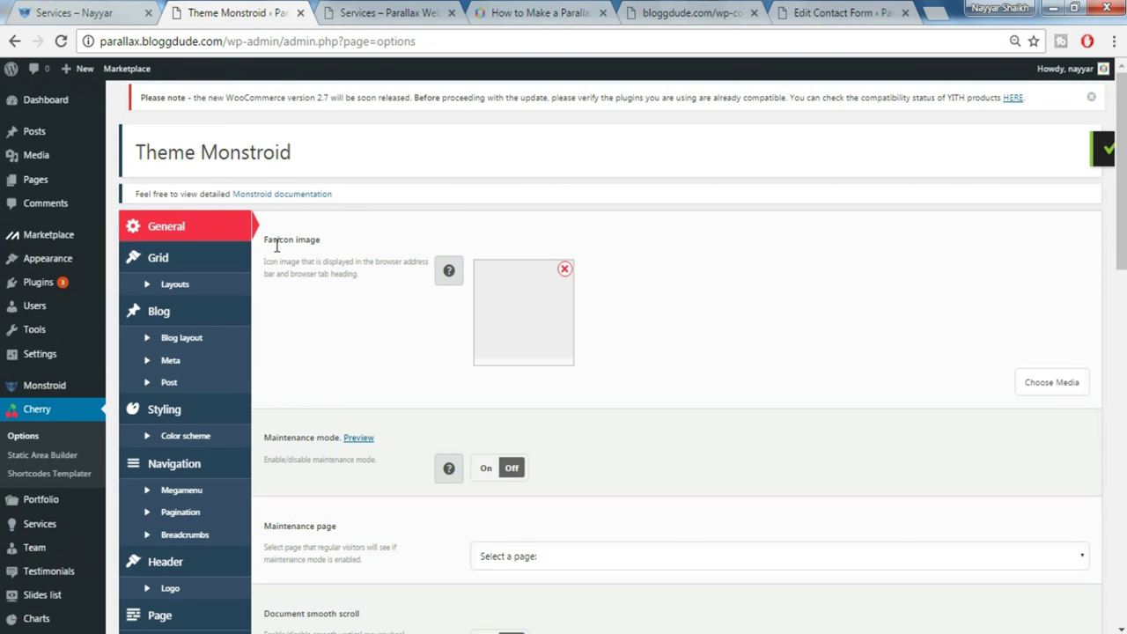
Compare the demo Services page and tutorial post, then remove the current Monstroid favicon image
drag(265, 243, 337, 236)
click(337, 236)
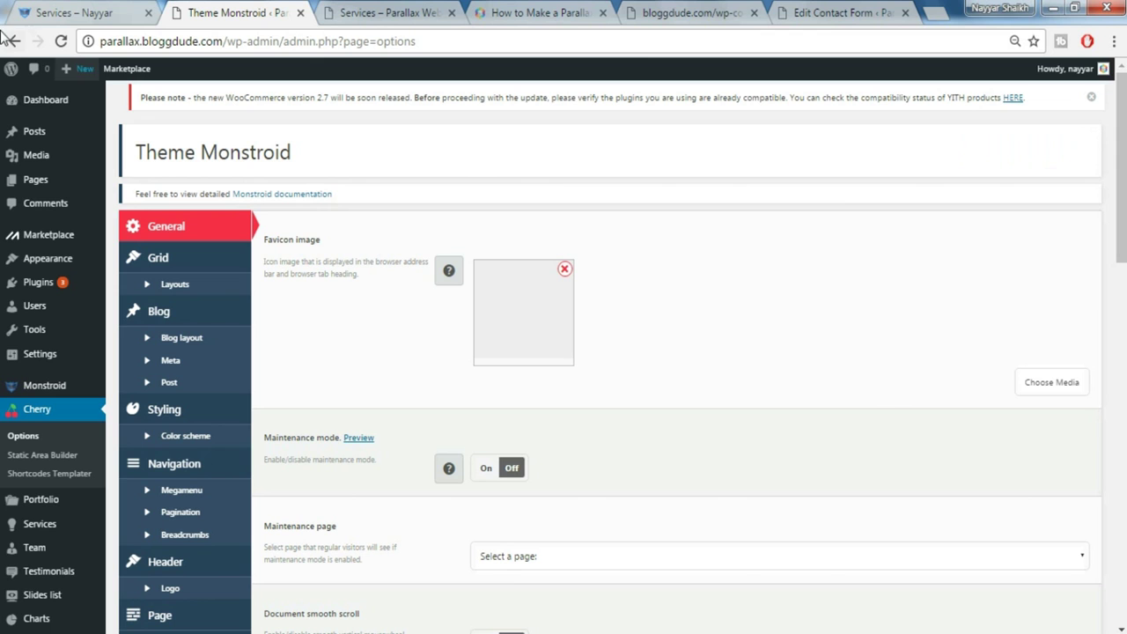
click(66, 12)
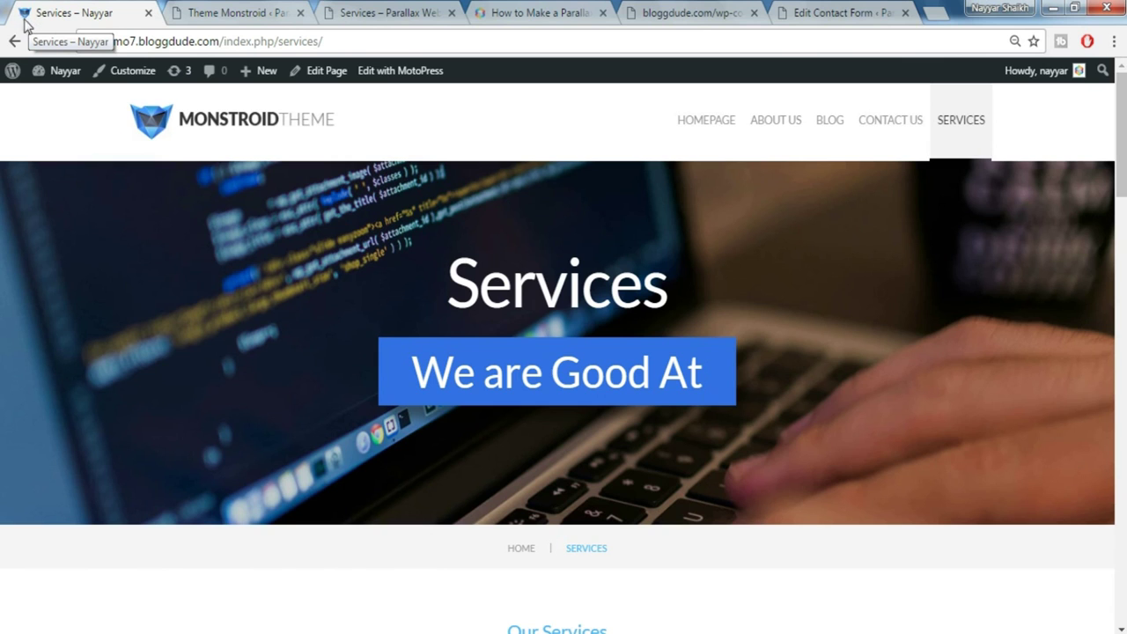
click(515, 14)
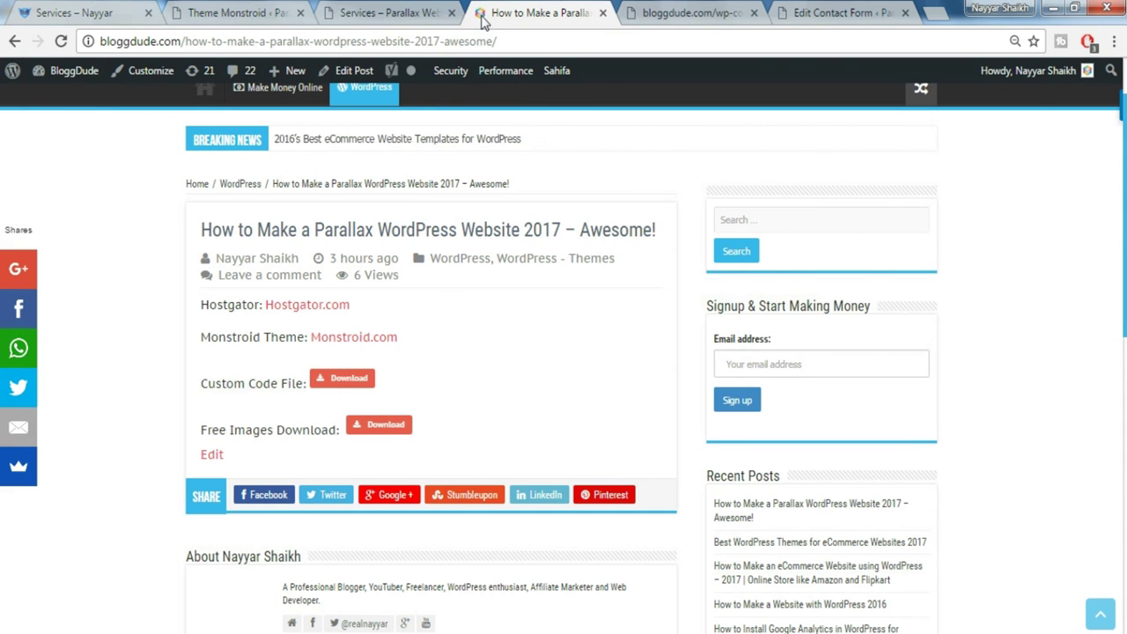
click(261, 12)
click(567, 270)
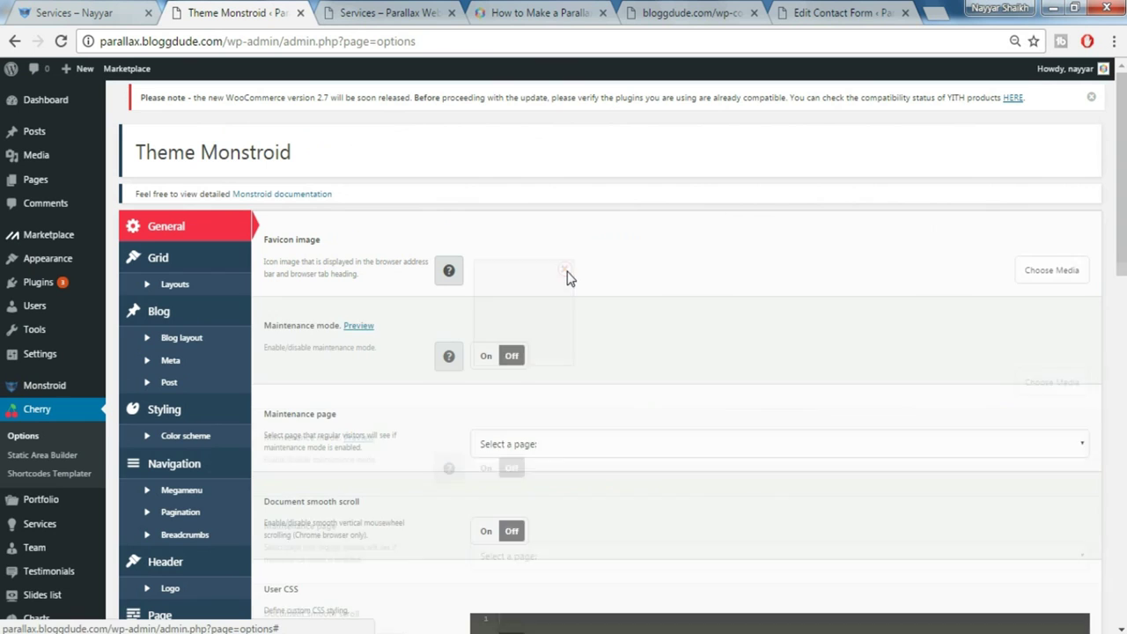
Choose the blue cube favicon.png as the Favicon image and save the theme options
click(1051, 270)
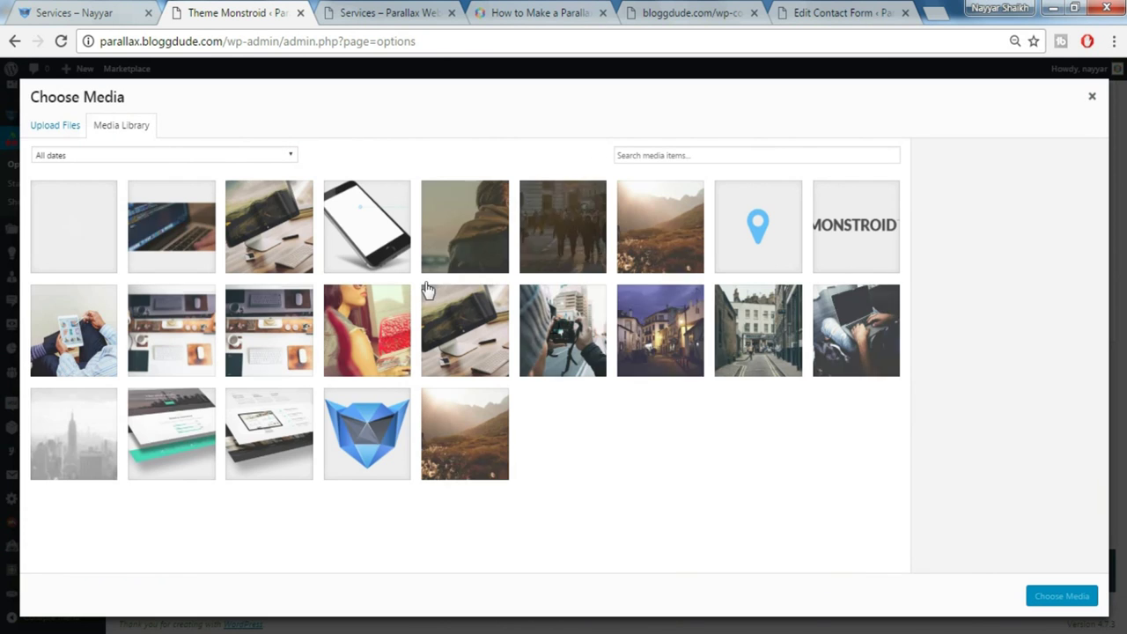
click(399, 442)
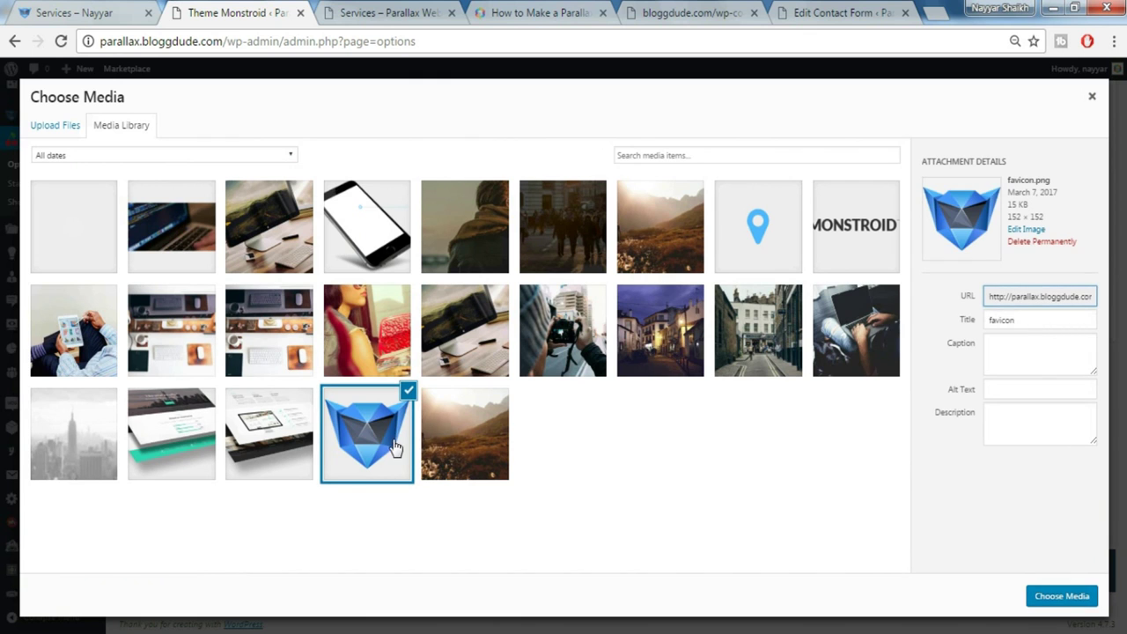
click(1061, 597)
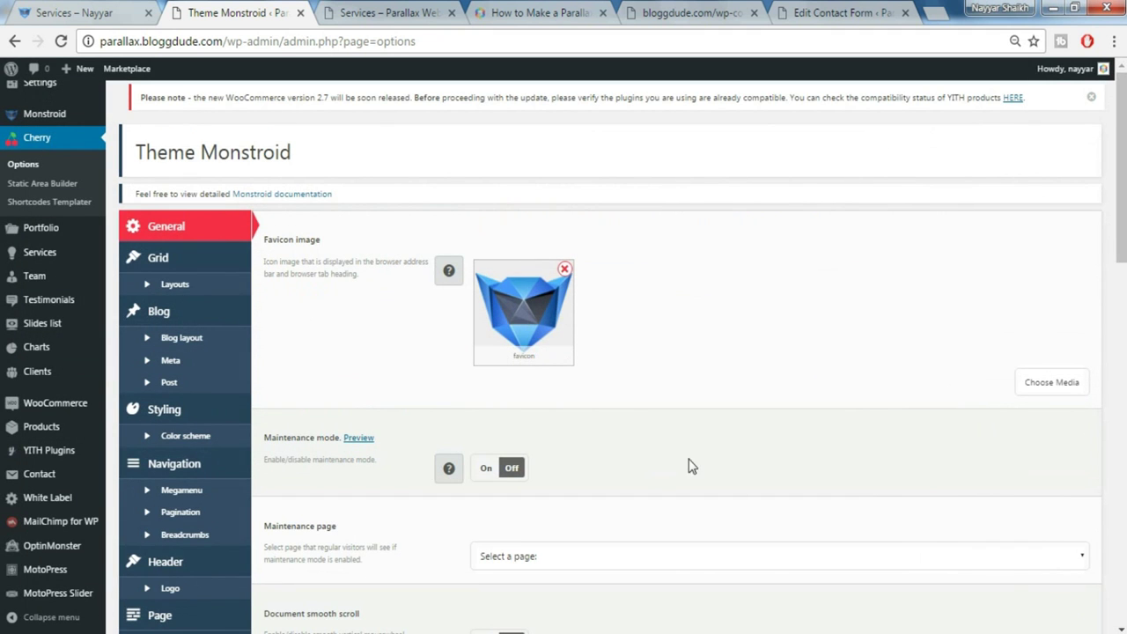
scroll(729, 475, down, 10)
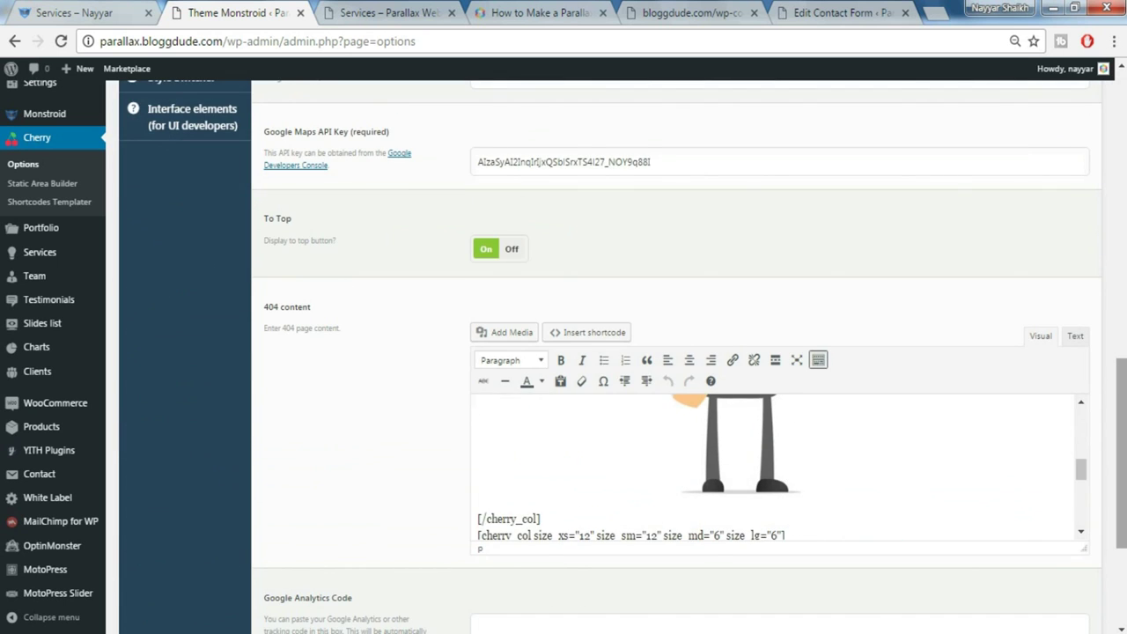
scroll(1052, 581, down, 3)
click(1046, 579)
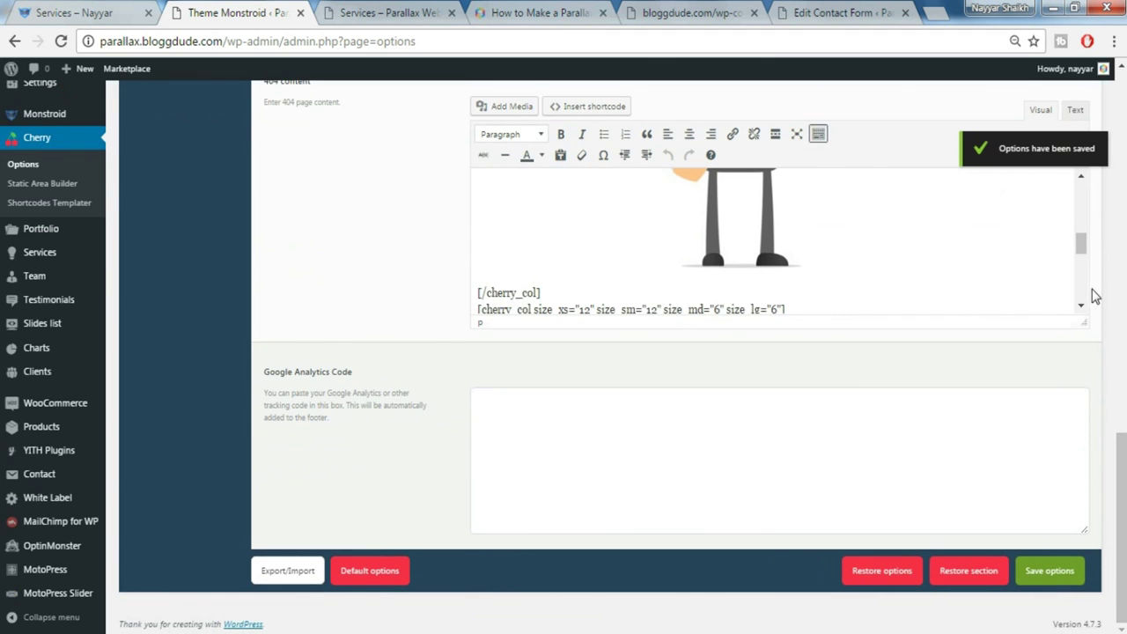
scroll(415, 289, up, 15)
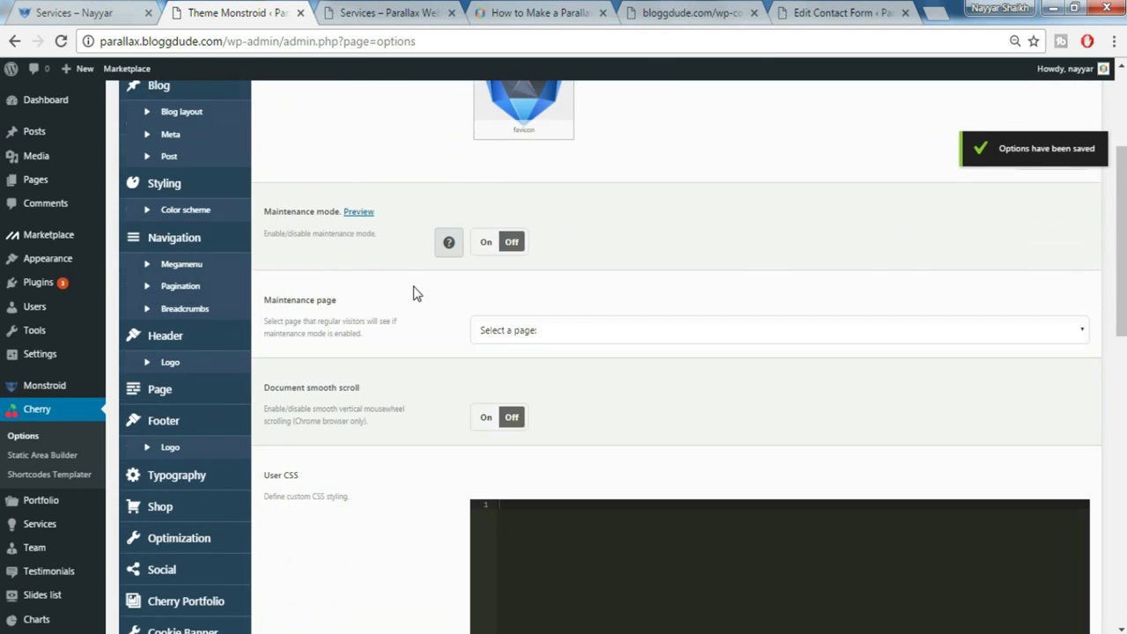
scroll(300, 268, up, 3)
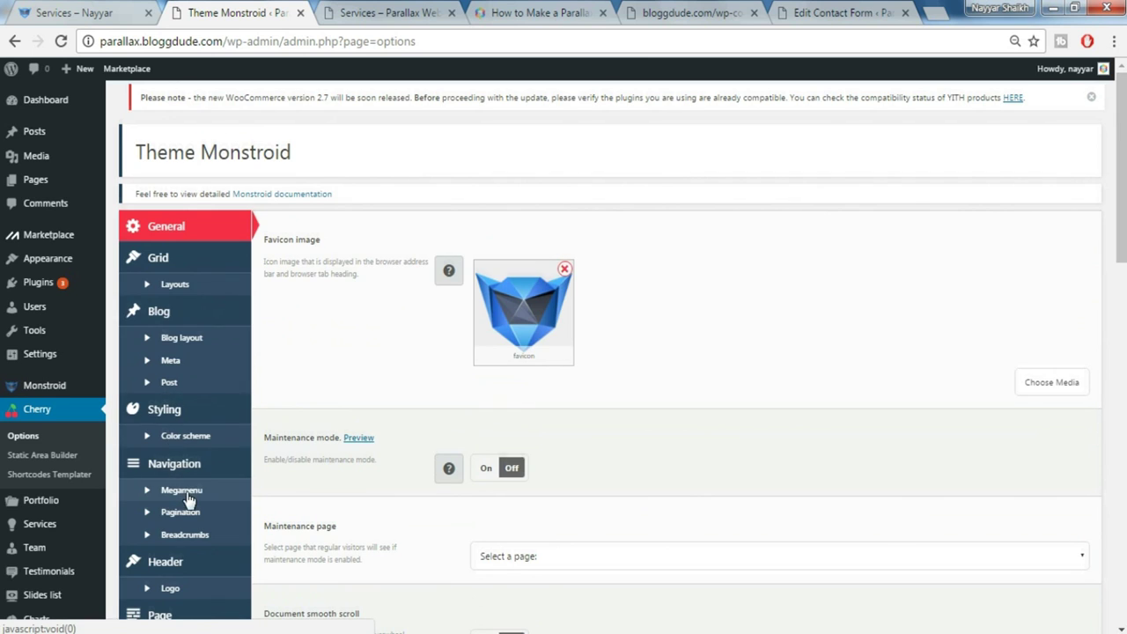
Replace the Header logo with the MONSTROID image logo-1.png and save the theme options
scroll(188, 499, down, 2)
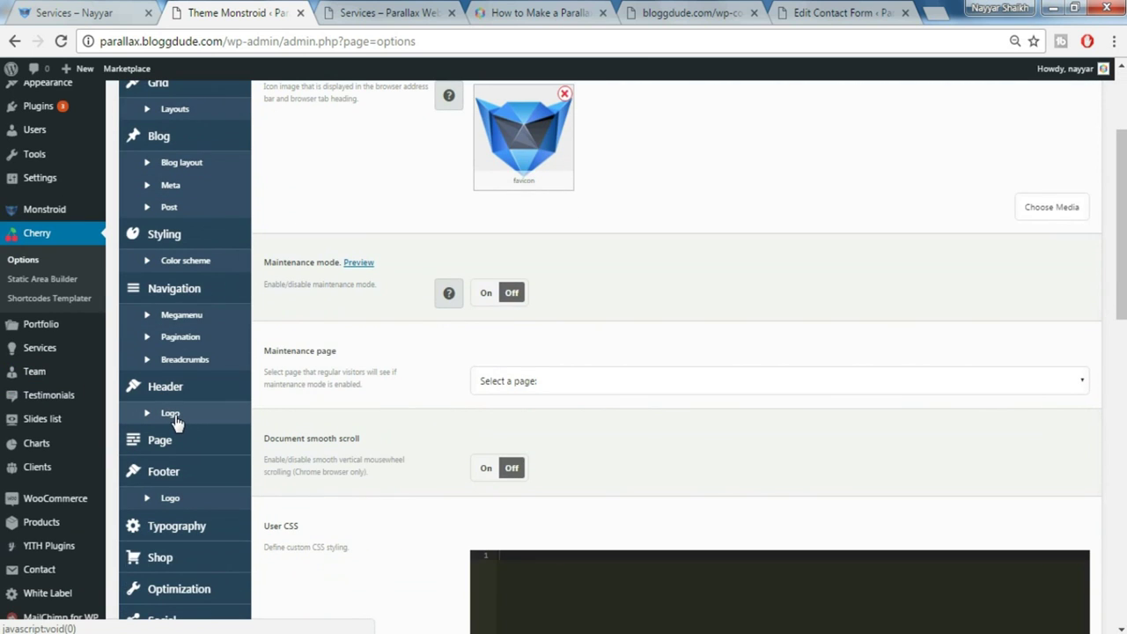
click(173, 416)
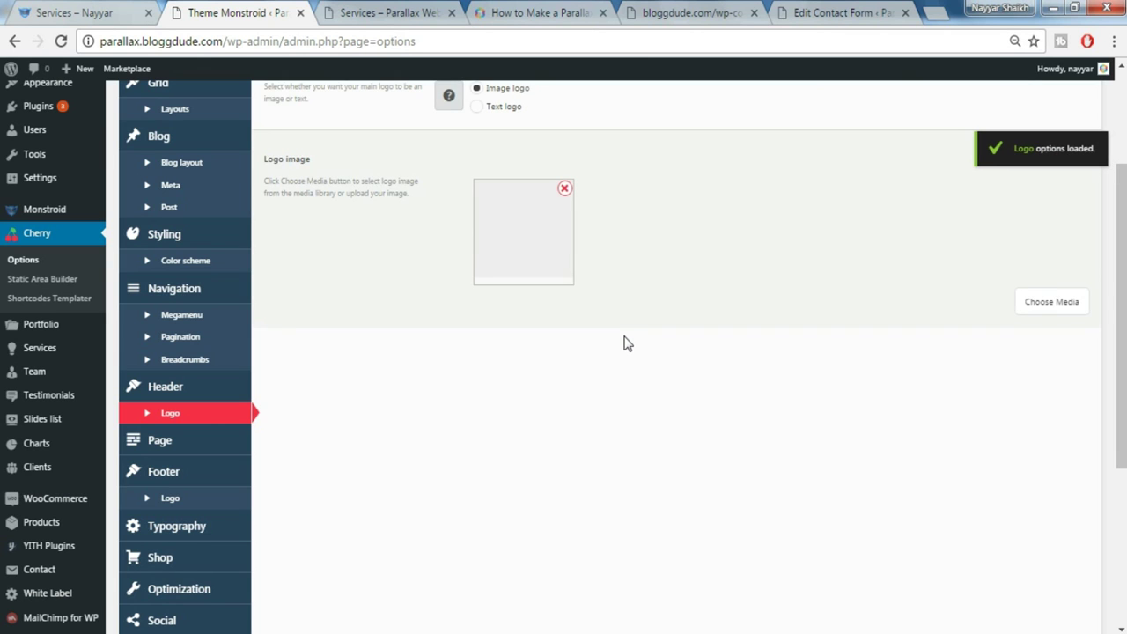
scroll(624, 343, up, 1)
click(565, 277)
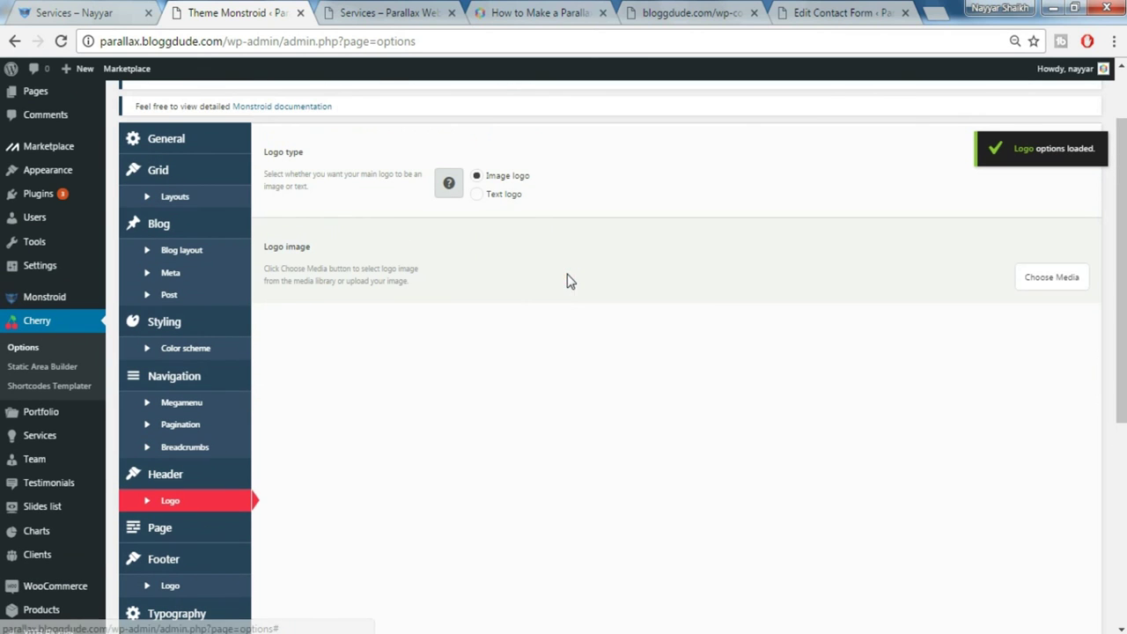
click(1054, 279)
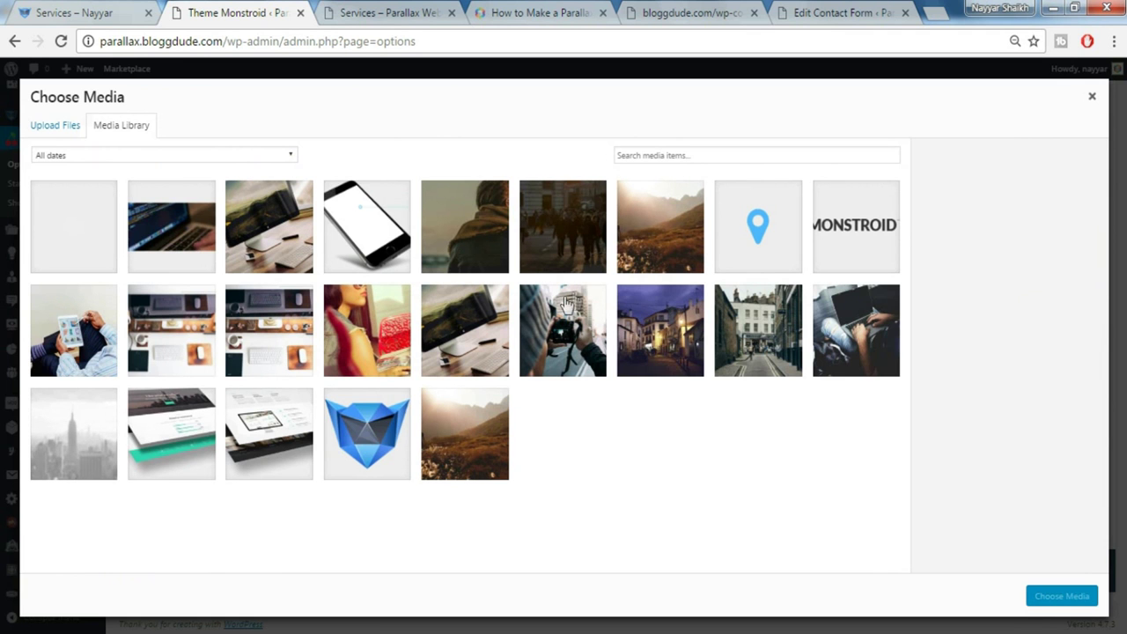
click(871, 242)
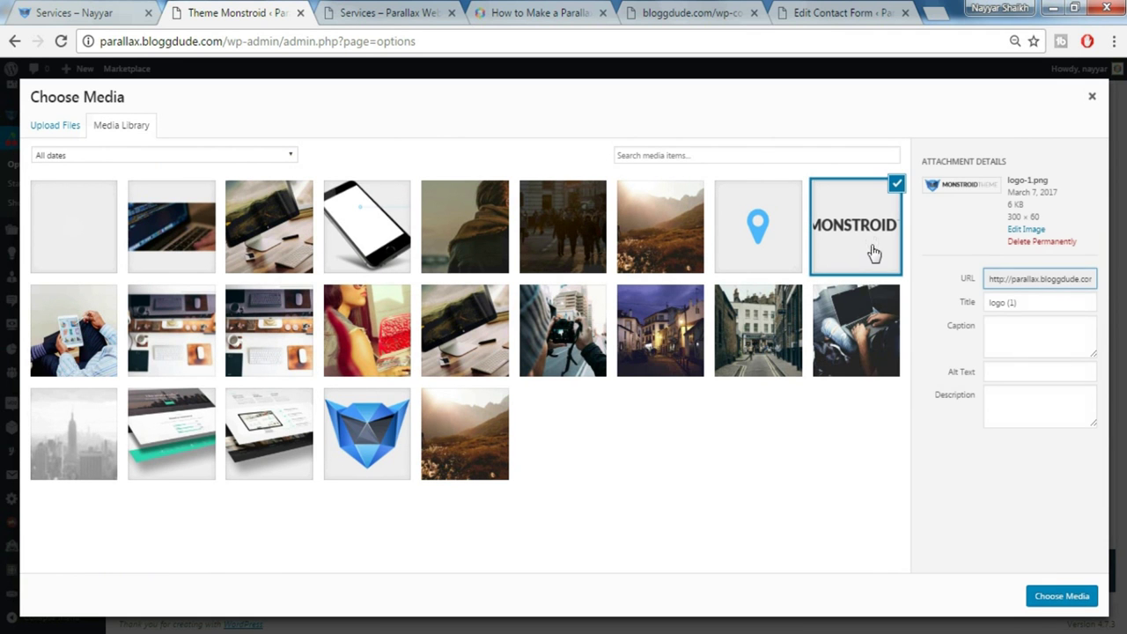
click(1063, 597)
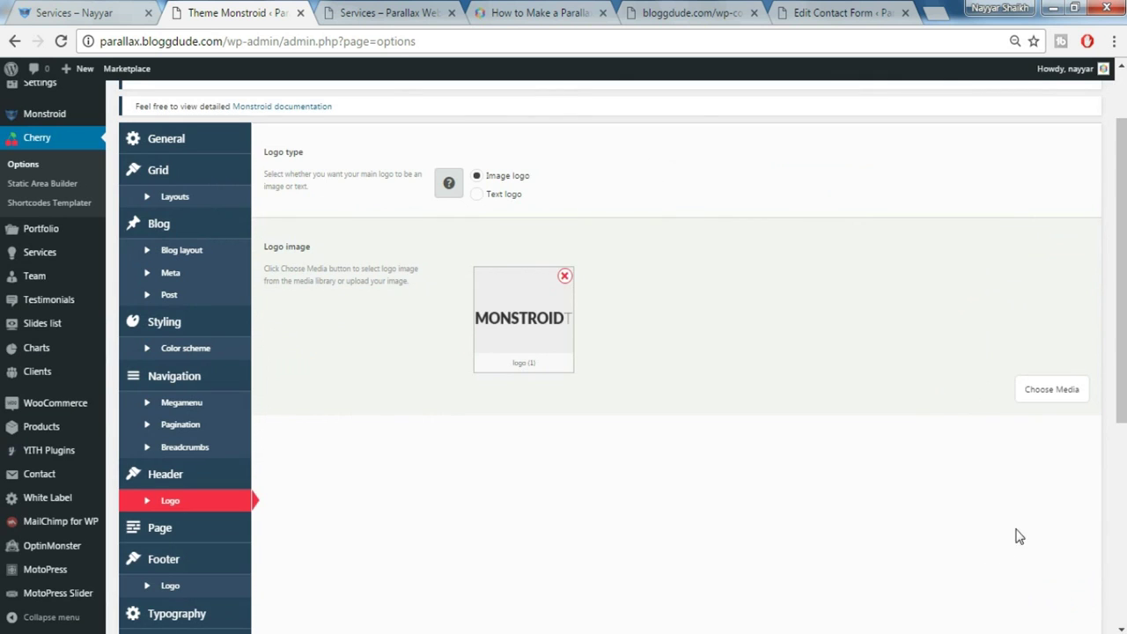
scroll(1052, 487, up, 1)
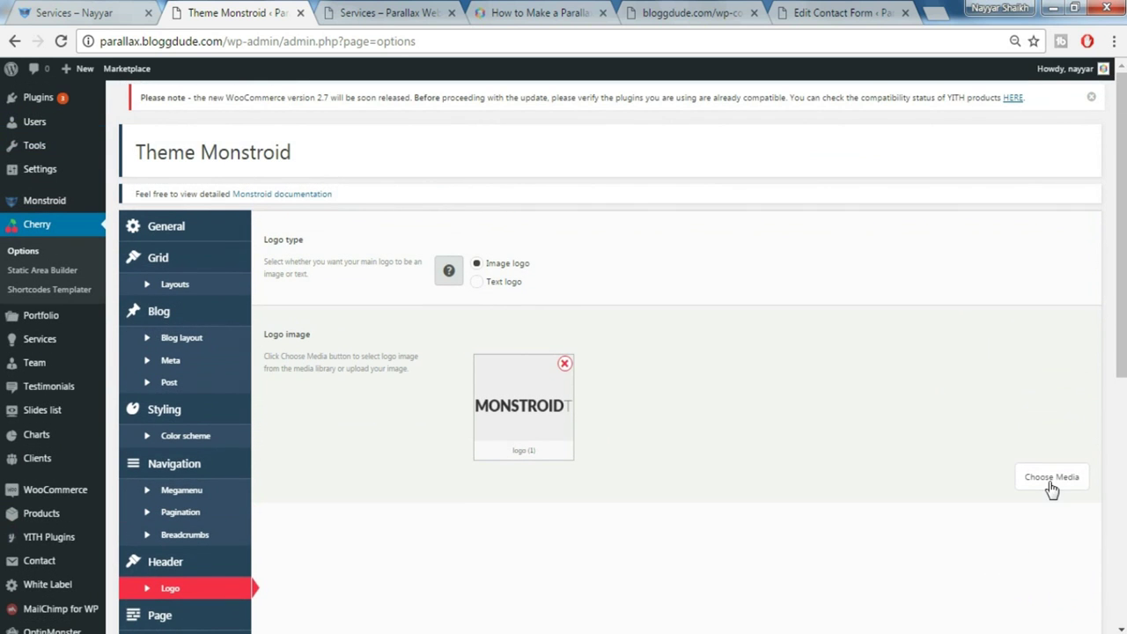
scroll(1034, 493, down, 5)
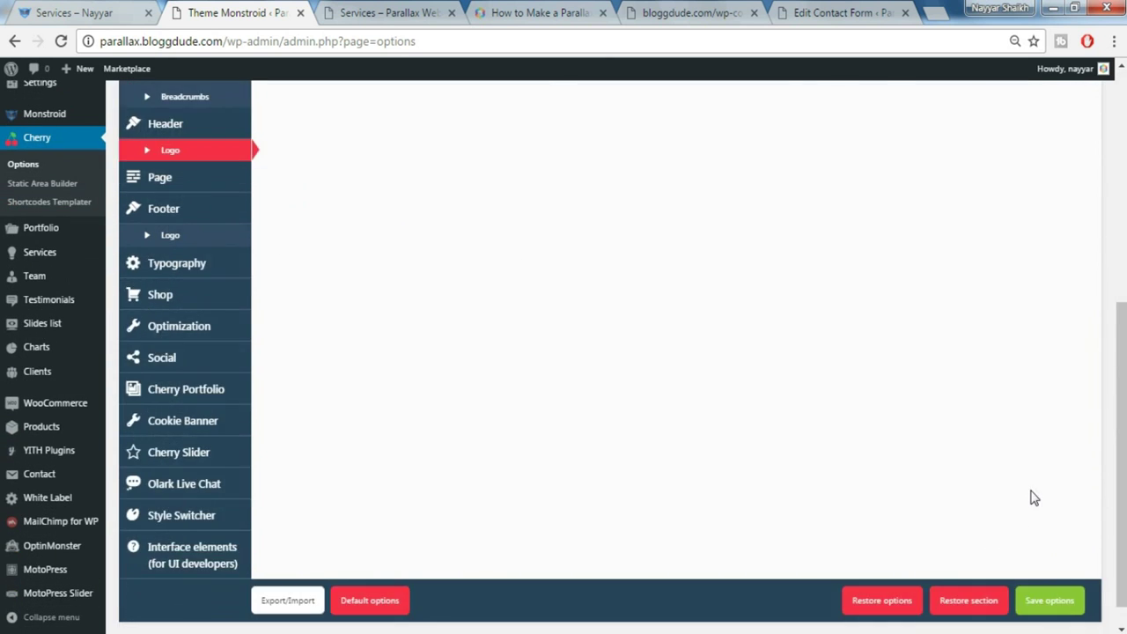
click(1067, 574)
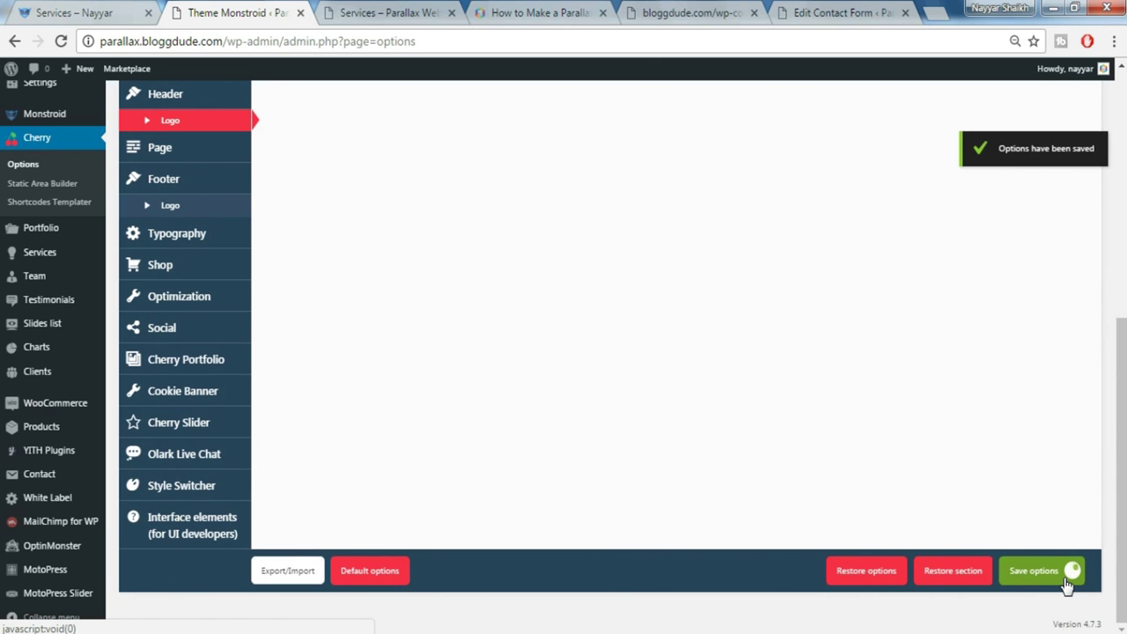
click(76, 12)
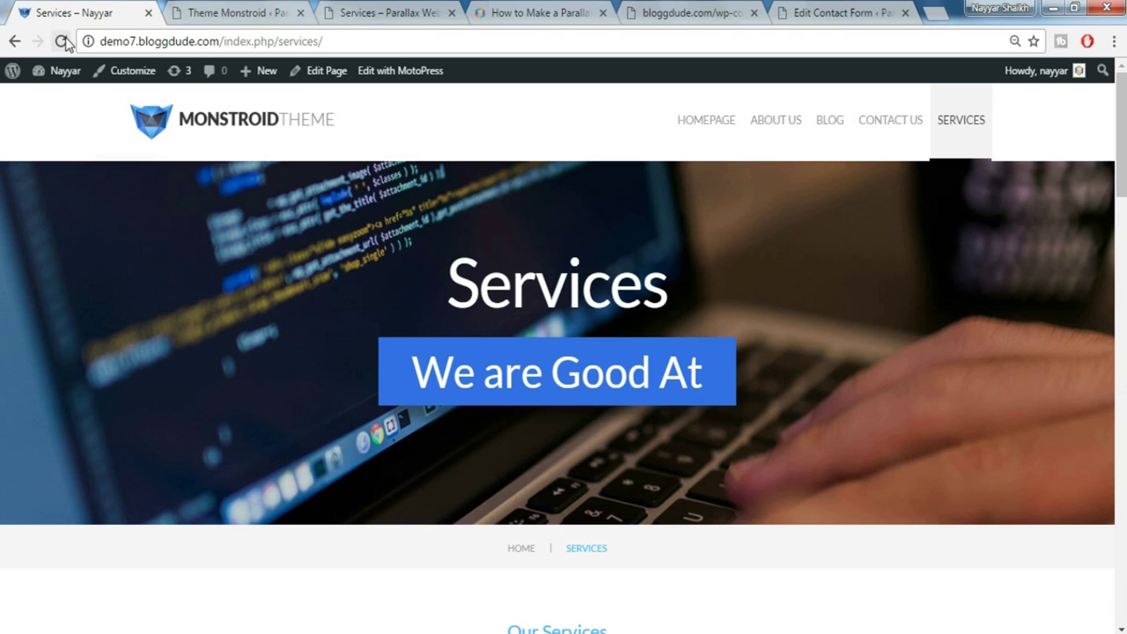
Reload the Services preview to show the new logo and scroll down to review the footer widgets
click(431, 9)
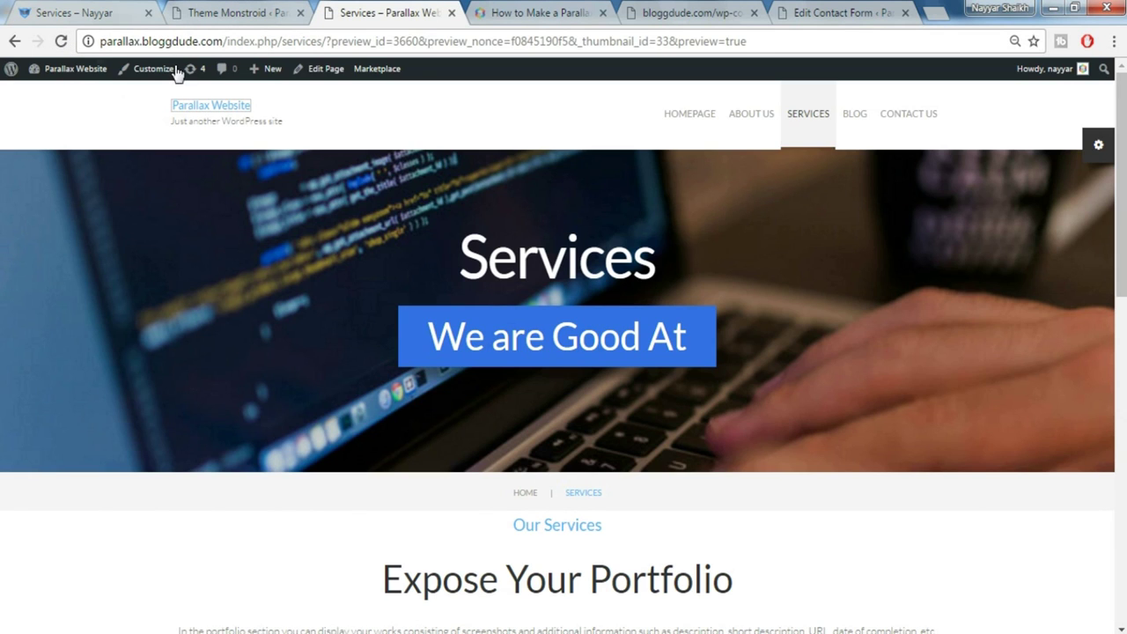
click(62, 42)
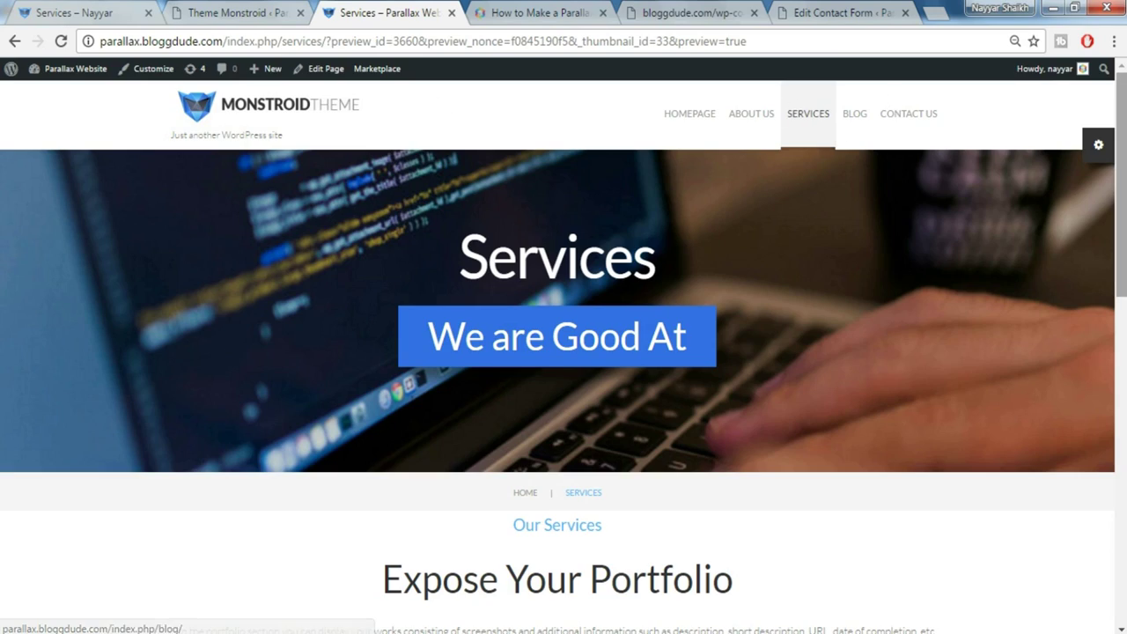
scroll(564, 352, down, 8)
scroll(564, 352, down, 2)
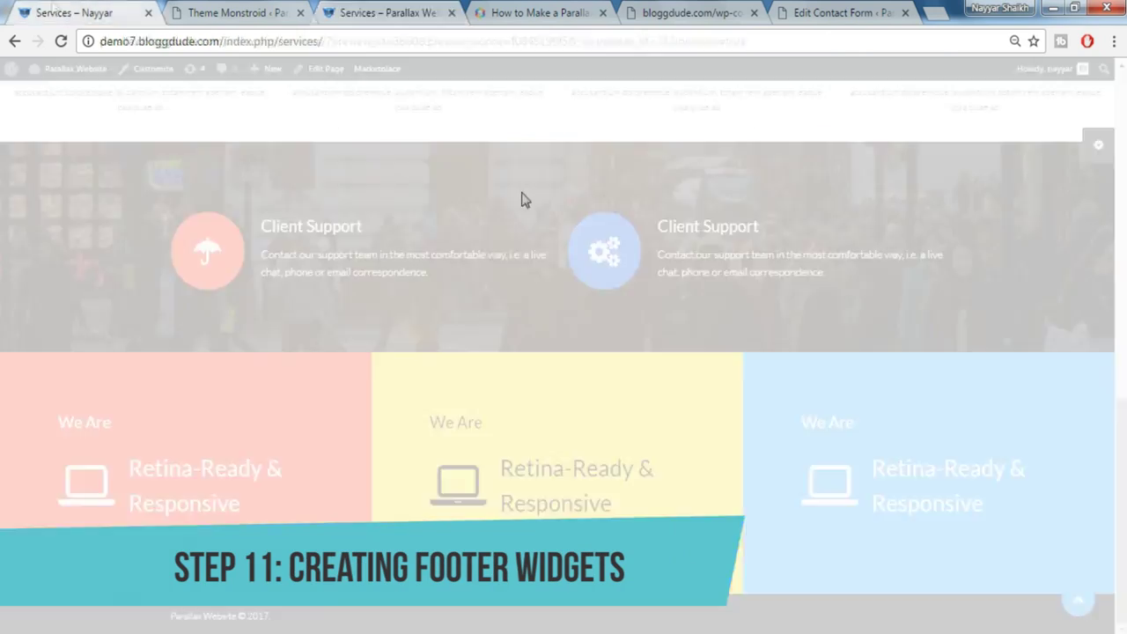
scroll(267, 259, down, 10)
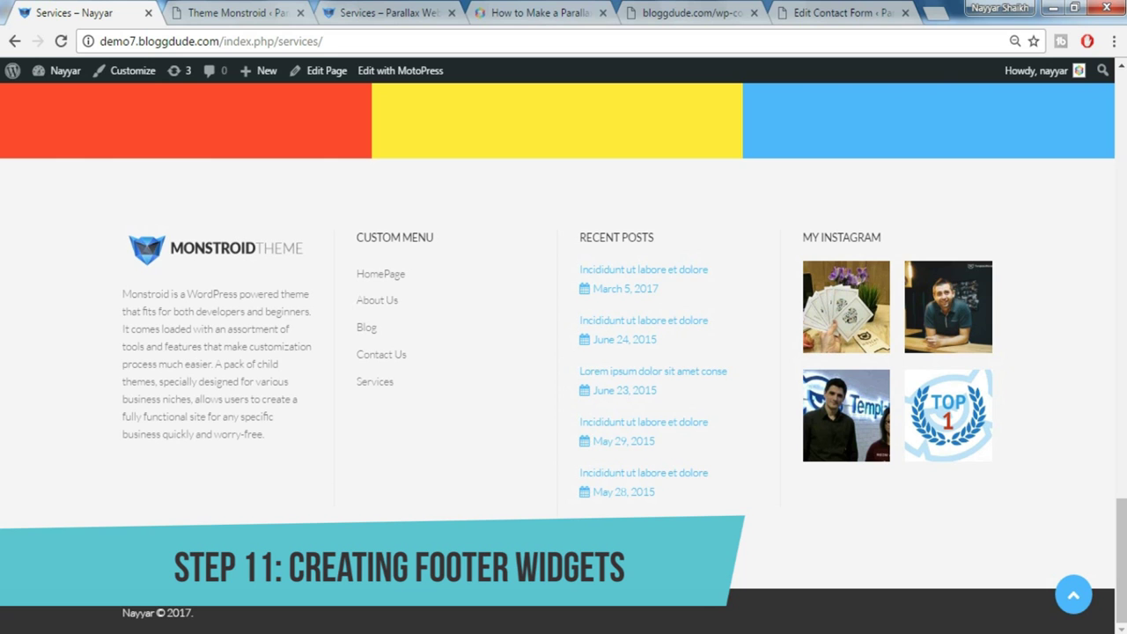
click(276, 11)
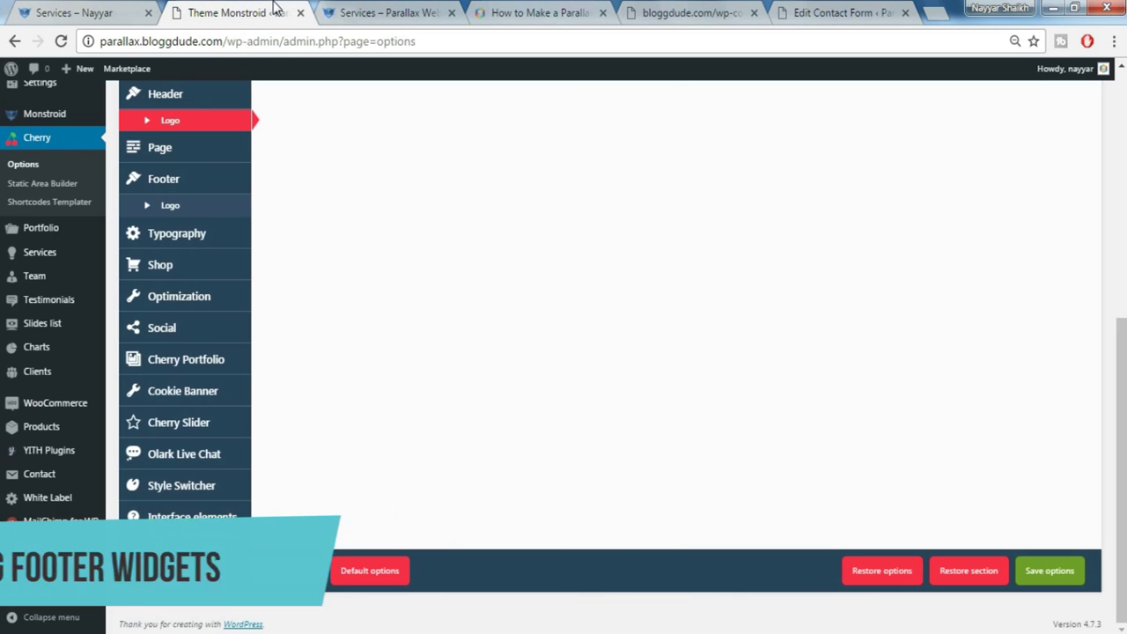
Open Appearance > Widgets and place a Text widget into Footer Sidebar 1
scroll(66, 206, up, 3)
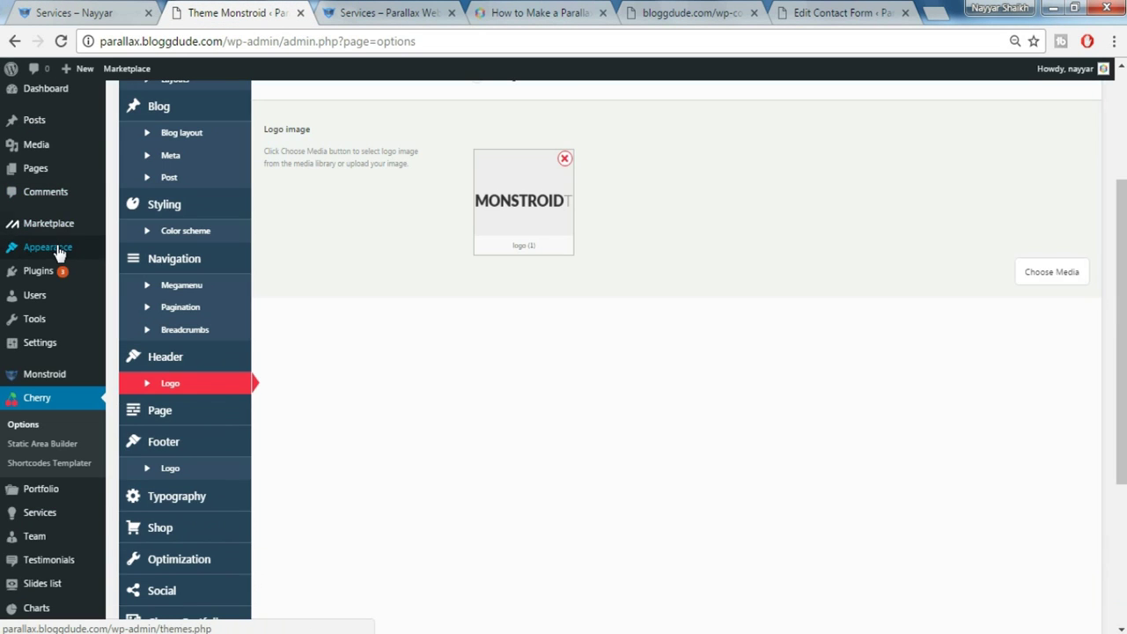
mouse_move(58, 253)
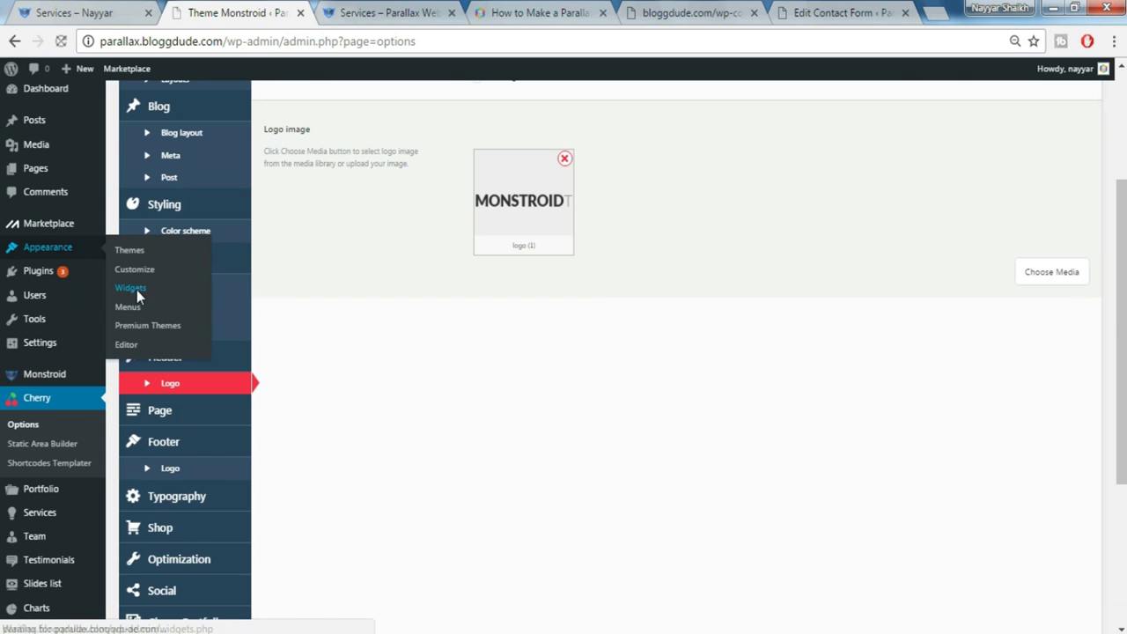
click(136, 290)
scroll(681, 468, down, 2)
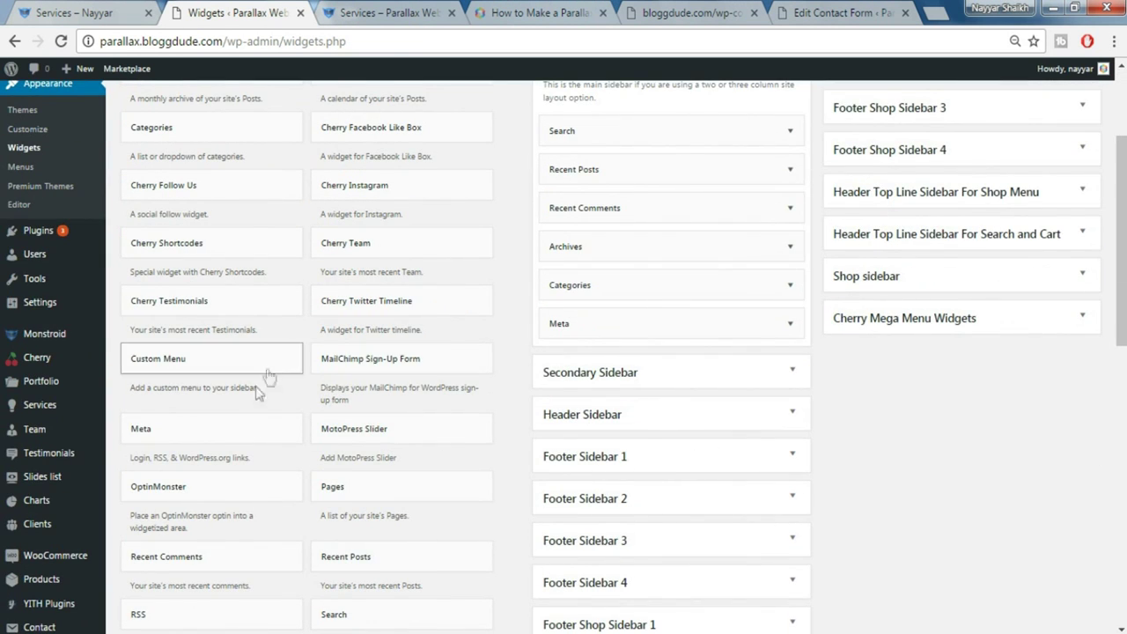
scroll(256, 387, up, 1)
scroll(435, 393, down, 2)
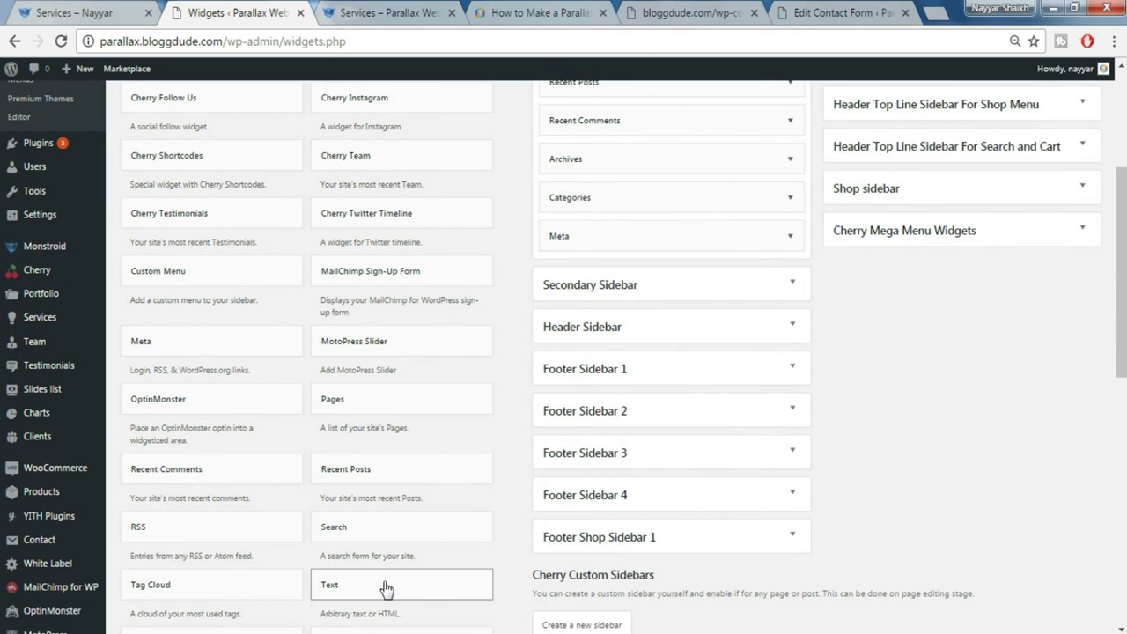
drag(385, 588, 614, 403)
Fill the Text widget with the logo and spacer shortcodes plus the demo's Monstroid description, and save it
scroll(871, 406, down, 2)
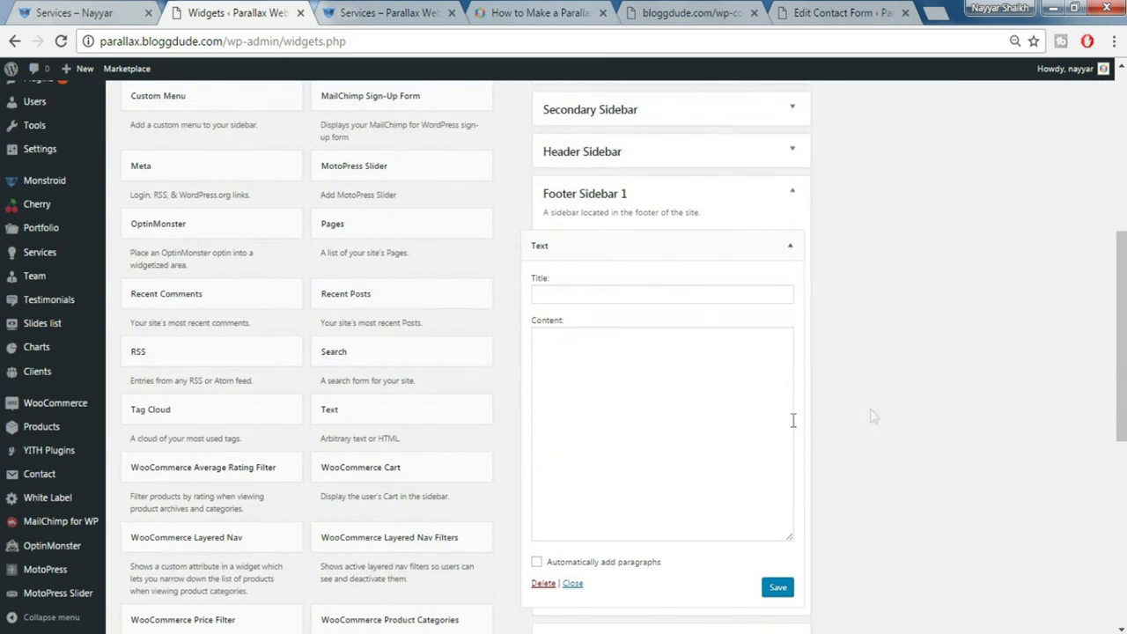
click(672, 406)
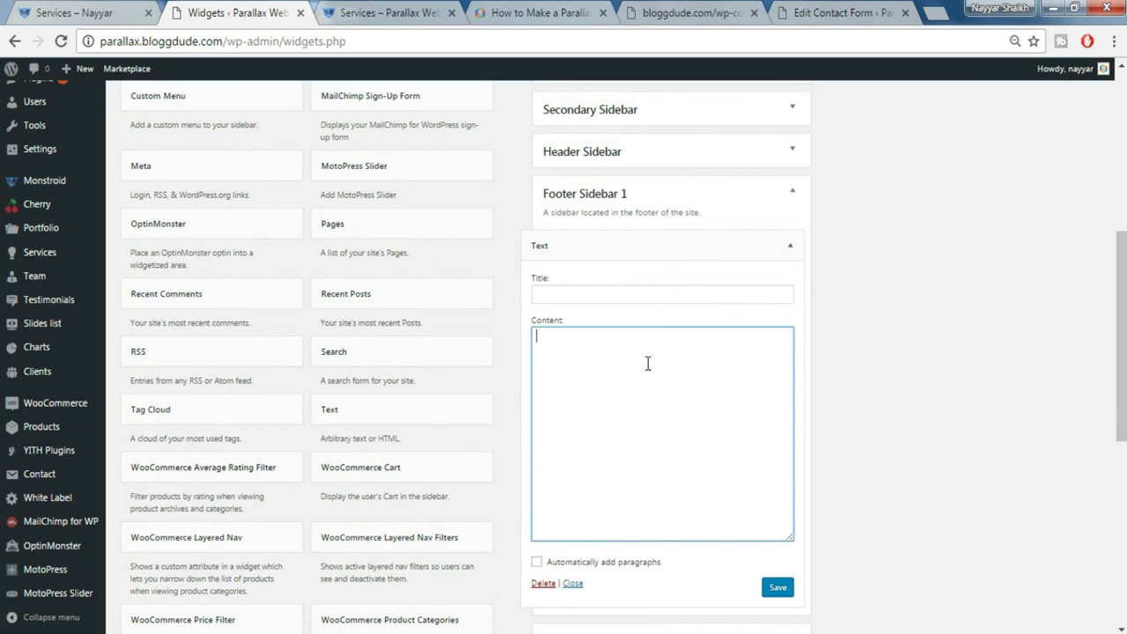
text([image_logo] [cherry_spacer size="20"])
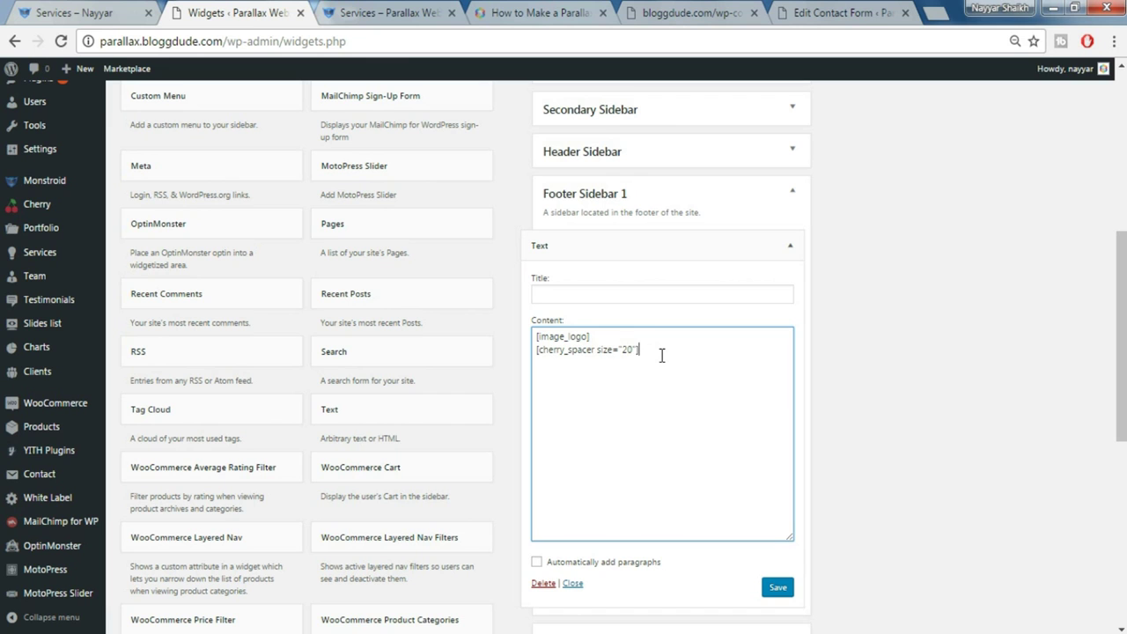
click(44, 11)
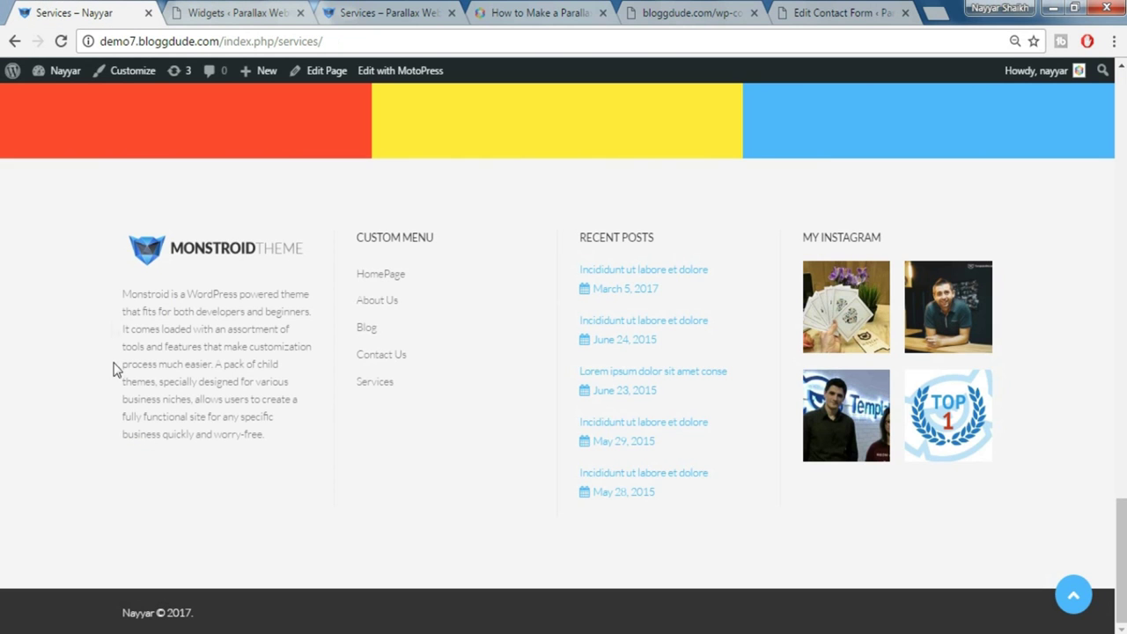
drag(113, 291, 317, 455)
key(ctrl+c)
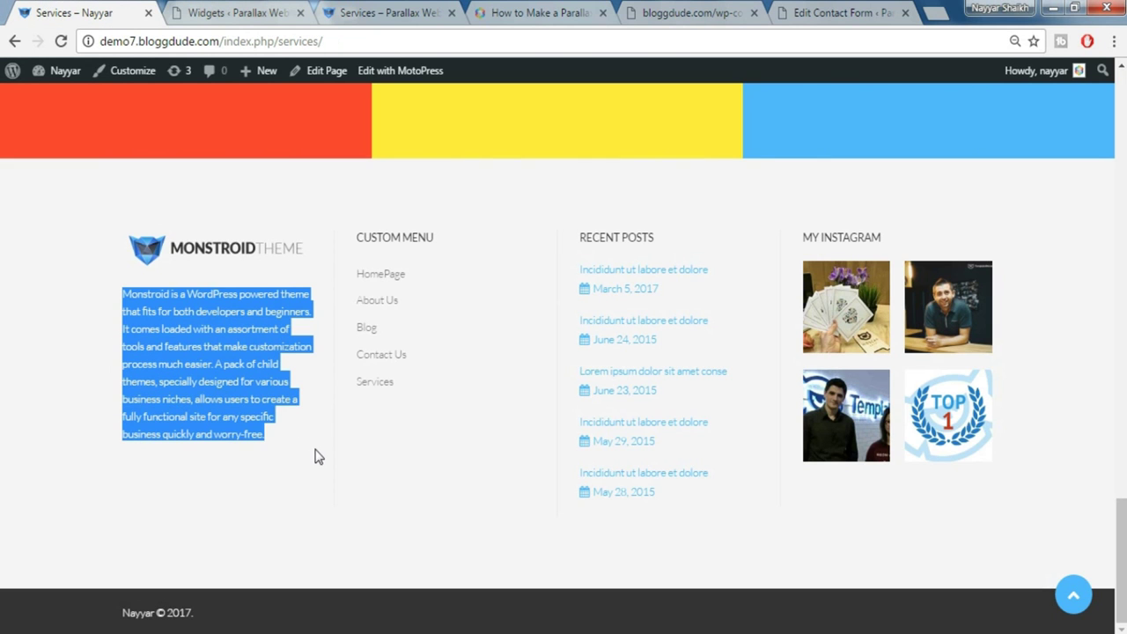
click(279, 9)
key(ctrl+v)
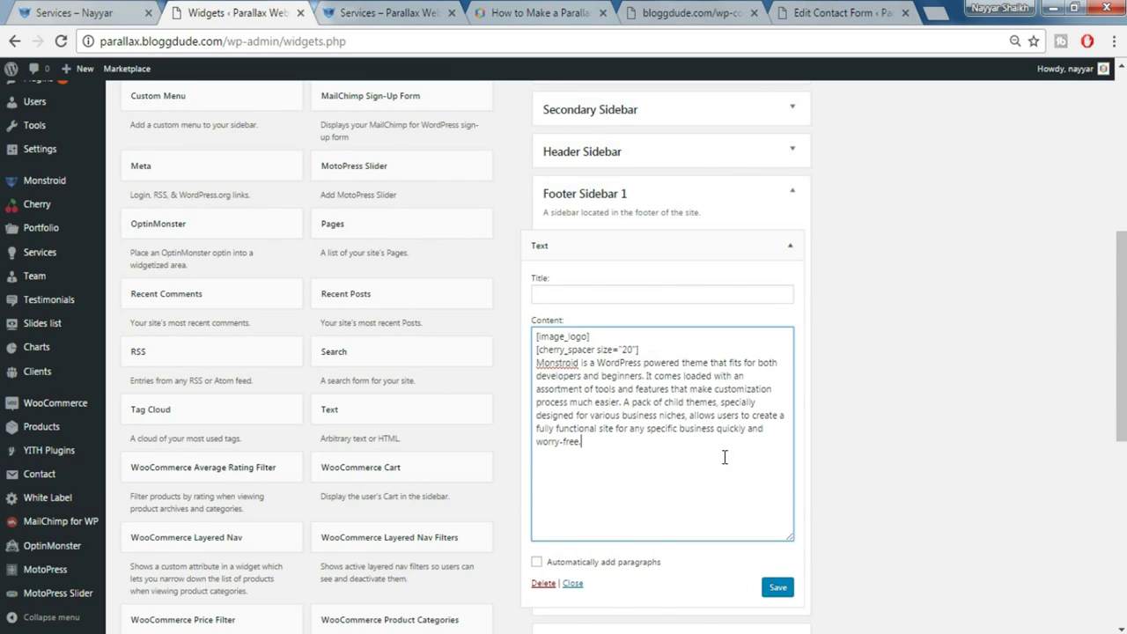
click(780, 588)
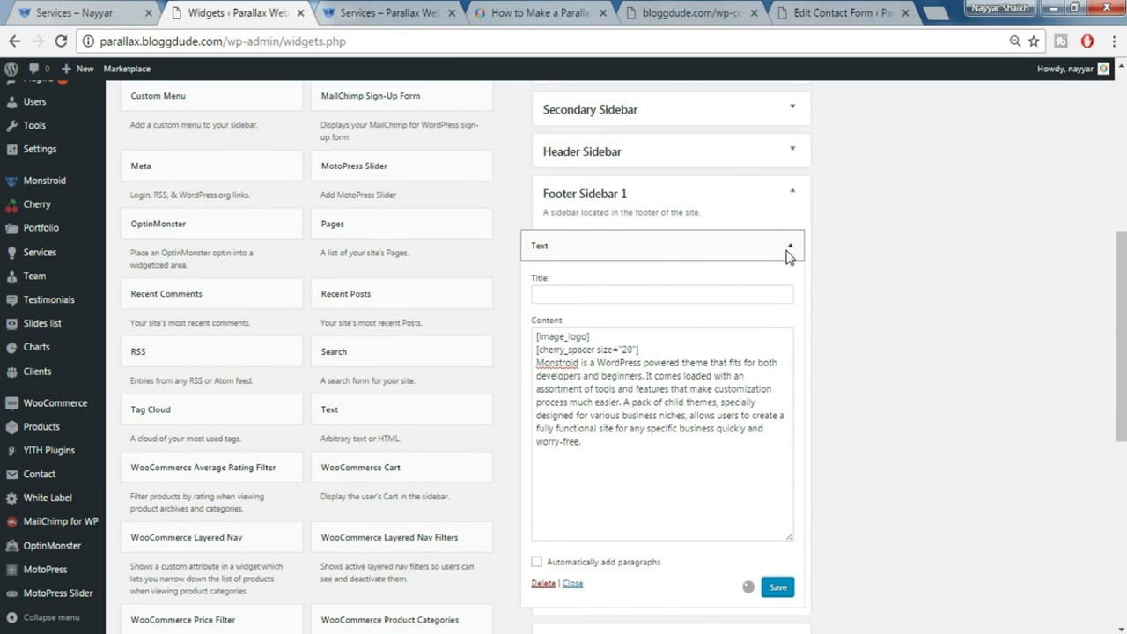
click(789, 248)
click(621, 295)
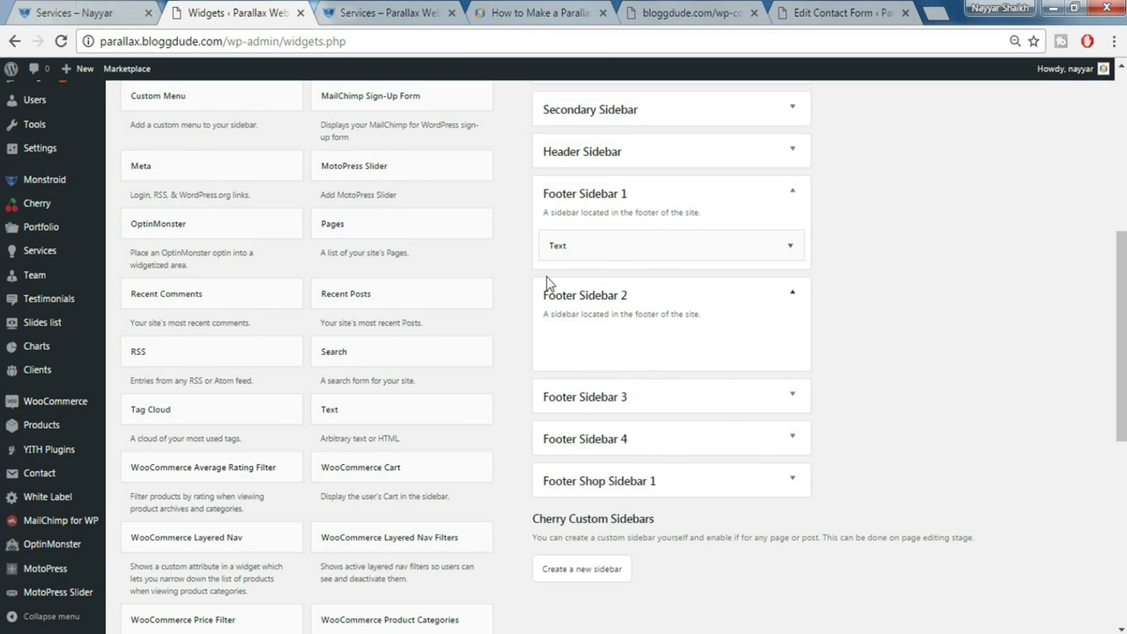
Check the demo footer, then drop a Custom Menu widget into Footer Sidebar 2
click(27, 12)
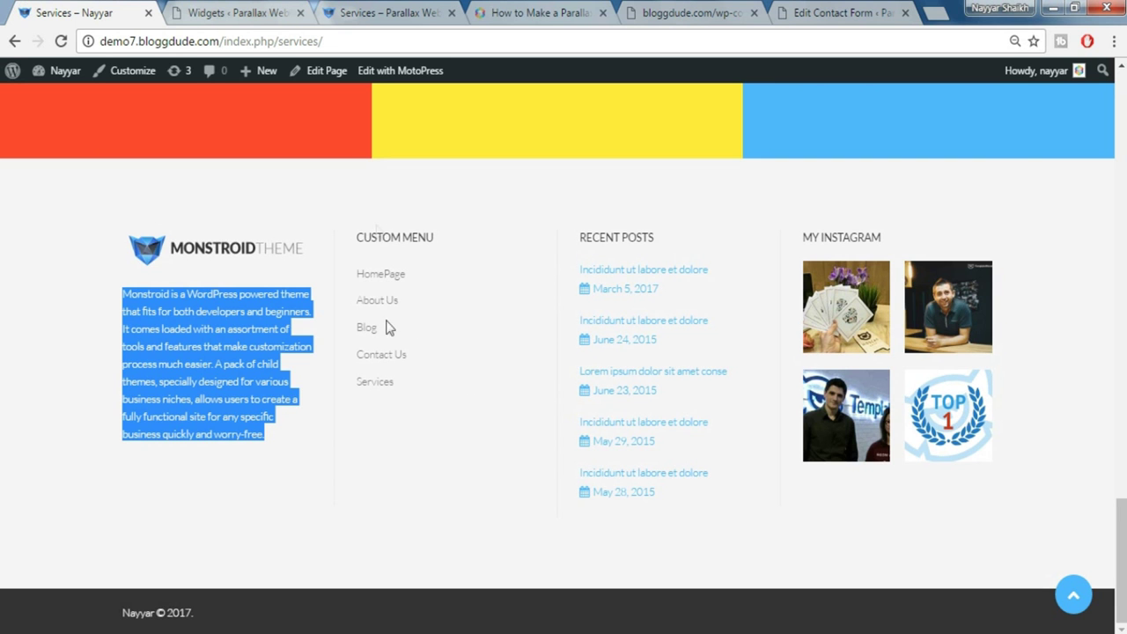
click(243, 12)
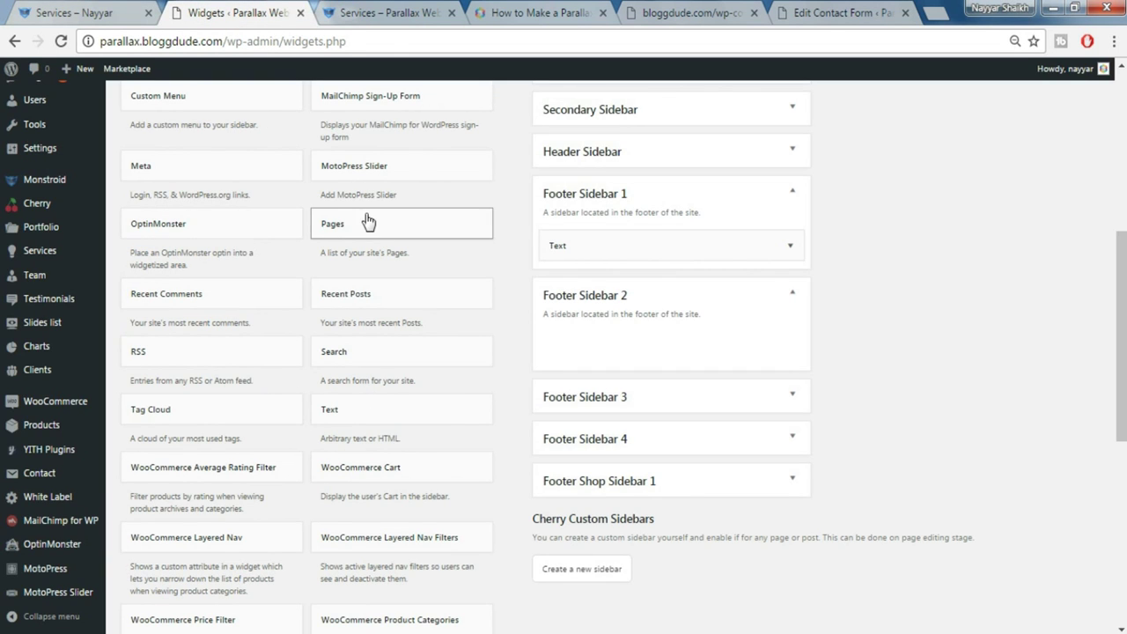
scroll(381, 256, up, 4)
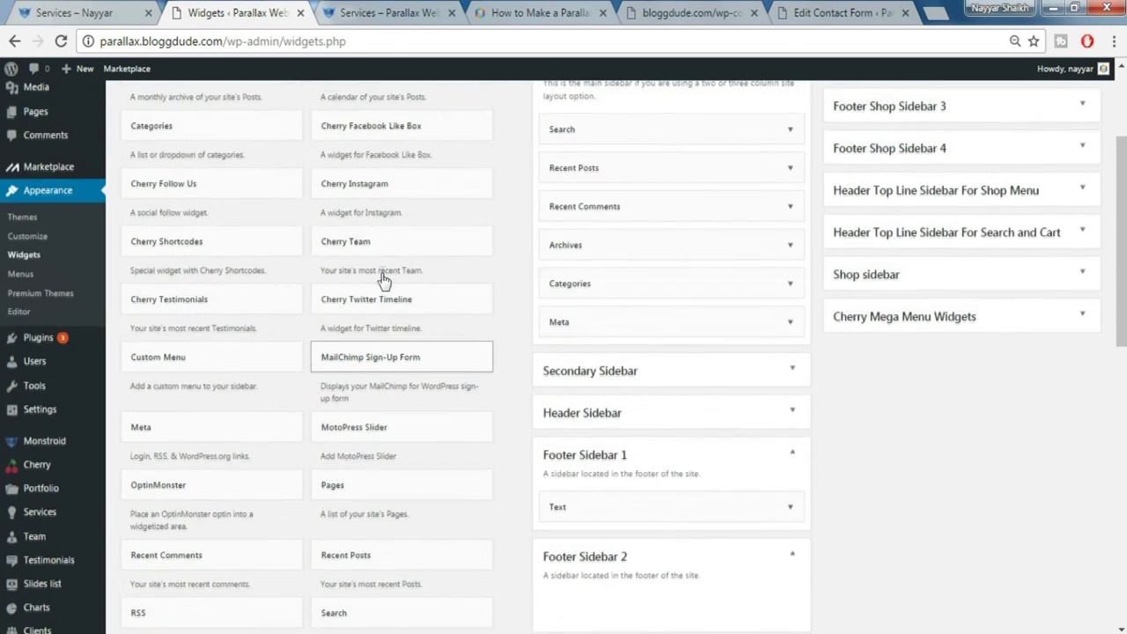
scroll(332, 271, down, 1)
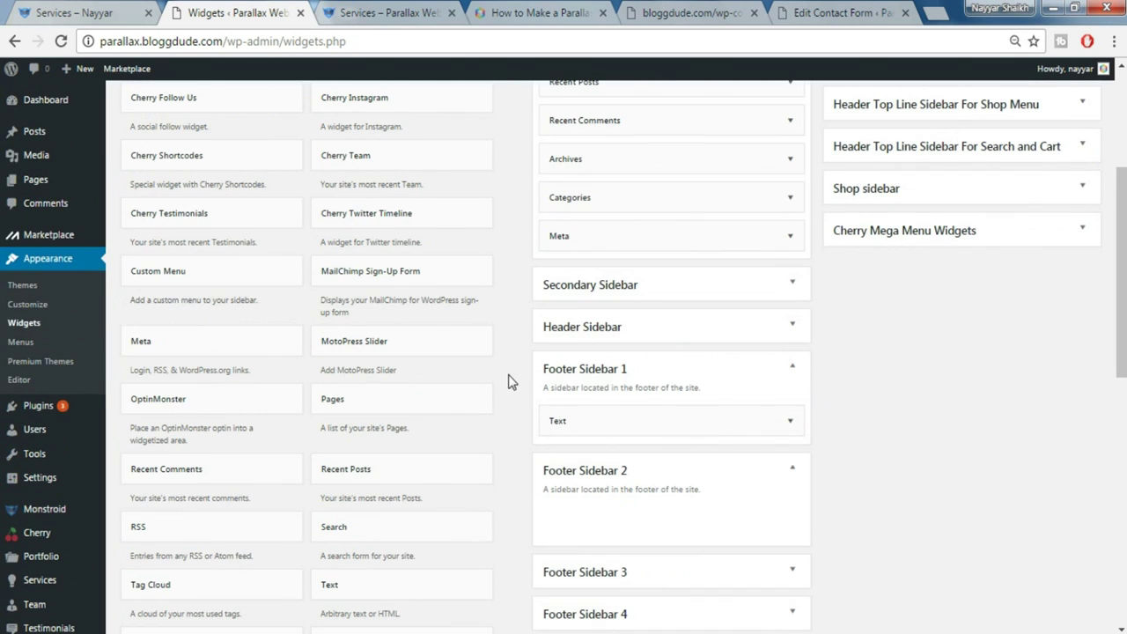
drag(150, 282, 563, 555)
Title the widget 'Custom Menu', select MainMenu as its menu, and save it
scroll(845, 508, down, 1)
click(608, 482)
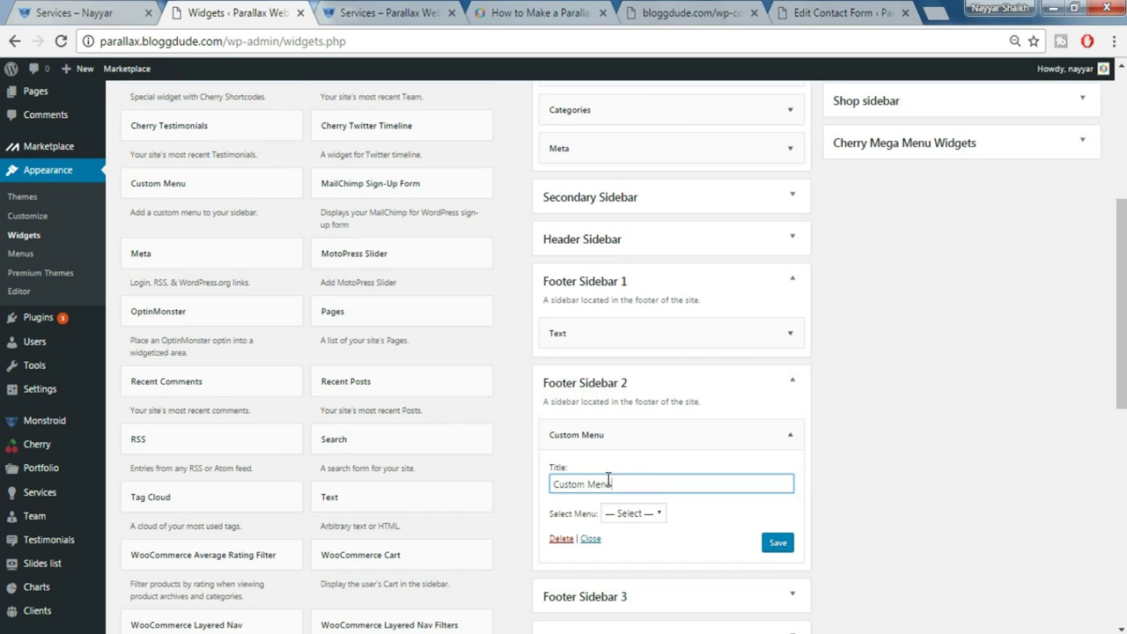
click(633, 513)
click(637, 546)
click(779, 544)
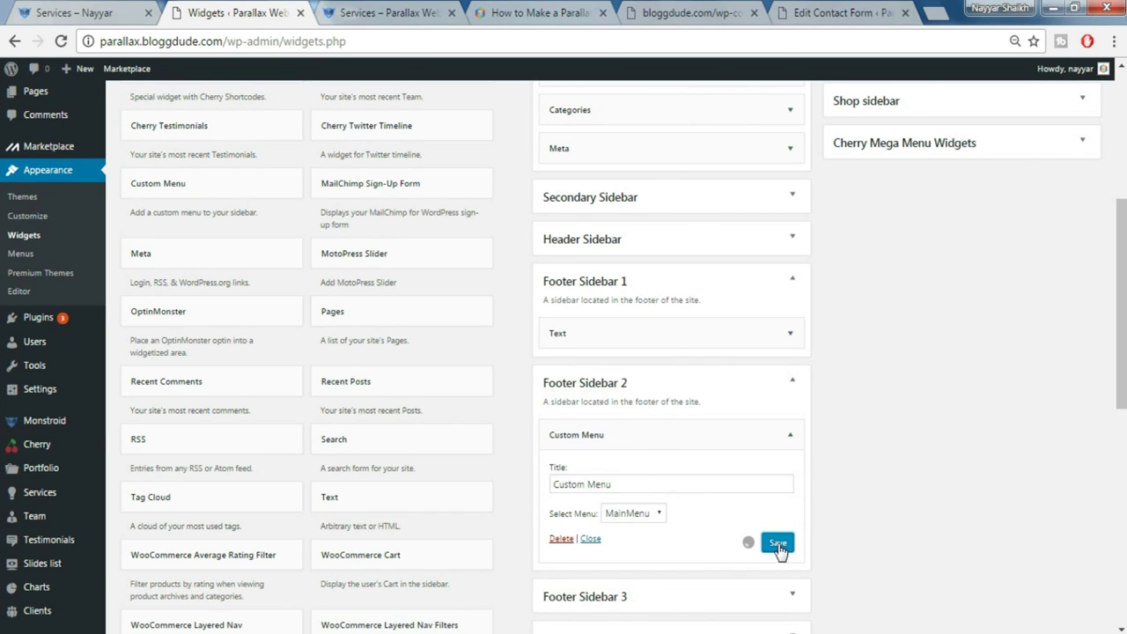
click(79, 9)
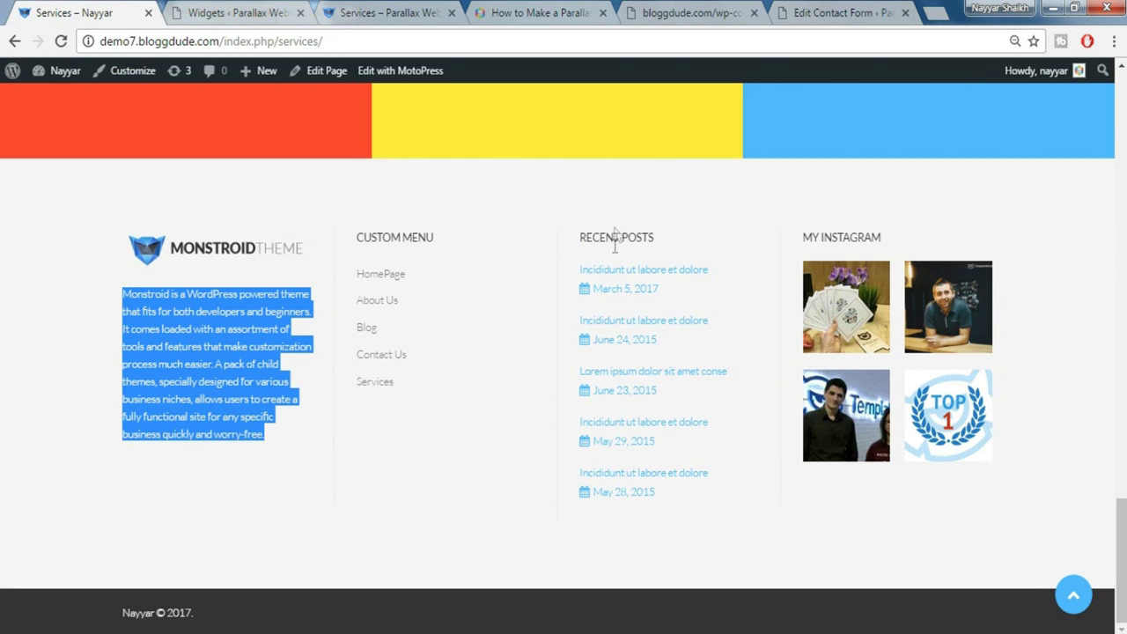
click(220, 9)
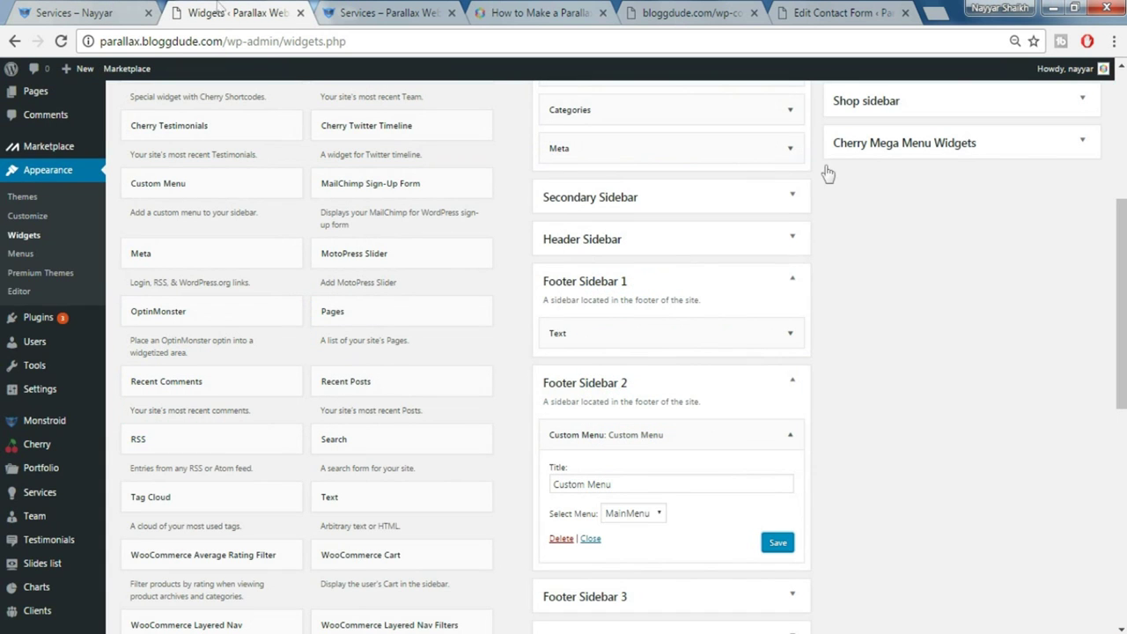
click(790, 434)
click(793, 380)
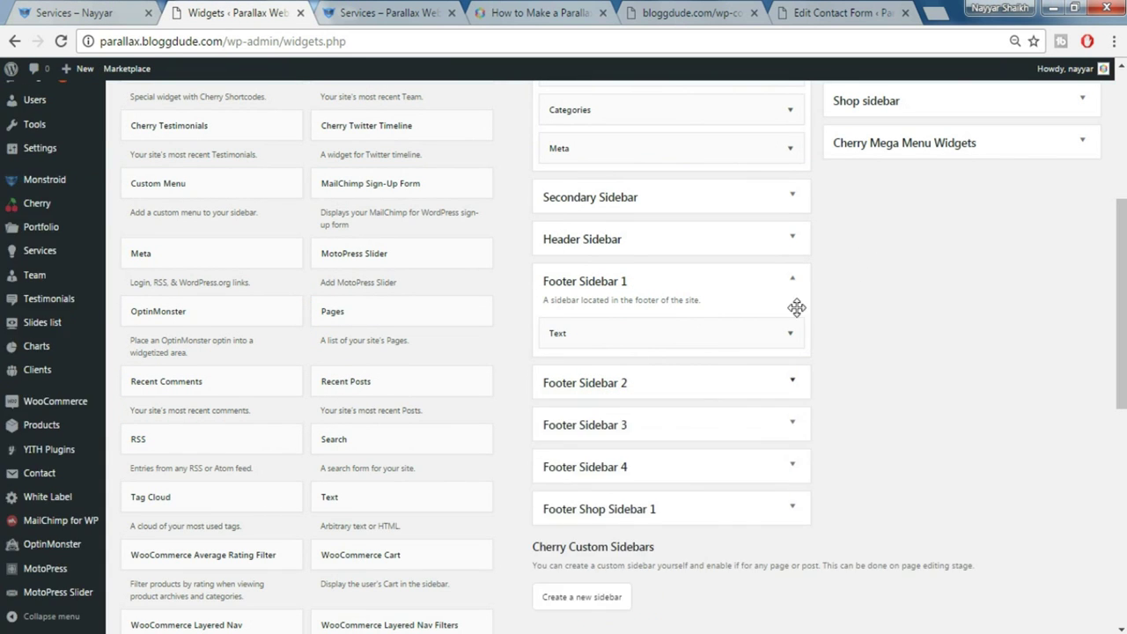
Collapse Footer Sidebar 1 and add a Recent Posts widget to Footer Sidebar 3
click(783, 321)
click(793, 280)
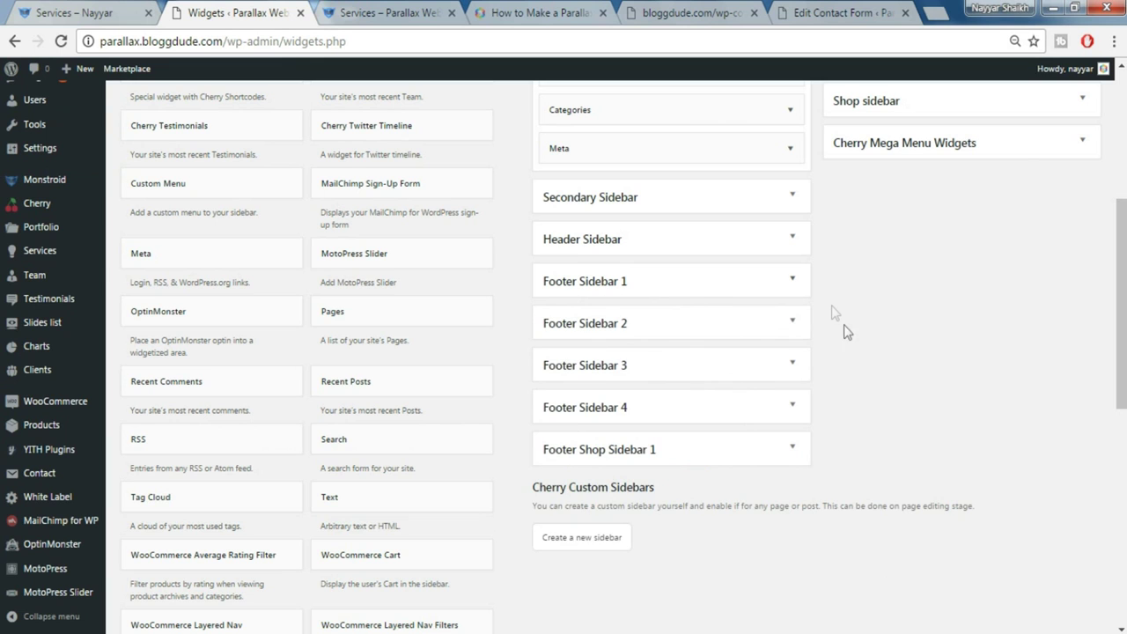
click(730, 368)
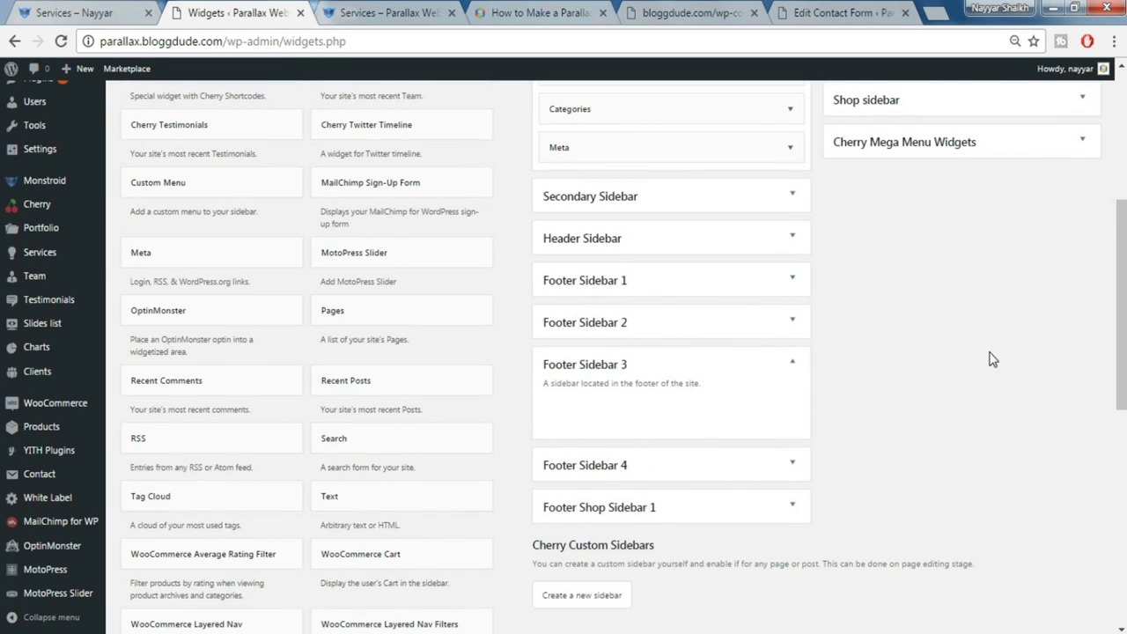
scroll(991, 359, down, 1)
drag(401, 301, 731, 343)
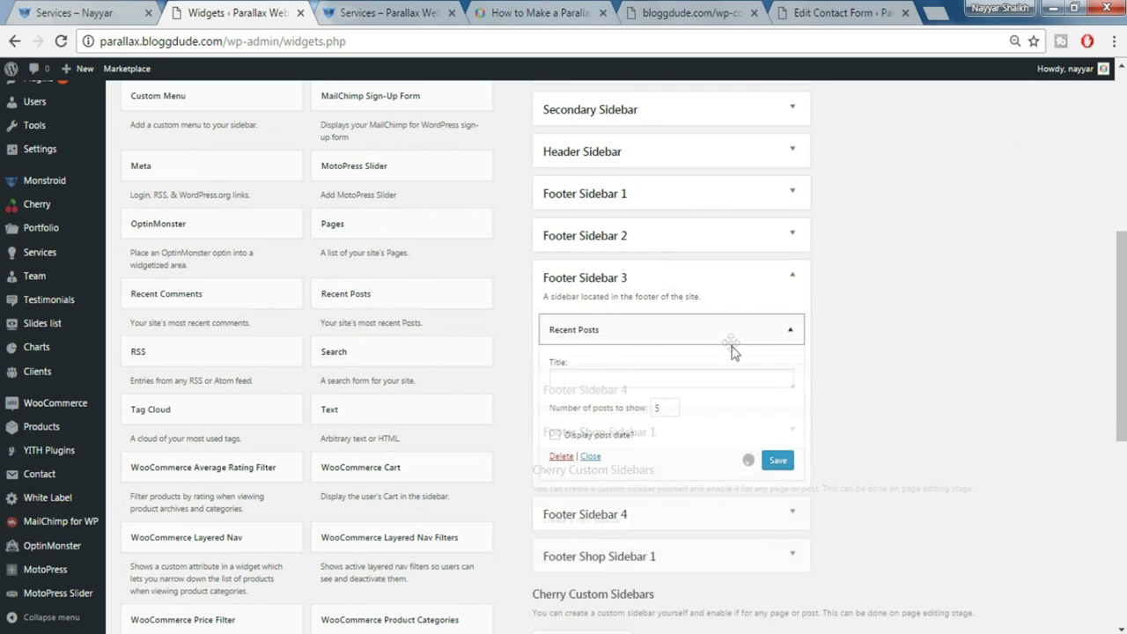
Title it 'Recent Posts', enable Display post date, save, and copy the demo's MY INSTAGRAM heading
click(649, 377)
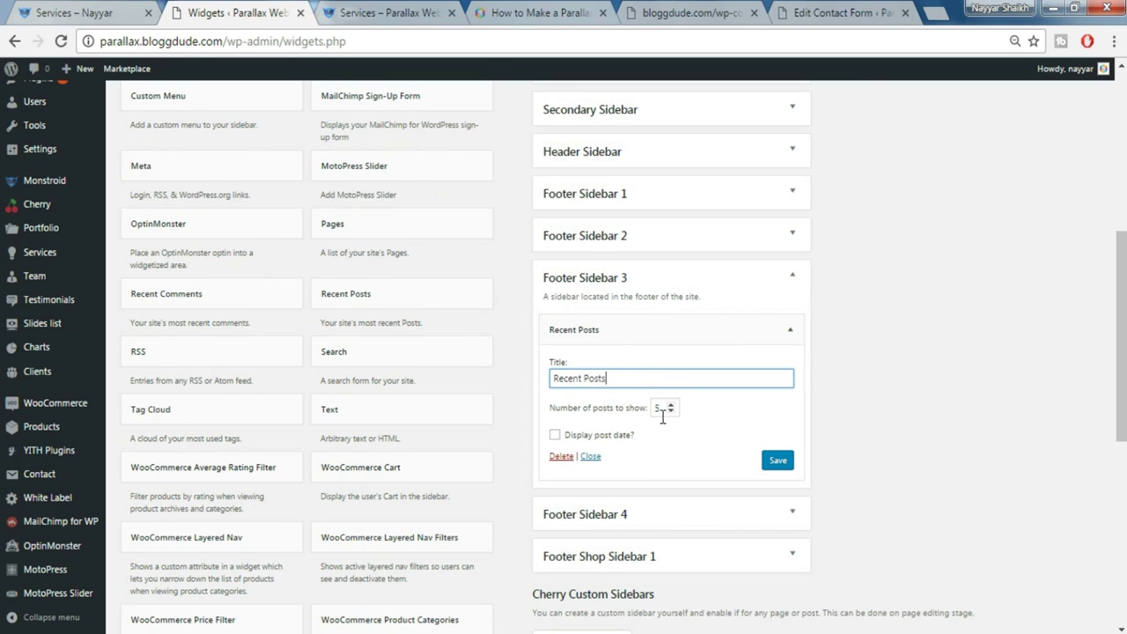
click(563, 435)
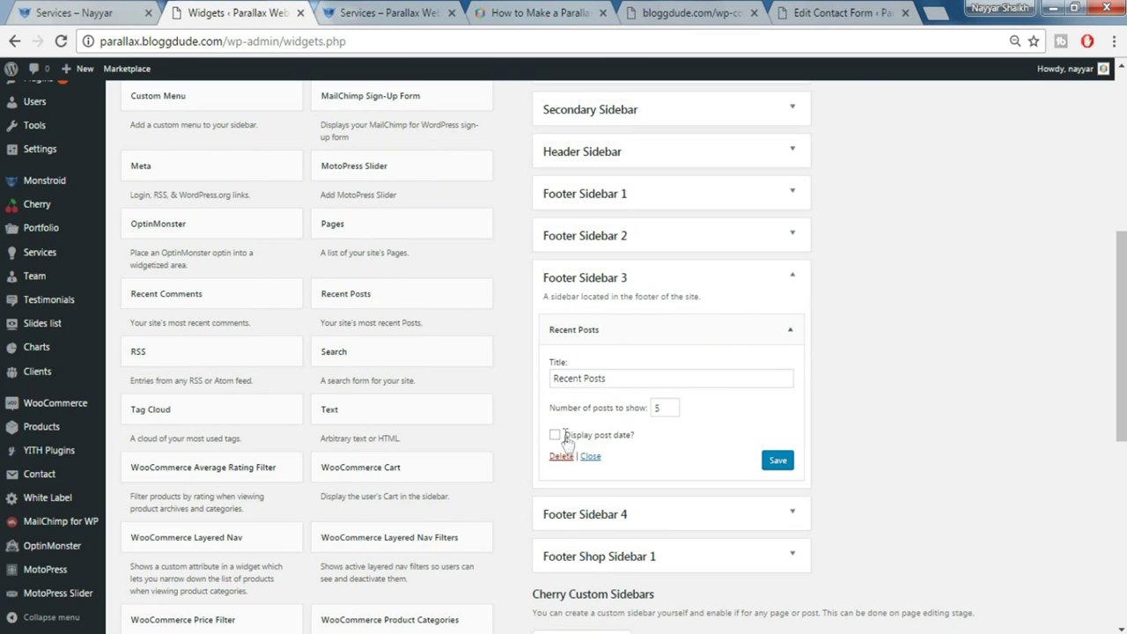
click(776, 461)
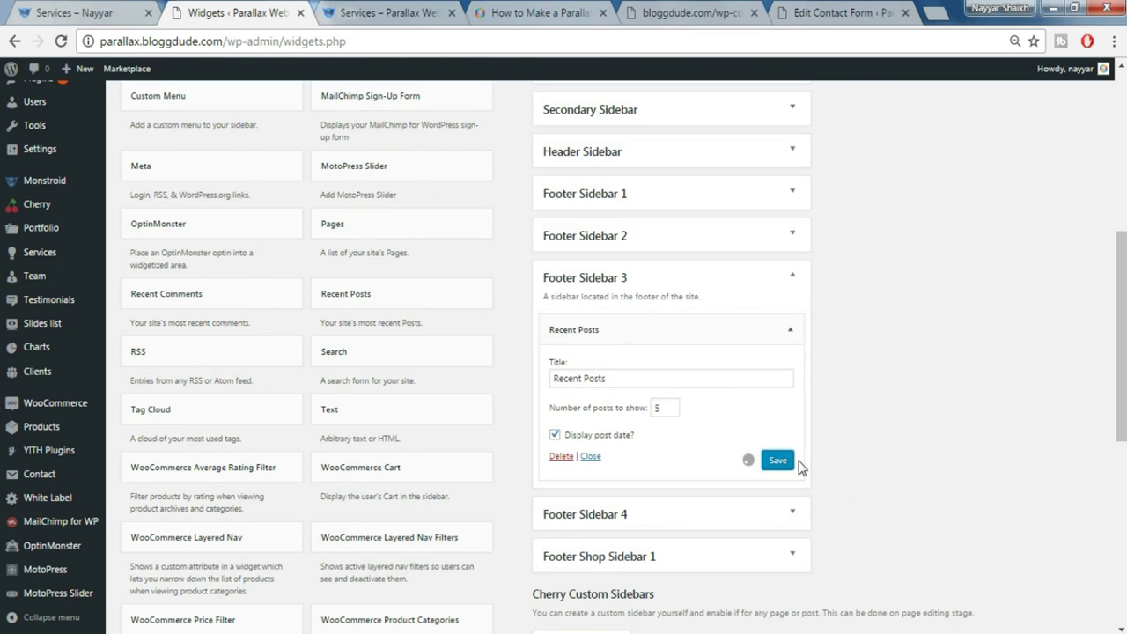
key(ctrl+shift+Tab)
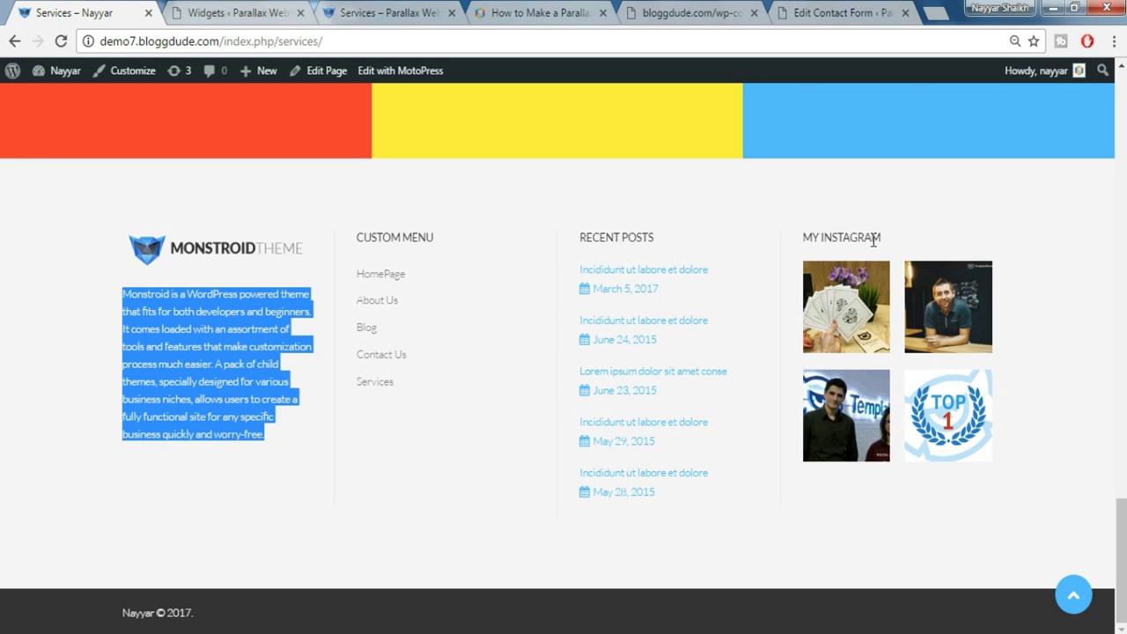
drag(882, 232, 798, 238)
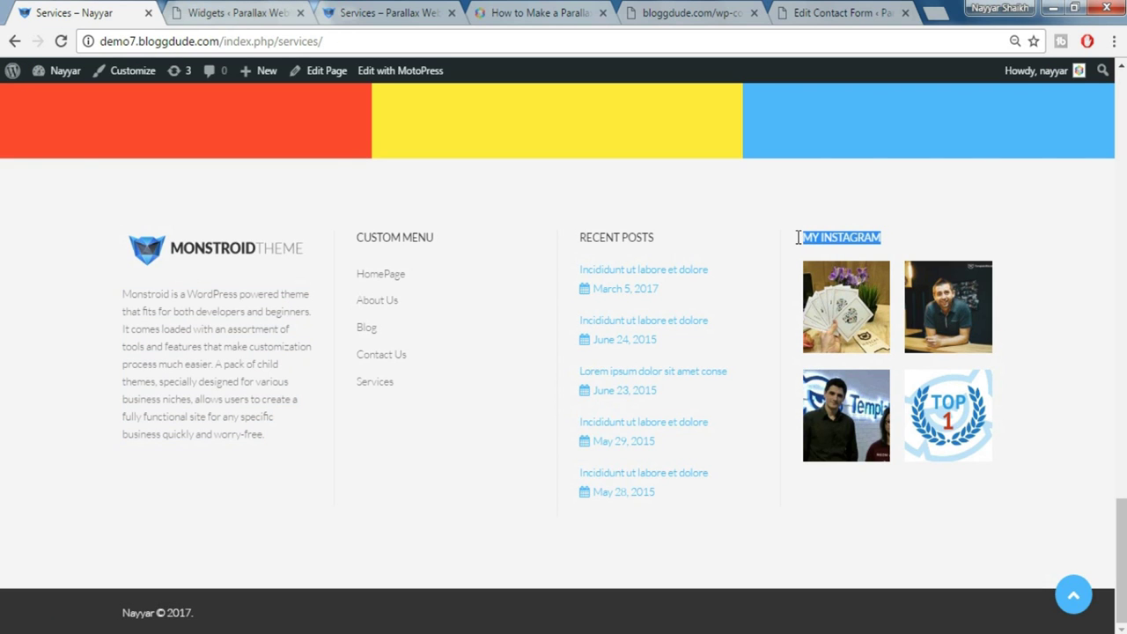
click(255, 10)
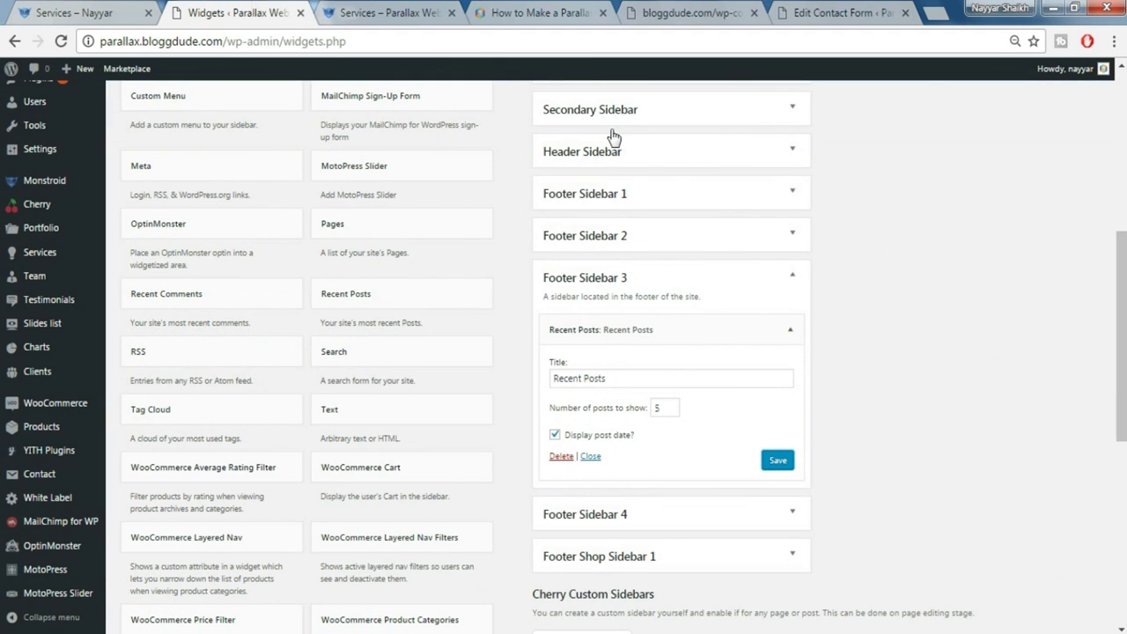
click(790, 330)
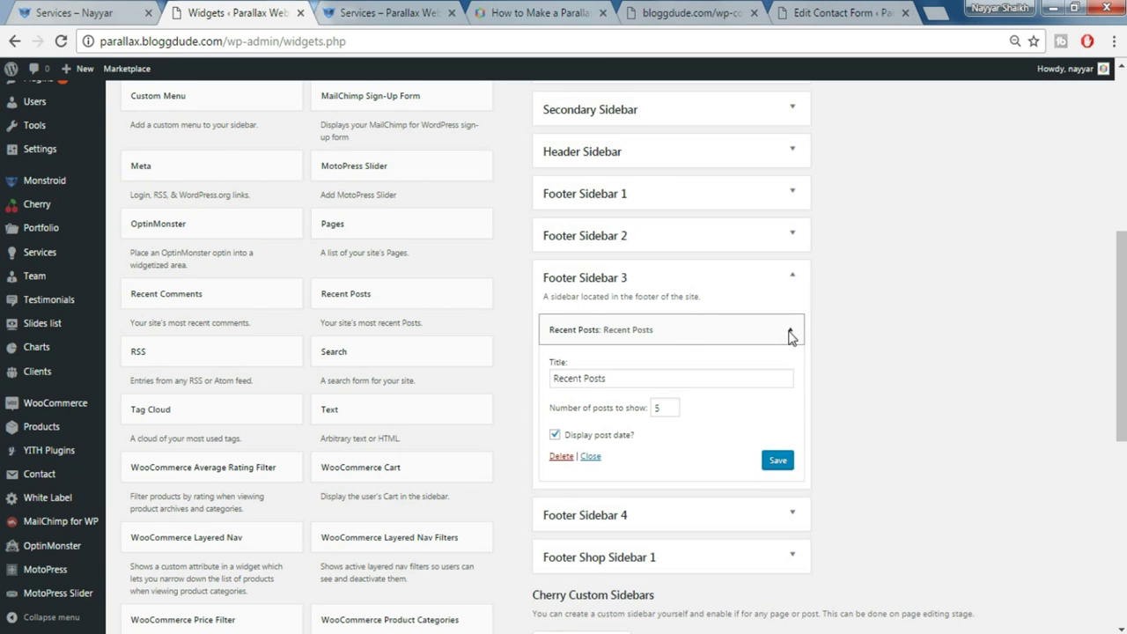
click(781, 278)
click(649, 322)
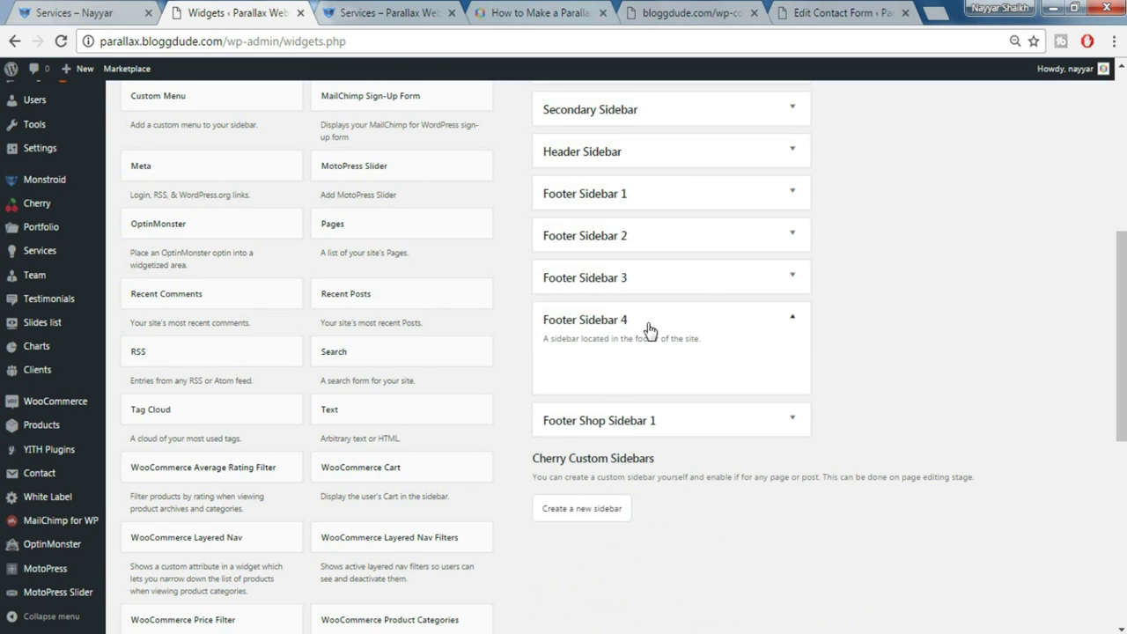
Add a Cherry Instagram widget to Footer Sidebar 4 titled 'MY INSTAGRAM'
scroll(1018, 377, up, 4)
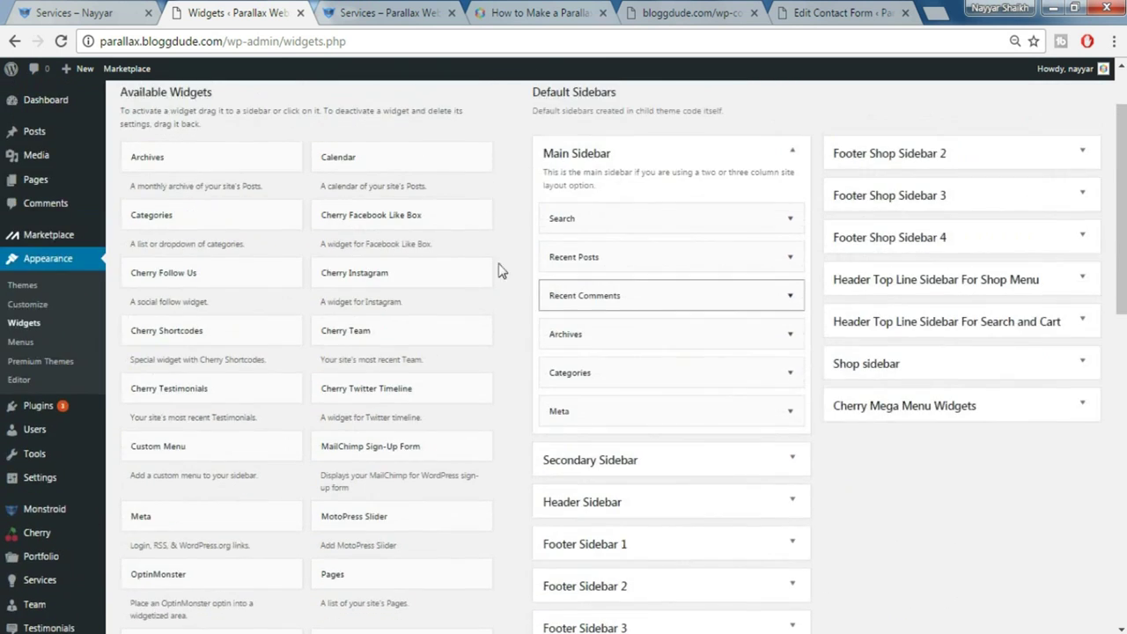
drag(396, 280, 685, 547)
scroll(924, 500, down, 2)
click(714, 399)
text(MY INSTAGRAM)
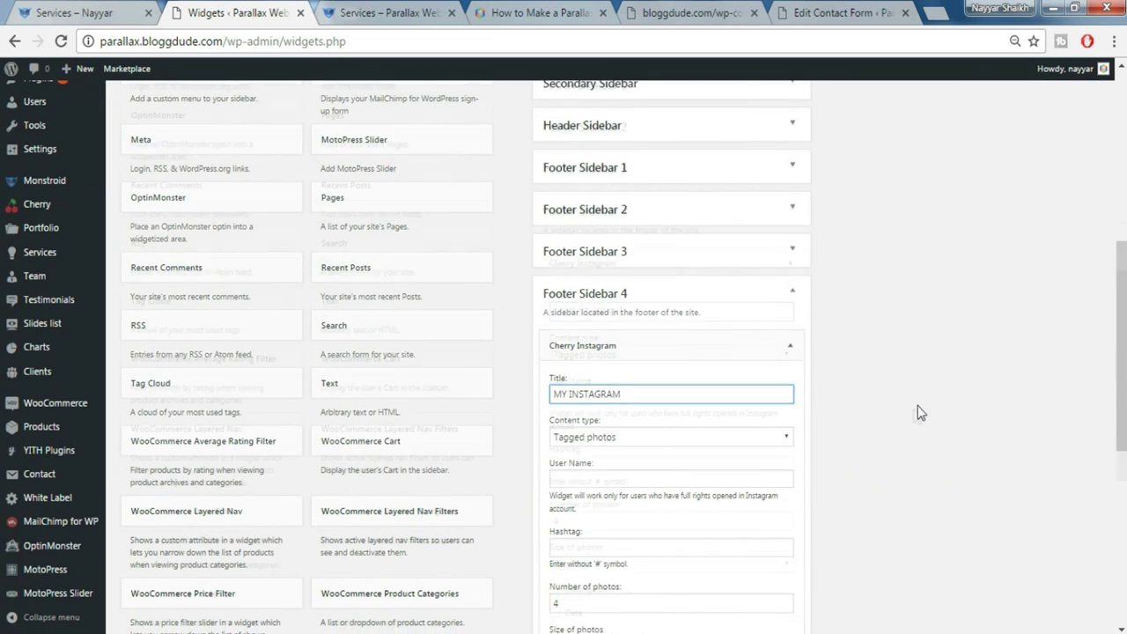
Set Content type to My Photos, paste the Instagram user name, and save the widget
scroll(590, 383, down, 1)
click(610, 356)
click(608, 368)
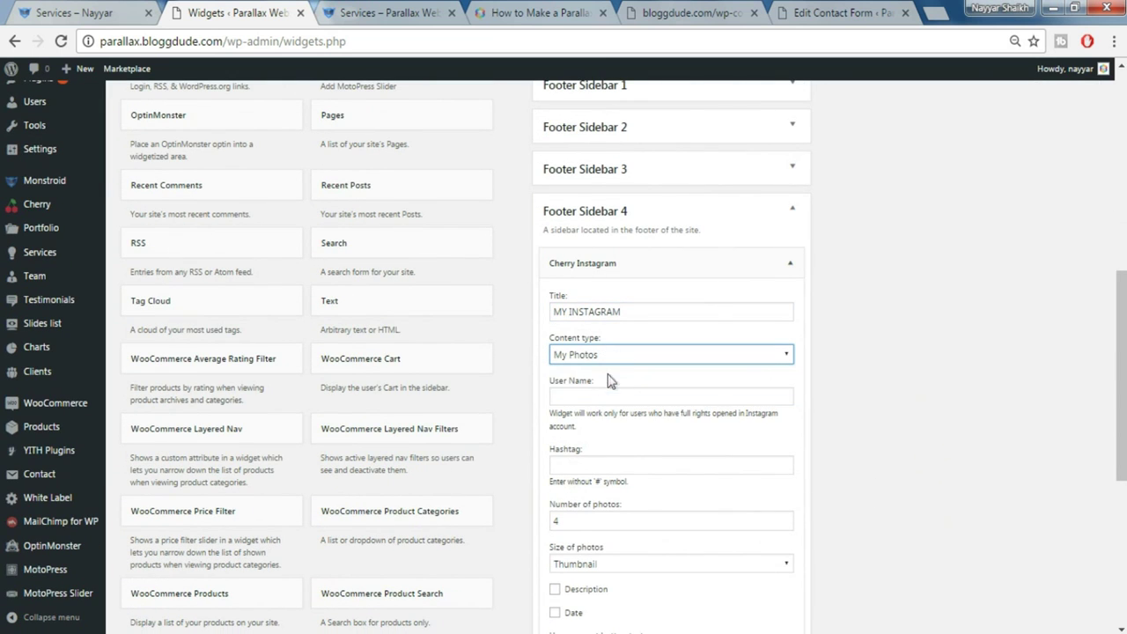
click(638, 355)
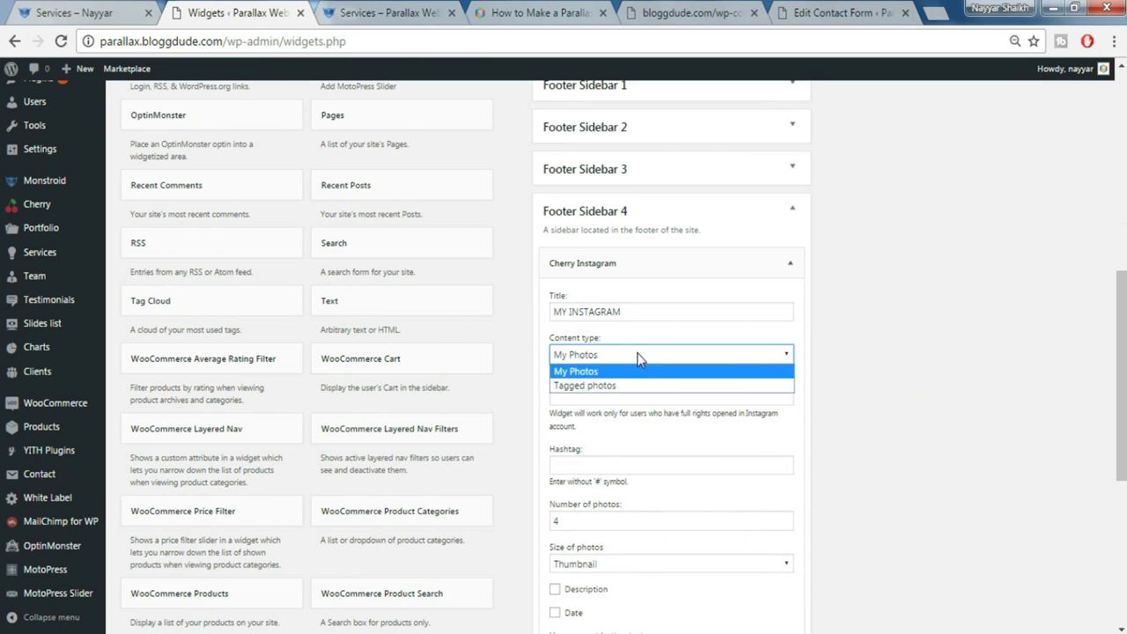
click(870, 396)
click(634, 393)
scroll(636, 352, down, 2)
text(template_monster)
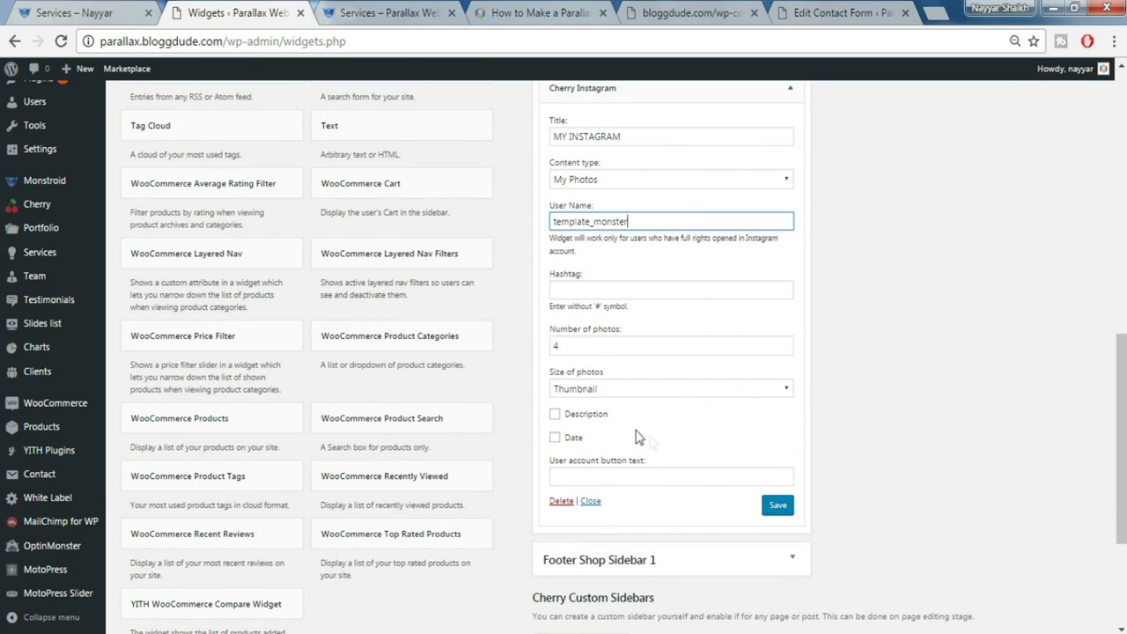
click(775, 507)
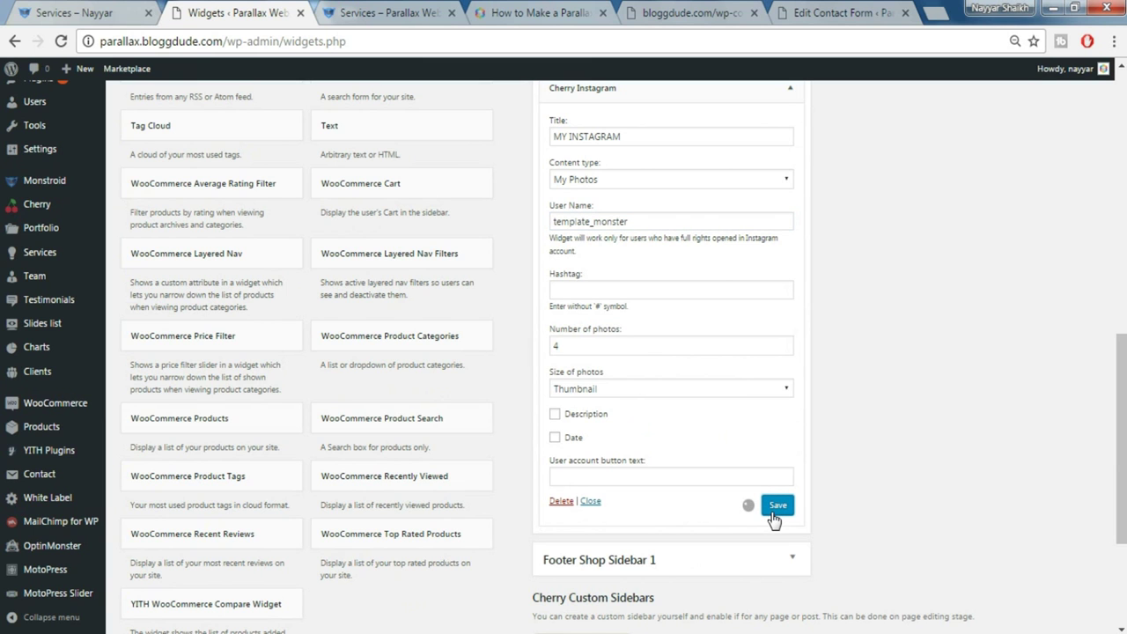
click(394, 8)
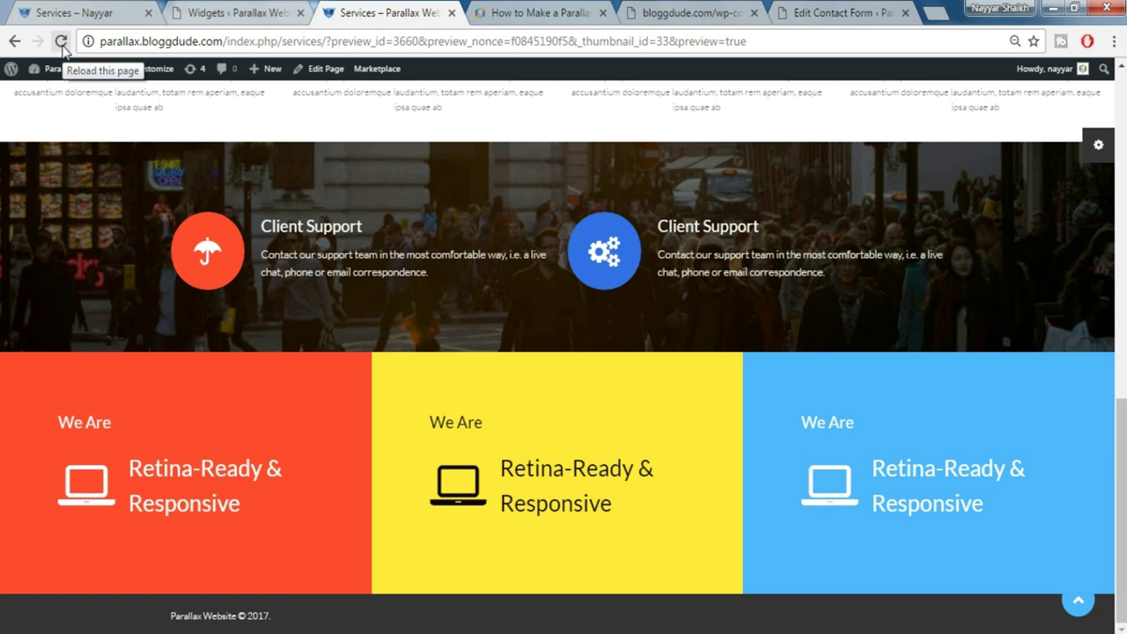
Reload the Services preview to check the four footer columns, briefly opening the style switcher panel
click(62, 46)
scroll(267, 377, down, 5)
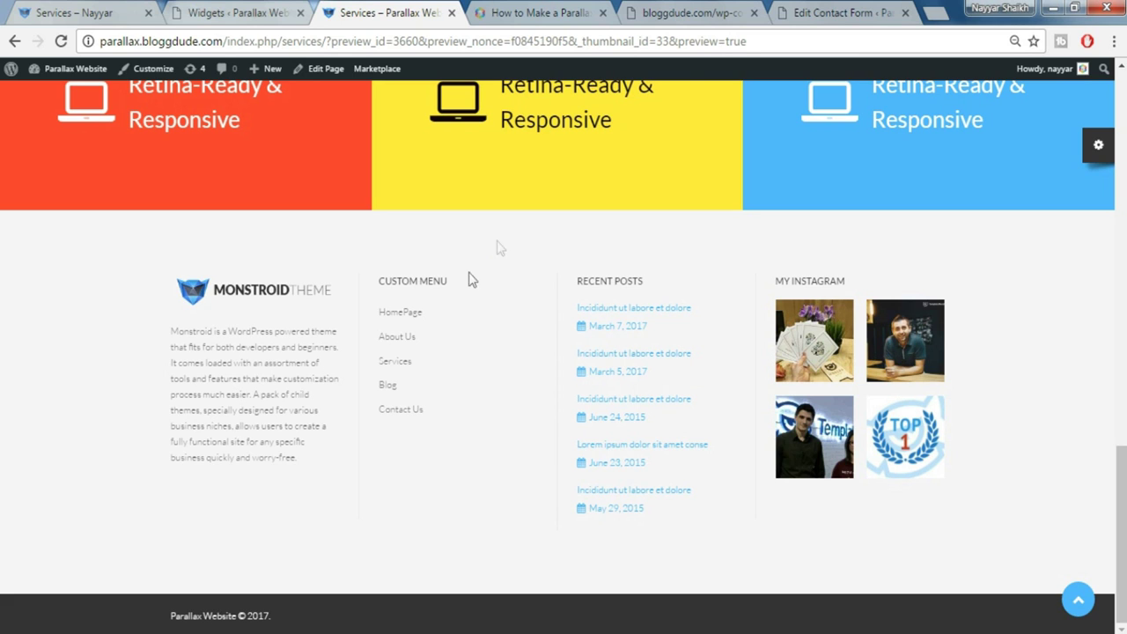
click(1089, 593)
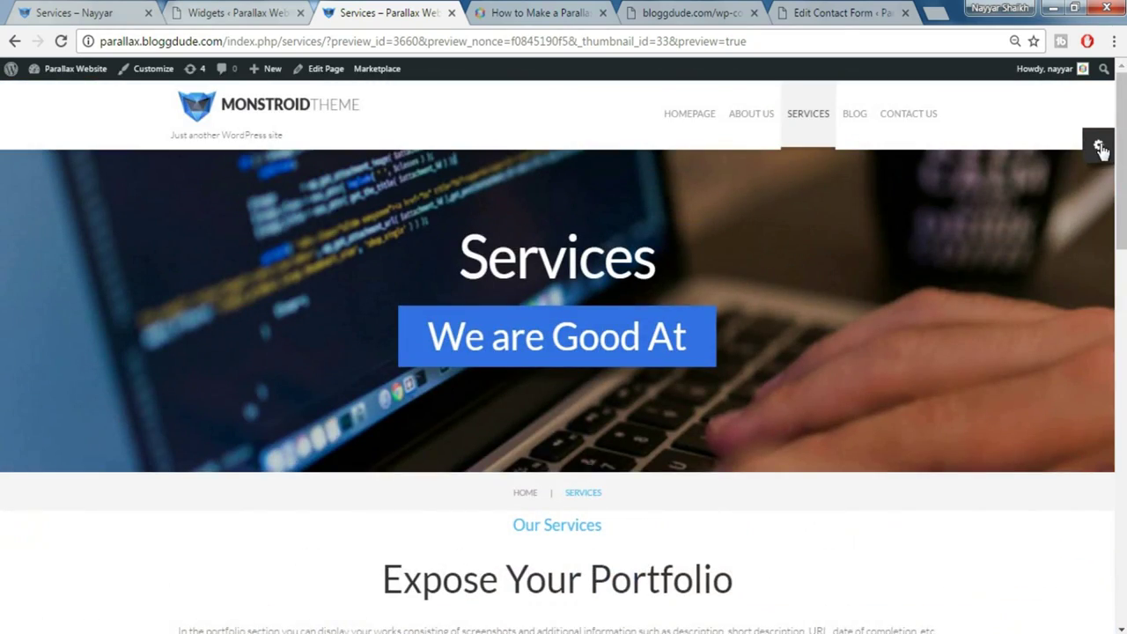
click(1099, 146)
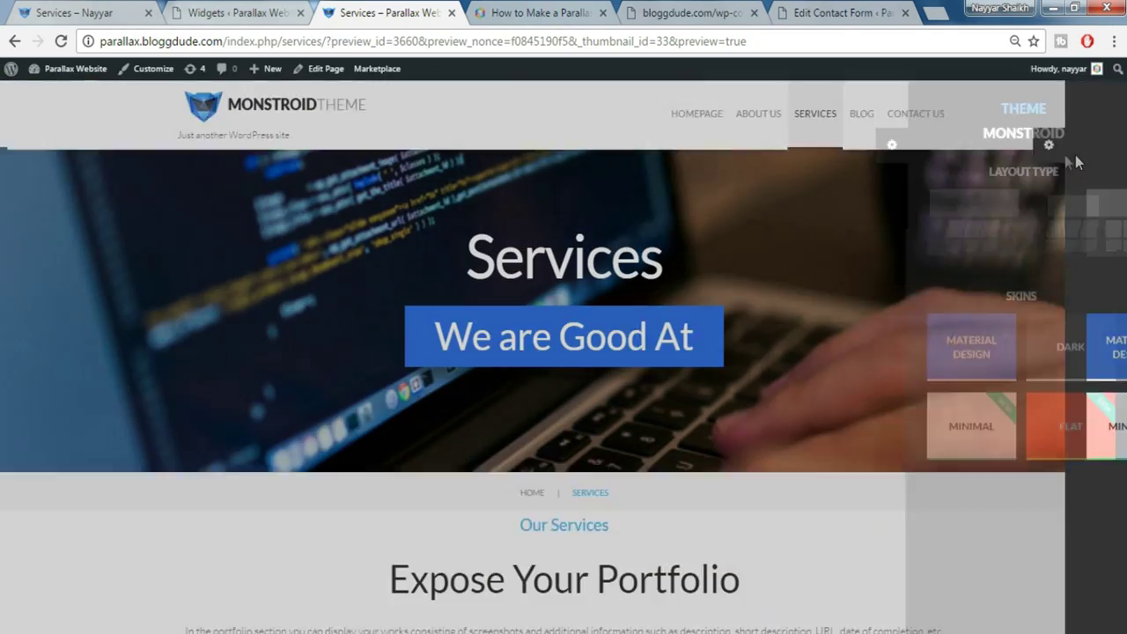
click(884, 146)
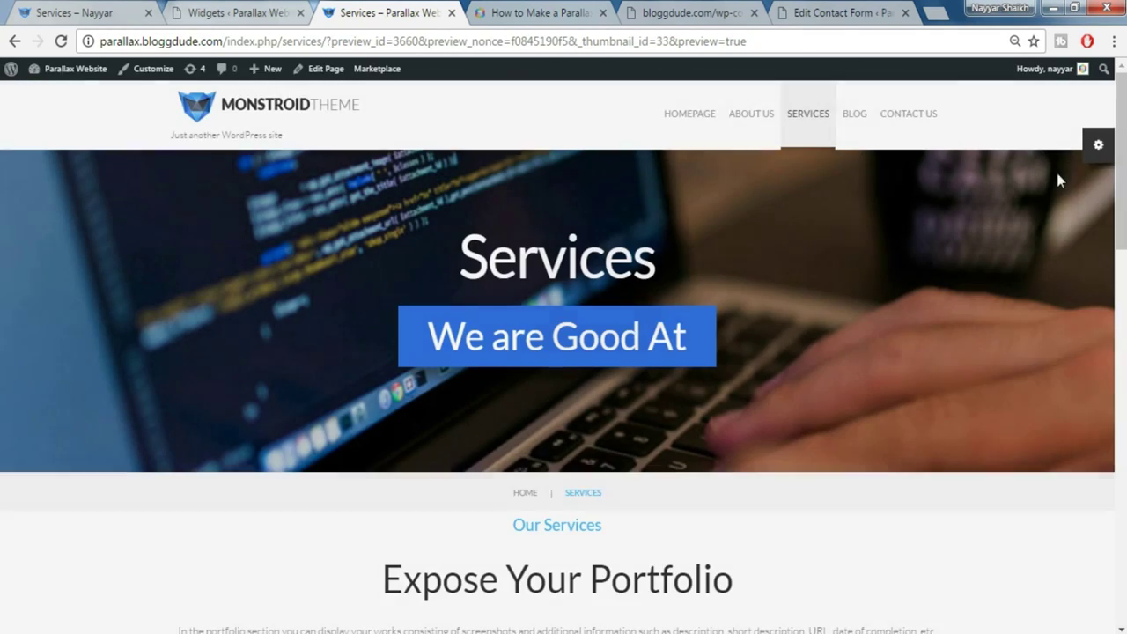
click(226, 10)
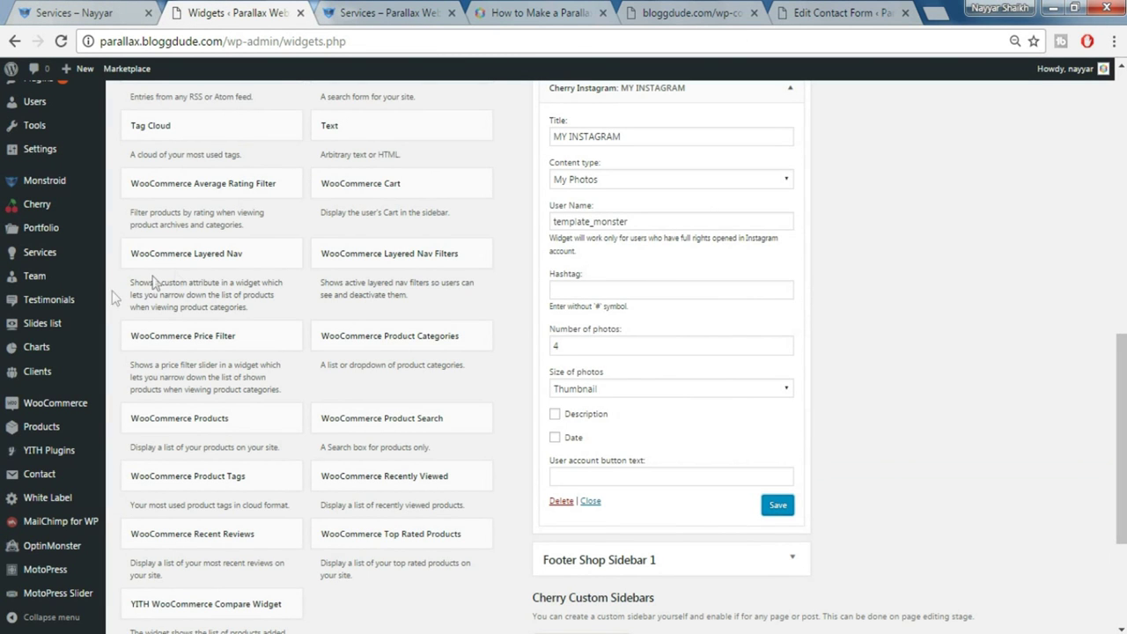
Set the Cherry theme's Style Switcher to Disabled, save options, and return to the Services preview
scroll(61, 466, down, 2)
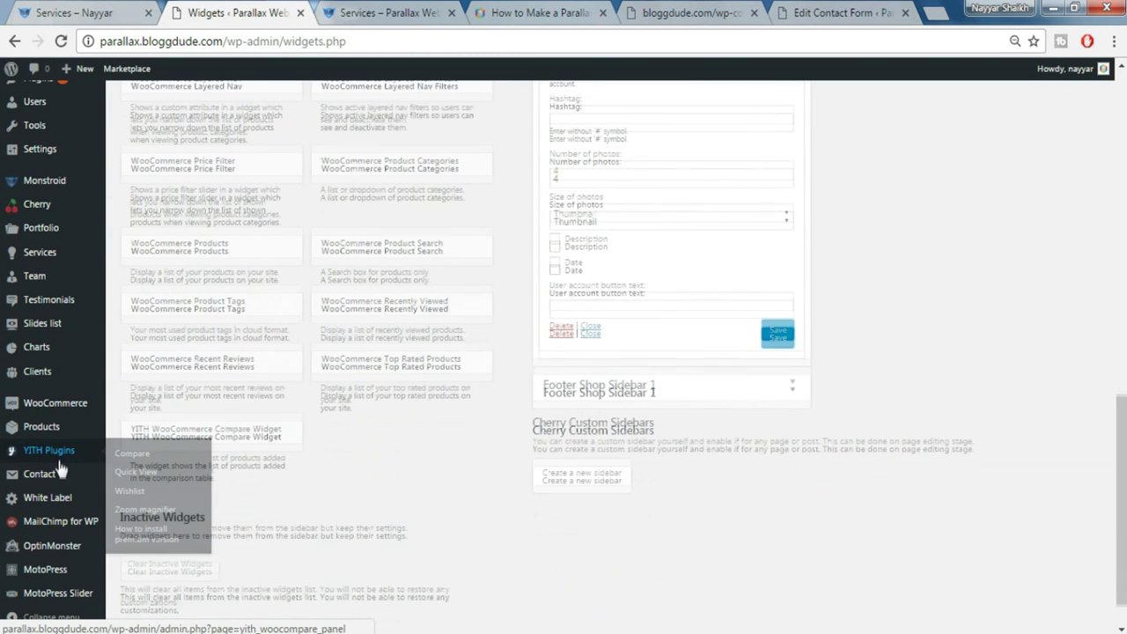
click(39, 204)
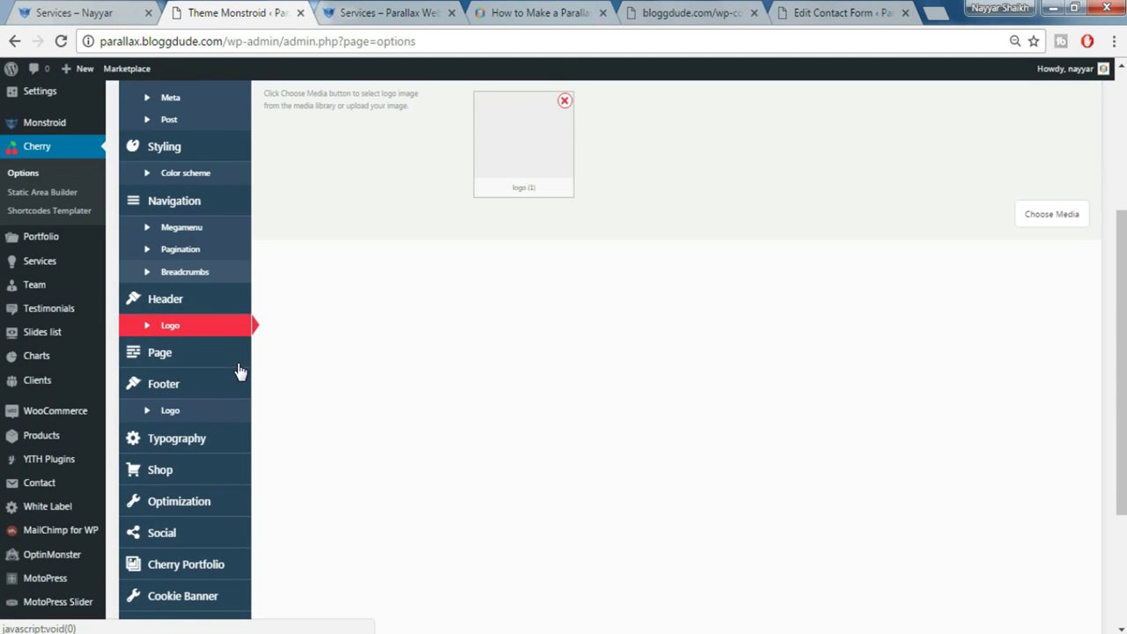
scroll(232, 379, down, 3)
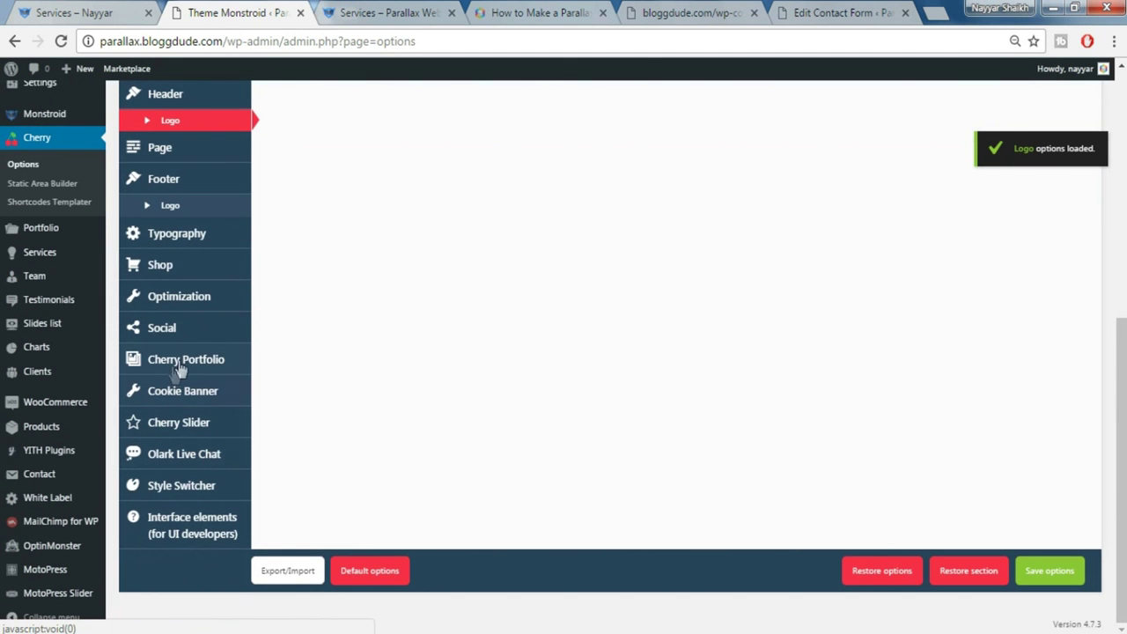
click(179, 491)
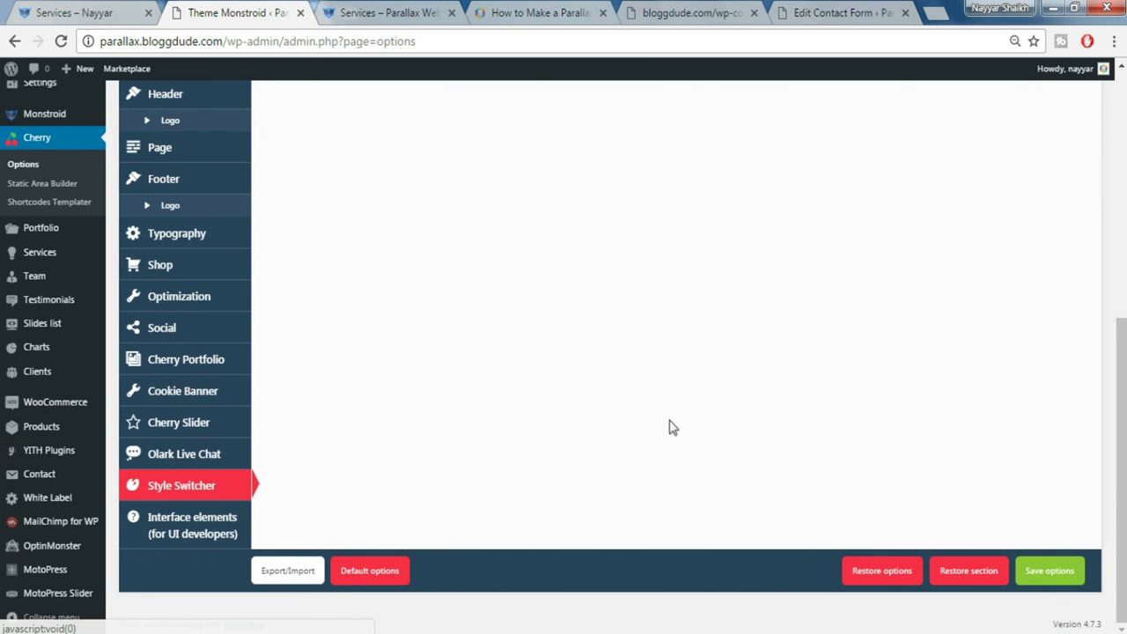
scroll(642, 396, up, 2)
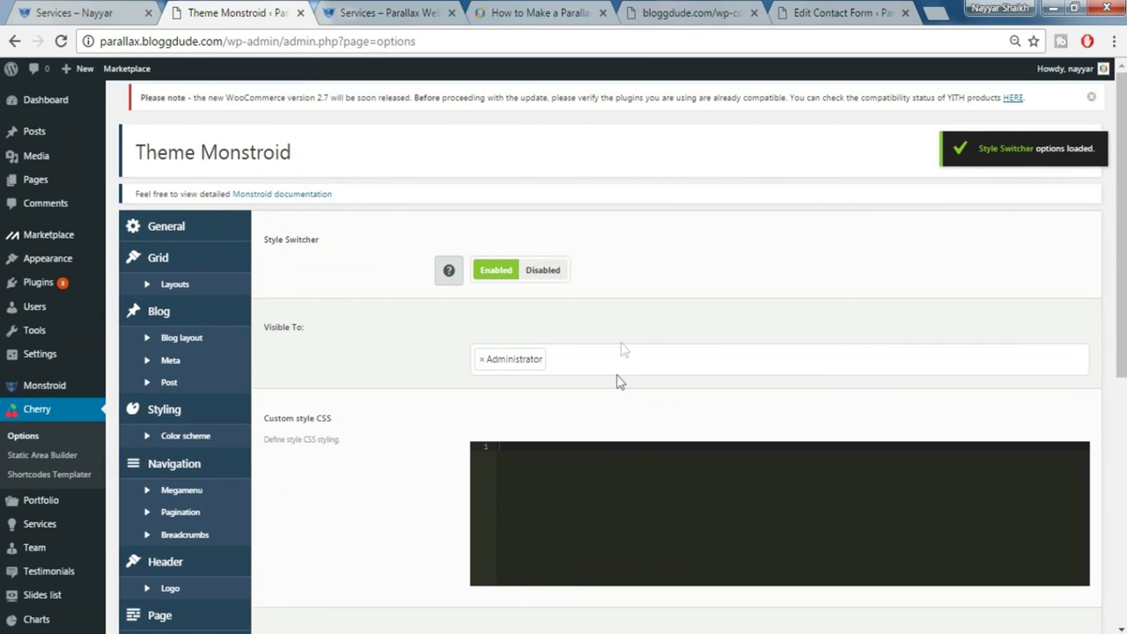
click(543, 270)
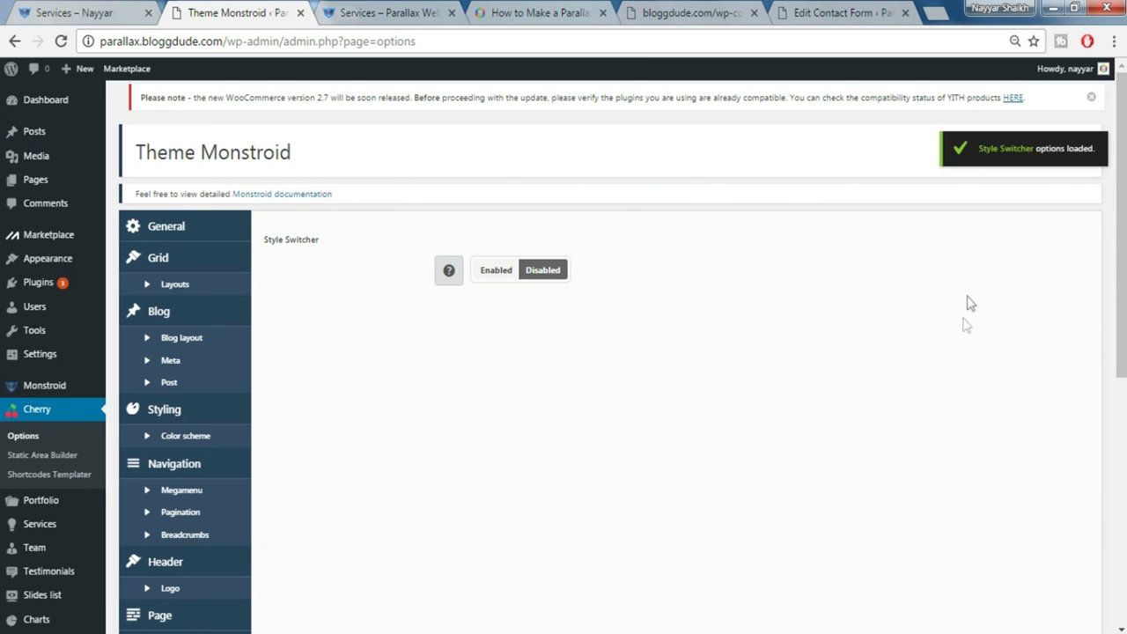
scroll(962, 333, down, 2)
scroll(963, 333, down, 5)
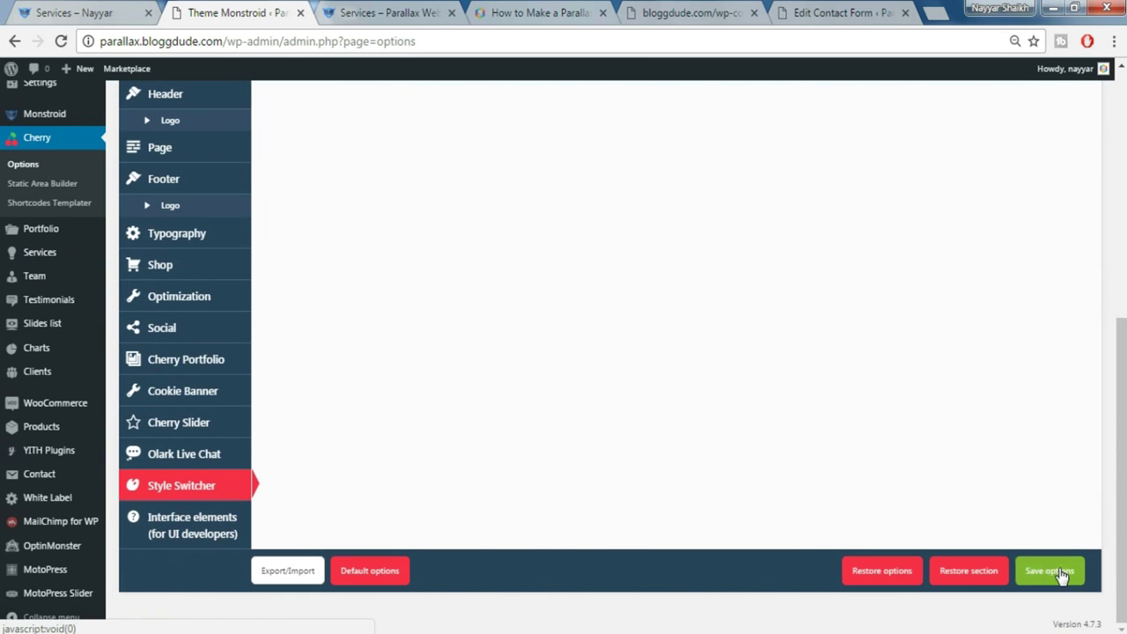
click(1039, 571)
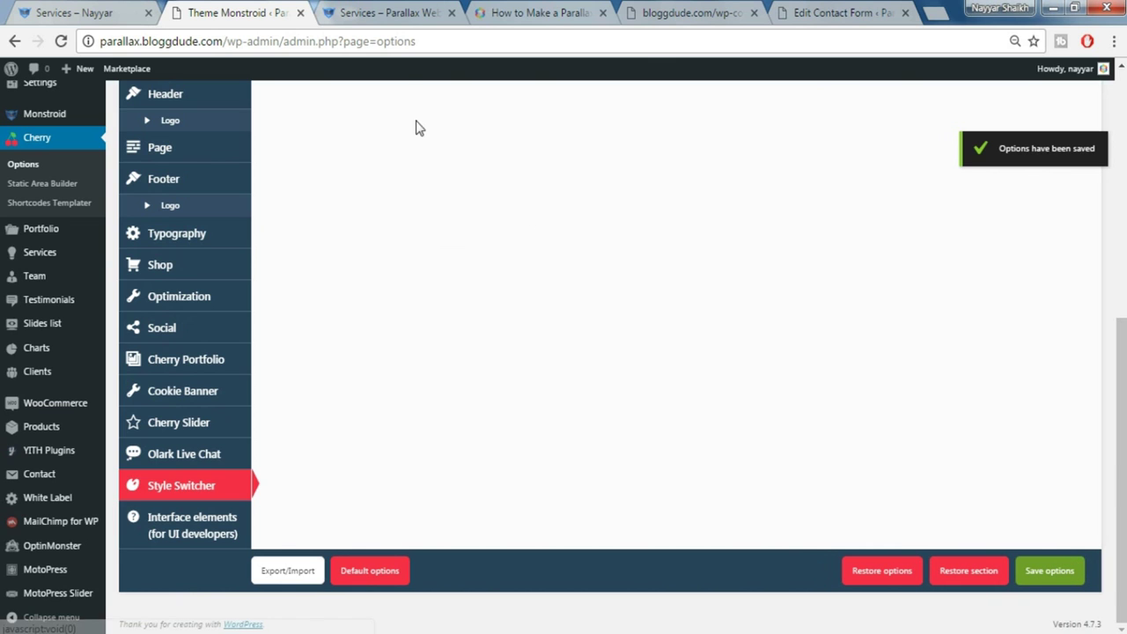
click(401, 15)
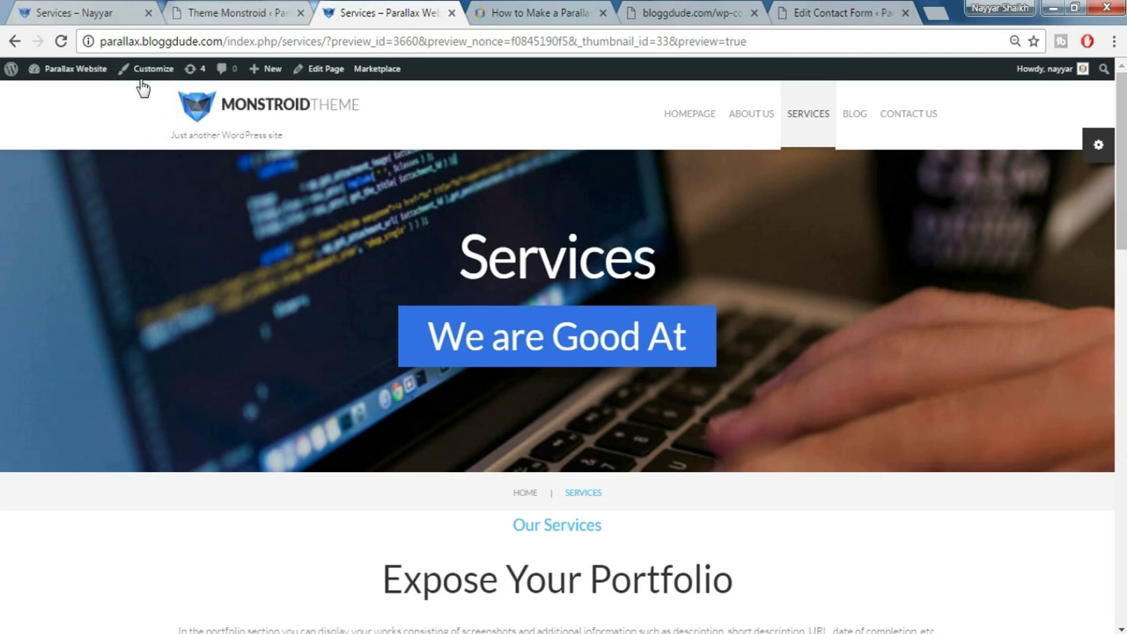
Reload the Parallax Website and scroll its homepage, which still lists the latest blog posts
click(61, 41)
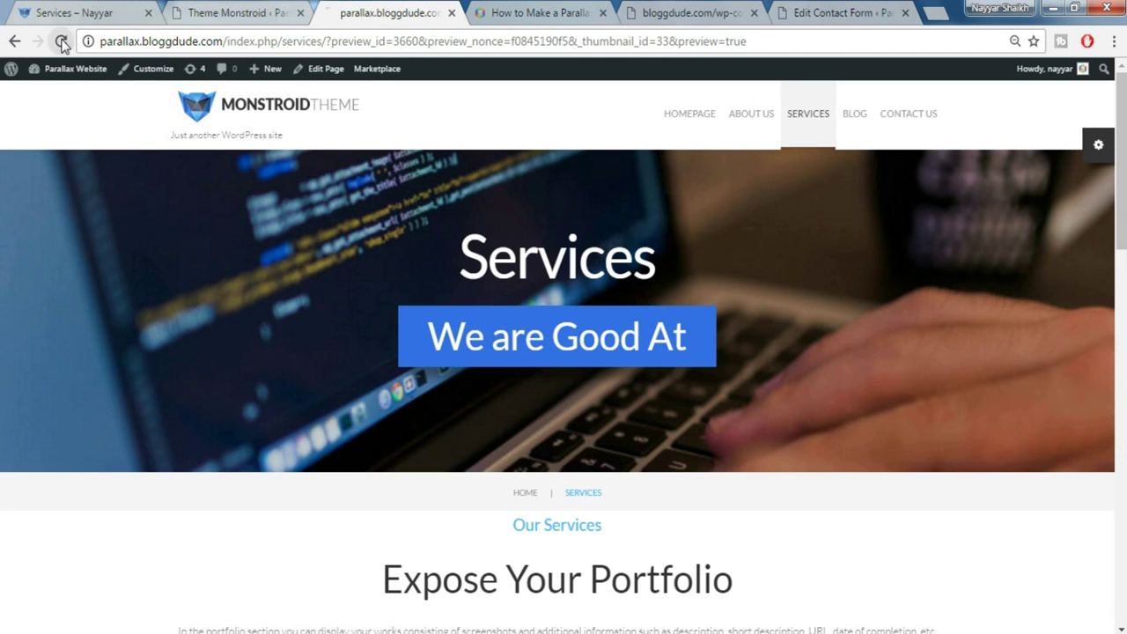
click(61, 42)
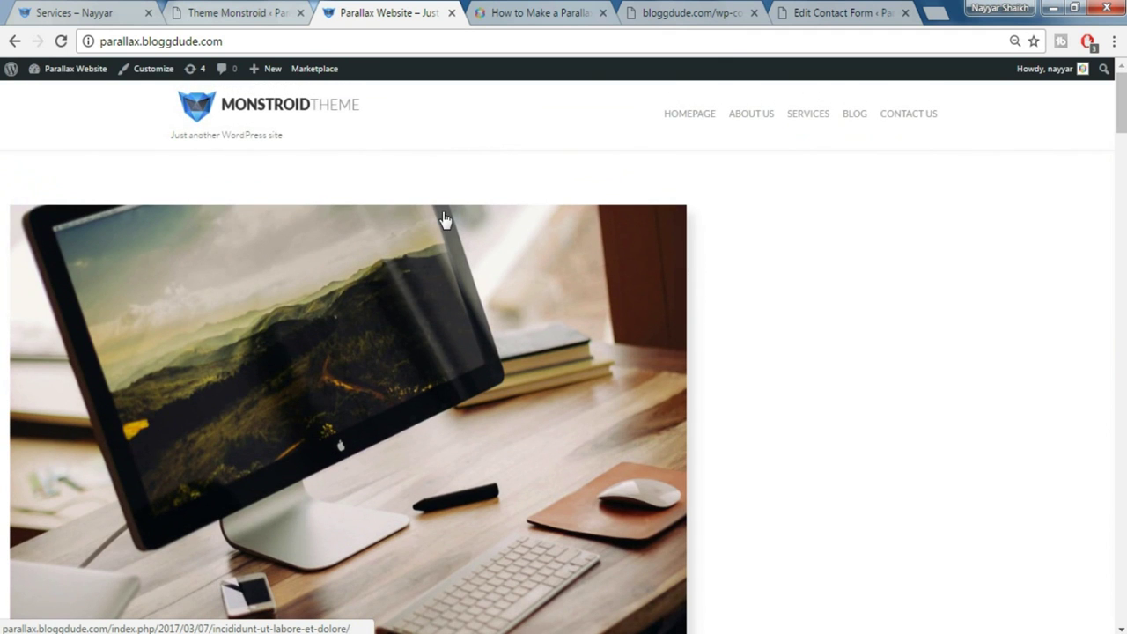
scroll(543, 312, down, 10)
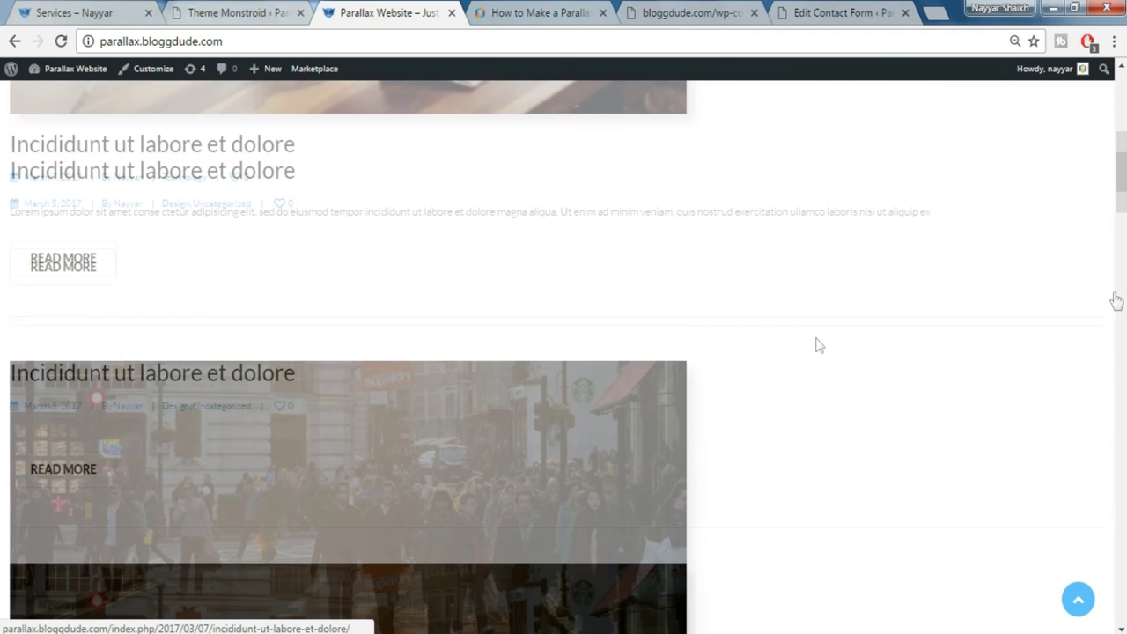
scroll(544, 352, down, 15)
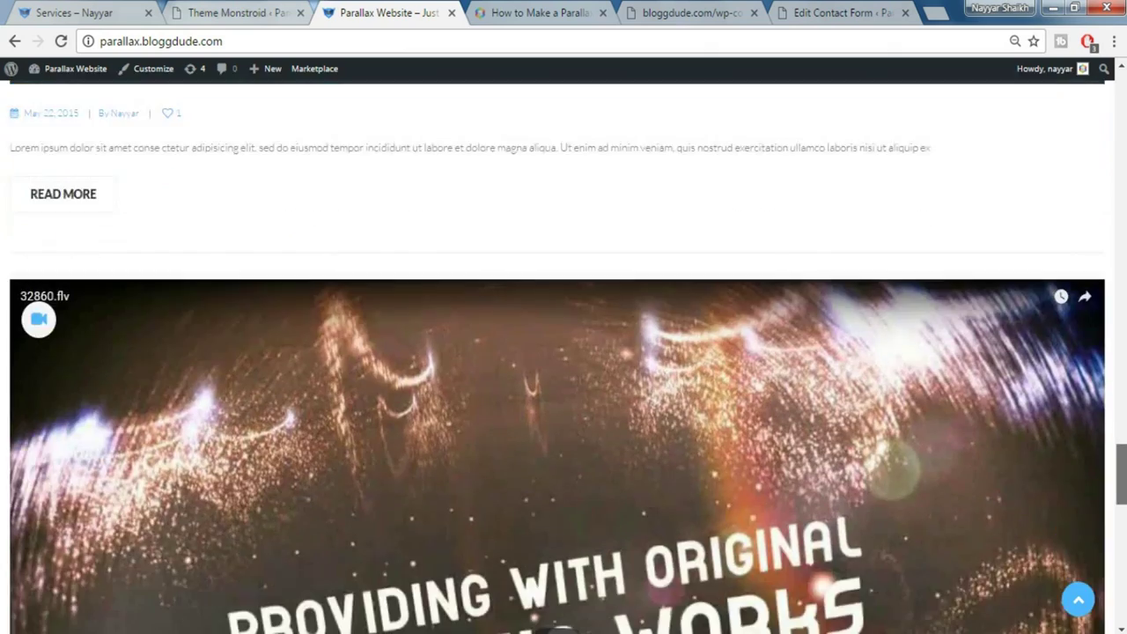
scroll(563, 352, down, 3)
click(1078, 599)
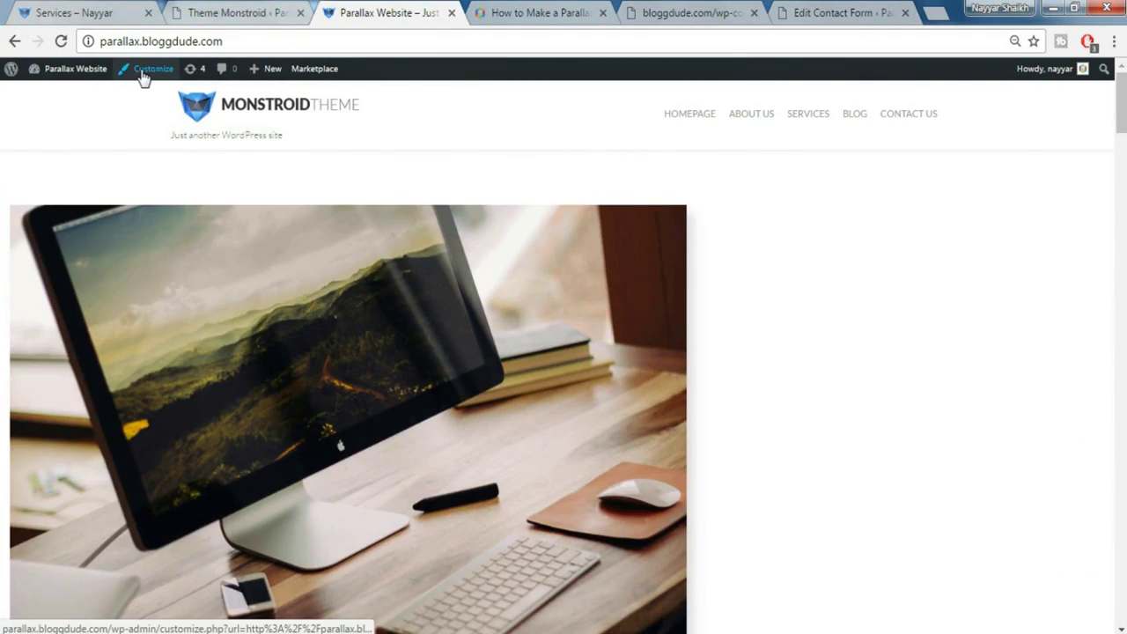
click(140, 76)
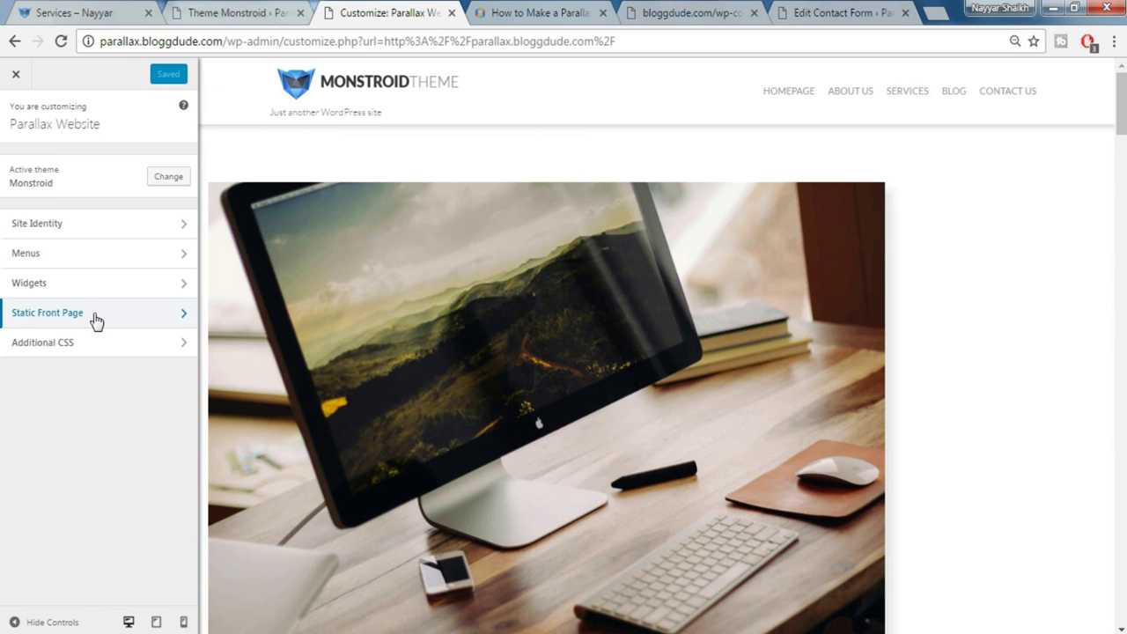
Set the static front page to HomePage and Save & Publish
click(98, 315)
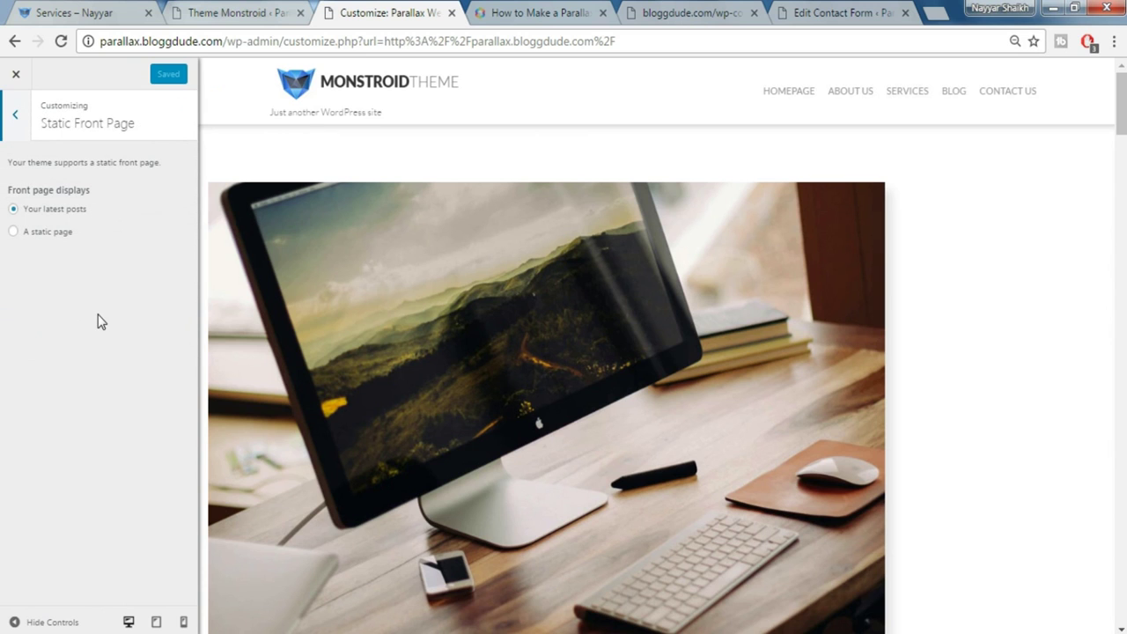
click(38, 234)
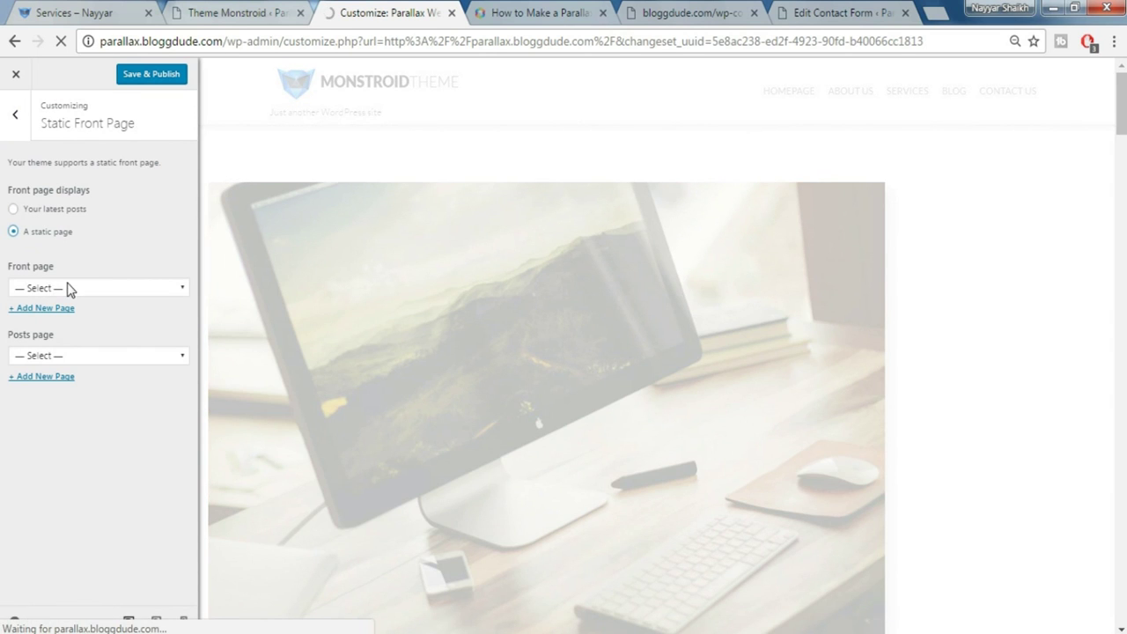
click(76, 290)
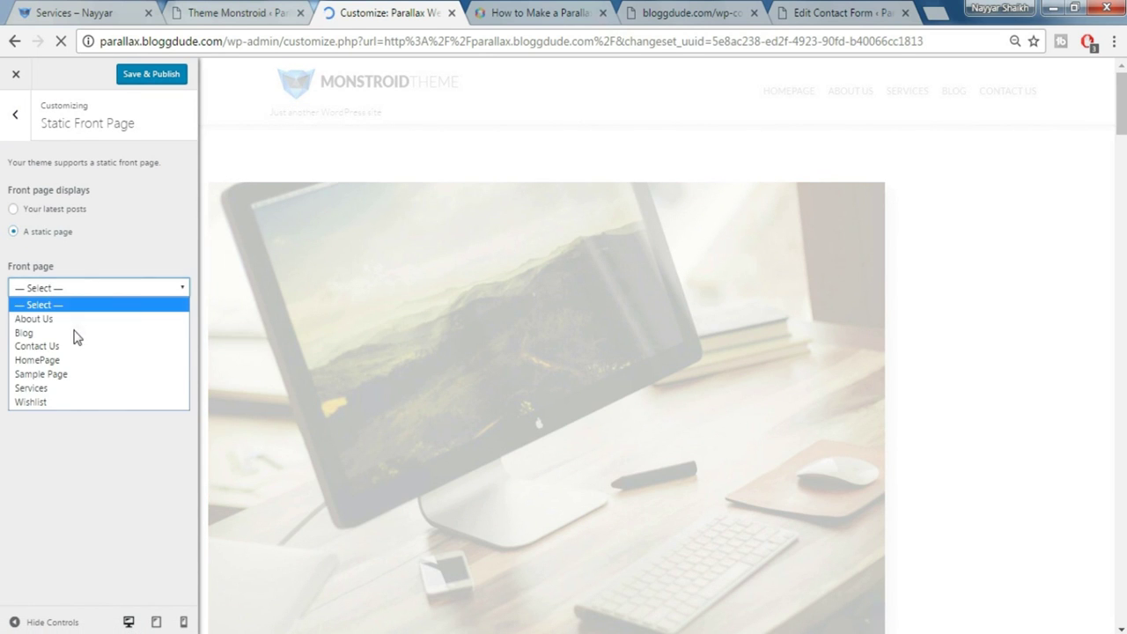
click(37, 360)
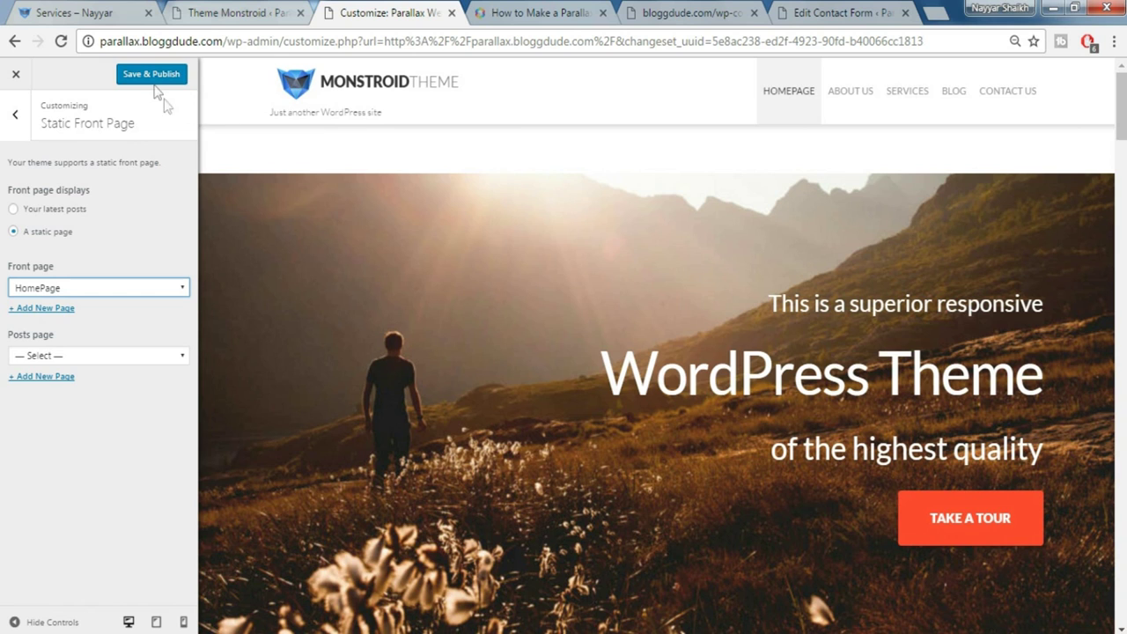
click(159, 77)
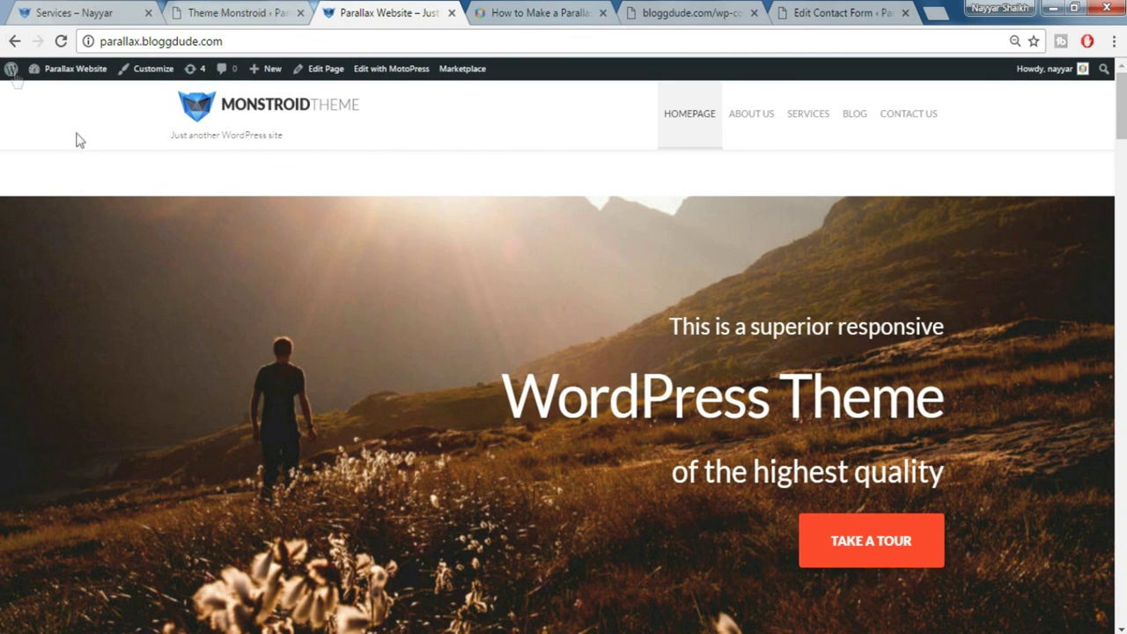
click(80, 11)
Compare with the demo site's homepage, then open HomePage in the page editor
scroll(230, 225, up, 20)
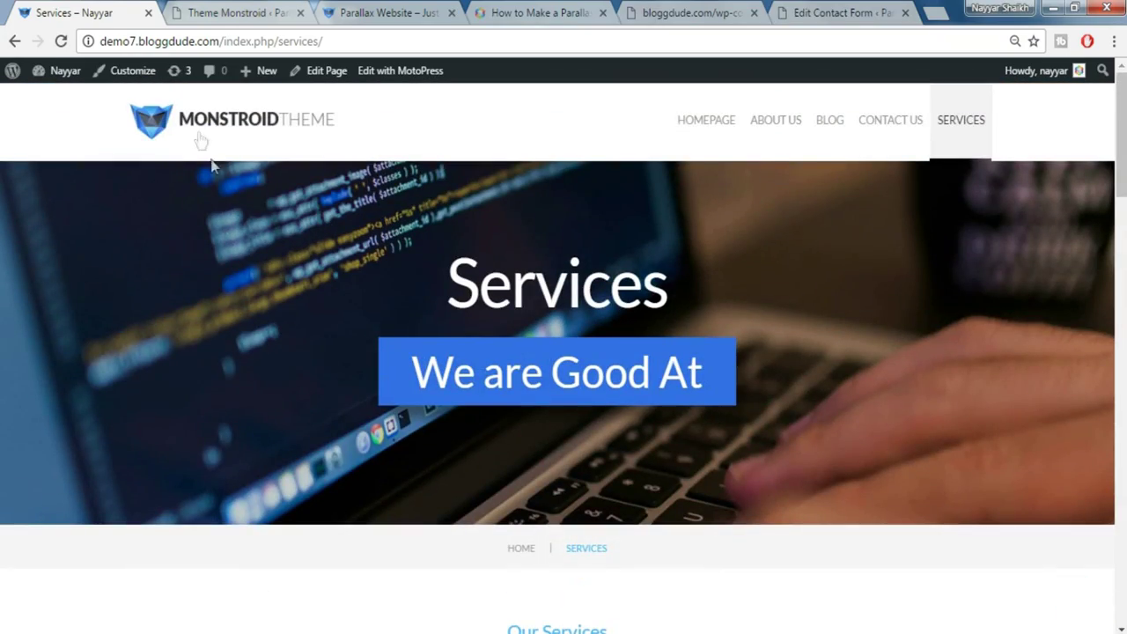
click(198, 132)
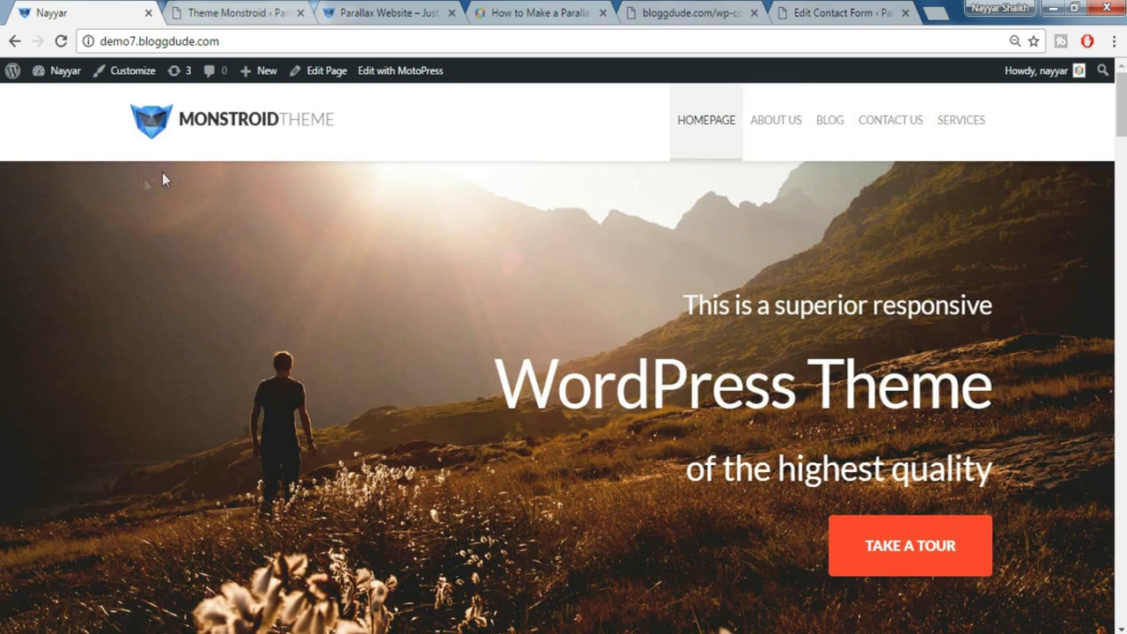
click(388, 11)
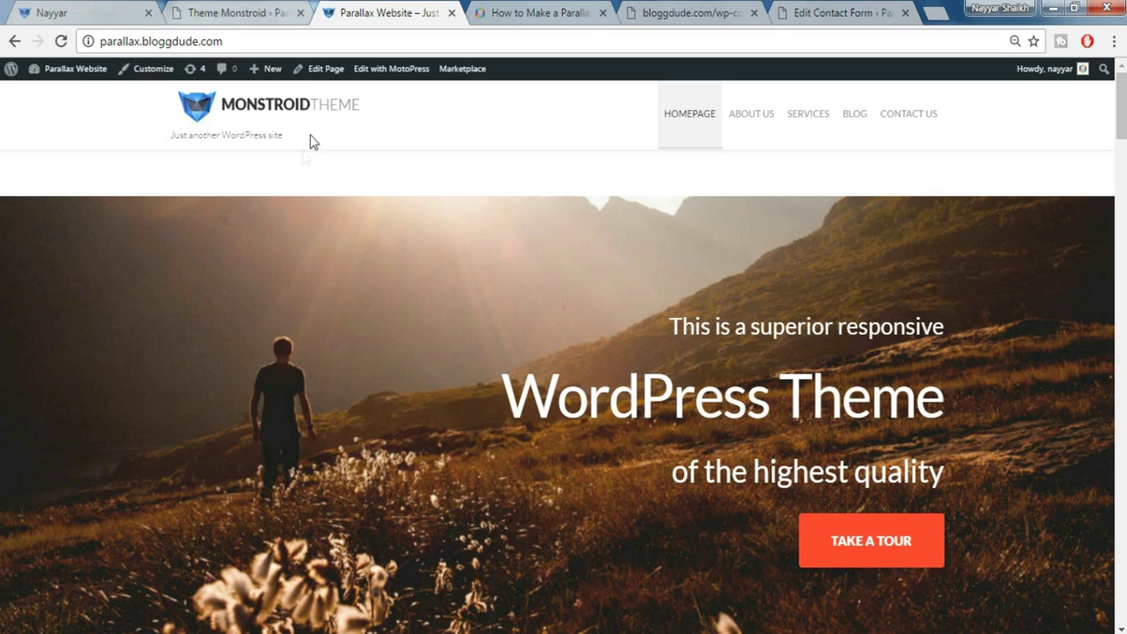
click(322, 71)
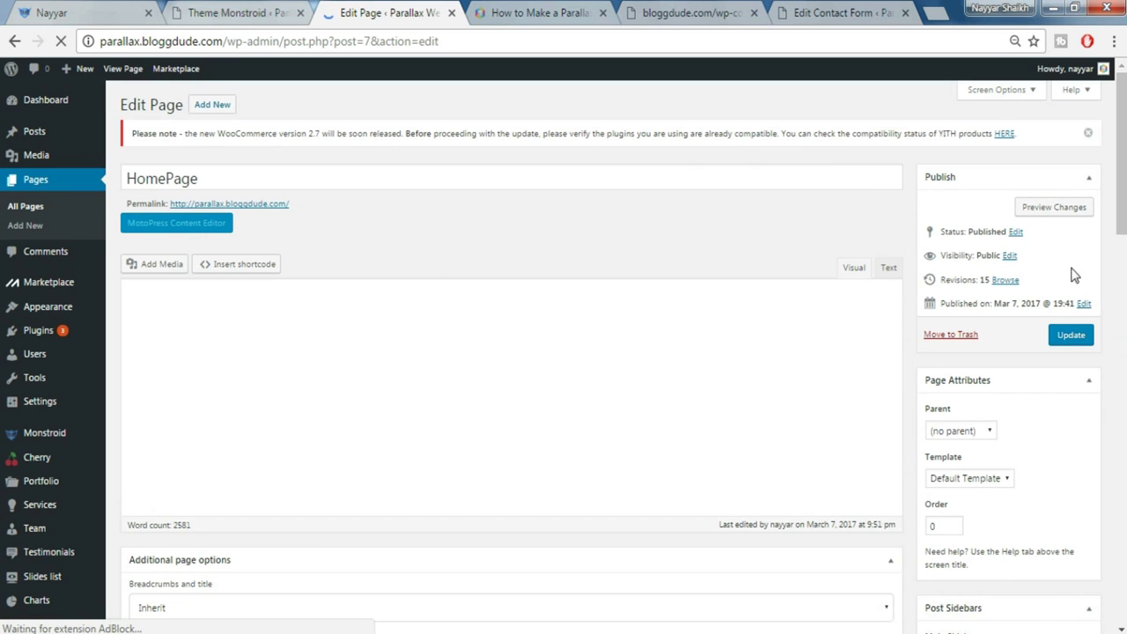
Give HomePage No paddings and a No sidebar layout, and update the page
scroll(1036, 284, down, 3)
scroll(1037, 284, down, 20)
drag(1123, 203, 1124, 607)
scroll(417, 352, up, 3)
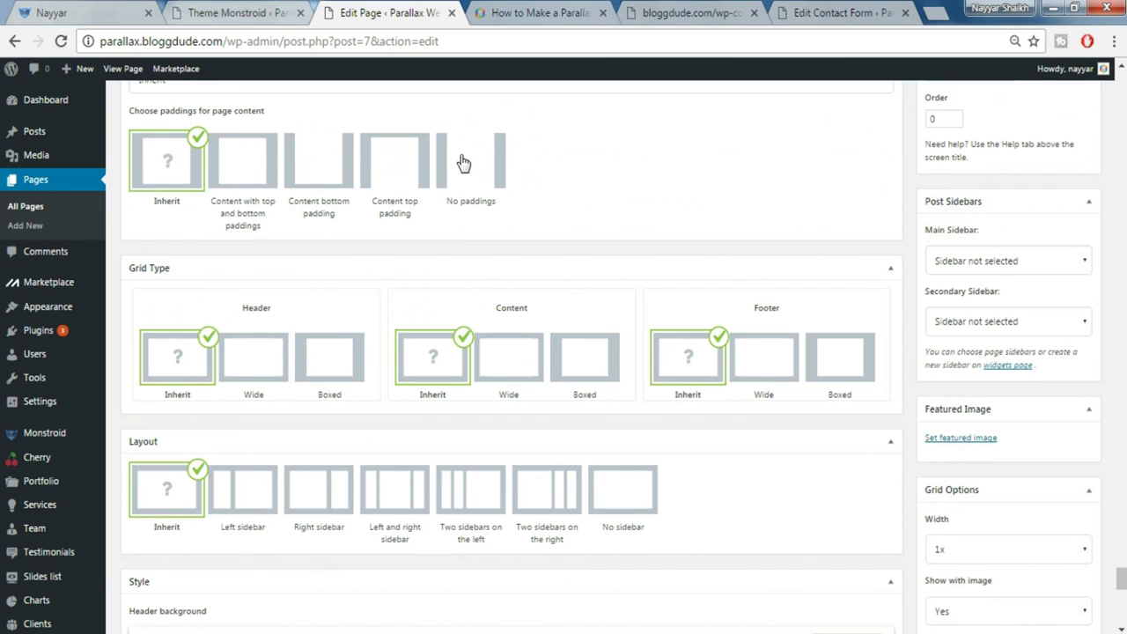
click(463, 164)
click(620, 500)
scroll(581, 370, up, 1)
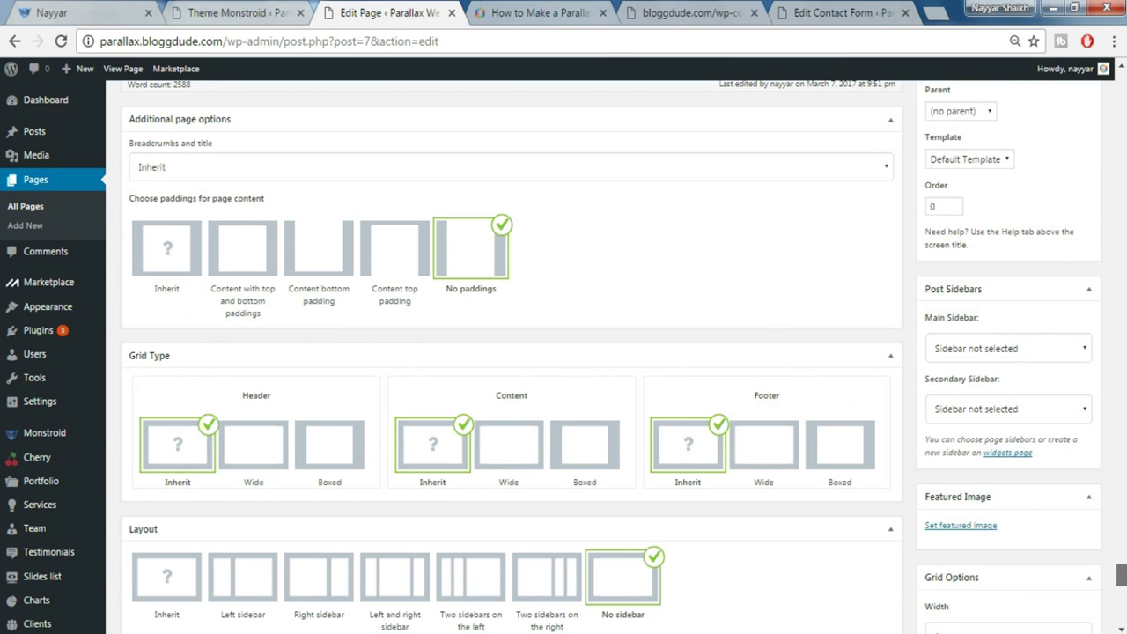
drag(1123, 574, 1122, 272)
click(1084, 273)
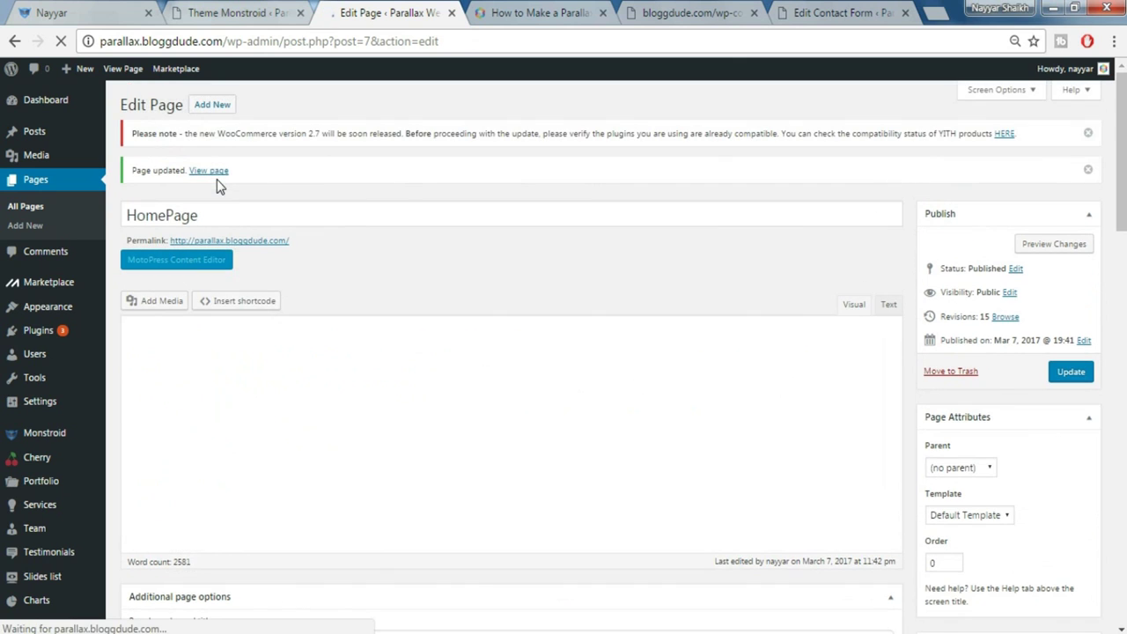
click(218, 173)
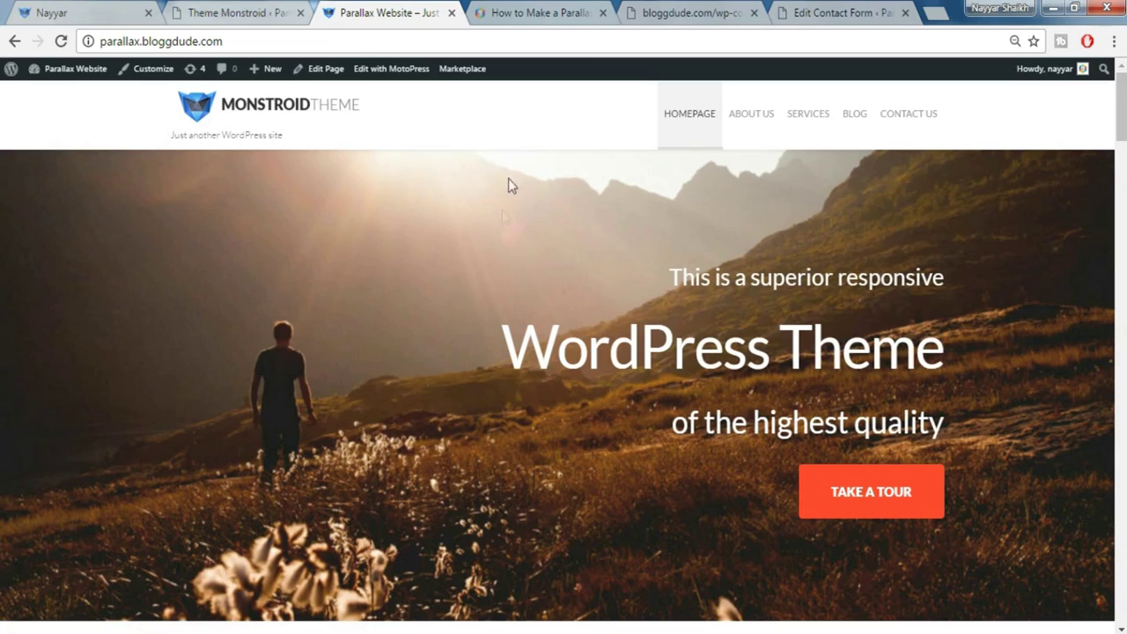
Scroll the live front page from the hero banner down to the four-column footer
drag(1122, 132, 1120, 563)
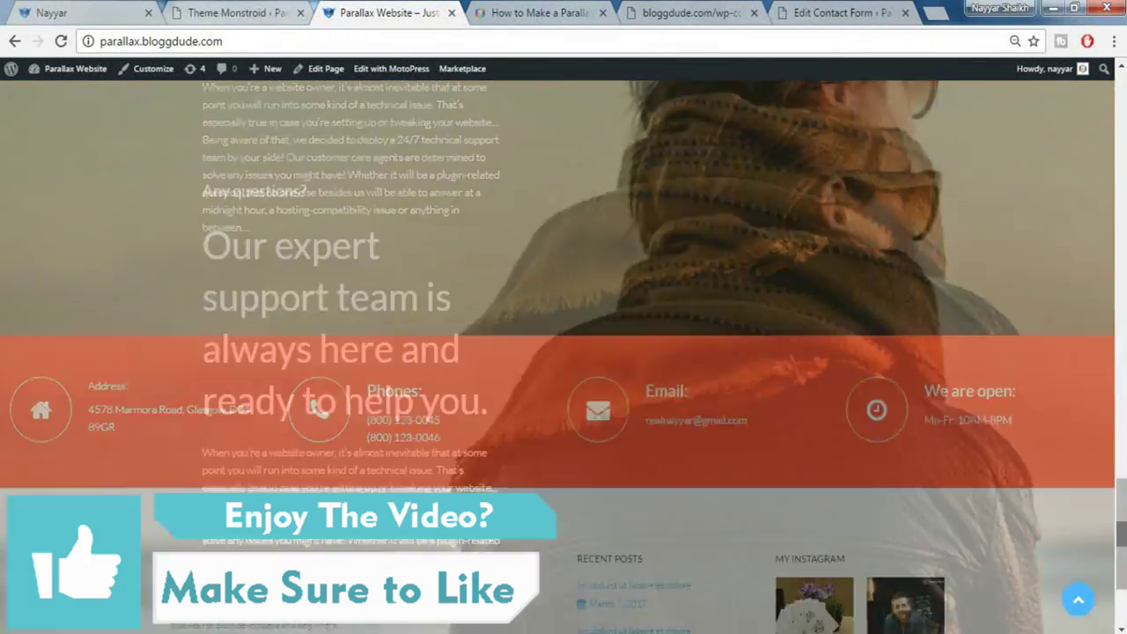
scroll(564, 352, up, 20)
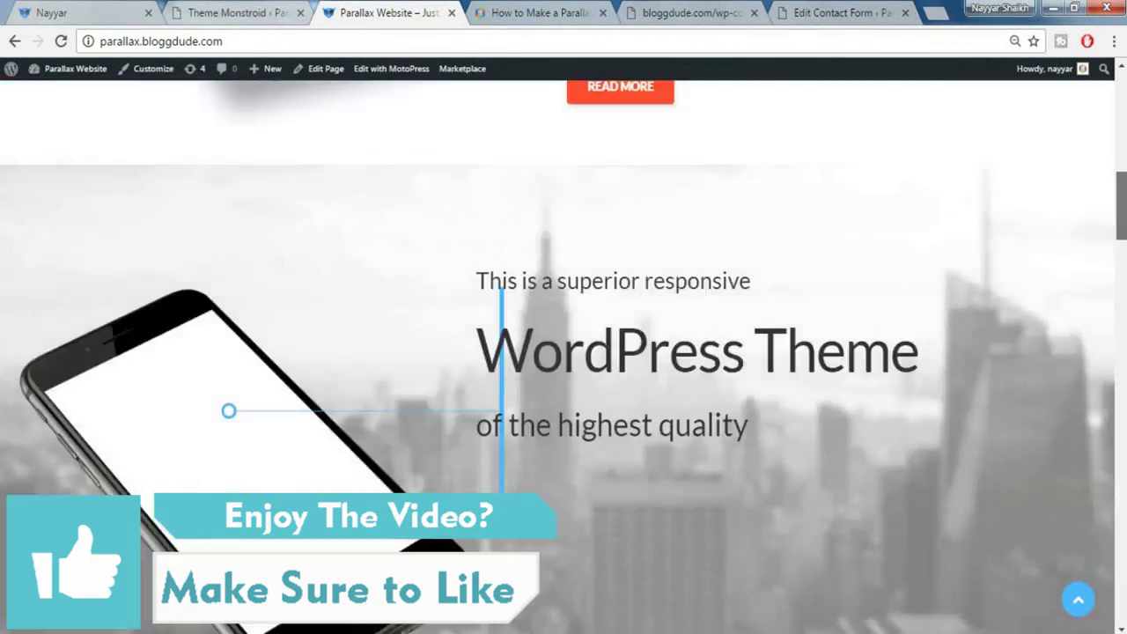